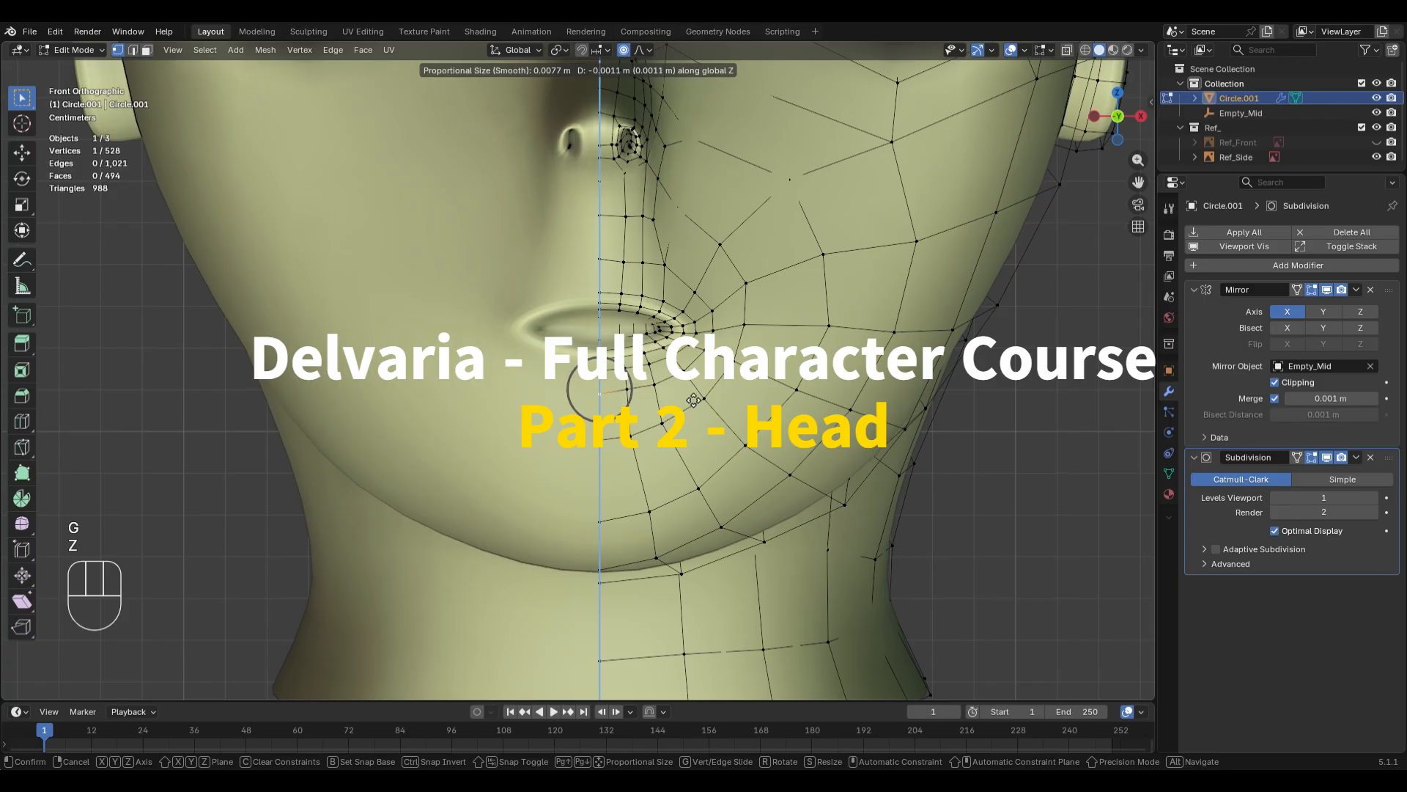
- Lower the centre vertex below the mouth by about 0.0011 m along Z with proportional editing and return to Object Mode
click(694, 400)
scroll(693, 399, down, 6)
key(Tab)
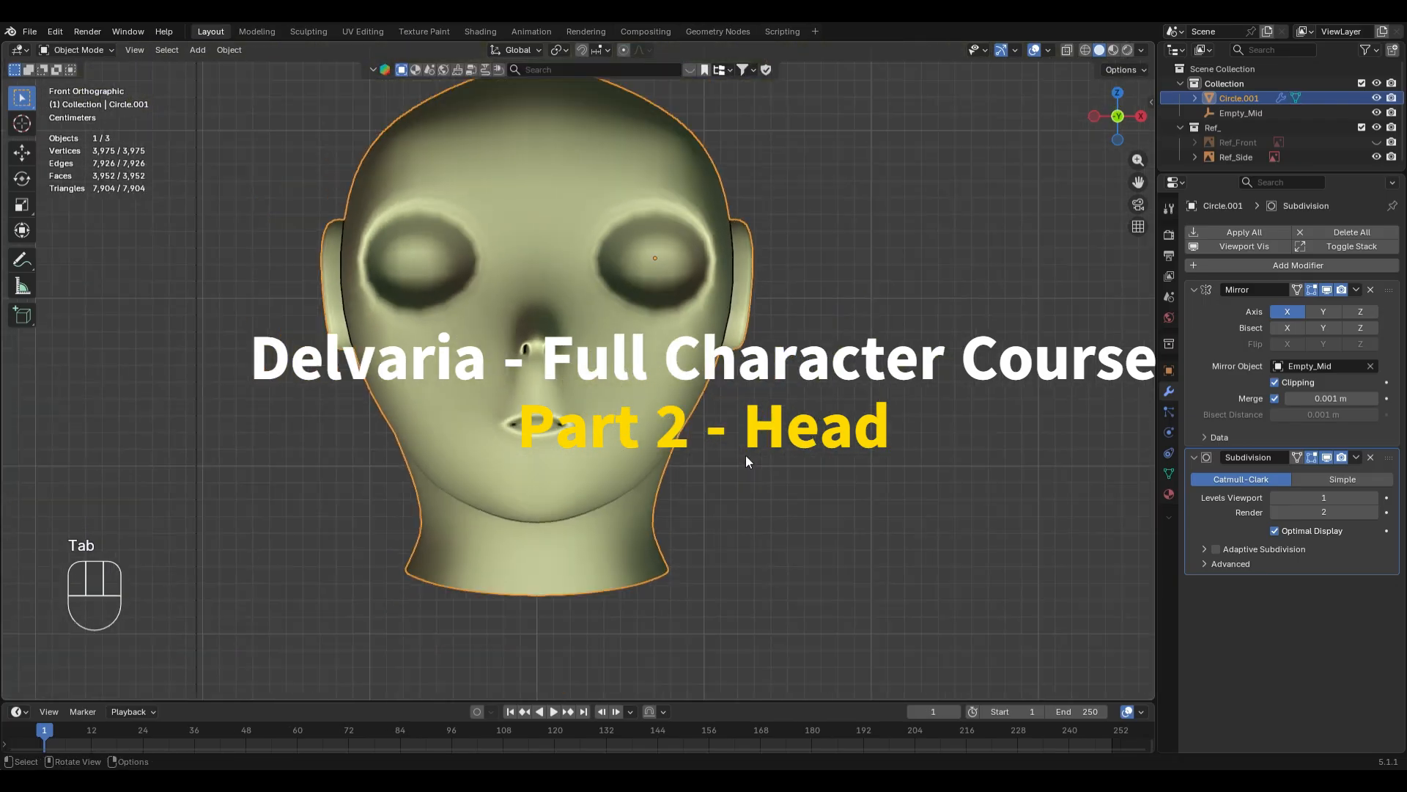
key(shift+d)
key(g)
key(x)
key(ctrl+z)
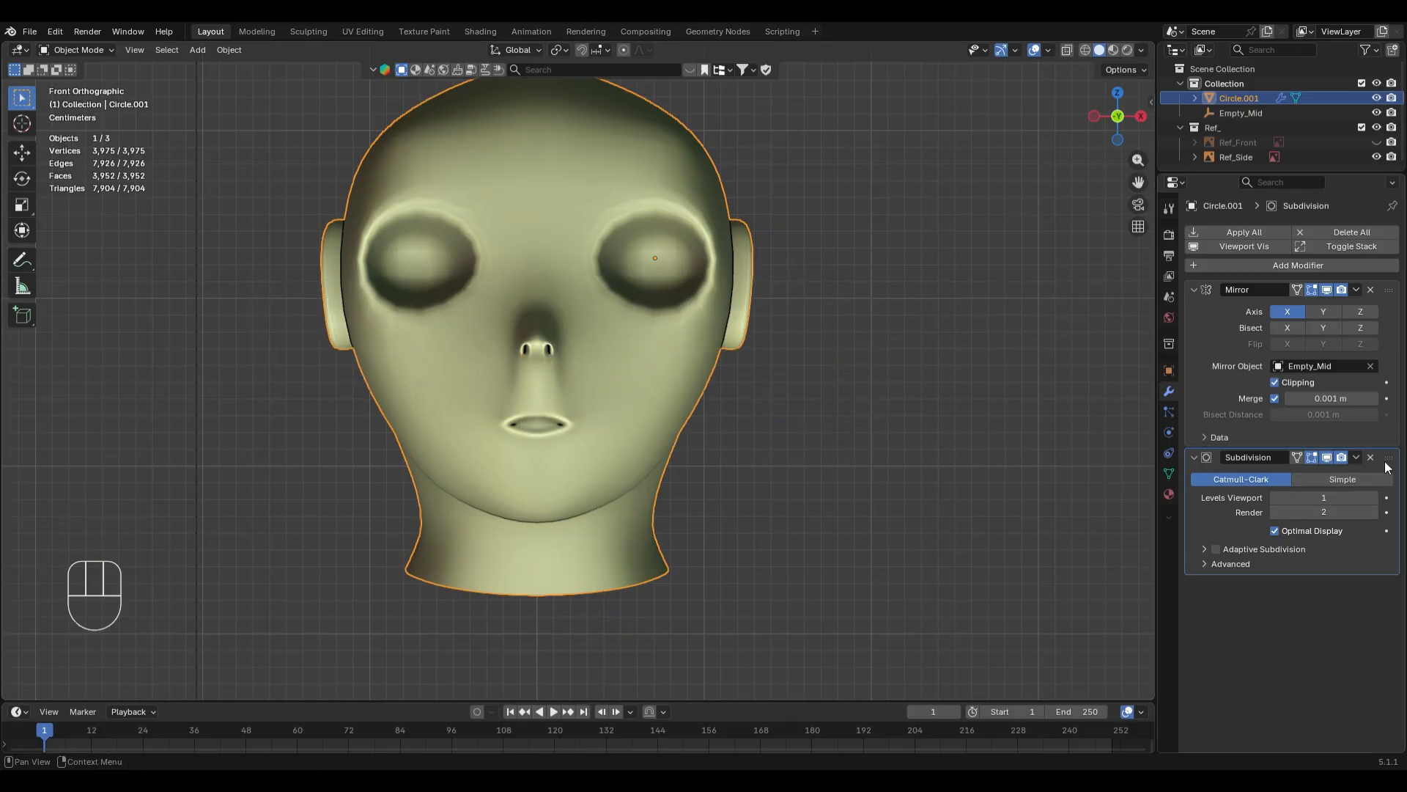
- Move the Subdivision modifier above the Mirror modifier in the head's modifier stack
drag(1389, 458, 1389, 294)
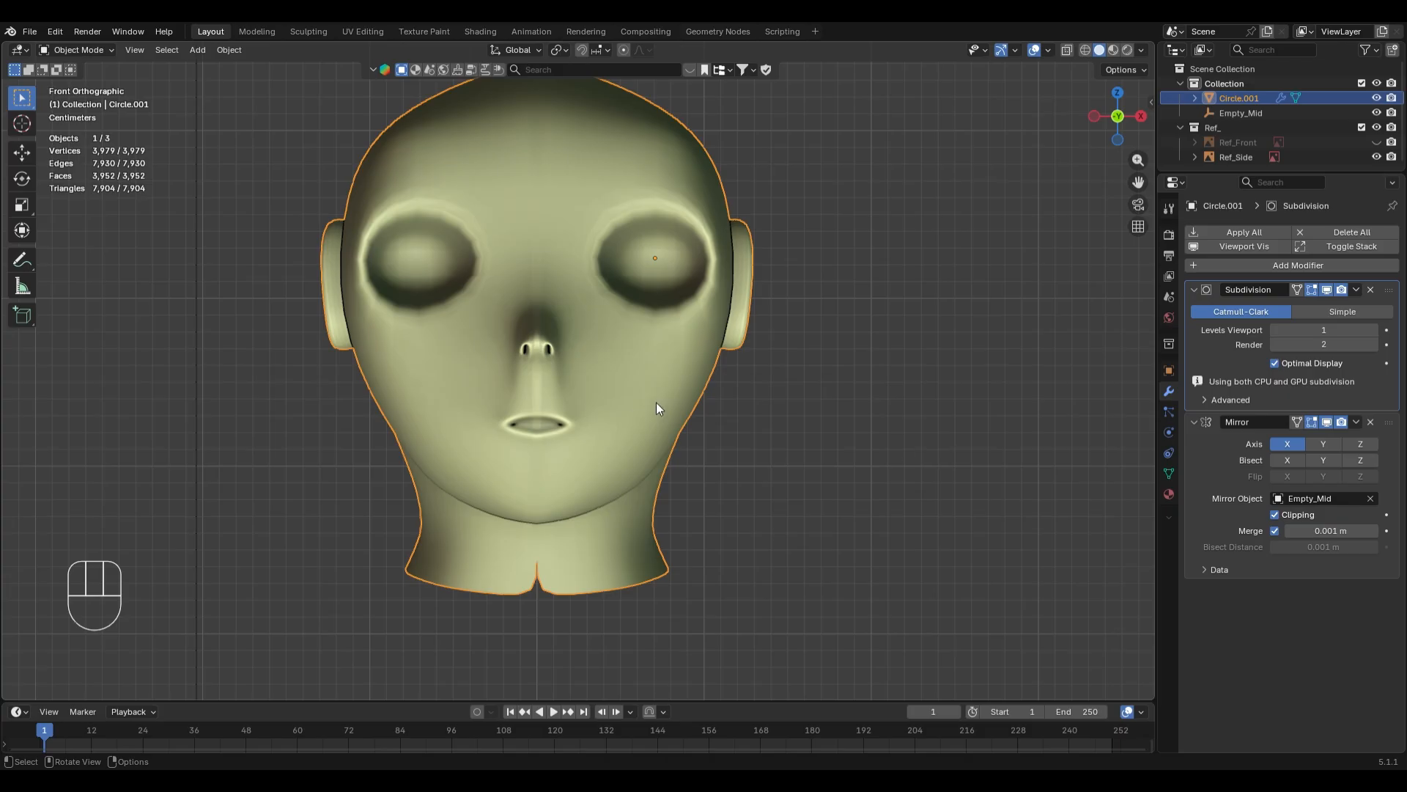
- Try applying the Subdivision modifier and moving the head about 0.198 m along X, and undo both
key(ctrl+a)
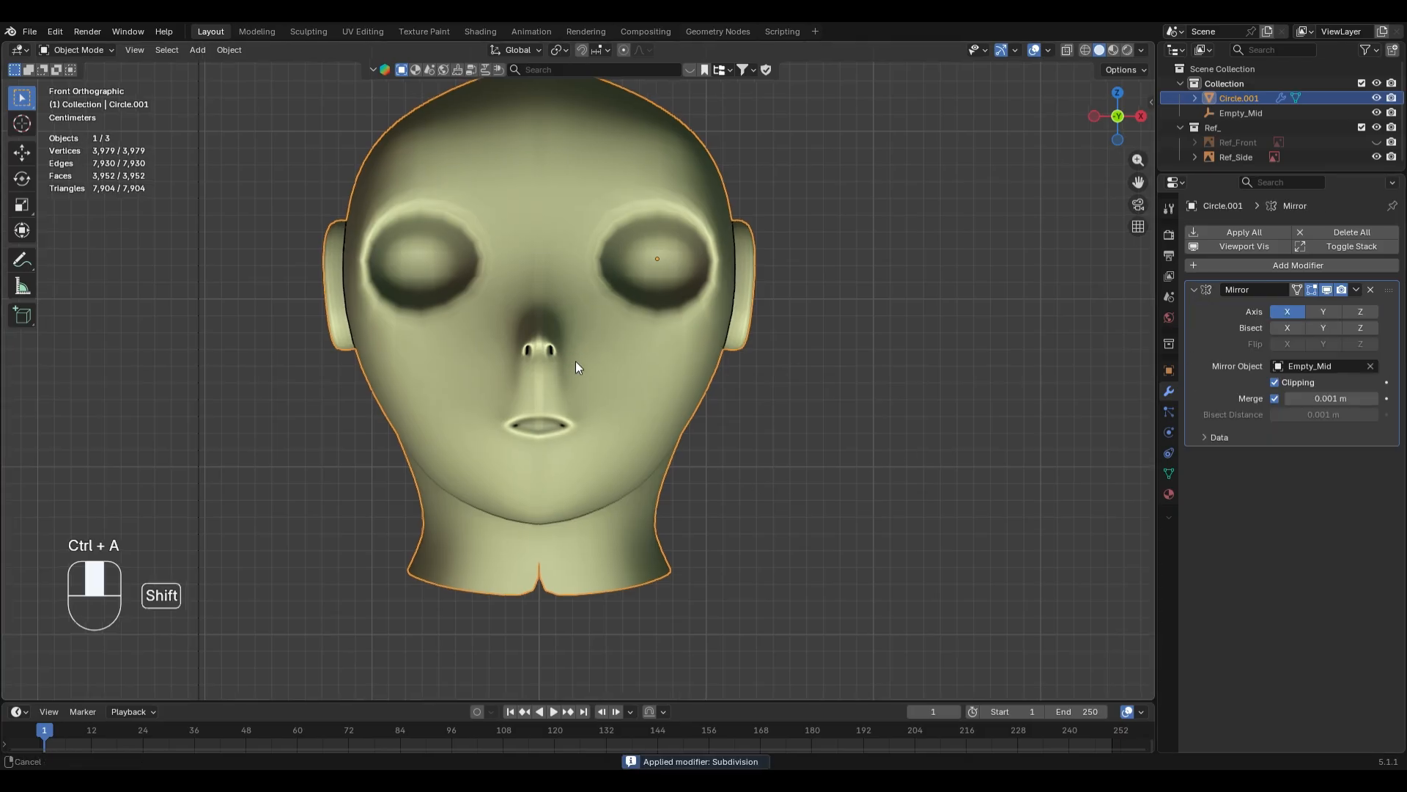
middle_drag(575, 361, 734, 412)
key(g)
key(x)
click(938, 444)
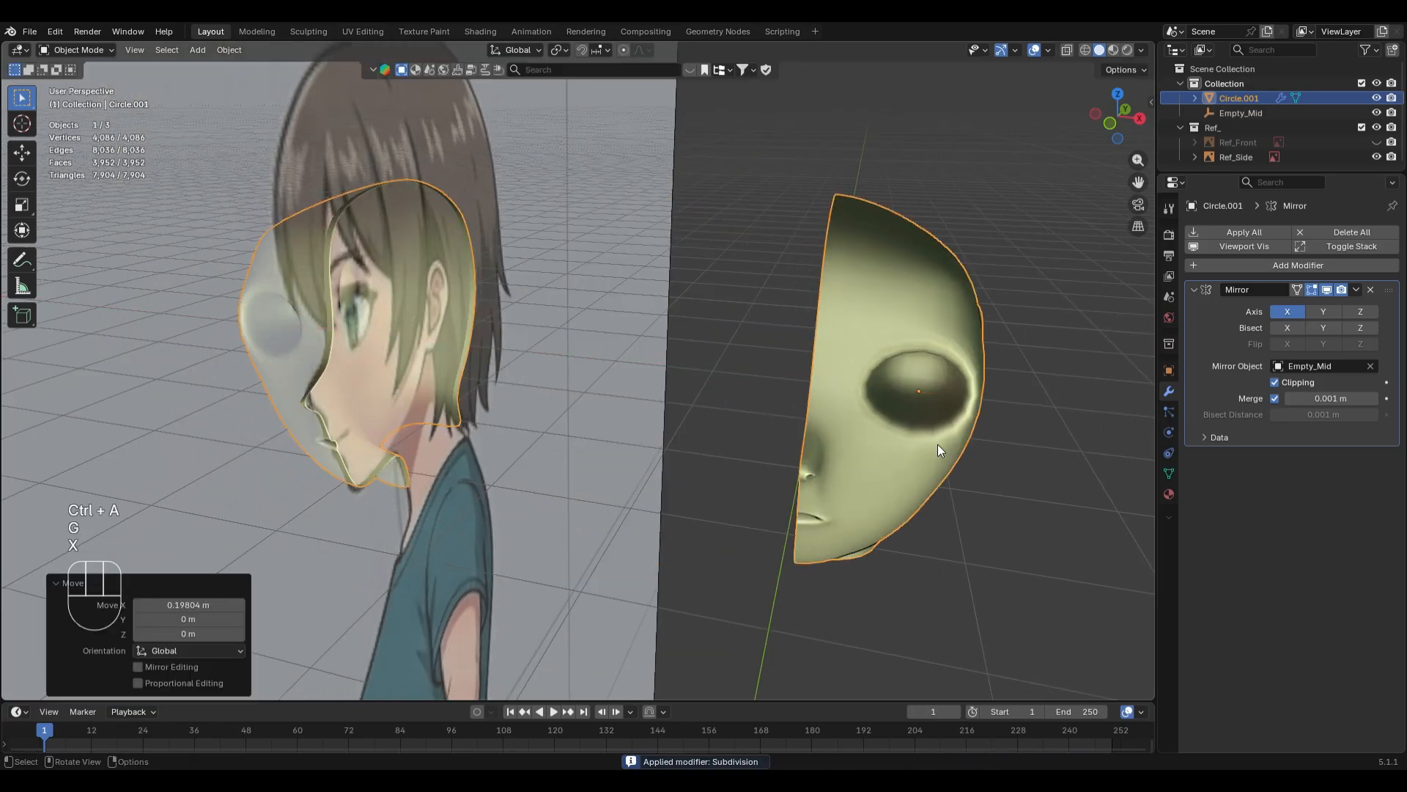
key(ctrl+z)
key(ctrl+z)
- Duplicate the head in place and move the copy to a new collection named Low_Poly_Head
middle_drag(692, 491, 663, 387)
key(shift+d)
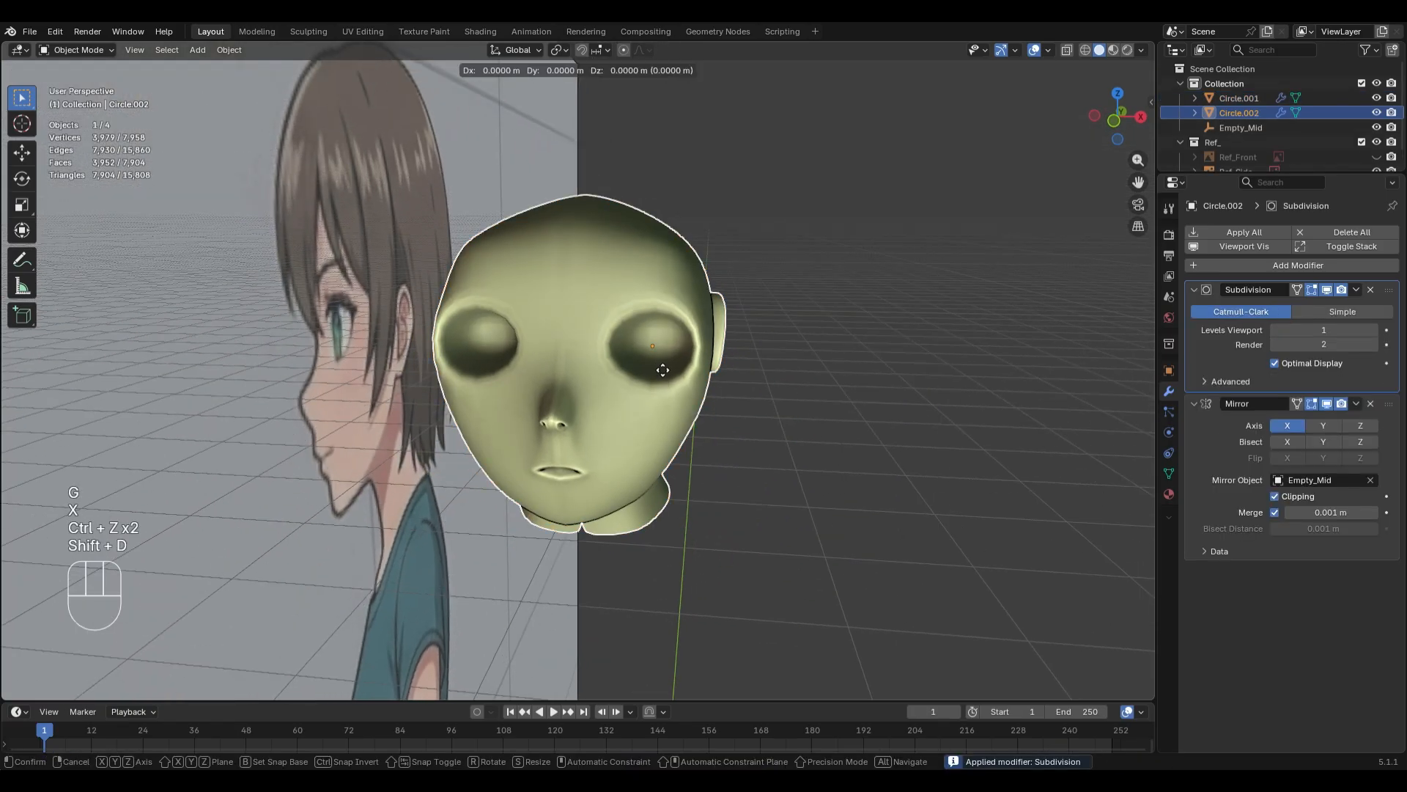
click(656, 362)
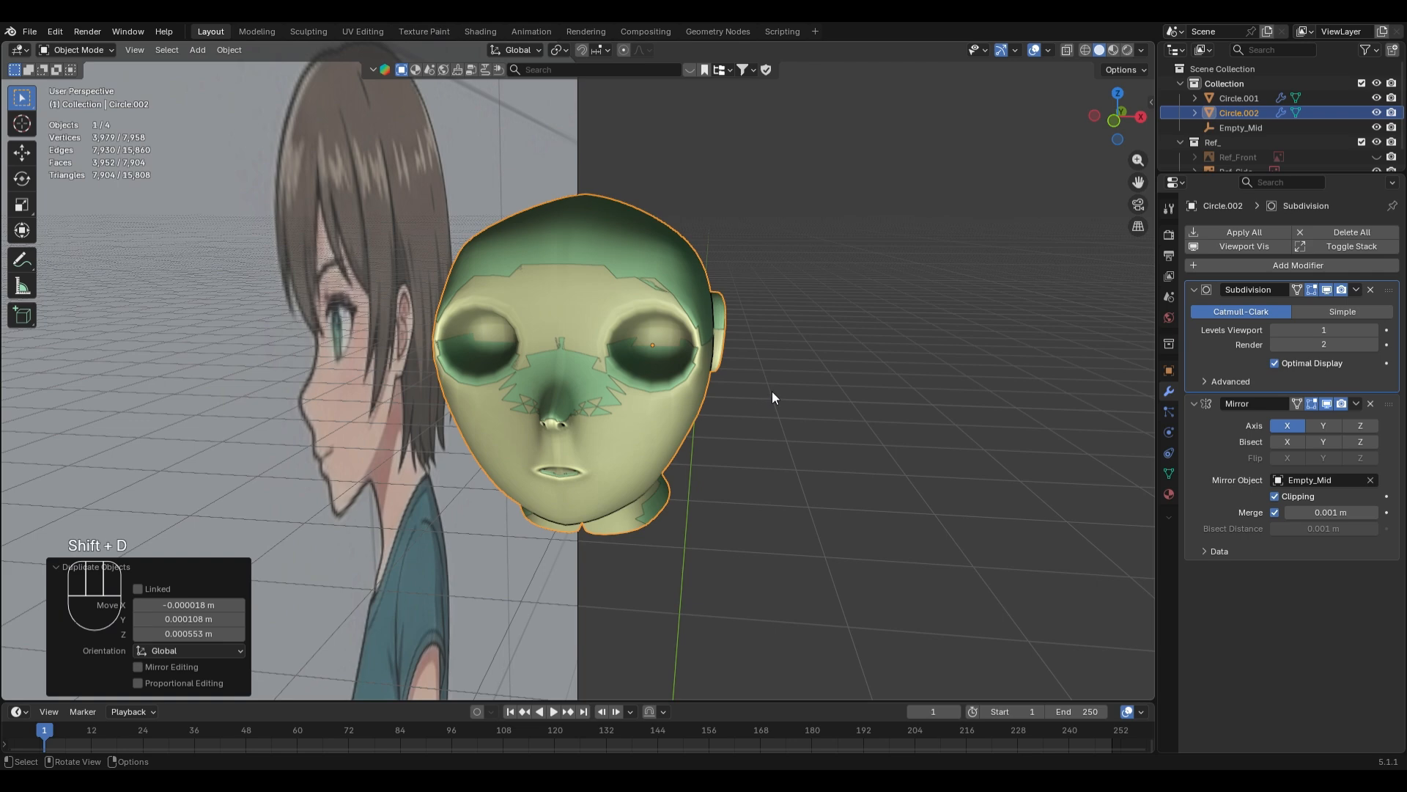
key(m)
click(763, 354)
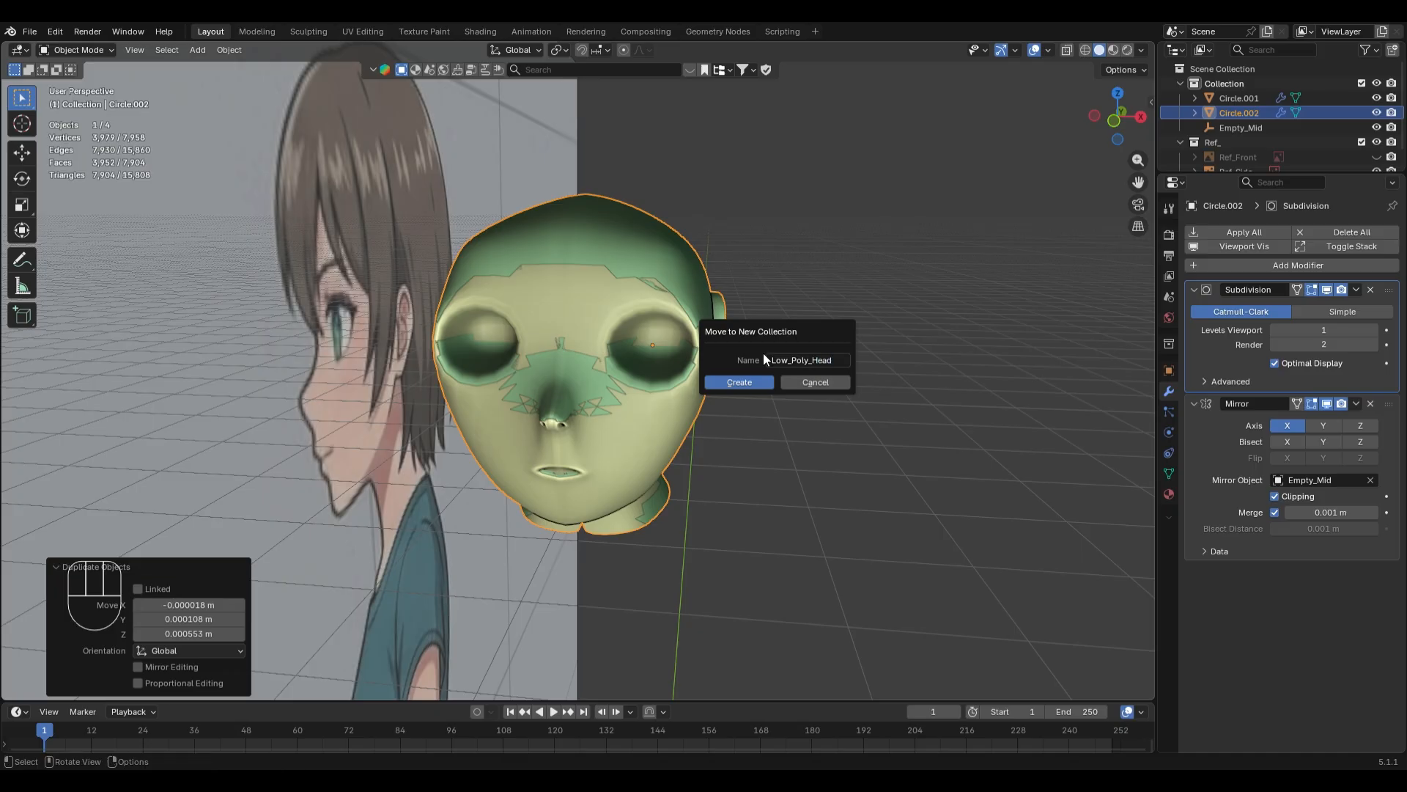
click(740, 382)
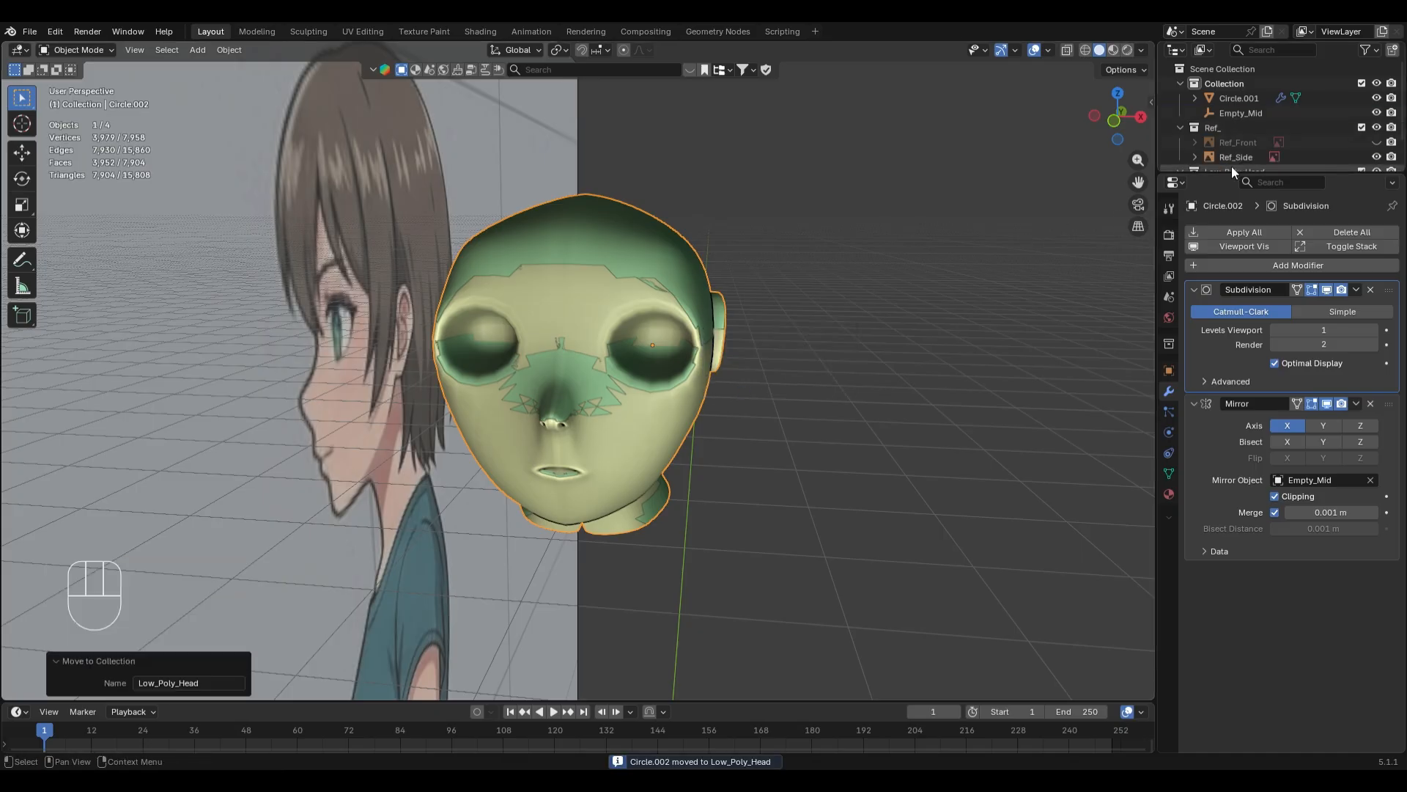
- Enlarge the Outliner and exclude the Low_Poly_Head collection so only the original head stays in the scene
drag(1231, 165, 1231, 326)
click(1362, 171)
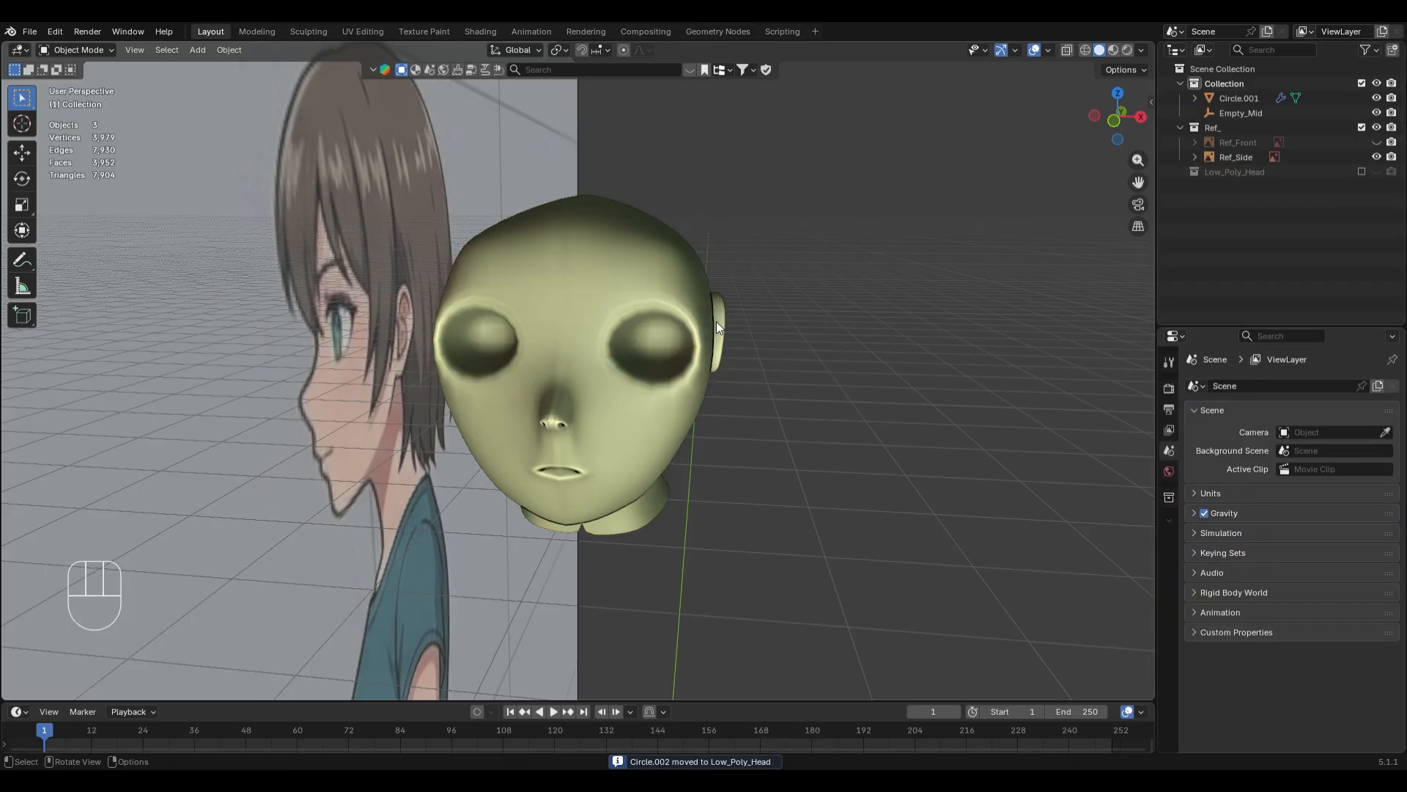
click(652, 294)
click(1364, 170)
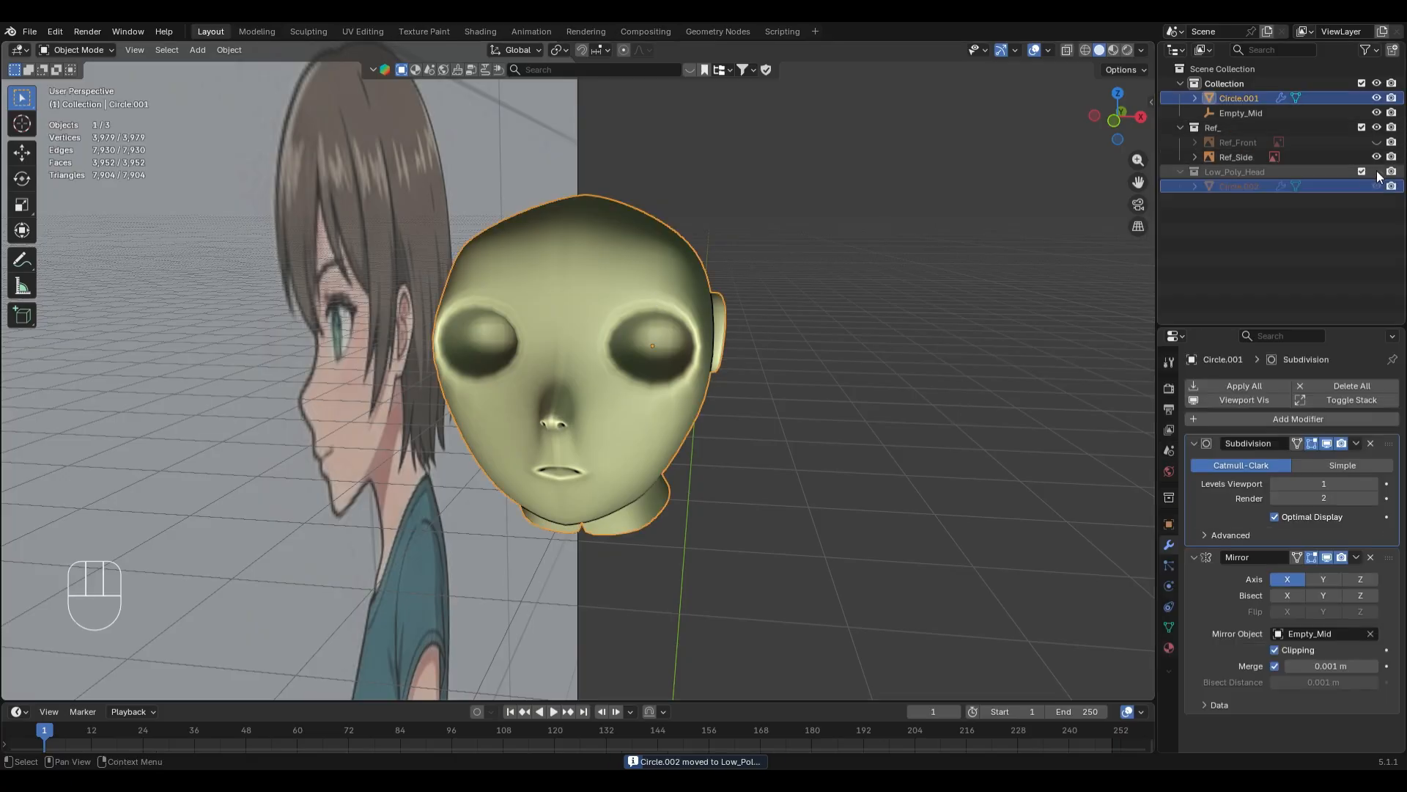
click(1234, 173)
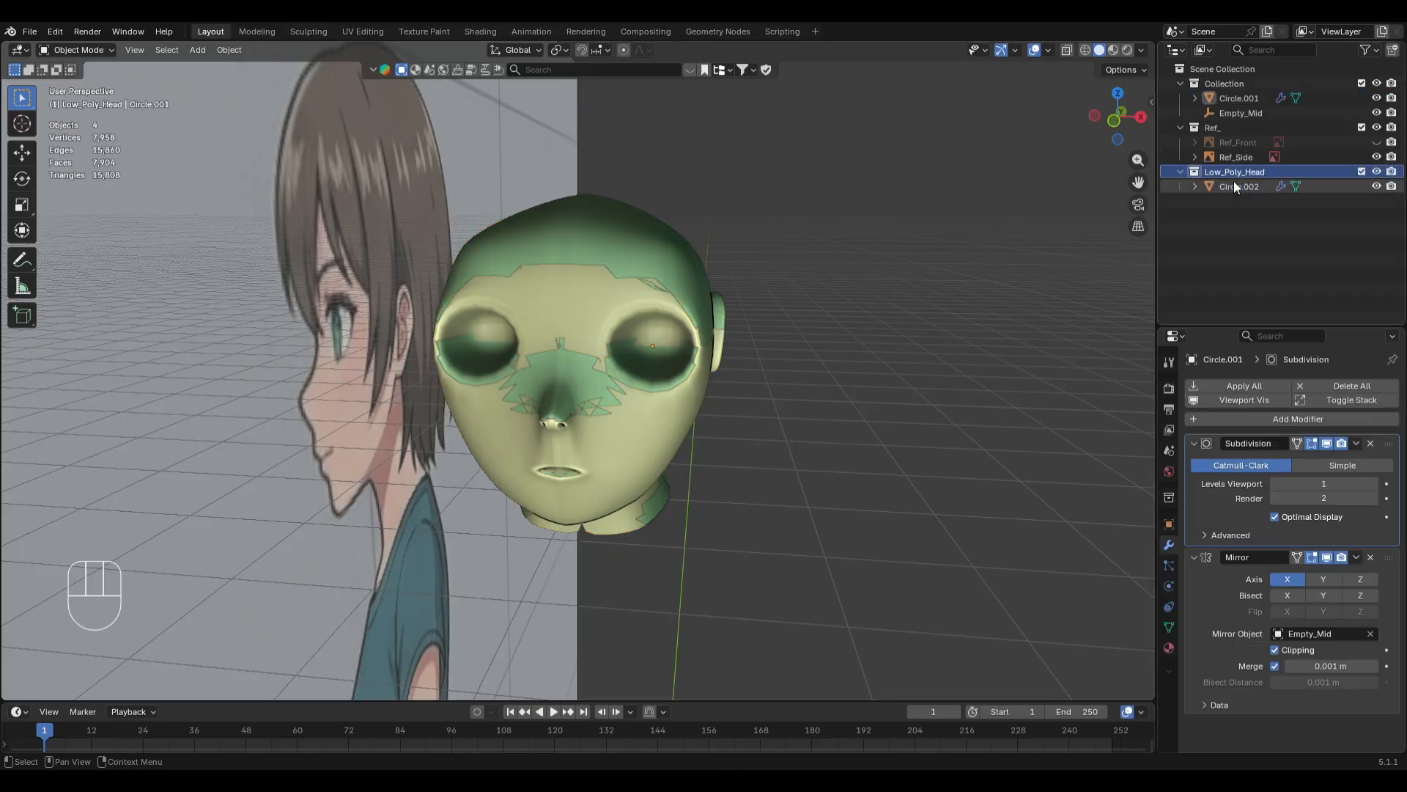
click(1363, 171)
click(666, 277)
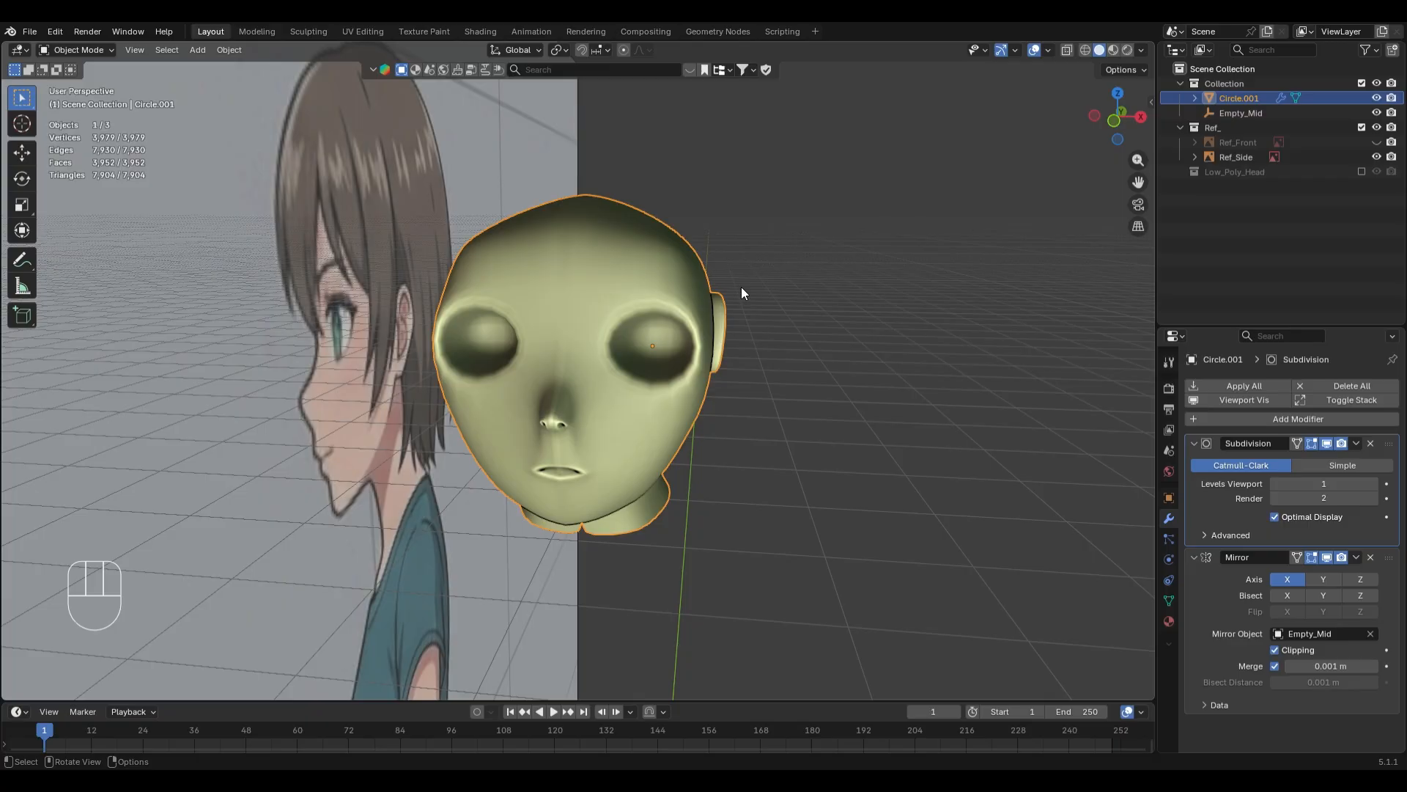
click(877, 252)
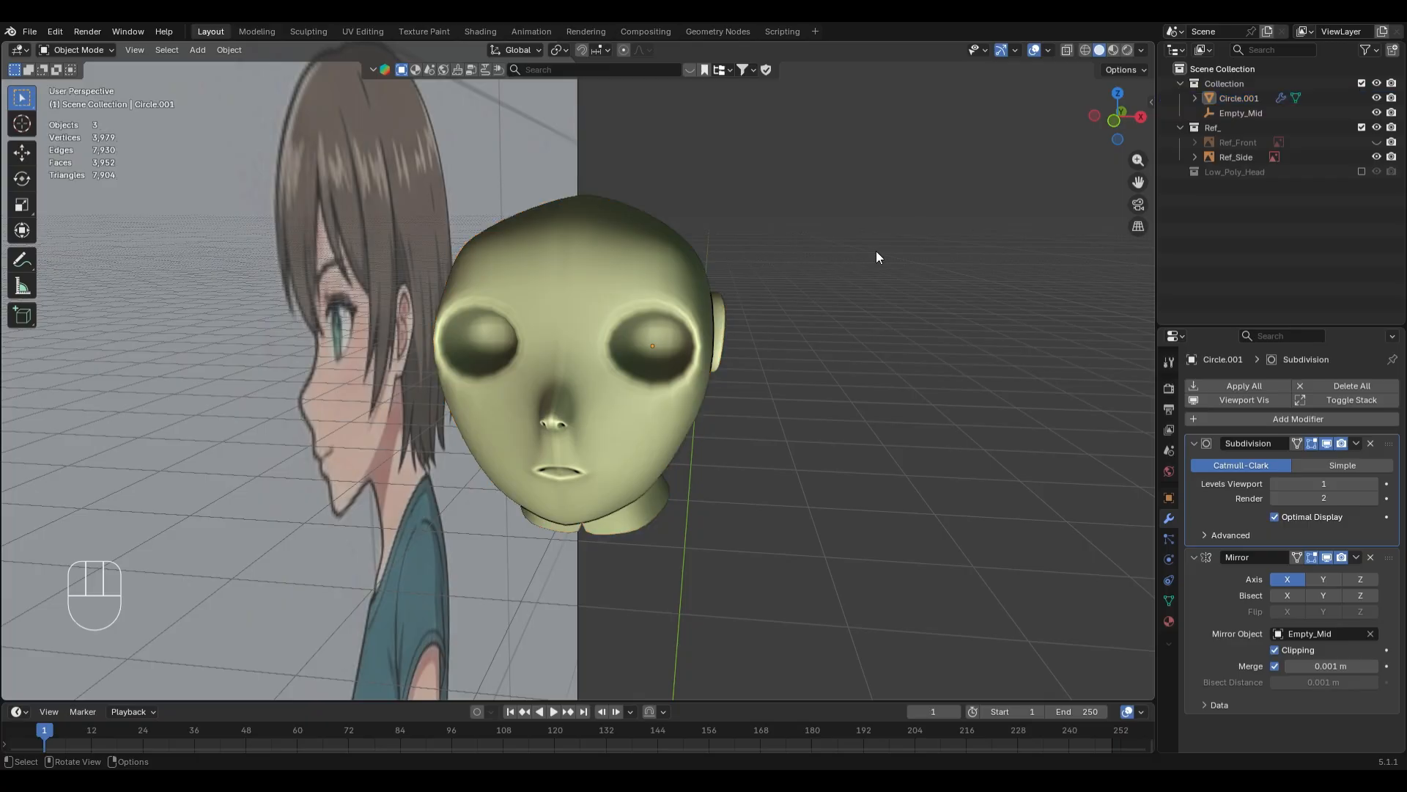
- Move the Mirror modifier above the Subdivision modifier on the original head and inspect it from the side
key(KP_1)
scroll(761, 489, up, 1)
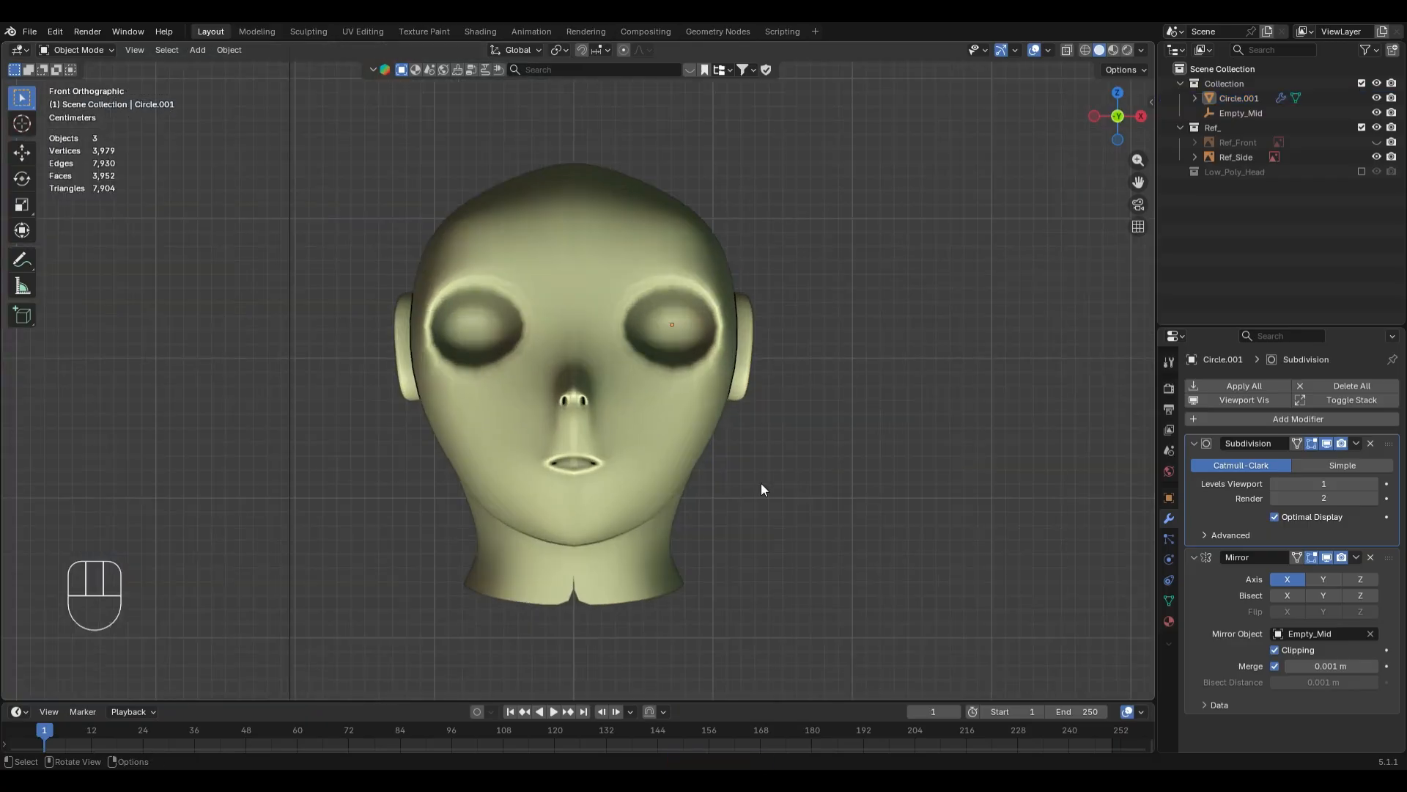
scroll(761, 483, up, 1)
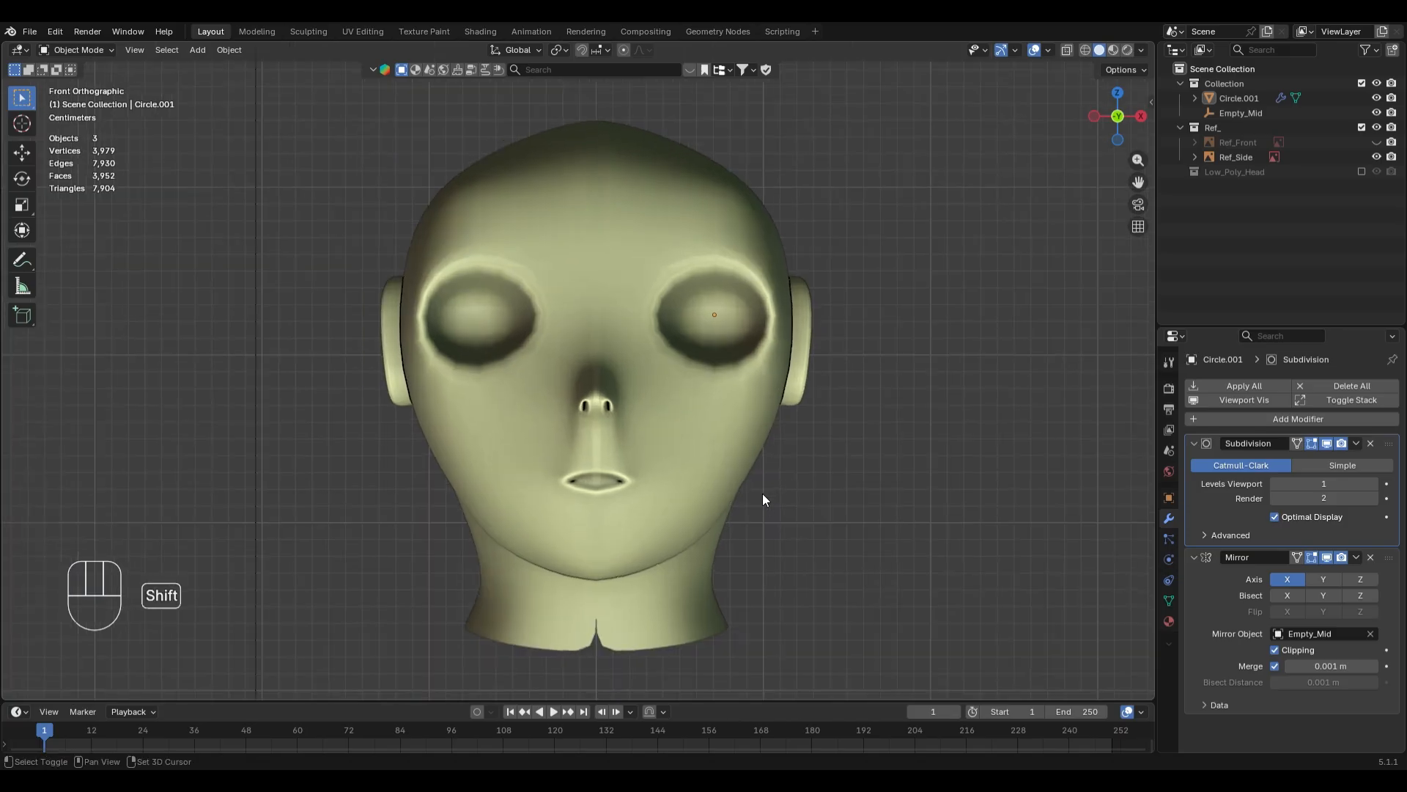
drag(1389, 557, 1389, 444)
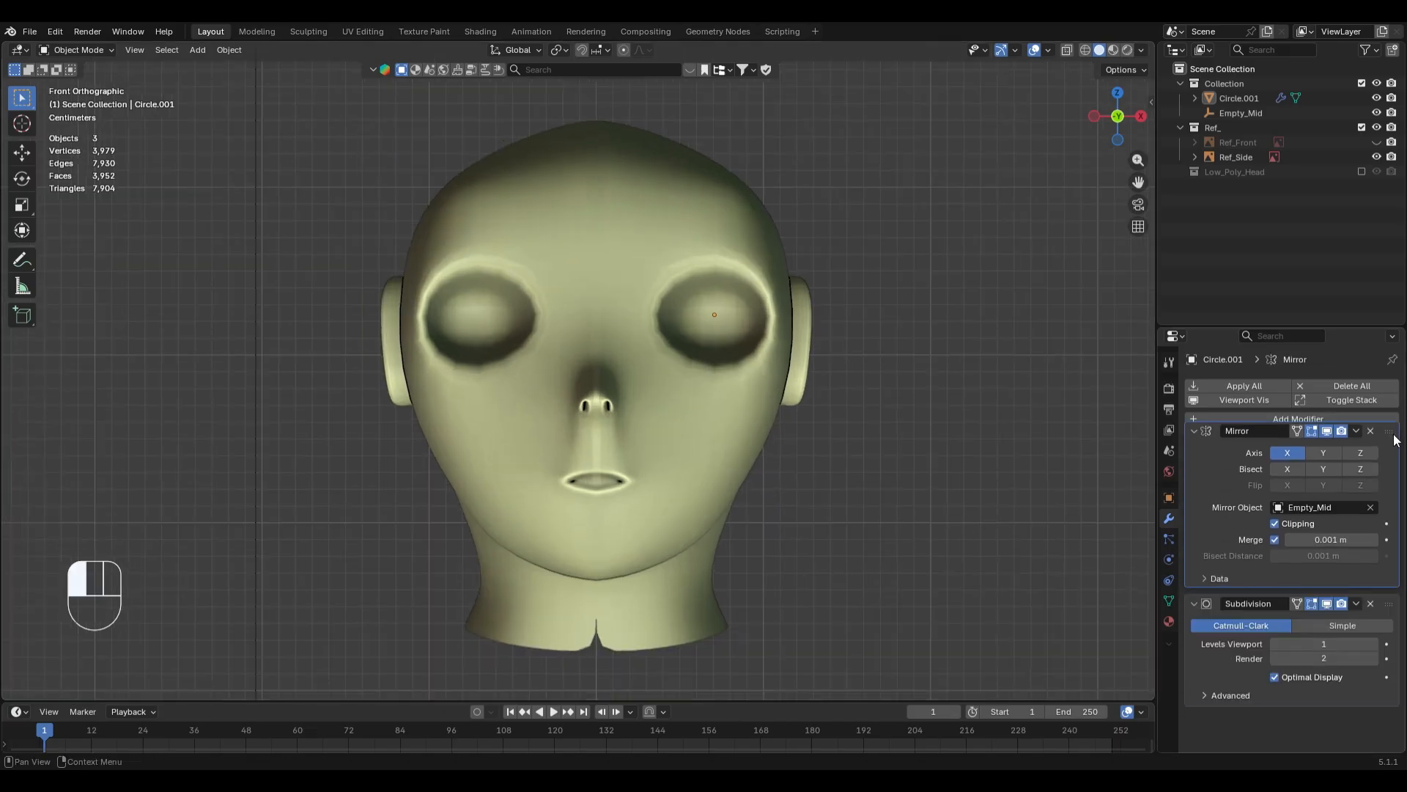
scroll(821, 483, down, 1)
middle_drag(974, 510, 1080, 480)
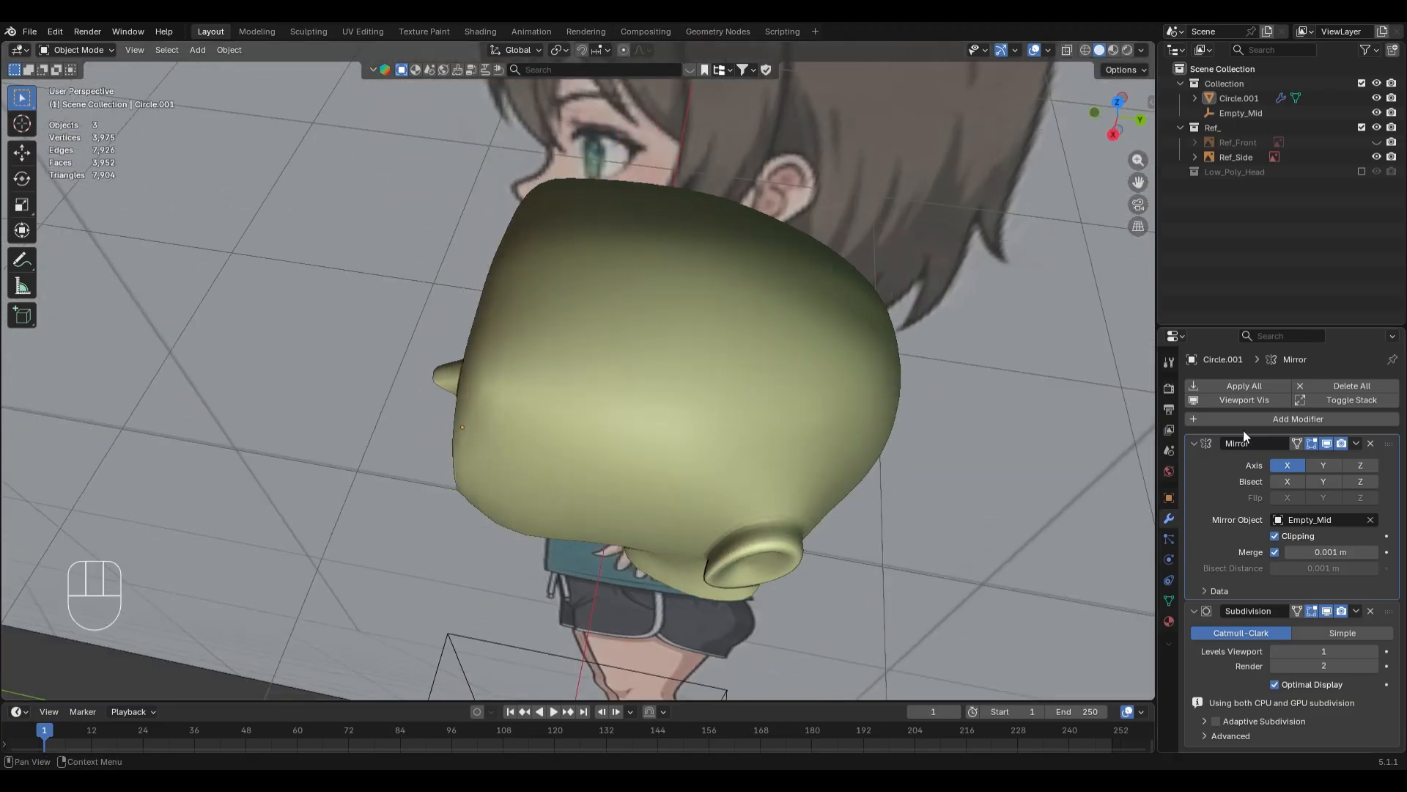
middle_drag(917, 425, 778, 450)
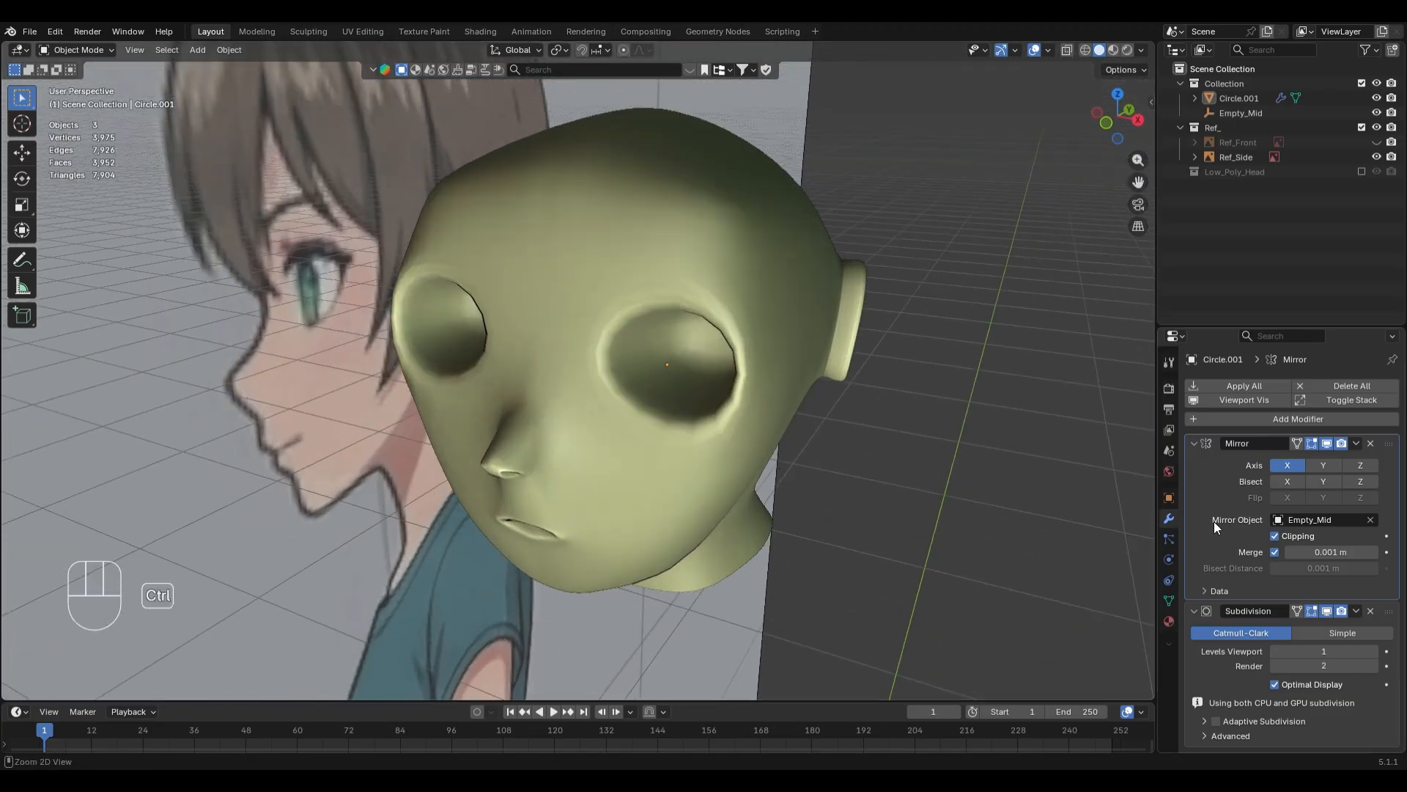
- Apply the head's Mirror and Subdivision modifiers and add a new Subdivision modifier with a viewport level of 1
key(ctrl+a)
key(ctrl+a)
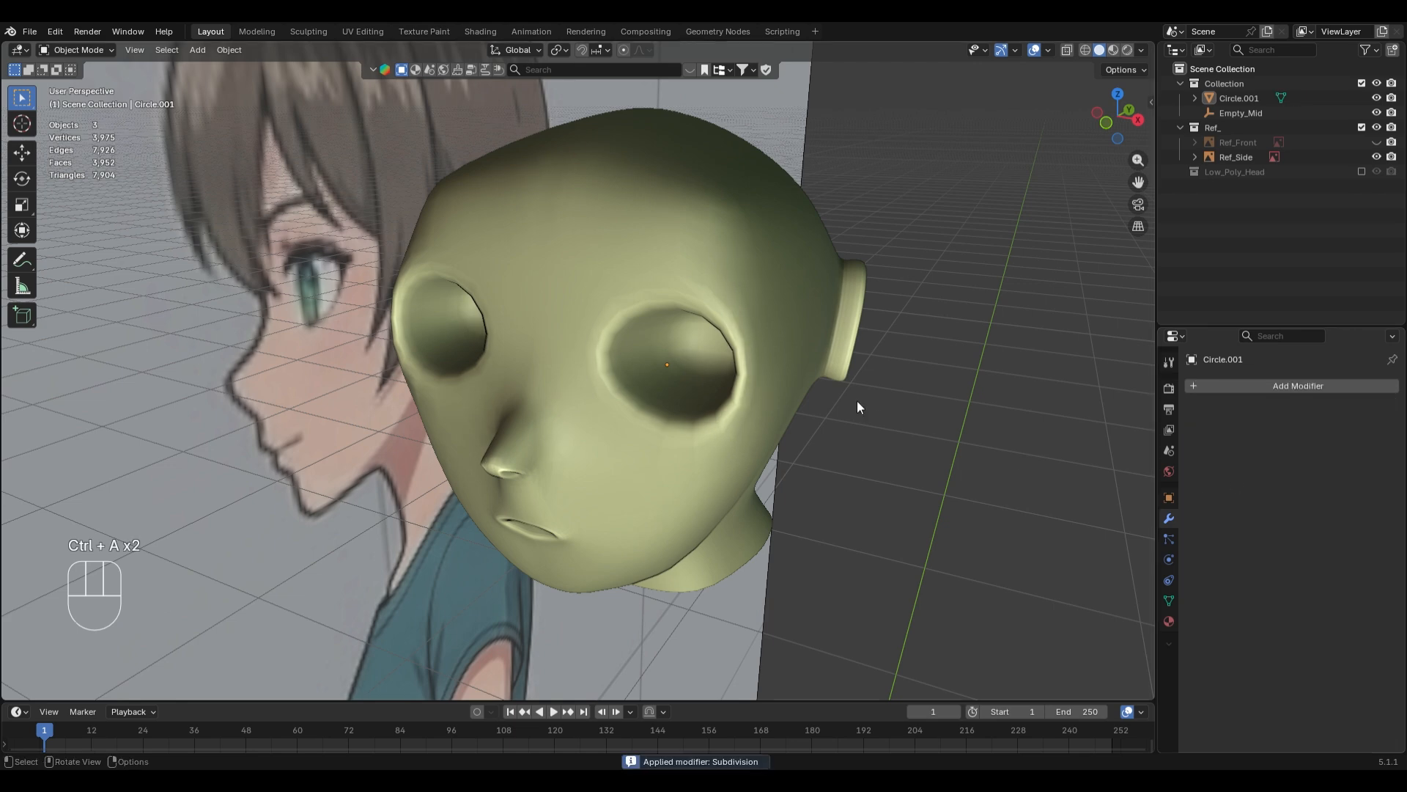
click(755, 463)
key(KP_1)
key(ctrl+1)
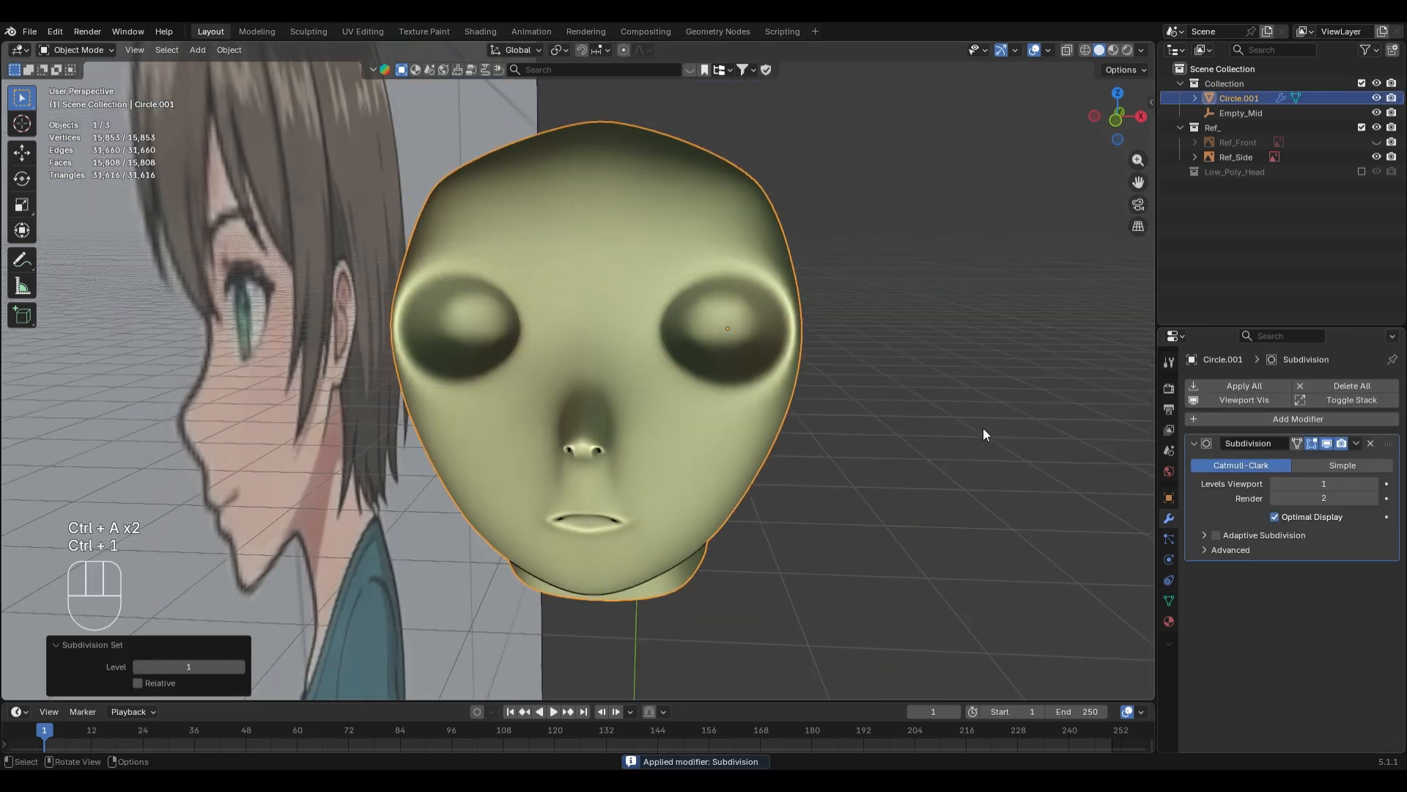
- Set up Sculpt Mode for the head with the Crease Polish brush at 180 px and X symmetry
scroll(790, 415, up, 2)
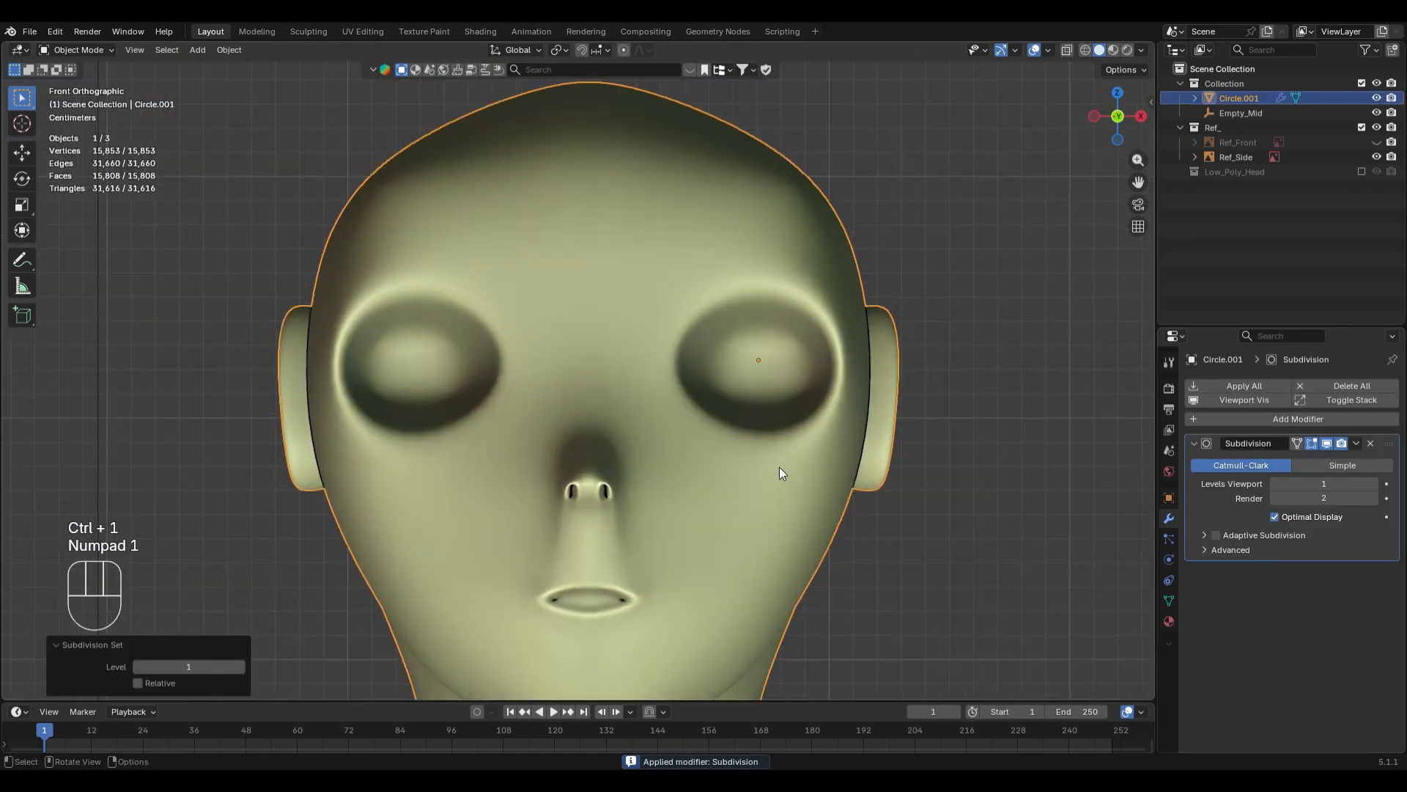
shift+middle_drag(780, 468, 784, 465)
scroll(783, 439, up, 1)
key(ctrl+Tab)
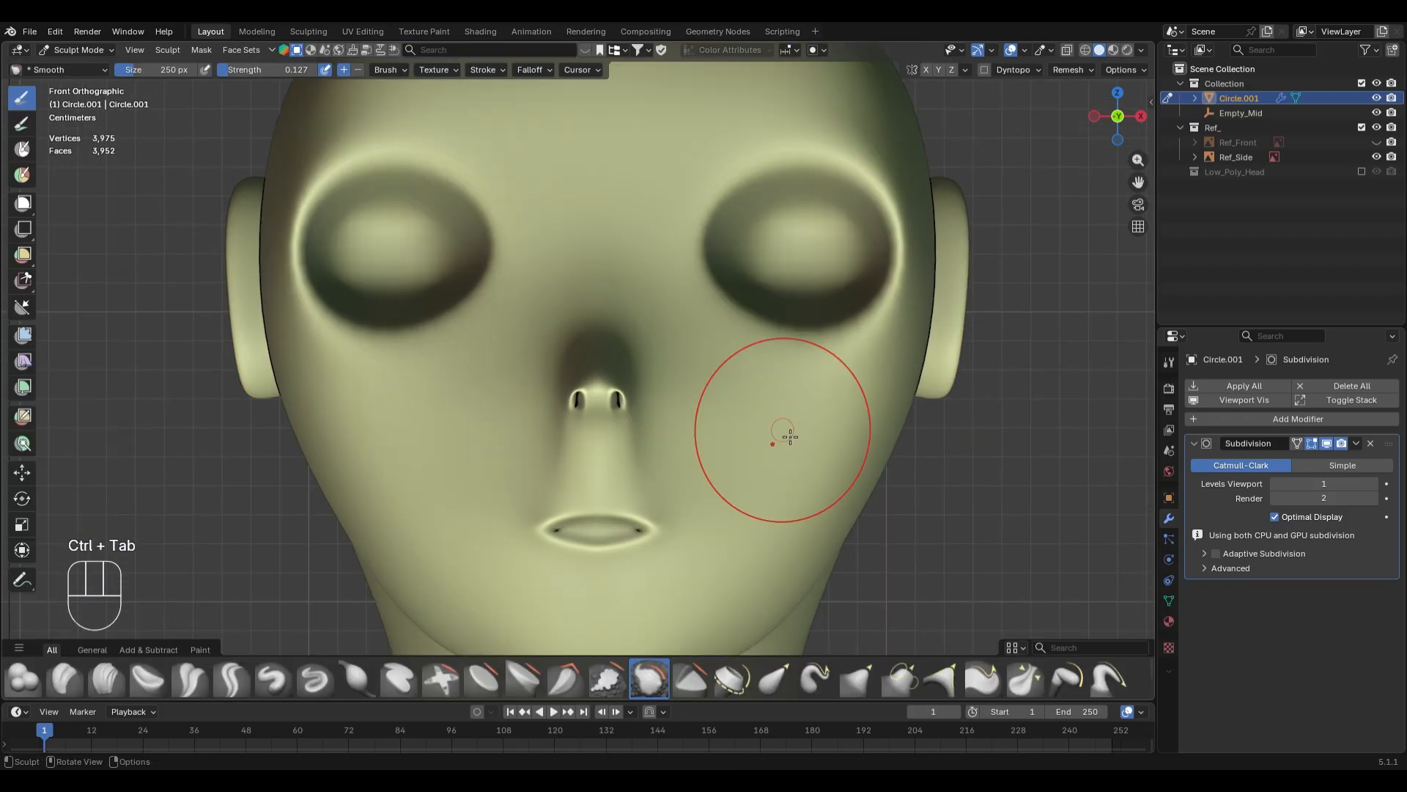
key(shift+c)
key(f)
click(631, 484)
scroll(706, 535, up, 1)
shift+middle_drag(707, 535, 690, 421)
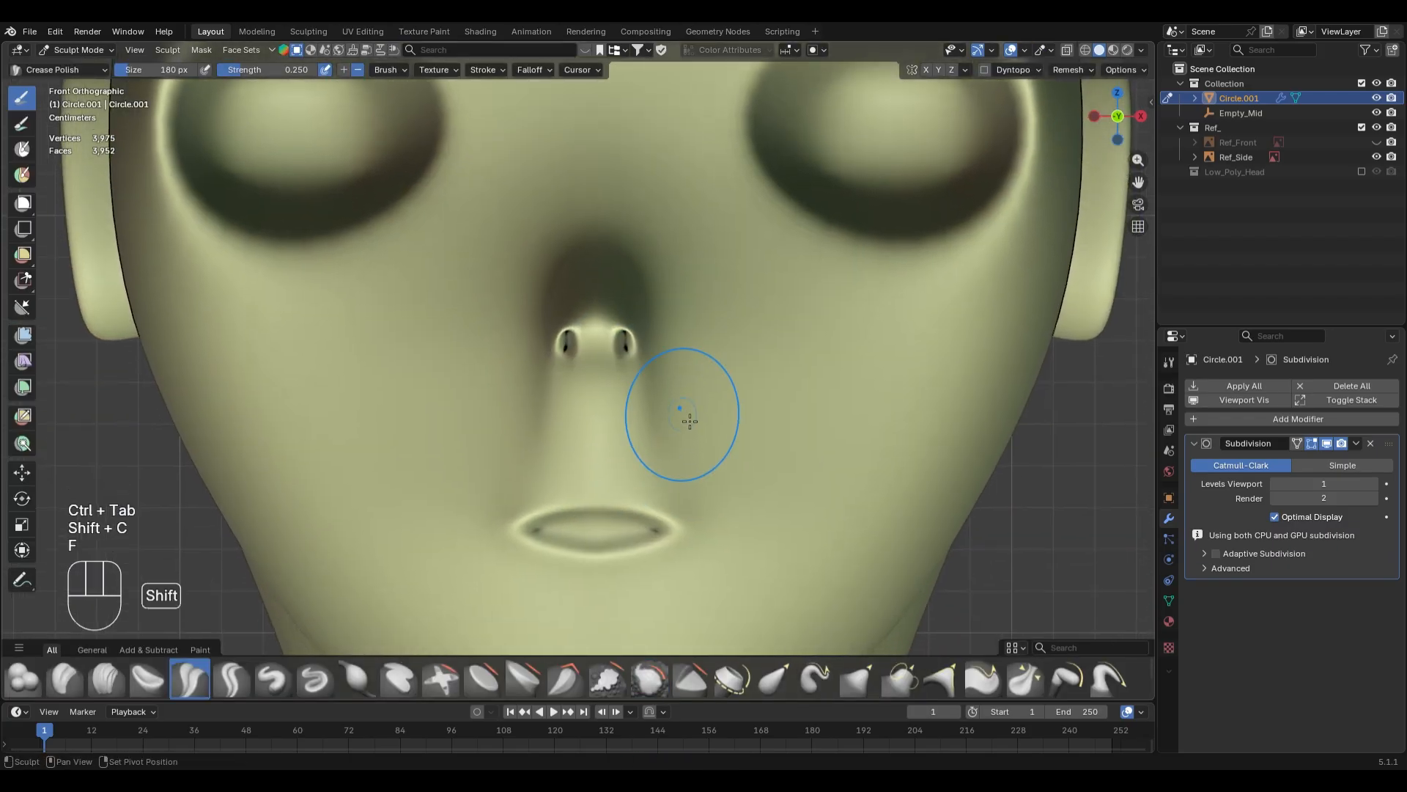
scroll(685, 431, up, 2)
key(ctrl+z)
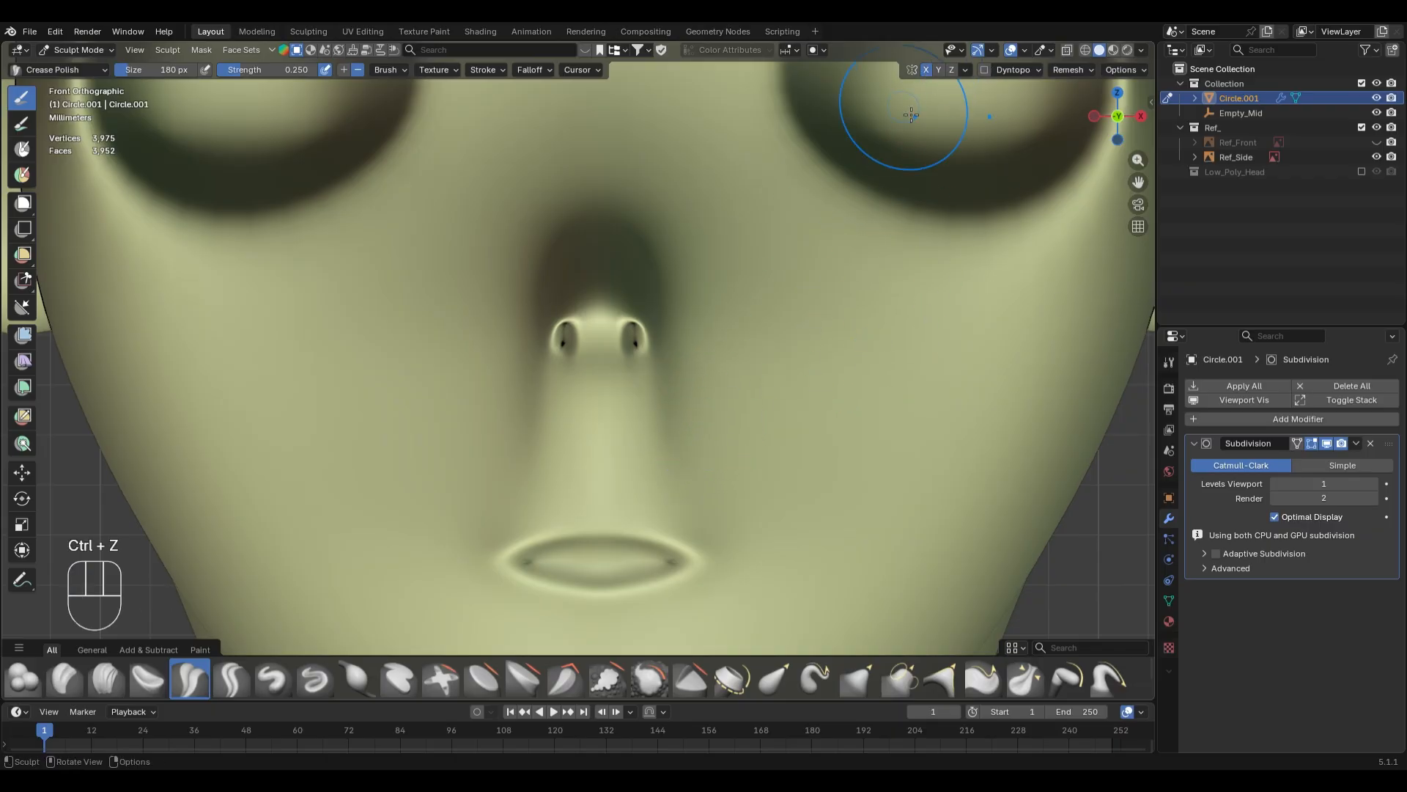
- Return to Object Mode and apply all transforms to the head
scroll(670, 423, down, 3)
key(ctrl+Tab)
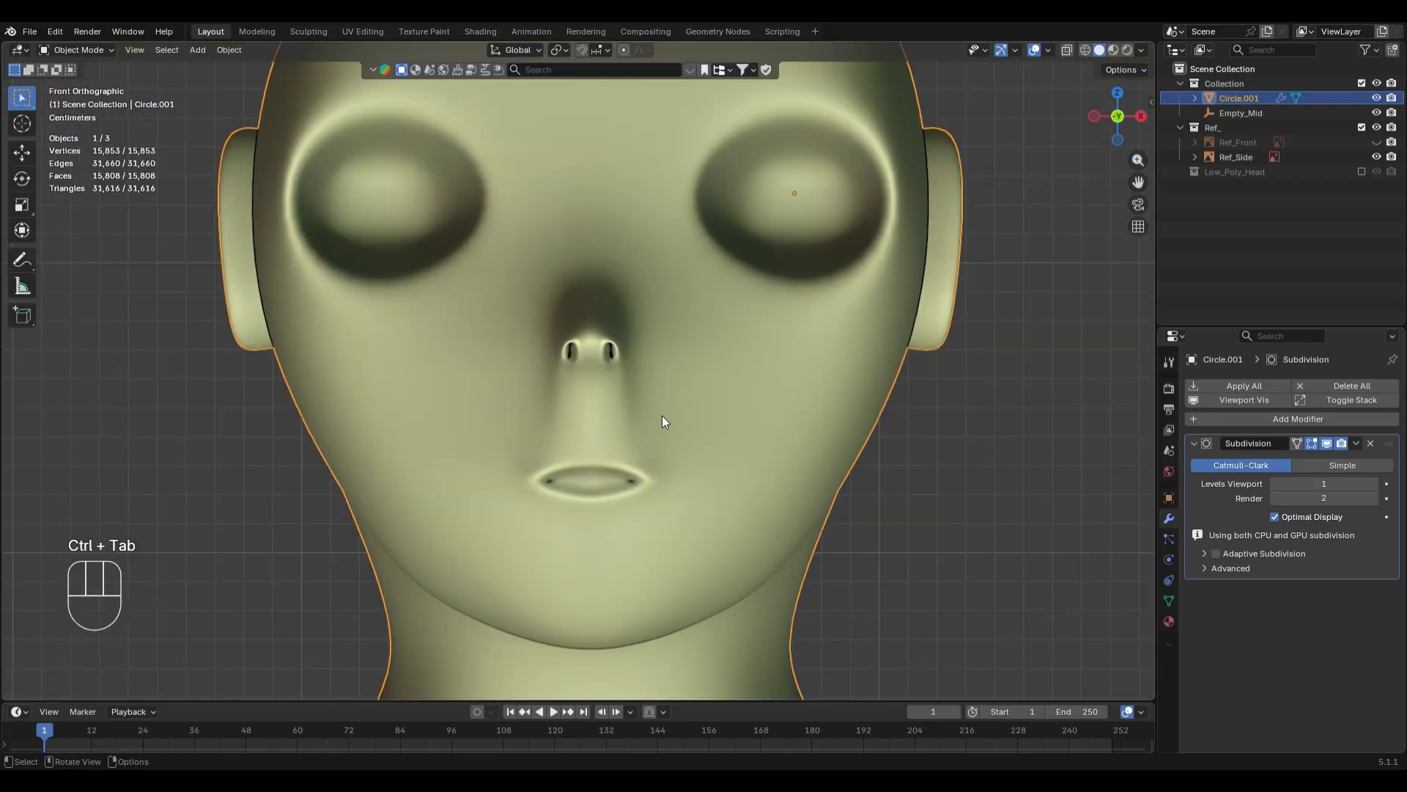
scroll(662, 415, down, 3)
key(ctrl+a)
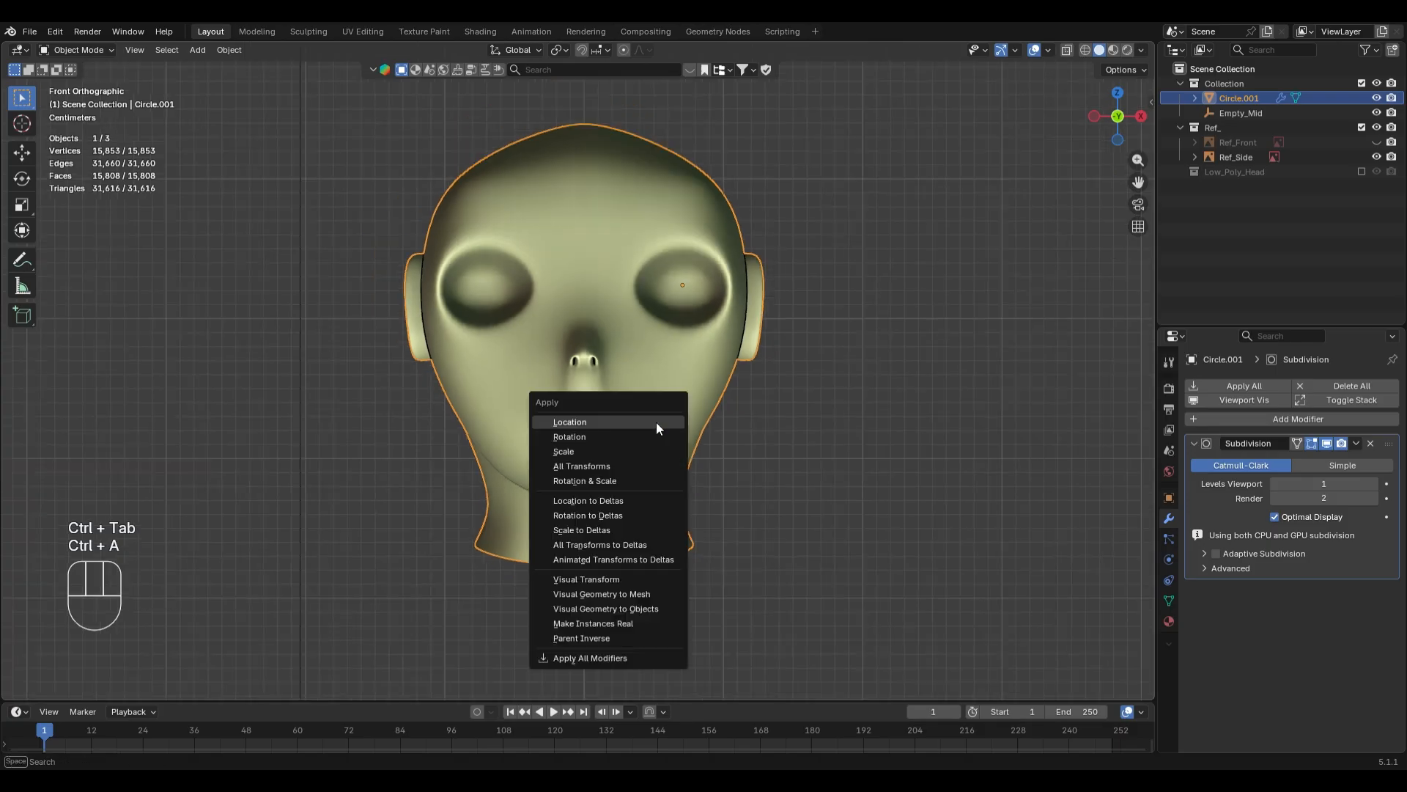
click(648, 466)
- Set the head's origin to its geometry
scroll(640, 451, up, 3)
scroll(657, 382, down, 3)
scroll(649, 440, up, 2)
right_click(657, 346)
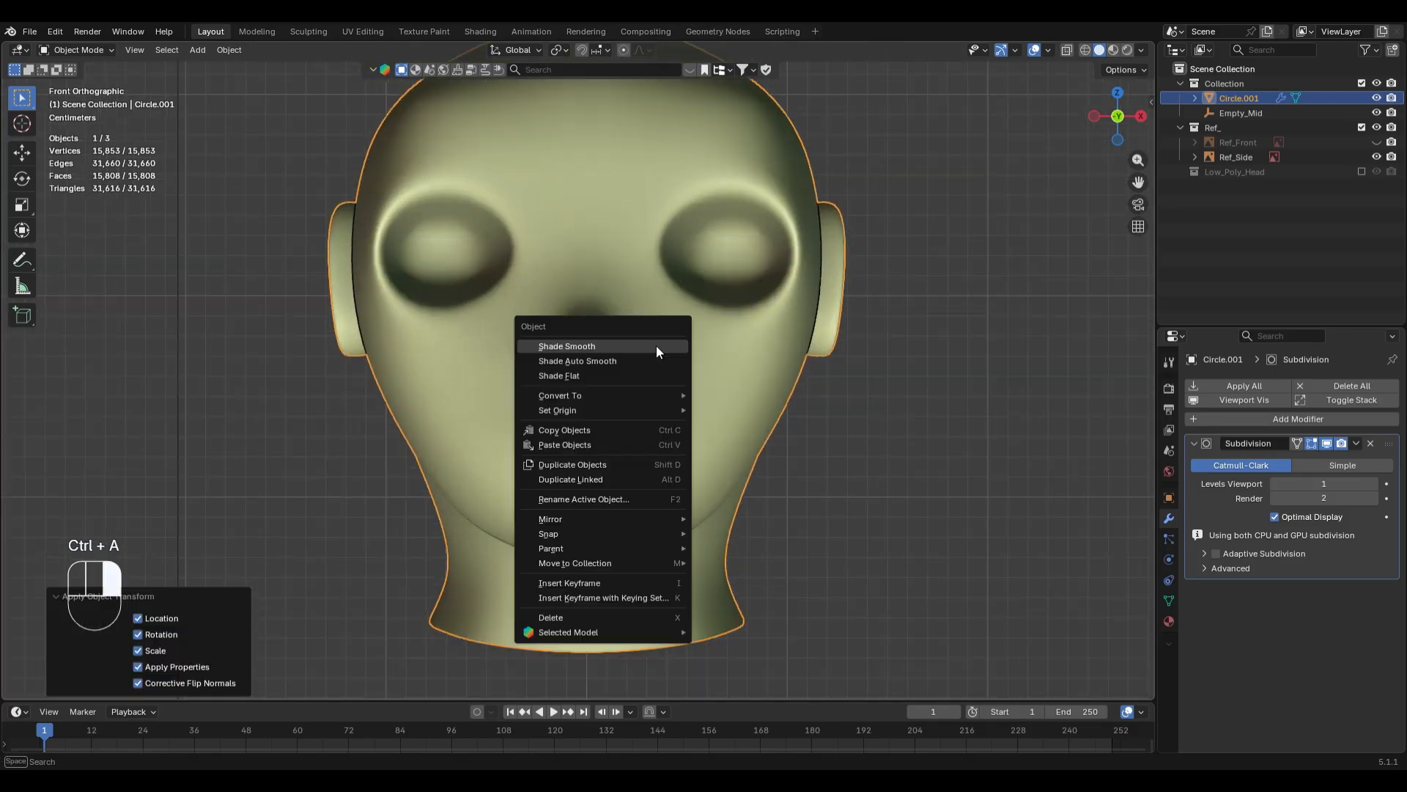
mouse_move(663, 410)
click(770, 426)
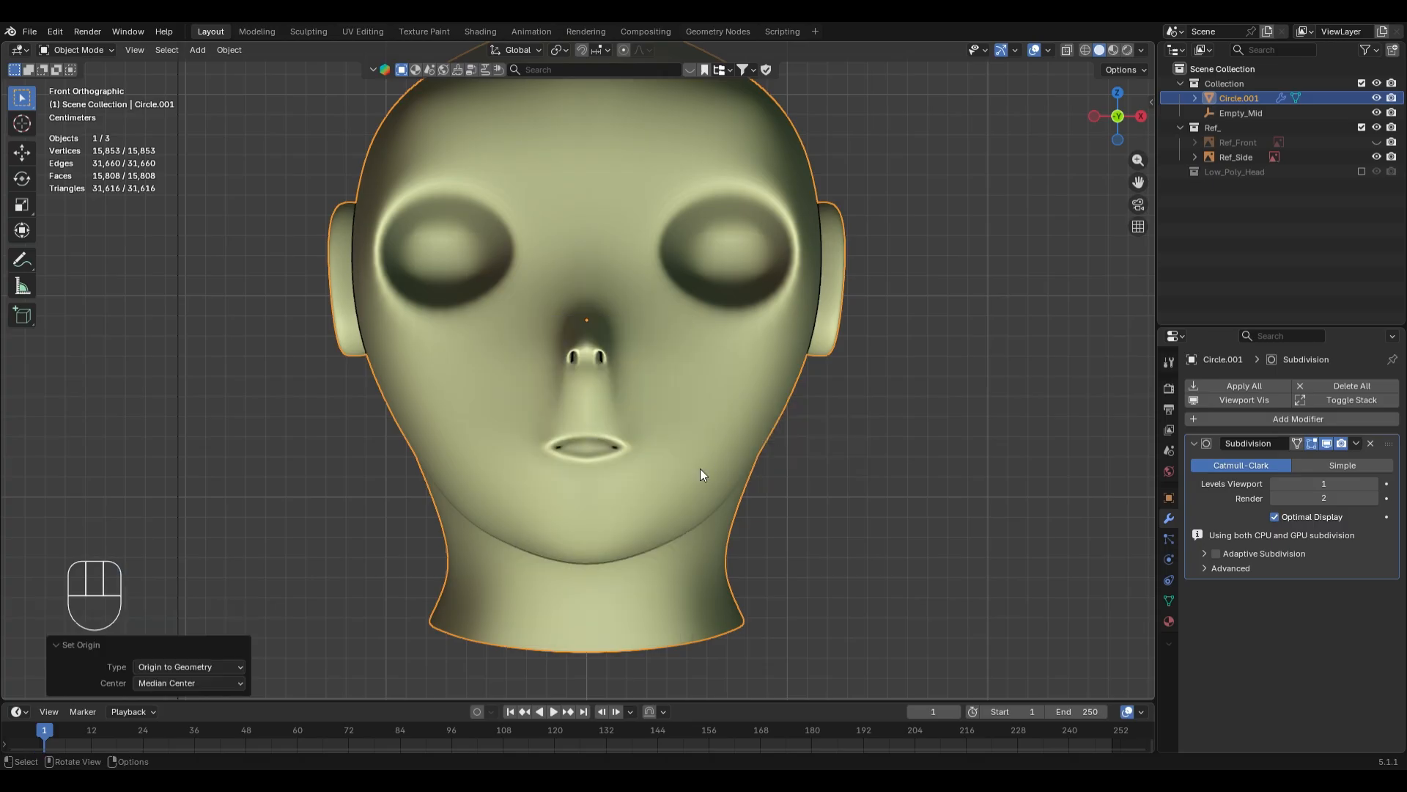
- Enter Sculpt Mode in front view and set the Grab brush size to 240 px
scroll(706, 343, down, 2)
mouse_move(855, 458)
middle_down()
mouse_move(692, 476)
mouse_move(749, 554)
mouse_move(808, 491)
middle_up()
key(KP_1)
key(ctrl+Tab)
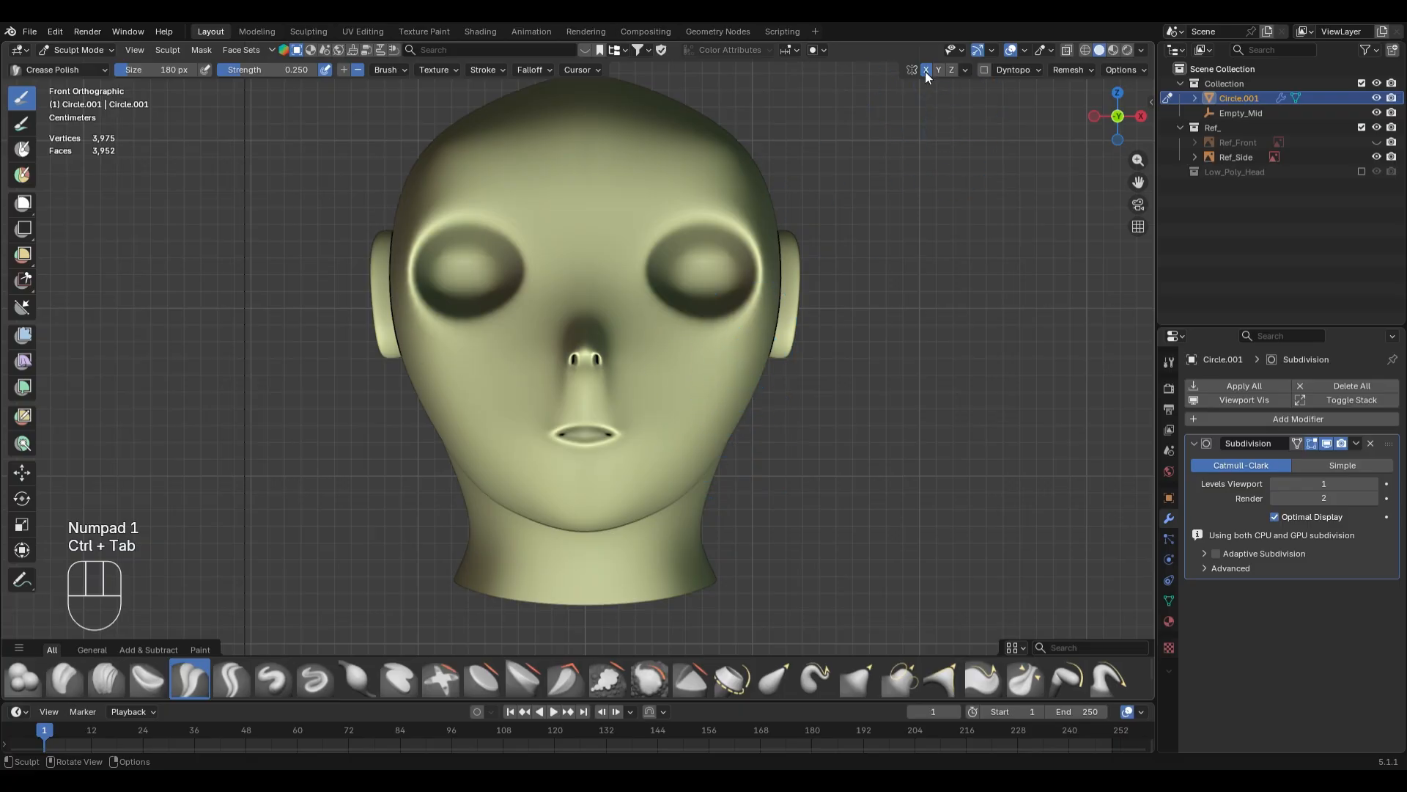
scroll(718, 432, up, 2)
key(g)
key(f)
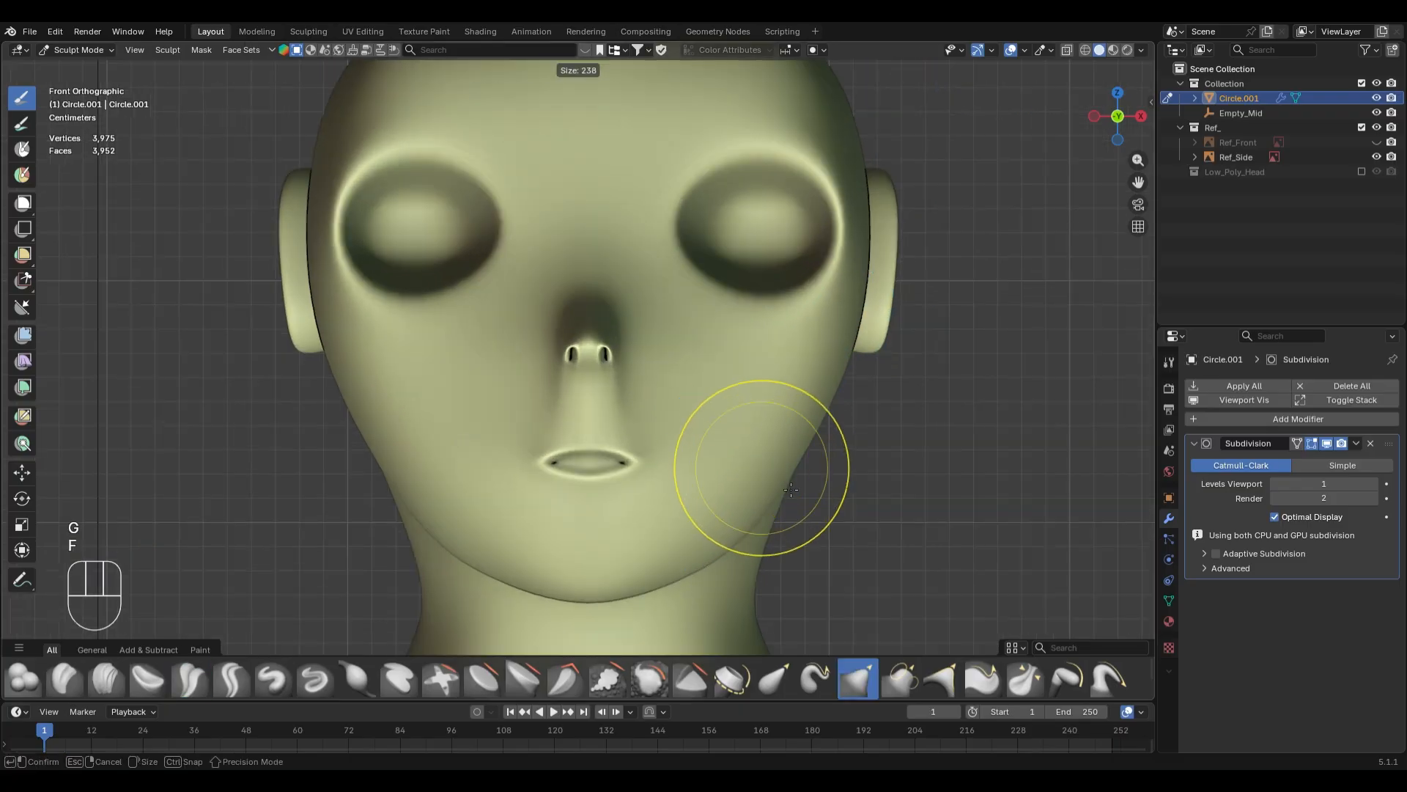
click(793, 489)
- Inspect the head's shape, and switch it to Edit Mode with edge selection to check the mesh density
scroll(799, 425, down, 2)
shift+middle_drag(813, 351, 828, 453)
middle_drag(843, 451, 760, 449)
scroll(755, 445, up, 1)
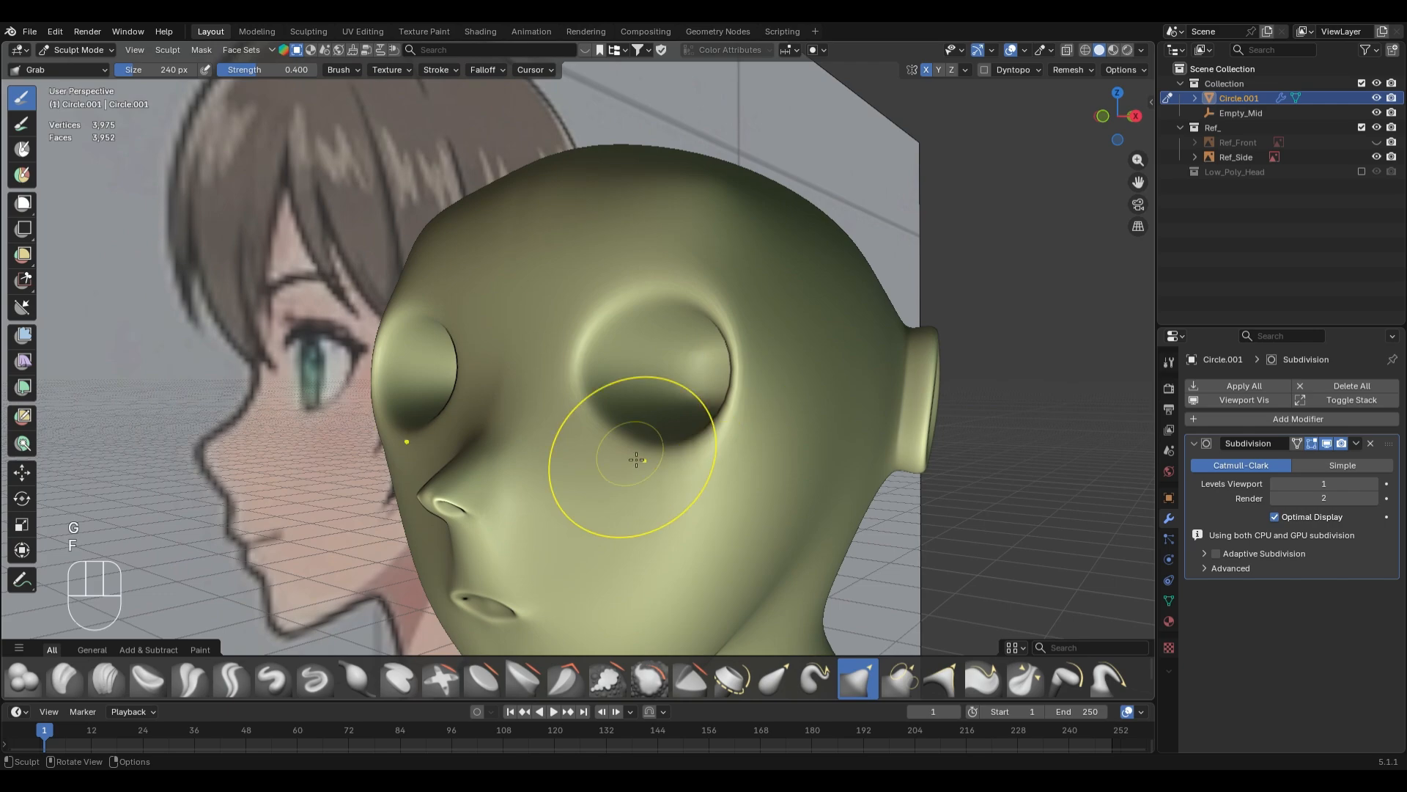
middle_drag(636, 459, 675, 491)
scroll(676, 492, down, 2)
key(KP_1)
key(ctrl+Tab)
key(Tab)
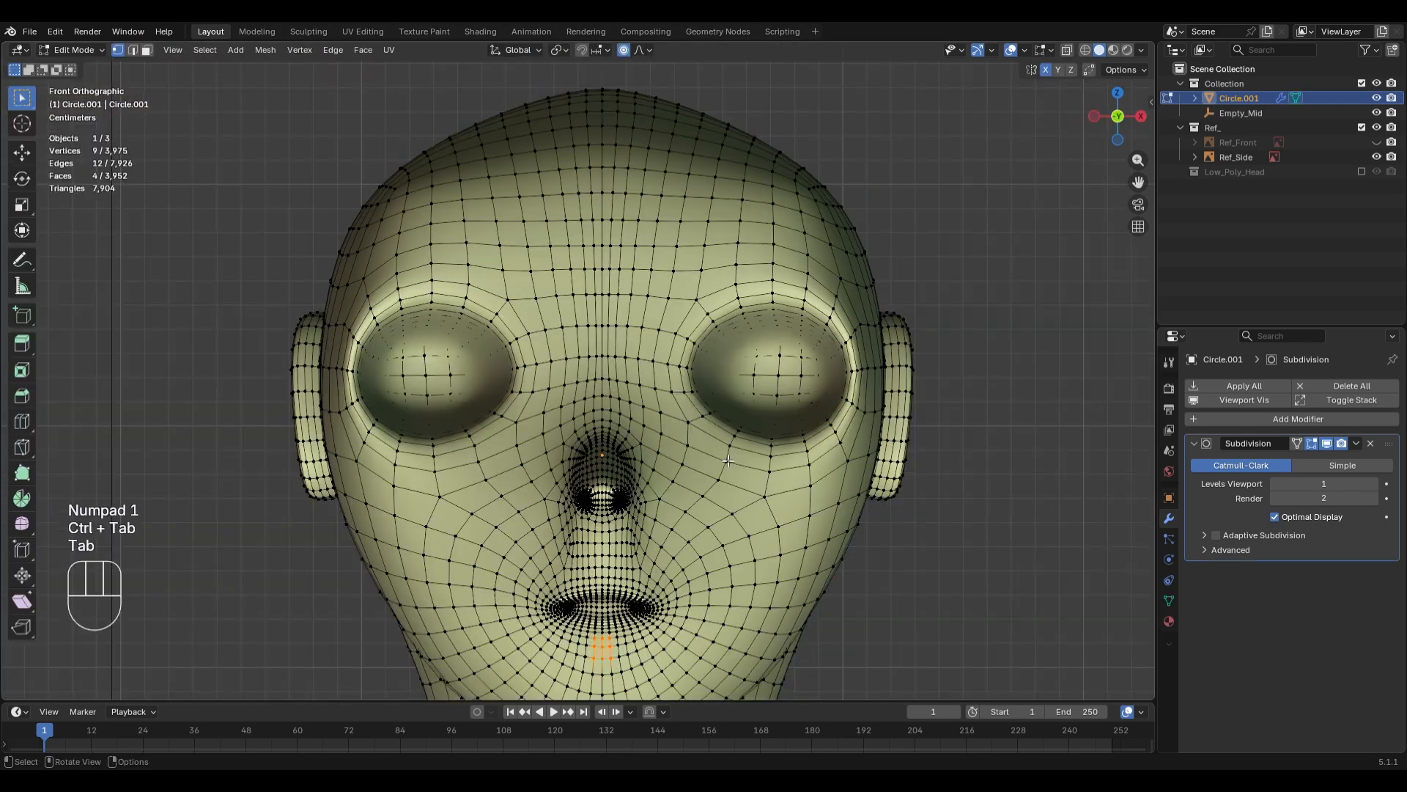
scroll(728, 460, down, 2)
key(2)
key(Tab)
key(Tab)
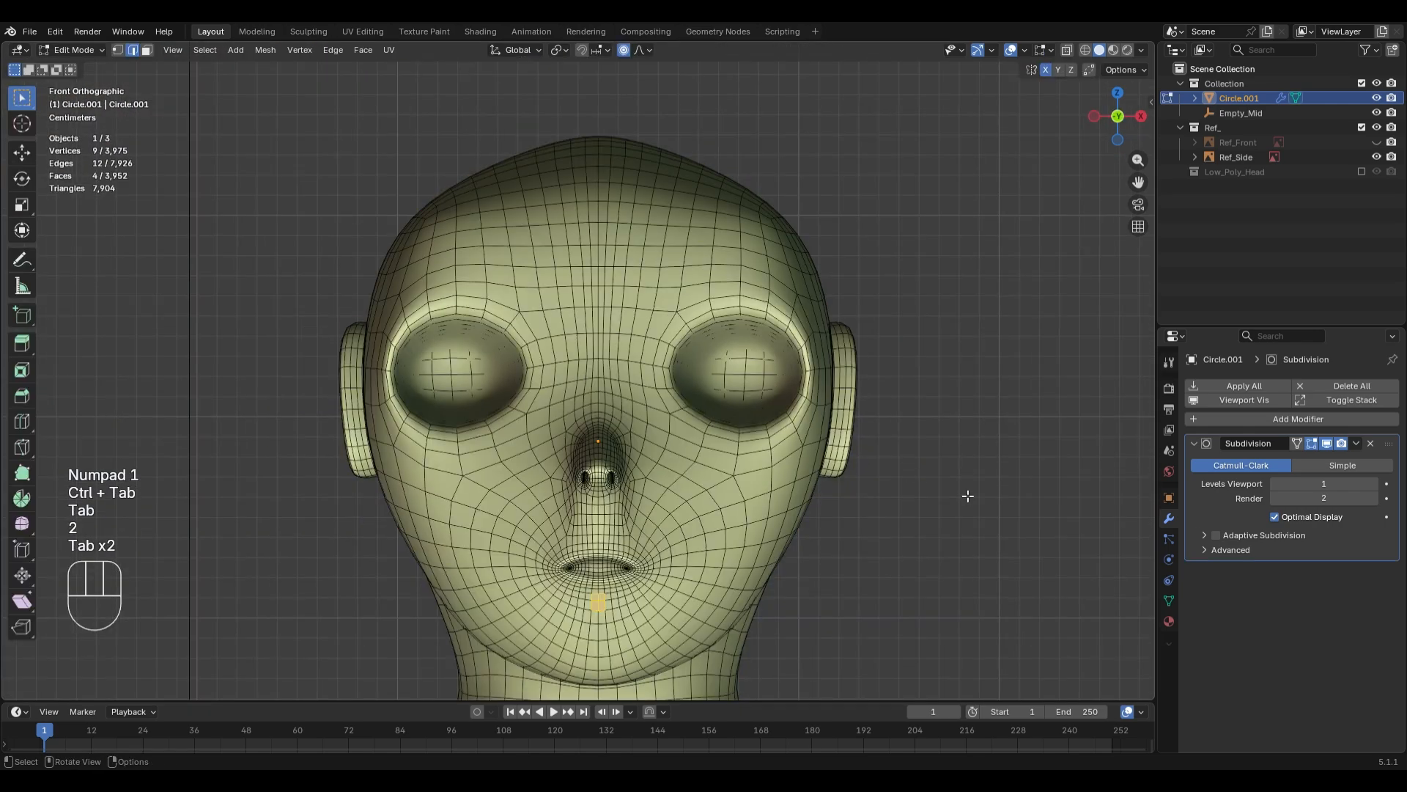
- Remove the Subdivision modifier from the head and return to Object Mode
click(1371, 442)
key(Tab)
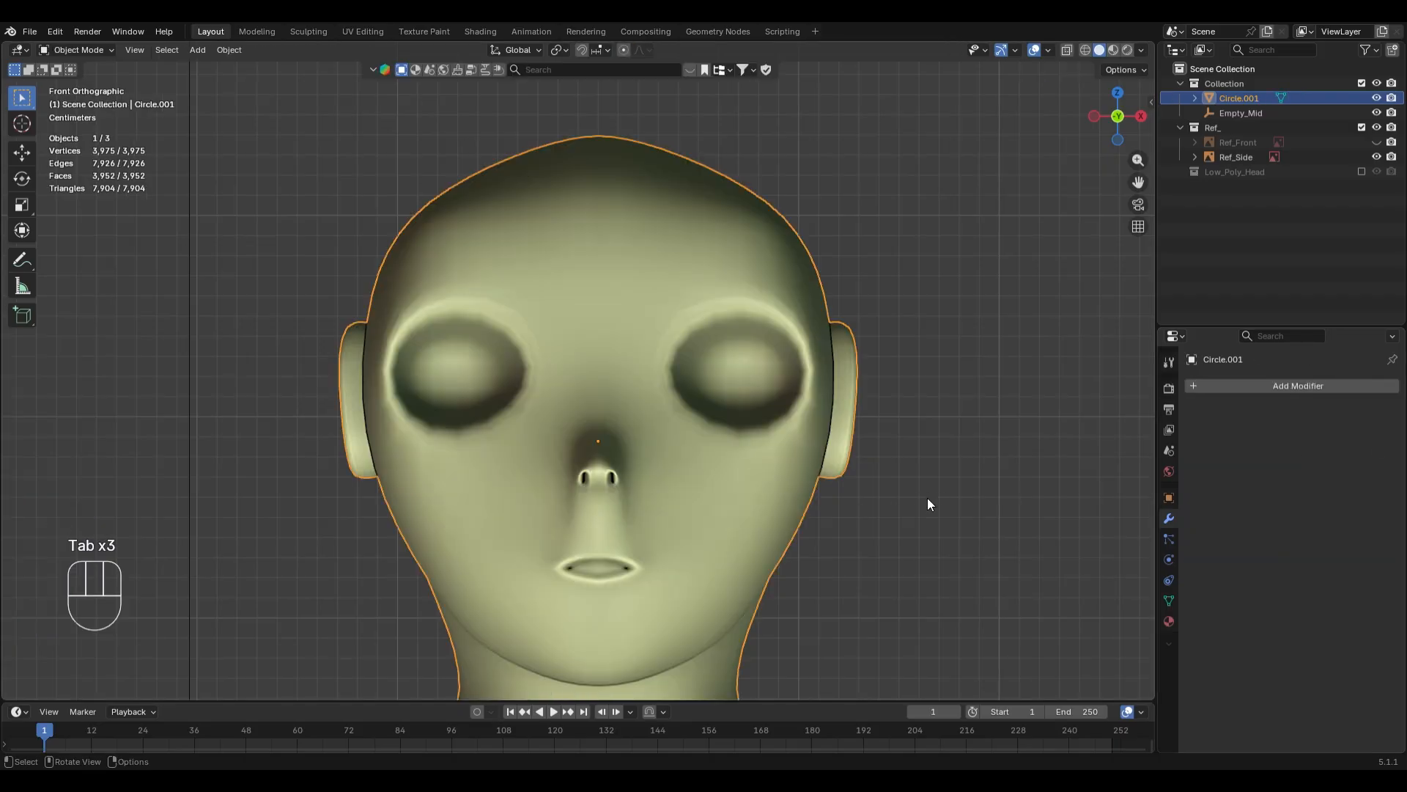
- Examine the head's topology from the front, below and behind in Edit Mode, comparing it with the smooth surface in Object Mode
ctrl+scroll(931, 448, down, 4)
scroll(937, 402, up, 2)
key(Tab)
click(981, 448)
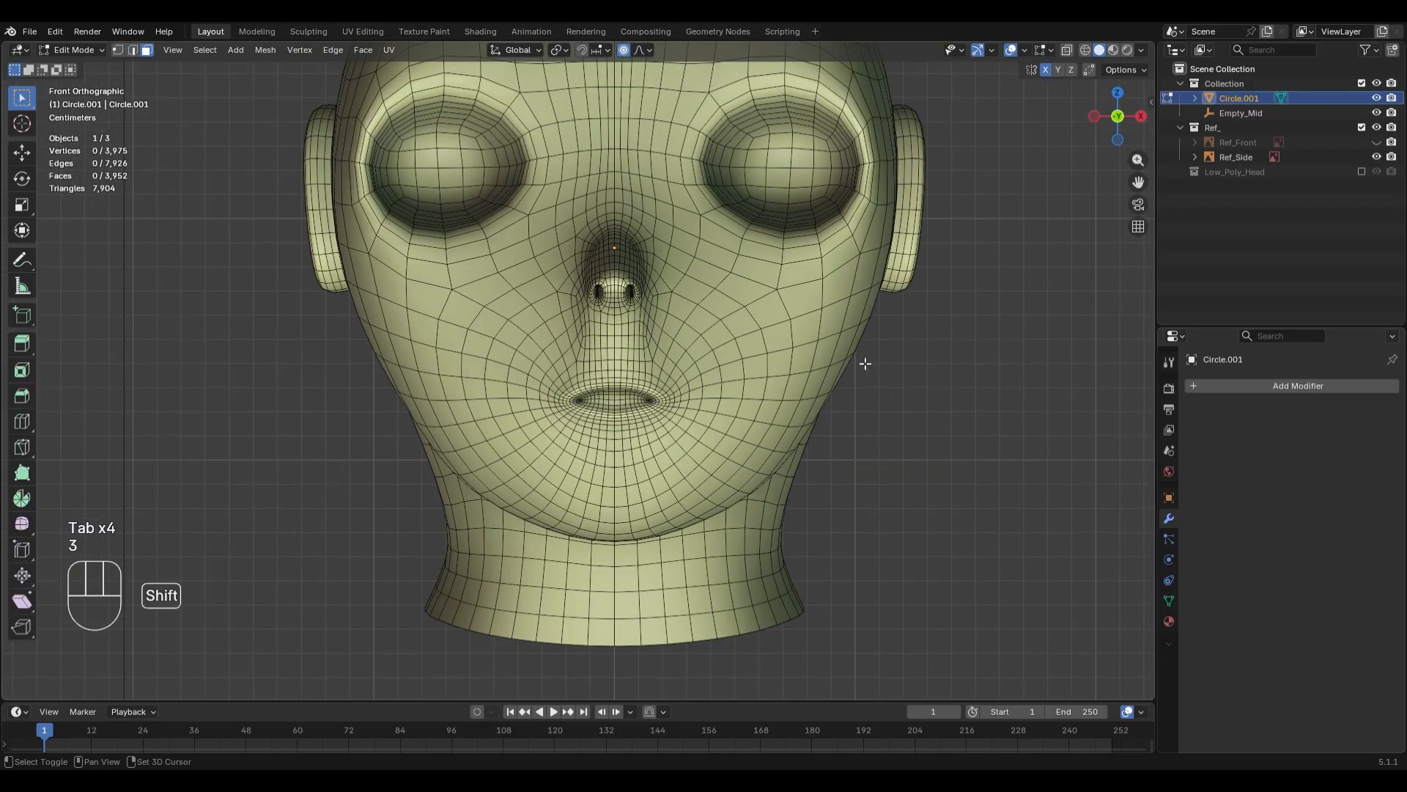
middle_drag(865, 362, 854, 495)
scroll(870, 478, down, 2)
shift+middle_drag(914, 346, 697, 444)
scroll(799, 415, down, 2)
key(Tab)
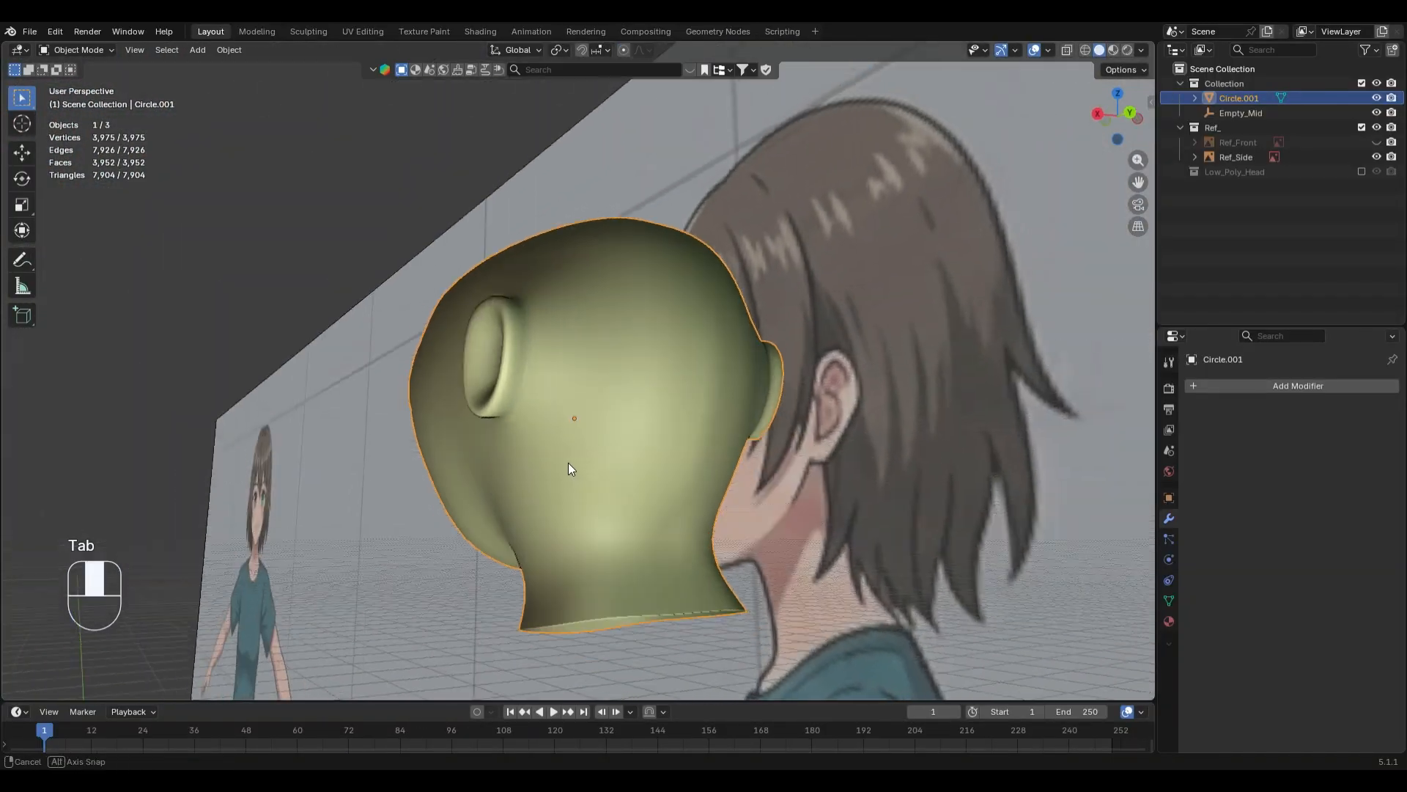
key(Tab)
middle_drag(569, 469, 920, 475)
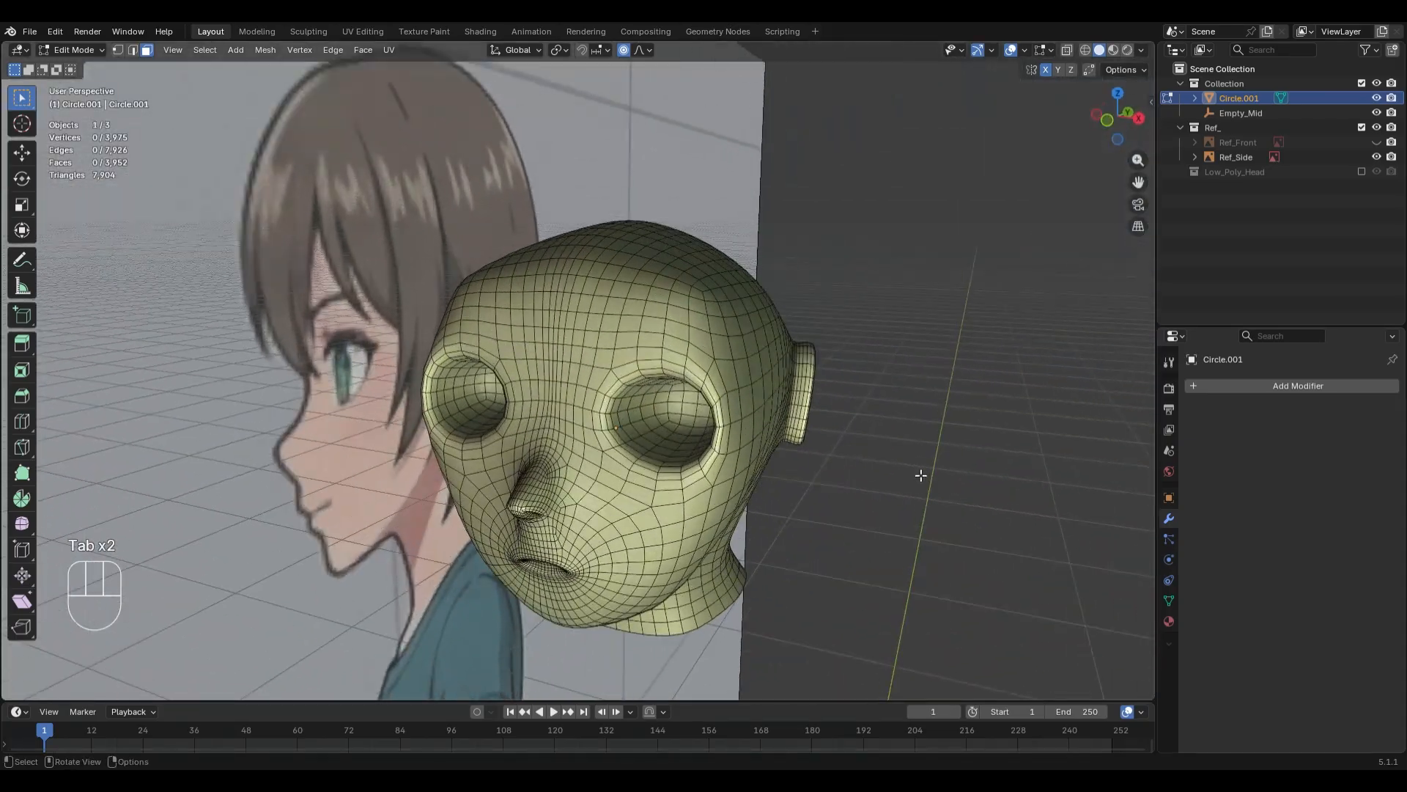
key(KP_1)
scroll(811, 450, up, 4)
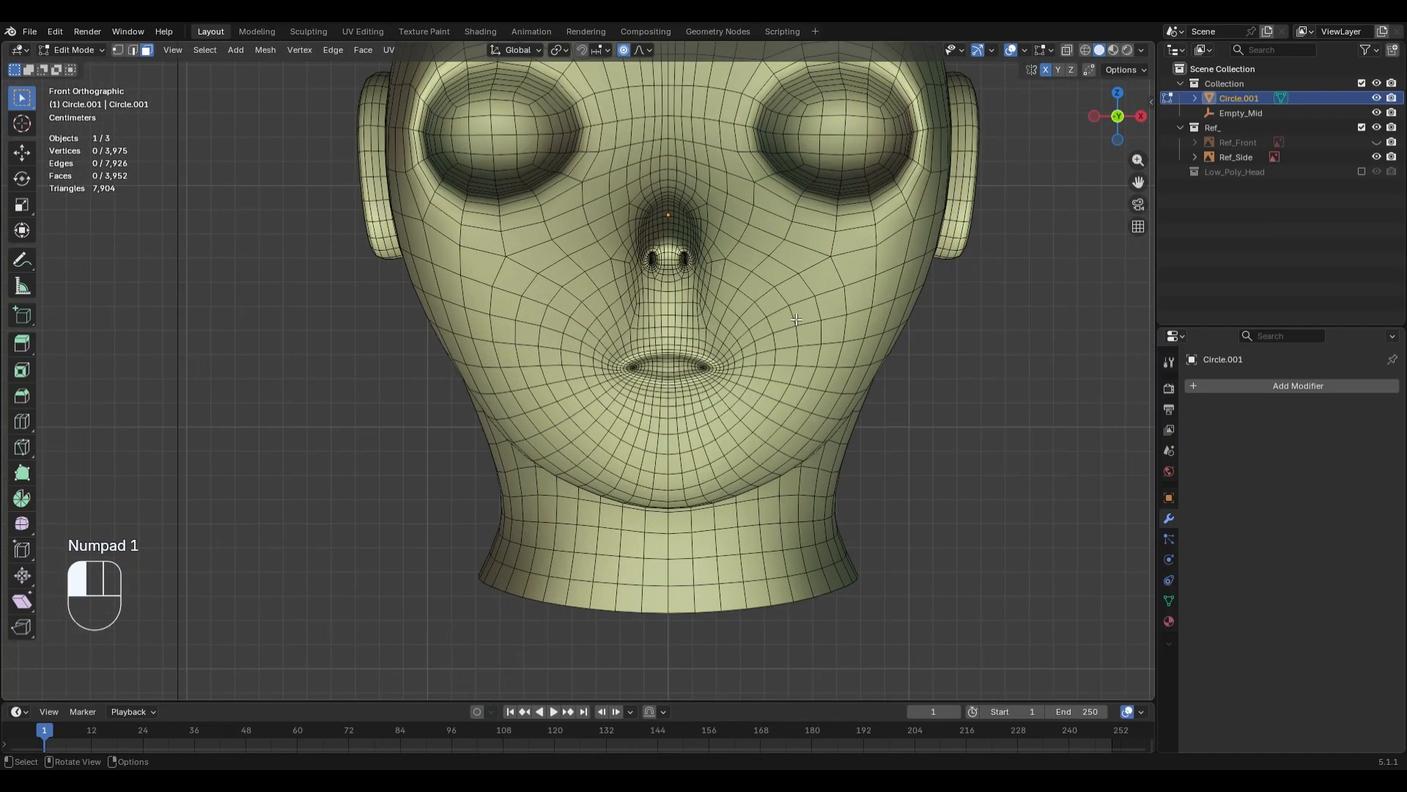
key(Tab)
scroll(868, 381, up, 3)
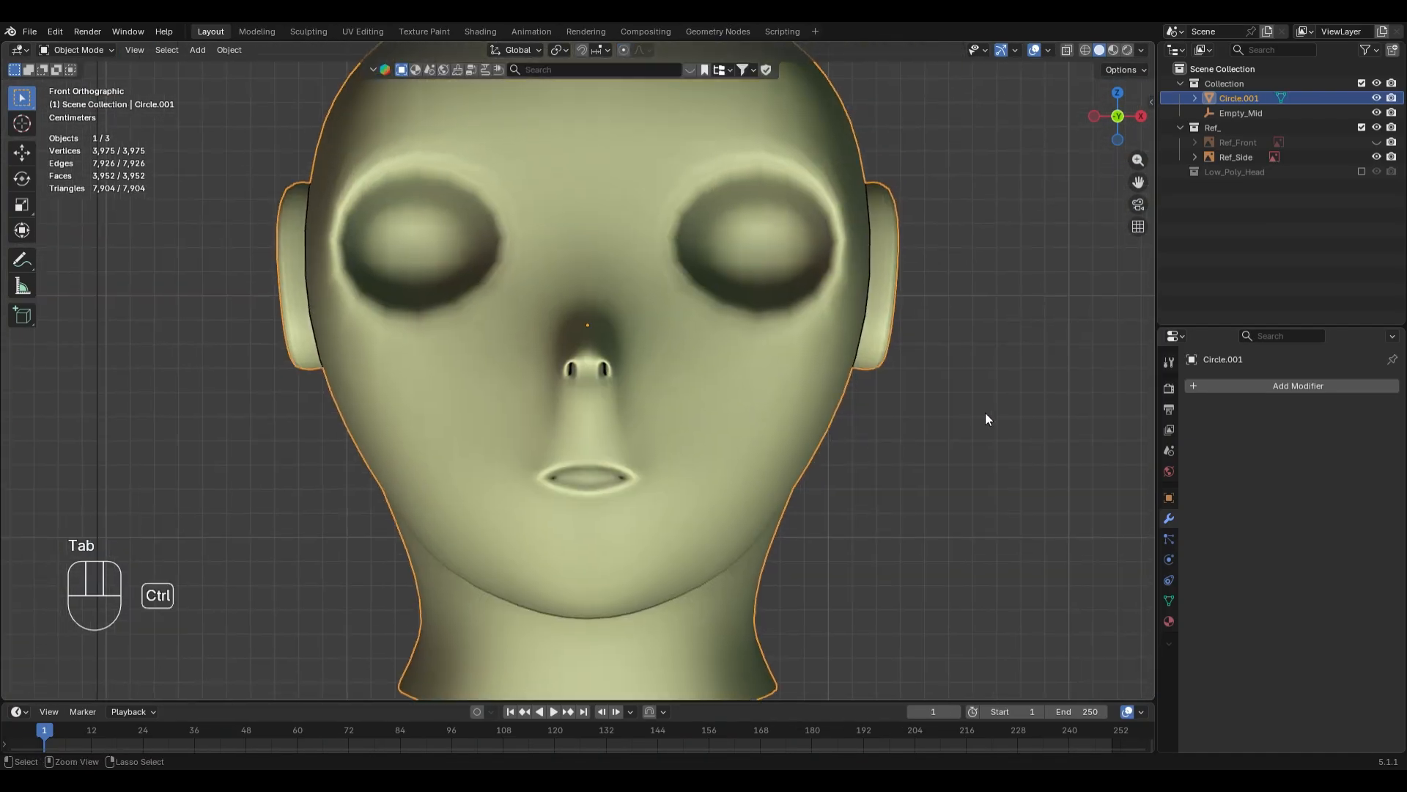
- Add a Subdivision modifier with viewport level 1 to the head, enter Sculpt Mode and set the Grab brush size to 294 px
key(ctrl+1)
key(ctrl+Tab)
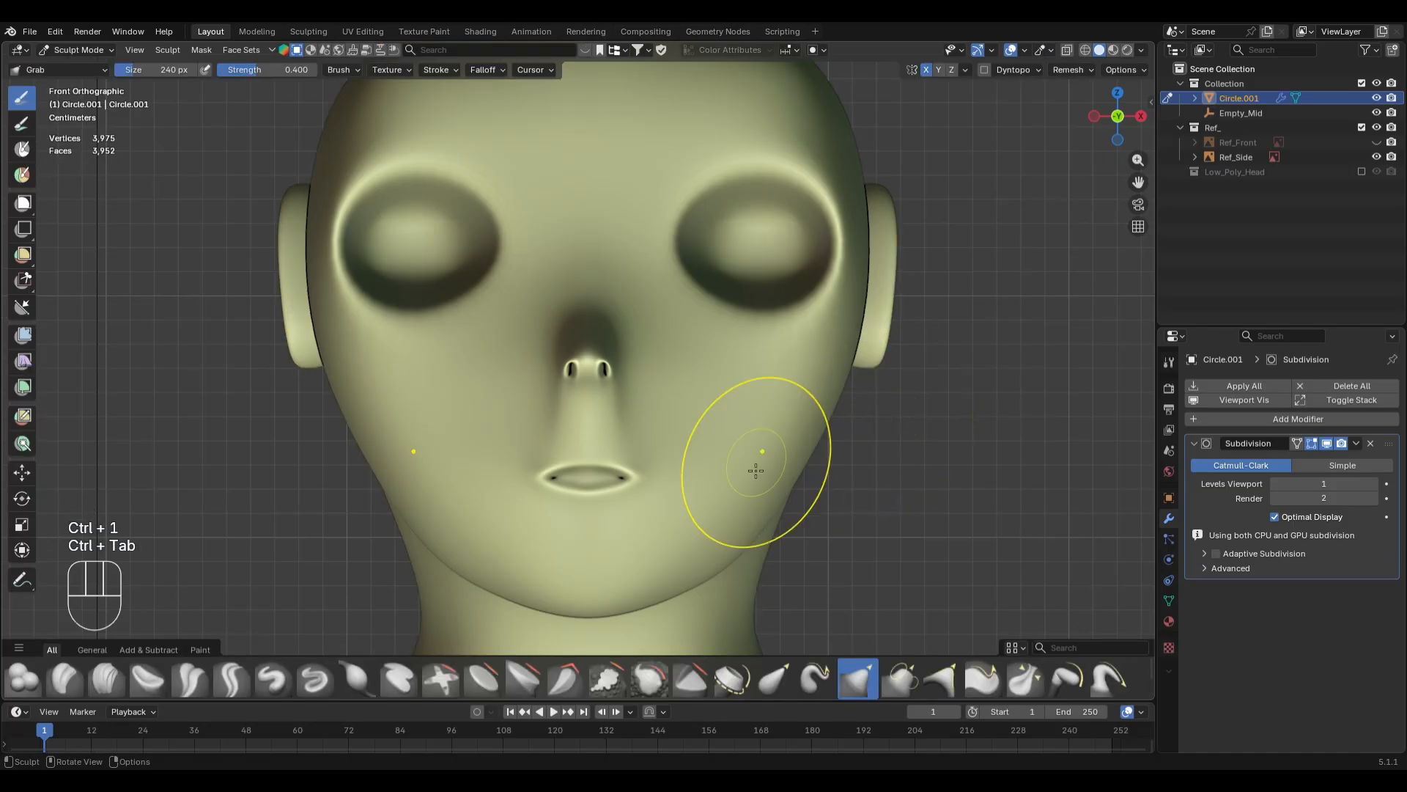
key(g)
key(f)
click(706, 440)
scroll(704, 449, up, 2)
shift+middle_drag(695, 411, 671, 429)
scroll(674, 447, up, 1)
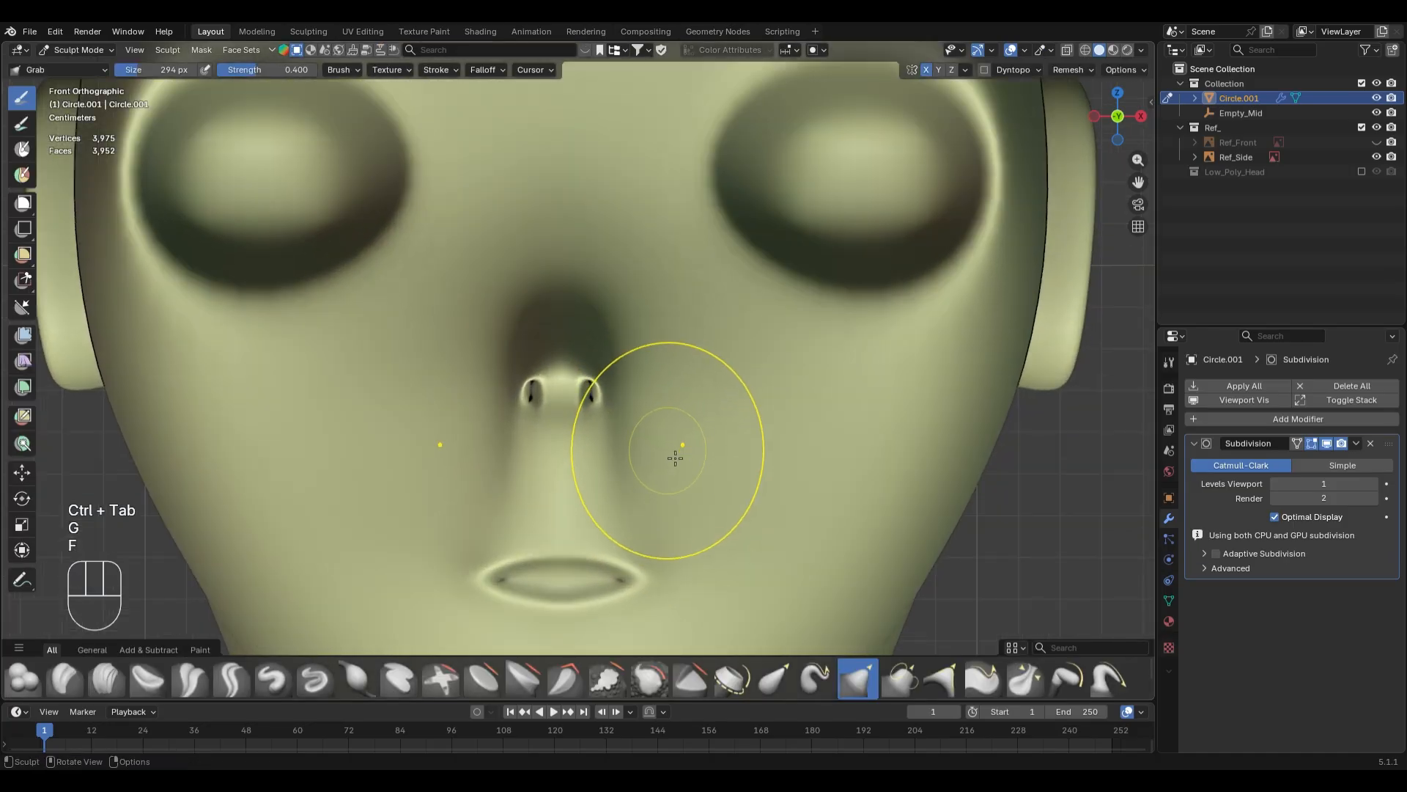
- Sculpt creases along both sides of the nose around the nostrils using inverted Crease Polish strokes at 190 px
key(shift+c)
key(f)
click(625, 473)
shift+middle_drag(628, 477, 638, 419)
scroll(638, 432, up, 1)
mouse_move(636, 435)
mouse_down()
mouse_move(633, 394)
mouse_move(657, 399)
mouse_move(602, 414)
mouse_up()
key(ctrl+z)
ctrl+drag(675, 385, 607, 426)
ctrl+drag(690, 343, 620, 420)
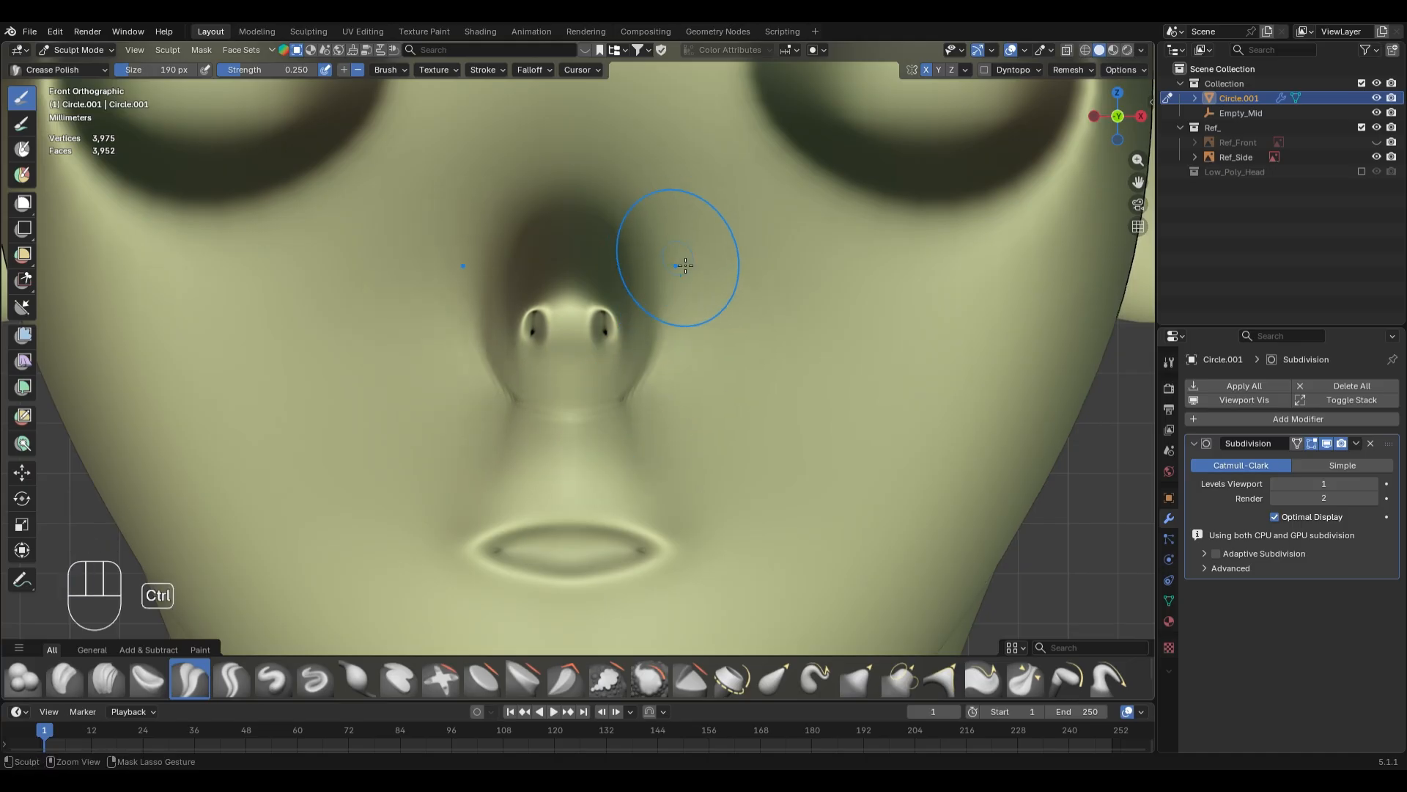
shift+middle_drag(685, 265, 687, 356)
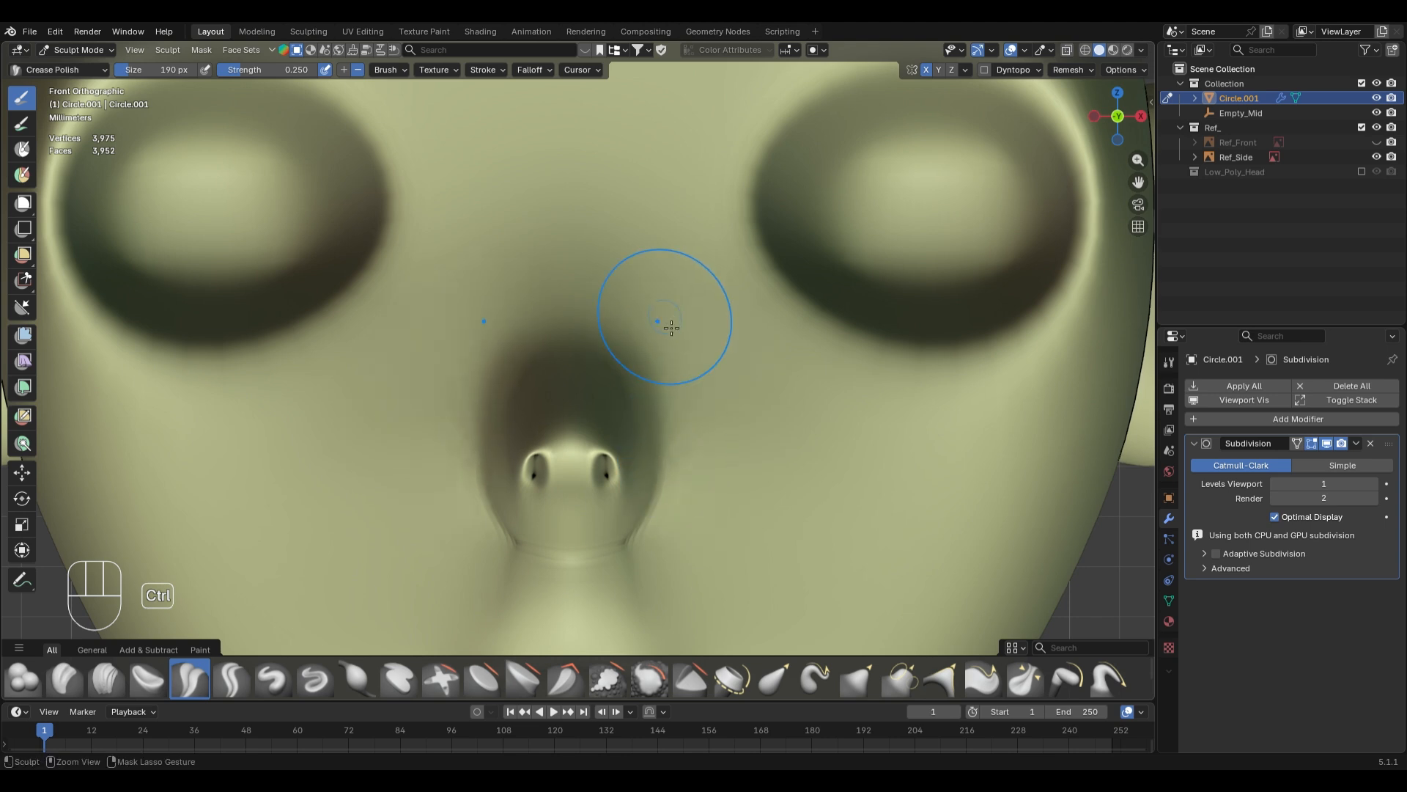
ctrl+drag(659, 426, 639, 433)
- Soften the creases beside and below the nostrils with the Smooth brush at 304 px
key(s)
key(f)
click(701, 381)
drag(676, 525, 651, 544)
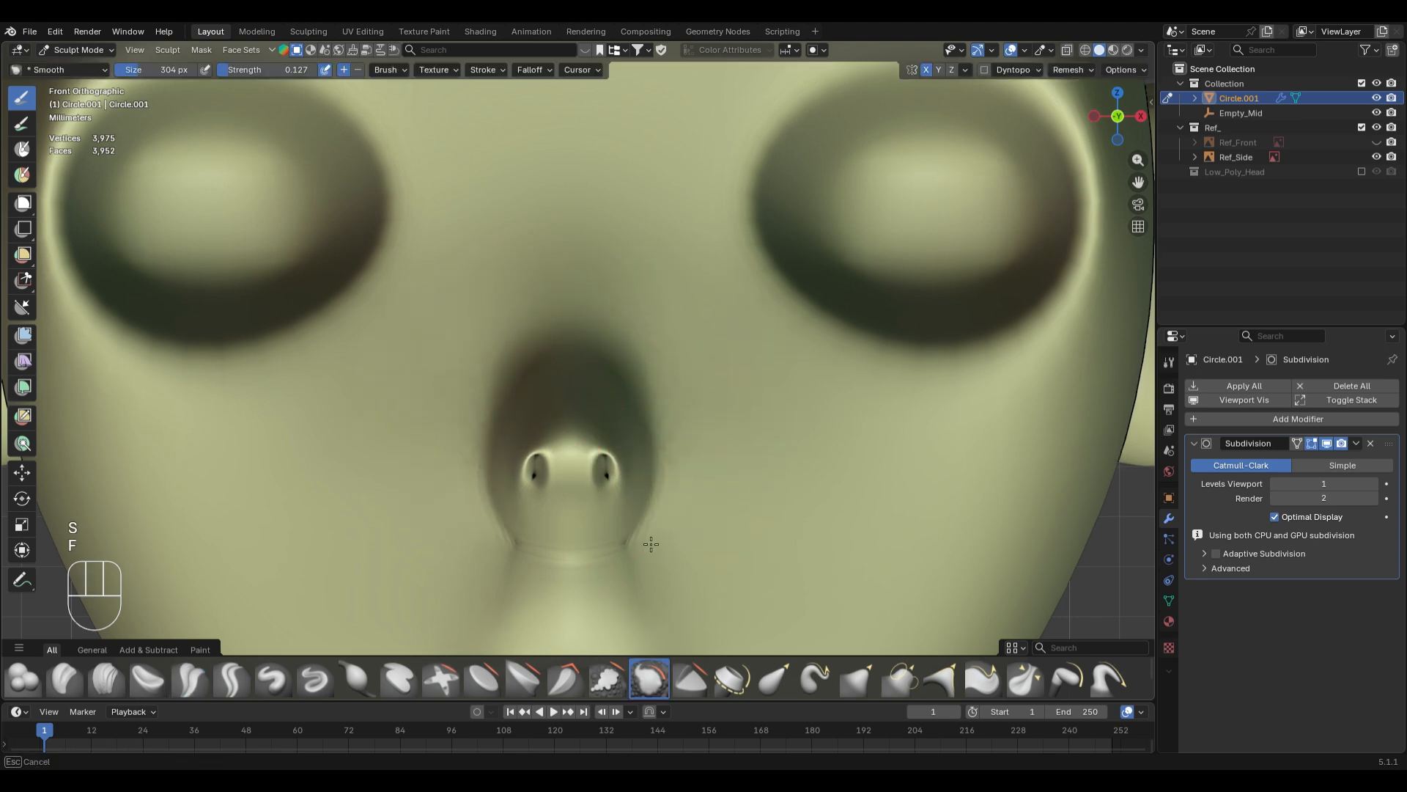
drag(513, 571, 525, 576)
shift+middle_drag(661, 529, 680, 394)
- Nudge the area beside the base of the nose slightly inward with the Grab brush at 338 px
key(g)
key(f)
click(689, 445)
drag(695, 449, 691, 450)
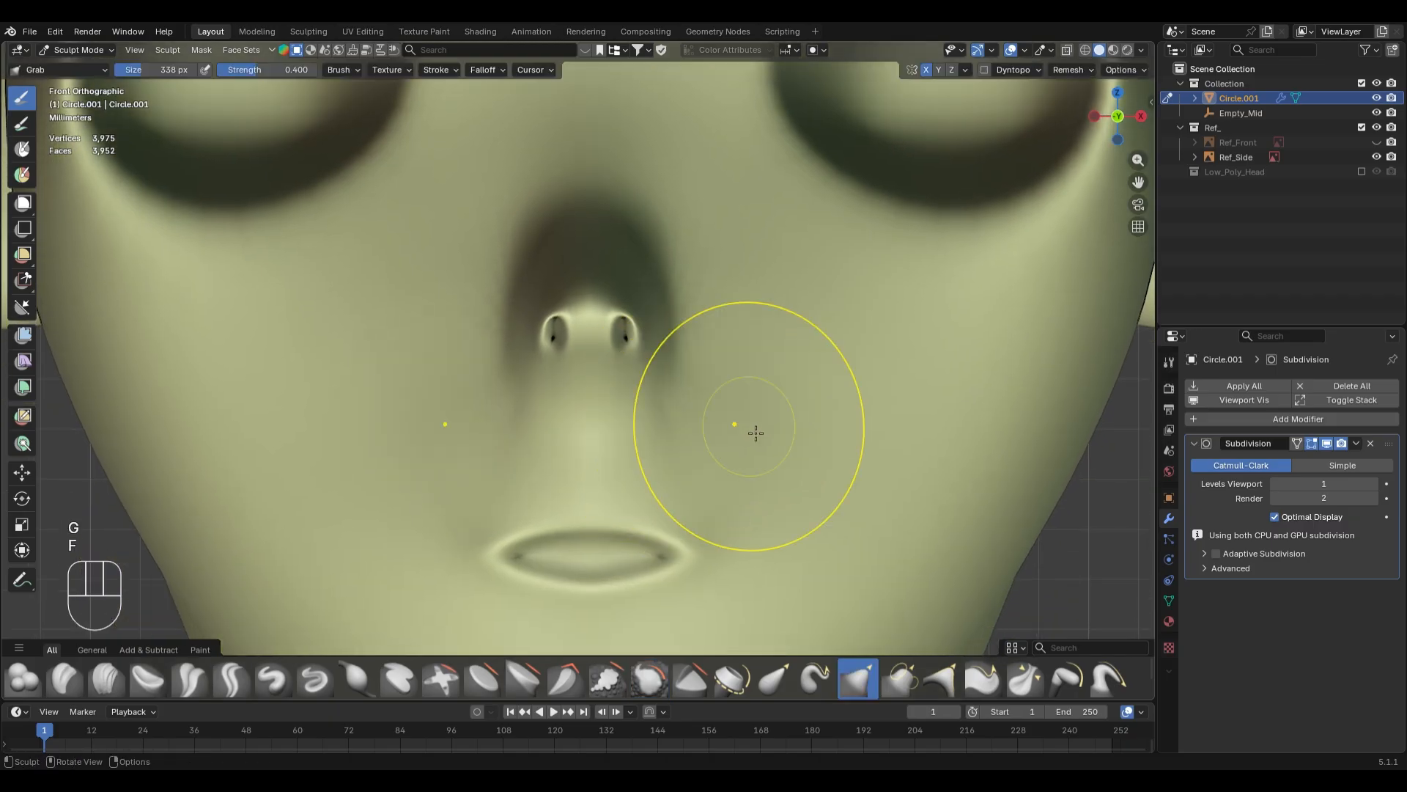
- Set the Smooth brush to 260 px with strength 0.188 and smooth the sides of the nose
key(s)
key(f)
click(677, 426)
key(shift+f)
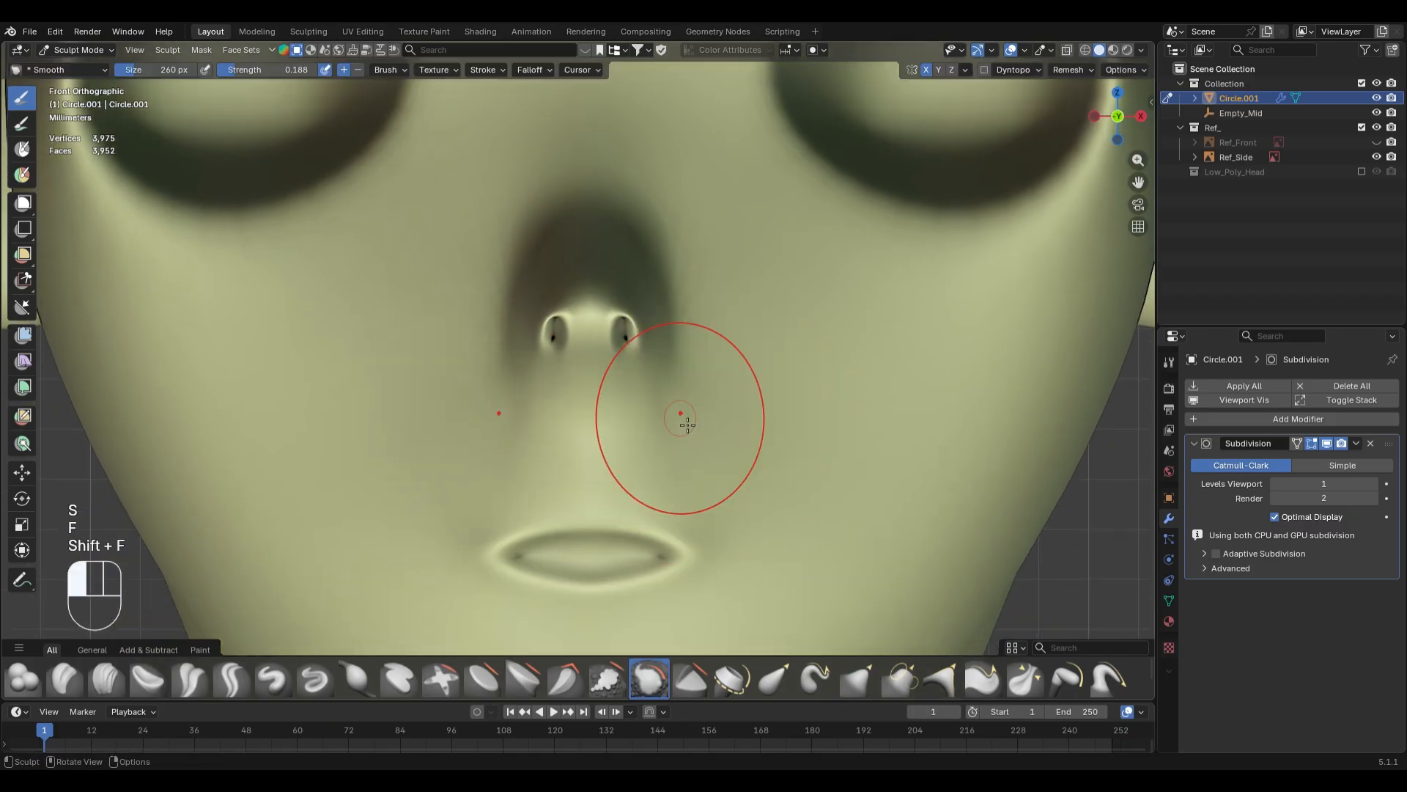
click(742, 428)
scroll(742, 428, up, 2)
scroll(742, 355, down, 4)
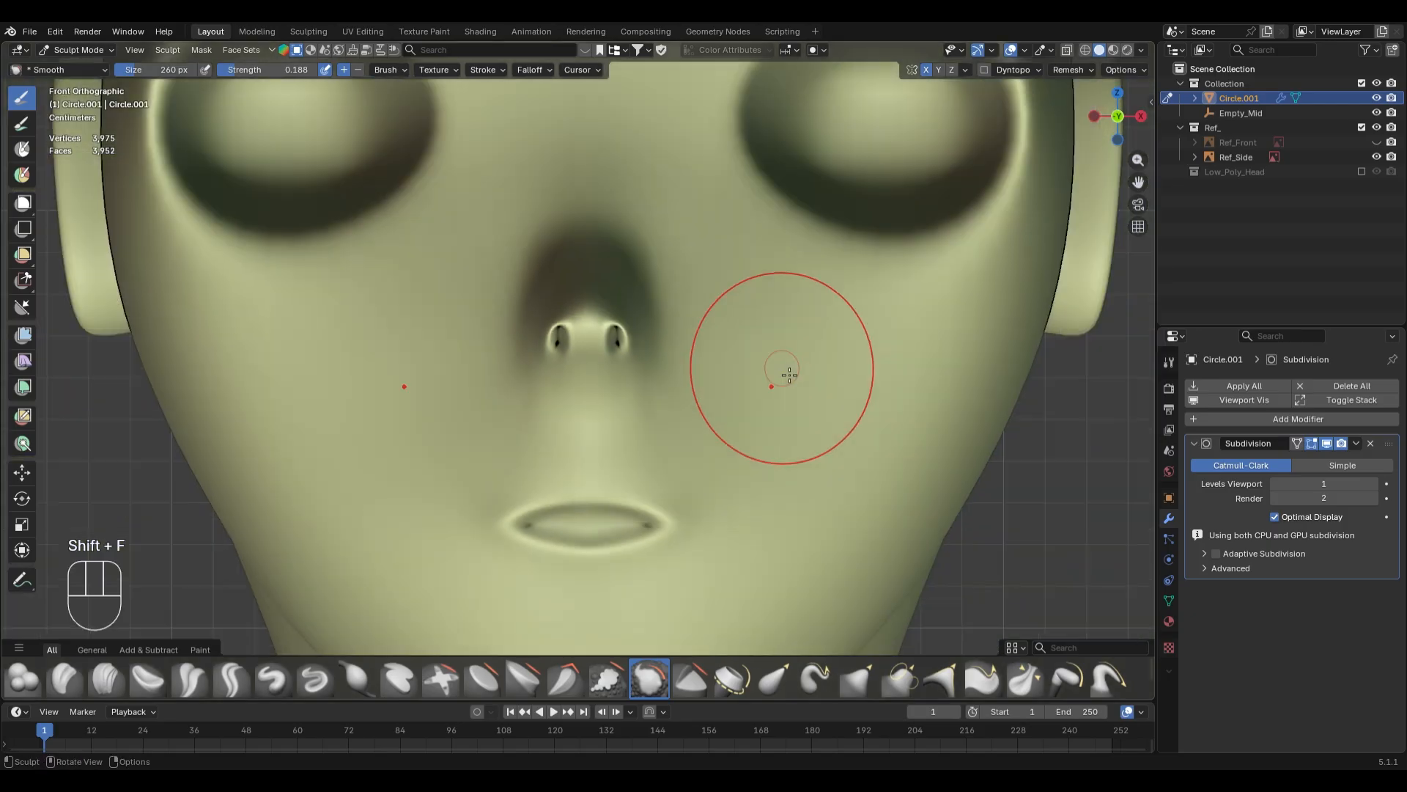
shift+middle_drag(789, 374, 768, 435)
- Reshape the nose tip against the side reference in X-ray right view using the Grab brush, and set the brush size to 318 px
key(KP_Decimal)
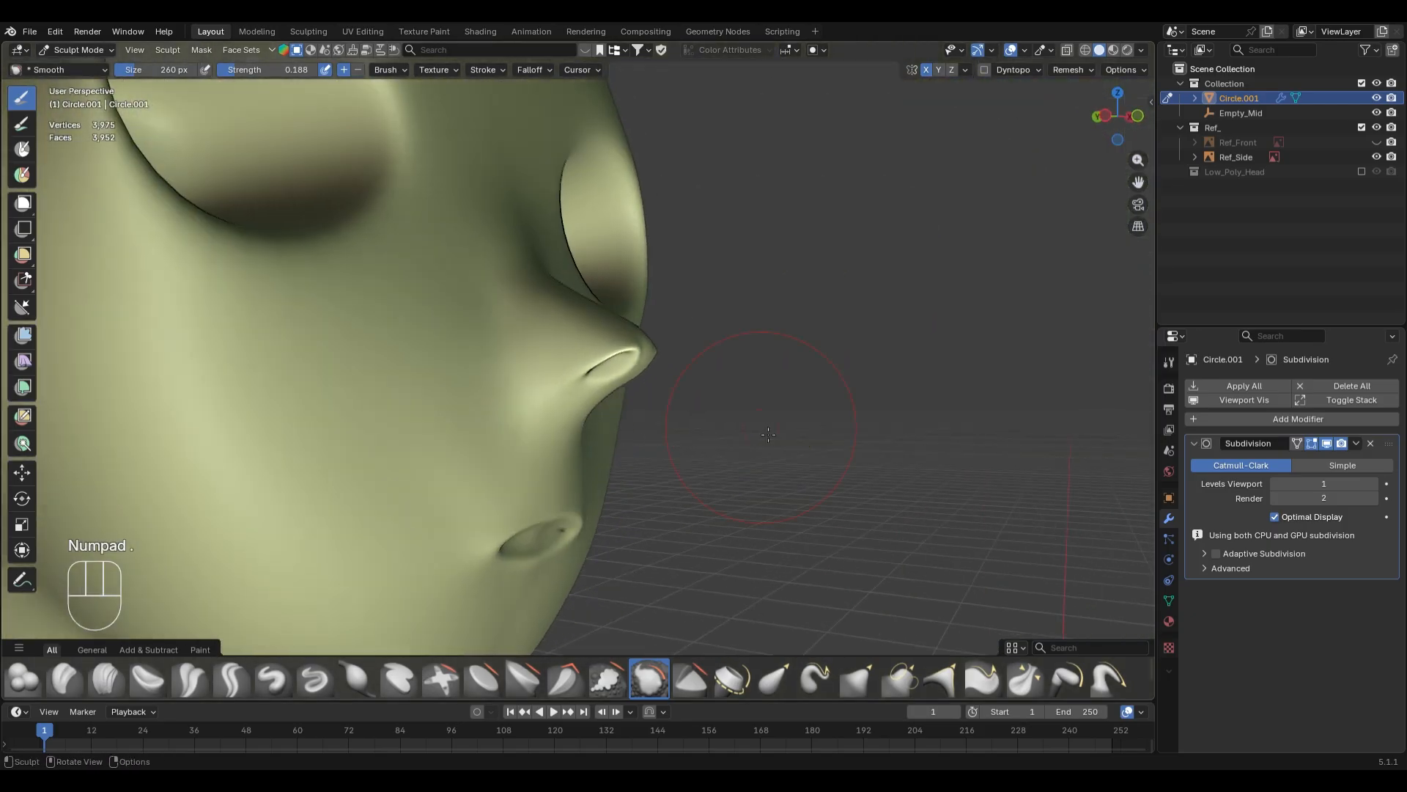
key(KP_3)
key(alt+z)
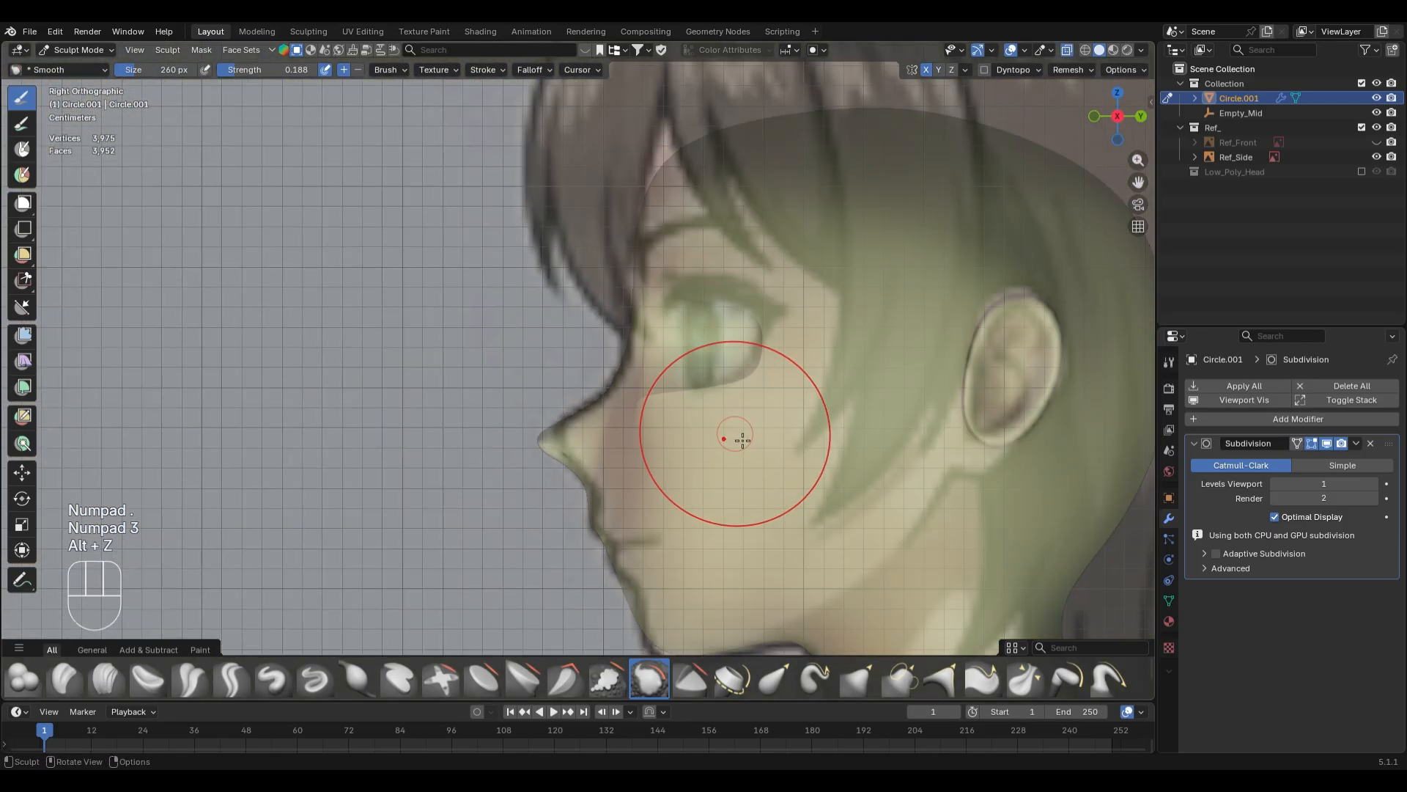
key(alt+z)
scroll(553, 484, up, 4)
key(g)
key(alt+z)
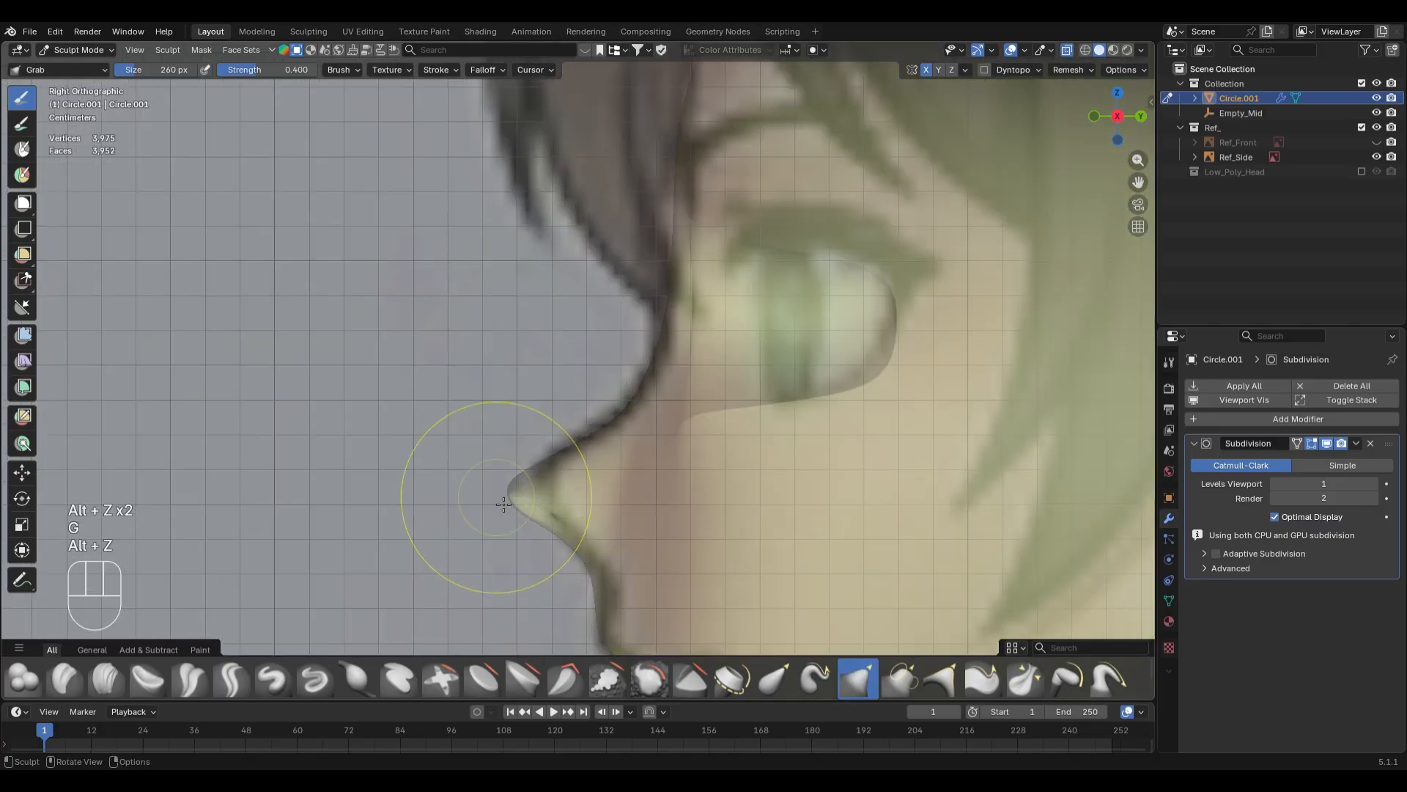
mouse_move(549, 495)
mouse_down()
mouse_move(563, 456)
mouse_move(542, 477)
mouse_up()
key(s)
key(alt+z)
key(g)
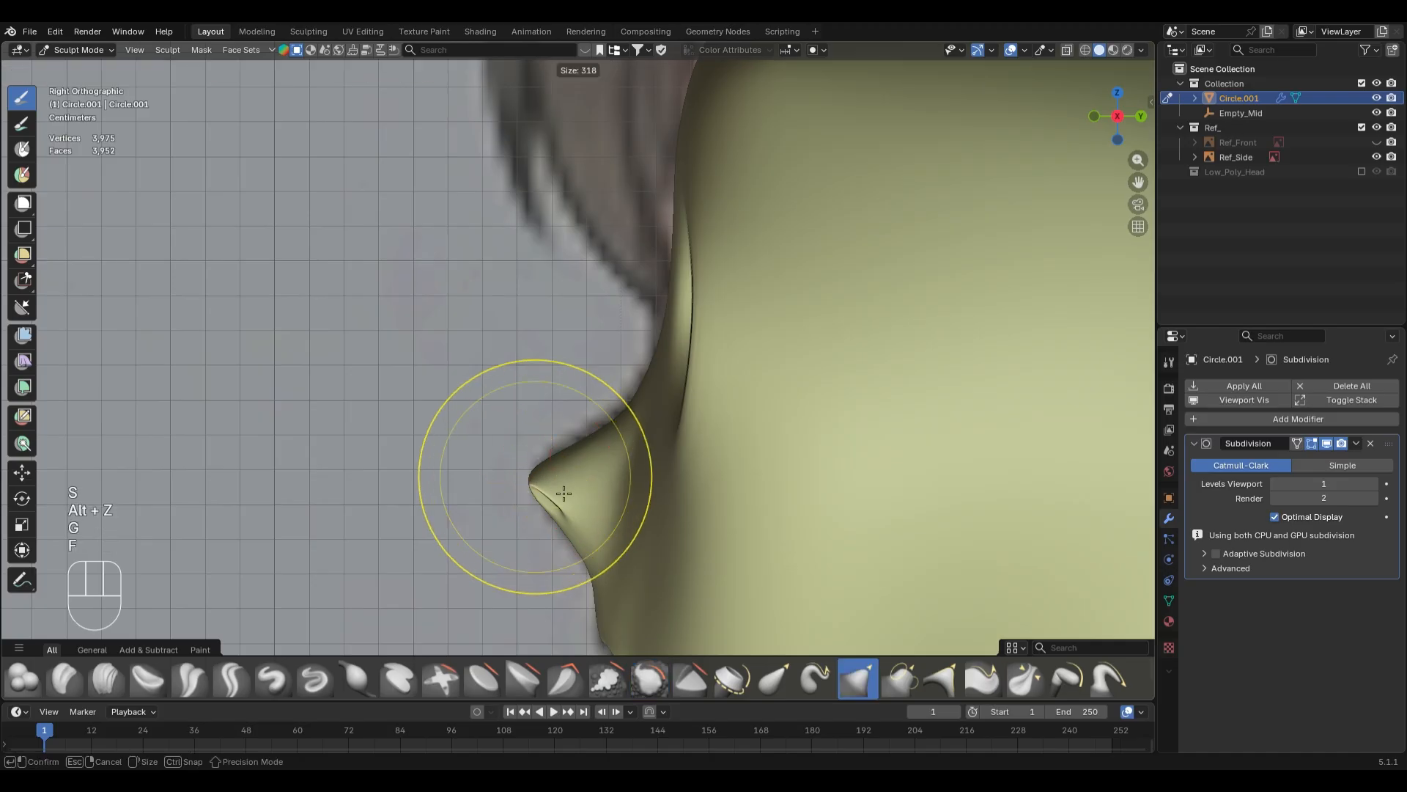
key(f)
- Select the nostril's outer edge loop in Edit Mode and move it about 3.2 mm along Y with proportional editing in bottom view
middle_drag(555, 491, 763, 400)
key(Tab)
scroll(755, 407, up, 3)
key(2)
alt+click(708, 446)
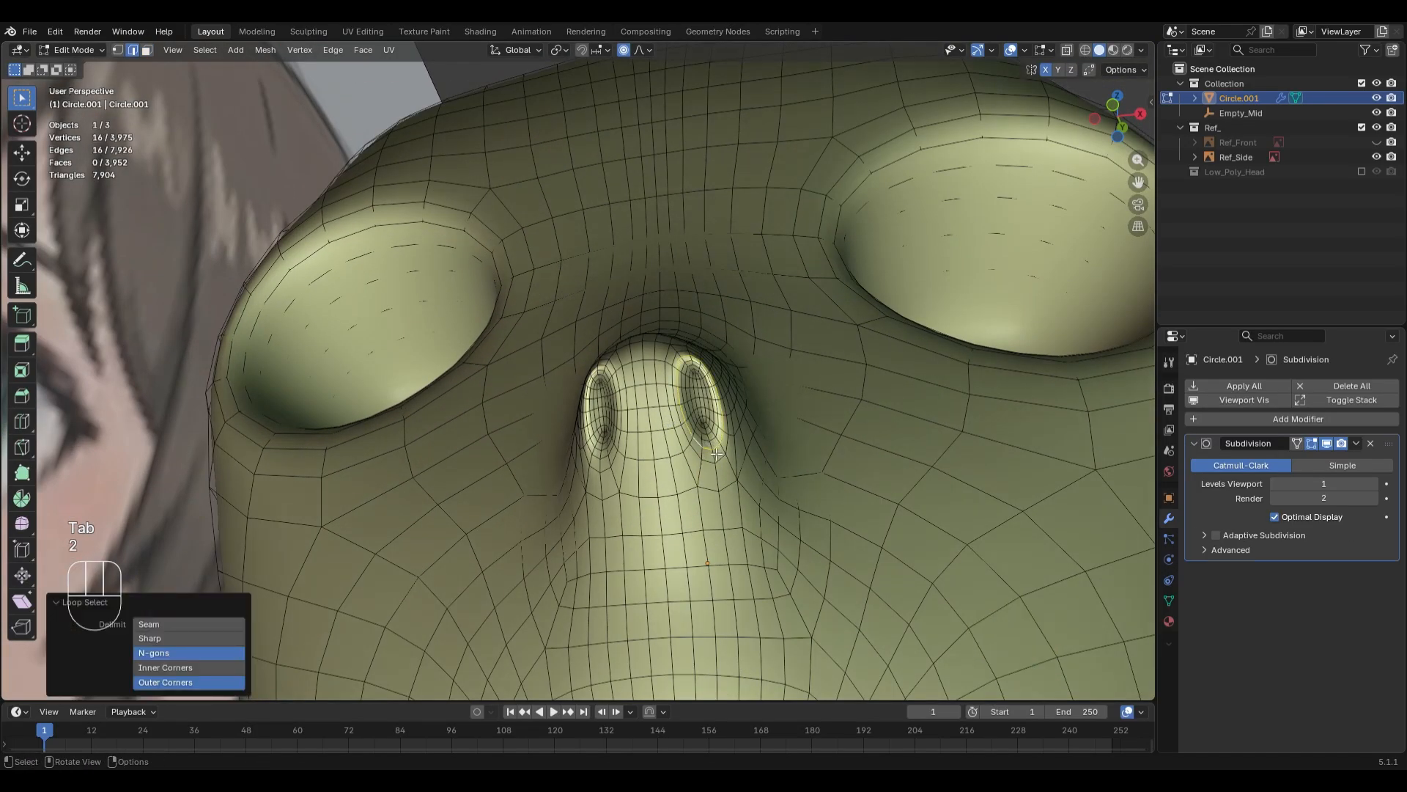
shift+middle_drag(789, 457, 757, 468)
key(ctrl+KP_7)
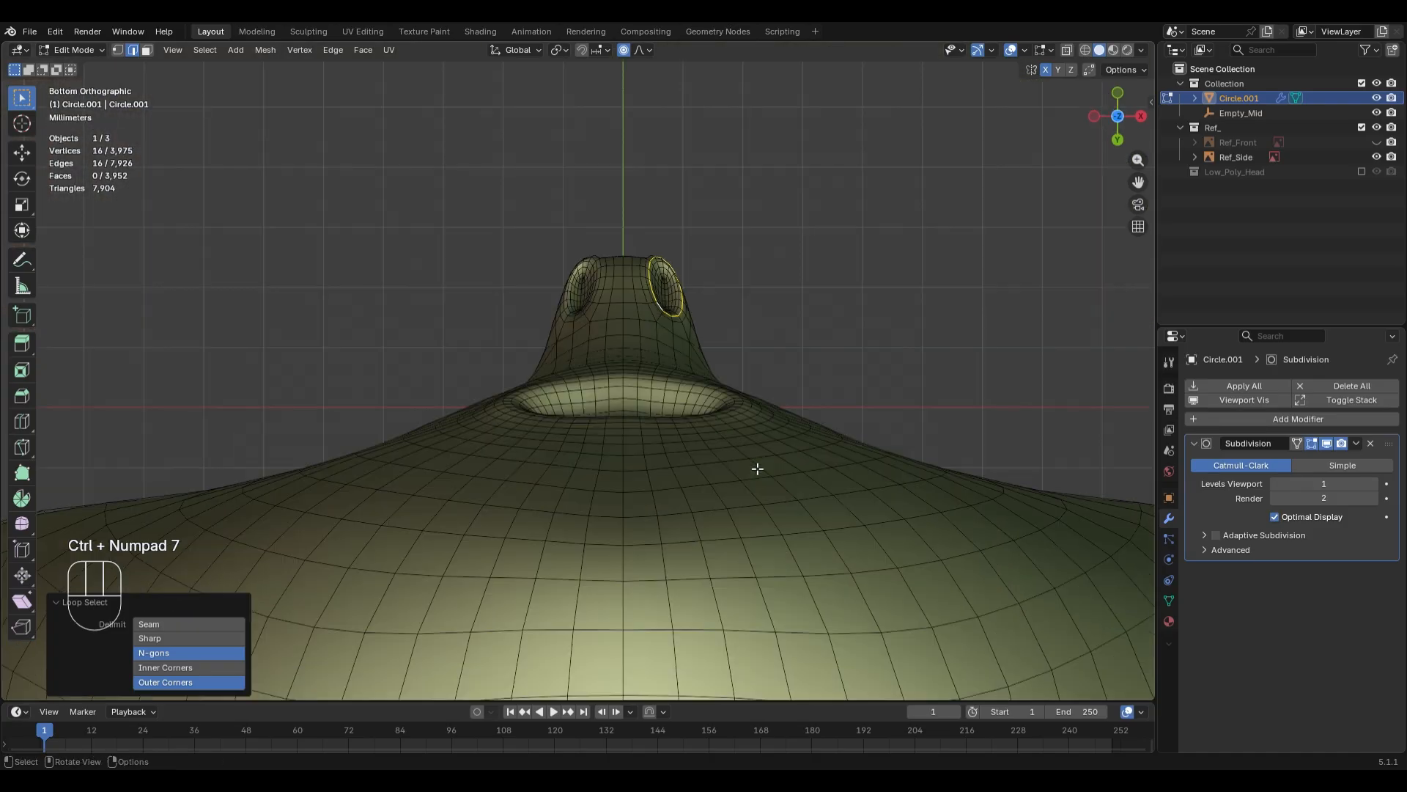
shift+middle_drag(768, 309, 731, 415)
scroll(730, 419, up, 4)
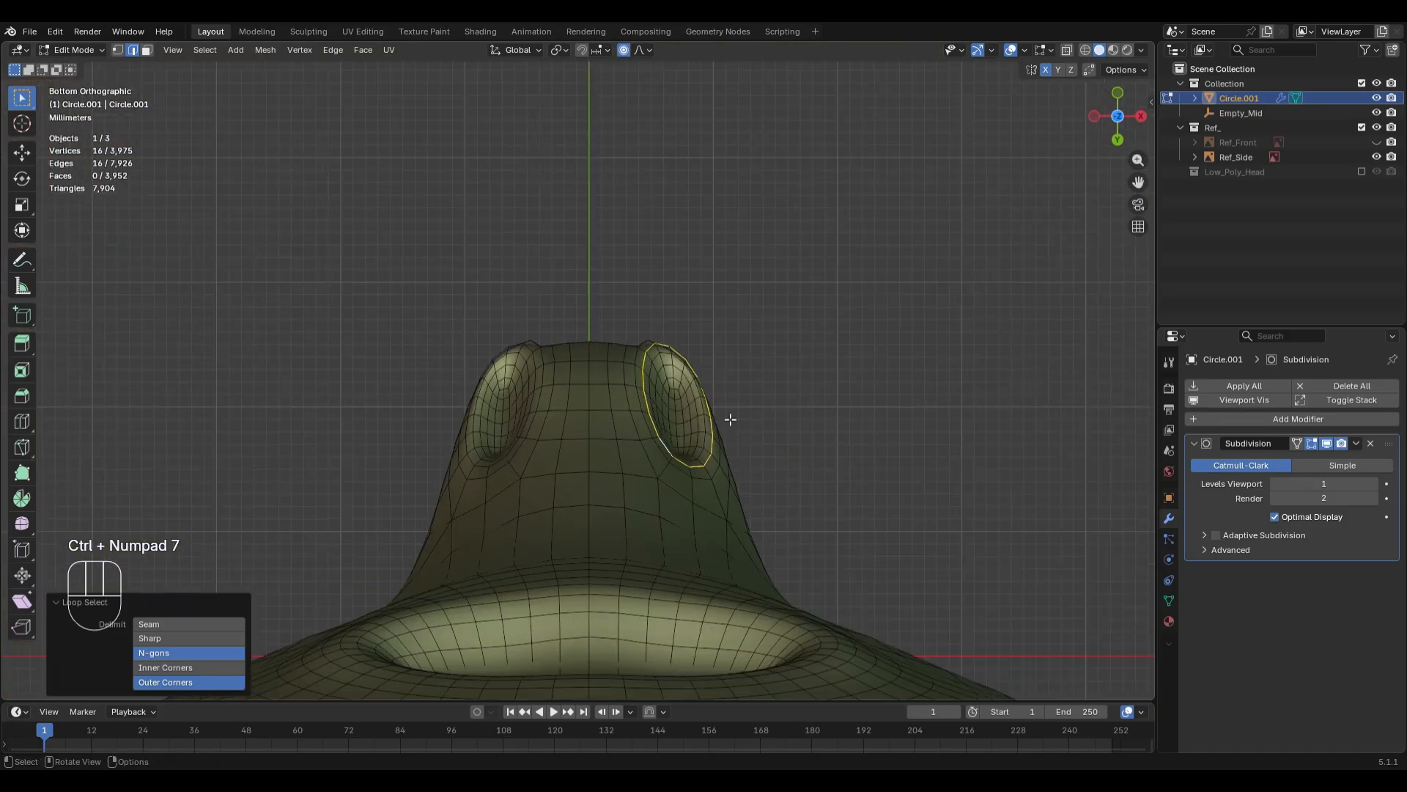
key(g)
key(y)
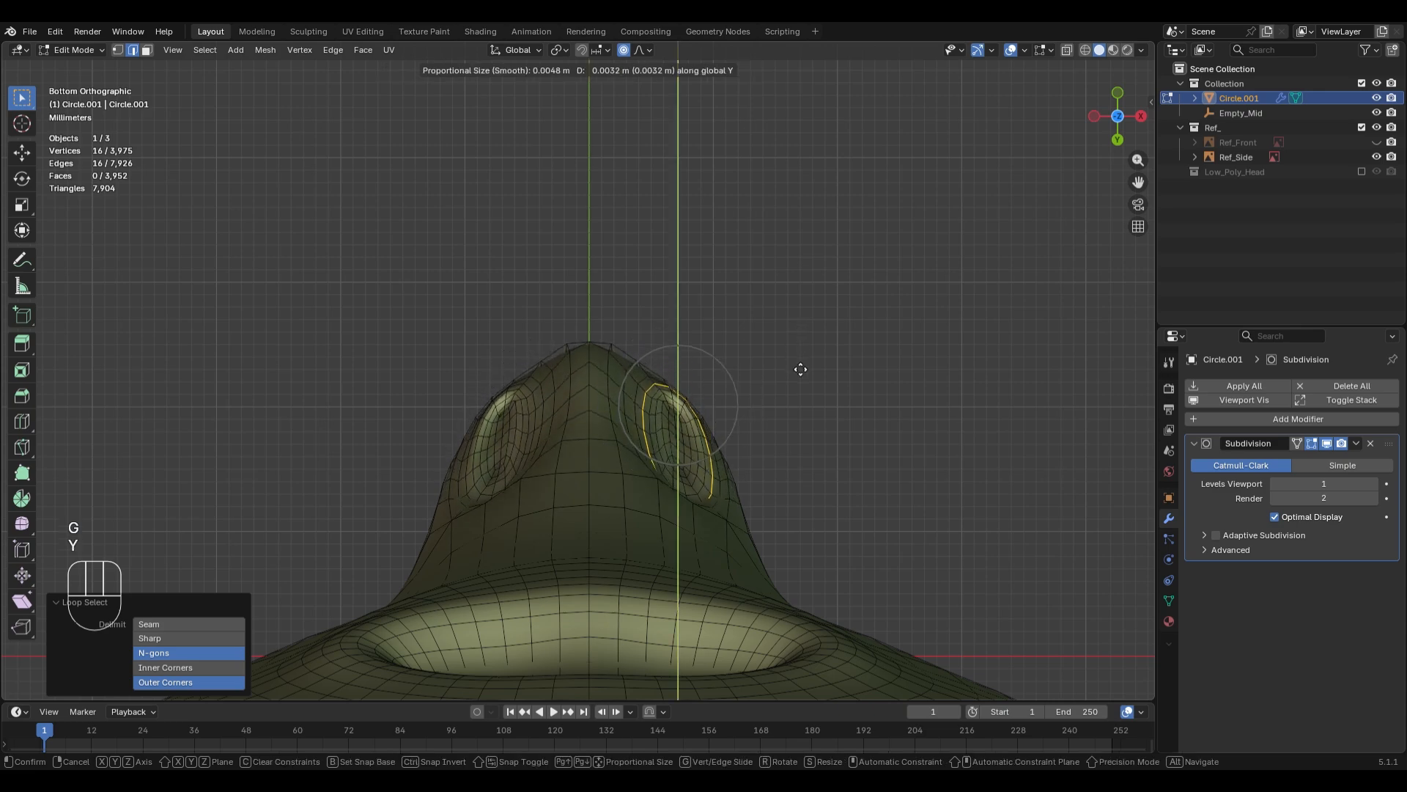
click(801, 371)
- Move the nostril loop about 4.3 mm back along Y and 5.3 mm down along Z in X-ray right view
middle_drag(802, 372, 785, 481)
key(KP_Decimal)
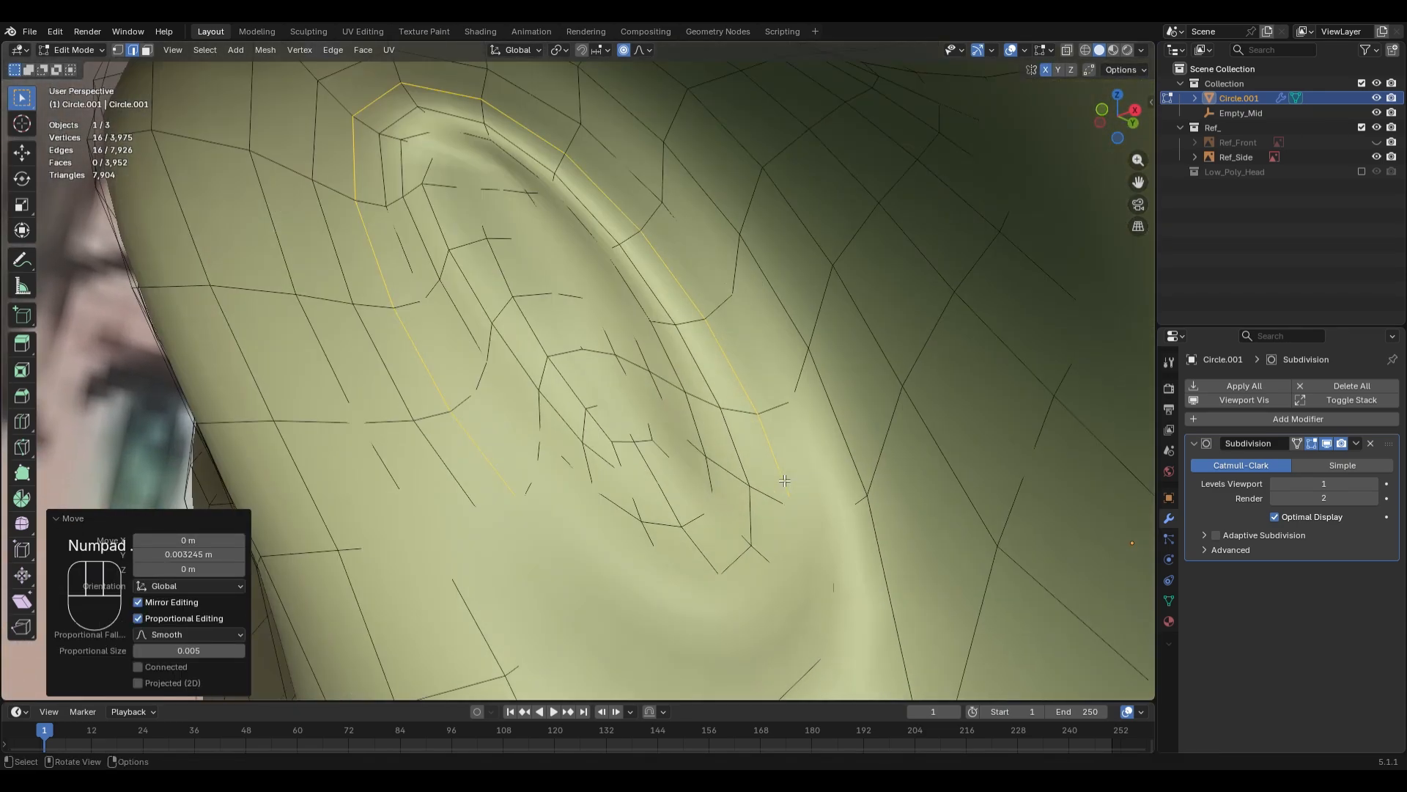
scroll(784, 481, down, 5)
key(KP_3)
key(alt+z)
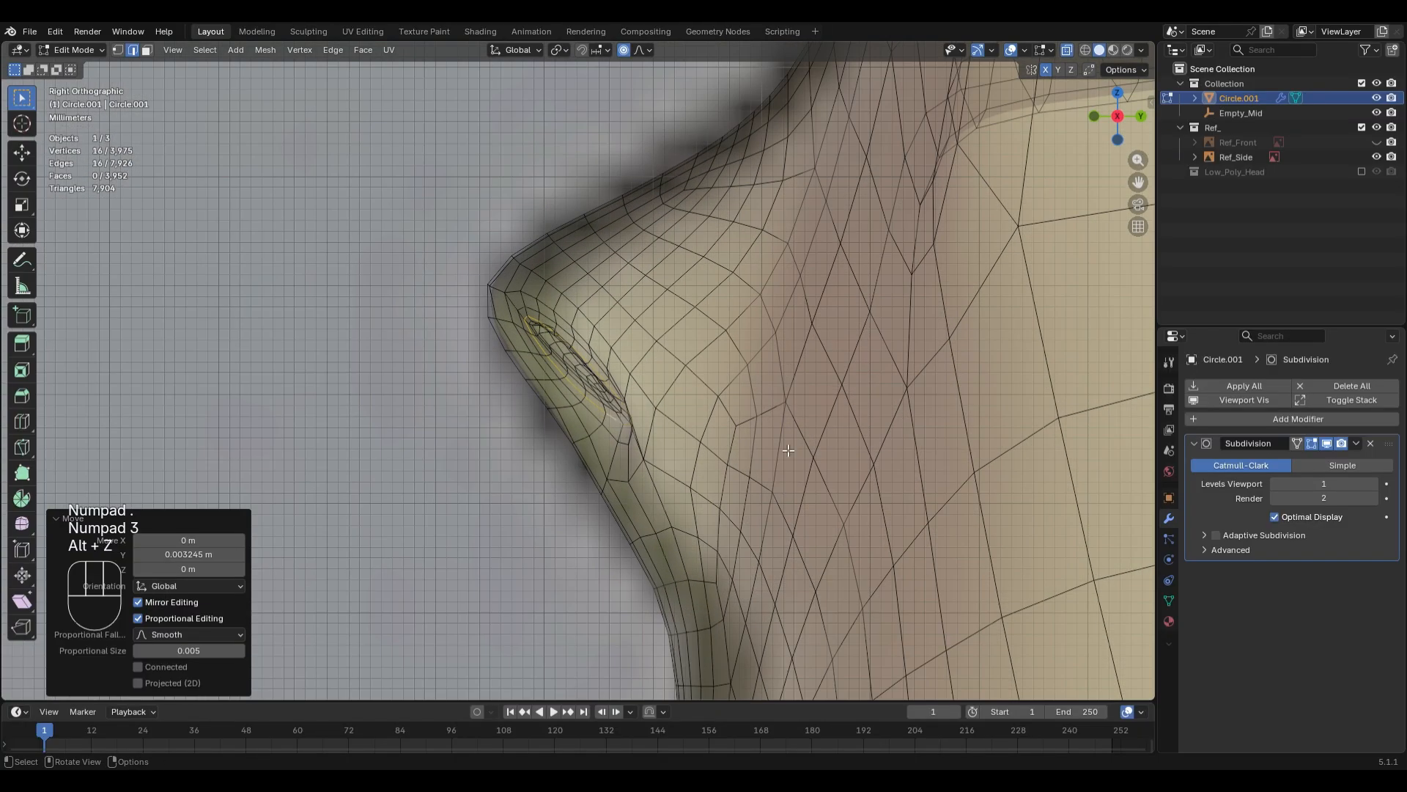
key(g)
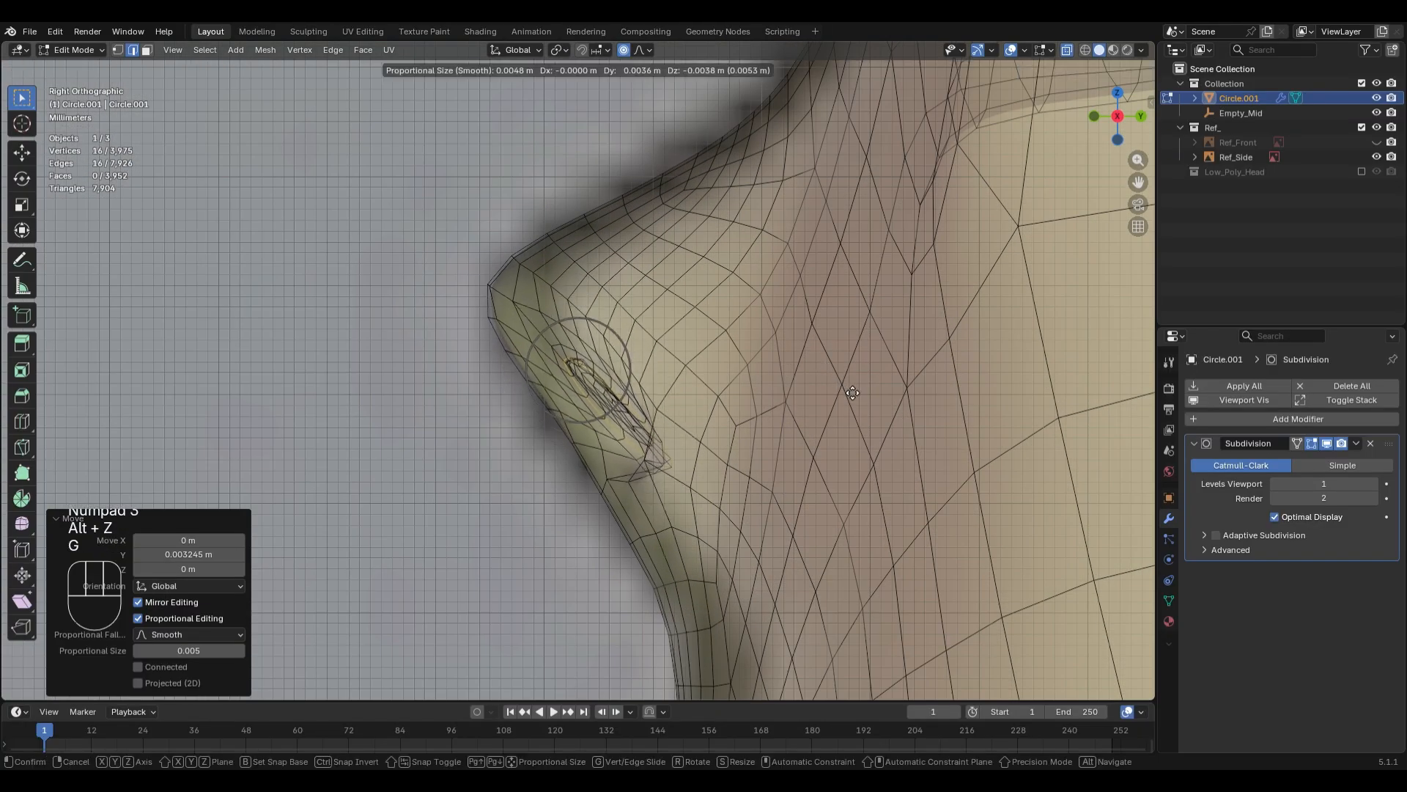
click(860, 407)
middle_drag(860, 408, 862, 440)
key(alt+z)
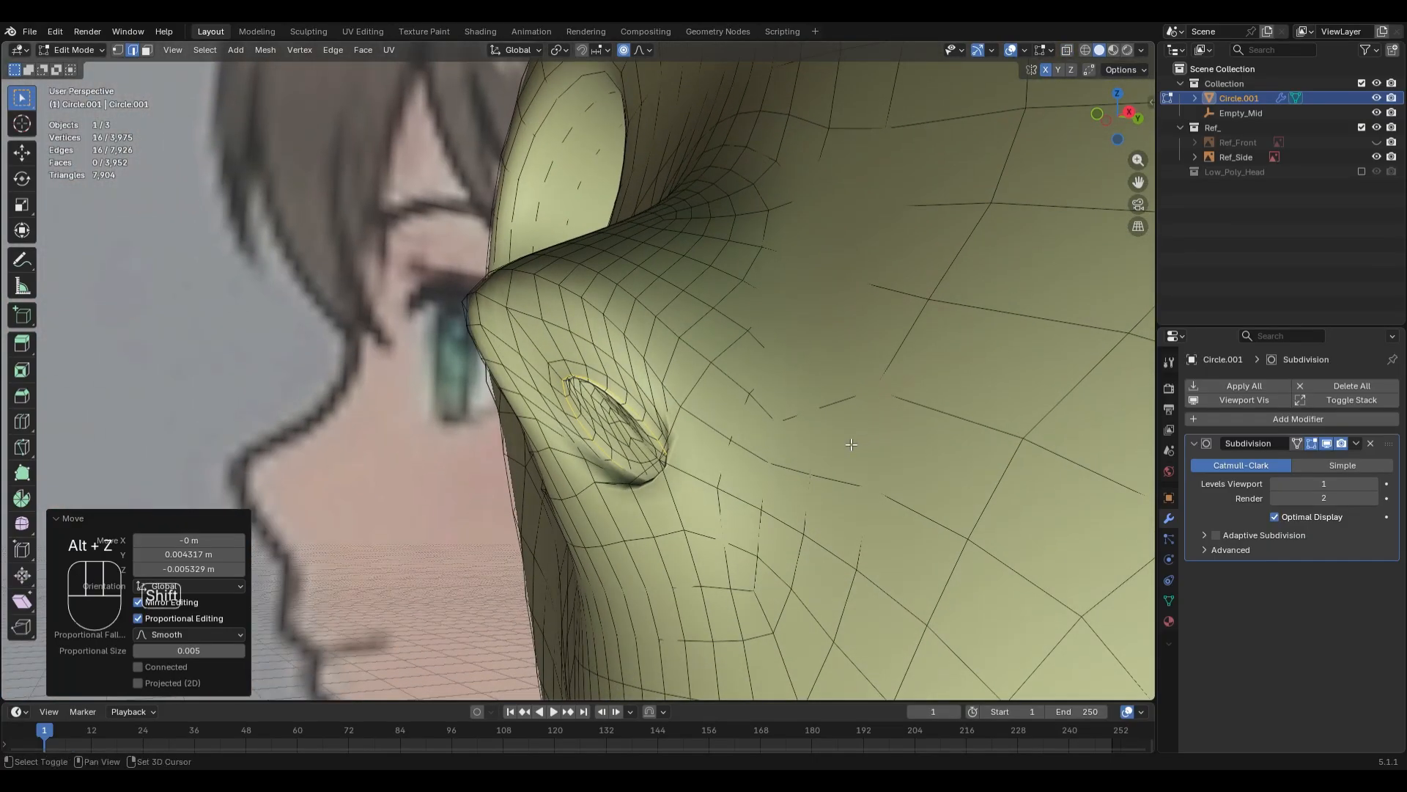
- Return to Sculpt Mode and smooth the lower rim of the nostrils with the Smooth brush at 242 px
key(ctrl+Tab)
key(KP_2)
mouse_move(848, 446)
middle_down()
mouse_move(756, 466)
mouse_move(770, 465)
middle_up()
key(s)
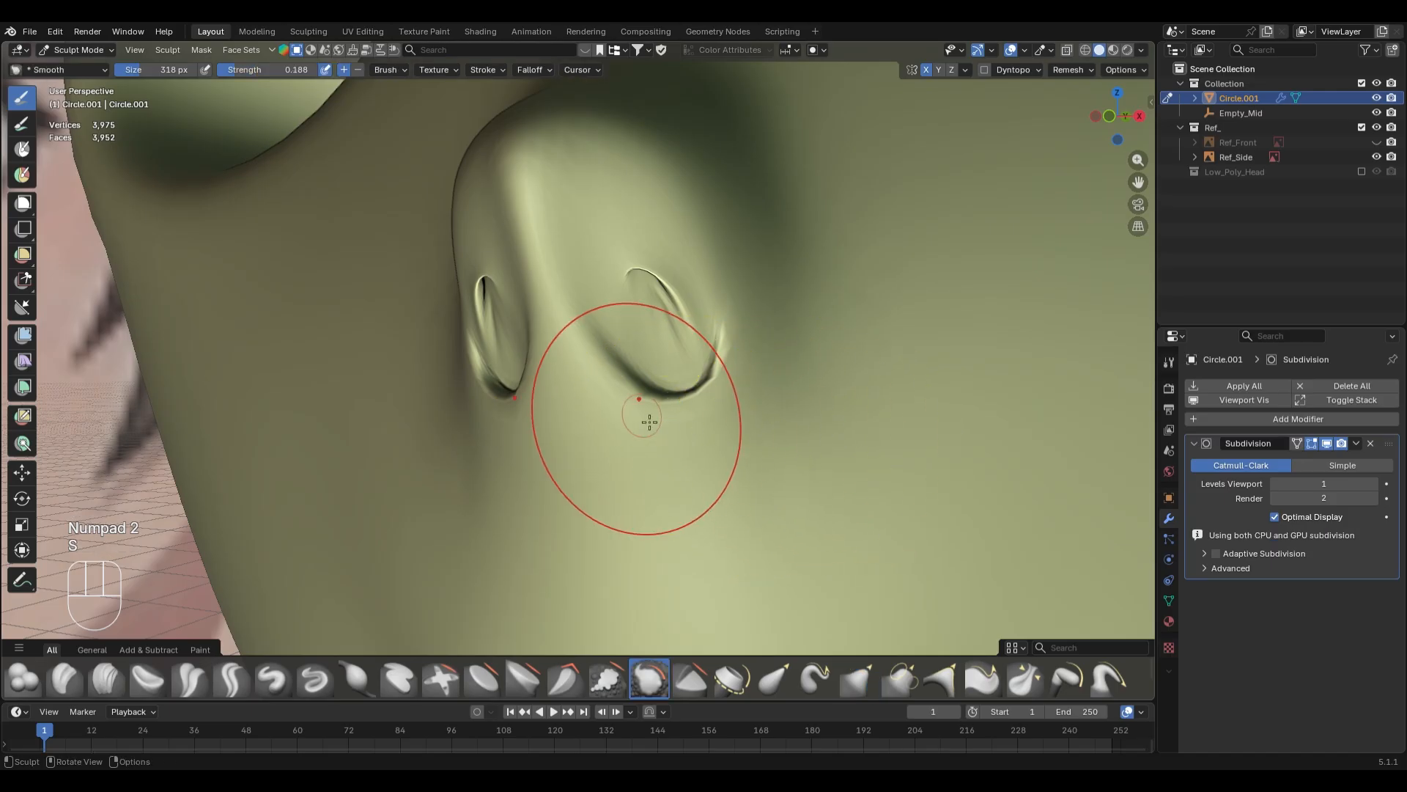
key(f)
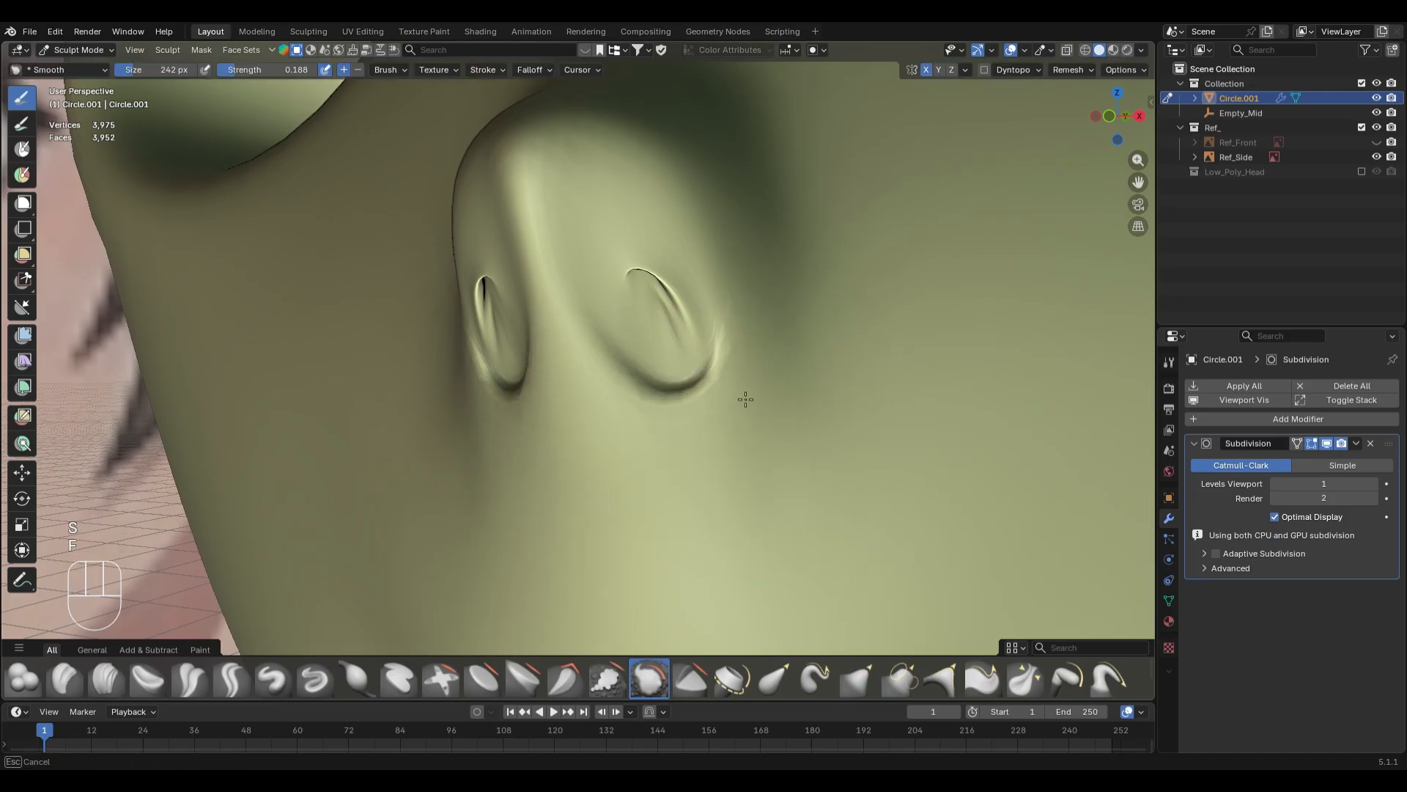
scroll(656, 419, down, 3)
mouse_move(660, 528)
middle_down()
mouse_move(704, 487)
mouse_move(678, 432)
middle_up()
- Reshape the nostrils' outer rim with the Grab brush at 298 px
key(g)
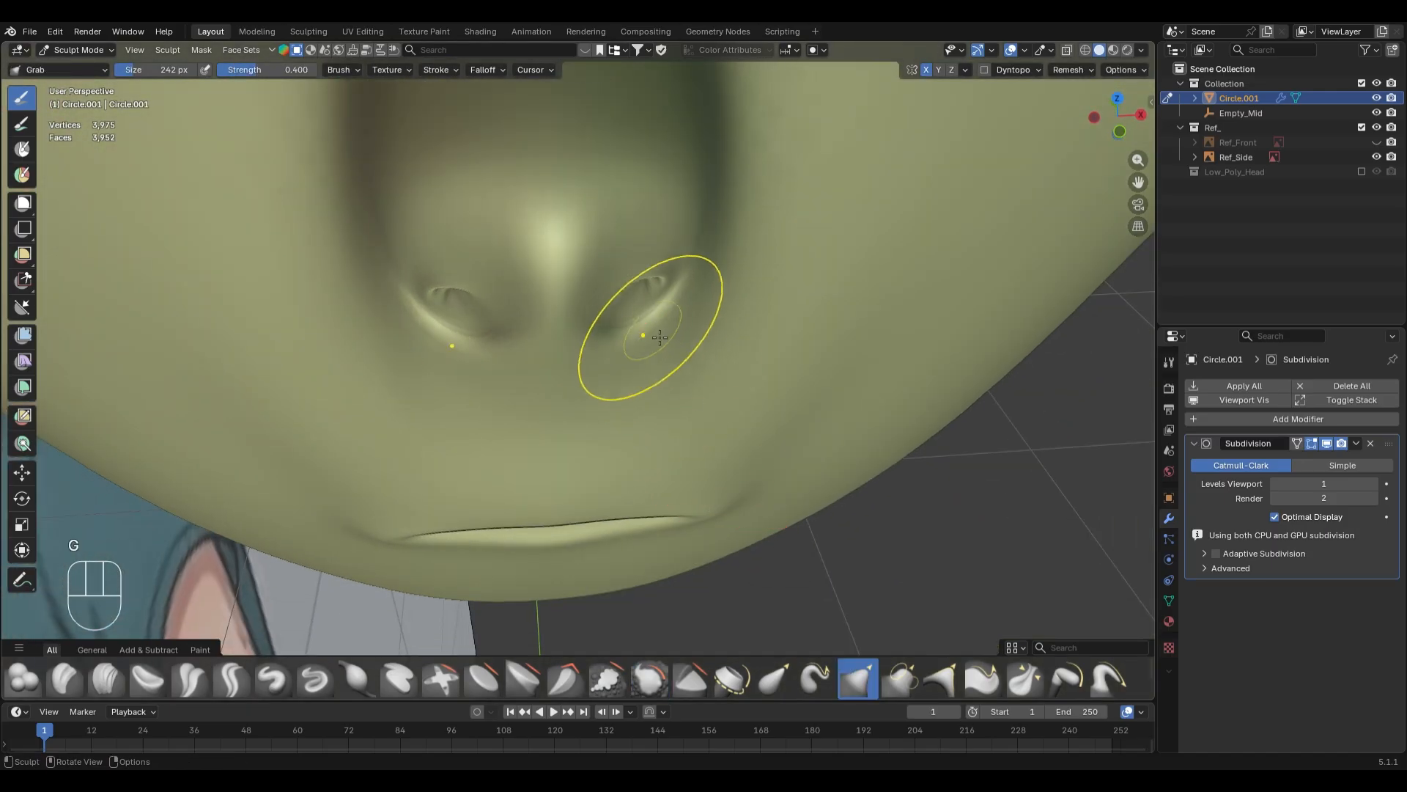
key(f)
click(669, 338)
scroll(670, 338, up, 3)
middle_drag(725, 330, 639, 365)
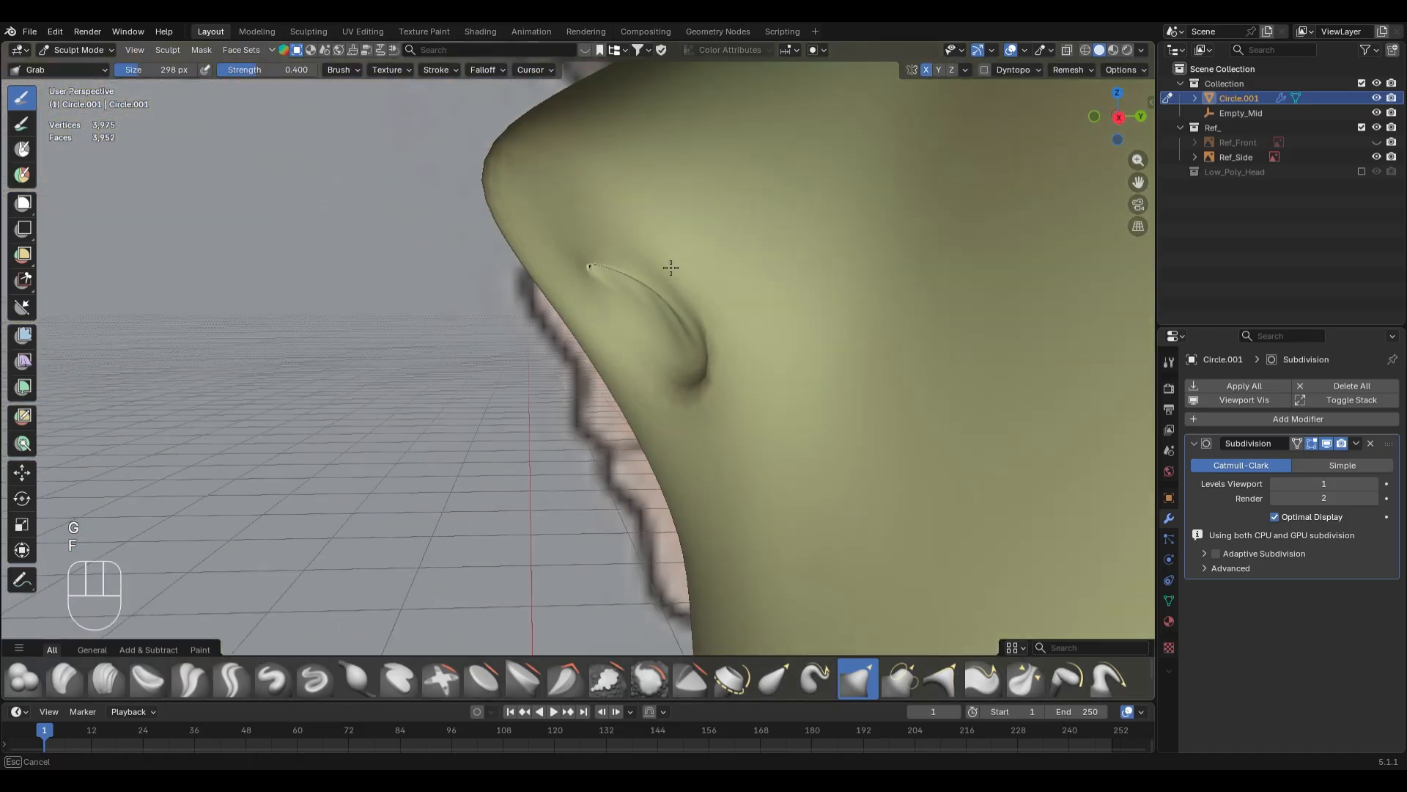
- Smooth the nostril rim from the side with the Smooth brush, and undo the last two actions
key(s)
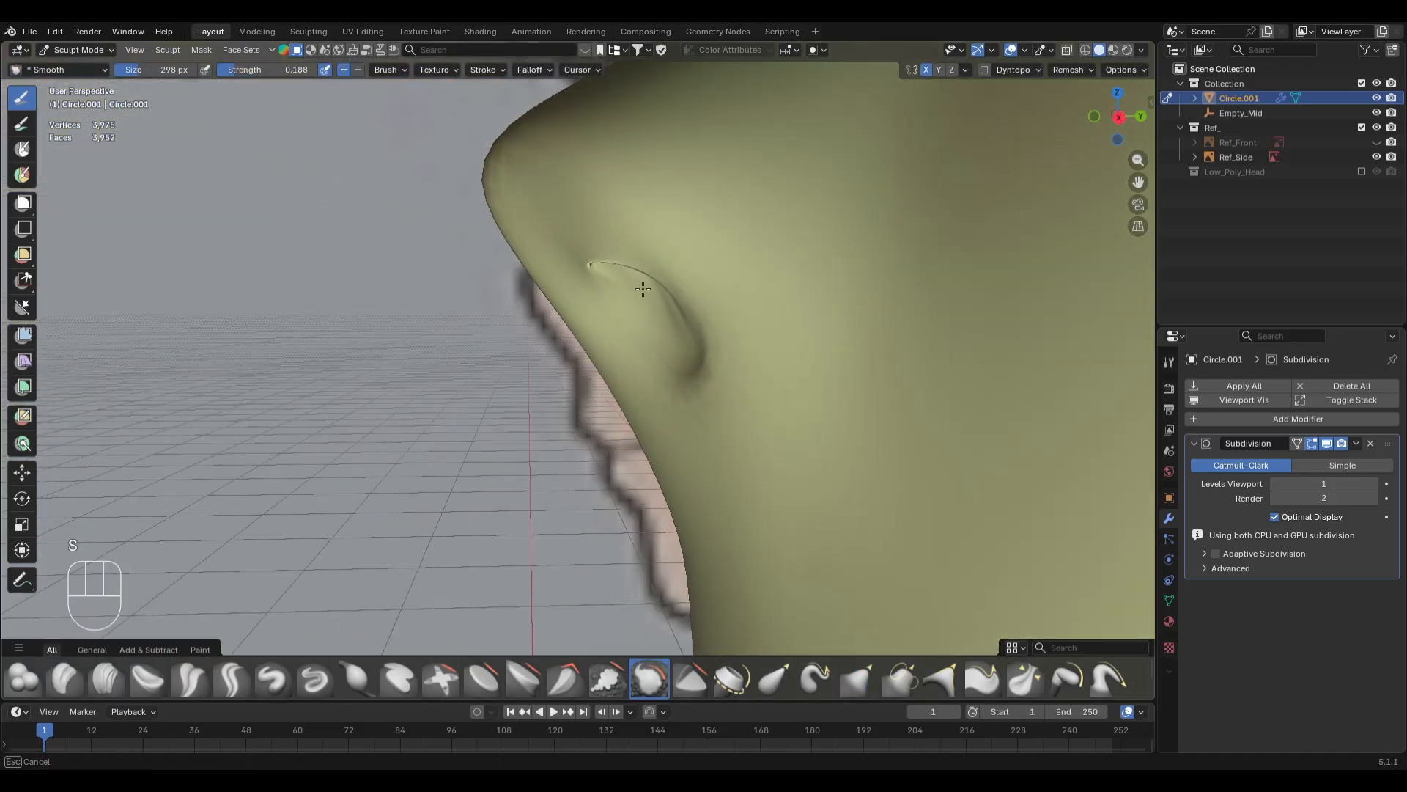
drag(642, 289, 685, 396)
key(Tab)
middle_drag(686, 418, 803, 387)
key(ctrl+z)
key(ctrl+z)
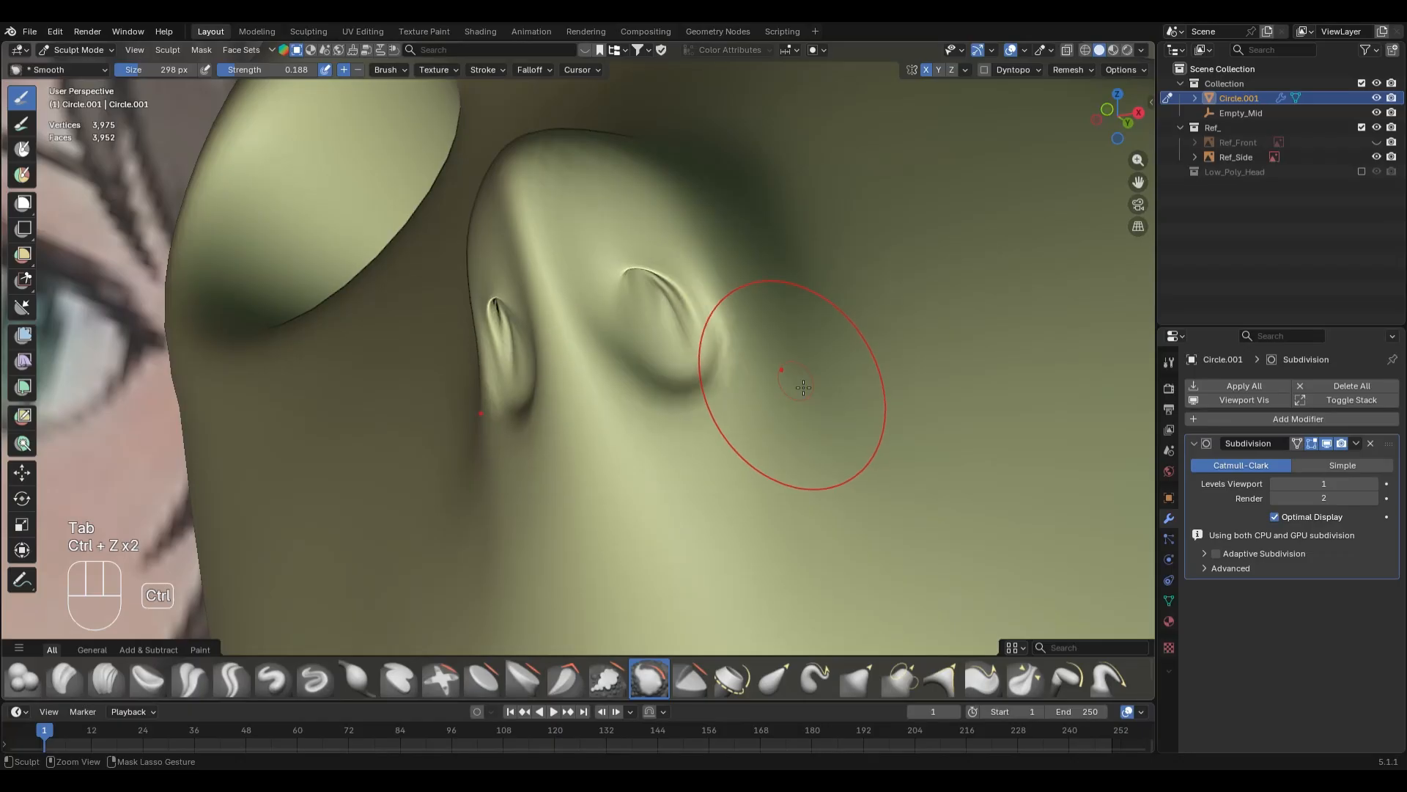
- Select the two edges beneath the nostril in Edit Mode and move them about 3 mm along Y and 0.6 mm up in right view
key(Tab)
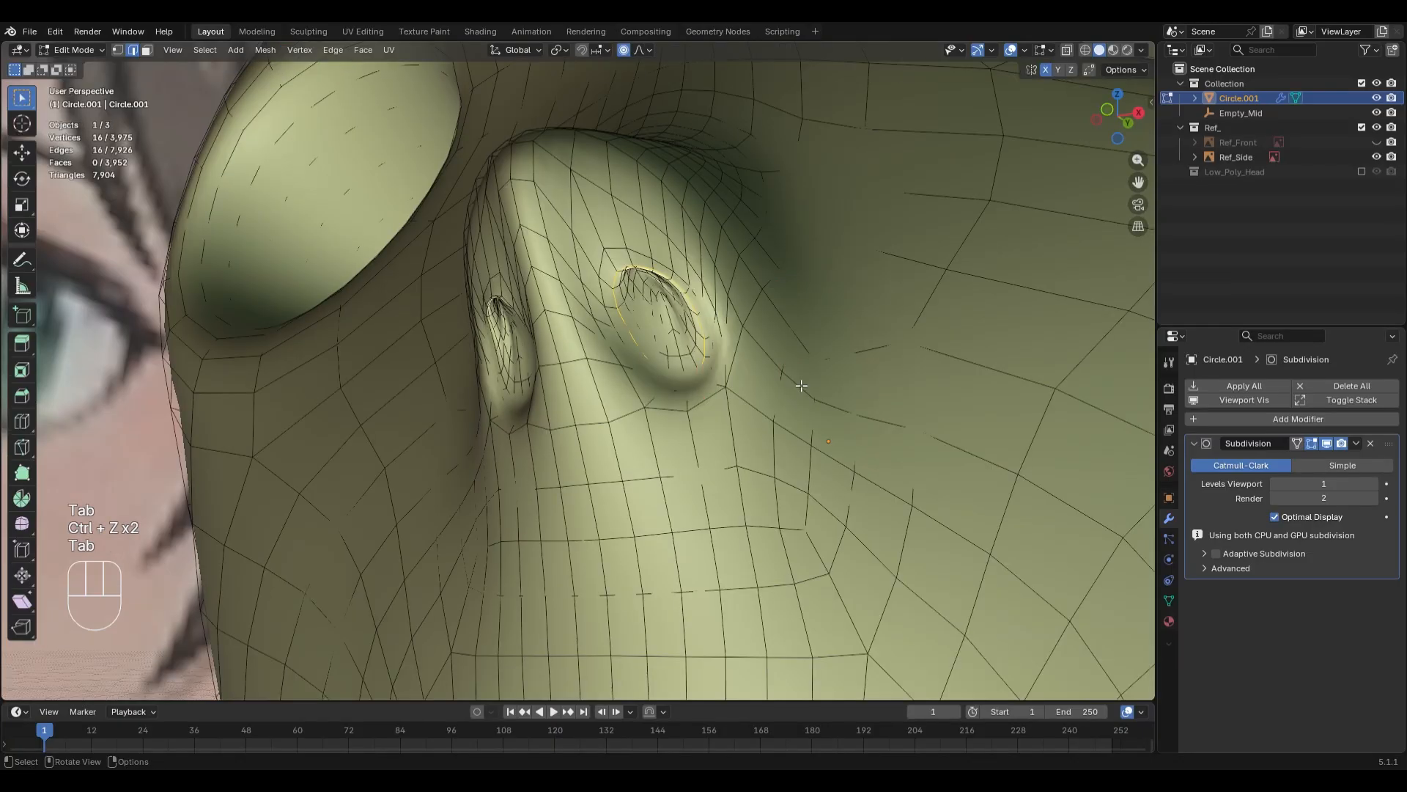
key(1)
click(674, 418)
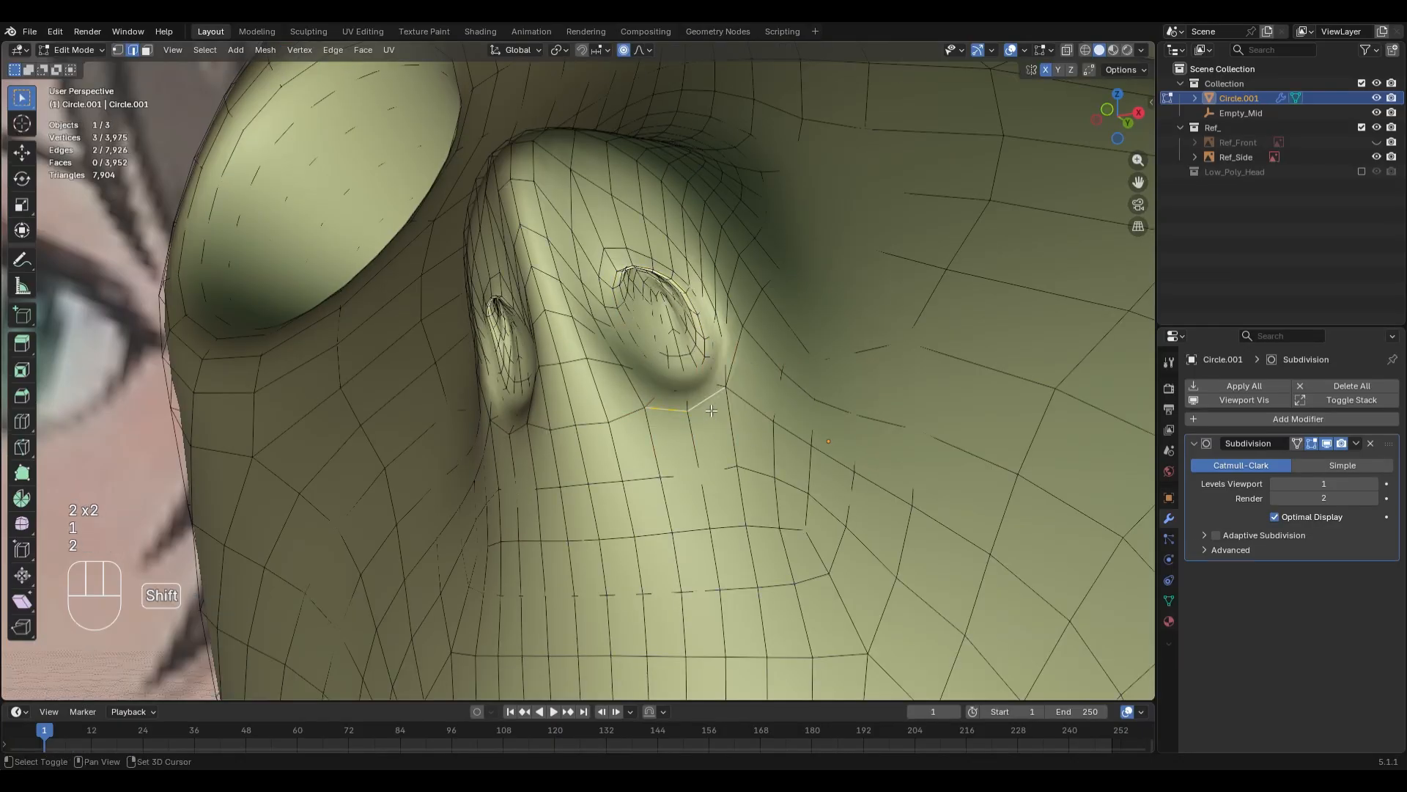
key(KP_3)
key(alt+z)
key(g)
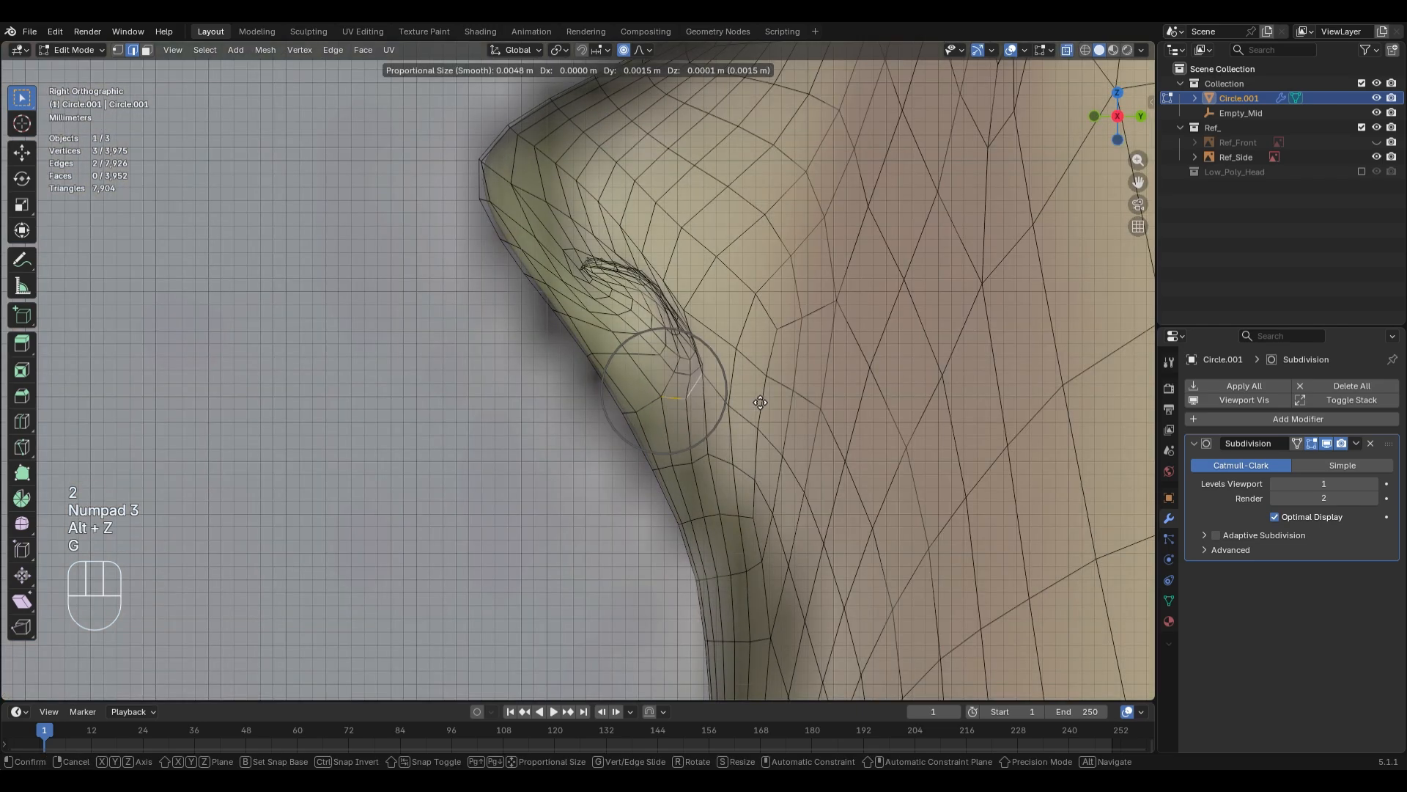
click(780, 396)
middle_drag(780, 396, 880, 366)
key(alt+z)
scroll(660, 469, down, 2)
mouse_move(645, 477)
middle_down()
mouse_move(639, 422)
mouse_move(673, 427)
middle_up()
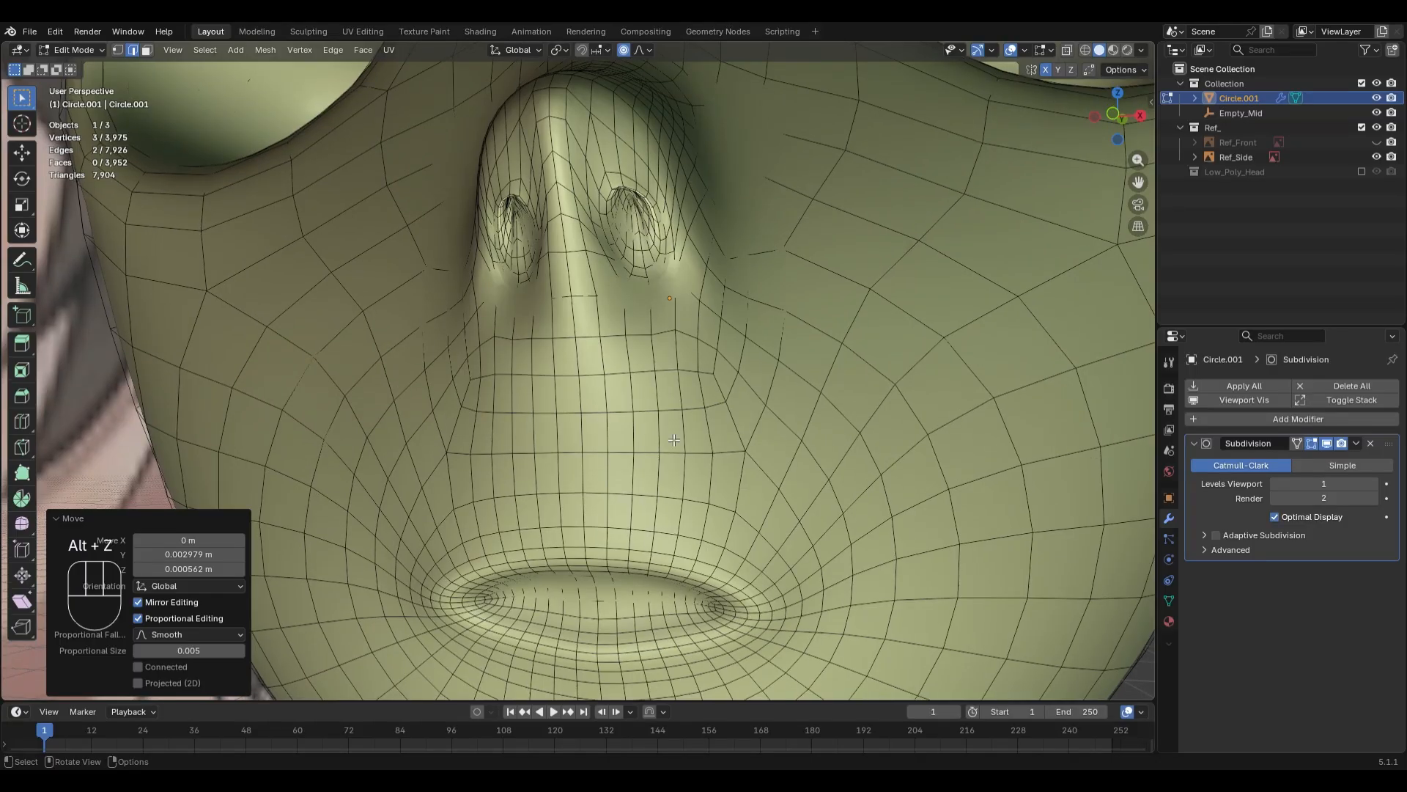
- Switch to Sculpt Mode and smooth the area beneath the nostrils with the Smooth brush, adjusting the brush size
key(ctrl+Tab)
key(s)
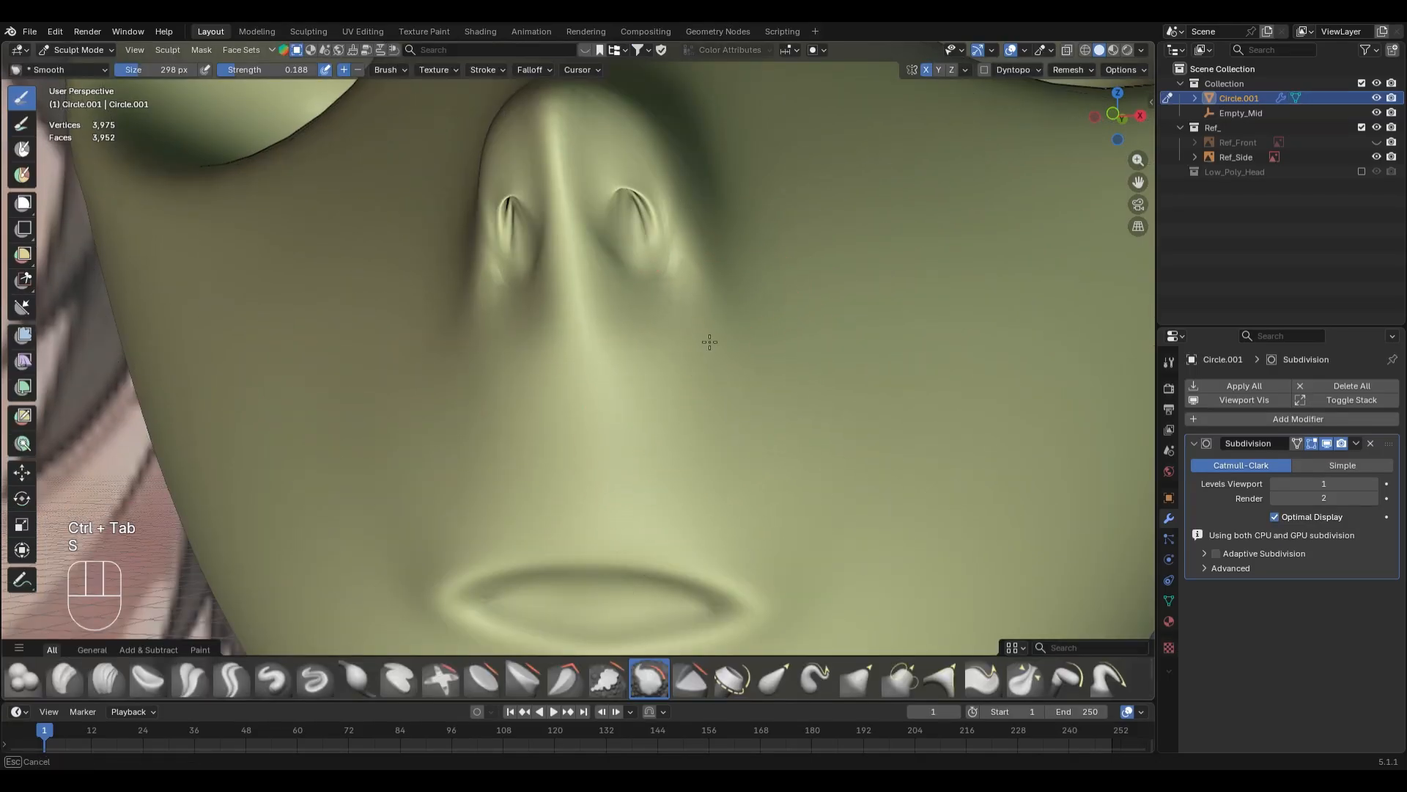
mouse_move(697, 345)
middle_down()
mouse_move(670, 440)
mouse_move(645, 361)
mouse_move(665, 380)
mouse_move(642, 441)
mouse_move(726, 326)
mouse_move(741, 377)
middle_up()
key(shift+c)
key(f)
click(546, 395)
- Select the edge loop surrounding the nostril in Edit Mode
key(Tab)
key(2)
alt+click(637, 425)
- Try moving the edge loop around the nostril along Z, and undo the move
key(g)
key(z)
click(731, 337)
key(ctrl+z)
- Move the loop around the nostril about 1.9 mm forward and 1.5 mm up in right view, and rotate it 6.32°
key(KP_7)
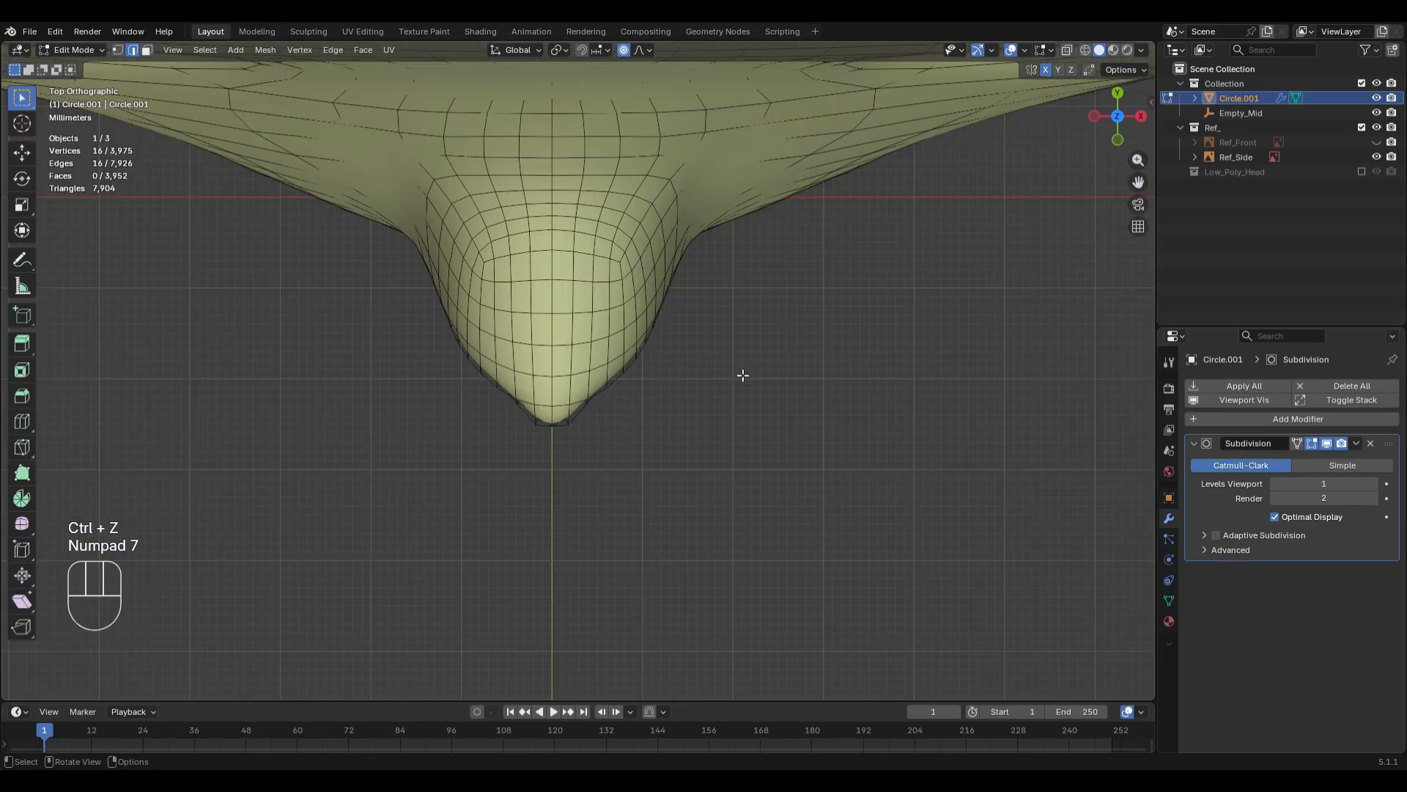
key(KP_3)
key(alt+z)
key(alt+z)
key(g)
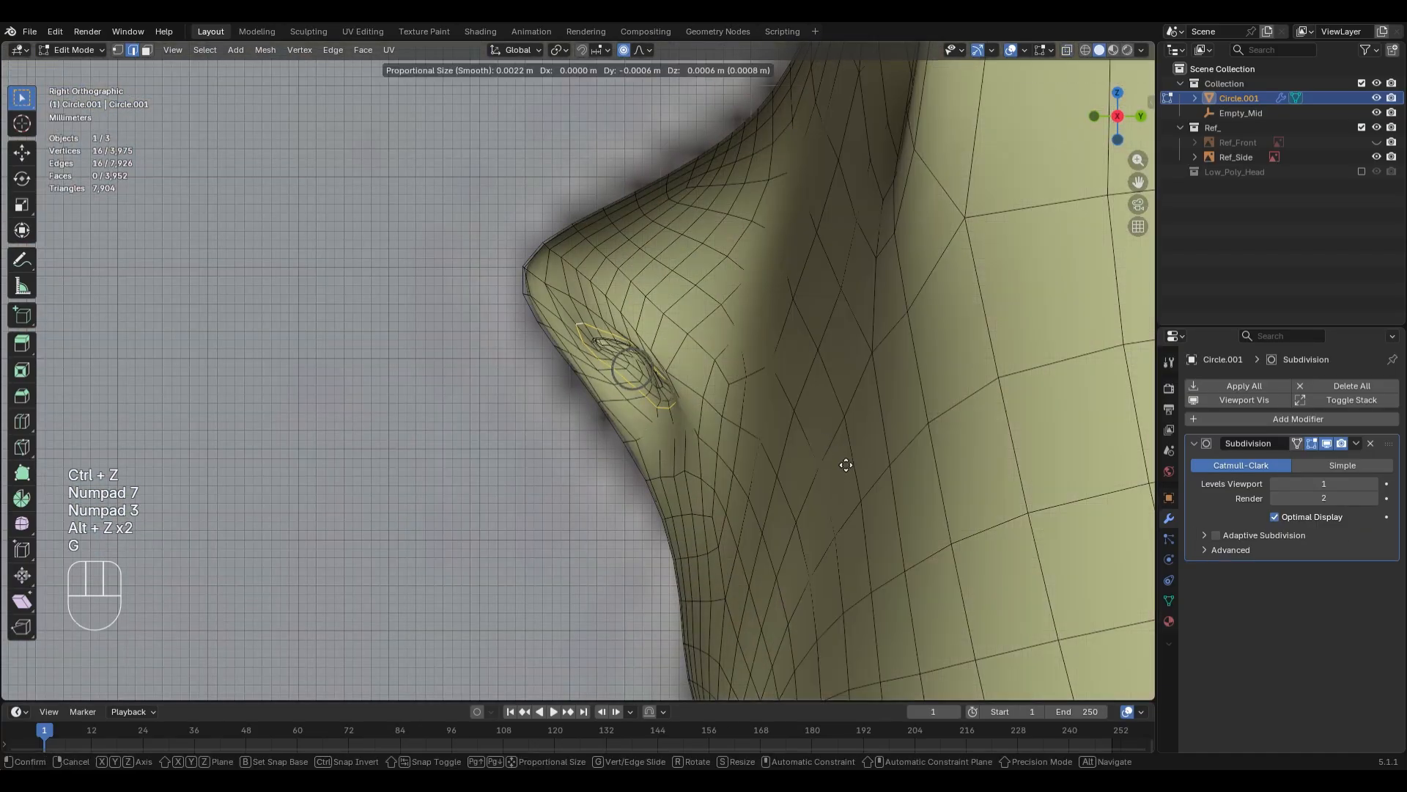
click(841, 430)
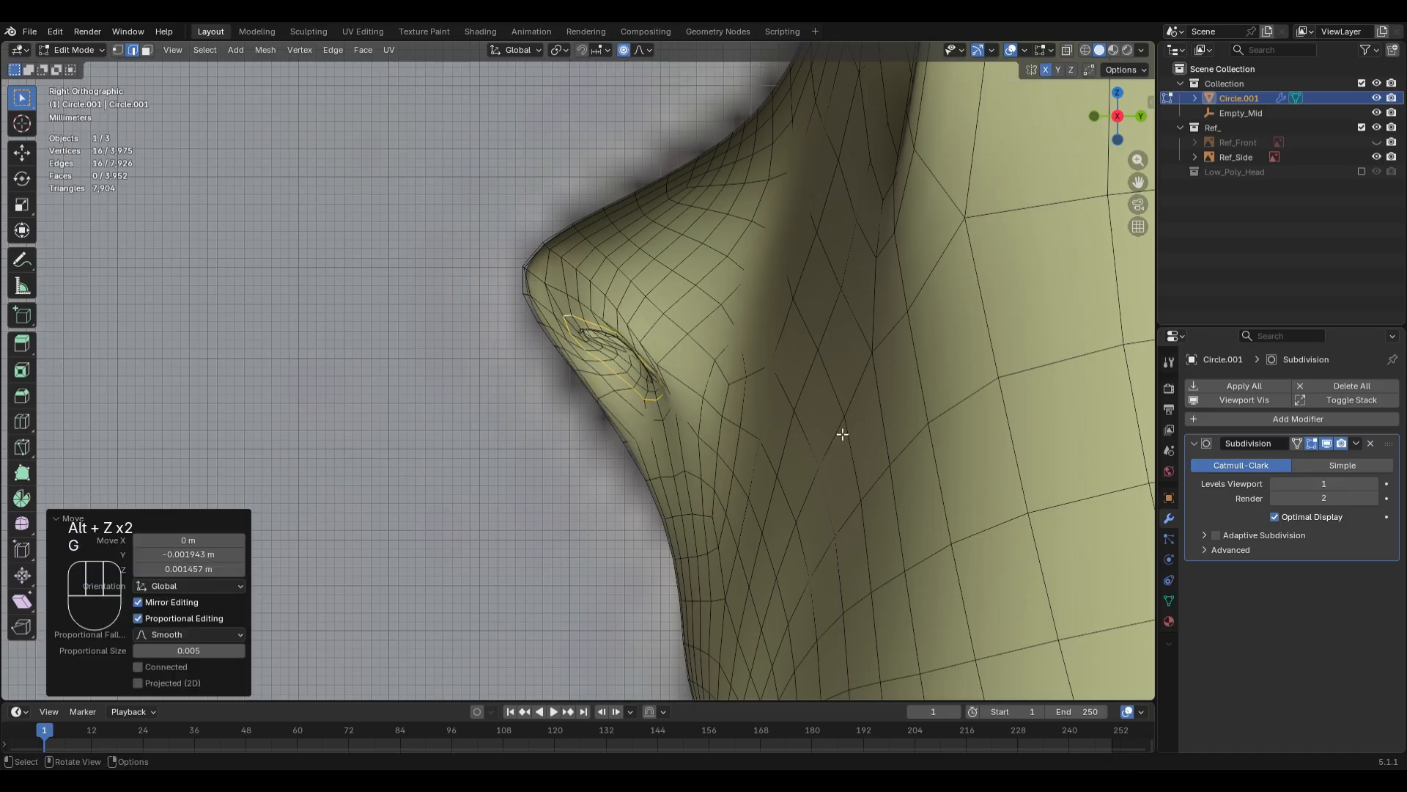
key(r)
click(841, 418)
middle_drag(841, 418, 821, 392)
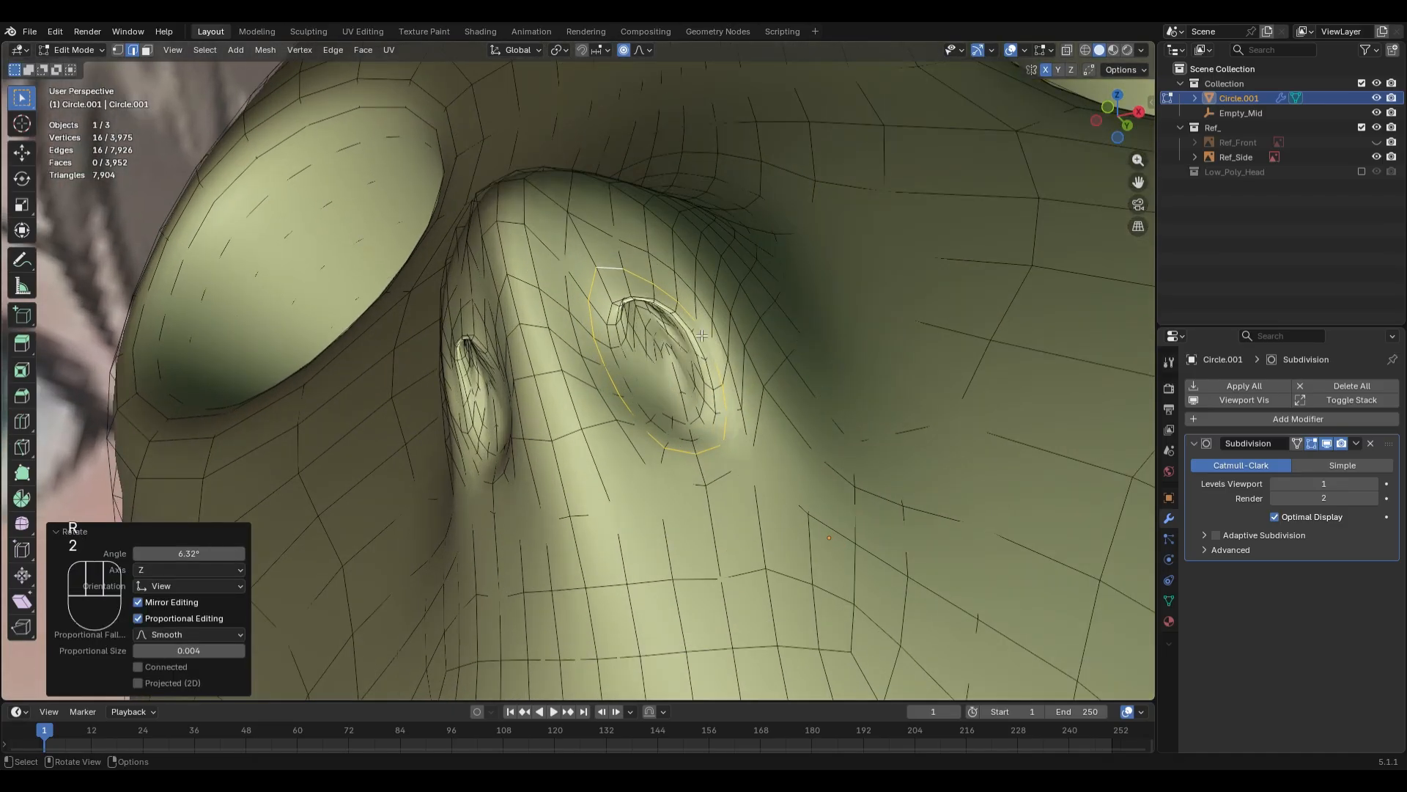
- Select the edge loop that forms the inner rim of the nostril, using X-ray to reach it
alt+click(646, 321)
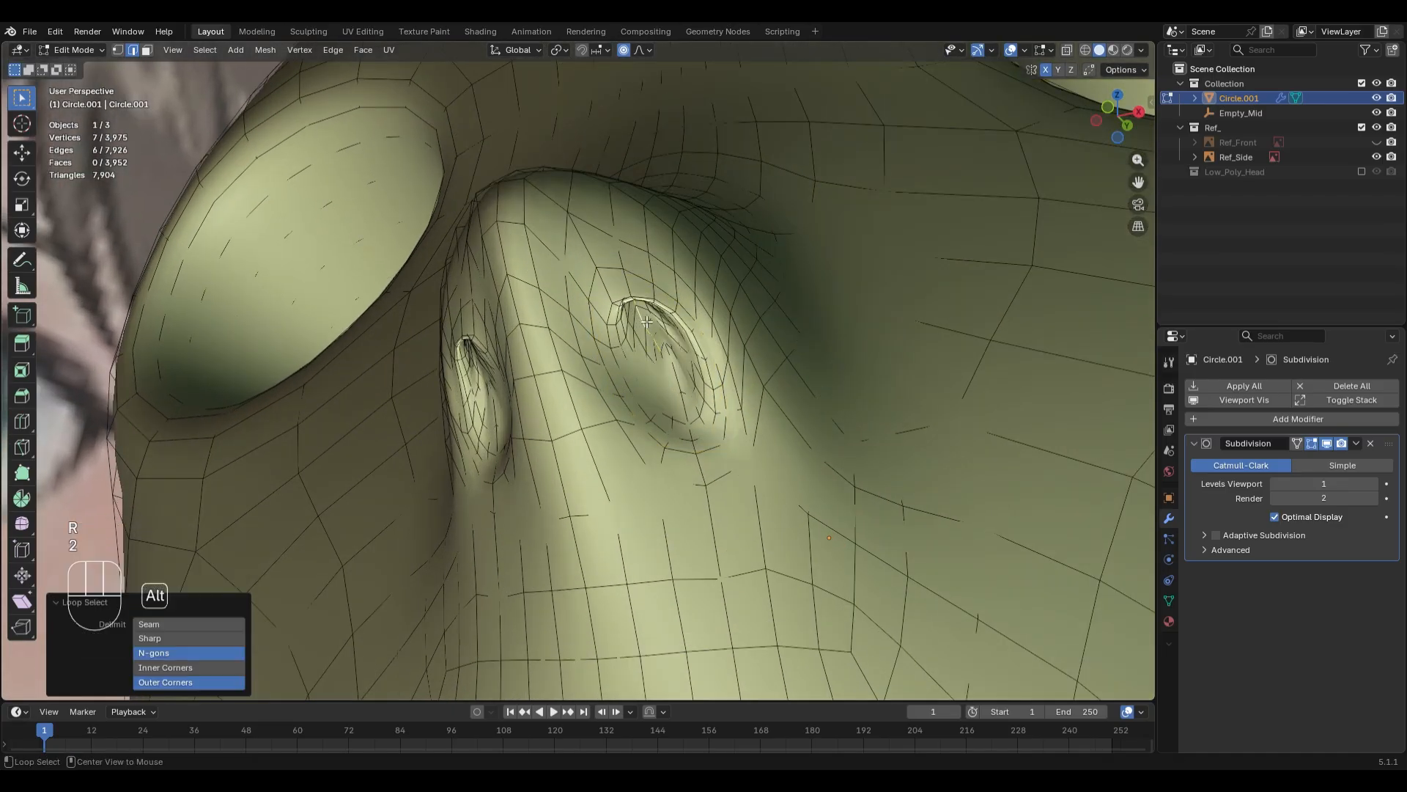
key(alt+z)
alt+click(675, 400)
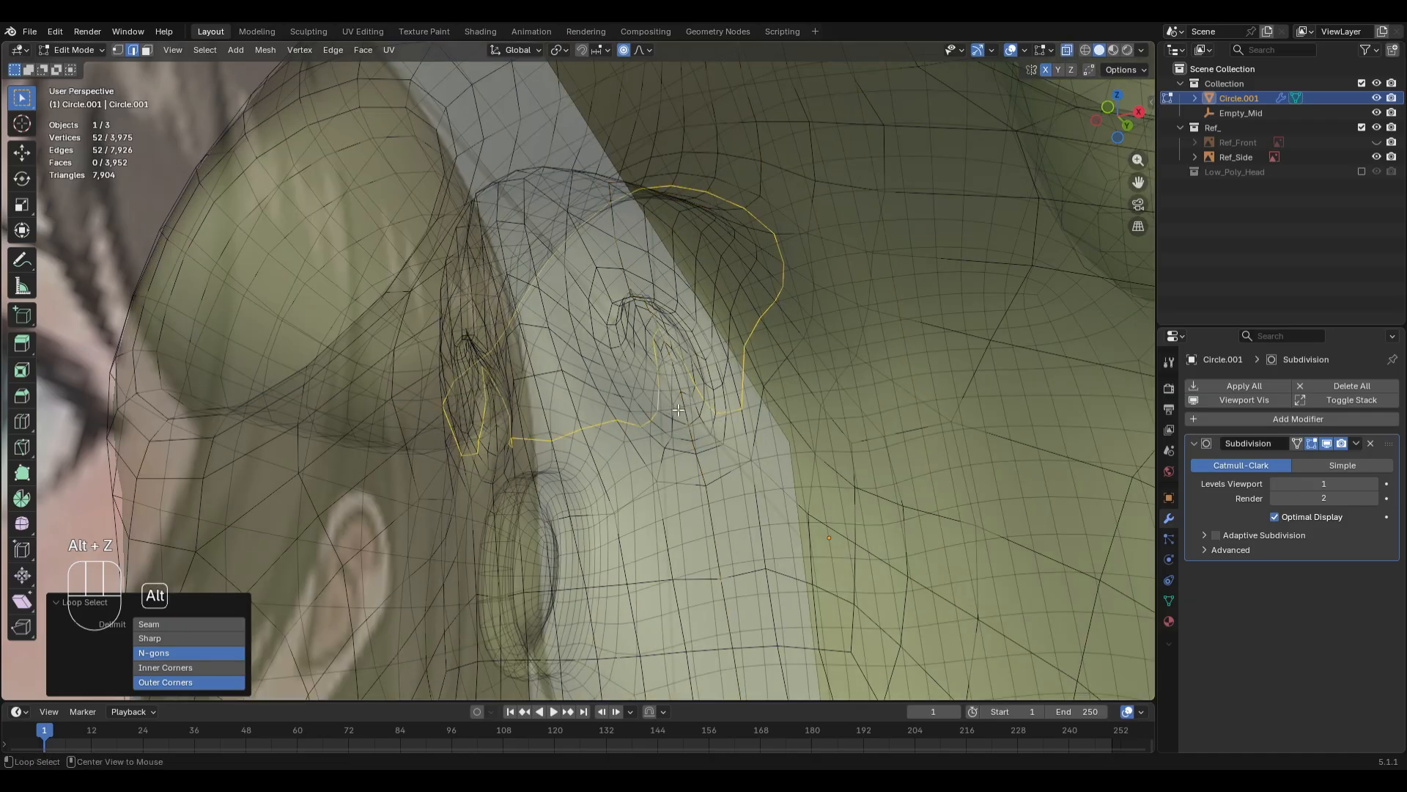
alt+click(672, 416)
alt+click(678, 418)
alt+click(686, 426)
key(alt+z)
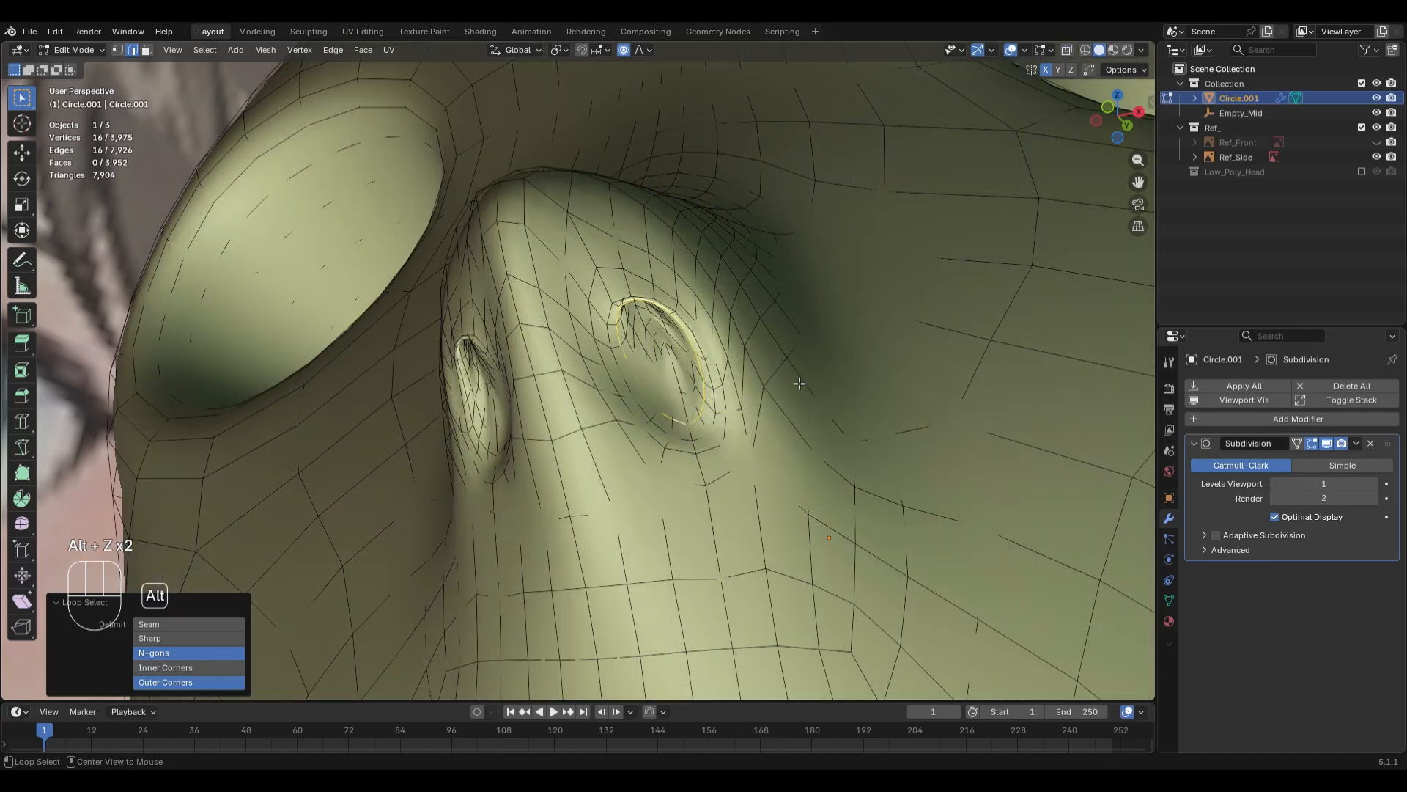
- Select the nostril's interior faces with Select Loop Inner-Region and scale them to 0.467
key(F3)
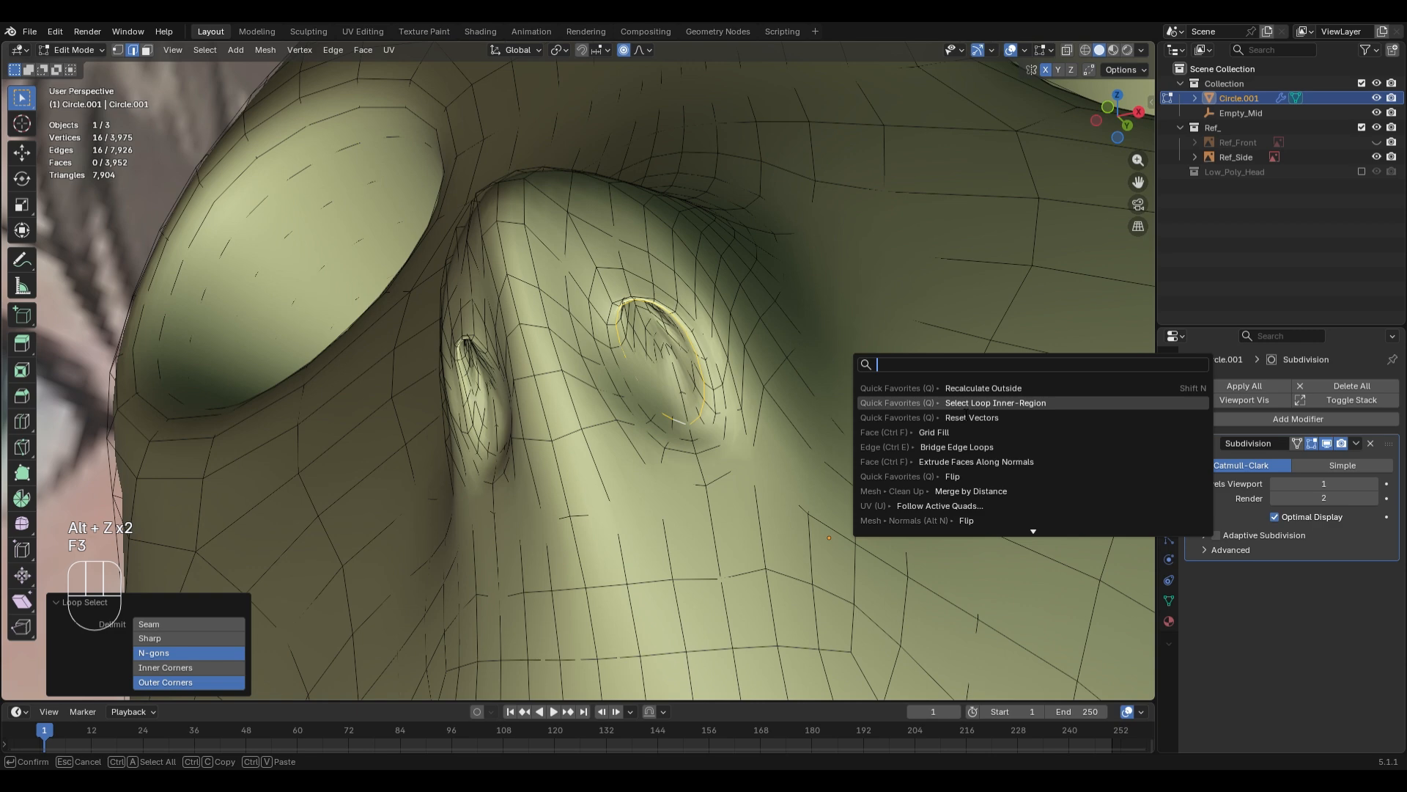
key(Return)
middle_drag(677, 451, 812, 440)
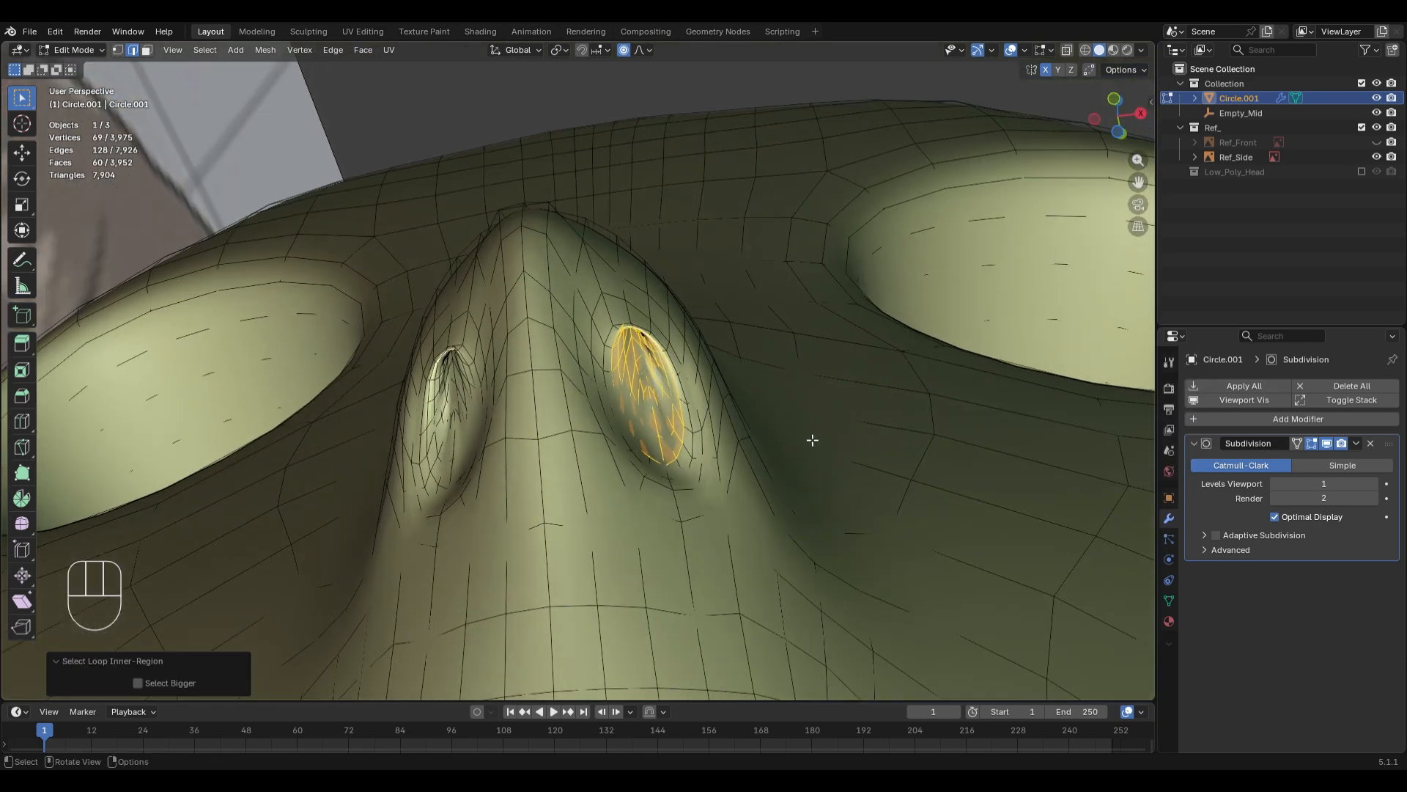
key(s)
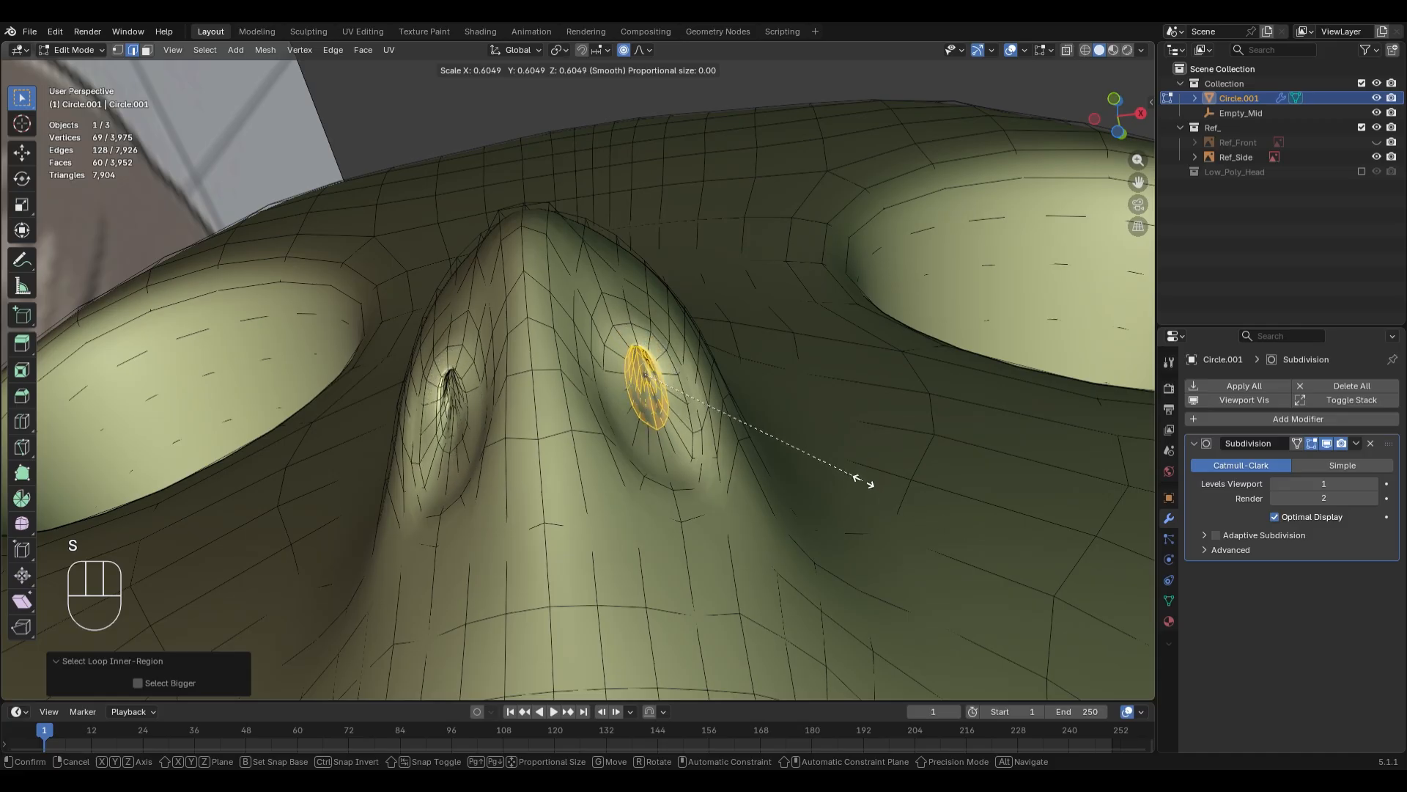
click(817, 452)
middle_drag(817, 452, 745, 475)
- Try deleting the interior faces of one nostril only, and undo the deletion
key(x)
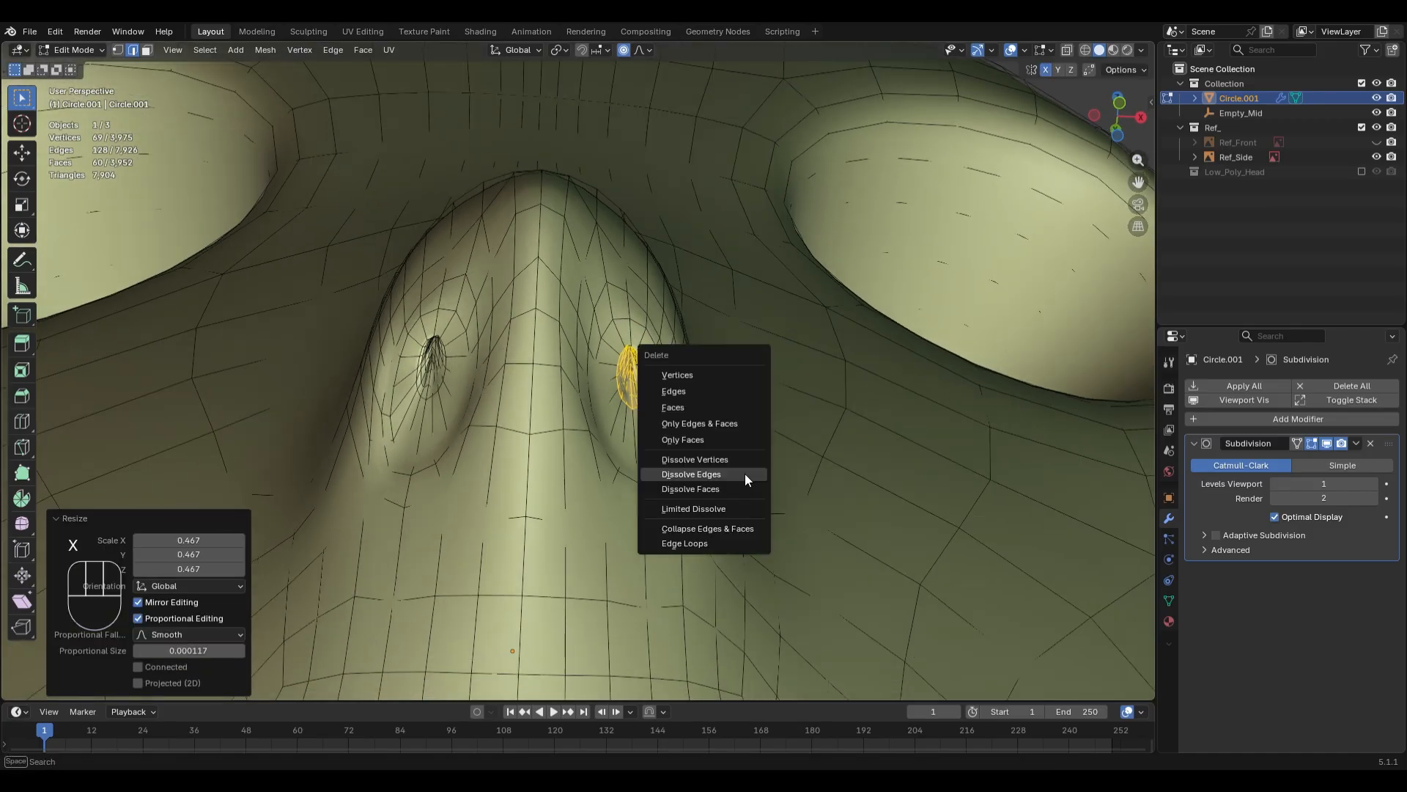
click(717, 406)
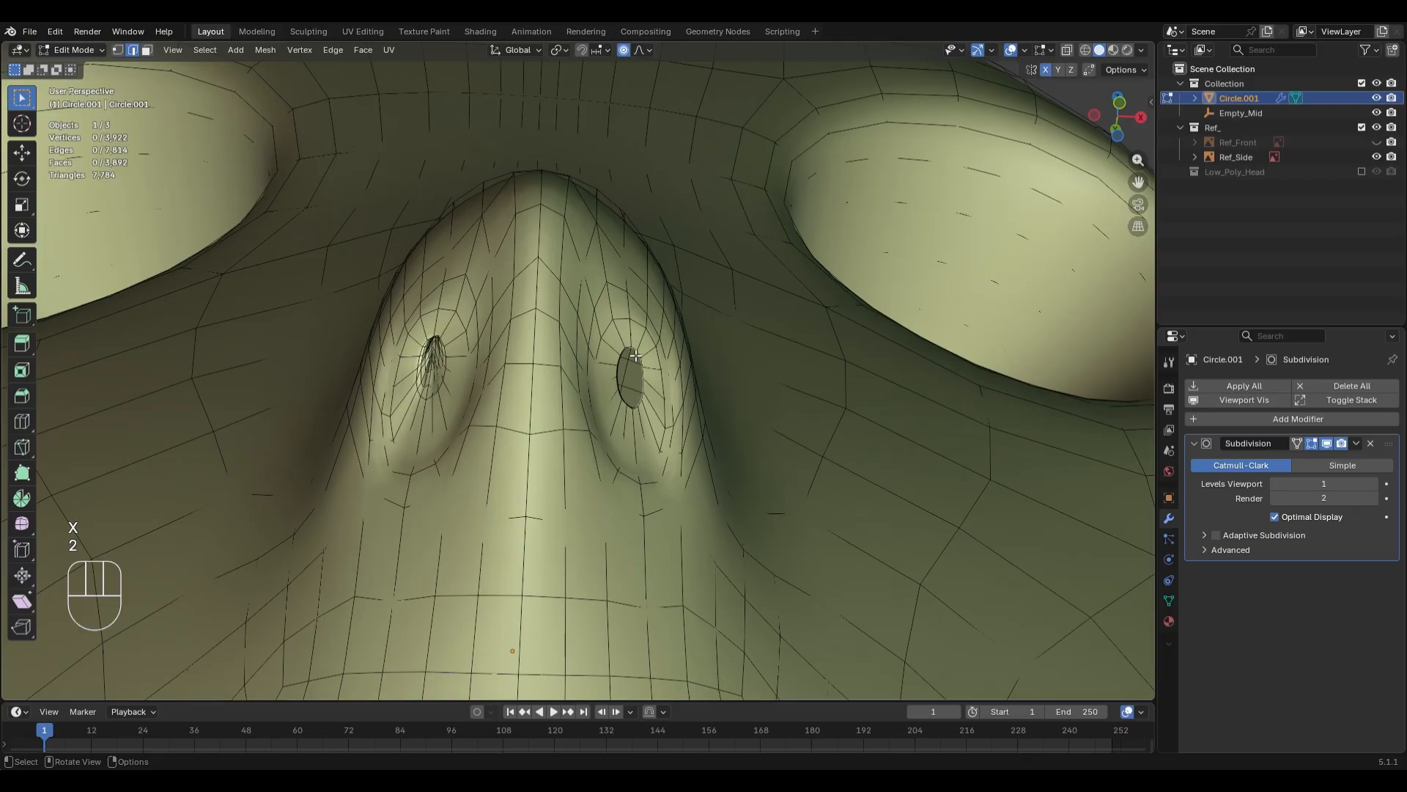
key(ctrl+z)
- Extend the selection to the mirrored nostril on X and delete the interior faces of both nostrils
key(shift+ctrl+m)
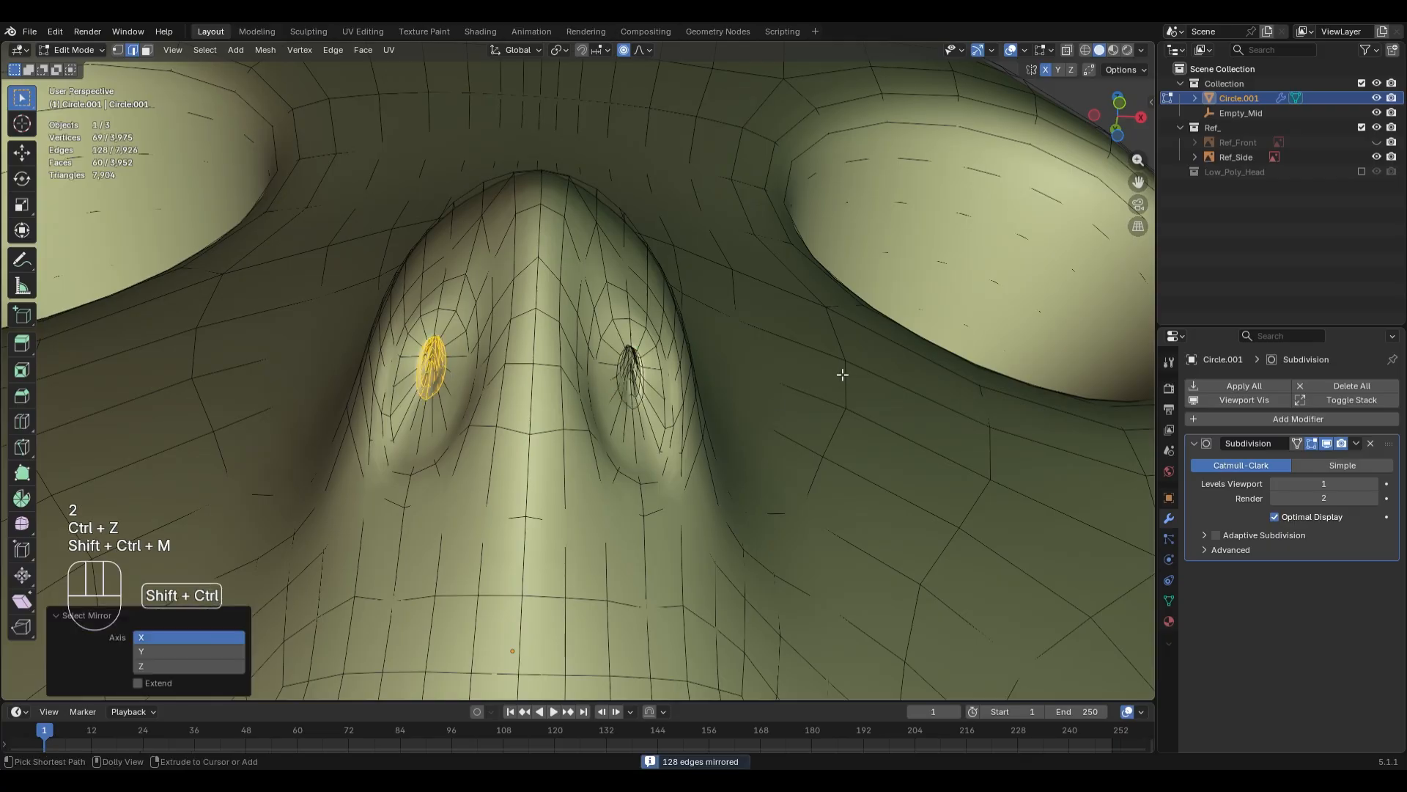
click(140, 682)
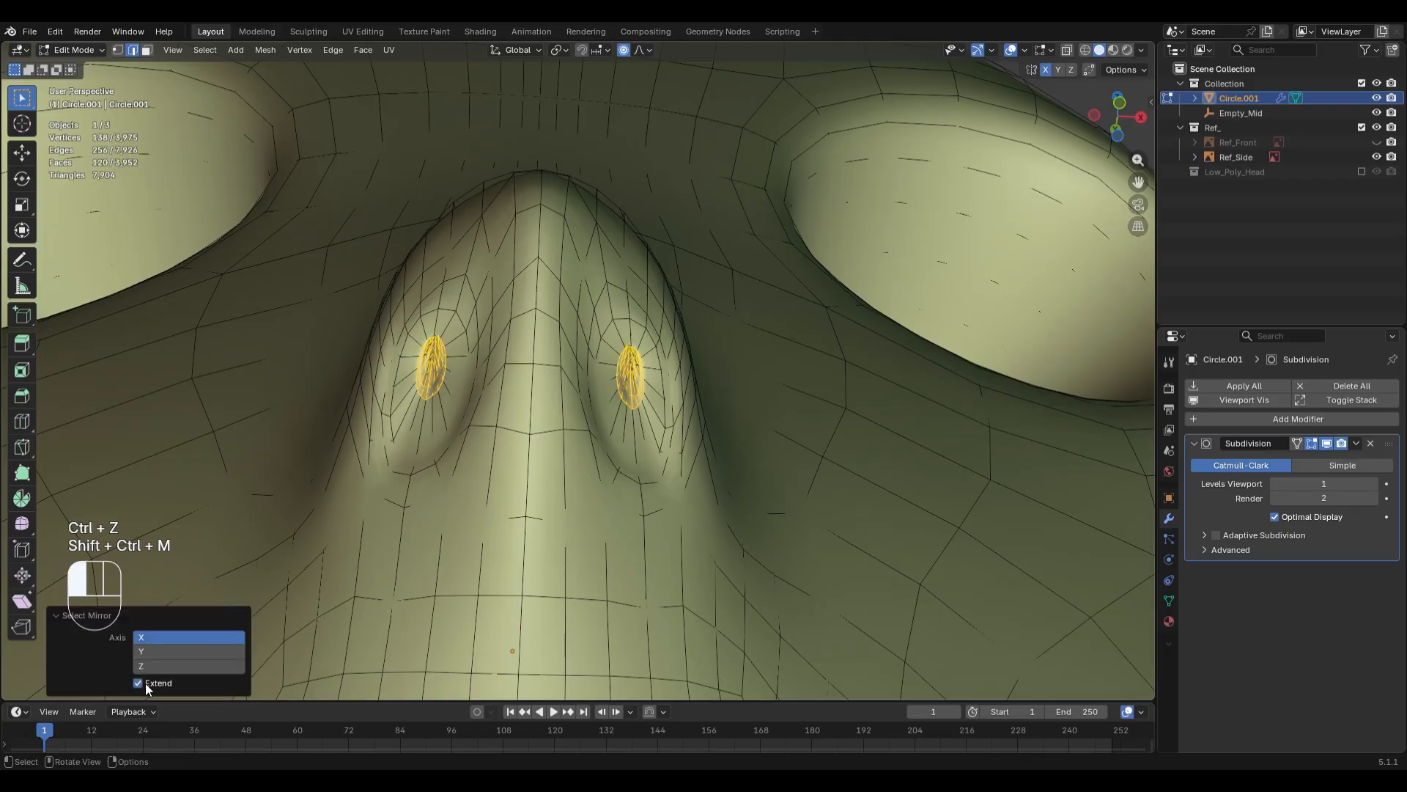
key(x)
click(813, 432)
- Close each nostril hole by selecting its border edge loop and applying Grid Fill
scroll(459, 373, up, 2)
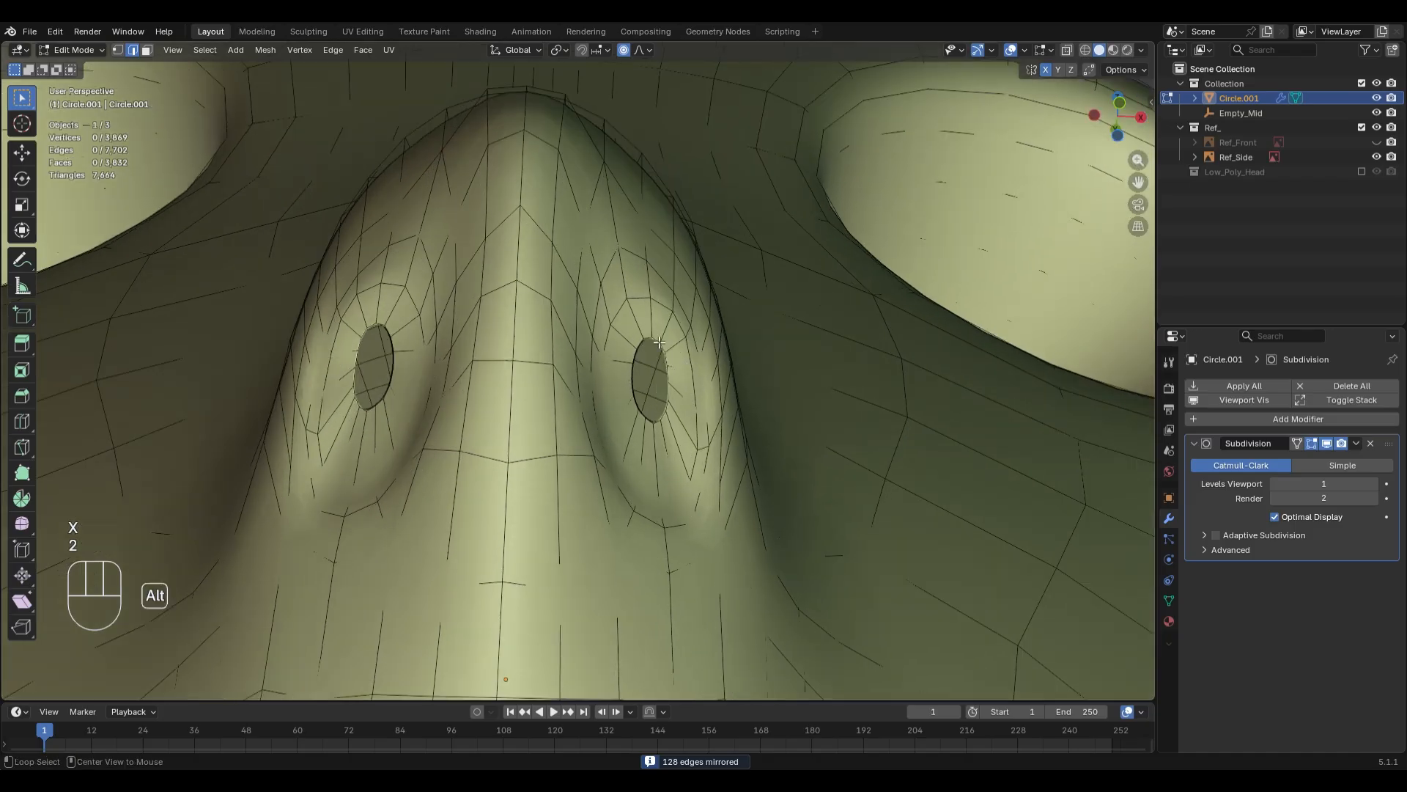
alt+click(459, 373)
alt+click(668, 365)
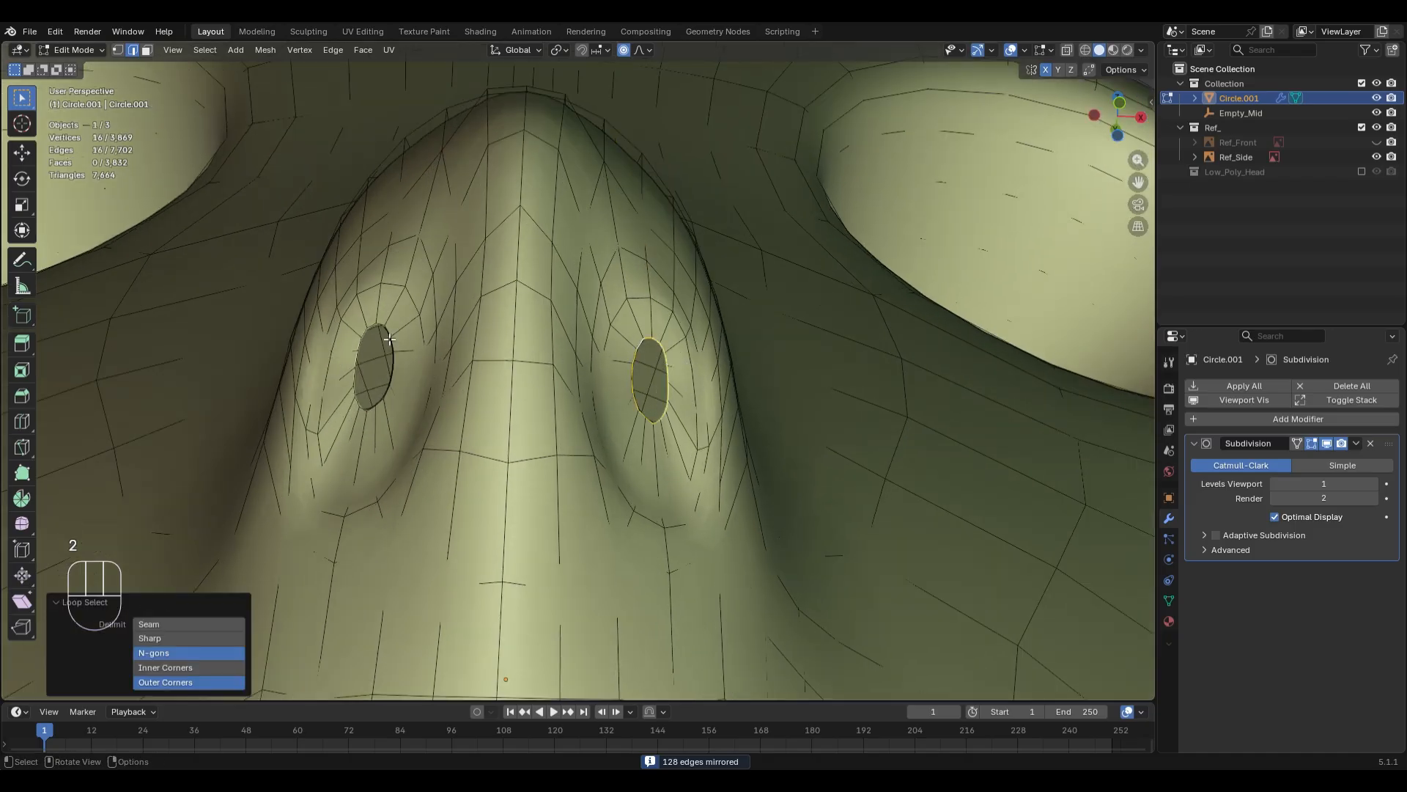
key(q)
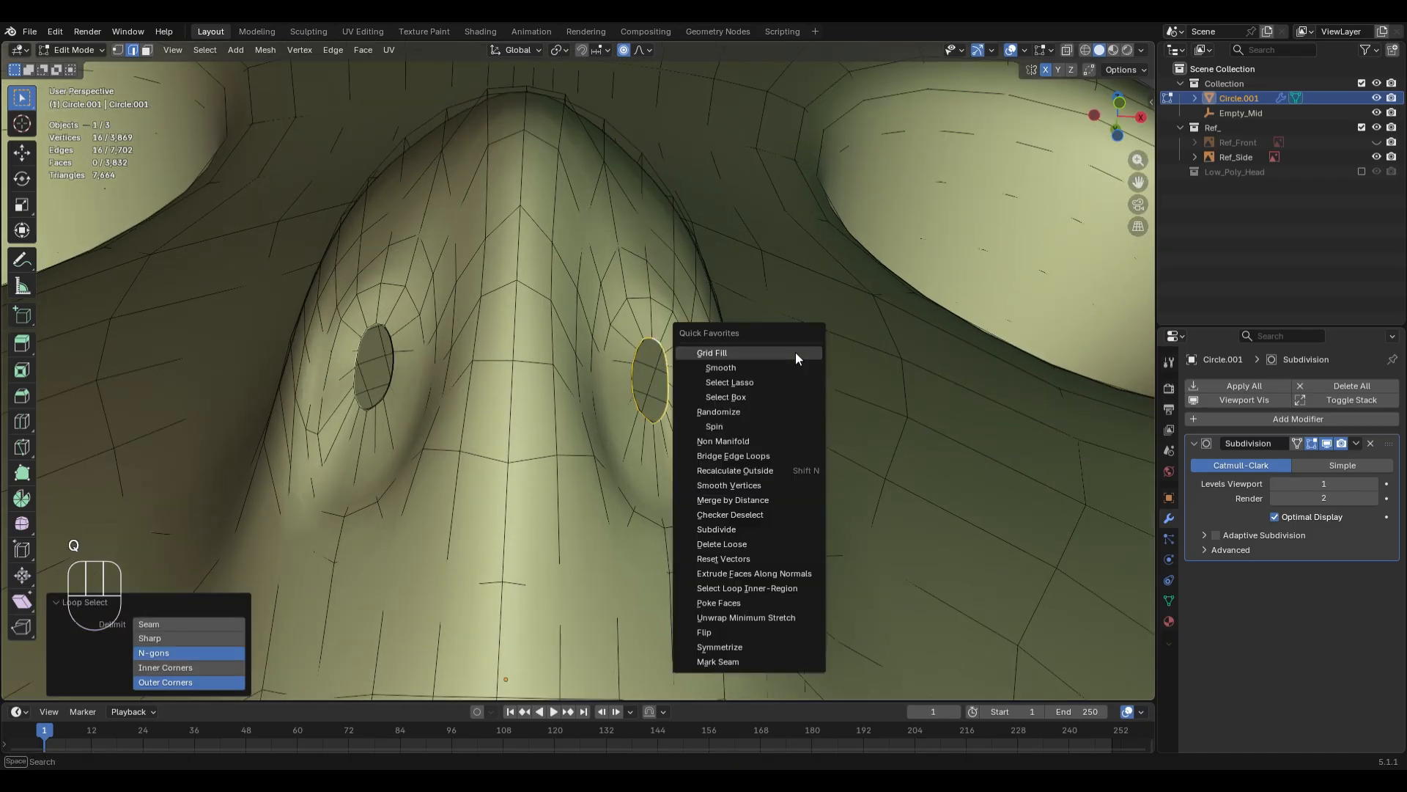
click(797, 354)
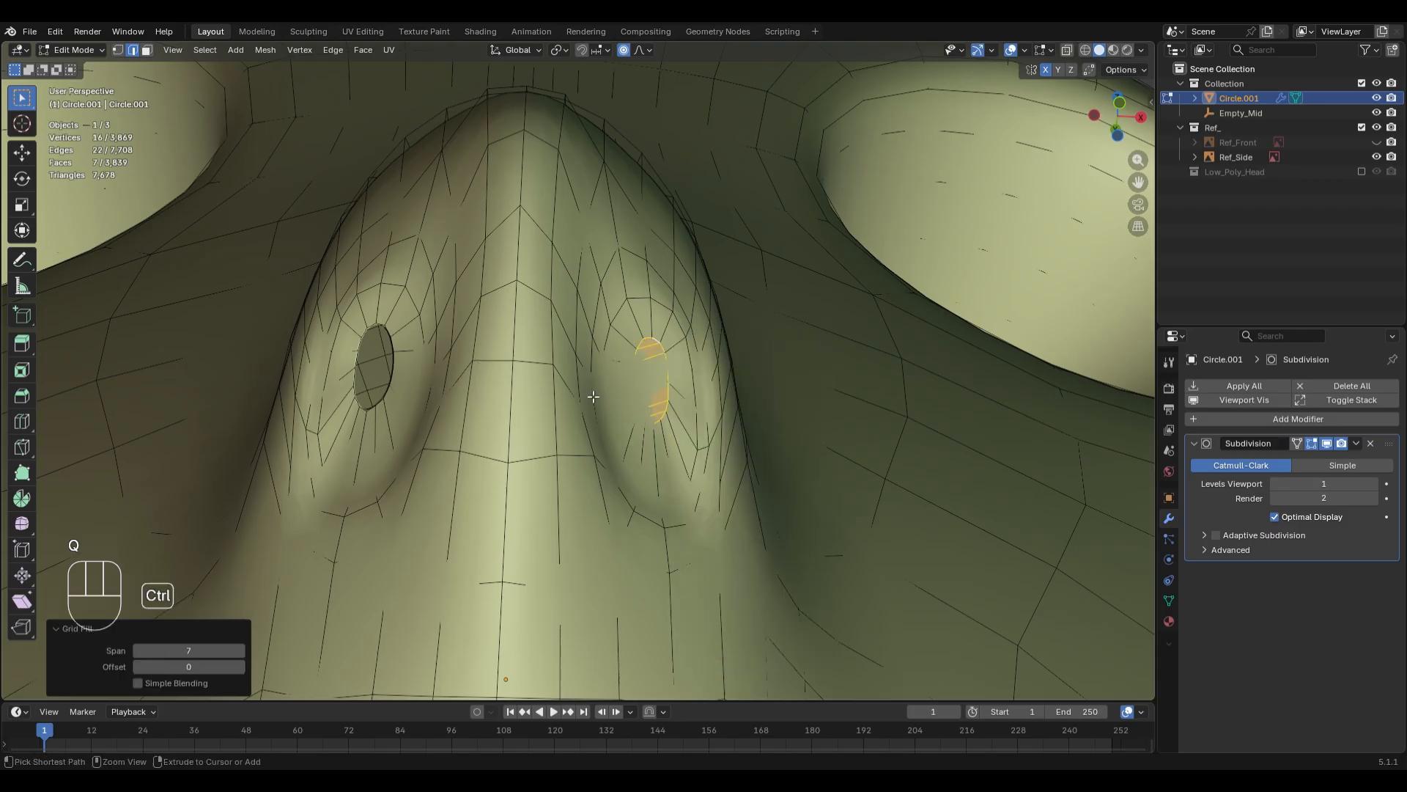
alt+click(391, 356)
key(q)
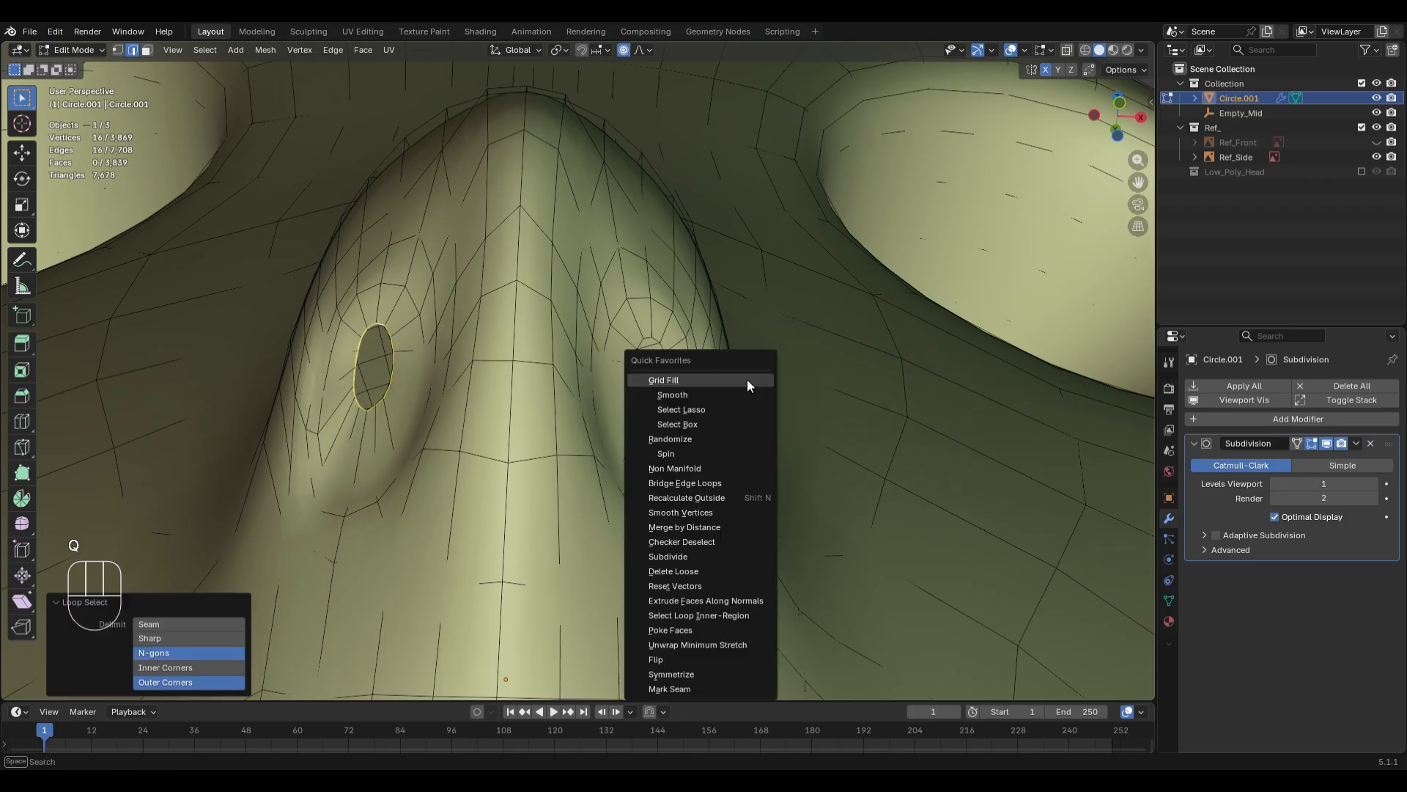
click(750, 381)
middle_drag(708, 452, 750, 393)
- Extend the selection to the filled faces of both nostrils and scale each patch in place to 0.570
key(shift+ctrl+m)
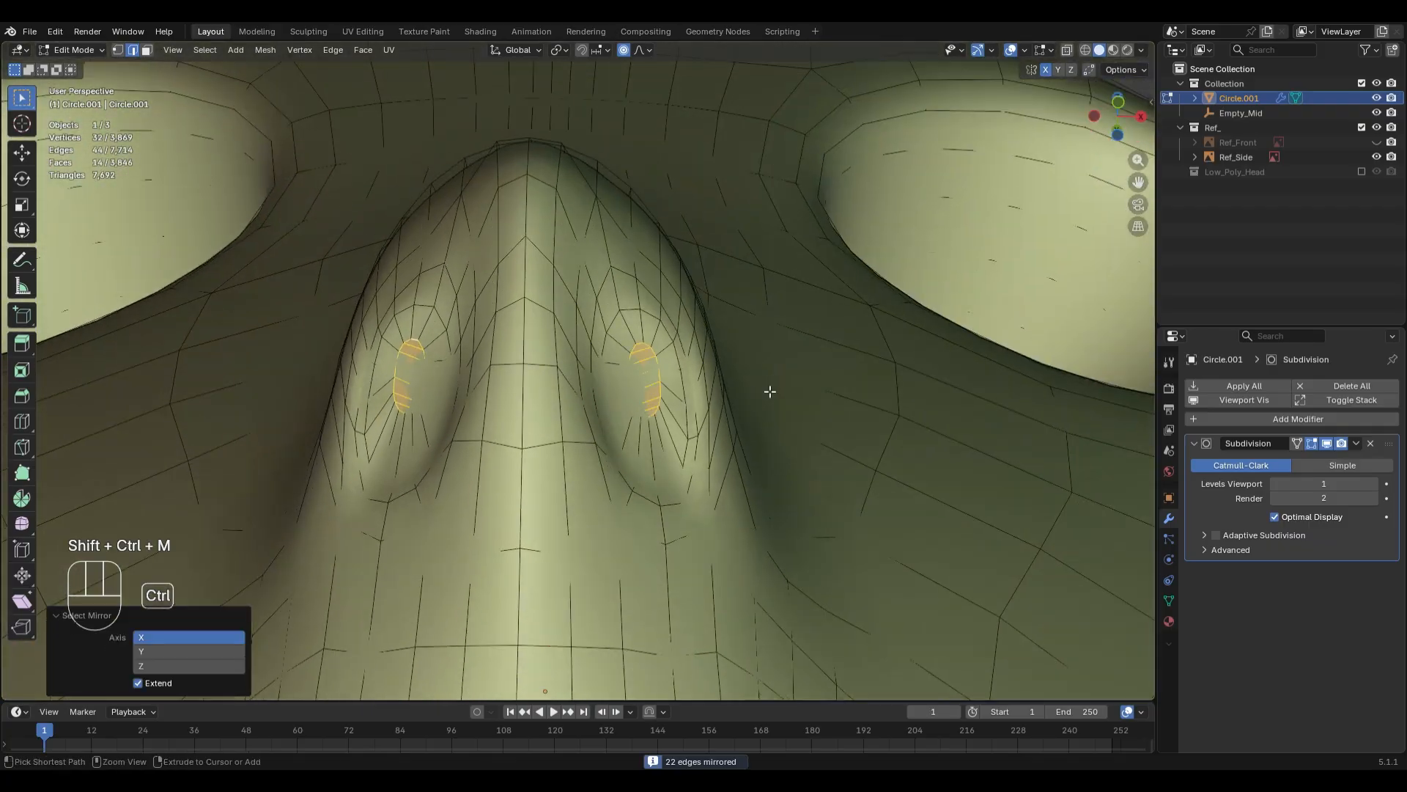
click(559, 53)
click(601, 137)
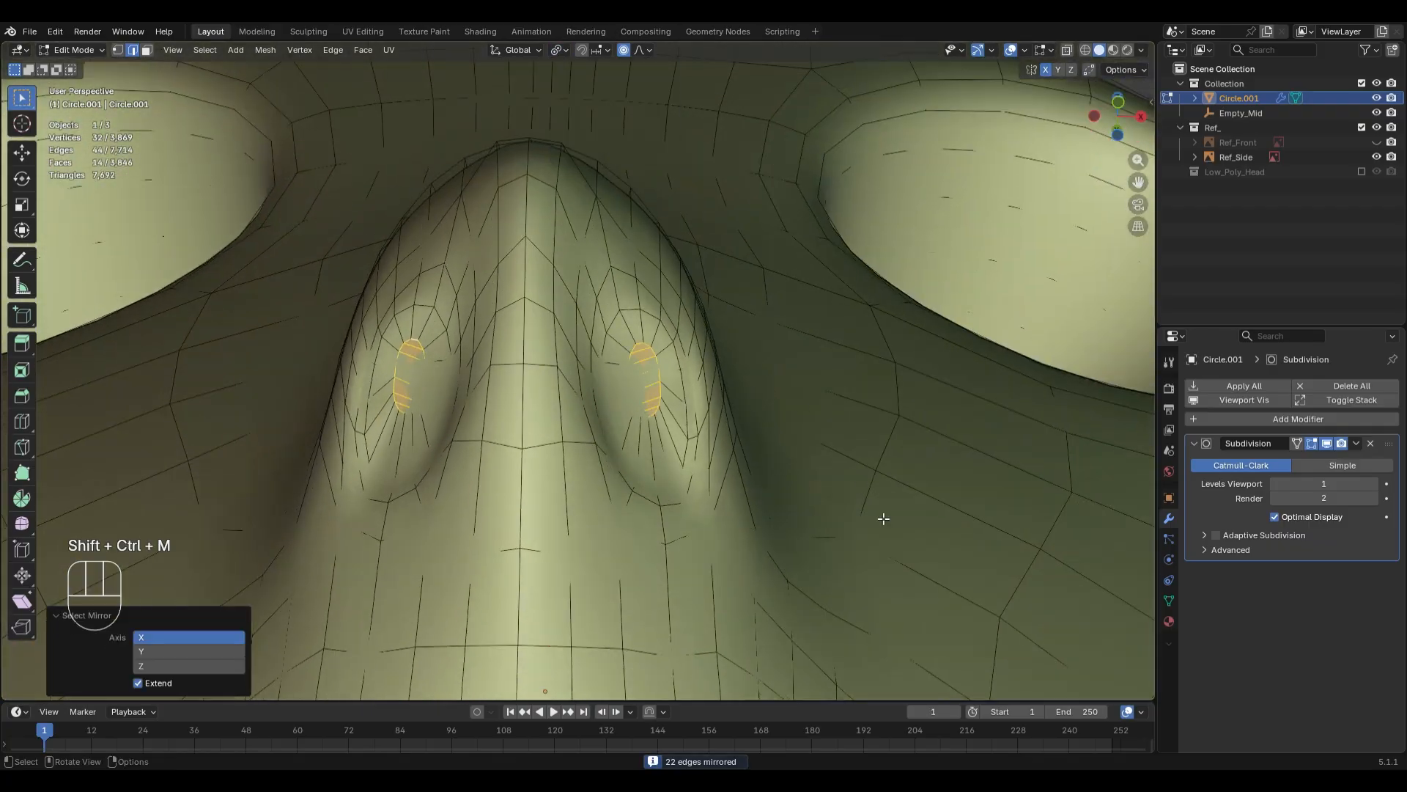
key(s)
click(764, 451)
middle_drag(764, 450, 695, 349)
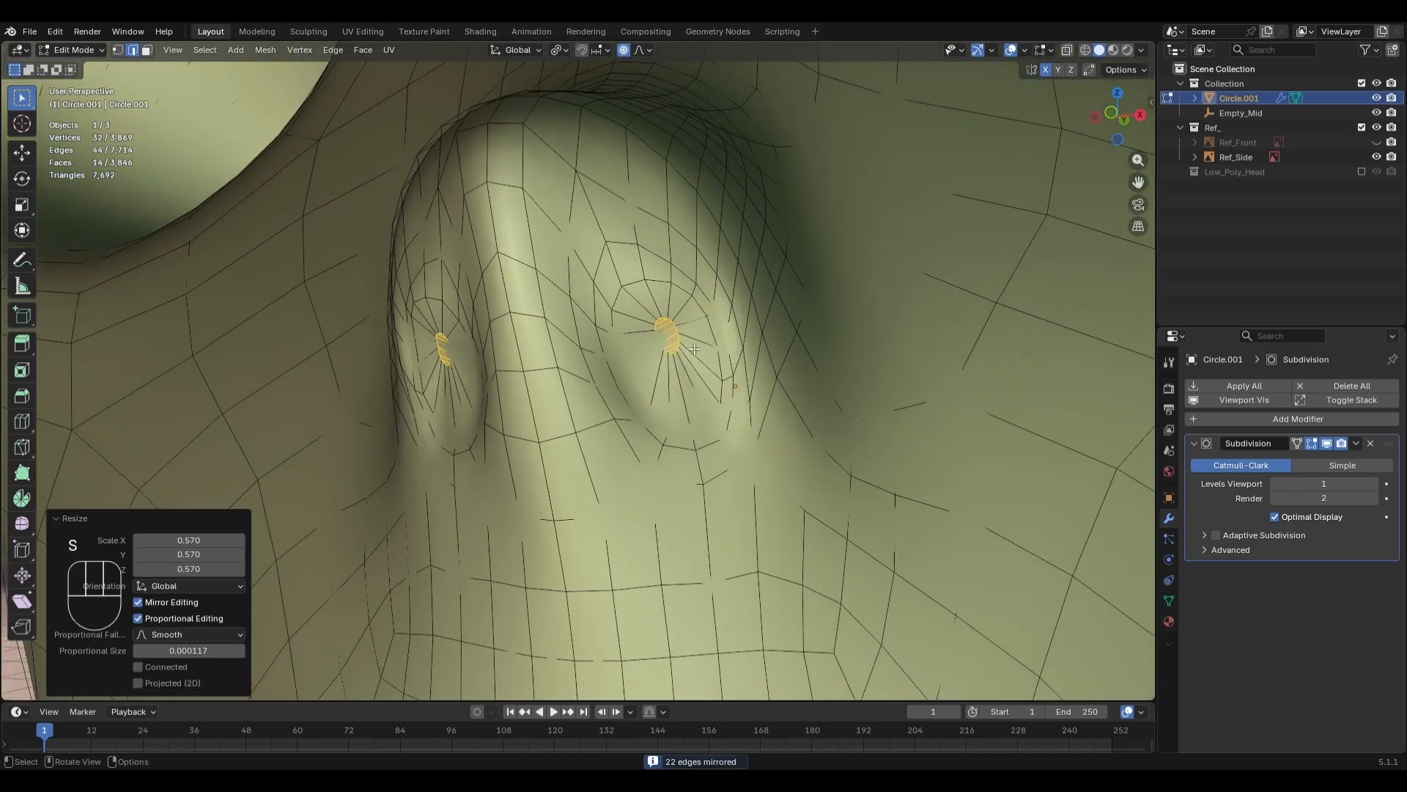
- Move the filled nostril patches about 0.7 mm back and 1.1 mm down in right view with larger proportional falloff, and rotate them 12°
key(alt+z)
key(KP_3)
key(alt+z)
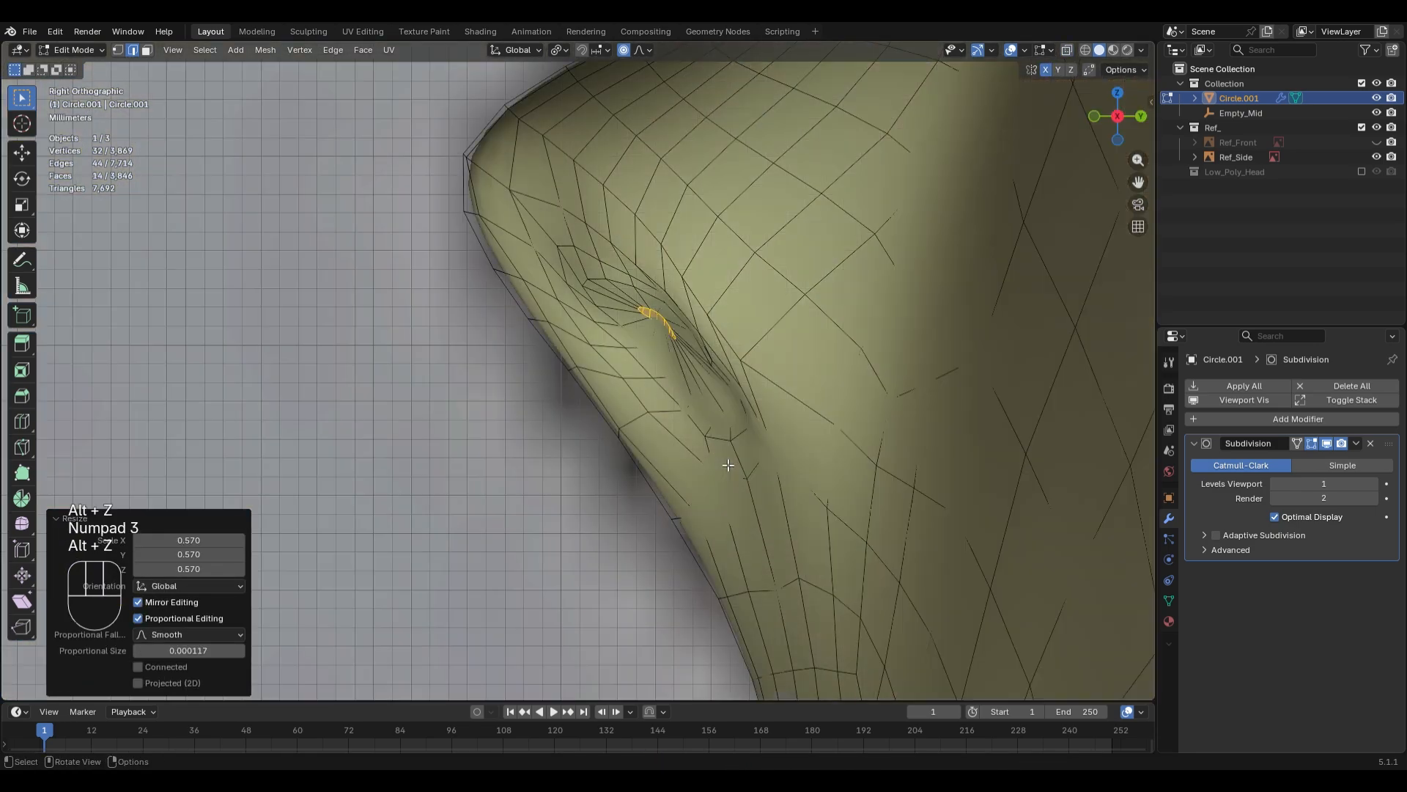
key(g)
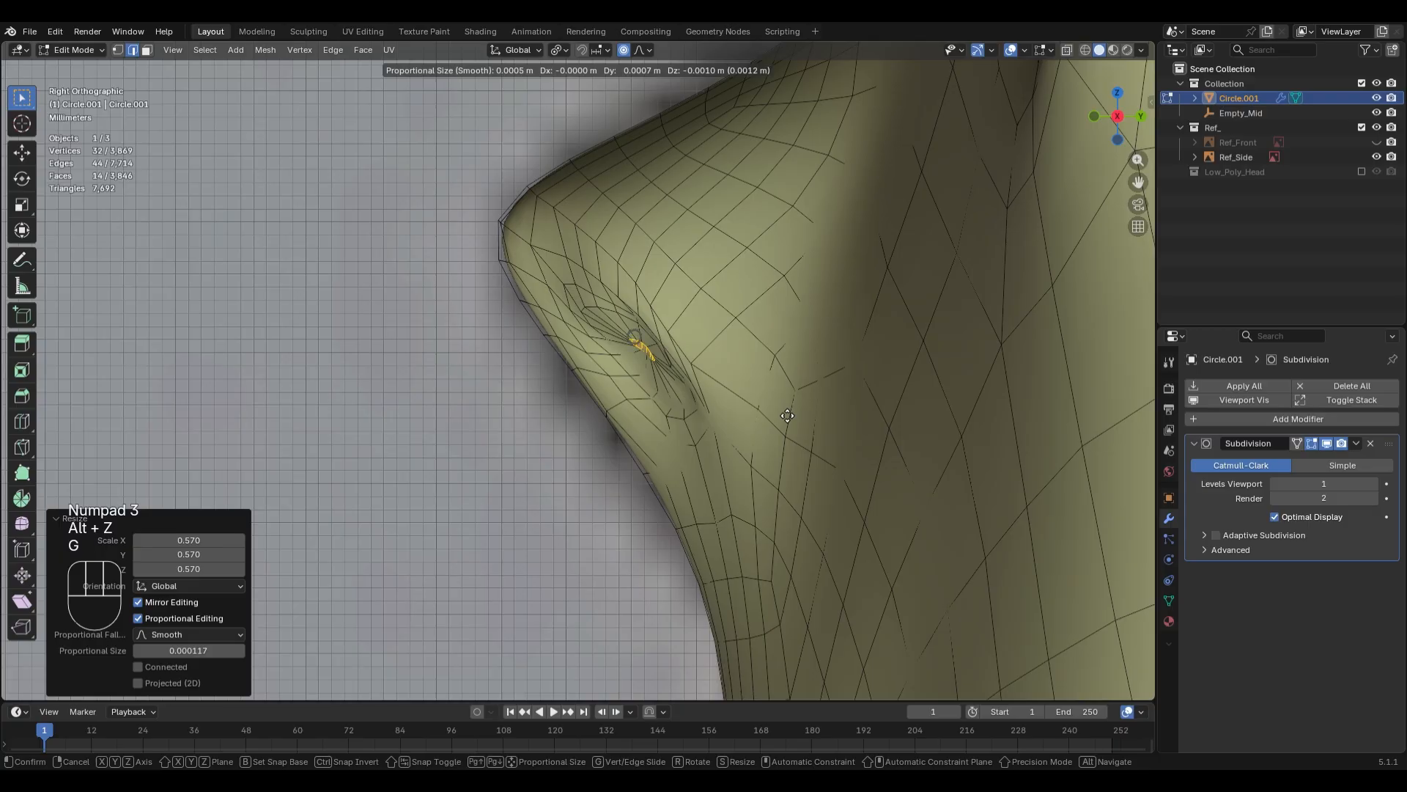
scroll(788, 417, down, 11)
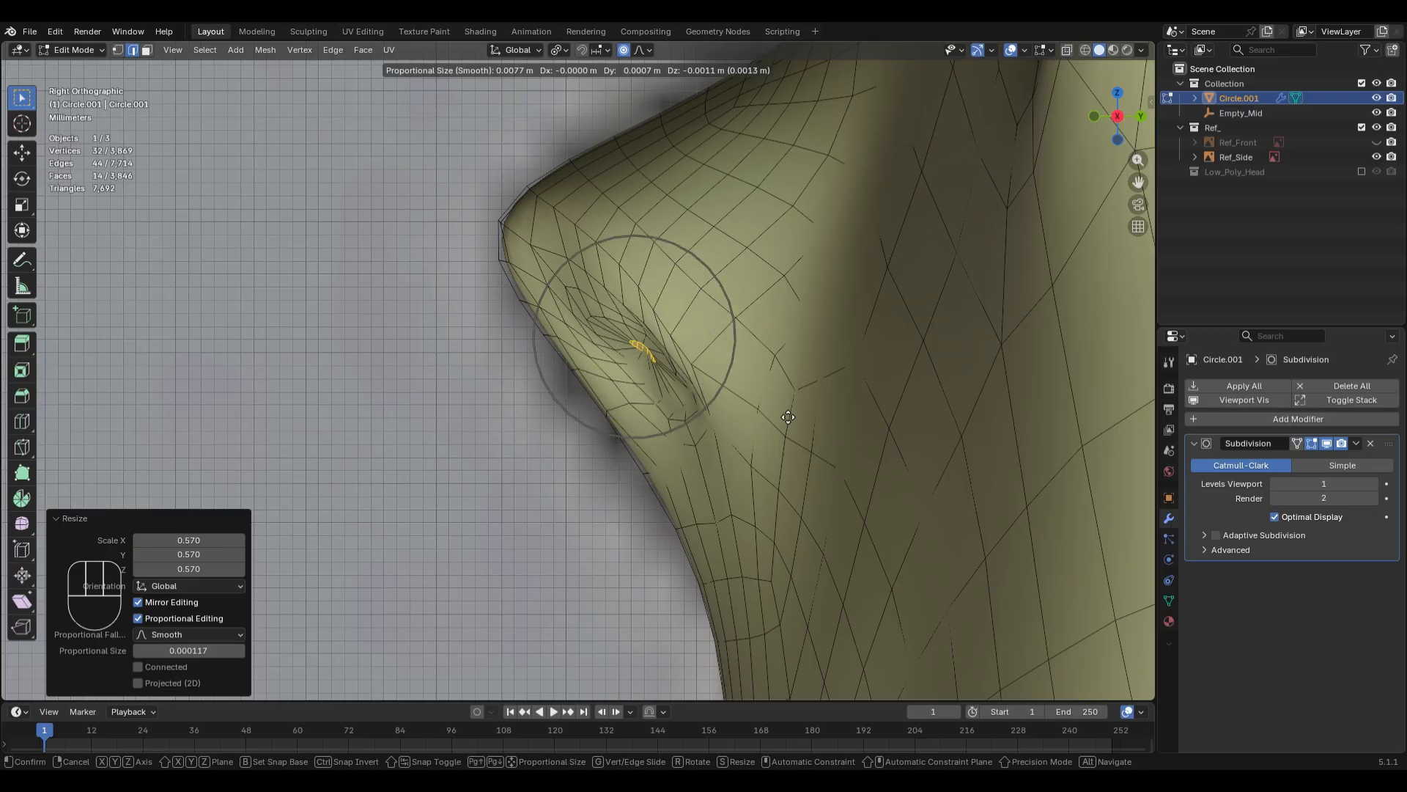
click(788, 417)
key(r)
click(818, 406)
middle_drag(818, 406, 755, 414)
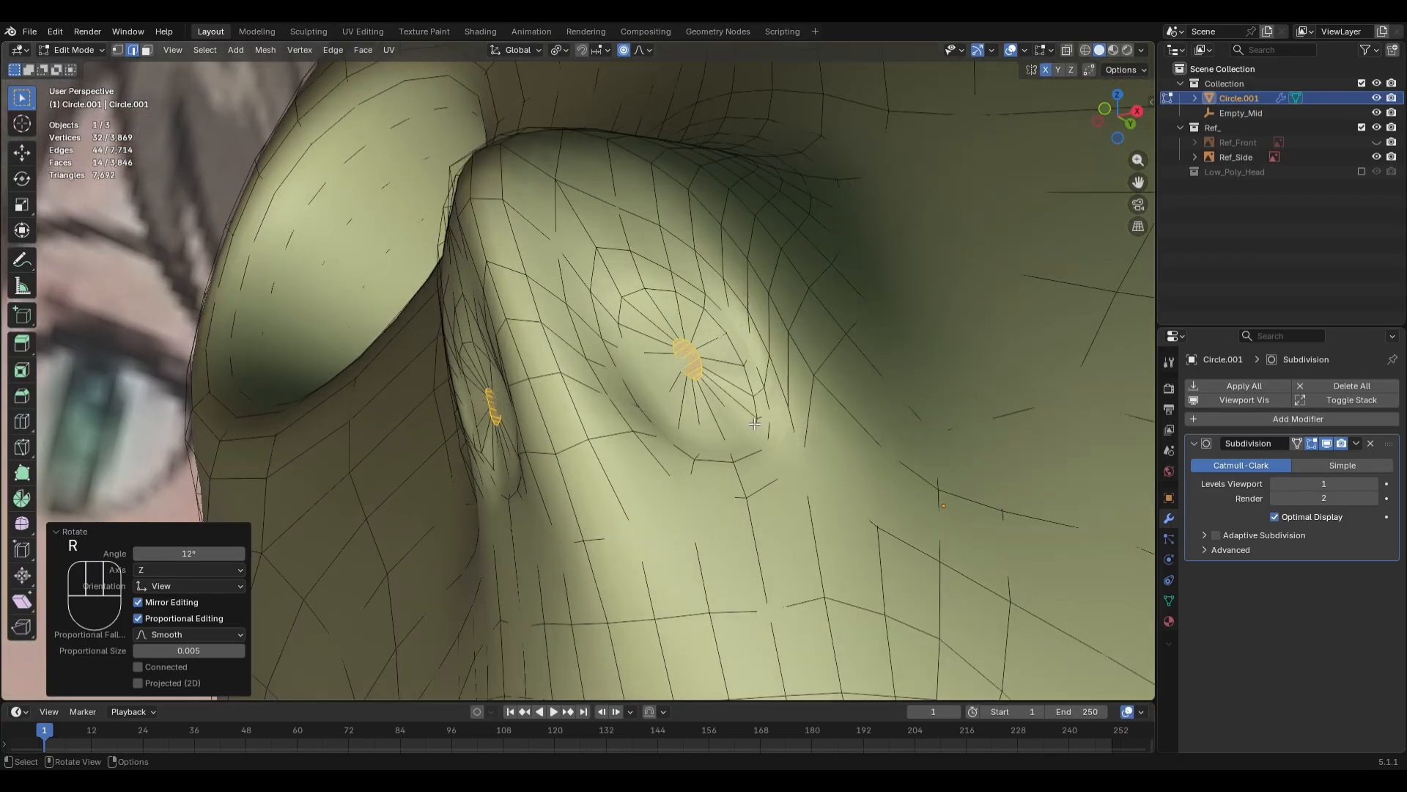
- Return to Sculpt Mode and smooth out the nostril area with the Smooth brush at 186 px
key(ctrl+Tab)
click(757, 425)
key(s)
key(f)
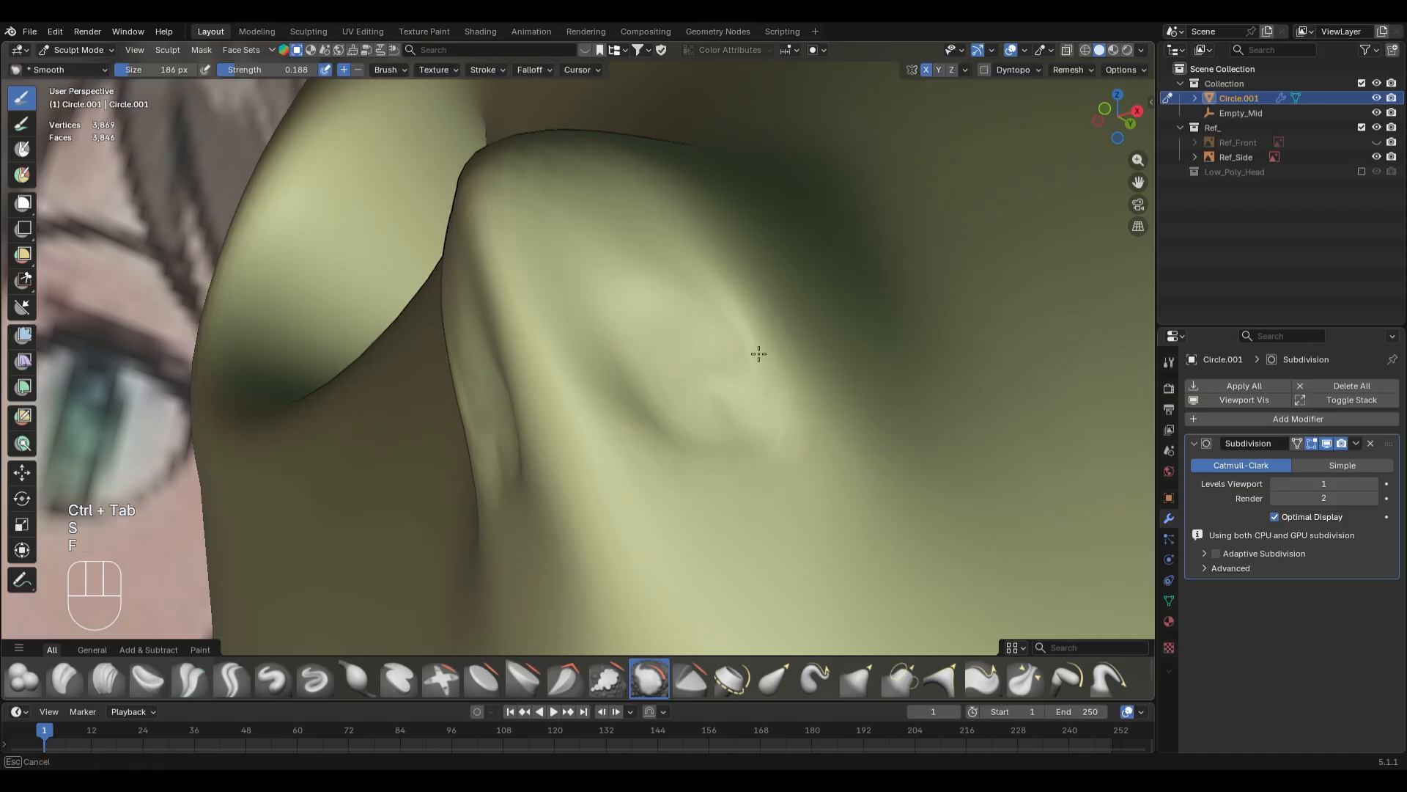
right_click(758, 358)
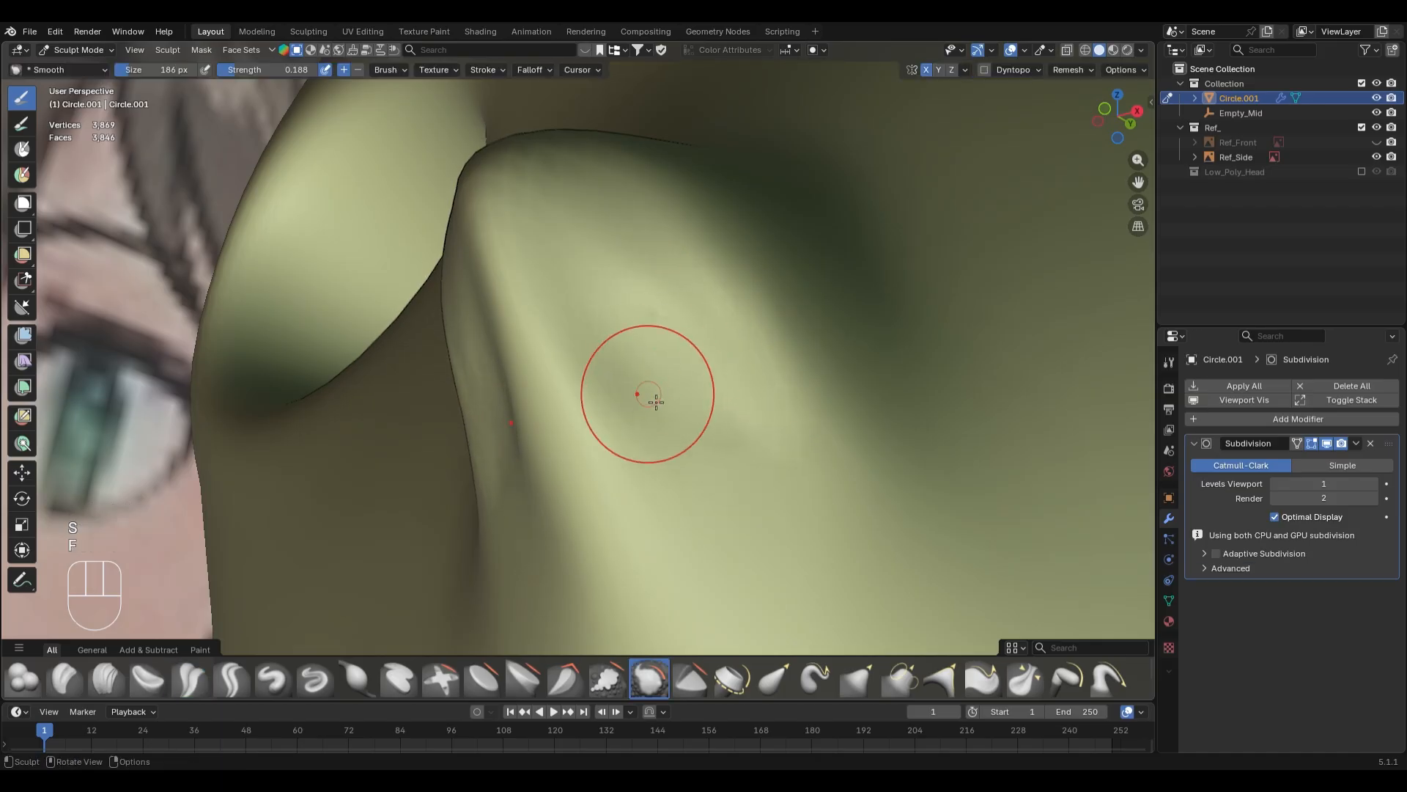
mouse_move(645, 383)
middle_down()
mouse_move(717, 498)
mouse_move(597, 315)
middle_up()
scroll(733, 481, down, 5)
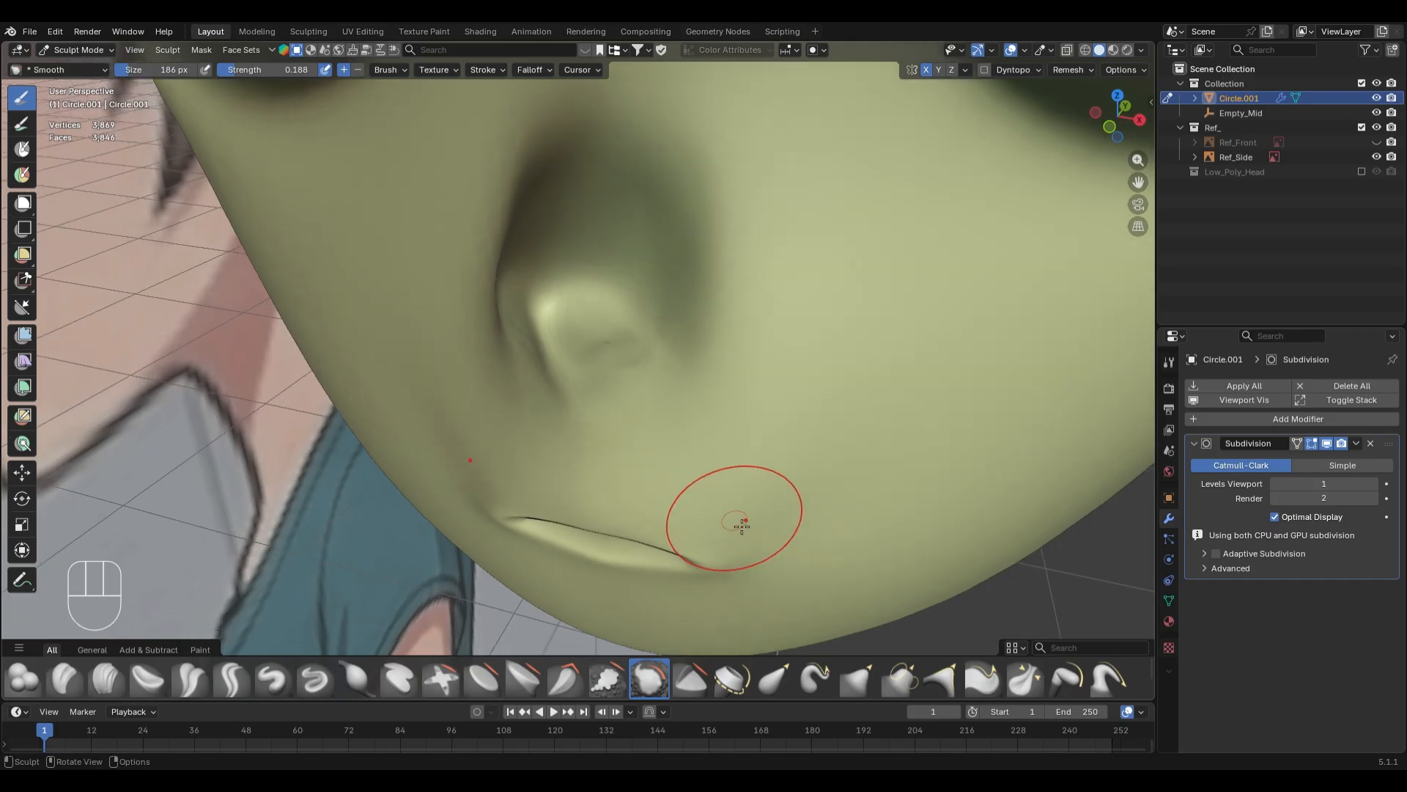
- Inflate the nose tip and the ridge between the nostrils in front view with the Inflate/Deflate brush at 220 px
key(KP_1)
key(KP_3)
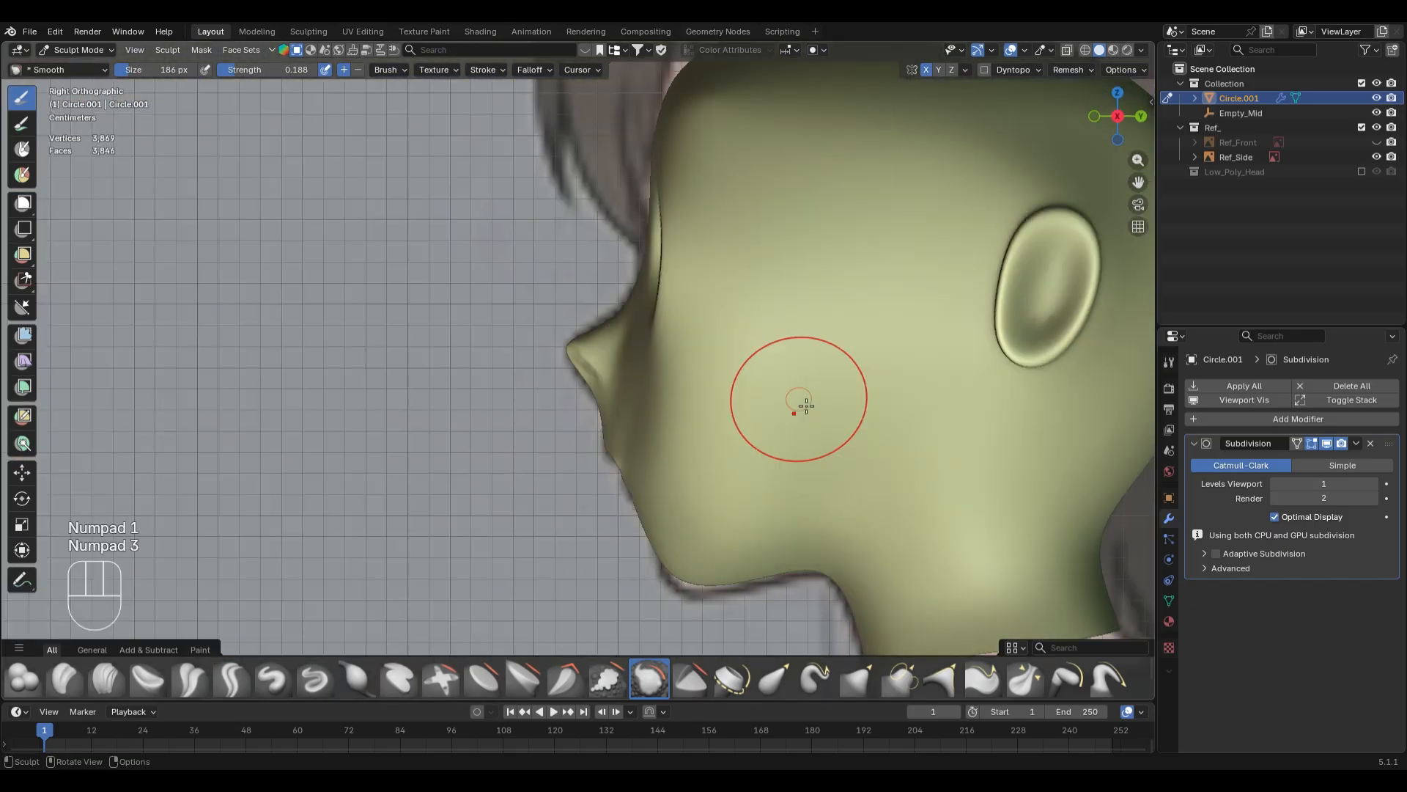
key(KP_1)
scroll(805, 404, up, 6)
scroll(606, 323, up, 3)
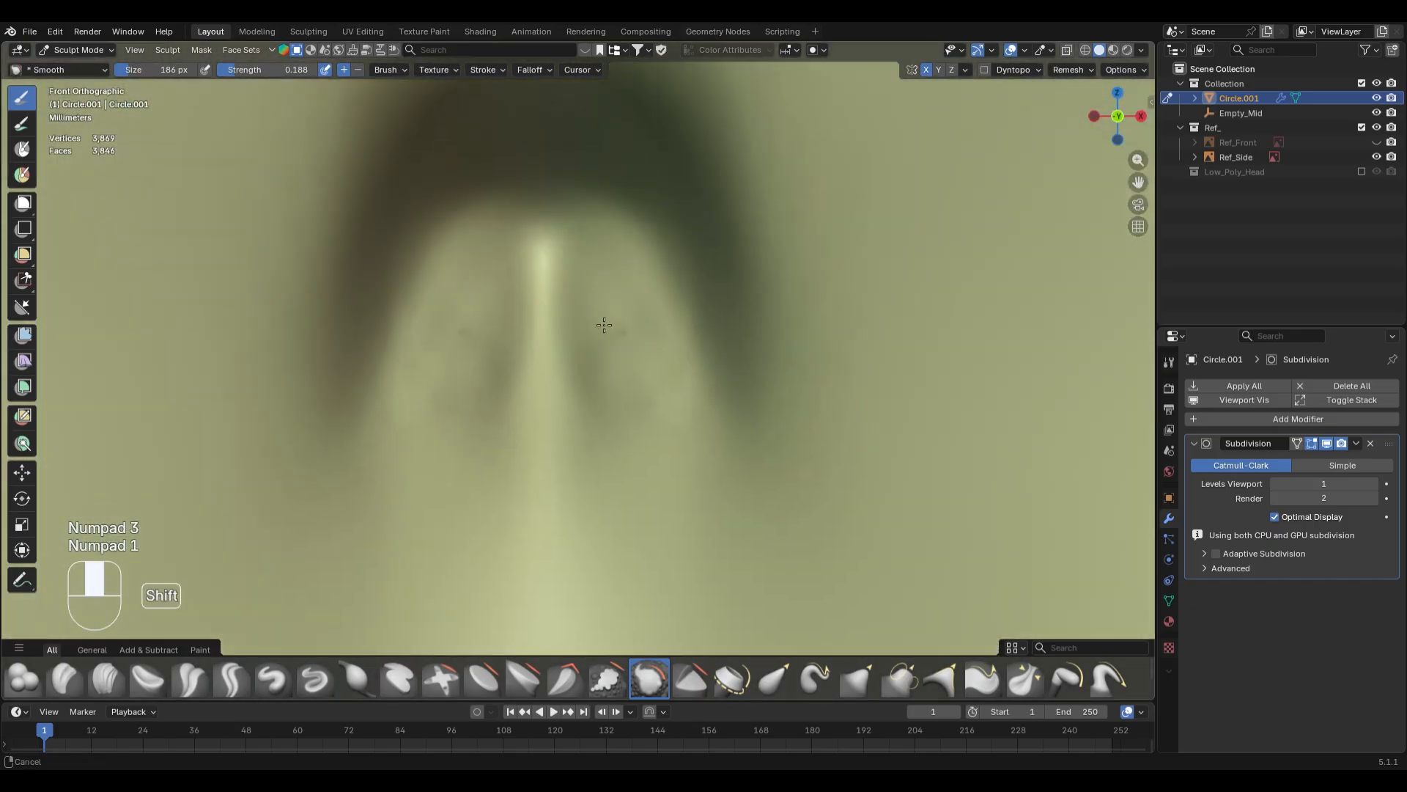
key(i)
key(ctrl+z)
key(f)
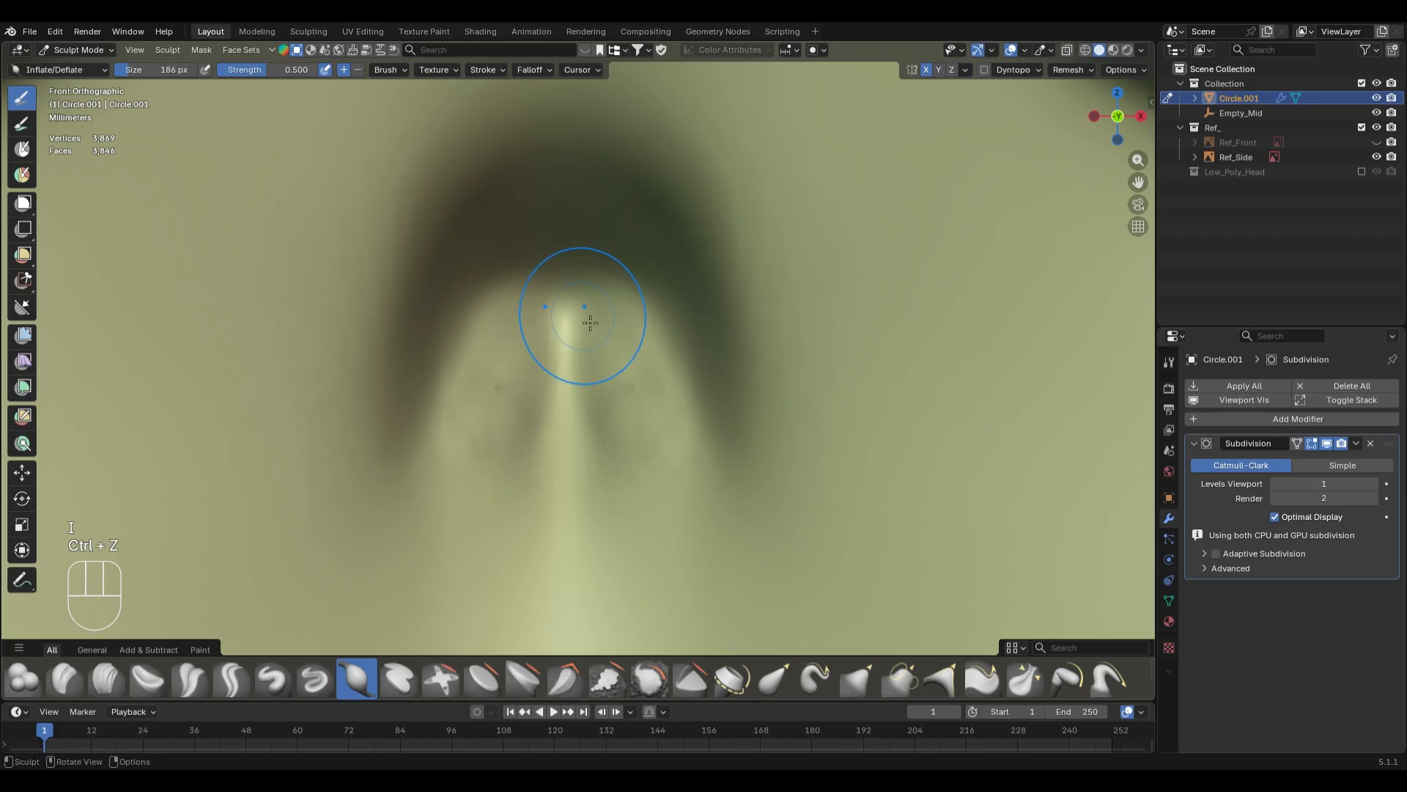
click(602, 323)
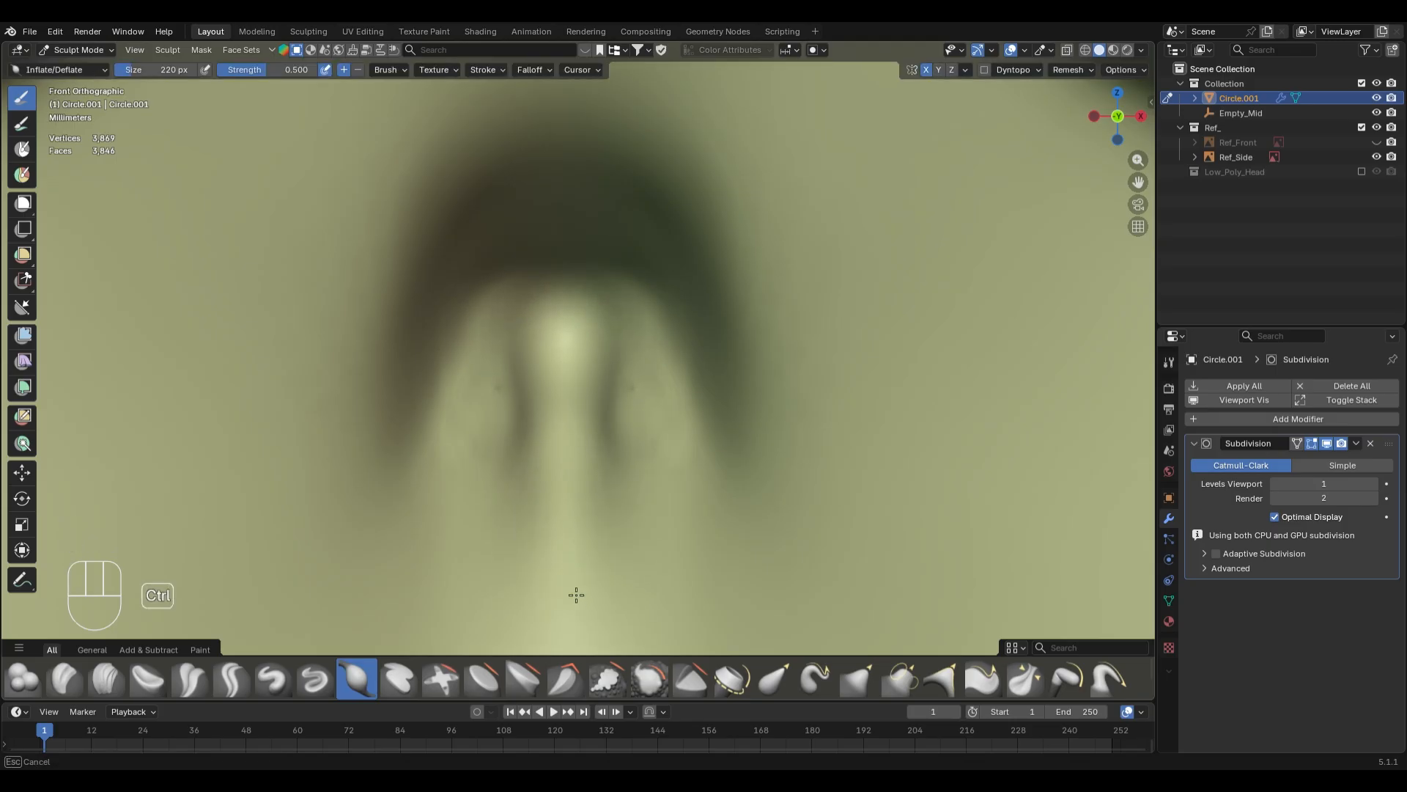
ctrl+middle_drag(576, 594, 613, 481)
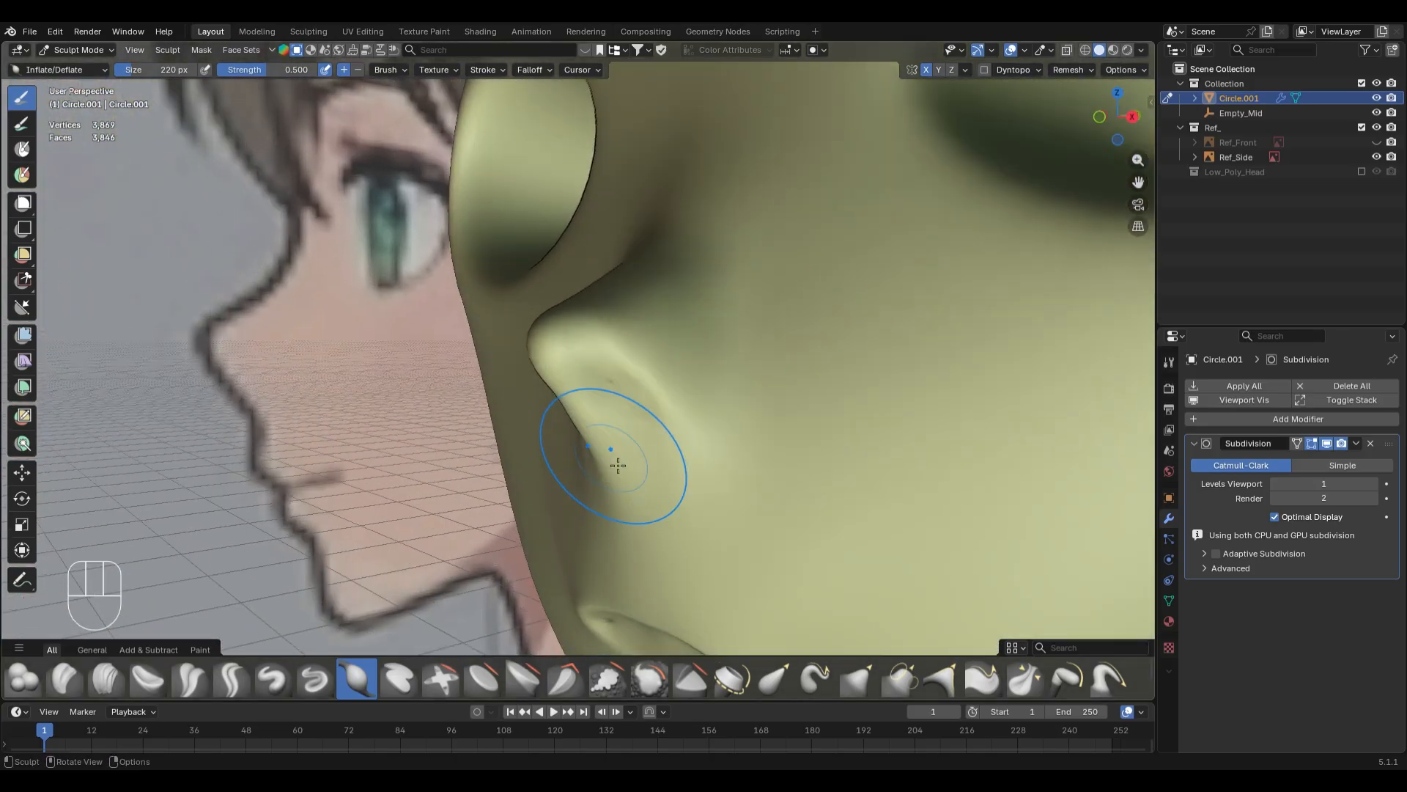
- Reshape the nose's underside in right view with the Grab brush at 284 px, using the side reference as a guide
key(KP_3)
key(g)
key(f)
click(607, 438)
key(alt+z)
key(alt+z)
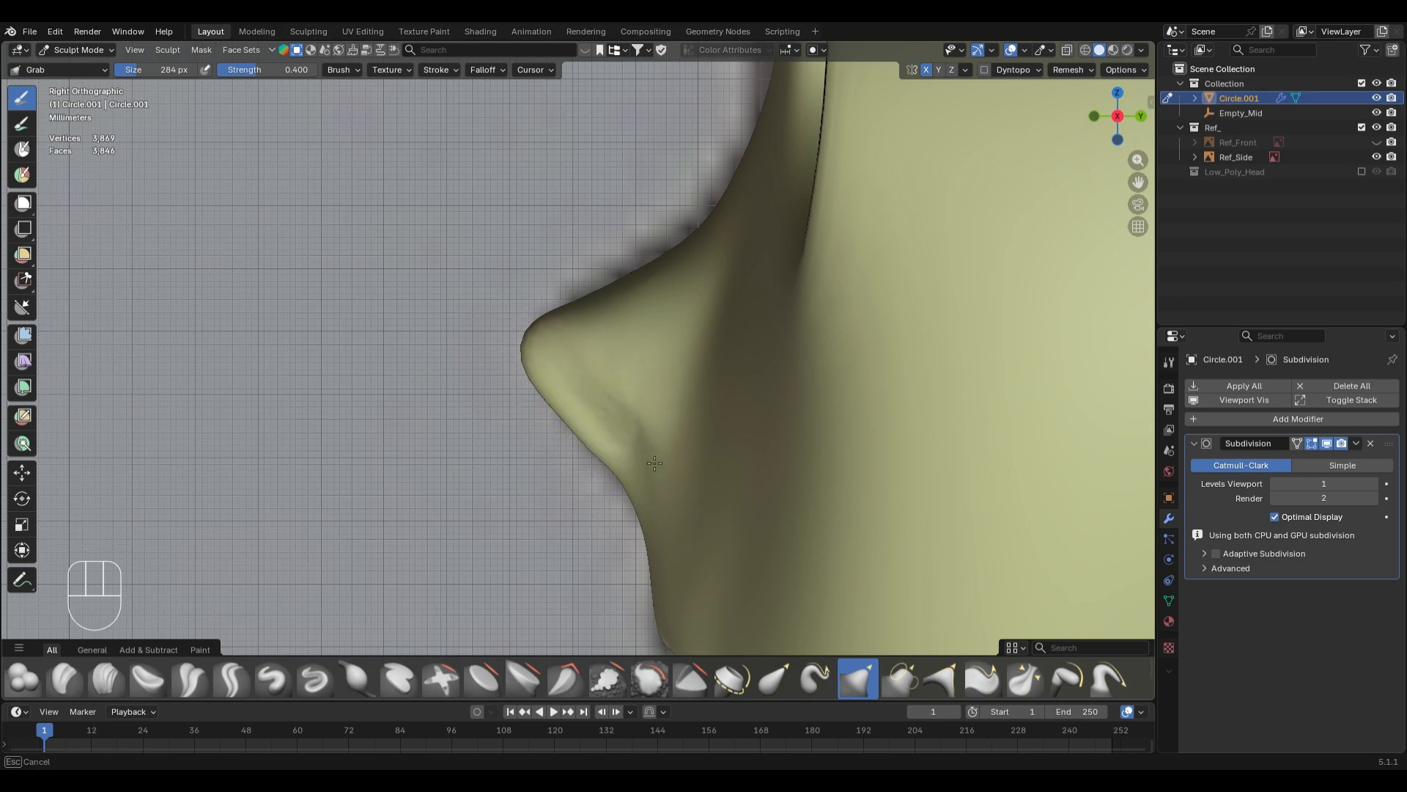
- Adjust the outer sides of the nose around the nostril wings with the Grab brush at 284 px
mouse_move(649, 488)
middle_down()
mouse_move(751, 486)
mouse_move(717, 503)
mouse_move(642, 458)
mouse_move(710, 441)
mouse_move(679, 436)
middle_up()
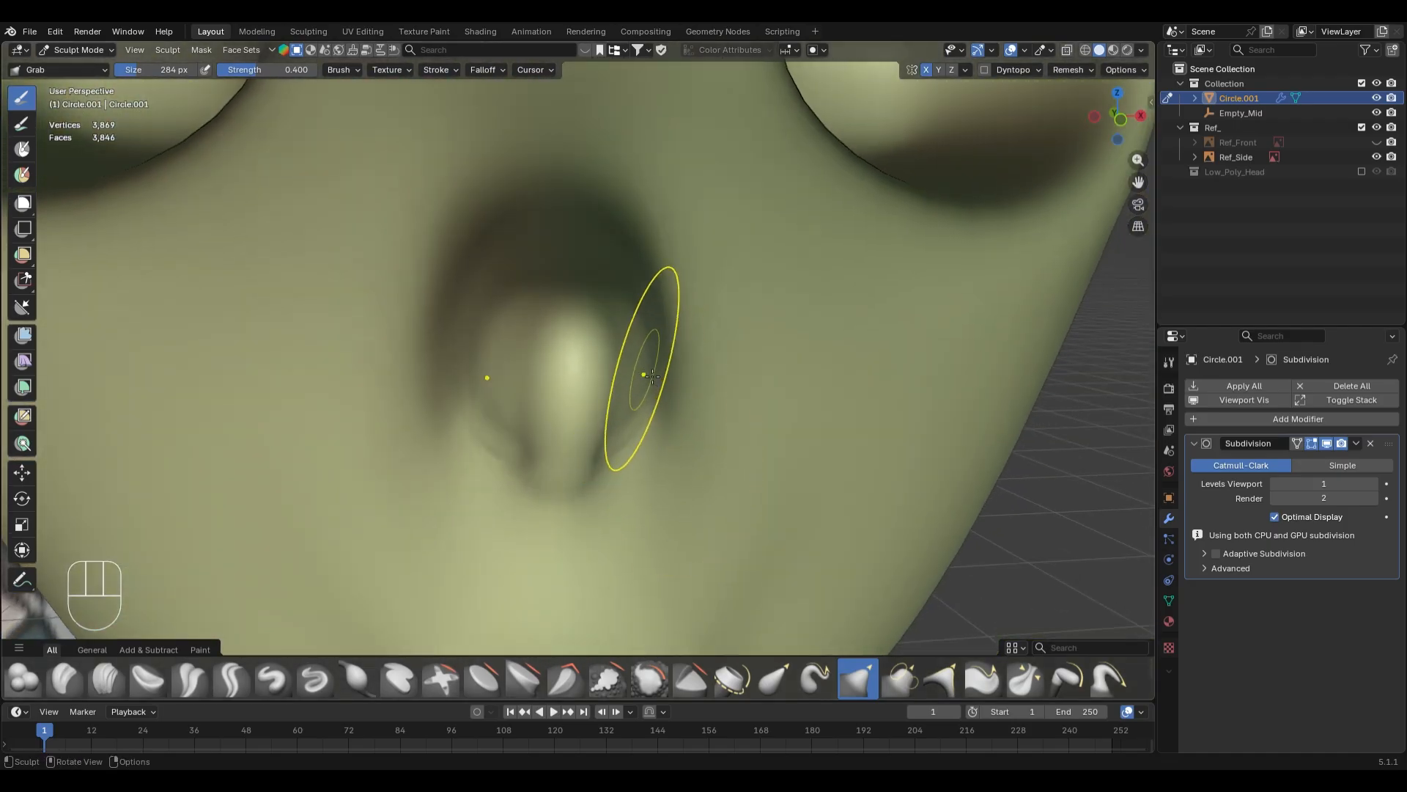
drag(663, 401, 667, 402)
scroll(693, 424, down, 2)
middle_drag(697, 428, 799, 431)
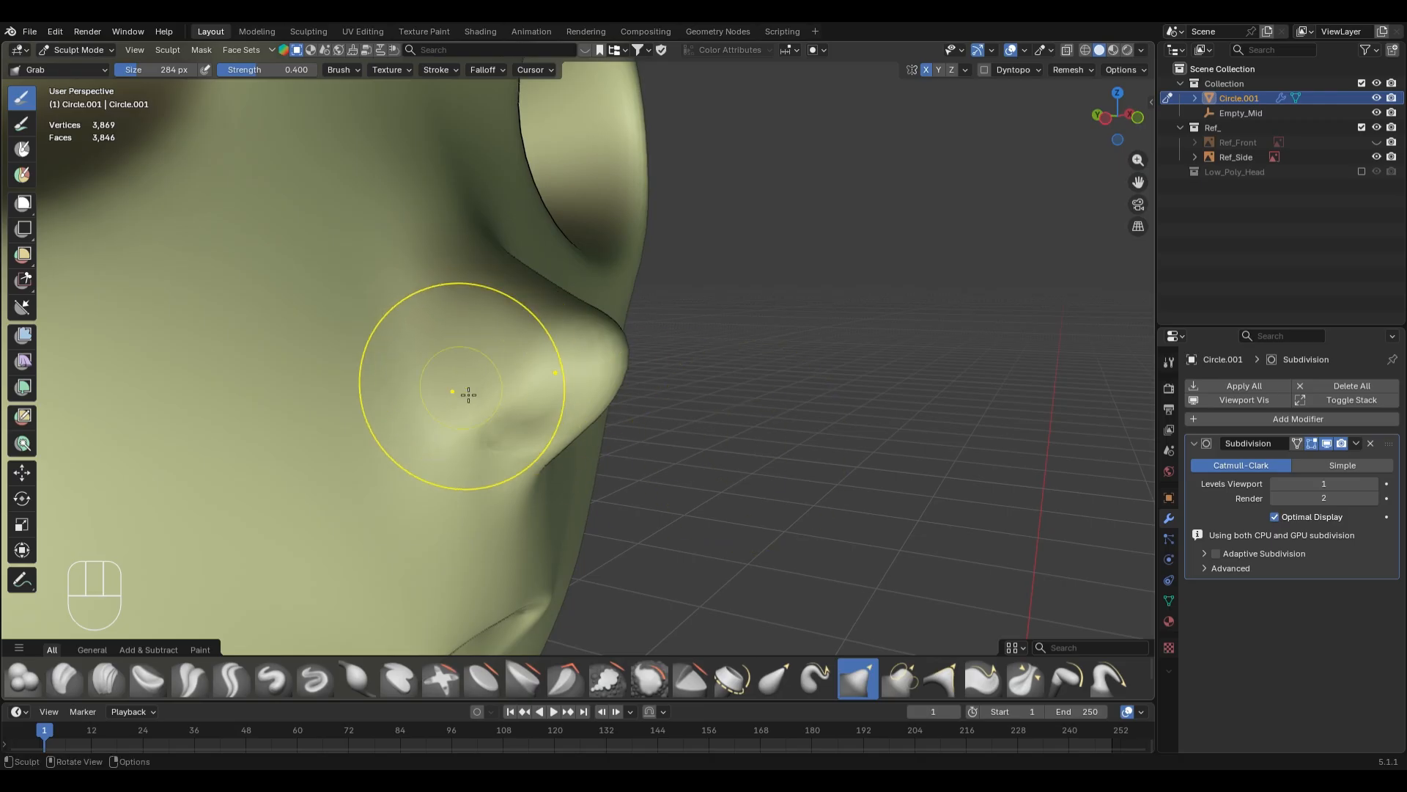
drag(469, 396, 458, 375)
middle_drag(430, 320, 618, 384)
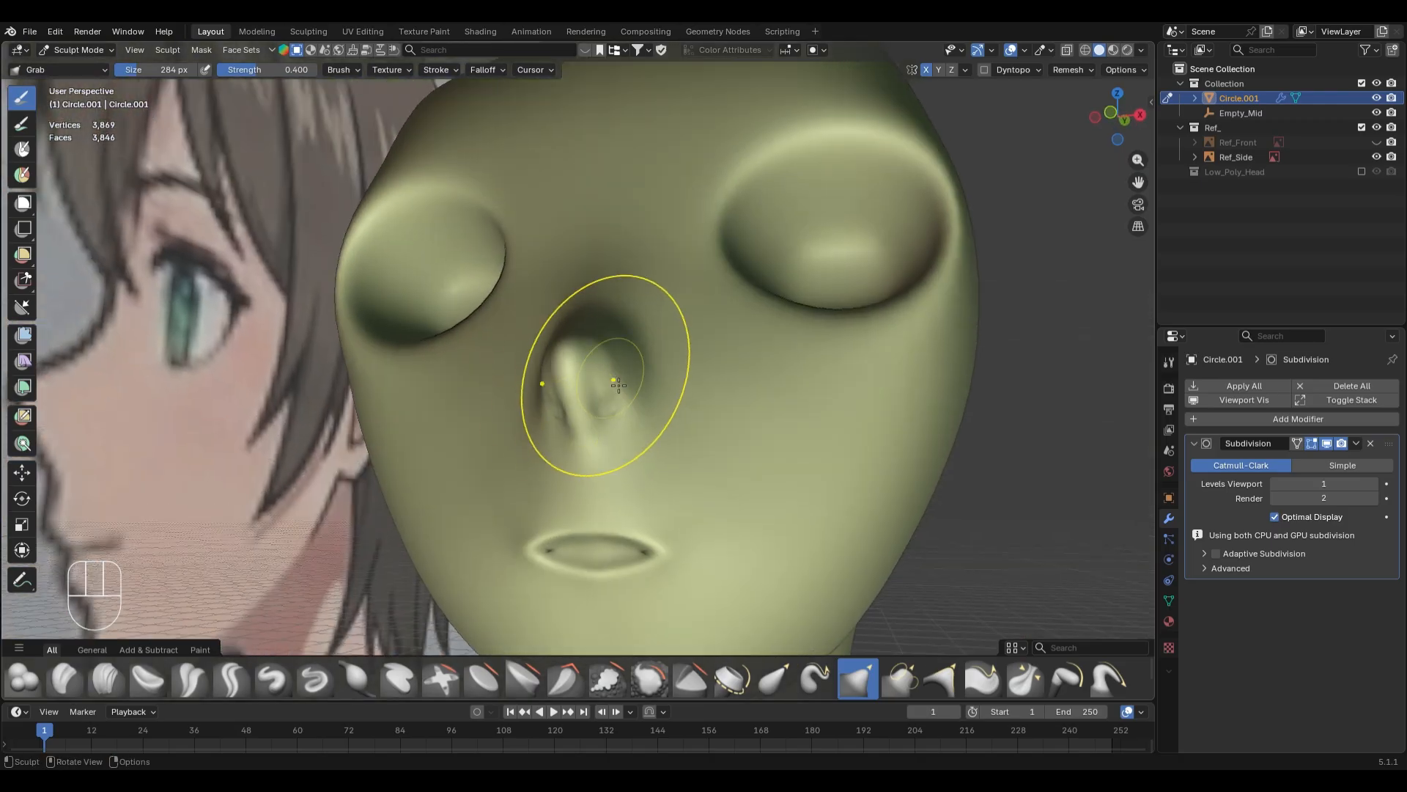
- Smooth the sides of the nose with the Smooth brush at 284 px and strength 0.188
middle_drag(659, 331, 682, 431)
scroll(680, 426, up, 2)
key(s)
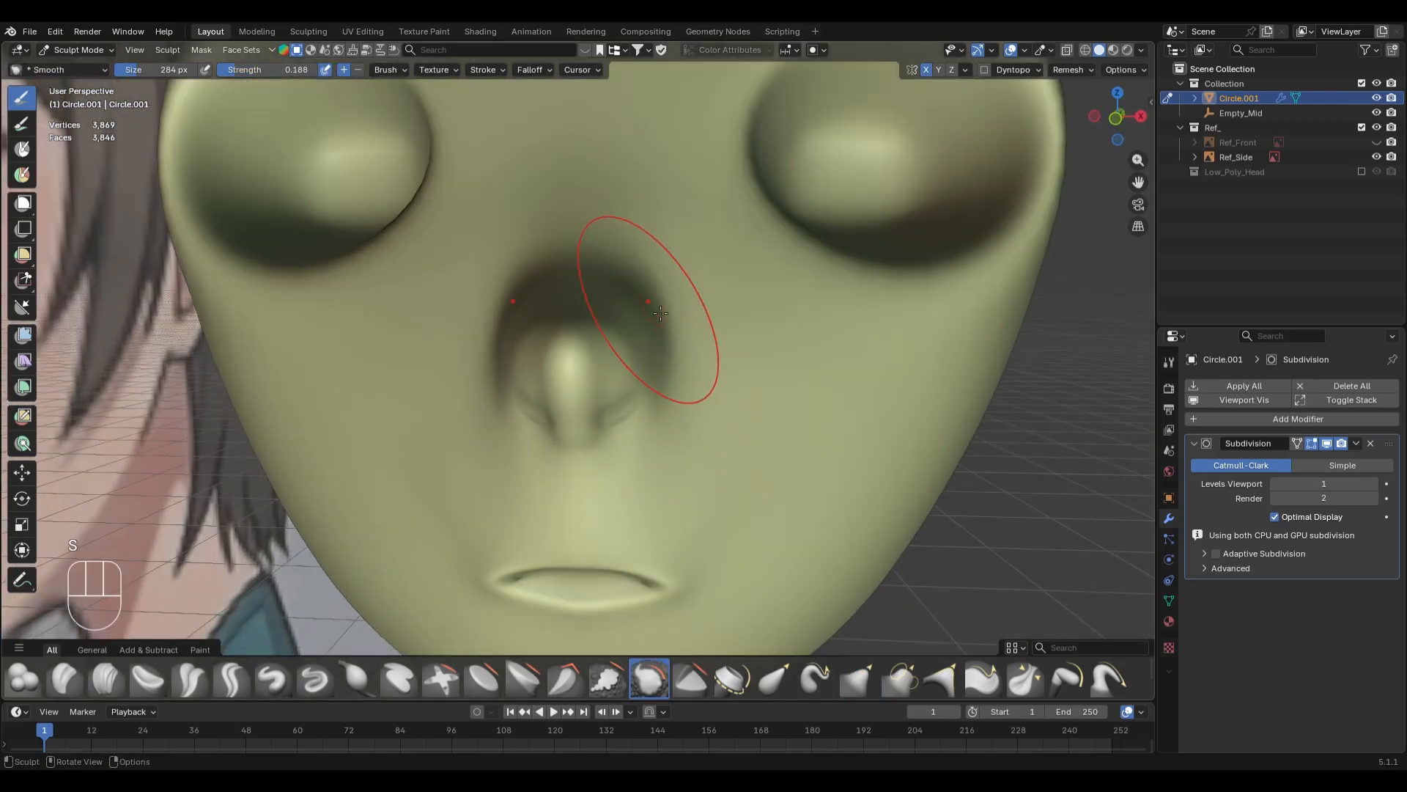
mouse_move(711, 385)
middle_down()
mouse_move(635, 406)
mouse_move(618, 396)
middle_up()
- In Edit Mode, select a vertex beside the nose tip and move it about 0.7 mm forward and 0.2 mm outward with proportional editing
key(Tab)
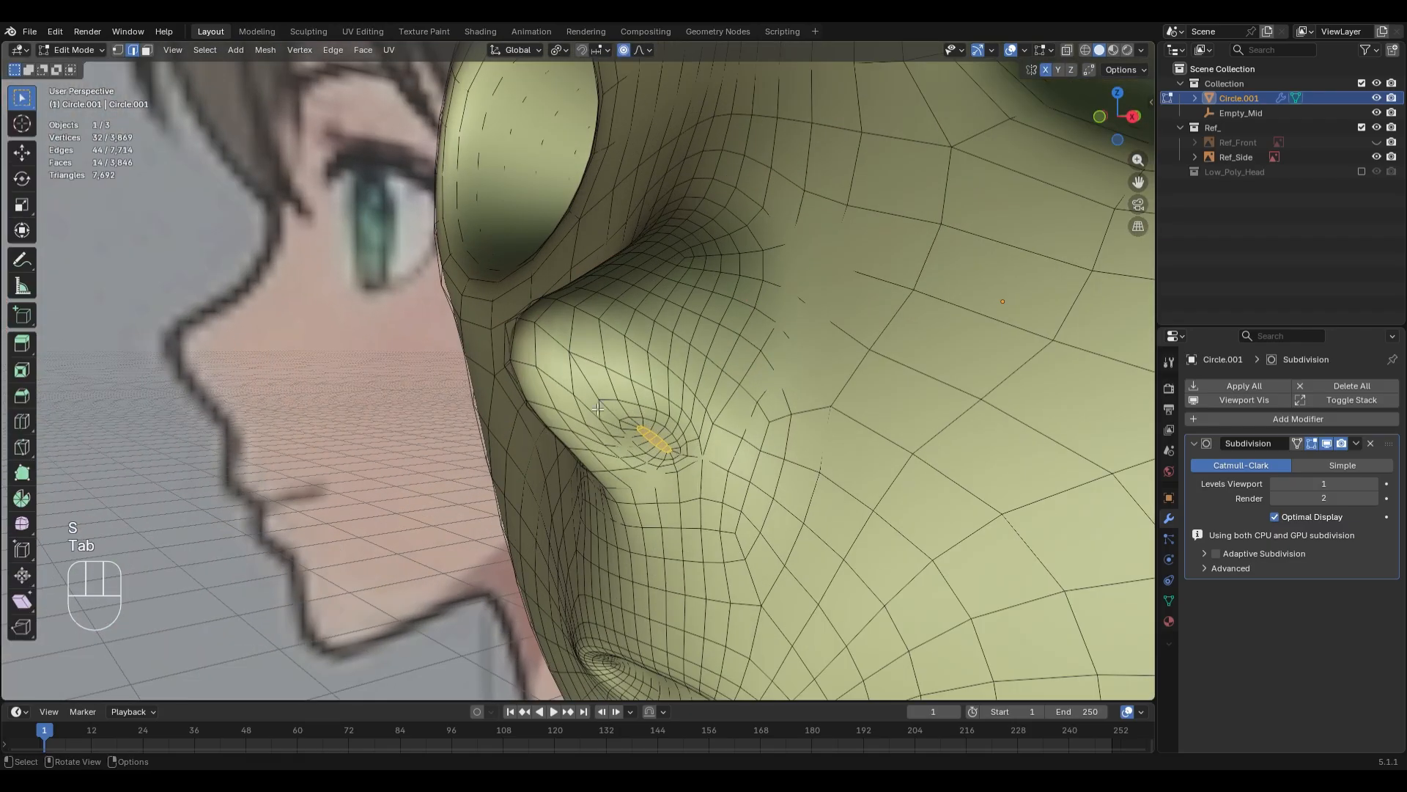
key(1)
click(576, 357)
key(KP_3)
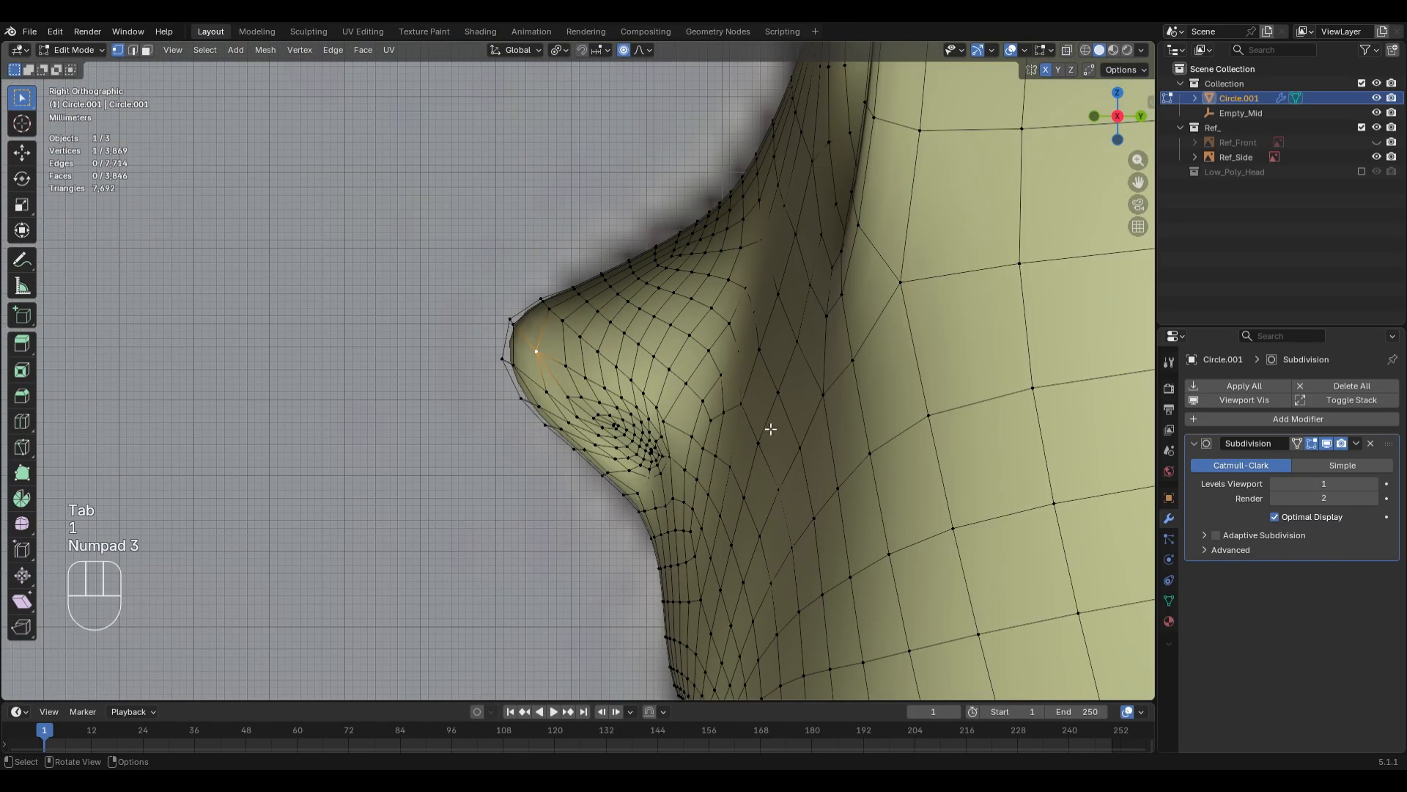
middle_drag(770, 429, 715, 402)
key(g)
click(871, 453)
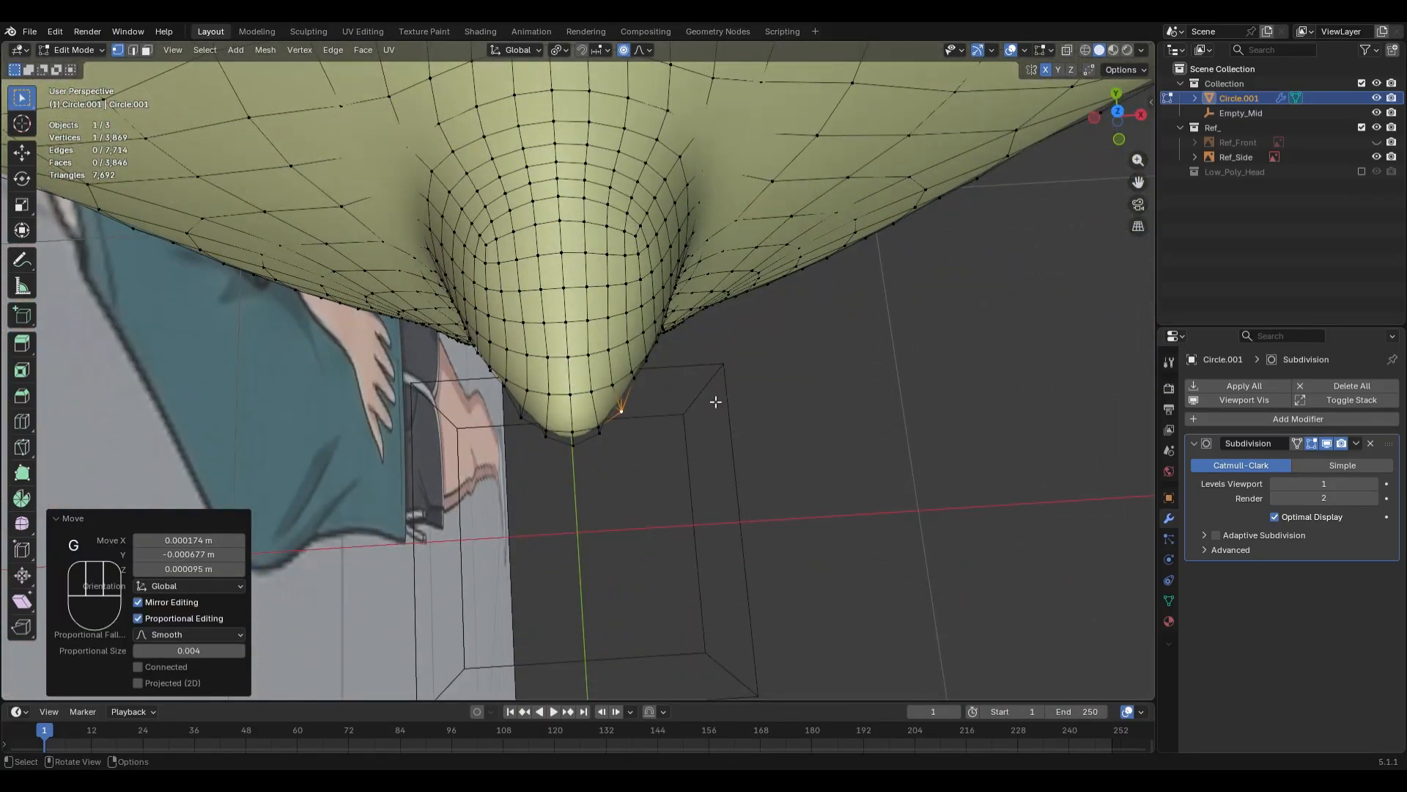
- In top view, nudge the vertex beside the nose tip slightly forward and rotate its proportional area 16.3°
key(KP_7)
scroll(716, 401, up, 3)
key(g)
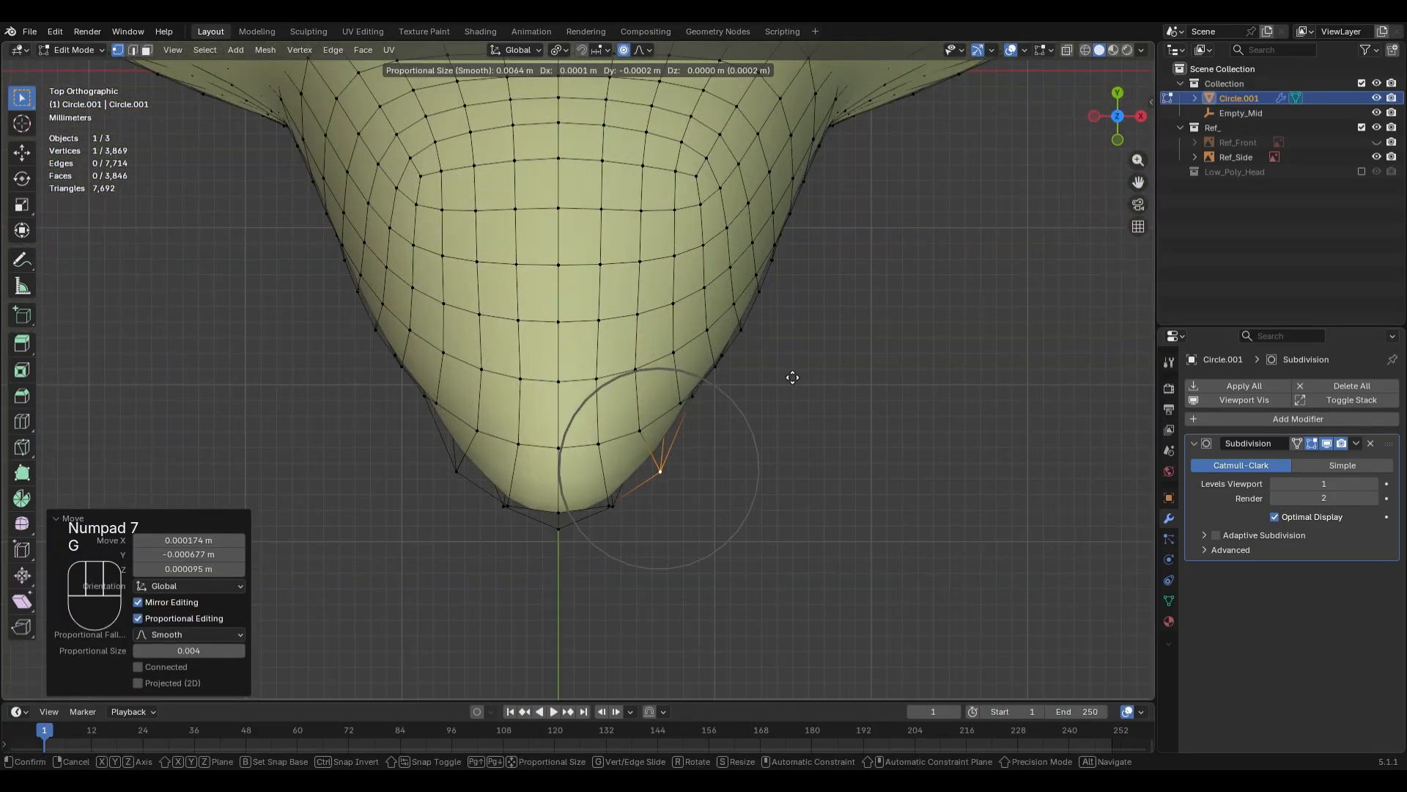
click(790, 378)
key(r)
click(818, 434)
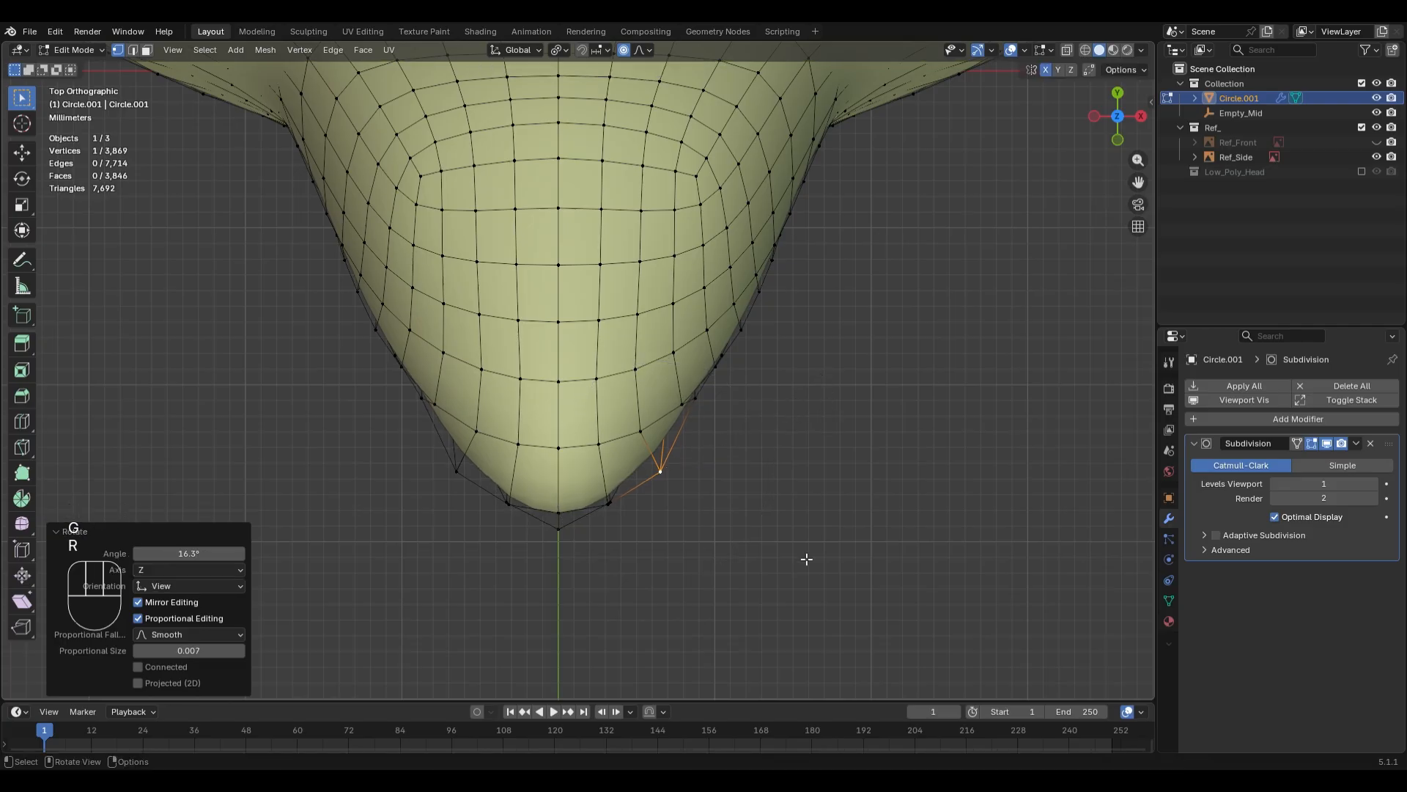
- Select two vertices beside the nose tip, move them in the horizontal plane, and check the result in Sculpt Mode
mouse_move(806, 558)
middle_down()
mouse_move(755, 425)
mouse_move(755, 473)
mouse_move(740, 426)
mouse_move(767, 544)
mouse_move(741, 481)
mouse_move(796, 480)
mouse_move(619, 396)
mouse_move(661, 402)
middle_up()
click(672, 426)
shift+click(660, 422)
key(g)
key(shift+z)
click(748, 431)
key(Tab)
key(Tab)
- Select the loop around a nostril and its inner region, mirror the selection to the other nostril, and shrink it one ring
key(2)
alt+click(642, 394)
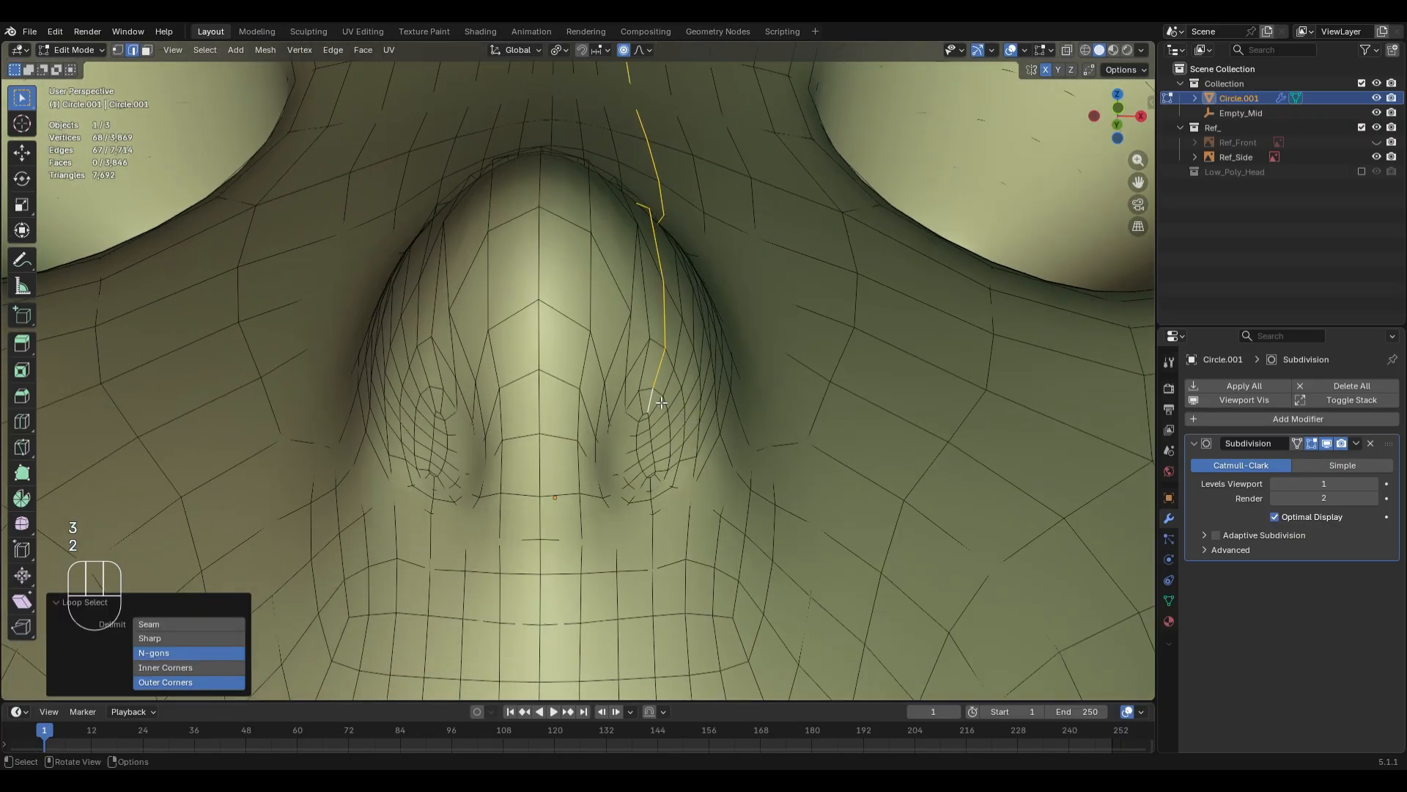
alt+click(654, 391)
key(F3)
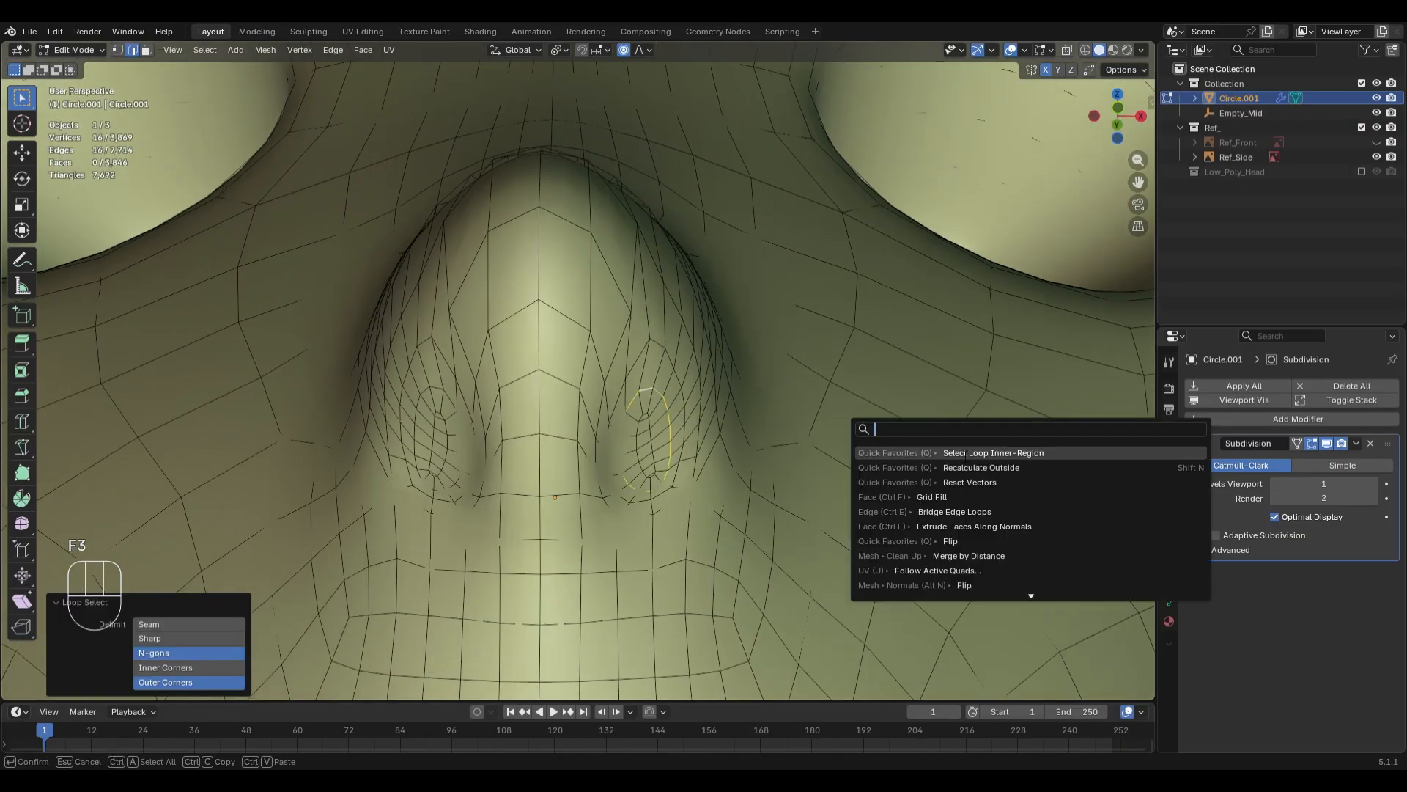
click(1004, 457)
key(ctrl+shift+m)
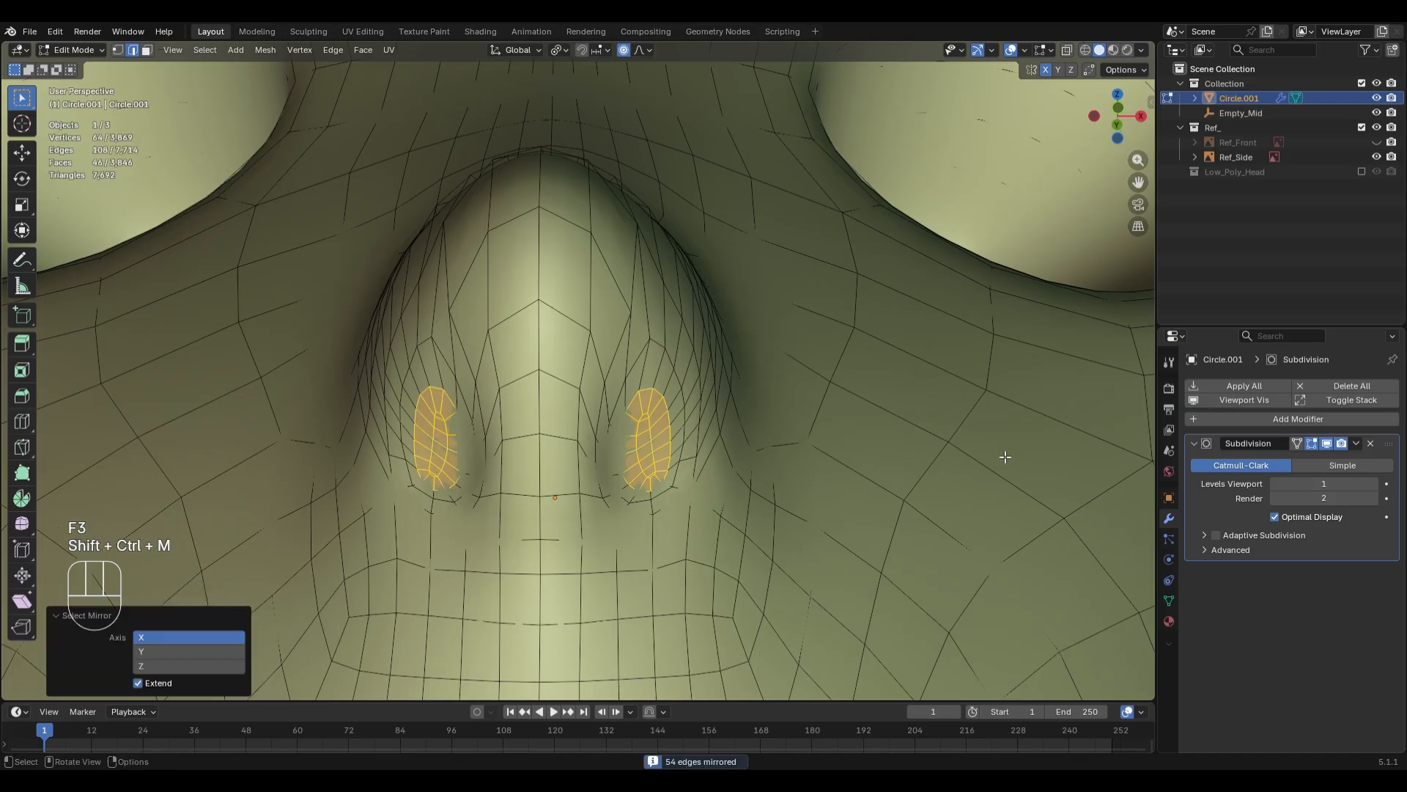
key(ctrl+KP_Subtract)
- In right view, nudge the selected nostril faces and scale them to 0.684 and again to 0.866 with reduced proportional falloff
key(KP_3)
key(alt+z)
key(g)
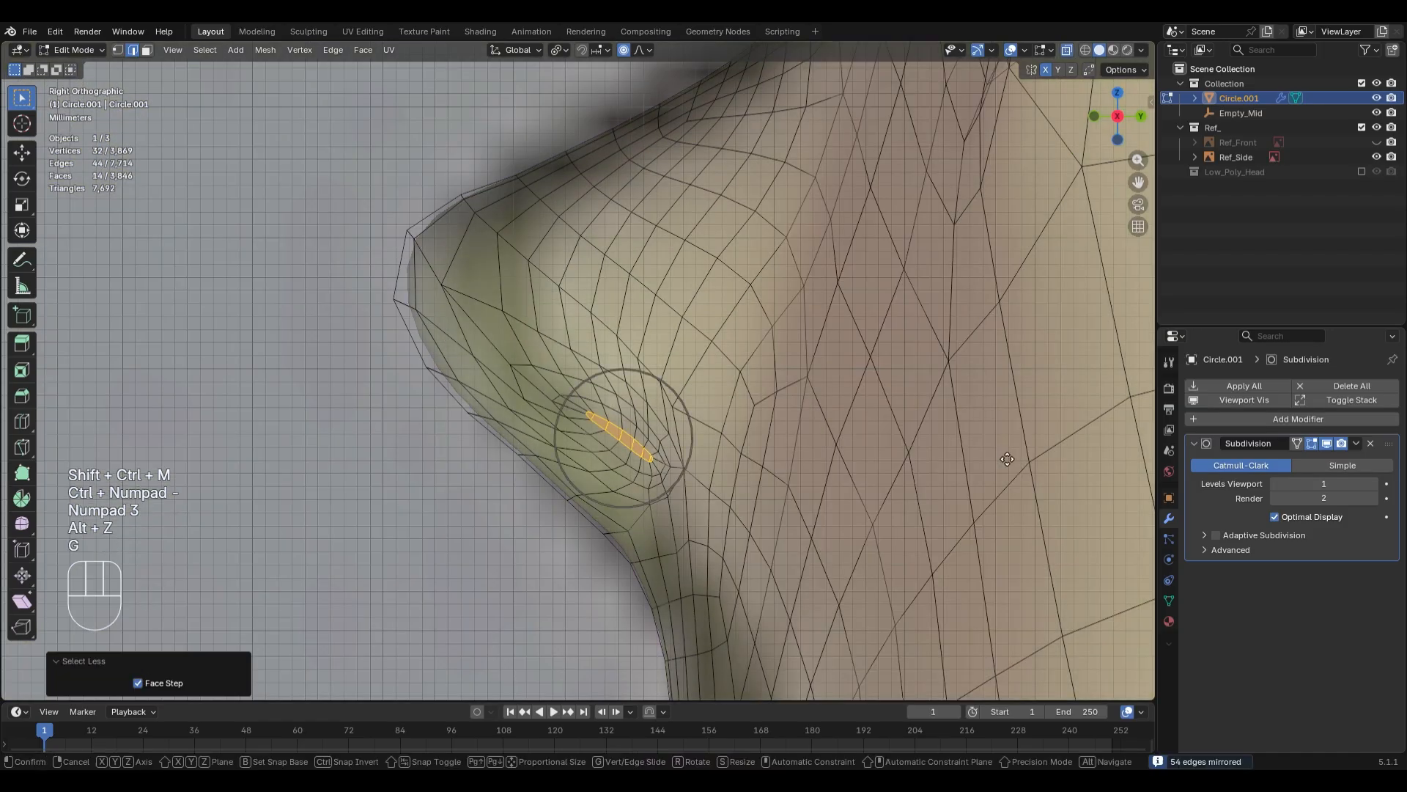
scroll(1004, 456, up, 7)
click(1001, 452)
key(s)
scroll(979, 498, up, 5)
click(902, 497)
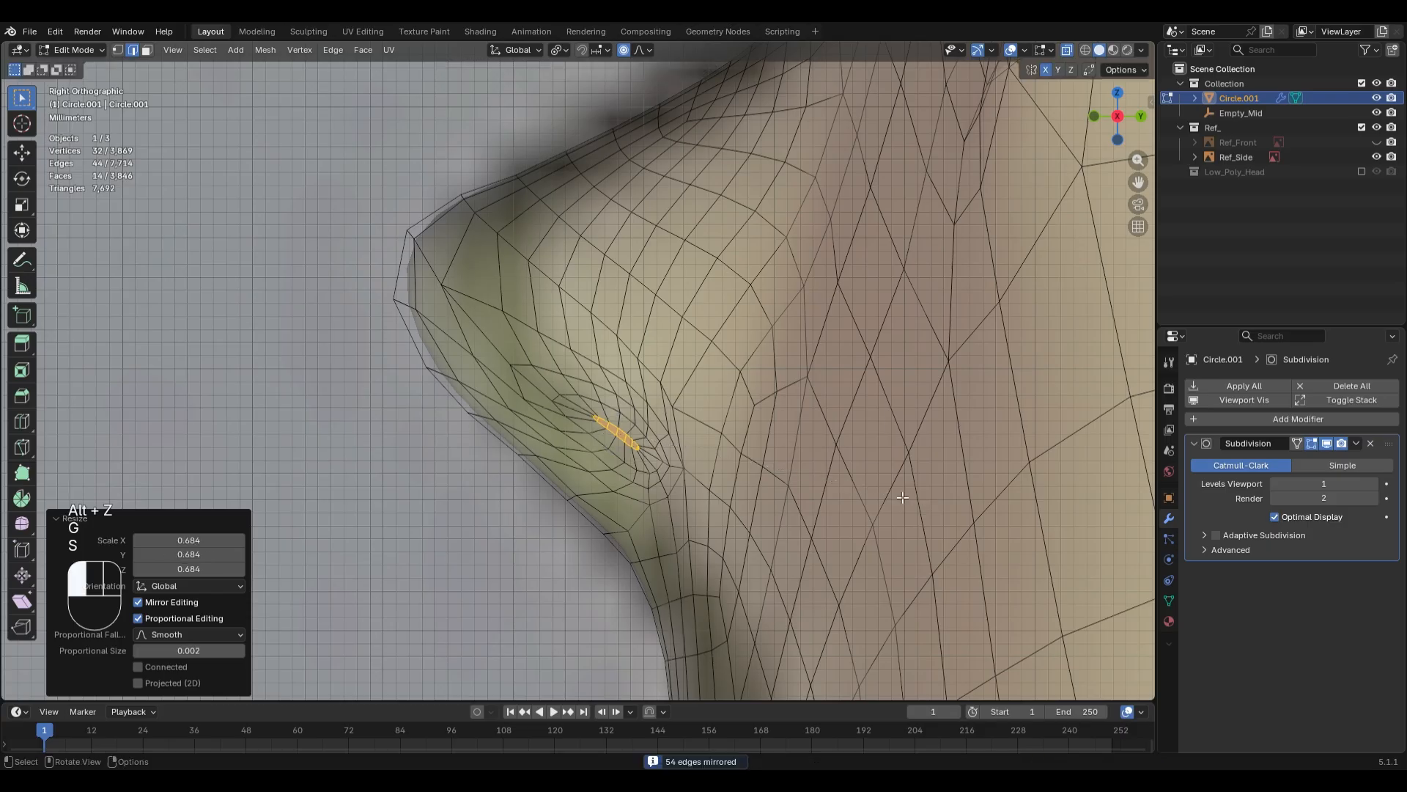
key(s)
scroll(925, 551, up, 6)
click(913, 548)
- Push the inner nostril faces up into the nose along Z and rotate them -19.8°
key(g)
key(z)
scroll(925, 548, up, 3)
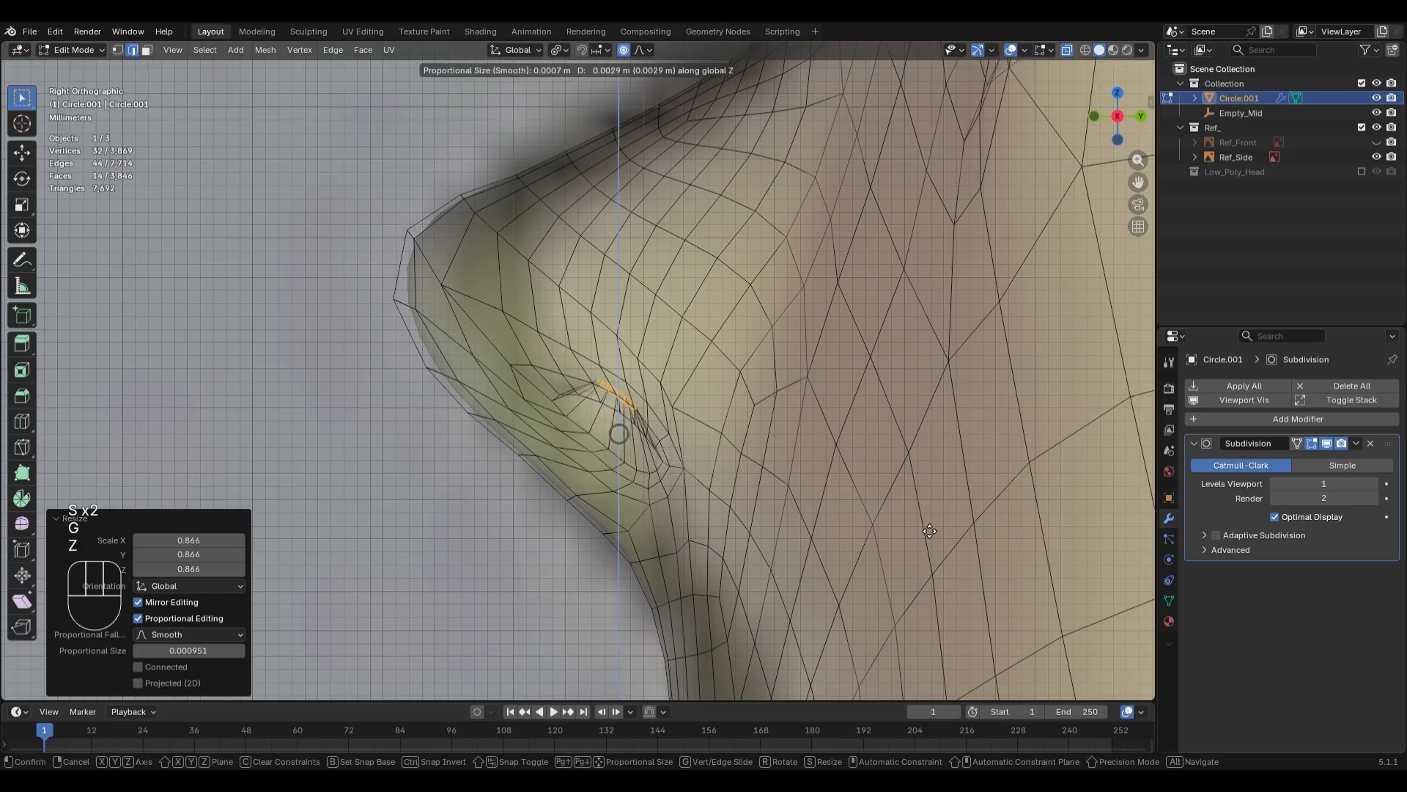
click(928, 492)
key(r)
scroll(925, 473, up, 3)
click(926, 367)
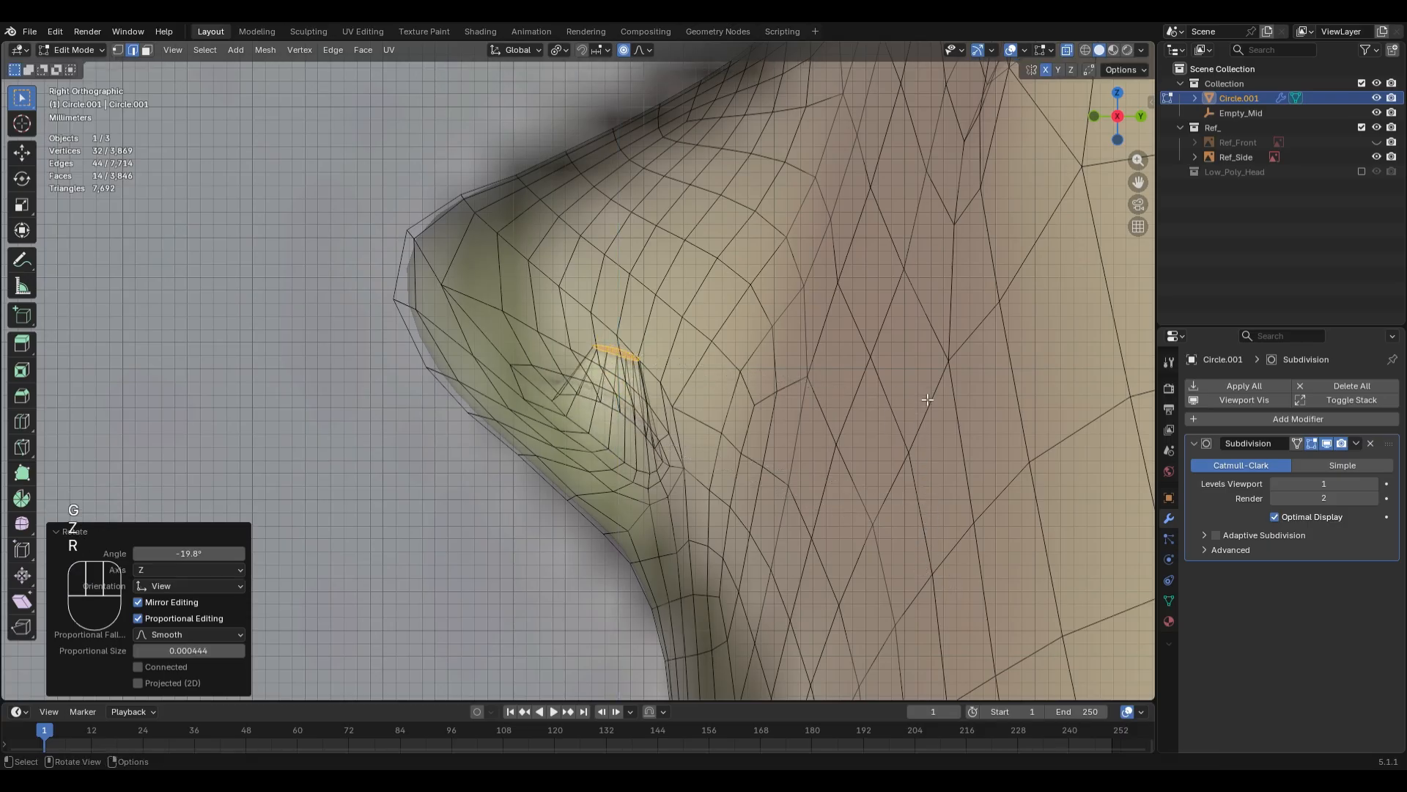
- Add one centred loop cut to the inner wall of each nostril and return to Sculpt Mode
mouse_move(686, 529)
middle_down()
mouse_move(873, 443)
mouse_move(769, 519)
mouse_move(763, 464)
mouse_move(689, 422)
middle_up()
key(alt+z)
scroll(762, 467, up, 6)
key(ctrl+r)
click(693, 418)
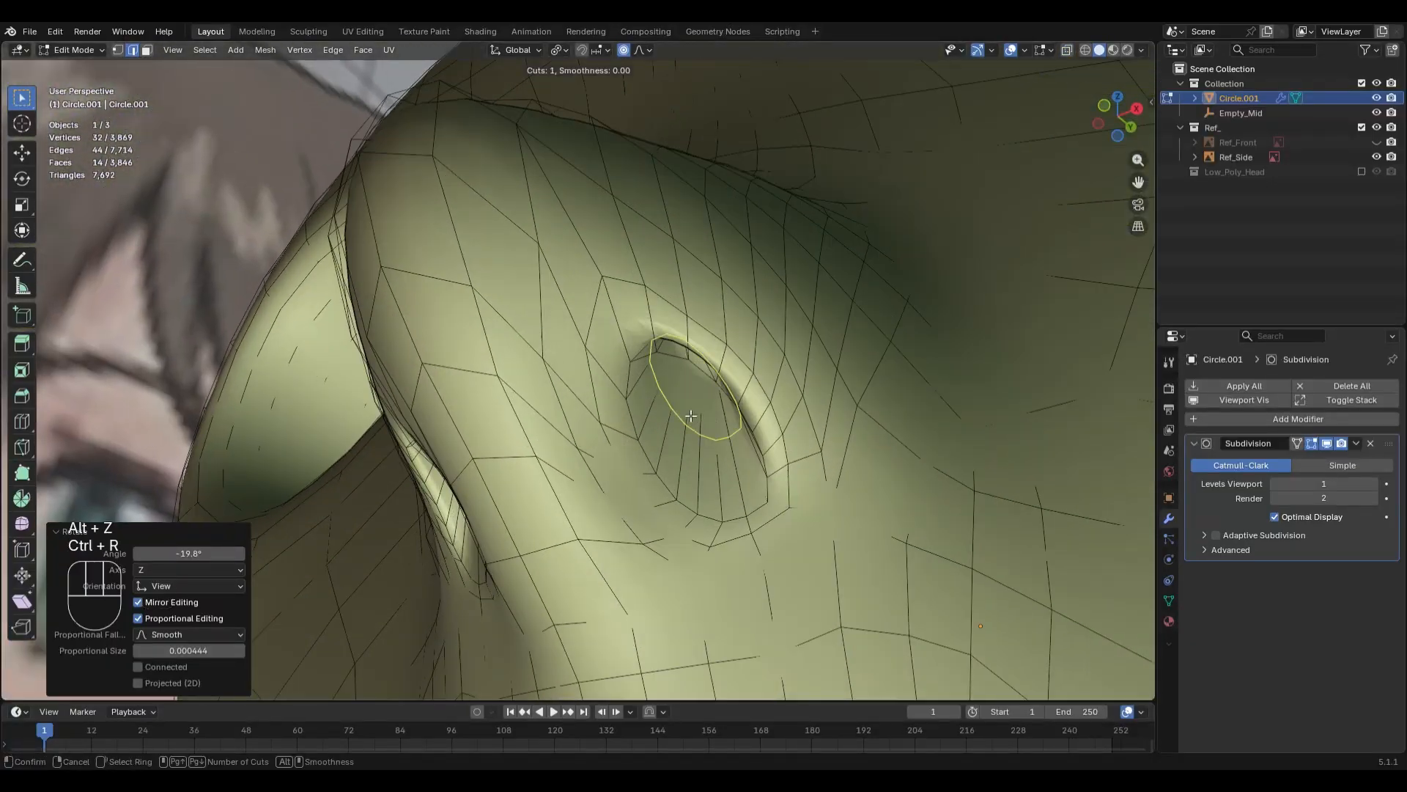
right_click(693, 418)
mouse_move(293, 539)
middle_down()
mouse_move(377, 561)
mouse_move(375, 471)
middle_up()
key(ctrl+r)
double_click(378, 453)
key(Tab)
scroll(740, 484, down, 4)
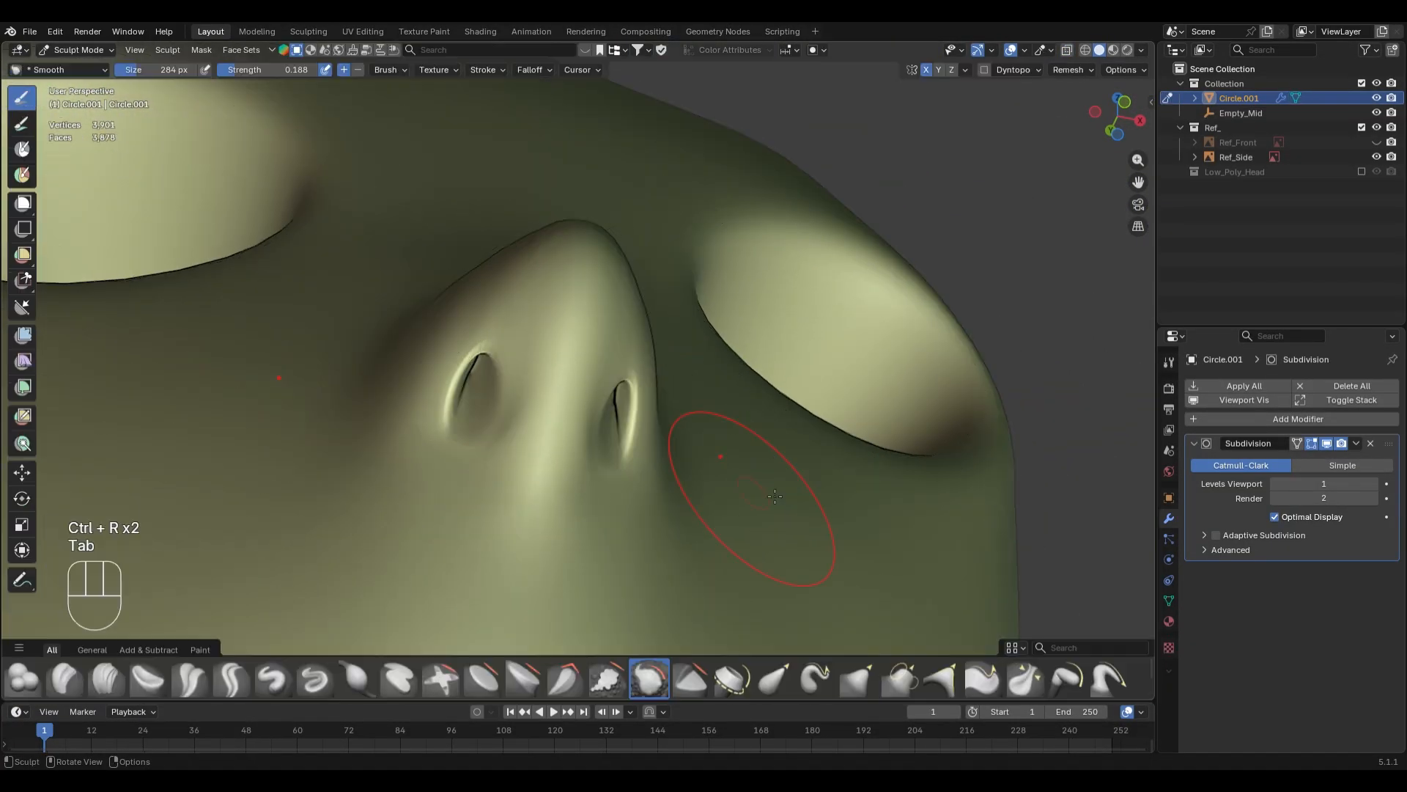
- Reshape the nostril openings in front view with the Grab brush, using 206 px and then 242 px
middle_drag(740, 483, 818, 517)
key(KP_1)
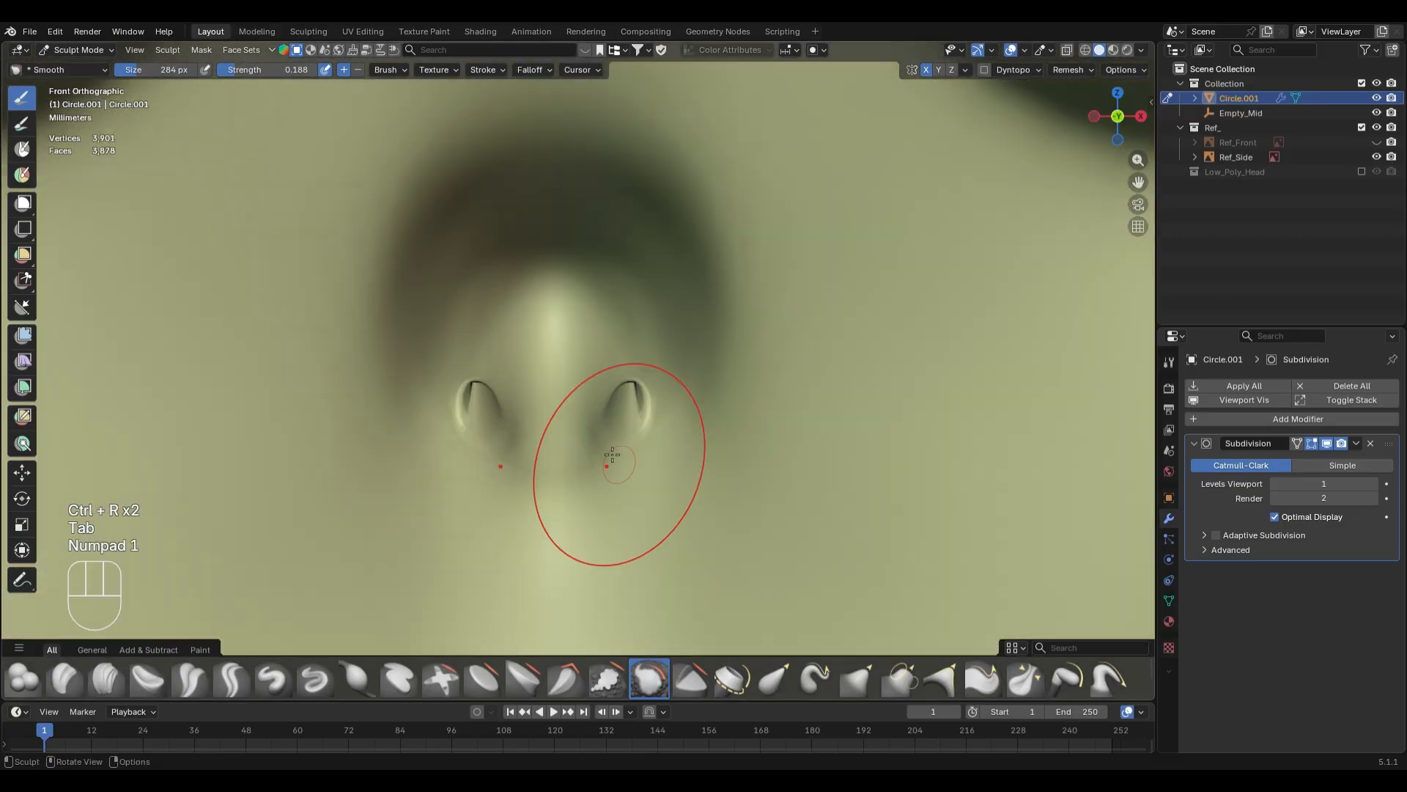
key(g)
key(f)
click(606, 393)
key(f)
click(595, 402)
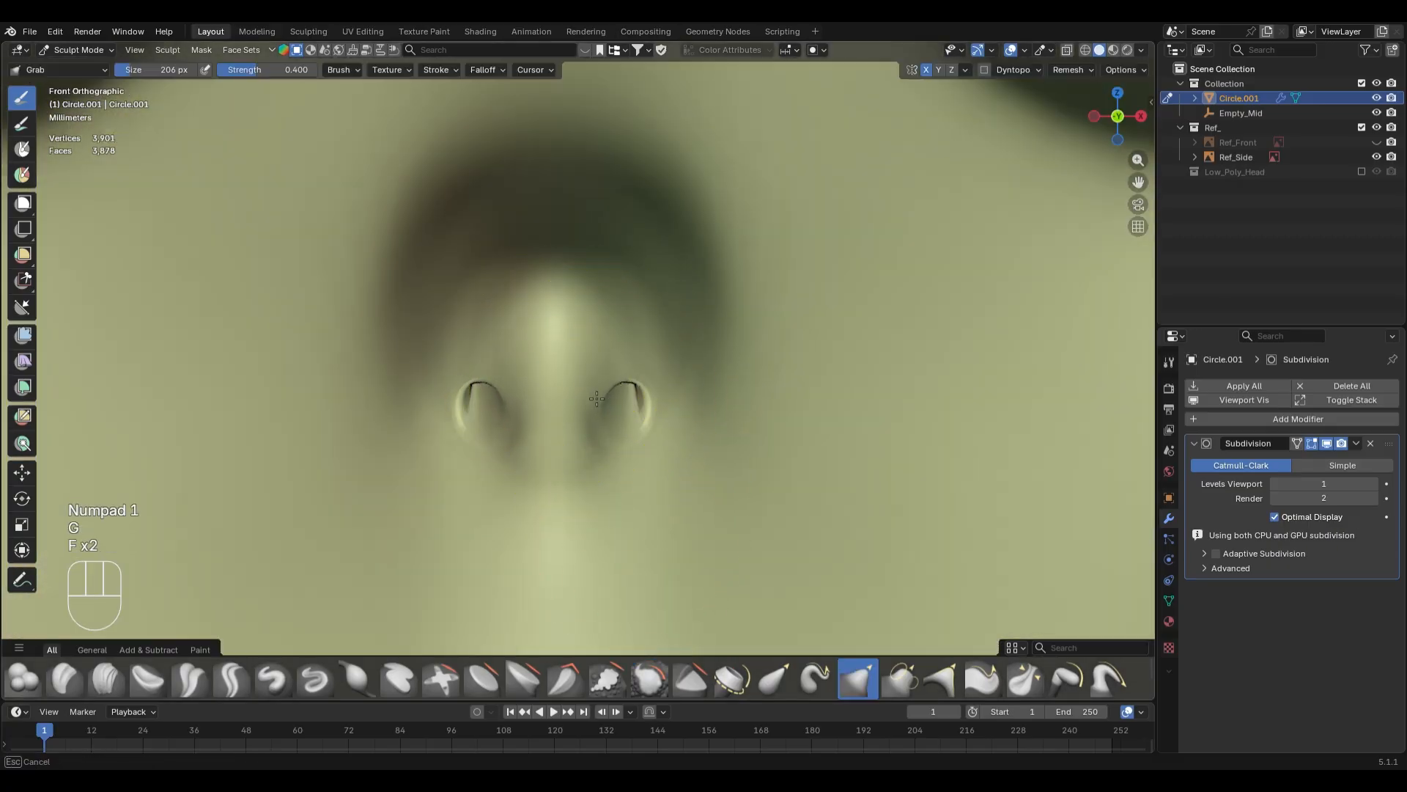
key(f)
click(652, 404)
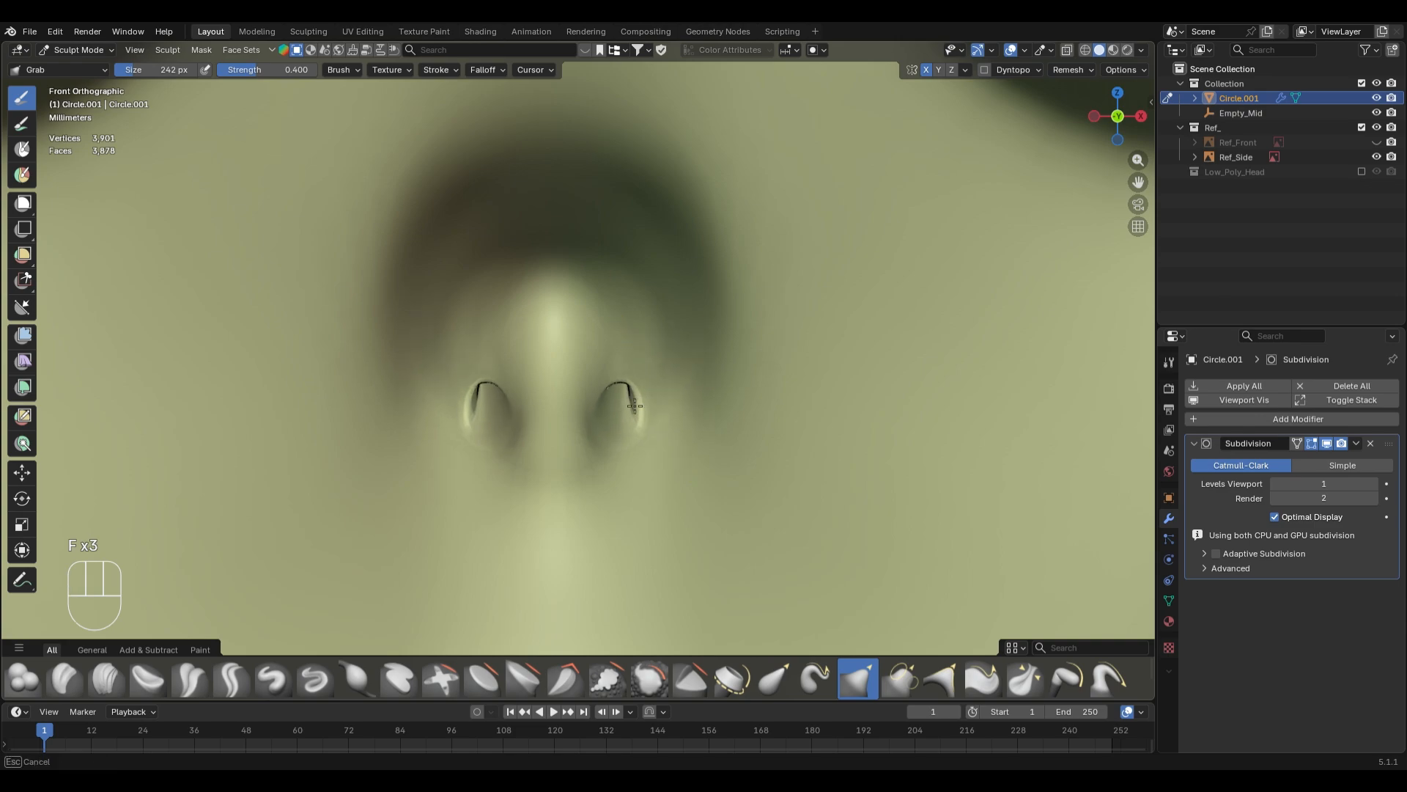
- In Edit Mode, select the vertex at the nostril wing's outer corner and move it about 1.2 mm outward along X
scroll(679, 411, down, 3)
middle_drag(682, 455, 583, 440)
key(Tab)
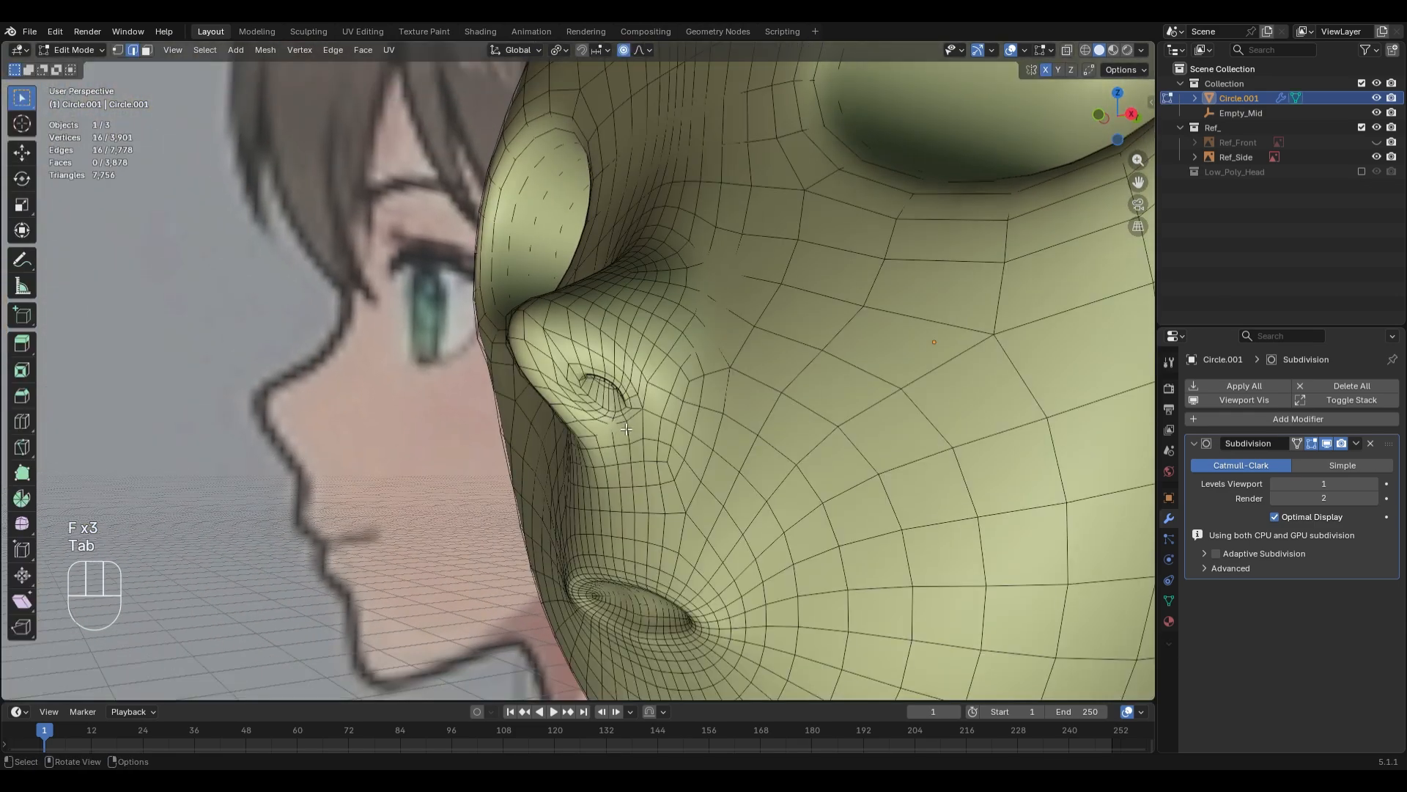
key(2)
scroll(678, 386, up, 2)
key(1)
click(687, 399)
middle_drag(687, 400, 665, 454)
key(g)
key(x)
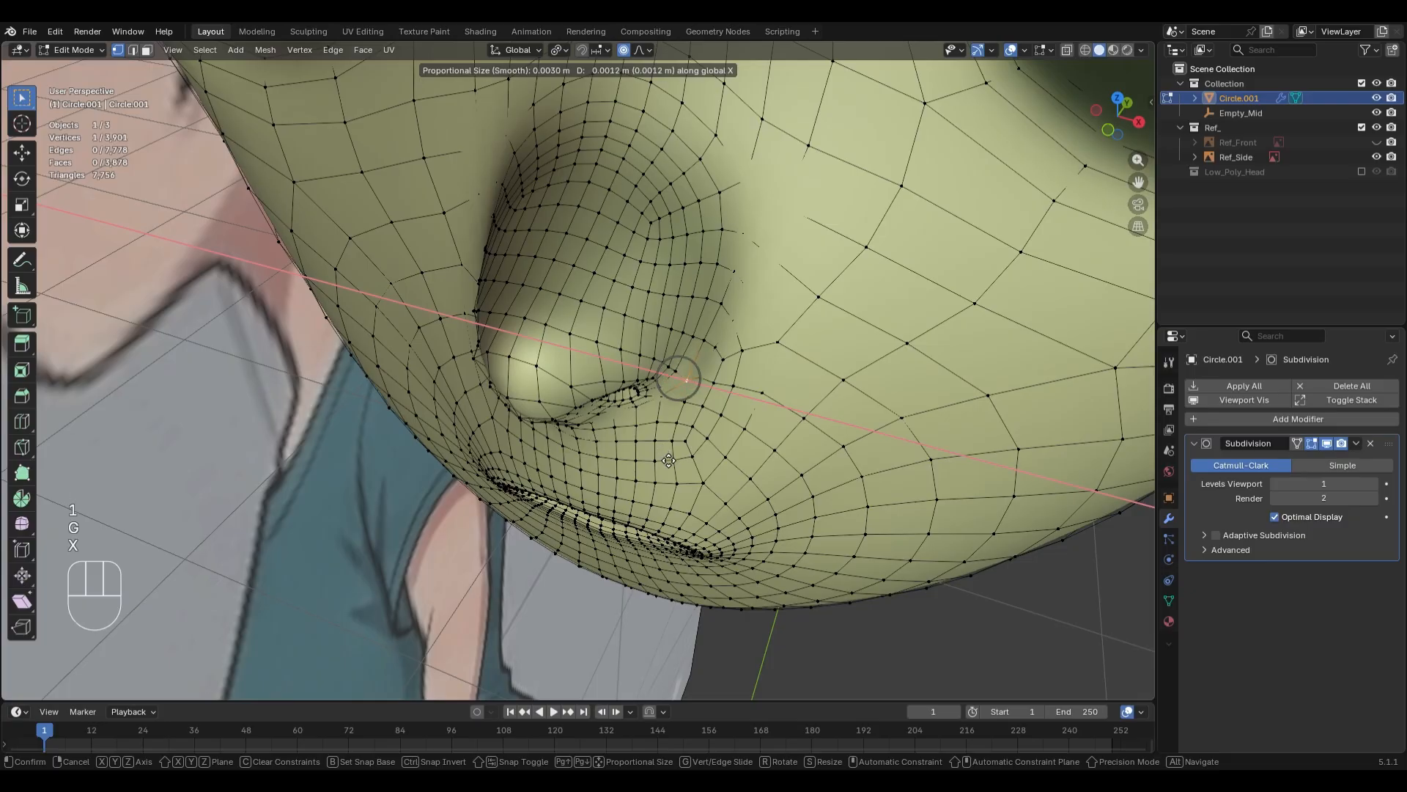
click(668, 460)
- Move the nostril wing's corner vertex along Y with proportional editing
middle_drag(669, 460, 694, 509)
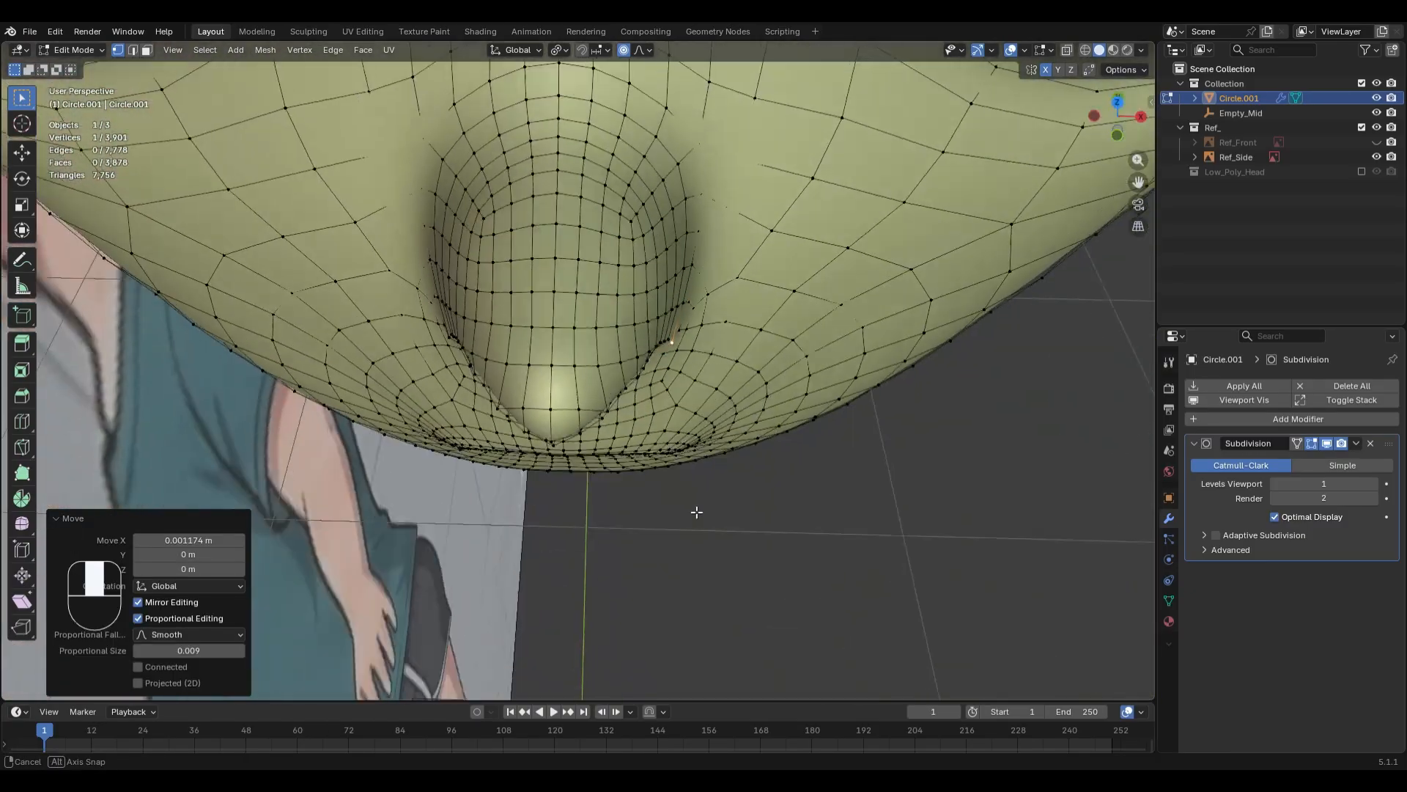
key(g)
key(y)
click(766, 321)
- Select the three vertices above the nostril wing, move them along Y, and inspect the nose in Sculpt Mode
middle_drag(752, 447, 594, 557)
click(635, 341)
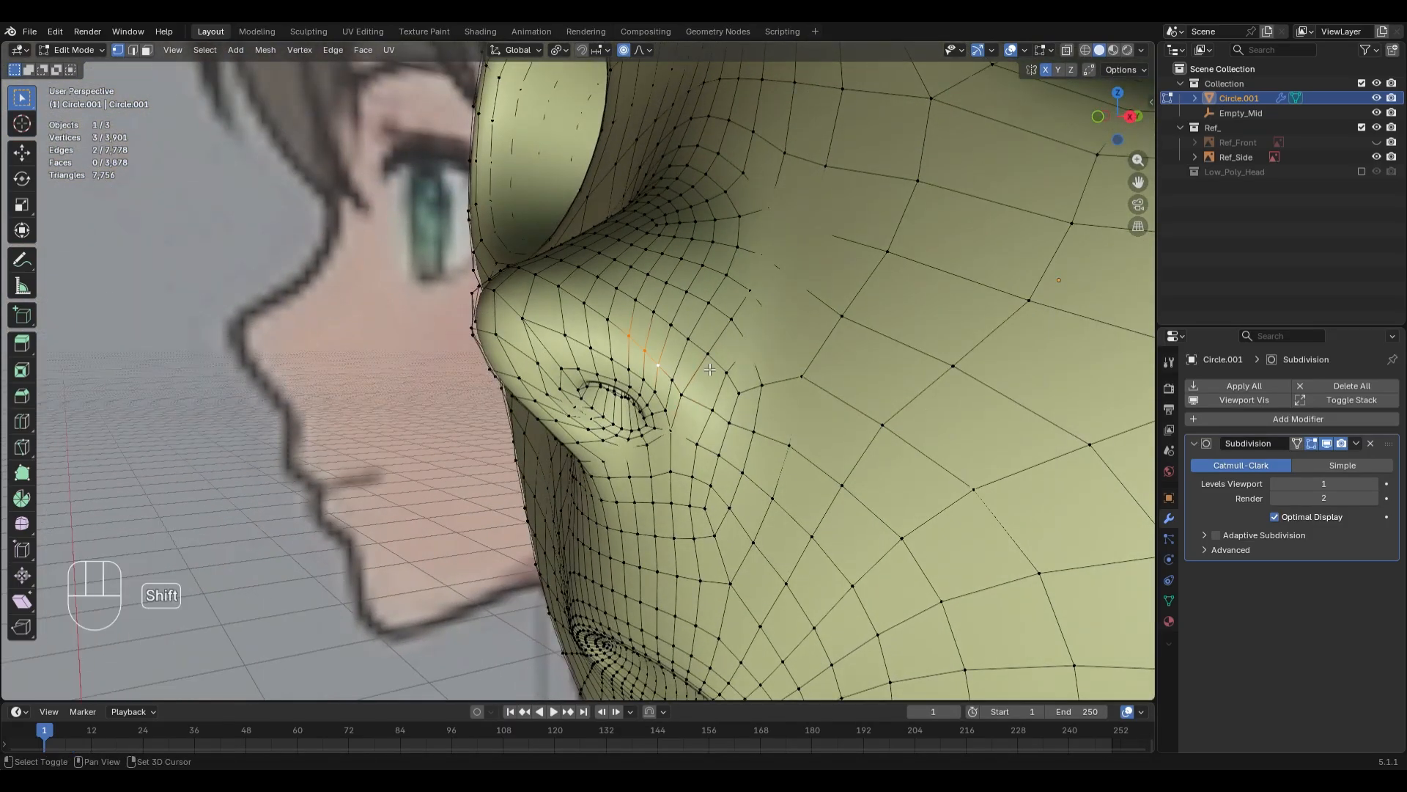
mouse_move(709, 369)
middle_down()
mouse_move(823, 408)
mouse_move(850, 359)
middle_up()
key(g)
key(y)
click(786, 437)
key(Tab)
scroll(669, 459, down, 4)
scroll(716, 386, up, 4)
mouse_move(669, 459)
middle_down()
mouse_move(716, 386)
mouse_move(675, 506)
mouse_move(663, 396)
mouse_move(648, 454)
middle_up()
- In Edit Mode, select the edges along the nostril wing's upper side and move them with proportional editing
key(Tab)
key(2)
shift+click(644, 364)
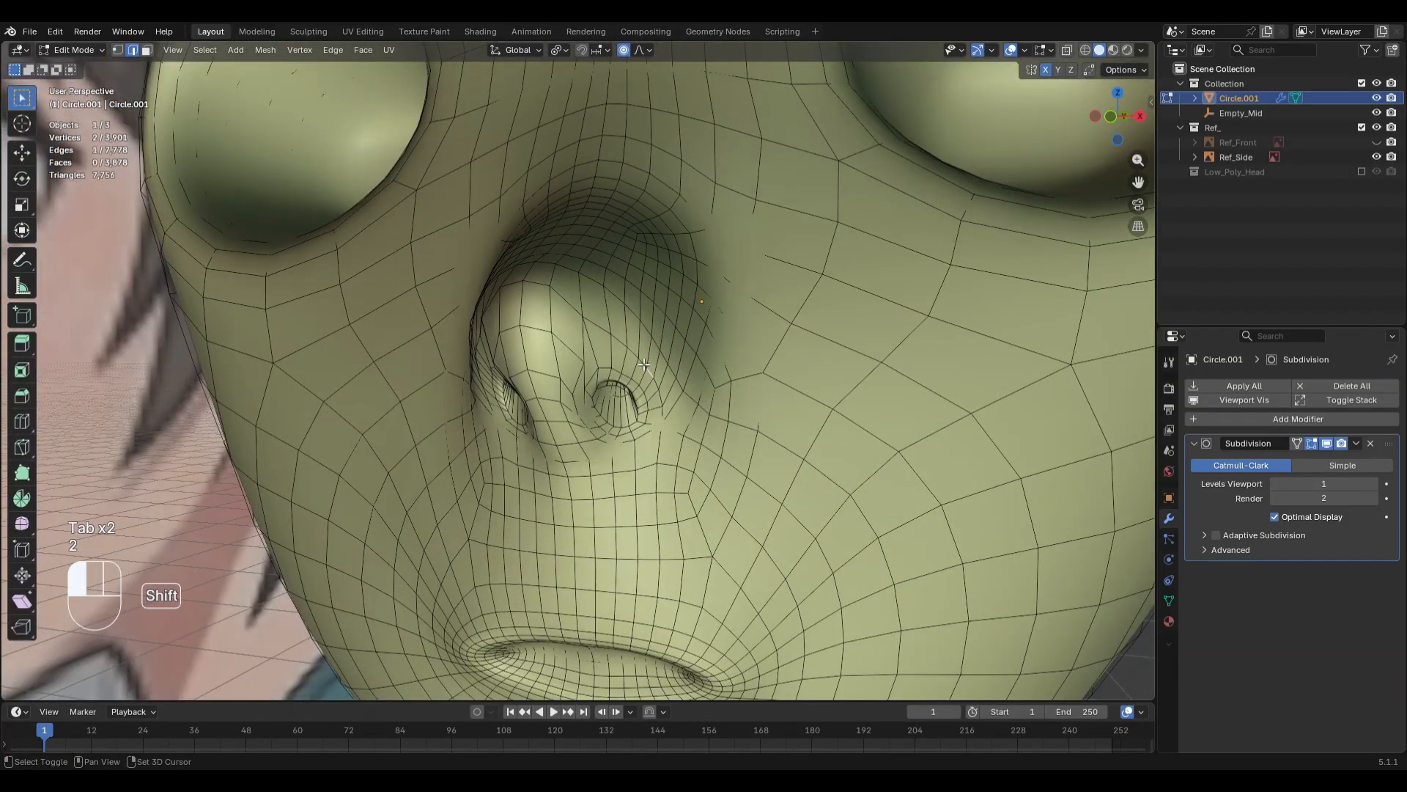
shift+click(662, 388)
middle_drag(662, 388, 600, 335)
key(g)
click(751, 368)
- Select two vertices on the side of the nose above the nostril and move them about 1.3 mm forward and 0.9 mm down
key(1)
click(593, 338)
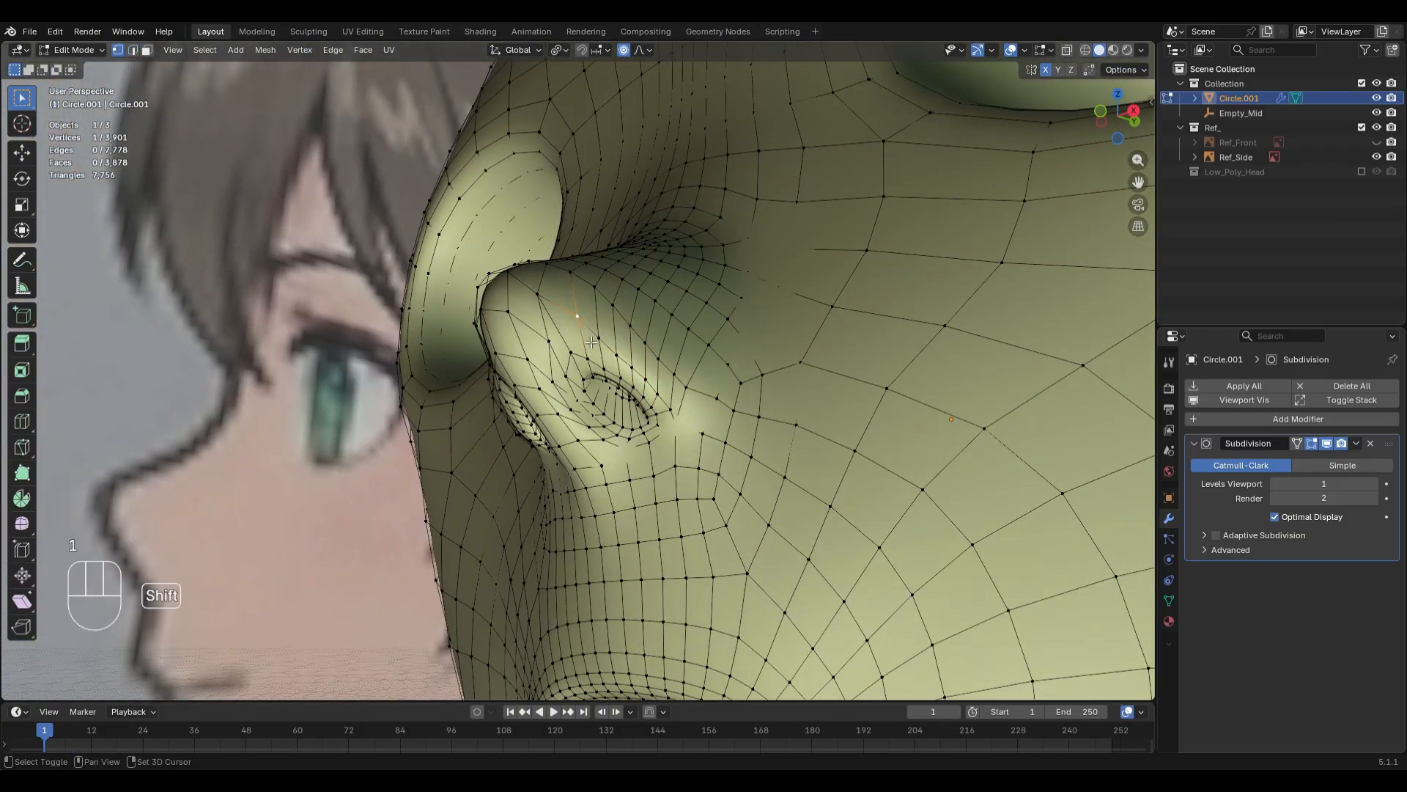
middle_drag(769, 367, 795, 428)
key(g)
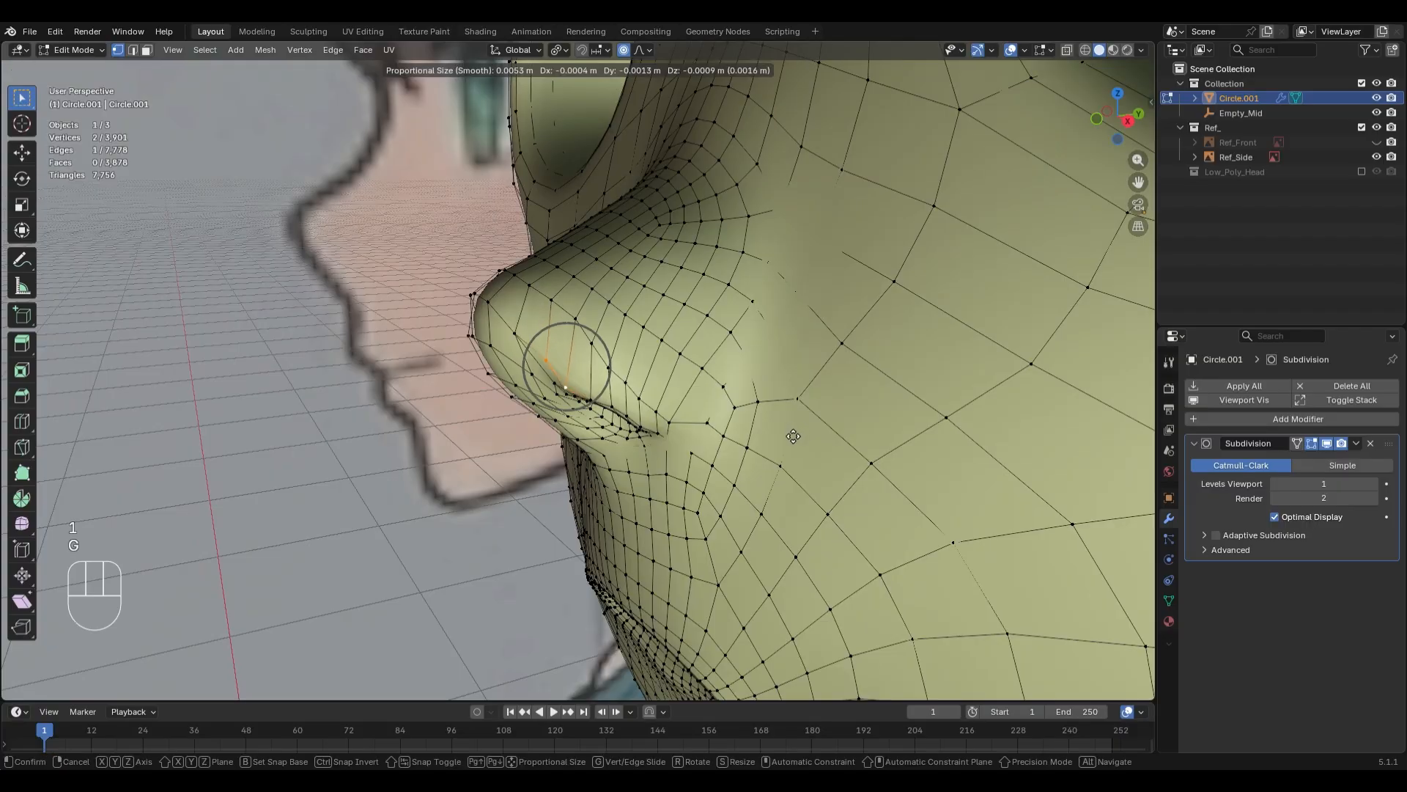
click(793, 436)
- Move the front vertex above the nostril about 0.9 mm outward, 1 mm forward and 1.1 mm down
click(544, 359)
middle_drag(544, 360, 500, 438)
key(g)
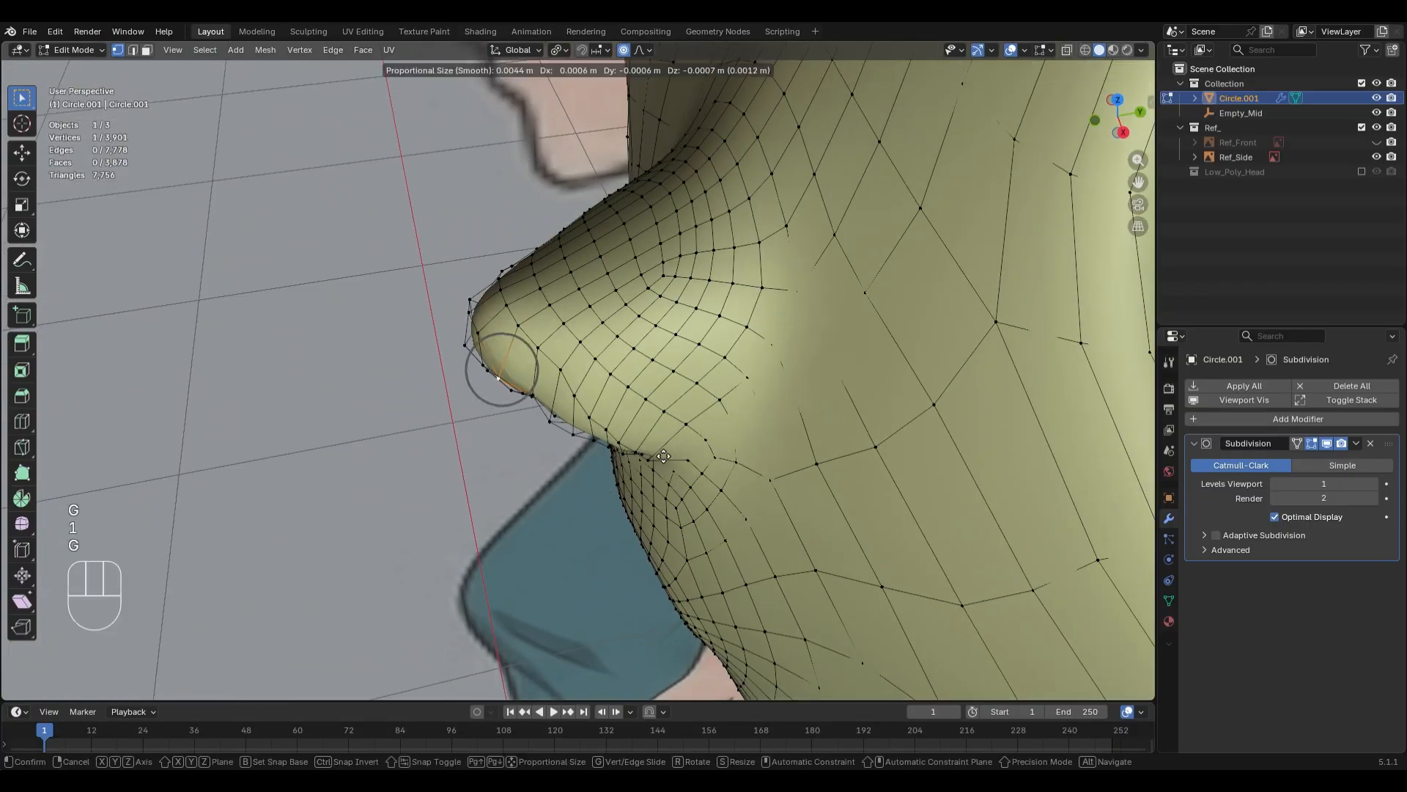
click(440, 497)
- Select the neighbouring vertex on the side of the nose and move it about 0.5 mm outward and 0.6 mm forward
middle_drag(440, 497, 603, 403)
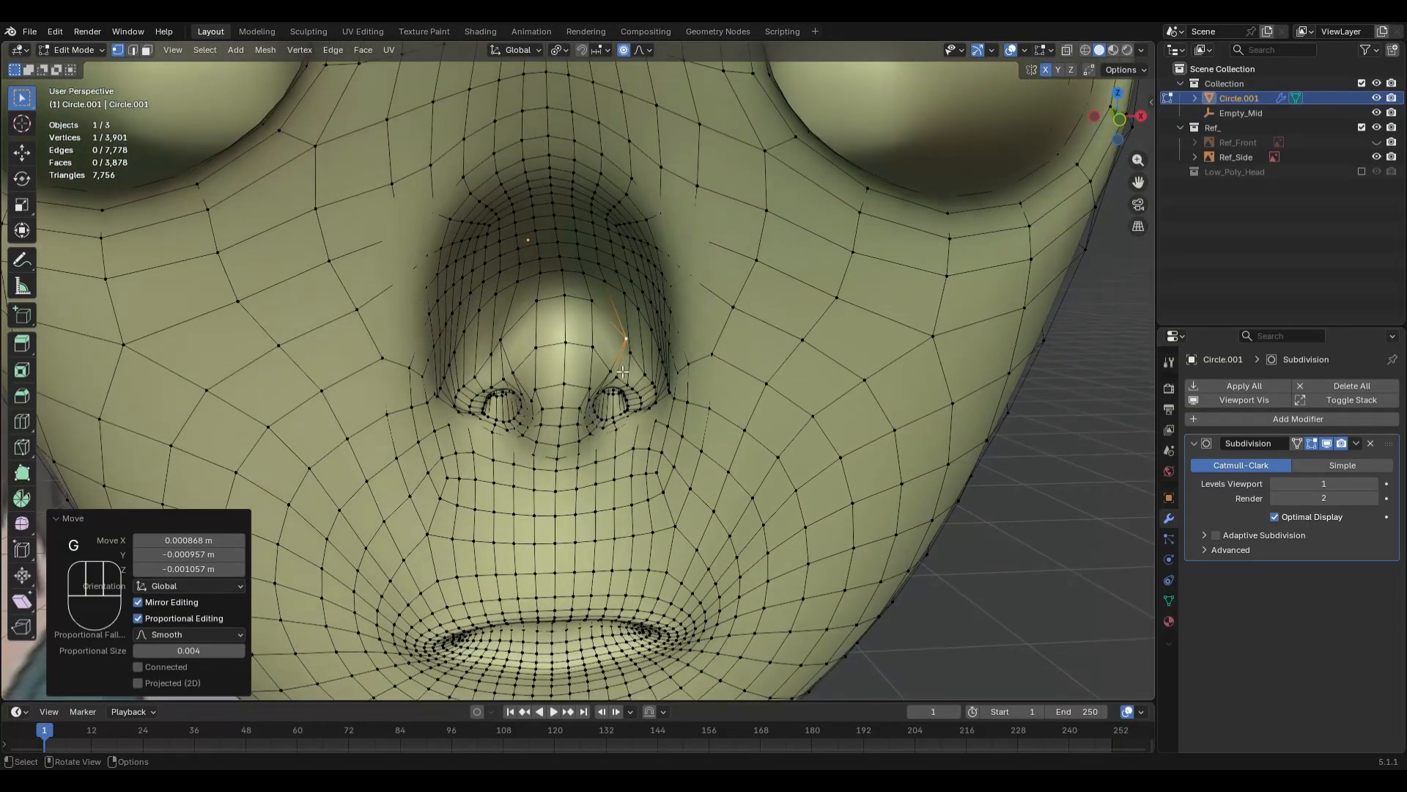
click(645, 337)
middle_drag(678, 440, 748, 390)
key(g)
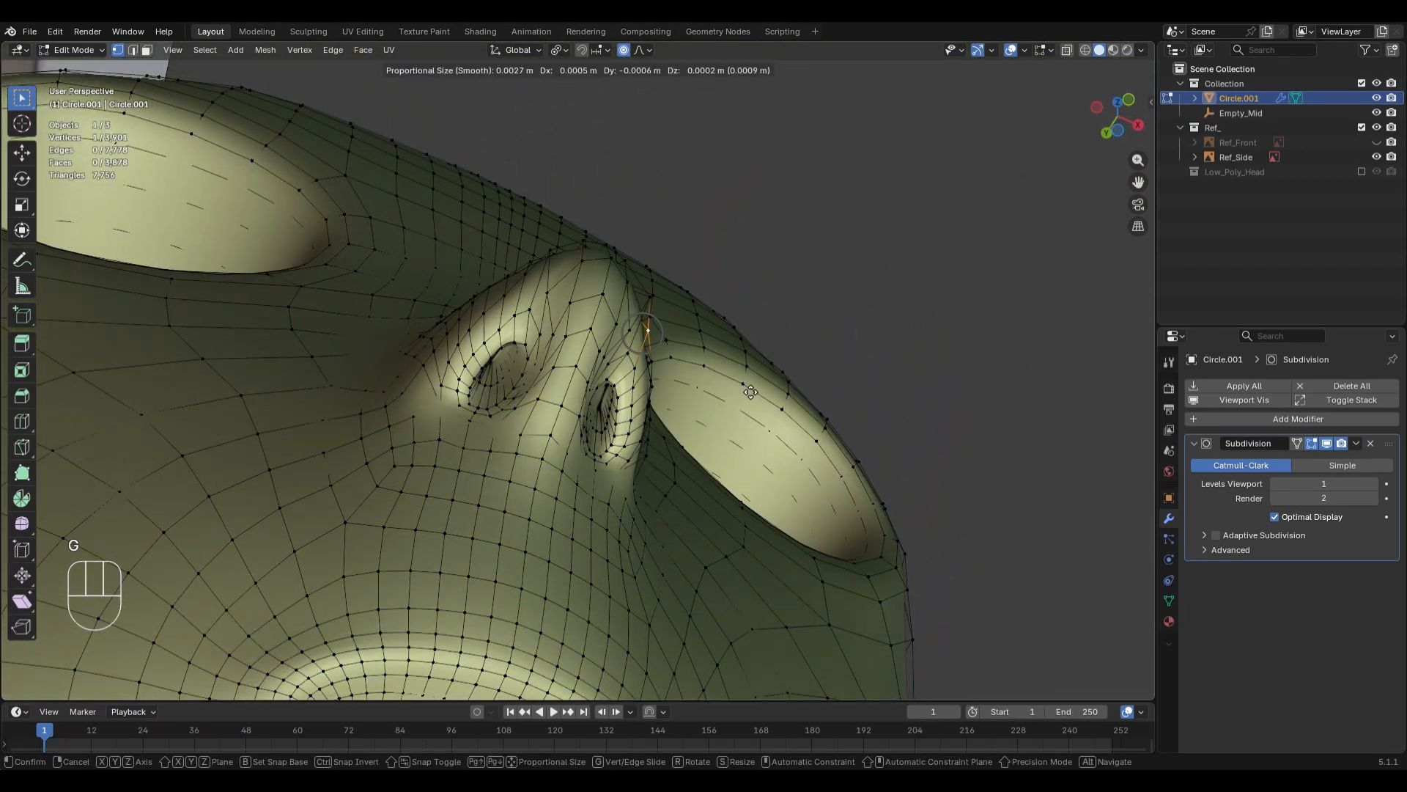
click(757, 394)
- Return to Sculpt Mode and smooth the side of the nose and nostril wing with the Smooth brush at 242 px
key(Tab)
scroll(769, 446, down, 3)
mouse_move(791, 443)
middle_down()
mouse_move(711, 565)
mouse_move(675, 514)
middle_up()
scroll(672, 493, up, 3)
scroll(672, 494, up, 1)
key(s)
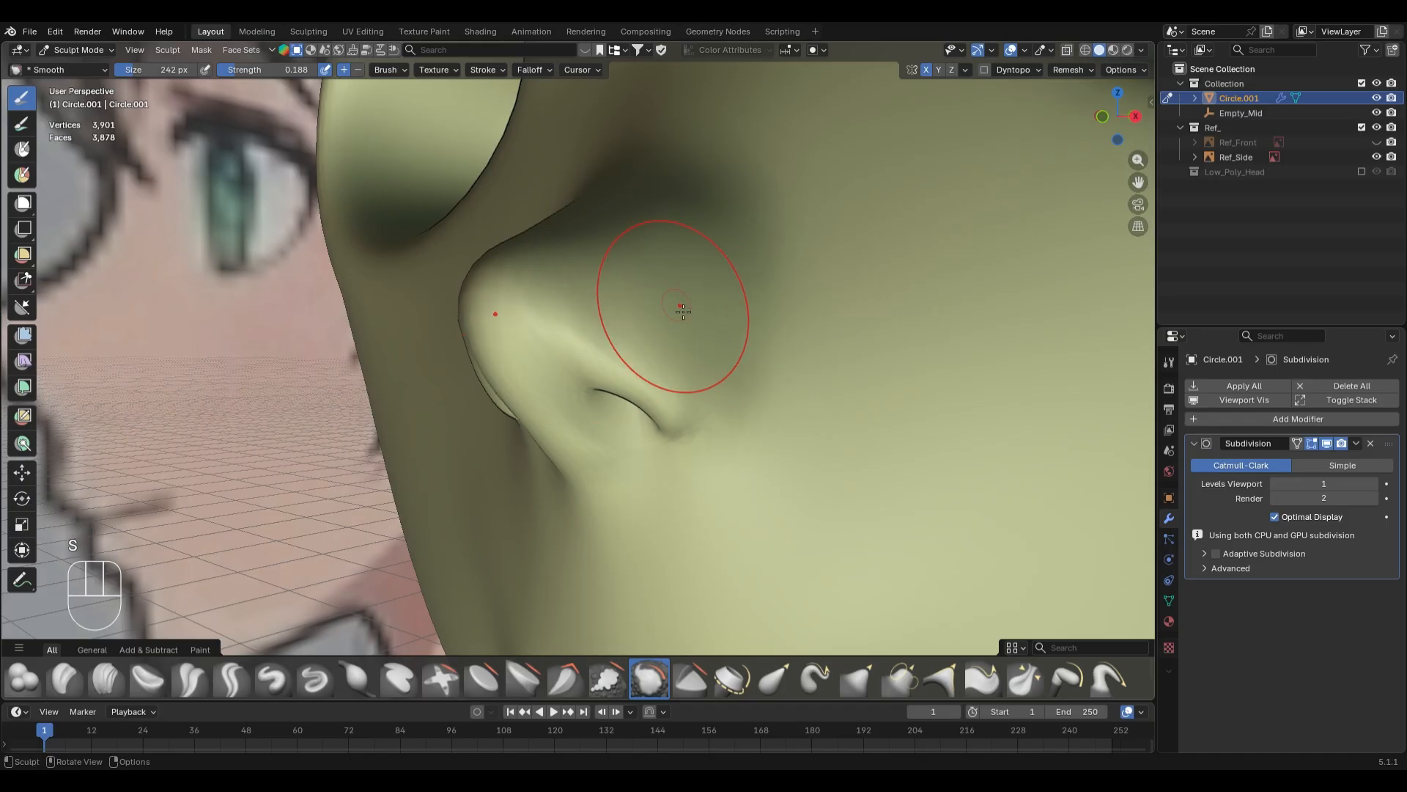
middle_drag(683, 310, 716, 493)
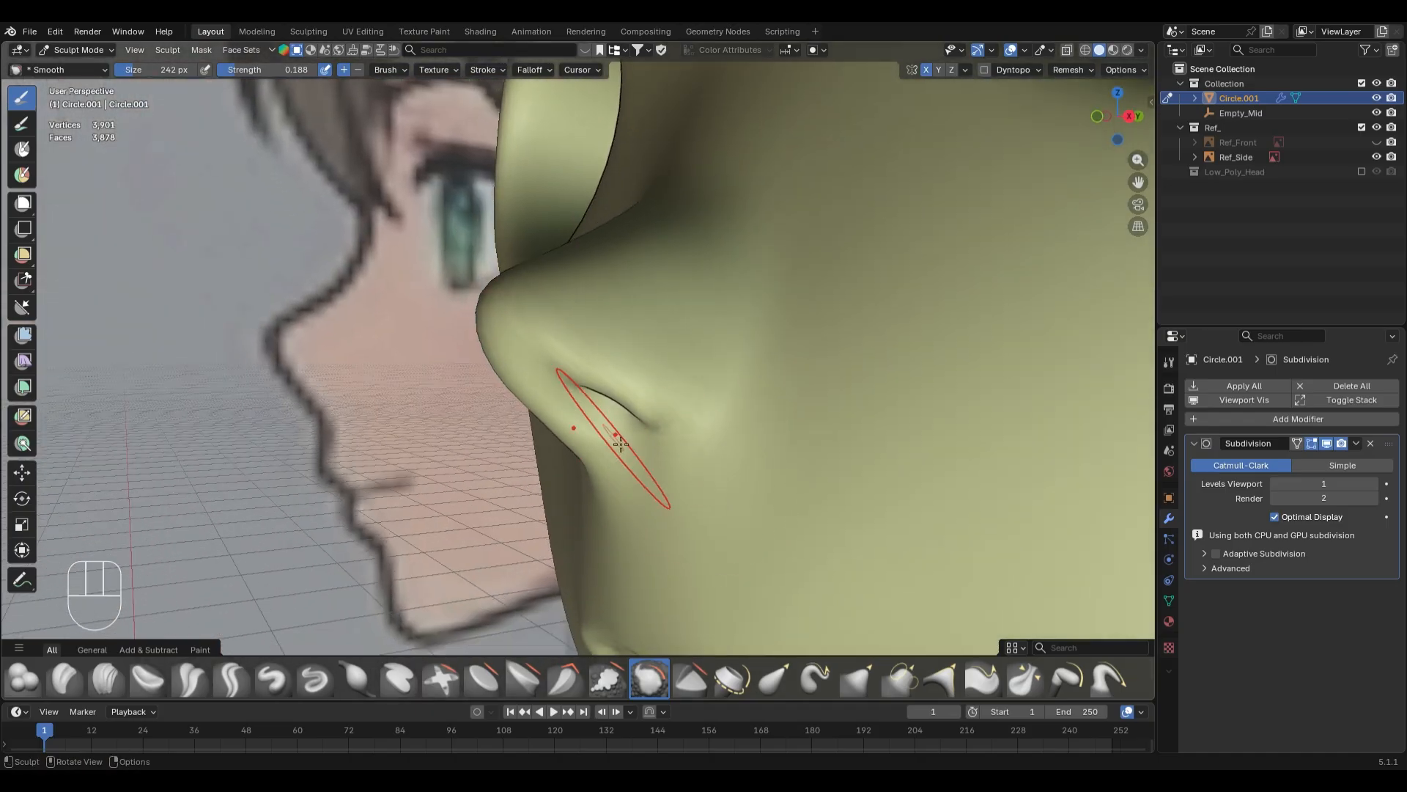
- In the right side view, pull the lower edge of the nostril wing up and back with the Grab brush at 224 px
key(KP_3)
key(g)
key(f)
key(f)
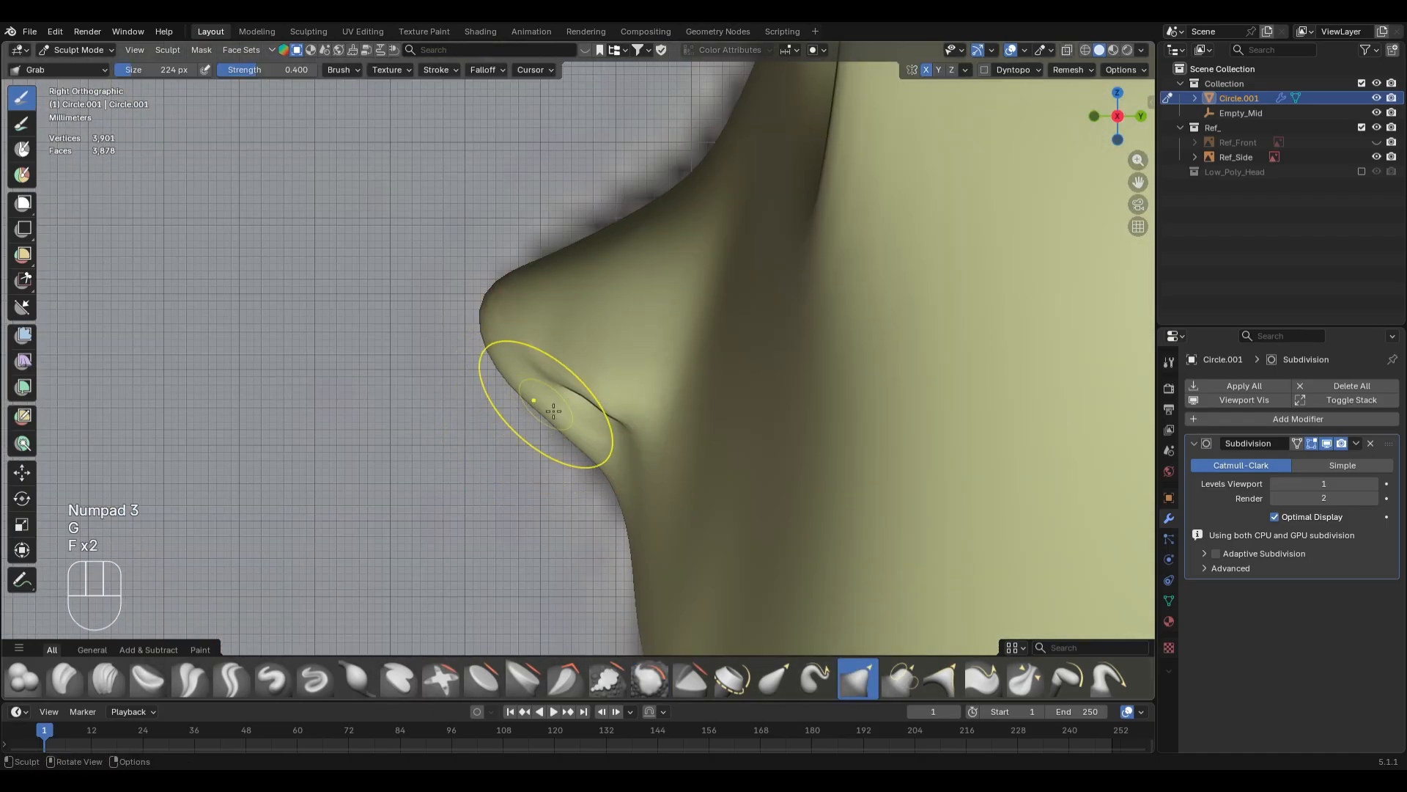
mouse_move(540, 404)
mouse_down()
mouse_move(530, 414)
mouse_move(589, 369)
mouse_up()
- Smooth the nostril wing and thicken its outer rim with the Inflate/Deflate brush at 224 px and strength 0.500
key(s)
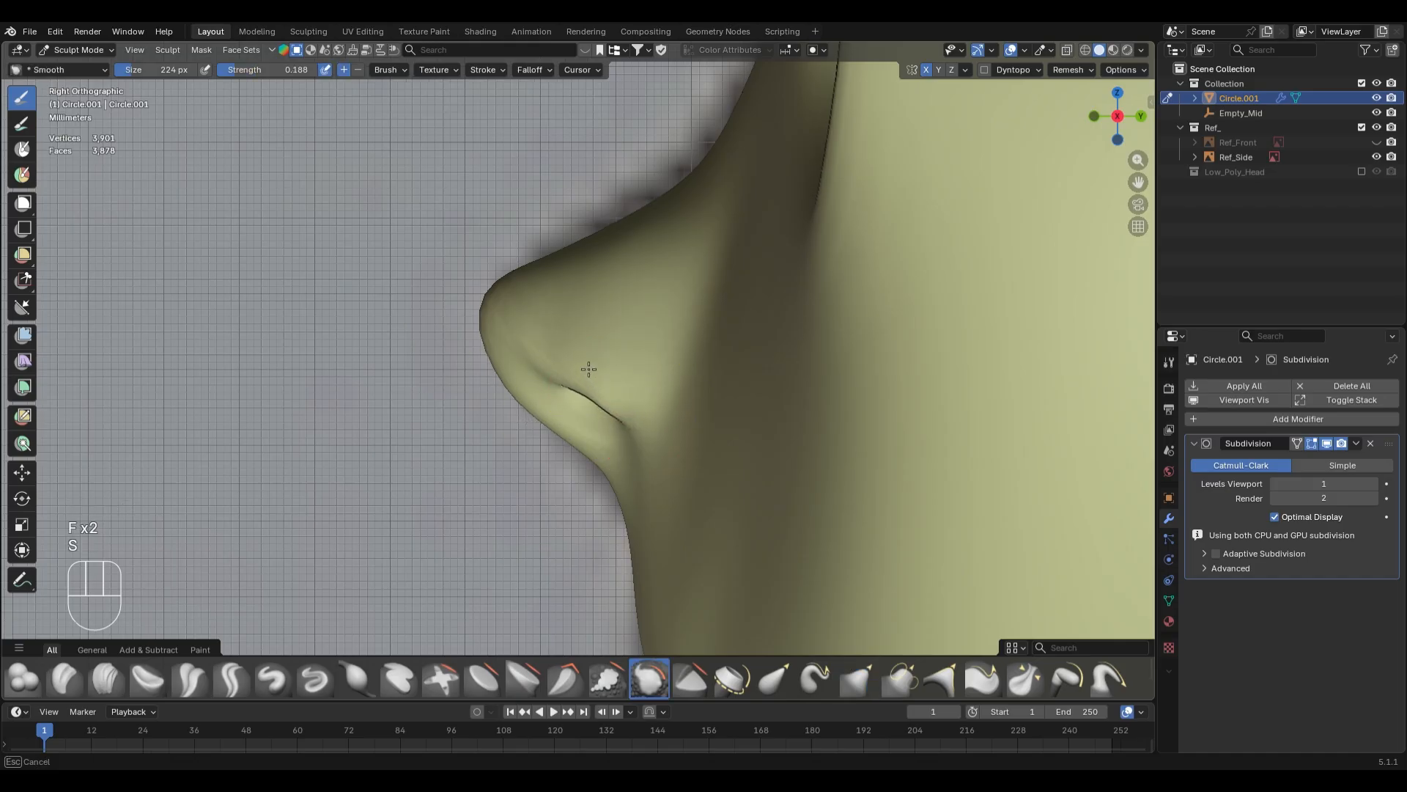
middle_drag(588, 368, 738, 361)
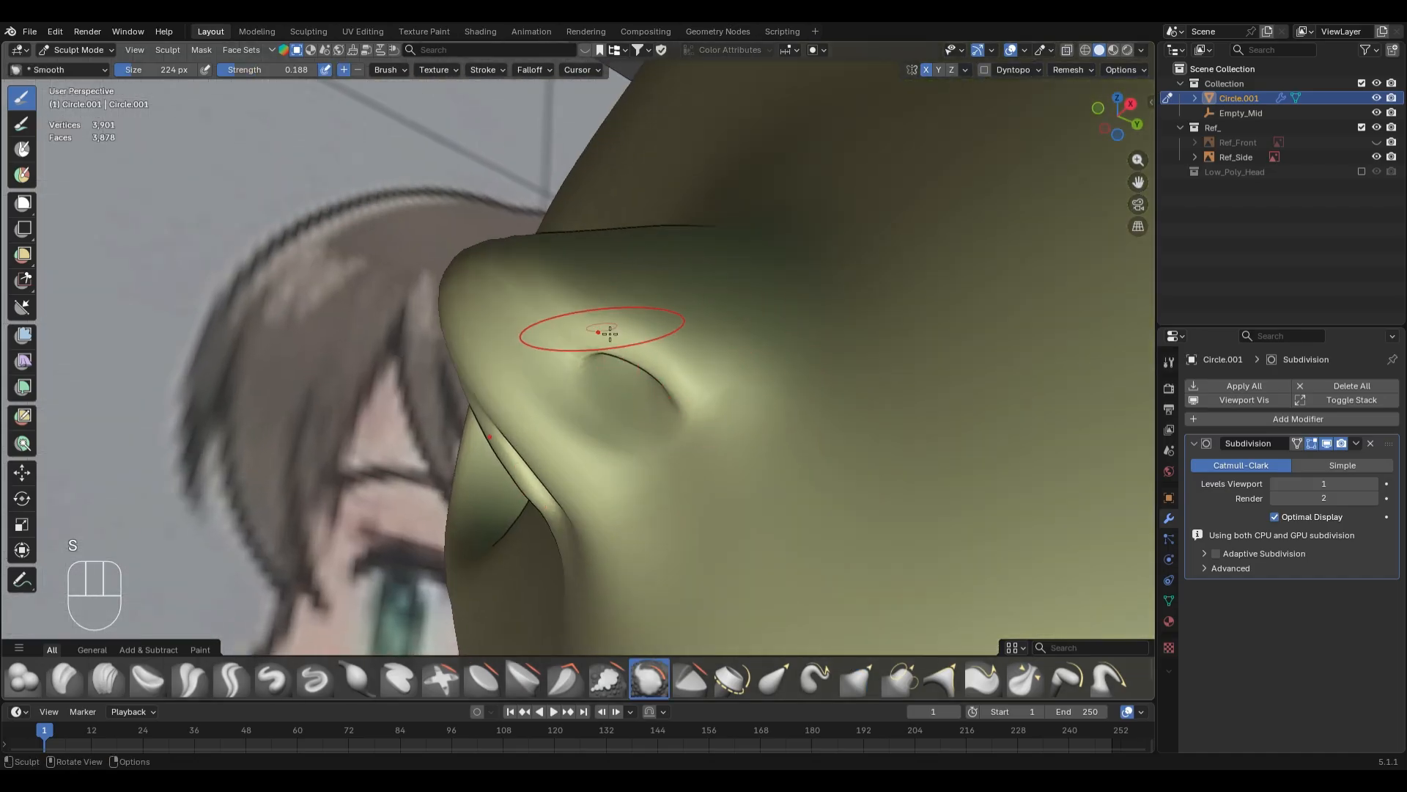
key(i)
key(ctrl+z)
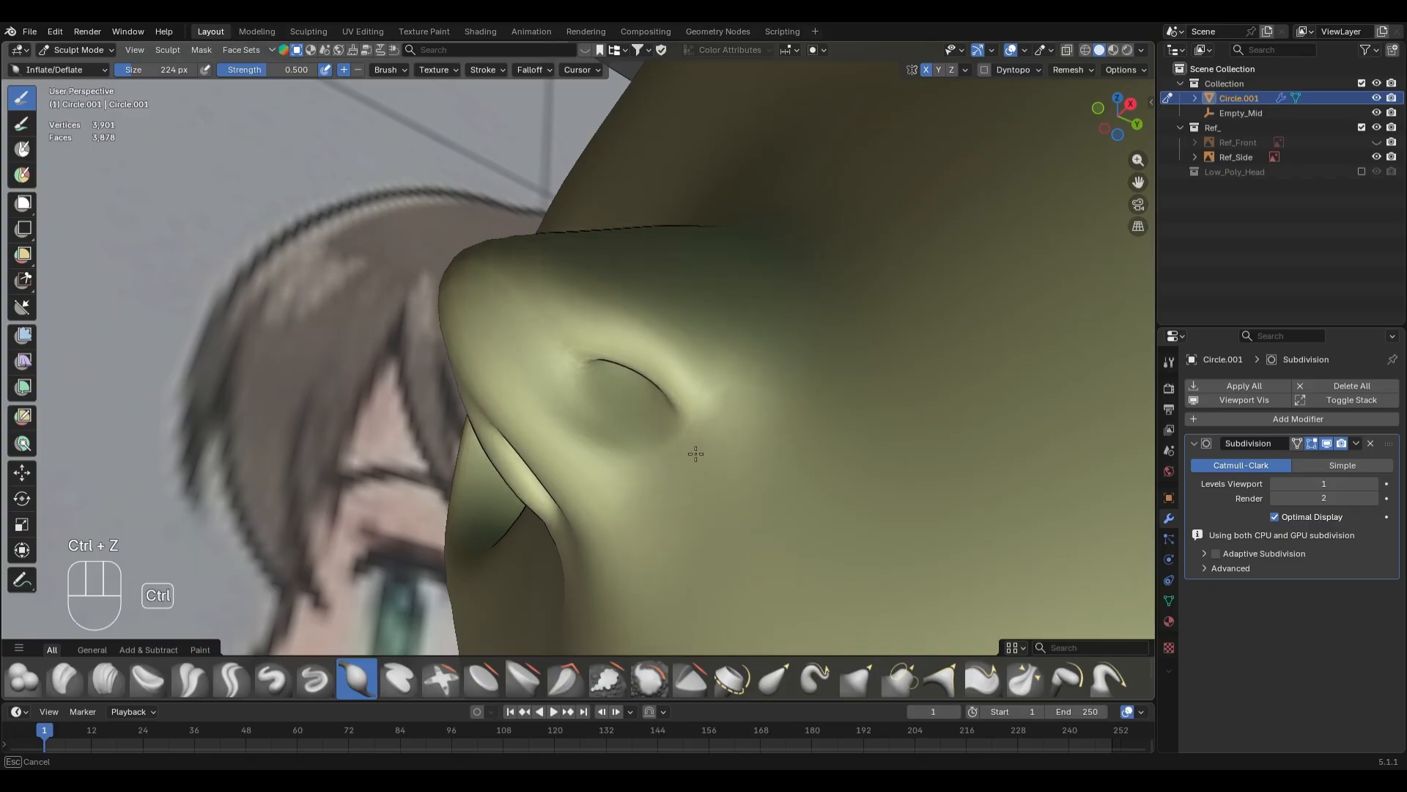
middle_drag(715, 446, 754, 550)
- Try to crease the skin beneath the nose in front view with the Crease Polish brush at 152 px, and undo the strokes
key(KP_1)
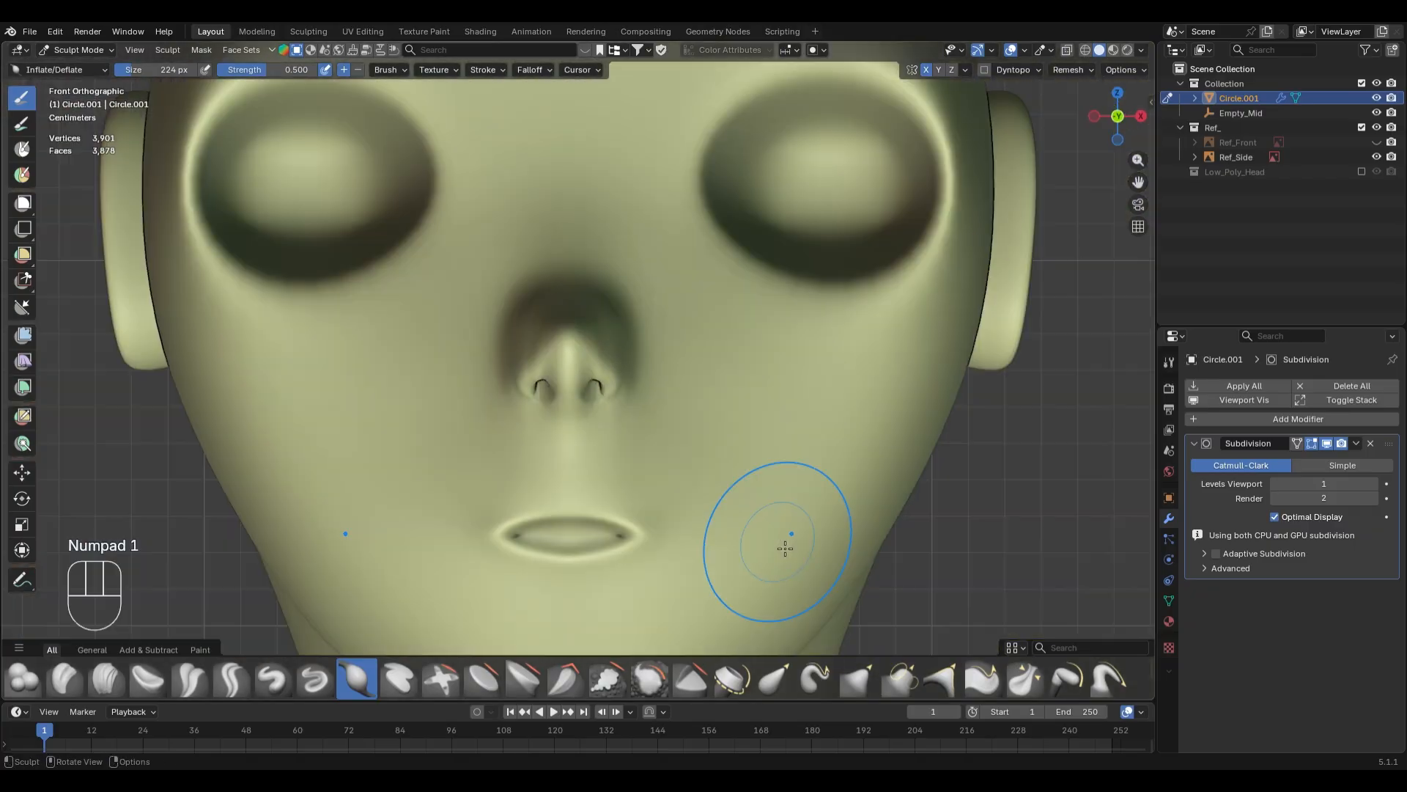
scroll(785, 546, up, 6)
key(shift+c)
key(f)
click(600, 568)
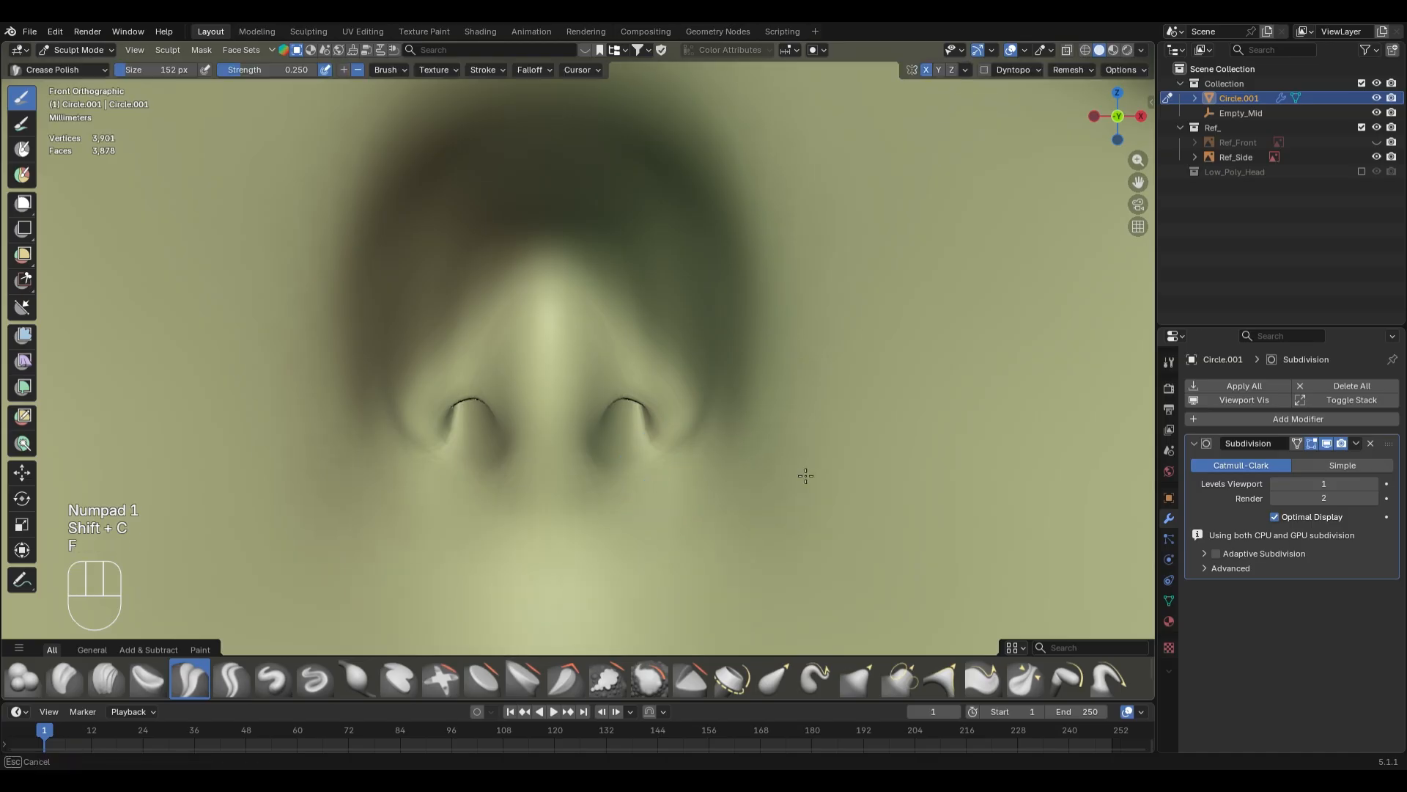
scroll(746, 540, down, 4)
key(z)
click(842, 524)
key(ctrl+z)
scroll(702, 506, up, 1)
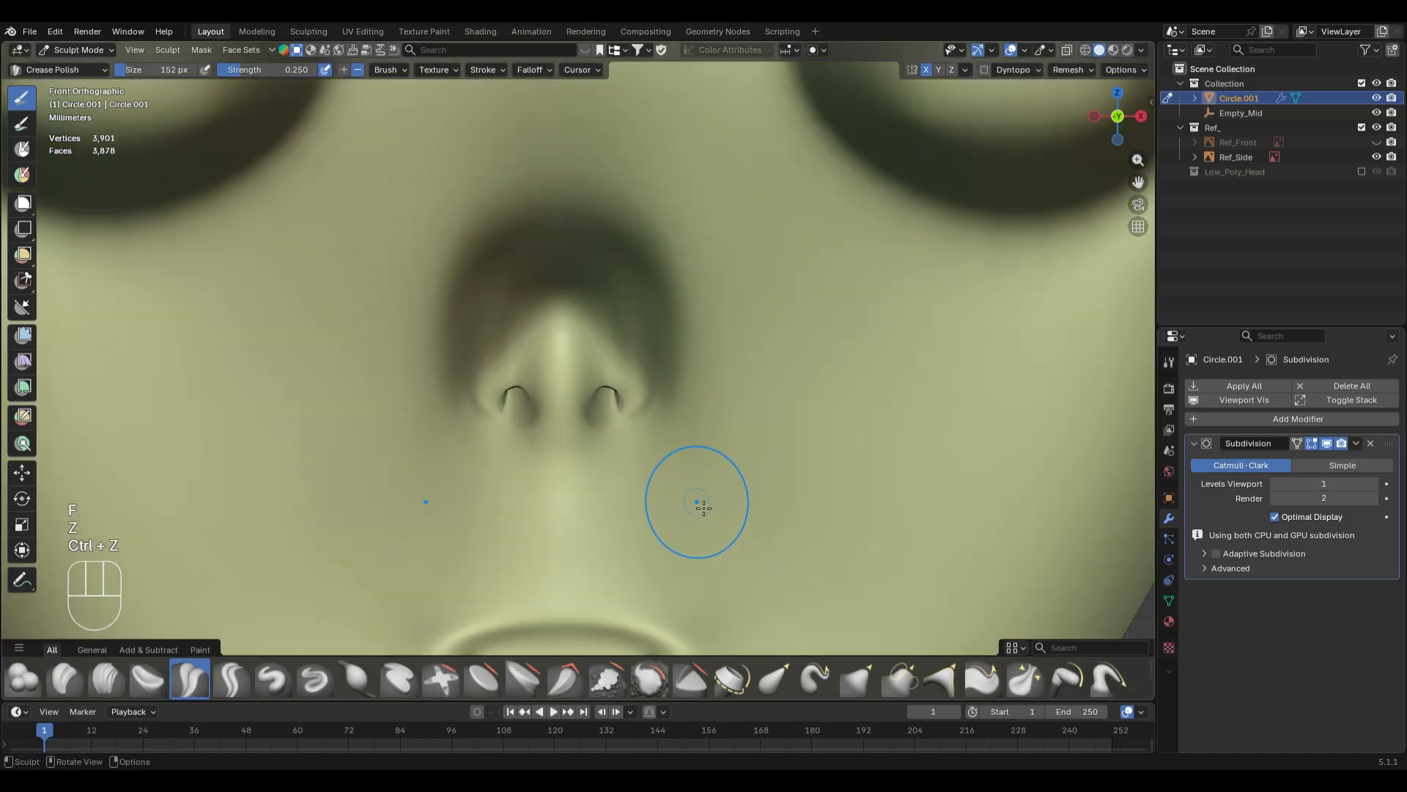
ctrl+drag(566, 524, 641, 498)
key(ctrl+z)
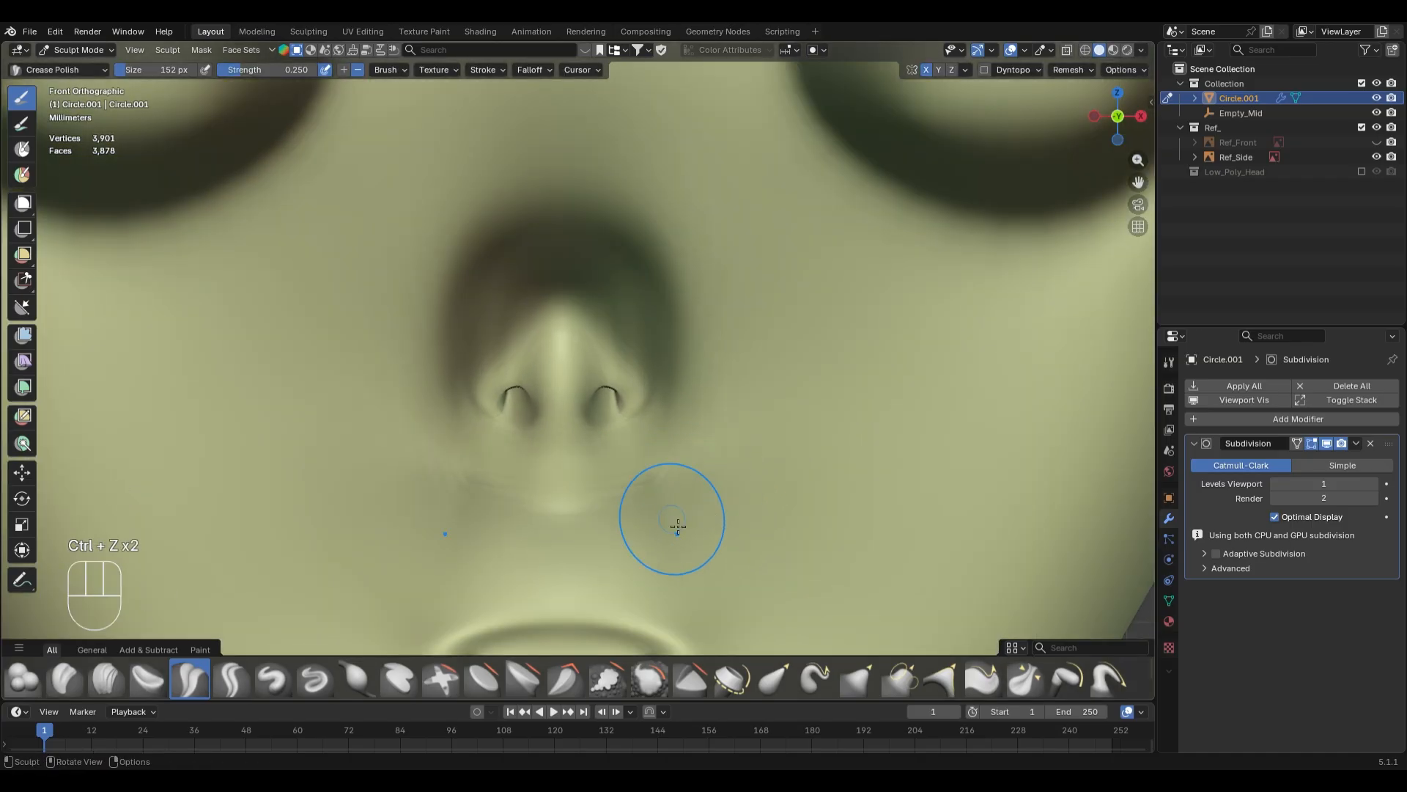
- Even out the mesh between the nose and upper lip in wireframe shading, and return to solid shading
key(z)
key(shift)
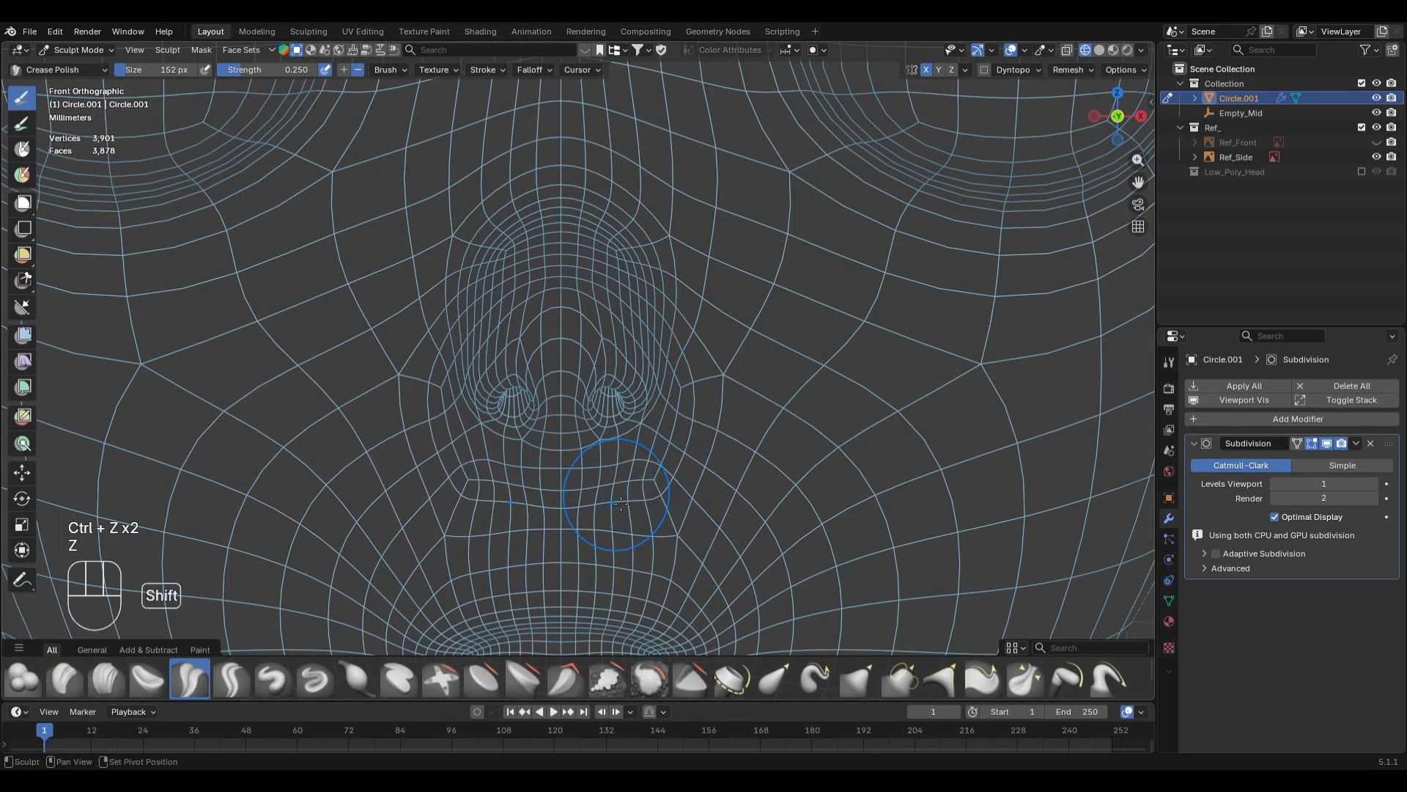
shift+drag(646, 490, 702, 466)
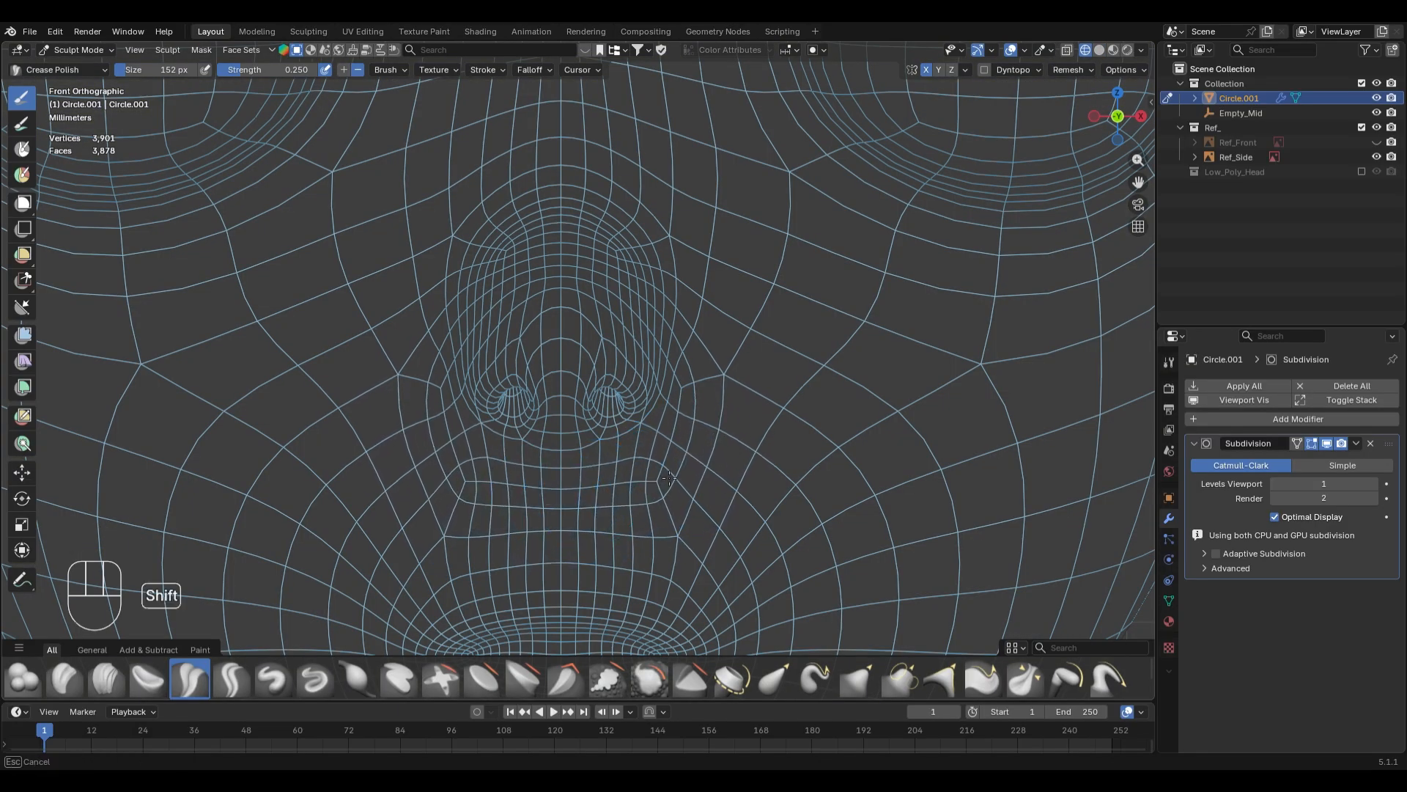
key(z)
mouse_move(763, 491)
middle_down()
mouse_move(689, 515)
mouse_move(679, 494)
mouse_move(730, 517)
mouse_move(726, 421)
mouse_move(675, 449)
middle_up()
- Shape the area just beneath the nose in front view with the Grab brush at 222 px
scroll(736, 516, down, 4)
key(KP_1)
scroll(726, 422, up, 4)
scroll(675, 450, up, 2)
key(g)
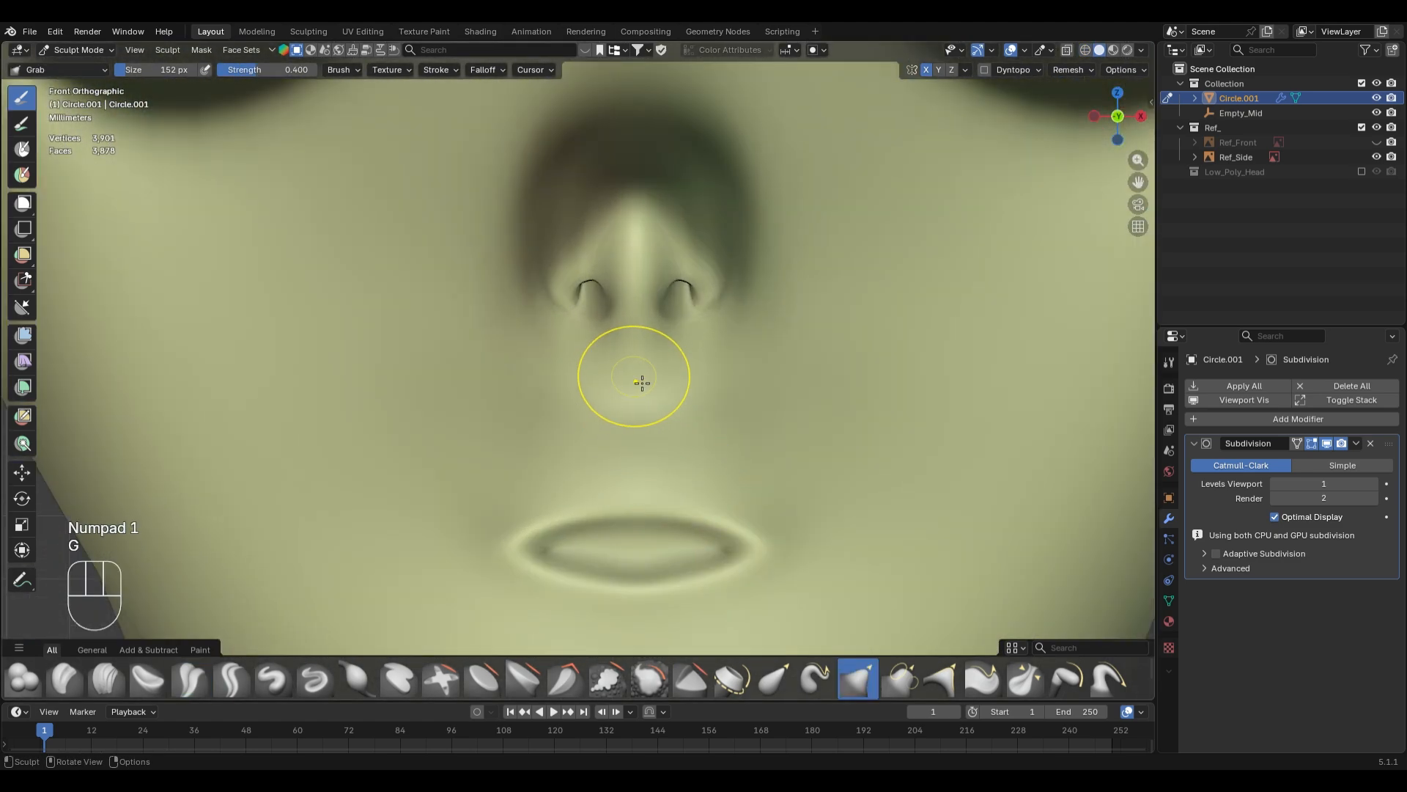
key(f)
click(649, 355)
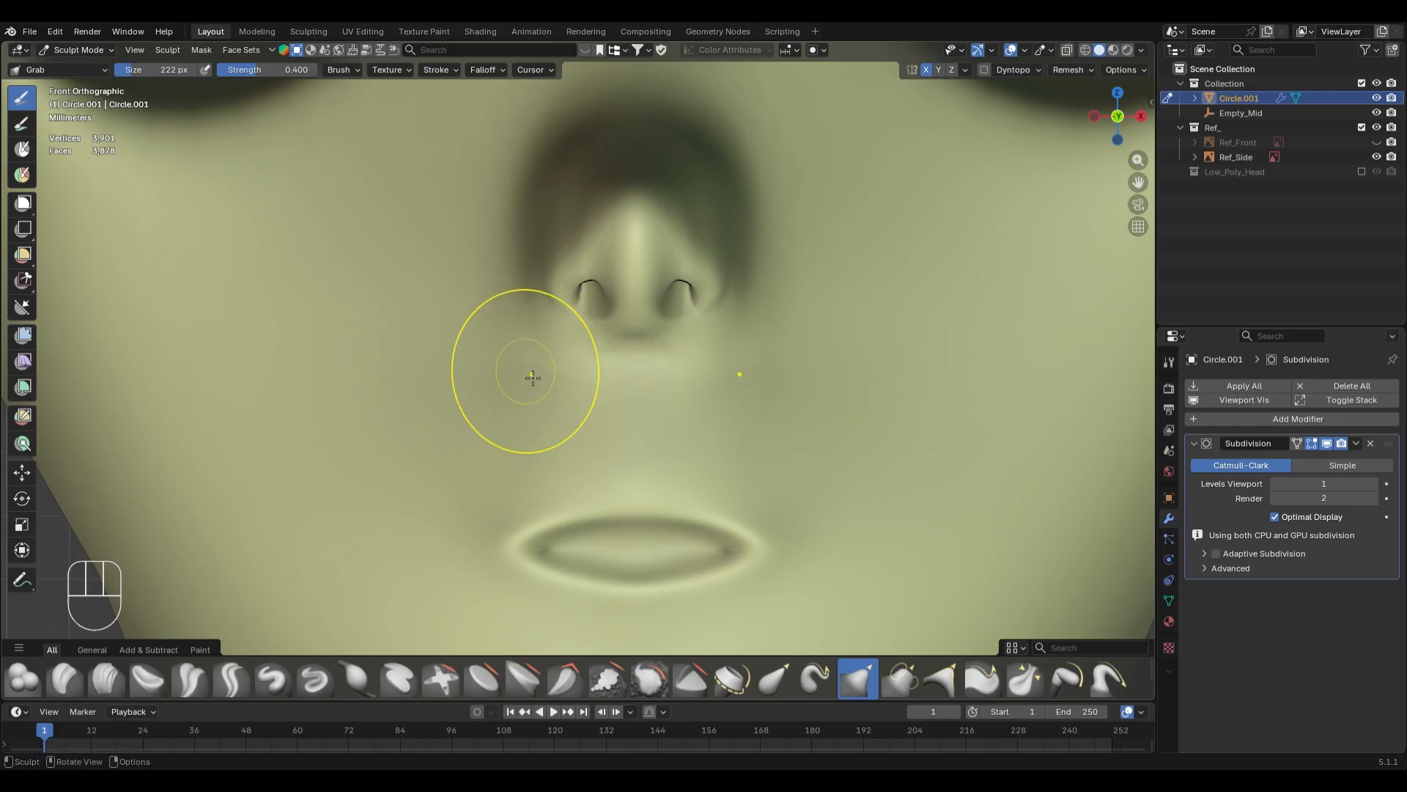
middle_drag(533, 377, 609, 482)
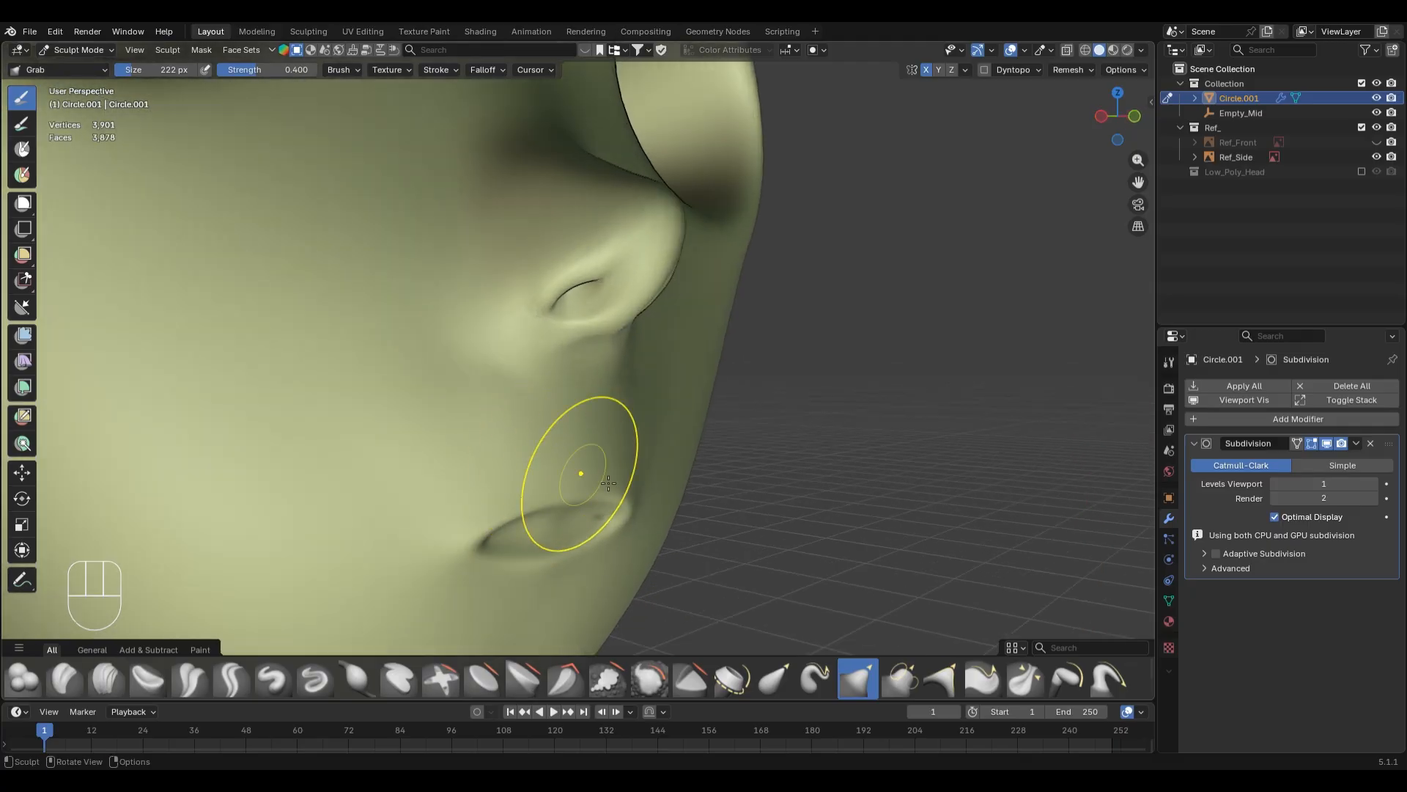
- Define the hollows above both sides of the upper lip with the Crease Polish brush at 144 px and strength 0.250
key(KP_1)
key(shift+c)
key(f)
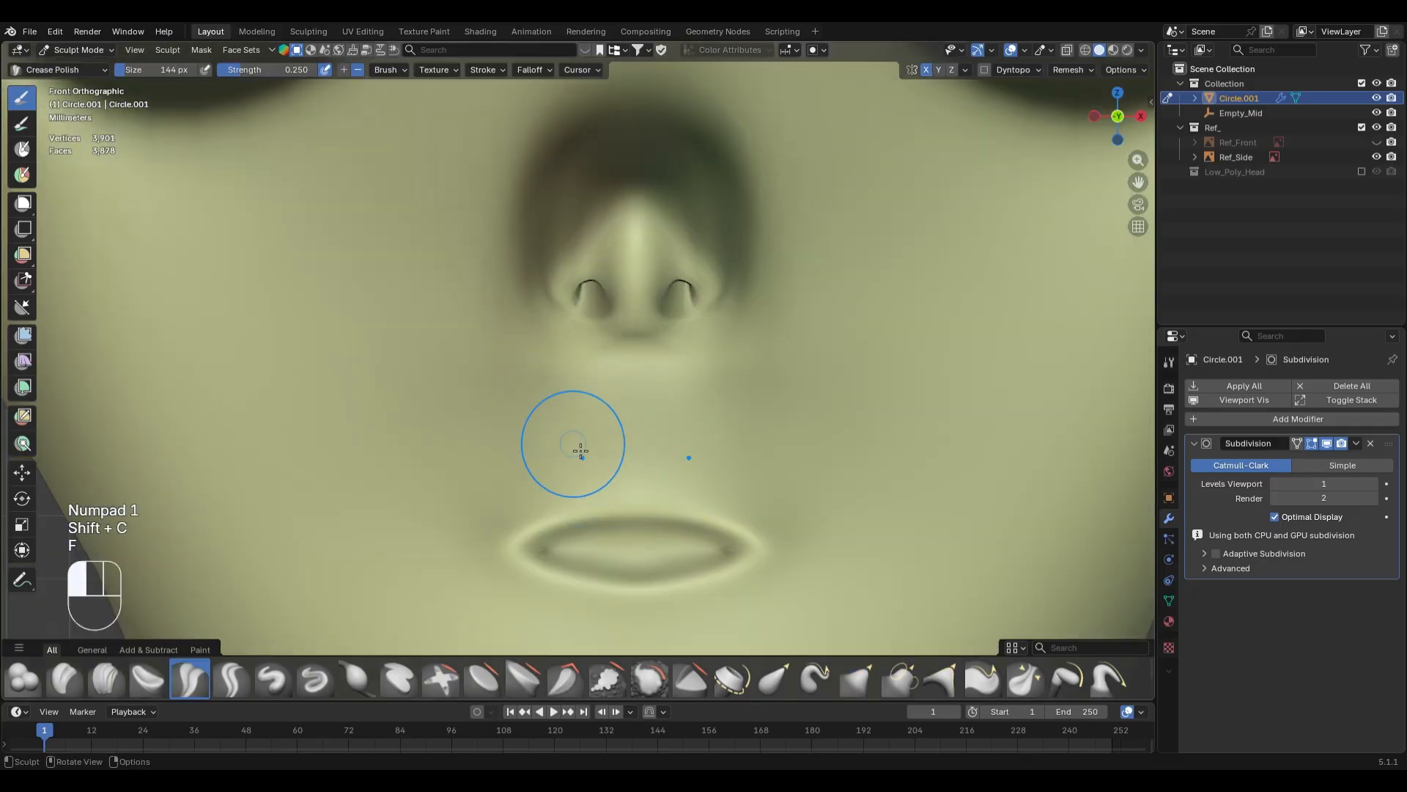
key(ctrl+z)
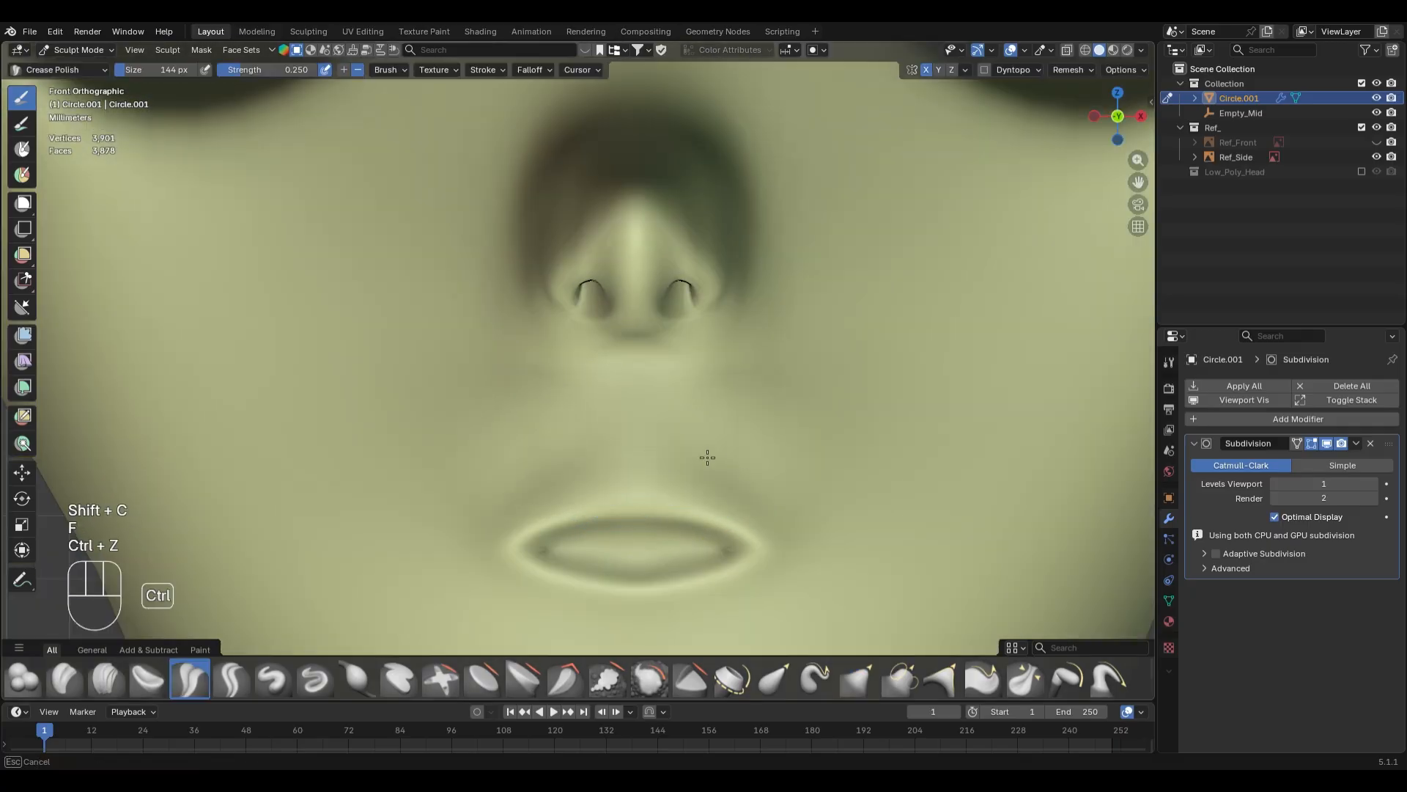
scroll(847, 484, down, 4)
shift+middle_drag(847, 485, 668, 464)
key(KP_1)
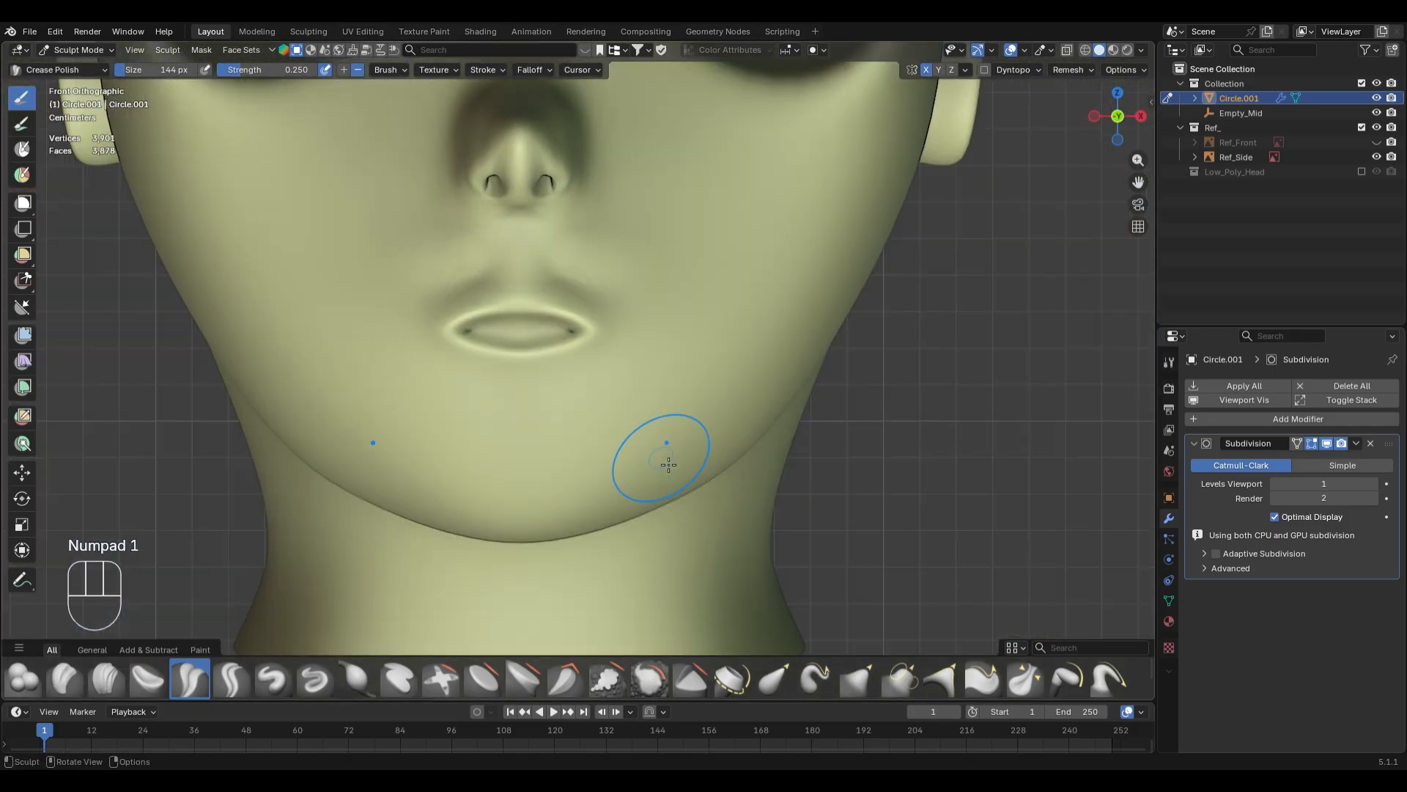
- Adjust the mouth and chin profile with the Grab brush at 246 px and soften it with the Smooth brush
scroll(660, 455, up, 3)
scroll(559, 487, down, 3)
middle_drag(560, 487, 715, 480)
key(KP_Decimal)
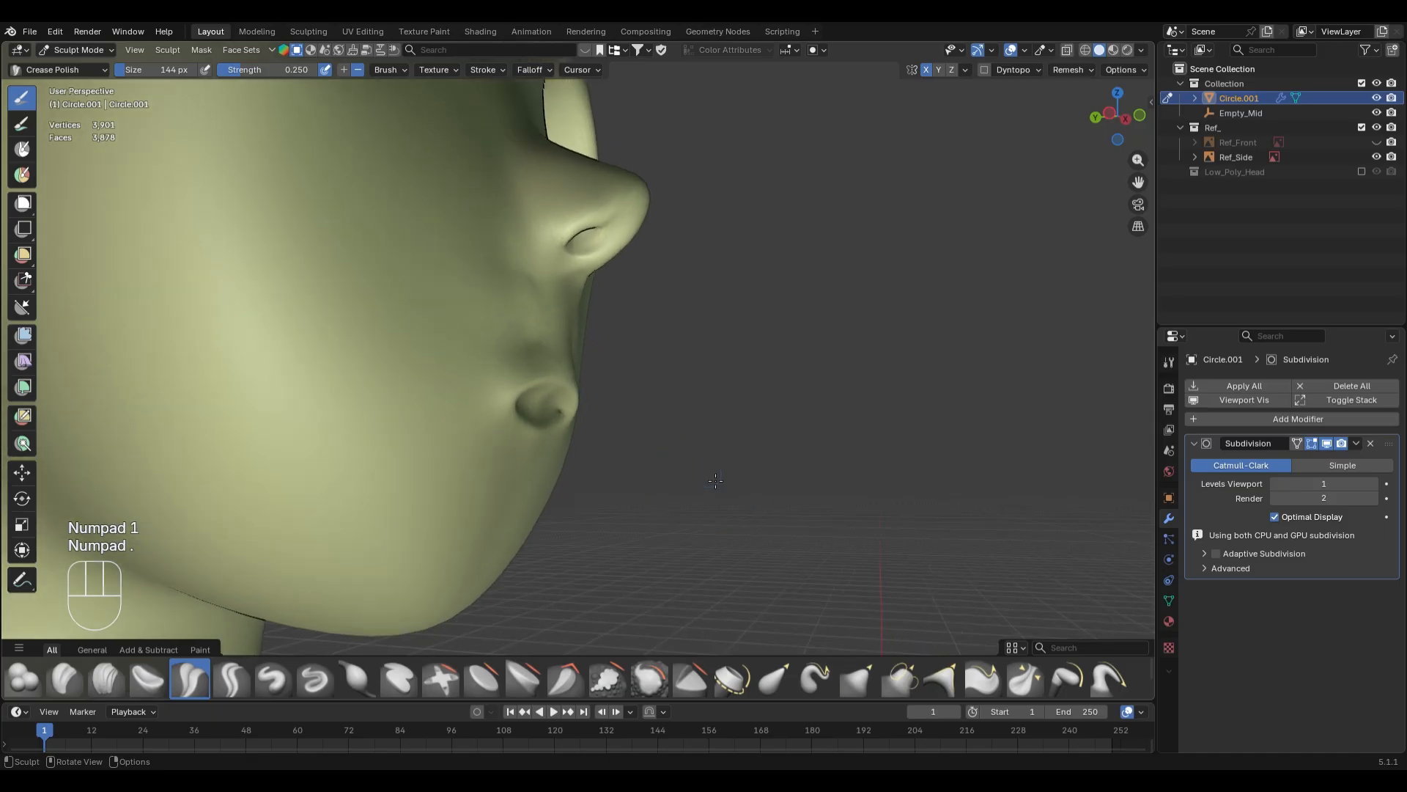
key(g)
middle_drag(904, 577, 638, 586)
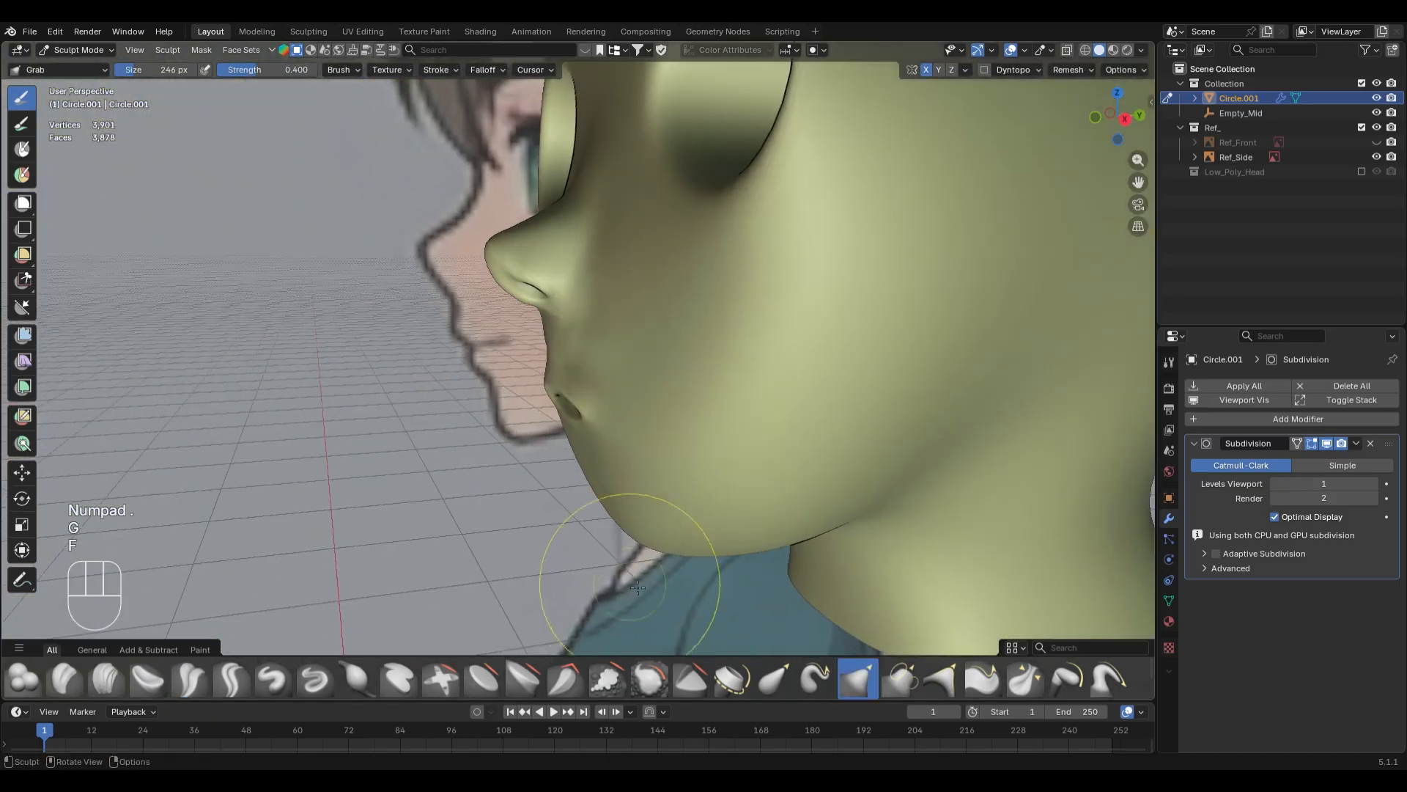
key(s)
mouse_move(559, 502)
middle_down()
mouse_move(646, 546)
mouse_move(583, 513)
mouse_move(618, 464)
middle_up()
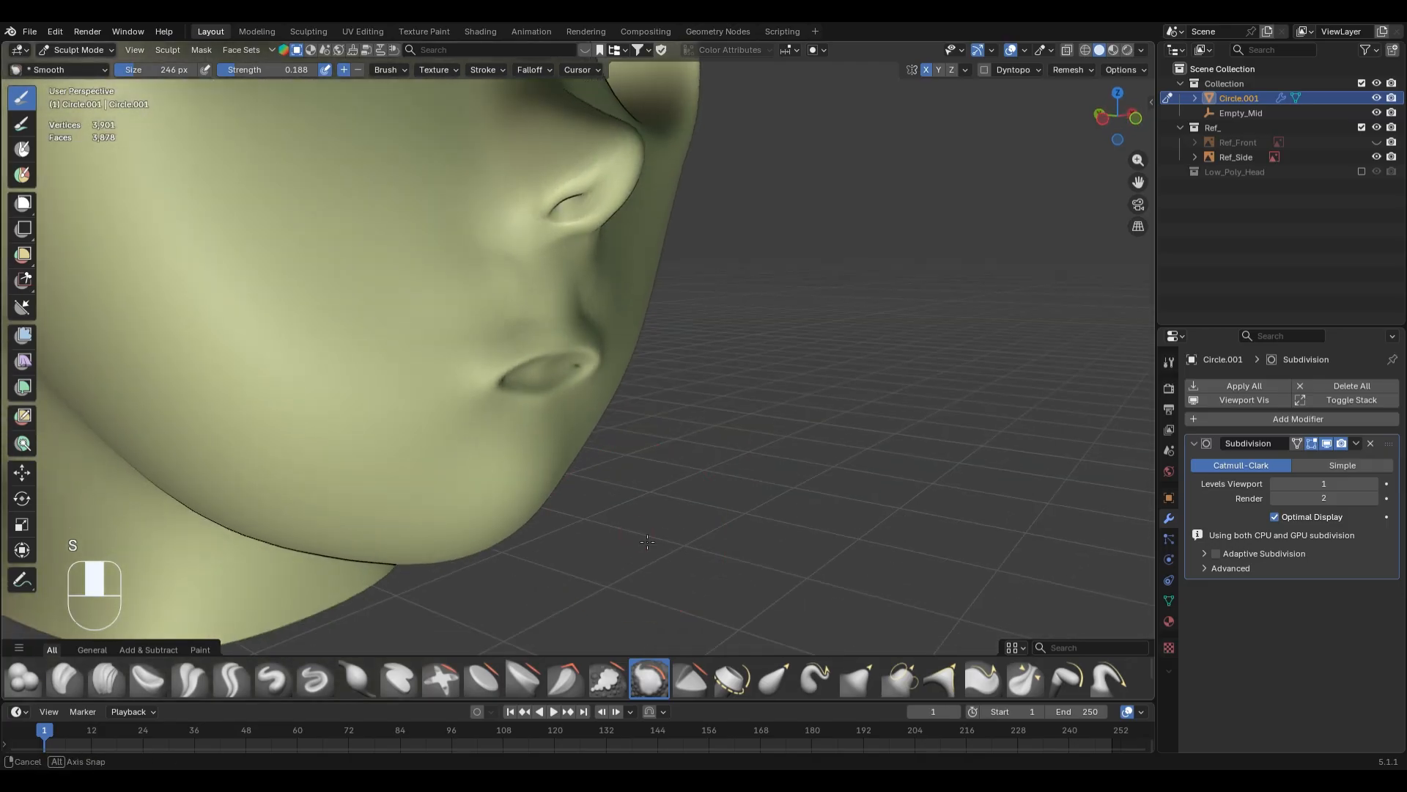
- Refine the area around the mouth and chin with the Grab and Smooth brushes at 310 px, with Smooth strength 0.358
key(g)
key(f)
click(596, 443)
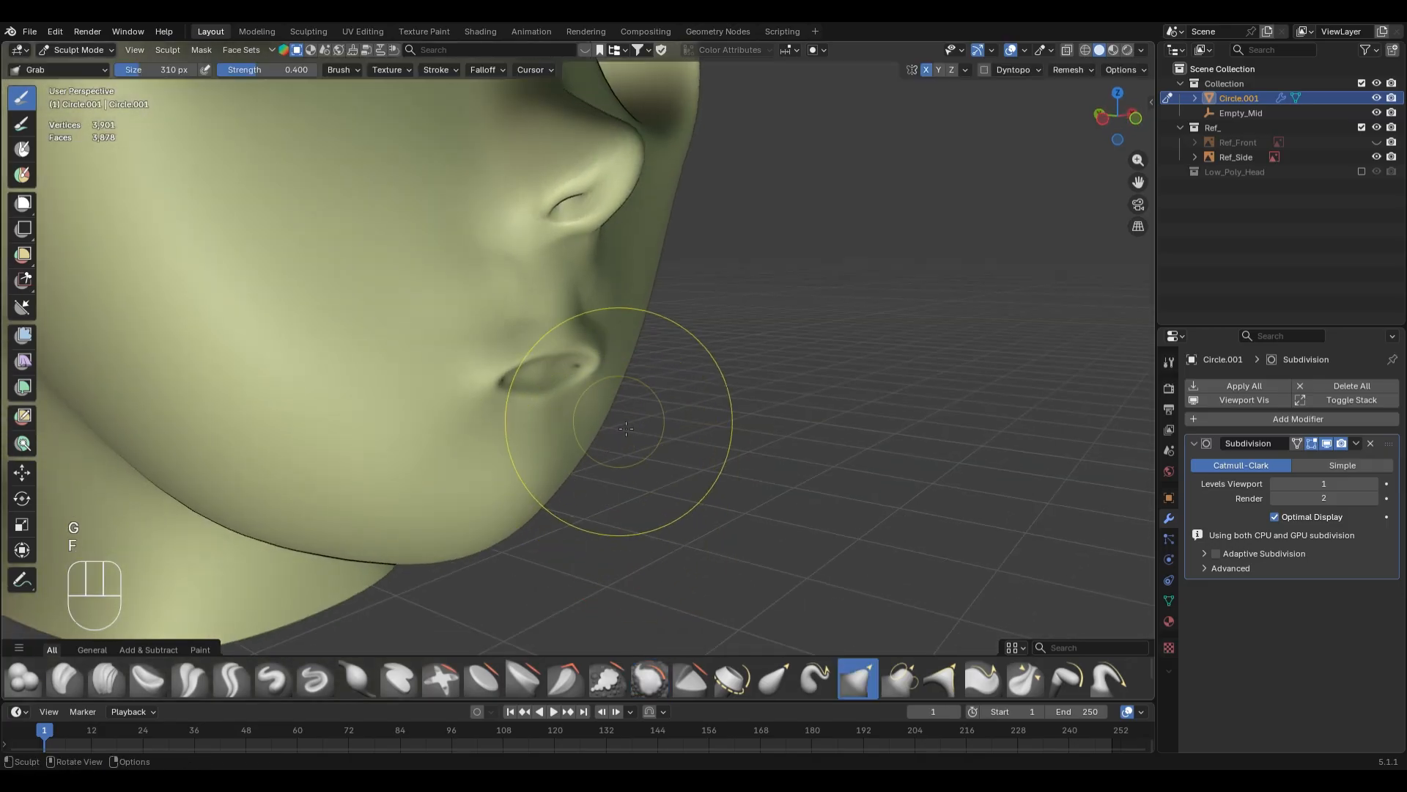
key(s)
key(shift+f)
click(631, 447)
middle_drag(630, 447, 645, 508)
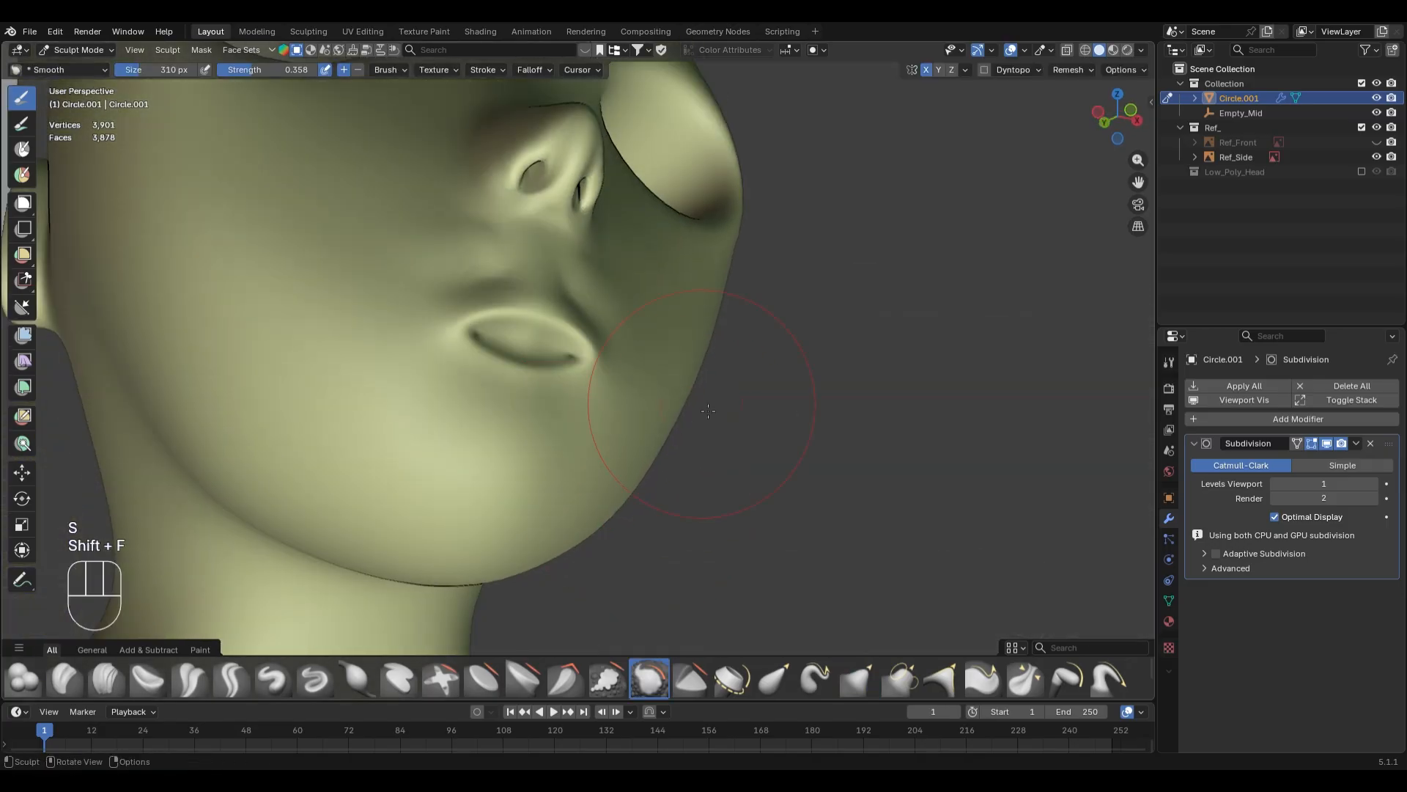
mouse_move(708, 410)
middle_down()
mouse_move(646, 396)
mouse_move(668, 370)
mouse_move(676, 448)
mouse_move(670, 409)
middle_up()
- Reshape the cheek and jaw contour with the Grab brush and smooth the surface at 394 px
key(g)
key(f)
click(645, 396)
key(g)
key(f)
click(713, 402)
key(s)
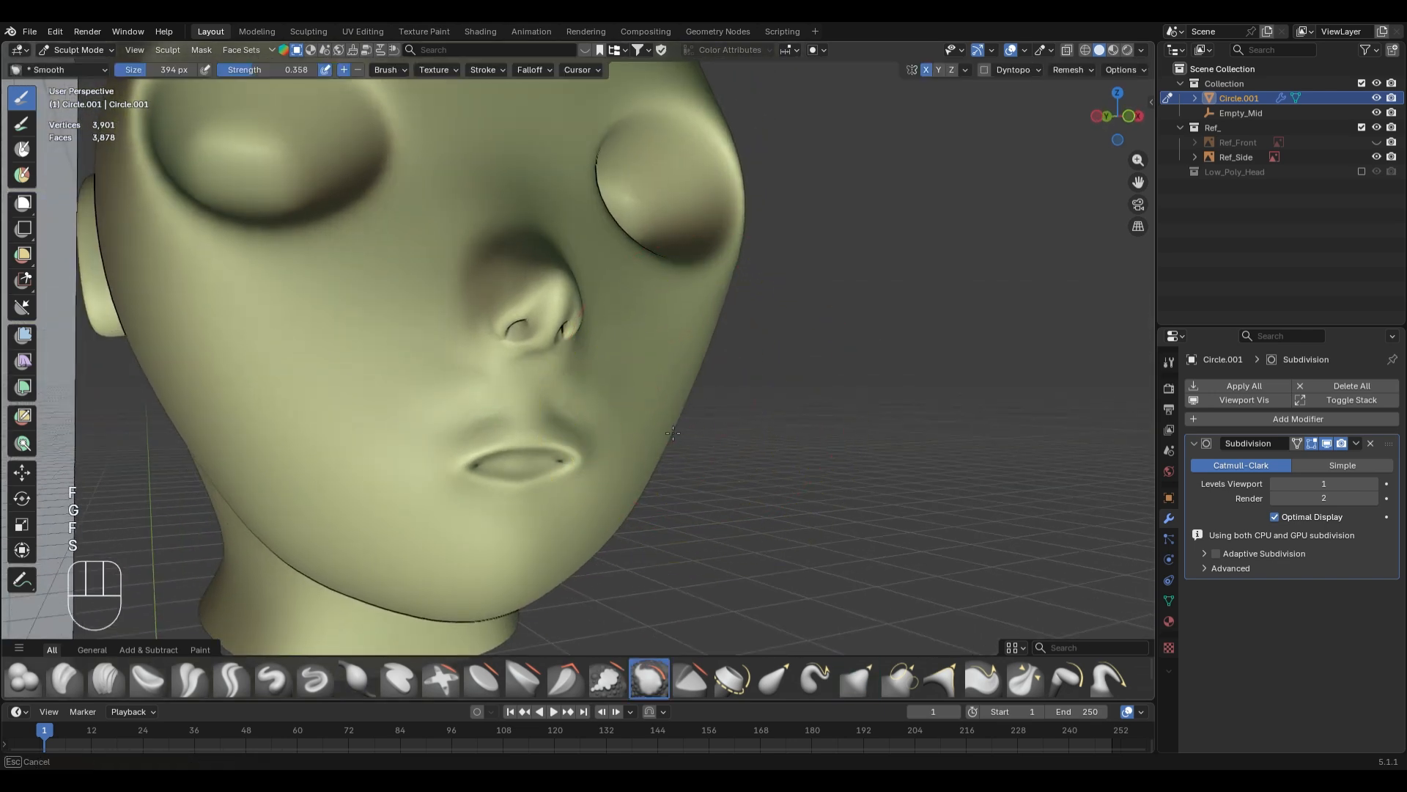
- Widen the neck in front view by pulling its sides and base outward with the Grab brush at 464 px
key(KP_1)
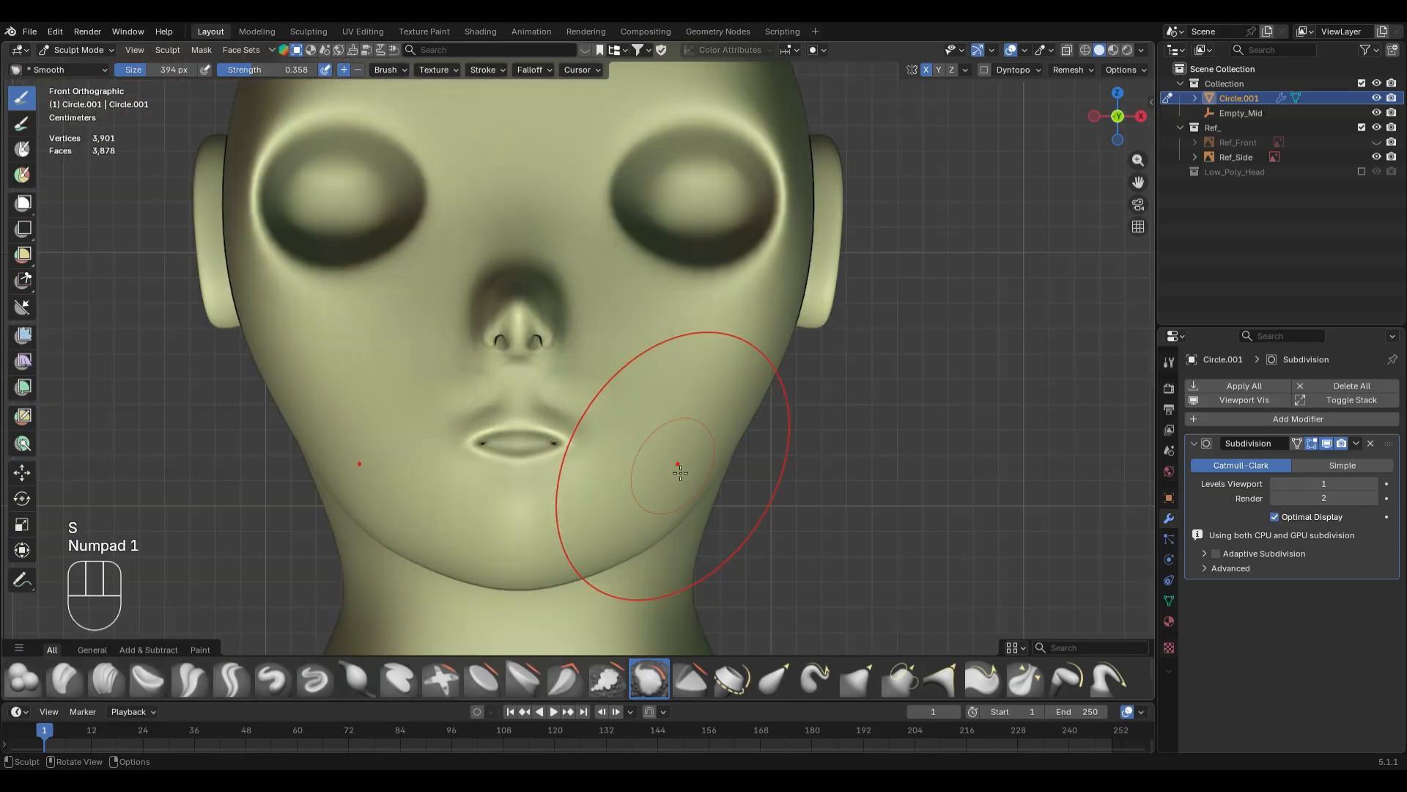
scroll(801, 448, down, 1)
shift+middle_drag(801, 448, 829, 394)
key(g)
key(f)
click(719, 530)
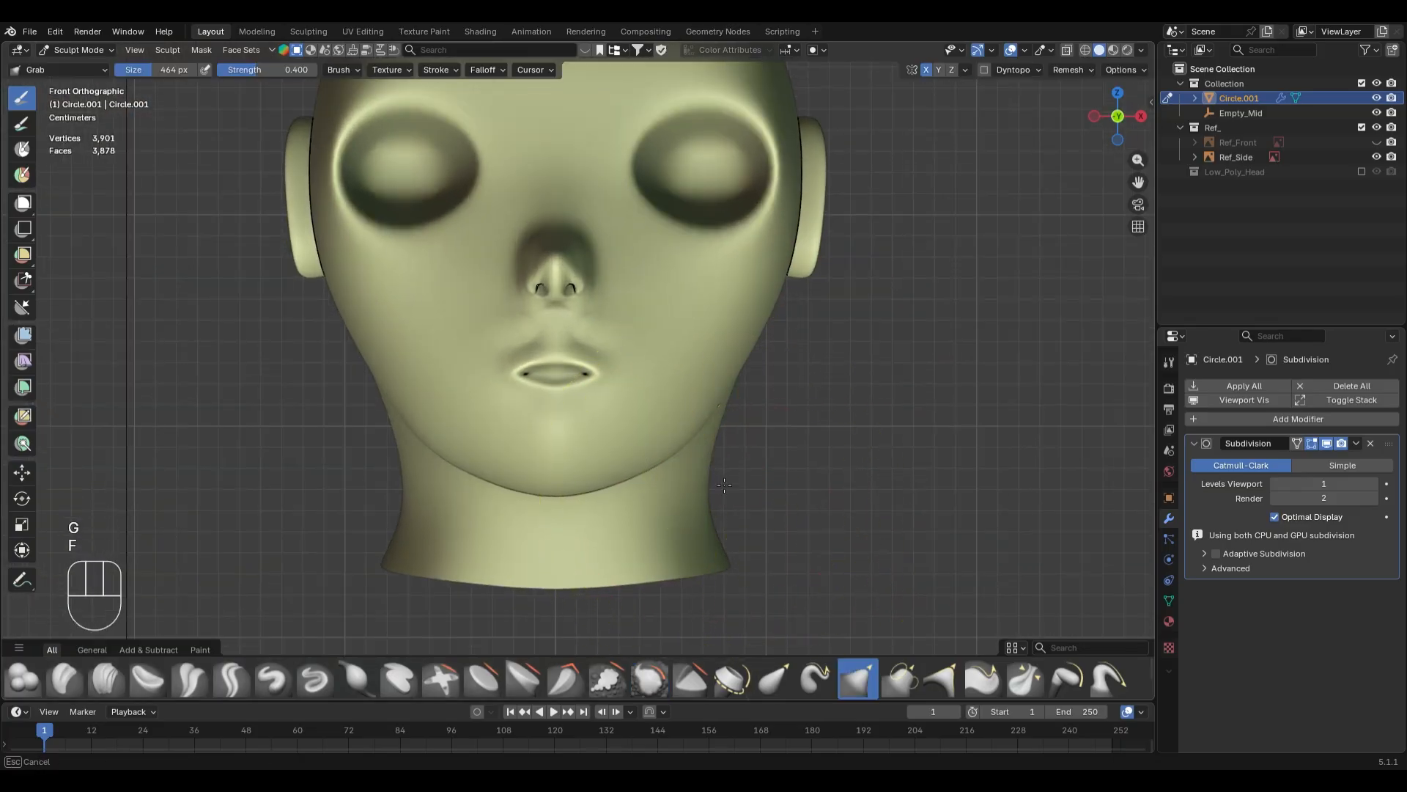
drag(724, 574, 748, 582)
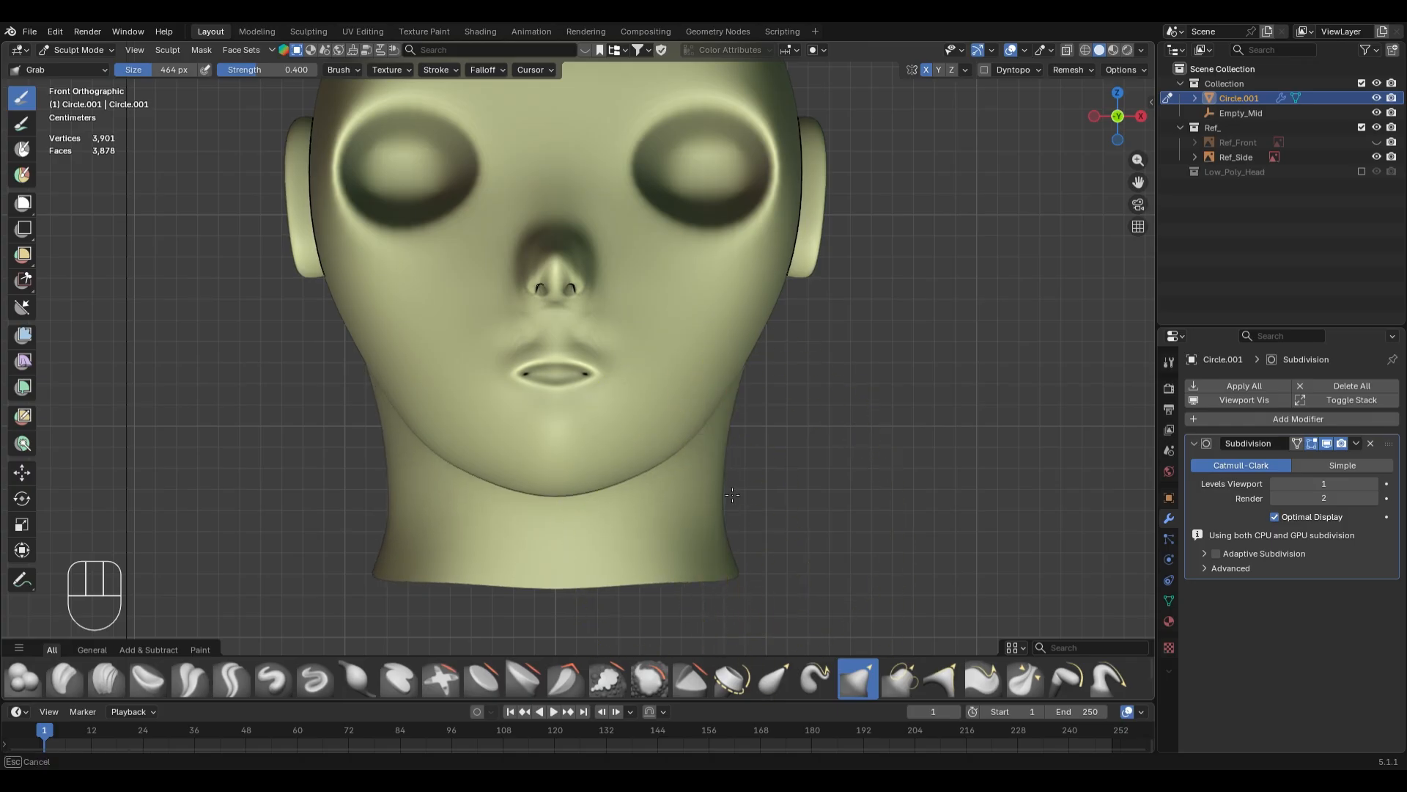
- Round out the upper sides of the skull in front view with the Grab brush at 614 px
scroll(752, 458, down, 3)
scroll(828, 454, up, 3)
key(f)
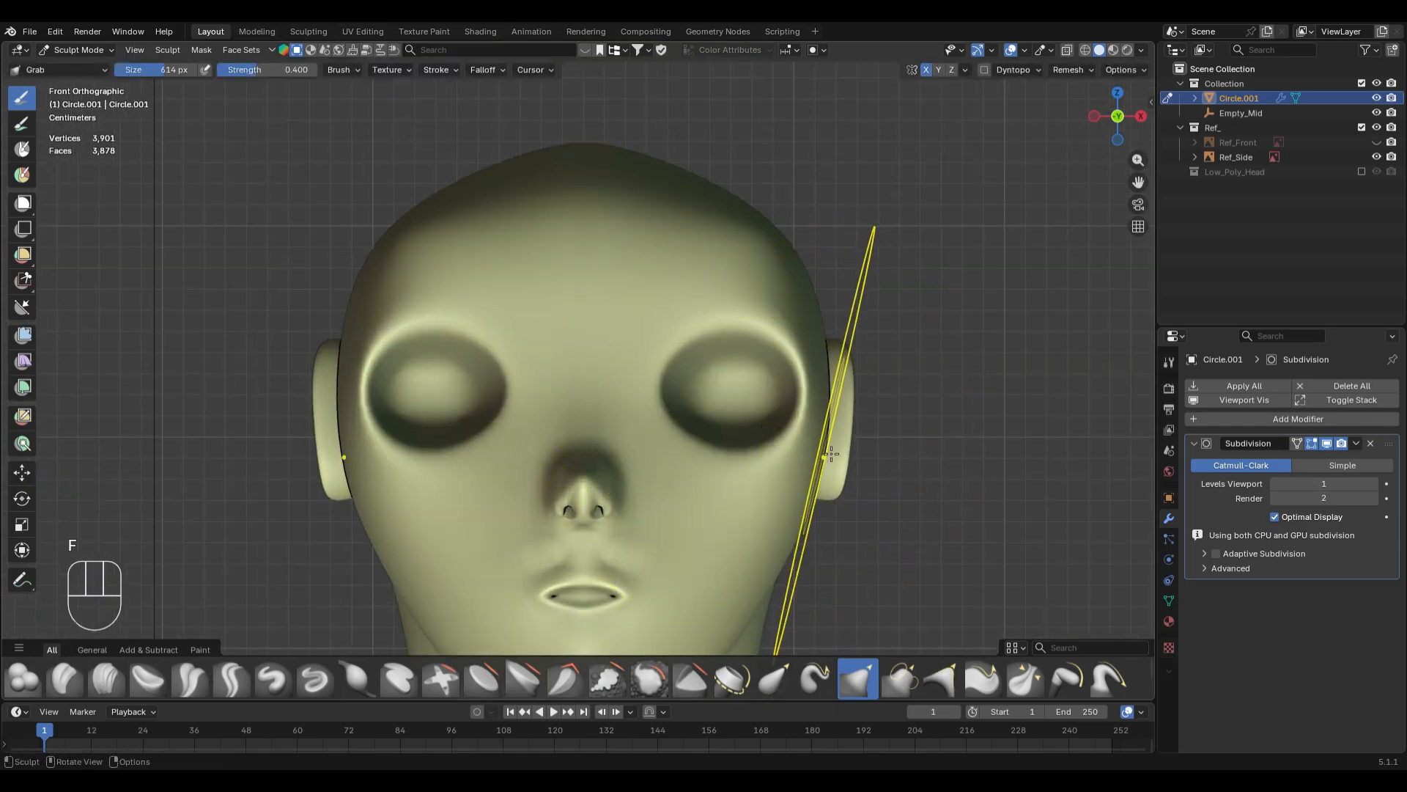
click(831, 455)
scroll(831, 455, down, 2)
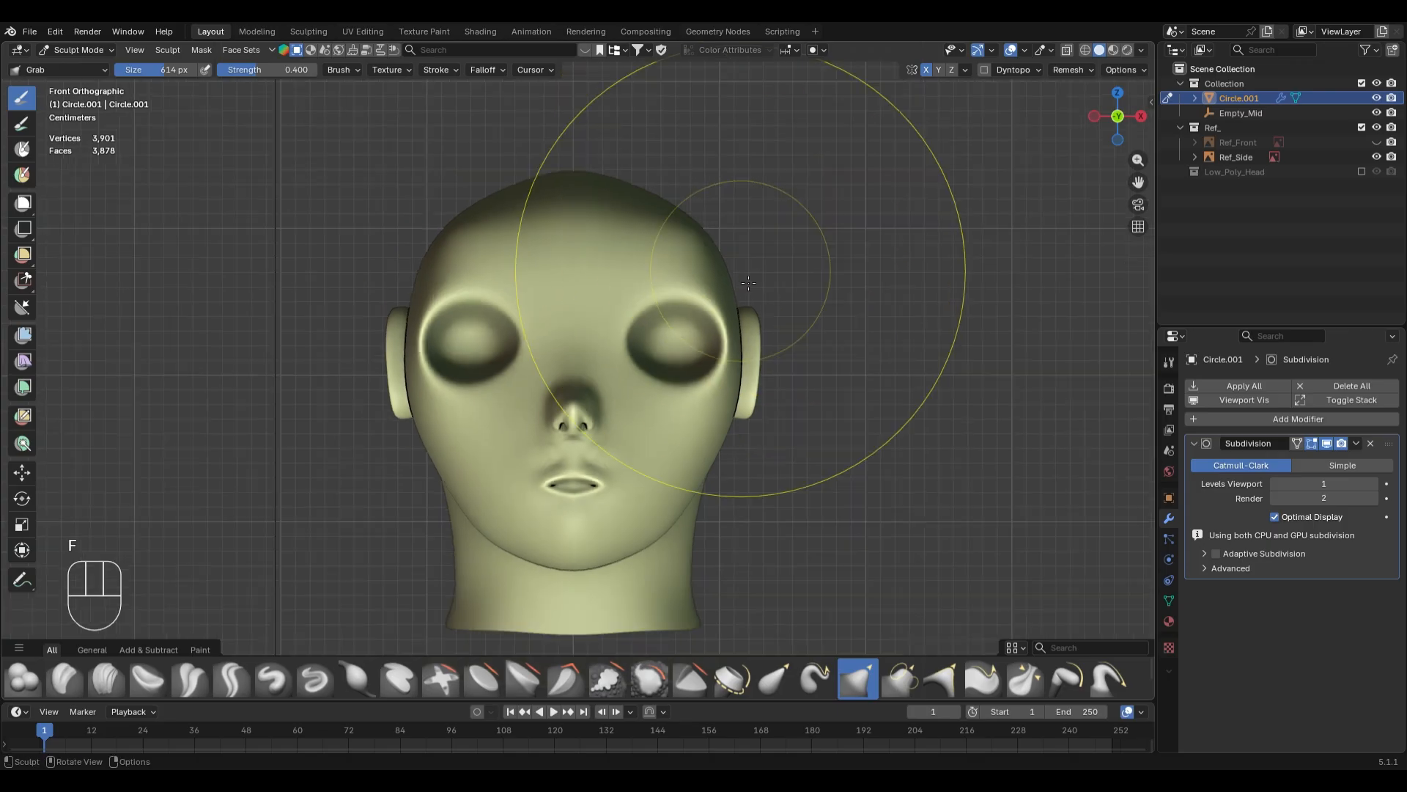
- Smooth the forehead and upper side of the skull with the Smooth brush at 456 px and strength 0.358
middle_drag(749, 283, 623, 331)
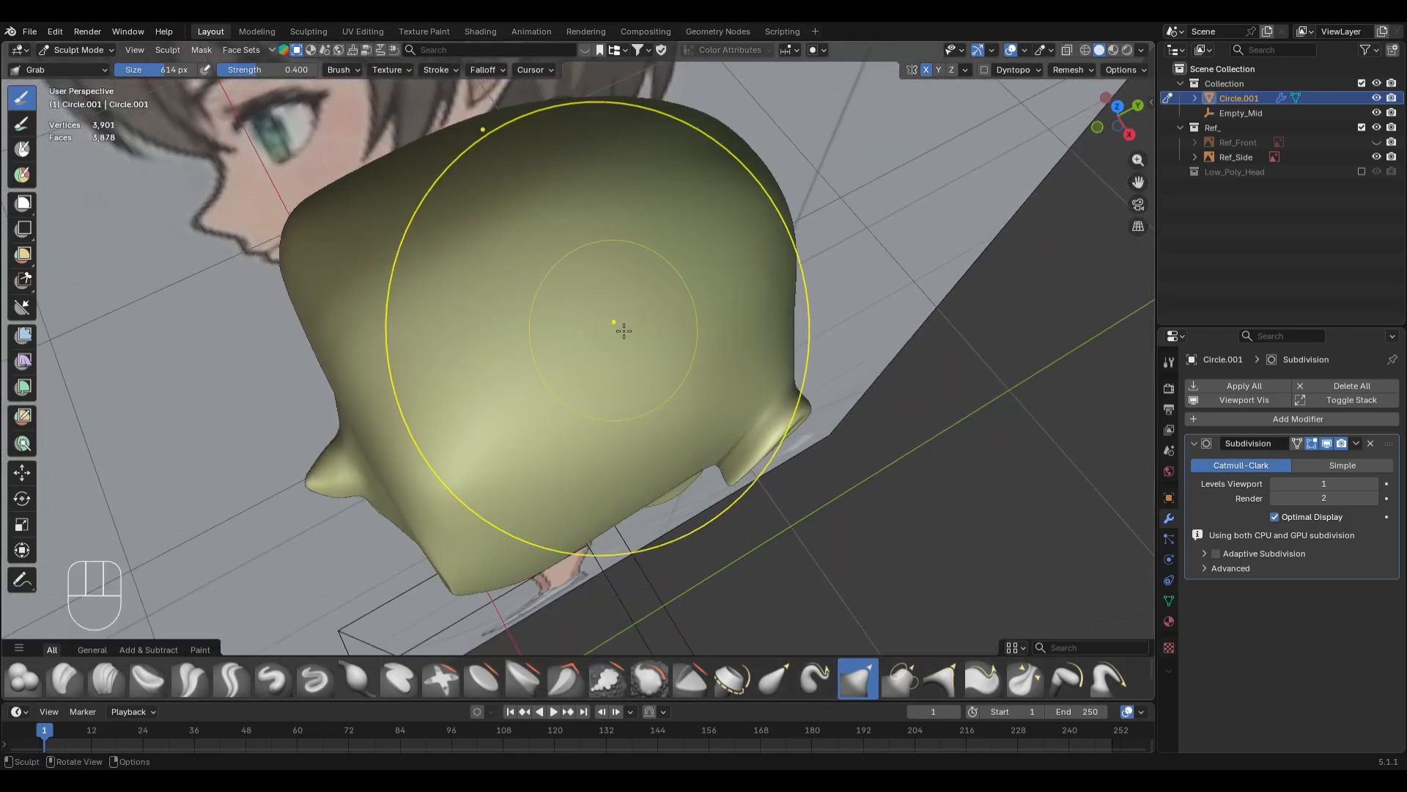
key(s)
mouse_move(503, 267)
middle_down()
mouse_move(528, 408)
mouse_move(568, 407)
middle_up()
key(f)
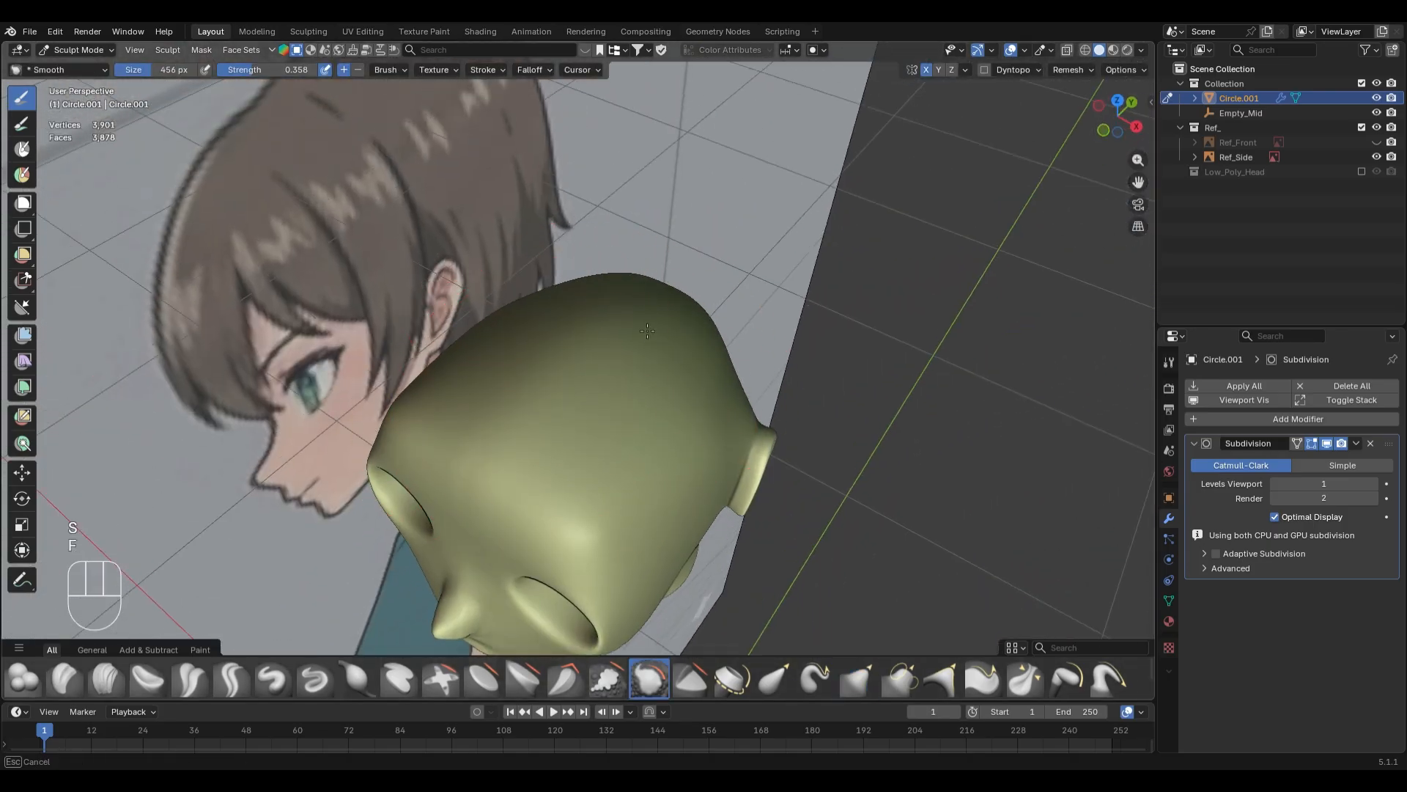
mouse_move(576, 455)
middle_down()
mouse_move(469, 344)
mouse_move(628, 345)
mouse_move(644, 376)
middle_up()
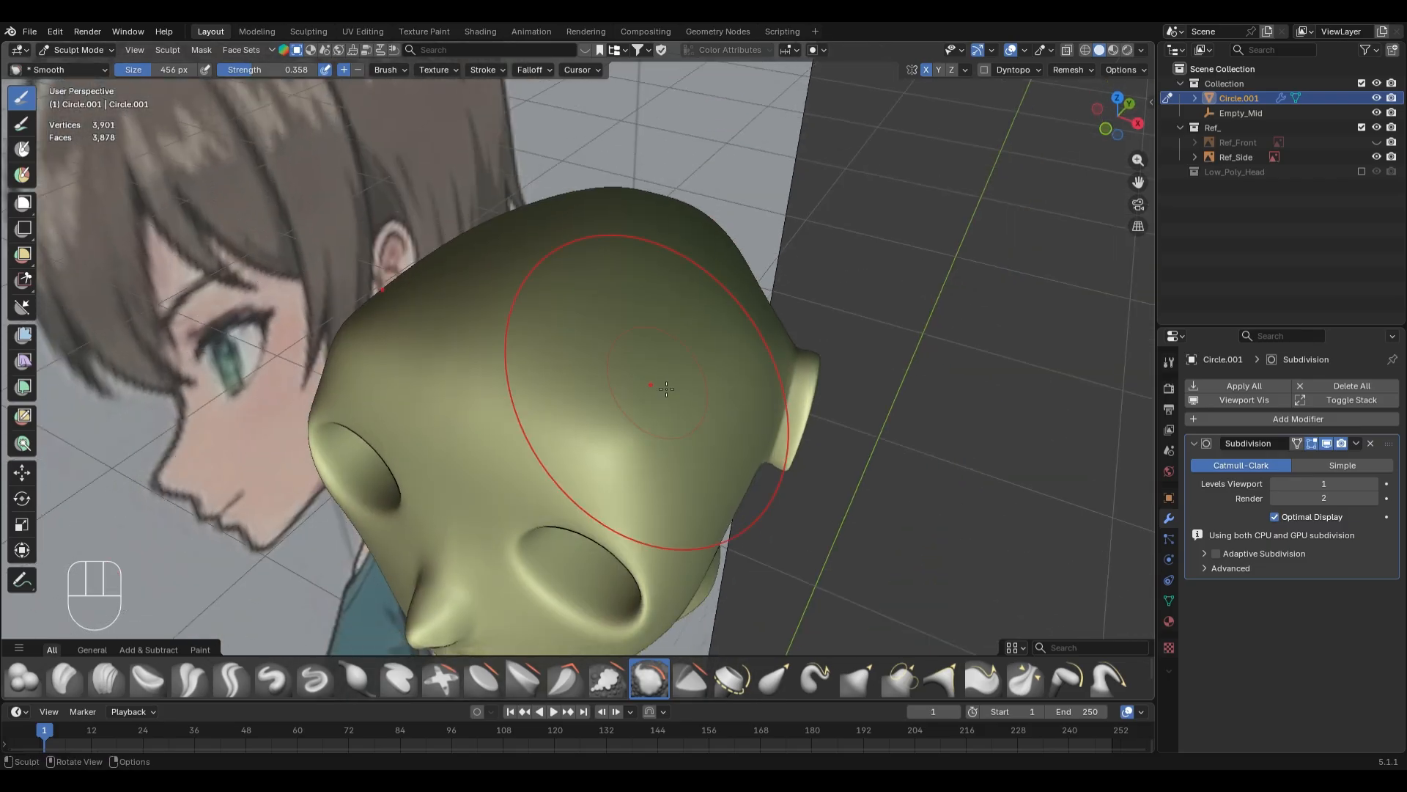
- Undo the over-strong strokes and smooth the temple above the ear with the Smooth brush at 292 px and strength 0.194
scroll(628, 471, up, 2)
key(f)
click(629, 471)
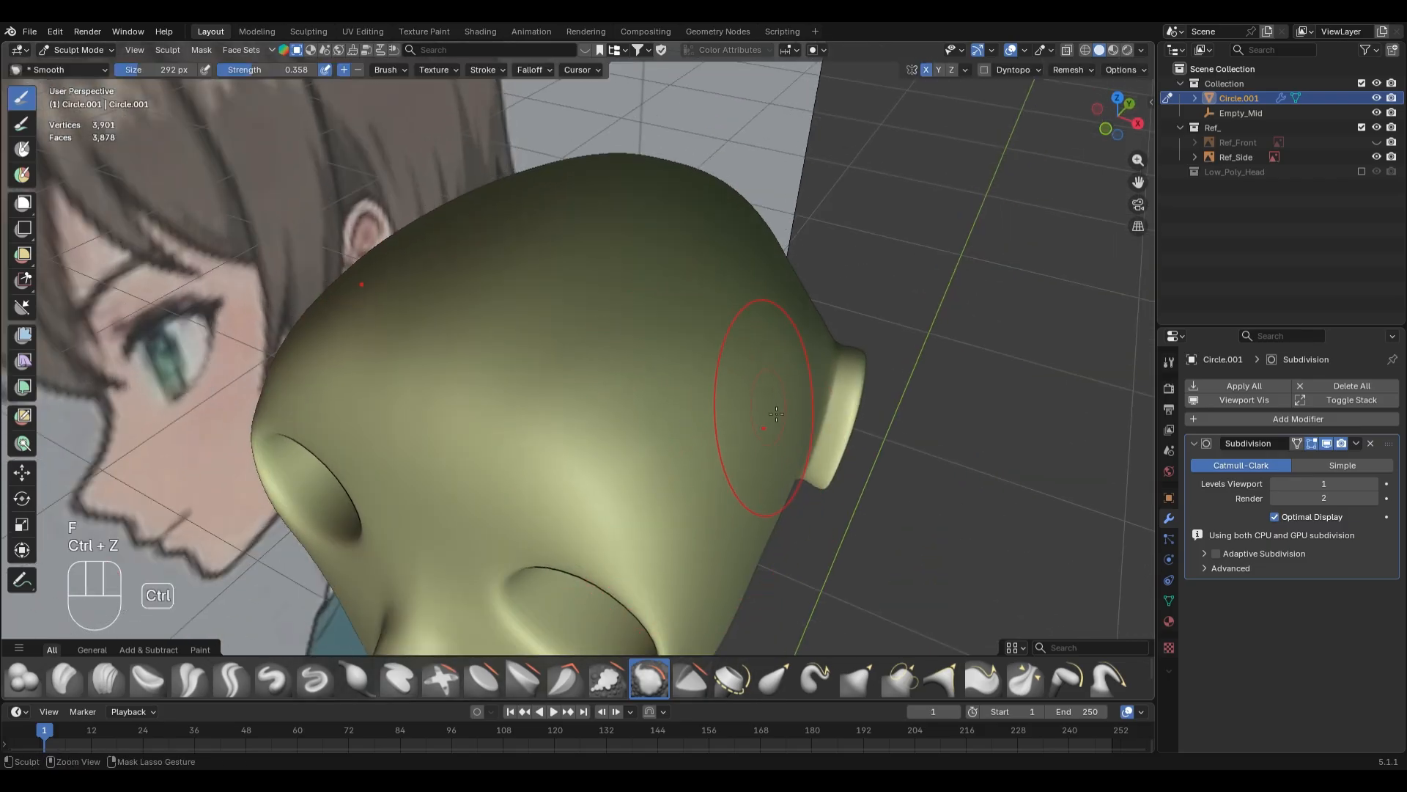
key(shift+f)
click(606, 490)
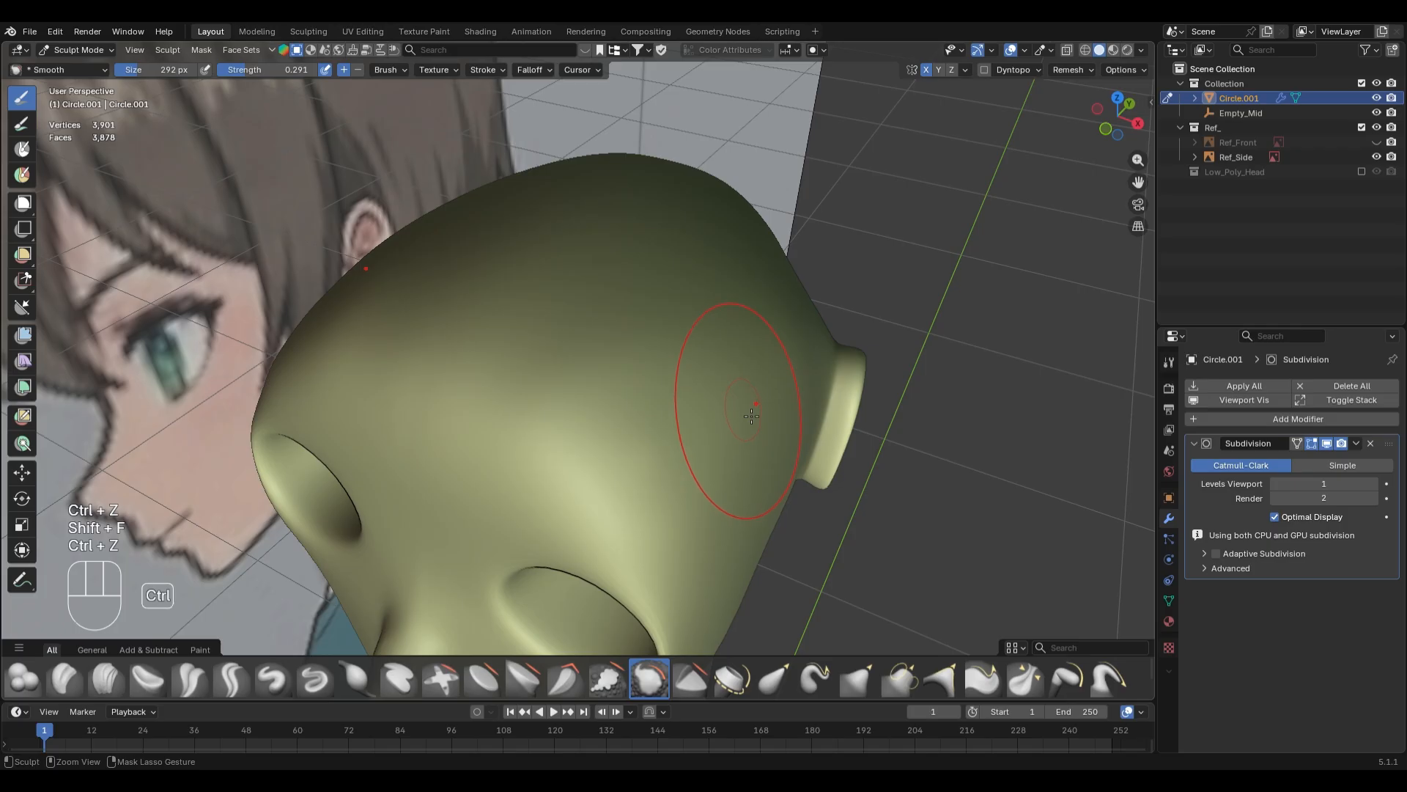
key(ctrl+z)
key(ctrl+z)
key(shift+f)
click(697, 391)
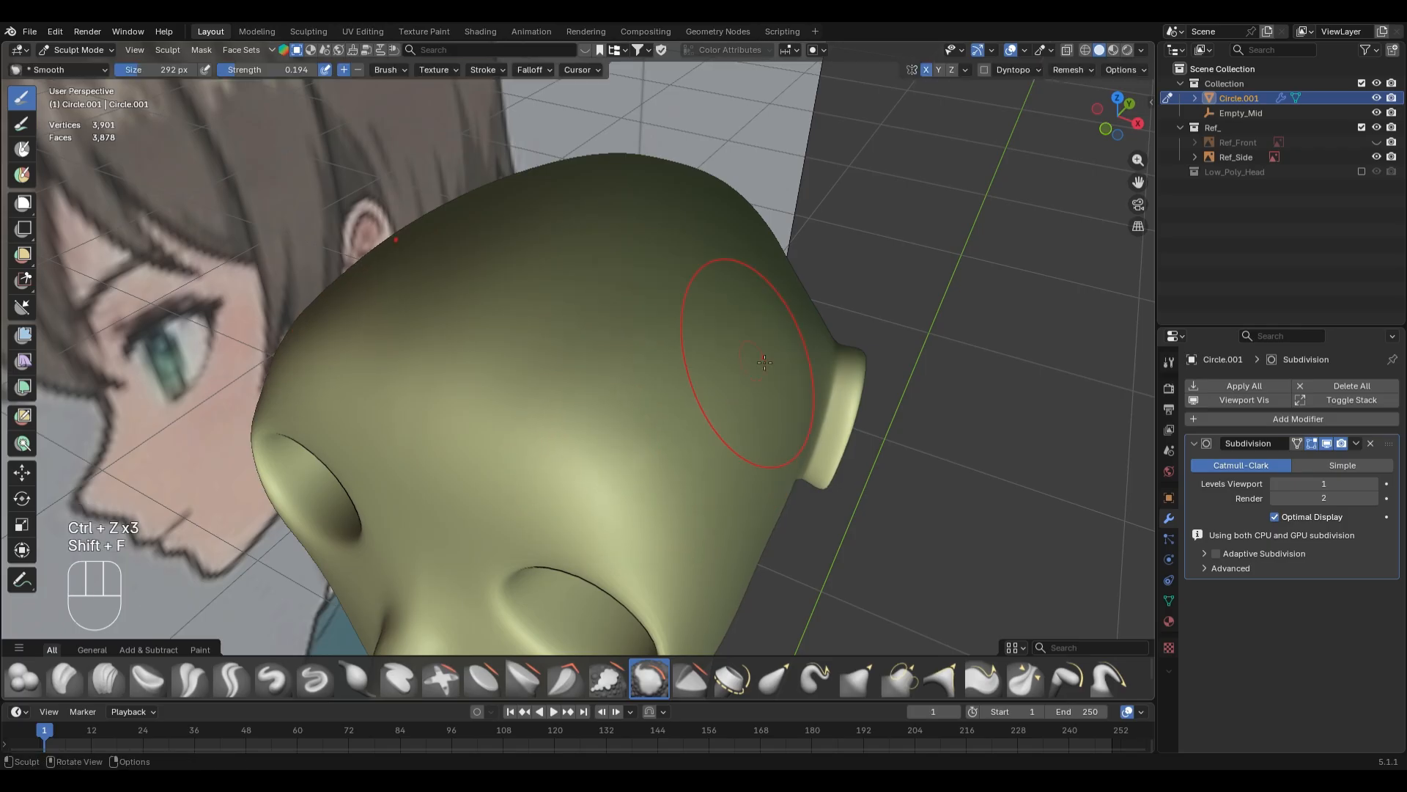
middle_drag(804, 316, 859, 351)
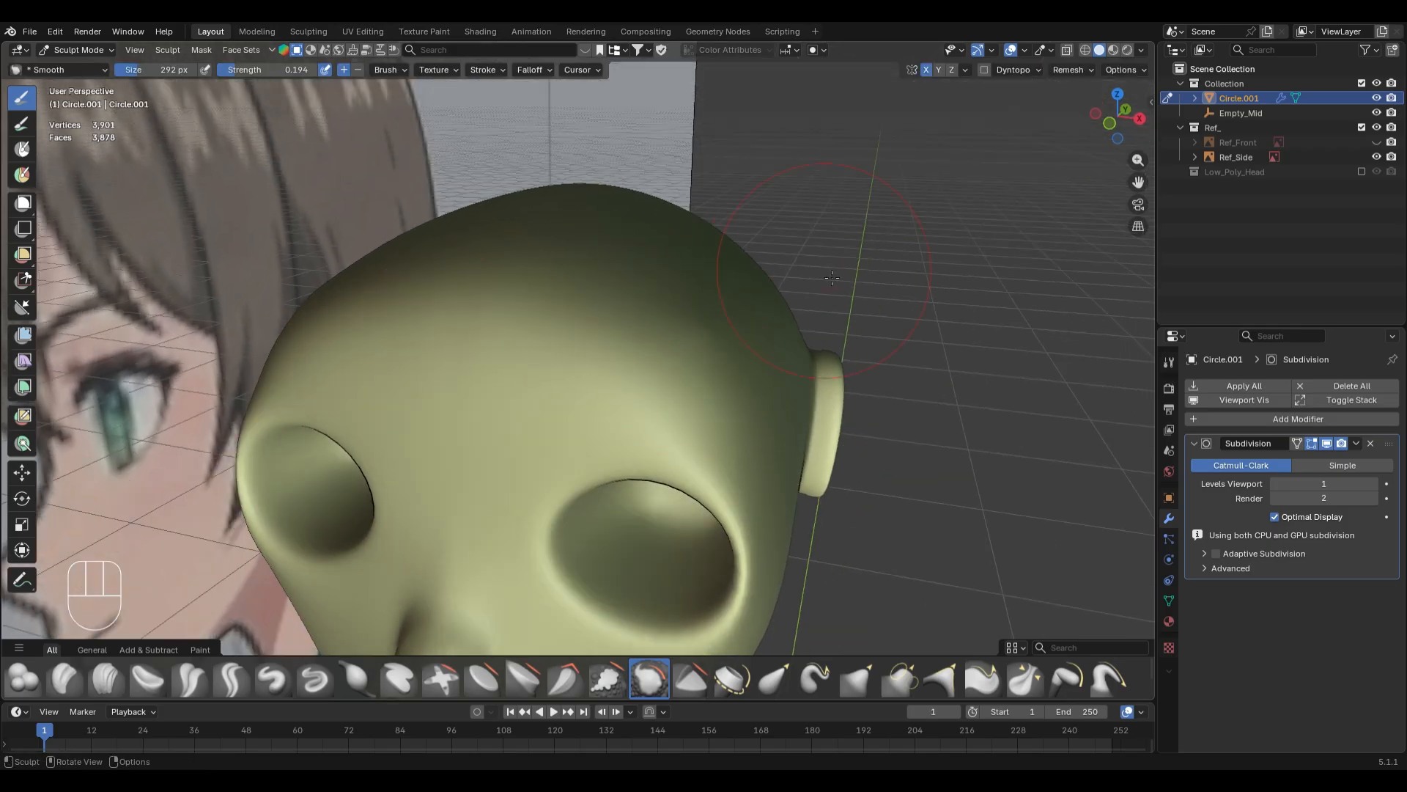
- Pull the neck's sides slightly outward below the ears in back view with the Grab brush at 330 px
mouse_move(832, 278)
middle_down()
mouse_move(814, 308)
mouse_move(671, 403)
mouse_move(710, 393)
mouse_move(552, 307)
mouse_move(579, 323)
middle_up()
key(ctrl+KP_1)
key(g)
key(f)
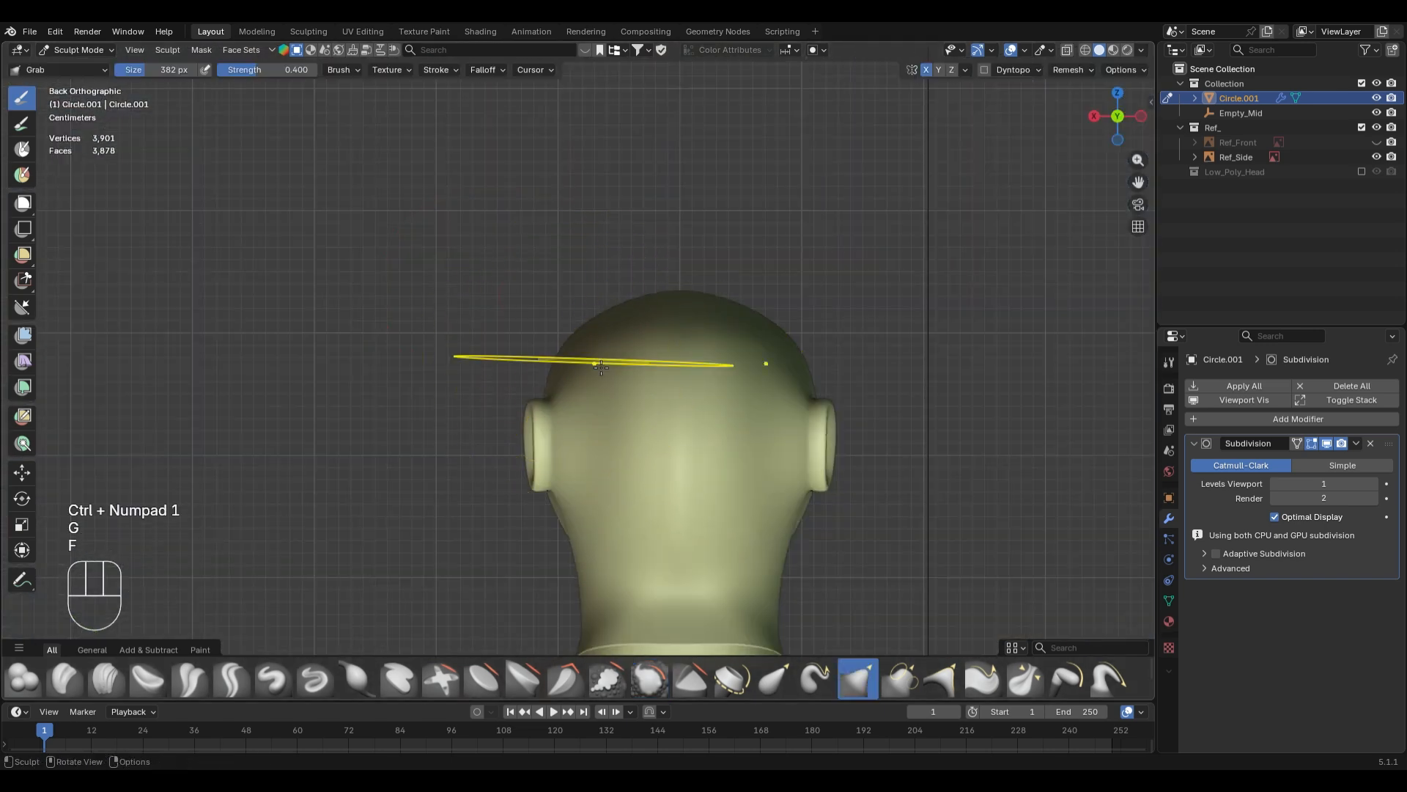
shift+middle_drag(588, 411, 599, 345)
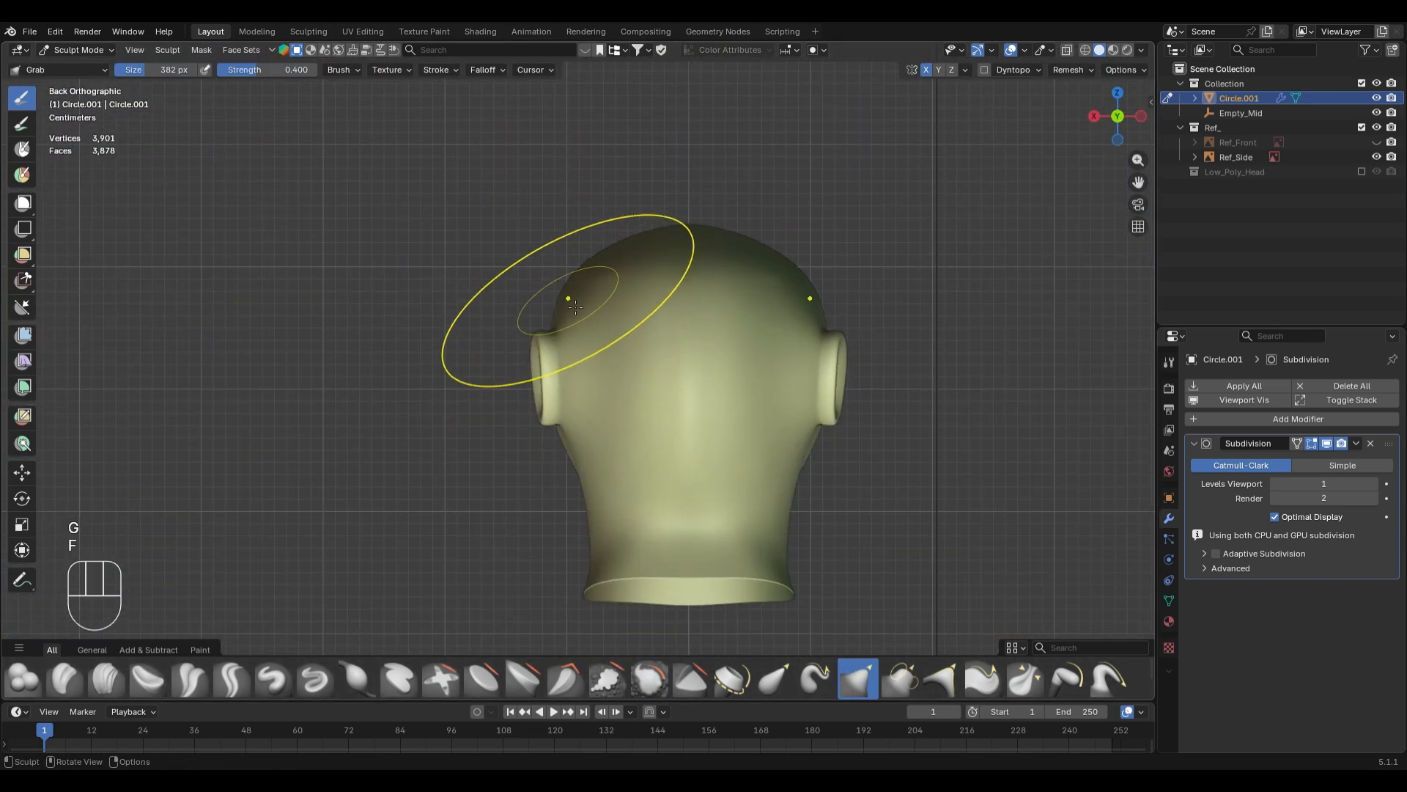
shift+middle_drag(625, 481, 644, 400)
scroll(643, 403, up, 1)
key(f)
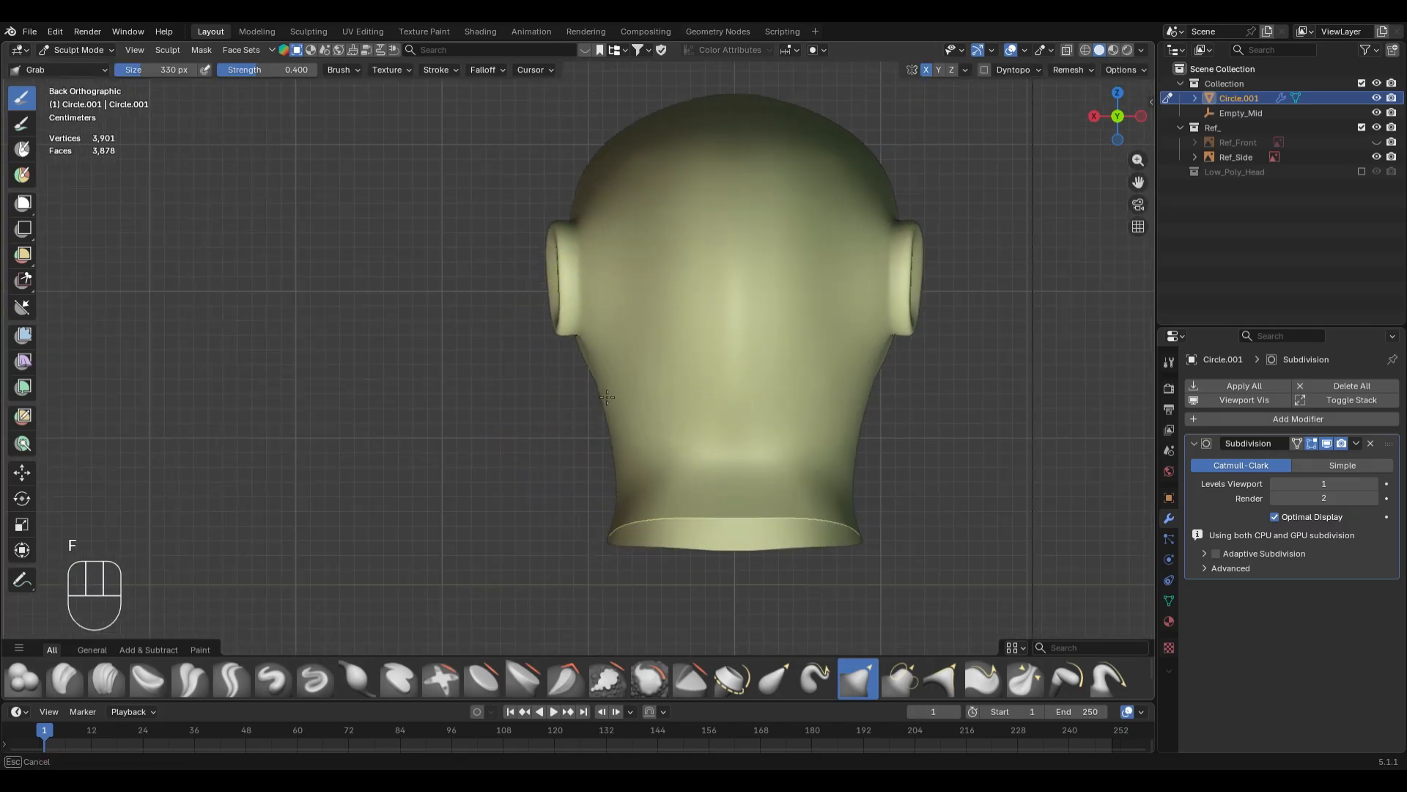
drag(594, 404, 588, 405)
mouse_move(635, 530)
mouse_down()
mouse_move(692, 528)
mouse_move(613, 534)
mouse_up()
key(ctrl+z)
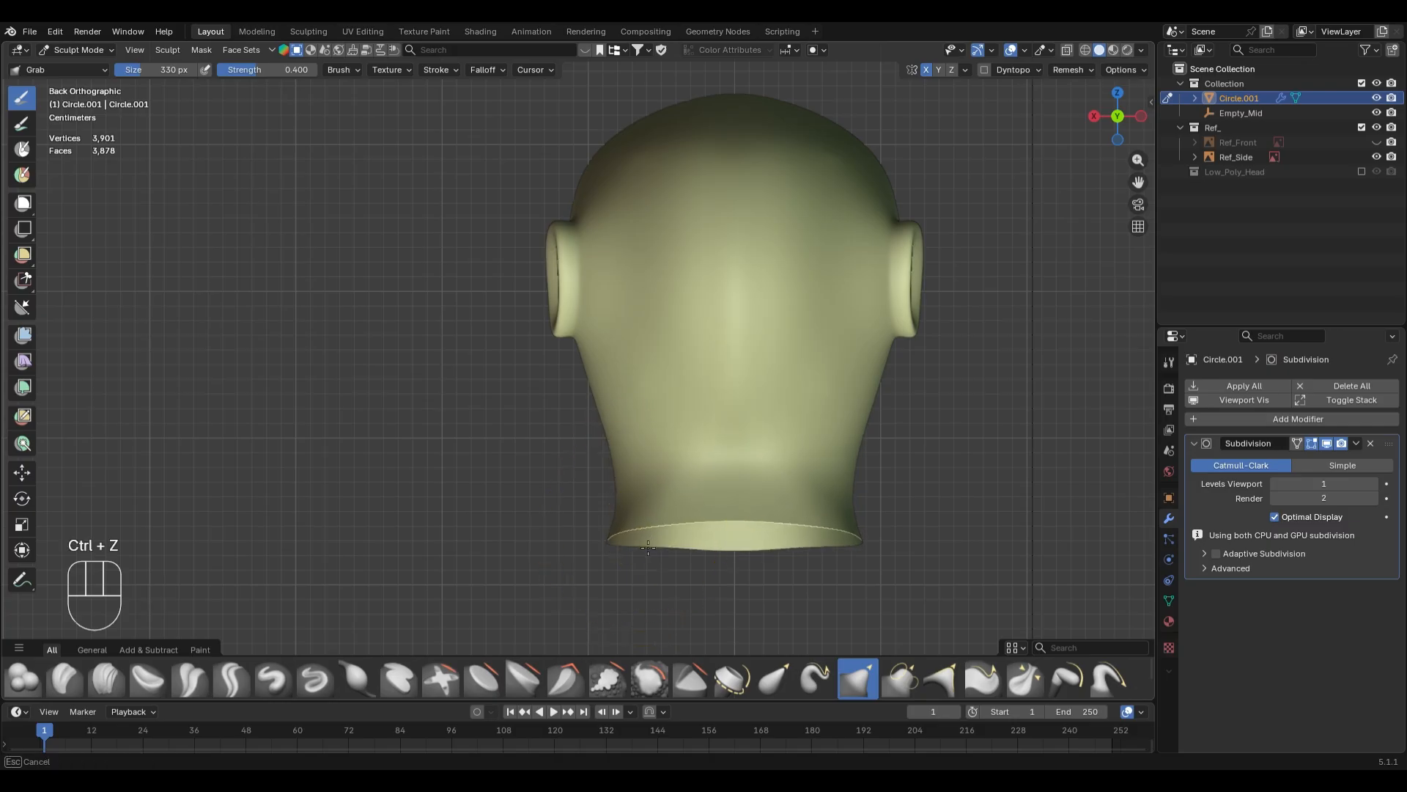
- Straighten the neck's rear base edge and narrow the mid-neck in back view, and set the Grab brush size to 196 px
drag(718, 523, 712, 547)
mouse_move(640, 541)
mouse_down()
mouse_move(597, 540)
mouse_move(630, 422)
mouse_up()
key(f)
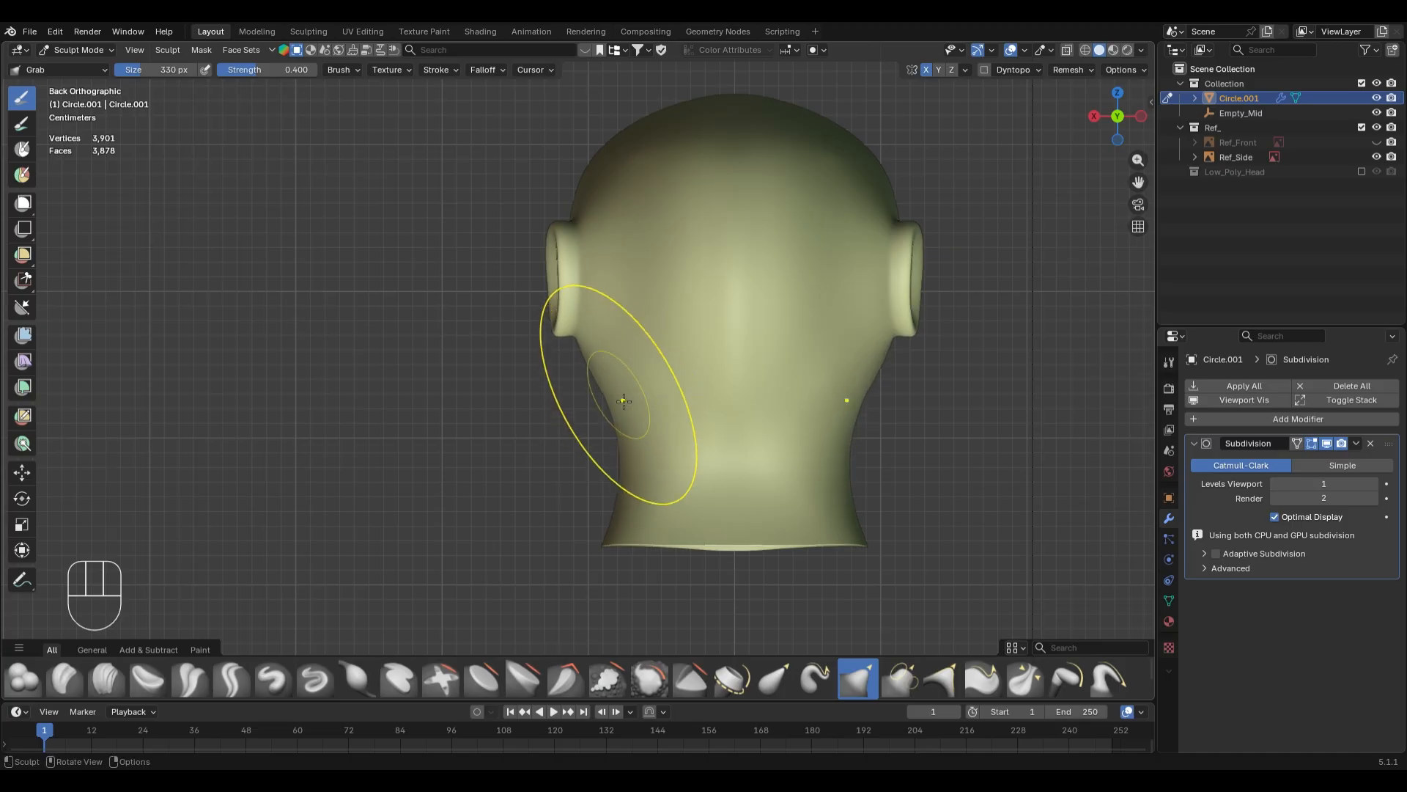
click(581, 383)
middle_drag(582, 383, 841, 408)
key(KP_1)
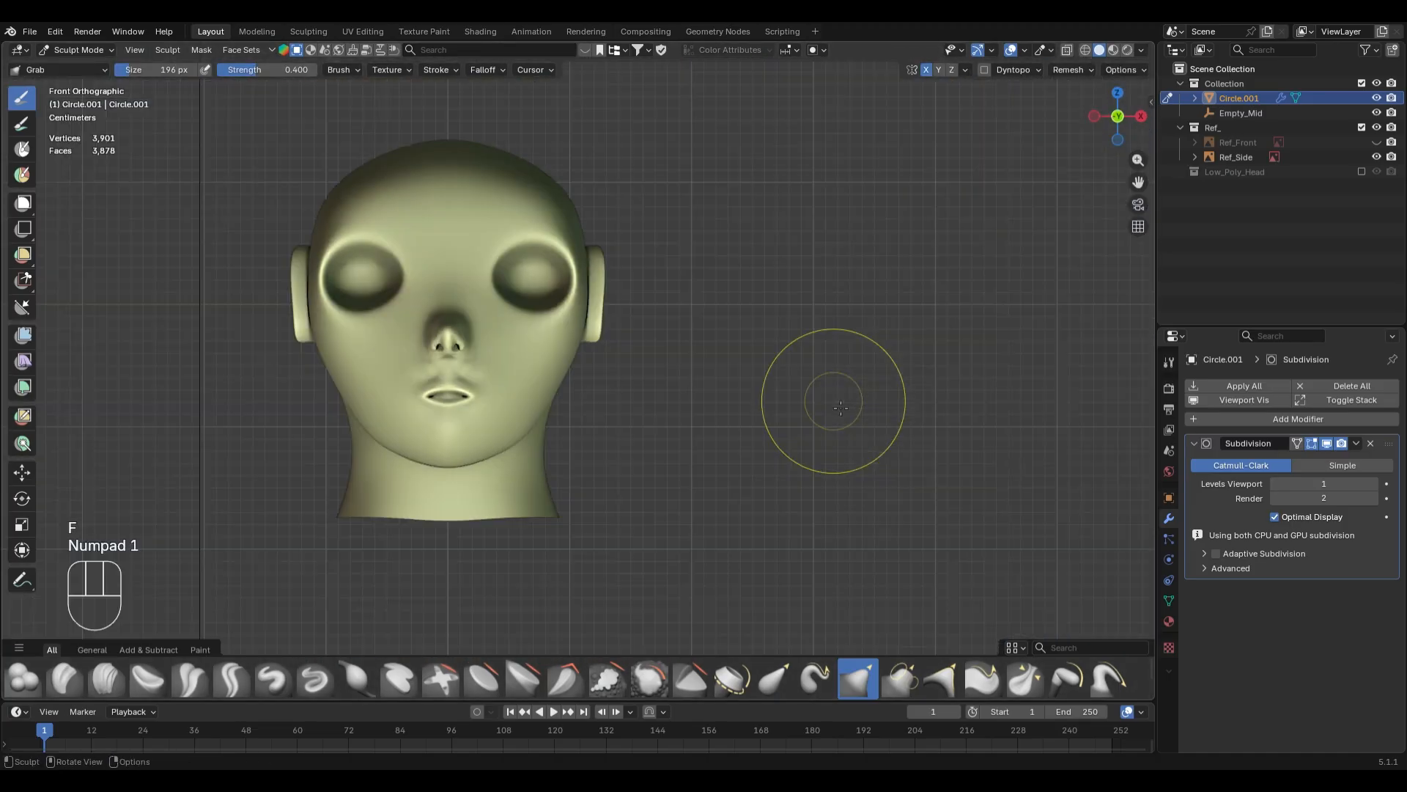
key(ctrl+z)
key(ctrl+shift+z)
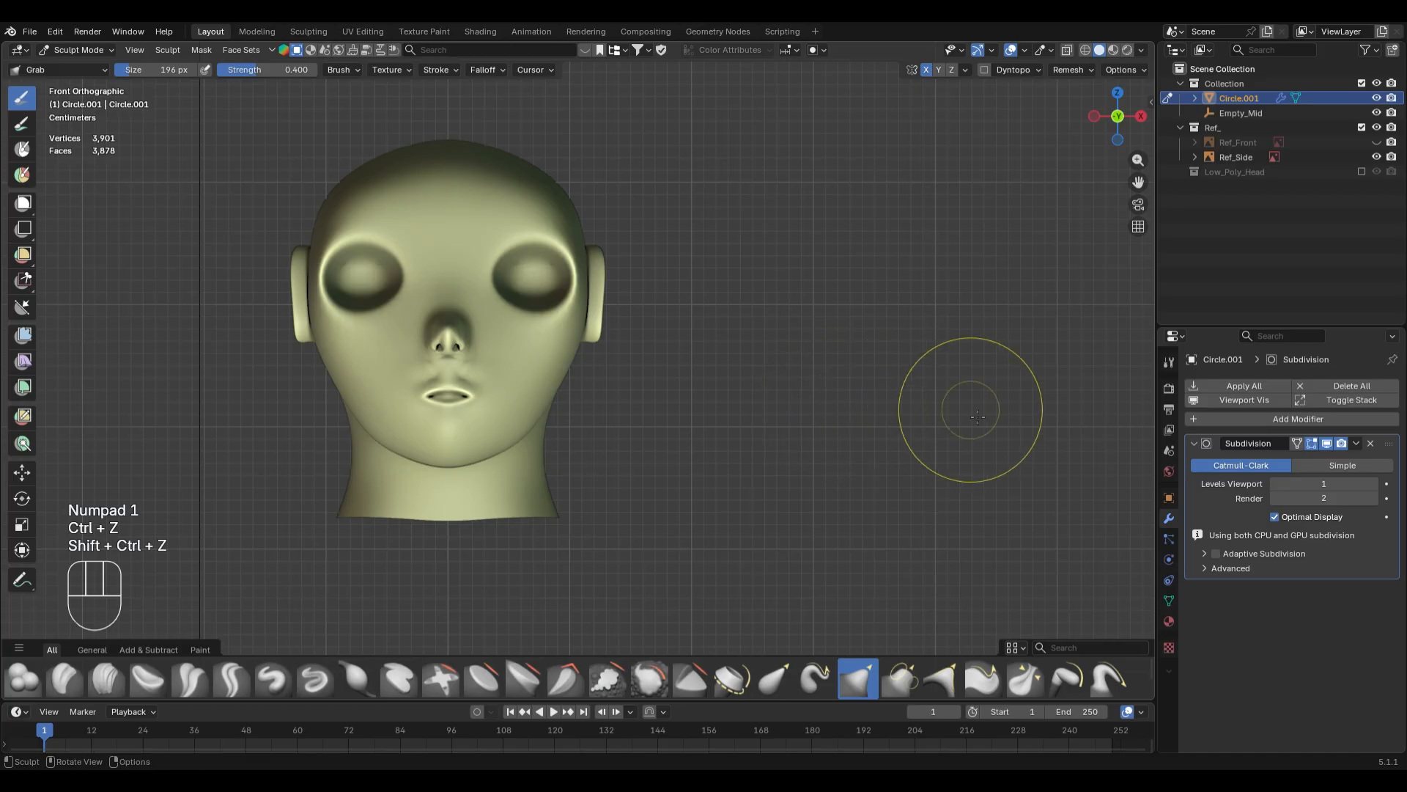
key(ctrl+KP_1)
- Select the vertical edge loop running down the head in front of the ear in Edit Mode
key(KP_3)
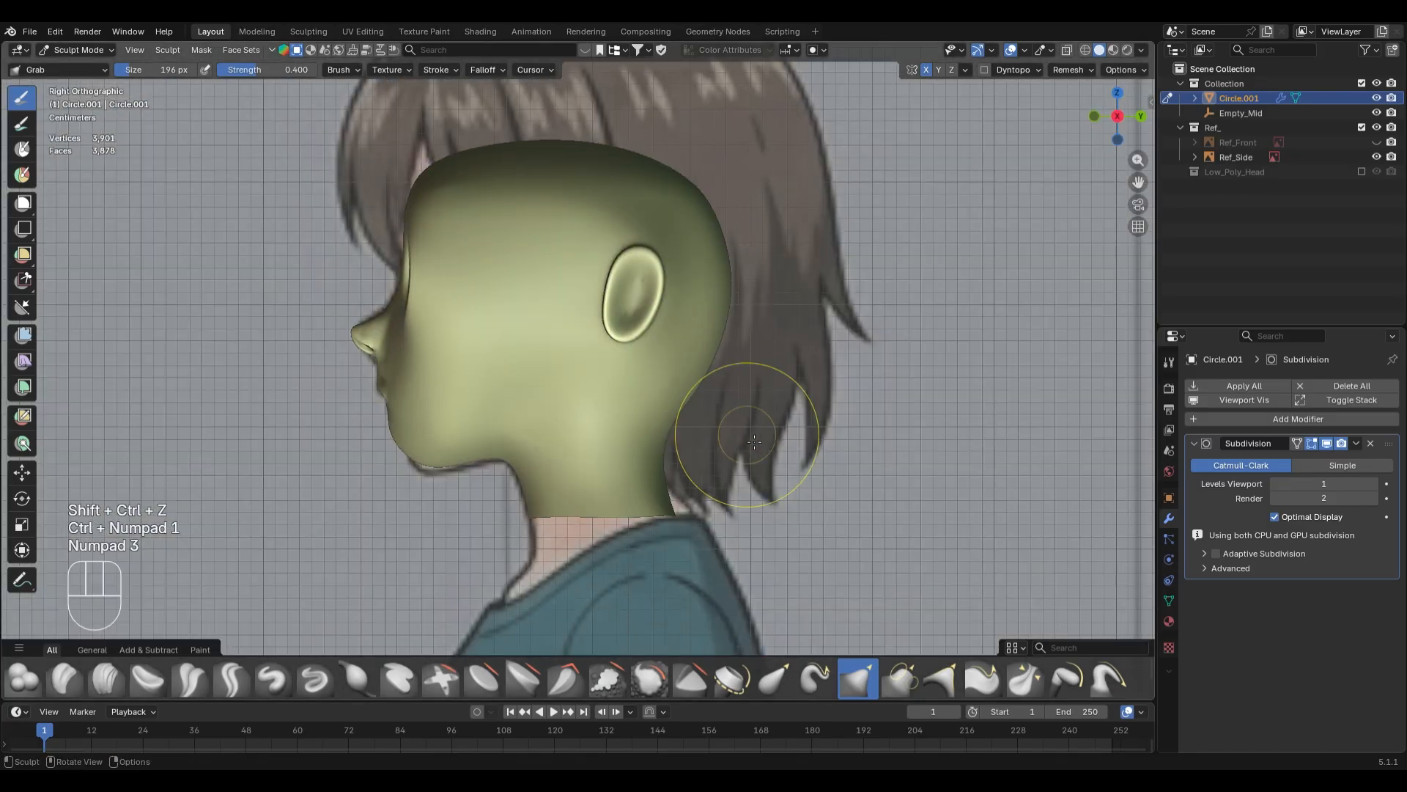
key(Tab)
shift+middle_drag(648, 362, 717, 404)
key(alt+z)
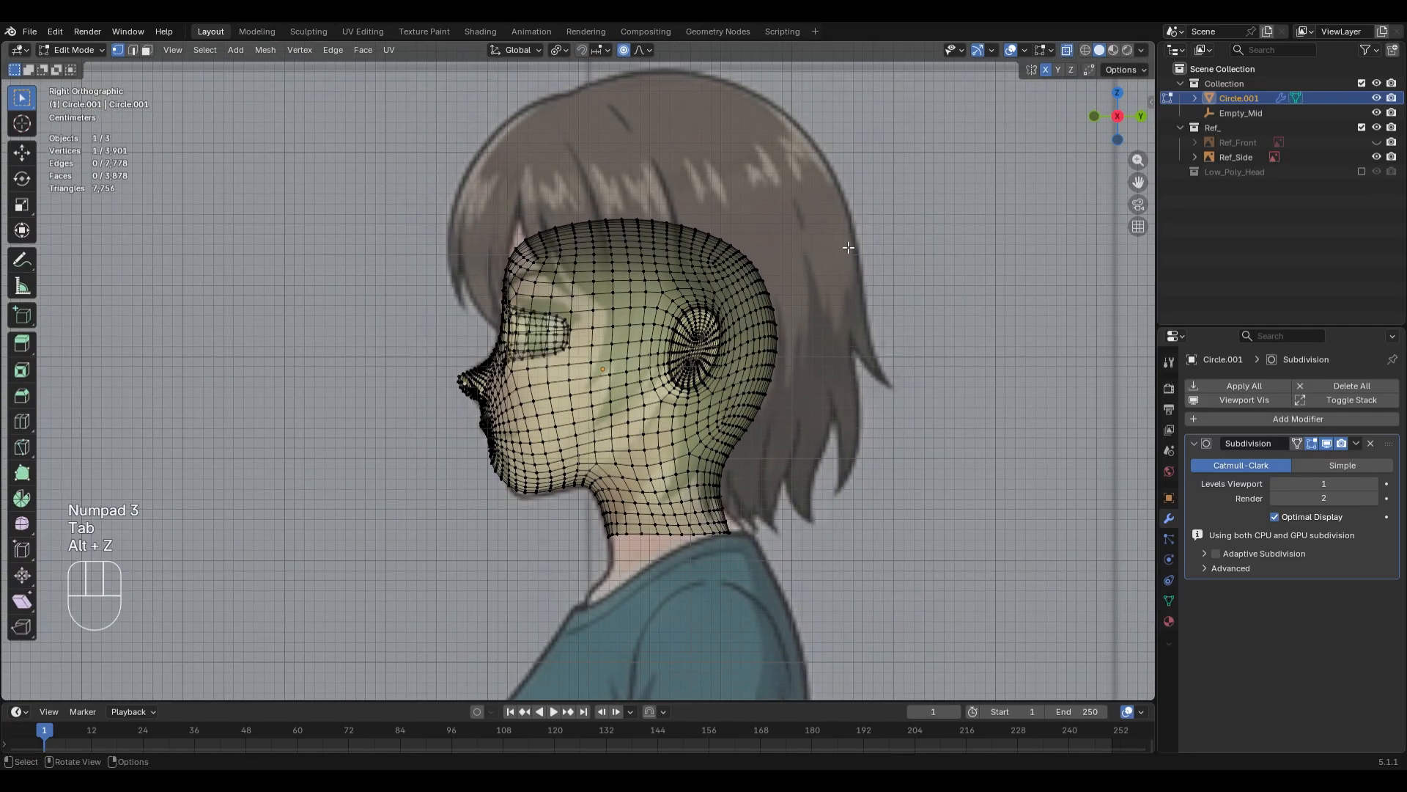
key(2)
key(alt+z)
drag(855, 149, 636, 571)
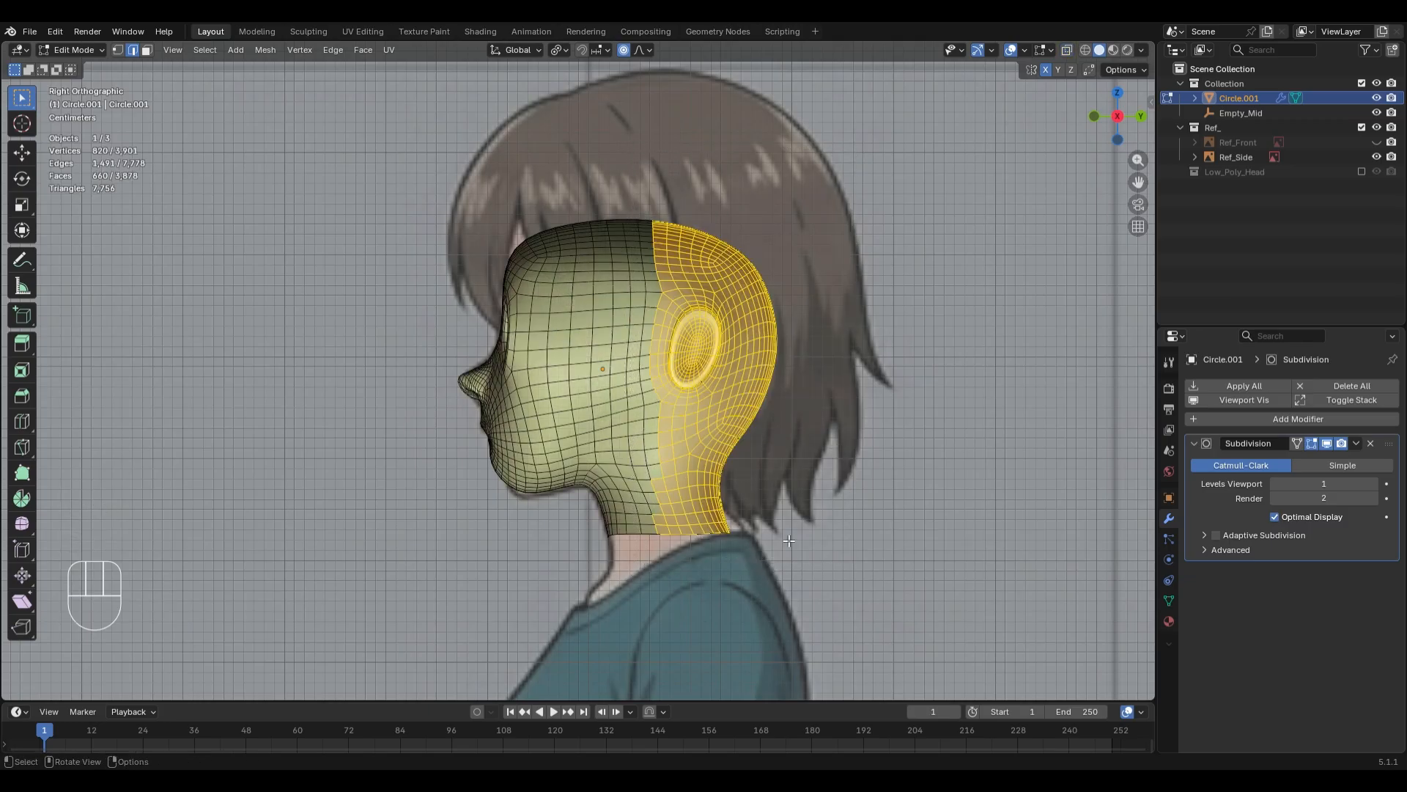
key(2)
alt+click(640, 275)
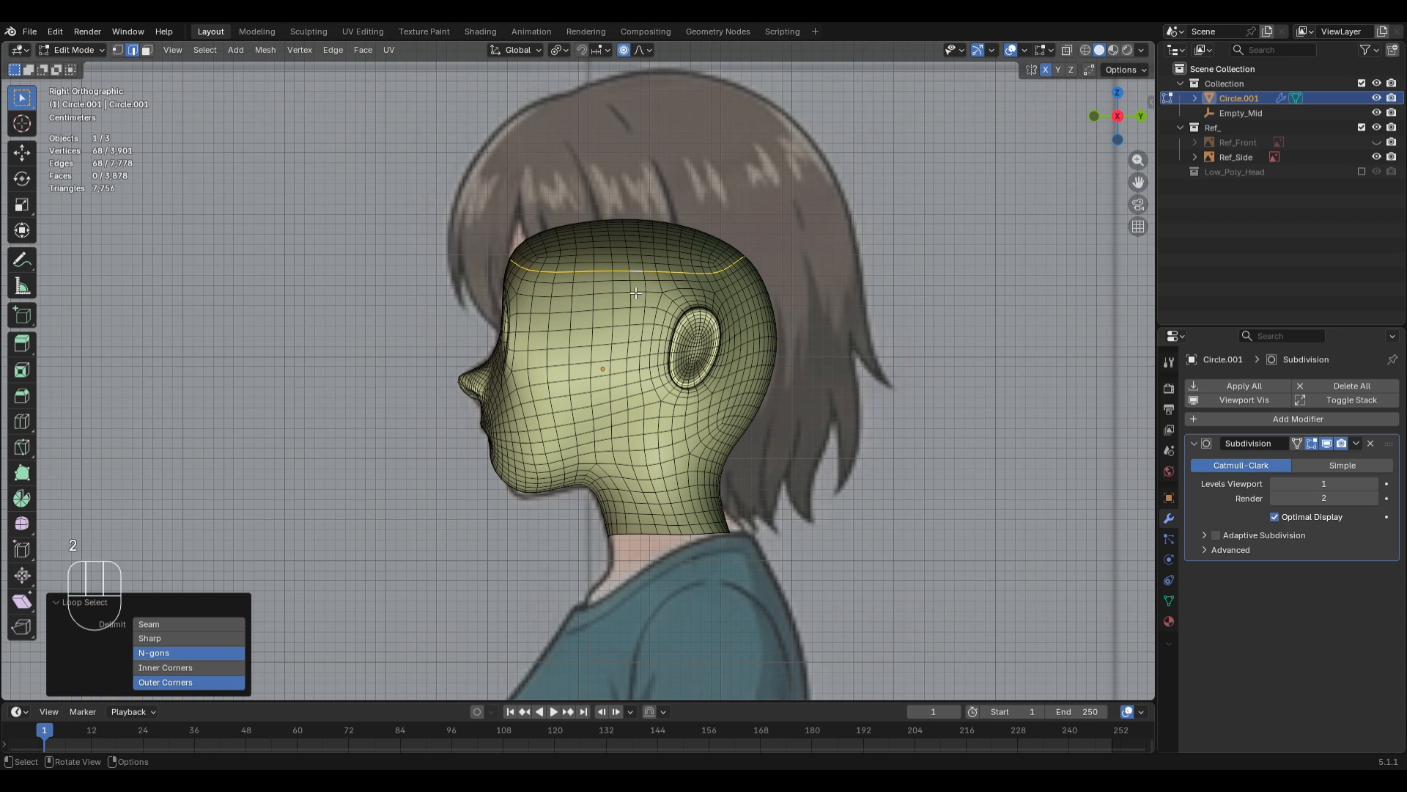
alt+click(635, 293)
key(alt+z)
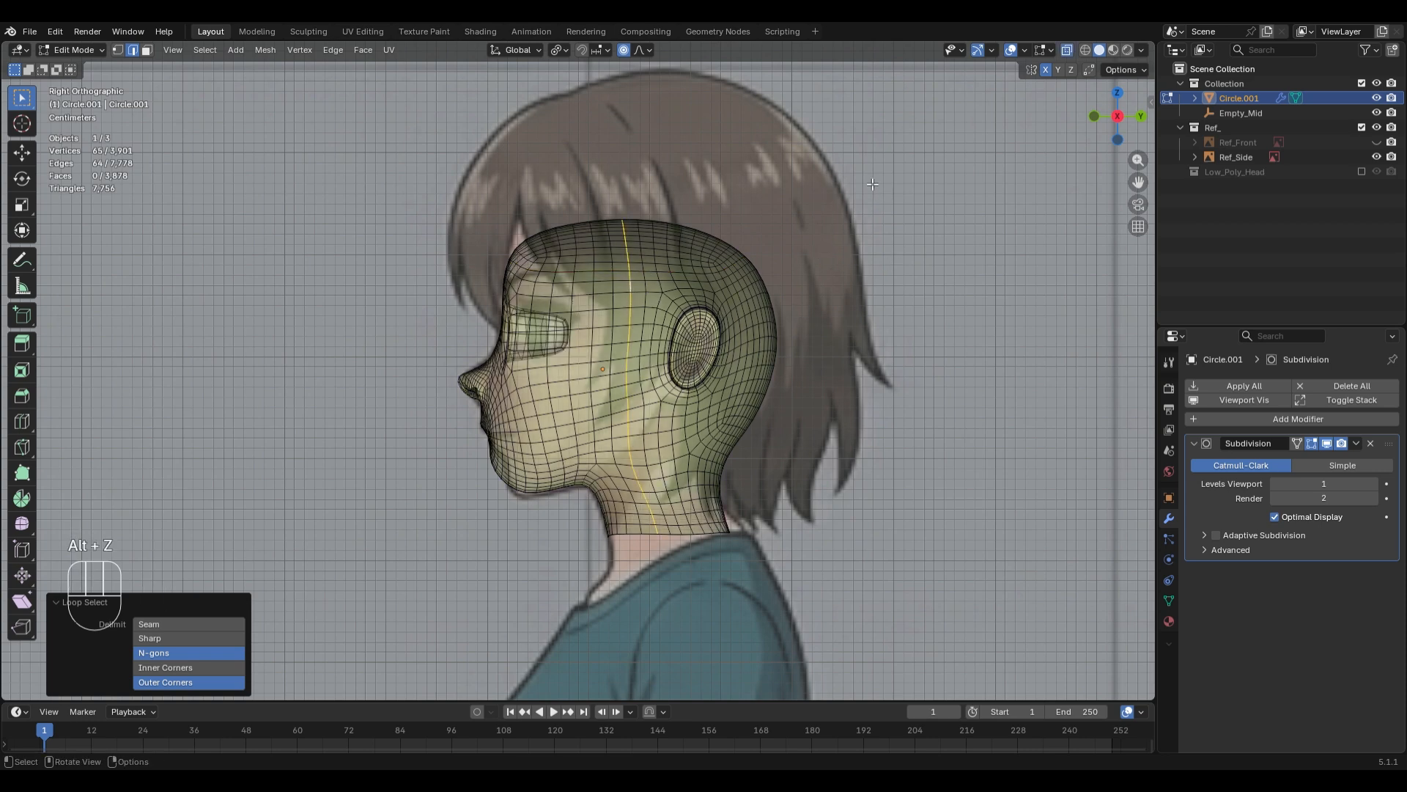
- Select all faces of the head behind the vertical loop, including the ears and back of the neck, with Circle Select
key(c)
mouse_move(763, 261)
mouse_down()
mouse_move(722, 237)
mouse_move(715, 451)
mouse_move(741, 477)
mouse_move(718, 531)
mouse_up()
key(3)
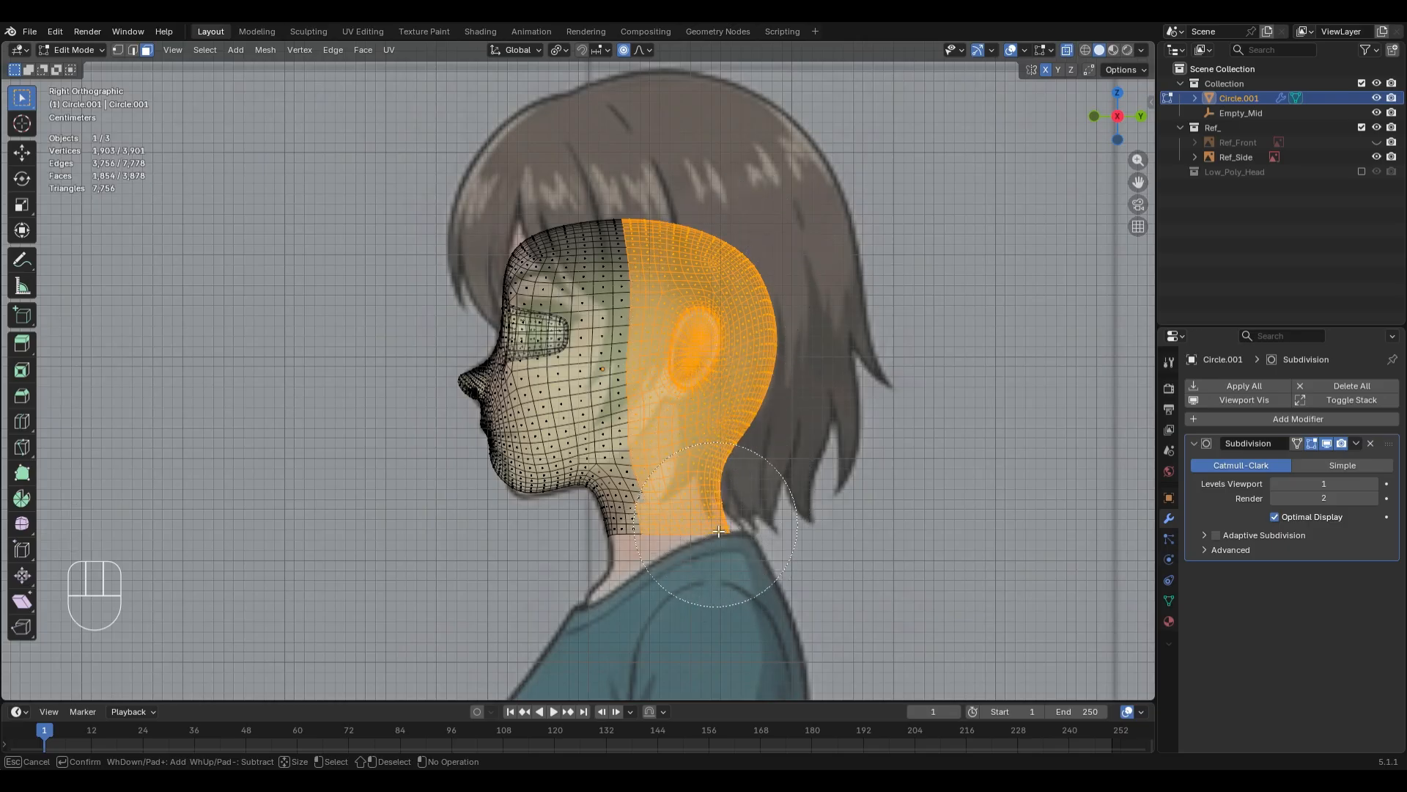
middle_click(569, 547)
right_click(570, 548)
key(c)
middle_drag(561, 535, 901, 427)
right_click(571, 537)
key(KP_3)
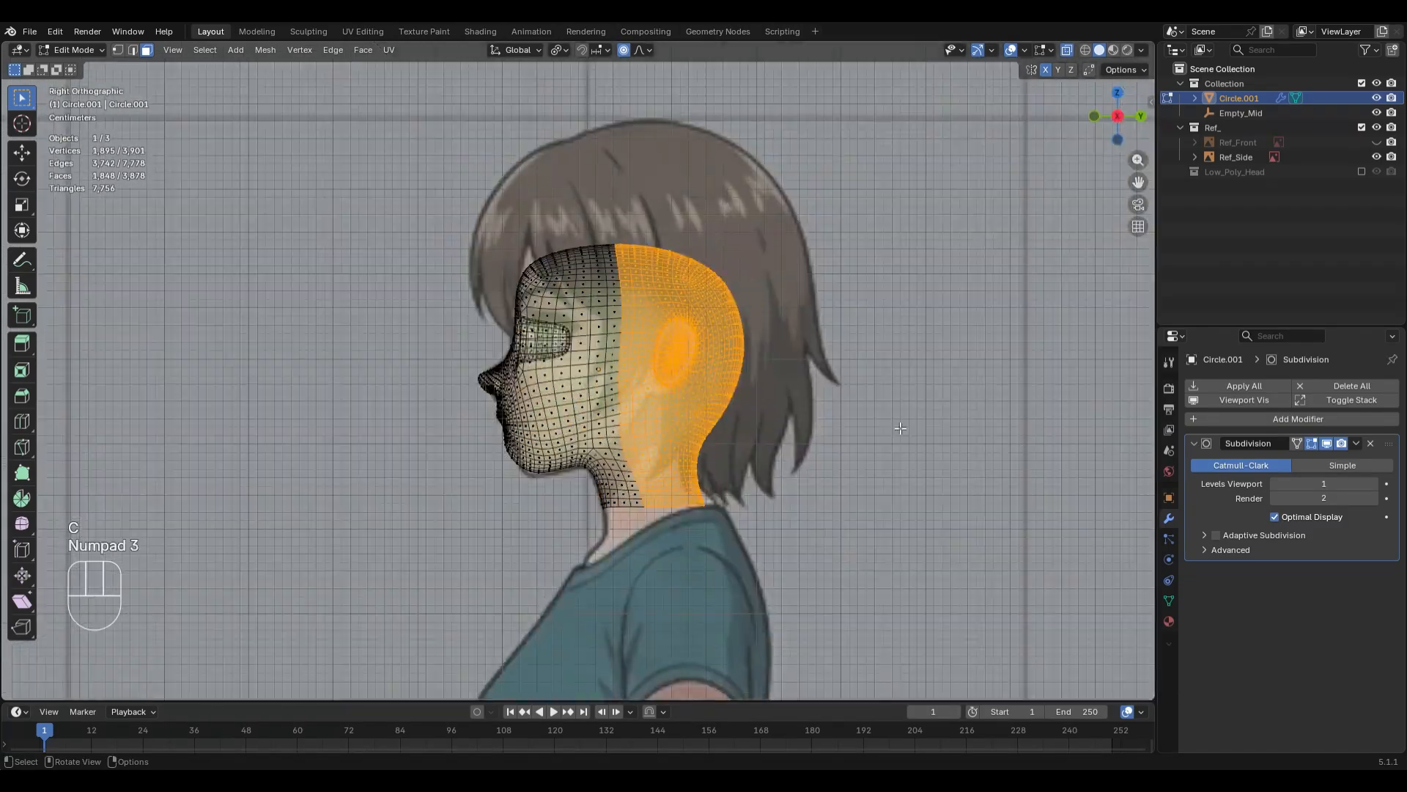
- Move the selected back half of the head -0.006062 m along Y with smooth proportional editing at size 0.043
key(g)
key(y)
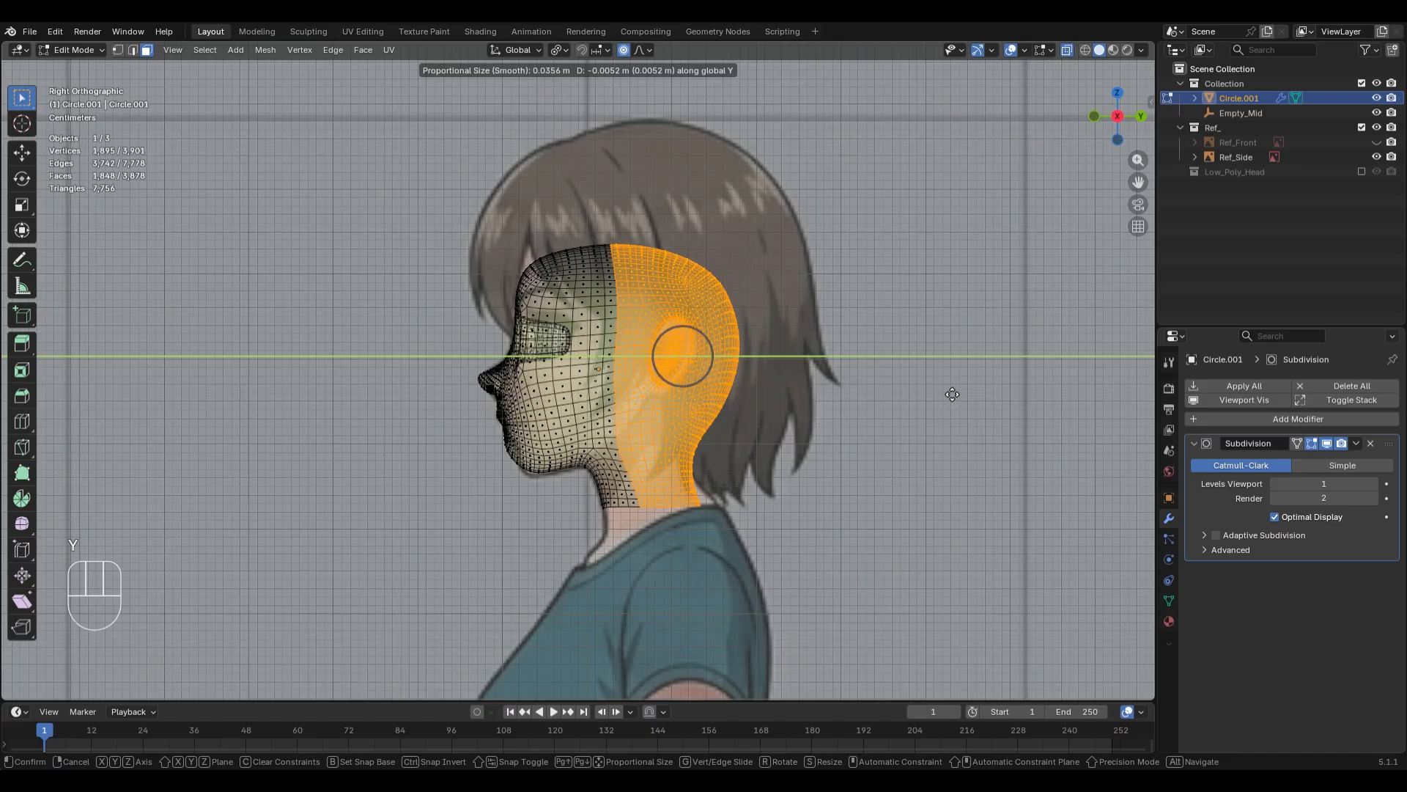
click(951, 393)
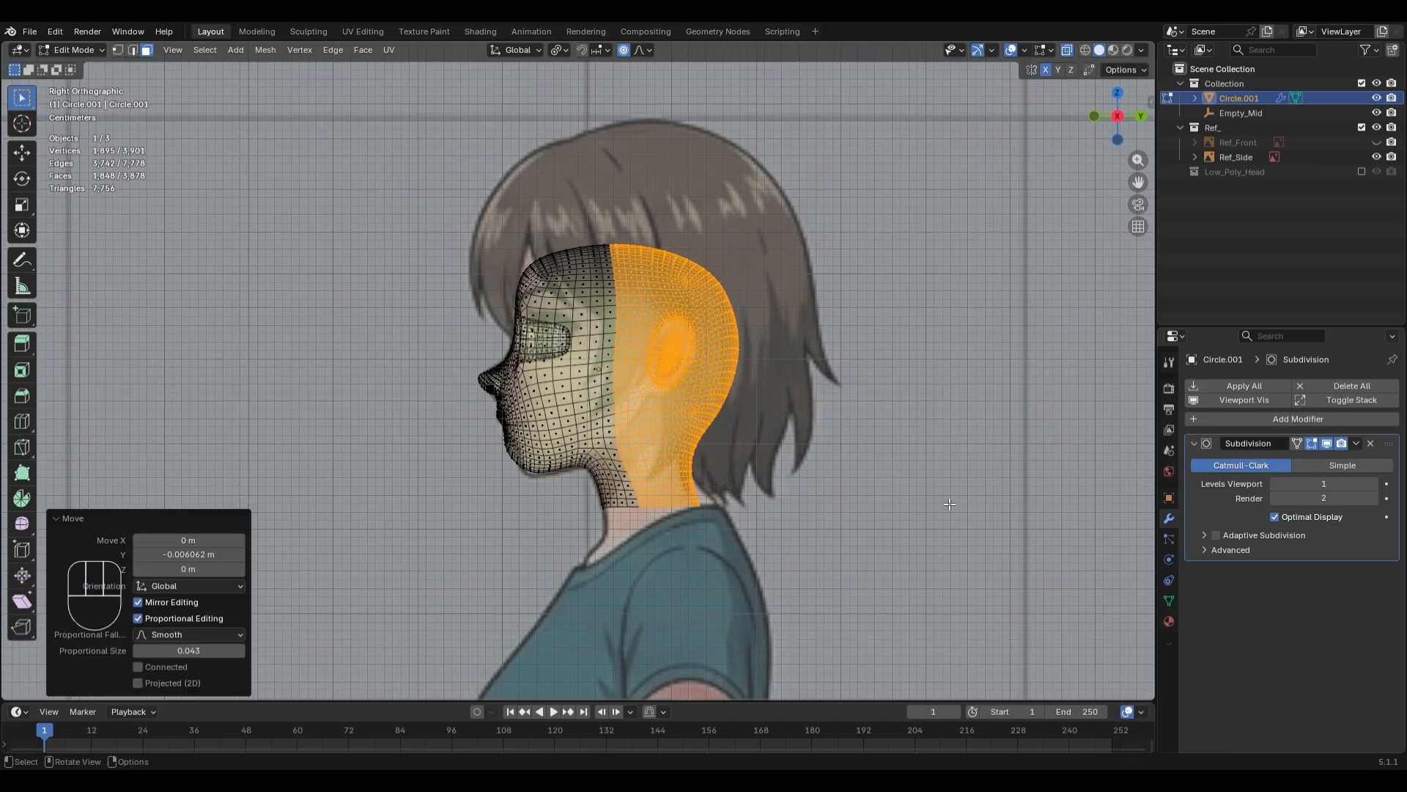
key(Tab)
key(Tab)
- Raise the selected back half of the head 0.002598 m along Z with smooth proportional editing at size 0.092
key(g)
key(z)
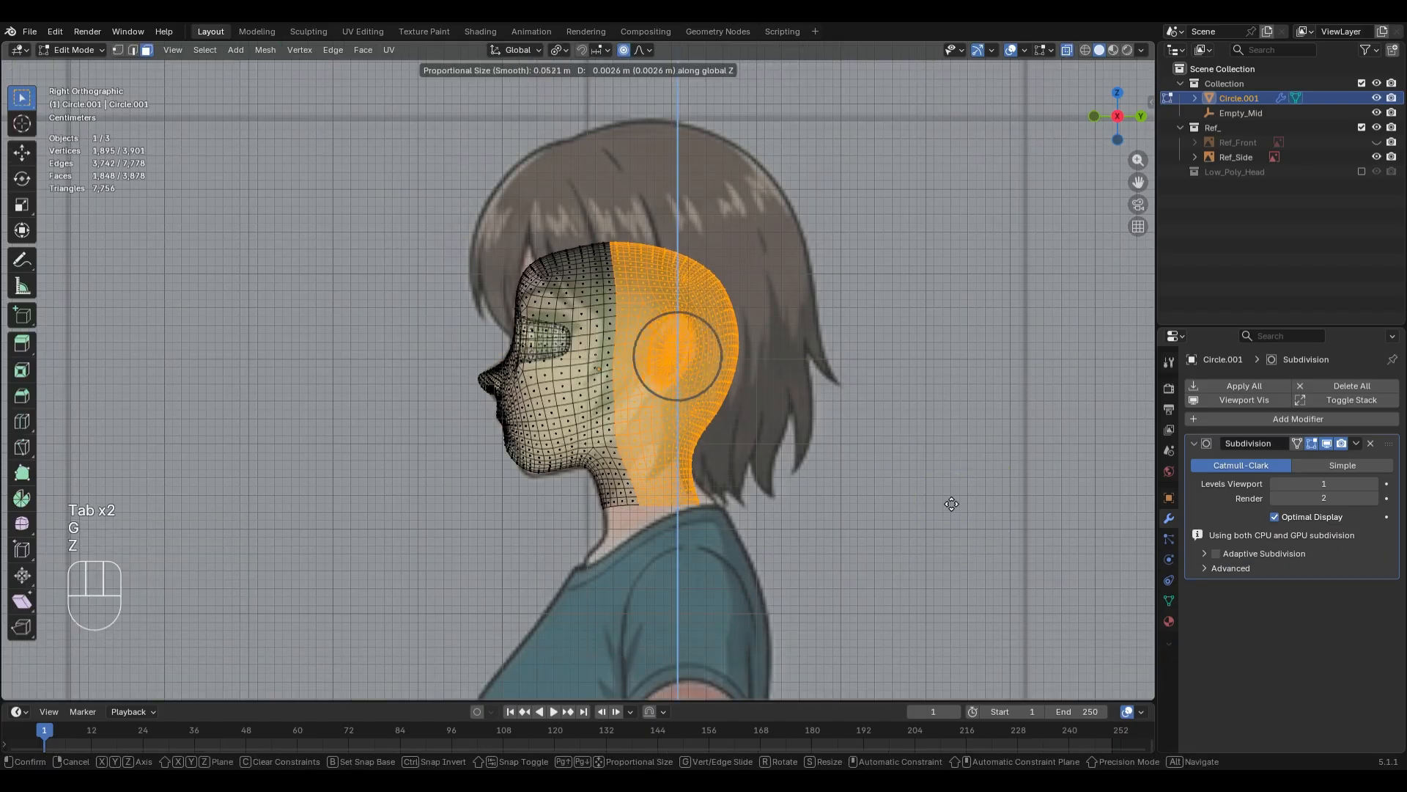
click(950, 502)
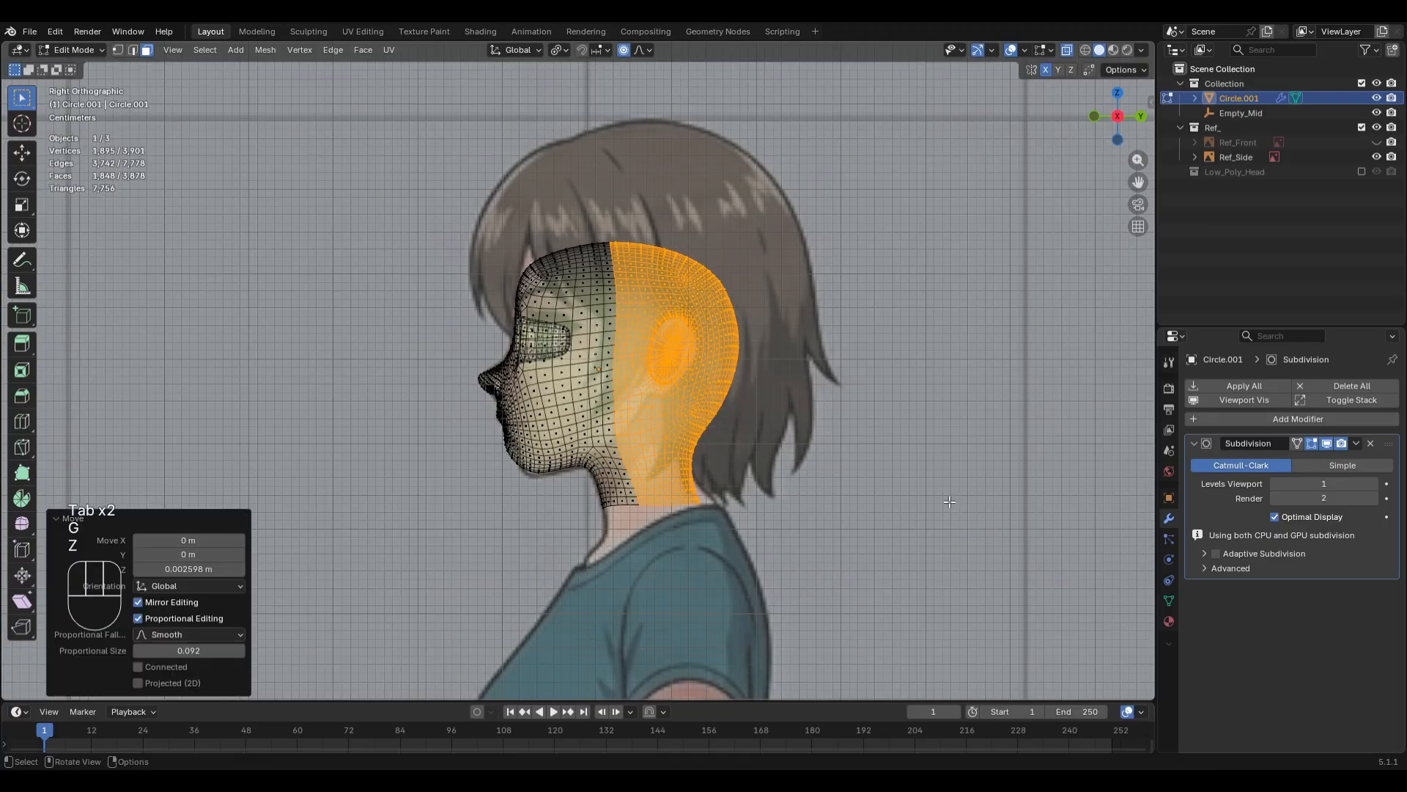
scroll(947, 503, up, 2)
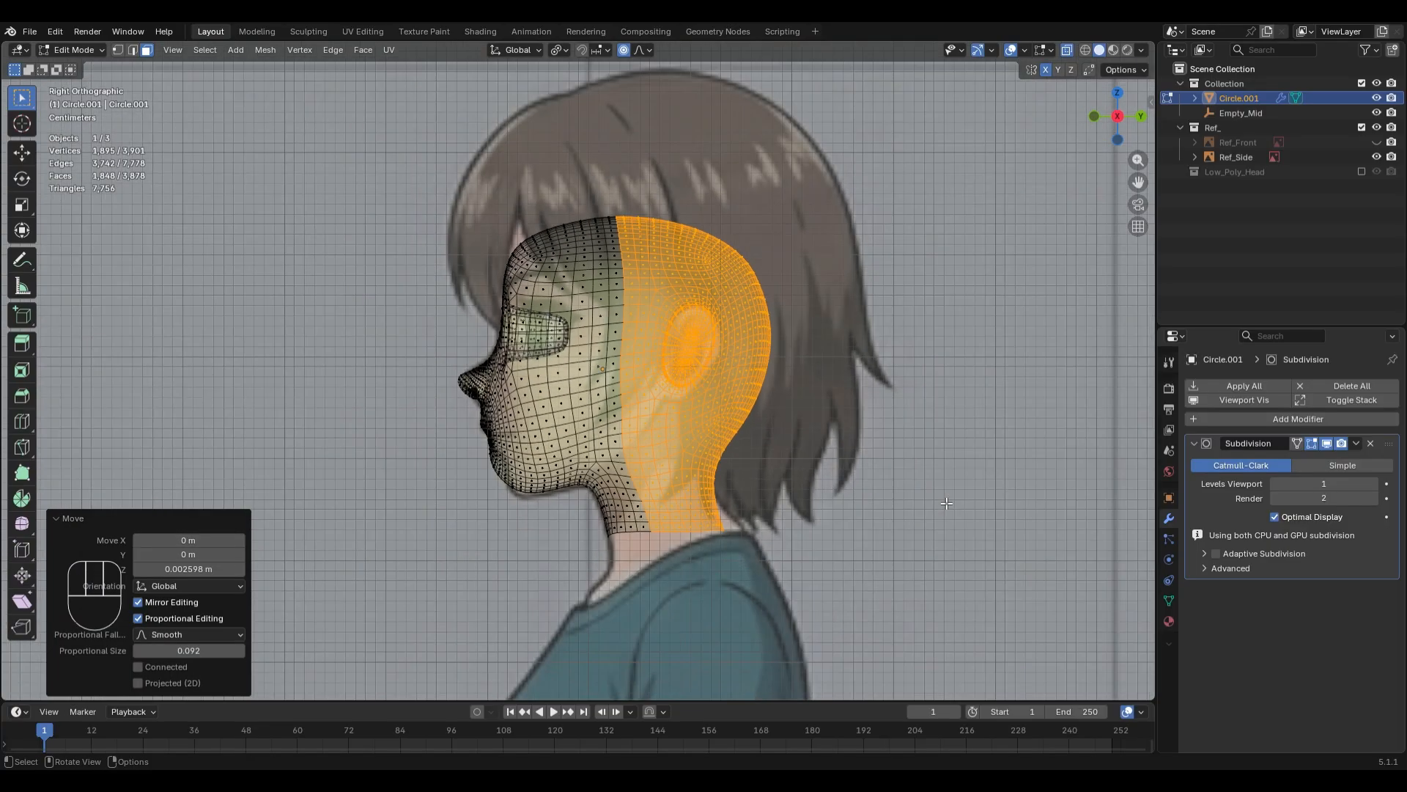
key(Tab)
key(Tab)
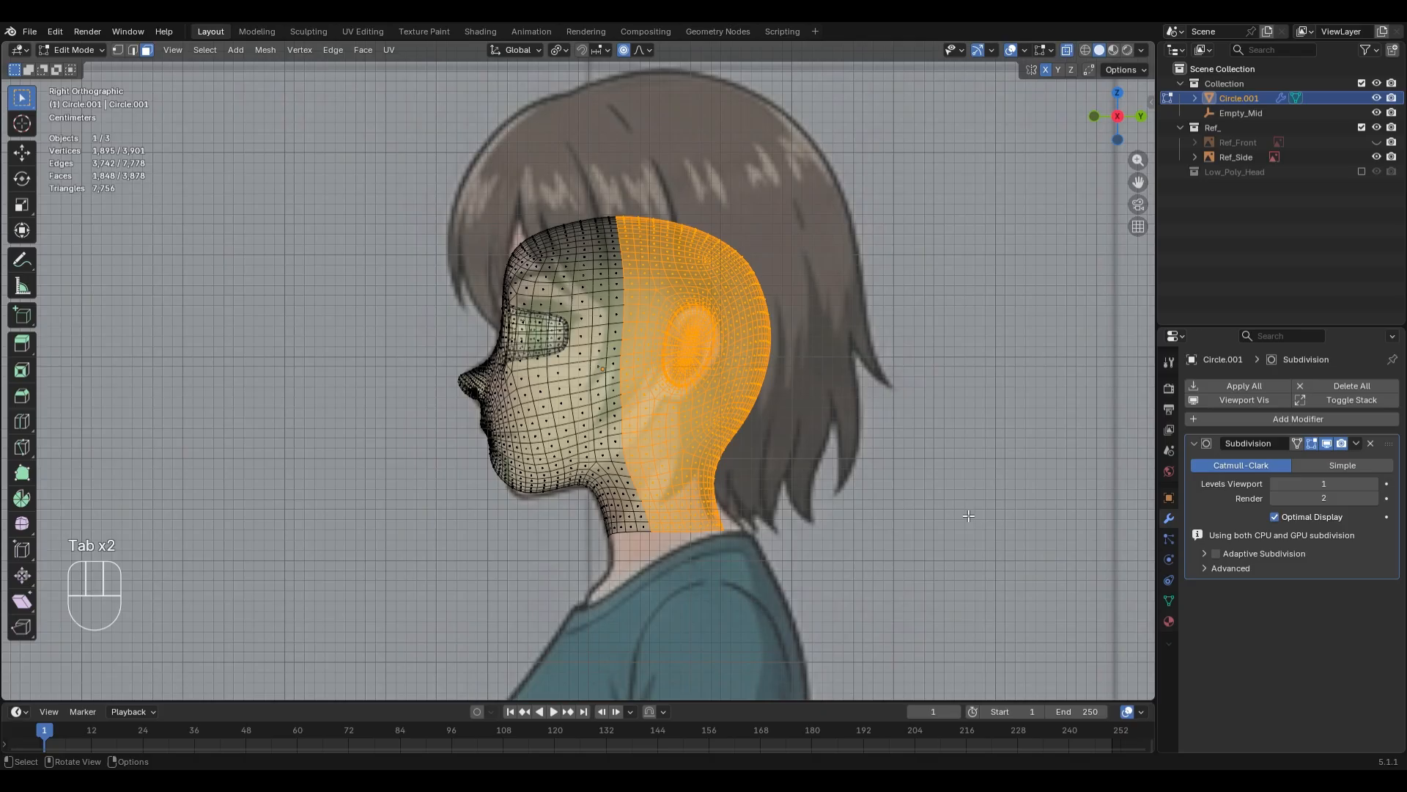
- Move the selected back half of the head 0.002165 m along Y with proportional size 0.092, and inspect the shape in Sculpt Mode
key(g)
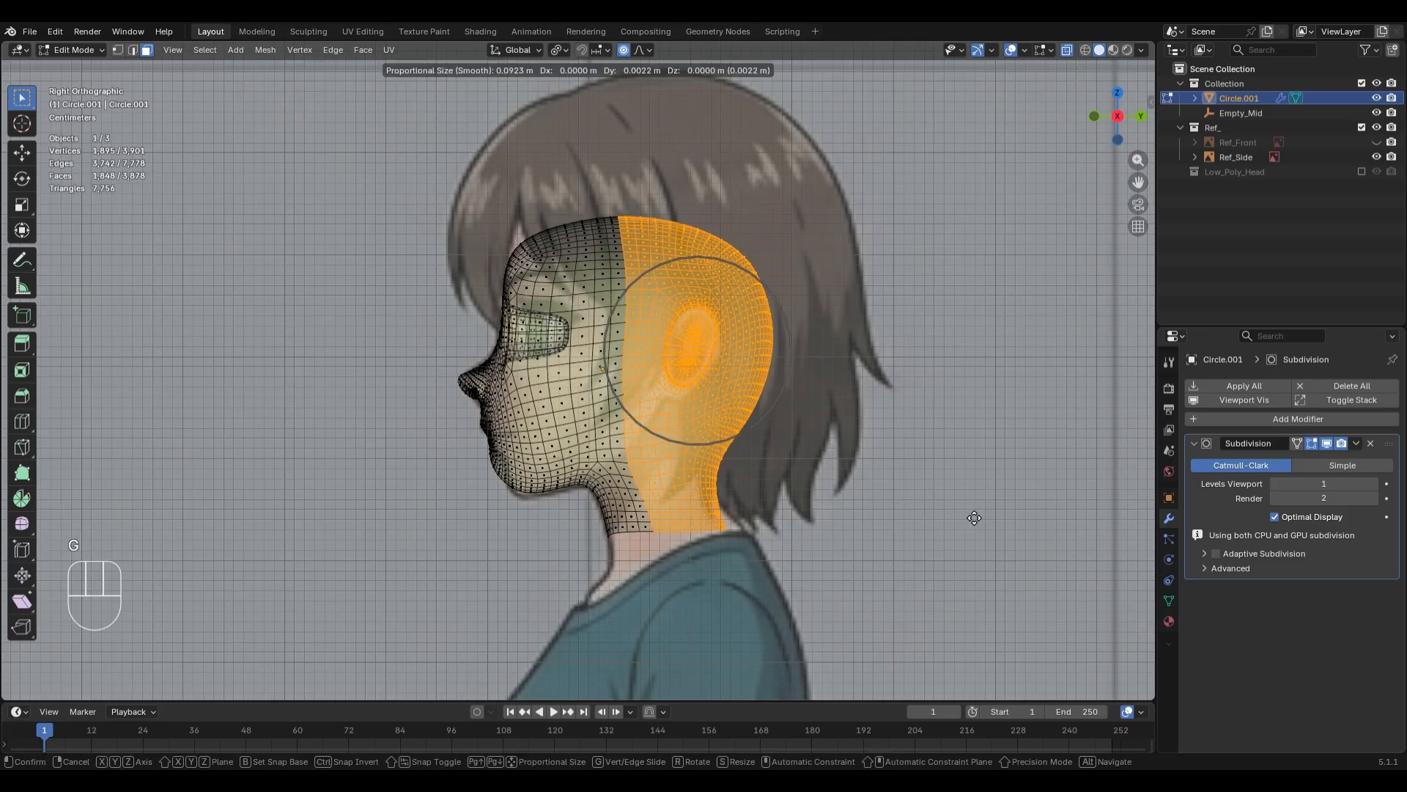
click(974, 518)
scroll(972, 516, up, 3)
key(alt+z)
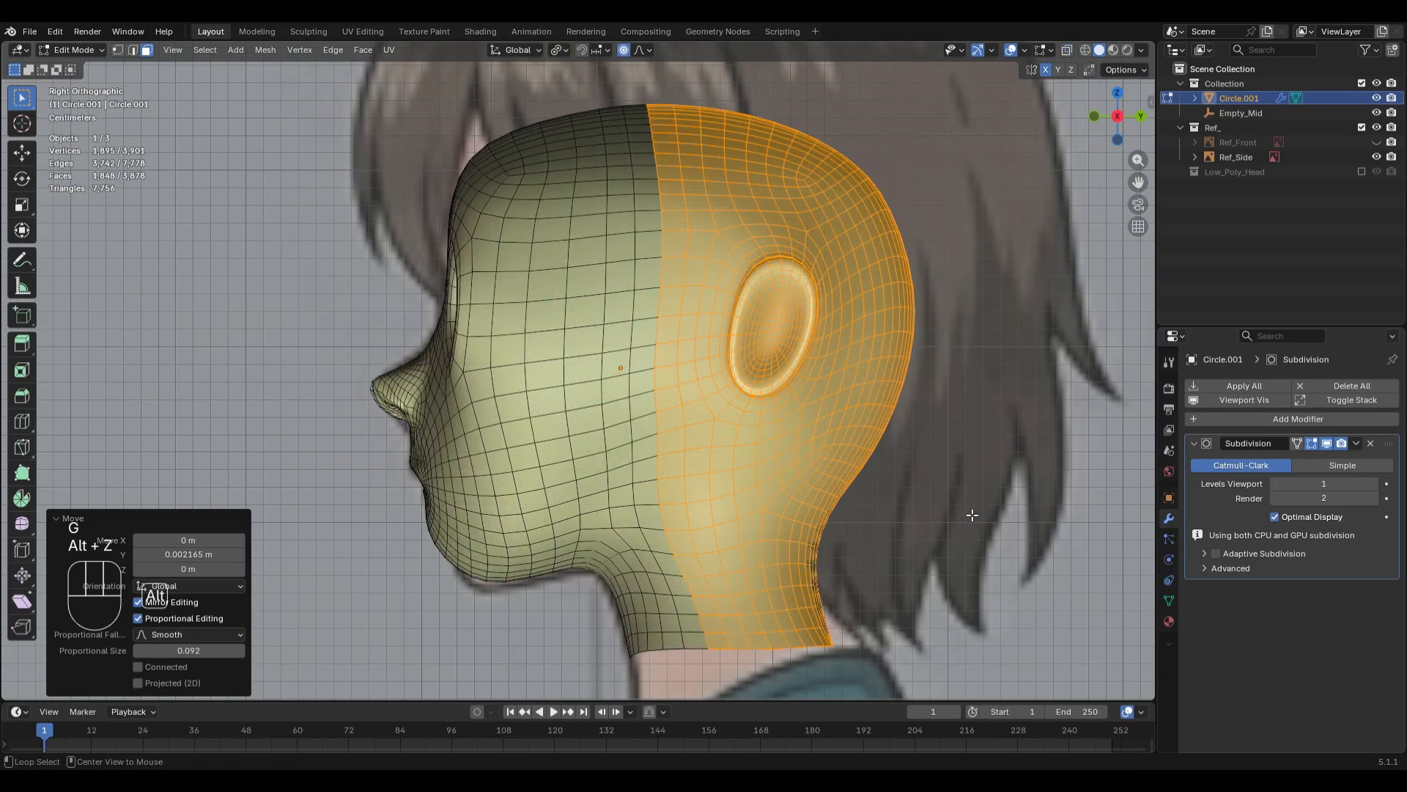
scroll(971, 513, down, 3)
key(Tab)
mouse_move(693, 472)
middle_down()
mouse_move(785, 477)
mouse_move(811, 536)
middle_up()
ctrl+middle_drag(707, 348, 701, 299)
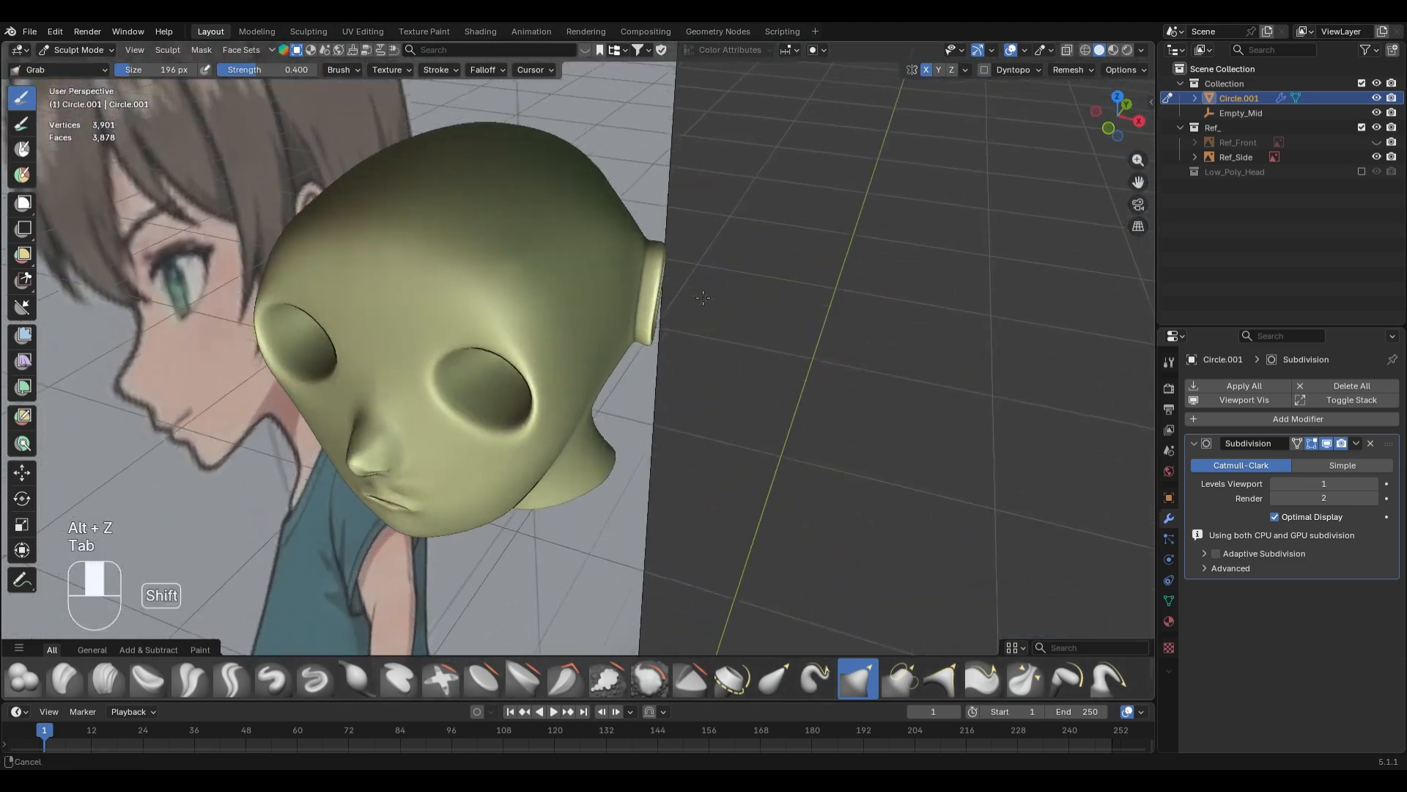
middle_drag(799, 396, 729, 449)
- Select the edge loop around the base of the ear in Edit Mode and grow the selection by one ring, on that side only
key(Tab)
mouse_move(820, 506)
ctrl+middle_down()
mouse_move(820, 453)
mouse_move(843, 465)
ctrl+middle_up()
key(2)
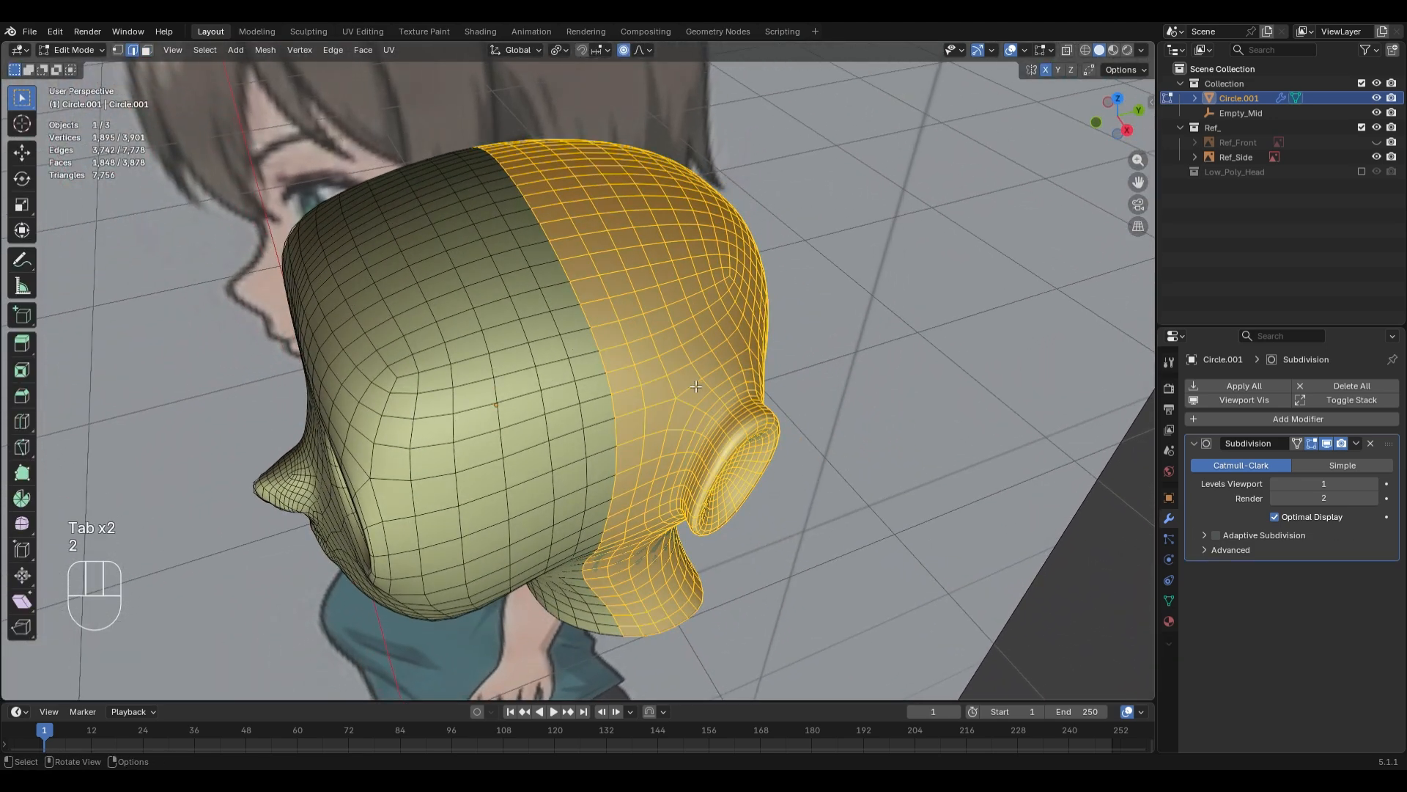
alt+click(728, 412)
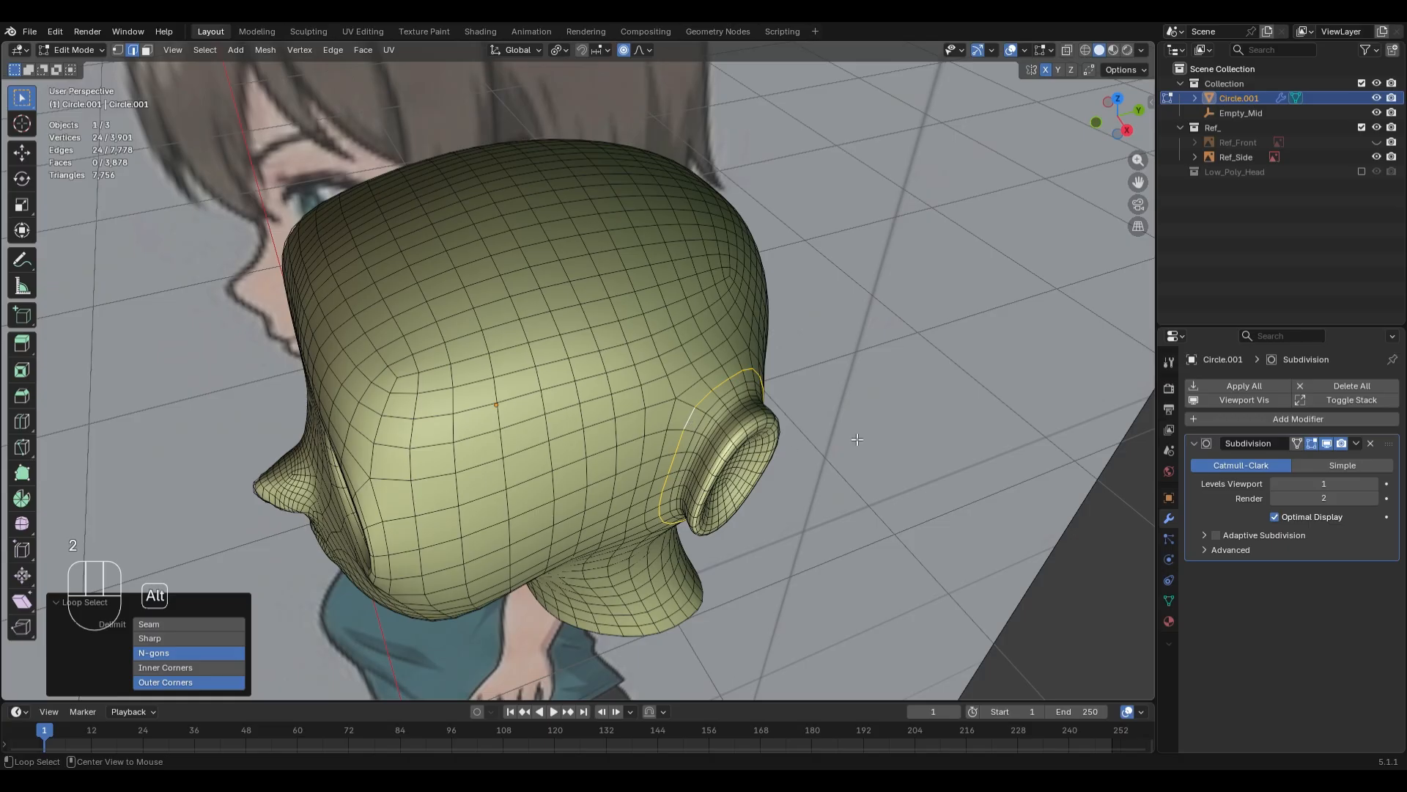
key(ctrl+KP_Add)
key(ctrl+shift+m)
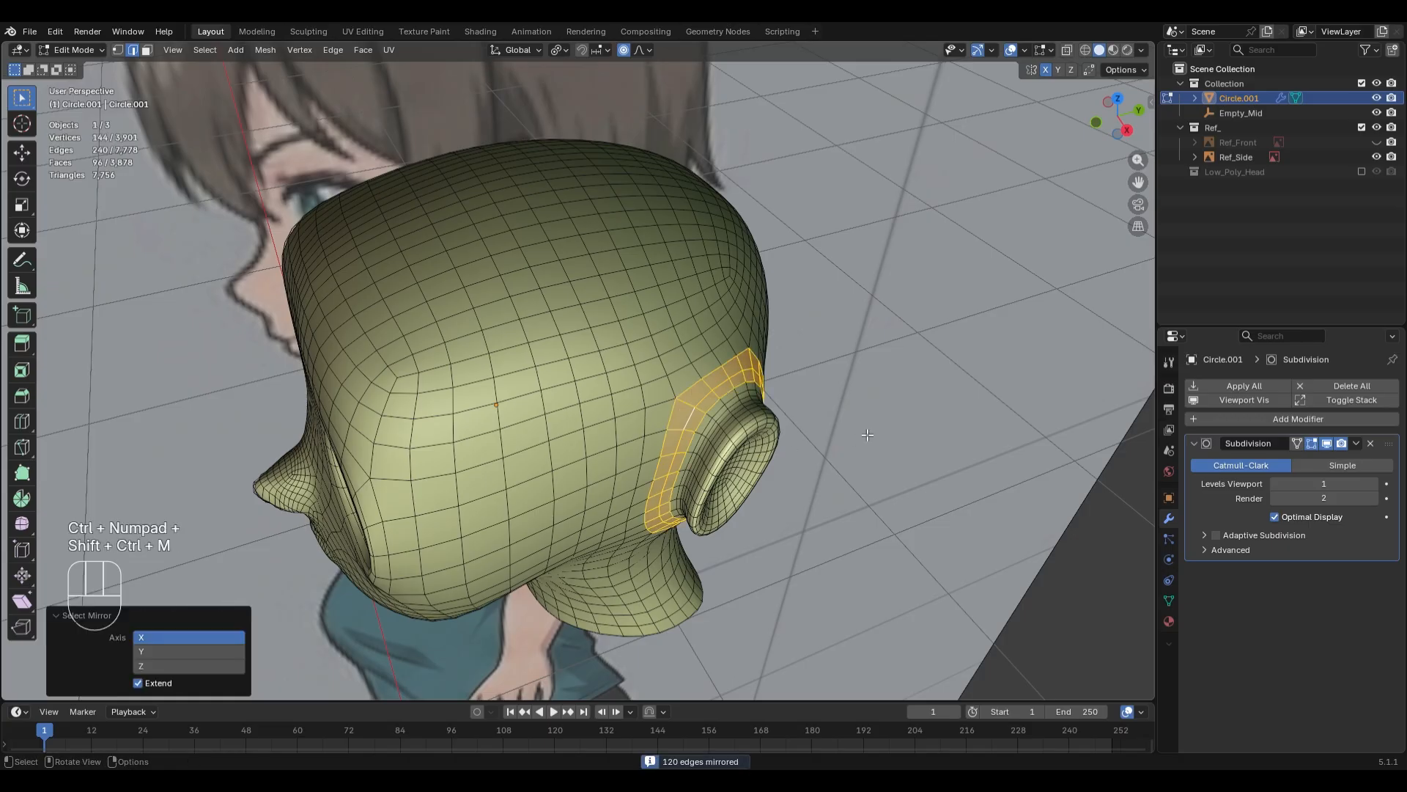
key(ctrl+z)
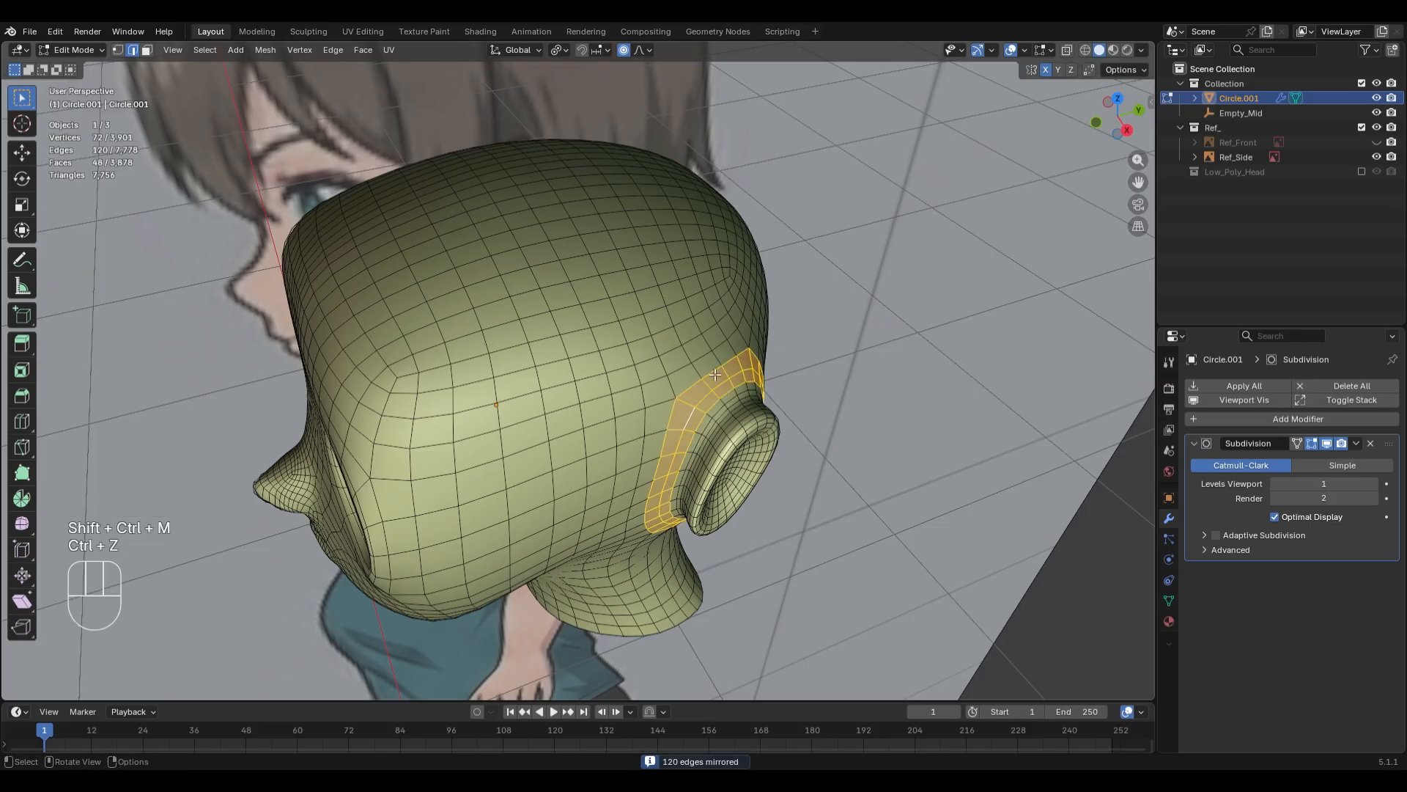
middle_drag(664, 394, 844, 497)
key(s)
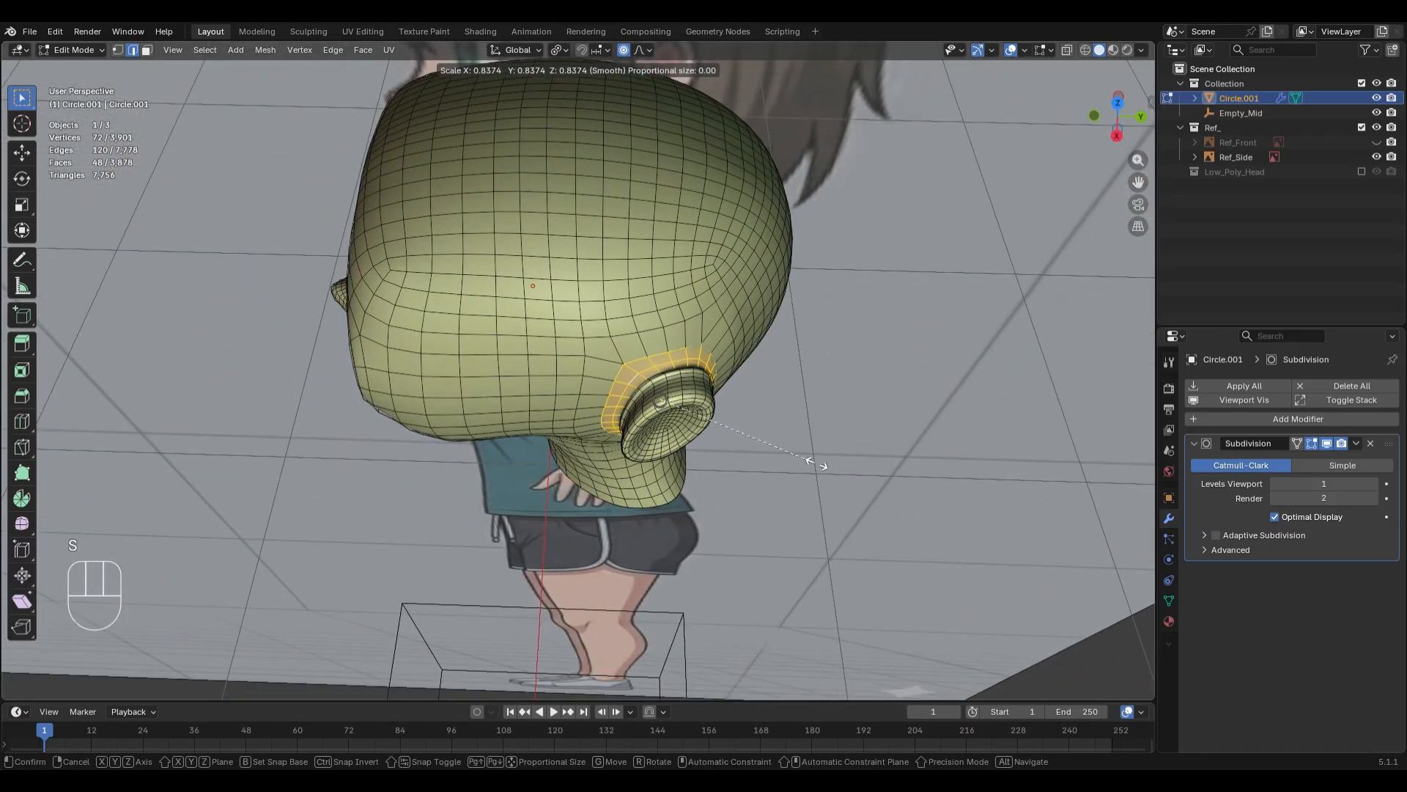
key(ctrl+z)
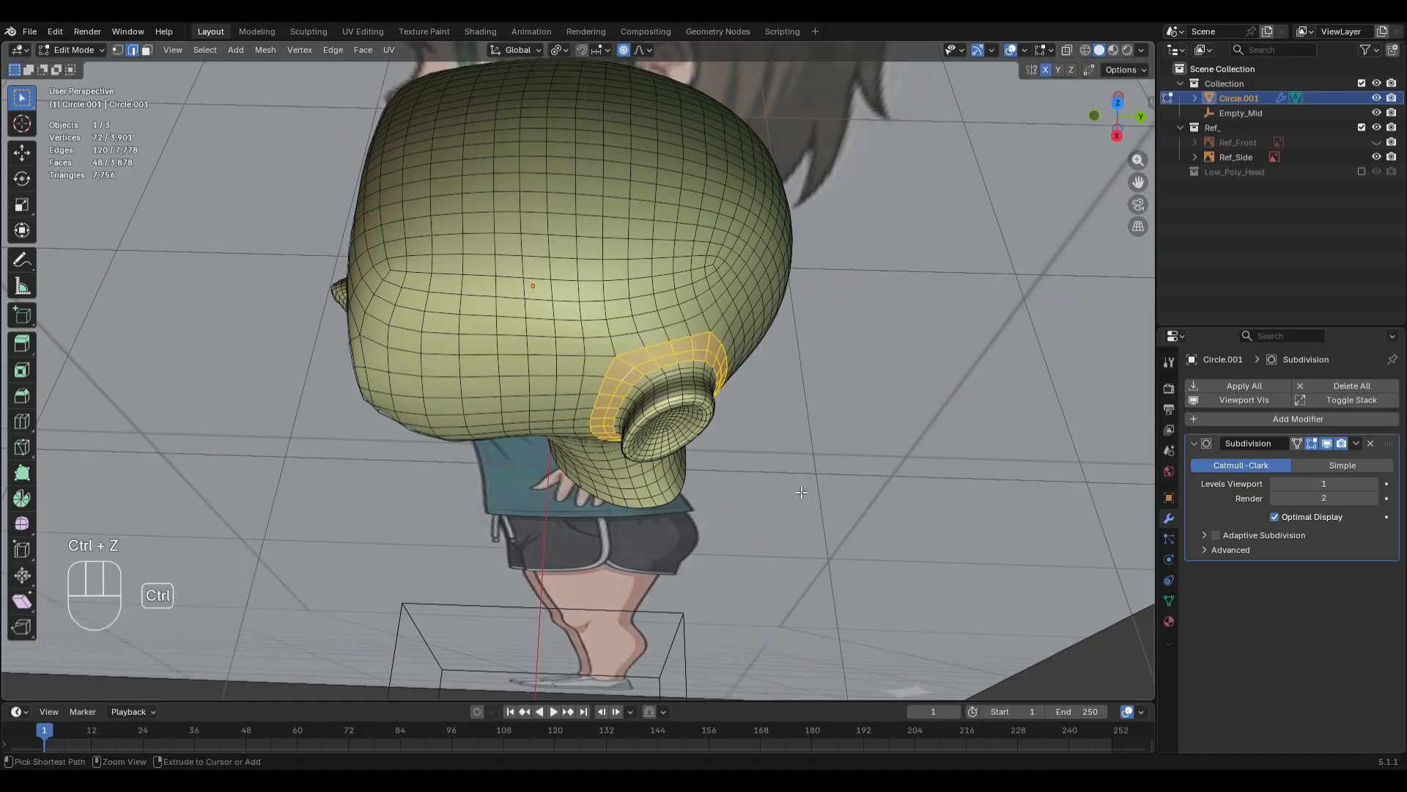
- Scale the selected band around the ear base to 0.963 with proportional size 0.002
middle_drag(849, 477, 915, 520)
key(s)
click(914, 521)
key(g)
key(y)
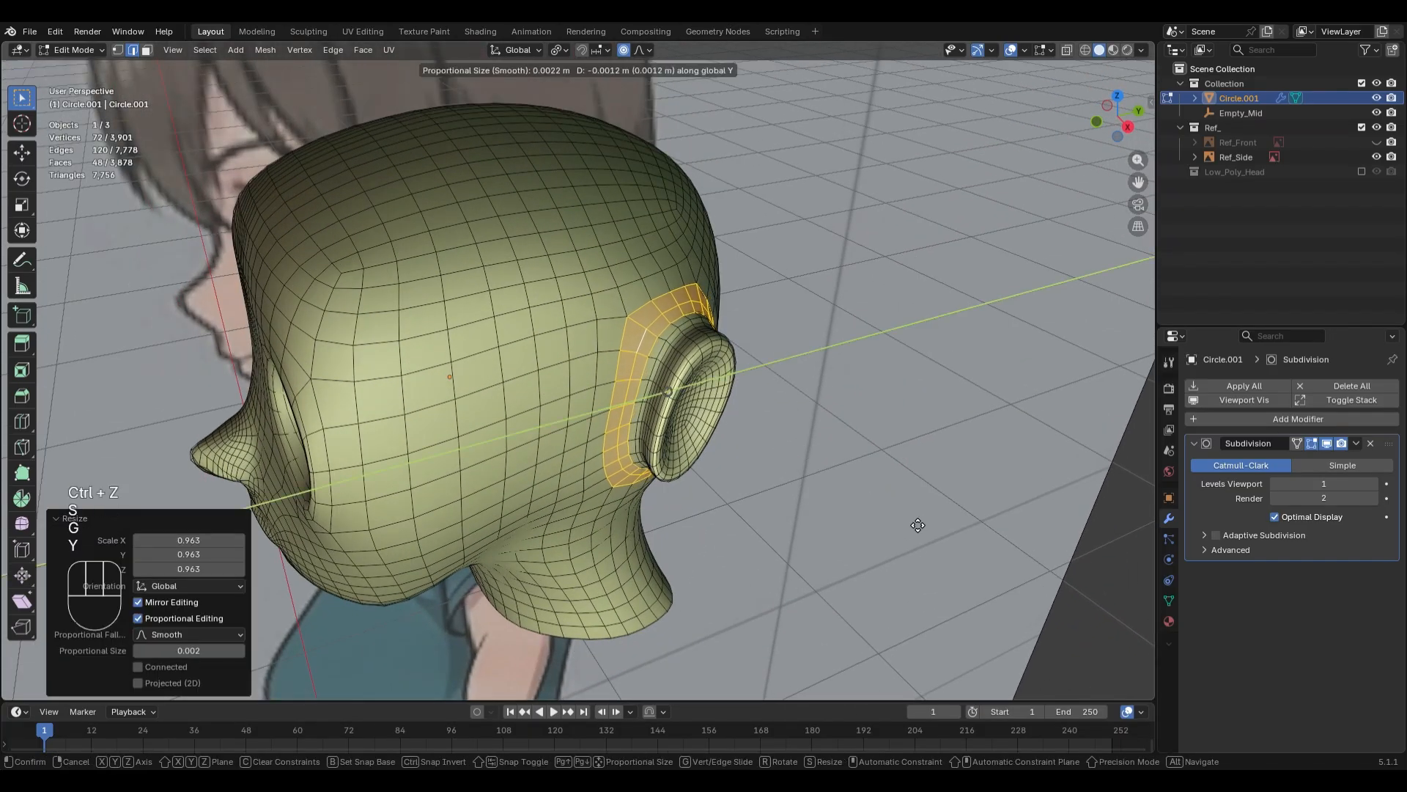
click(917, 526)
key(ctrl+z)
- Move the selected band around the ear base -0.006359 m along X with proportional size 0.032, and check it in front view
key(g)
key(x)
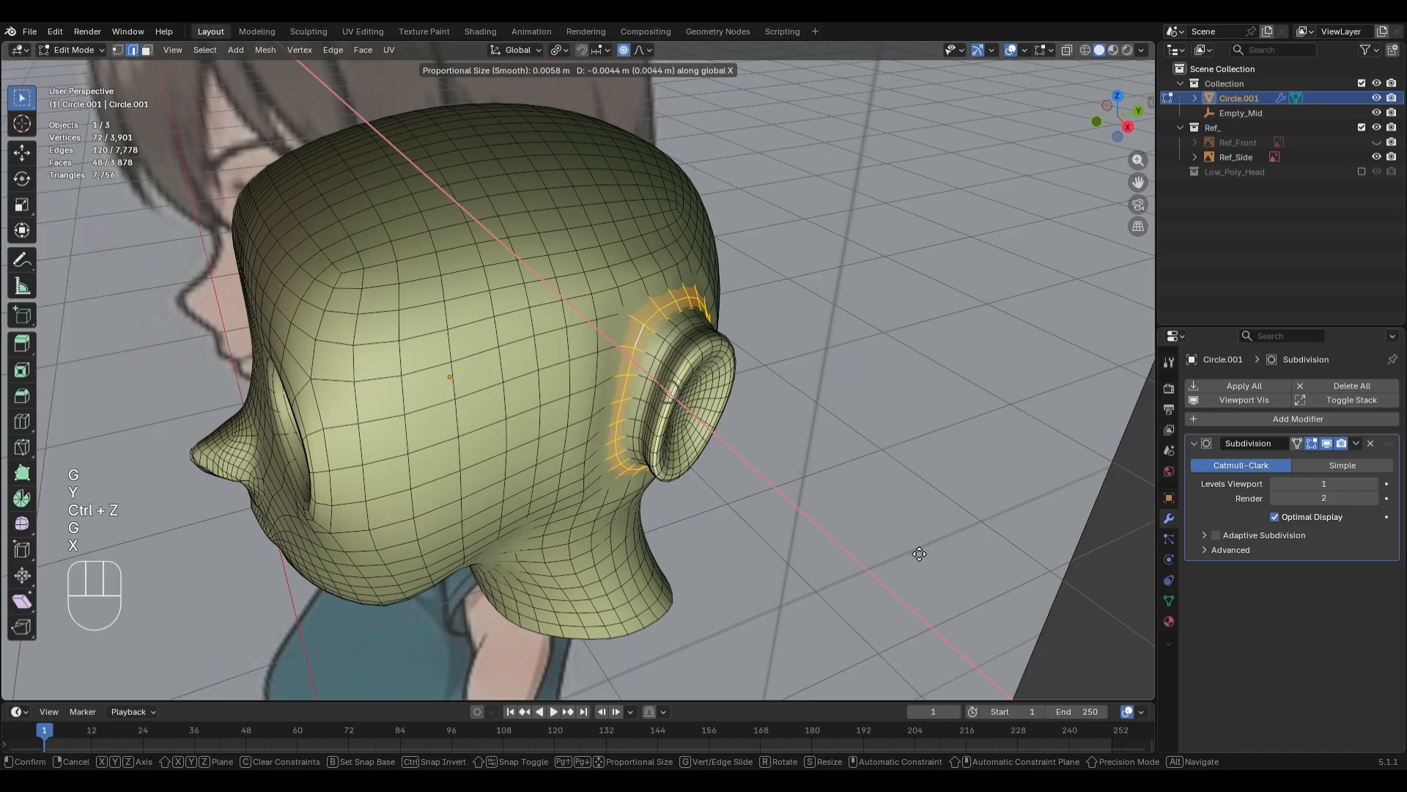
click(917, 552)
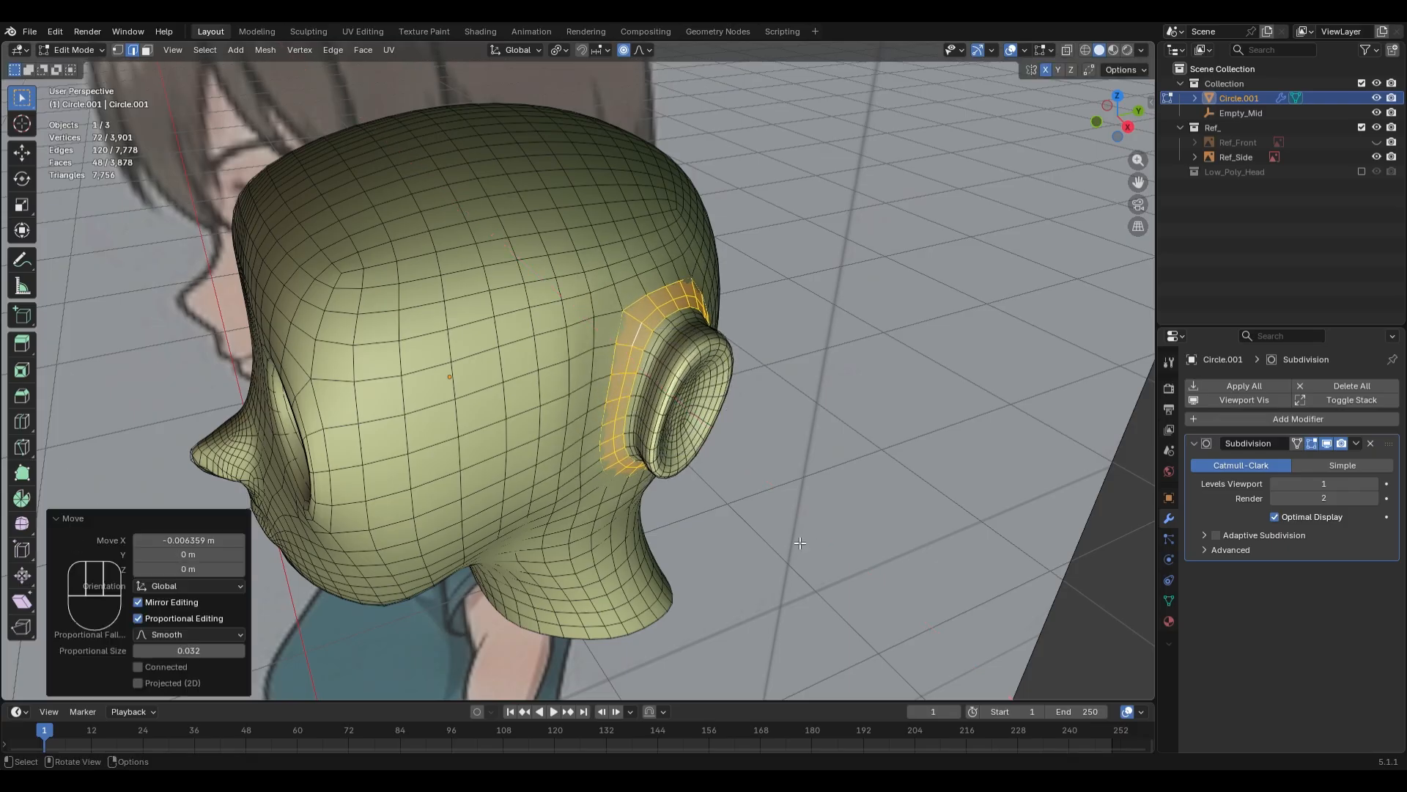
middle_drag(917, 552, 612, 469)
key(KP_1)
key(alt+z)
scroll(623, 473, down, 4)
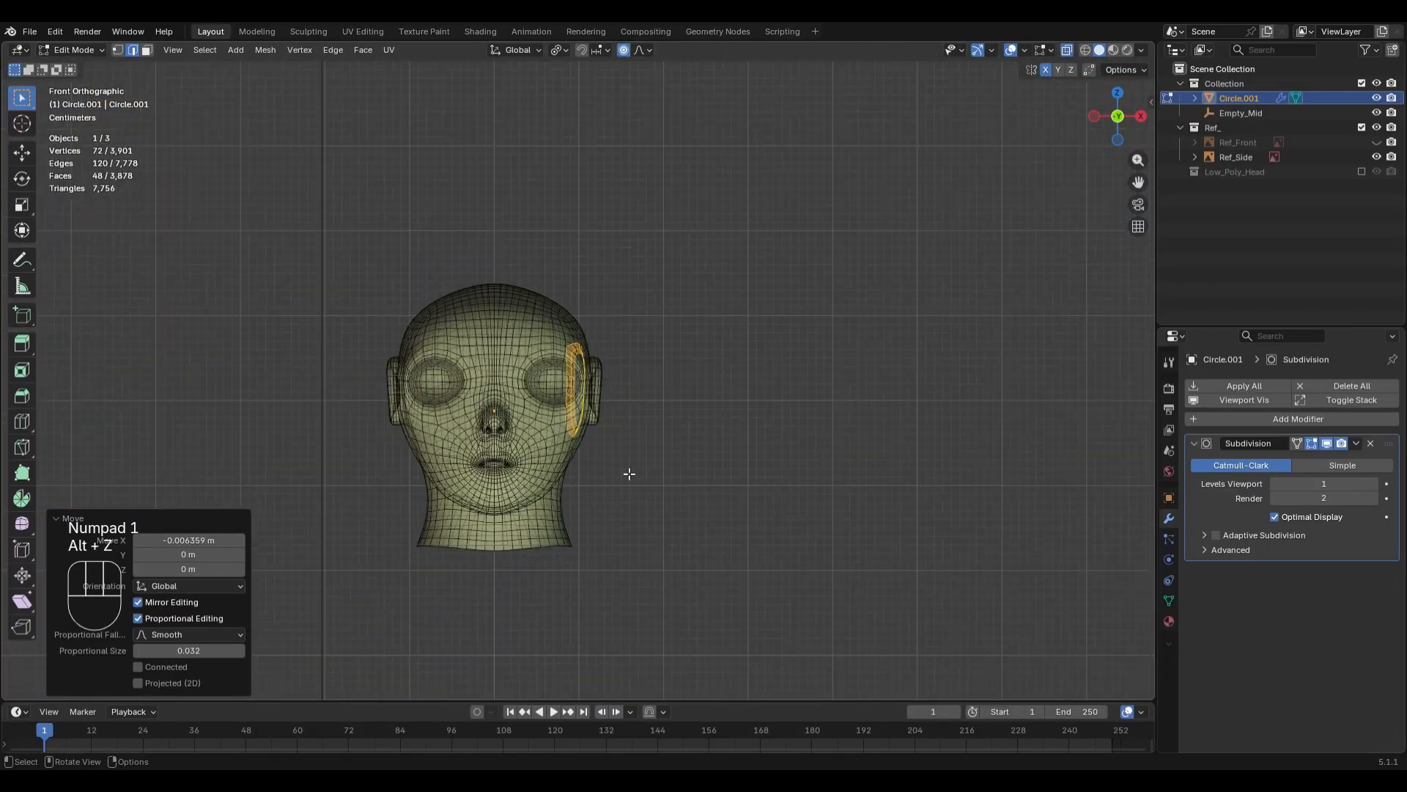
- Switch to Sculpt Mode and smooth the side of the head in front of the ear with the Smooth brush at 310 px
key(Tab)
scroll(718, 476, up, 5)
key(alt+z)
scroll(722, 481, down, 1)
mouse_move(726, 483)
middle_down()
mouse_move(755, 305)
mouse_move(619, 368)
mouse_move(662, 378)
mouse_move(600, 308)
mouse_move(680, 307)
middle_up()
key(s)
key(KP_7)
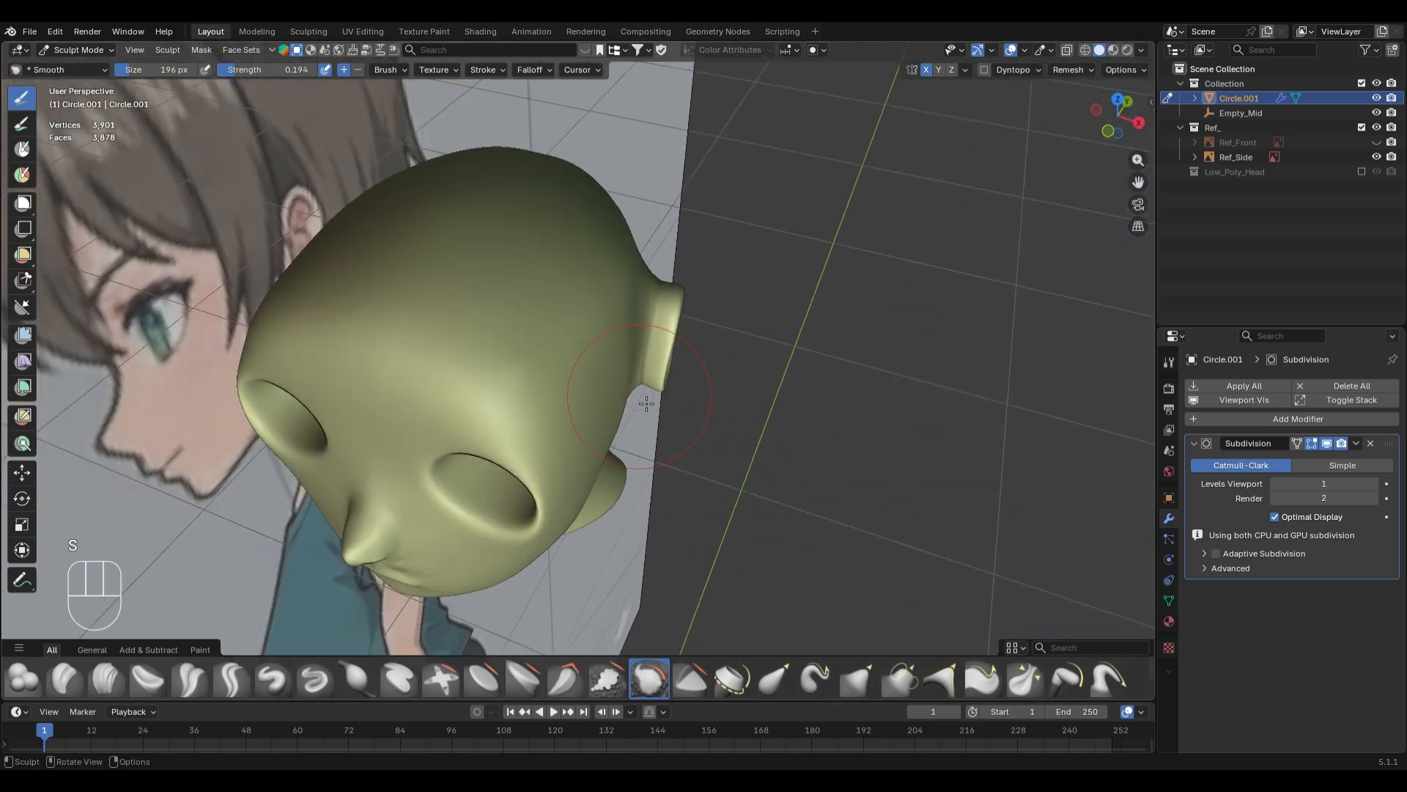
key(f)
click(644, 448)
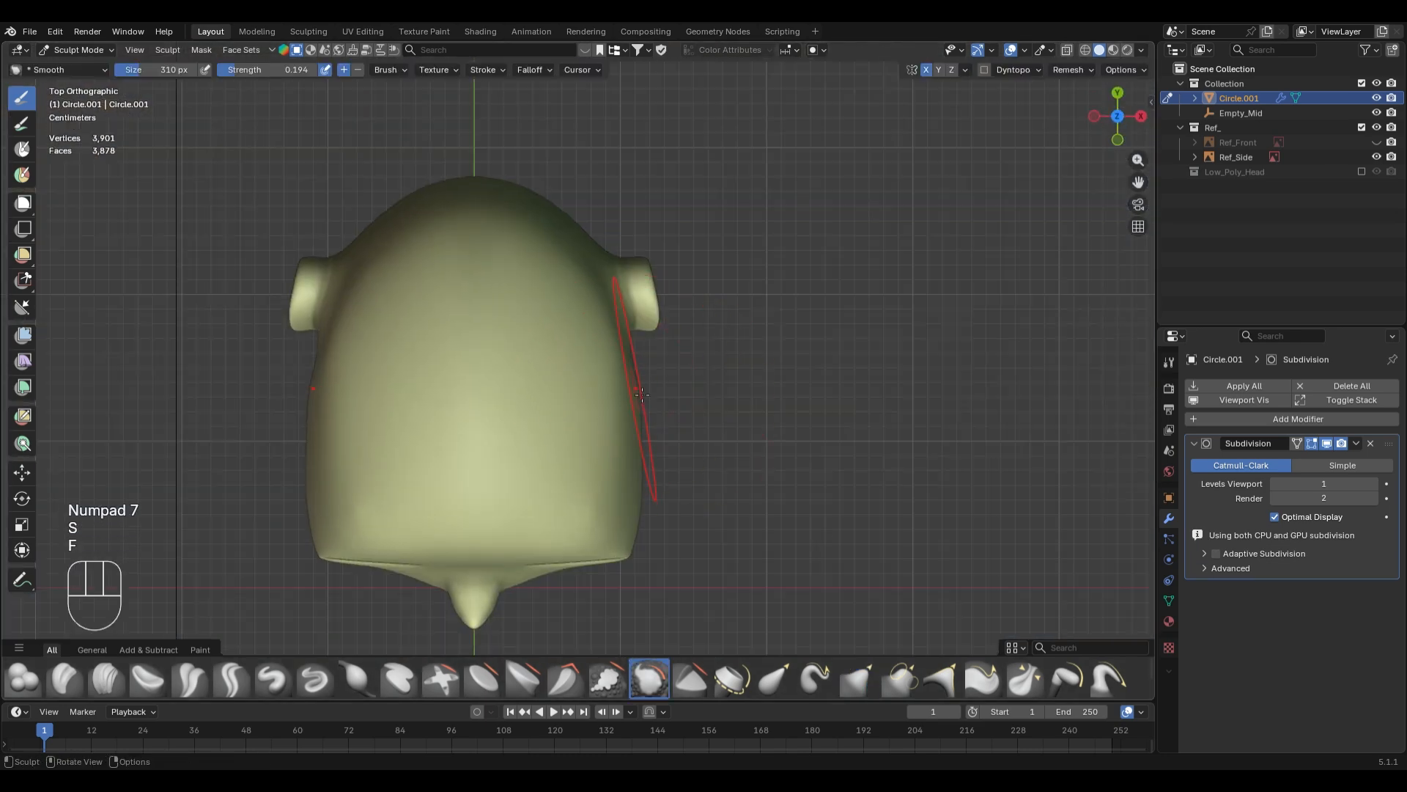
key(s)
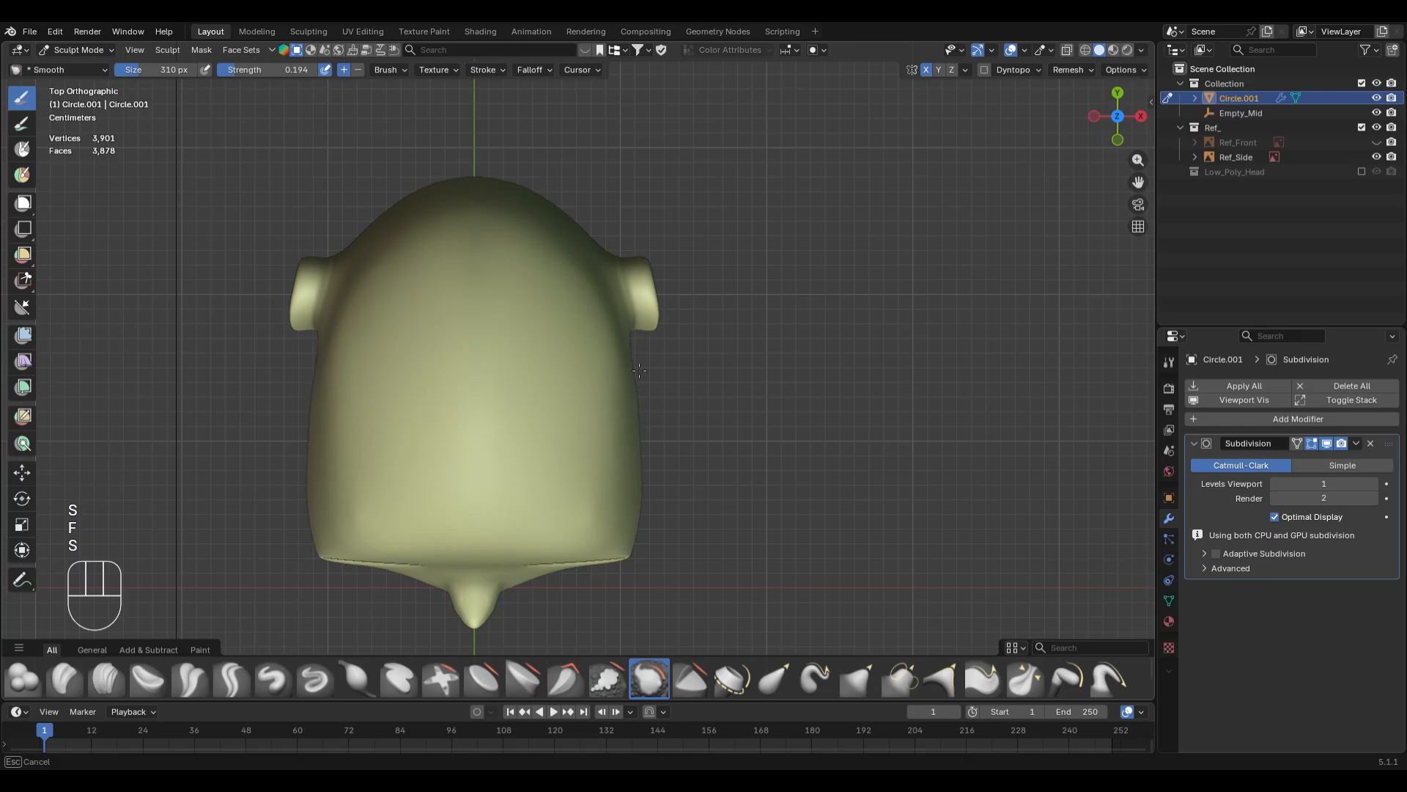
- Pull the side of the head slightly outward in top view with the Grab brush at 494 px, and undo the extra stroke at the ear
shift+middle_drag(650, 430, 638, 443)
key(g)
key(f)
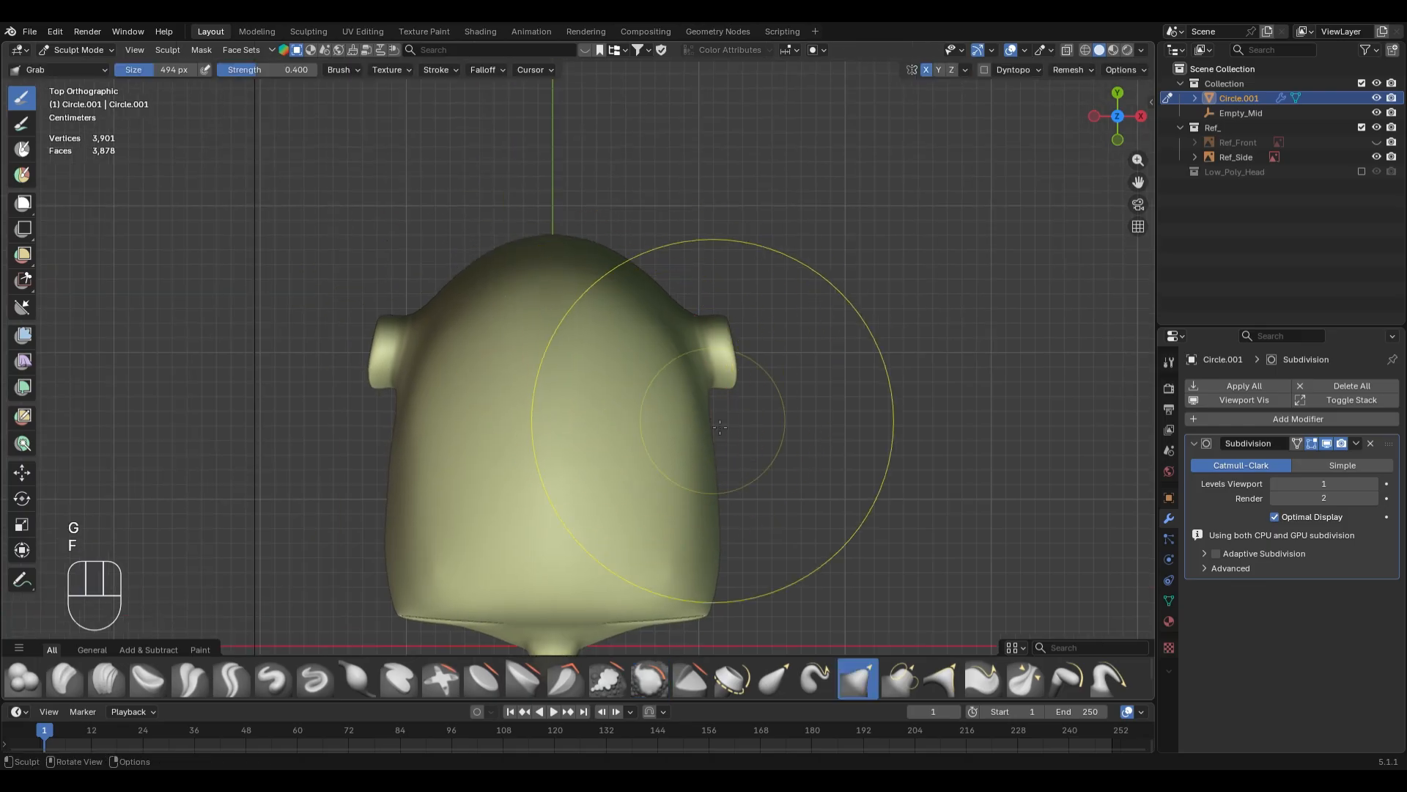
click(720, 430)
drag(744, 435, 746, 435)
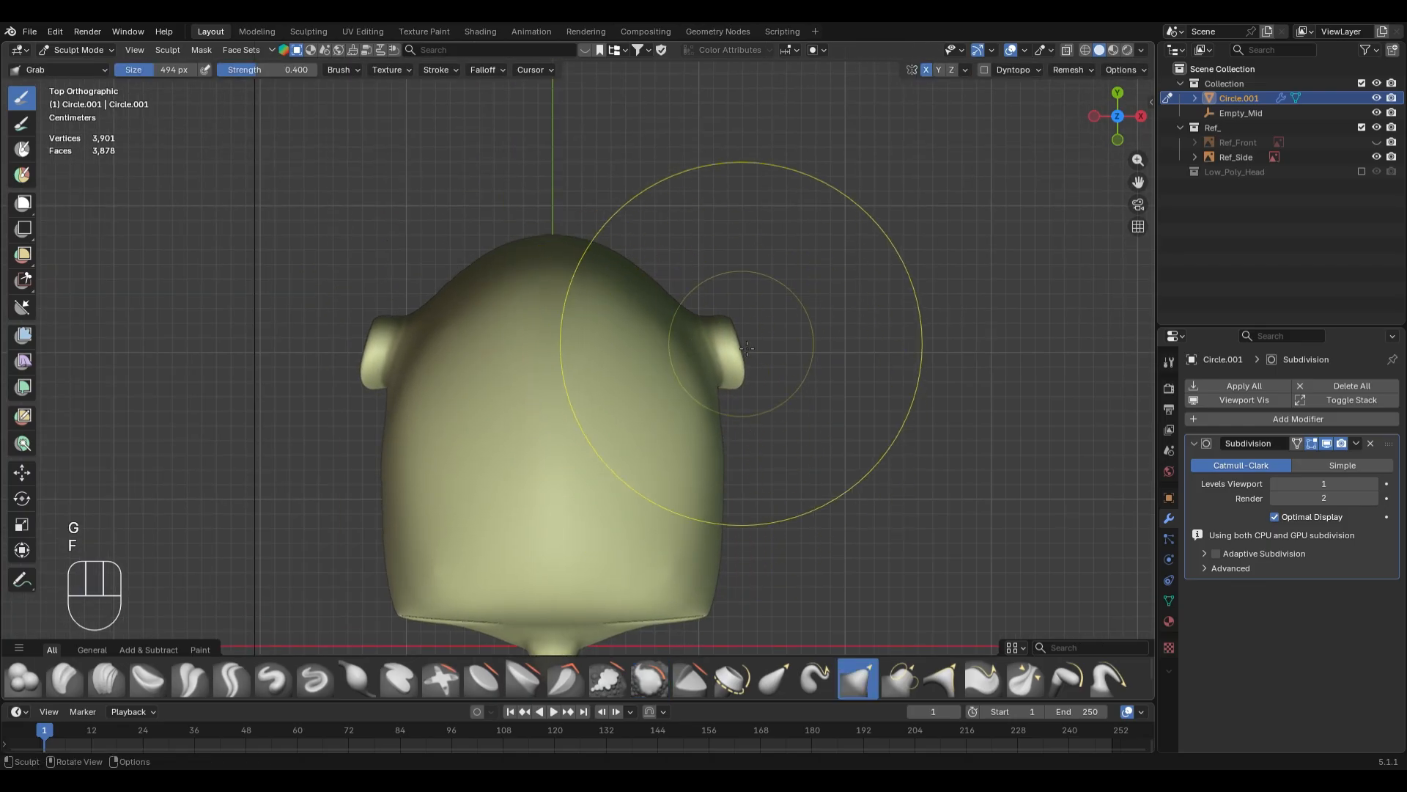
drag(741, 342, 739, 351)
key(ctrl+z)
- Bulge the back of the skull outward behind the ears with the Grab brush at 396 px, and adjust the side in front of the ear at 324 px
key(f)
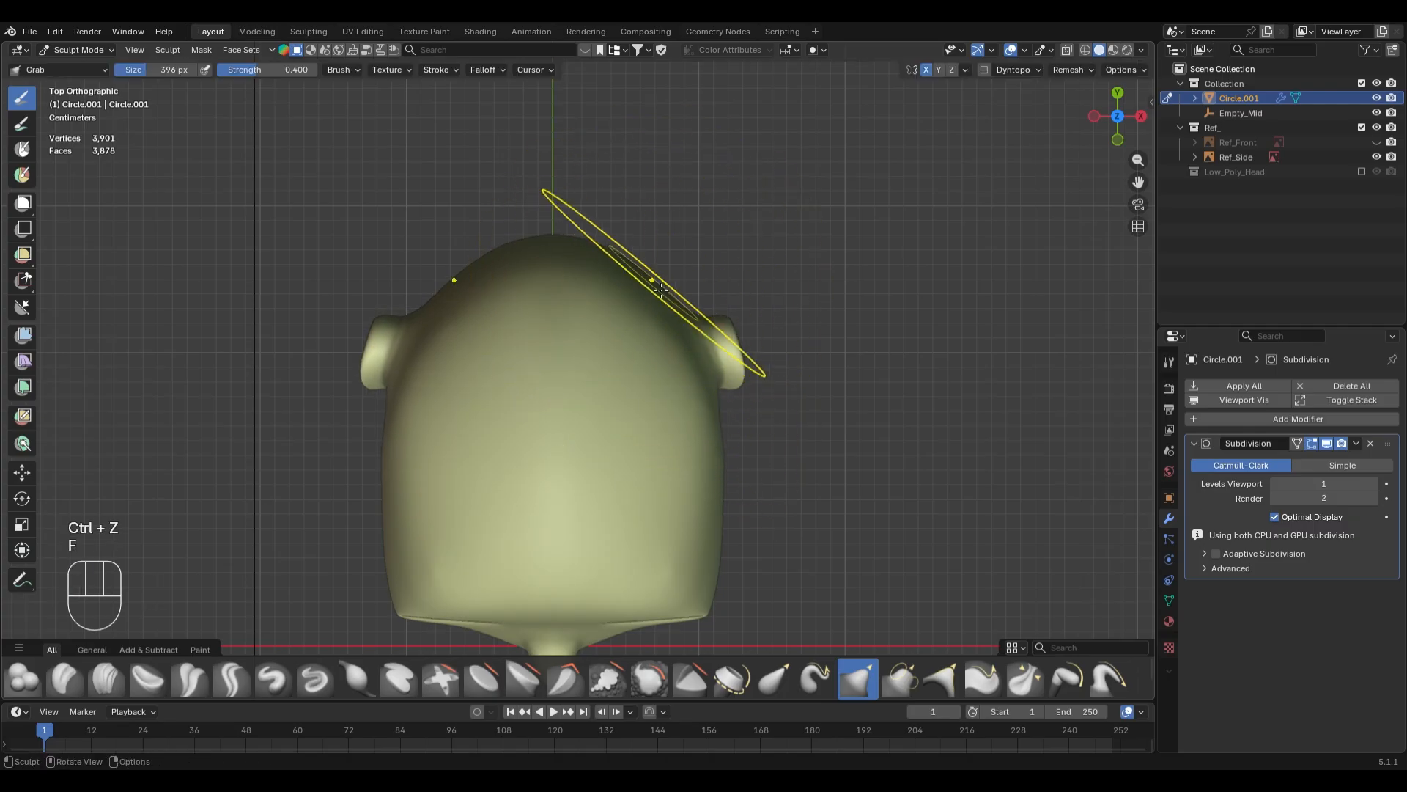
click(676, 269)
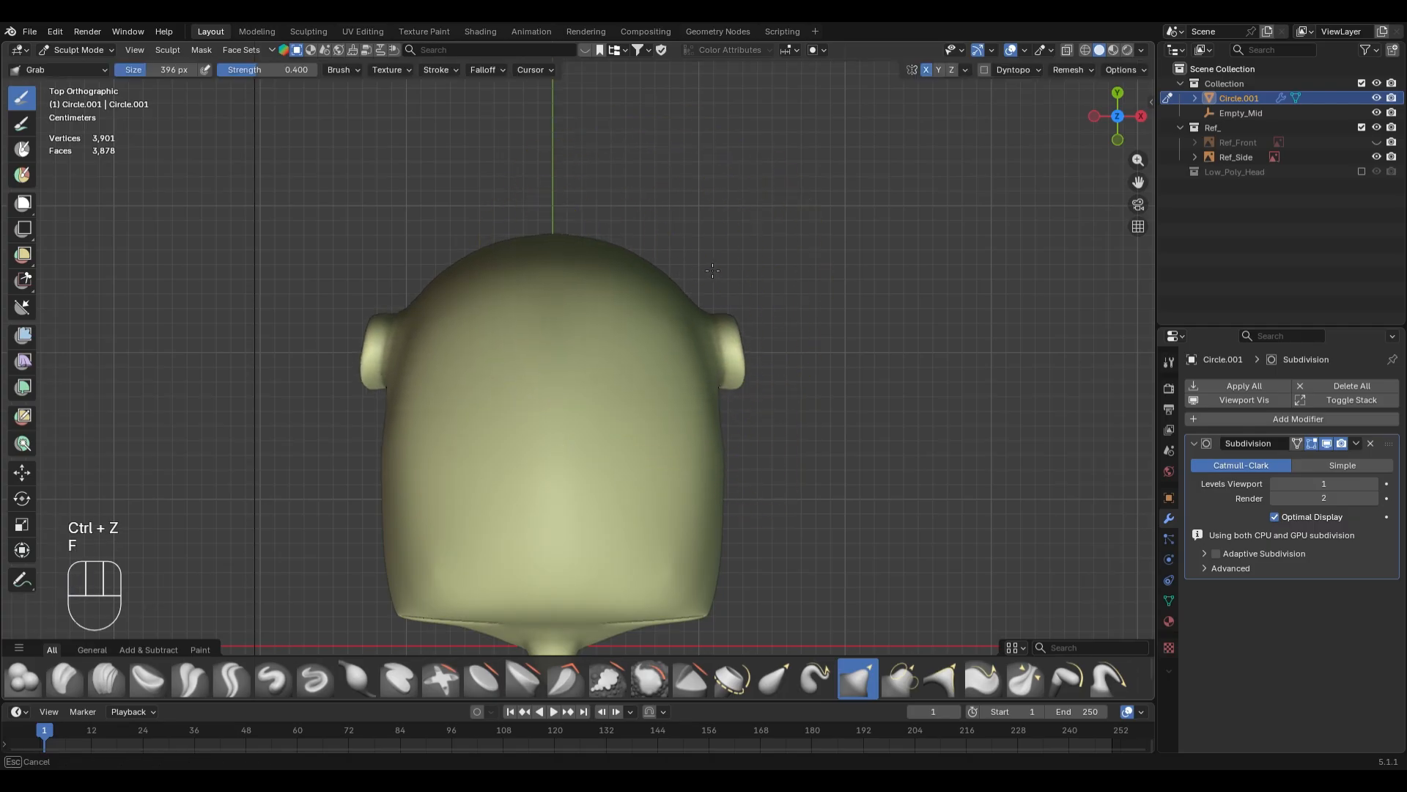
key(f)
click(714, 411)
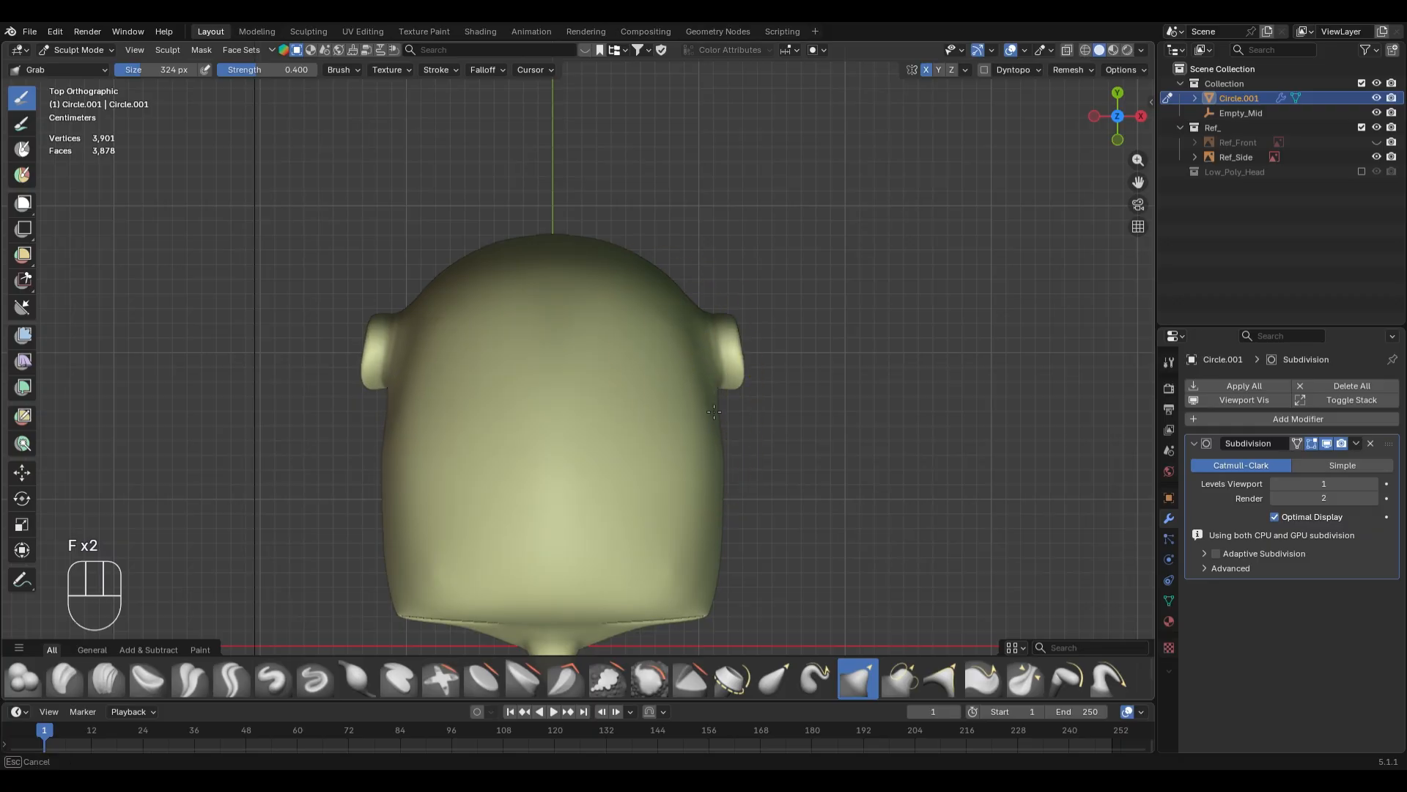
- Select the edge loop around the ear in Edit Mode, fill it to the whole inner region, and turn on X-ray in side view
key(Tab)
key(KP_3)
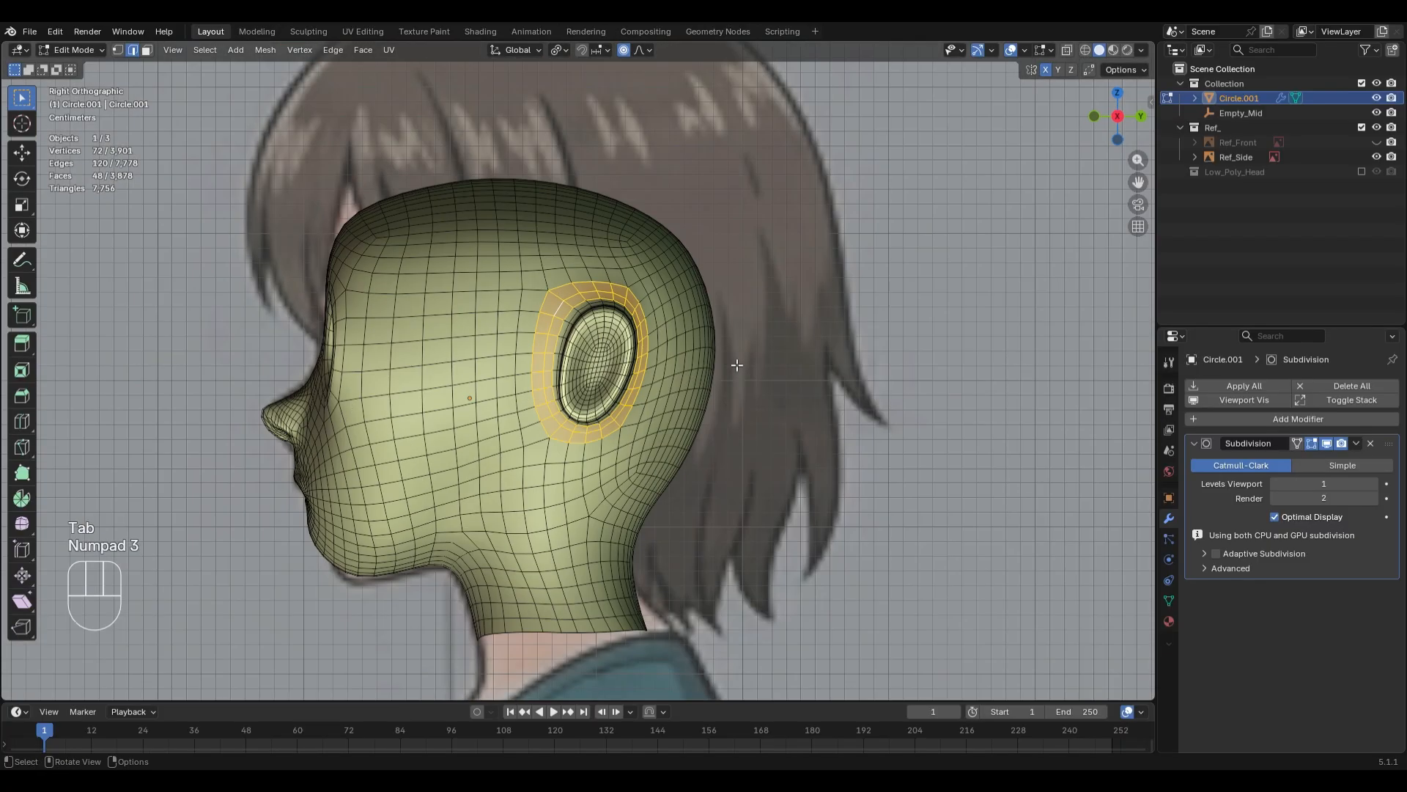
alt+click(613, 322)
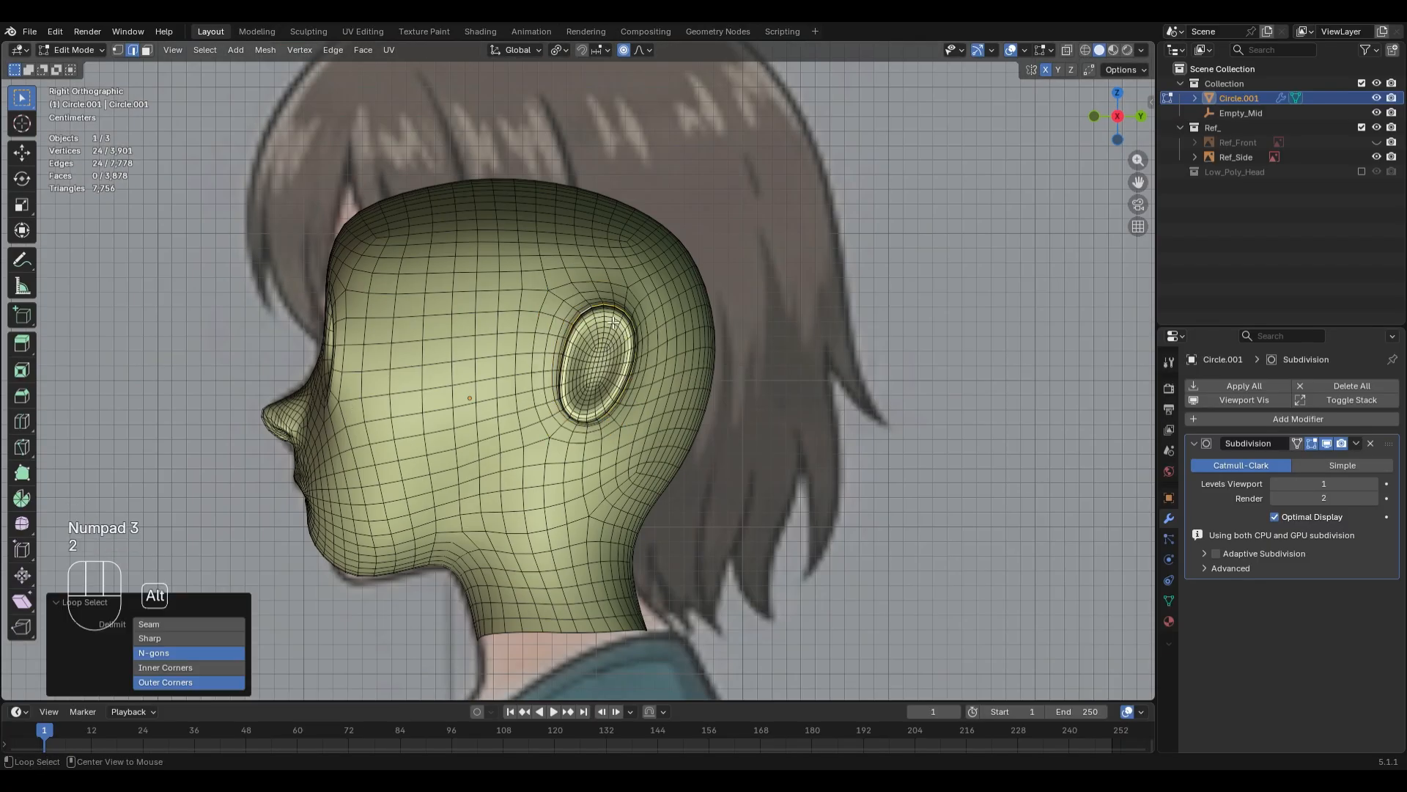
key(F3)
click(901, 390)
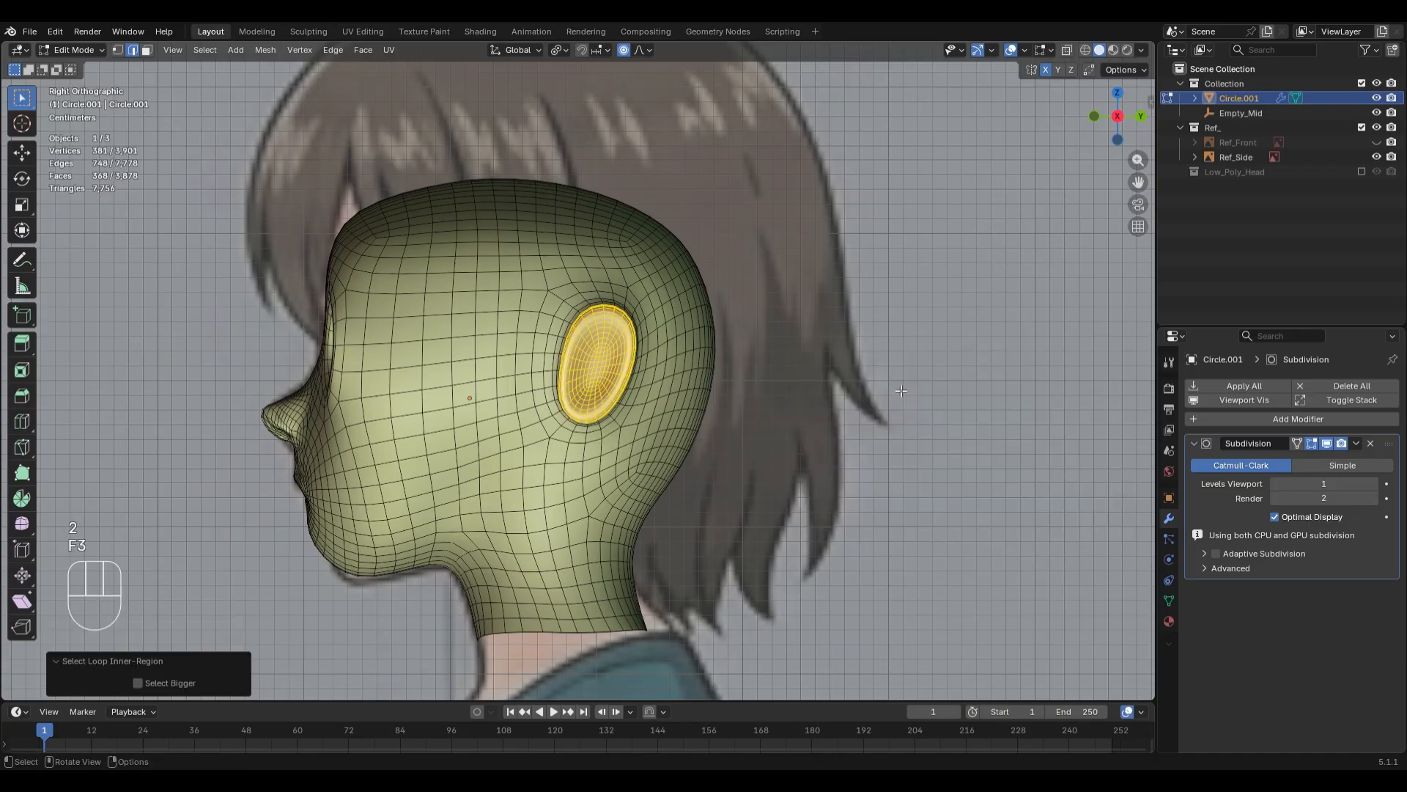
key(alt+z)
key(g)
key(x)
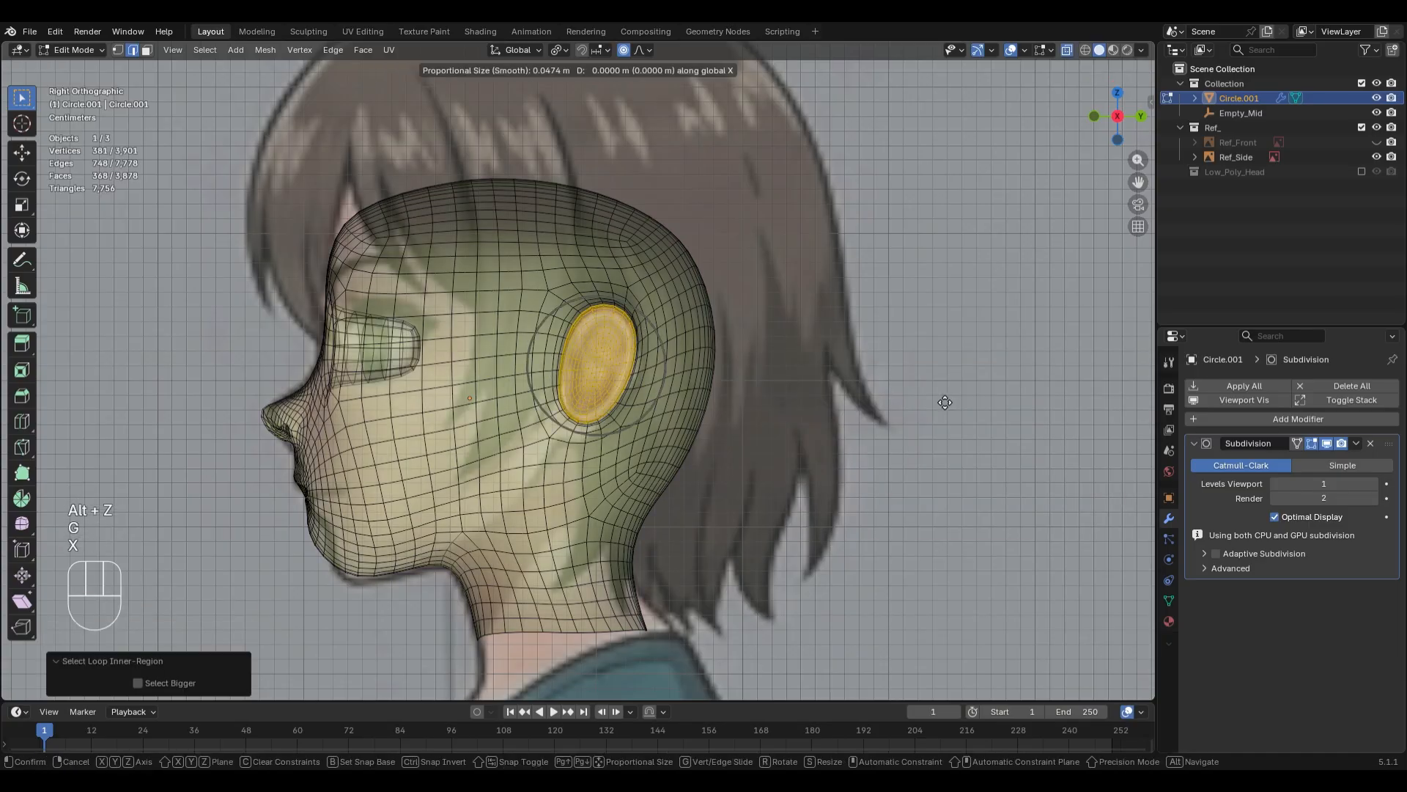
key(ctrl+z)
- Move the selected ear forward along Y and rotate it 2.48° with proportional size 0.069
key(g)
key(y)
scroll(979, 416, down, 6)
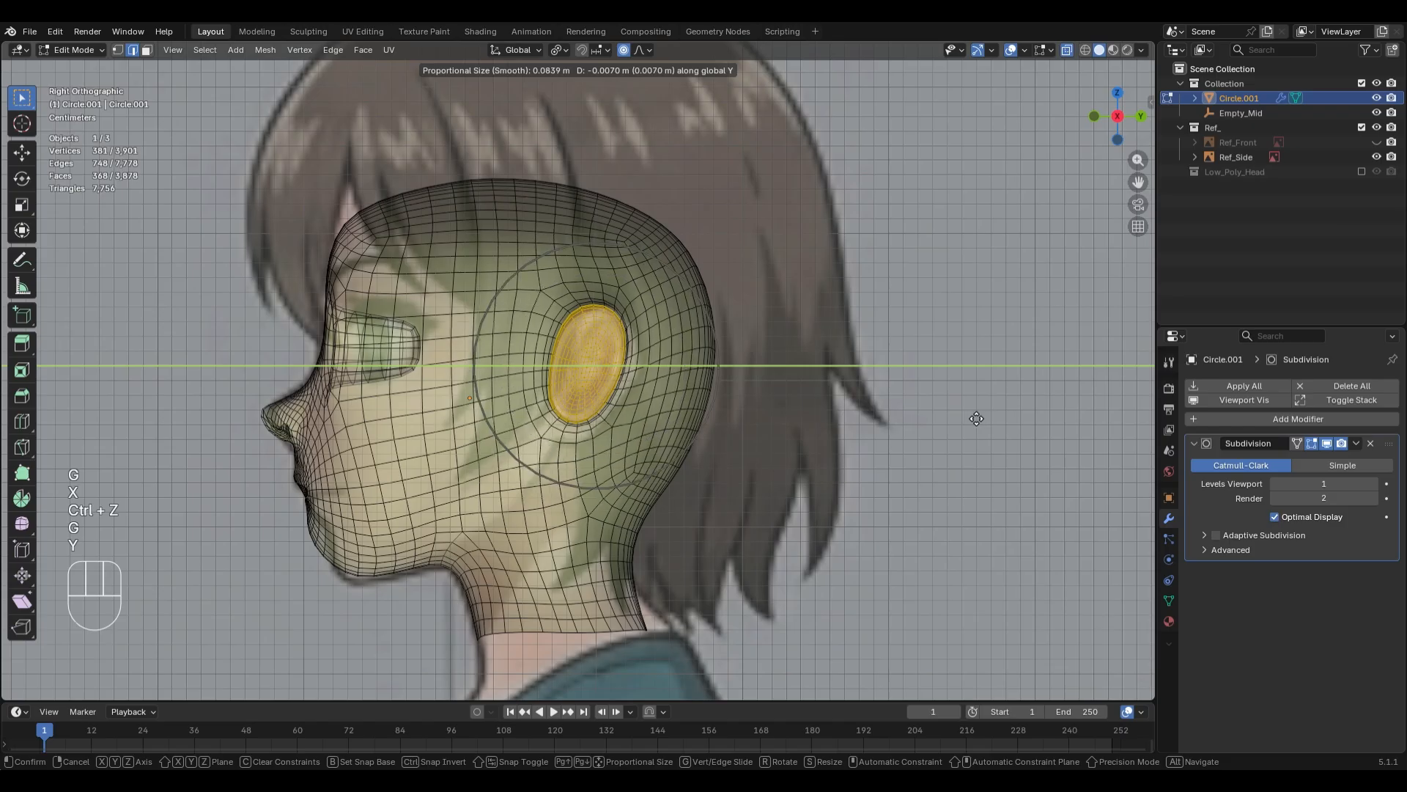
scroll(972, 418, up, 2)
click(969, 418)
key(r)
click(955, 401)
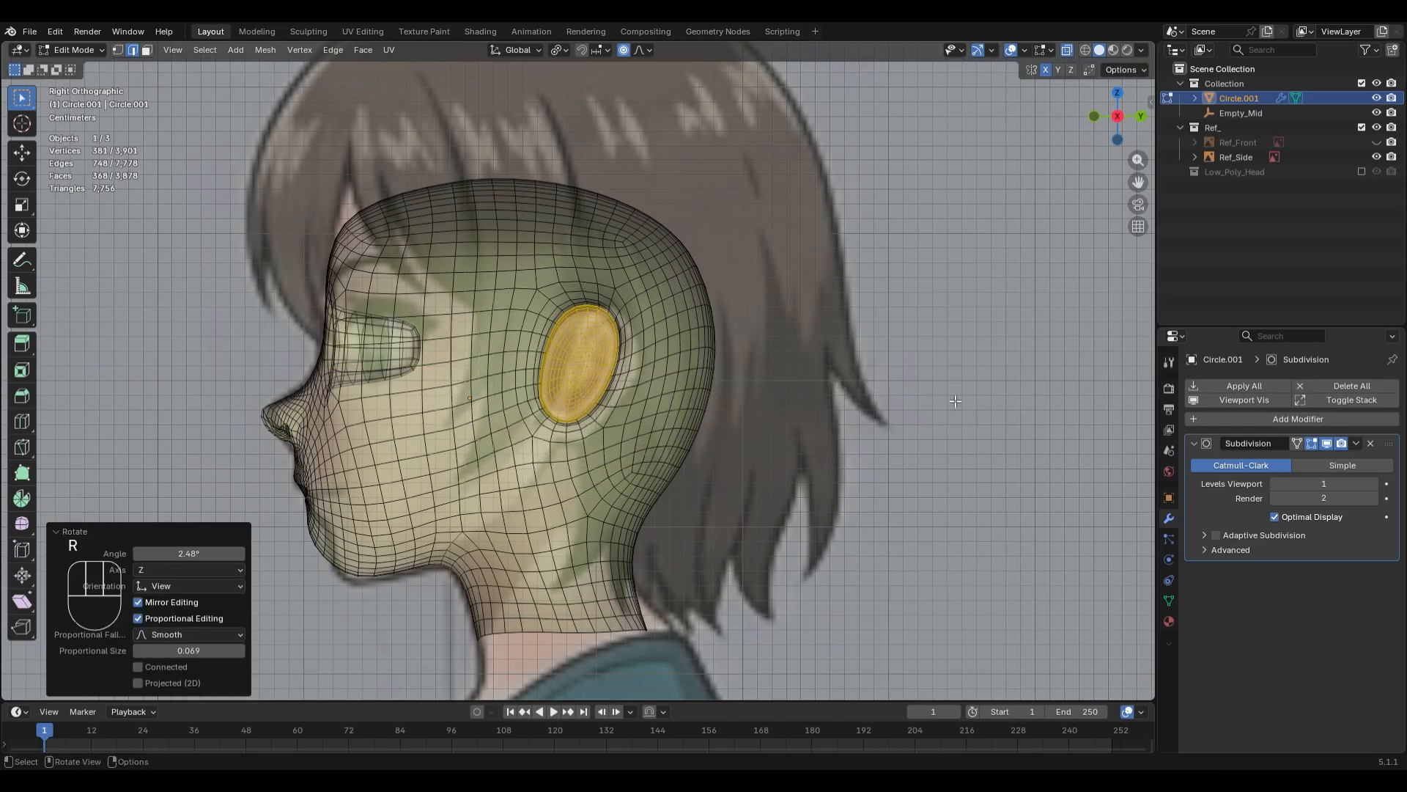
- Select a vertical path of six edges behind the ear and move it 0.008285 m along X with proportional size 0.047
key(alt+z)
middle_drag(955, 401, 782, 468)
middle_drag(907, 381, 733, 382)
click(499, 335)
ctrl+shift+click(507, 409)
key(g)
key(x)
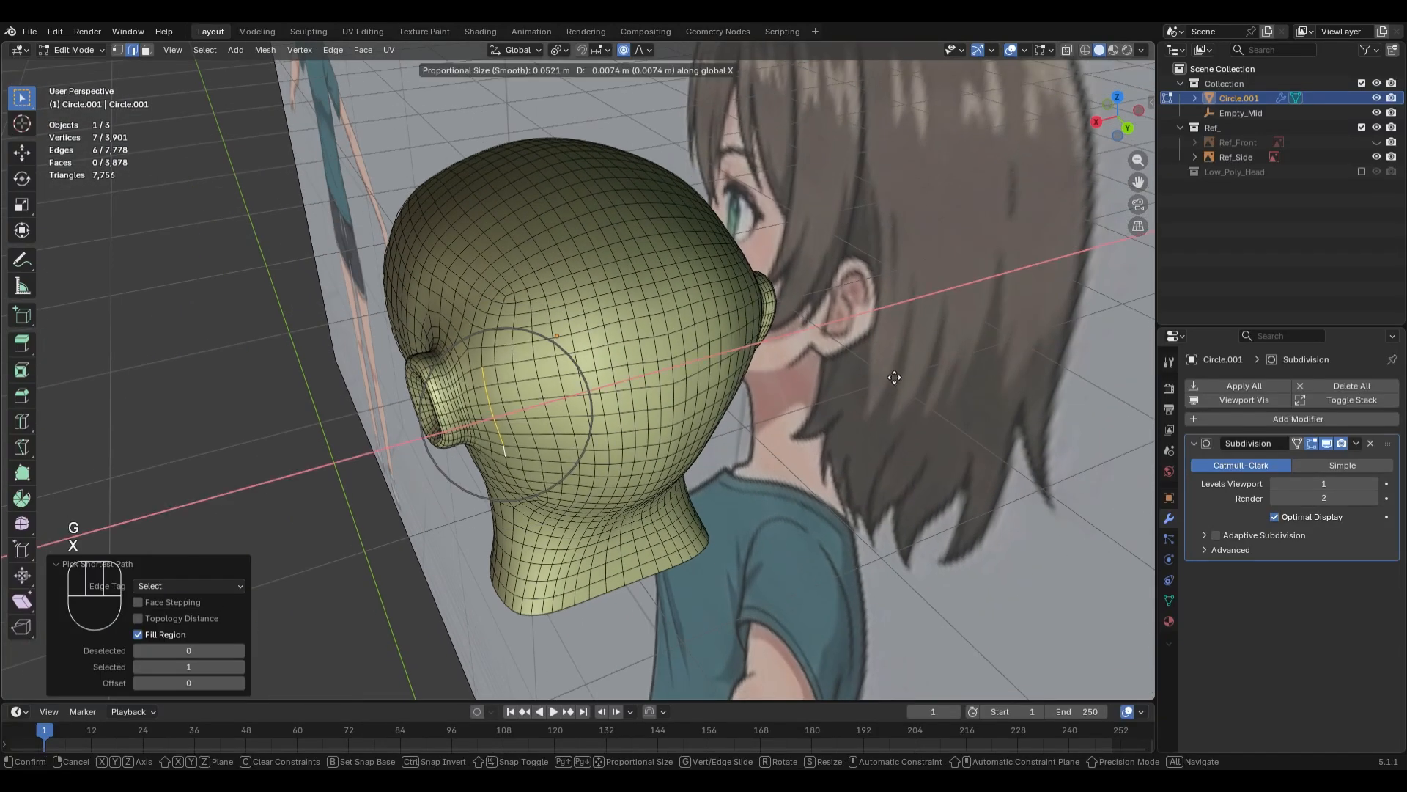
click(897, 378)
middle_drag(897, 378, 861, 503)
key(KP_7)
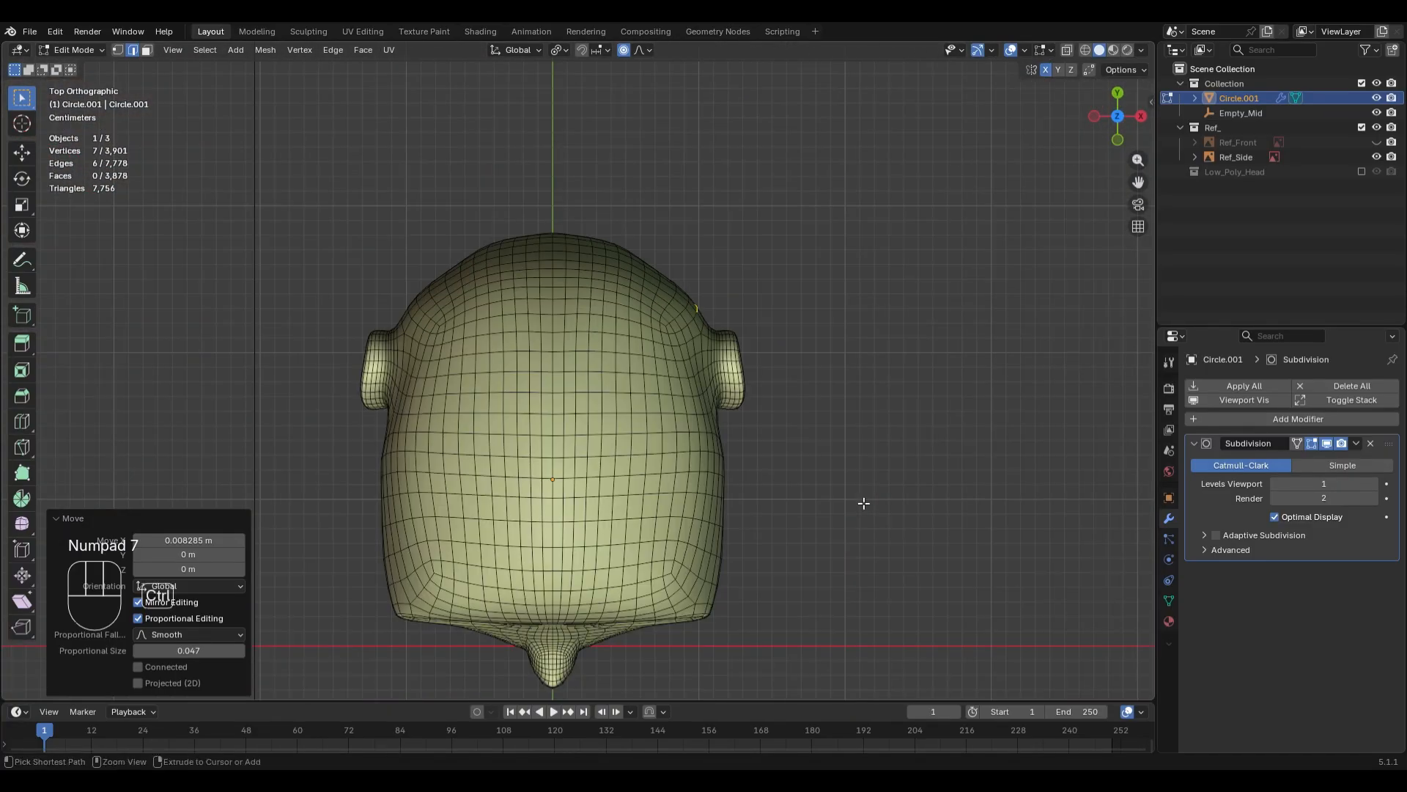
- Round the back of the skull in Sculpt Mode with the Grab brush at 430 px, and even it out with the Smooth brush
key(ctrl+Tab)
key(s)
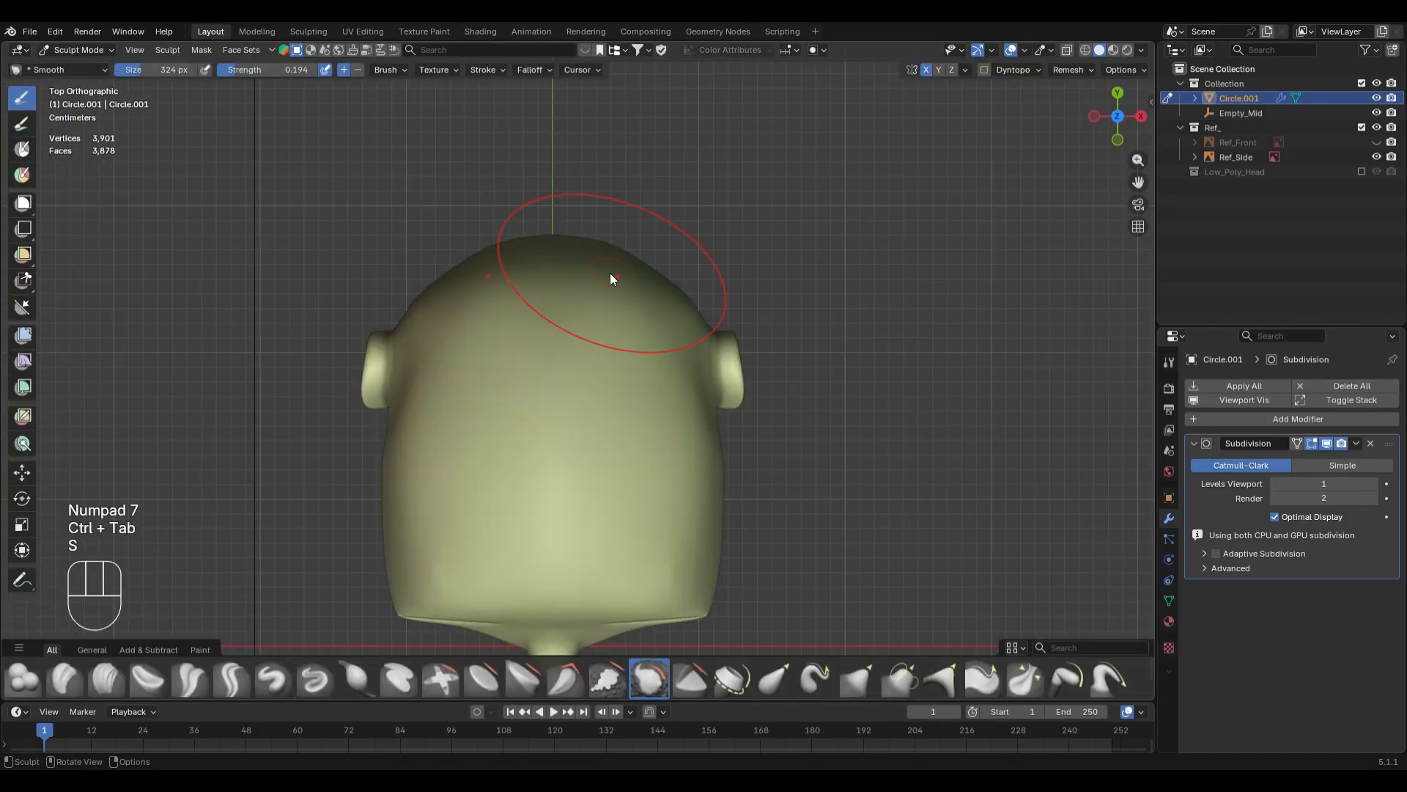
key(g)
key(f)
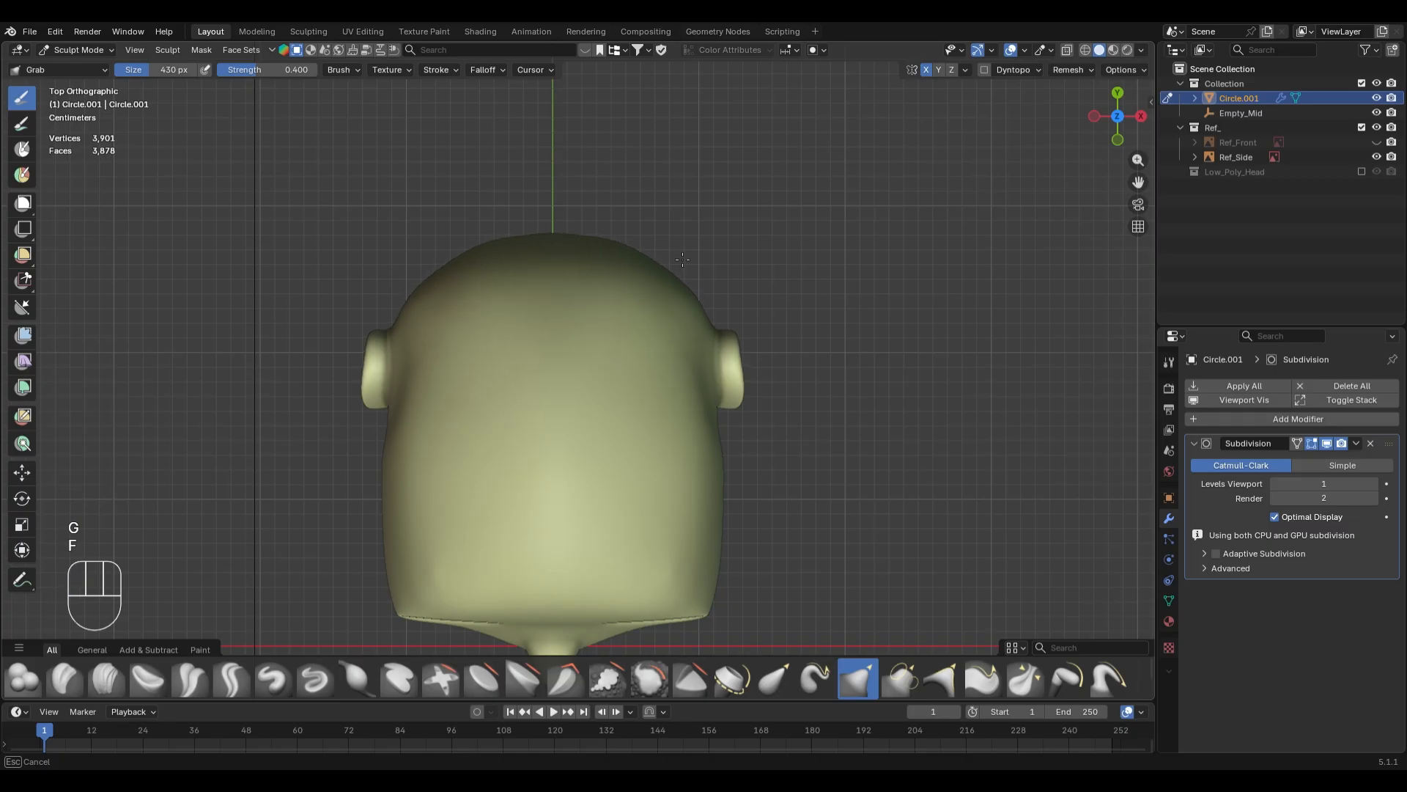
key(s)
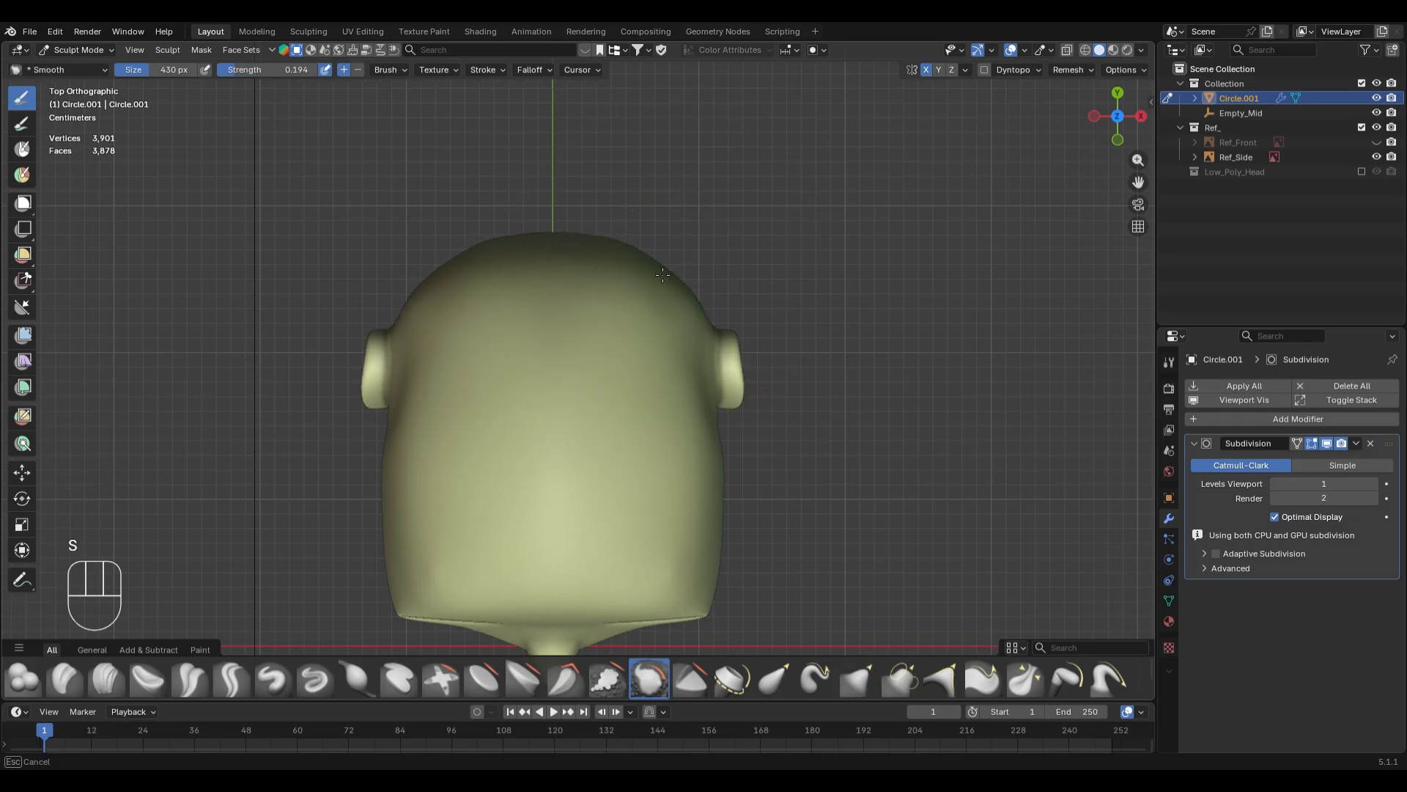
- Push the side of the head in front of the ear slightly inward in top view with the Grab brush at 444 px
key(g)
key(f)
click(590, 480)
scroll(664, 481, up, 2)
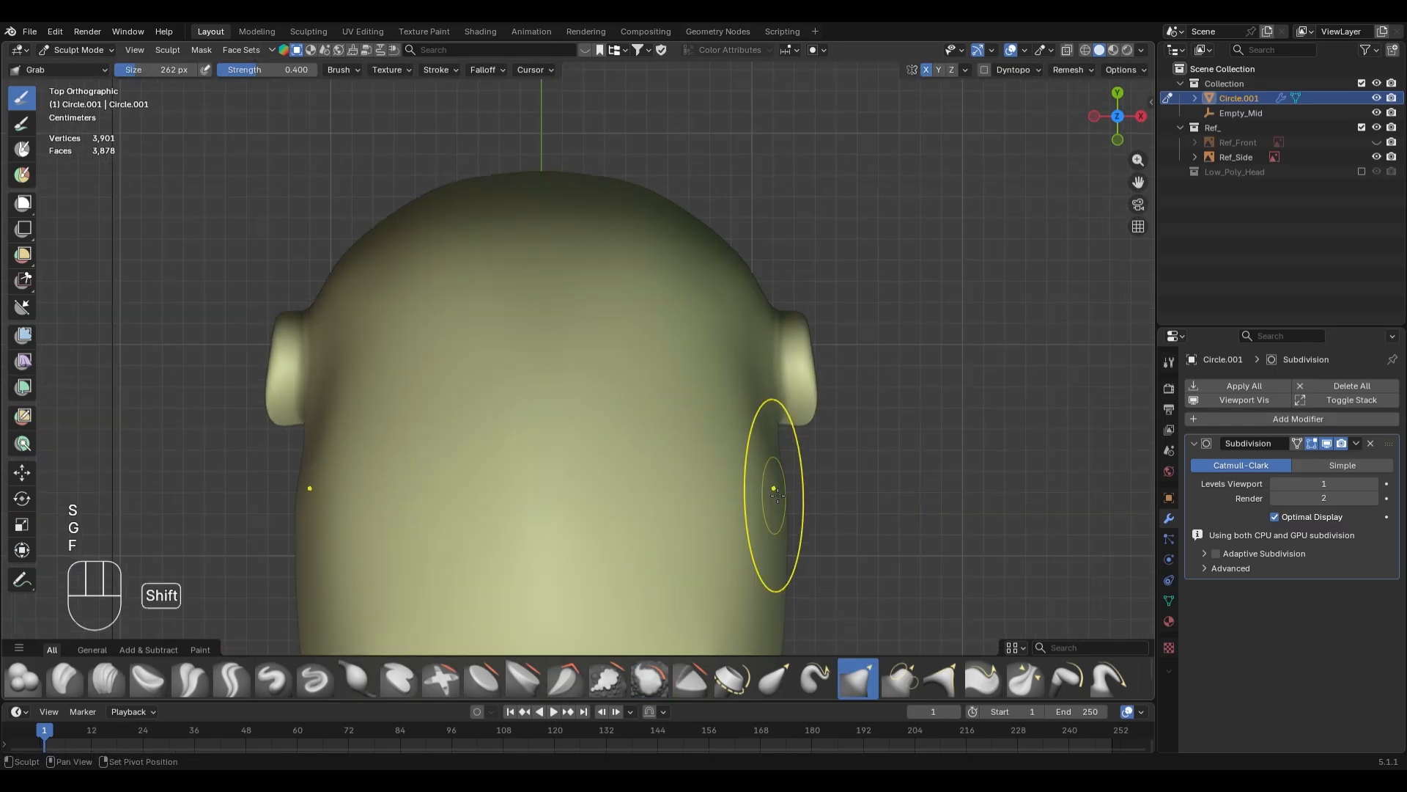
shift+middle_drag(773, 486, 708, 325)
key(f)
click(746, 372)
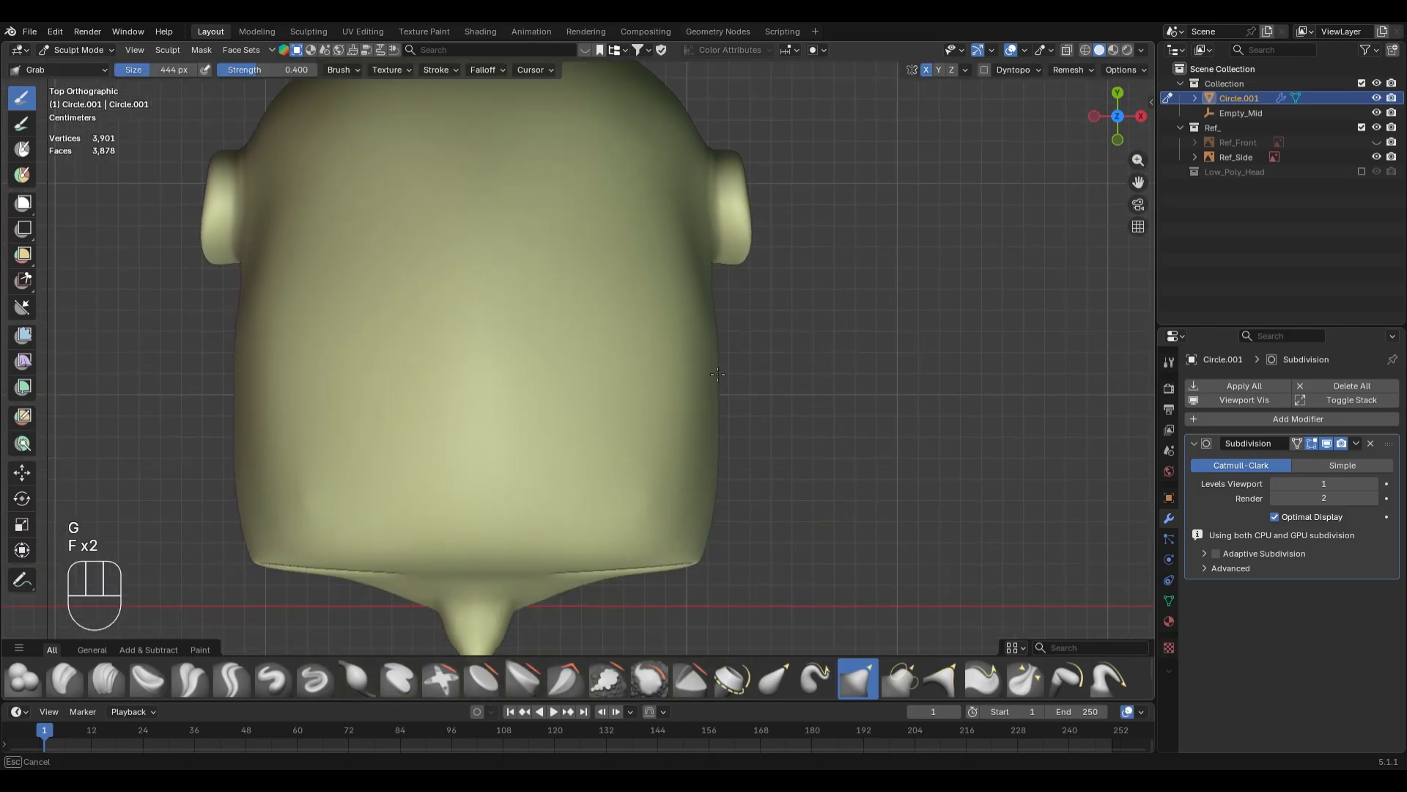
click(715, 395)
- Smooth the side of the head in front of the ear, set the Smooth brush to 362 px, and check the side profile
key(s)
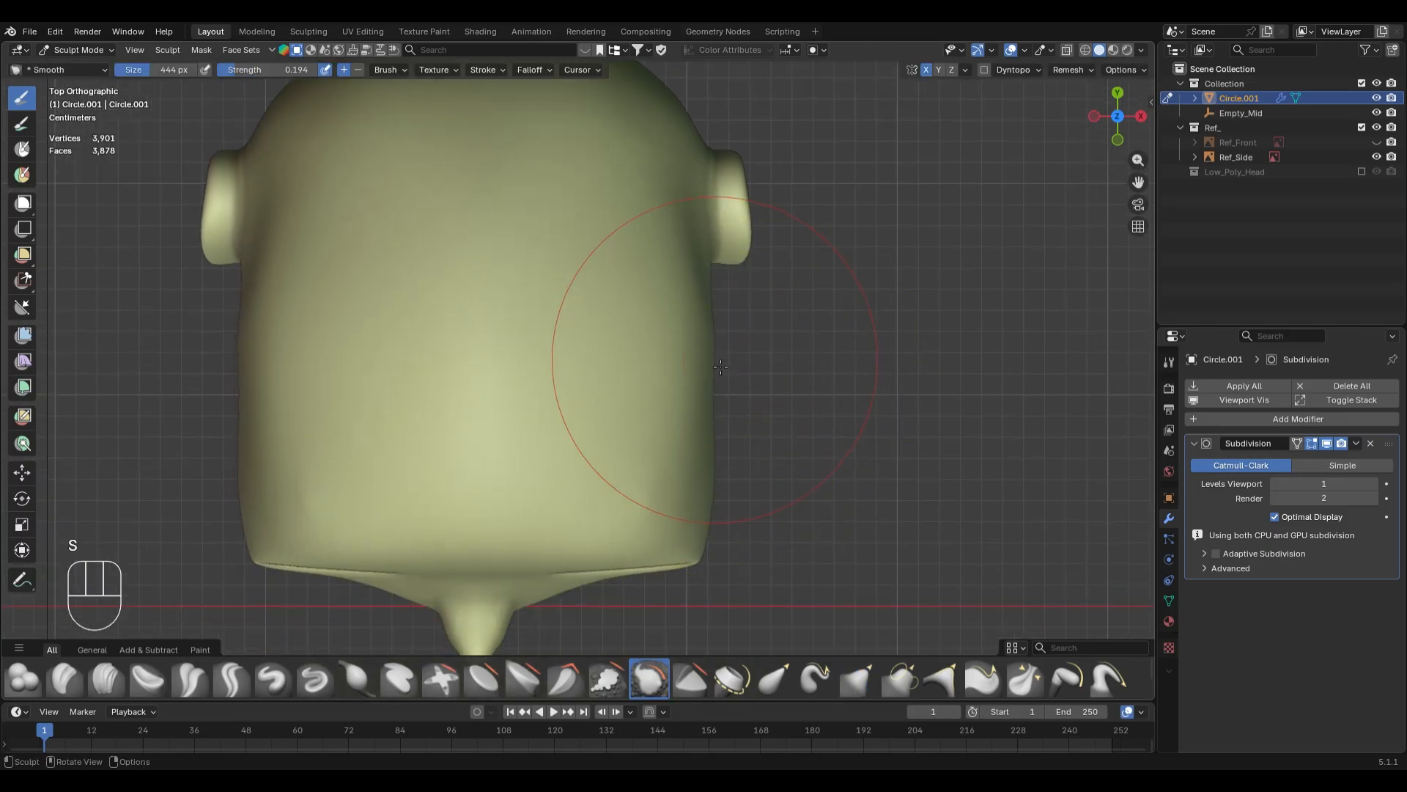
key(f)
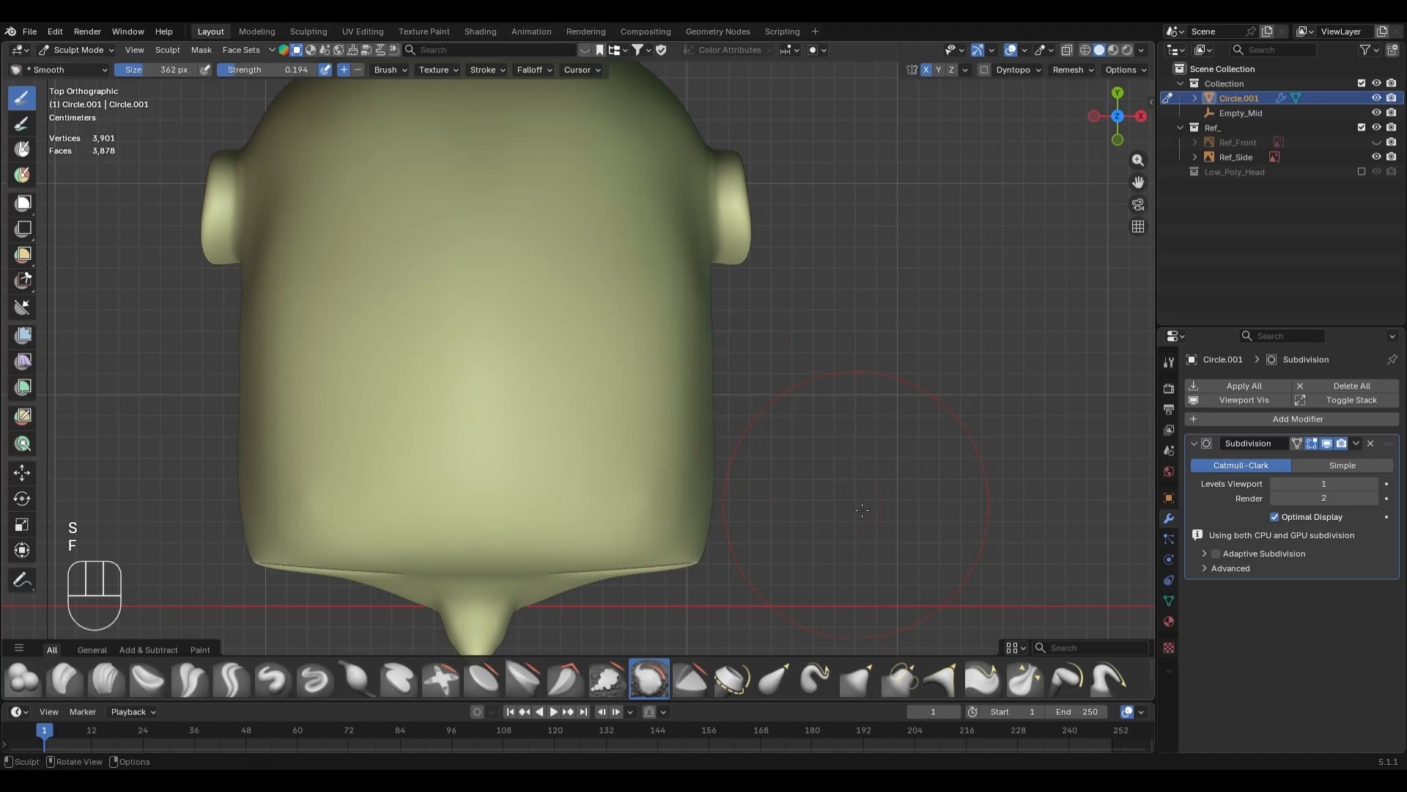
middle_drag(862, 510, 719, 392)
key(KP_3)
scroll(503, 371, down, 6)
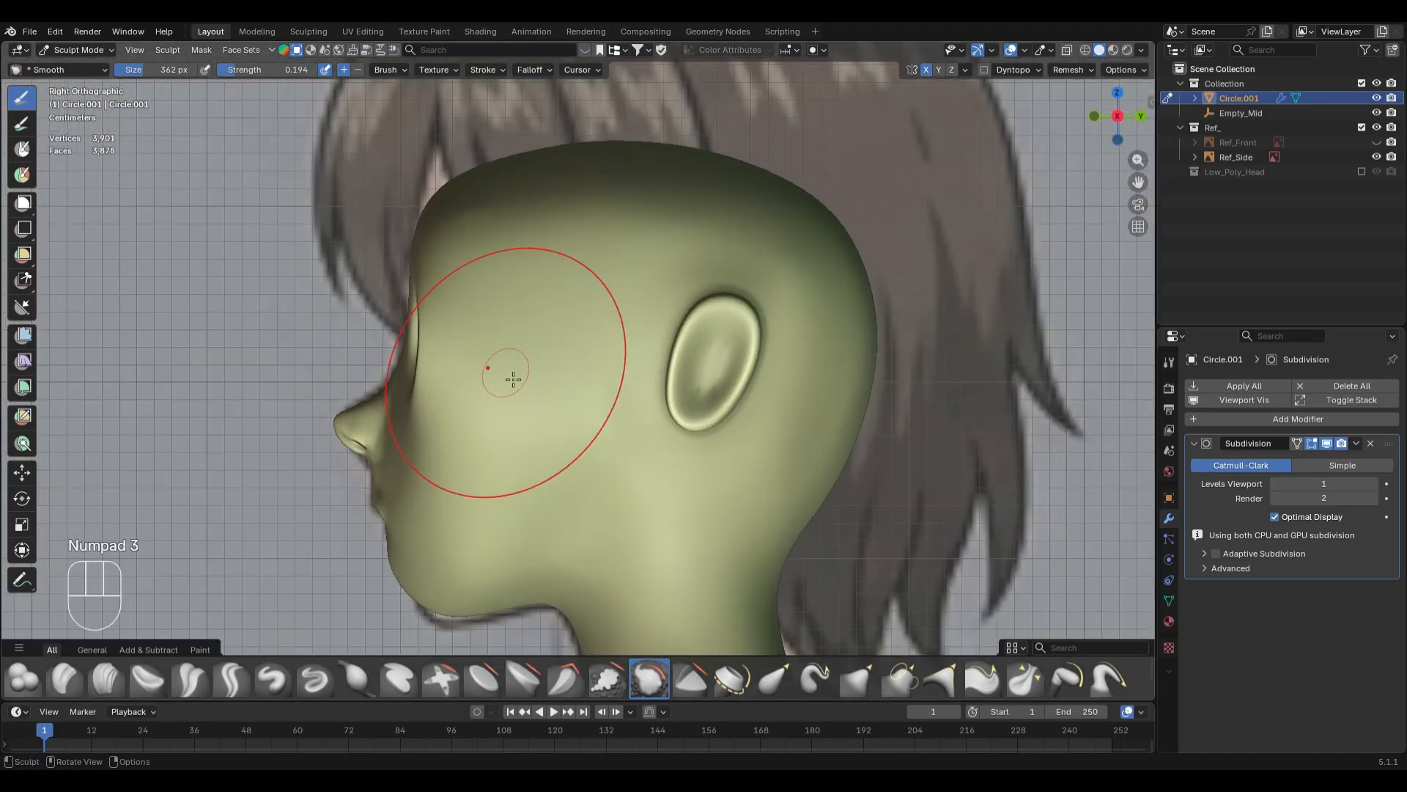
mouse_move(513, 377)
middle_down()
mouse_move(657, 418)
mouse_move(682, 367)
mouse_move(659, 396)
mouse_move(555, 422)
mouse_move(630, 476)
mouse_move(731, 394)
mouse_move(652, 266)
middle_up()
- Round out the back of the skull with the Grab brush at 362 px, undo a stroke, and blend the area with the Smooth brush
key(g)
key(ctrl+z)
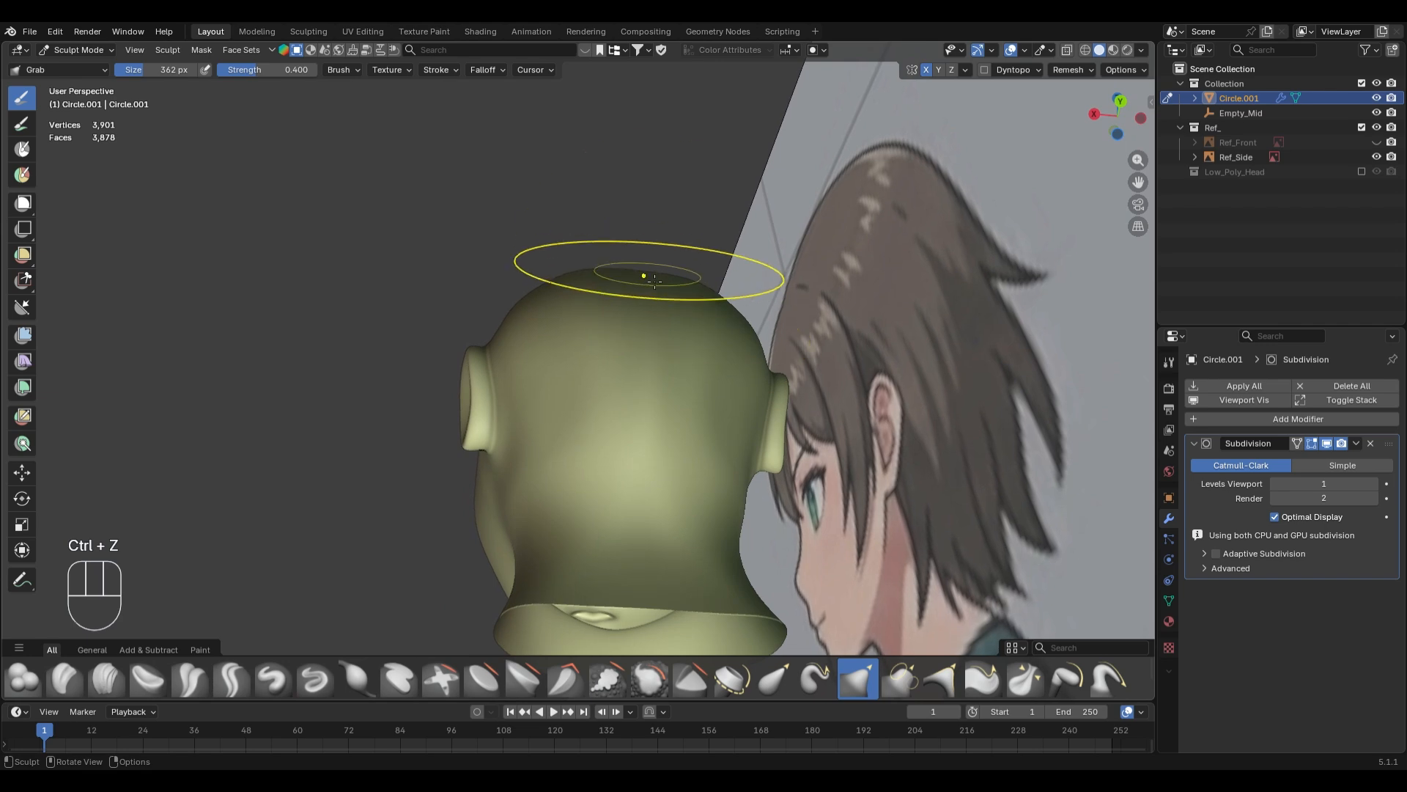
key(s)
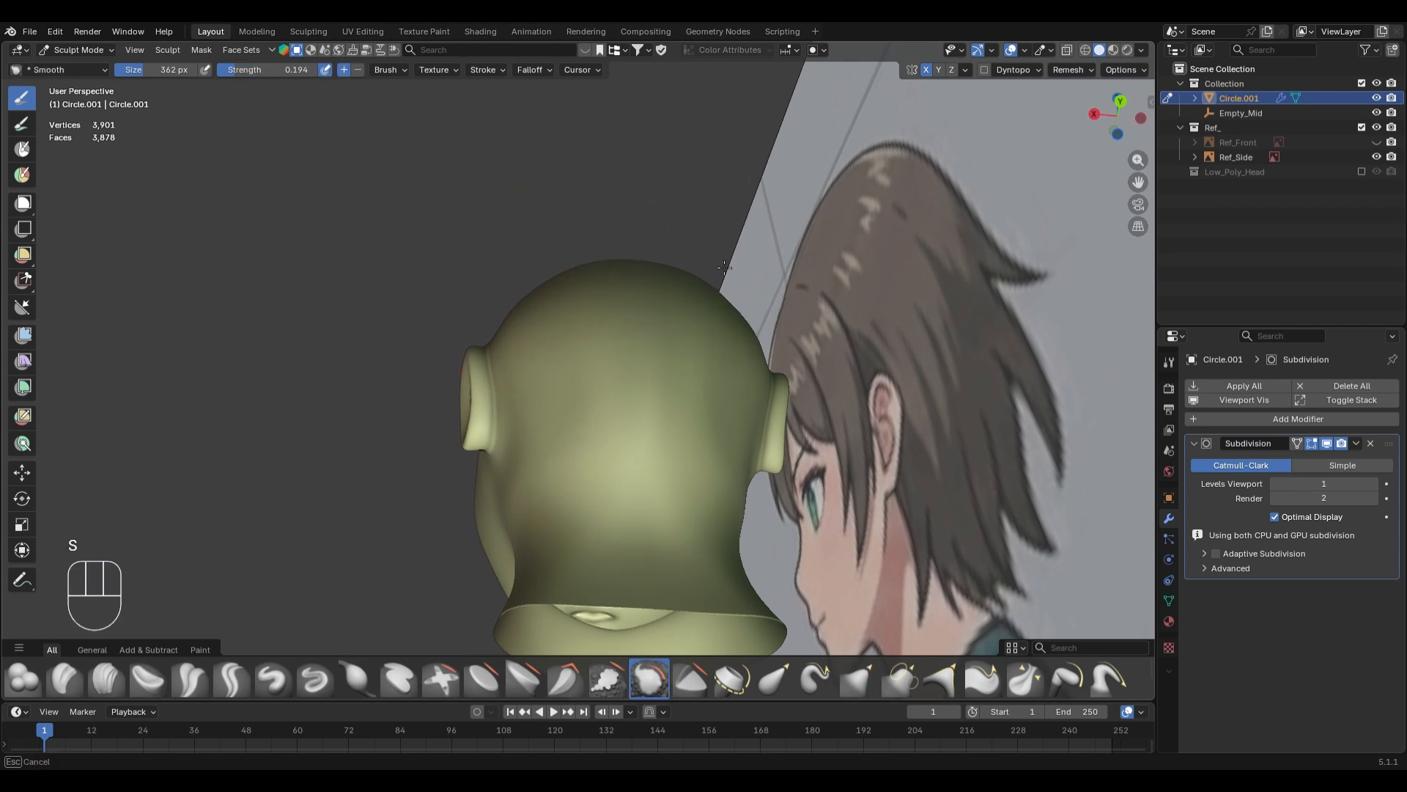
middle_drag(725, 267, 874, 488)
key(KP_7)
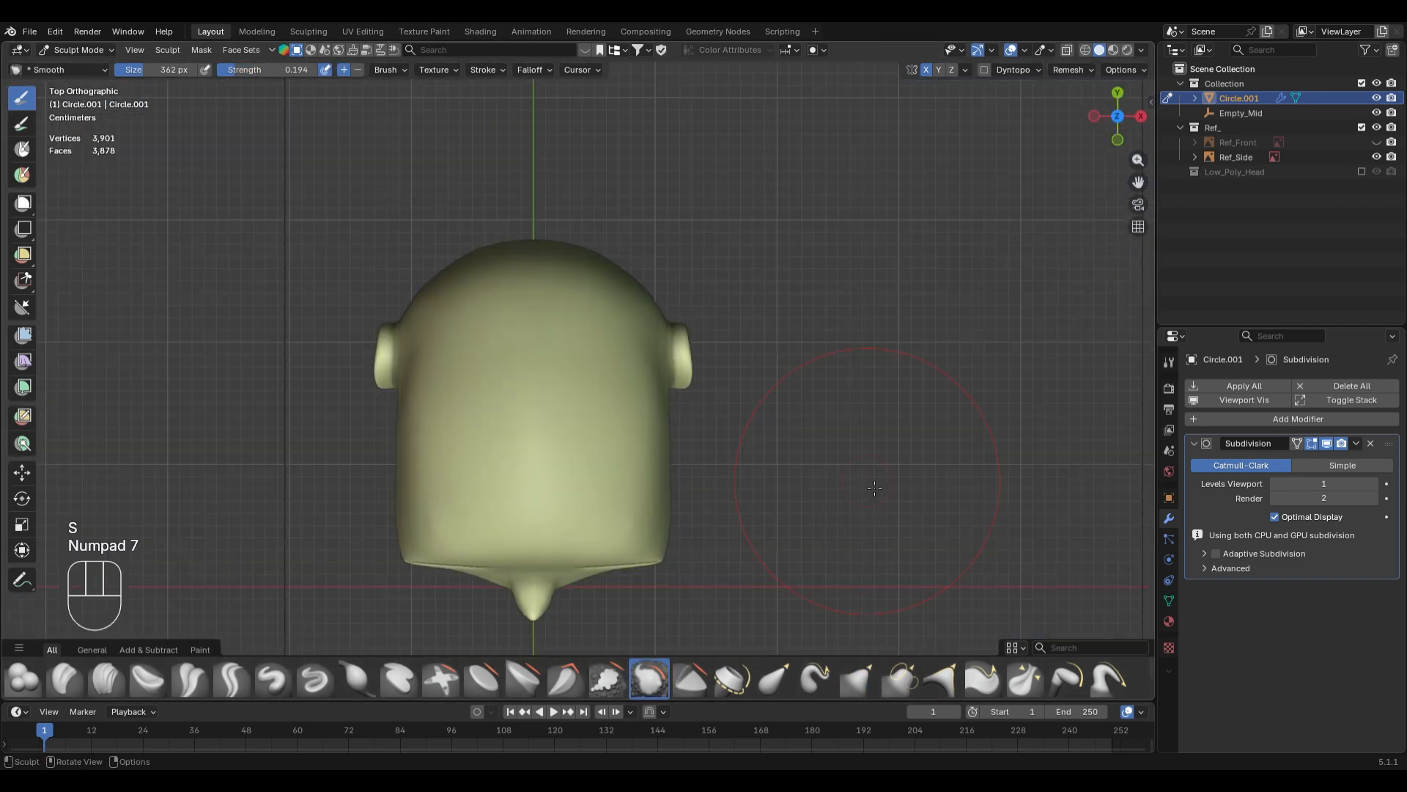
shift+middle_drag(717, 529, 714, 411)
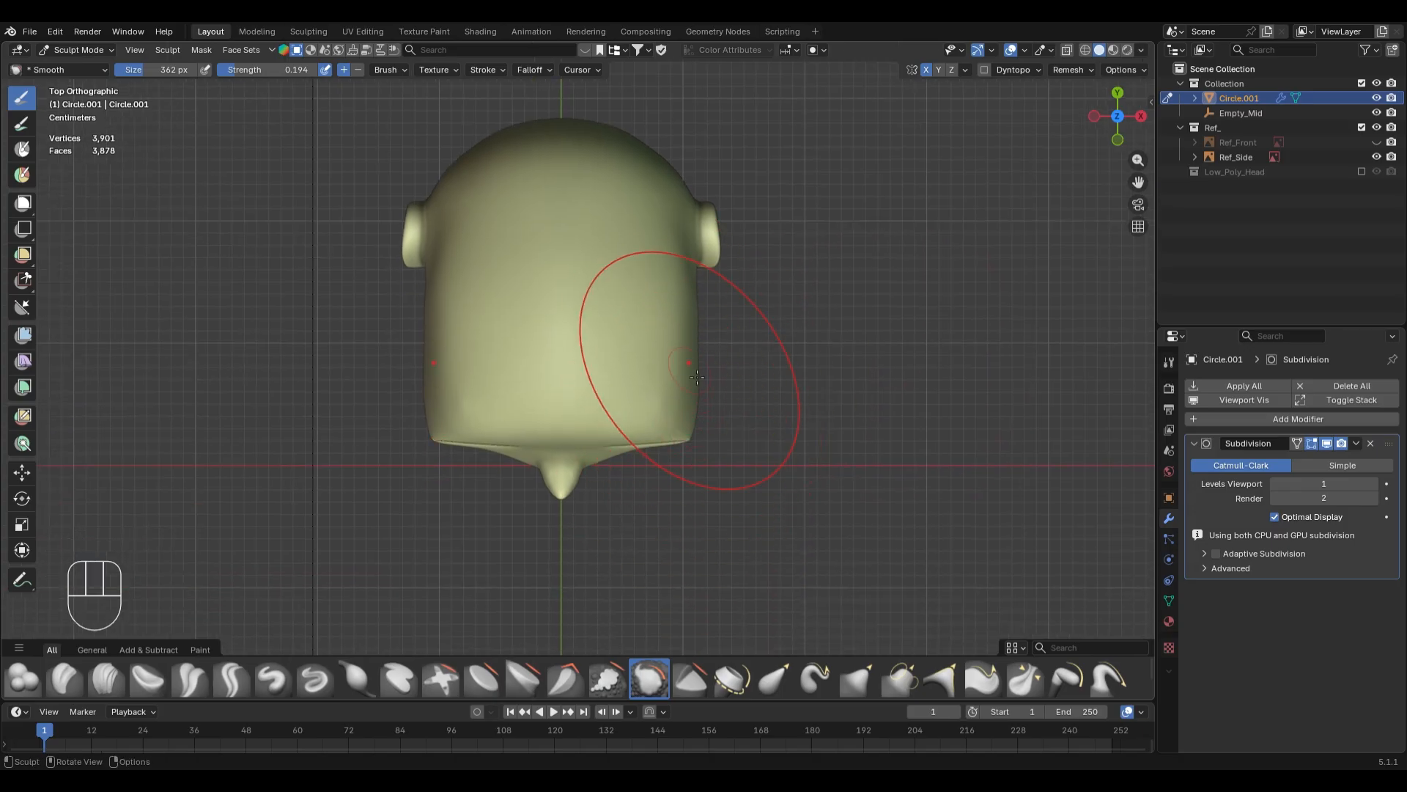
- Select an edge on the outer rim of the eye socket in Edit Mode, and compare the profile with the side reference through X-ray
middle_drag(698, 377, 669, 362)
key(KP_3)
key(Tab)
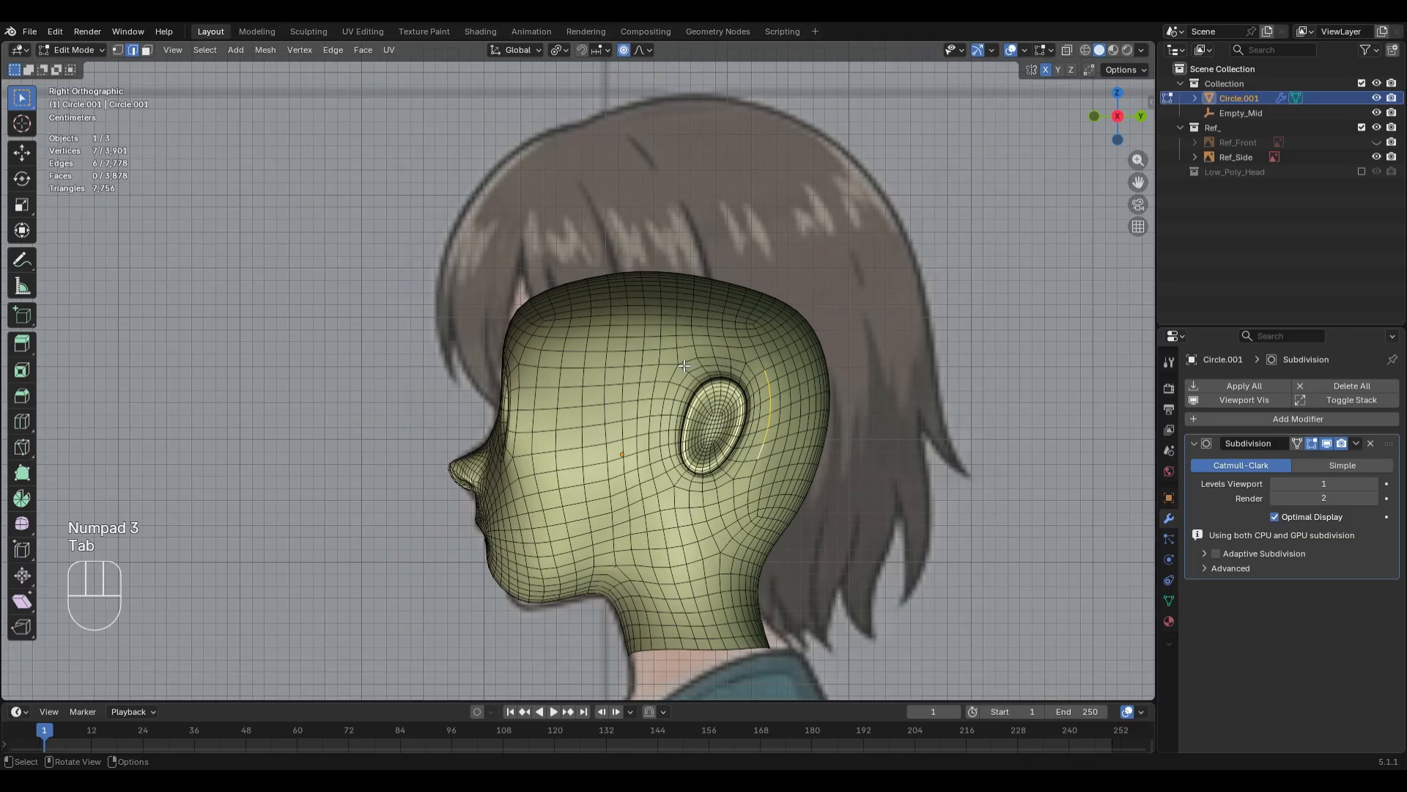
scroll(684, 365, up, 2)
click(538, 303)
key(alt+z)
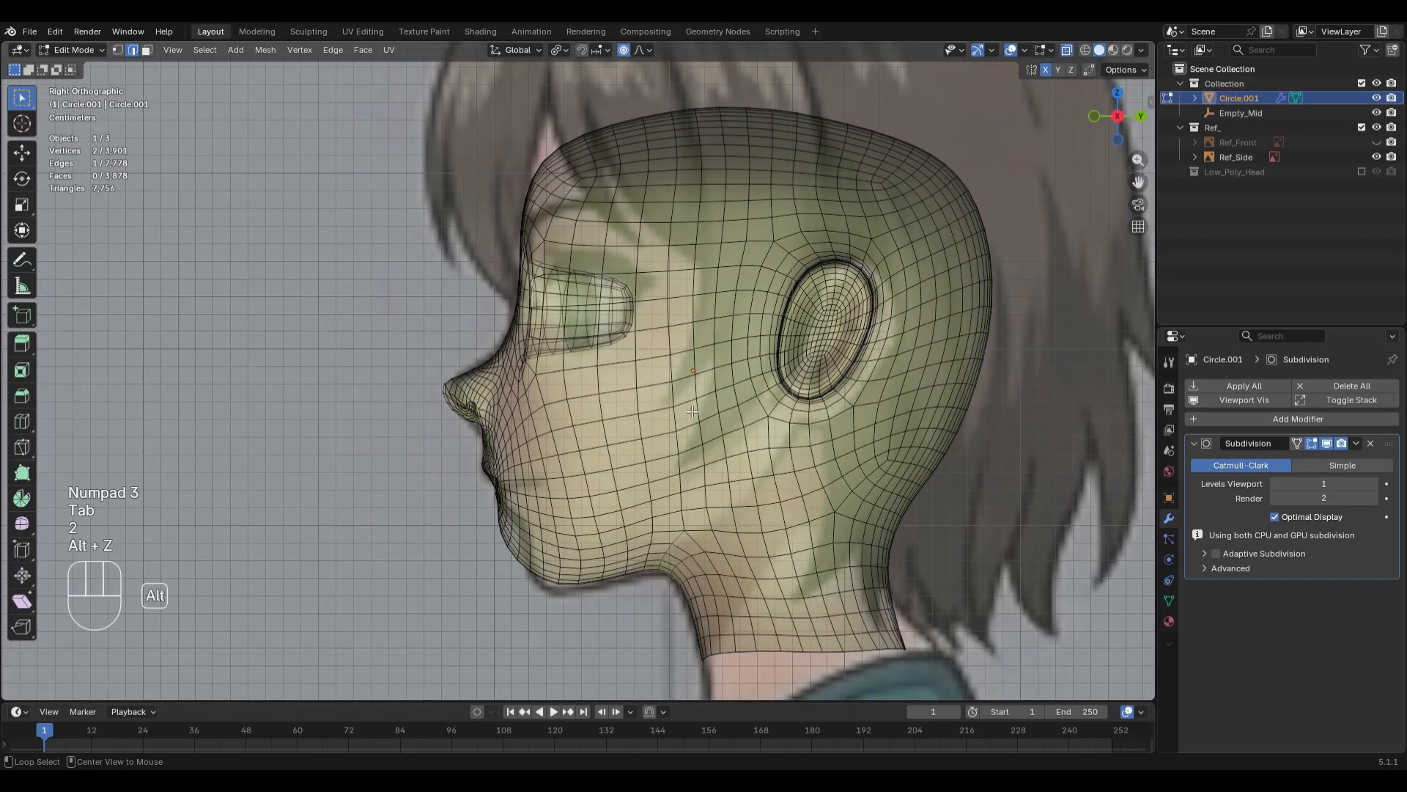
key(alt+z)
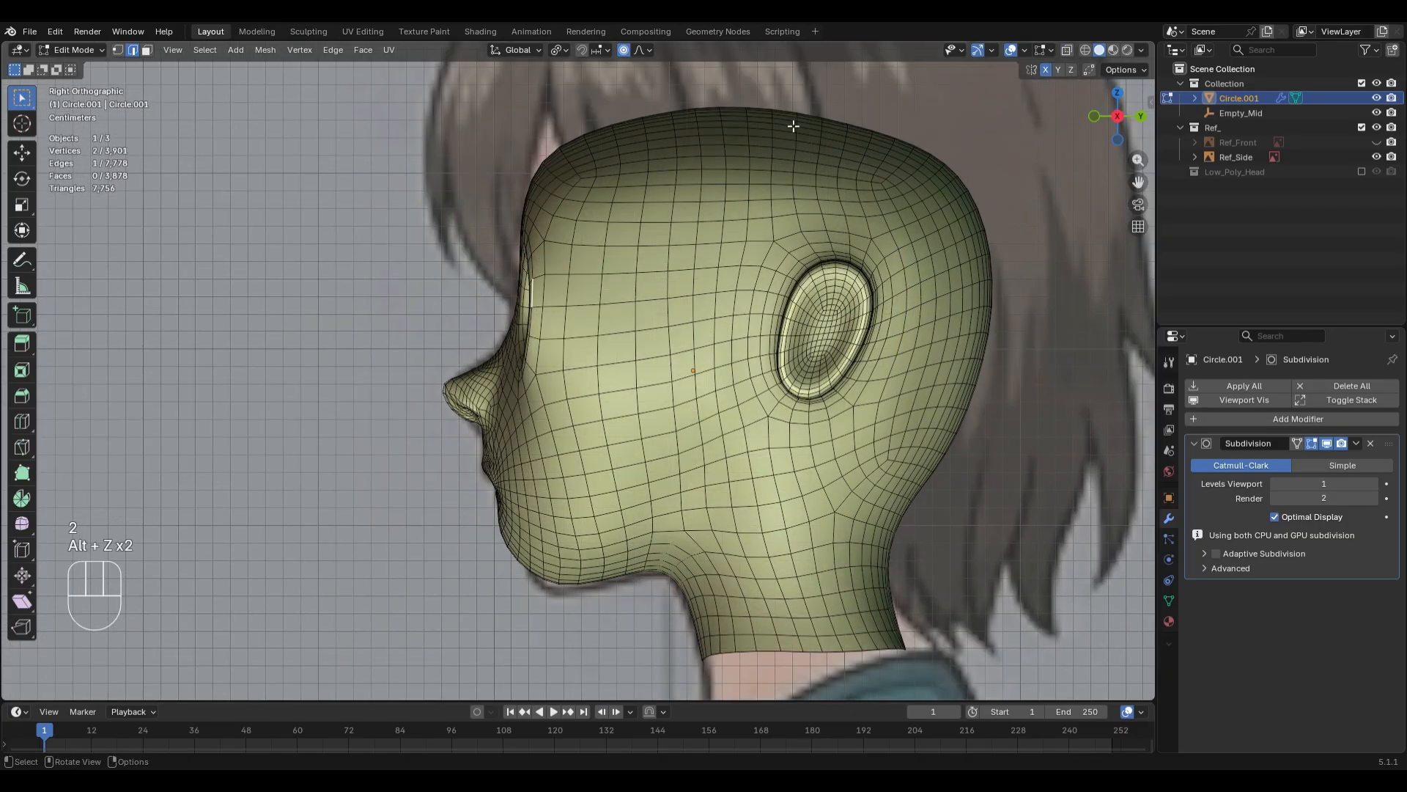
key(alt+z)
key(g)
key(x)
click(770, 279)
key(ctrl+z)
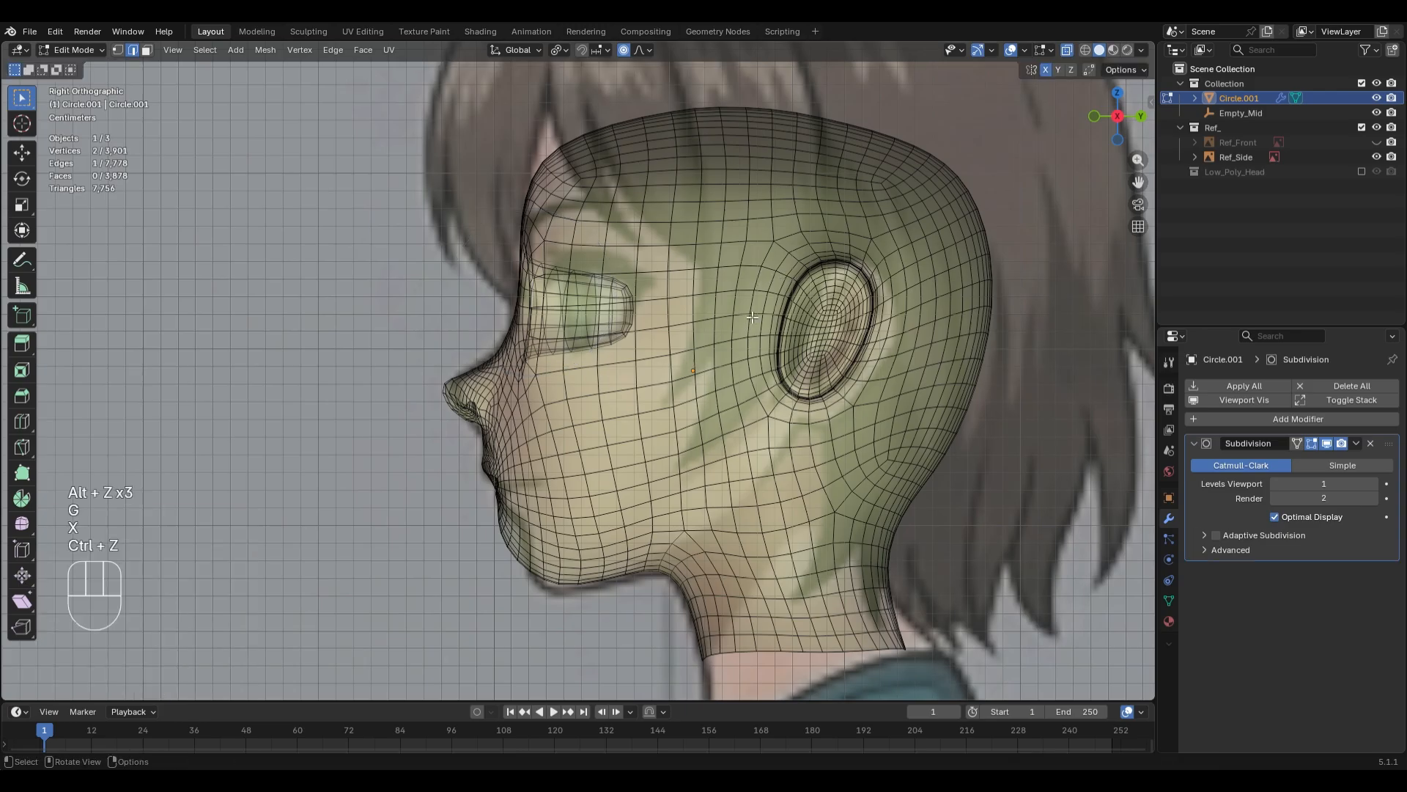
- Extend the selection to four edges on the outer rim of the eye socket and move them back about 0.014 m along Y
middle_drag(752, 316, 841, 359)
key(alt+z)
scroll(841, 359, up, 4)
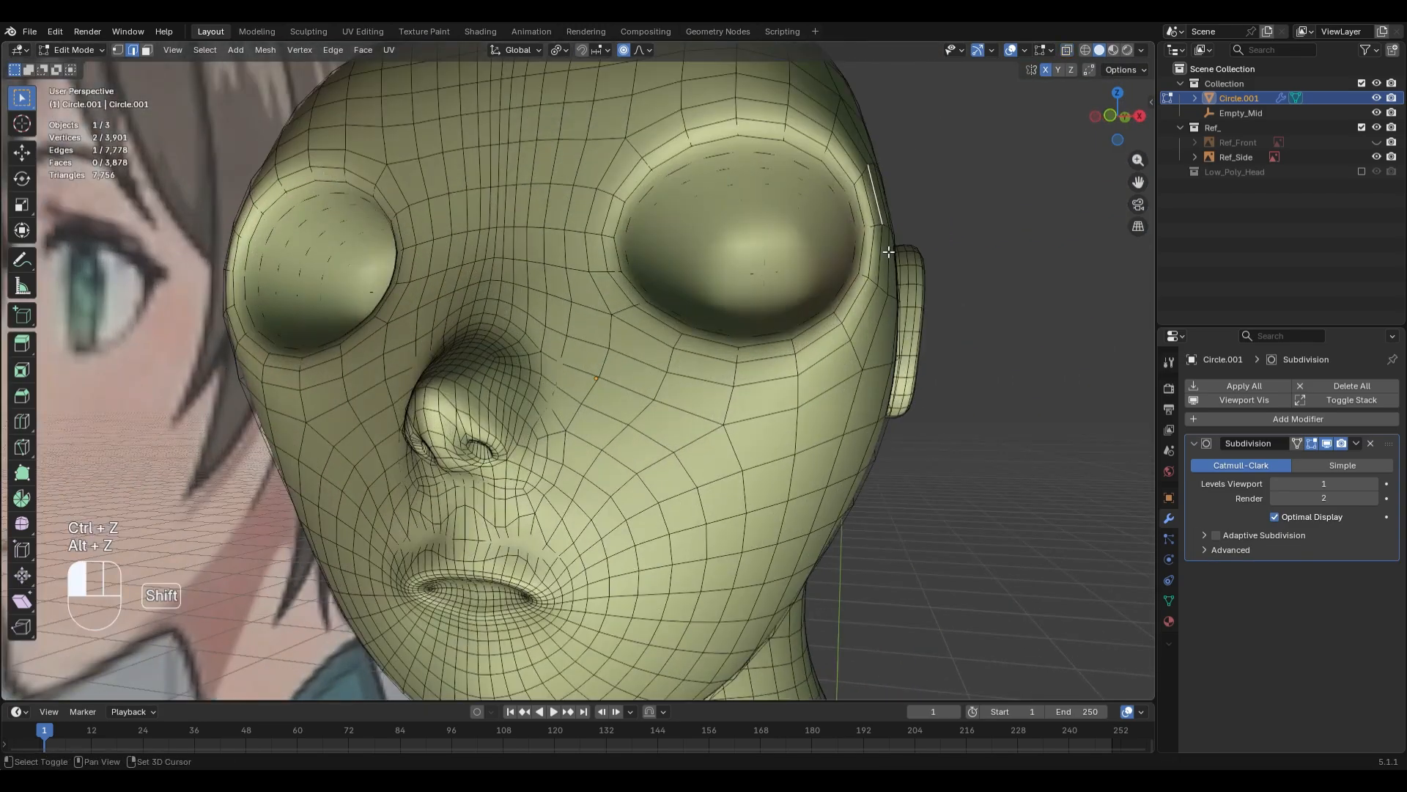
key(KP_3)
scroll(749, 386, up, 4)
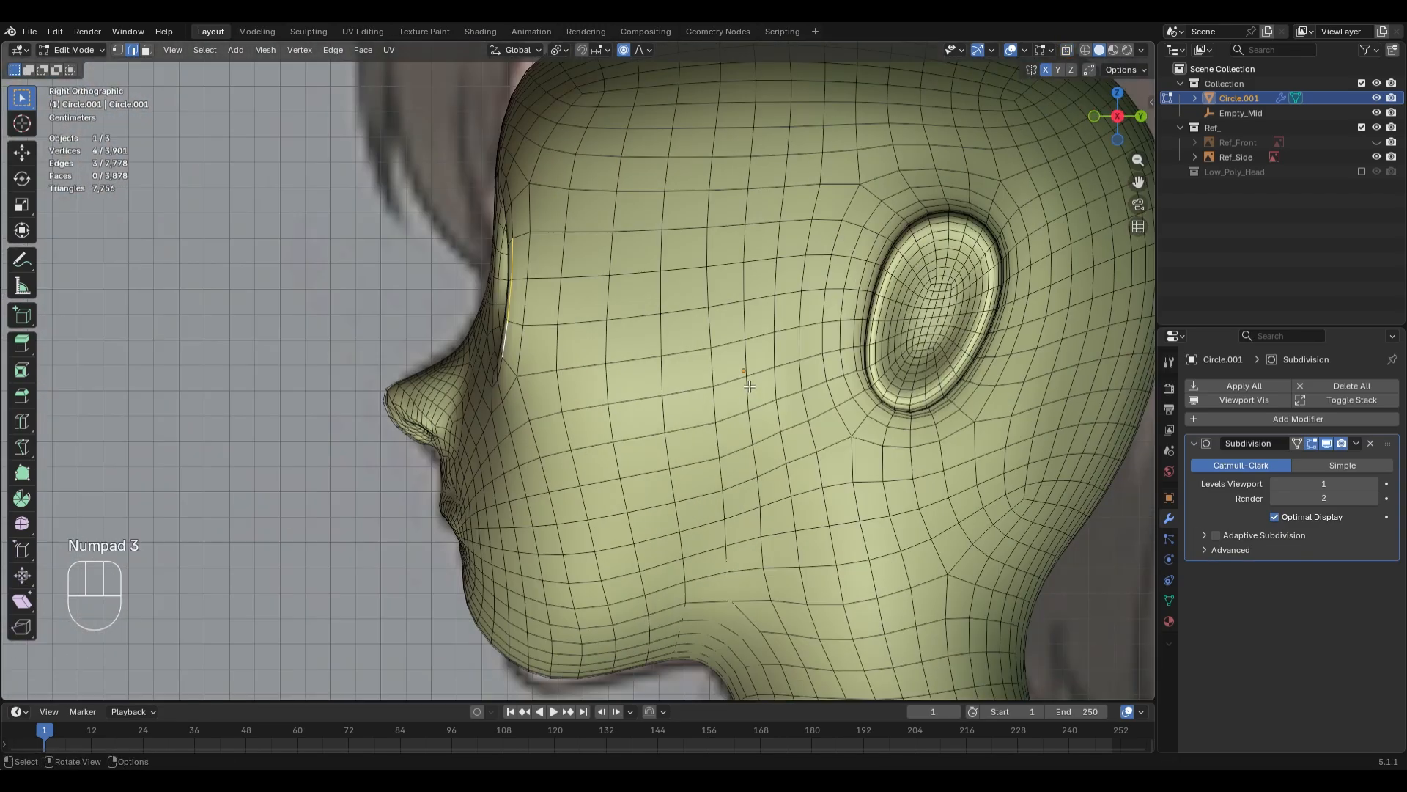
middle_drag(749, 387, 842, 414)
middle_drag(849, 249, 868, 278)
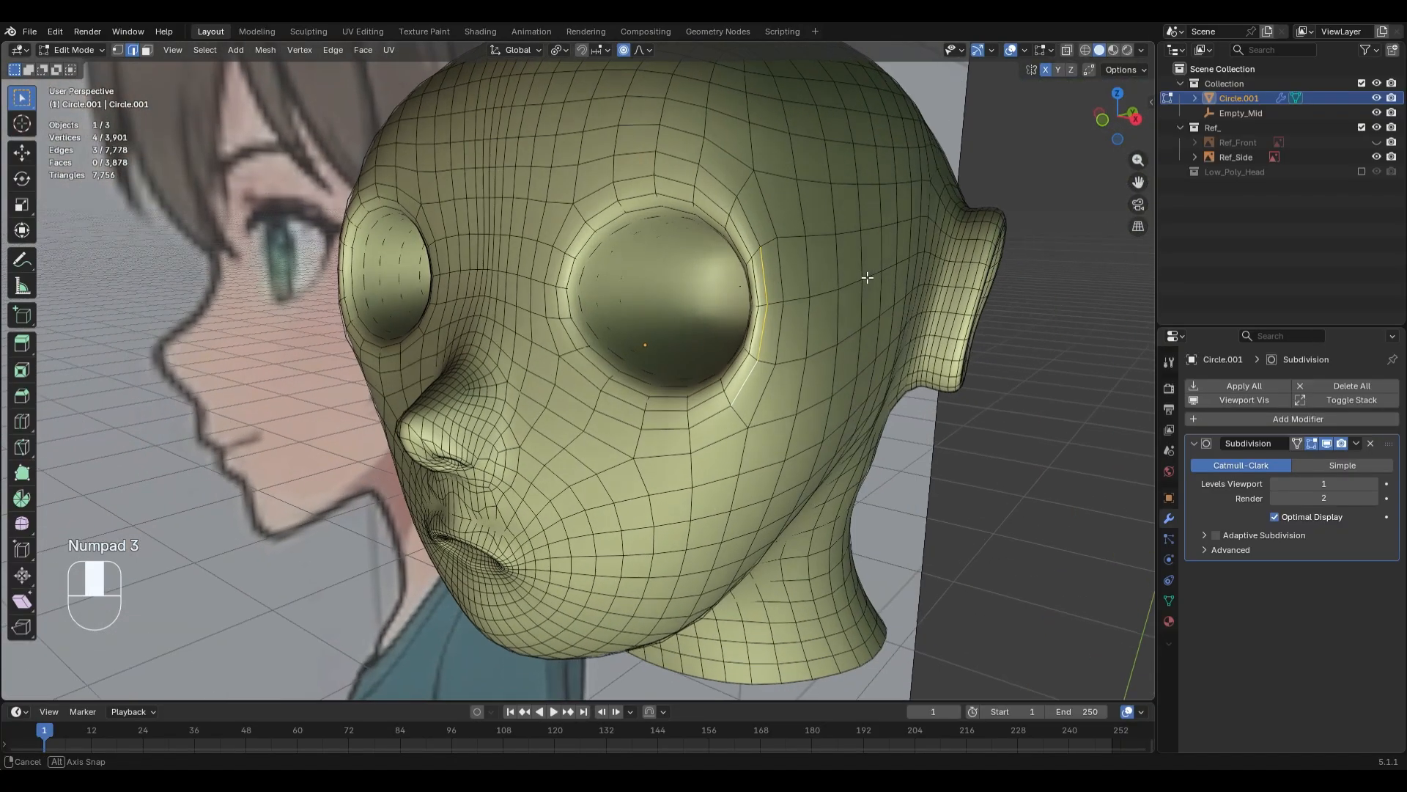
shift+click(773, 242)
key(KP_3)
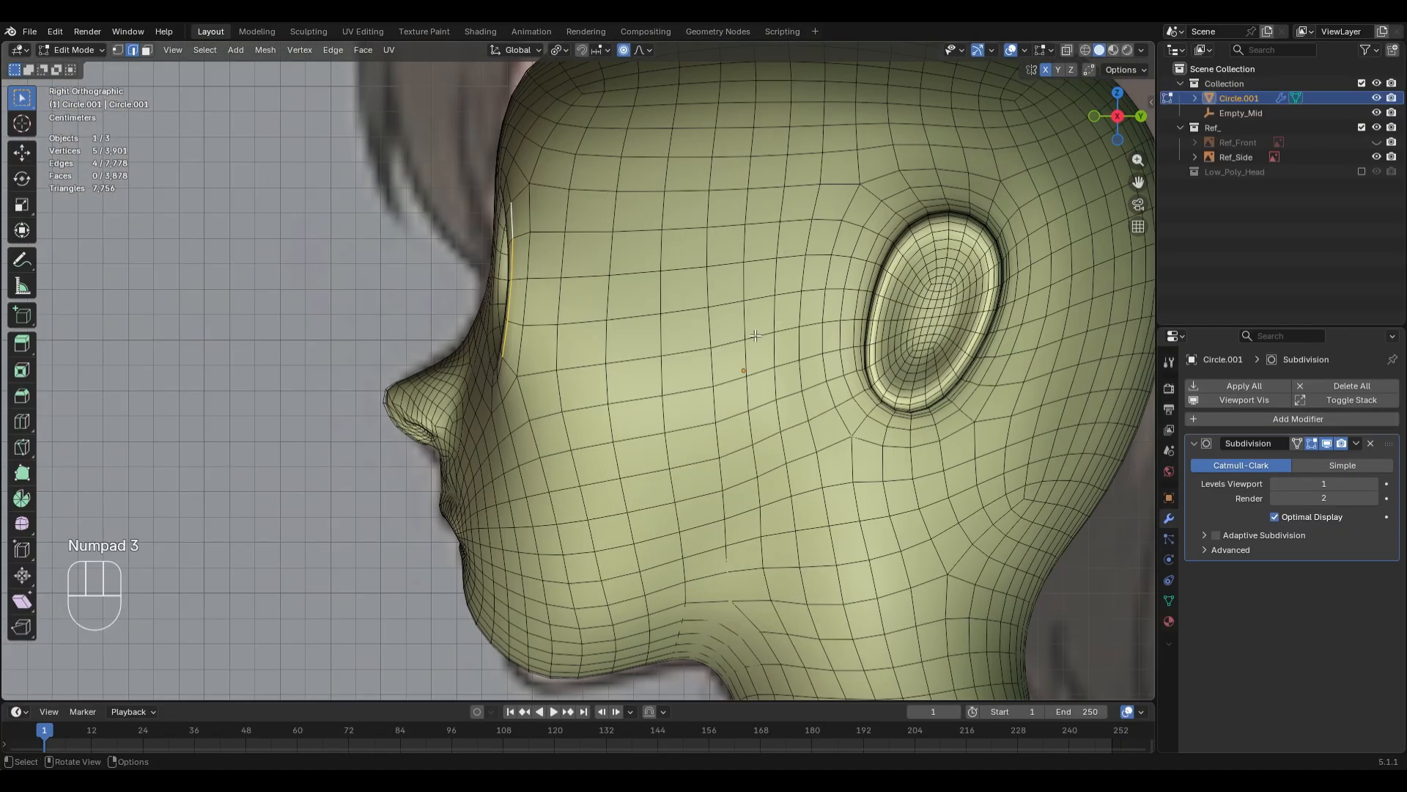
key(g)
key(y)
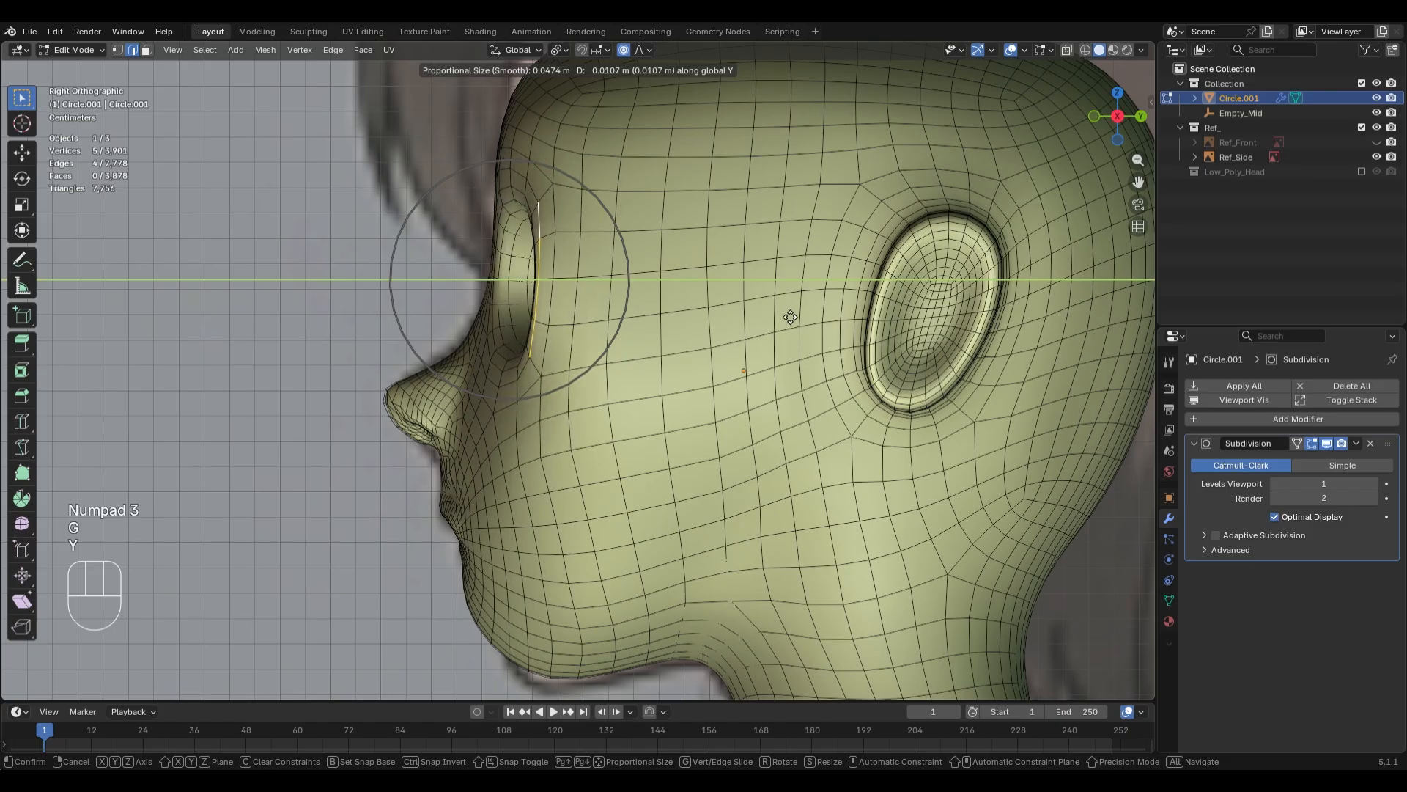
scroll(796, 317, down, 1)
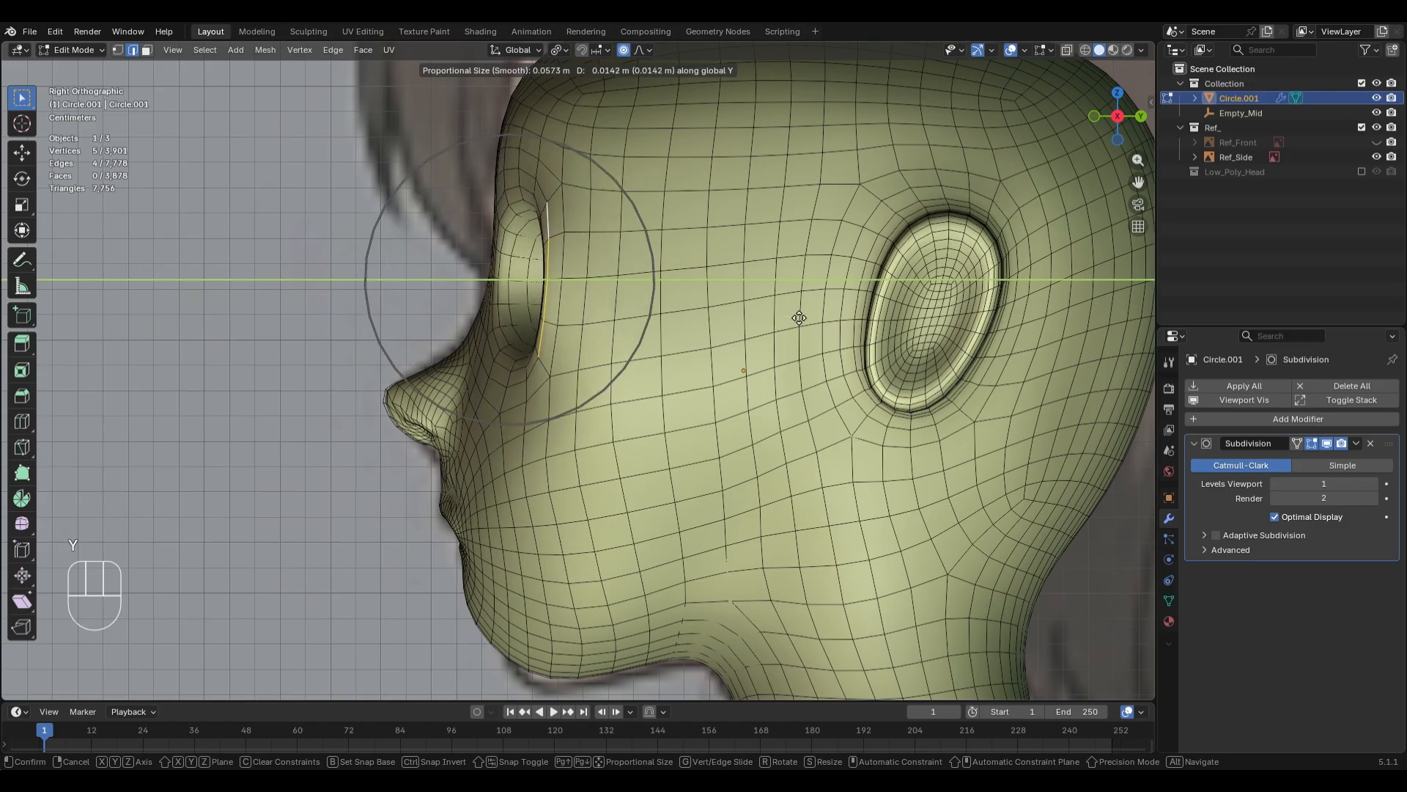
click(800, 319)
- Deselect the end edges of the outer eye rim and move the two middle edges back about 0.012 m along Y
key(1)
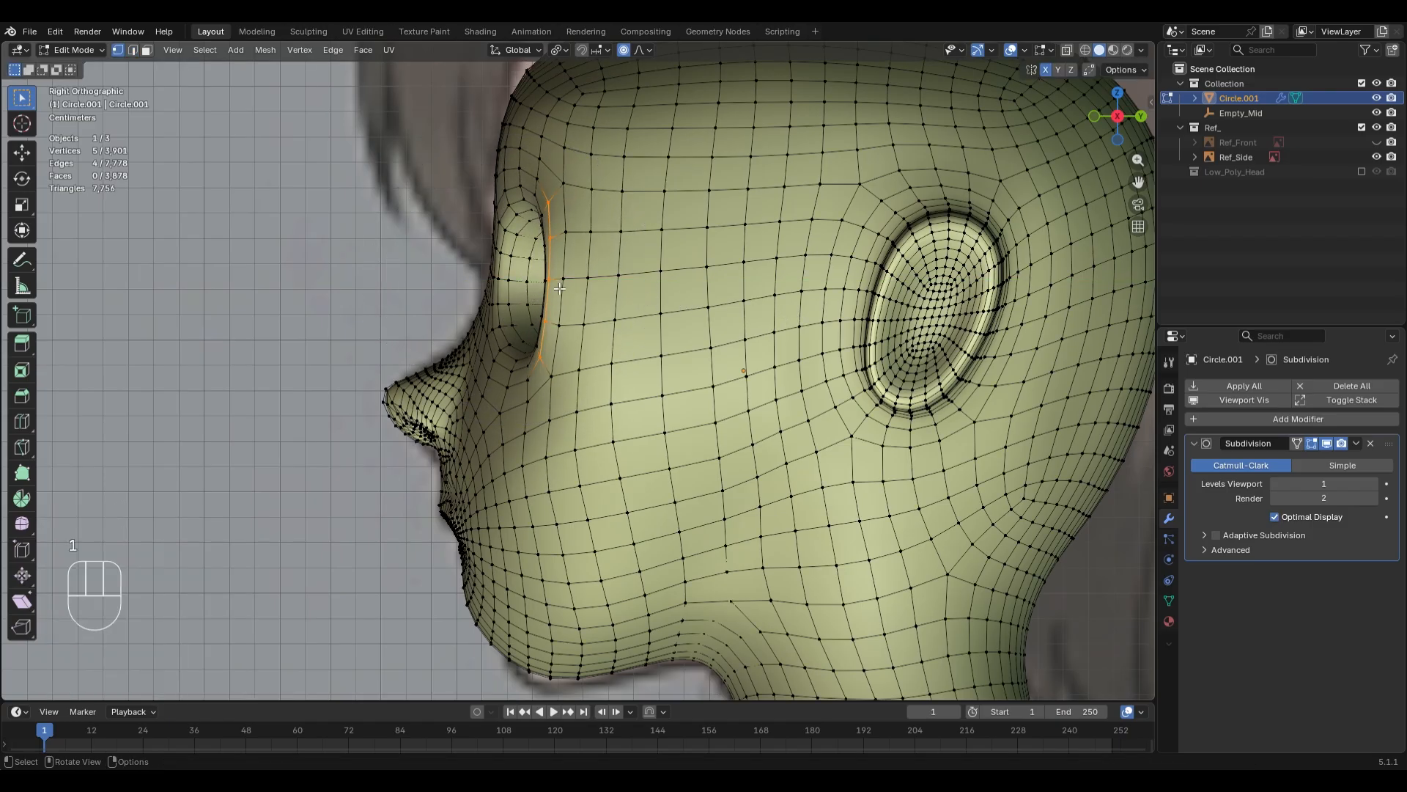
key(2)
key(c)
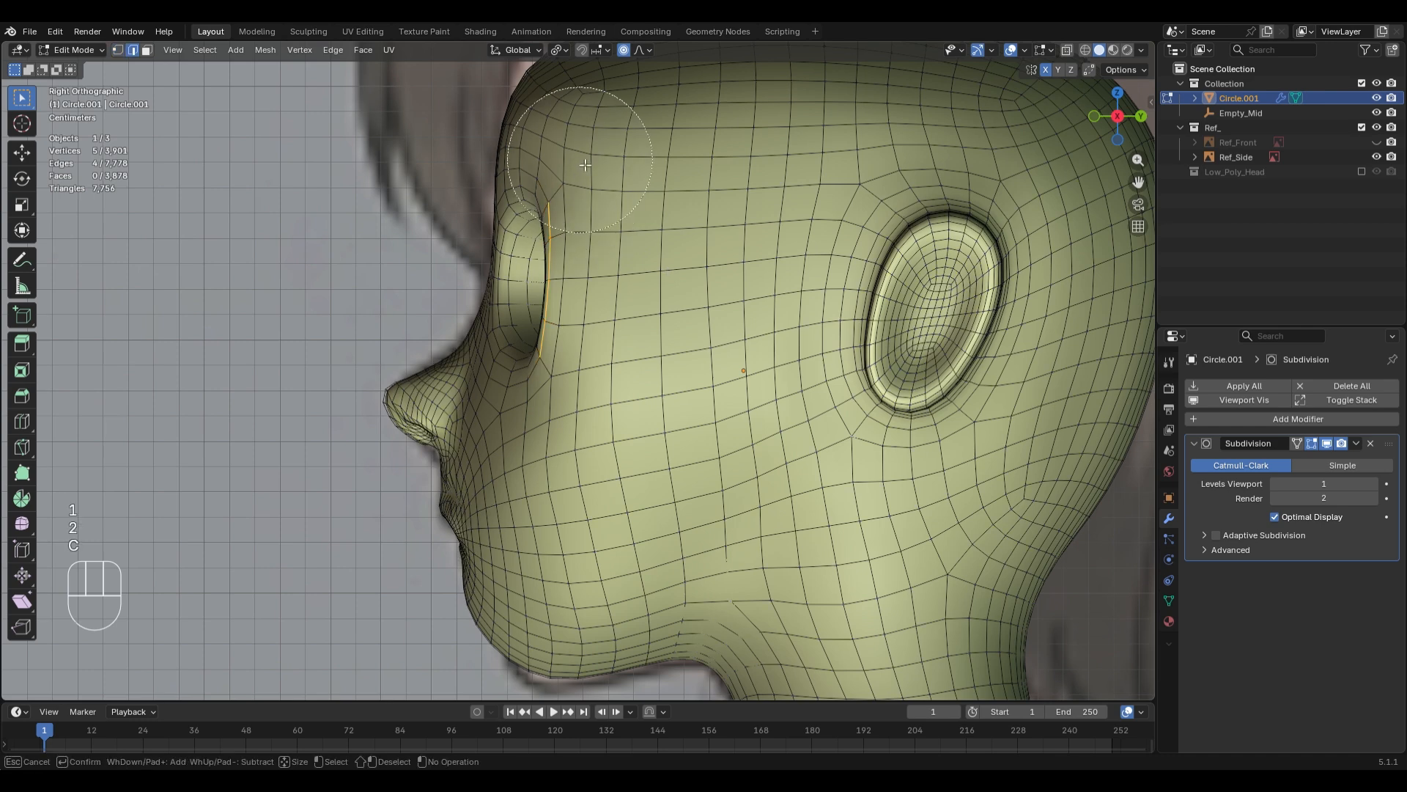
middle_click(549, 374)
right_click(549, 375)
key(g)
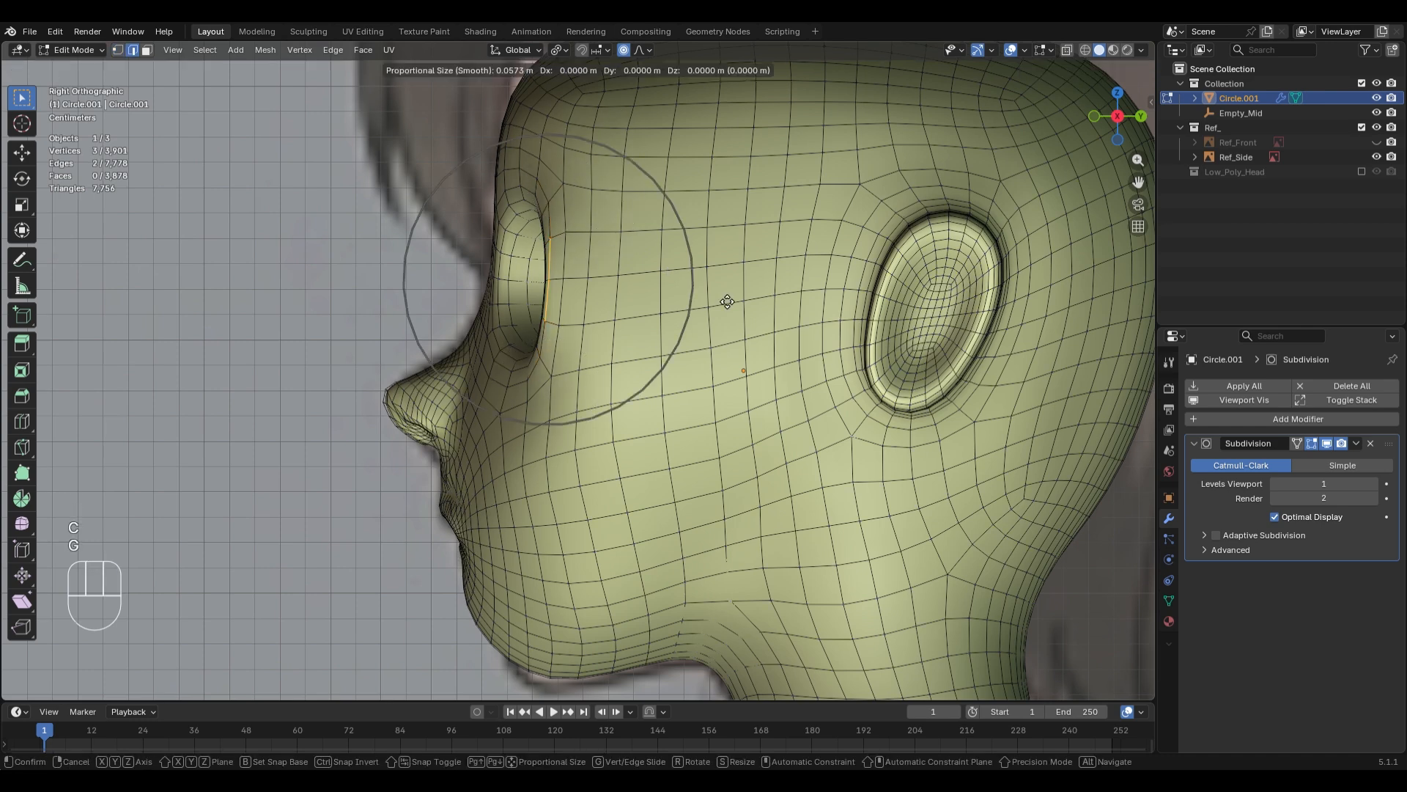
key(y)
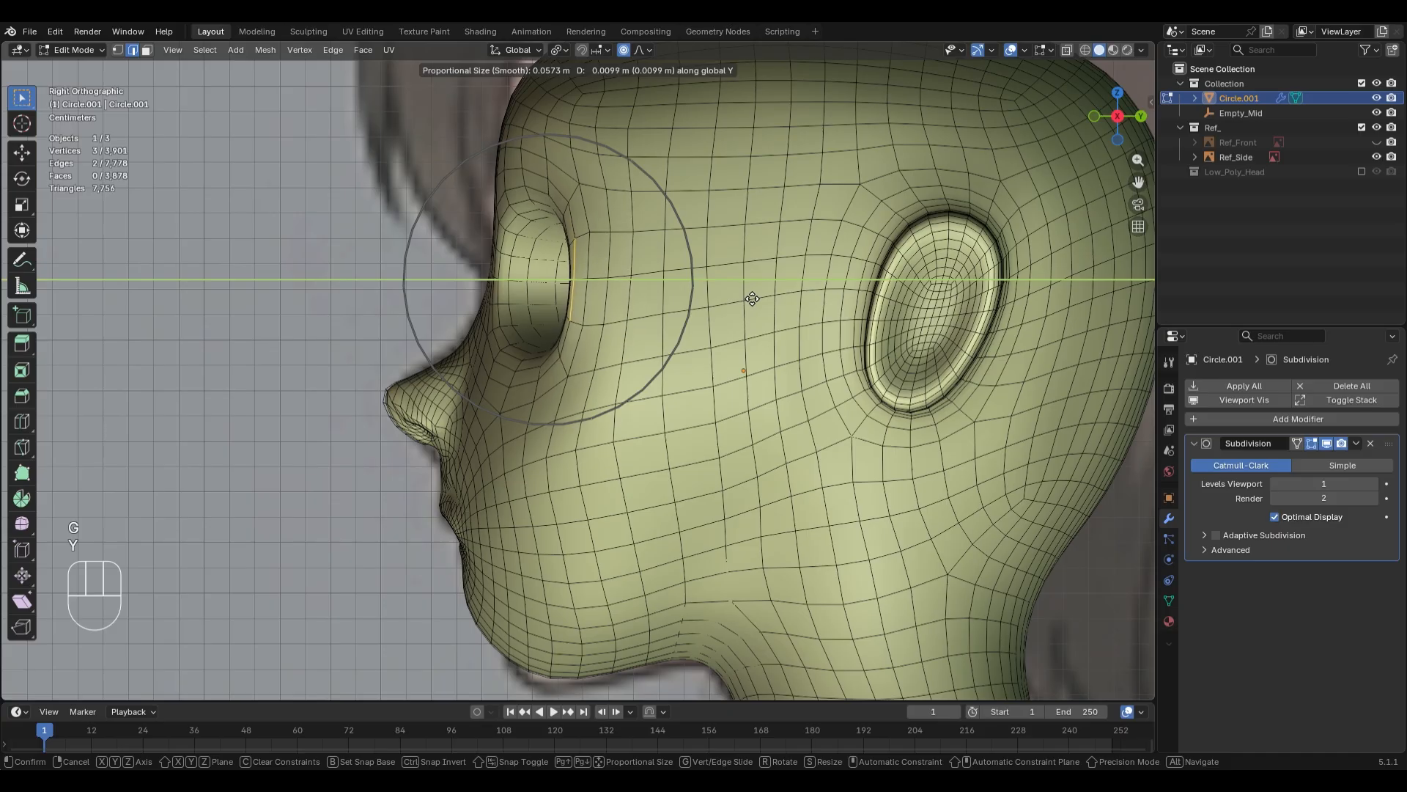
click(757, 297)
- Compare the eye rim with the side reference and move the two middle edges back another 0.007 m along Y, proportional size 0.069
key(alt+z)
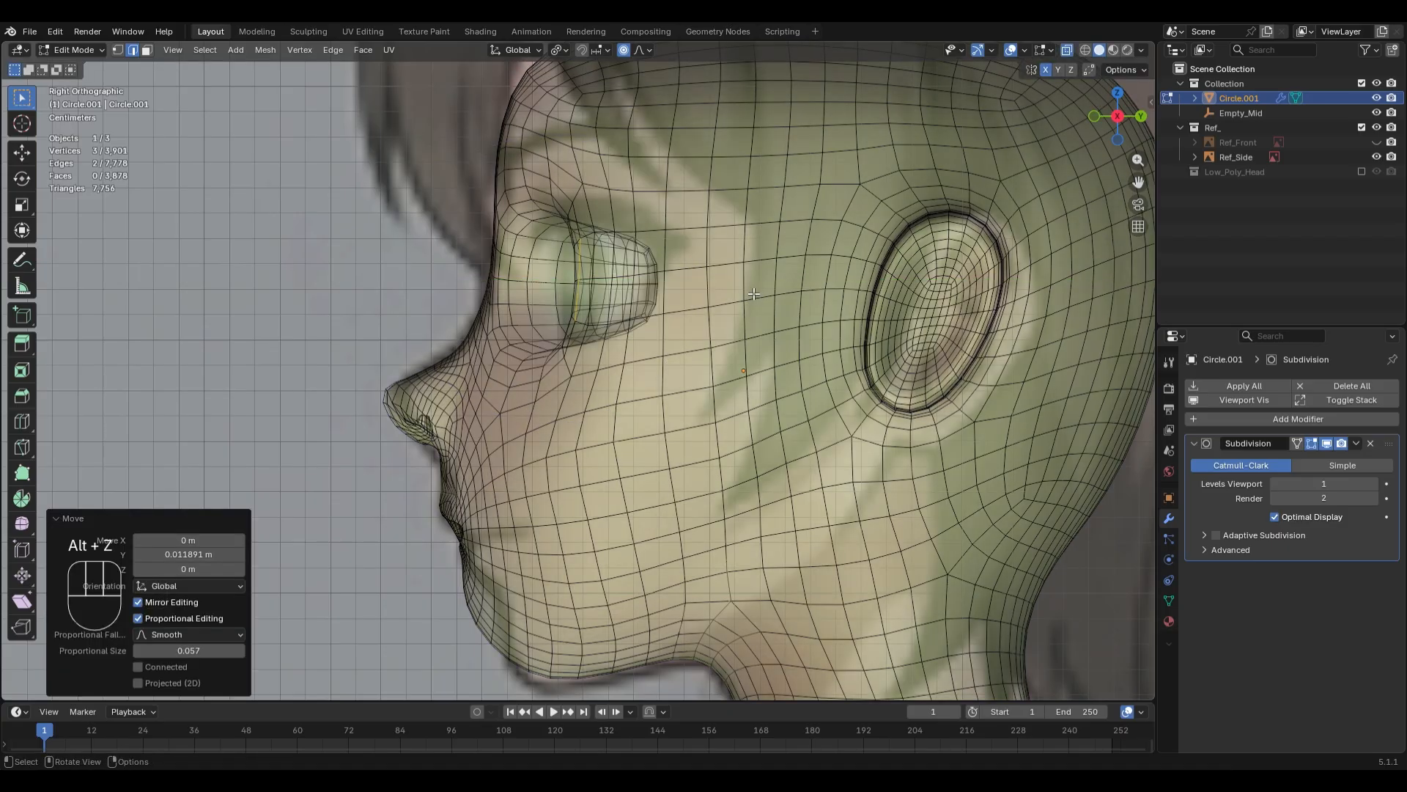
key(alt+z)
scroll(628, 330, up, 1)
key(g)
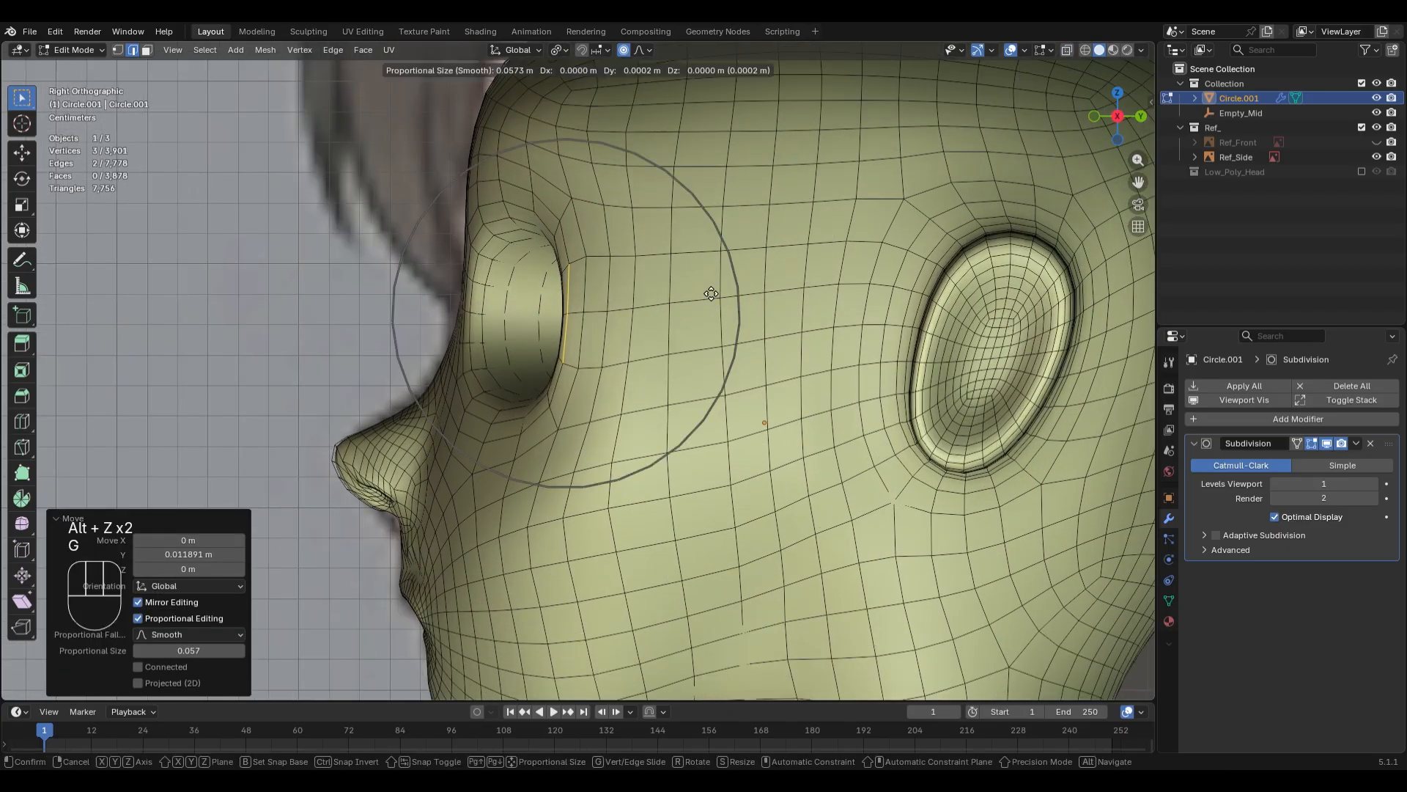
key(y)
click(729, 293)
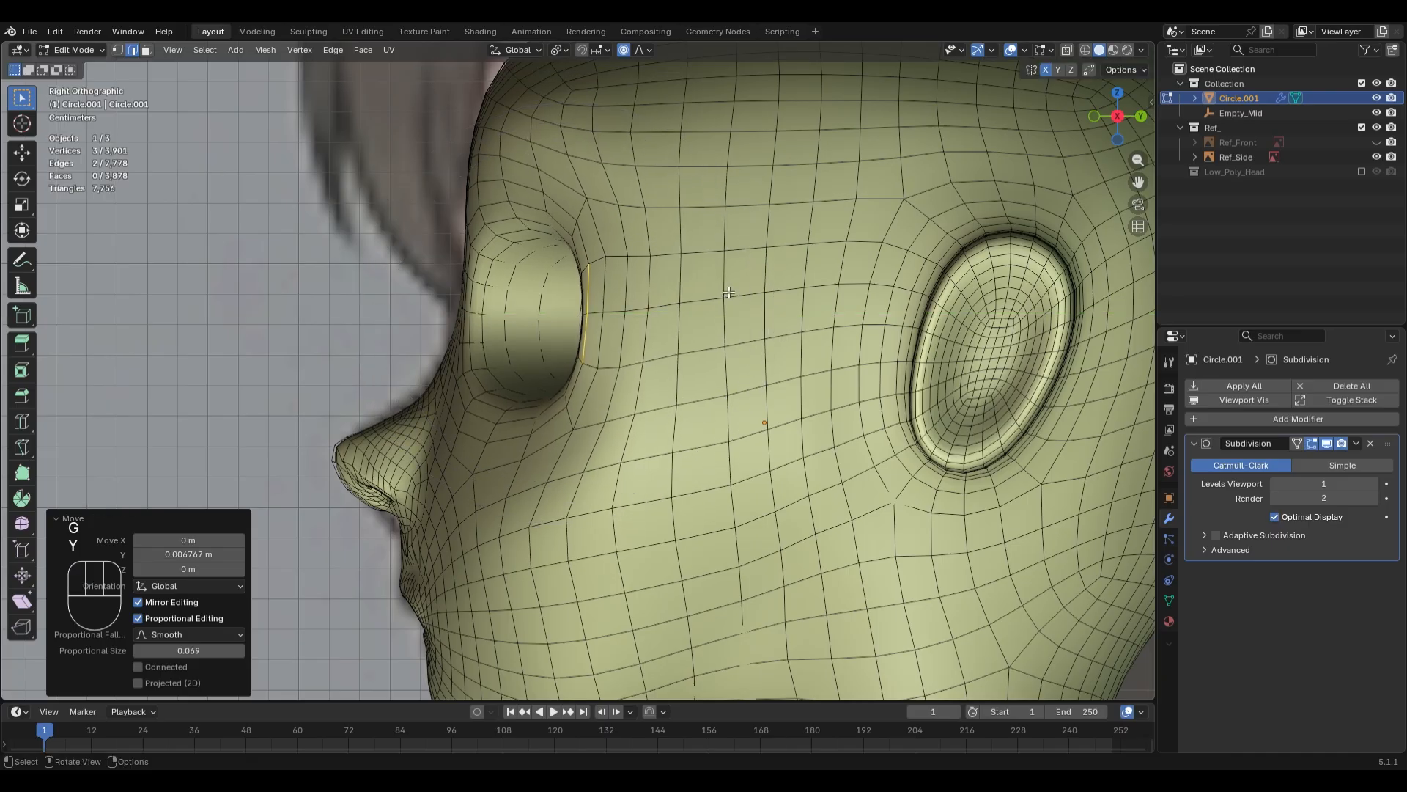
- Move the middle vertex of the outer eye rim back about 0.013 m along Y with a proportional size of 0.052
key(alt+z)
key(alt+z)
key(1)
click(587, 317)
scroll(691, 347, down, 2)
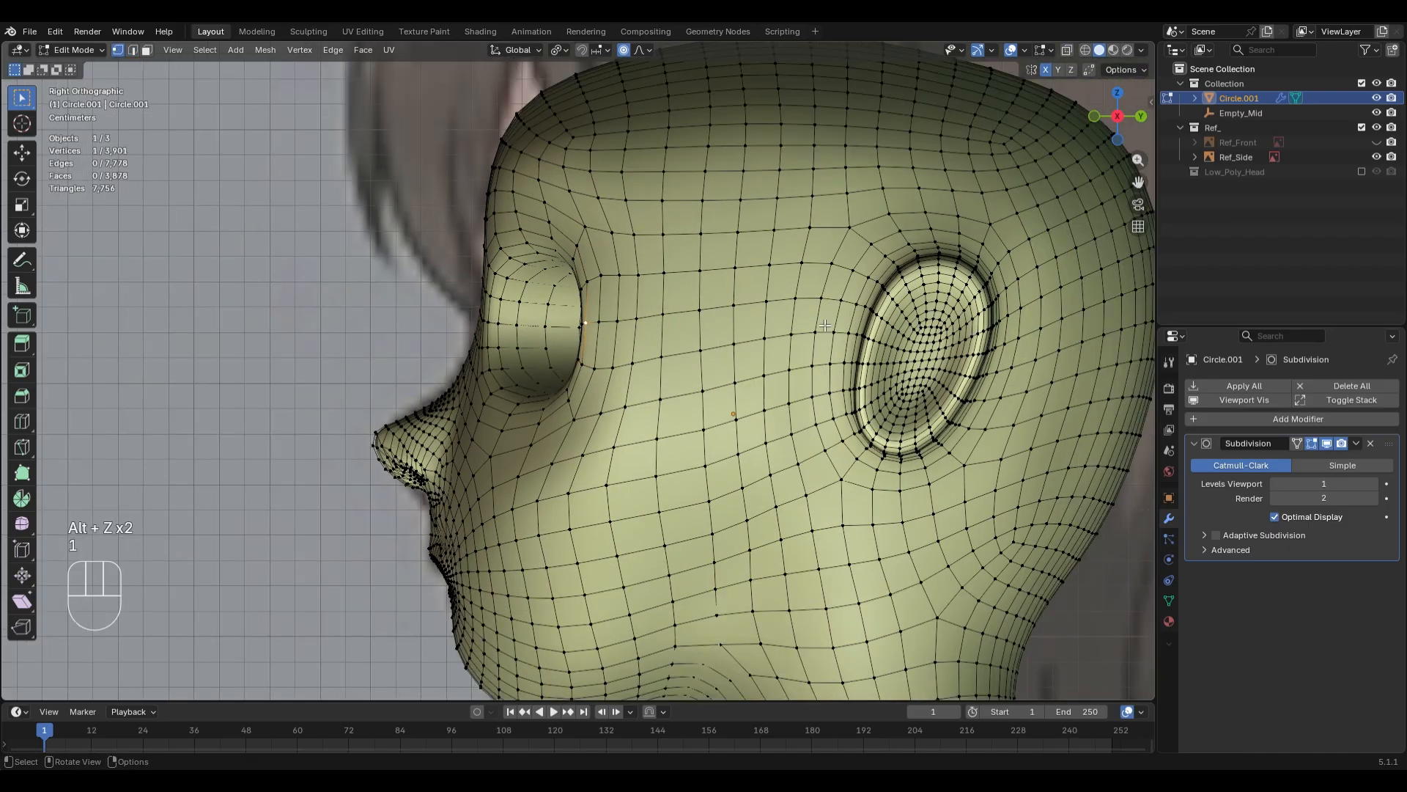
key(g)
key(y)
scroll(751, 349, up, 3)
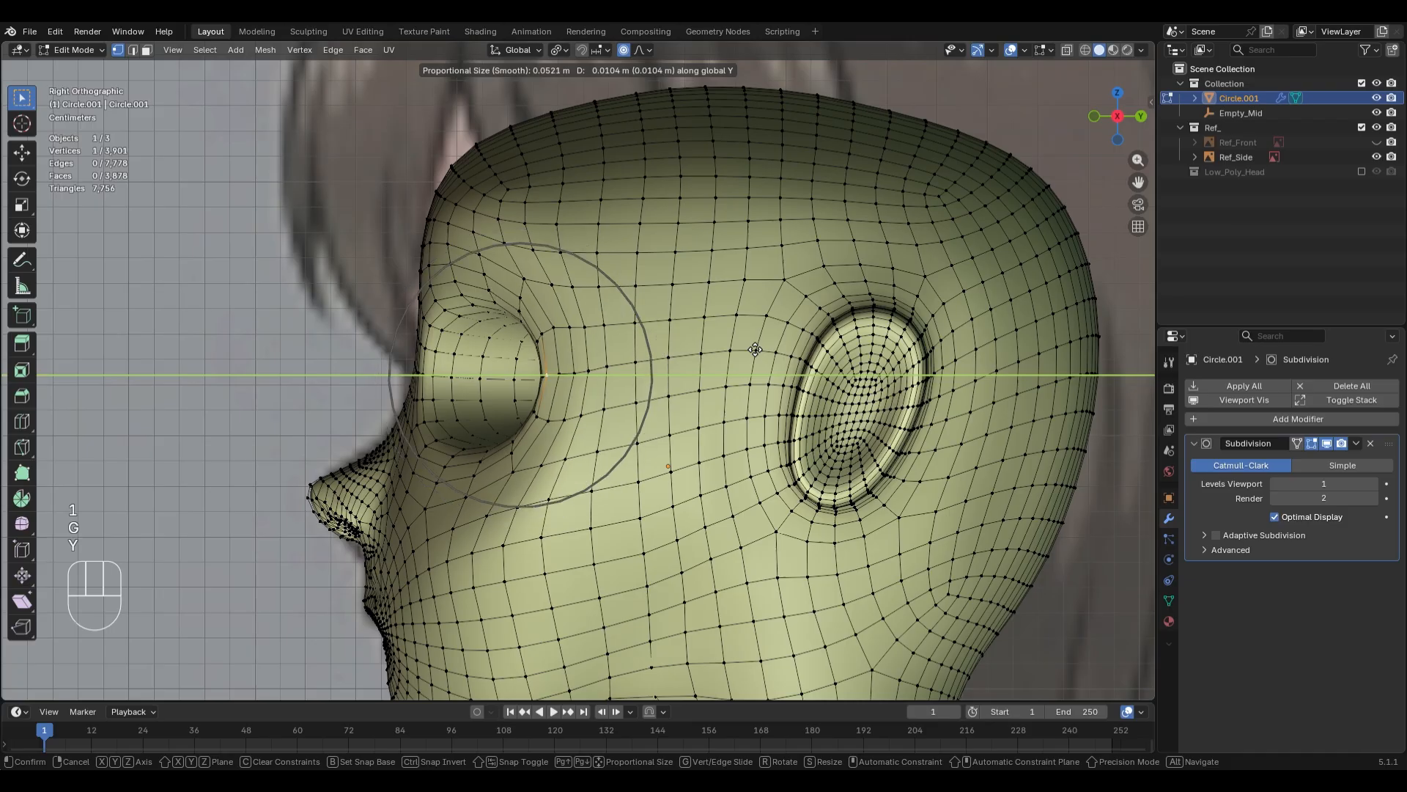
click(757, 351)
- Compare the reshaped eye socket with the side reference through X-ray and from an angled view
key(alt+z)
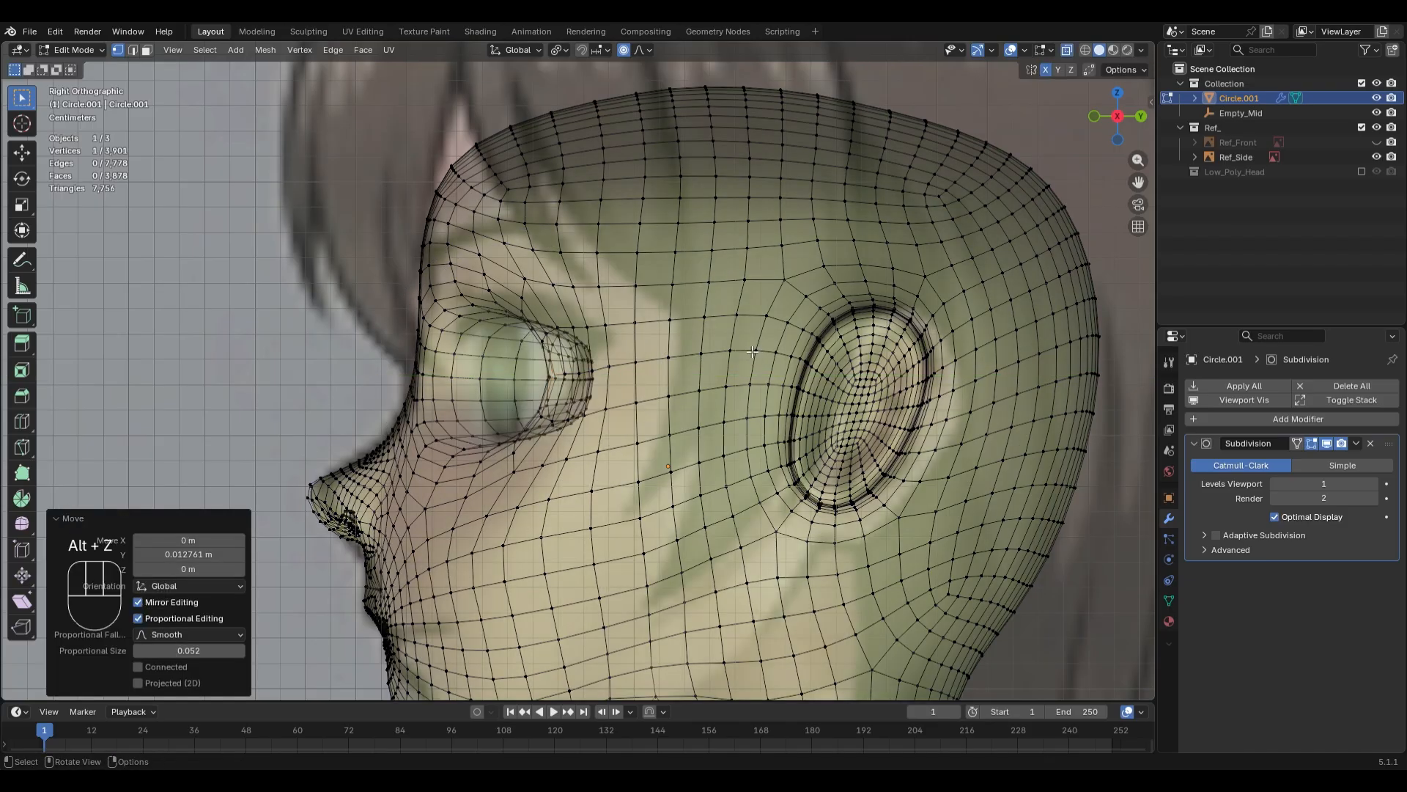
scroll(752, 352, down, 1)
key(Tab)
key(Tab)
key(alt+z)
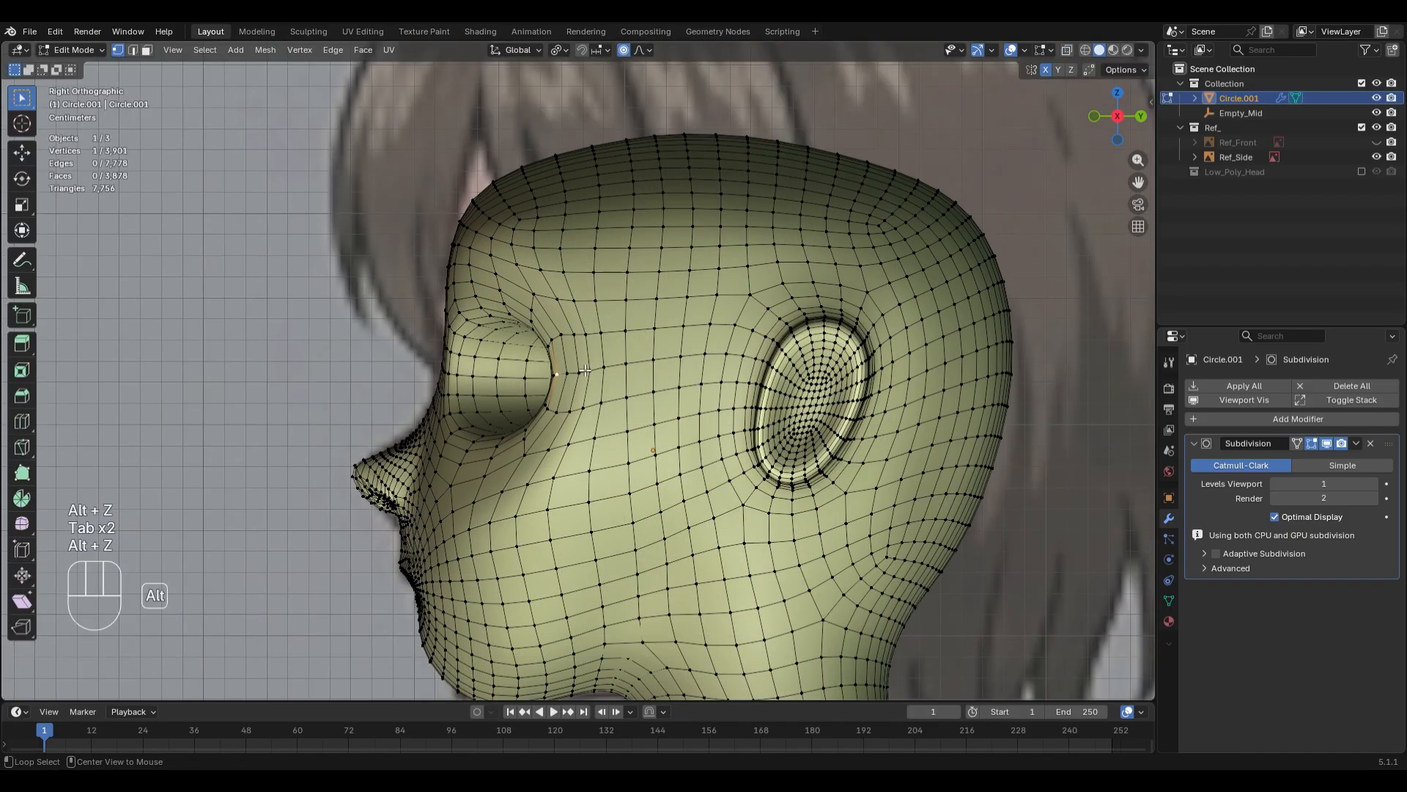
mouse_move(502, 403)
middle_down()
mouse_move(586, 418)
mouse_move(558, 454)
mouse_move(513, 425)
middle_up()
key(KP_3)
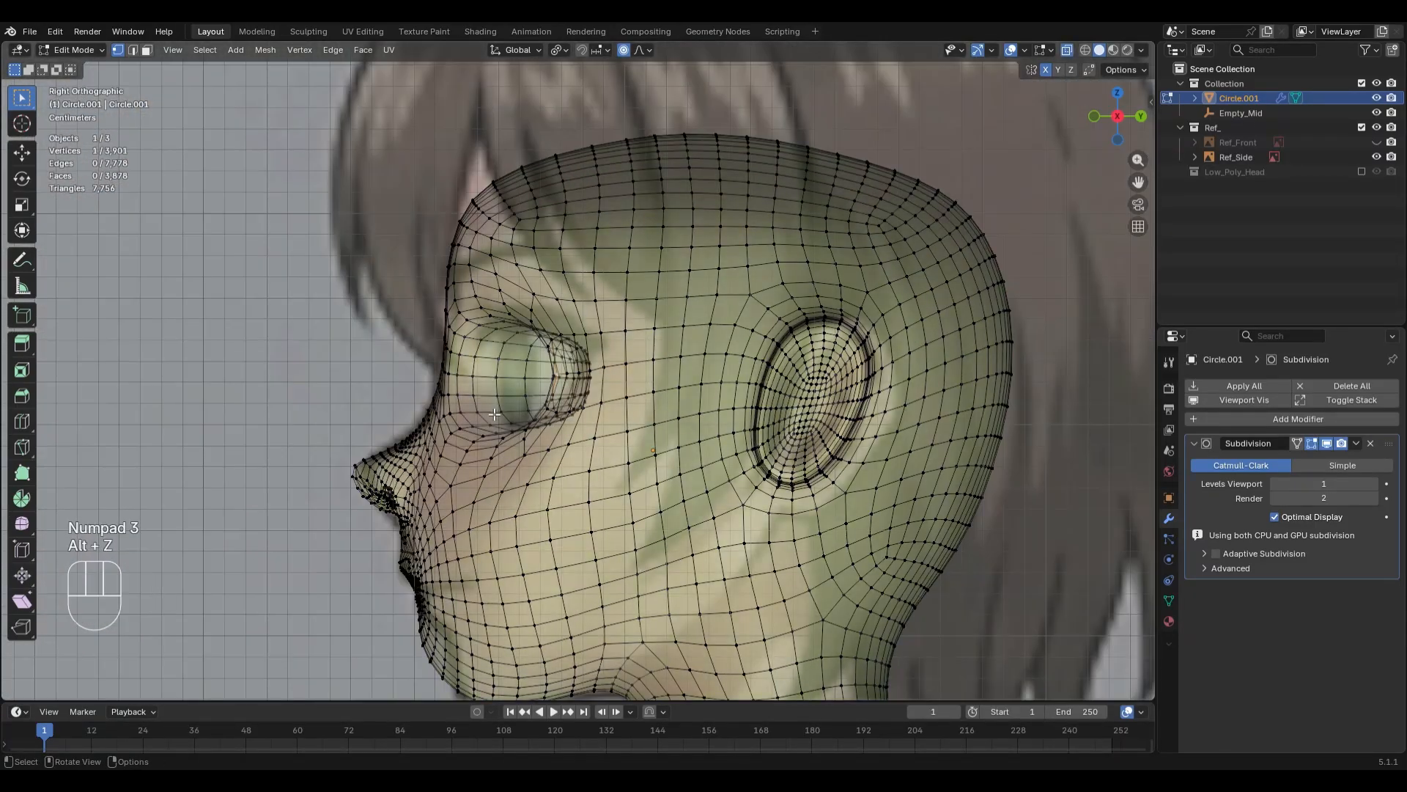
key(alt+z)
key(alt+z)
scroll(700, 395, up, 1)
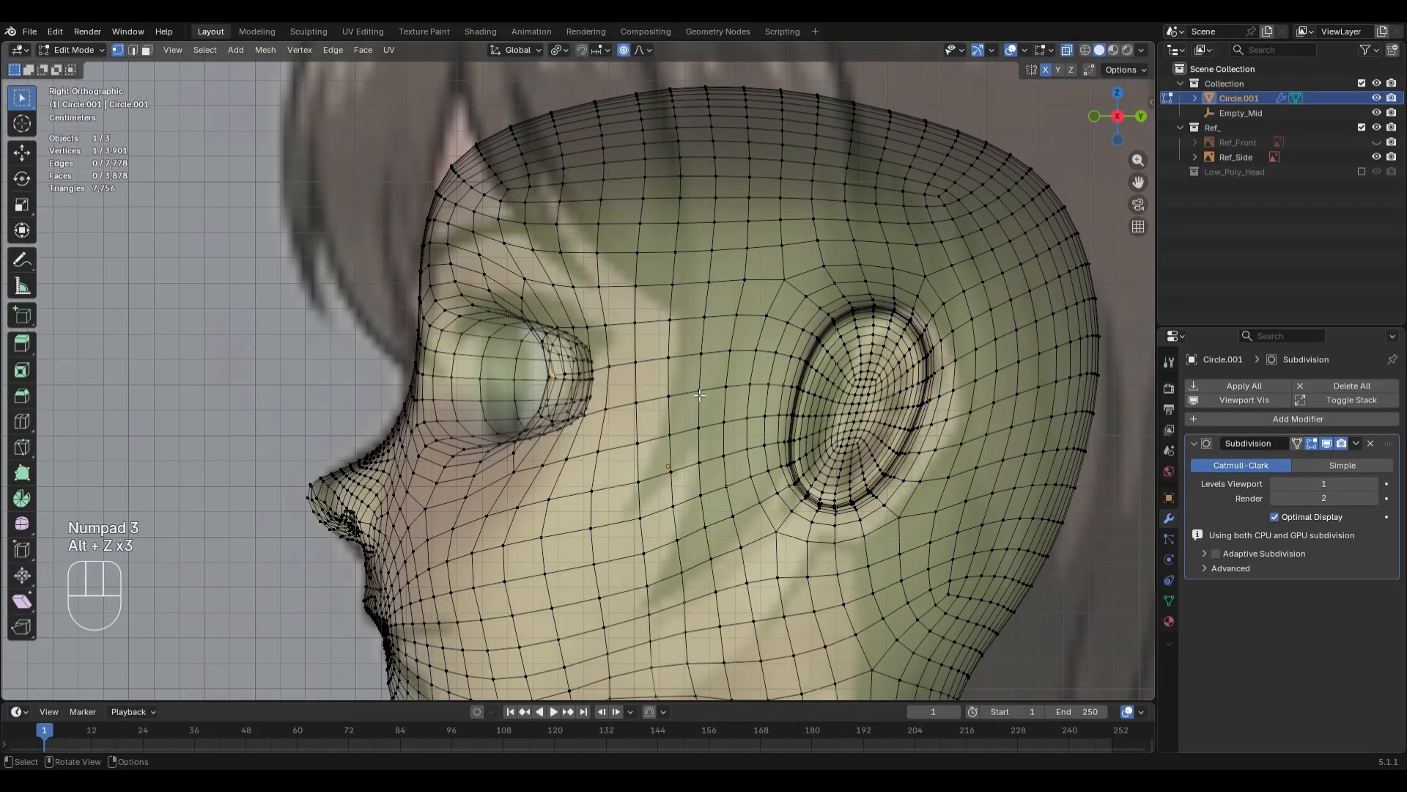
- Try to move two edges on the inner rim of the eye socket back along Y
key(2)
key(alt+z)
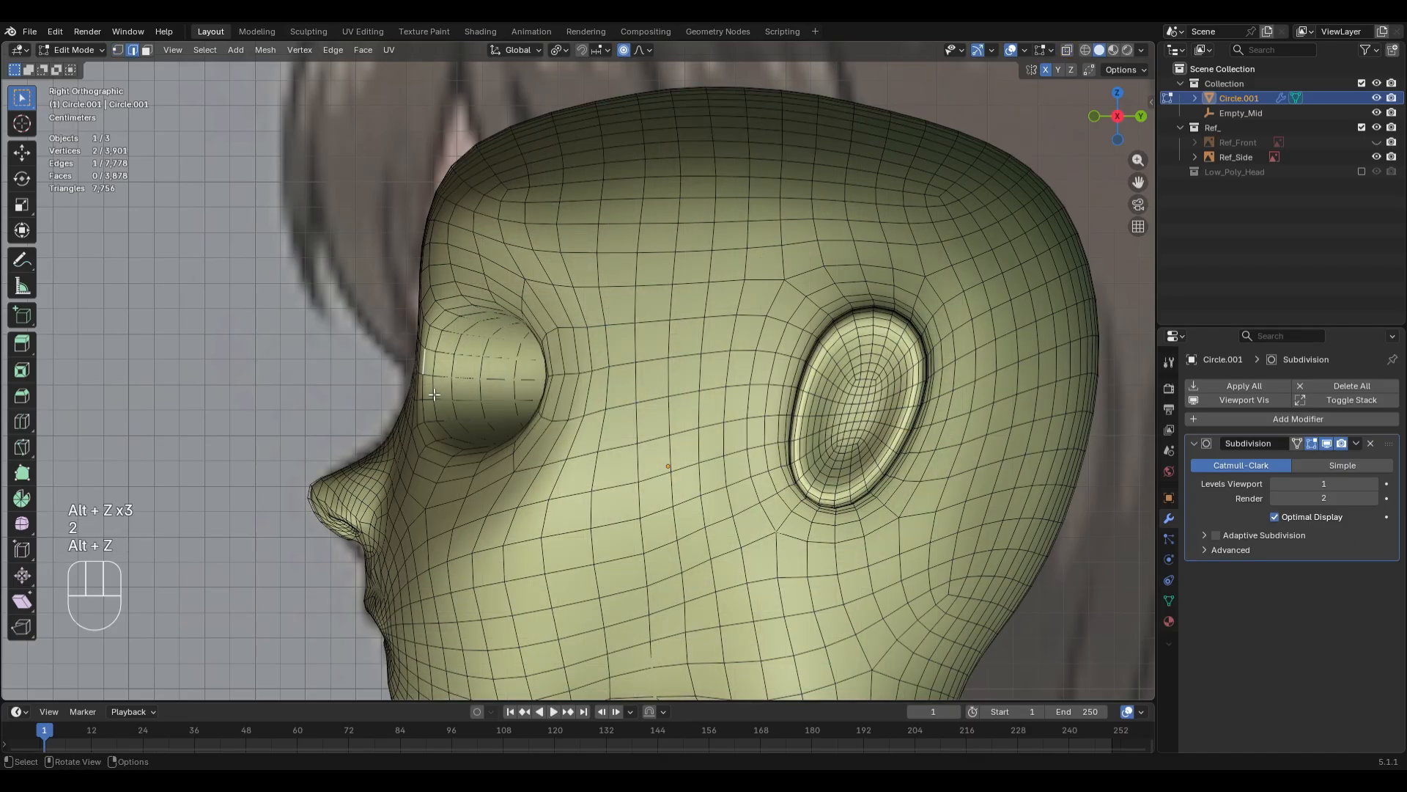
key(g)
key(y)
scroll(604, 405, up, 2)
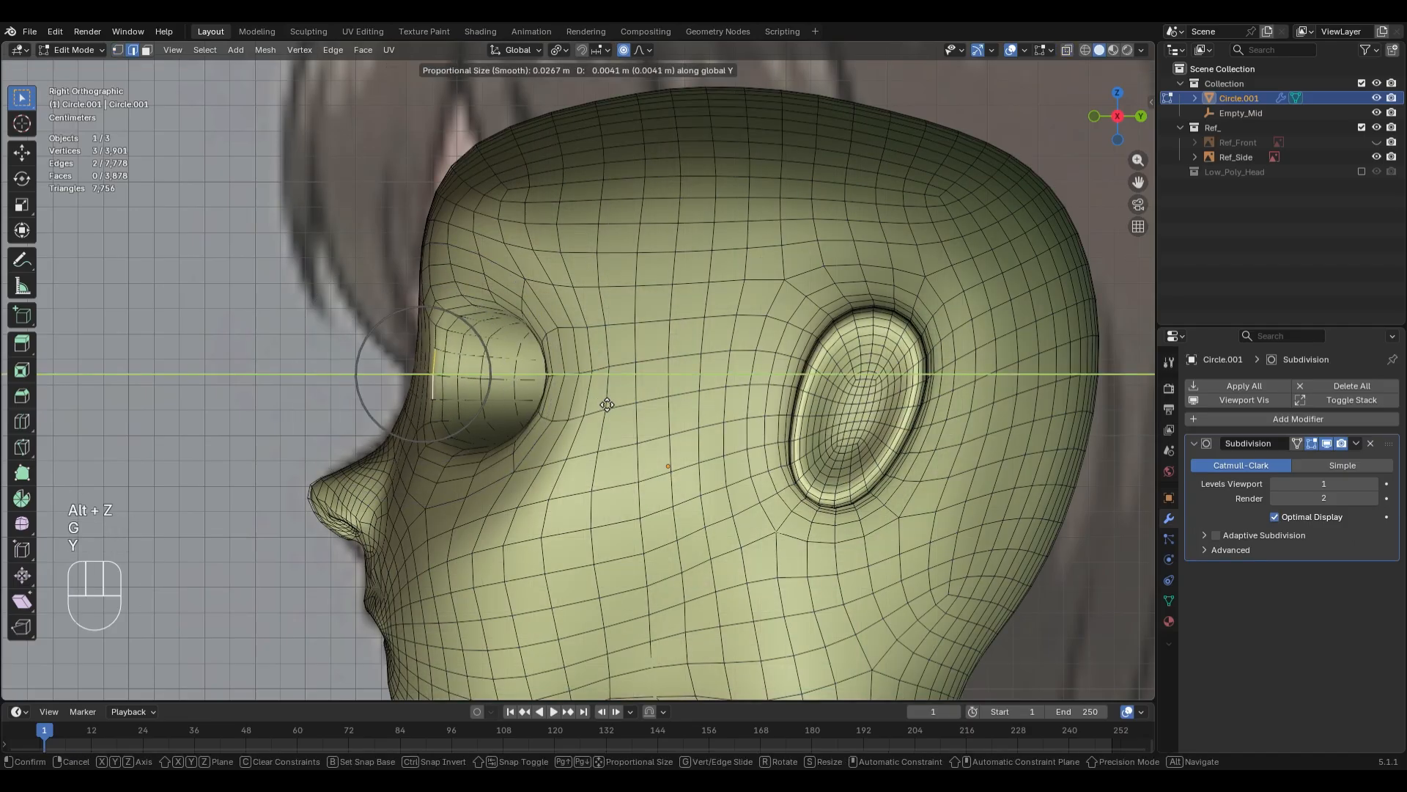
key(ctrl+z)
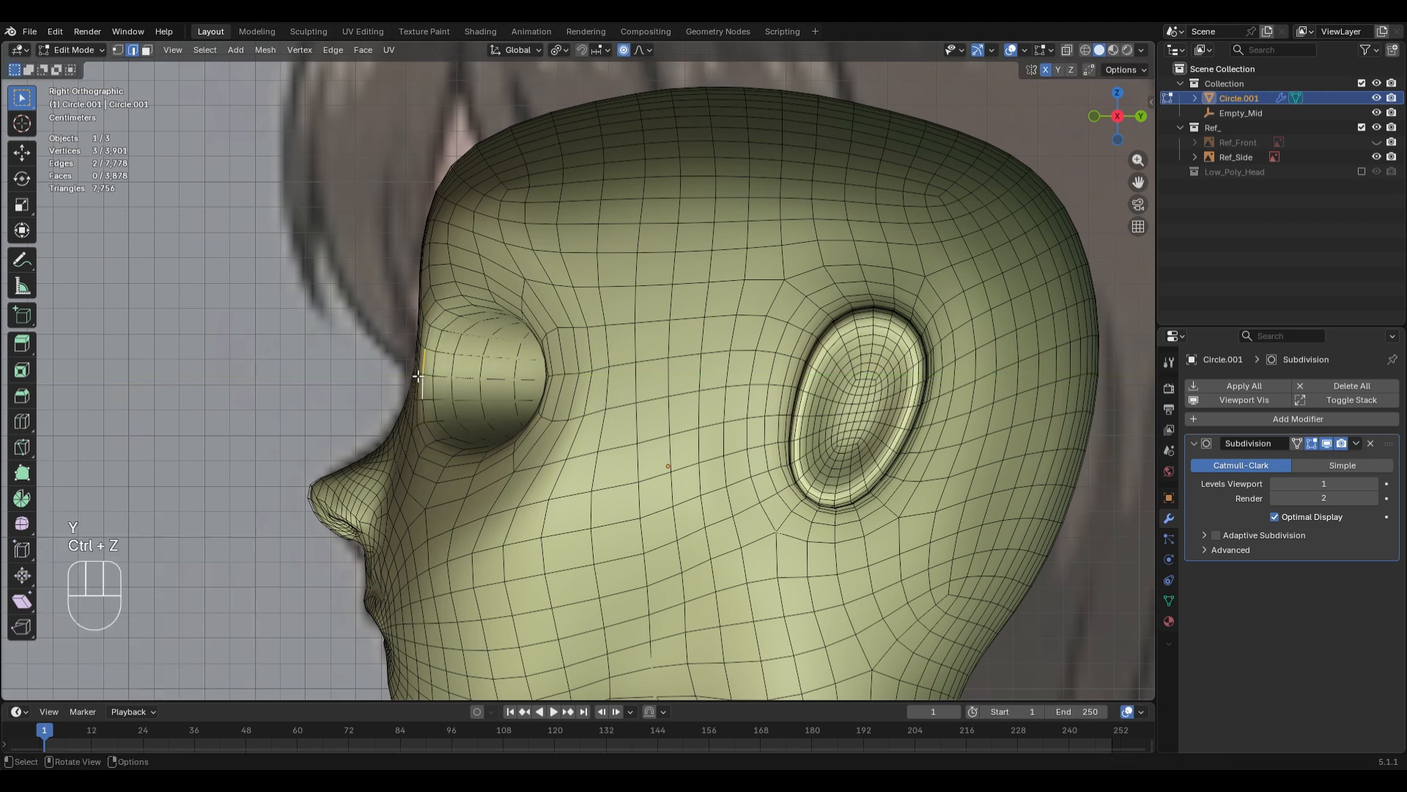
- Select four edges on the inner rim of the eye socket and move them back about 0.006 m along Y, proportional size 0.020
middle_drag(613, 406, 498, 293)
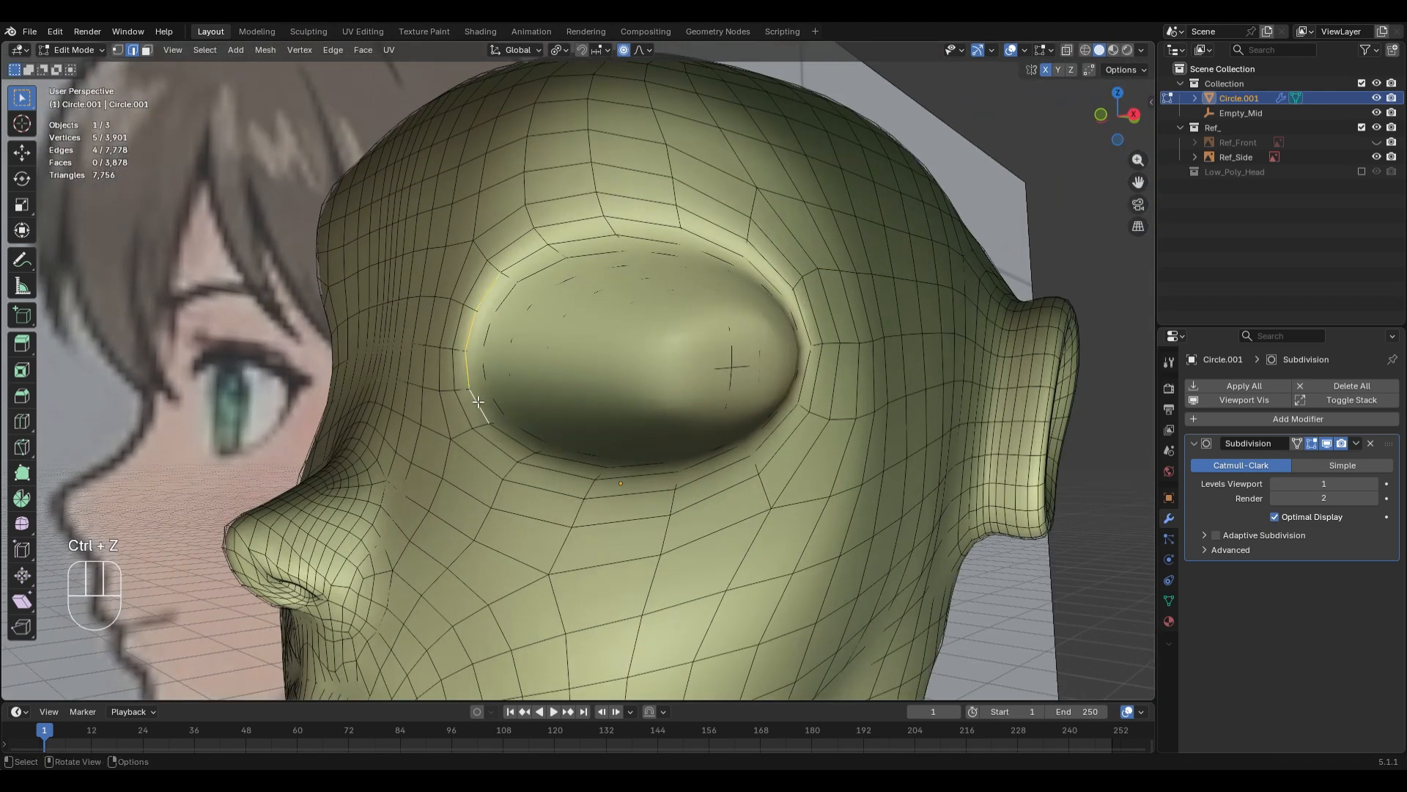
key(KP_2)
key(KP_3)
key(g)
key(y)
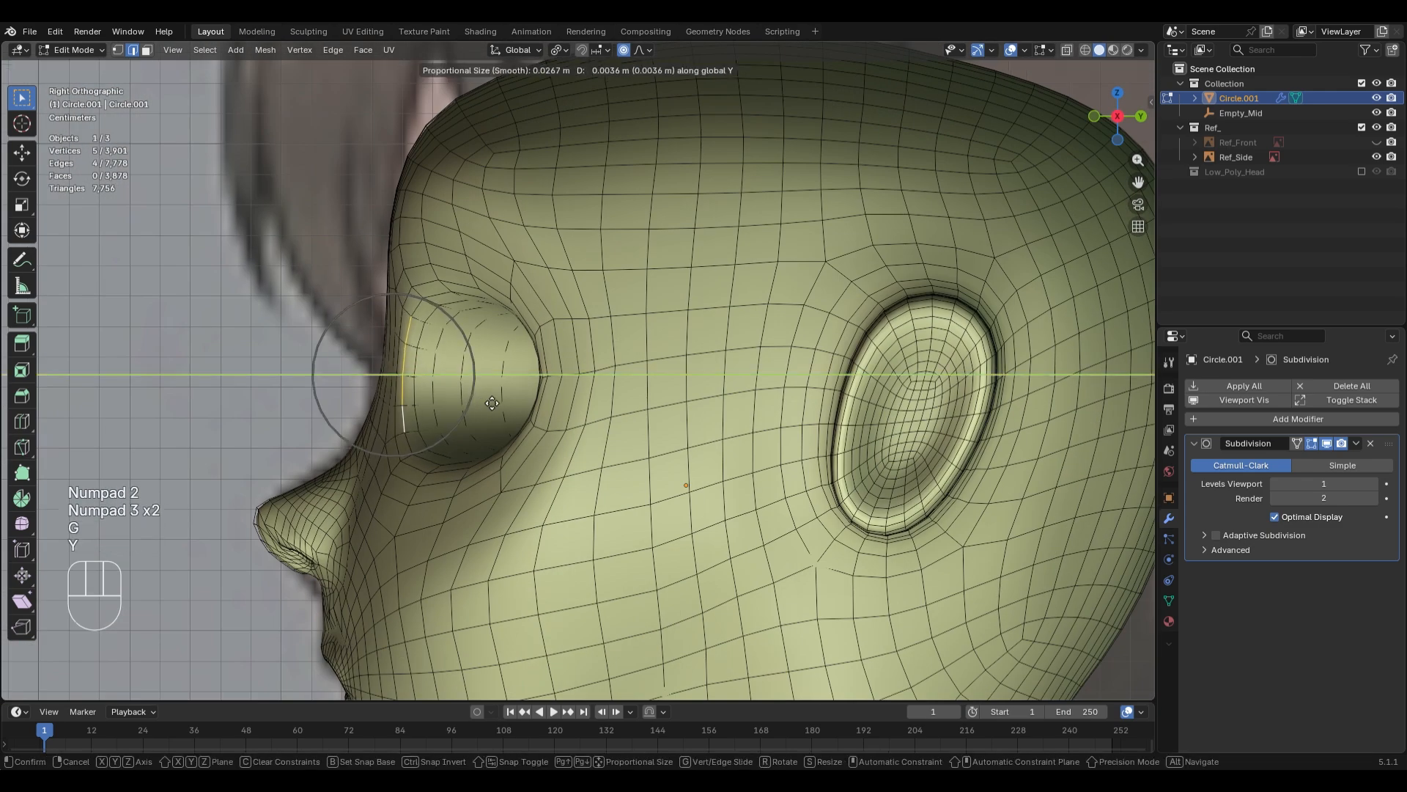
click(496, 400)
- Compare the inner eye rim with the side reference and move its four edges back another 0.001 m along Y
key(alt+z)
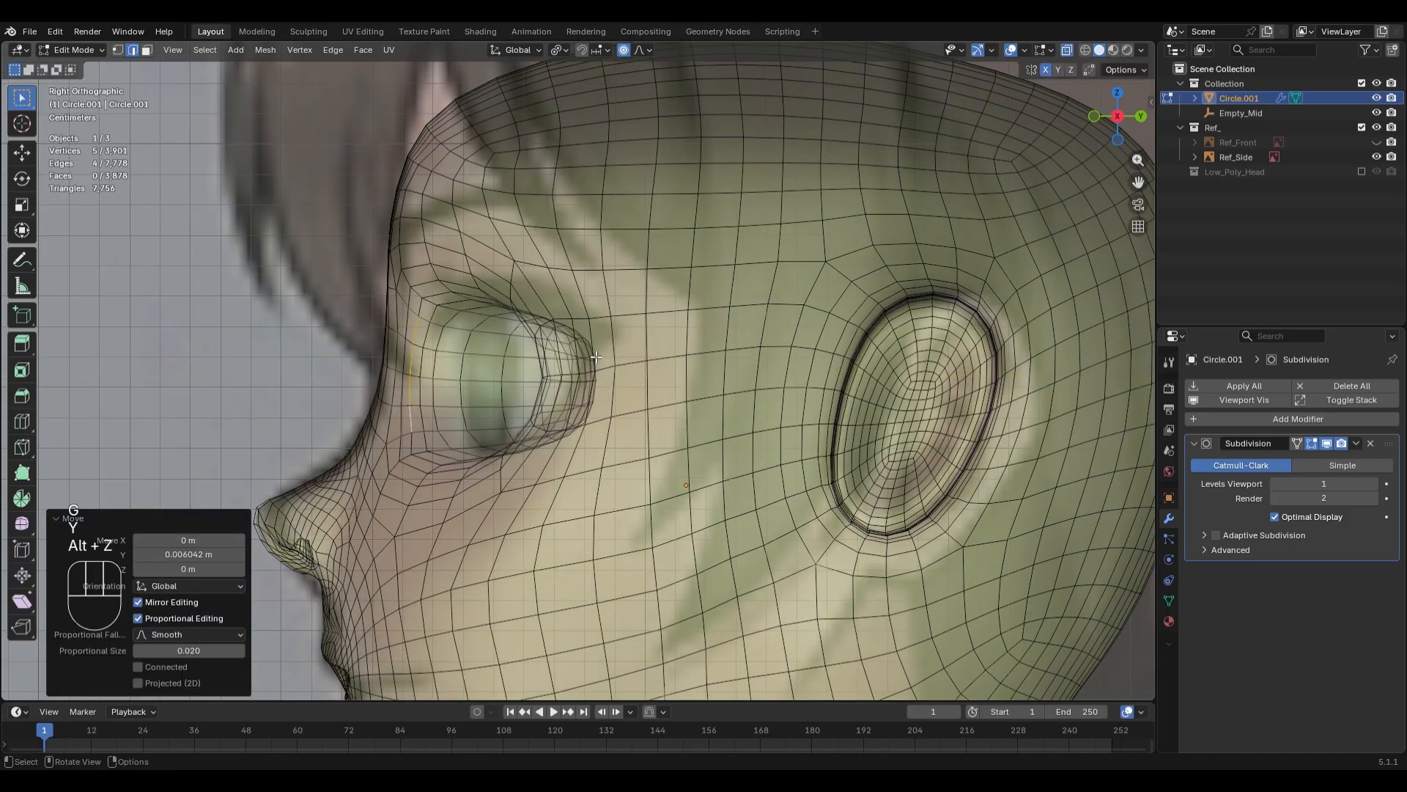
key(alt+z)
key(g)
key(y)
click(598, 357)
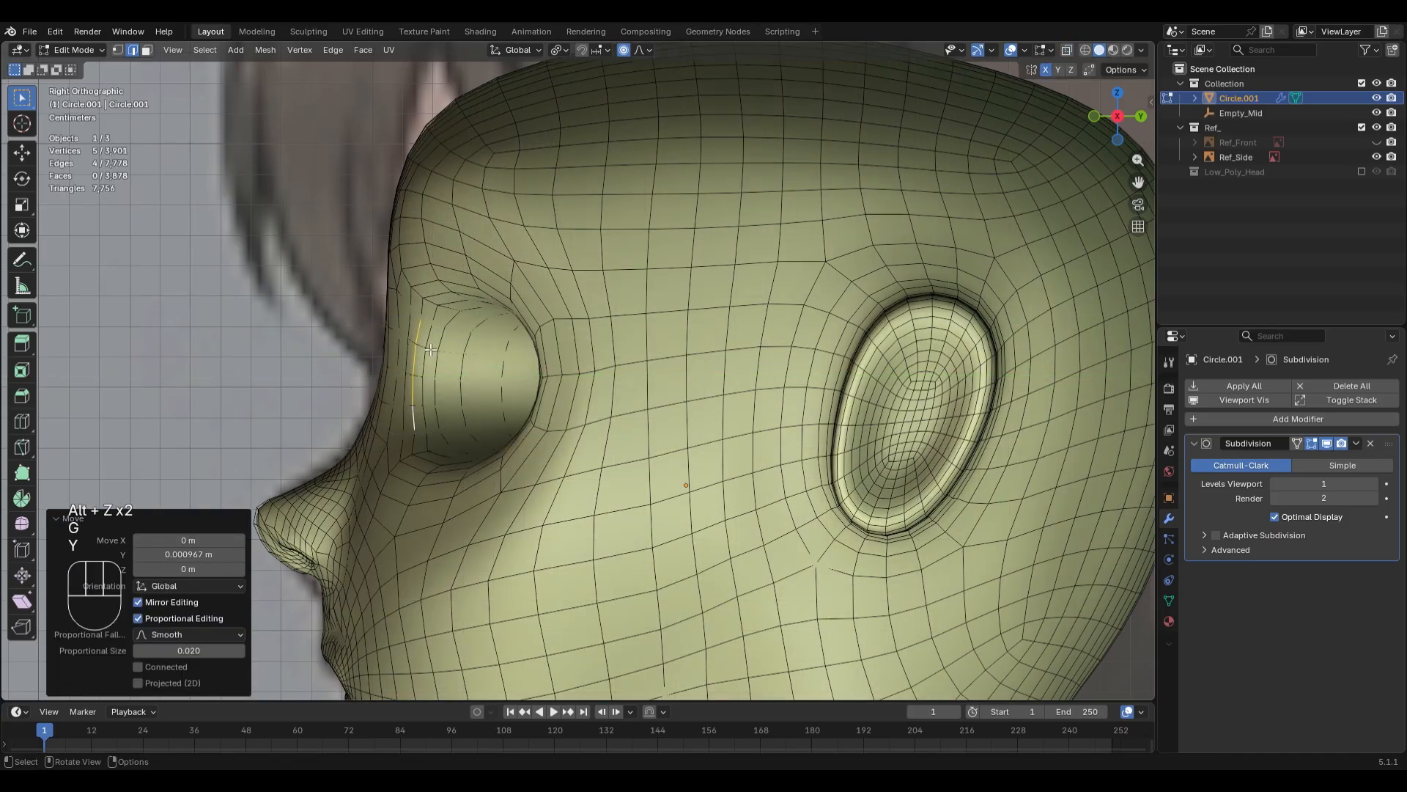
- Try to move only the two middle edges of the inner eye rim back about 0.003 m along Y
key(c)
middle_click(437, 451)
right_click(437, 452)
key(g)
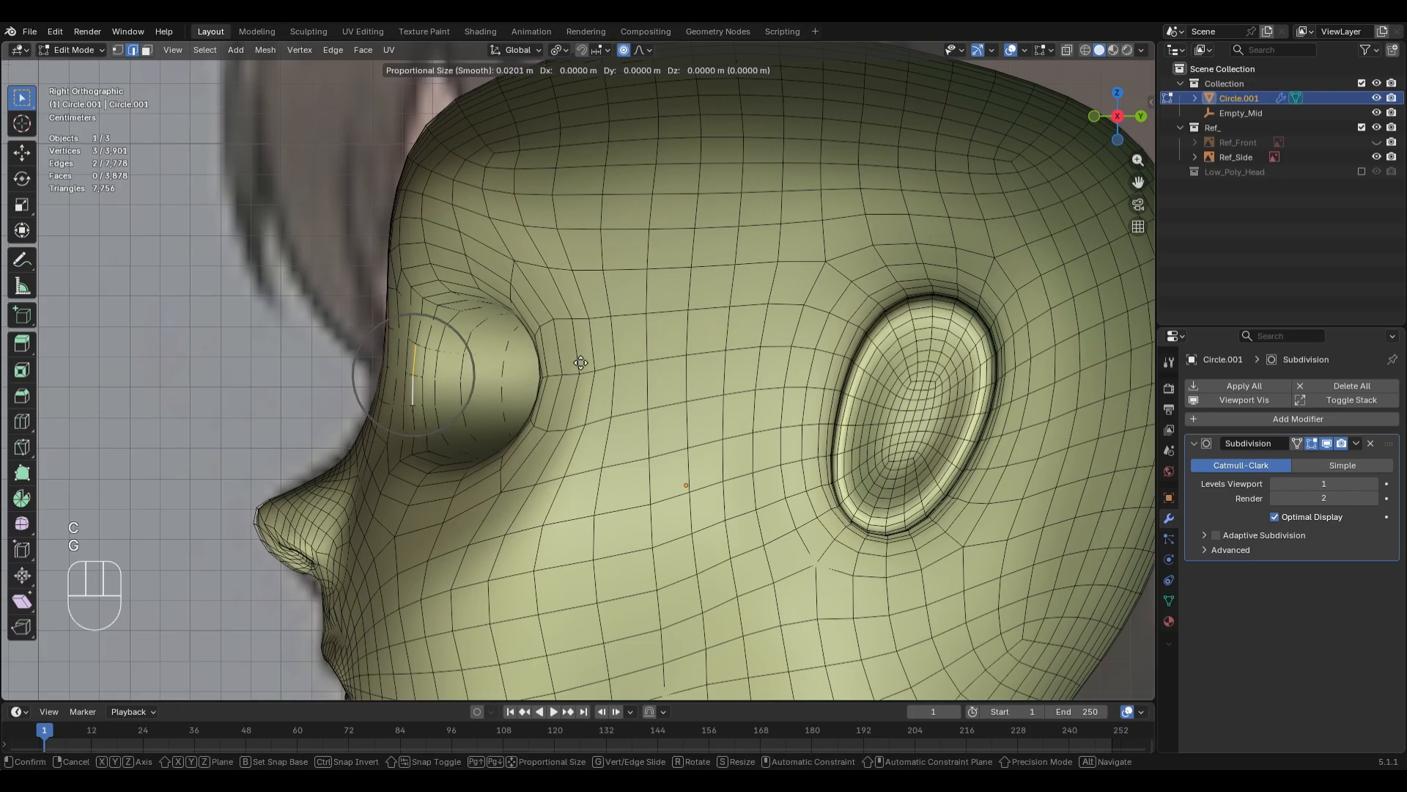
key(y)
click(589, 359)
key(alt+z)
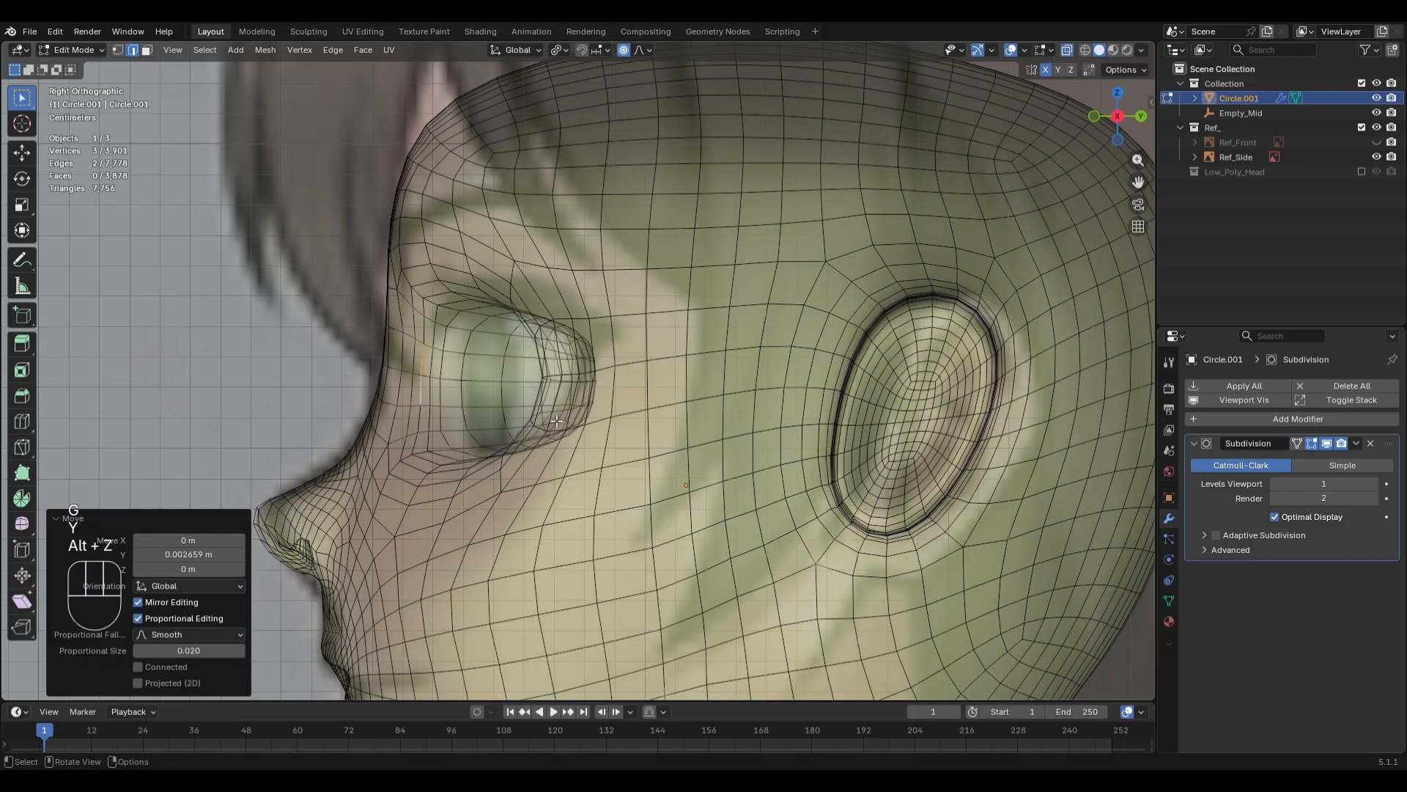
key(alt+z)
key(ctrl+z)
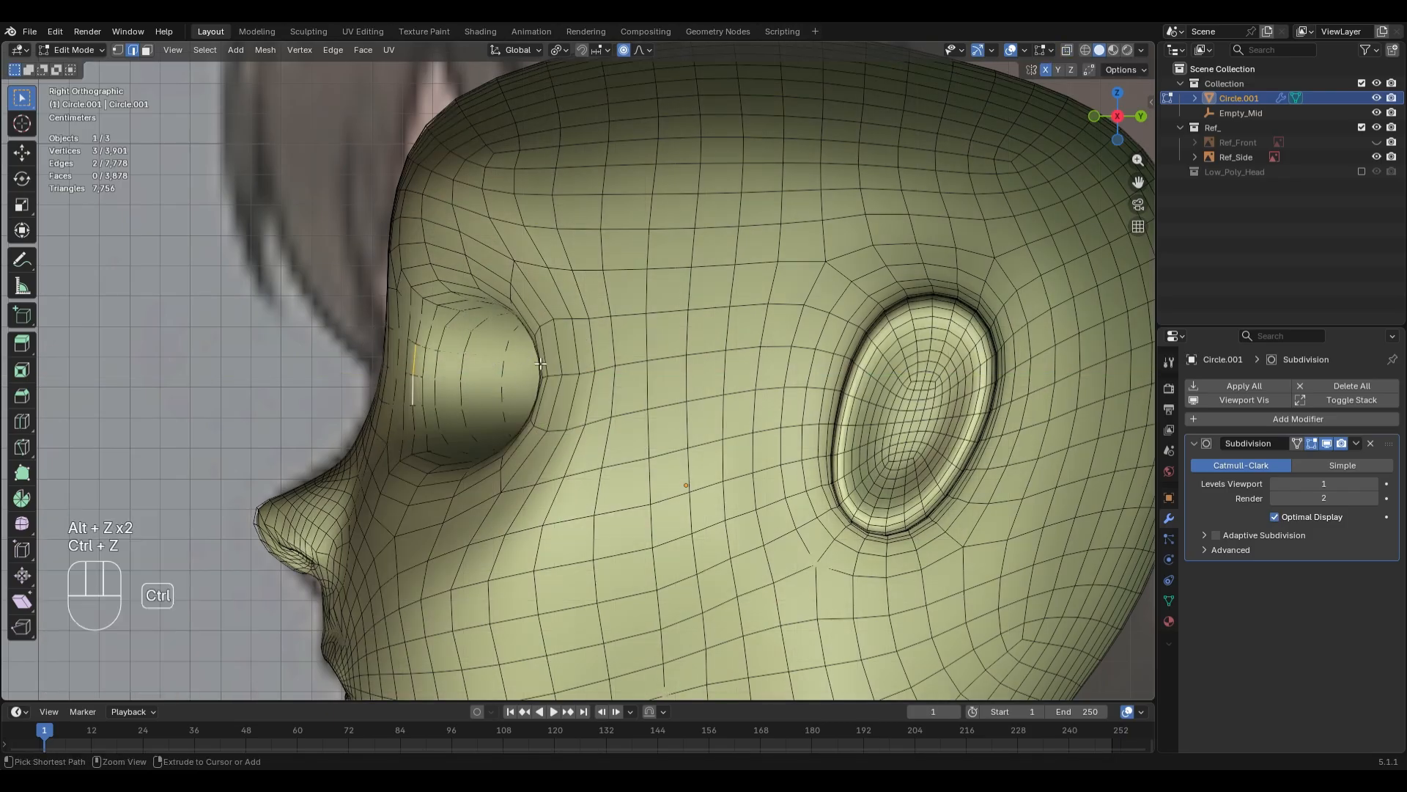
- Move the vertex at the upper inner corner of the eye rim about 0.003 m back and 0.001 m down, and compare with the reference
key(1)
click(428, 300)
key(g)
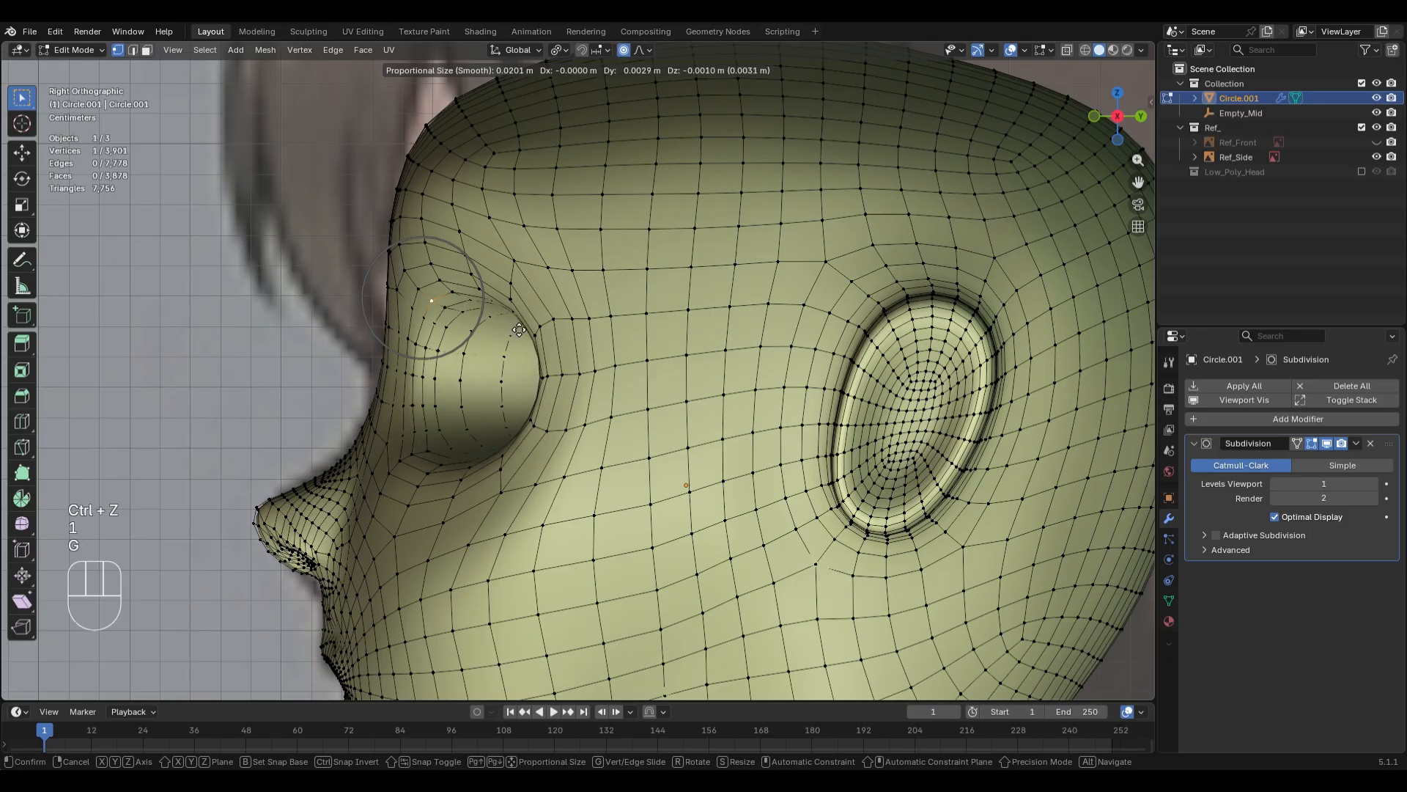
click(519, 330)
middle_drag(519, 330, 597, 396)
key(alt+z)
key(KP_3)
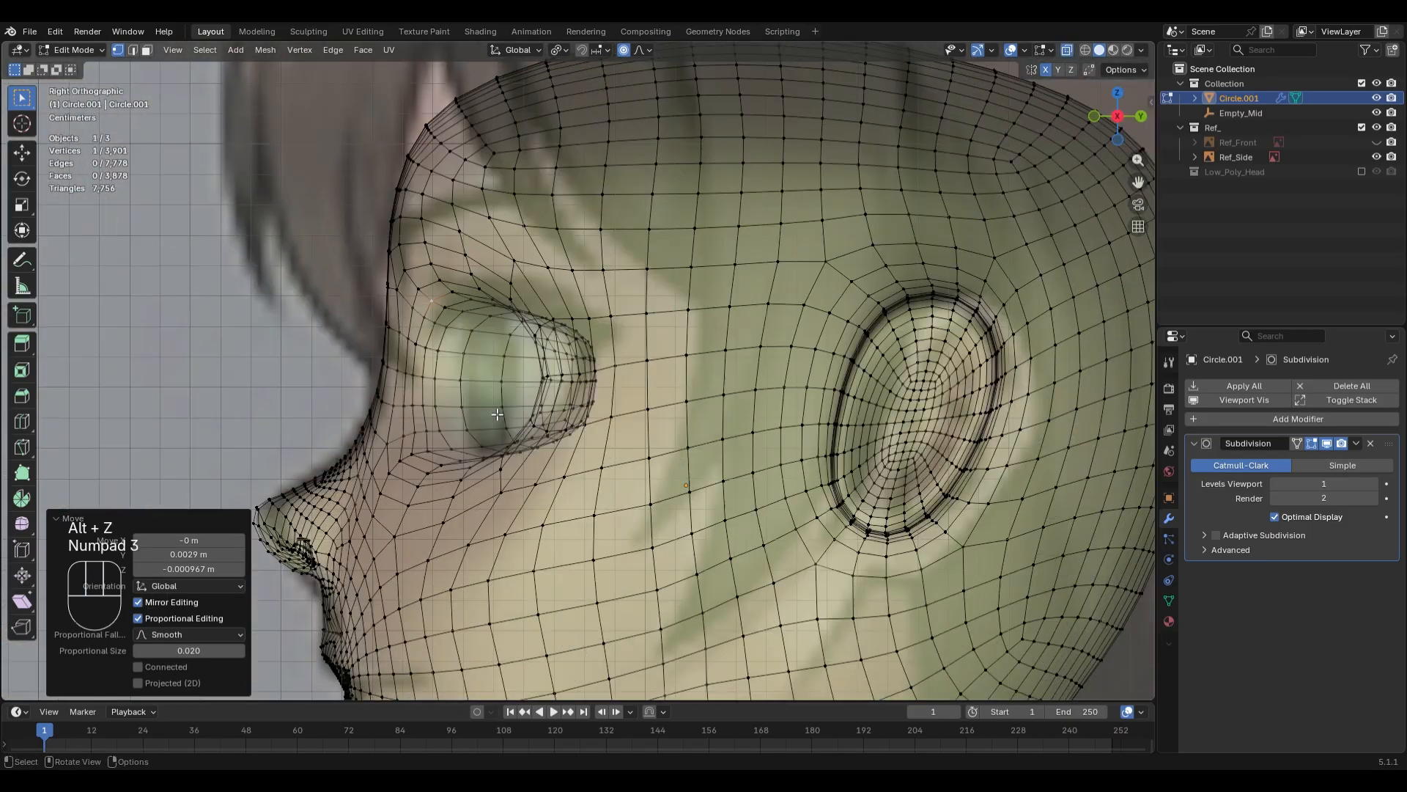
- Try to move two edges inside the front part of the eye socket back about 0.004 m along Y
key(2)
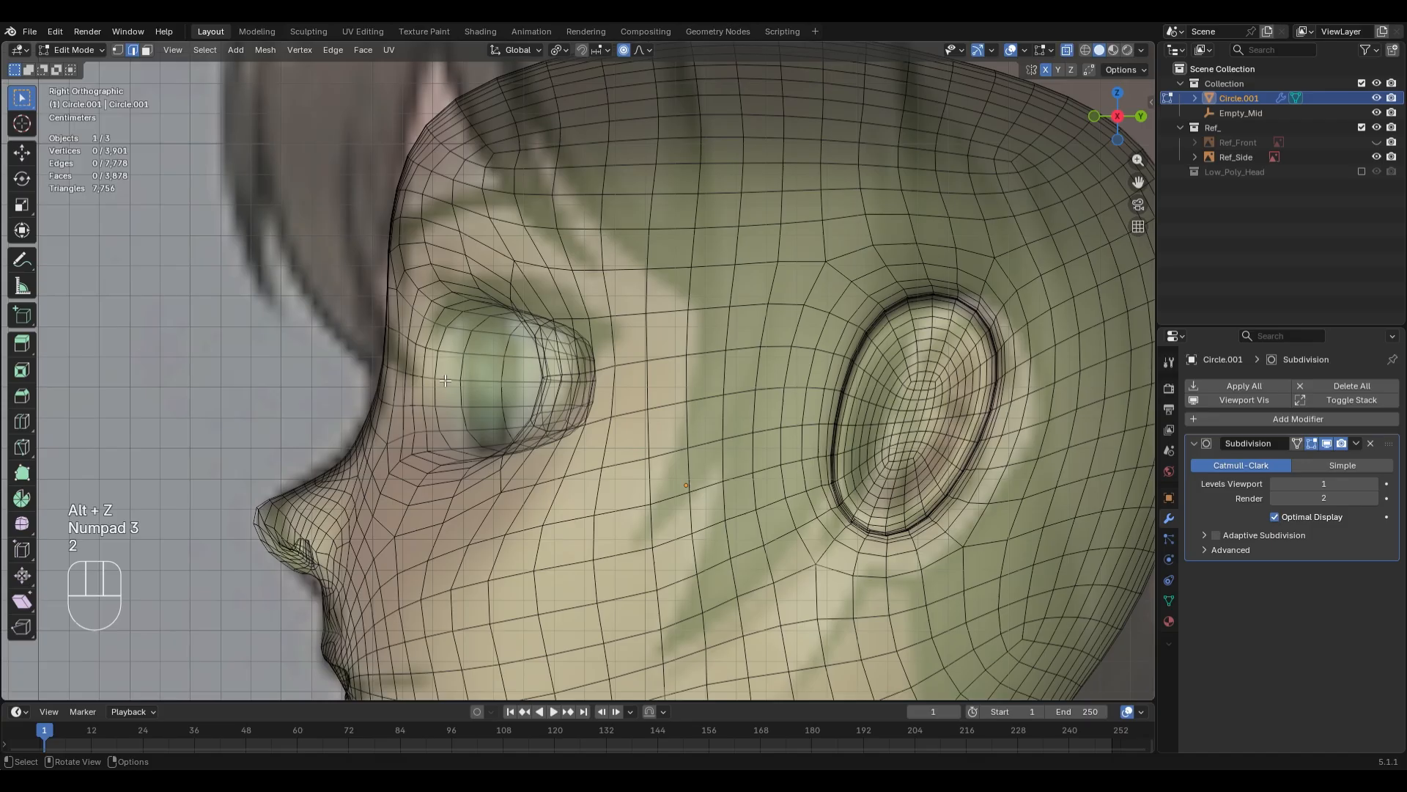
click(442, 366)
shift+click(445, 411)
key(alt+z)
key(g)
key(y)
click(633, 389)
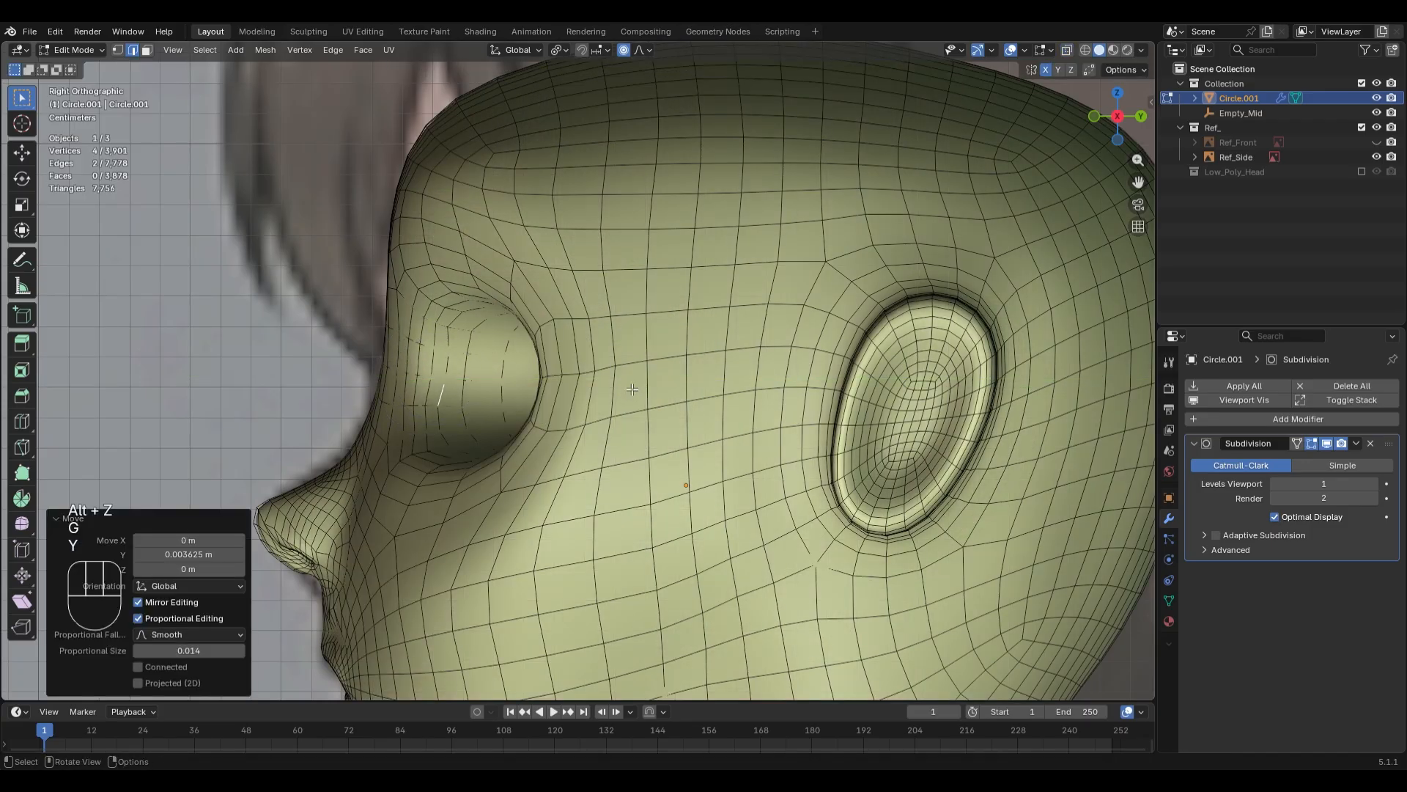
key(ctrl+z)
- Try to move two faces inside the front part of the eye socket back about 0.002 m along Y with proportional editing
key(alt+z)
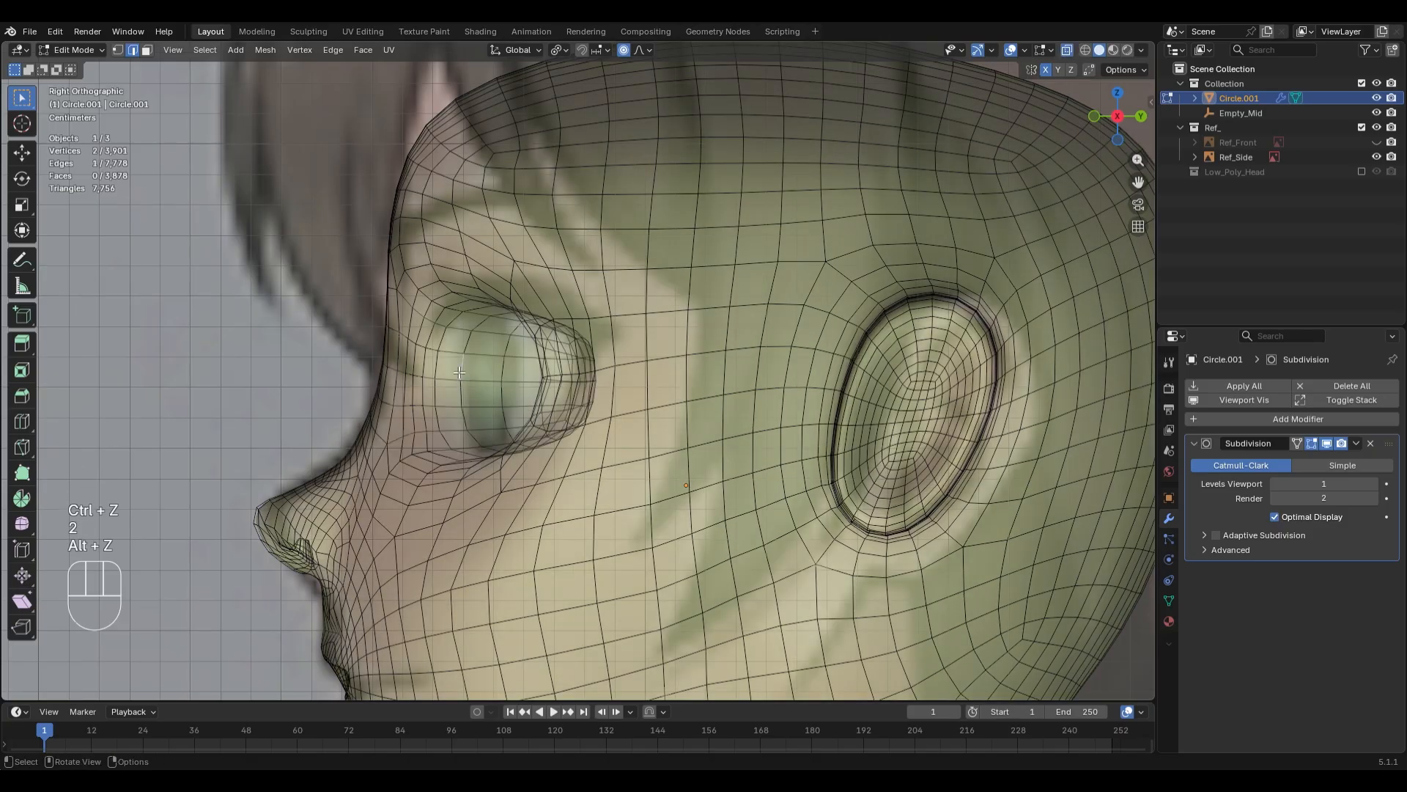
key(3)
click(449, 365)
shift+click(449, 394)
key(g)
key(y)
scroll(589, 392, up, 4)
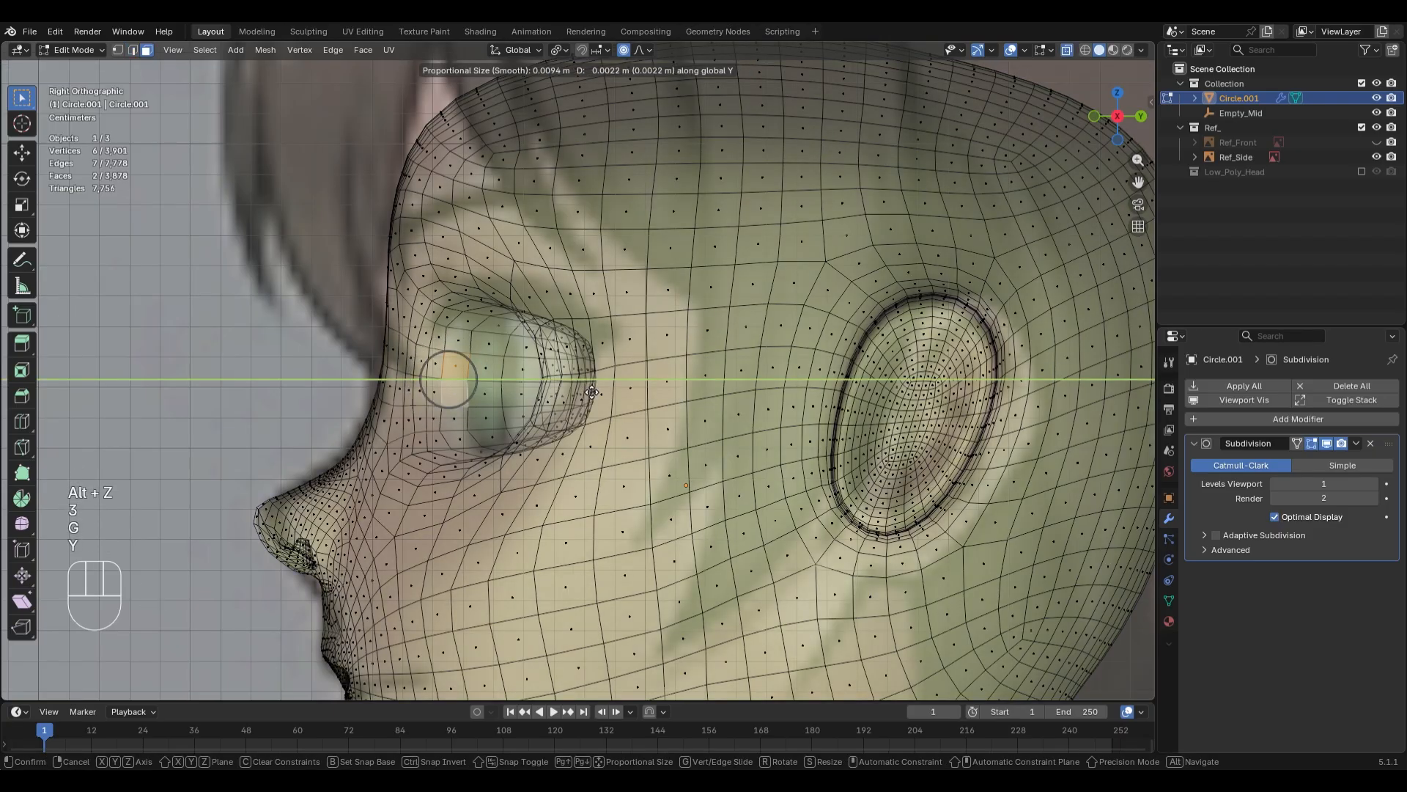
click(596, 392)
key(ctrl+z)
- Move five edges of the front loop inside the eye socket back about 0.003 m along Y with a small proportional falloff
key(2)
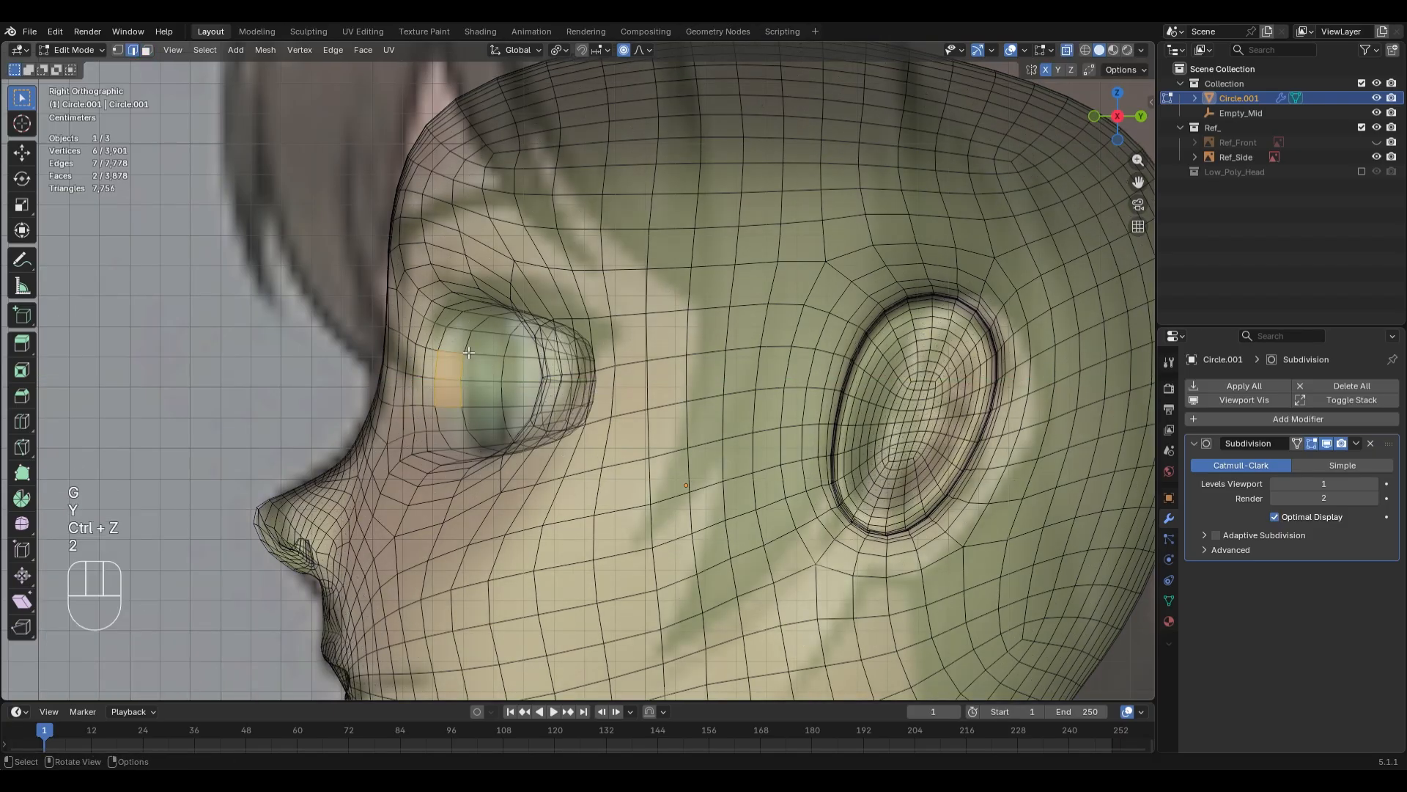
alt+click(469, 363)
click(450, 346)
alt+click(445, 362)
key(c)
middle_drag(549, 507, 540, 484)
right_click(532, 463)
key(c)
middle_click(522, 462)
right_click(524, 456)
key(g)
key(y)
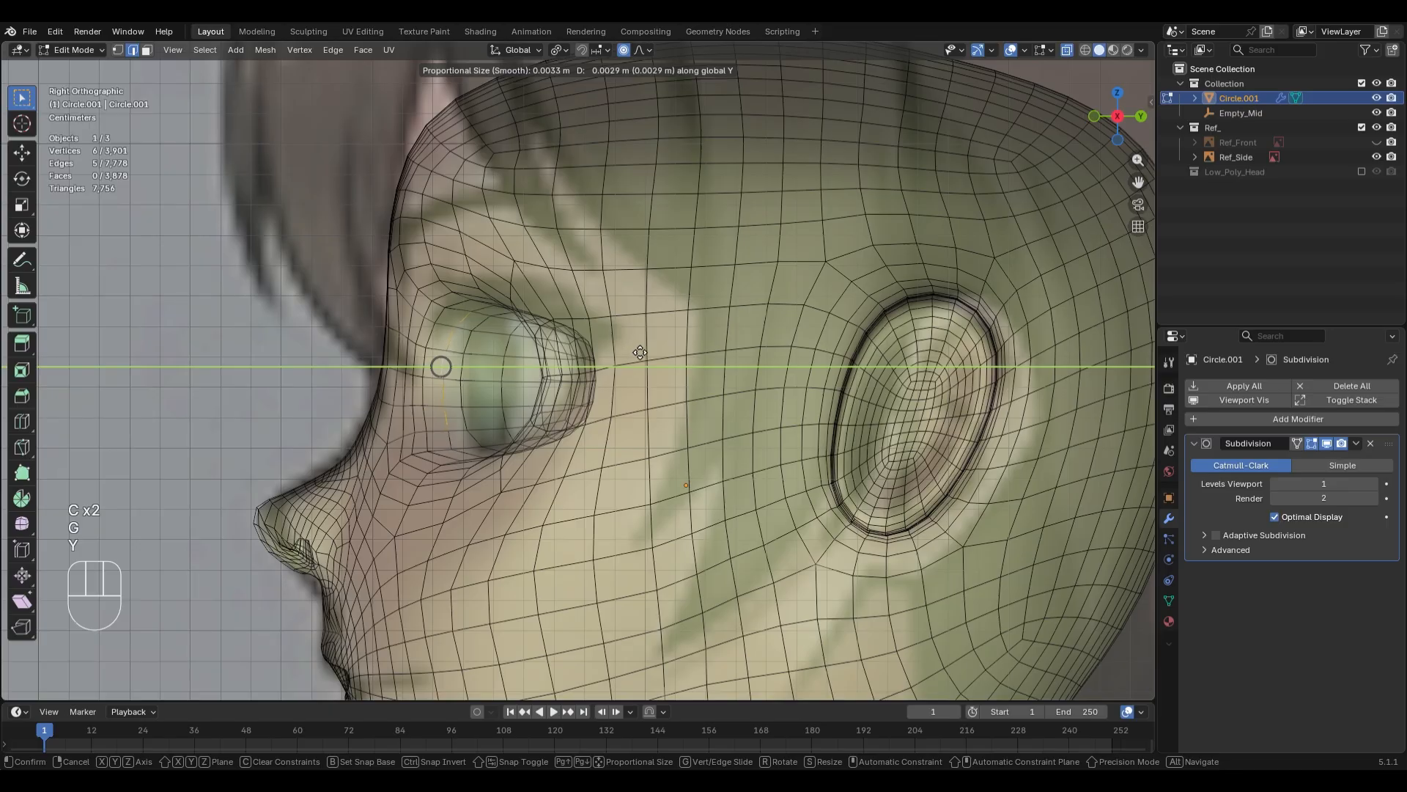
click(640, 353)
key(alt+z)
middle_drag(640, 353, 670, 450)
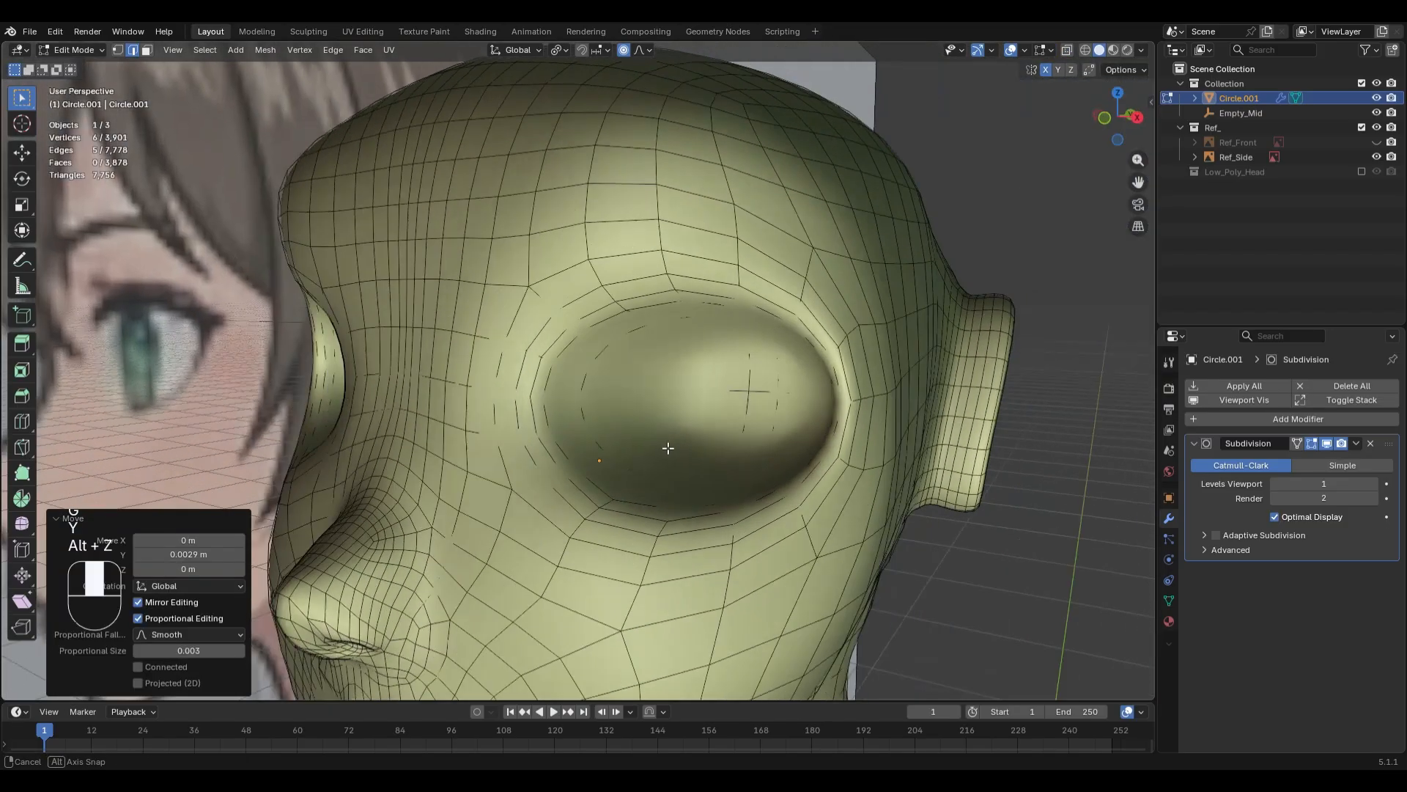
- Switch to Sculpt Mode, resize the Smooth brush and compare the head with the side reference
key(Tab)
key(KP_1)
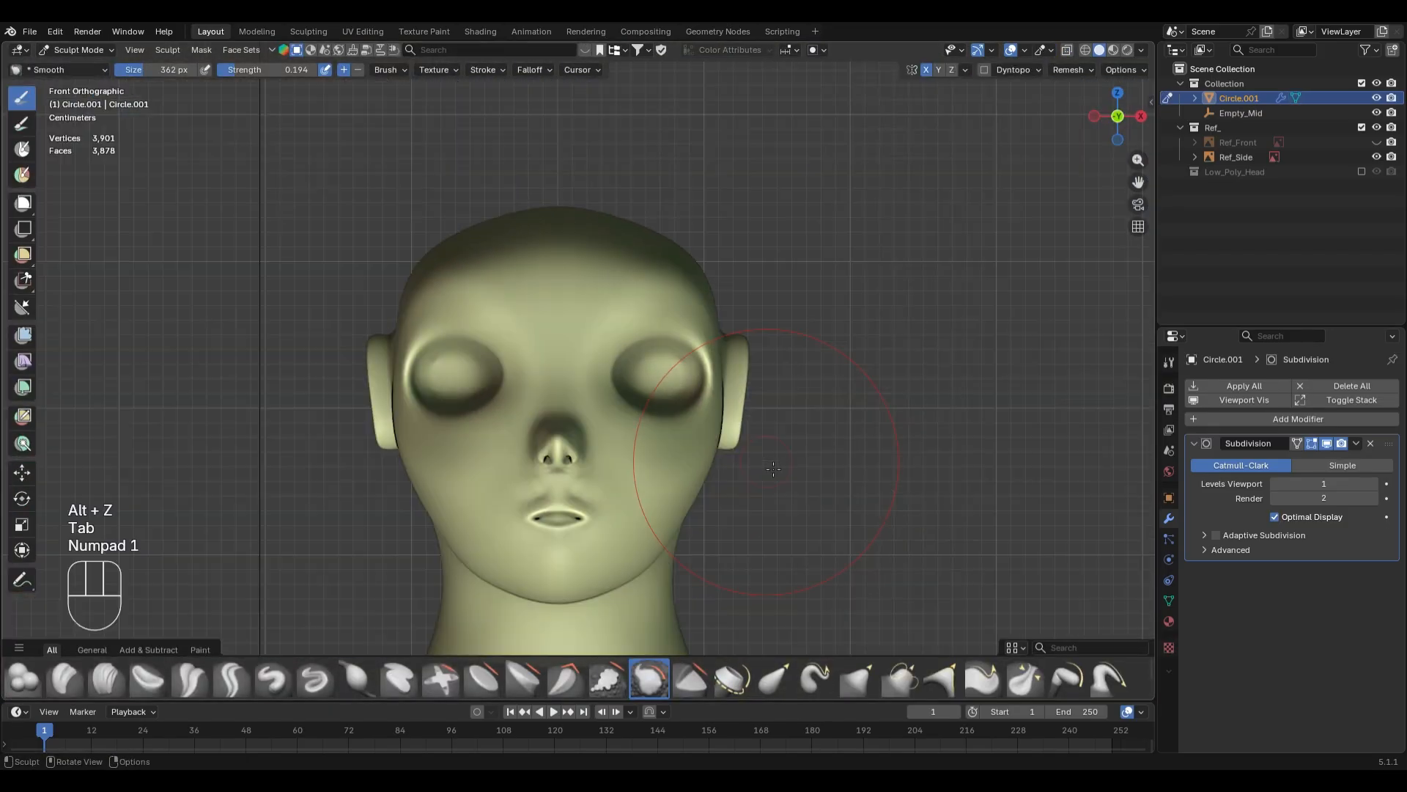
shift+middle_drag(739, 336, 610, 352)
middle_drag(610, 352, 427, 320)
scroll(714, 418, up, 3)
key(s)
mouse_move(513, 332)
middle_down()
mouse_move(562, 336)
mouse_move(600, 306)
mouse_move(484, 297)
mouse_move(440, 277)
middle_up()
key(s)
key(f)
click(518, 298)
key(KP_3)
key(alt+z)
key(alt+z)
- Switch to the Grab brush and set its size to 464 px
key(g)
key(f)
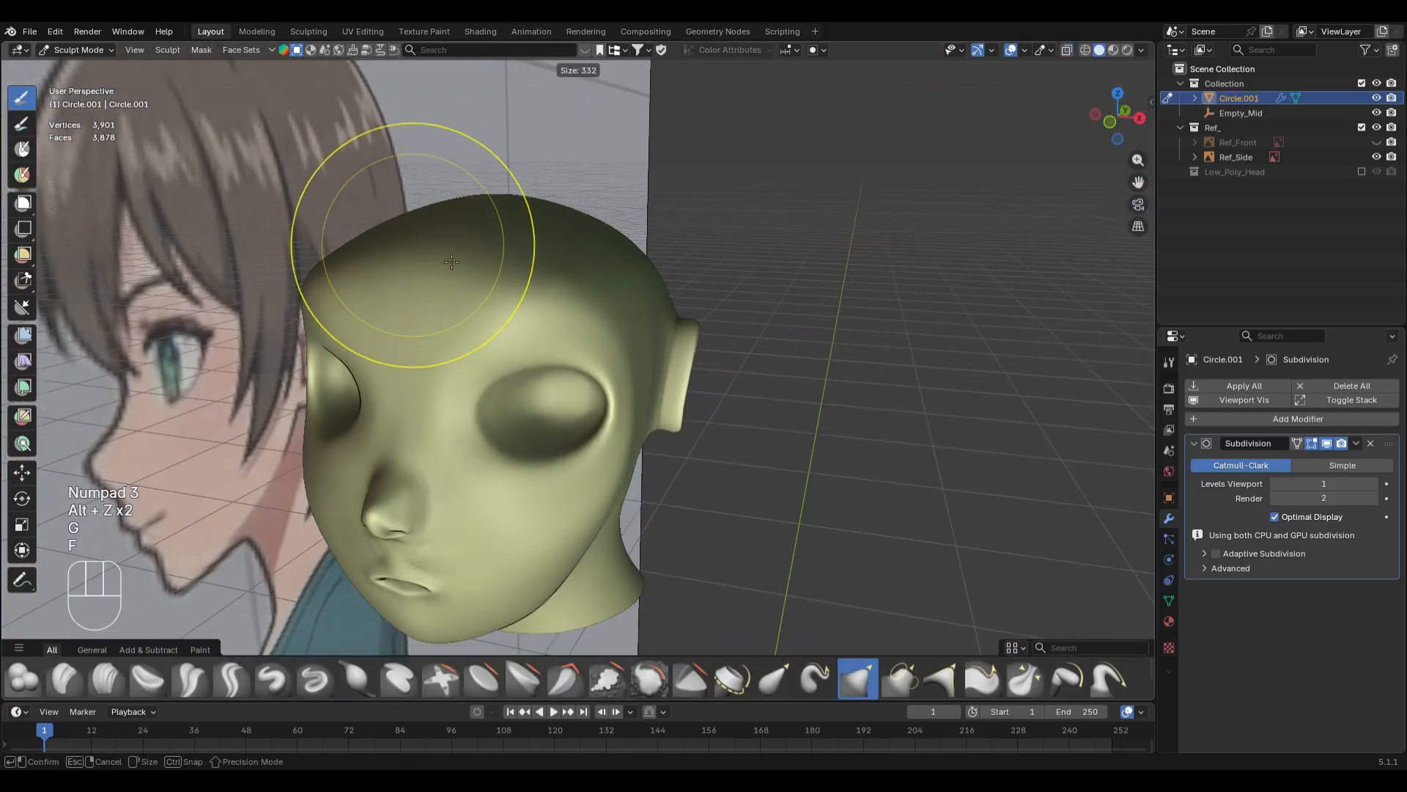
click(454, 262)
middle_drag(541, 345, 525, 297)
key(f)
click(458, 262)
- Try to pull up the upper forehead with the Grab brush and check it in side view
drag(432, 264, 454, 258)
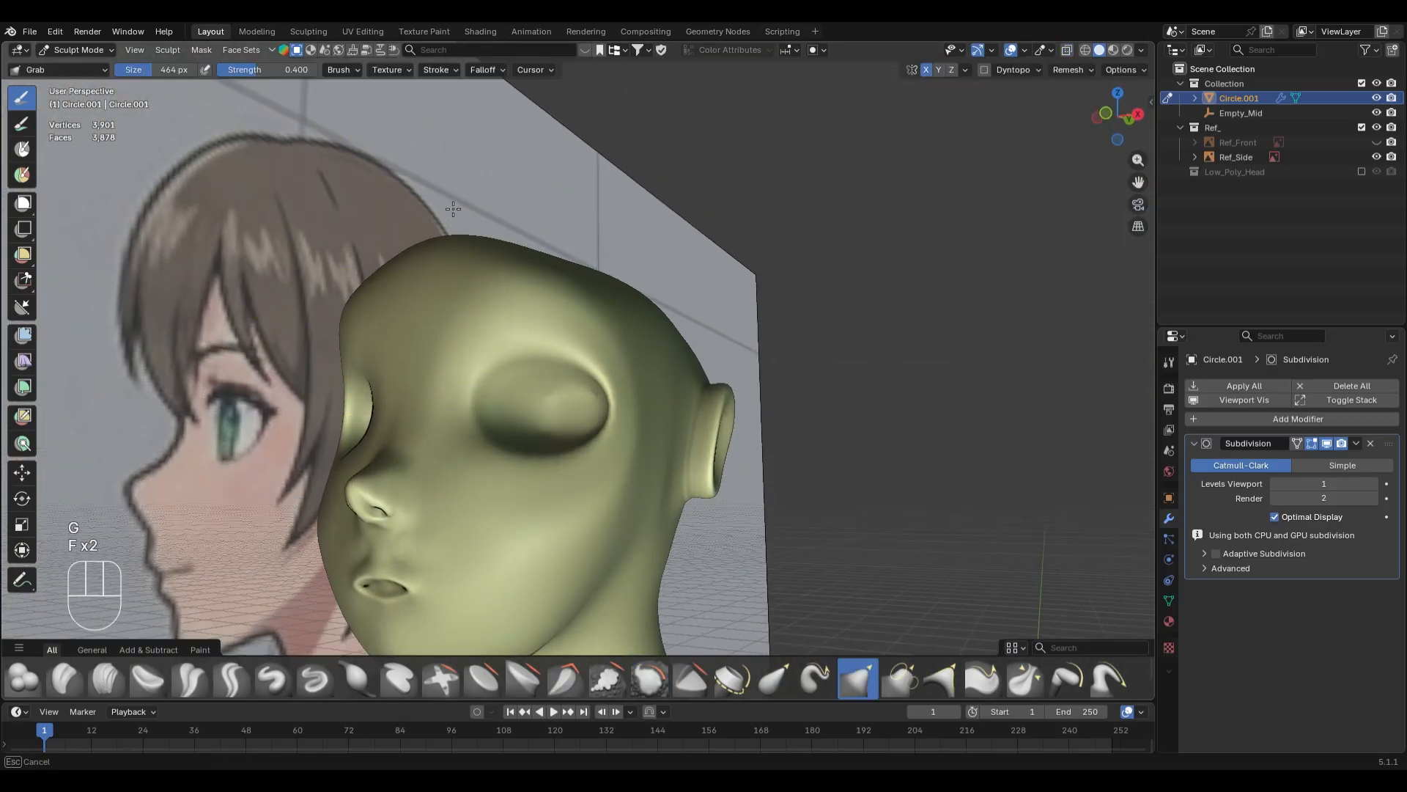
key(KP_3)
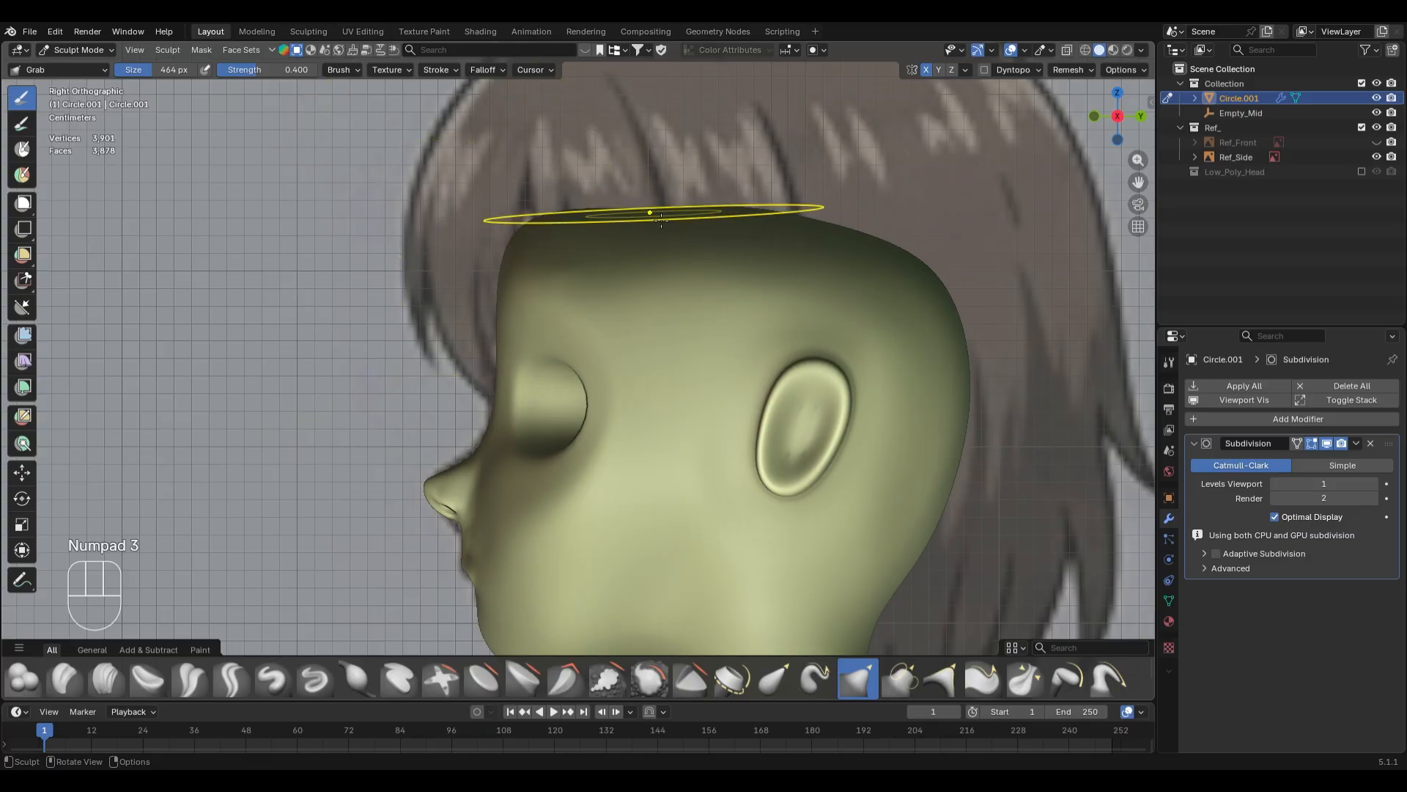
mouse_move(661, 218)
middle_down()
mouse_move(770, 316)
mouse_move(784, 355)
mouse_move(731, 323)
middle_up()
key(ctrl+z)
- Raise the upper forehead and crown against the side reference with the 464 px Grab brush
key(Tab)
scroll(618, 294, up, 3)
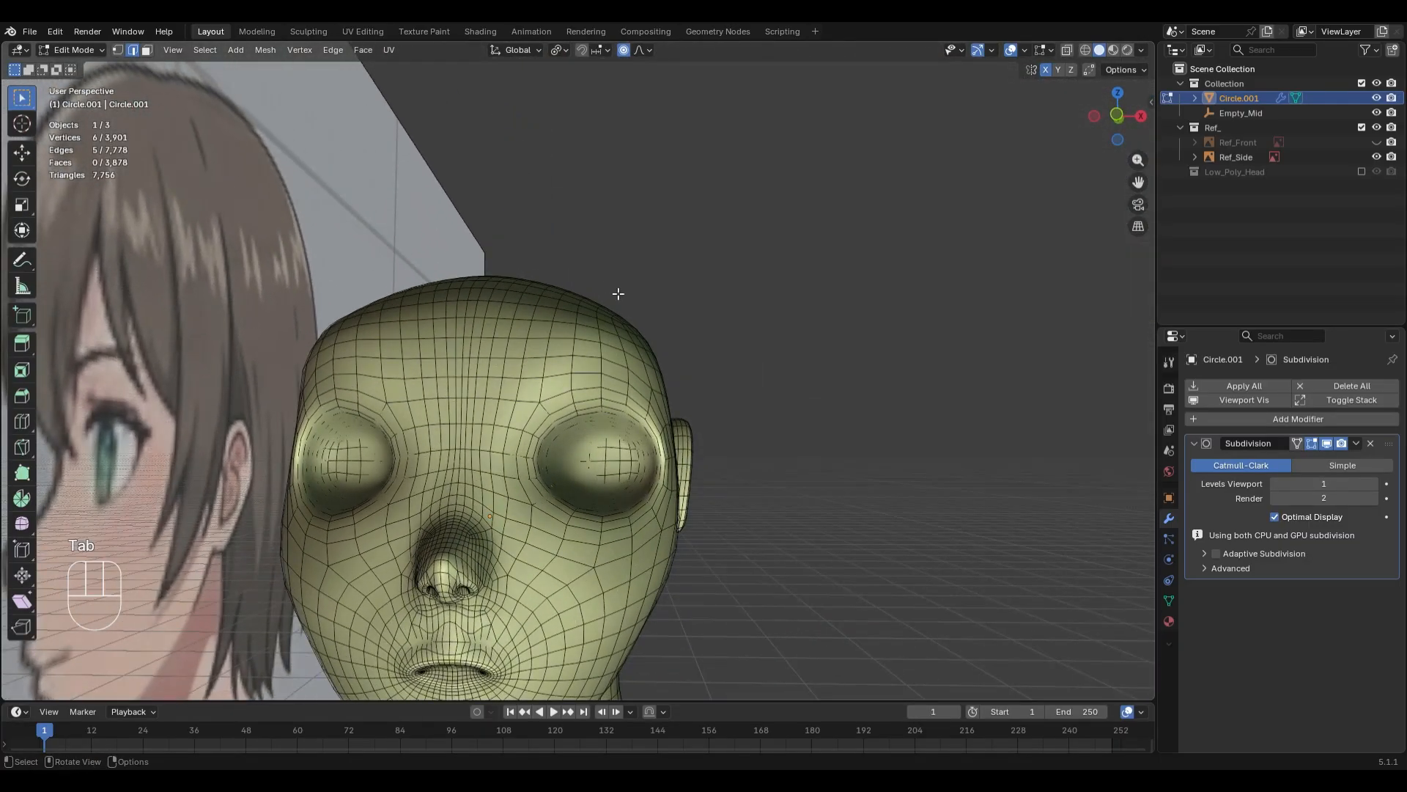
middle_drag(618, 293, 533, 445)
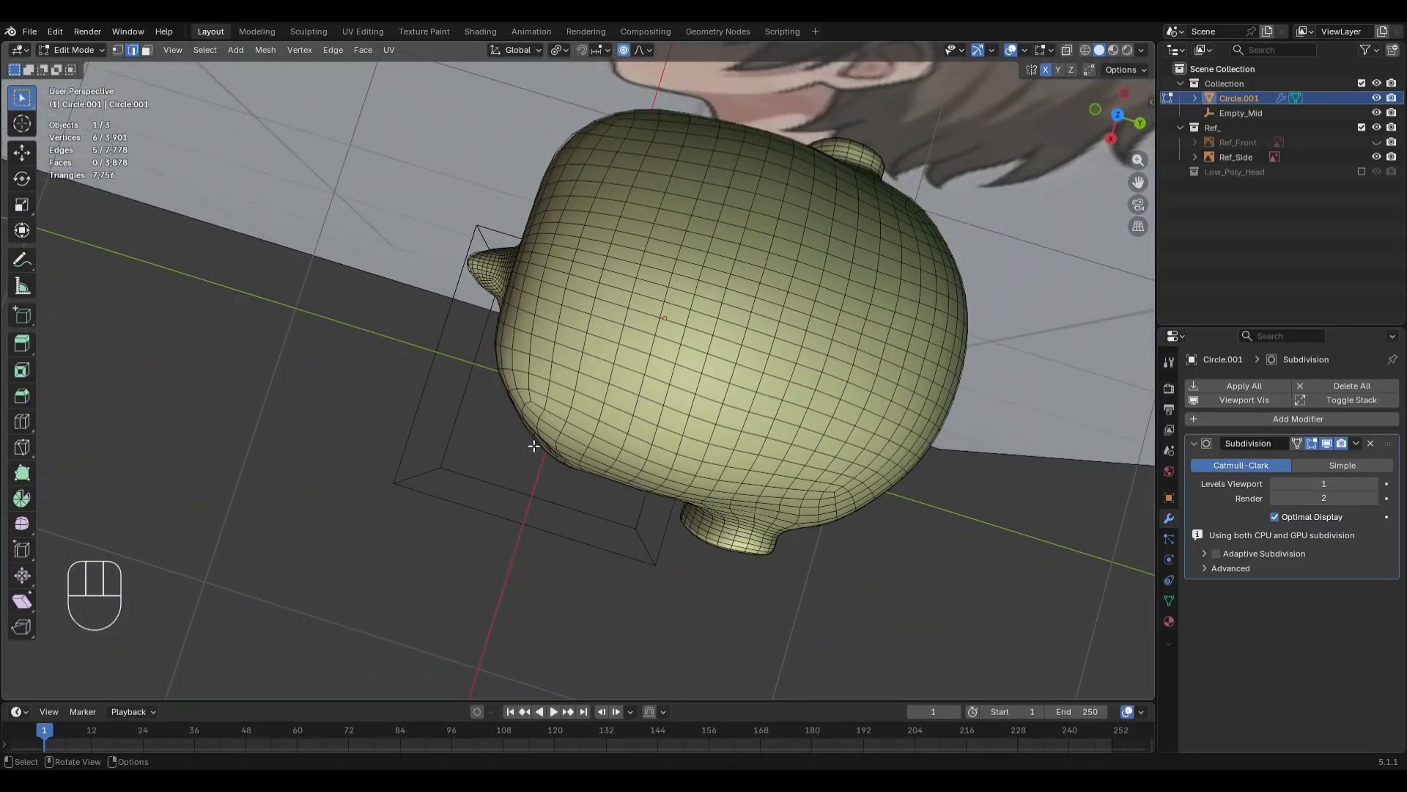
key(KP_7)
key(KP_3)
key(ctrl+Tab)
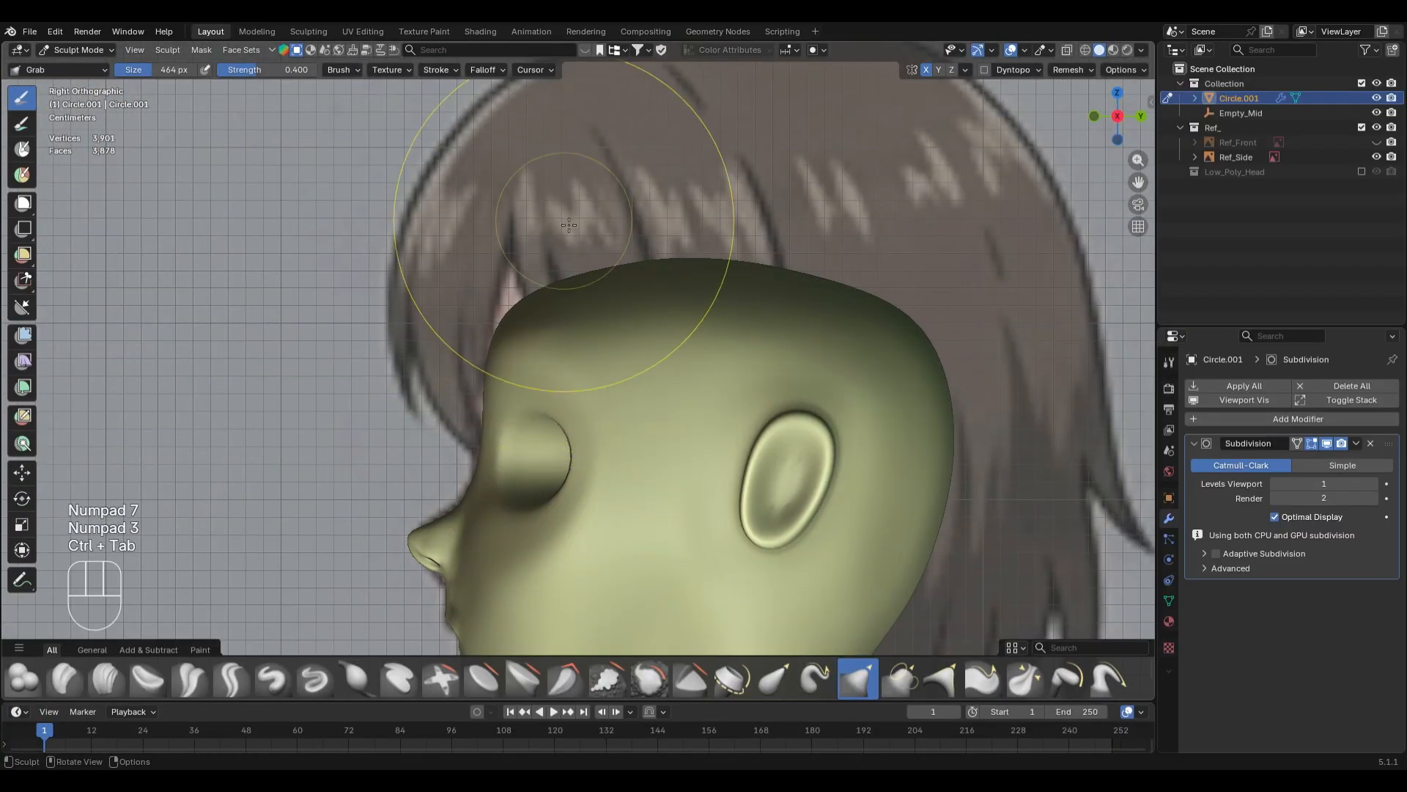
key(alt+z)
scroll(617, 311, down, 2)
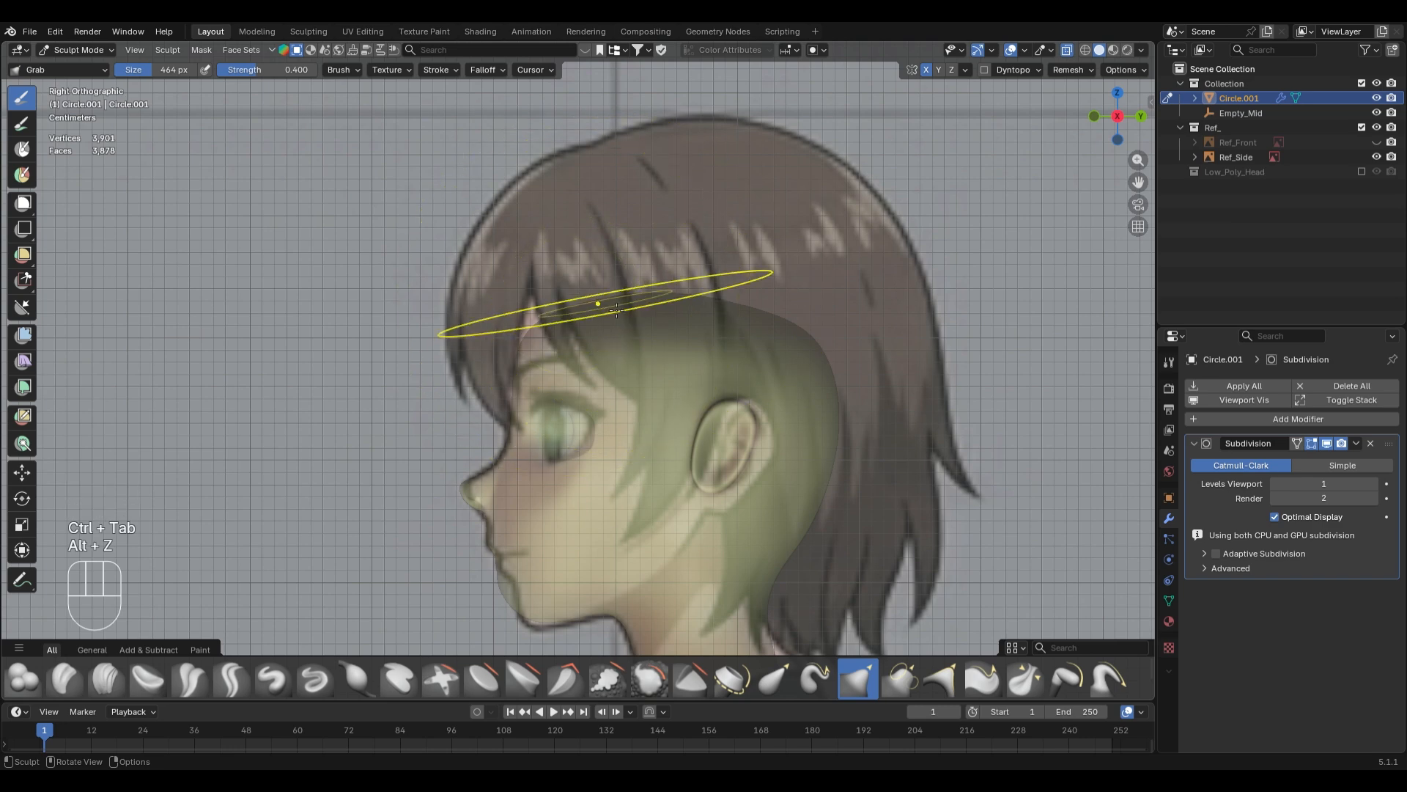
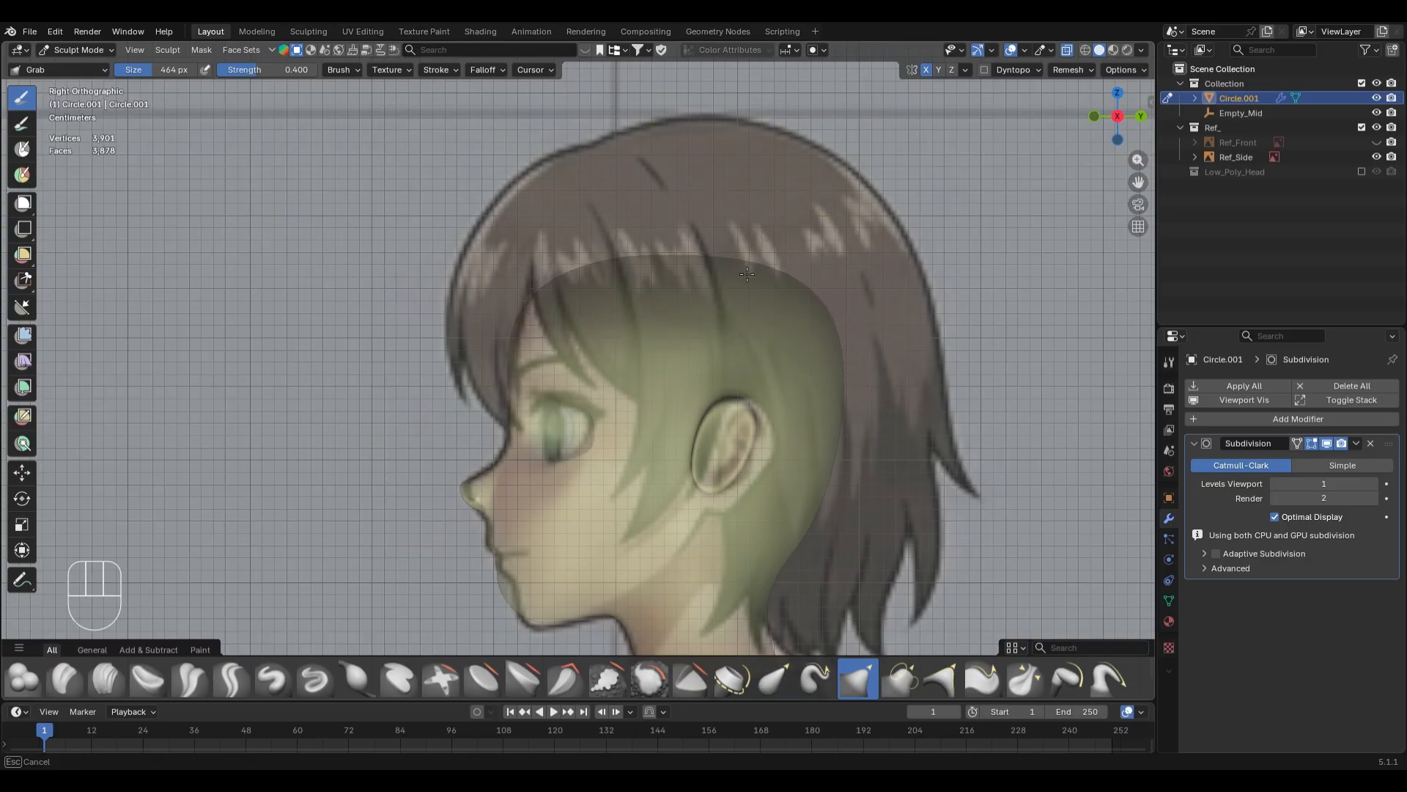
drag(690, 262, 651, 259)
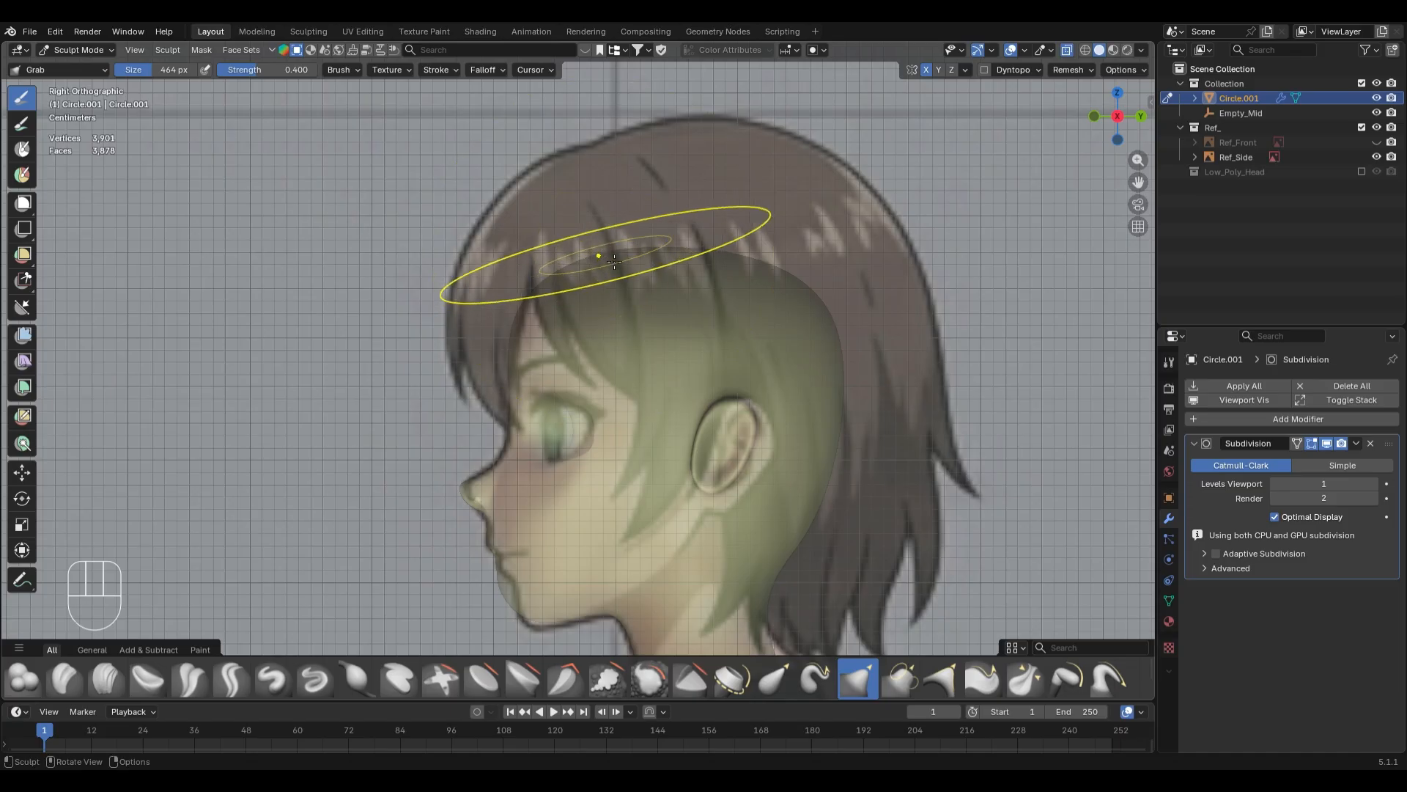
- Even out the raised top of the head with the Smooth brush at 464 px
middle_drag(614, 262, 488, 323)
key(alt+z)
scroll(733, 372, up, 3)
shift+middle_drag(701, 381, 632, 396)
mouse_move(632, 403)
middle_down()
mouse_move(741, 387)
mouse_move(778, 400)
middle_up()
middle_drag(788, 256, 834, 286)
key(s)
drag(613, 361, 606, 364)
middle_drag(606, 364, 619, 379)
shift+middle_drag(798, 294, 630, 345)
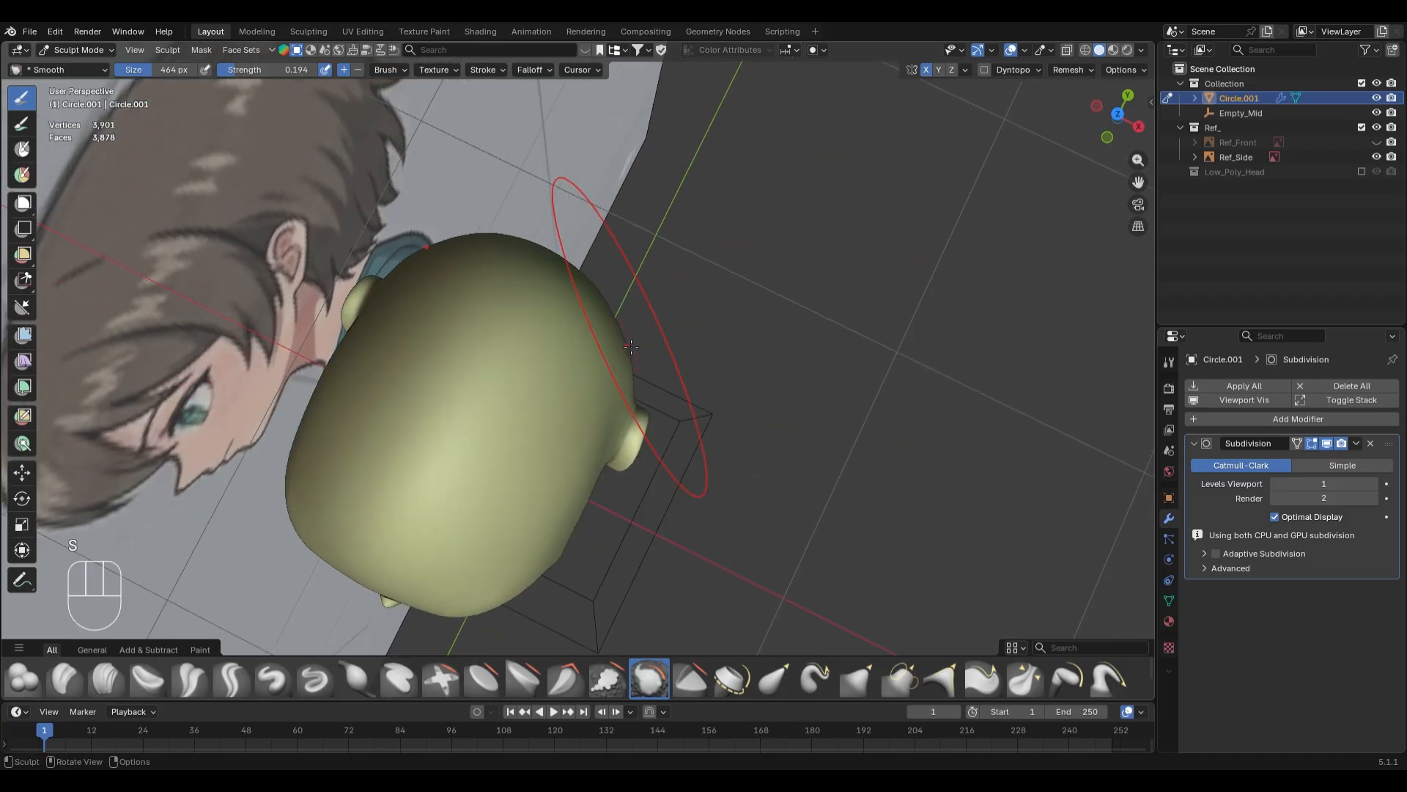
- Try to reshape the rear side of the head in top view with the Grab brush
key(KP_7)
key(g)
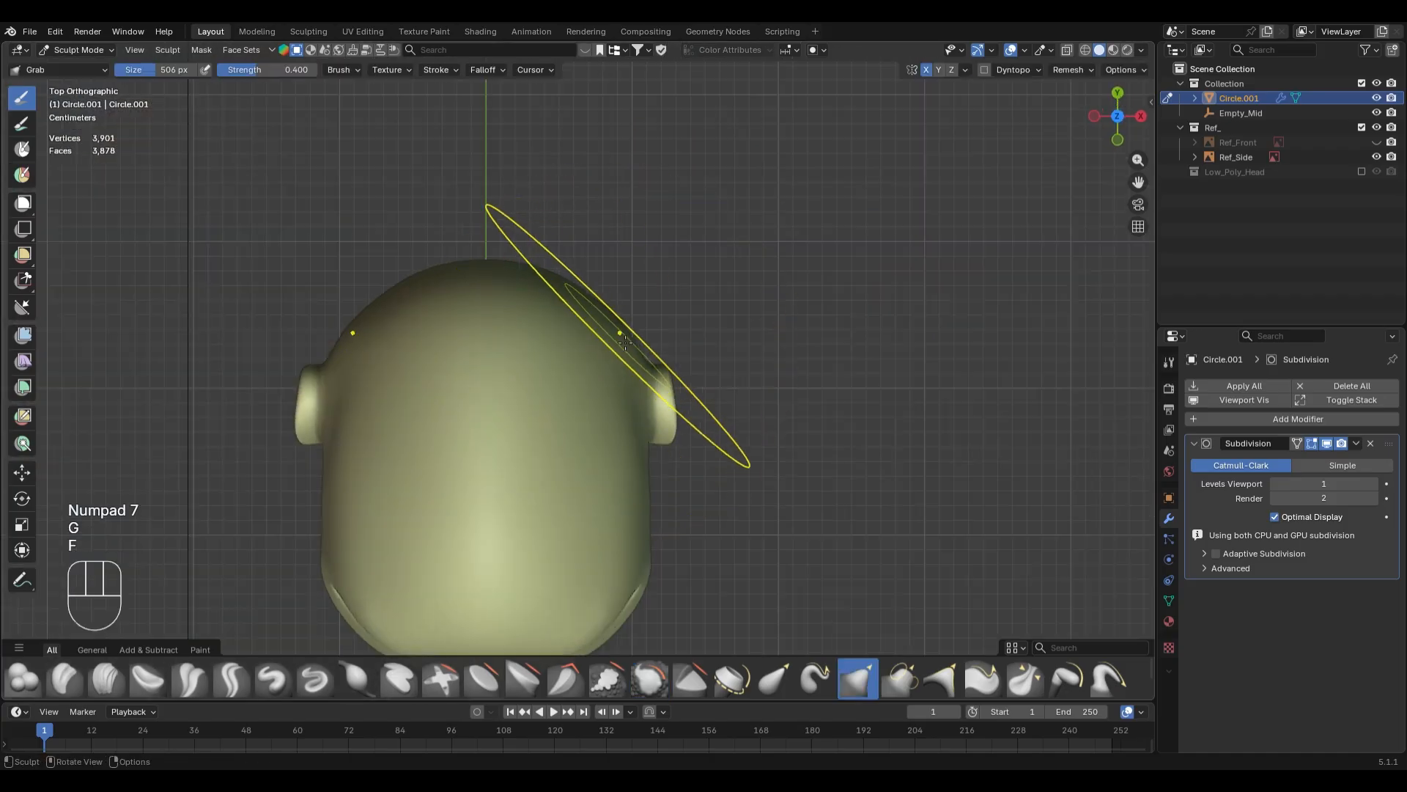
key(f)
key(ctrl+z)
key(f)
click(595, 448)
scroll(592, 449, down, 3)
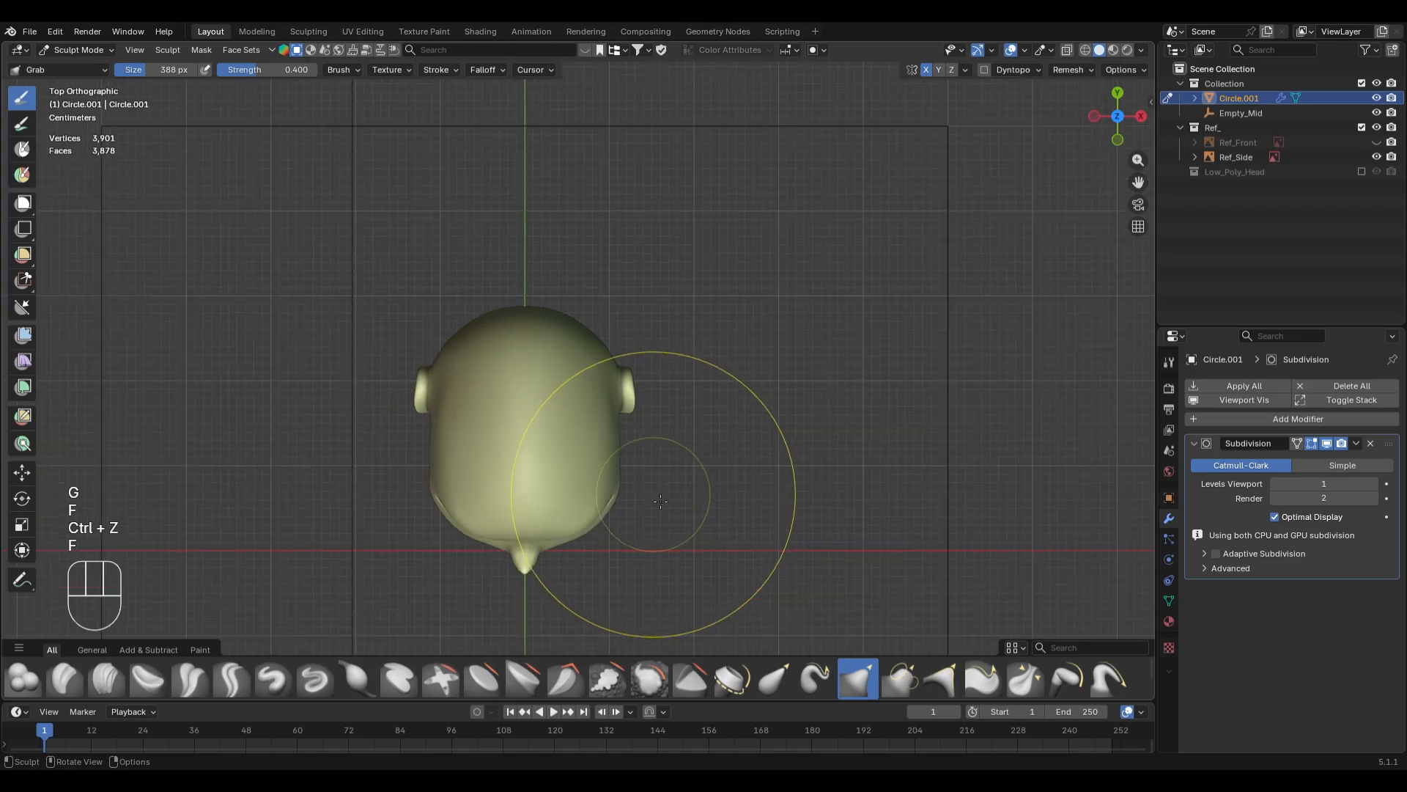
- Push in the rear sides of the skull above the ears with the Grab brush at 432 px and 298 px
mouse_move(733, 469)
middle_down()
mouse_move(544, 284)
mouse_move(459, 255)
middle_up()
scroll(542, 301, up, 1)
mouse_move(584, 325)
shift+middle_down()
mouse_move(598, 384)
mouse_move(570, 349)
shift+middle_up()
key(f)
click(526, 332)
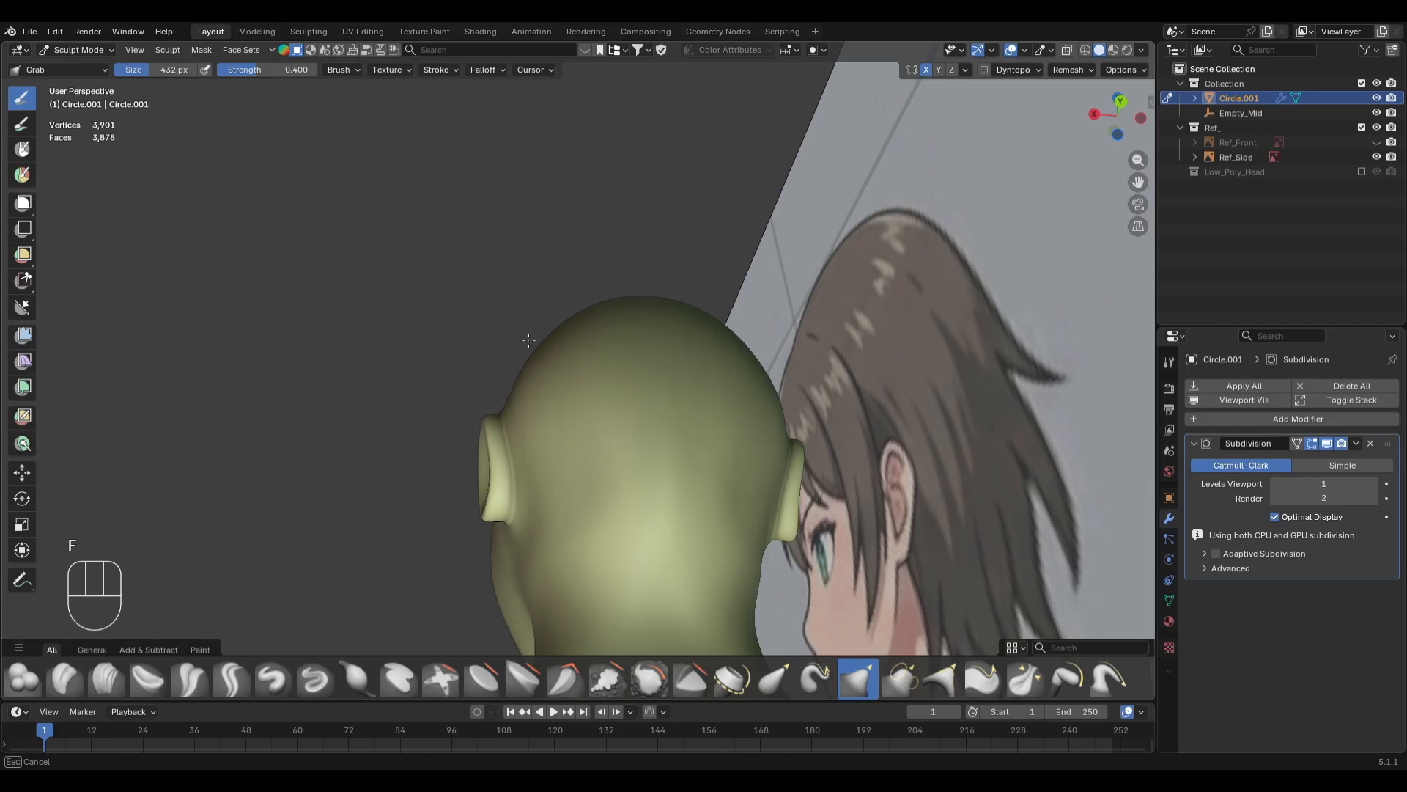
key(f)
click(538, 417)
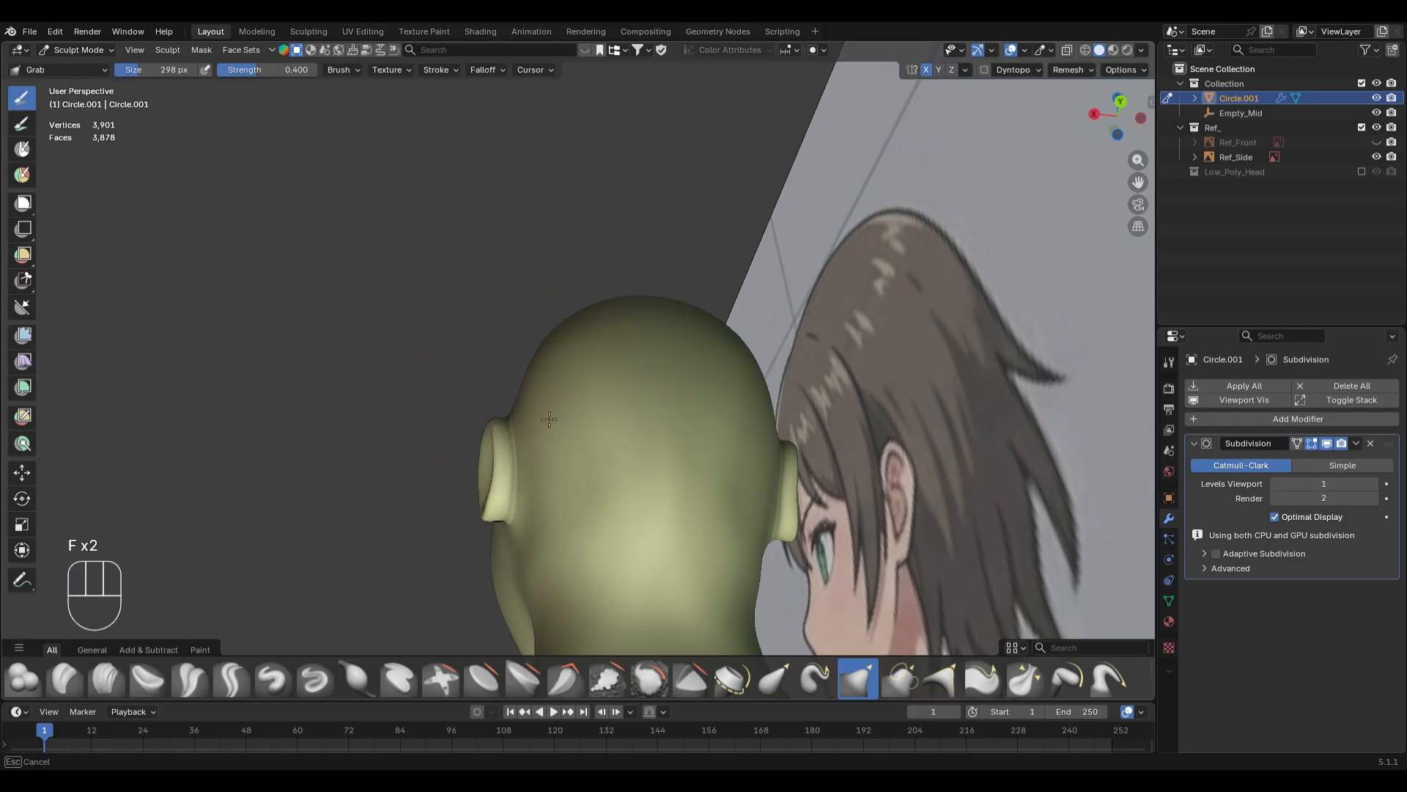
middle_drag(560, 453, 762, 275)
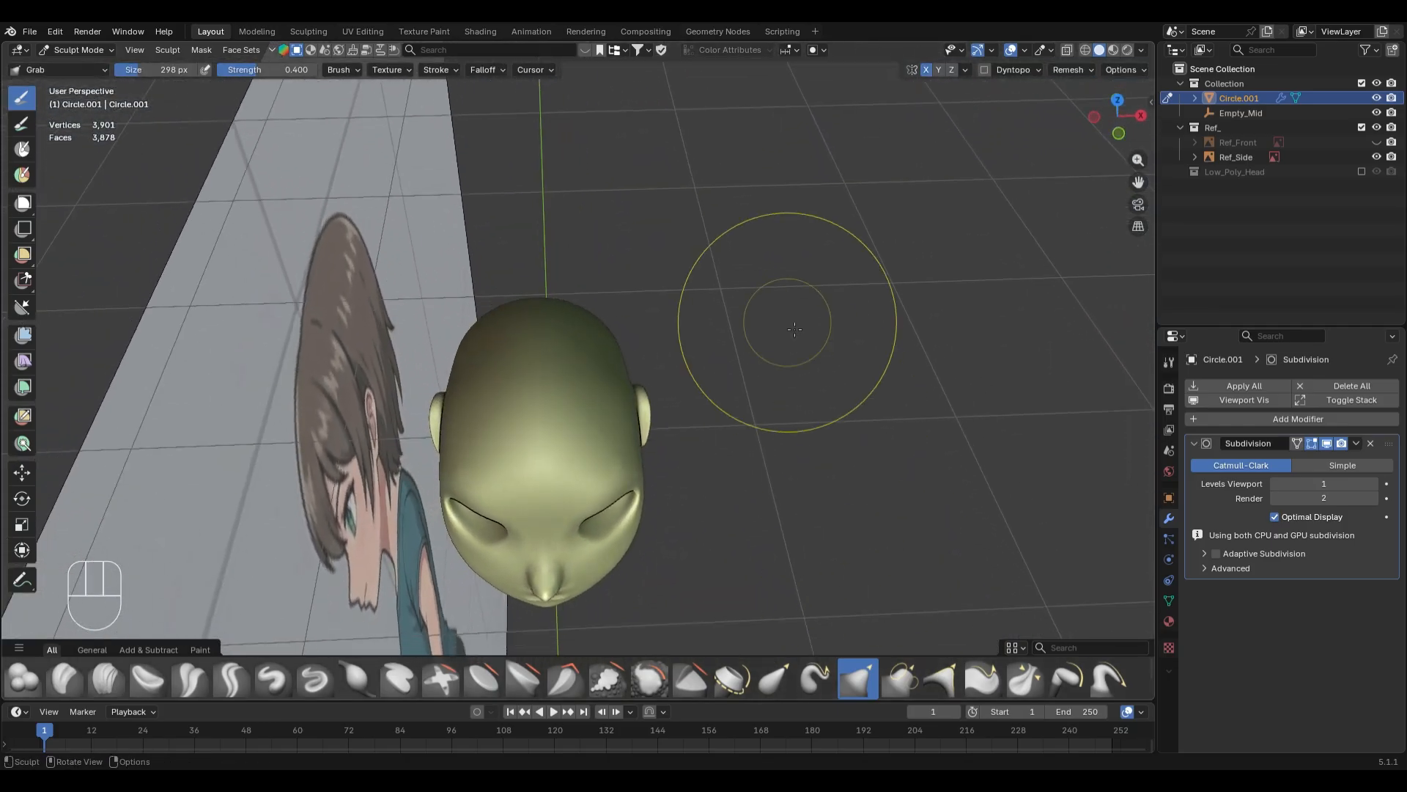
- Reshape the upper side of the skull in back view with the Grab brush at 340 px
key(KP_7)
key(ctrl+KP_1)
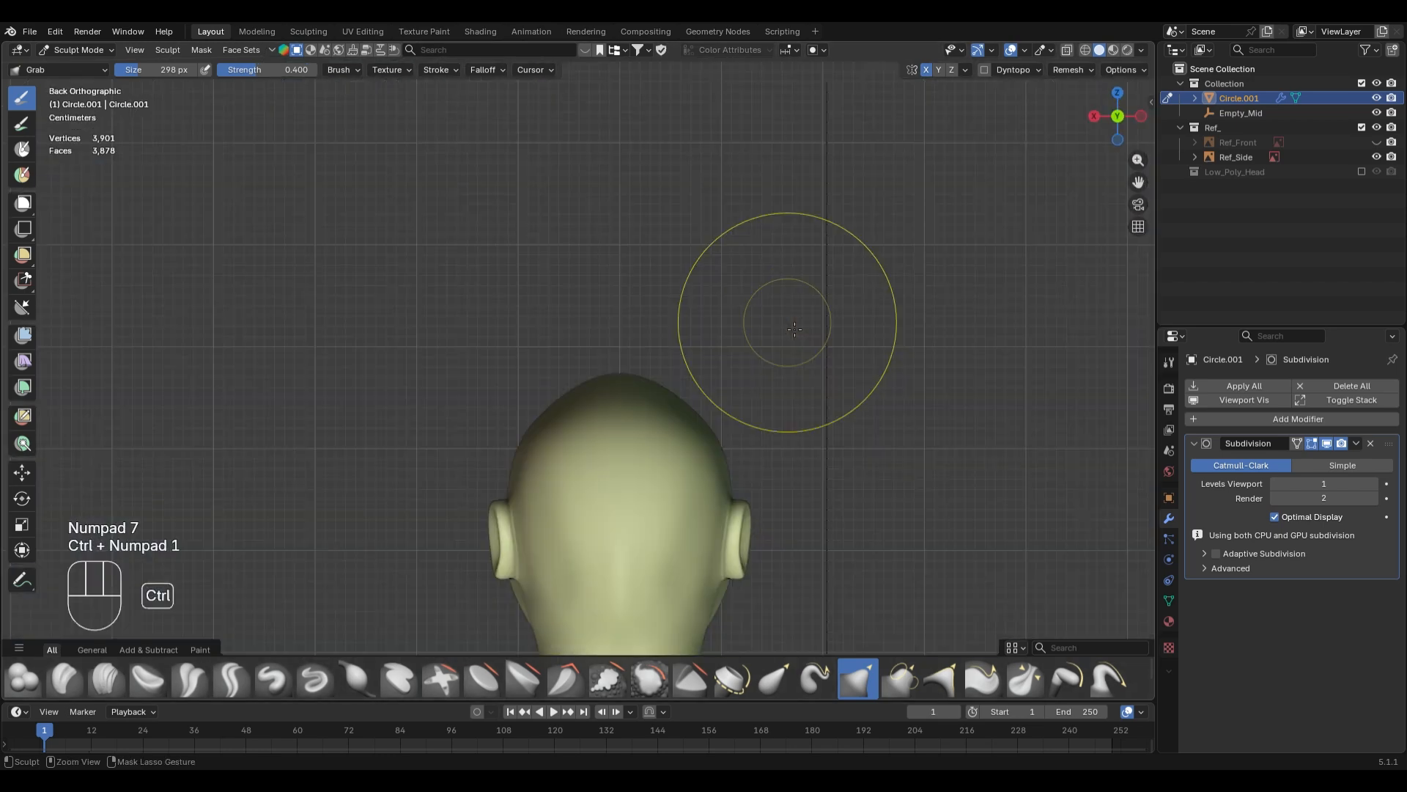
mouse_move(660, 439)
shift+middle_down()
mouse_move(689, 339)
mouse_move(543, 333)
mouse_move(731, 374)
shift+middle_up()
scroll(688, 340, up, 1)
key(f)
click(701, 431)
scroll(681, 367, down, 1)
scroll(731, 374, up, 1)
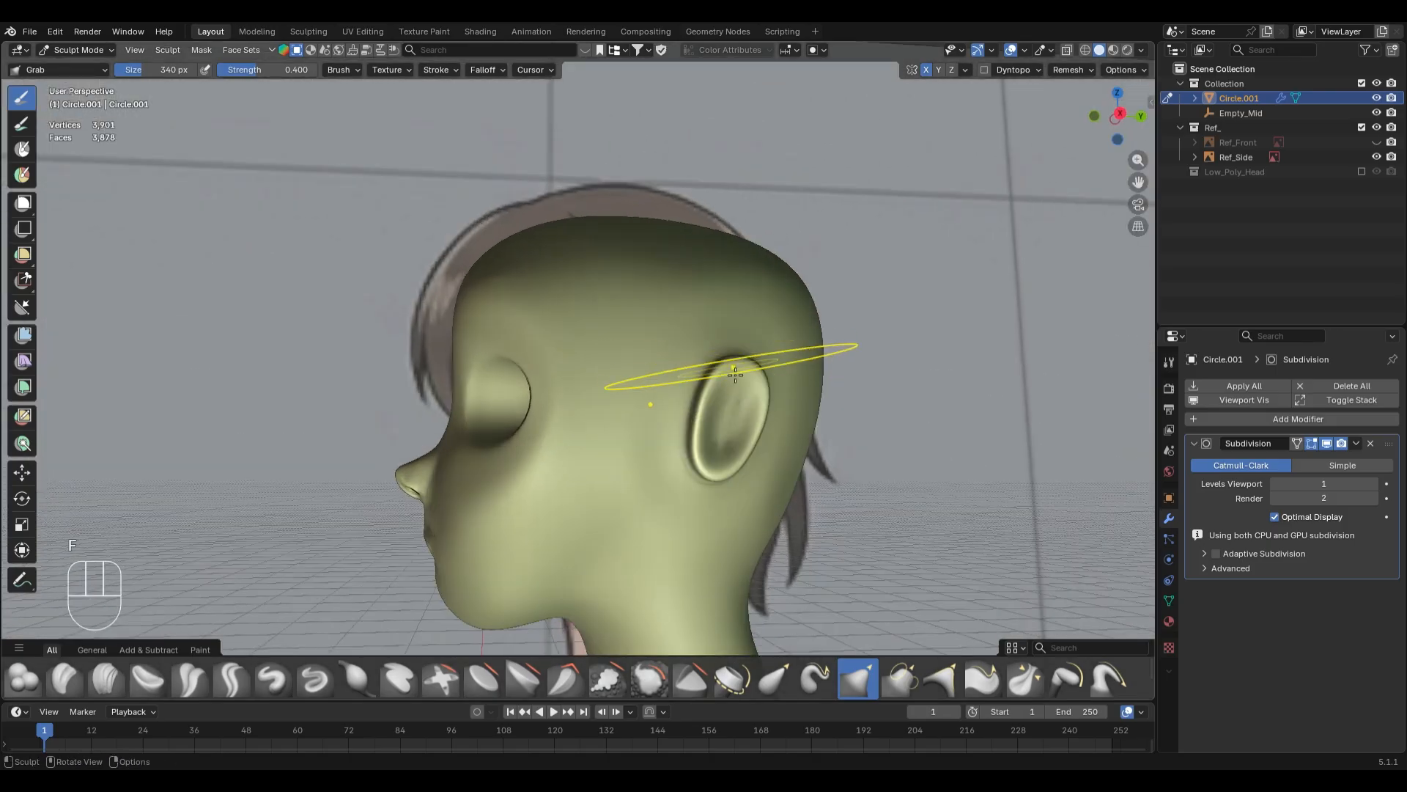
- Compare the head with the side reference and pull the back of the skull slightly inward with the Grab brush
shift+middle_drag(863, 386, 739, 335)
key(KP_3)
key(alt+z)
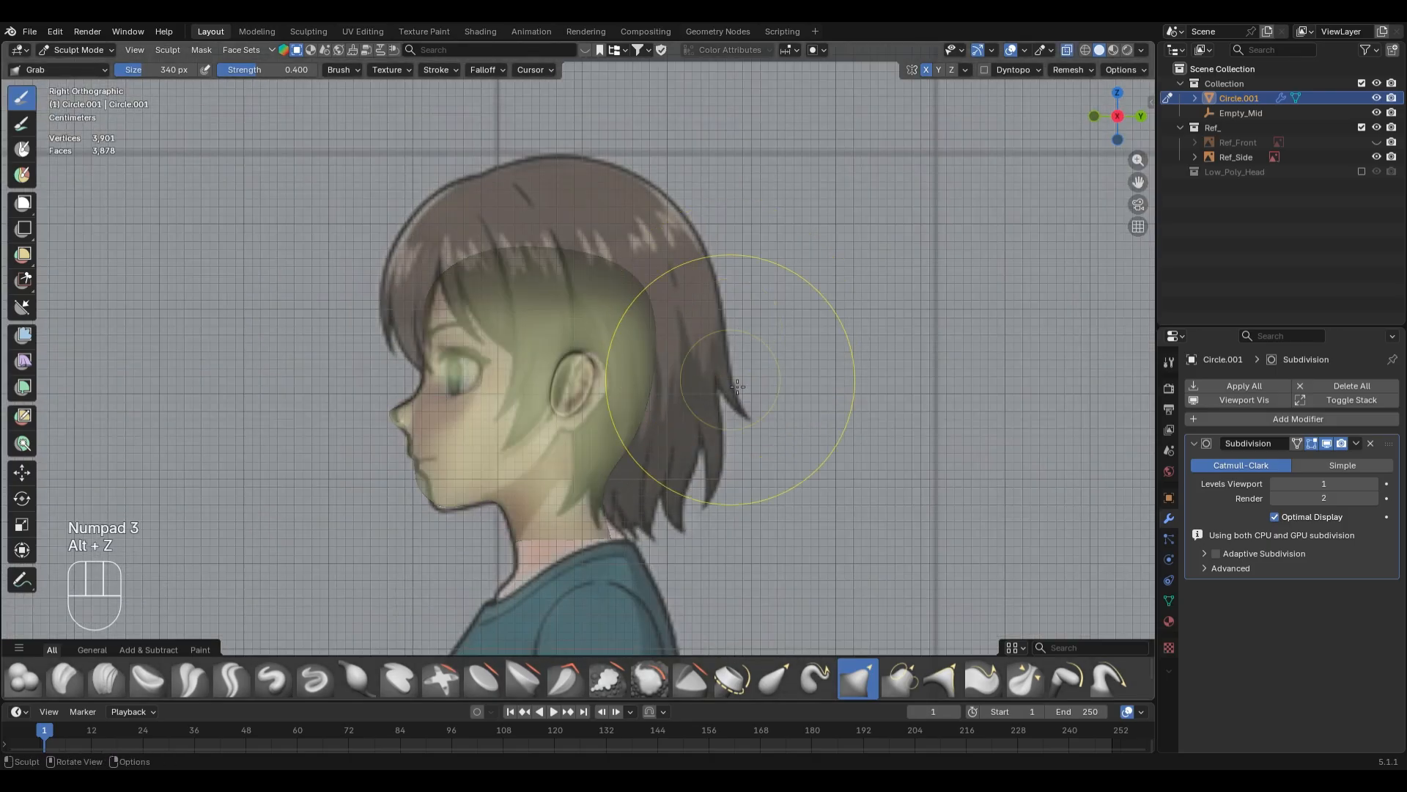
key(alt+z)
drag(686, 489, 639, 499)
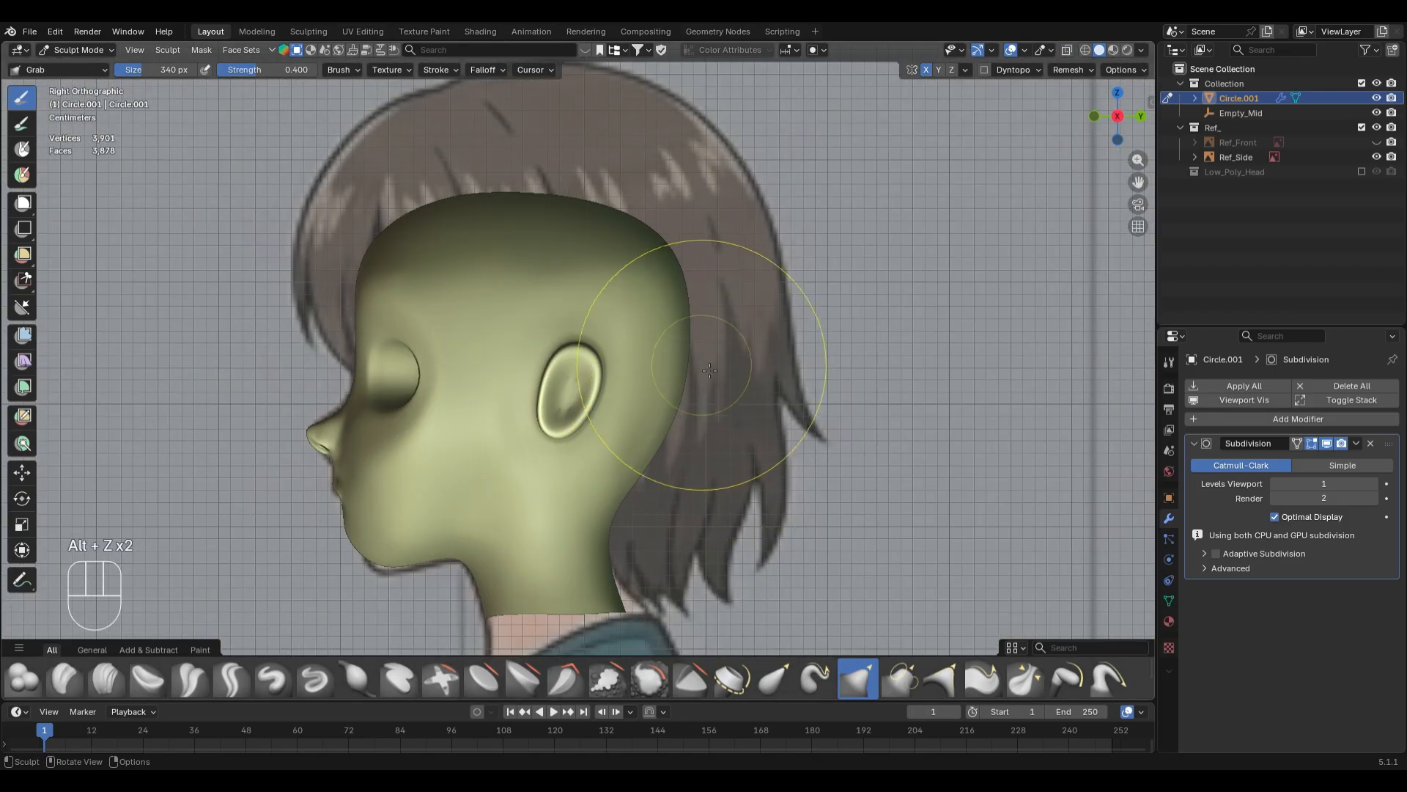
key(ctrl+z)
drag(697, 308, 693, 282)
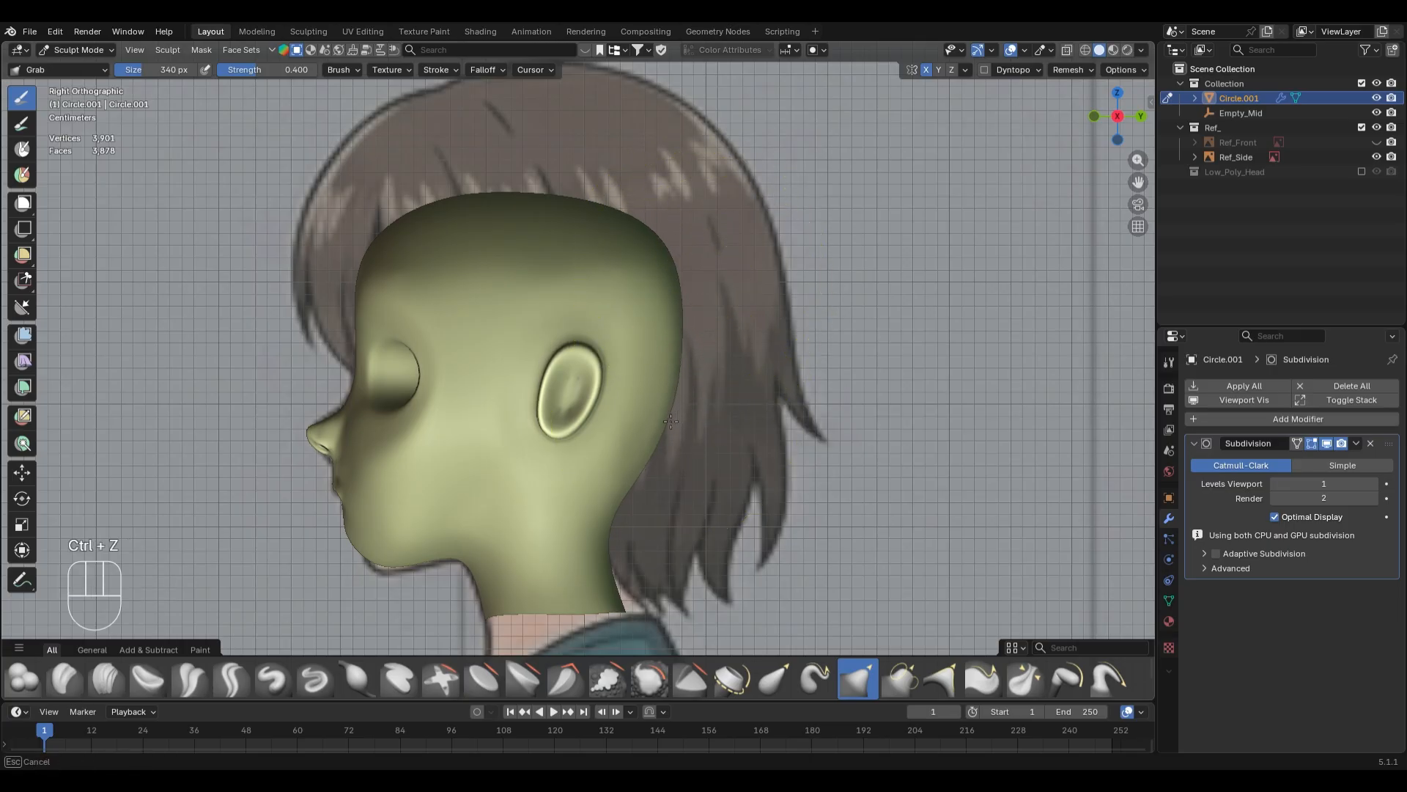
scroll(671, 422, down, 1)
- Even out the back and rear side of the head with the Smooth brush at 340 px
middle_drag(671, 421, 544, 361)
key(s)
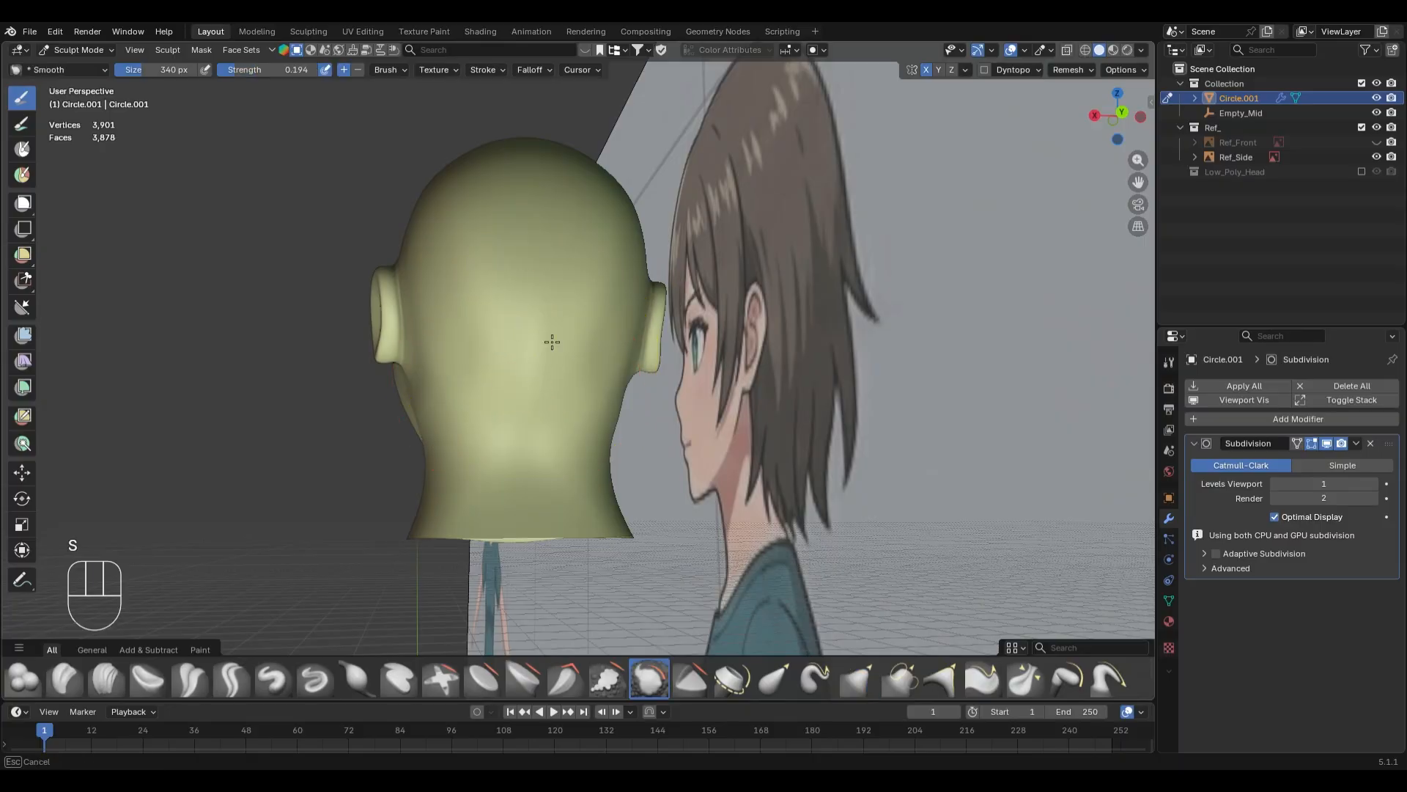
mouse_move(552, 341)
mouse_down()
mouse_move(493, 370)
mouse_move(531, 251)
mouse_move(516, 282)
mouse_up()
mouse_move(502, 309)
middle_down()
mouse_move(620, 370)
mouse_move(634, 349)
middle_up()
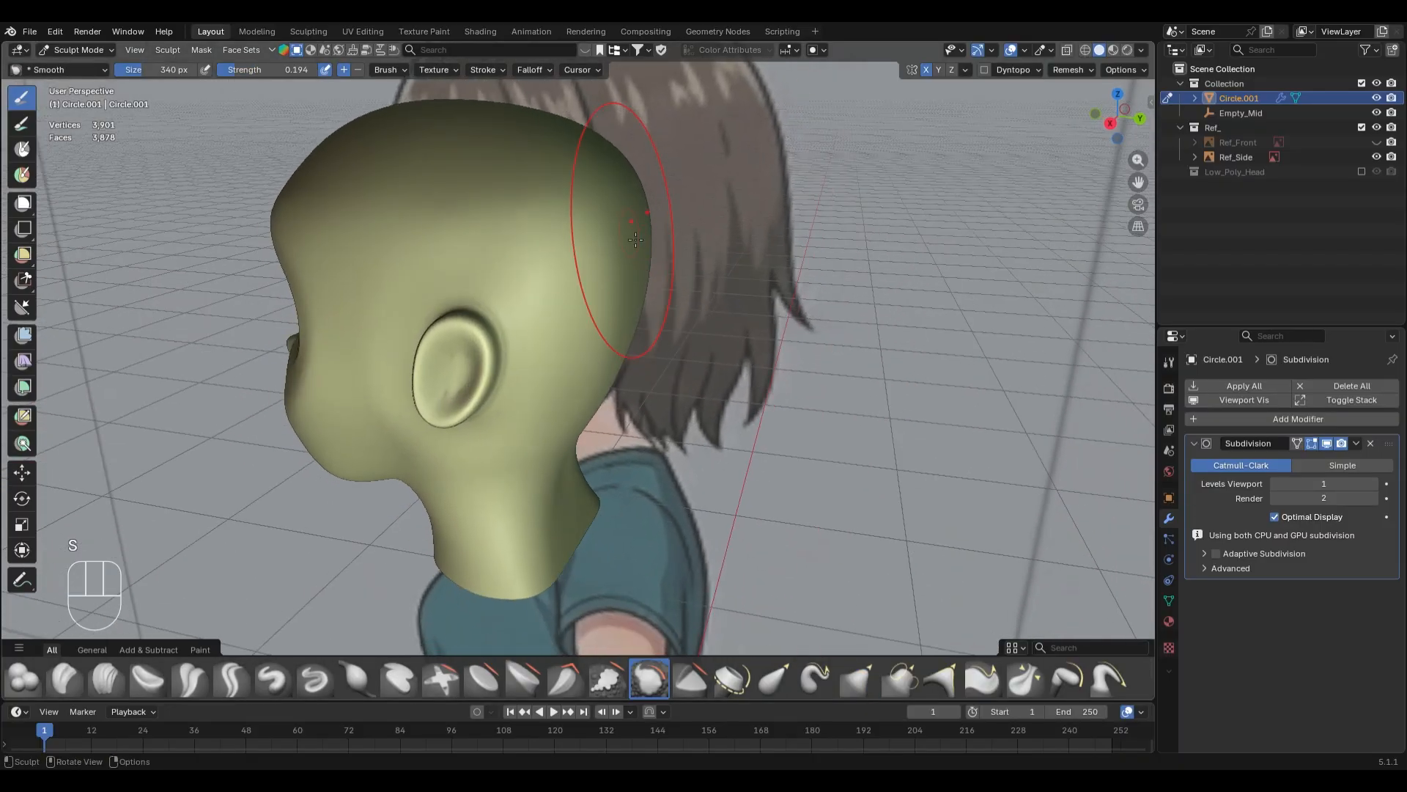
drag(630, 241, 505, 238)
mouse_move(595, 351)
middle_down()
mouse_move(755, 307)
mouse_move(773, 327)
mouse_move(696, 221)
middle_up()
- Insert one centred edge loop in the mesh around the mouth in Edit Mode
key(KP_1)
scroll(772, 328, up, 4)
scroll(772, 327, up, 2)
scroll(704, 235, up, 2)
shift+middle_drag(773, 302, 717, 306)
scroll(733, 338, up, 2)
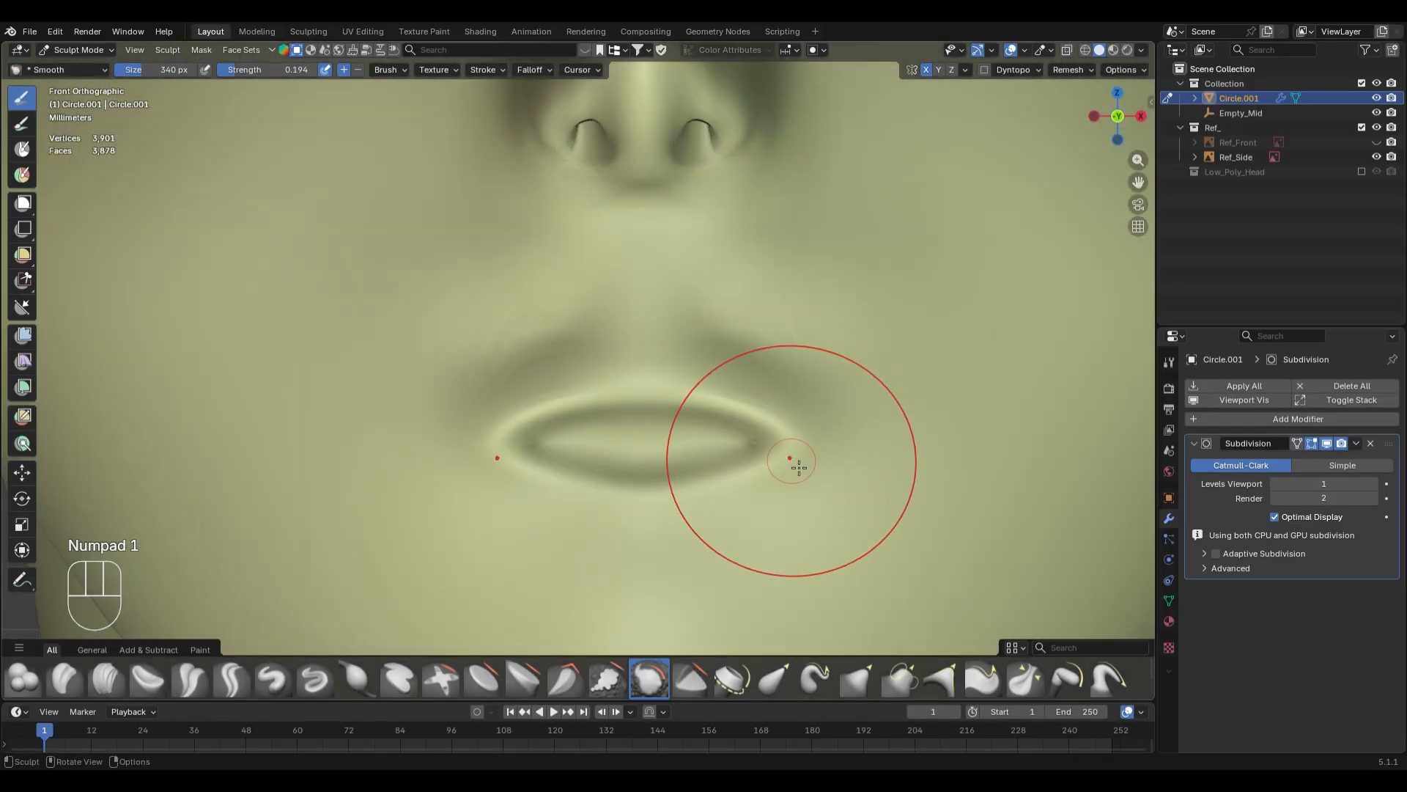
shift+middle_drag(799, 467, 745, 368)
key(Tab)
shift+middle_drag(653, 272, 602, 385)
key(ctrl+r)
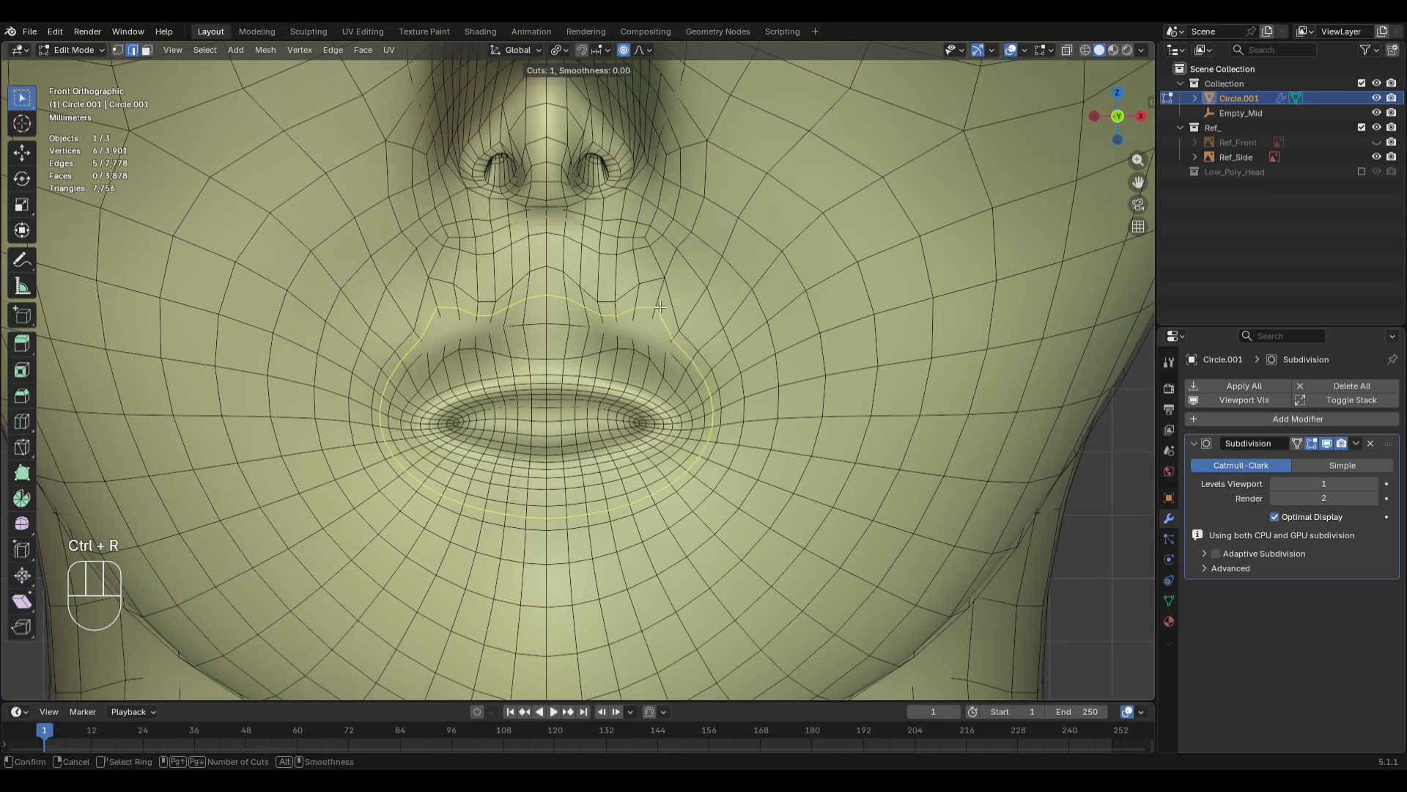
click(659, 306)
right_click(660, 306)
scroll(680, 369, down, 1)
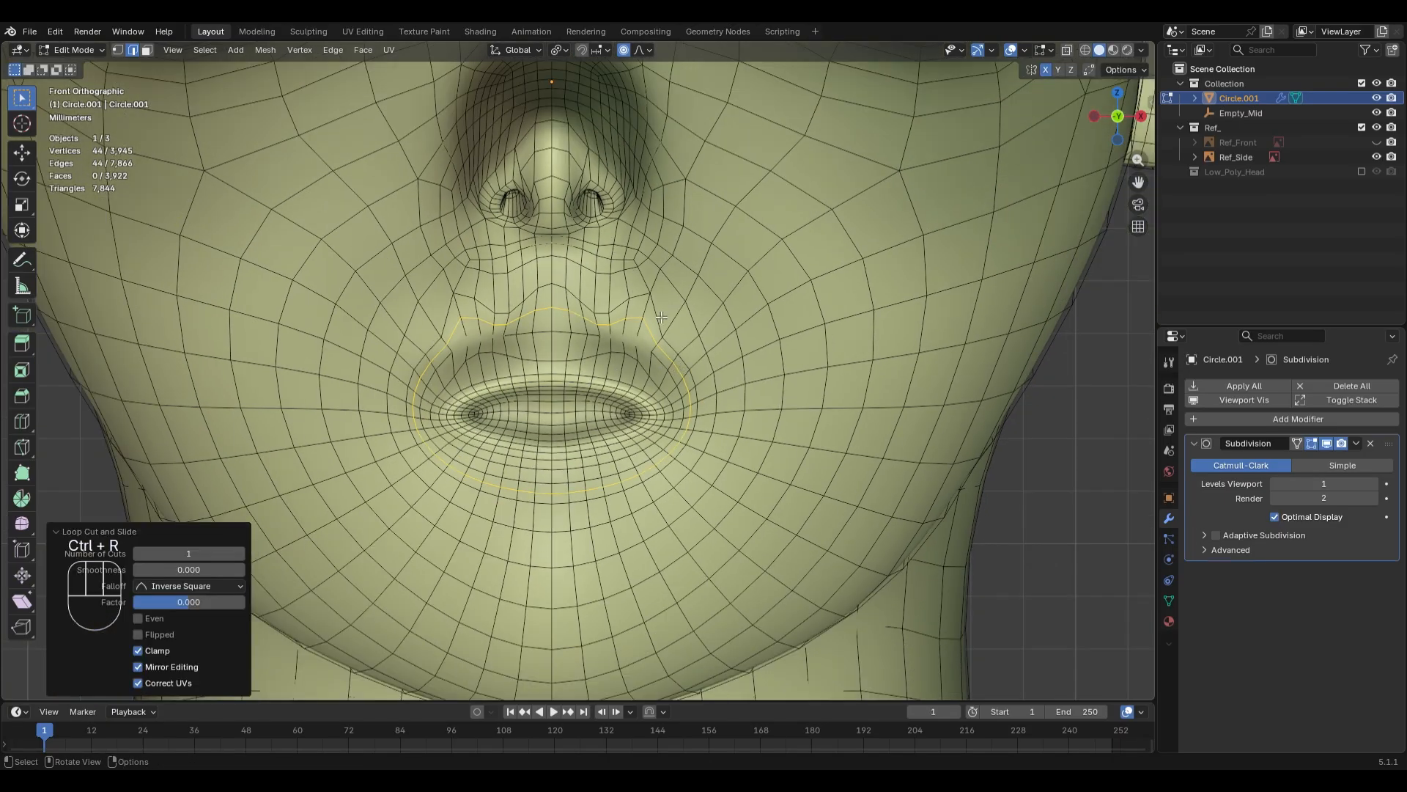
- Insert one centred edge loop in the mesh around the nose, passing above the upper lip
key(ctrl+r)
click(637, 277)
right_click(638, 277)
shift+middle_drag(638, 277, 626, 383)
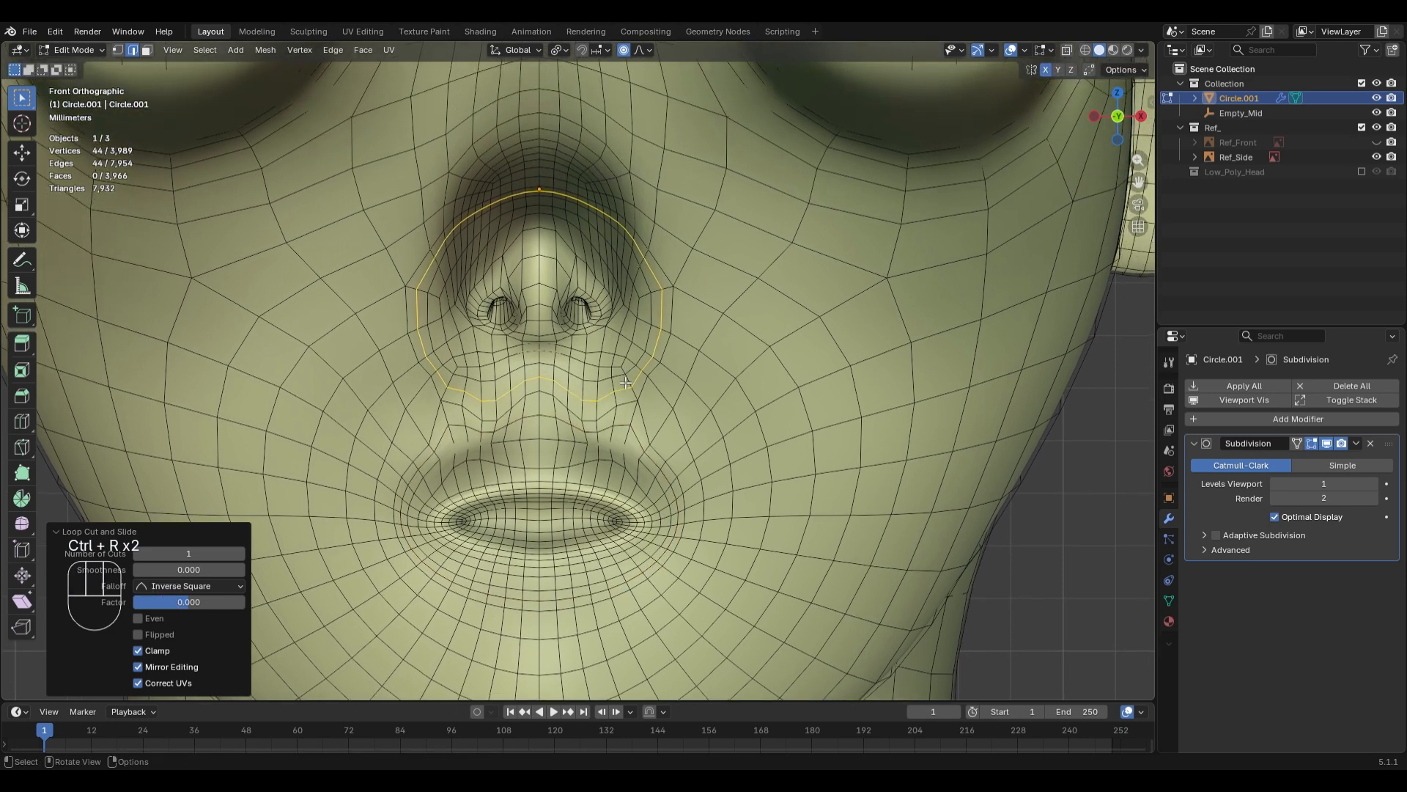
- Smooth the area between the nose and upper lip in Sculpt Mode with the Smooth brush at 208 px
scroll(626, 383, up, 2)
key(ctrl+Tab)
key(s)
key(f)
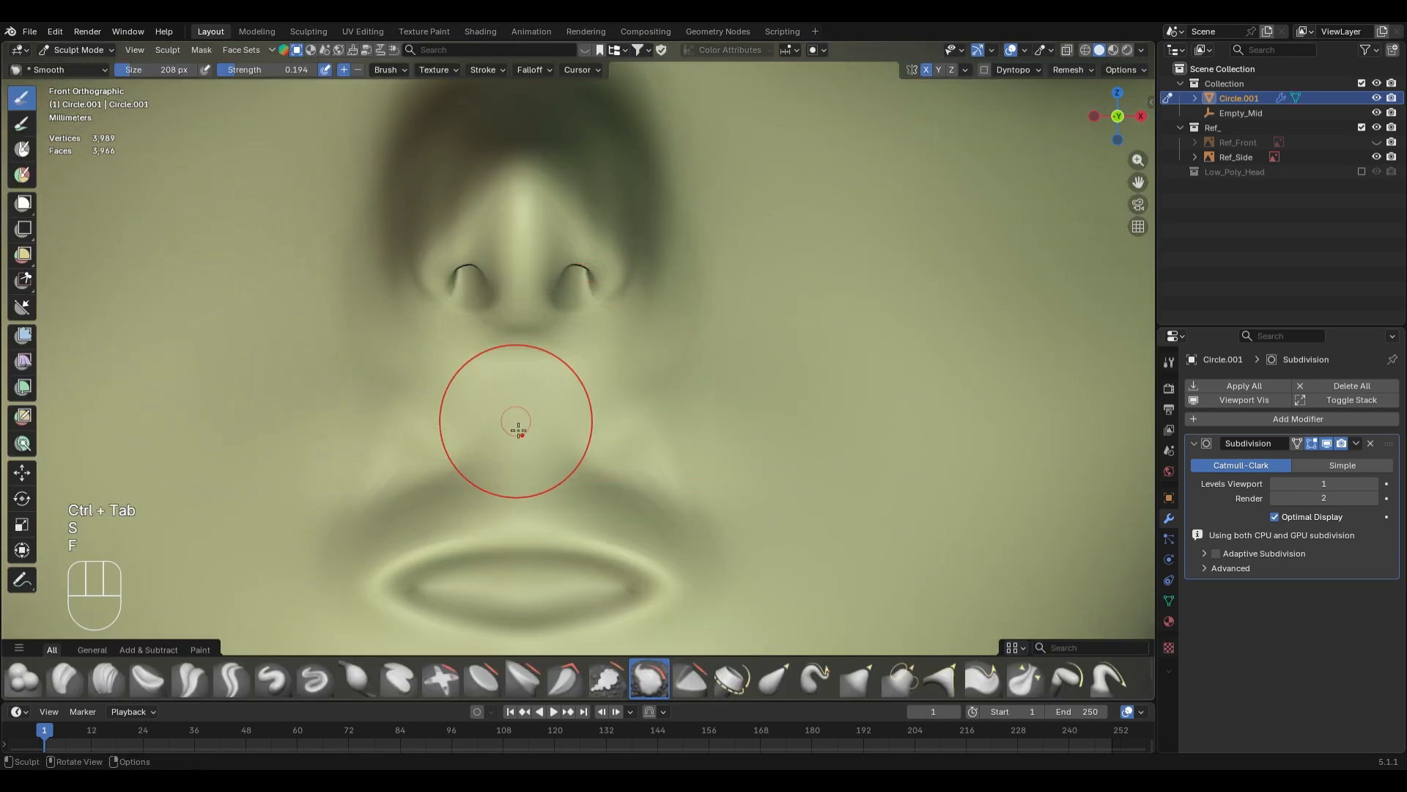
drag(518, 430, 551, 430)
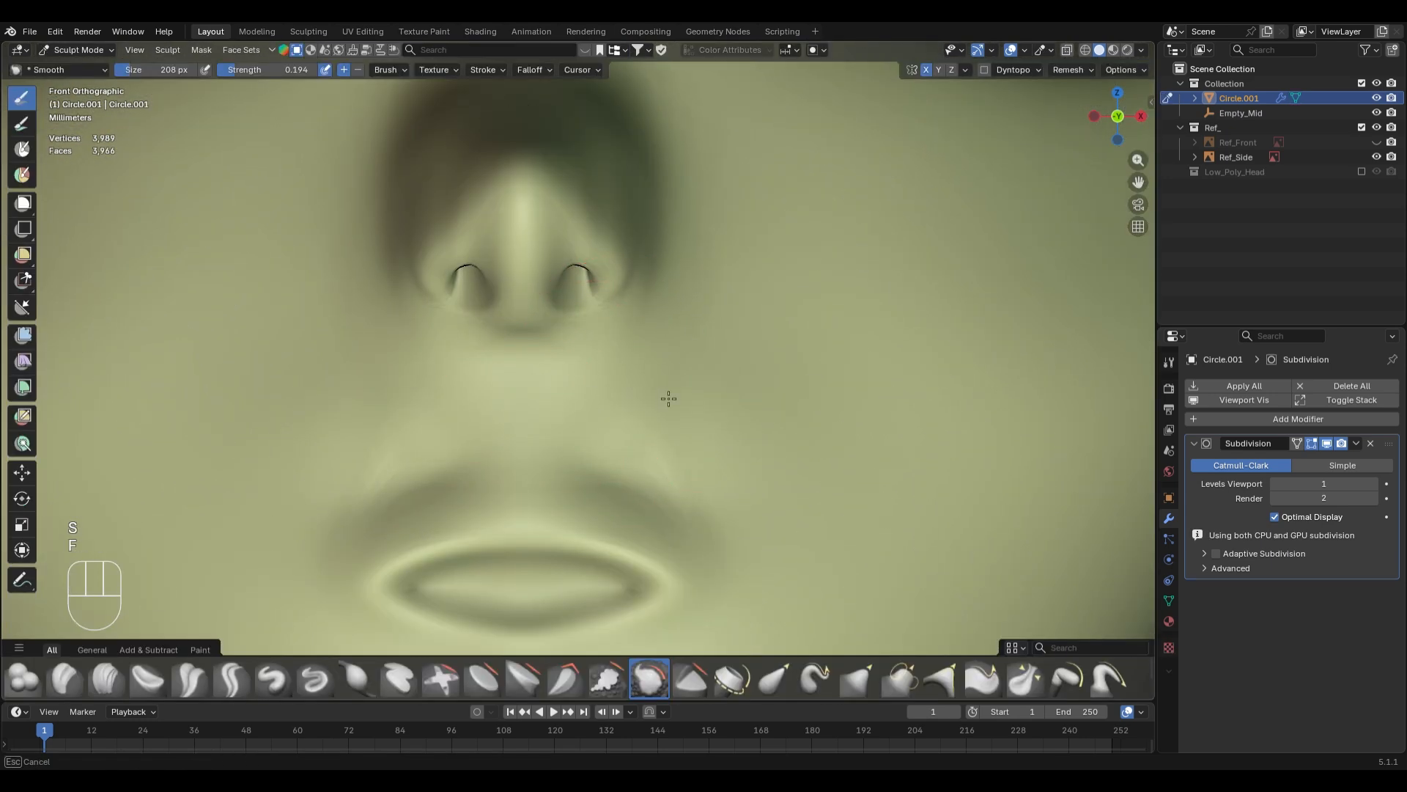
shift+middle_drag(649, 505, 645, 357)
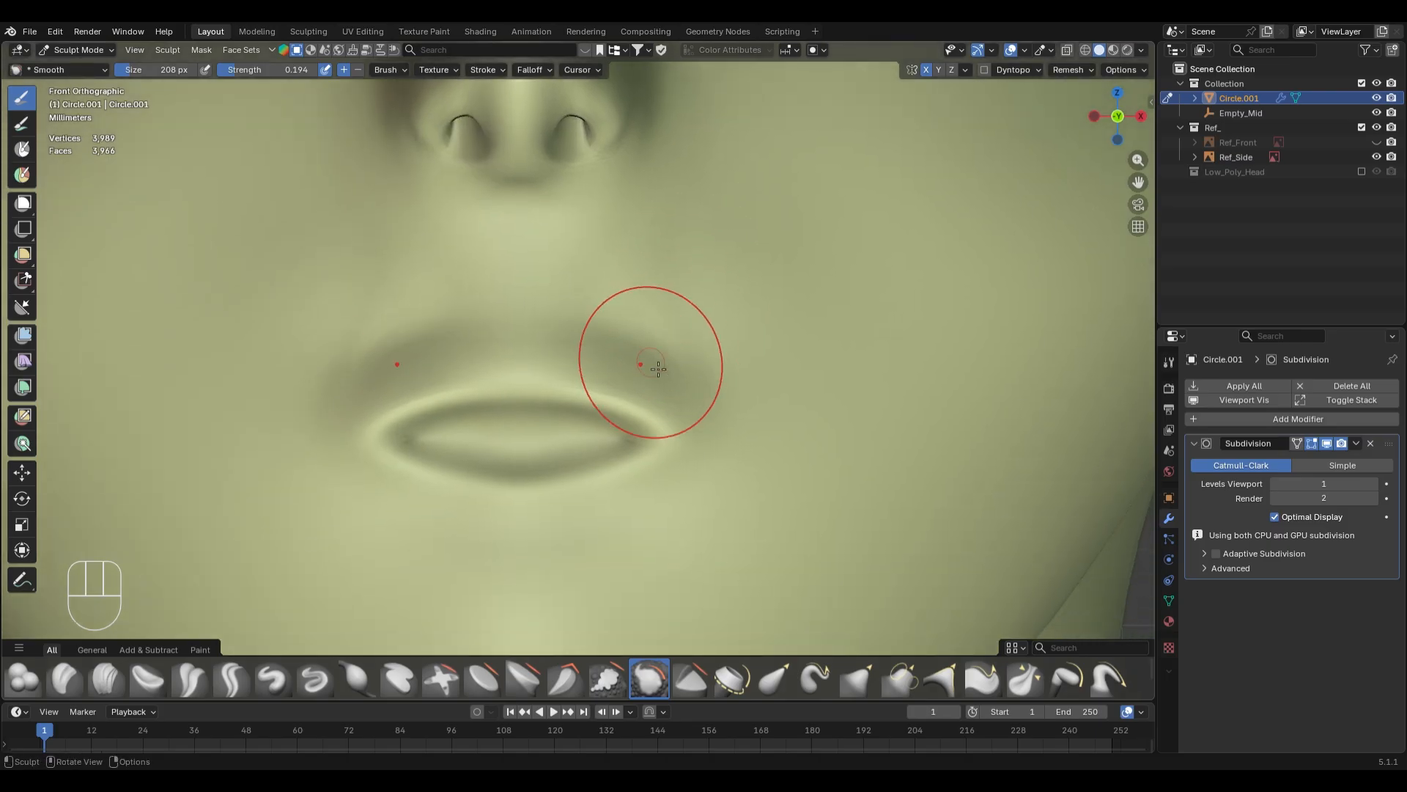
- Define the borders of the upper and lower lips with the Crease Polish brush at 208 px and strength 0.250
key(shift+c)
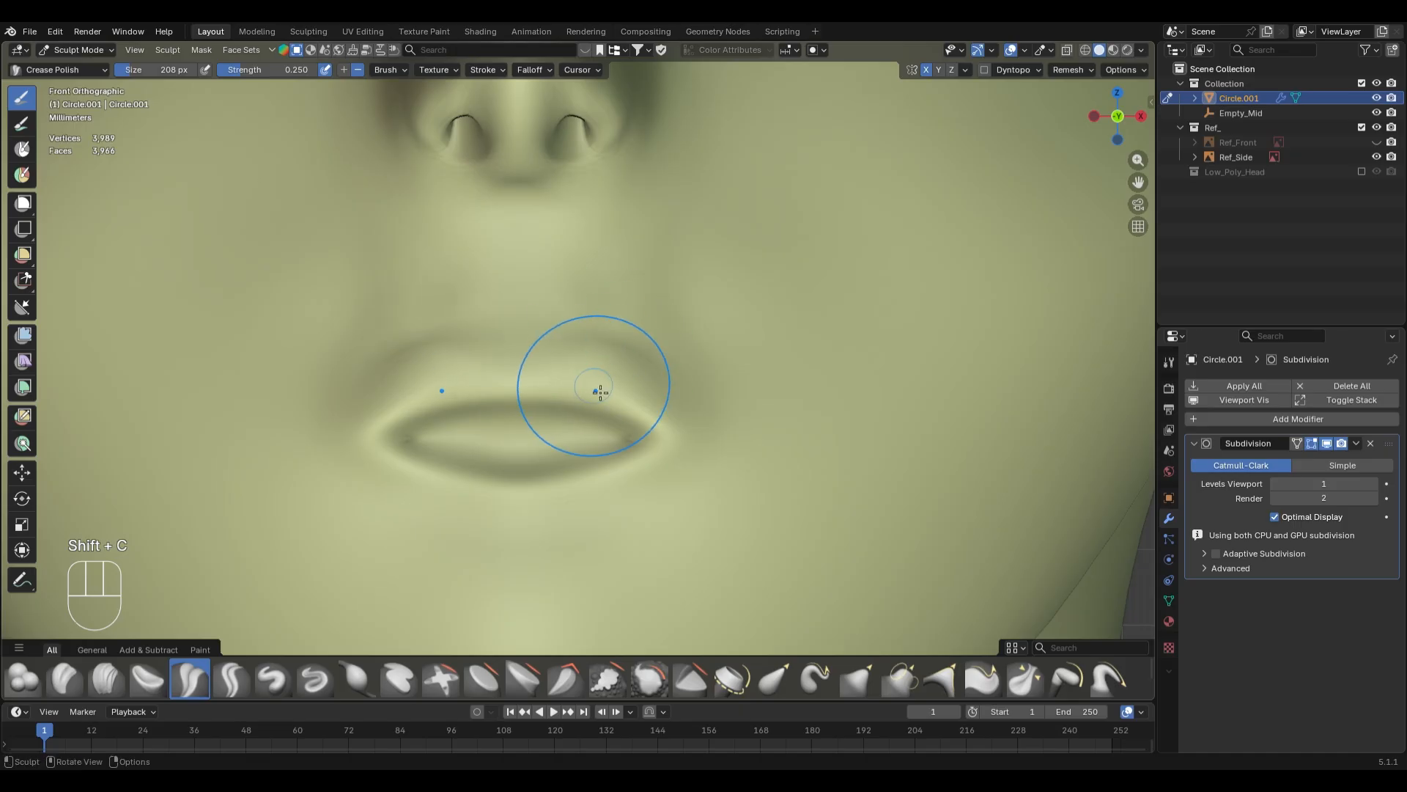
key(f)
click(556, 387)
mouse_move(529, 371)
mouse_down()
mouse_move(672, 382)
mouse_move(663, 418)
mouse_up()
key(f)
click(601, 400)
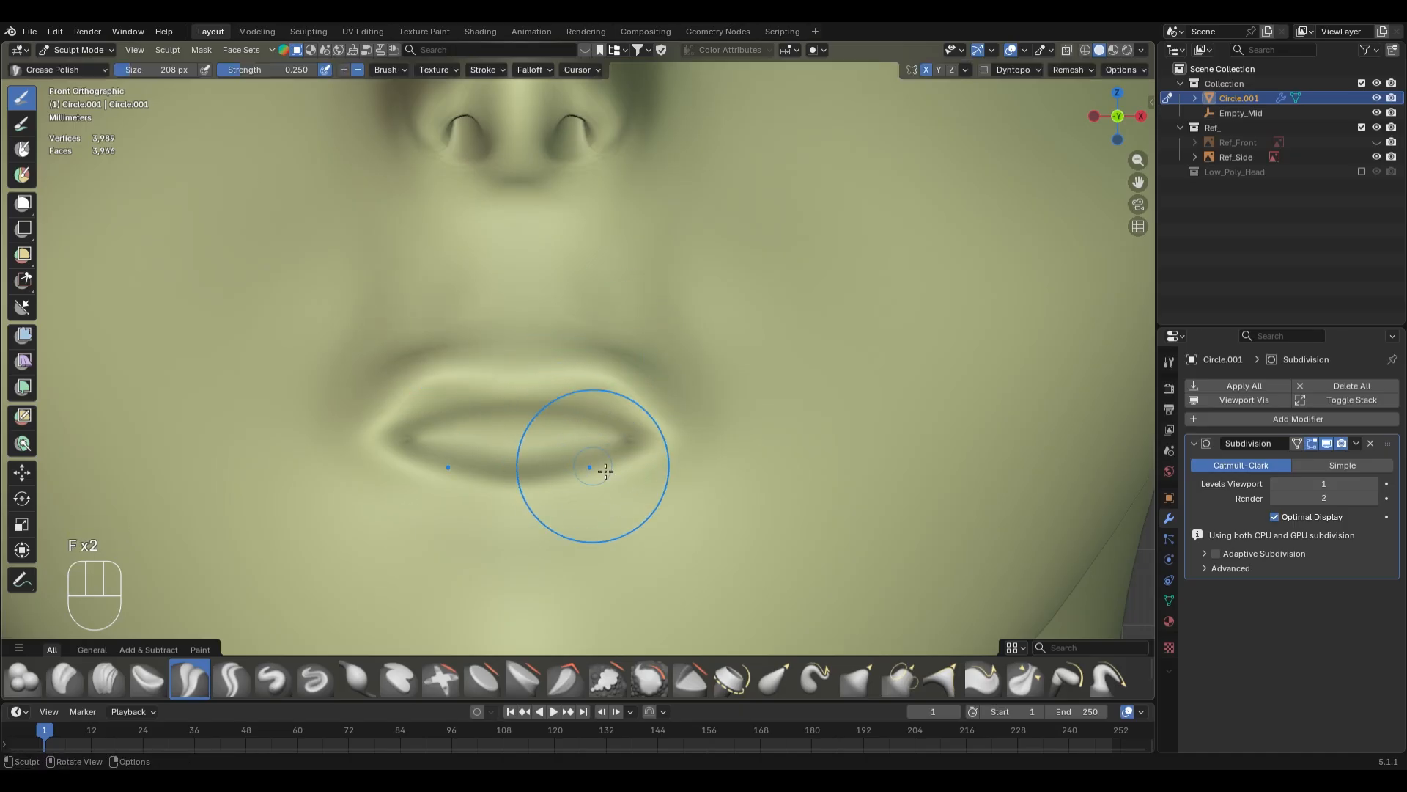
drag(606, 472, 585, 520)
- Inflate the lips with the Inflate/Deflate brush at 208 px and strength 0.500, undoing the last stroke
key(i)
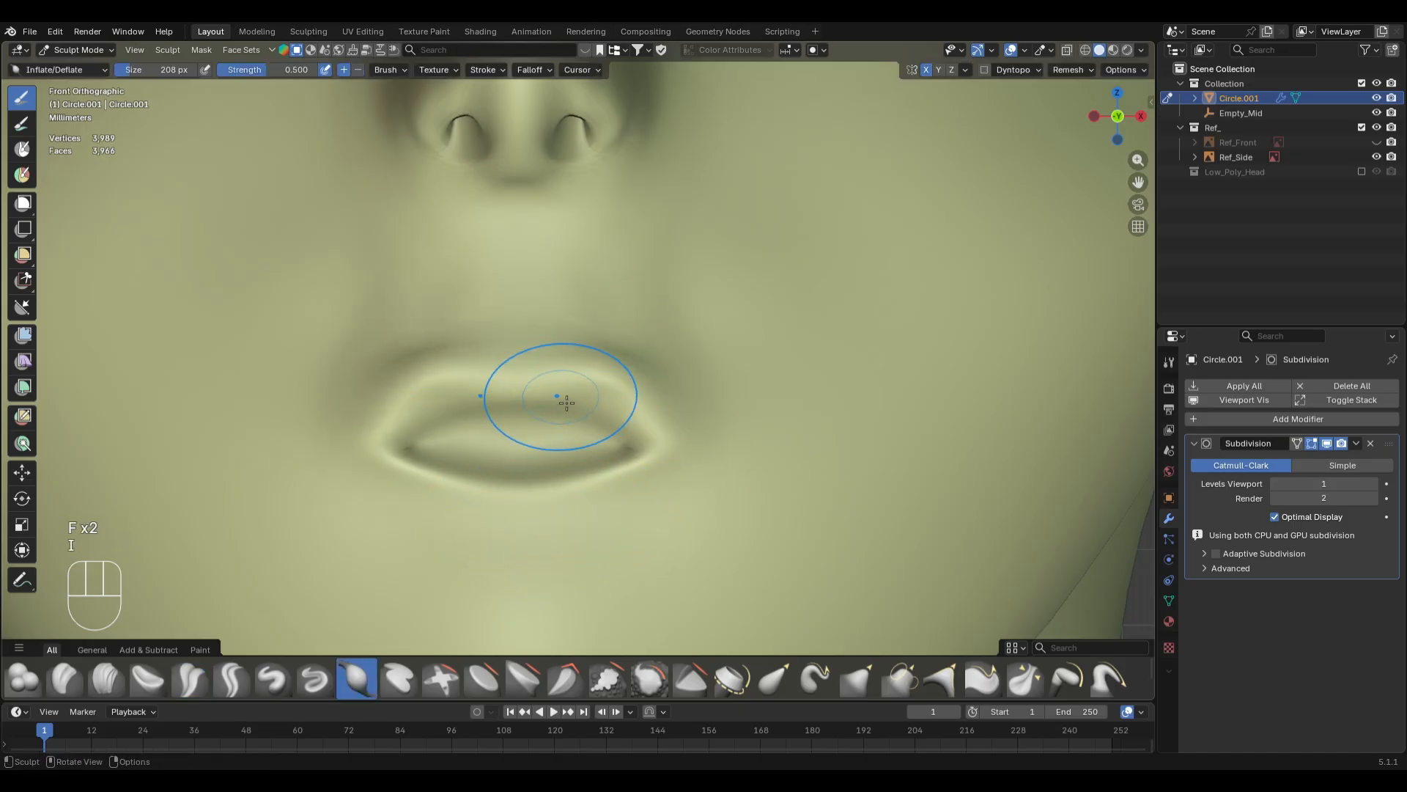
drag(565, 399, 631, 387)
key(ctrl+z)
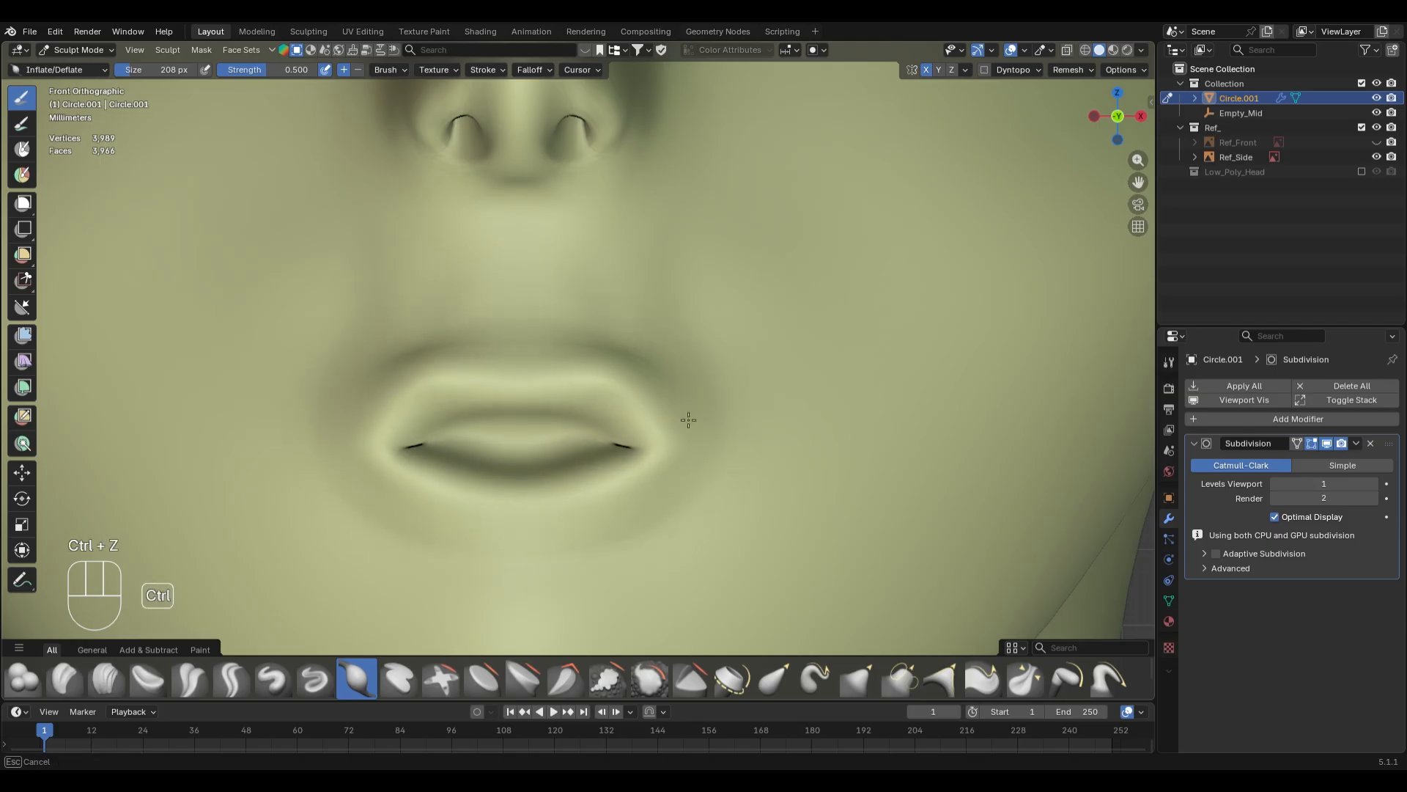
- Smooth the corners of the mouth with the Smooth brush at 146 px and strength 0.194
mouse_move(688, 419)
middle_down()
mouse_move(528, 402)
mouse_move(693, 400)
middle_up()
key(KP_Decimal)
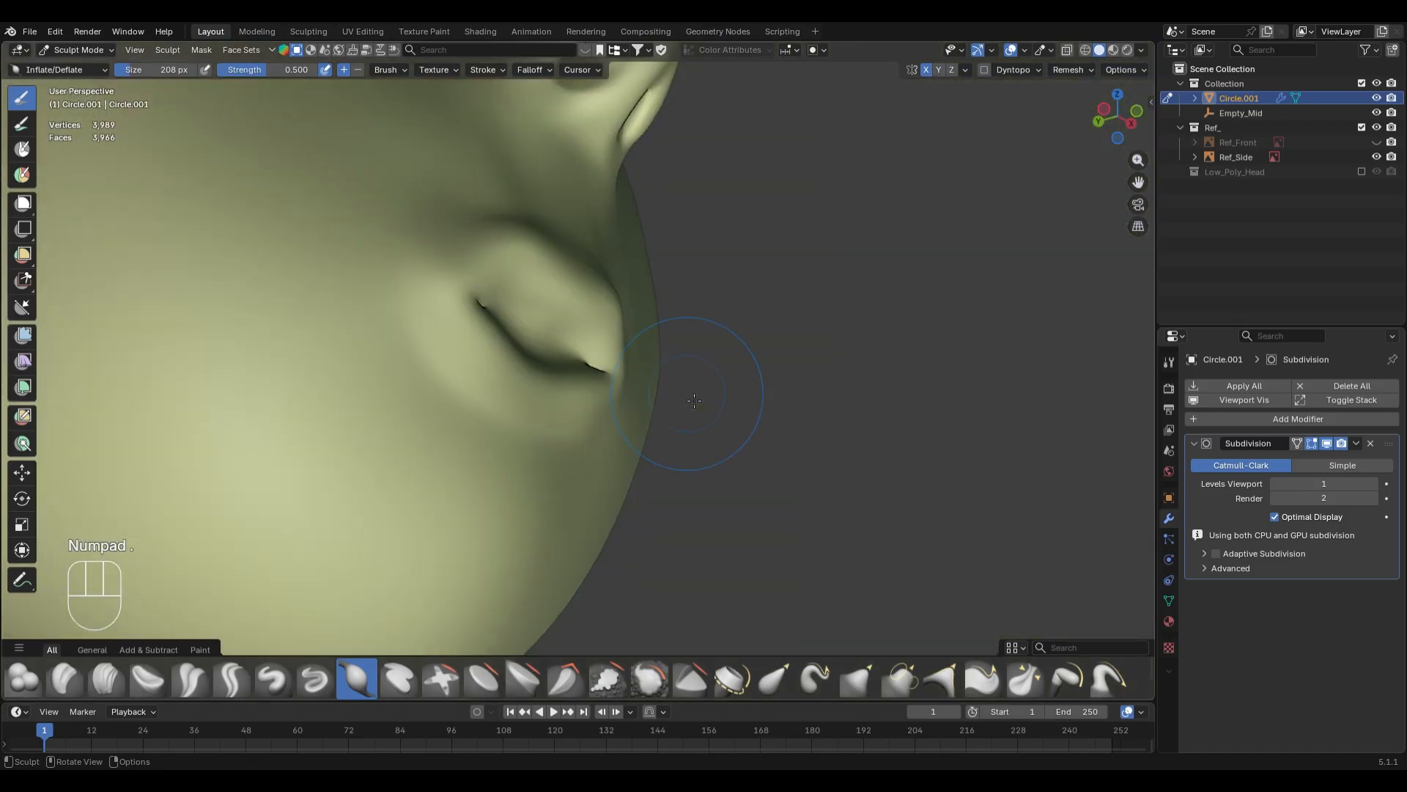
scroll(697, 361, up, 3)
key(s)
key(f)
click(420, 374)
drag(420, 373, 396, 364)
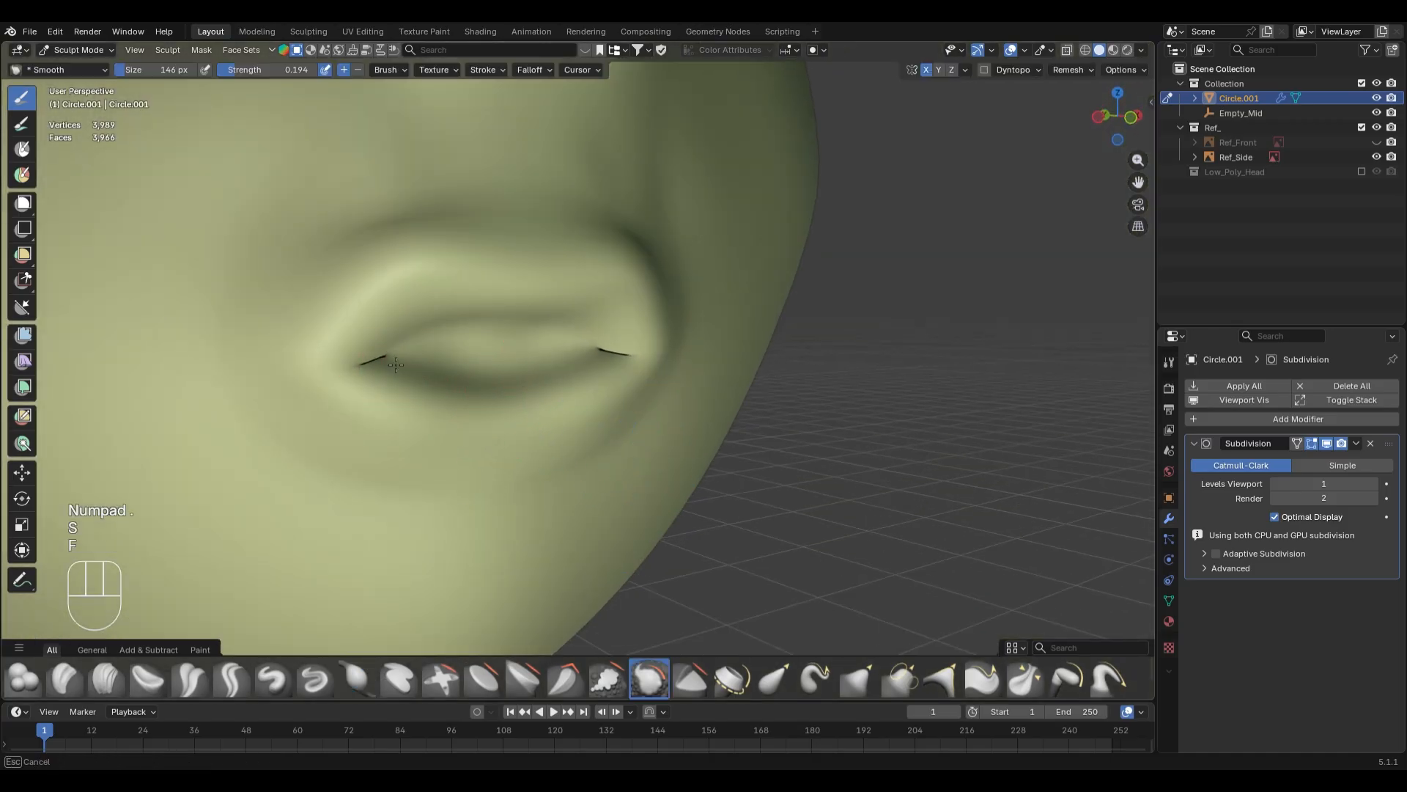
key(ctrl+z)
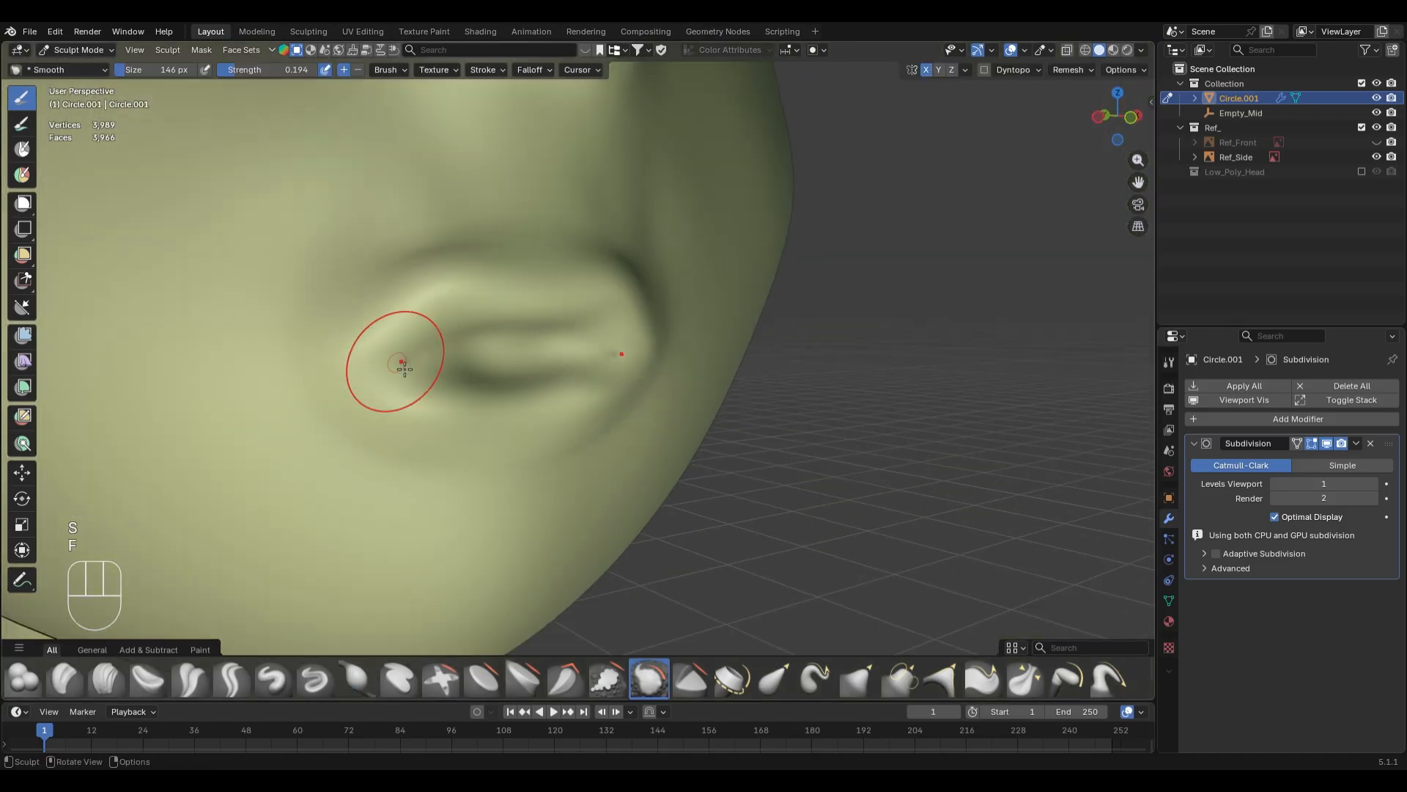
middle_drag(399, 365, 486, 350)
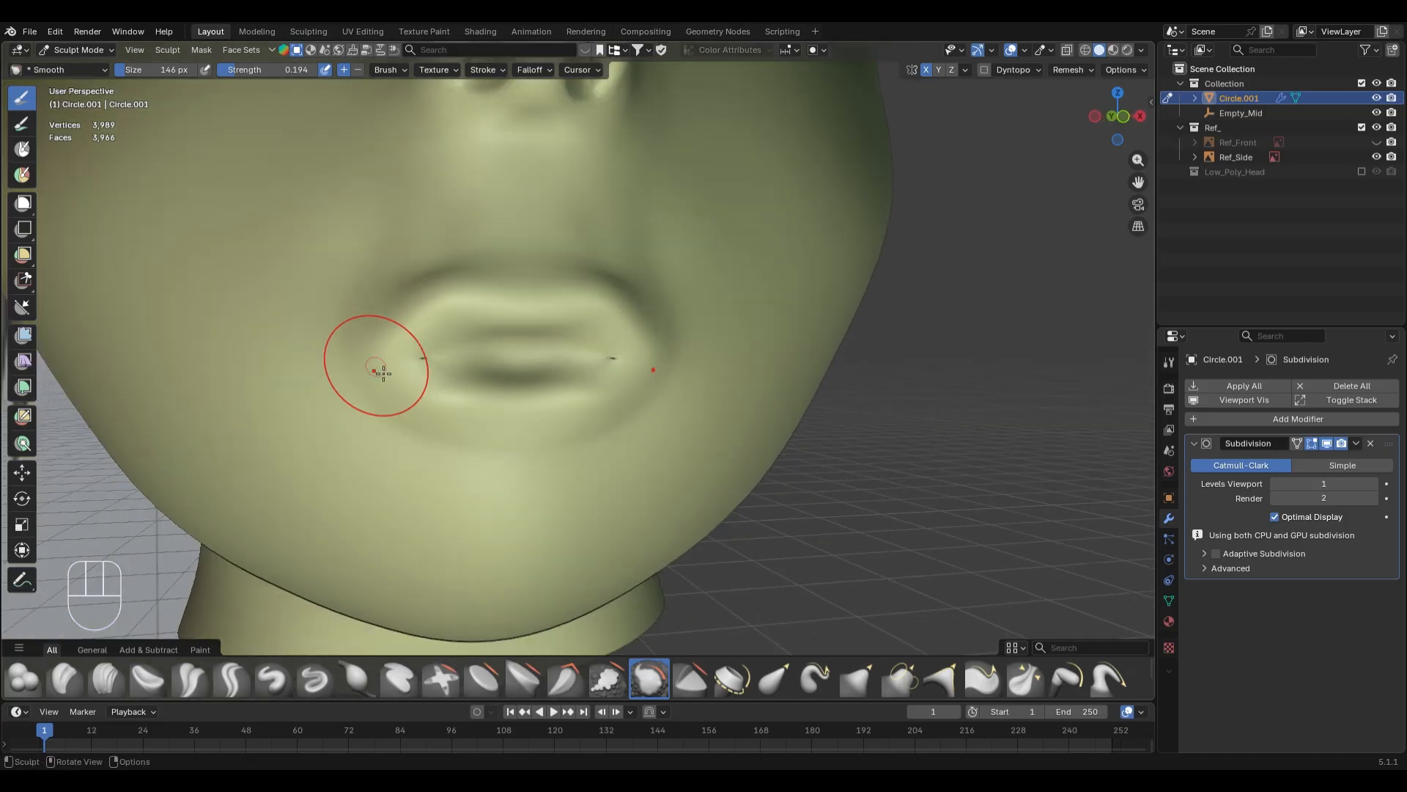
- Recalculate the normals of the whole head mesh to the outside in Edit Mode
key(KP_1)
key(ctrl+Tab)
key(Tab)
key(a)
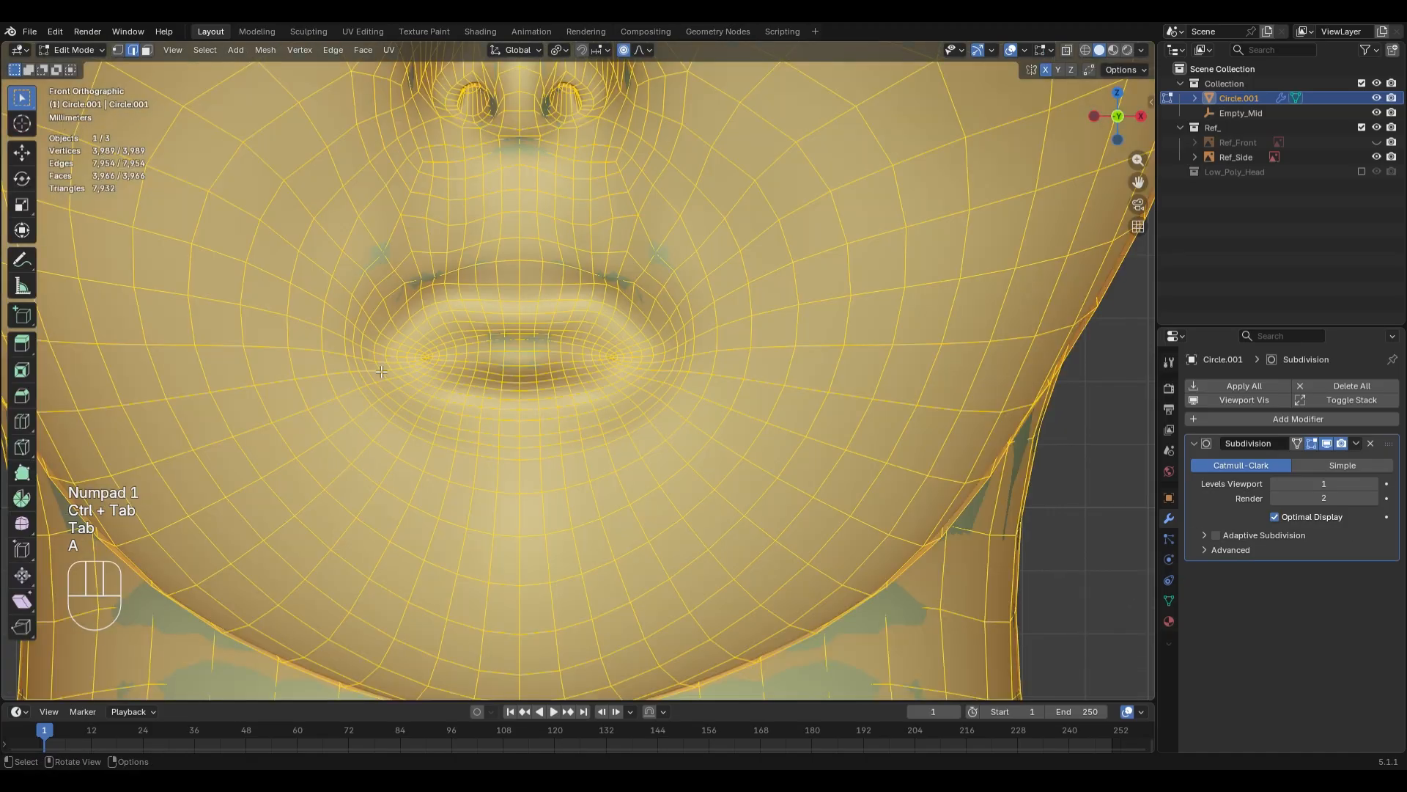
key(F3)
click(627, 412)
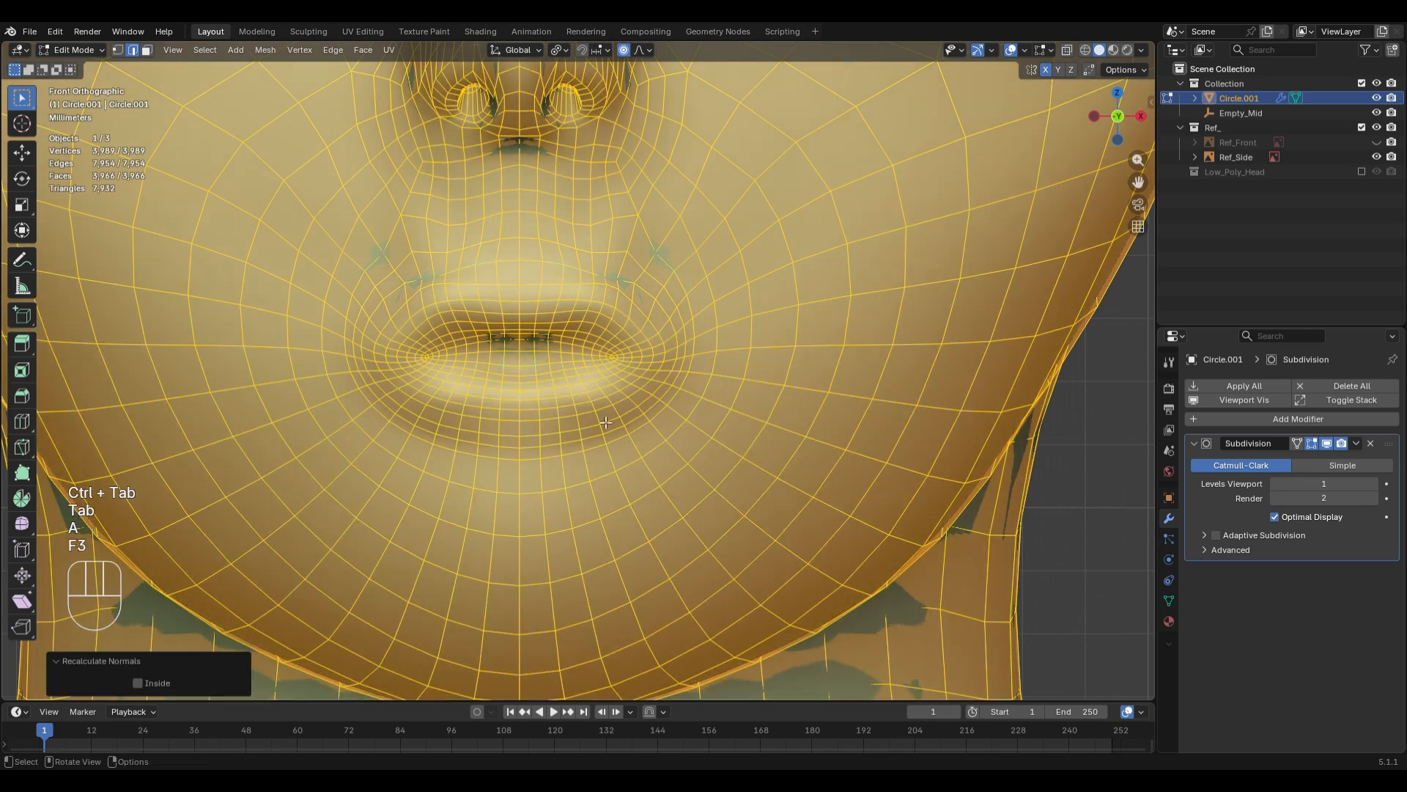
- Inflate the lips in Sculpt Mode with the Inflate/Deflate brush at 184 px and strength 0.500
key(ctrl+Tab)
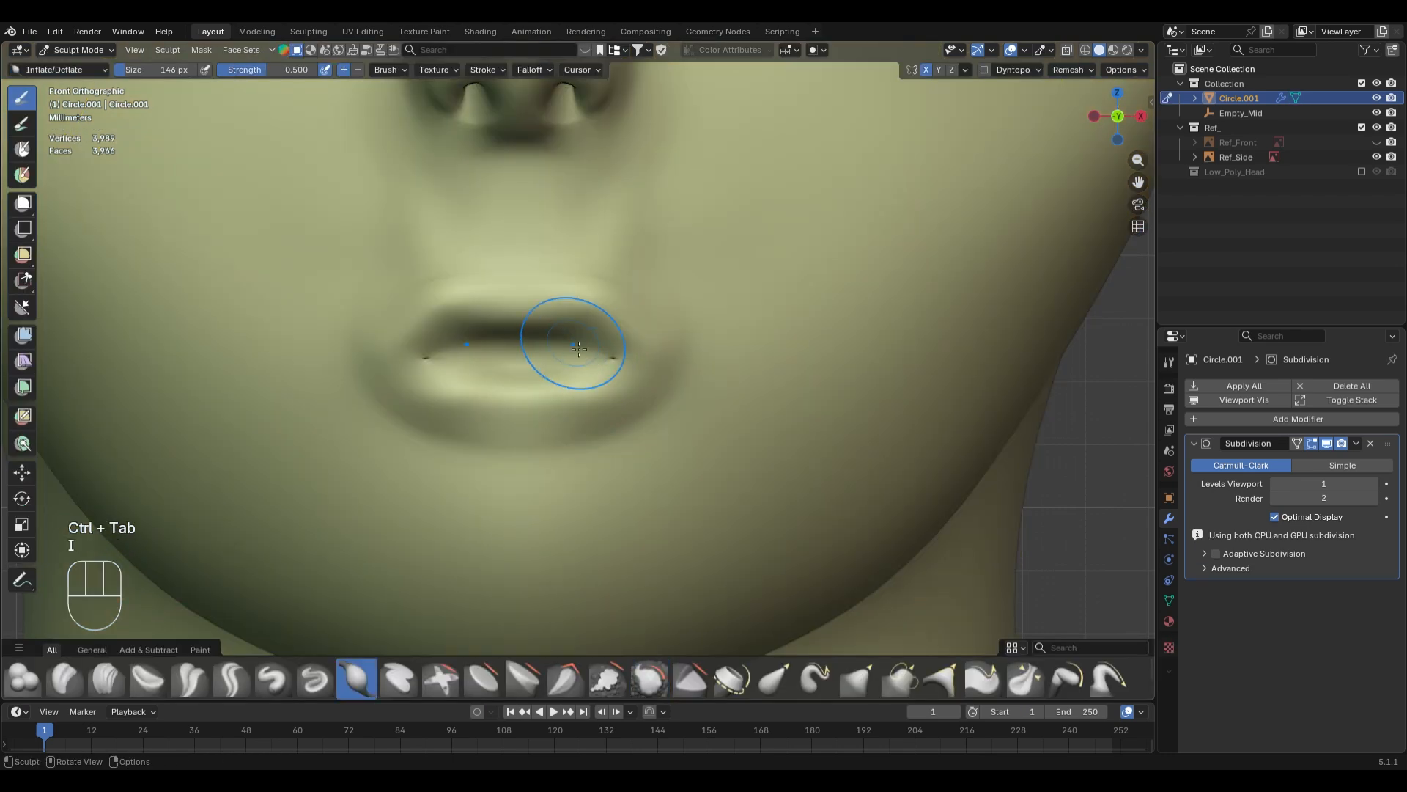
key(i)
key(f)
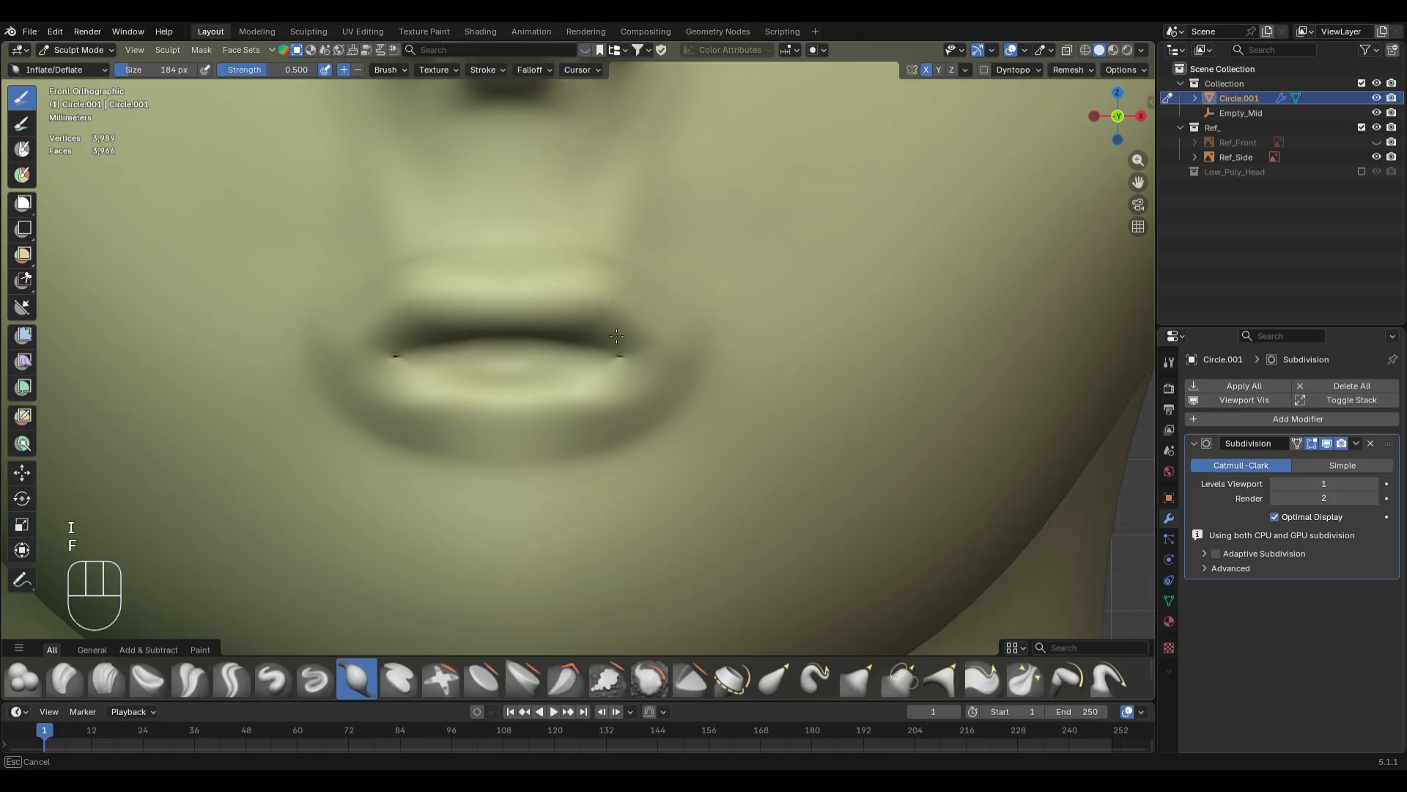
key(Escape)
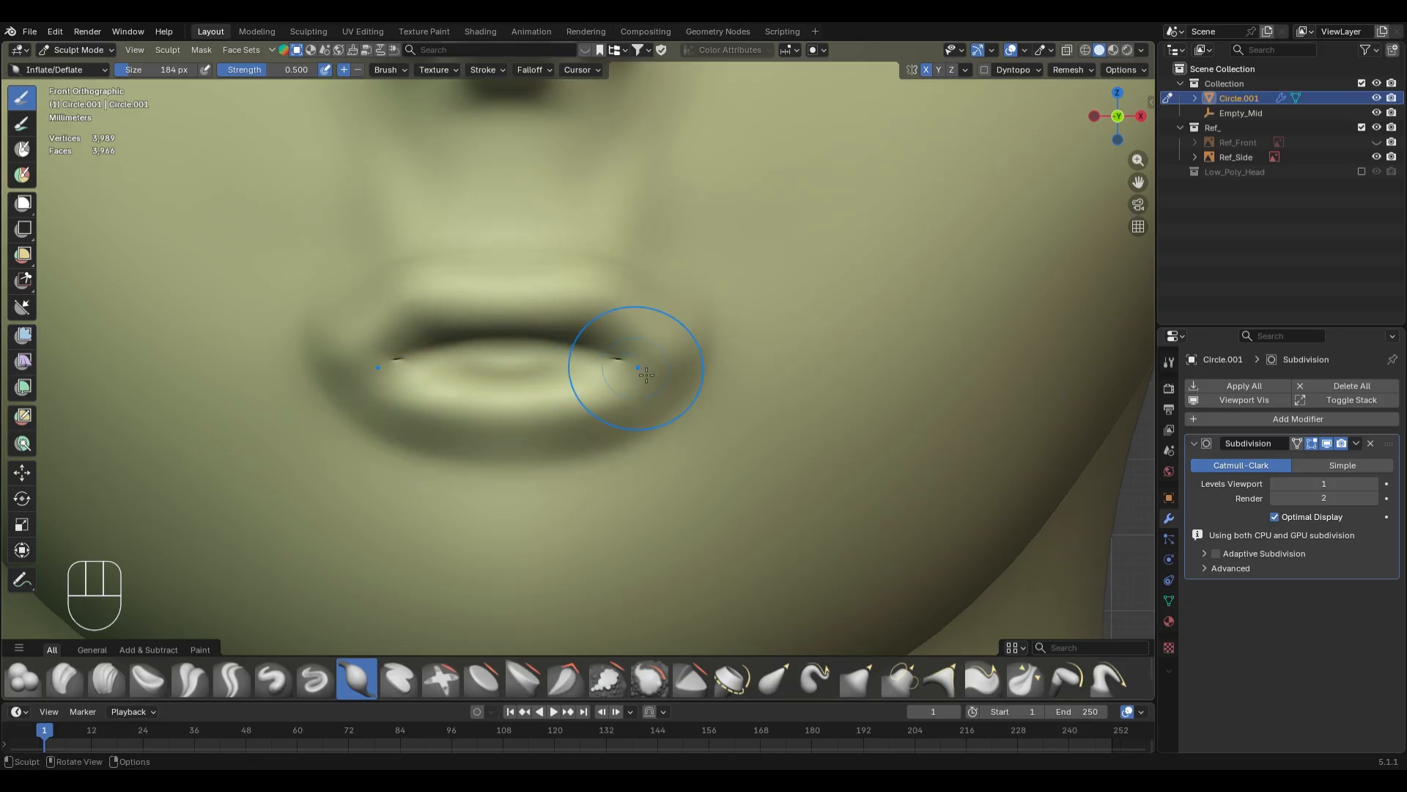
- Sharpen the mouth corners and lip edges with the Crease Polish brush, reducing it to 104 px and strength 0.121
key(shift+c)
drag(602, 369, 617, 361)
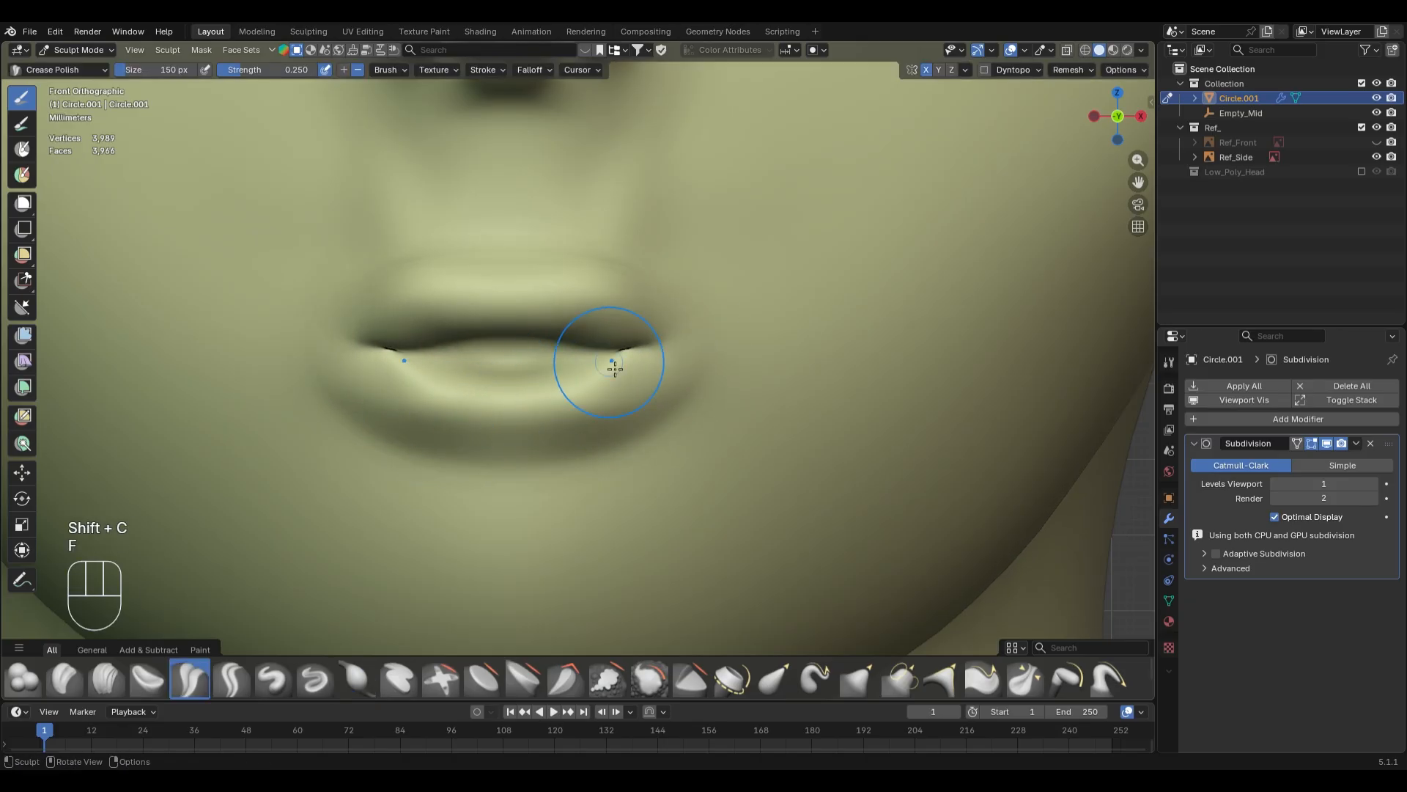
key(shift+f)
click(618, 361)
key(shift+f)
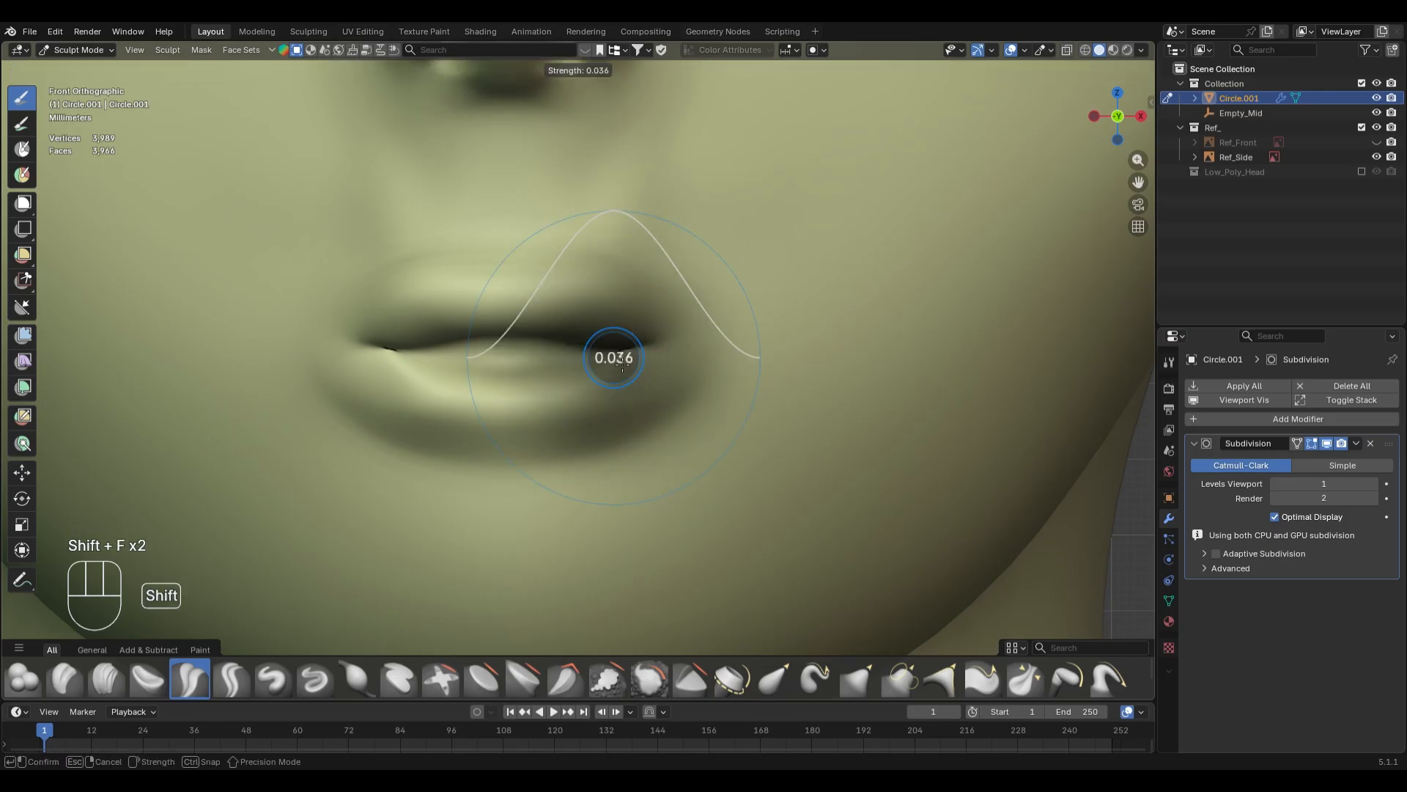
click(619, 358)
key(shift+f)
click(629, 361)
key(f)
click(607, 357)
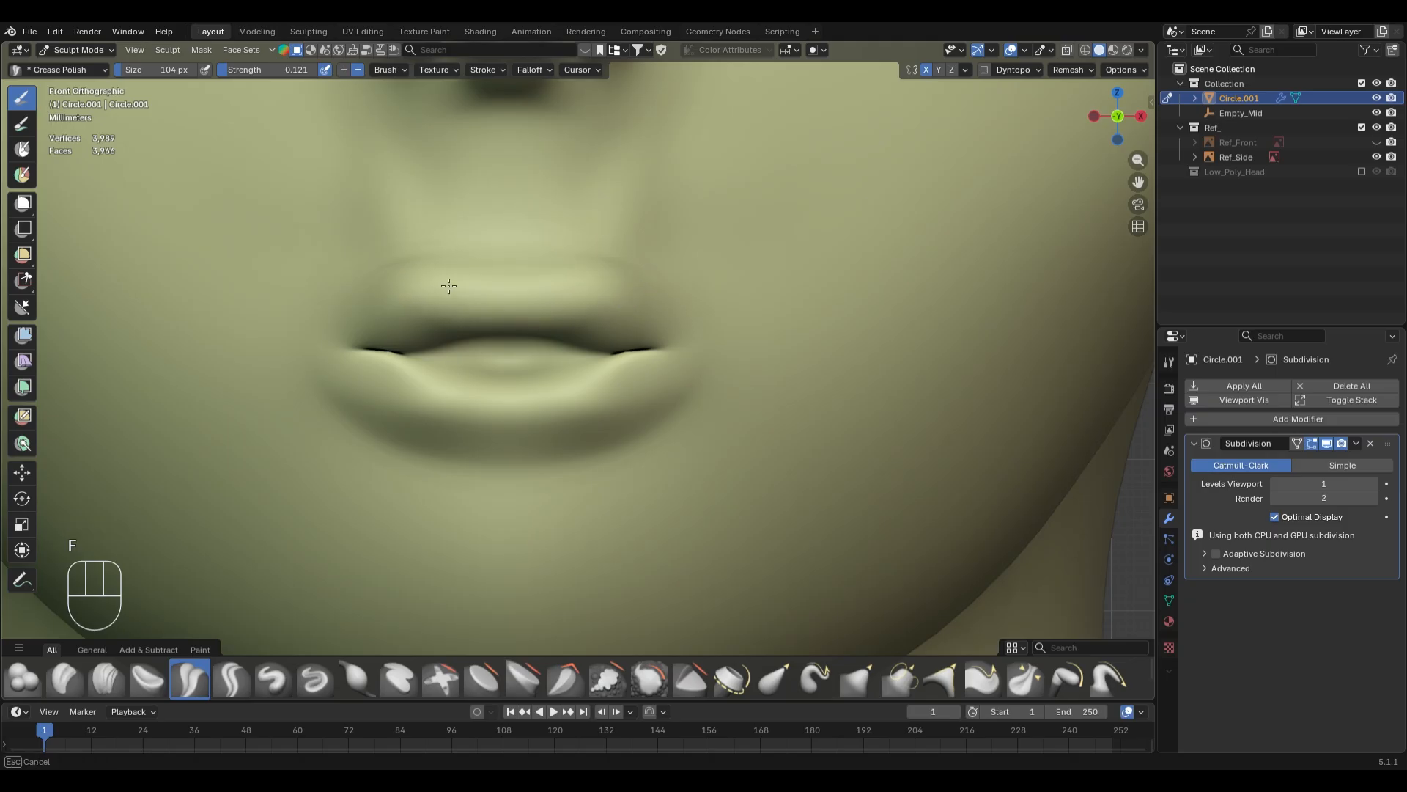
- Reshape the mouth corners and outer lips with the Grab brush at 404 px, undoing the stroke on the lower lip
key(g)
key(f)
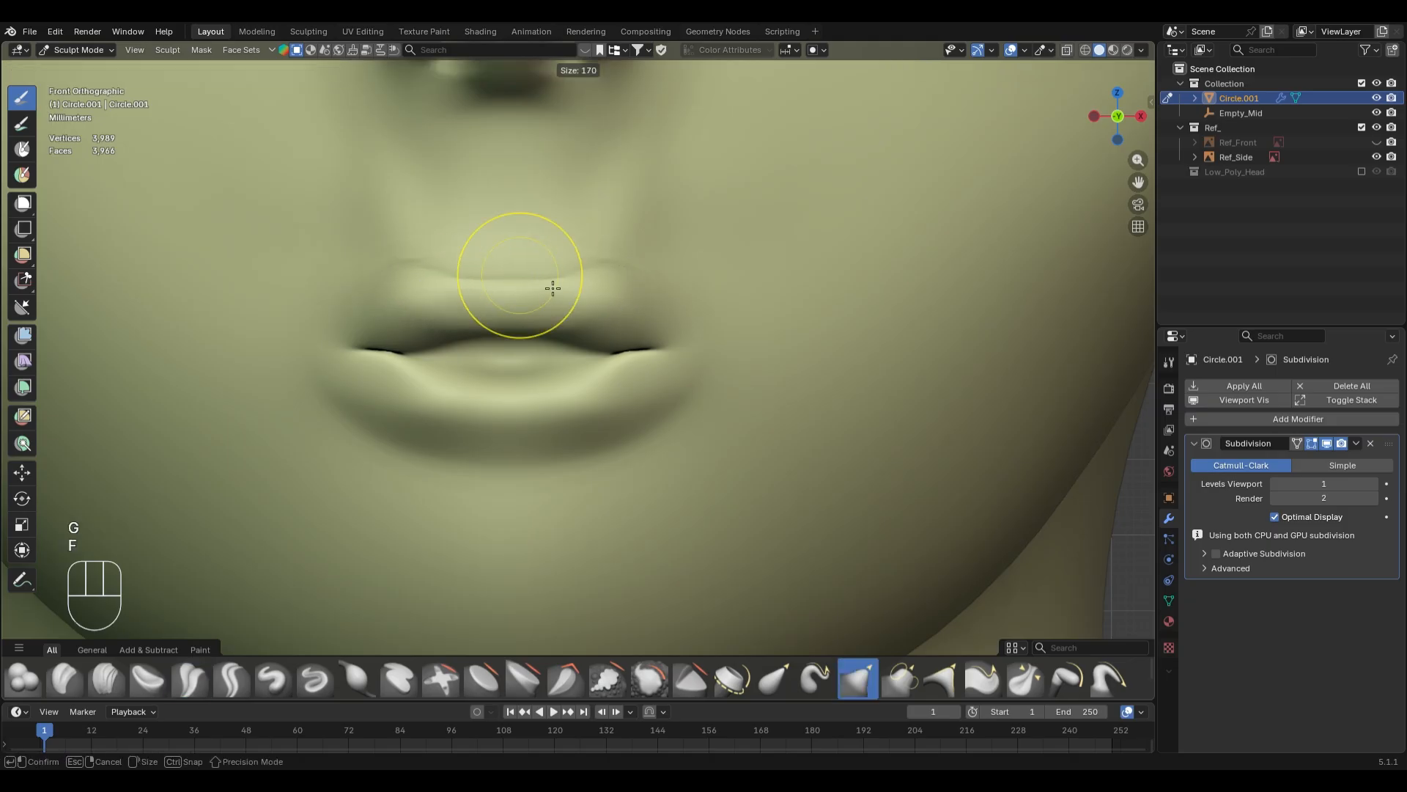
click(544, 276)
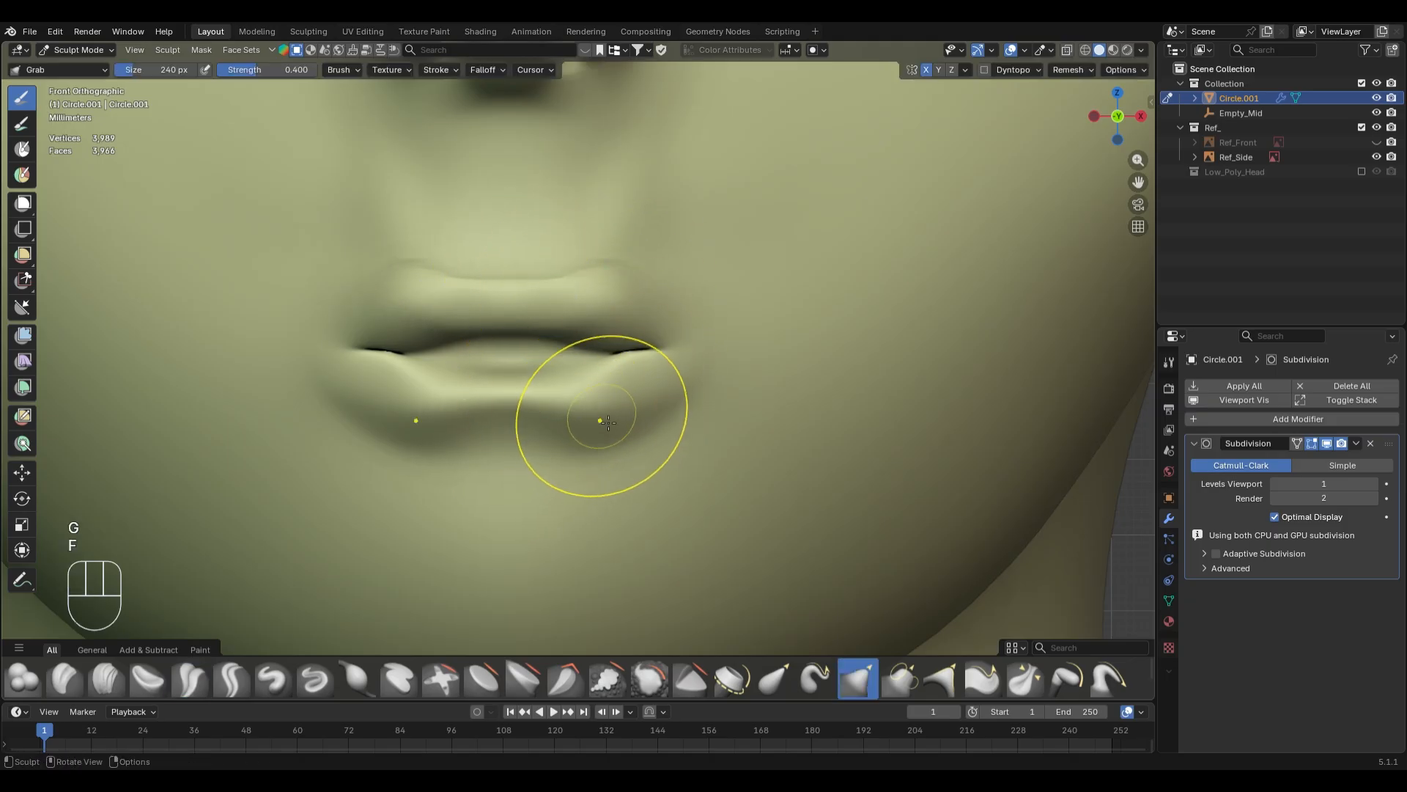
drag(609, 422, 486, 424)
key(ctrl+z)
key(f)
click(659, 408)
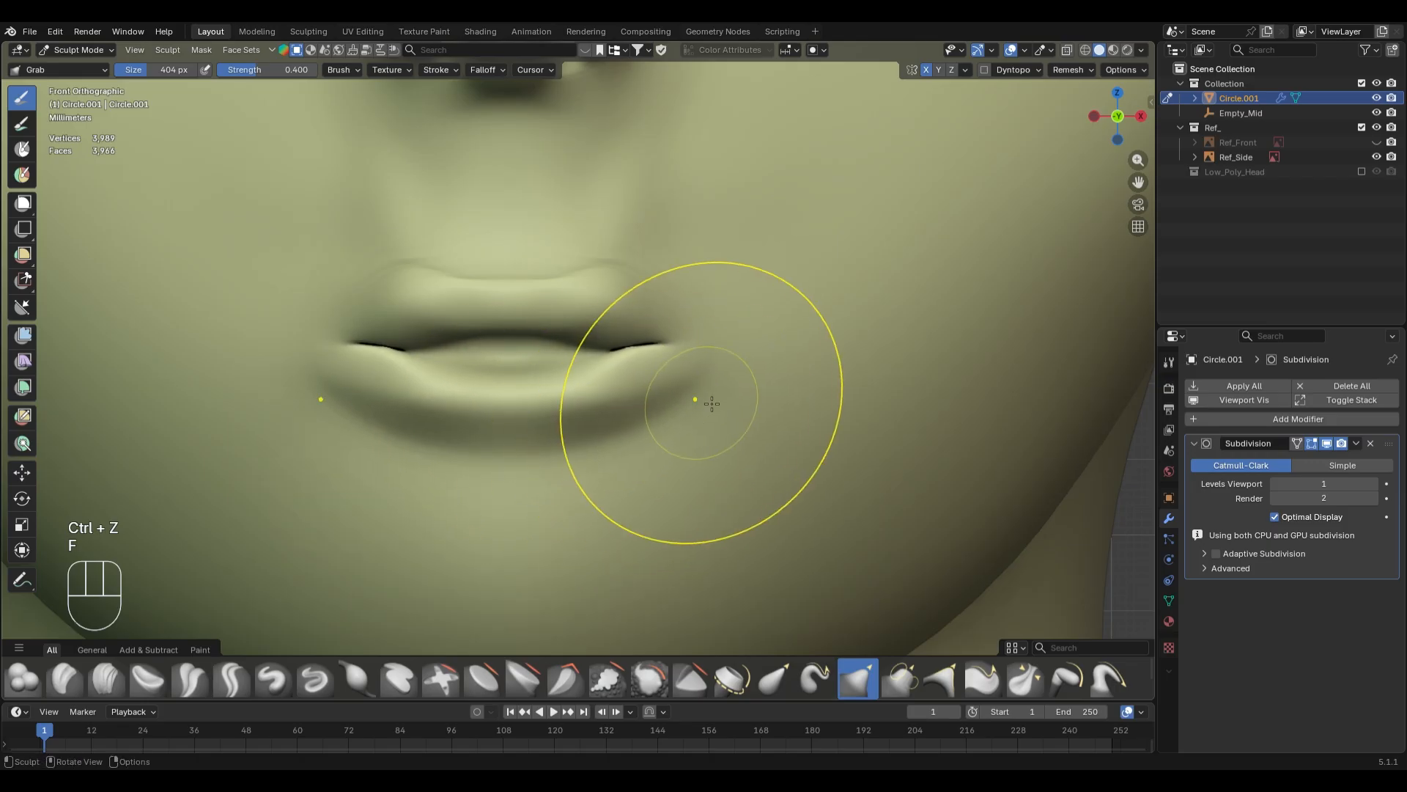
scroll(595, 307, down, 1)
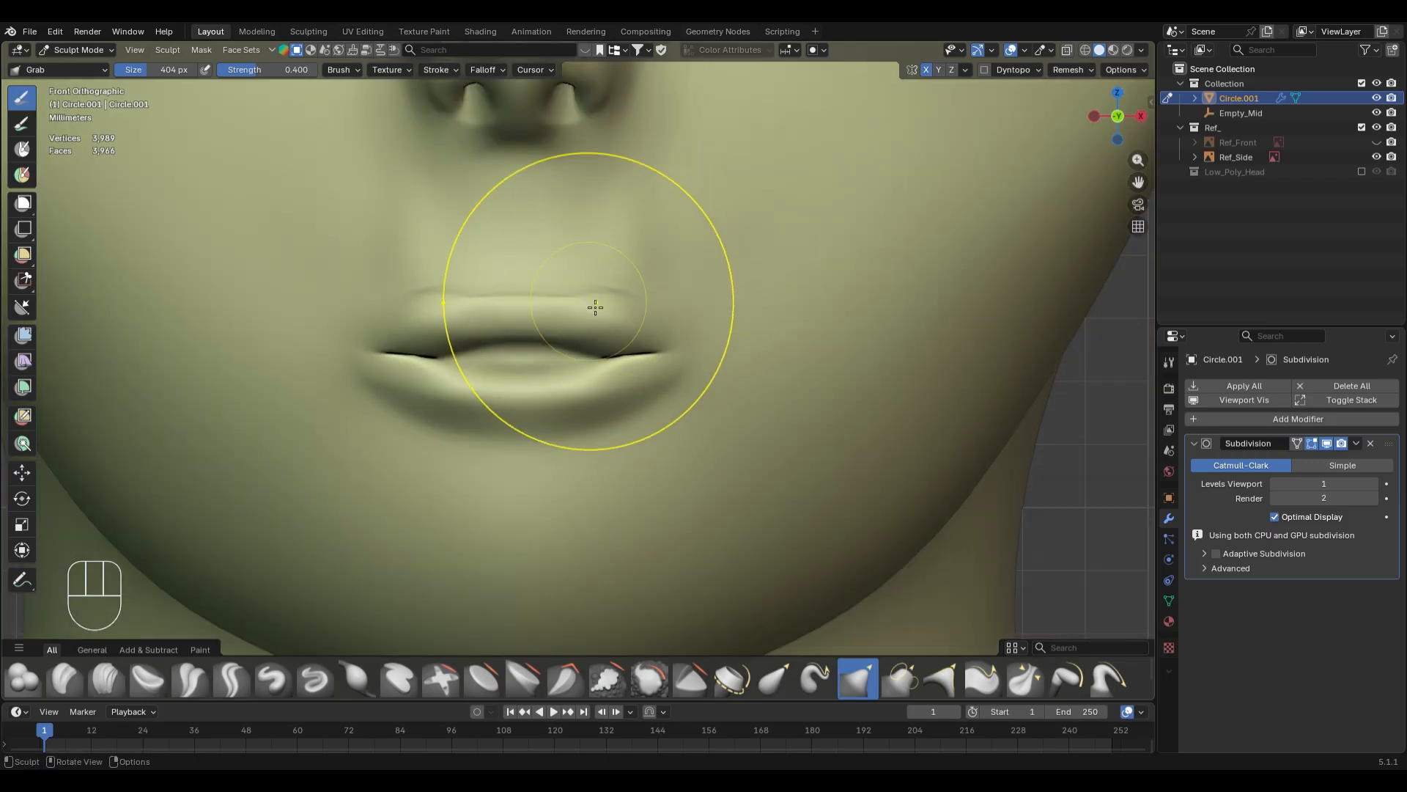
- Smooth the upper lip border and the area above it with the Smooth brush at 294 px
scroll(616, 367, up, 4)
key(s)
key(f)
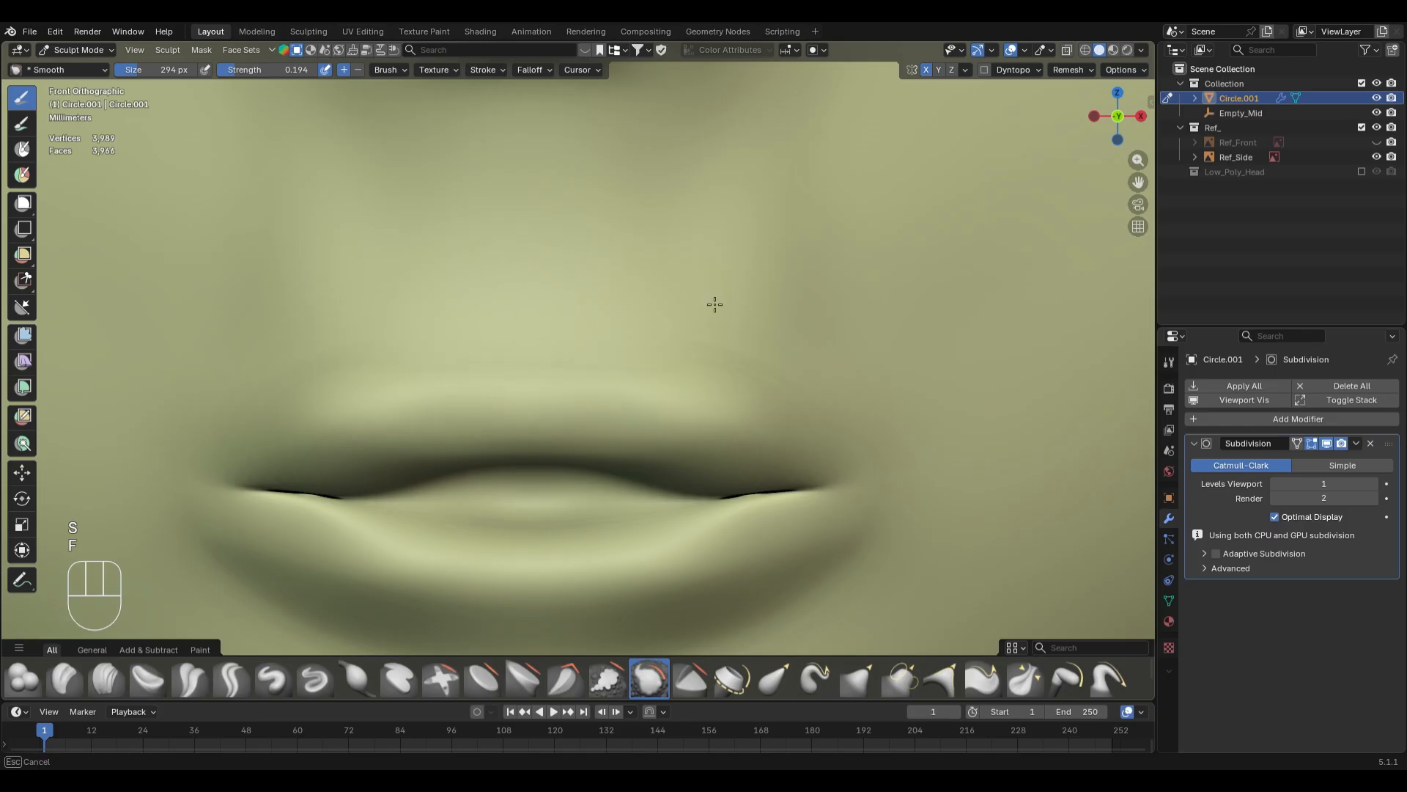
drag(715, 304, 685, 315)
- Pull the upper lip slightly down and the middle of the lower lip up with the Grab brush at 416 px
scroll(567, 373, down, 2)
key(g)
key(f)
click(584, 417)
drag(585, 417, 580, 433)
drag(541, 530, 548, 512)
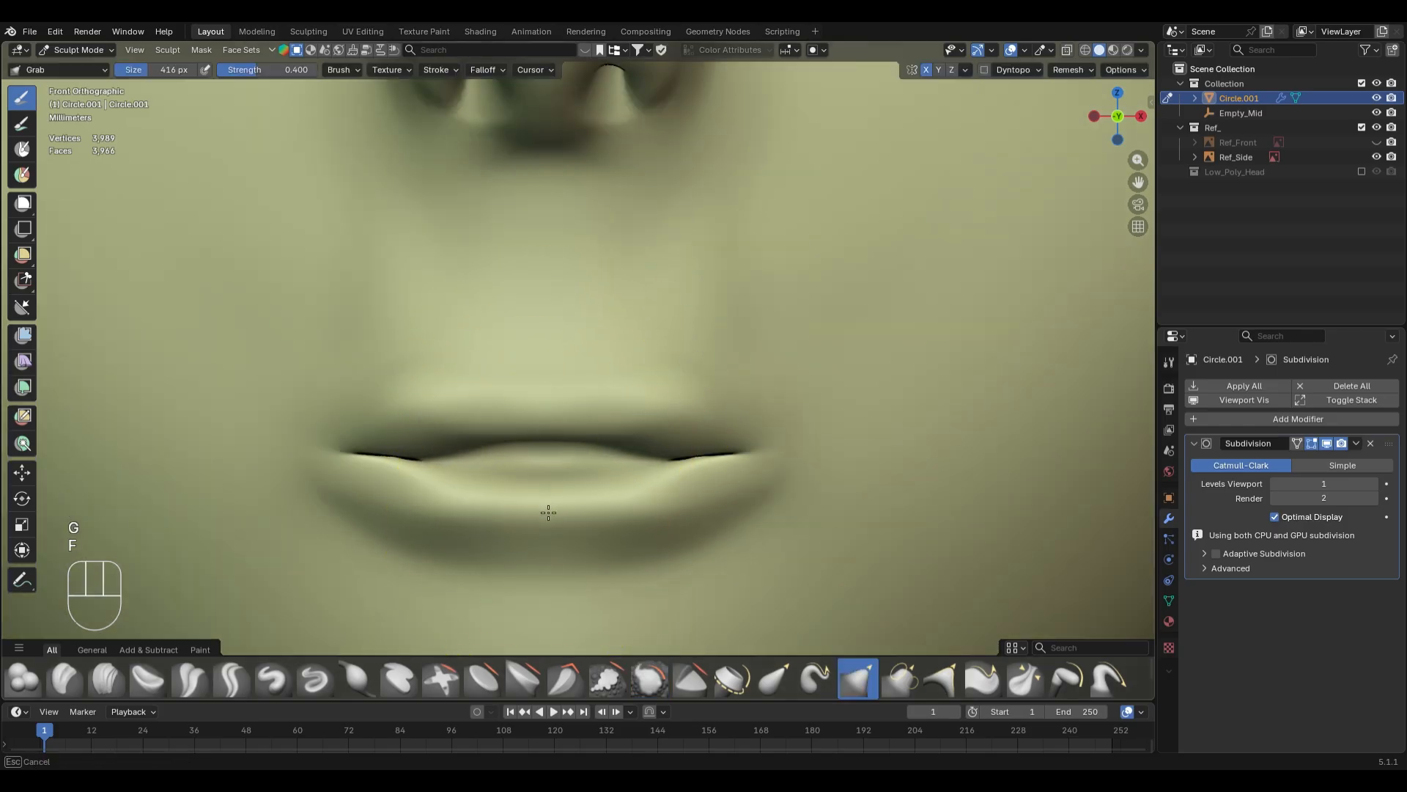
- Pull the outer parts of the lower lip and the mouth corners up and outward with the Grab brush
mouse_move(411, 506)
mouse_down()
mouse_move(381, 476)
mouse_move(376, 440)
mouse_up()
key(f)
click(339, 445)
mouse_move(718, 498)
mouse_down()
mouse_move(795, 500)
mouse_move(807, 465)
mouse_move(794, 456)
mouse_up()
mouse_move(509, 377)
mouse_down()
mouse_move(340, 405)
mouse_move(301, 459)
mouse_up()
- Select the edges at the middle of the lower lip in Edit Mode
mouse_move(301, 459)
middle_down()
mouse_move(603, 493)
mouse_move(628, 459)
middle_up()
key(Tab)
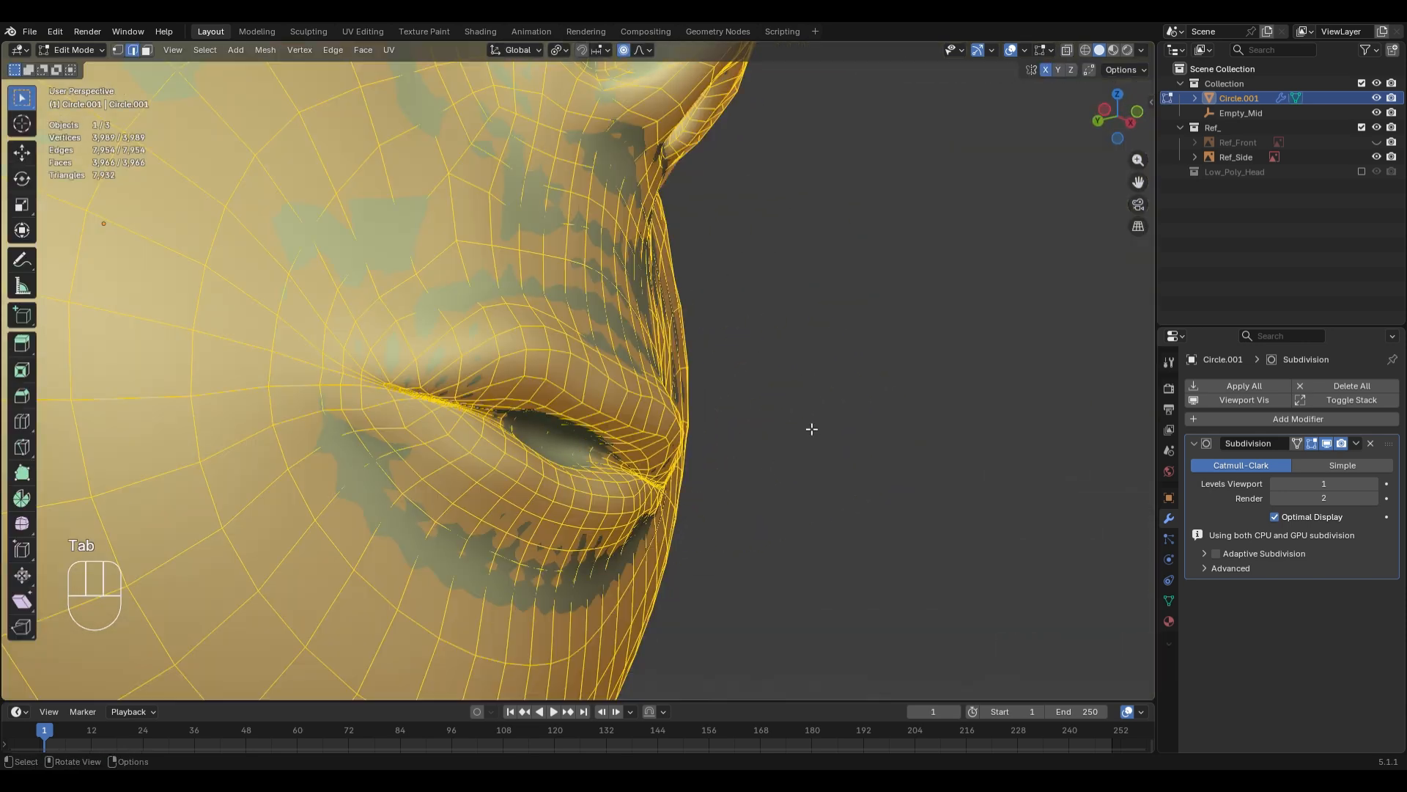
click(561, 480)
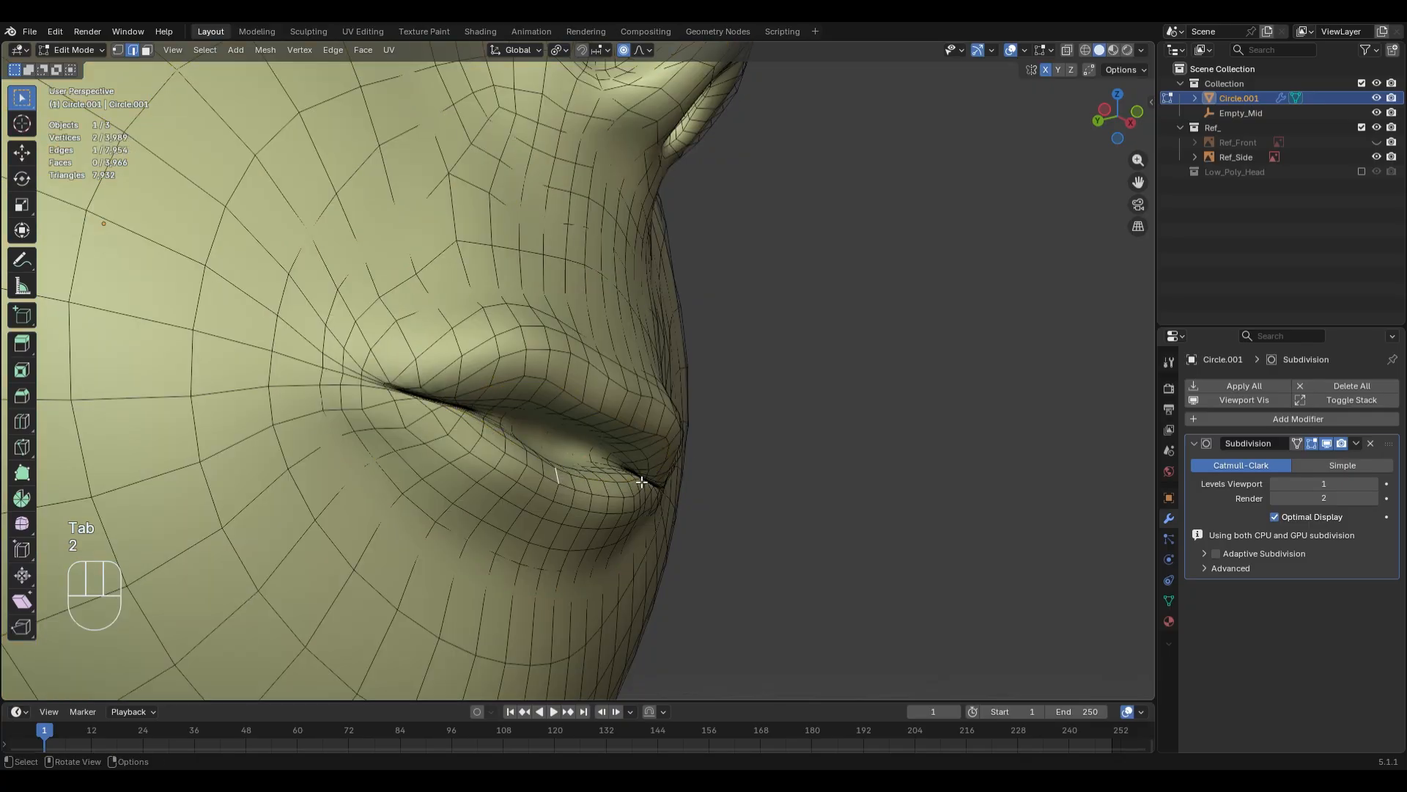
mouse_move(642, 482)
middle_down()
mouse_move(545, 486)
mouse_move(624, 497)
middle_up()
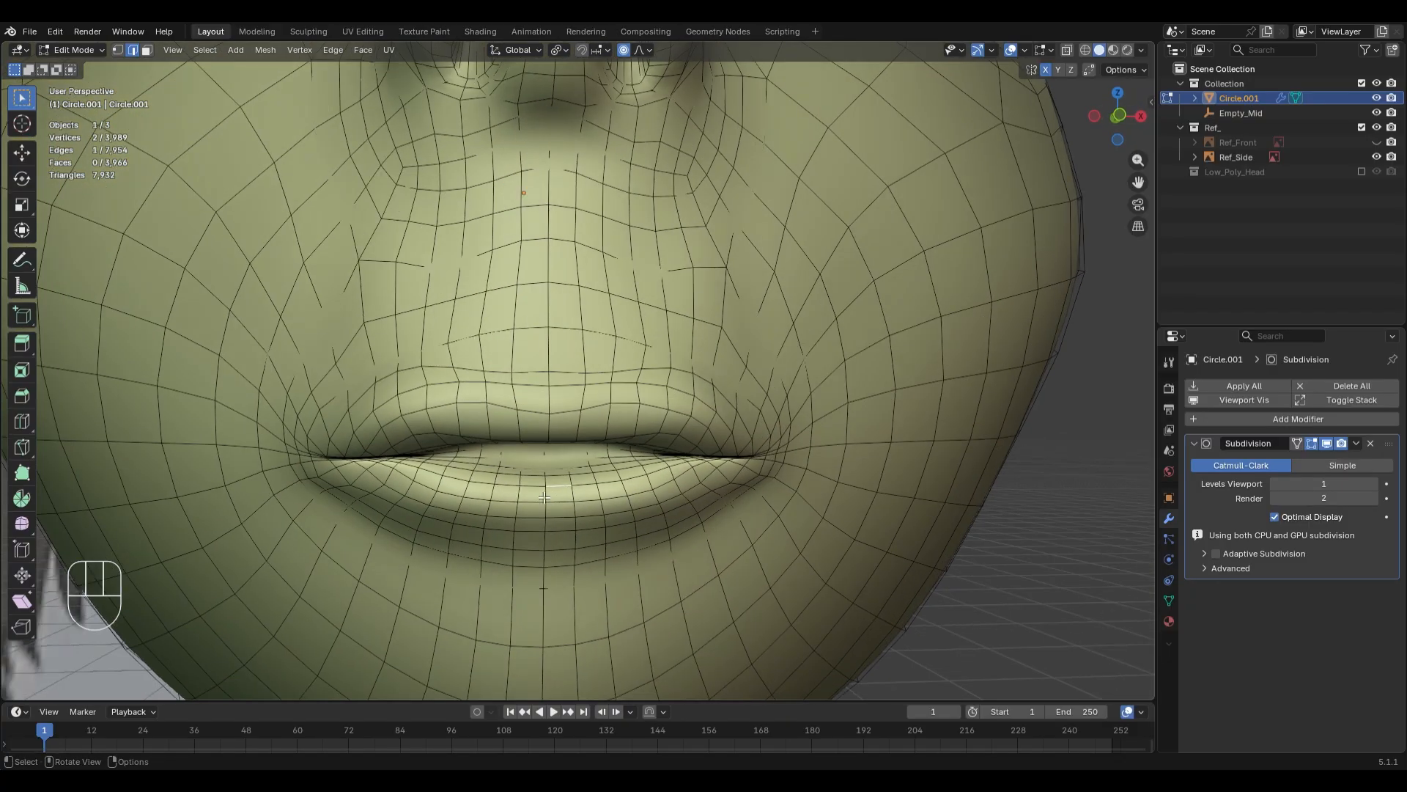
- Try to raise the lower lip's middle edges along Z with smooth proportional editing
key(g)
key(z)
scroll(726, 520, down, 6)
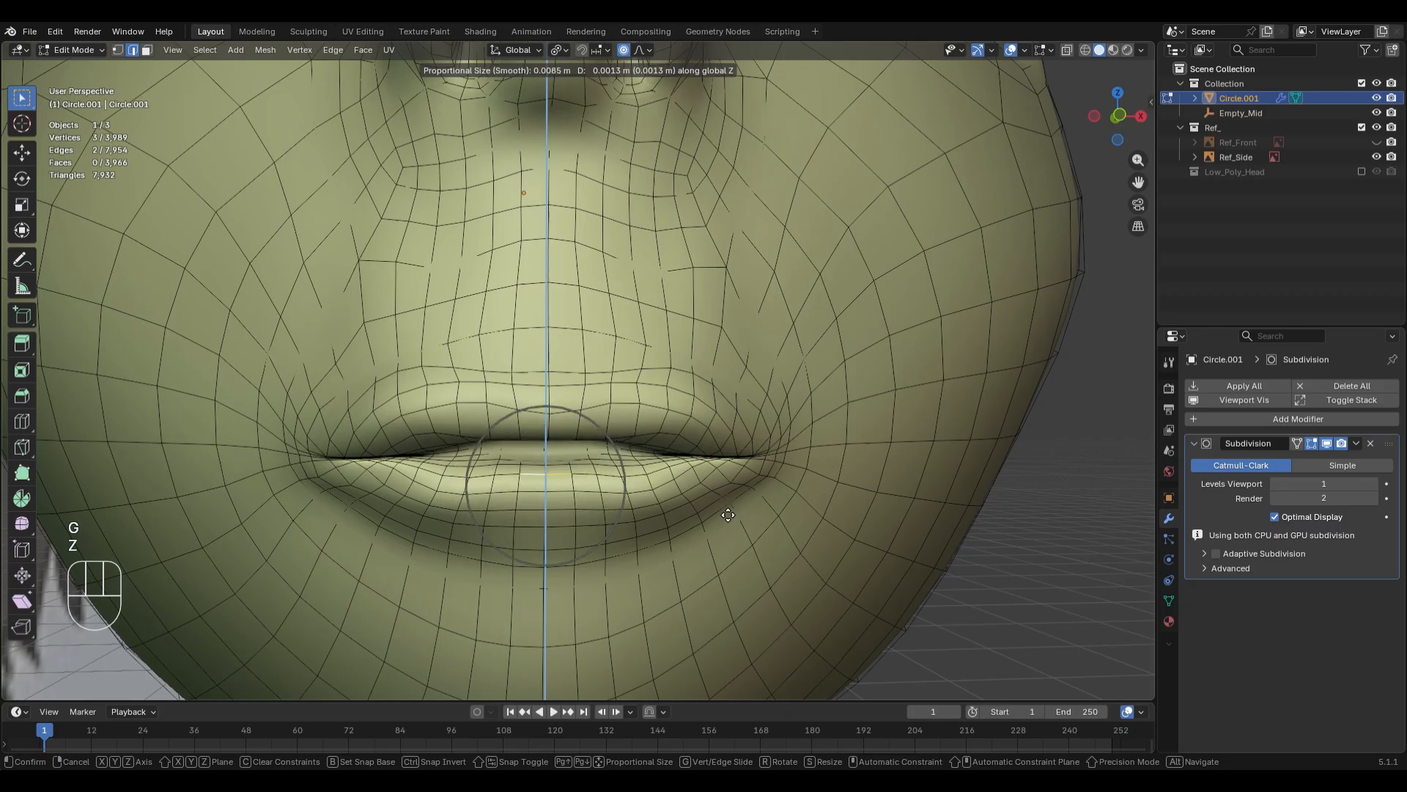
key(ctrl+z)
- Limit proportional editing to connected geometry and raise the lower lip's middle edges 0.001885 m along Z with proportional size 0.011
click(642, 51)
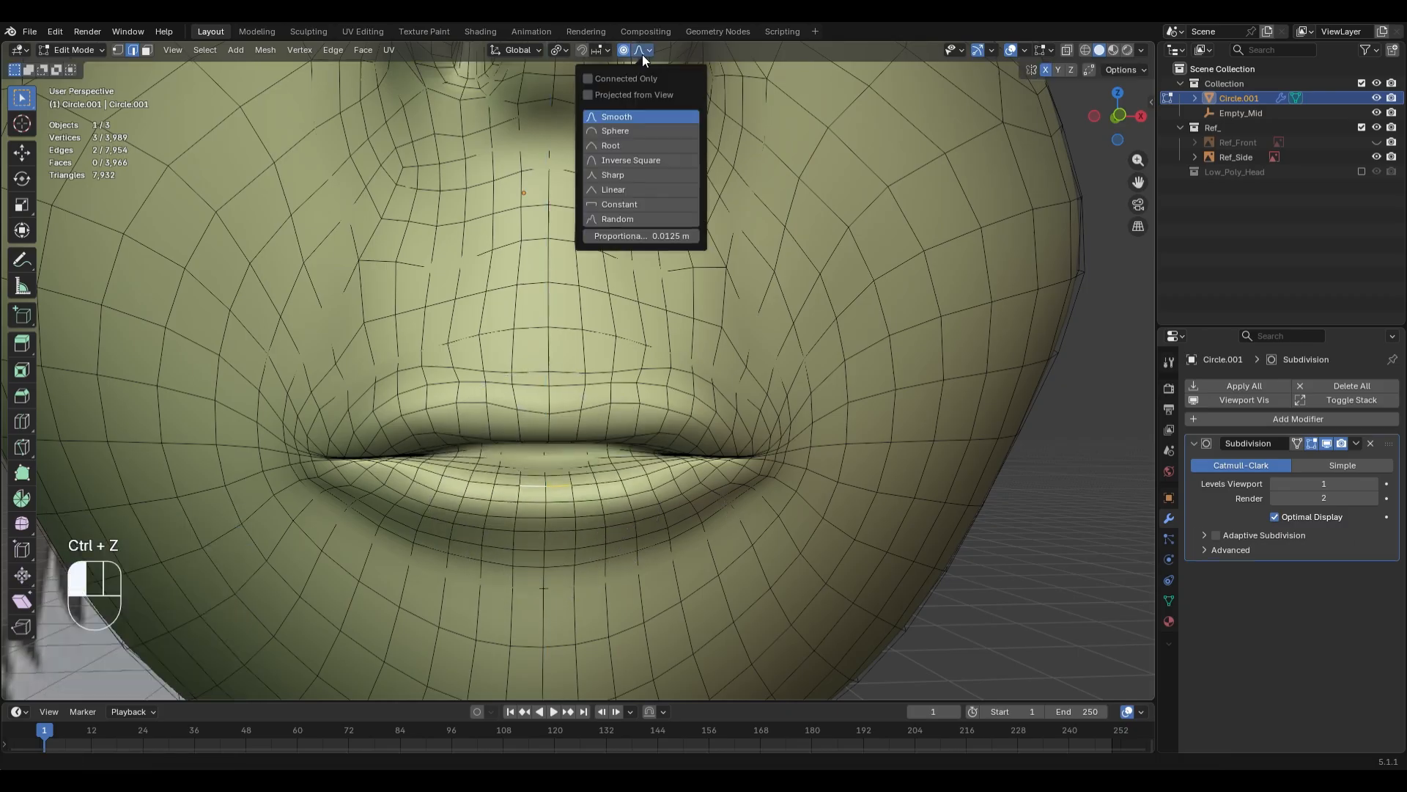
key(g)
key(z)
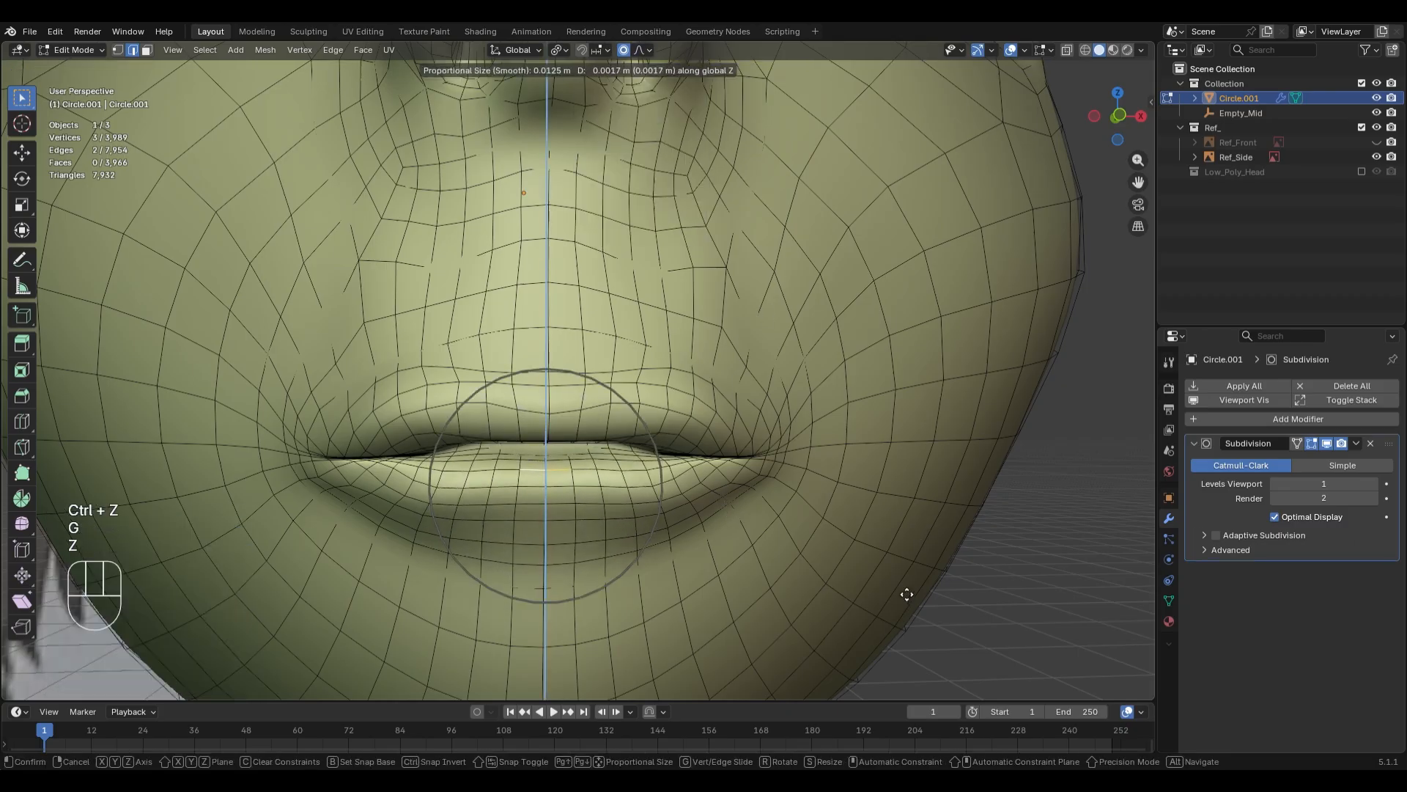
scroll(906, 593, down, 1)
scroll(906, 593, up, 2)
click(906, 593)
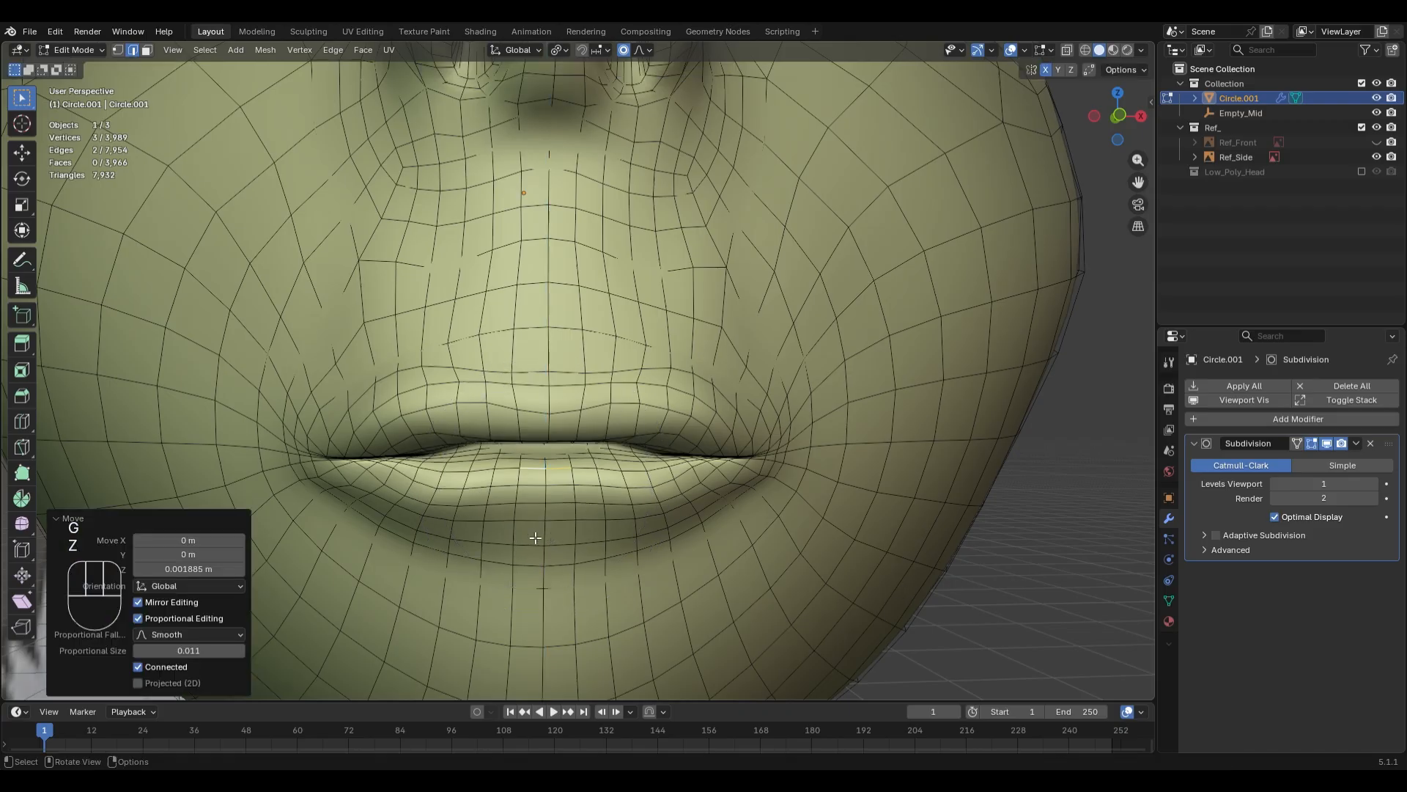
- Return to Sculpt Mode with the mouth in close front orthographic view
click(444, 507)
scroll(719, 530, down, 2)
key(KP_1)
scroll(721, 533, up, 3)
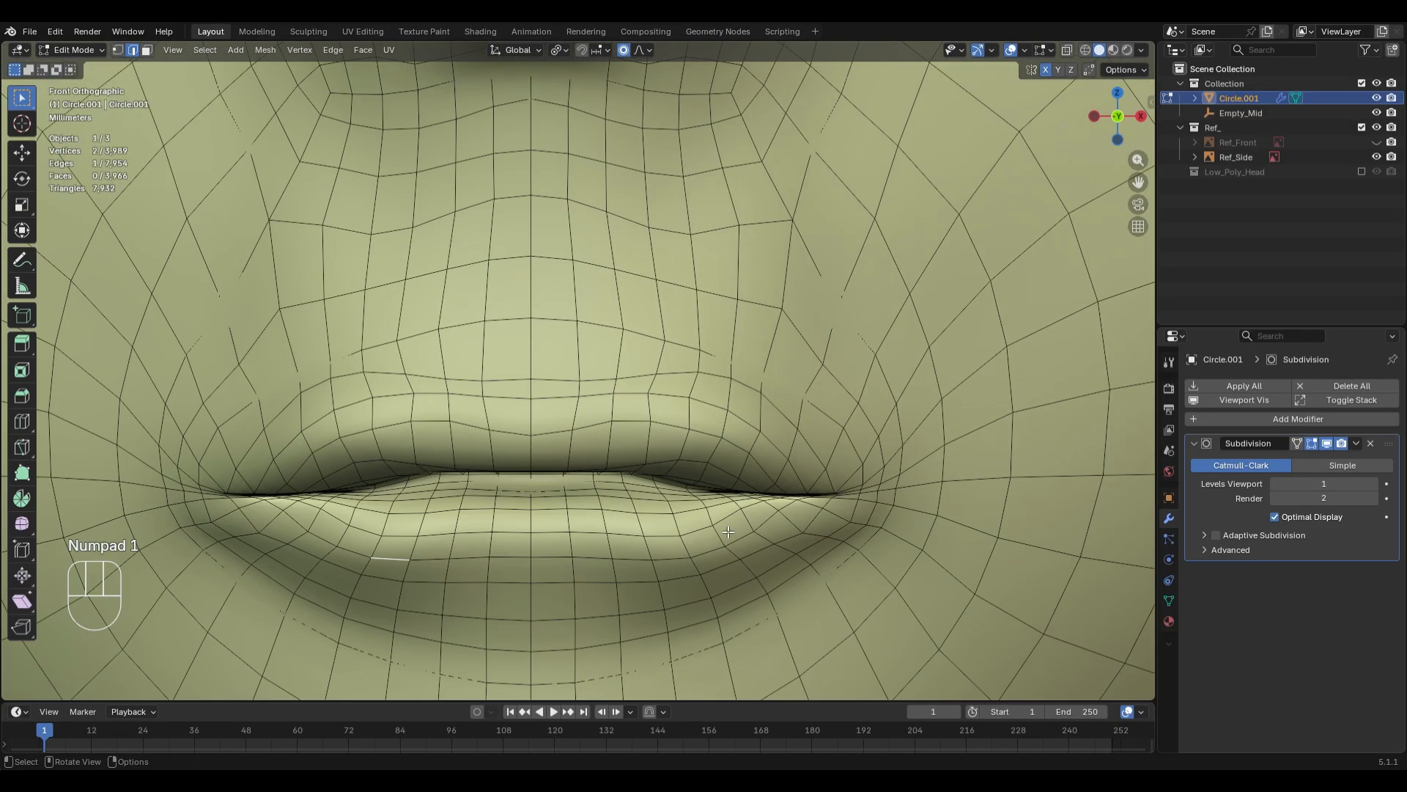
key(ctrl+Tab)
- Try to crease the area above the middle of the upper lip with the Crease Polish brush at 148 px
key(shift+c)
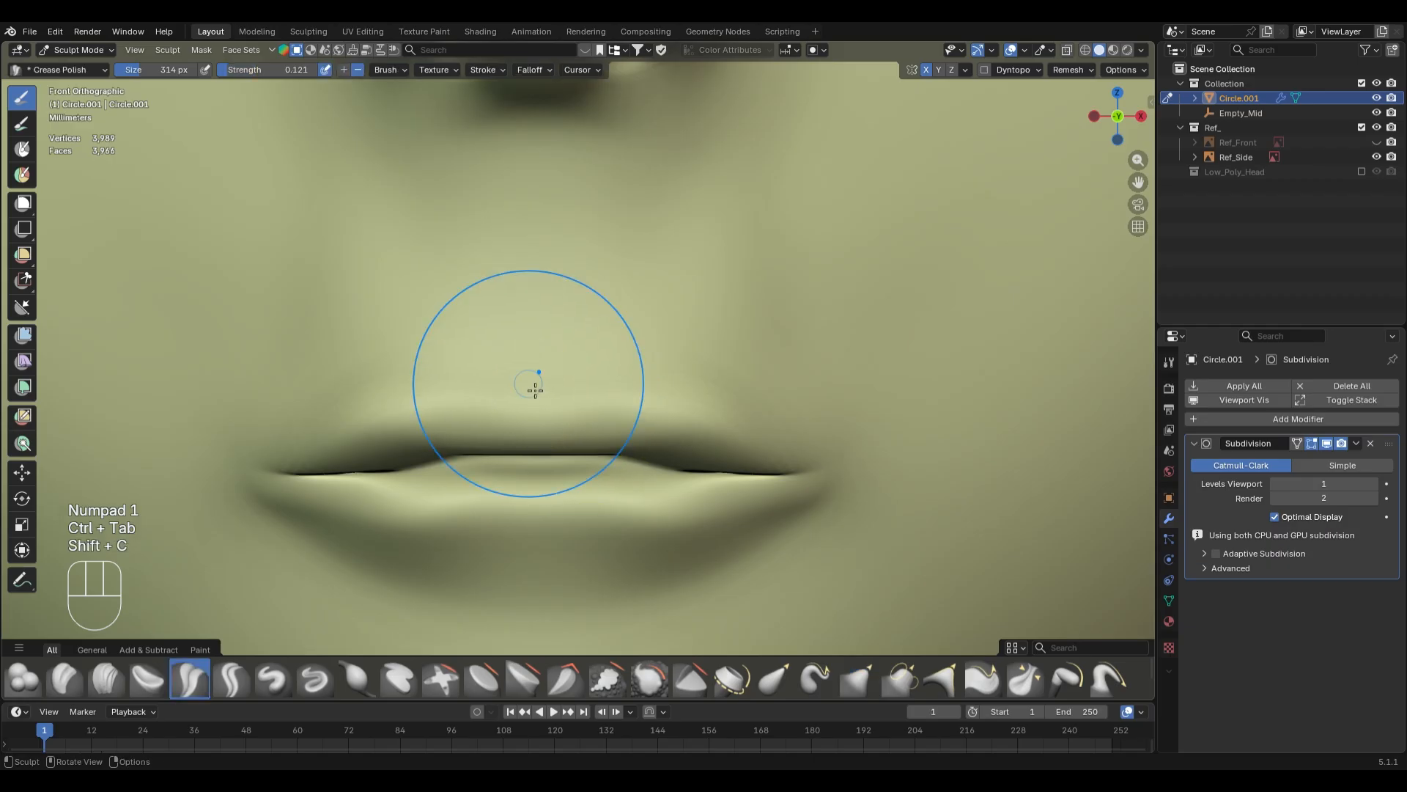
key(f)
key(ctrl+z)
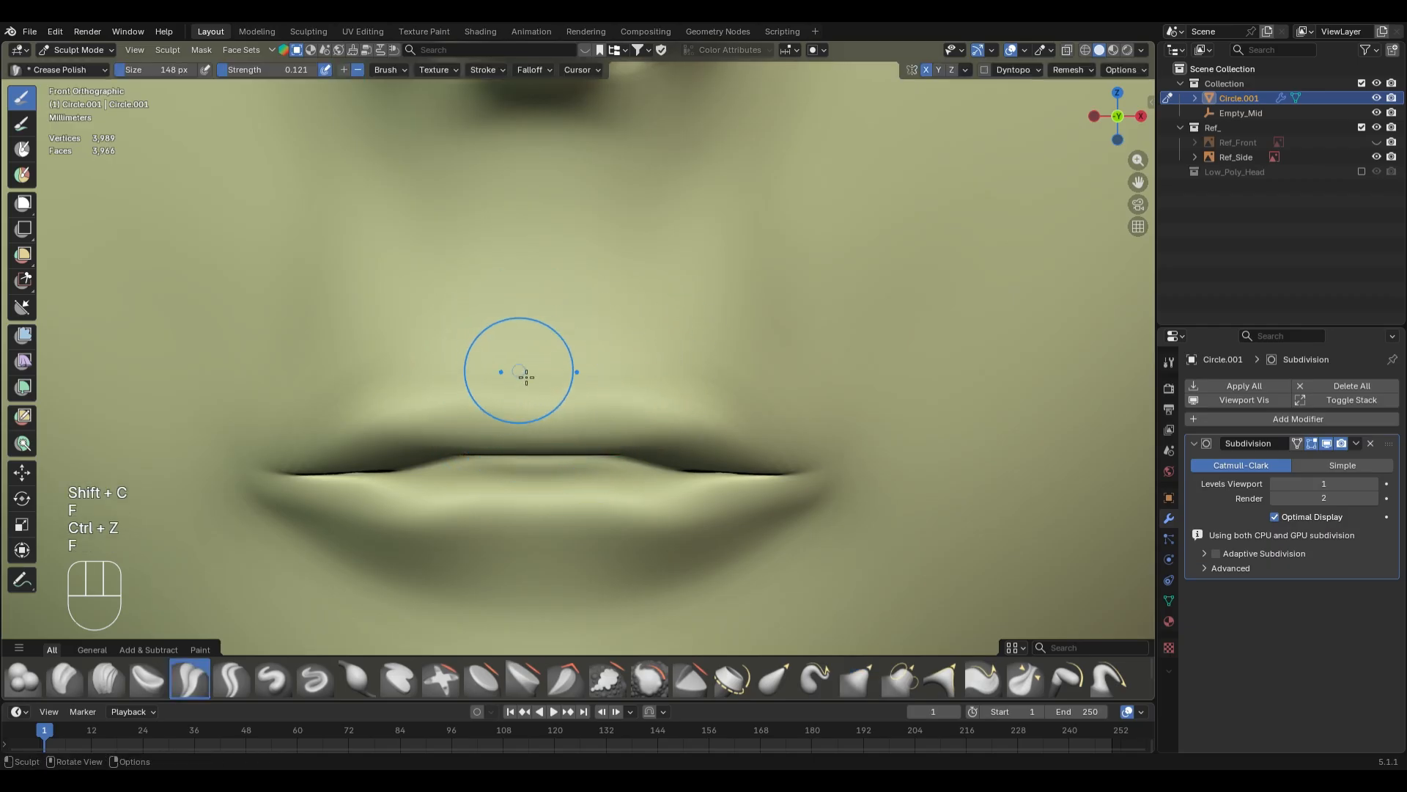
key(f)
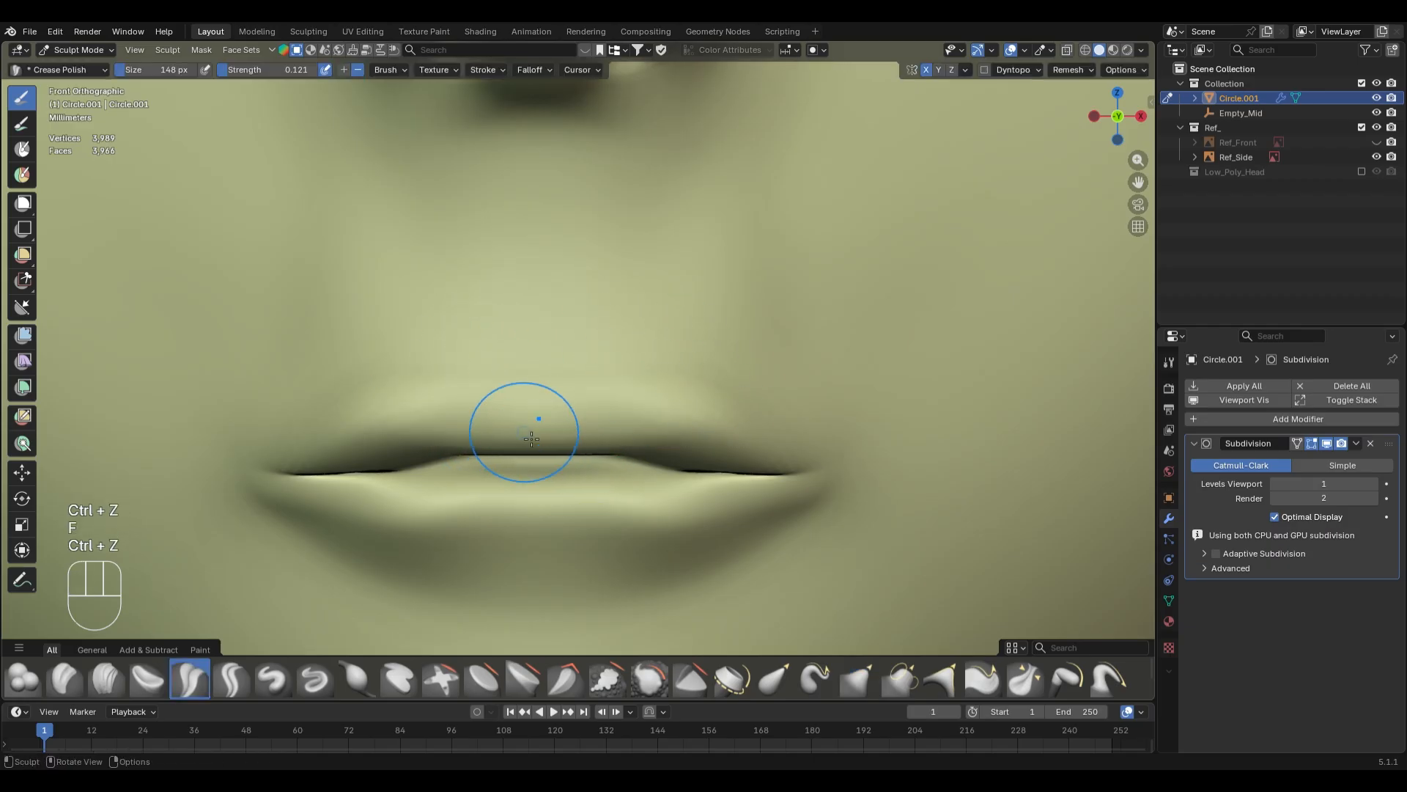
- Inflate the upper and lower lips with the Inflate/Deflate brush at 148 px and strength 0.500
key(i)
drag(628, 437, 811, 476)
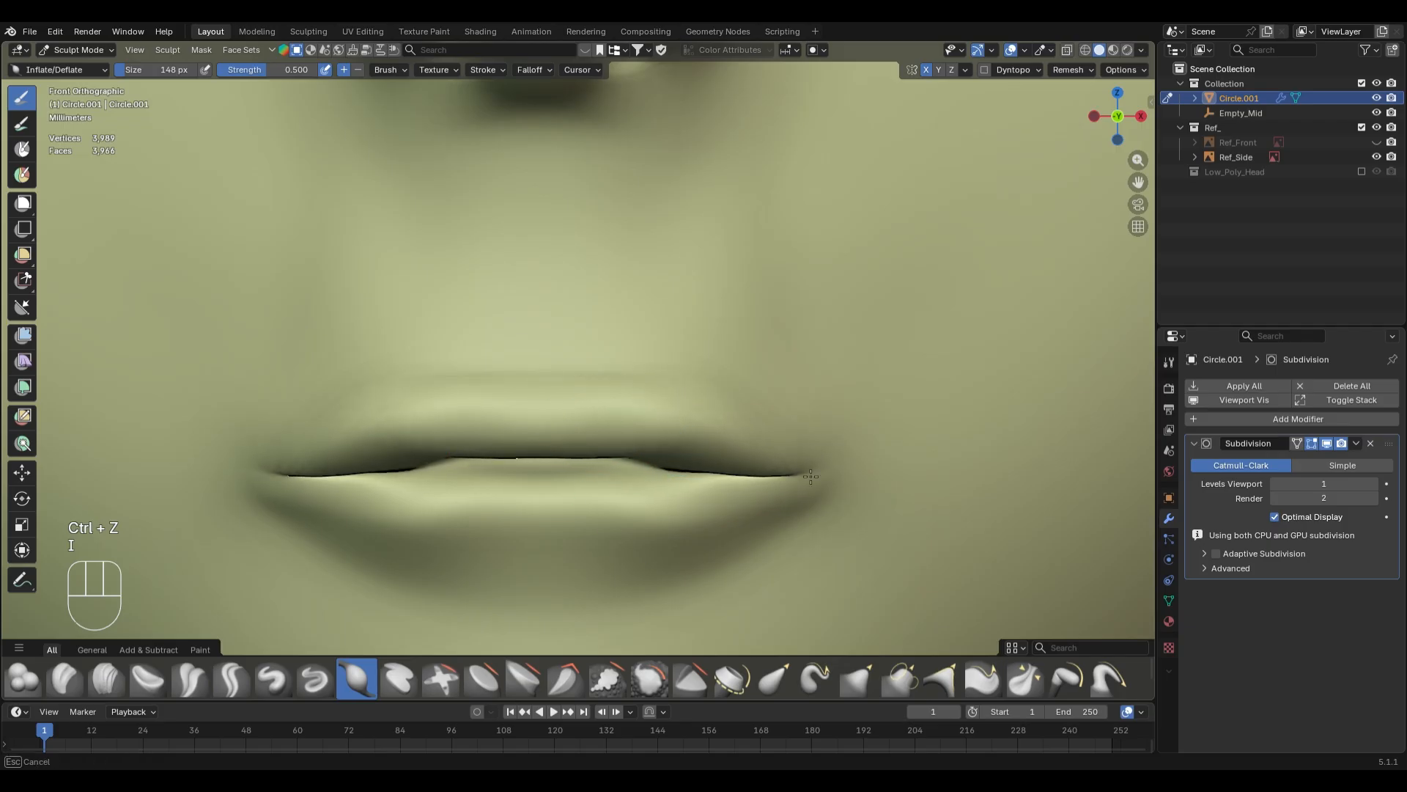
drag(504, 556, 767, 511)
- Inflate the lower edge of the lower lip toward the mouth corner at 208 px and smooth the lip contours
key(s)
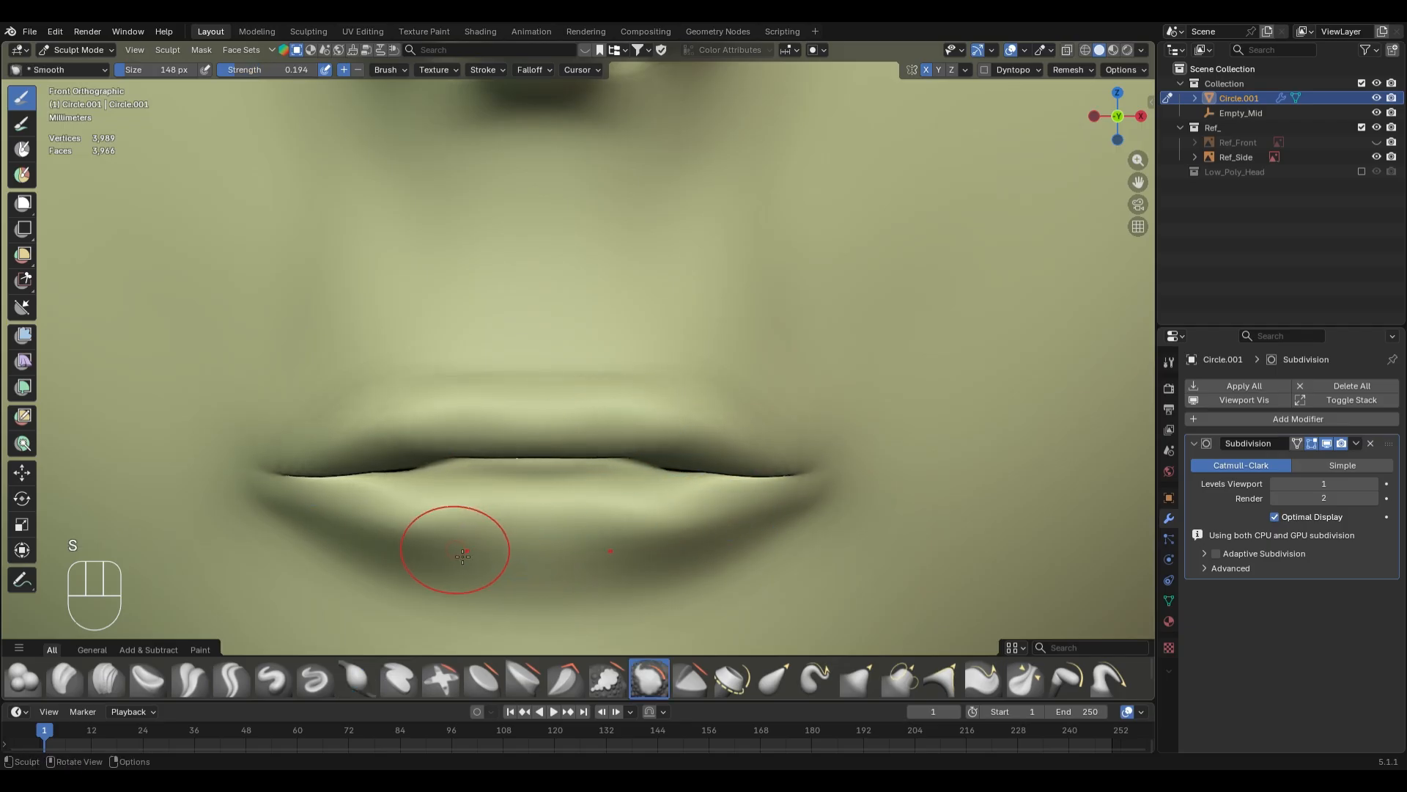
key(f)
click(423, 569)
key(i)
mouse_move(456, 556)
mouse_down()
mouse_move(488, 562)
mouse_move(290, 493)
mouse_up()
key(s)
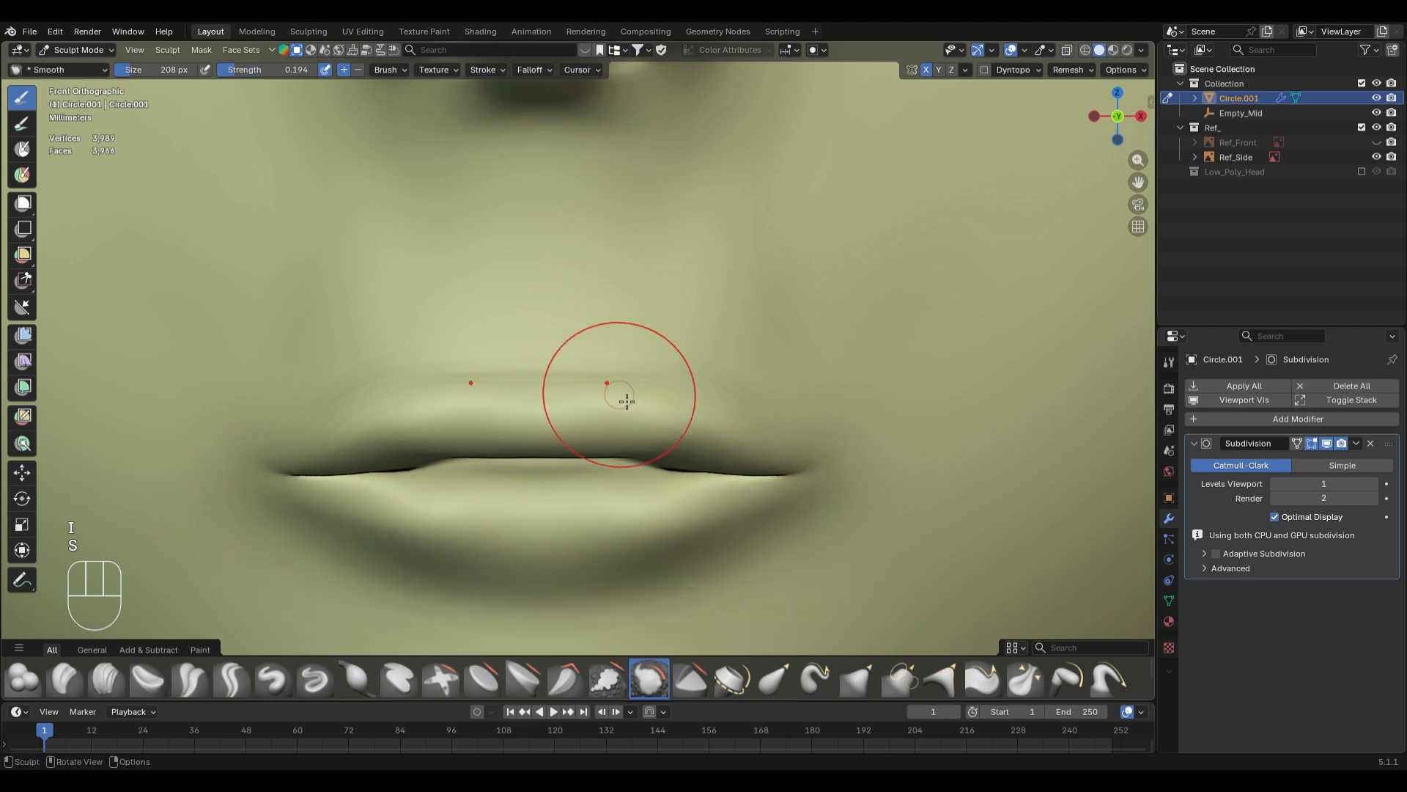
- Reshape the outer contours of the upper and lower lips with the Grab brush at 302 px and strength 0.400
key(g)
key(f)
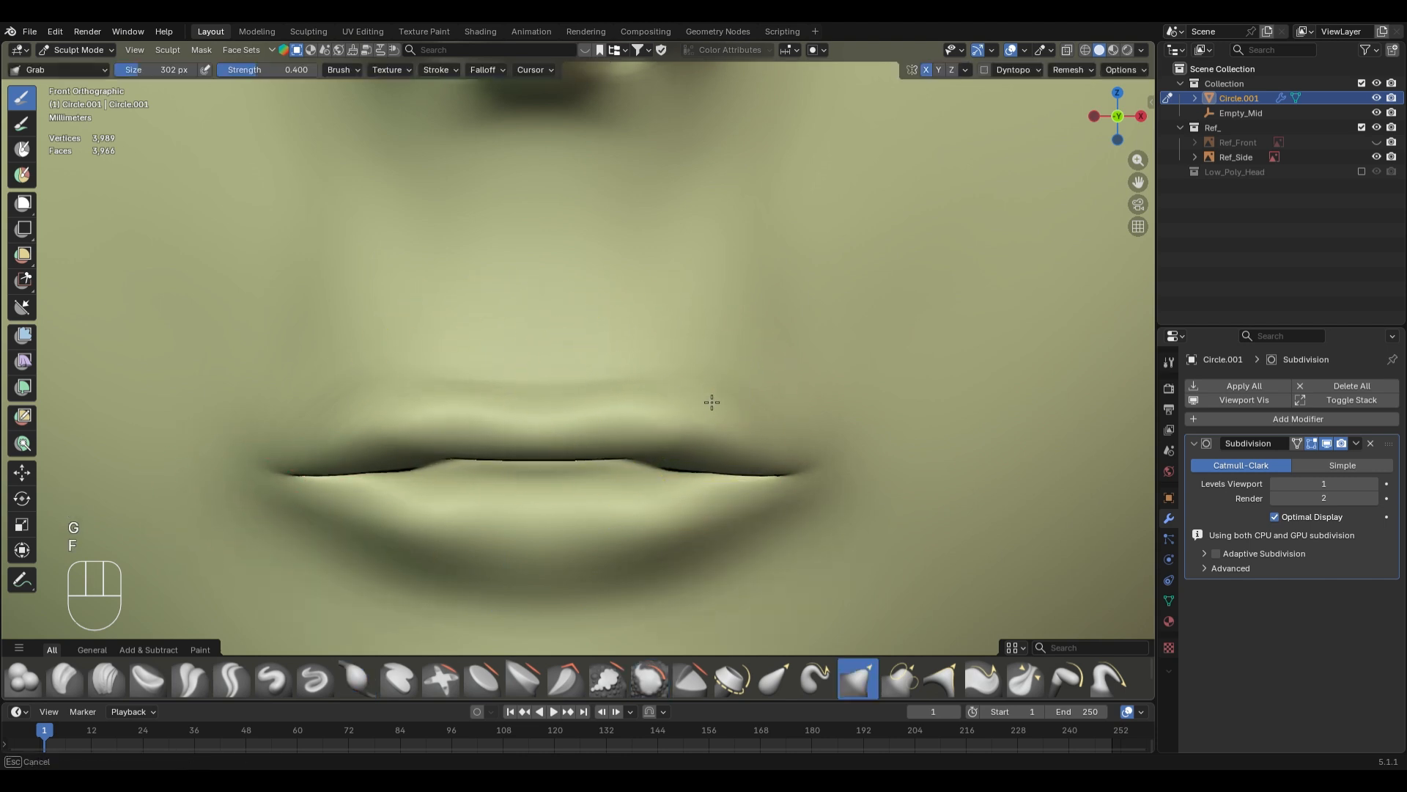
drag(712, 402, 718, 406)
drag(723, 544, 717, 531)
mouse_move(574, 578)
mouse_down()
mouse_move(570, 559)
mouse_move(536, 561)
mouse_up()
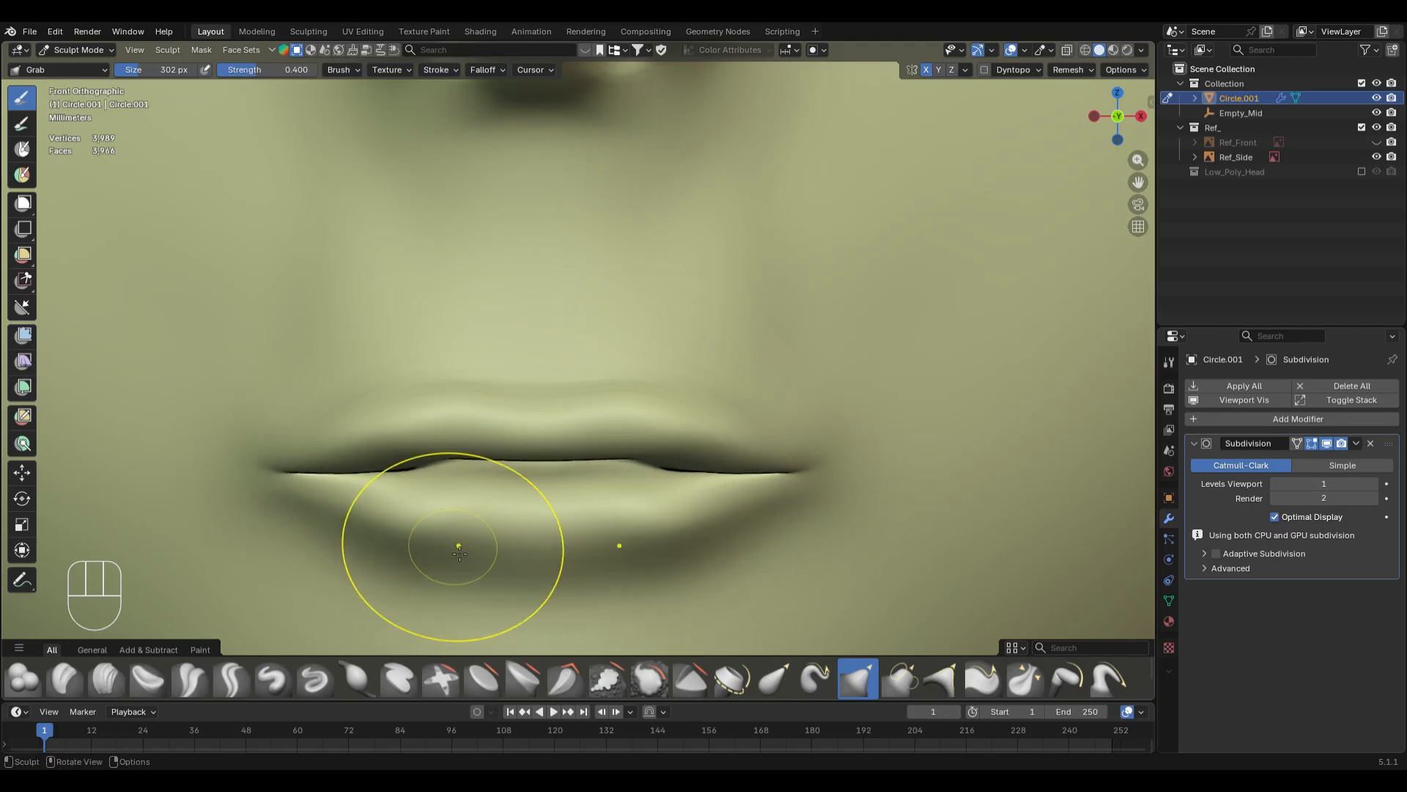
key(s)
- Examine the mouth's shape and placement against the whole face in front orthographic view
scroll(817, 411, down, 6)
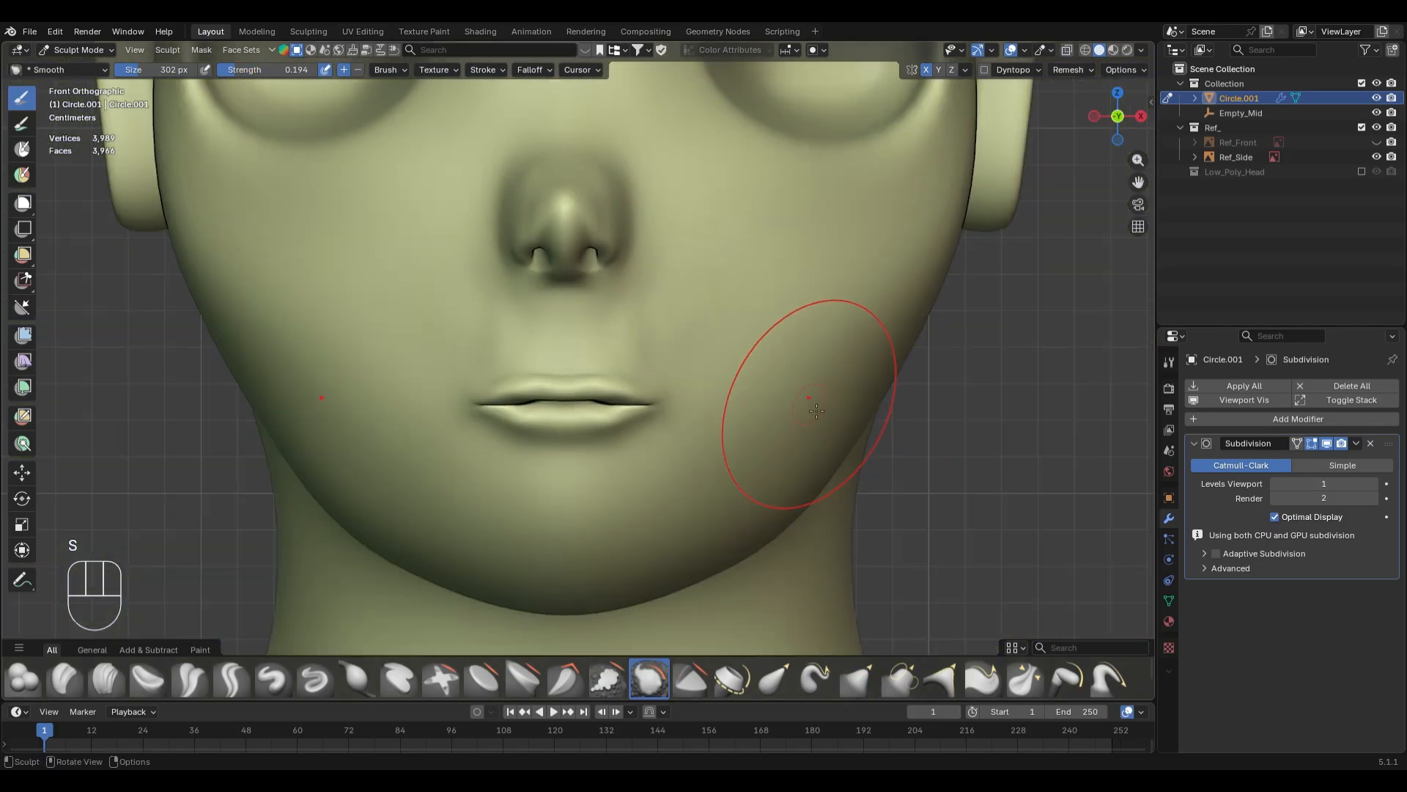
scroll(879, 412, up, 2)
shift+middle_drag(717, 387, 635, 262)
scroll(777, 440, down, 5)
shift+middle_drag(635, 330, 725, 501)
scroll(726, 503, up, 4)
mouse_move(643, 525)
shift+middle_down()
mouse_move(762, 363)
mouse_move(726, 447)
shift+middle_up()
scroll(761, 373, up, 3)
- Adjust the upper lip's outer edge and the mouth corners with the Grab brush at 242 px, undoing unwanted strokes
key(g)
key(f)
click(782, 361)
scroll(689, 451, up, 1)
key(f)
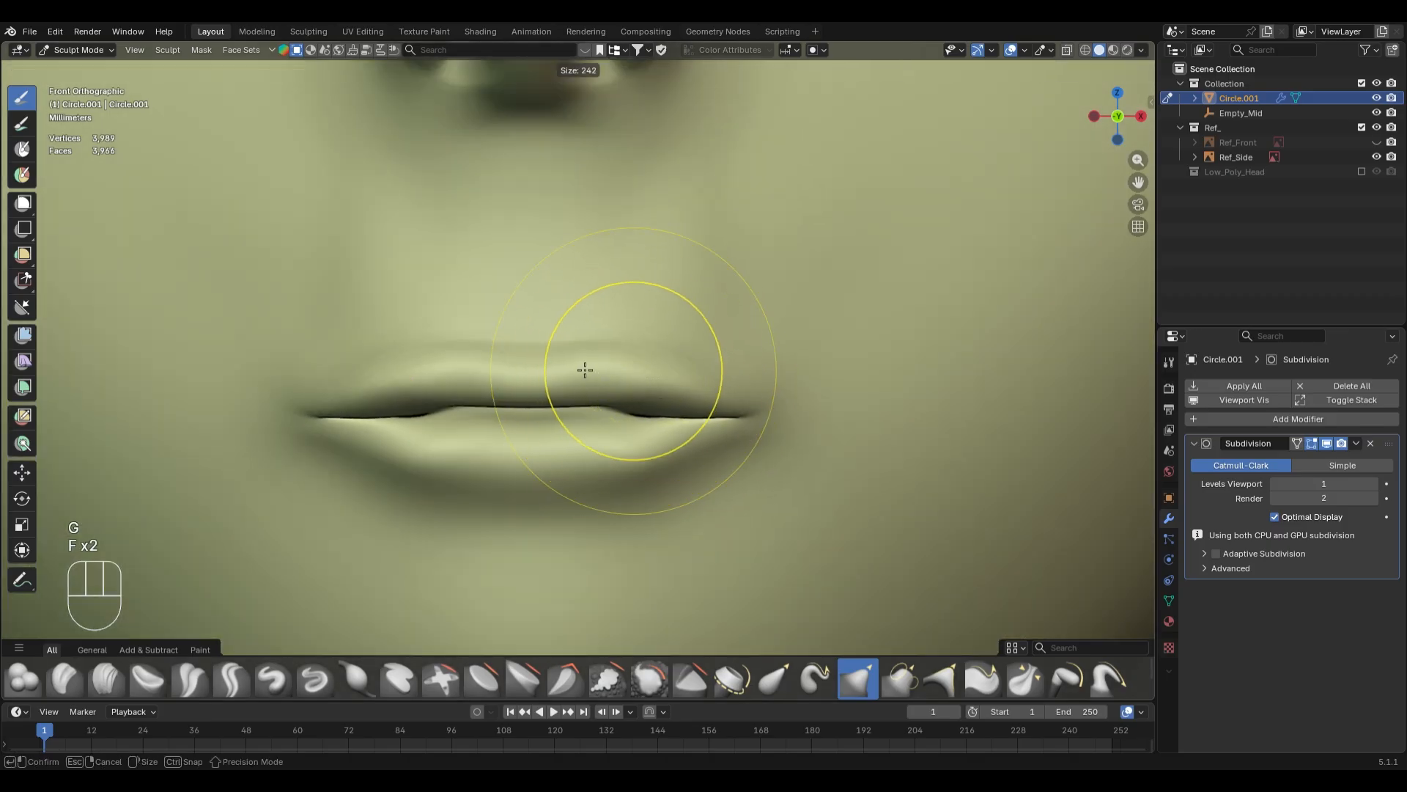
click(584, 370)
drag(610, 352, 612, 368)
key(ctrl+z)
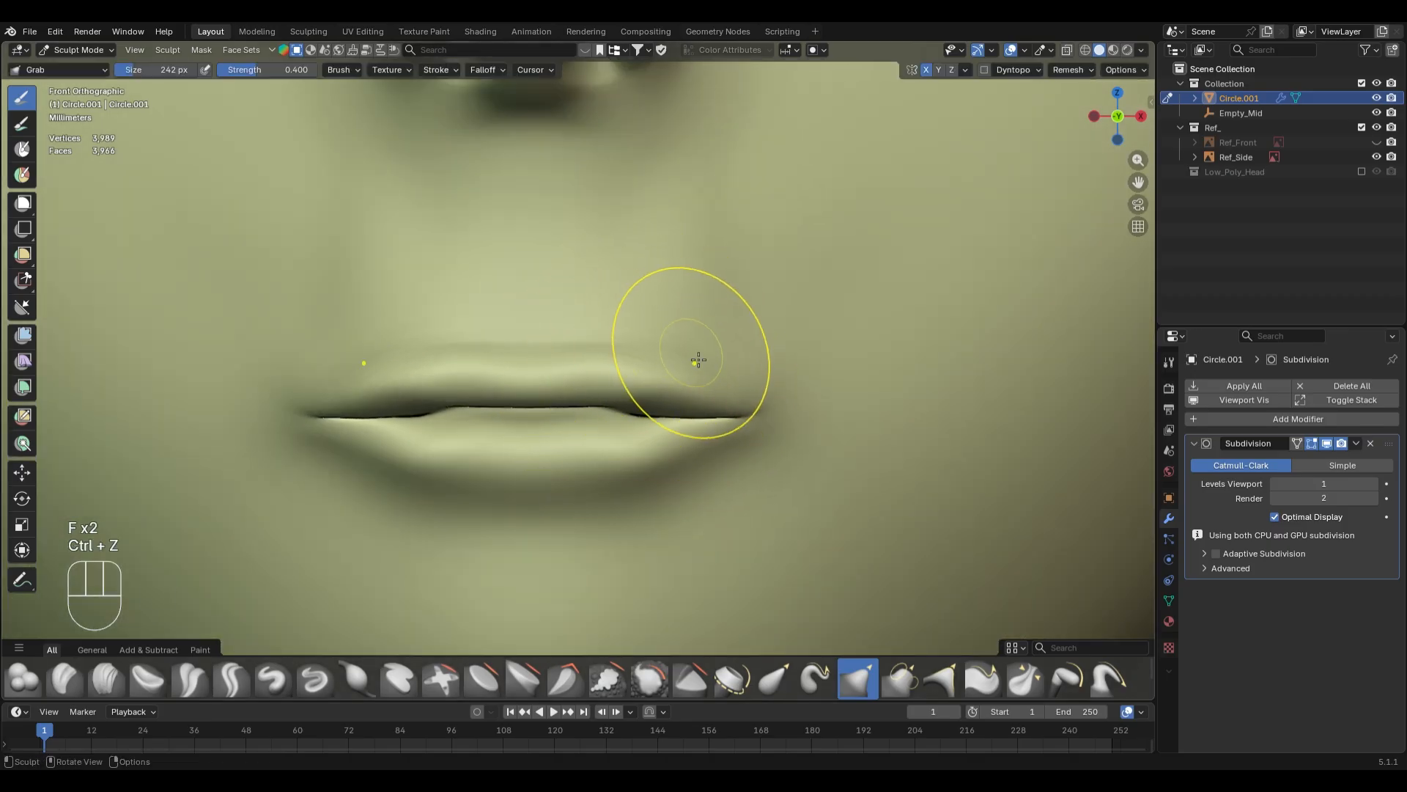
drag(745, 380, 755, 374)
drag(759, 377, 782, 403)
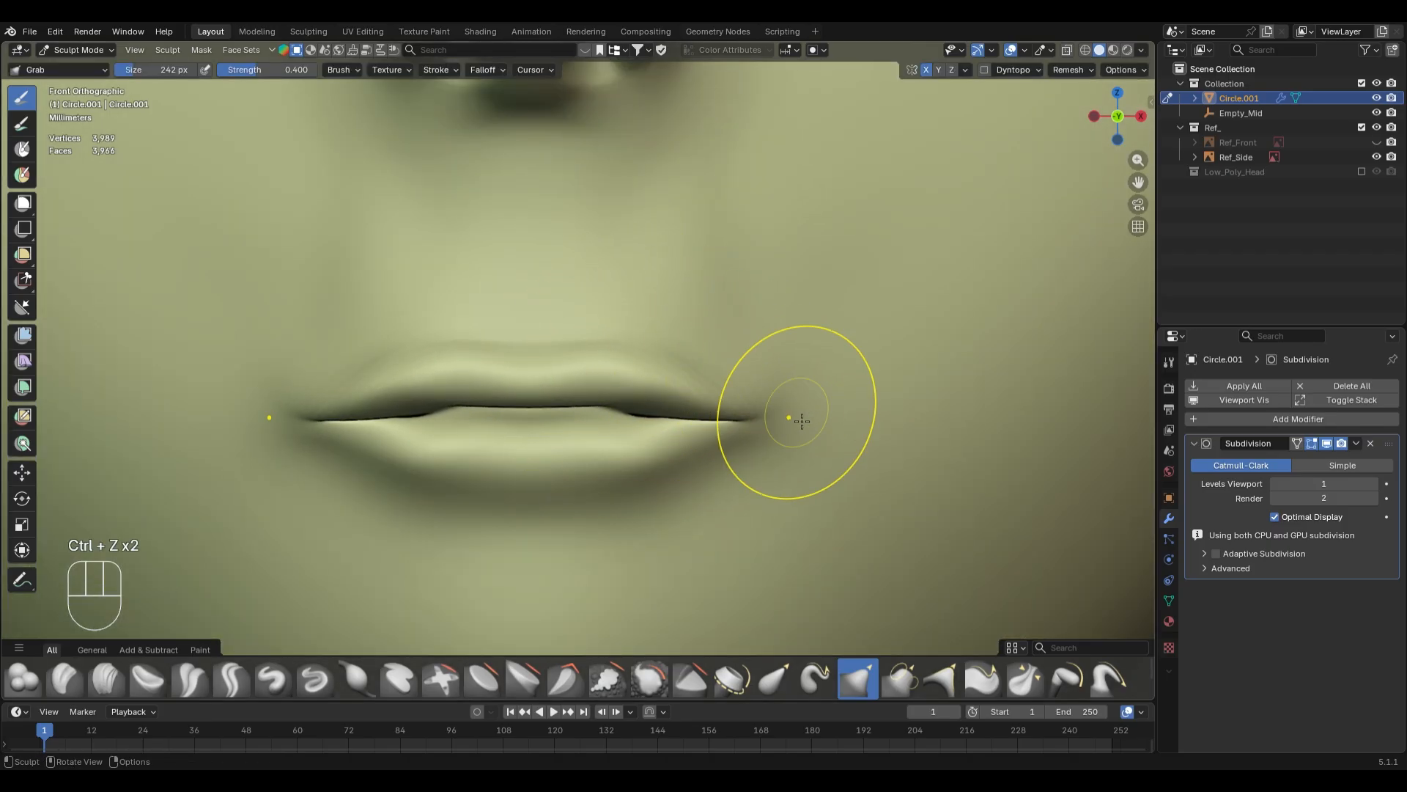
scroll(635, 502, down, 3)
key(ctrl+z)
- Reshape the lips and mouth corner from the side and from below with the Grab brush at 330 px and 426 px
middle_drag(626, 485, 793, 468)
key(f)
click(591, 490)
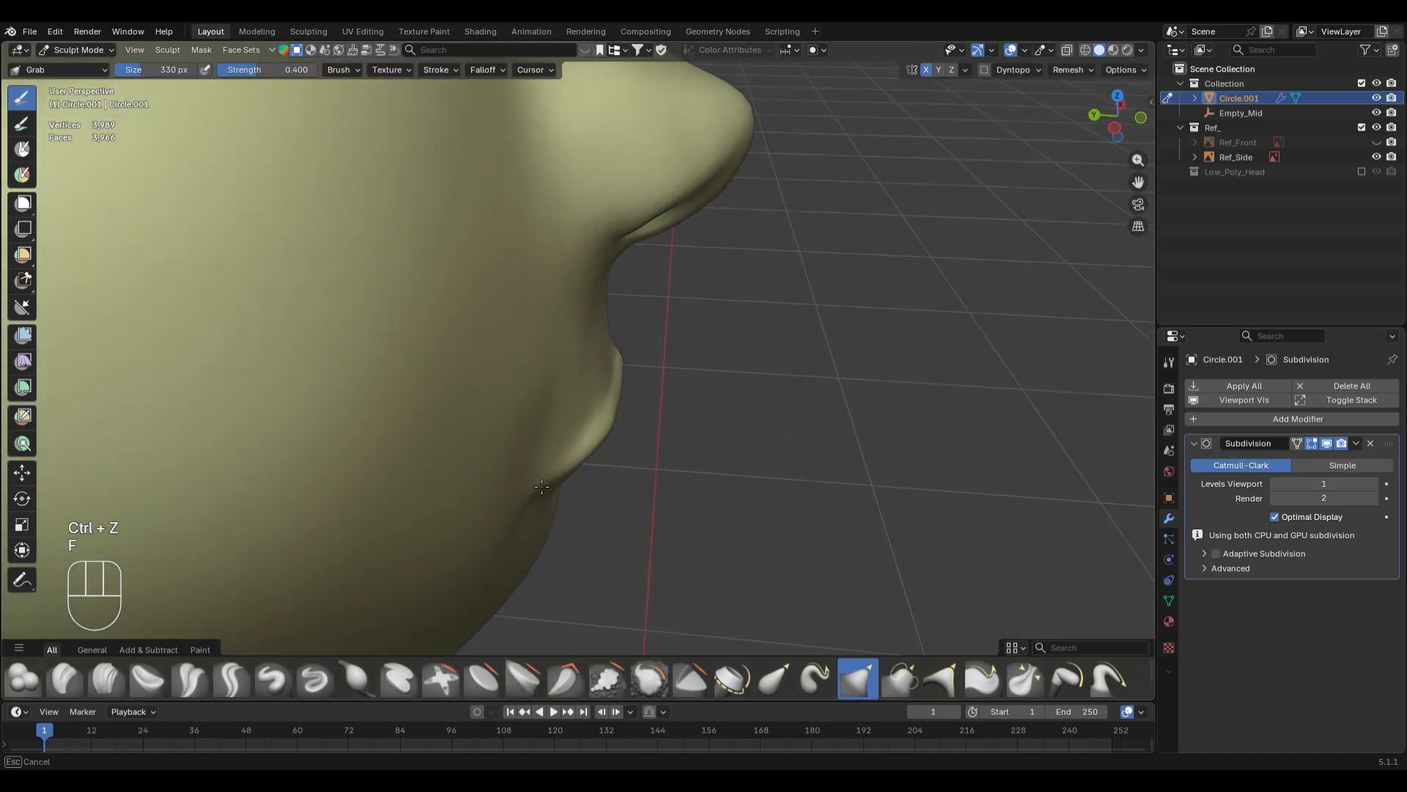
middle_drag(943, 424, 790, 390)
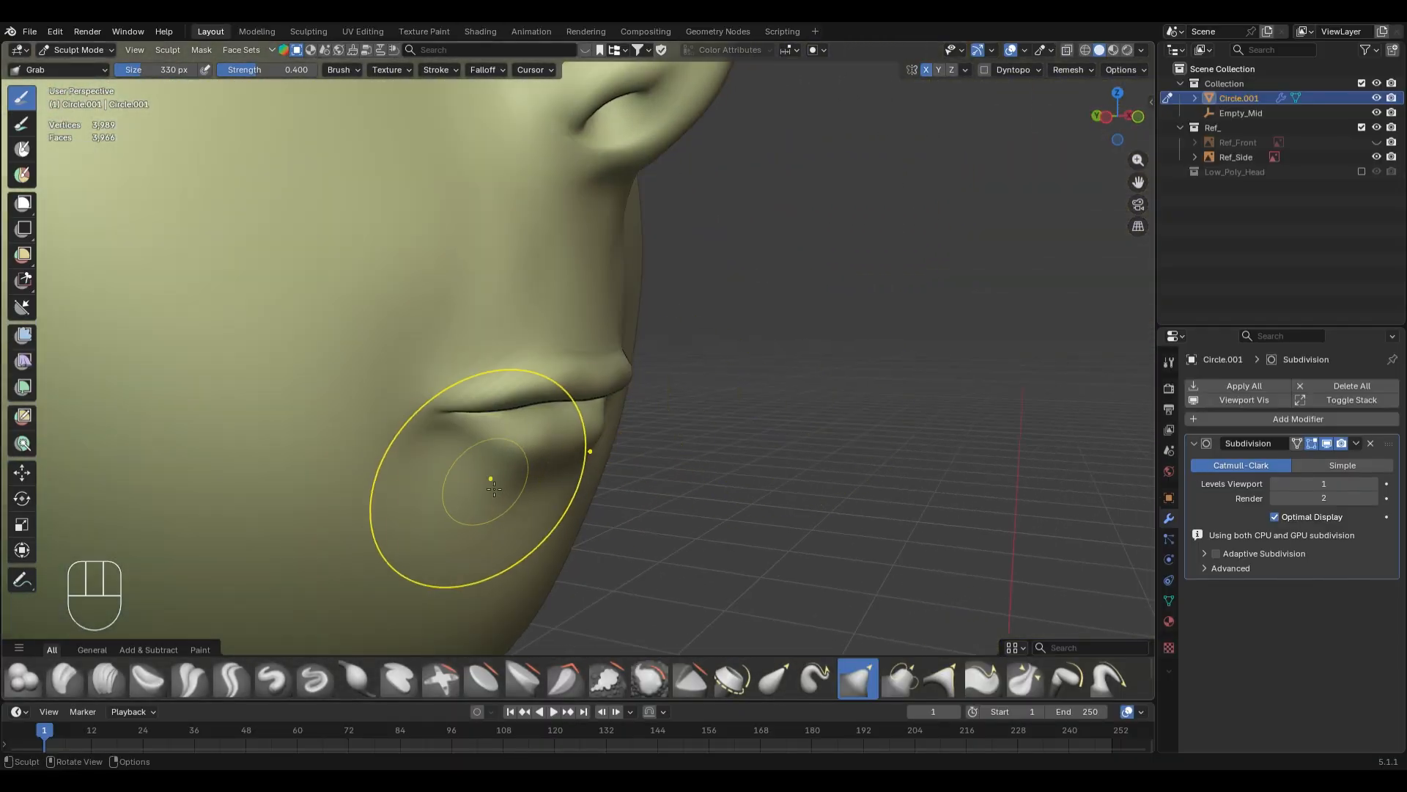
mouse_move(471, 477)
middle_down()
mouse_move(601, 446)
mouse_move(586, 402)
middle_up()
key(g)
key(f)
click(587, 402)
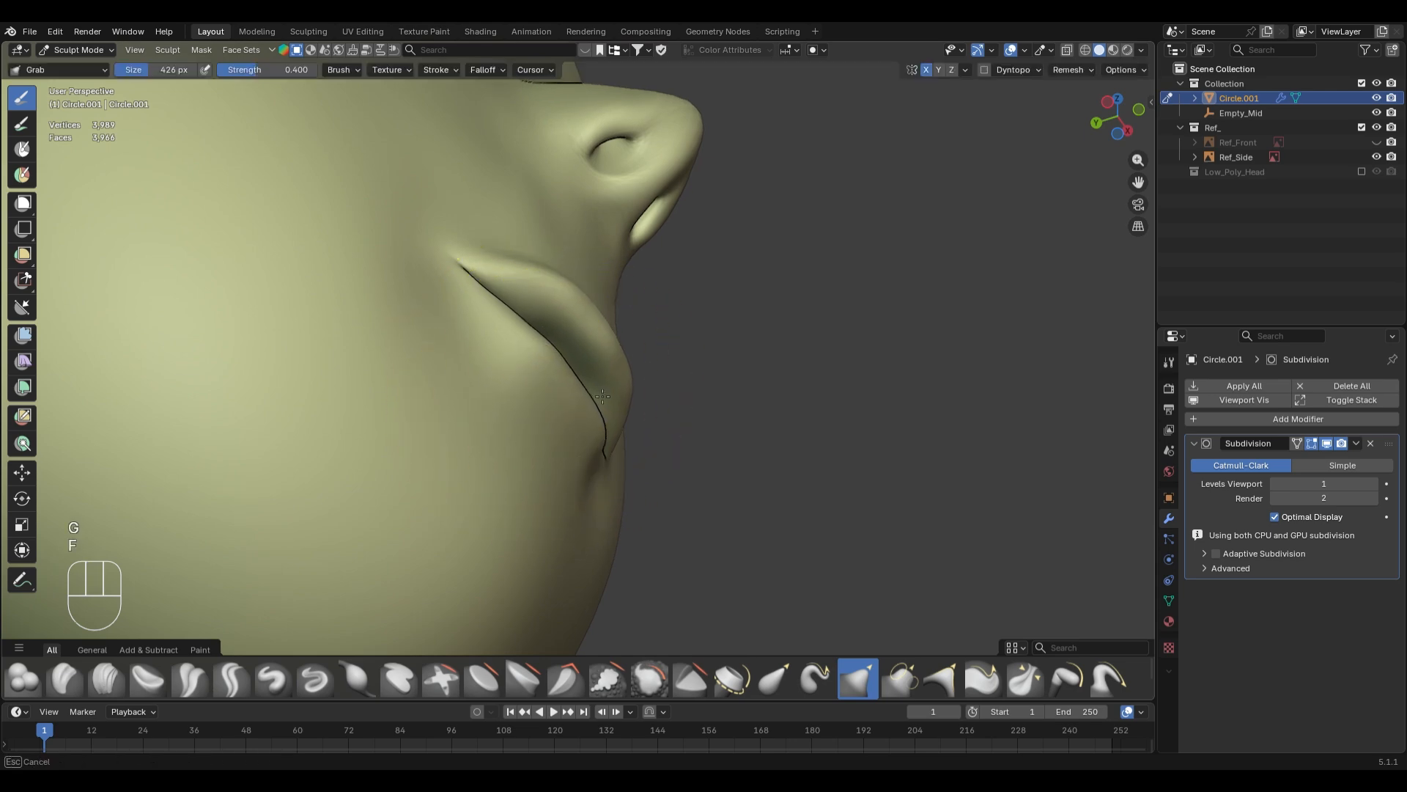
- Refine the upper and lower lip profile in right orthographic view with the Grab brush at 348 px and 244 px
key(KP_3)
scroll(558, 475, up, 4)
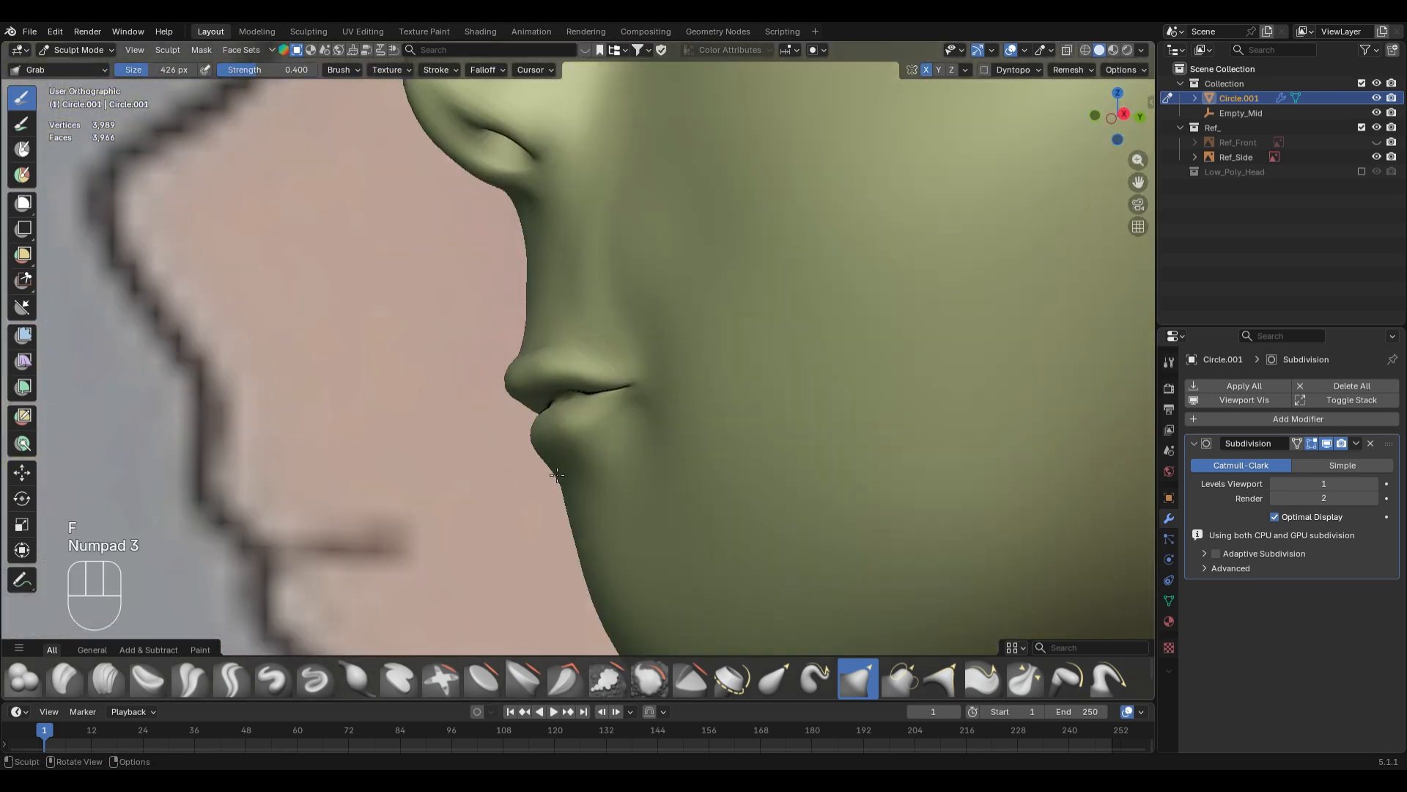
key(f)
click(522, 388)
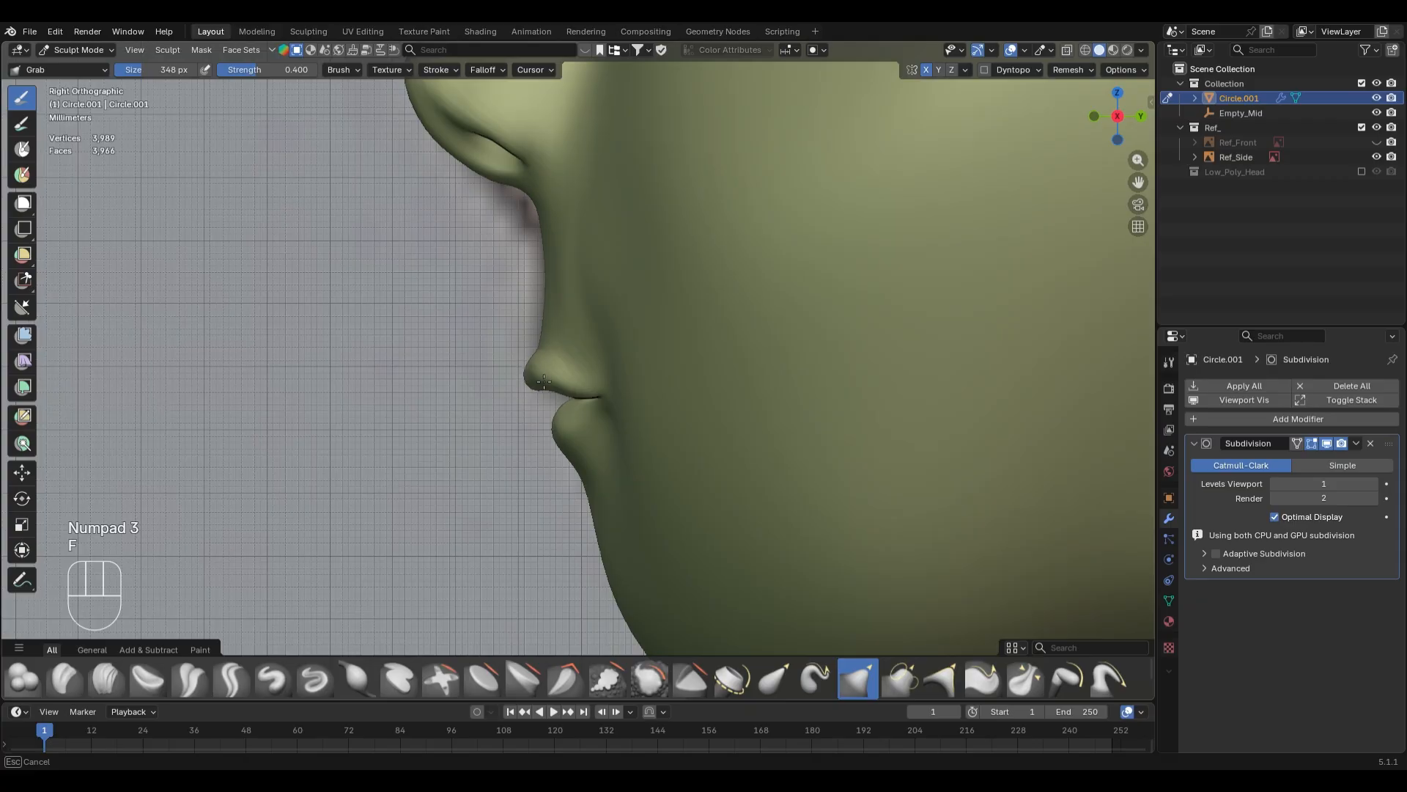
key(f)
click(566, 435)
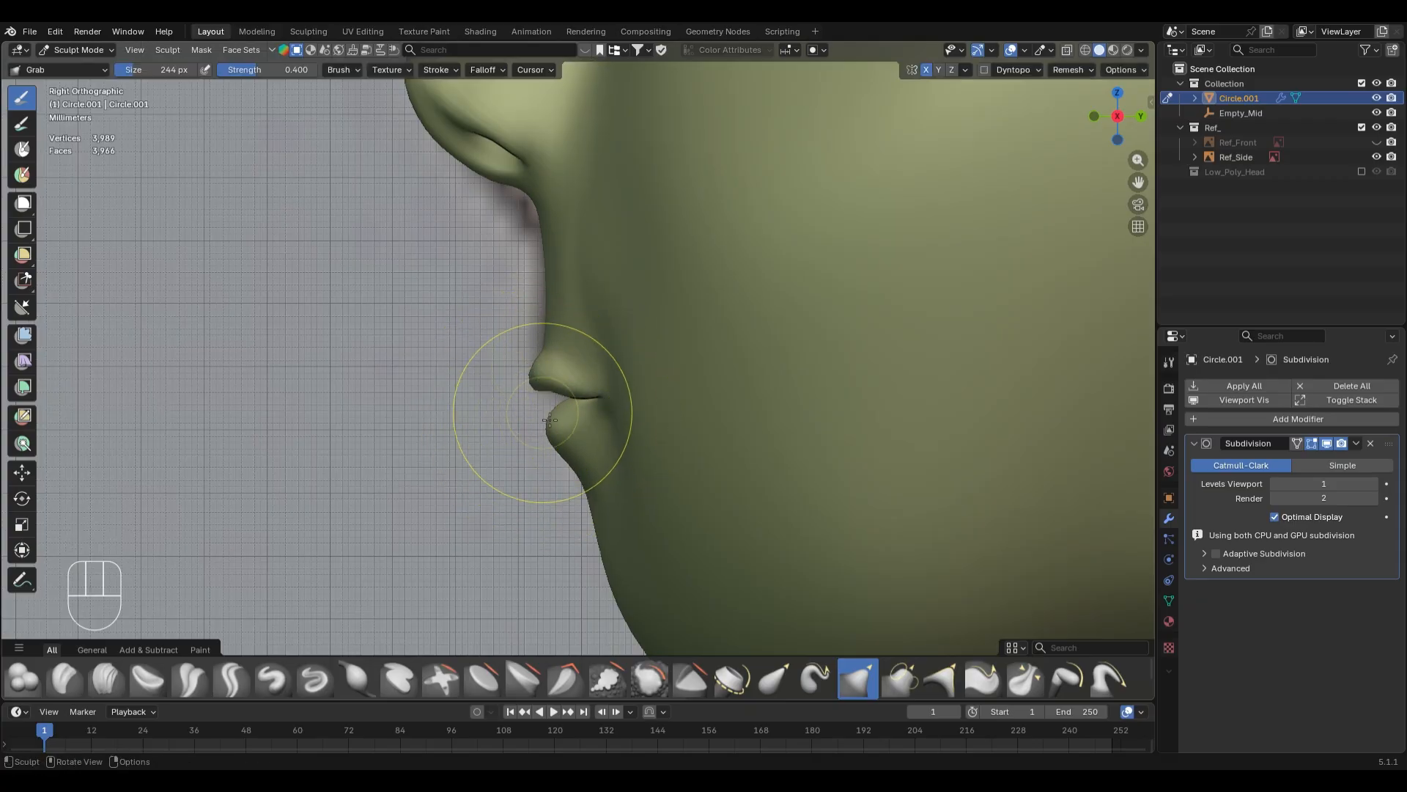
- In Edit Mode, lower the upper lip's middle edge about 0.001 m in right view with proportional size 0.0151 m
middle_drag(535, 409, 565, 375)
key(Tab)
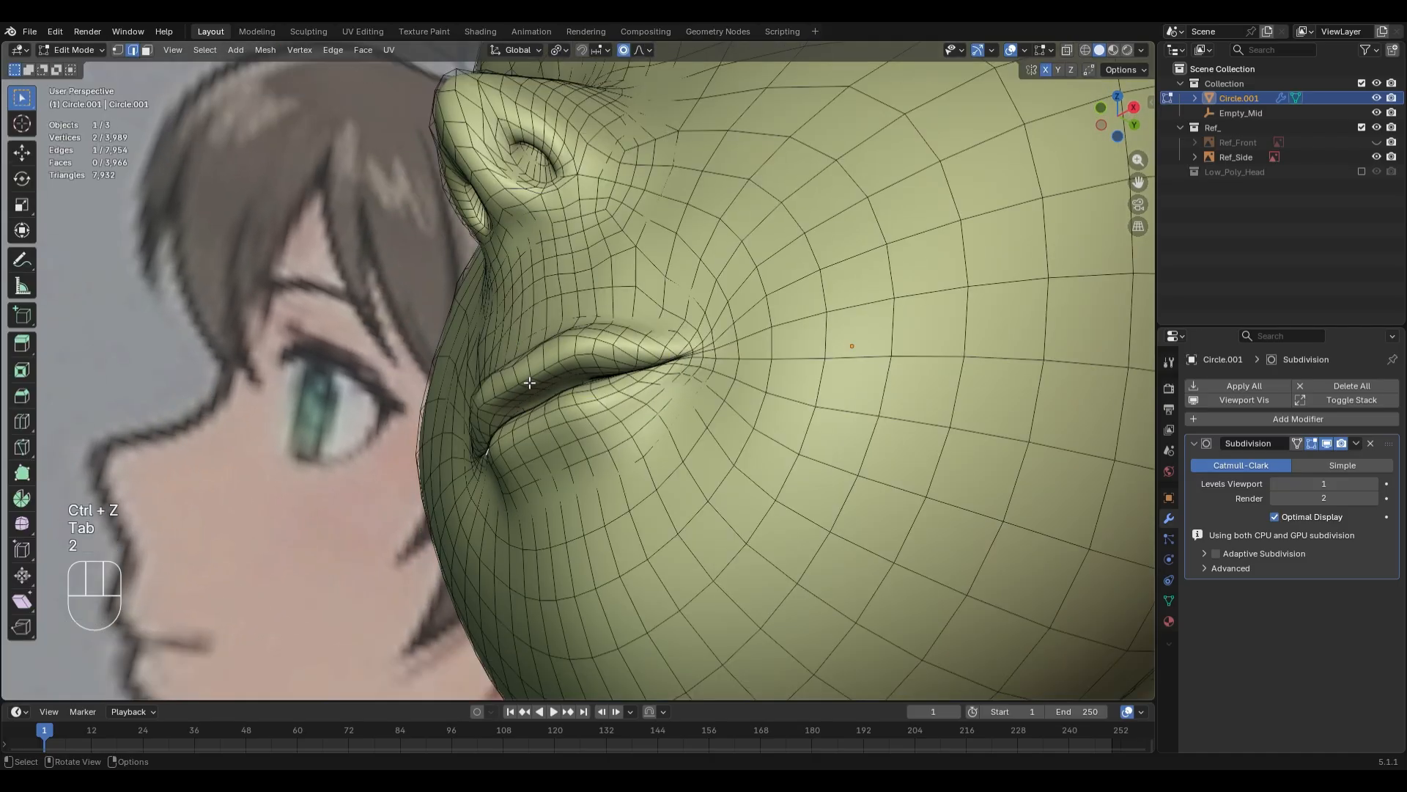
key(KP_3)
key(g)
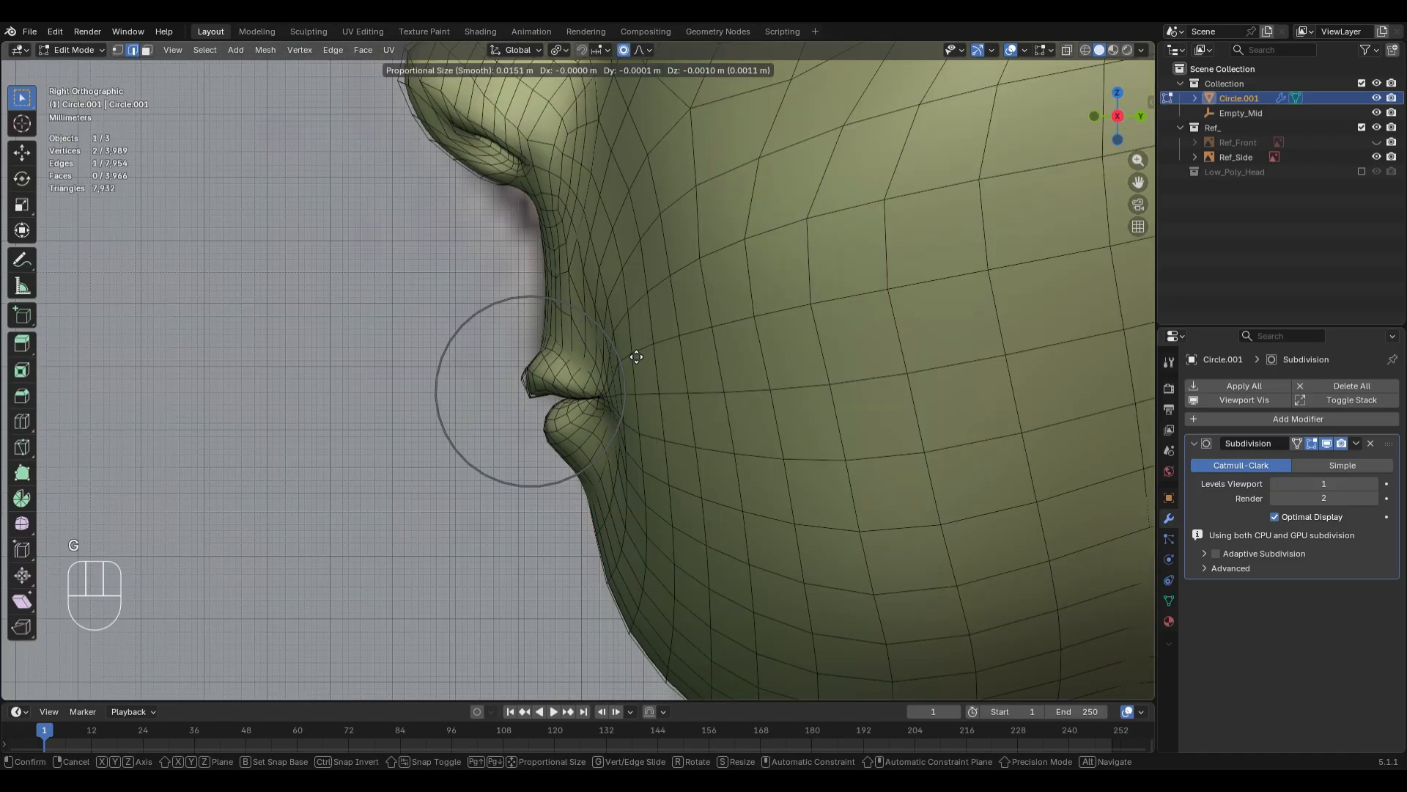
click(637, 355)
- Move the lower lip's middle edge along Y with proportional editing and return to Sculpt Mode in front view
mouse_move(638, 355)
middle_down()
mouse_move(870, 418)
mouse_move(660, 448)
mouse_move(822, 393)
mouse_move(716, 430)
middle_up()
key(g)
key(y)
click(823, 393)
key(Tab)
key(KP_1)
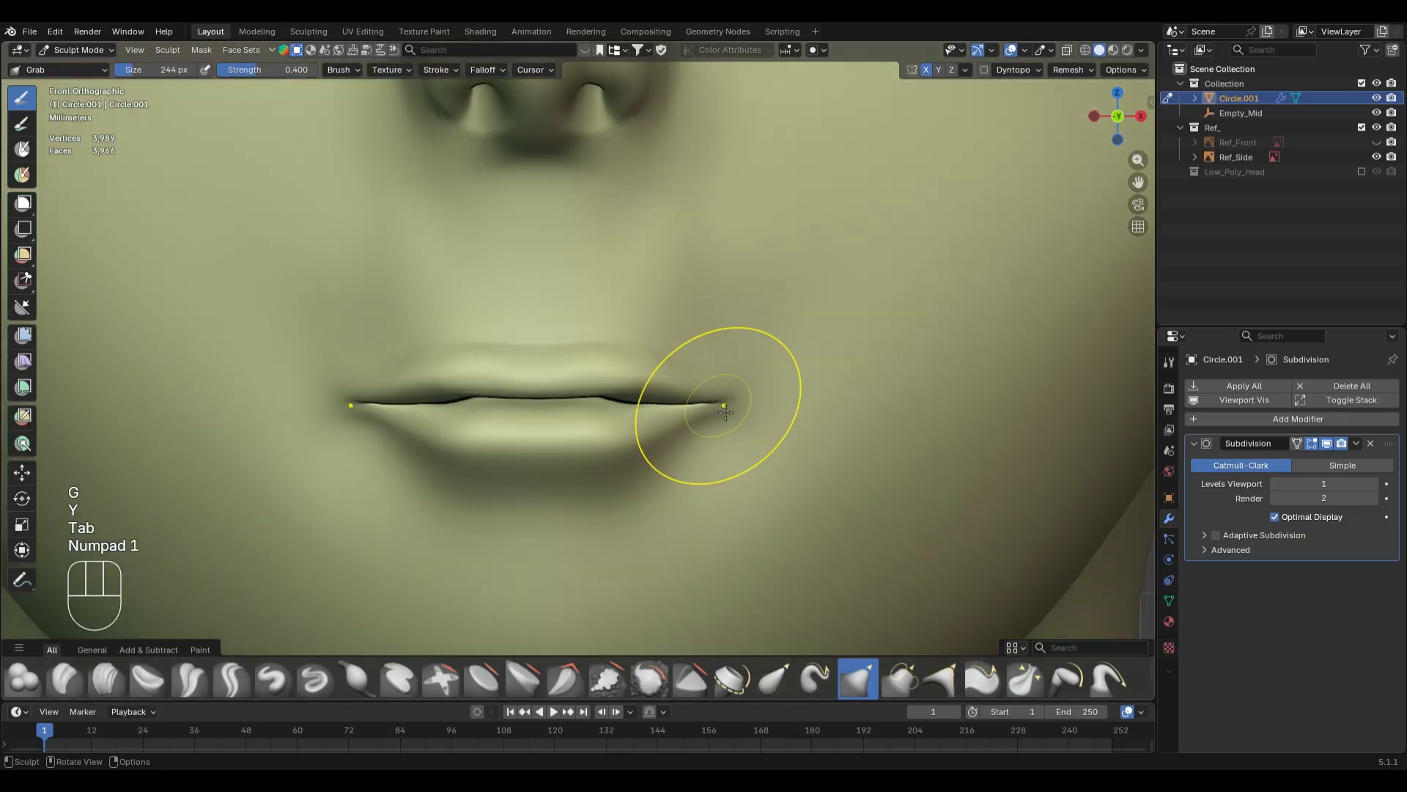
- Undo the last action and, back in Sculpt Mode, crease below the lower lip's corners with Crease Polish at 218 px
key(ctrl+z)
scroll(717, 525, up, 2)
shift+middle_drag(662, 525, 697, 431)
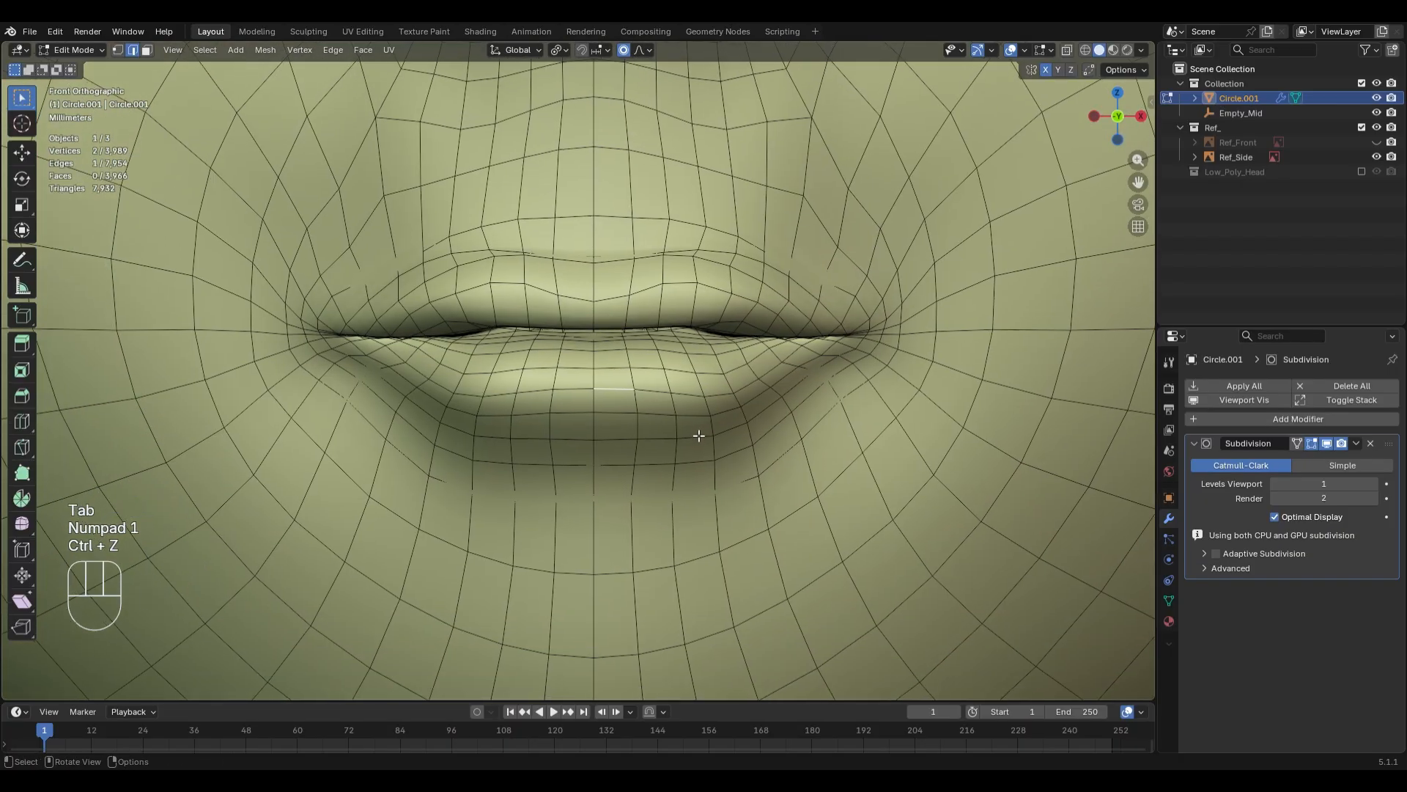
key(ctrl+Tab)
key(shift+c)
key(f)
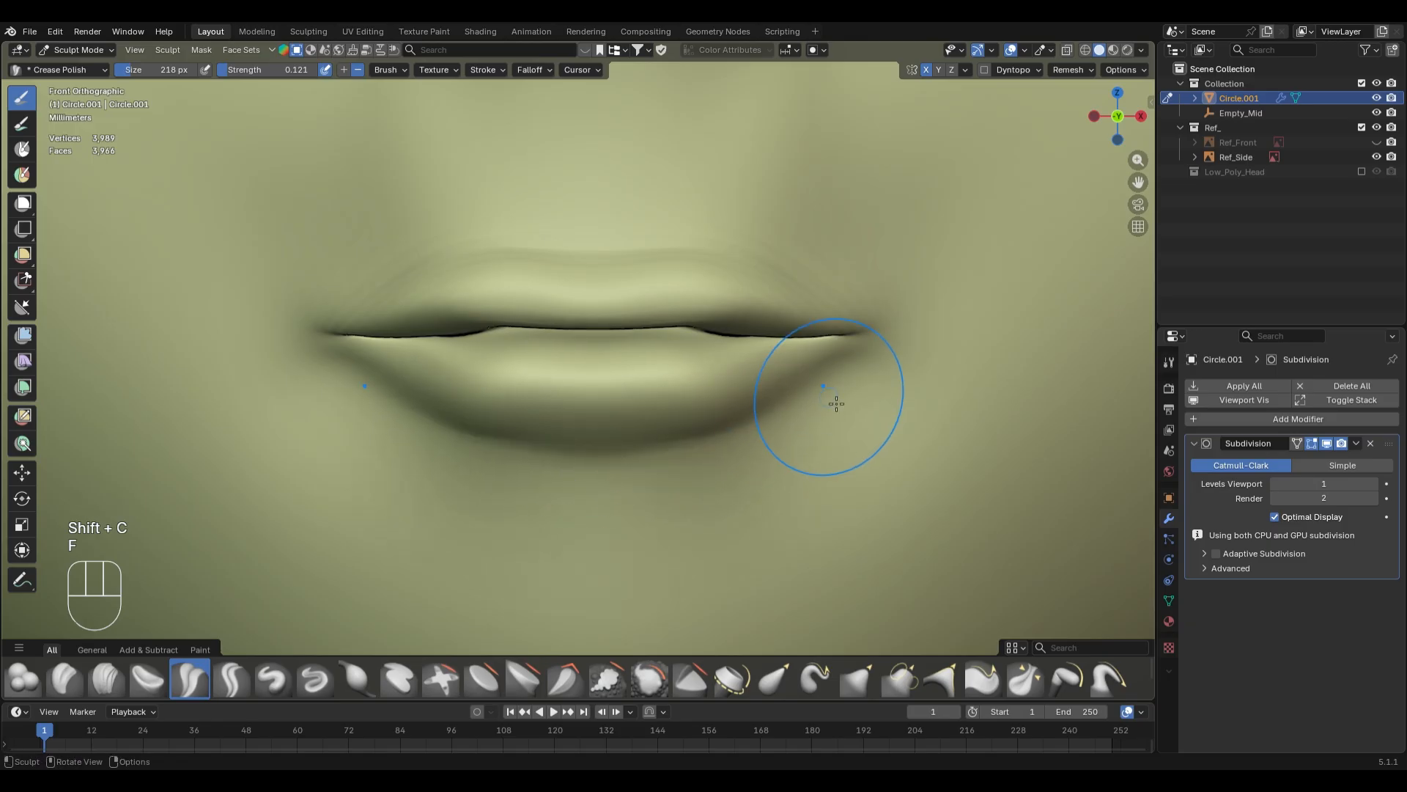
- Adjust the area around the mouth corners with the Grab brush at 388 px and inspect the lips from above
scroll(839, 400, down, 5)
scroll(806, 378, up, 3)
key(g)
key(f)
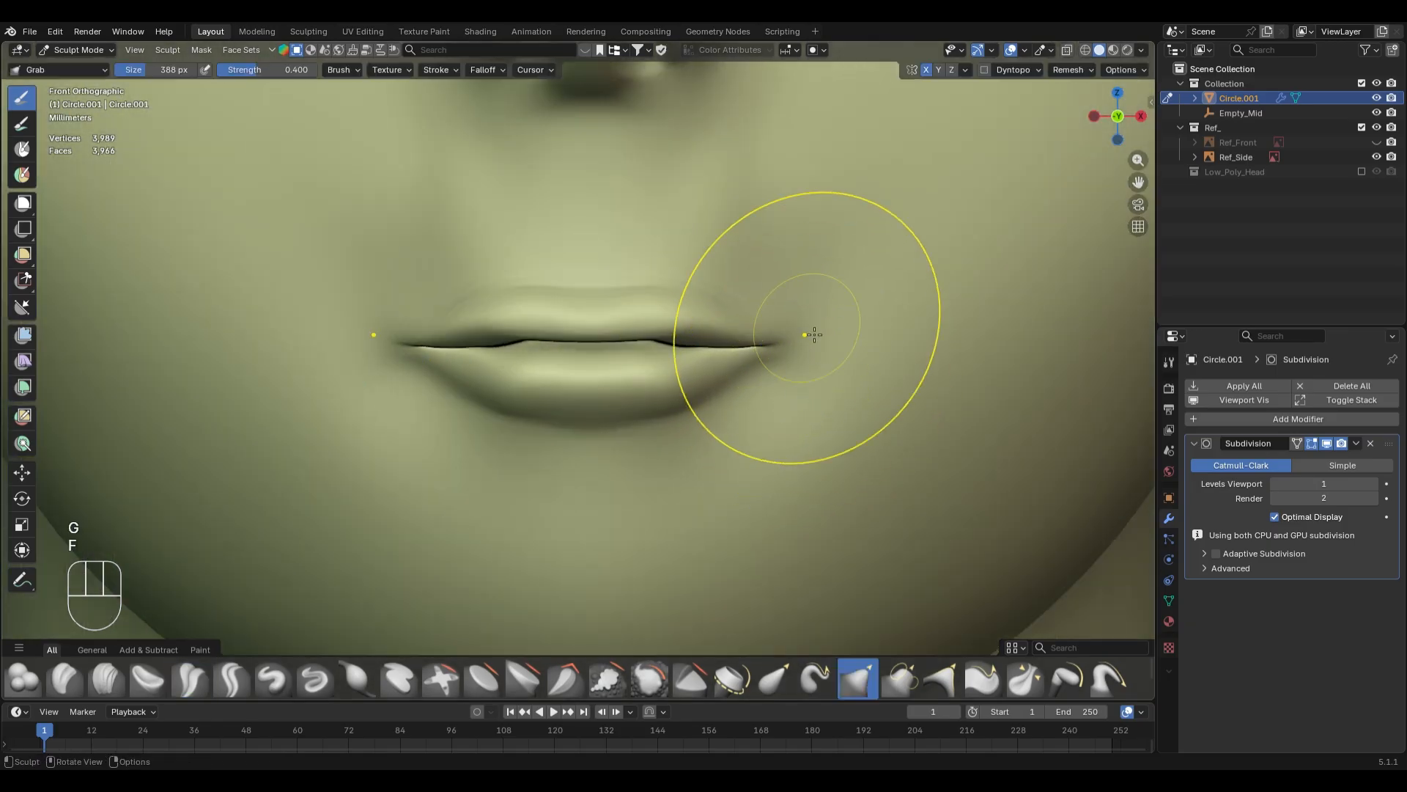
scroll(806, 347, down, 2)
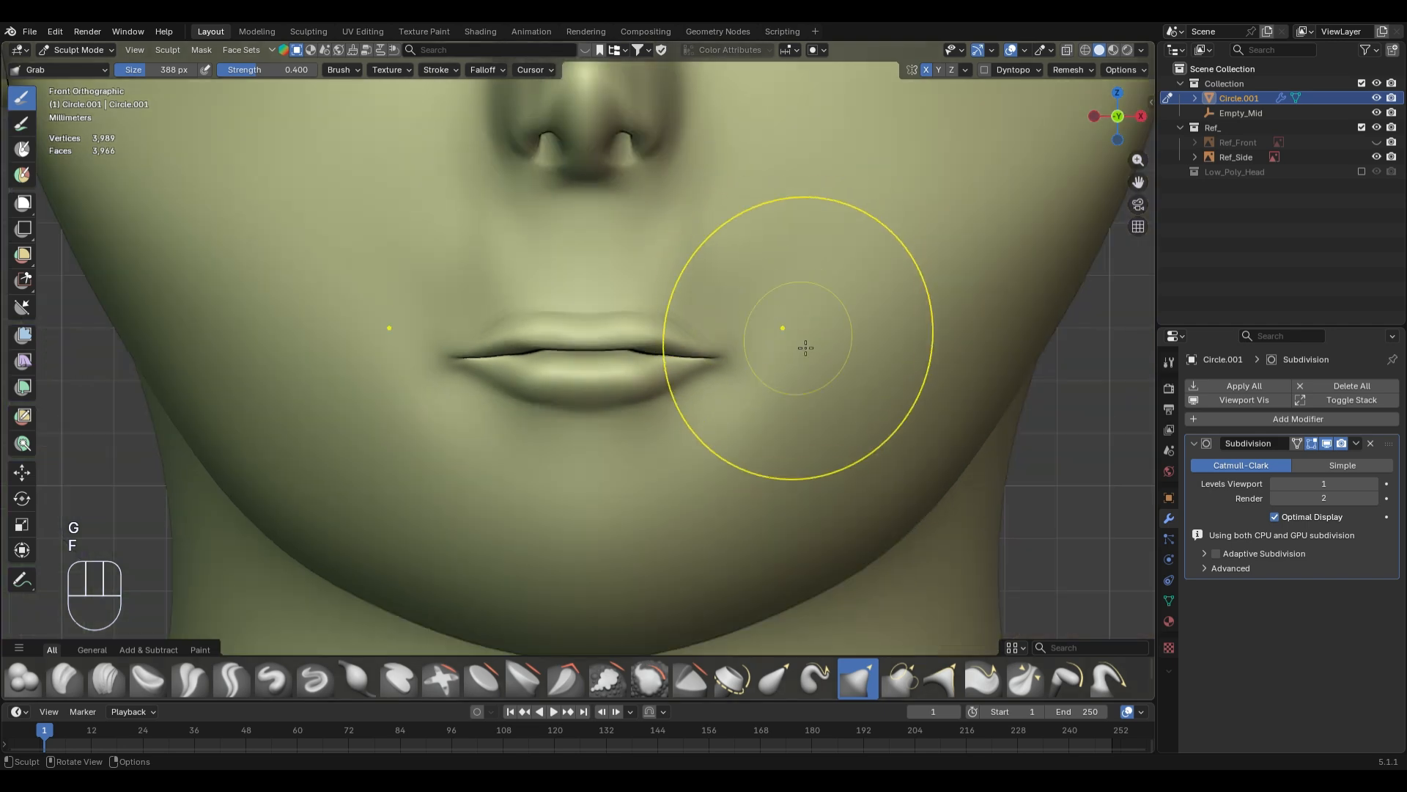
middle_drag(806, 347, 823, 465)
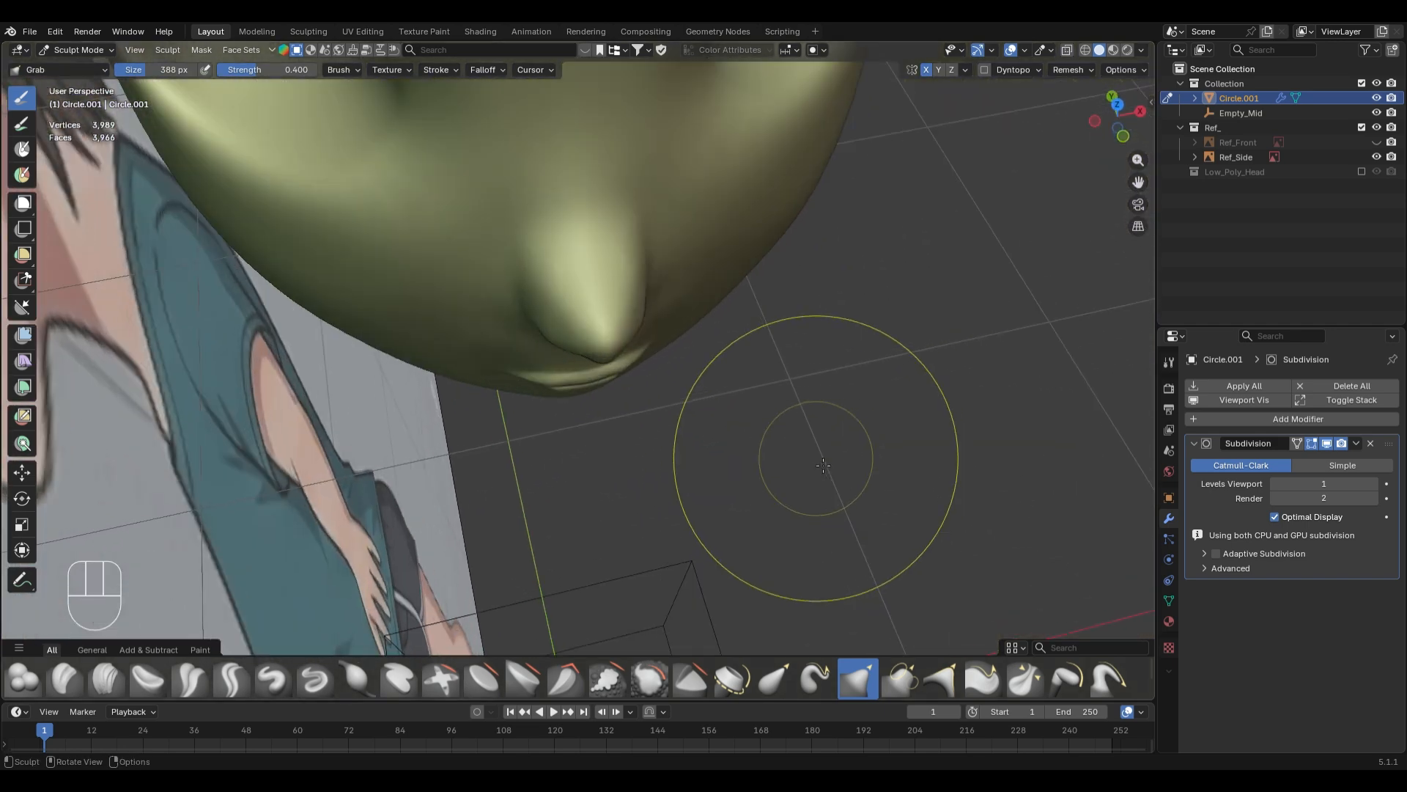
- Try to reshape the nose tip with the Grab brush at 260 px
middle_drag(740, 370, 718, 410)
key(f)
click(526, 479)
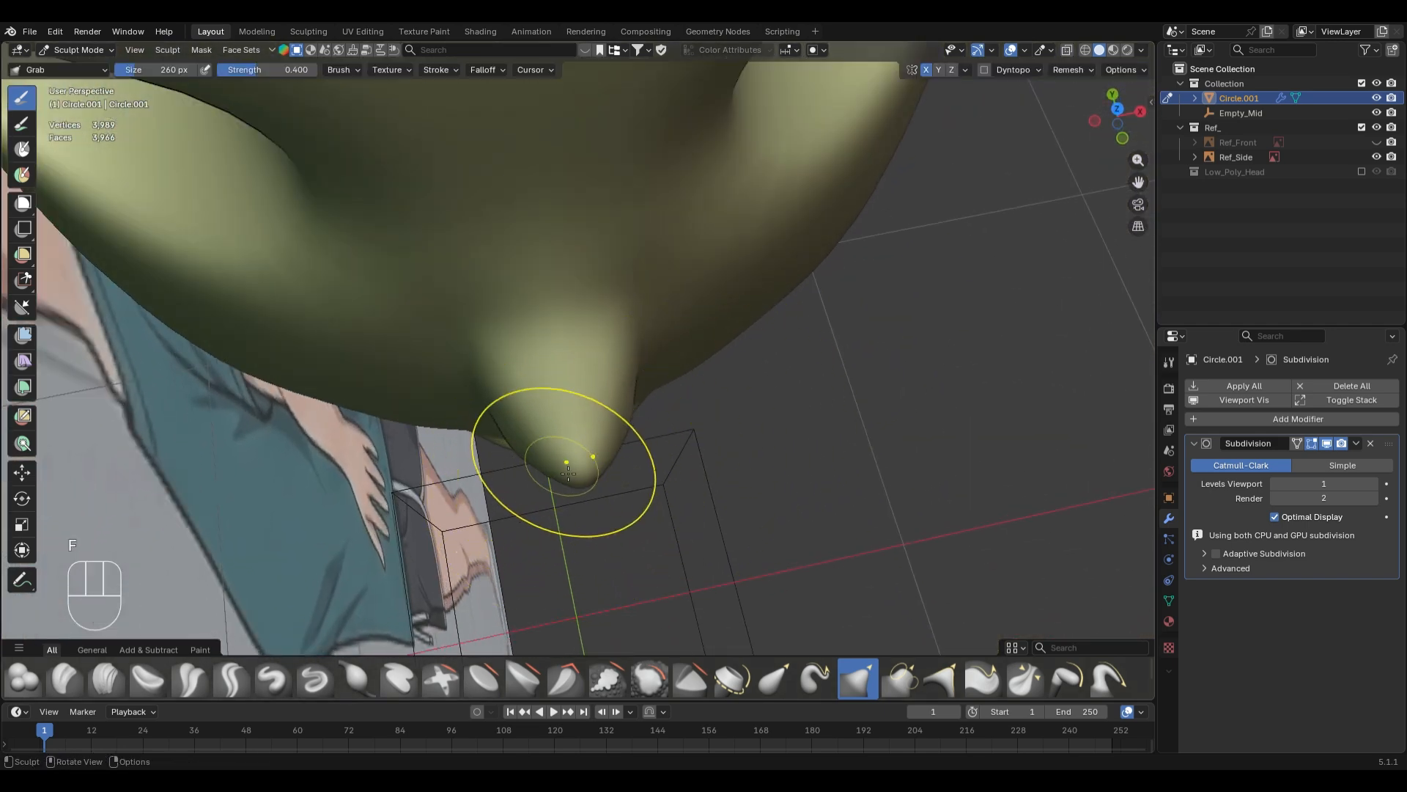
drag(568, 473, 541, 500)
key(ctrl+z)
- Refine the nose tip with the Grab brush at 168 px
key(f)
click(609, 472)
middle_drag(544, 501, 728, 330)
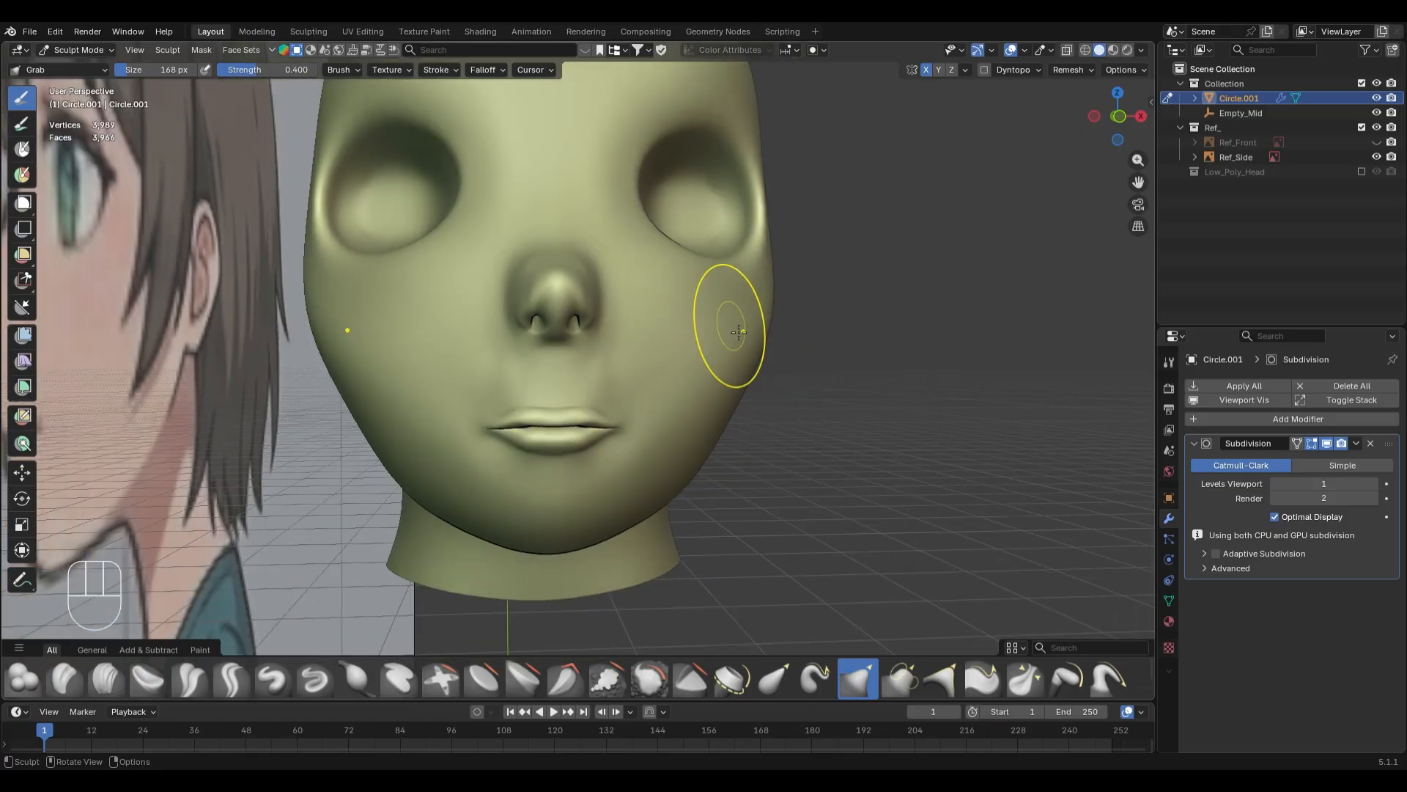
- Define the creases around the nostrils and nose wings using the Crease Polish brush at 138 px
key(KP_1)
scroll(623, 347, up, 4)
key(Tab)
scroll(789, 443, up, 2)
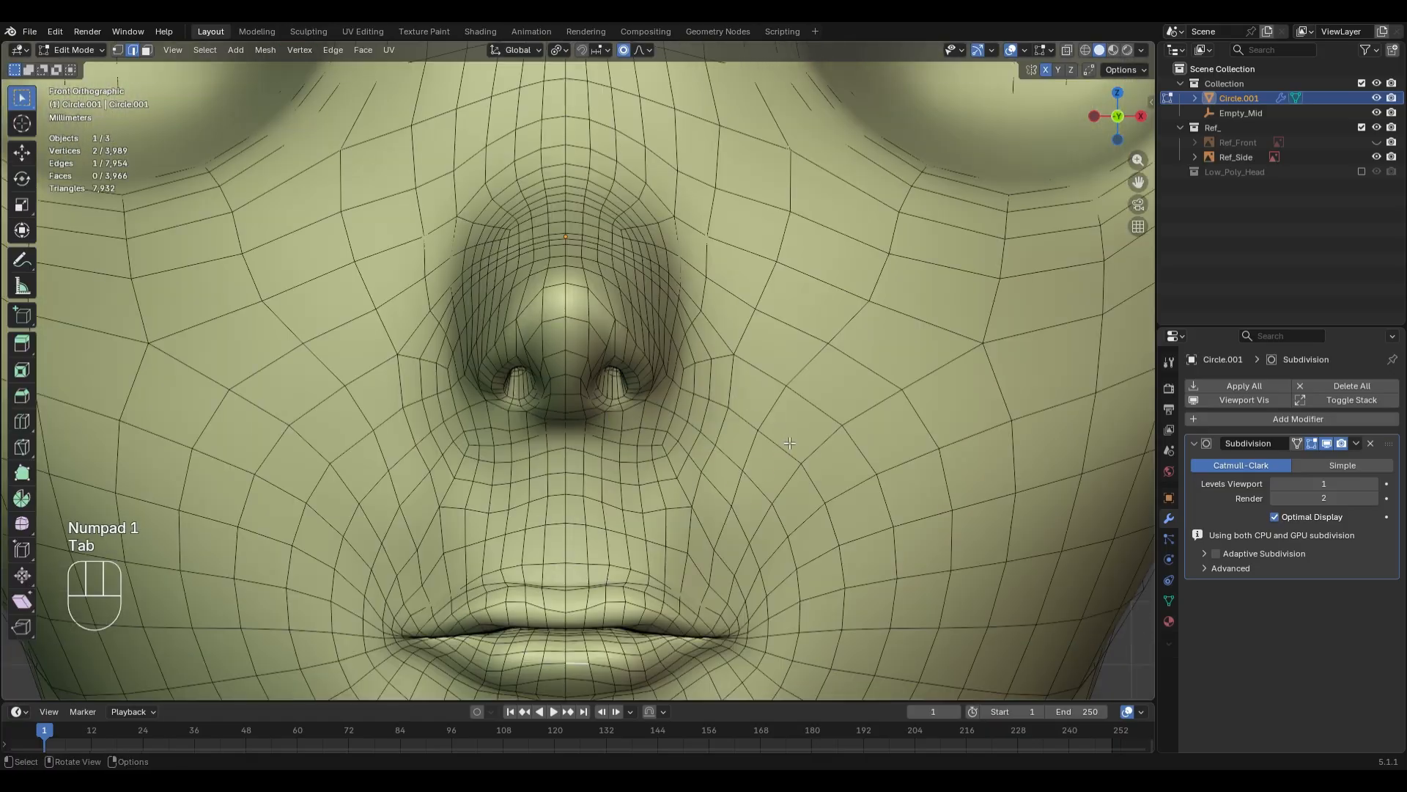
key(Tab)
key(shift+c)
key(f)
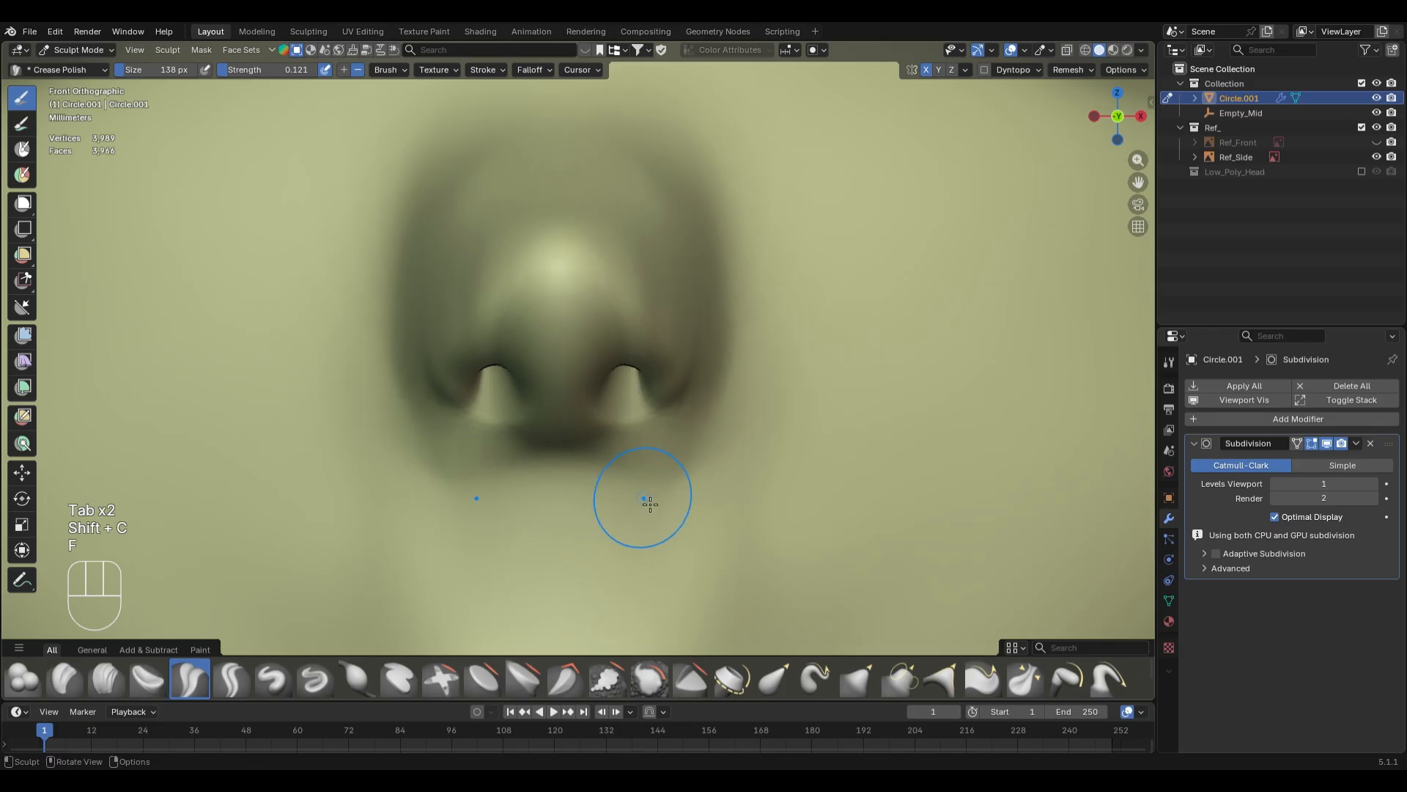
scroll(758, 367, down, 2)
middle_drag(798, 447, 707, 460)
scroll(660, 456, up, 2)
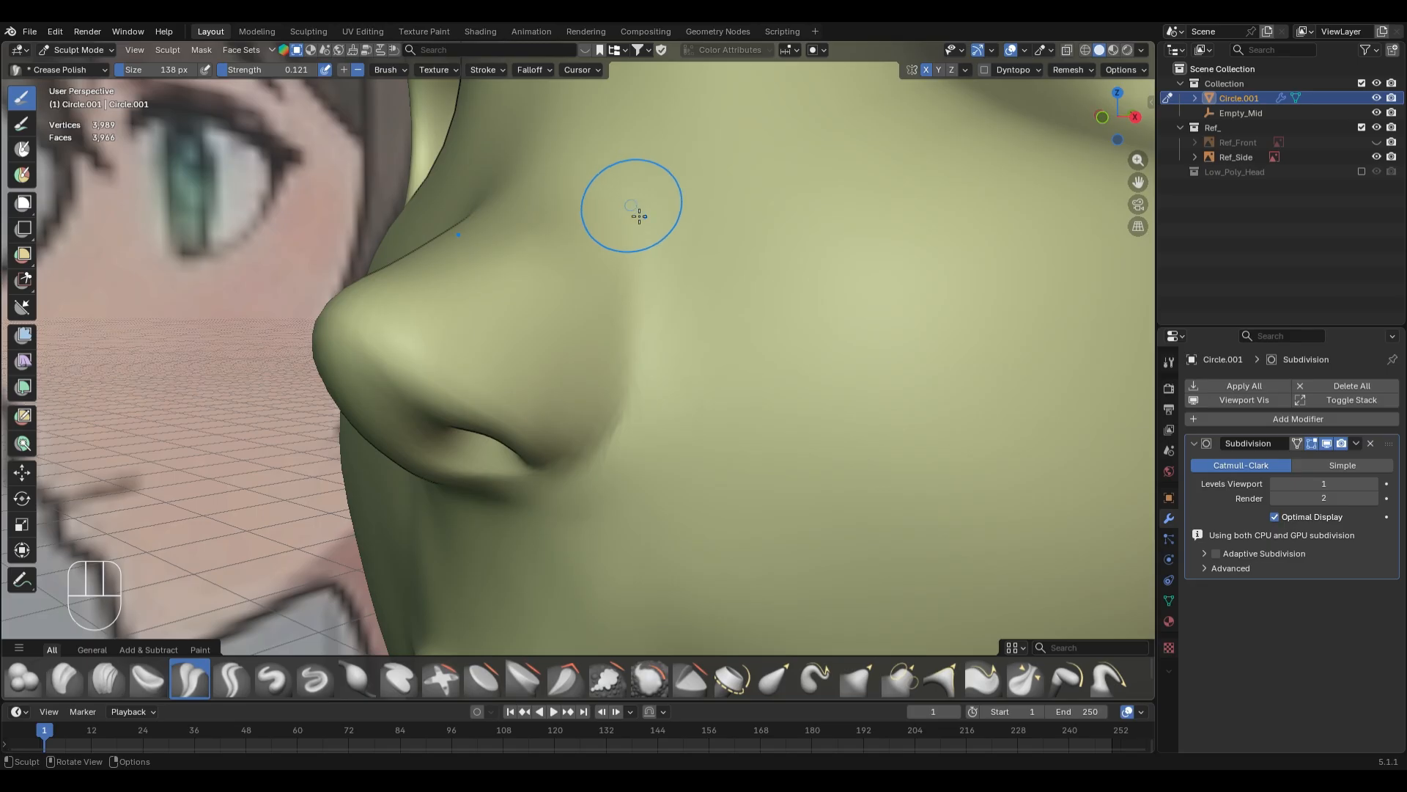
- Smooth the cheek between nose and mouth using the Smooth brush at 192 px and strength 0.436
shift+middle_drag(640, 216, 663, 308)
scroll(697, 378, down, 6)
mouse_move(663, 308)
middle_down()
mouse_move(641, 288)
mouse_move(663, 262)
mouse_move(649, 303)
middle_up()
scroll(665, 264, up, 3)
scroll(538, 376, up, 4)
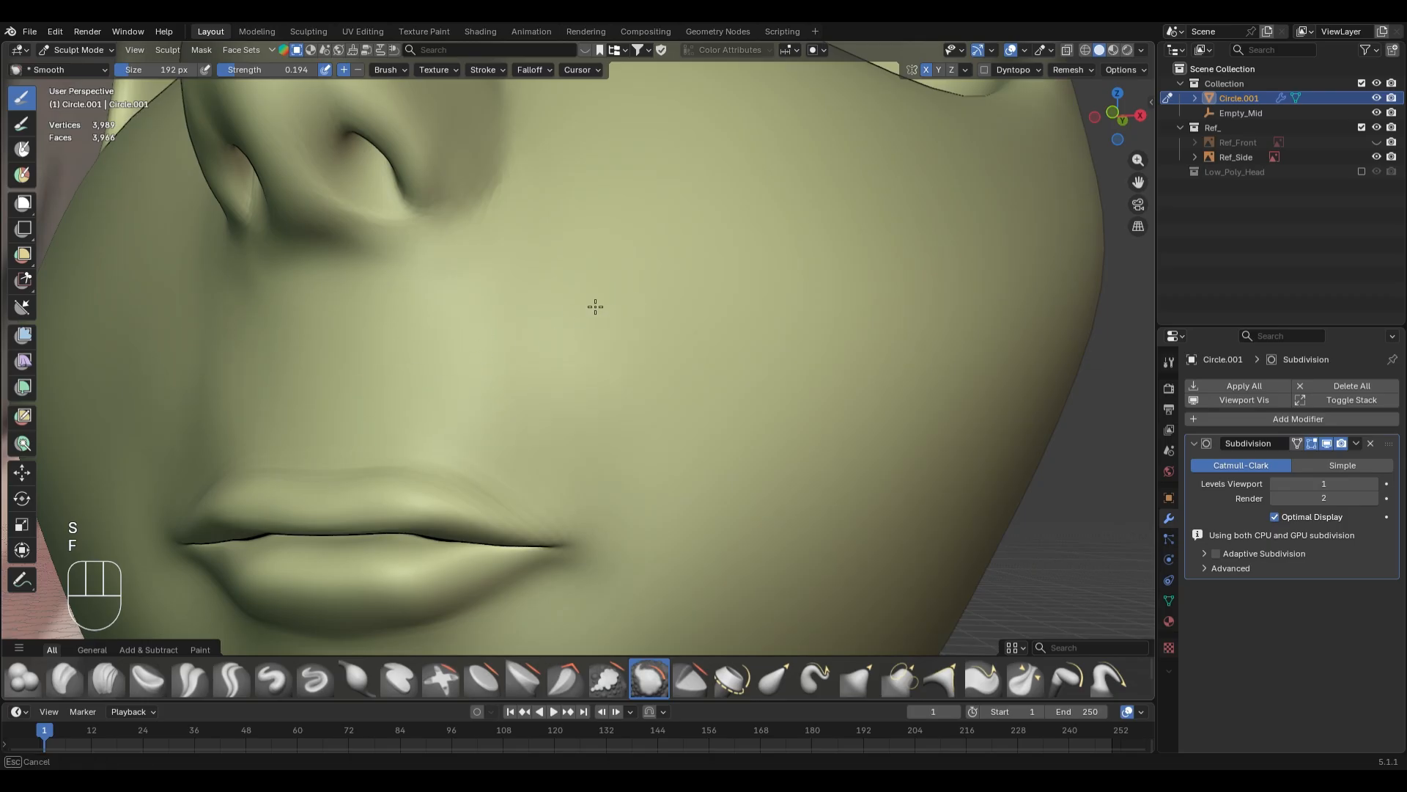
key(shift+f)
click(571, 350)
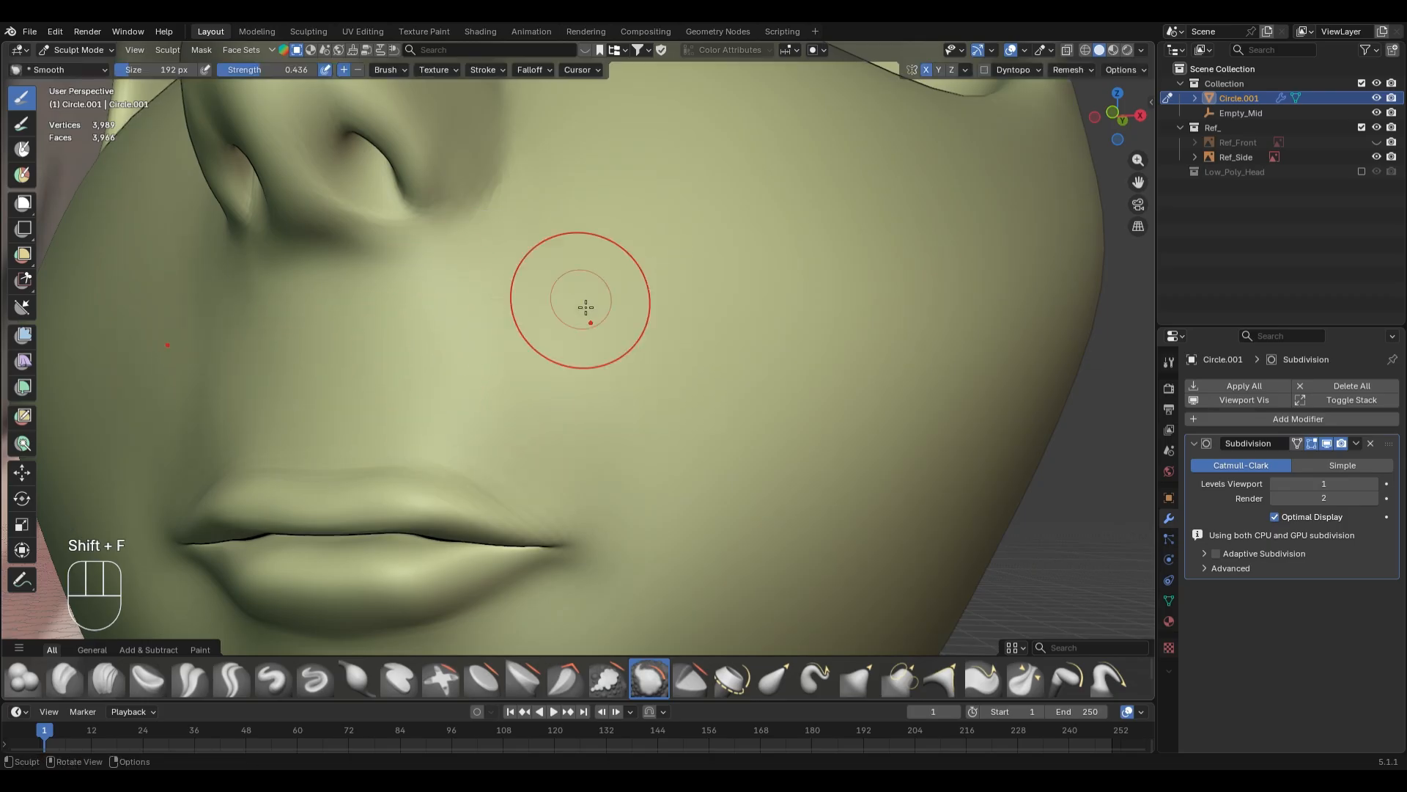
scroll(579, 337, down, 8)
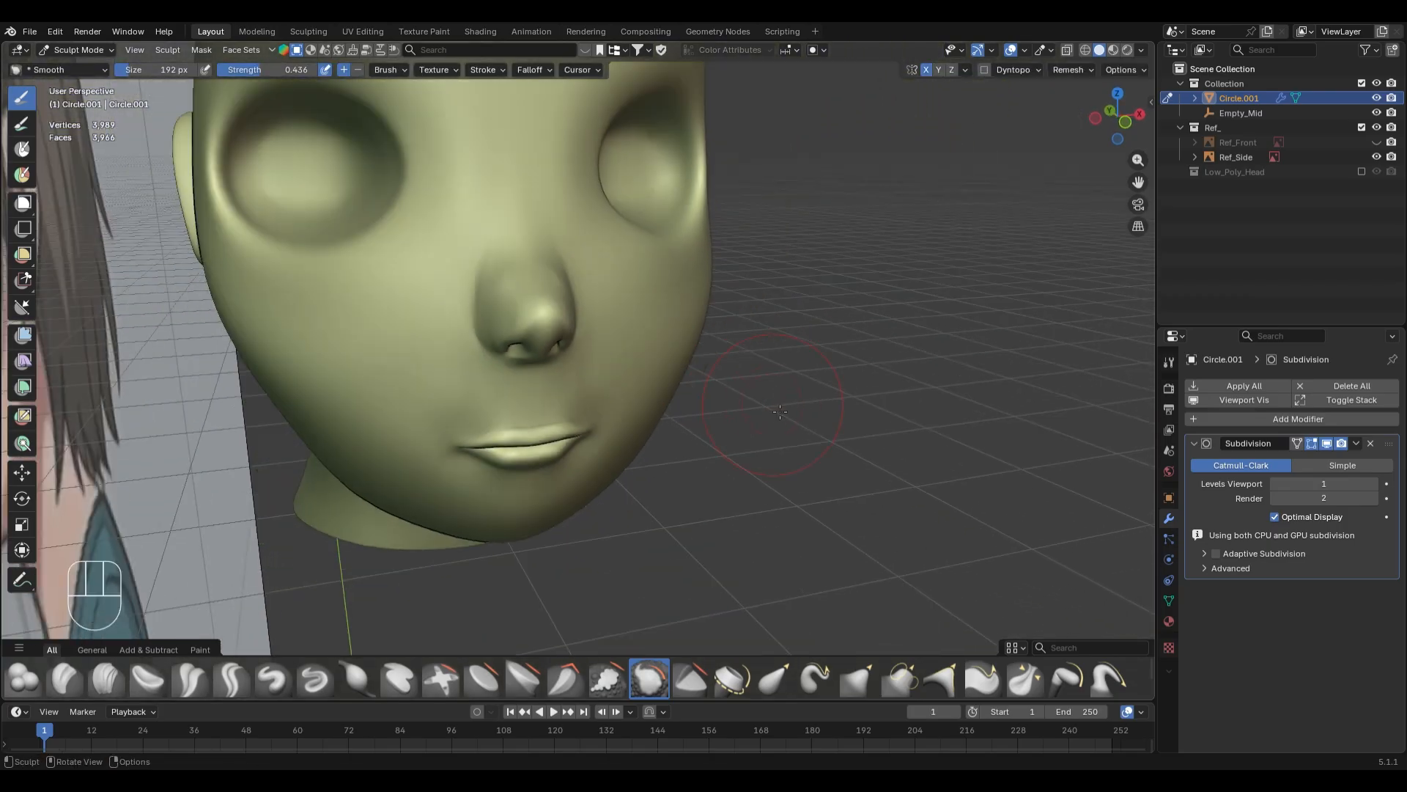
- Enlarge the Smooth brush to 266 px and soften the area above the mouth corner
middle_drag(780, 411, 719, 450)
scroll(836, 447, up, 2)
scroll(675, 462, up, 2)
shift+middle_drag(608, 488, 614, 418)
scroll(614, 417, up, 2)
middle_drag(615, 418, 598, 334)
key(f)
click(571, 317)
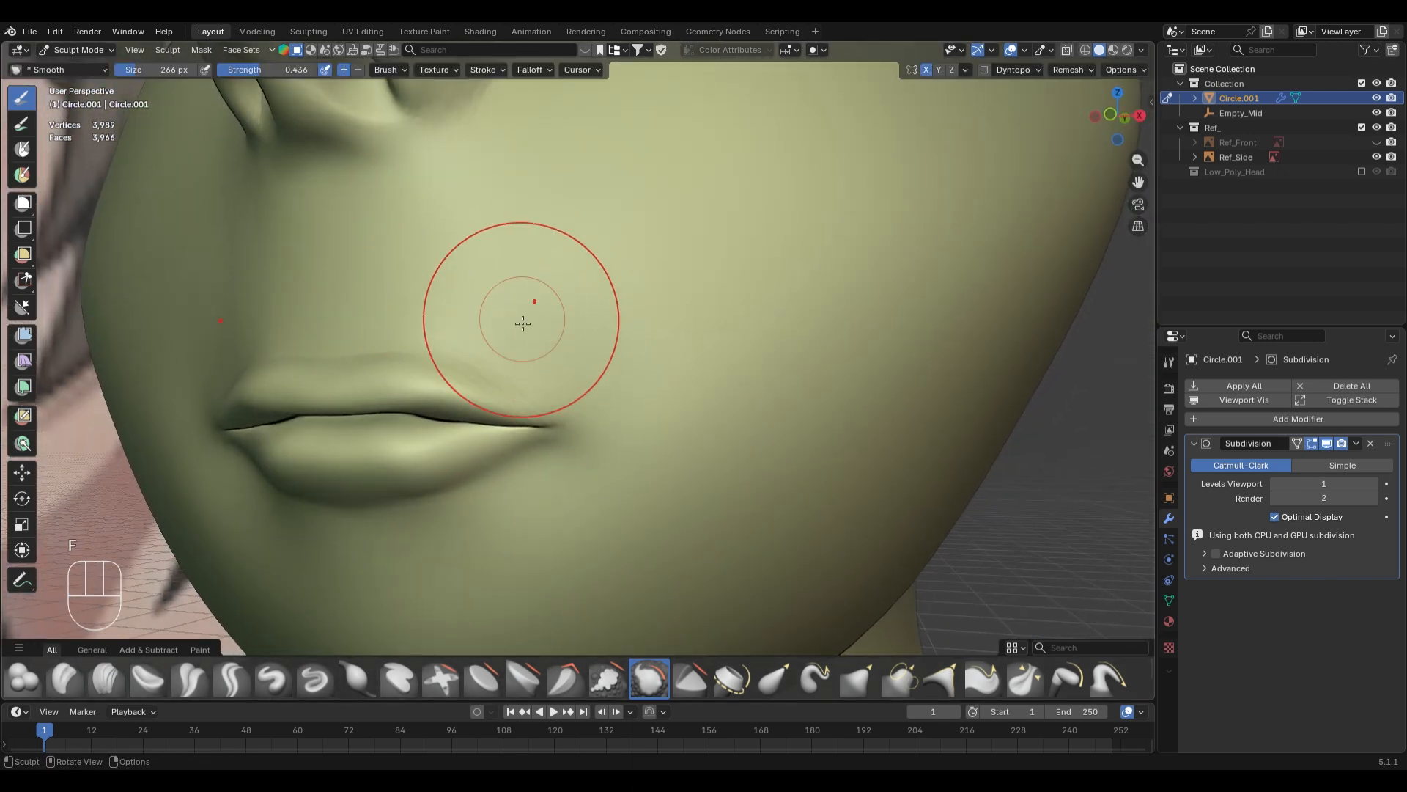
- Switch to the Inflate/Deflate brush, undo the trial stroke, and set the brush strength to 0.75
key(i)
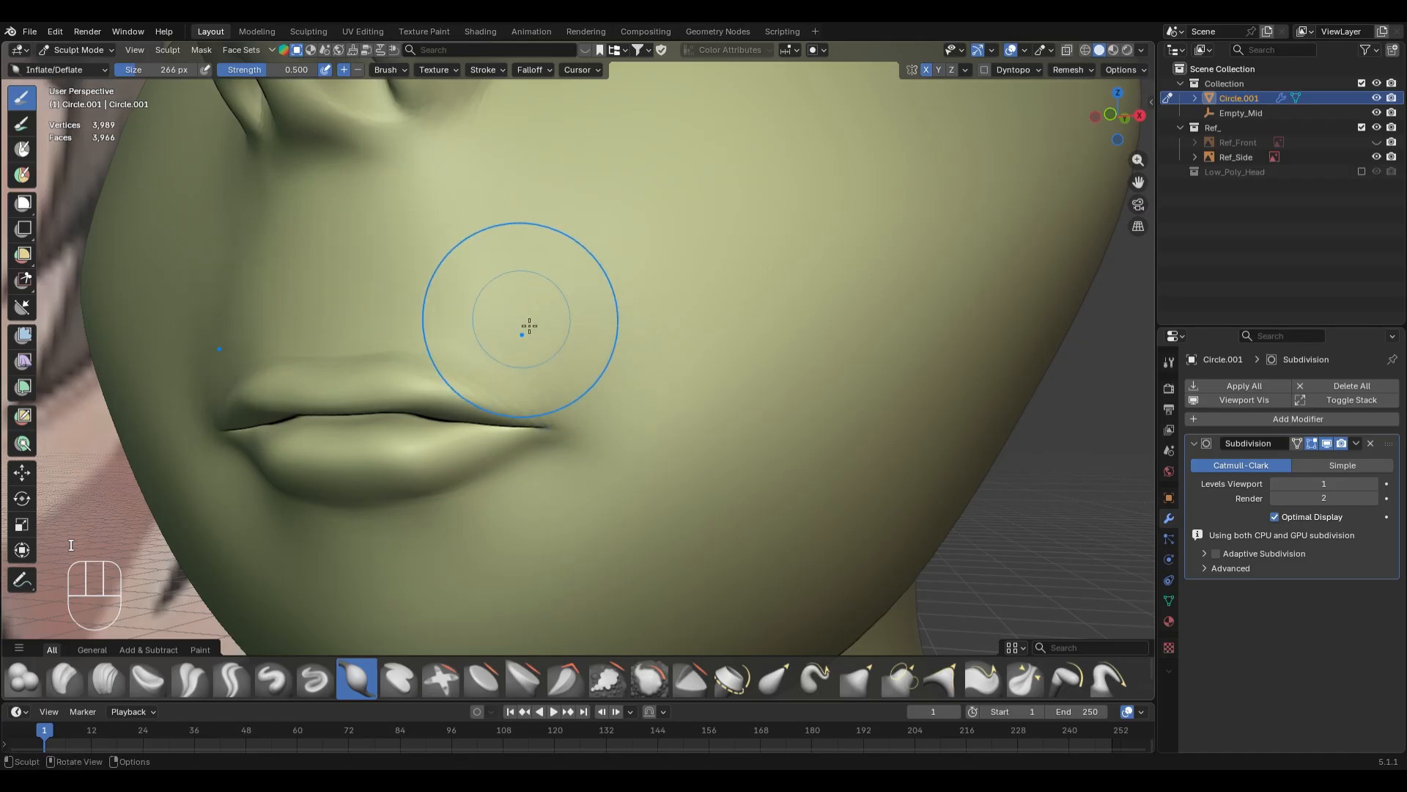
key(ctrl+z)
key(shift+f)
key(KP_0)
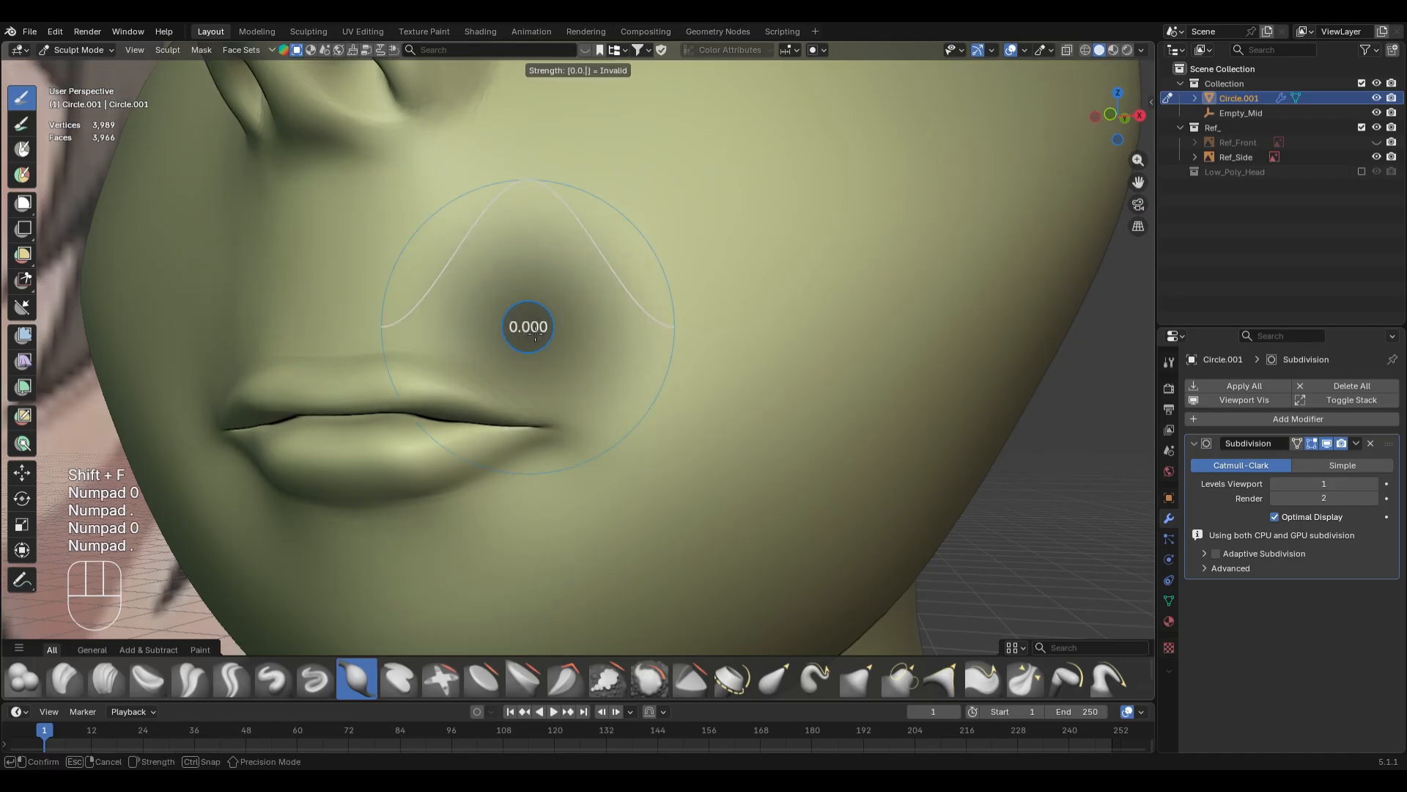
key(Escape)
key(shift+f)
text(0.75)
key(KP_Enter)
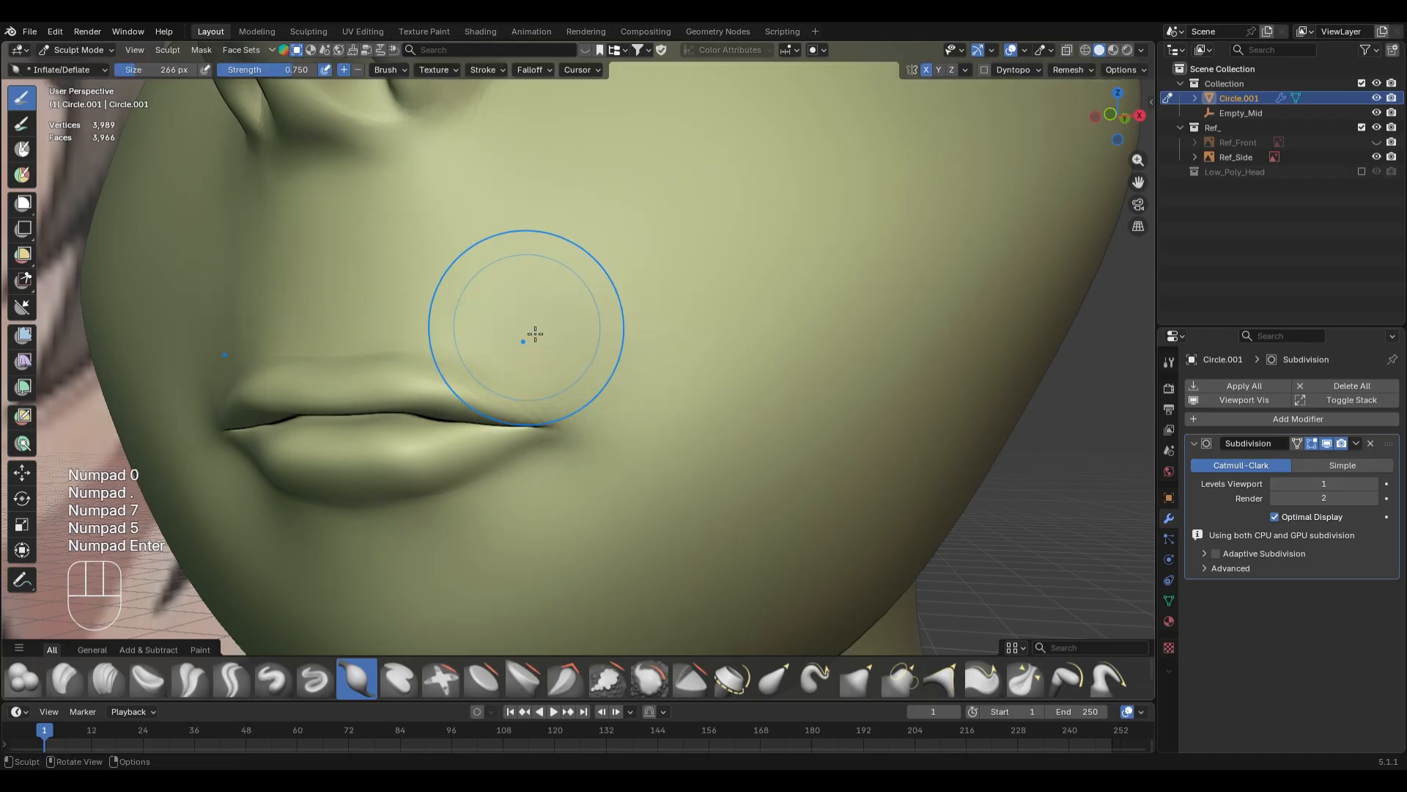
- Set the Inflate/Deflate brush strength to 0.075 and its size to 350 px for the cheek beside the mouth
key(shift+f)
text(0.75)
key(KP_Enter)
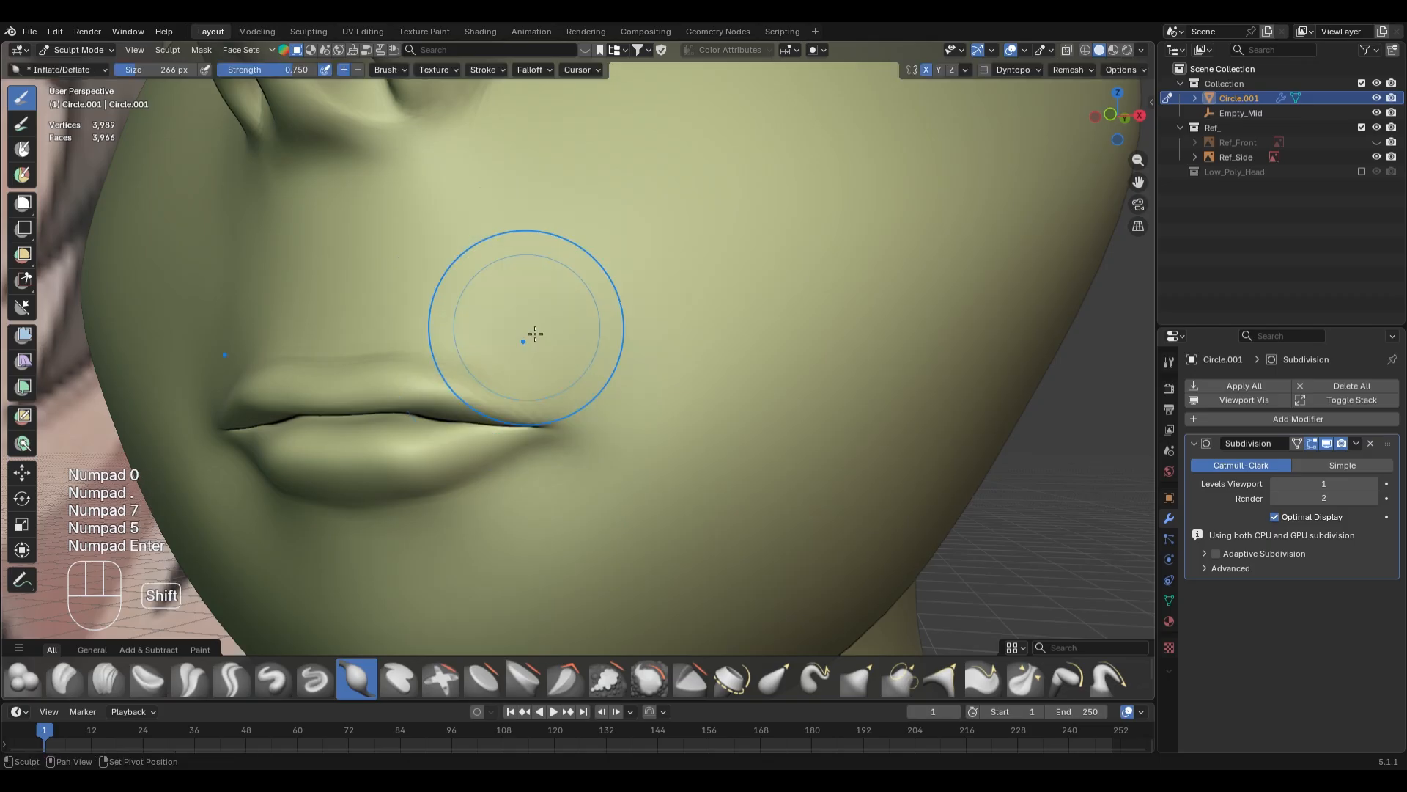
key(shift+f)
text(0.075)
key(KP_Enter)
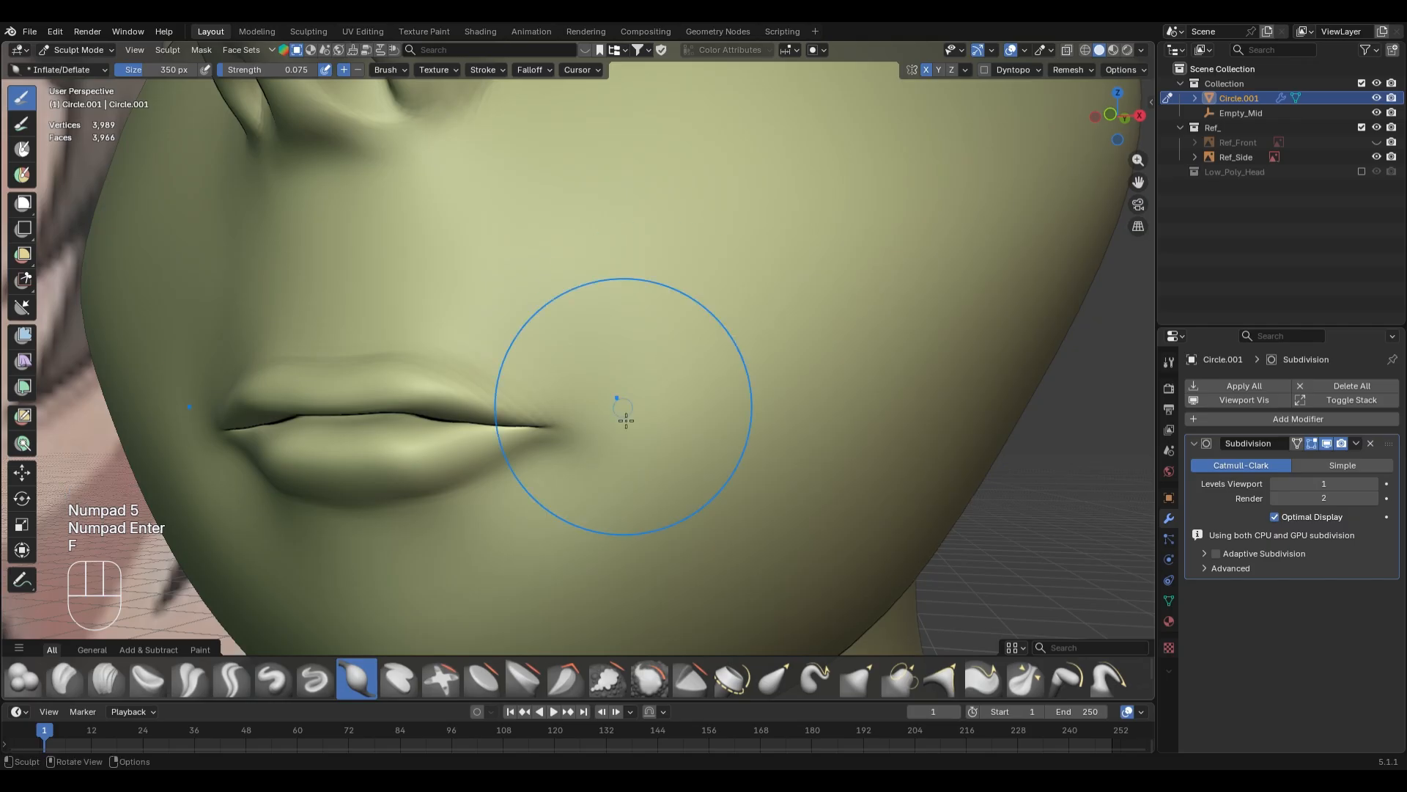
mouse_move(623, 411)
middle_down()
mouse_move(763, 459)
mouse_move(644, 399)
mouse_move(689, 571)
middle_up()
- Adjust the cheek contour with the Grab brush at 446 px
key(g)
key(f)
click(645, 377)
mouse_move(681, 594)
middle_down()
mouse_move(770, 361)
mouse_move(659, 410)
mouse_move(575, 503)
mouse_move(733, 451)
mouse_move(691, 440)
middle_up()
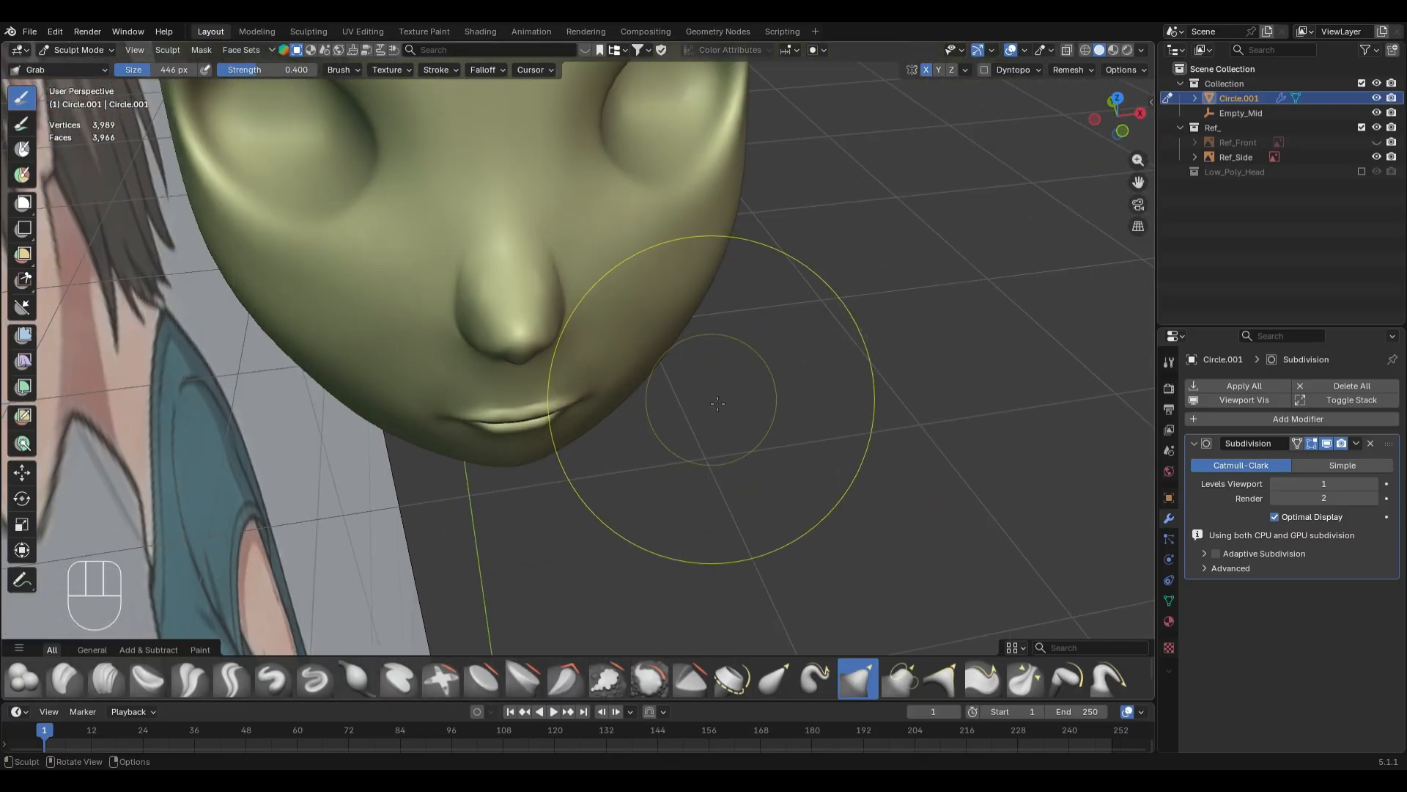
- Undo the trial smoothing stroke and smooth the cheeks with the Smooth brush at strength 0.394
scroll(691, 440, up, 5)
key(s)
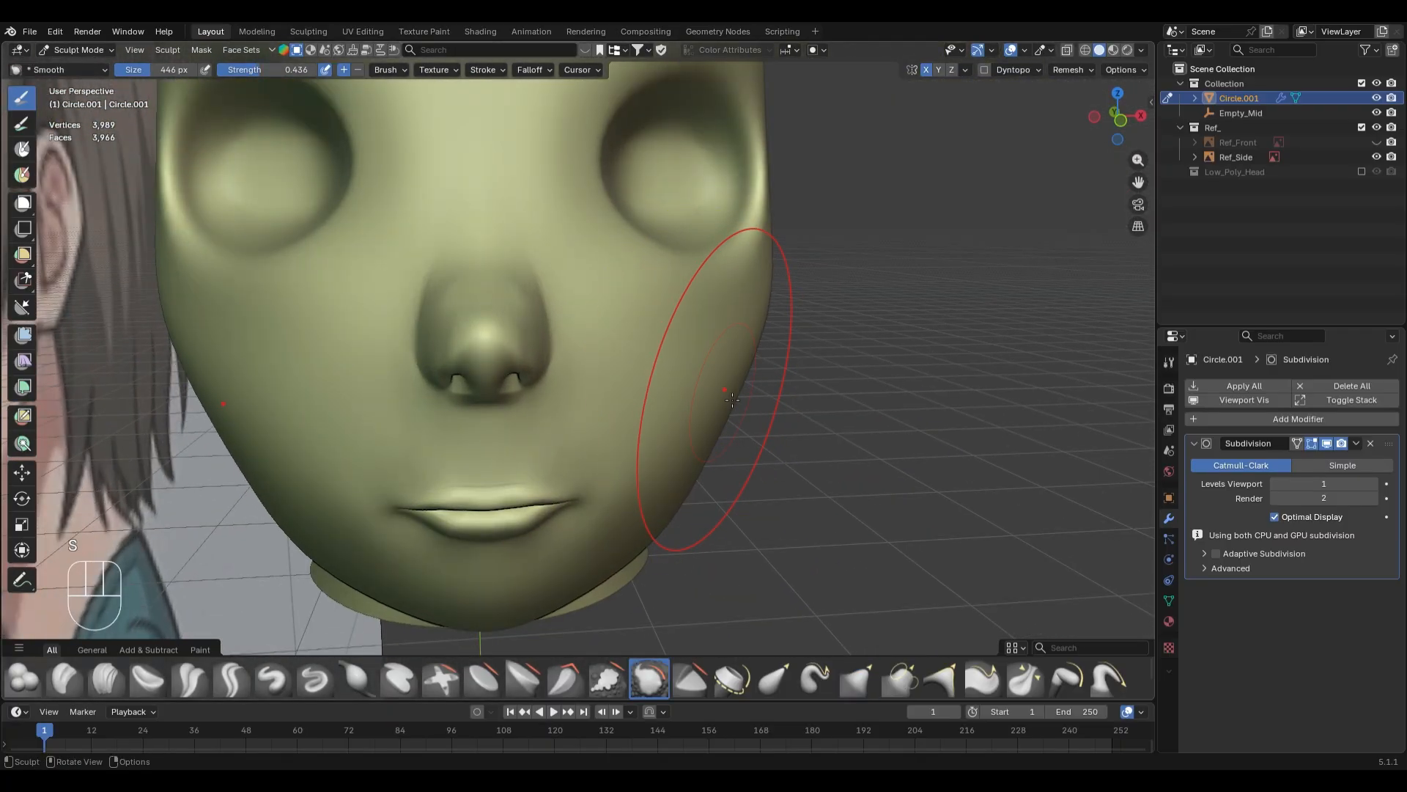
key(ctrl+z)
key(shift+f)
click(777, 363)
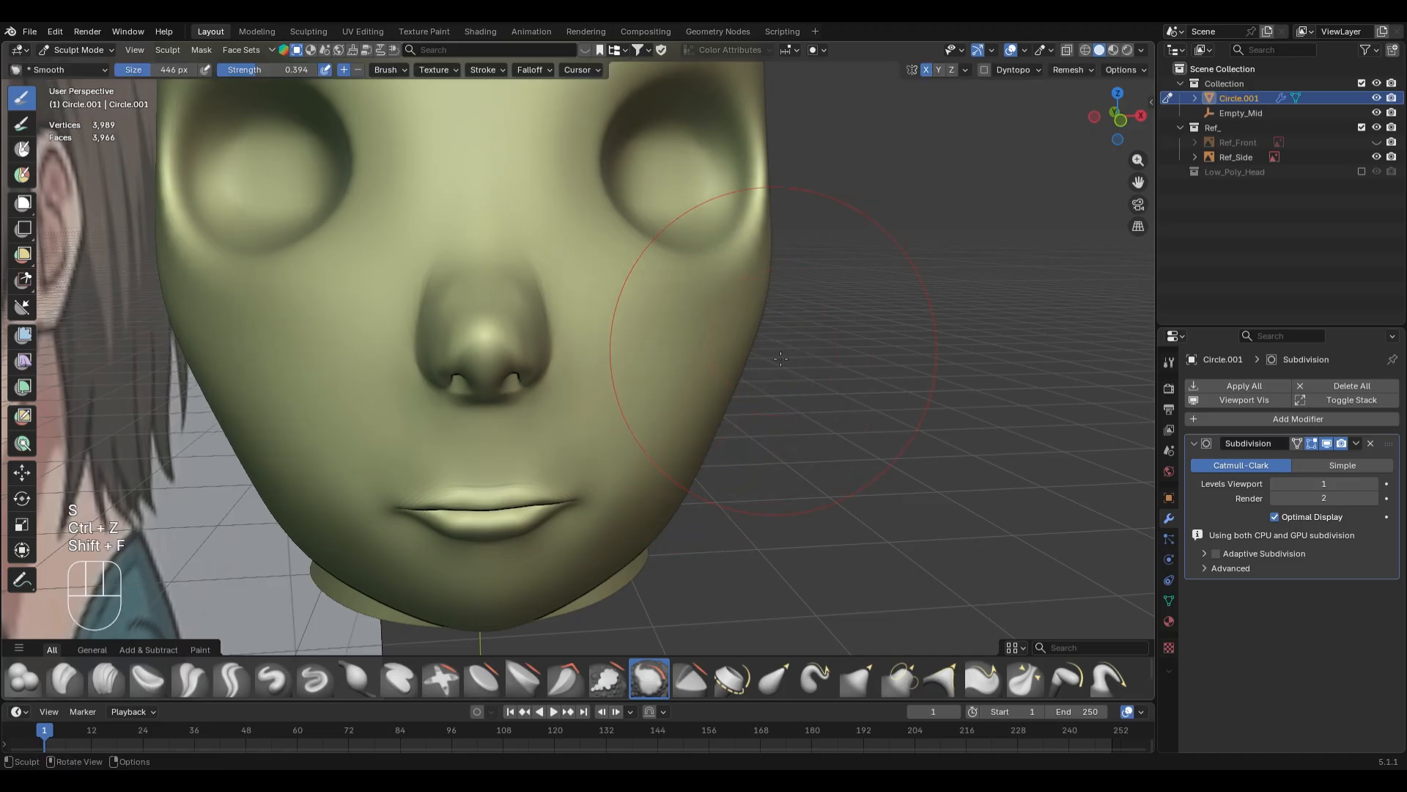
scroll(780, 359, down, 5)
key(KP_1)
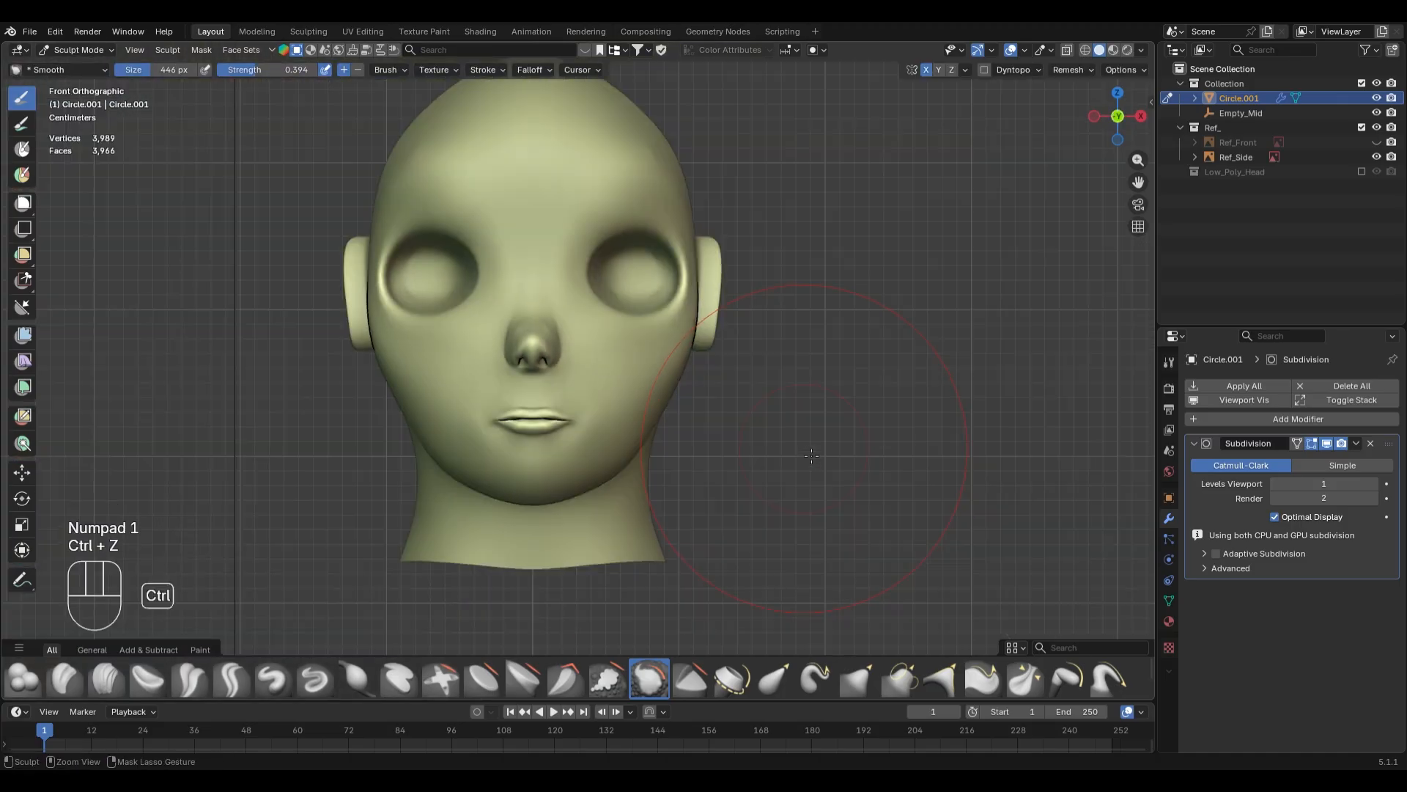
scroll(812, 455, up, 3)
middle_drag(812, 458, 816, 471)
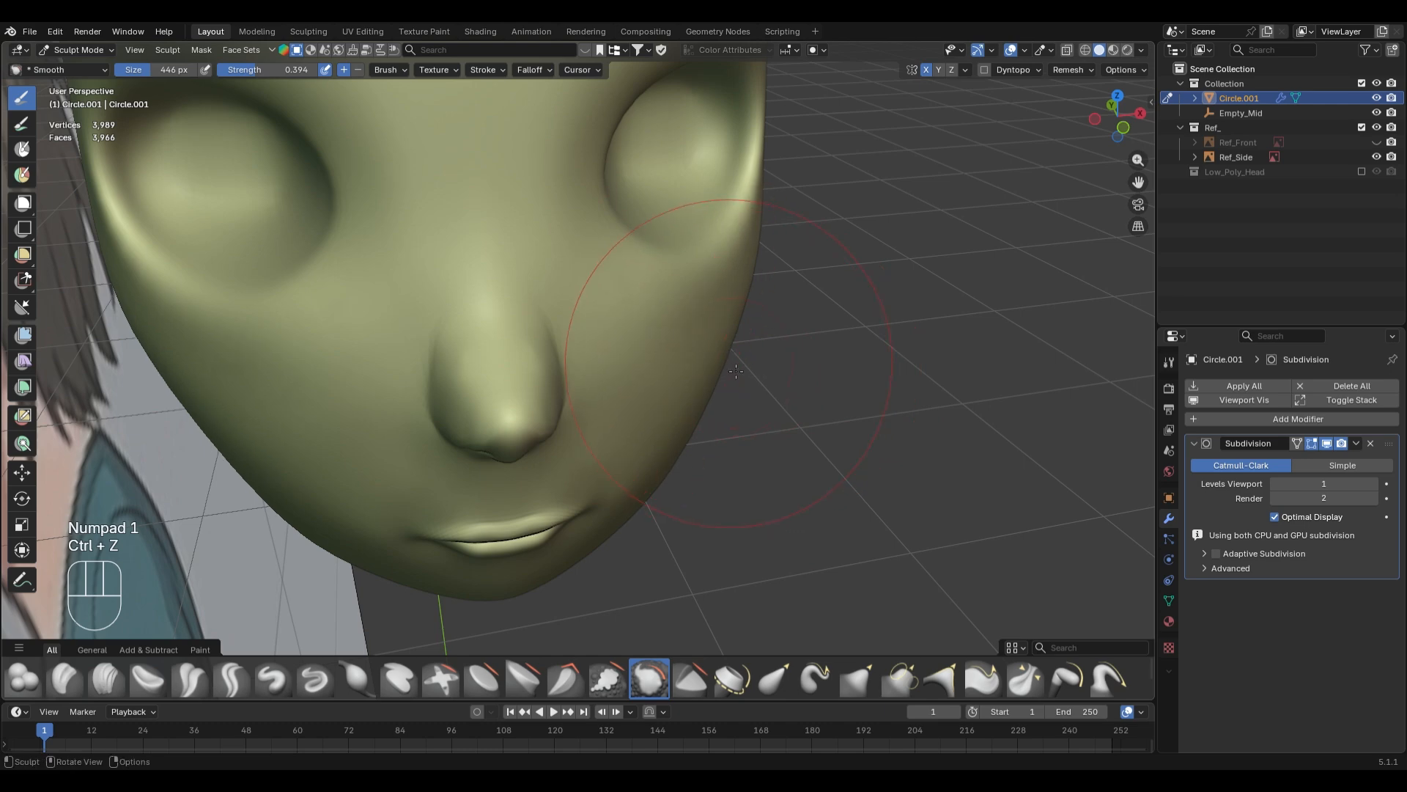
- Deselect the head in Object Mode and examine its overall shape from the front and at an angle
scroll(736, 372, down, 5)
key(KP_1)
key(ctrl+Tab)
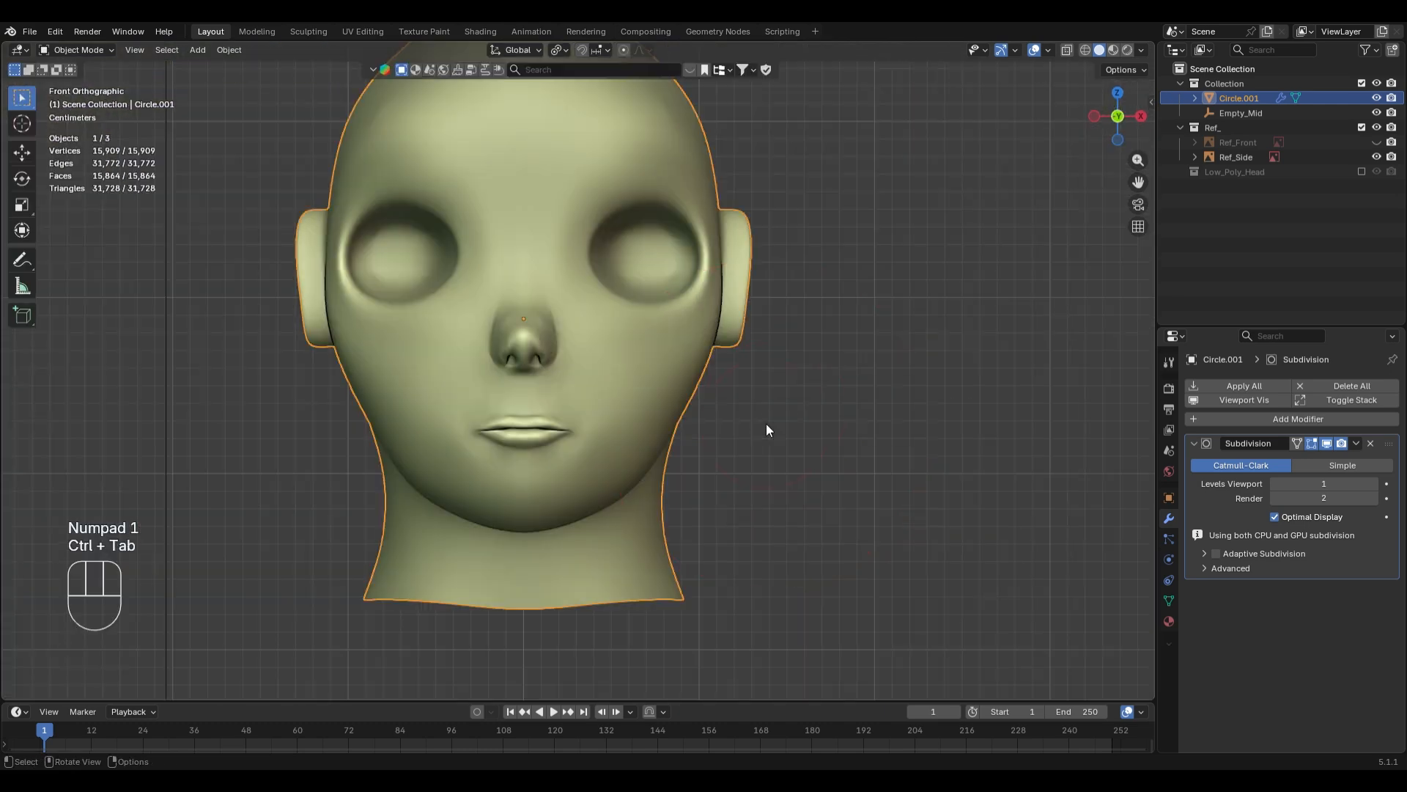
scroll(767, 430, down, 3)
click(750, 411)
scroll(741, 406, up, 5)
middle_drag(731, 402, 833, 469)
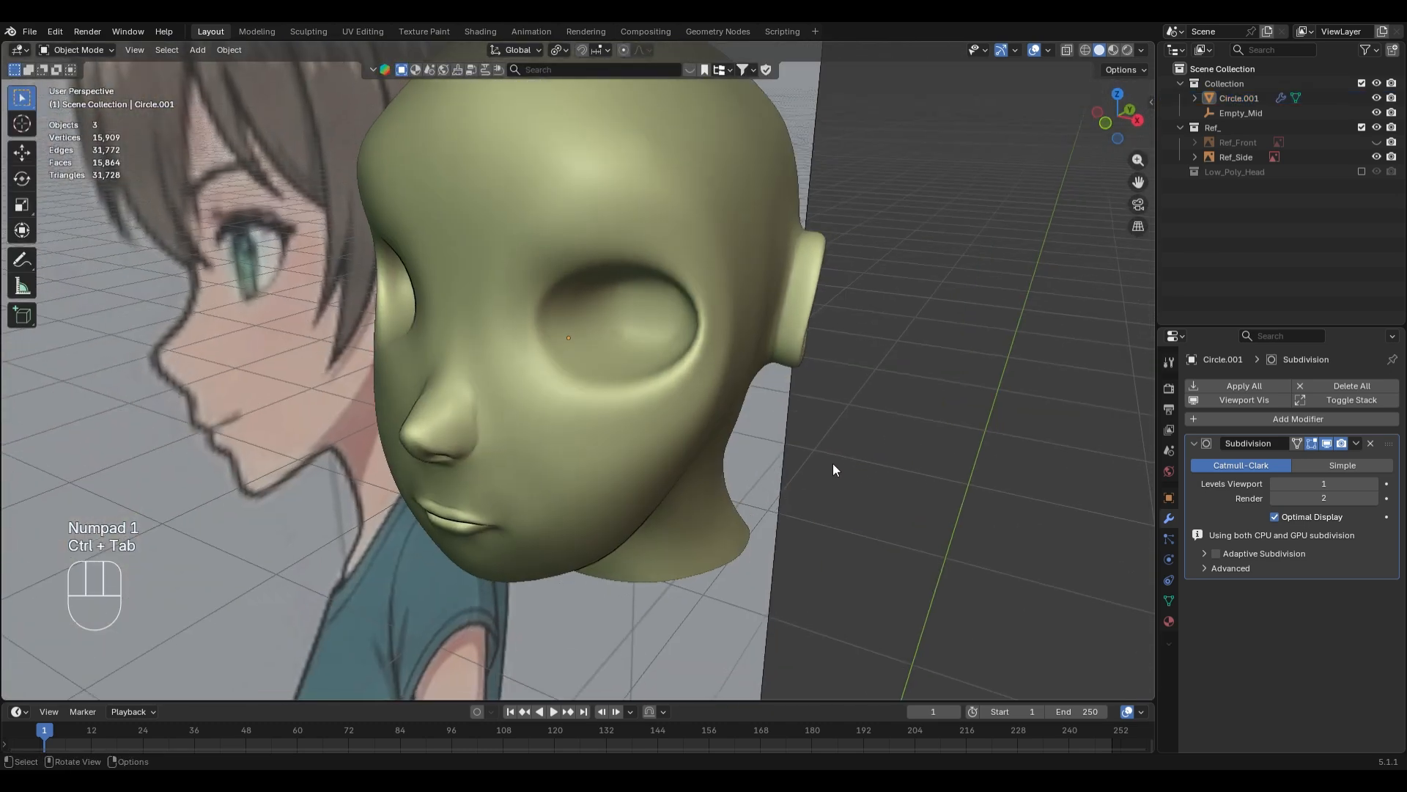
- Select the edge loop around the ear's base in Edit Mode and scale it to about 0.94 with proportional editing
key(Tab)
scroll(606, 412, up, 5)
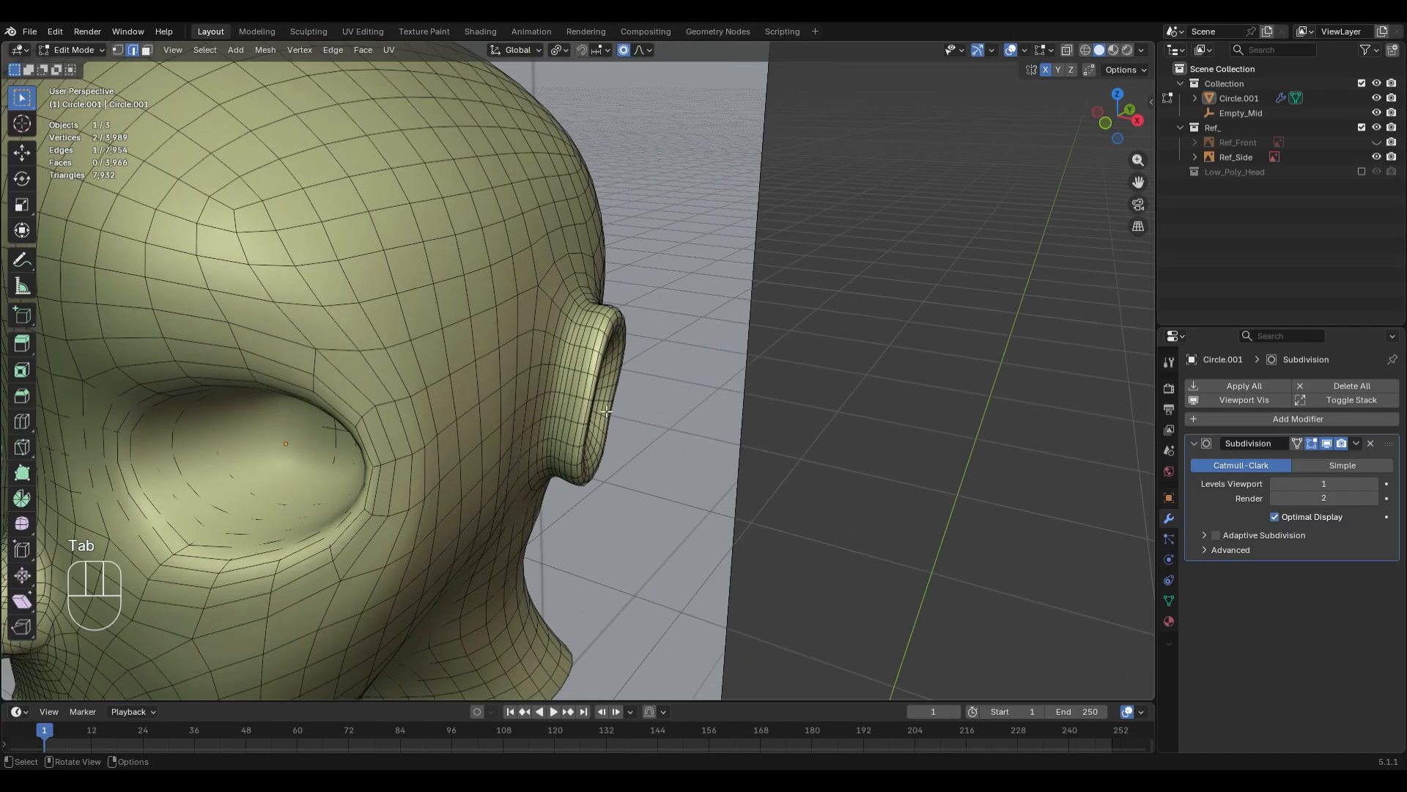
alt+click(575, 351)
key(s)
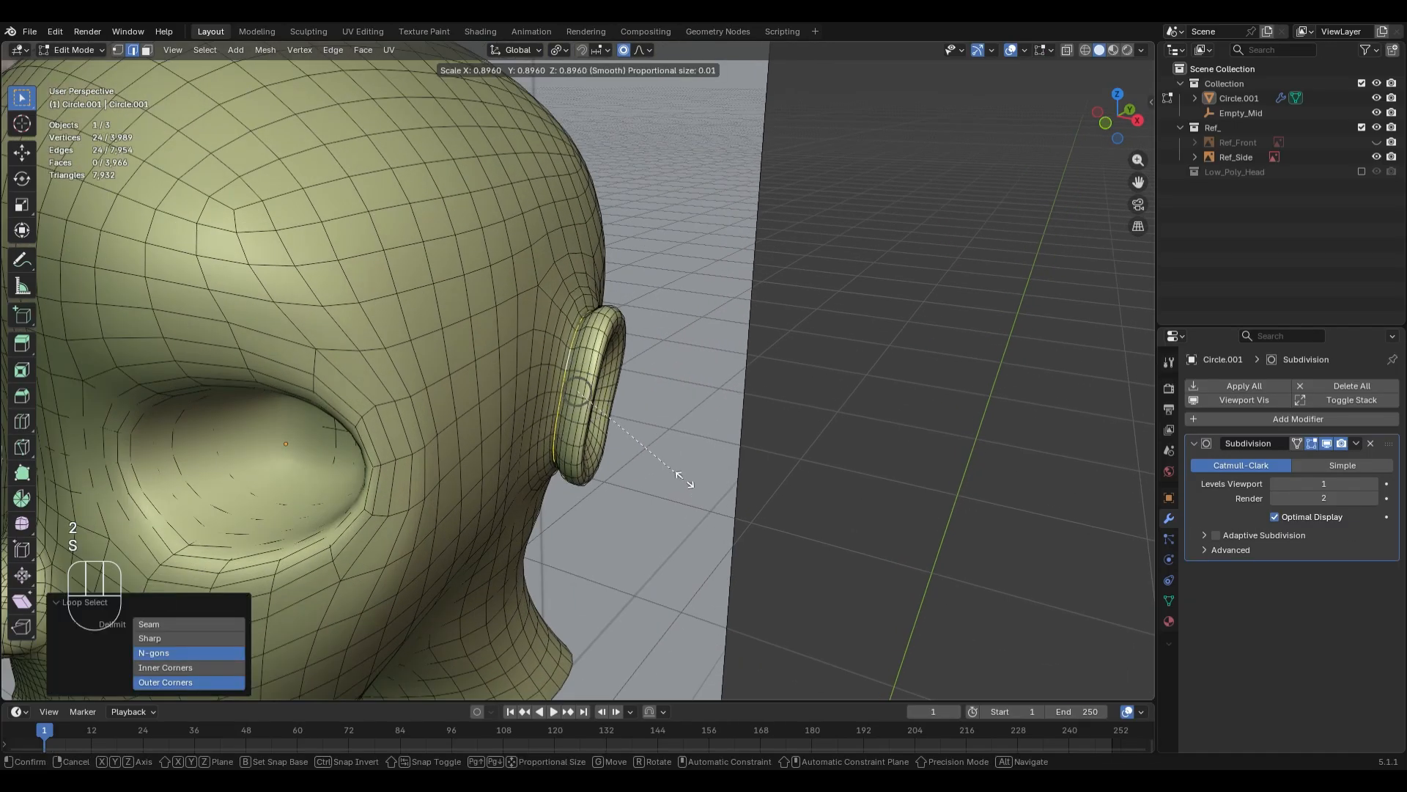
click(656, 453)
key(s)
scroll(650, 487, up, 1)
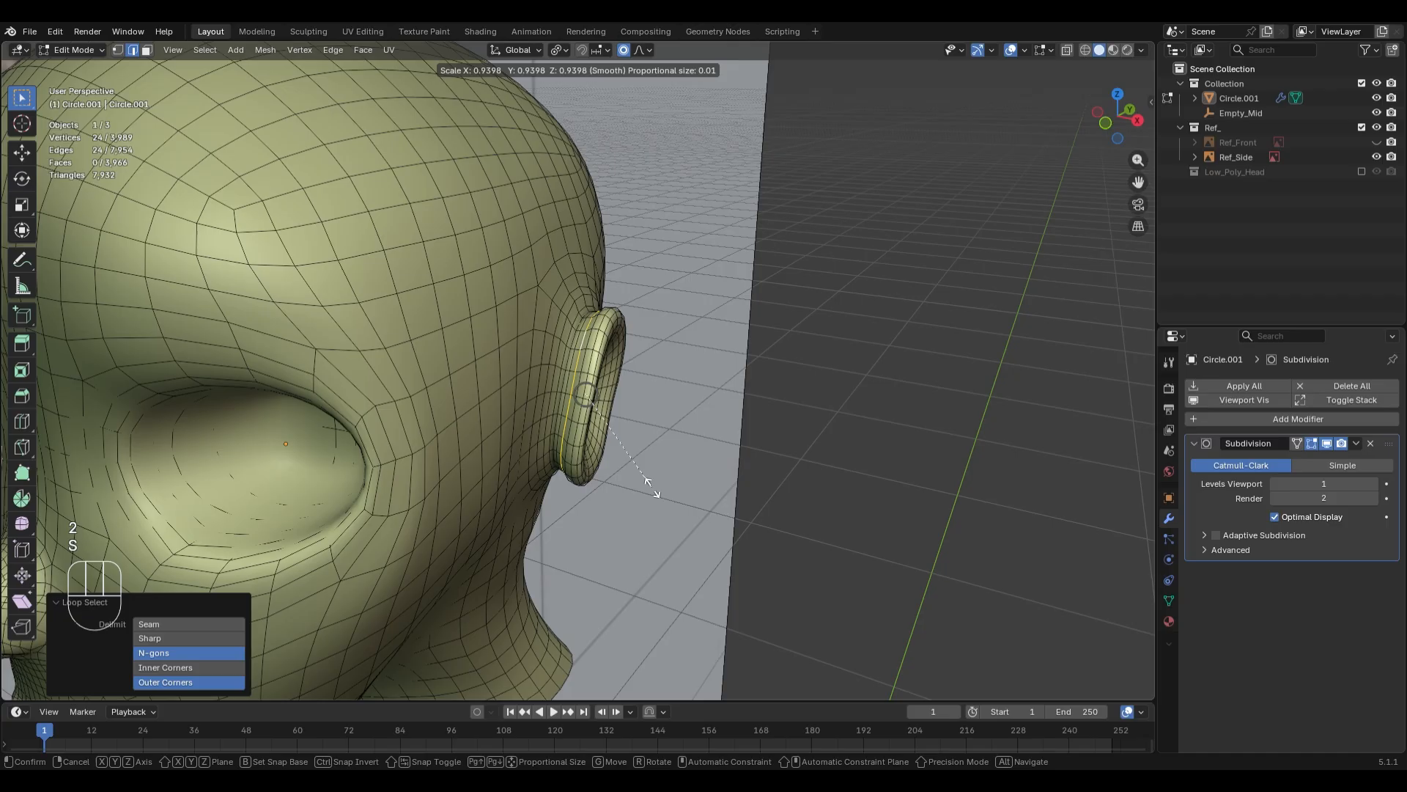
click(644, 486)
- Carve the inner ear folds in Sculpt Mode with the Crease Polish brush at 168 px, raising its strength to 0.200
key(KP_3)
scroll(606, 475, up, 4)
key(ctrl+Tab)
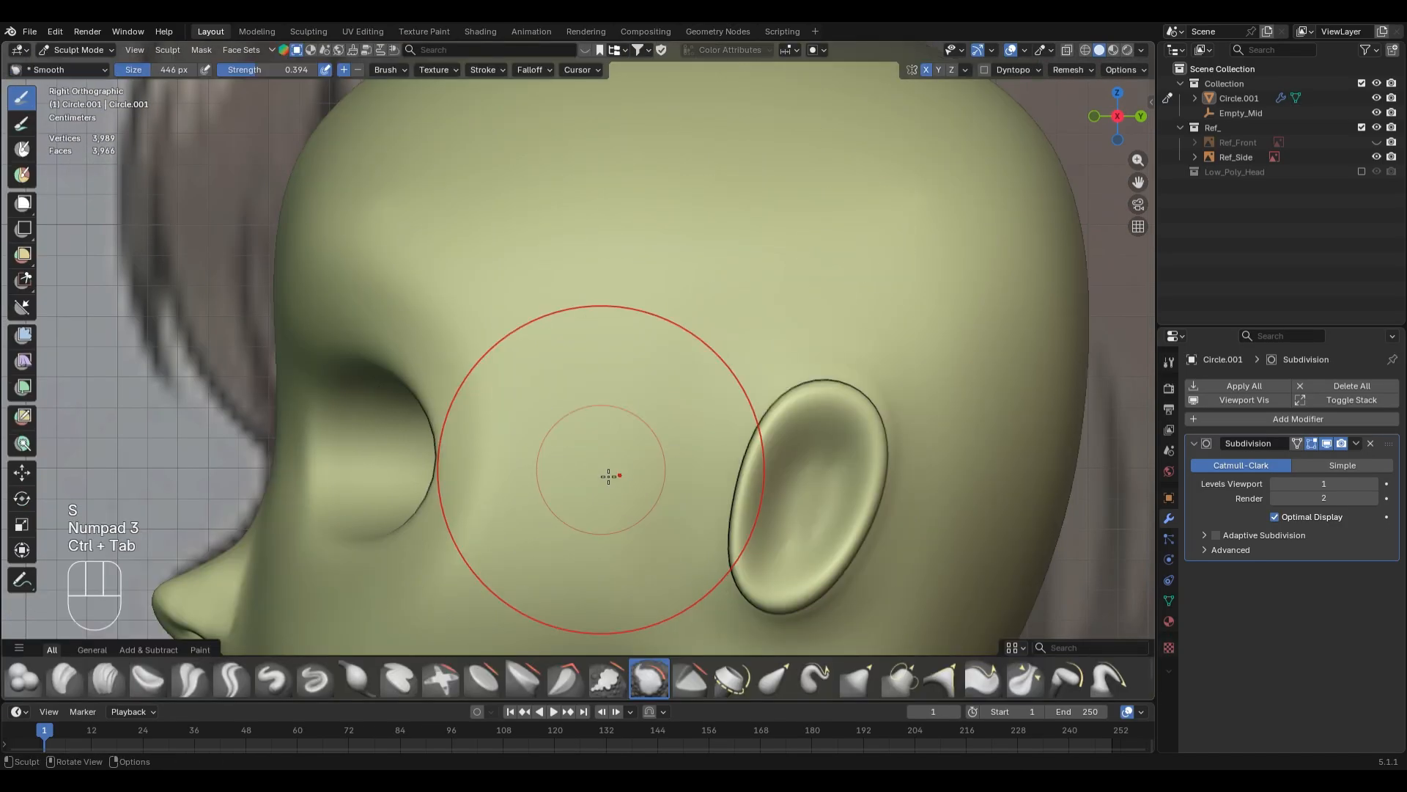
shift+middle_drag(607, 475, 626, 361)
scroll(585, 387, up, 5)
key(shift+c)
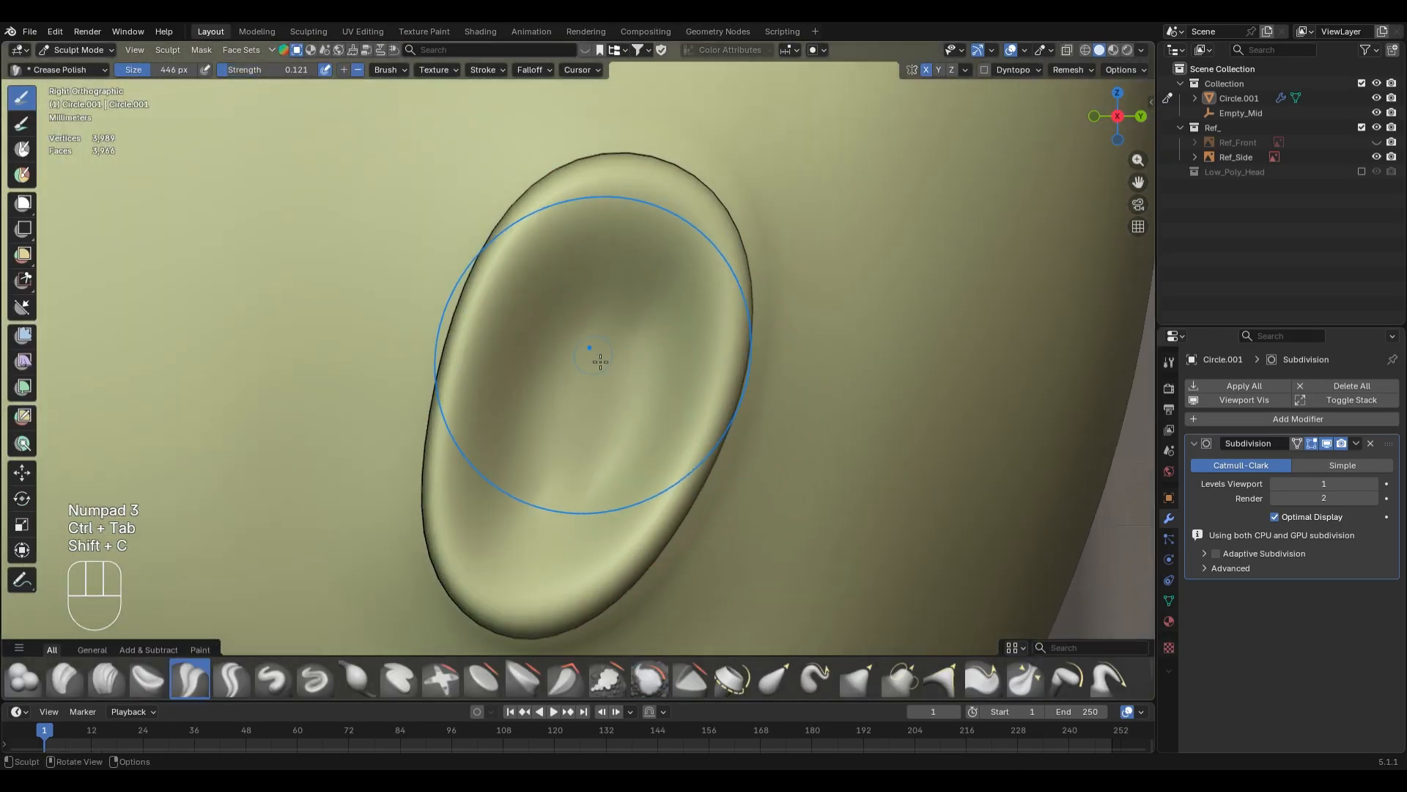
key(f)
click(534, 330)
shift+middle_drag(544, 291, 597, 346)
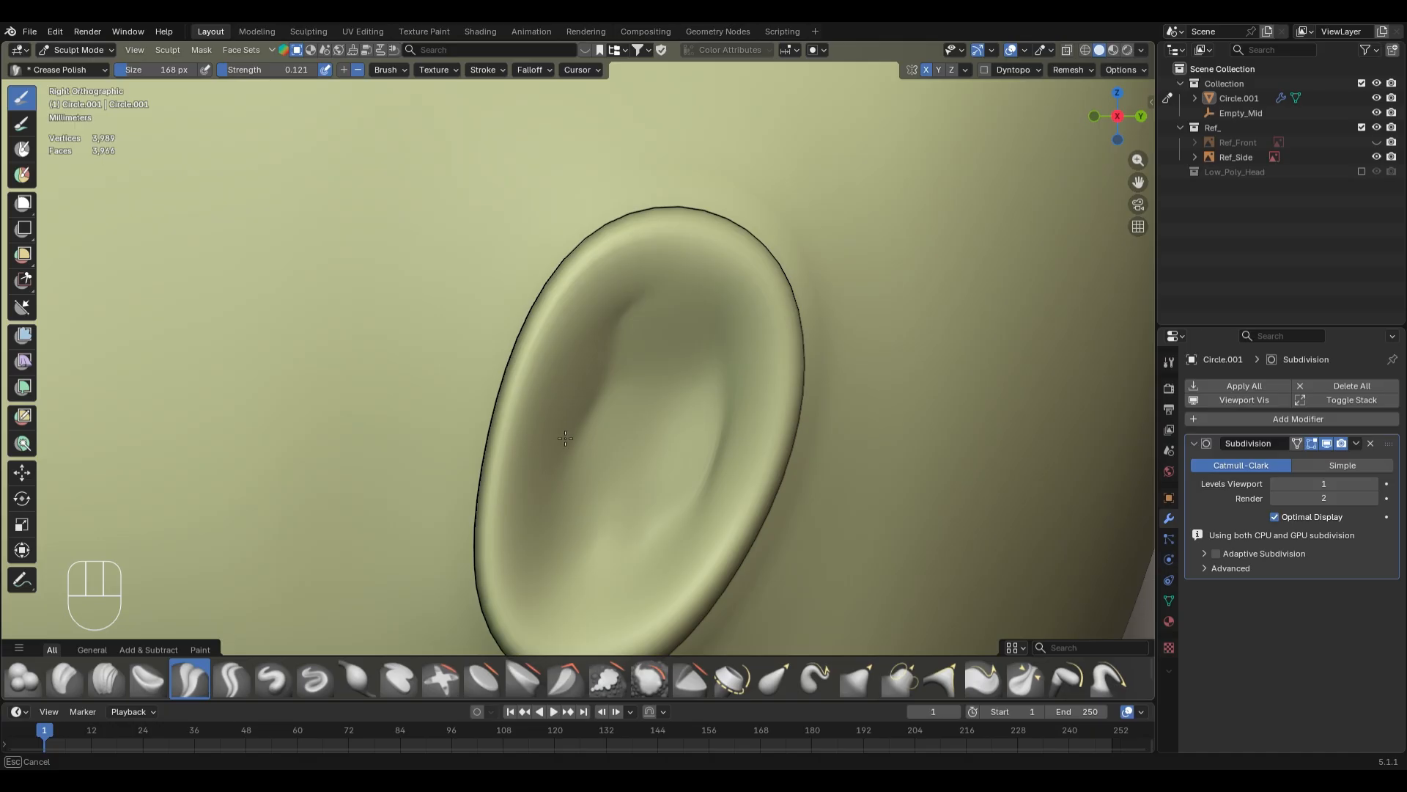
key(shift+f)
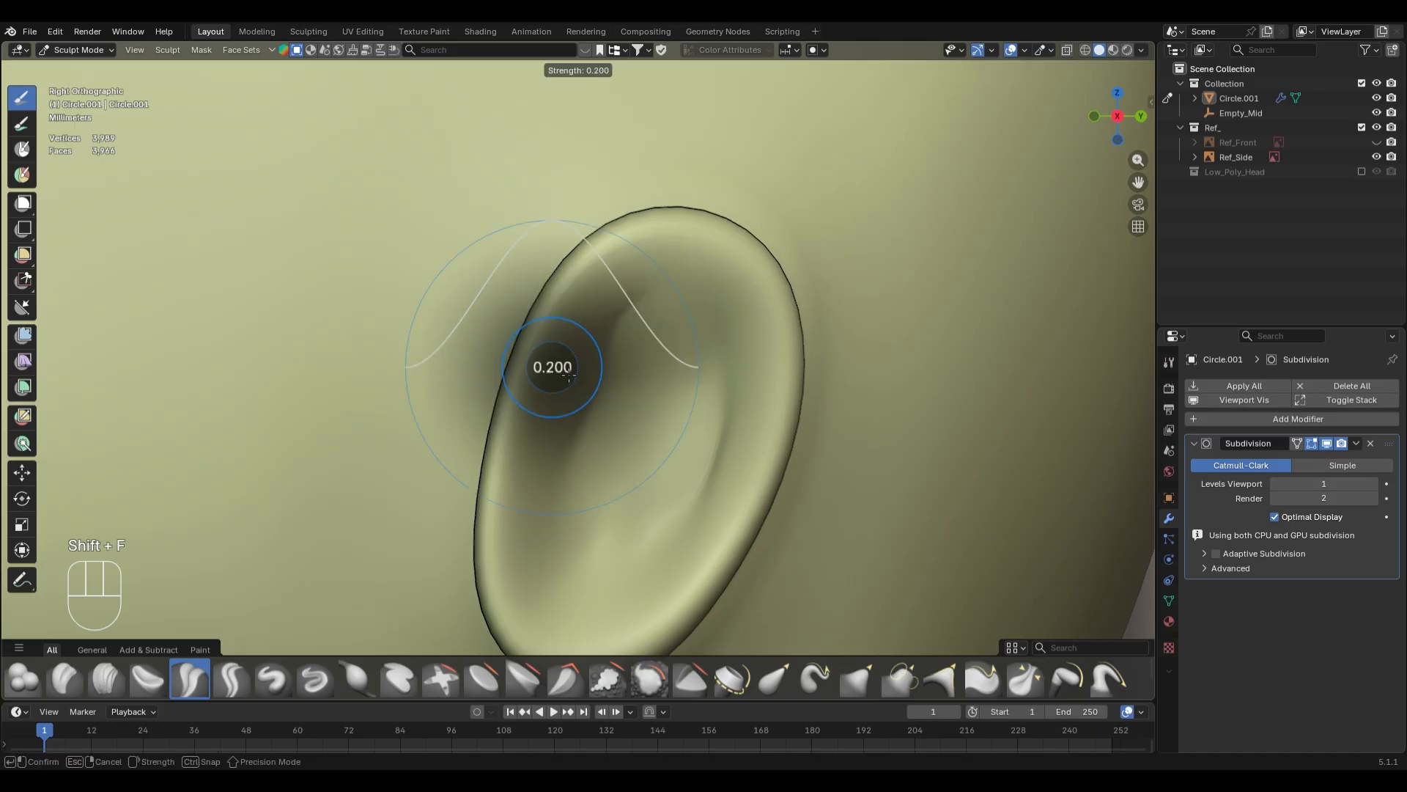
click(543, 391)
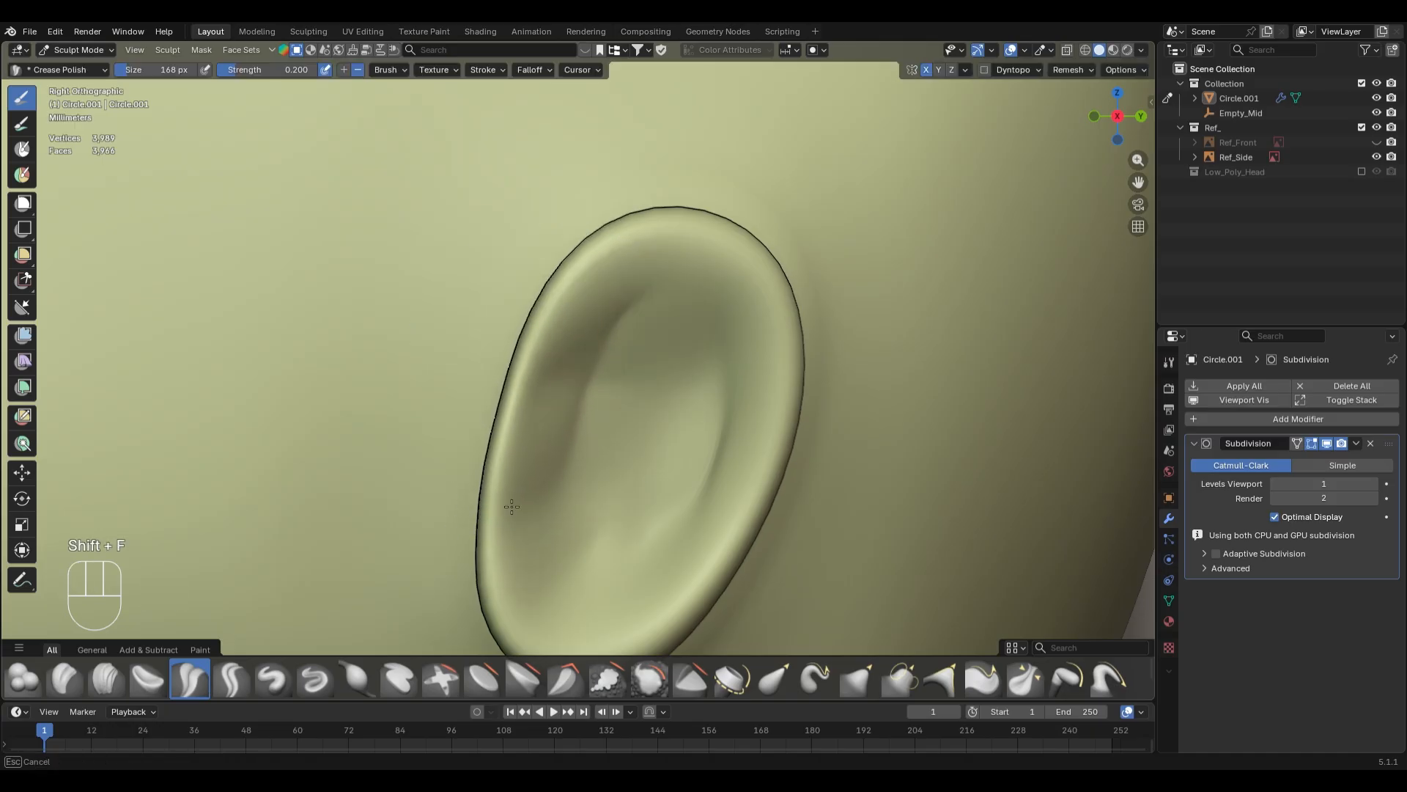
- Work on the ear's front inner ridge using the Inflate/Deflate brush at 200 px and strength 0.248
key(i)
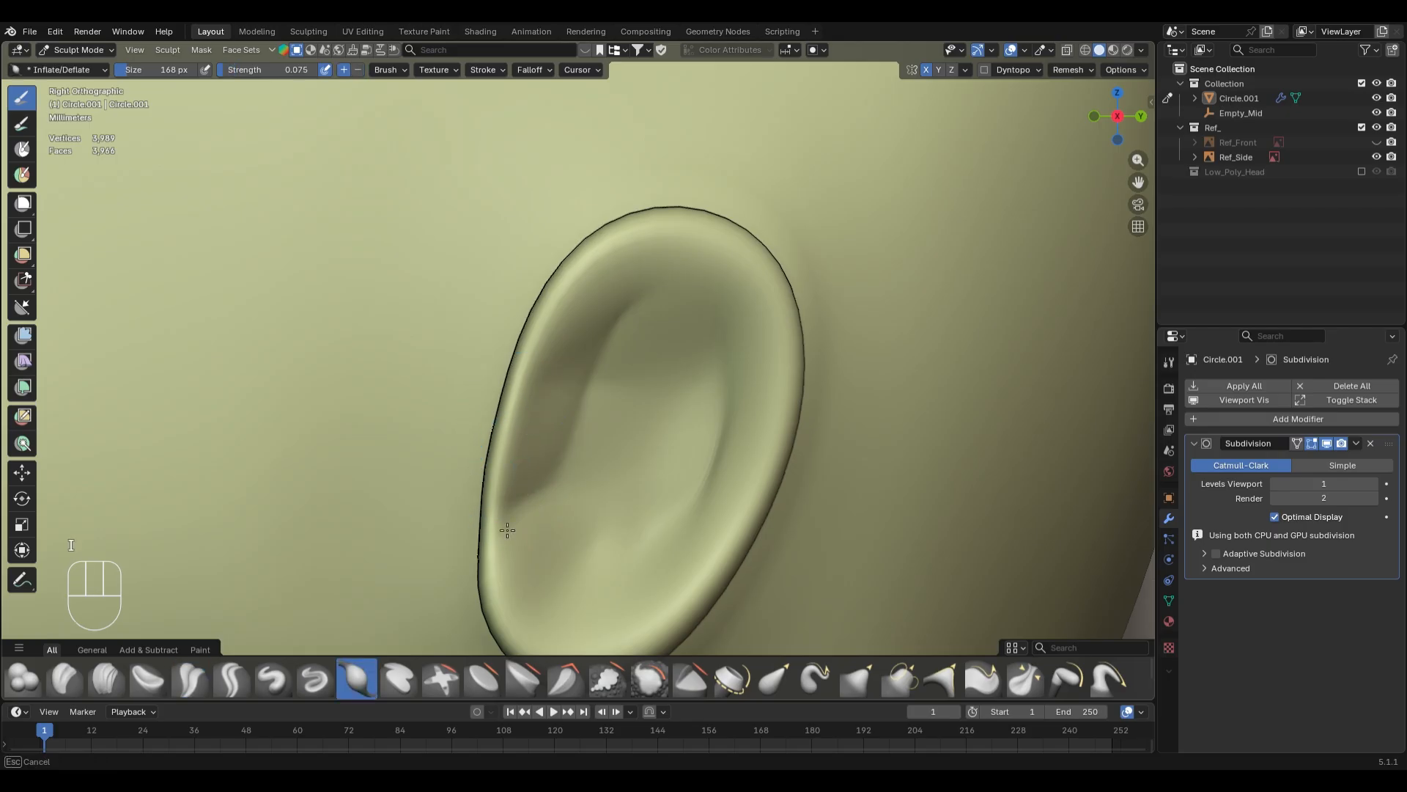
key(f)
click(523, 459)
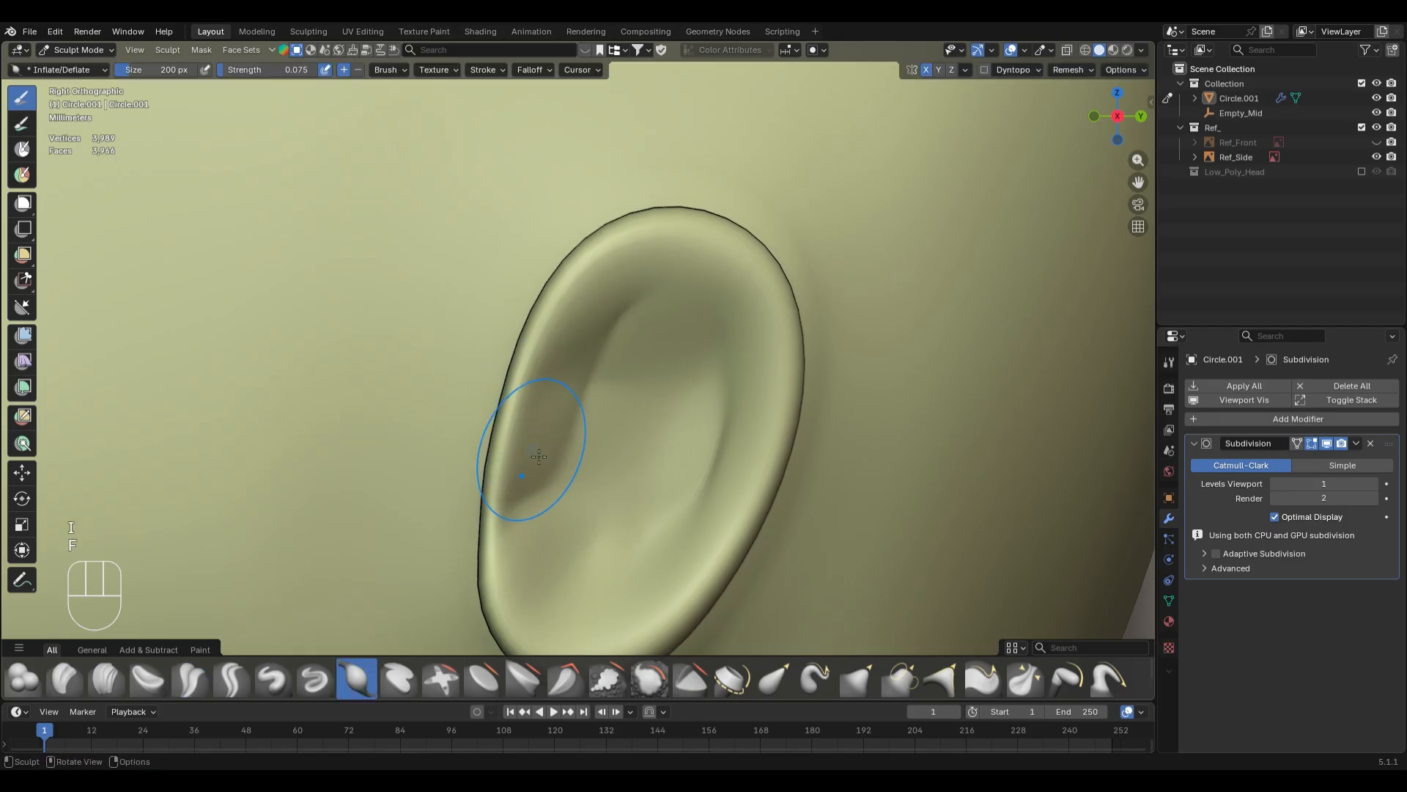
key(shift+f)
click(560, 462)
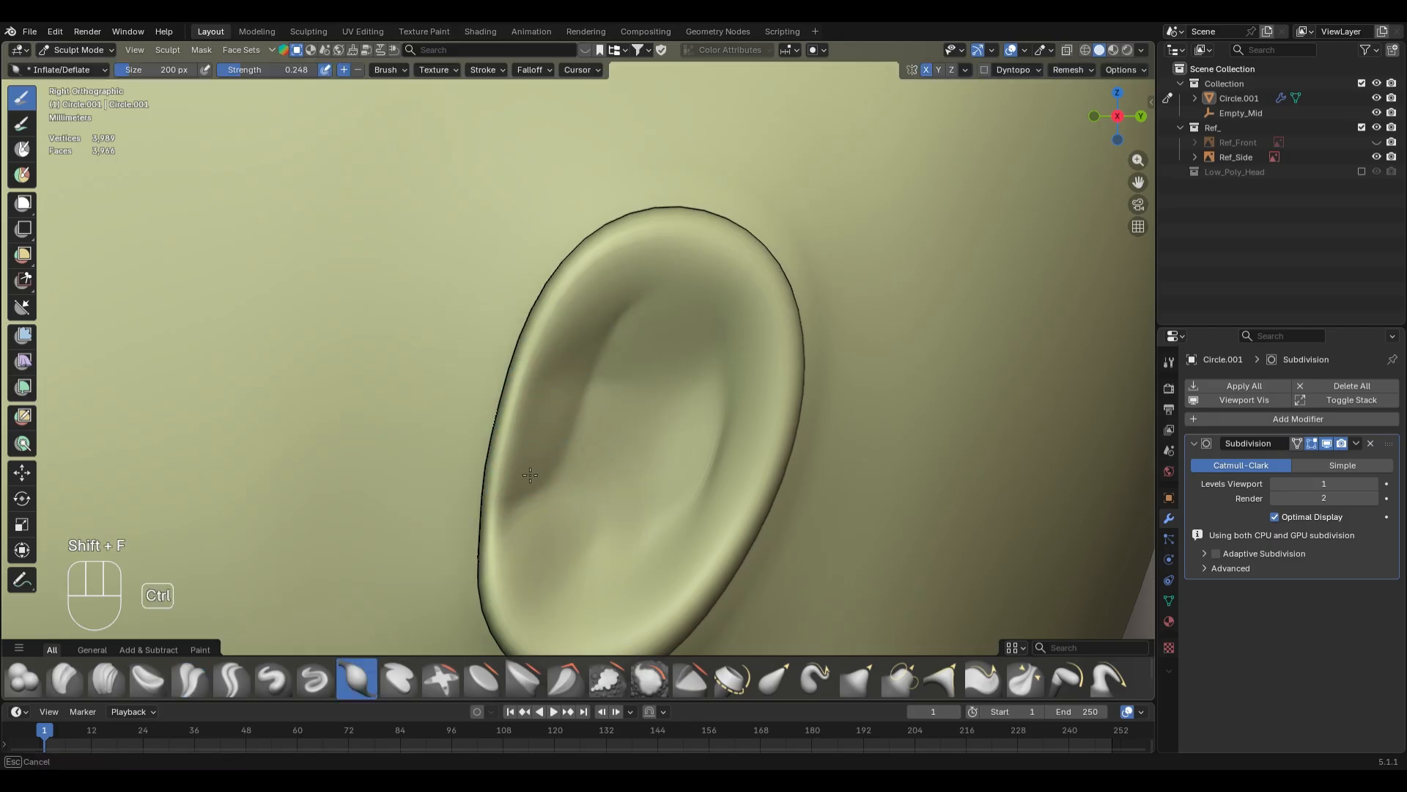
- Swell the ear's front inner ridge with the Inflate/Deflate brush at 266 px and strength 0.733
key(f)
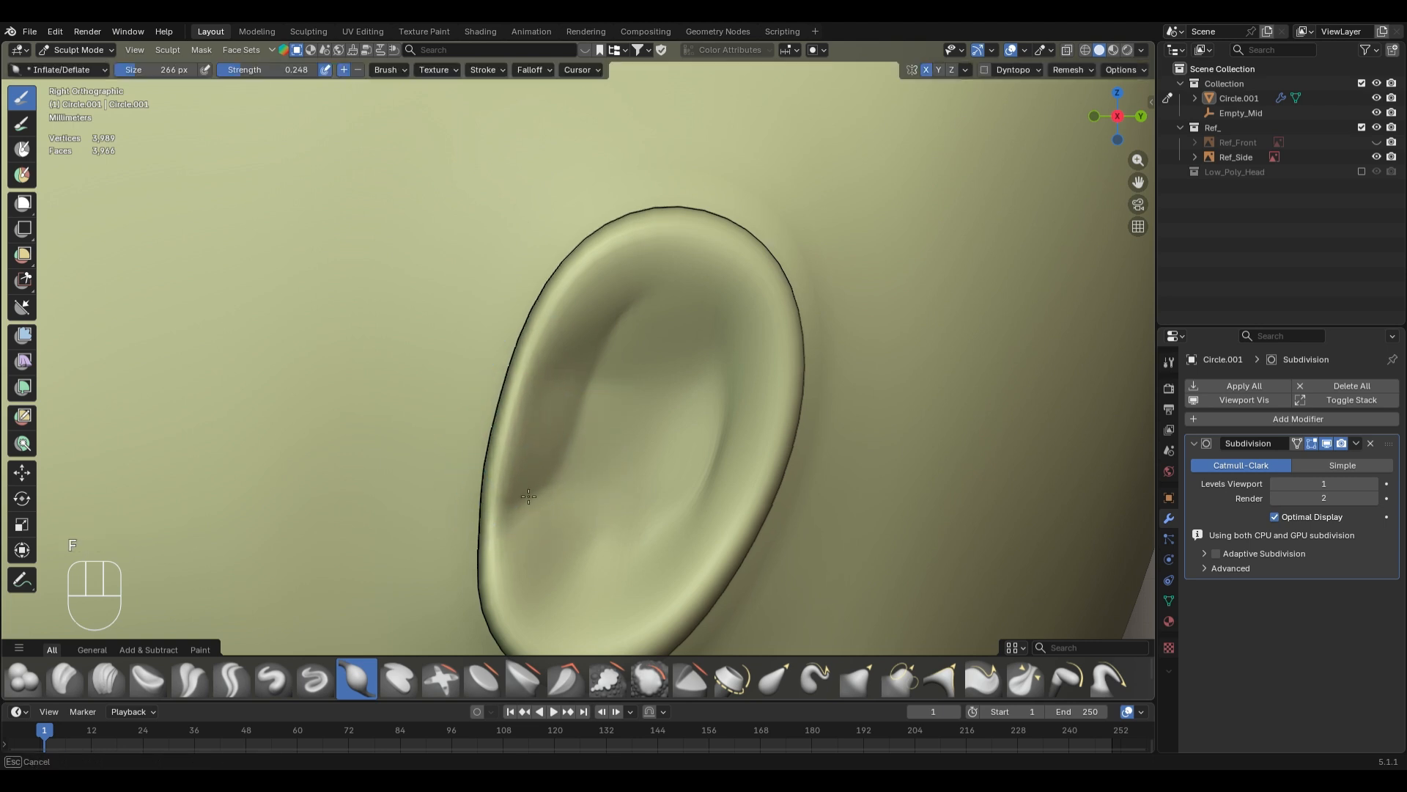
click(528, 461)
key(shift+f)
click(532, 458)
drag(543, 469, 513, 466)
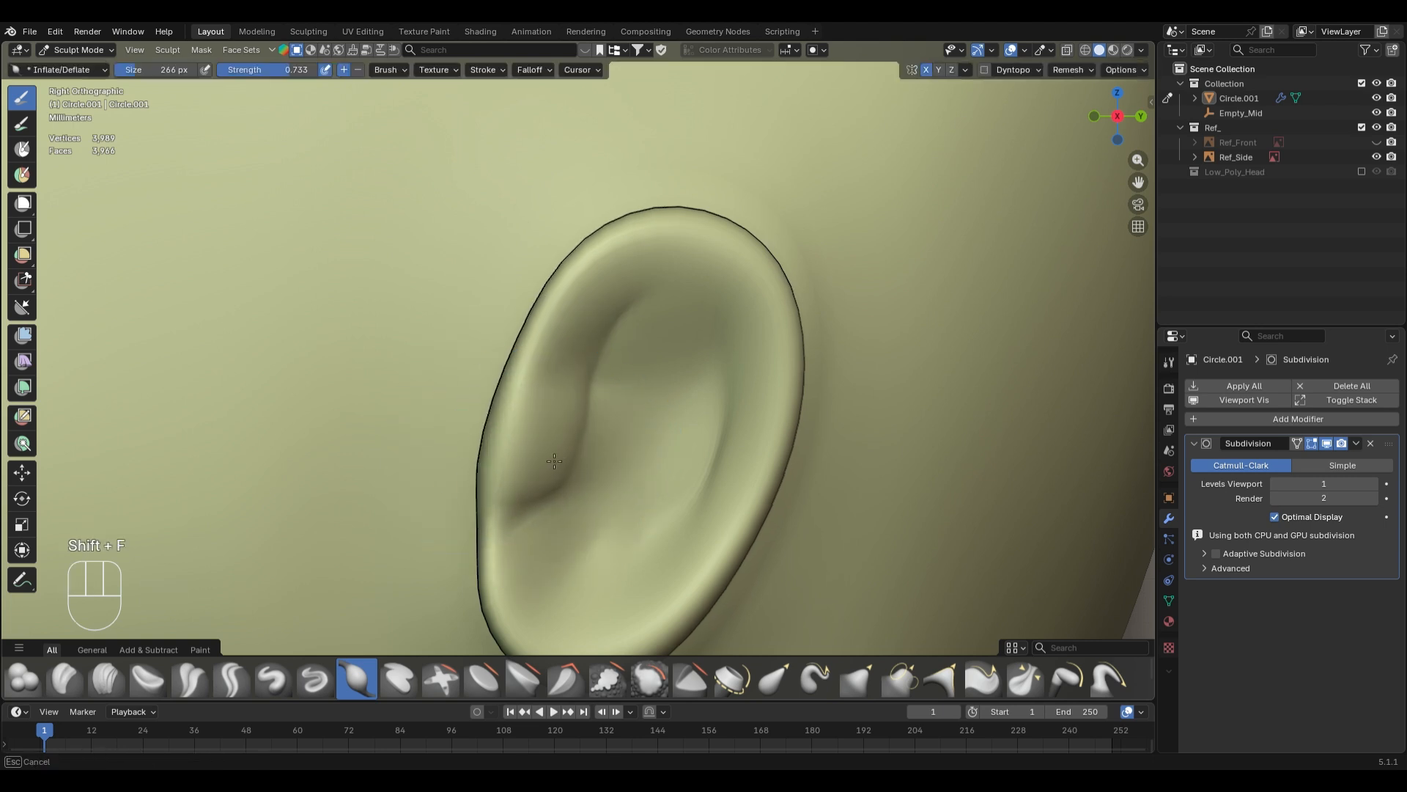
- Reshape the ear's front inner ridge with the Grab brush at 282 px and strength 0.400, and save the file
key(g)
key(f)
click(486, 467)
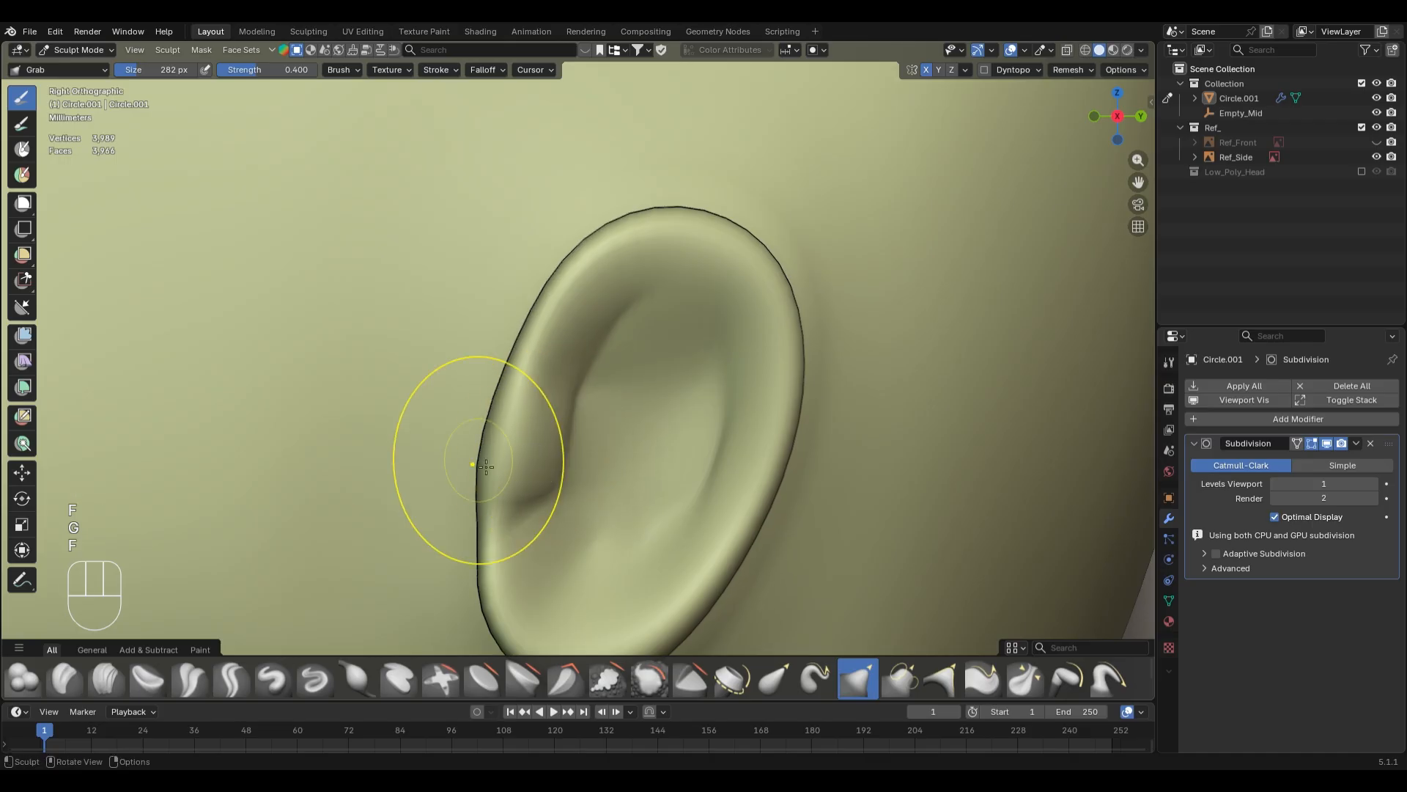
drag(522, 468, 547, 520)
drag(584, 410, 560, 418)
drag(557, 366, 585, 508)
scroll(609, 484, down, 2)
scroll(609, 484, down, 3)
middle_drag(566, 393, 678, 323)
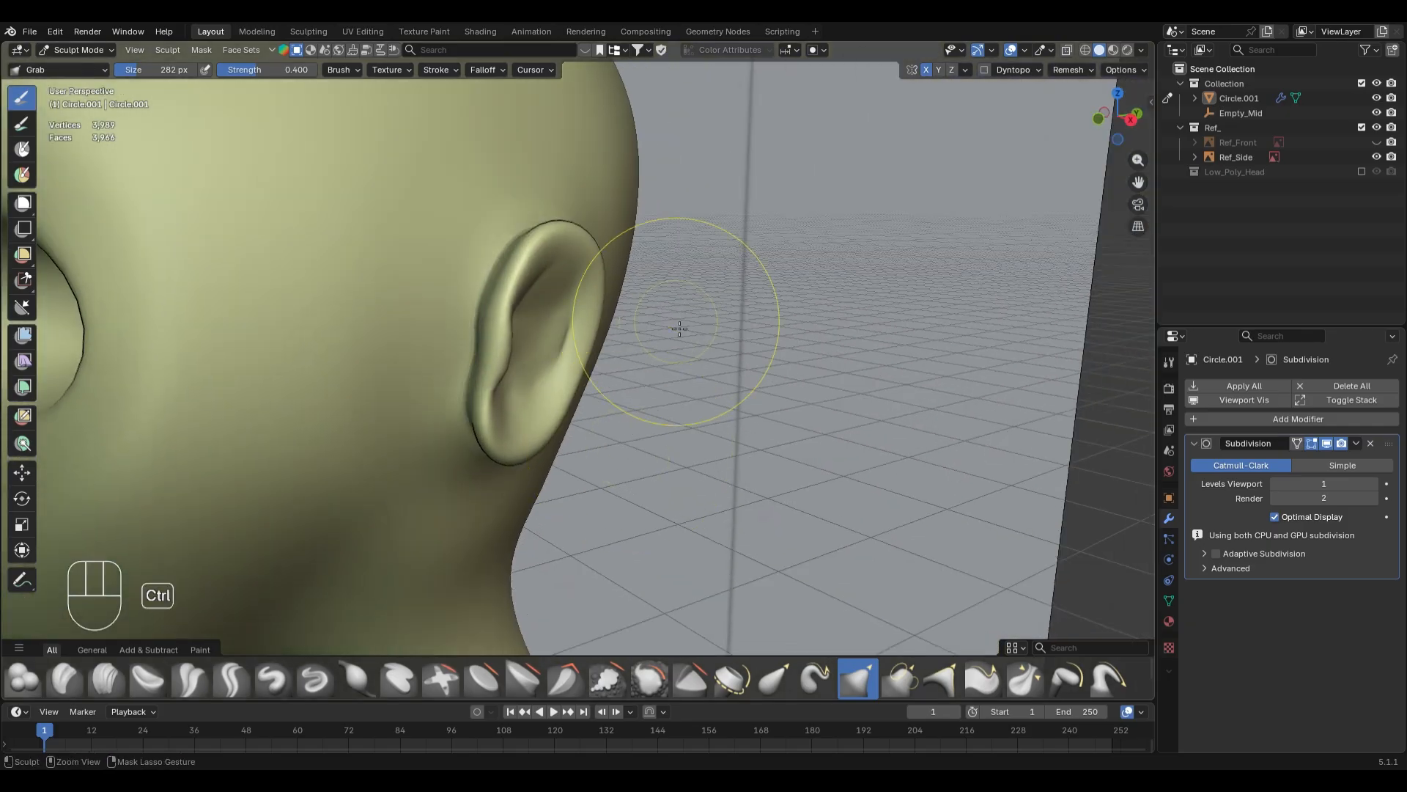
key(ctrl+s)
- Select only the vertical edge path down the middle of the back of the head in Edit Mode, without stray faces
key(KP_1)
key(ctrl+Tab)
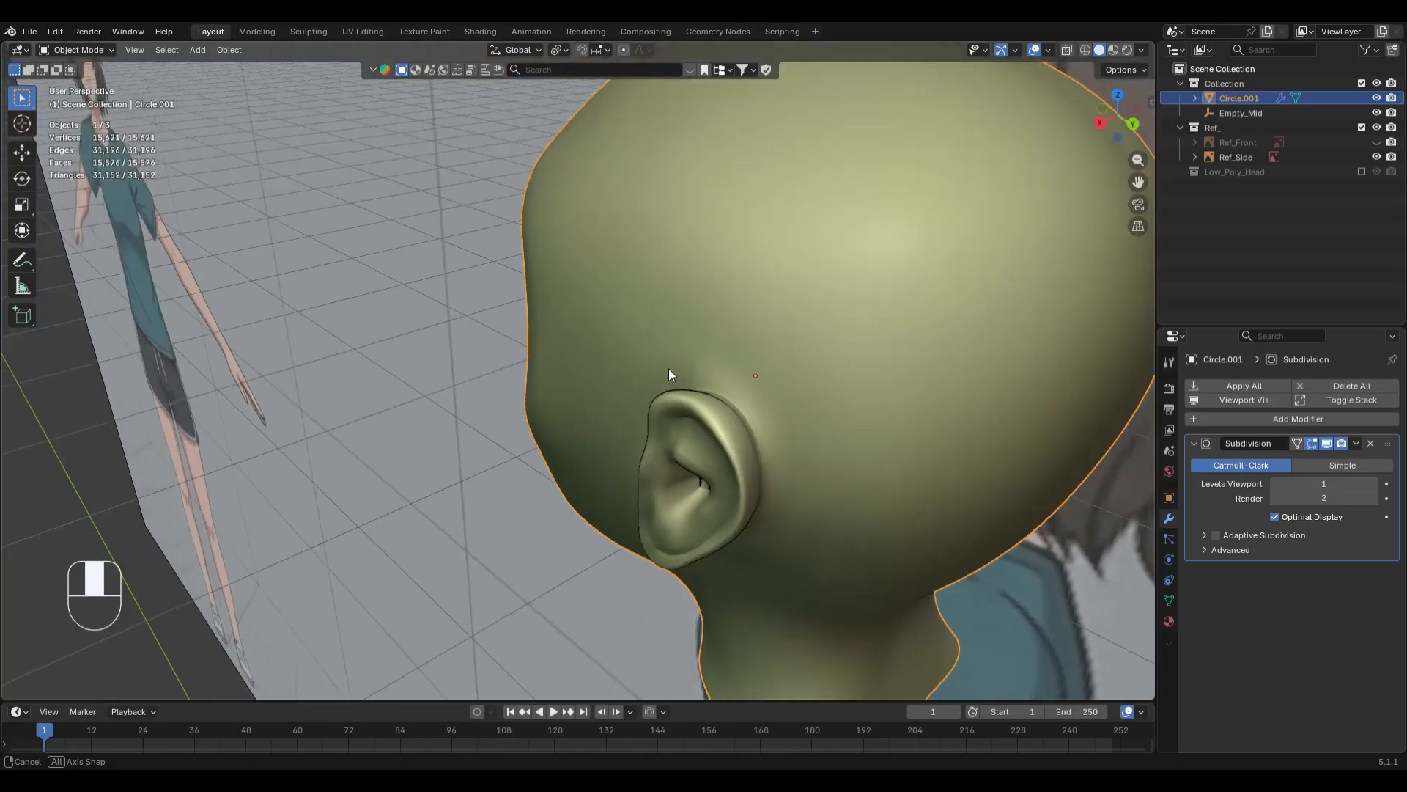
middle_drag(669, 370, 743, 360)
key(Tab)
key(2)
click(697, 315)
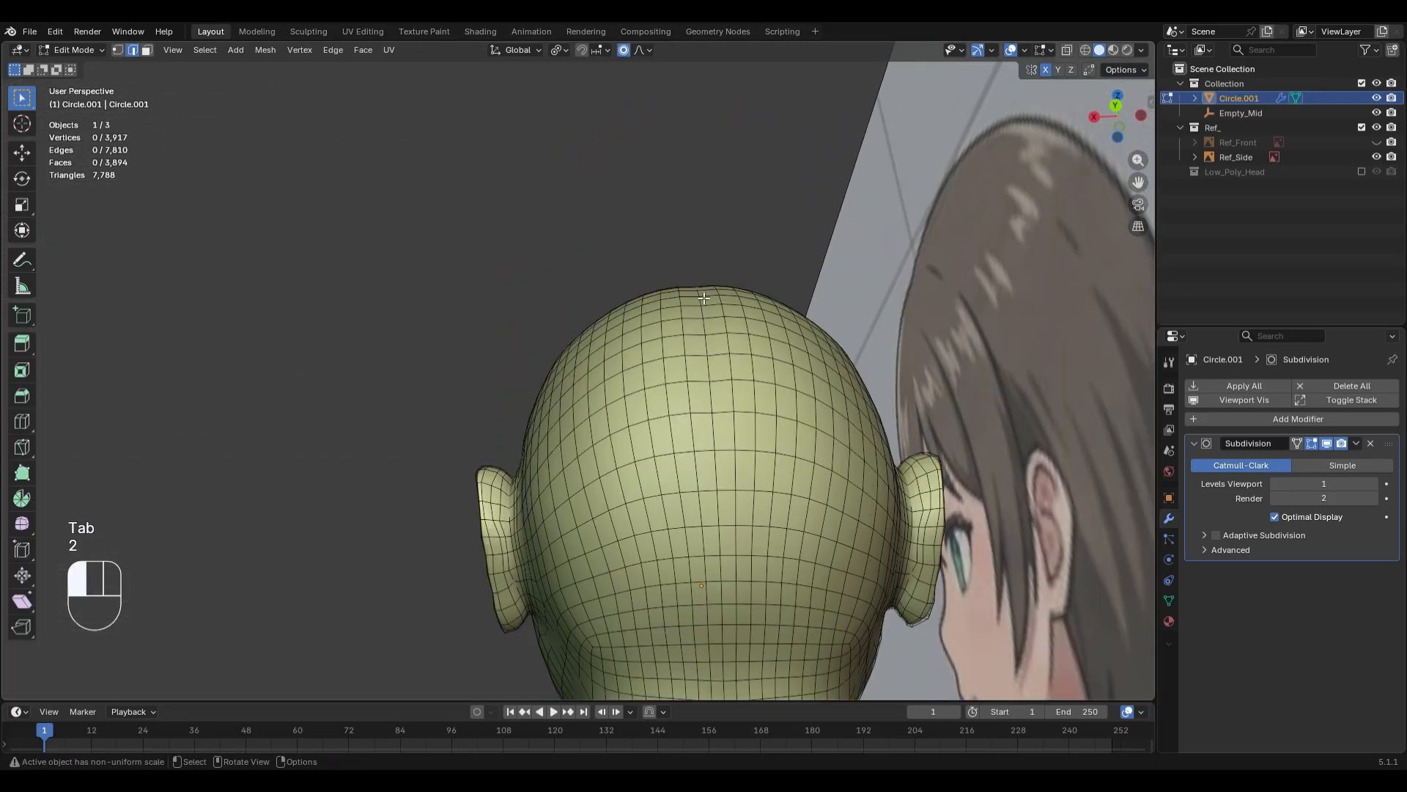
middle_drag(697, 315, 731, 404)
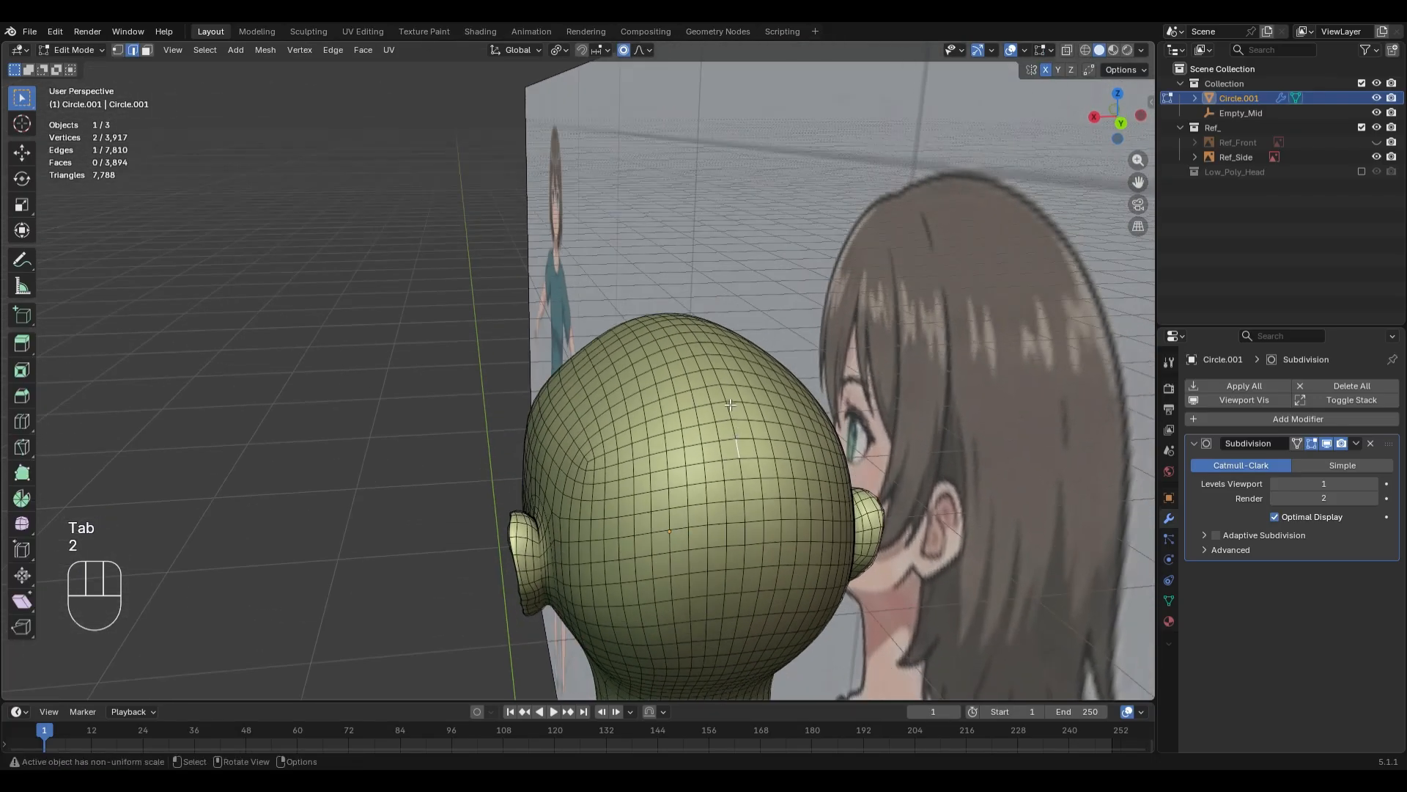
ctrl+shift+click(739, 642)
middle_drag(739, 642, 713, 396)
key(c)
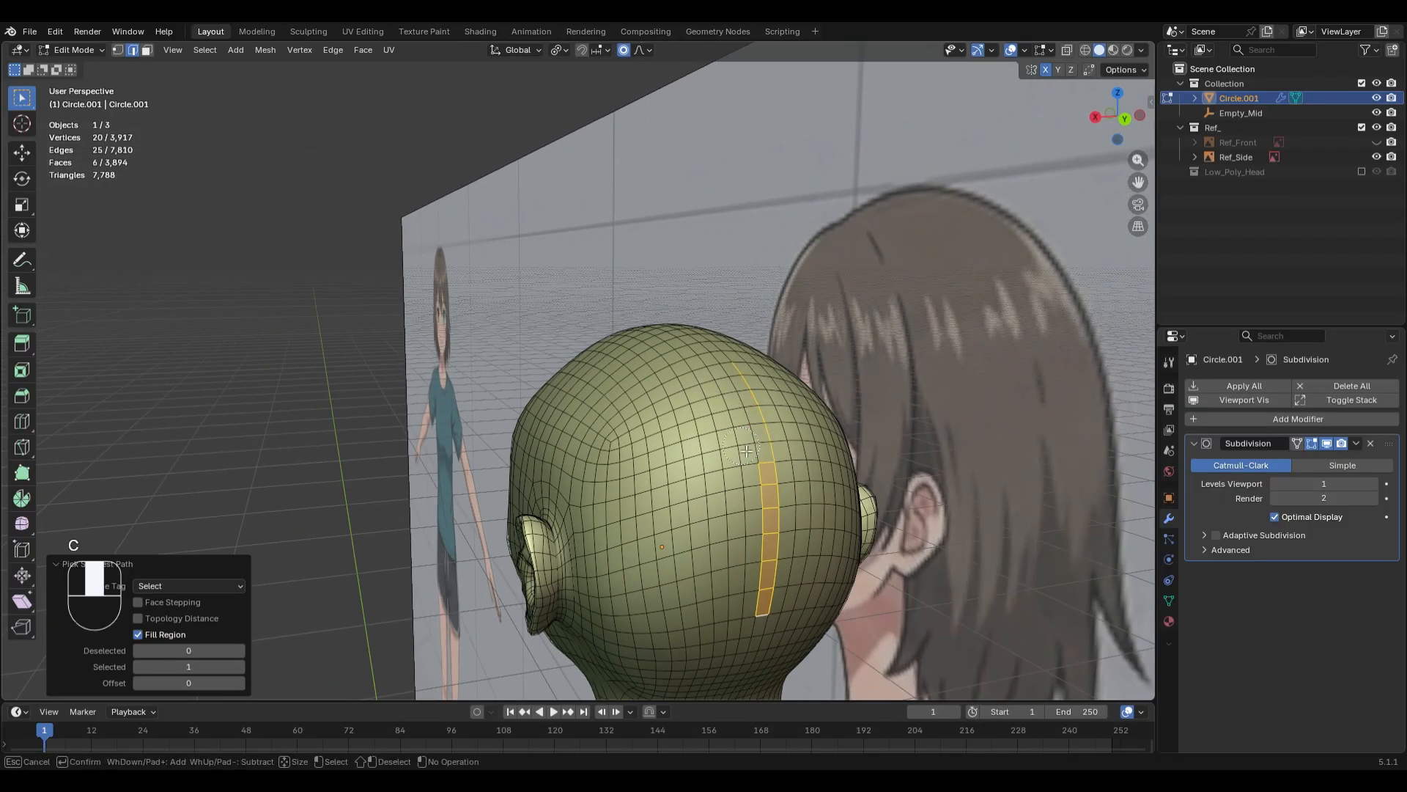
right_click(753, 611)
middle_drag(753, 612, 755, 321)
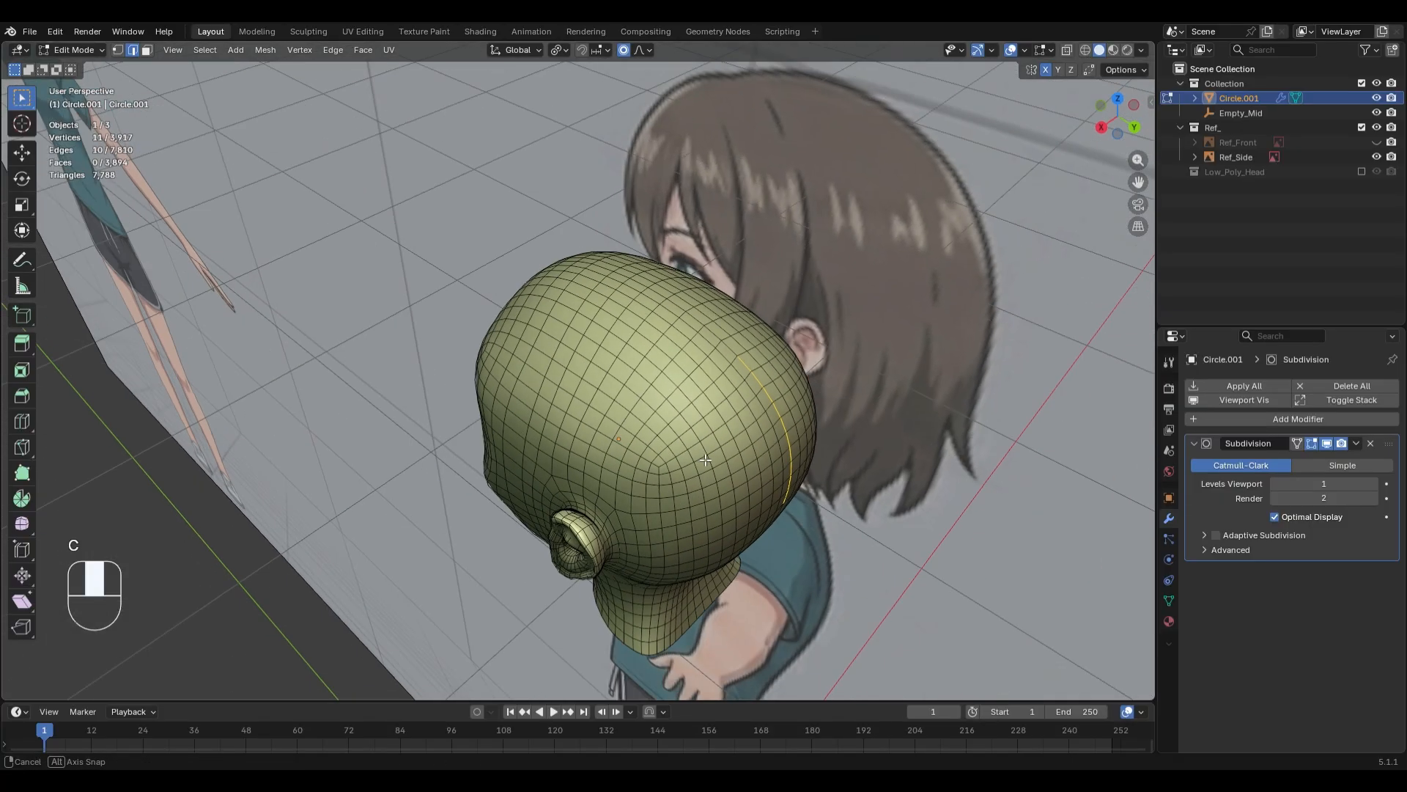
- Move the edge path 0.002575 m along Y and adjust it along Z with proportional editing
key(g)
key(y)
key(shift)
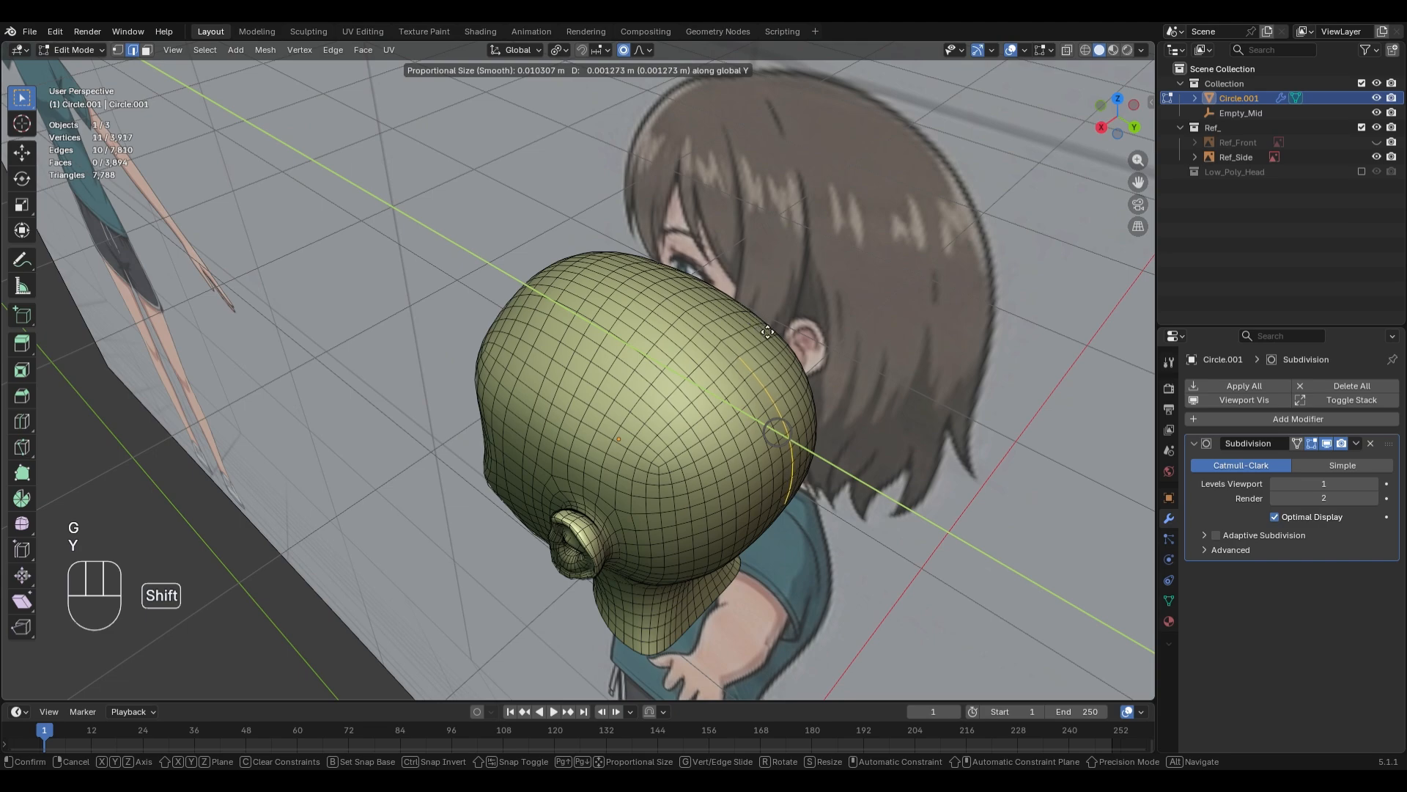
click(780, 343)
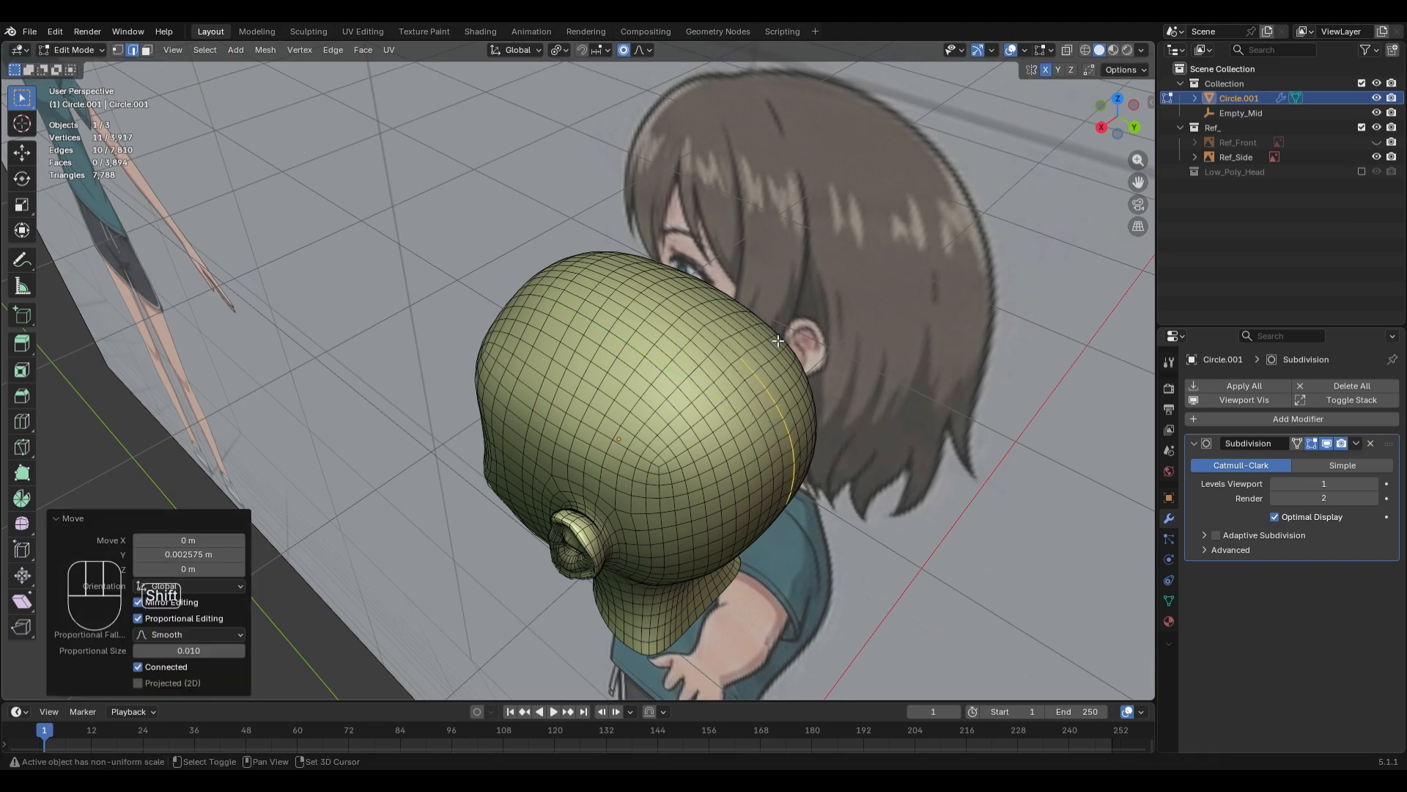
key(g)
key(z)
click(779, 338)
middle_drag(779, 338, 755, 424)
- Grow the selection on the back of the head twice and even out its vertices with the Smooth tool
key(ctrl+KP_Add)
key(ctrl+KP_Add)
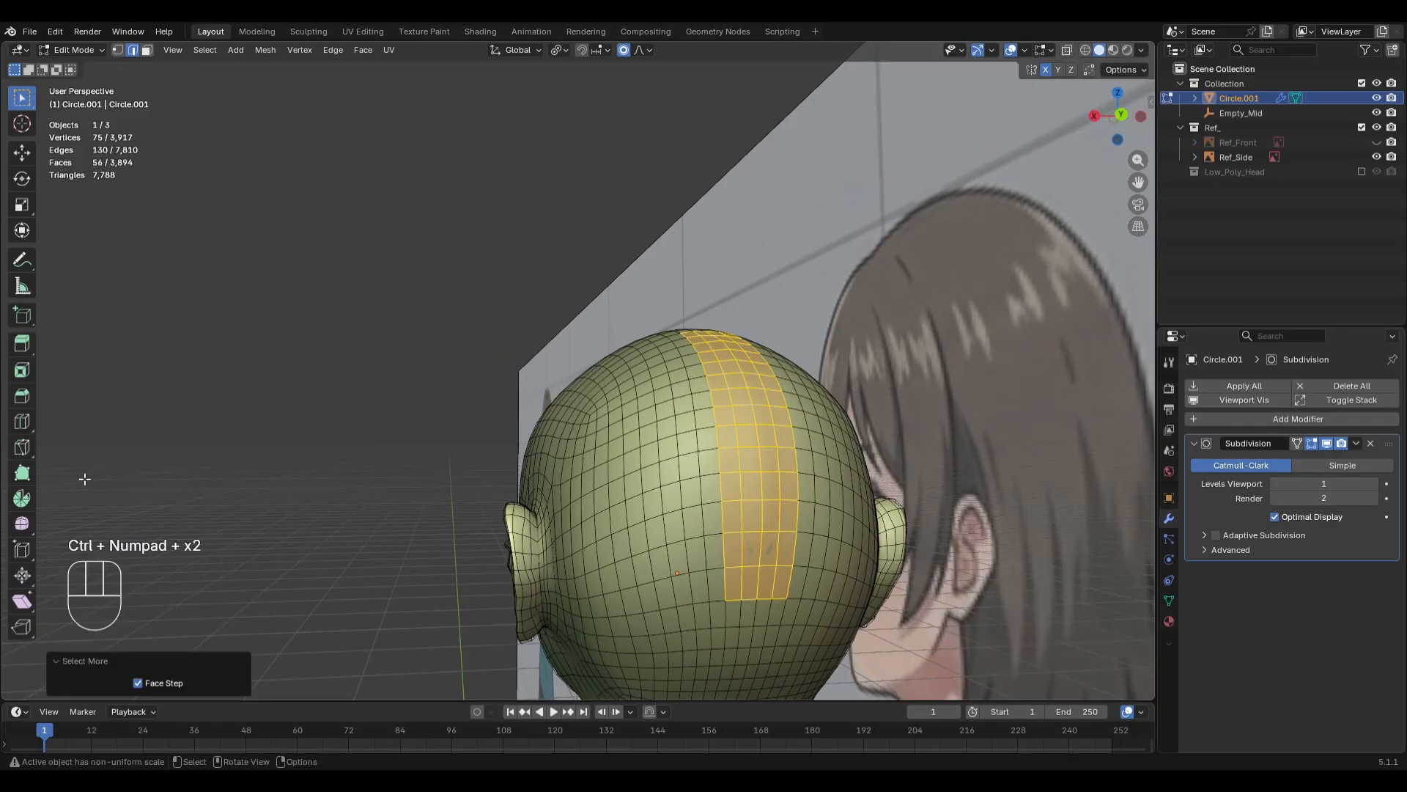
click(20, 524)
drag(780, 391, 498, 270)
key(Tab)
- Smooth the back of the head in Sculpt Mode with the Smooth brush at 186 px and strength 0.125
middle_drag(569, 446, 695, 459)
key(ctrl+Tab)
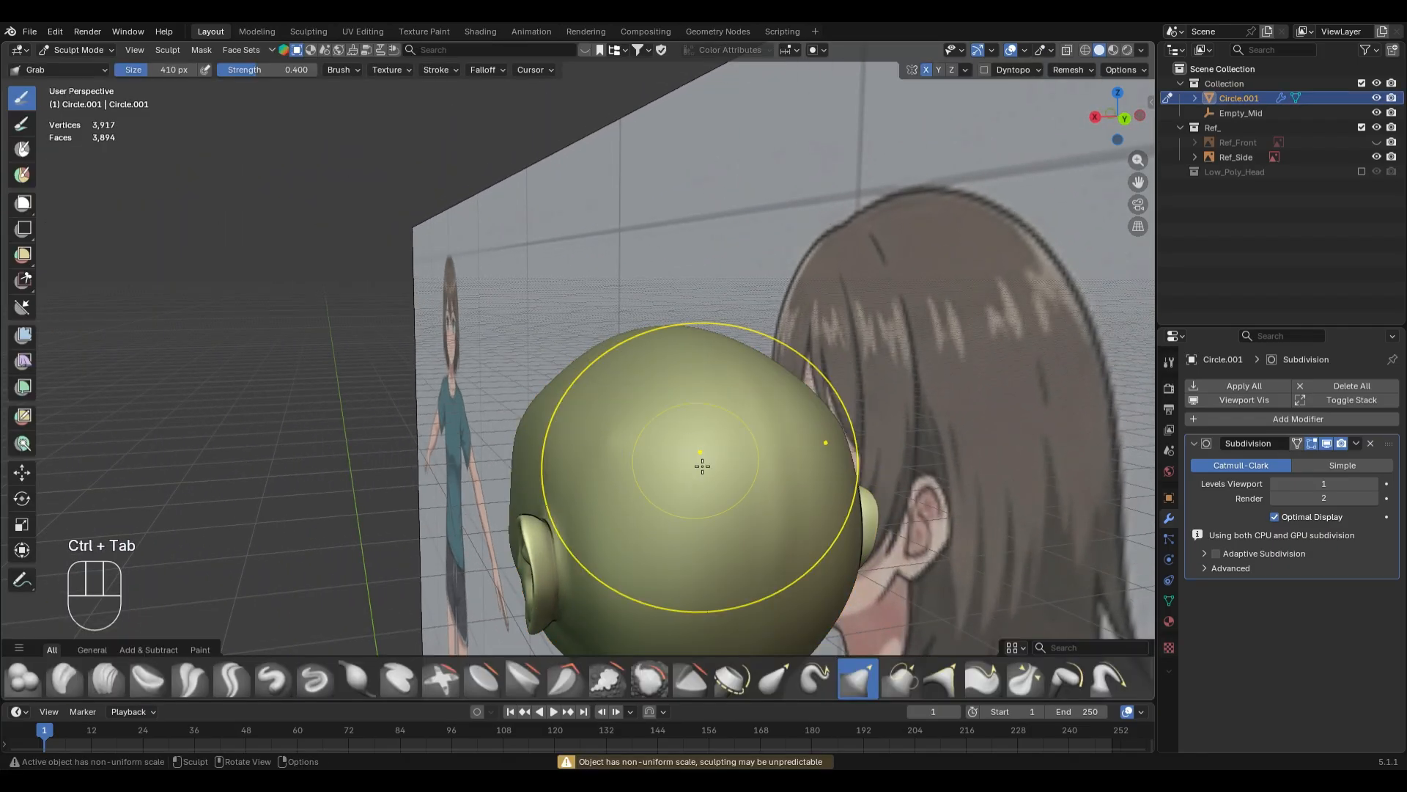
key(s)
key(shift+f)
text(0.125)
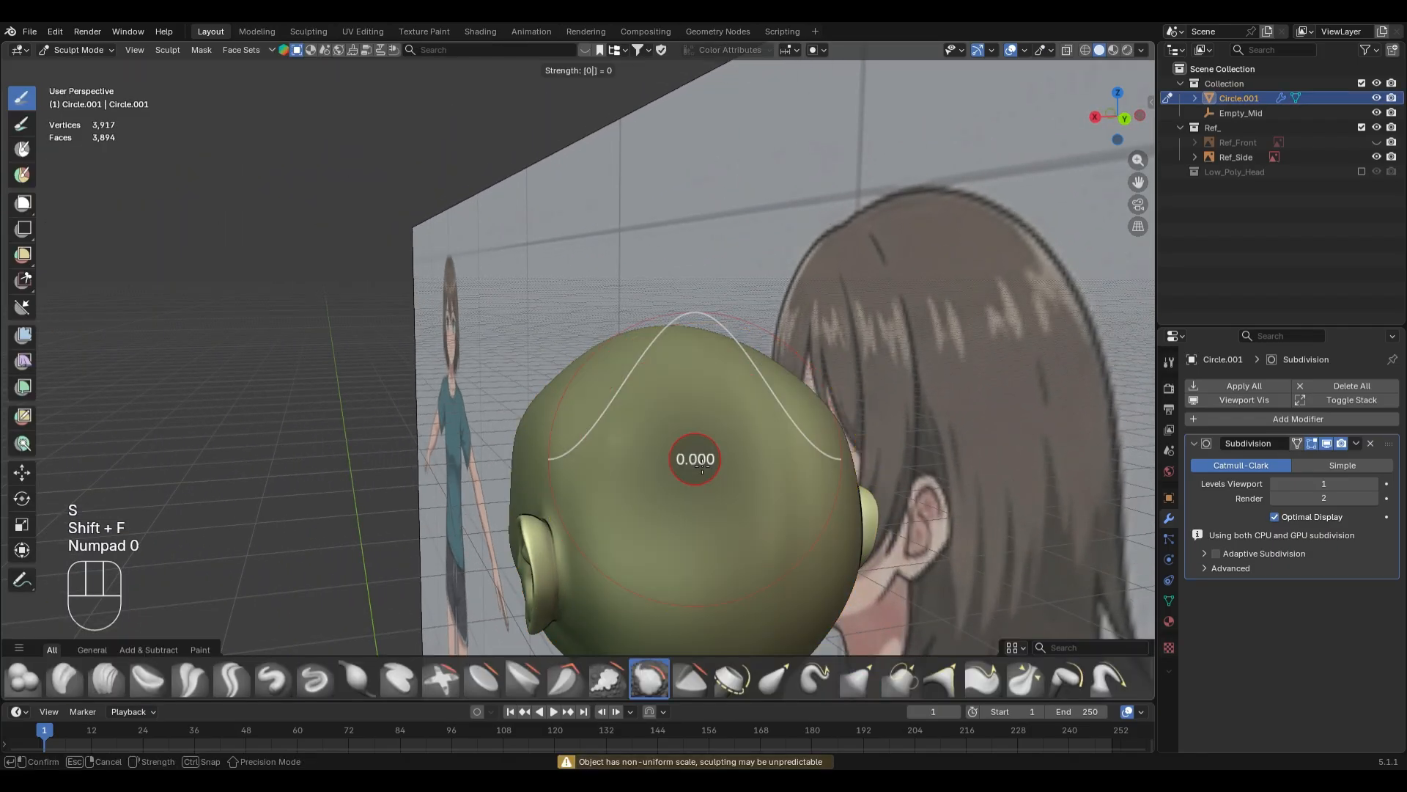
key(KP_Enter)
shift+middle_drag(753, 457, 770, 388)
scroll(773, 381, up, 1)
middle_drag(775, 363, 772, 418)
key(f)
click(694, 454)
scroll(694, 455, down, 2)
middle_drag(725, 470, 693, 480)
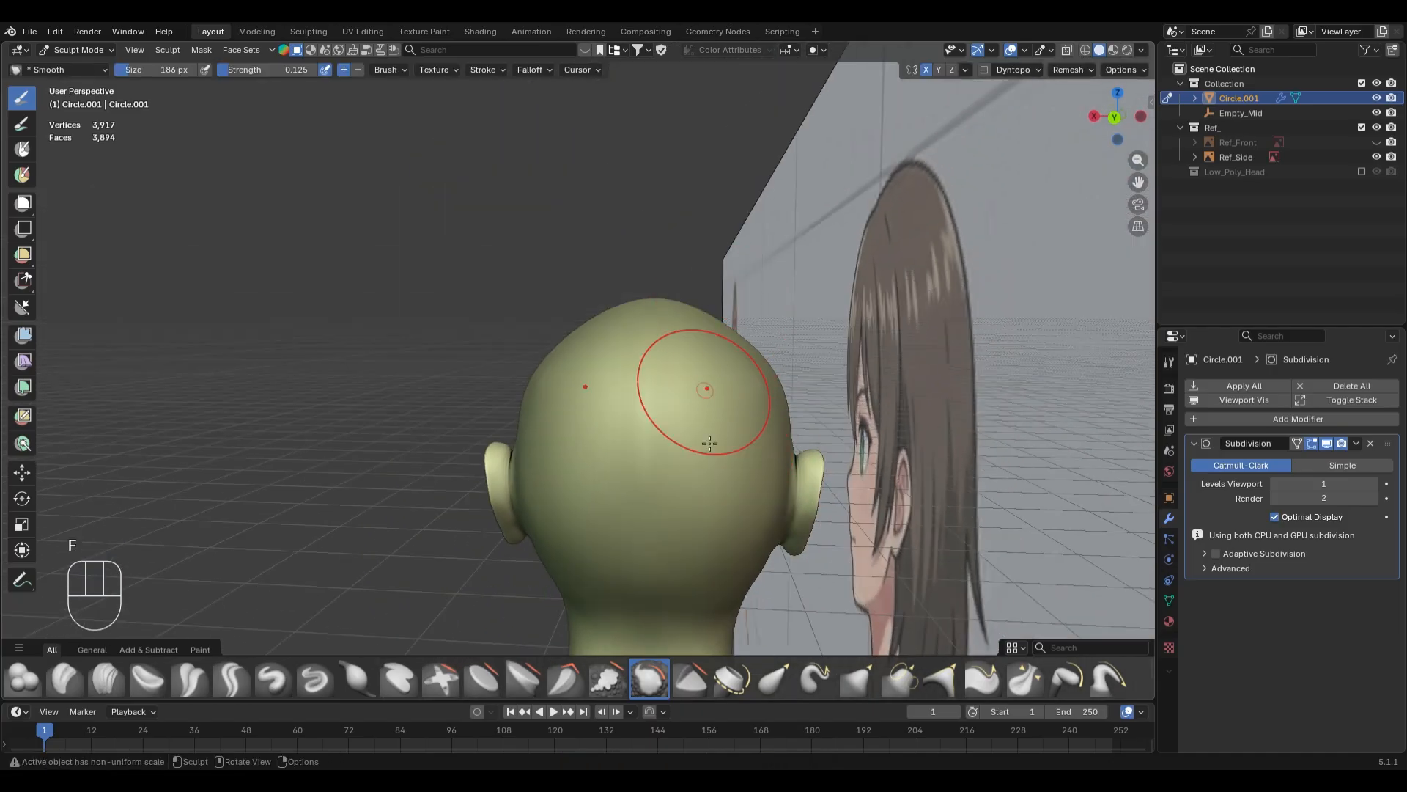
- Soften the wider back and side of the skull with the Smooth brush enlarged to 248 px
middle_drag(693, 371, 735, 349)
scroll(647, 367, up, 1)
middle_drag(735, 367, 706, 374)
scroll(704, 395, up, 1)
key(f)
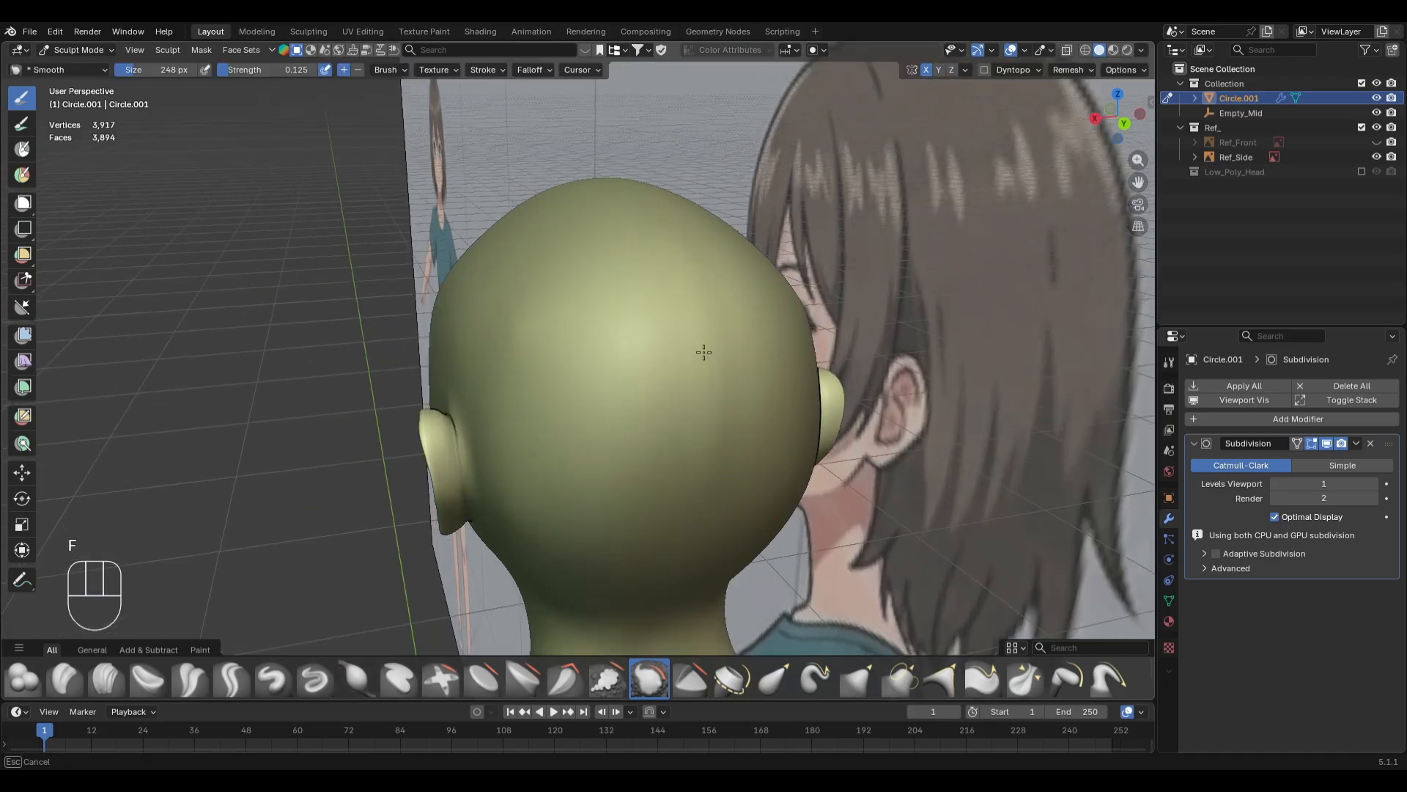
click(689, 415)
middle_drag(645, 418, 704, 454)
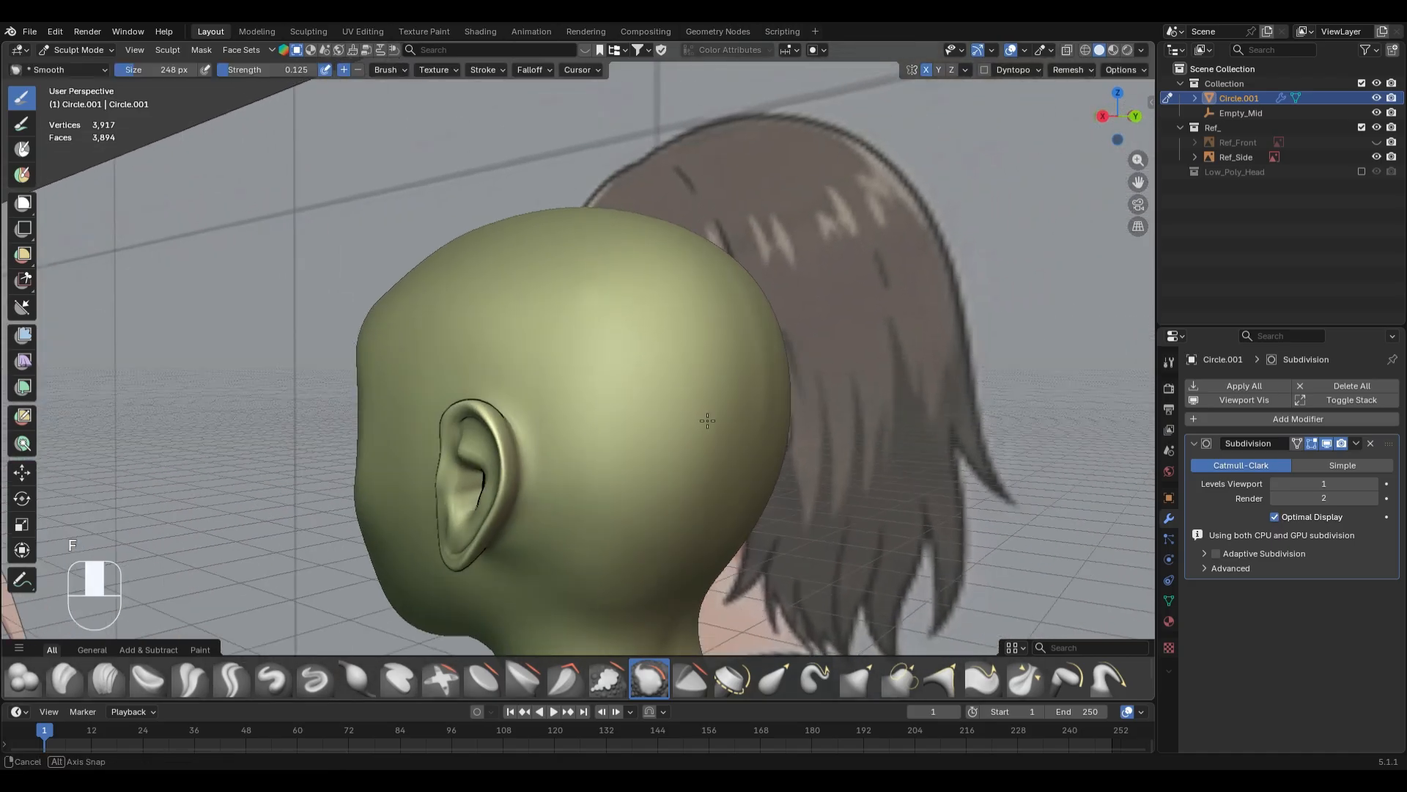
drag(665, 477, 687, 464)
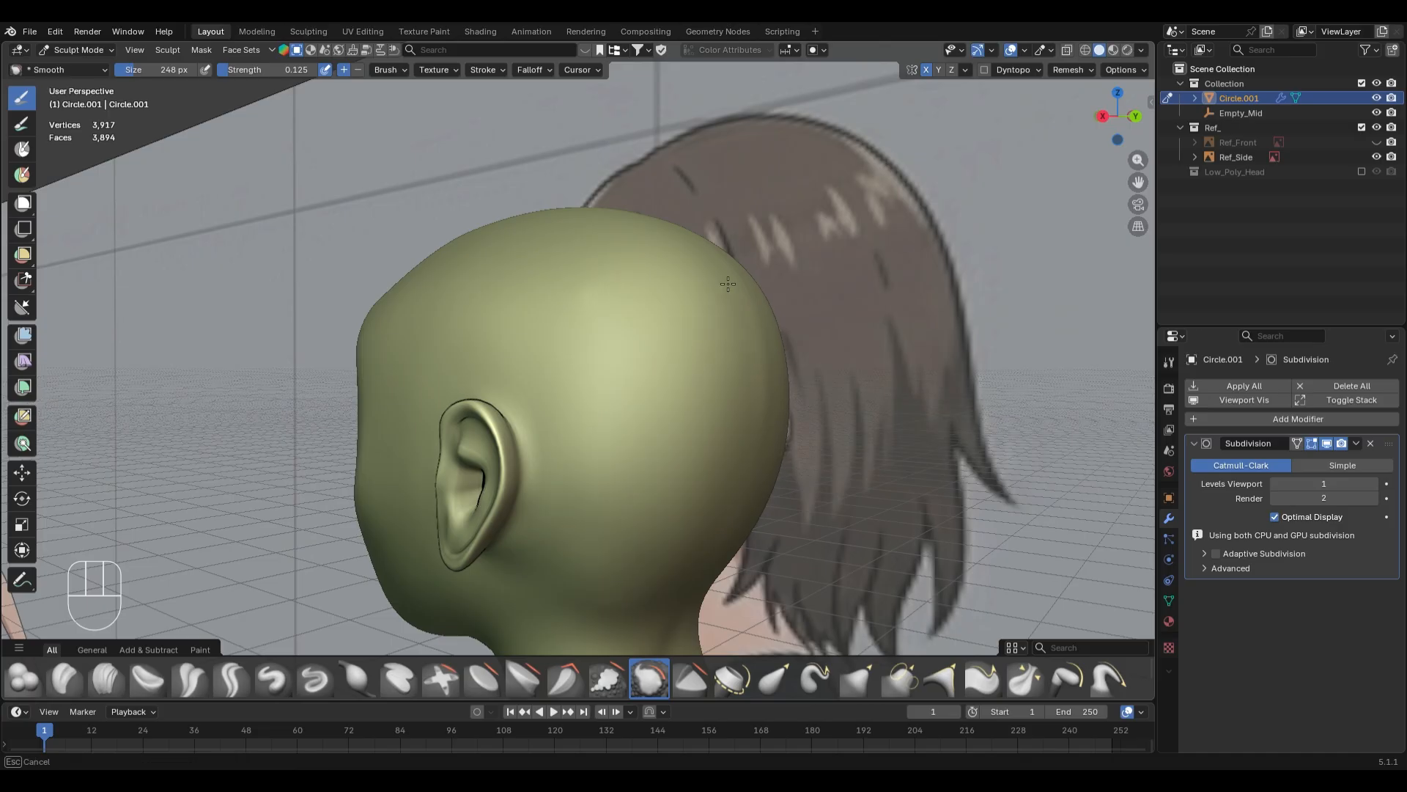
- Raise the Smooth brush strength to 0.145 and smooth the rear of the skull behind the ear
middle_drag(728, 283, 689, 346)
key(shift+f)
click(643, 376)
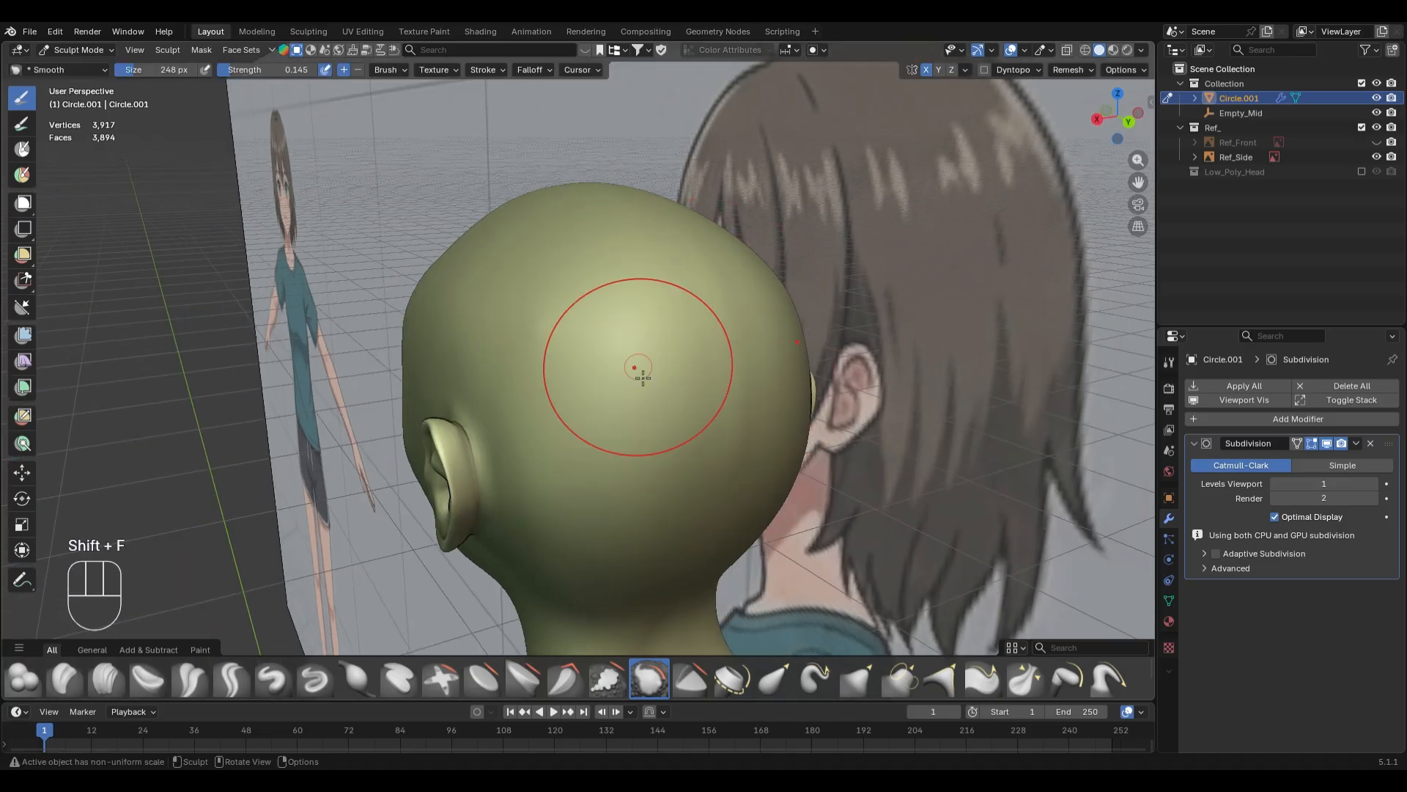
mouse_move(643, 377)
mouse_down()
mouse_move(588, 363)
mouse_move(593, 375)
mouse_up()
mouse_move(593, 375)
middle_down()
mouse_move(670, 368)
mouse_move(644, 377)
middle_up()
- Examine the head's shape and the ears' protrusion from the side and front, with the Grab brush set to 328 px
key(KP_3)
middle_drag(559, 361, 752, 380)
key(KP_1)
scroll(733, 352, up, 3)
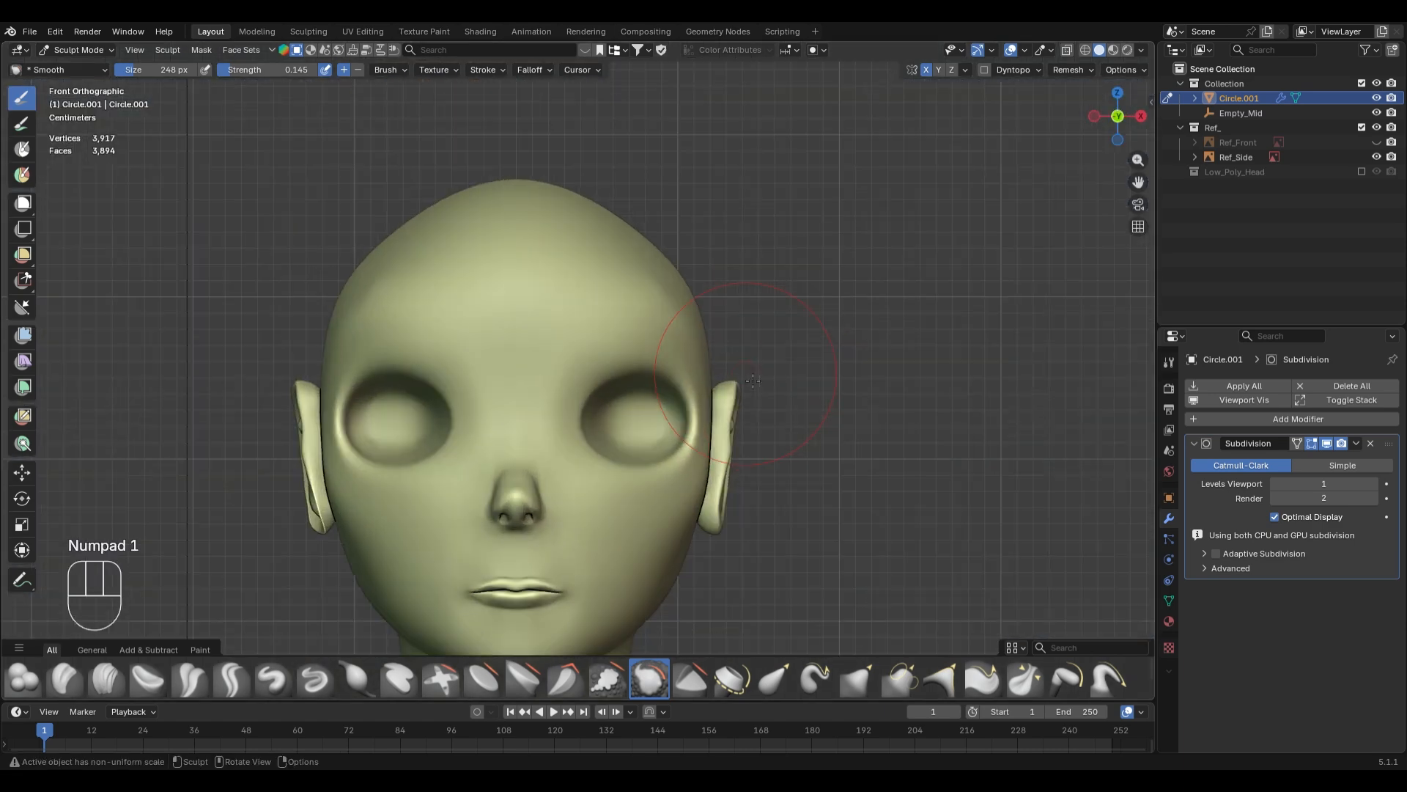
key(g)
key(f)
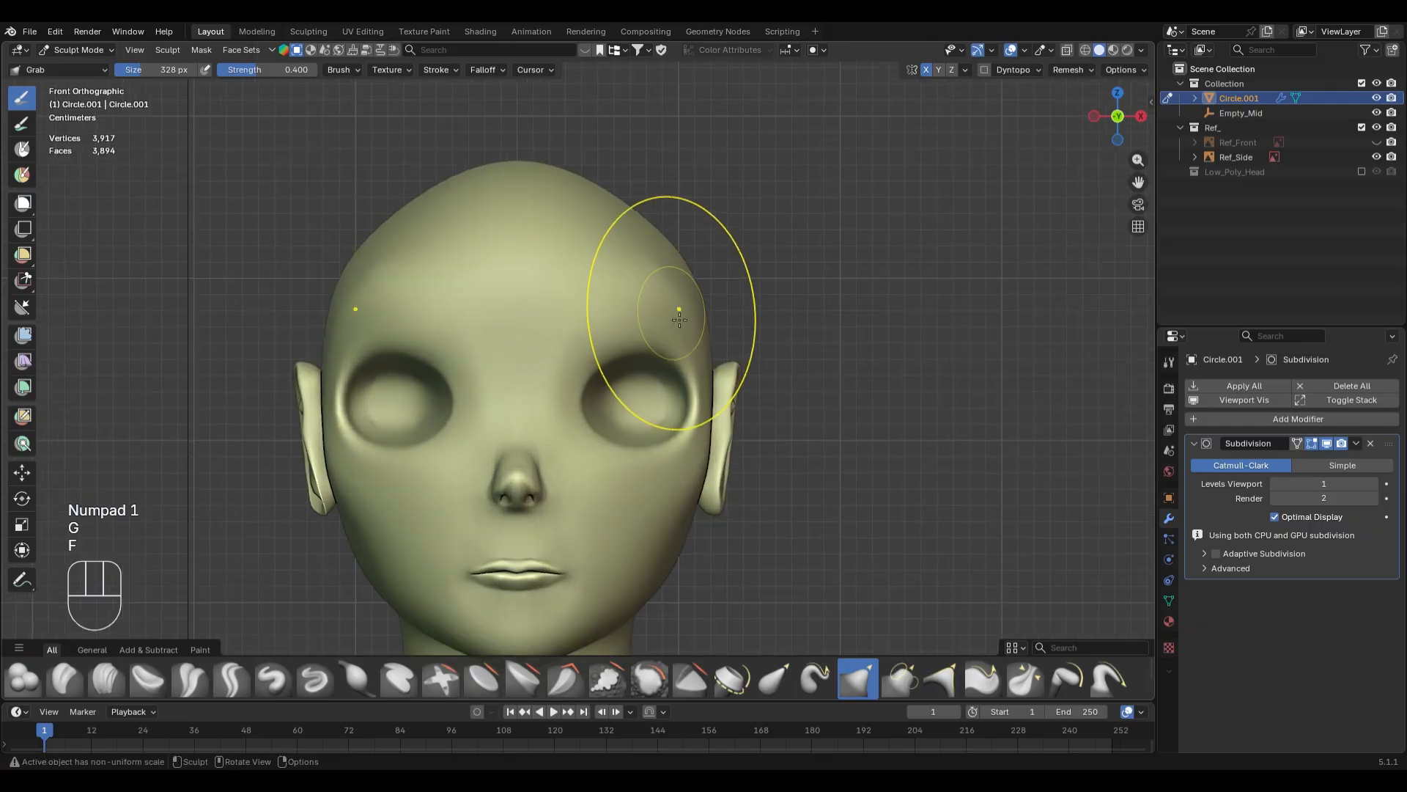
shift+middle_drag(802, 317, 699, 294)
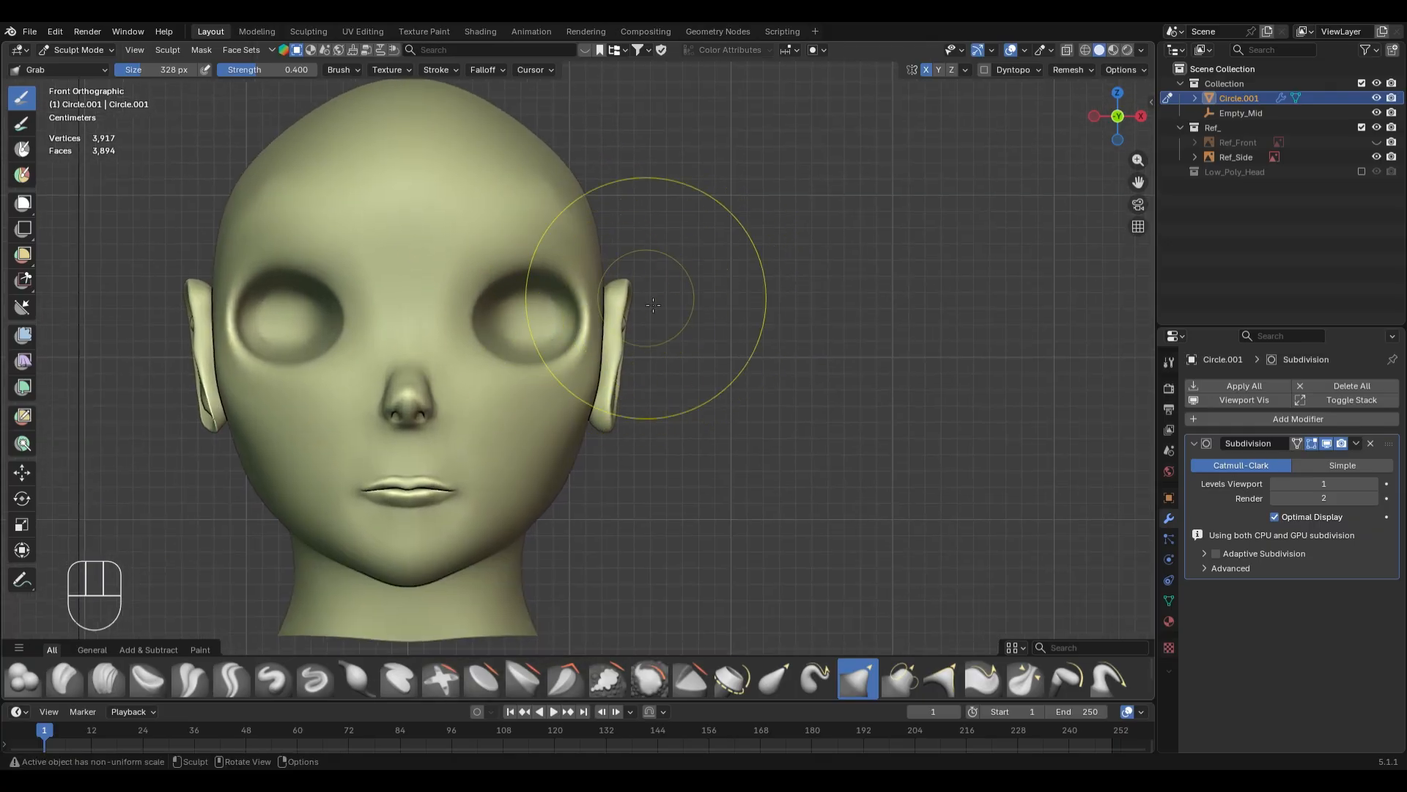
shift+middle_drag(575, 329, 639, 331)
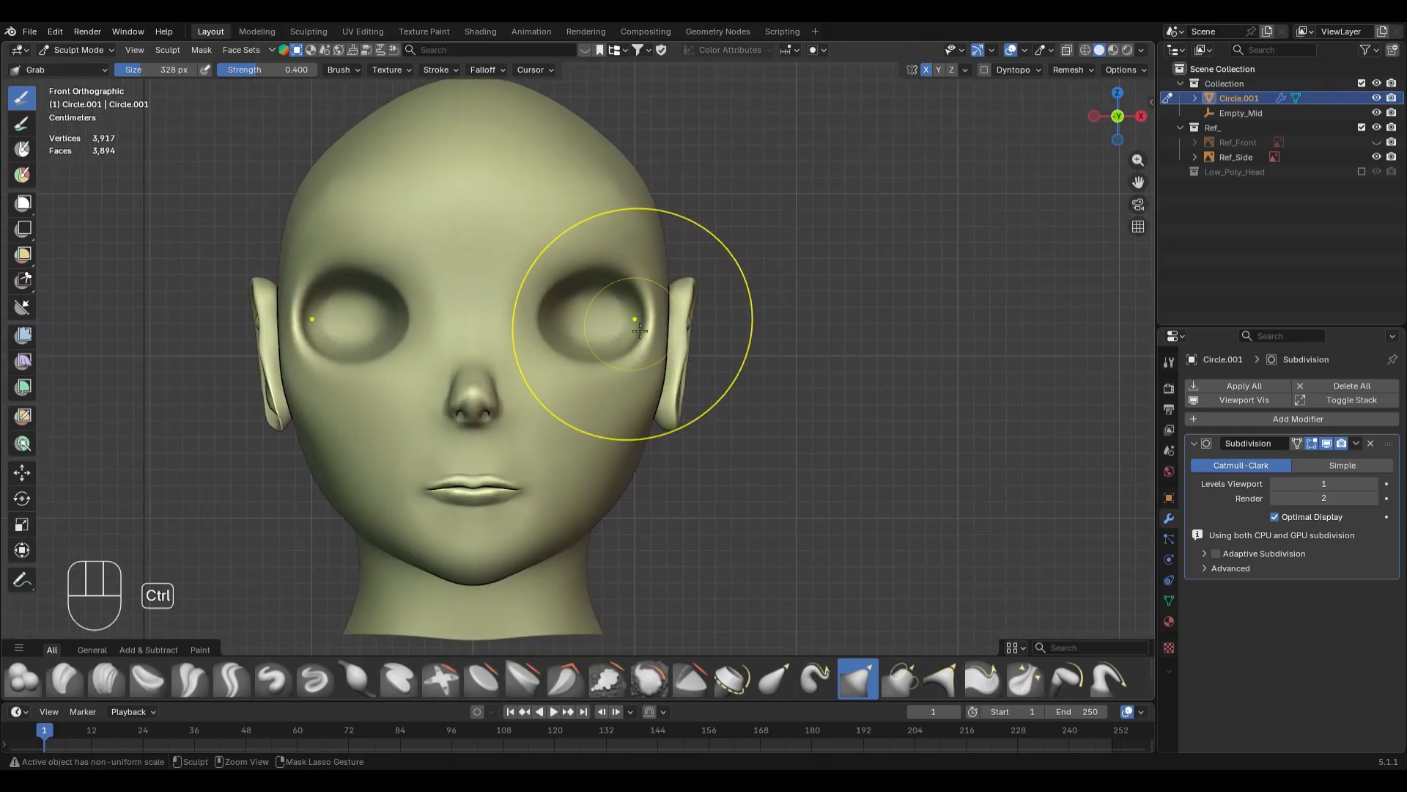
- Select the ear's outer rim edge loop in Edit Mode and fill the selection with Select Loop Inner-Region
key(ctrl+Tab)
key(Tab)
scroll(775, 359, up, 2)
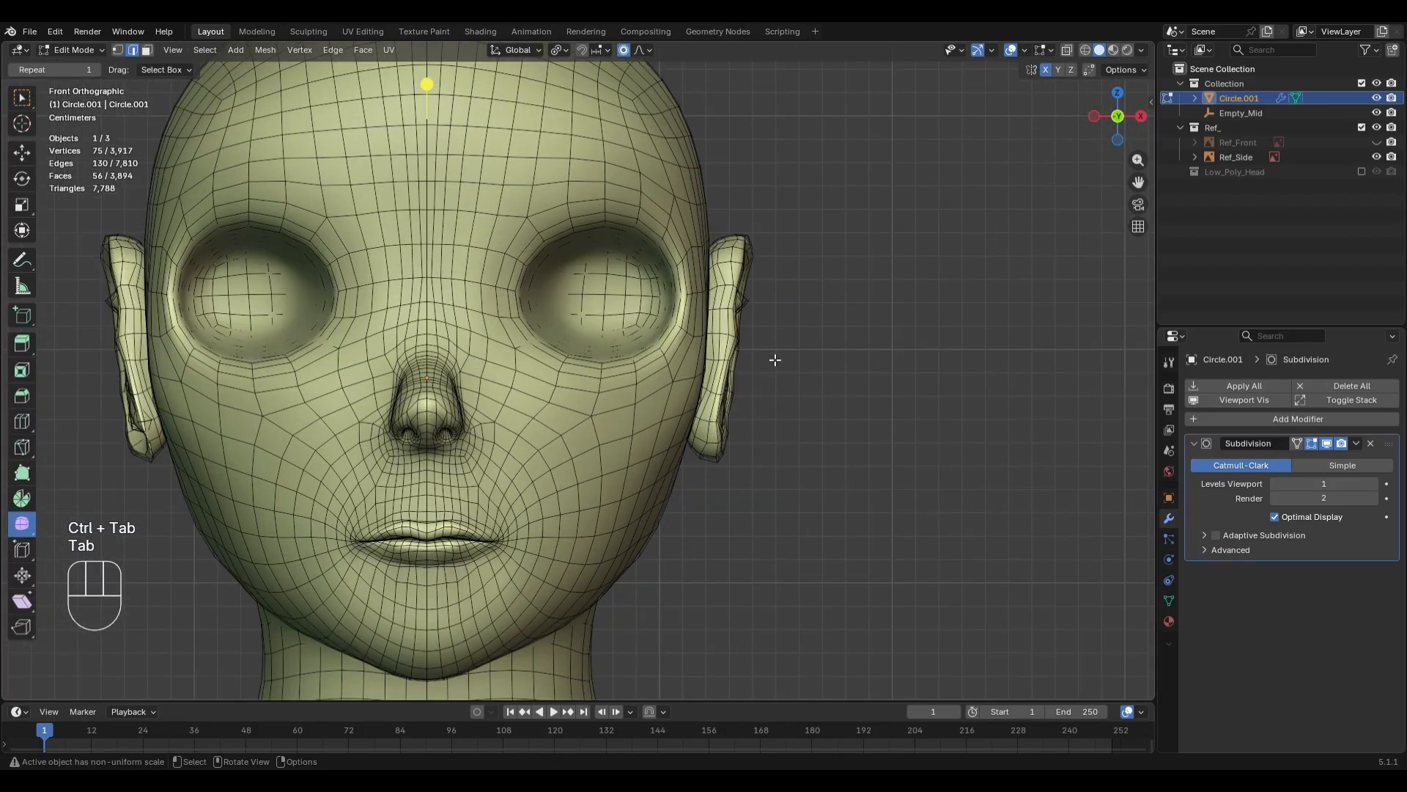
alt+click(739, 254)
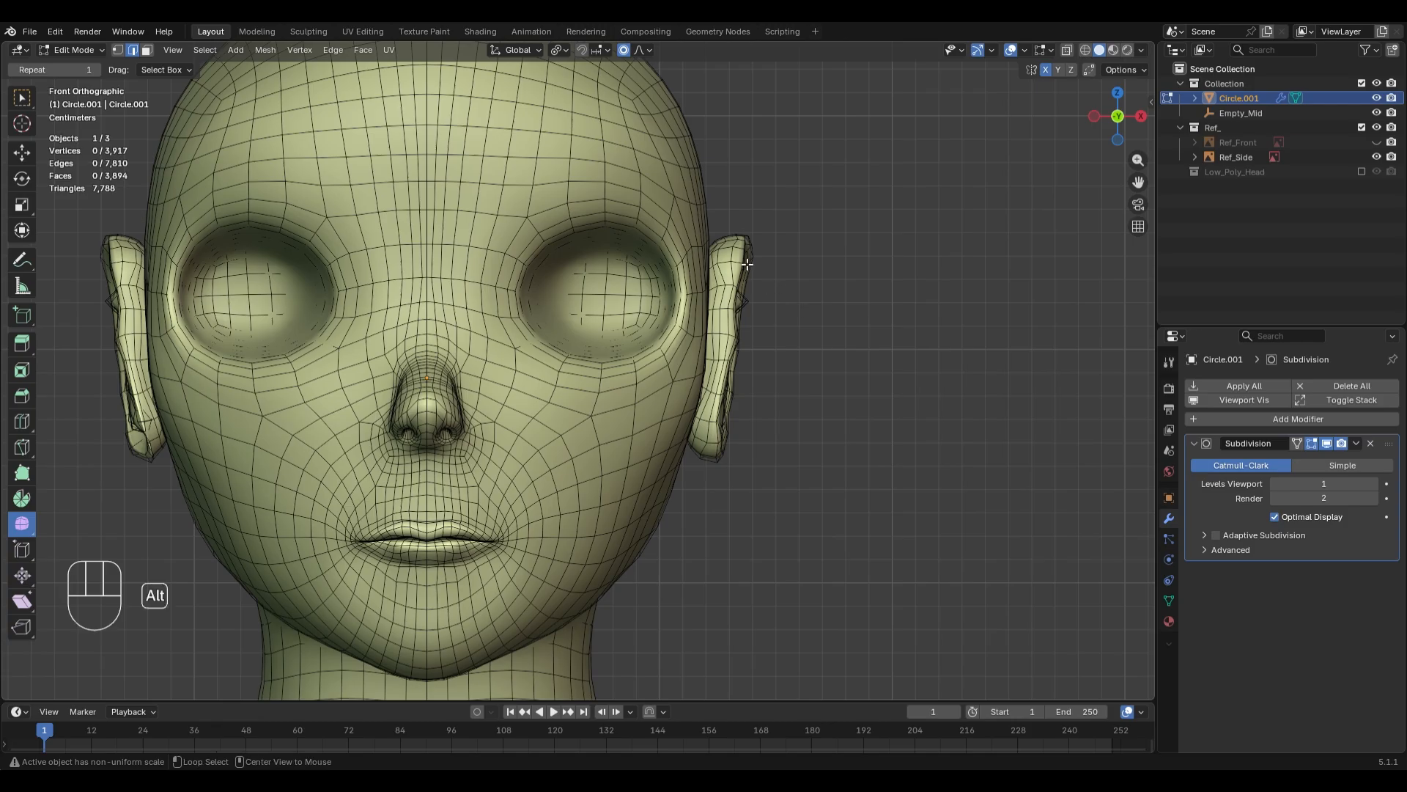
key(F3)
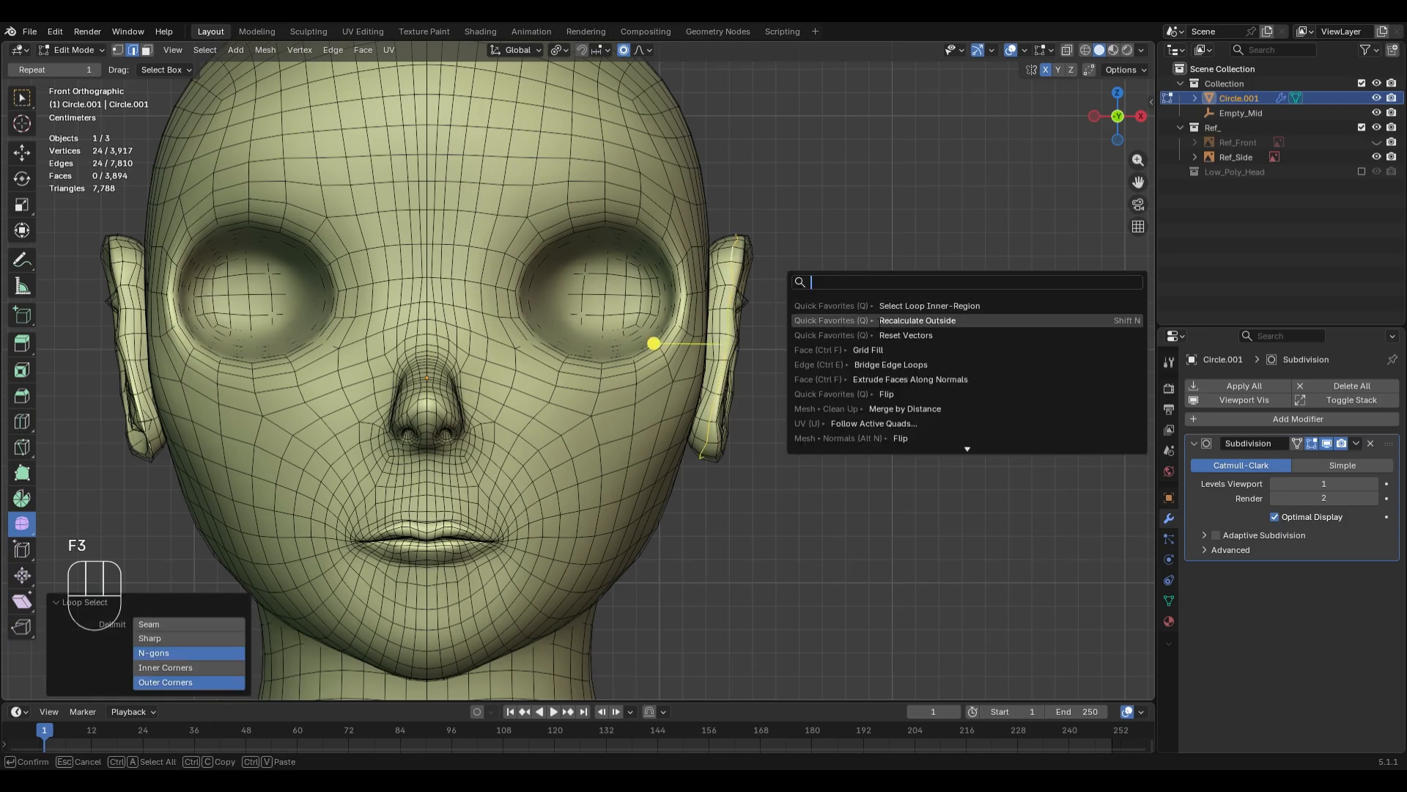
click(880, 306)
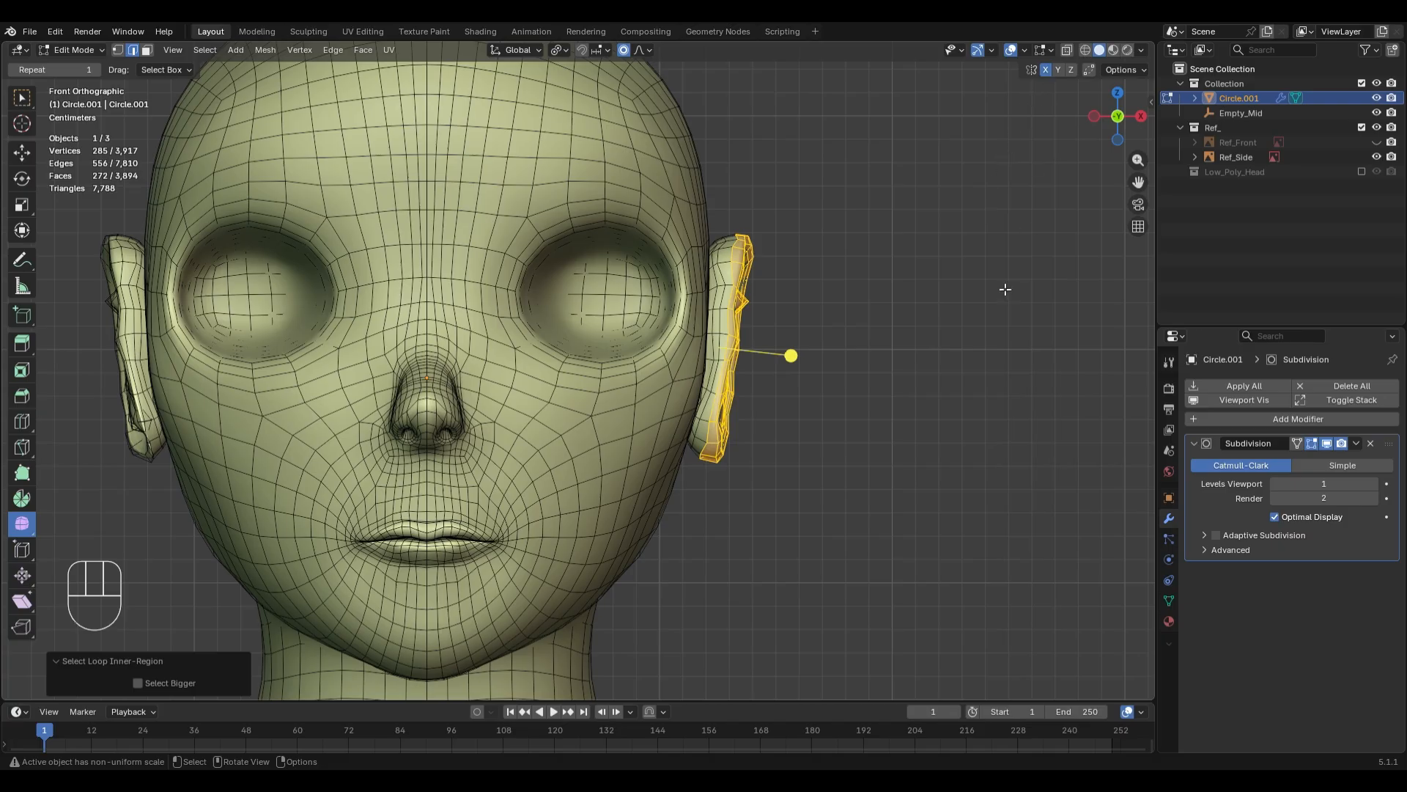
- Move the selected ear region -0.005984 m along X with proportional editing at size 0.014, bringing it closer to the head
key(g)
key(x)
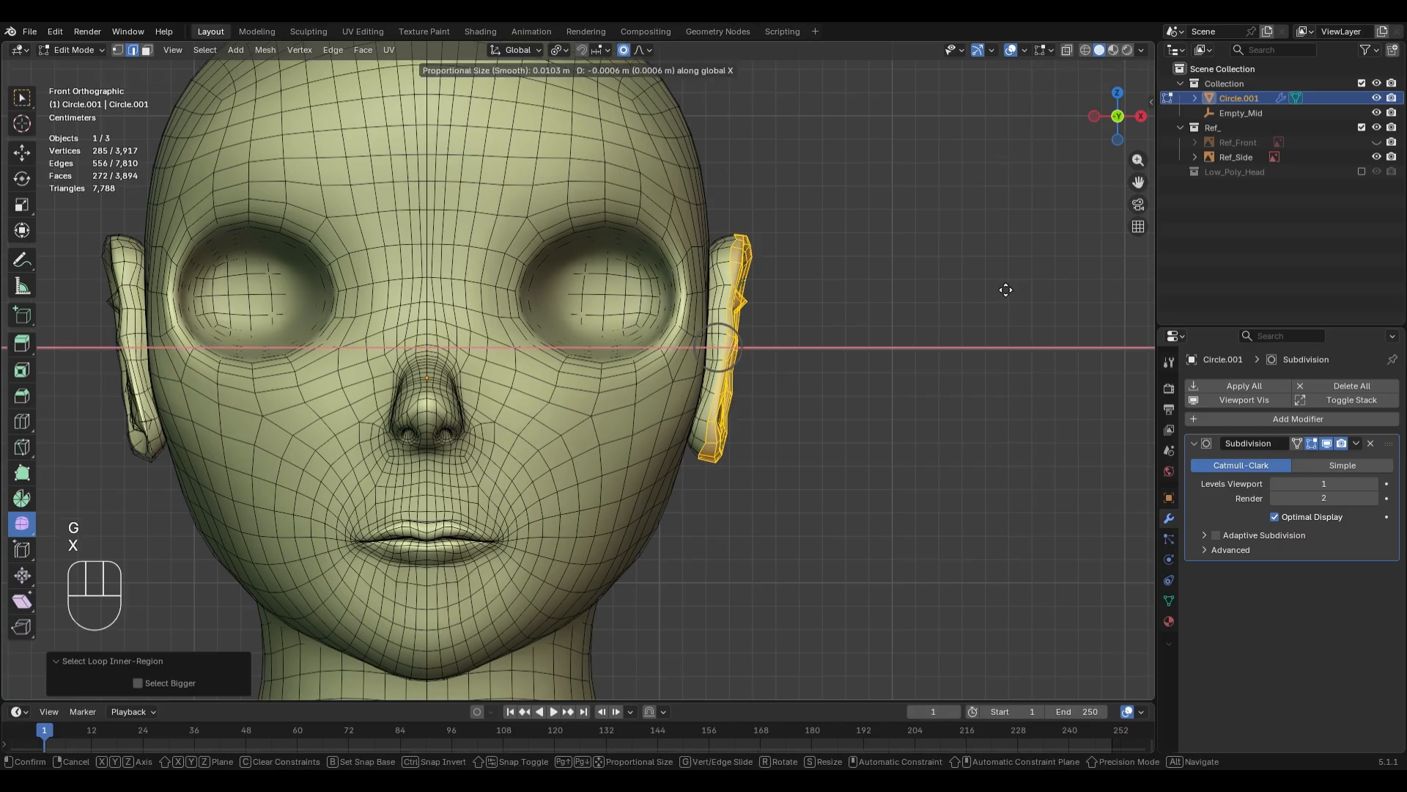
scroll(1000, 288, down, 1)
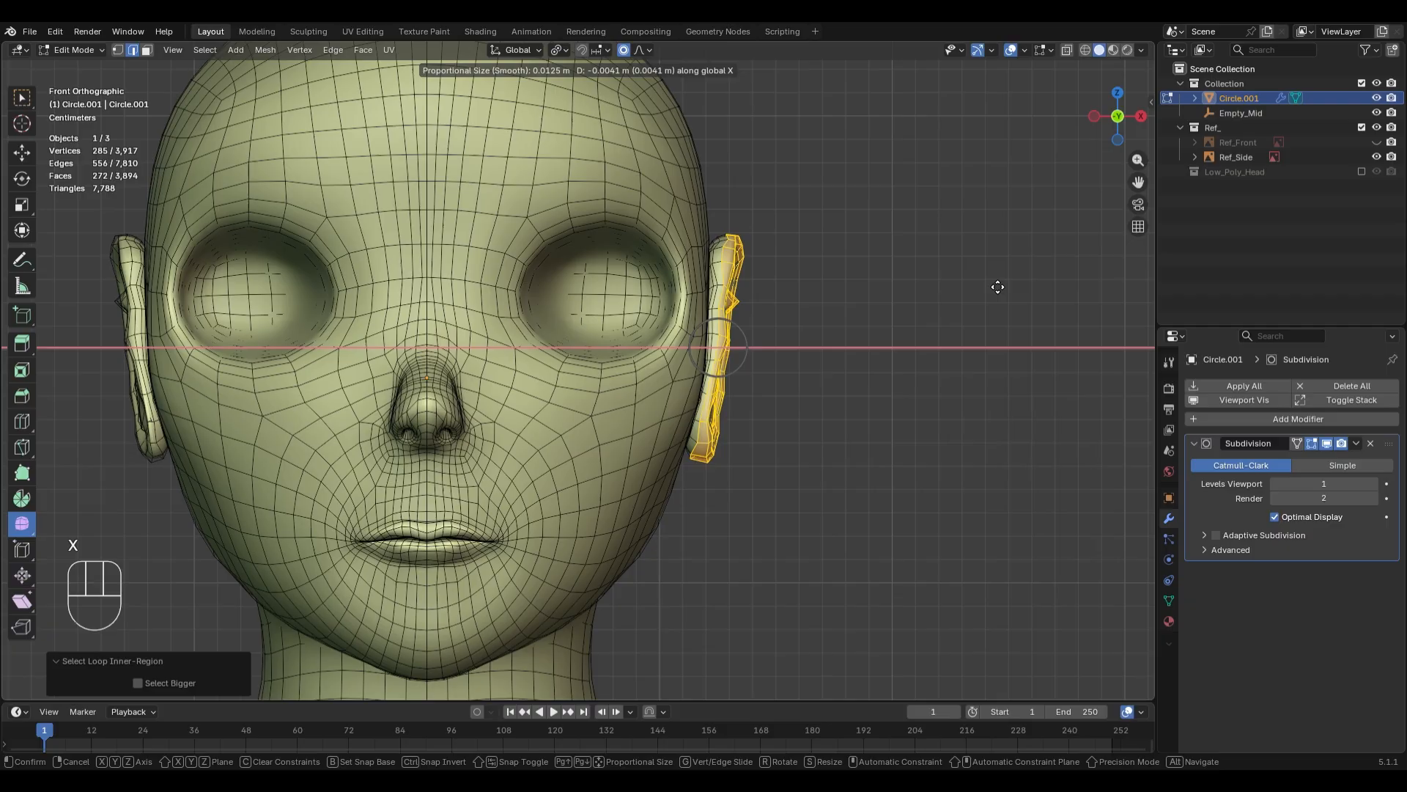
scroll(992, 286, down, 1)
click(991, 283)
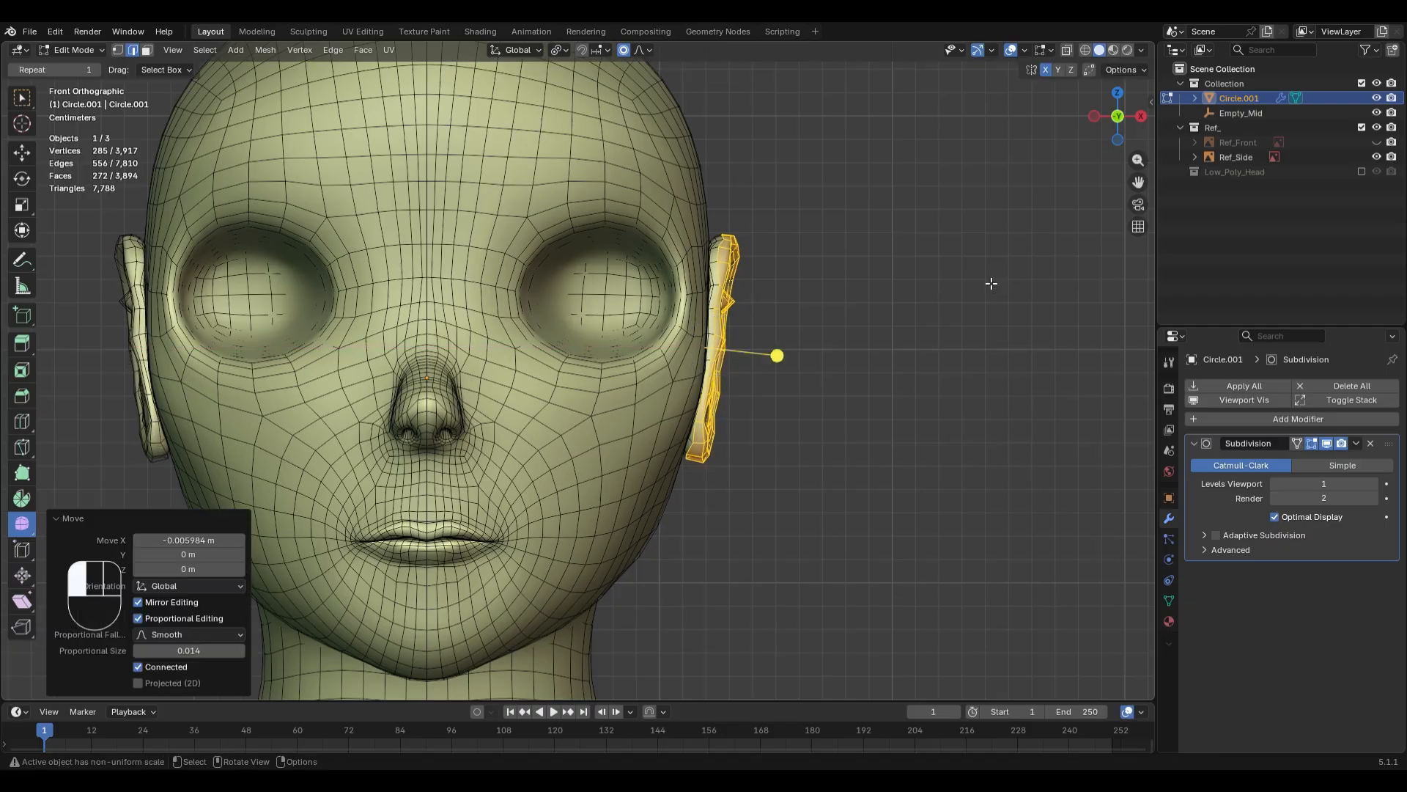
middle_drag(991, 283, 740, 366)
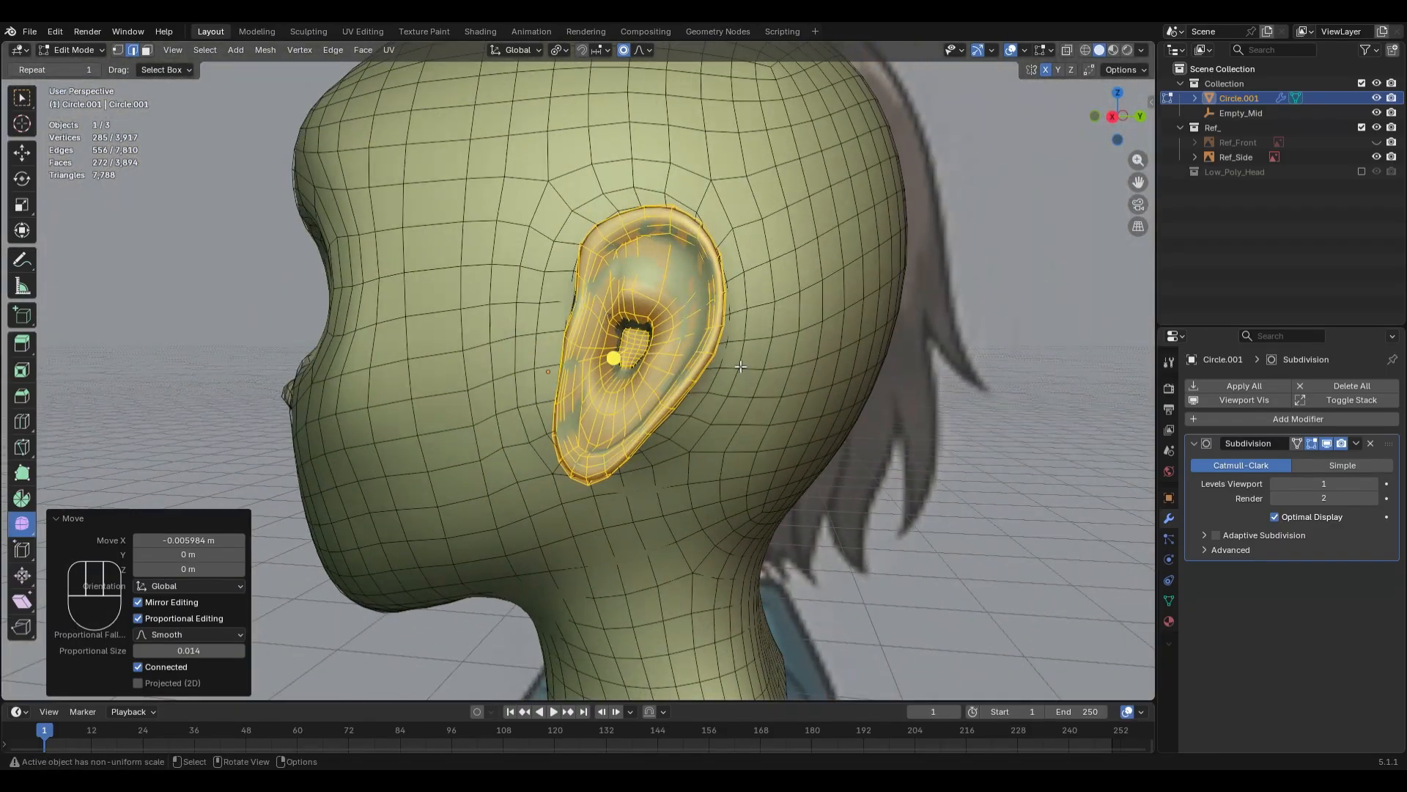
key(KP_1)
- Show the Ref_Front image in Object Mode and compare the selected head with it using X-ray
key(Tab)
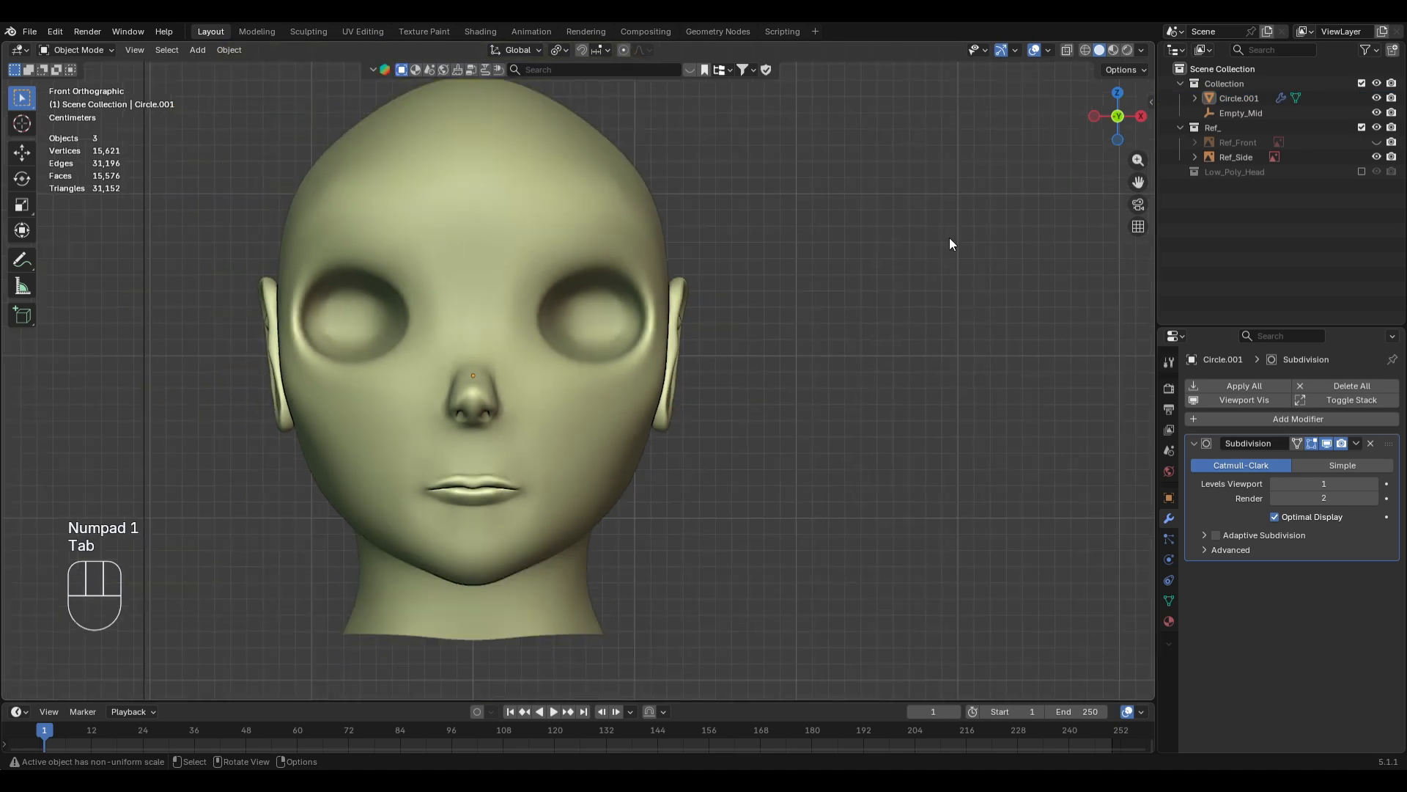
click(1377, 143)
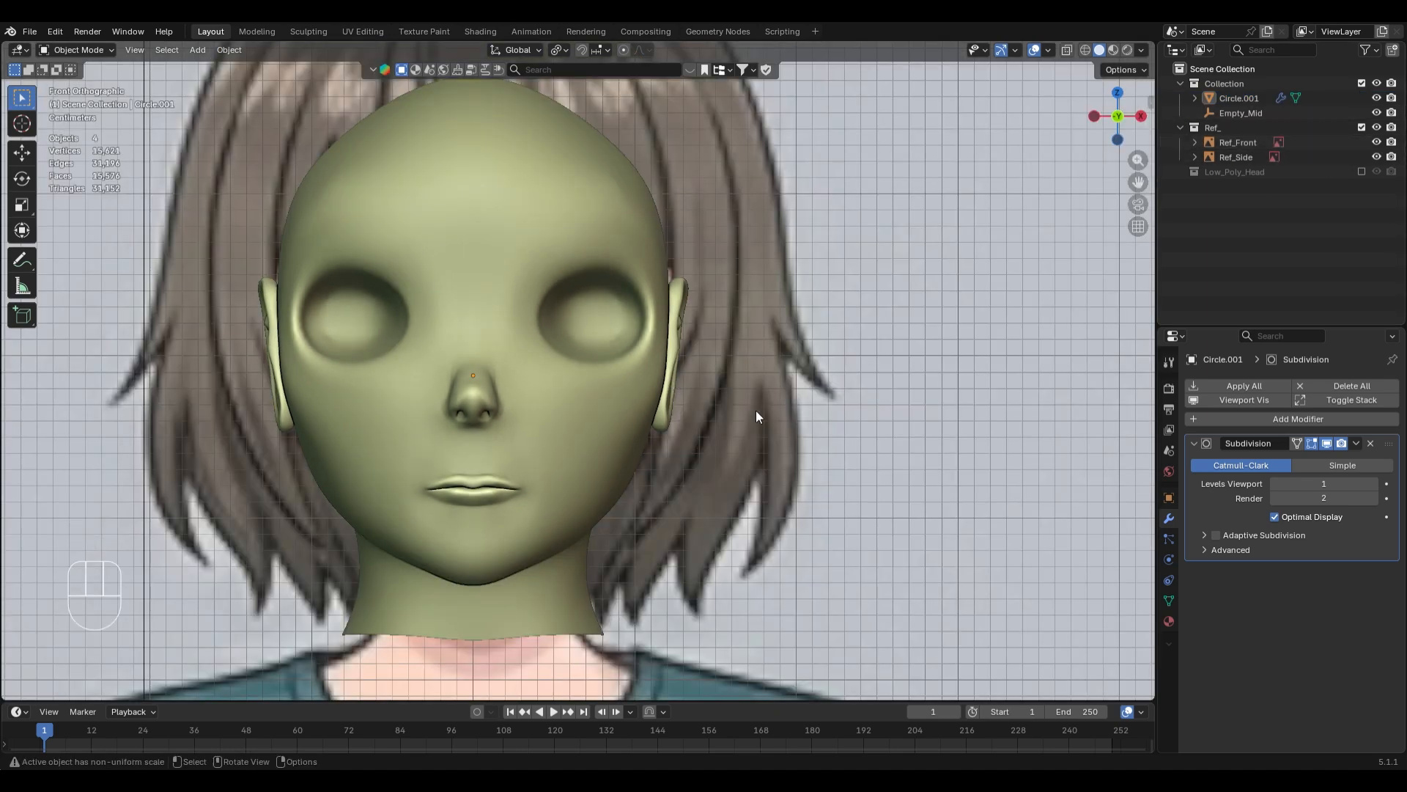
click(589, 407)
shift+middle_drag(739, 392, 809, 387)
key(z)
key(alt+z)
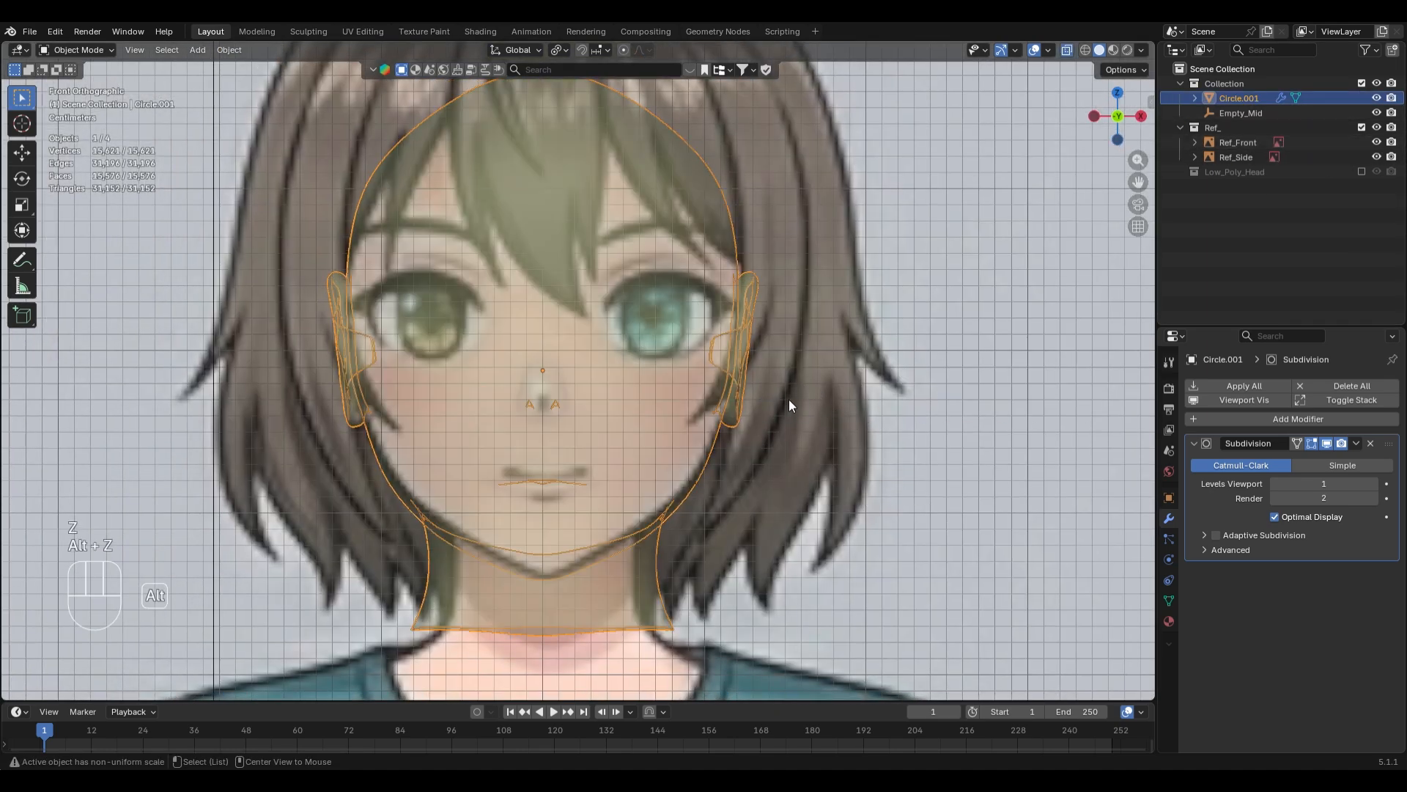
key(alt+z)
- Switch the head to Sculpt Mode and pull the jaw's side inward and down with the Grab brush, checking the front reference through X-ray
key(ctrl+Tab)
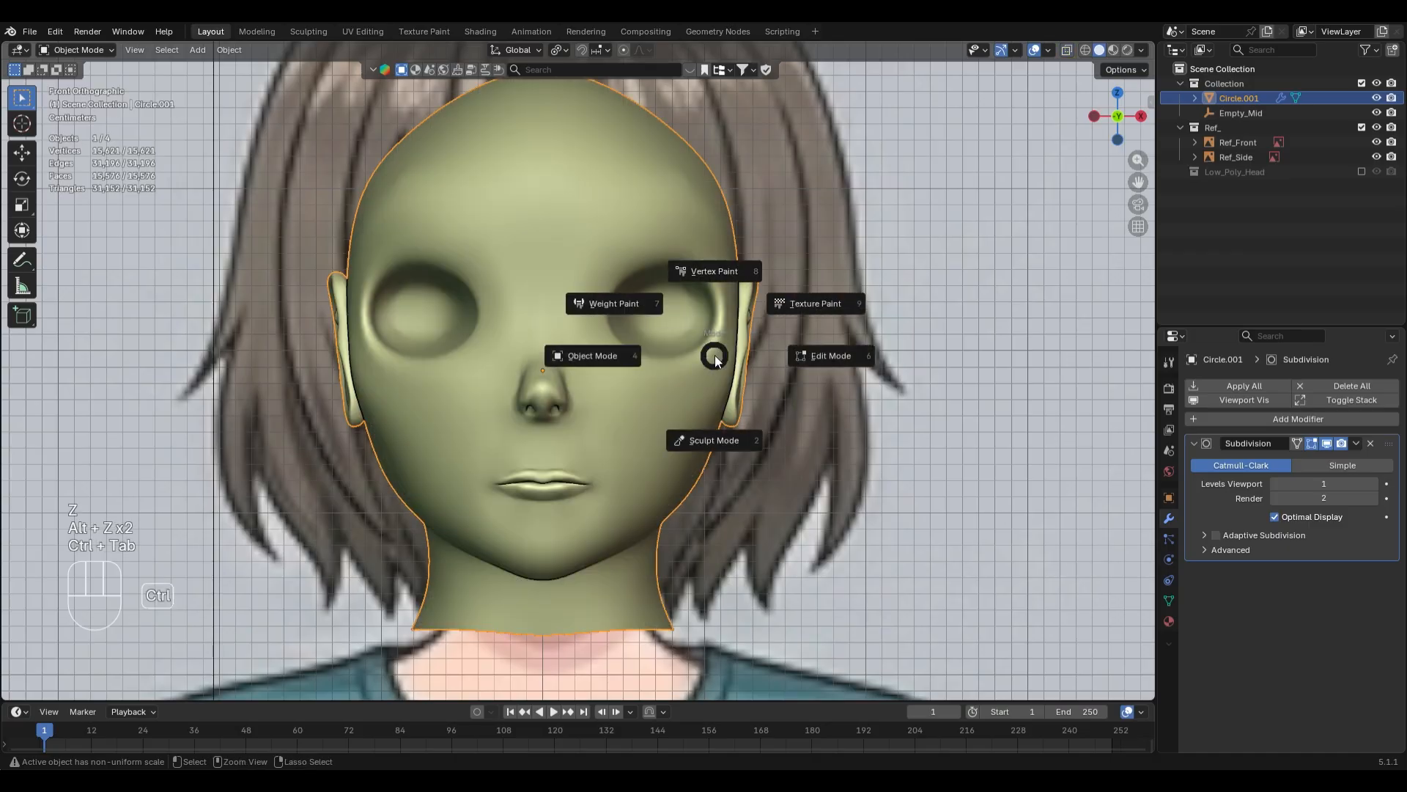
click(714, 363)
scroll(687, 513, up, 1)
shift+middle_drag(685, 512, 729, 434)
key(g)
key(f)
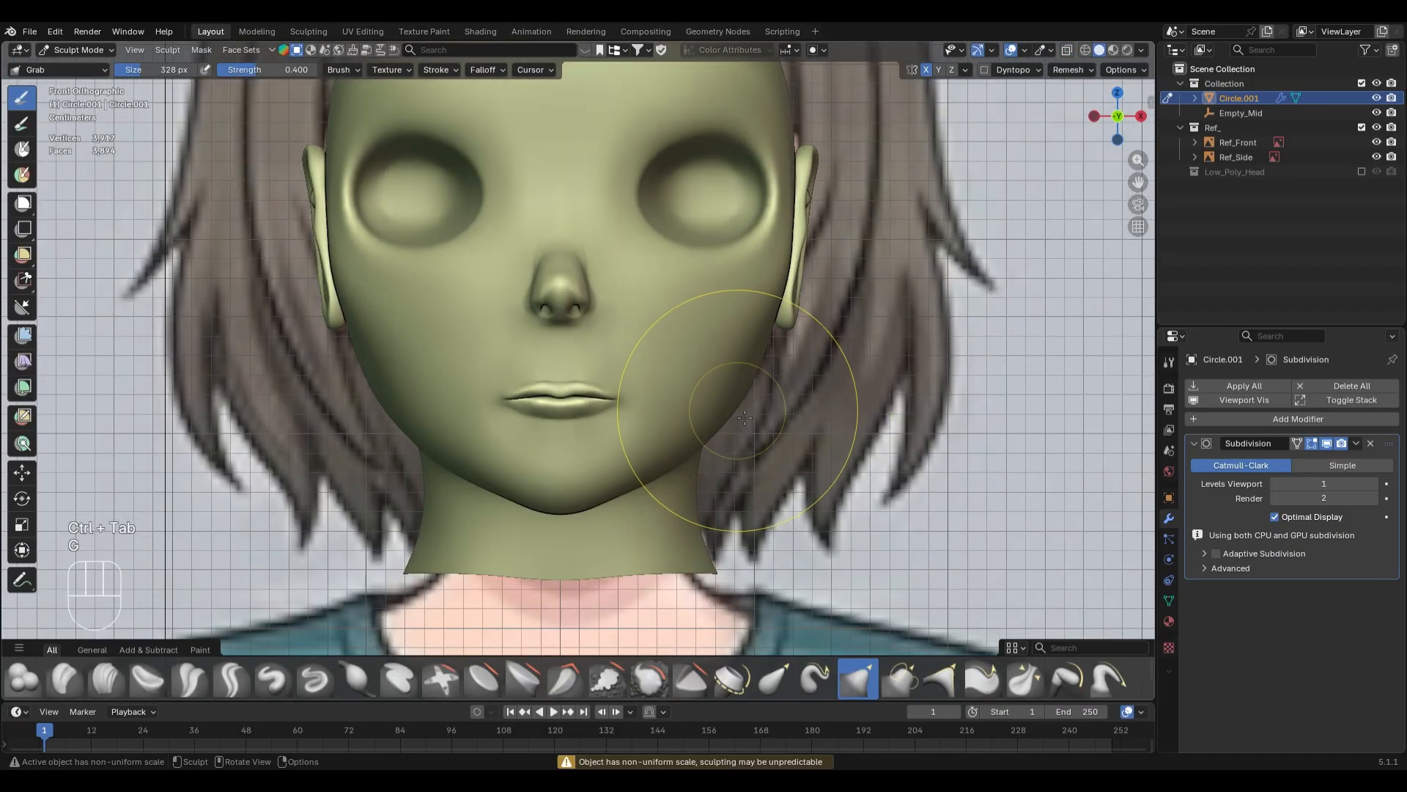
click(753, 409)
key(alt+z)
key(alt+z)
drag(752, 398, 715, 434)
key(alt+z)
key(alt+z)
- Refine the lower jawline beside the chin with the Grab brush at up to 370 px, comparing it with the front reference
key(f)
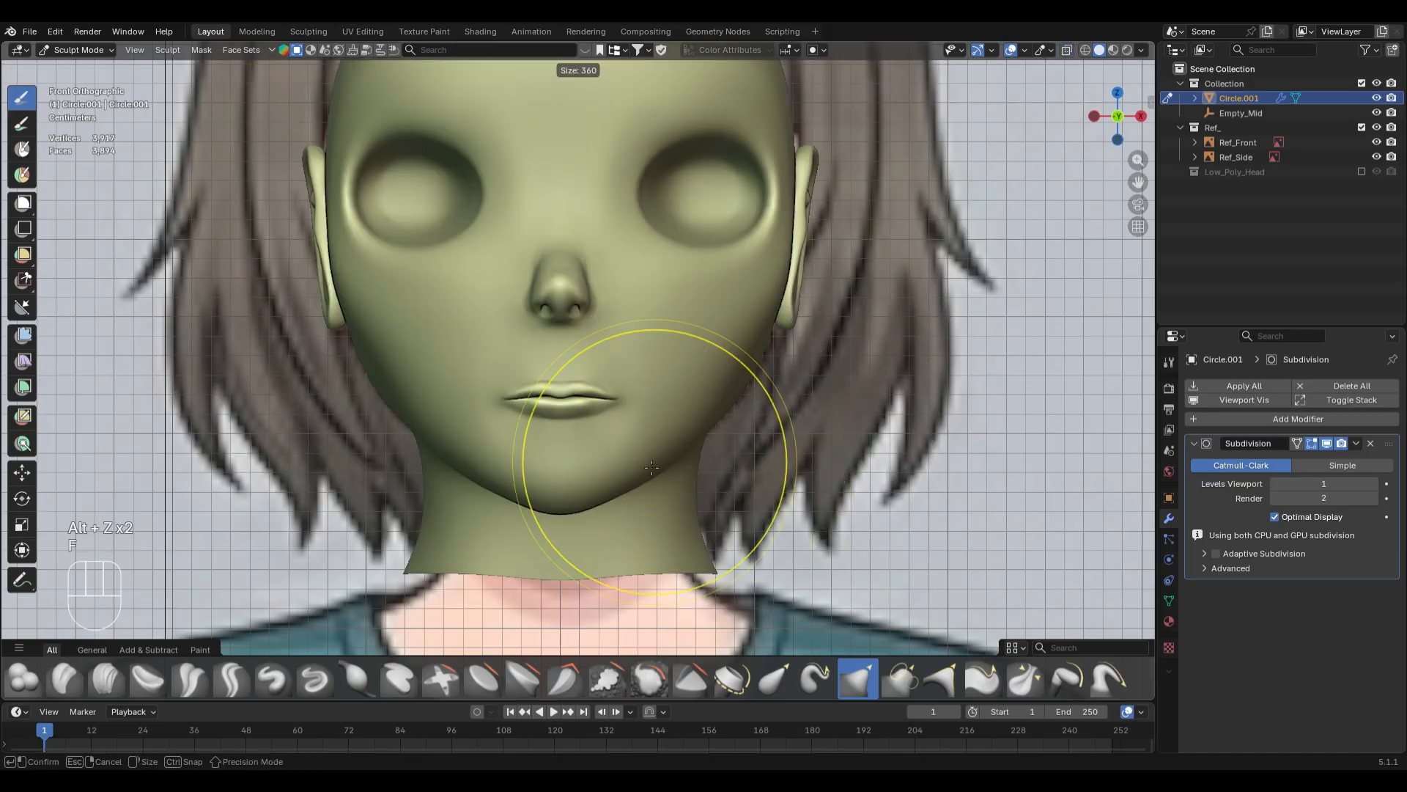
click(650, 468)
key(alt+z)
key(alt+z)
key(f)
click(667, 461)
key(f)
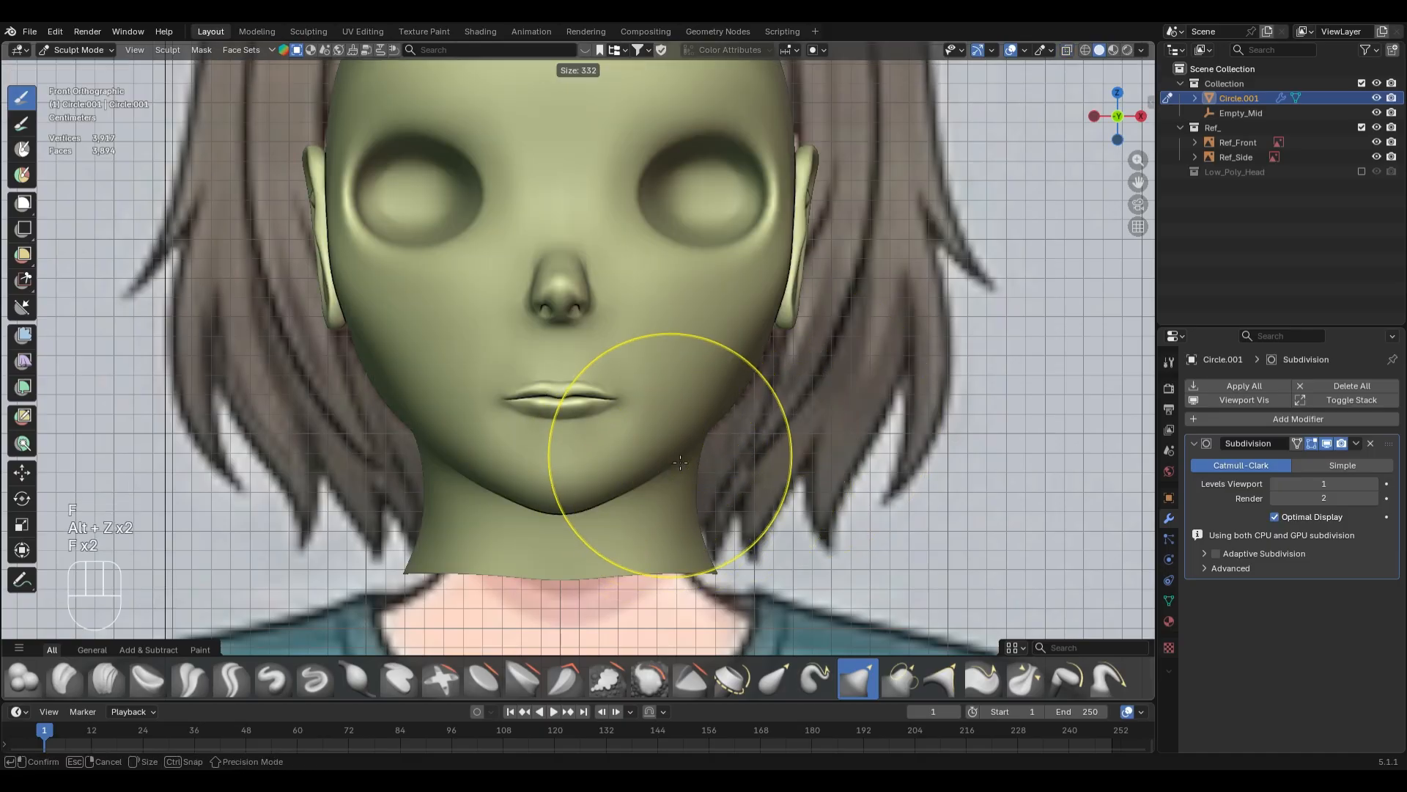
click(682, 458)
middle_drag(670, 452, 662, 425)
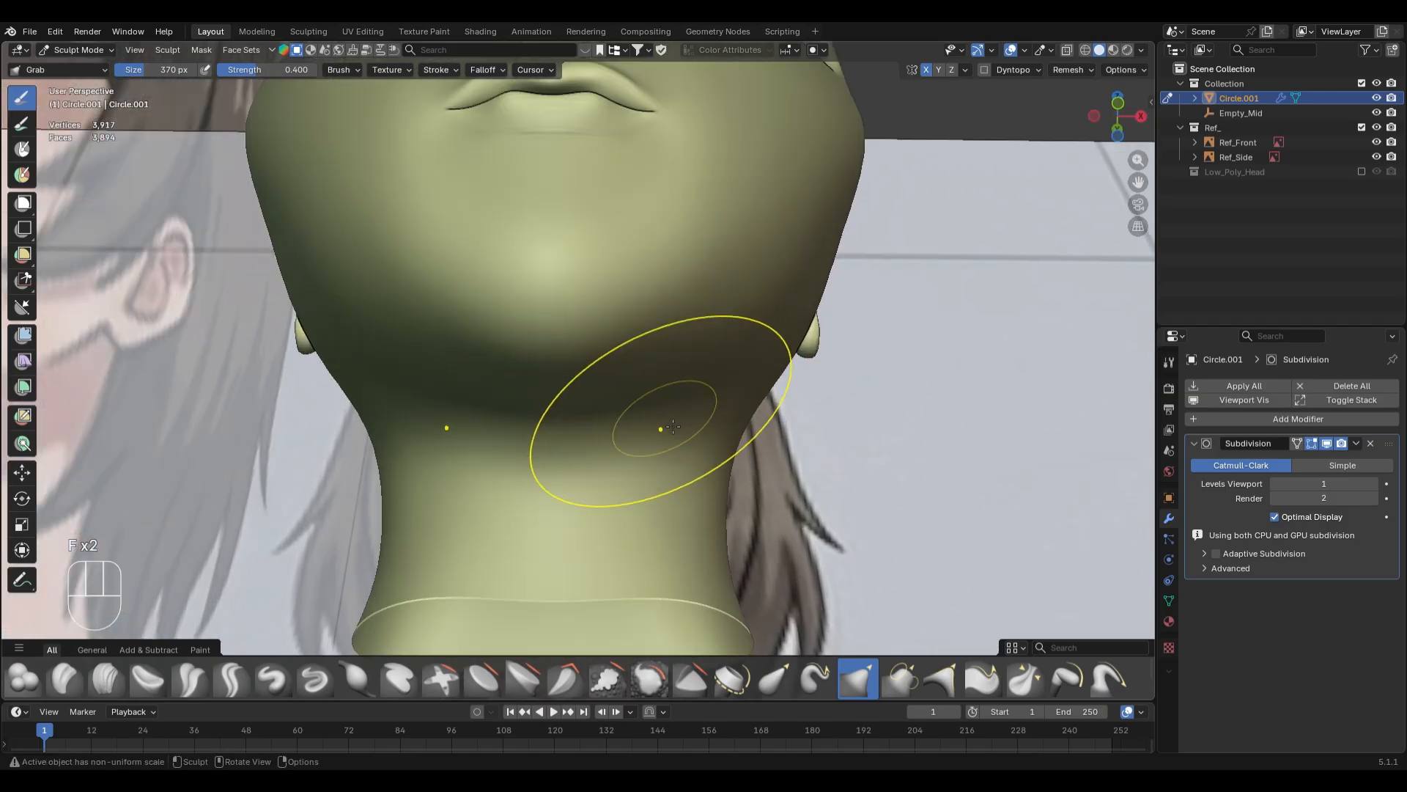
- Define the jaw edge below the ear with the Crease Polish brush at 202 px and strength 0.250
mouse_move(726, 337)
middle_down()
mouse_move(748, 394)
mouse_move(654, 356)
mouse_move(647, 321)
middle_up()
key(shift+c)
key(f)
click(636, 348)
key(f)
click(636, 327)
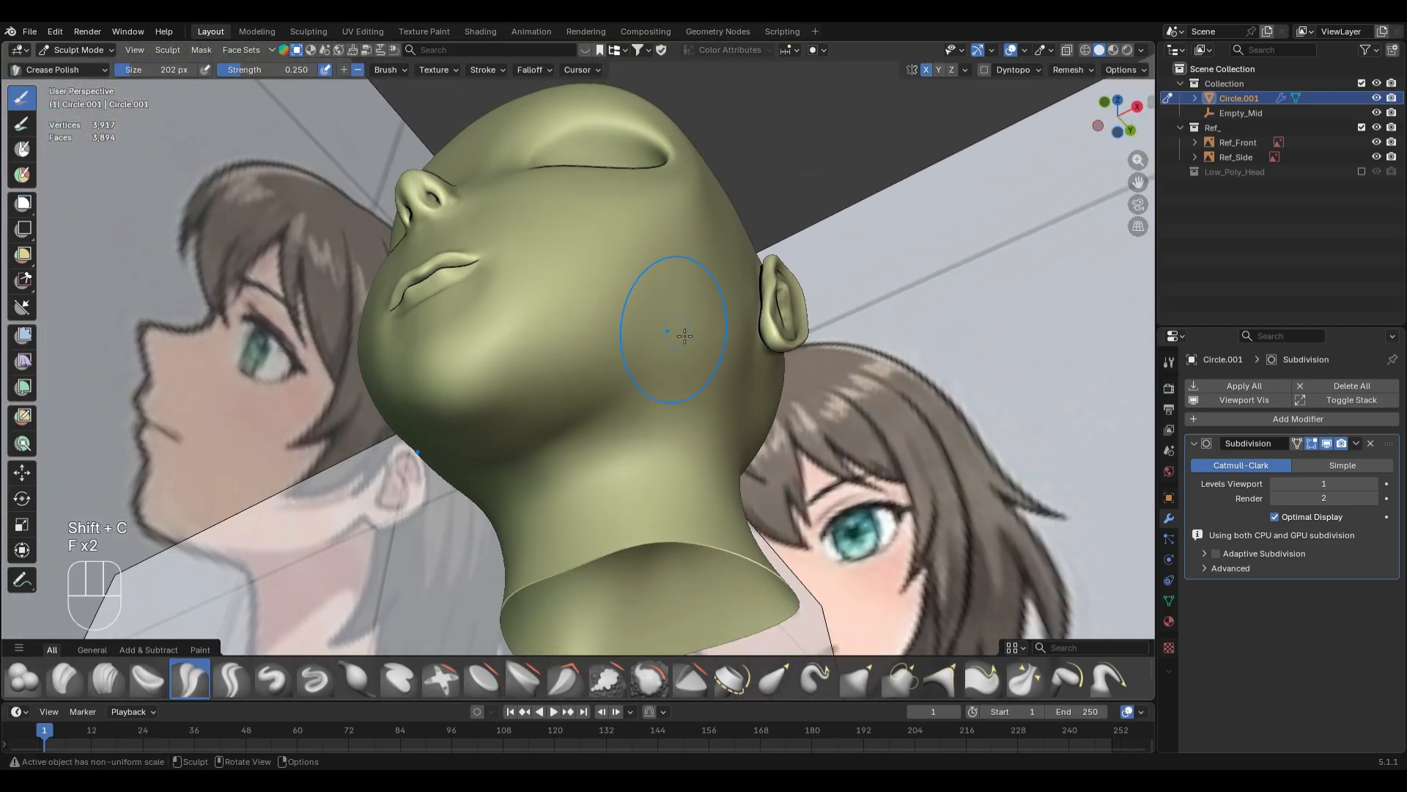
middle_drag(736, 311, 666, 371)
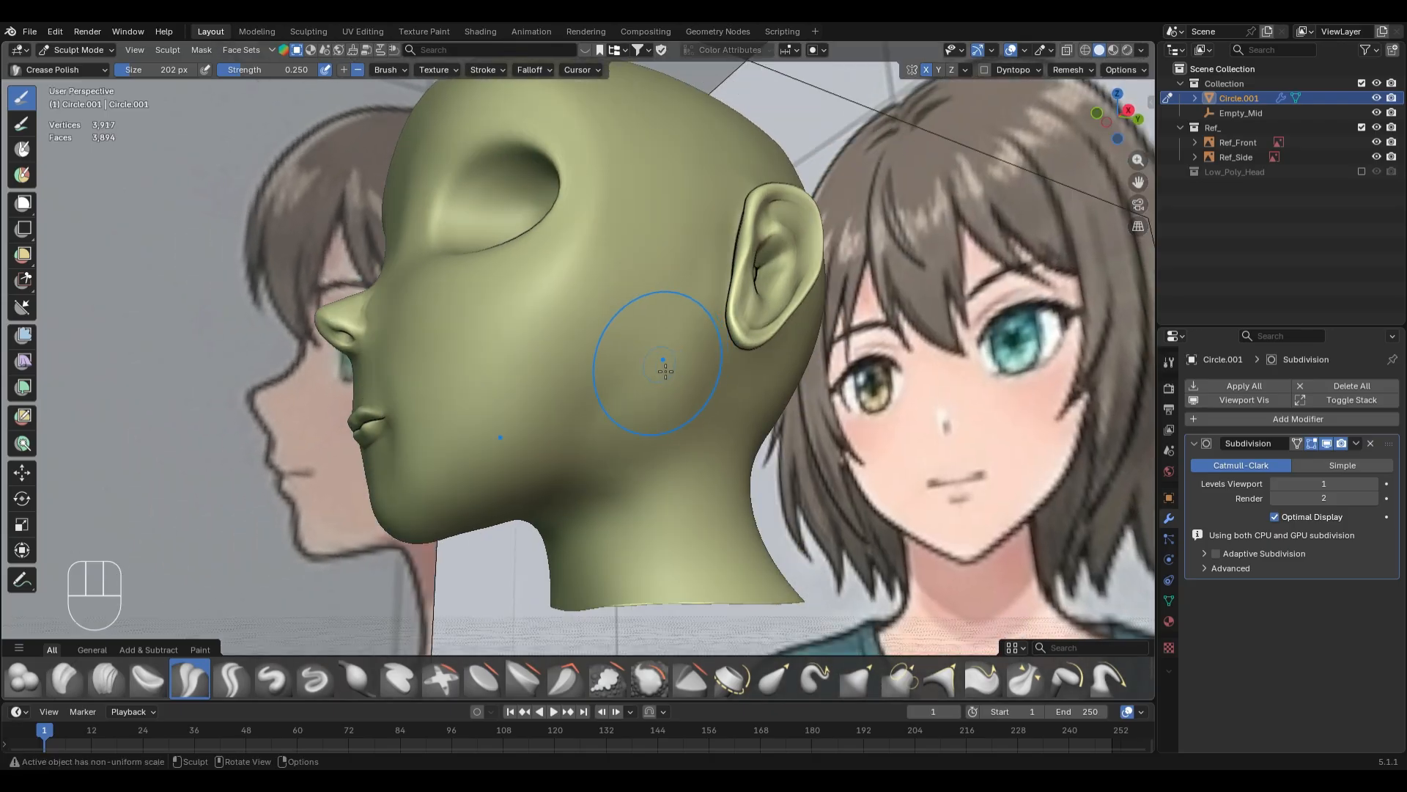
- Soften the jaw, cheek and area beneath the ear with the Smooth brush at 252 px and strength 0.145
key(s)
key(f)
click(630, 427)
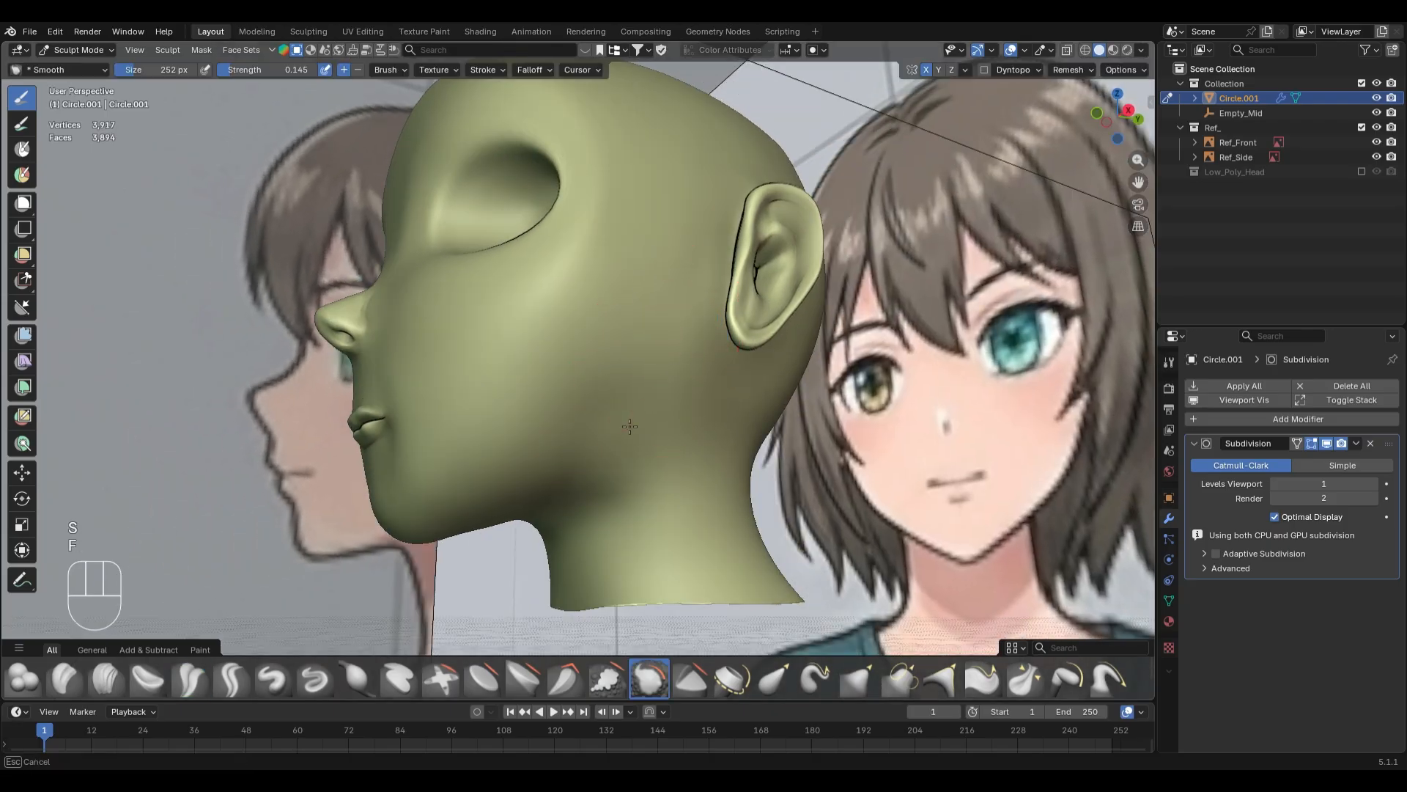
middle_drag(679, 345, 644, 371)
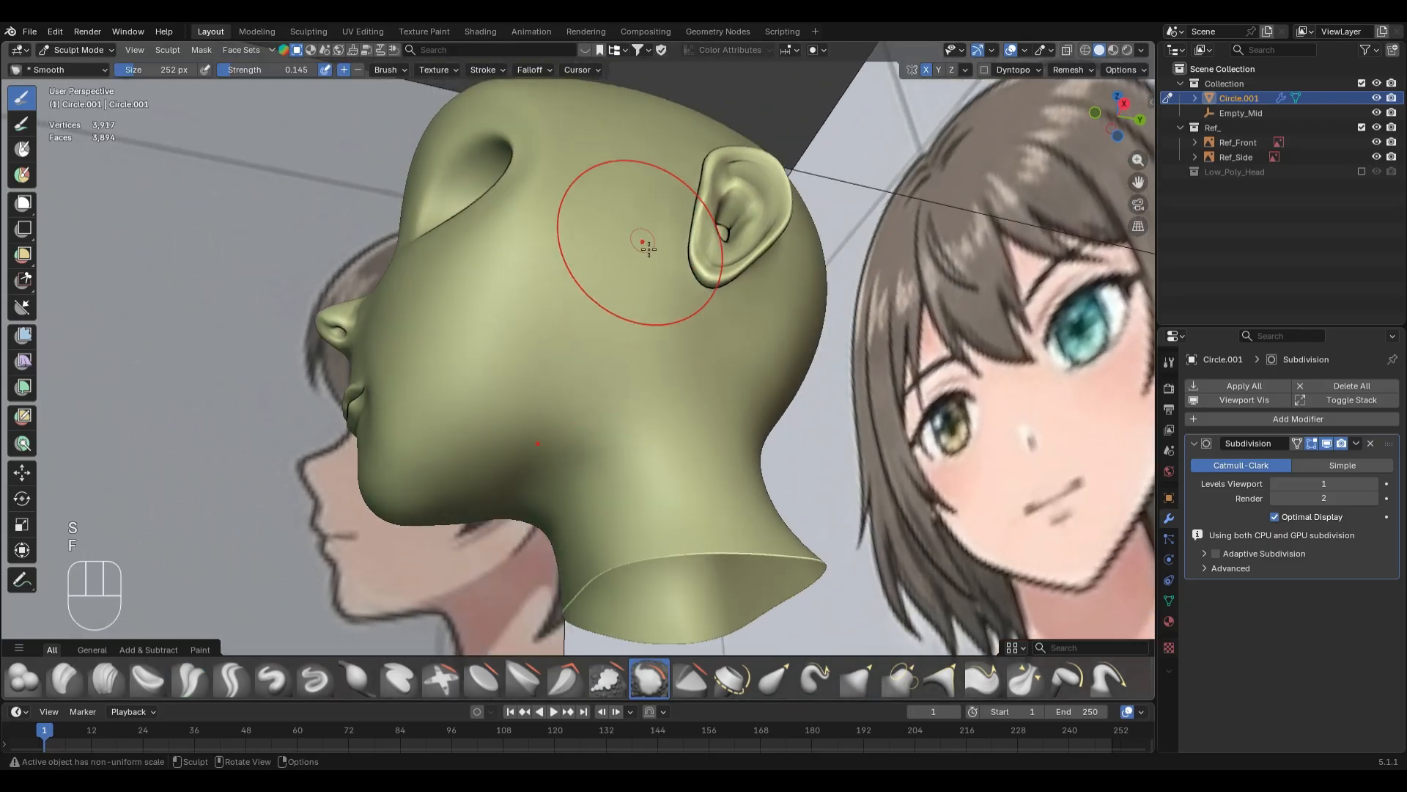
middle_drag(644, 245, 616, 372)
middle_drag(640, 274, 565, 298)
scroll(565, 299, up, 4)
scroll(608, 320, down, 3)
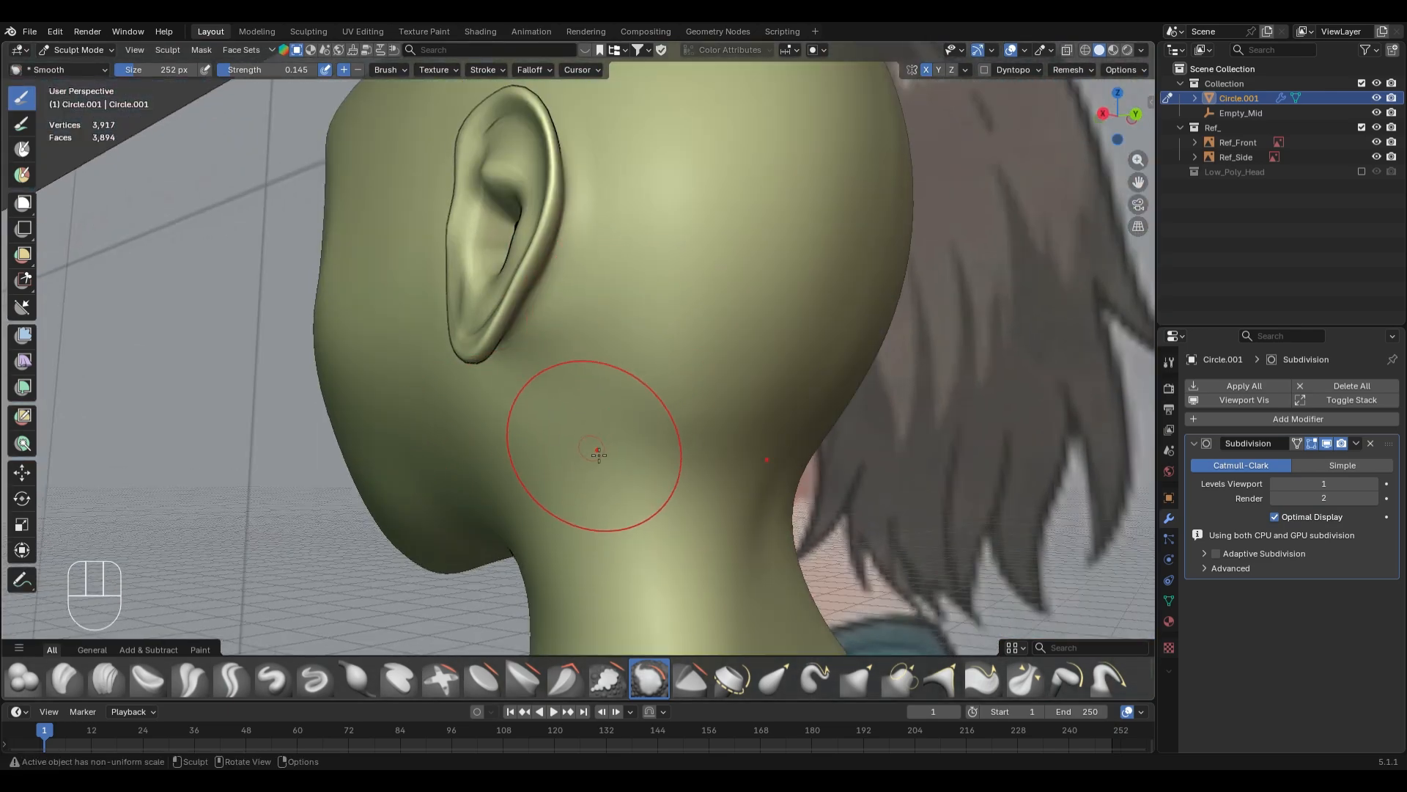
- Crease the transition between jaw and neck with the Crease Polish brush at strength 0.230, reducing its size to 104 px
mouse_move(591, 455)
middle_down()
mouse_move(752, 461)
mouse_move(666, 418)
middle_up()
key(shift+c)
key(f)
click(723, 452)
scroll(723, 452, down, 1)
key(f)
click(659, 437)
key(shift+f)
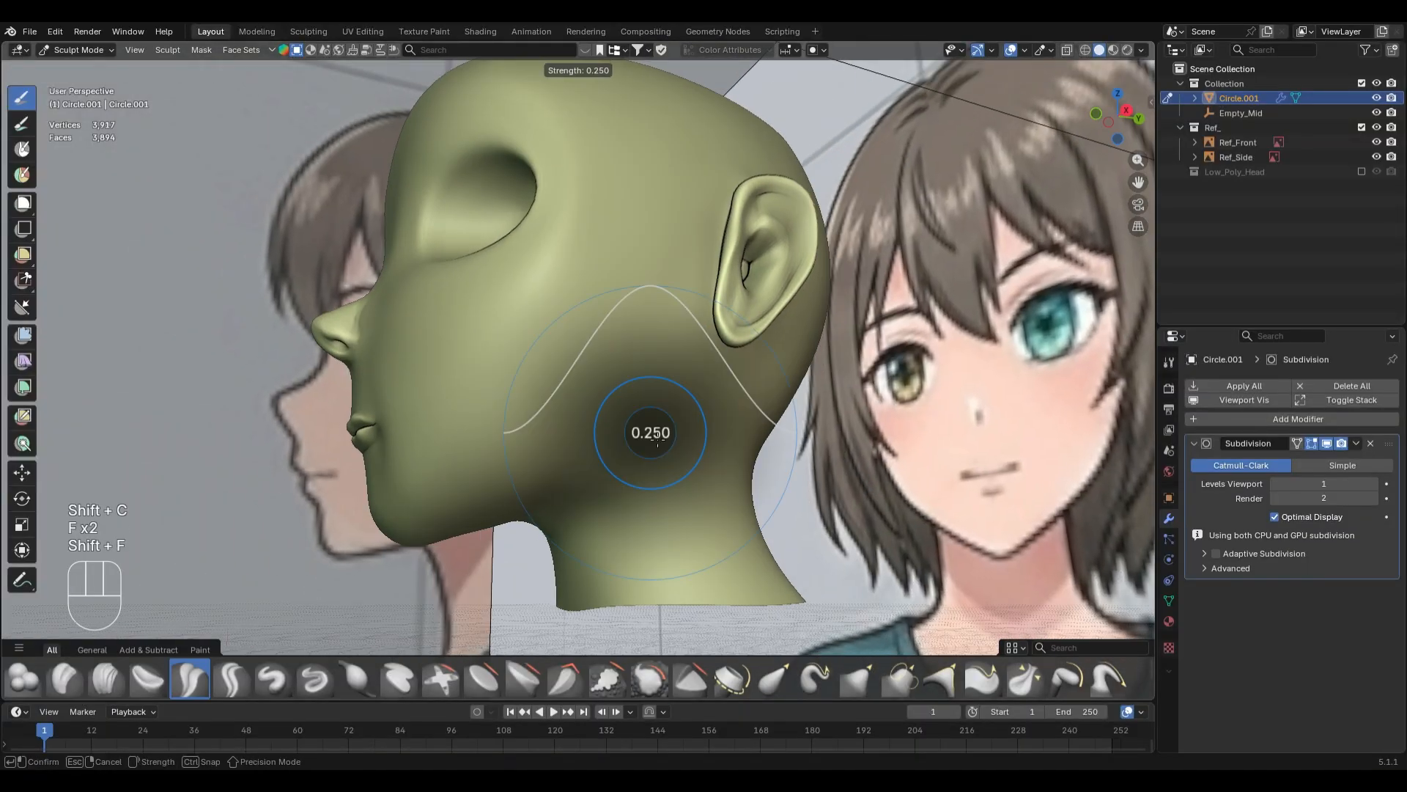
click(642, 440)
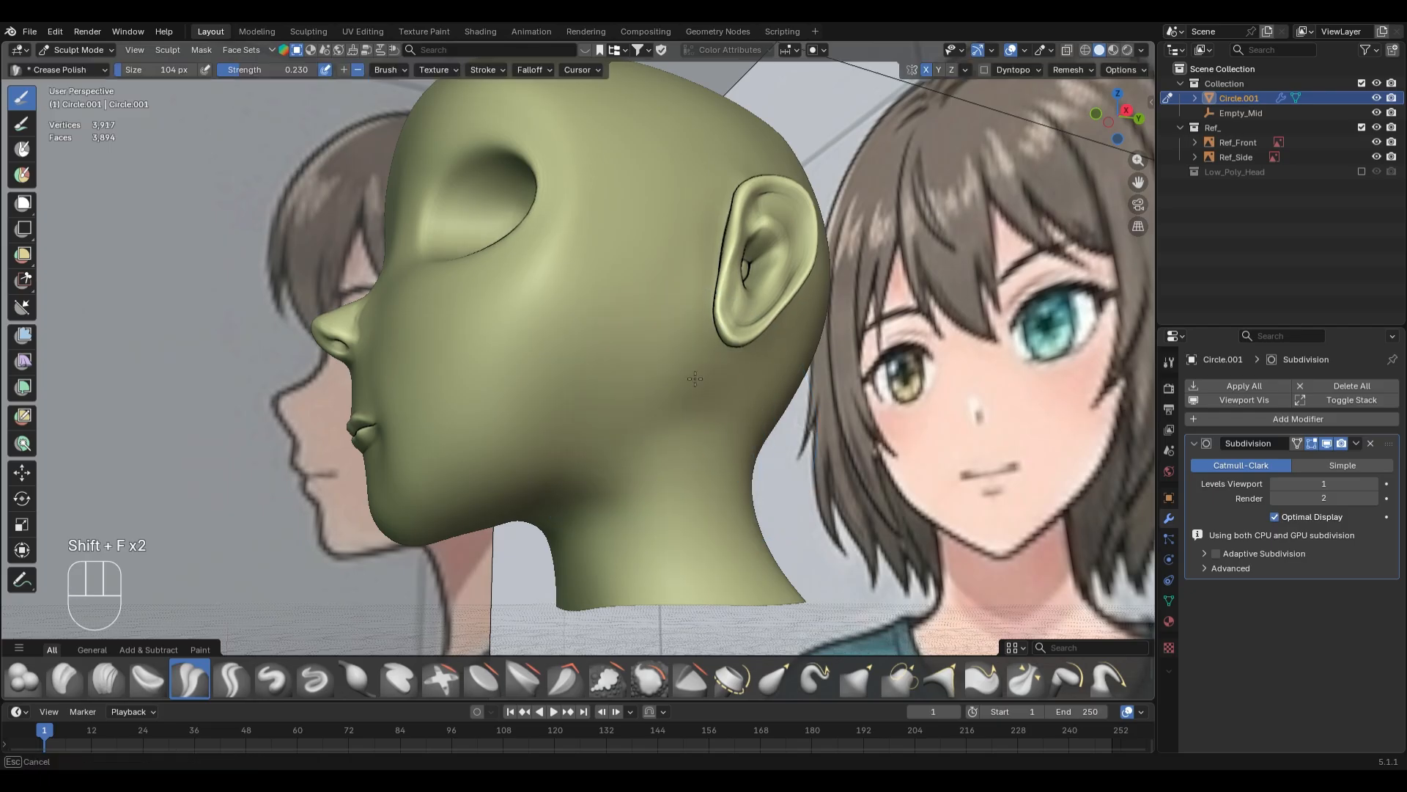
- Blend the cheek and jaw in front of the ear with the Smooth brush at 190 px
key(s)
key(f)
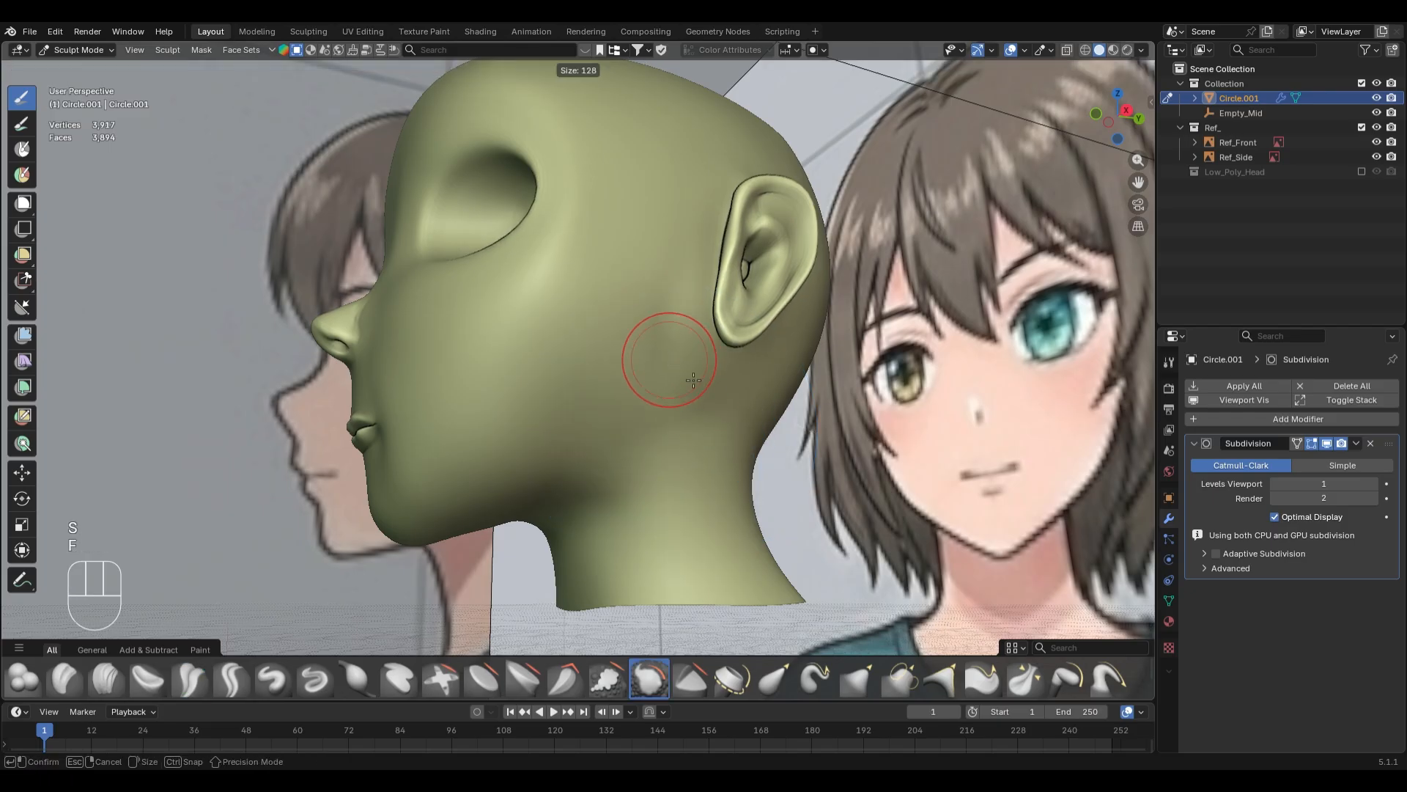
click(662, 357)
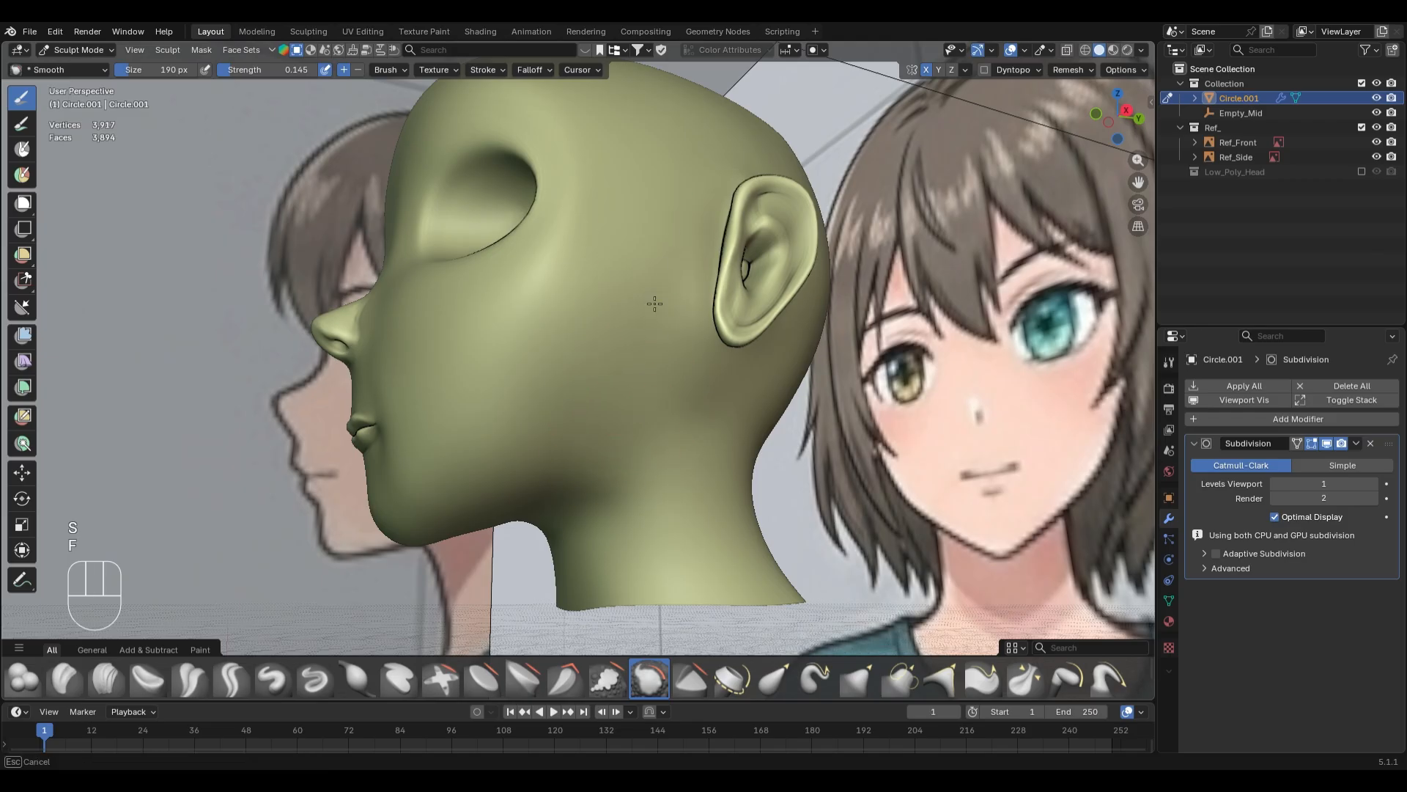
middle_drag(654, 298, 620, 458)
- Refine the jaw's underside from the side view with the Crease Polish brush at 156 px and 96 px, checking the side reference through X-ray
key(shift+c)
key(f)
click(601, 458)
key(KP_3)
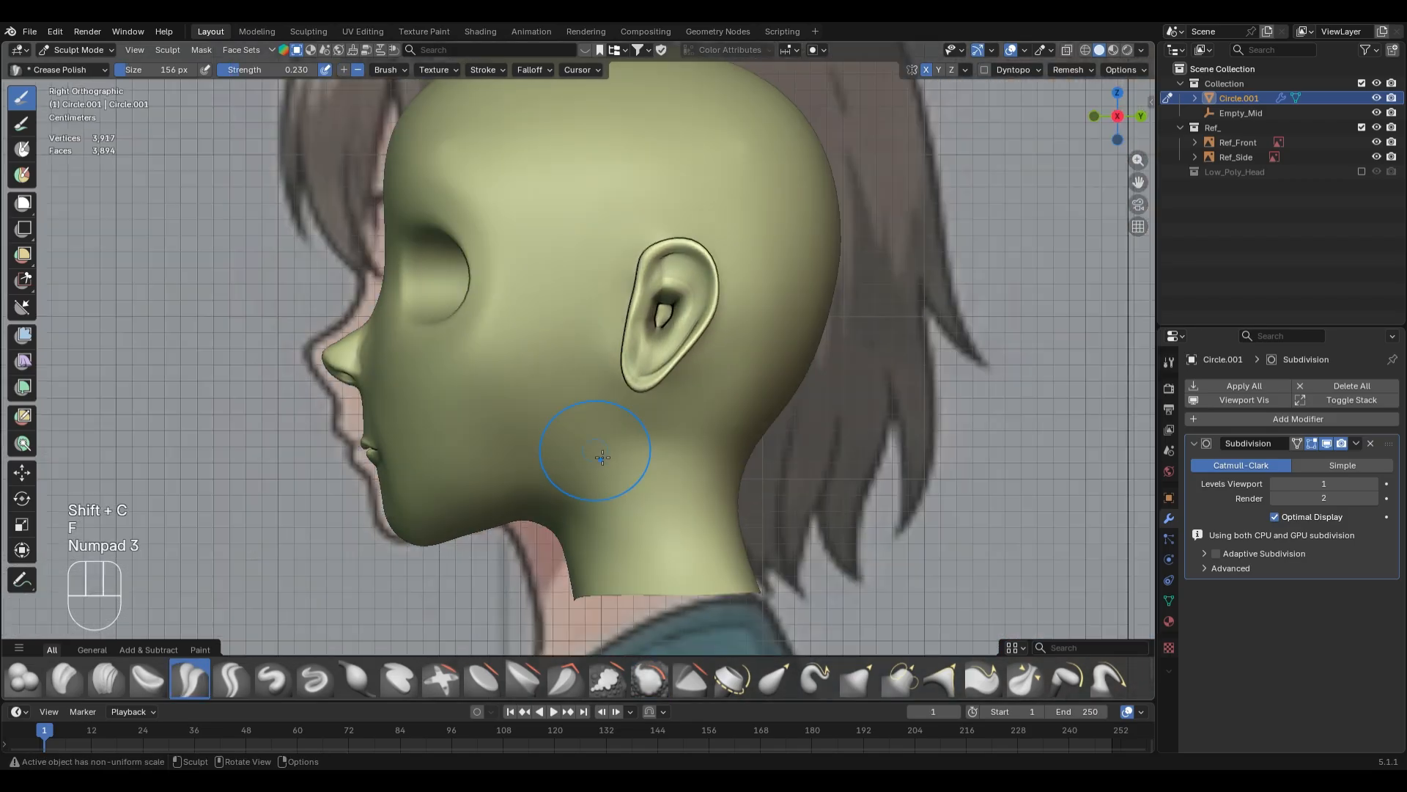
key(shift+c)
key(f)
click(725, 462)
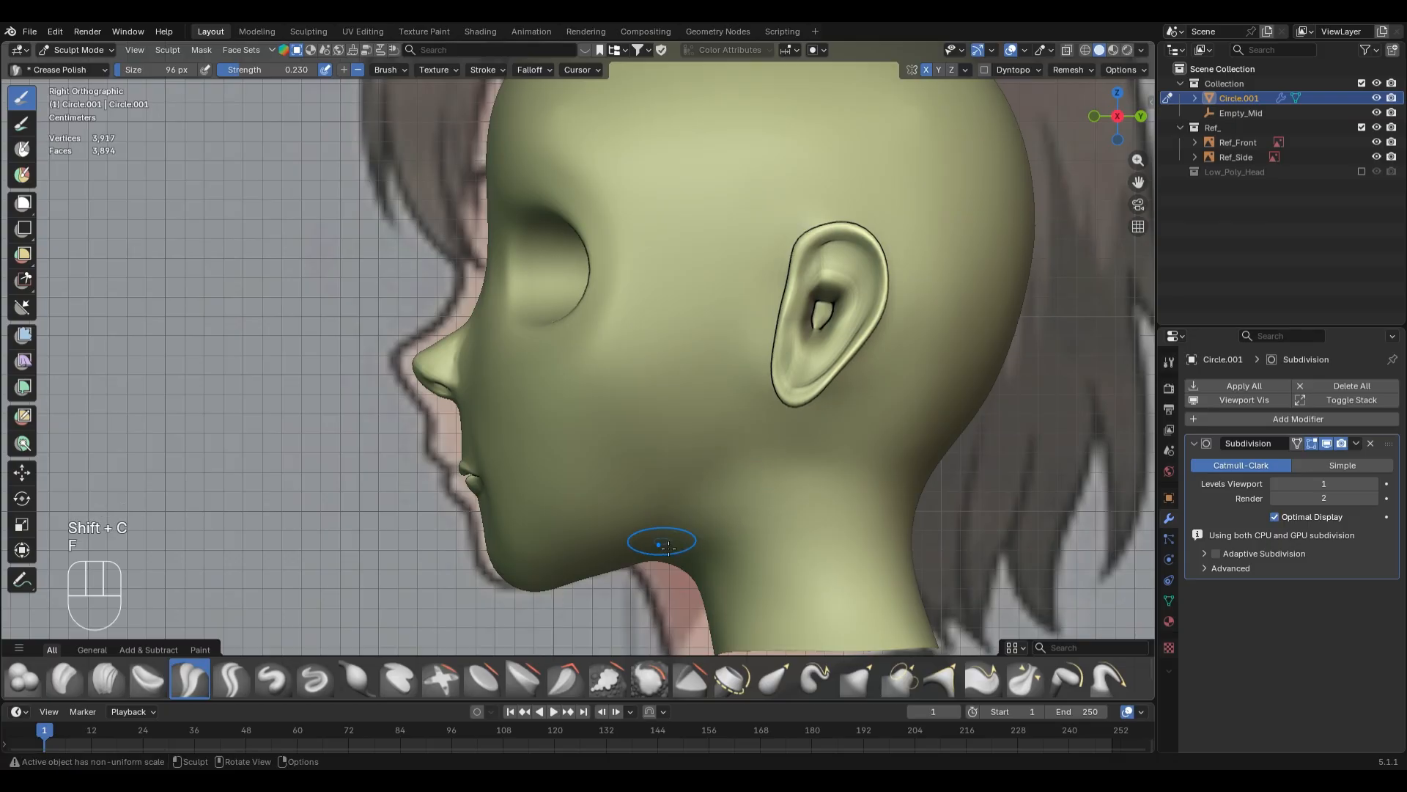
key(alt+z)
key(alt+z)
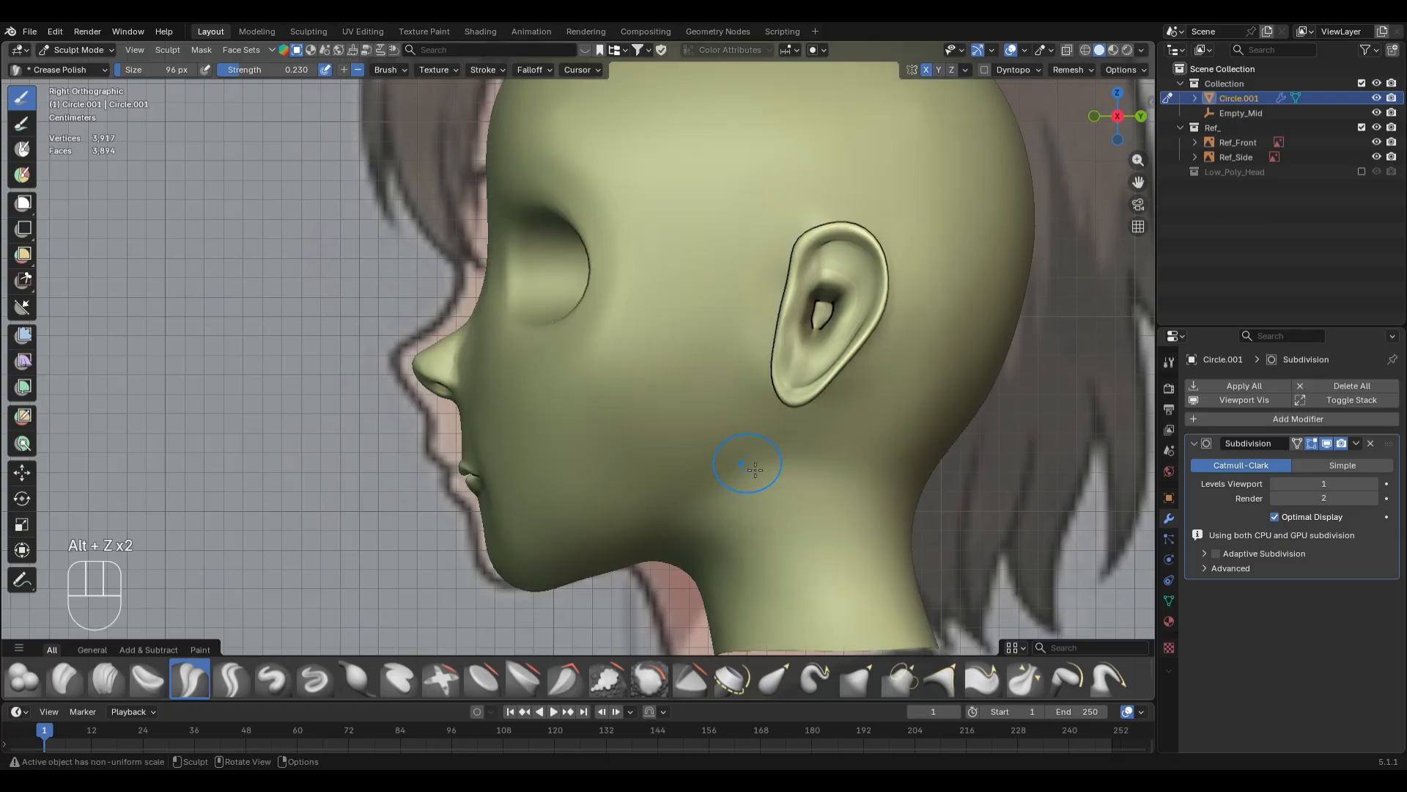
- Compare the mouth's position with the front reference using X-ray, with the Grab brush set to 226 px
middle_drag(669, 526, 873, 491)
key(KP_1)
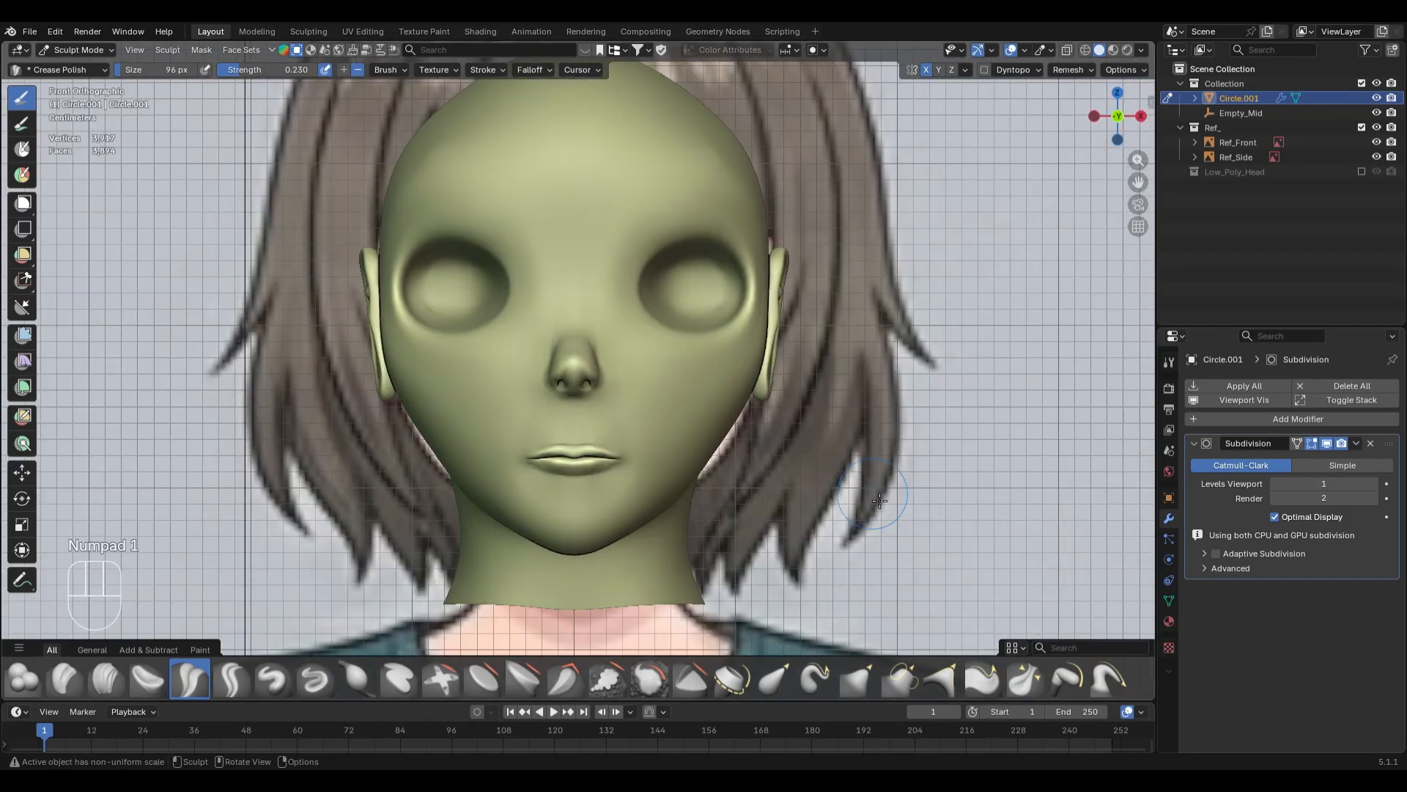
shift+middle_drag(639, 533, 689, 467)
scroll(690, 468, up, 4)
shift+middle_drag(807, 380, 770, 443)
scroll(762, 455, up, 2)
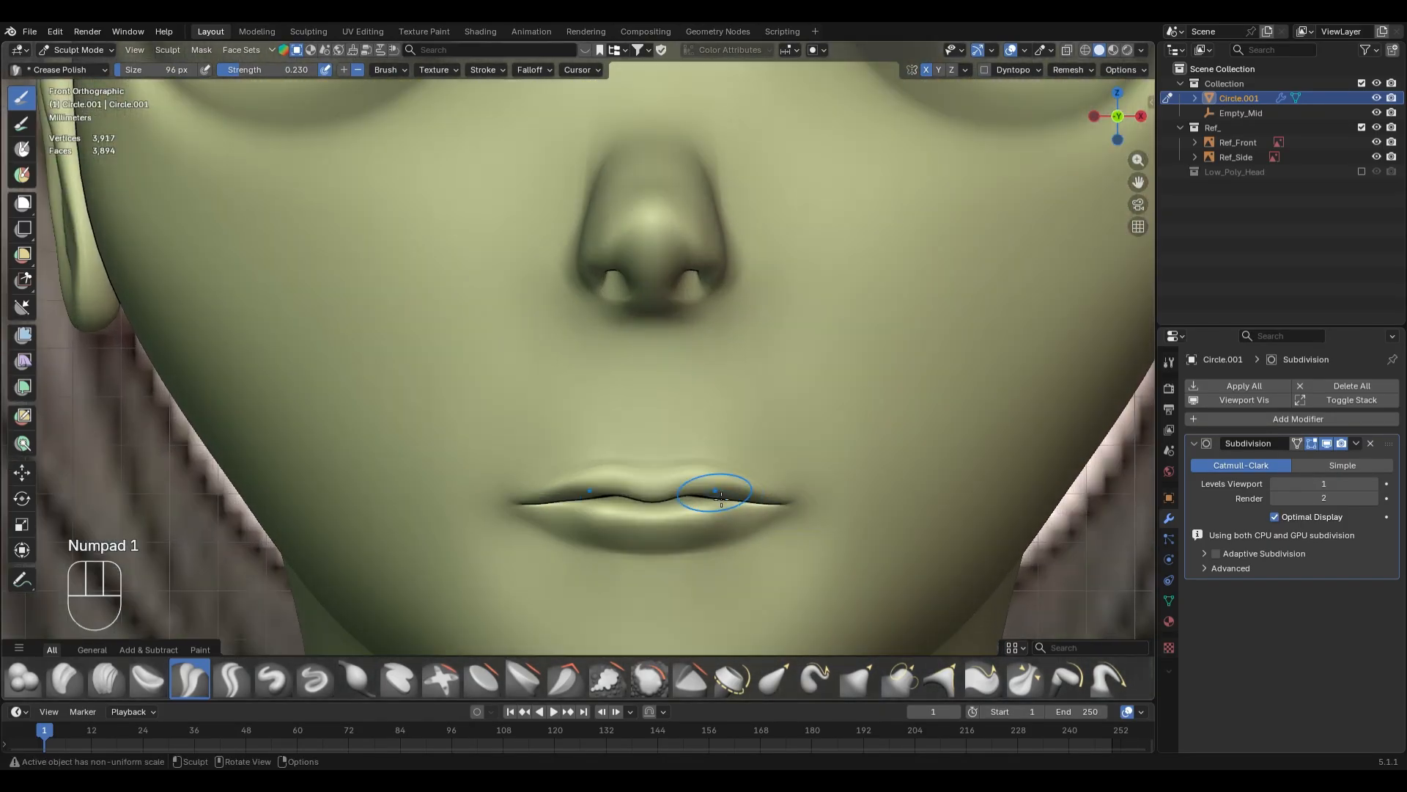
key(g)
key(f)
click(770, 500)
key(alt+z)
key(alt+z)
key(alt+z)
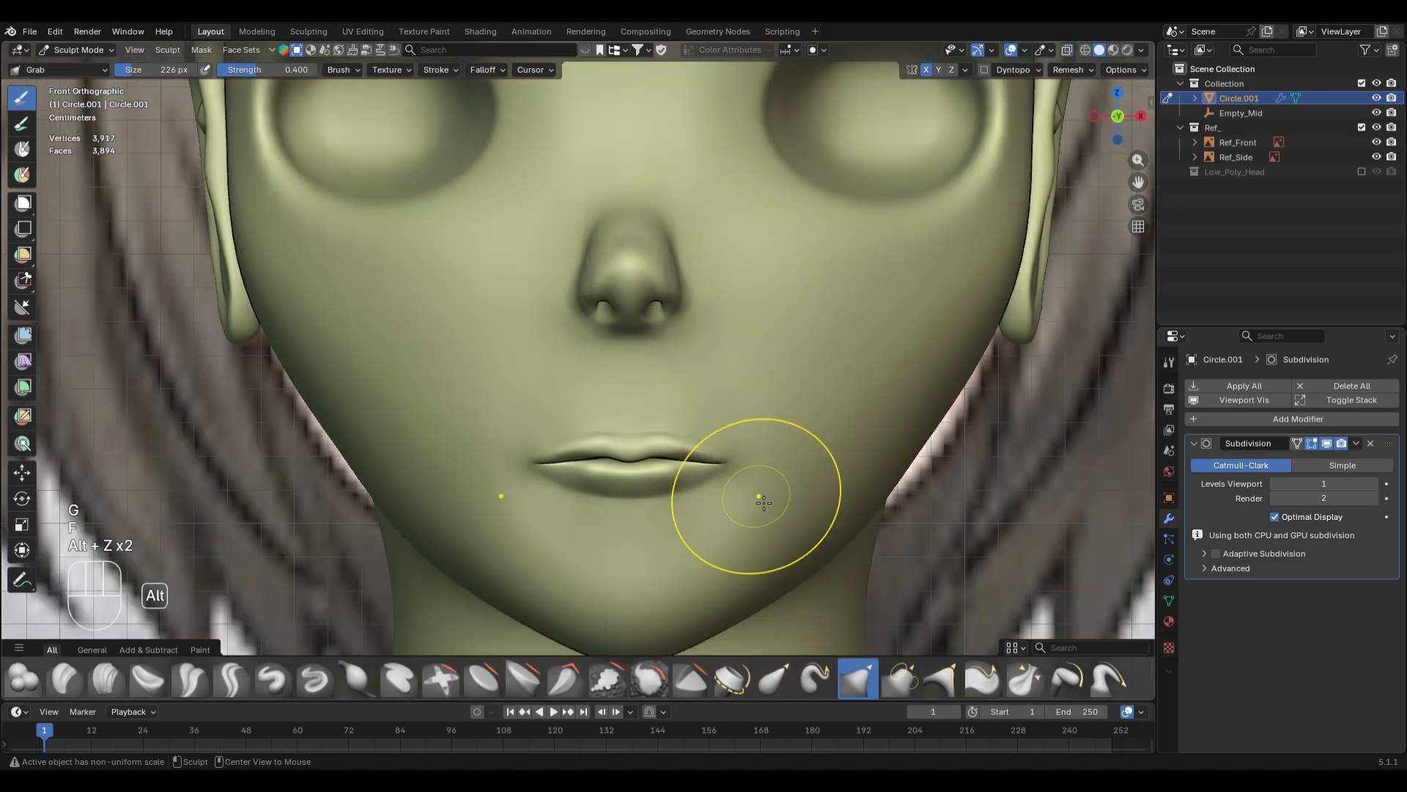
key(alt+z)
- Select the outer lip edge loop in Edit Mode, fill it with Select Loop Inner-Region, and grow the selection once
key(Tab)
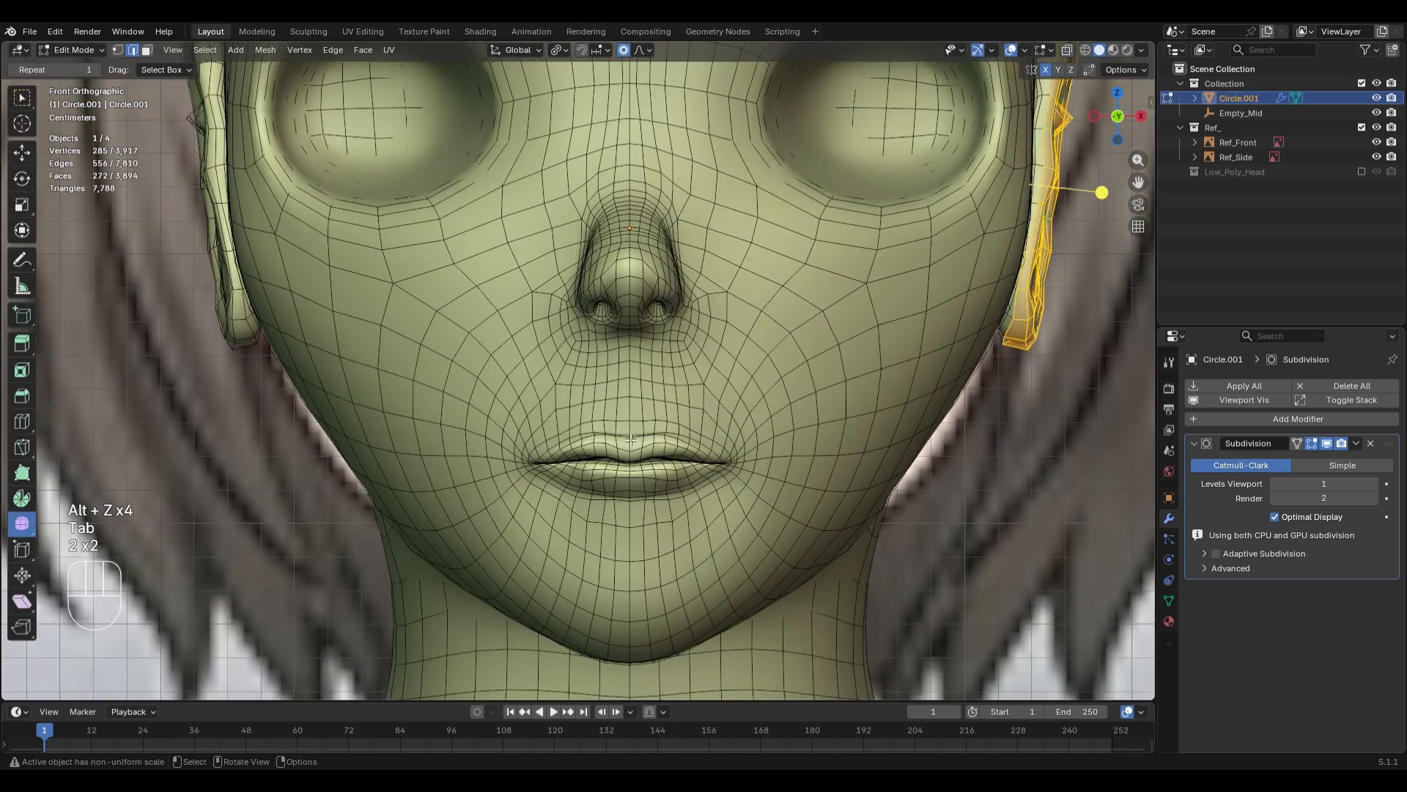
scroll(630, 440, up, 3)
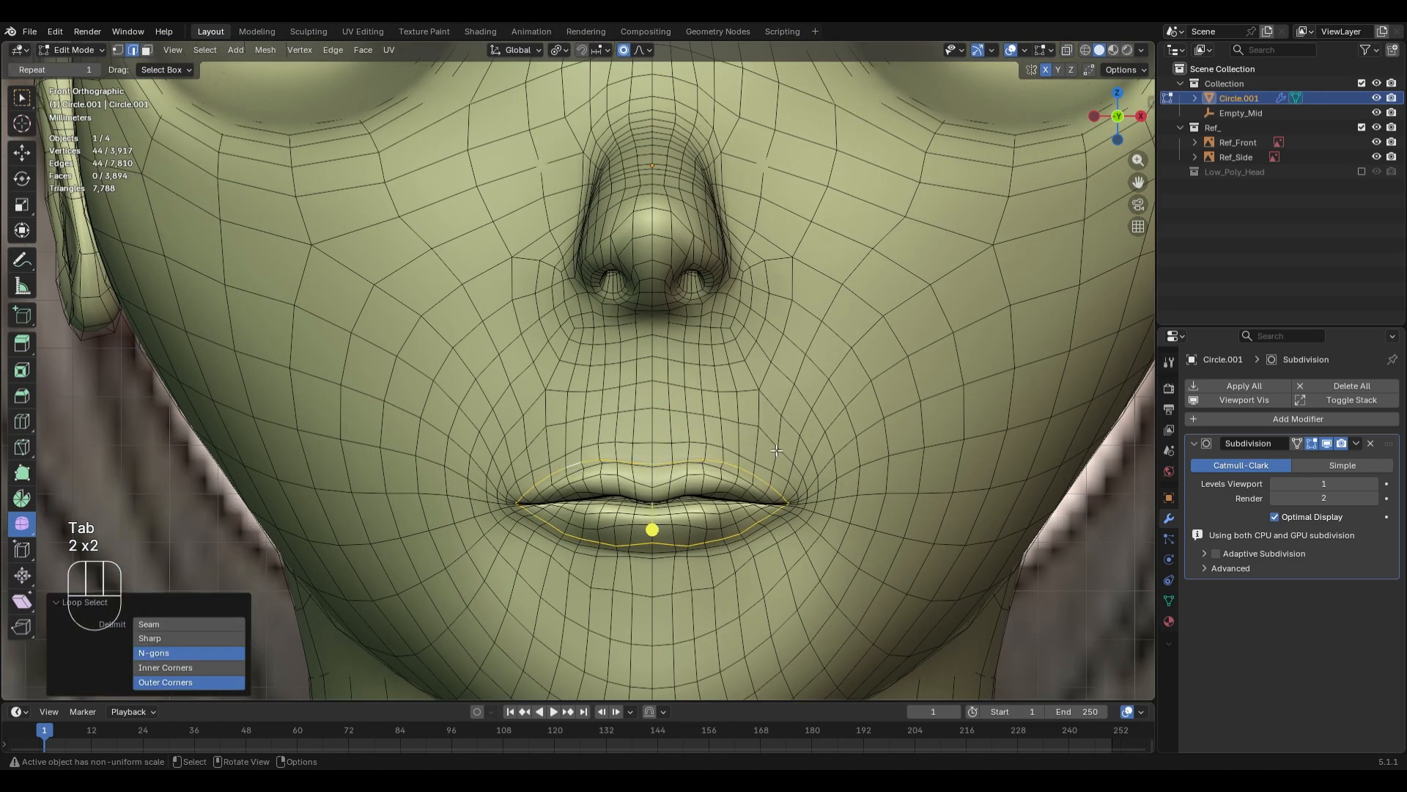
key(F3)
key(Return)
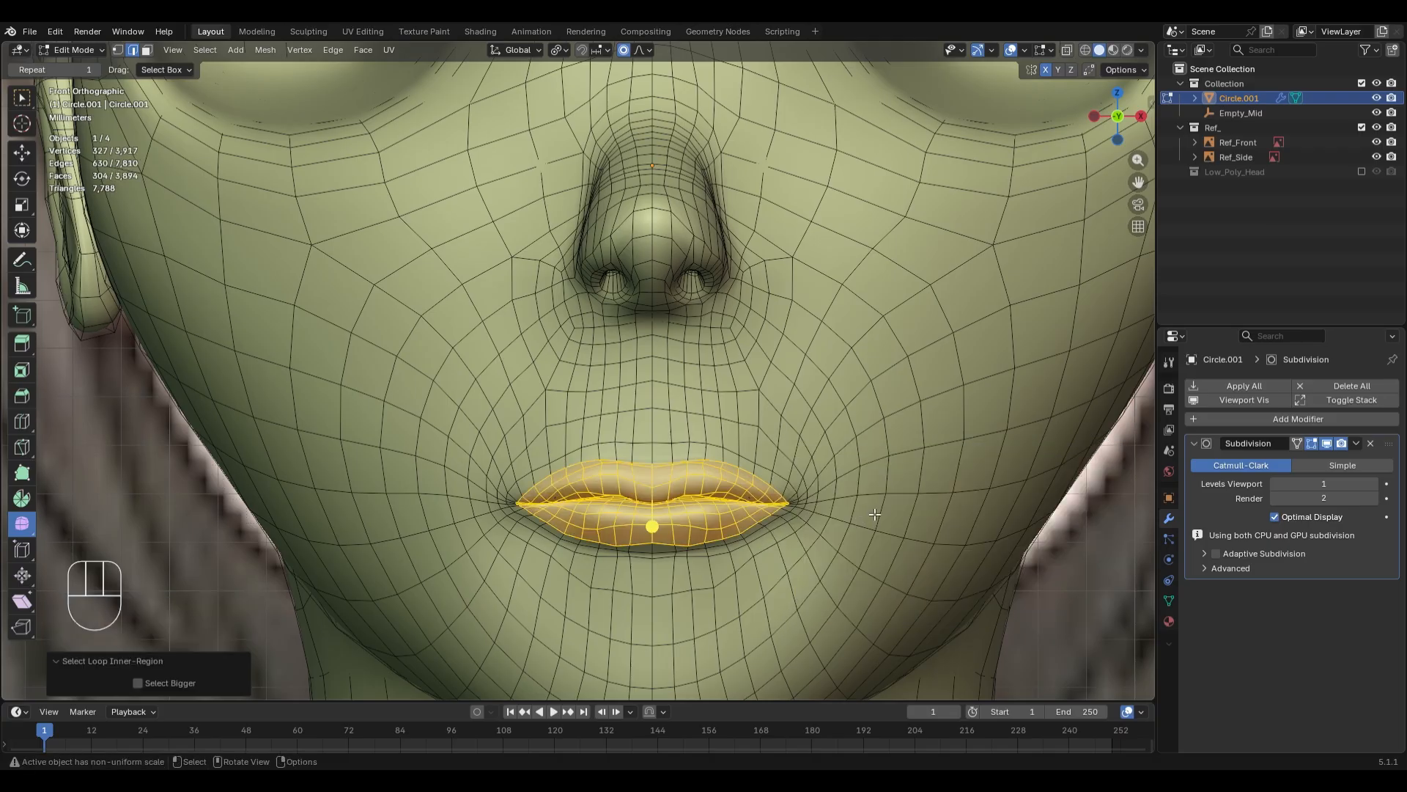
key(ctrl+KP_Add)
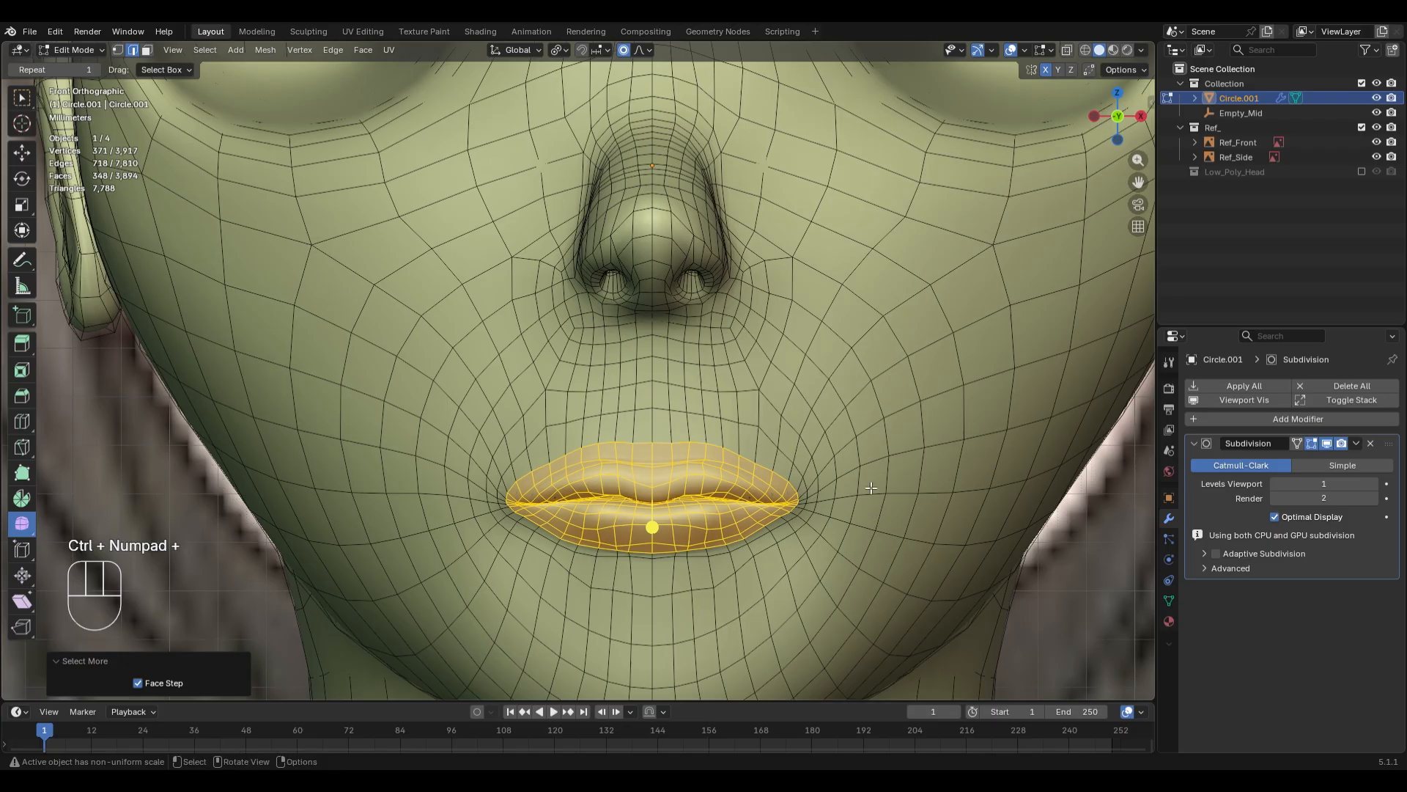
- Try raising the lips 0.005468 m along Z over the front reference in X-ray with proportional size 0.010, and undo the move
key(g)
key(z)
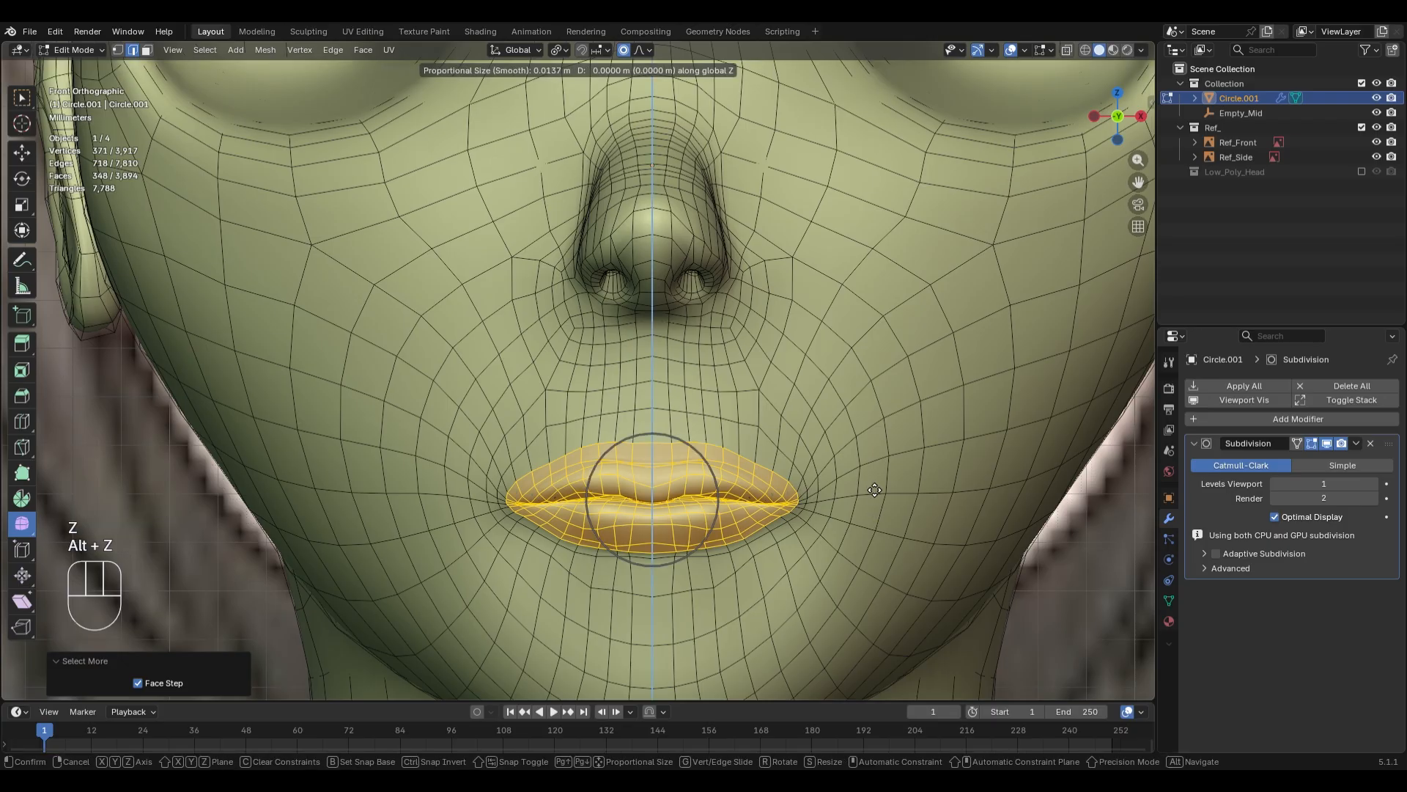
click(874, 490)
key(ctrl+z)
key(alt+z)
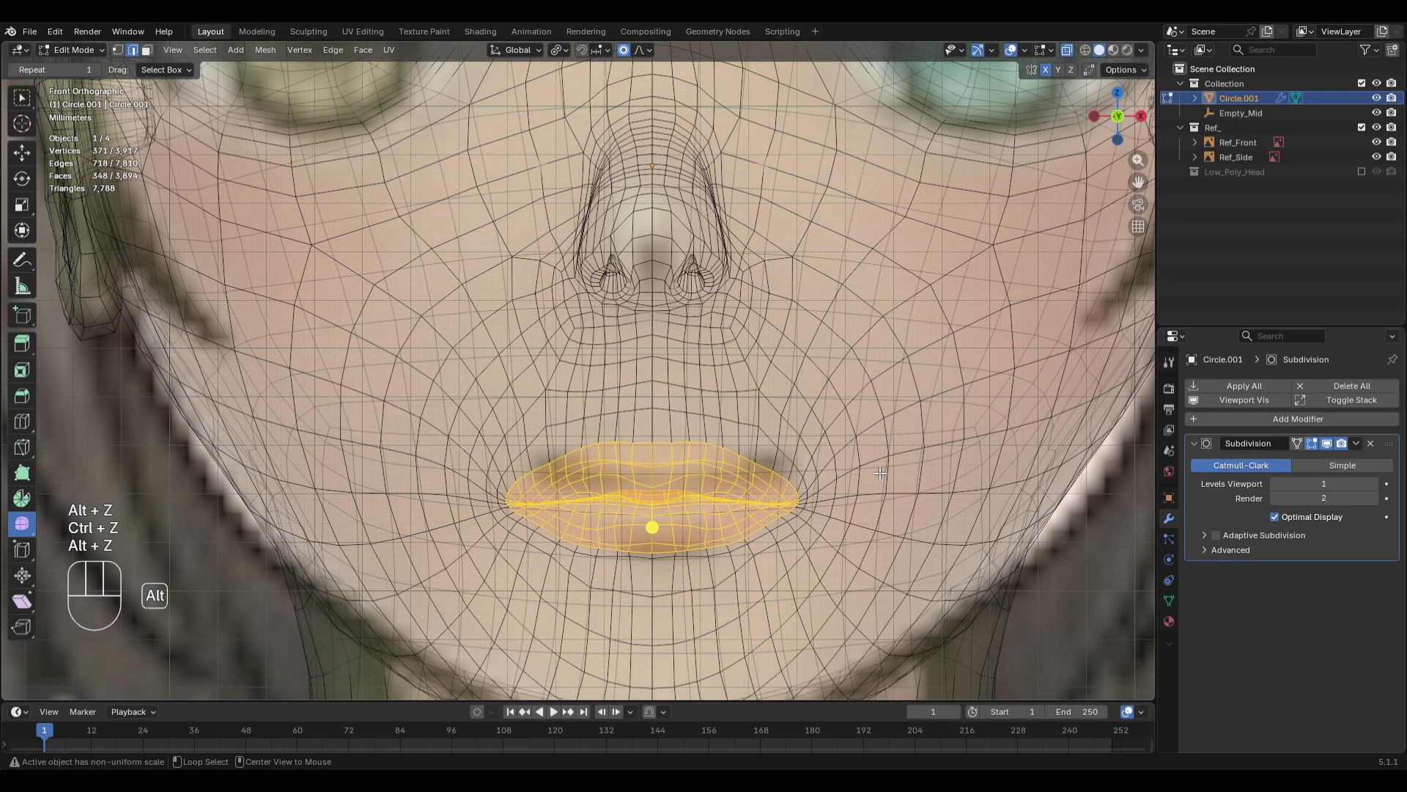
key(g)
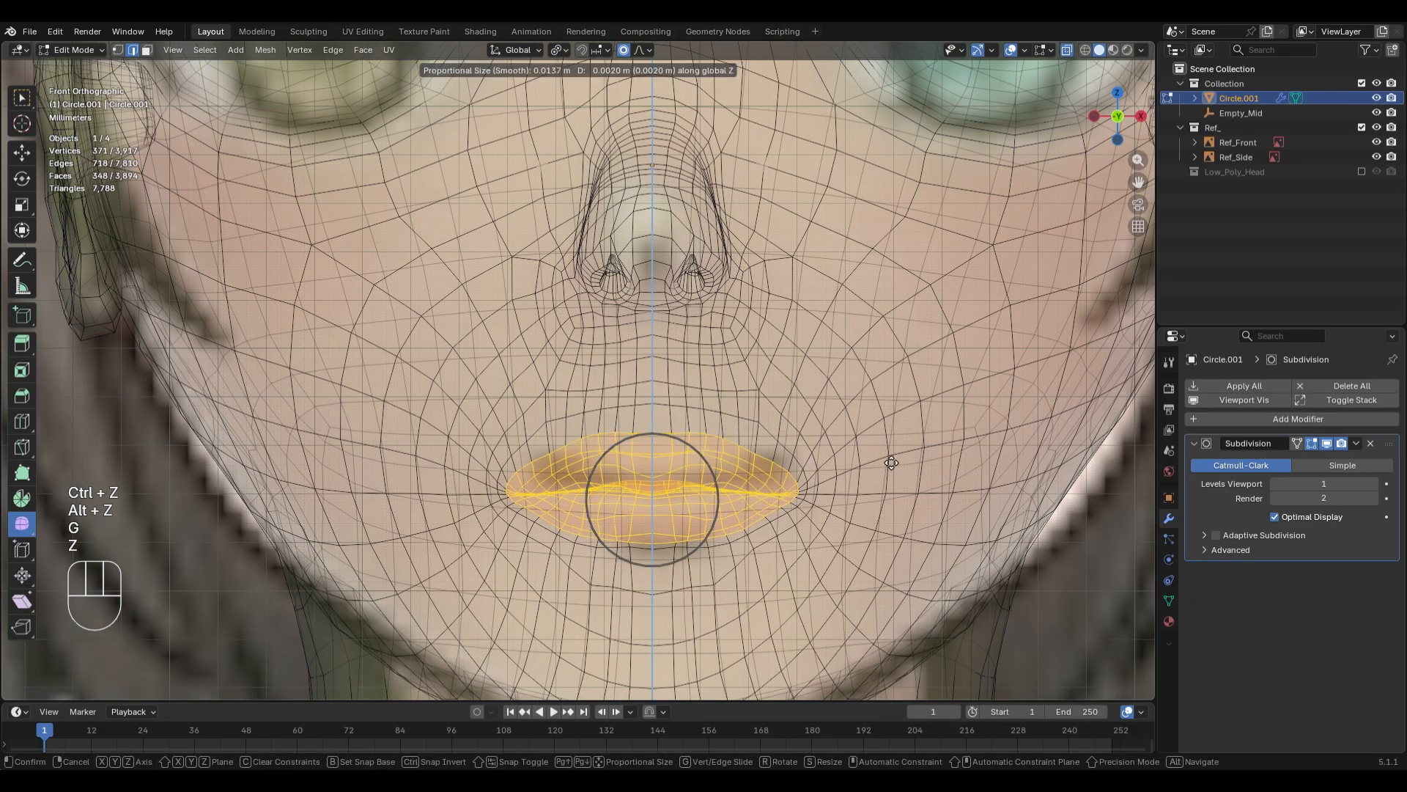
key(z)
scroll(891, 455, up, 4)
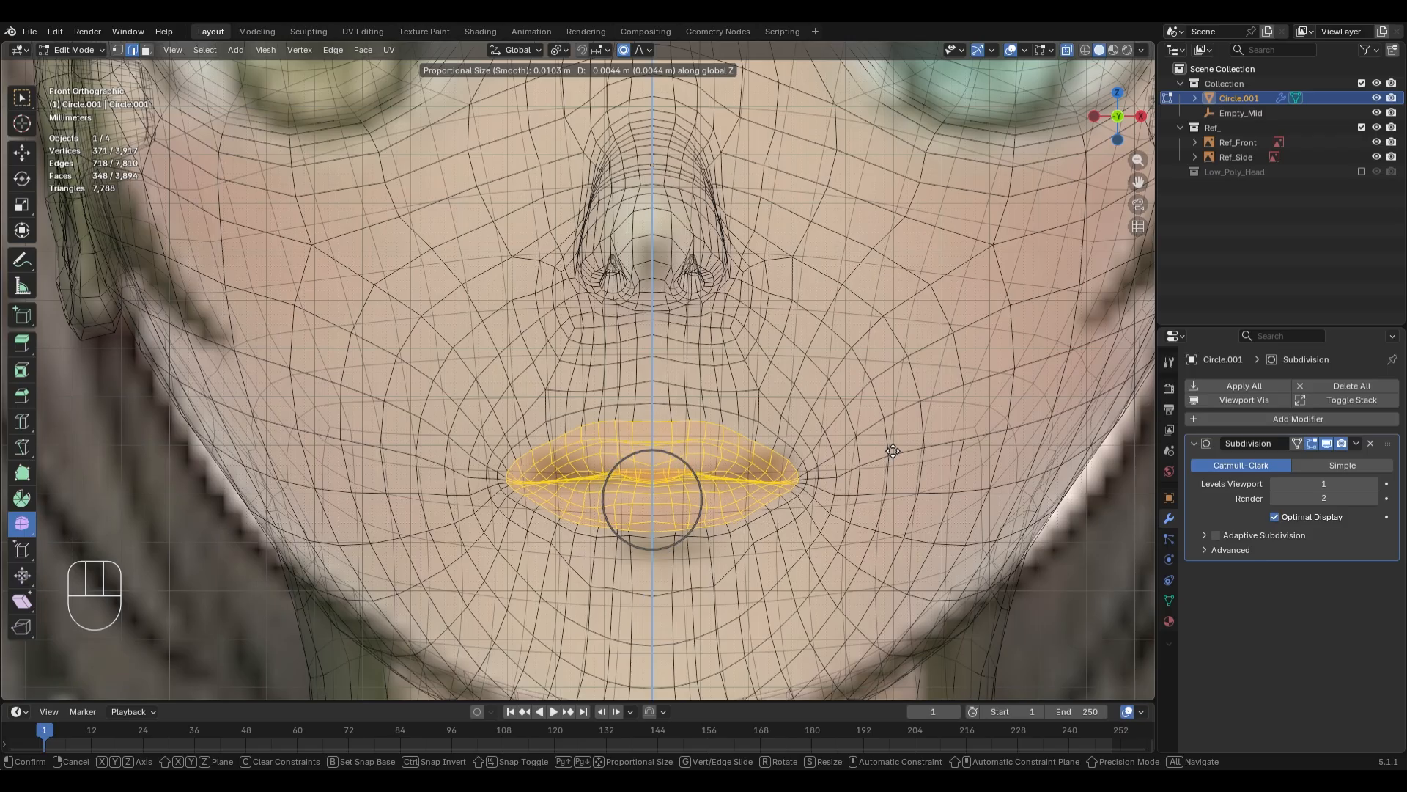
scroll(894, 447, down, 1)
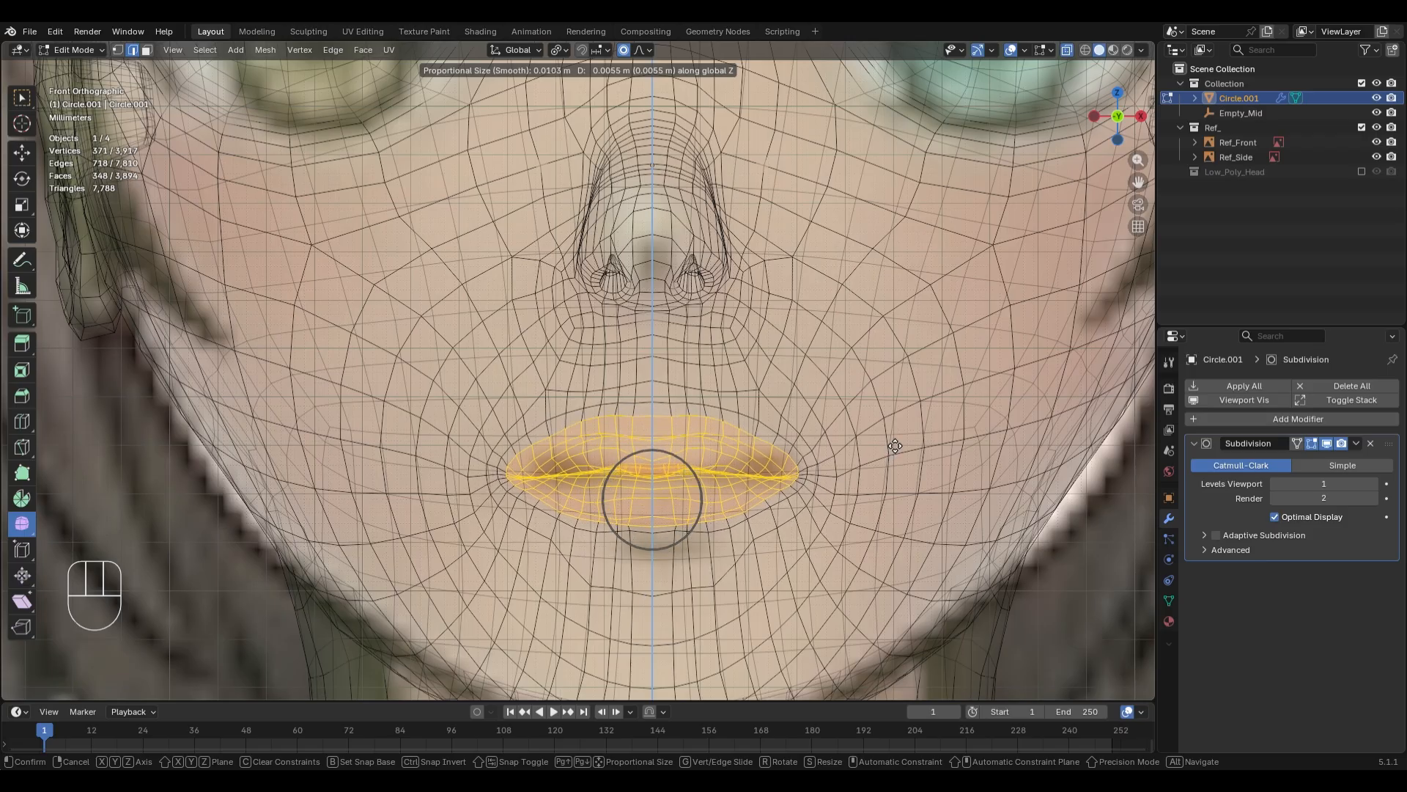
click(895, 445)
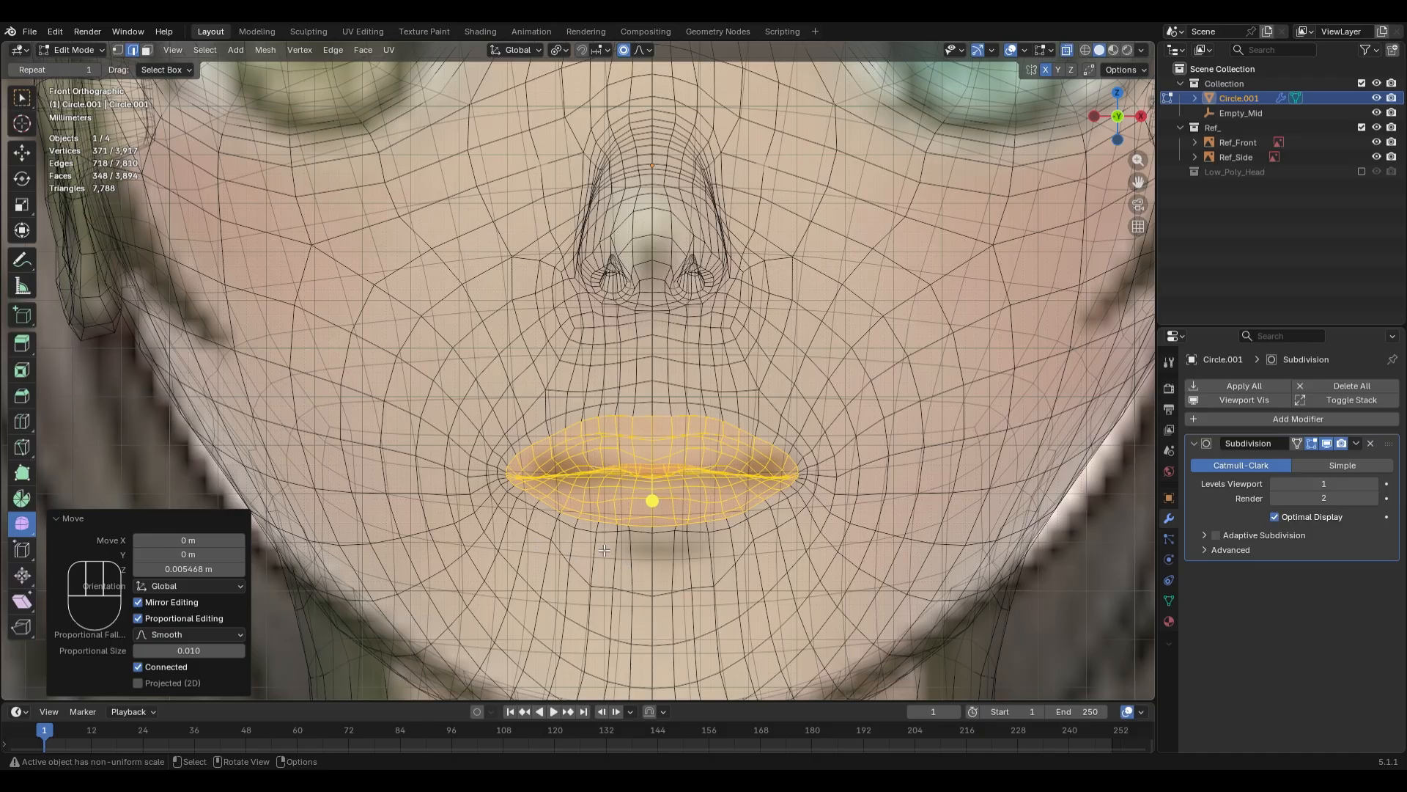
key(ctrl+z)
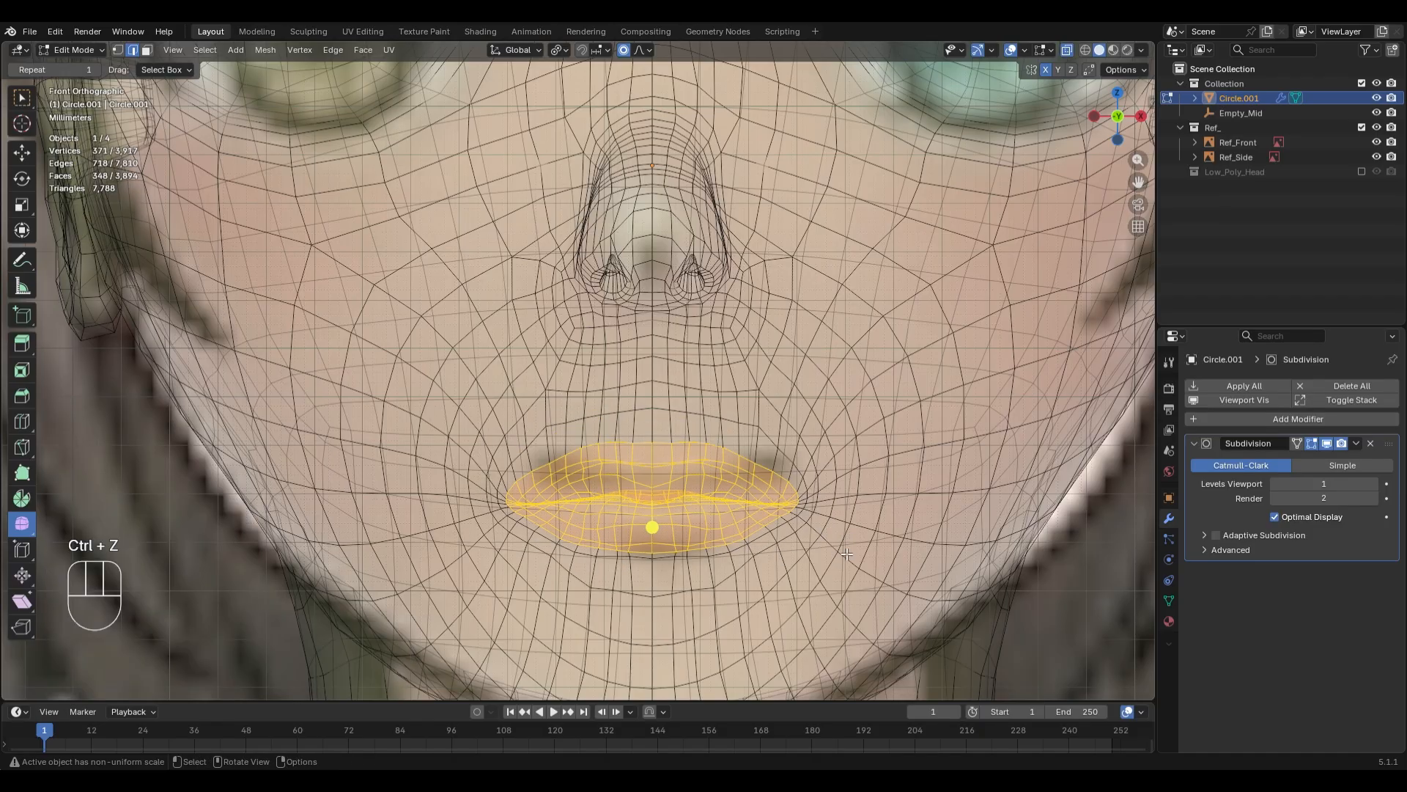
- Raise the selected lips about 0.004 m along Z with proportional editing at size 0.0103 and frame them in the view
key(g)
key(z)
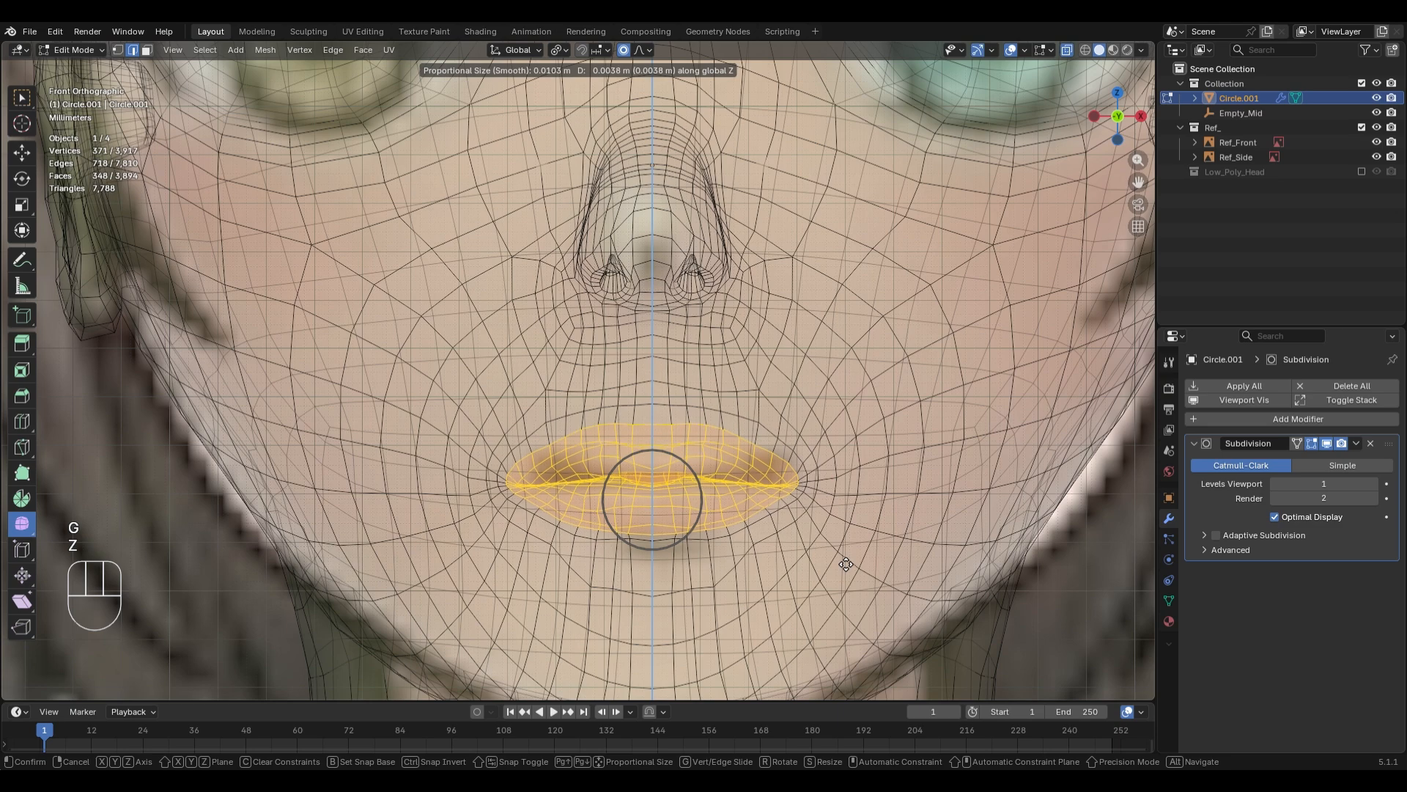
click(847, 561)
key(KP_Decimal)
key(Tab)
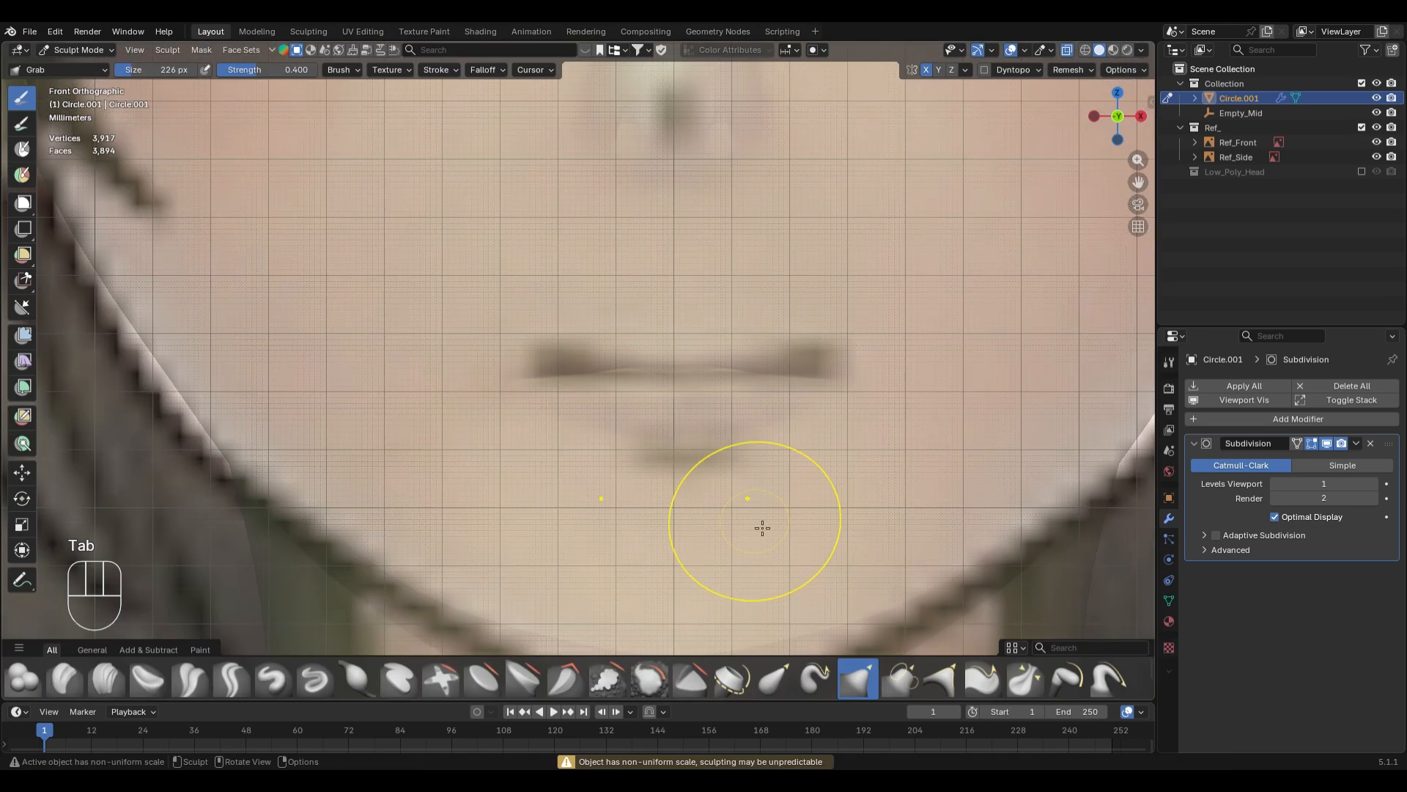
- In Edit Mode with X-ray off, slide the vertex beneath the lower lip about 0.17 toward the mouth
key(Tab)
key(1)
click(749, 505)
key(z)
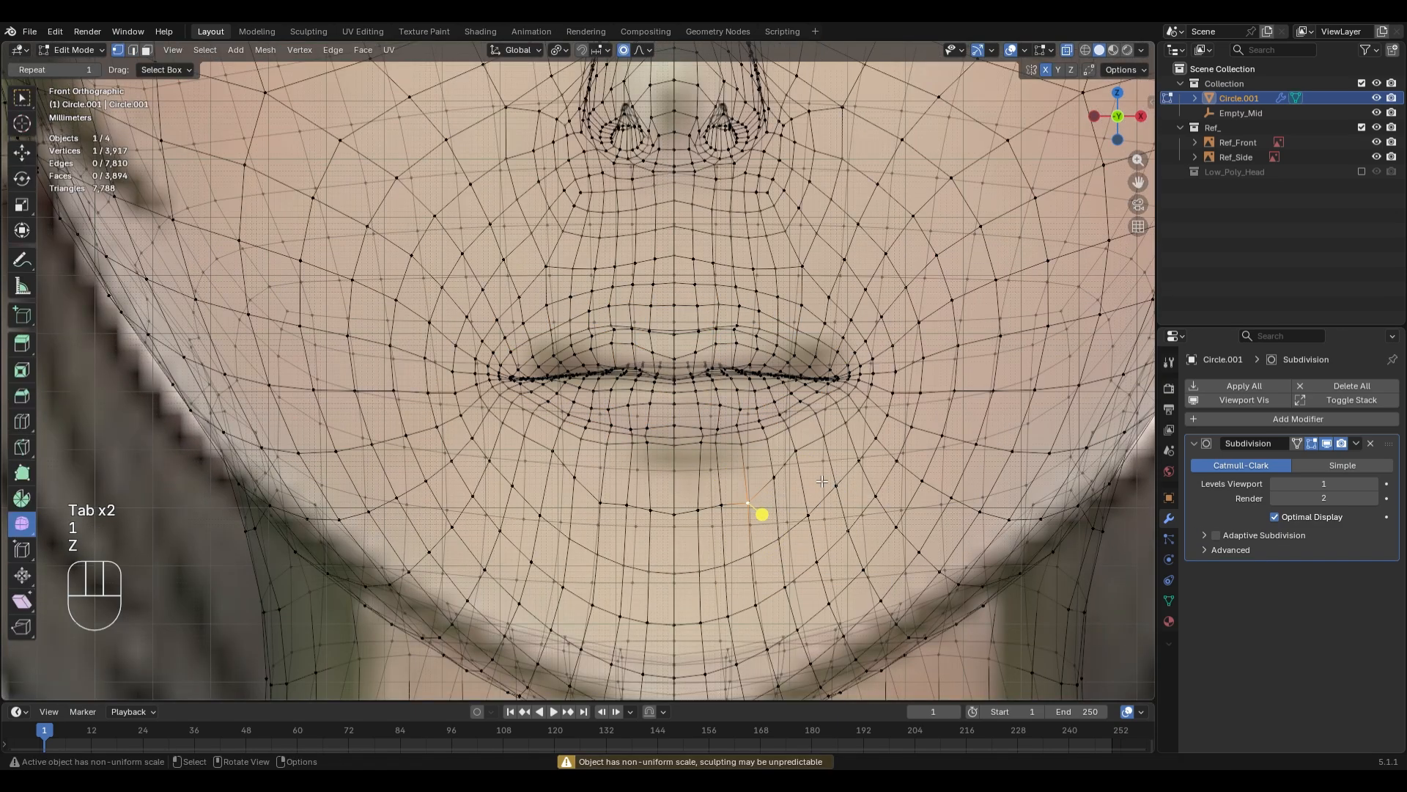
key(alt+z)
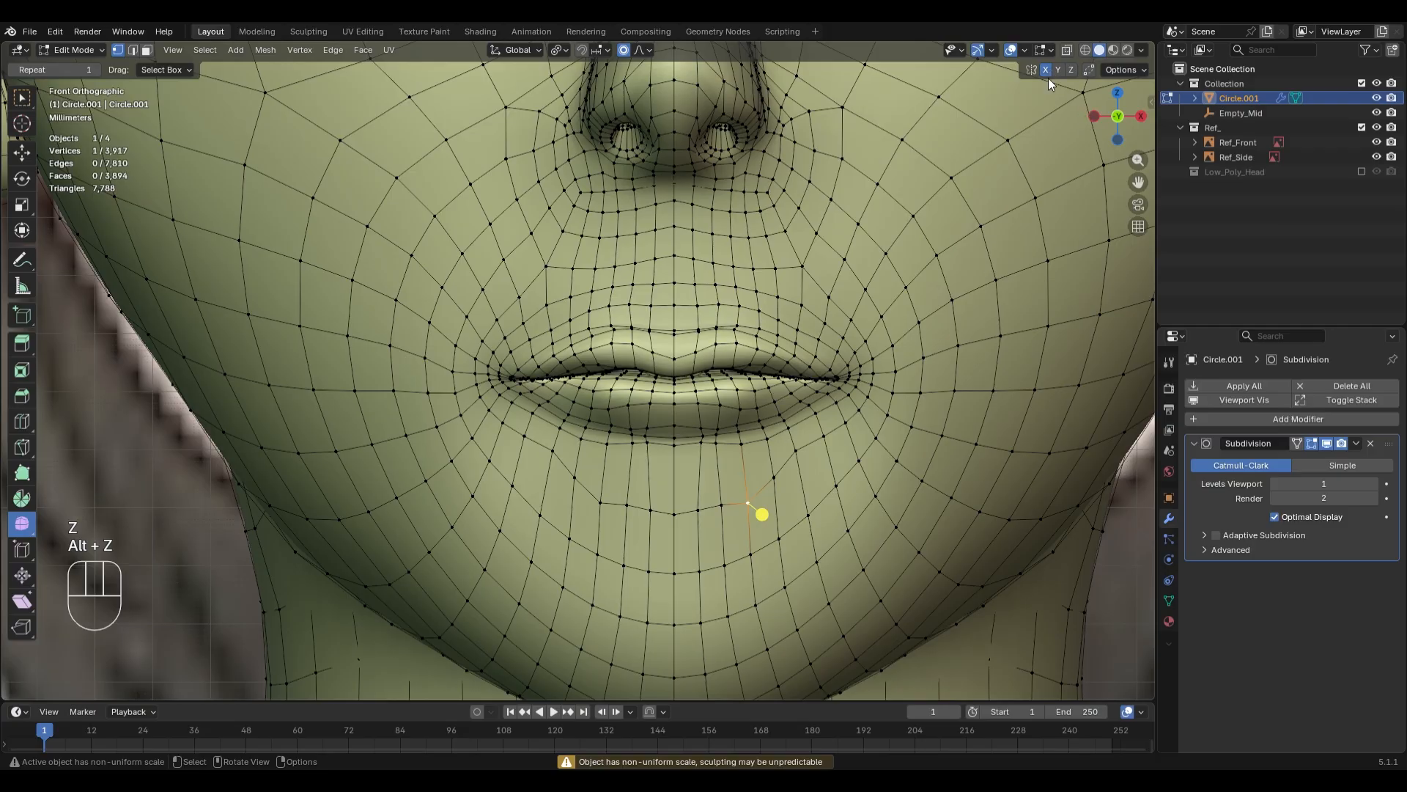
key(g)
key(g)
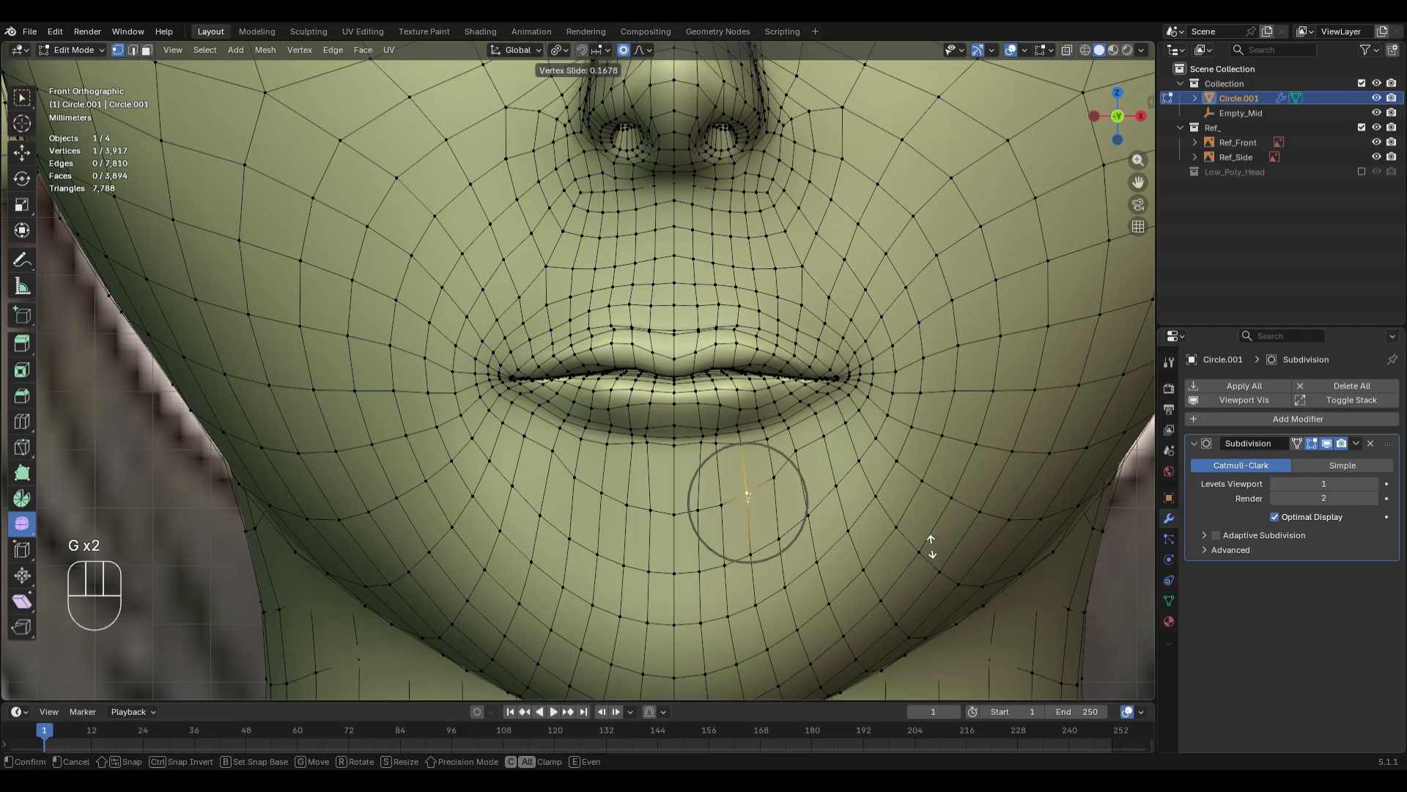
click(931, 546)
- Select the short edge path below the lower lip and edge-slide it about 0.26 toward the mouth
key(2)
click(787, 473)
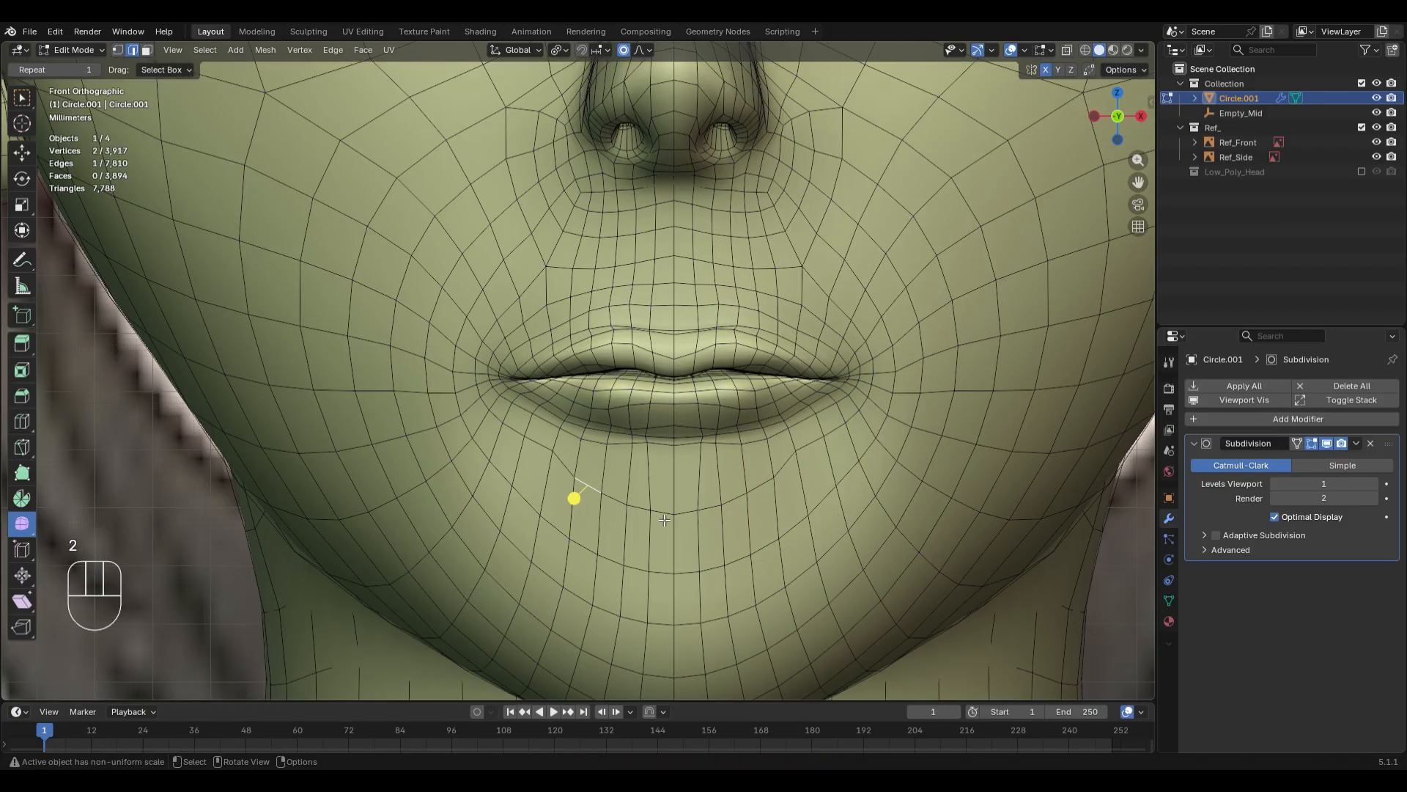
ctrl+shift+click(670, 508)
key(g)
key(g)
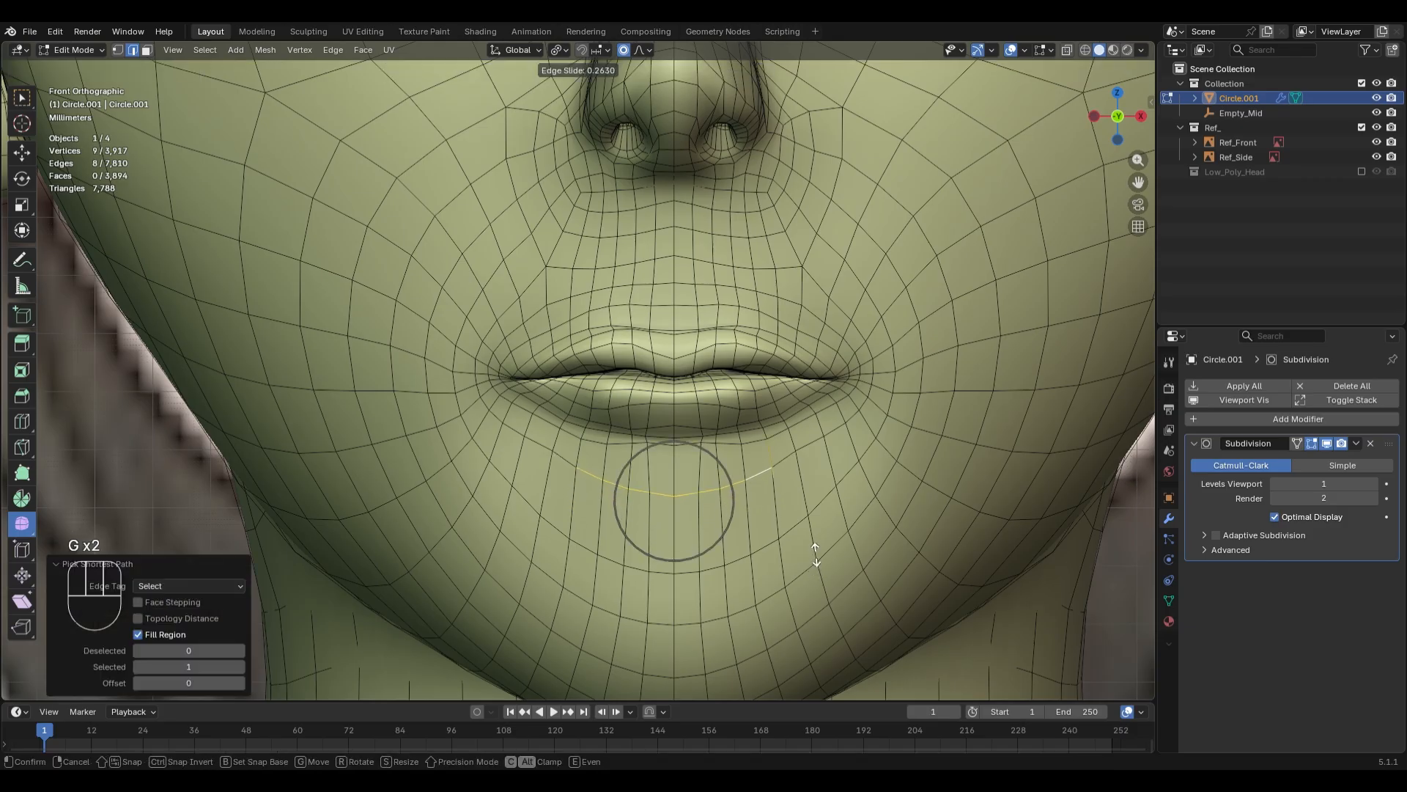
click(821, 554)
- Select the next edge path across the chin, trim its extra end edge, and edge-slide it about 0.09 upward
click(770, 552)
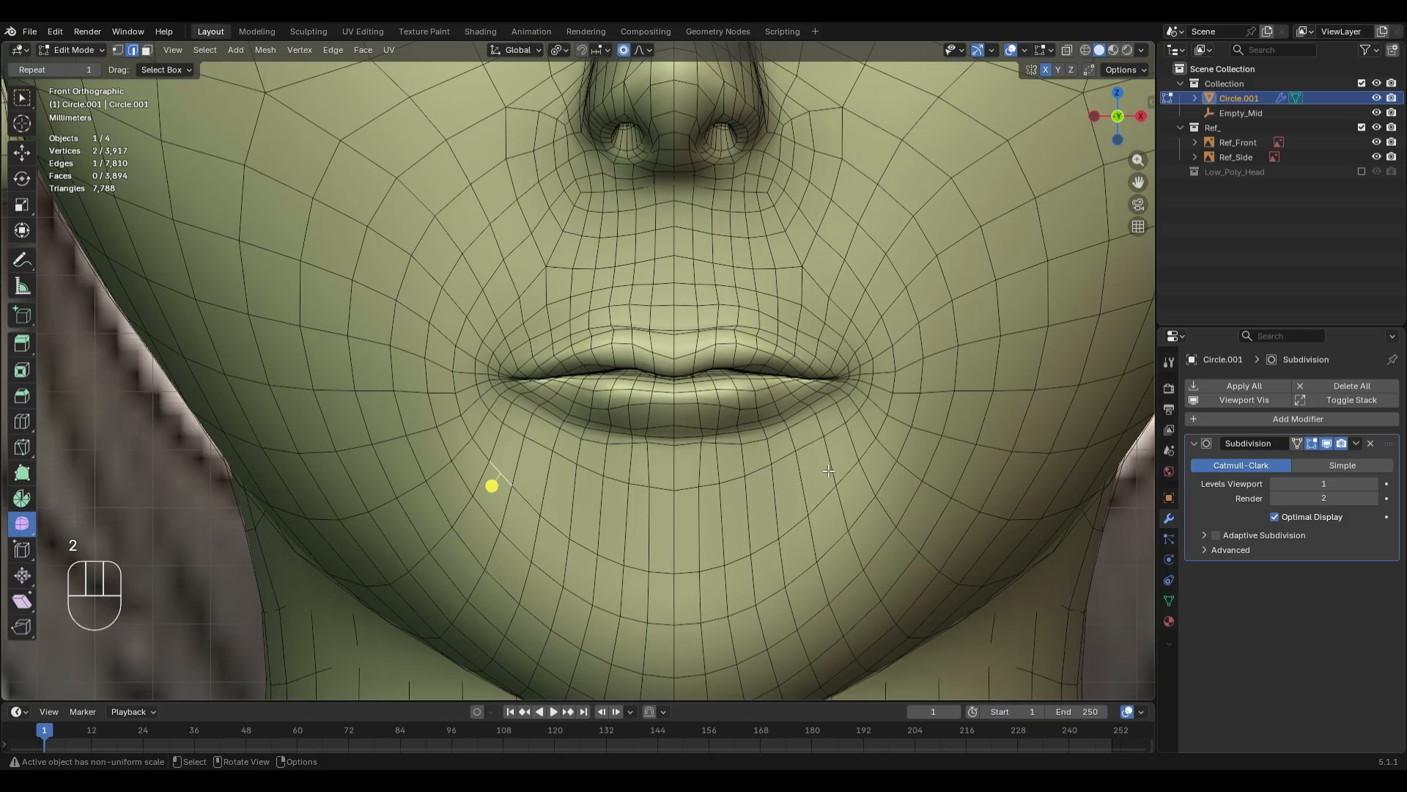
ctrl+shift+click(873, 448)
key(c)
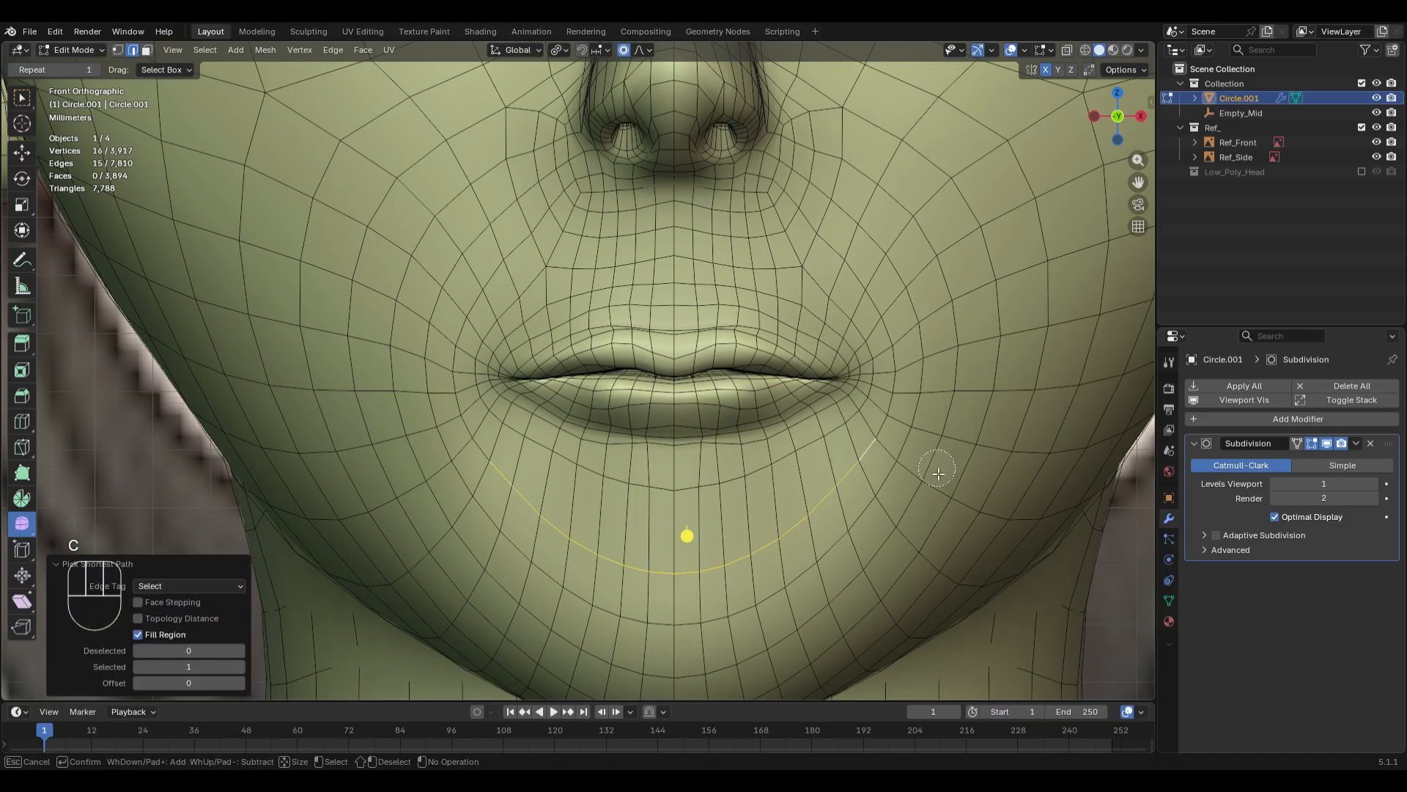
right_click(546, 463)
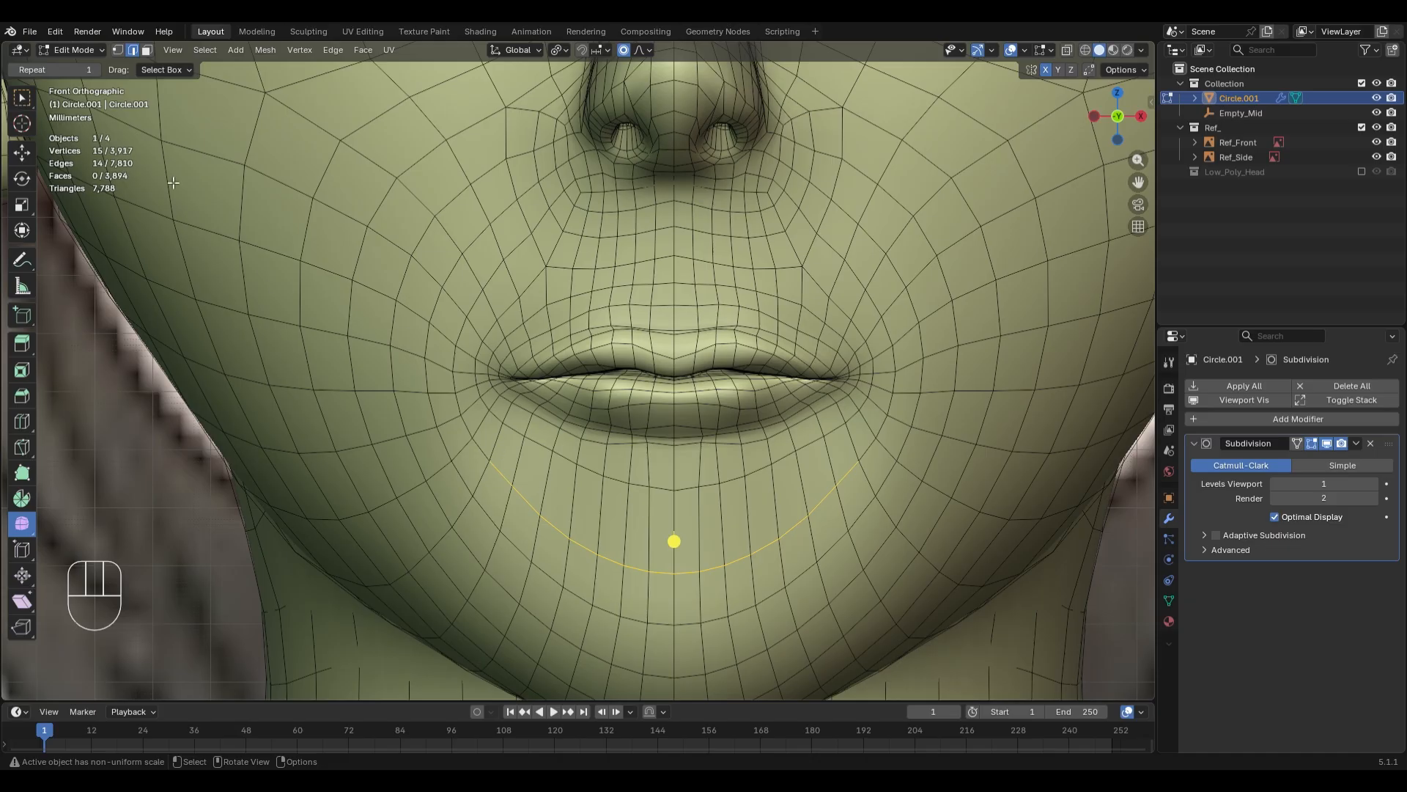
key(g)
key(g)
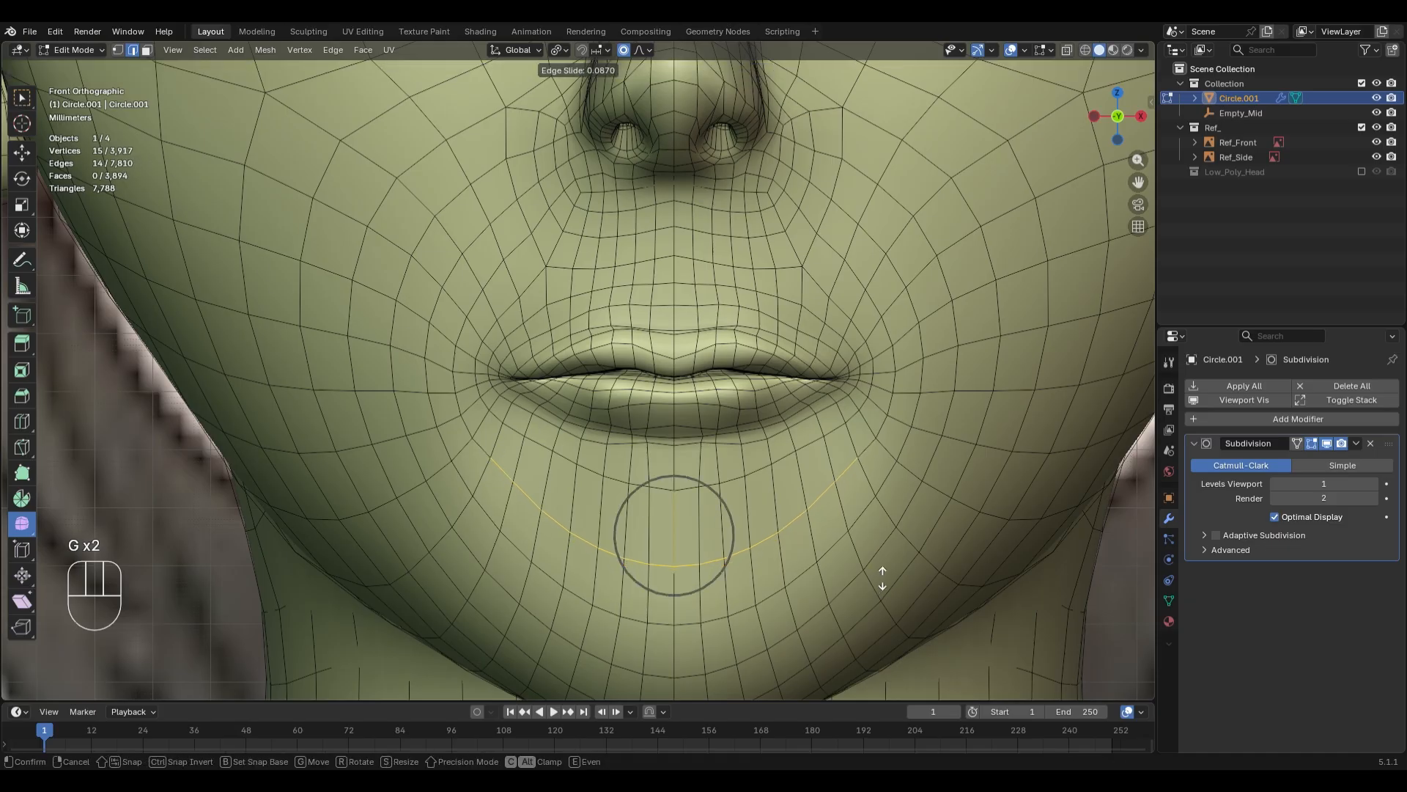
click(885, 575)
key(Tab)
key(Tab)
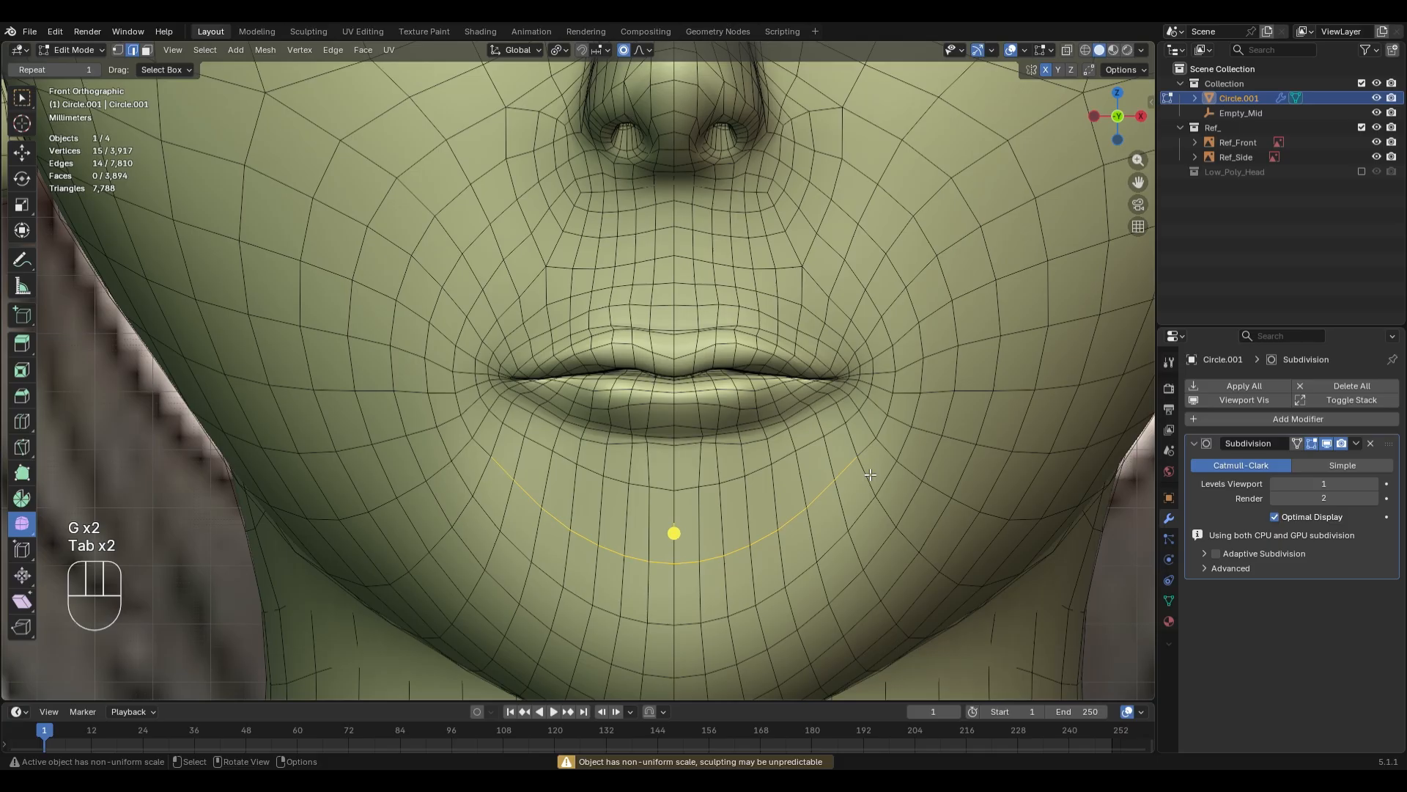
- Slide two single vertices at the end of the chin edge row to even out the spacing below the mouth corner
key(1)
click(861, 462)
key(g)
key(g)
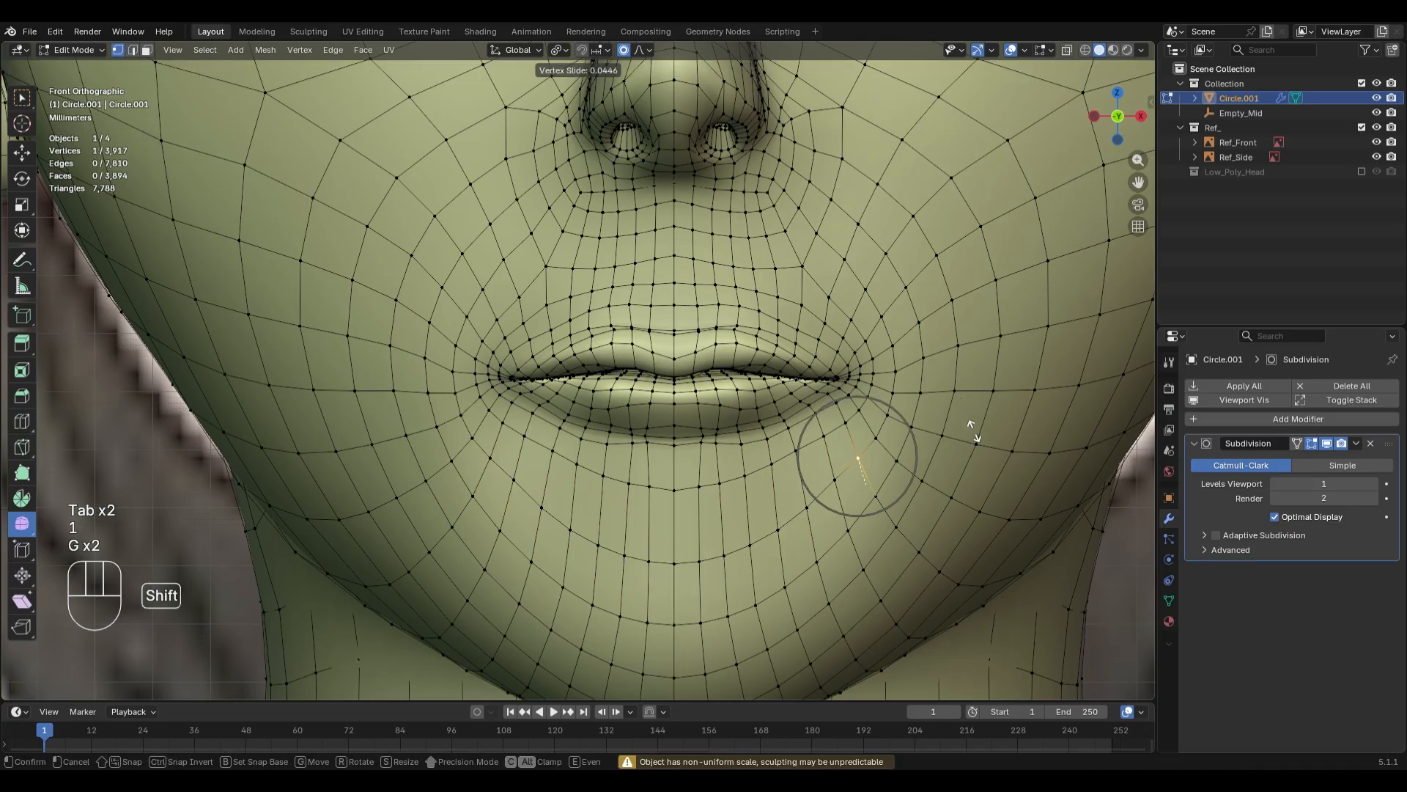
click(972, 439)
key(g)
key(g)
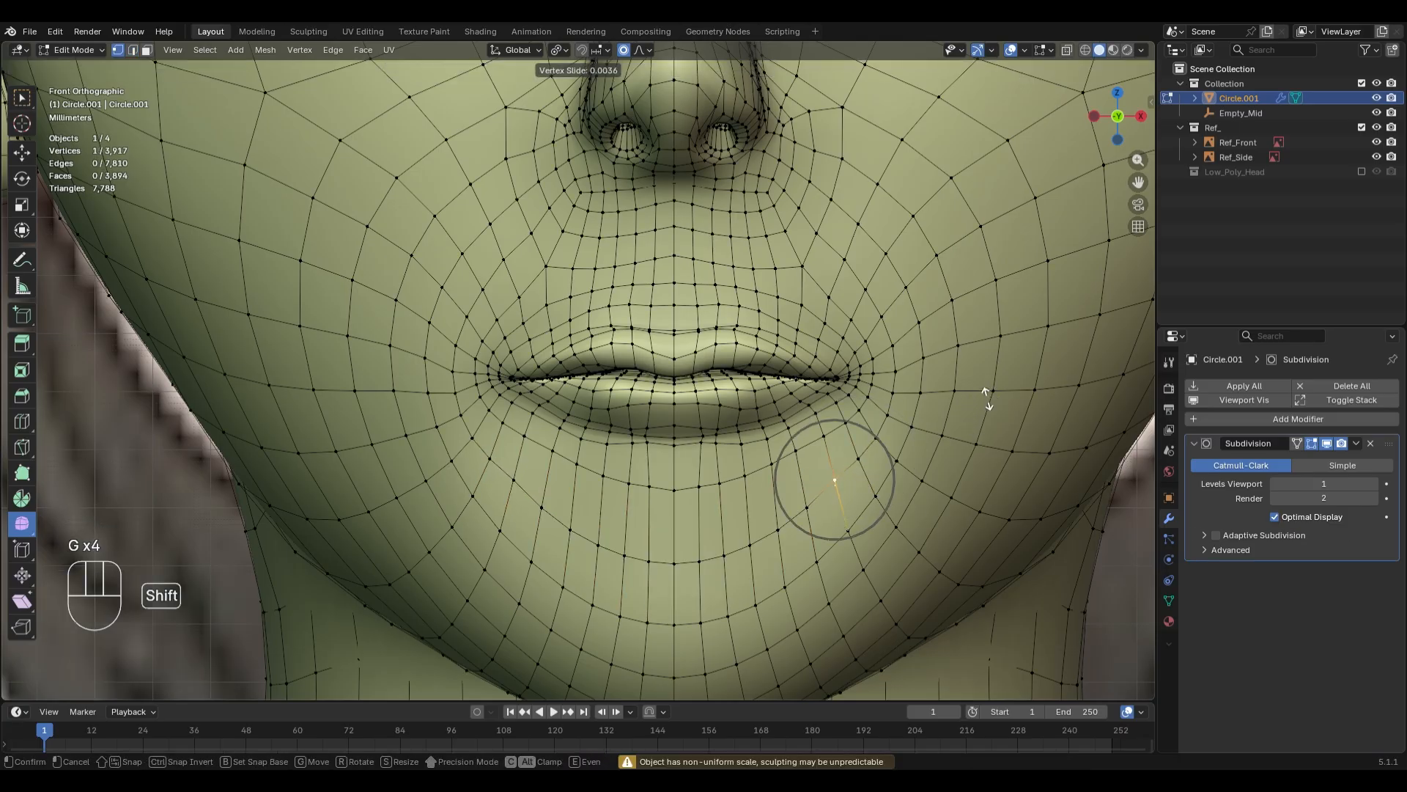
click(951, 531)
key(Tab)
key(Tab)
scroll(748, 534, up, 2)
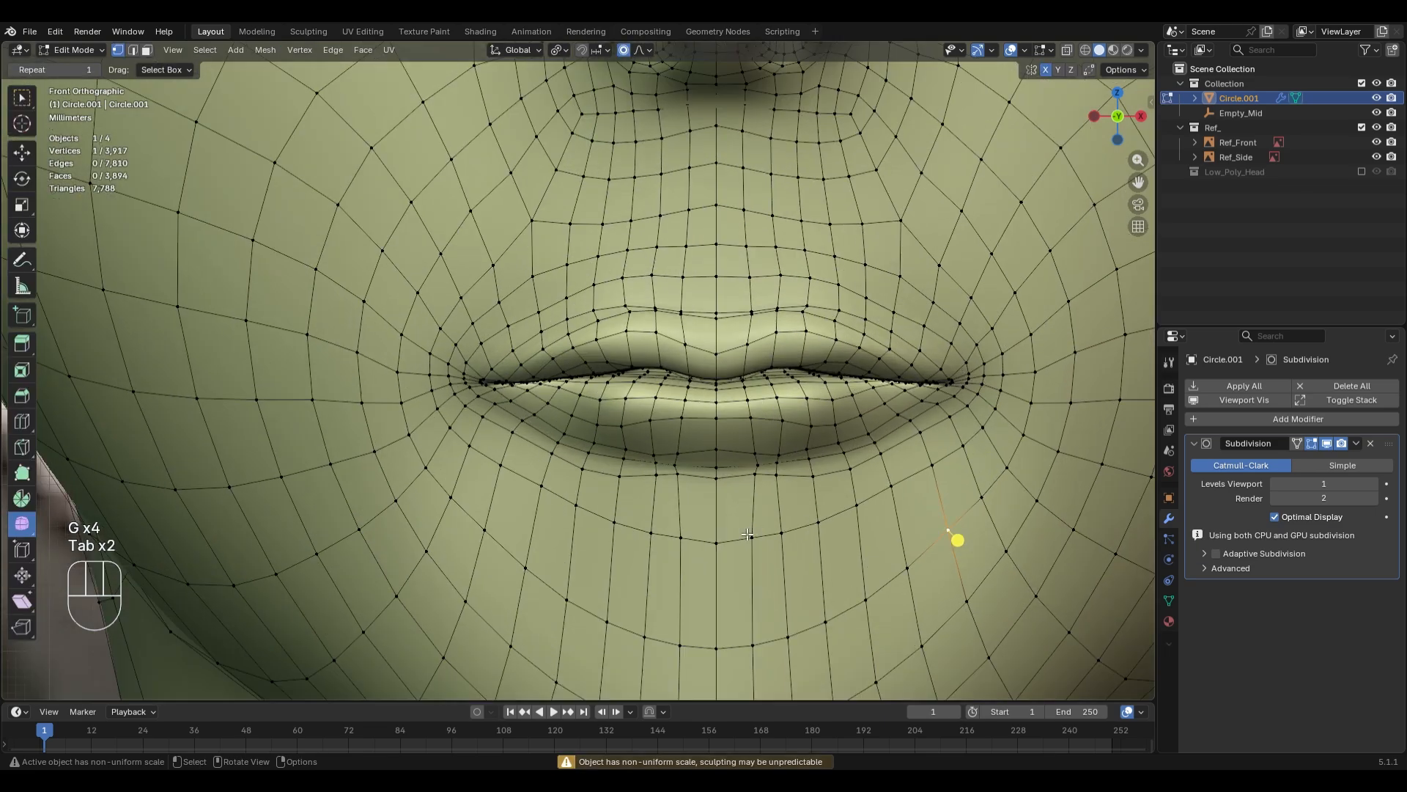
- Pull the area below the mouth corner outward in Sculpt Mode from a low angle with the Grab brush at 372 px
key(Tab)
scroll(707, 496, down, 5)
mouse_move(794, 377)
middle_down()
mouse_move(810, 458)
mouse_move(792, 469)
mouse_move(848, 480)
middle_up()
key(s)
key(f)
click(805, 472)
scroll(795, 470, up, 1)
key(g)
key(f)
click(839, 496)
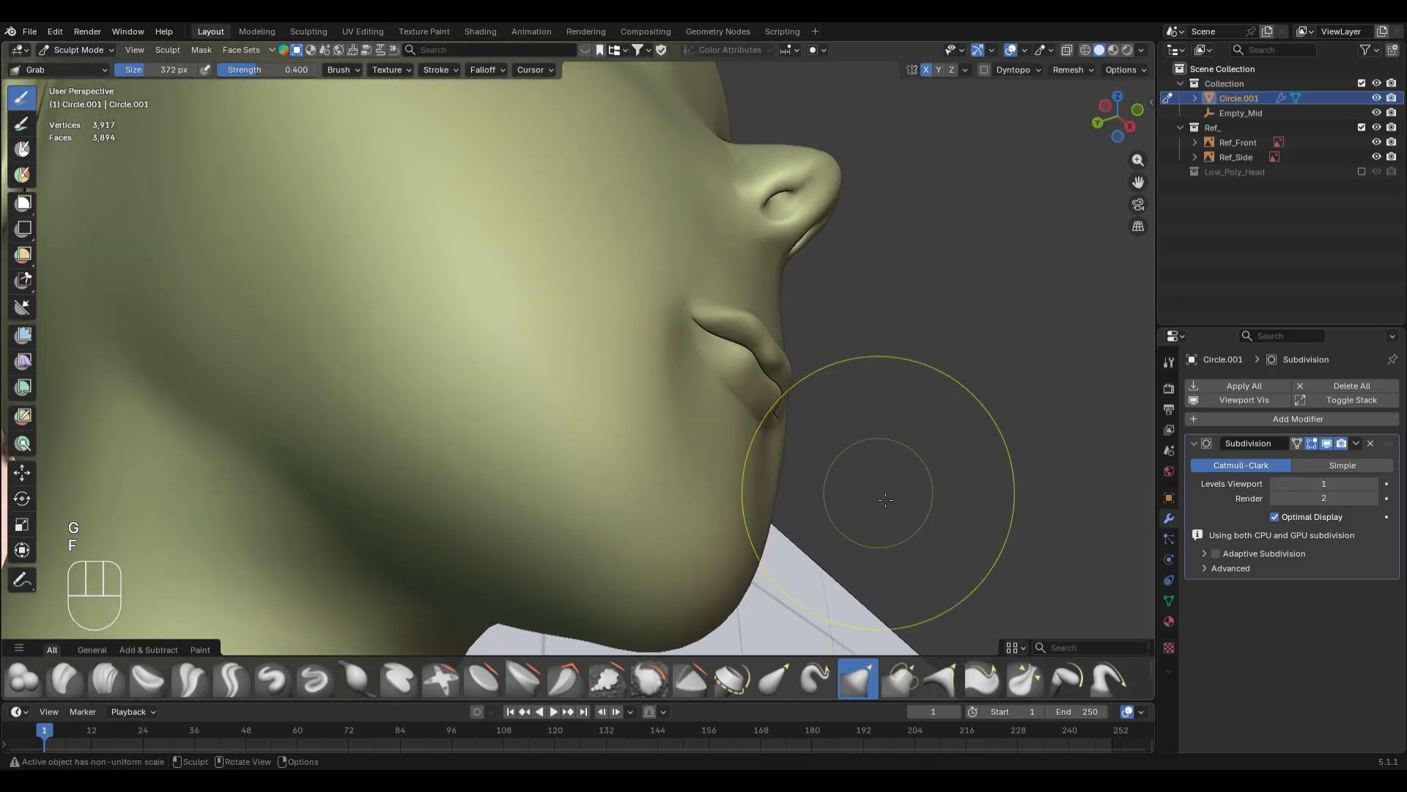
drag(697, 421, 715, 424)
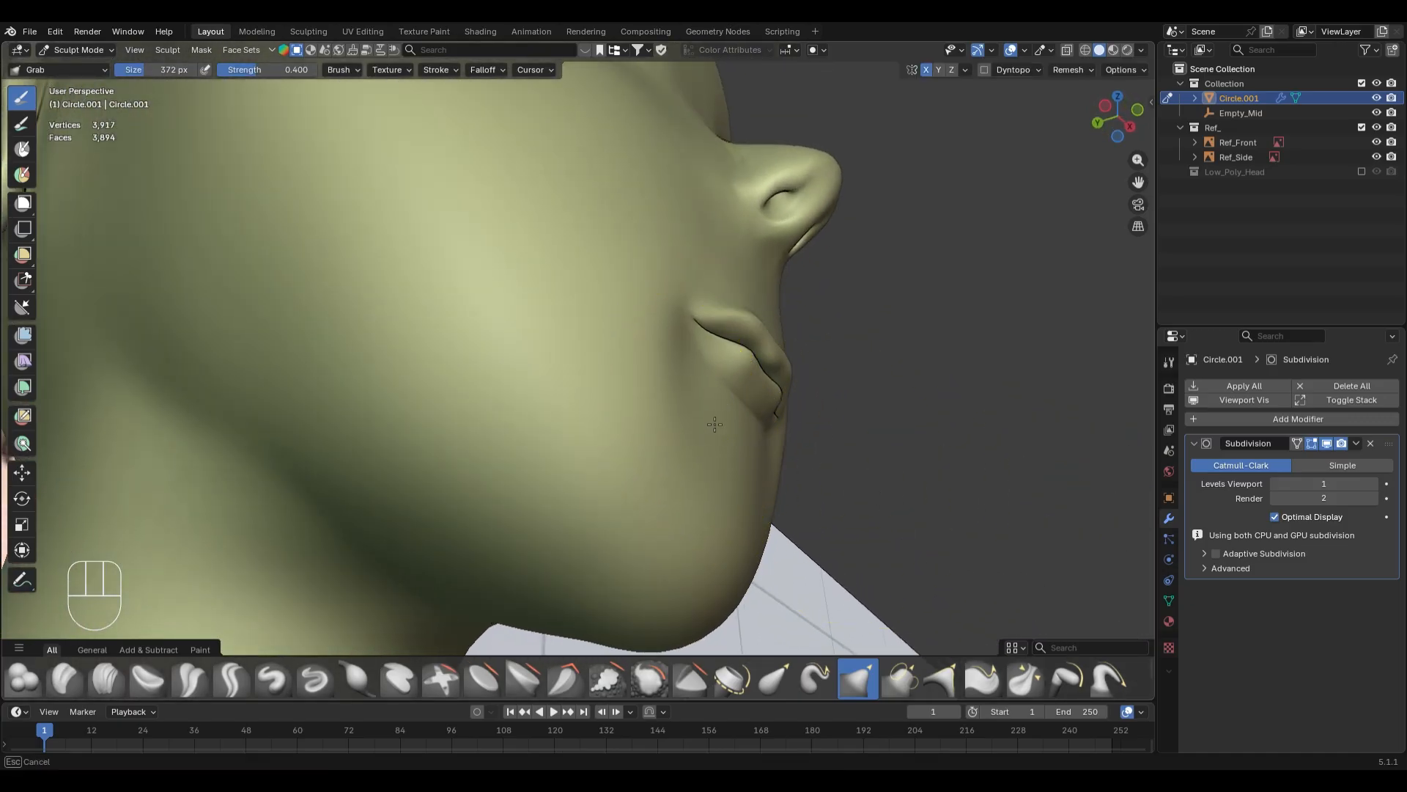
key(f)
click(728, 385)
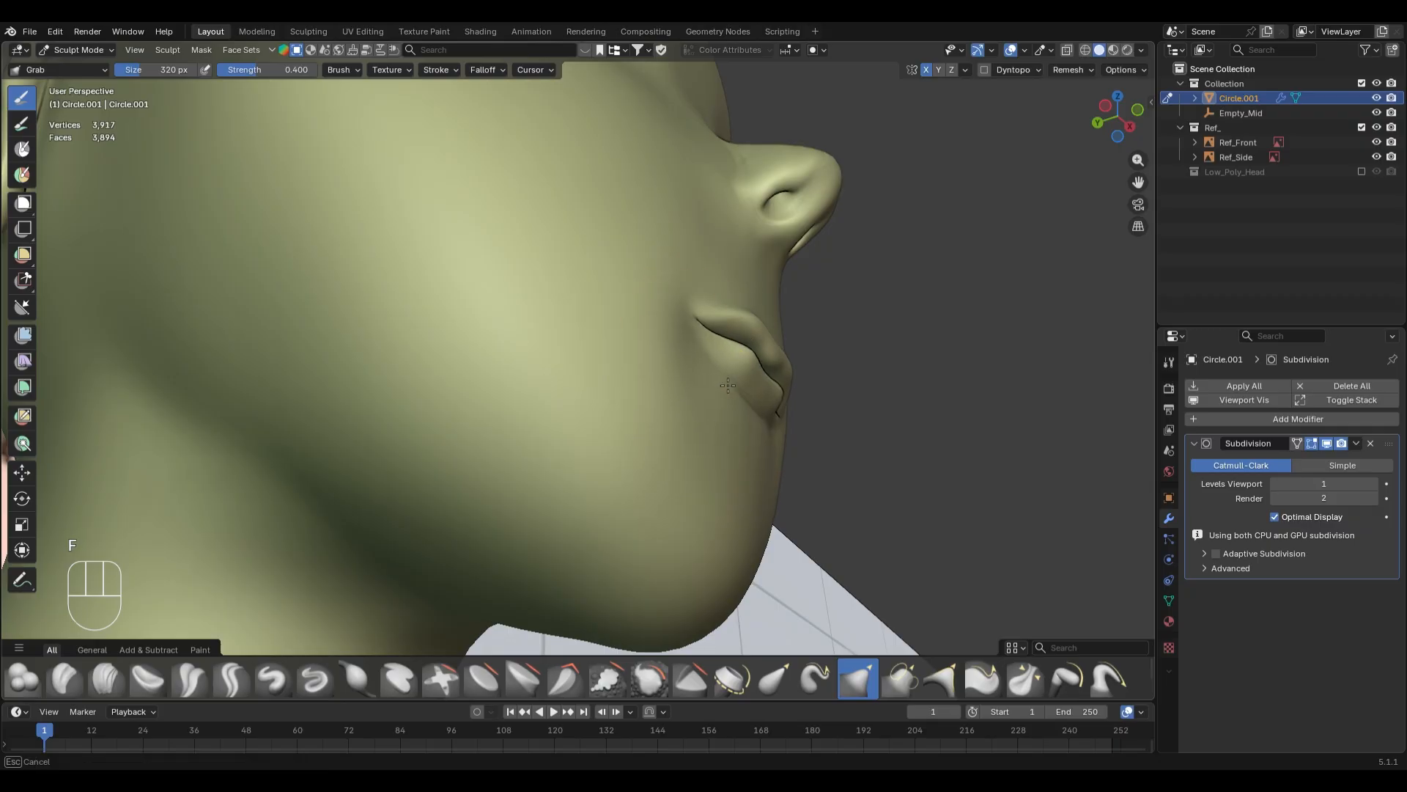
- Smooth the area below the mouth corner with the Smooth brush at 320 px and strength 0.145
key(s)
mouse_move(693, 454)
mouse_down()
mouse_move(644, 340)
mouse_move(629, 415)
mouse_up()
middle_drag(628, 415, 751, 514)
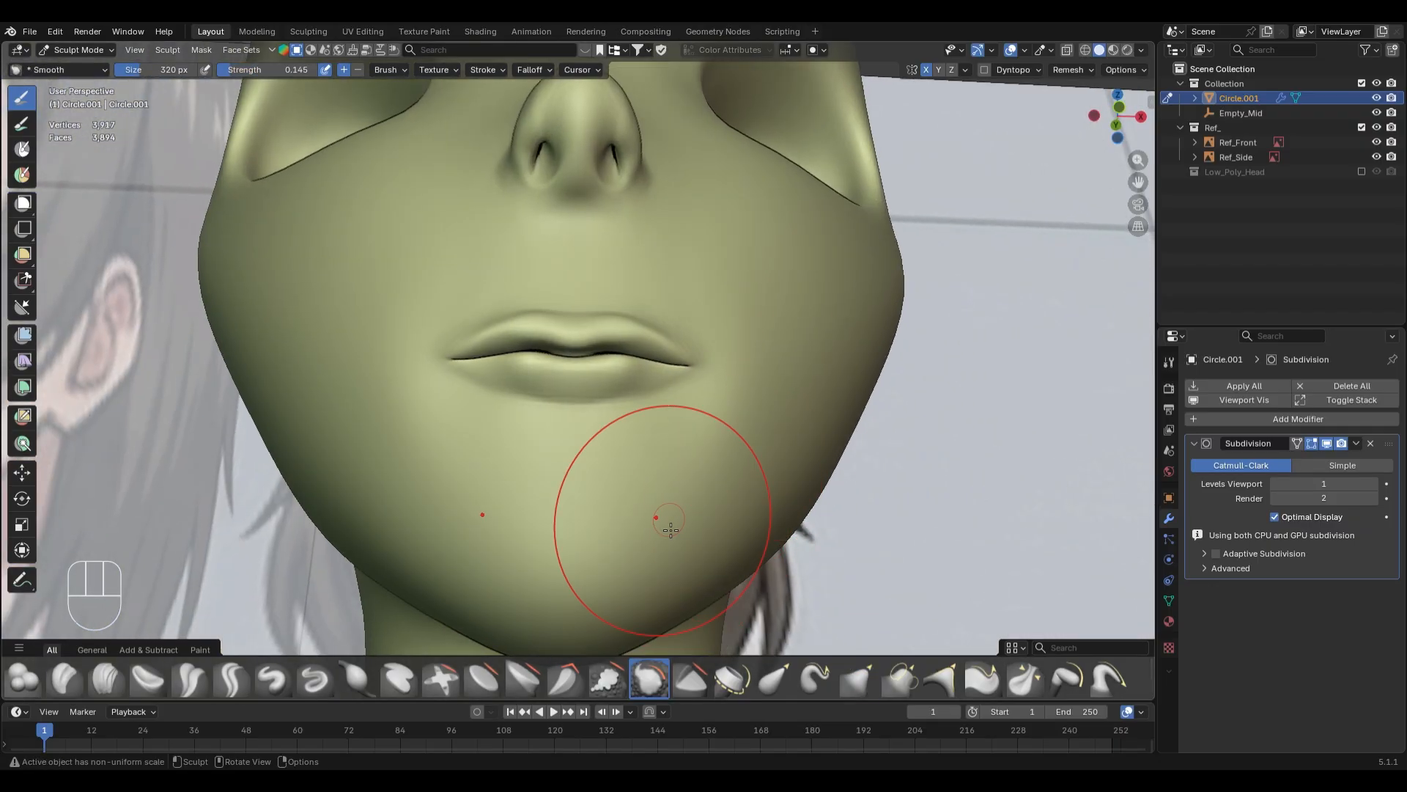
- Even out the mesh around the mouth corner in front wireframe view with the Smooth brush at 272 px
key(KP_1)
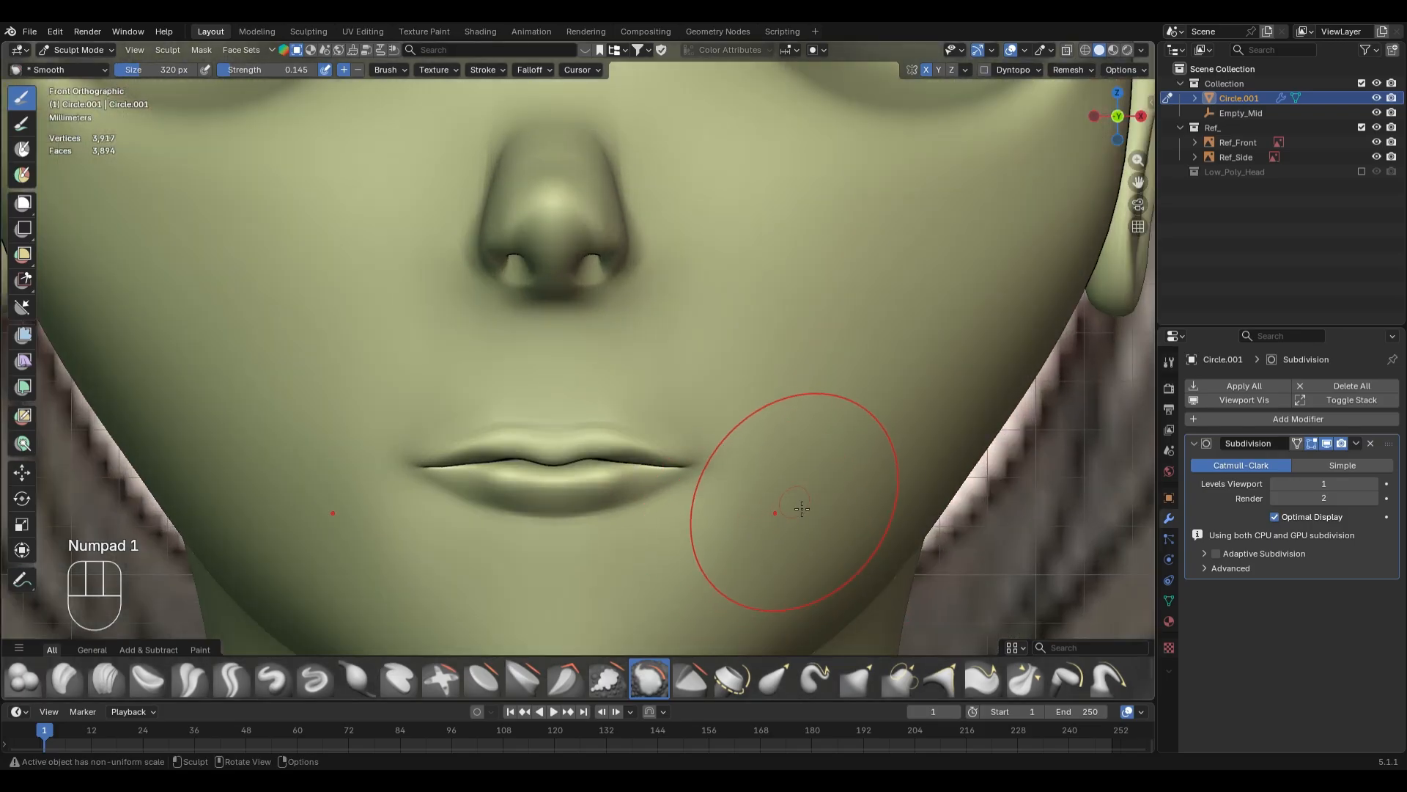
key(z)
scroll(726, 440, up, 3)
key(f)
key(shift+f)
key(shift+f)
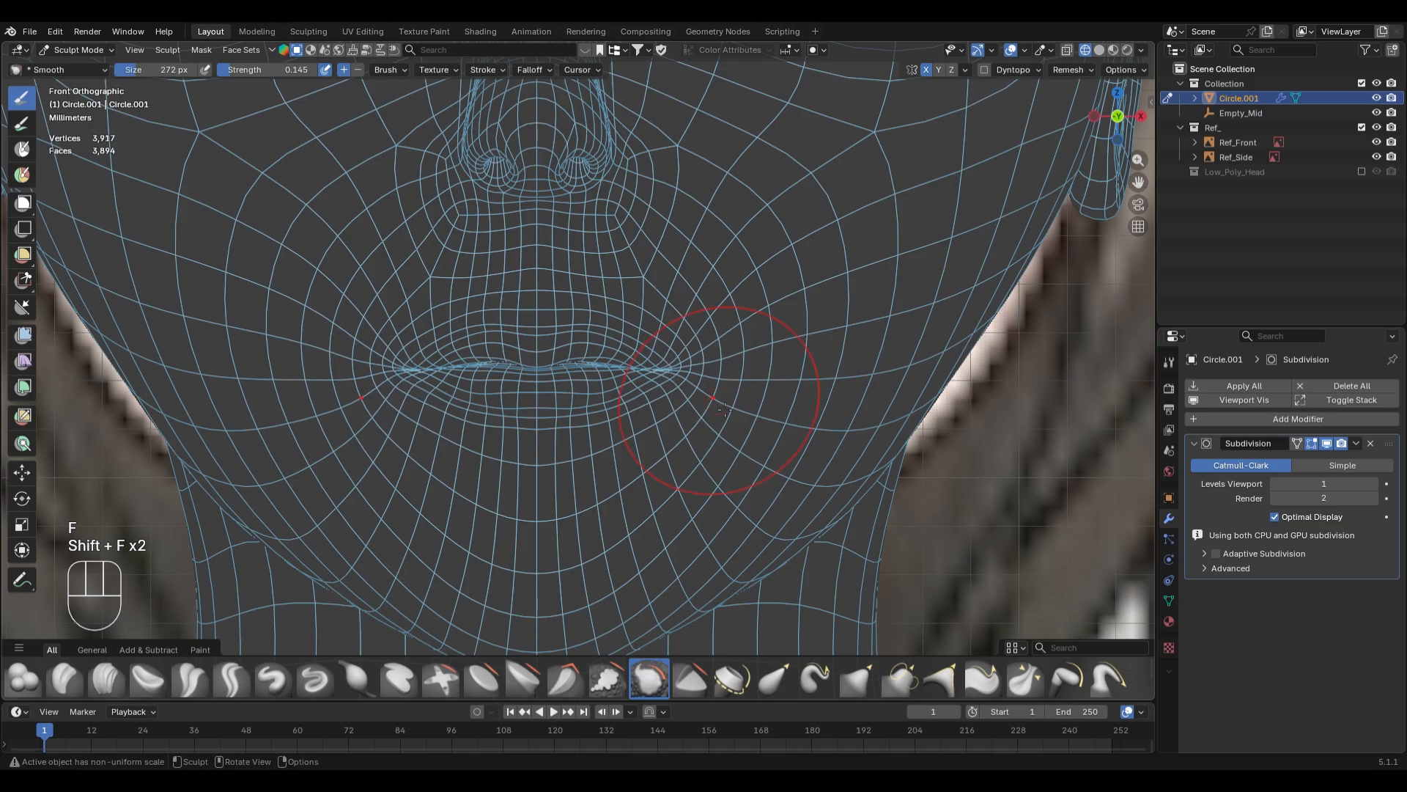
mouse_move(739, 297)
mouse_down()
mouse_move(648, 487)
mouse_move(729, 277)
mouse_up()
key(z)
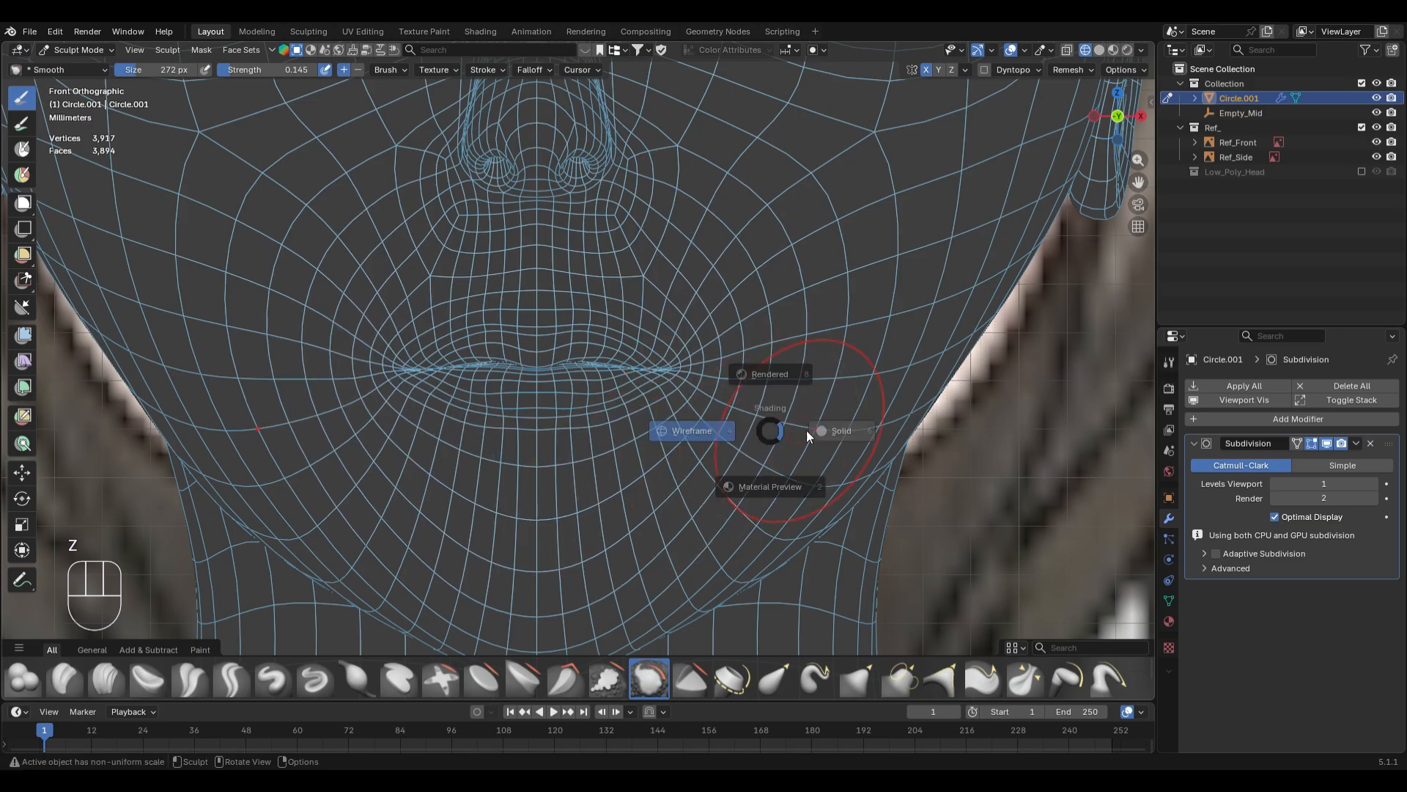
- Move the centre edge of the upper lip along Y in Edit Mode with proportional editing, then return to Sculpt Mode
mouse_move(884, 423)
middle_down()
mouse_move(880, 318)
mouse_move(754, 434)
middle_up()
key(Tab)
middle_drag(594, 268, 627, 442)
key(2)
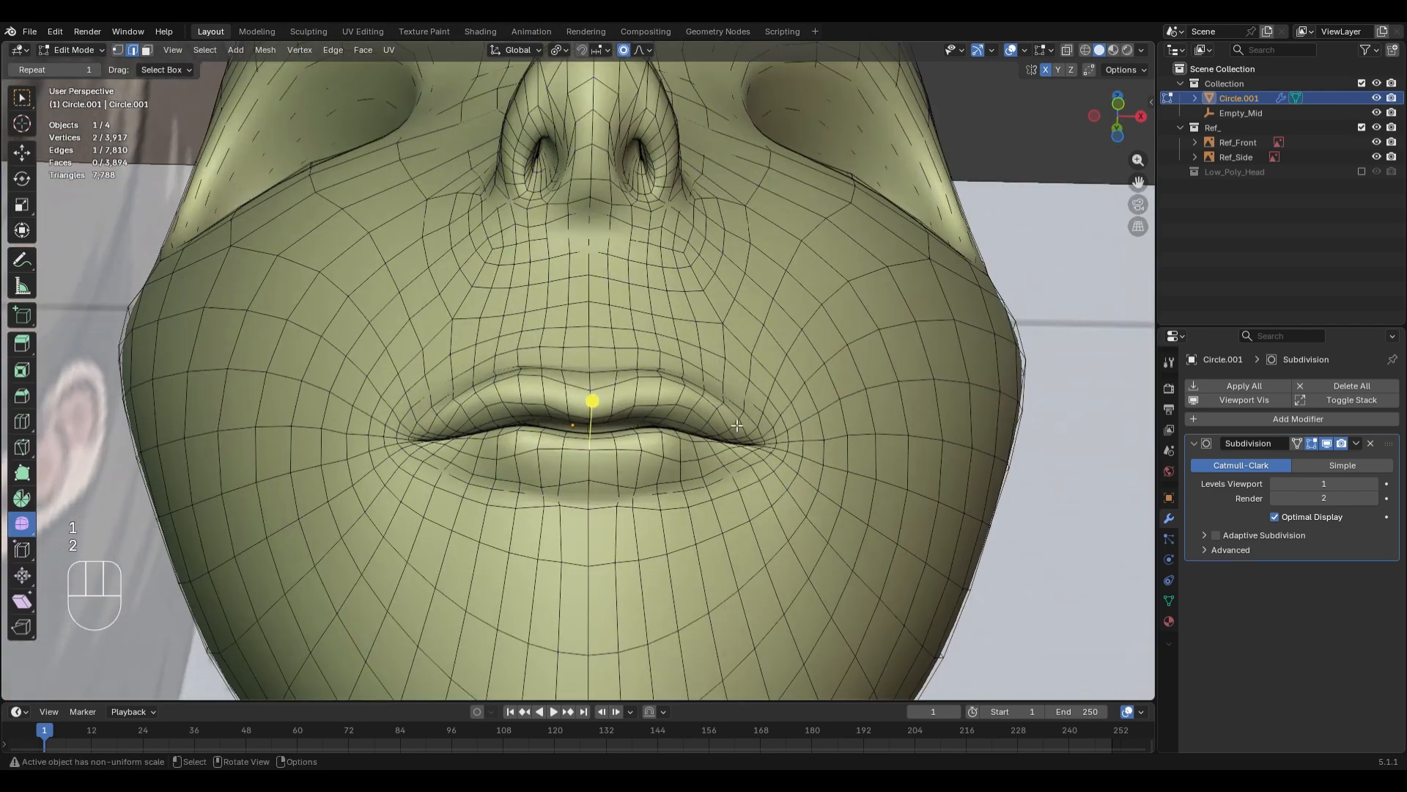
key(ctrl+KP_7)
middle_drag(737, 425, 815, 375)
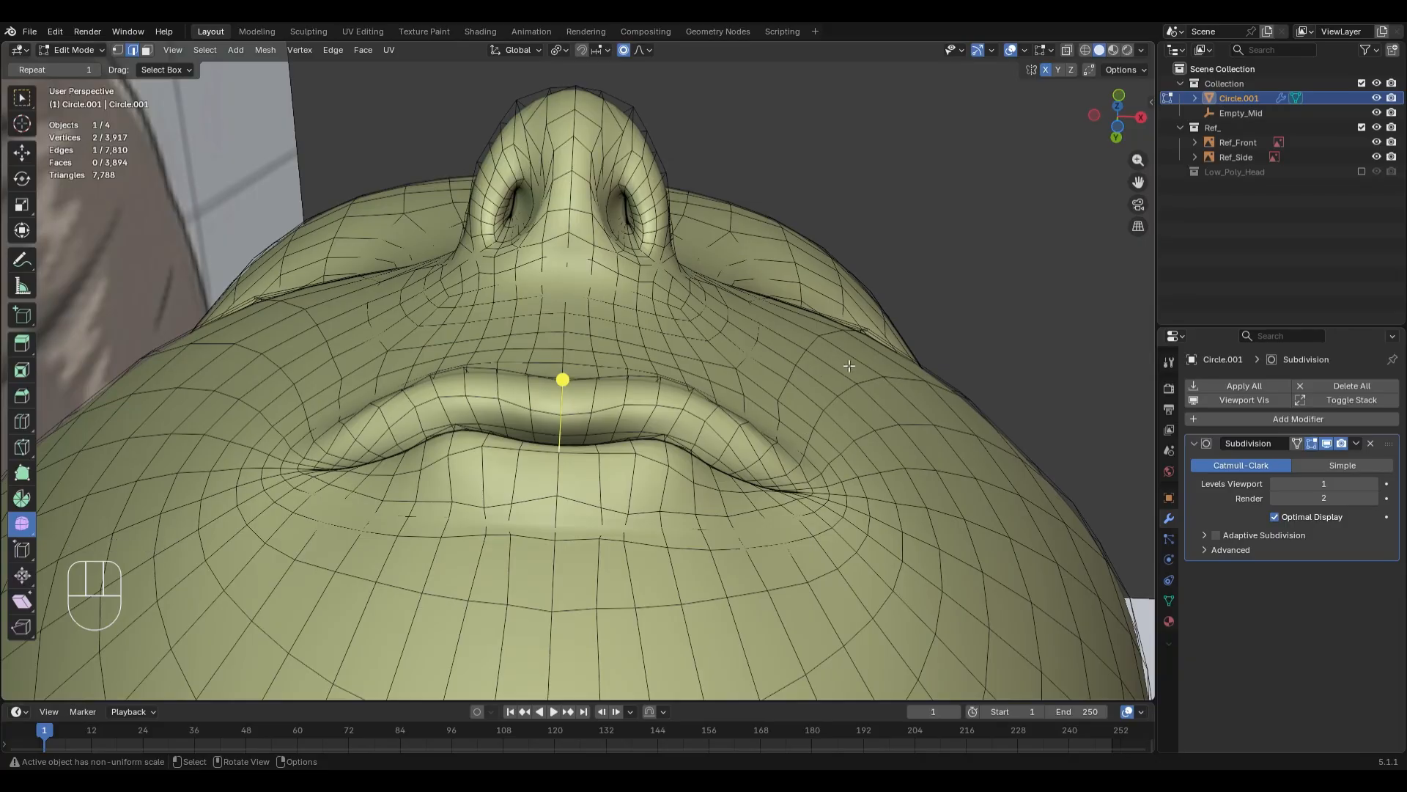
key(ctrl+KP_7)
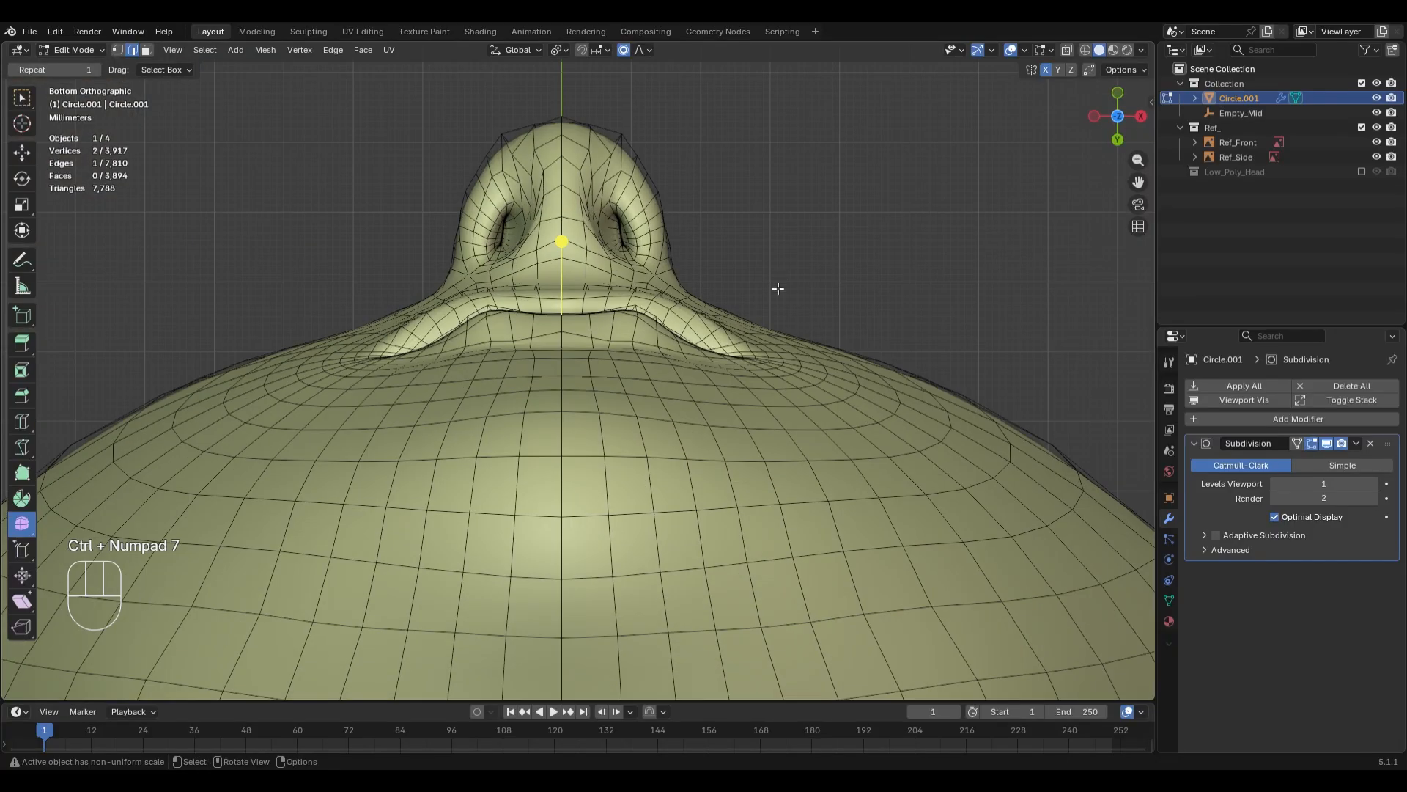
mouse_move(777, 288)
middle_down()
mouse_move(776, 368)
mouse_move(811, 280)
mouse_move(698, 477)
mouse_move(729, 513)
mouse_move(758, 487)
mouse_move(755, 465)
middle_up()
key(g)
key(y)
click(807, 277)
key(Tab)
- Reshape the upper lip from below with the Grab brush
scroll(740, 506, down, 2)
middle_drag(755, 466, 713, 402)
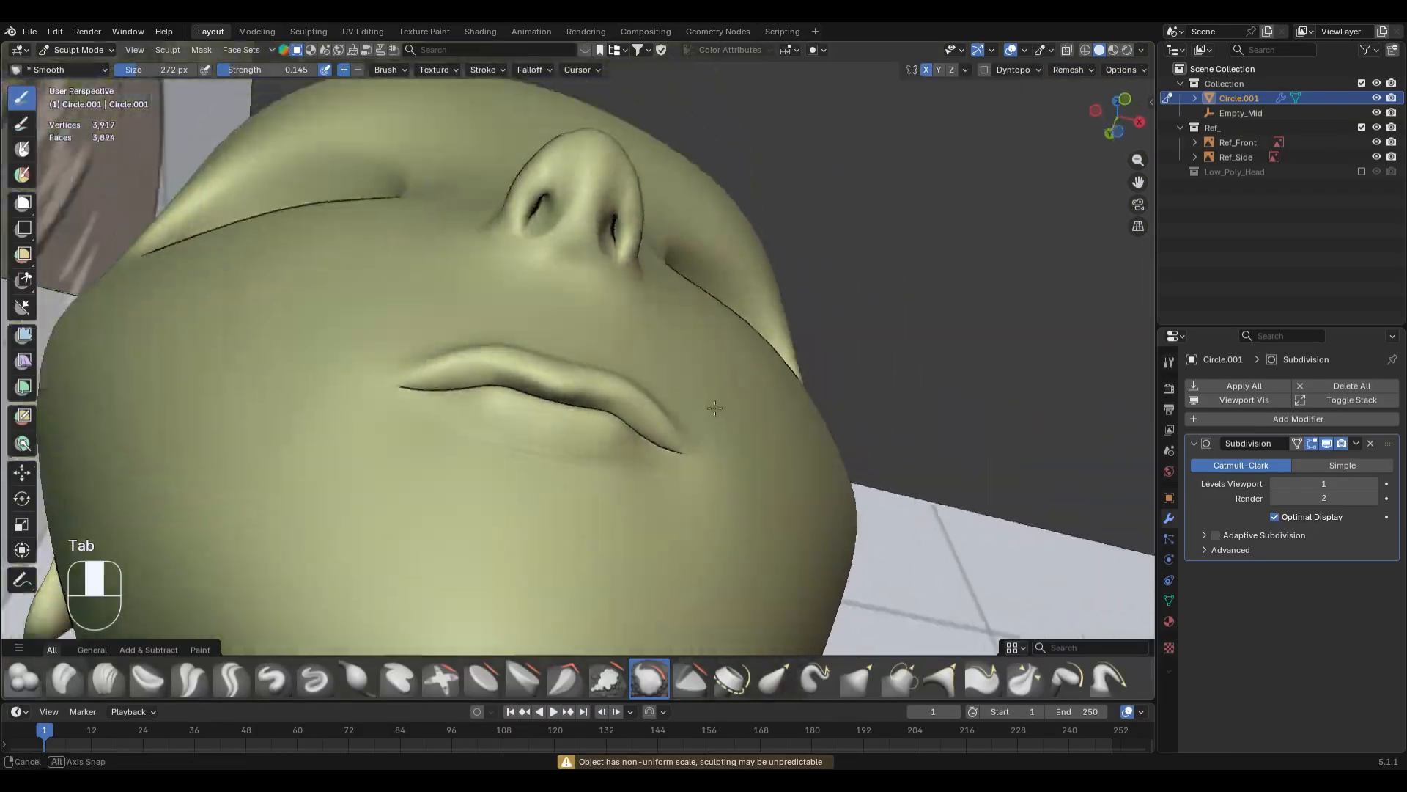
scroll(659, 411, up, 2)
key(g)
key(f)
click(609, 435)
middle_drag(608, 432, 597, 386)
drag(539, 346, 546, 332)
mouse_move(546, 331)
middle_down()
mouse_move(569, 450)
mouse_move(550, 488)
mouse_move(659, 484)
middle_up()
- Soften the lips in front view with the Smooth brush at strength 0.125 and size 272 px
key(KP_1)
scroll(706, 496, up, 1)
key(s)
key(shift+f)
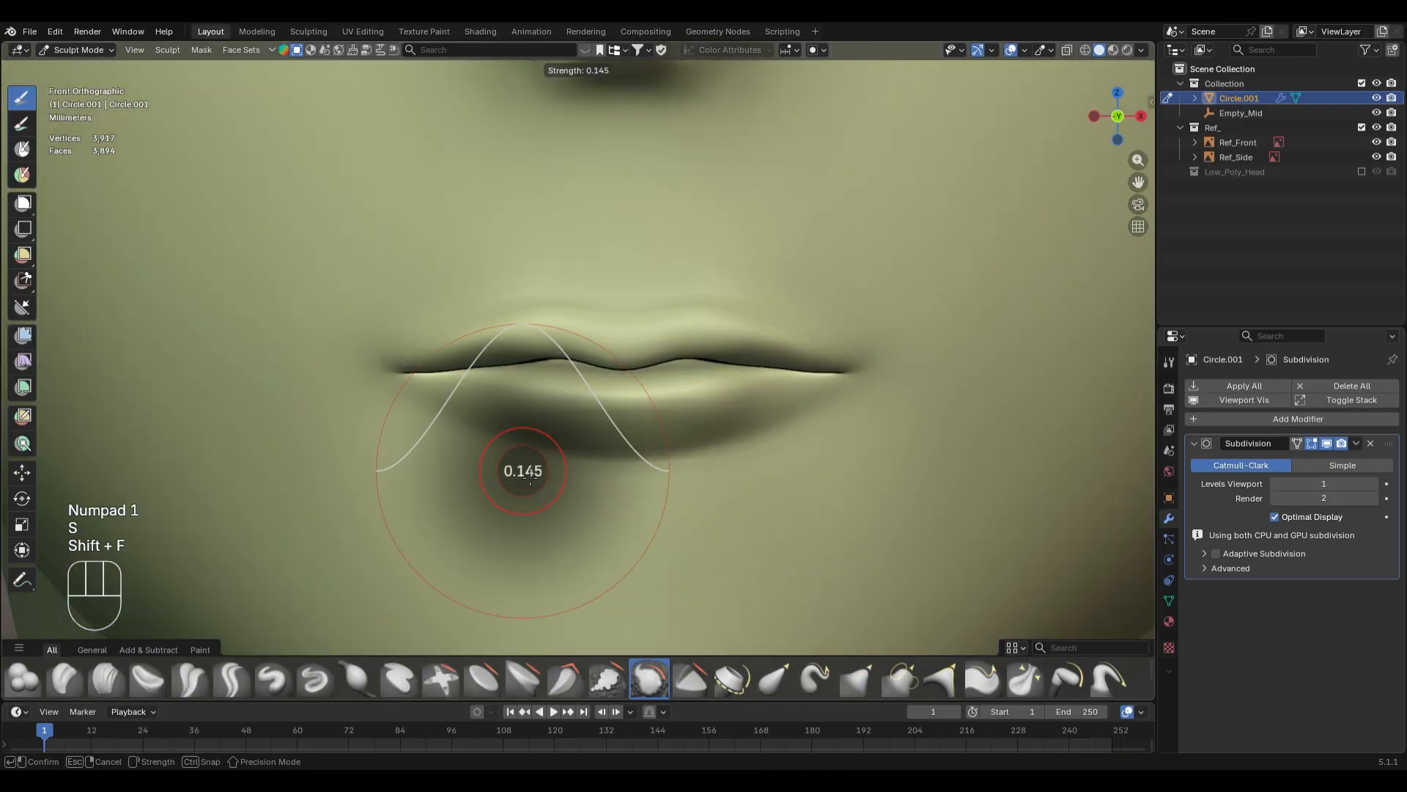
click(505, 480)
key(shift+f)
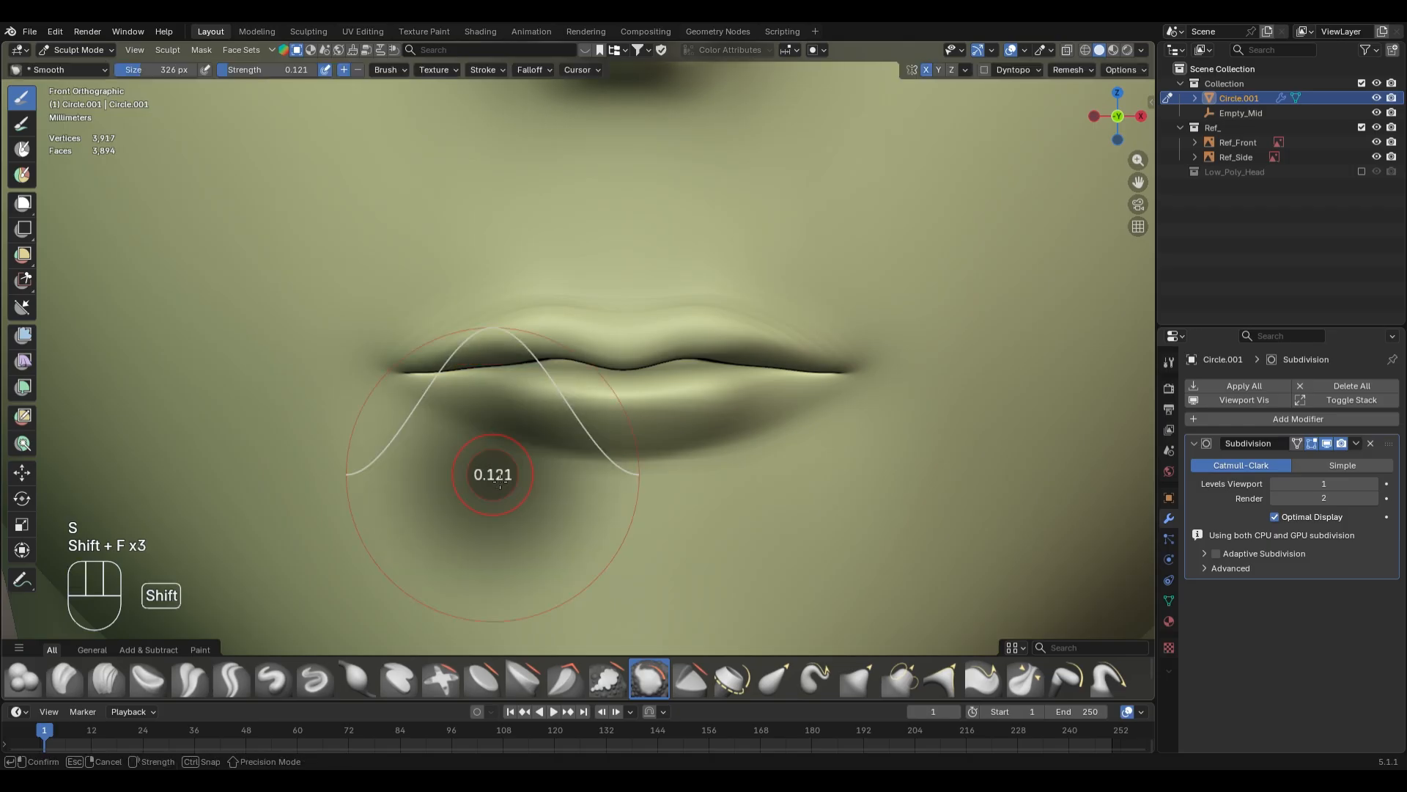
text(0.125)
key(KP_Enter)
key(f)
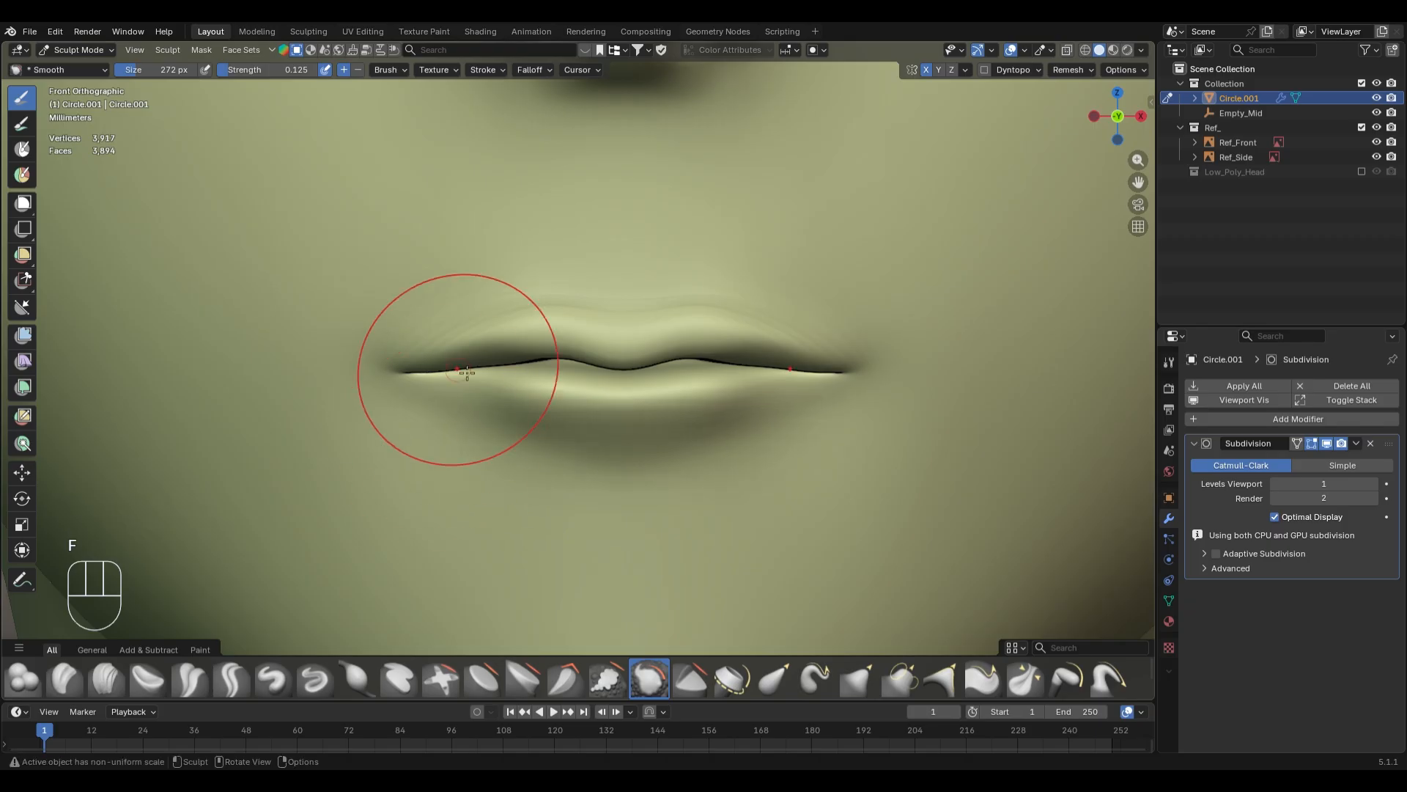
mouse_move(626, 252)
mouse_down()
mouse_move(458, 287)
mouse_move(374, 324)
mouse_move(549, 259)
mouse_move(365, 440)
mouse_move(469, 423)
mouse_up()
- Adjust the lower lip contour and the mouth corner with the Grab brush, reducing its size to 240 px
key(g)
key(f)
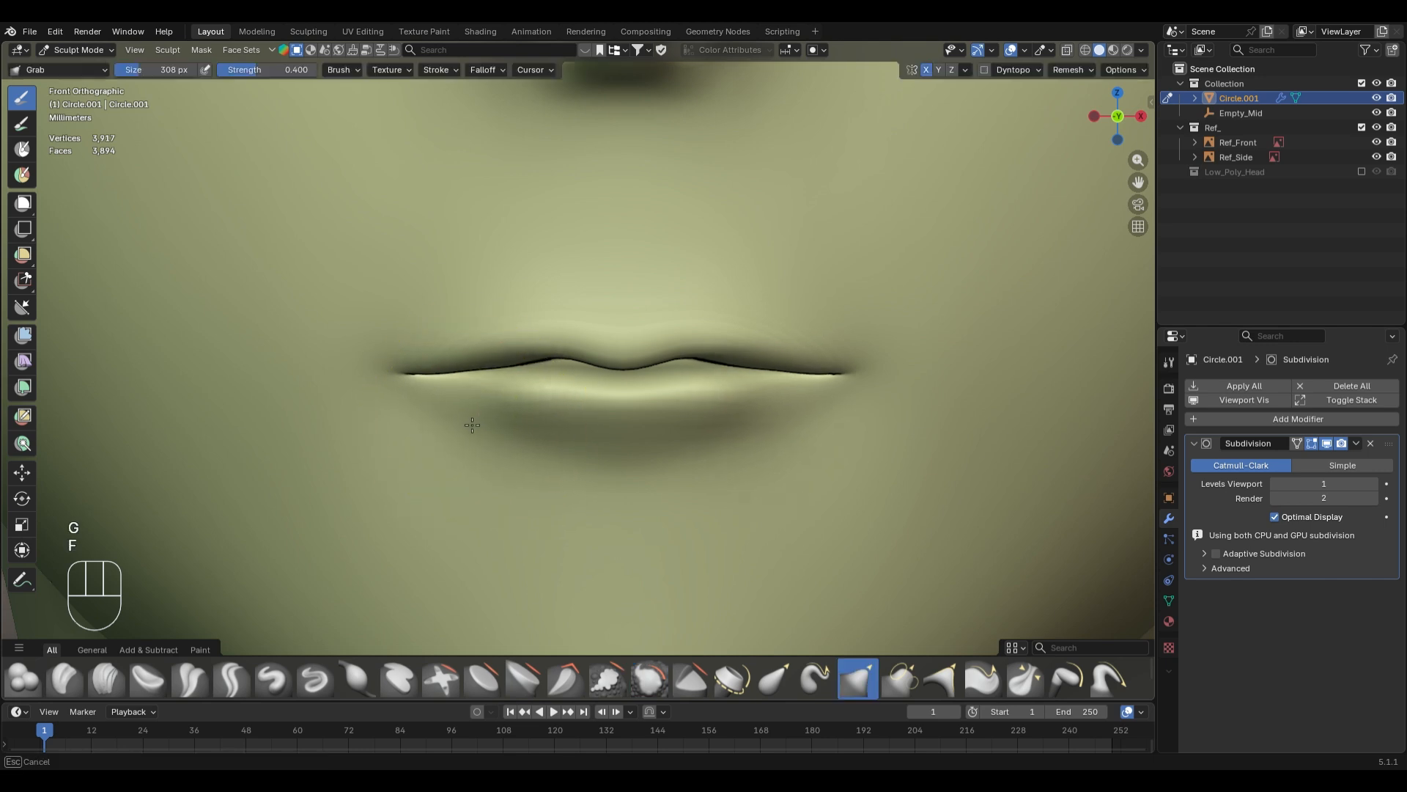
key(f)
click(574, 430)
drag(583, 432, 520, 422)
drag(776, 369, 787, 372)
- Enlarge the Grab brush to 578 px and reshape the cheek beside the mouth from a low side angle
scroll(824, 440, down, 8)
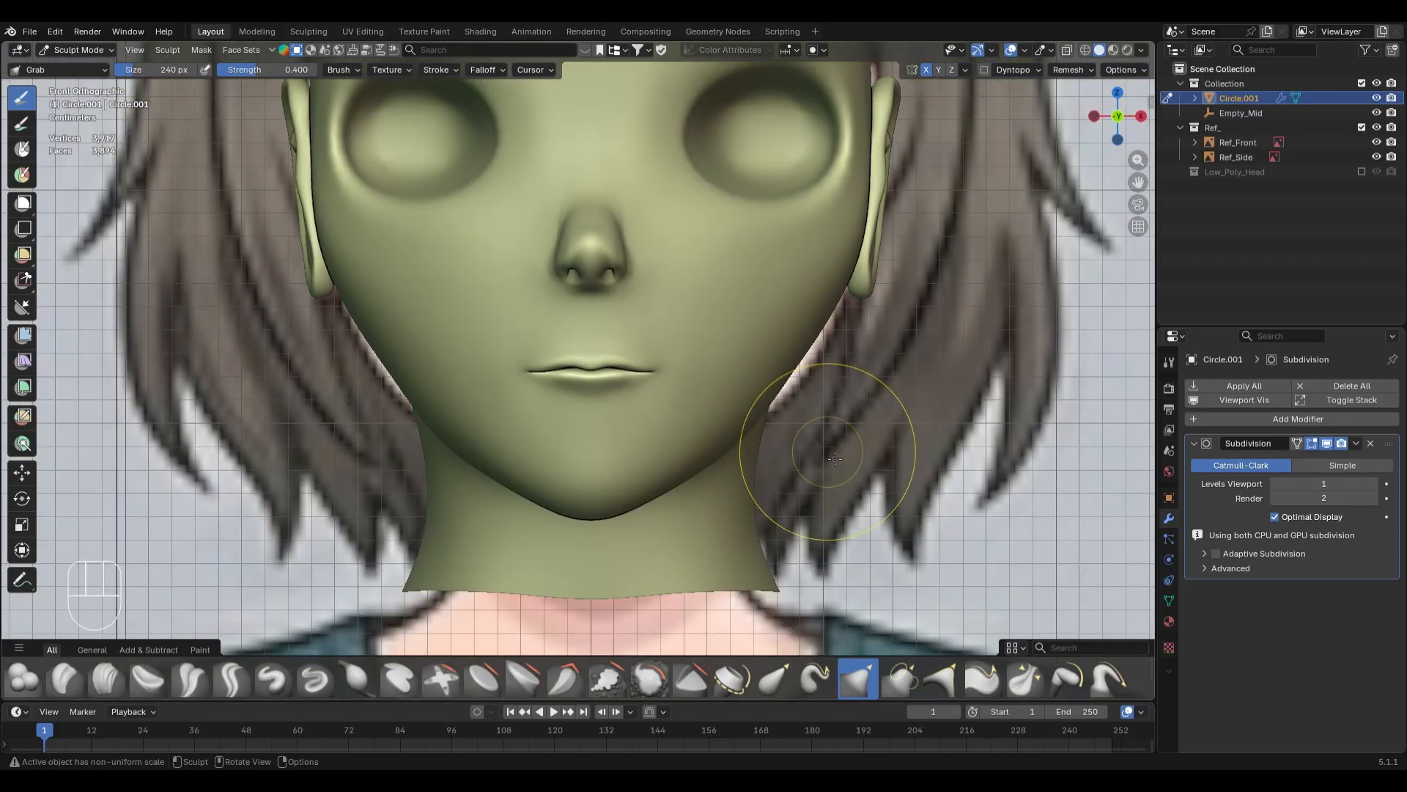
mouse_move(823, 456)
middle_down()
mouse_move(778, 423)
mouse_move(873, 399)
mouse_move(798, 443)
mouse_move(561, 440)
middle_up()
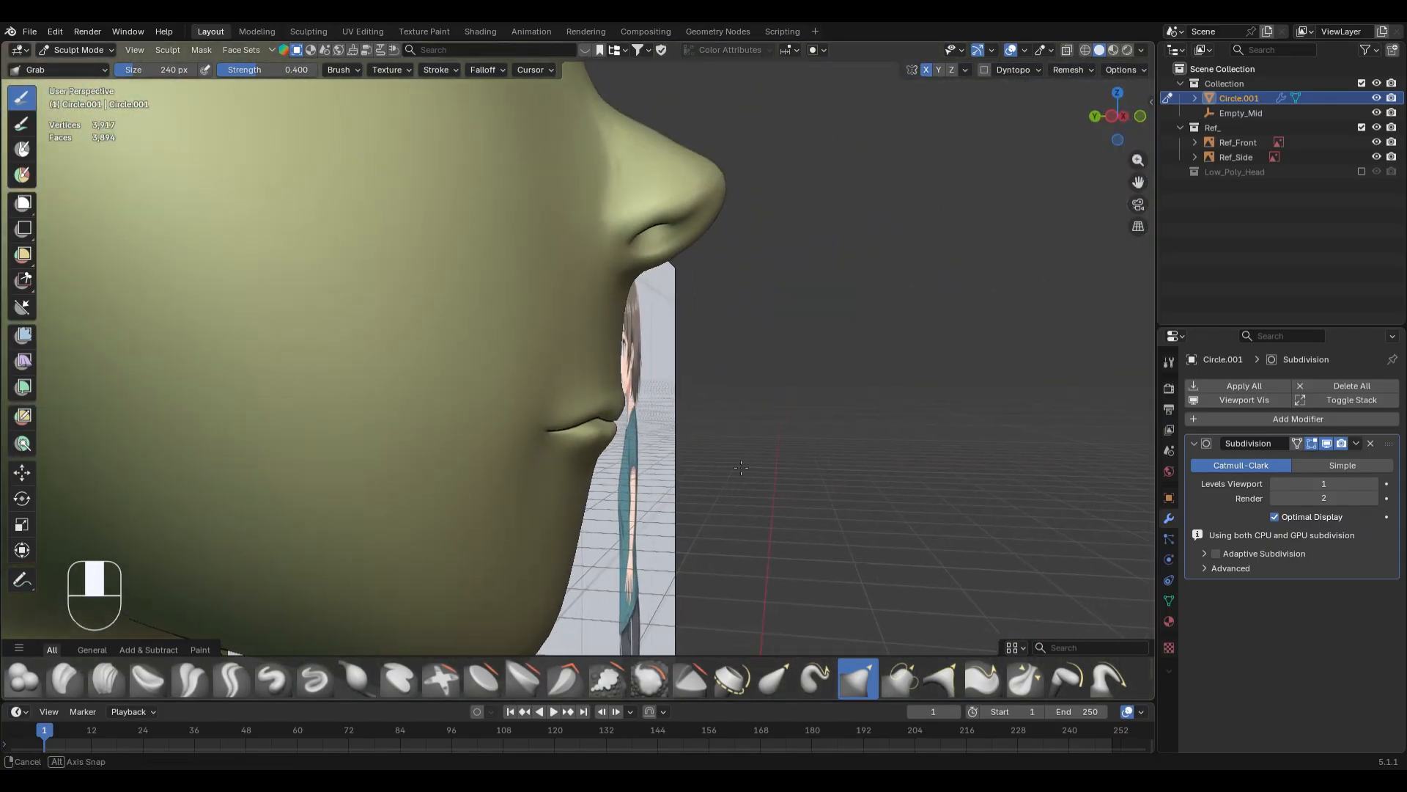
key(g)
key(f)
click(579, 500)
middle_drag(586, 498, 278, 440)
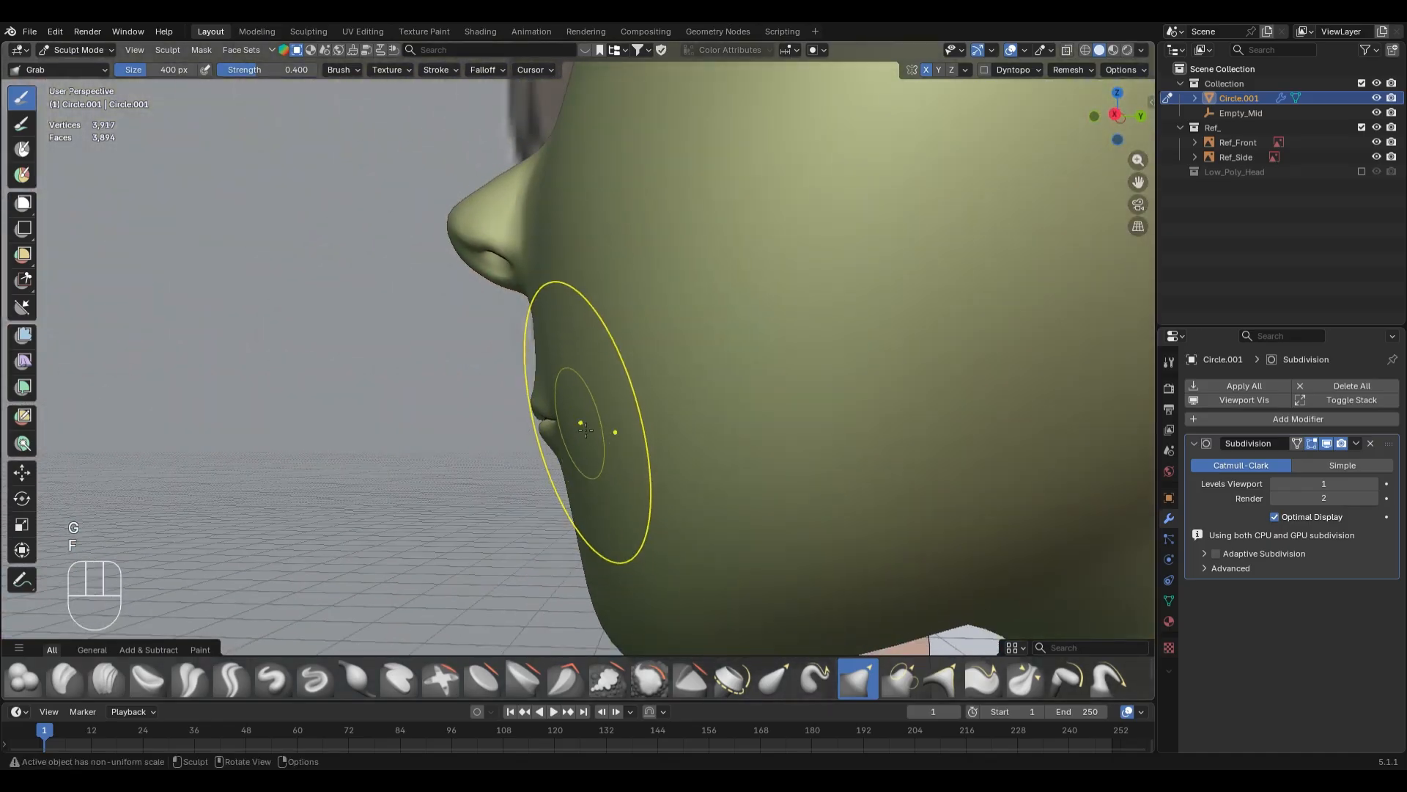
key(f)
click(652, 430)
mouse_move(652, 432)
middle_down()
mouse_move(651, 455)
mouse_move(675, 323)
middle_up()
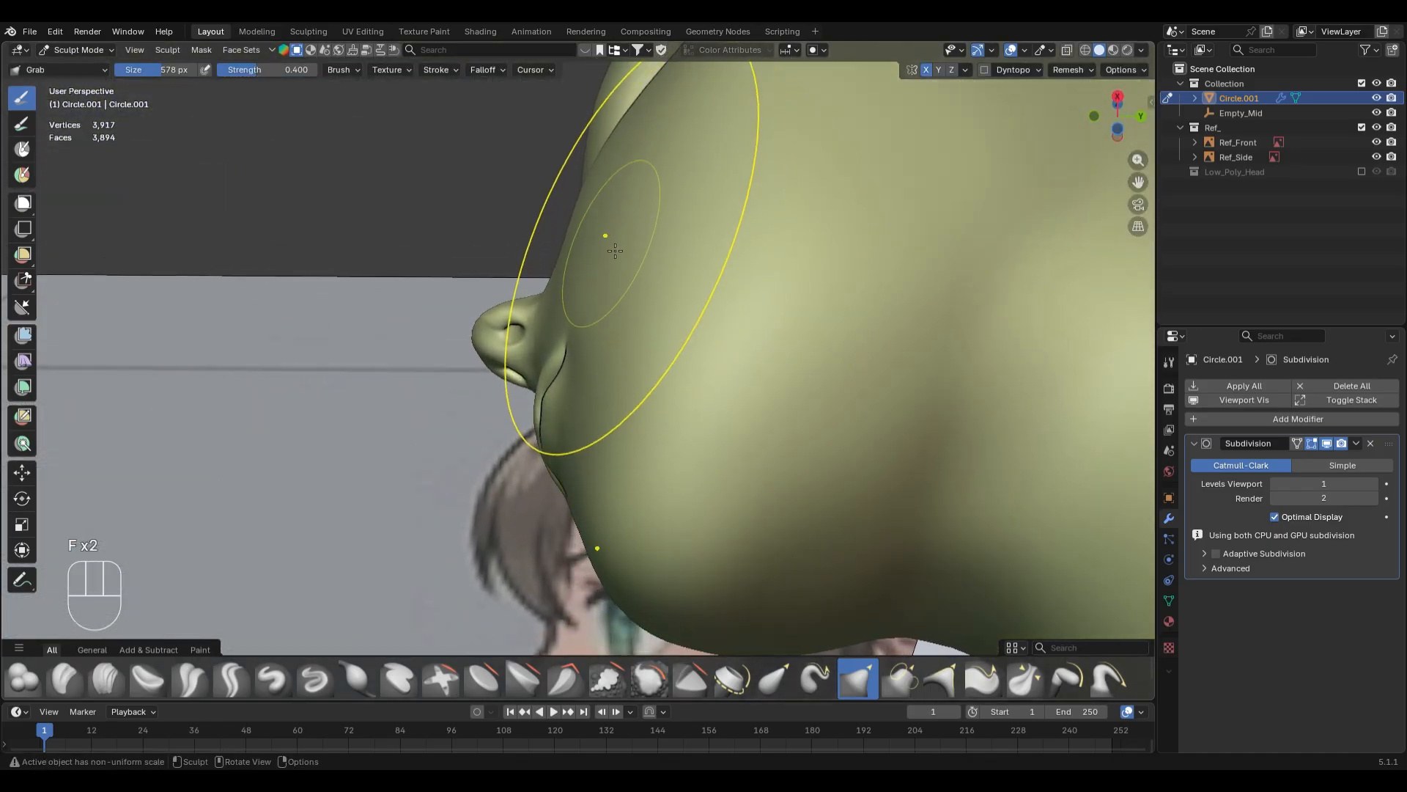
mouse_move(630, 250)
mouse_down()
mouse_move(679, 245)
mouse_move(624, 240)
mouse_up()
middle_drag(624, 240, 810, 472)
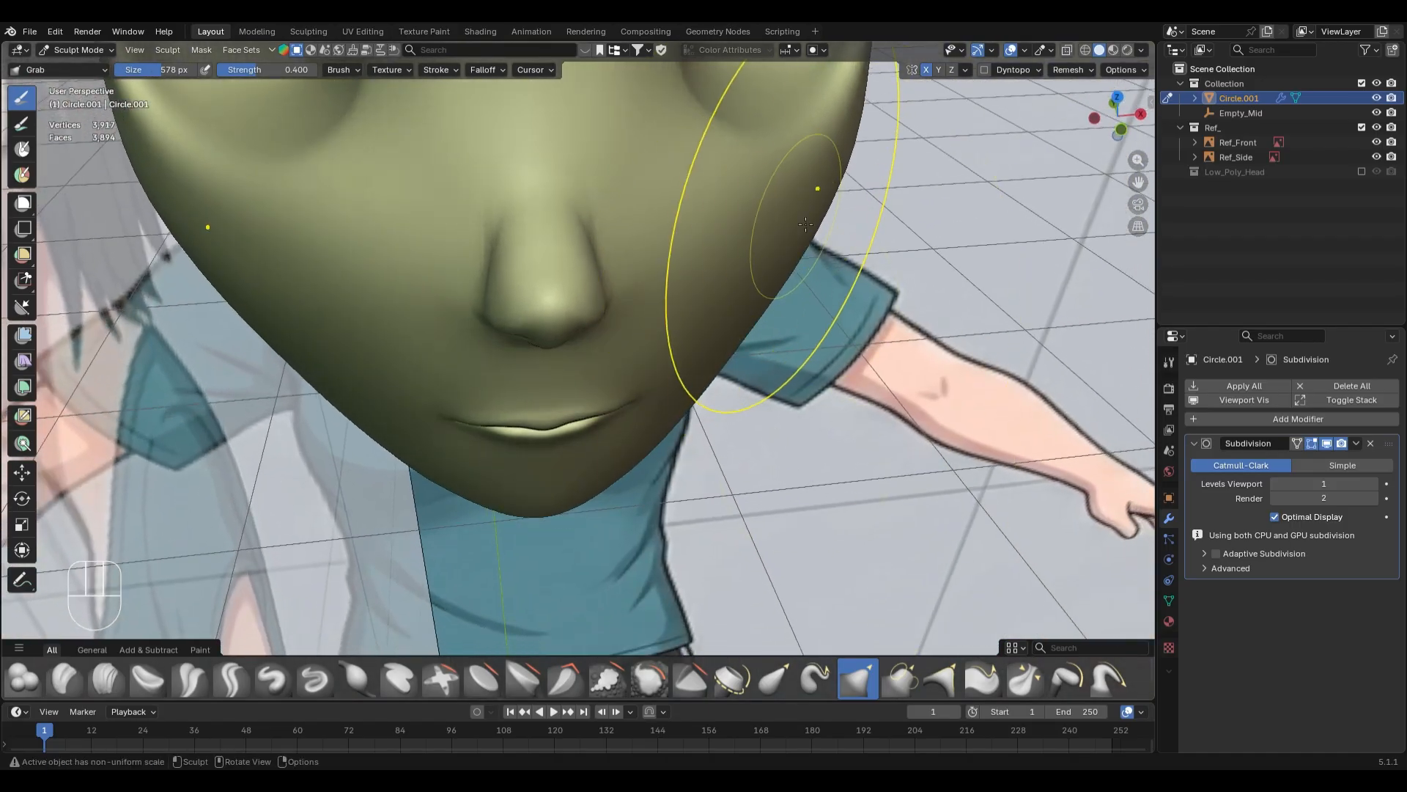
- Reduce the Grab brush to 340 px and adjust the lower cheek and jaw contour in front view to match the reference
middle_drag(812, 240, 777, 264)
key(KP_1)
key(g)
key(f)
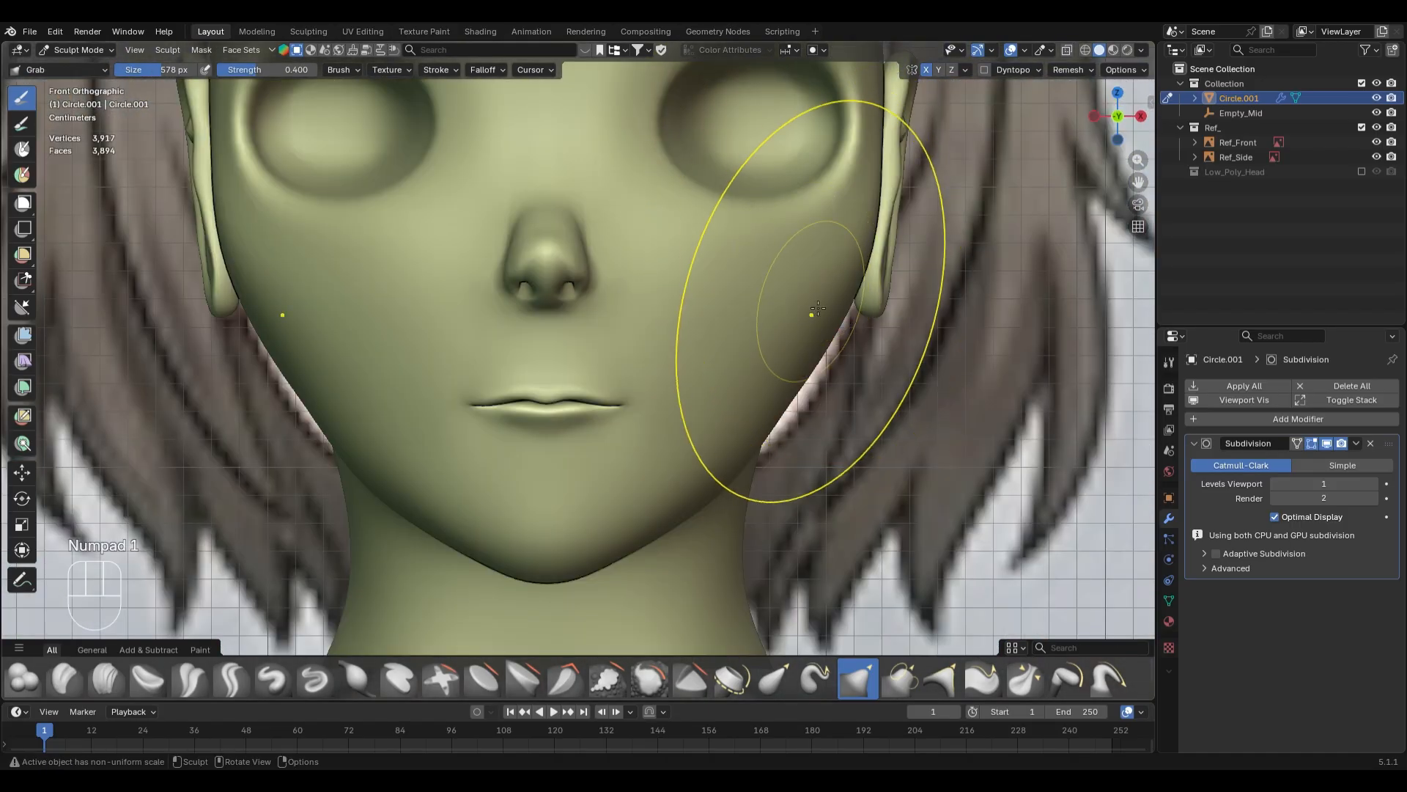
click(763, 311)
key(f)
click(748, 370)
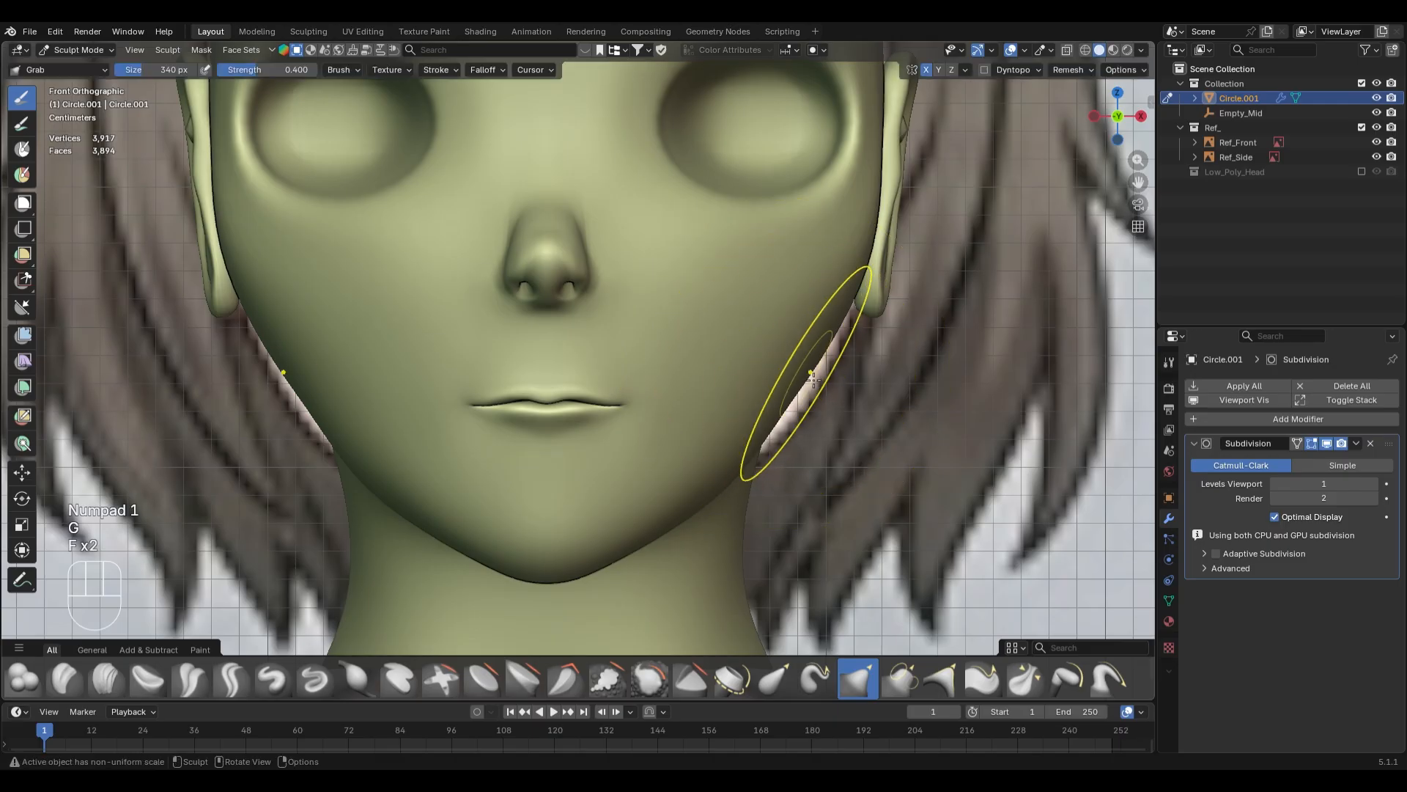
drag(812, 377, 828, 402)
- Set the Grab brush size to 332 px and nudge the side of the face beside the ear in front view
key(f)
click(850, 366)
scroll(865, 408, down, 4)
scroll(867, 407, up, 2)
key(f)
click(901, 329)
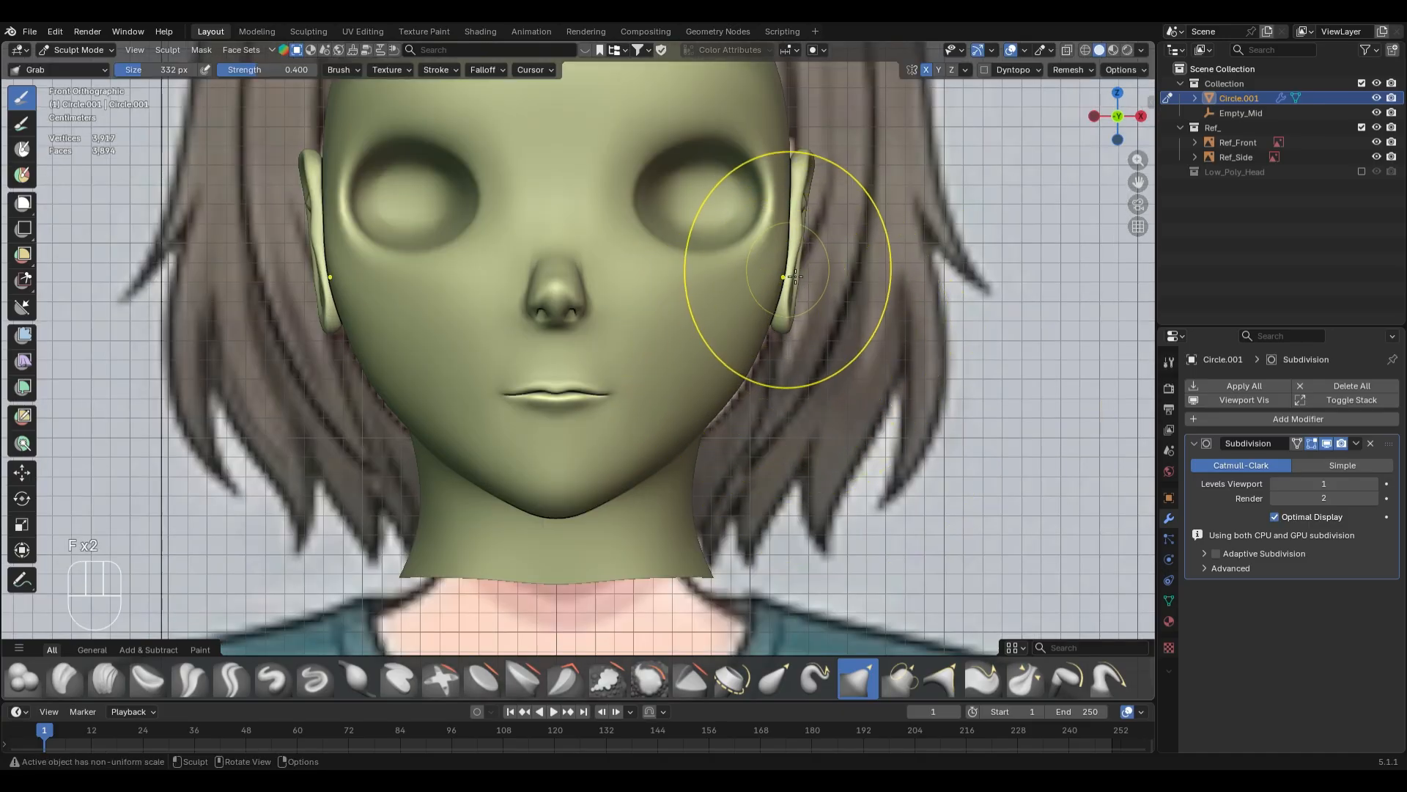
drag(792, 269, 782, 277)
- Switch to Object Mode in top view and activate the Annotate tool with its tool settings displayed
mouse_move(814, 278)
shift+middle_down()
mouse_move(799, 412)
mouse_move(824, 515)
mouse_move(770, 376)
mouse_move(836, 440)
mouse_move(864, 408)
shift+middle_up()
key(KP_7)
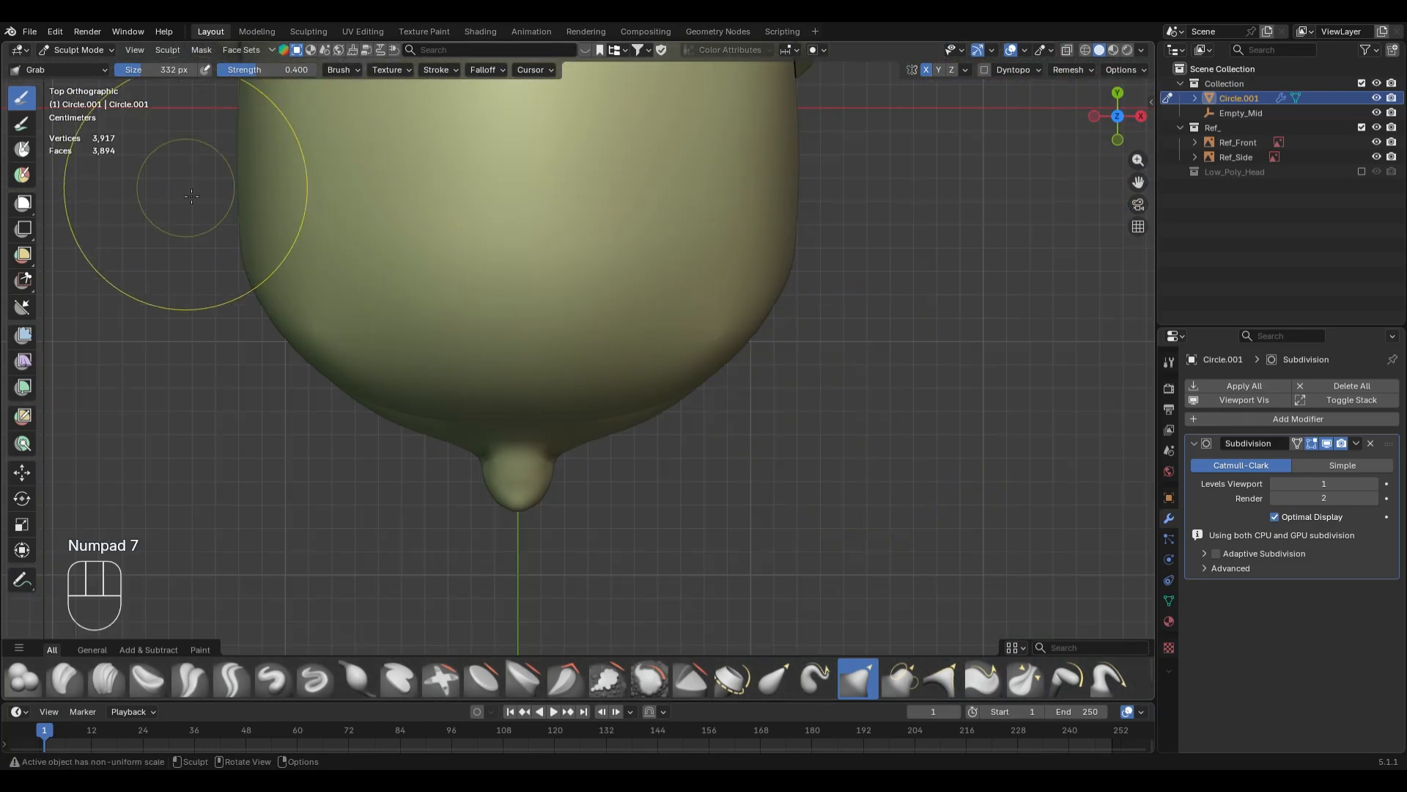
key(ctrl+Tab)
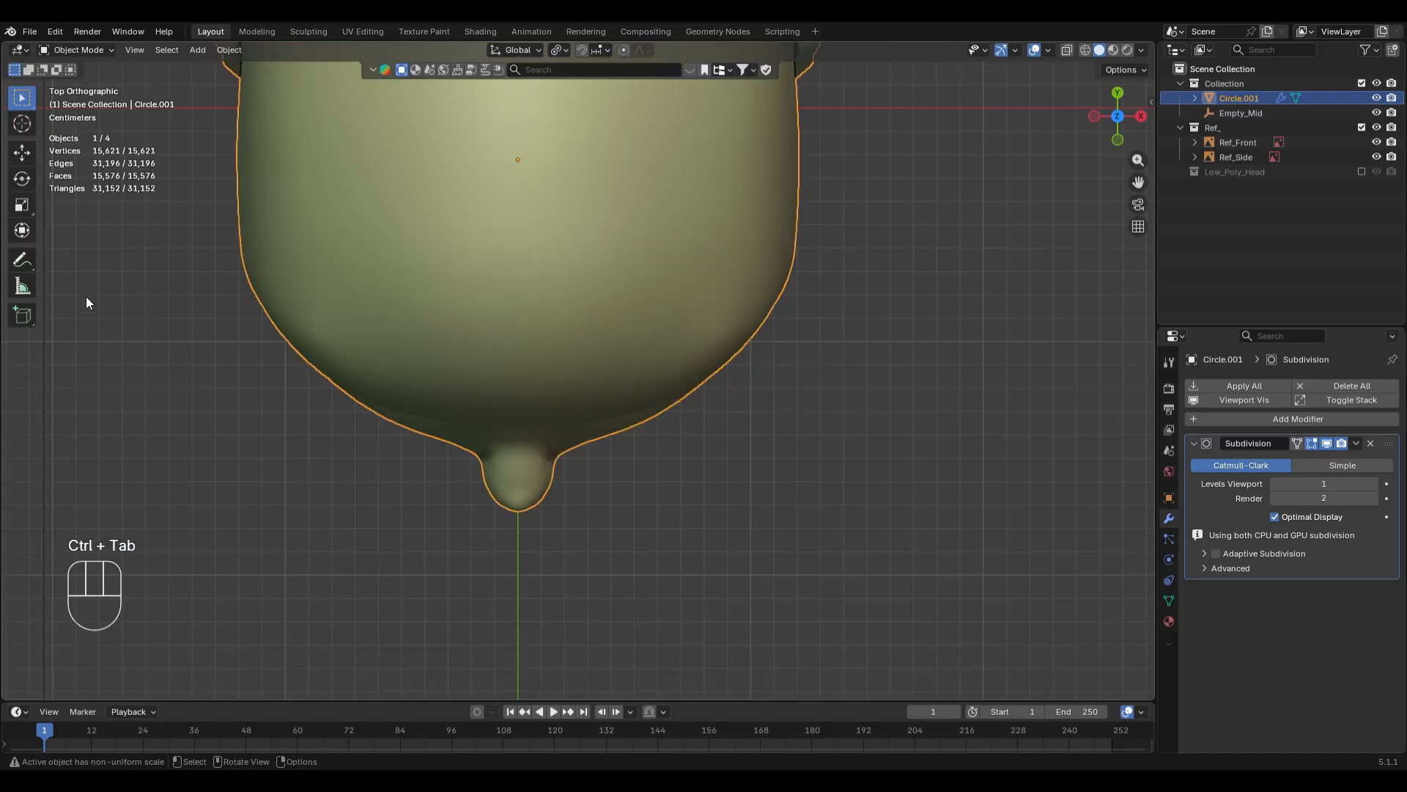
click(22, 288)
click(22, 261)
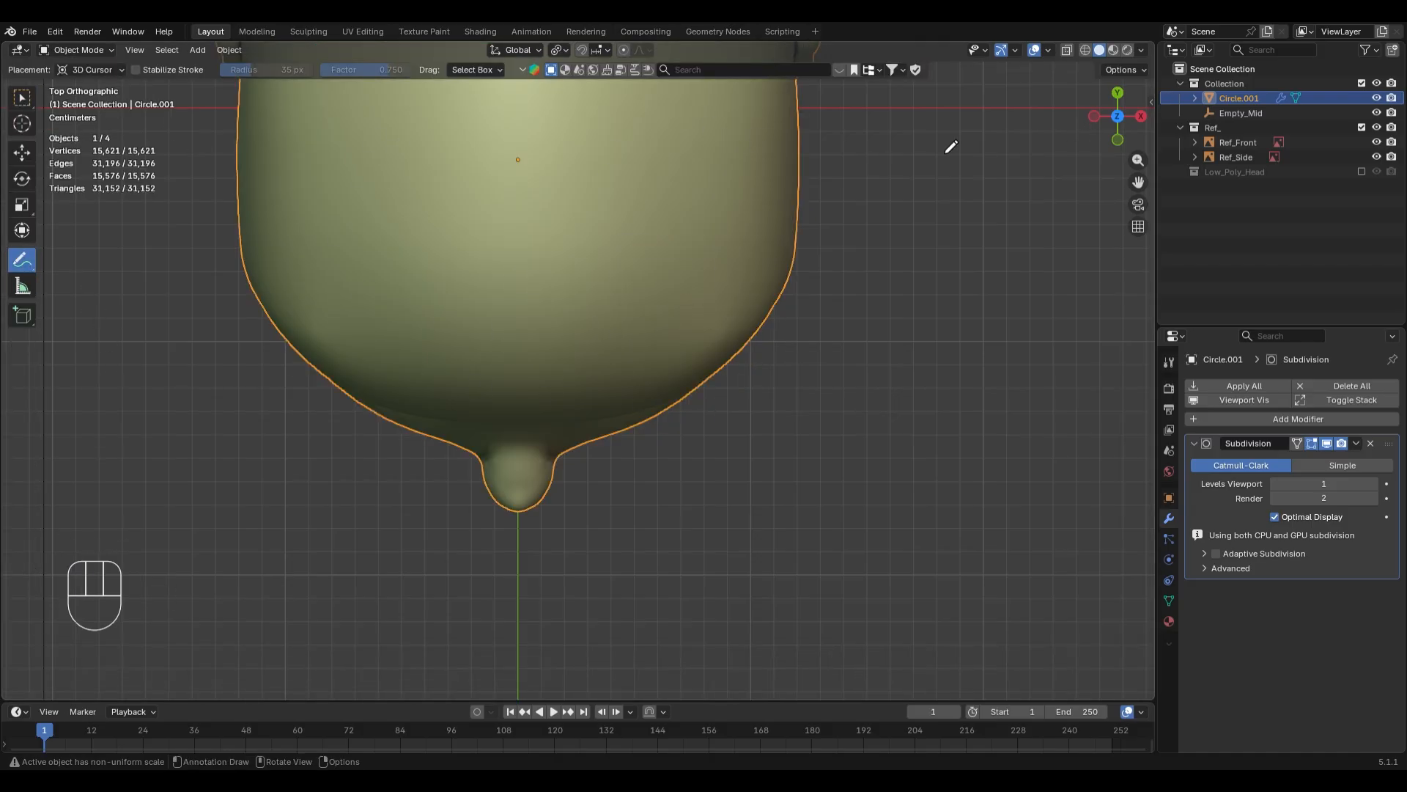
key(n)
click(1149, 94)
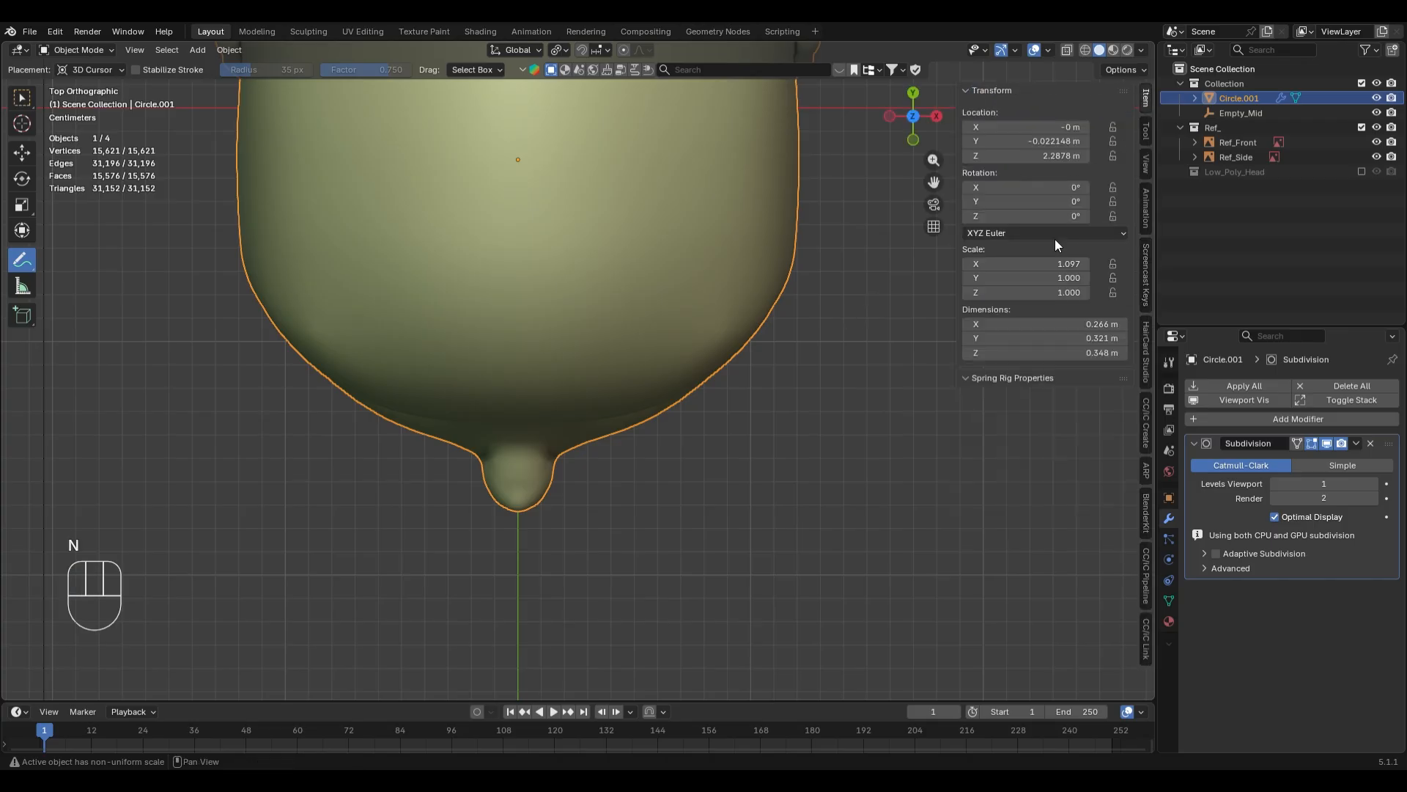
click(1146, 132)
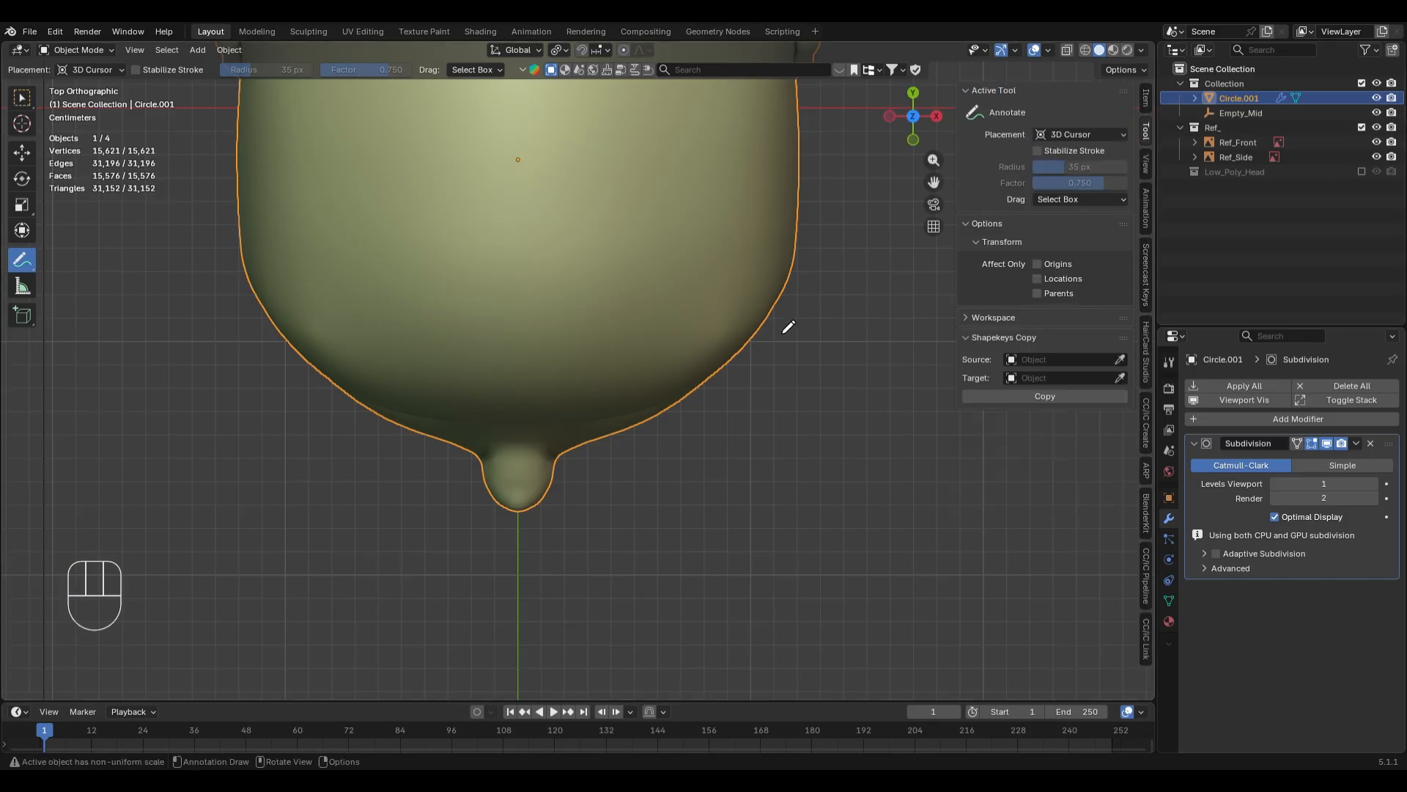
drag(811, 281, 819, 504)
key(ctrl+z)
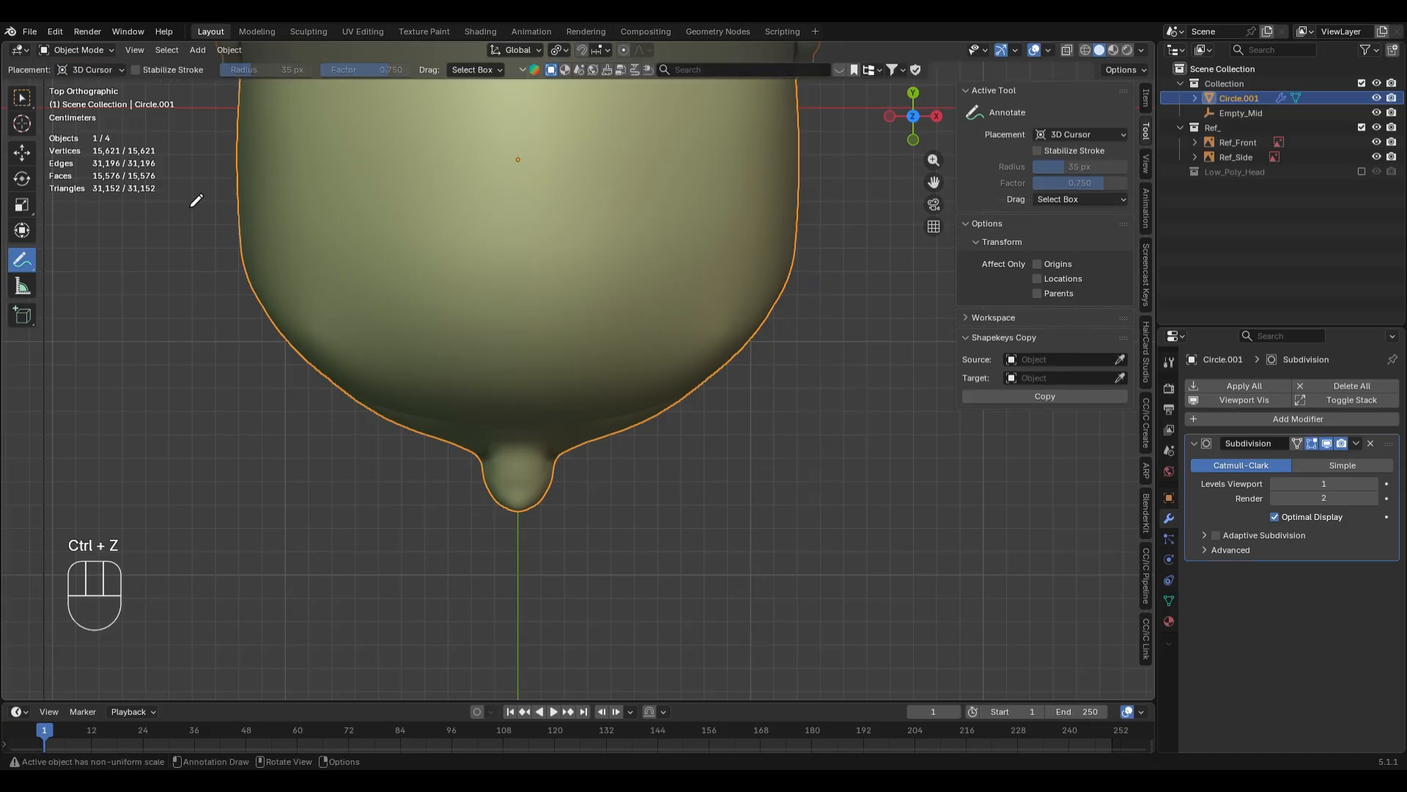
- Turn on X-ray and draw two crossing Annotate Line strokes over one eye socket in top view
drag(22, 261, 69, 296)
drag(578, 462, 775, 443)
key(ctrl+z)
key(alt+z)
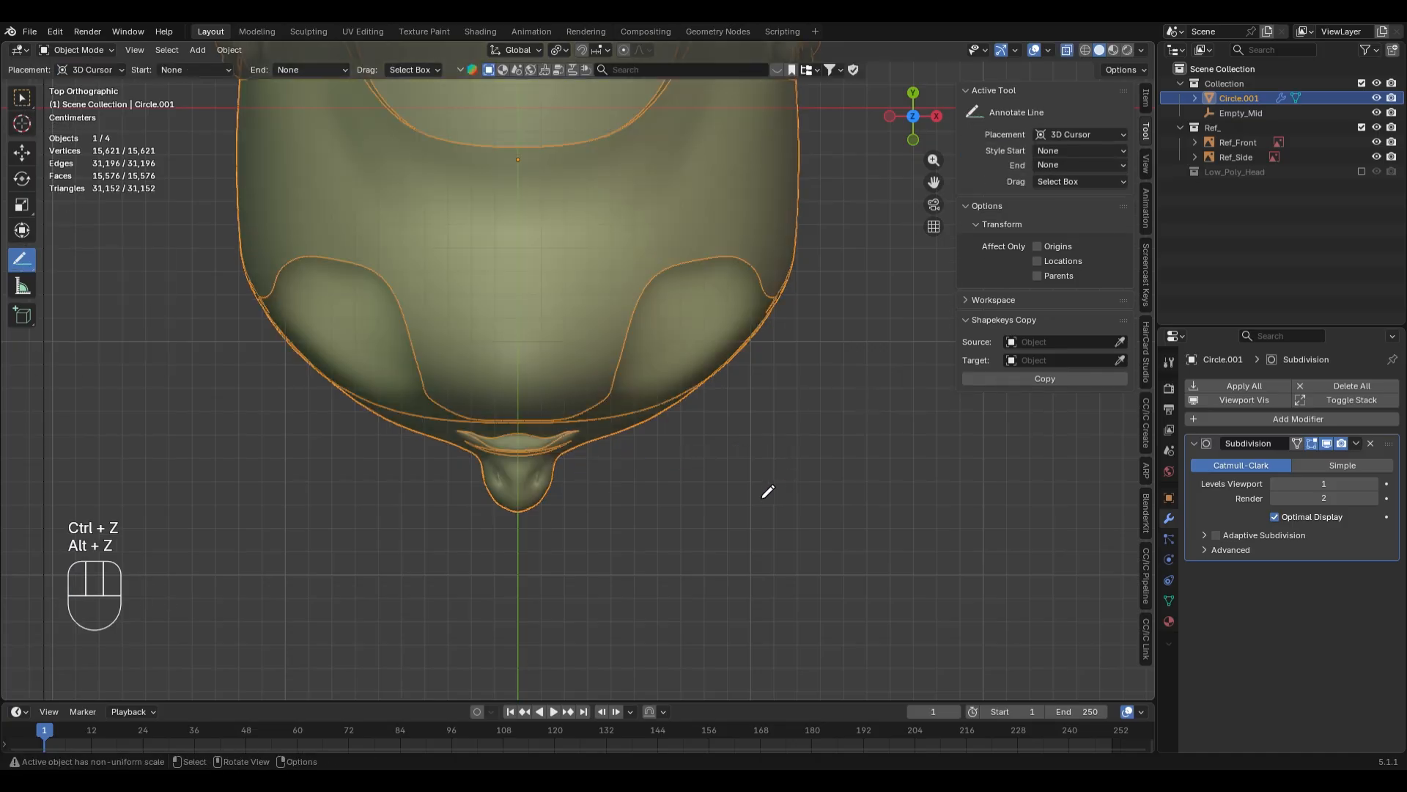
scroll(763, 488, up, 2)
scroll(763, 460, down, 2)
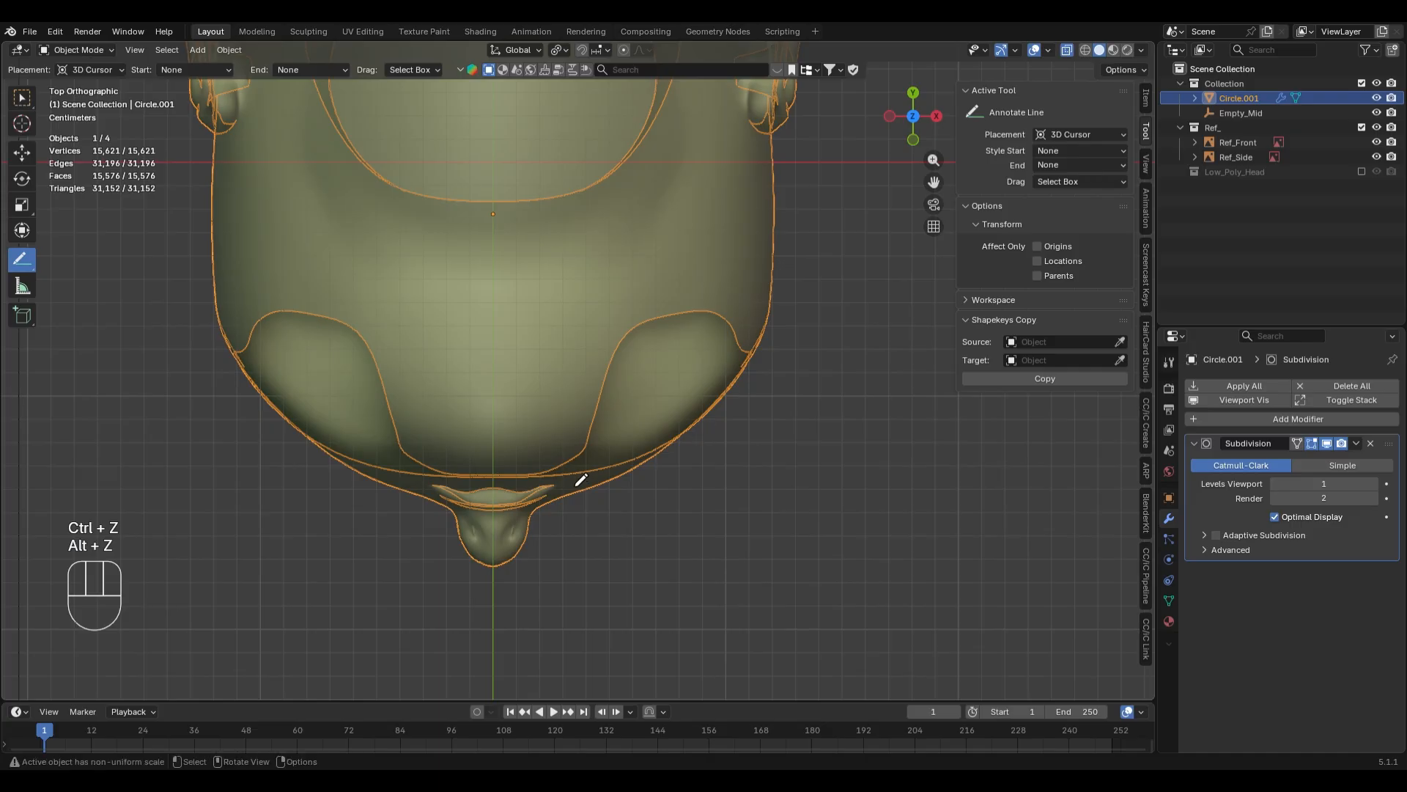
drag(550, 478, 752, 360)
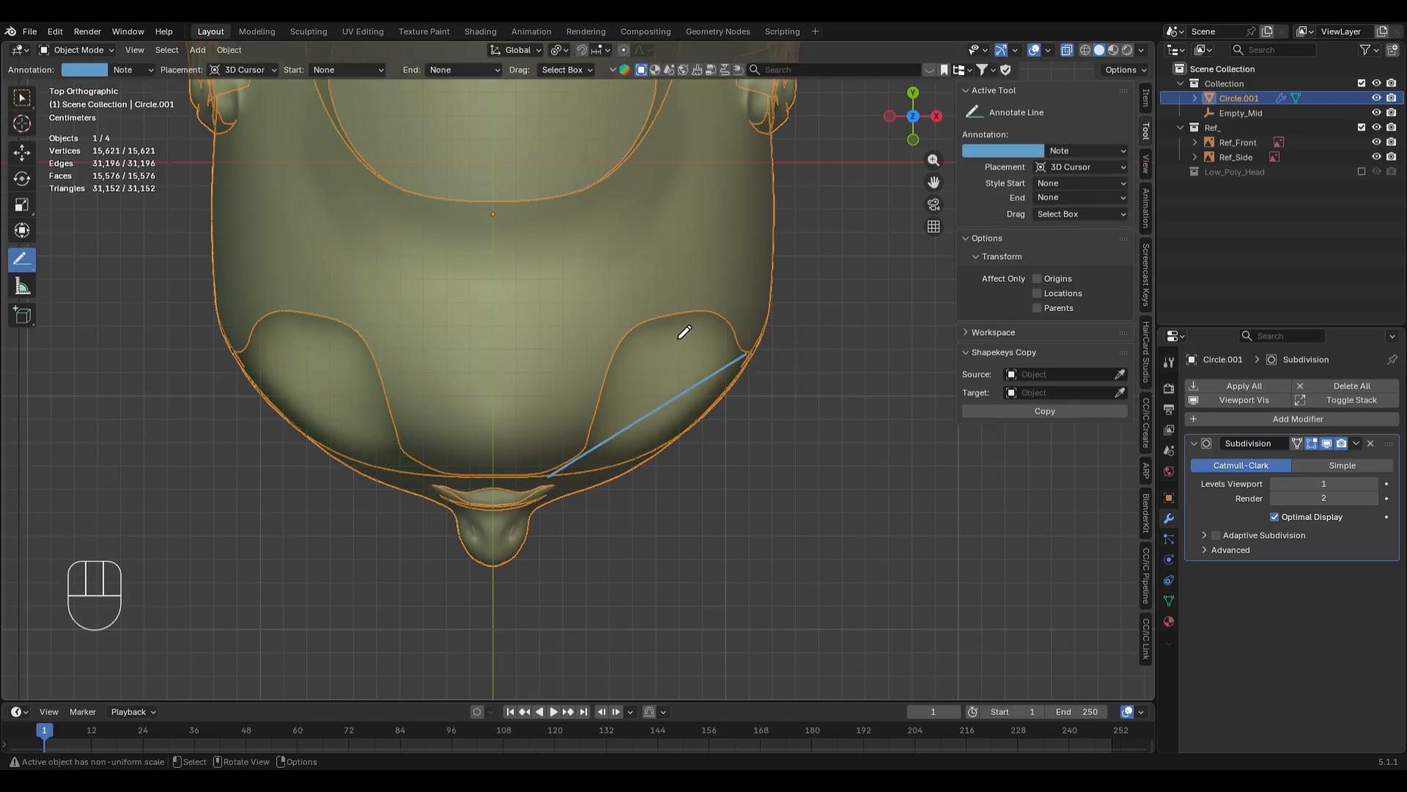
drag(667, 318, 668, 456)
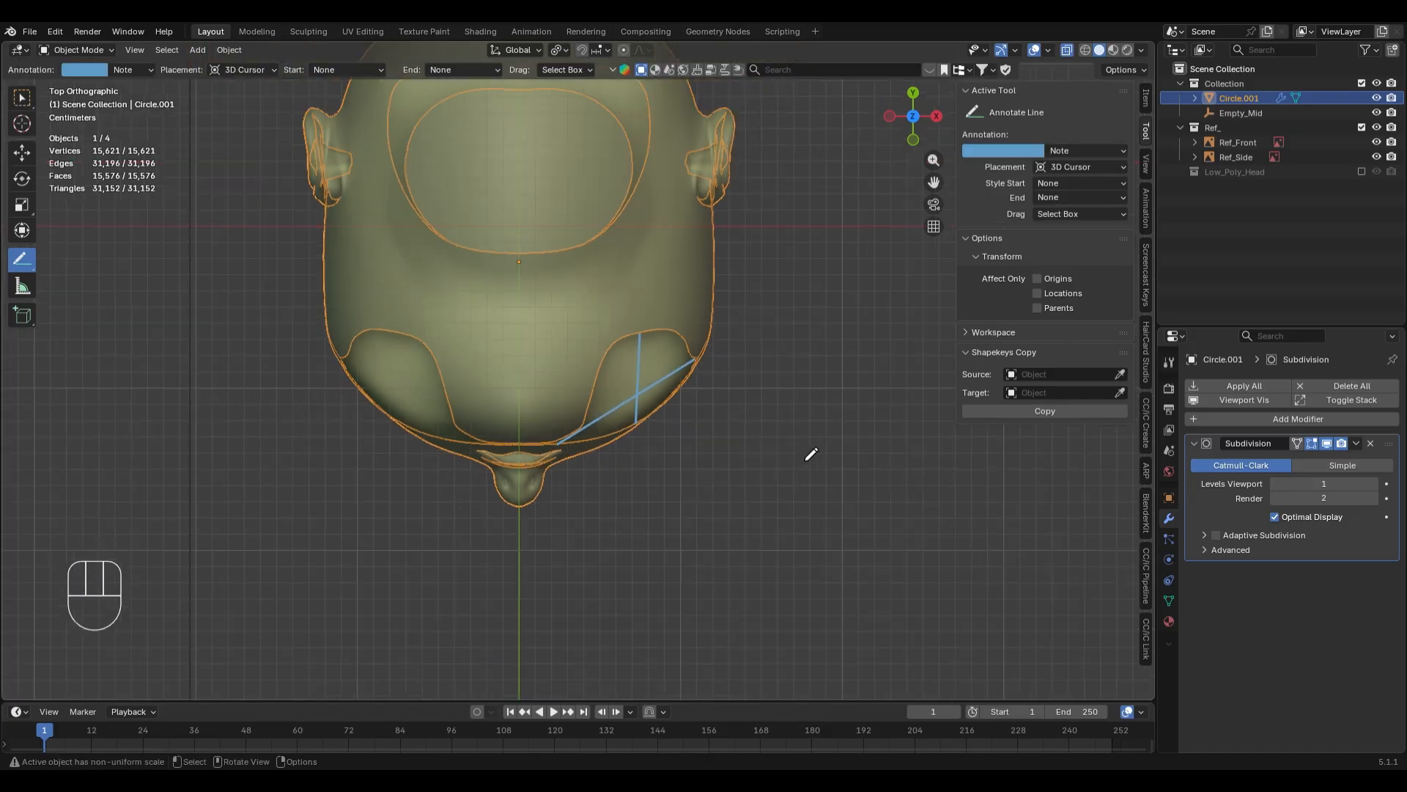
- Add a UV sphere in front view and rotate it 90° about the X axis
key(KP_1)
key(ctrl+Tab)
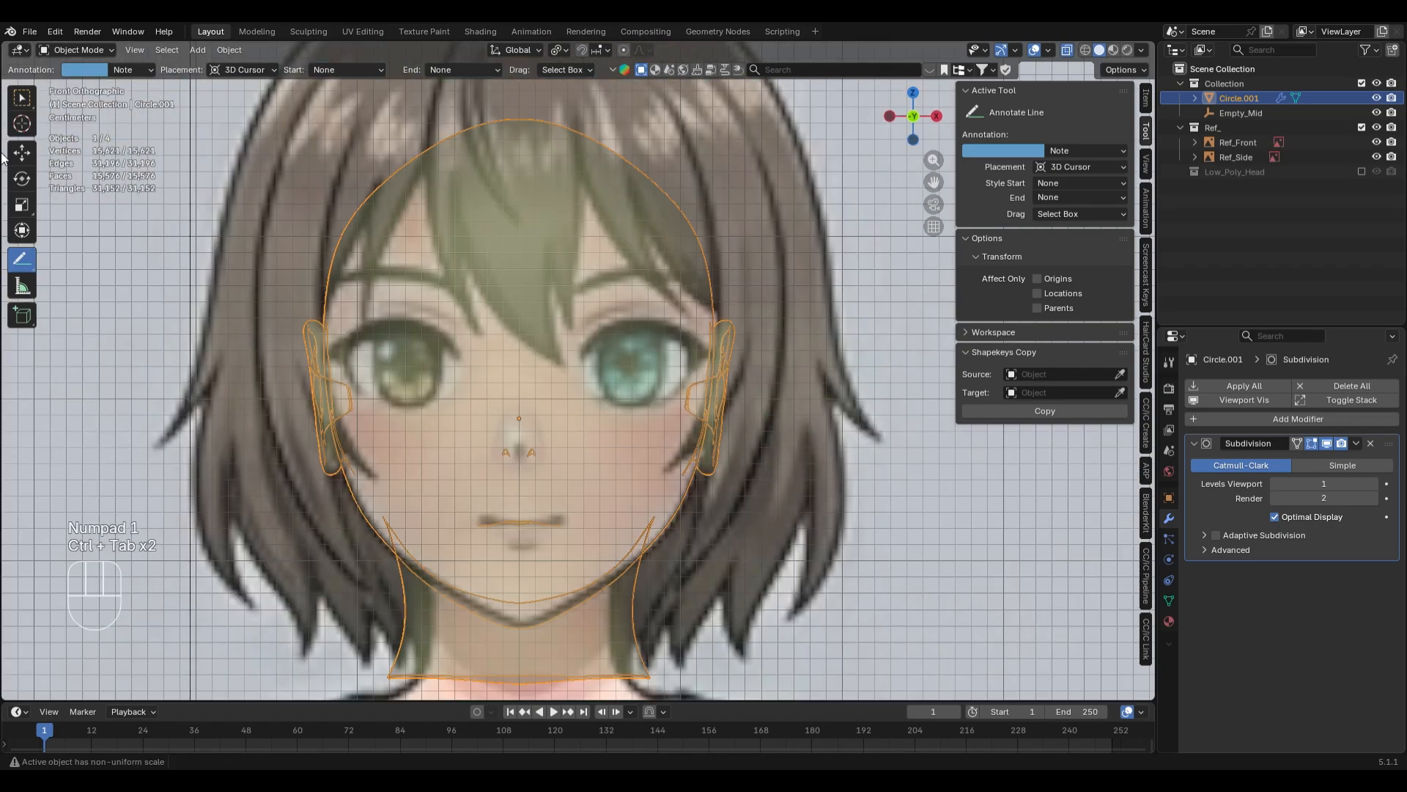
click(19, 106)
scroll(665, 384, down, 6)
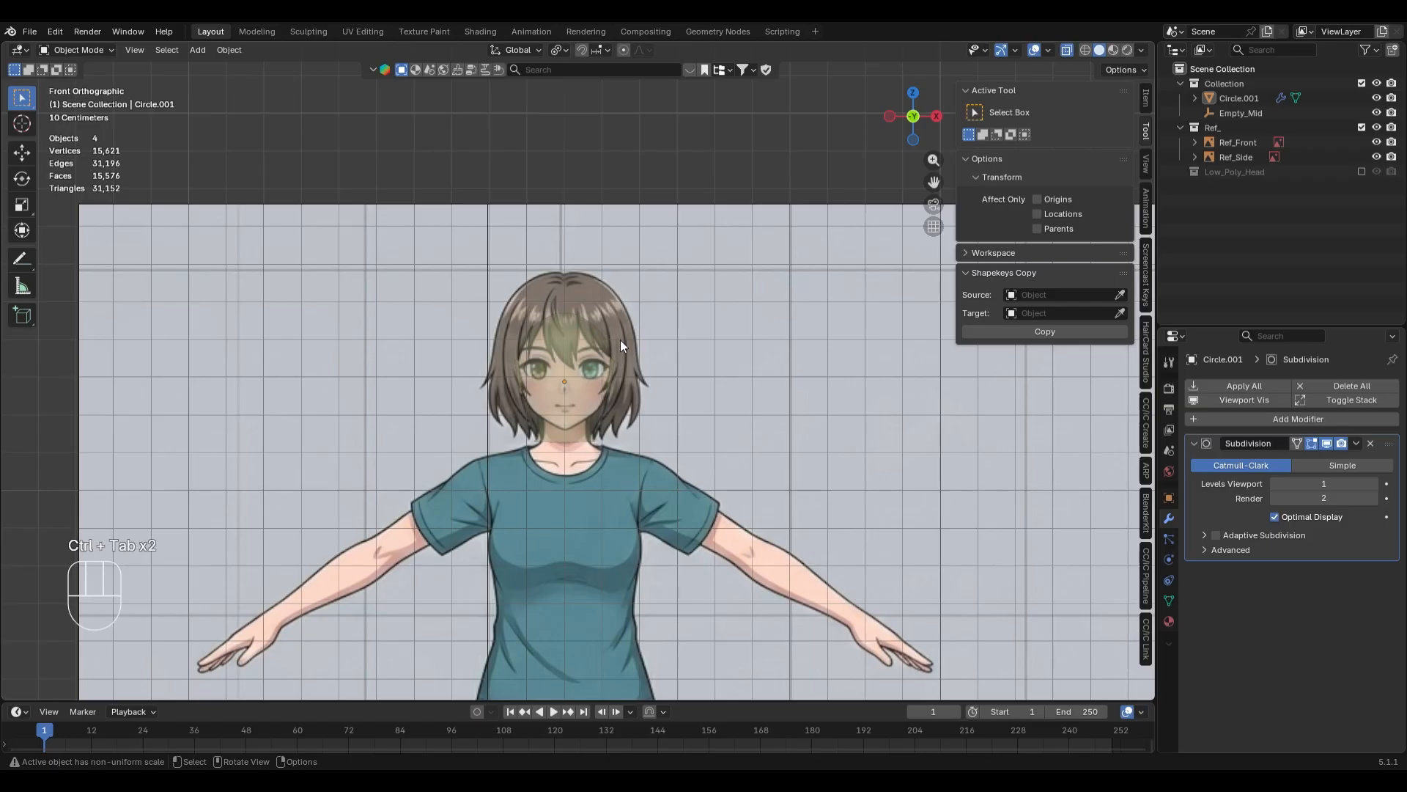
key(shift+a)
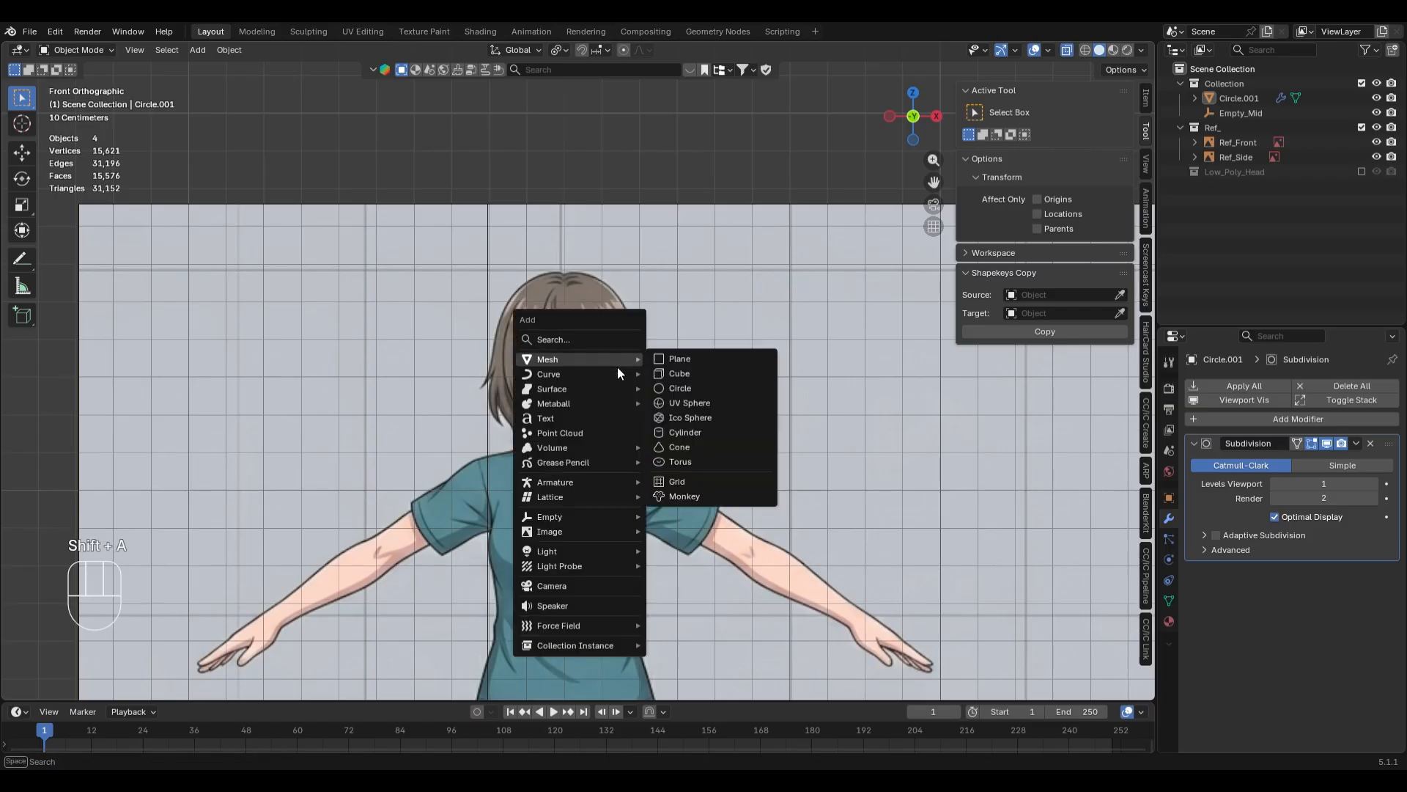
click(722, 403)
key(r)
key(x)
key(KP_9)
key(KP_0)
key(KP_Enter)
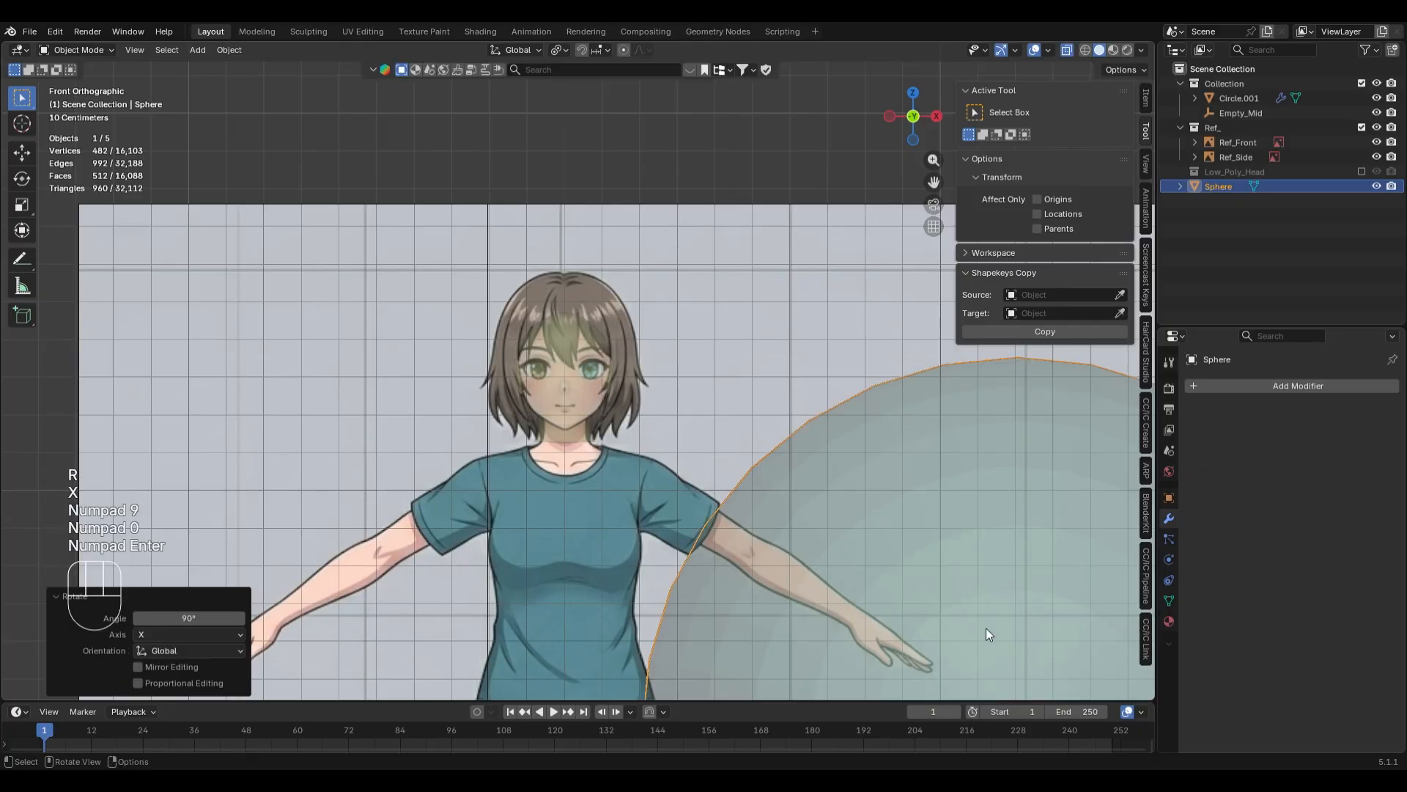
- Scale the sphere down to eyeball size and place it over the reference image's eye on the +X side
key(g)
key(s)
key(g)
click(754, 510)
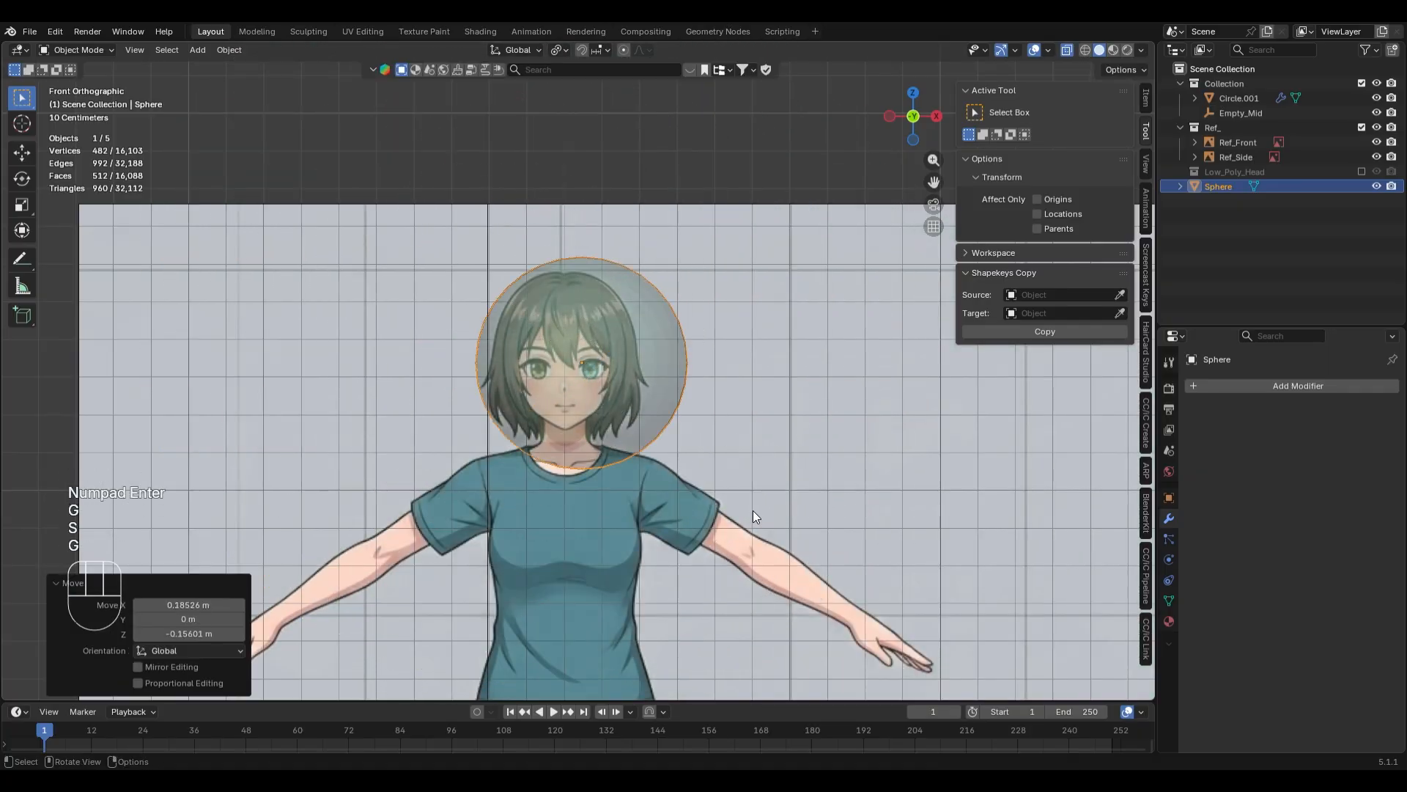
key(s)
click(637, 410)
scroll(753, 473, up, 6)
key(s)
click(733, 453)
key(g)
click(765, 473)
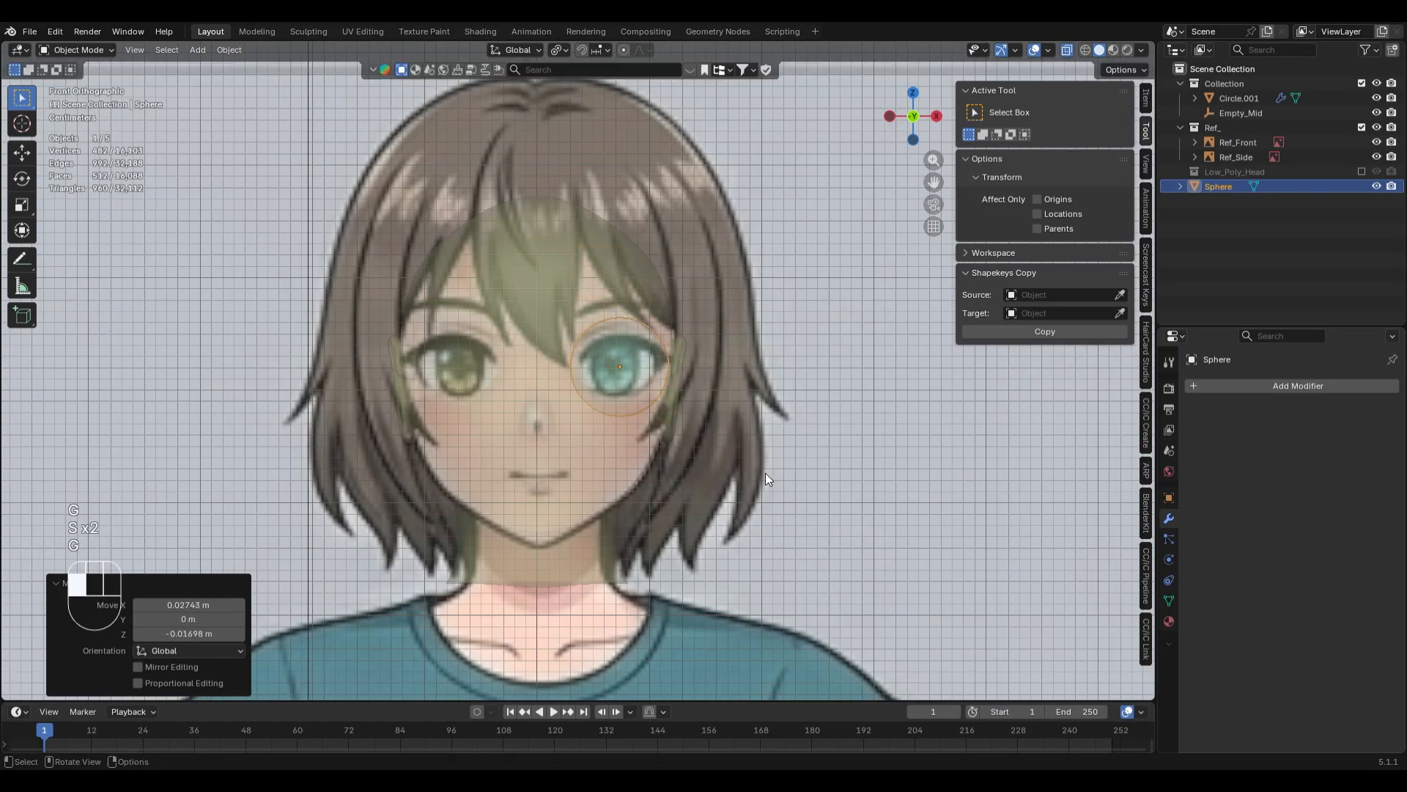
- Move the sphere along Y toward the head's eye socket and turn X-ray off
scroll(765, 473, down, 2)
middle_drag(760, 393, 785, 389)
key(g)
key(y)
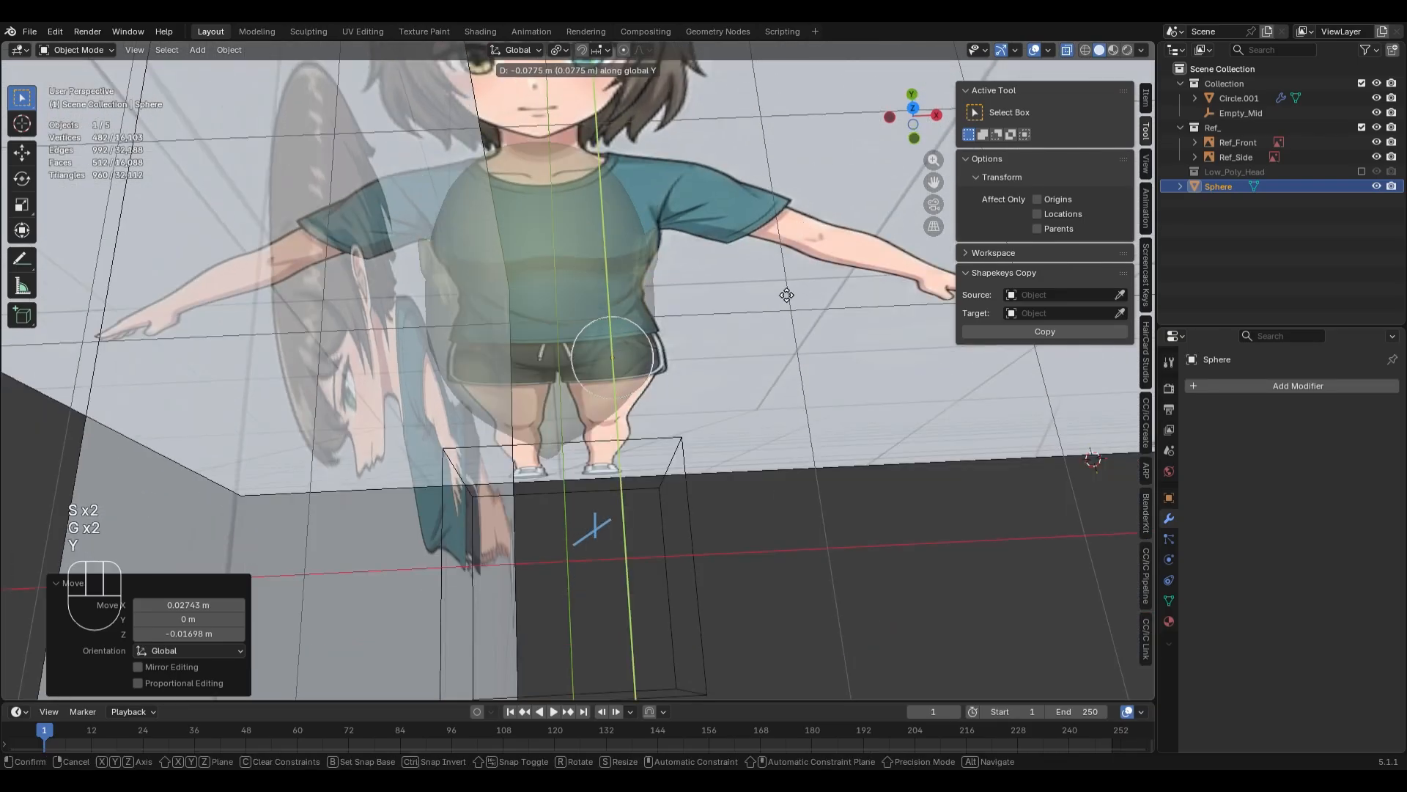
click(826, 455)
key(alt+z)
middle_drag(764, 412, 849, 487)
key(g)
key(y)
click(784, 381)
- Fine-tune the sphere's depth in the eye socket along Y and shift it about -0.0057 m along X
key(g)
key(y)
click(847, 489)
key(g)
key(x)
click(859, 443)
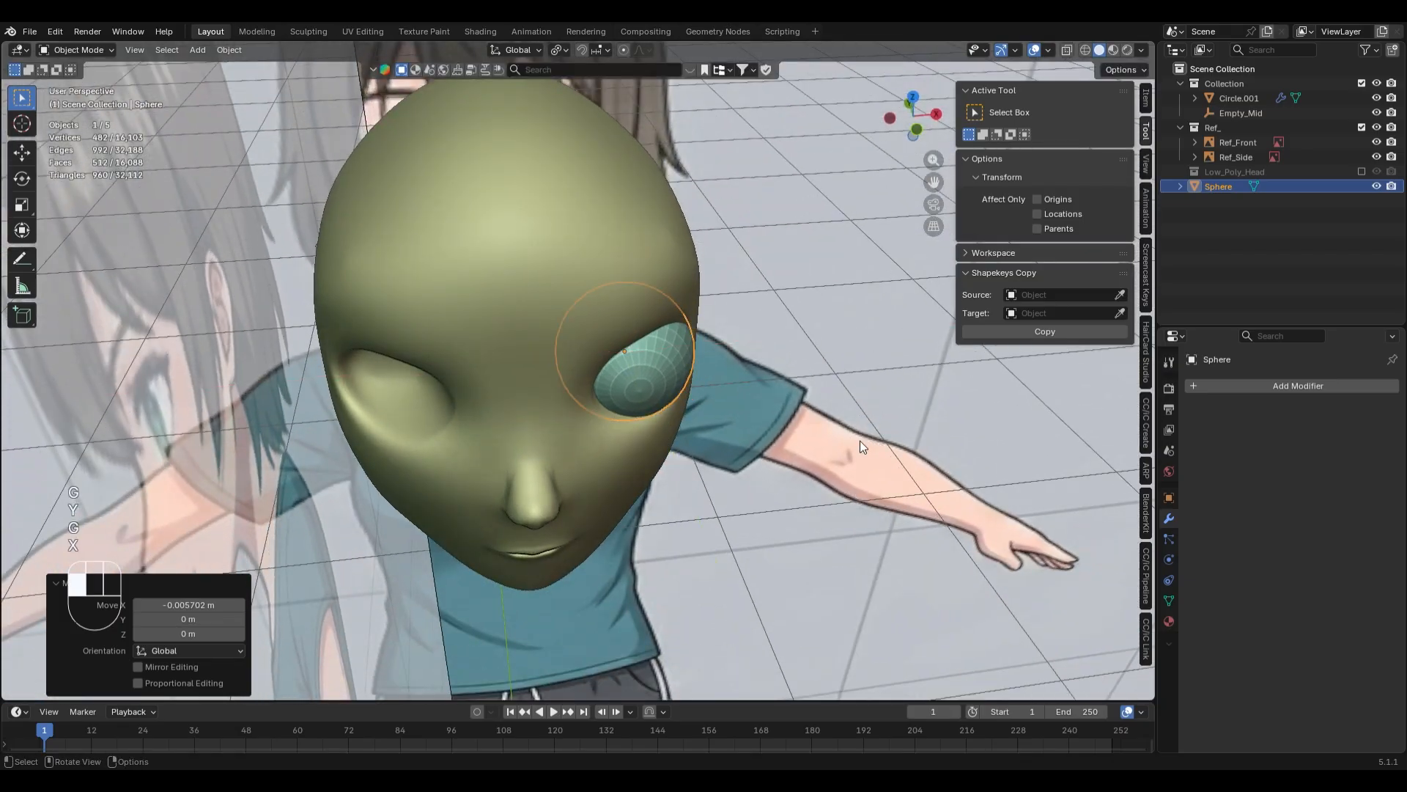
- Add a Mirror modifier to the eye sphere with Empty_Mid as the mirror object
key(KP_1)
scroll(860, 441, down, 3)
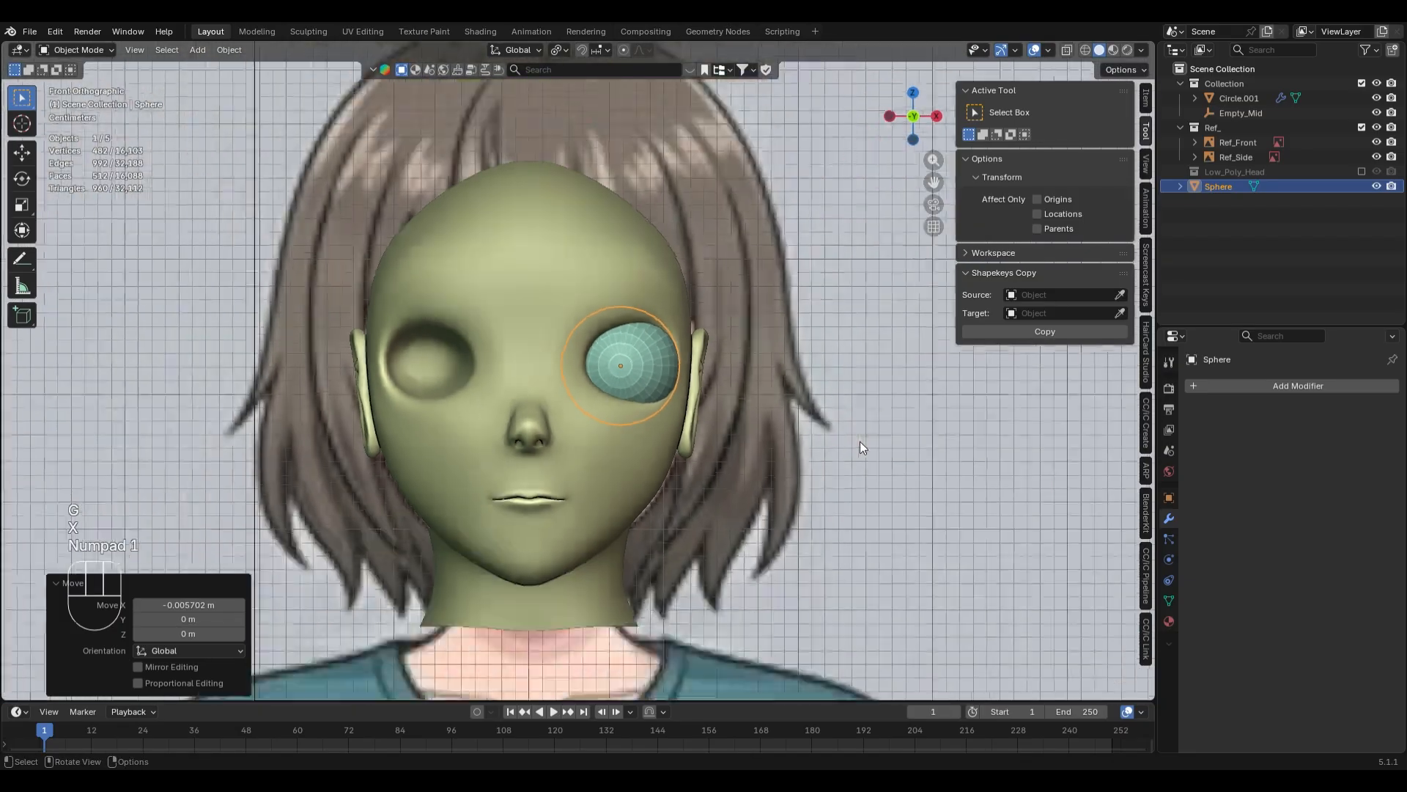
scroll(701, 425, up, 2)
key(q)
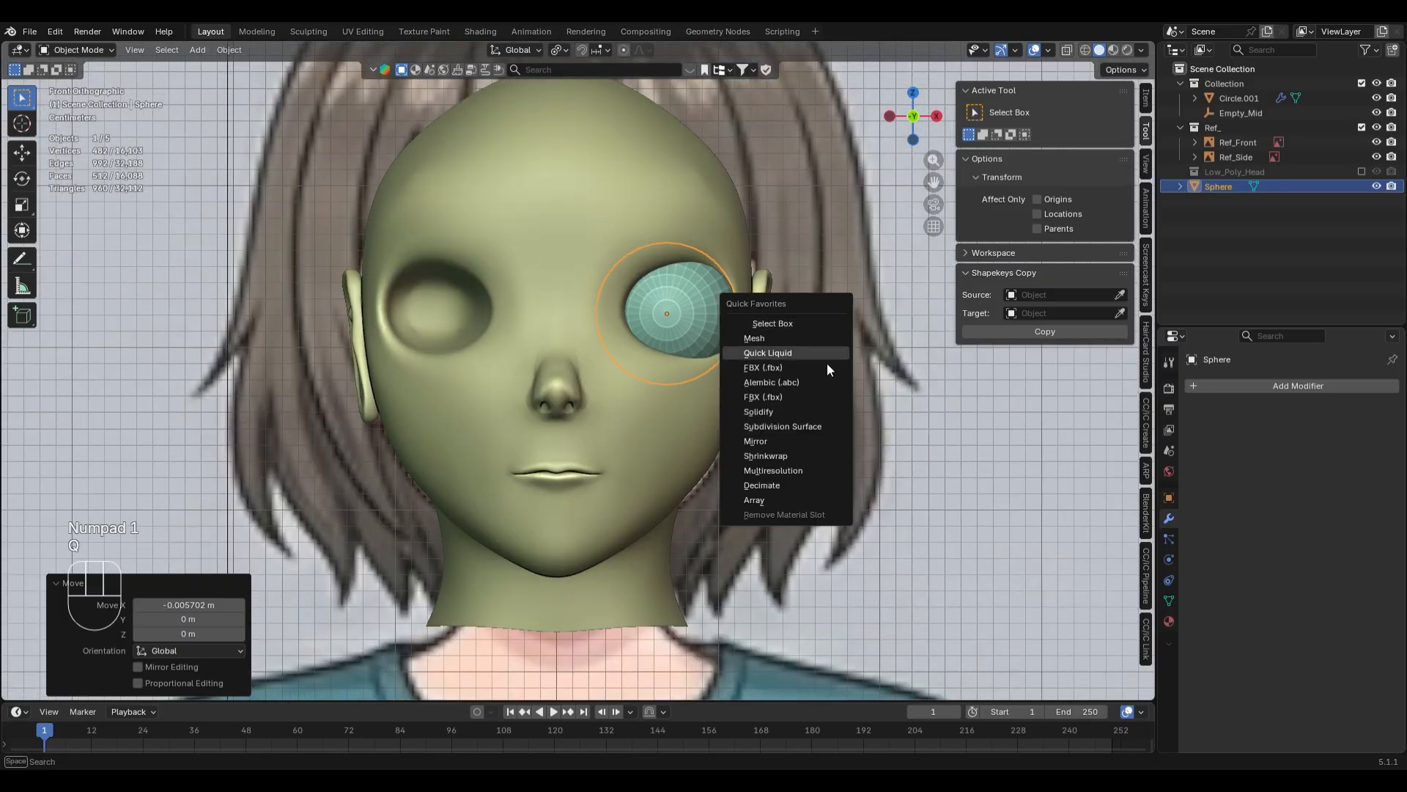
click(809, 442)
click(1298, 519)
text(e)
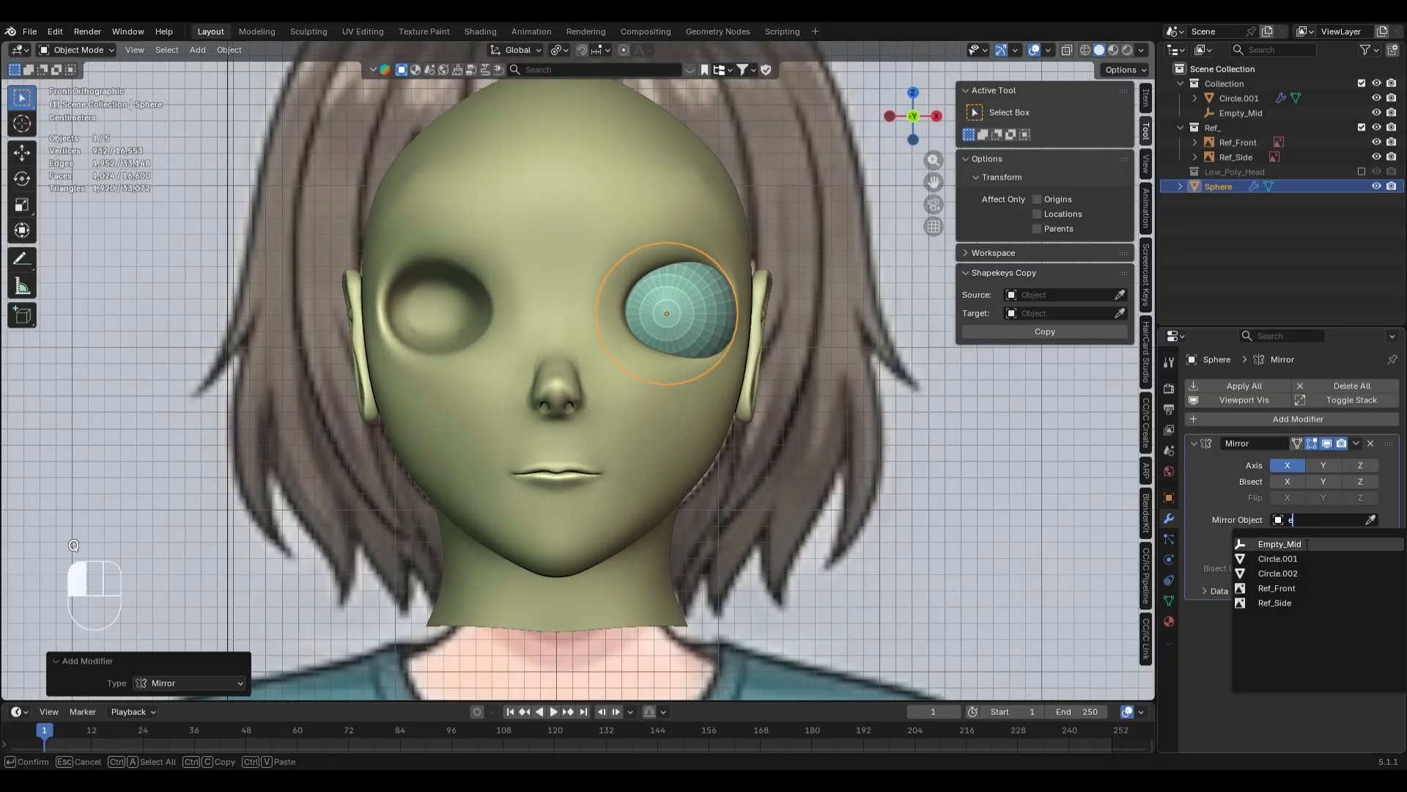
click(1297, 544)
click(793, 451)
- Move the eye sphere in front view by about -0.0036 m in X and 0.0023 m in Z
click(693, 296)
key(g)
click(686, 292)
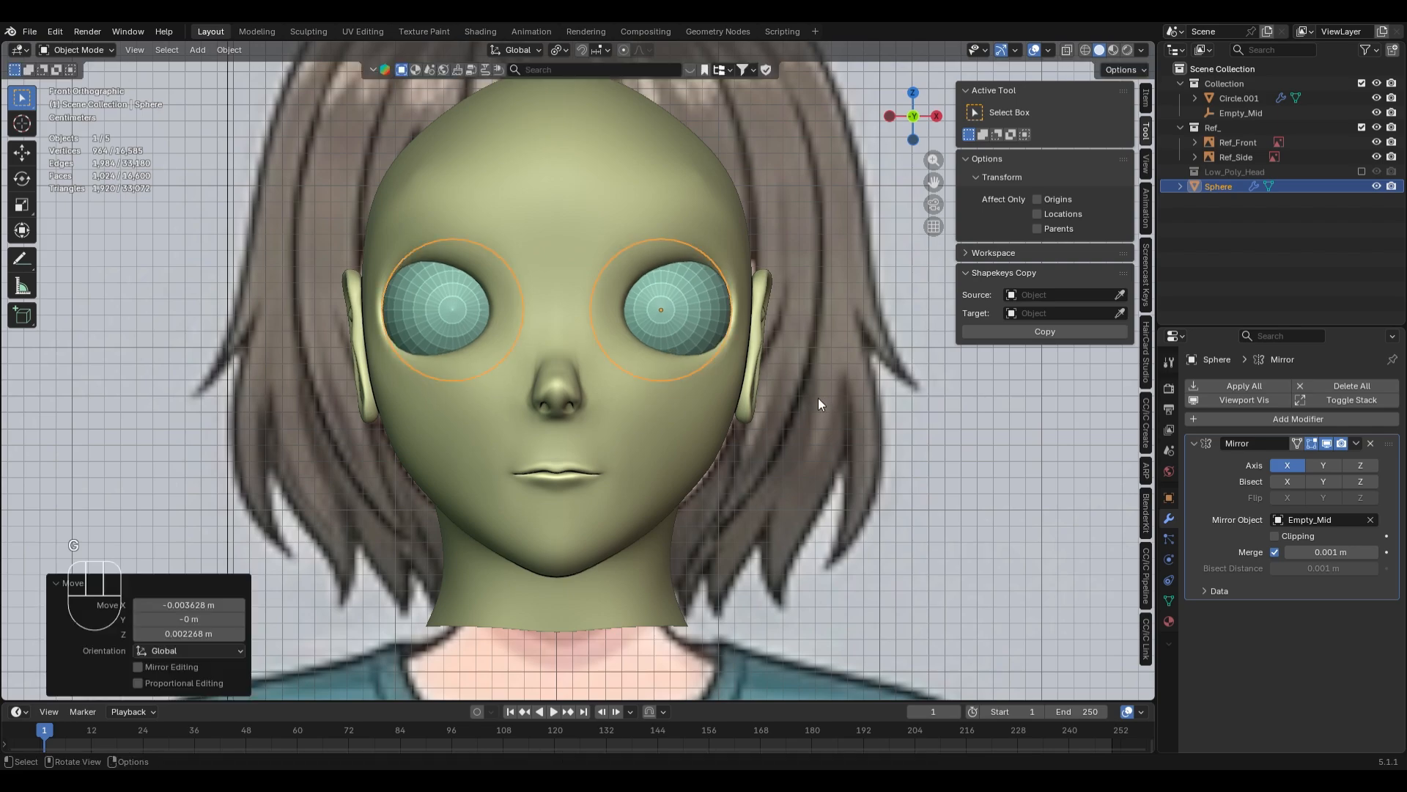
- Adjust the mirrored eyes' depth along Y until they sit properly within the eye sockets
middle_drag(818, 402, 785, 429)
key(g)
key(y)
click(797, 481)
key(g)
key(y)
click(735, 400)
key(g)
key(y)
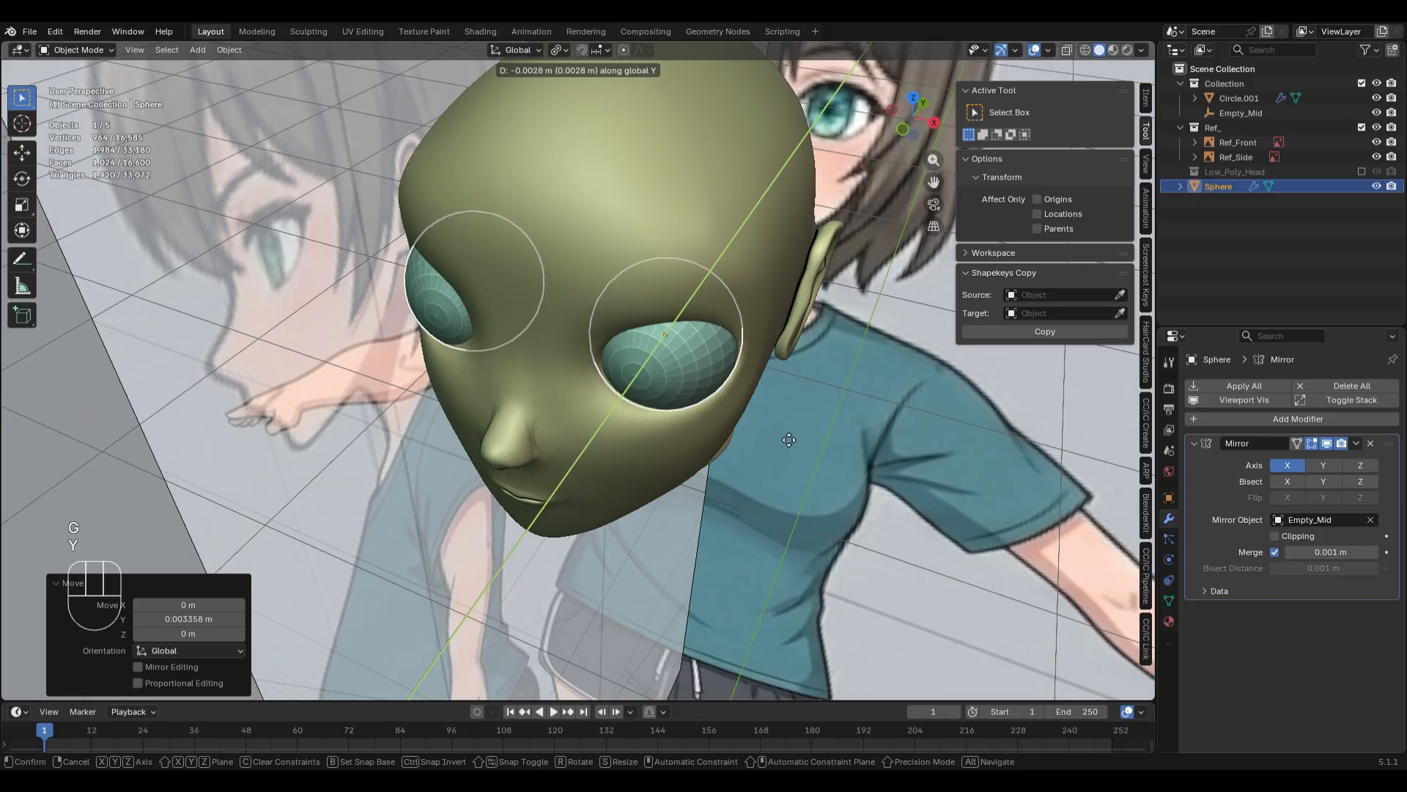
click(788, 440)
- Select the head mesh in front view and return it to Sculpt Mode with X-ray on
key(KP_1)
click(636, 380)
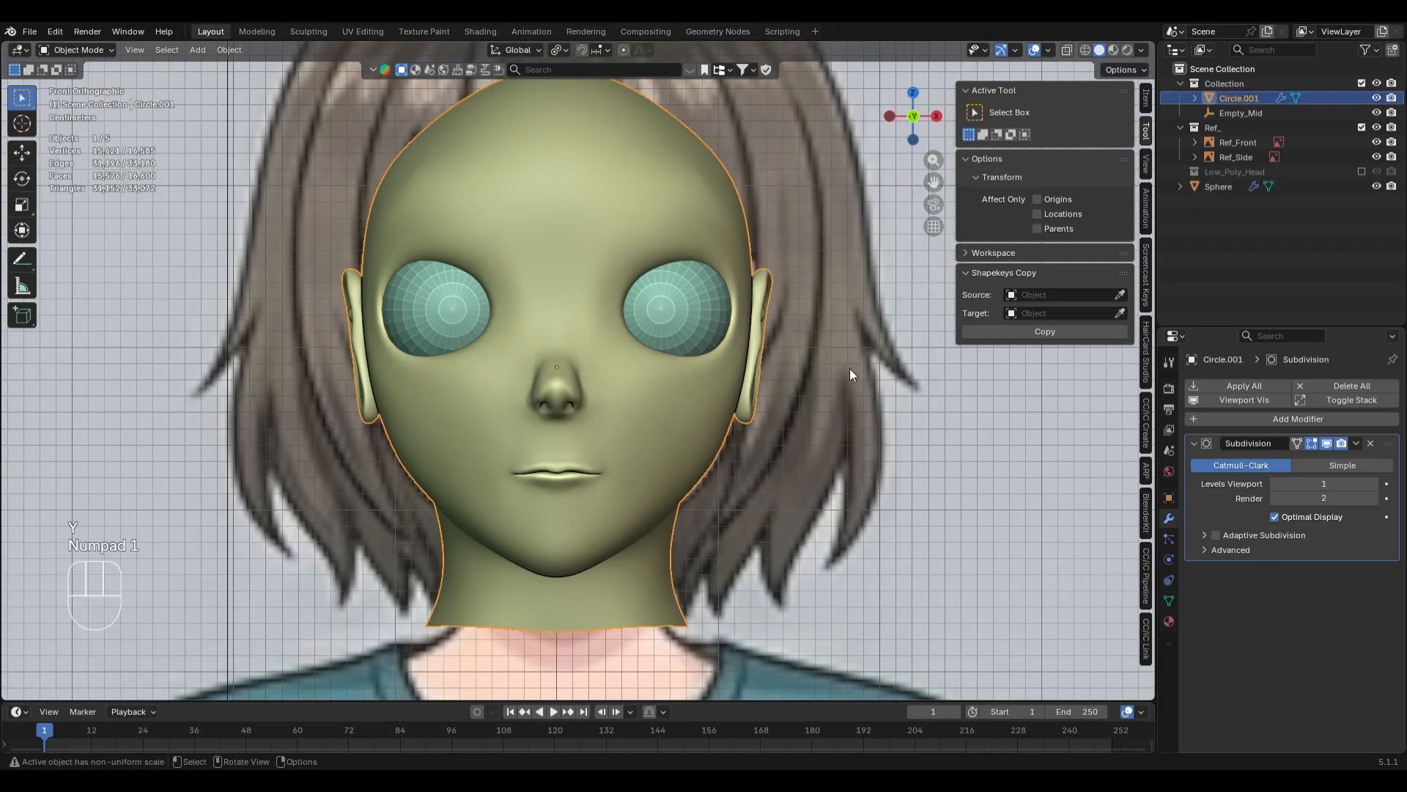
key(alt+z)
scroll(707, 343, up, 2)
key(alt+z)
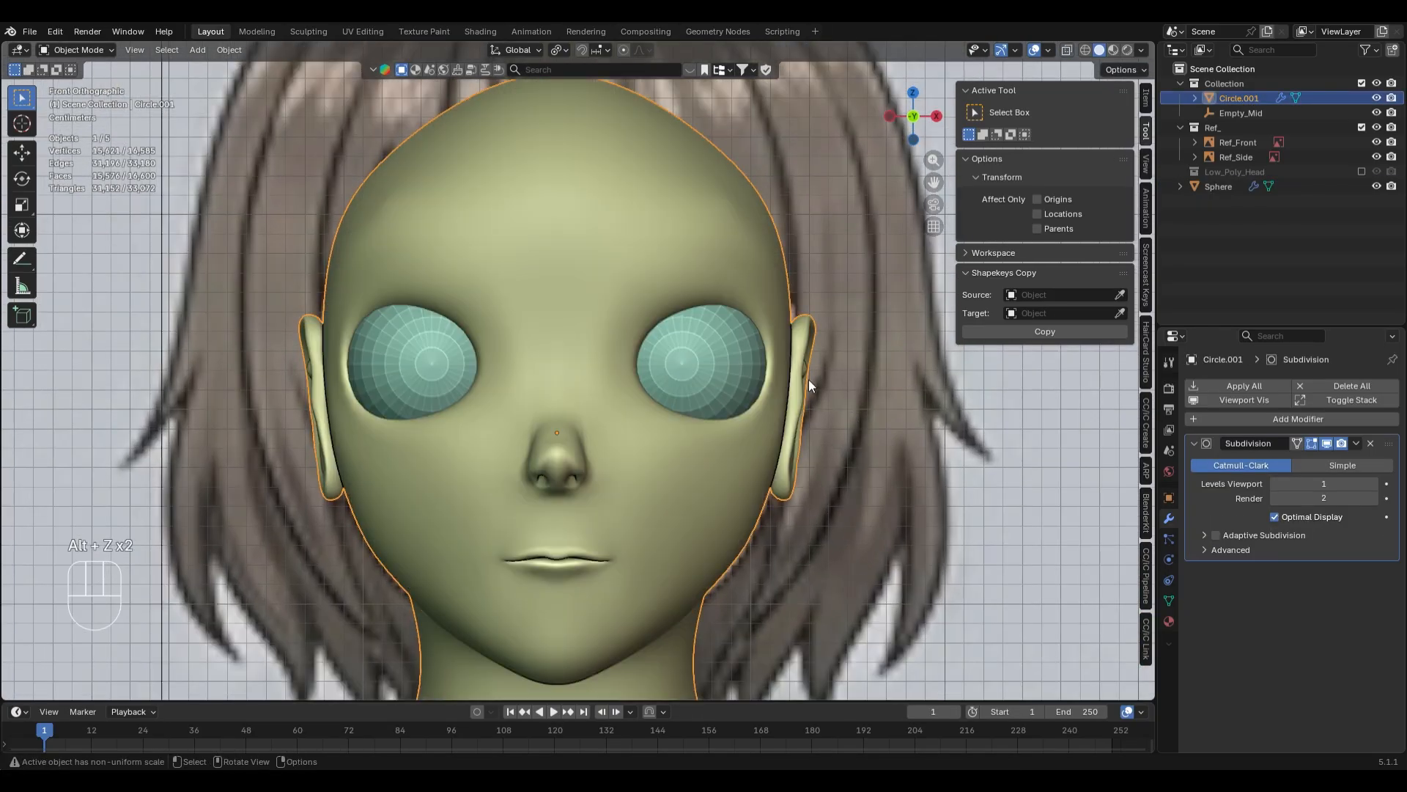
key(ctrl+Tab)
key(alt+z)
- Set the Grab brush to 316 px and pull the upper edge of the eye opening toward the reference eyelid line
scroll(717, 371, up, 2)
key(g)
key(f)
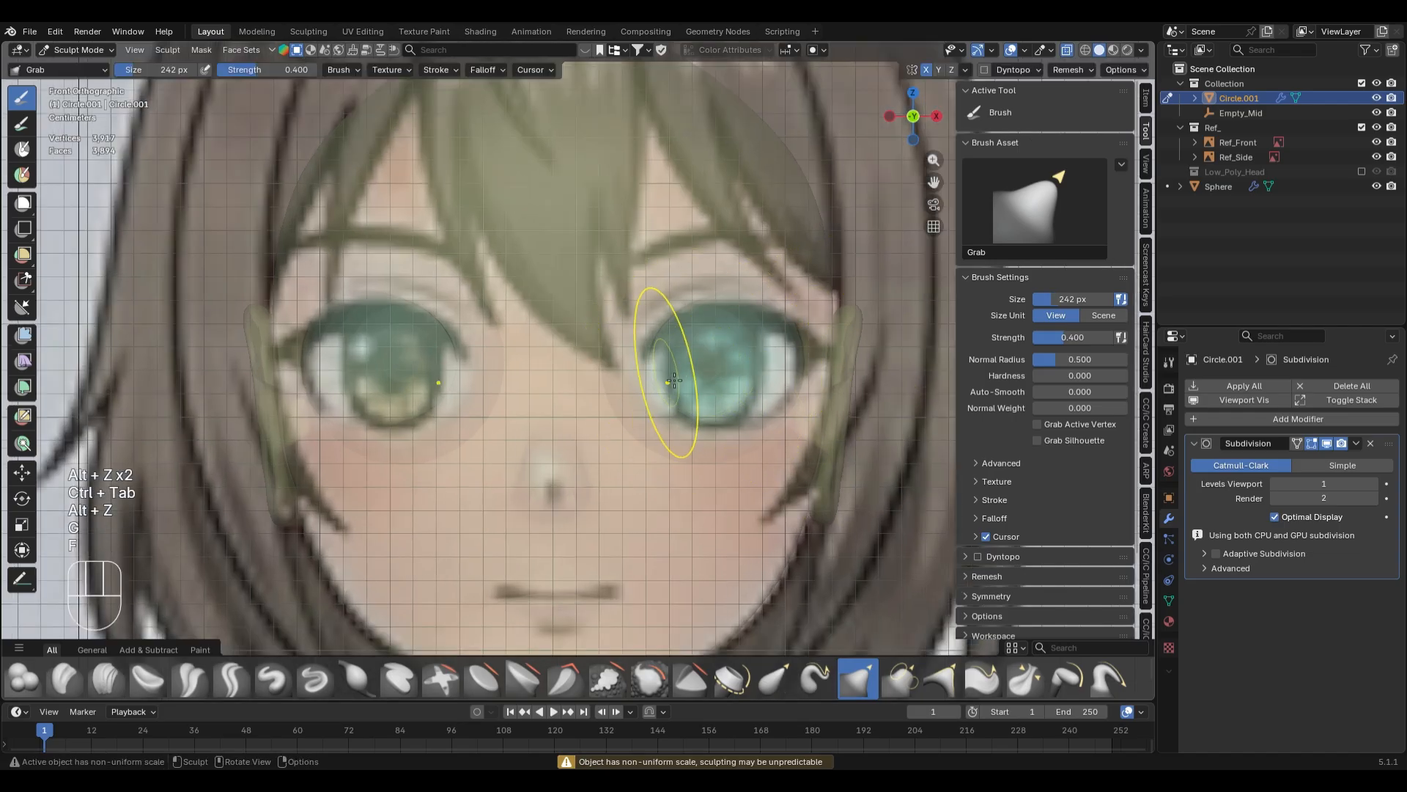
scroll(580, 371, up, 3)
key(f)
click(440, 315)
scroll(455, 323, down, 2)
scroll(536, 374, up, 3)
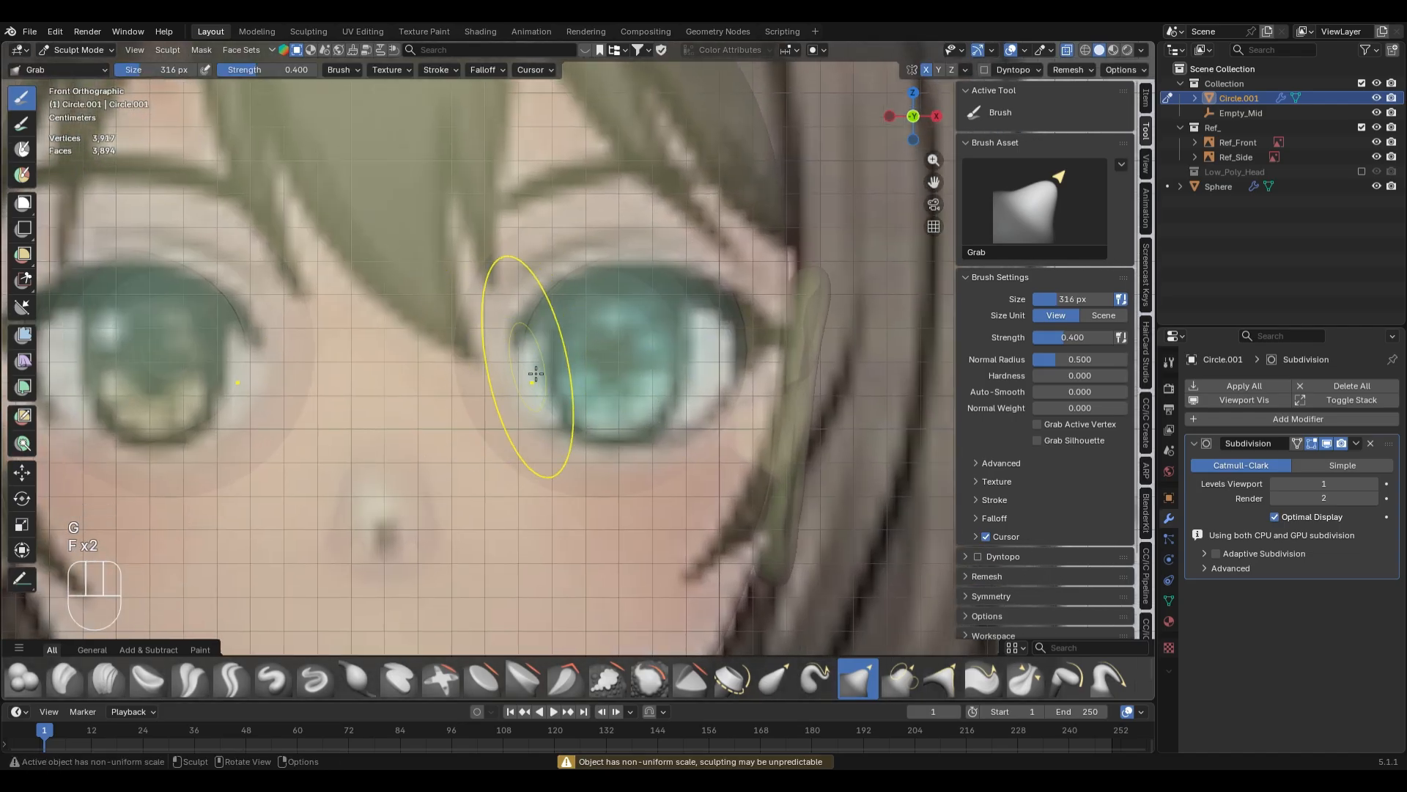
drag(546, 408, 561, 433)
key(ctrl+z)
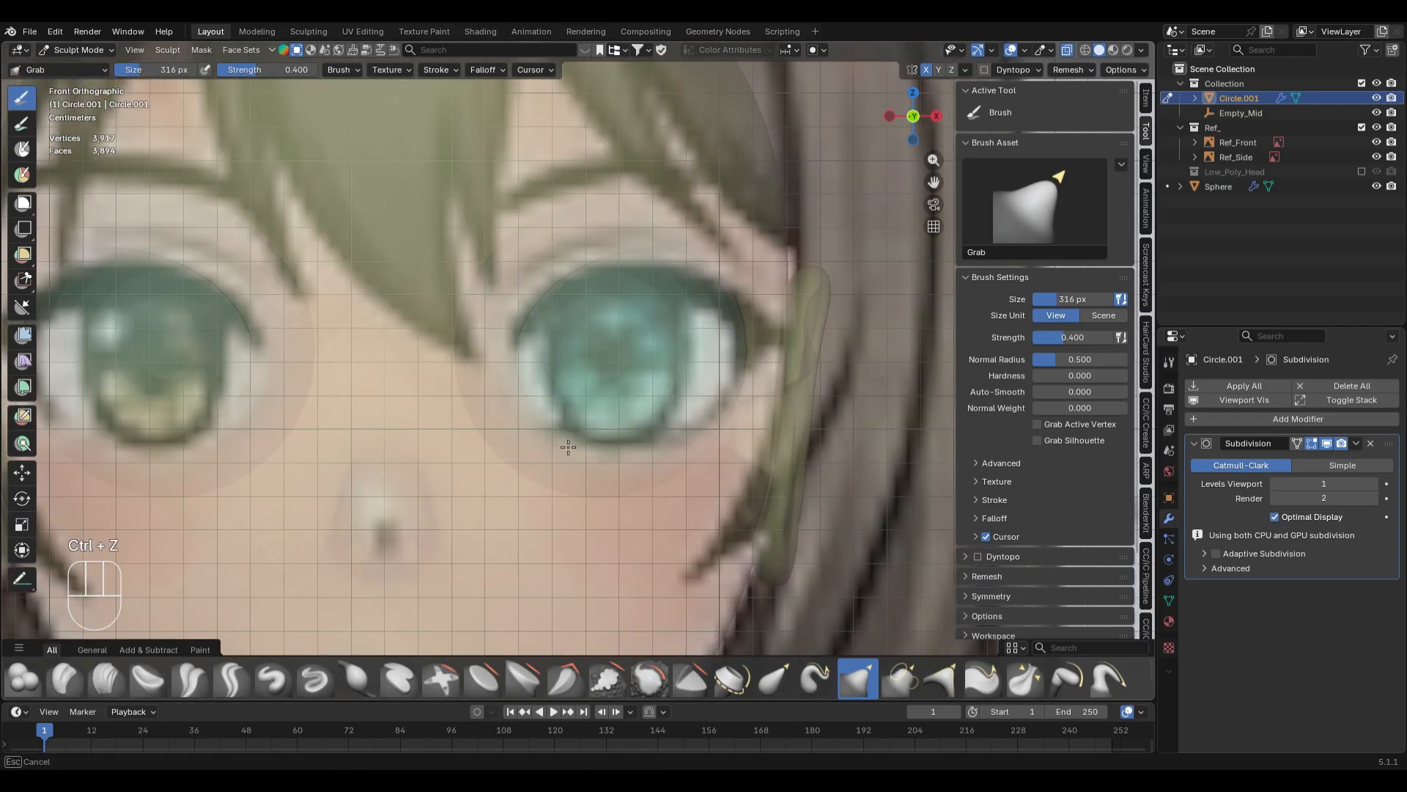
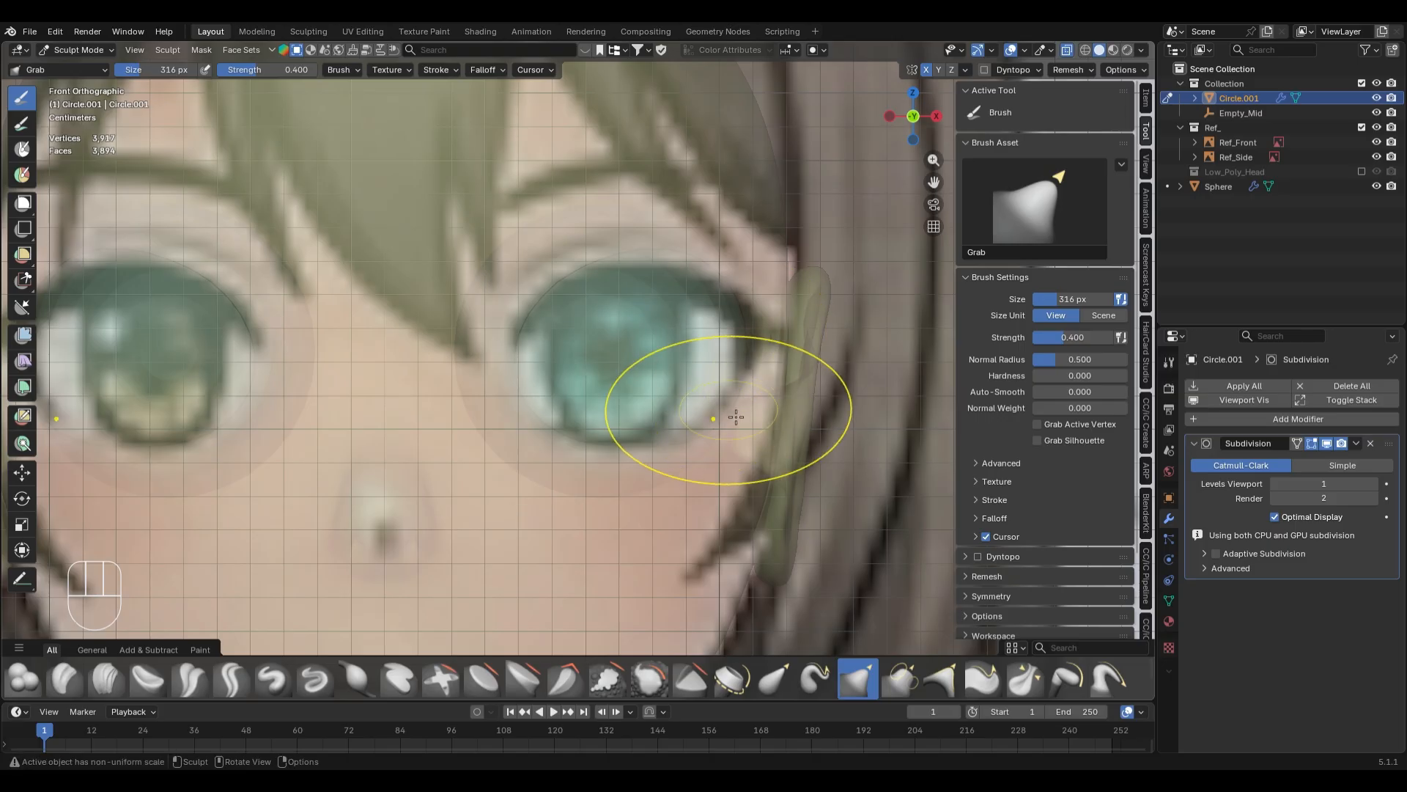
drag(669, 309, 609, 272)
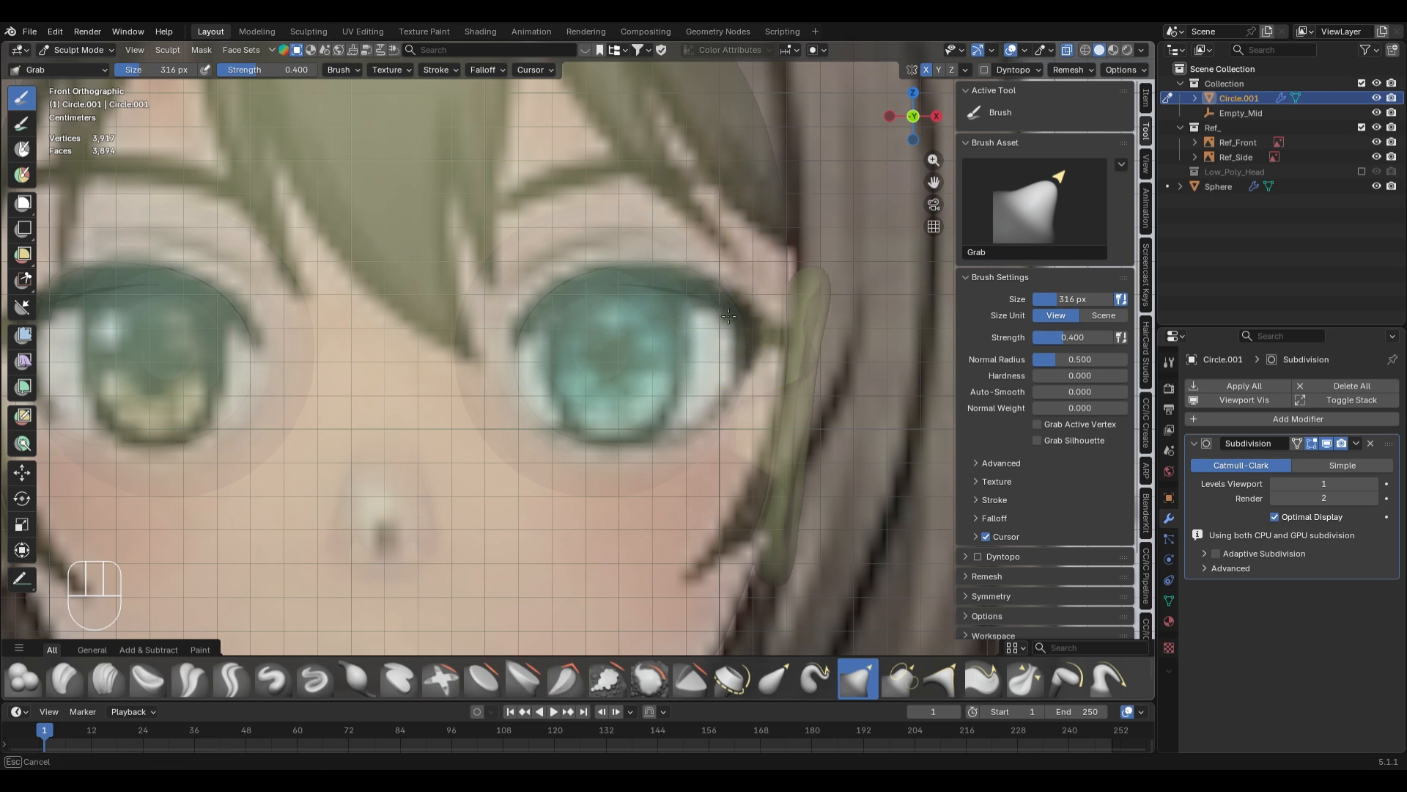
drag(729, 316, 643, 278)
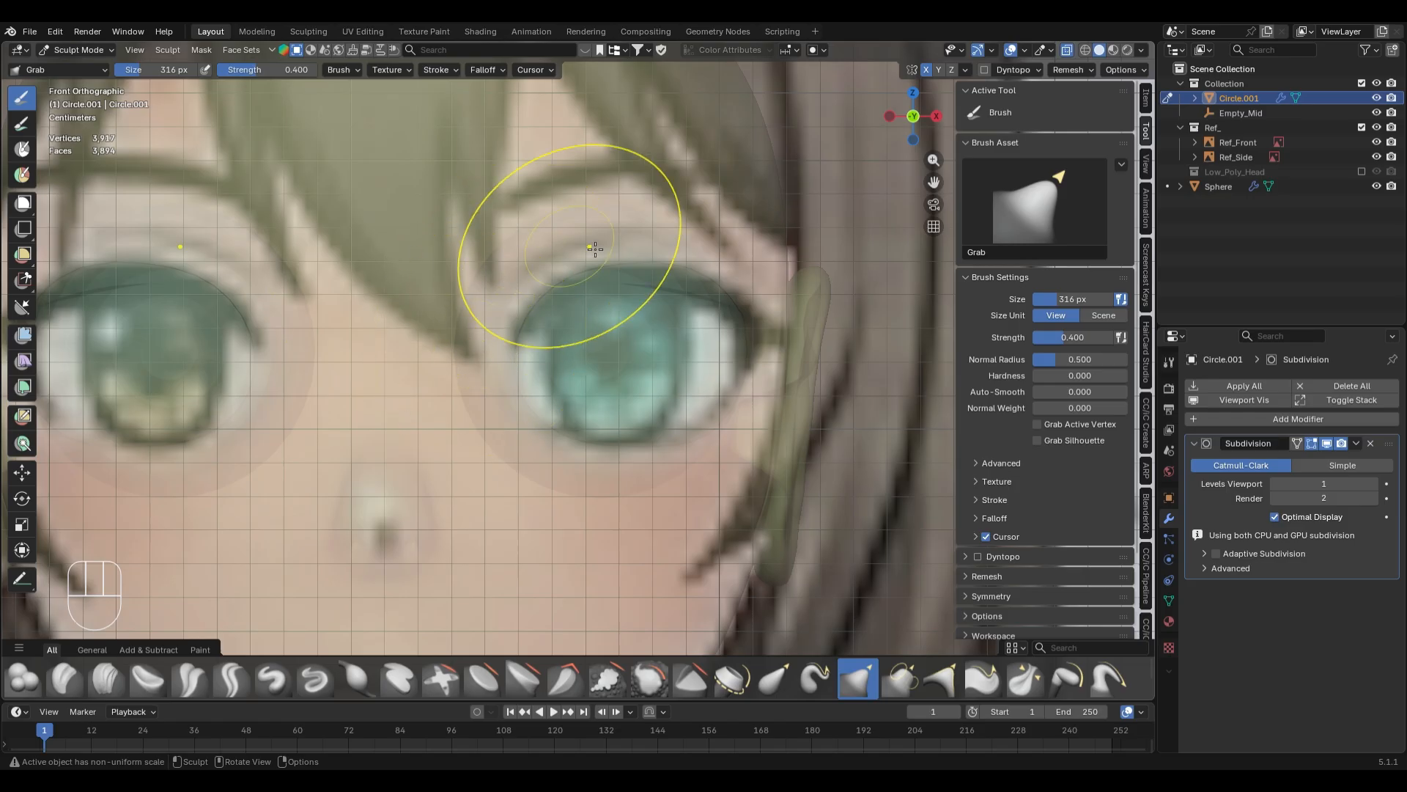
- Set the Grab brush to 392 px and pull the lower edge of the eye opening toward the front reference
shift+middle_drag(496, 376, 622, 360)
key(f)
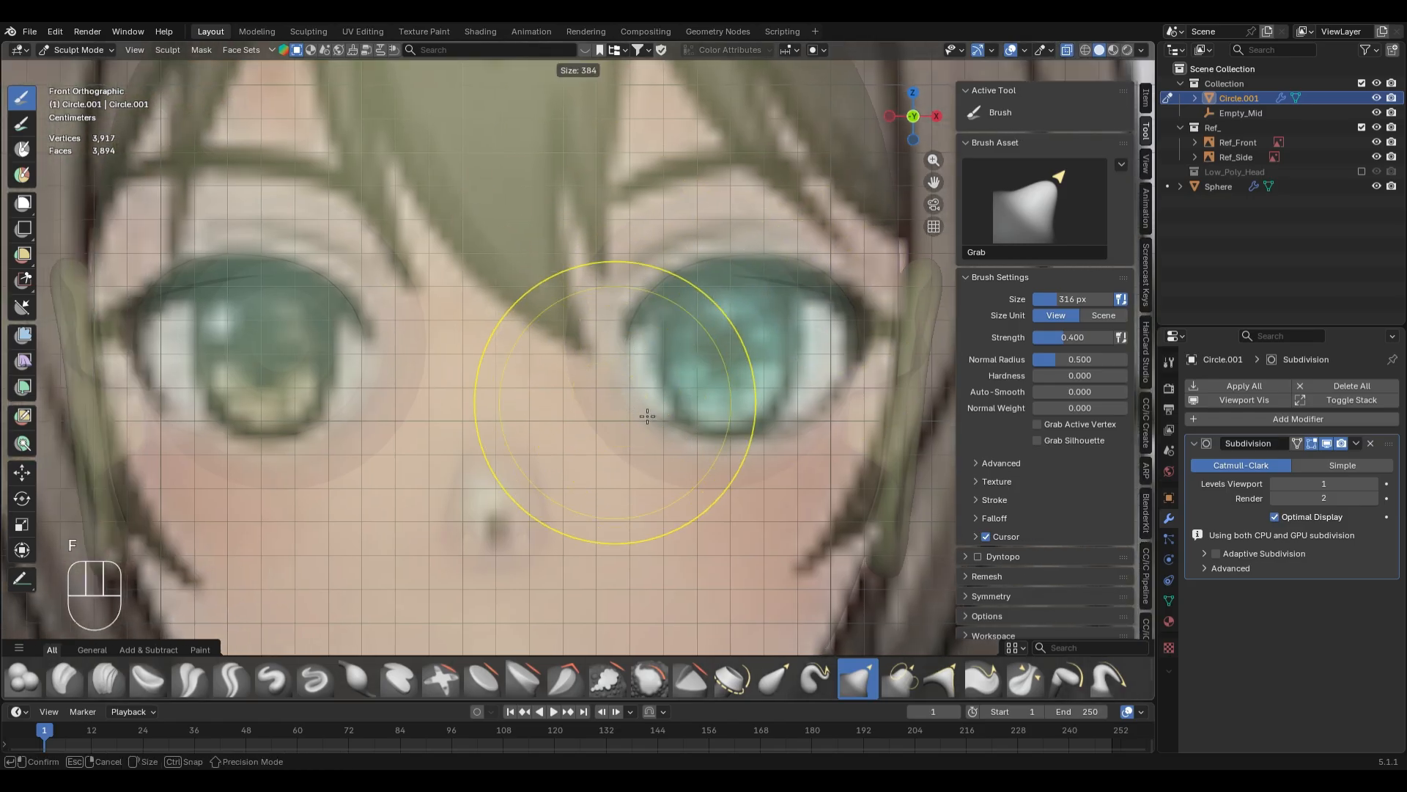
drag(635, 397, 688, 445)
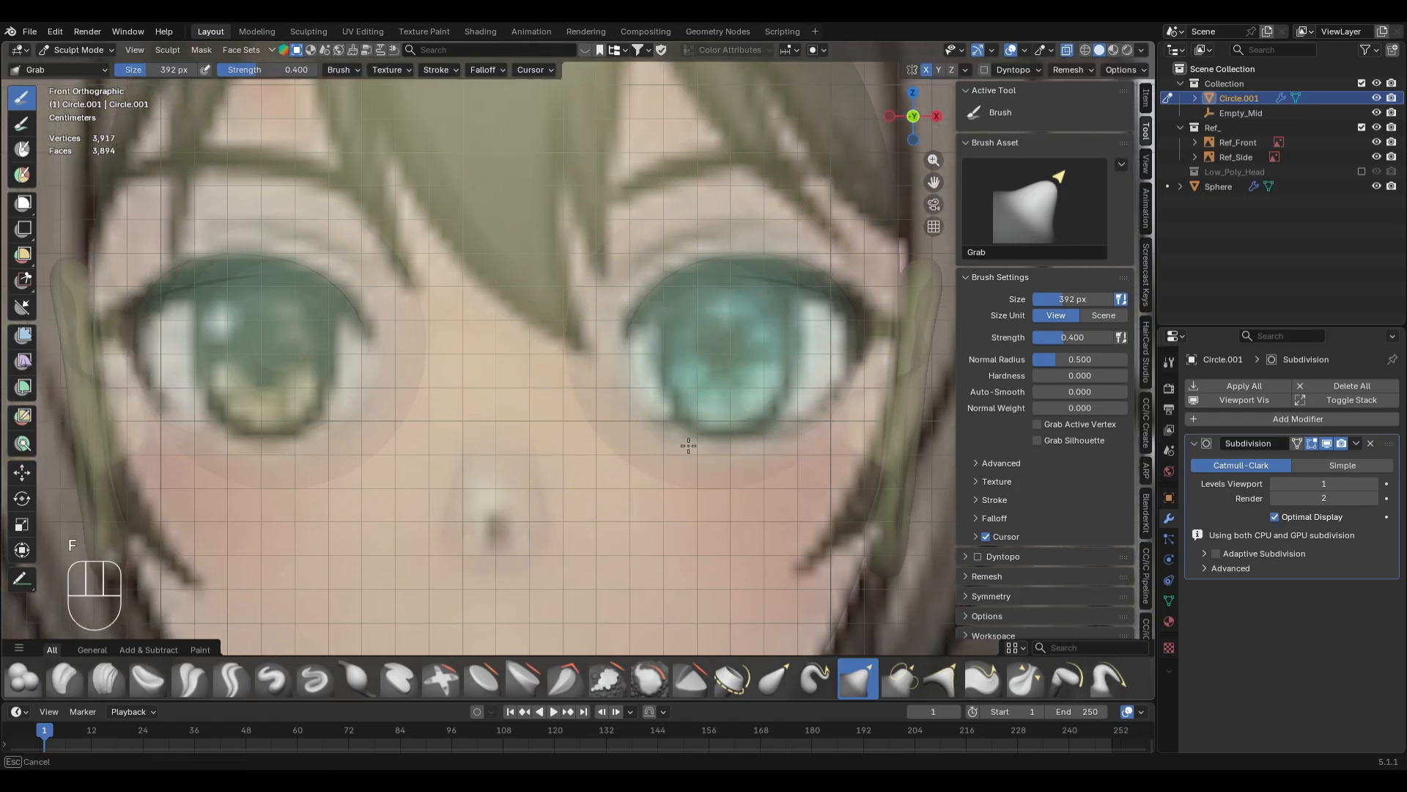
scroll(644, 413, down, 6)
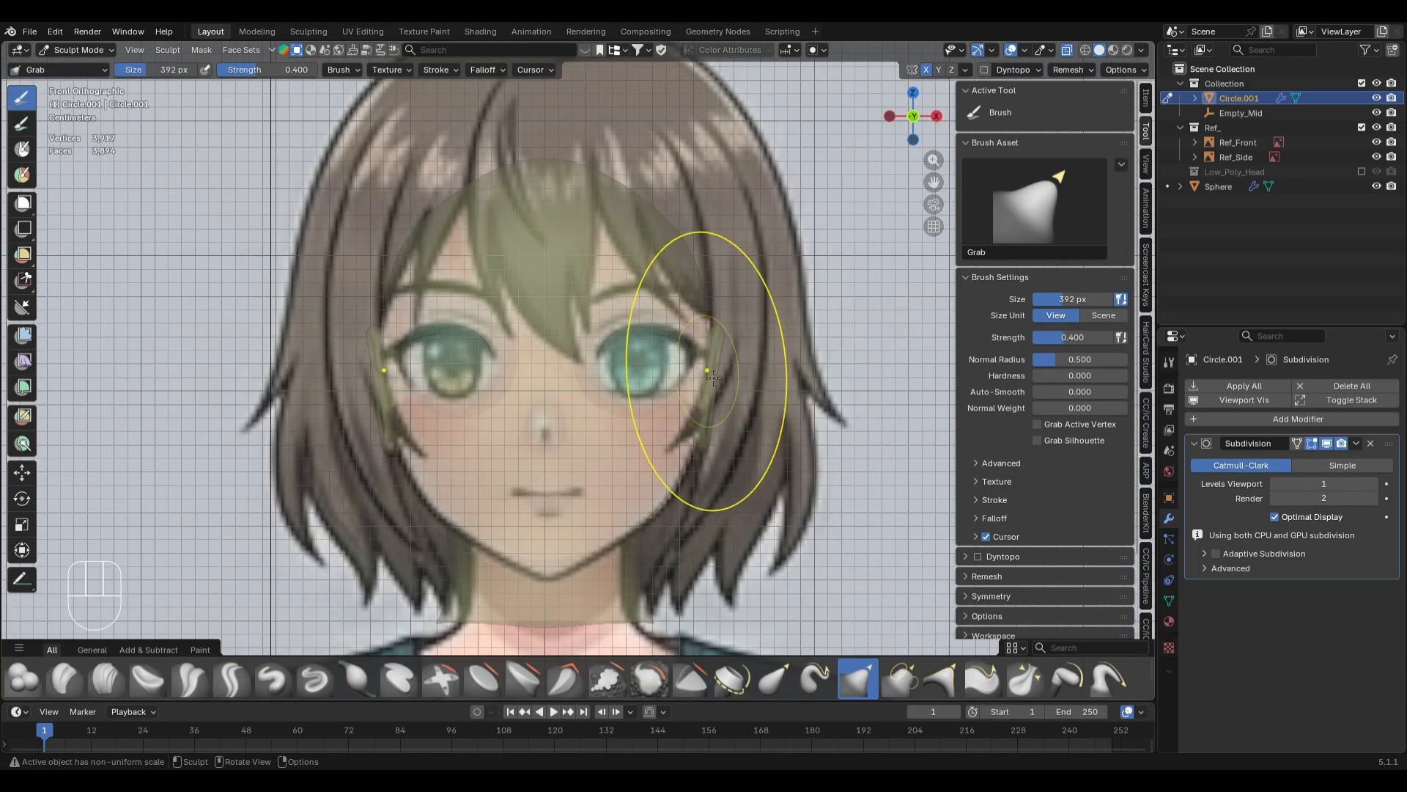
- Turn off X-ray, switch the head to Object Mode and hide the mirrored eye sphere
key(alt+z)
key(ctrl+Tab)
click(689, 416)
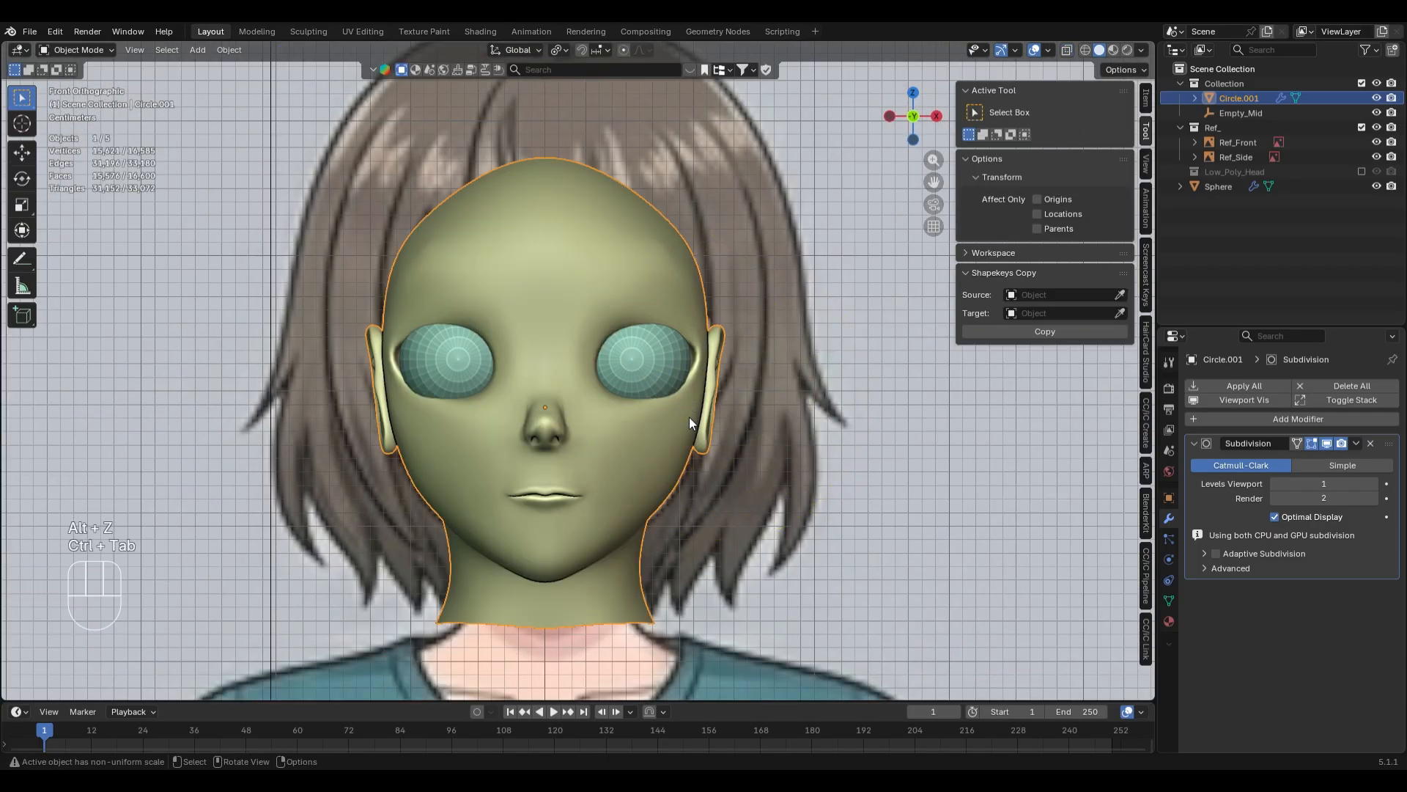
click(683, 373)
key(h)
scroll(729, 401, up, 2)
scroll(677, 373, up, 3)
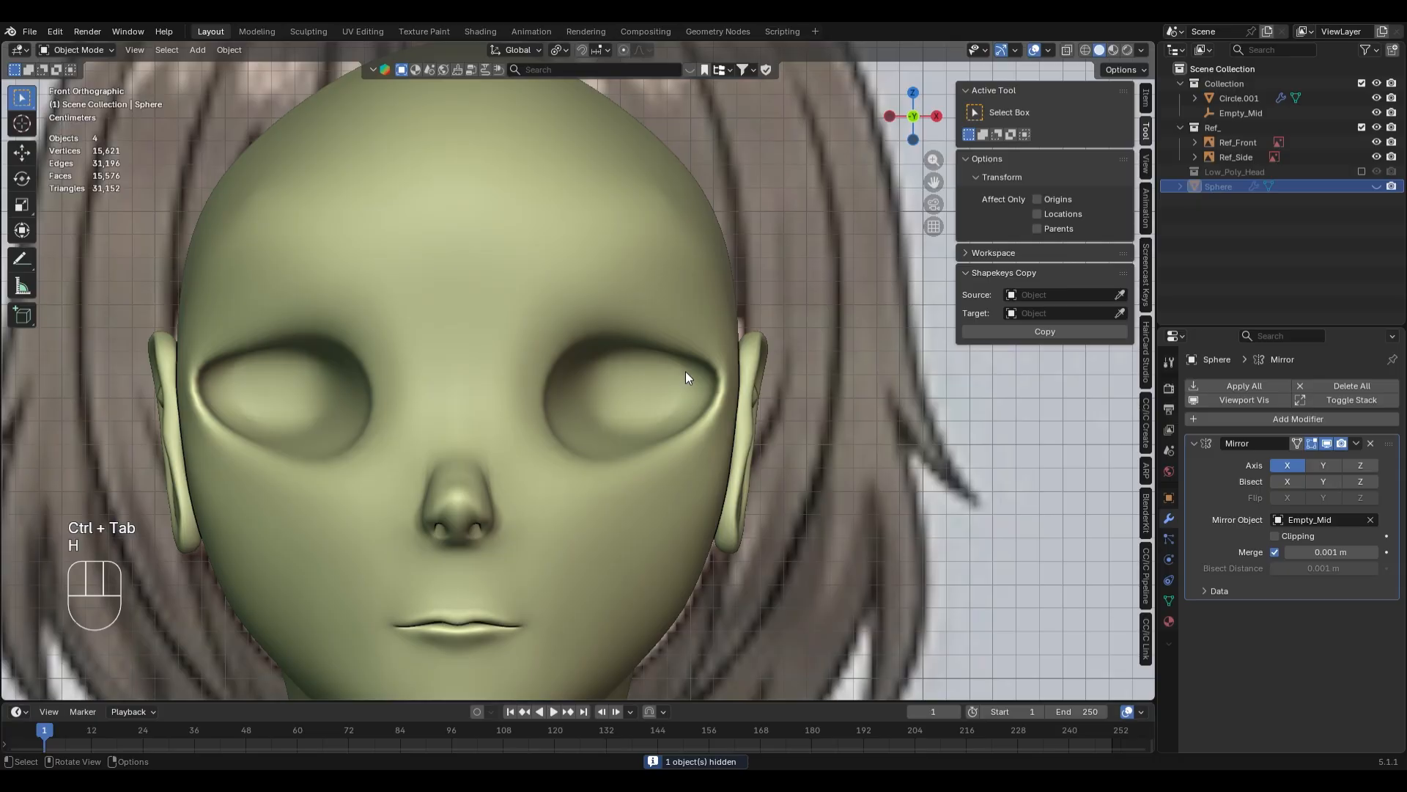
- Select the head mesh and return it to Sculpt Mode in front view
key(ctrl+KP_2)
click(685, 371)
key(KP_1)
key(ctrl+Tab)
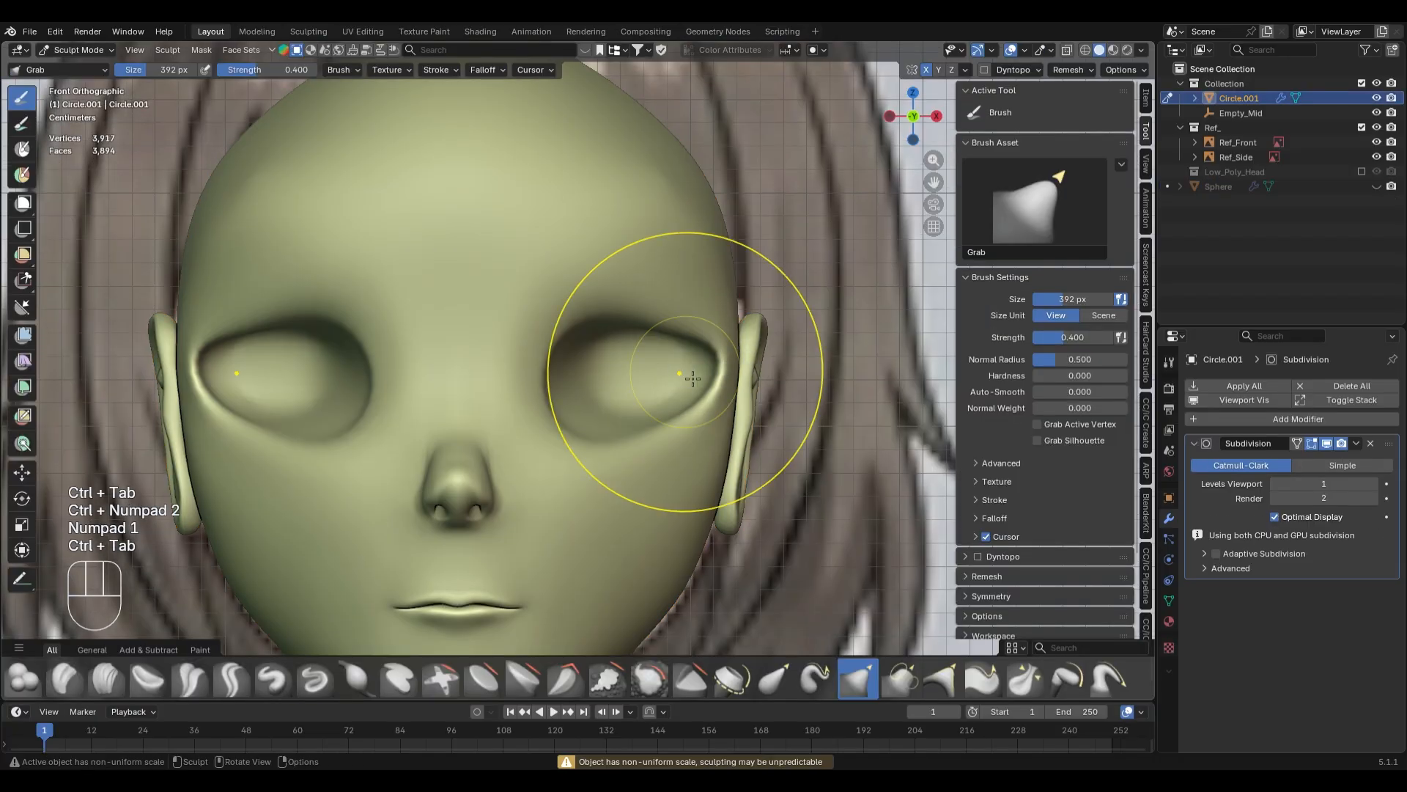
- Set the Grab brush to 204 px and pull the lower outer rim of the eye opening slightly upward
key(alt+z)
key(f)
key(alt+z)
key(f)
click(653, 332)
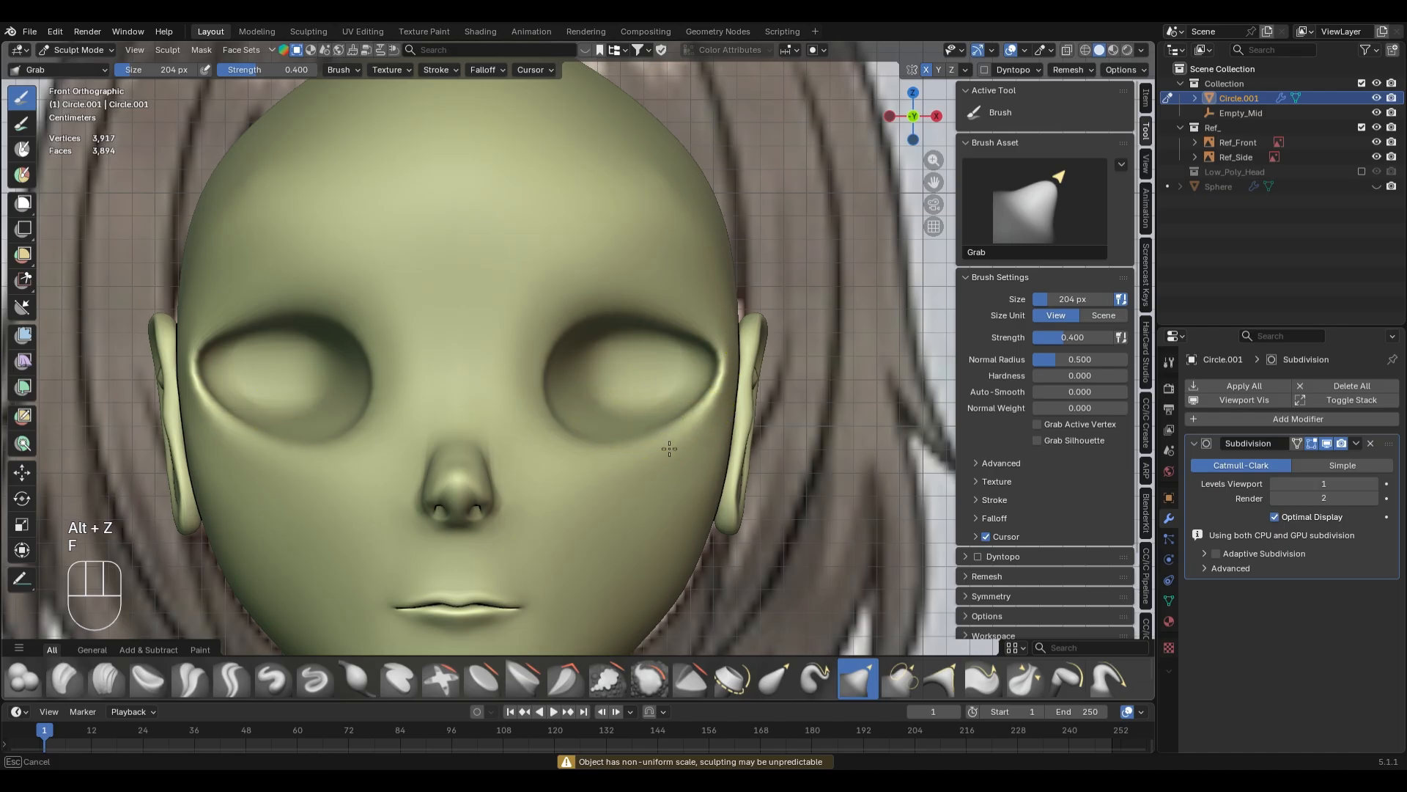
drag(685, 431, 695, 412)
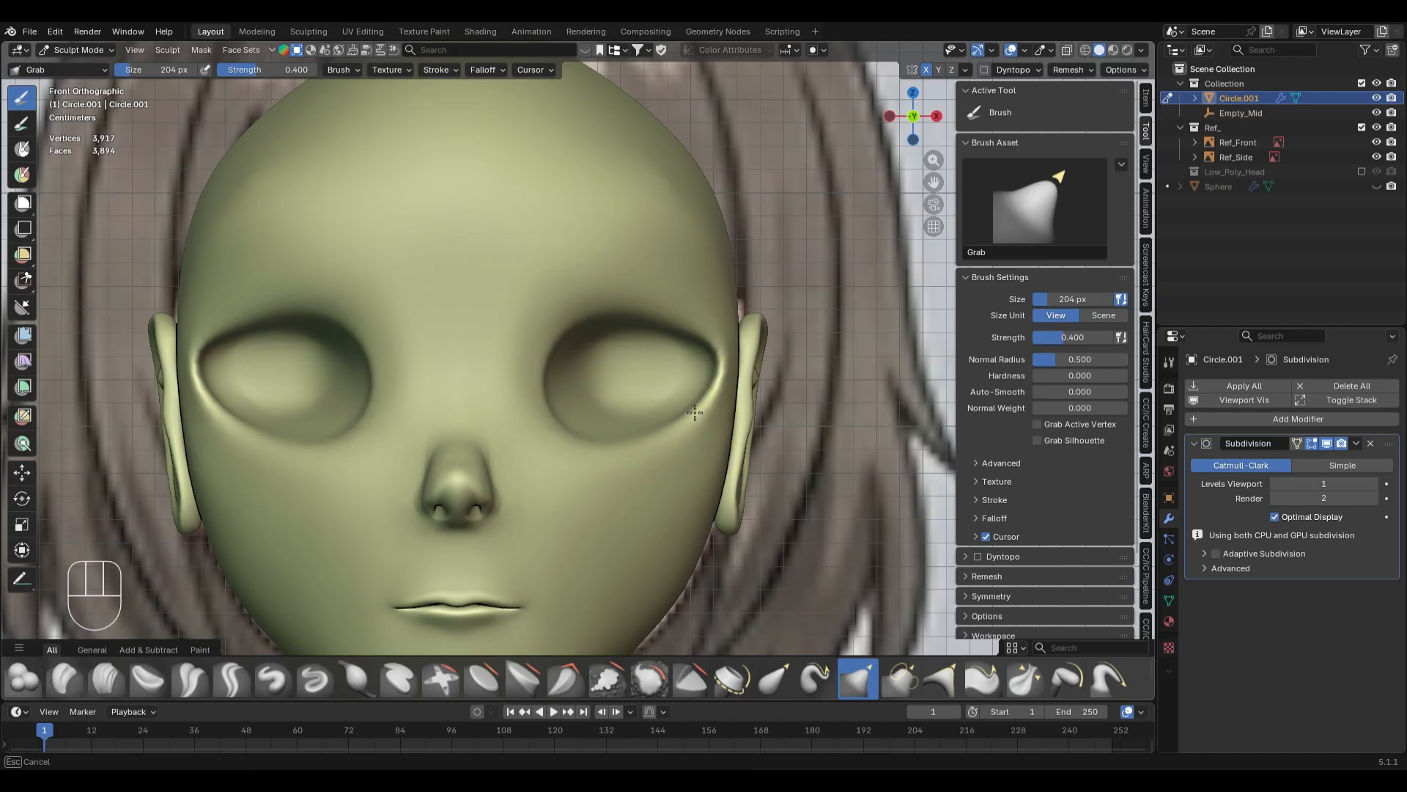
- Reduce the Grab brush to 120 px and refine the outer corner of the eye opening against the front reference
key(f)
click(715, 356)
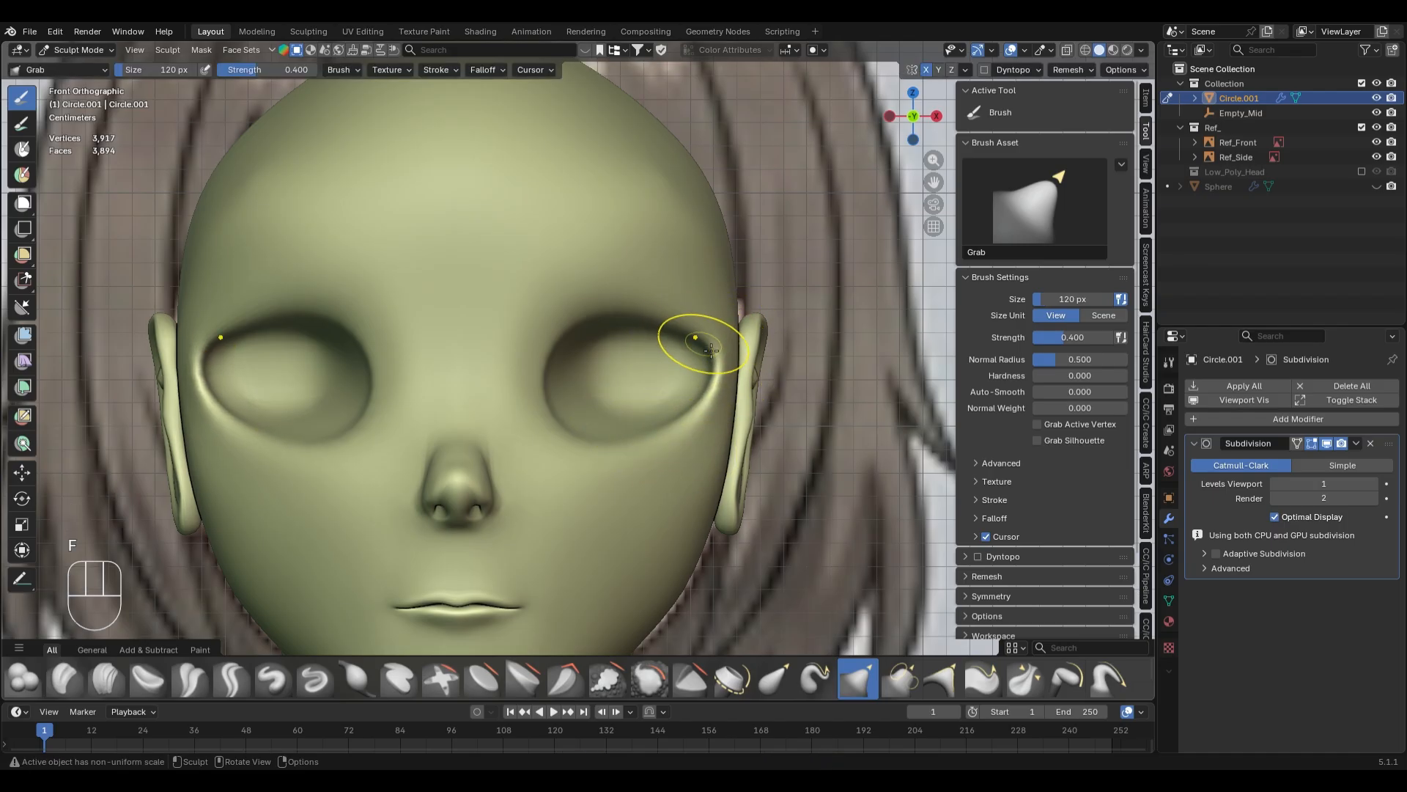
scroll(710, 338, down, 3)
scroll(710, 443, up, 2)
key(alt+z)
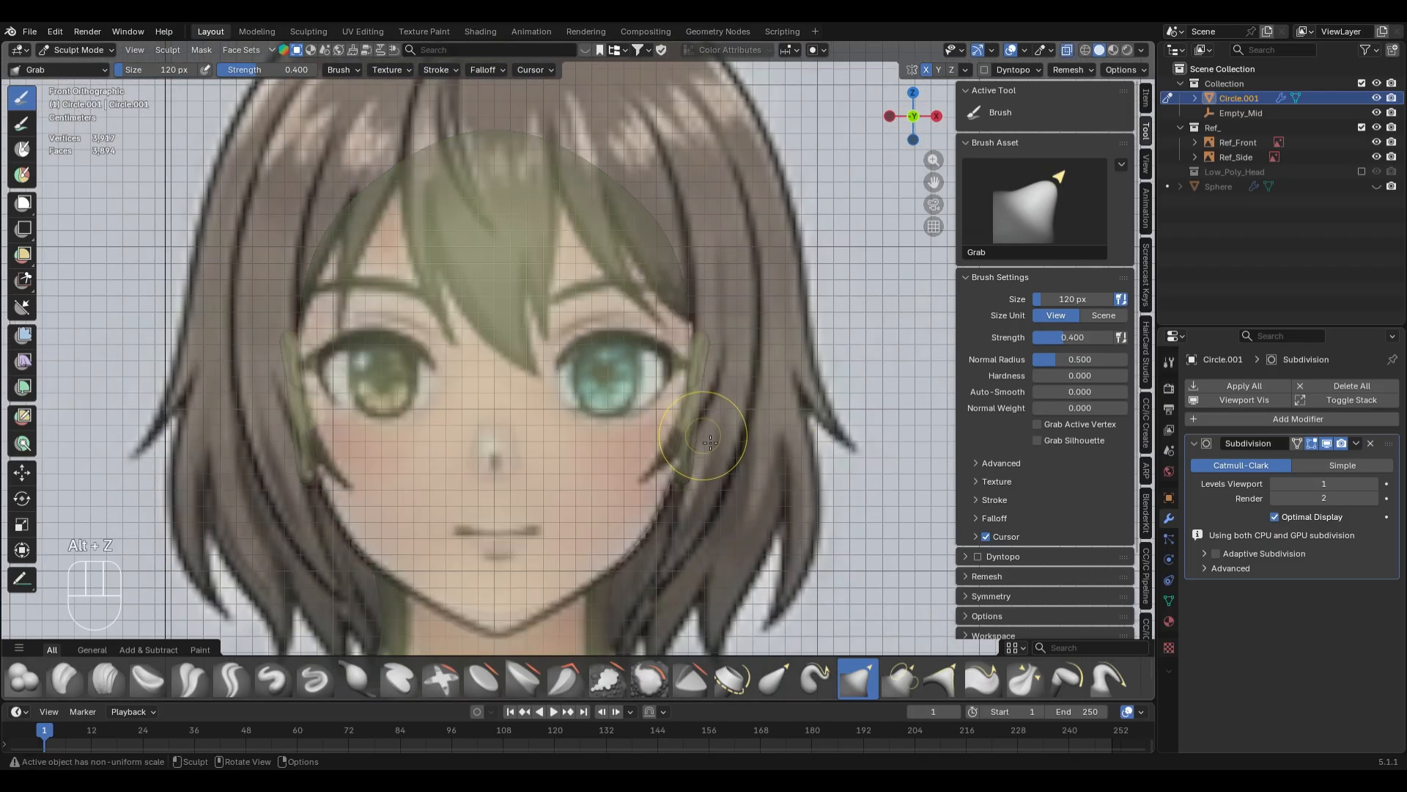
key(alt+z)
key(alt+z)
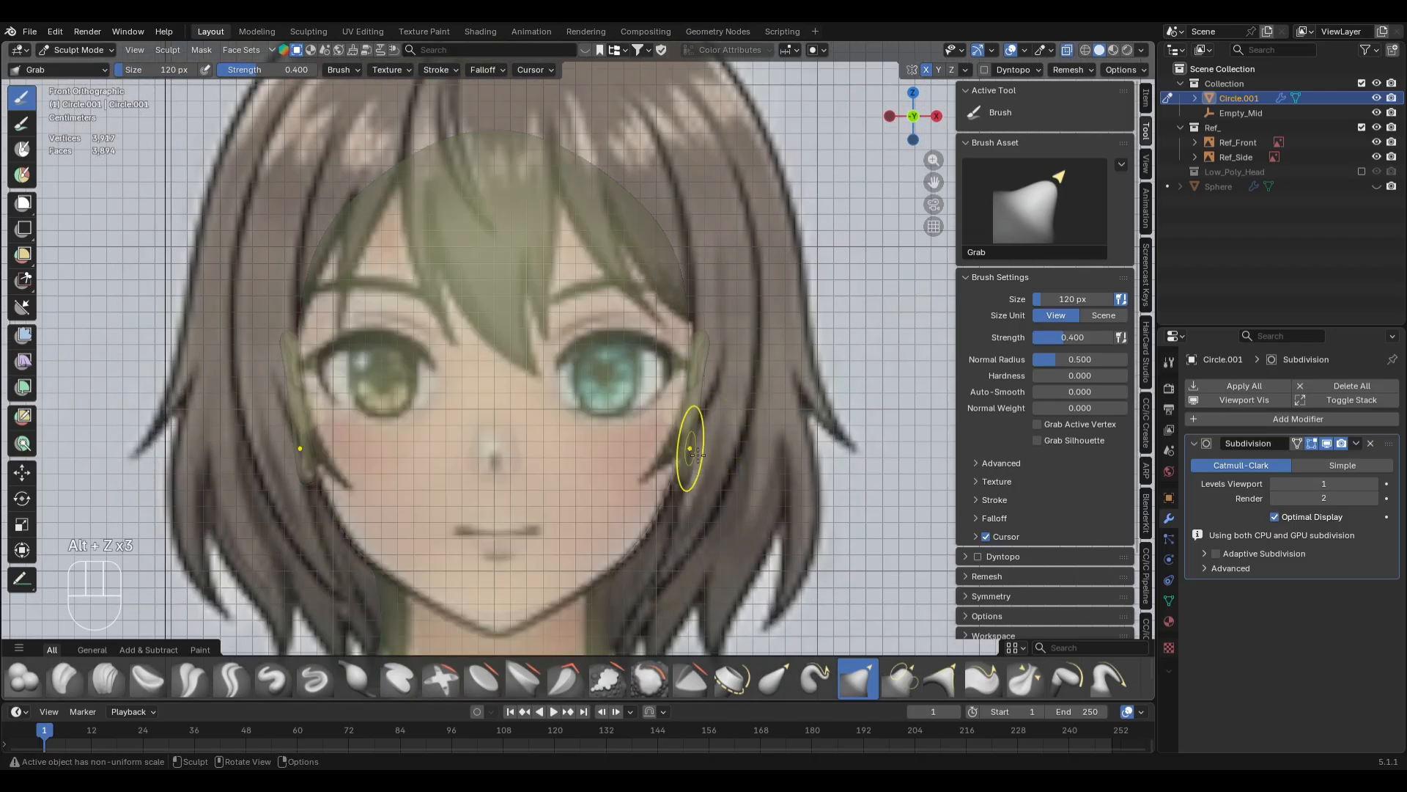
- Set the Grab brush to 180 px and reshape the lower rim of the eye opening to match the reference's lower lid
scroll(667, 451, up, 2)
key(alt+z)
key(f)
click(635, 452)
drag(636, 452, 591, 438)
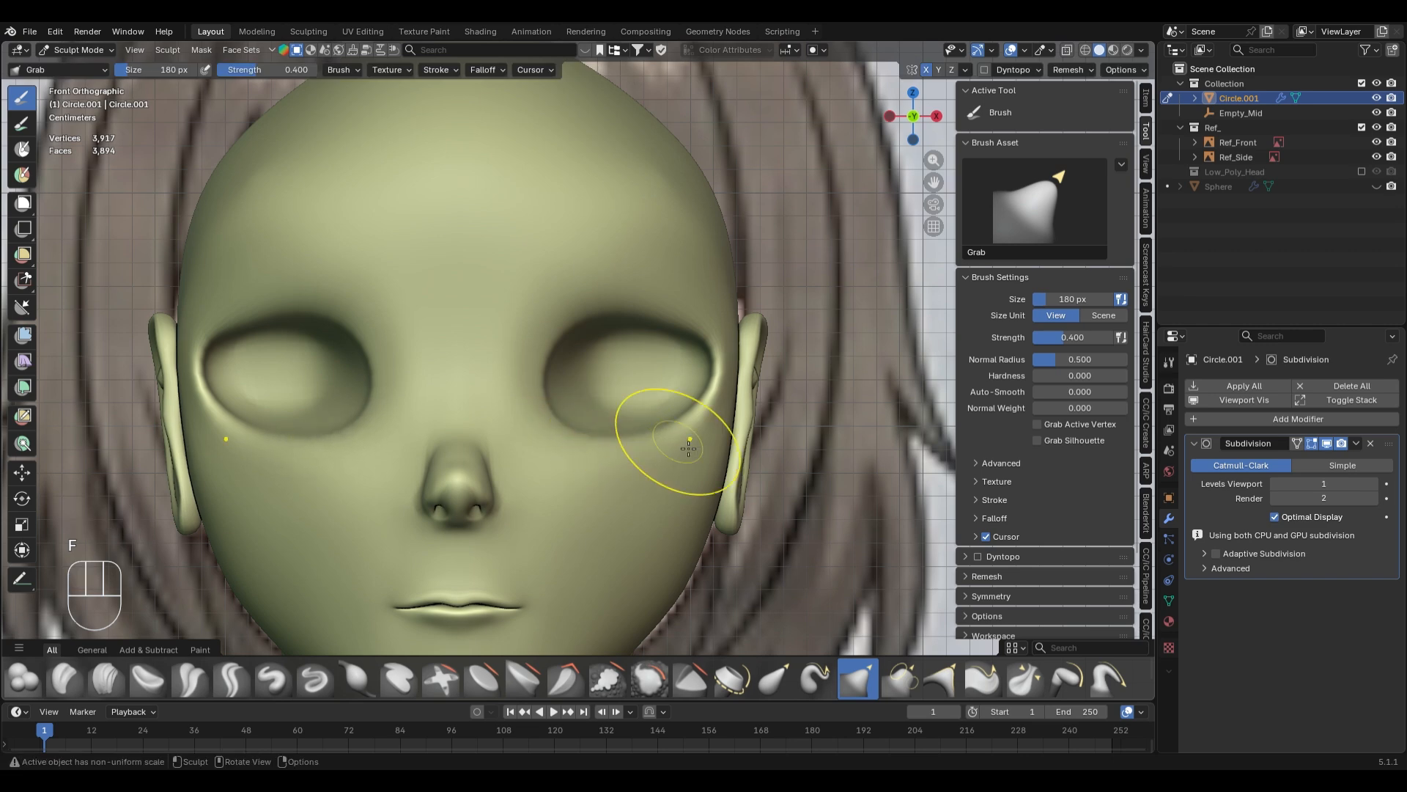
key(alt+z)
key(alt+z)
key(alt+z)
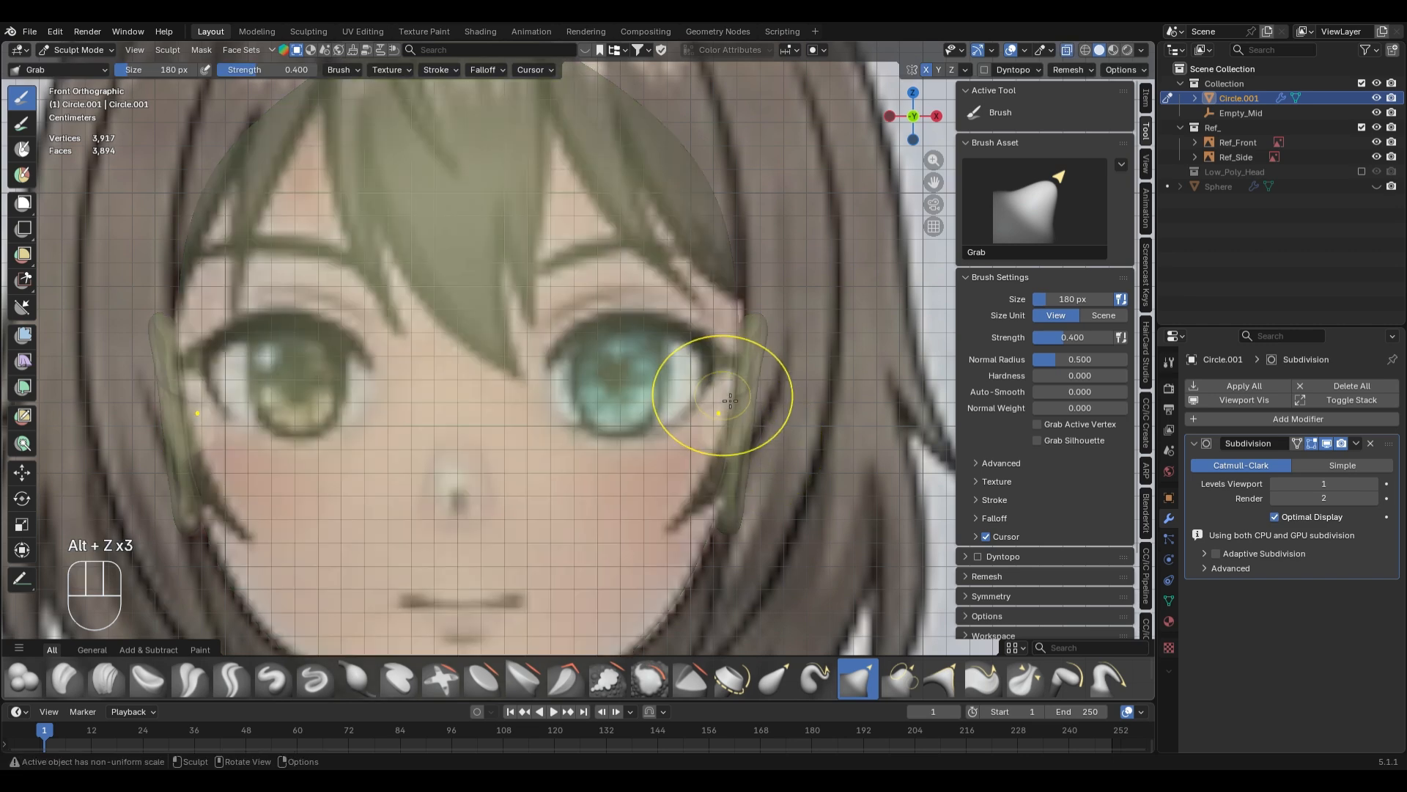
- Set the Grab brush to 210 px and lift the outer part of the upper eye rim slightly
key(alt+z)
key(f)
key(f)
click(663, 324)
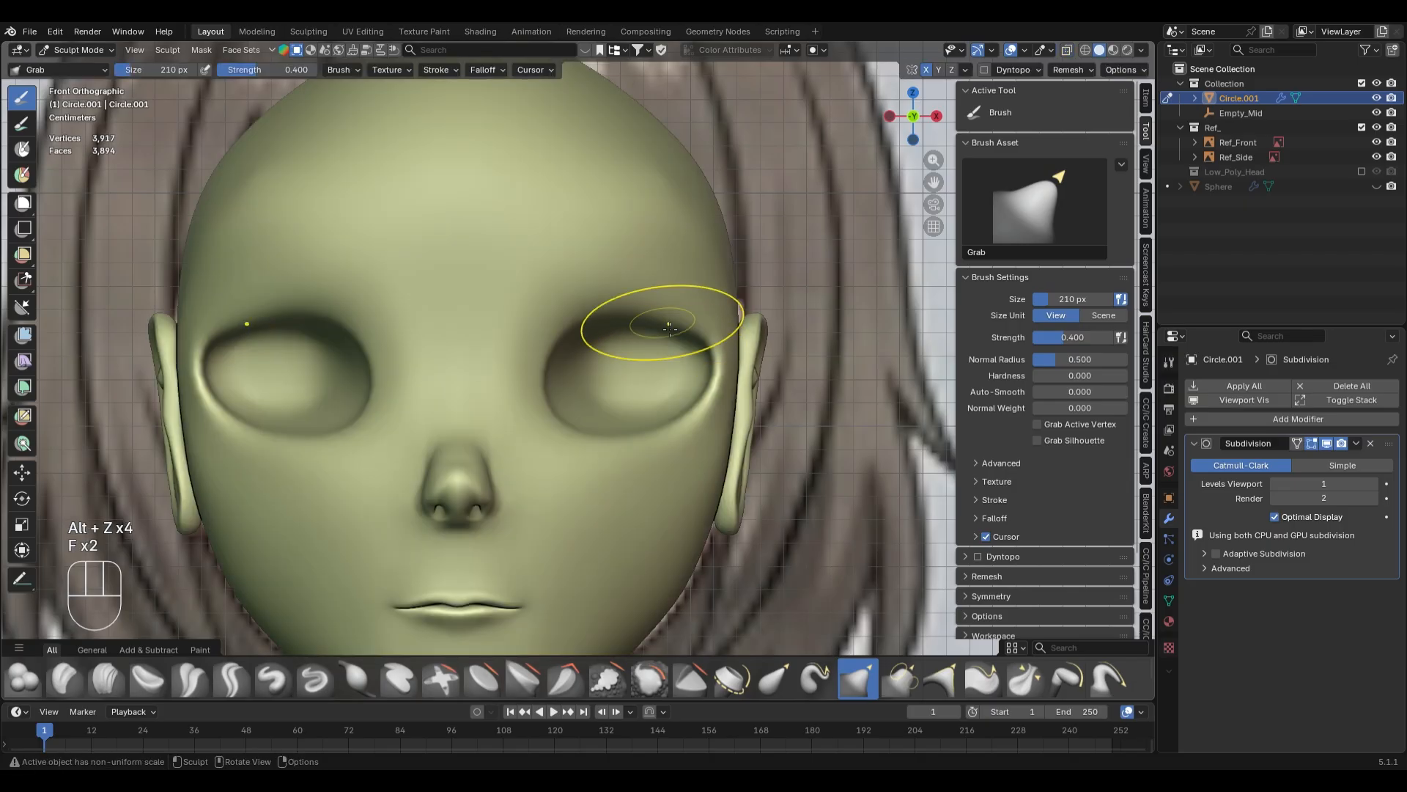
drag(668, 321, 671, 316)
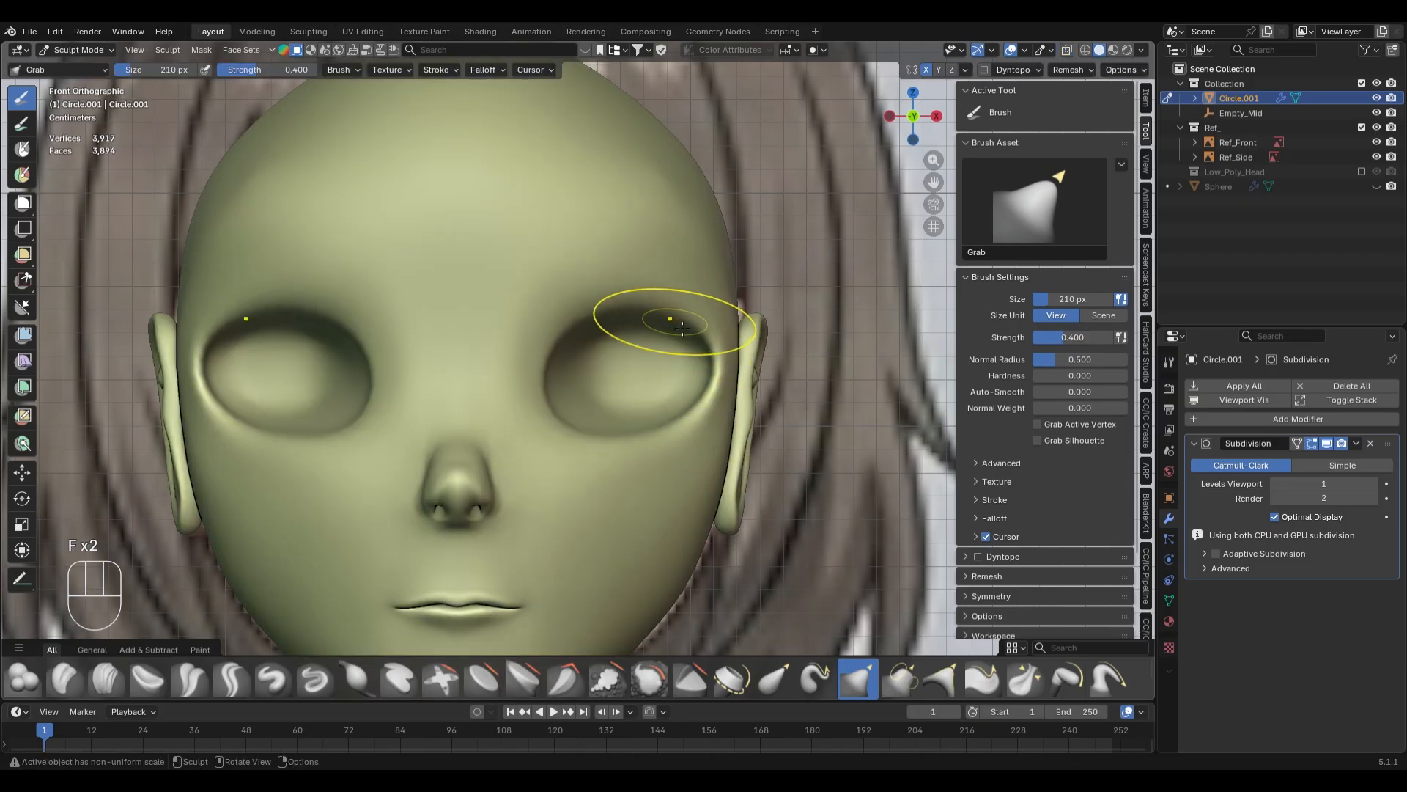
key(f)
click(675, 339)
- In Edit Mode, move the edges at the eye opening's outer corner about -0.0101 m along Y with proportional editing
mouse_move(675, 339)
middle_down()
mouse_move(692, 380)
mouse_move(720, 397)
middle_up()
key(Tab)
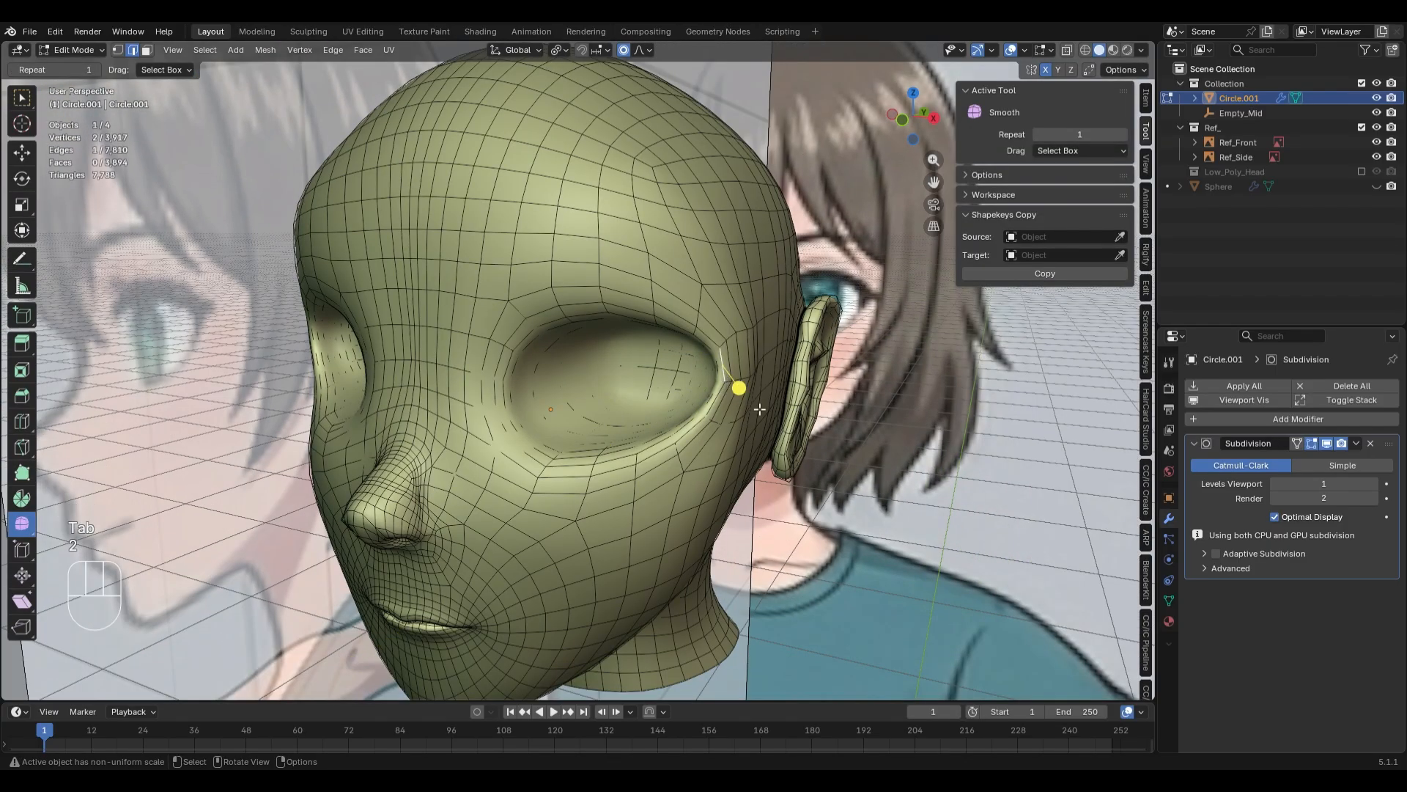
key(KP_3)
key(alt+z)
key(alt+z)
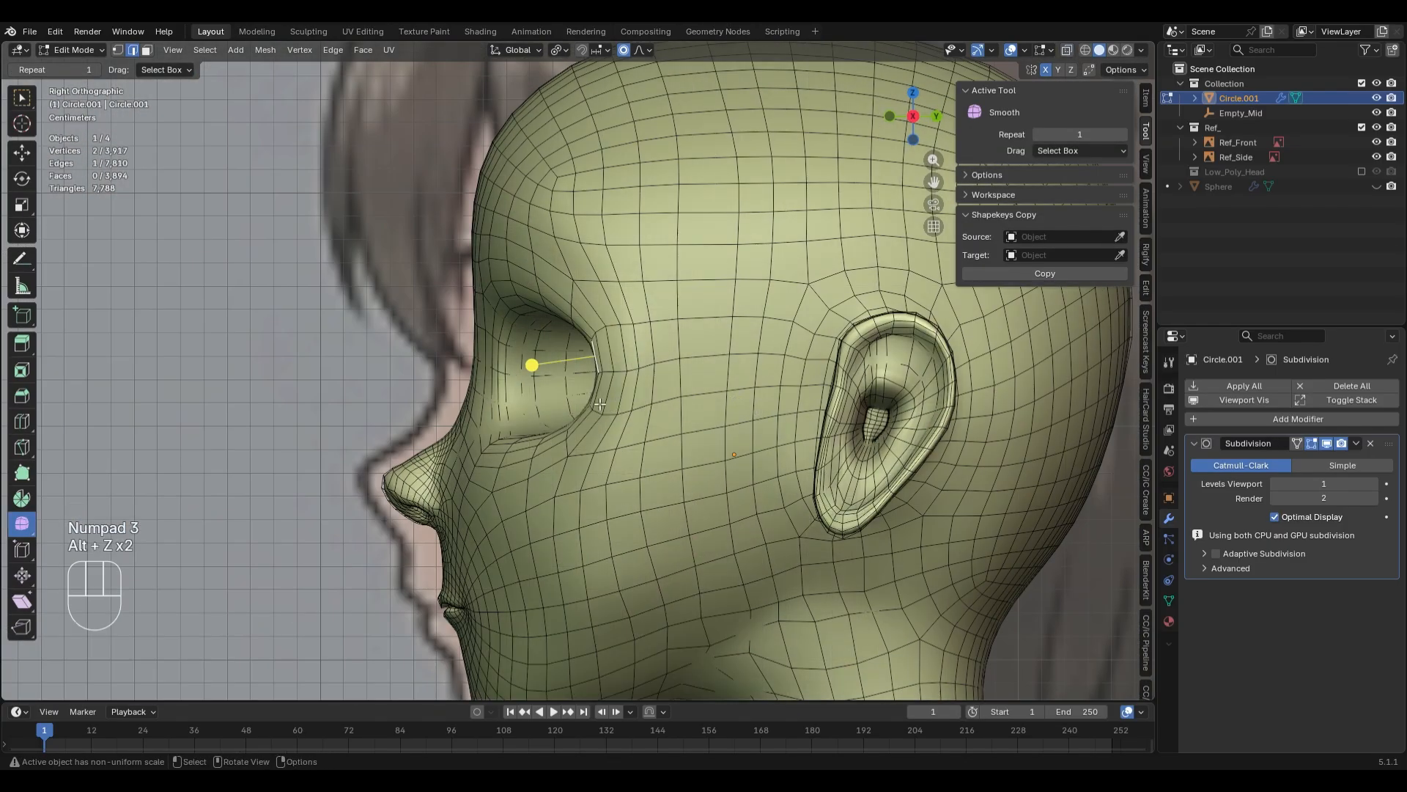
scroll(600, 404, up, 2)
middle_drag(604, 406, 823, 398)
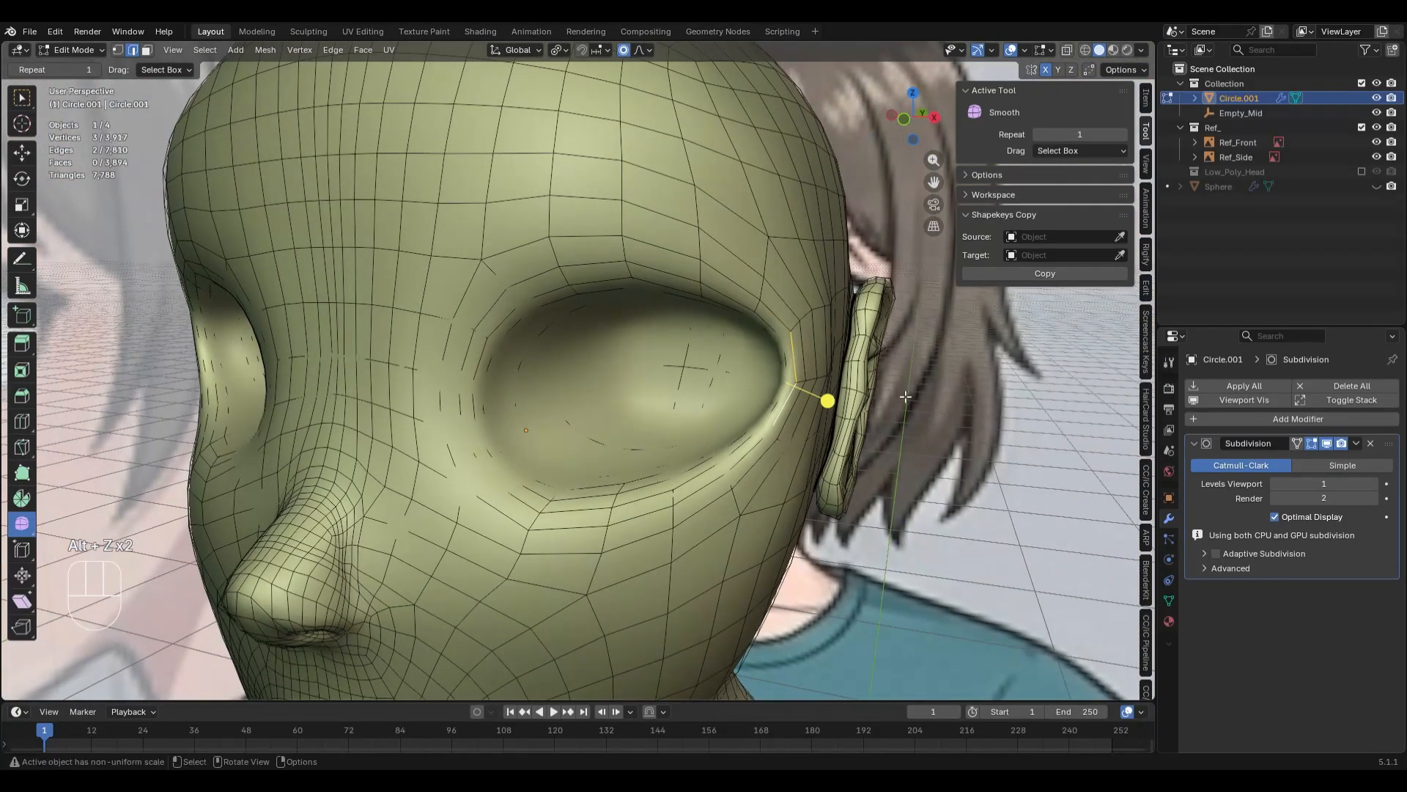
key(g)
key(y)
scroll(897, 402, down, 3)
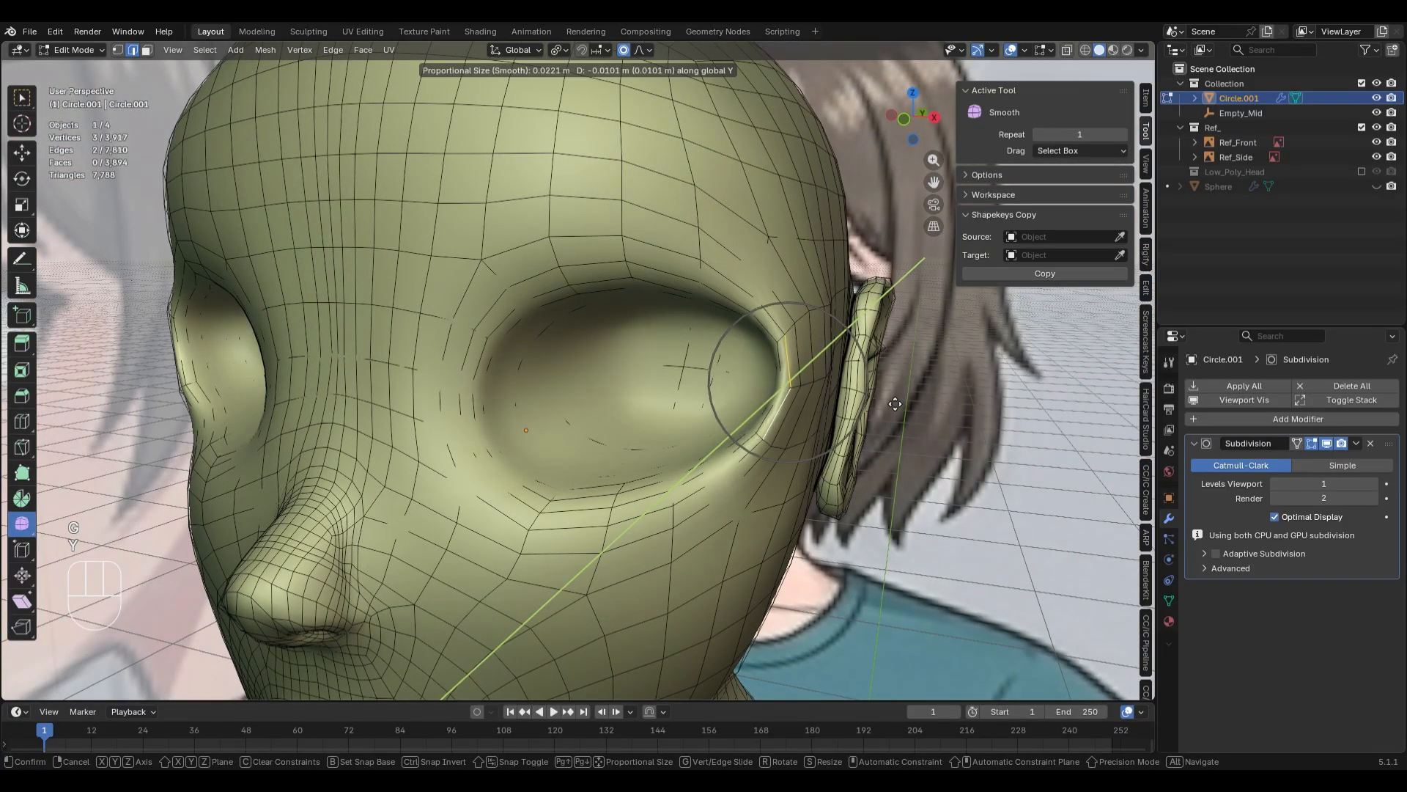
scroll(895, 404, down, 1)
click(895, 404)
- Select the edges at the eye opening's inner corner and move them about 0.0077 m along Y with proportional editing
middle_drag(895, 404, 840, 401)
middle_drag(714, 426, 736, 443)
middle_drag(636, 394, 497, 343)
key(alt+z)
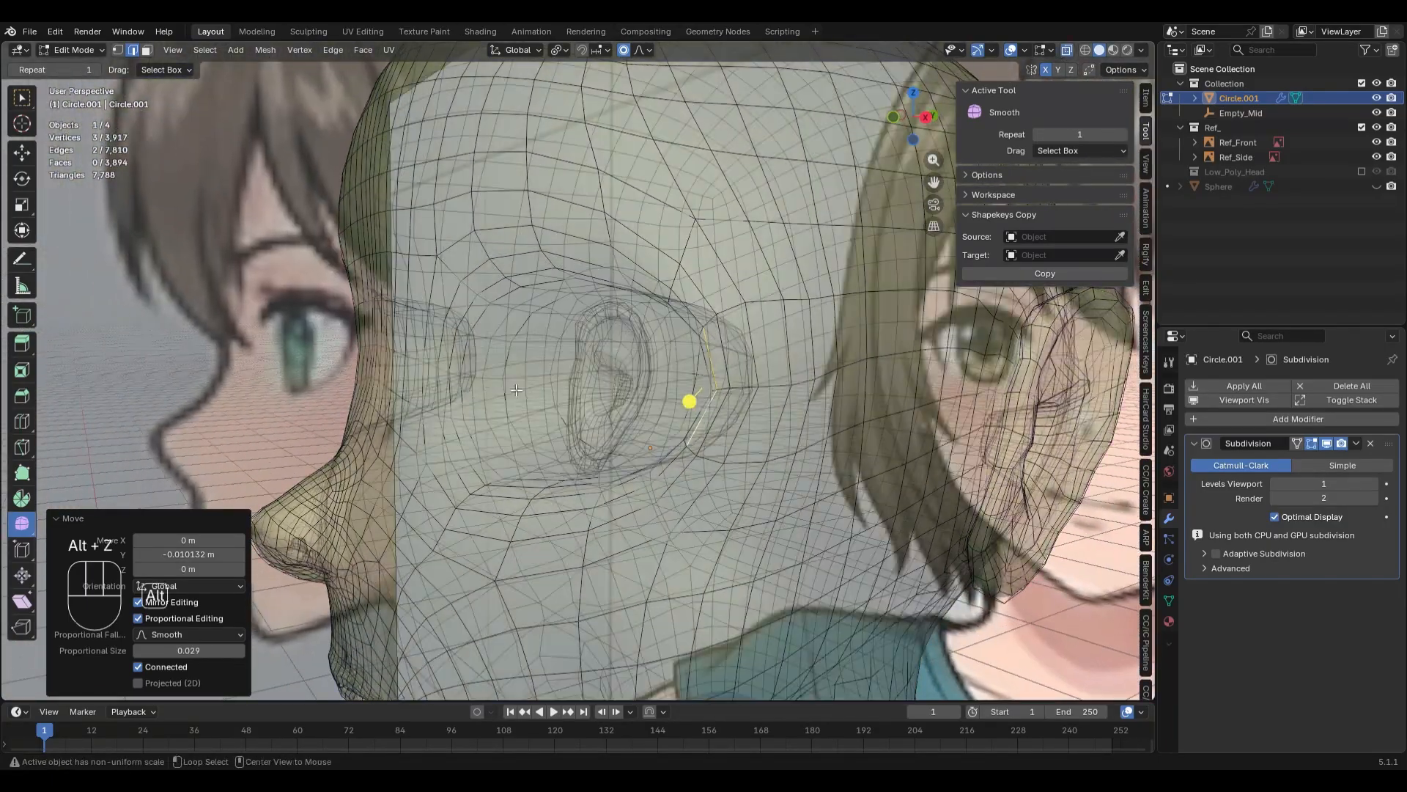
key(alt+z)
click(496, 342)
ctrl+shift+click(491, 429)
key(alt+z)
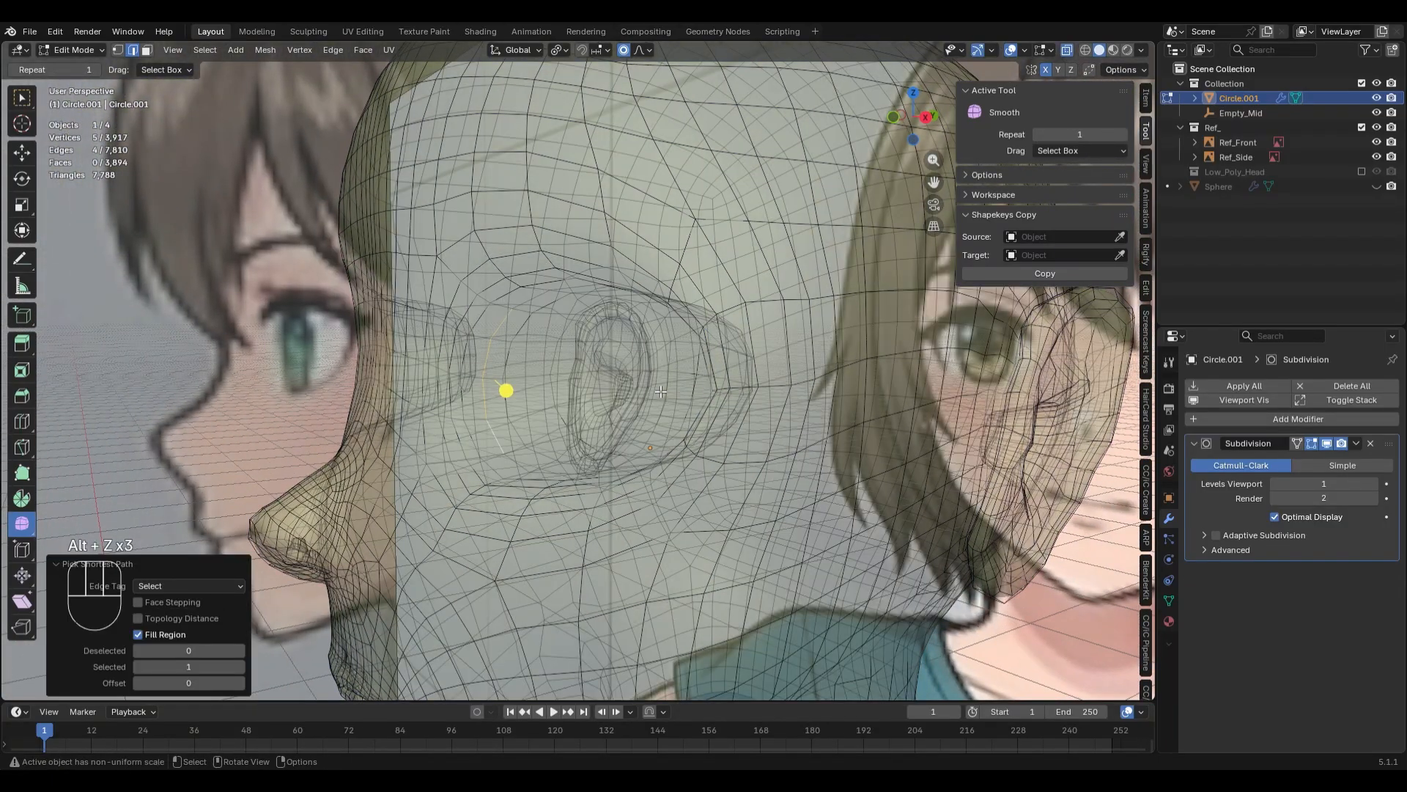
middle_drag(763, 409, 715, 390)
key(alt+z)
key(g)
key(y)
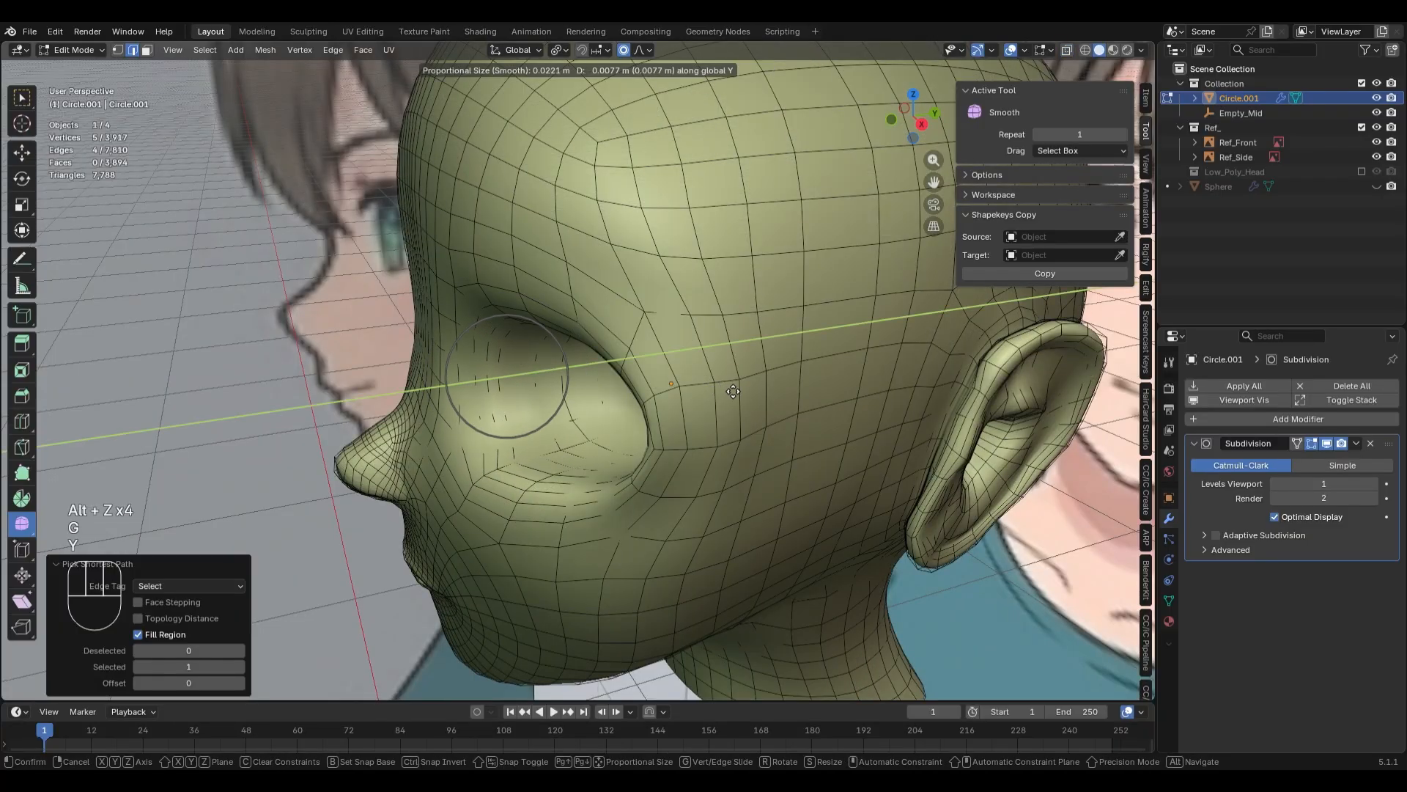
click(733, 391)
- Move the edge on the lower inner rim of the eye opening 0.00406 m along Y with proportional editing
middle_drag(733, 391, 513, 499)
click(511, 484)
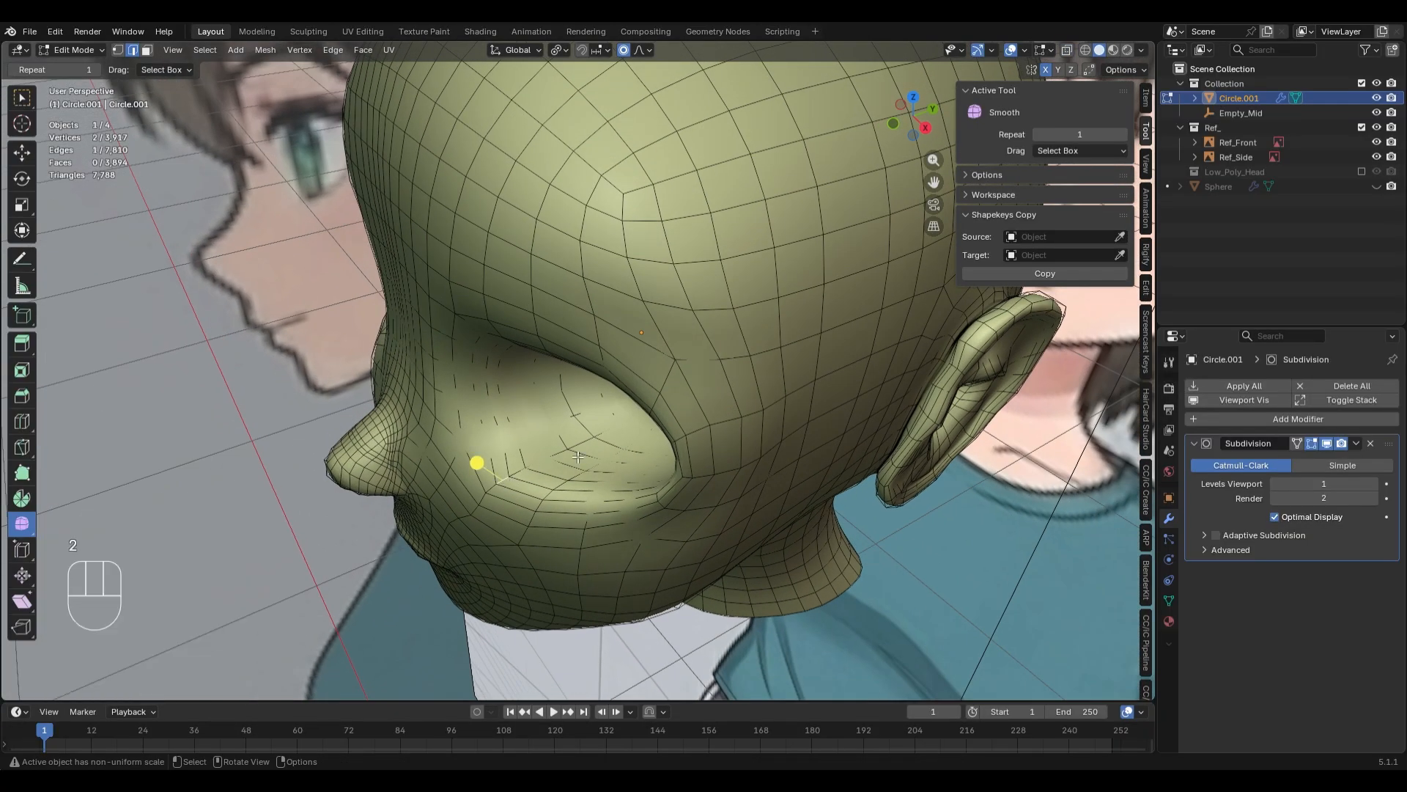
key(g)
key(y)
click(486, 455)
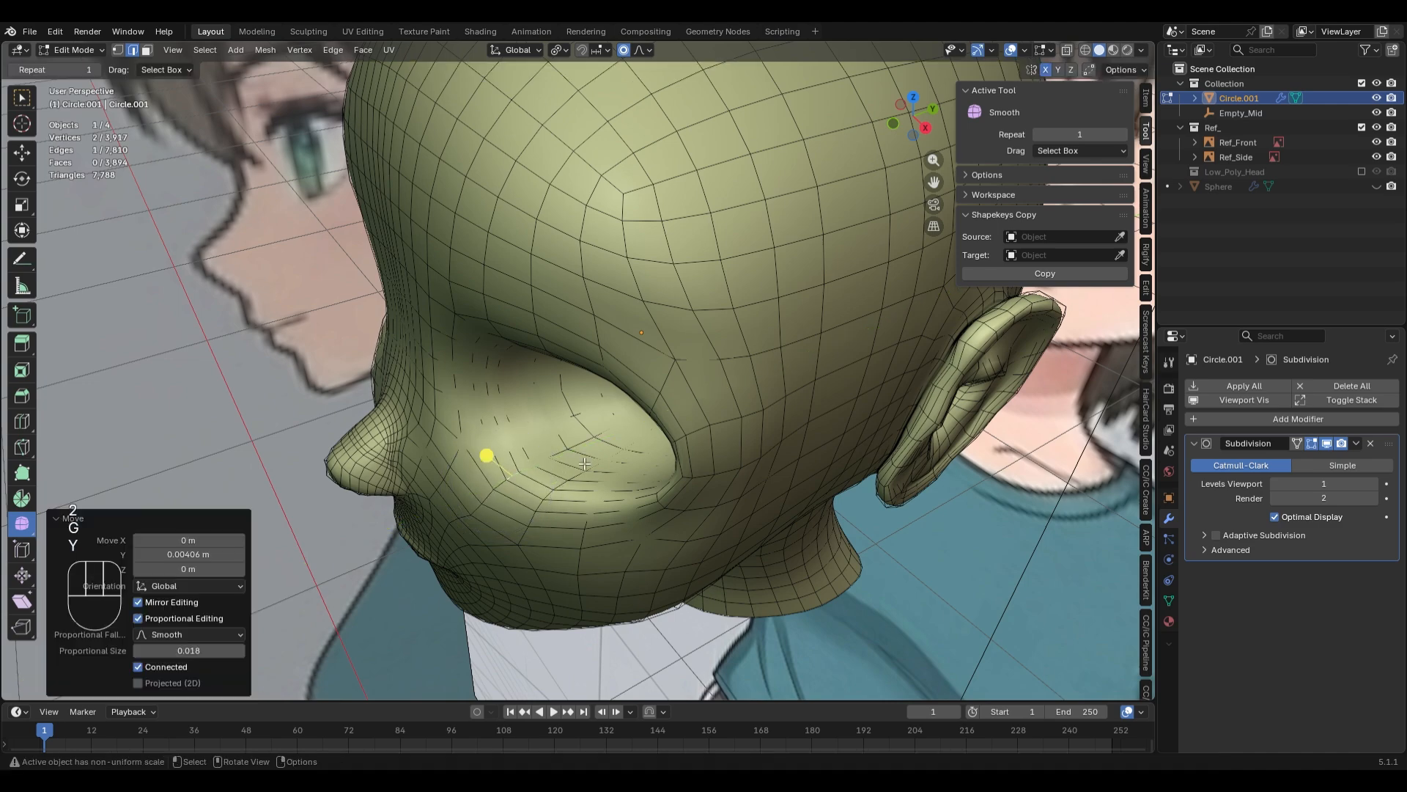
- Return to Sculpt Mode and, viewing from above, adjust the outer side of the eye rim with a 286 px Grab brush
key(Tab)
mouse_move(506, 461)
middle_down()
mouse_move(718, 403)
mouse_move(700, 521)
mouse_move(663, 547)
middle_up()
key(g)
key(f)
click(703, 448)
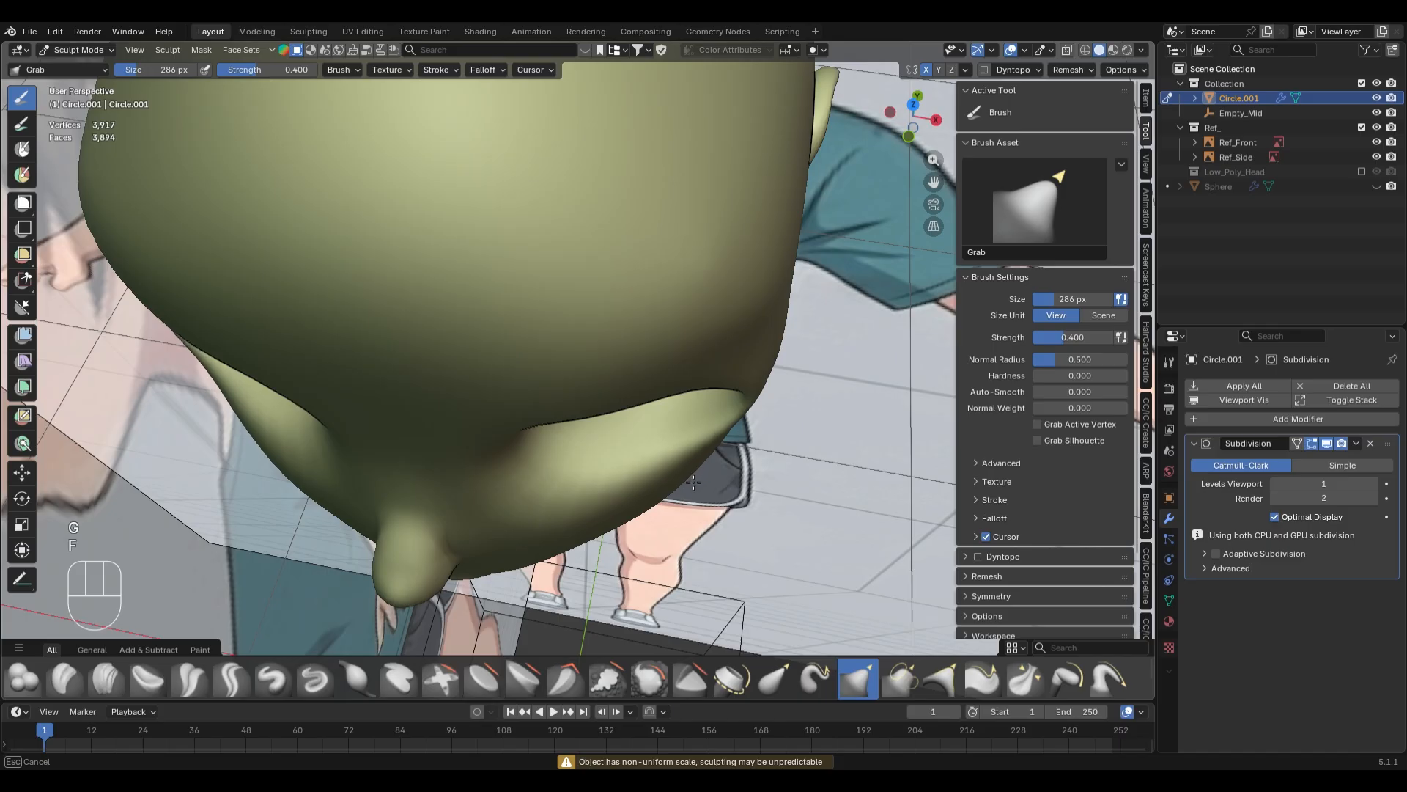
- Compare the reshaped eye openings with the side and front reference images, using X-ray
key(KP_3)
scroll(592, 366, up, 2)
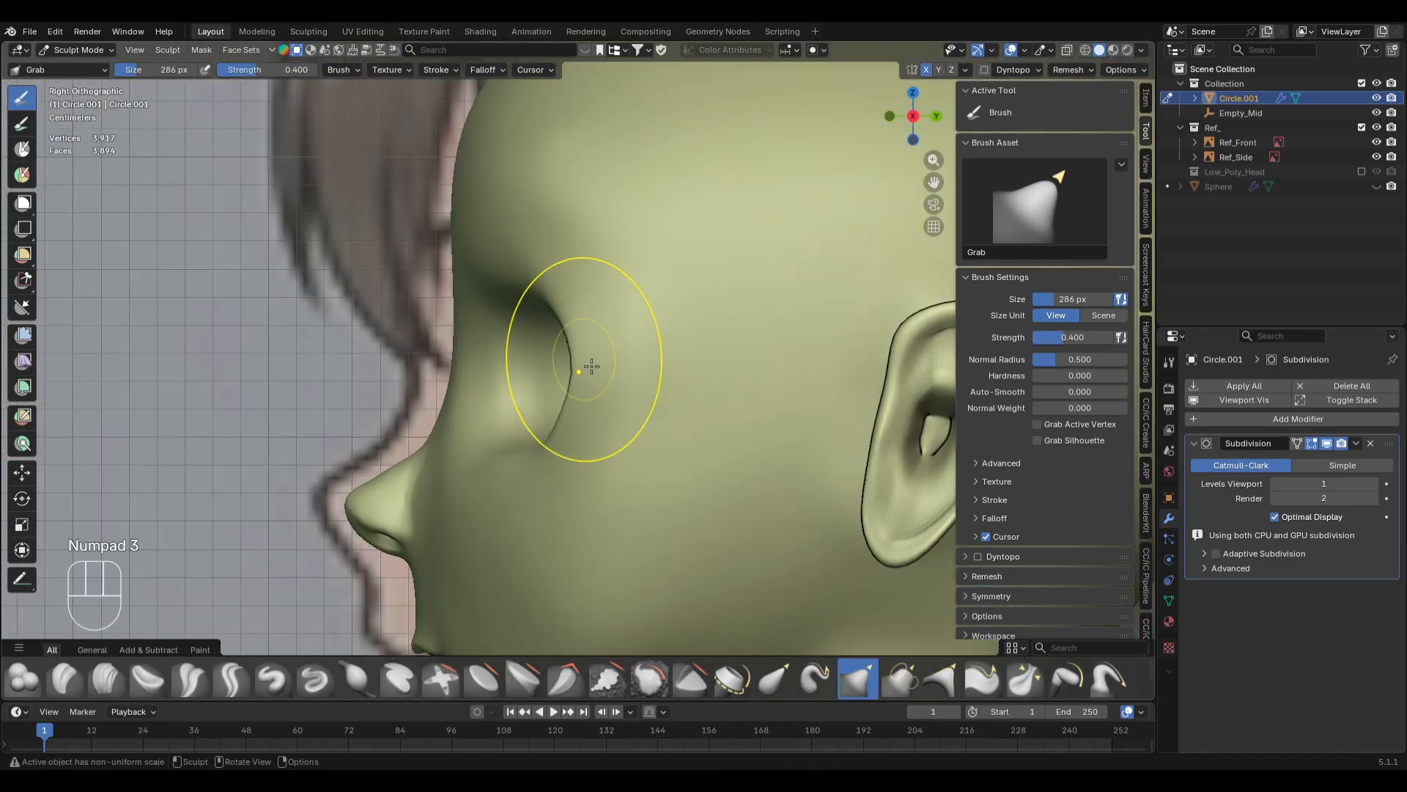
key(alt+z)
scroll(587, 396, down, 4)
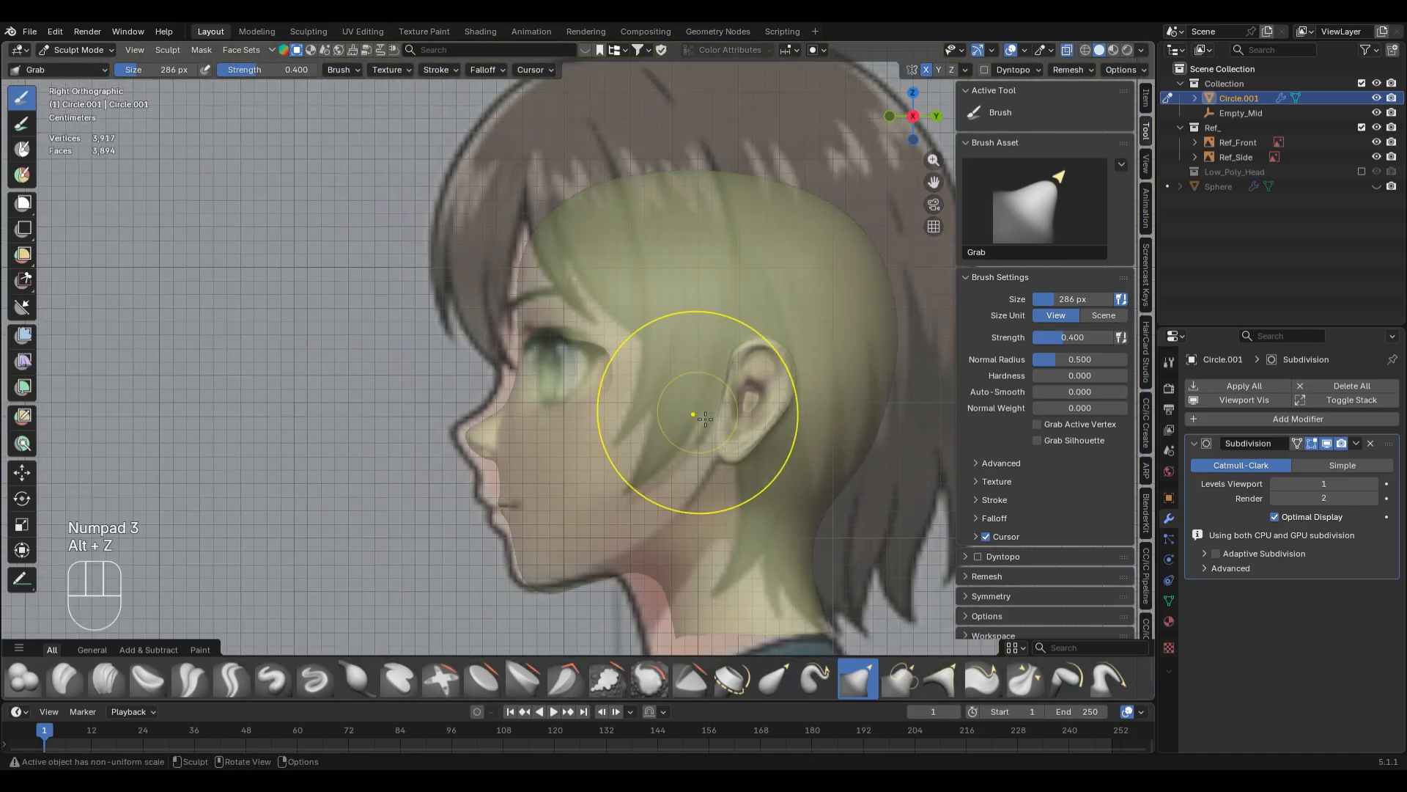
key(alt+z)
scroll(591, 400, up, 5)
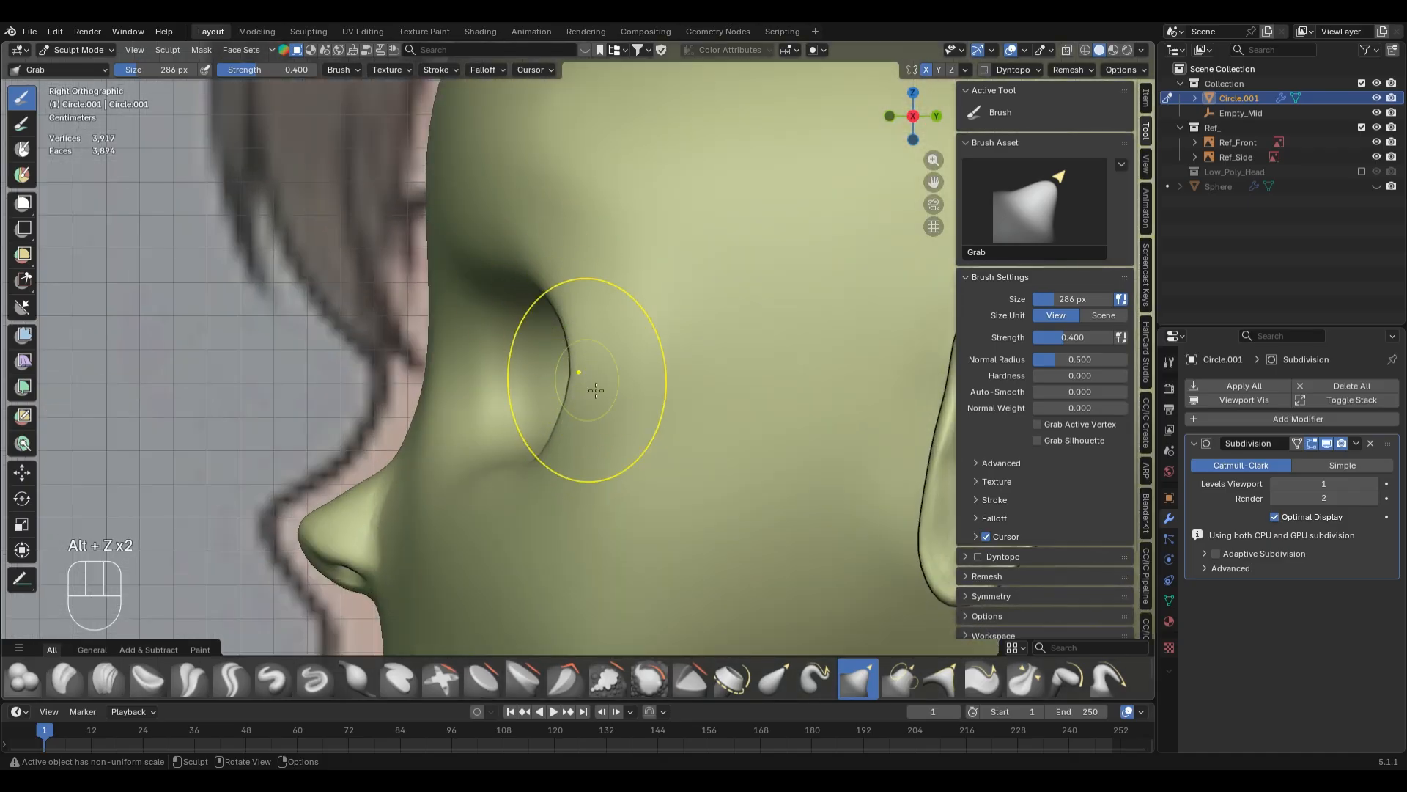
key(KP_1)
scroll(843, 396, down, 4)
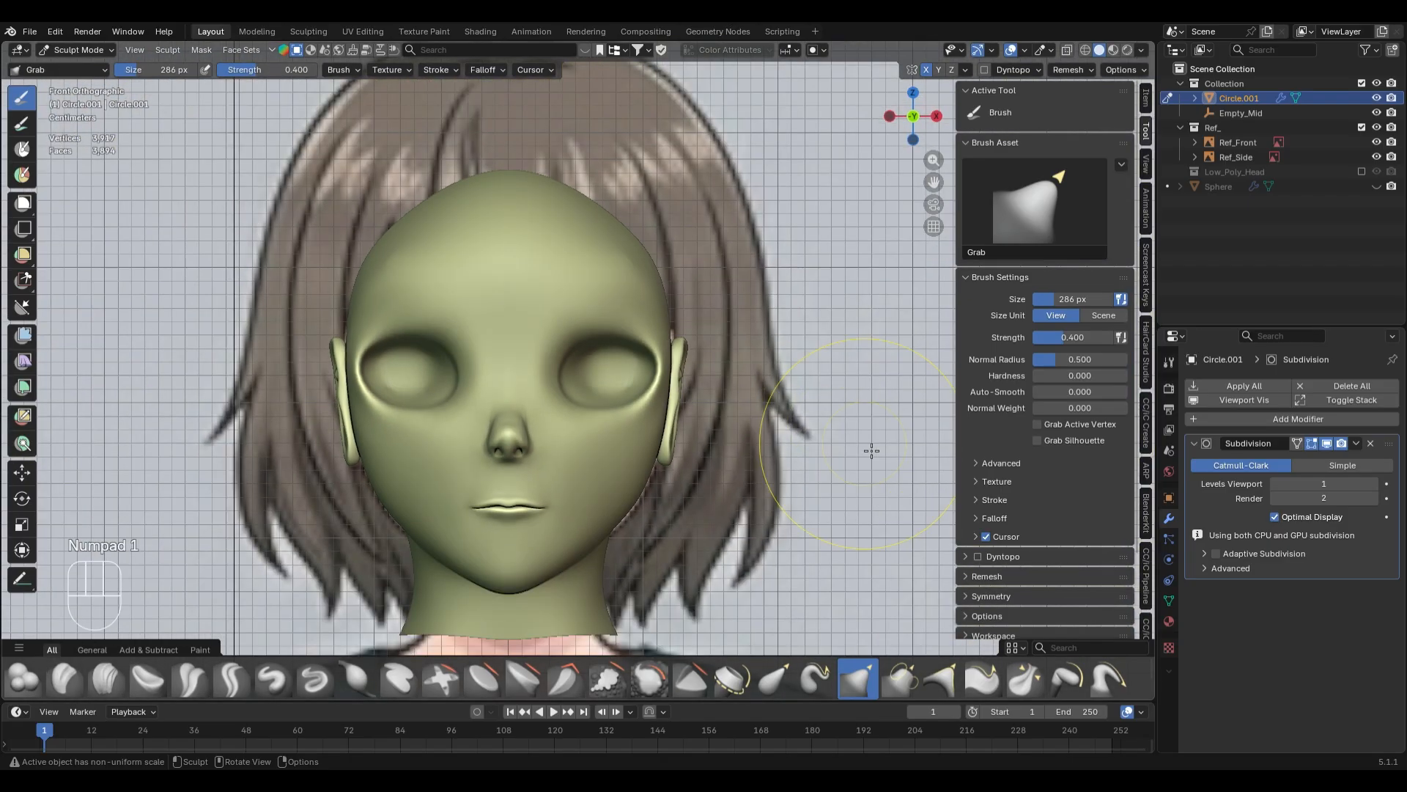
scroll(722, 429, up, 1)
key(alt+z)
key(alt+z)
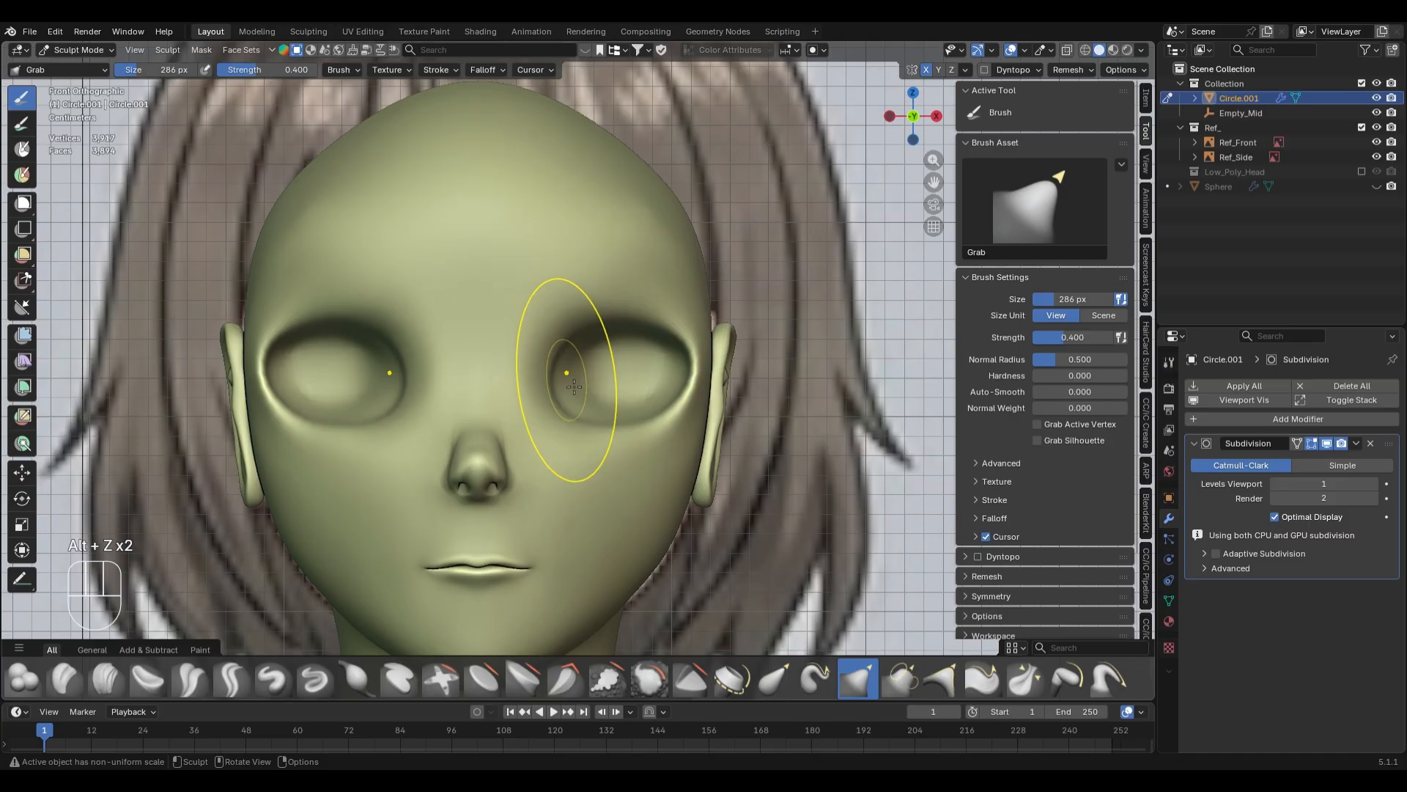
scroll(453, 587, up, 3)
scroll(645, 415, down, 2)
- From below the nose, set the Grab brush to 0.176 strength and 178 px for the area beside the nostril
middle_drag(645, 416, 525, 346)
scroll(649, 431, up, 3)
key(shift+f)
click(654, 433)
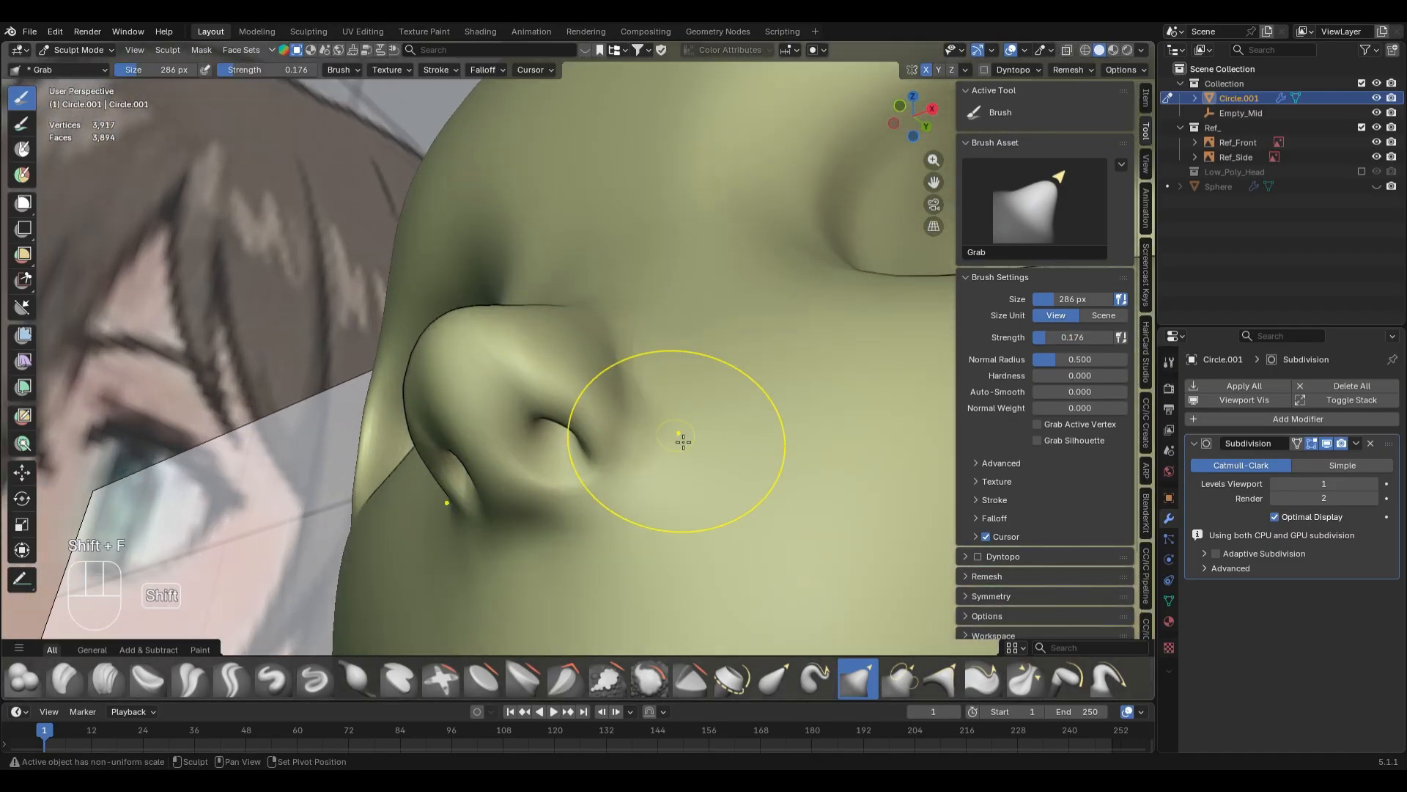
shift+middle_drag(678, 444, 634, 386)
key(f)
click(658, 396)
key(f)
click(582, 377)
- Switch the viewport to wireframe shading and set the brush to 140 px over the mesh beside the nostril
key(alt+z)
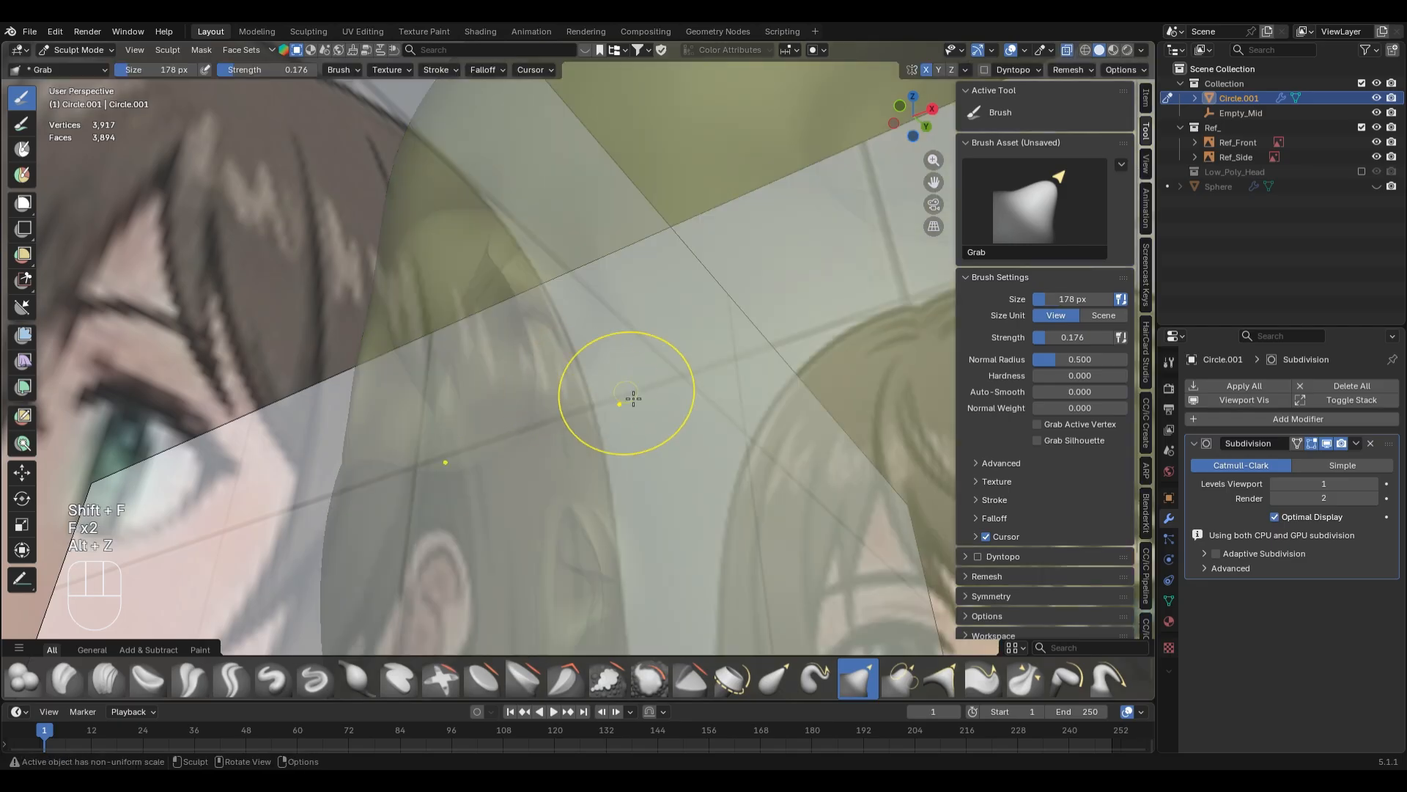
key(alt+z)
key(z)
click(335, 414)
key(f)
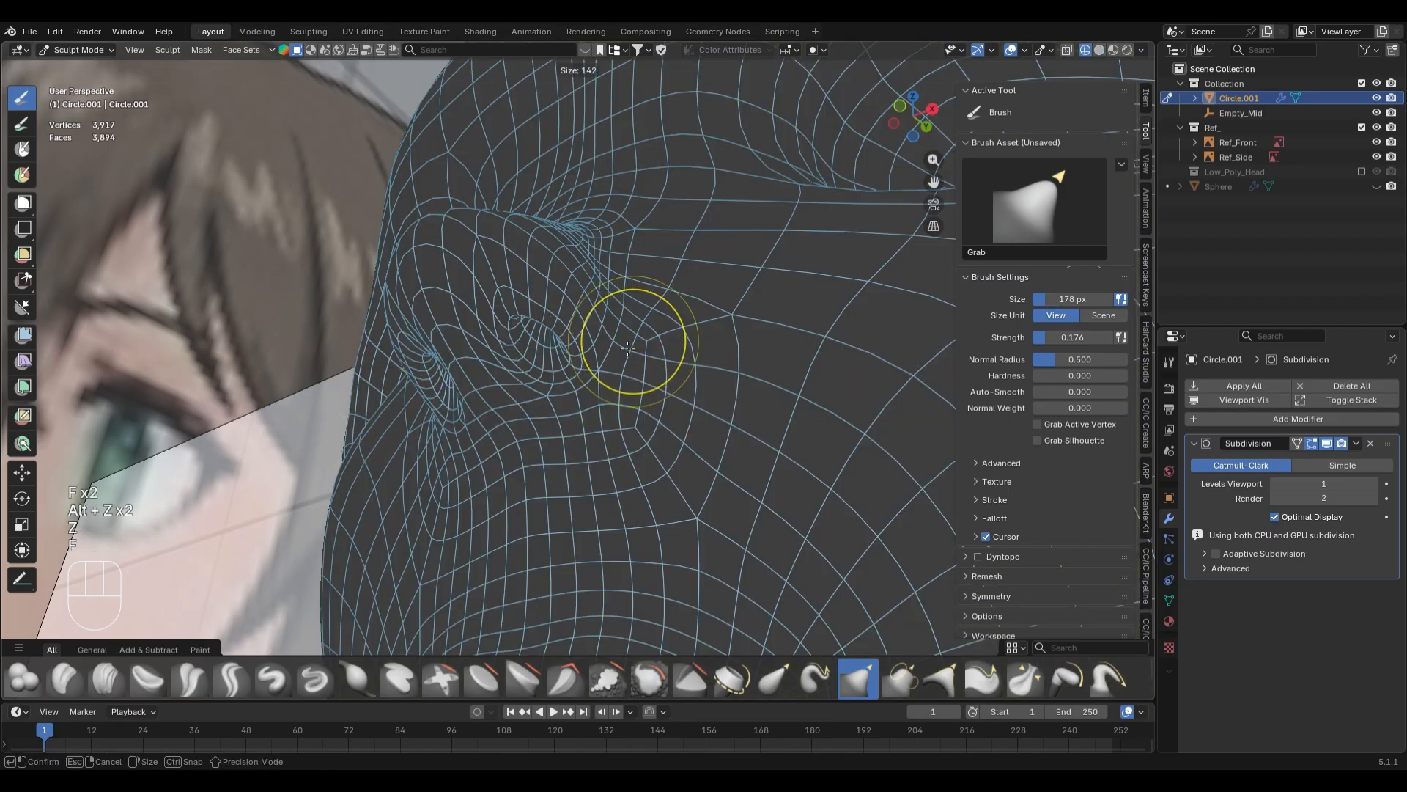
click(624, 352)
scroll(634, 322, up, 3)
mouse_move(635, 322)
middle_down()
mouse_move(599, 373)
mouse_move(618, 399)
middle_up()
- Choose the Clay Strips brush and set its strength to 0.152 and its size to 162 px
key(c)
key(shift+f)
click(609, 385)
key(shift+f)
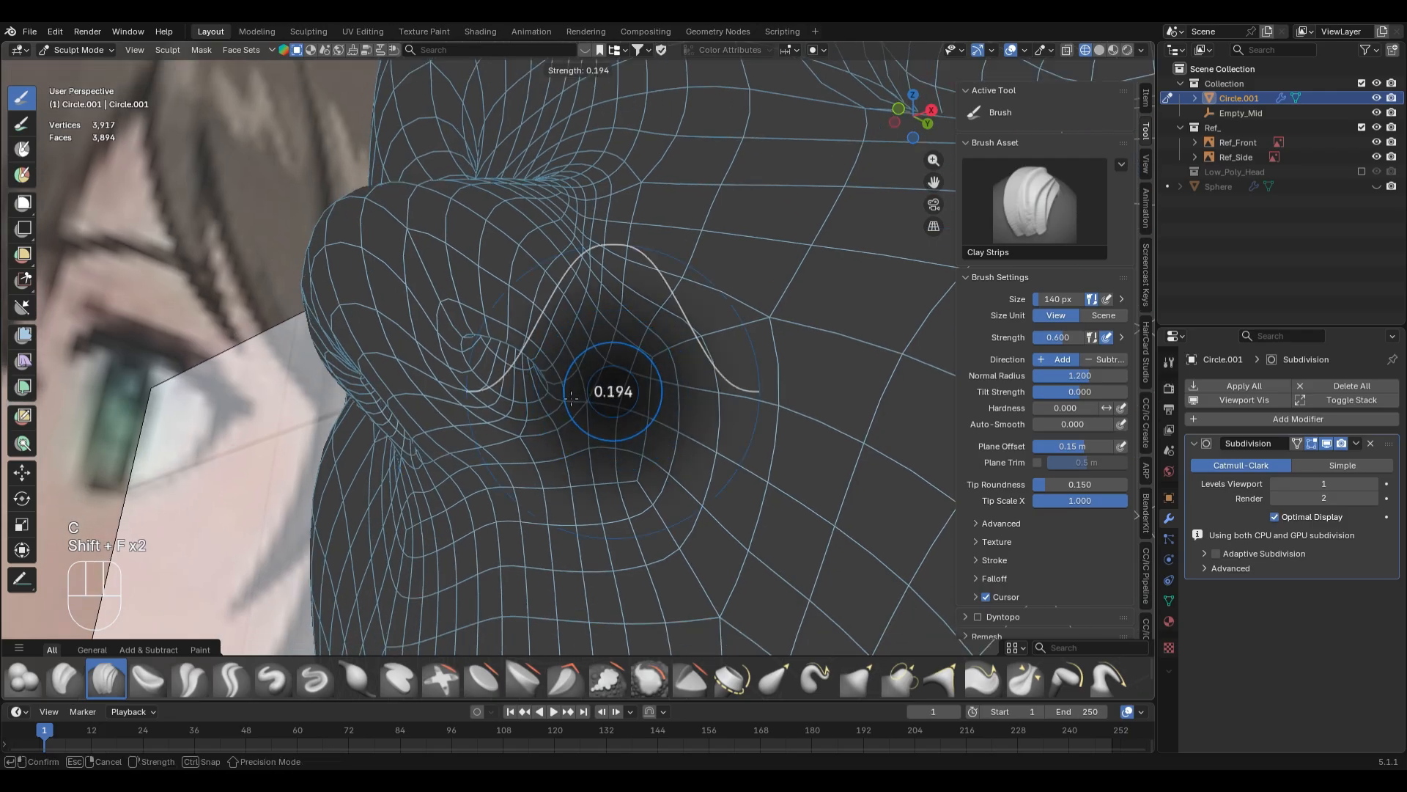
click(569, 398)
key(f)
click(612, 354)
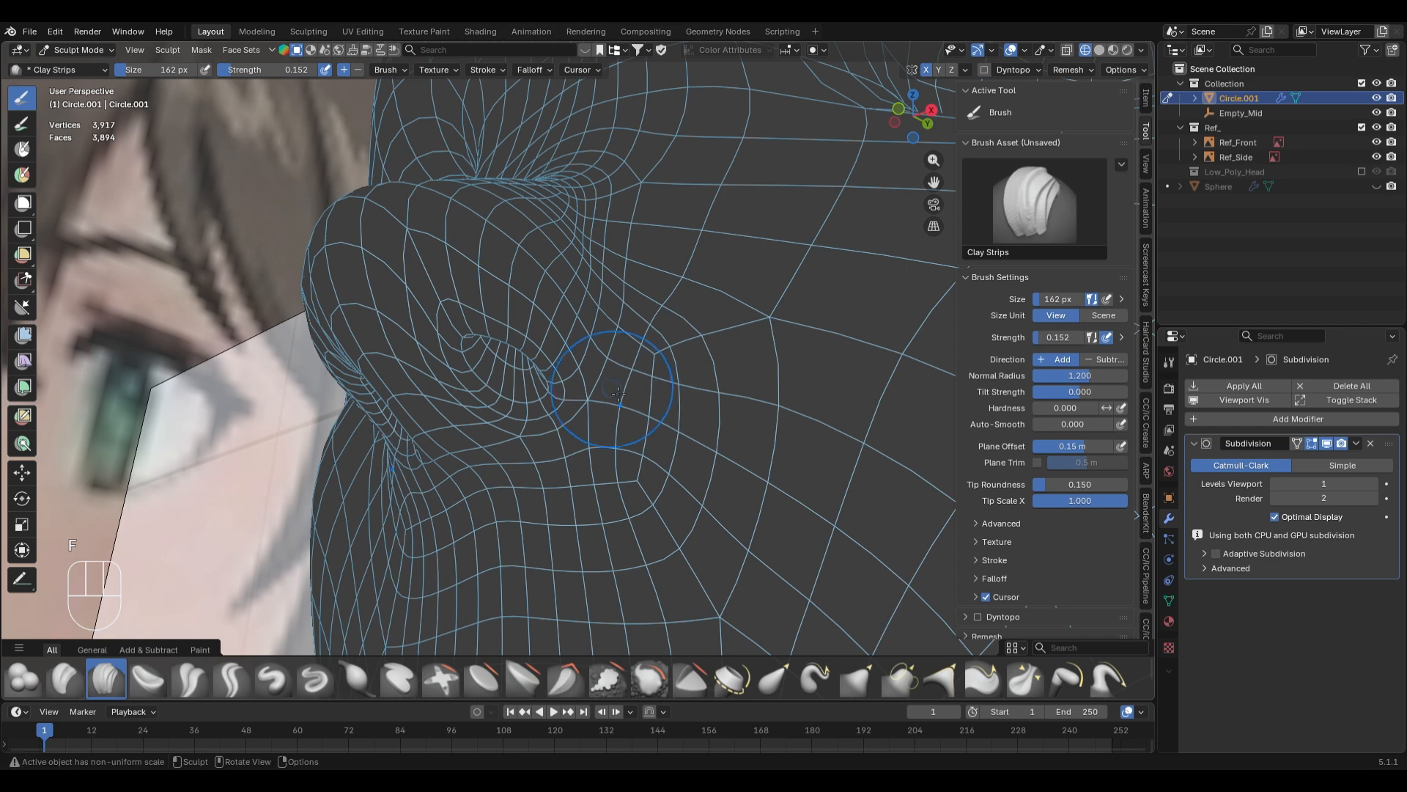
- Set the Clay Strips strength to 0.170 and return the viewport from wireframe to solid shading around the nose
key(shift+f)
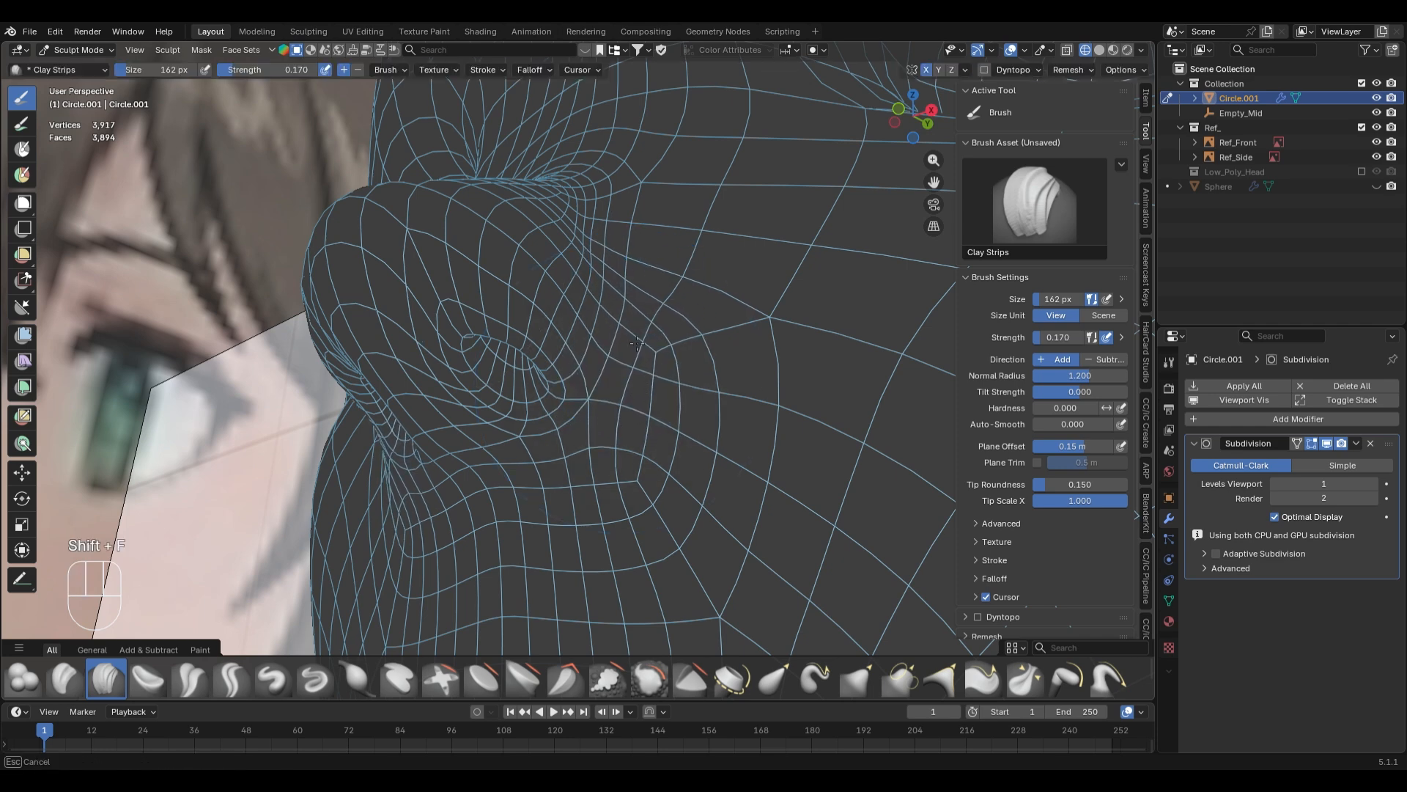
key(shift+z)
mouse_move(623, 429)
middle_down()
mouse_move(613, 415)
mouse_move(580, 428)
mouse_move(639, 427)
middle_up()
scroll(583, 410, down, 2)
scroll(615, 414, up, 2)
key(z)
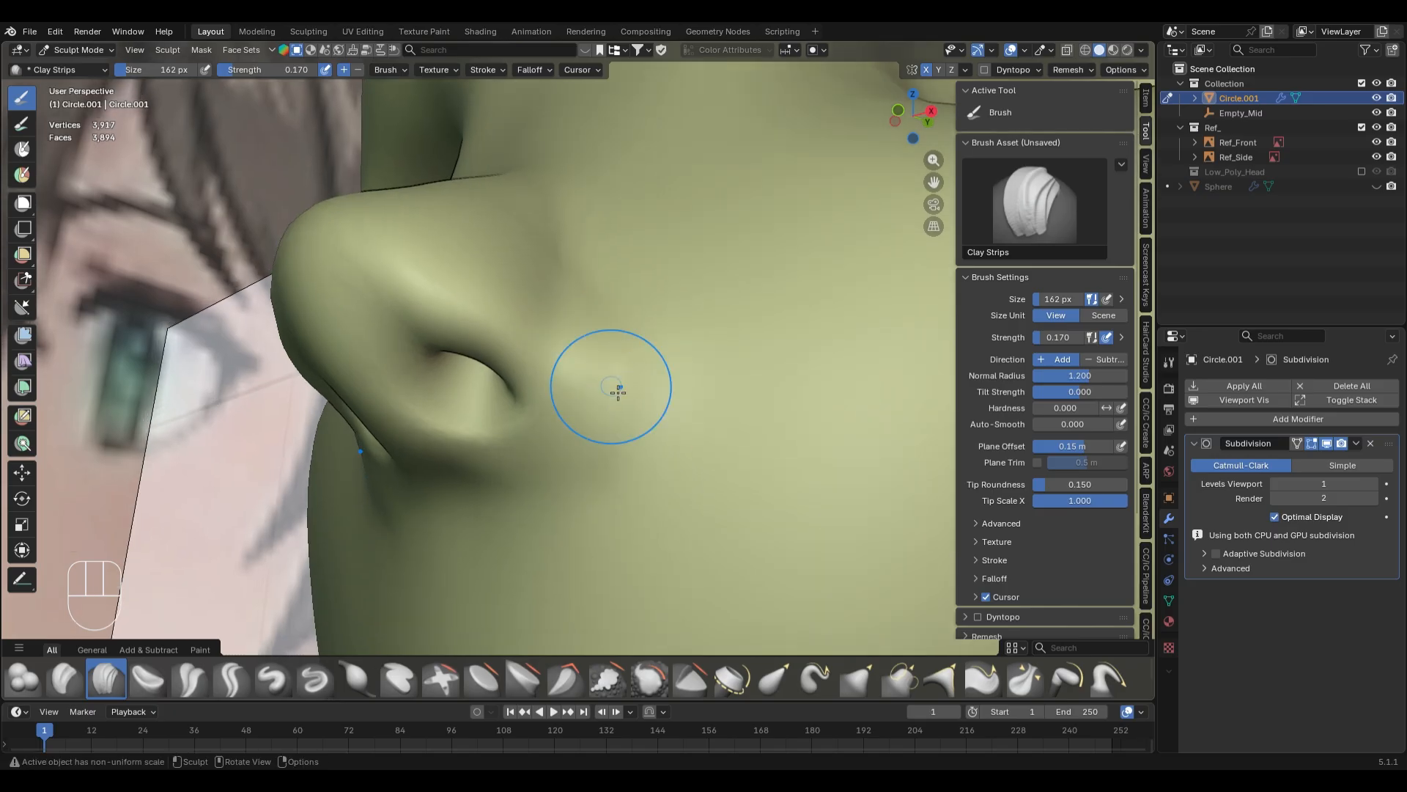
- Set Clay Strips to 208 px and 0.255 strength beside the nostril, and undo the last two strokes
key(f)
click(591, 408)
key(shift+f)
click(605, 402)
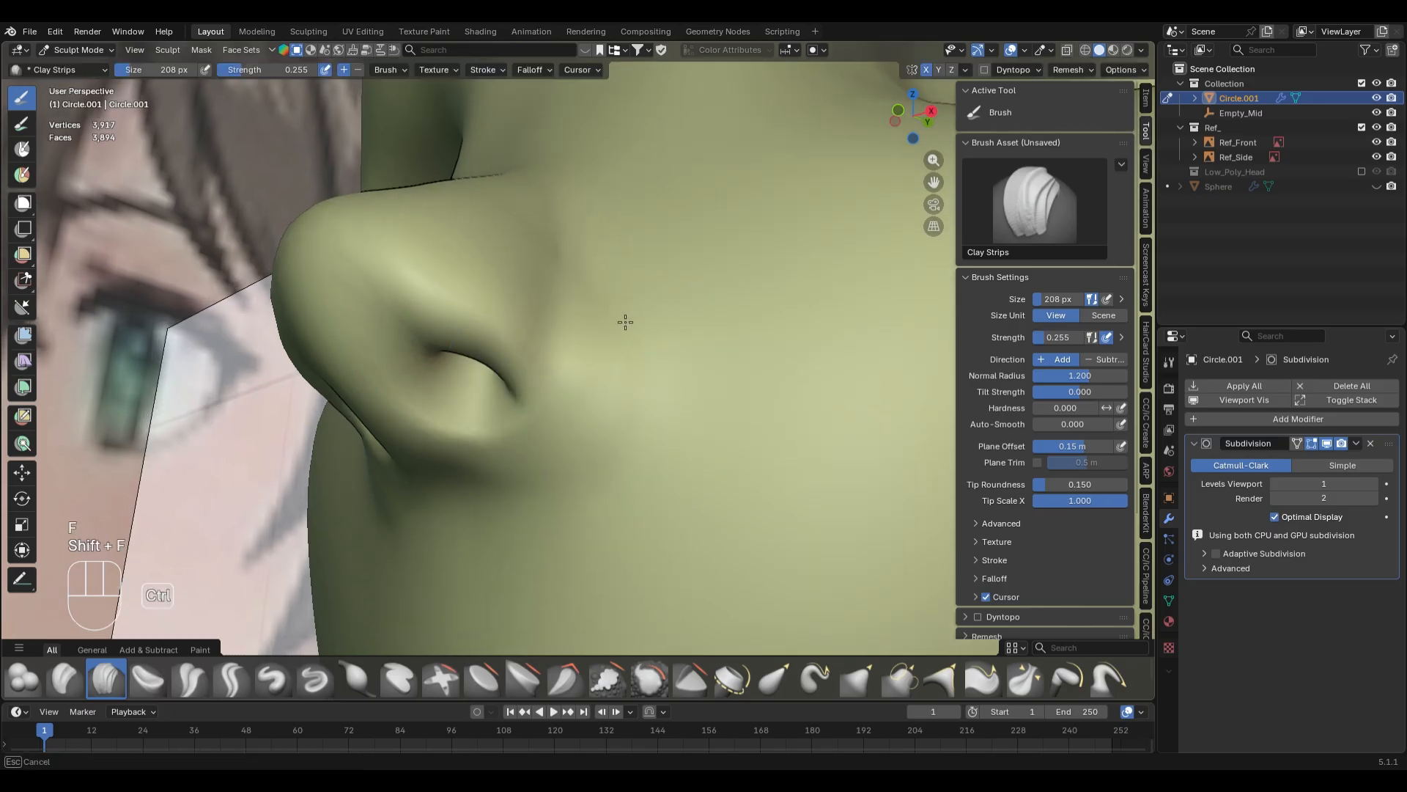
key(ctrl+z)
key(ctrl+z)
- Rework the crease beside the nose wing with Clay Strips at 110 px, and smooth the surrounding cheek
key(f)
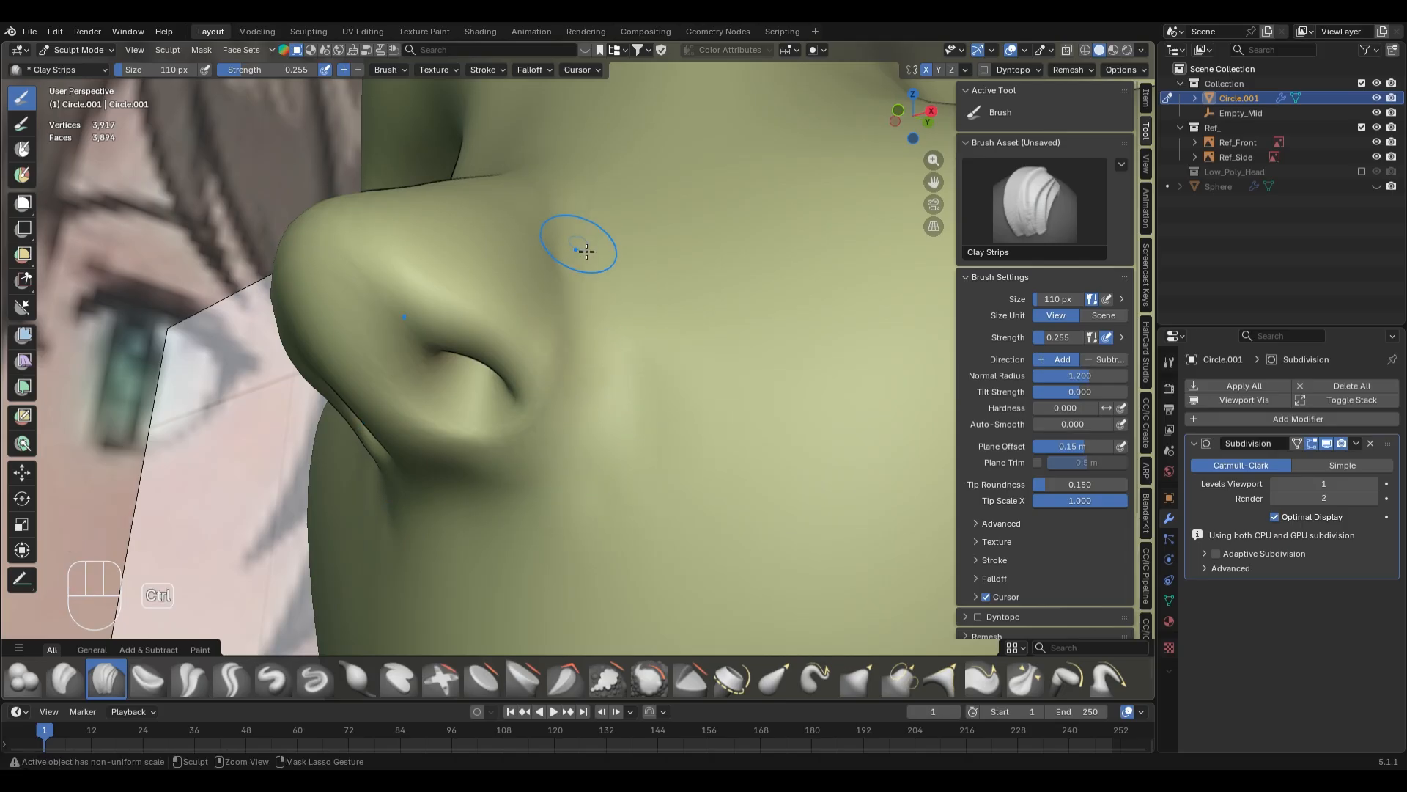
ctrl+middle_drag(587, 251, 598, 352)
middle_drag(598, 352, 625, 396)
key(s)
key(f)
click(667, 434)
ctrl+middle_drag(688, 483, 685, 432)
middle_drag(686, 433, 645, 427)
- Try to reshape the side of the nose base with the Grab brush at 402 px and 344 px, undoing the strokes
key(g)
key(f)
click(488, 343)
mouse_move(485, 346)
middle_down()
mouse_move(452, 349)
mouse_move(423, 324)
middle_up()
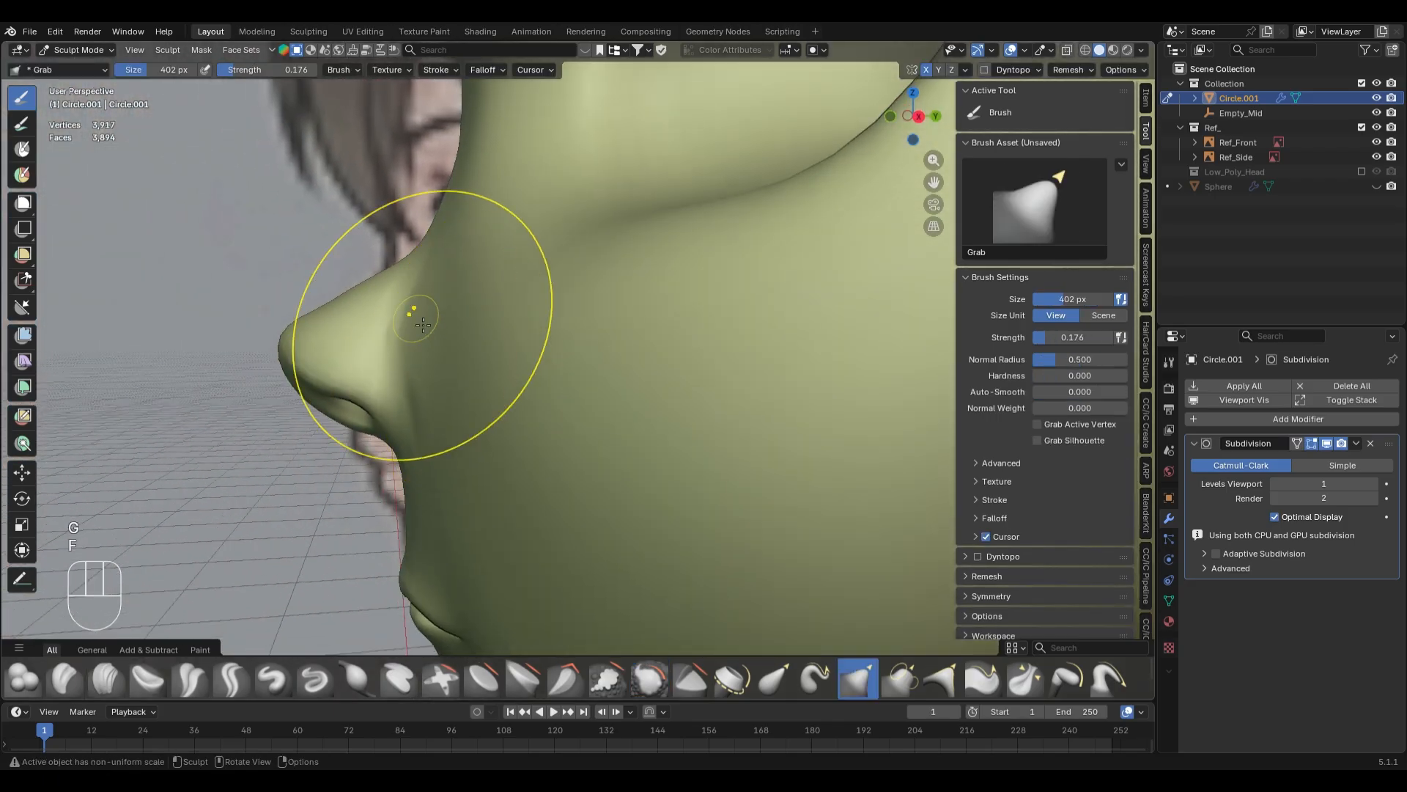
key(f)
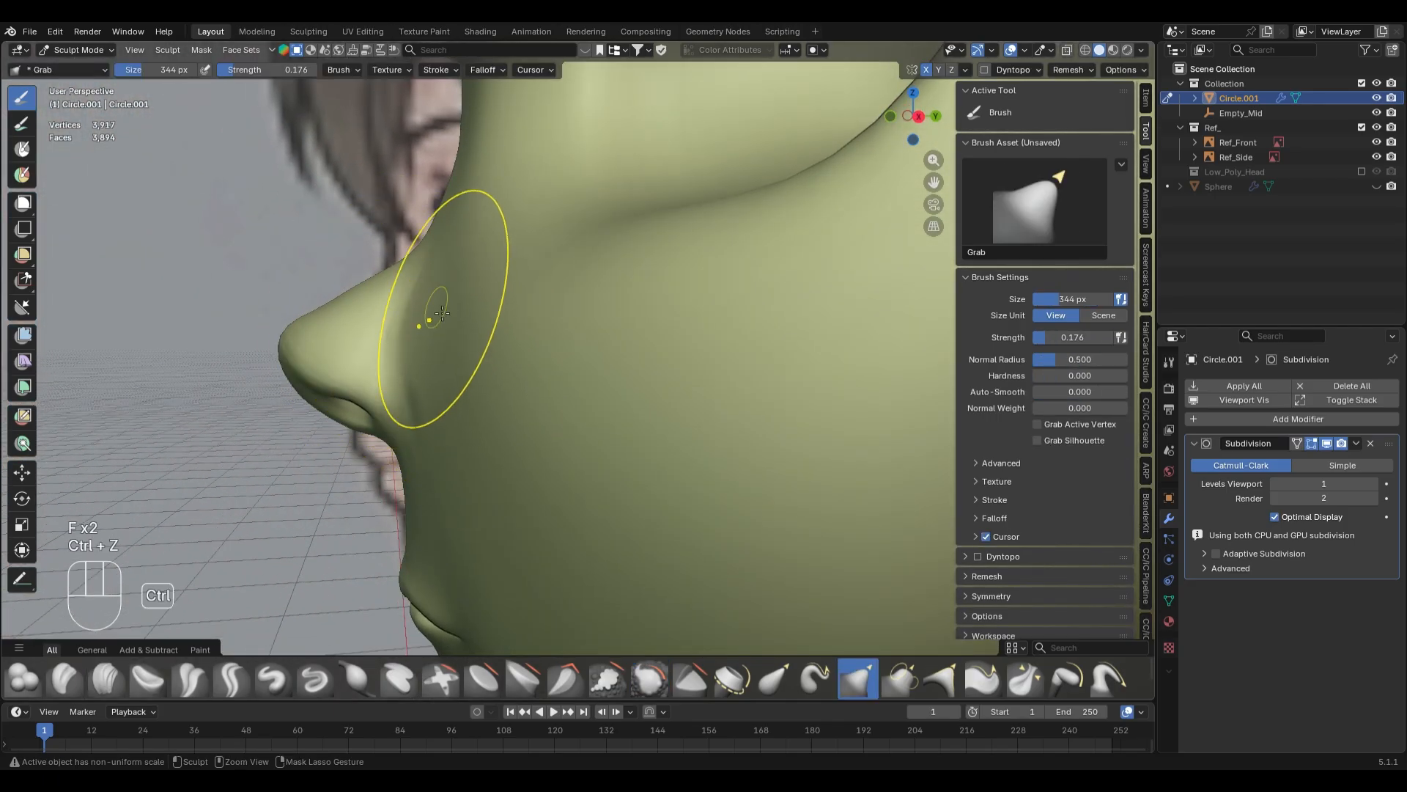
click(473, 315)
key(ctrl+z)
mouse_move(457, 255)
mouse_down()
mouse_move(431, 269)
mouse_move(470, 259)
mouse_up()
key(ctrl+z)
key(f)
click(427, 253)
middle_drag(421, 274, 432, 294)
- In Edit Mode, move the face beside the nose base 0.002153 m along Y with proportional editing at size 0.015
key(Tab)
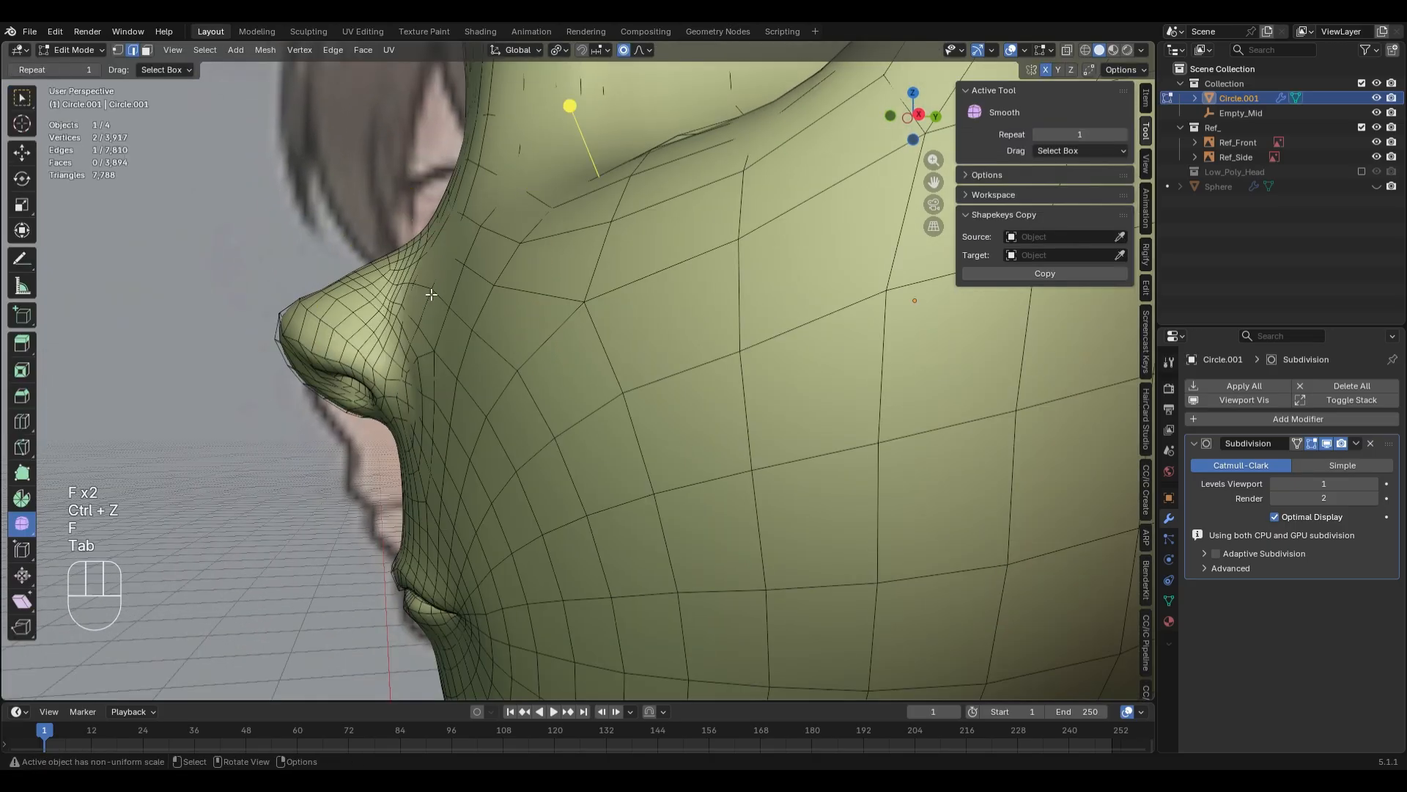
key(3)
click(414, 304)
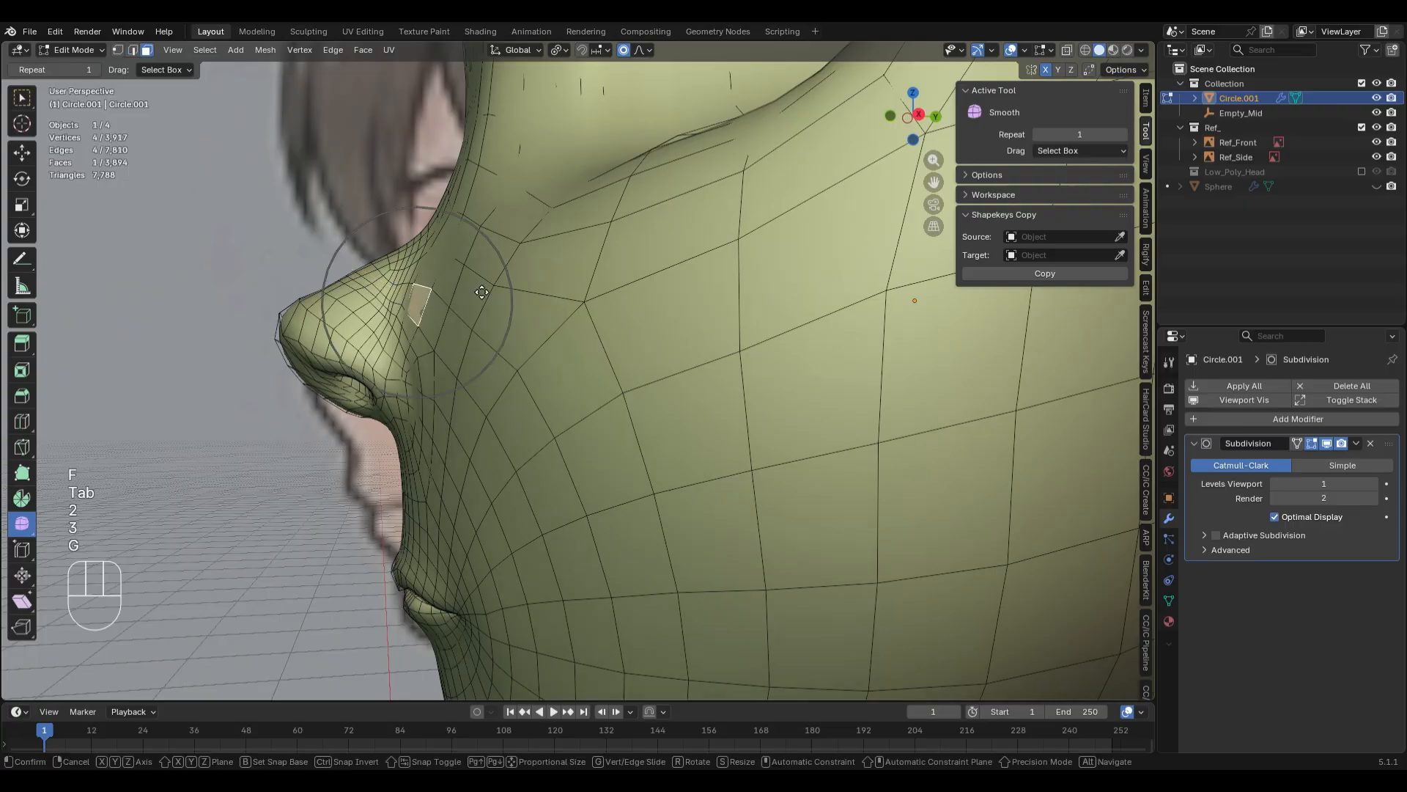
key(g)
key(y)
click(490, 290)
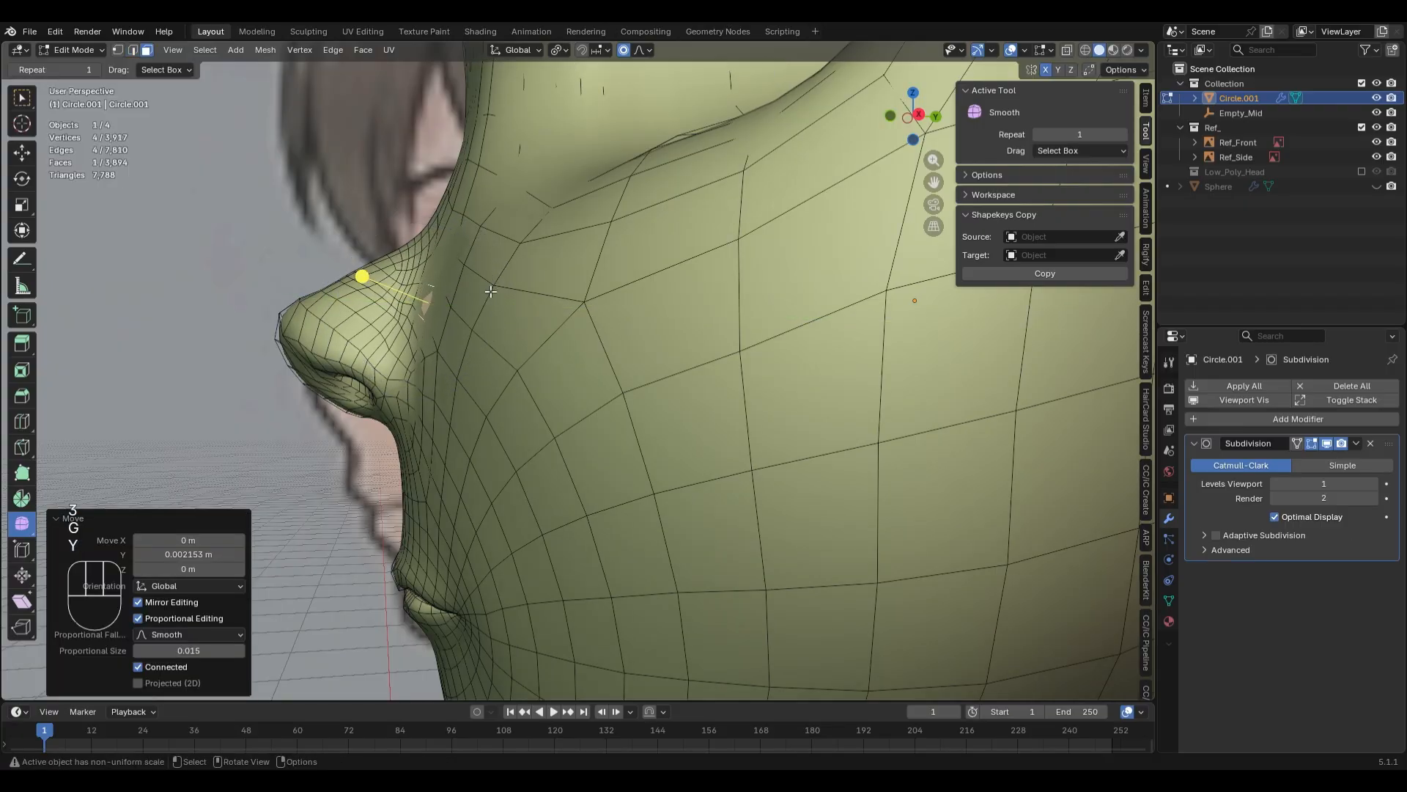
- Back in Sculpt Mode, smooth the cheek beside the nose with the Smooth brush at 264 px
key(Tab)
middle_drag(573, 329, 744, 352)
key(s)
key(f)
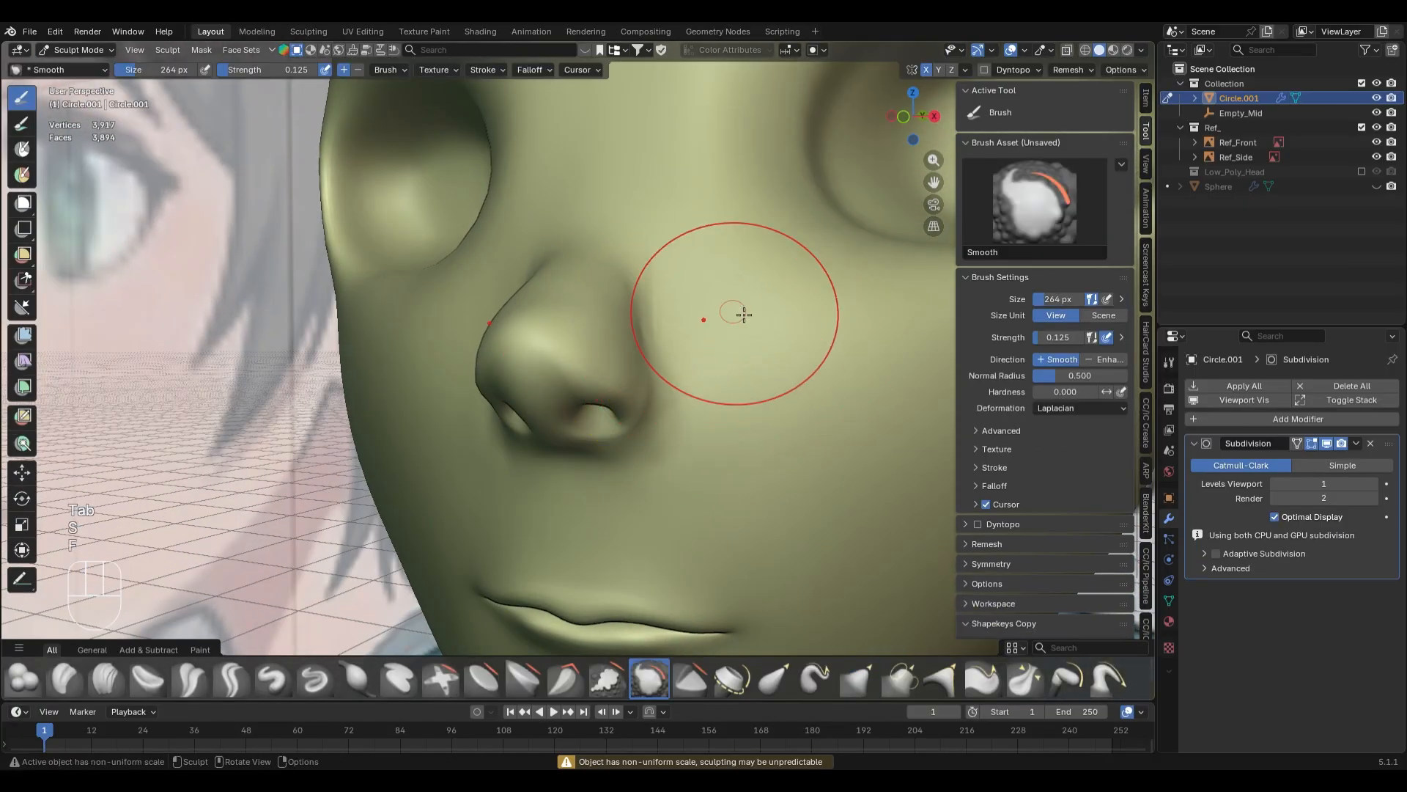
click(722, 276)
- In front view, pull the base of the nose slightly downward between the nostrils with the Grab brush at 270 px
key(KP_1)
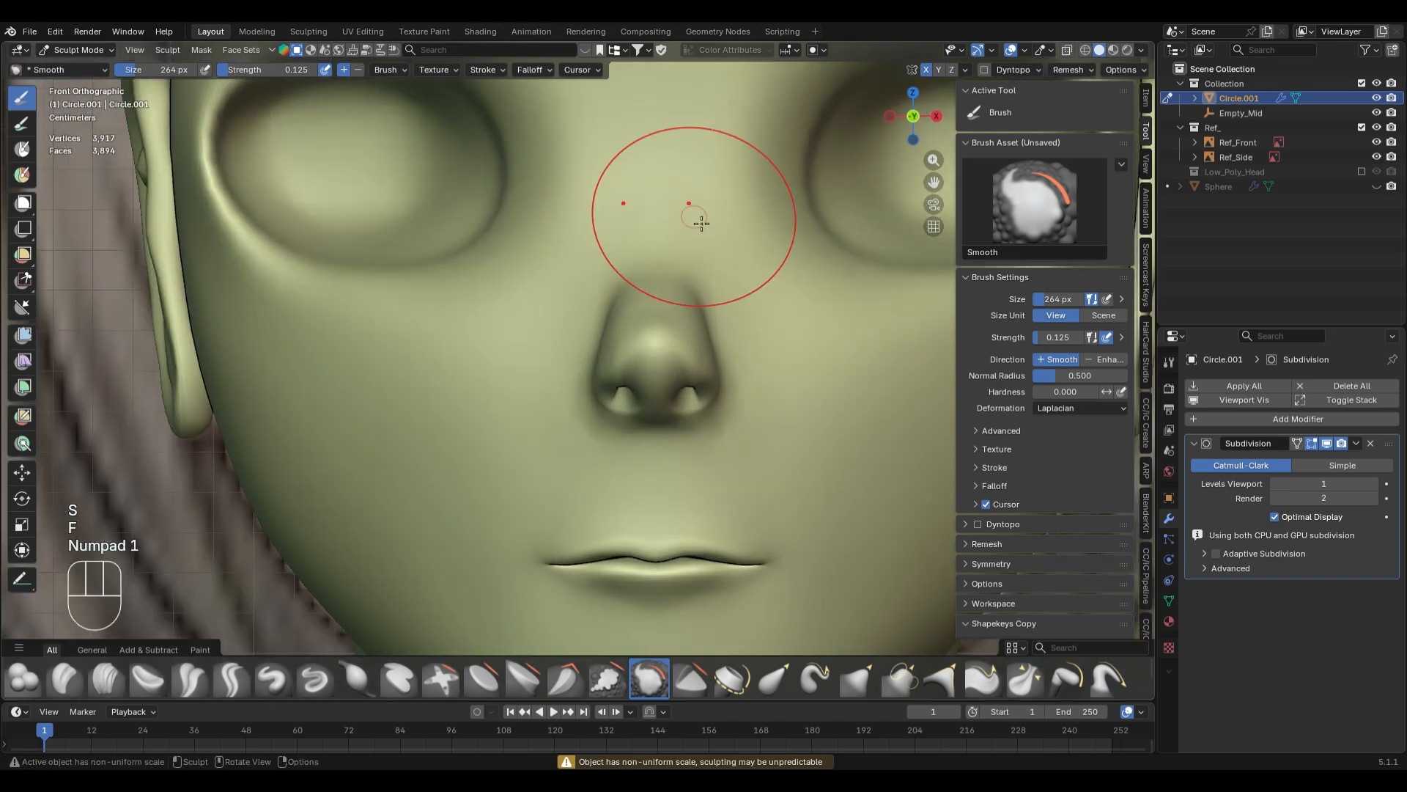
shift+middle_drag(780, 395, 709, 337)
scroll(659, 323, up, 4)
key(g)
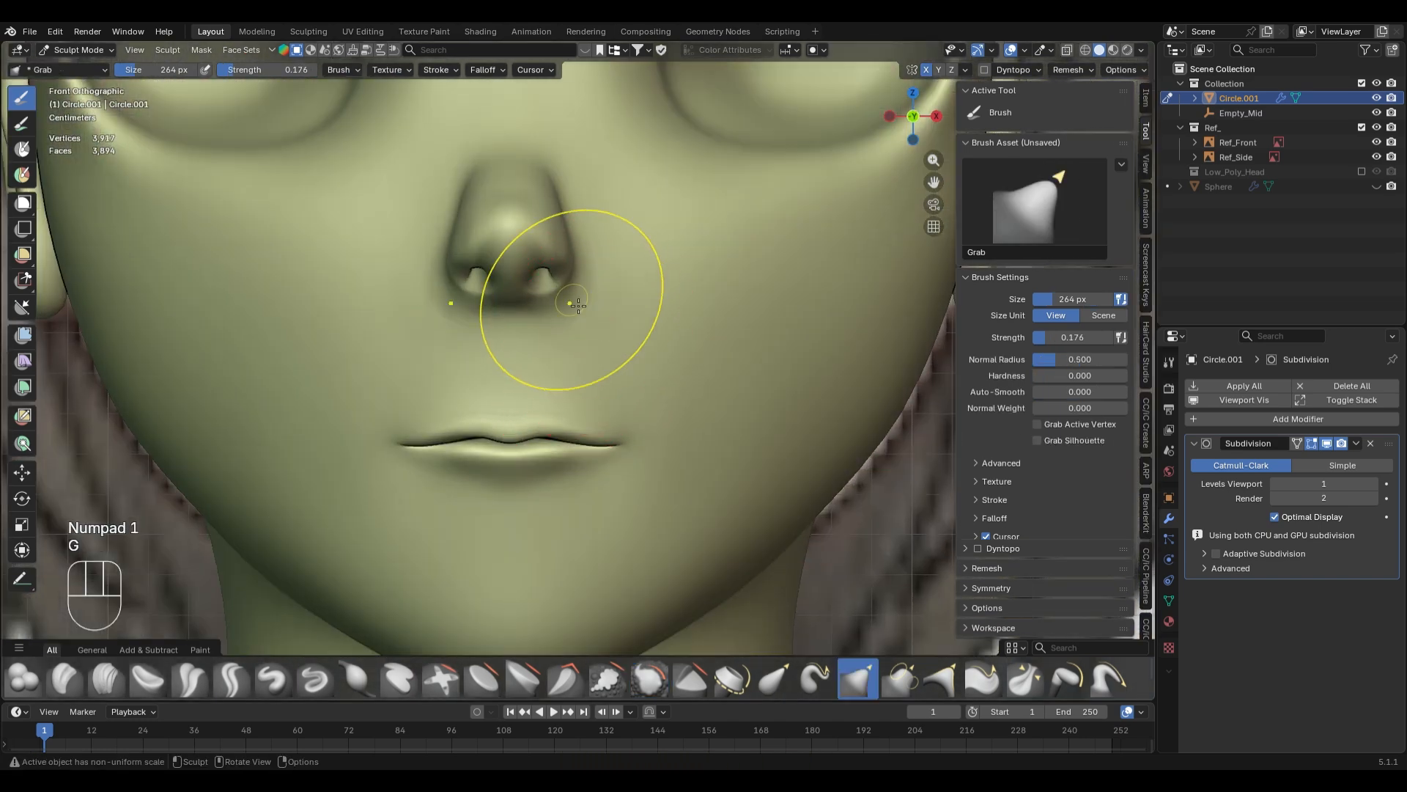
key(f)
click(529, 300)
scroll(529, 303, up, 3)
shift+middle_drag(531, 307, 596, 421)
key(f)
click(575, 361)
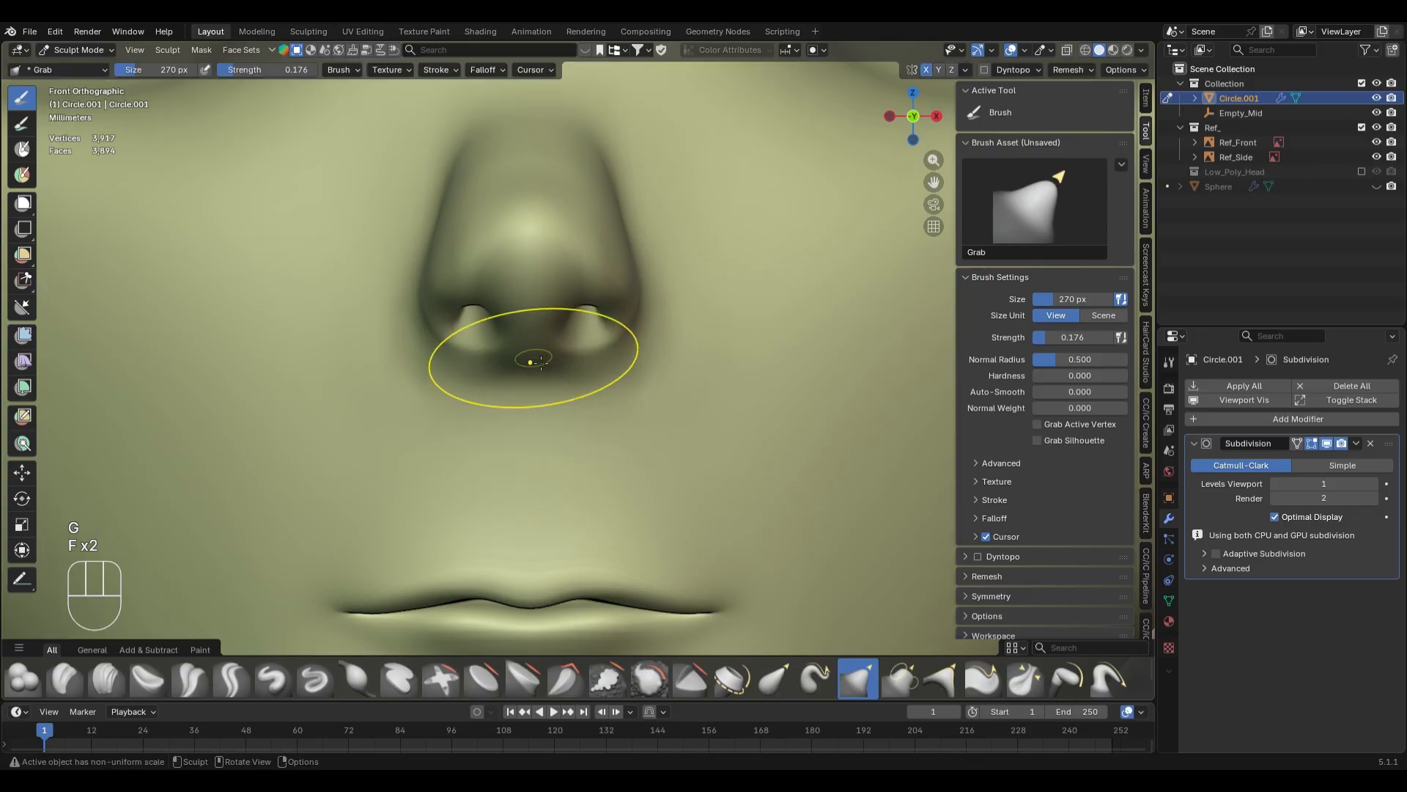
drag(537, 384, 536, 399)
- Undo and redo the last nose edit to compare it, and set the Grab brush to 66 px for the nostril rim
mouse_move(537, 399)
middle_down()
mouse_move(655, 364)
mouse_move(660, 393)
mouse_move(628, 367)
middle_up()
key(KP_Decimal)
key(ctrl+z)
key(shift+ctrl+z)
key(f)
click(587, 409)
middle_drag(586, 409, 580, 354)
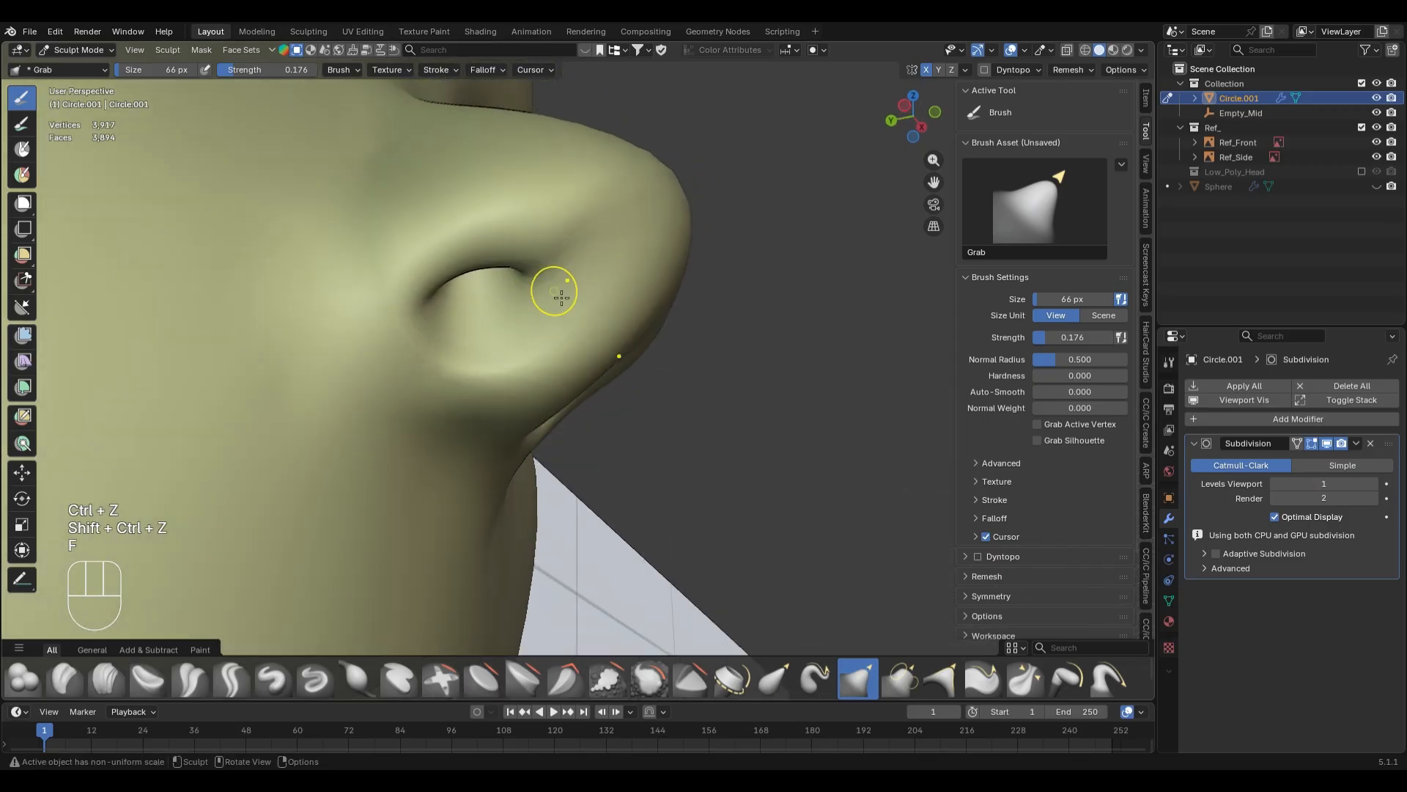
- Apply Inflate/Deflate around the nostril at 112 px and 0.500 strength, and smooth the nose at 278 px
key(i)
key(f)
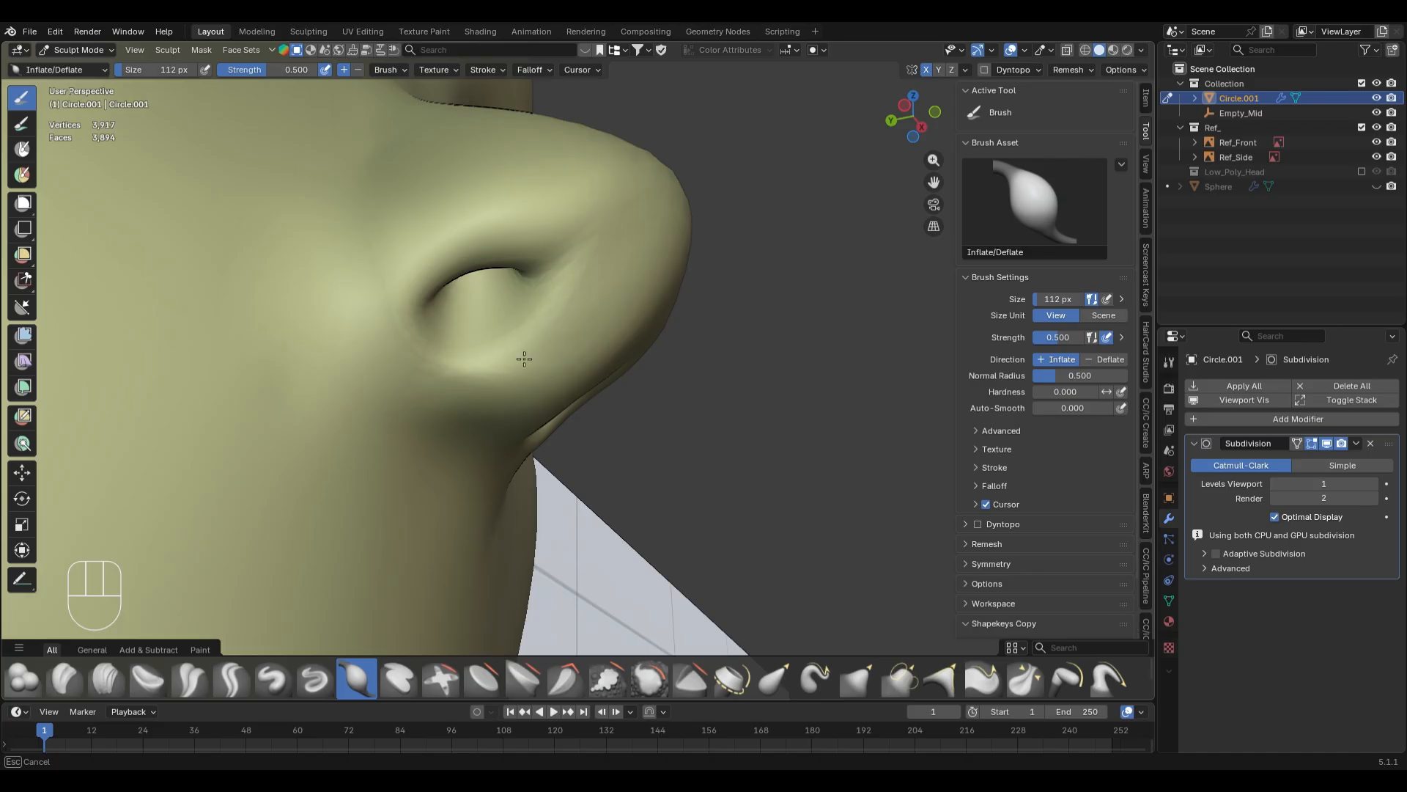
key(s)
key(f)
click(702, 192)
- In side view, pull the nose tip toward the reference outline with the Grab brush at 248 px
key(KP_3)
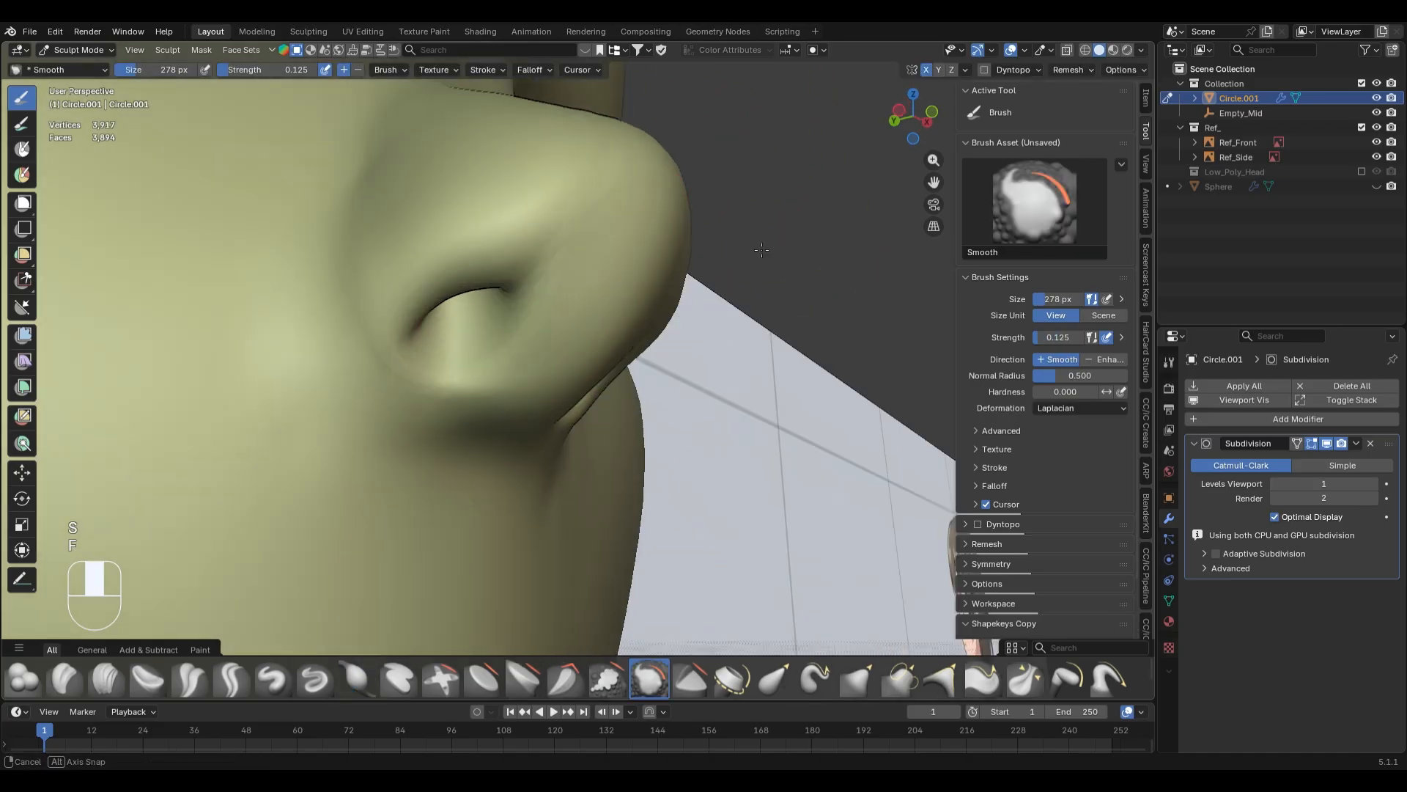
scroll(586, 292, up, 2)
key(g)
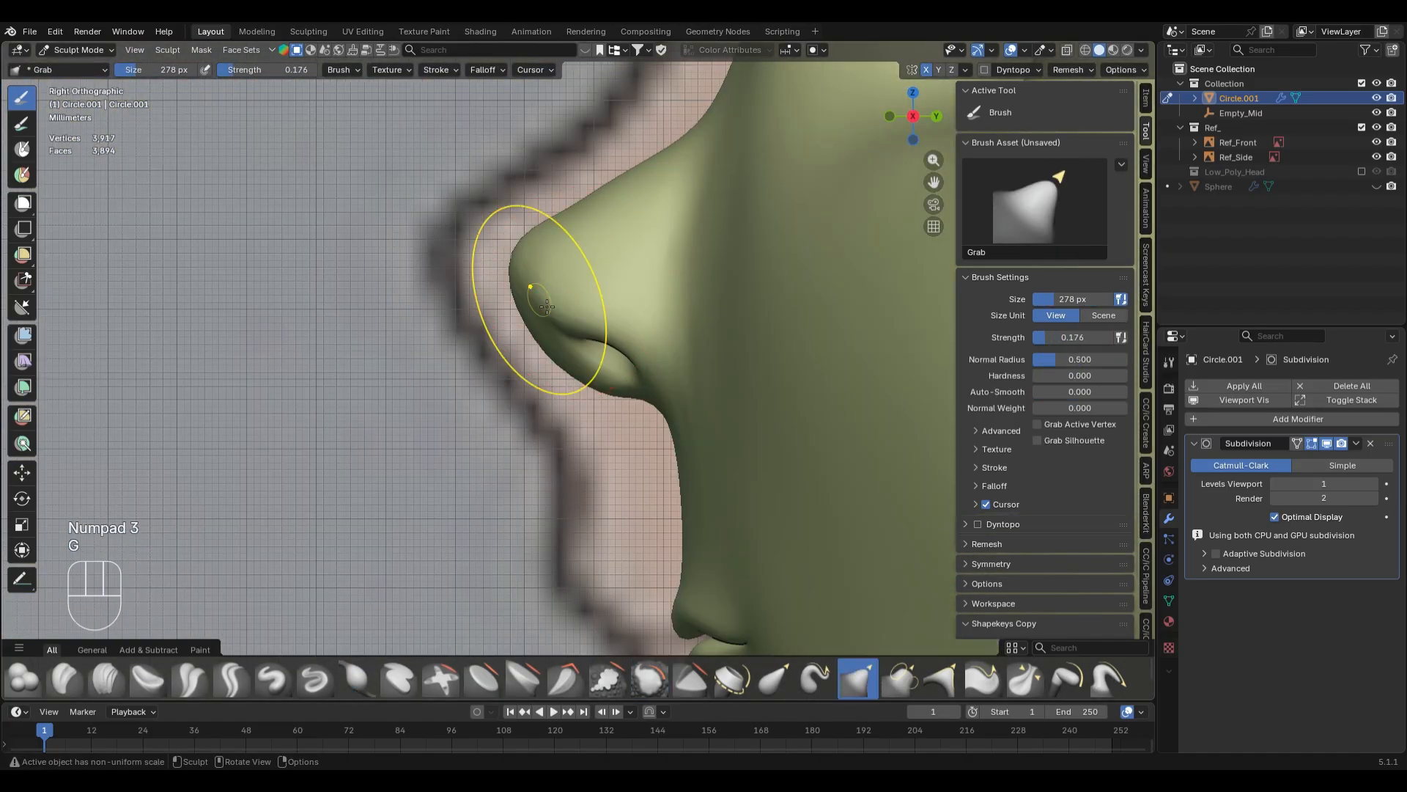
key(f)
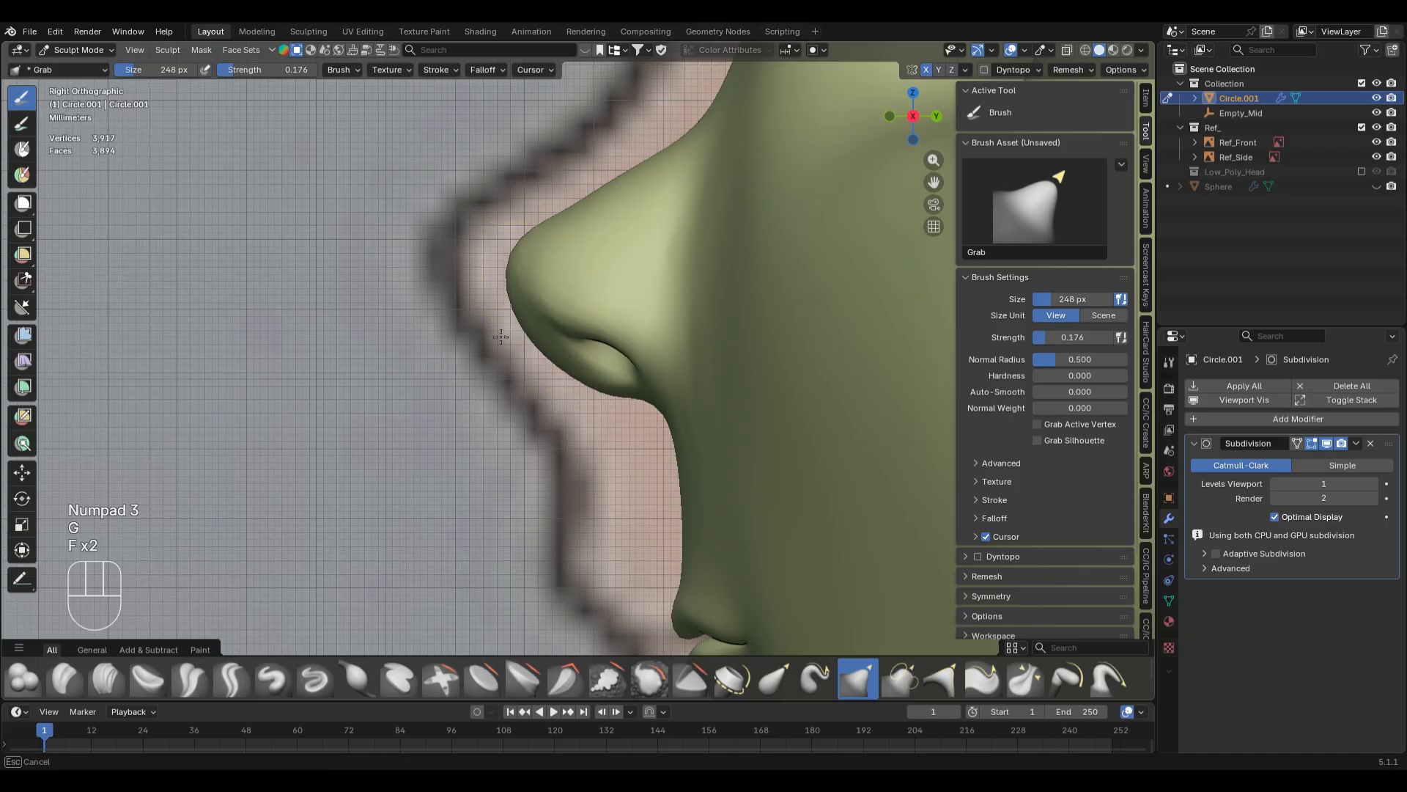
click(494, 338)
- Examine the face in perspective and compare it with the front reference image, using X-ray
scroll(697, 345, down, 5)
mouse_move(795, 408)
middle_down()
mouse_move(730, 474)
mouse_move(833, 471)
mouse_move(723, 472)
middle_up()
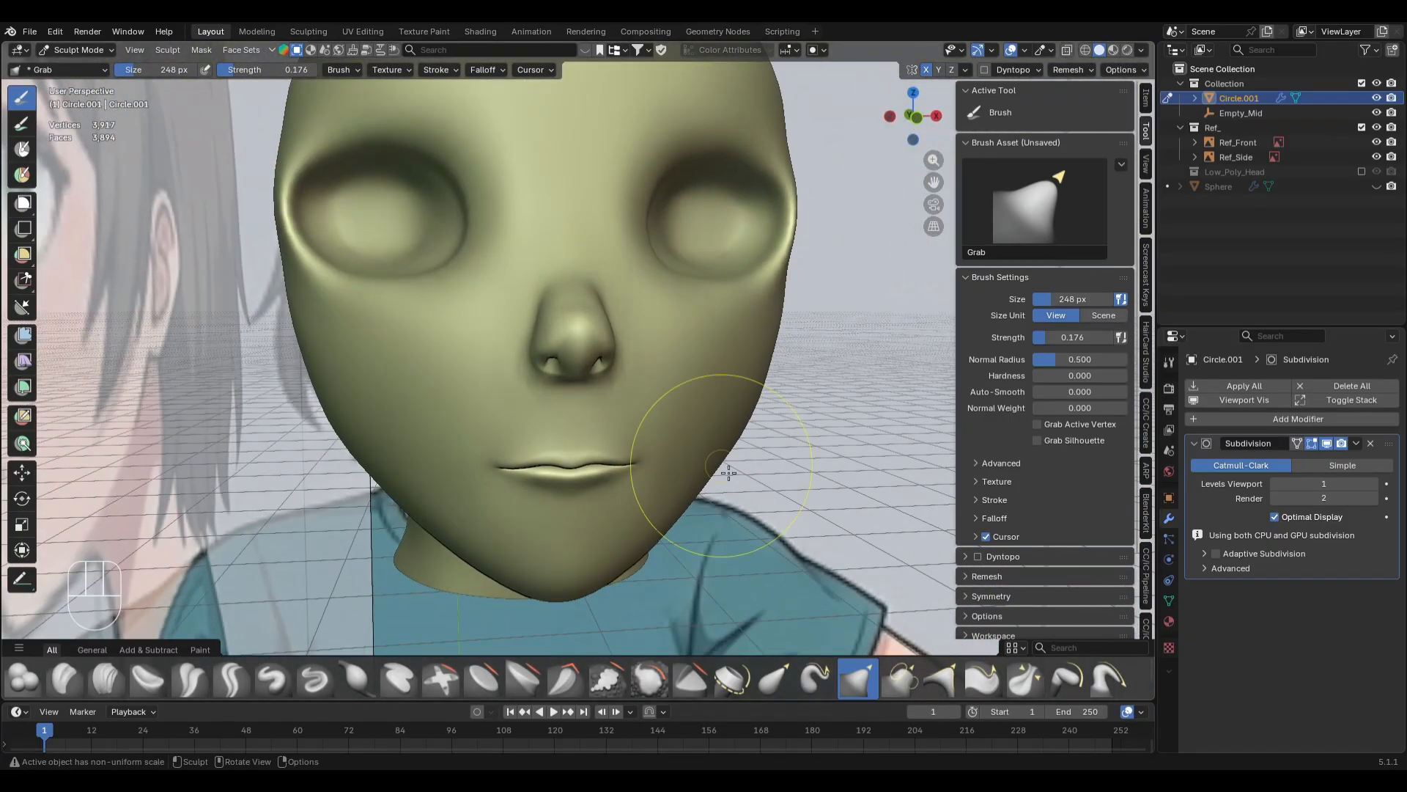
scroll(729, 473, down, 2)
key(KP_1)
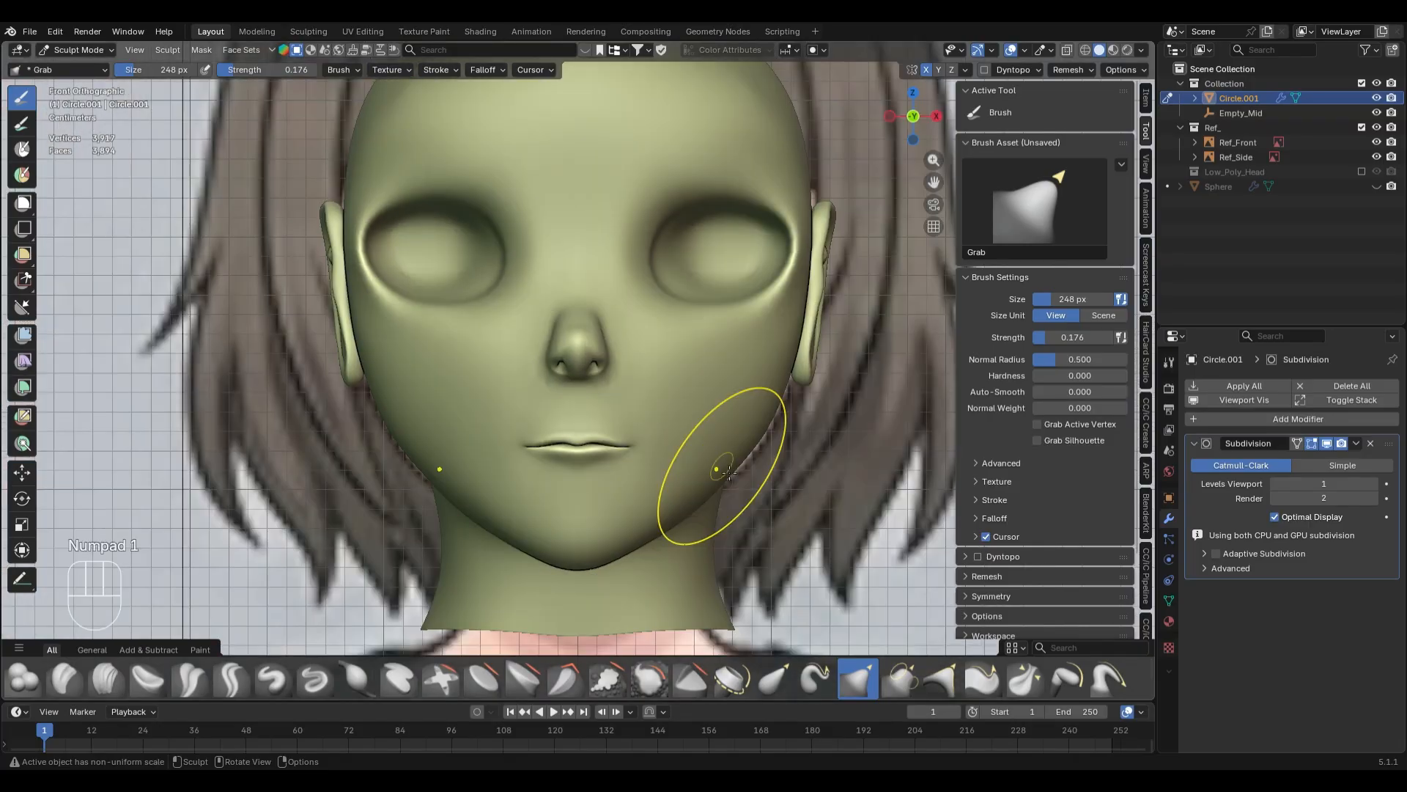
scroll(711, 343, down, 3)
key(alt+z)
key(alt+z)
scroll(647, 409, up, 5)
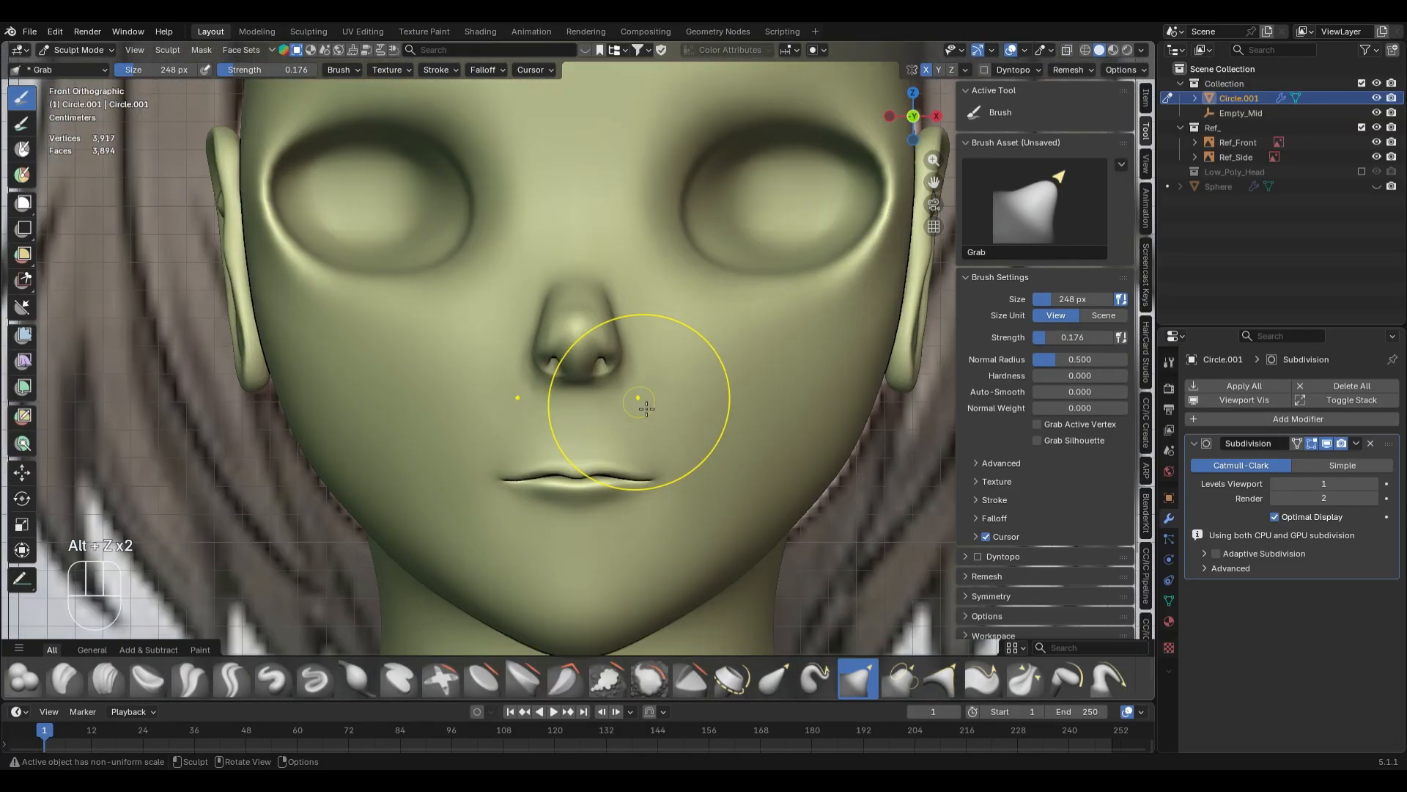
- Adjust the side of the nose bridge in front view with the Grab brush at 250 px
key(f)
key(f)
scroll(657, 330, up, 2)
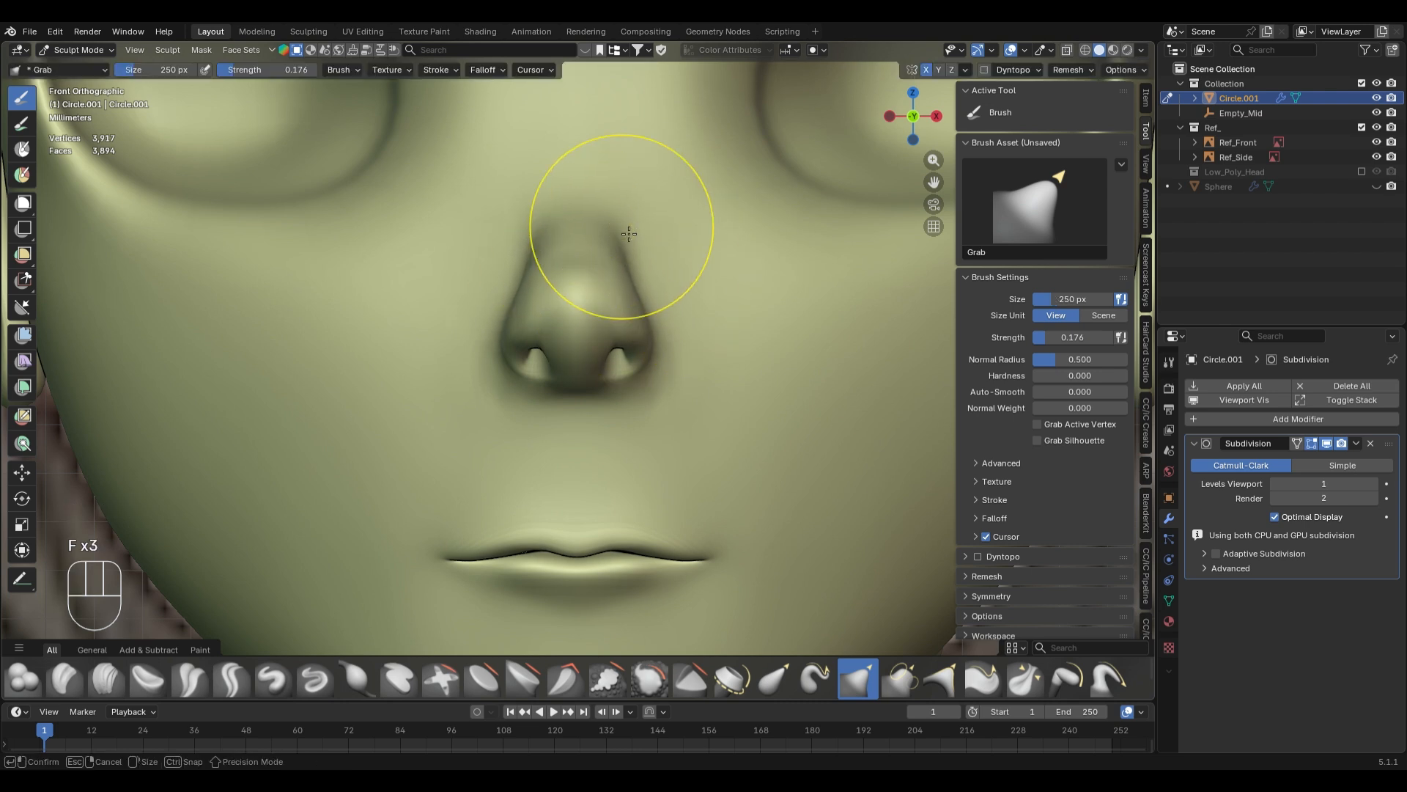
key(f)
click(632, 278)
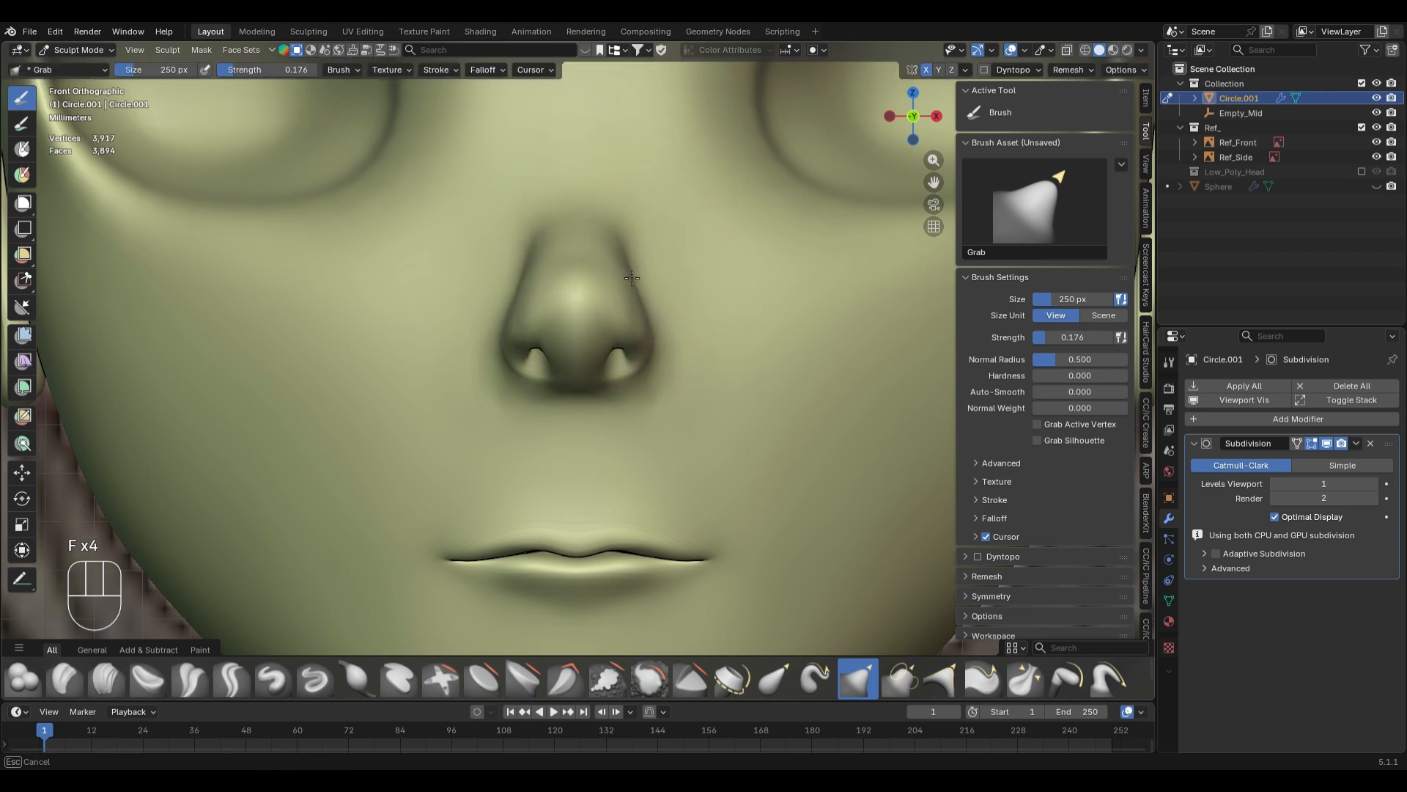
- Examine the whole head from the side and compare its front view with the reference, using X-ray
scroll(669, 376, down, 8)
middle_drag(670, 410, 565, 371)
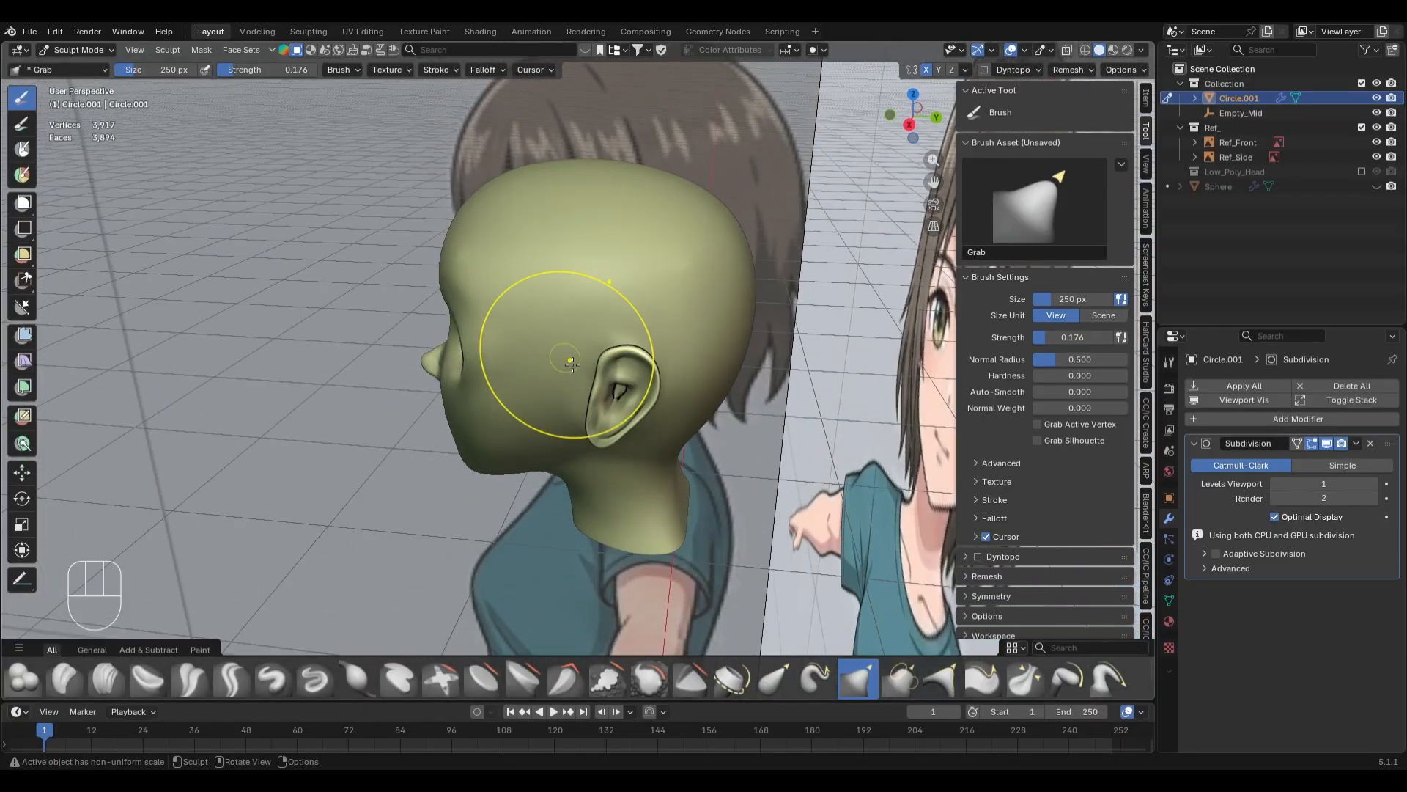
key(KP_1)
key(alt+z)
scroll(579, 359, up, 3)
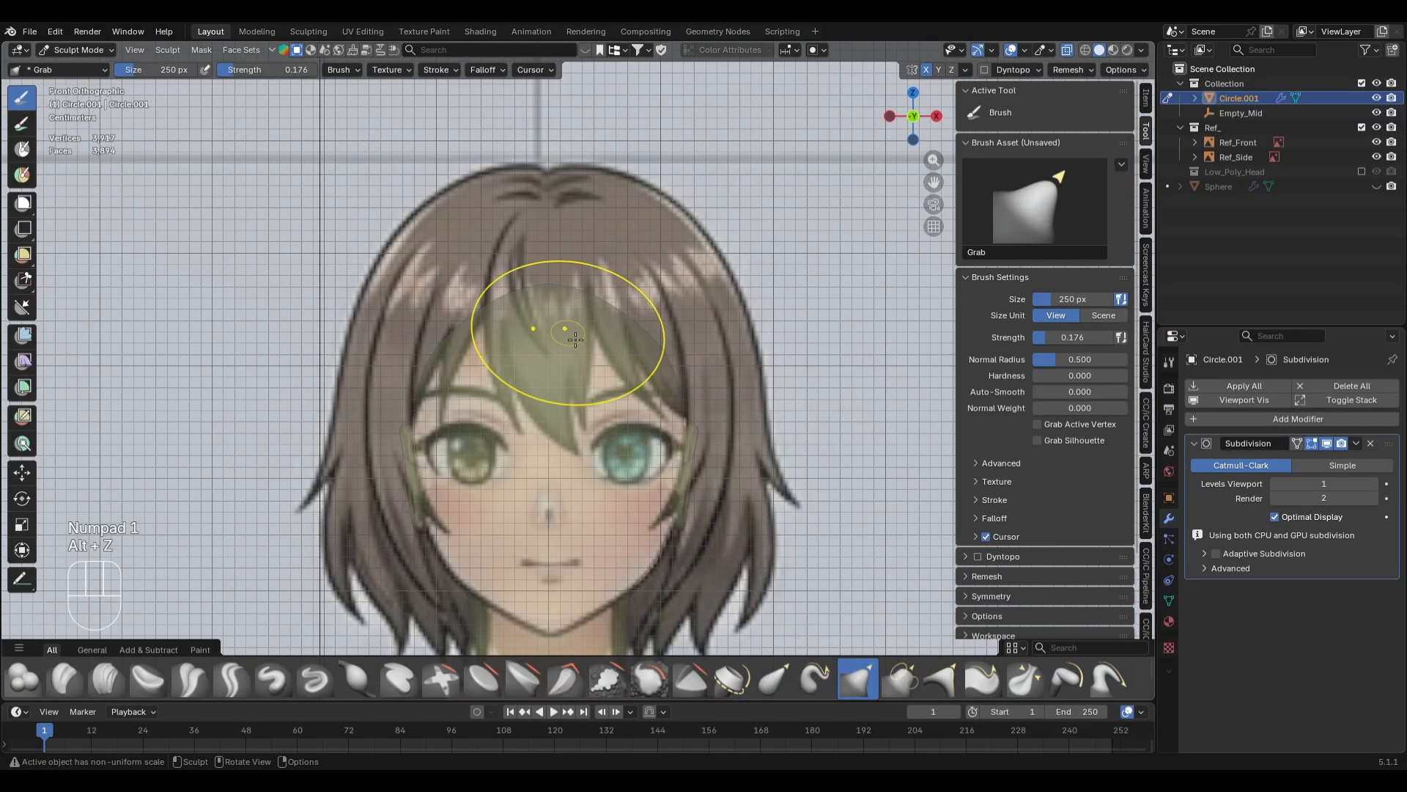
key(alt+z)
scroll(582, 358, down, 2)
scroll(660, 293, up, 3)
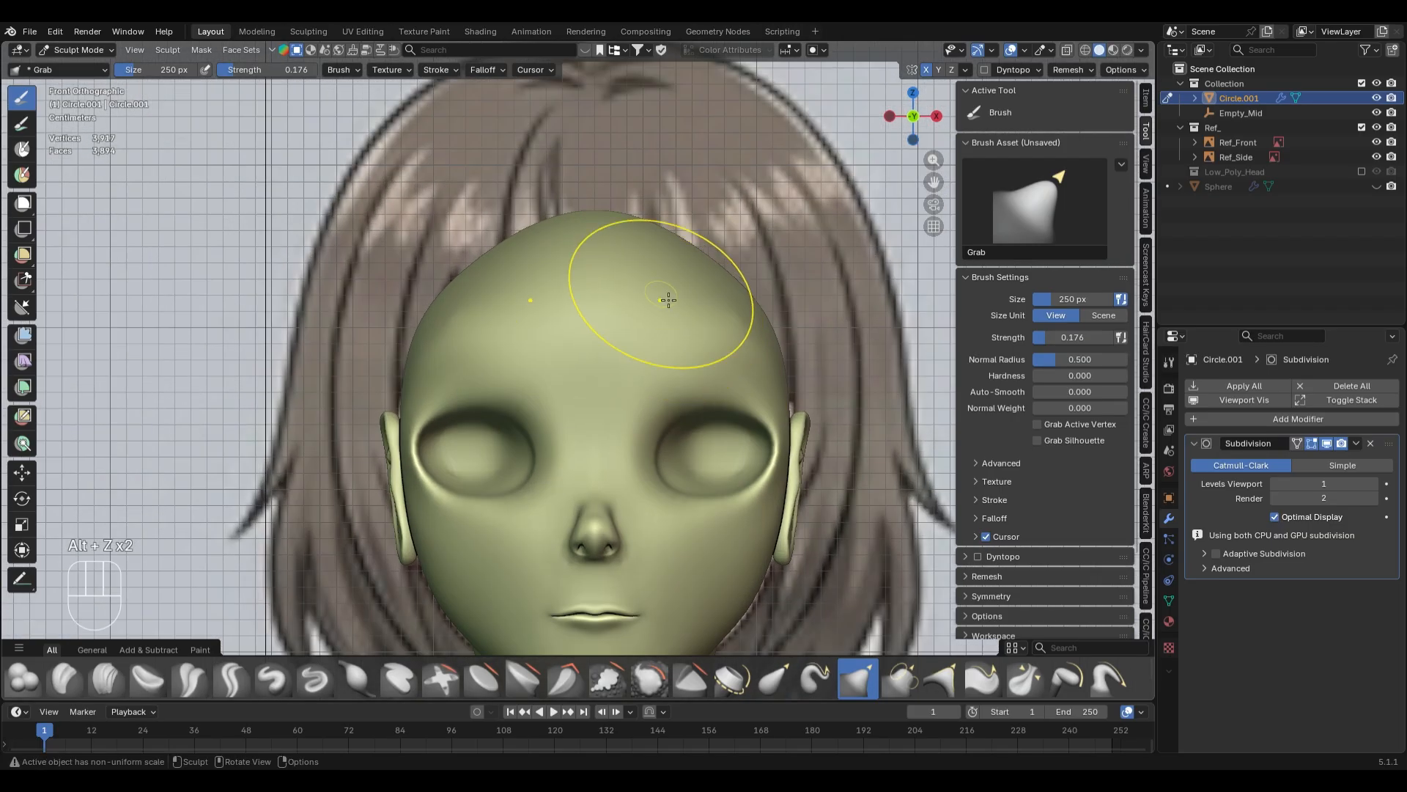
- Round out the upper sides of the skull in front view with the Grab brush at 398 px
key(f)
click(728, 291)
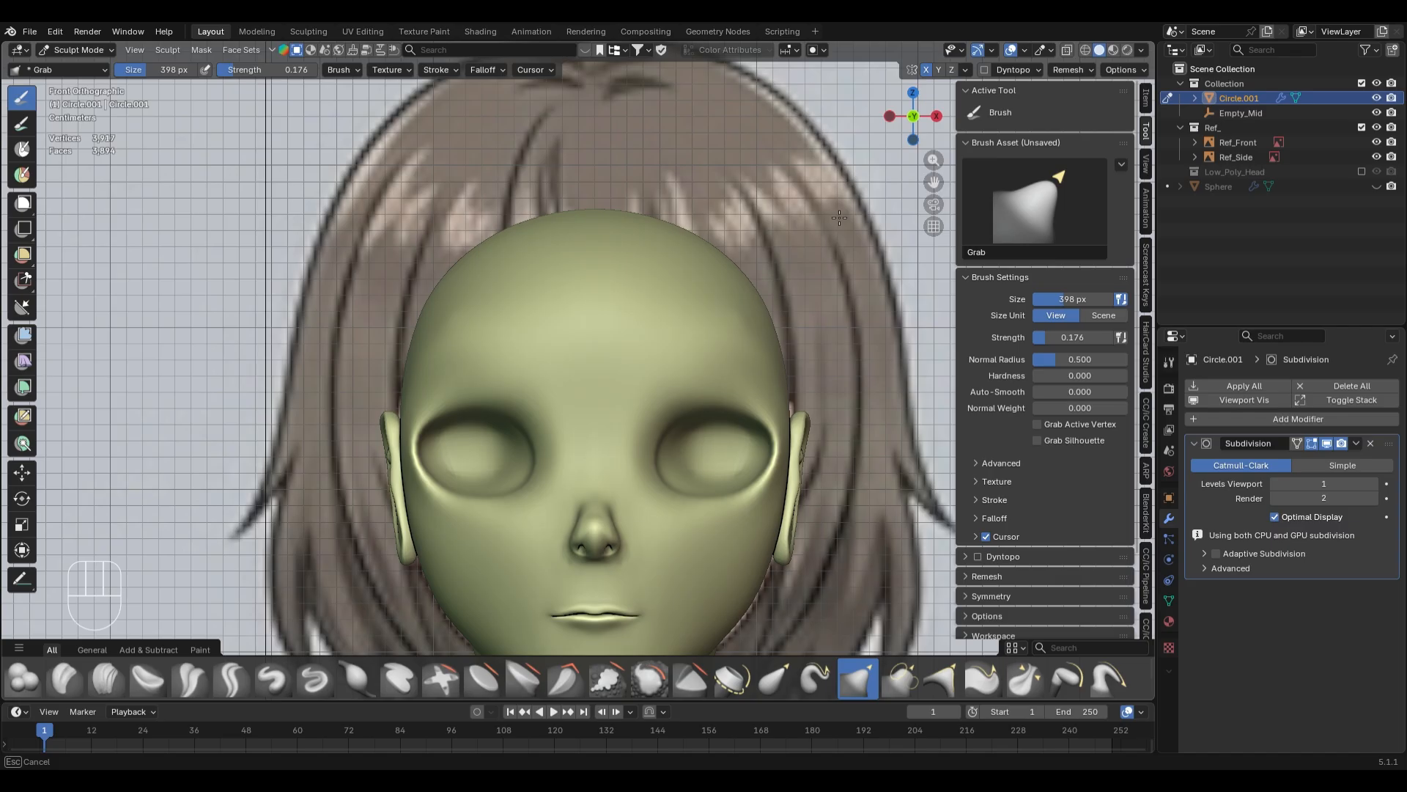
scroll(851, 215, down, 2)
- Raise the top of the skull and broaden its upper sides with the Grab brush at 464 px
key(f)
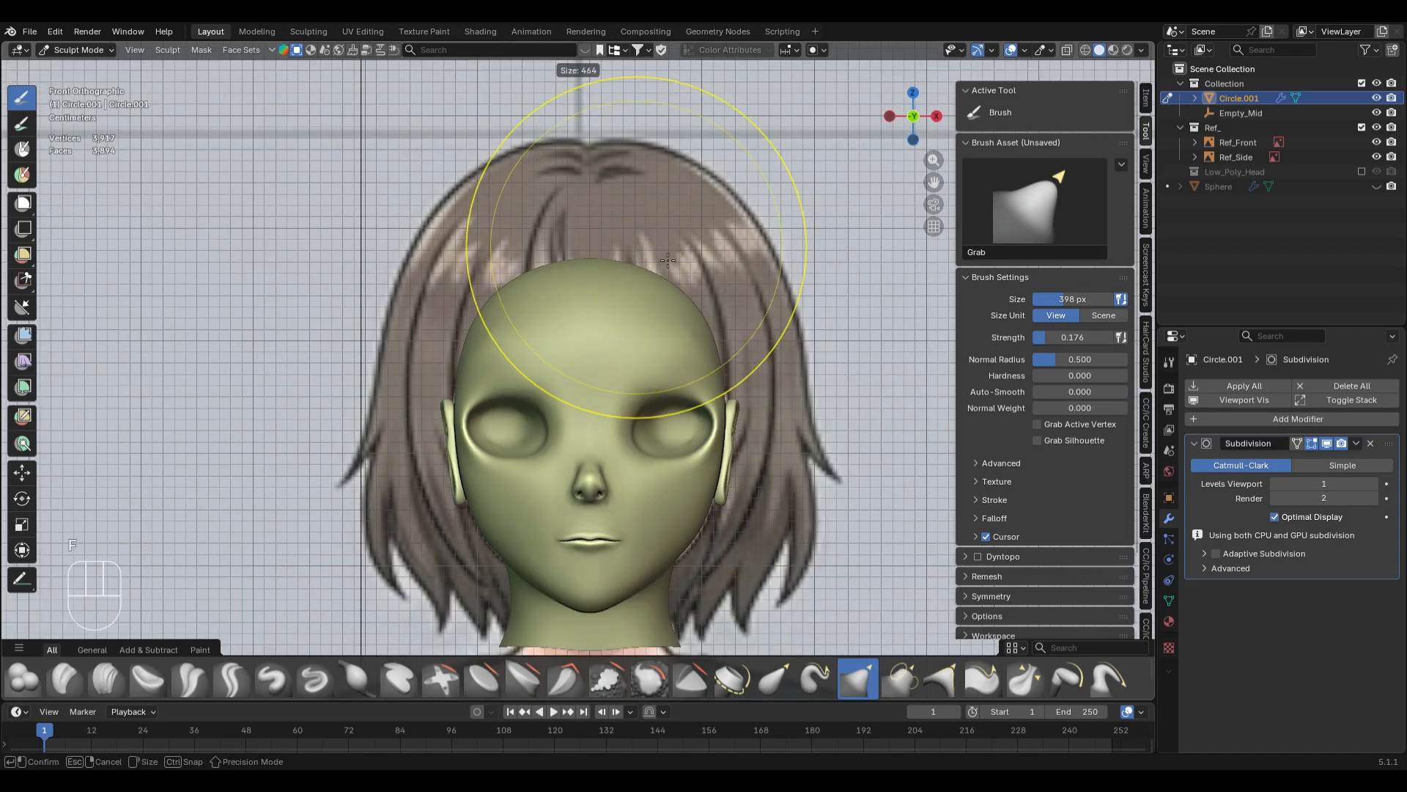
click(601, 267)
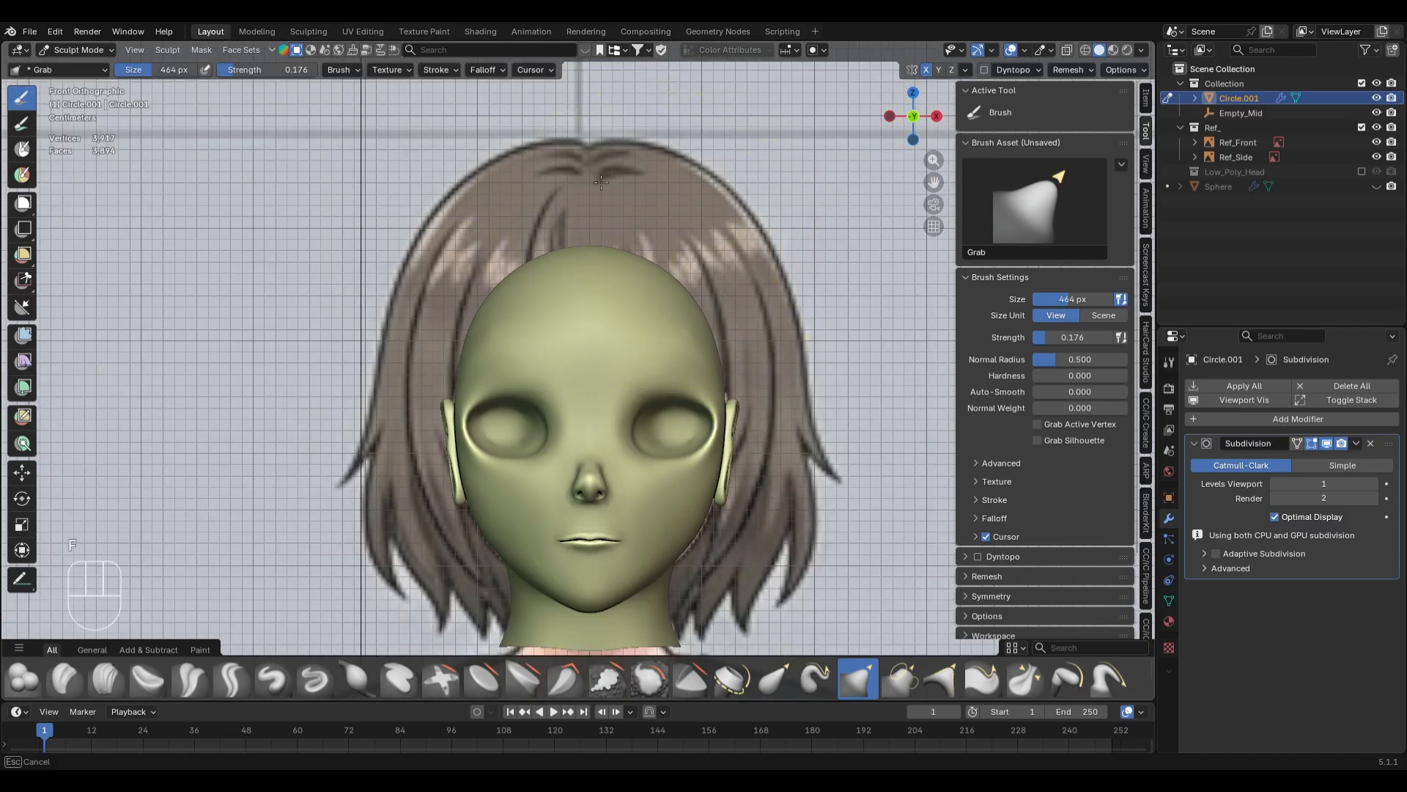
drag(601, 182, 601, 175)
drag(663, 275, 704, 265)
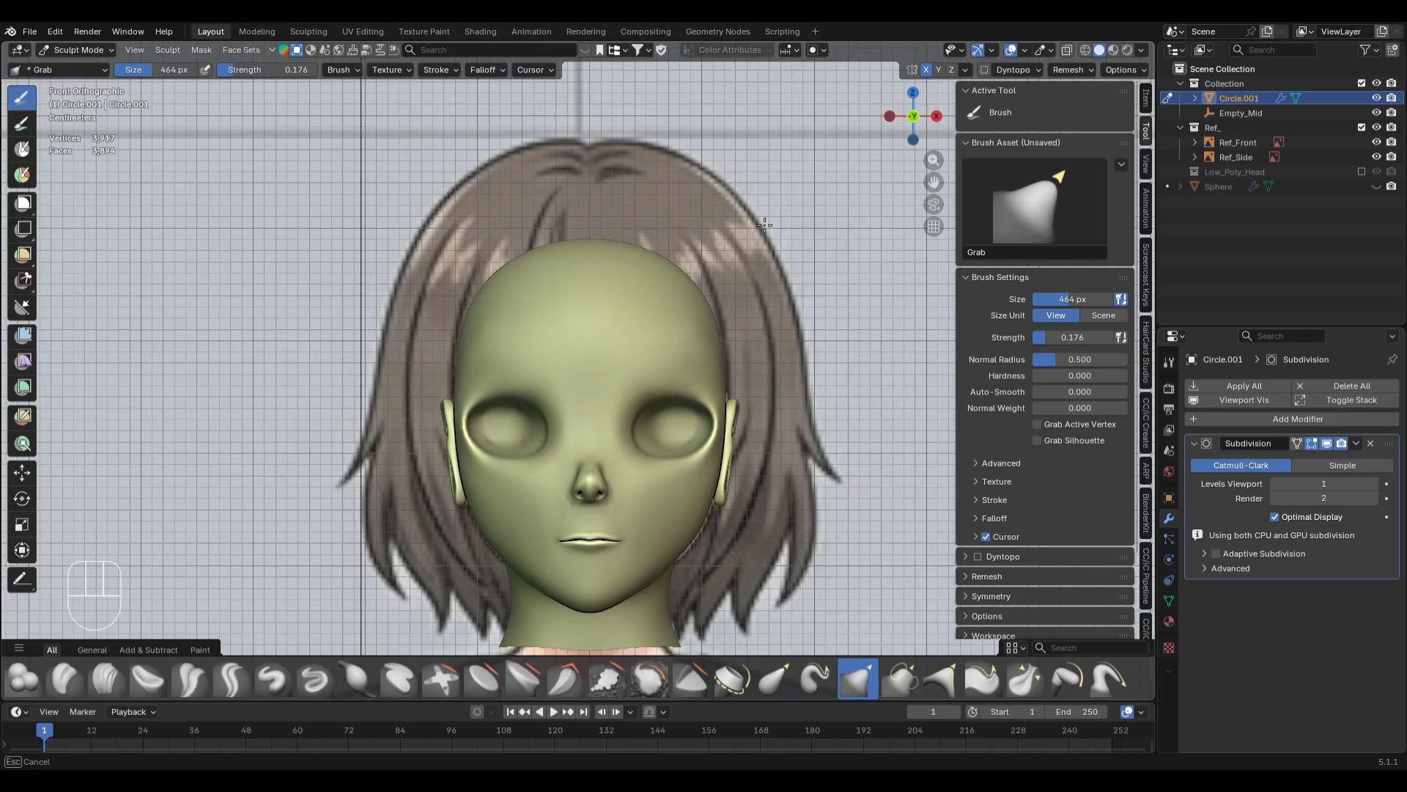
scroll(767, 222, up, 1)
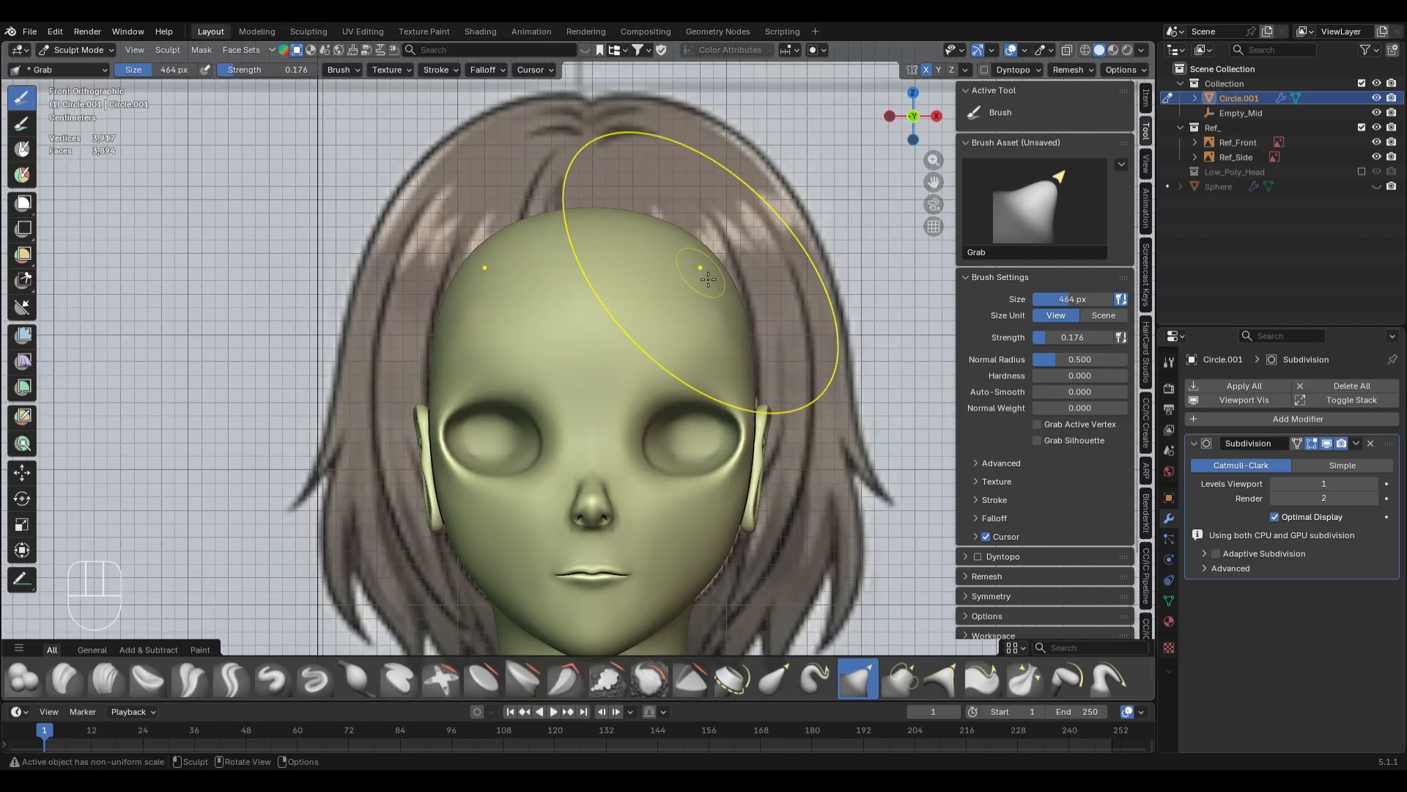
- In side view, check the skull against the reference with X-ray and fill out its upper back using Grab
key(KP_3)
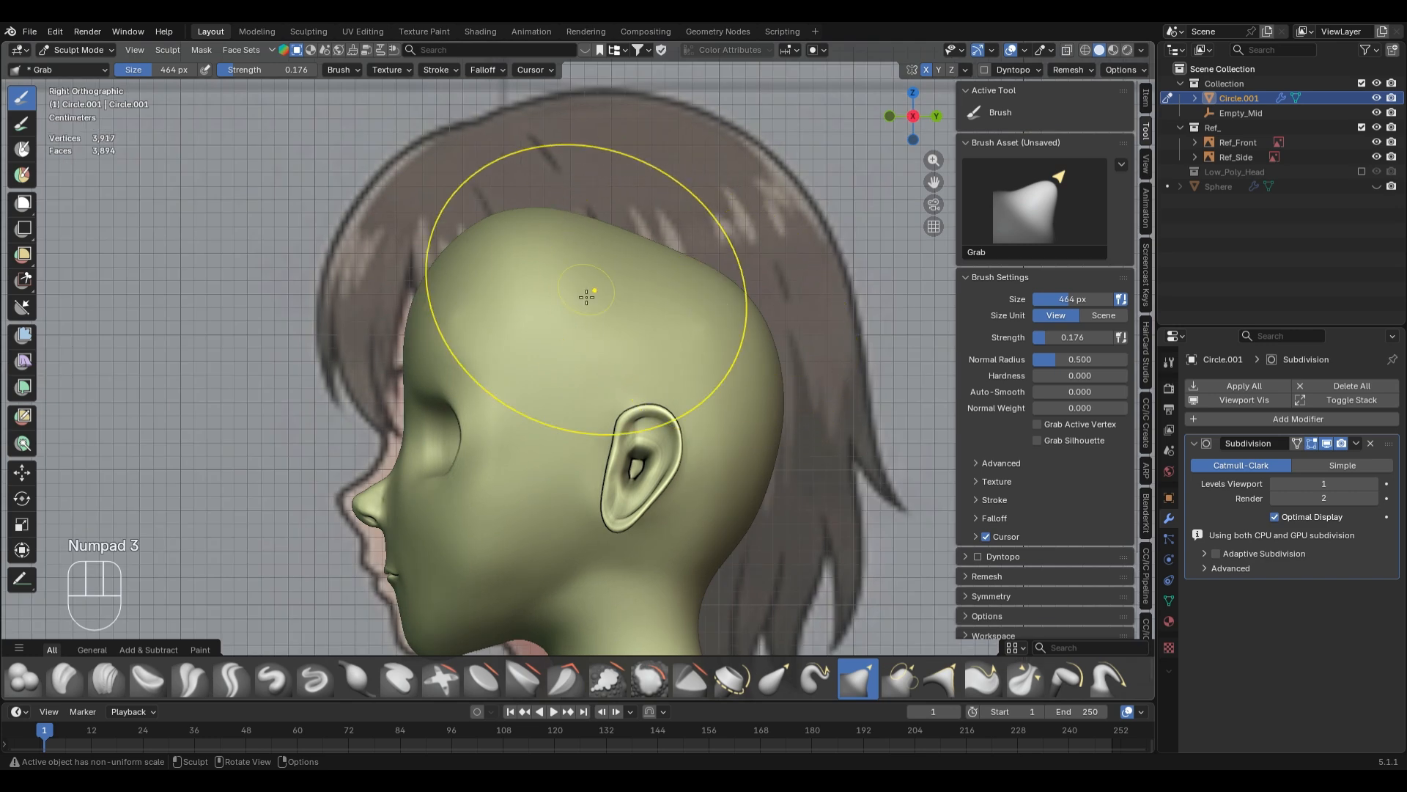
key(alt+z)
key(alt+z)
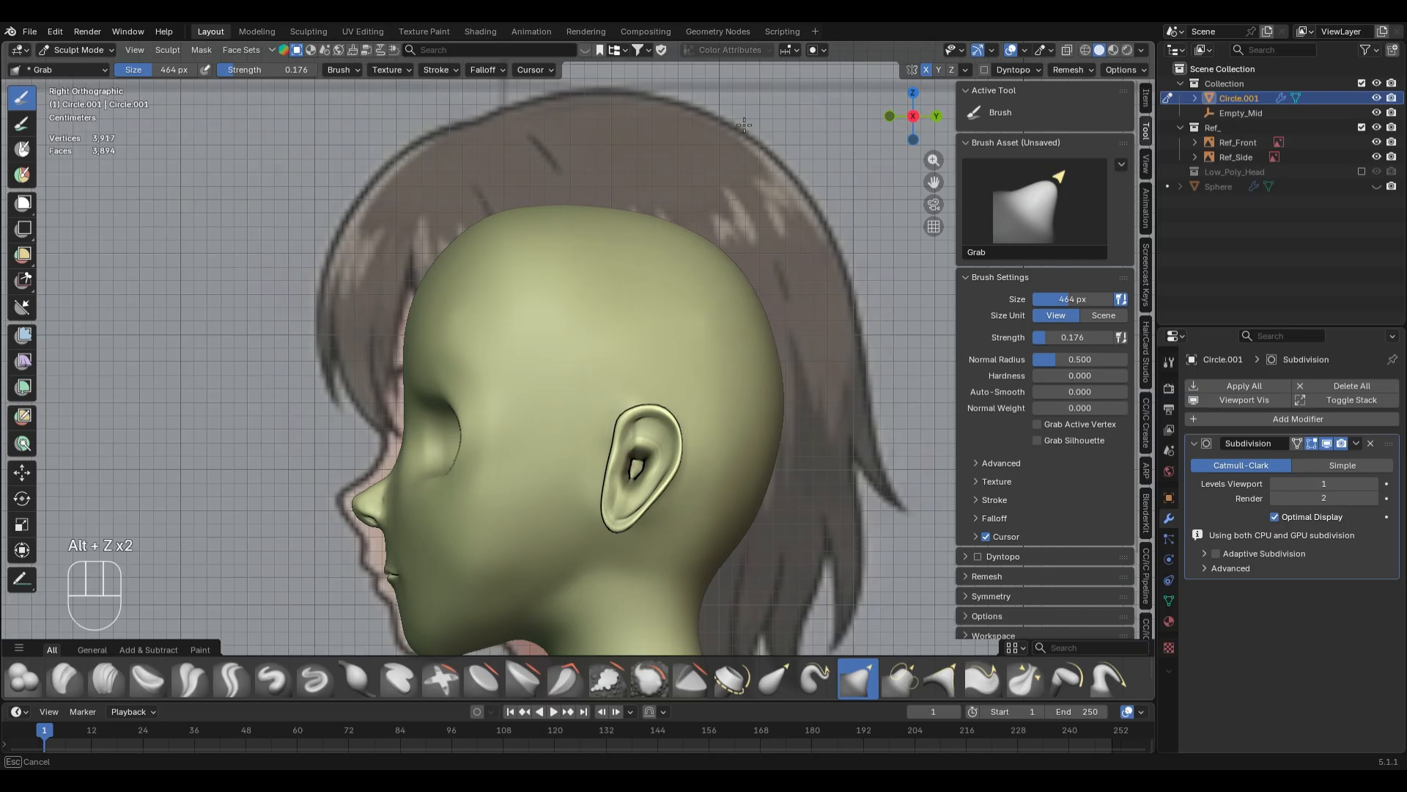
click(751, 259)
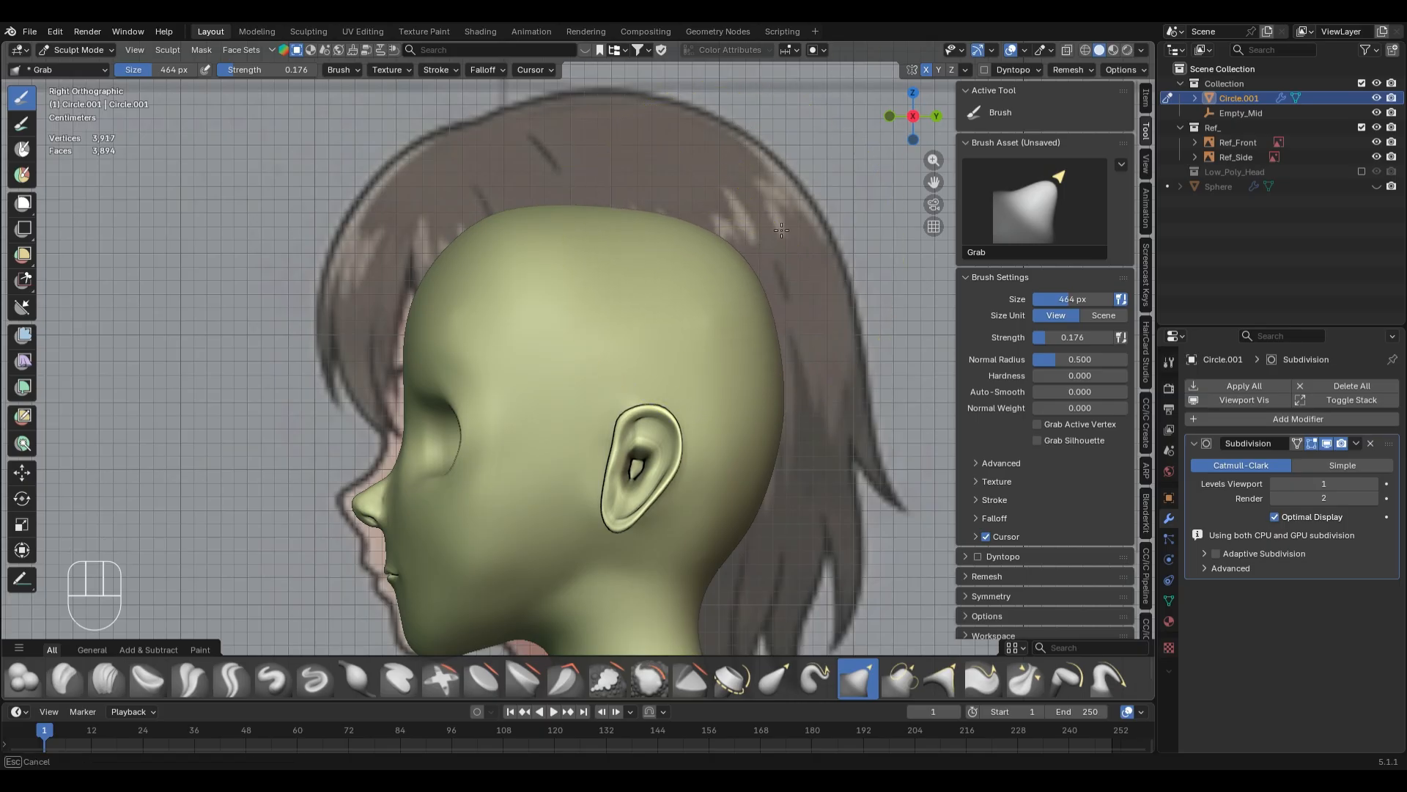
- Smooth the upper part of the skull with the Smooth brush at 356 px
key(s)
key(f)
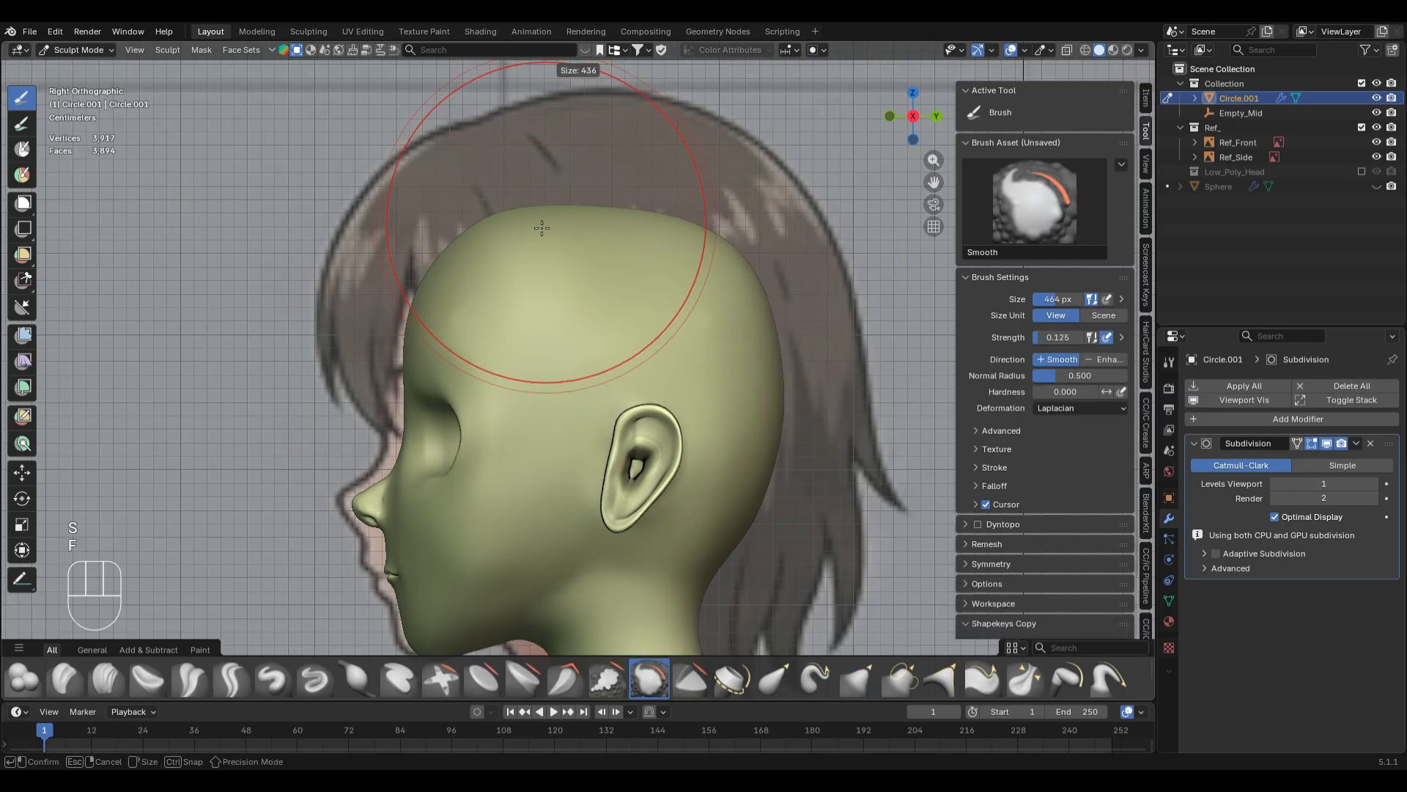
click(710, 233)
middle_drag(763, 269, 747, 356)
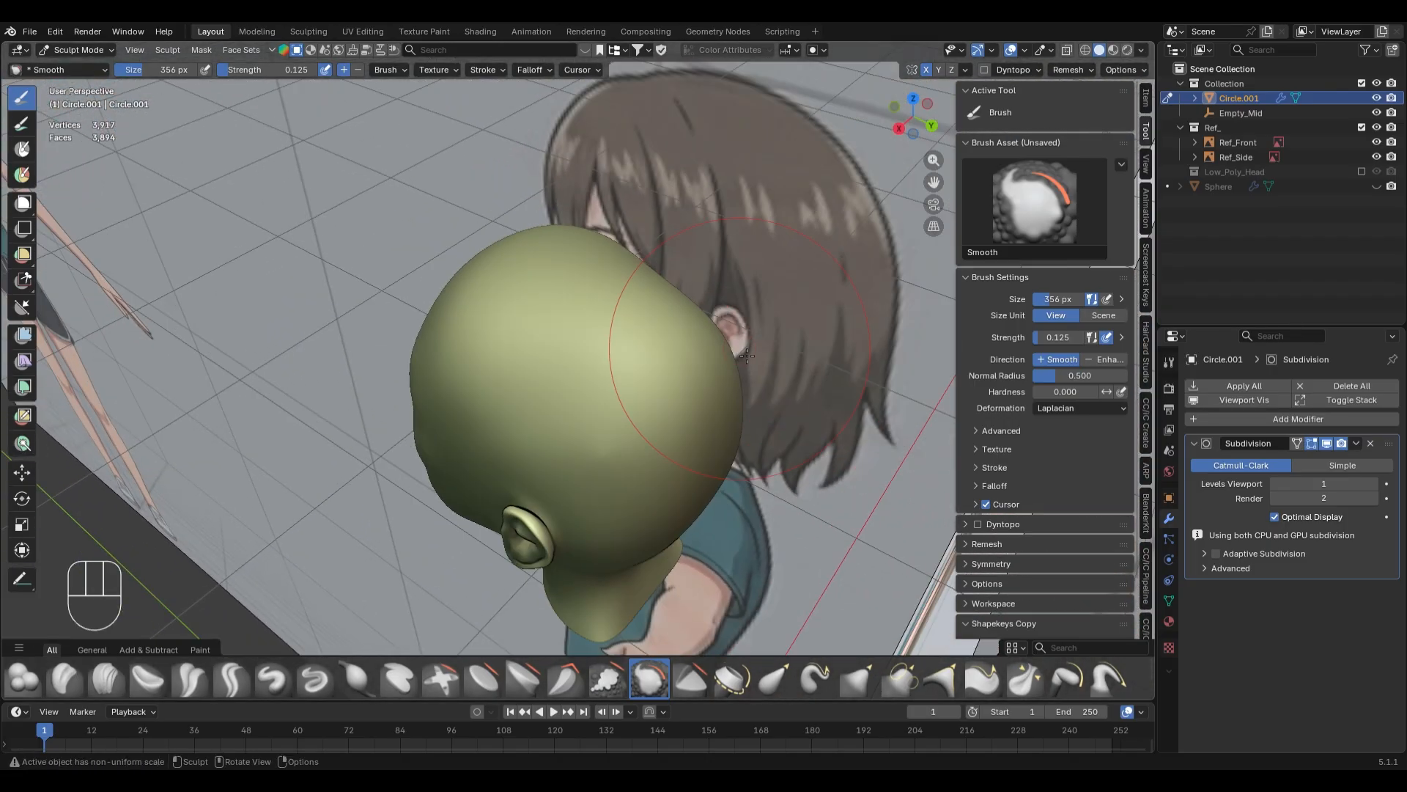
- In top view, round out the rear sides of the skull with the Grab brush at 416 px and 396 px
key(KP_7)
key(g)
key(f)
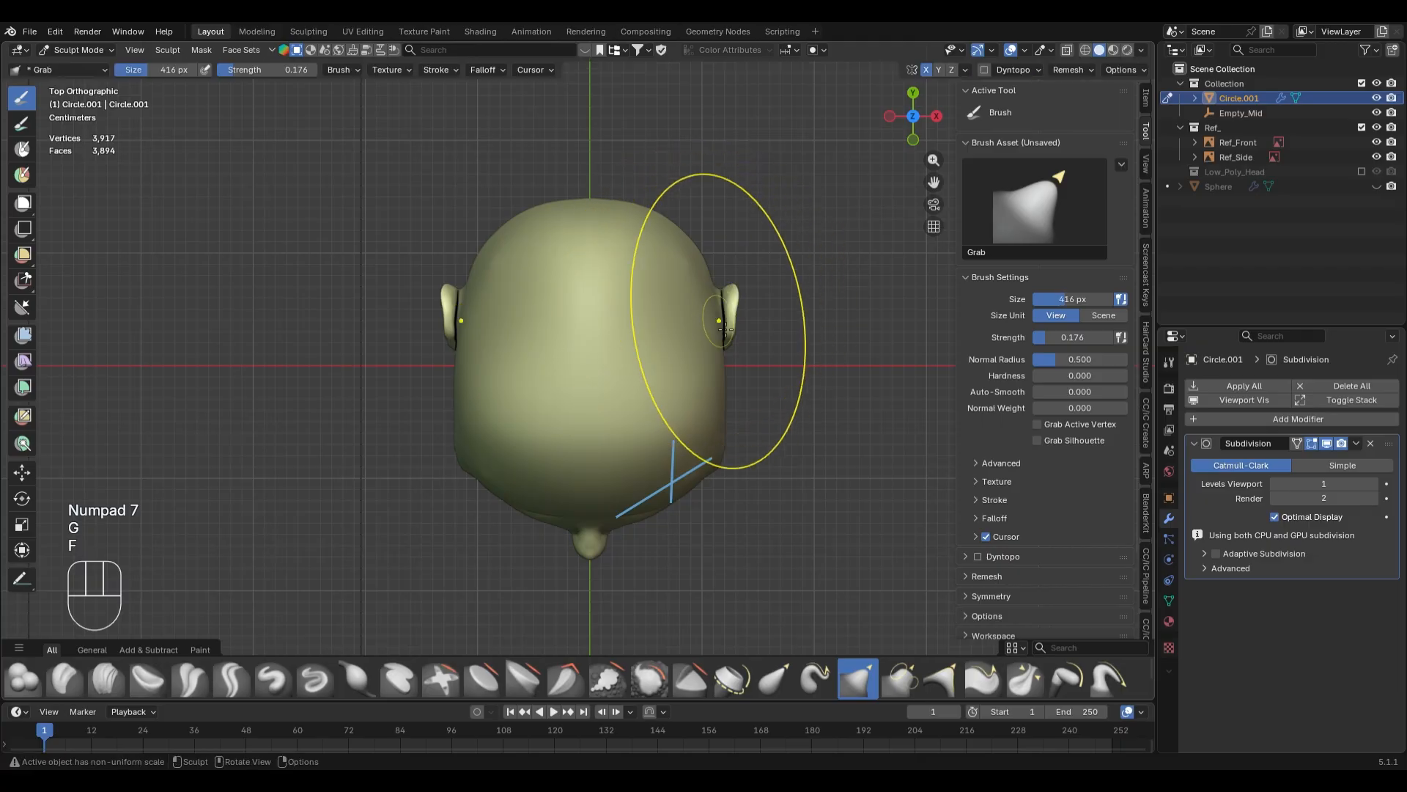
click(733, 377)
key(f)
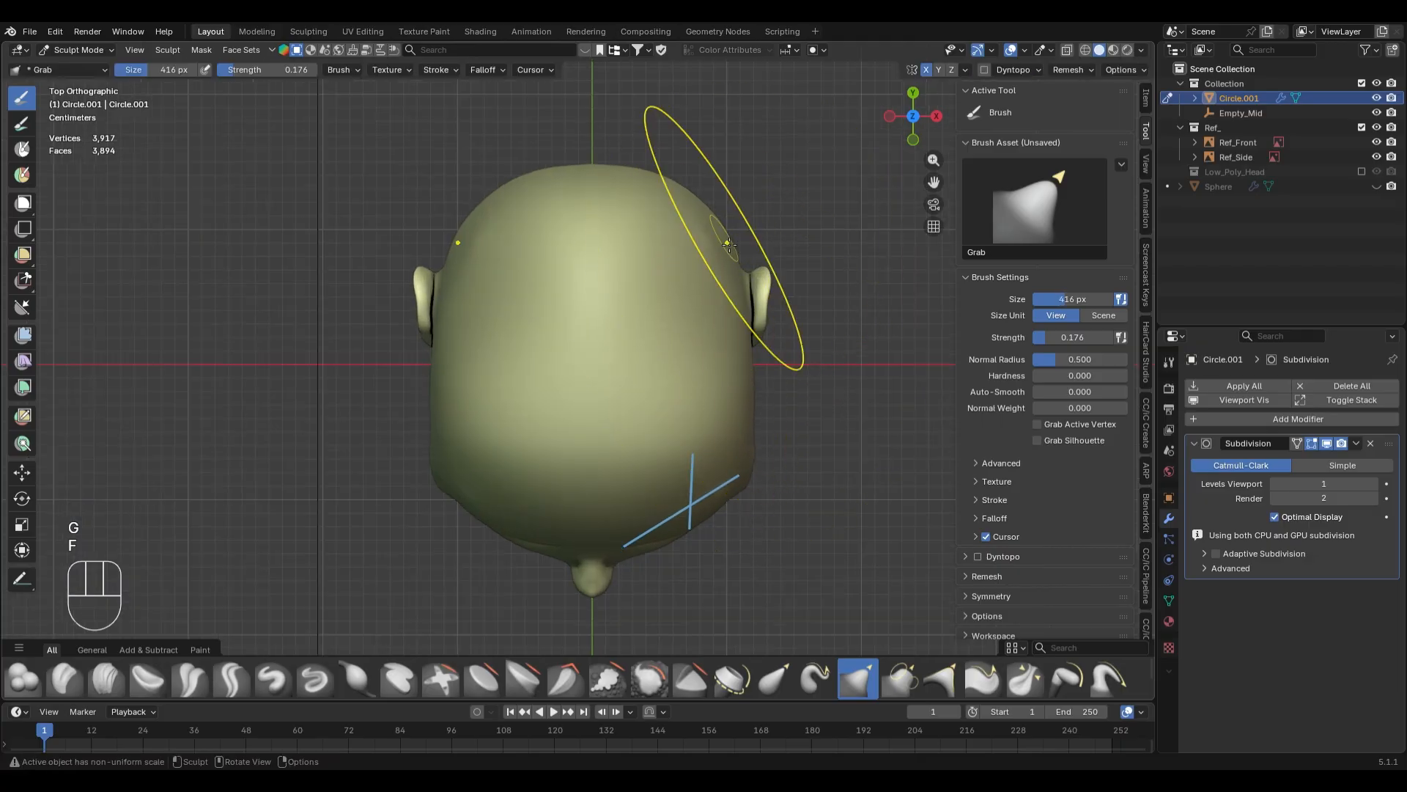
key(f)
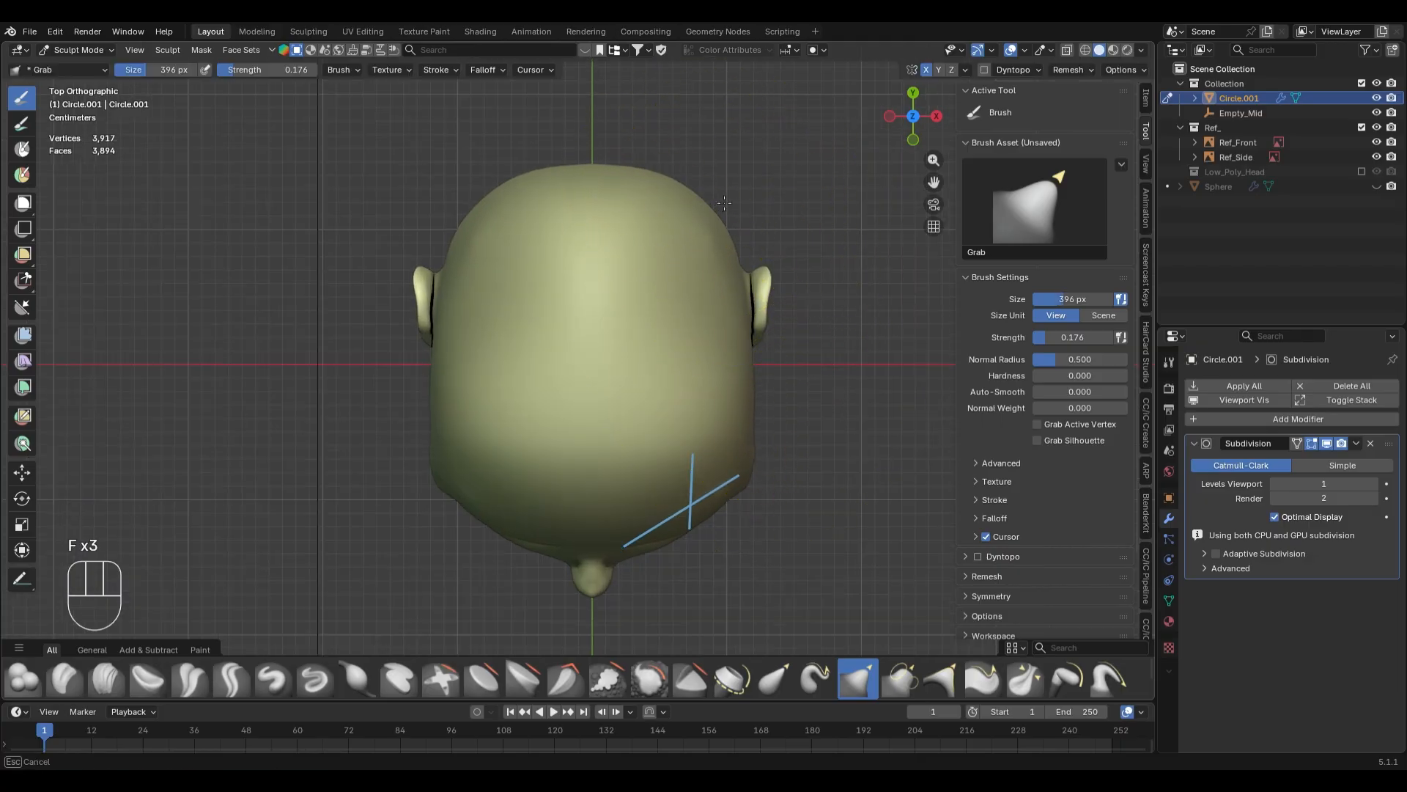
- Smooth the back and side of the skull with the Smooth brush at 340 px and strength 0.158
mouse_move(724, 204)
middle_down()
mouse_move(556, 293)
mouse_move(650, 279)
mouse_move(740, 295)
mouse_move(722, 366)
middle_up()
key(s)
key(f)
click(722, 293)
key(shift+f)
click(661, 310)
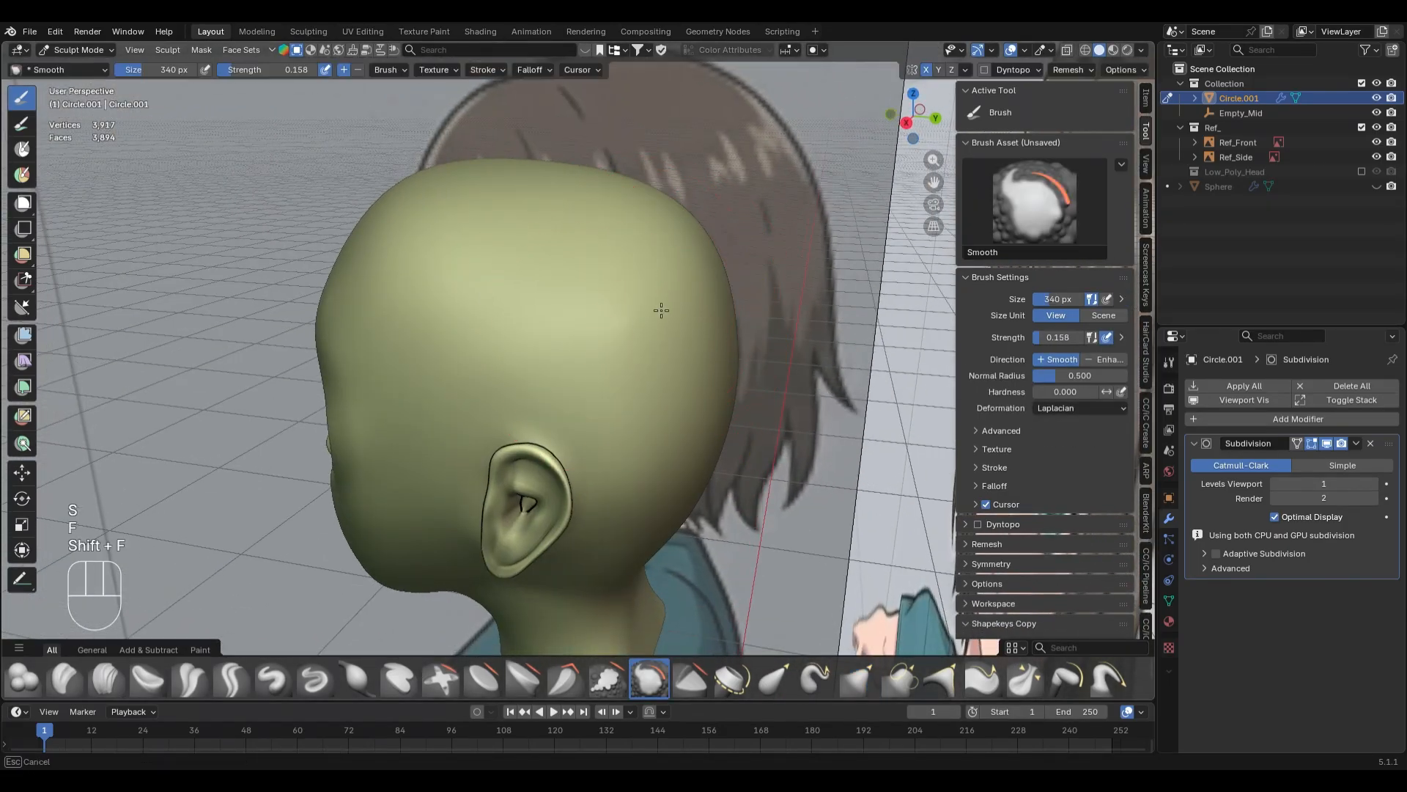
- In wireframe side view, smooth the upper forehead with the Smooth brush at strength 0.236, sized down to 244 px
key(z)
key(KP_3)
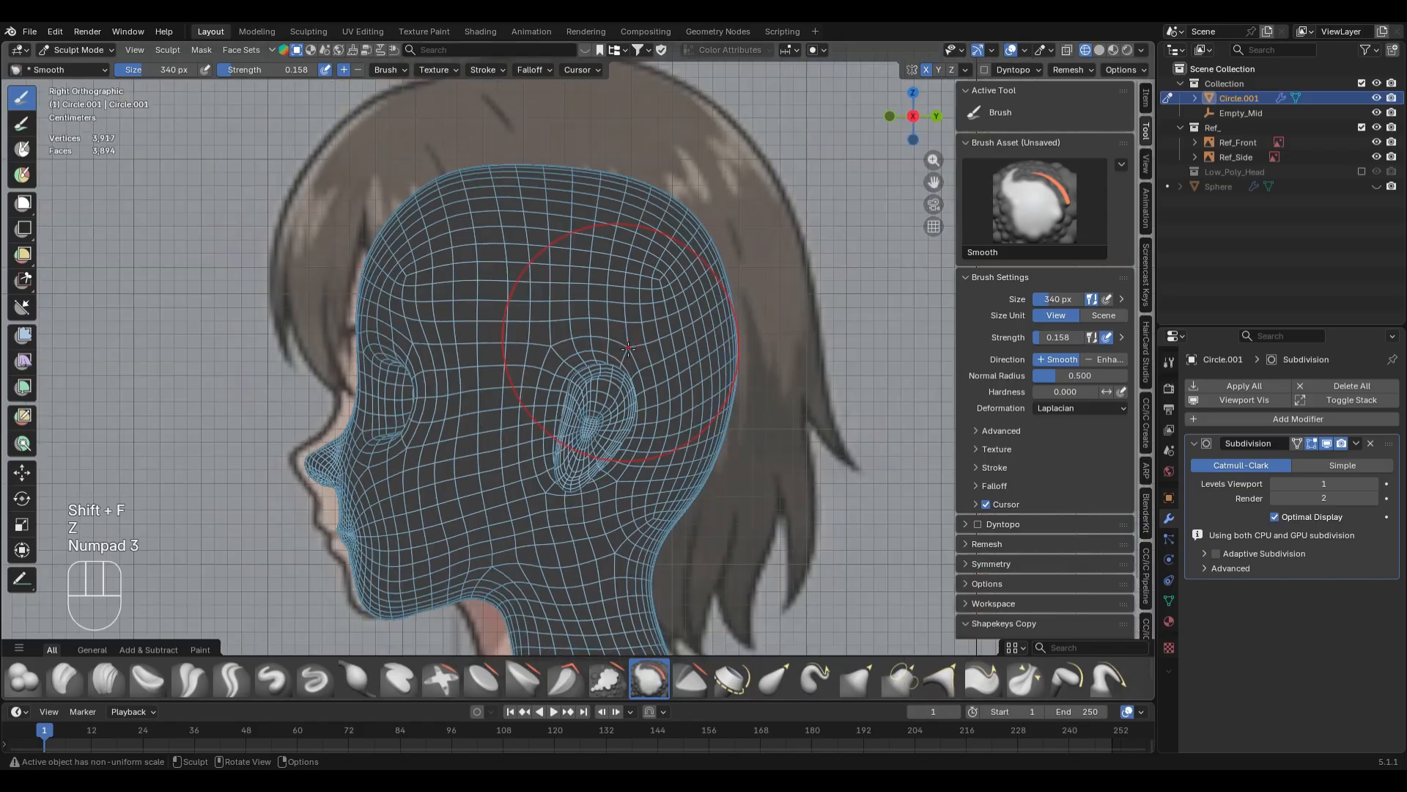
scroll(469, 214, up, 2)
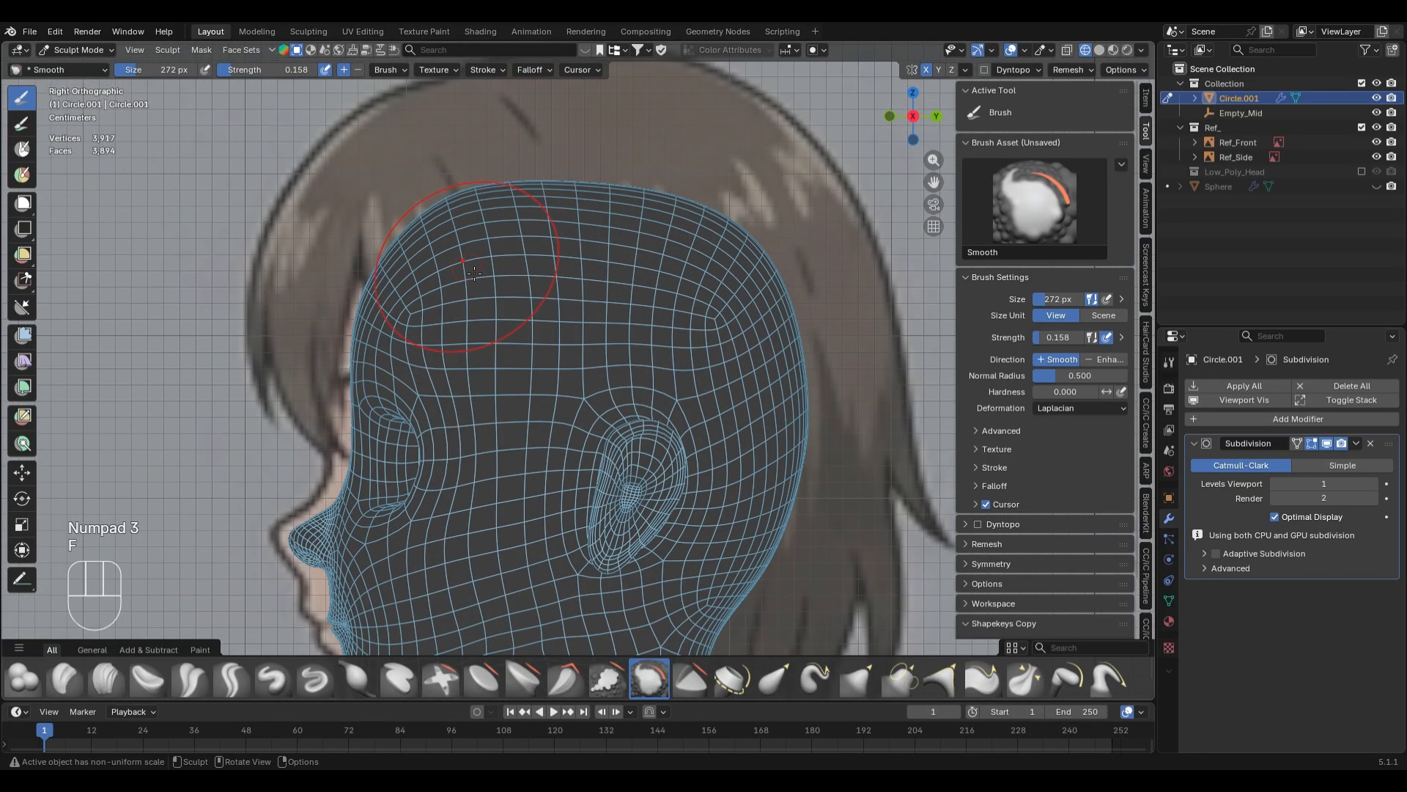
key(shift+f)
click(440, 242)
key(f)
click(430, 287)
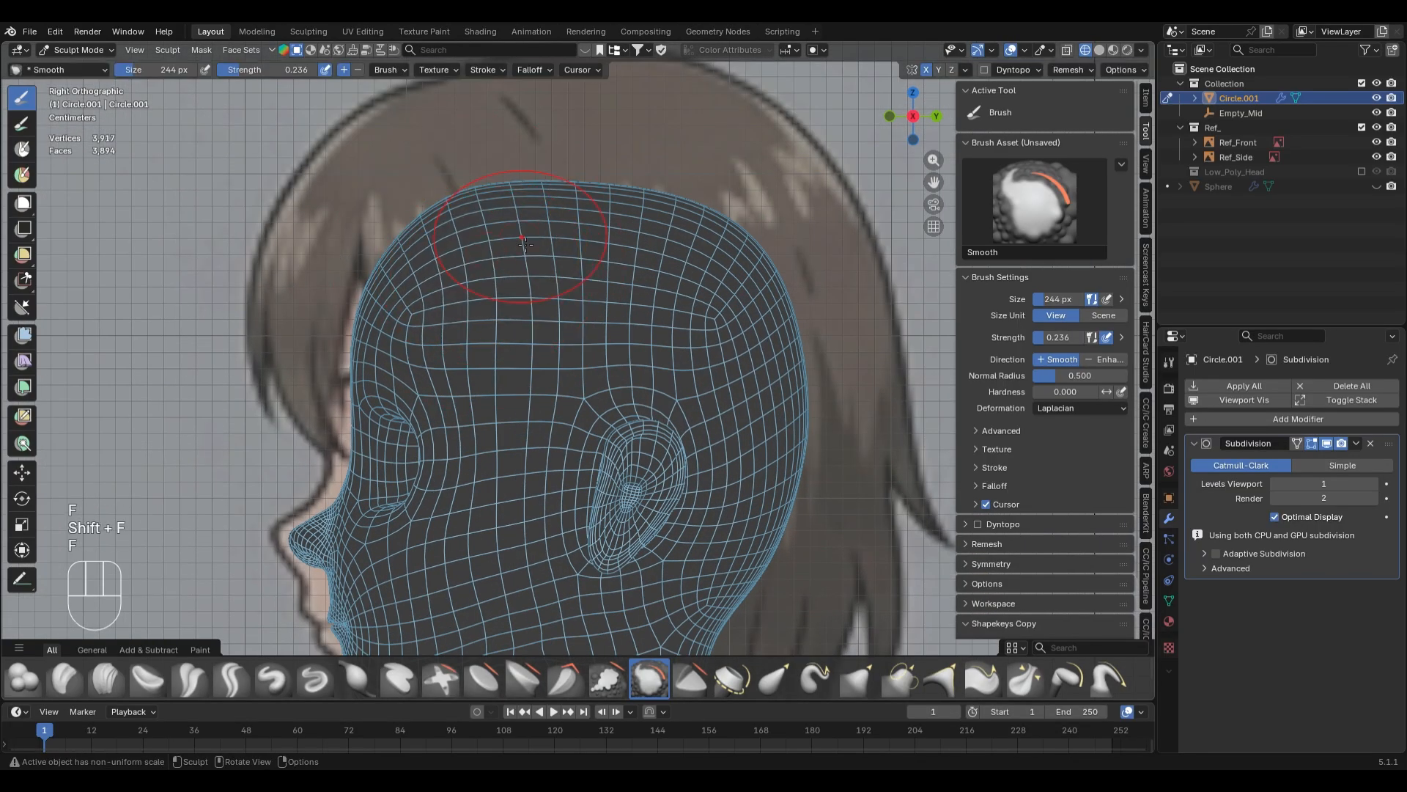
- Undo the last smoothing stroke and smooth the forehead with a 316 px brush at strength 0.152
key(ctrl+z)
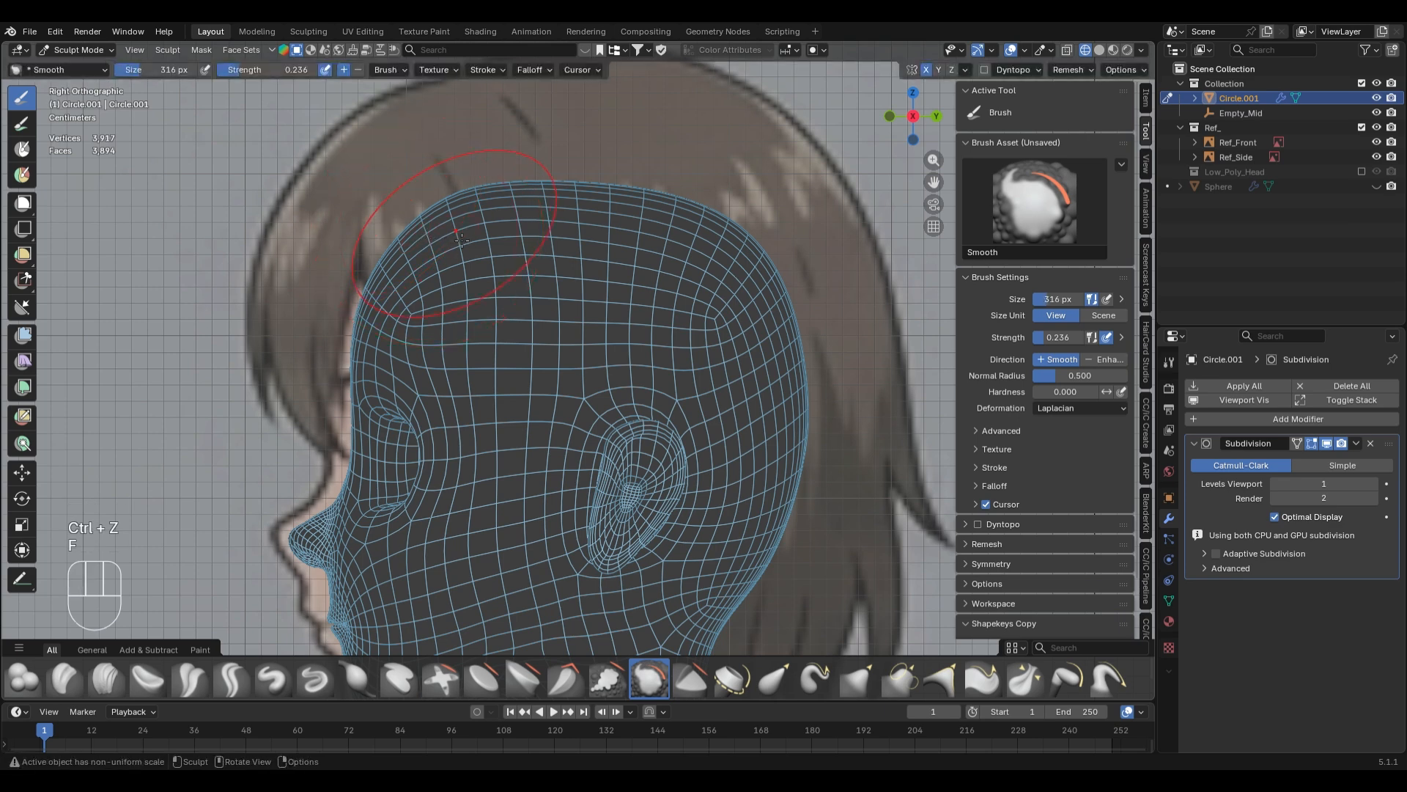
key(shift+f)
click(447, 236)
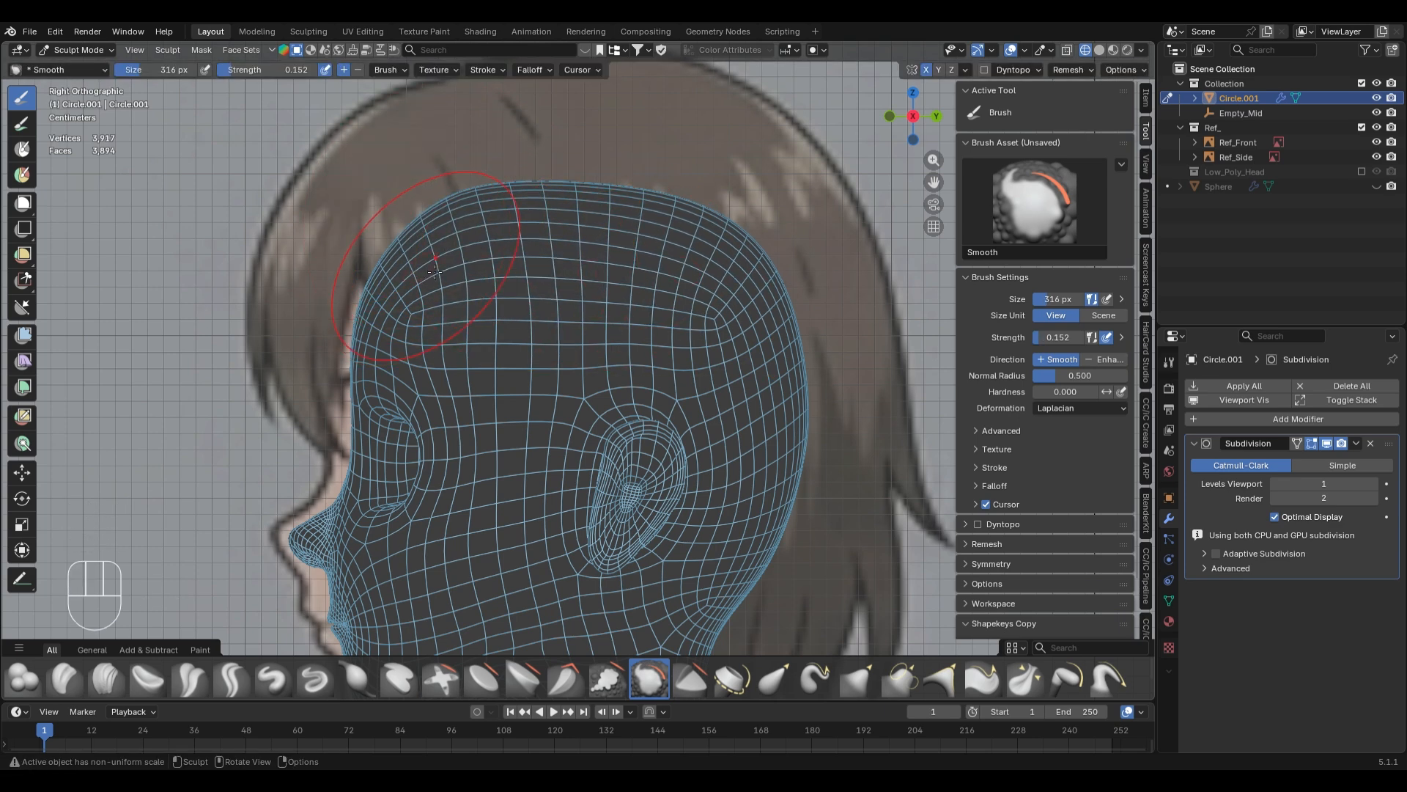
key(alt+z)
key(alt+z)
- Adjust the upper side and back of the skull in wireframe display with the Grab brush at 408 px
key(KP_1)
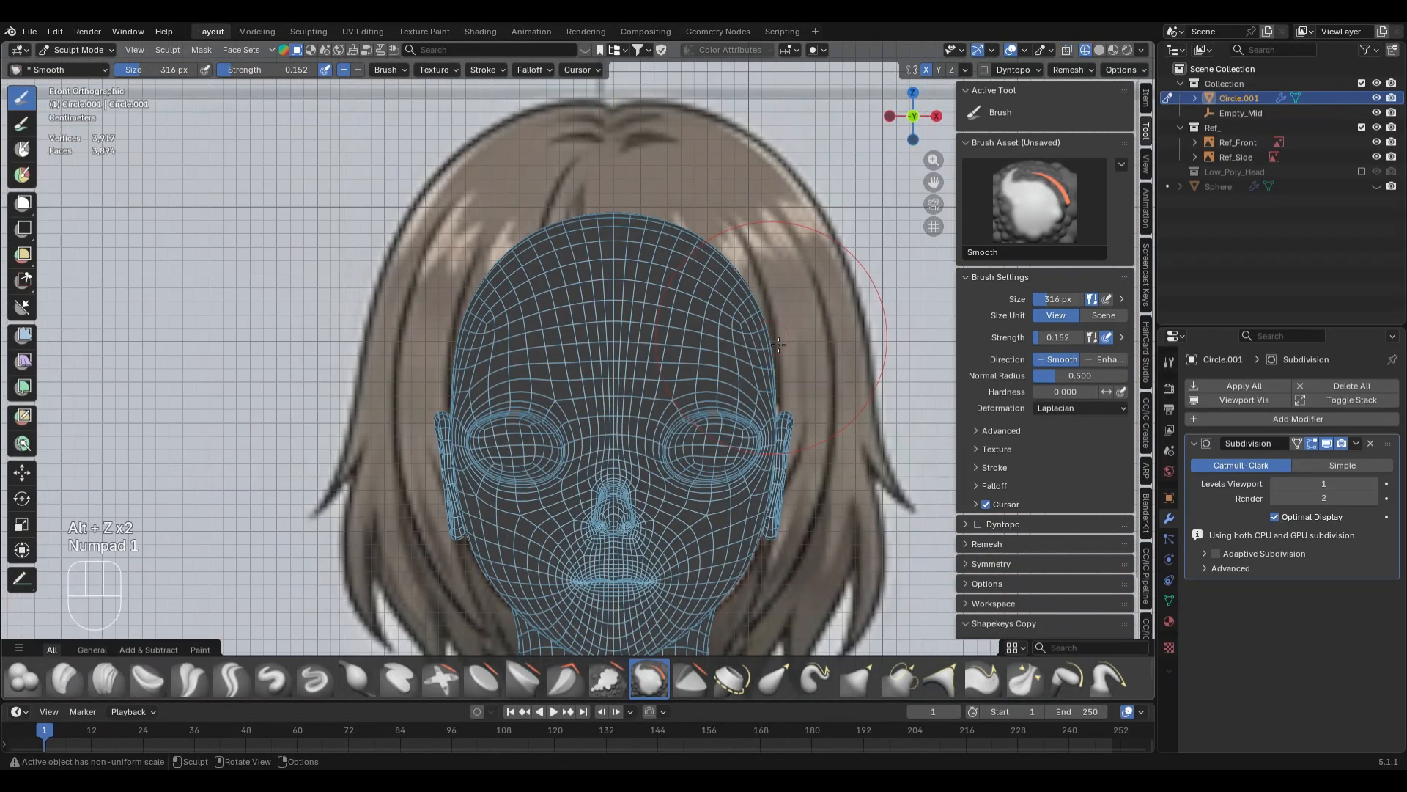
mouse_move(736, 277)
middle_down()
mouse_move(528, 322)
mouse_move(678, 237)
middle_up()
key(g)
key(f)
click(801, 291)
drag(654, 231, 728, 254)
mouse_move(728, 254)
middle_down()
mouse_move(666, 247)
mouse_move(660, 201)
middle_up()
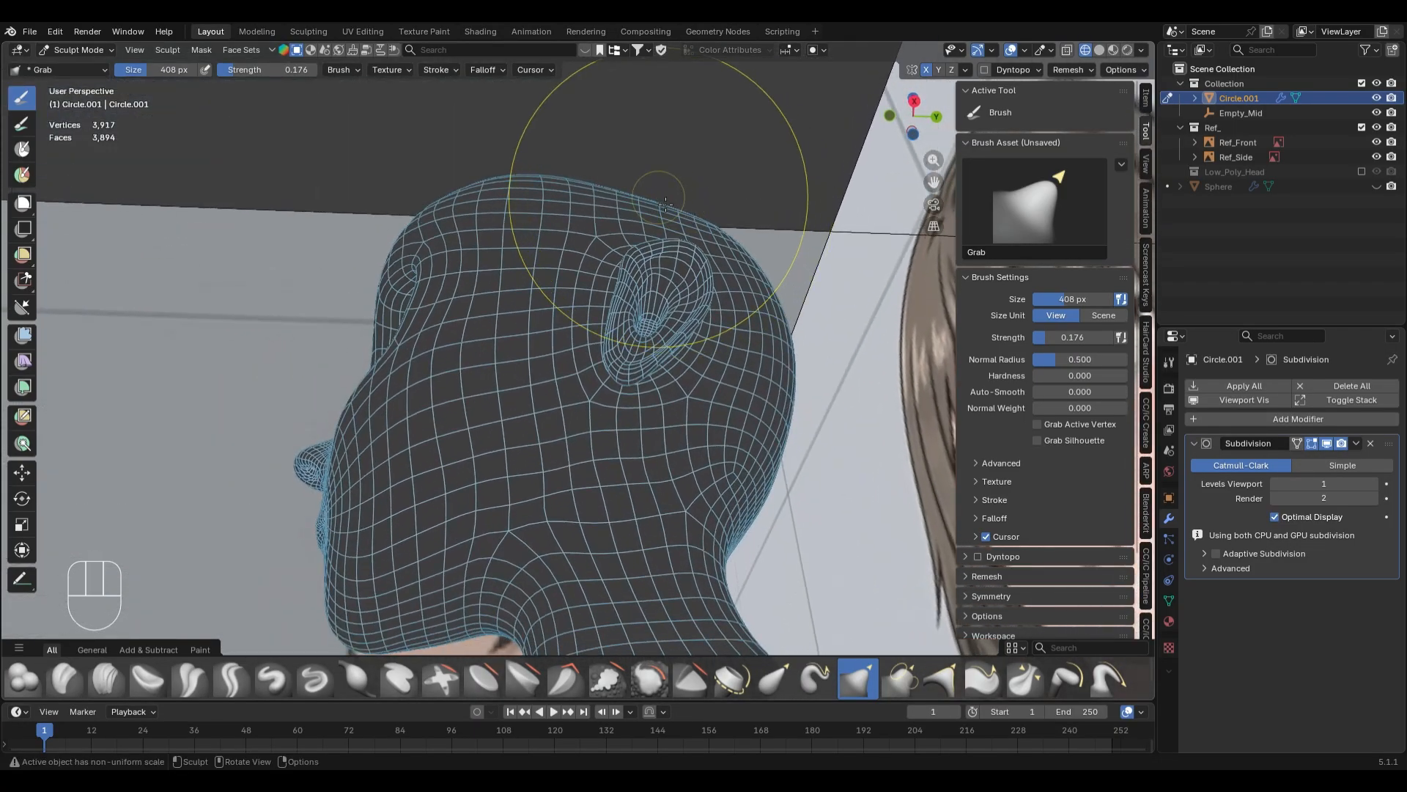
drag(670, 206, 676, 213)
- Examine the skull from above, and compare its front view with the reference in Object Mode using X-ray
middle_drag(684, 168, 660, 408)
key(KP_7)
key(KP_1)
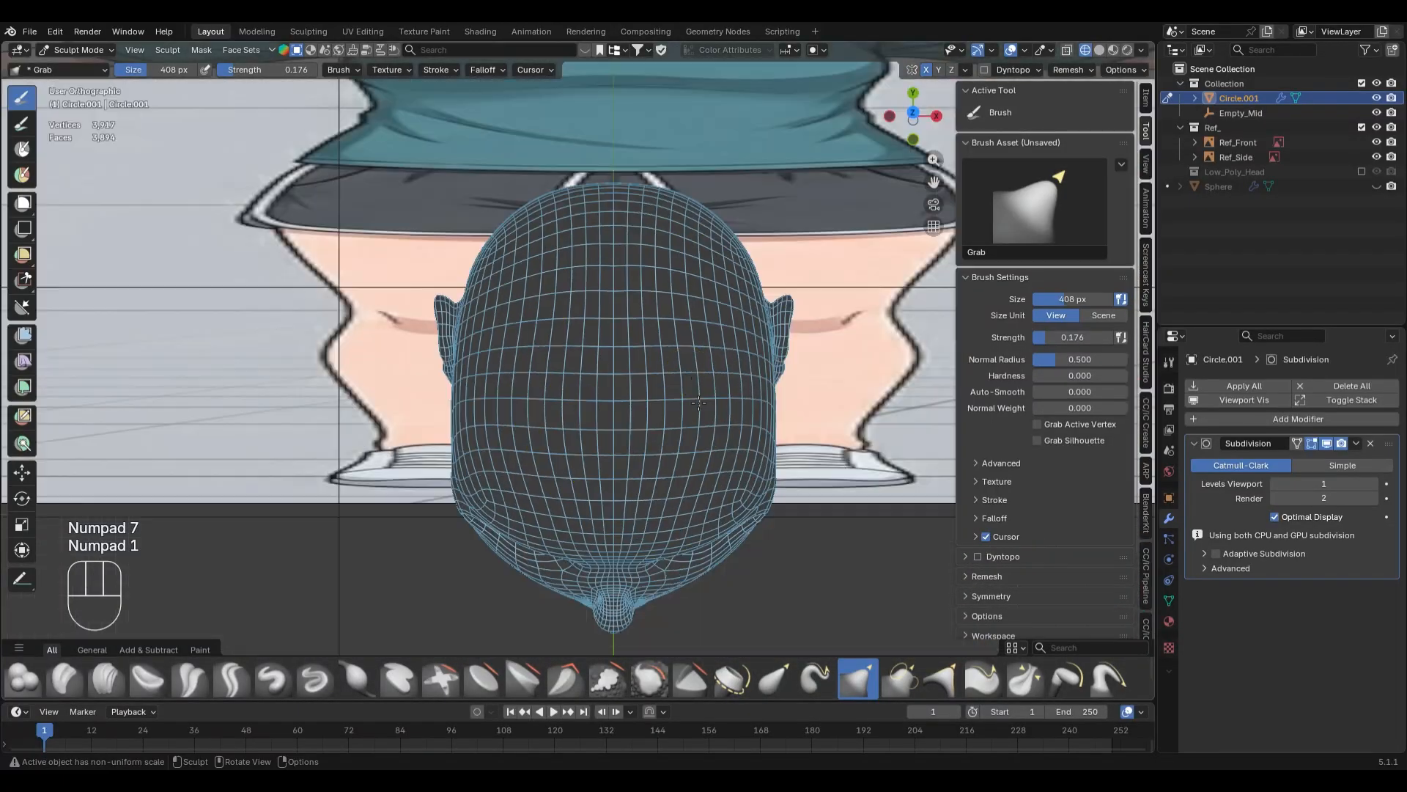
key(ctrl+Tab)
key(z)
key(alt+z)
key(alt+z)
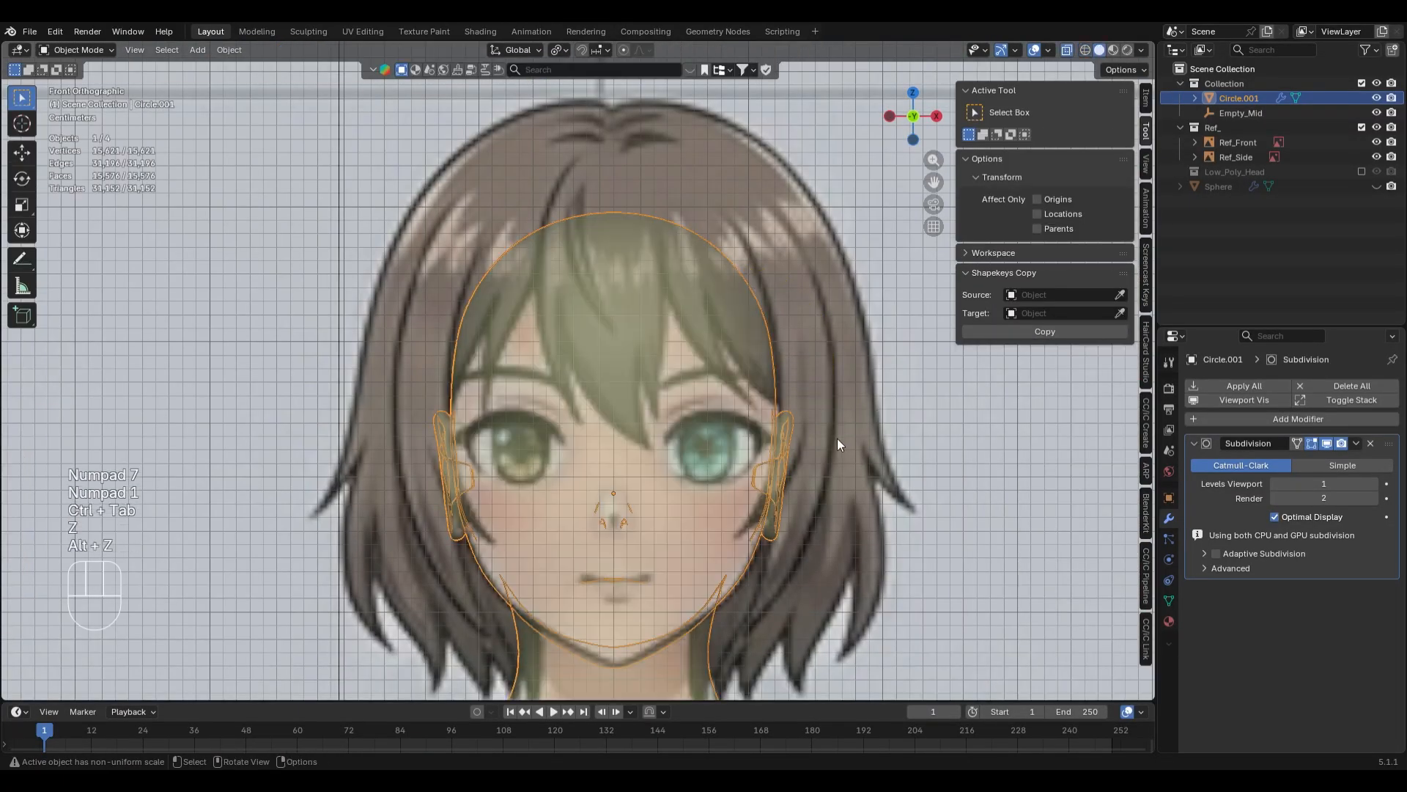
scroll(837, 438, up, 4)
scroll(776, 358, down, 5)
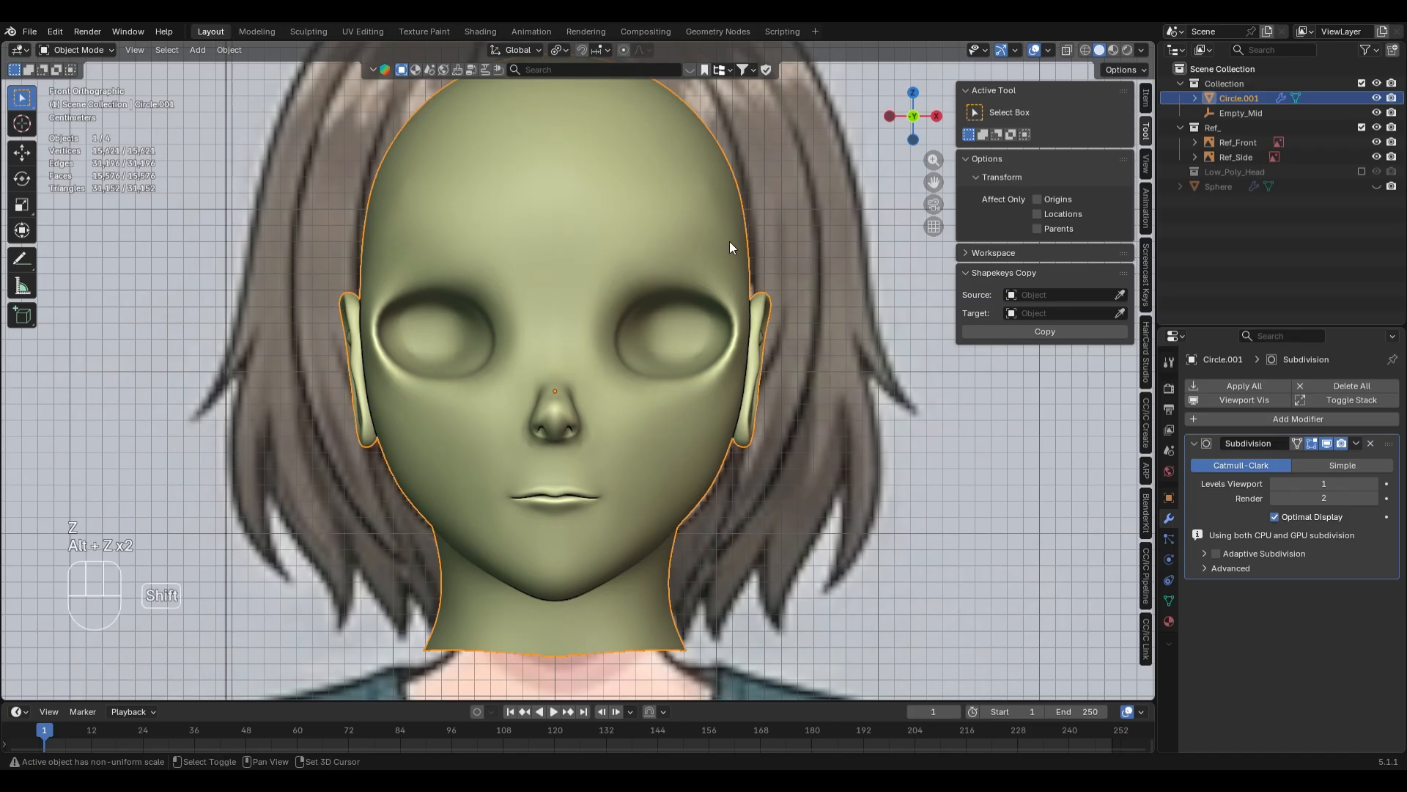
- Remove the head's Subdivision modifier and check the base mesh against the front reference in wireframe and X-ray
middle_drag(762, 385, 824, 367)
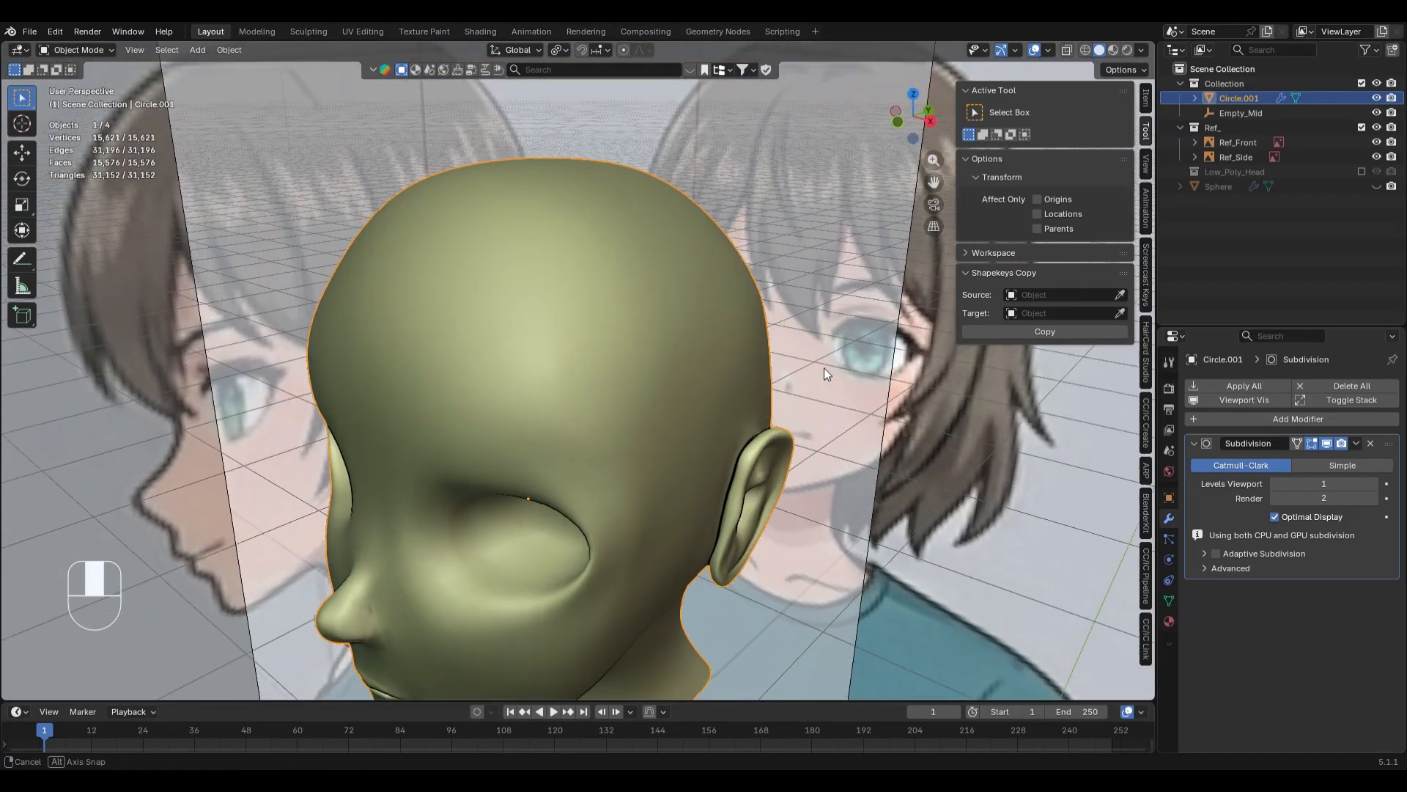
click(1372, 444)
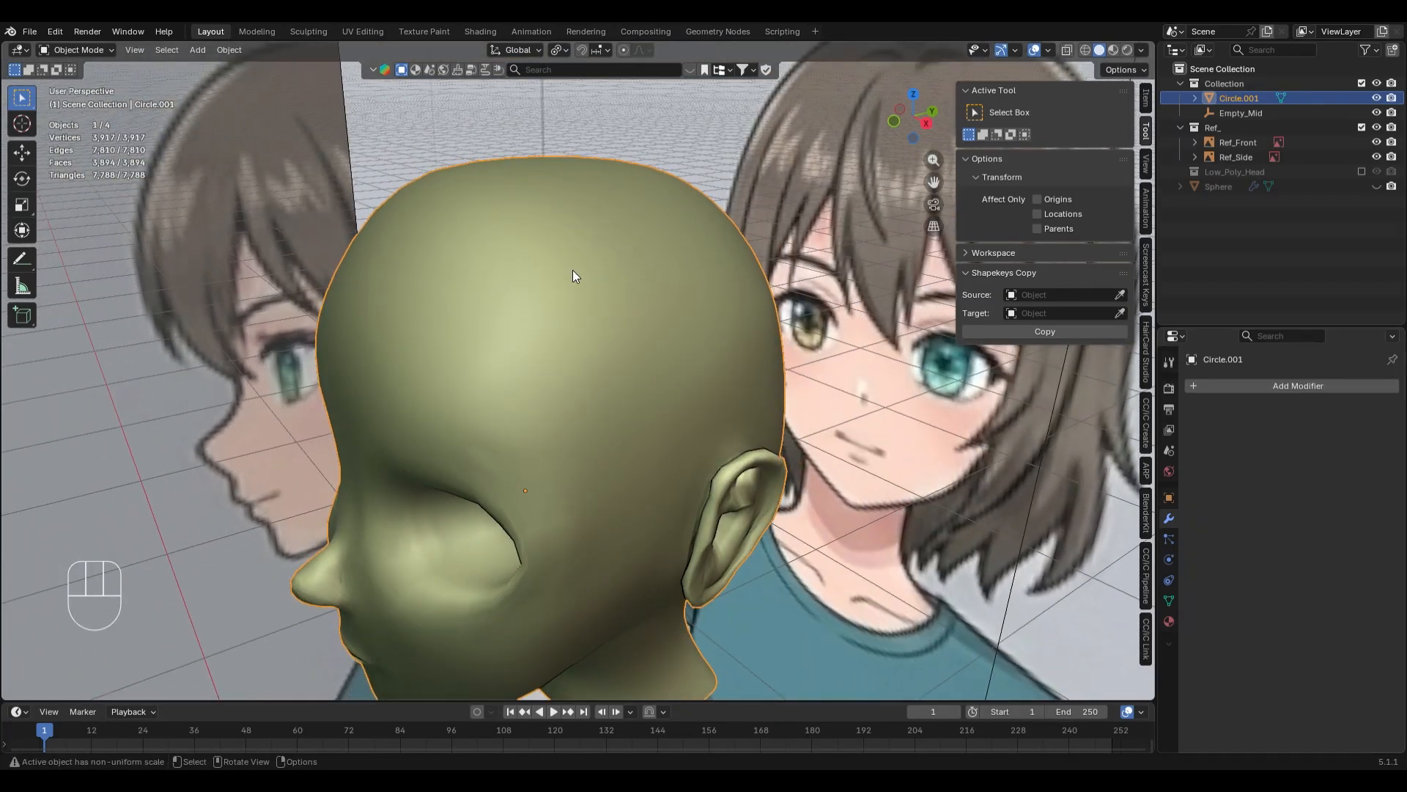
key(z)
key(alt+z)
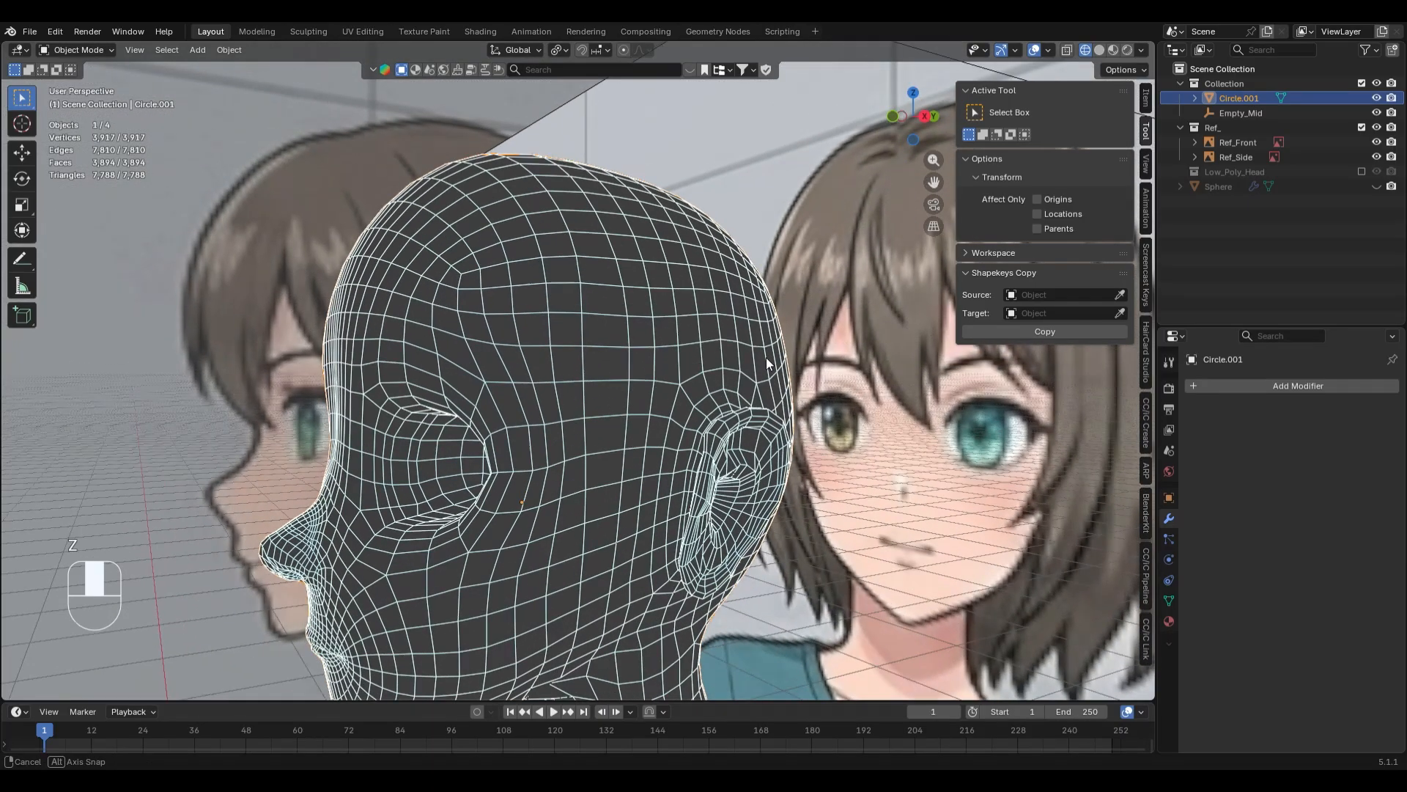
key(KP_1)
key(alt+z)
scroll(767, 358, up, 2)
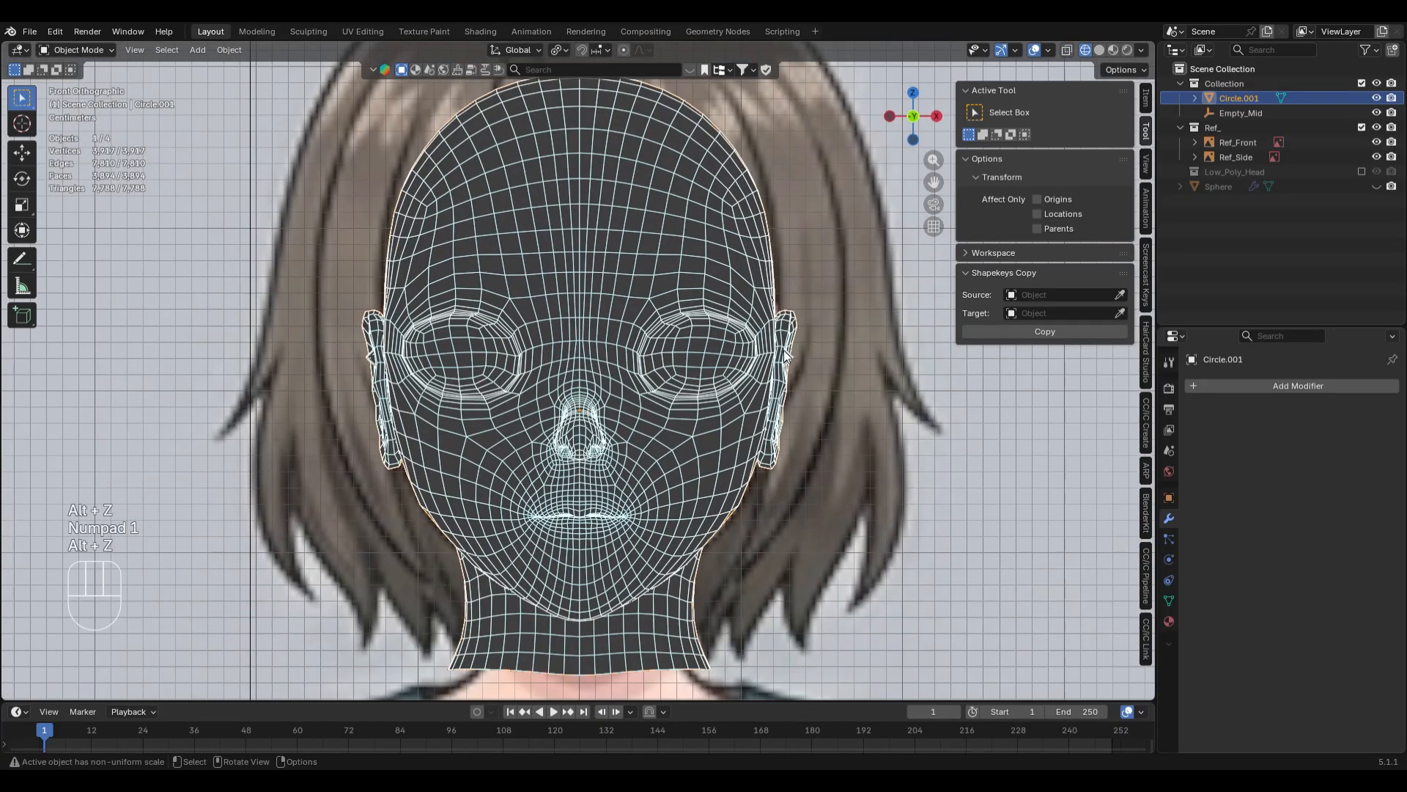
key(alt+z)
key(z)
key(alt+z)
key(alt+z)
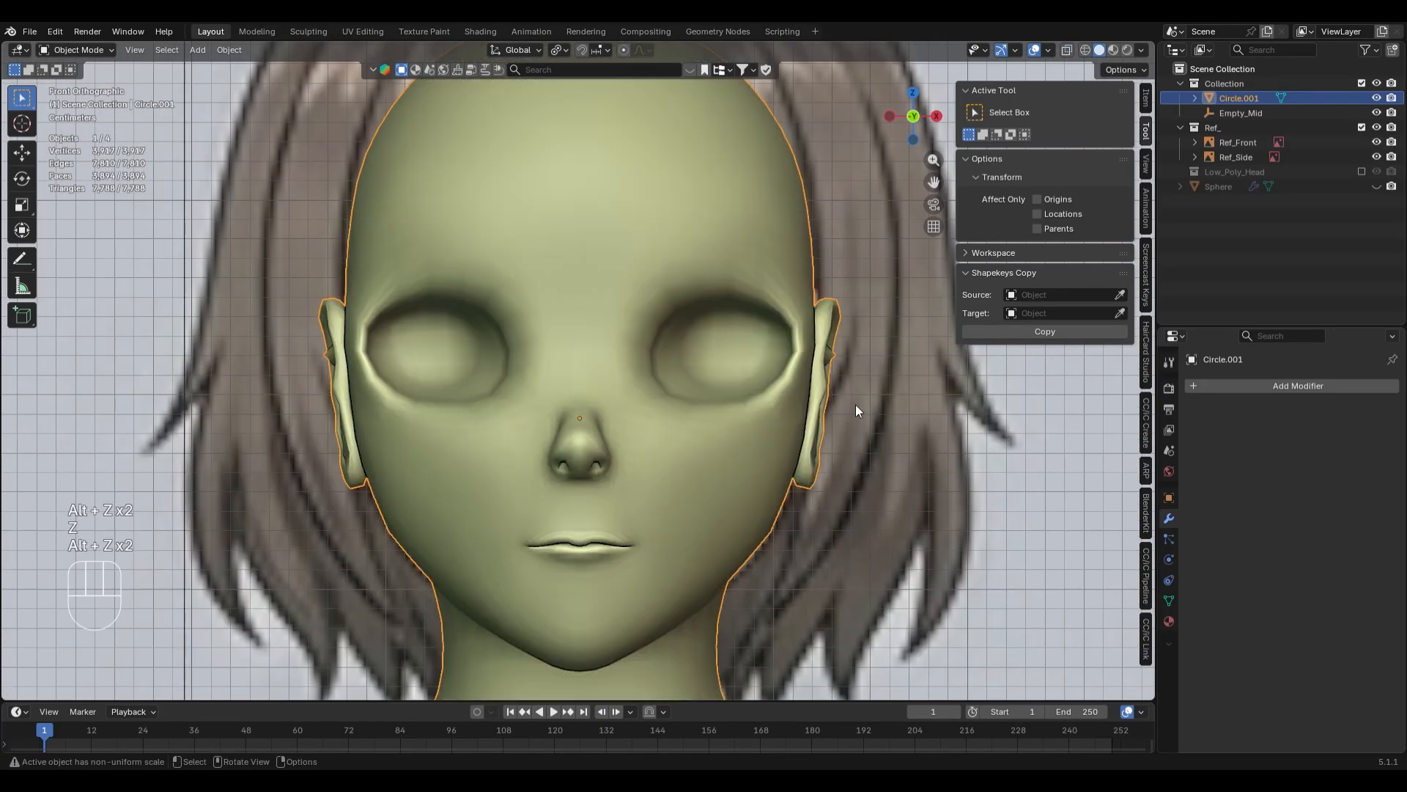
- In Edit Mode, slide the edge path running down the inner part of the eye socket by a factor of 0.175
middle_drag(852, 393, 812, 374)
key(Tab)
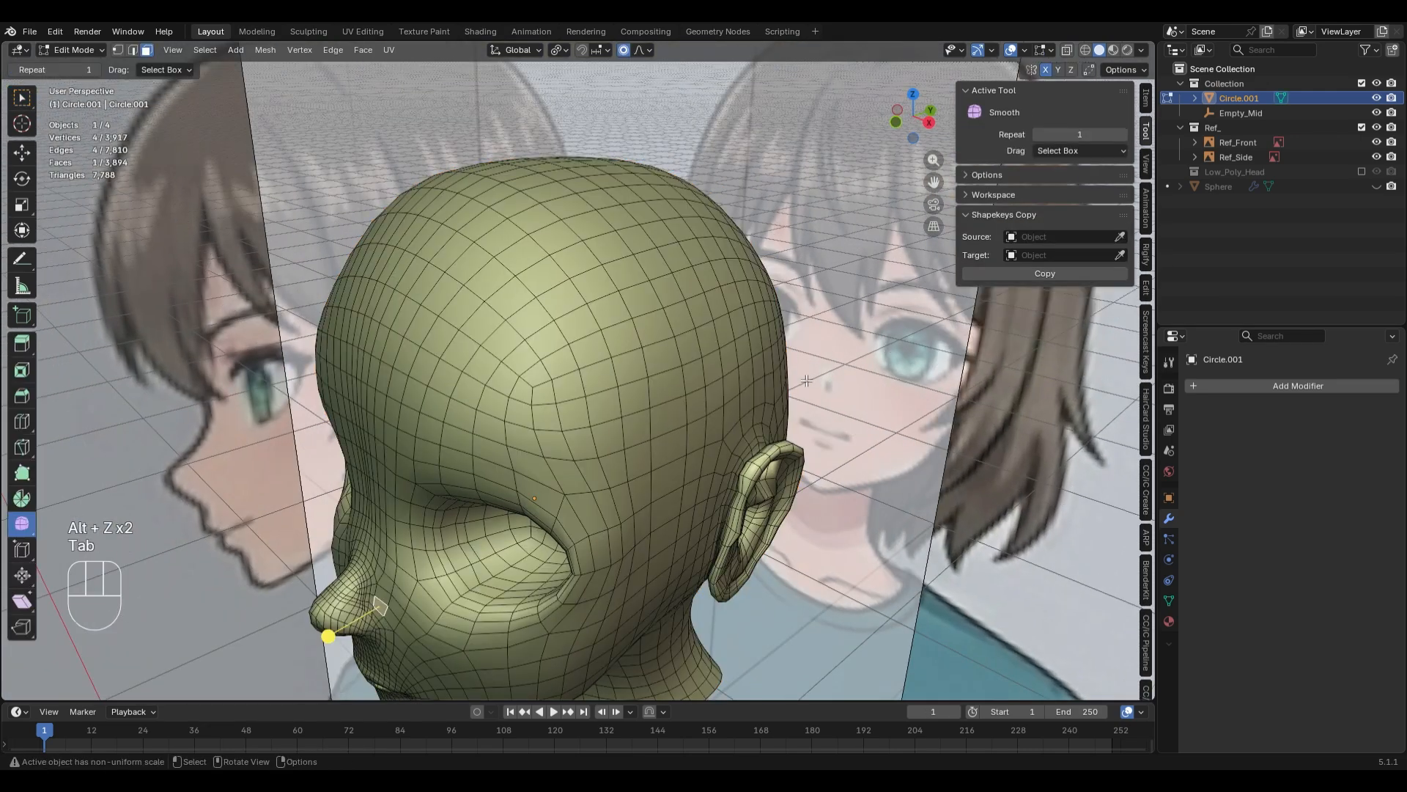
middle_drag(673, 304, 658, 313)
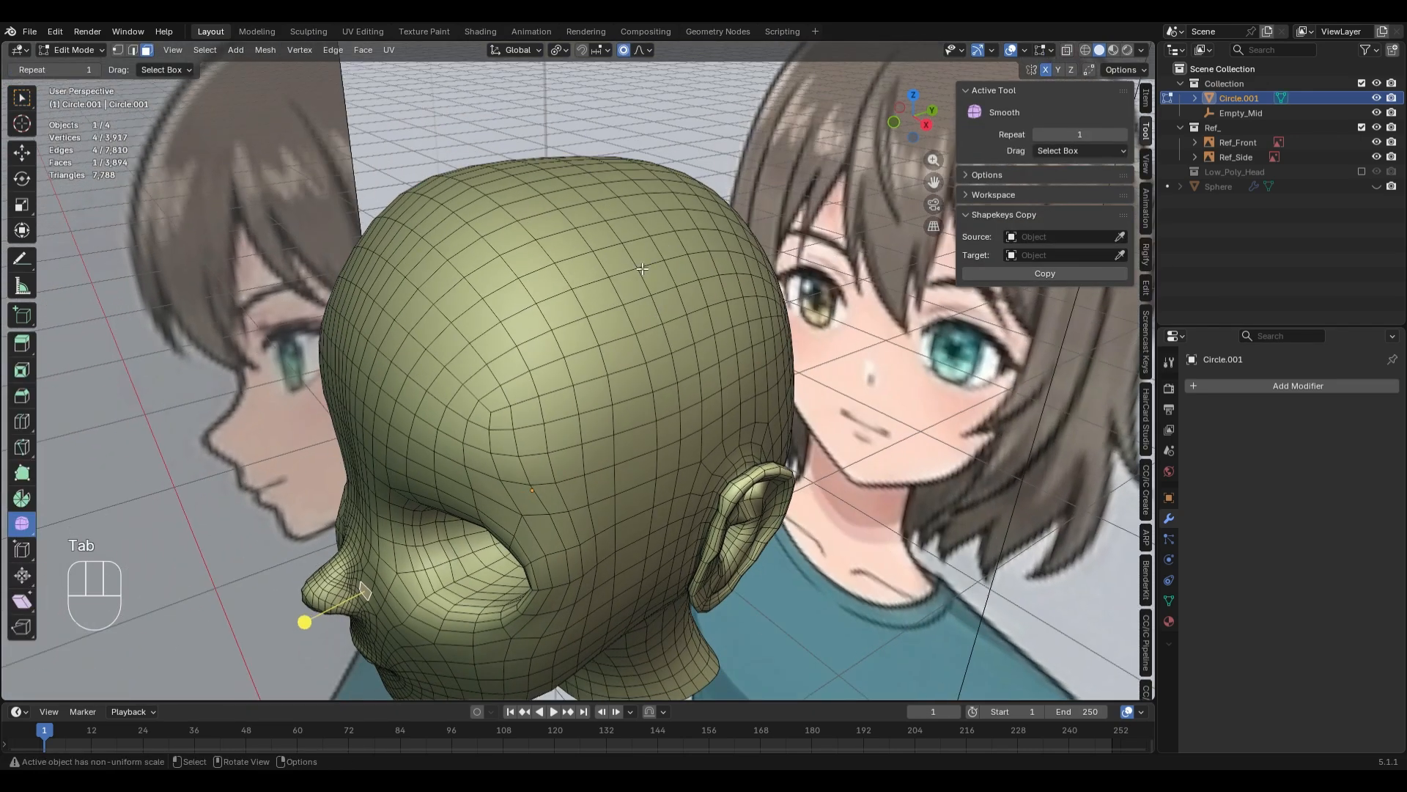
key(KP_Decimal)
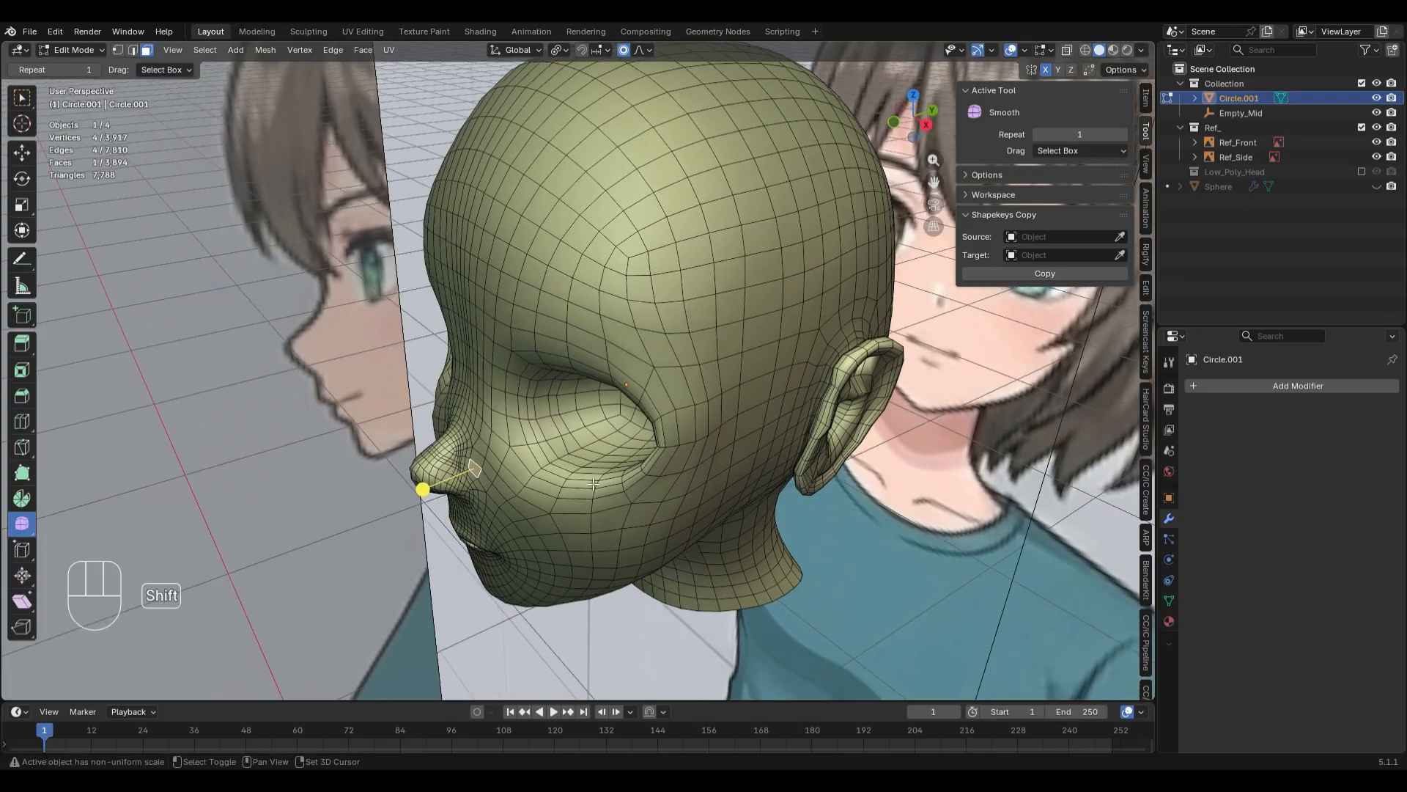
middle_drag(598, 479, 630, 420)
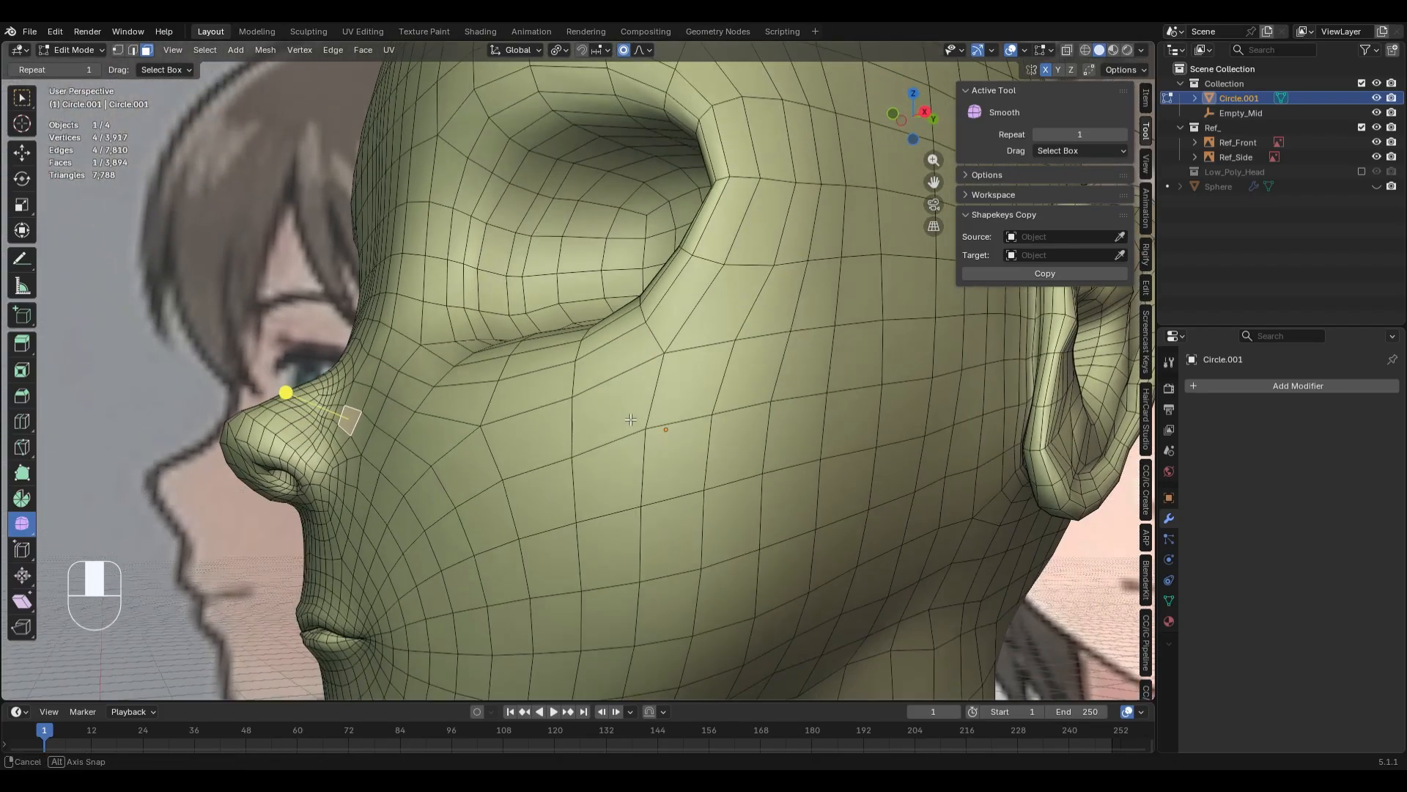
middle_drag(542, 215, 565, 433)
key(2)
click(679, 189)
ctrl+shift+click(534, 501)
key(g)
key(g)
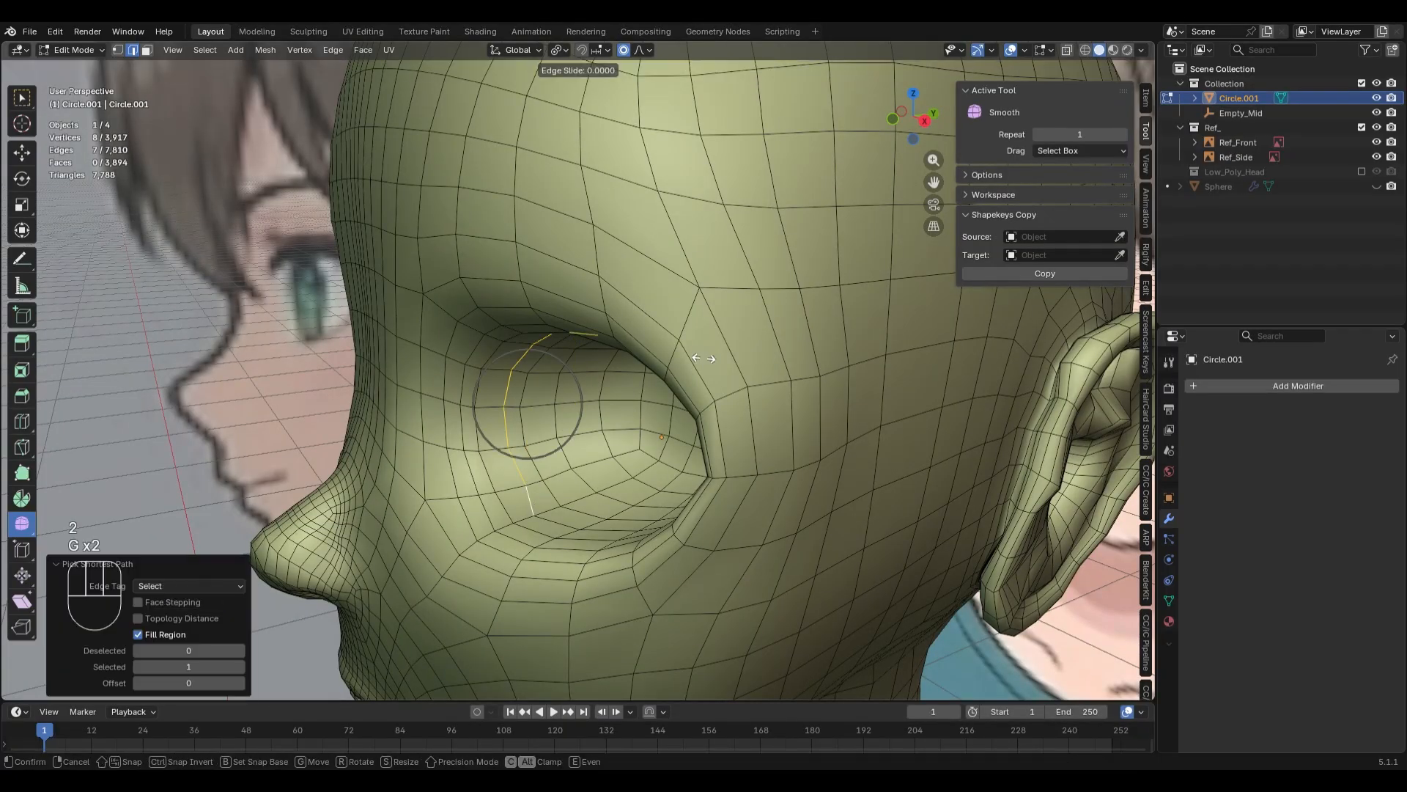
click(656, 370)
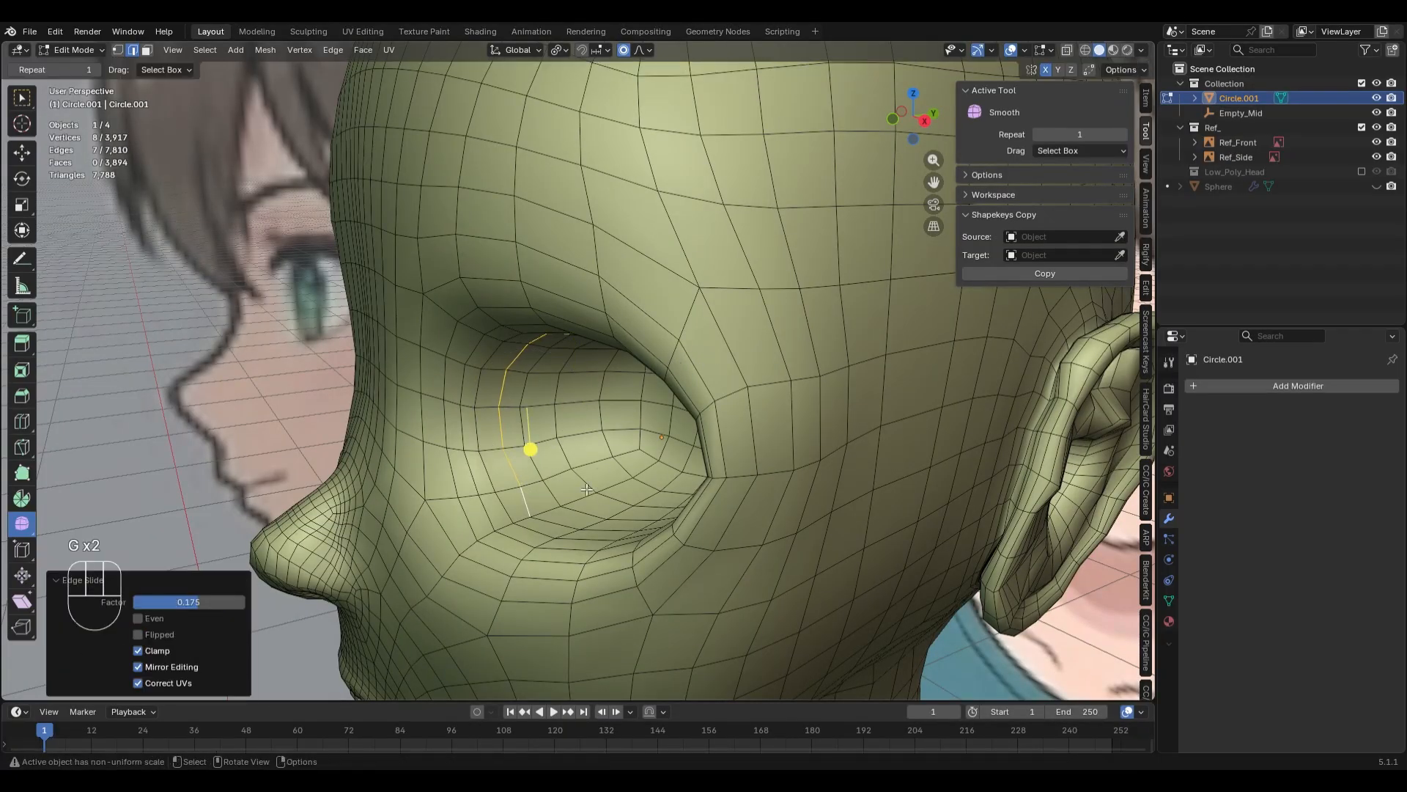
- Slide the single vertex at the lower end of that eye socket edge path along its edge
key(1)
click(533, 518)
key(g)
key(g)
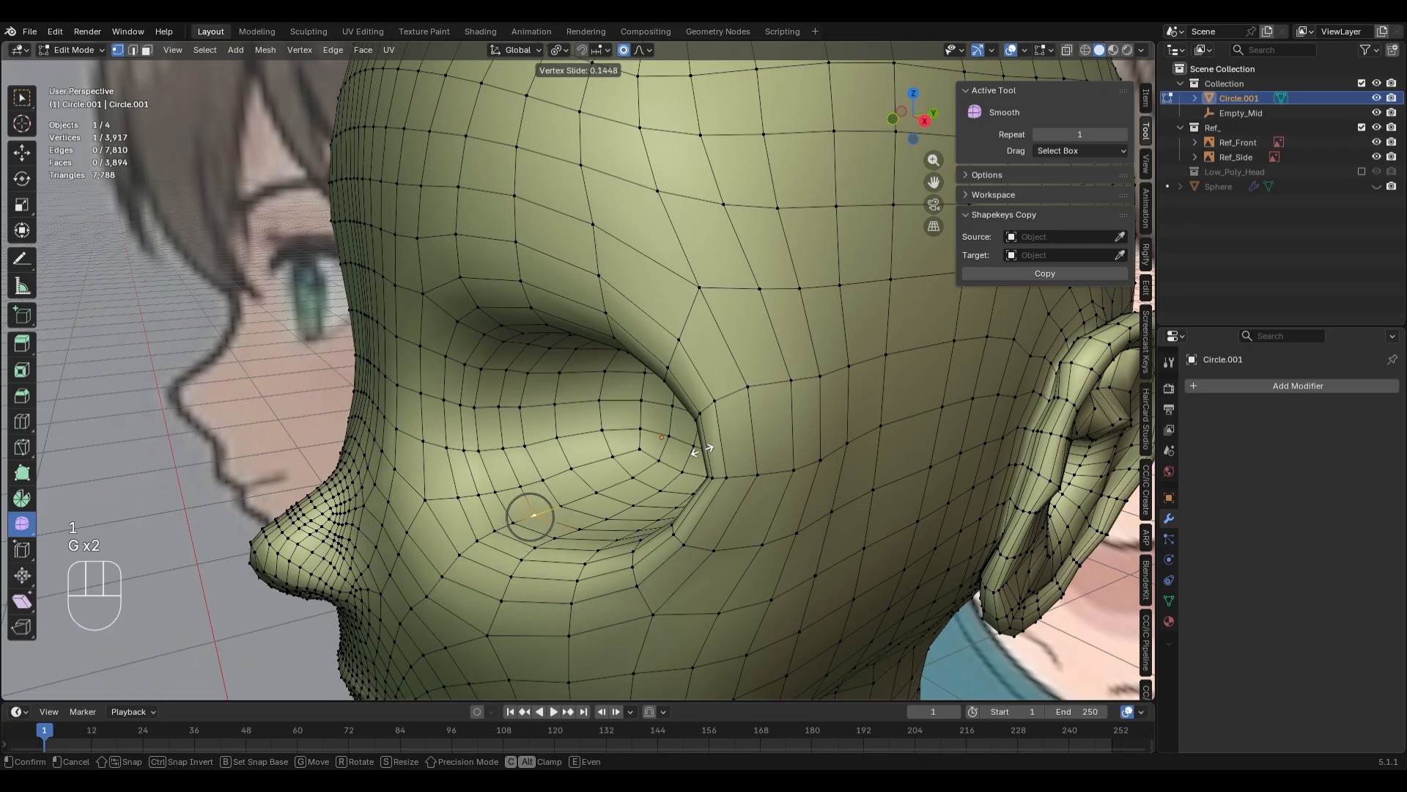
click(704, 450)
- Preview the head in Object Mode with a level 1 Subdivision modifier and remove the modifier again
key(Tab)
scroll(708, 450, down, 6)
shift+middle_drag(708, 450, 795, 398)
scroll(794, 398, up, 4)
key(ctrl+1)
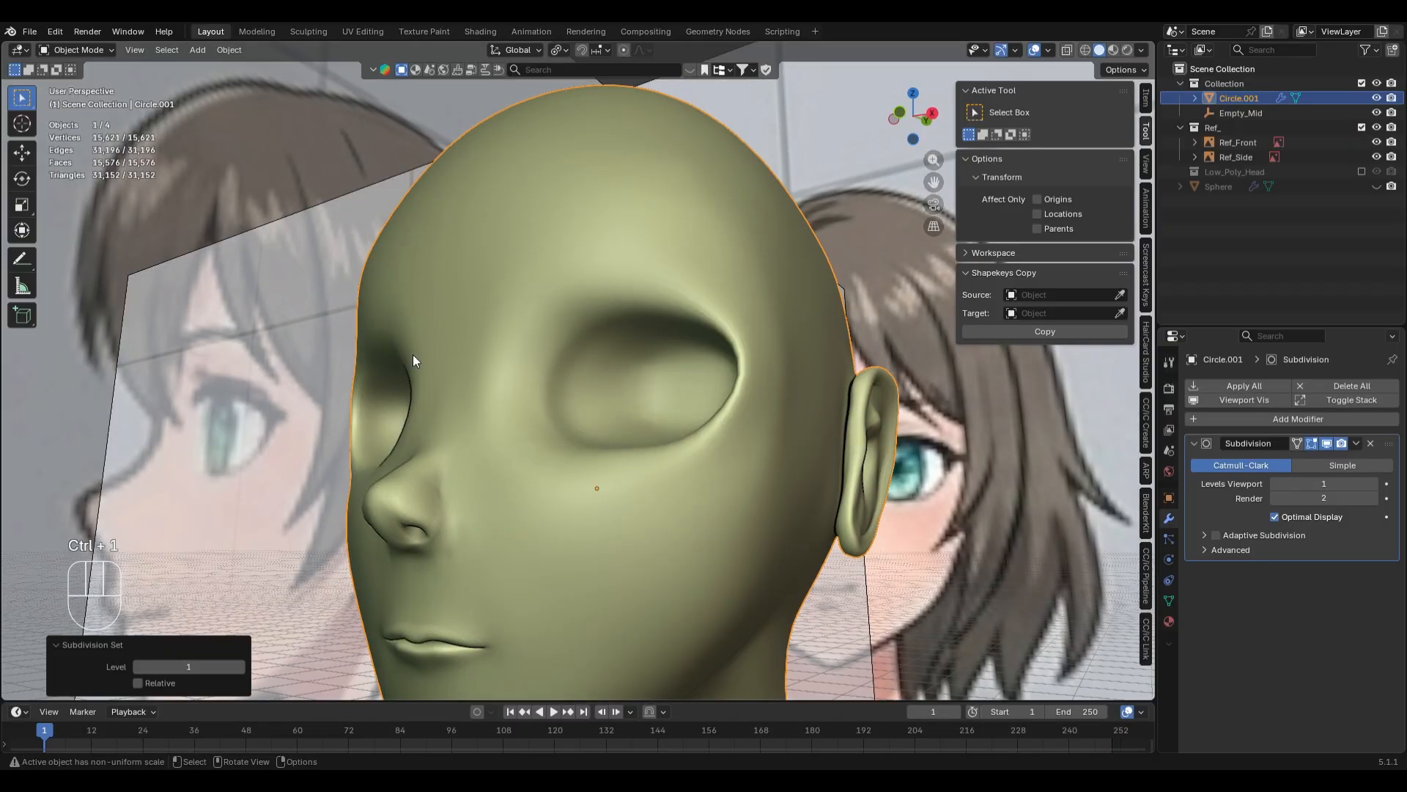
scroll(654, 391, down, 2)
middle_drag(654, 391, 744, 442)
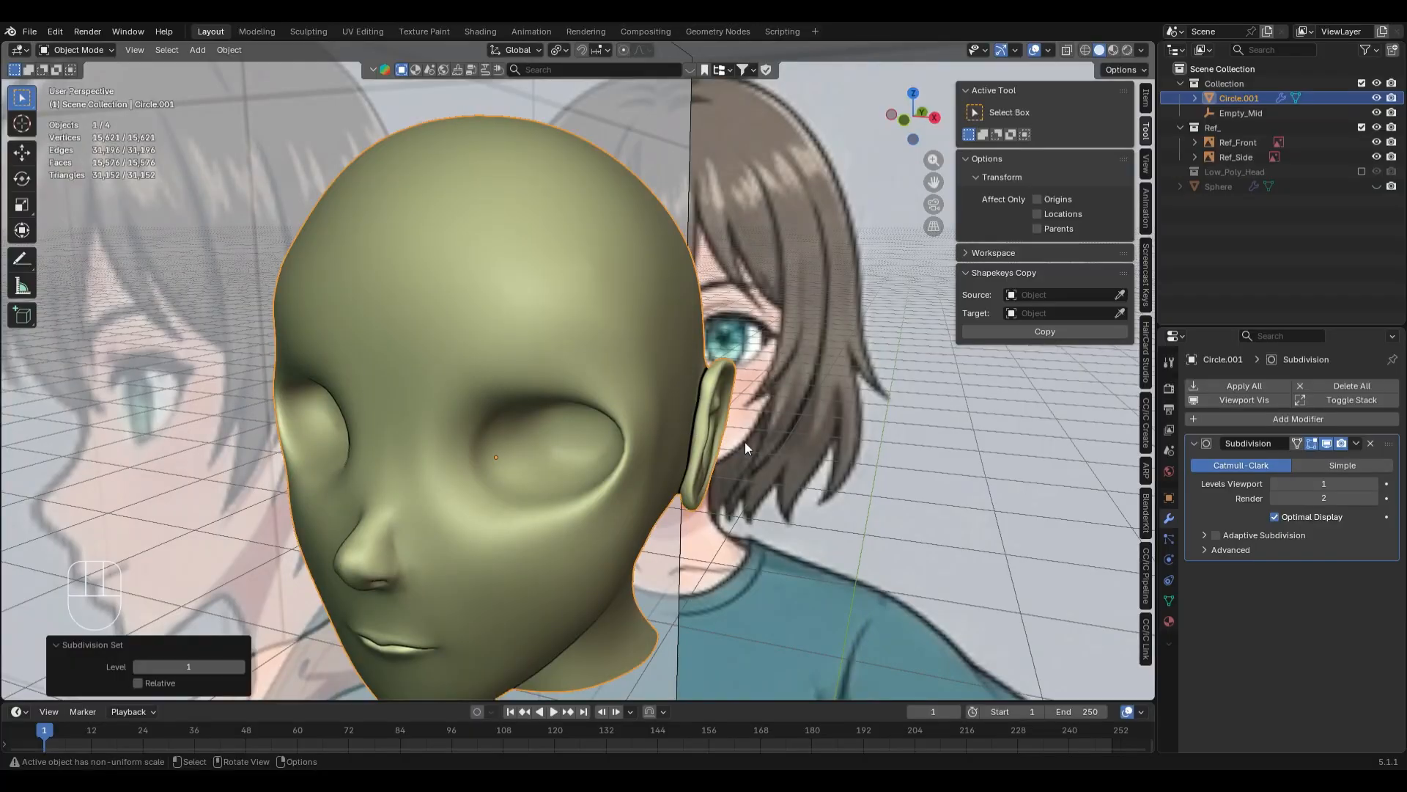
click(1373, 443)
- Apply flat shading to the head and inspect its facets from the front
right_click(586, 331)
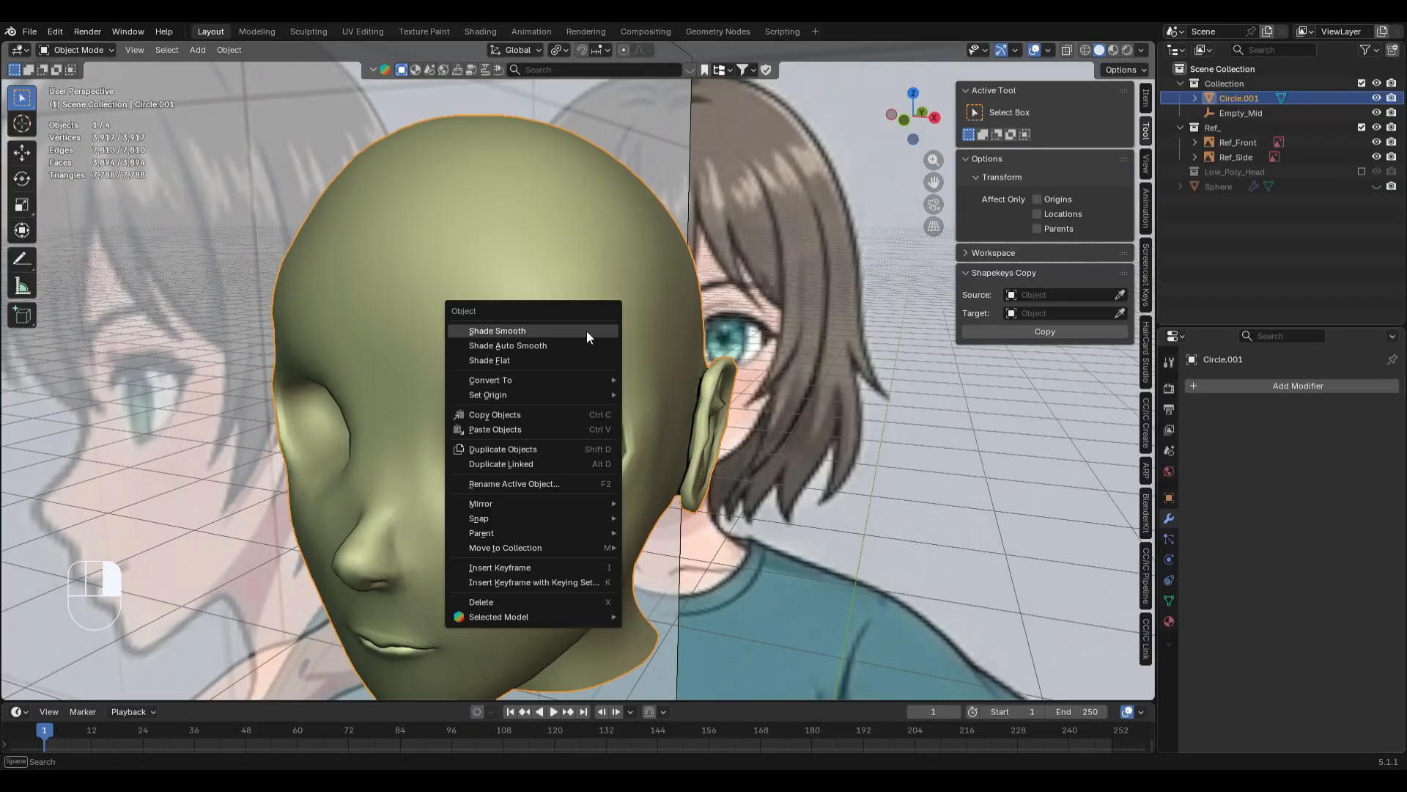
click(574, 362)
middle_drag(573, 364, 758, 505)
key(KP_1)
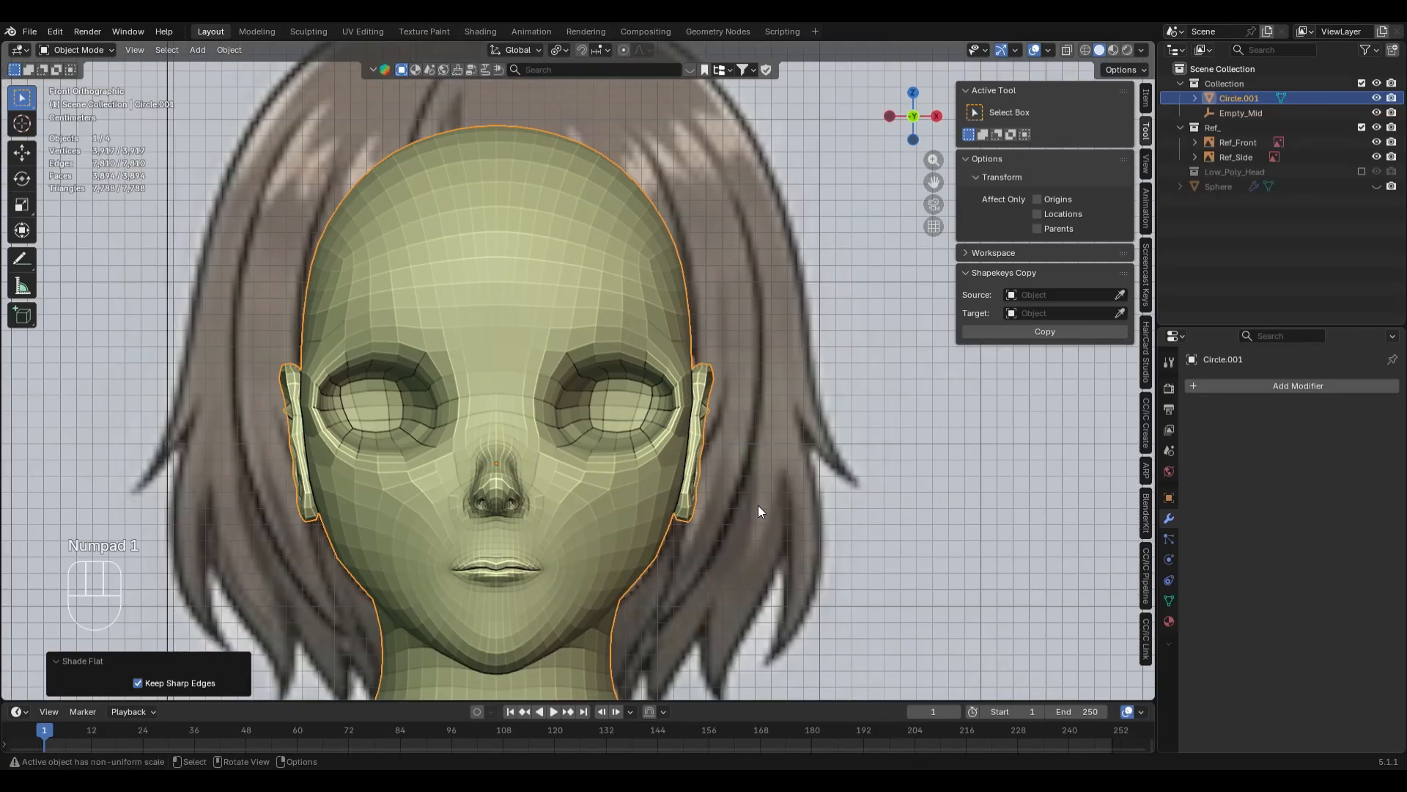
right_click(588, 363)
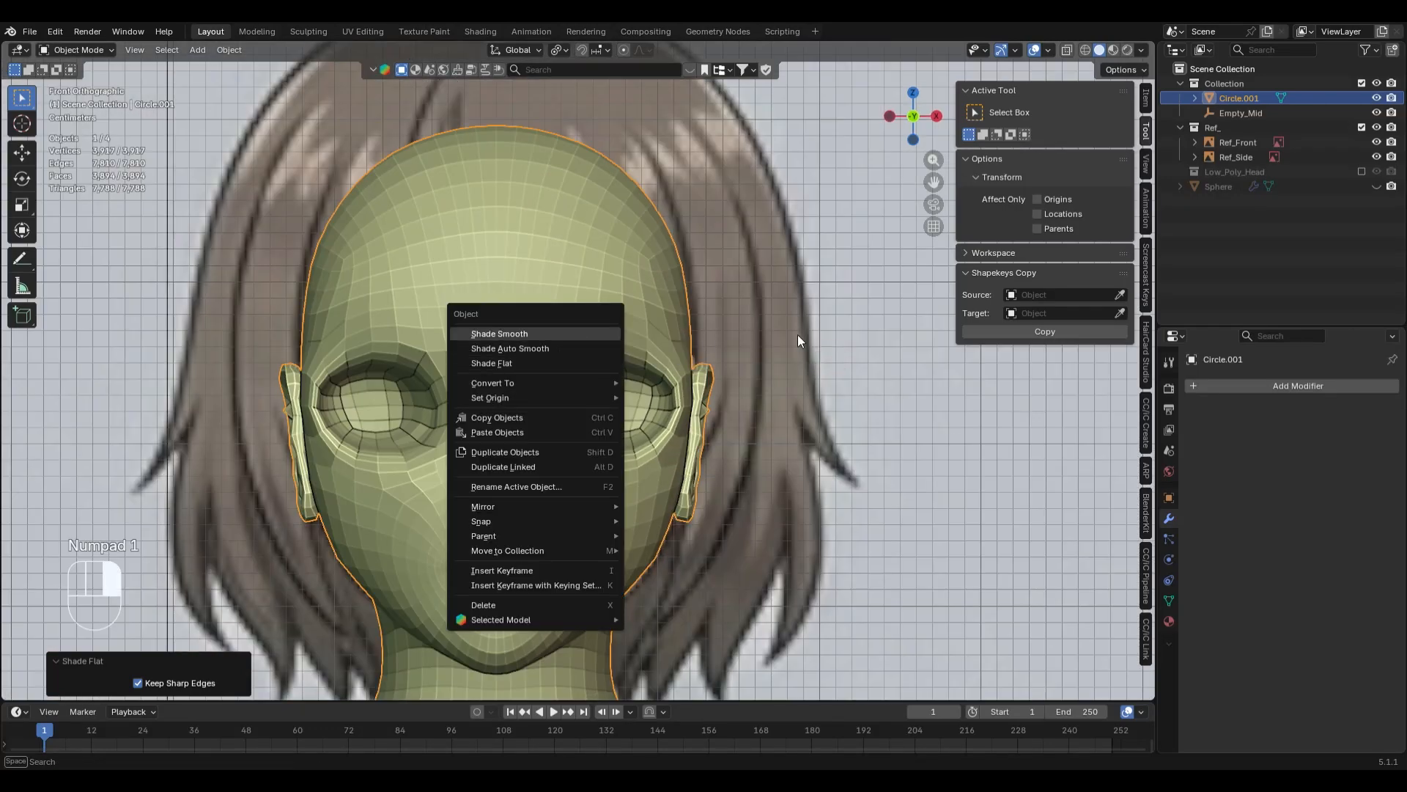
middle_drag(798, 334, 632, 368)
- In Sculpt Mode, smooth the upper inner folds of the ear with the Smooth brush at 250 px
key(ctrl+Tab)
key(s)
key(f)
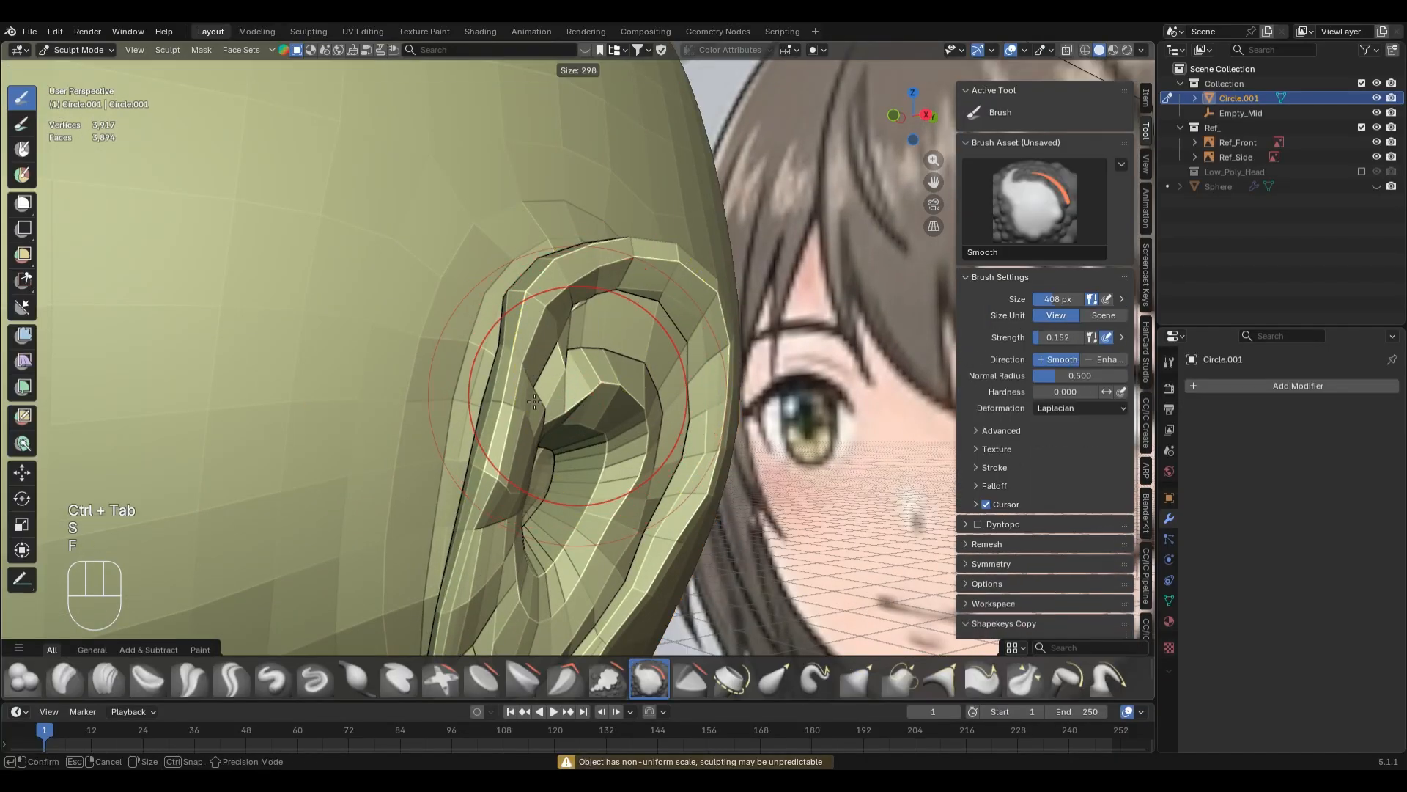
drag(622, 391, 624, 391)
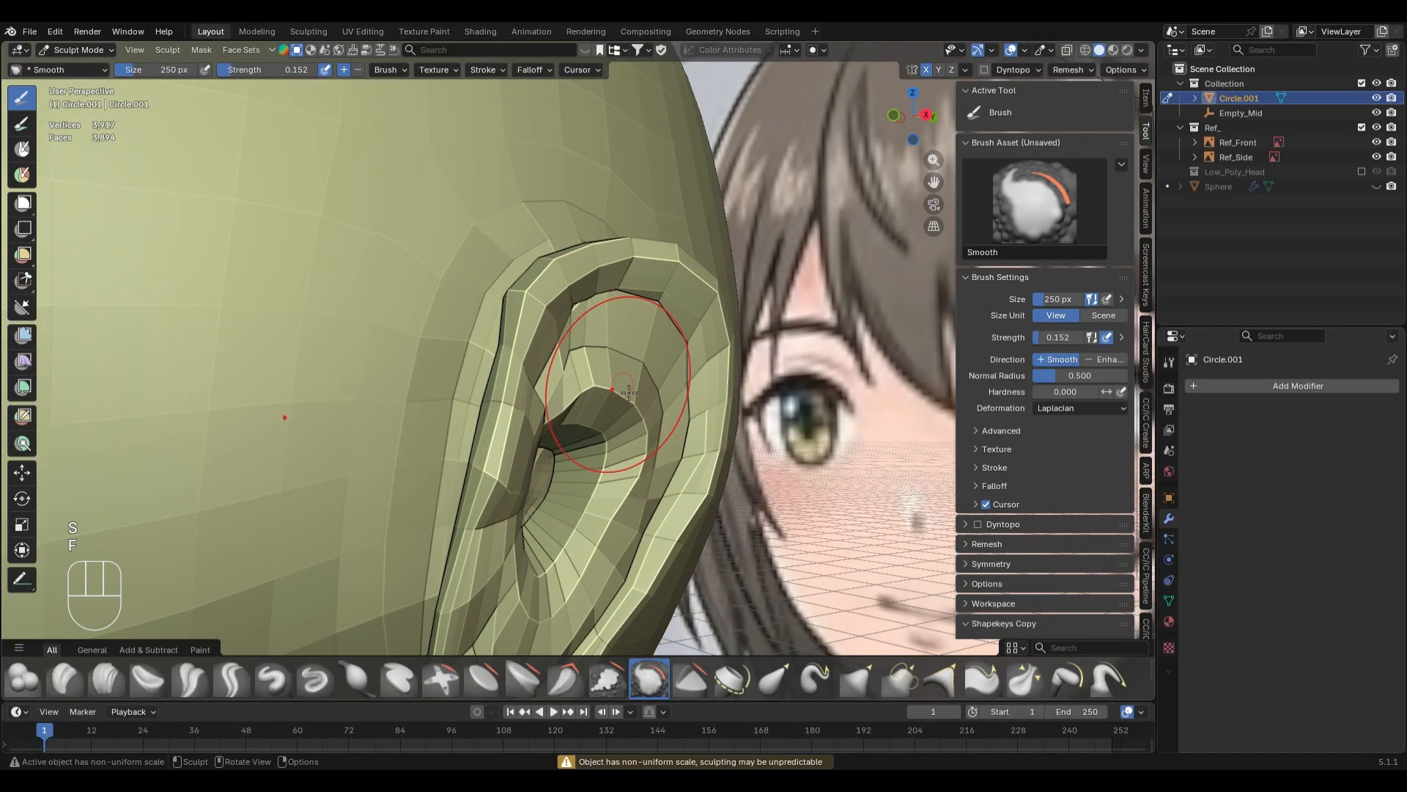
key(KP_3)
key(KP_Enter)
scroll(591, 429, down, 6)
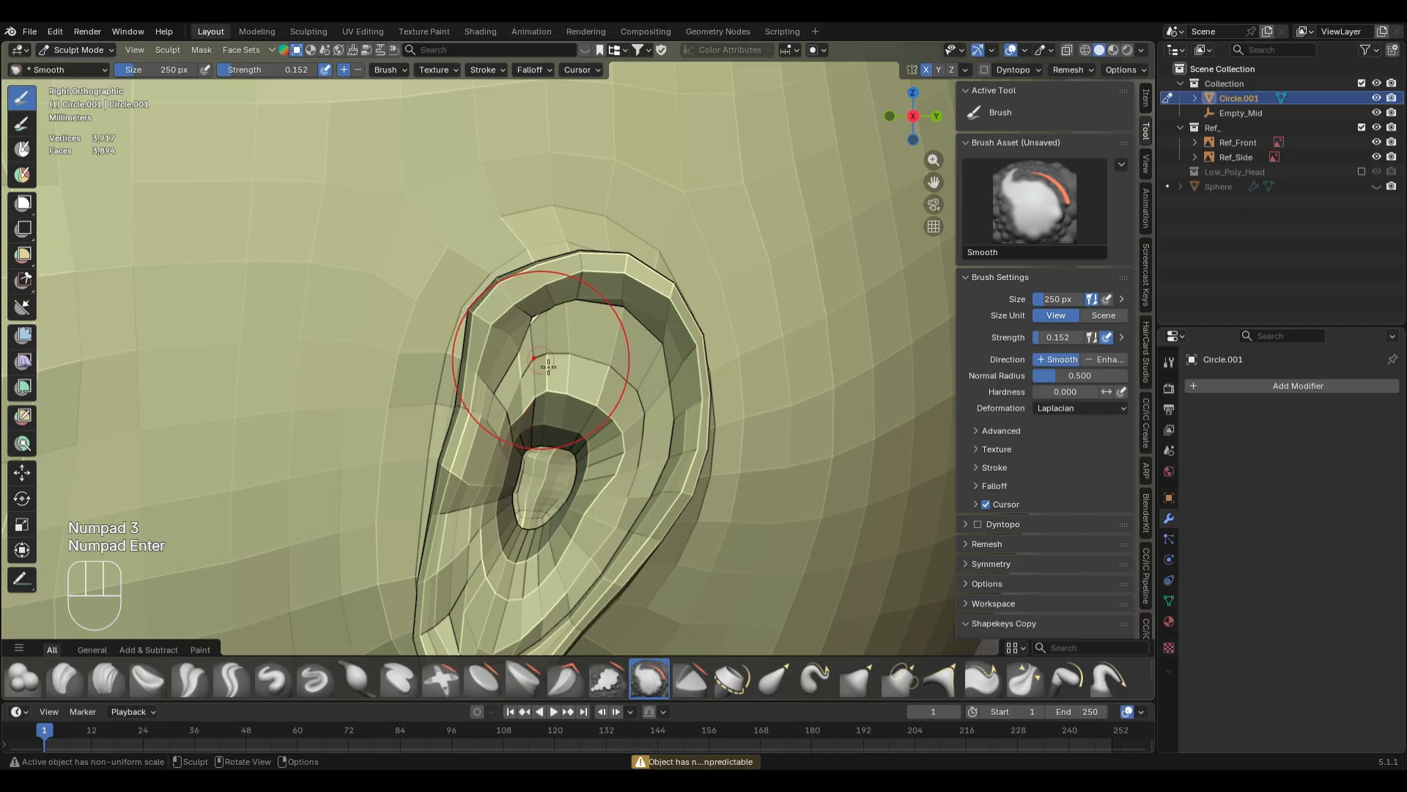
- In Edit Mode, move the vertex on the ear's front inner fold by -0.001371 m in Y and -0.002215 m in Z with proportional editing
scroll(579, 469, up, 6)
key(Tab)
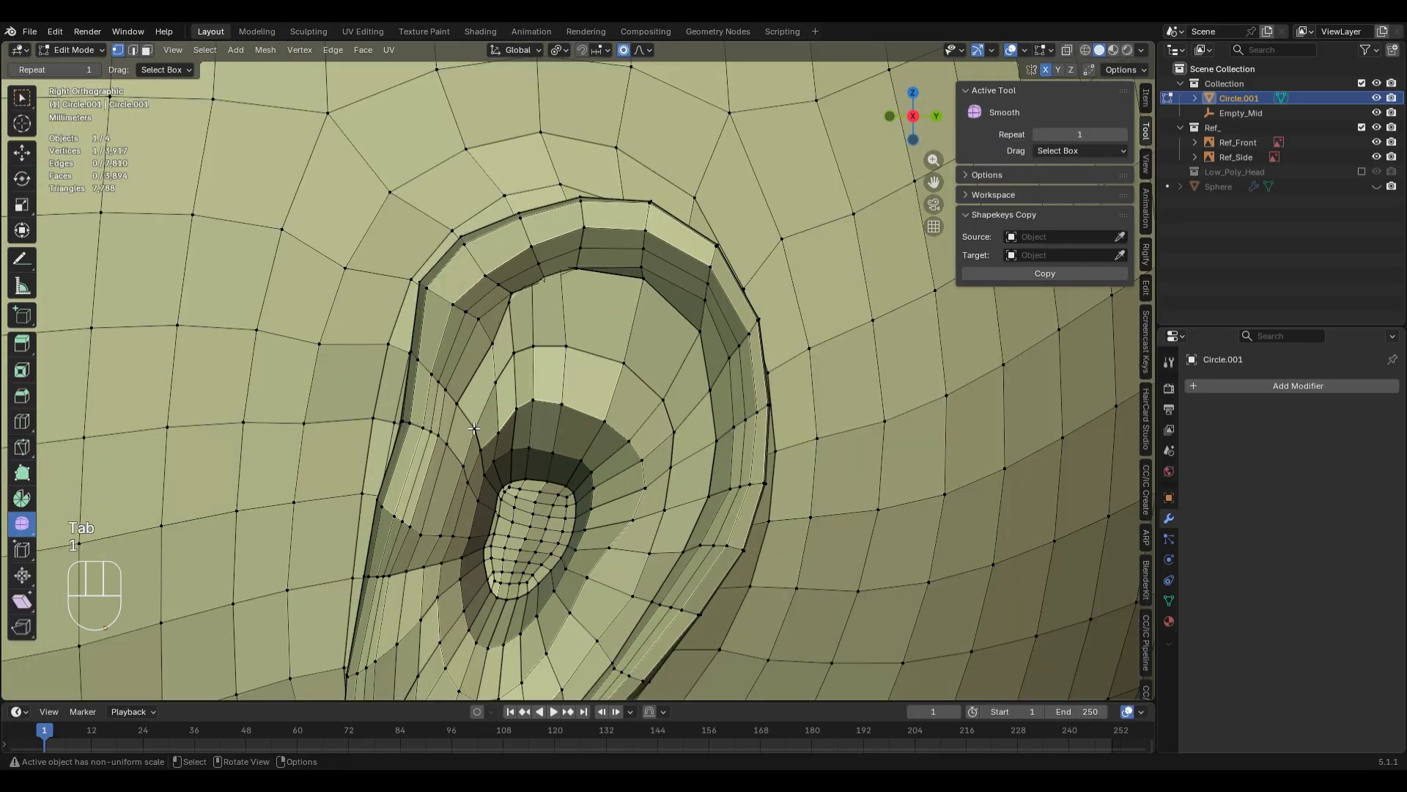
key(g)
click(597, 442)
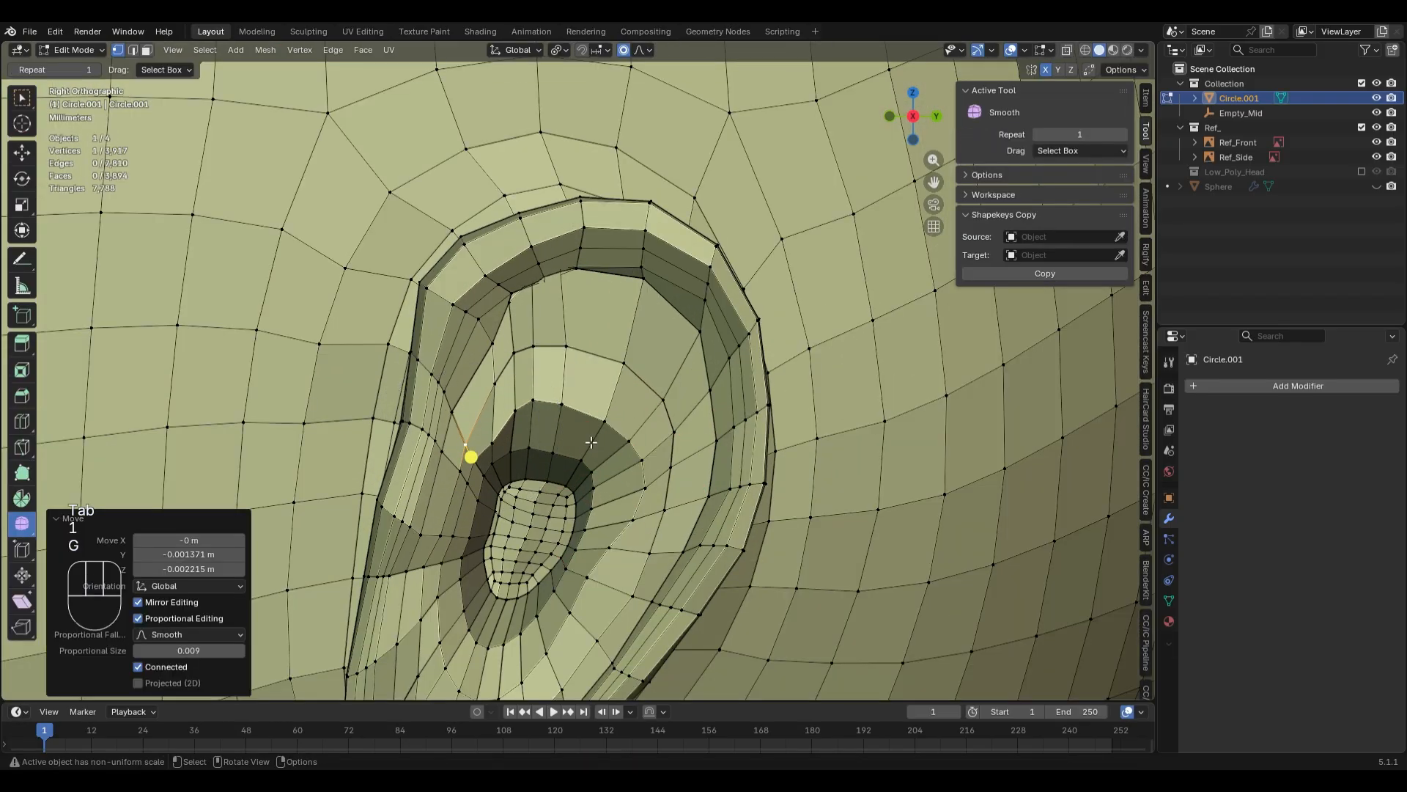
- Scale the edge in front of the ear canal to 0.570 with proportional editing
key(Tab)
key(Tab)
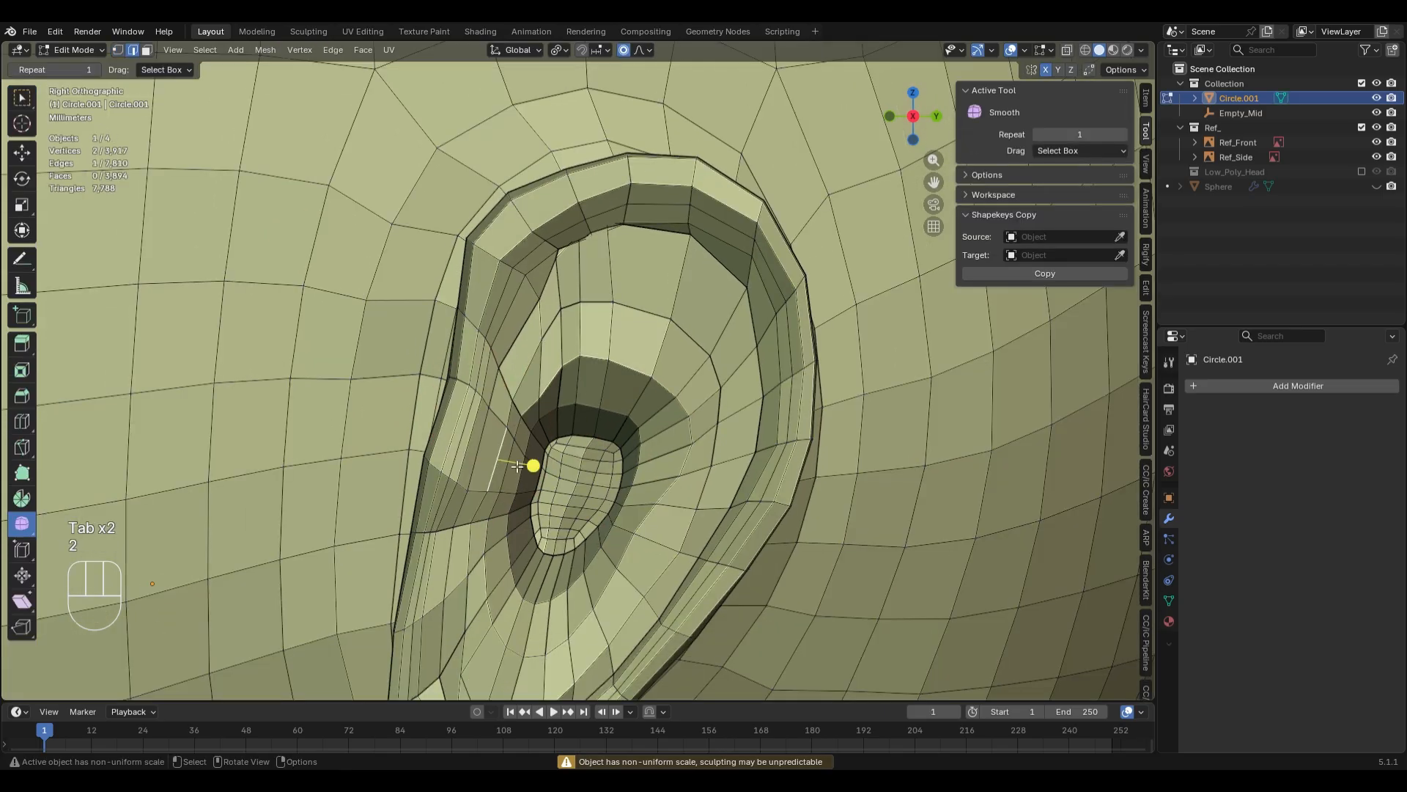
key(s)
click(609, 526)
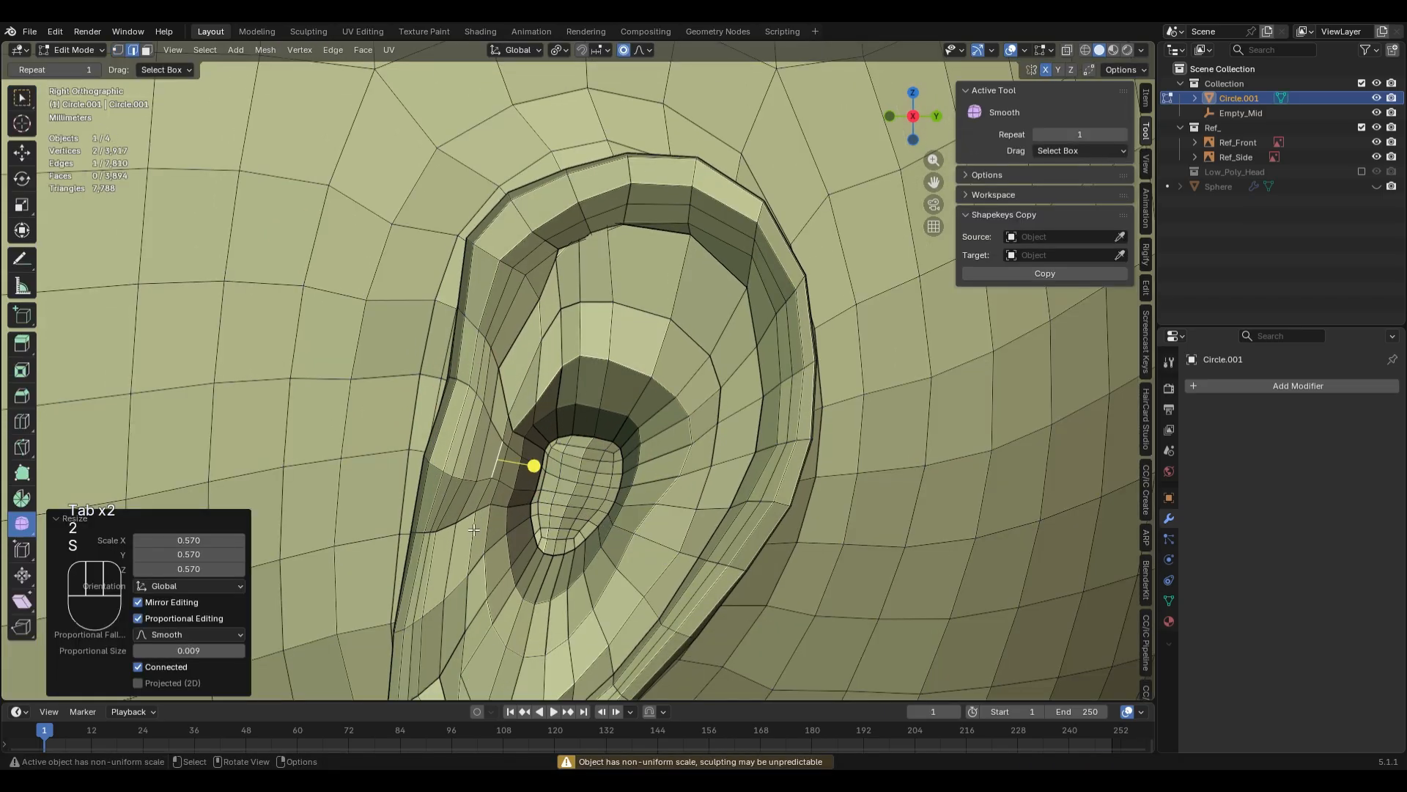
scroll(473, 530, down, 3)
- In Sculpt Mode, adjust the front edge of the ear against the head with the Grab brush at 168 px
key(Tab)
mouse_move(476, 529)
middle_down()
mouse_move(777, 525)
mouse_move(713, 526)
middle_up()
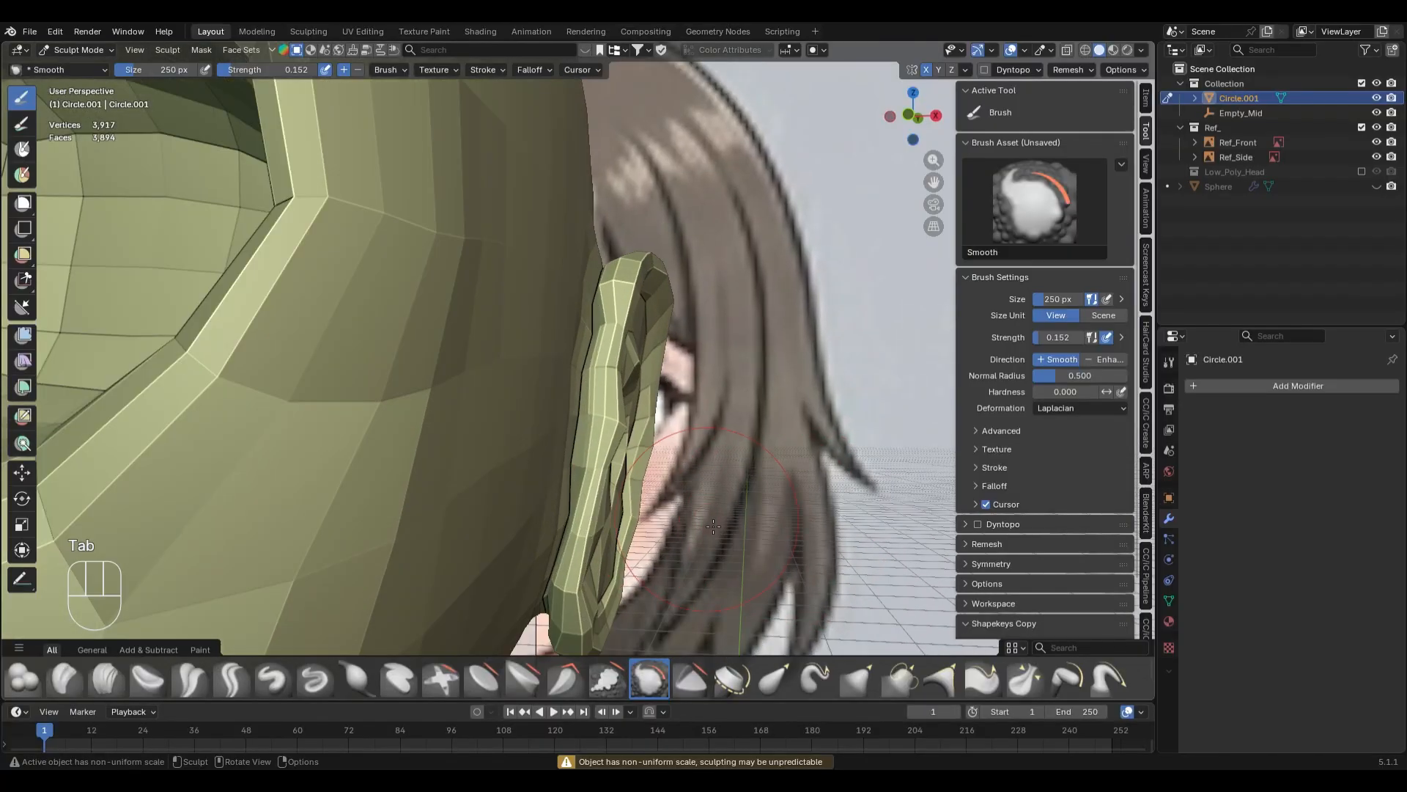
key(g)
key(f)
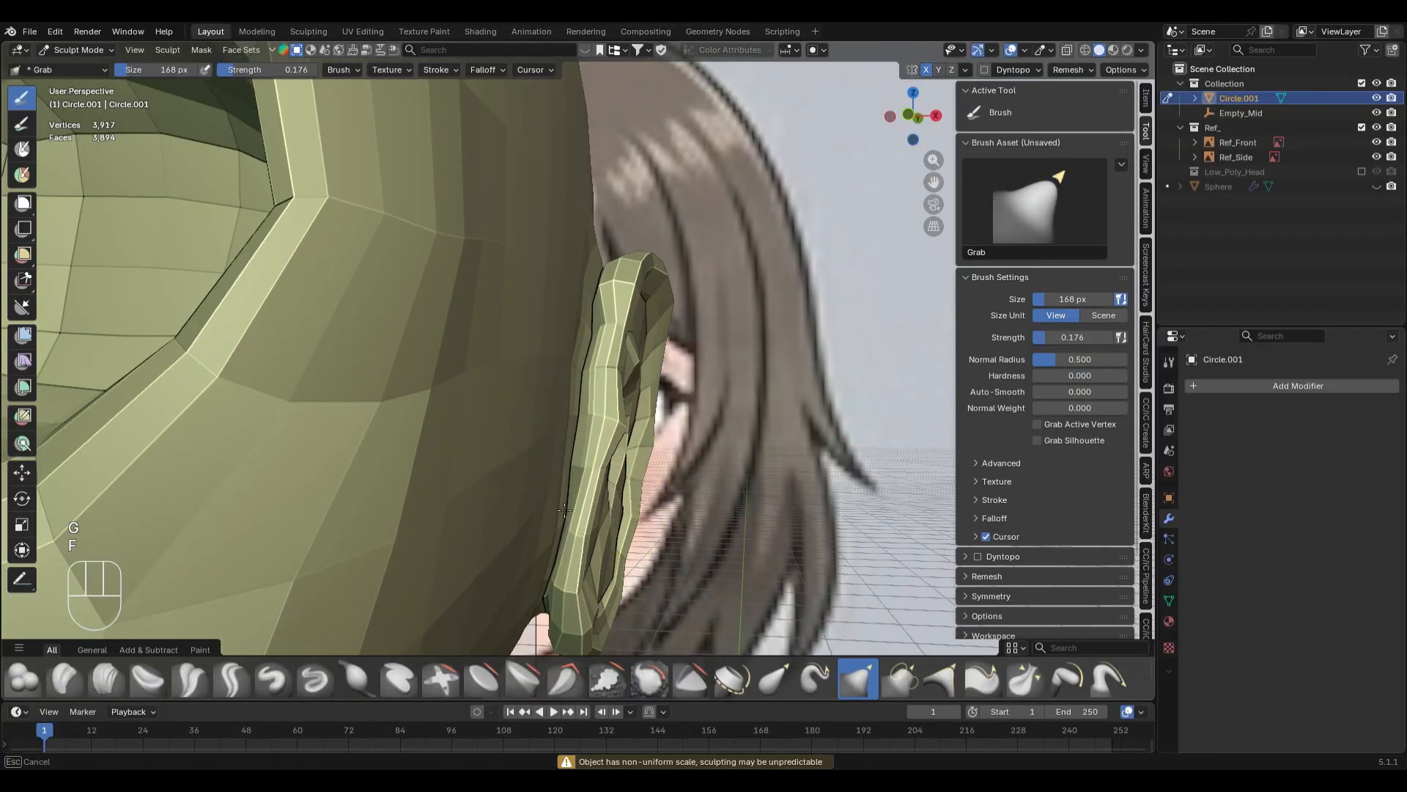
click(535, 510)
- In Edit Mode, try to slide the two edges on the rear side of the ear by about -0.366, and undo it
scroll(703, 403, down, 2)
mouse_move(726, 393)
middle_down()
mouse_move(445, 352)
mouse_move(422, 306)
mouse_move(726, 441)
middle_up()
key(Tab)
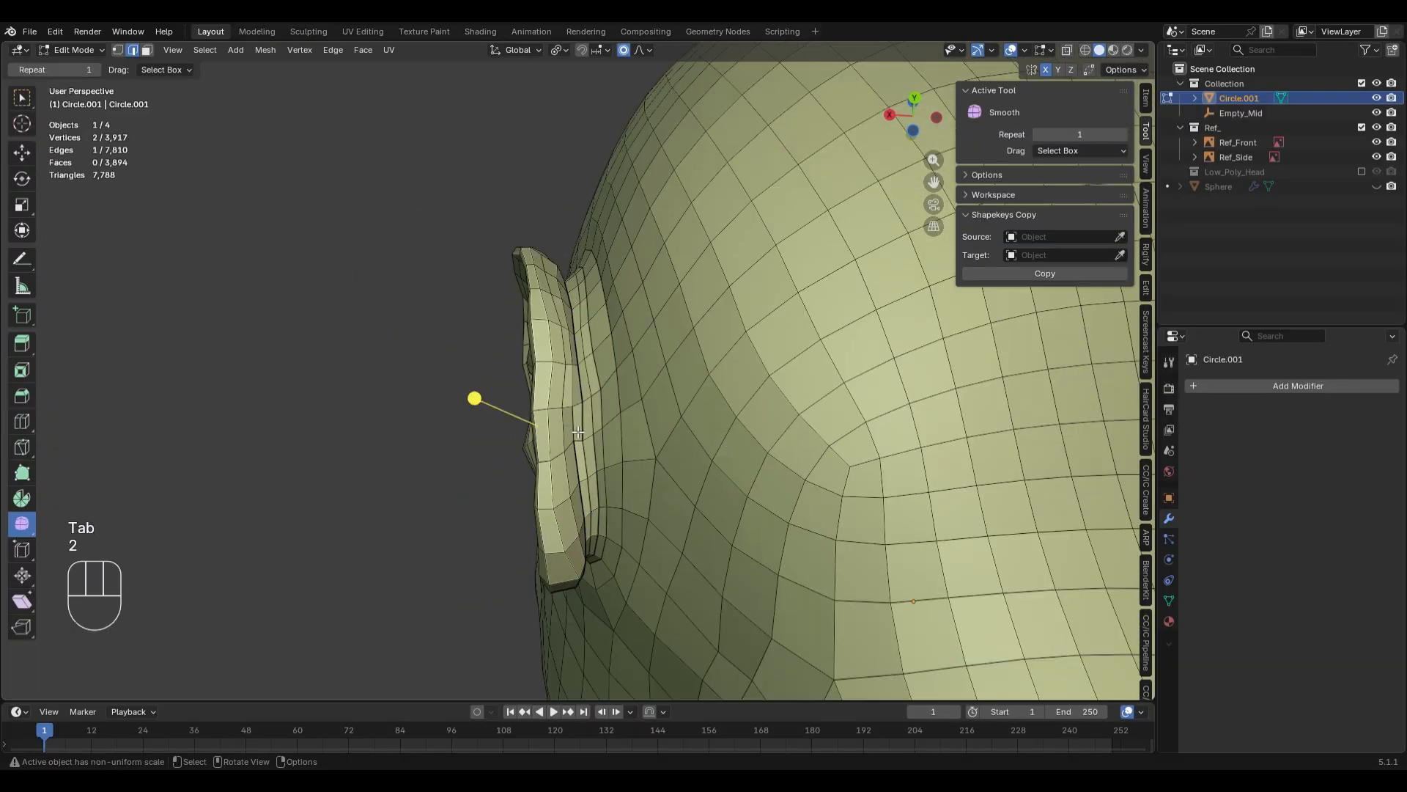
key(g)
key(g)
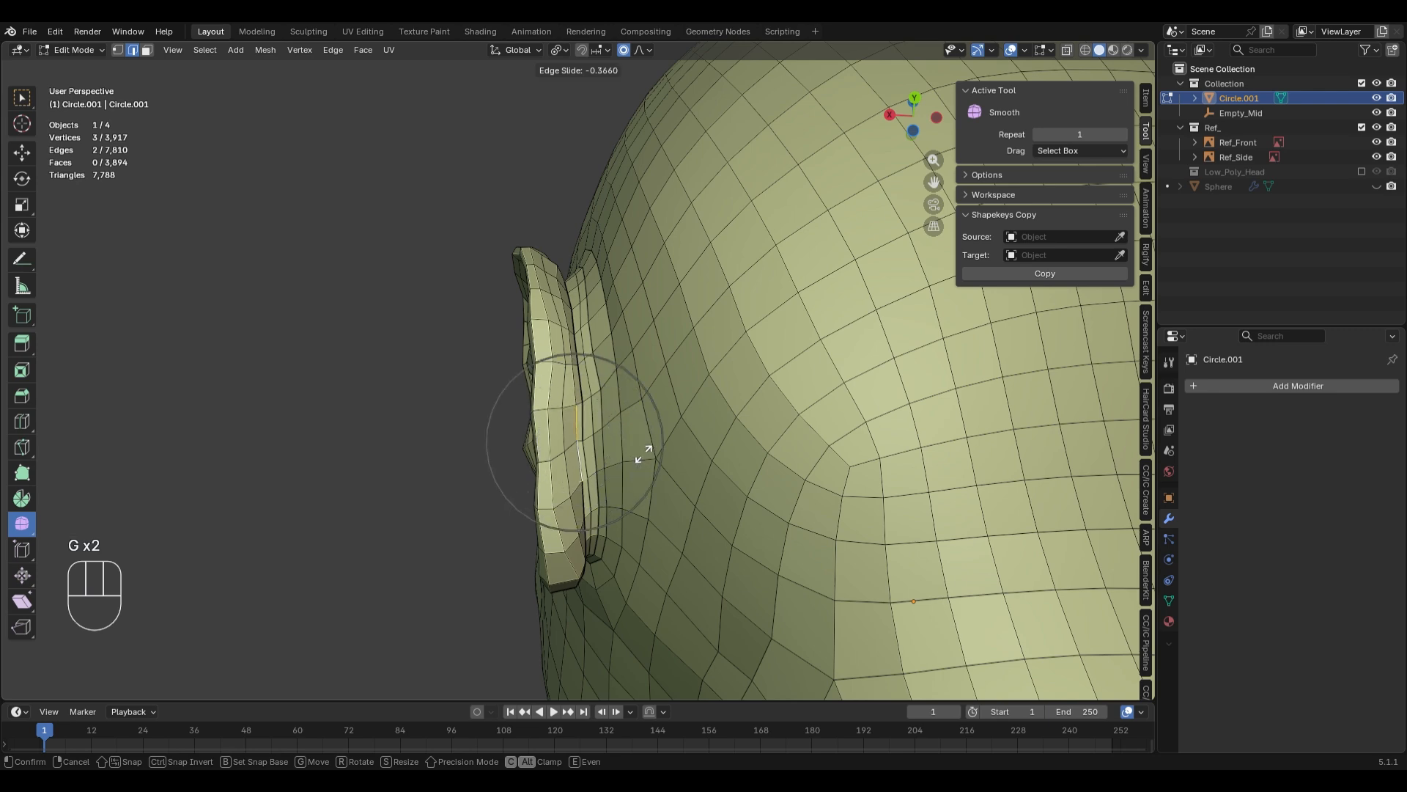
click(645, 455)
key(ctrl+z)
- Select the short two-face strip on the back of the ear and move it with proportional editing
ctrl+shift+click(576, 467)
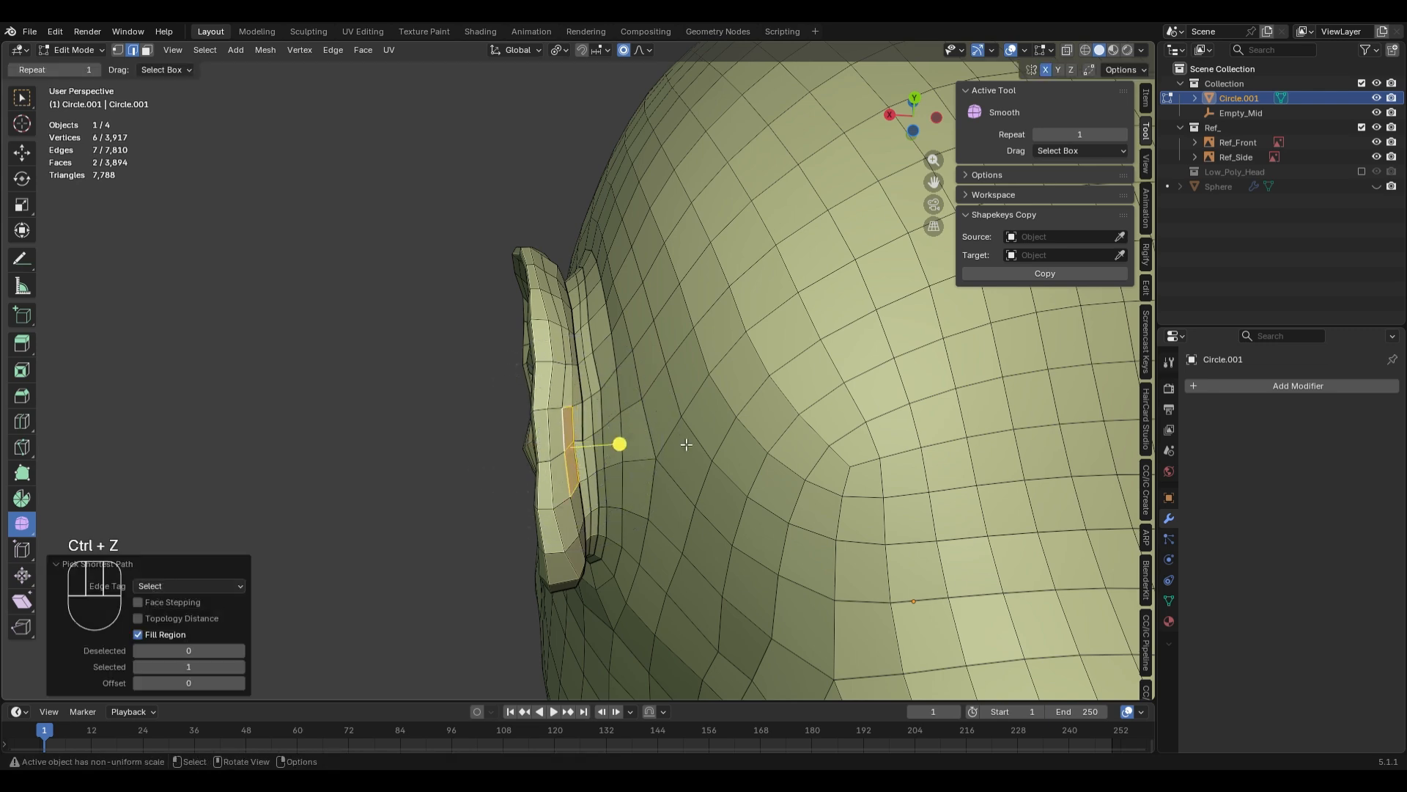
key(g)
click(660, 440)
- In Sculpt Mode, smooth the back of the ear with the Smooth brush at 284 px and strength 0.085
key(Tab)
key(s)
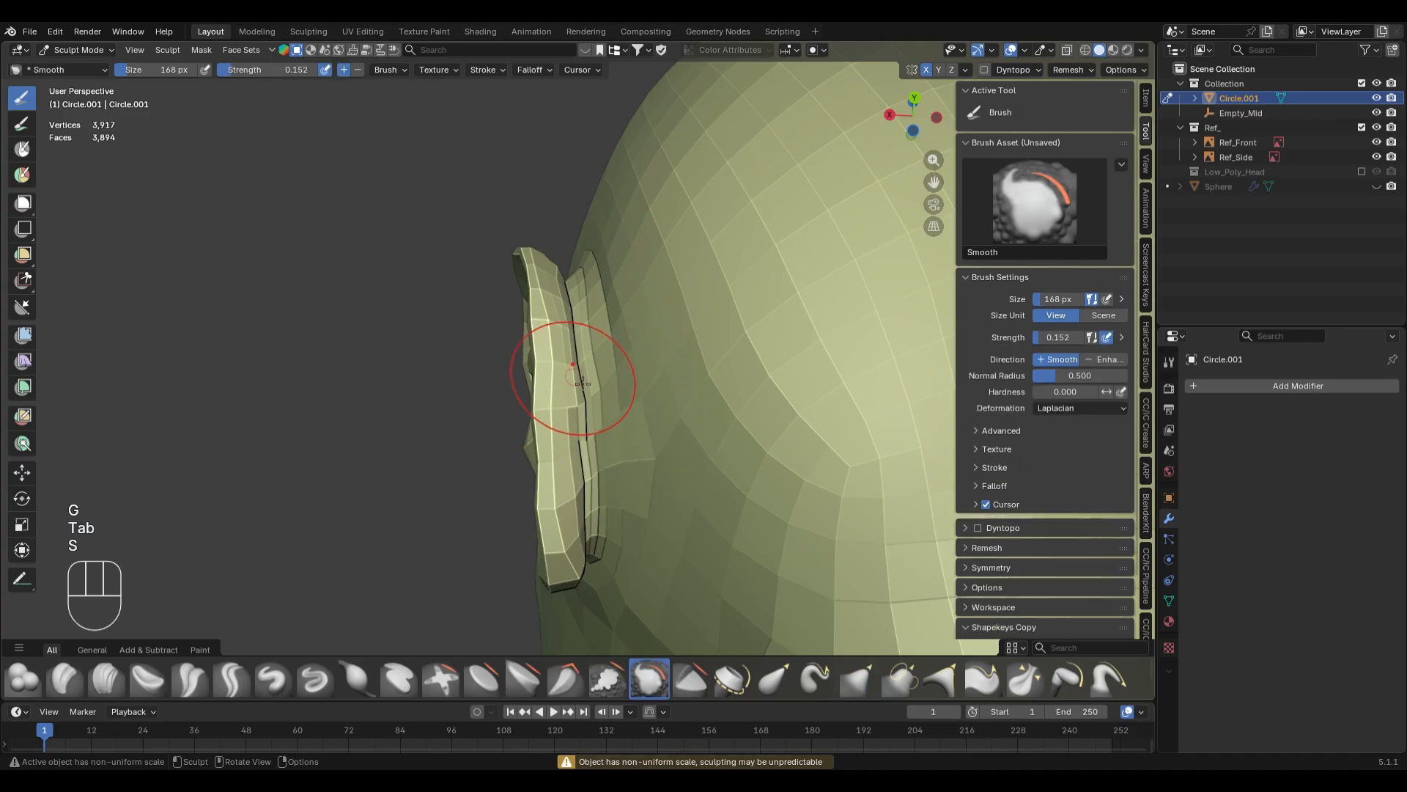
key(f)
click(601, 388)
key(shift+f)
click(625, 403)
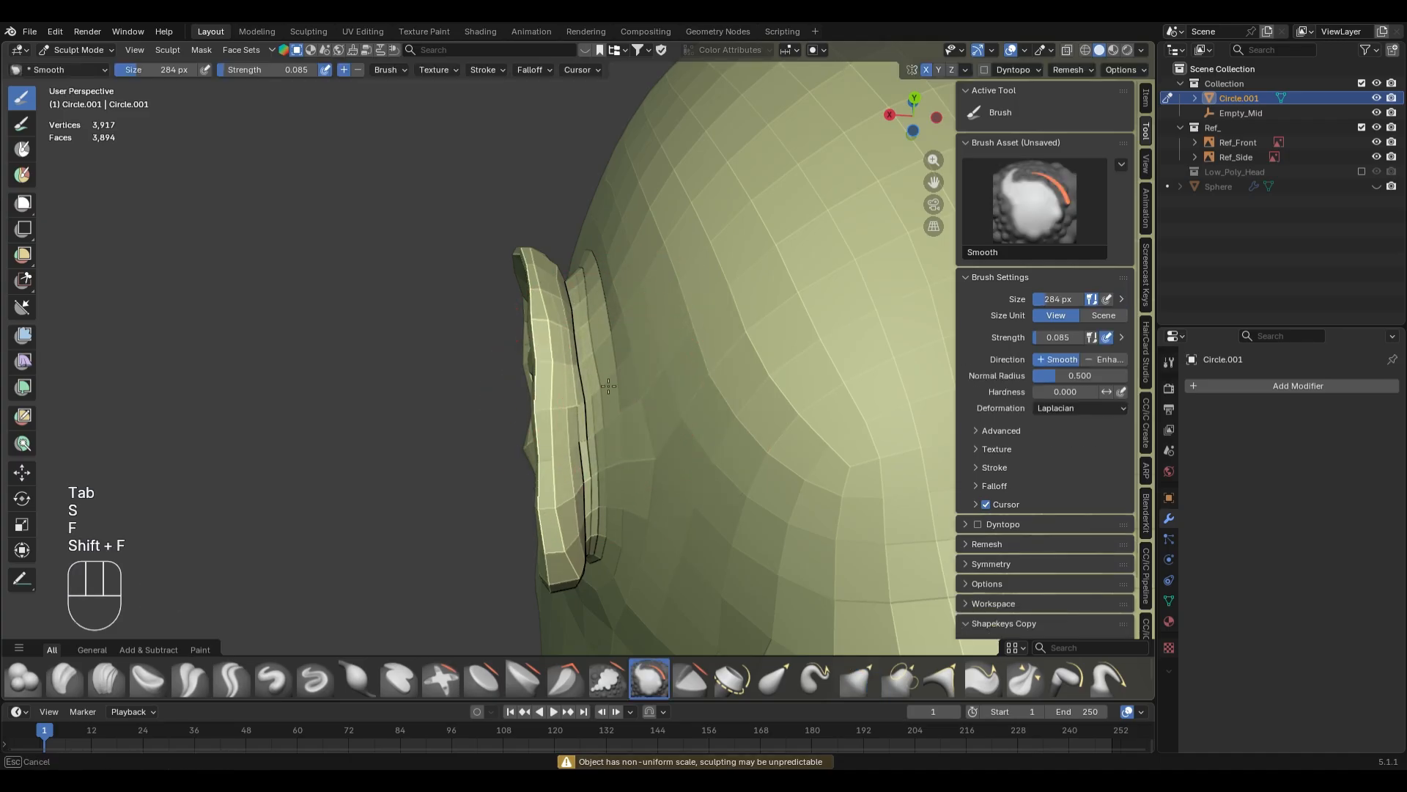
- Inflate the back of the ear where it meets the head using the Inflate/Deflate brush at 192 px and strength 0.442
mouse_move(536, 408)
middle_down()
mouse_move(785, 486)
mouse_move(760, 512)
mouse_move(594, 371)
middle_up()
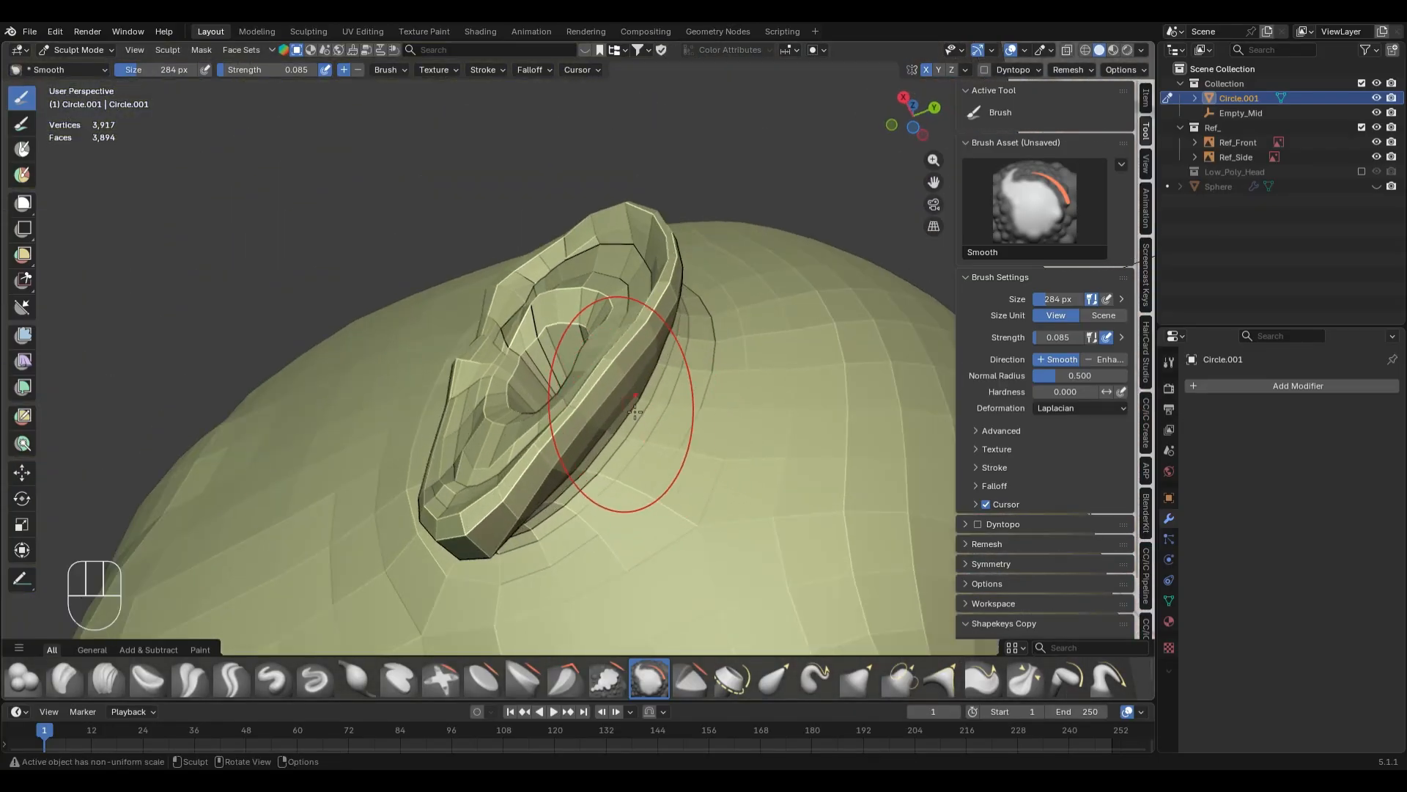
key(i)
key(f)
click(620, 403)
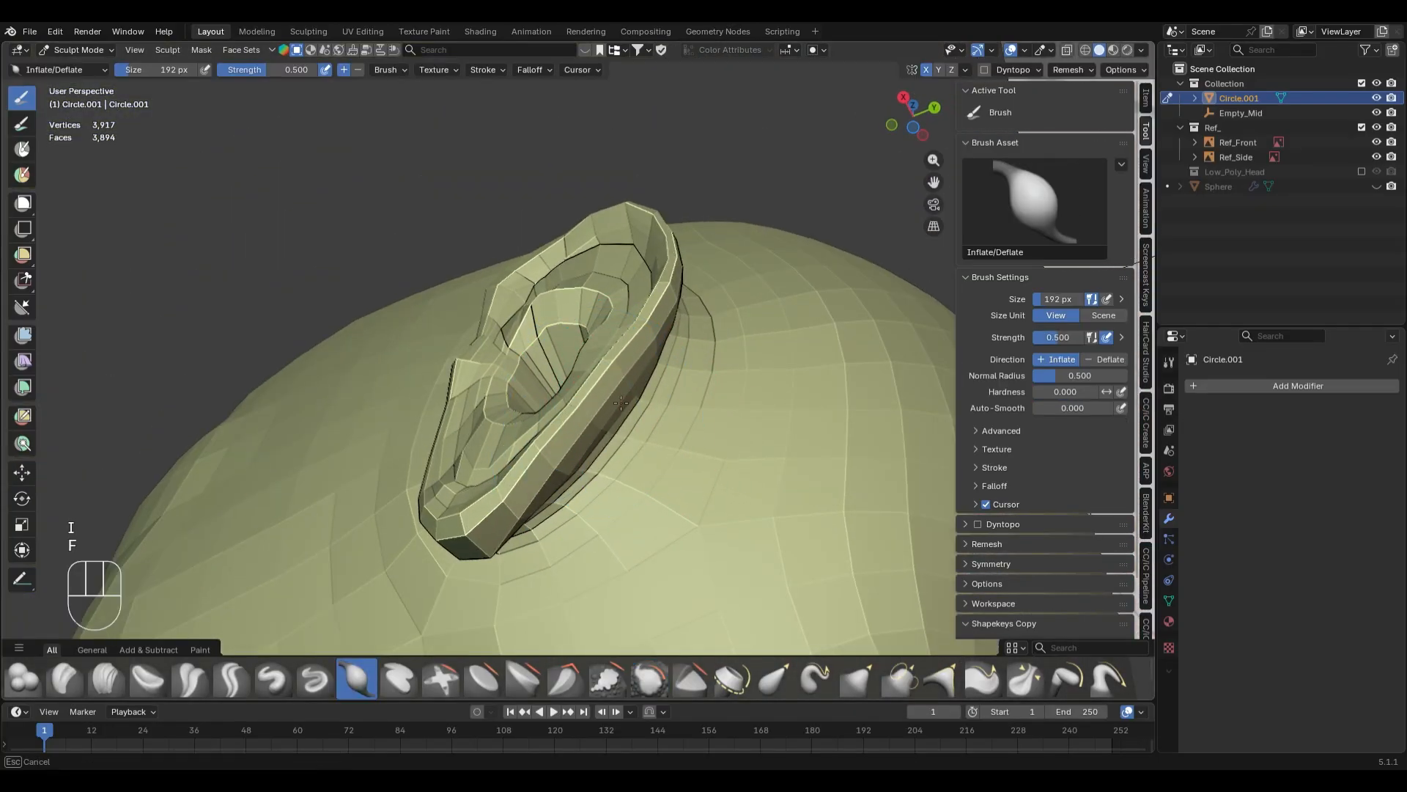
key(shift+f)
click(527, 496)
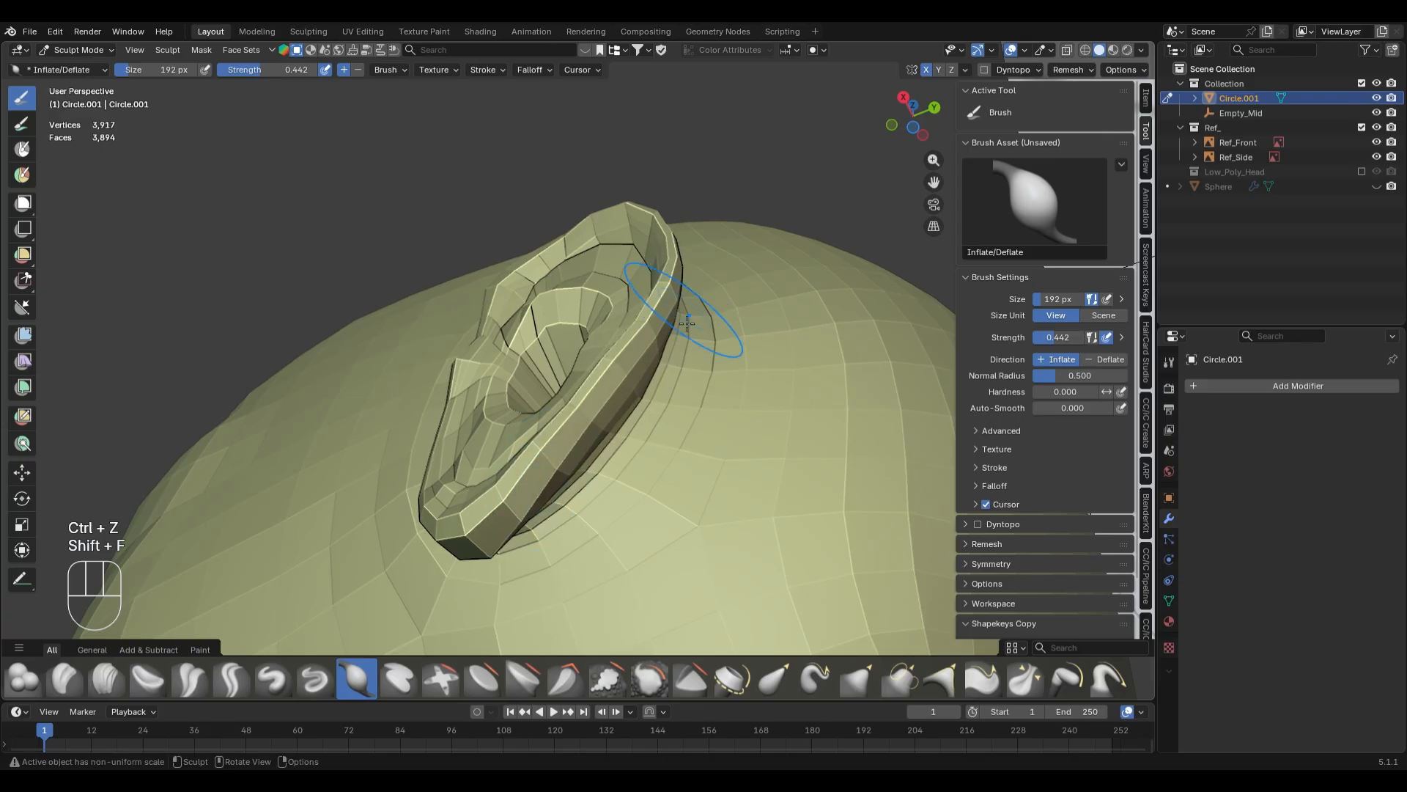
- Even out the ear's outline in front view with the Grab brush, first at 320 px and then at 220 px
middle_drag(687, 323, 683, 499)
key(KP_1)
key(KP_2)
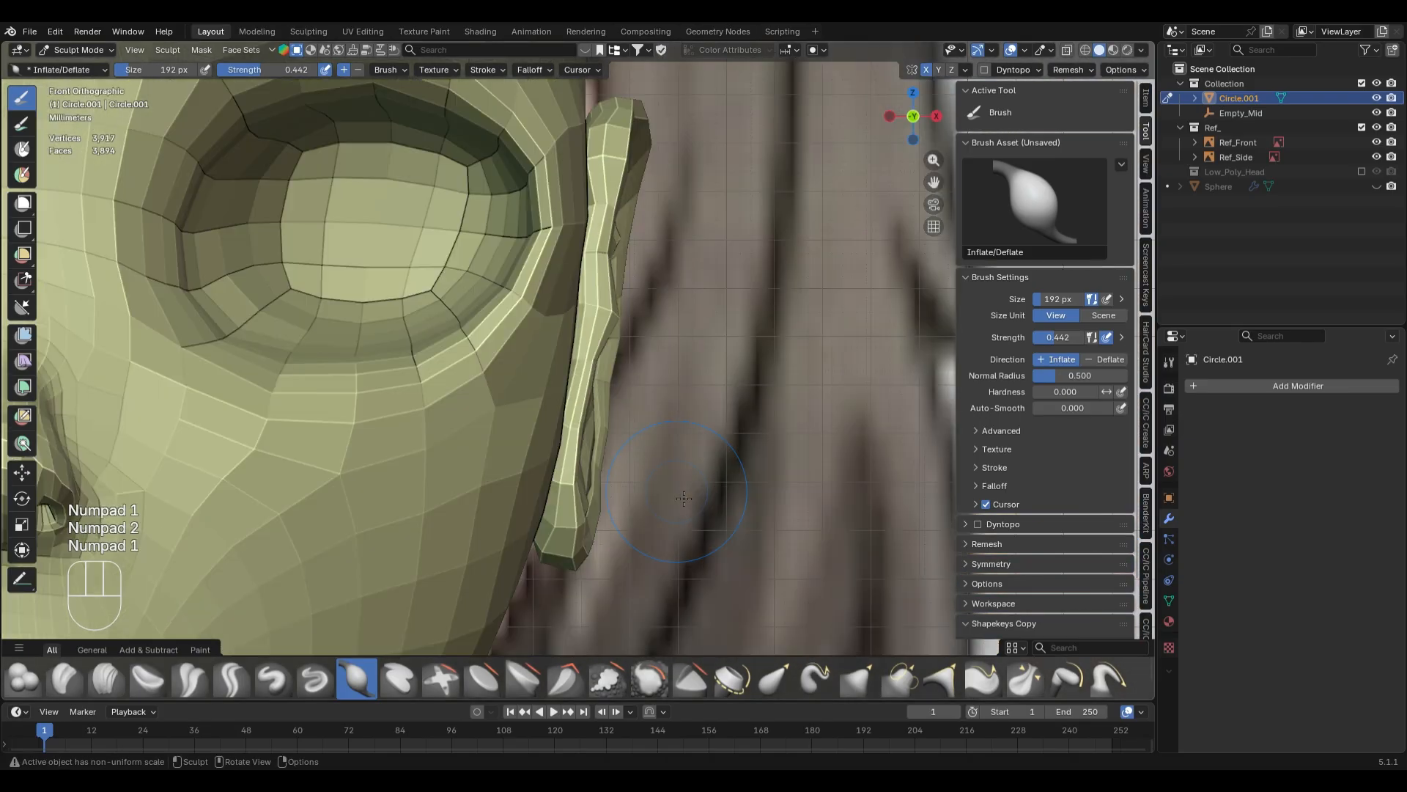
key(KP_1)
key(g)
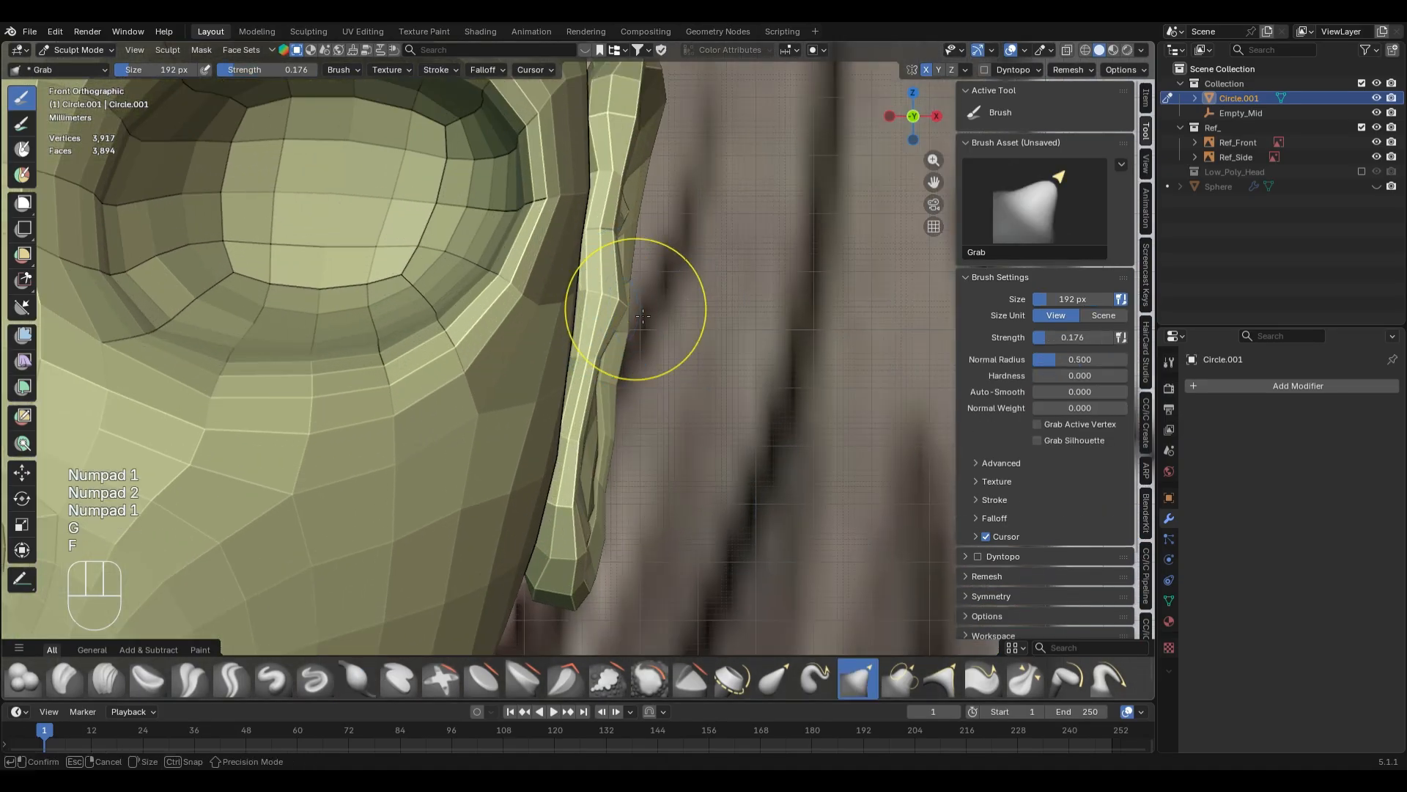
key(f)
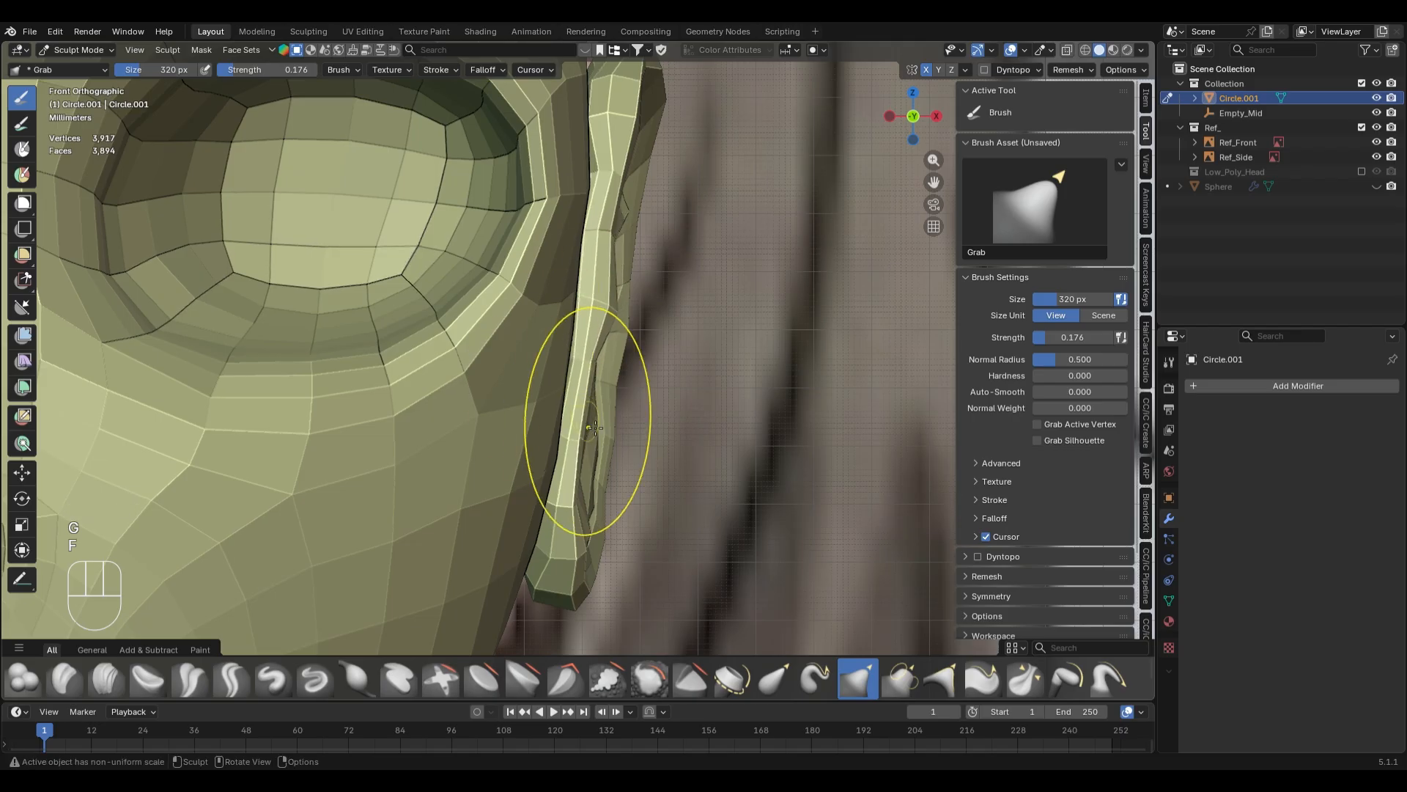
key(f)
click(568, 436)
- Adjust the outer upper corners of the eye sockets in front view with the Grab brush at 258 px
scroll(645, 414, down, 5)
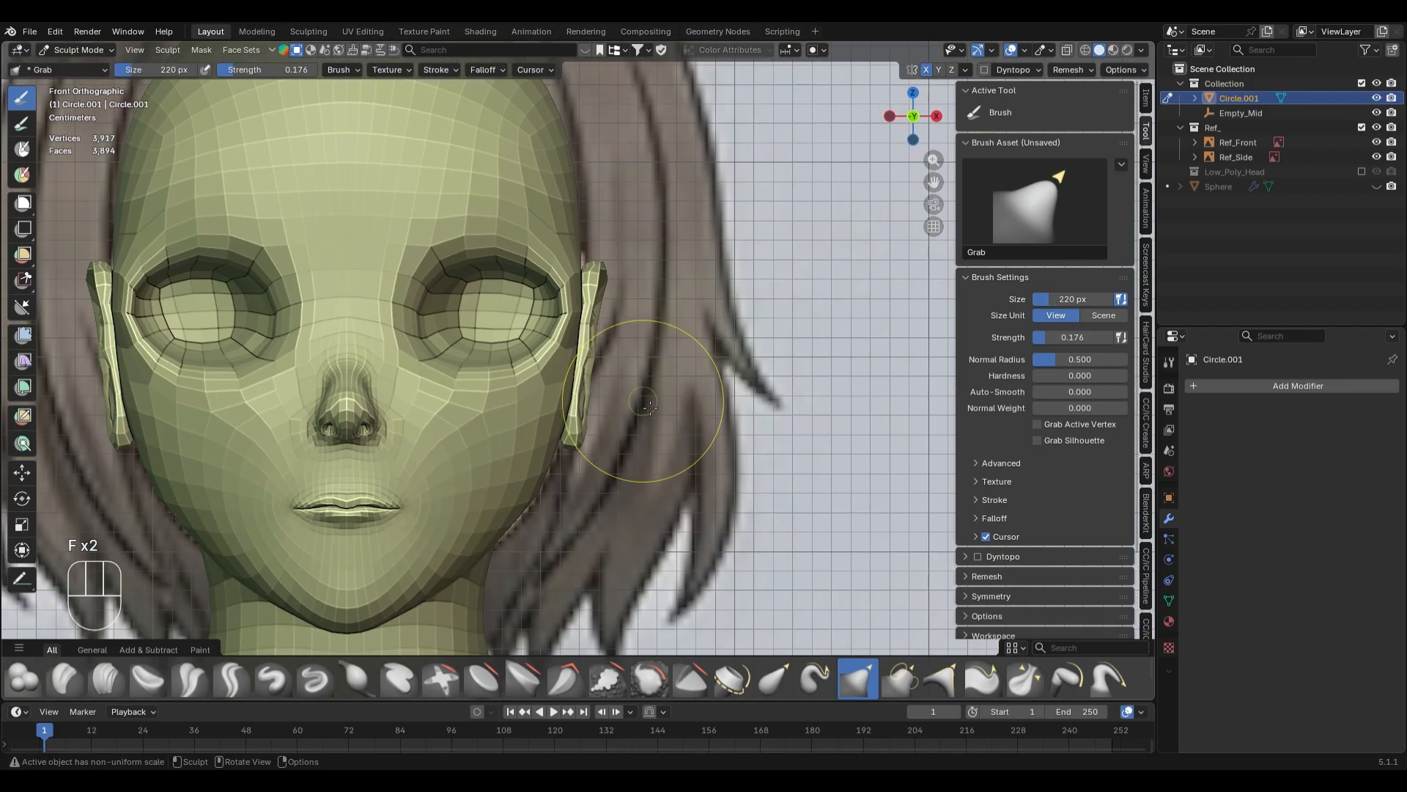
shift+middle_drag(468, 308, 537, 372)
scroll(539, 375, up, 1)
key(f)
click(652, 367)
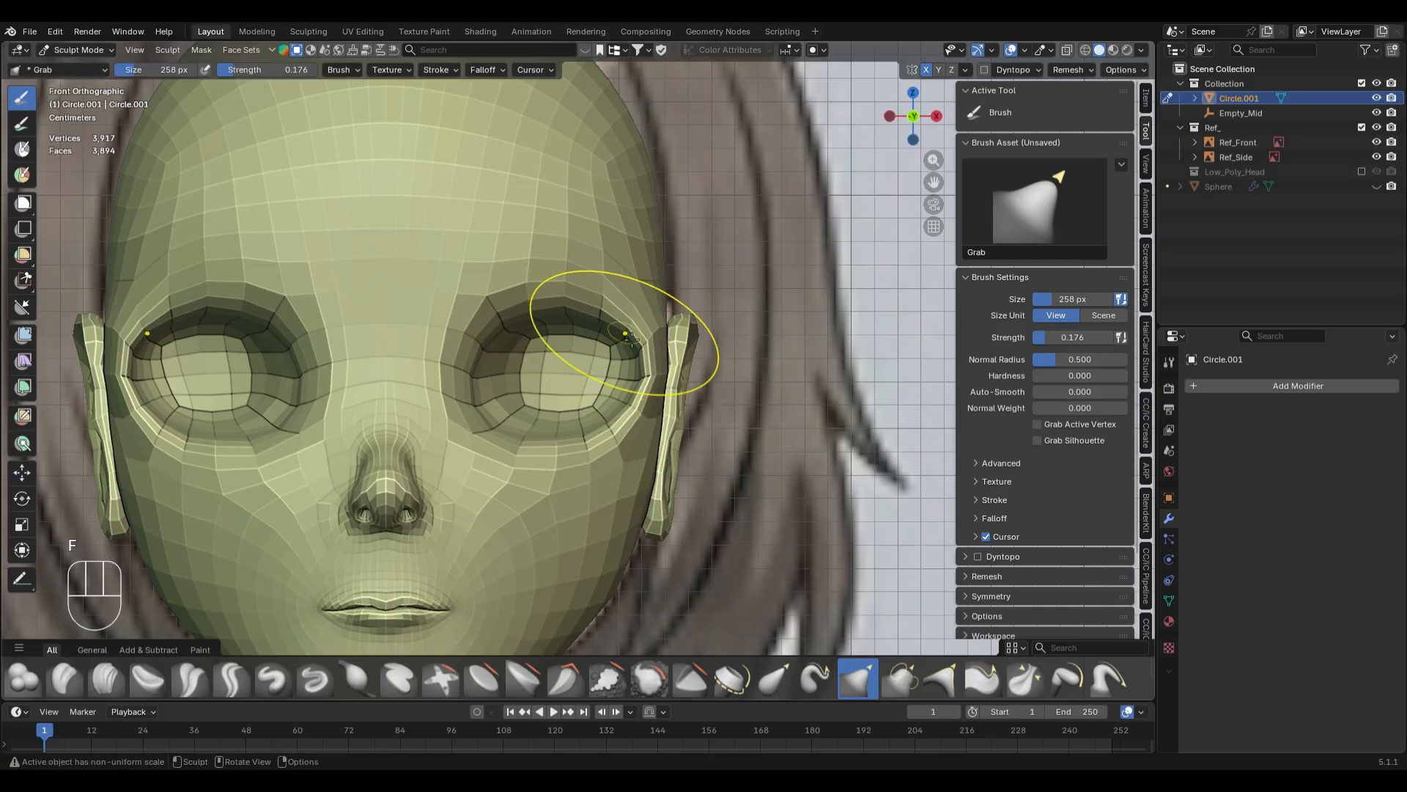
scroll(652, 319, up, 2)
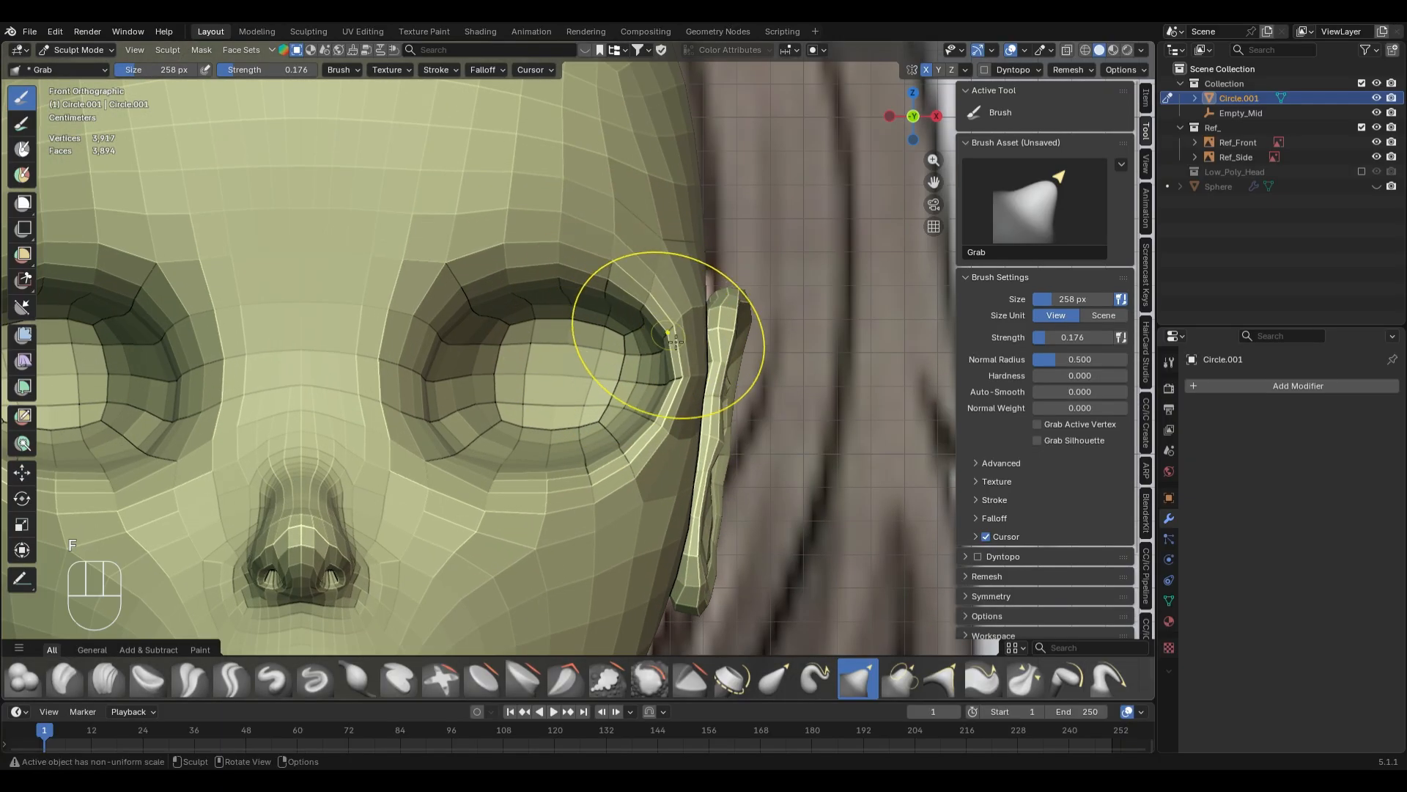
- Undo the last Grab stroke and reshape the outer rim of the eye socket with the brush at 184 px
middle_drag(650, 321, 620, 198)
key(KP_Decimal)
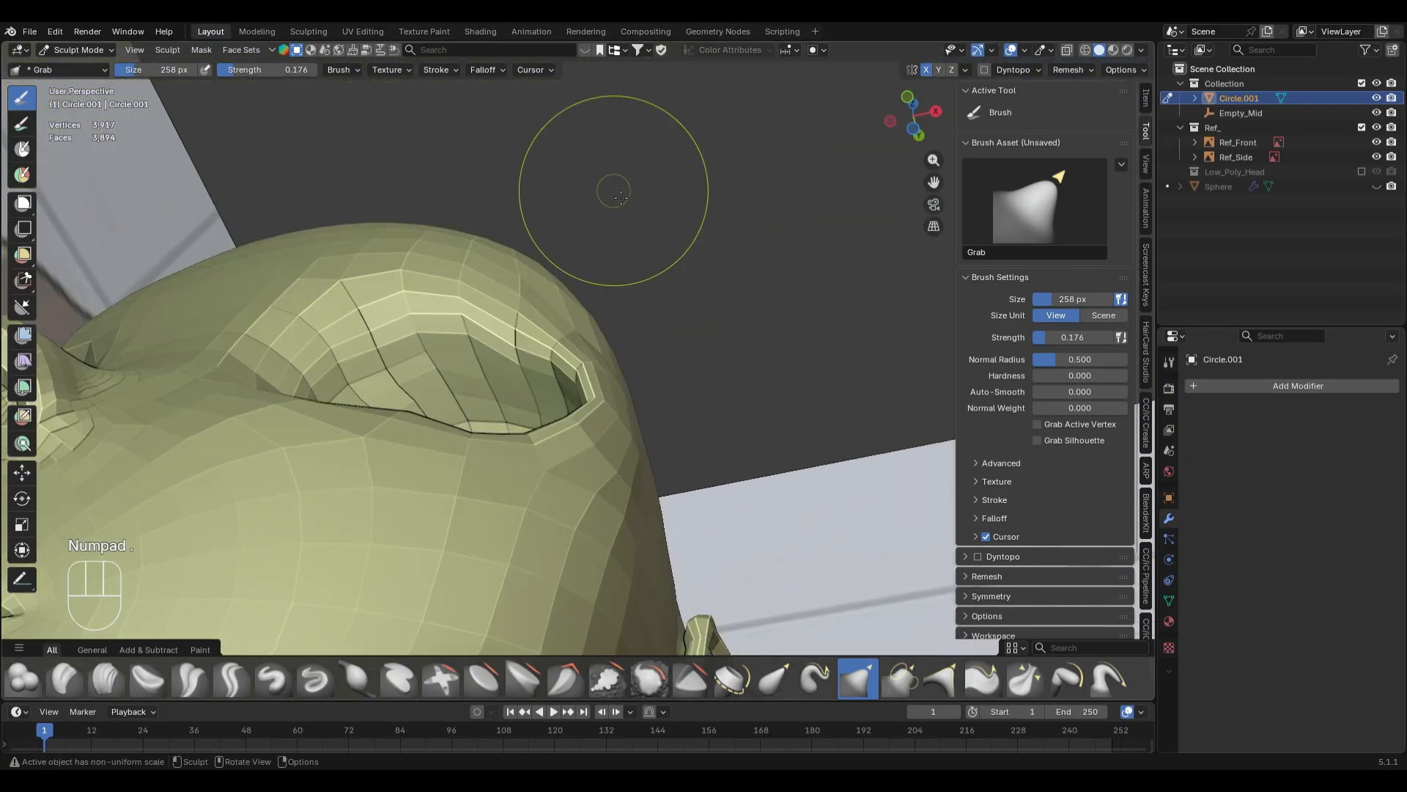
middle_drag(634, 381, 605, 360)
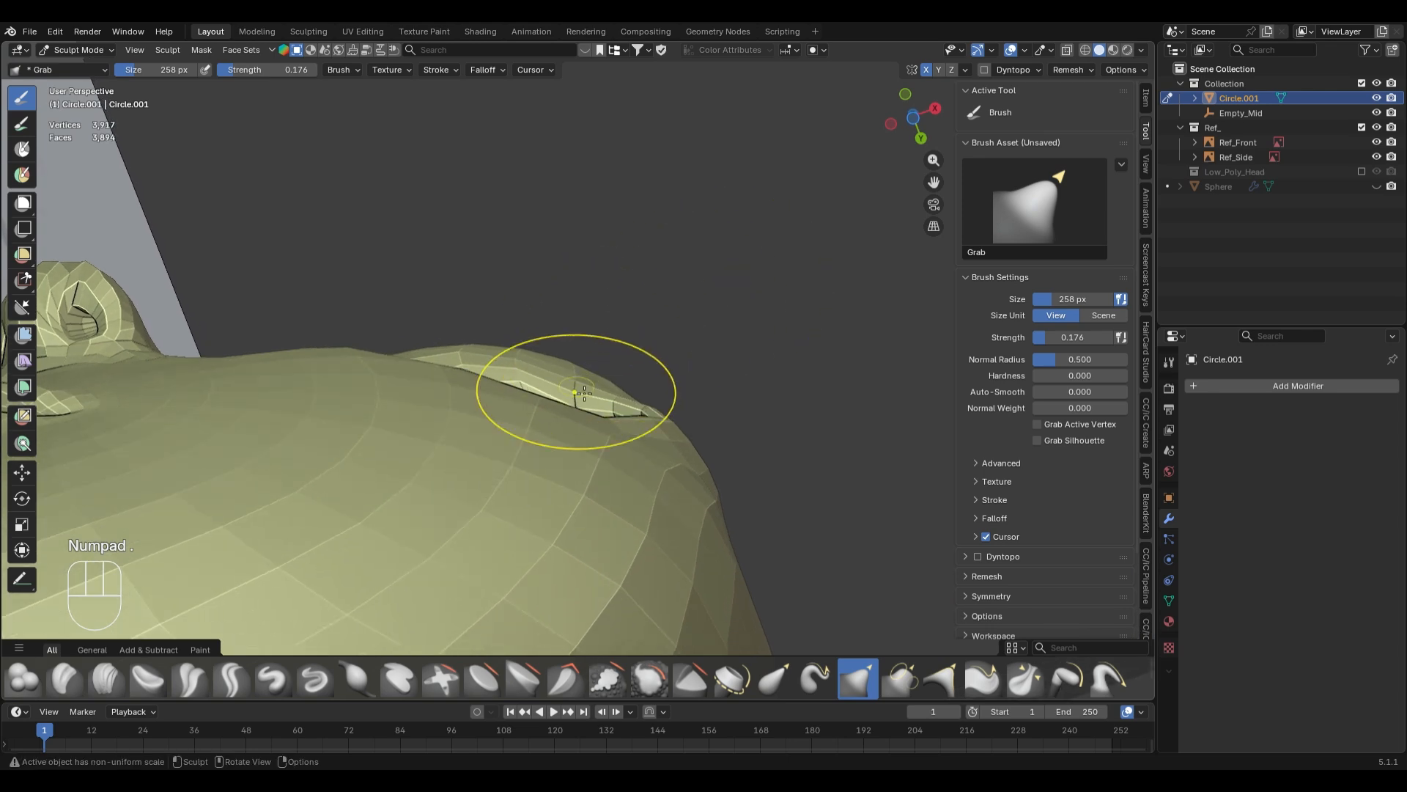
key(ctrl+z)
key(f)
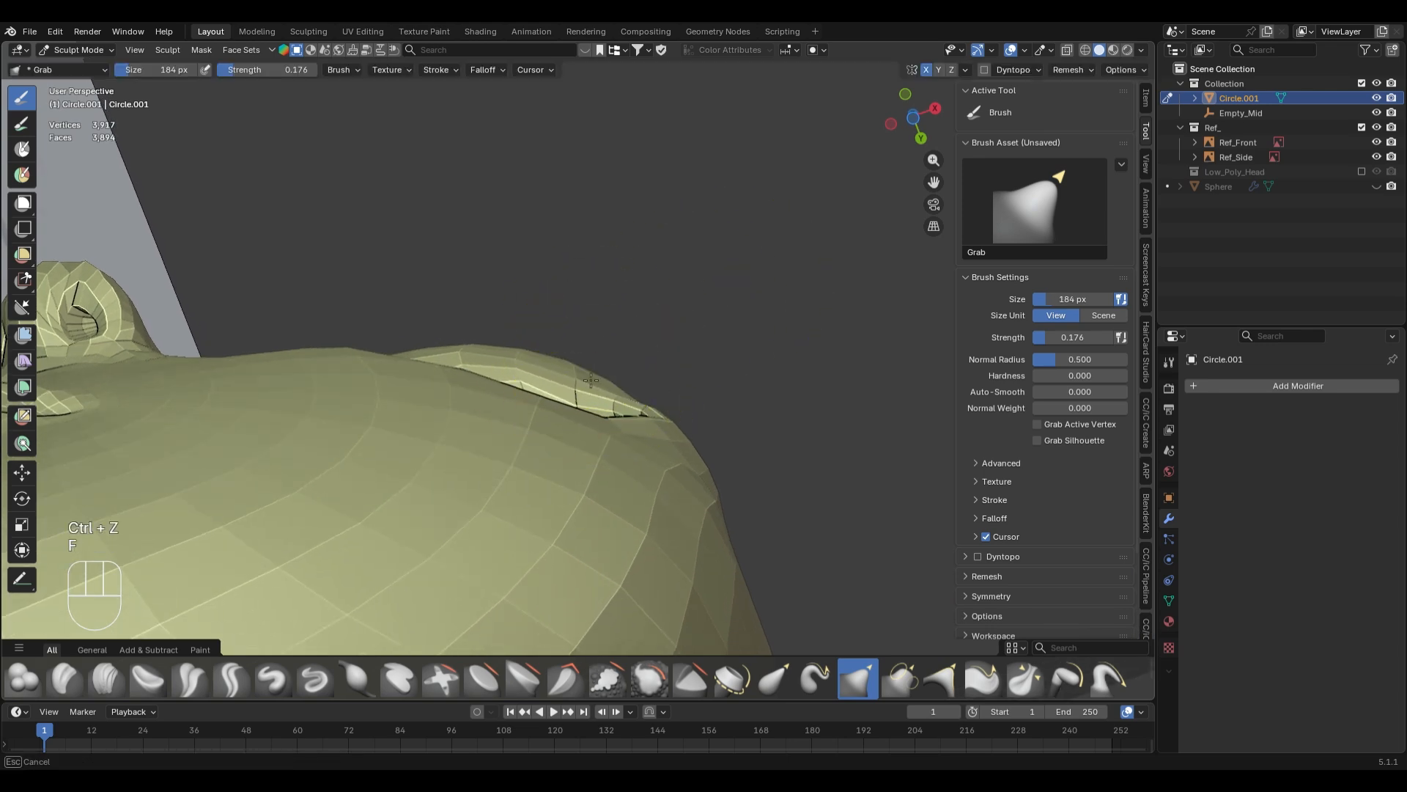
middle_drag(594, 345, 523, 436)
middle_drag(634, 471, 383, 377)
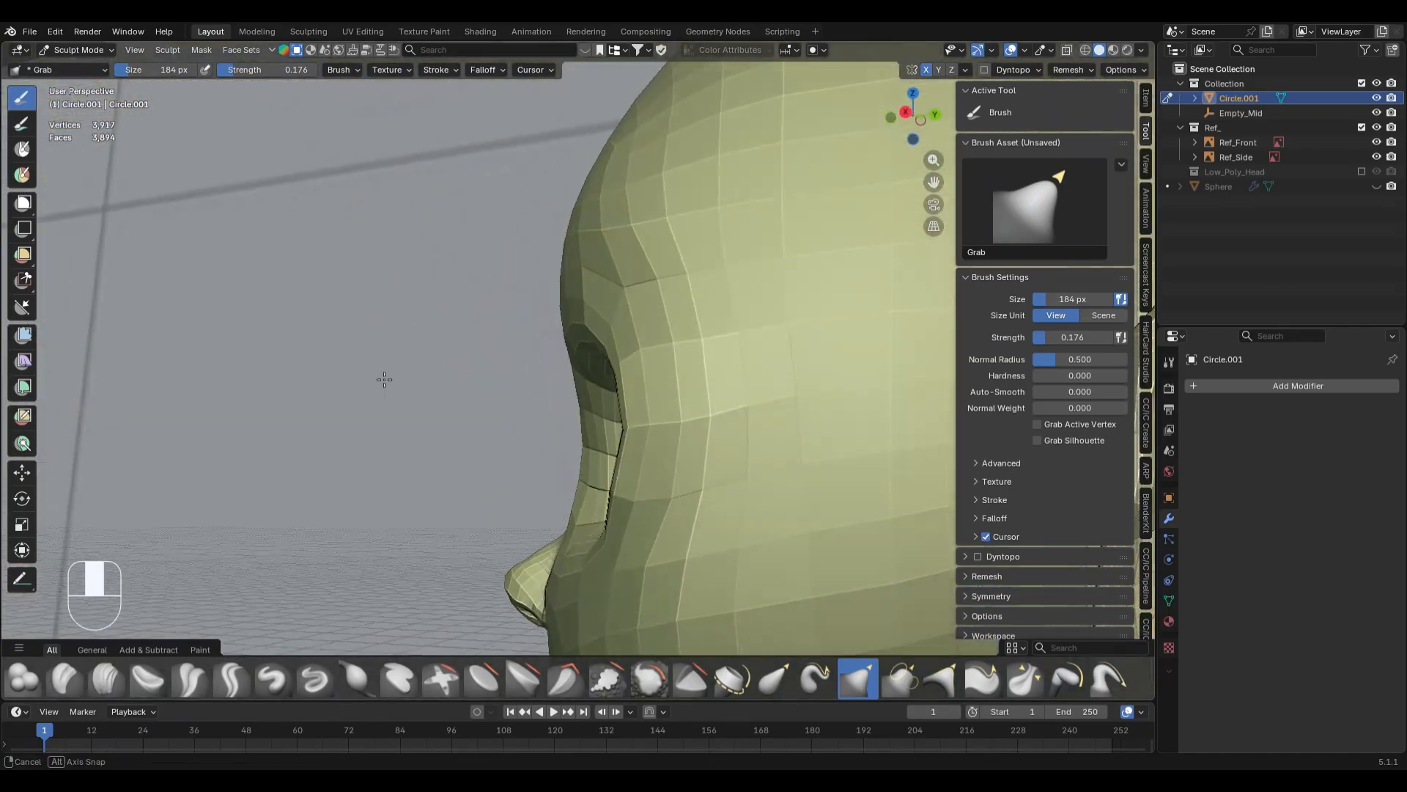
mouse_move(663, 367)
middle_down()
mouse_move(538, 514)
mouse_move(676, 440)
middle_up()
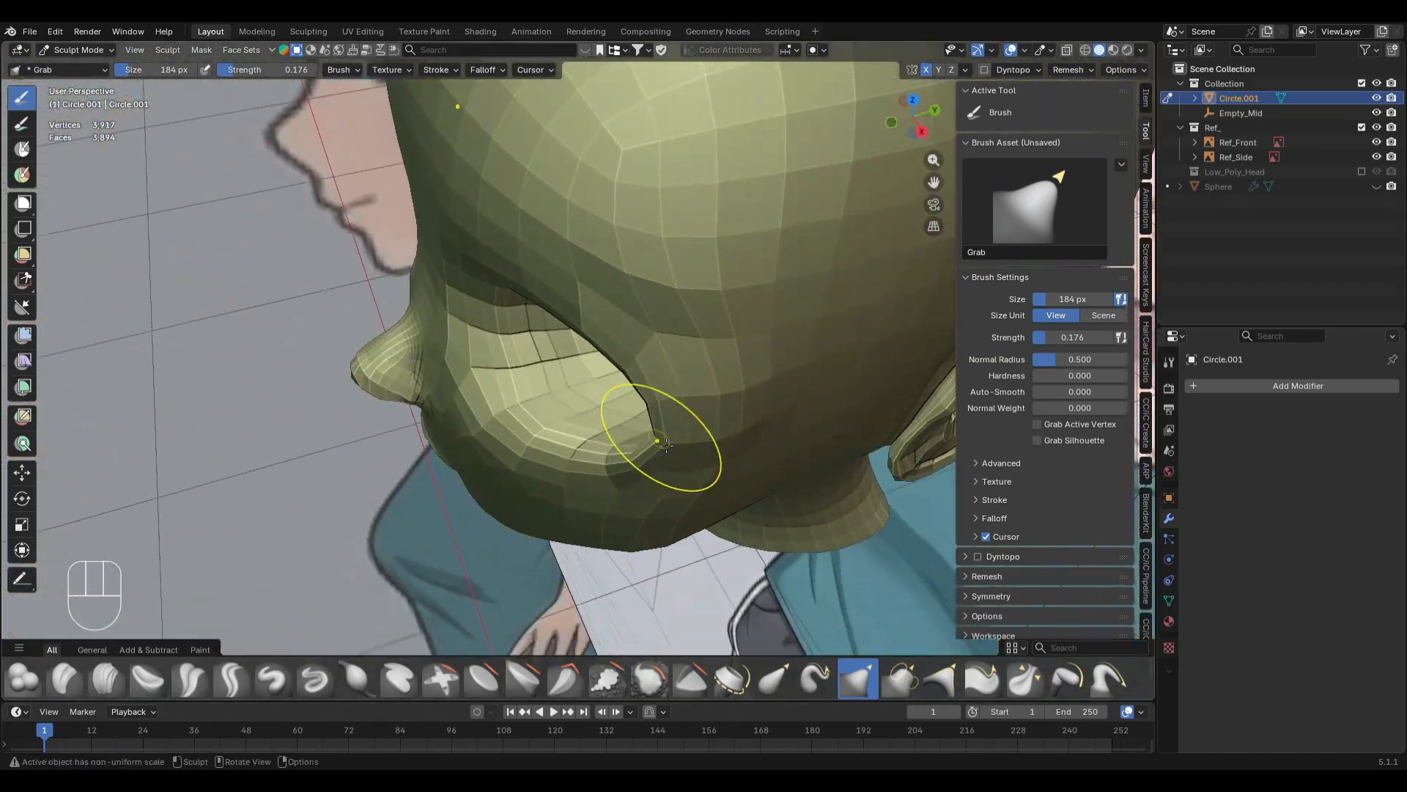
- Refine the side profile of the eye socket's outer rim with the Grab brush at 248 px and then 166 px
key(f)
click(689, 501)
mouse_move(689, 501)
middle_down()
mouse_move(643, 400)
mouse_move(598, 408)
middle_up()
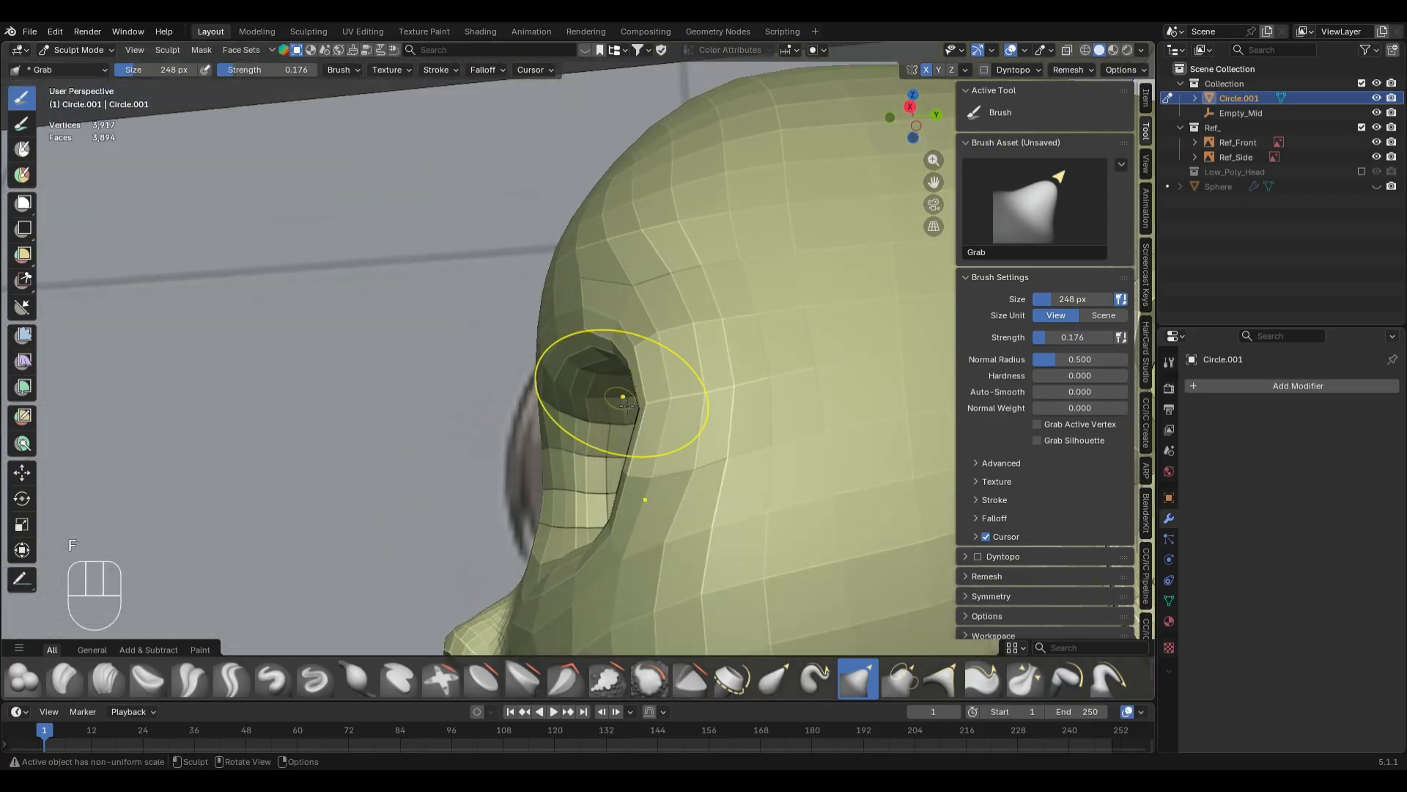
key(f)
click(635, 477)
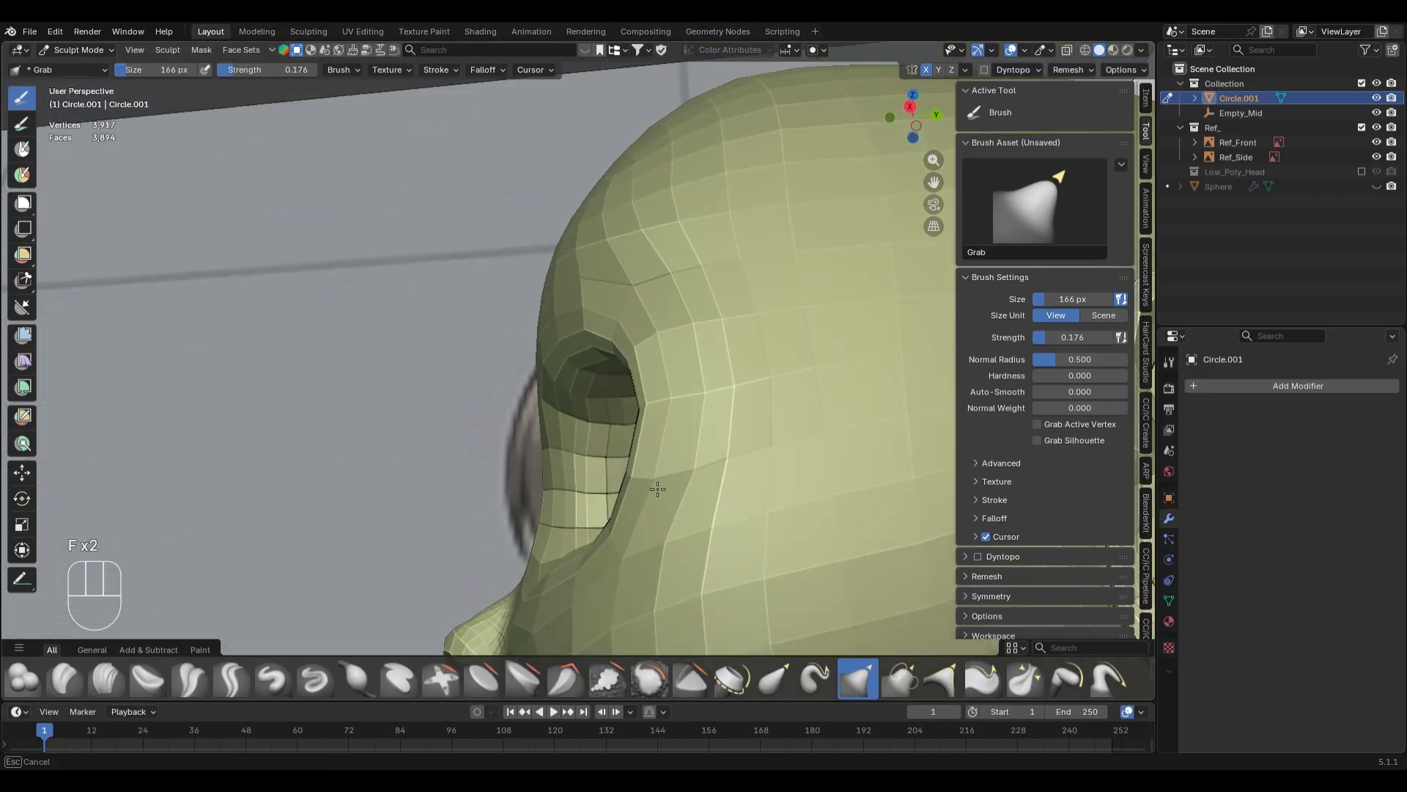
middle_drag(658, 489, 503, 459)
middle_drag(499, 458, 872, 518)
- Compare the head with the front reference by toggling X-ray on and off
key(KP_3)
key(KP_1)
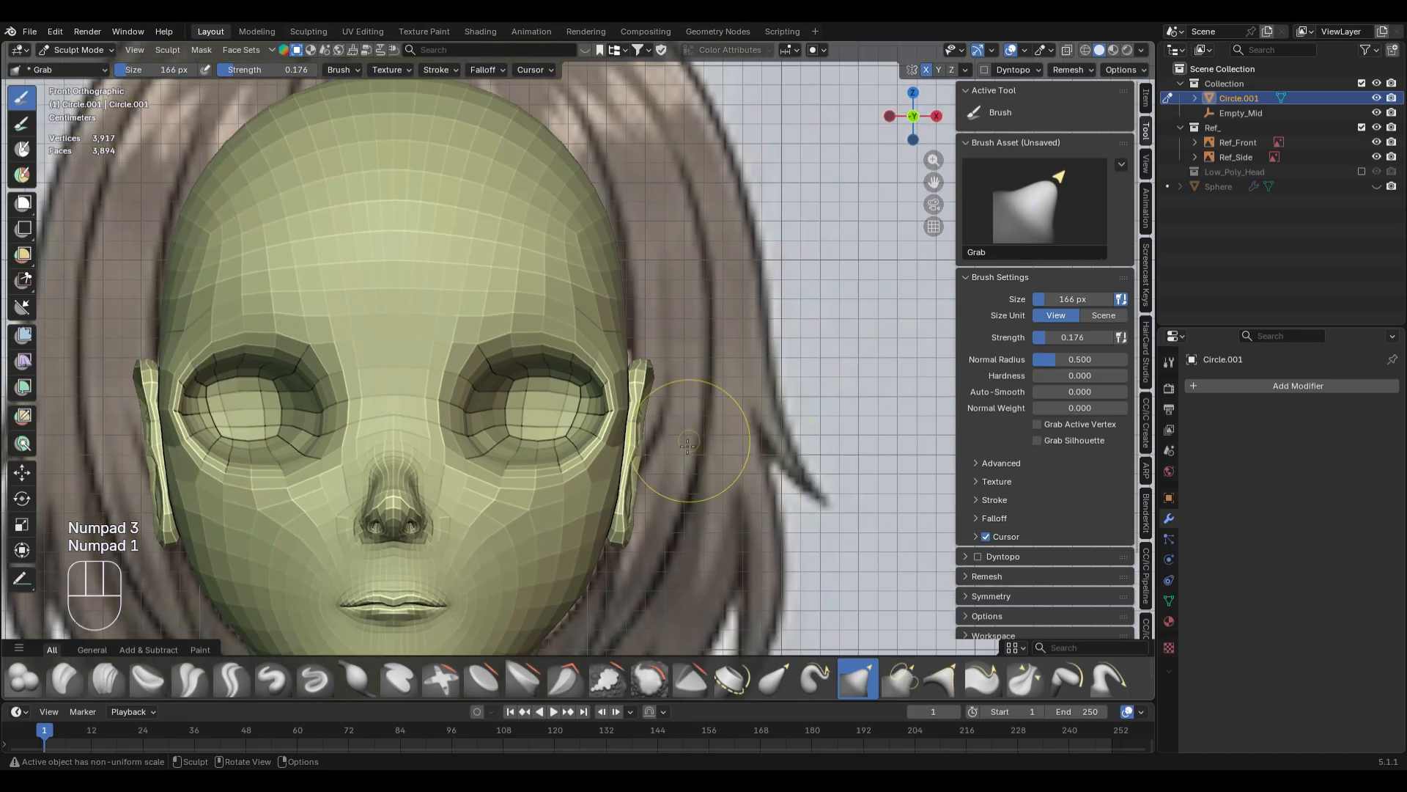
scroll(835, 398, up, 3)
key(alt+z)
key(alt+z)
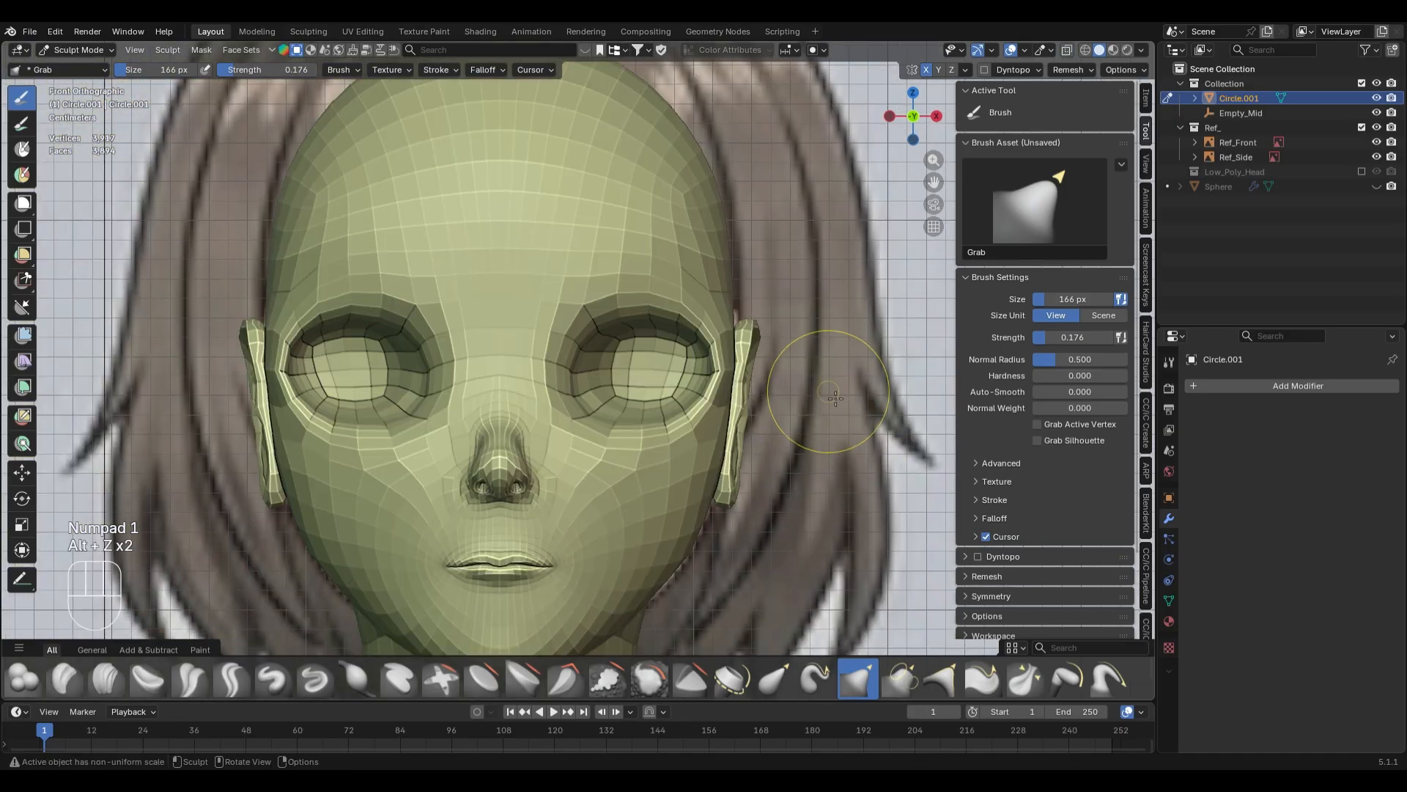
key(alt+z)
key(alt+z)
- In Object Mode, add a level 1 Subdivision modifier to the head and shade it smooth
key(ctrl+Tab)
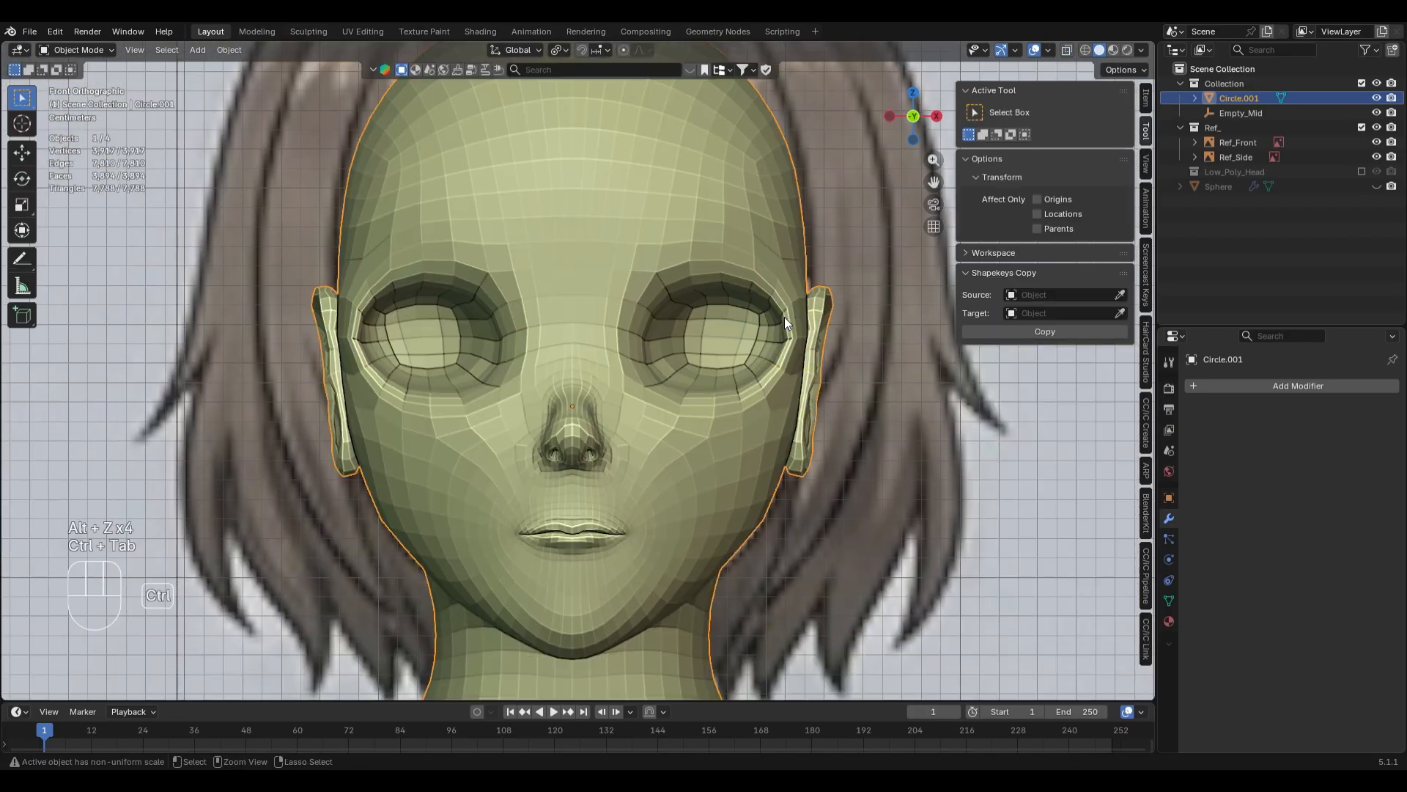
key(ctrl+1)
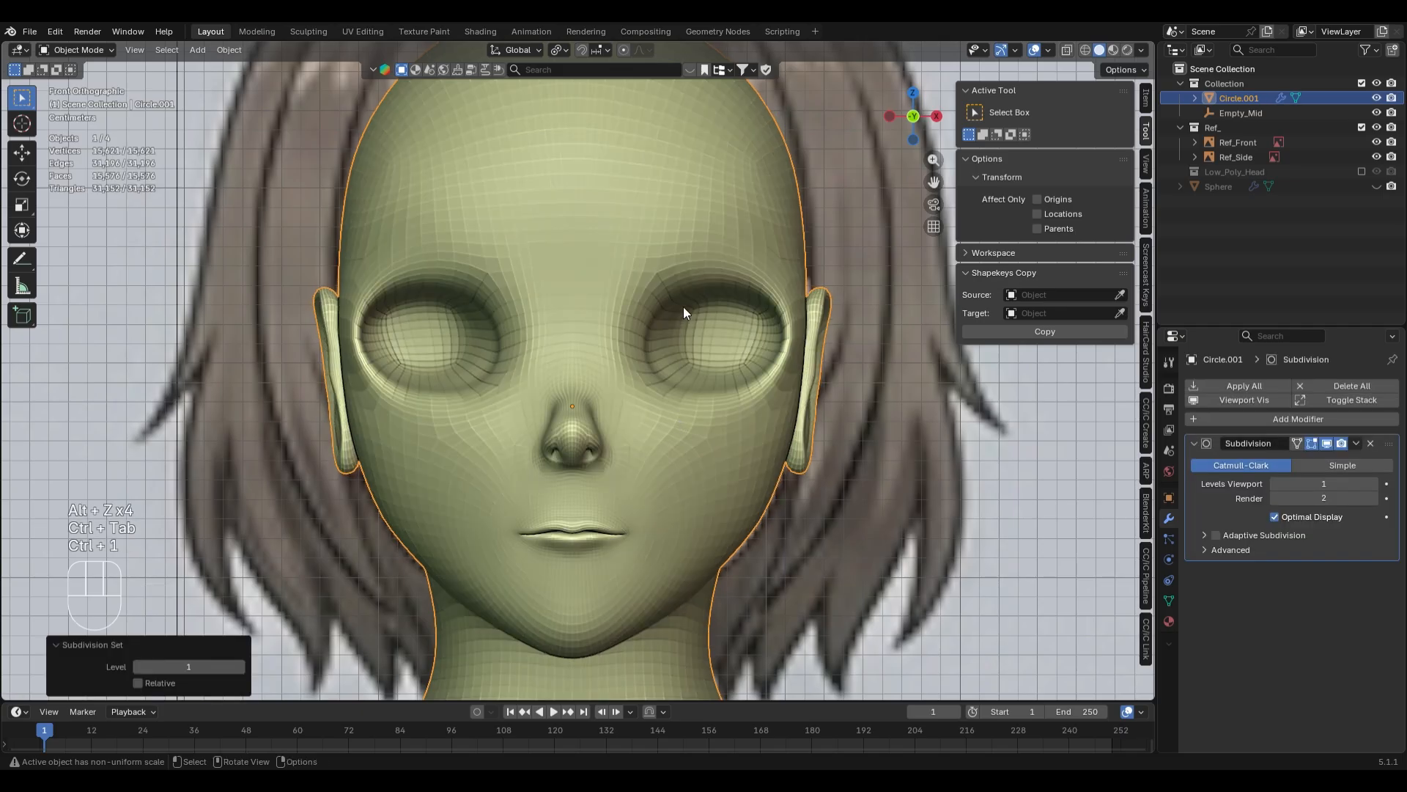
right_click(676, 282)
click(670, 277)
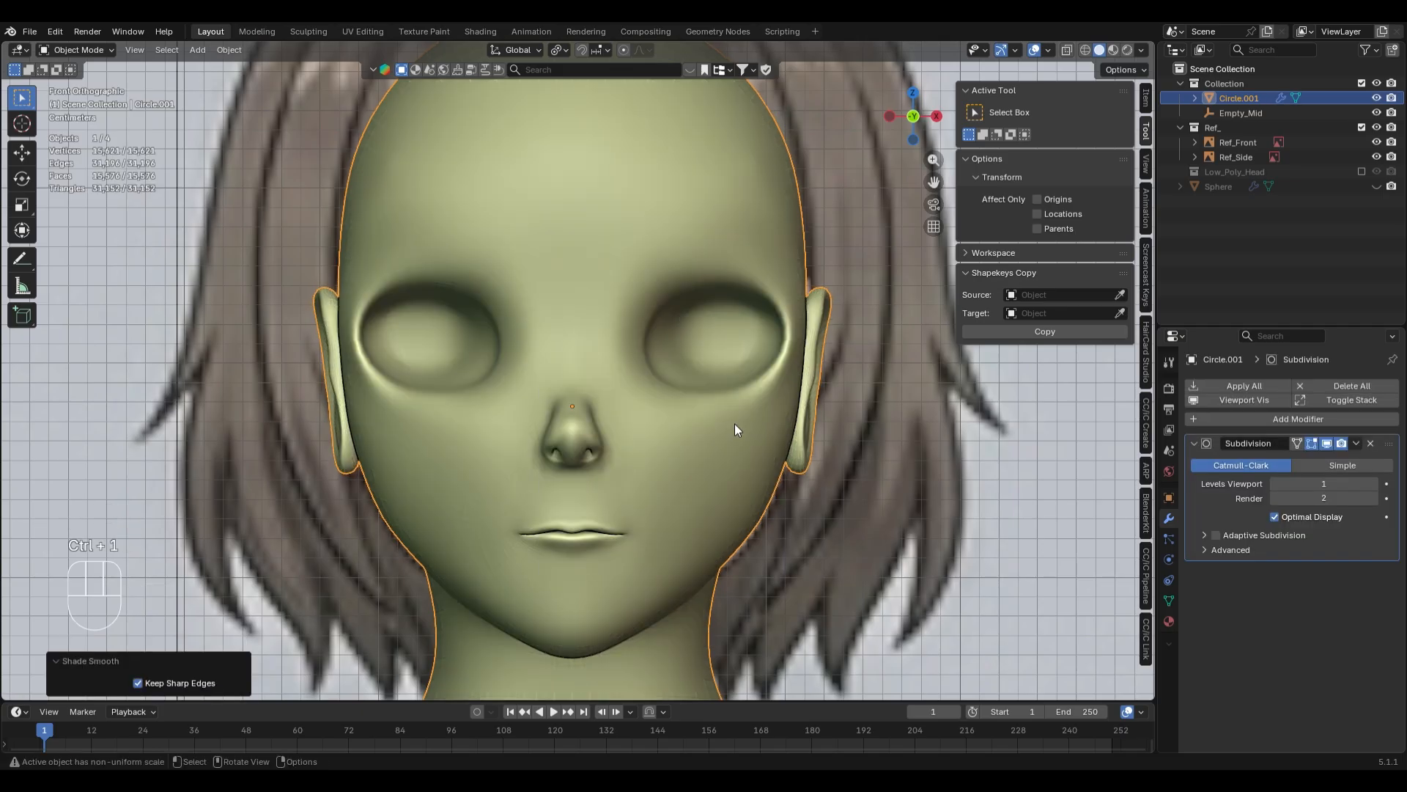
- Undo the smooth shading and the Subdivision modifier, and apply level 1 subdivision to the head again
key(ctrl+z)
key(ctrl+z)
key(ctrl+1)
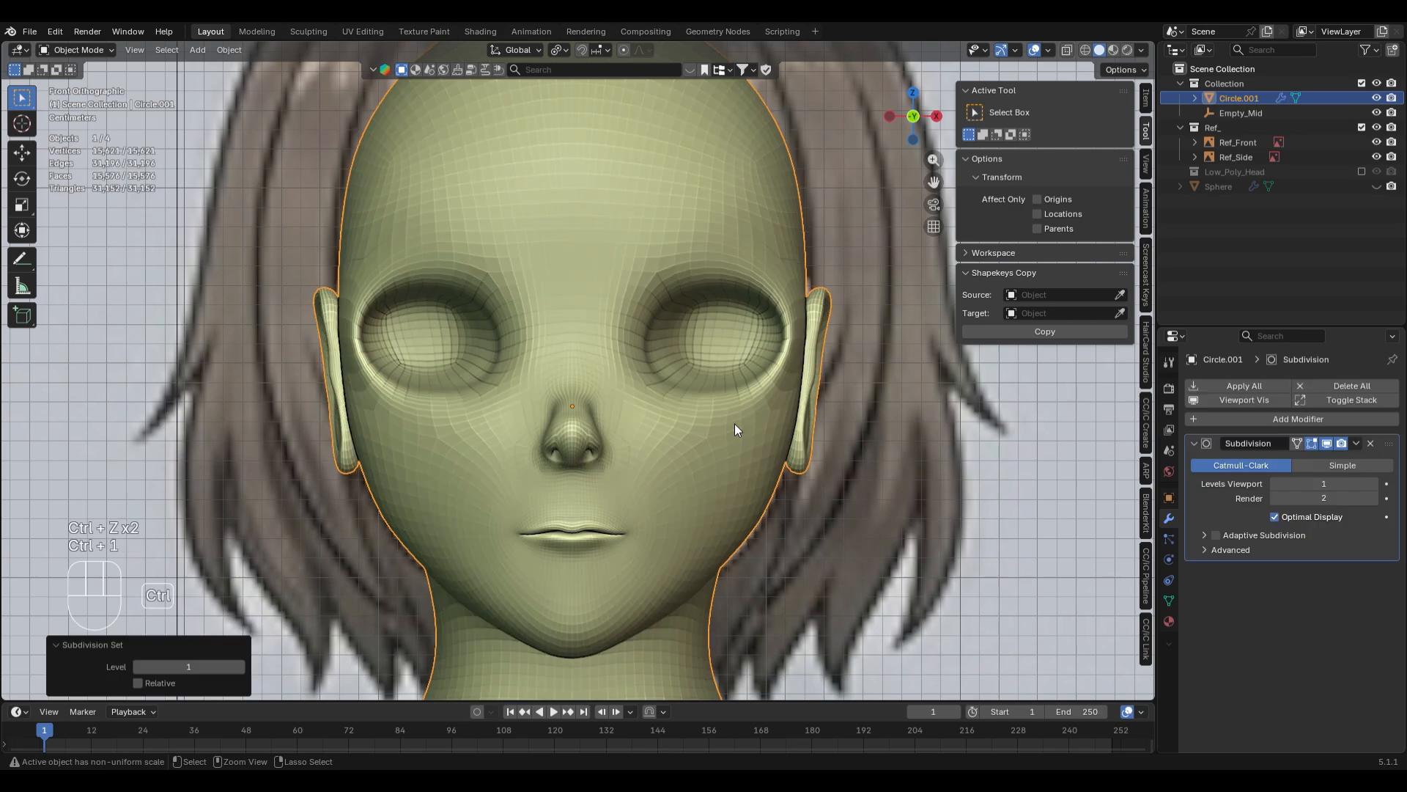
- Examine the flat-shaded subdivided head from the front and at an angle, including a close look at the nose
scroll(676, 312, down, 3)
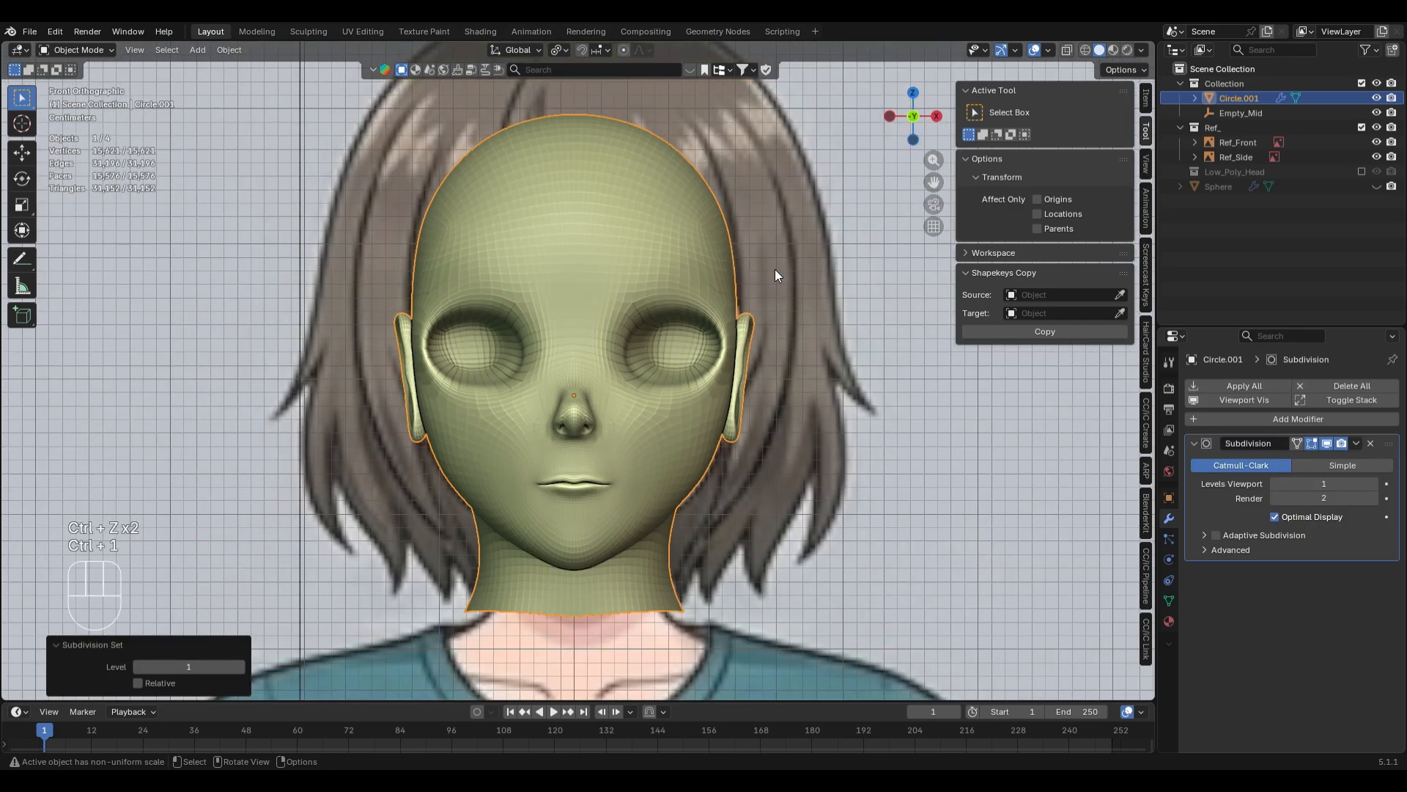
middle_drag(775, 270, 732, 433)
key(ctrl+z)
key(ctrl+shift+z)
middle_drag(785, 214, 758, 482)
key(KP_1)
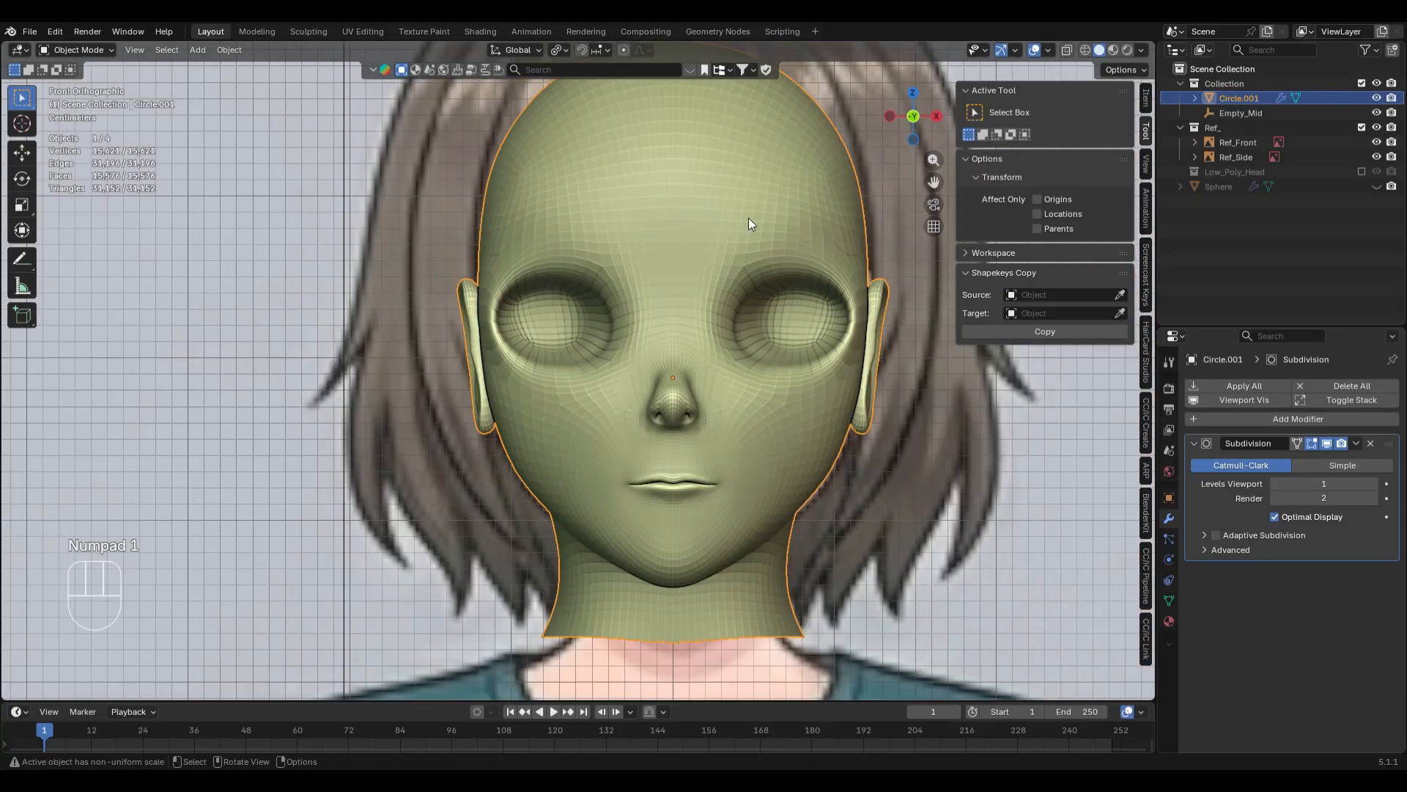
scroll(810, 371, up, 2)
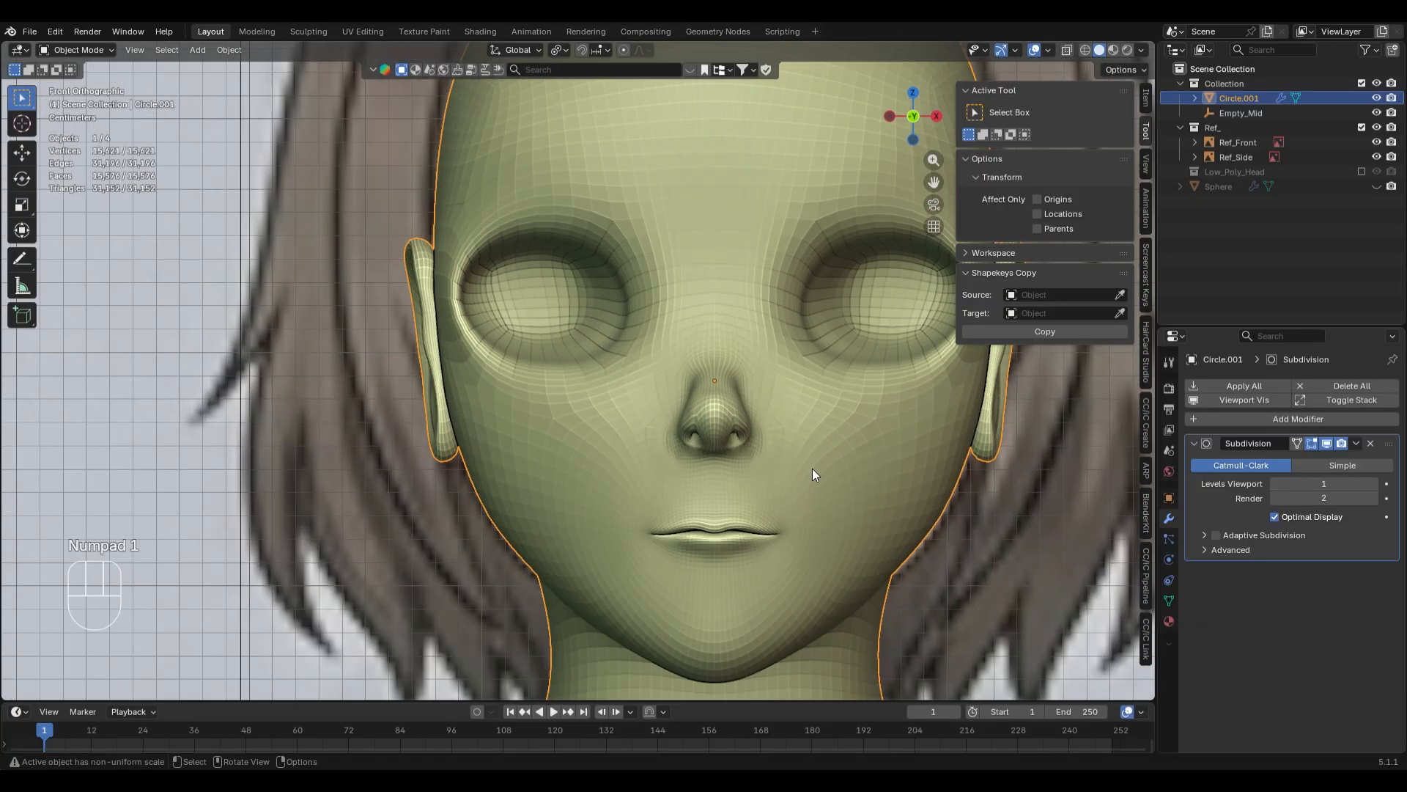
middle_drag(812, 474, 706, 474)
scroll(750, 462, up, 5)
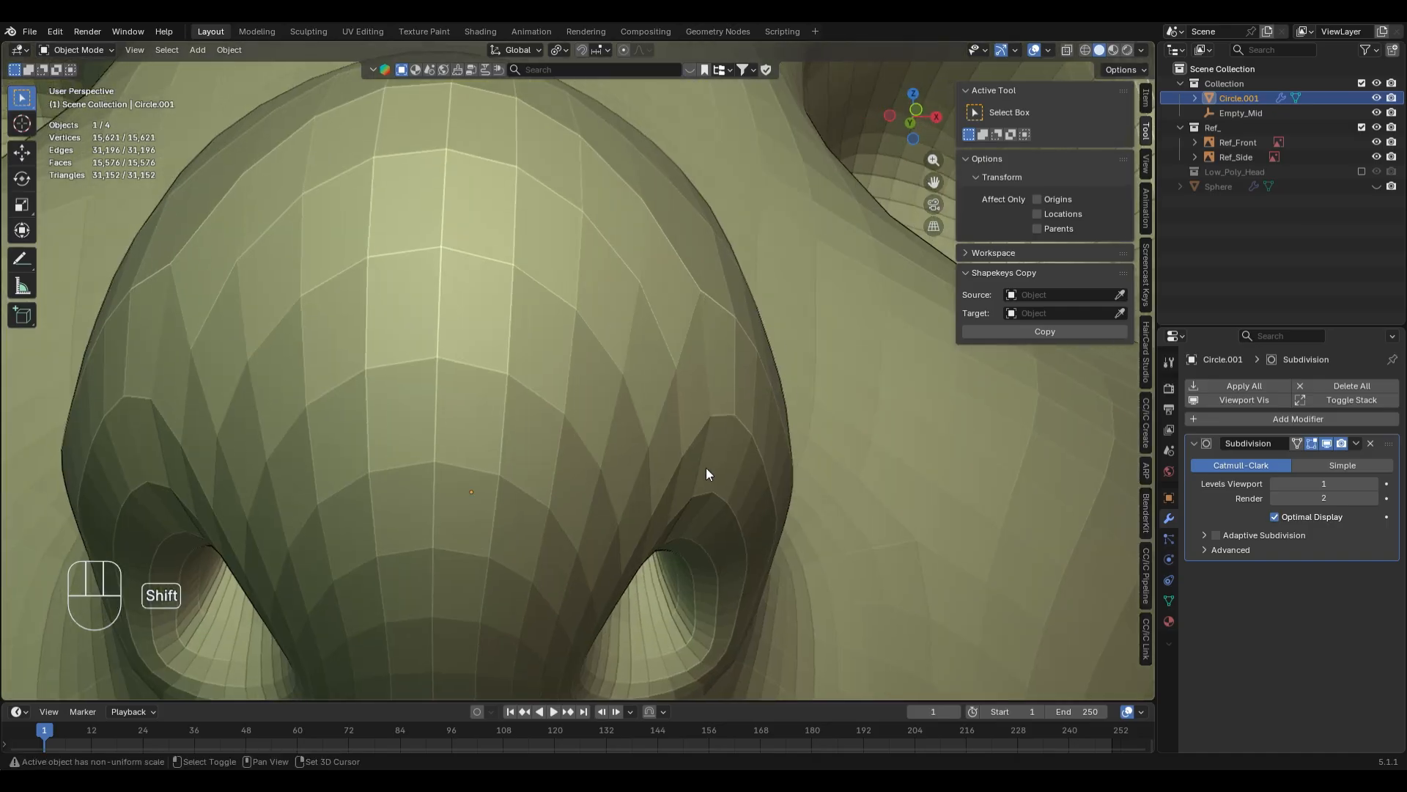
scroll(732, 425, down, 4)
key(KP_1)
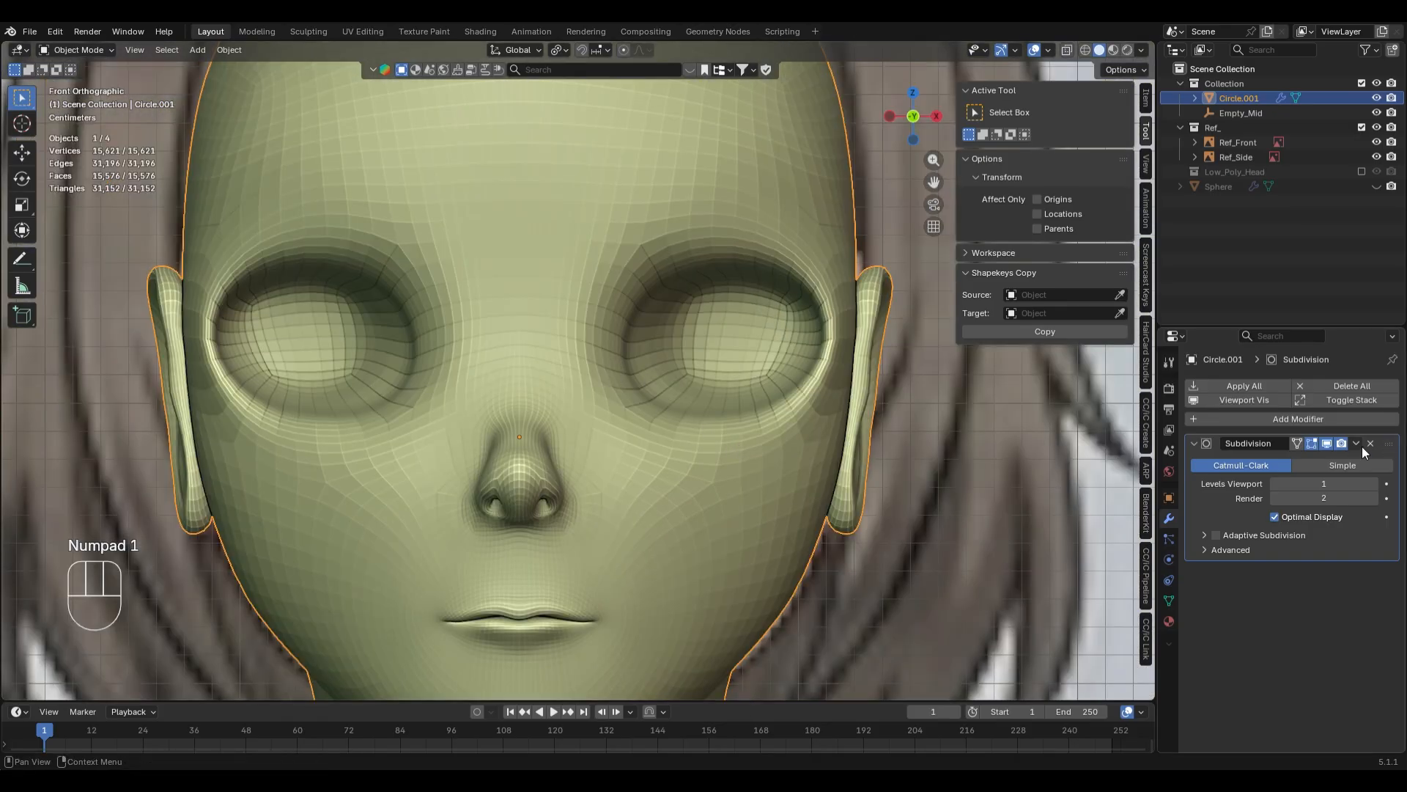
- Shade the subdivided head smooth and check the face in front view
right_click(662, 468)
click(662, 468)
scroll(805, 421, down, 4)
scroll(805, 428, up, 2)
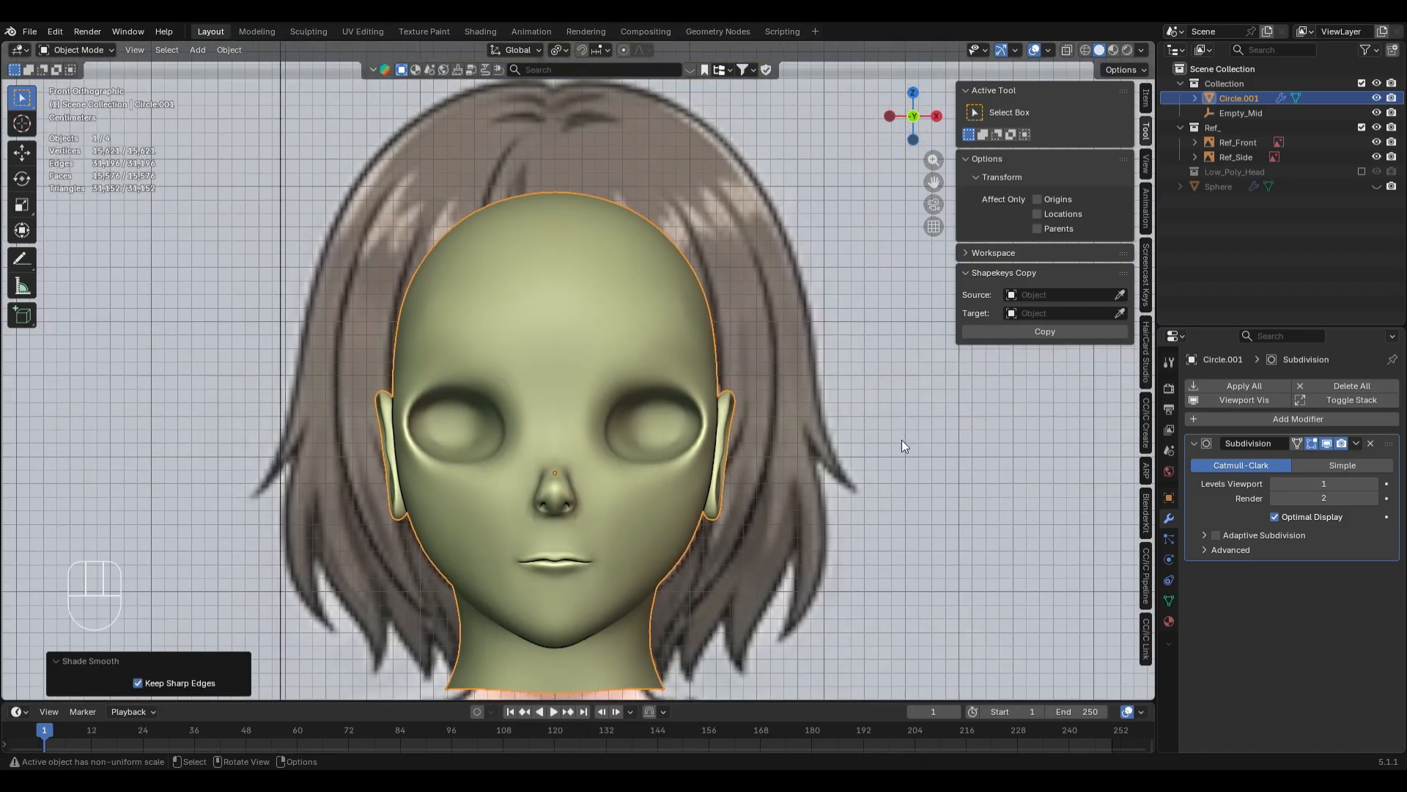
middle_drag(902, 440, 776, 442)
key(KP_1)
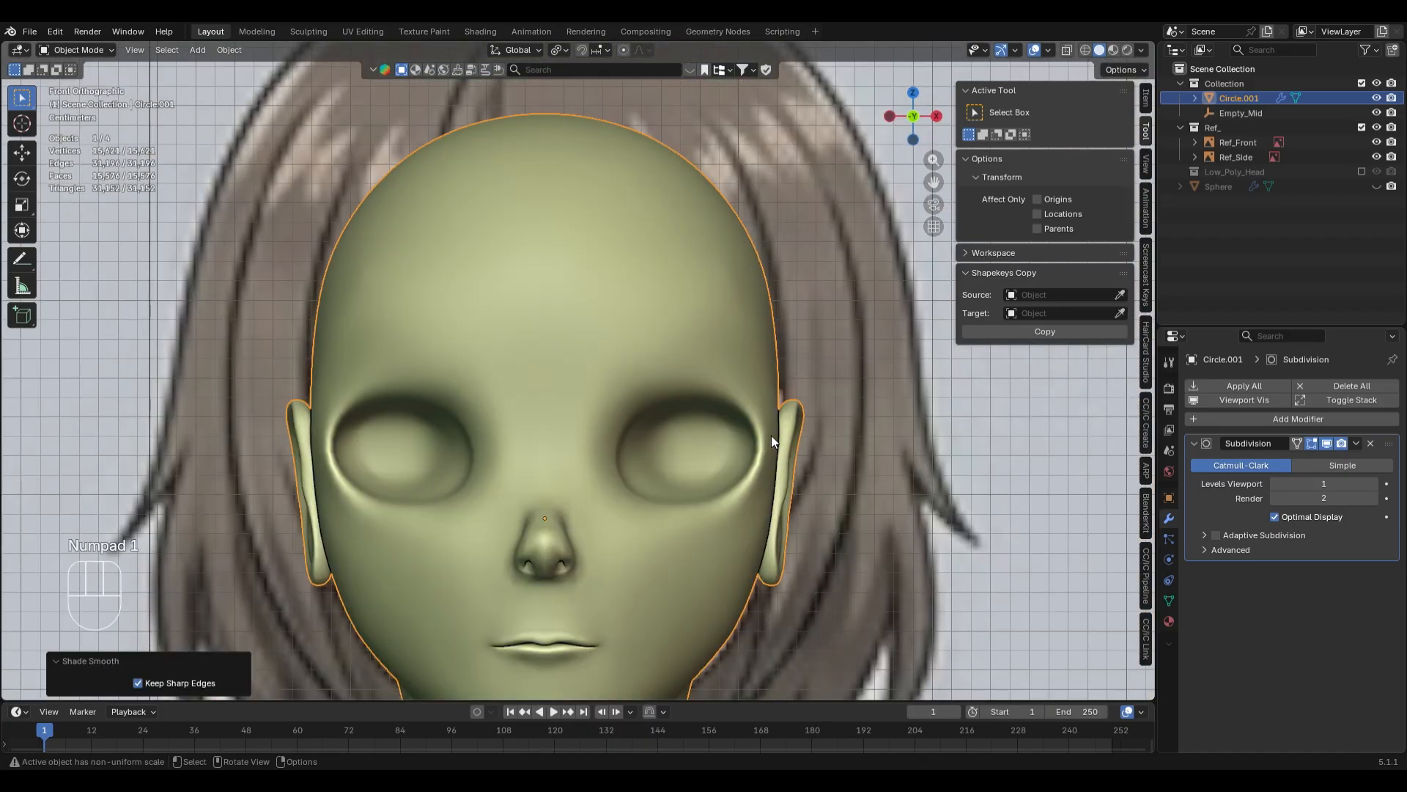
scroll(702, 436, up, 3)
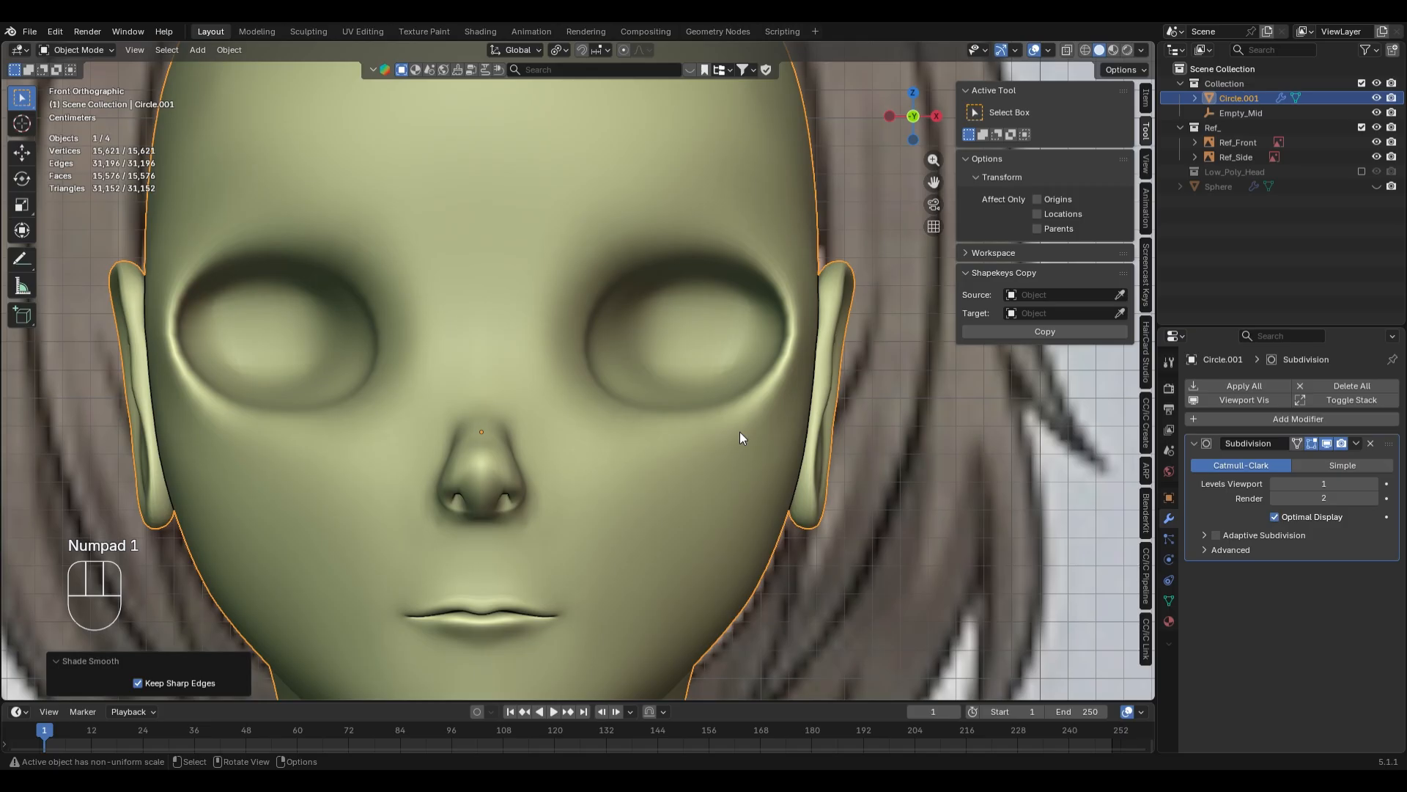
scroll(741, 432, down, 2)
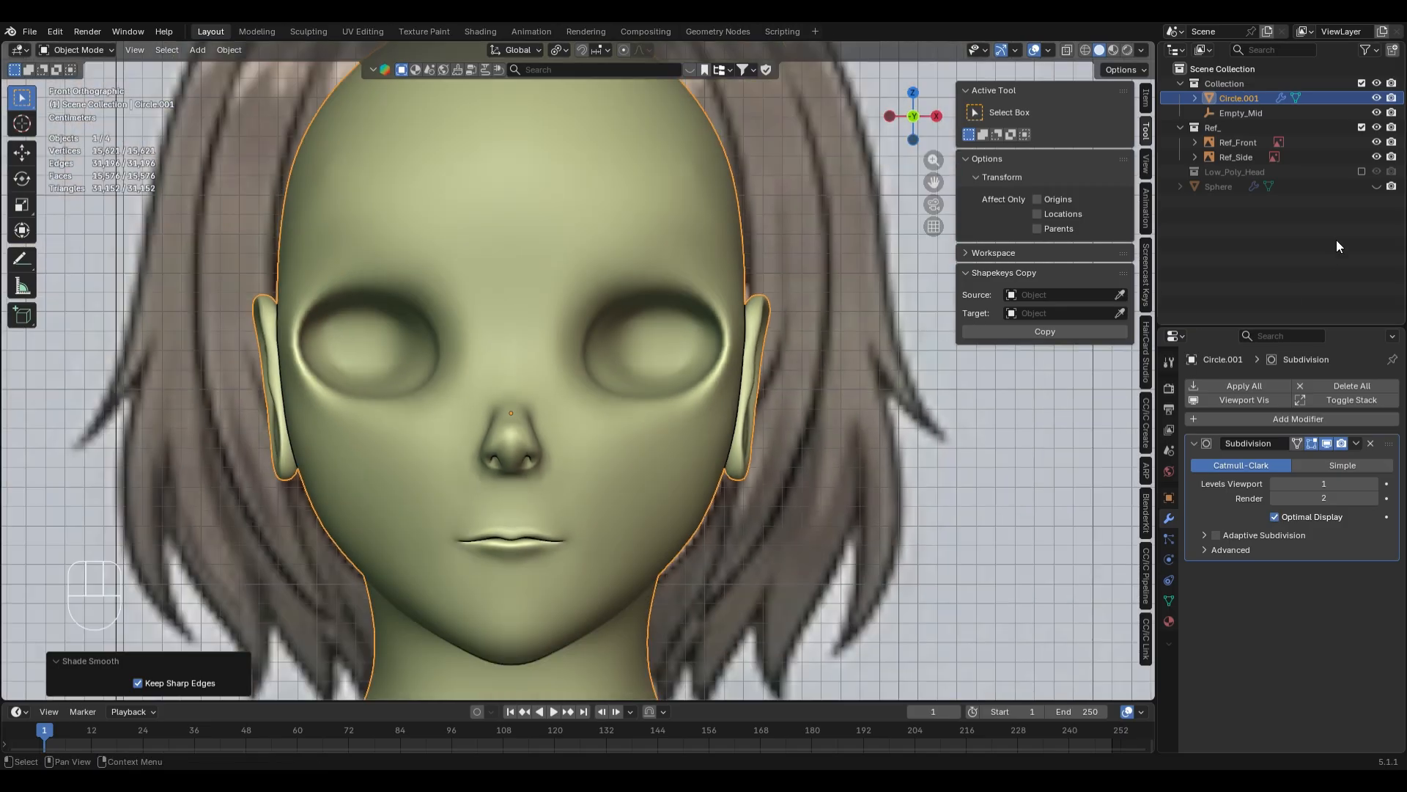
- Unhide the mirrored eyeball sphere, select it, try moving it along the Y axis and undo the move
click(1377, 186)
click(686, 333)
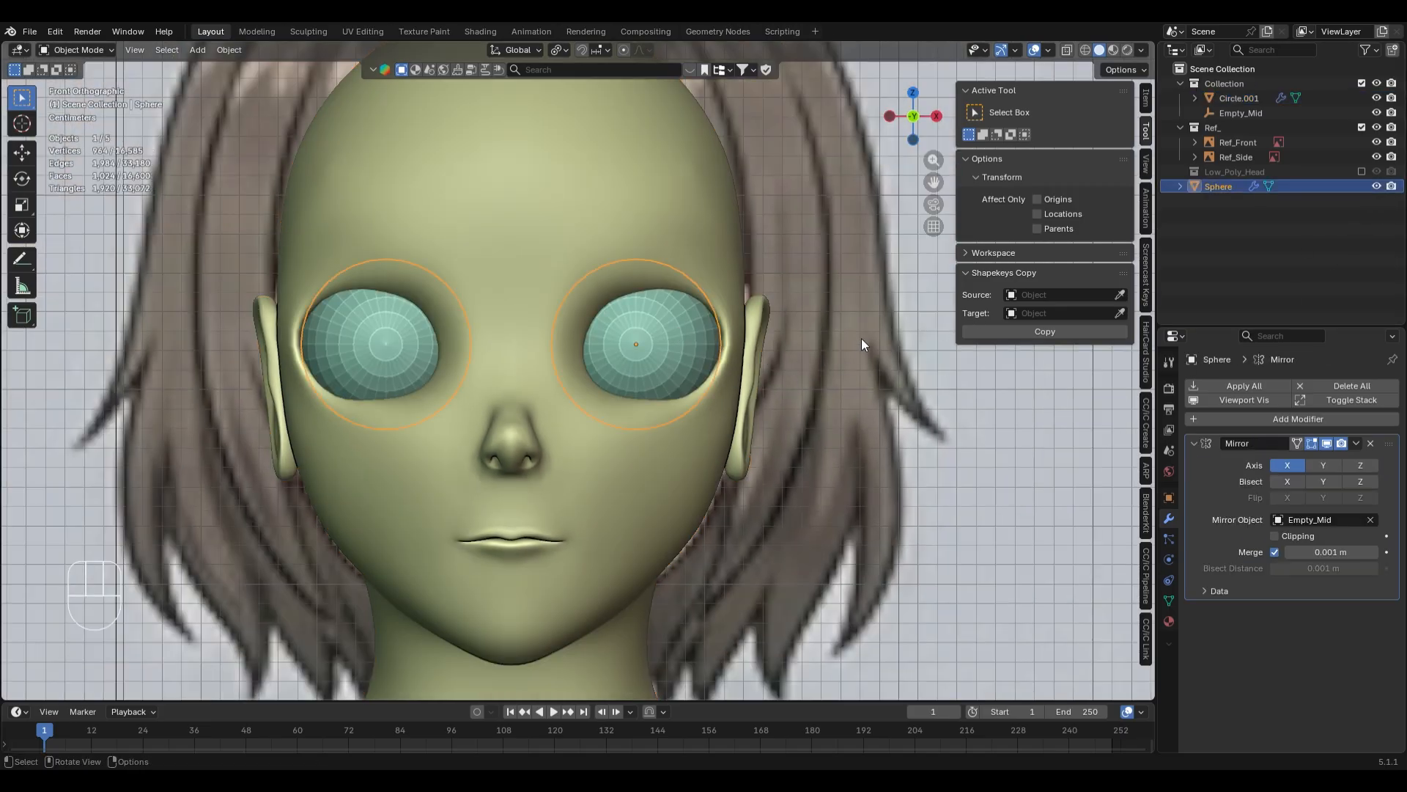
middle_drag(861, 337, 864, 395)
key(g)
key(y)
click(821, 445)
key(ctrl+z)
- Enlarge the eyeballs by about 1.04 and shift them slightly along the X axis to fit the sockets
key(s)
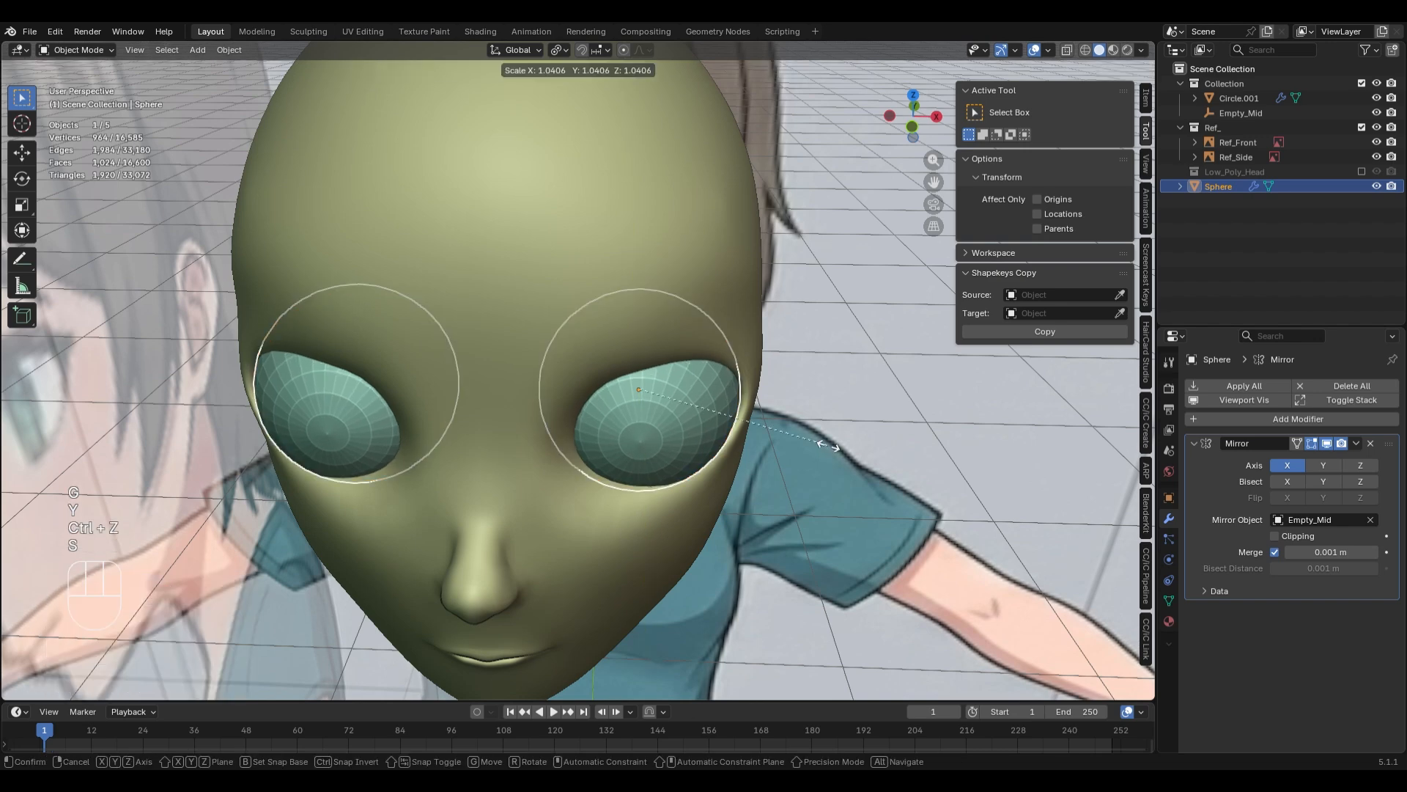
click(837, 453)
key(g)
key(x)
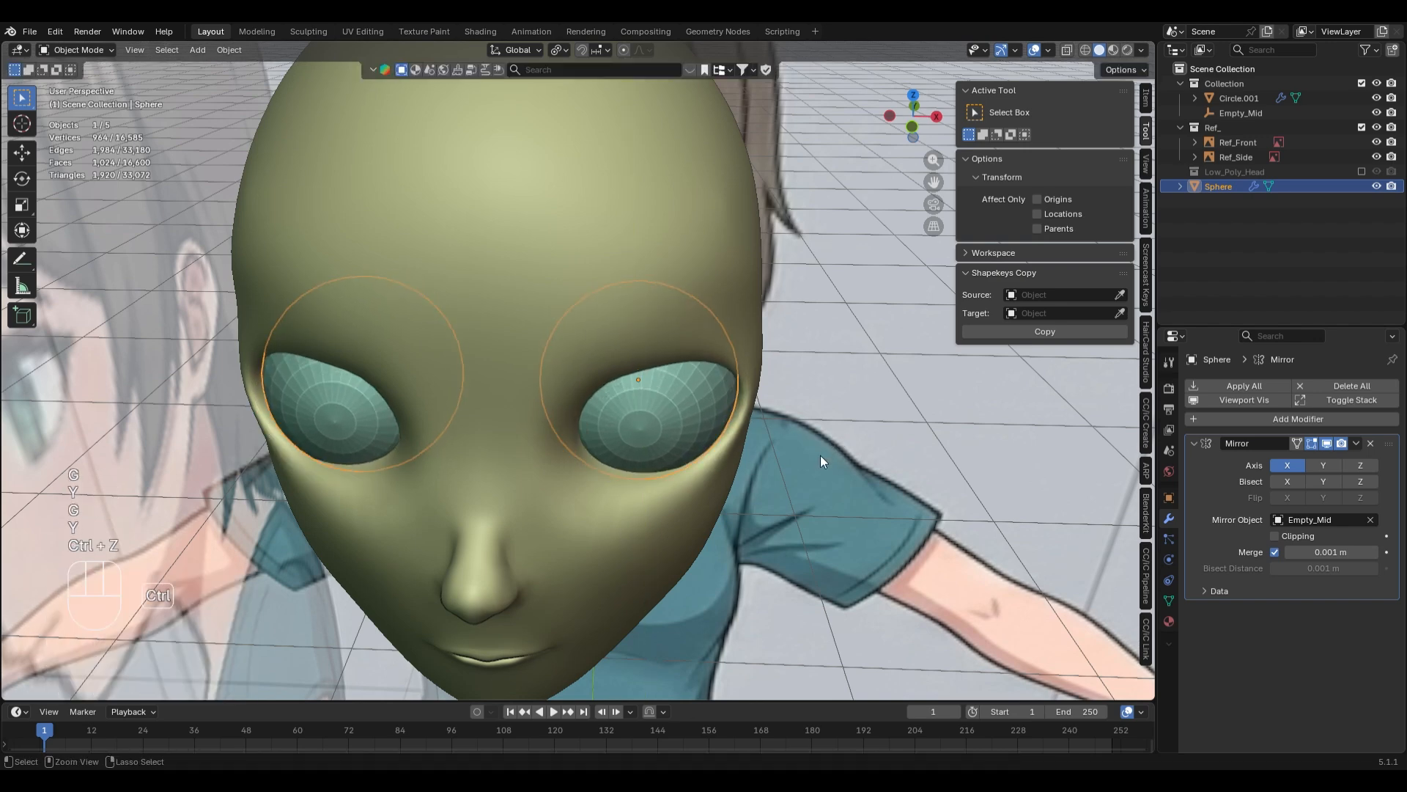
click(838, 470)
- Scale the eyeballs by 1.043 and move the sphere -0.003436 m along the X axis
middle_drag(839, 472, 822, 440)
key(s)
click(830, 439)
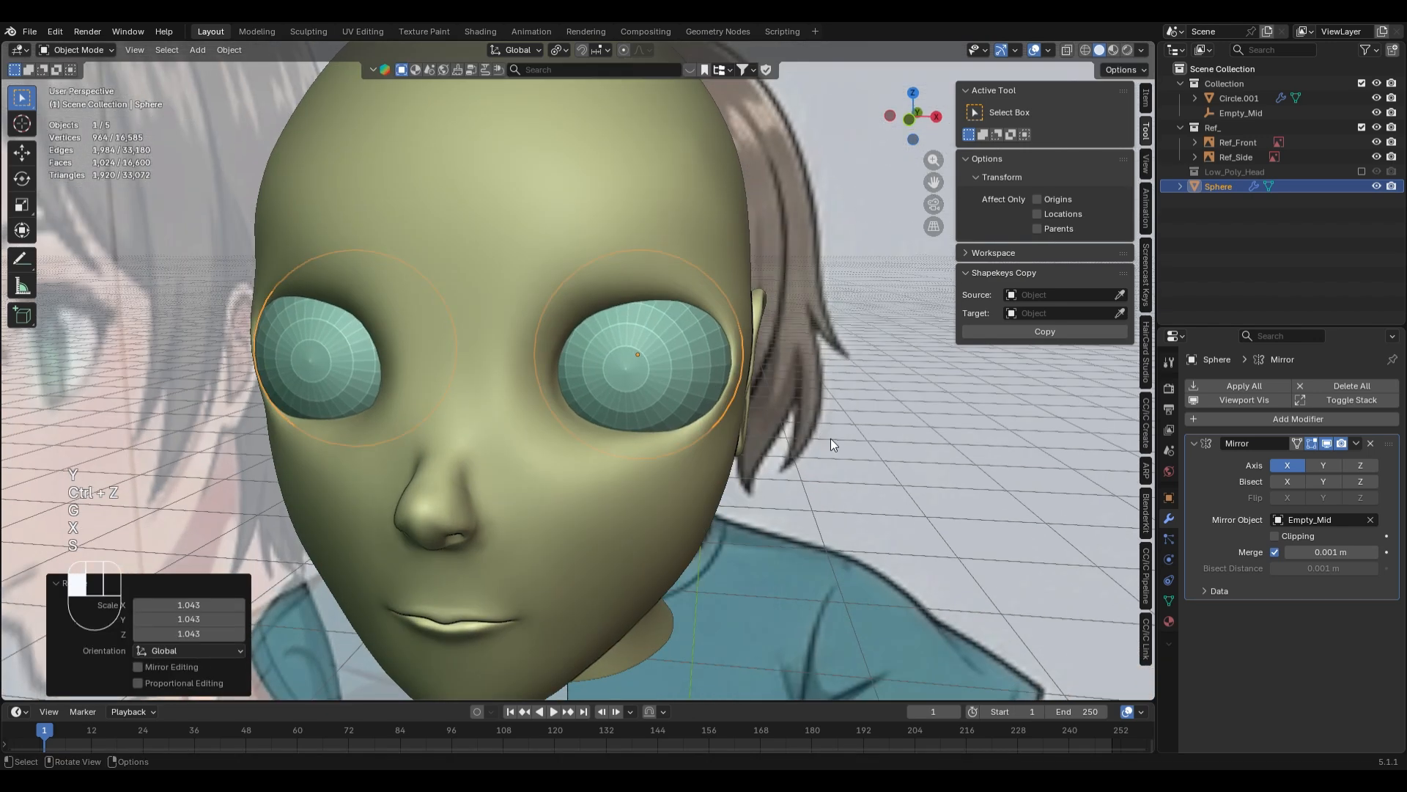
key(g)
key(x)
click(824, 438)
- Shade the eyeballs smooth and nudge them within the sockets in front view
right_click(639, 320)
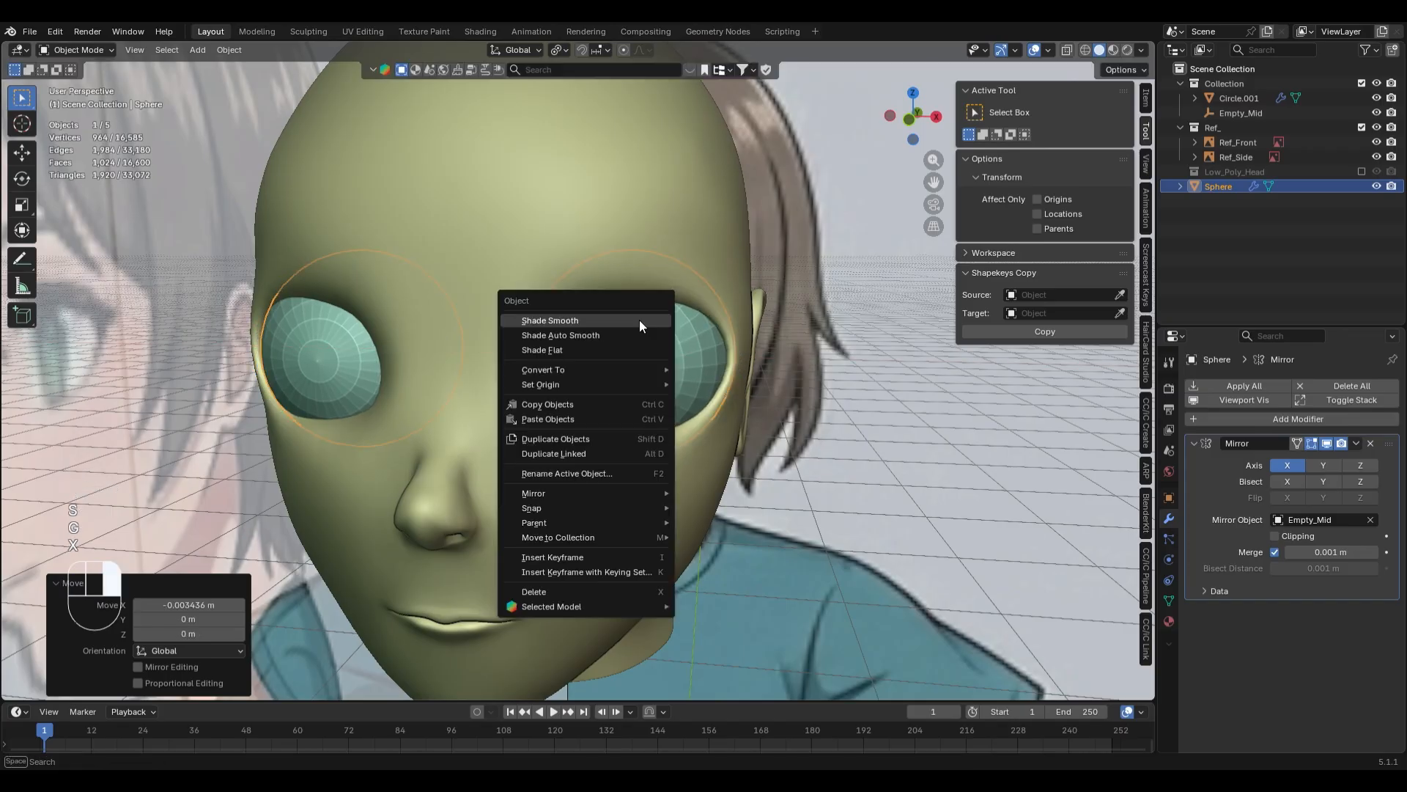
click(639, 319)
key(KP_1)
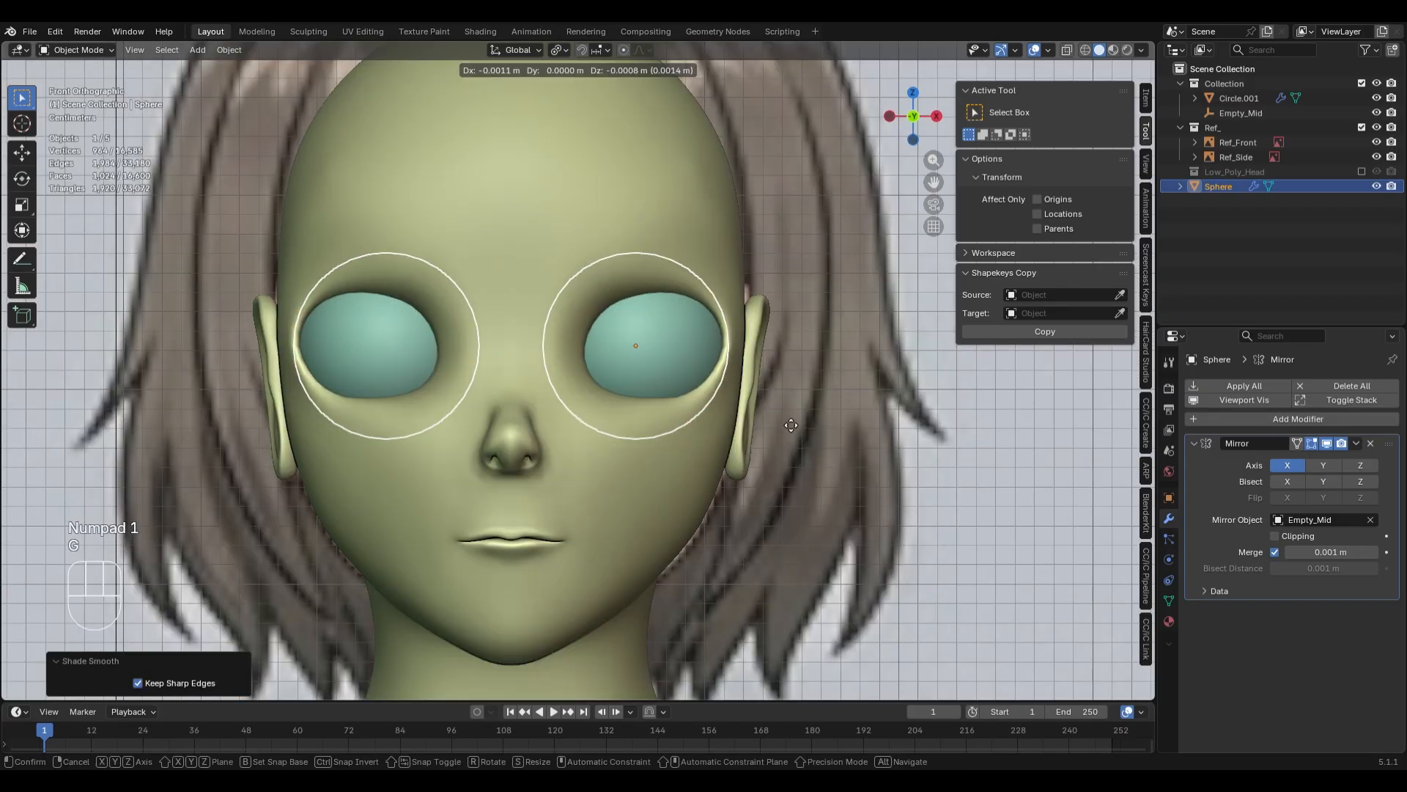
click(834, 583)
- Check the head and fitted eyeballs against the front and side reference images
scroll(834, 584, down, 4)
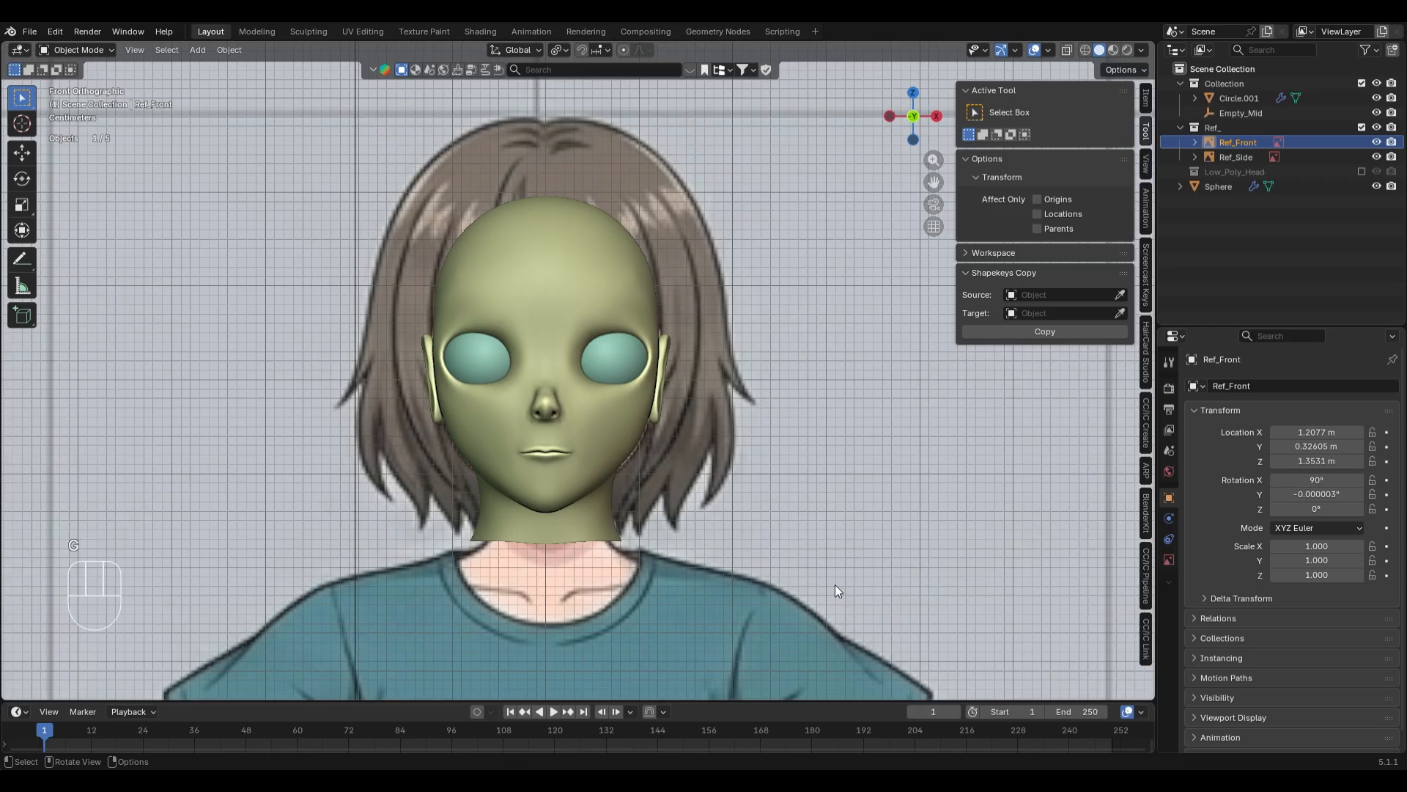
scroll(660, 448, up, 4)
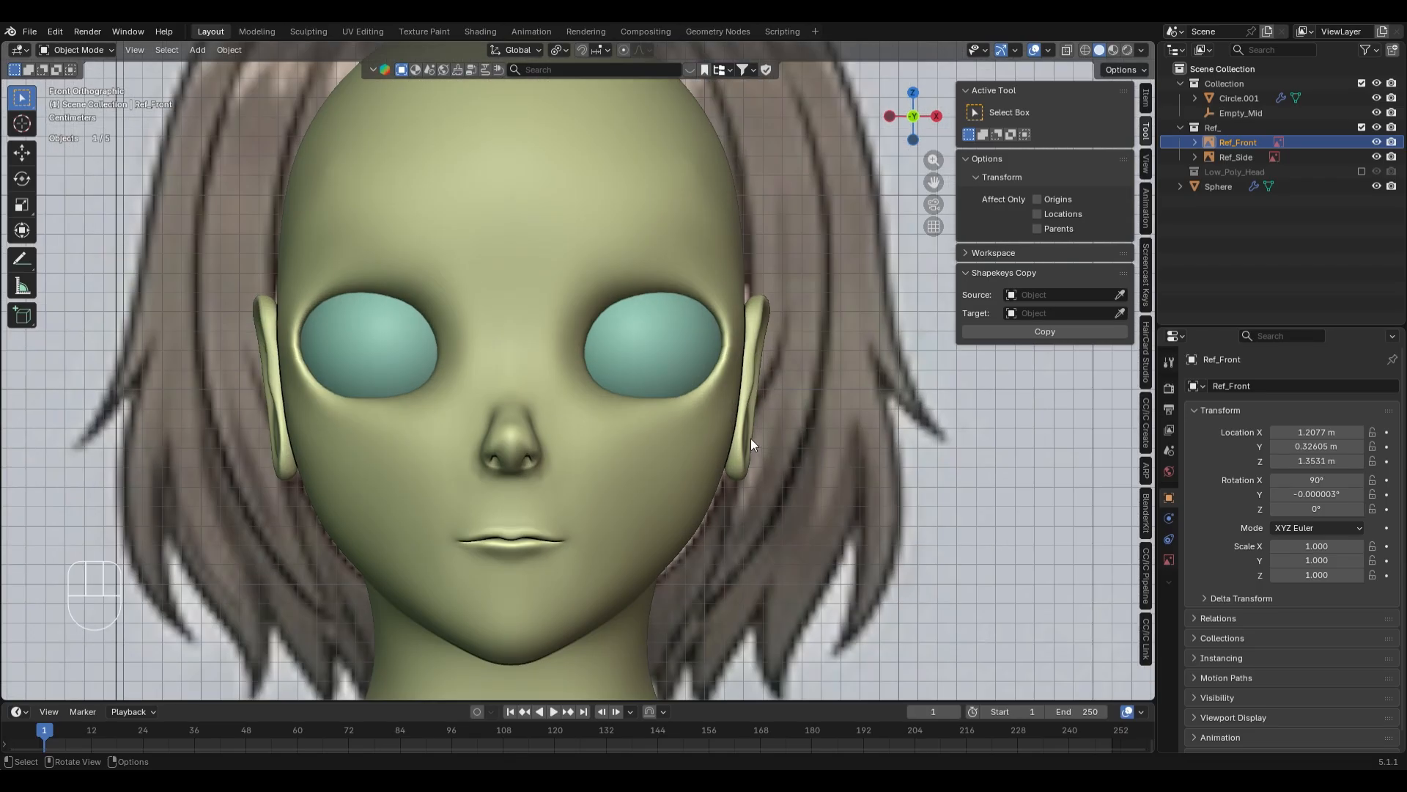
click(671, 372)
scroll(803, 350, down, 3)
middle_drag(803, 350, 727, 389)
key(KP_3)
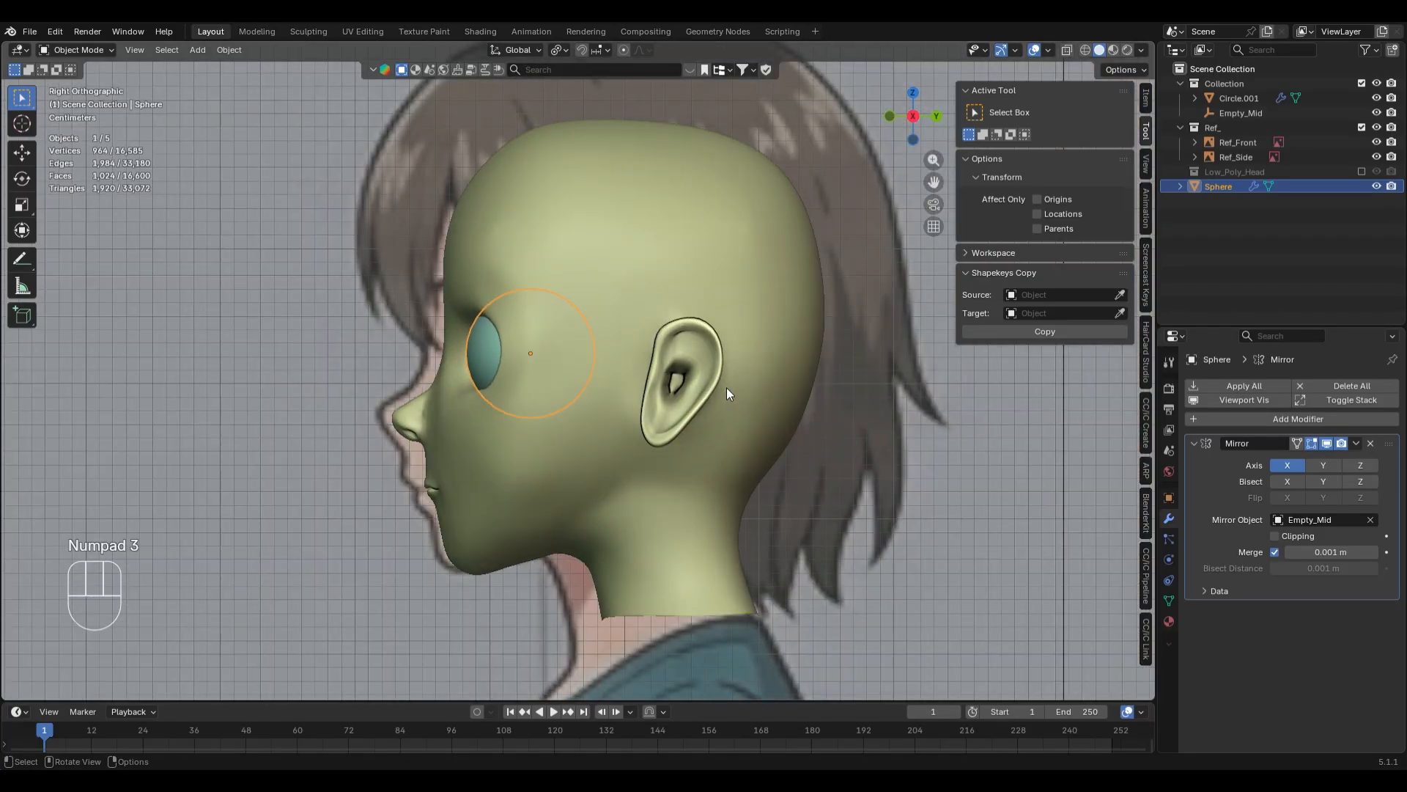
click(592, 632)
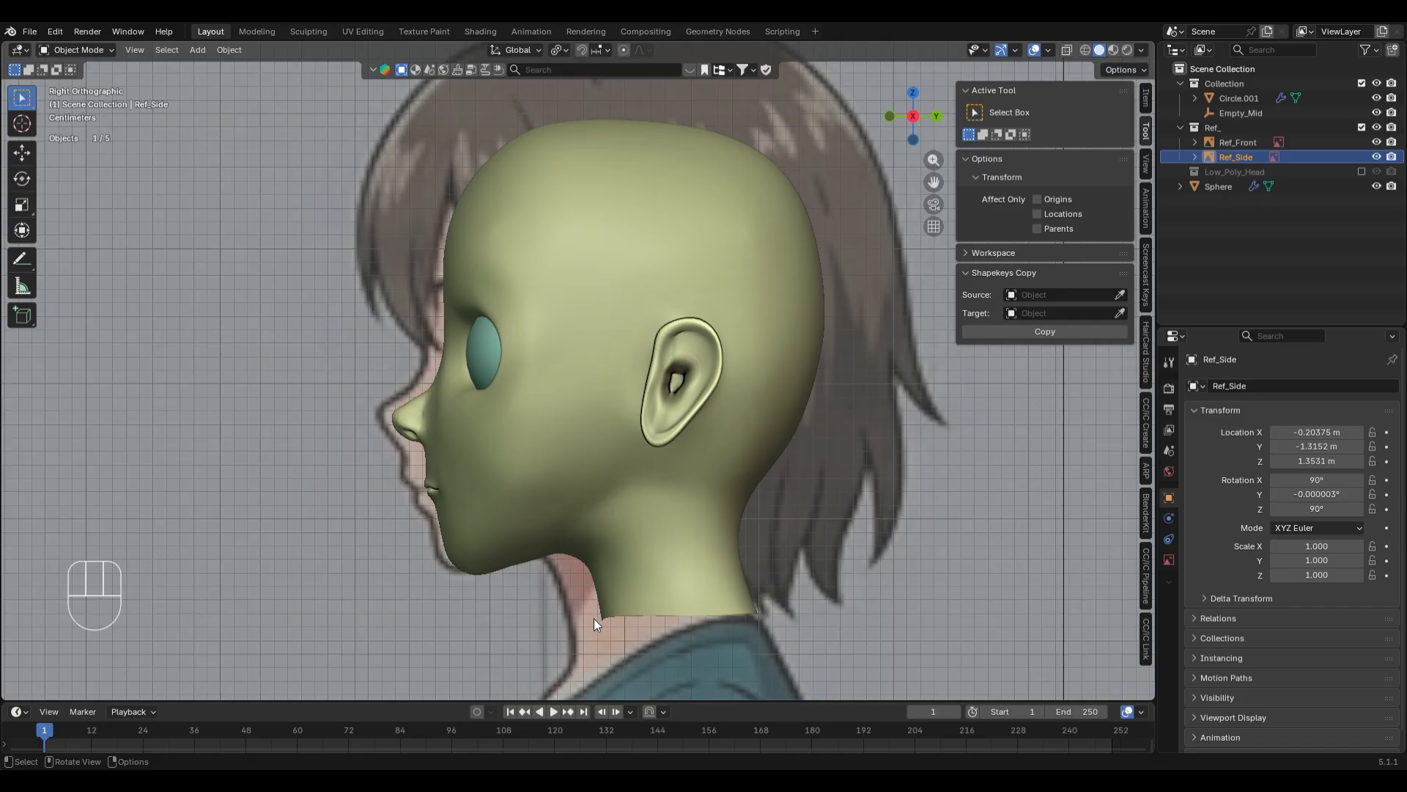
key(KP_1)
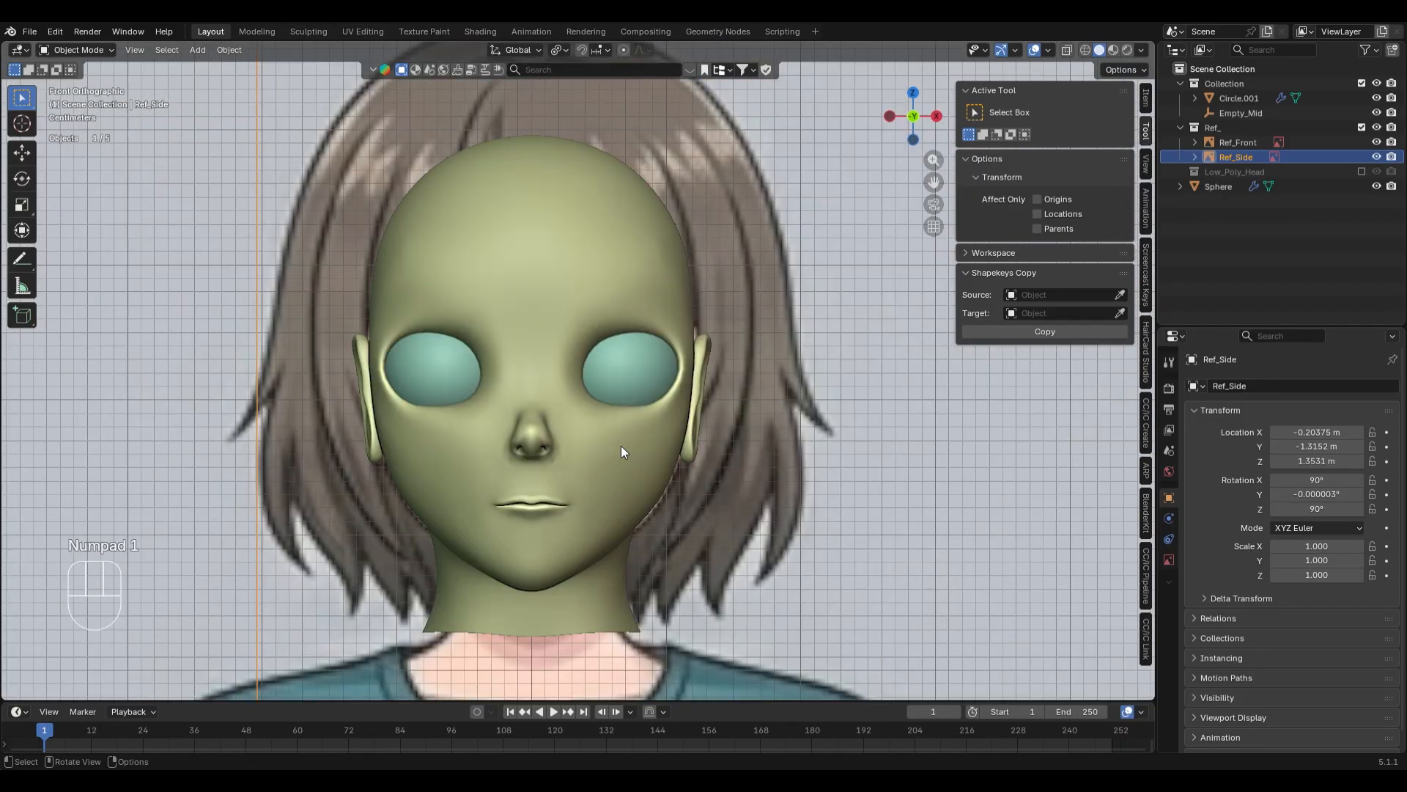
- In Edit Mode, pull a vertex on the upper side of the forehead outward about 0.0046 m with proportional size 0.063
middle_drag(621, 446, 733, 334)
scroll(722, 287, up, 5)
click(653, 387)
key(Tab)
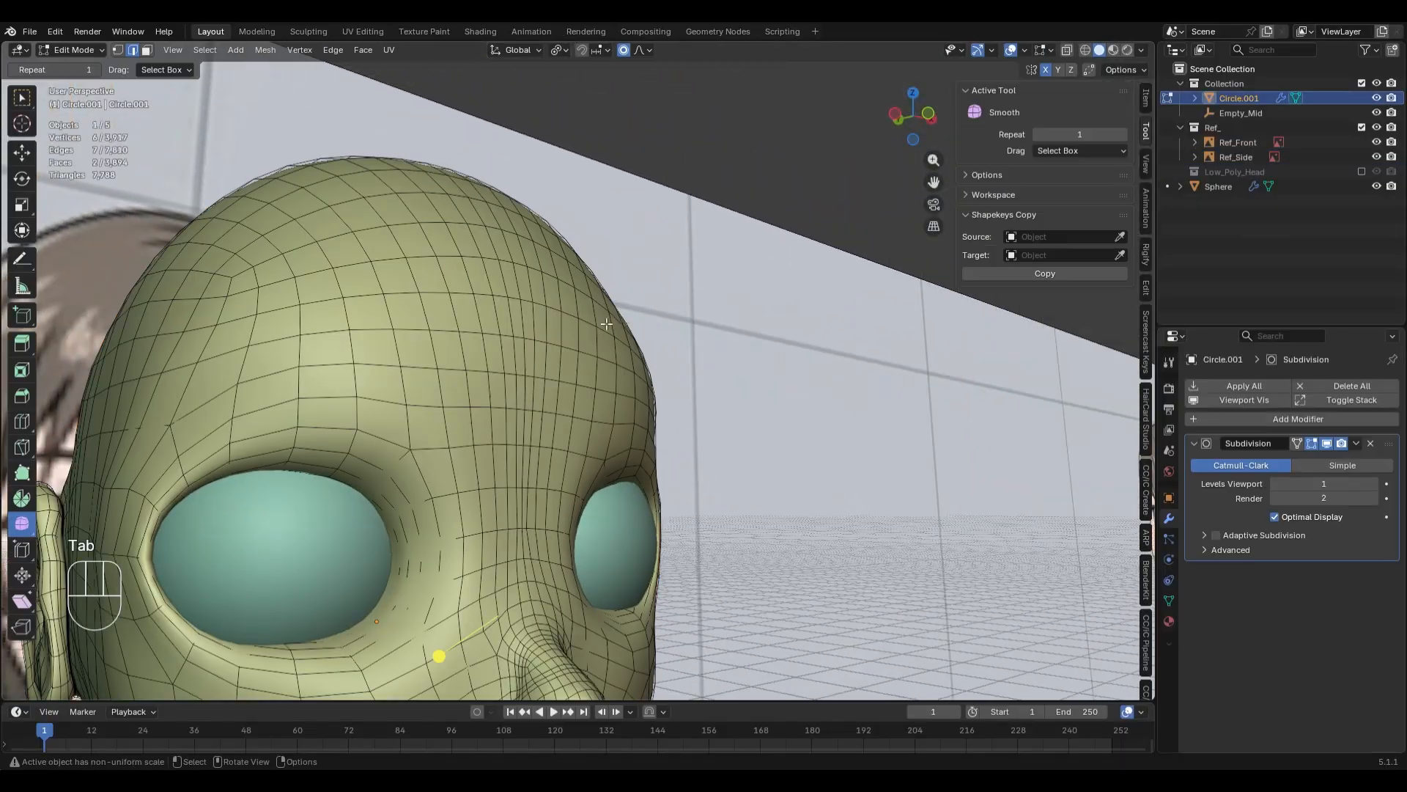
key(1)
middle_drag(767, 417, 711, 437)
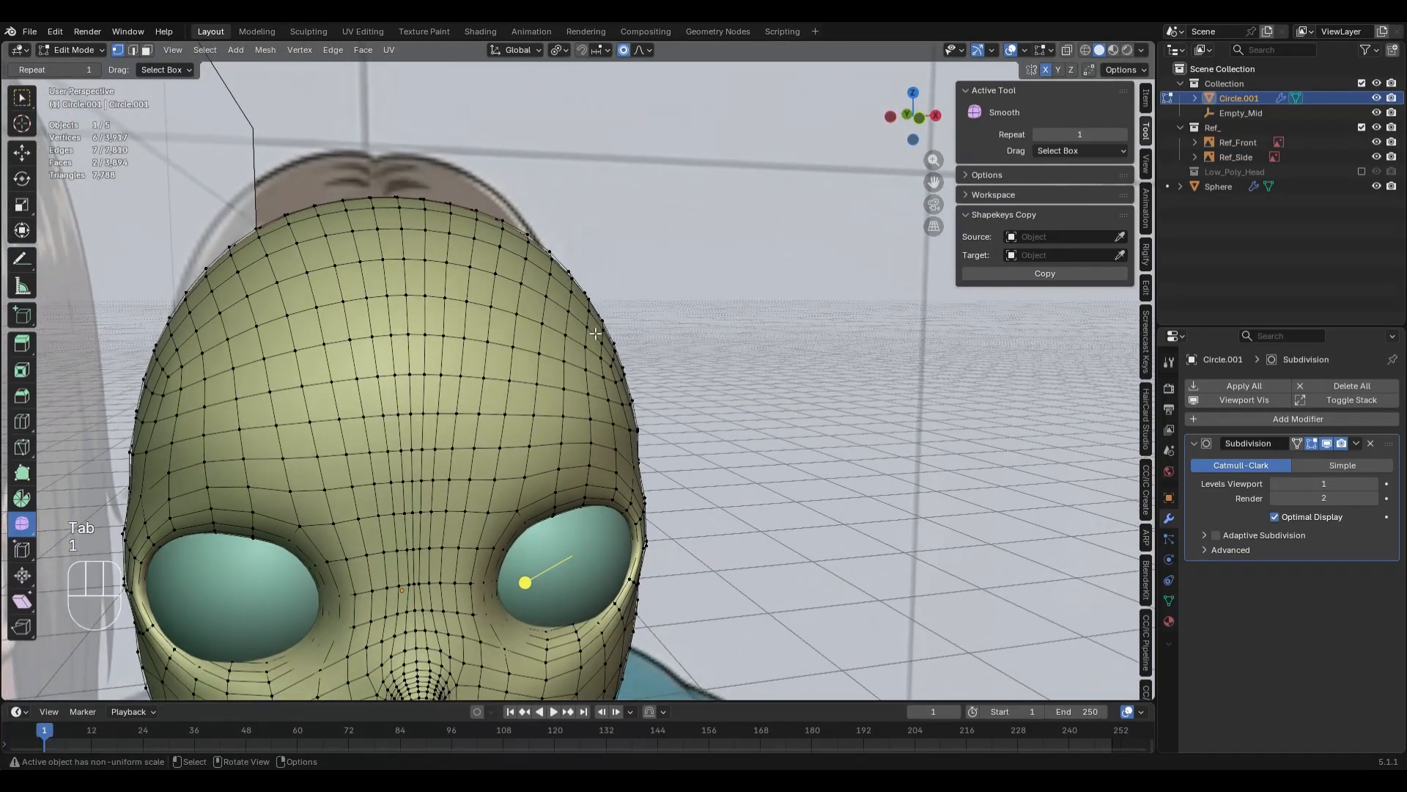
click(572, 321)
middle_drag(625, 436, 722, 418)
key(g)
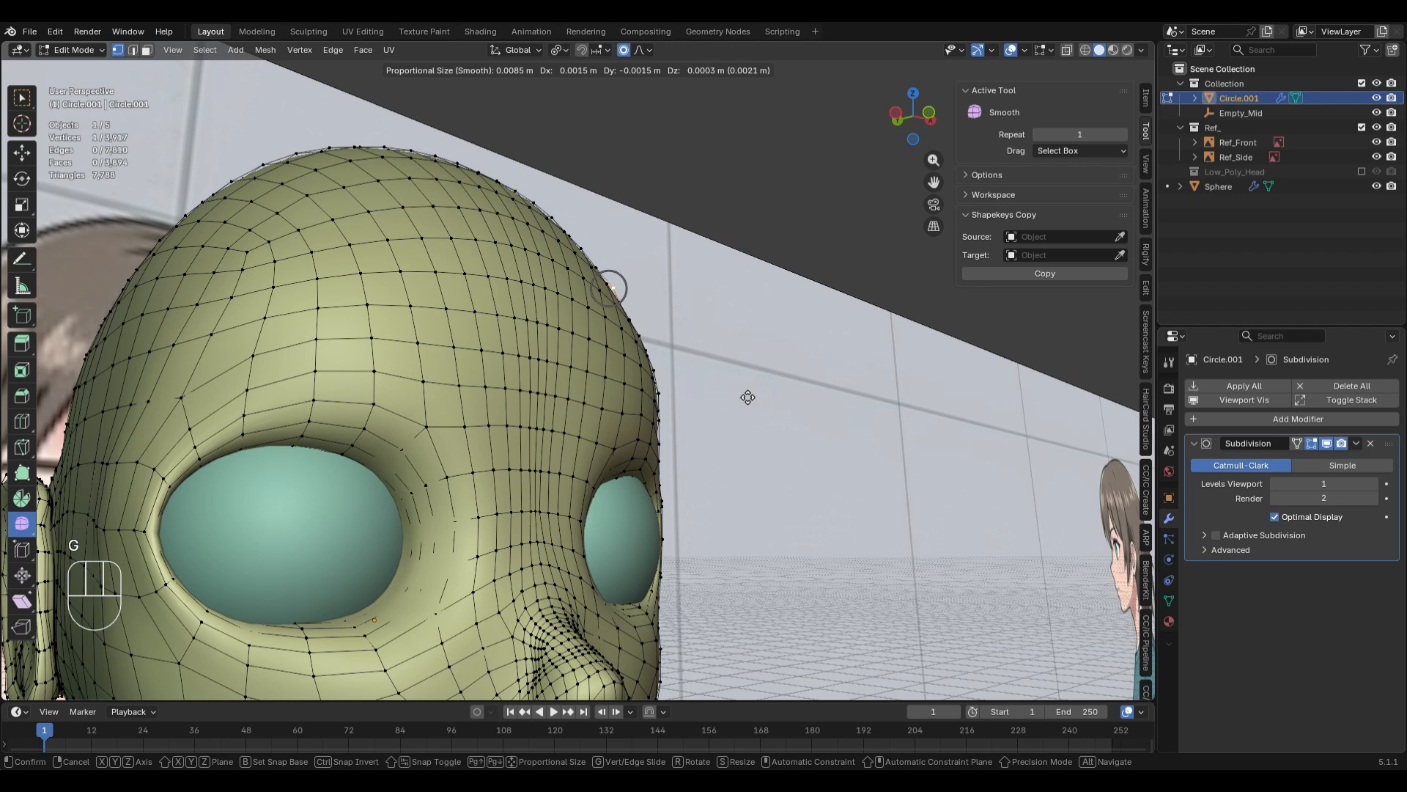
scroll(753, 396, down, 17)
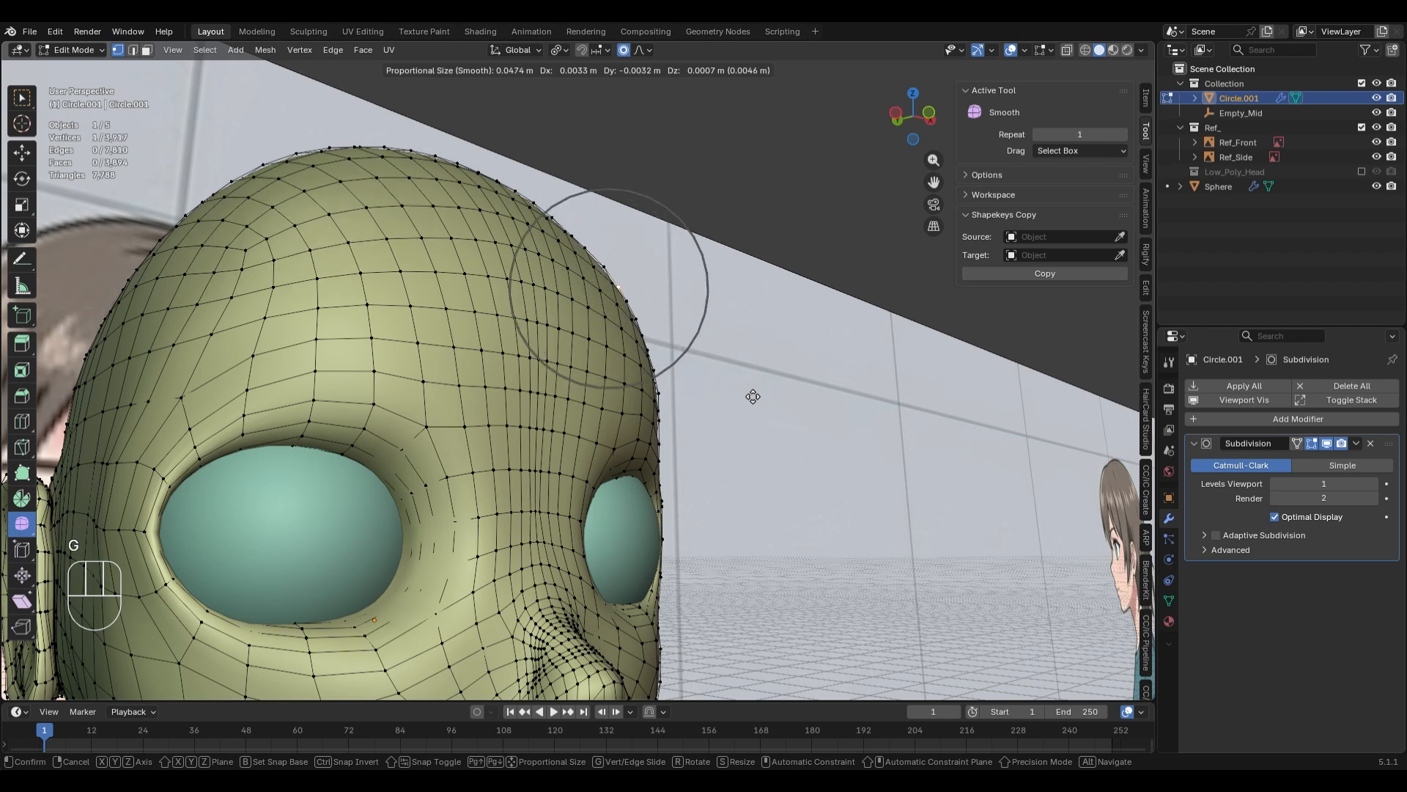
scroll(753, 396, down, 2)
click(750, 396)
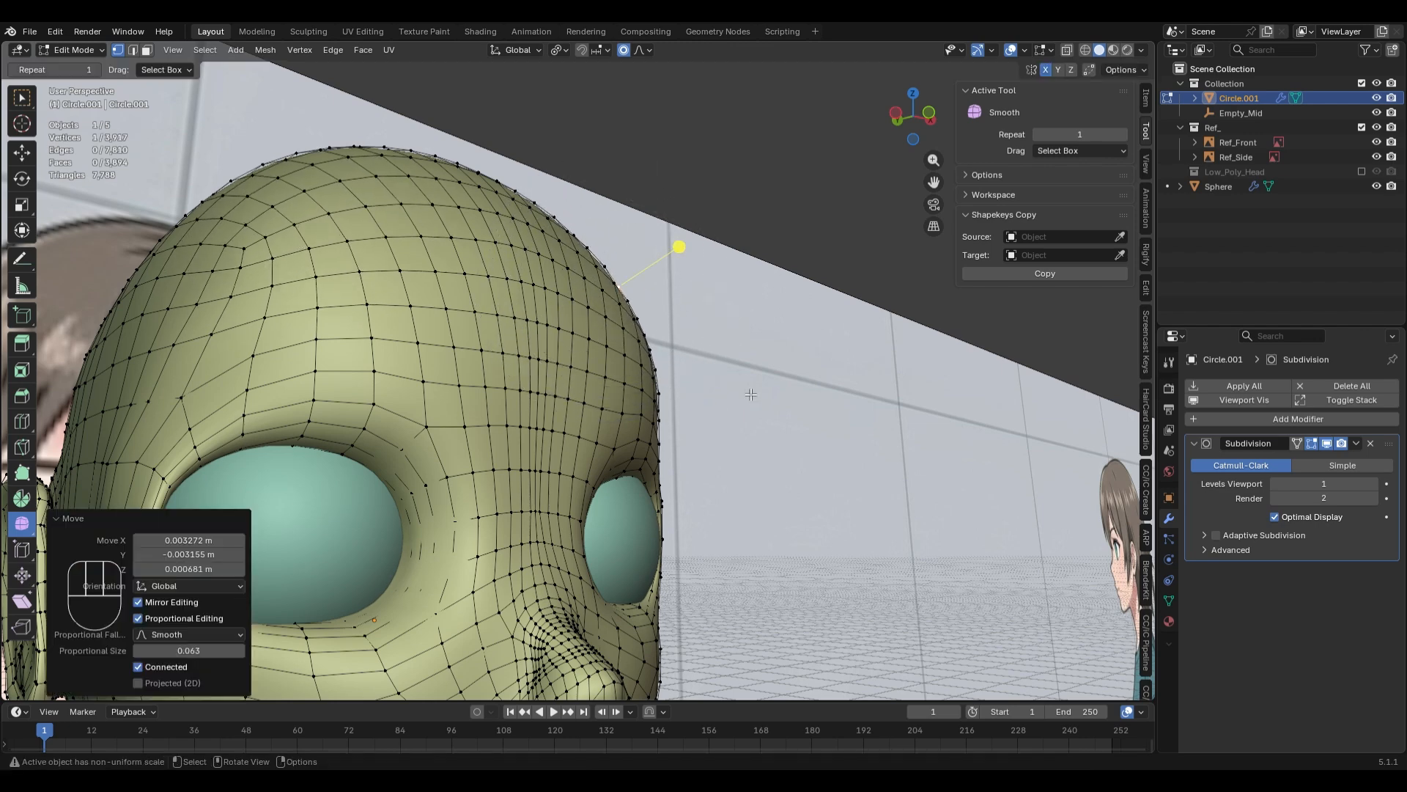
- Compare the forehead before and after the vertex move by undoing and redoing it, and return to Object Mode
key(ctrl+z)
key(ctrl+shift+z)
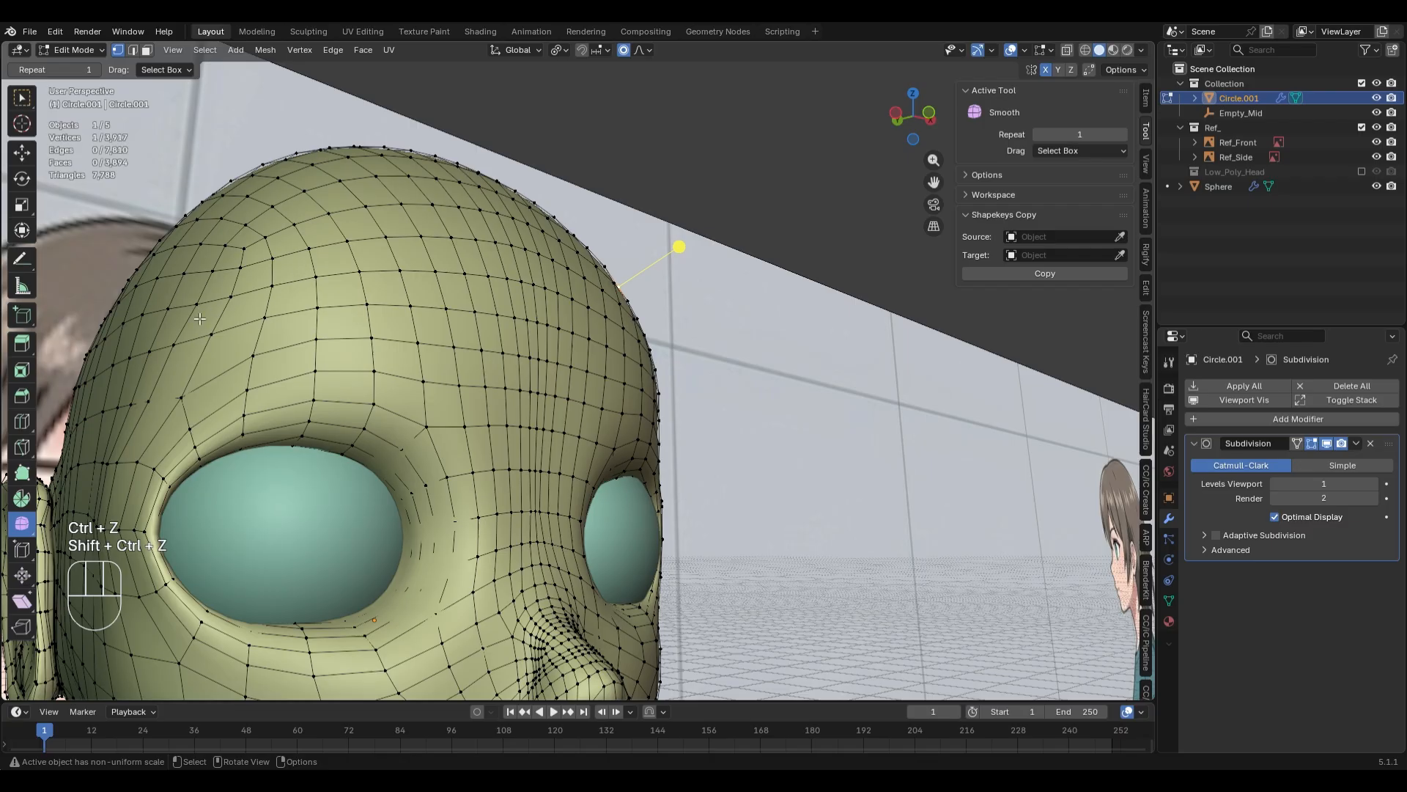
key(ctrl+z)
key(ctrl+shift+z)
middle_drag(382, 169, 577, 358)
key(Tab)
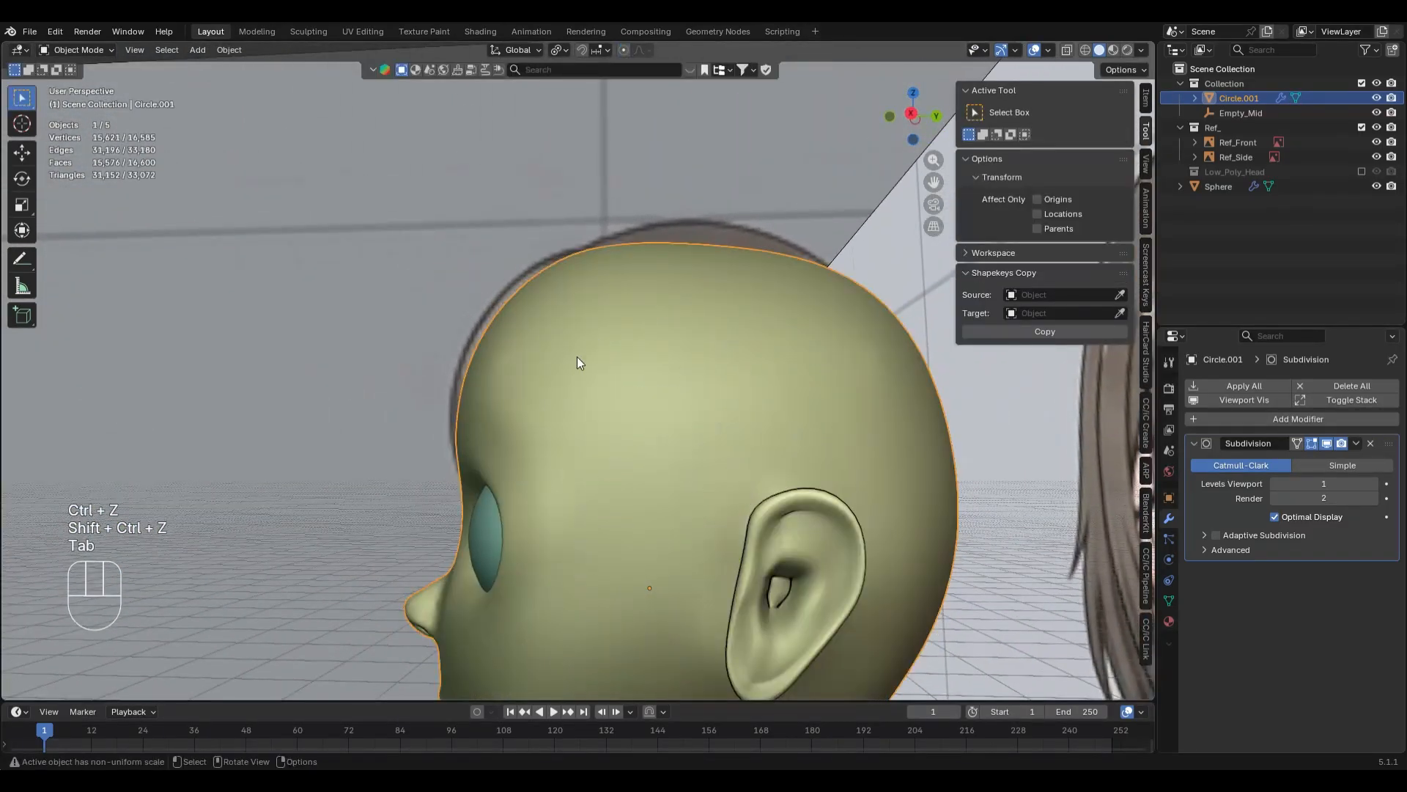
- Check the head against the references in front and side views, using wireframe display with X-ray for the side profile
key(KP_3)
key(KP_1)
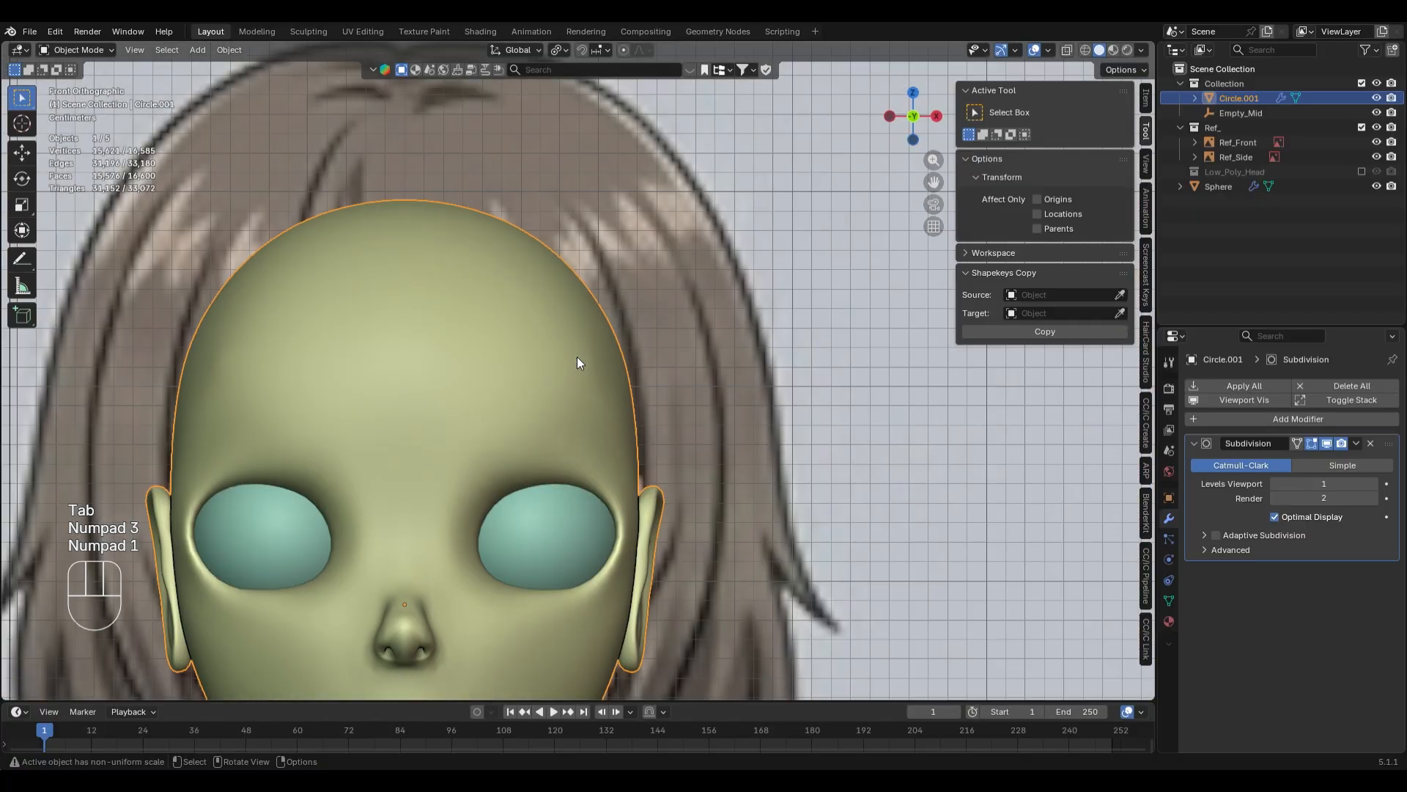
key(KP_3)
key(z)
scroll(720, 393, down, 4)
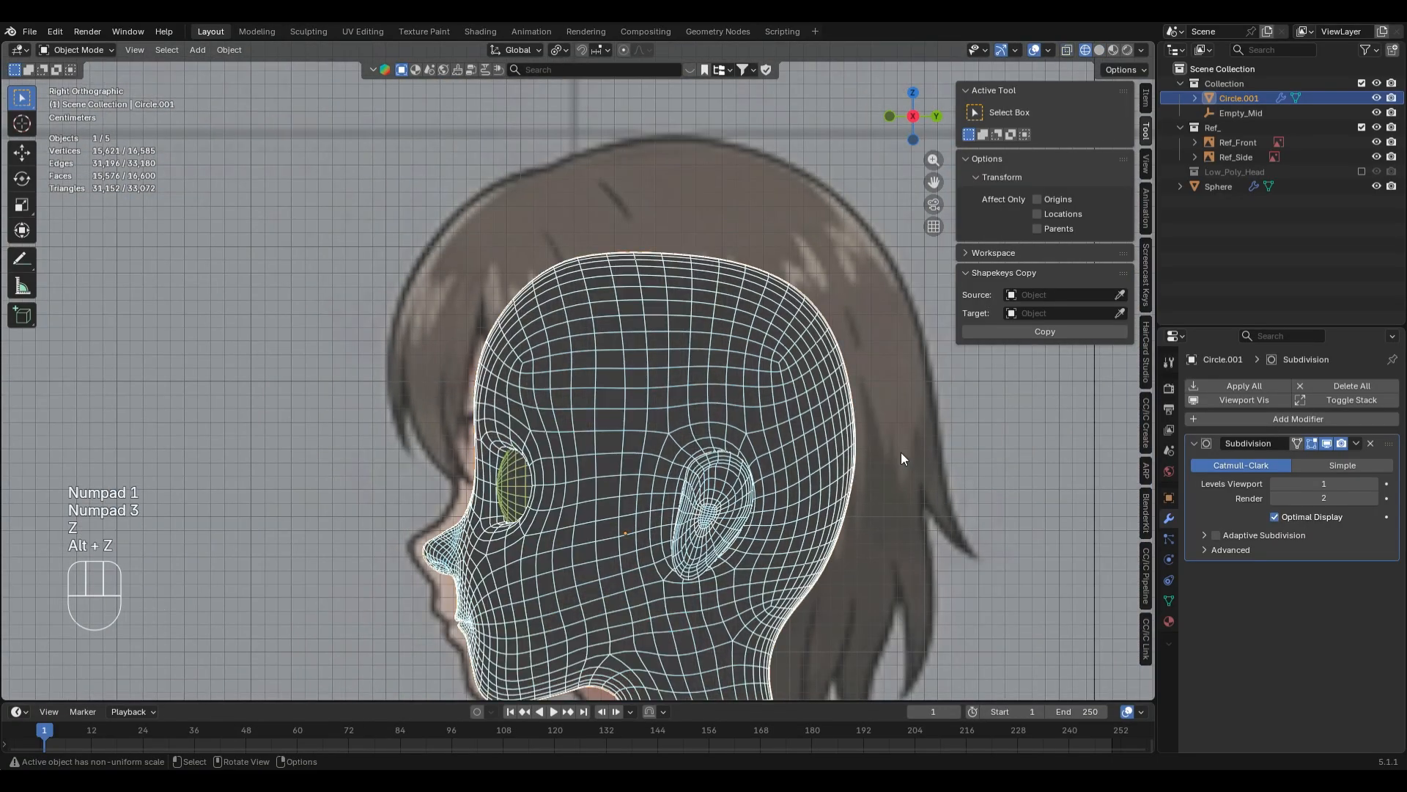
key(alt+z)
mouse_move(695, 508)
middle_down()
mouse_move(820, 482)
mouse_move(645, 442)
mouse_move(698, 231)
middle_up()
key(z)
key(KP_1)
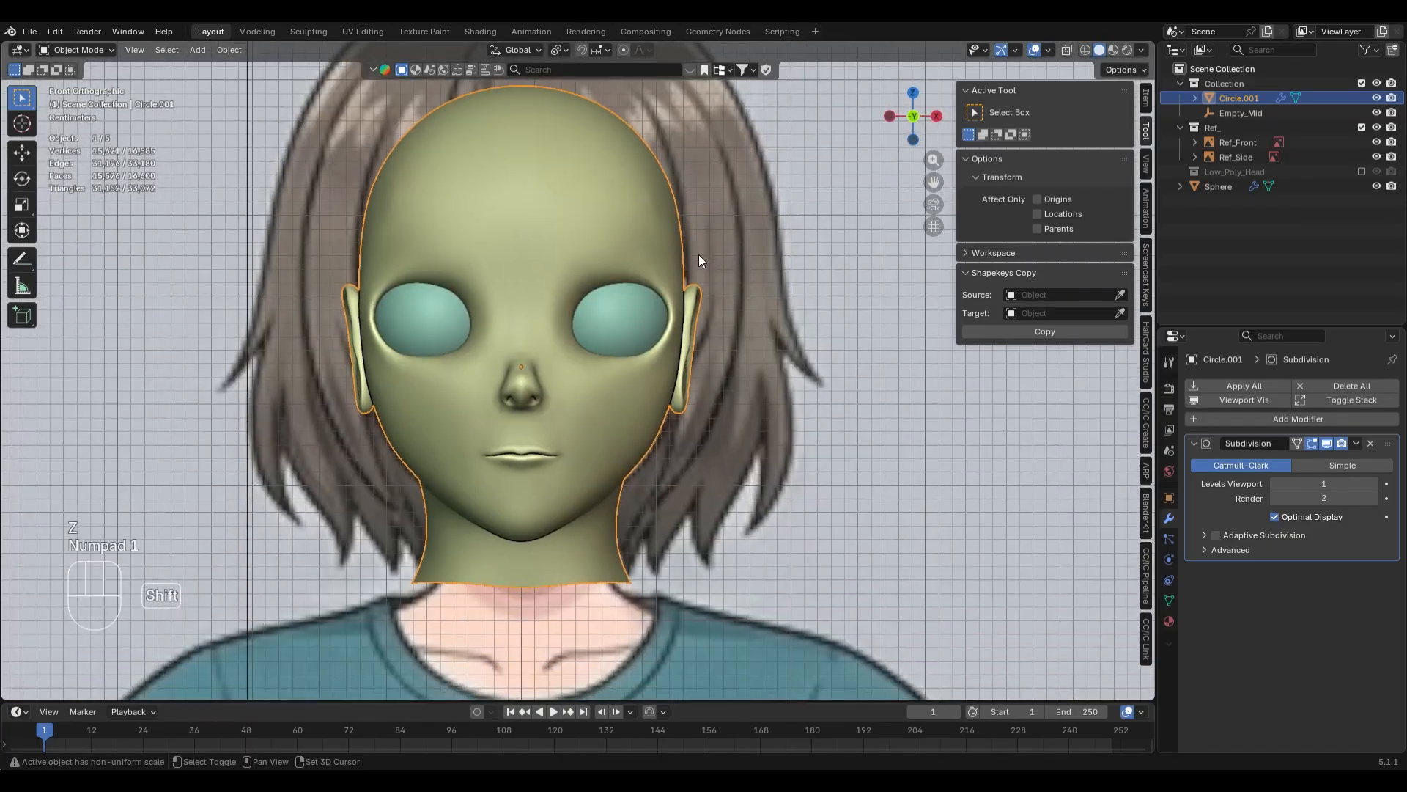
scroll(720, 413, down, 1)
scroll(720, 419, up, 1)
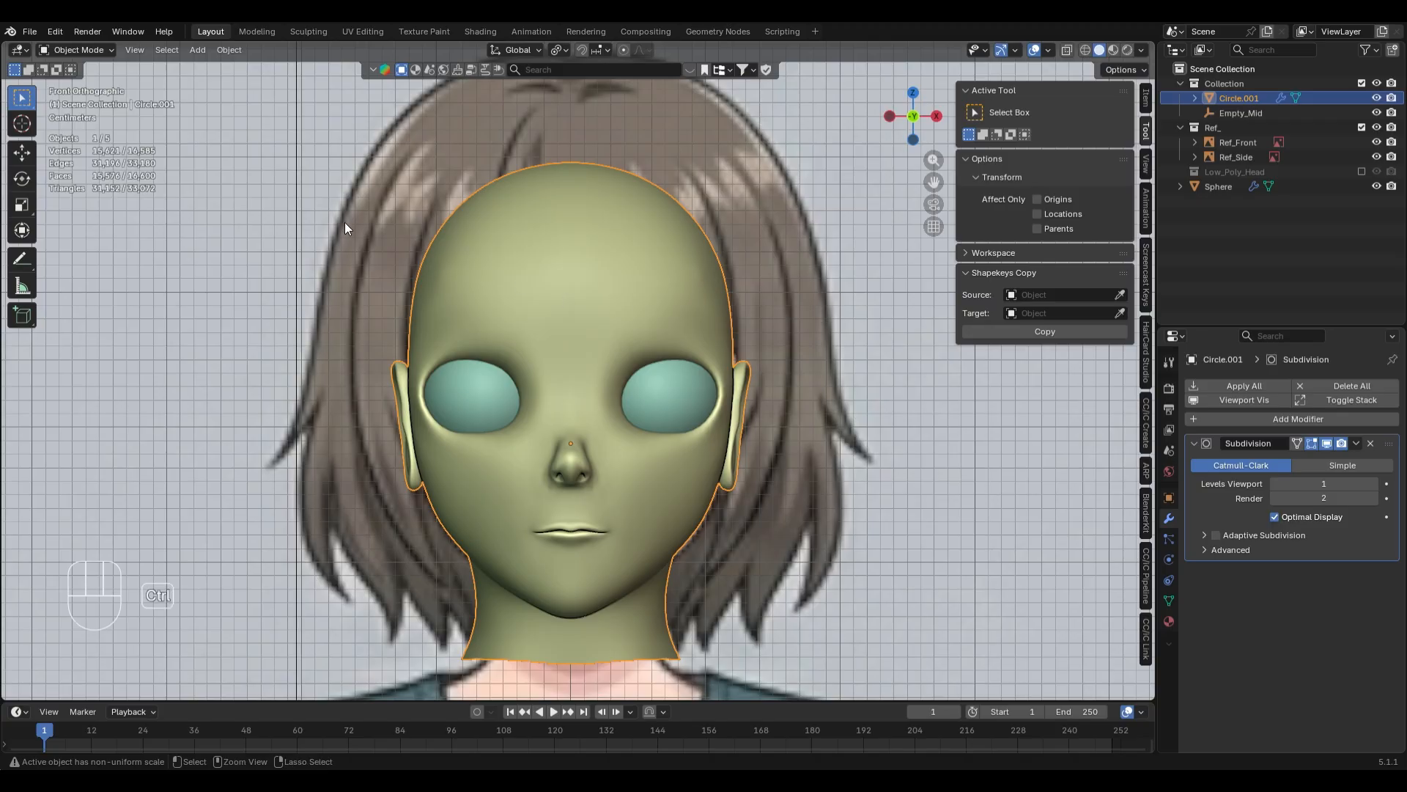
- Save the file and look over the face in front view
key(ctrl+s)
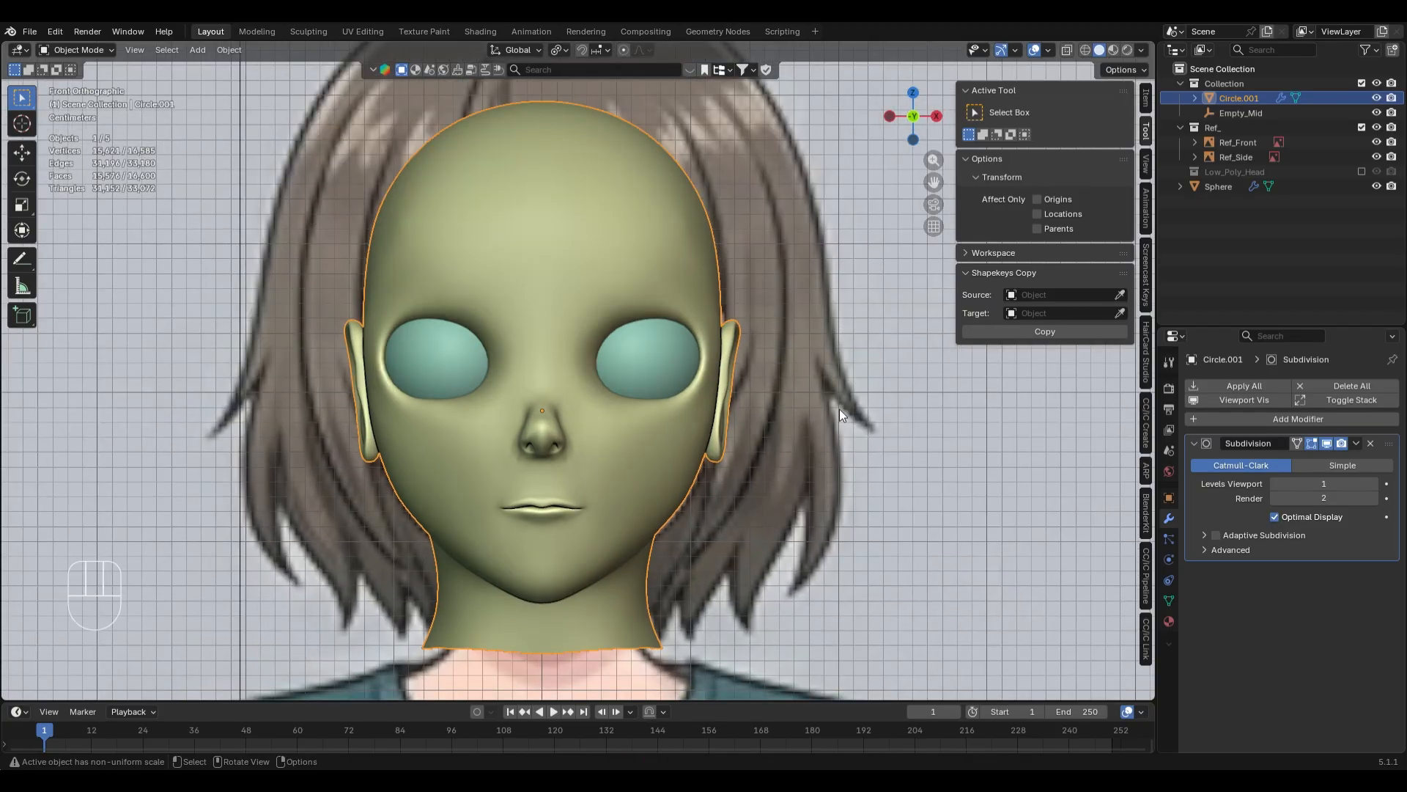
scroll(839, 409, up, 2)
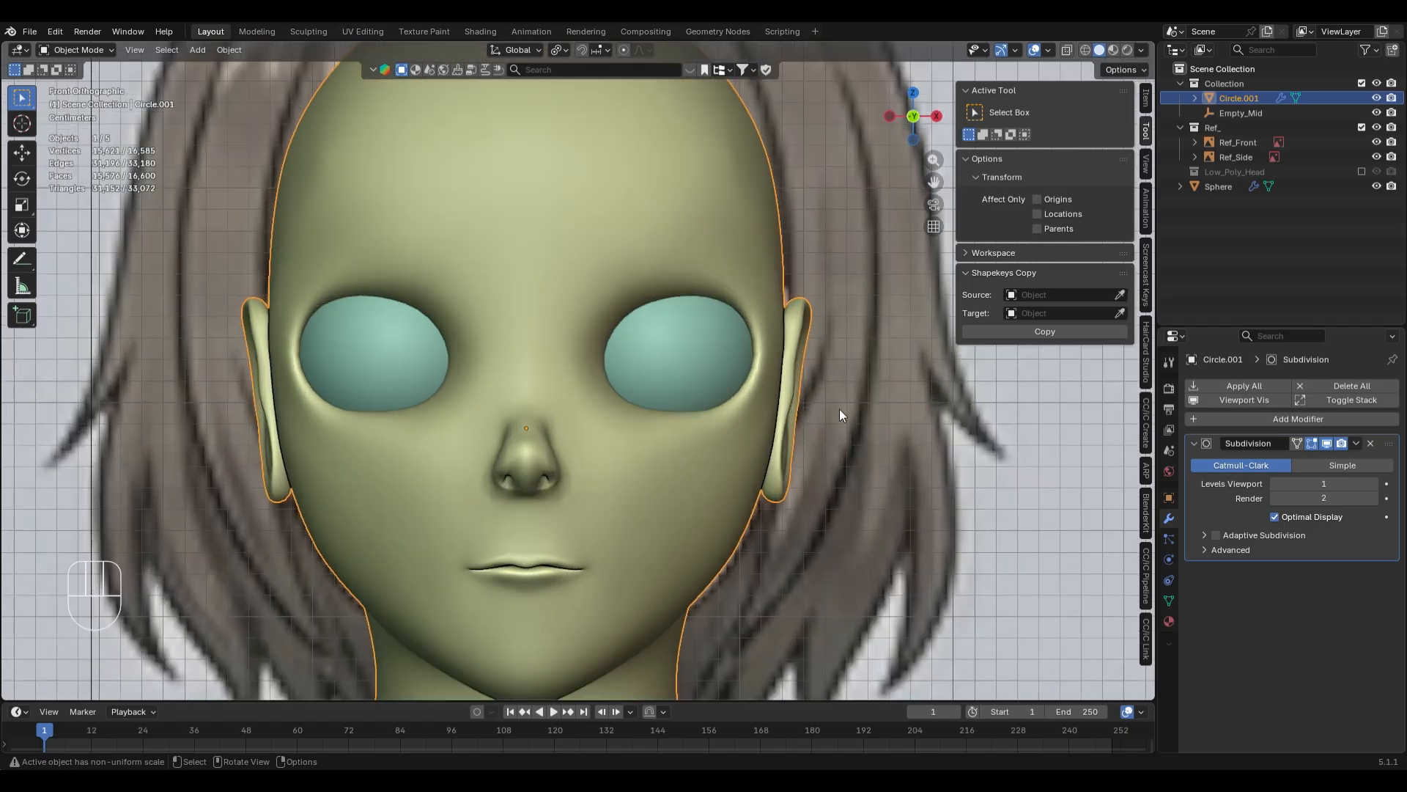
scroll(788, 361, down, 1)
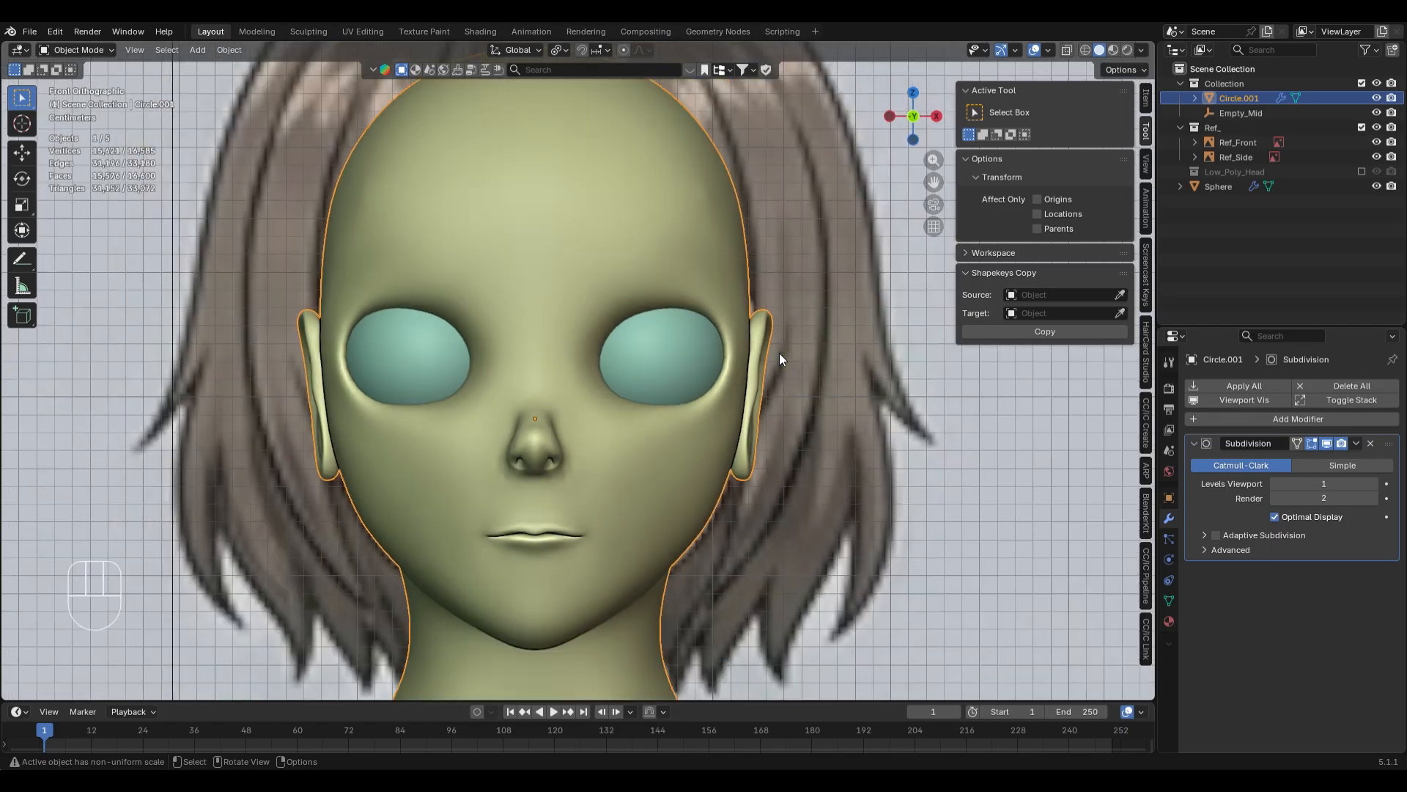
- In right side view, enter Sculpt Mode on the head and set up the Grab brush at 534 px
scroll(792, 337, down, 2)
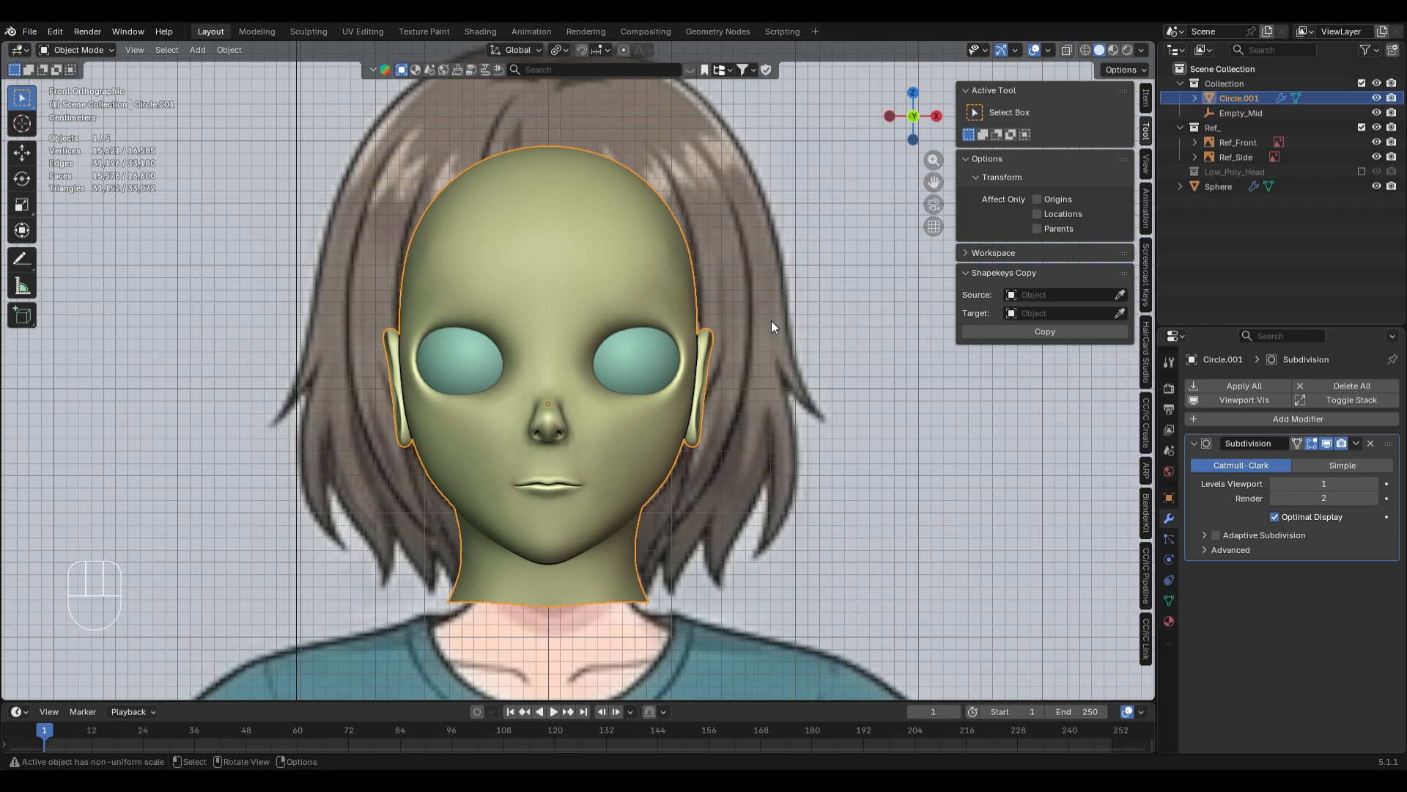
key(KP_3)
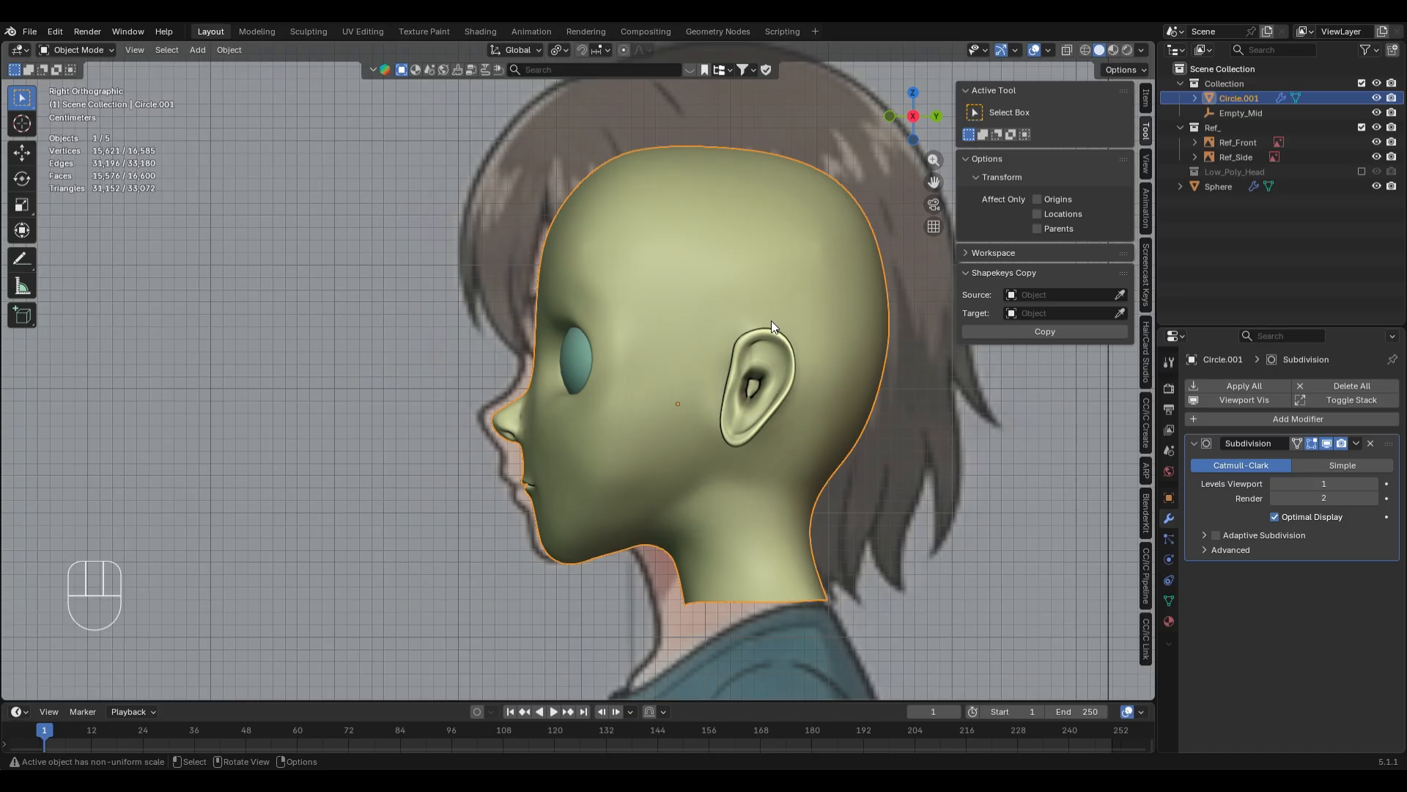
key(ctrl+Tab)
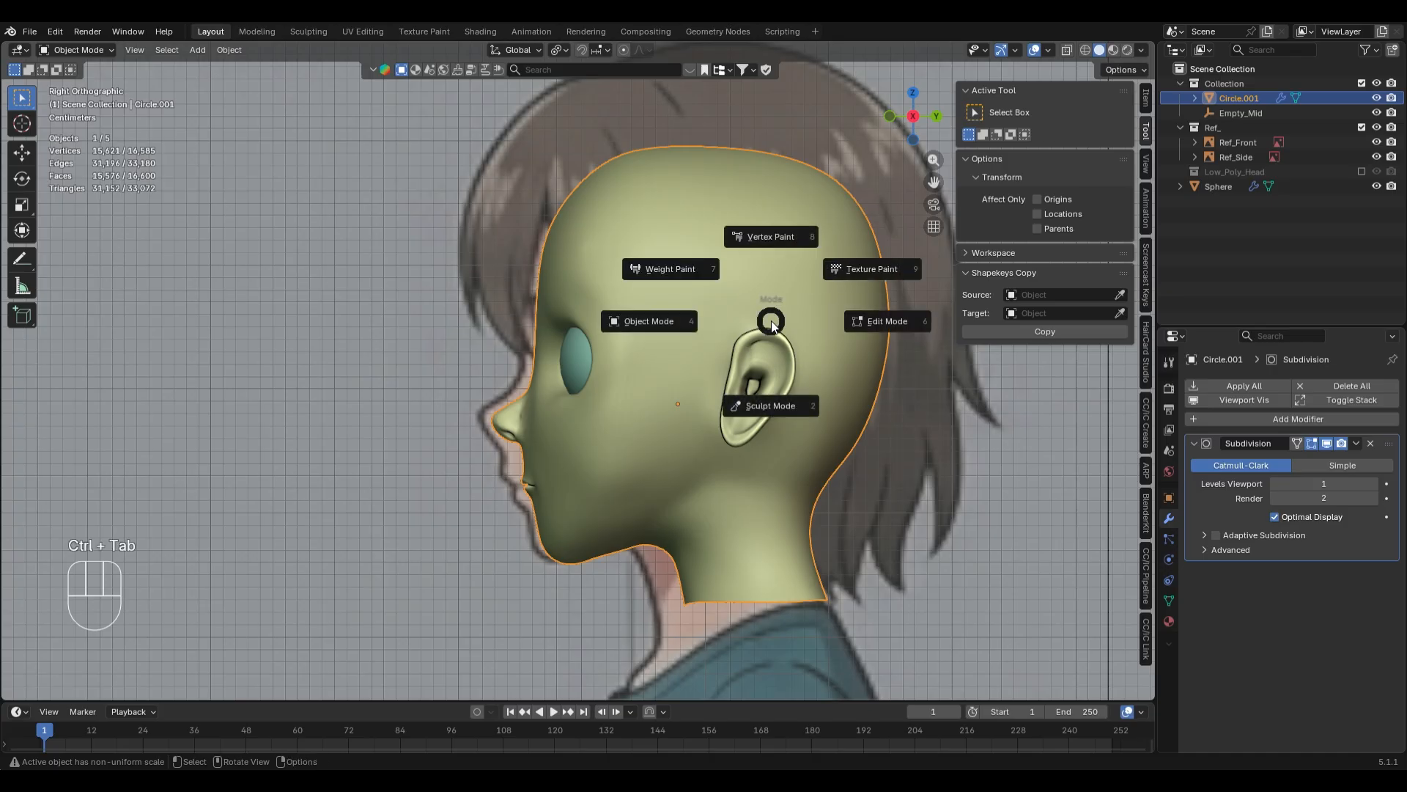
key(2)
scroll(559, 459, up, 1)
key(g)
key(f)
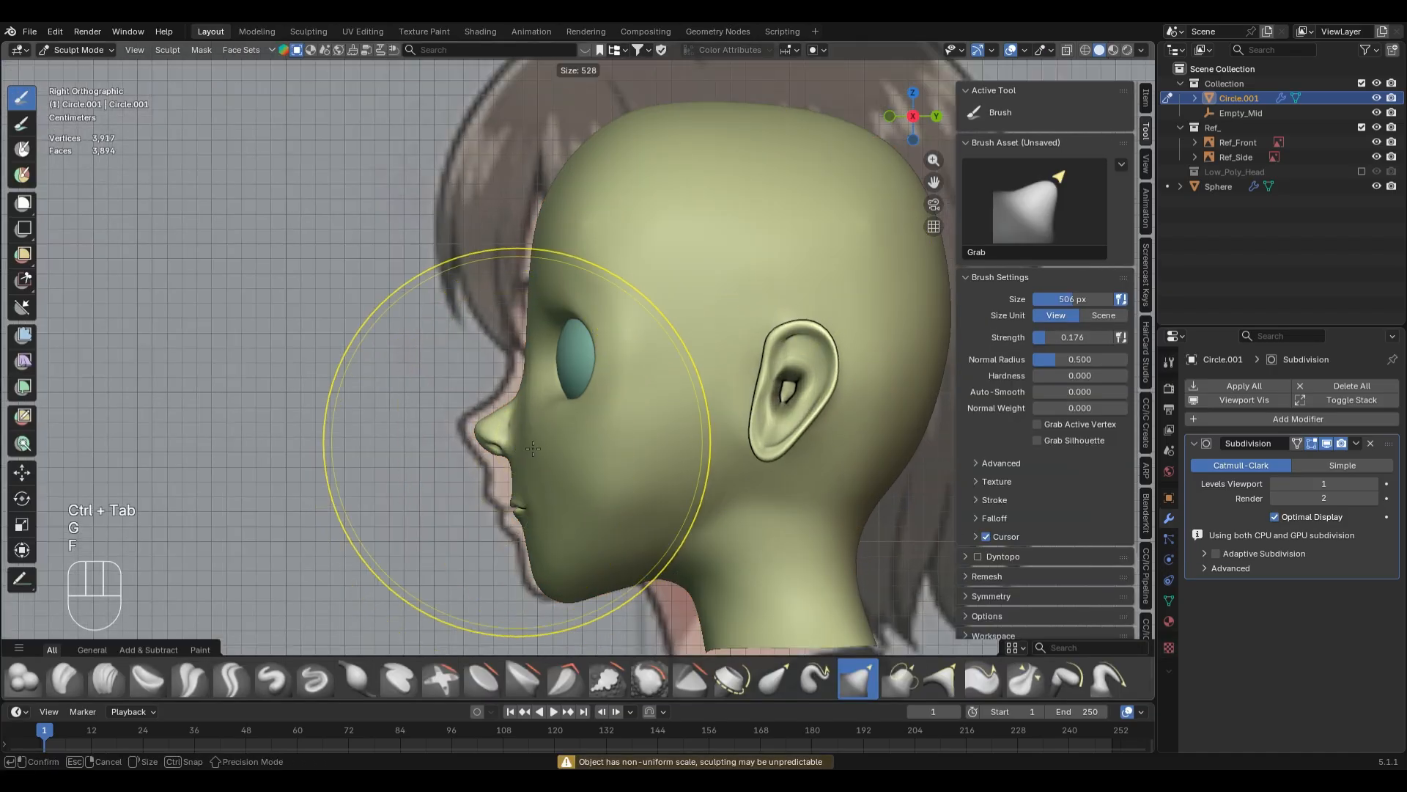
click(535, 447)
- Compare the side profile with the reference using X-ray and pull the nose and mouth forward to match it
key(alt+z)
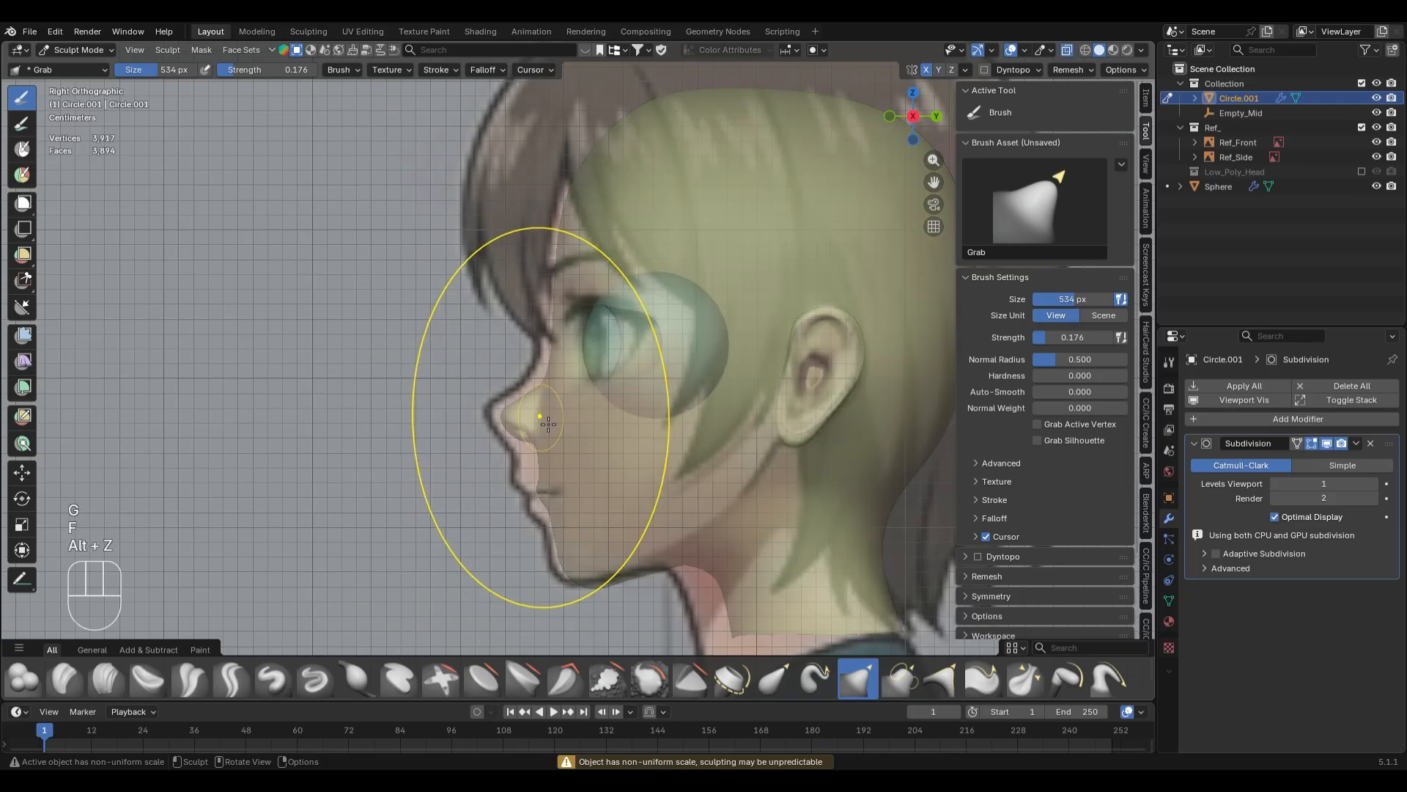
key(alt+z)
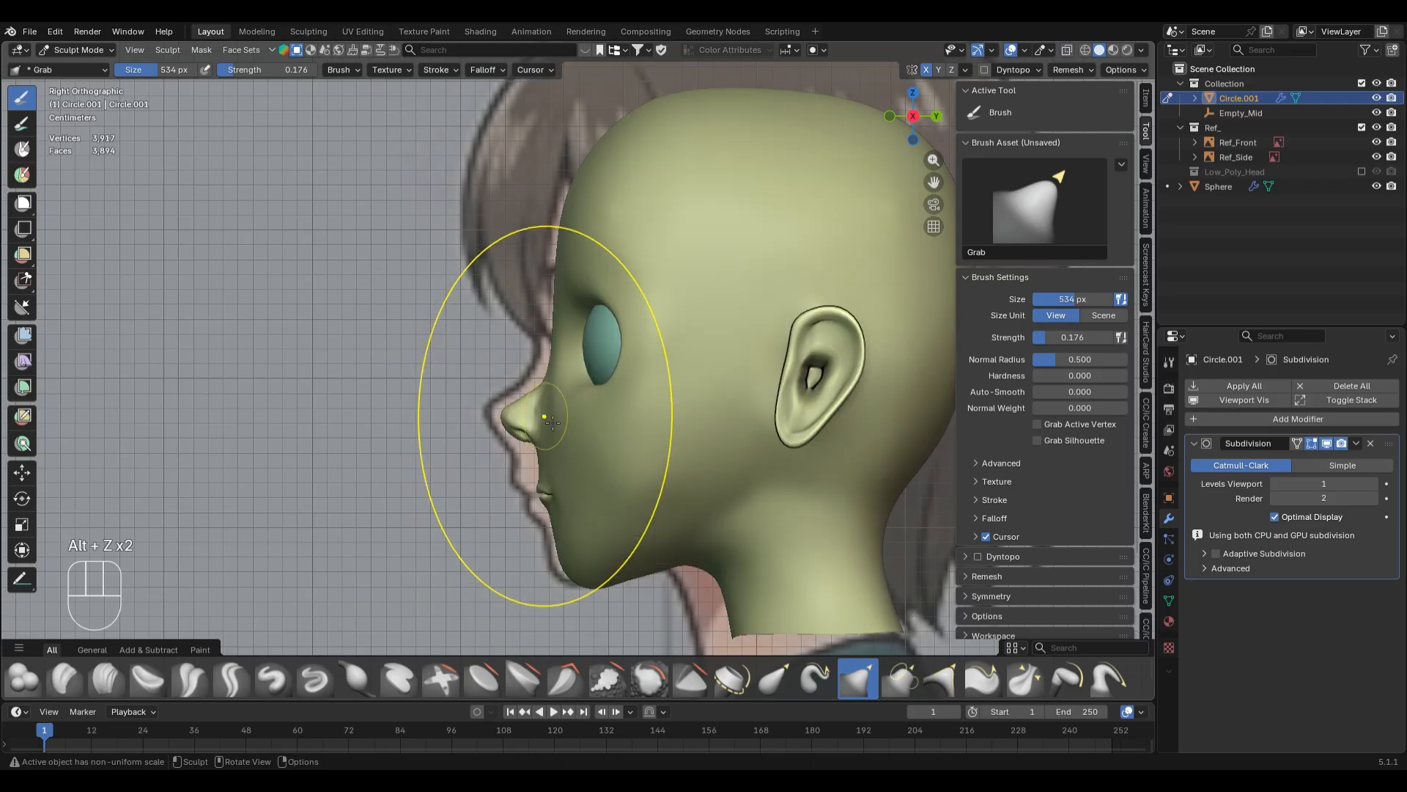
key(alt+z)
key(alt+z)
drag(513, 423, 496, 422)
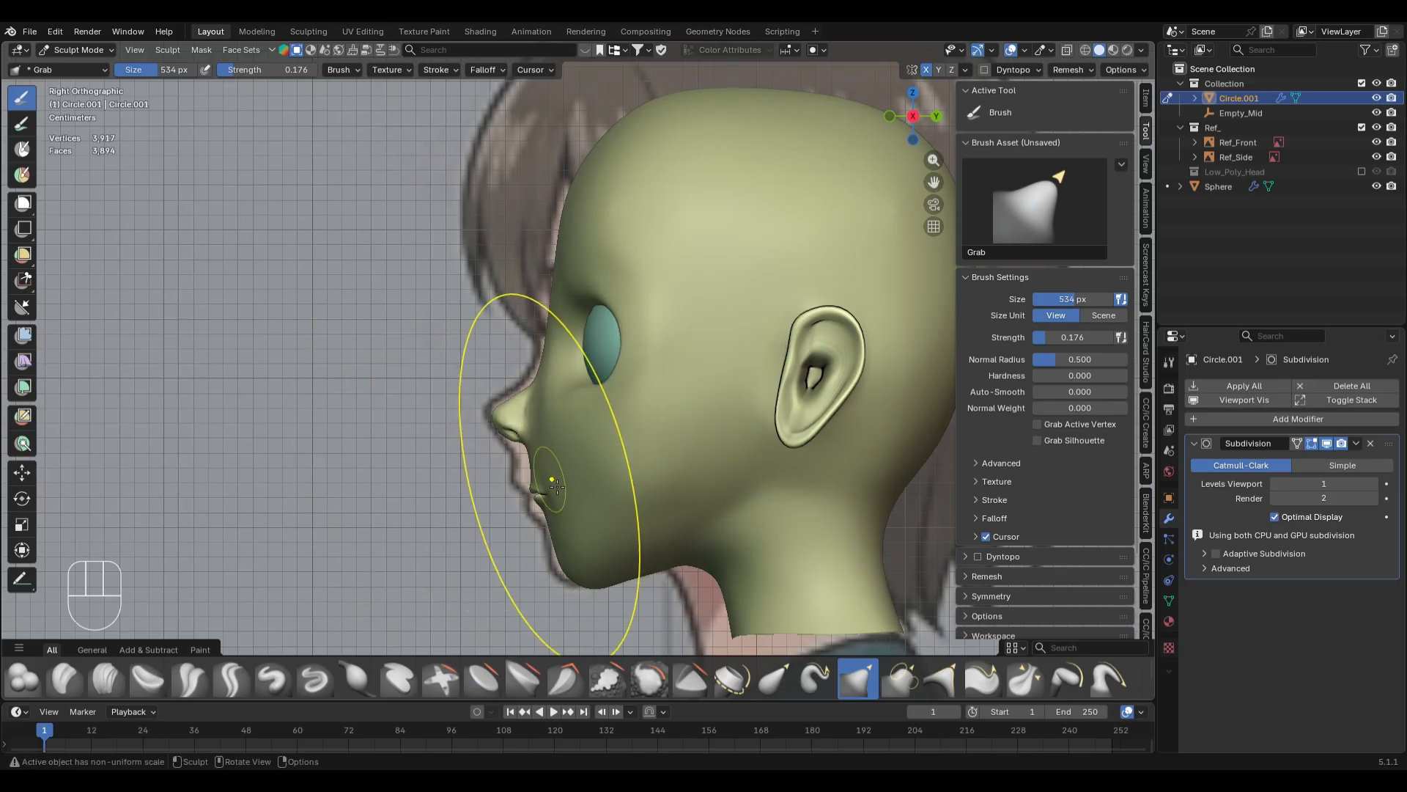
drag(539, 495, 508, 501)
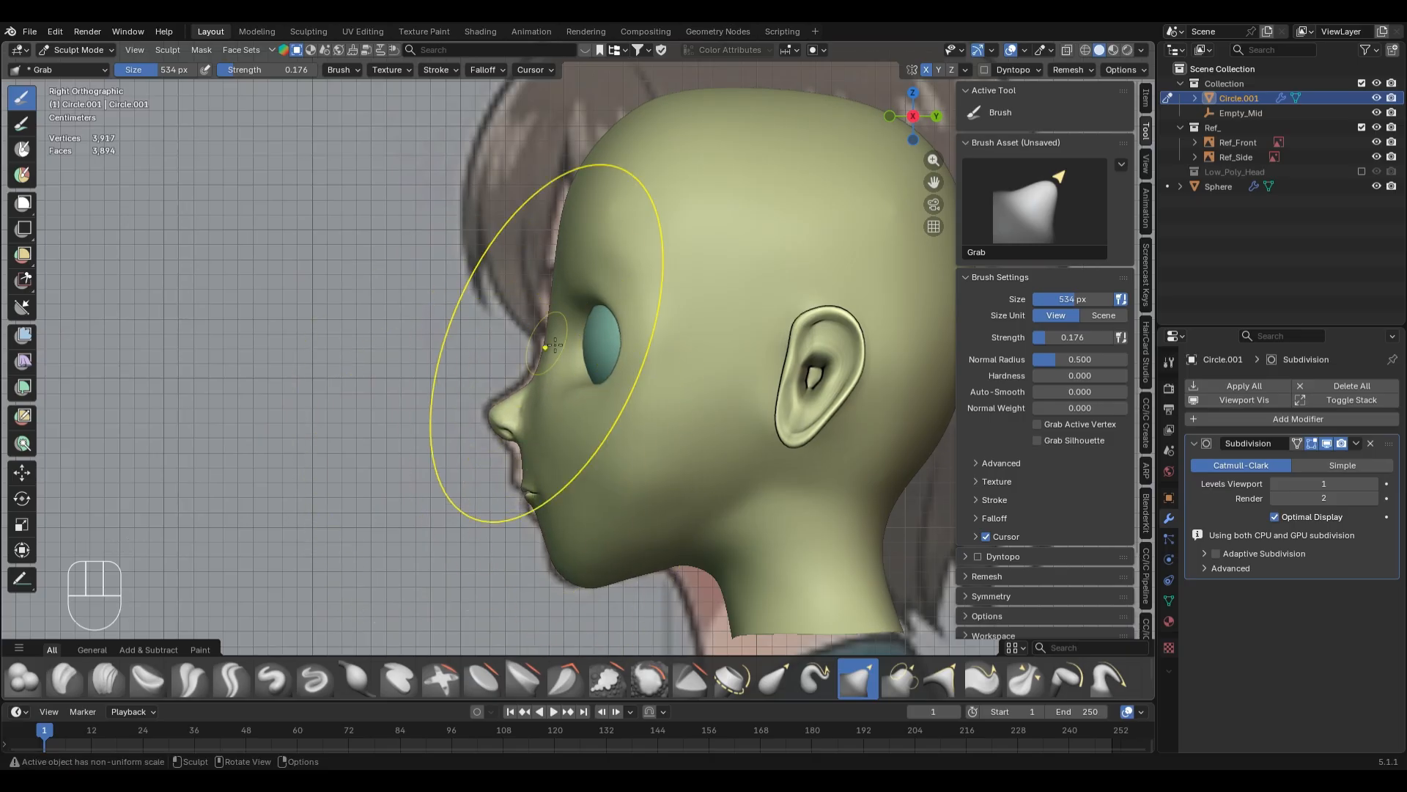
- Enlarge the Grab brush to 568 px and pull the forehead and brow forward and slightly up in side view
shift+middle_drag(556, 260, 532, 328)
key(f)
click(564, 282)
key(alt+z)
key(alt+z)
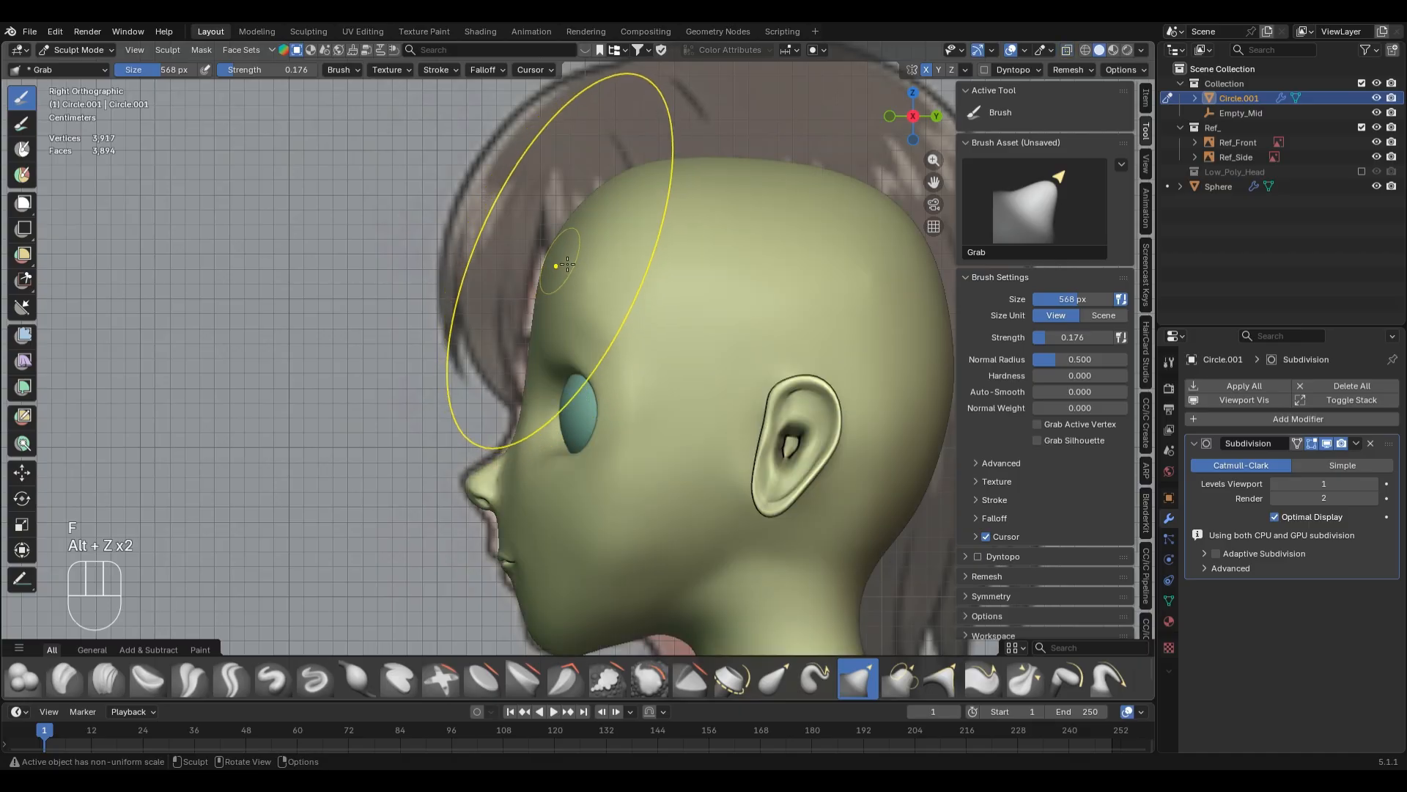
drag(558, 276, 525, 258)
mouse_move(537, 365)
mouse_down()
mouse_move(519, 369)
mouse_move(529, 332)
mouse_move(515, 332)
mouse_up()
- Resize the Grab brush to 548 px and nudge the upper forehead slightly forward
key(f)
click(502, 311)
key(f)
click(634, 222)
drag(579, 219, 563, 219)
- Check the sculpted face from an angle and in front and side views, and return to Object Mode
mouse_move(422, 354)
middle_down()
mouse_move(557, 364)
mouse_move(603, 336)
mouse_move(553, 254)
mouse_move(607, 264)
mouse_move(583, 325)
mouse_move(528, 329)
mouse_move(593, 264)
mouse_move(611, 377)
middle_up()
scroll(603, 336, up, 3)
scroll(610, 378, down, 3)
key(KP_1)
scroll(607, 375, down, 3)
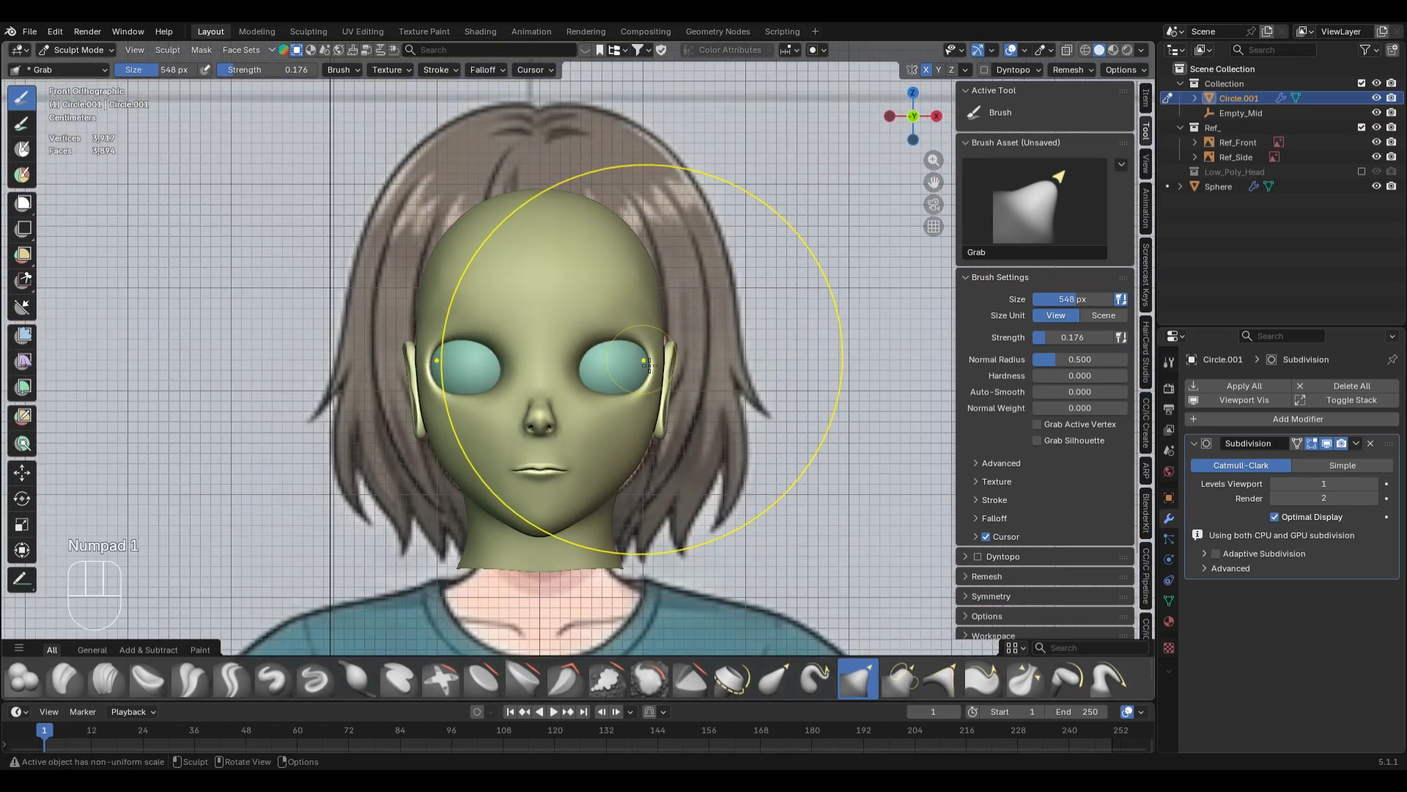
key(KP_3)
key(ctrl+Tab)
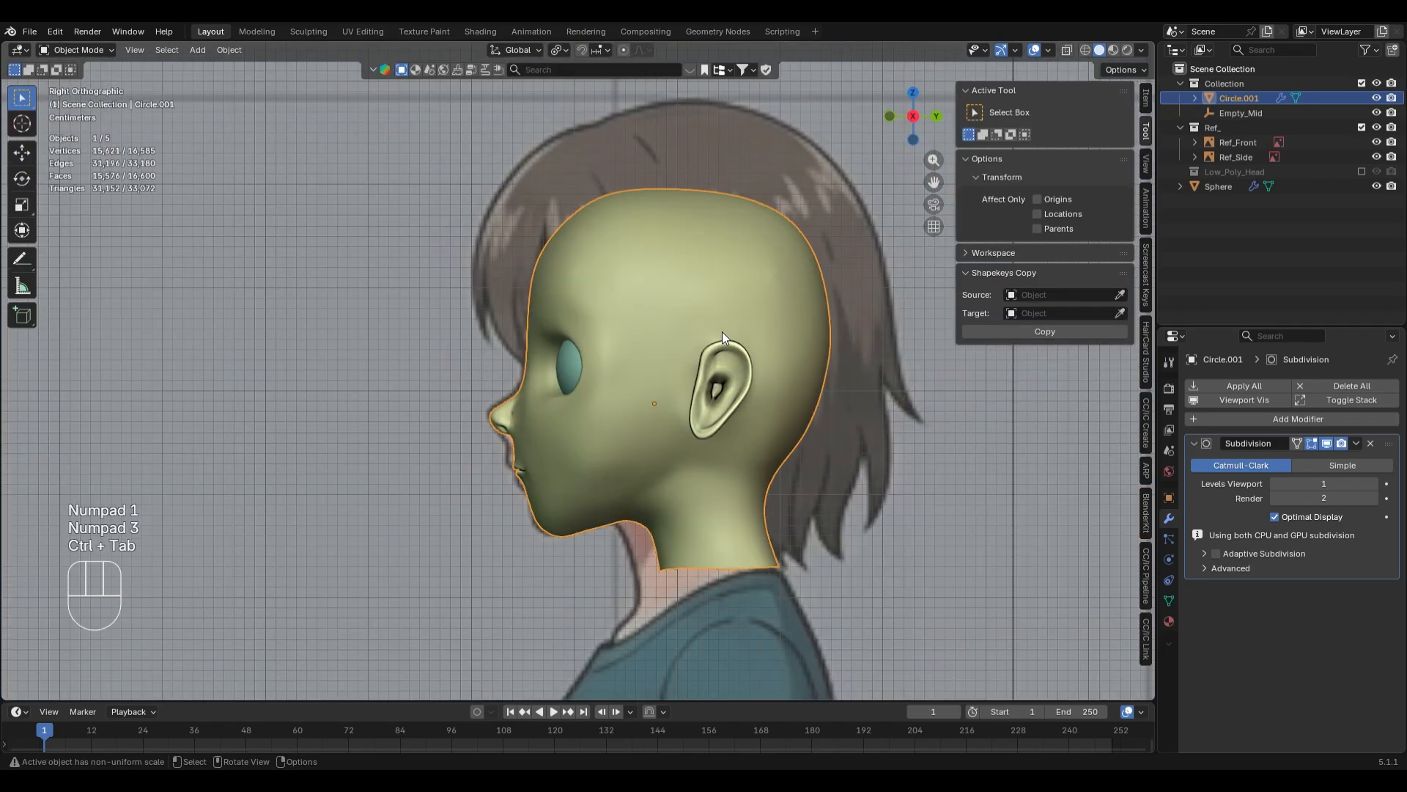
- Hide the Ref_Side image and show the head from above with X-ray enabled, focusing on the eyeballs
click(891, 428)
key(h)
middle_drag(891, 436, 588, 400)
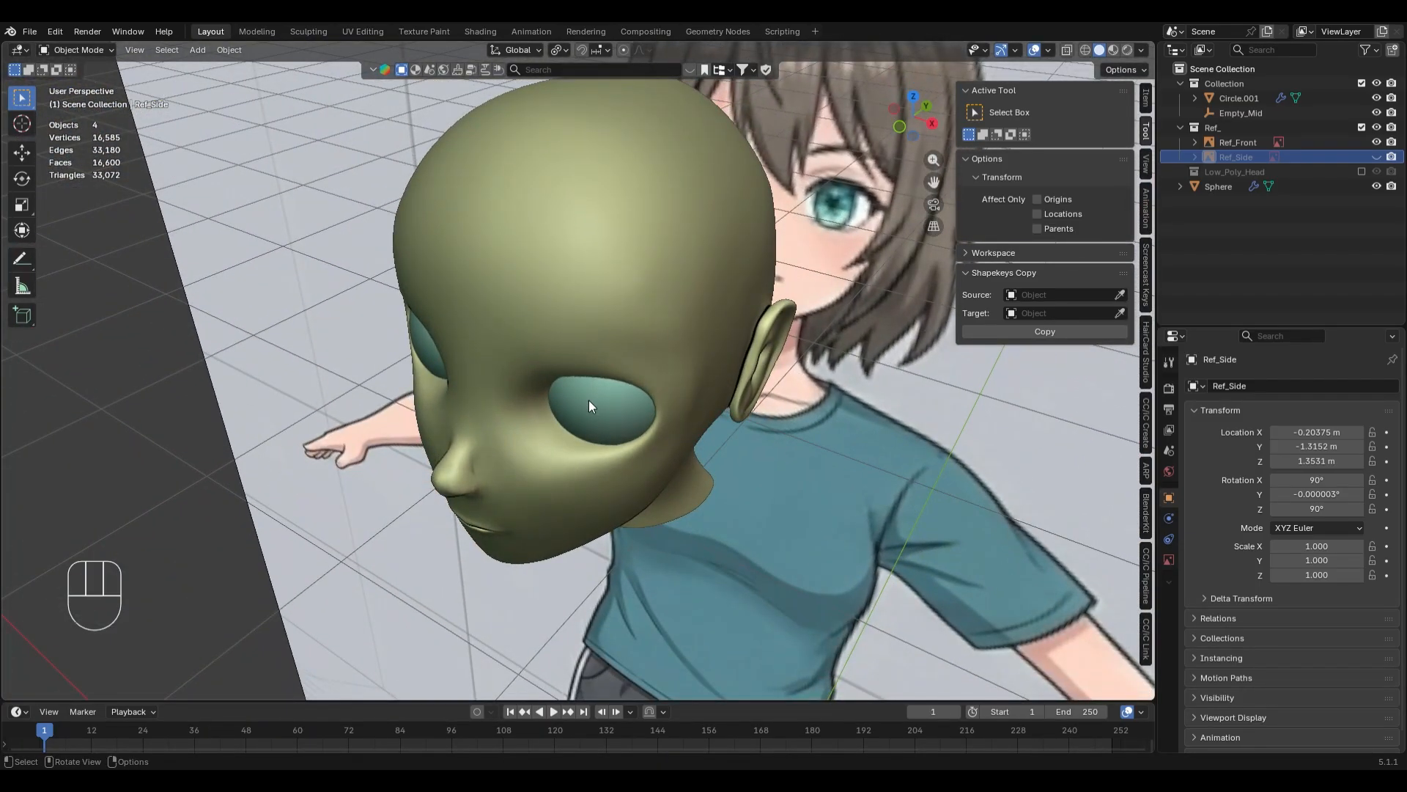
key(KP_7)
key(alt+z)
scroll(588, 401, up, 3)
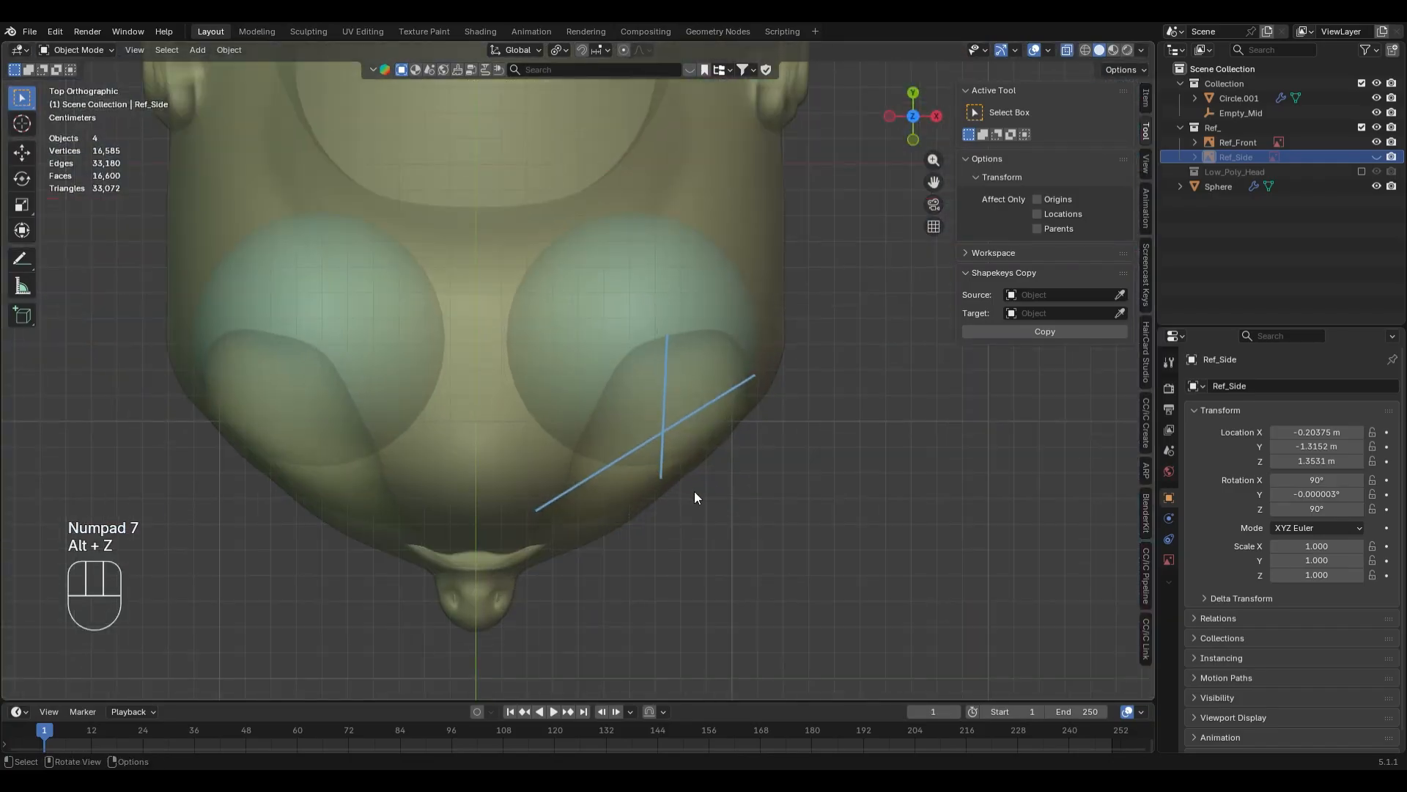
- Erase the two old annotation lines over the eye with the Annotate Eraser, and switch back to the Annotate Line tool
click(21, 258)
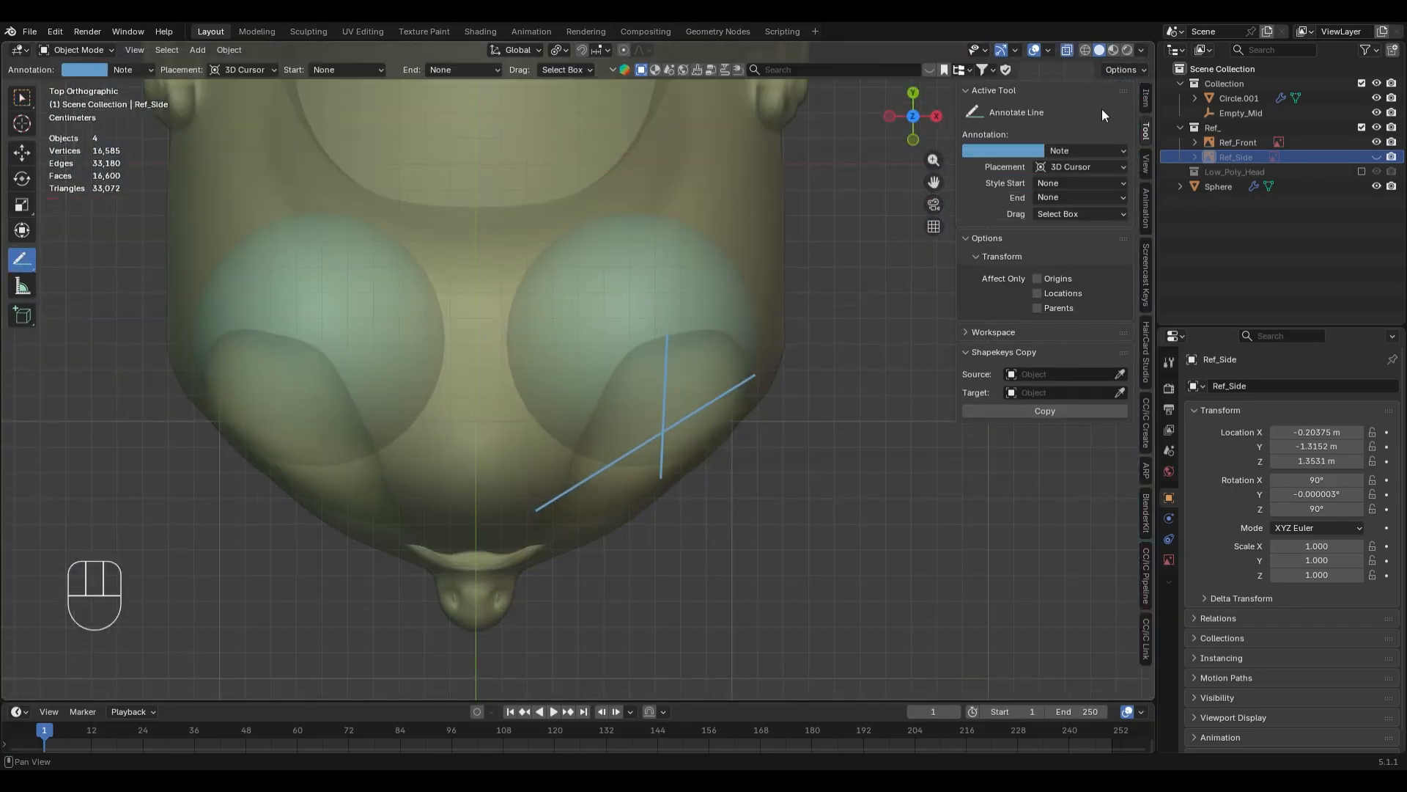
drag(22, 265, 81, 352)
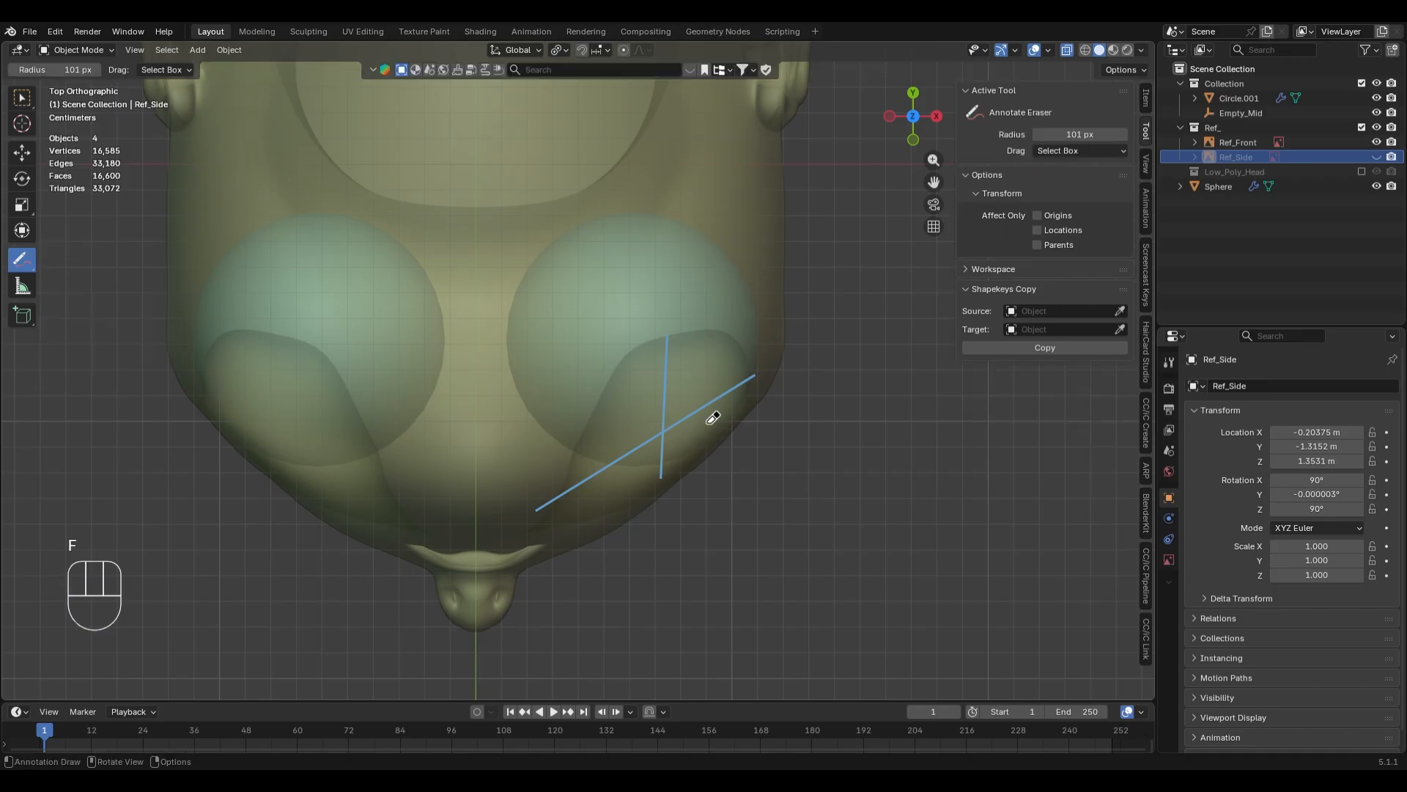
drag(742, 338, 560, 523)
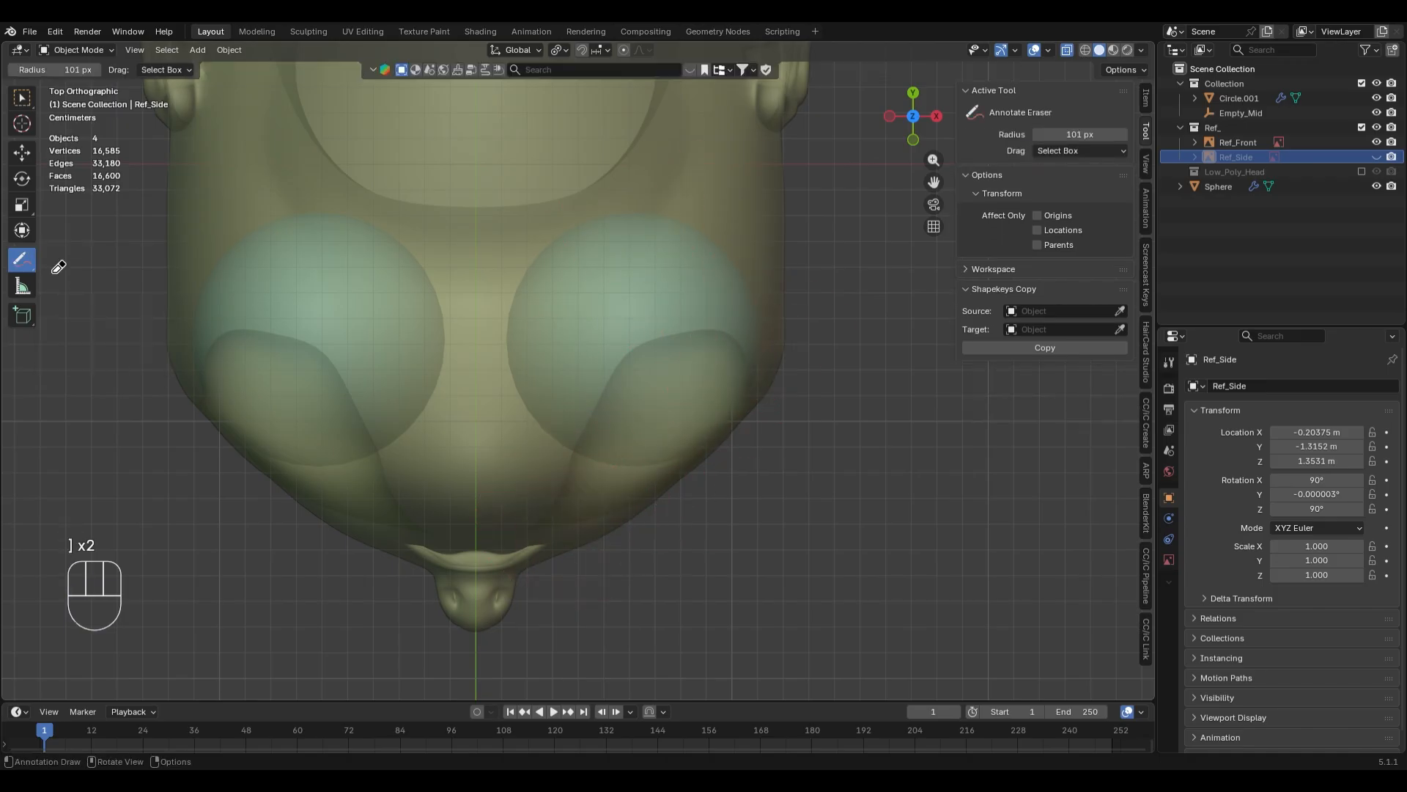
drag(16, 266, 91, 308)
click(91, 302)
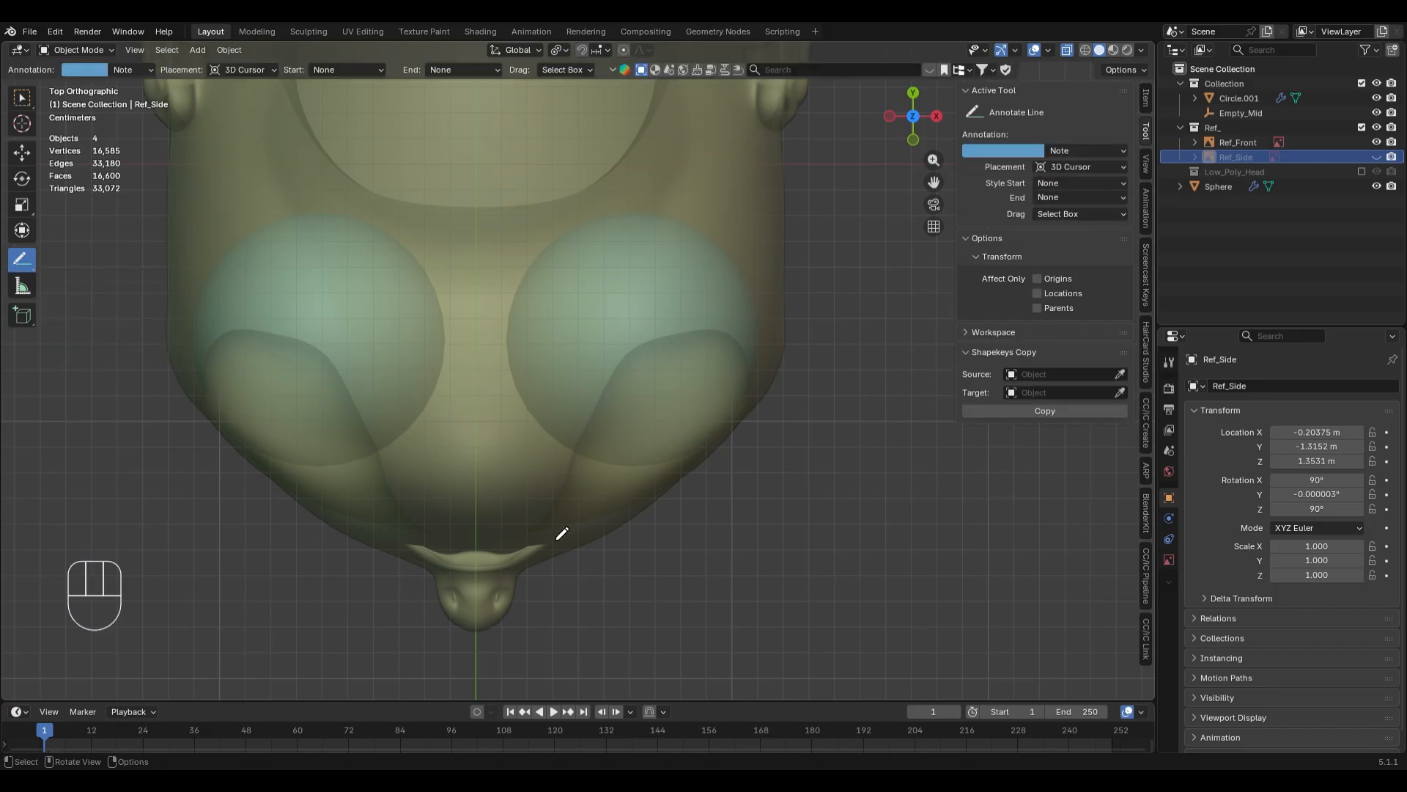
drag(544, 526, 746, 434)
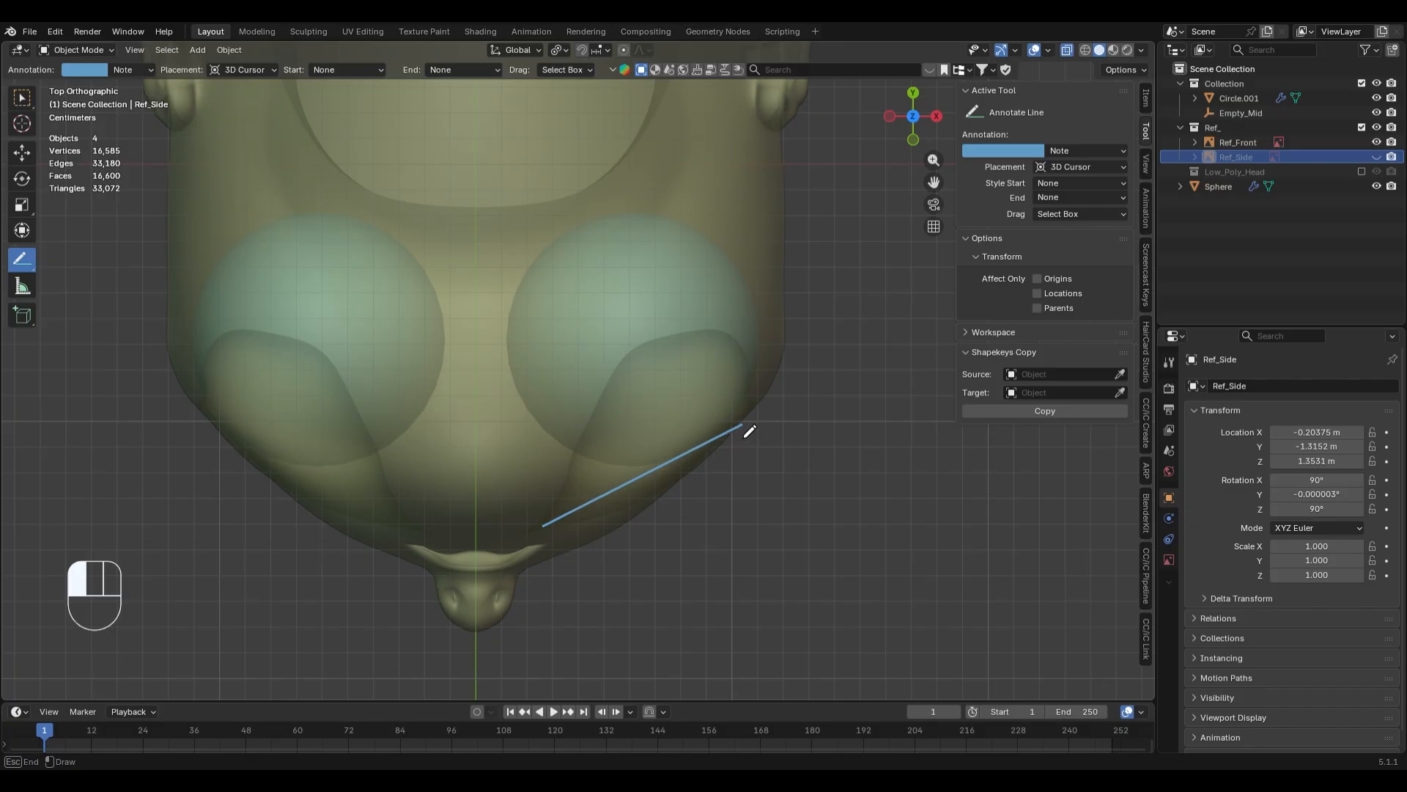
key(ctrl+z)
drag(572, 459, 591, 466)
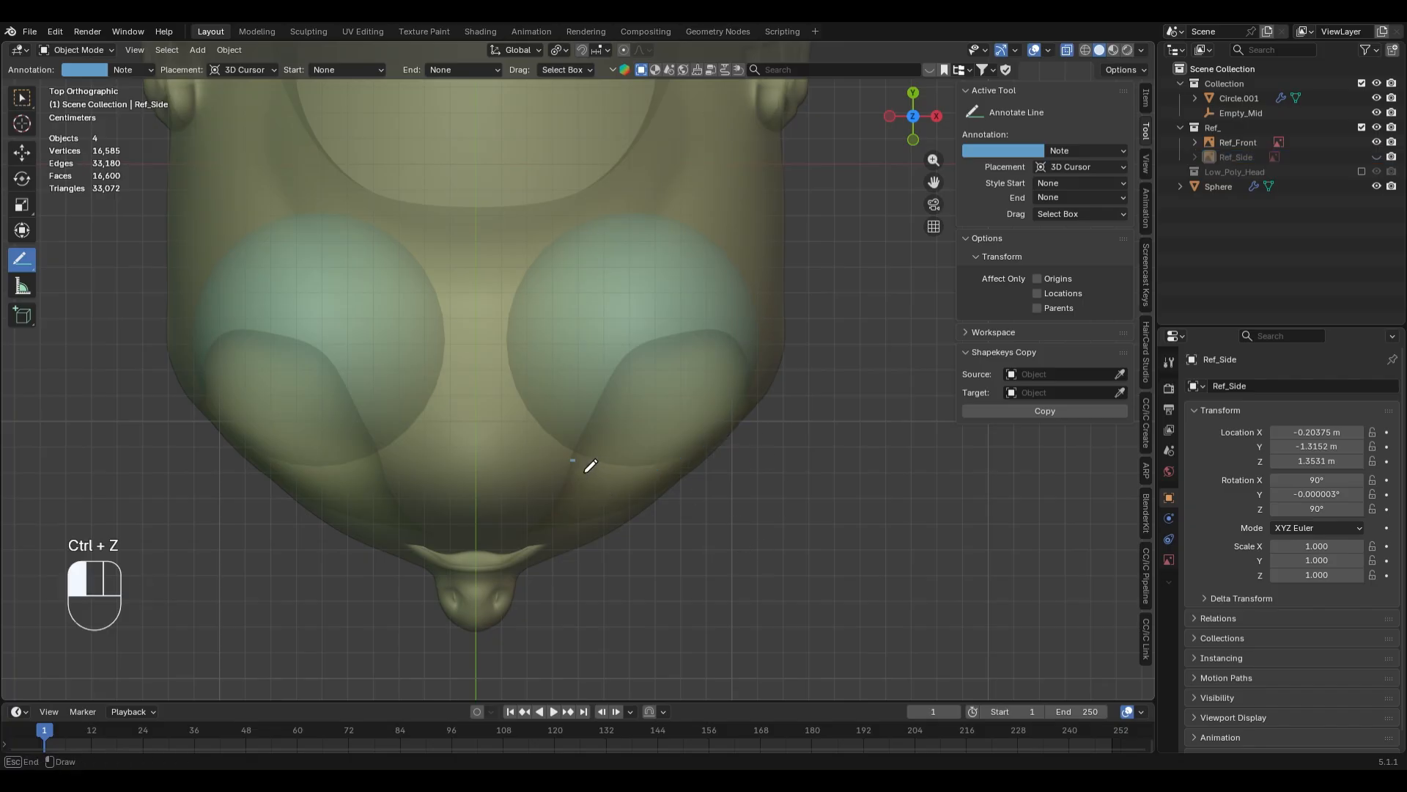
drag(762, 400, 772, 411)
middle_drag(767, 408, 795, 443)
key(KP_7)
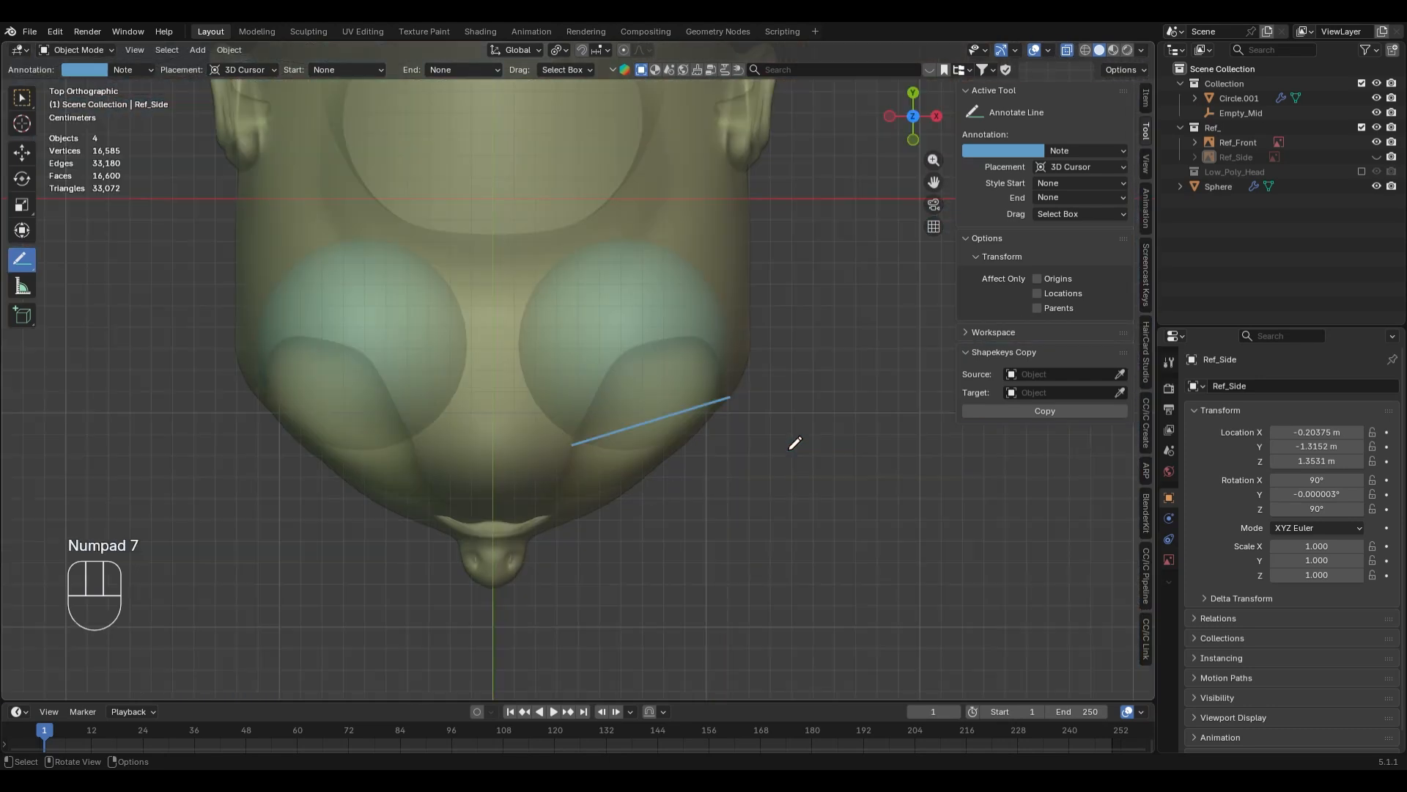
key(ctrl+z)
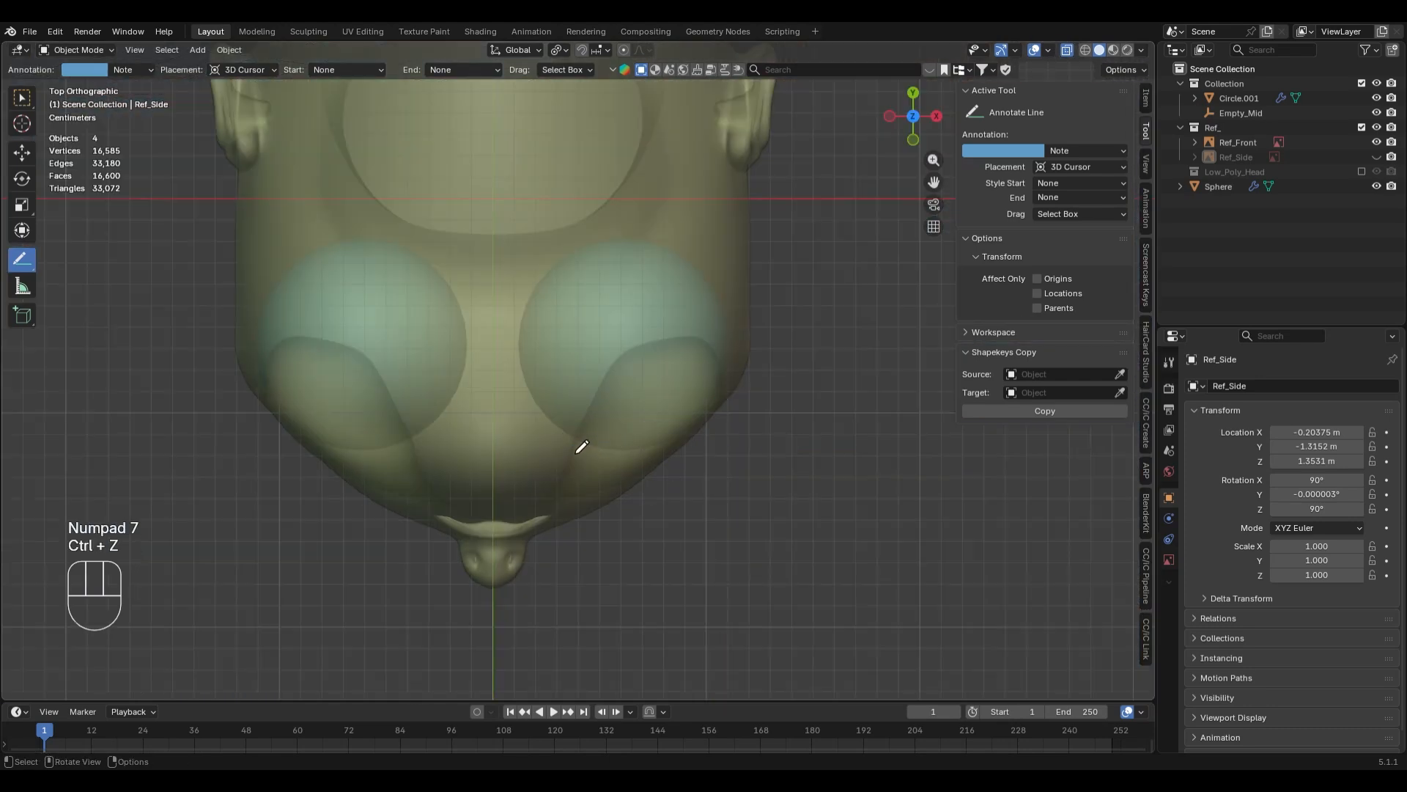
- In top view, draw an annotation line across the front of the +X-side eyeball out to the face edge, and check the side and front views
drag(574, 439, 727, 403)
scroll(821, 446, down, 1)
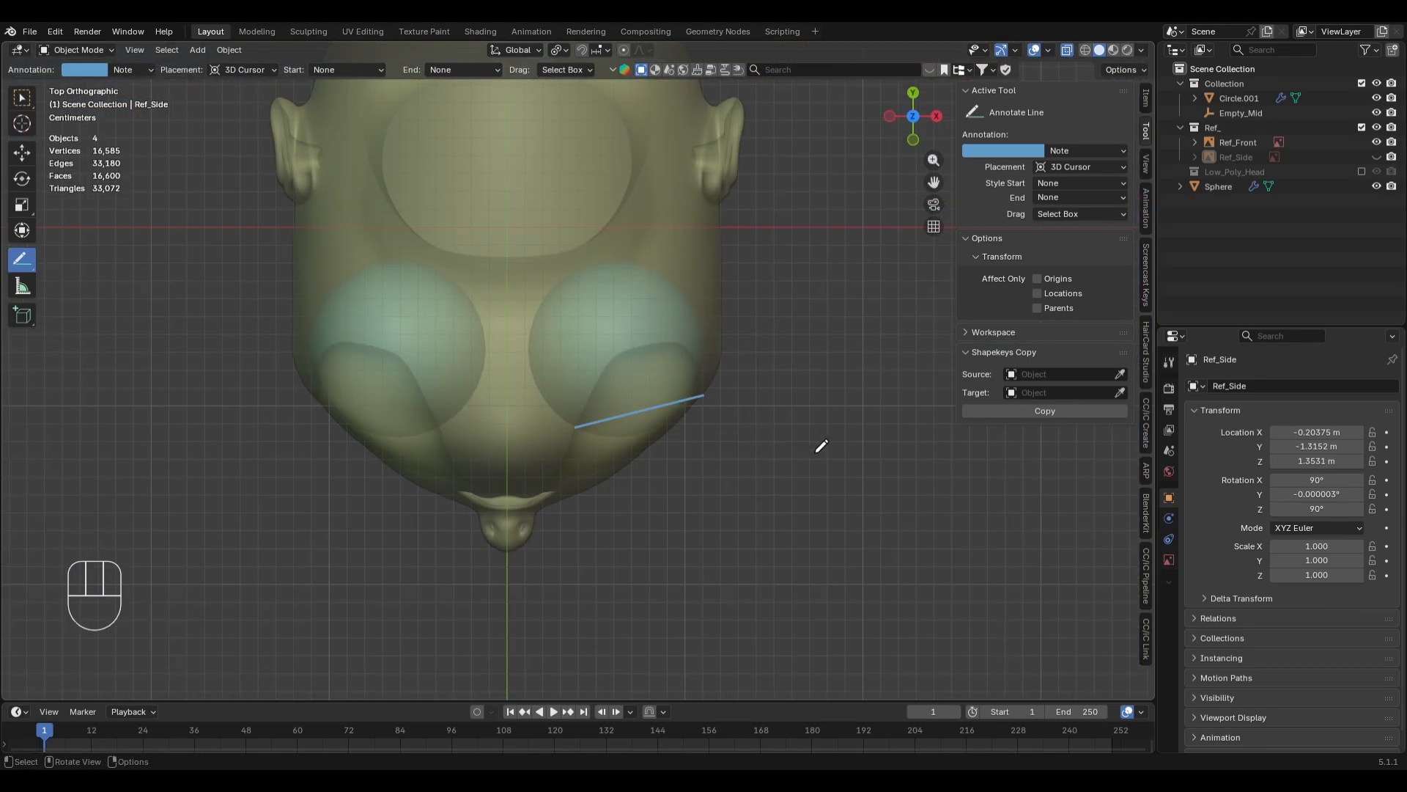
key(KP_3)
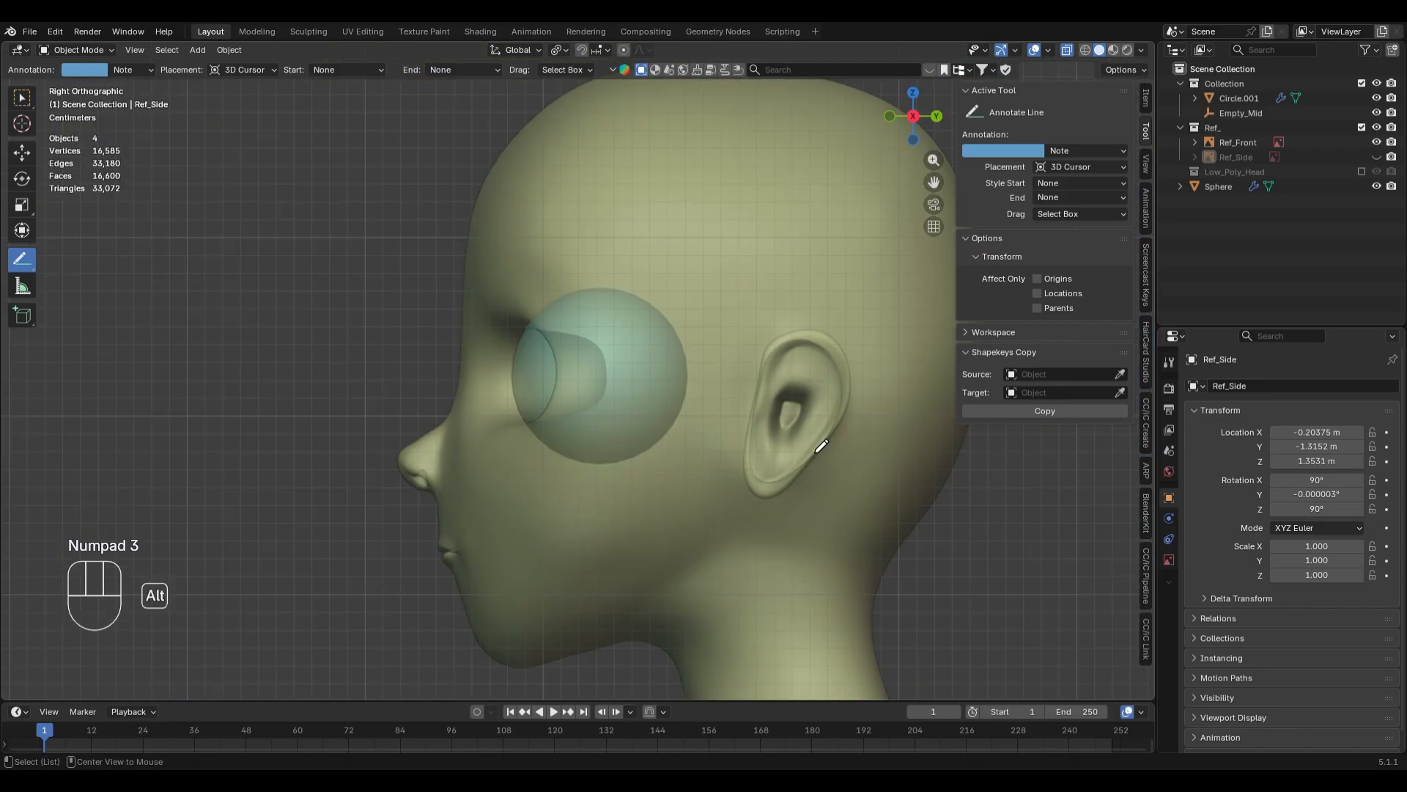
key(alt+z)
key(KP_1)
key(alt+z)
key(KP_7)
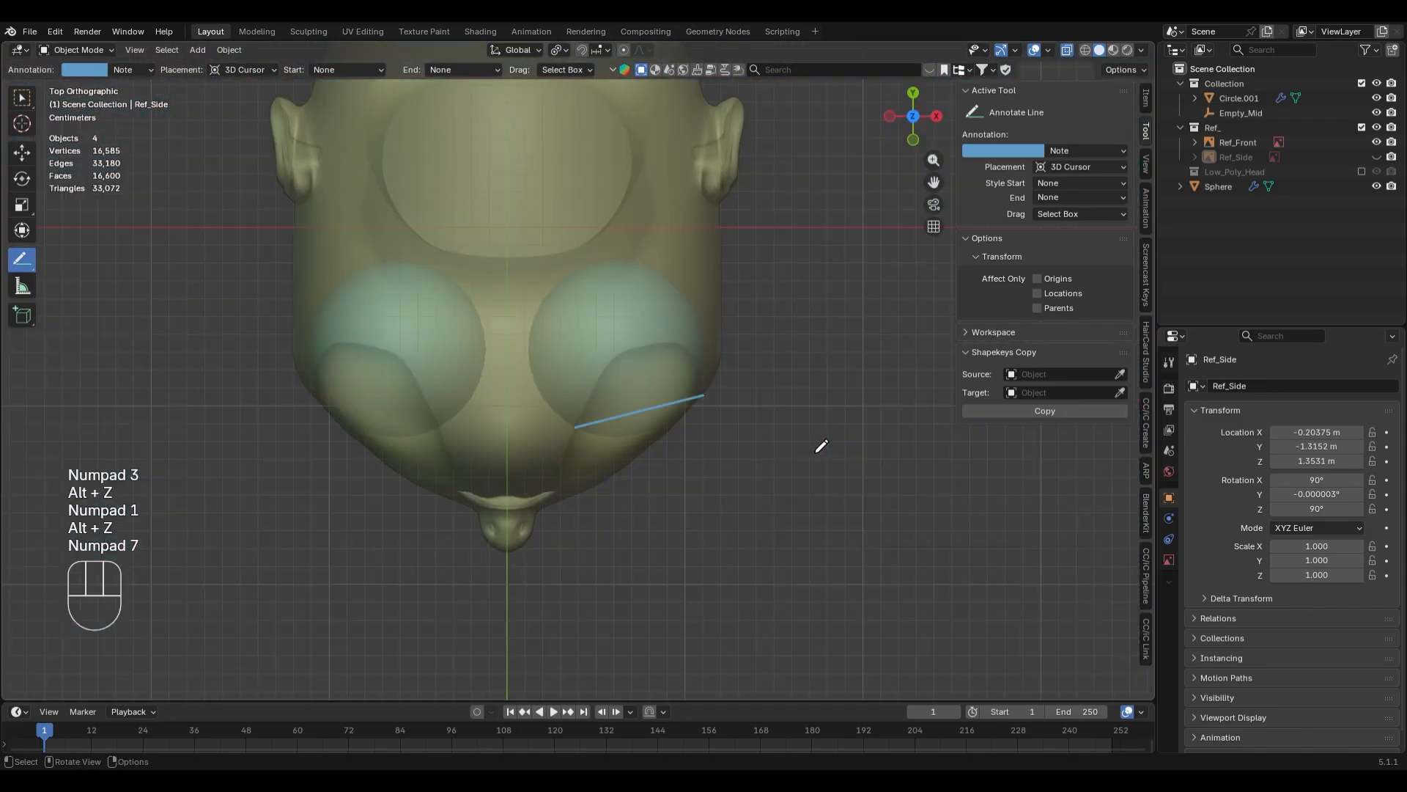
- Undo the annotation line, activate the Select Box tool and show the head from the front
key(ctrl+z)
key(ctrl+Tab)
key(ctrl+KP_4)
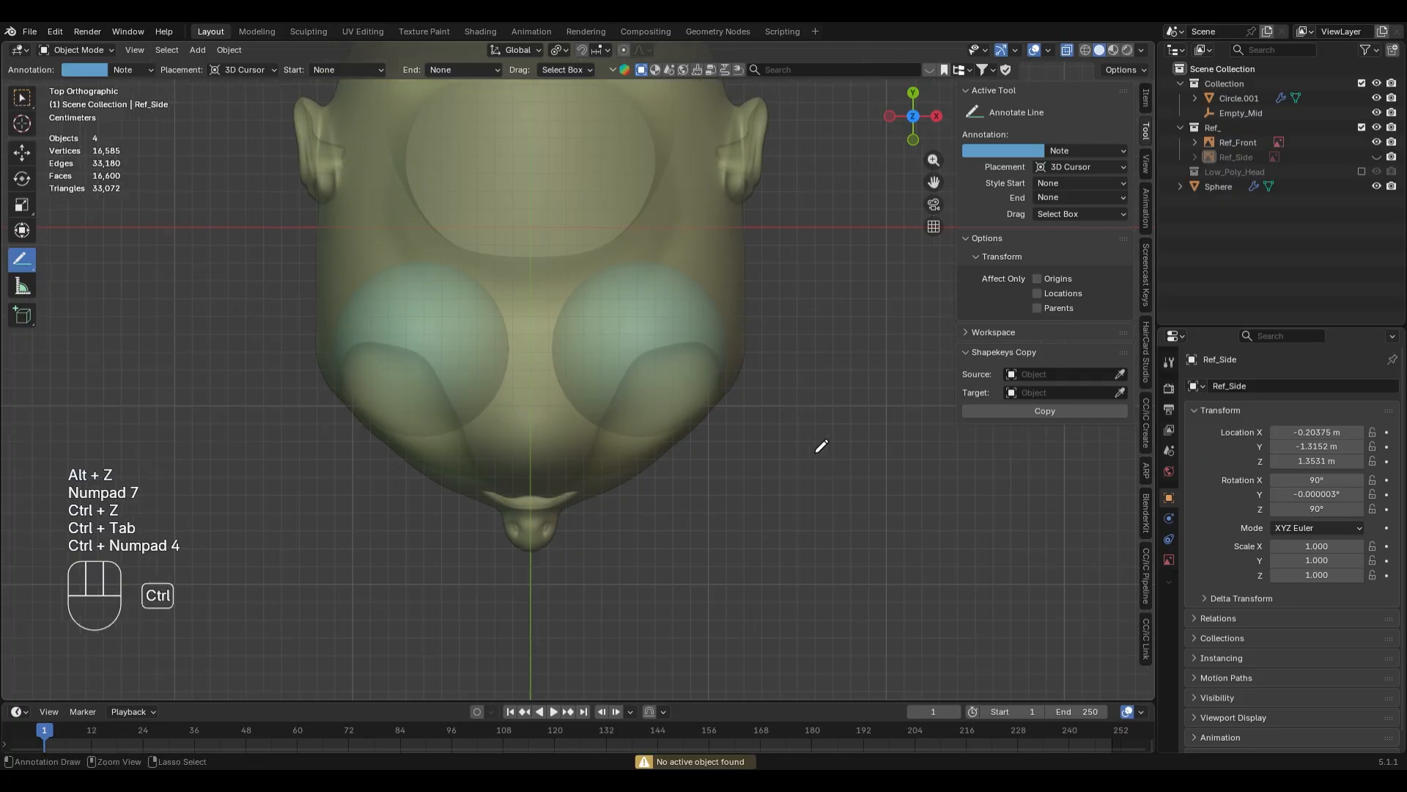
key(w)
key(KP_1)
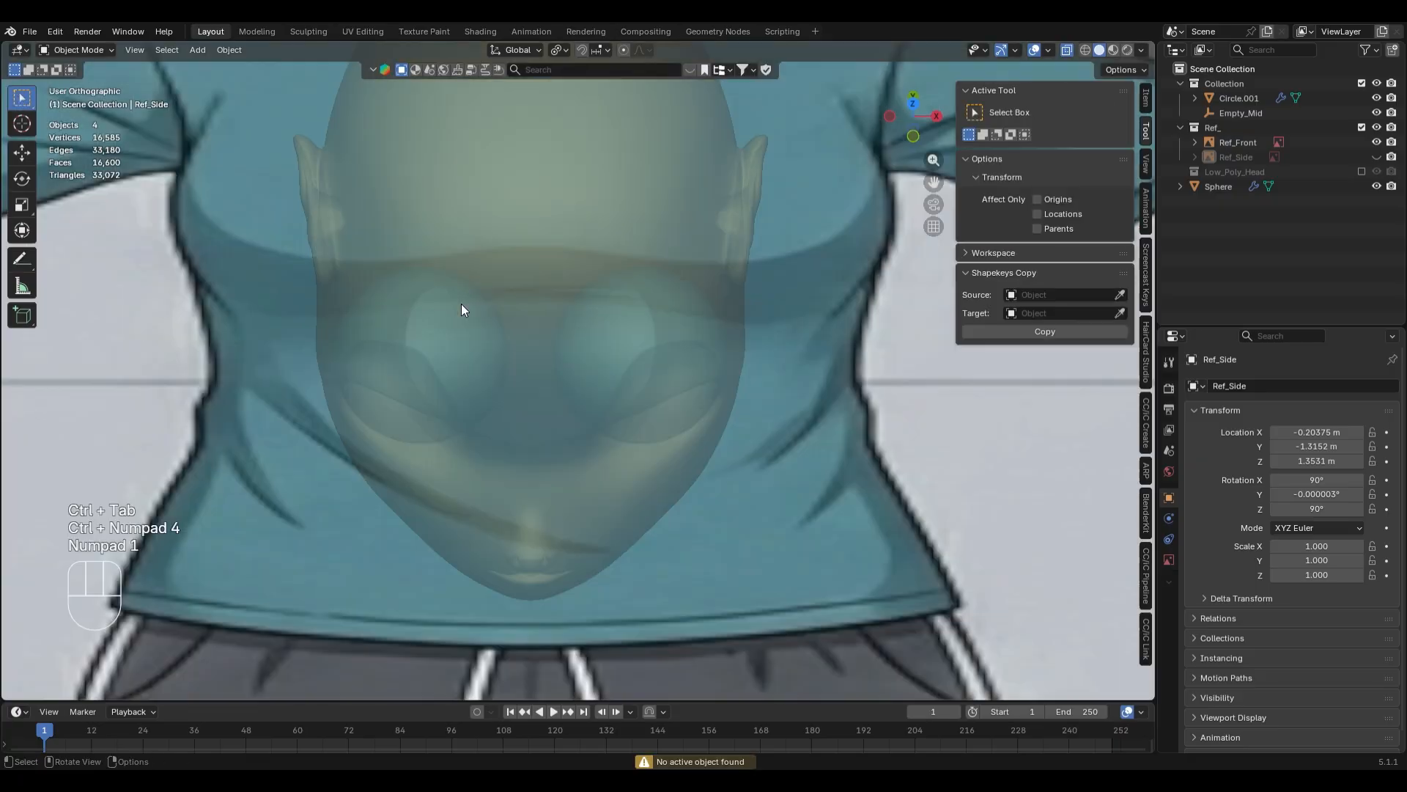
- Turn off X-ray and move the mirrored eye sphere forward along the Y axis until it protrudes from the face
key(alt+z)
click(685, 396)
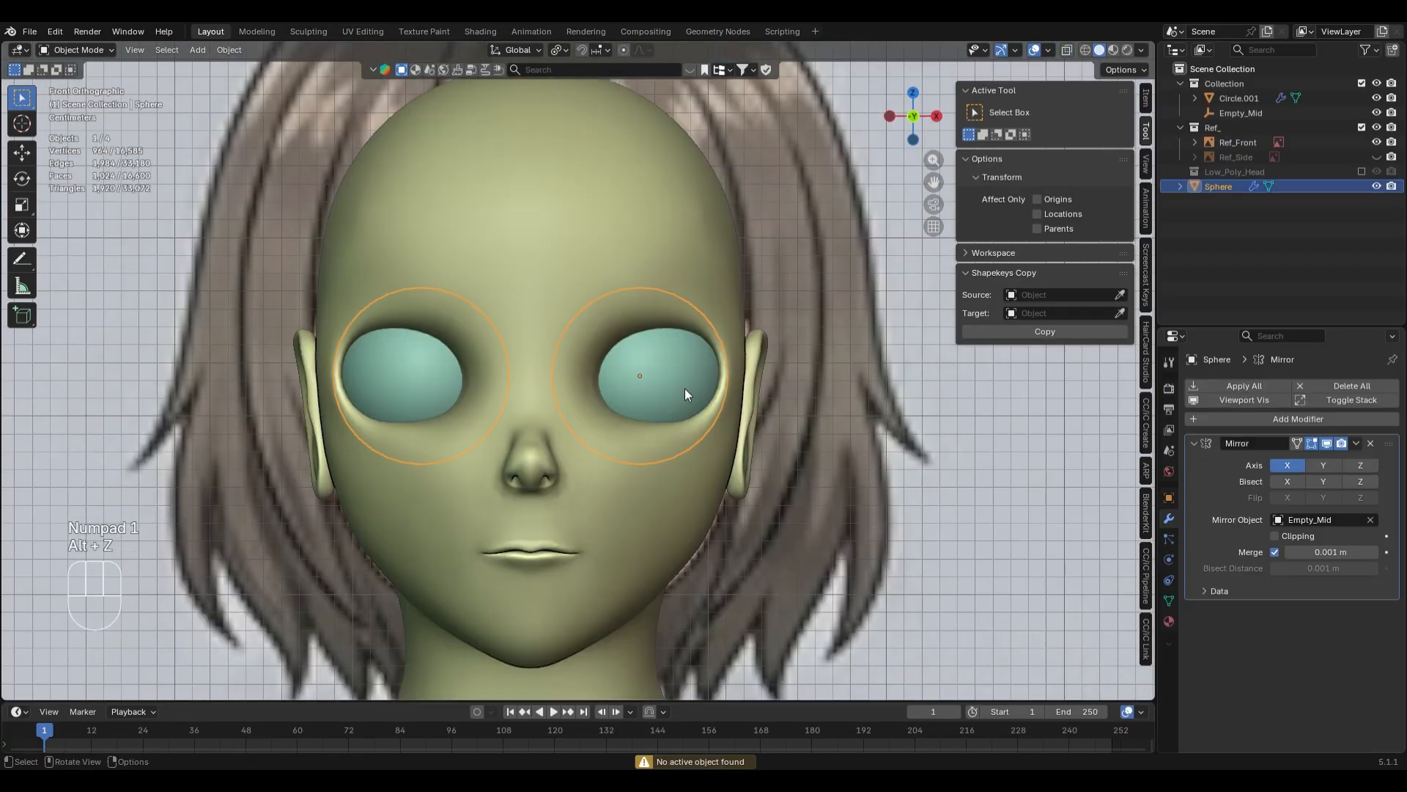
key(Tab)
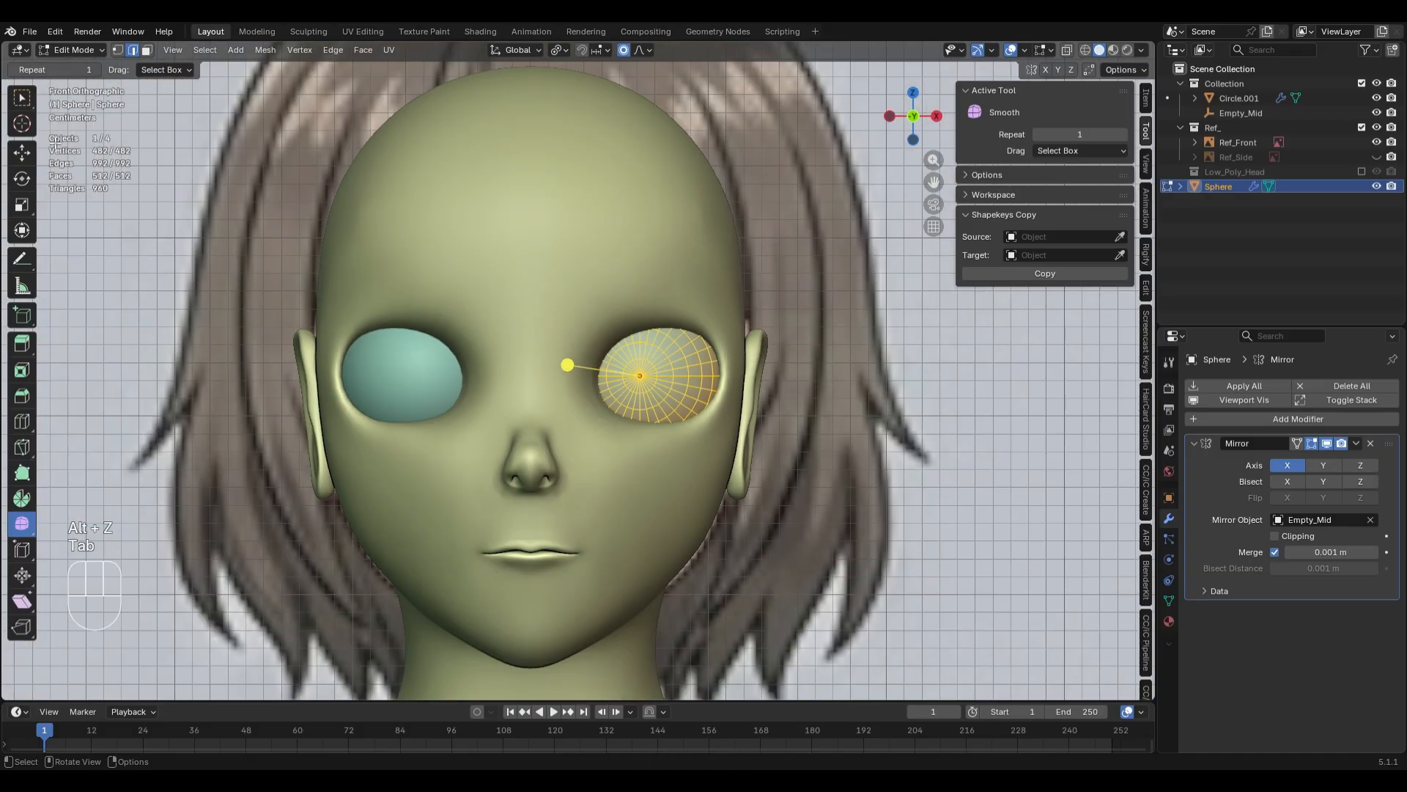
click(22, 97)
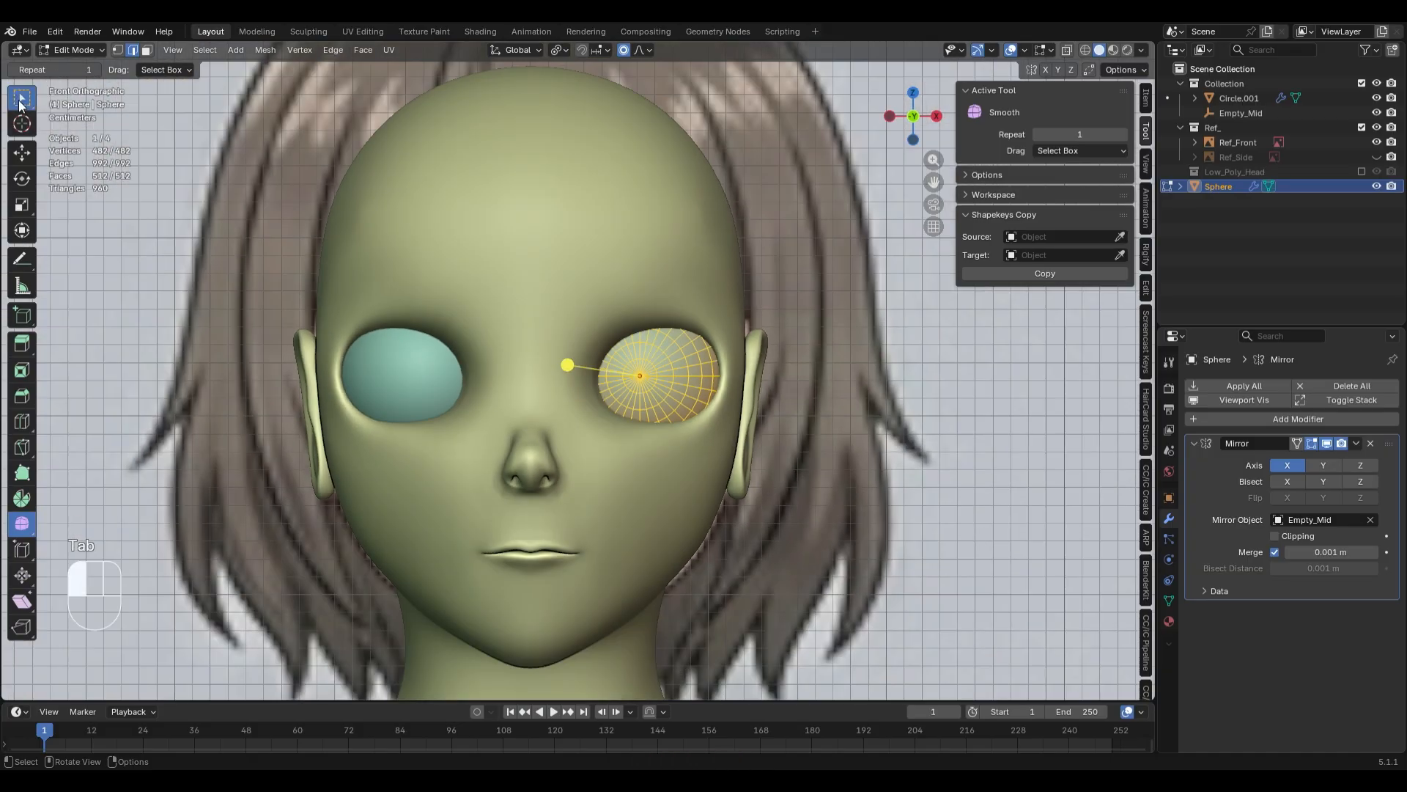
scroll(587, 161, down, 1)
middle_drag(623, 121, 684, 230)
key(Tab)
key(g)
key(y)
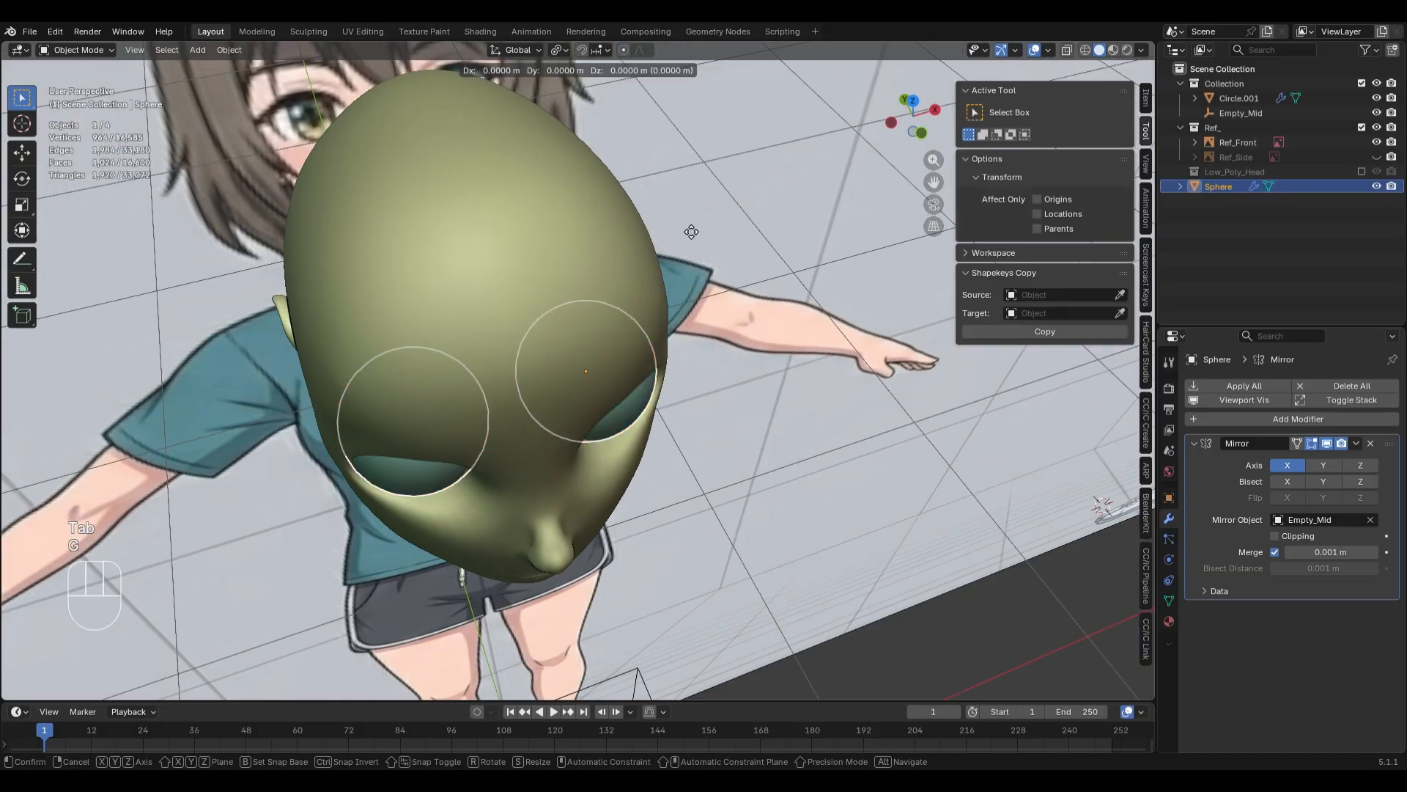
click(701, 279)
key(KP_1)
key(Tab)
key(Tab)
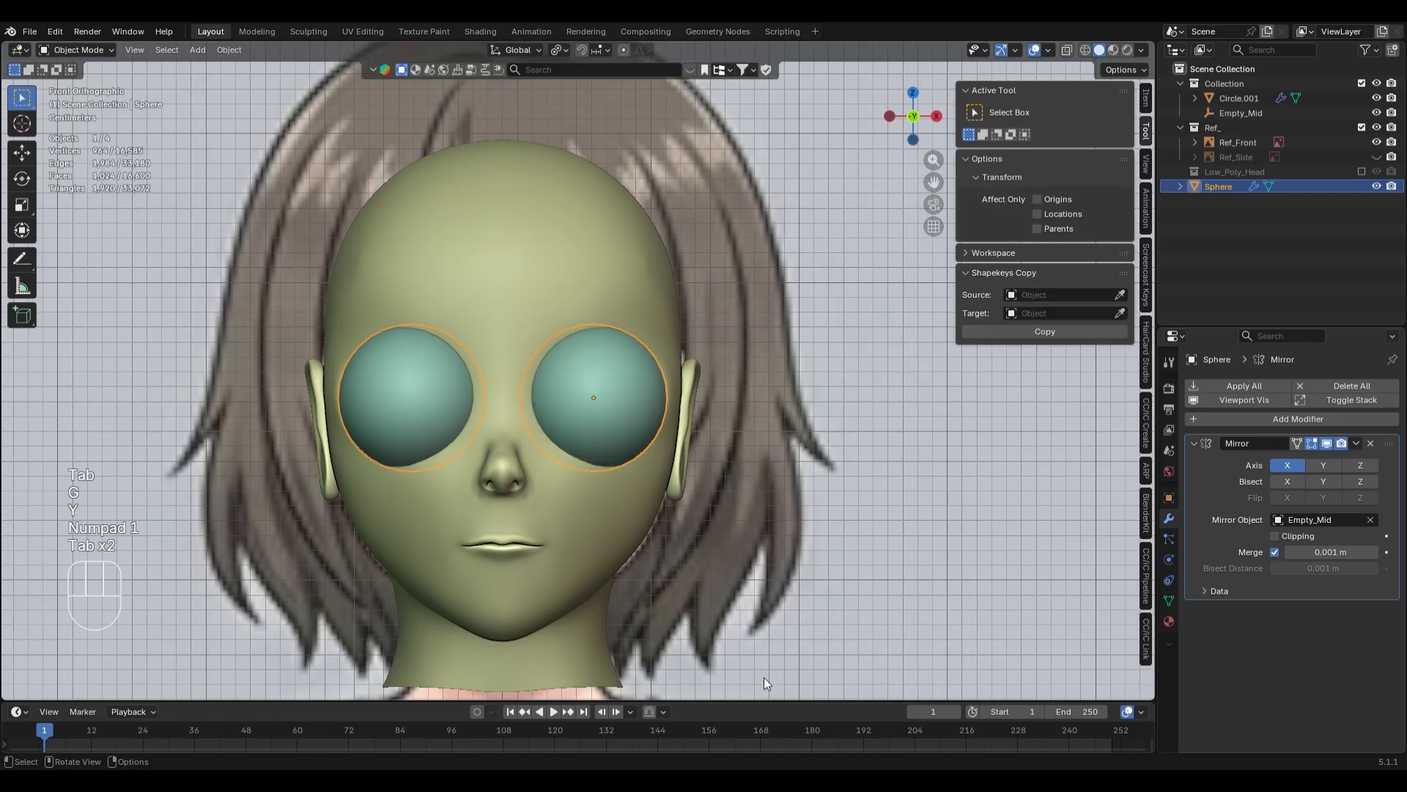
- Enlarge the timeline area, change it to a Shader Editor and create a new material for the eye sphere
drag(777, 700, 257, 552)
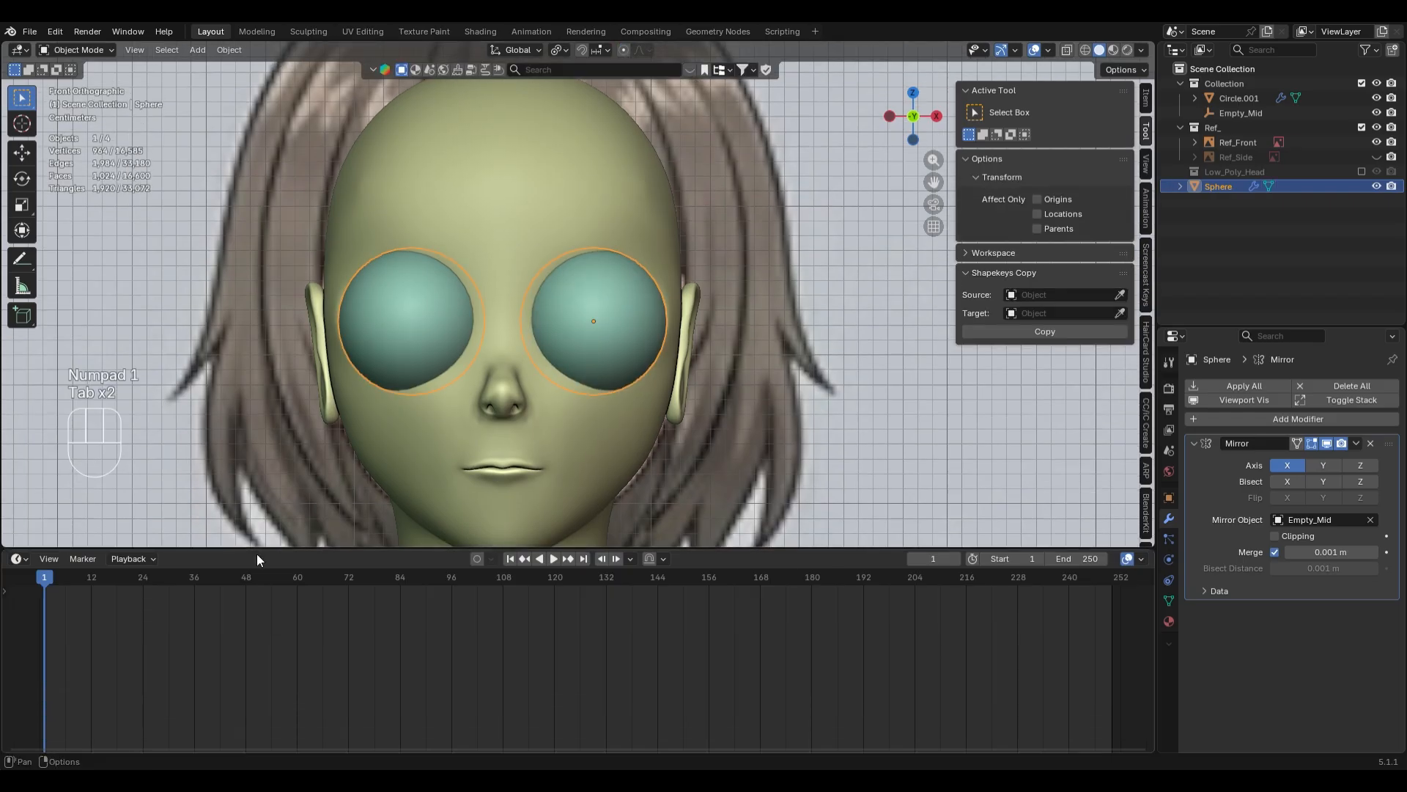
click(18, 560)
click(97, 684)
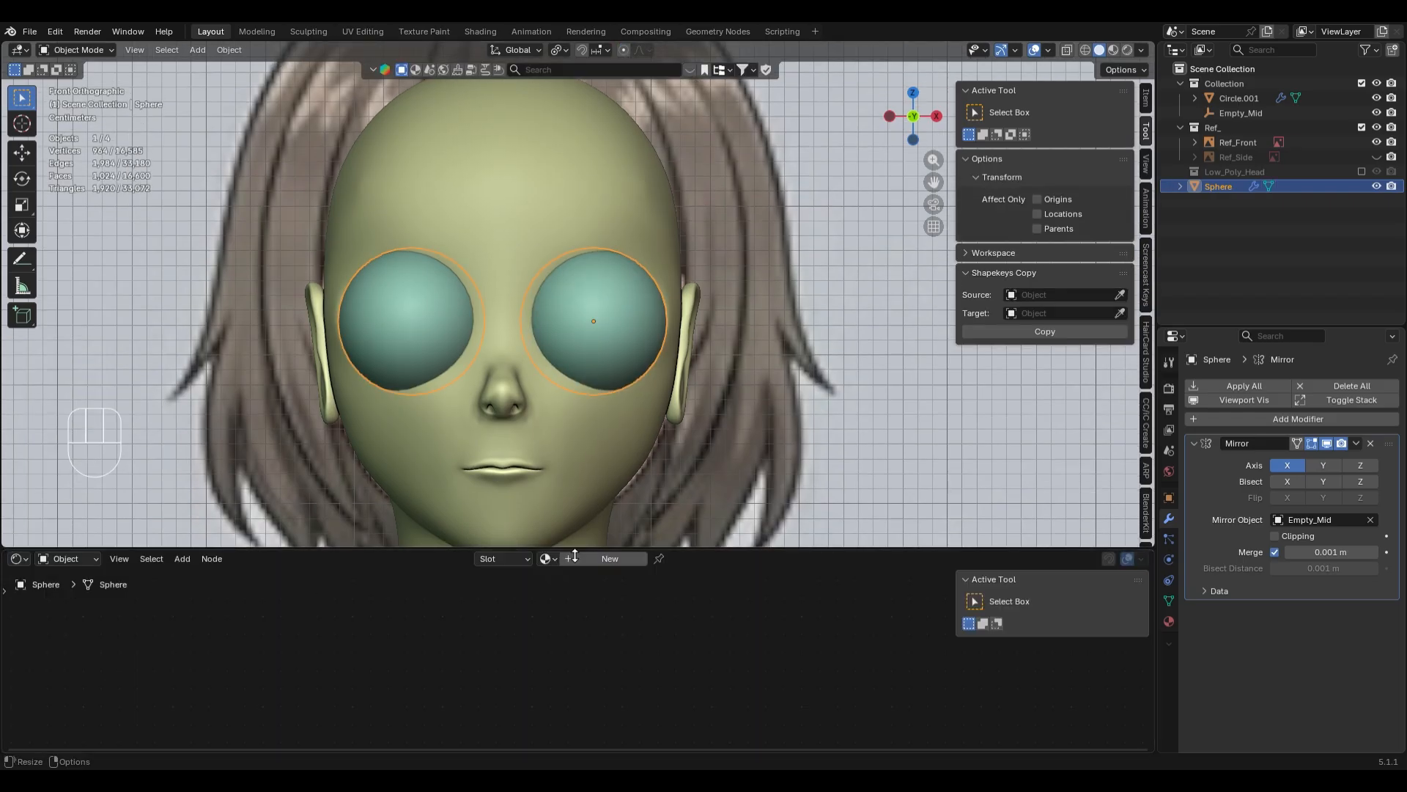
click(18, 559)
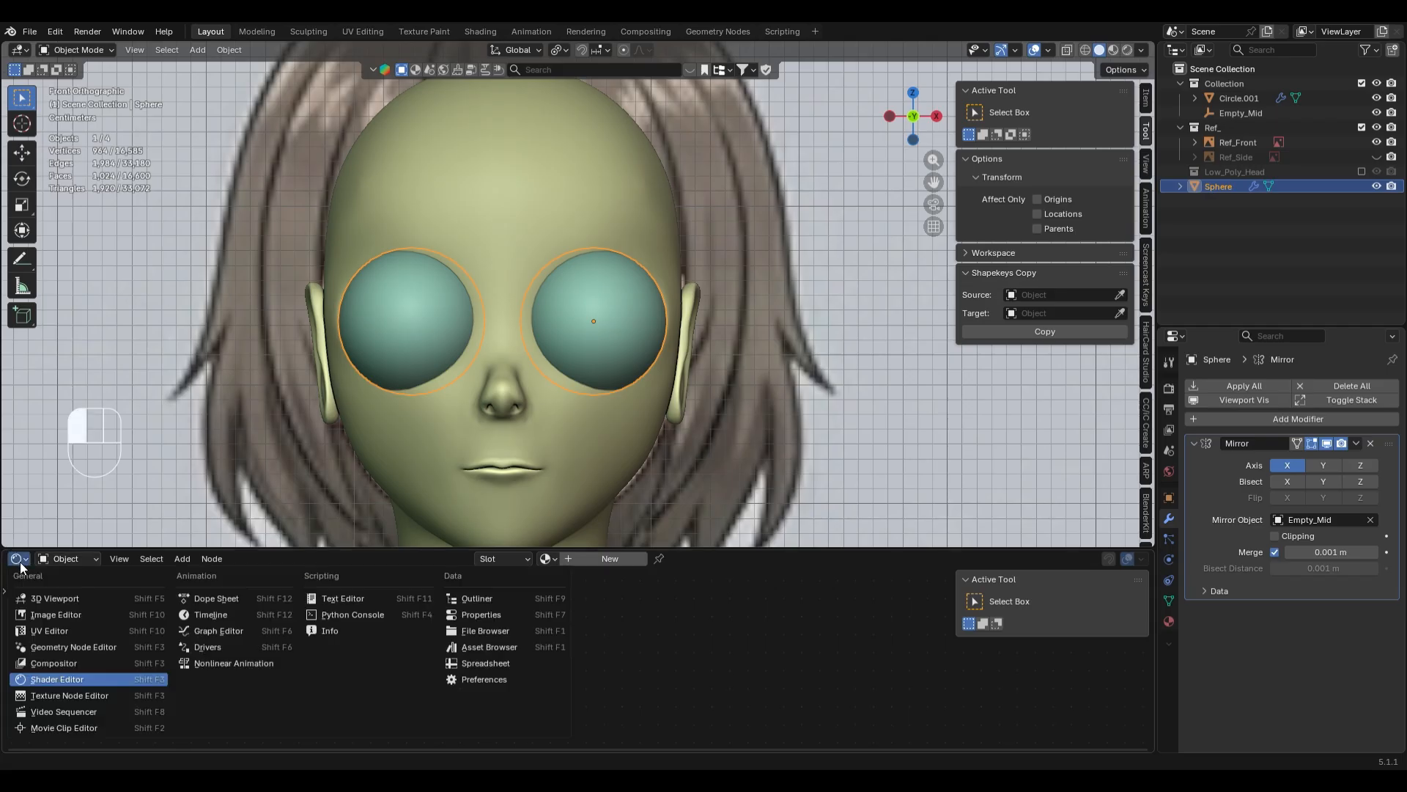
click(80, 681)
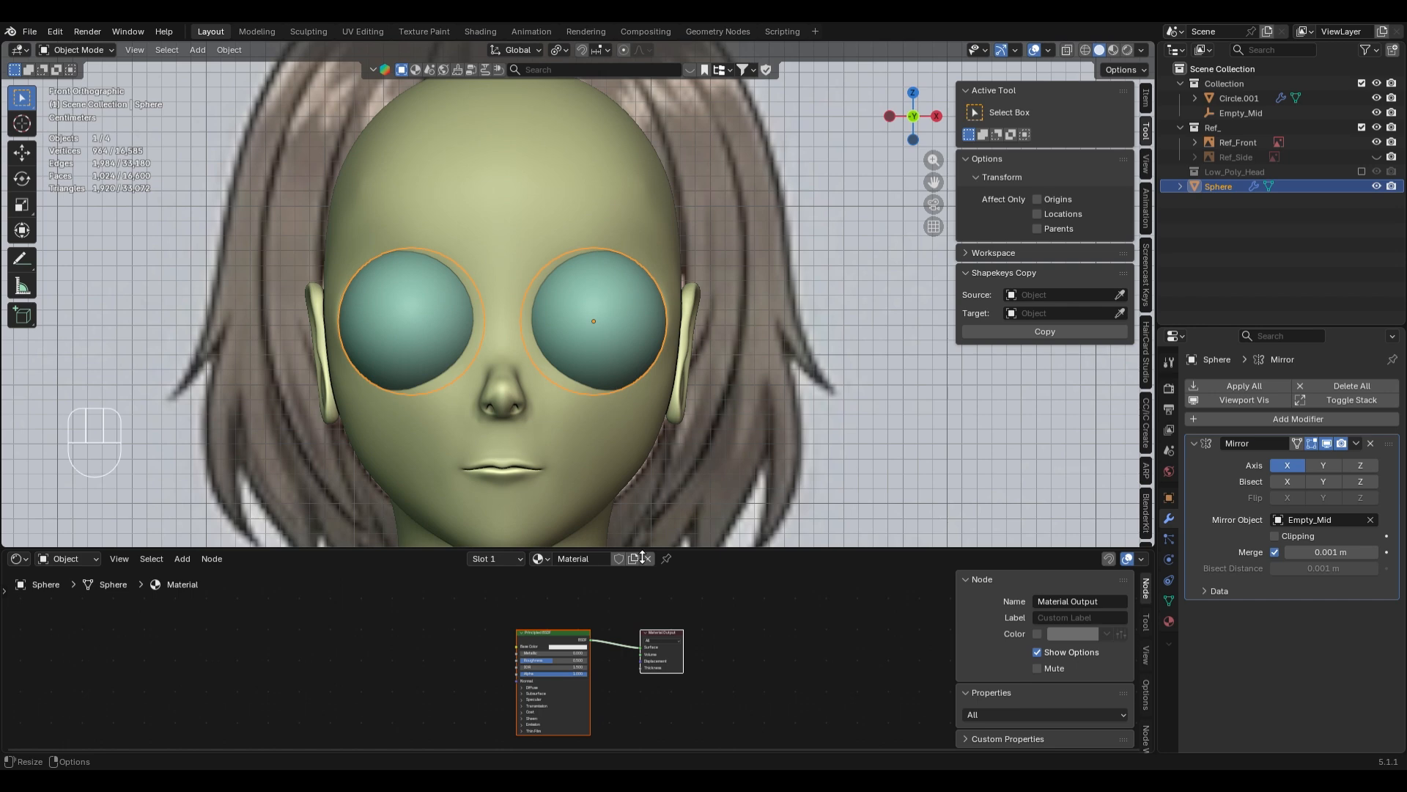
- Enlarge the Shader Editor and rename the eye material to Delvaria_Iris_1
drag(642, 551, 642, 424)
scroll(612, 519, up, 5)
click(579, 433)
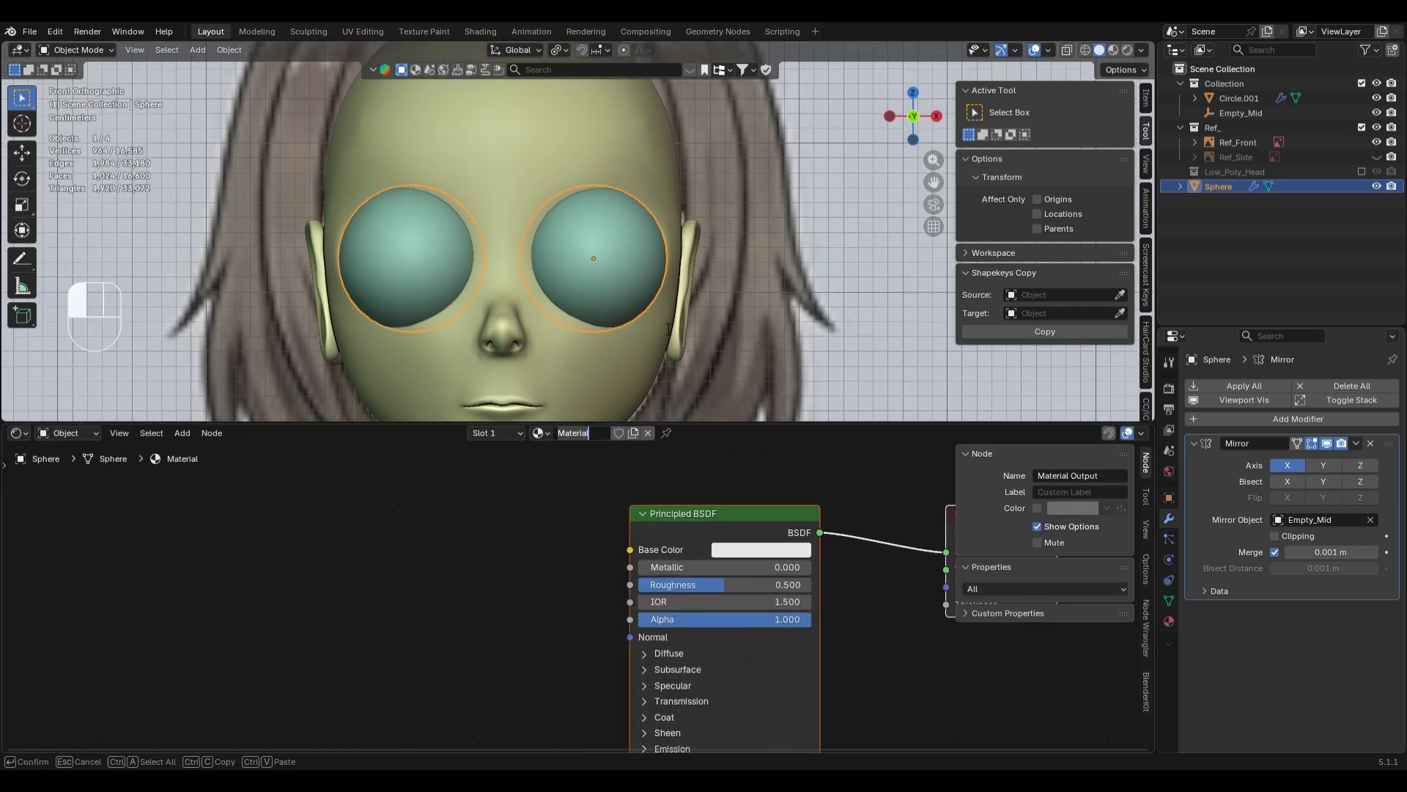
key(shift)
text(De)
text(lvaria)
text(_)
text(Iris_)
text(1)
click(669, 329)
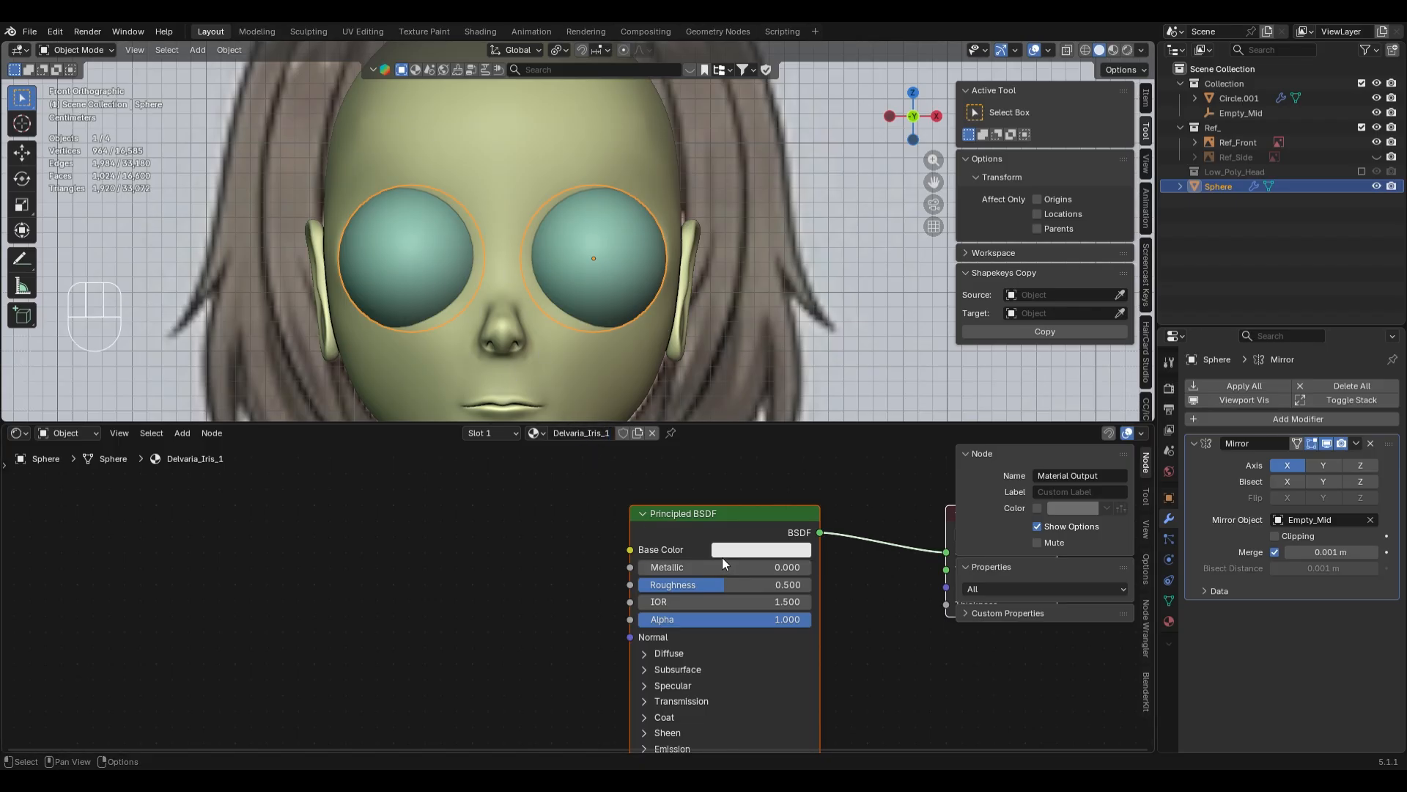
- Add a Texture Coordinate, Mapping and Image Texture setup to the Principled BSDF, moving the first two nodes farther from the Image Texture
click(634, 551)
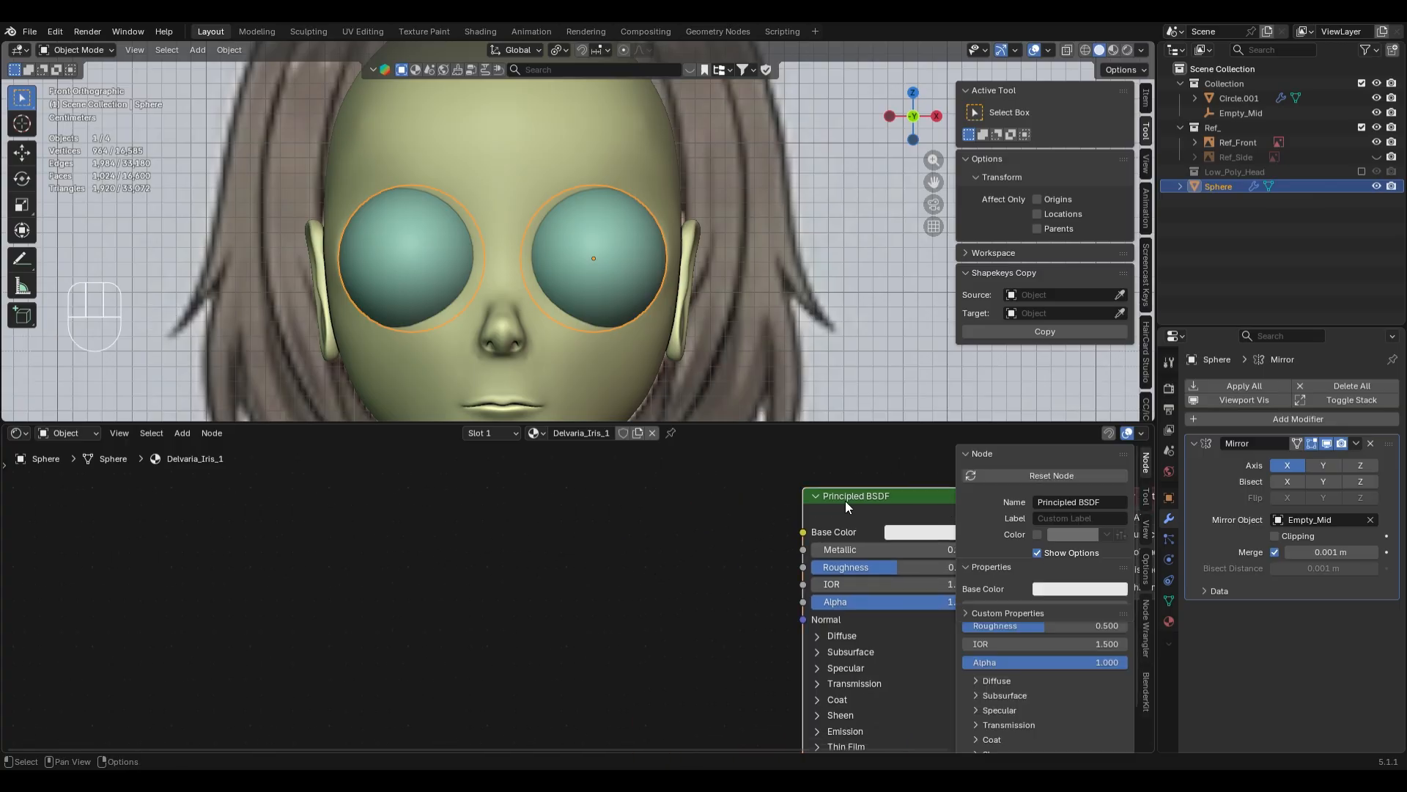
key(ctrl+t)
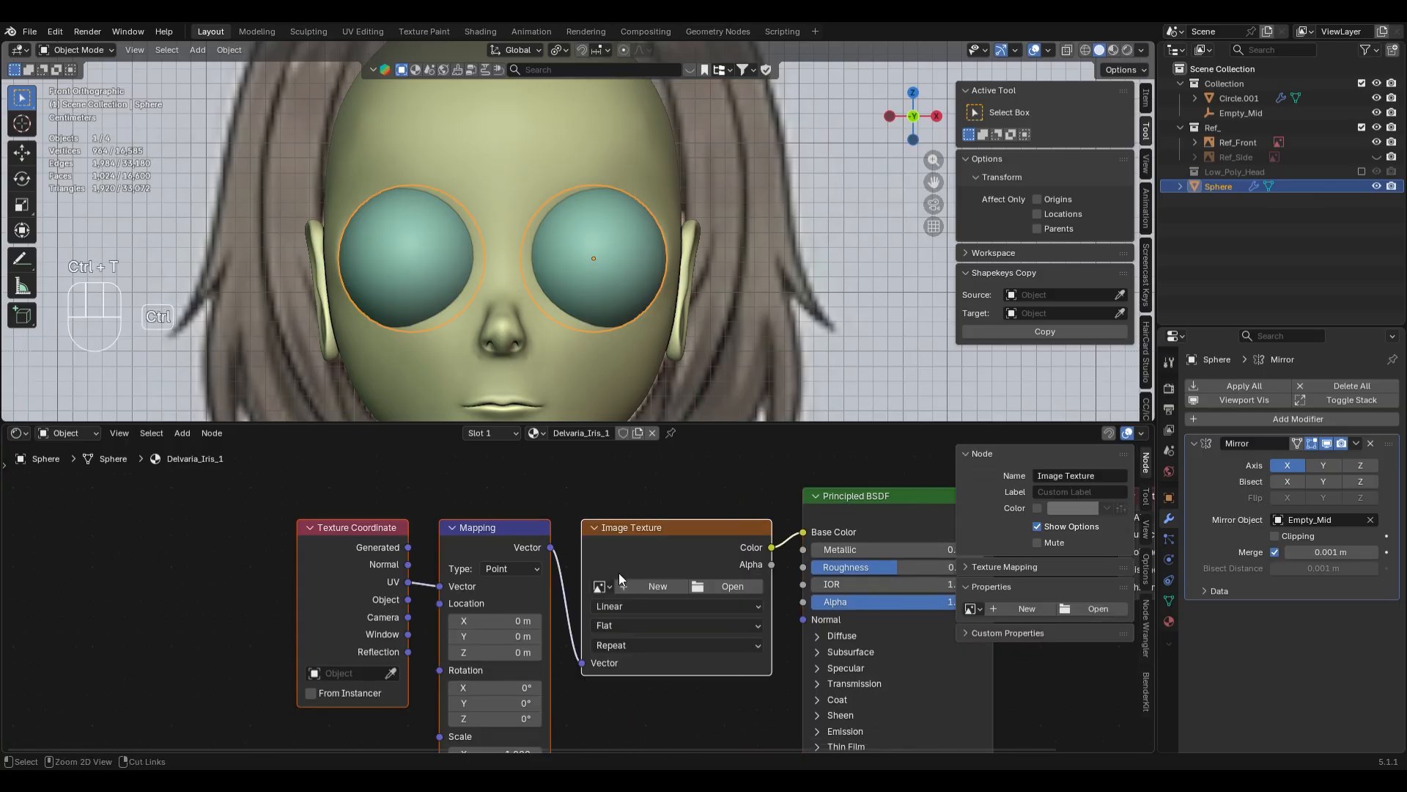
key(g)
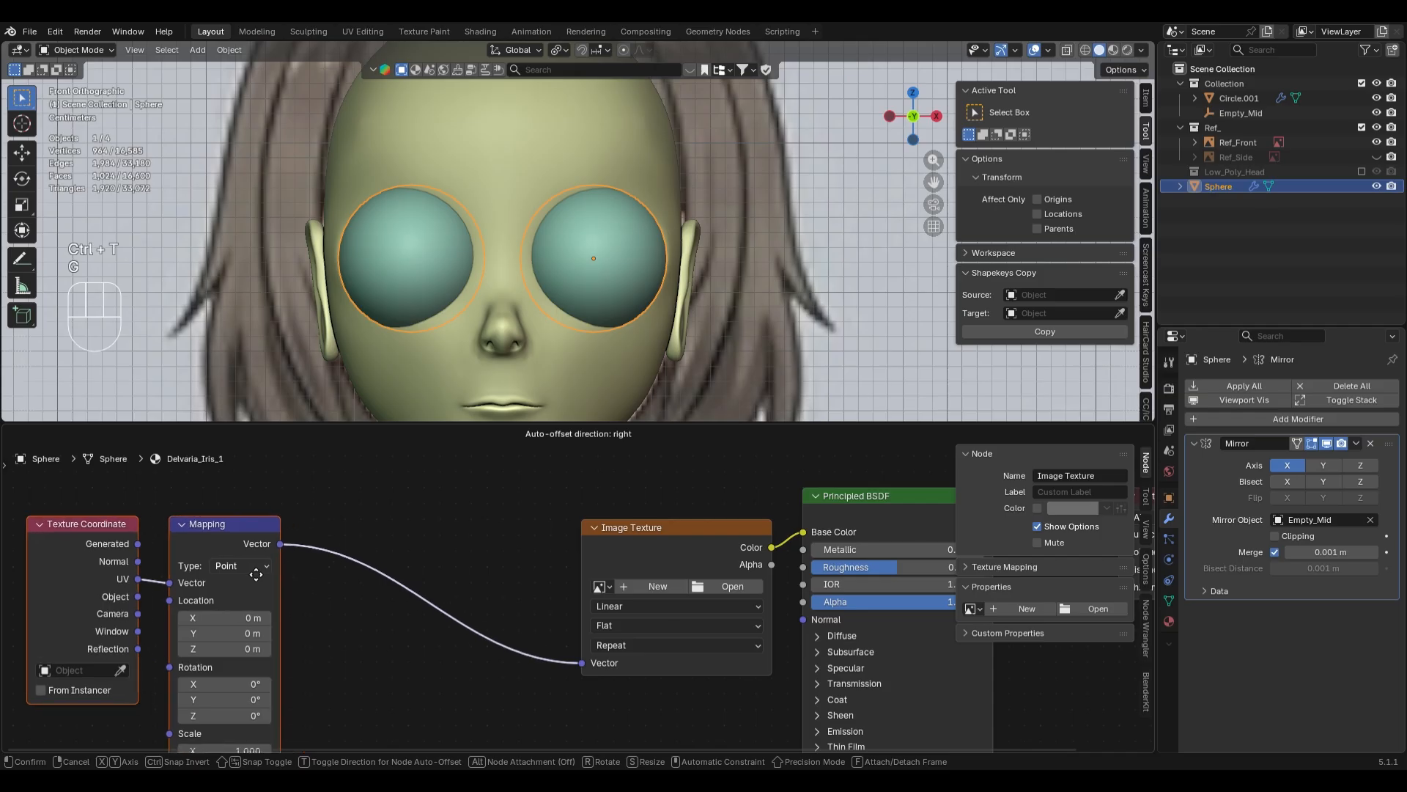
click(233, 572)
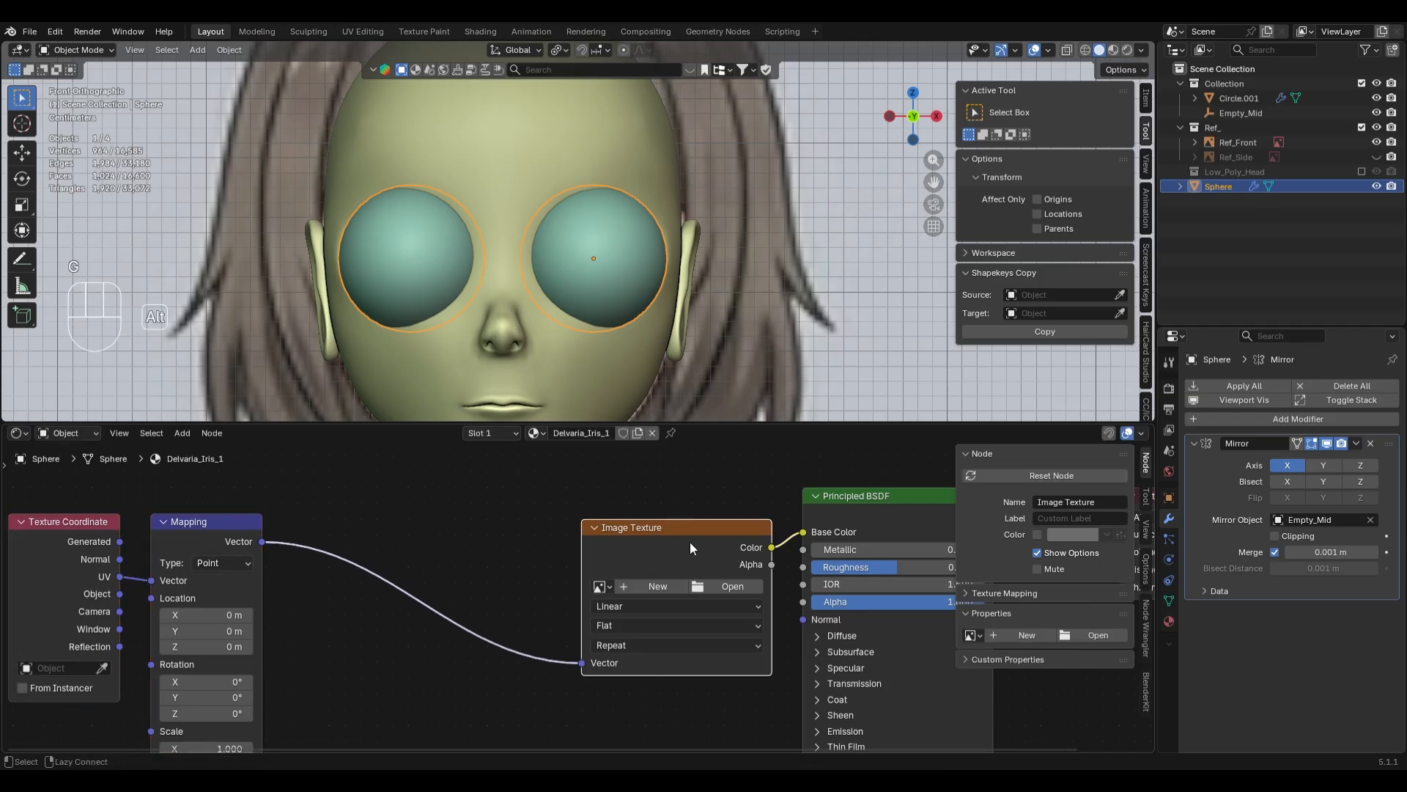
- Detach the Image Texture node from its links and move it above the other nodes
drag(679, 548, 552, 390)
scroll(504, 572, down, 1)
middle_drag(504, 571, 524, 522)
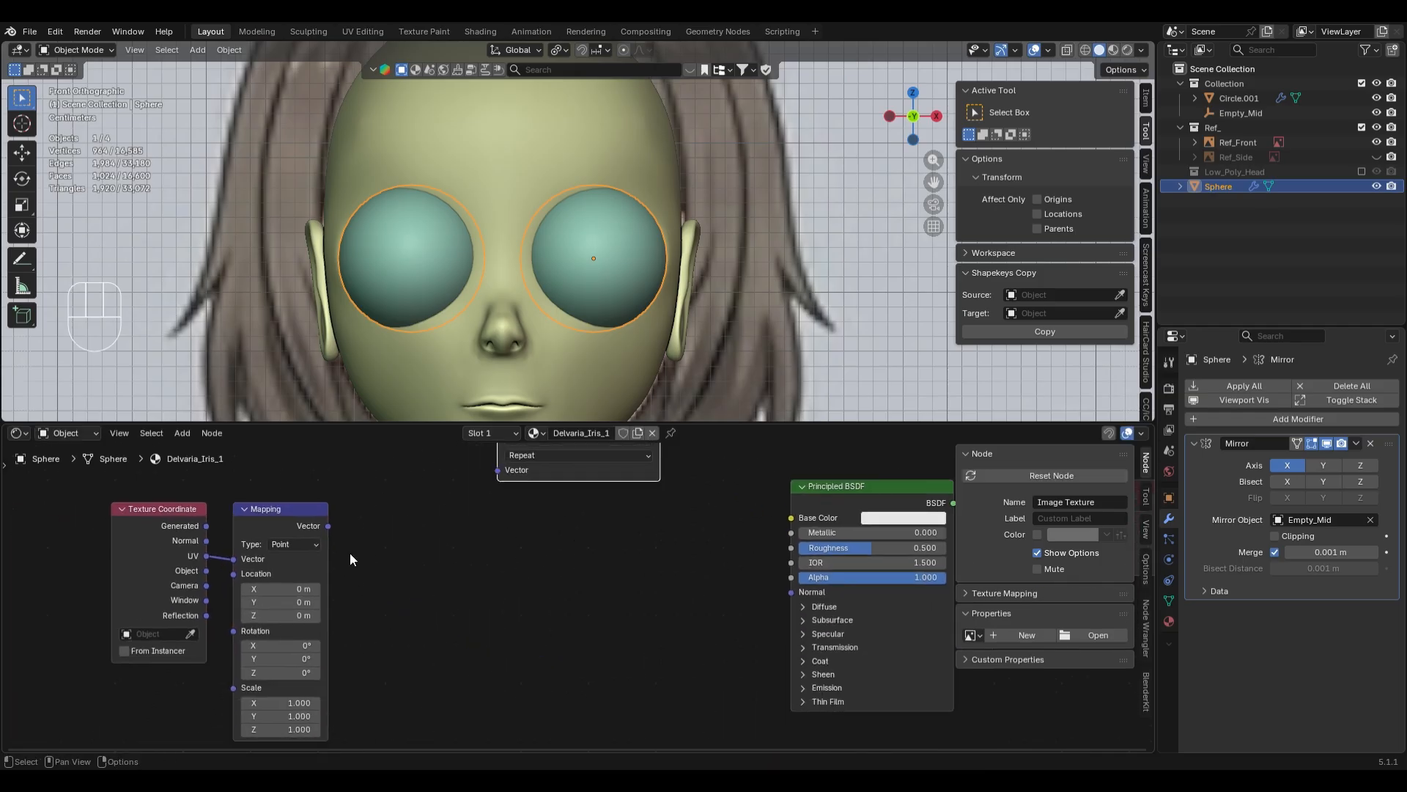
- Align the Texture Coordinate, Mapping, Principled BSDF and Material Output nodes in one row by scaling them to 0 along Y
mouse_move(50, 566)
mouse_down()
mouse_move(923, 609)
mouse_move(892, 609)
mouse_up()
key(KP_Decimal)
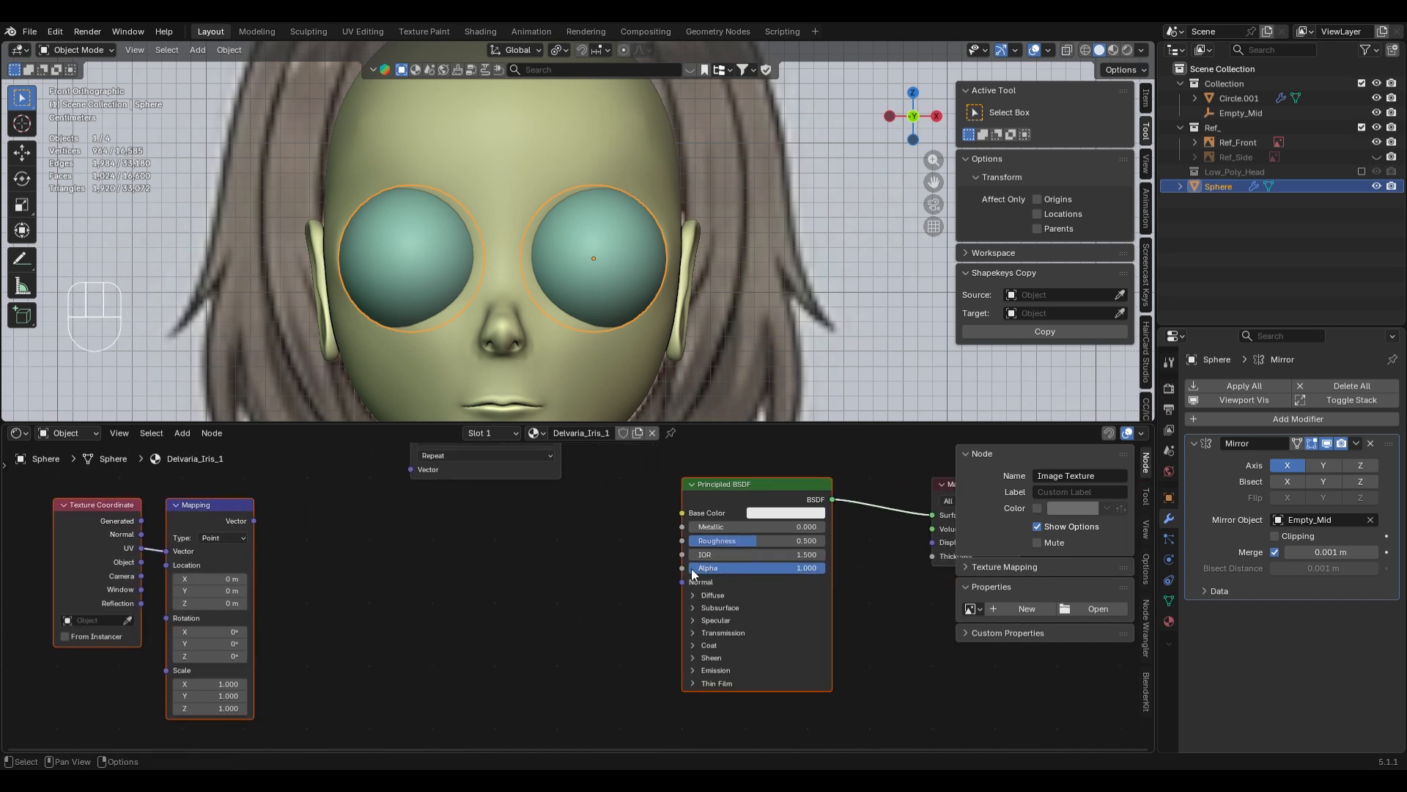
drag(99, 551, 960, 506)
key(s)
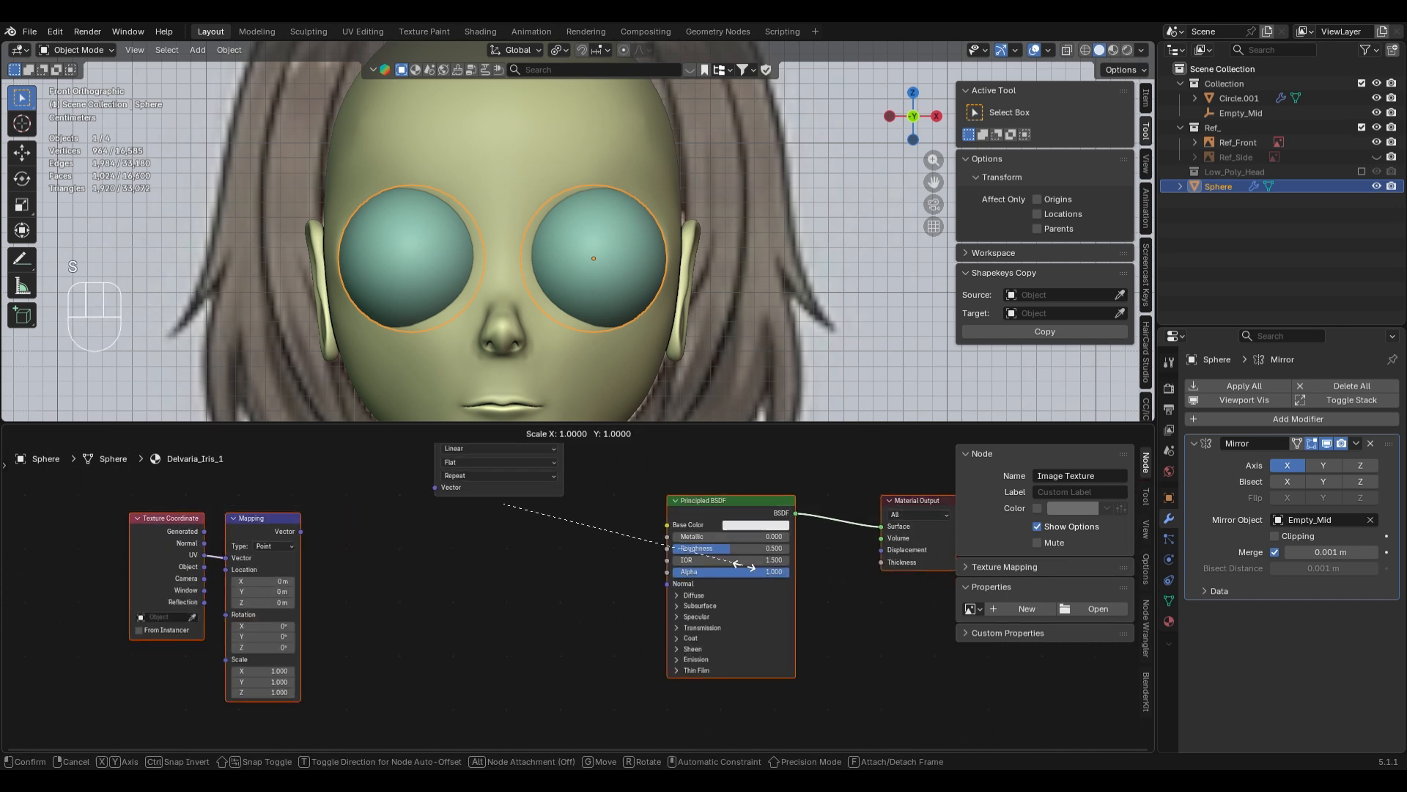
key(y)
key(KP_0)
key(KP_Enter)
scroll(381, 608, up, 3)
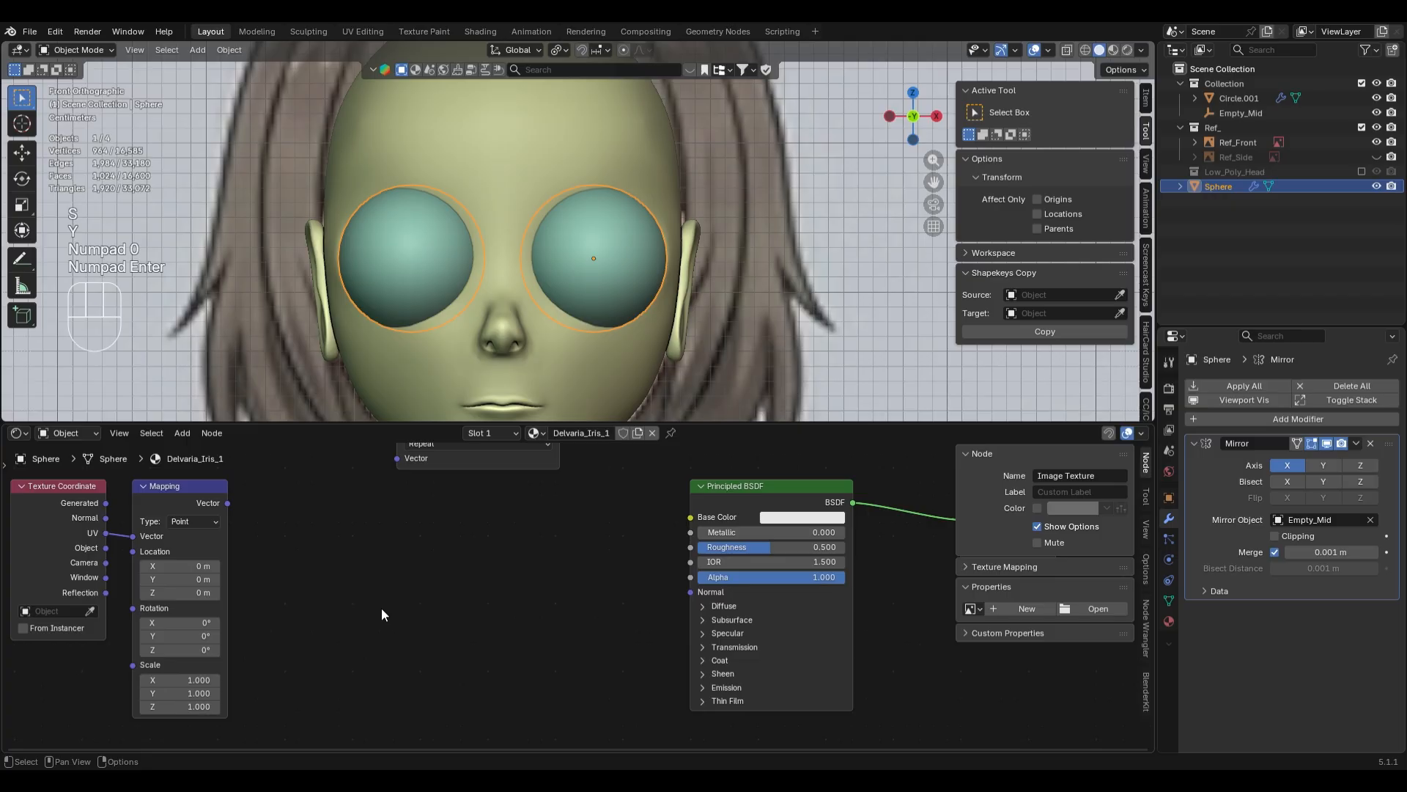
- Feed the Mapping node from the Generated coordinates and add a Color Ramp driven by the Mapping vector
scroll(494, 575, up, 1)
drag(244, 510, 276, 548)
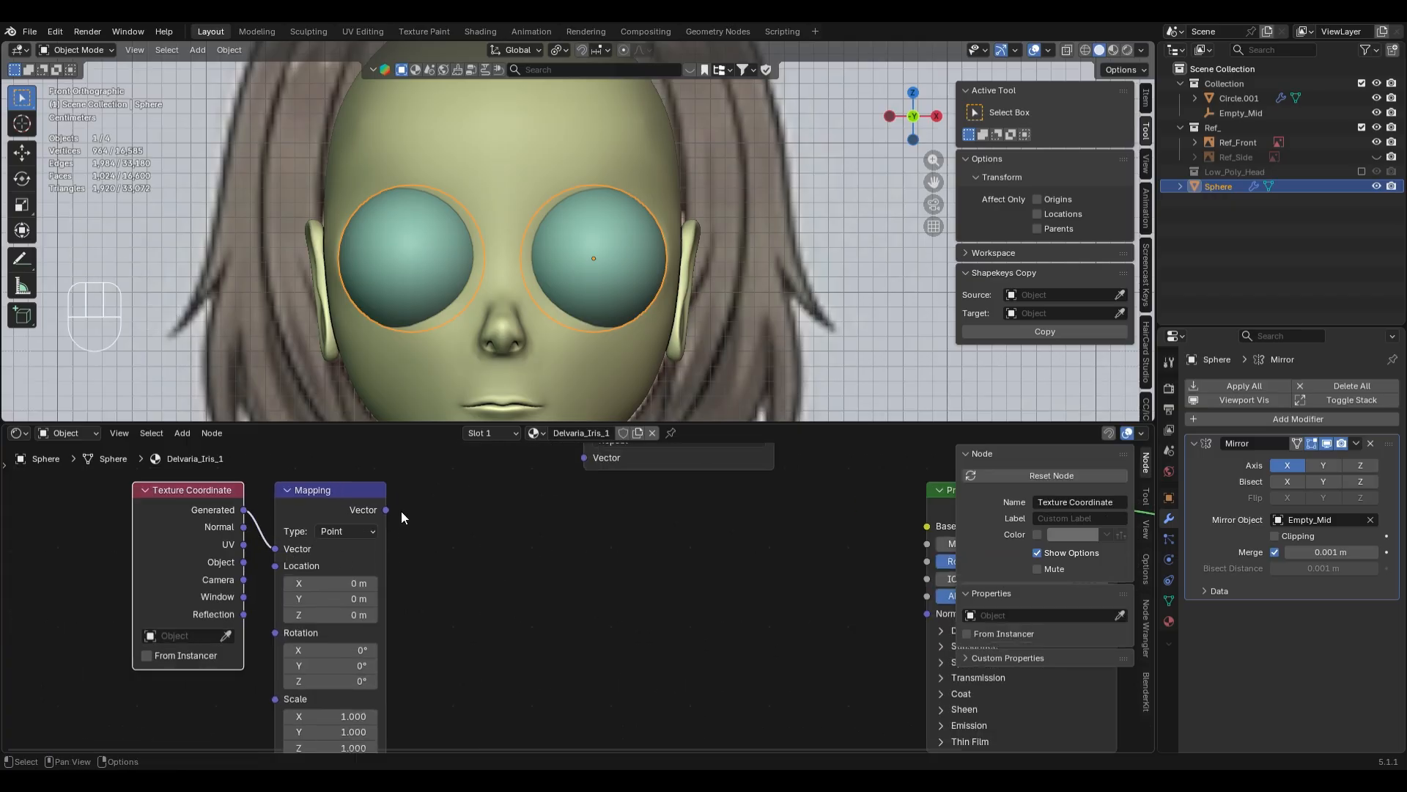
drag(387, 509, 551, 557)
text(color a)
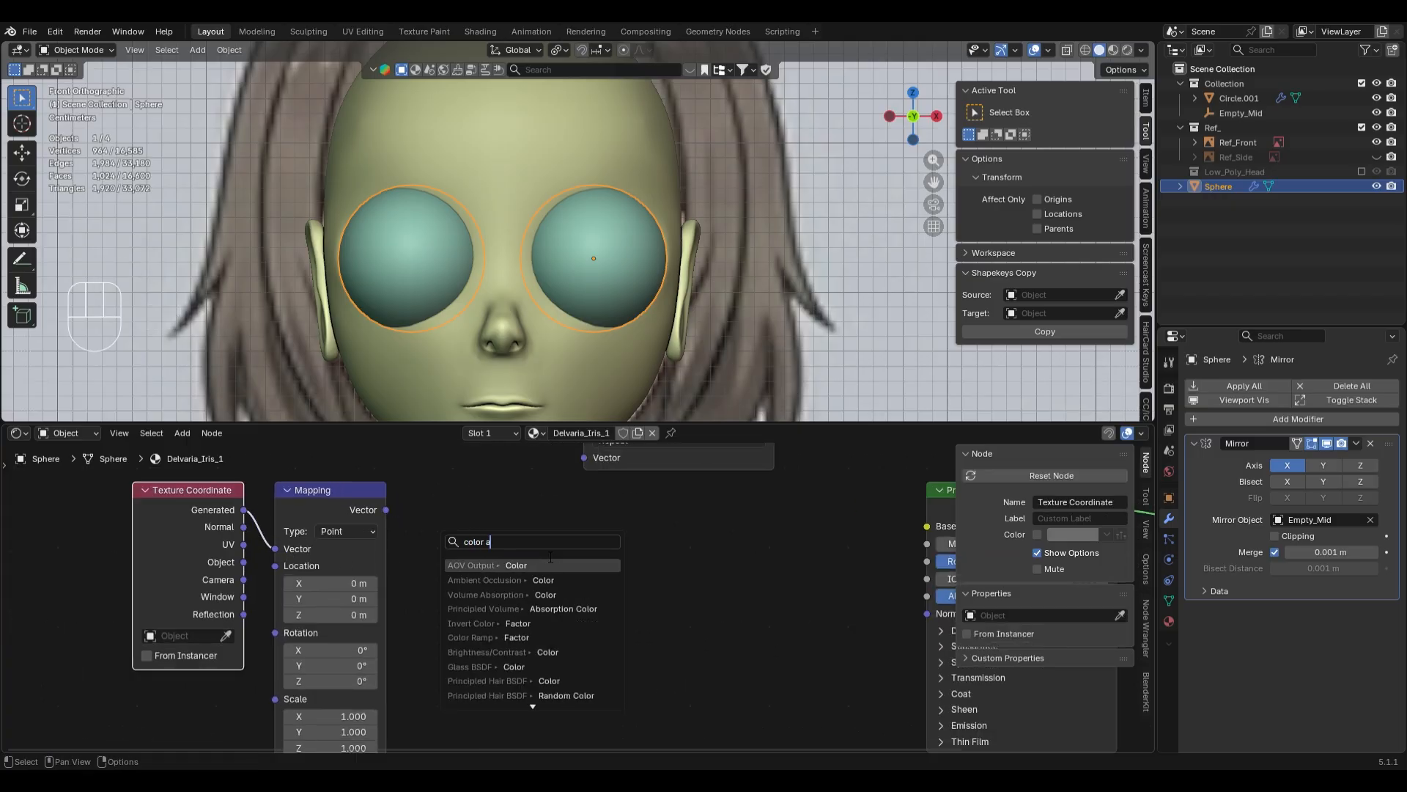
text(mp)
key(Return)
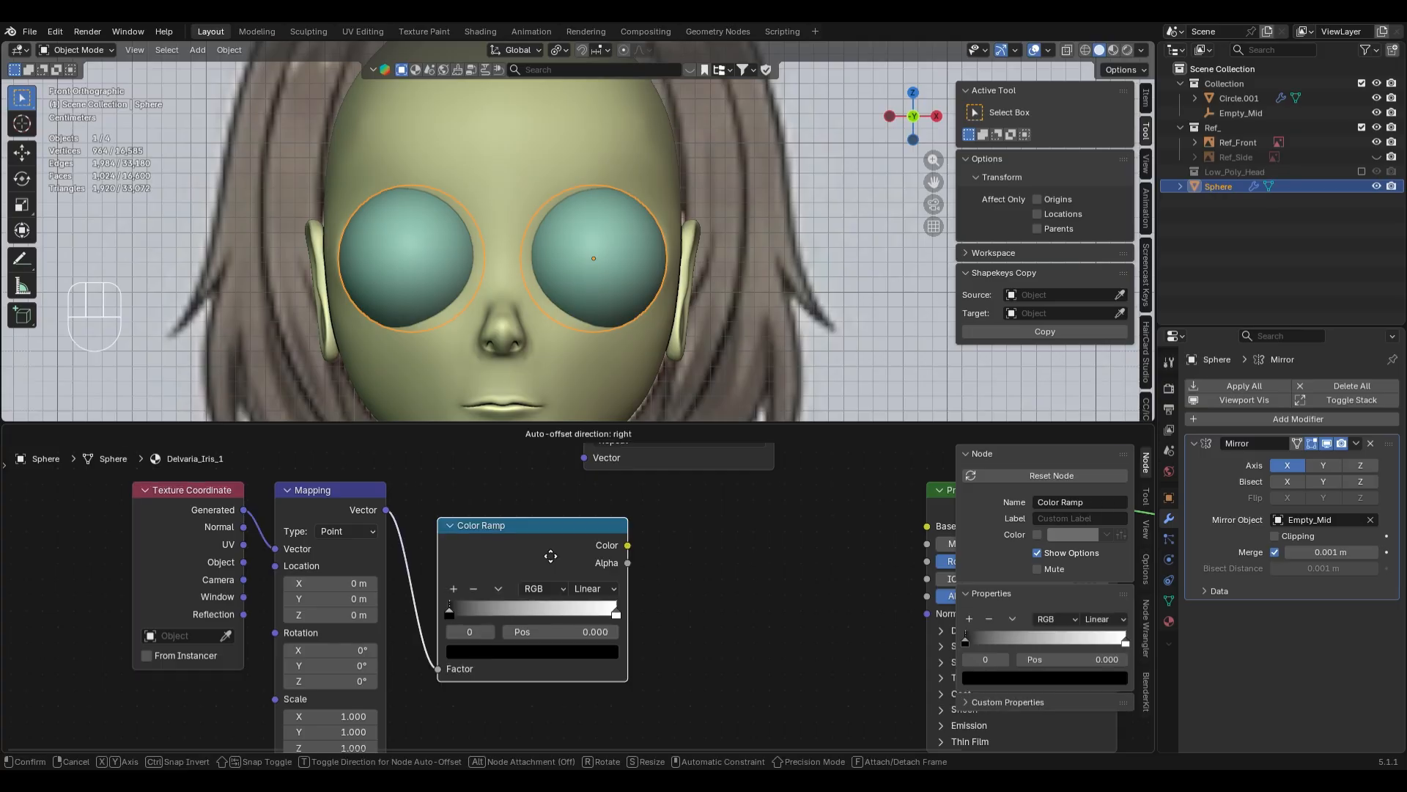
click(535, 516)
- Link the Color Ramp's color to the Base Color, move the ramp closer to the Principled BSDF and display the viewport in Material Preview
scroll(560, 525, down, 1)
drag(617, 519, 900, 535)
scroll(740, 613, down, 1)
middle_drag(740, 612, 681, 579)
scroll(682, 579, up, 1)
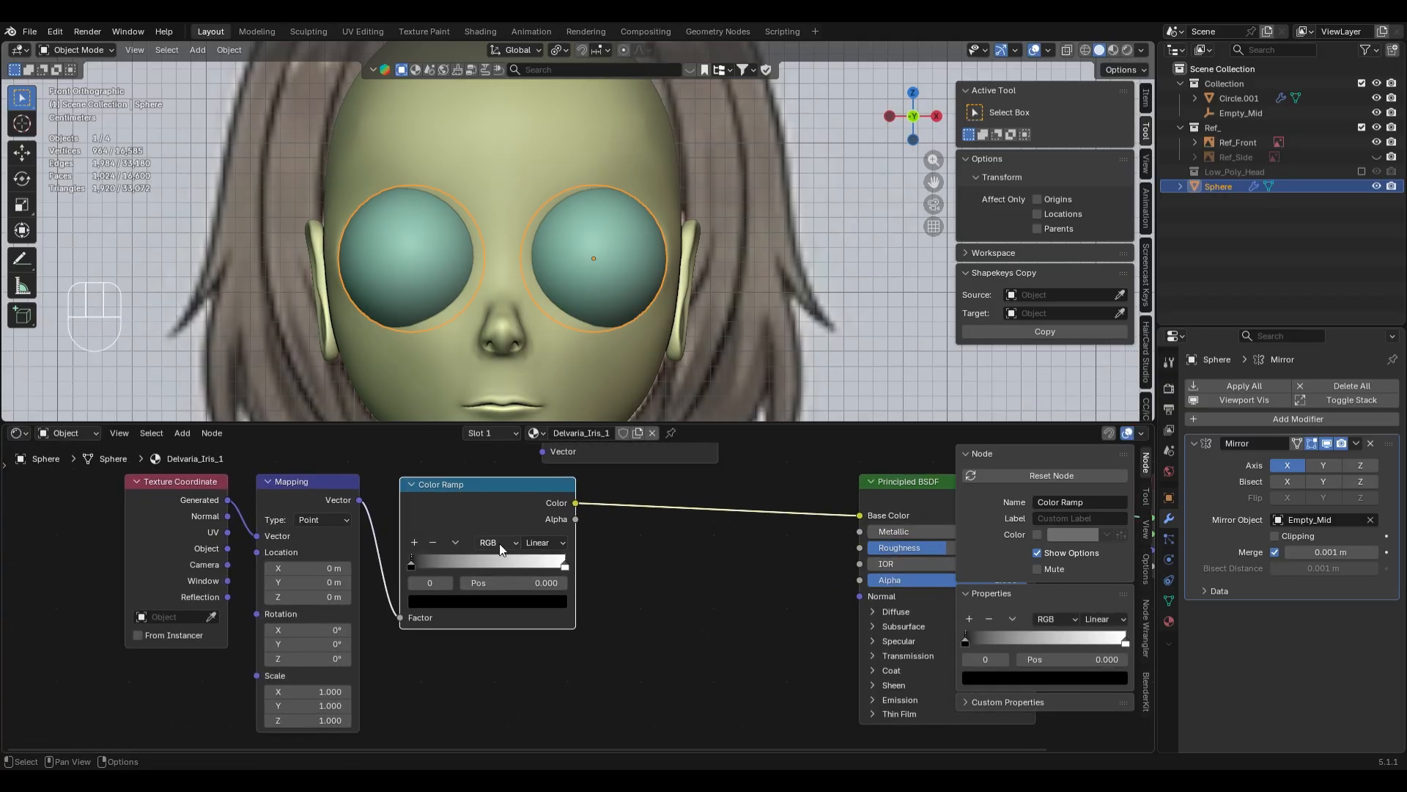
key(g)
click(637, 540)
key(z)
click(715, 333)
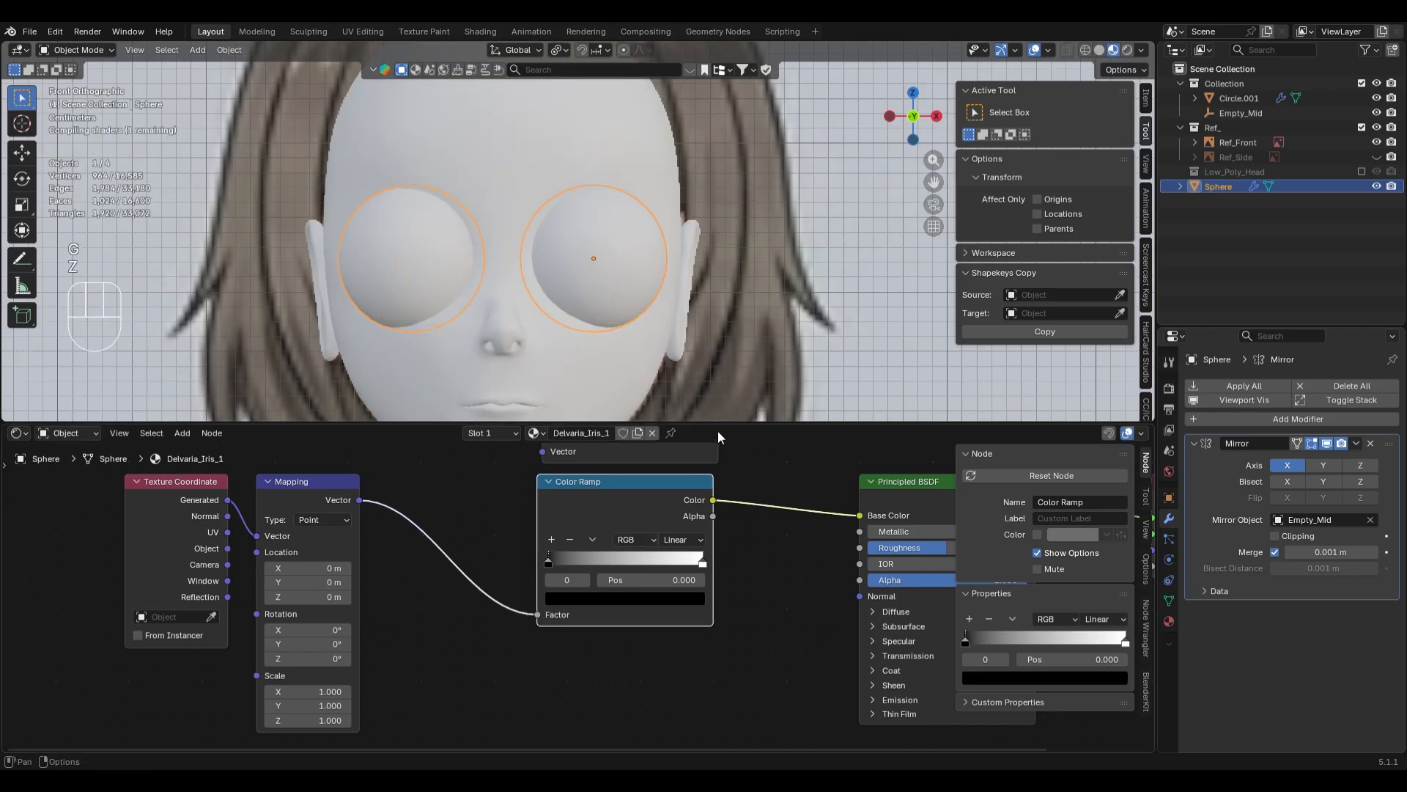
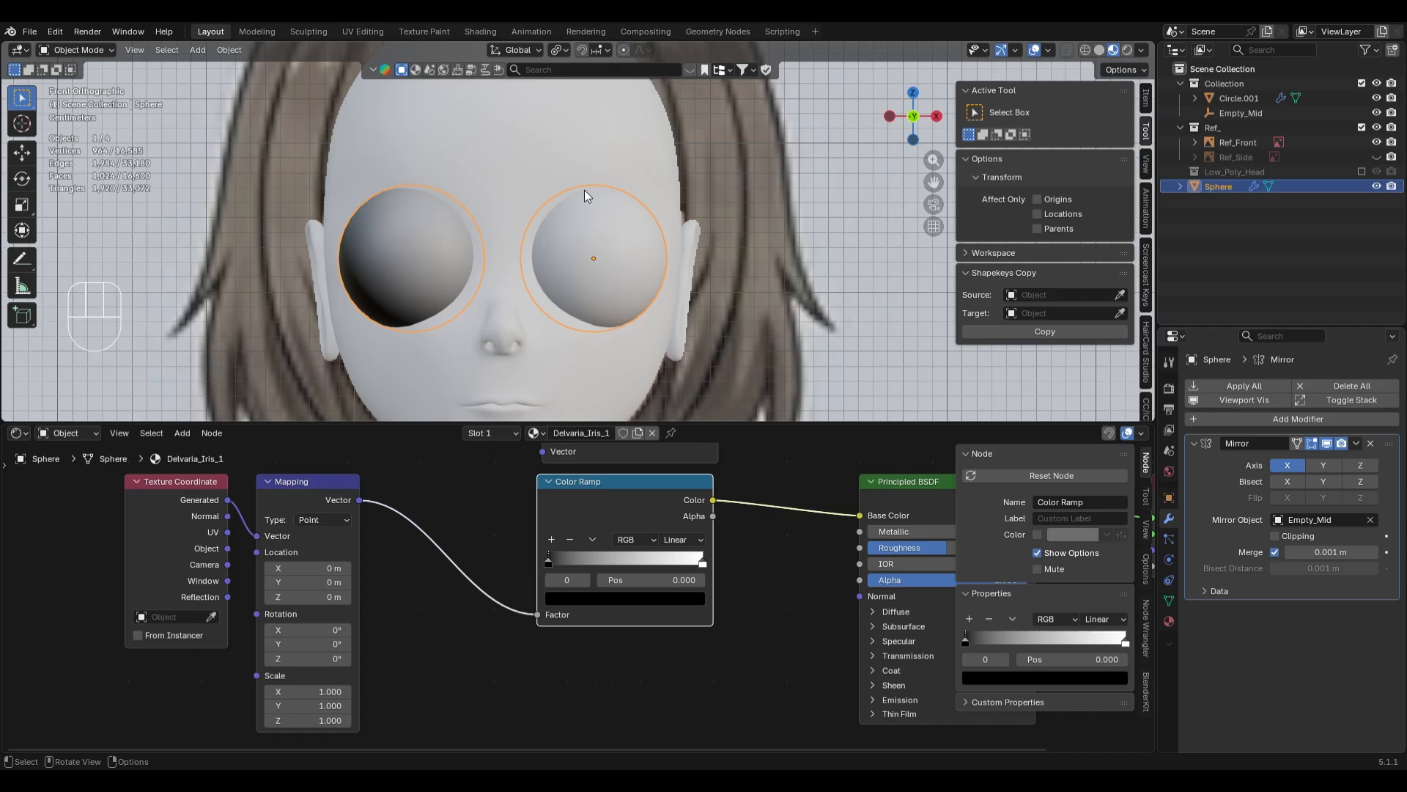
- Rename the eye sphere object to Delvaria_Eye_1
key(F2)
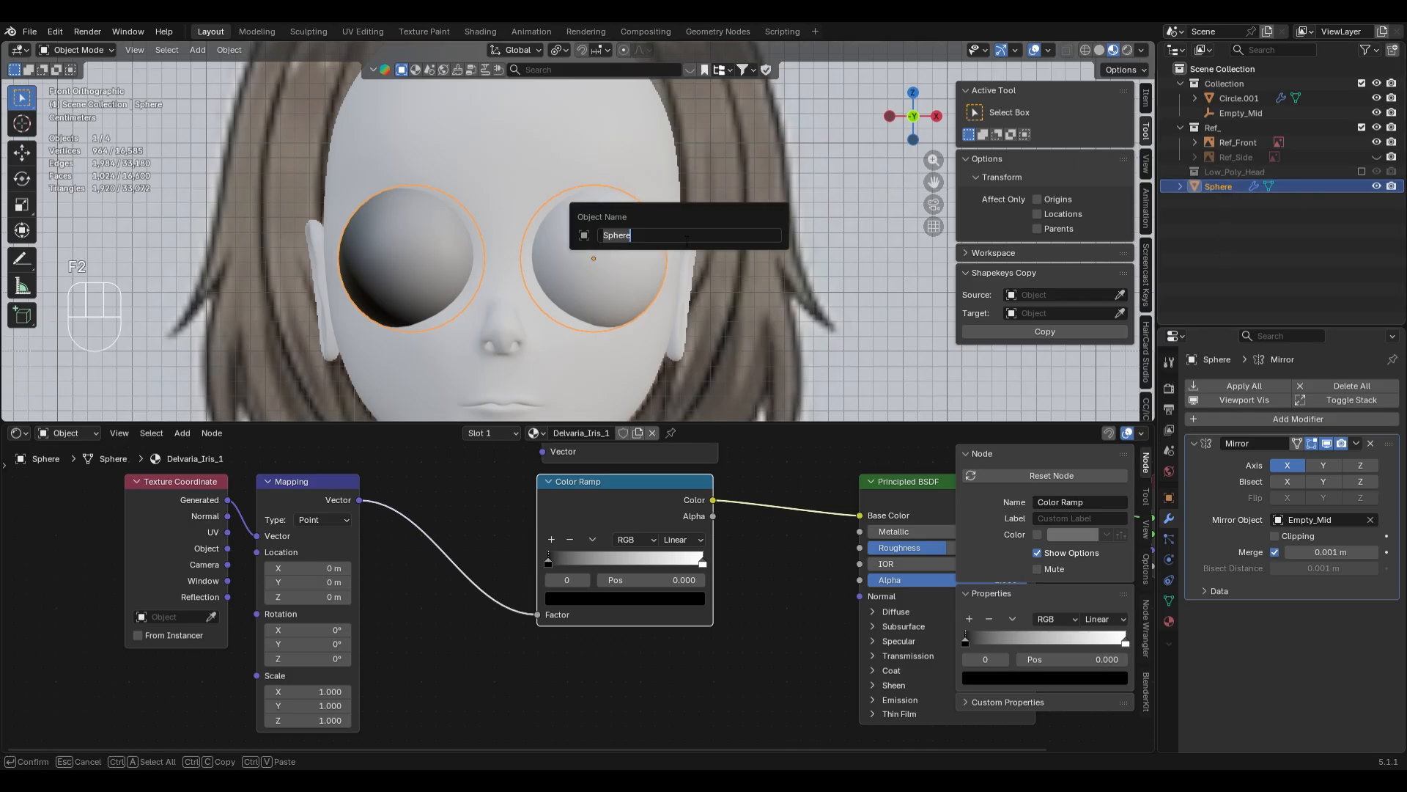
text(Delvaria_Eye_1)
key(Return)
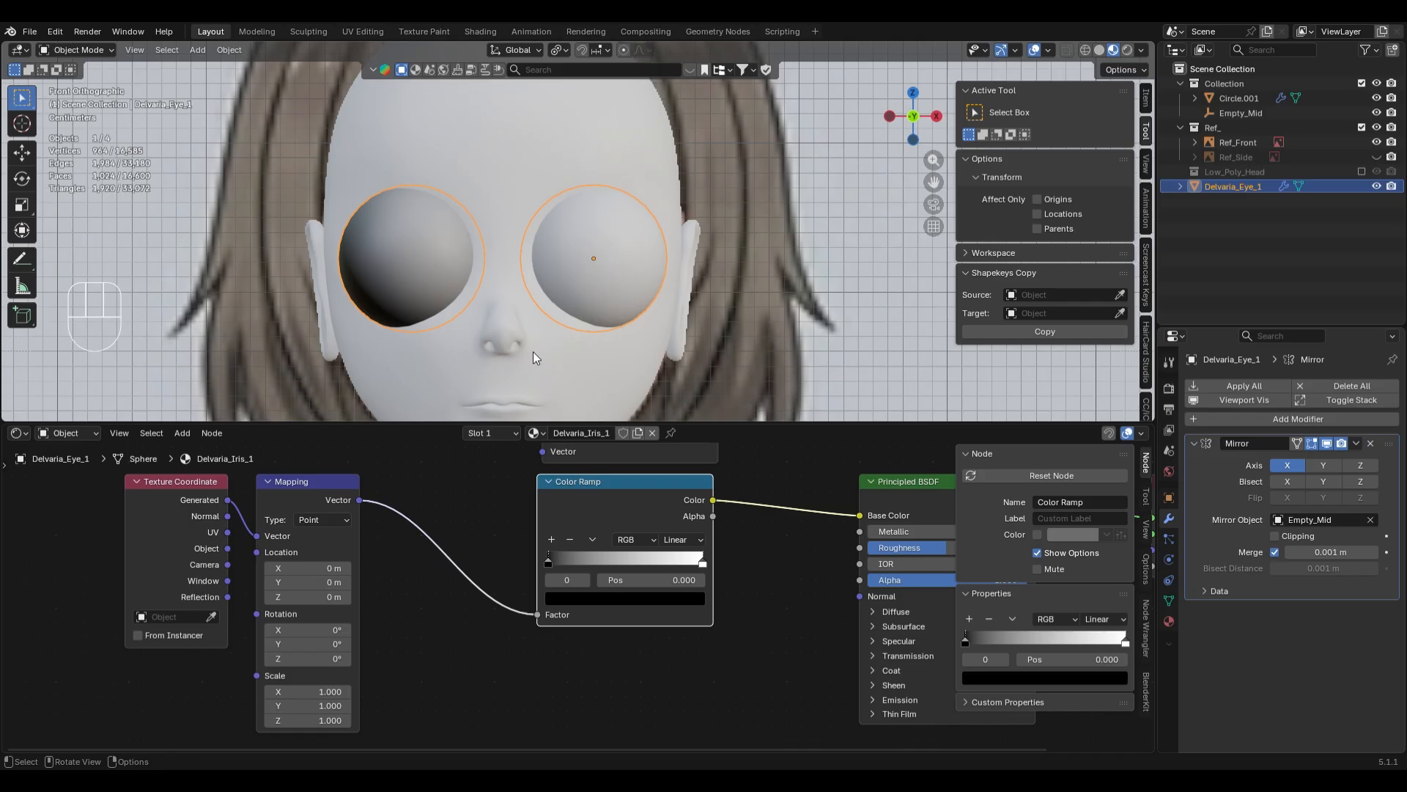
- Insert a Separate XYZ node between the Mapping node and the Color Ramp
drag(359, 500, 407, 592)
text(sep)
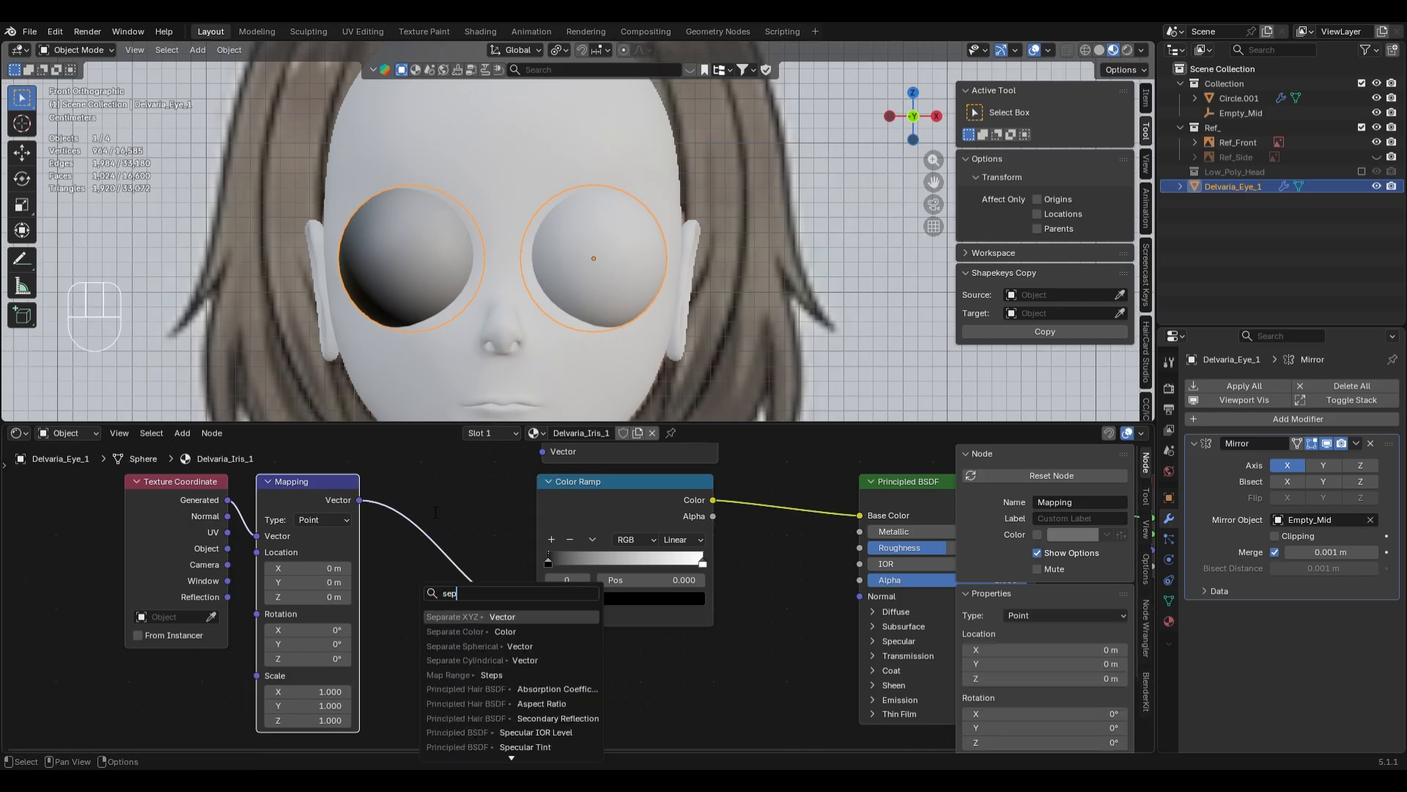
text(era)
key(Return)
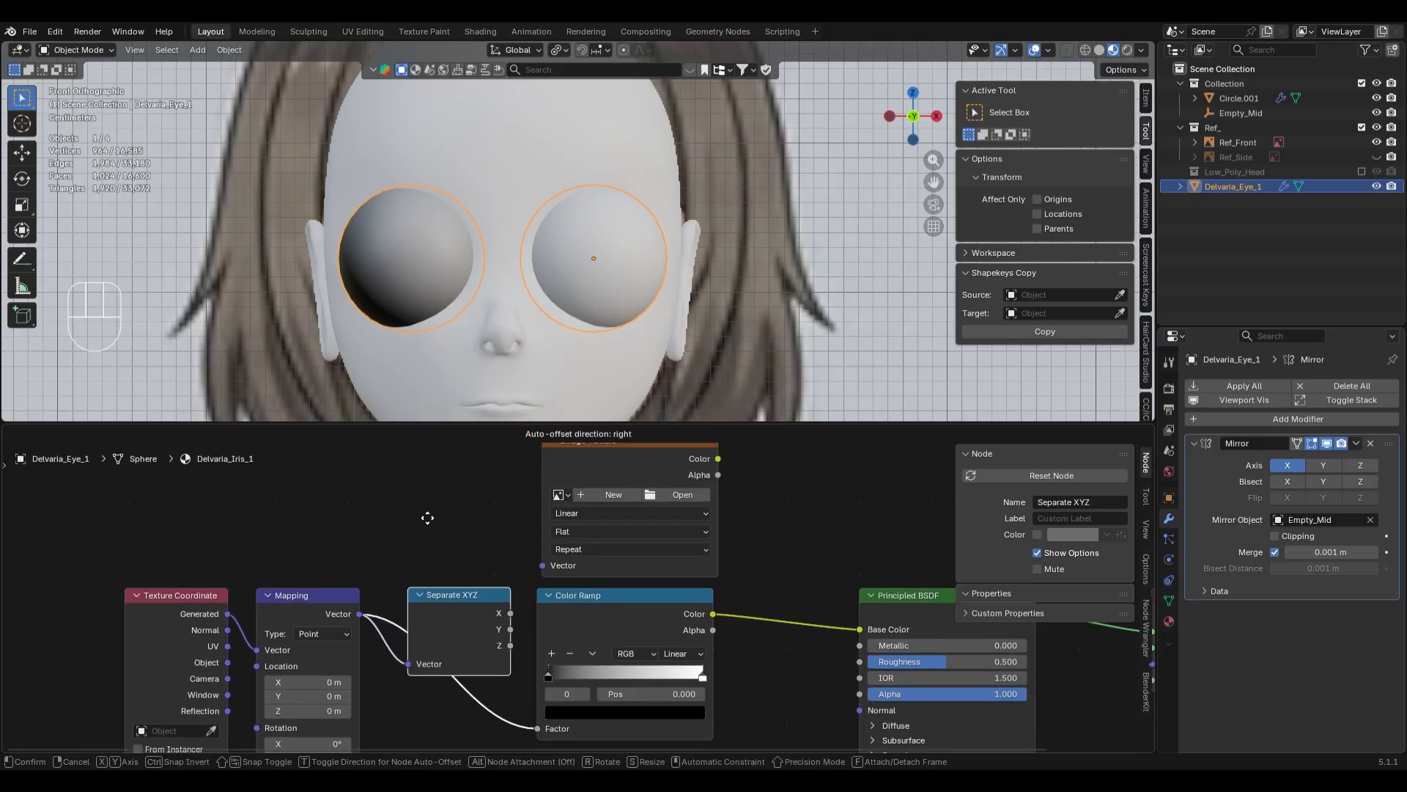
click(426, 518)
middle_drag(668, 611, 677, 514)
scroll(512, 566, up, 1)
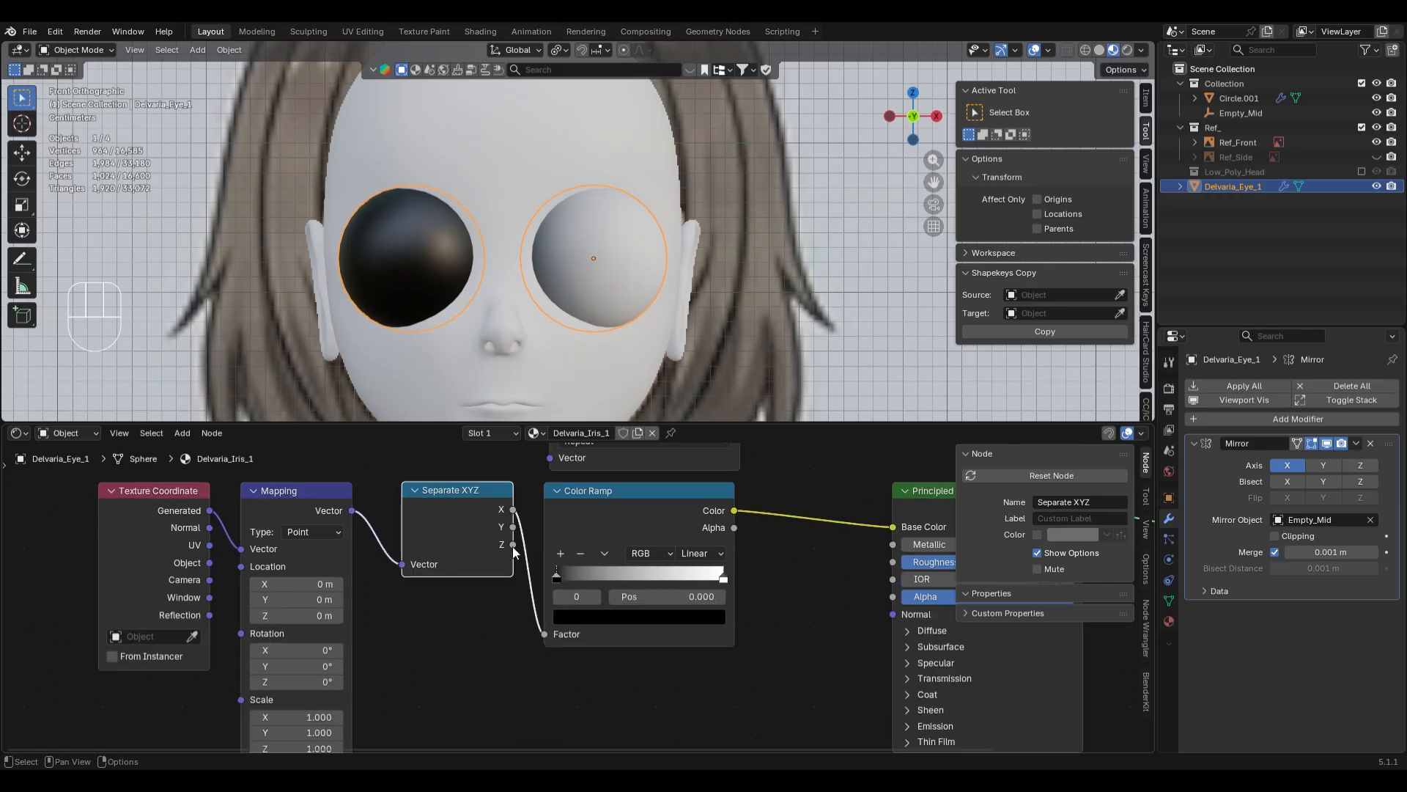
- Drive the Color Ramp's factor with the Z output and bring its stops close together, with the black stop at 0.568
drag(513, 545, 543, 637)
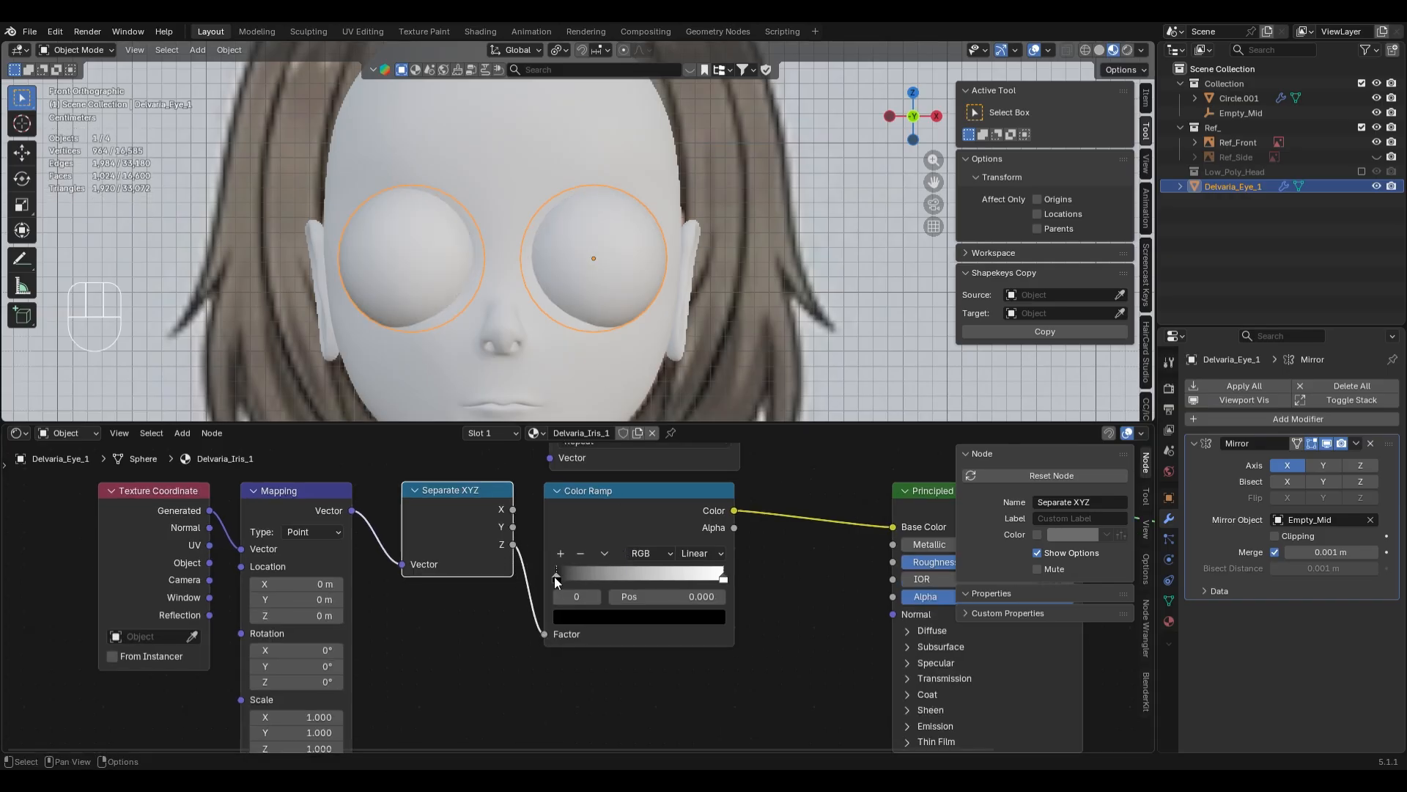
drag(557, 577, 633, 579)
drag(722, 579, 641, 575)
mouse_move(653, 576)
mouse_down()
mouse_move(671, 577)
mouse_move(651, 576)
mouse_up()
- Switch the Mapping node's vector input to the UV output of the Texture Coordinate node
middle_drag(668, 258, 675, 362)
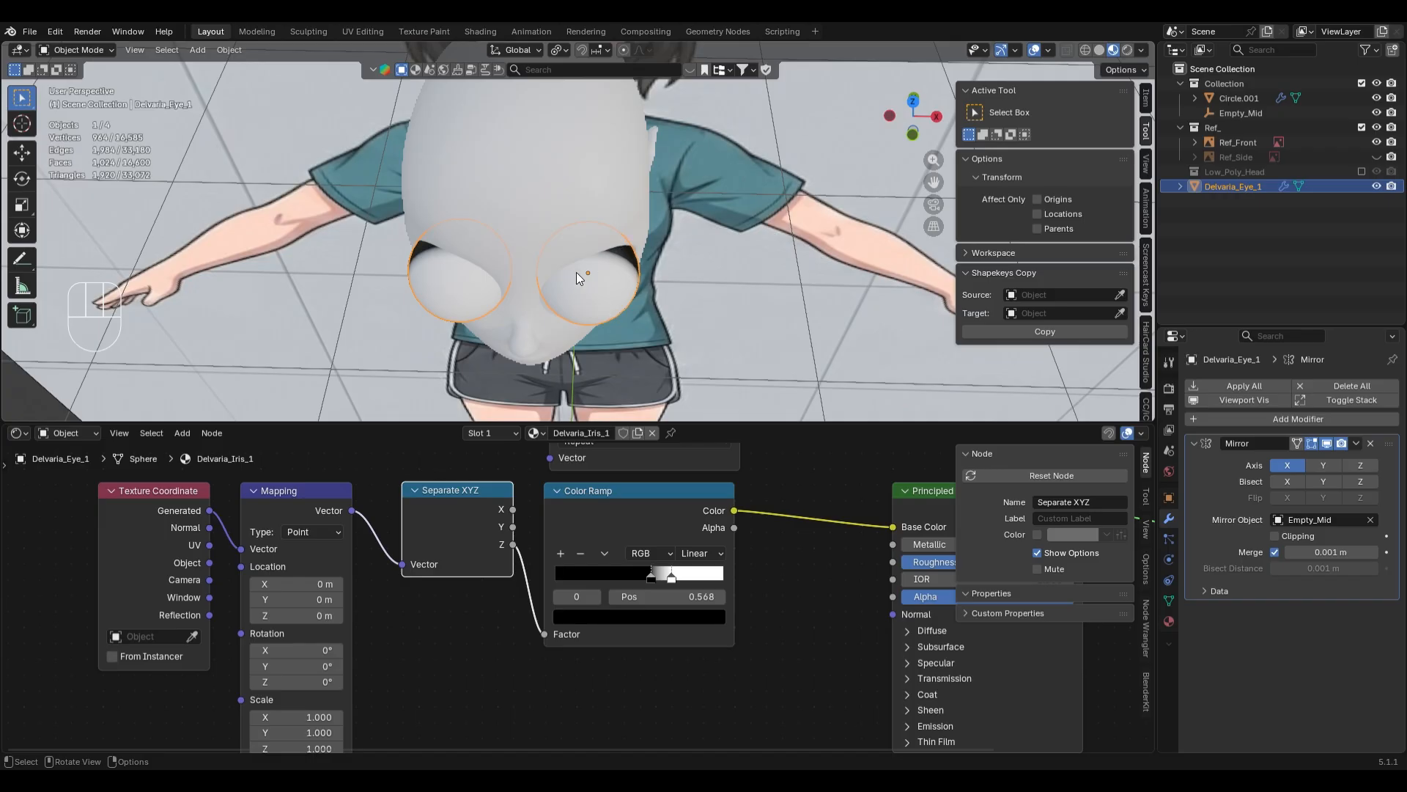
drag(209, 545, 241, 548)
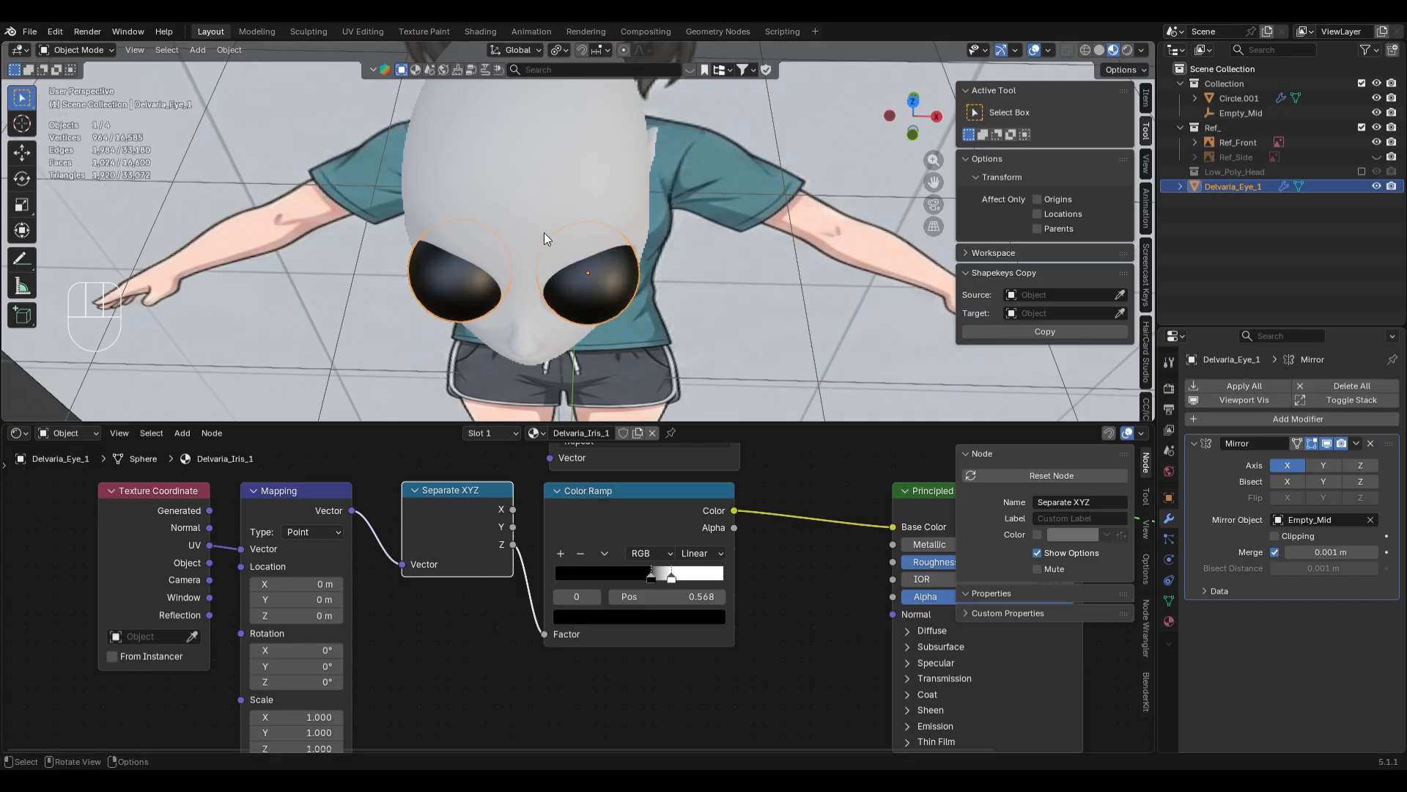
- Move the eye spheres about -0.068 m along the Y axis, out in front of the head
key(g)
key(y)
click(683, 282)
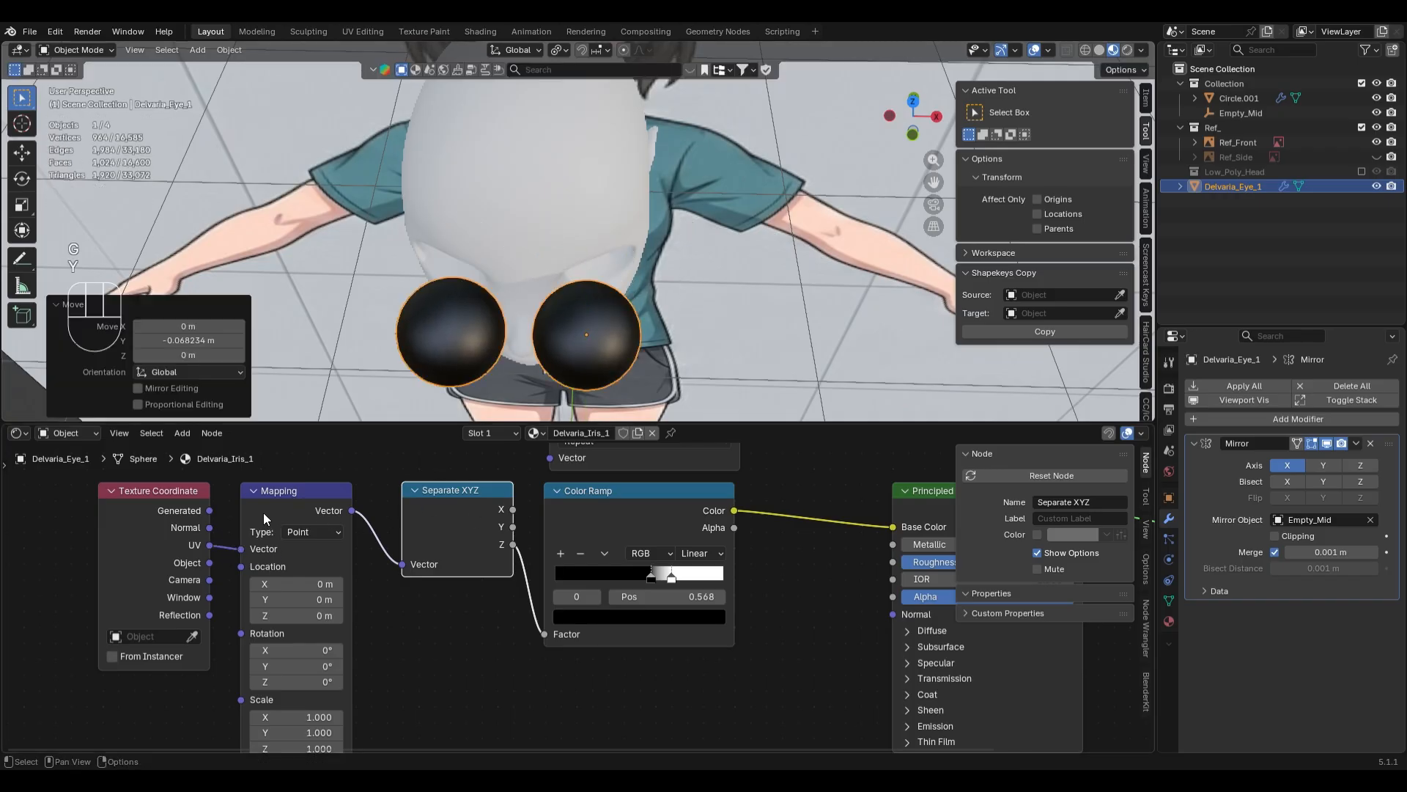
- Detach the Separate XYZ node so the Mapping vector feeds the Color Ramp's factor directly
drag(483, 491, 500, 709)
middle_drag(694, 306, 735, 222)
scroll(734, 223, up, 1)
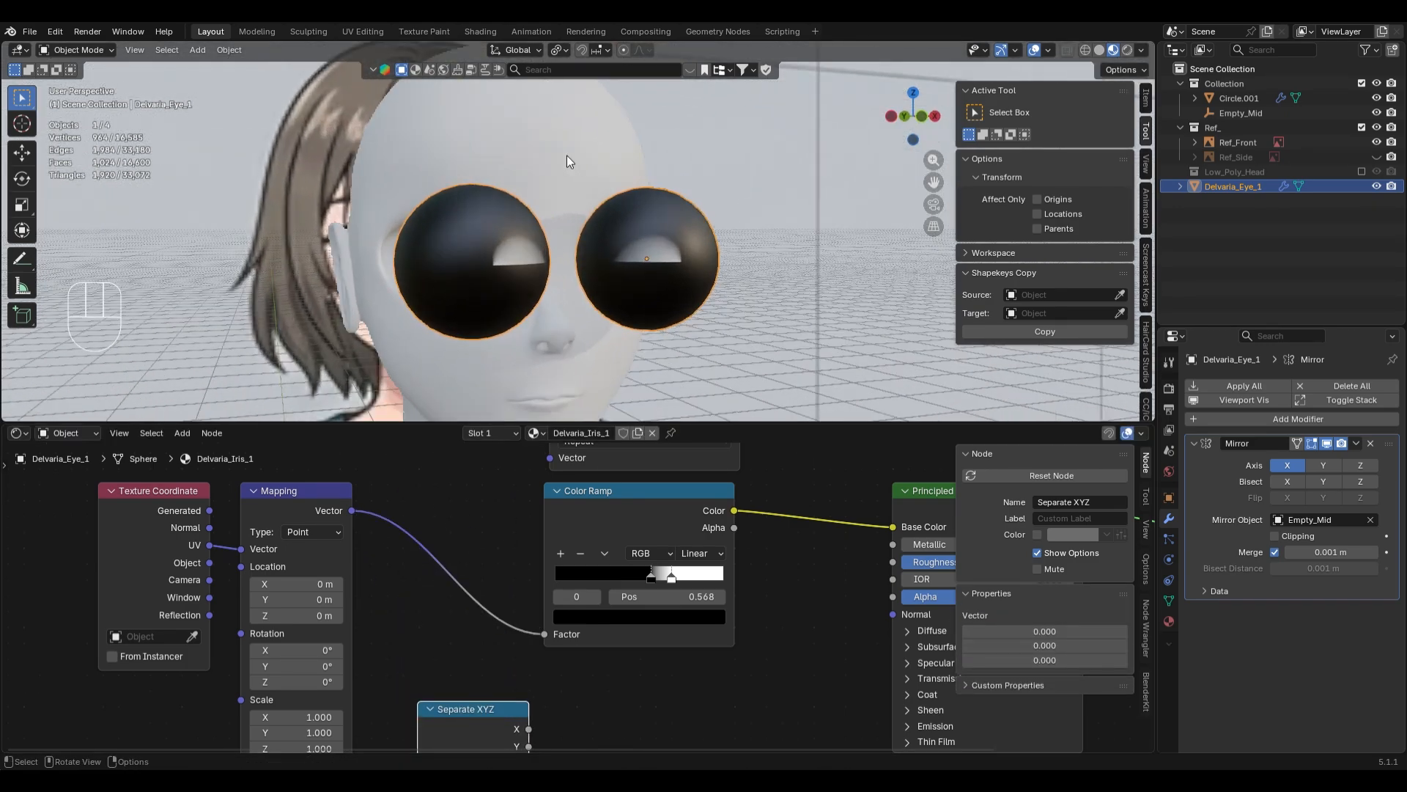
- Check the eye sphere's UV layout in the UV Editing workspace, then return to the Layout workspace
click(370, 32)
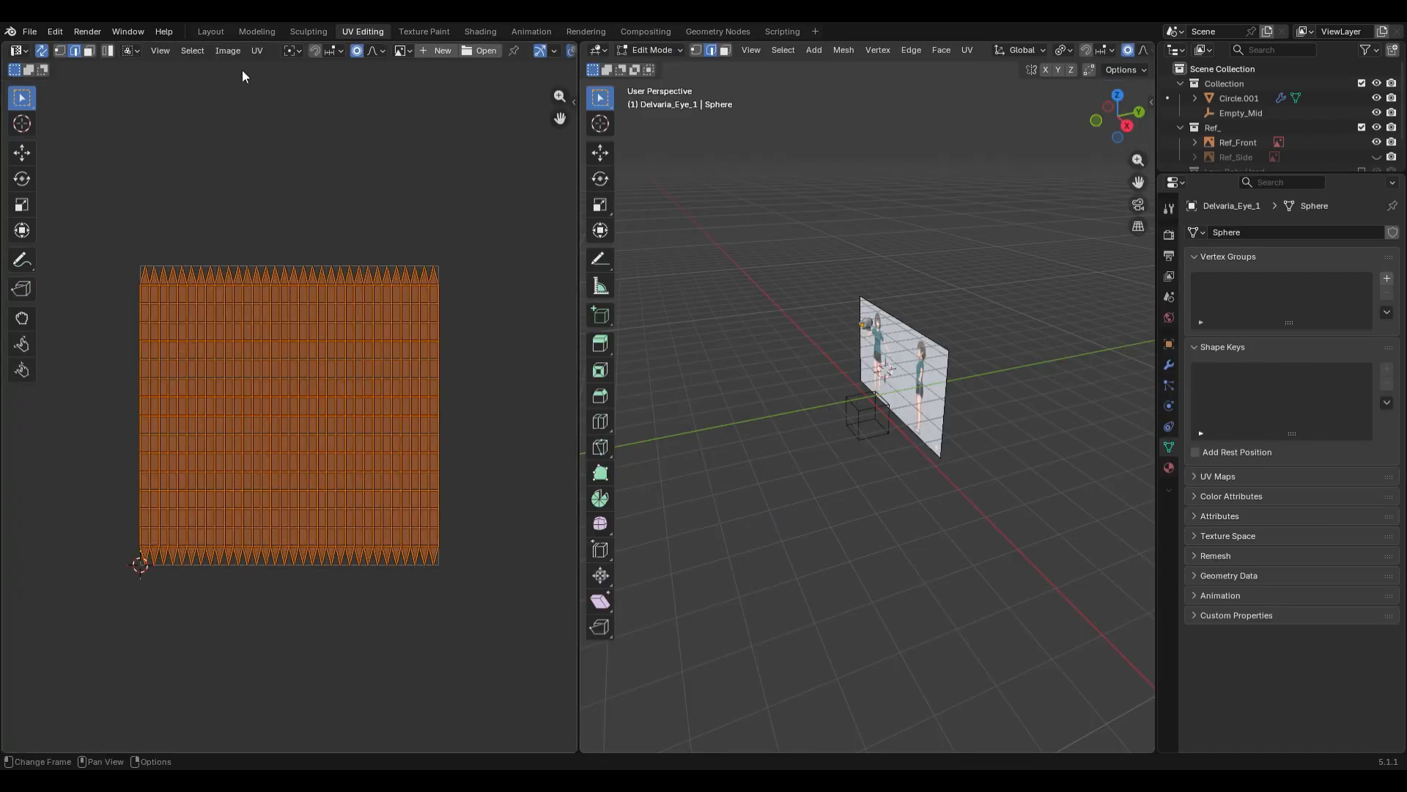
click(210, 32)
scroll(784, 331, up, 4)
shift+middle_drag(784, 332, 711, 211)
scroll(842, 323, down, 3)
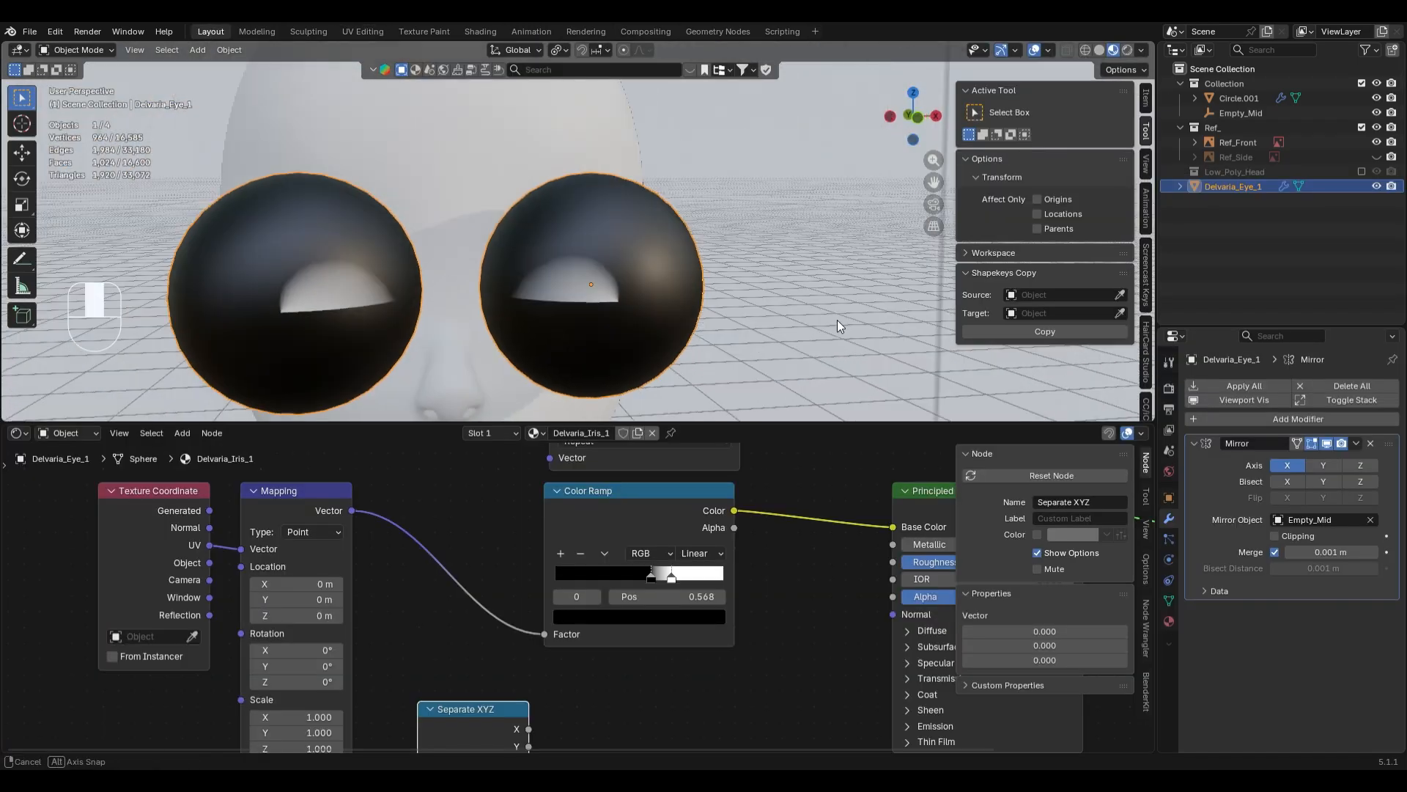
- Mark the vertical edge loop just behind the middle of the eye sphere as a seam, working in solid shading
key(Tab)
alt+click(546, 260)
alt+middle_drag(546, 260, 457, 257)
alt+click(420, 200)
alt+click(431, 211)
key(z)
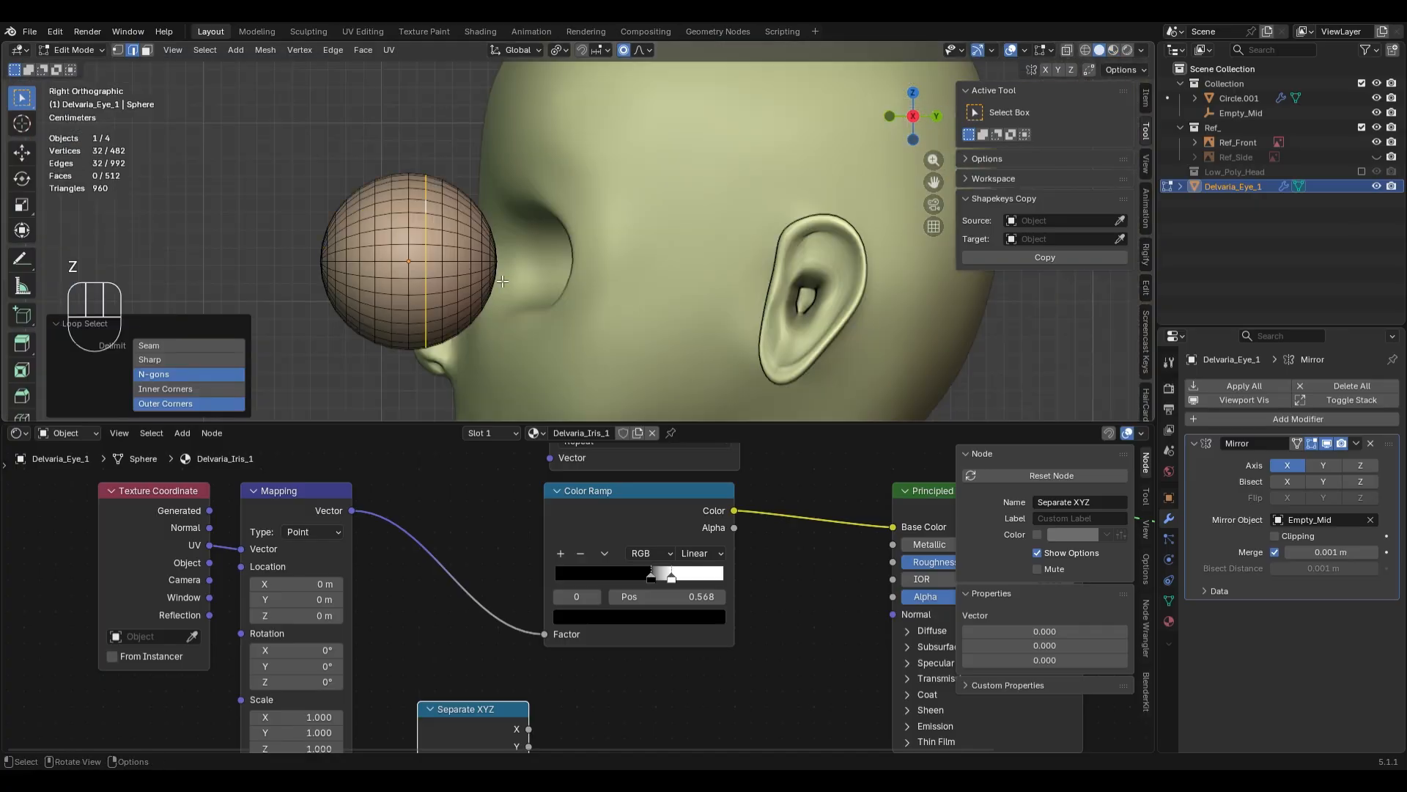
scroll(452, 258, up, 2)
right_click(524, 240)
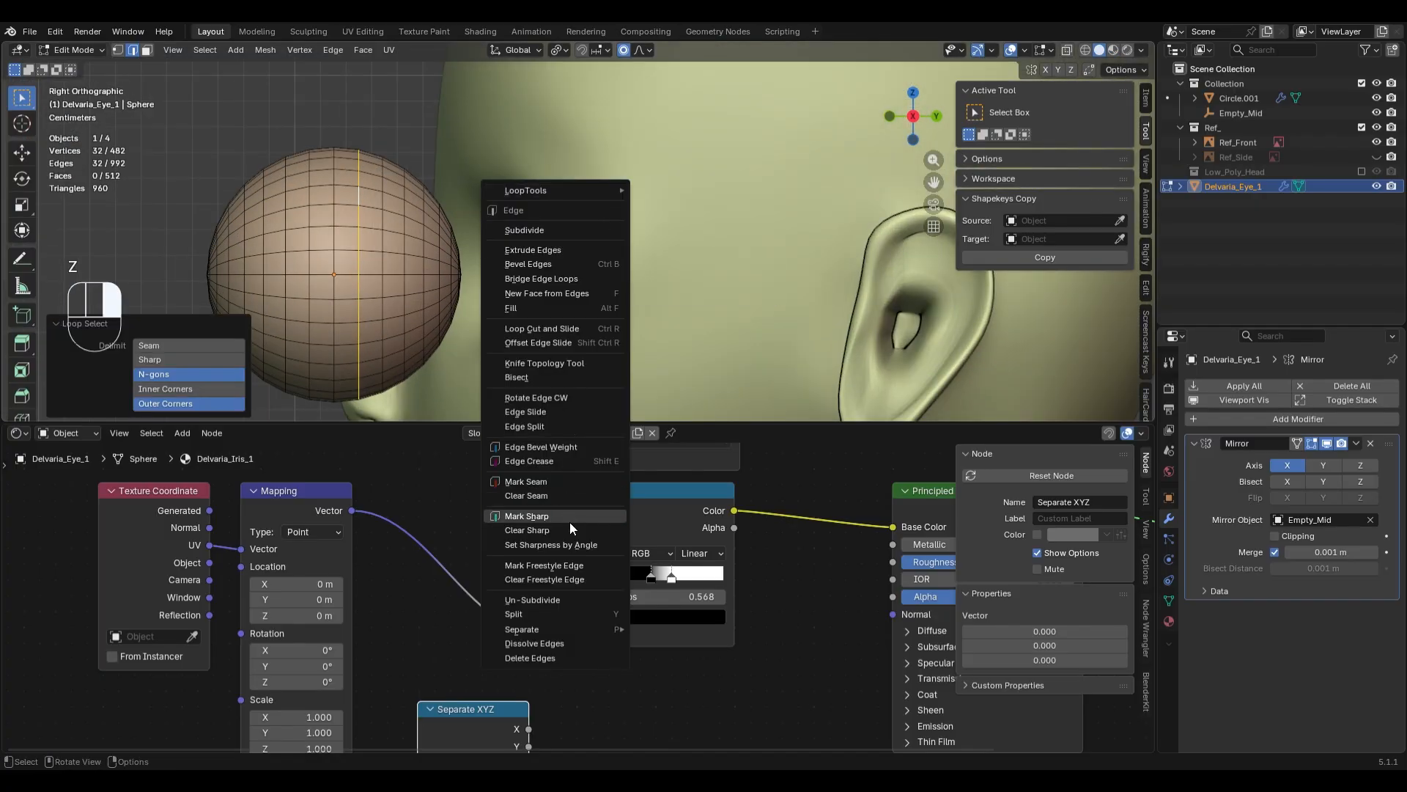
click(577, 487)
- Unwrap the entire eye sphere with the Minimum Stretch method
key(a)
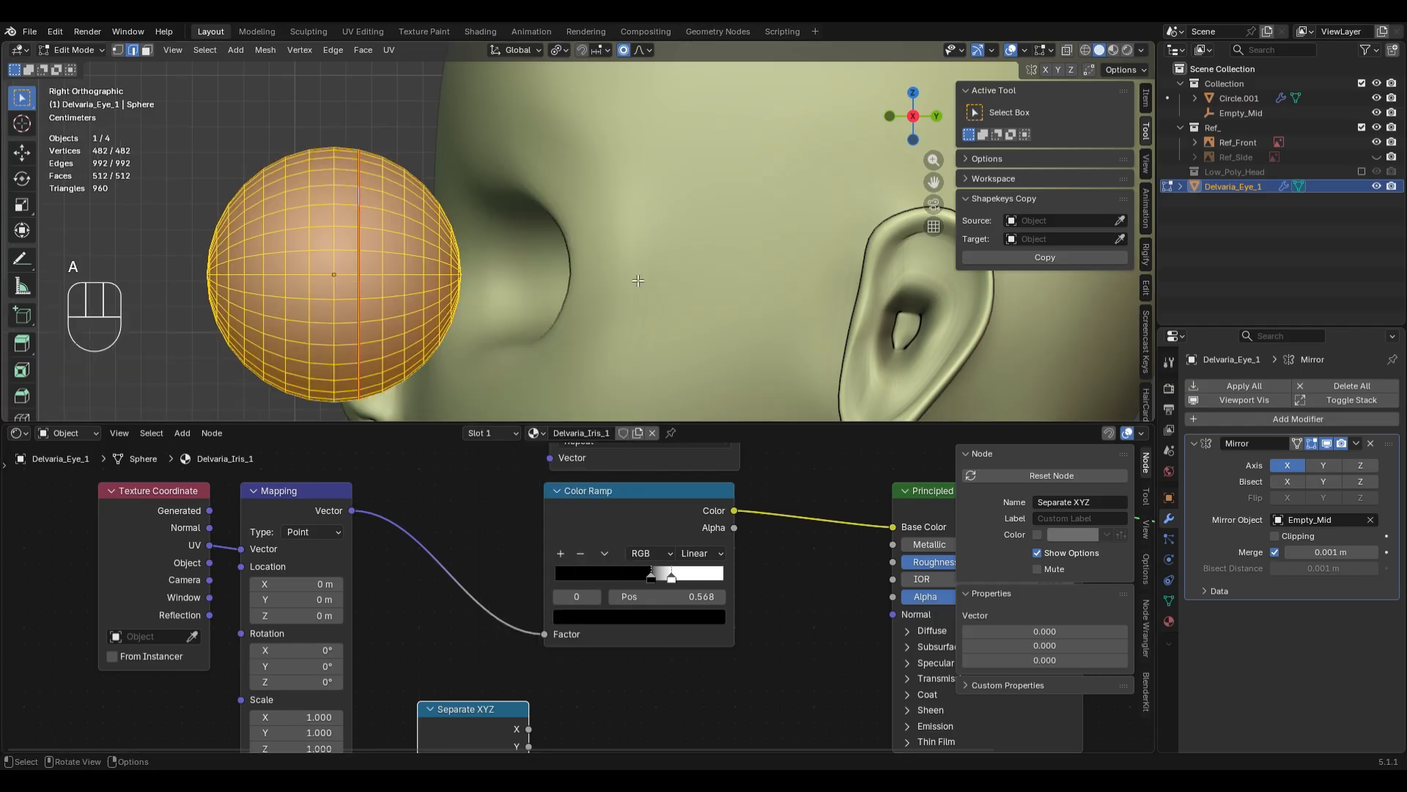
key(u)
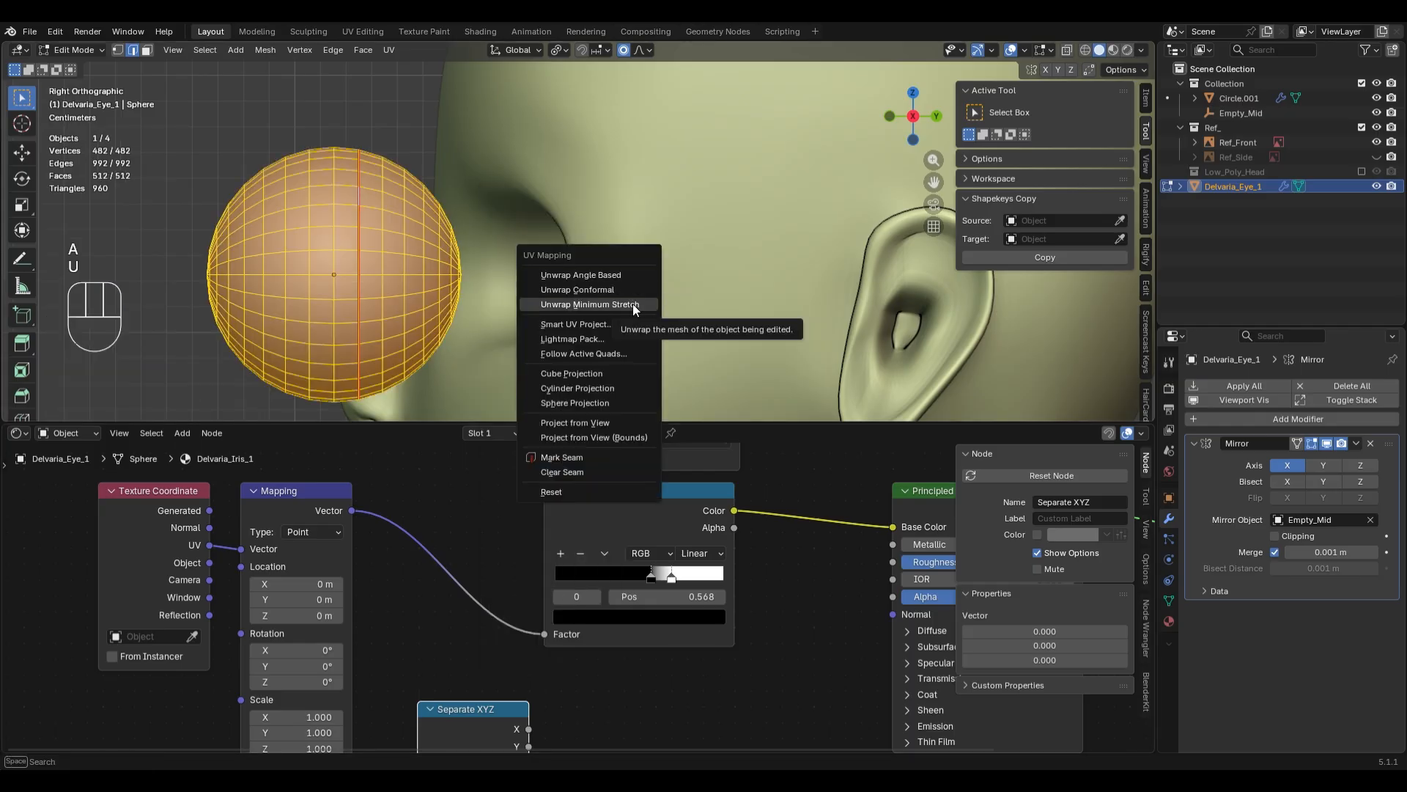
click(632, 304)
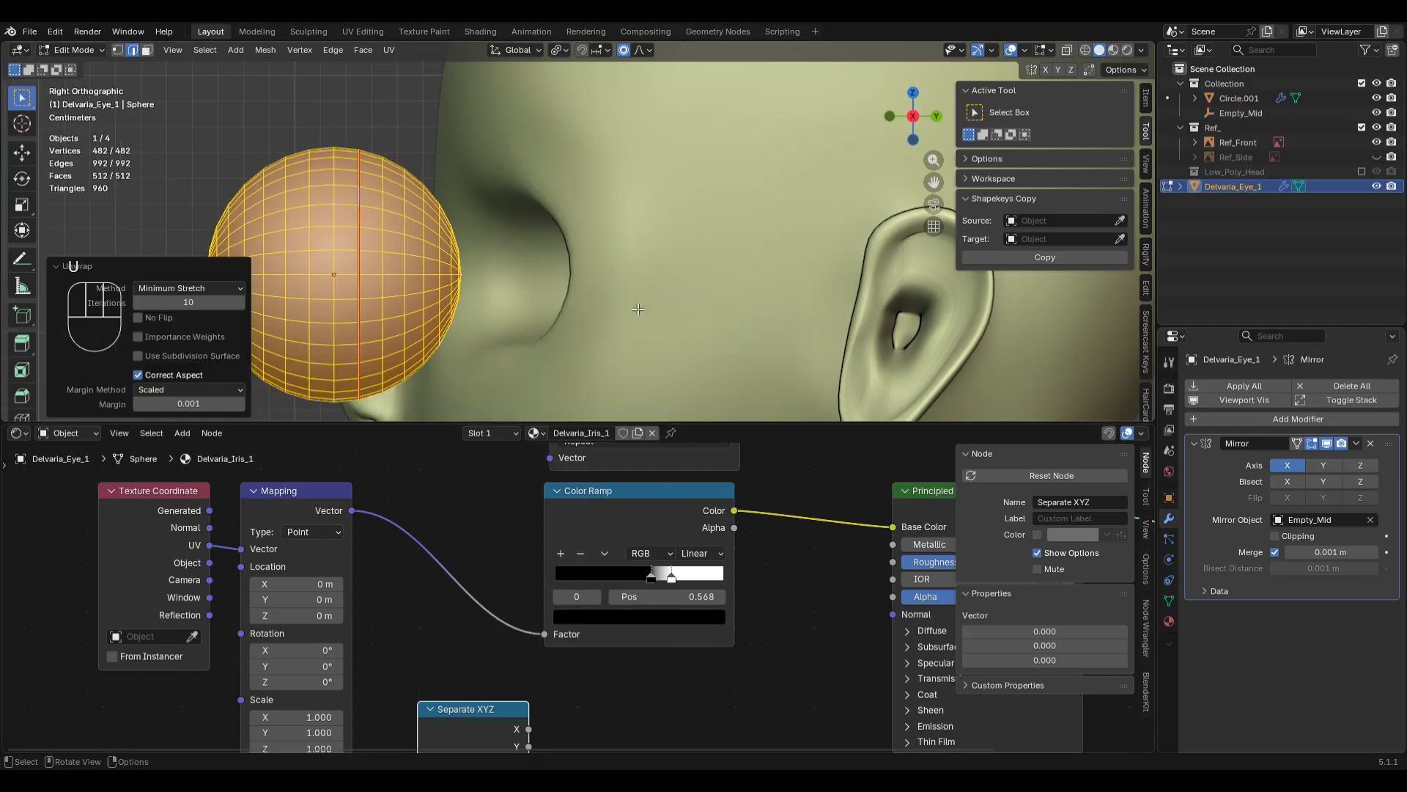
- In the UV Editing workspace, scale the UV island of the eye's back part by 0.2 and place it in the UV square's upper-right corner
click(364, 31)
click(412, 371)
key(l)
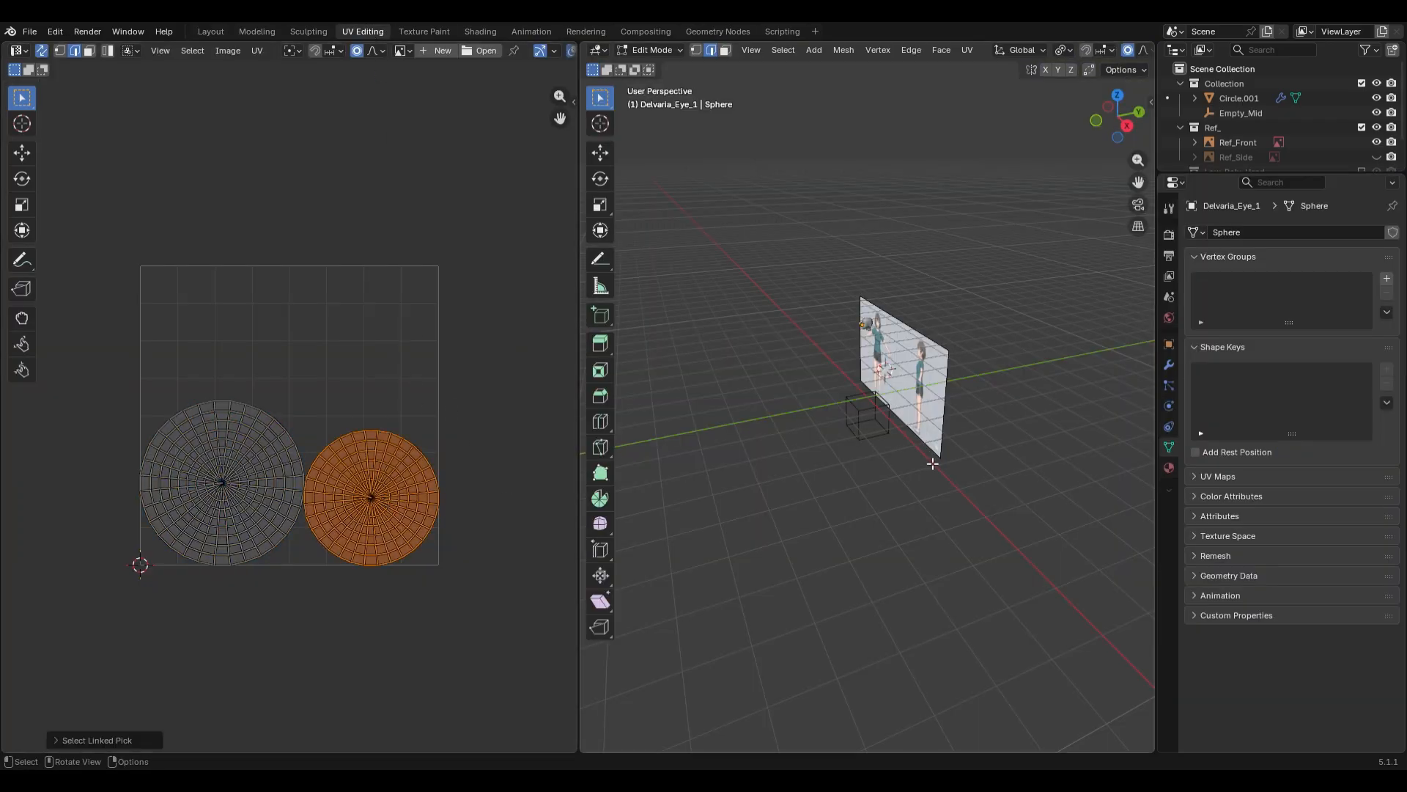
scroll(977, 481, up, 7)
shift+middle_drag(933, 194, 928, 373)
scroll(929, 374, up, 7)
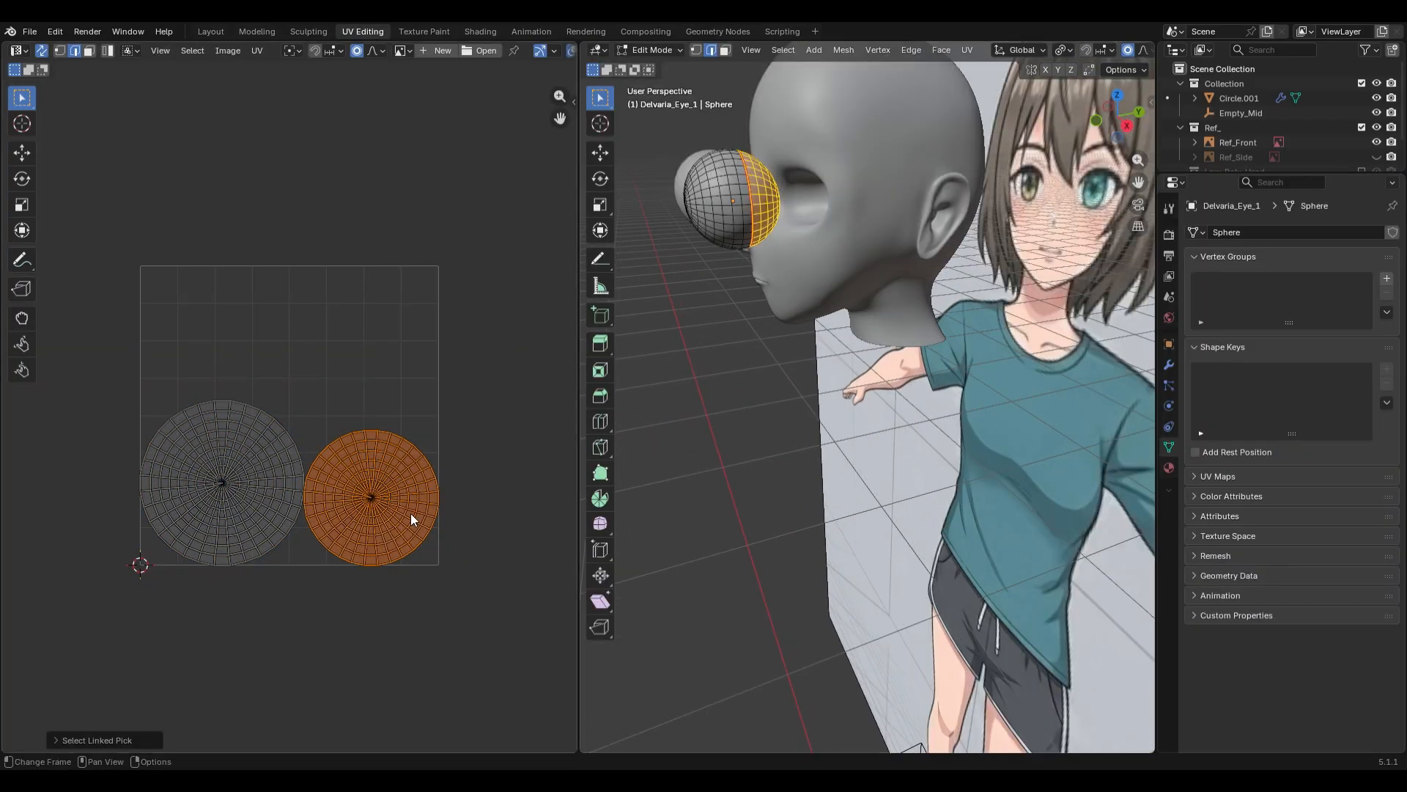
text(s0.2)
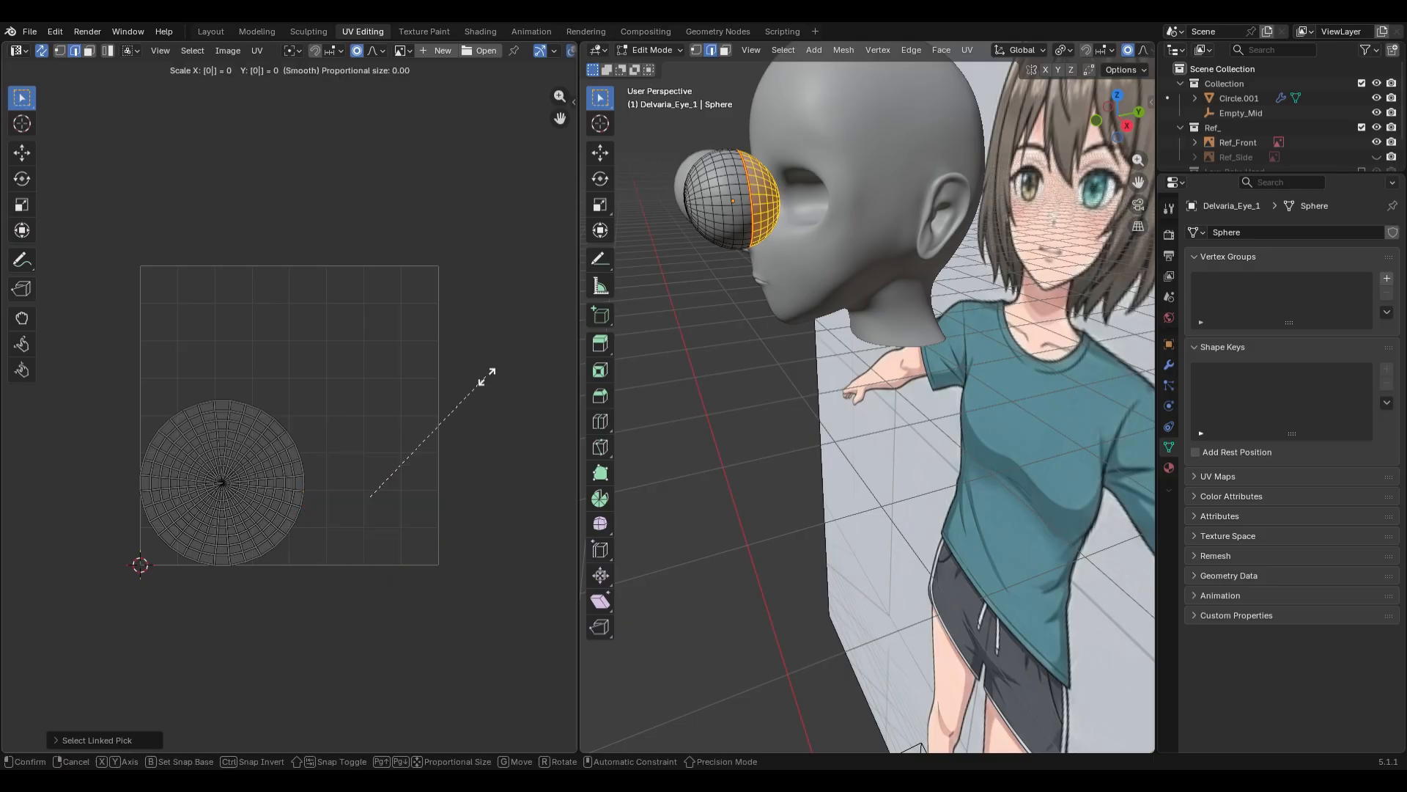
key(Return)
key(g)
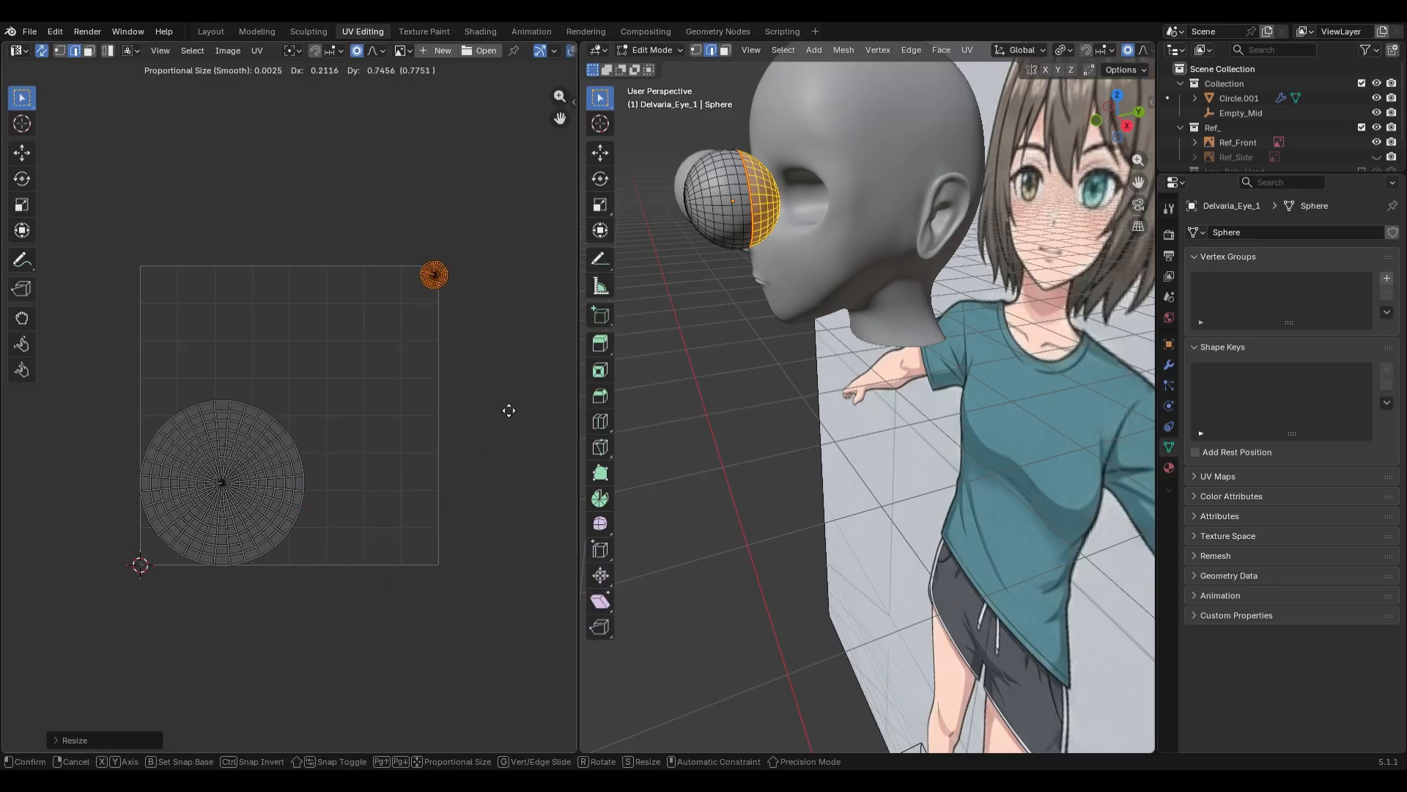
click(493, 418)
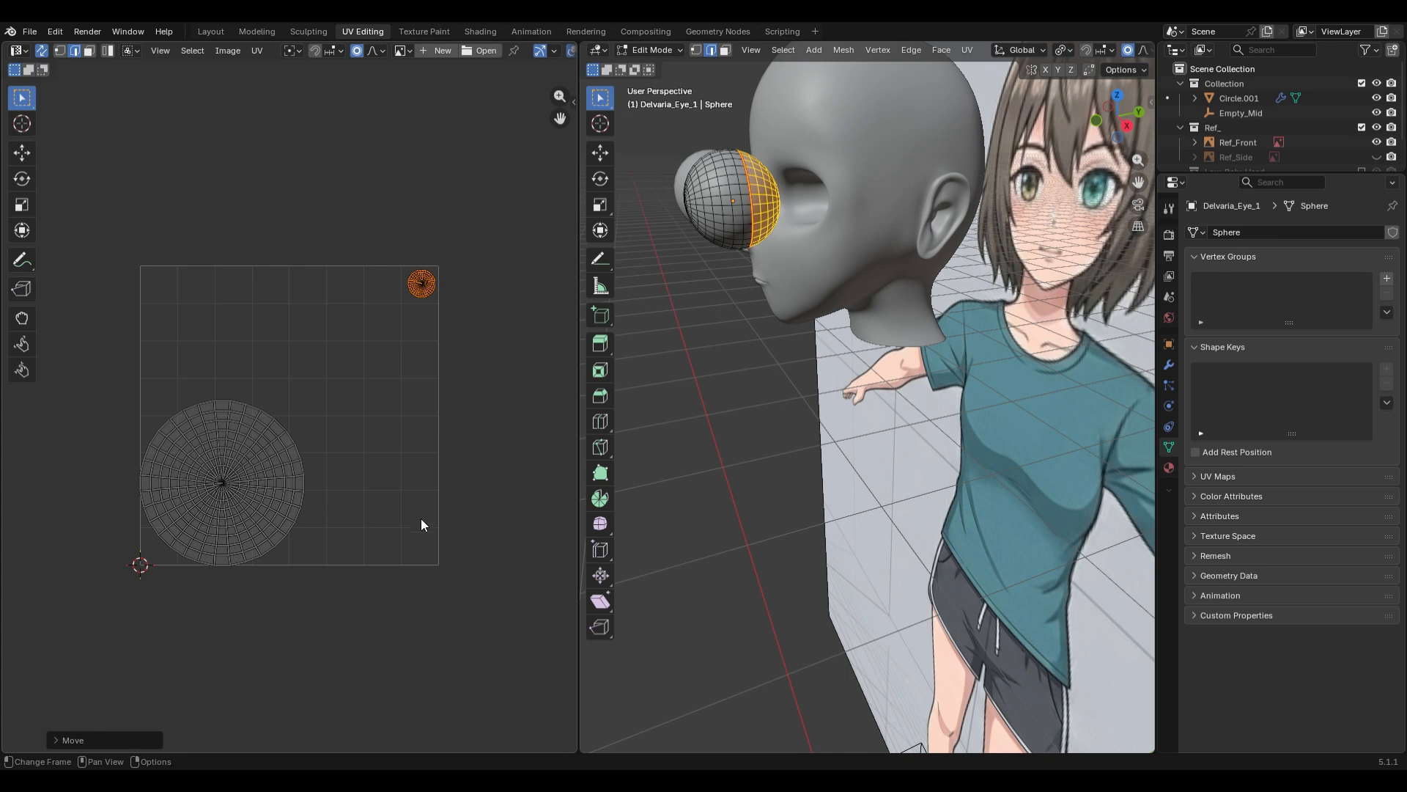
- Center the UV island of the eye's front part and enlarge it to nearly fill the UV square
key(alt+a)
key(l)
key(s)
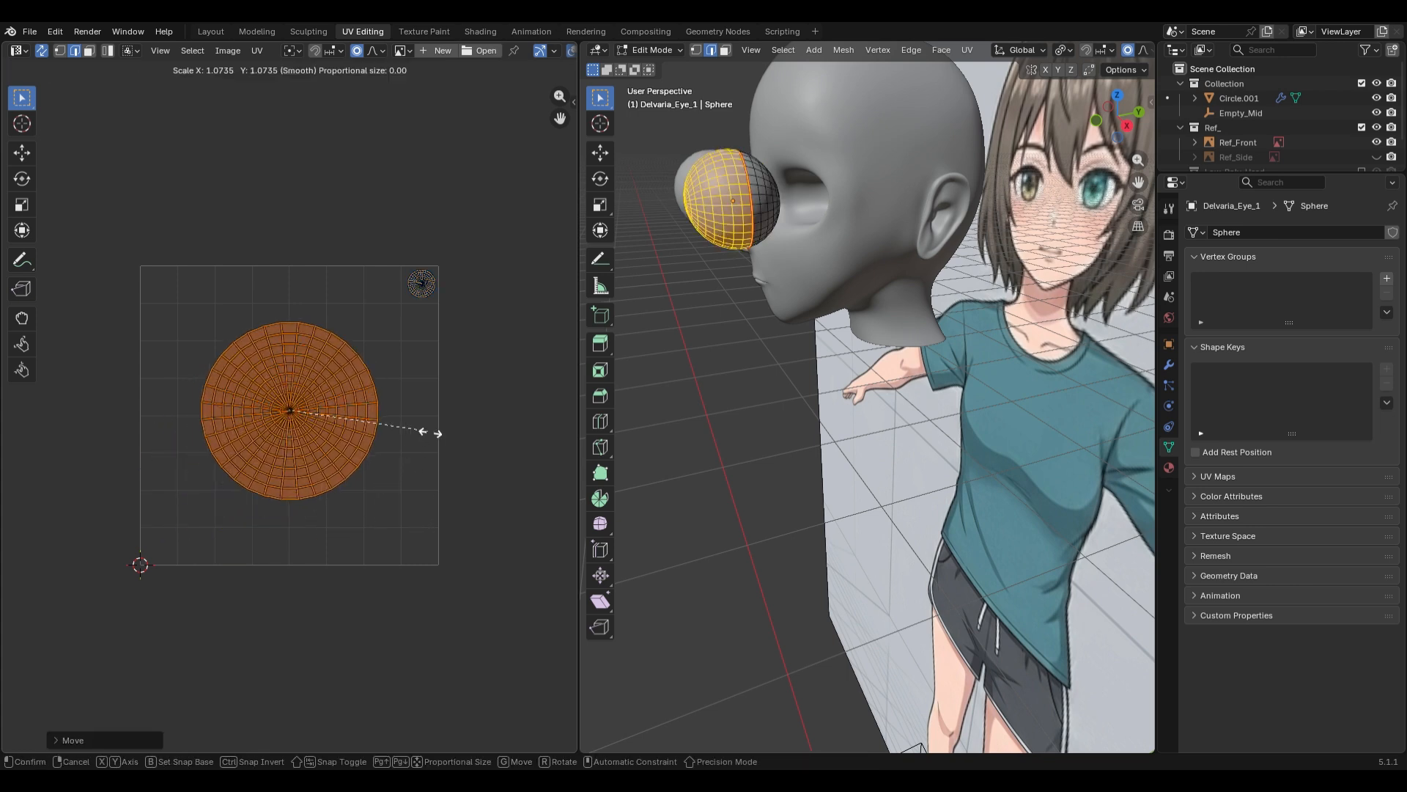
click(509, 451)
key(s)
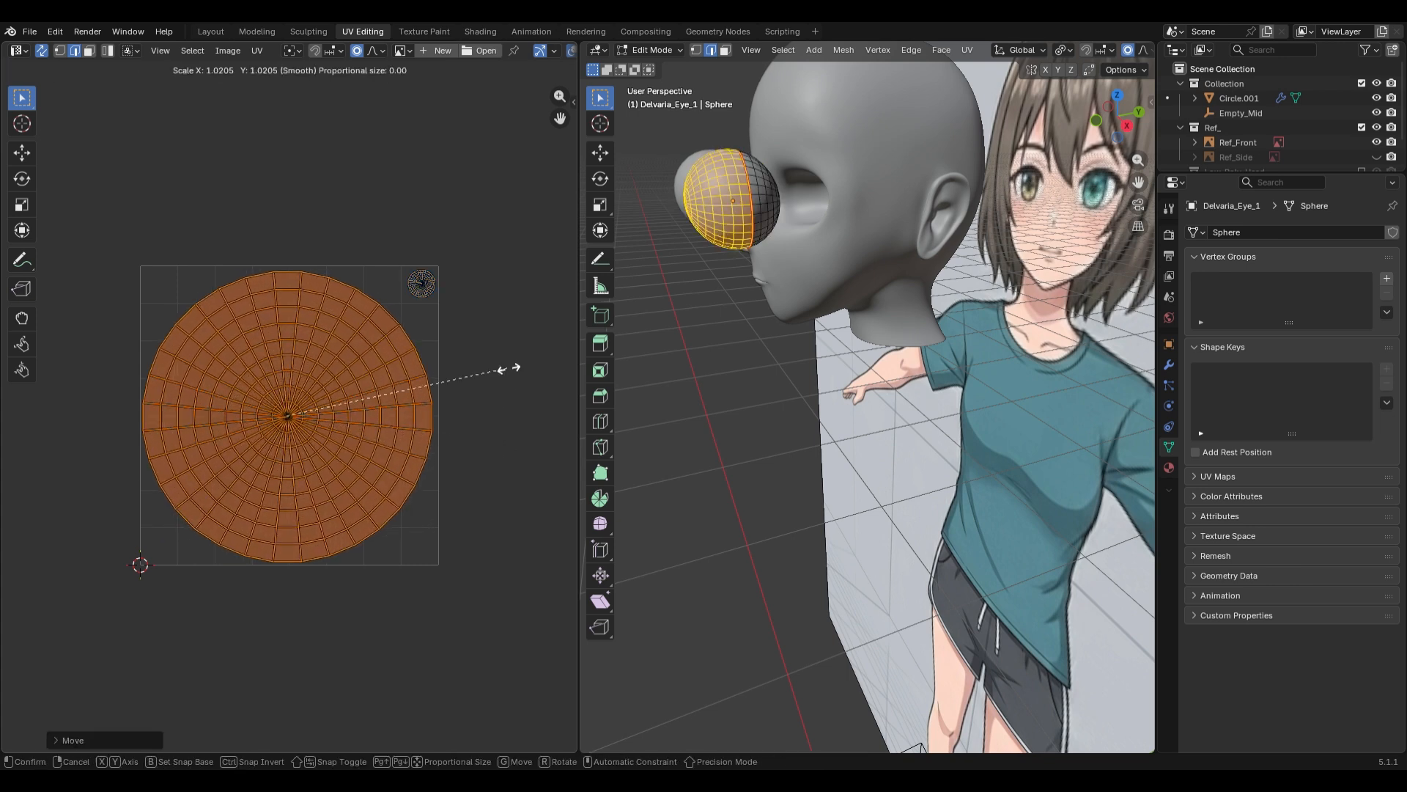
click(490, 412)
scroll(490, 412, up, 2)
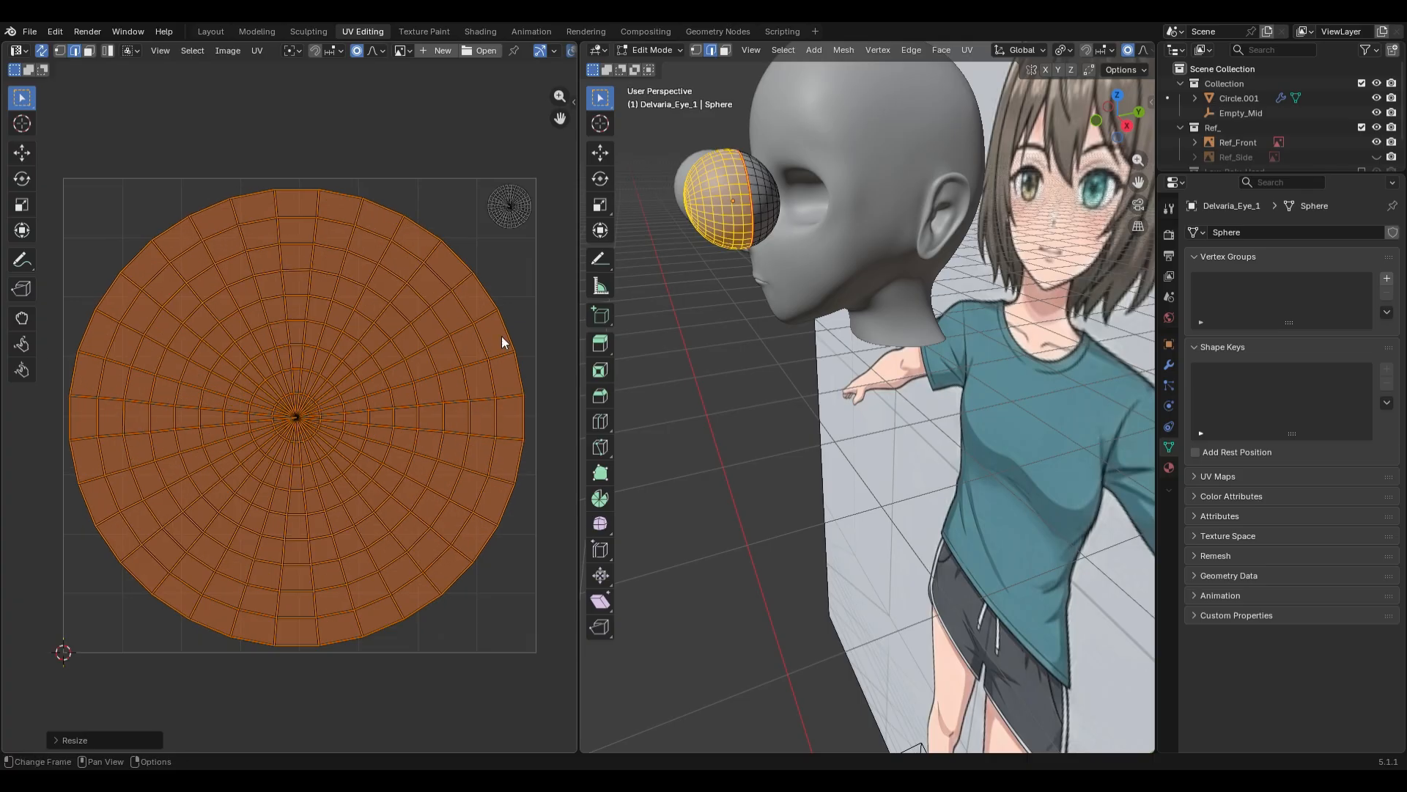
- Fine-tune the front island's position and scale so it fits the UV square closely without covering the small island
key(g)
click(495, 371)
key(s)
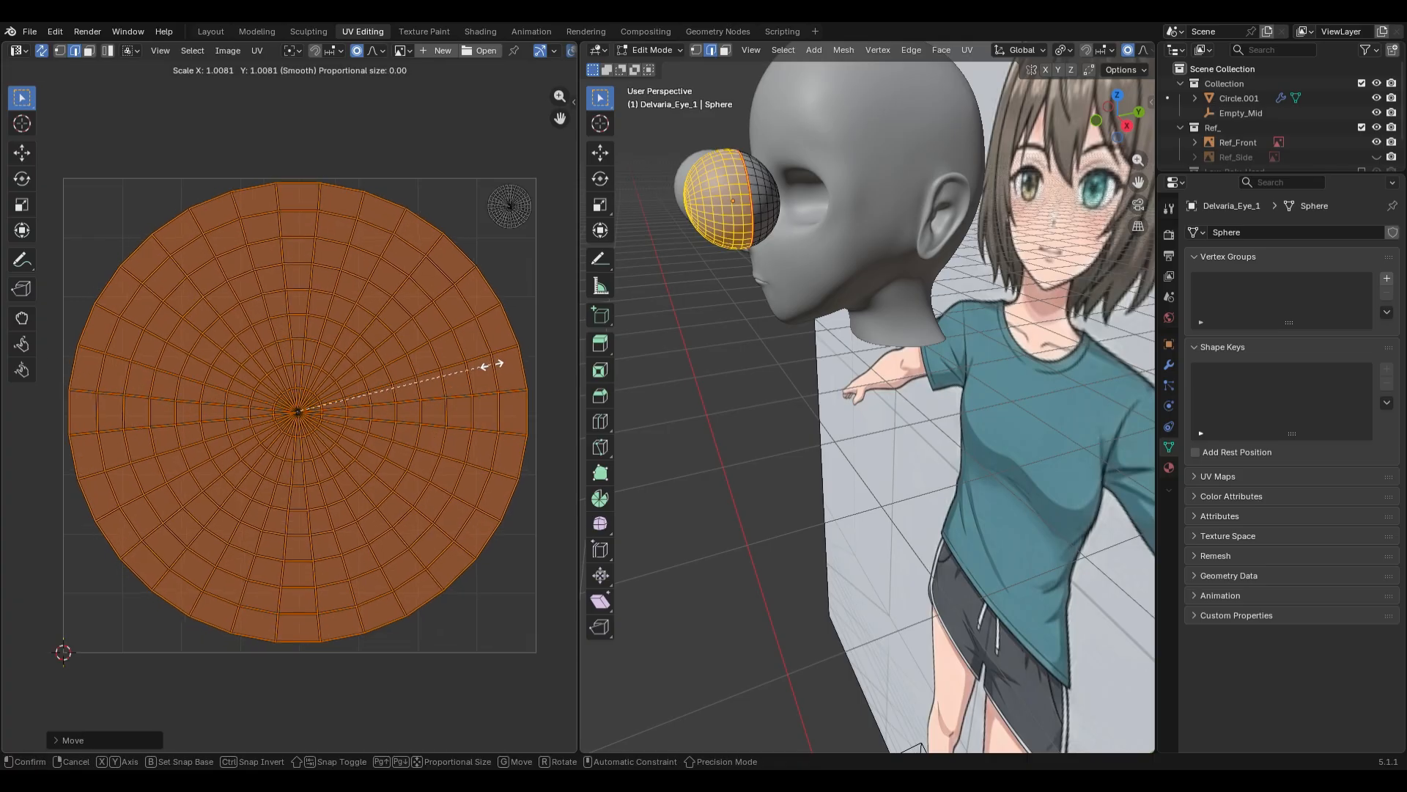
click(494, 365)
key(g)
click(491, 373)
key(s)
click(494, 373)
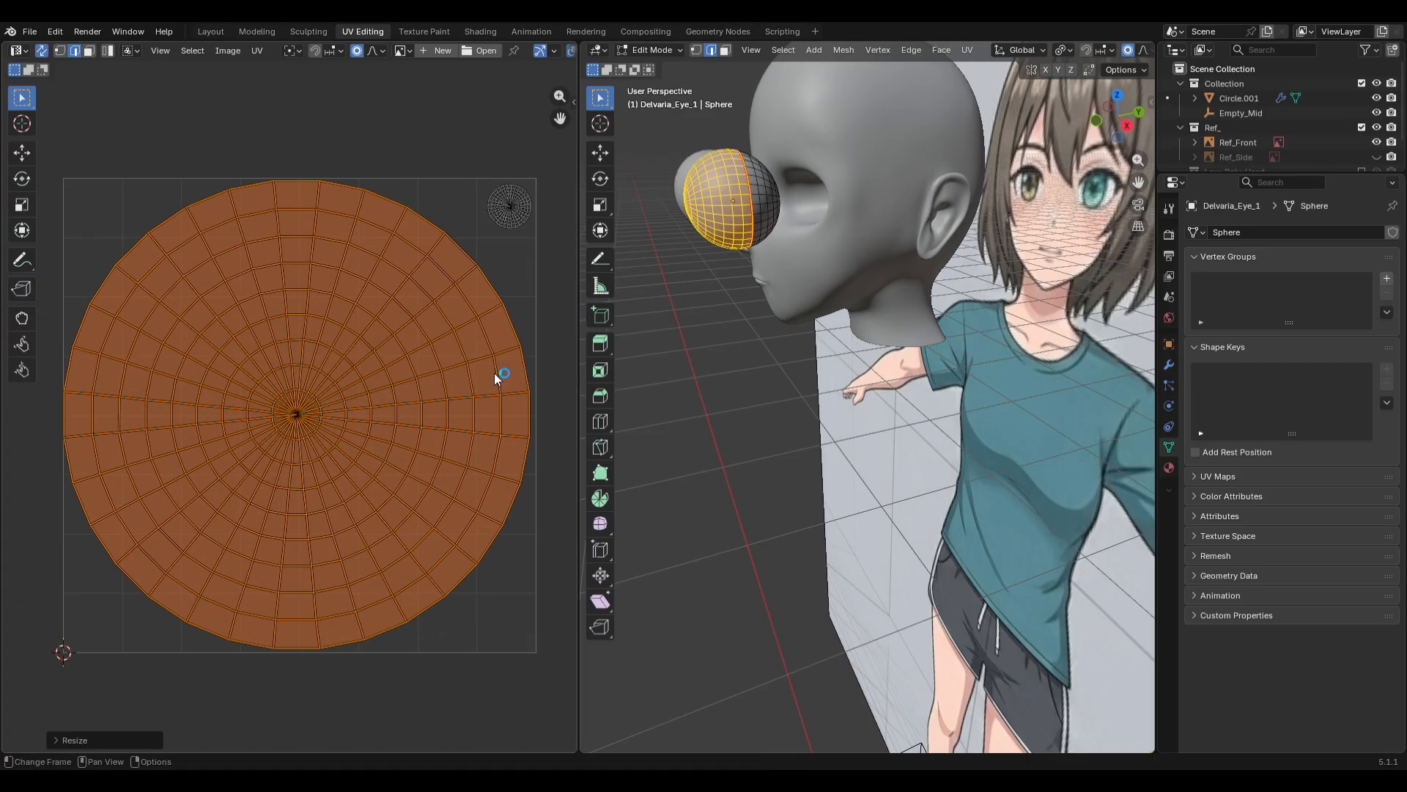
key(g)
click(494, 372)
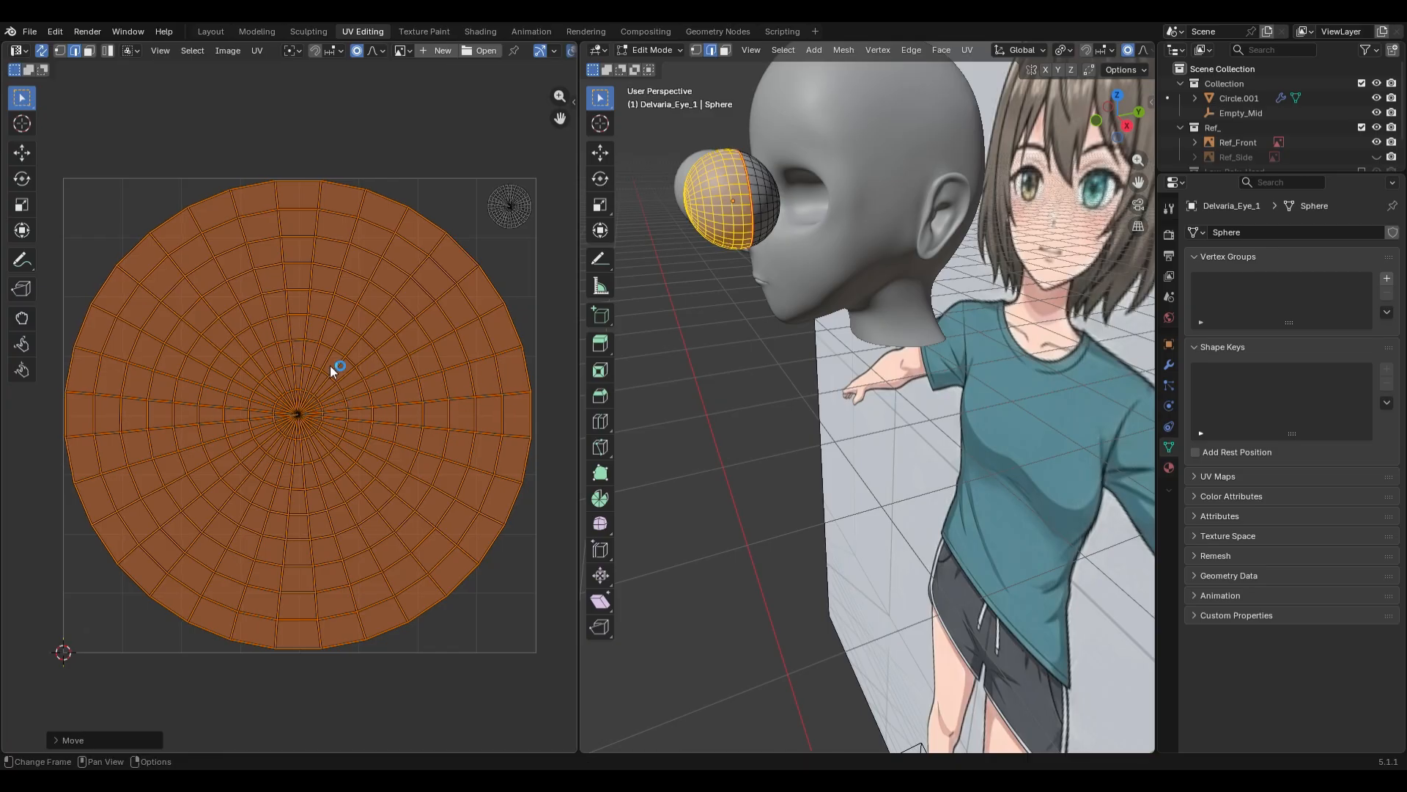
- Back in the Layout workspace, reinsert Separate XYZ between Mapping and the Color Ramp with Z driving the factor, and show Material Preview shading
click(210, 31)
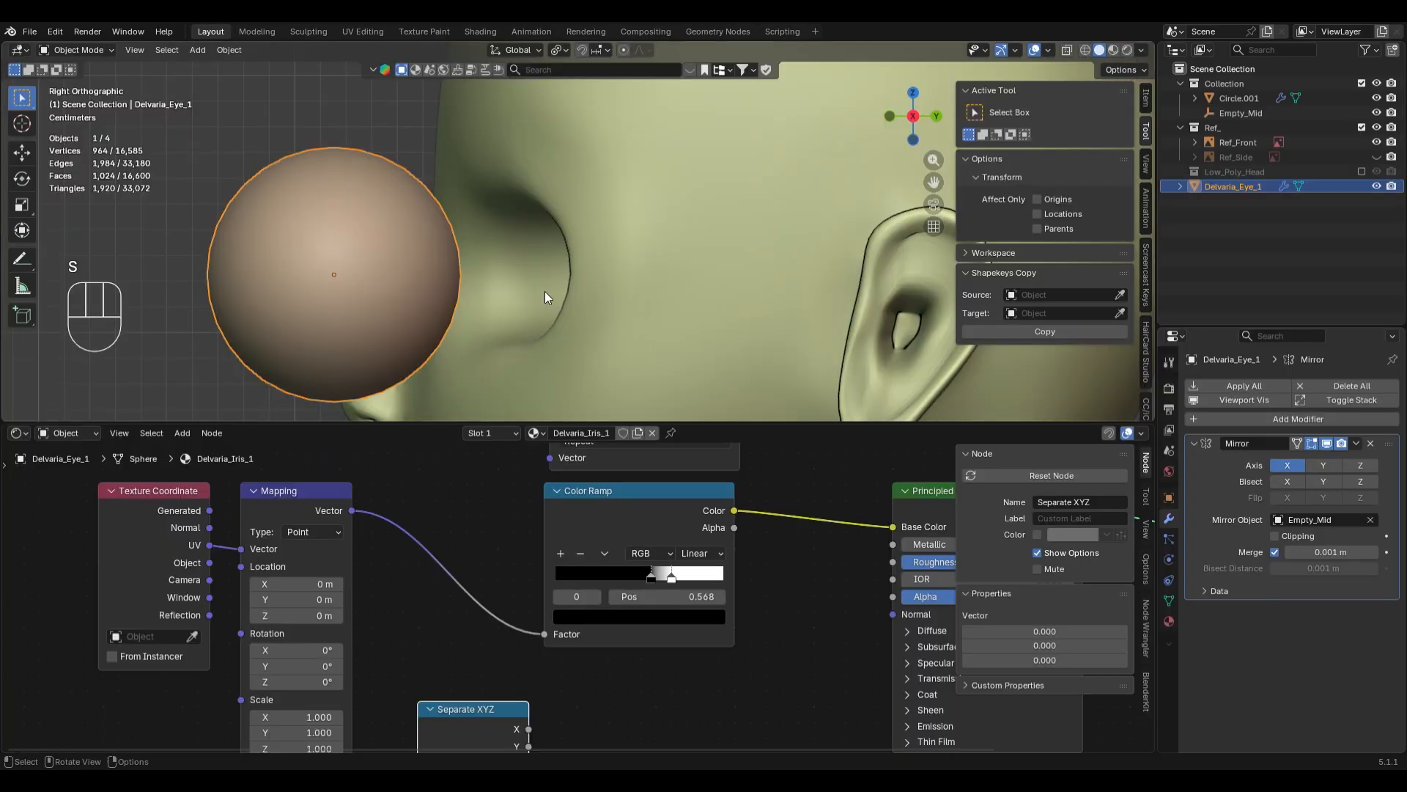
middle_drag(588, 304, 590, 302)
key(Tab)
middle_drag(469, 290, 491, 304)
key(Tab)
drag(480, 715, 461, 500)
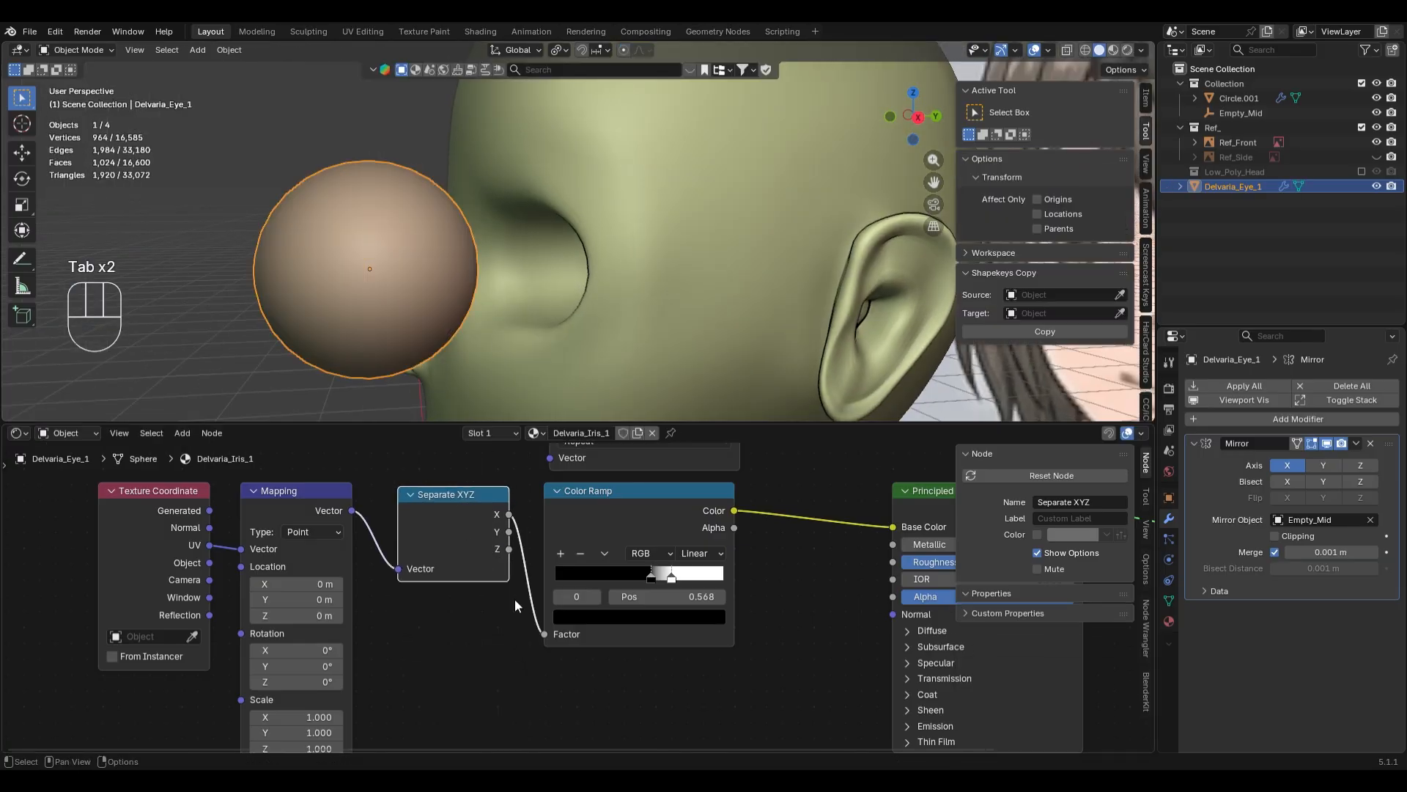
scroll(522, 202, down, 1)
key(z)
click(491, 370)
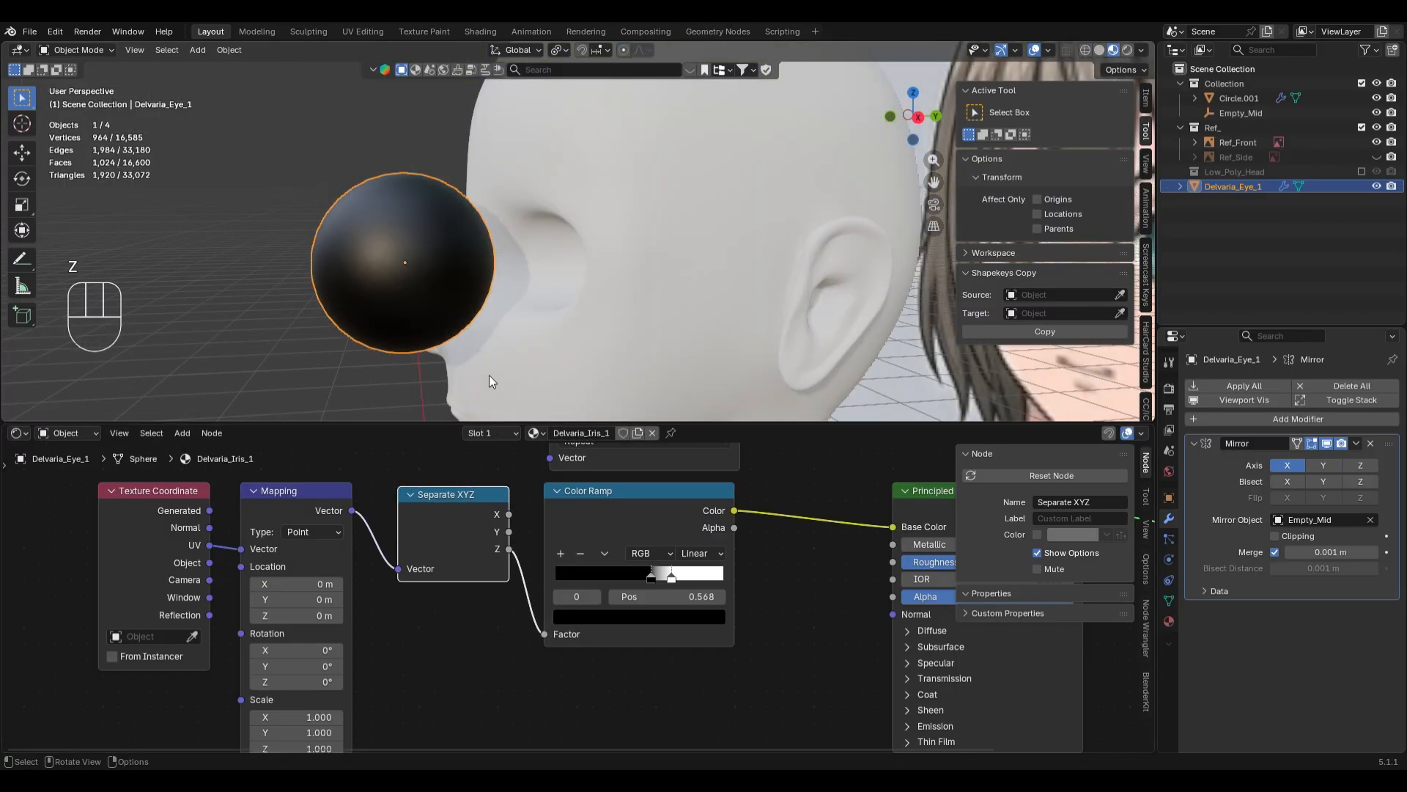
- Move the Color Ramp's black stop to 0.391 and switch the Mapping node's vector input to the Generated output
middle_drag(490, 375, 622, 310)
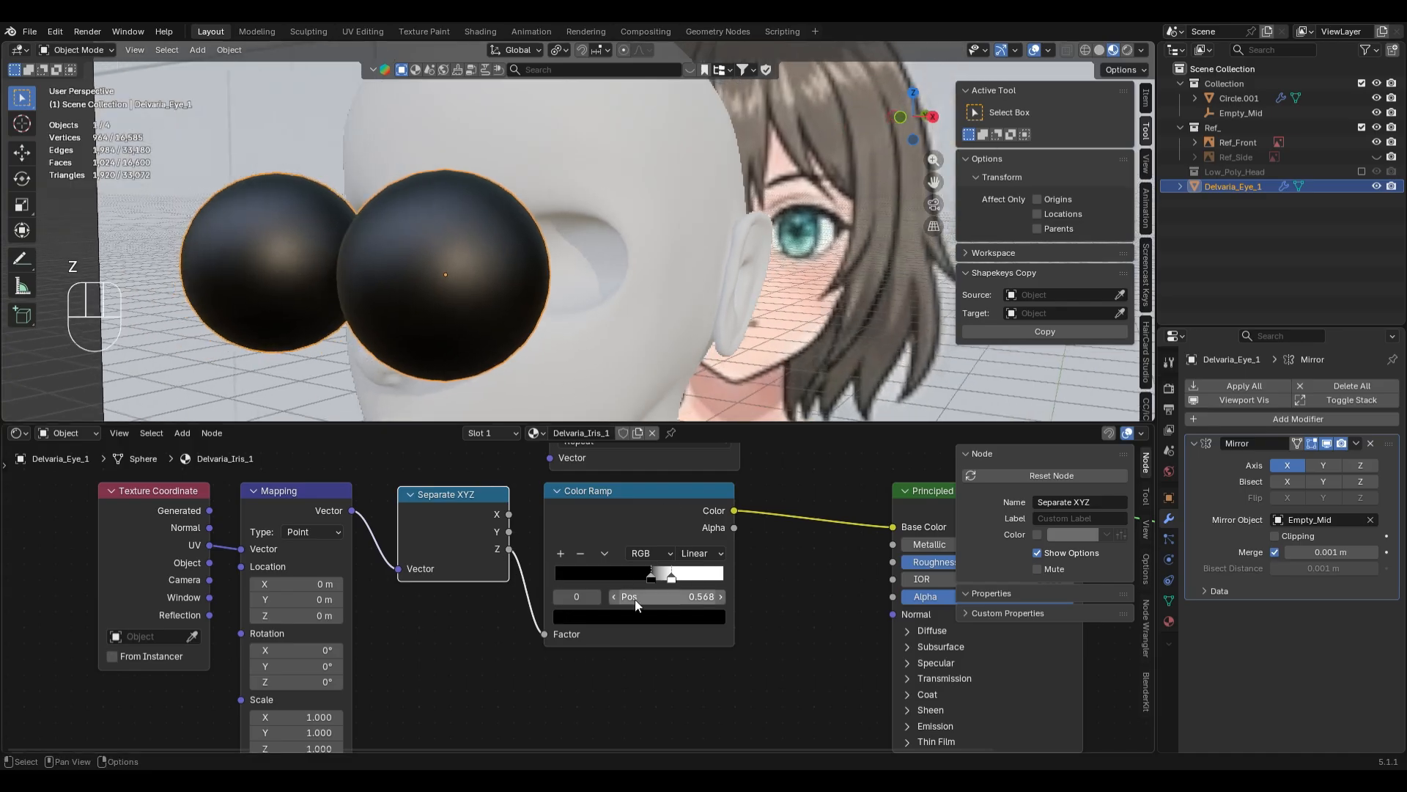
scroll(586, 601, down, 1)
middle_drag(620, 238, 527, 344)
drag(645, 579, 618, 579)
drag(237, 517, 266, 553)
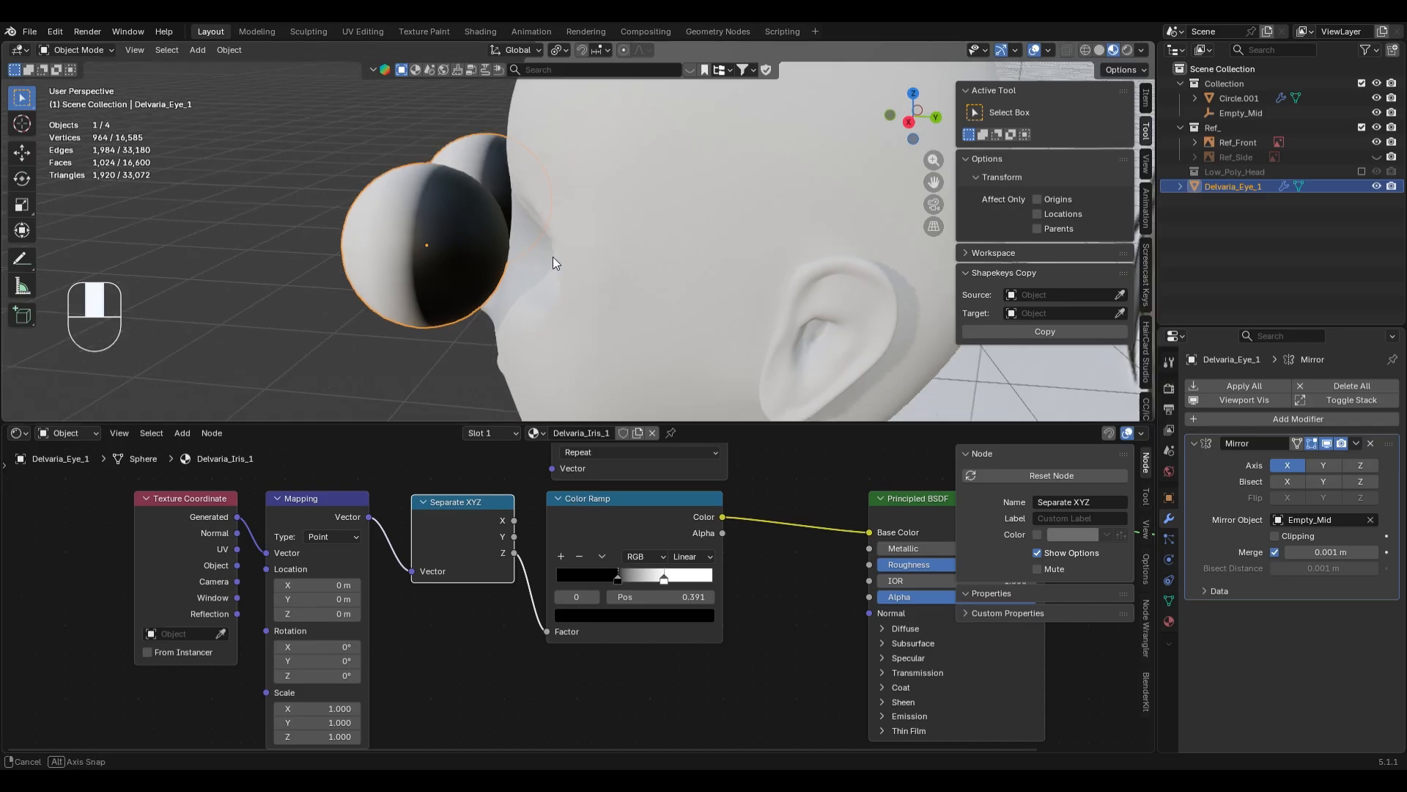
- Slide the white stop to the end of the Color Ramp and the black stop to 0.923, forming a small round white spot
middle_drag(553, 257, 588, 342)
mouse_move(619, 582)
mouse_down()
mouse_move(565, 582)
mouse_move(734, 574)
mouse_up()
drag(623, 578, 699, 575)
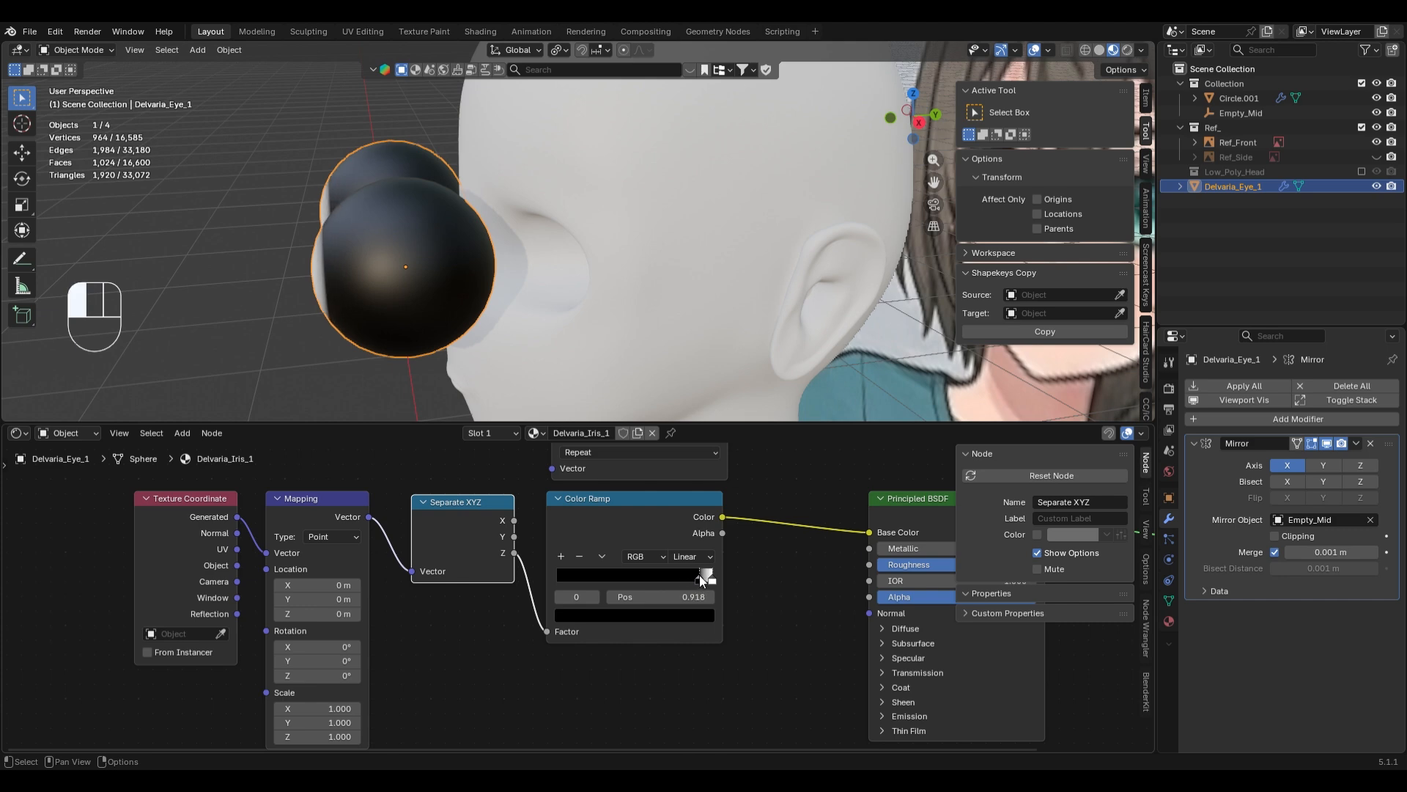
middle_drag(498, 293, 639, 238)
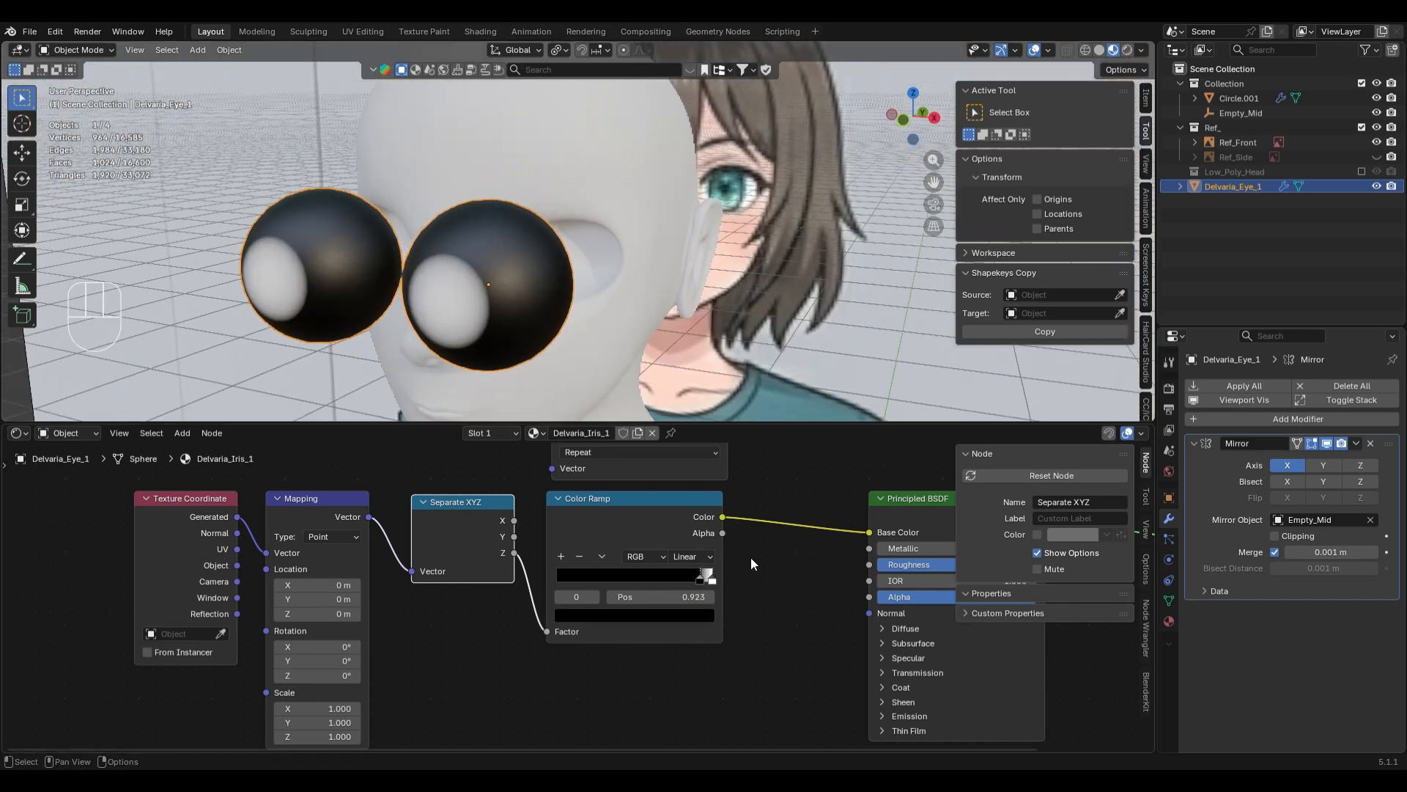
- Flip the Color Ramp to run from white to black and set the white stop to 0.805 for a soft dark pupil
drag(714, 582, 696, 579)
drag(676, 516, 727, 526)
drag(743, 587, 715, 586)
mouse_move(730, 586)
mouse_down()
mouse_move(692, 584)
mouse_move(712, 585)
mouse_up()
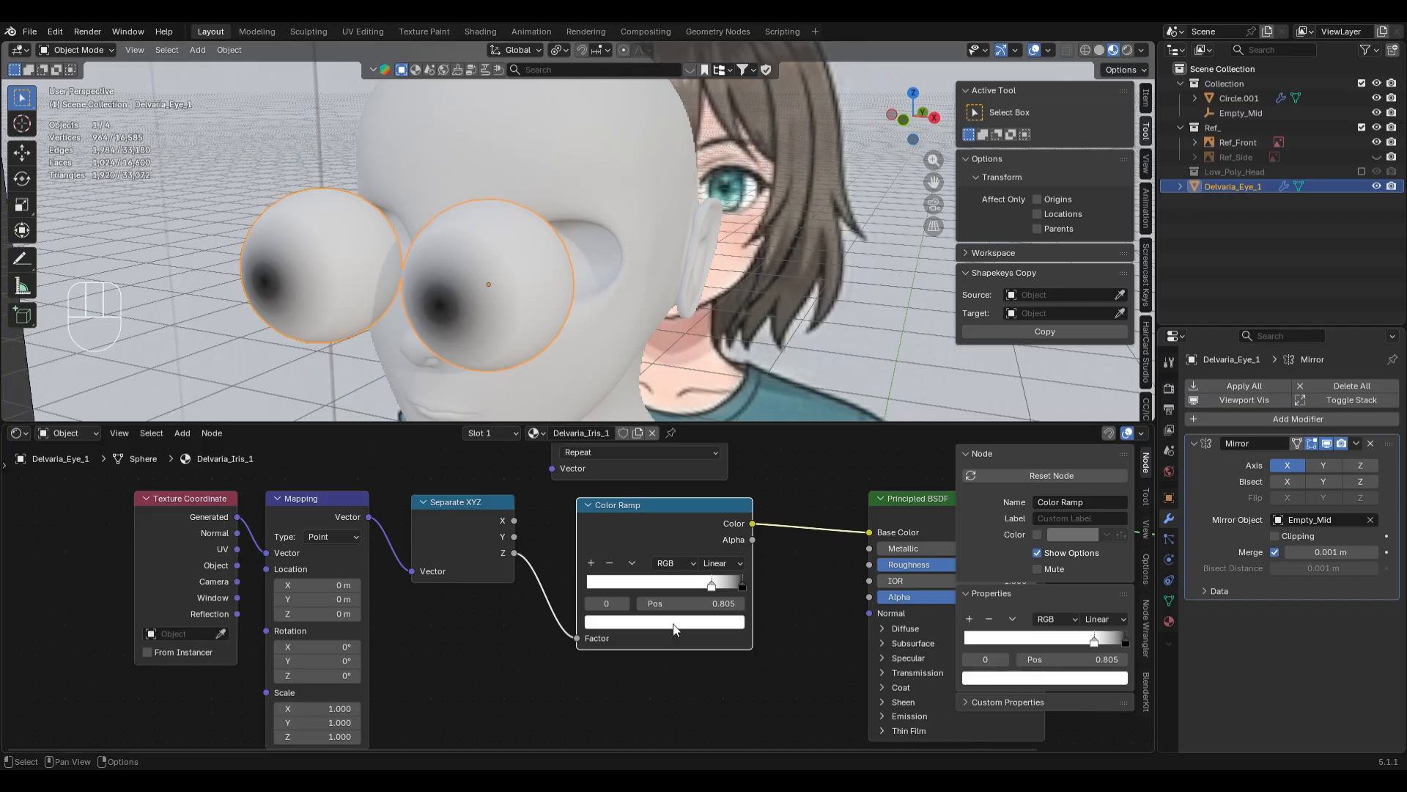
- Add a Color Ramp stop, color it black by sampling the existing black stop, and position it at 0.730
click(591, 562)
drag(707, 588, 679, 585)
click(724, 619)
click(724, 600)
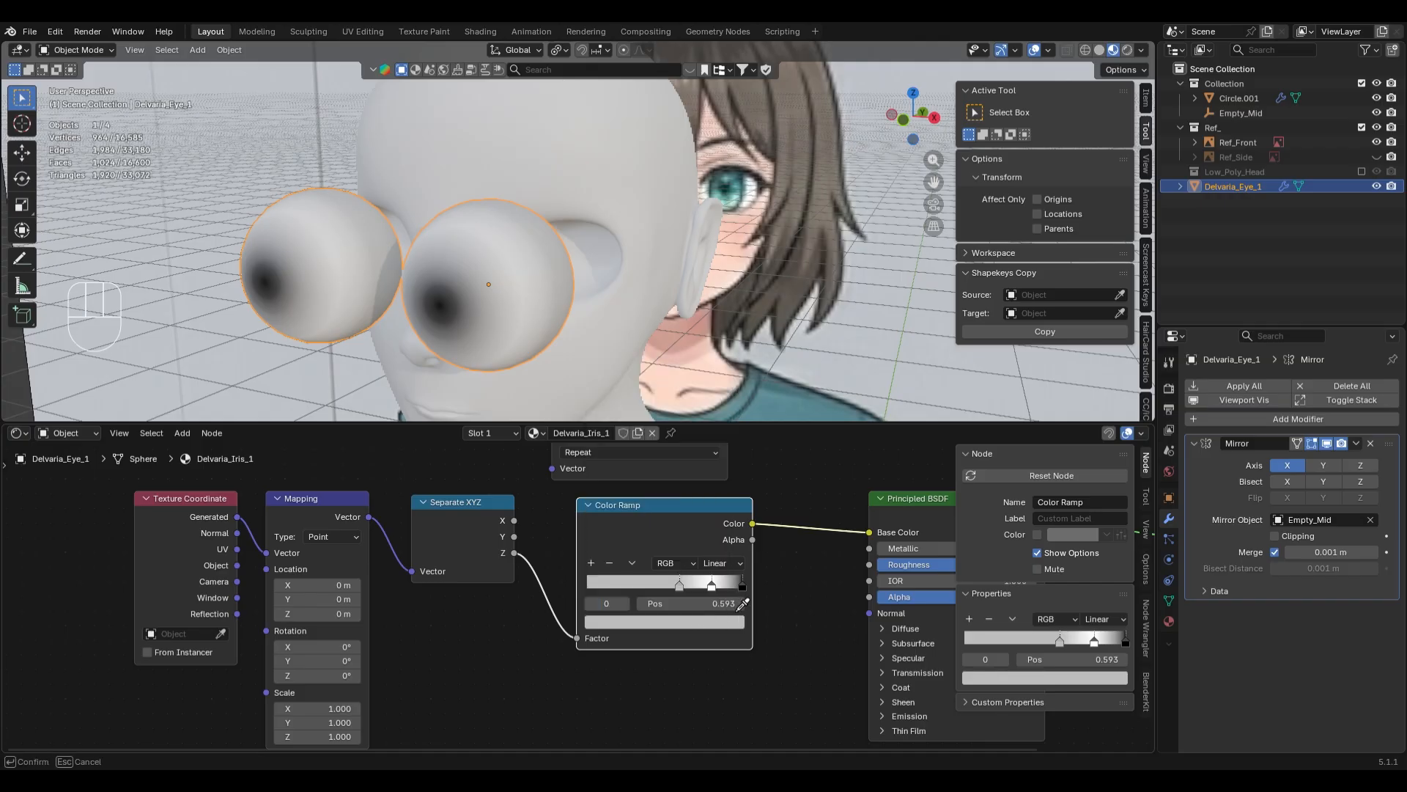
click(742, 588)
mouse_move(683, 584)
mouse_down()
mouse_move(728, 583)
mouse_move(676, 585)
mouse_move(703, 585)
mouse_up()
- Add another Color Ramp stop at 0.853 and color it white by sampling the neighboring white stop
click(729, 588)
click(595, 564)
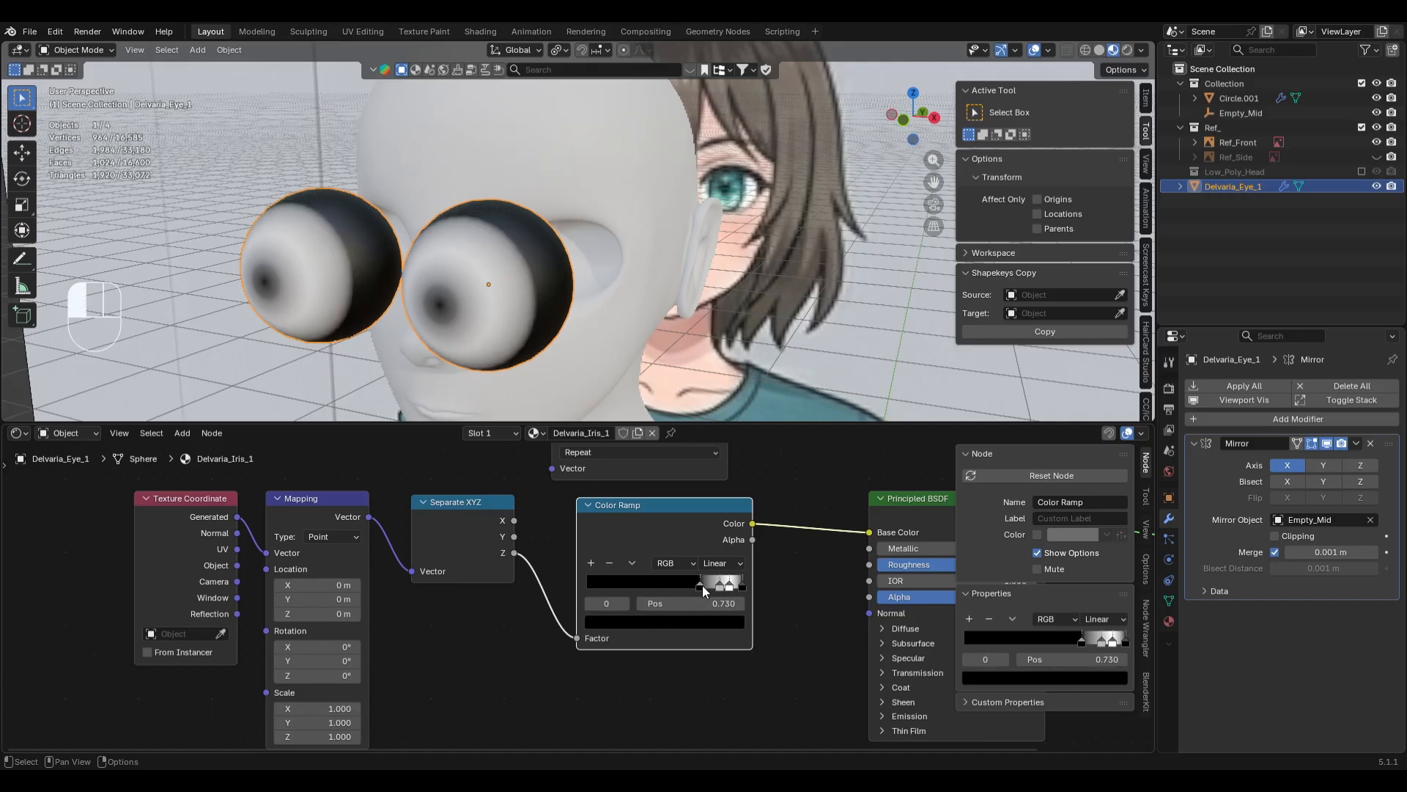
click(717, 585)
click(729, 621)
click(717, 601)
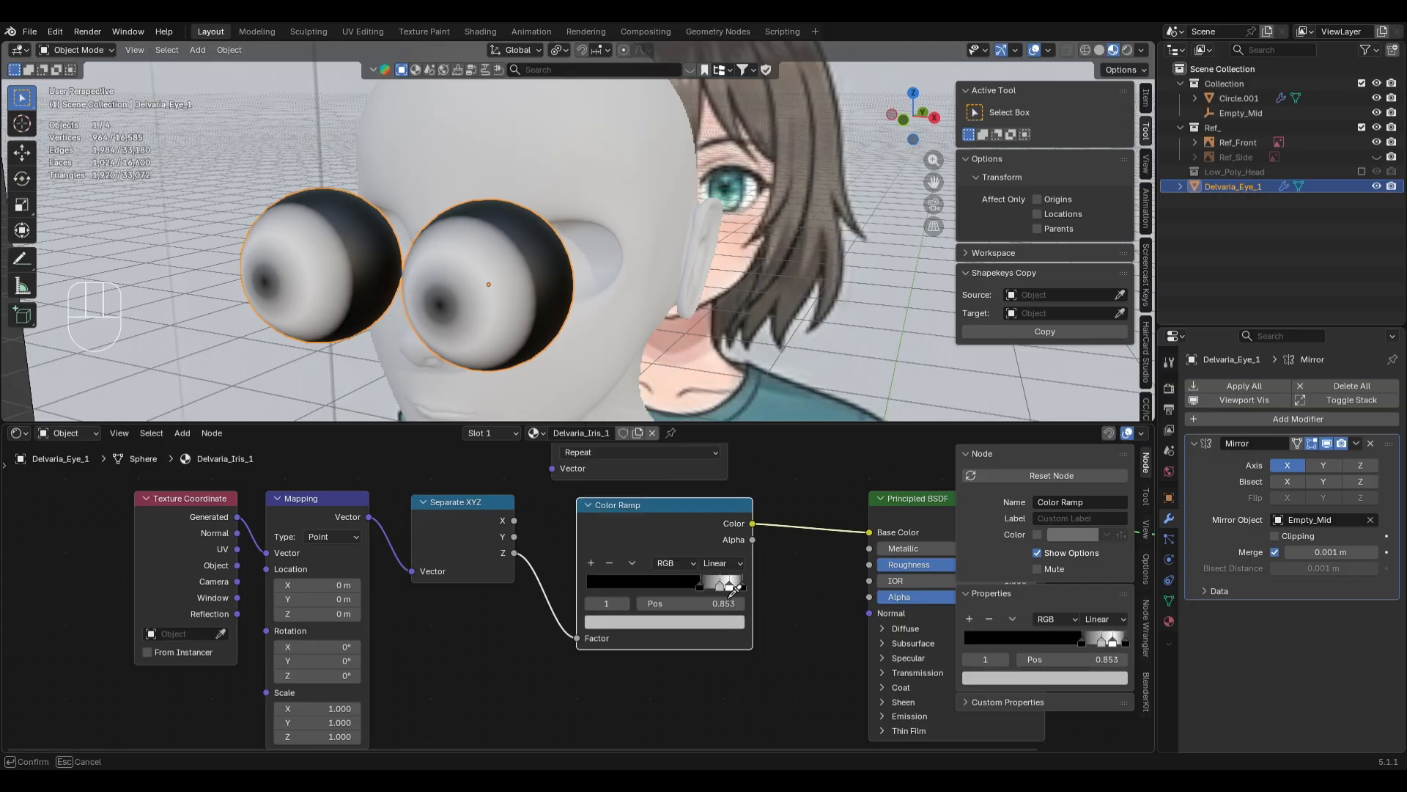
click(724, 597)
click(723, 622)
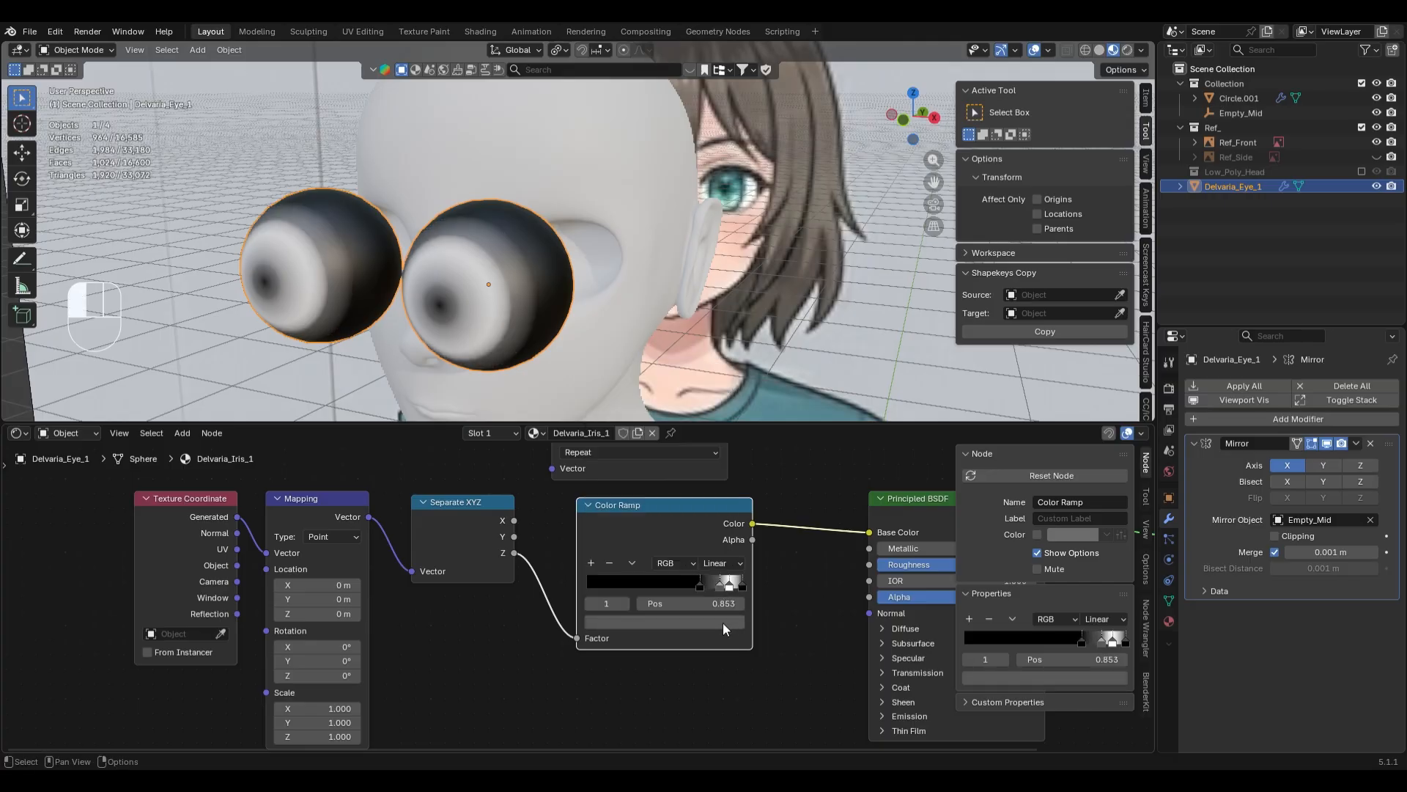
click(717, 600)
click(729, 588)
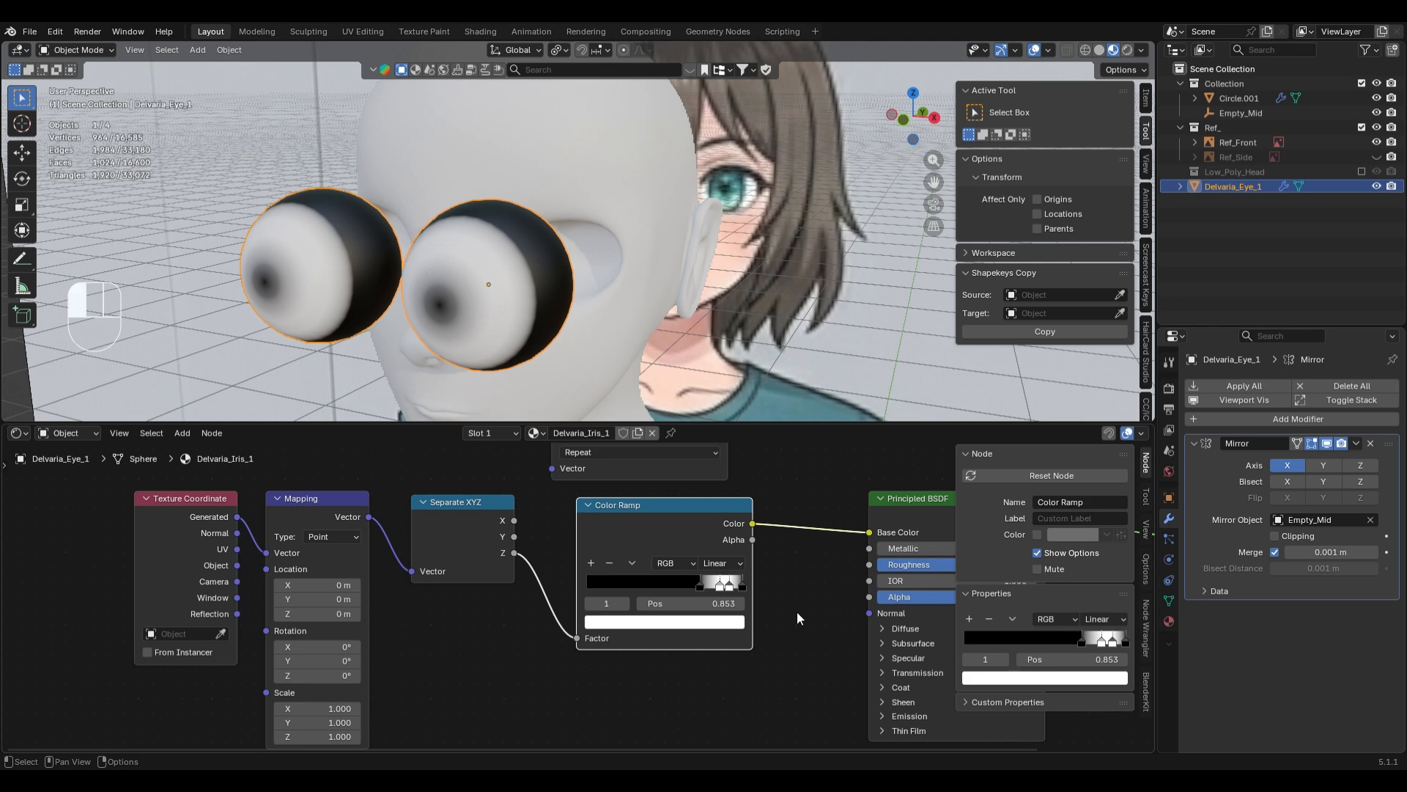
- Rearrange the Color Ramp stops as white, black, white, black to form a dark iris ring, with the inner white stop at 0.964
mouse_move(723, 585)
mouse_down()
mouse_move(688, 587)
mouse_move(742, 584)
mouse_move(714, 587)
mouse_up()
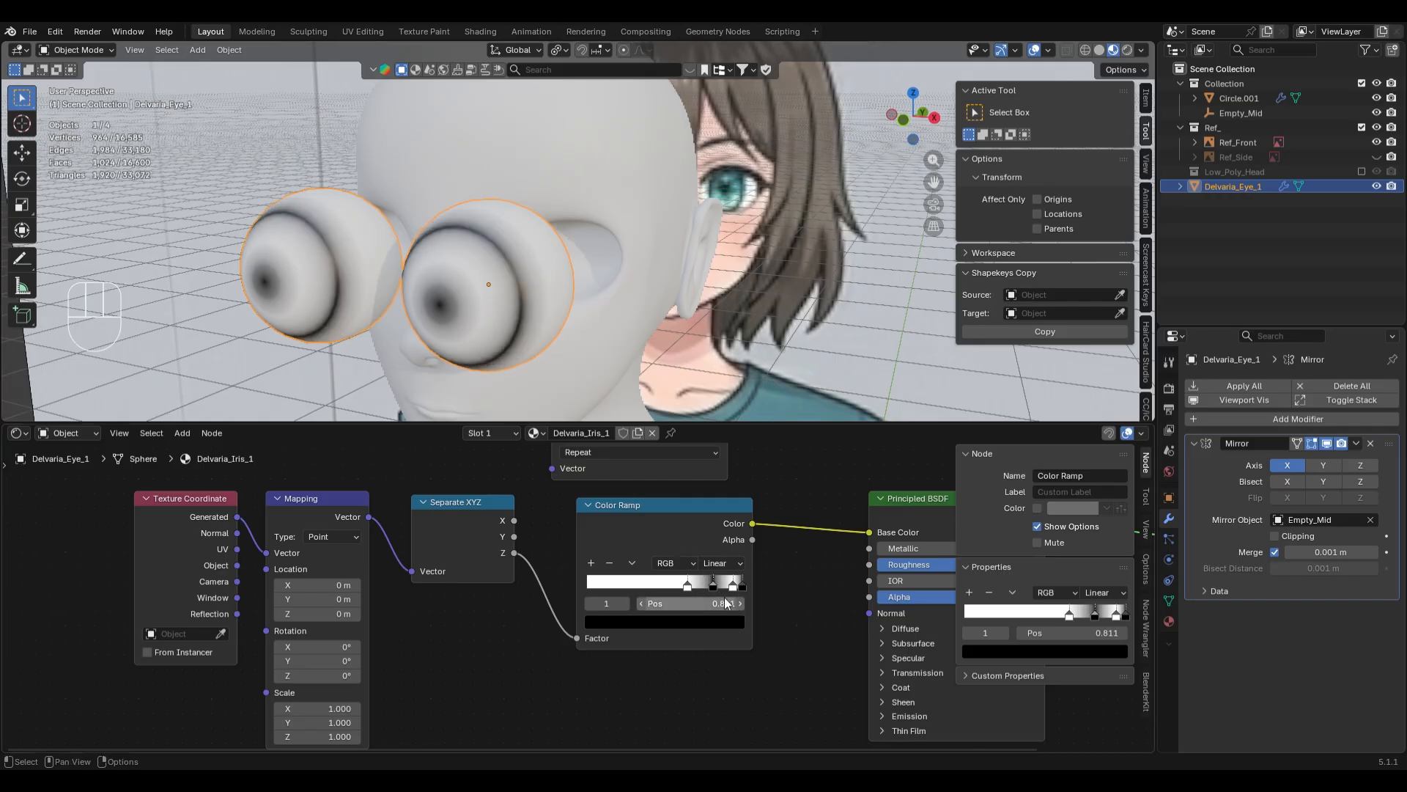
mouse_move(712, 583)
mouse_down()
mouse_move(729, 579)
mouse_move(697, 582)
mouse_move(726, 581)
mouse_up()
click(739, 585)
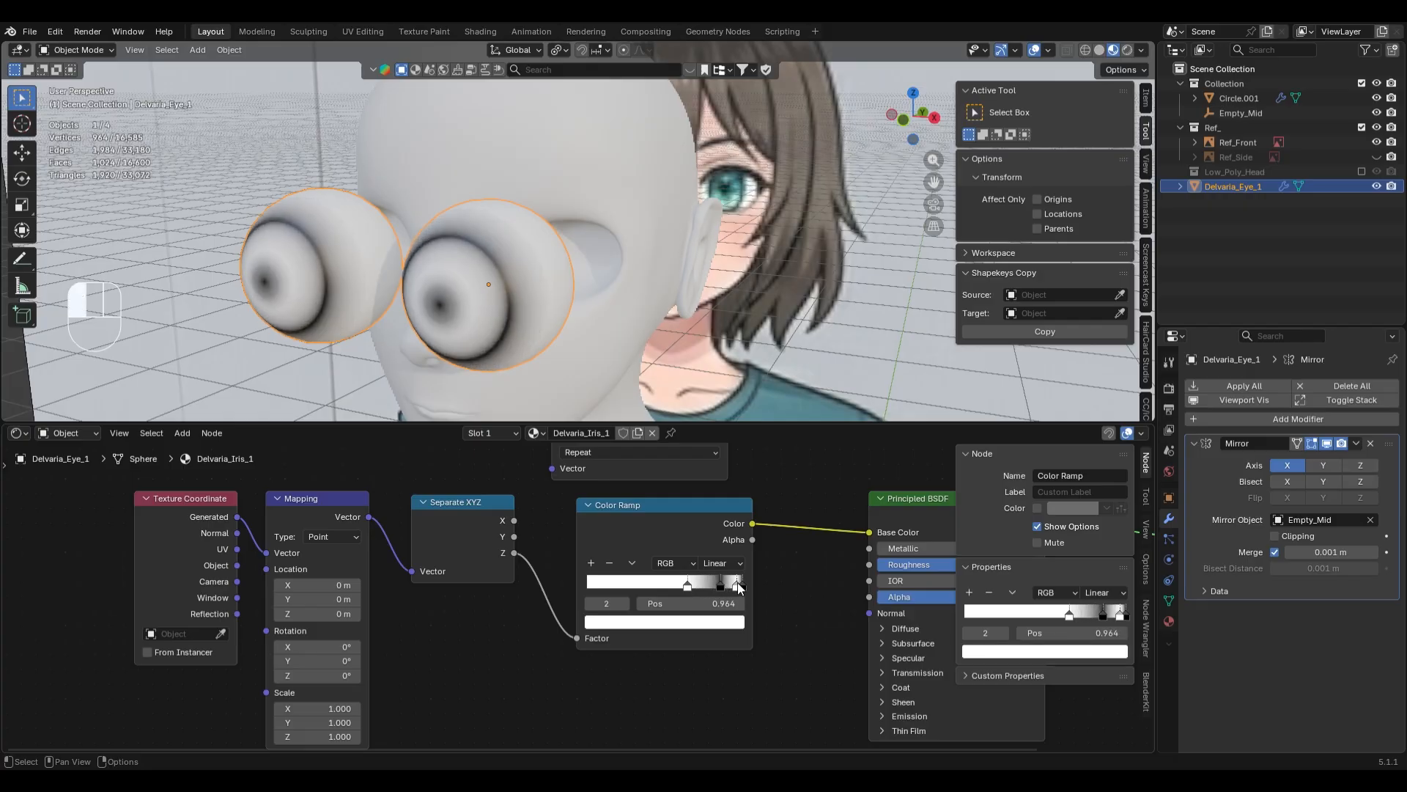
- Adjust the Color Ramp stops, placing the inner white stop at 0.968 and the outer white stop at 0.890 for a smaller iris ring
mouse_move(728, 585)
mouse_down()
mouse_move(673, 584)
mouse_move(709, 585)
mouse_up()
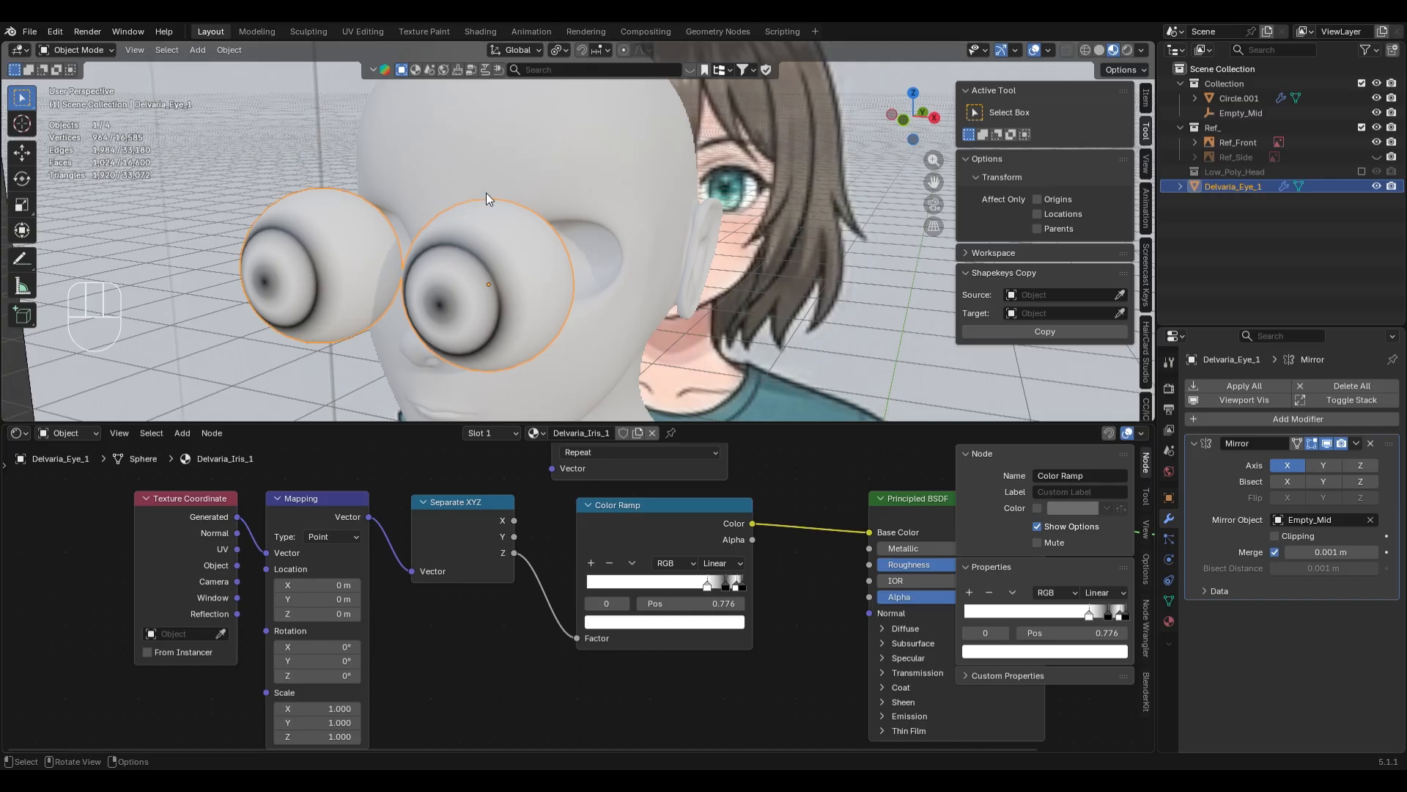
mouse_move(720, 586)
mouse_down()
mouse_move(707, 586)
mouse_move(734, 586)
mouse_move(706, 587)
mouse_move(737, 579)
mouse_up()
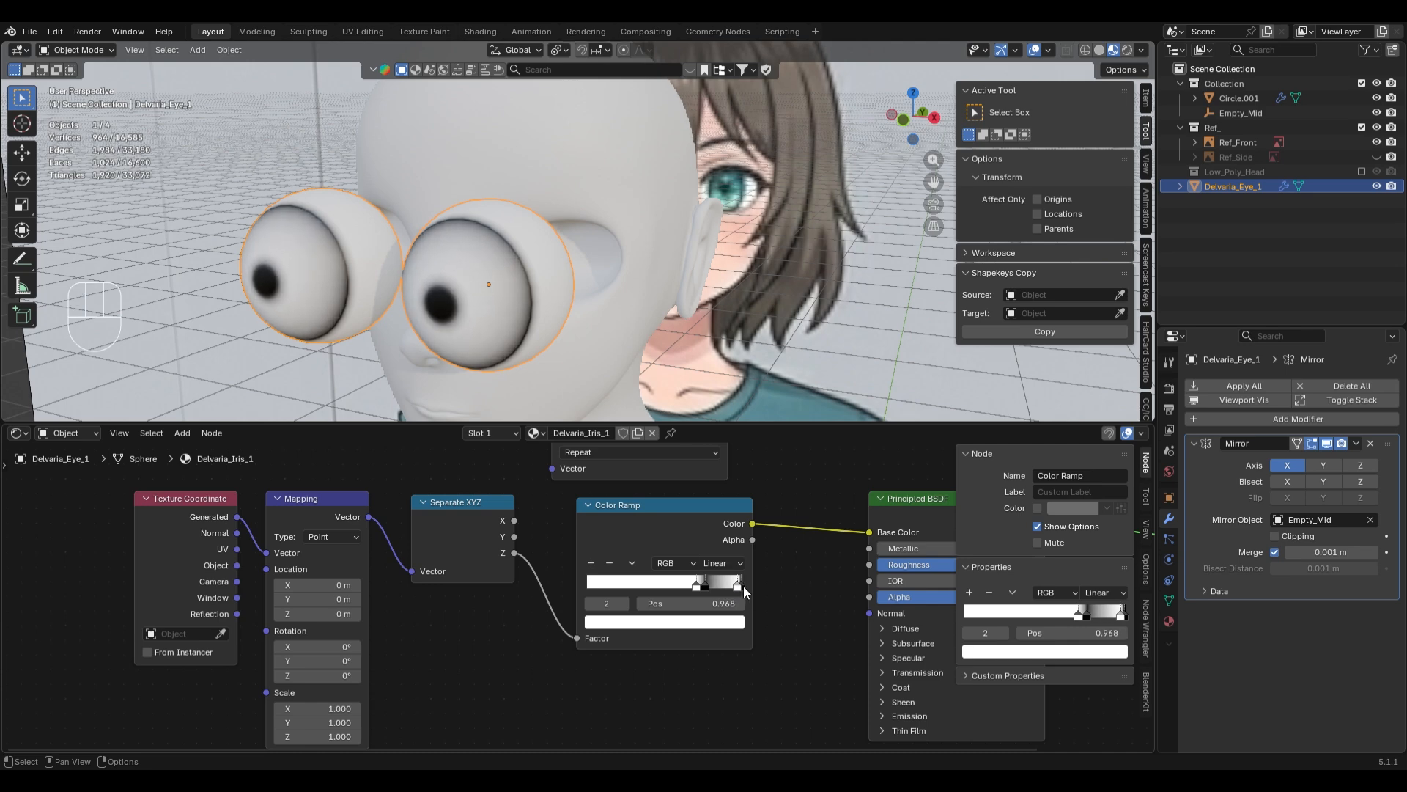
click(743, 587)
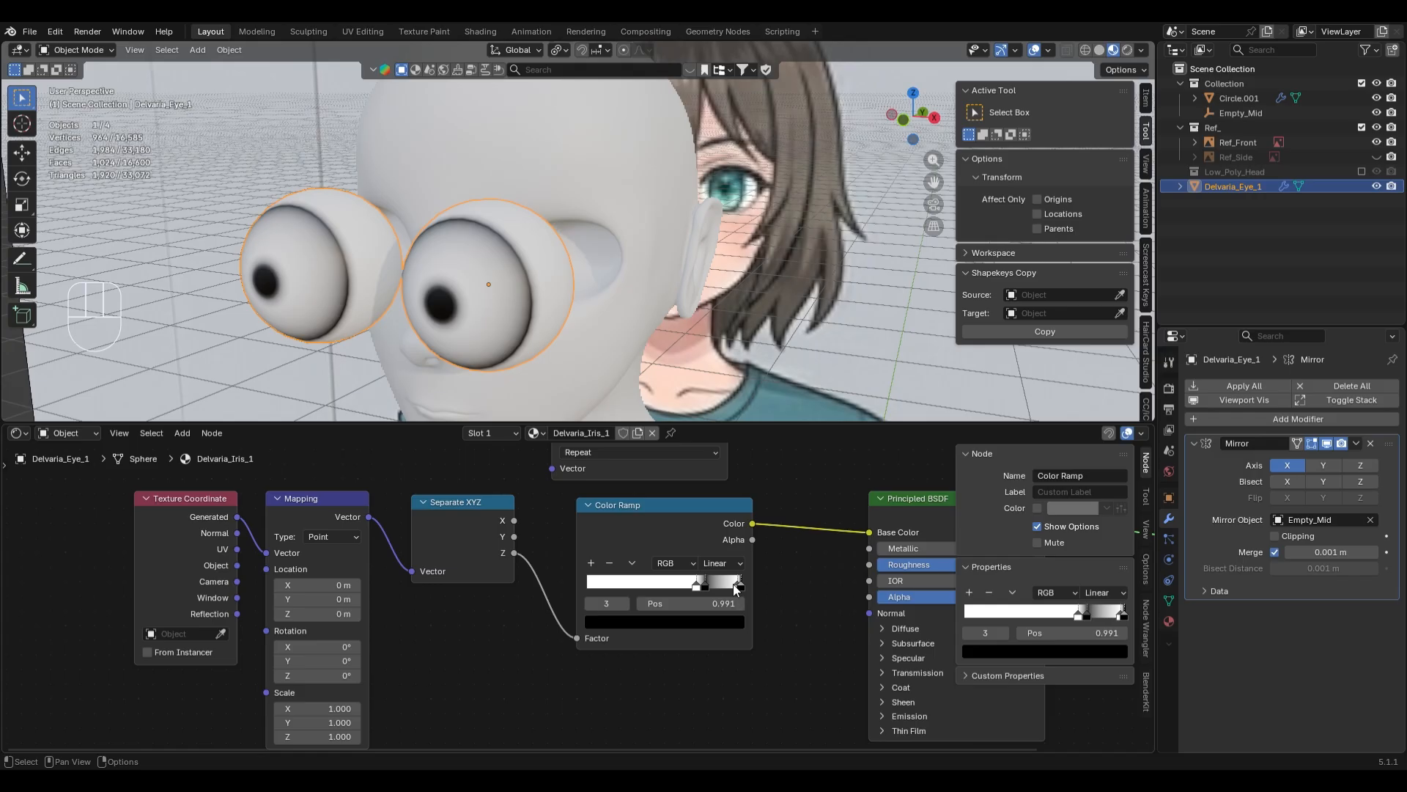
click(735, 586)
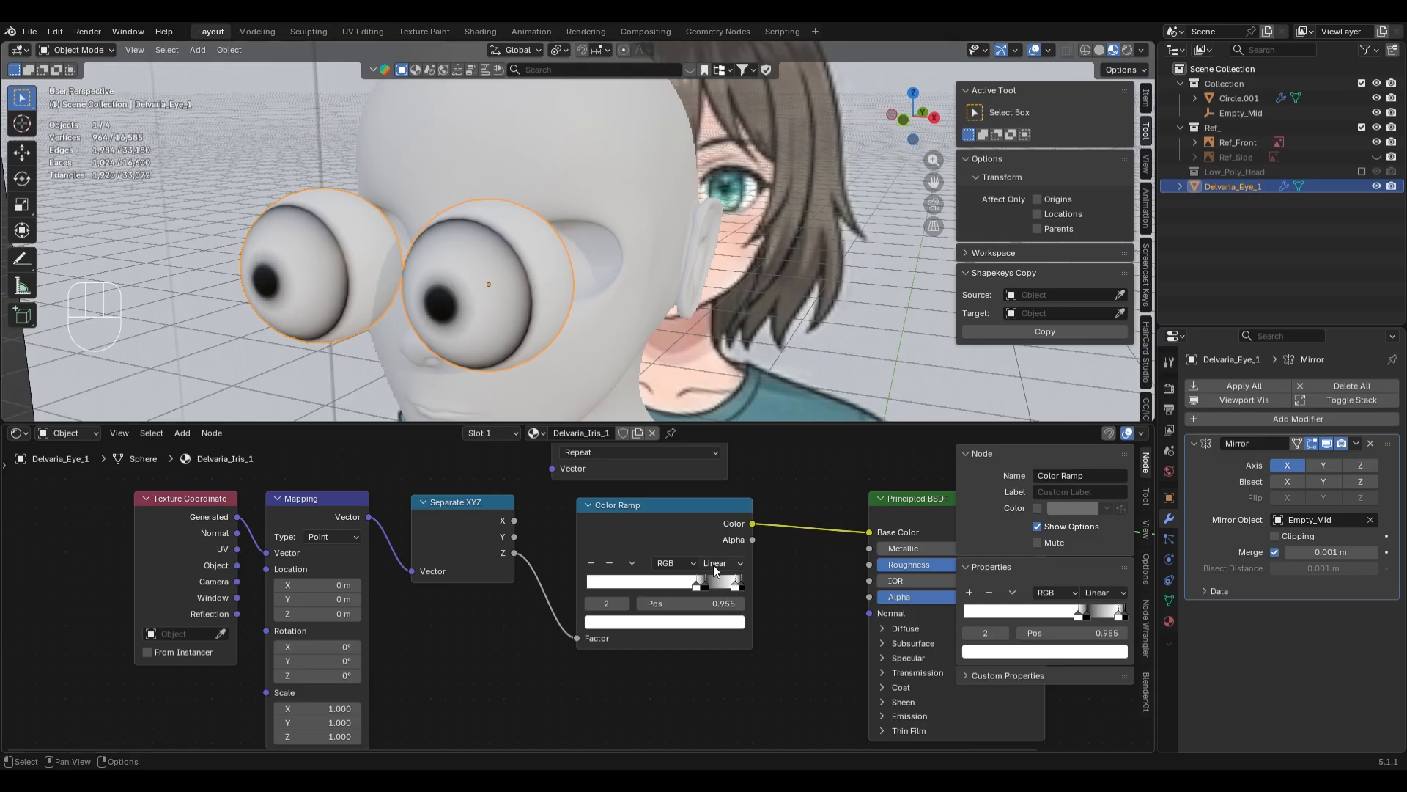
drag(737, 587, 741, 587)
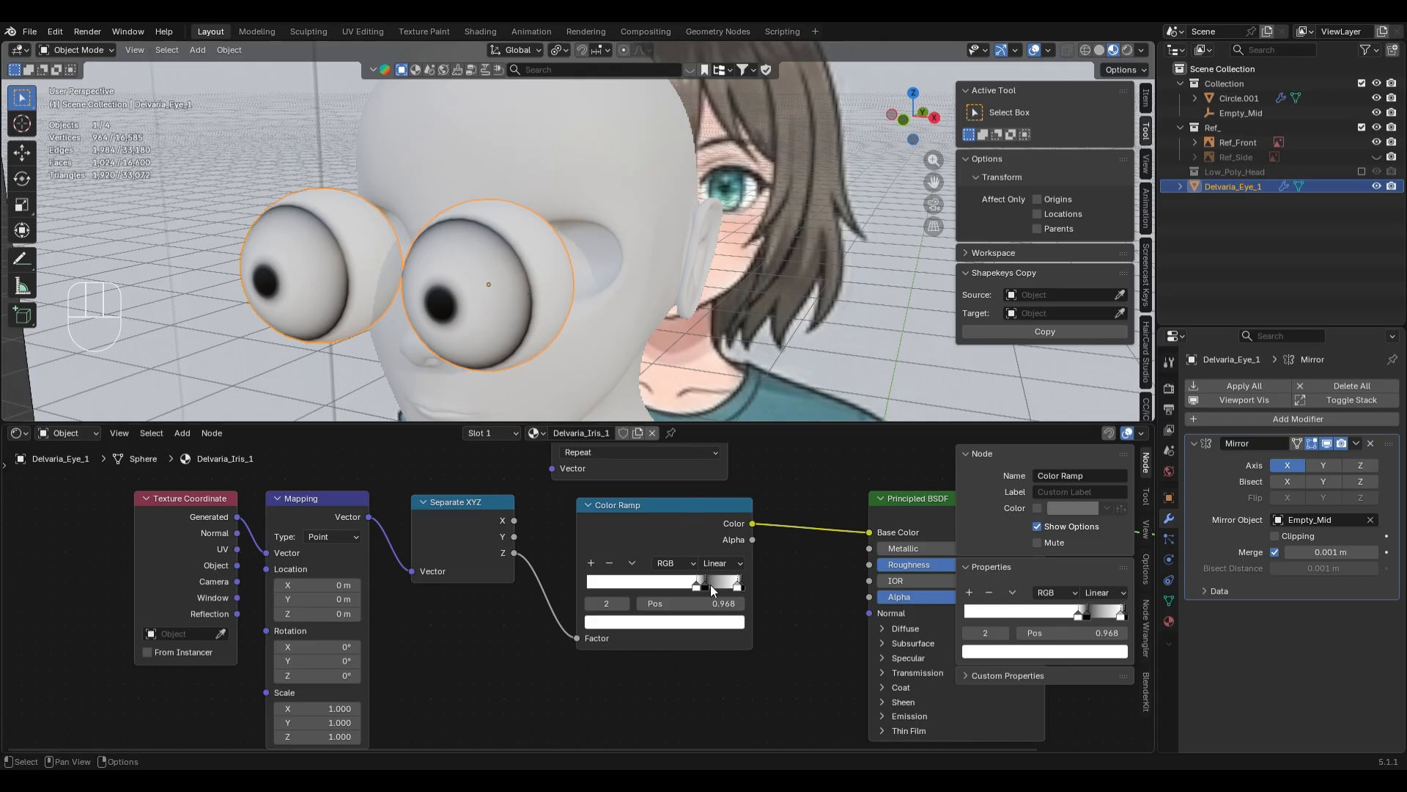
drag(710, 585, 728, 584)
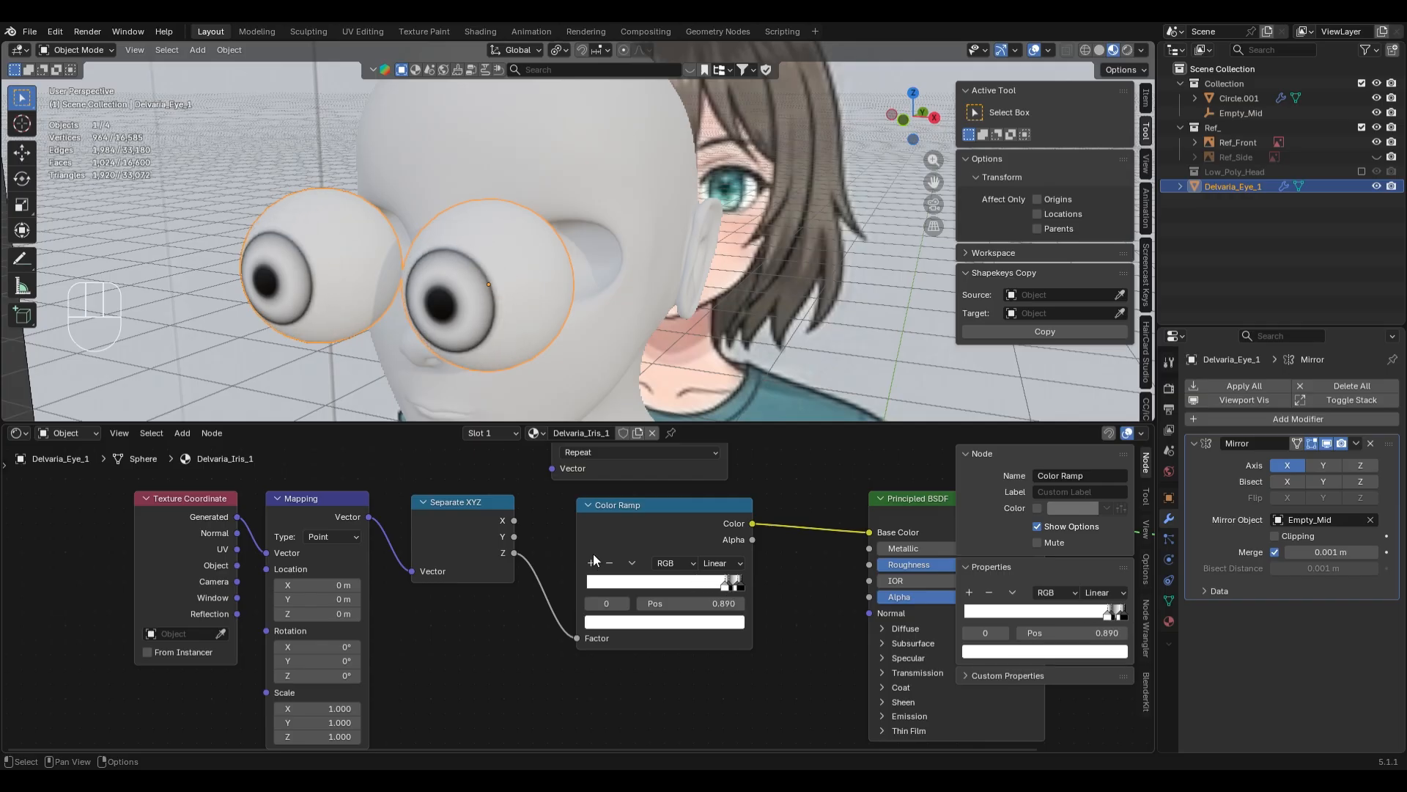
- Add a Color Ramp stop colored teal, #17AEBC, and position it at 0.946 between the black ring stop and the inner white stop
click(728, 584)
drag(730, 589, 688, 587)
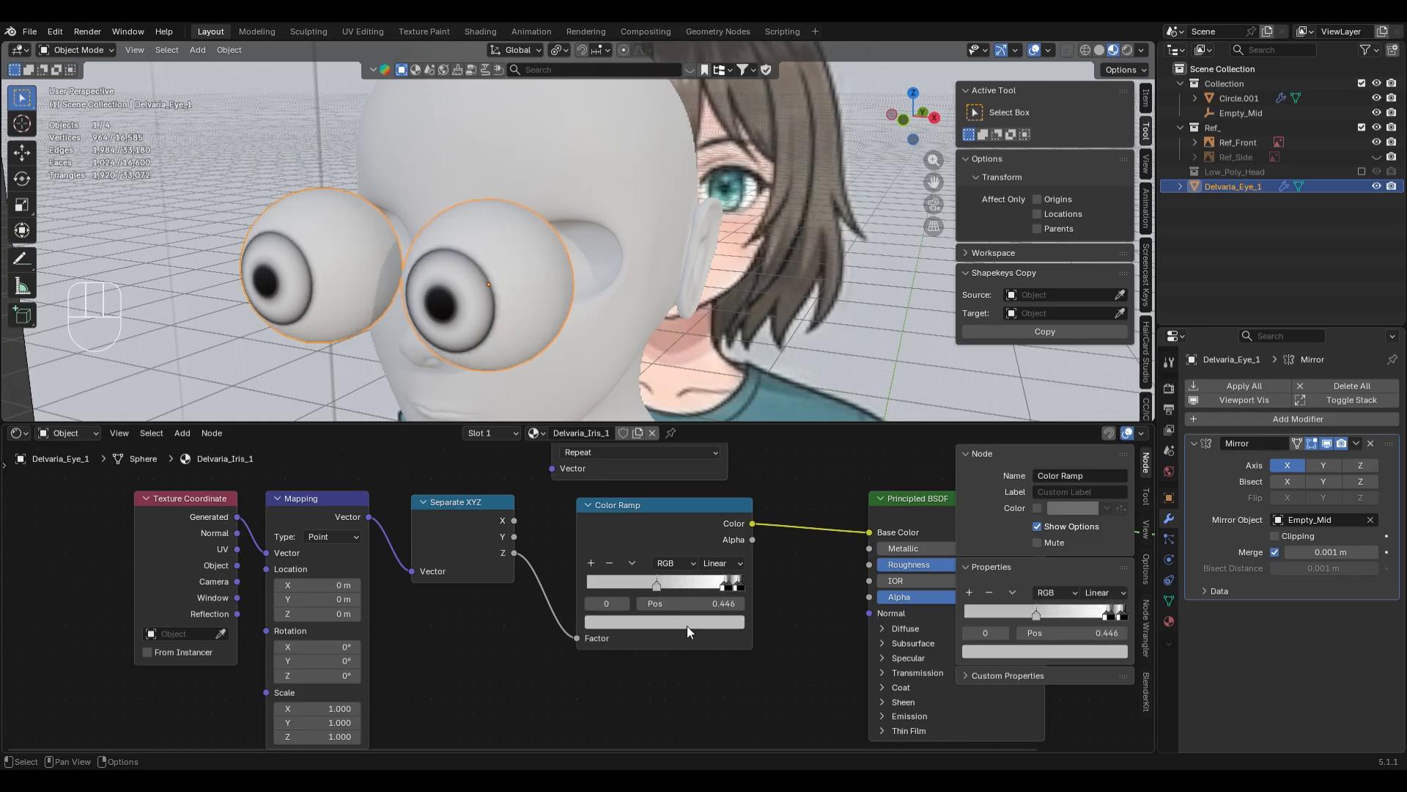
click(688, 622)
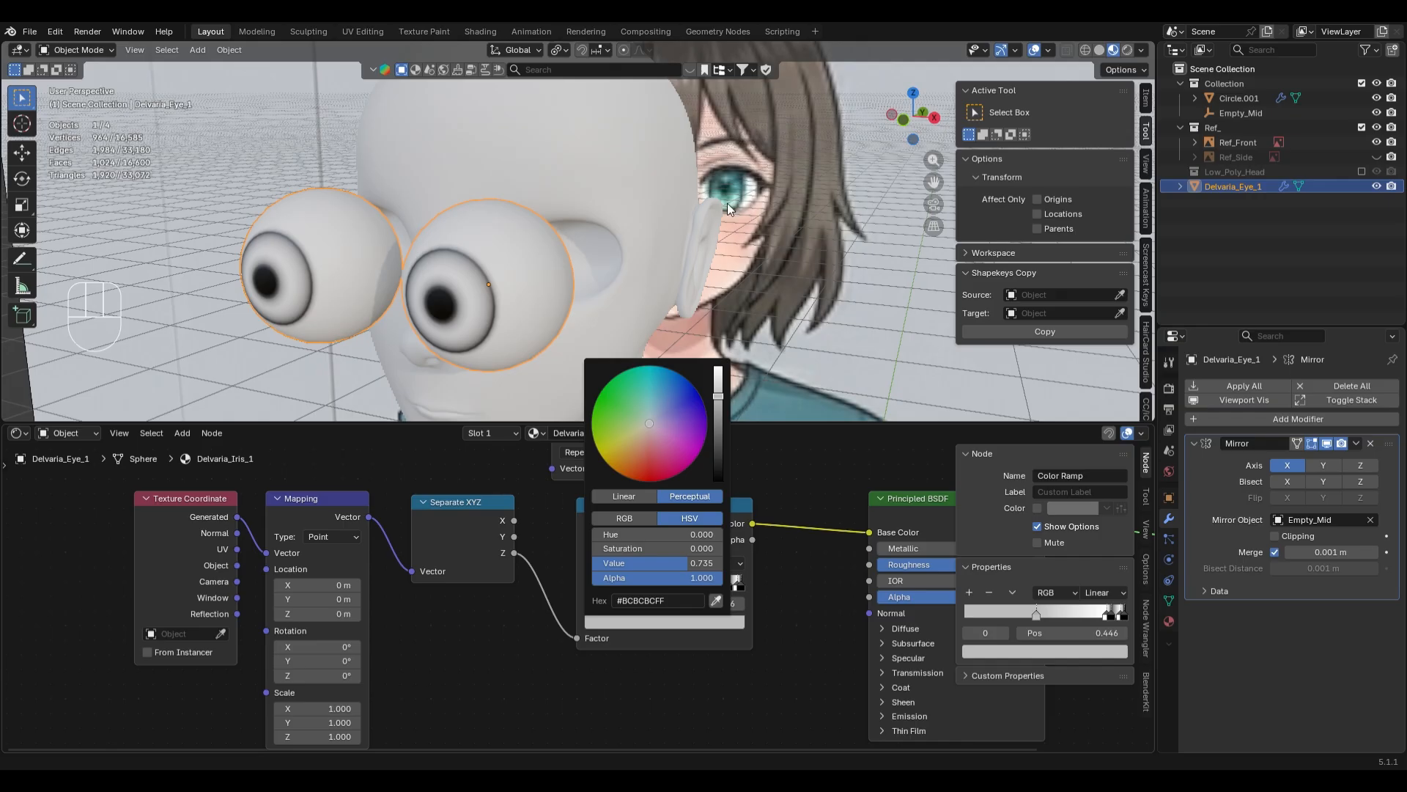
drag(649, 423, 649, 376)
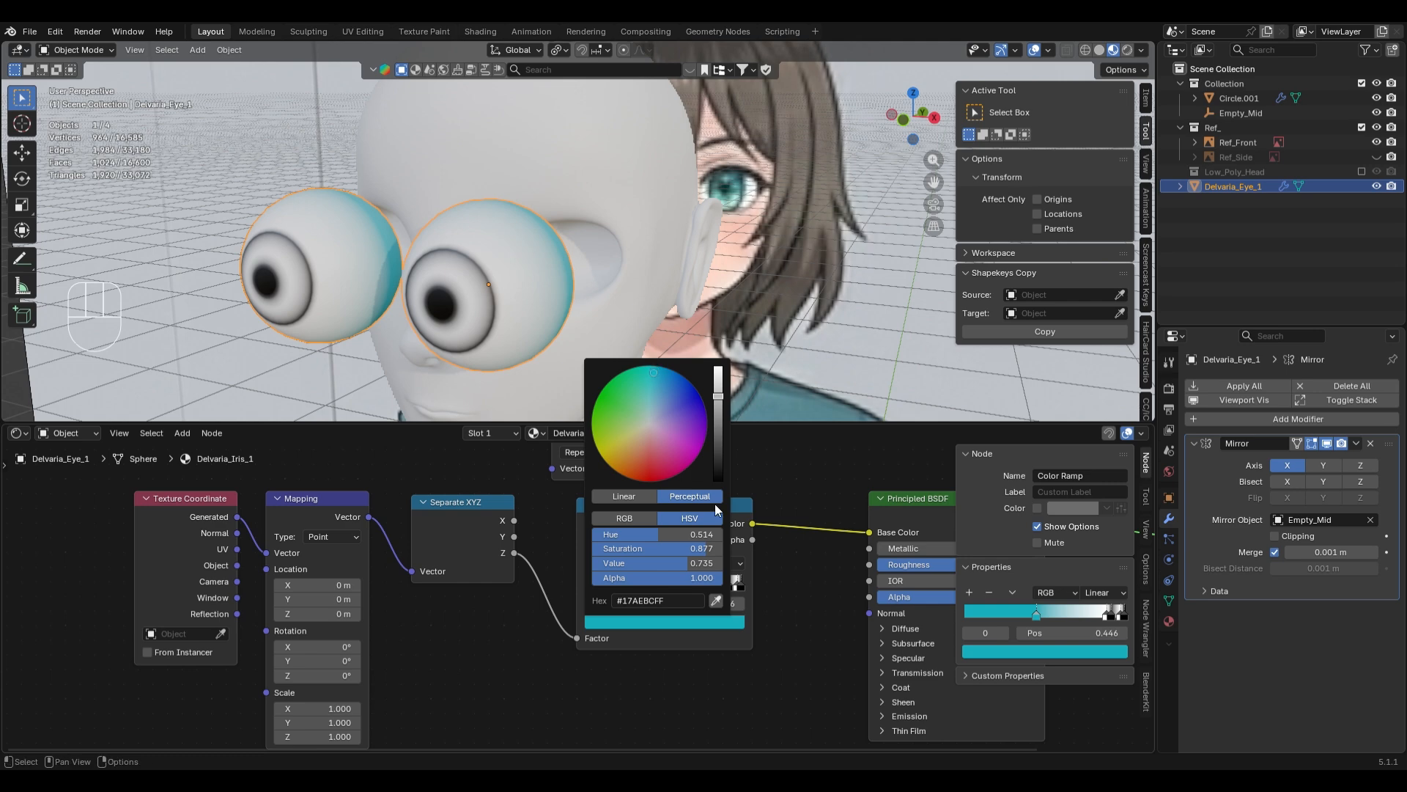
scroll(777, 609, up, 4)
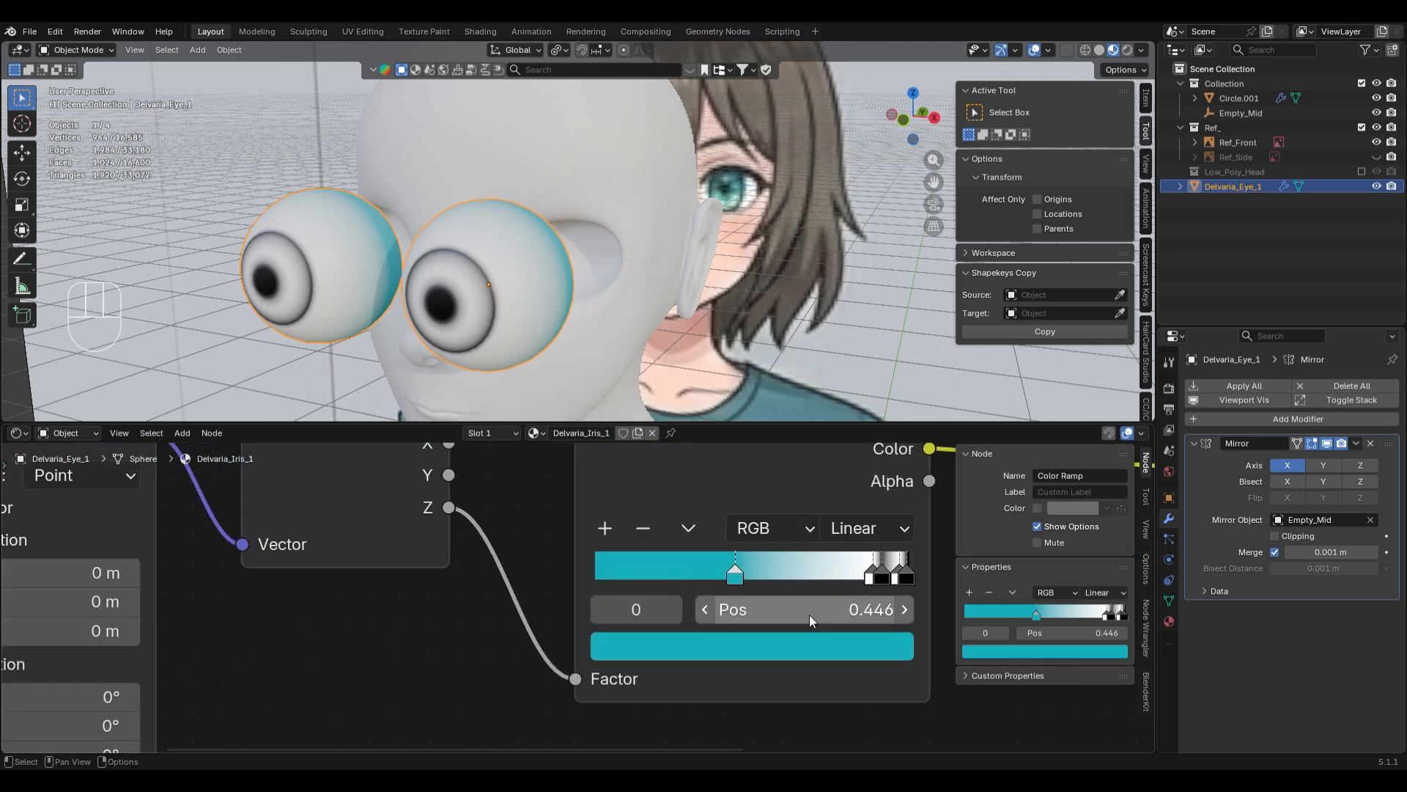
middle_drag(809, 620, 489, 626)
click(544, 581)
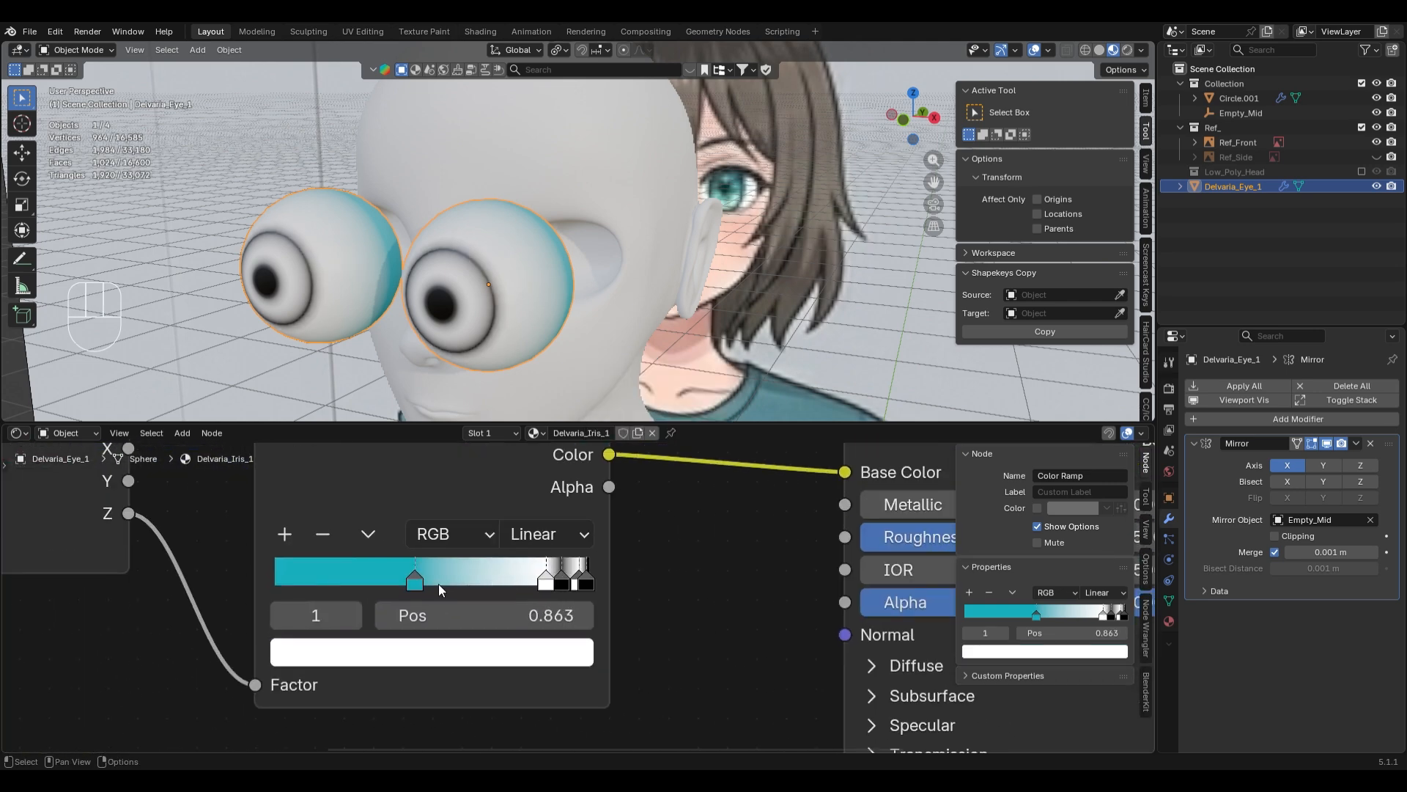
drag(428, 586, 581, 584)
- Delete the inner white Color Ramp stop and reposition the black ring stop at 0.939
click(585, 583)
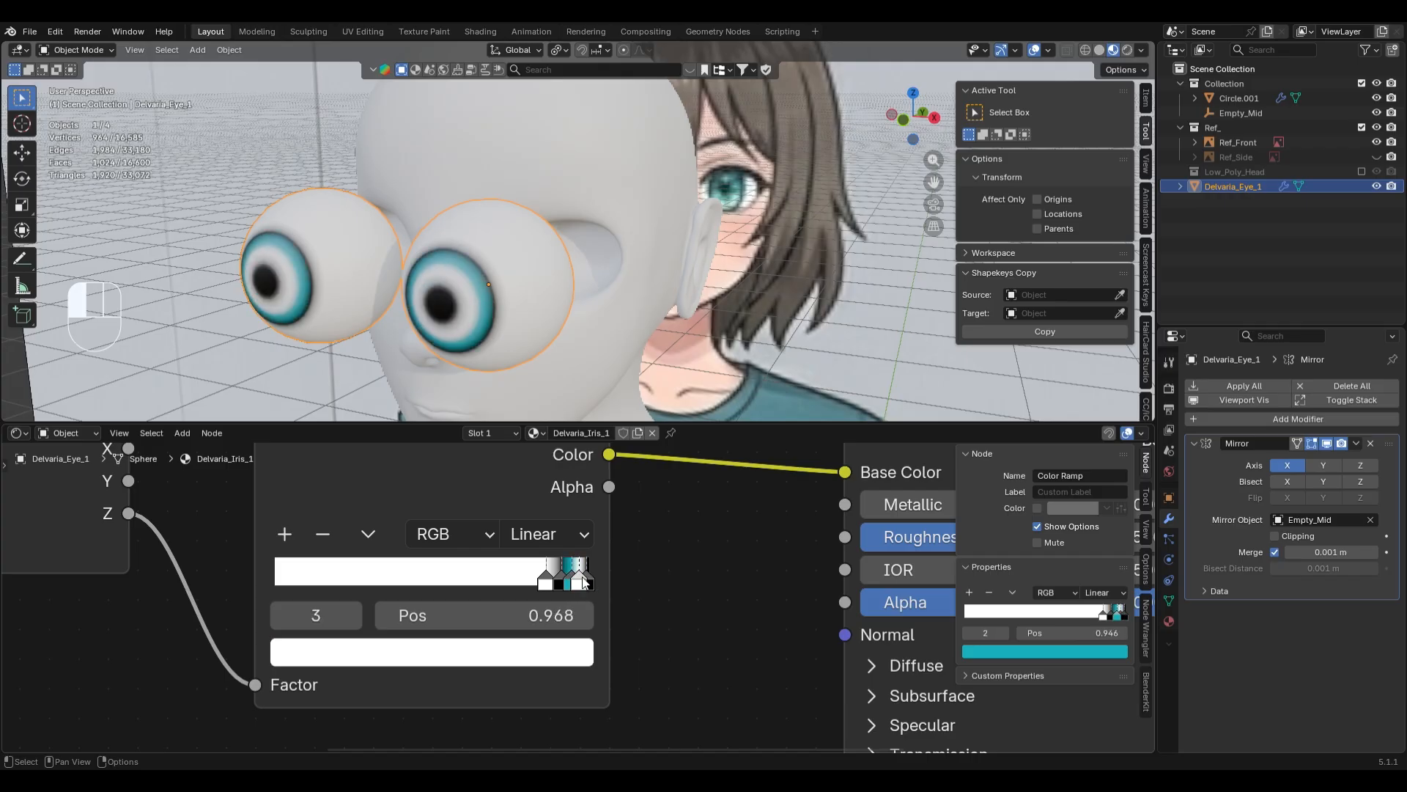
click(324, 534)
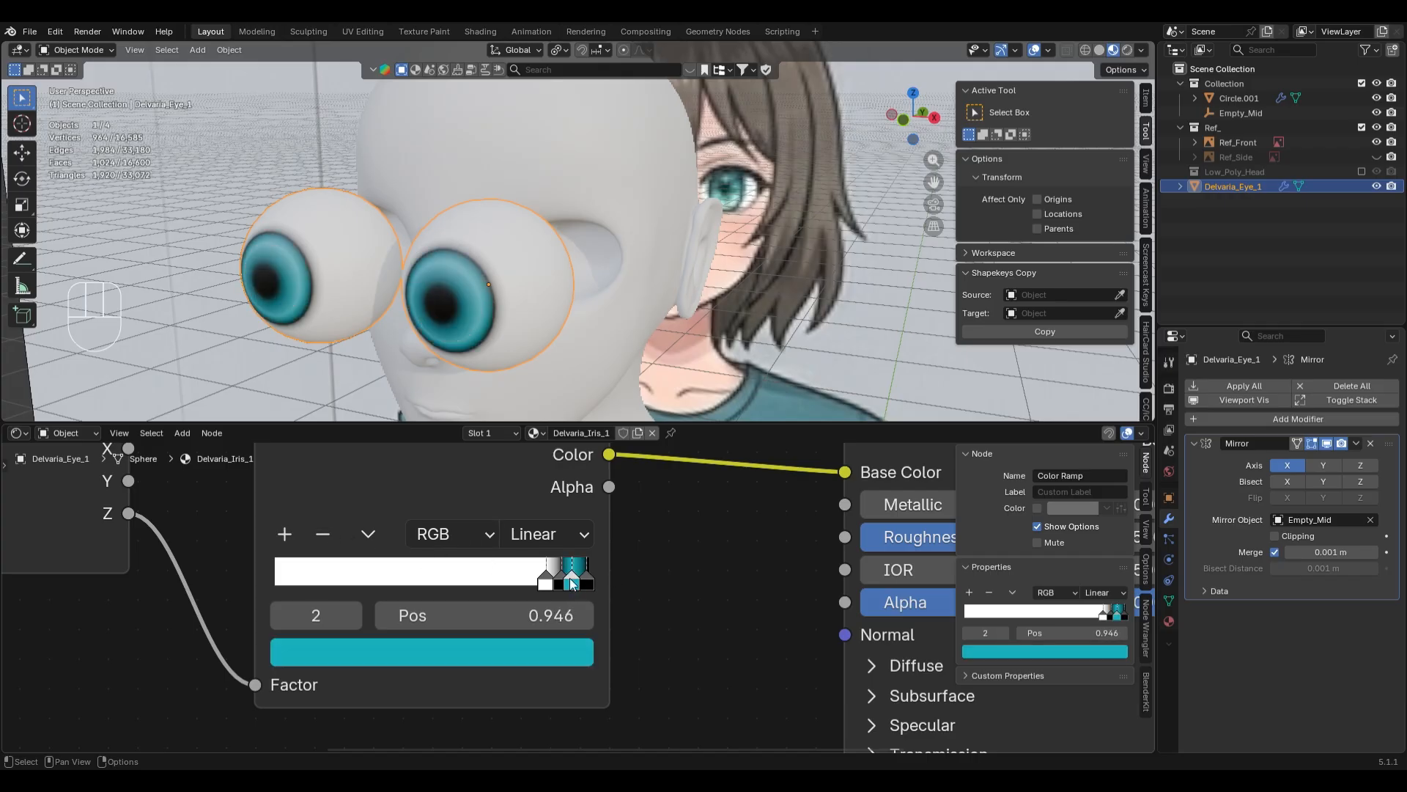
drag(561, 584, 582, 582)
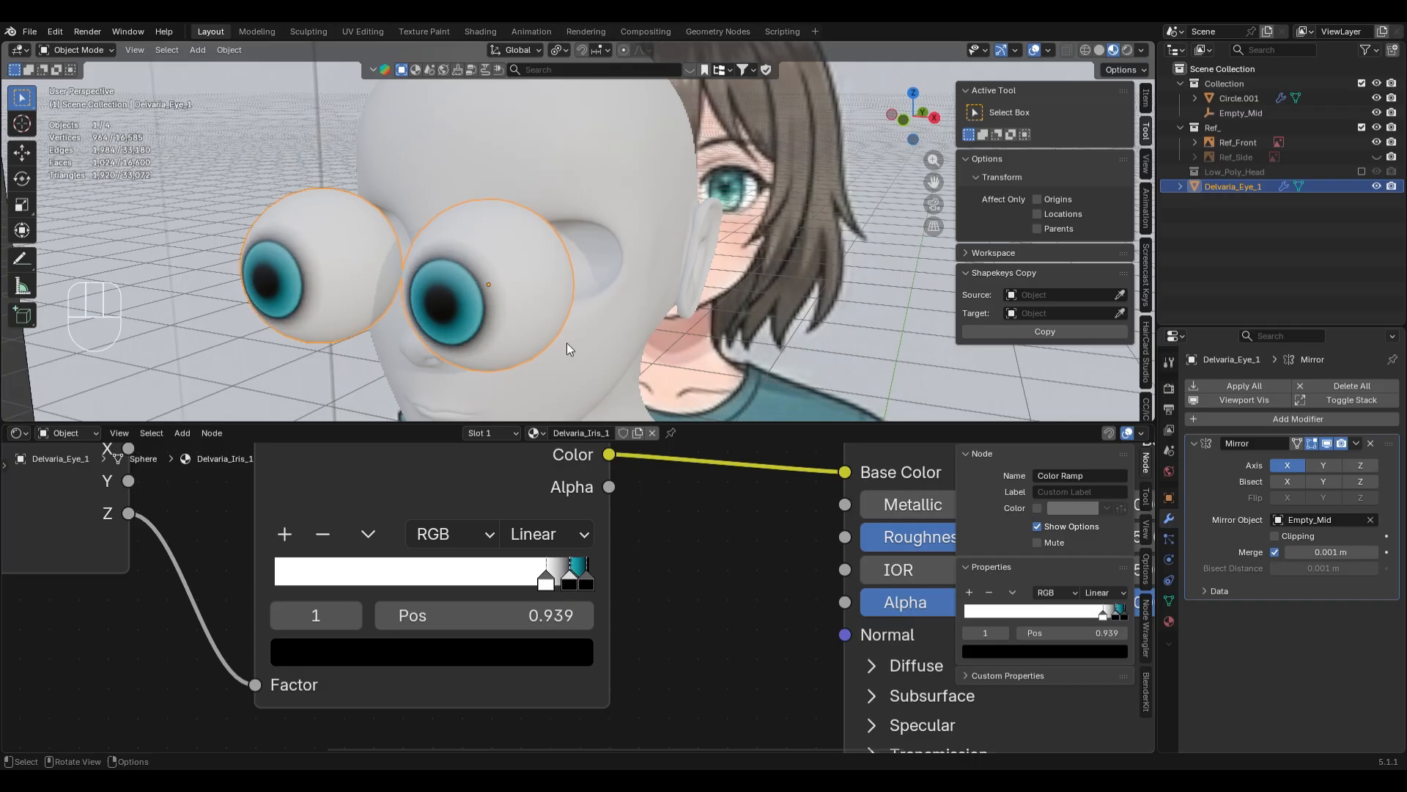
- Compare the teal irises with the reference illustration's eyes in front view by toggling X-ray, and return to the material preview
key(KP_1)
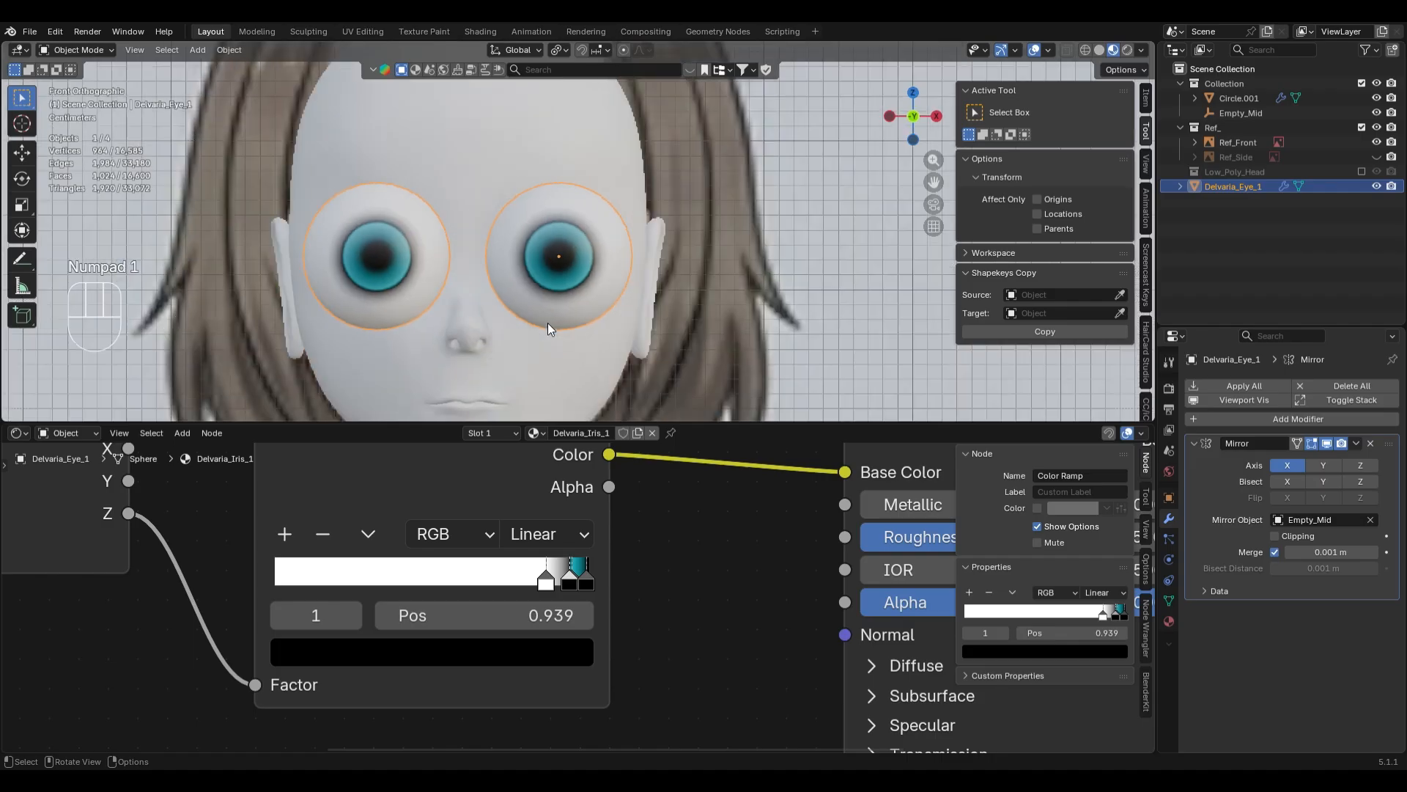
scroll(703, 221, down, 3)
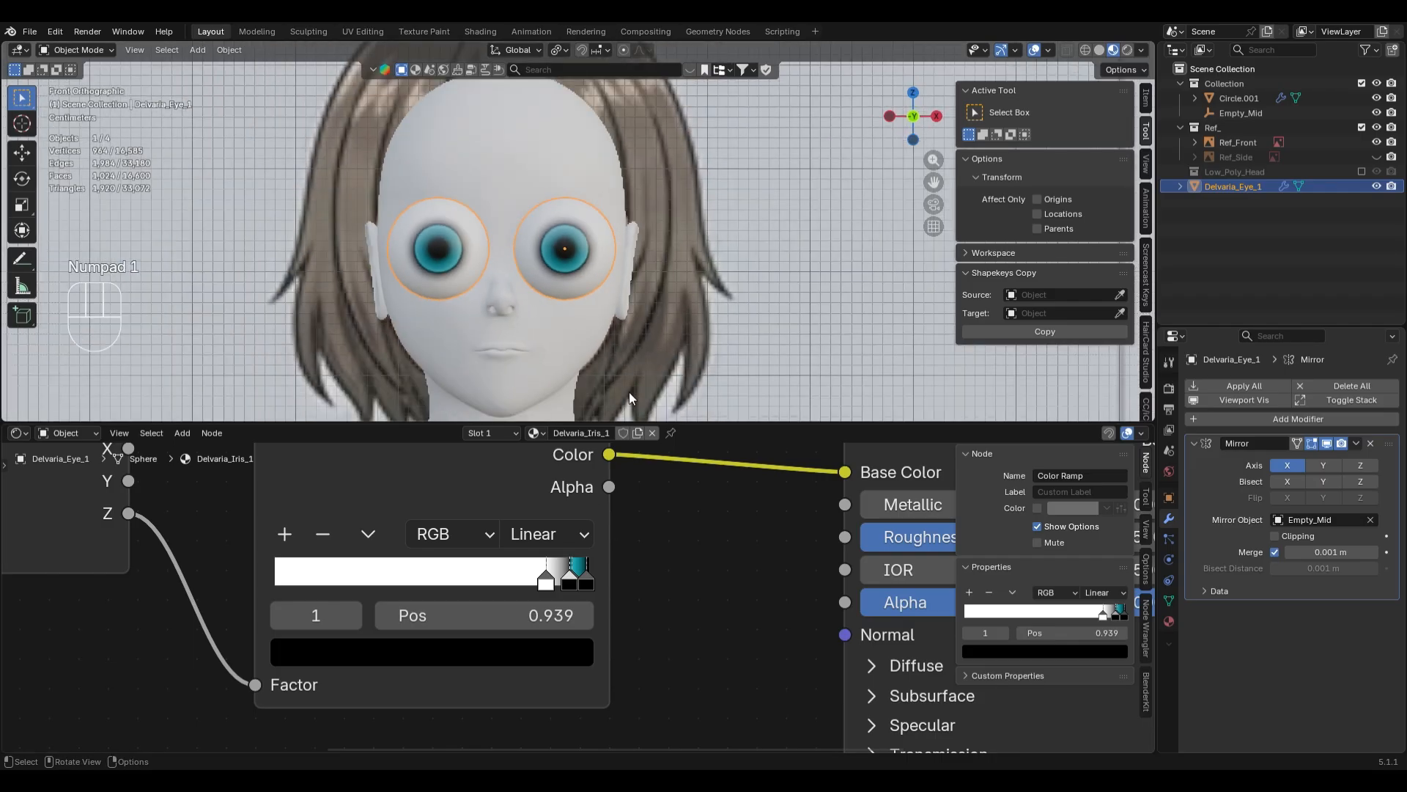
scroll(655, 282, up, 4)
scroll(655, 282, down, 2)
key(z)
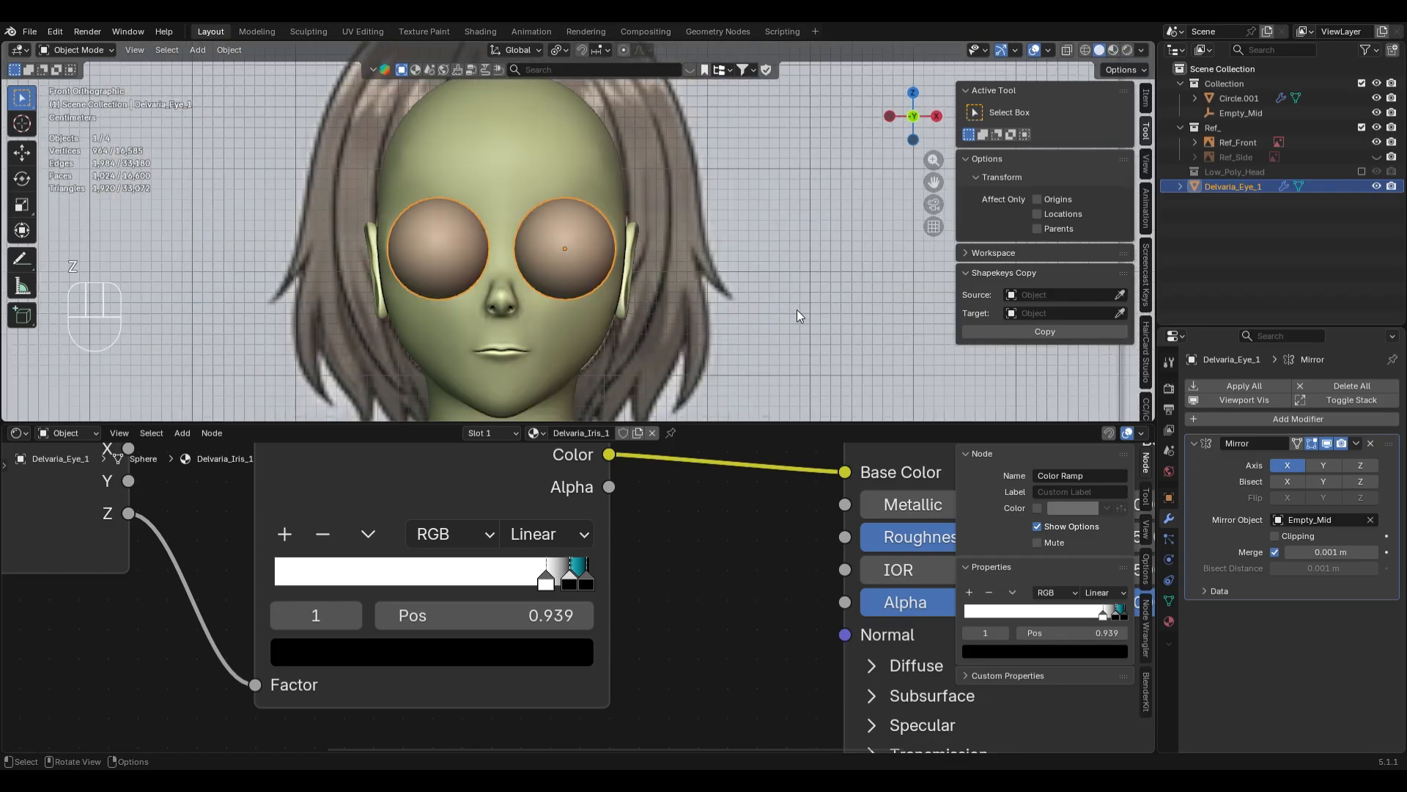
key(alt+z)
scroll(531, 231, up, 4)
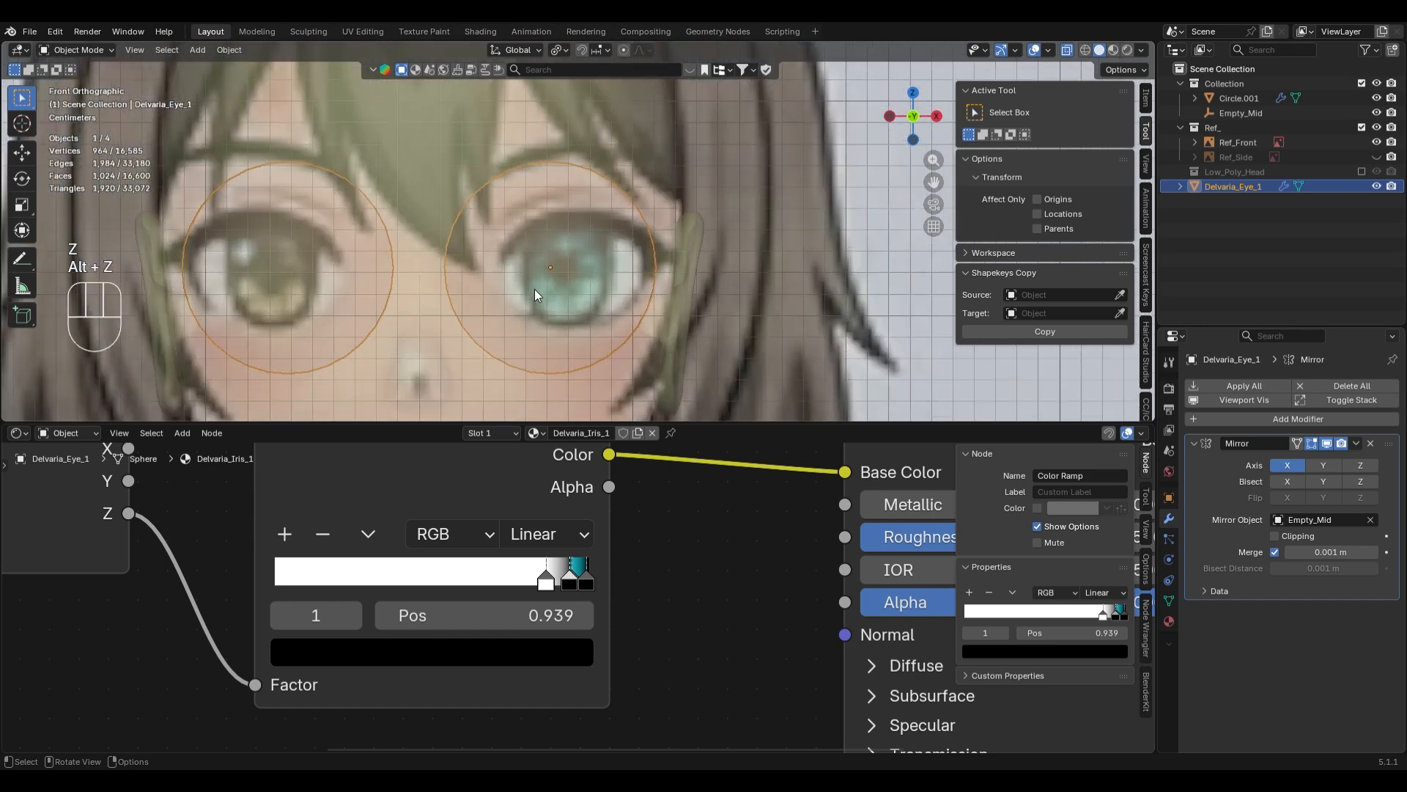
key(alt+z)
key(alt+z)
key(alt+z)
key(z)
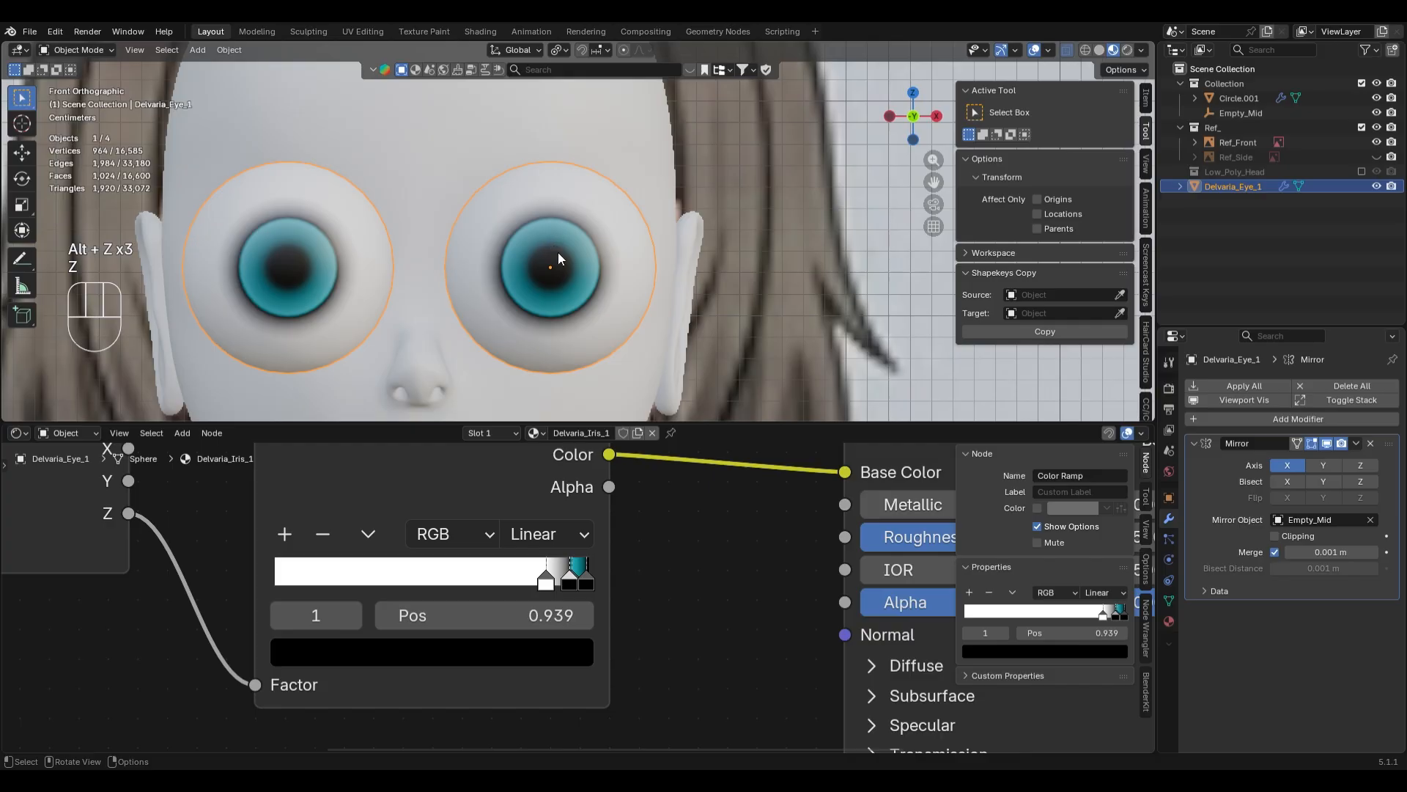
- Enlarge the iris by setting the black ring stop to 0.861, and scale the eyes by 1.171 along Z
scroll(589, 601, up, 1)
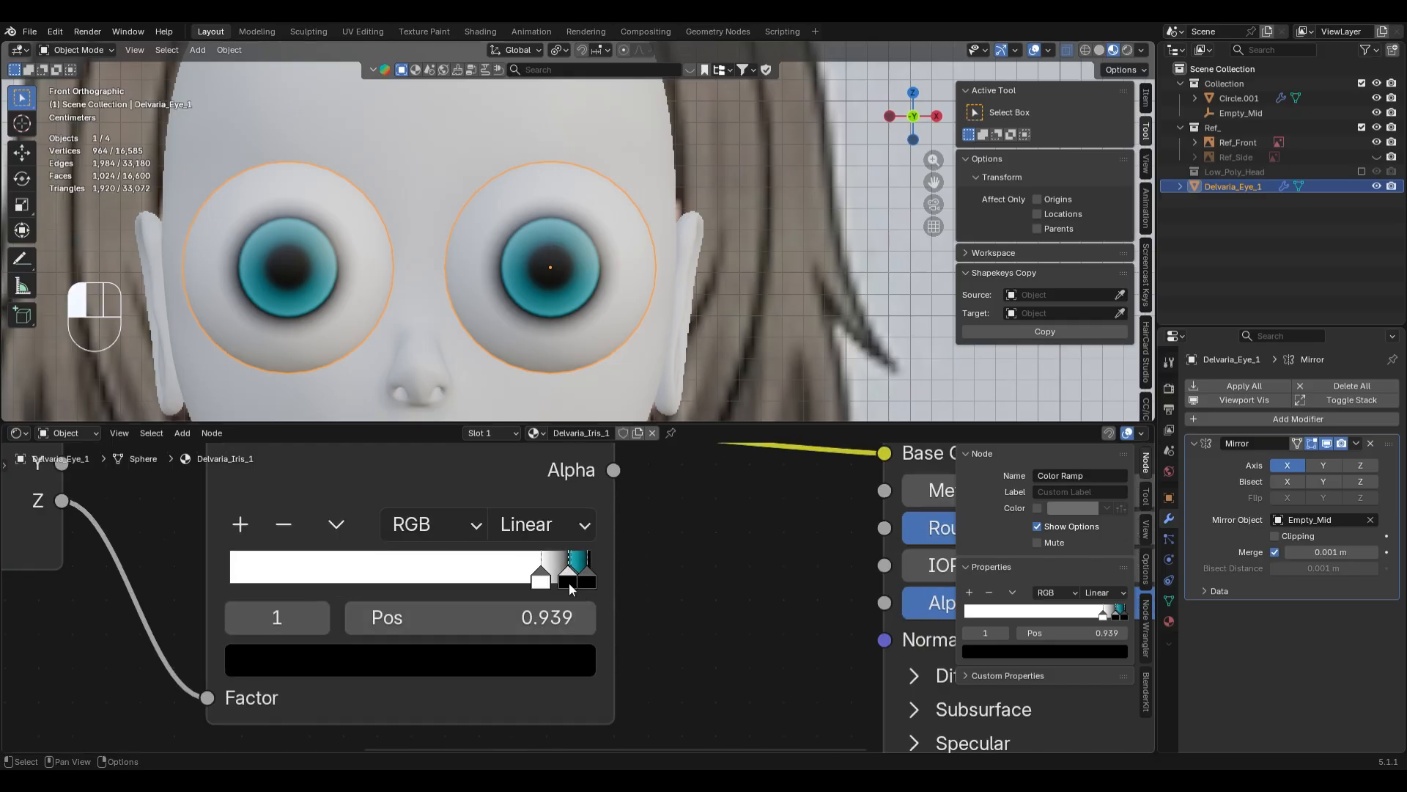
mouse_move(571, 586)
mouse_down()
mouse_move(527, 584)
mouse_move(565, 583)
mouse_move(536, 584)
mouse_move(551, 583)
mouse_up()
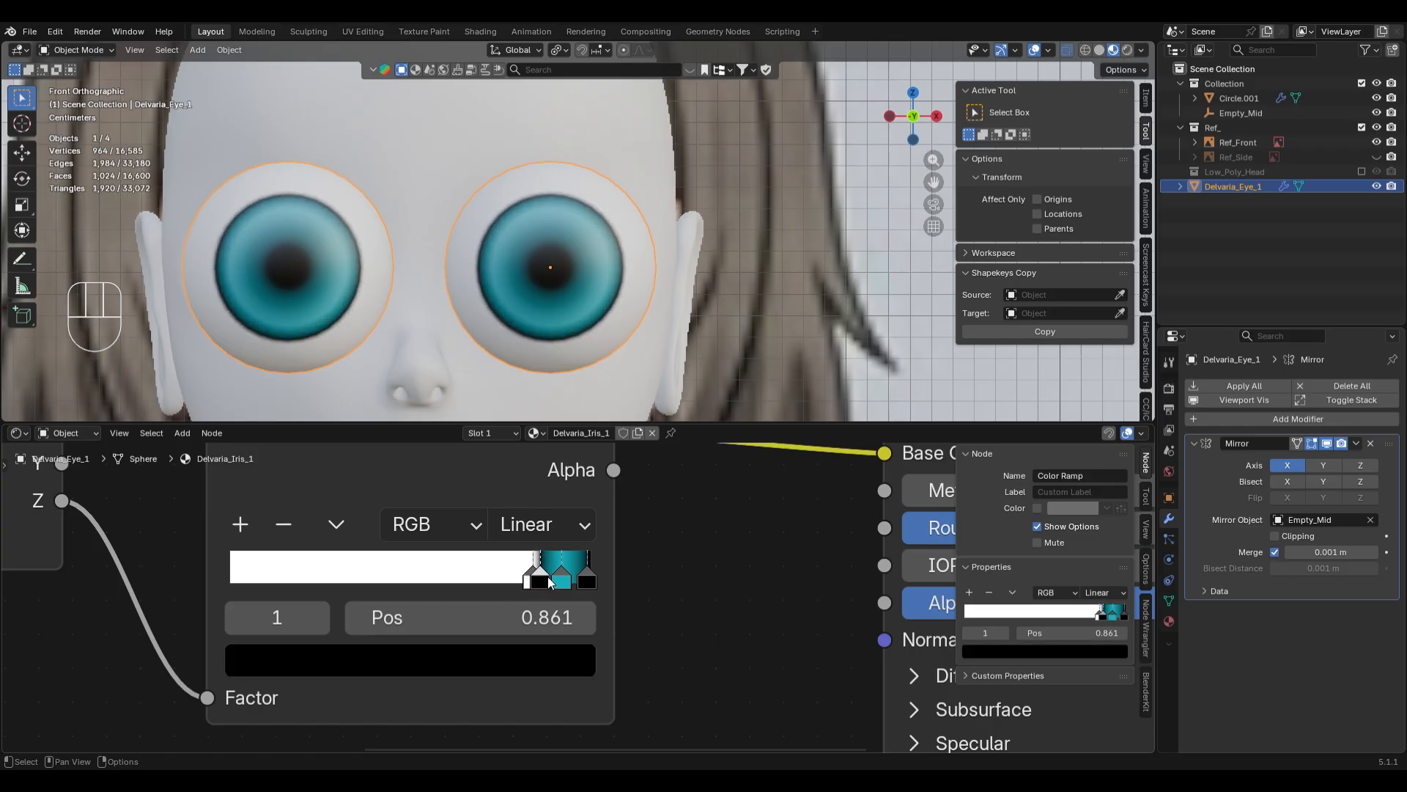
scroll(649, 301, down, 4)
key(s)
key(z)
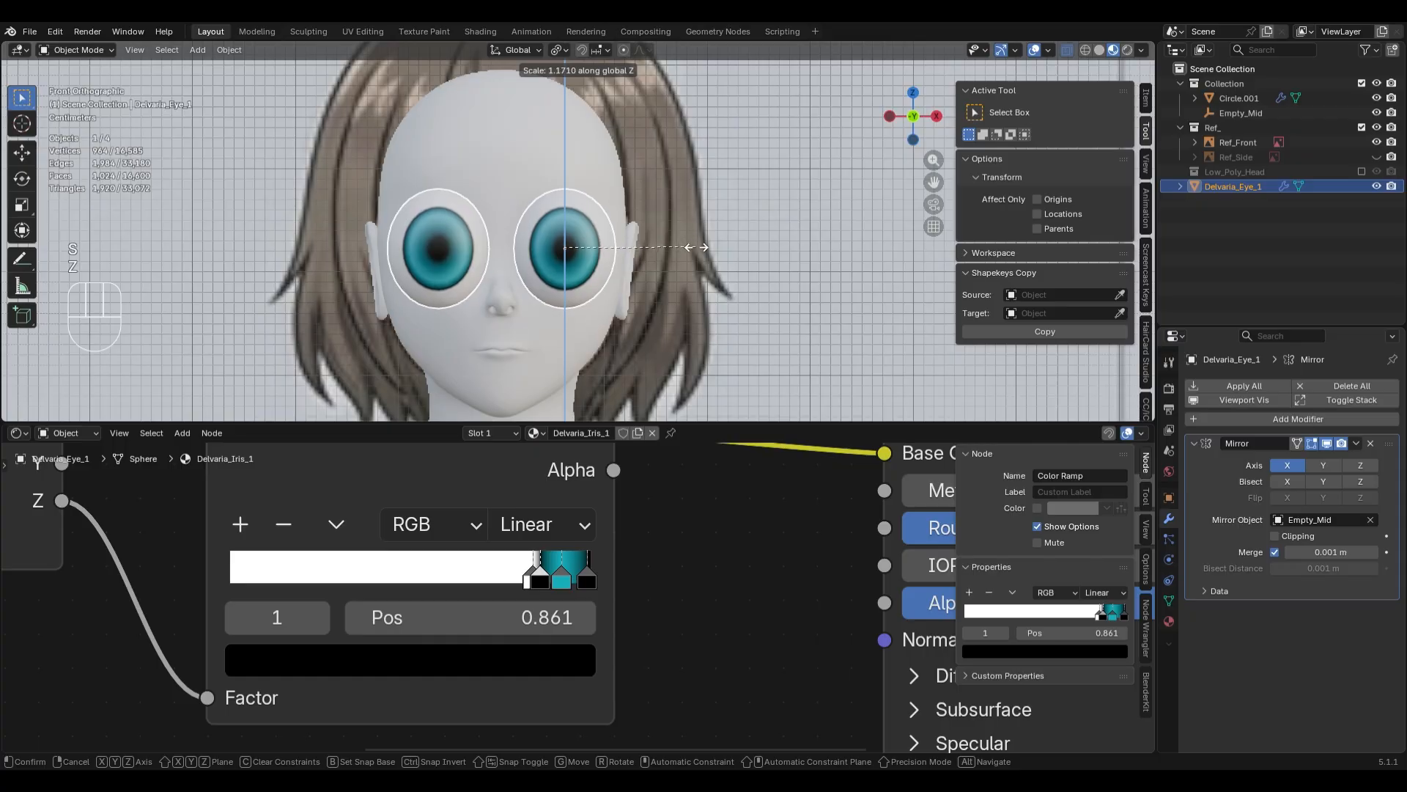
click(696, 247)
scroll(675, 311, up, 4)
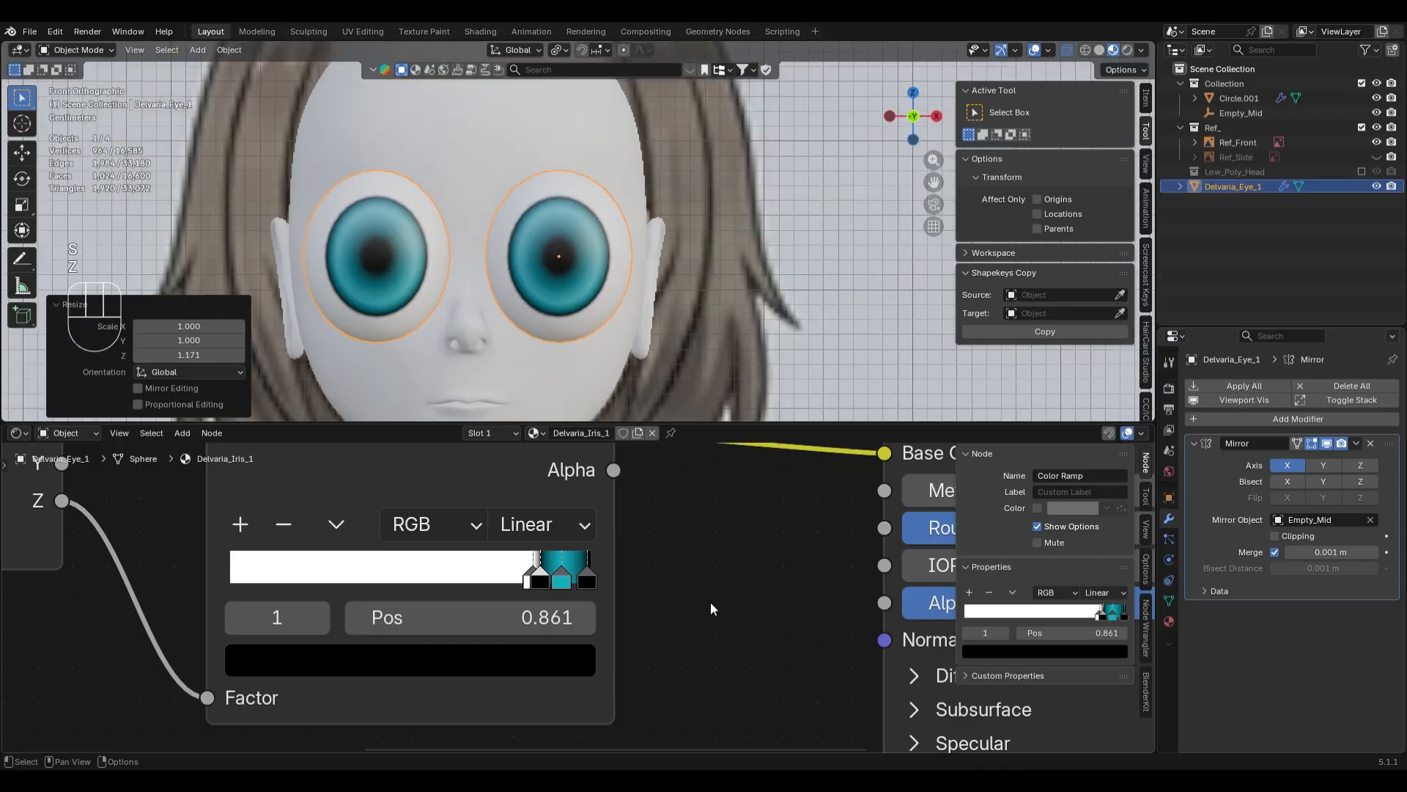
- Set the Principled BSDF roughness to 0.05 for a glossy eye surface
scroll(712, 576, down, 5)
scroll(716, 576, up, 1)
shift+middle_drag(758, 565, 568, 592)
click(719, 584)
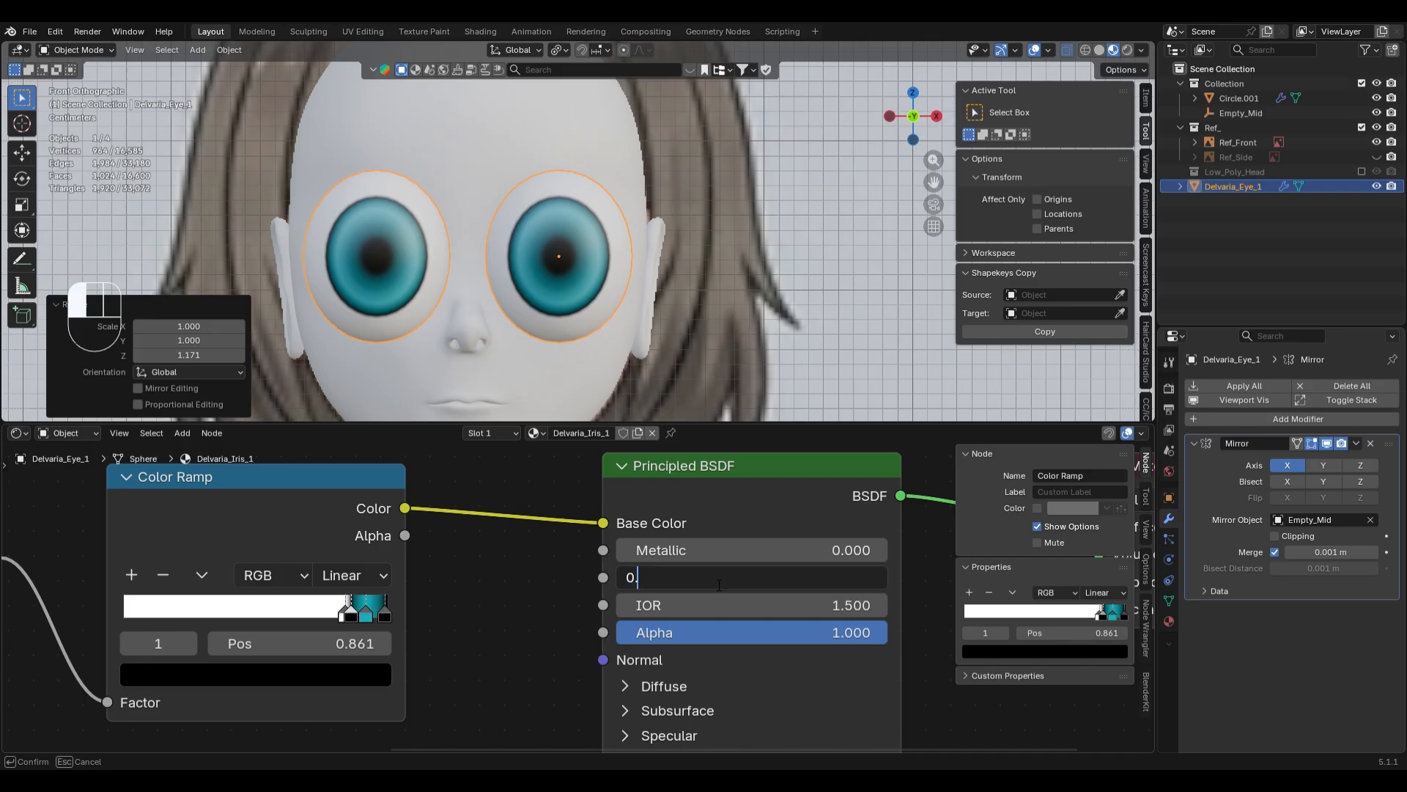
text(0.05)
key(Return)
- Push the eyes back into the head's sockets along Y by about 0.110 m and another 0.009 m
middle_drag(645, 319, 793, 298)
key(g)
key(y)
click(706, 245)
key(KP_1)
scroll(733, 220, up, 2)
key(g)
key(y)
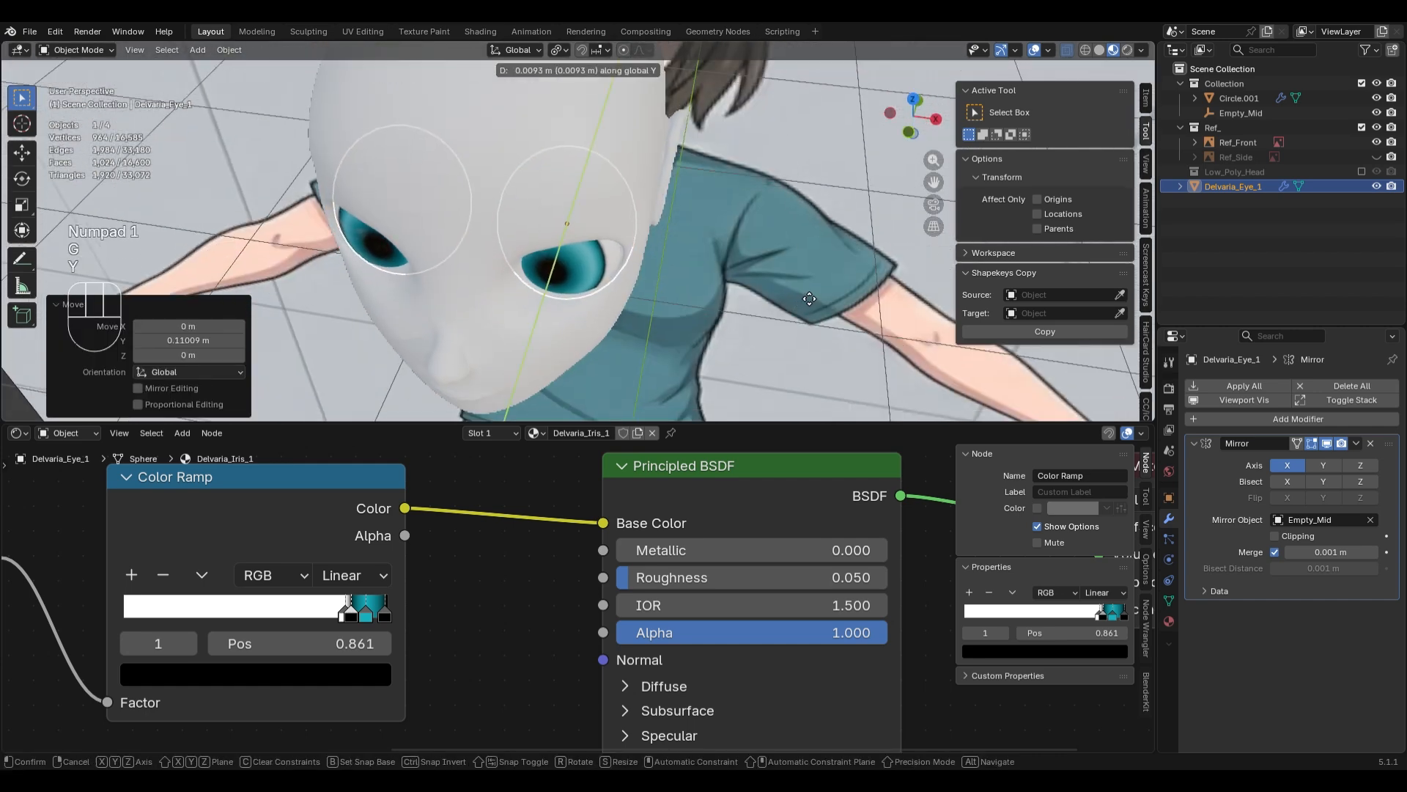
click(804, 297)
- Switch to solid shading in front view and shift the eyes outward about 0.0079 m in X and up 0.001 m in Z
key(KP_1)
key(alt+z)
key(z)
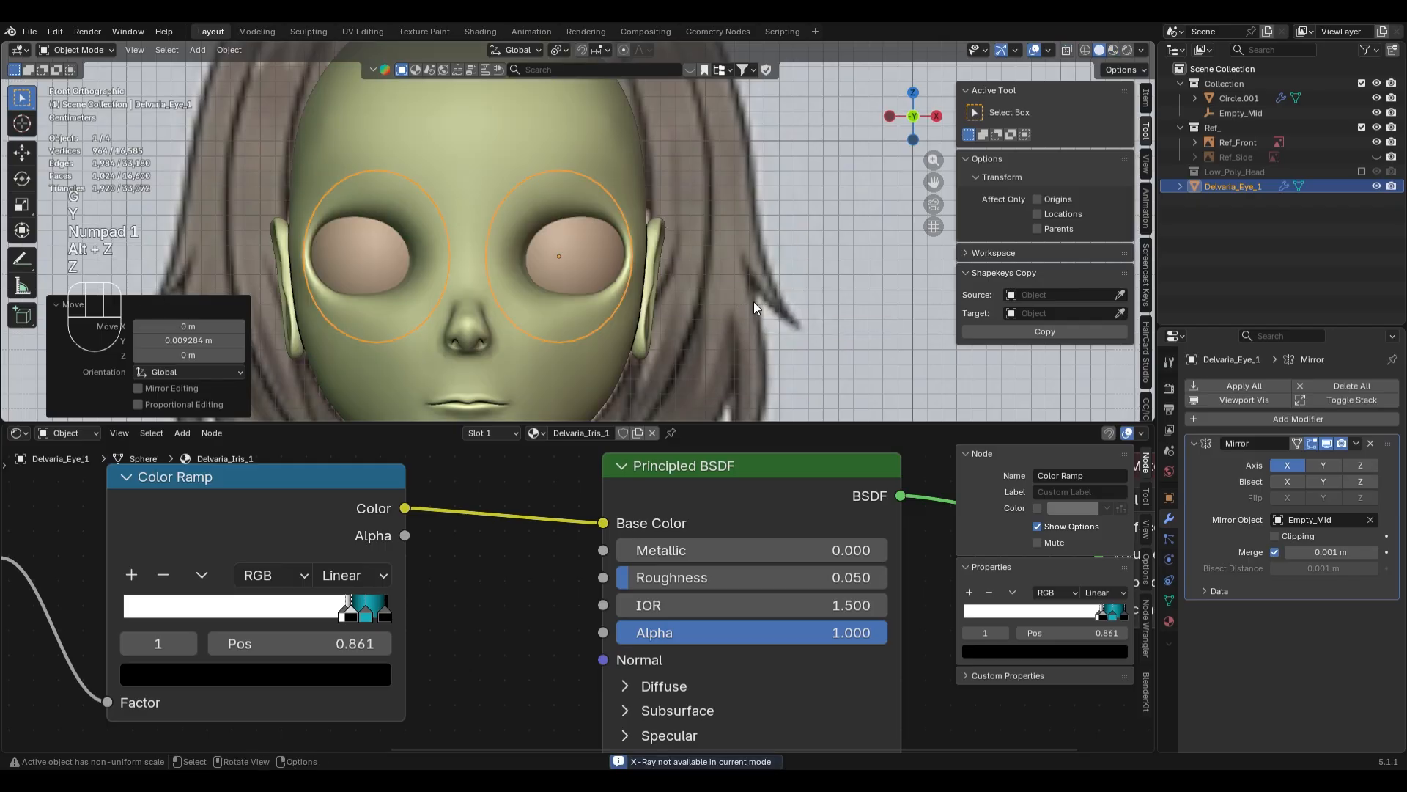
key(alt+z)
key(g)
key(alt+z)
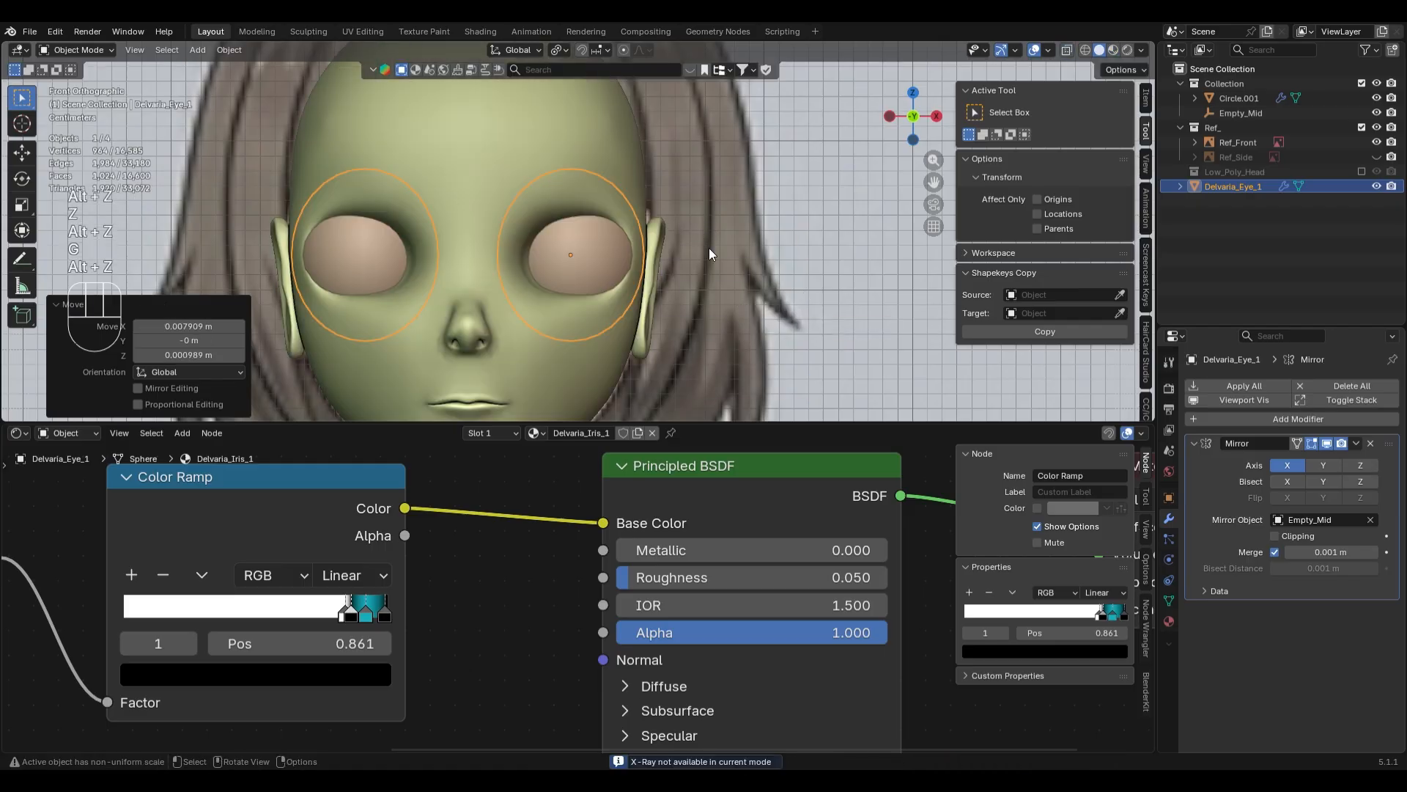
- Fine-tune the eyes in their sockets by moving them about 0.0028 m along Y and -0.0030 m along X
middle_drag(709, 247, 753, 276)
key(g)
key(y)
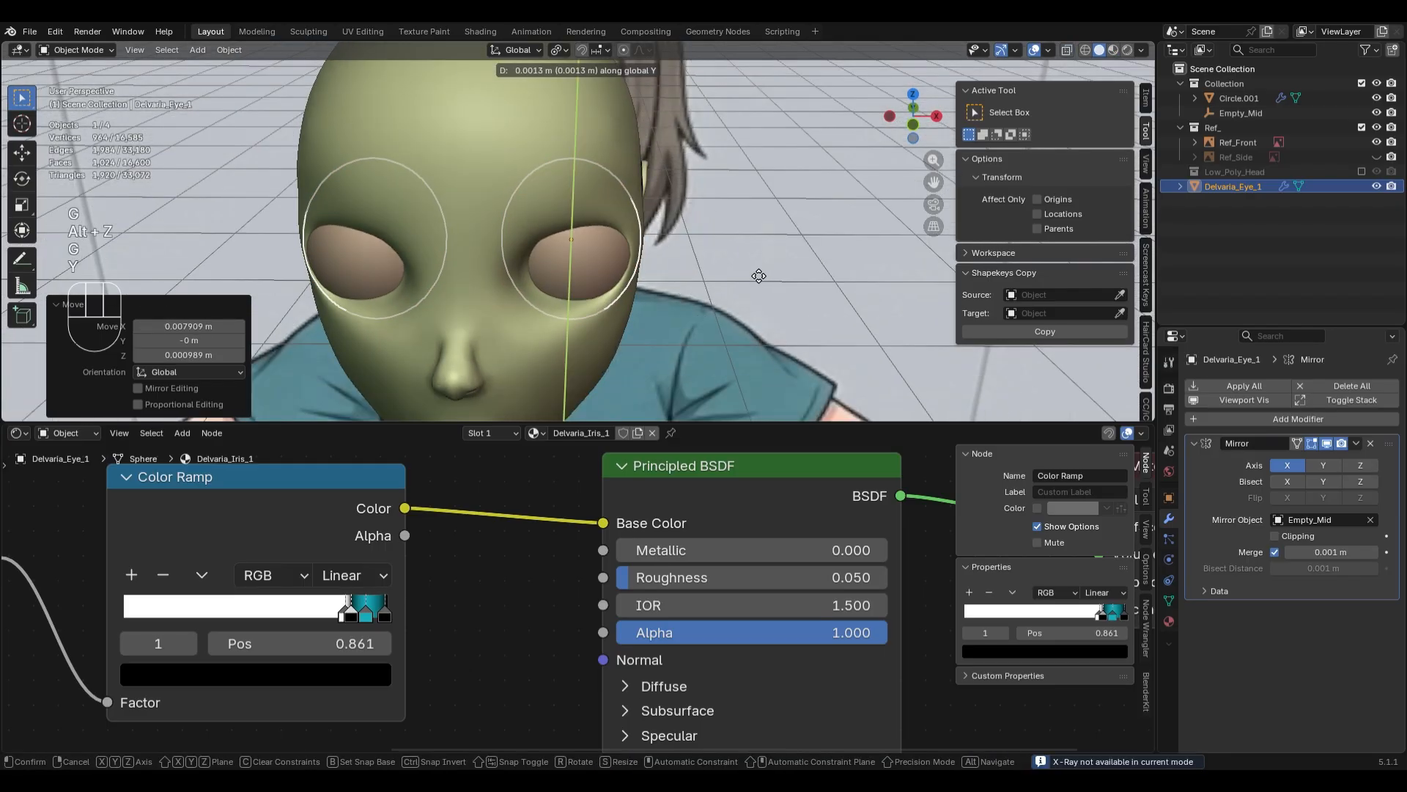
click(760, 275)
key(KP_1)
key(g)
key(x)
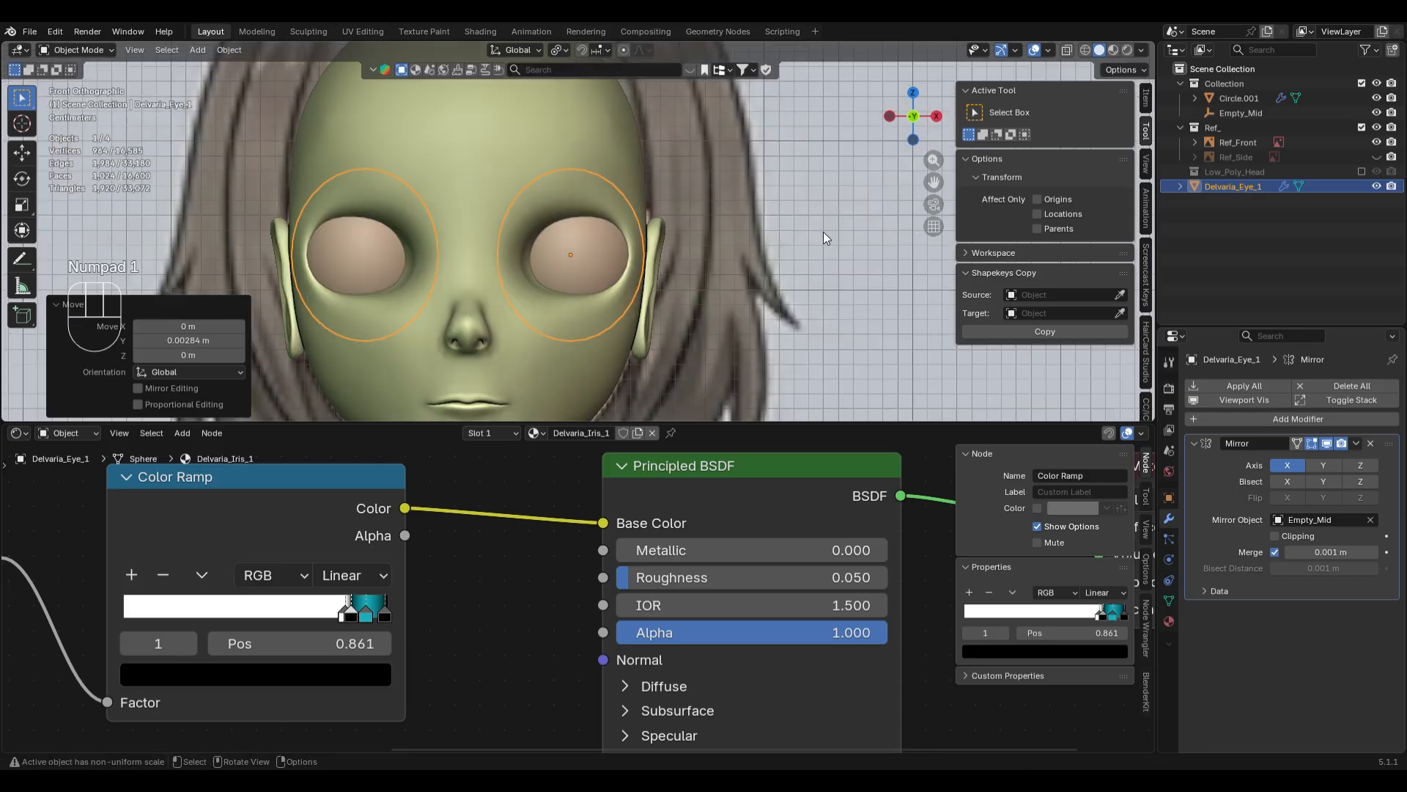
click(819, 231)
- Try another small shift of the eyes along Y and undo it
middle_drag(820, 231, 798, 212)
key(g)
key(y)
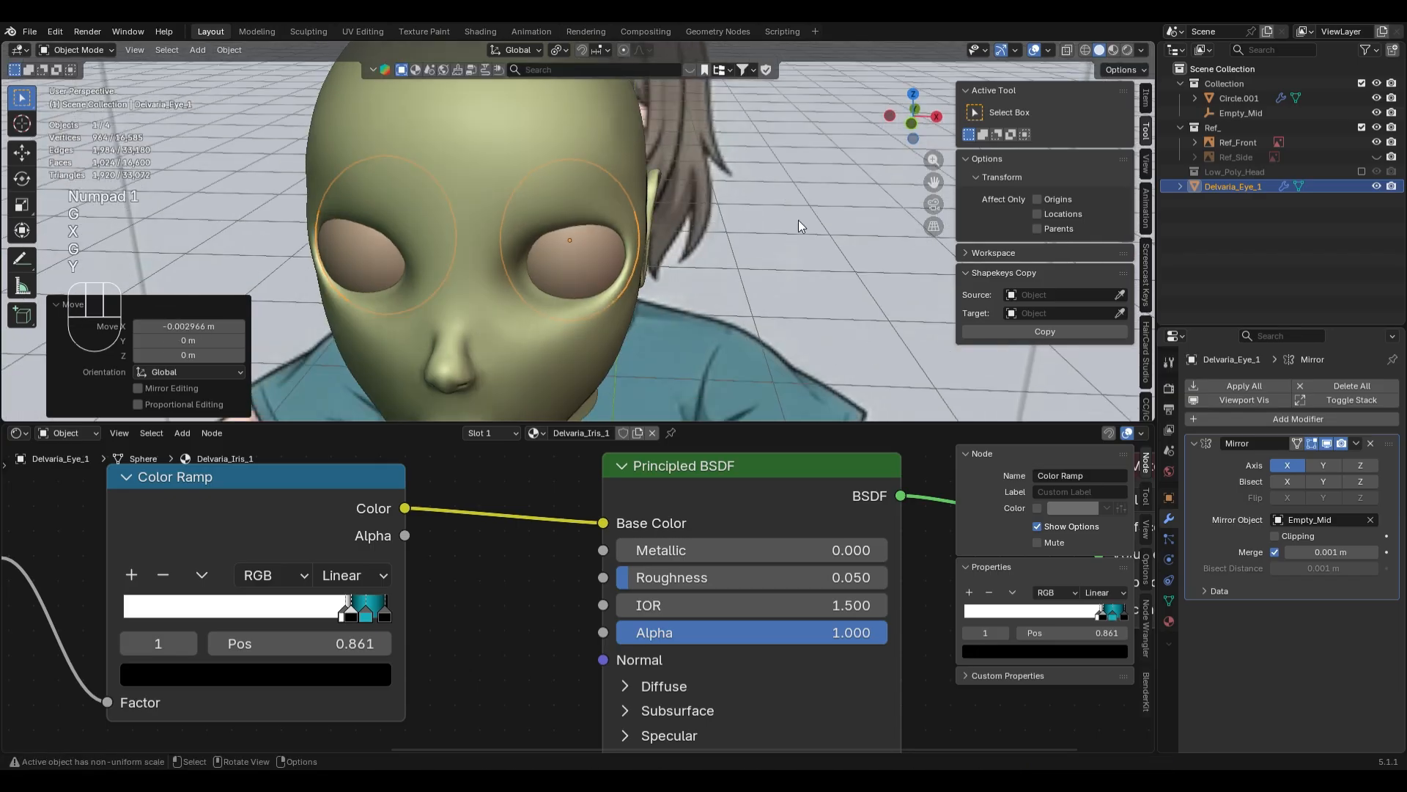
click(798, 220)
key(ctrl+z)
- Move the eyes forward about 0.0015 m along Y and display the face from the front in material preview
key(g)
key(y)
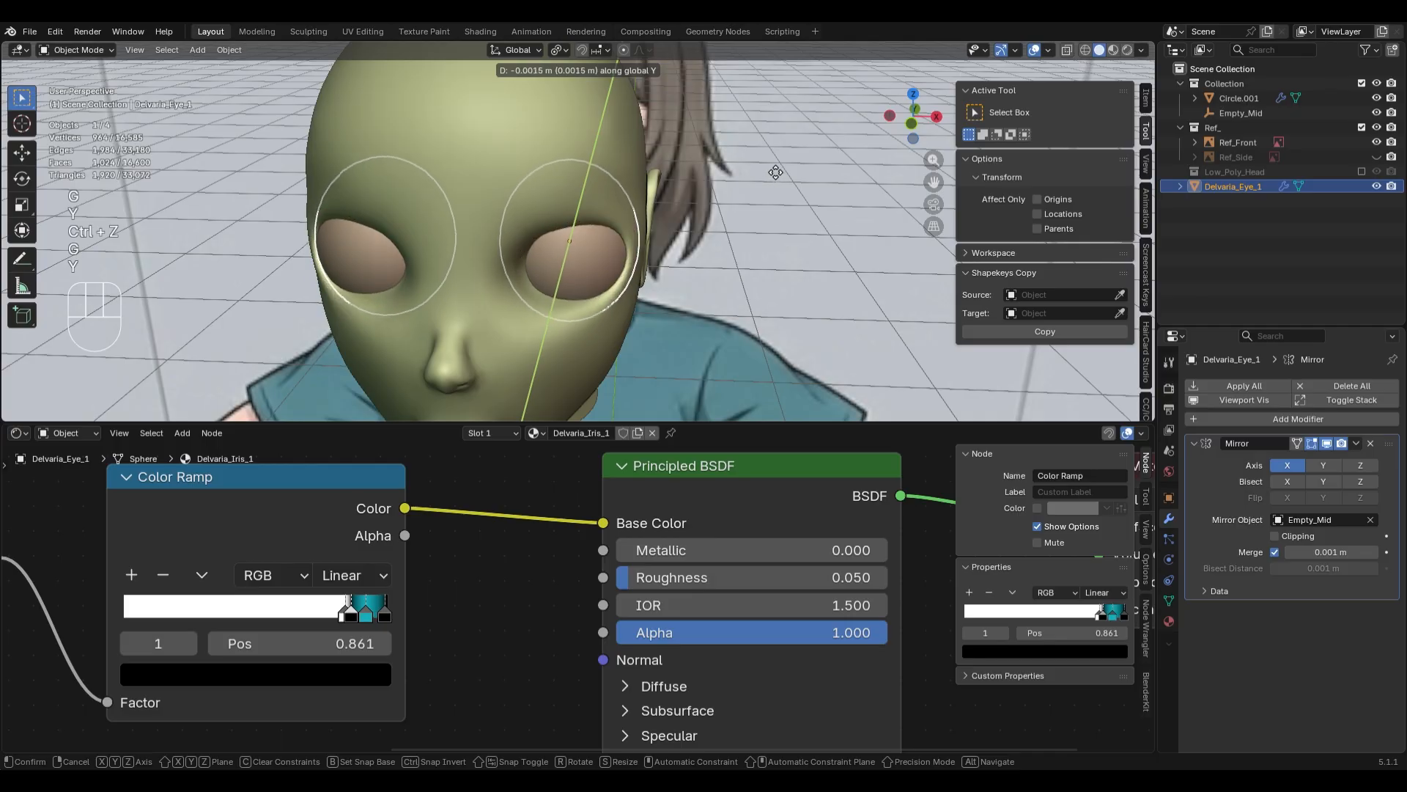
click(773, 293)
key(z)
click(776, 364)
key(KP_1)
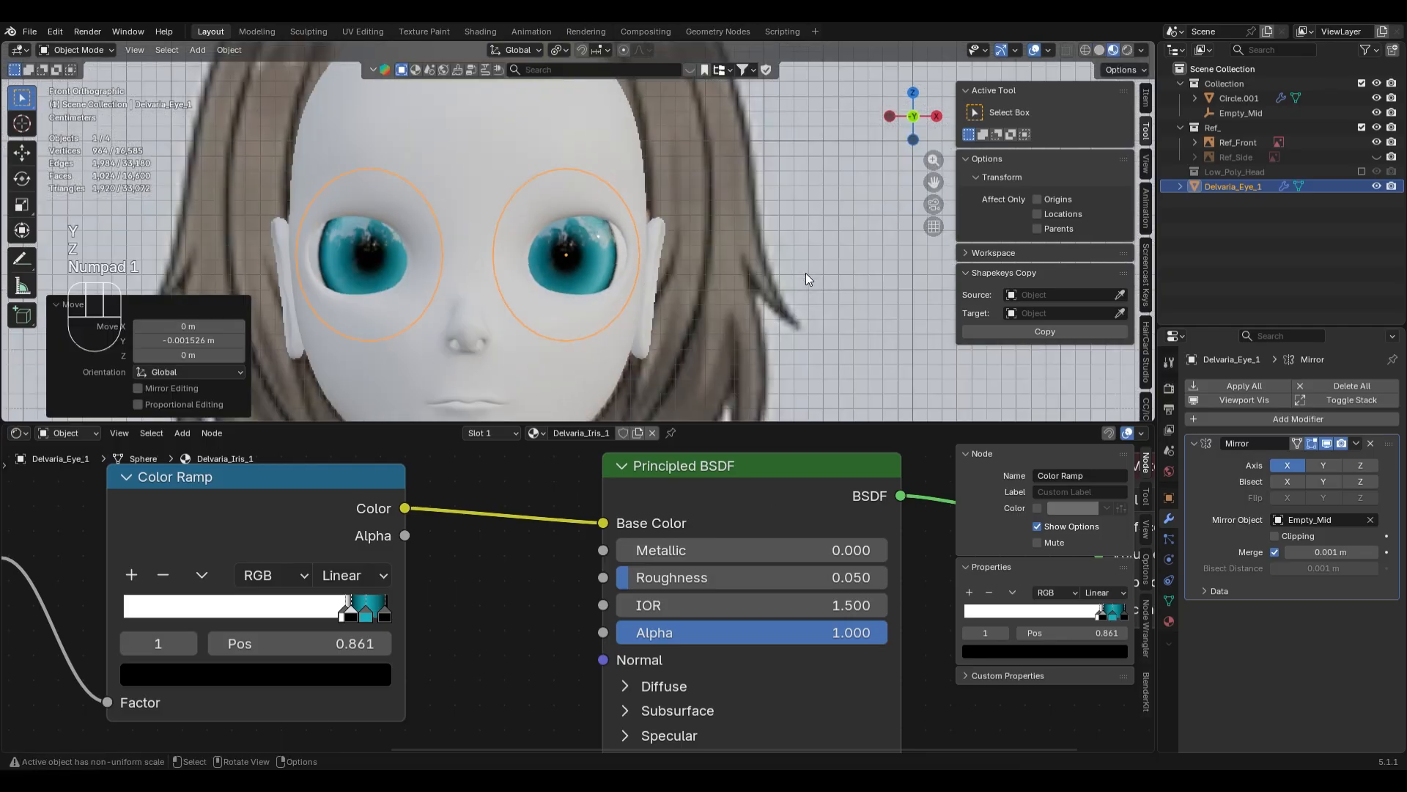
- Set the teal Color Ramp stop to 0.955 and view the irises on the whole face from the front
scroll(412, 623, up, 3)
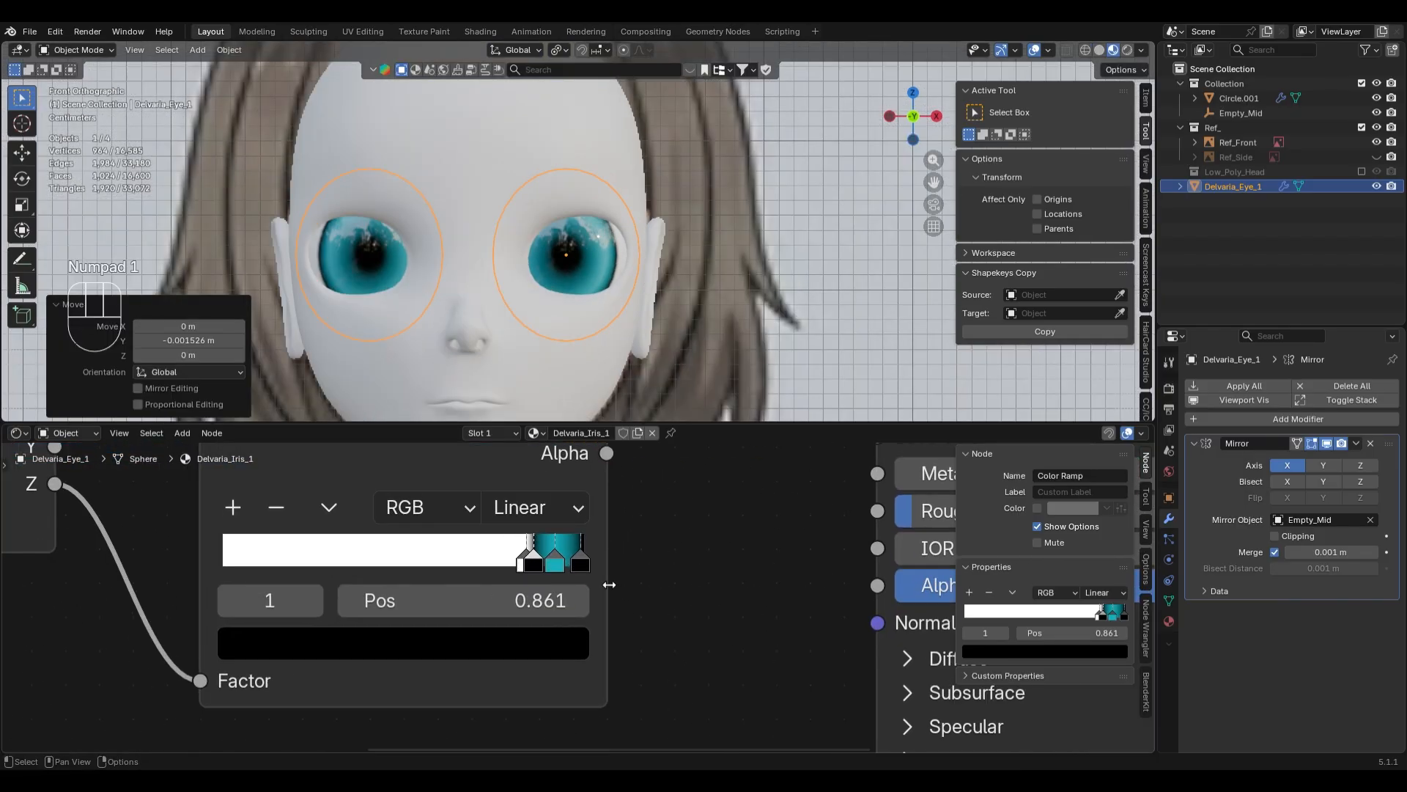
drag(554, 561, 570, 562)
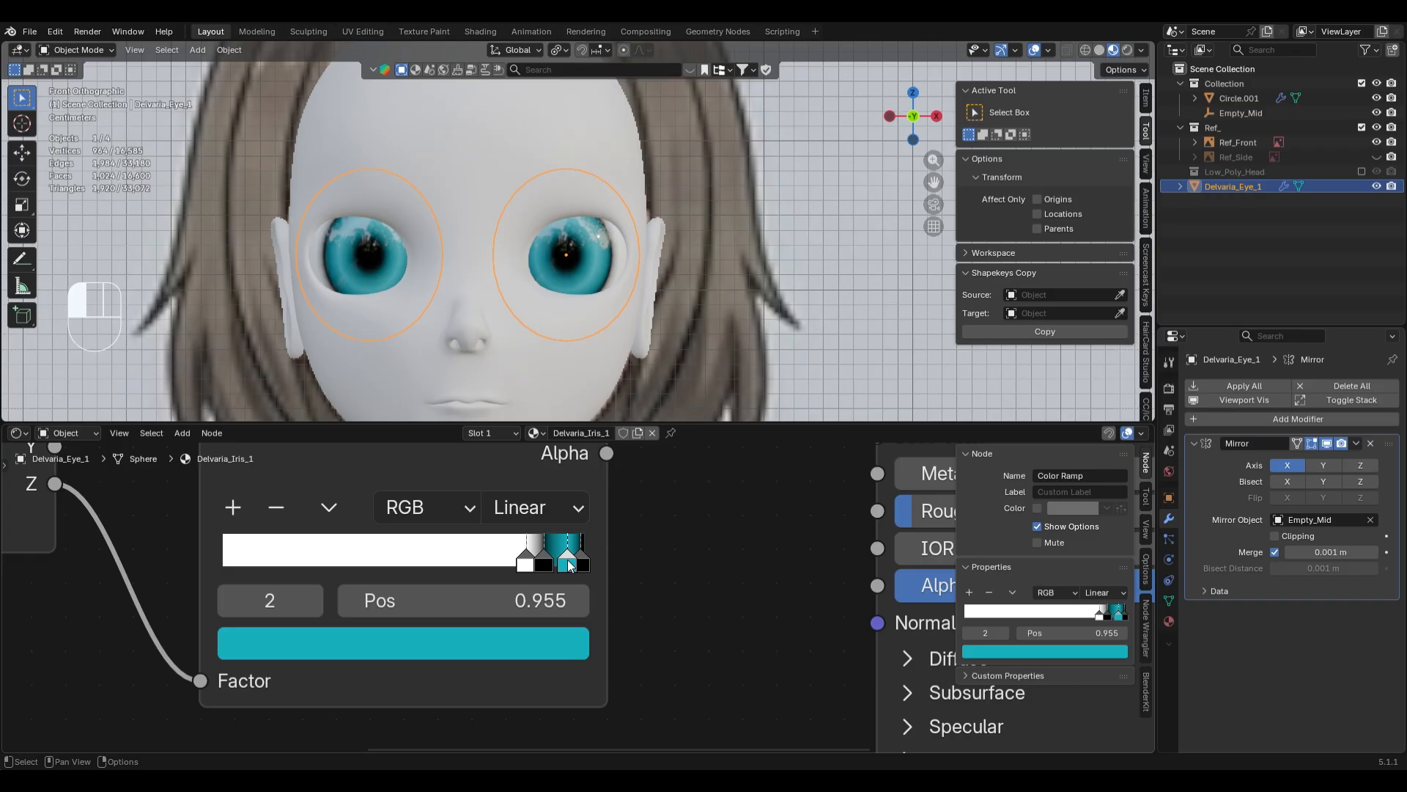
scroll(601, 251, down, 3)
scroll(573, 249, up, 3)
click(701, 324)
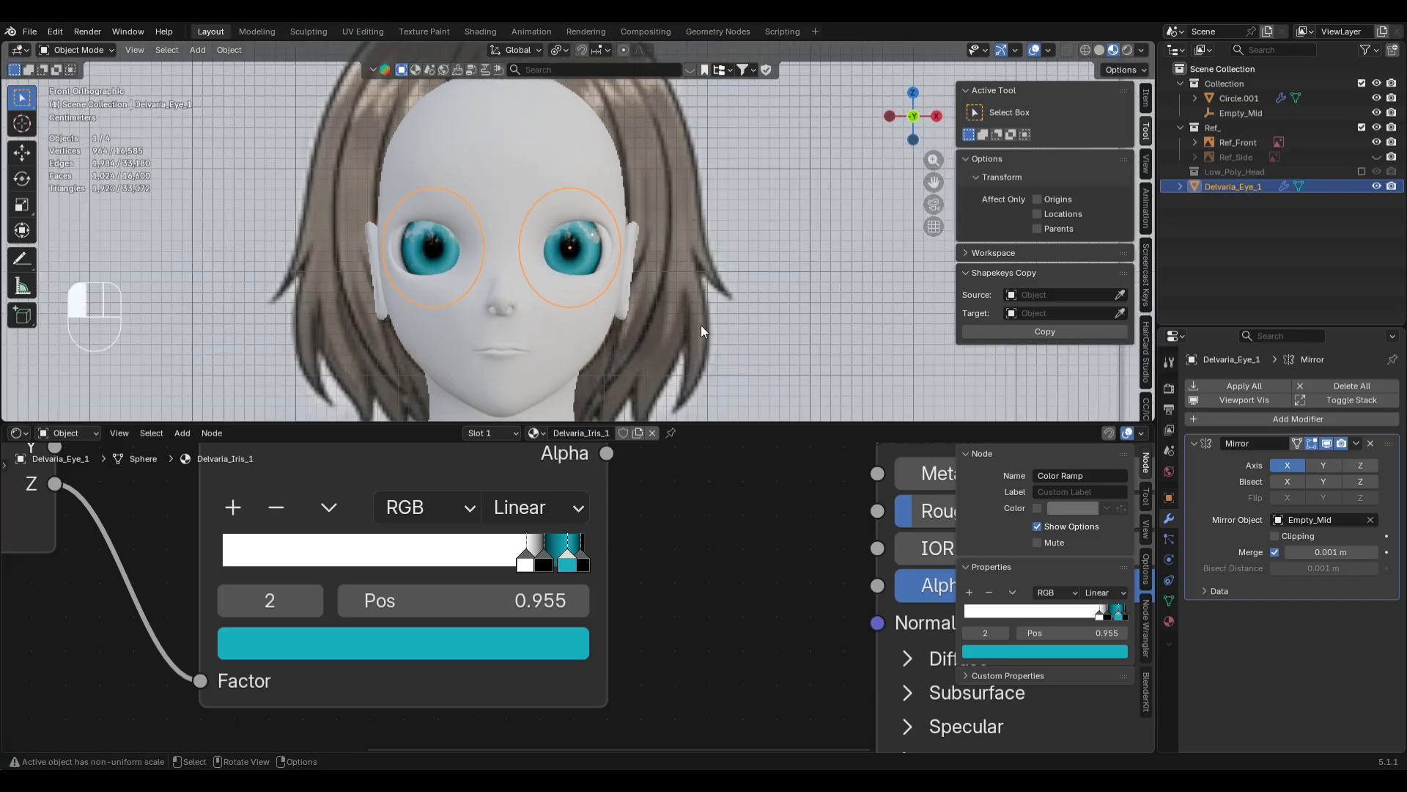
- Inspect the head's eye sockets at an angle in solid shading and from the front in material preview
click(520, 275)
mouse_move(539, 275)
middle_down()
mouse_move(579, 163)
mouse_move(598, 276)
mouse_move(570, 269)
mouse_move(582, 220)
middle_up()
key(z)
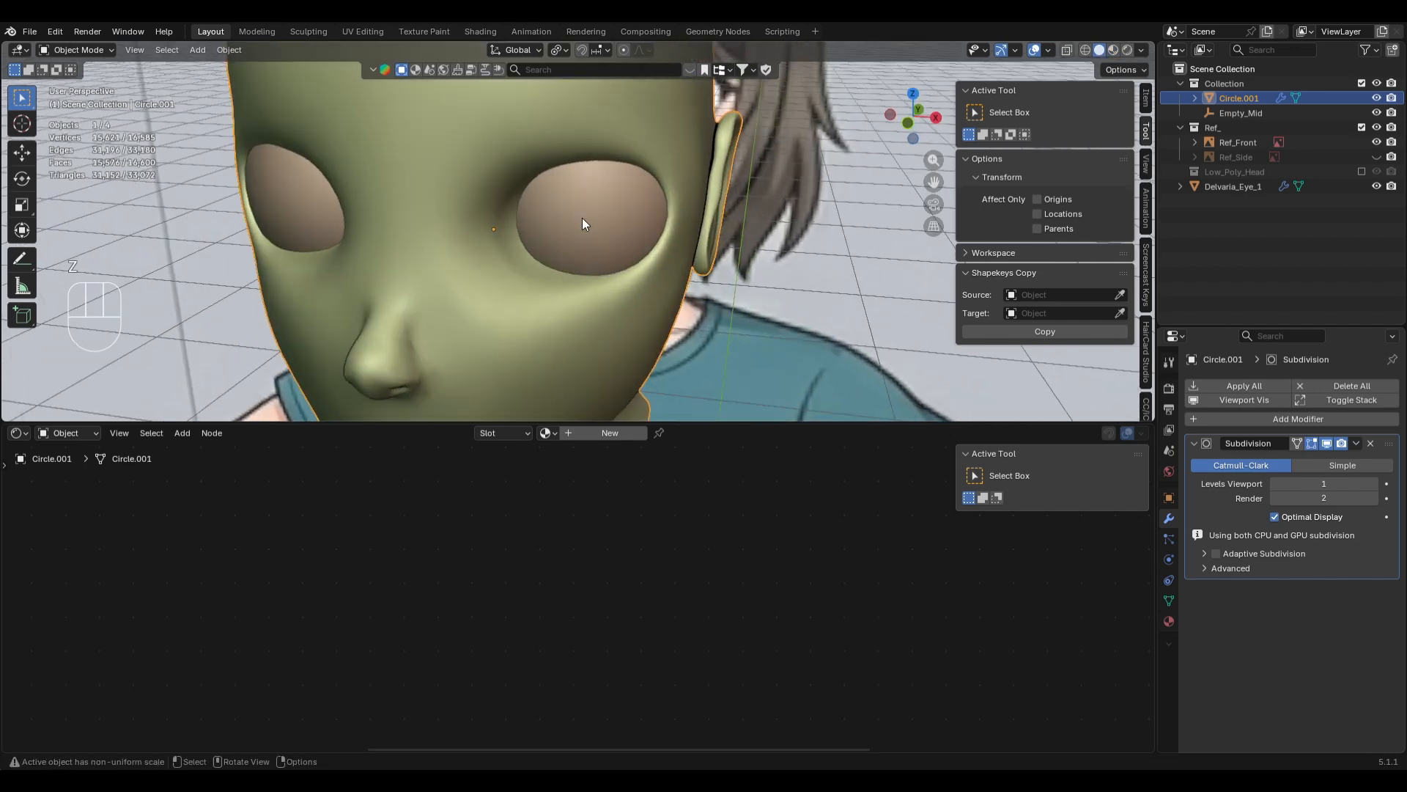
key(z)
middle_drag(469, 205, 618, 235)
key(KP_1)
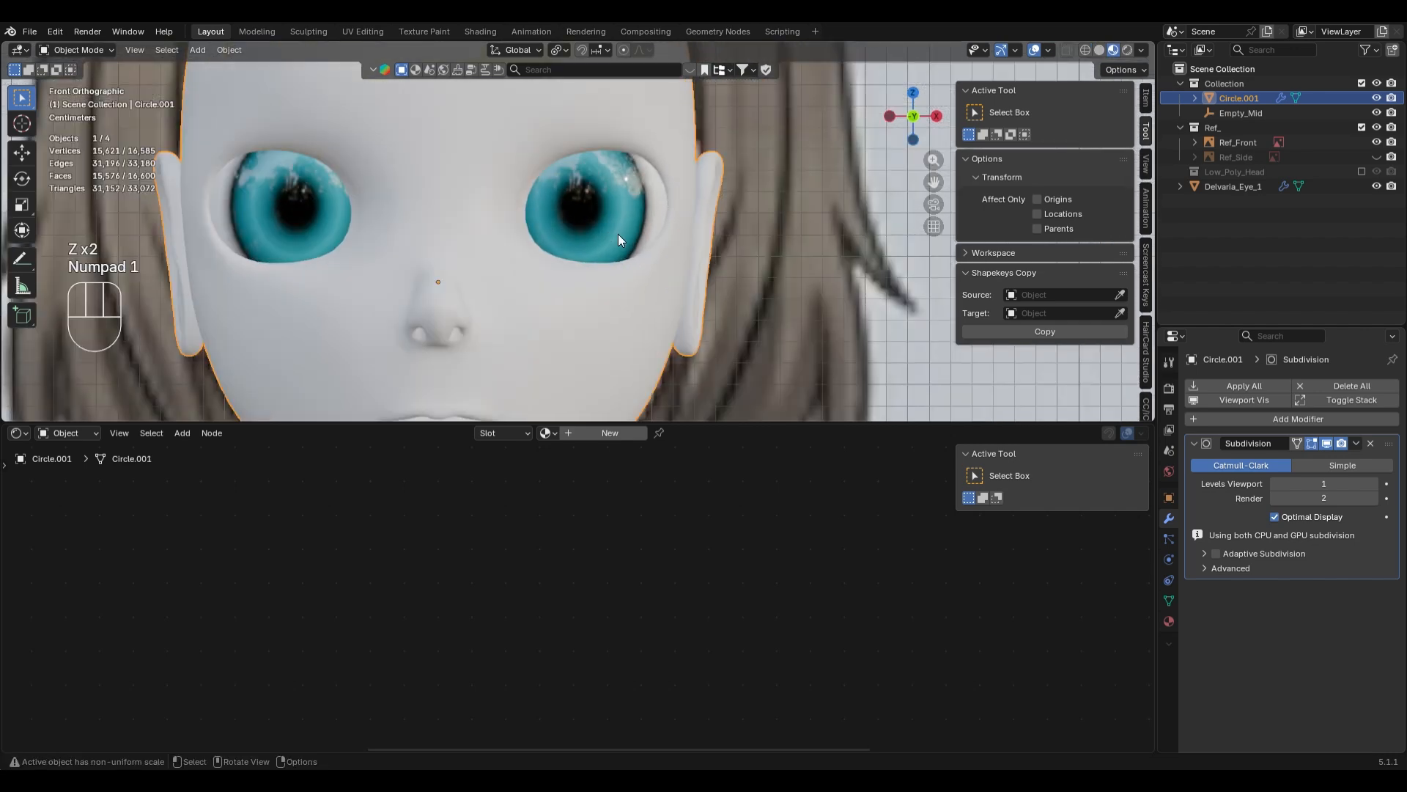
- Try to move the eyes outward about 0.0106 m along X and undo it
click(612, 225)
key(g)
key(x)
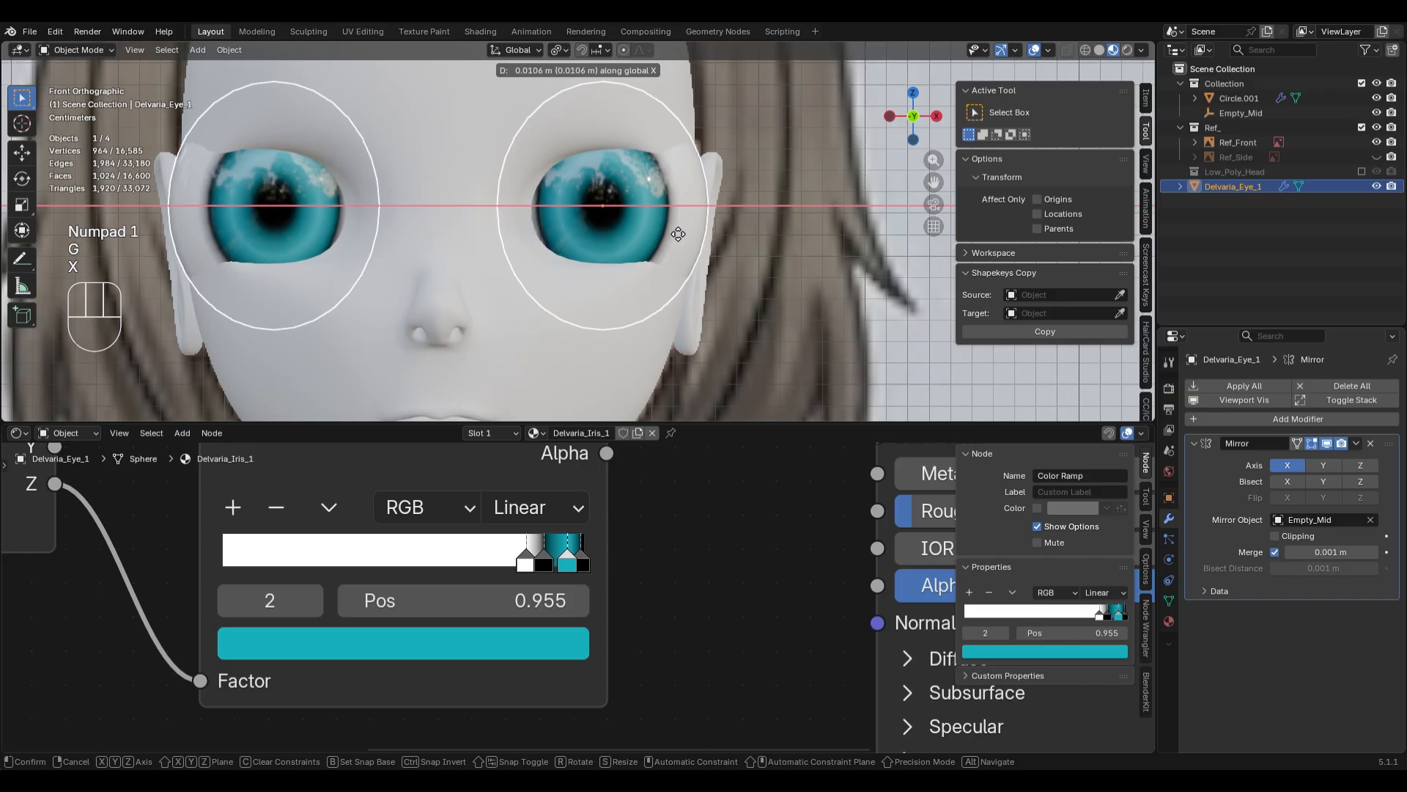
click(676, 226)
key(ctrl+z)
- Scale the eyes by about 0.881 and shift them slightly along Y and about 0.0017 m along X
key(s)
click(706, 297)
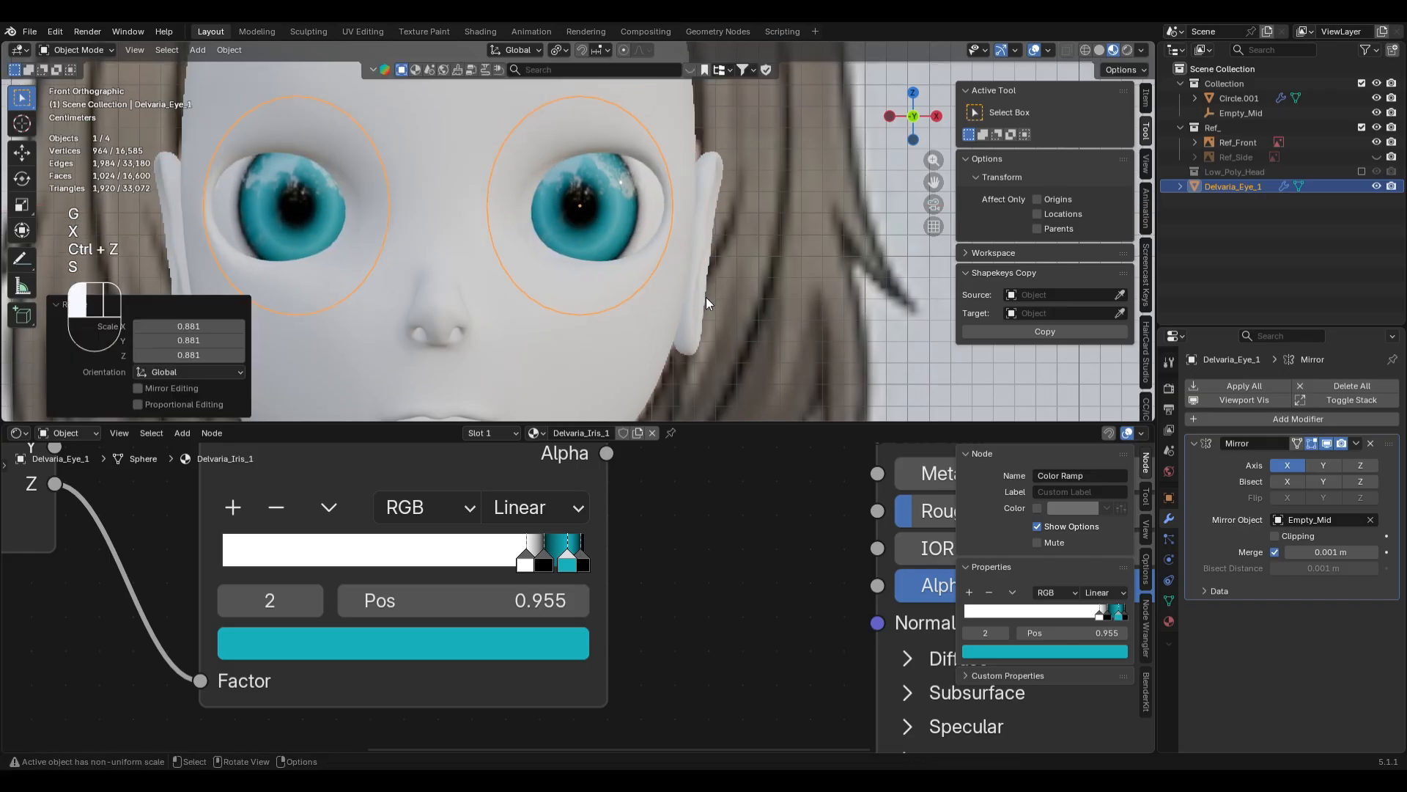
middle_drag(706, 297, 703, 266)
key(g)
key(y)
click(730, 220)
key(g)
key(x)
click(712, 271)
- In solid shading, scale the eyes by about 1.055 and move them about -0.0048 m along Y
key(z)
click(890, 245)
middle_drag(890, 245, 628, 318)
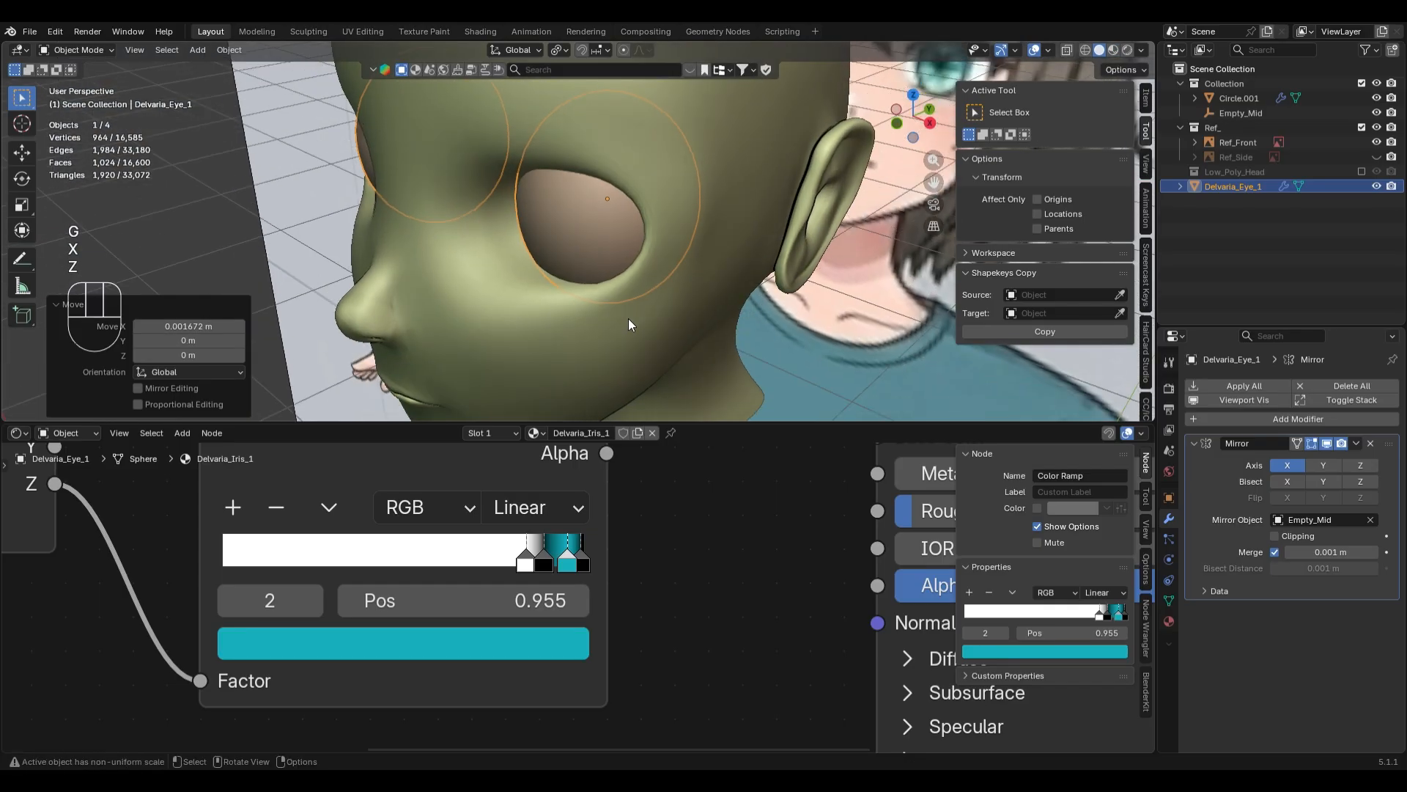
key(s)
click(702, 266)
key(g)
key(y)
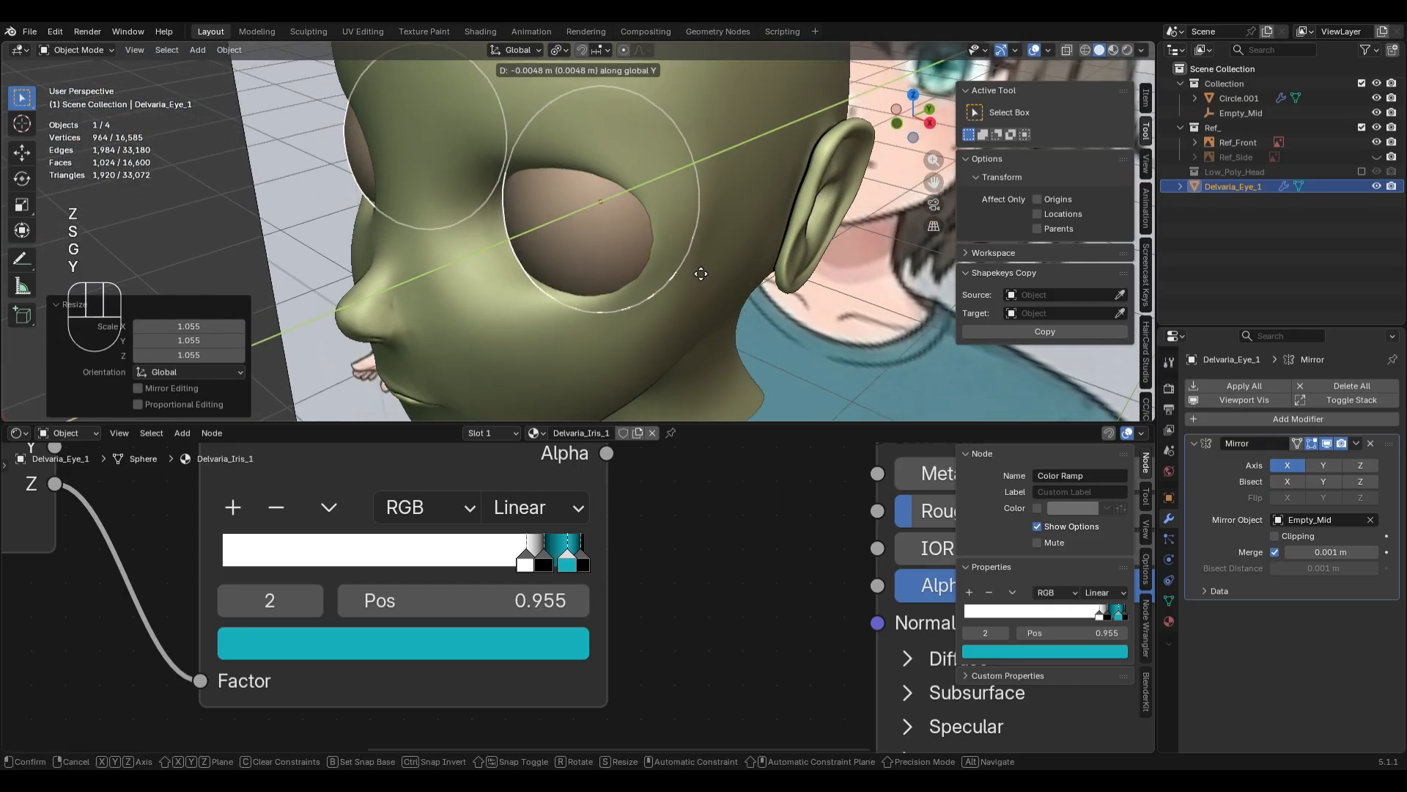
click(700, 274)
- Move the eyes about -0.0028 m along X and display them in material preview
key(g)
key(x)
click(696, 274)
mouse_move(696, 274)
middle_down()
mouse_move(658, 293)
mouse_move(663, 315)
middle_up()
key(z)
click(670, 357)
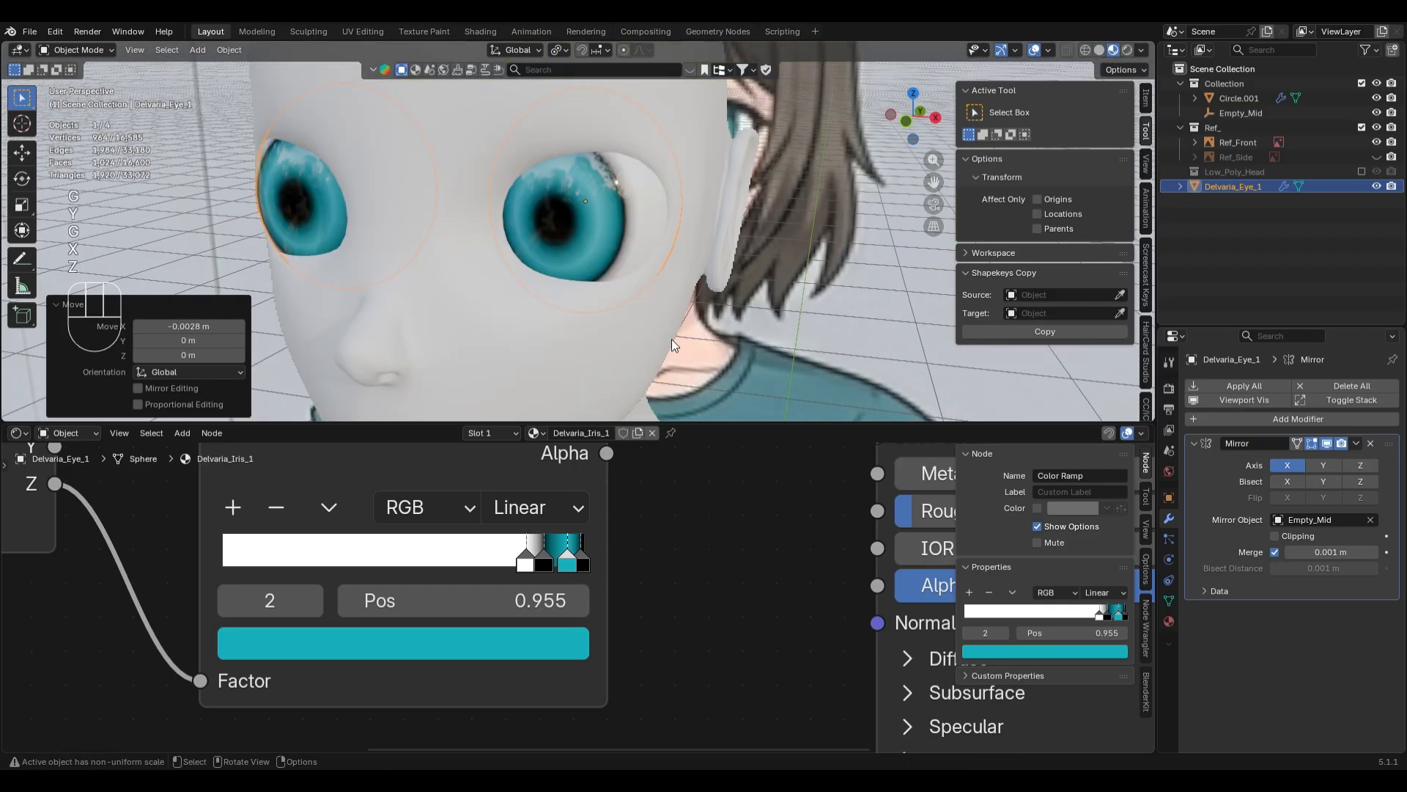
- Compare the fit of the eyes from the front in solid shading and material preview
key(KP_1)
scroll(624, 240, down, 2)
key(z)
click(553, 289)
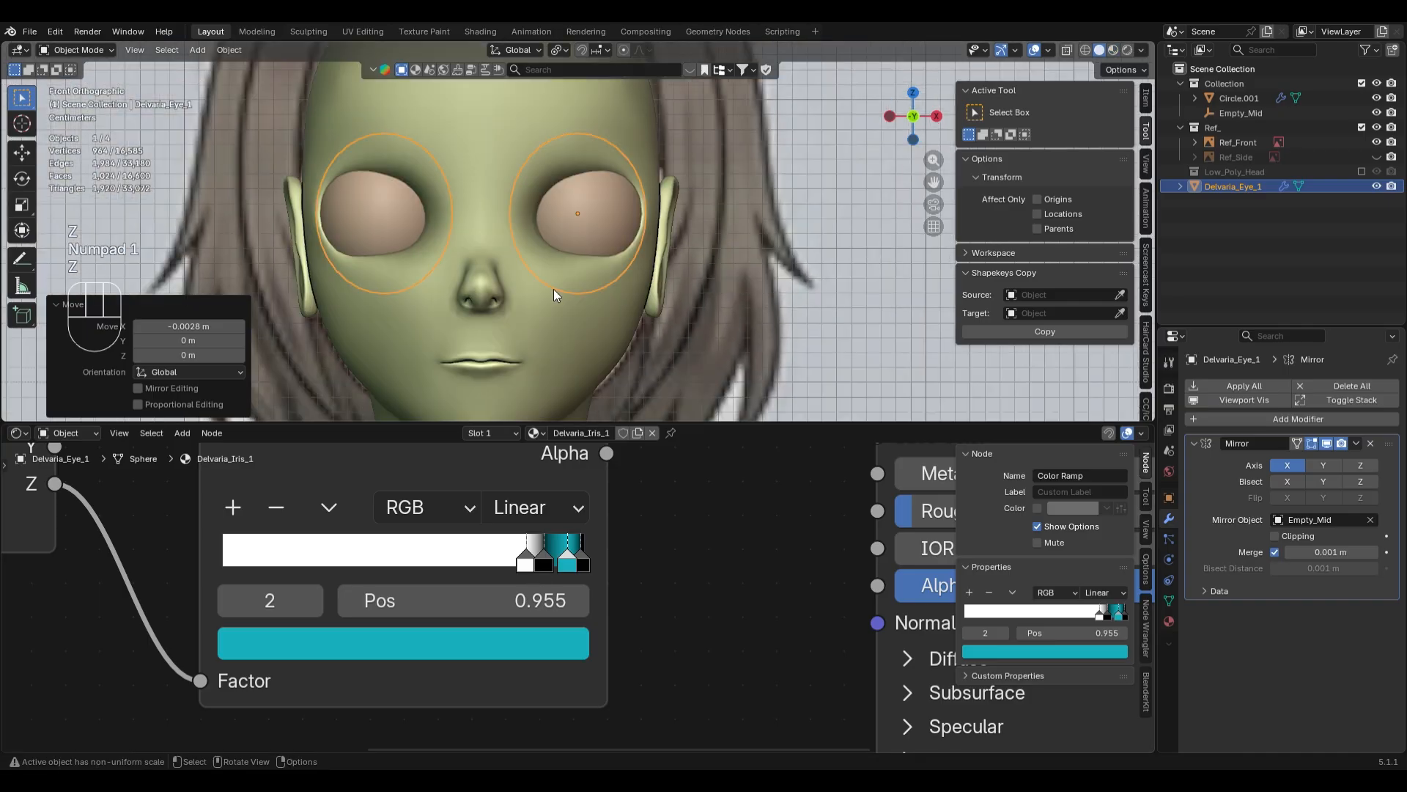
scroll(536, 306, up, 2)
key(z)
click(621, 334)
scroll(622, 326, down, 2)
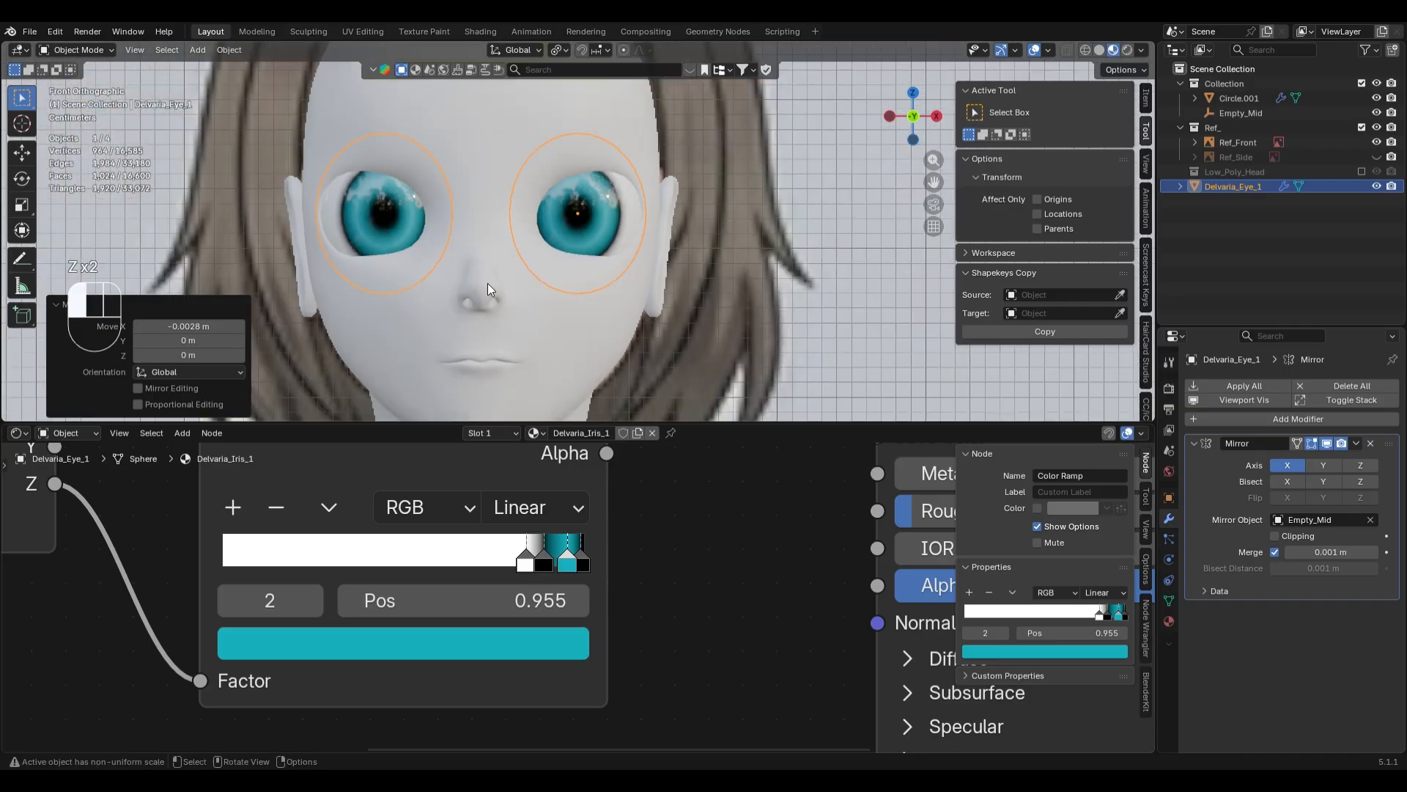
- Create a new material on the head and add an Image Texture setup to its Principled BSDF
click(487, 283)
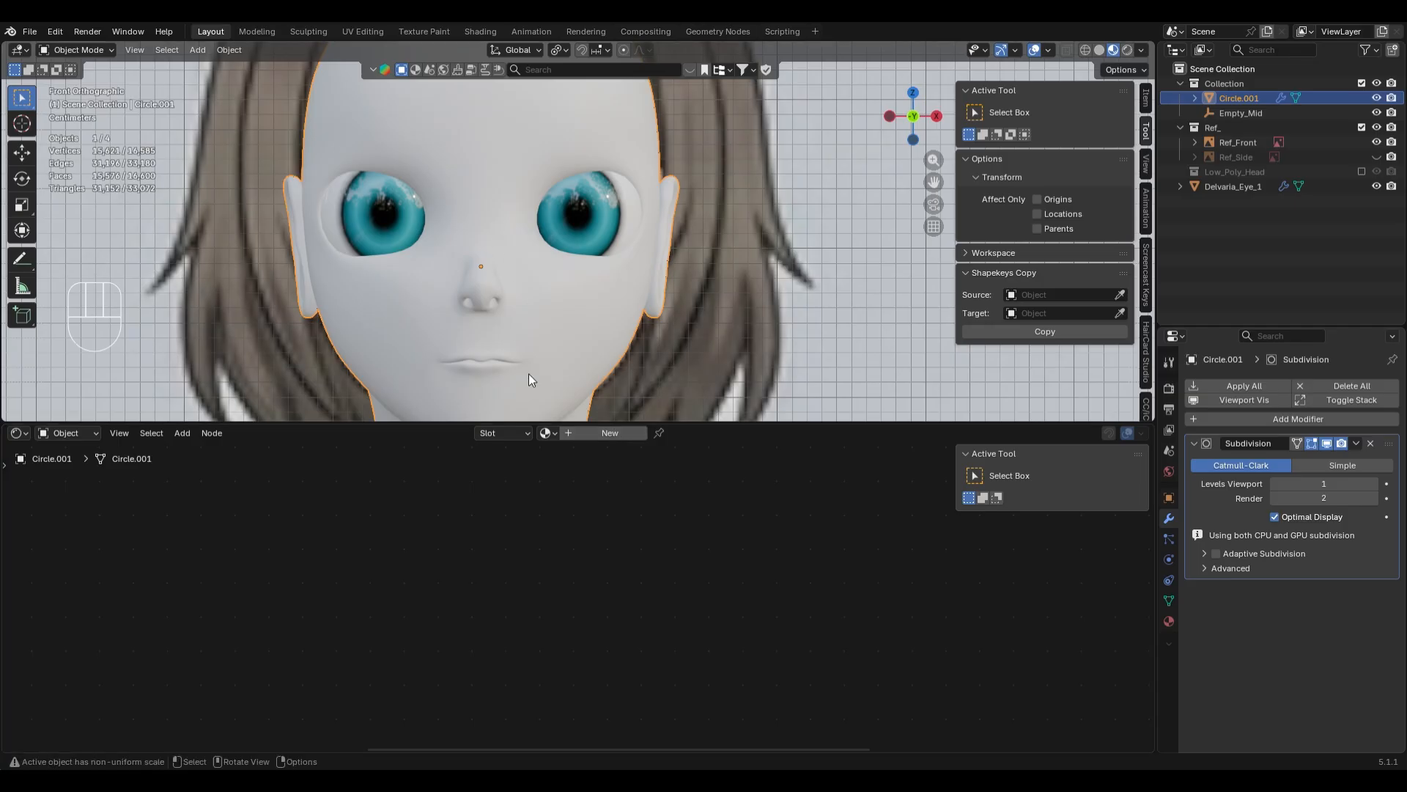
click(613, 434)
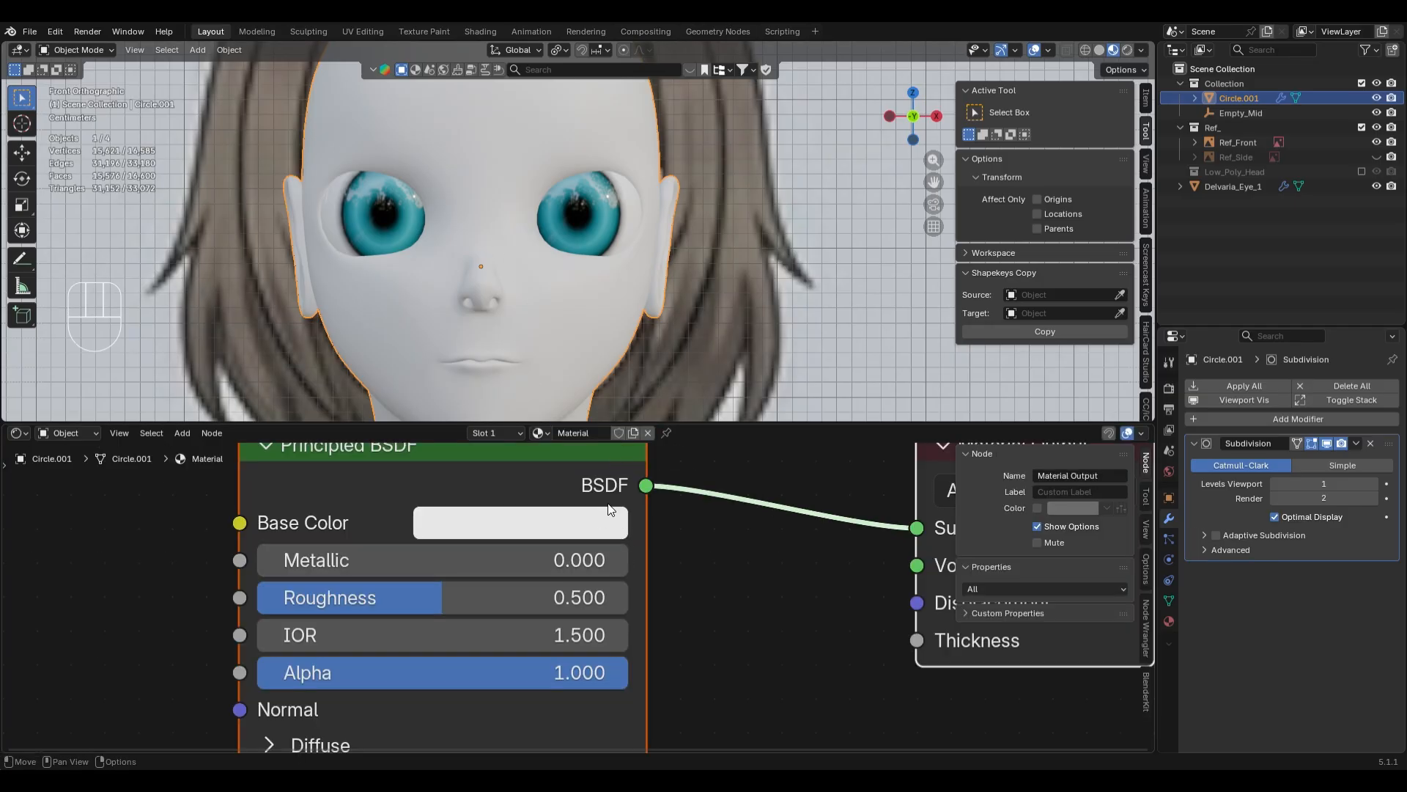
scroll(610, 469, down, 1)
middle_drag(354, 481, 630, 512)
key(ctrl+t)
- Rename the head's material to Delvaria_Skin_1 and enlarge the node editor area
click(599, 434)
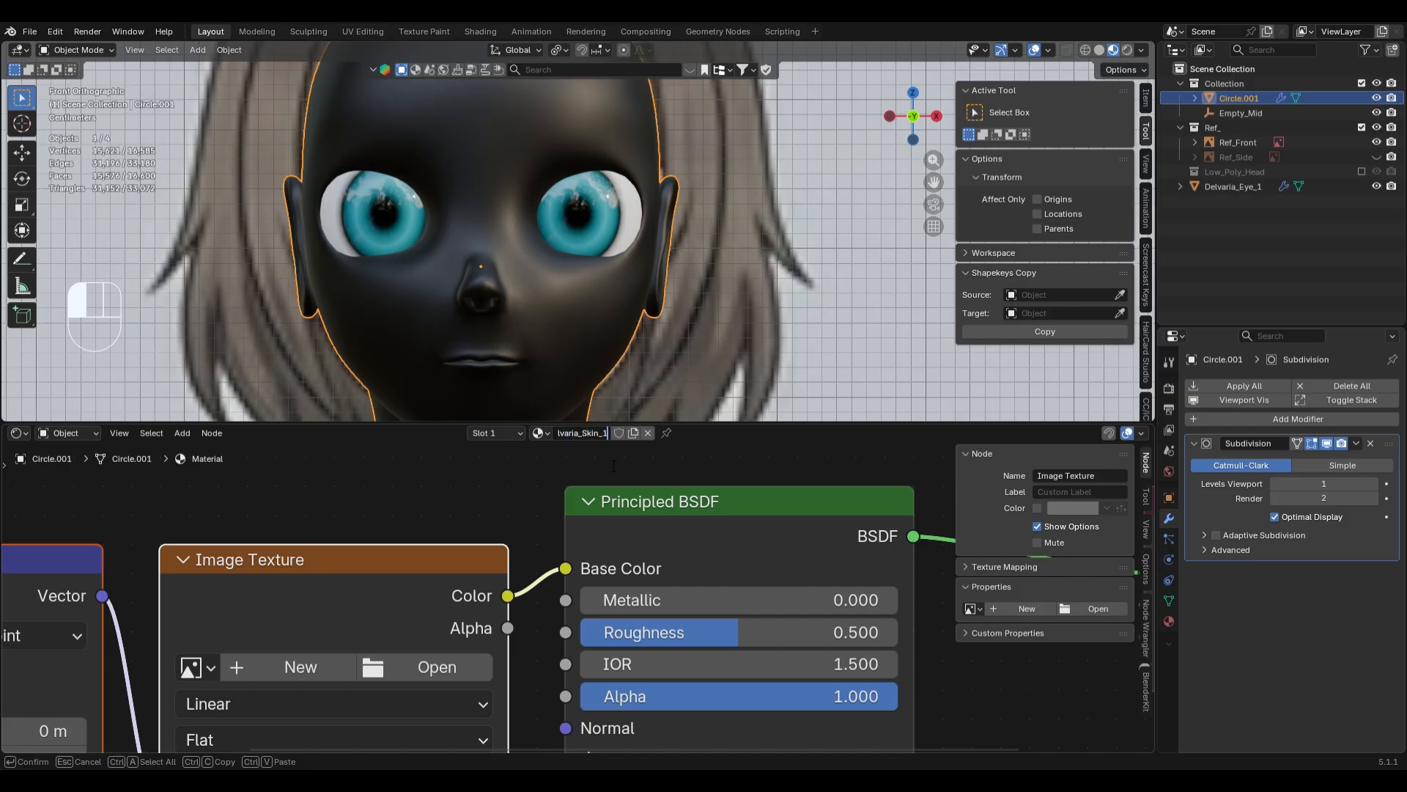
text(Delvaria_Skin_1)
click(613, 465)
scroll(605, 459, down, 3)
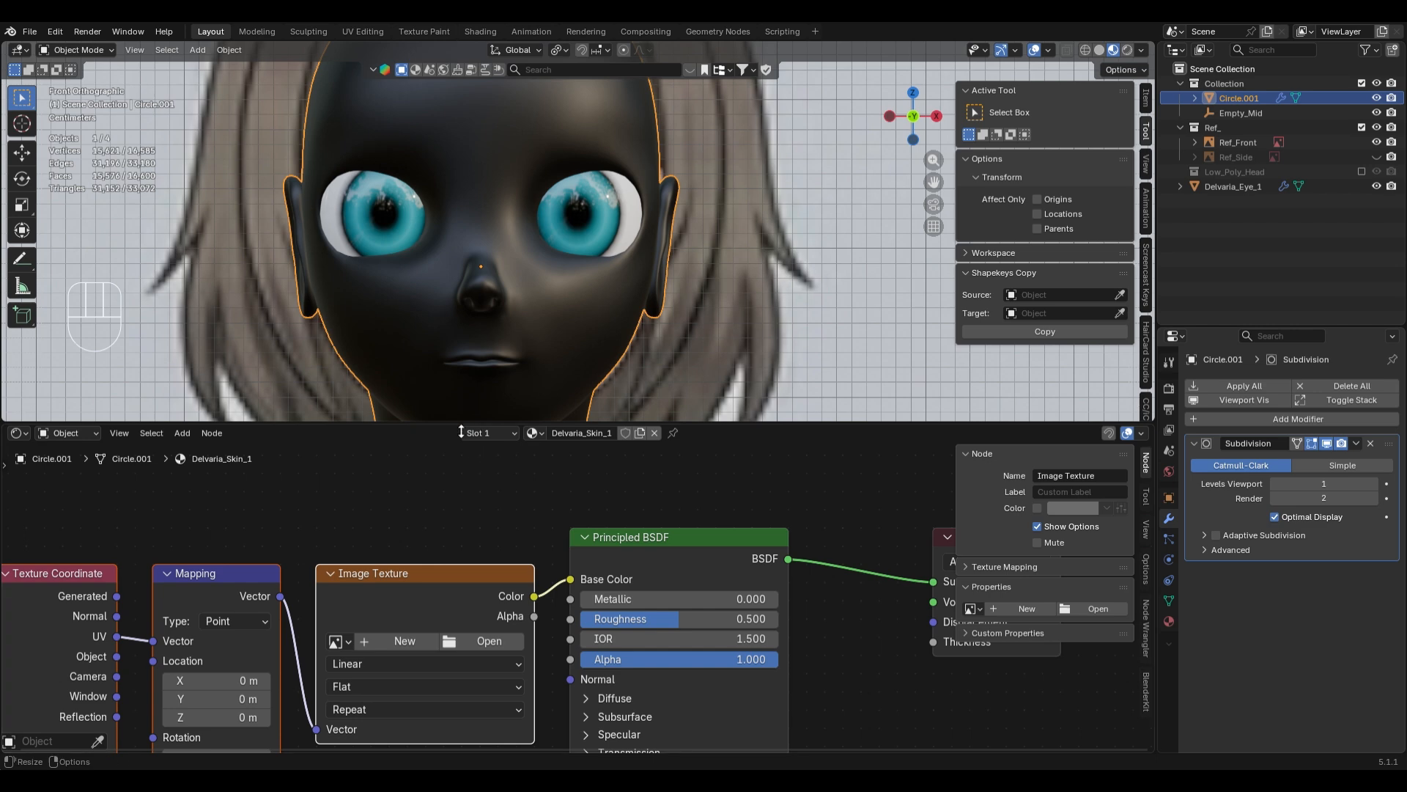
drag(440, 424, 440, 189)
middle_drag(375, 513, 681, 552)
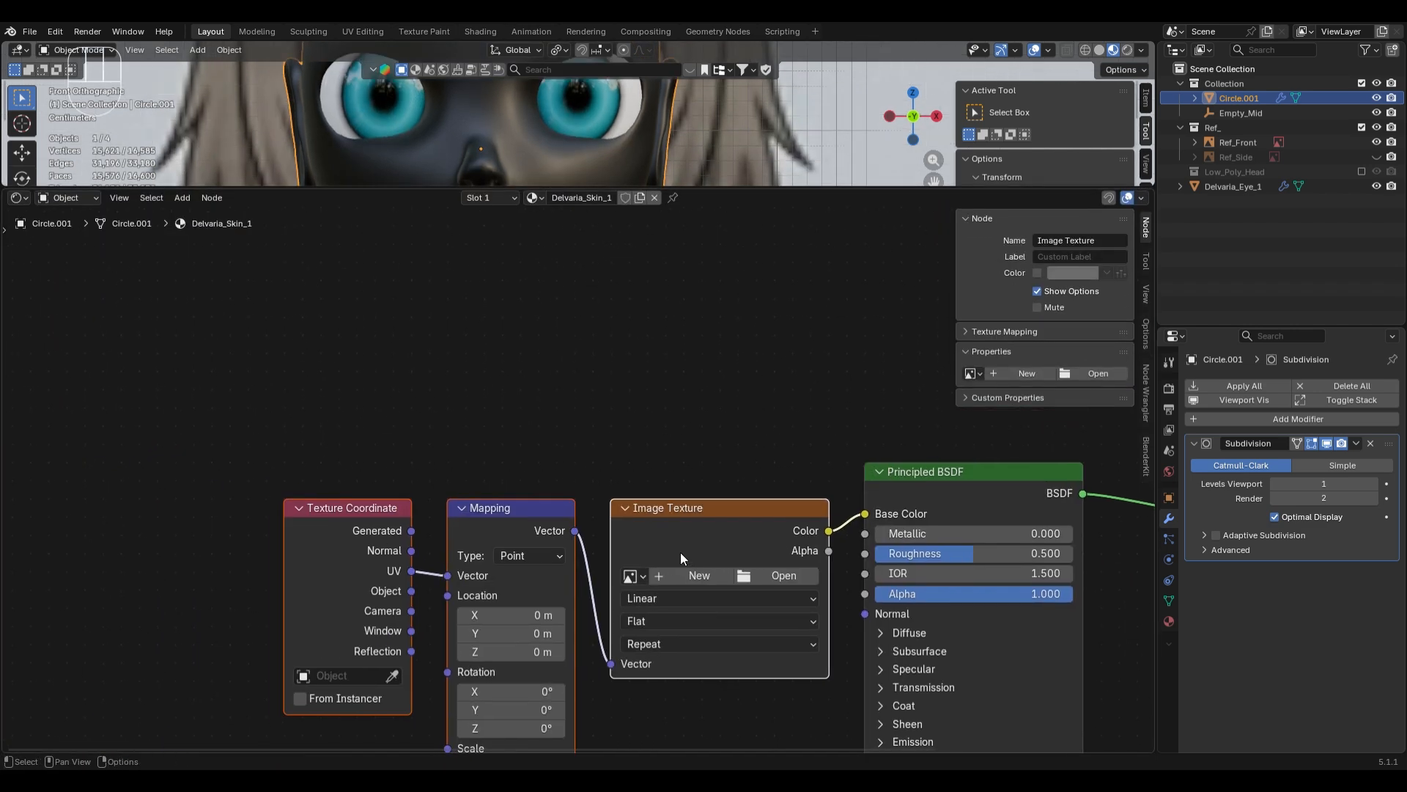
- Detach the Image Texture node above the chain and move Texture Coordinate and Mapping away from the shader
alt+drag(680, 552, 654, 359)
drag(135, 552, 614, 654)
key(g)
click(460, 675)
click(512, 559)
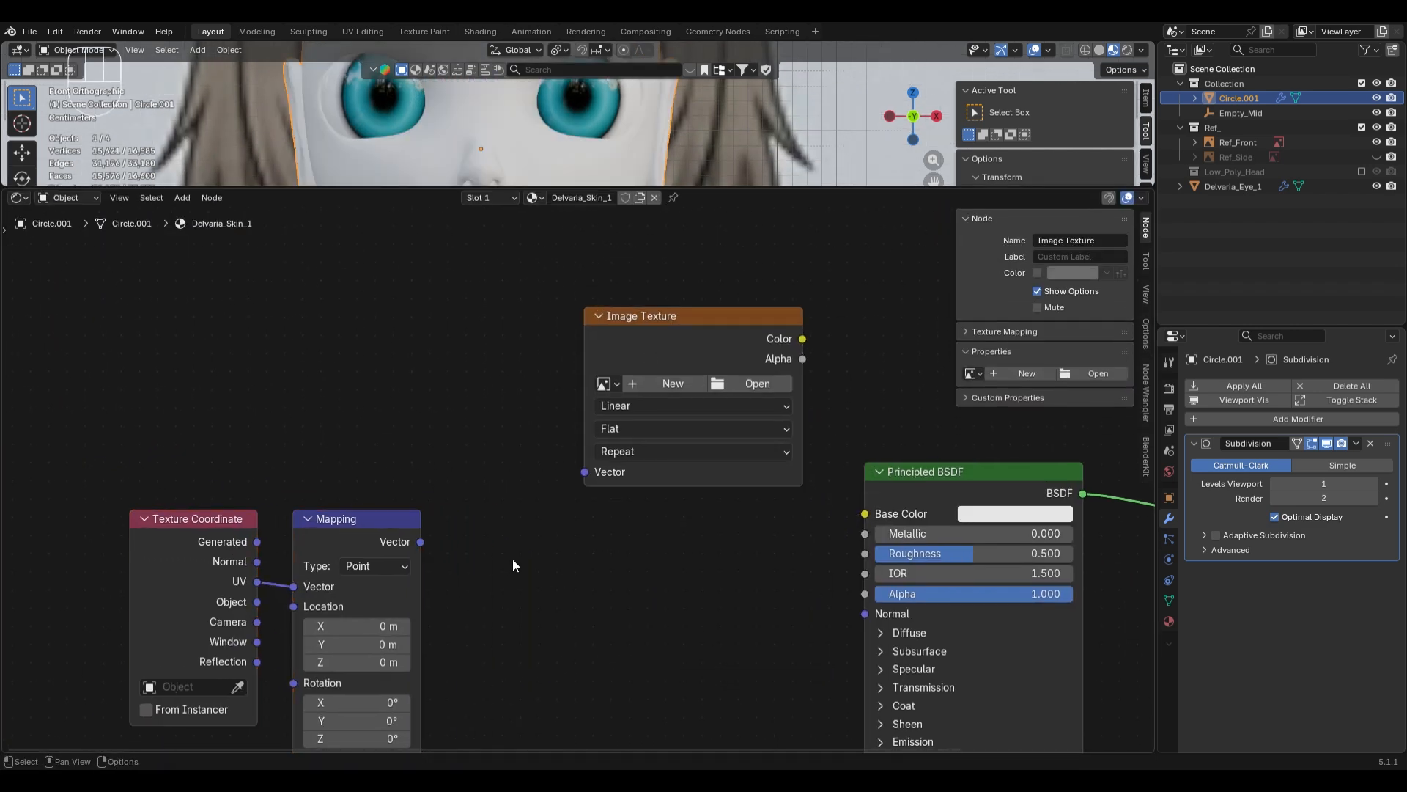
- Link the Generated coordinates to Mapping and add a Color Ramp fed by the Mapping vector
drag(257, 541, 293, 585)
drag(420, 542, 521, 580)
drag(420, 541, 472, 559)
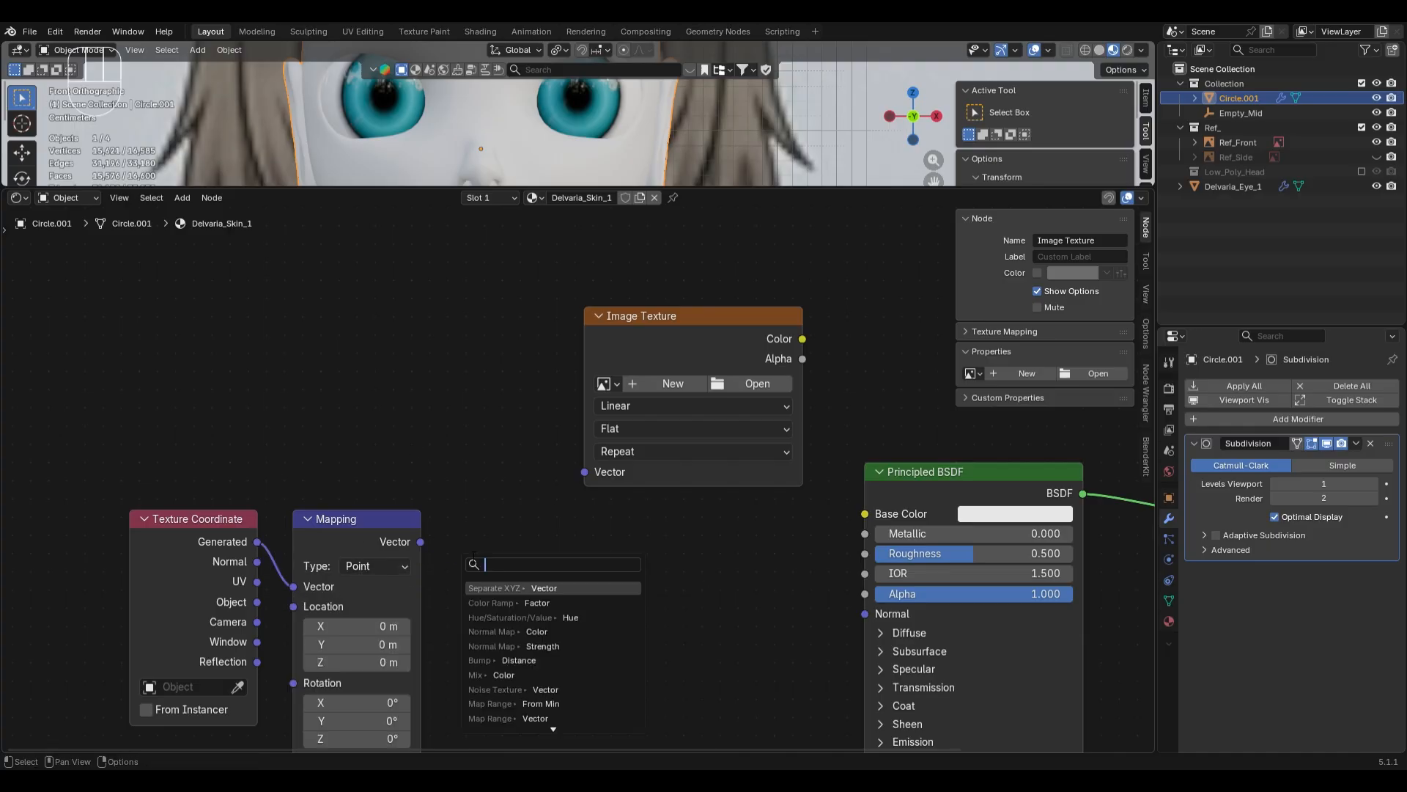
text(color ramp)
key(Return)
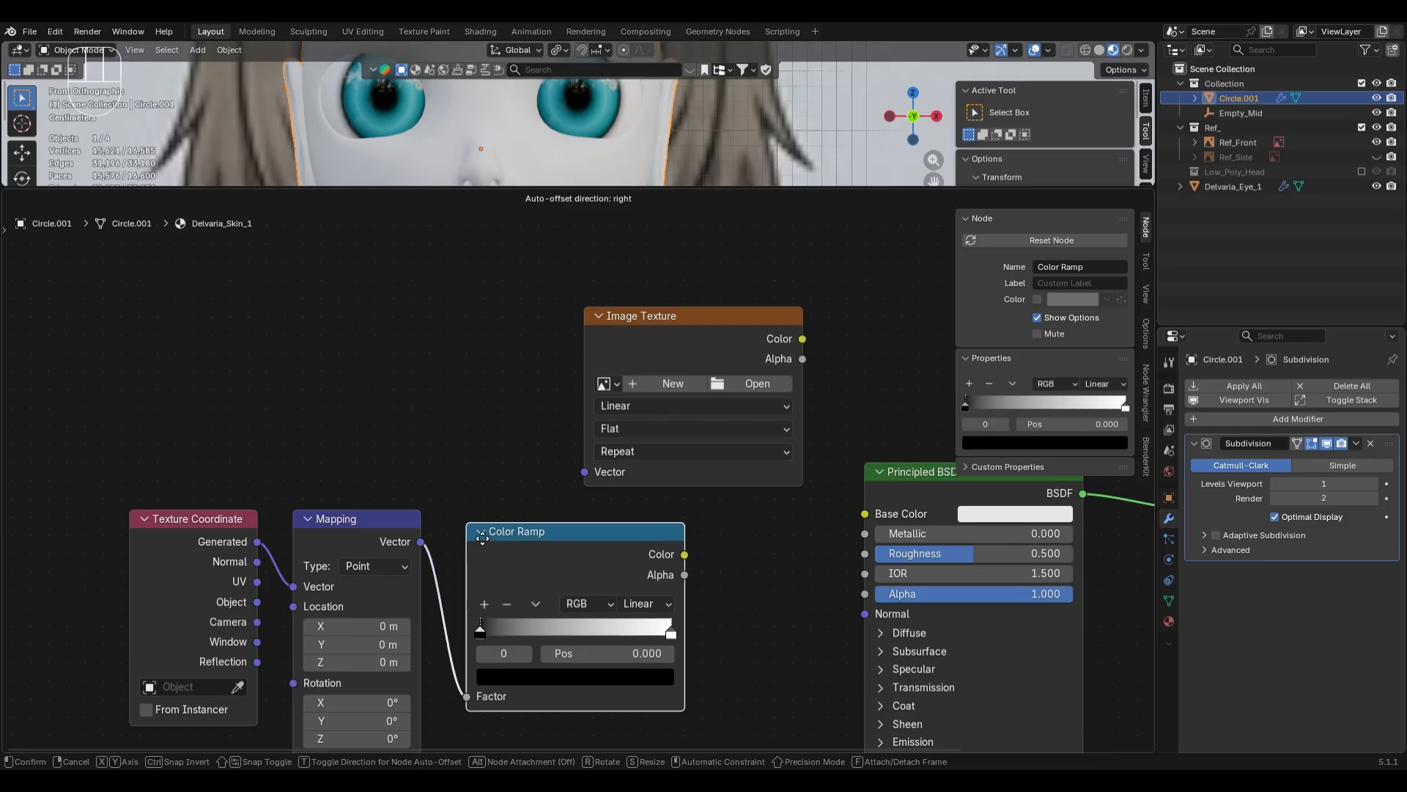
click(285, 634)
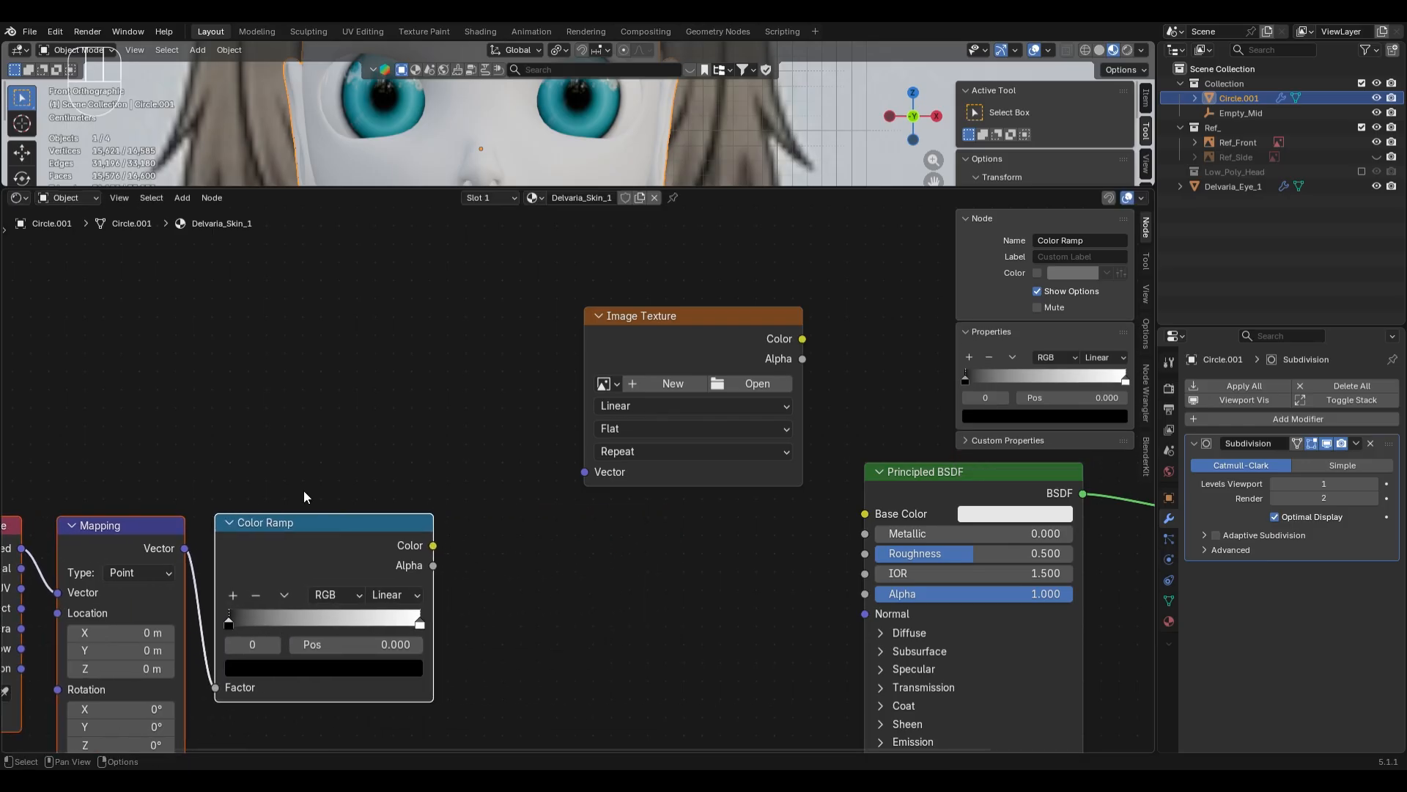
- Insert a Noise Texture between Mapping and Color Ramp and connect the ramp's Color output to Base Color
drag(450, 542, 503, 561)
text(noise)
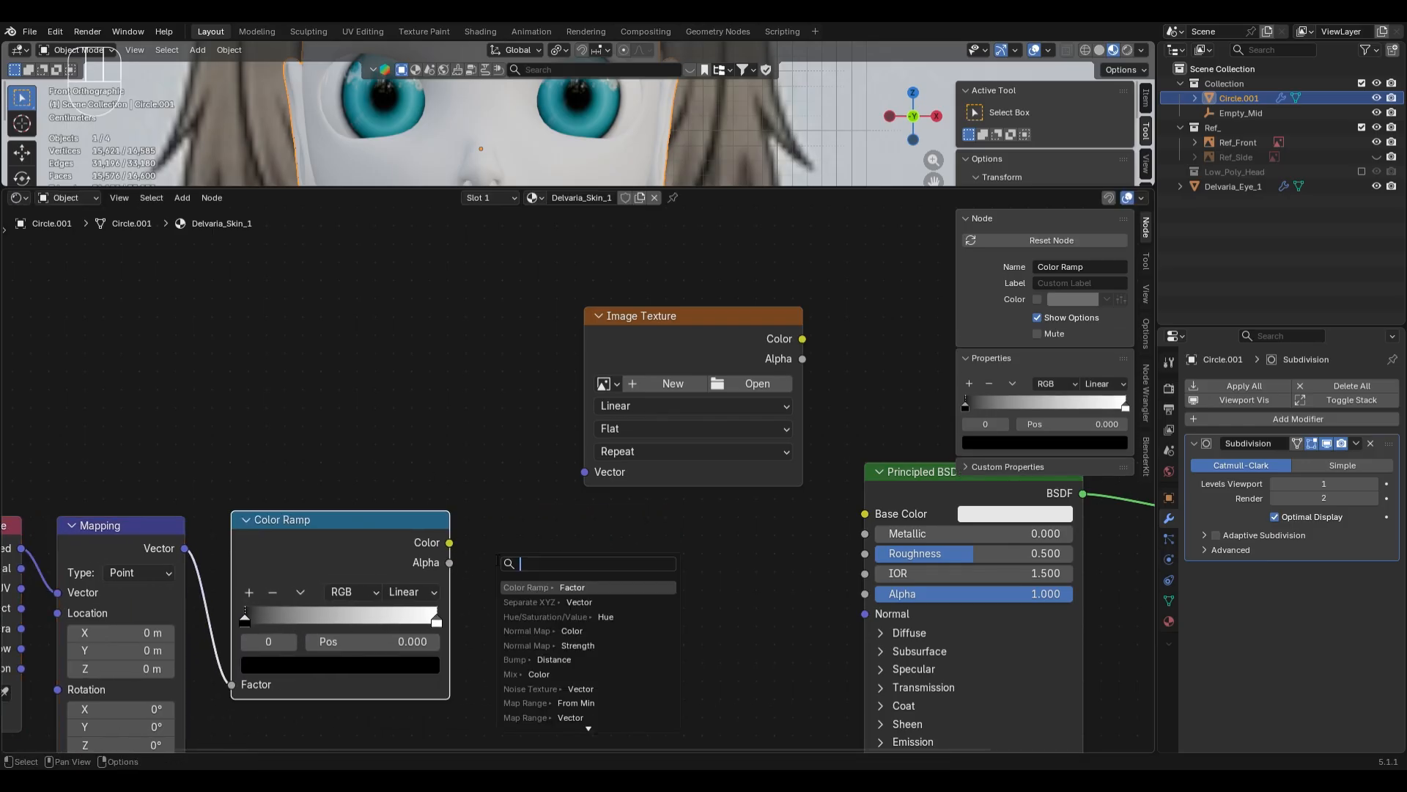
key(Return)
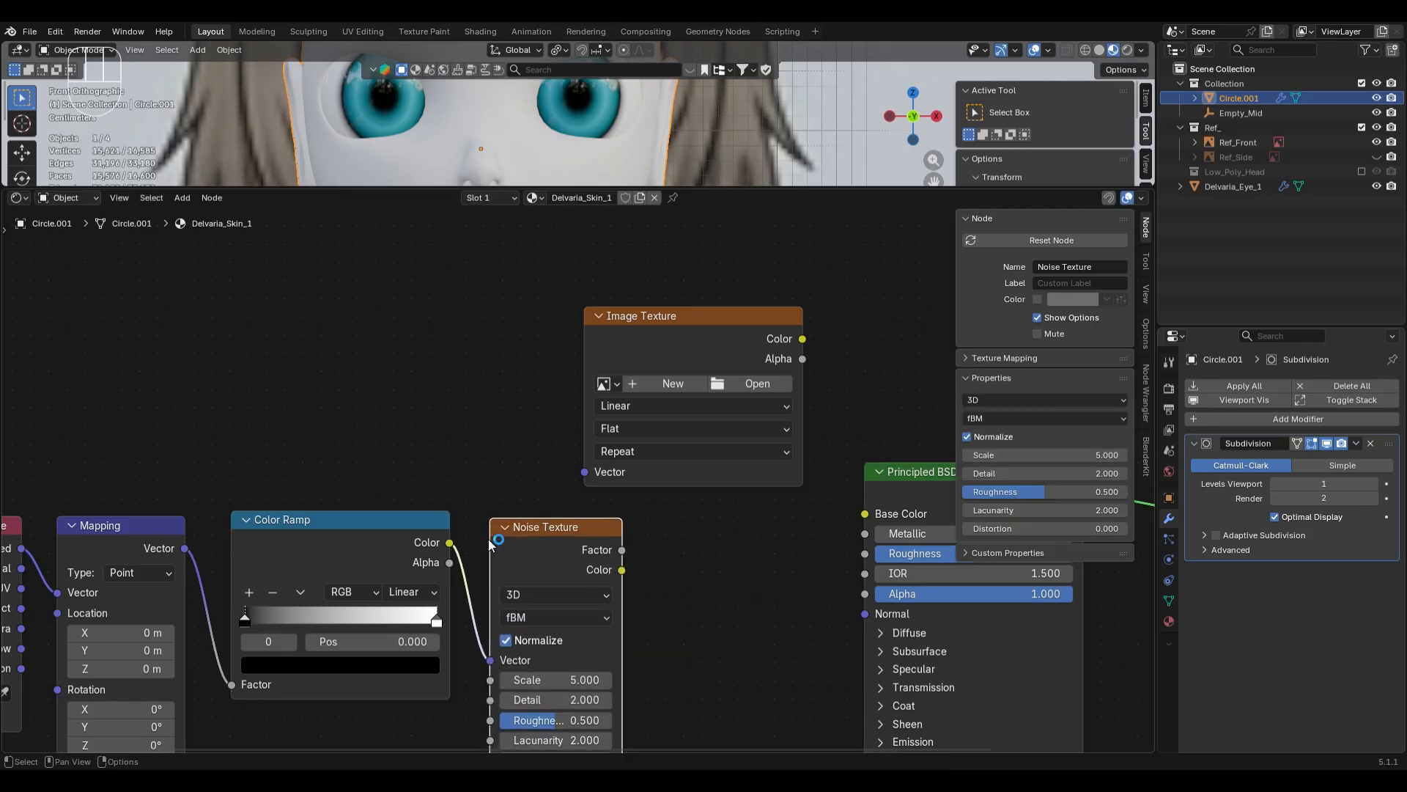
click(464, 546)
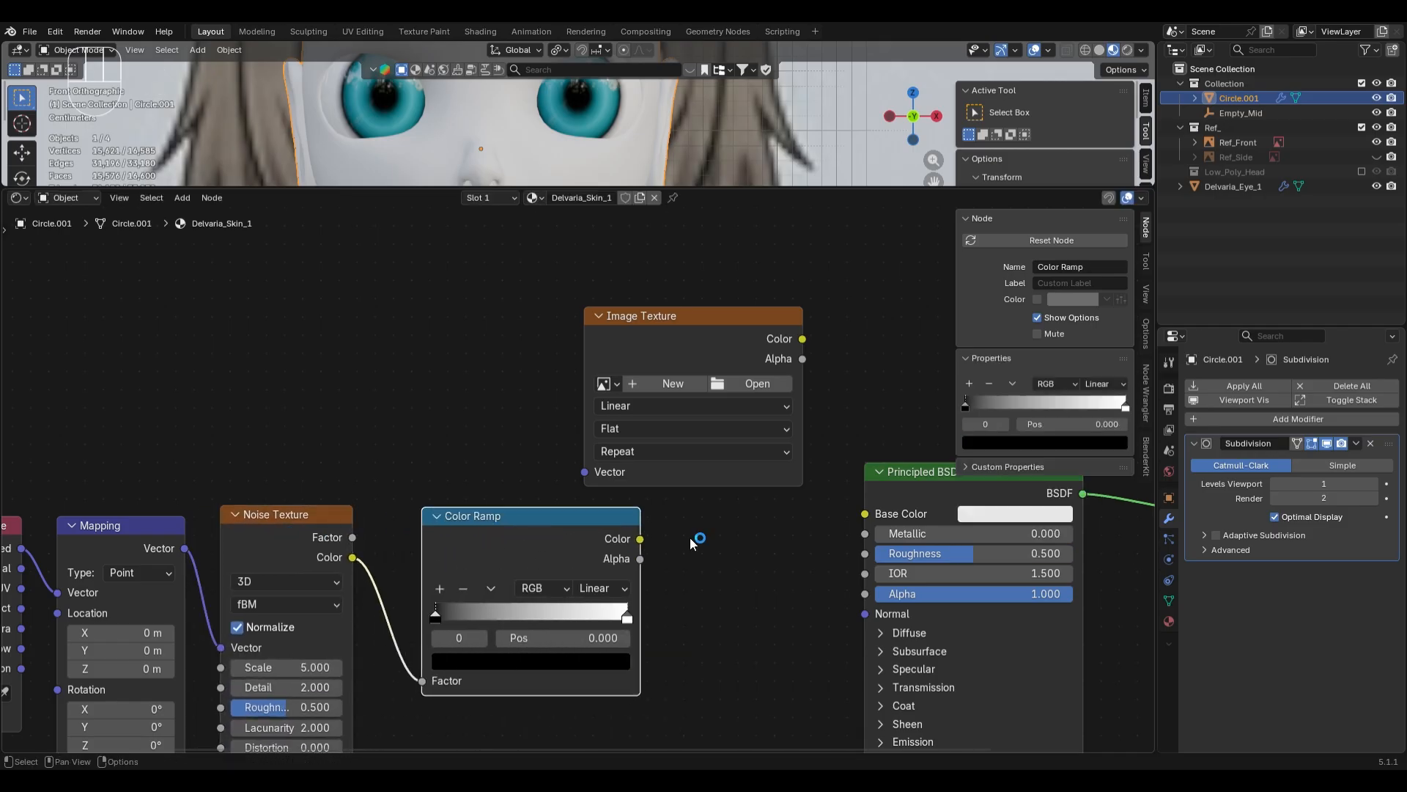
drag(640, 538, 866, 513)
- Align the tops of all connected nodes in one row and space out Texture Coordinate and Color Ramp
scroll(806, 526, down, 3)
drag(52, 544, 89, 544)
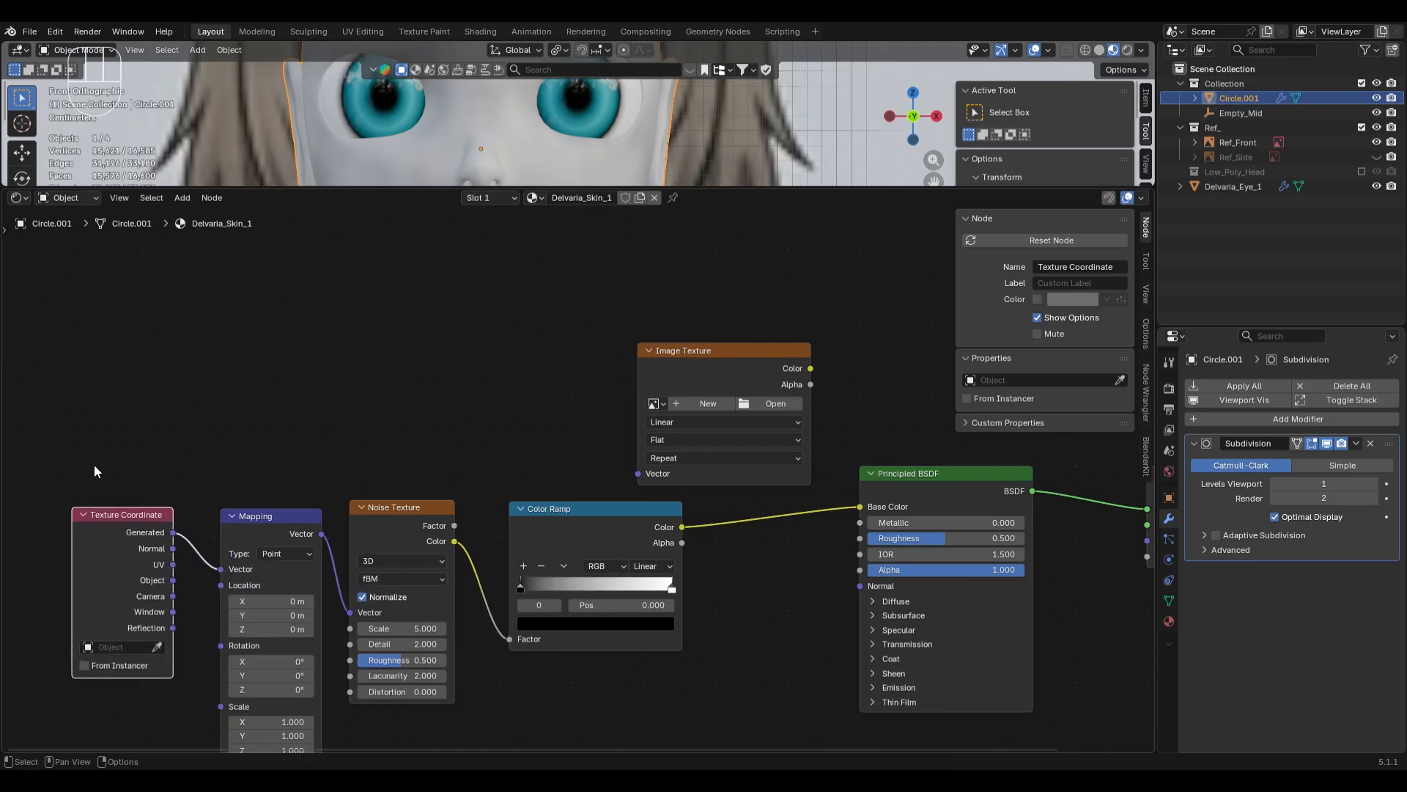
drag(88, 461, 494, 394)
scroll(494, 396, down, 3)
scroll(175, 550, down, 1)
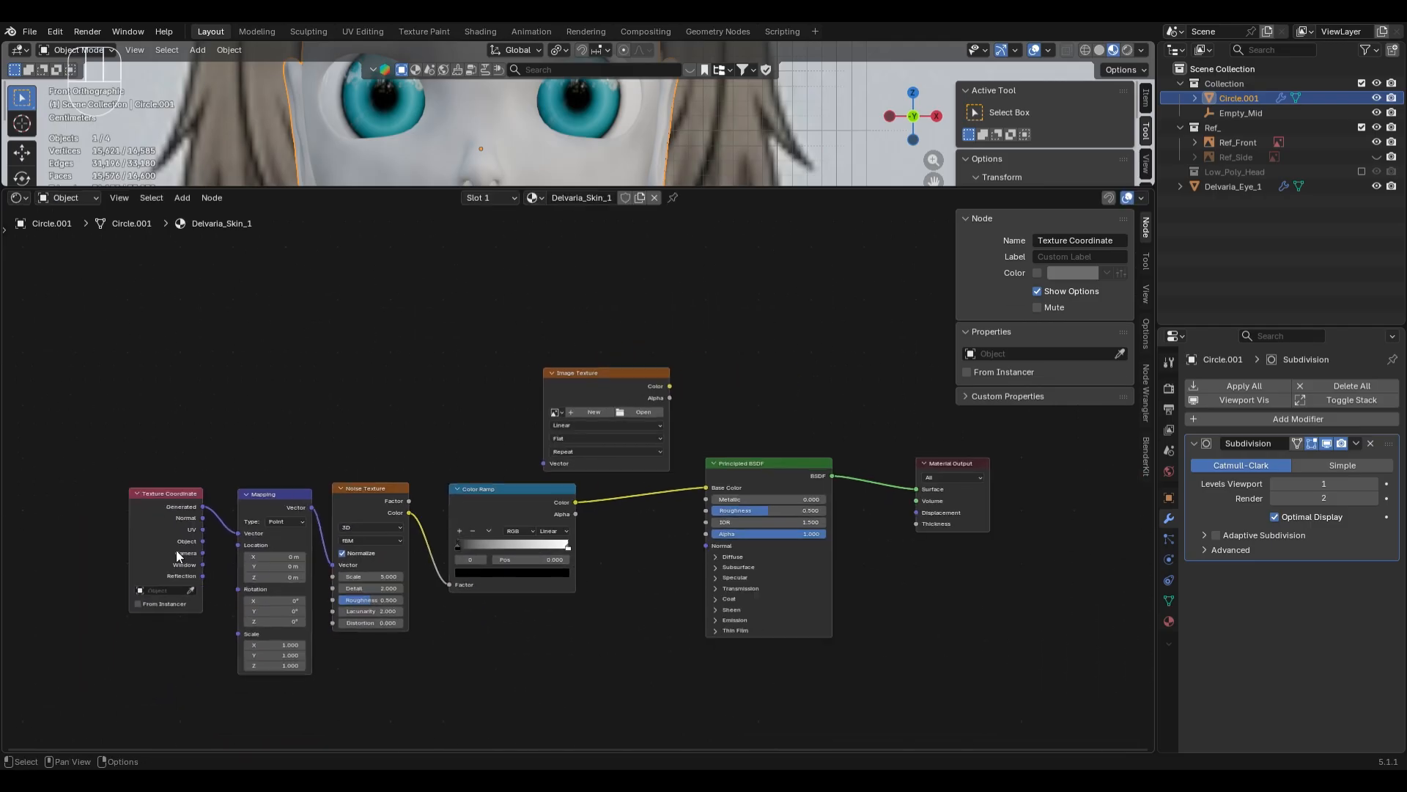
drag(101, 548, 1053, 504)
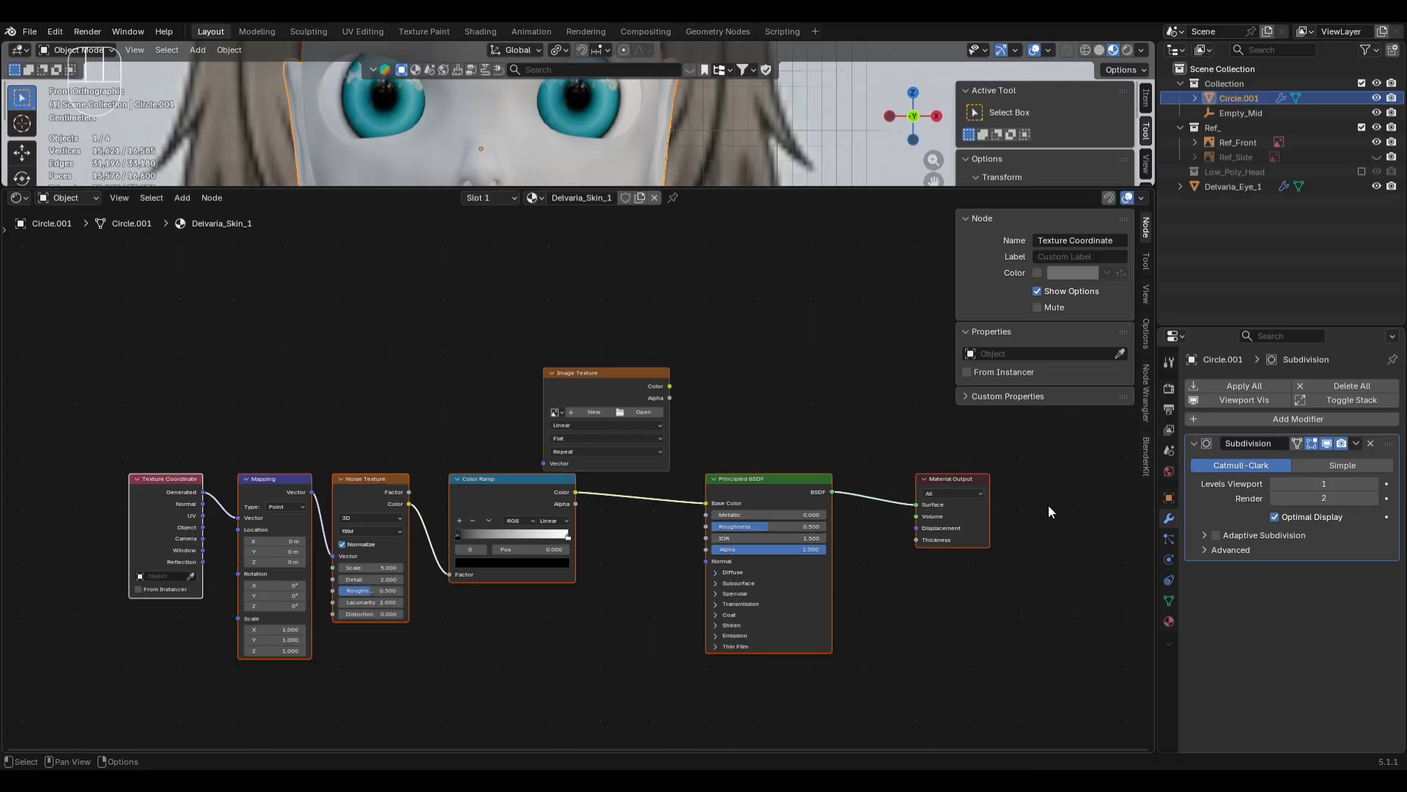
scroll(579, 513, up, 2)
drag(391, 505, 478, 511)
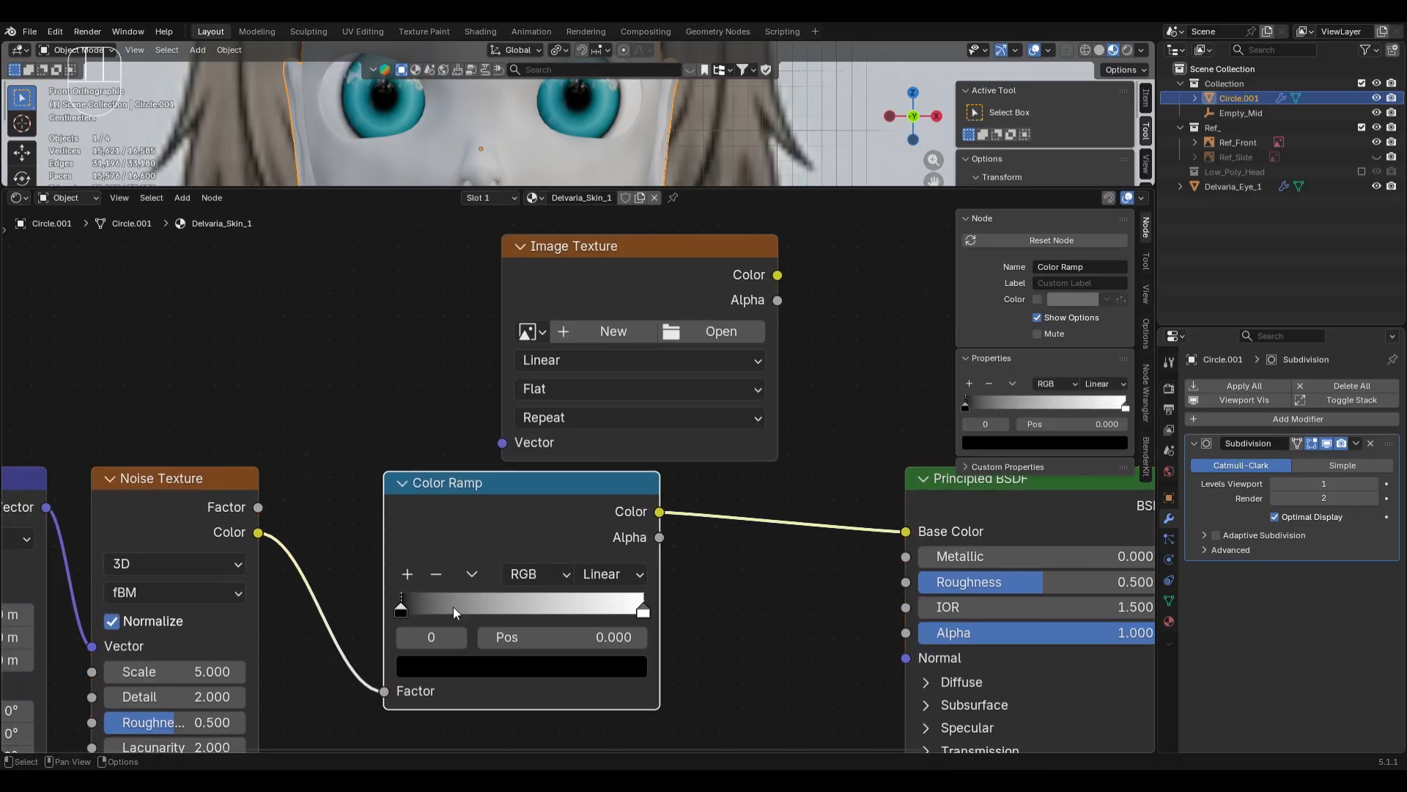
- Adjust the Color Ramp's black stop to 0.105 and its white stop to 0.859
drag(442, 619, 491, 614)
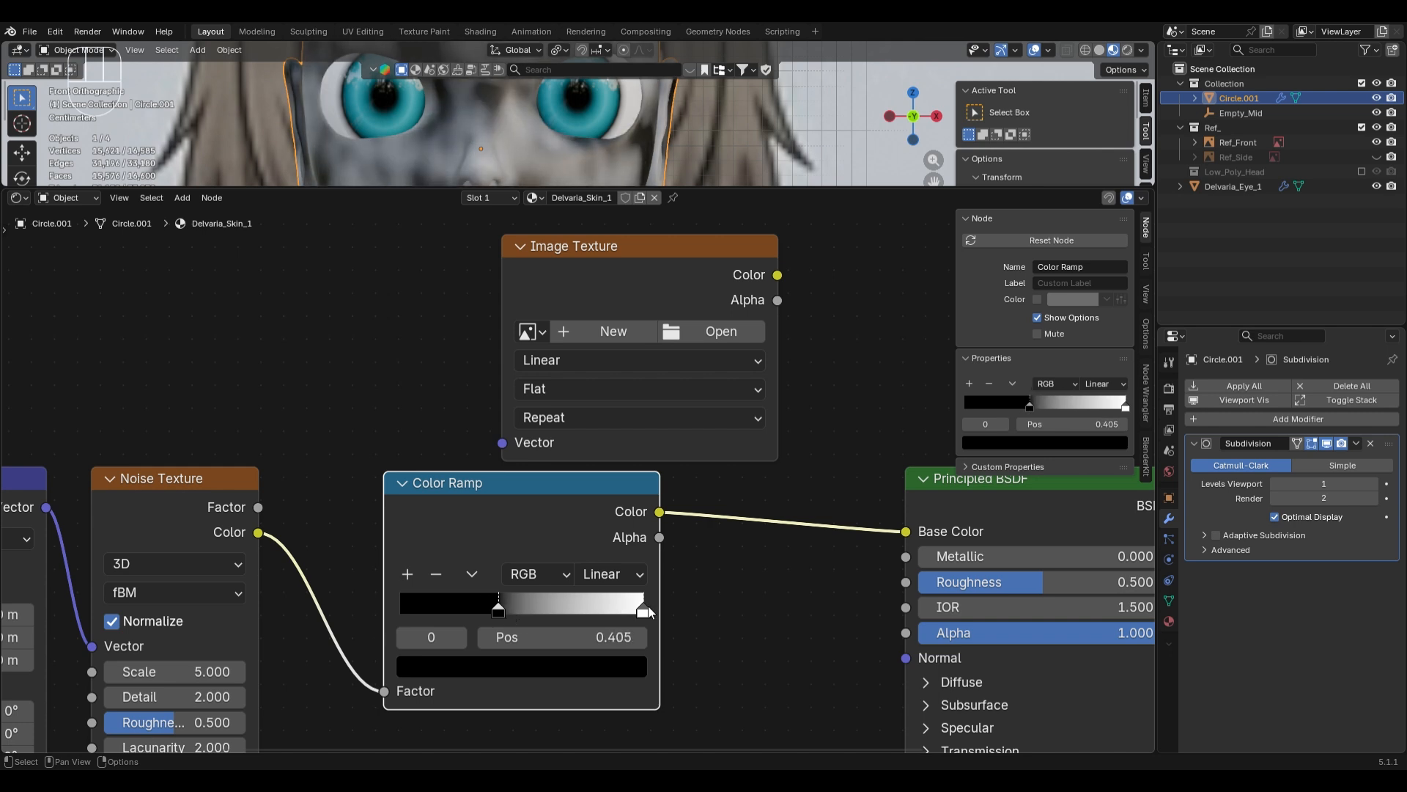
drag(642, 613, 416, 612)
scroll(416, 611, down, 2)
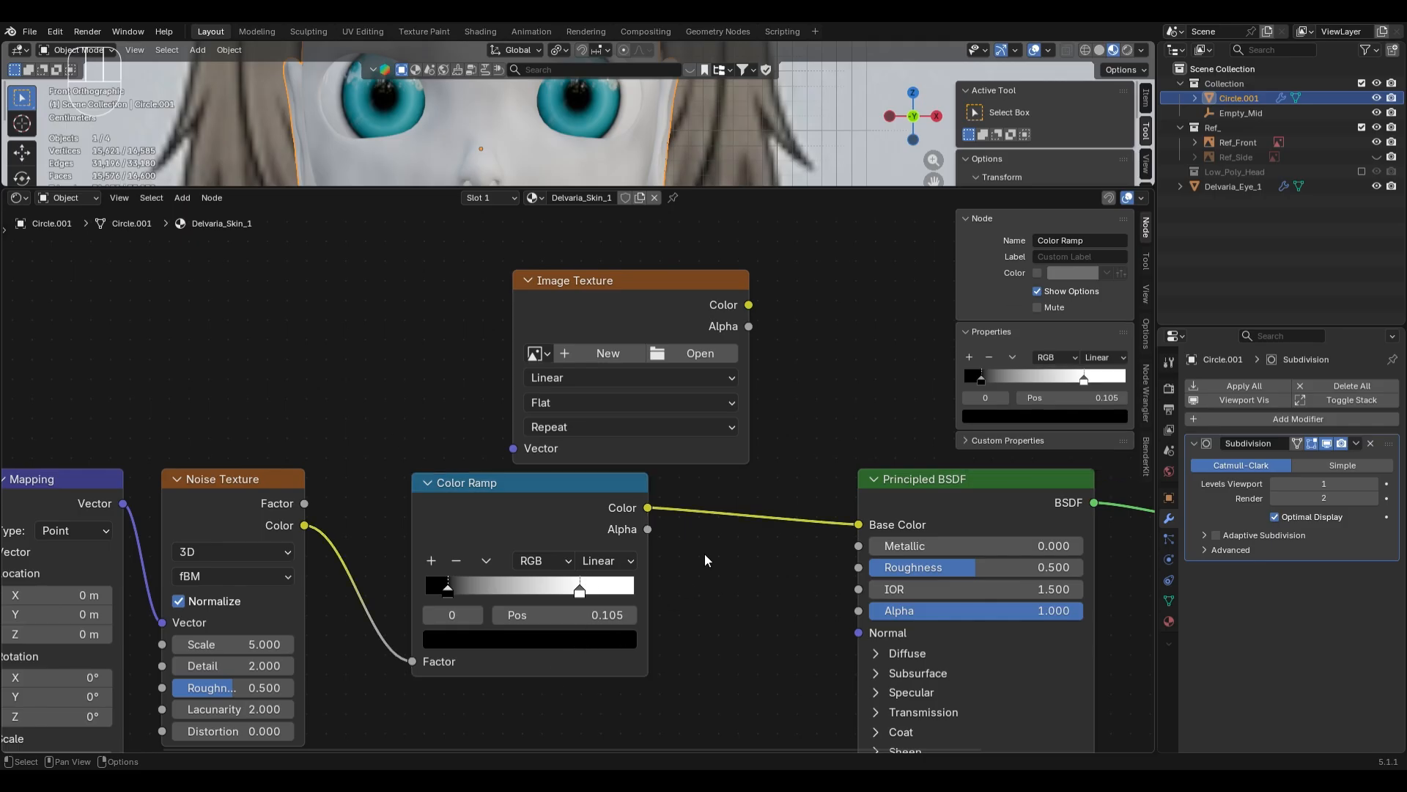
drag(580, 588, 746, 612)
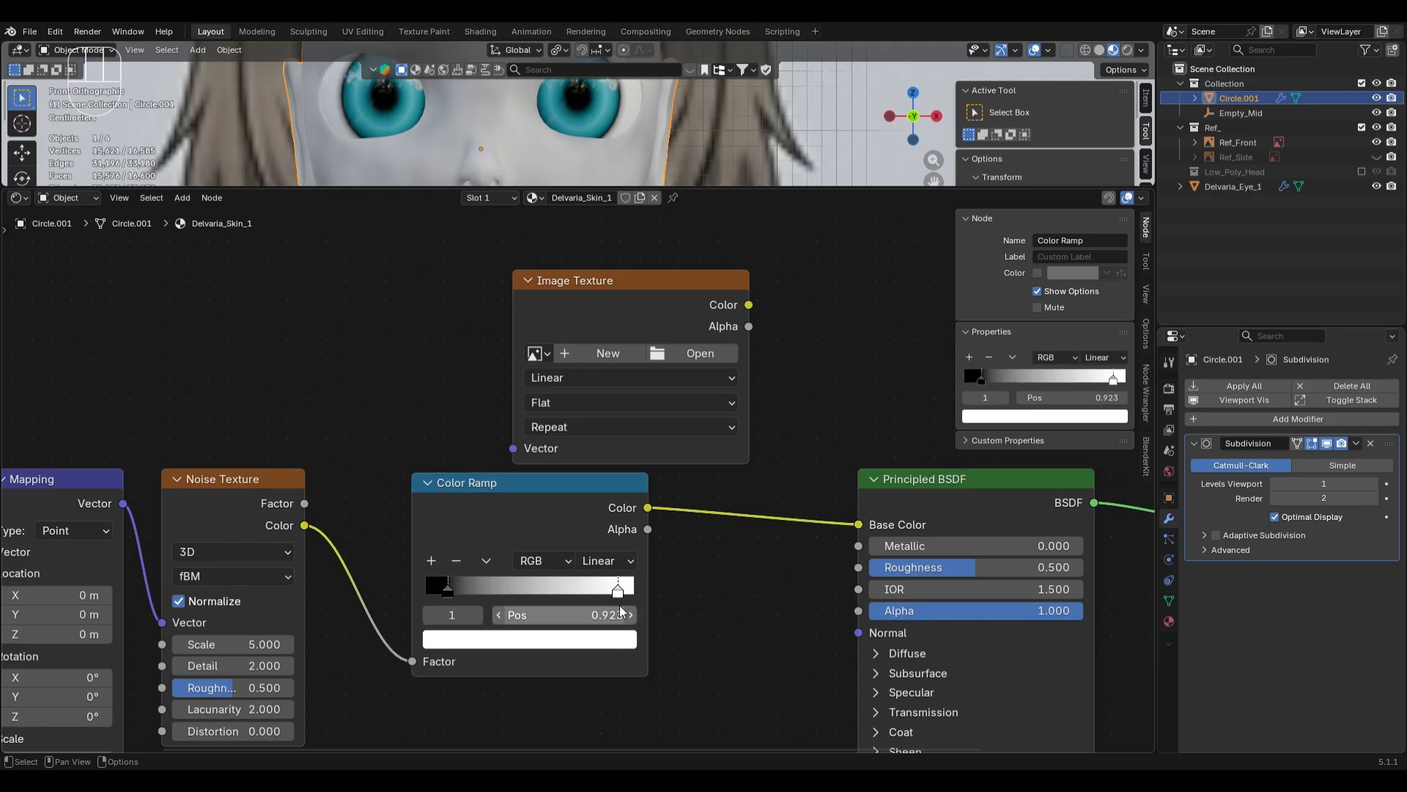
key(g)
click(625, 628)
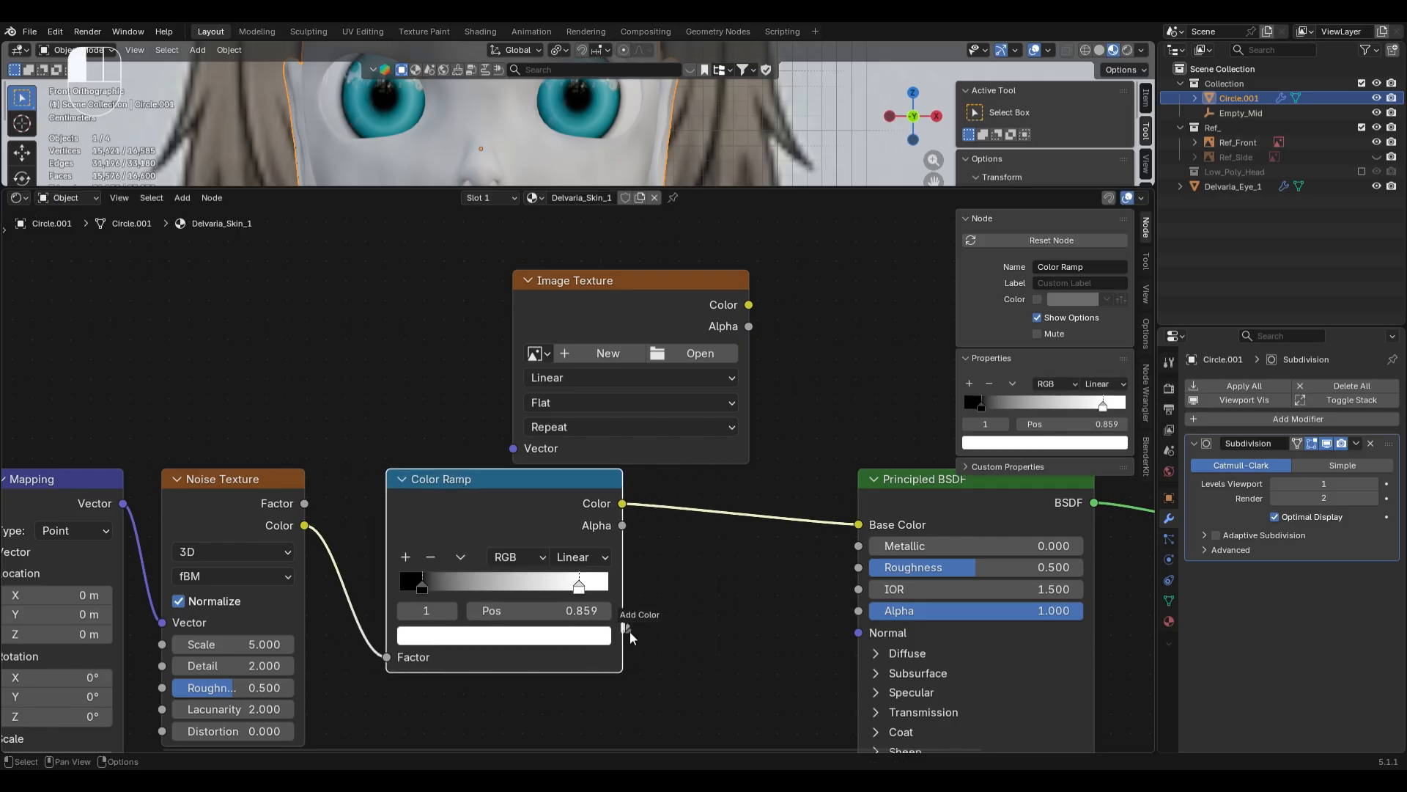
- Paste a peach skin Color node and place it between the Color Ramp and the Principled BSDF
key(ctrl+v)
drag(745, 690, 738, 709)
middle_drag(695, 595, 746, 387)
scroll(745, 387, up, 3)
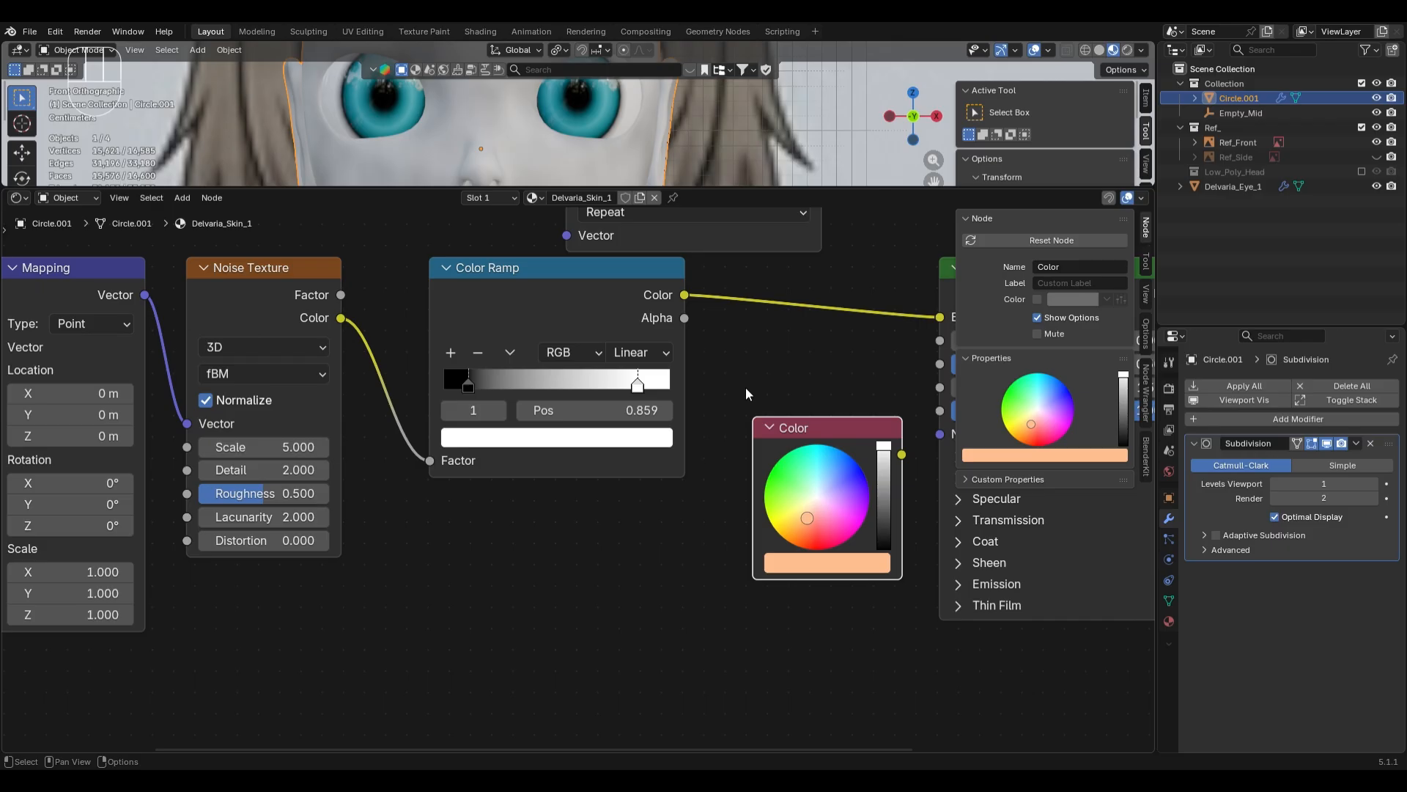
- Sample the peach color into the Color Ramp's white stop and make the Color node's peach slightly more saturated
click(658, 435)
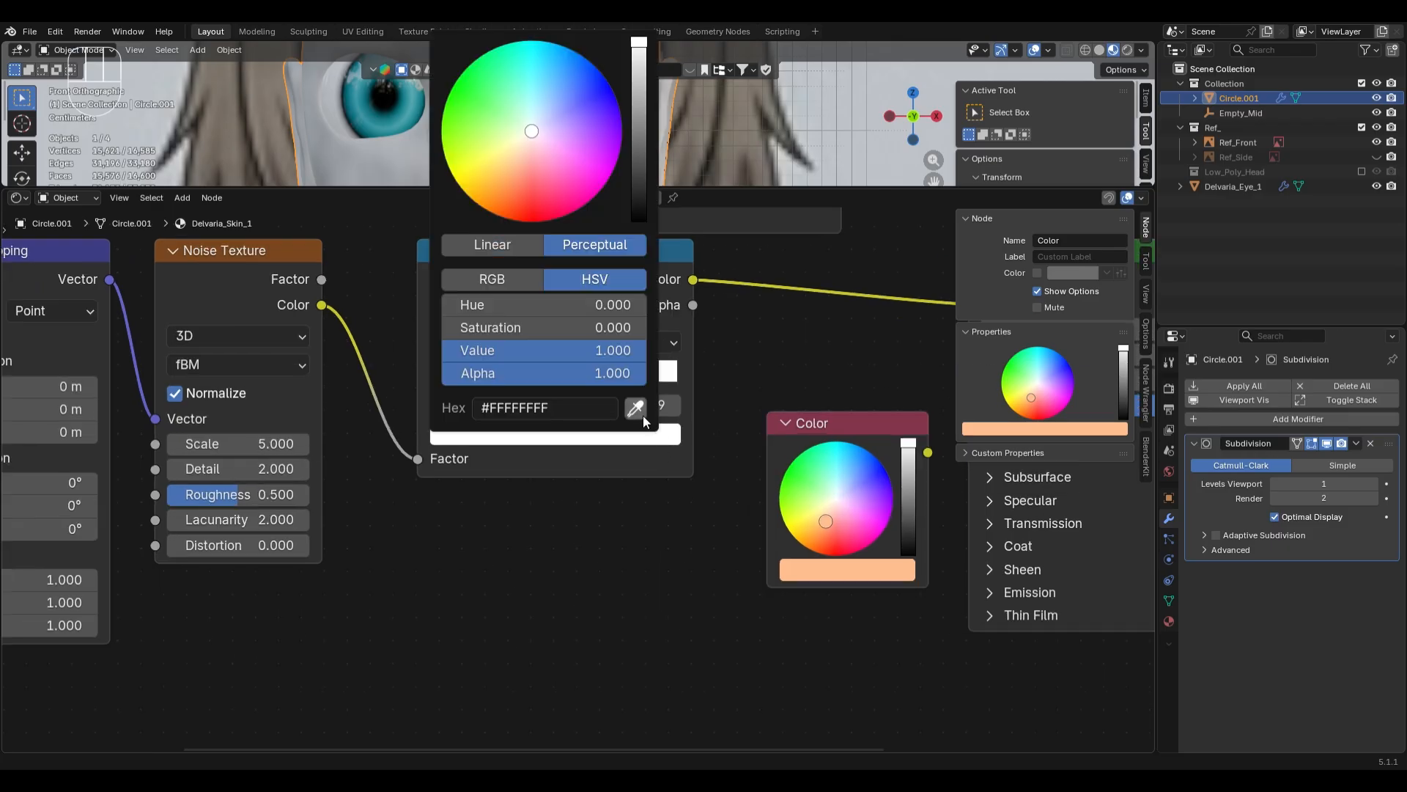
click(638, 409)
click(842, 579)
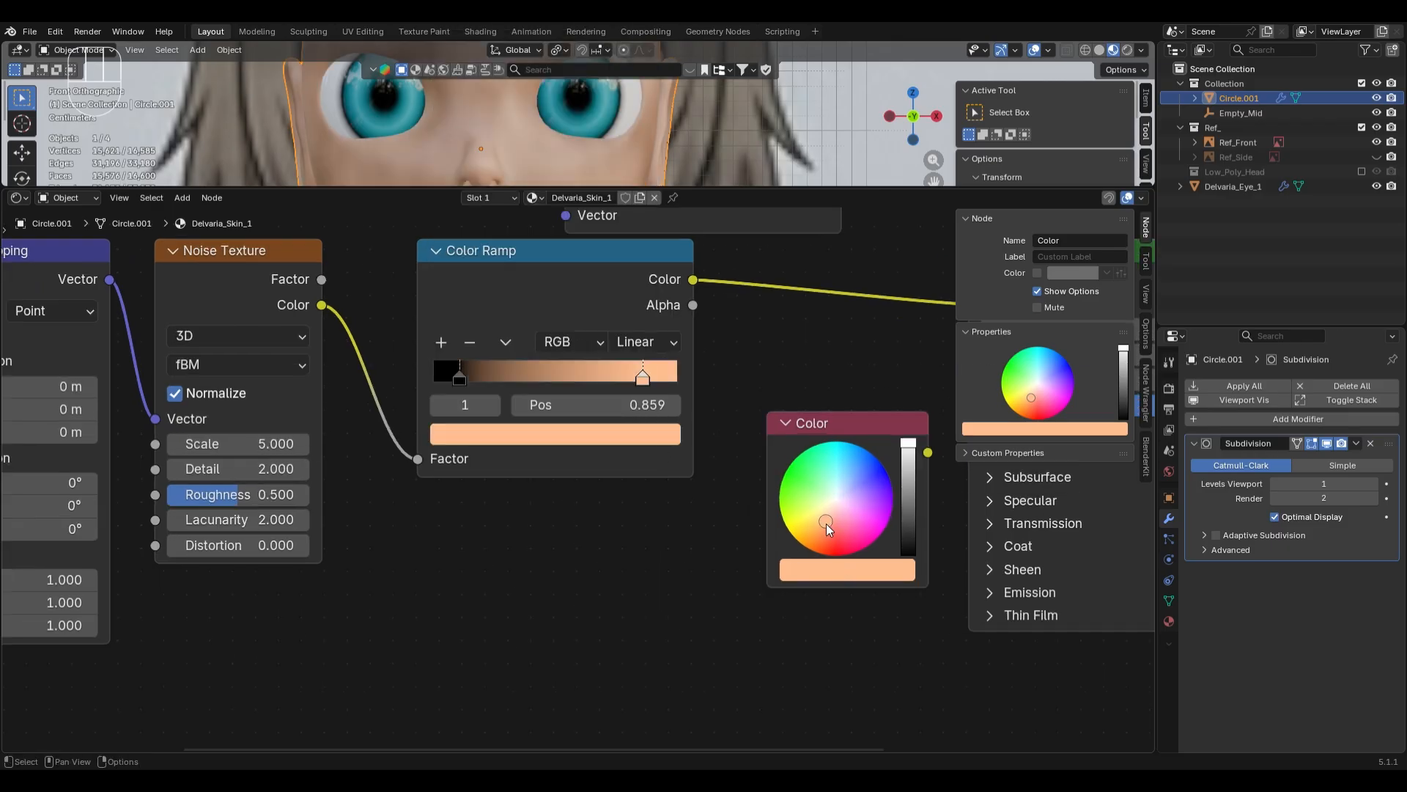
drag(825, 523, 825, 524)
- Sample the Color node's peach into the Color Ramp's black stop
click(458, 375)
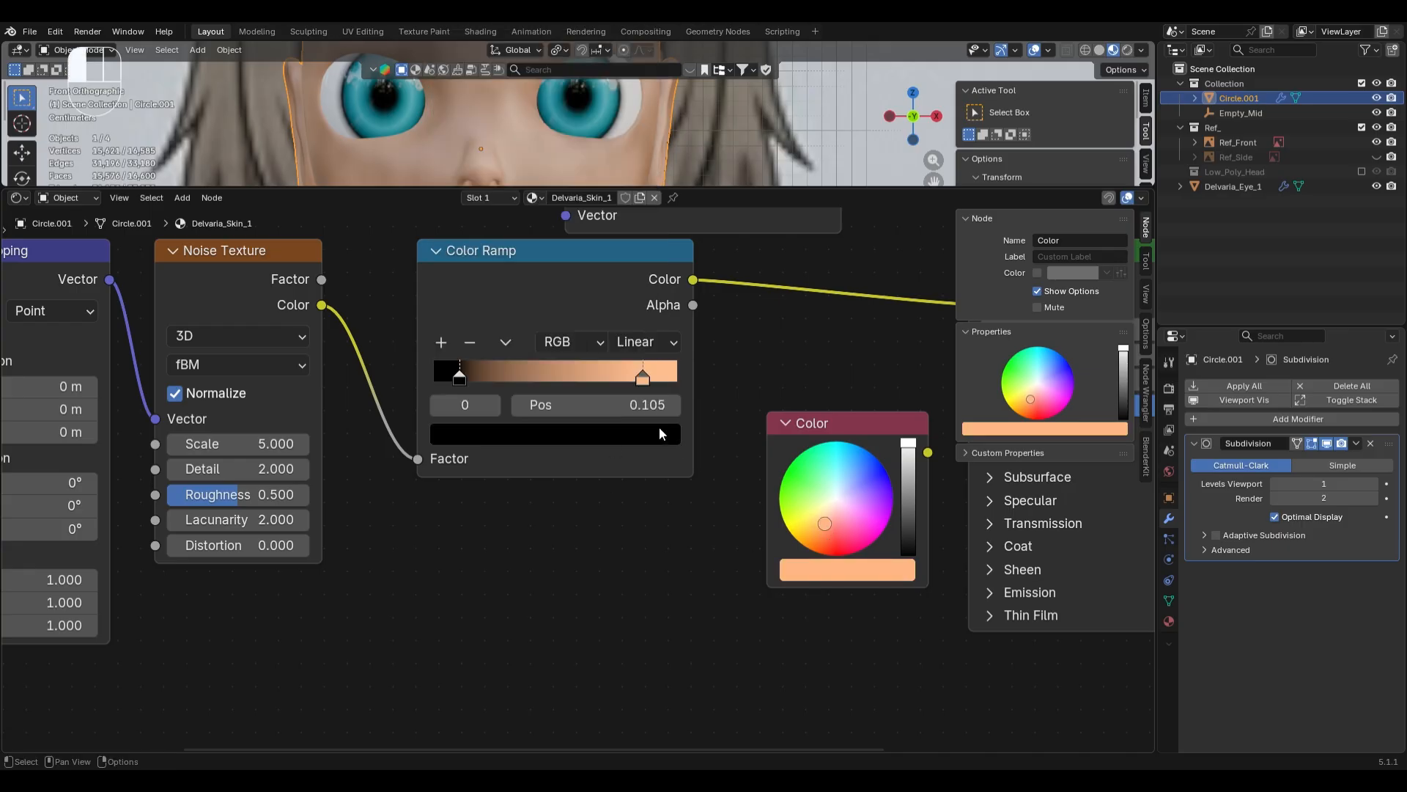
click(659, 433)
click(636, 408)
click(843, 571)
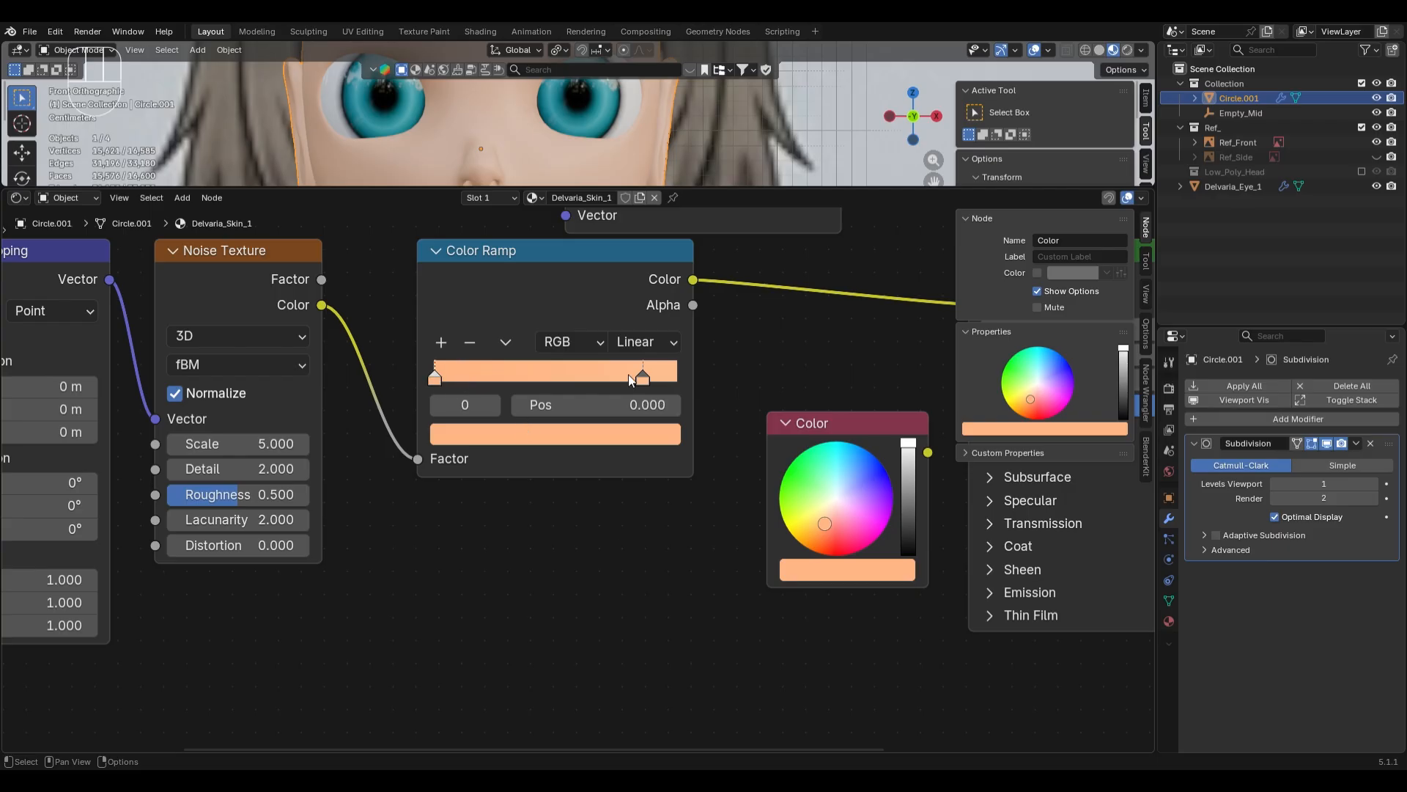
- Move the Color Ramp's end stop to 1.000 and view the colored face at an angle in an enlarged viewport
drag(582, 377, 685, 377)
drag(738, 195, 737, 418)
middle_drag(660, 308, 762, 367)
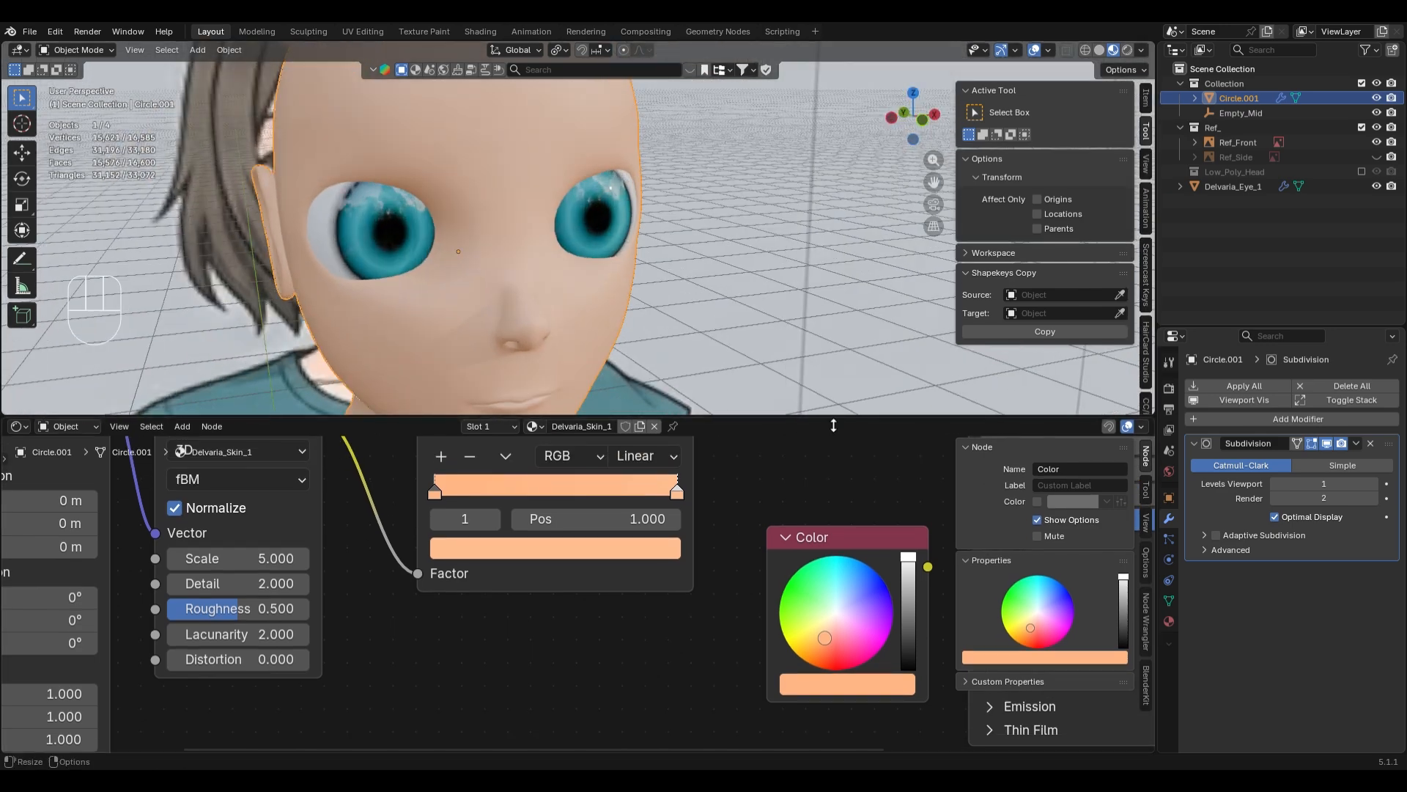
- Set the skin material's Principled BSDF Roughness to 0.35 and enlarge the viewport again
drag(833, 425, 833, 306)
middle_drag(1105, 411, 776, 516)
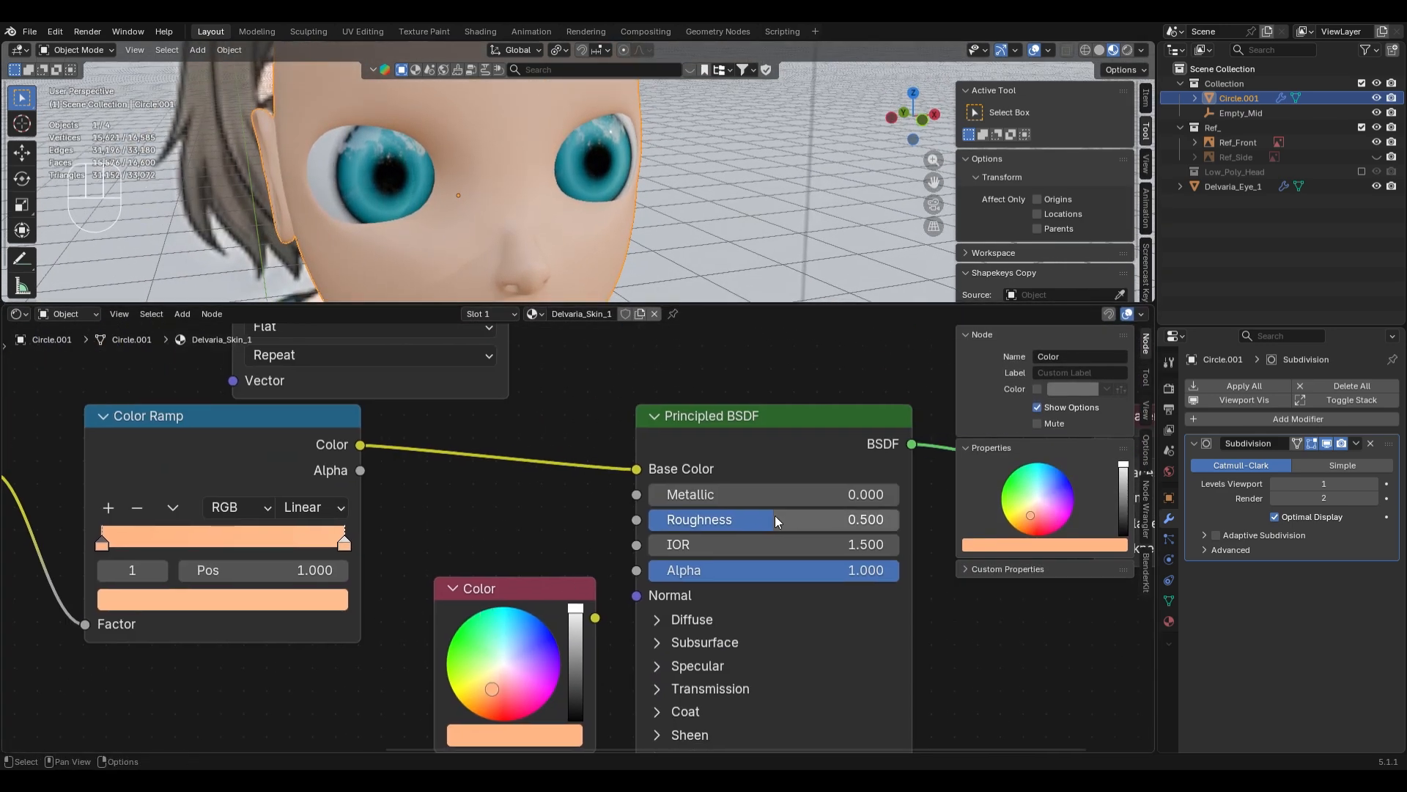
double_click(777, 518)
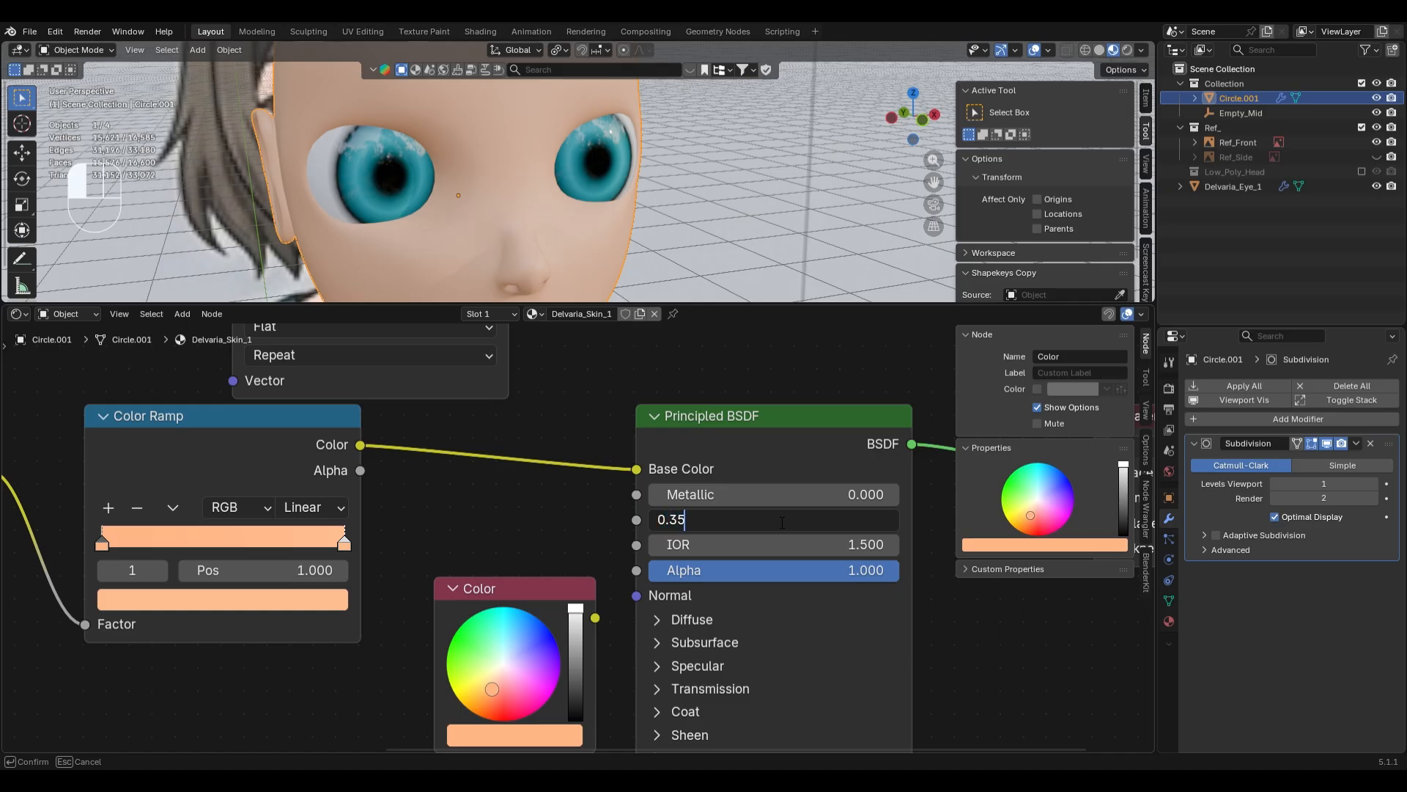
text(0.35)
key(Return)
drag(798, 306, 672, 552)
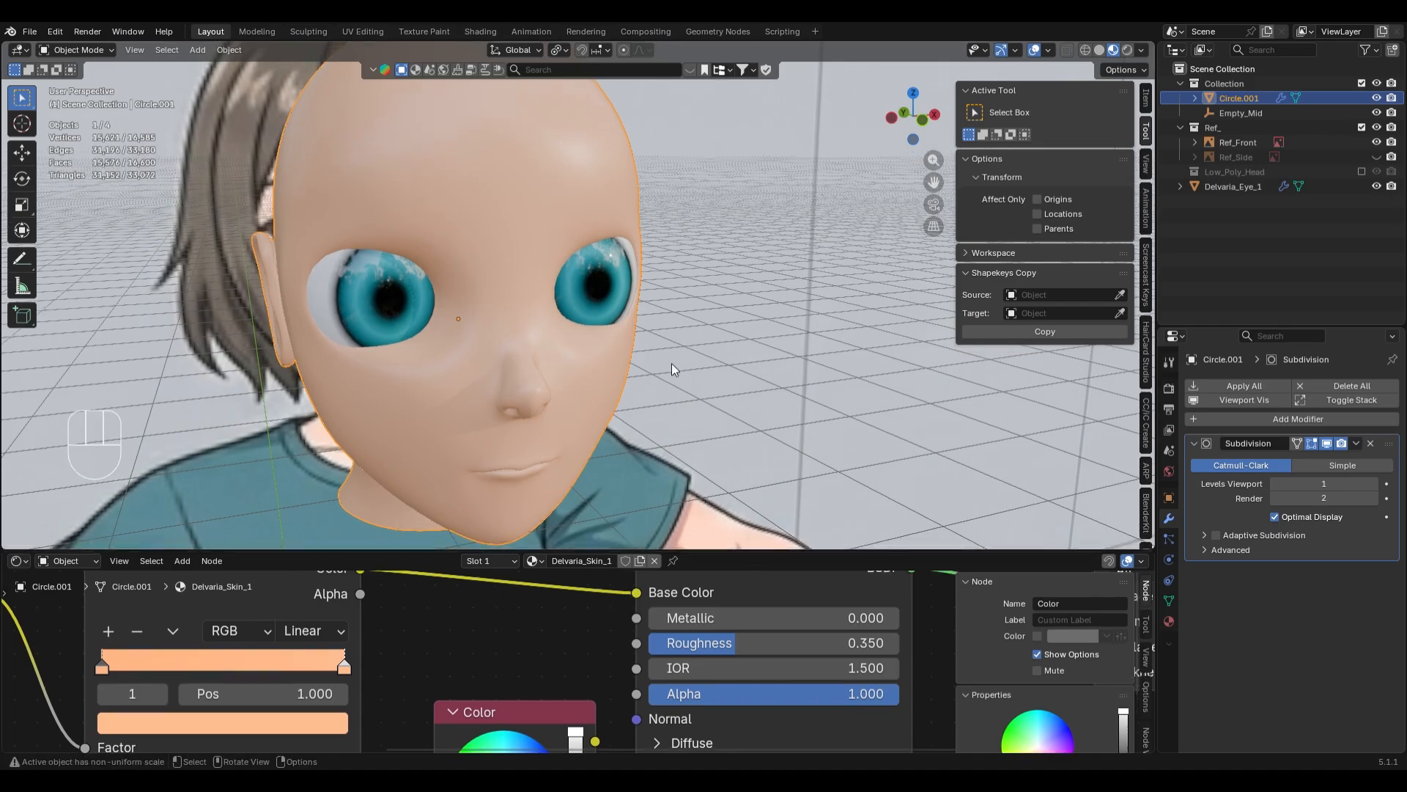
- Try moving the mirrored eyes outward in front view and scaling them to 0.910
key(KP_1)
scroll(672, 353, up, 5)
click(568, 270)
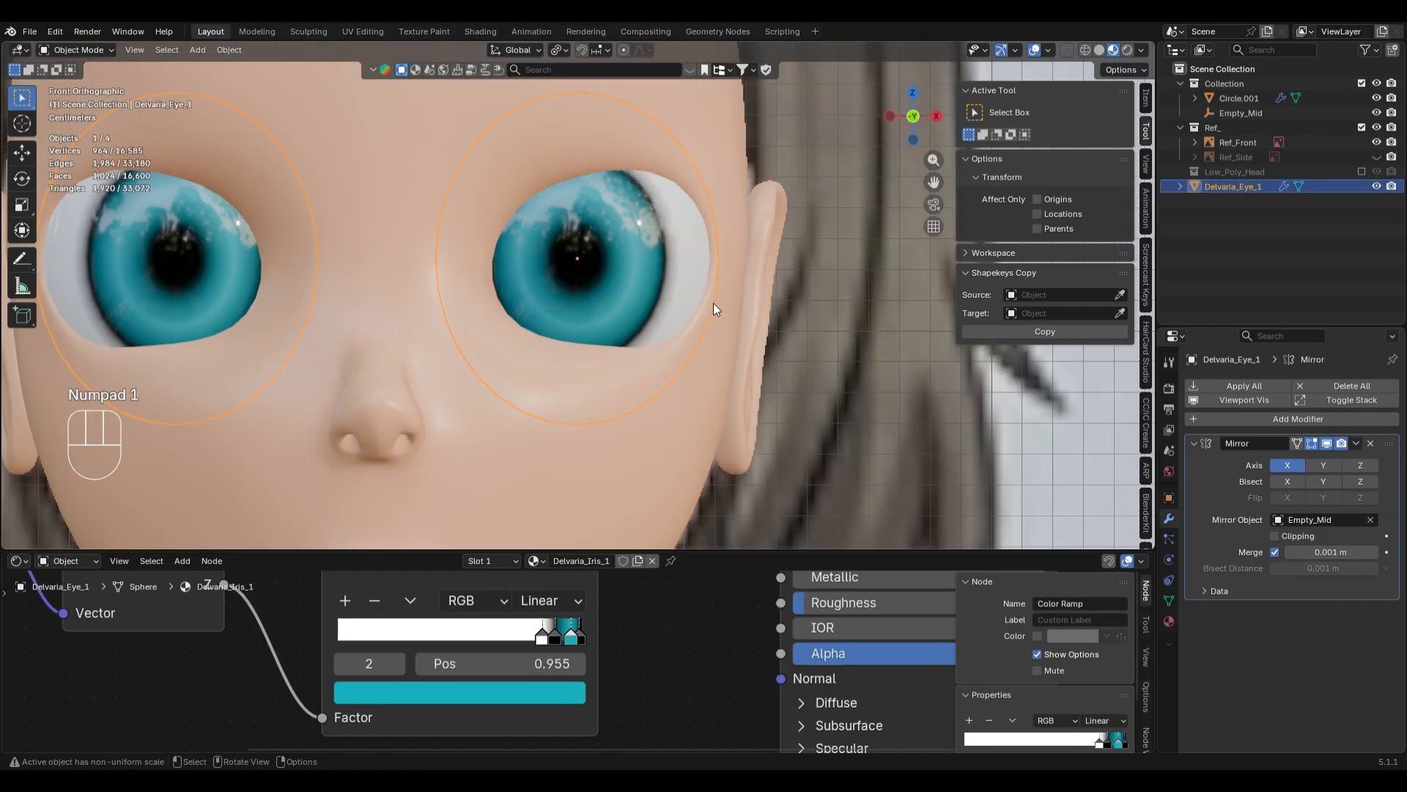
key(g)
click(741, 305)
key(s)
click(755, 326)
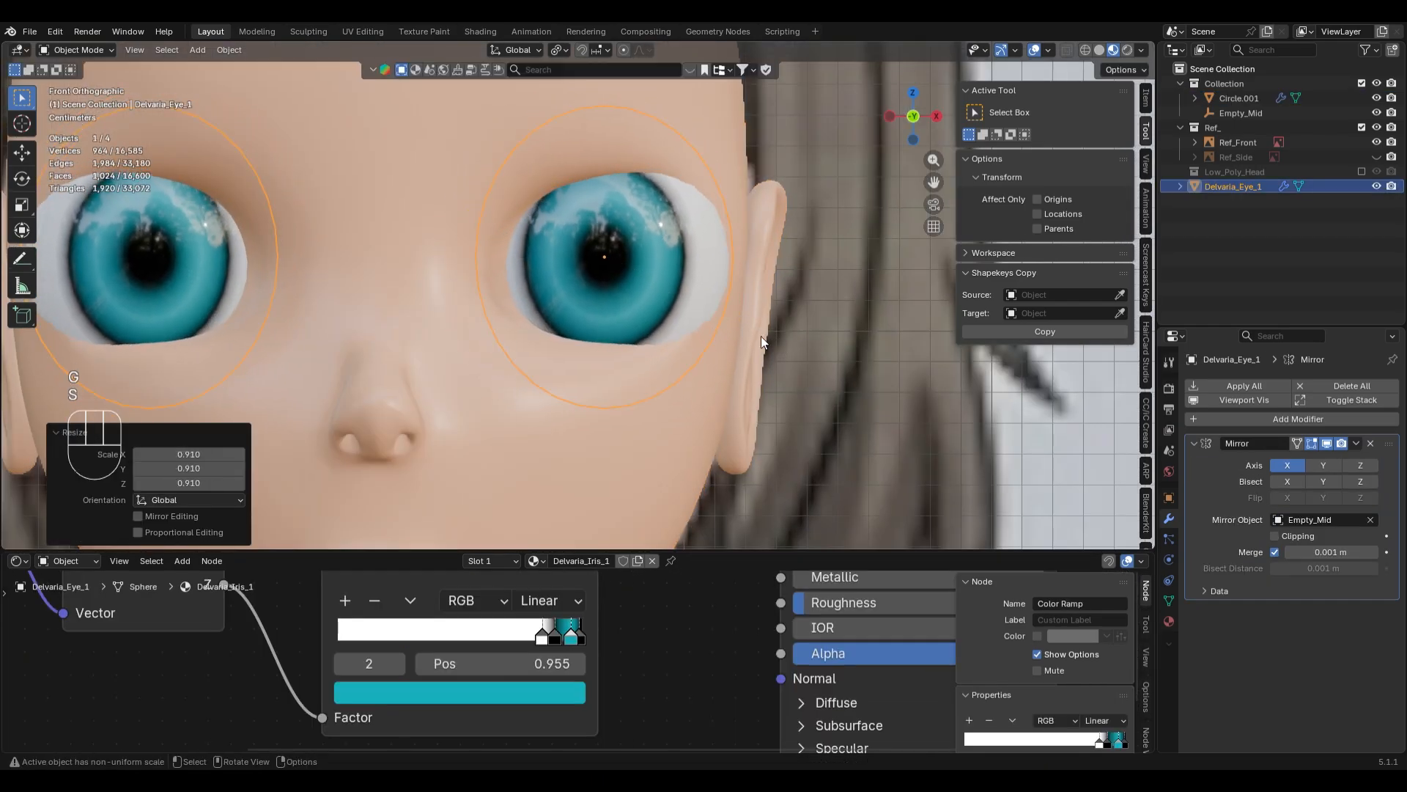
- Try shifting the eyes about 0.006 m along Y and undo this shift together with the previous resize and move
middle_drag(761, 336, 772, 359)
key(g)
key(y)
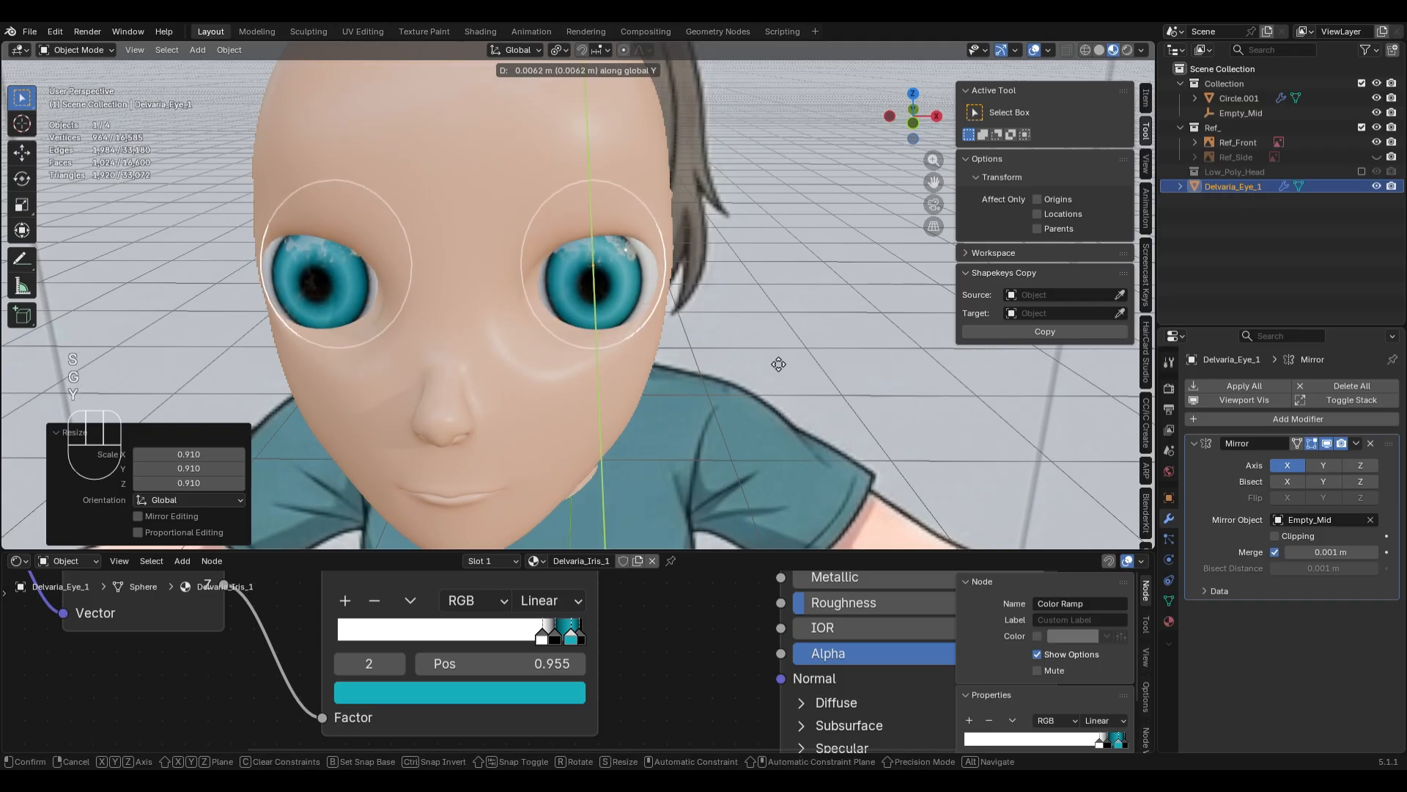
click(778, 365)
key(ctrl+z)
key(ctrl+z)
key(ctrl+z)
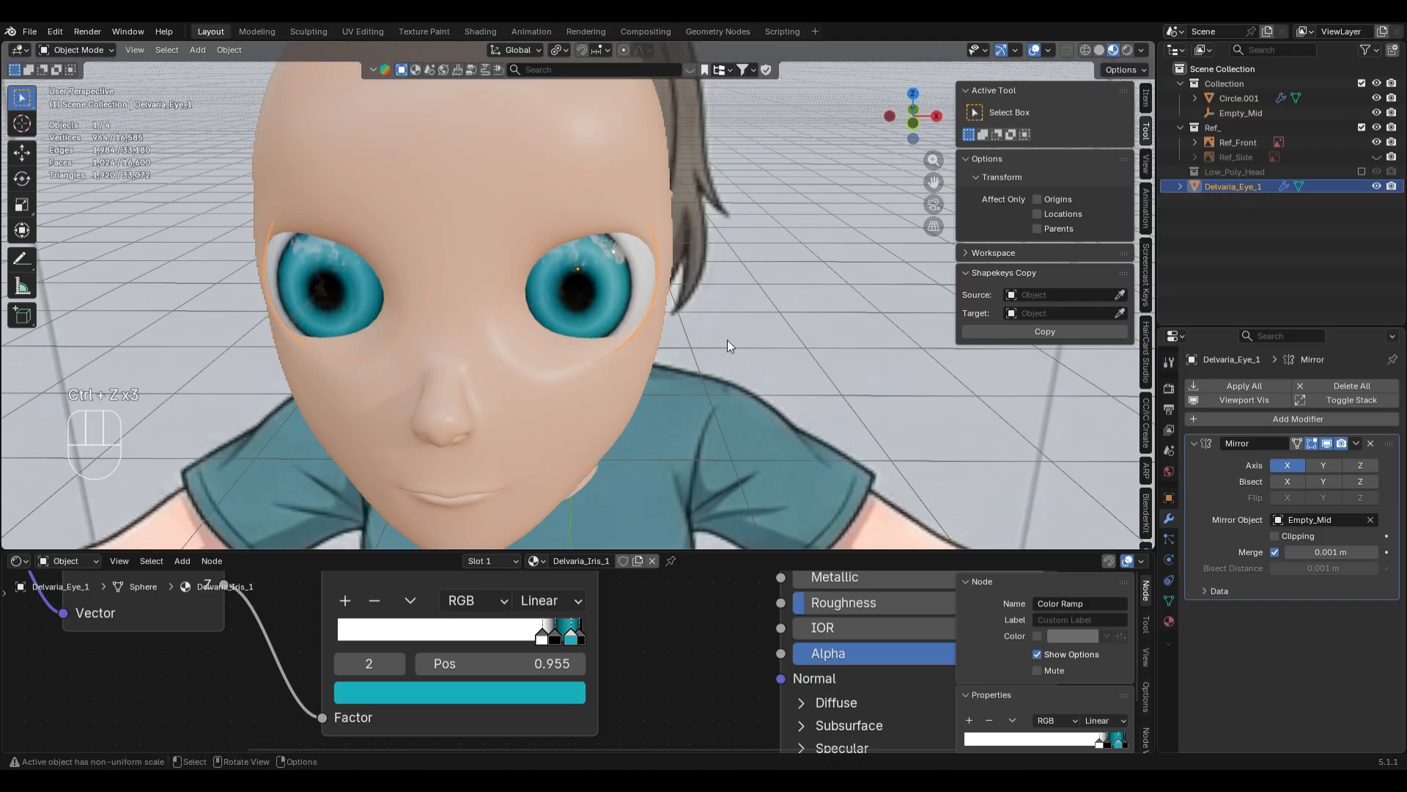
- Try shifting the eyes along Y in Solid shading and undo the shift
mouse_move(727, 340)
middle_down()
mouse_move(716, 406)
mouse_move(666, 385)
mouse_move(771, 266)
middle_up()
key(z)
key(g)
key(y)
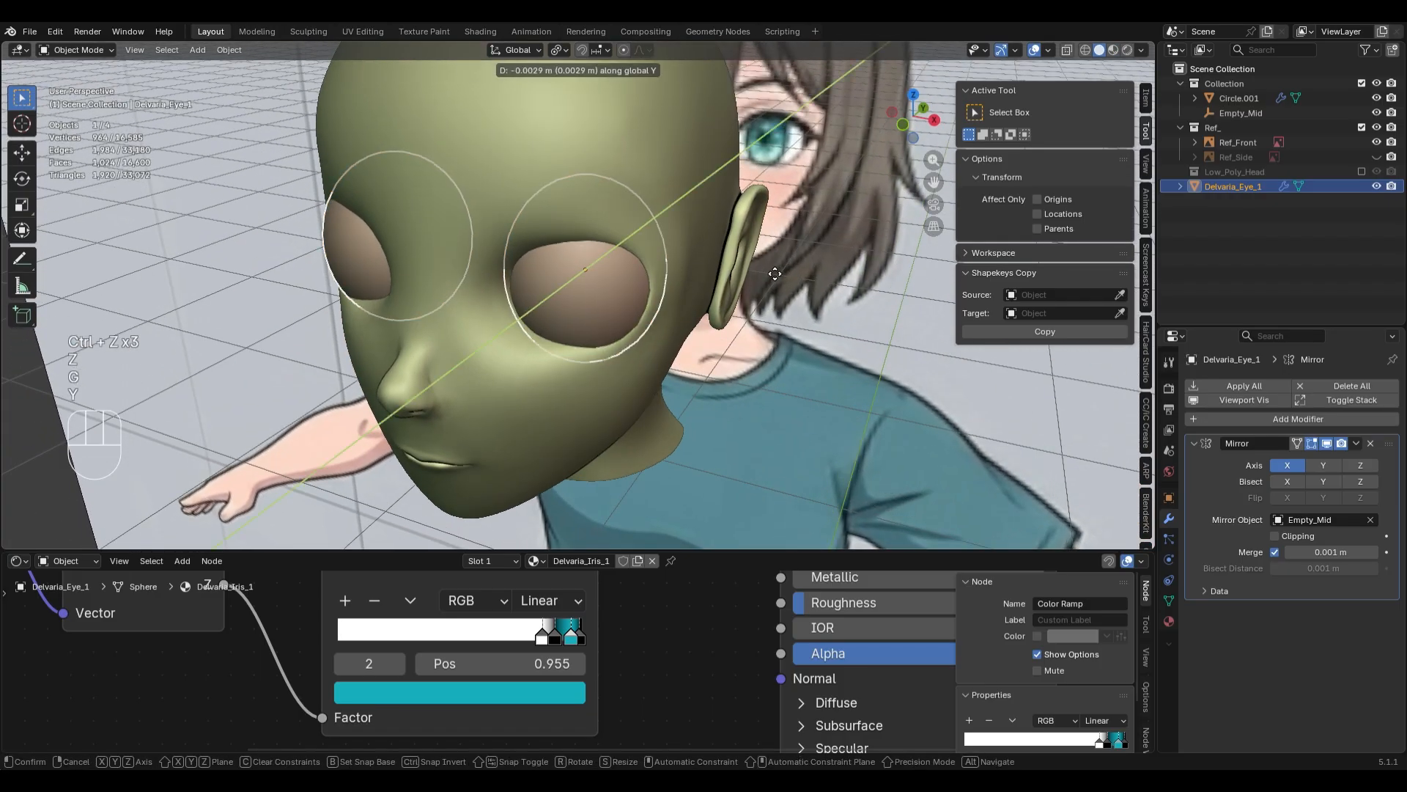
click(774, 273)
key(ctrl+z)
- Try moving the eyes about 0.005 m inward along X and -0.006411 m along Y
mouse_move(815, 371)
middle_down()
mouse_move(824, 320)
mouse_move(823, 370)
middle_up()
key(g)
key(x)
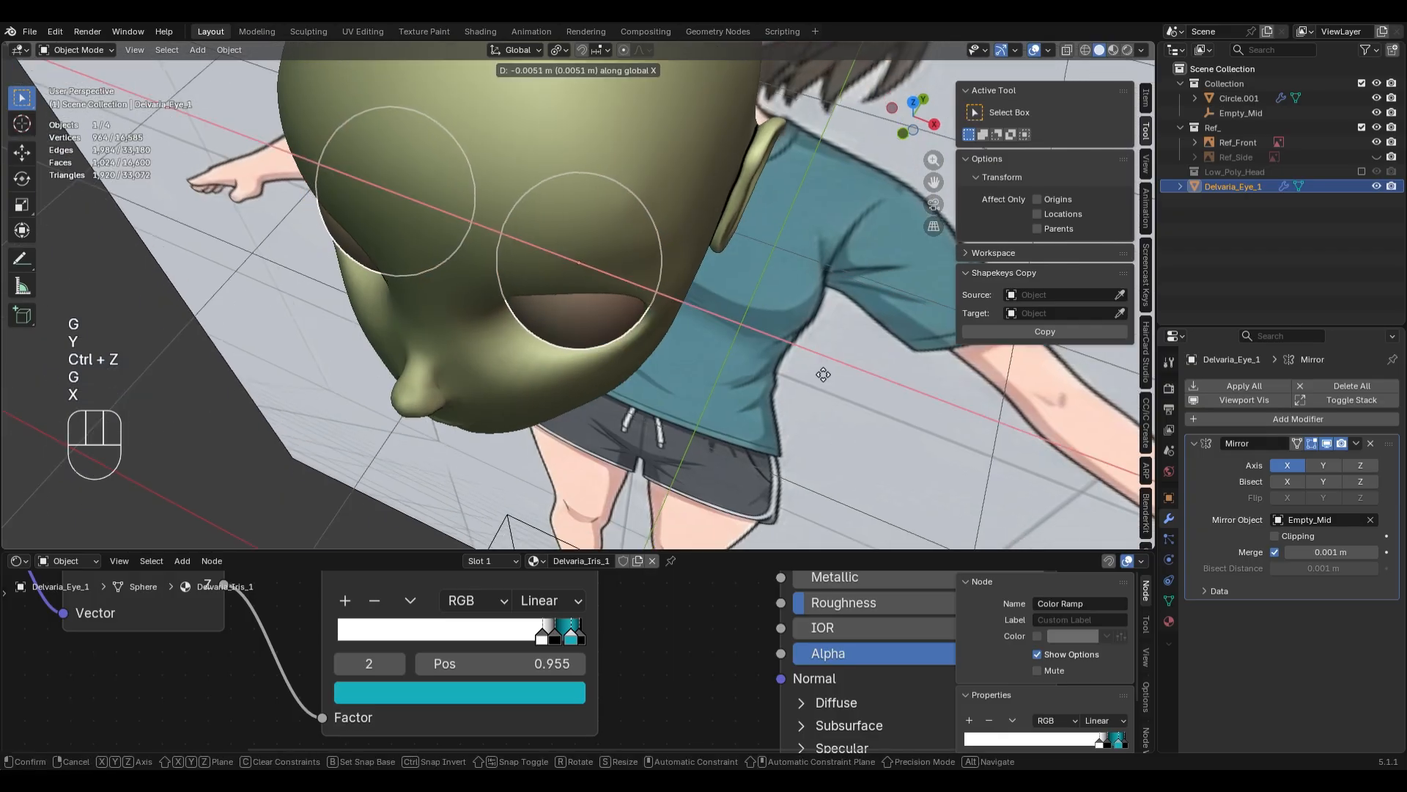
click(823, 375)
key(g)
key(y)
click(799, 372)
- Check the eyes from the front in Solid and Material Preview shading and undo the last two moves
key(KP_1)
key(z)
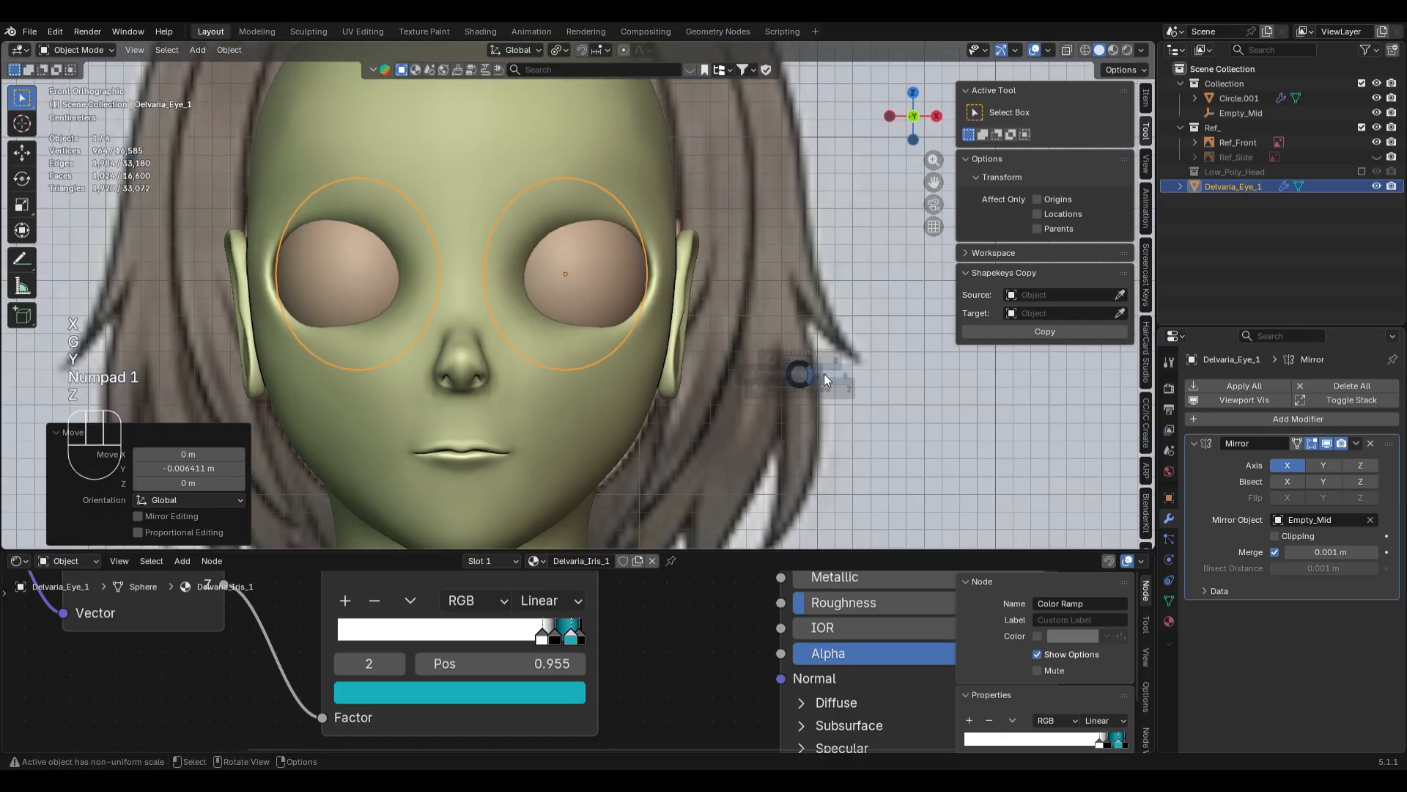
key(alt+z)
key(alt+z)
key(z)
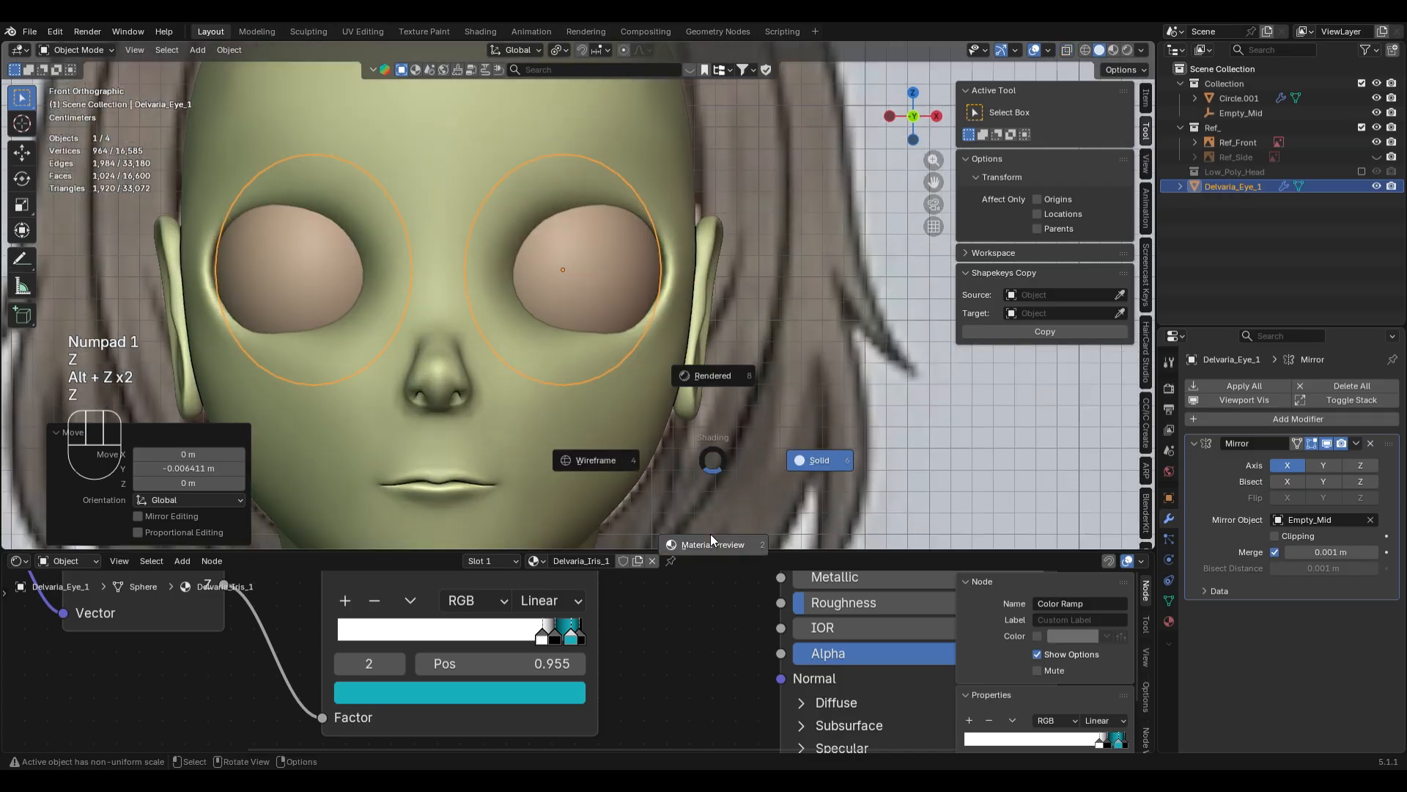
click(710, 534)
key(ctrl+z)
key(ctrl+z)
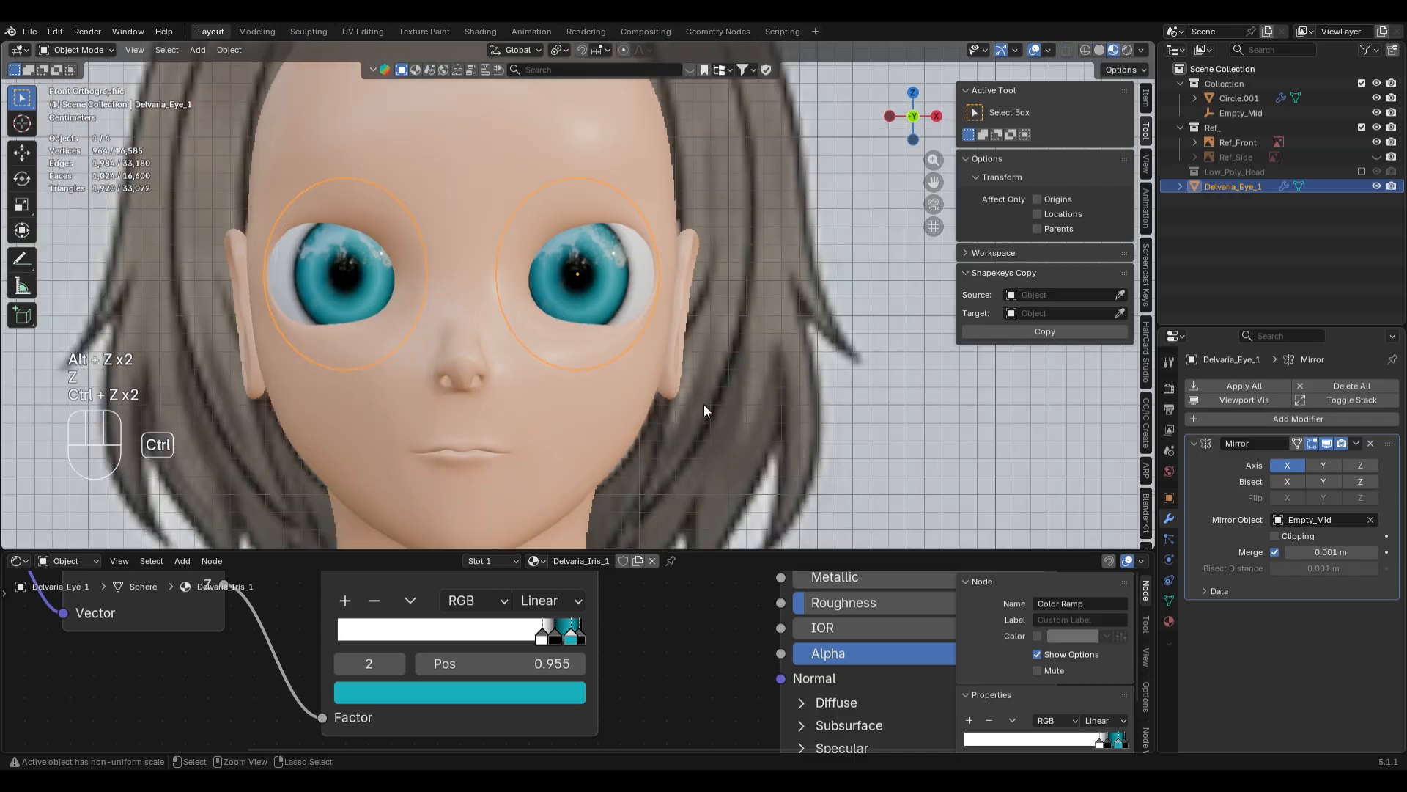
- Try moving the eyes 0.00865 m outward along X and aligning them freely with the reference drawing's eyes
key(g)
key(x)
click(720, 334)
key(alt+z)
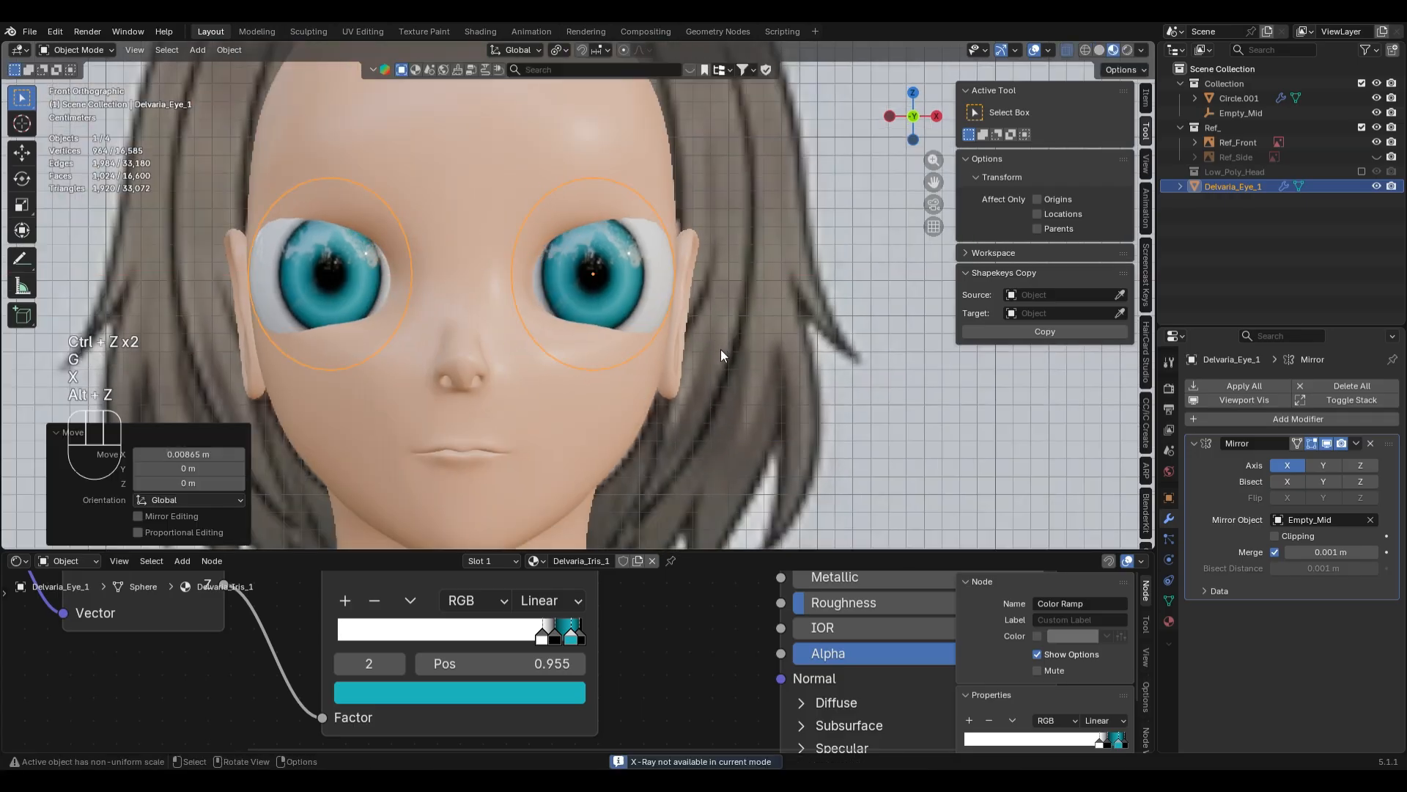
key(z)
key(g)
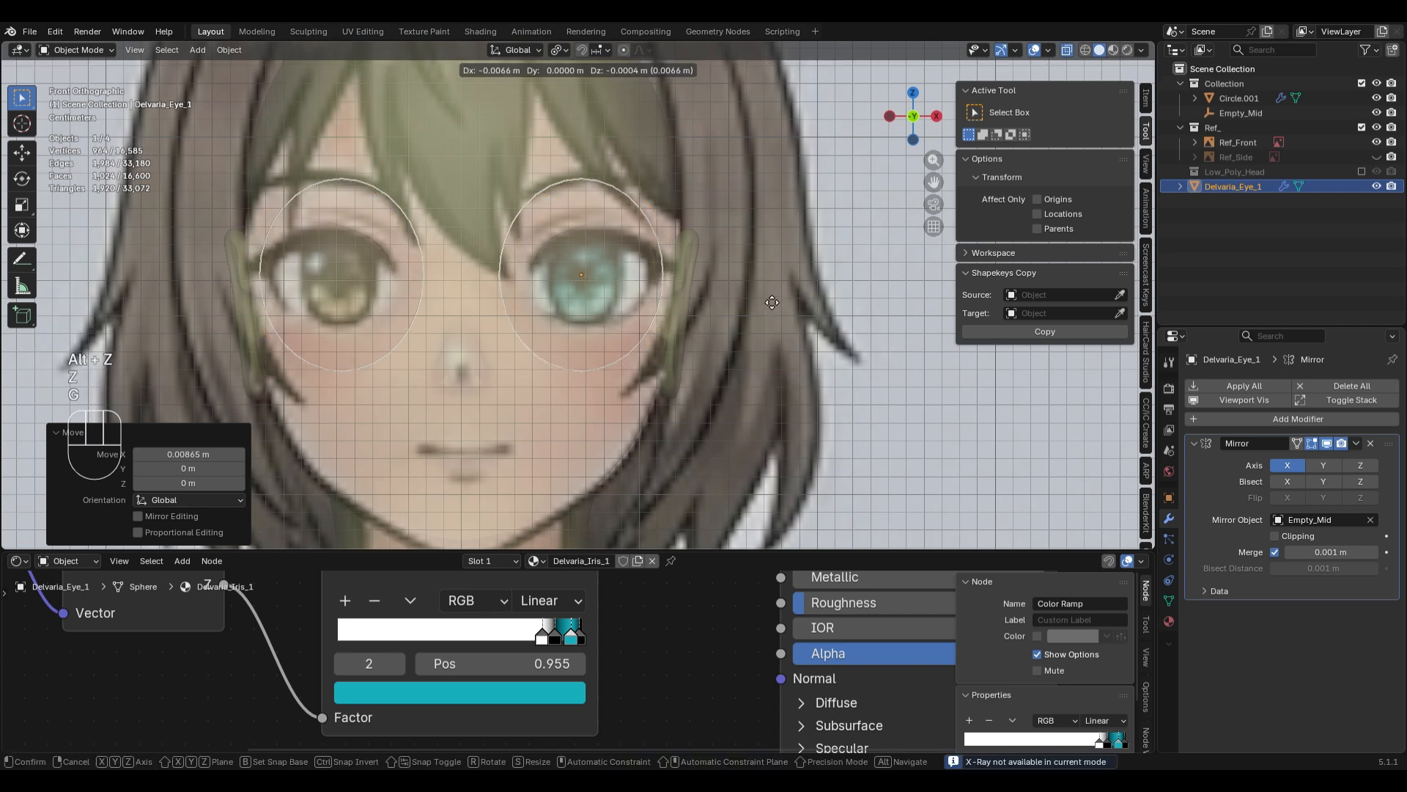
click(767, 302)
- Try scaling the eyes to 0.884, view them in Material Preview, and undo the resize and both moves
key(alt+z)
key(s)
click(752, 355)
key(alt+z)
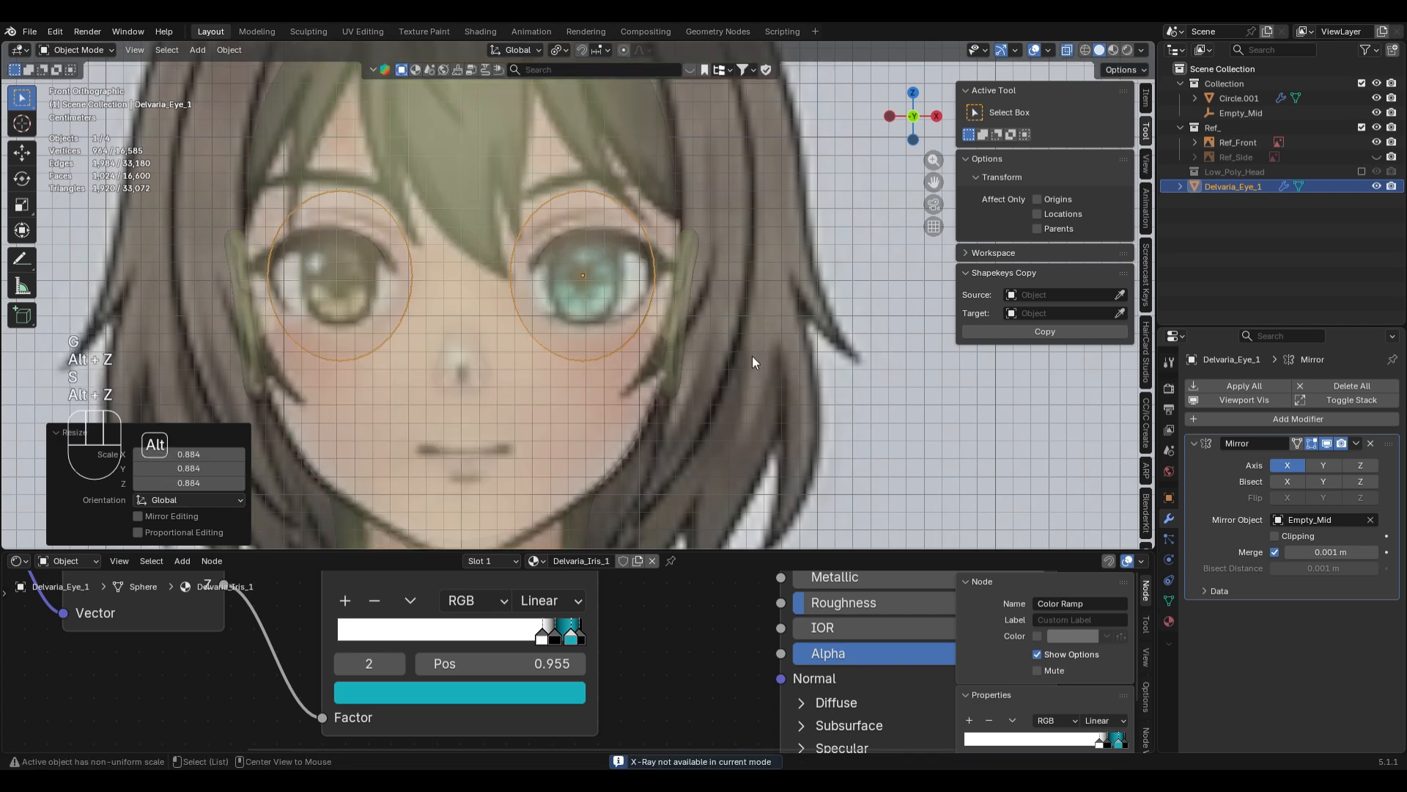
key(z)
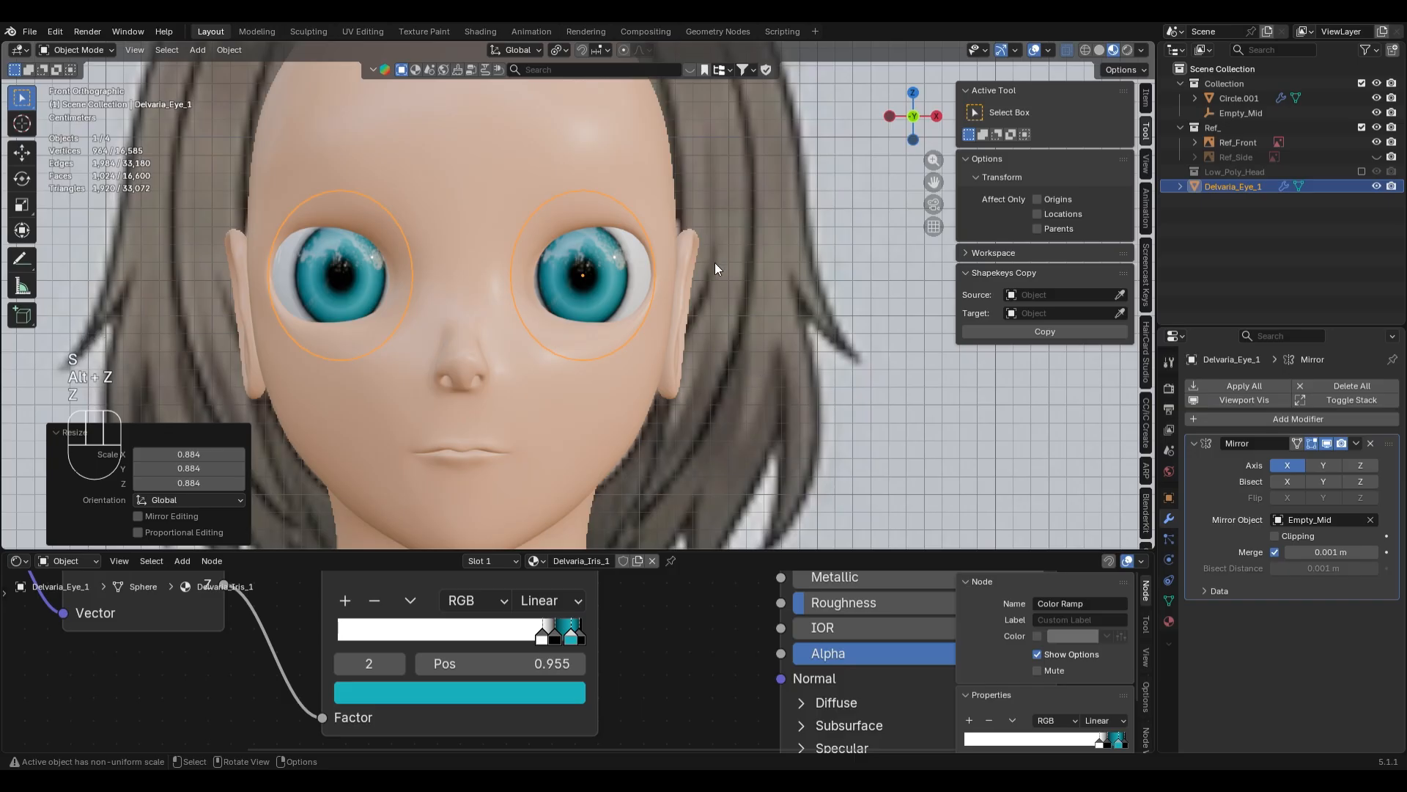
middle_drag(715, 262, 740, 293)
key(KP_1)
key(ctrl+z)
key(ctrl+z)
key(ctrl+z)
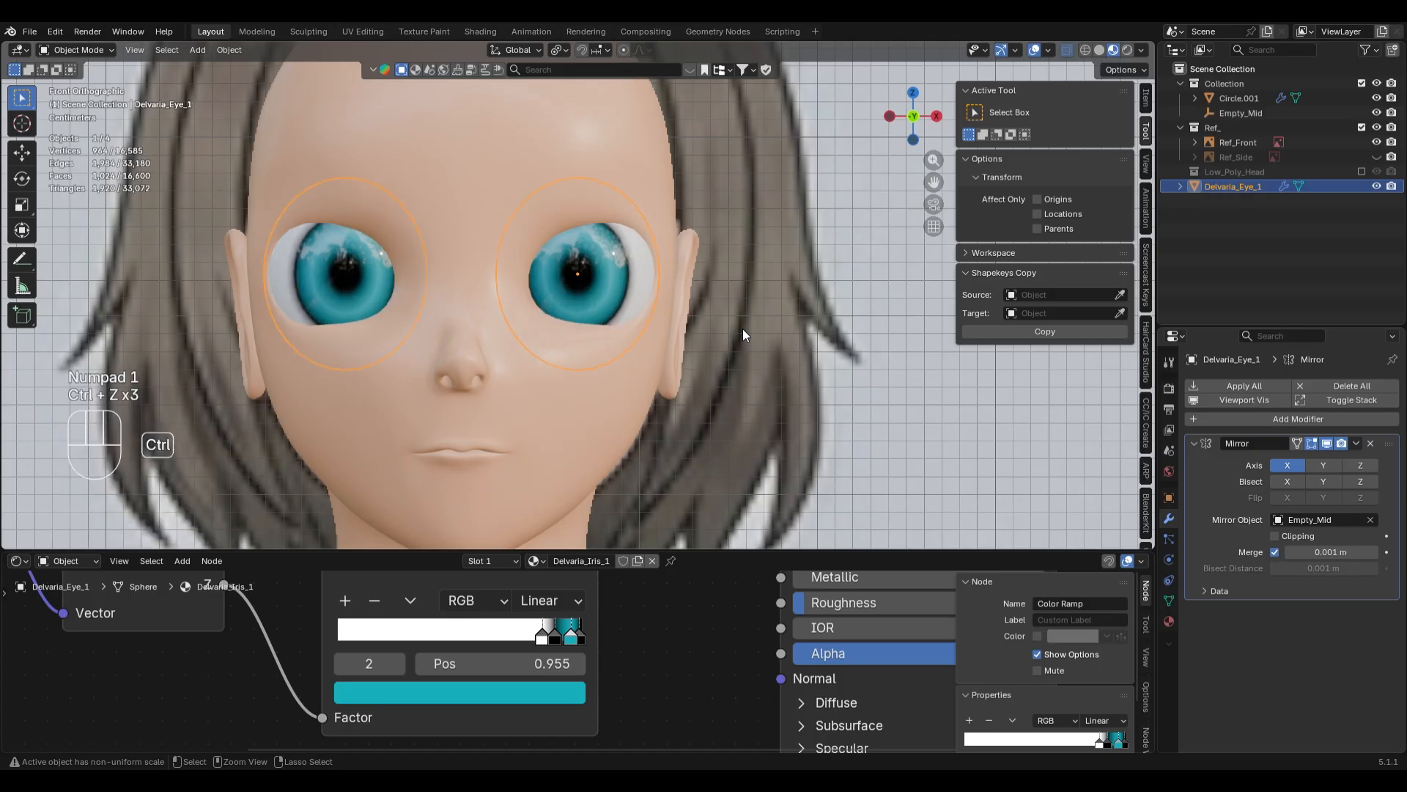
- Shift the eyes along Y and, in Solid shading, along X to fit them into the sockets
middle_drag(743, 276, 694, 263)
key(g)
key(y)
click(746, 336)
key(z)
key(g)
key(x)
click(687, 344)
- Shift the eyes along Y again and scale them up to 1.029
key(alt+z)
key(g)
key(y)
click(726, 323)
key(s)
click(688, 276)
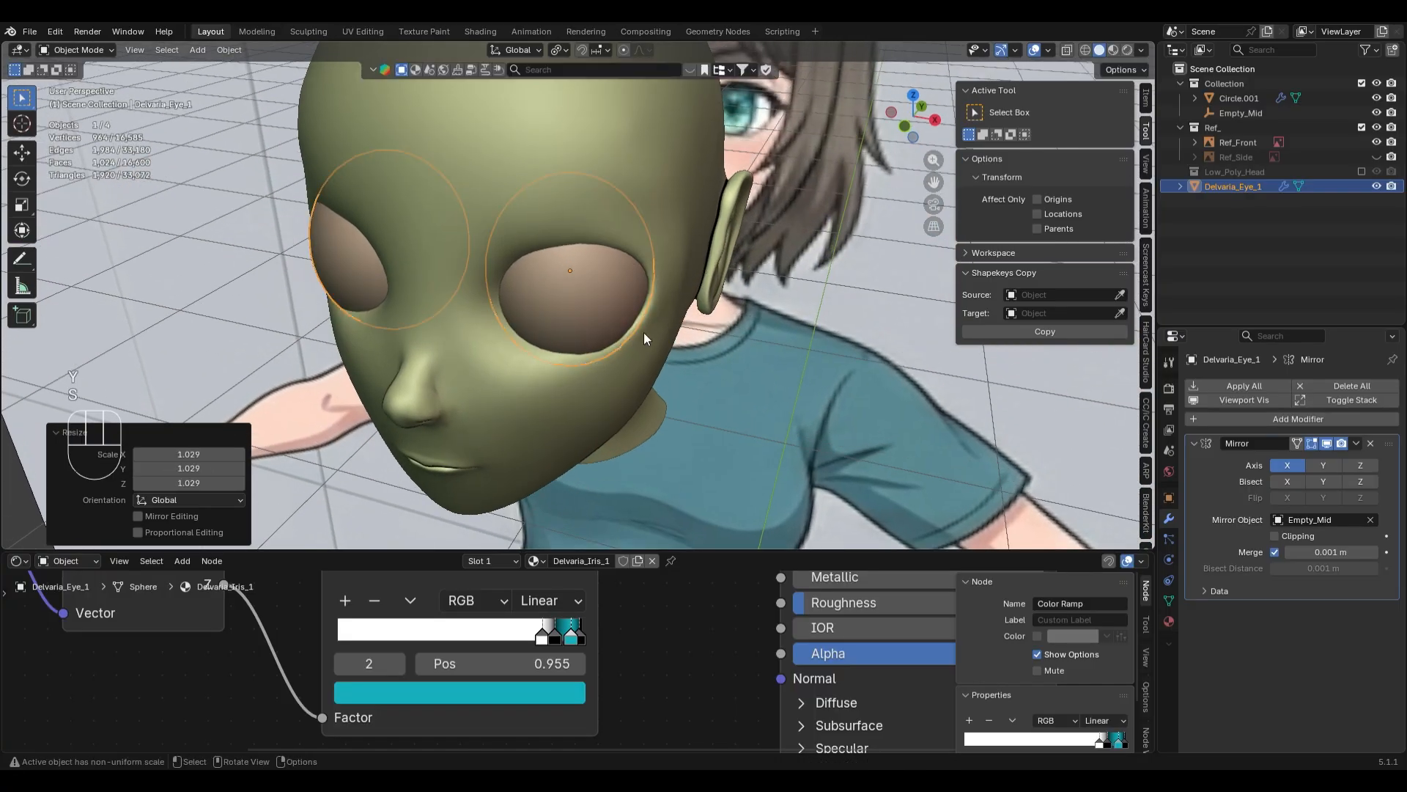
- Move the eyes -0.002463 m along X, toward the nose
middle_drag(644, 333, 733, 309)
key(g)
key(x)
click(718, 328)
- Try moving the eyes 0.002877 m outward along X, check them from other angles and undo the move
key(g)
key(x)
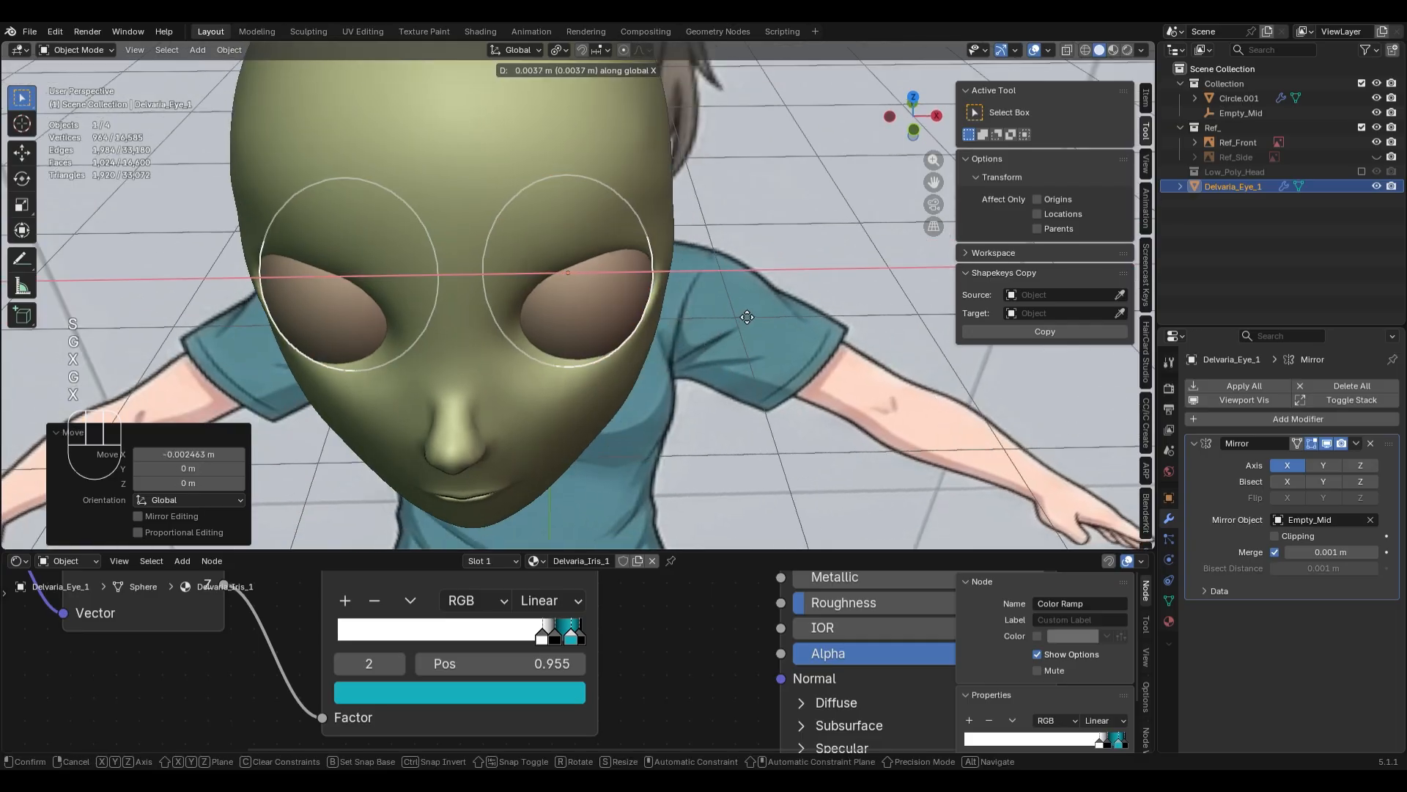
click(800, 372)
middle_drag(801, 372, 716, 288)
key(KP_1)
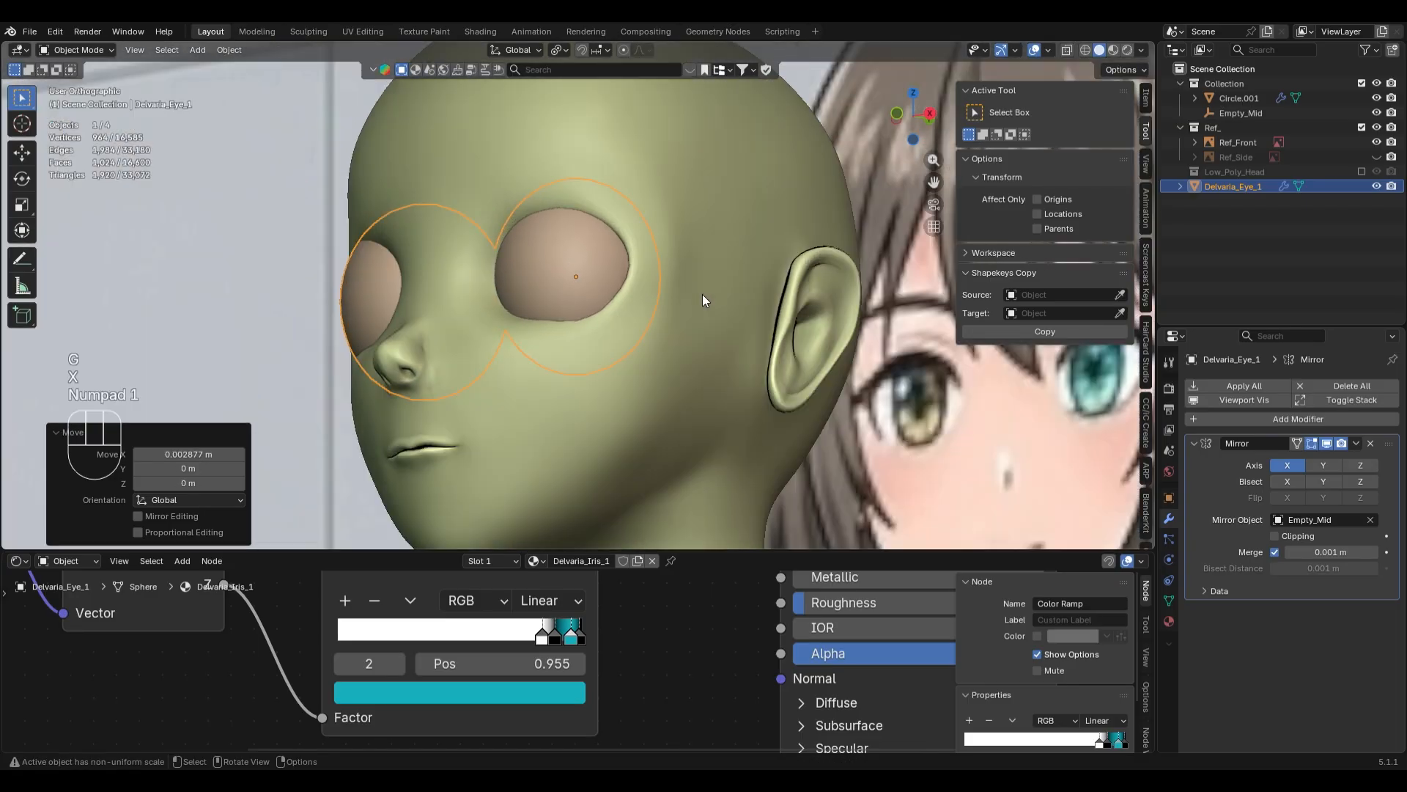
key(z)
key(ctrl+z)
- Raise the eyes 0.000412 m along Z and reduce their height slightly by scaling along Z
key(g)
key(z)
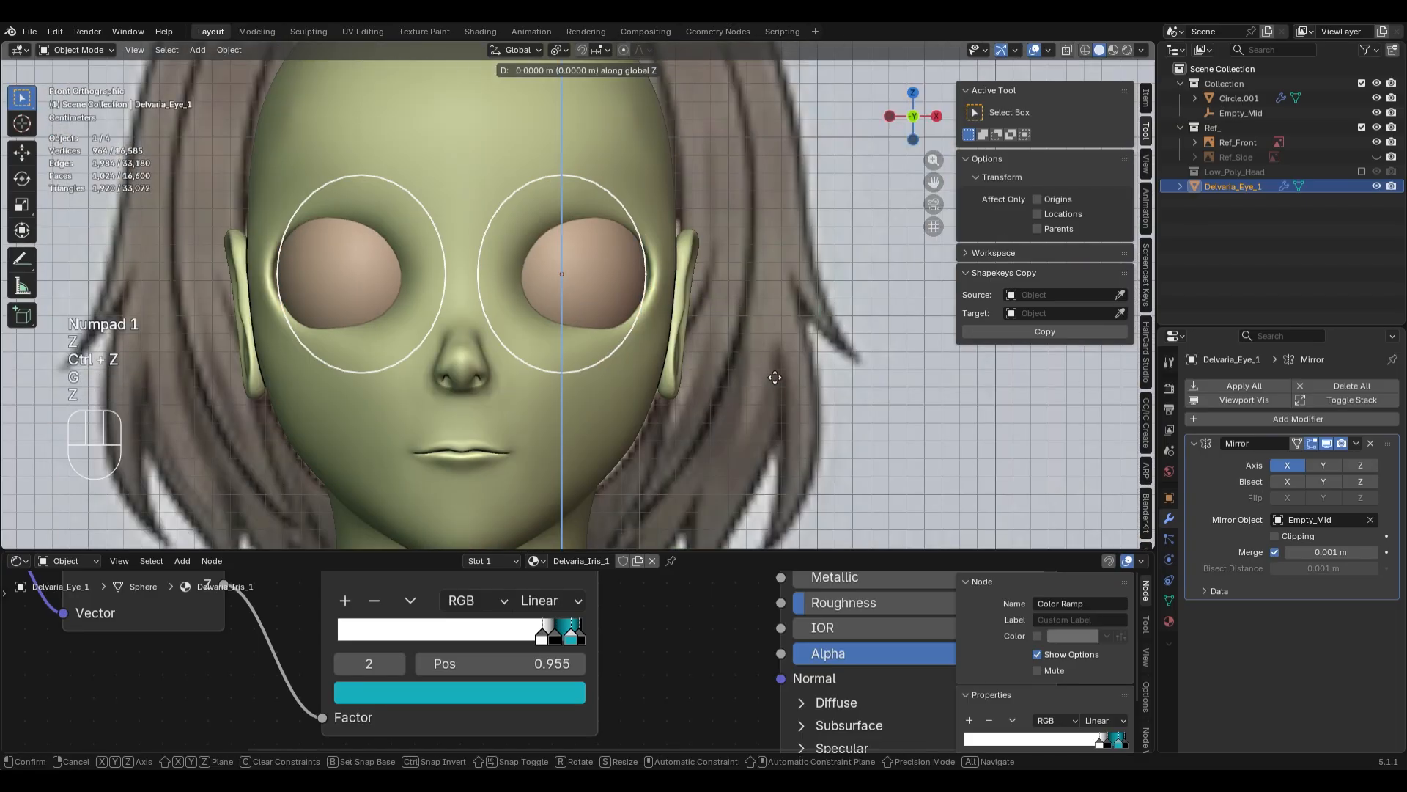
click(769, 368)
key(s)
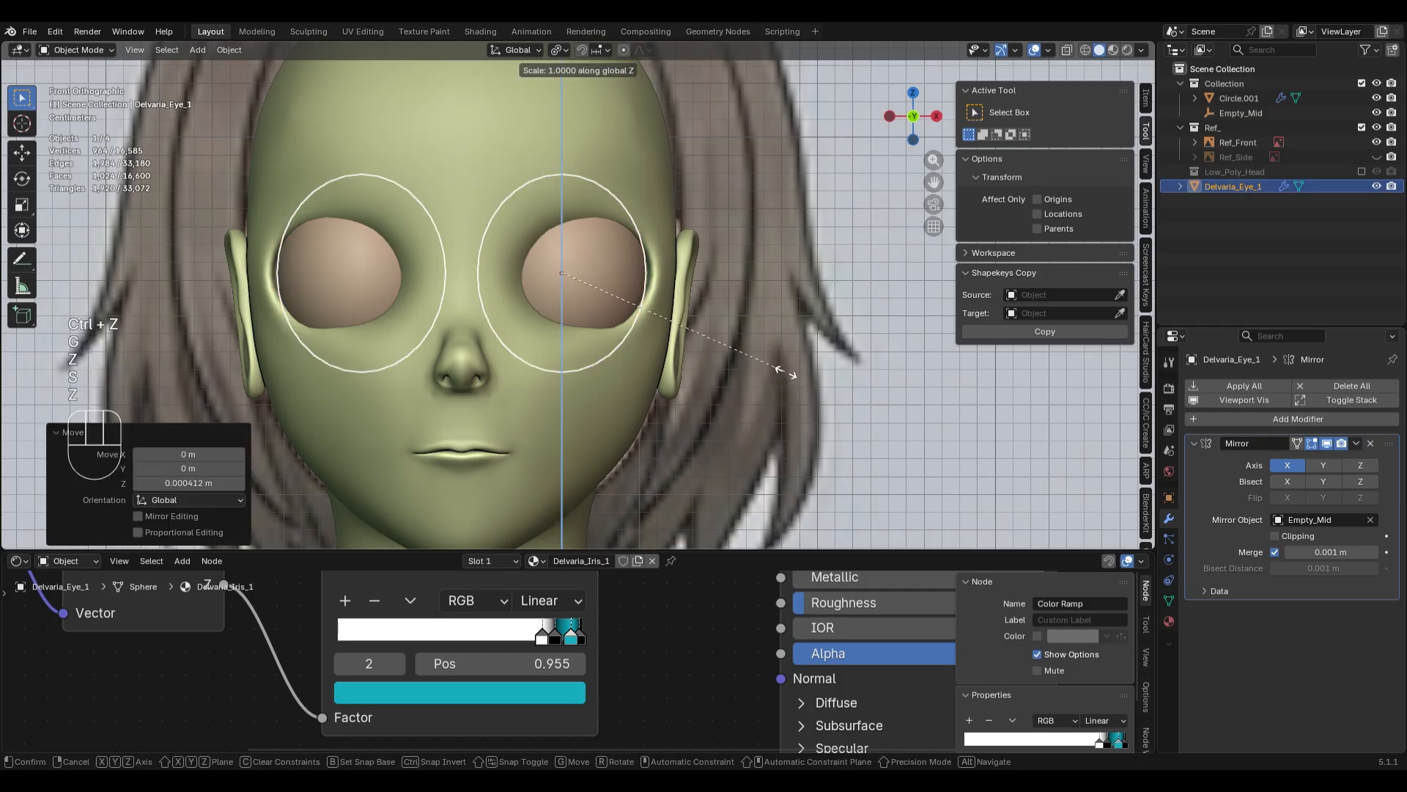
key(z)
click(772, 366)
- Move the eyes 0.002883 m outward along X
key(g)
key(x)
click(772, 364)
- Try scaling the eyes along Z once more and undo it
key(s)
key(z)
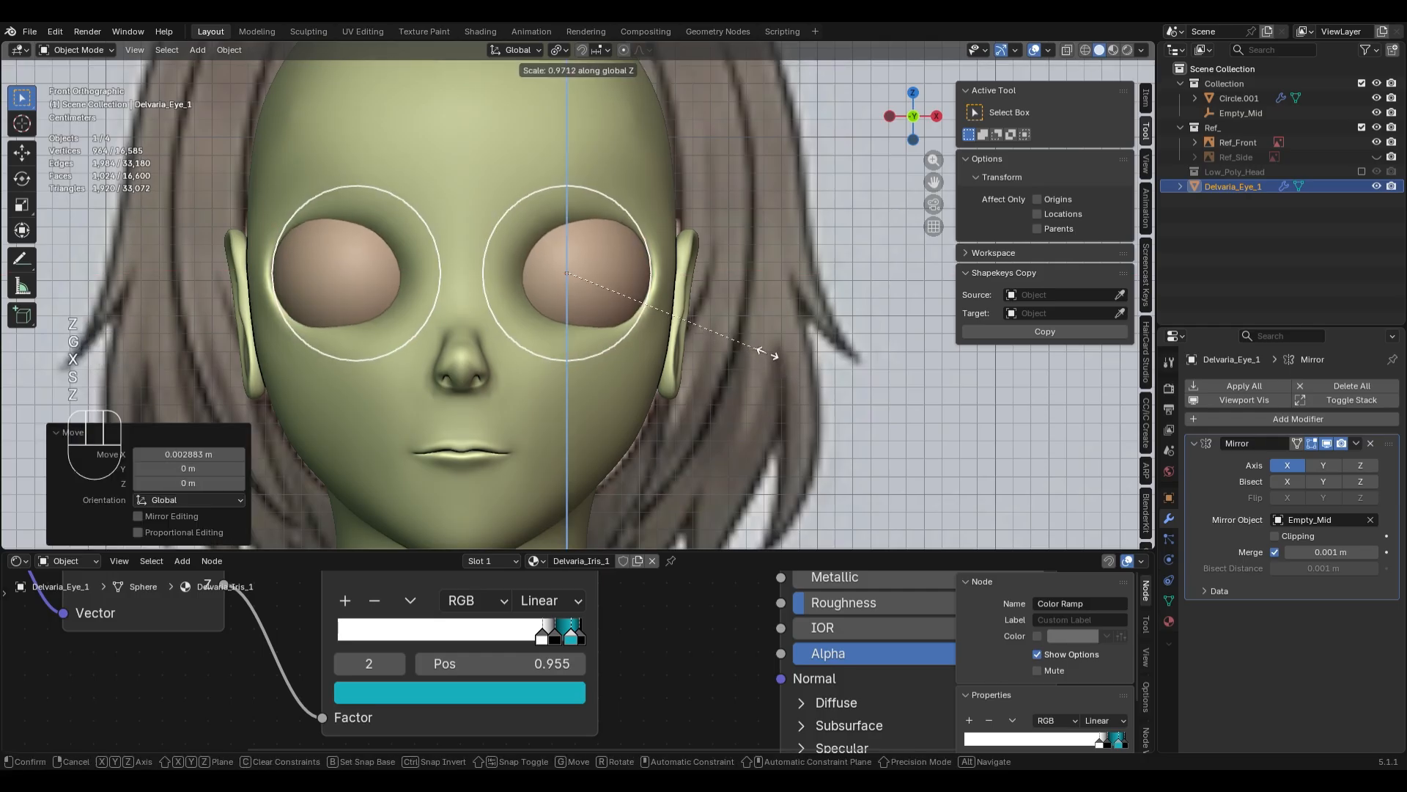
click(786, 316)
middle_drag(785, 315, 789, 359)
key(ctrl+z)
- Return to Material Preview shading and move the eyes 0.003596 m along Y, deeper into the sockets
key(z)
click(804, 481)
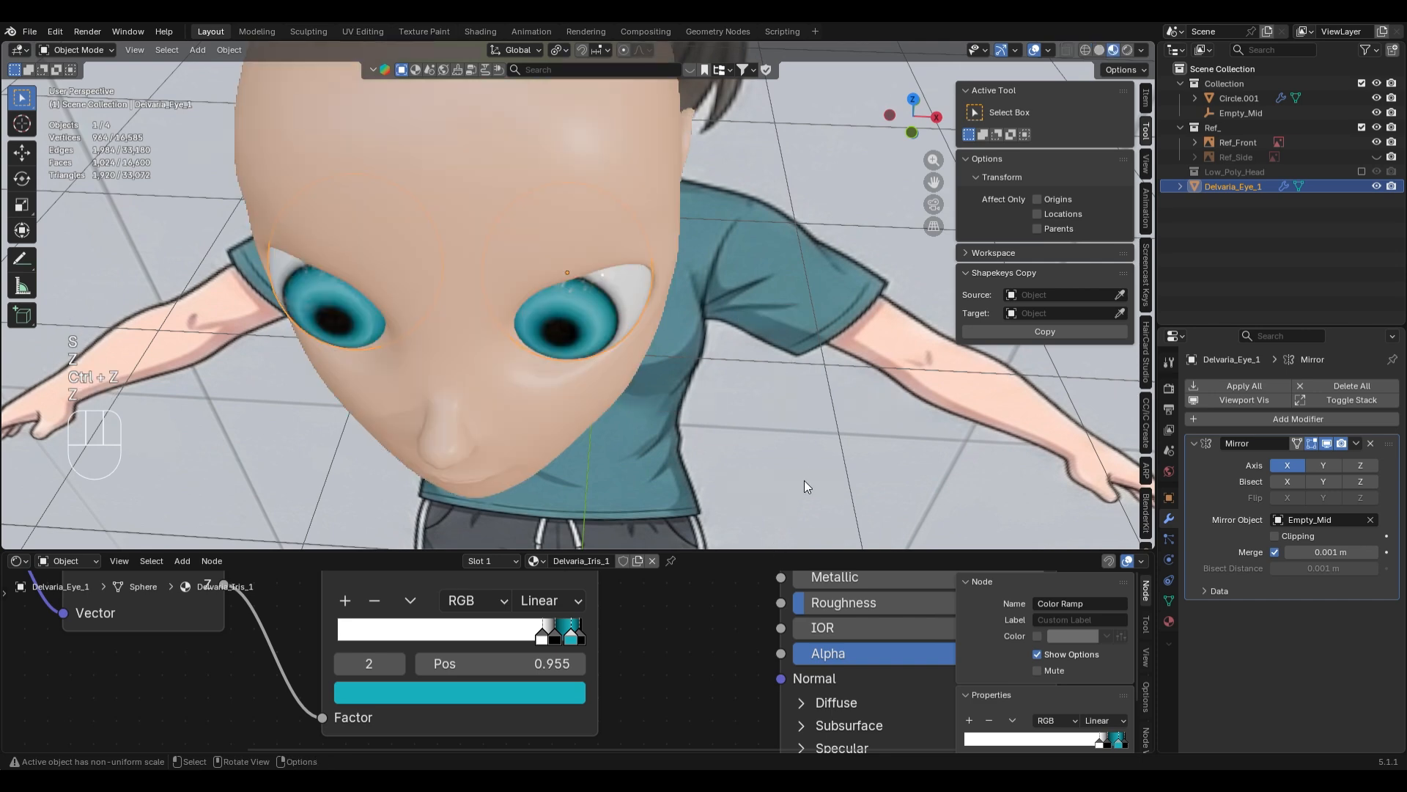
key(KP_1)
middle_drag(714, 271, 724, 332)
key(g)
key(y)
click(738, 342)
- Nudge the eyes slightly outward along X and return to the front view
key(g)
key(x)
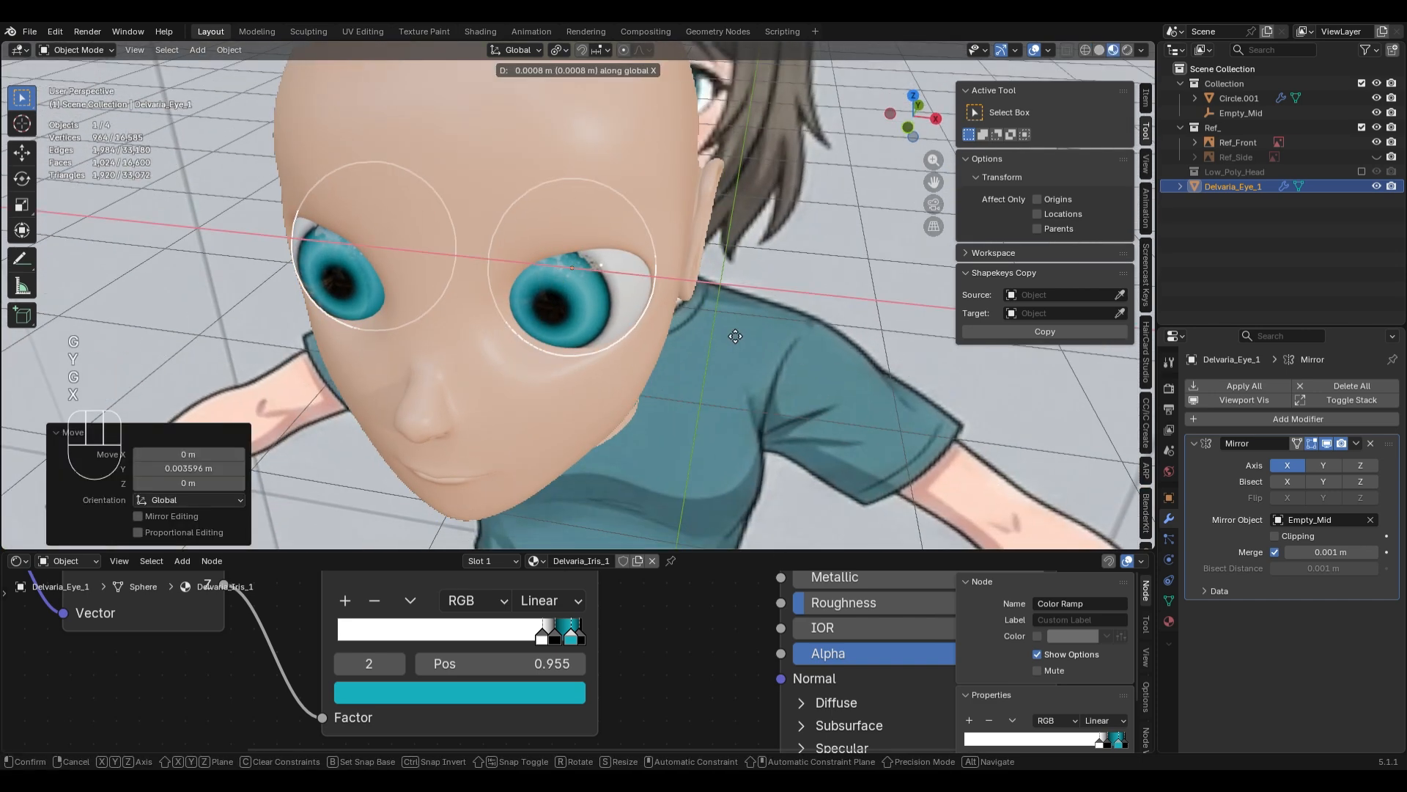
click(758, 373)
click(758, 373)
key(KP_1)
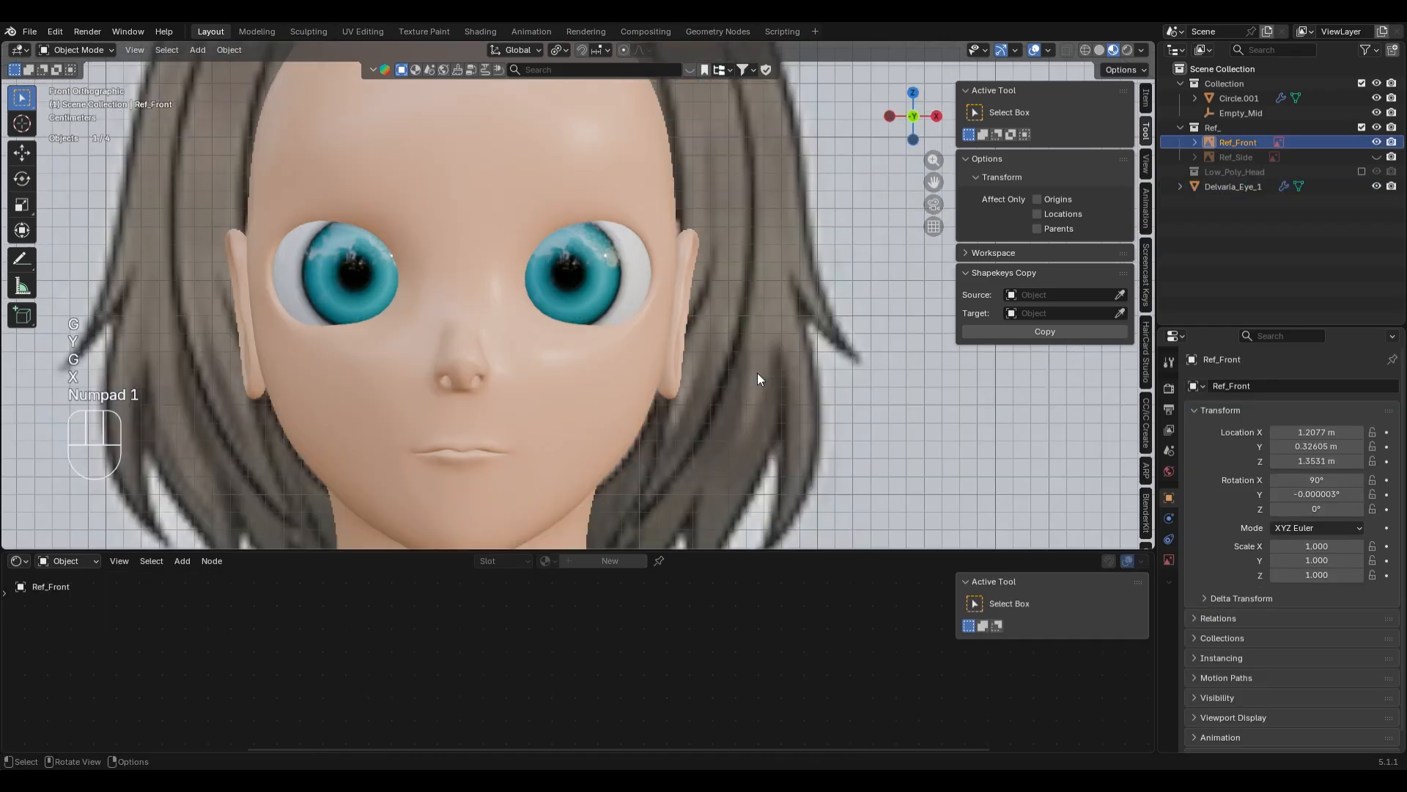
- Try moving the eyes outward along X by more than 0.01 m and undo the move
click(600, 280)
key(g)
key(x)
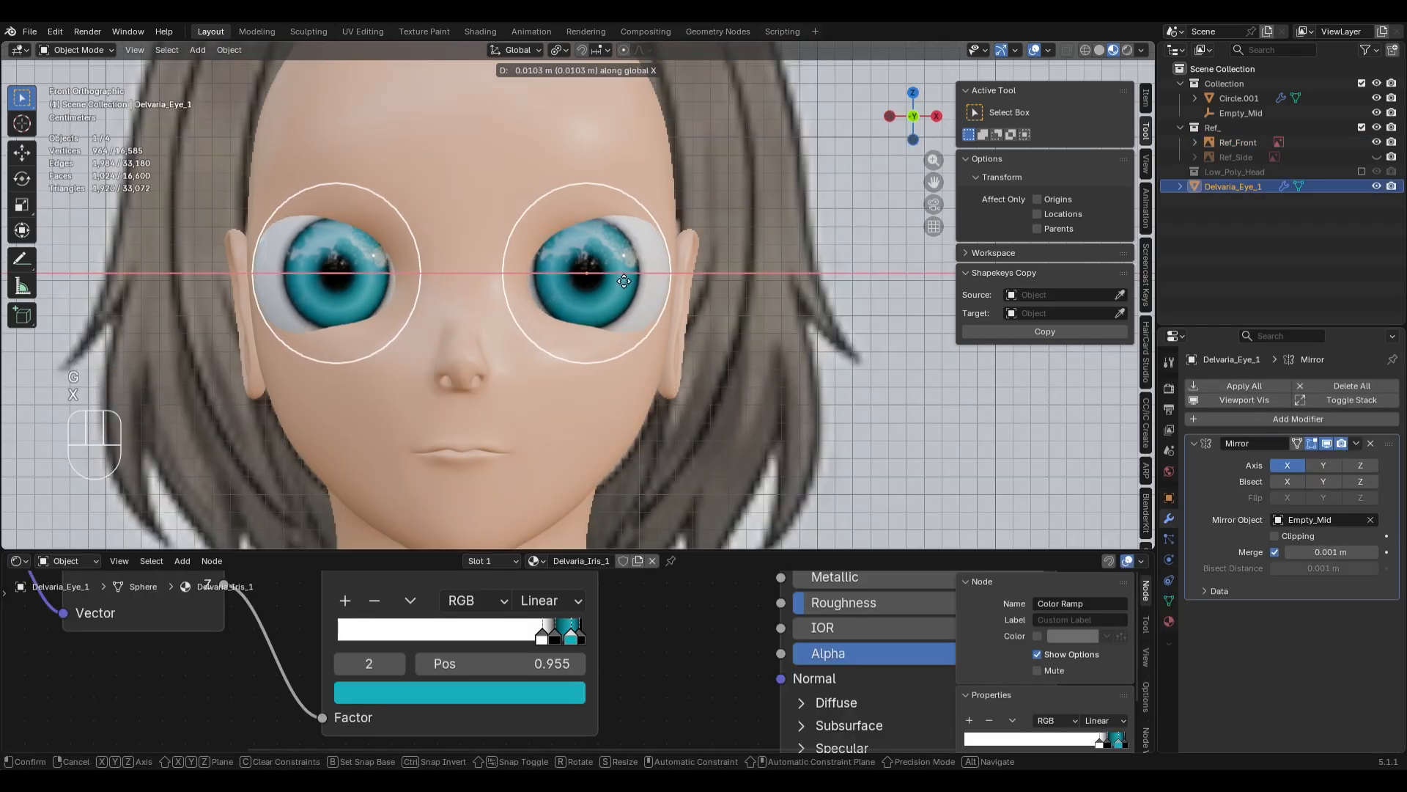
click(642, 315)
key(ctrl+z)
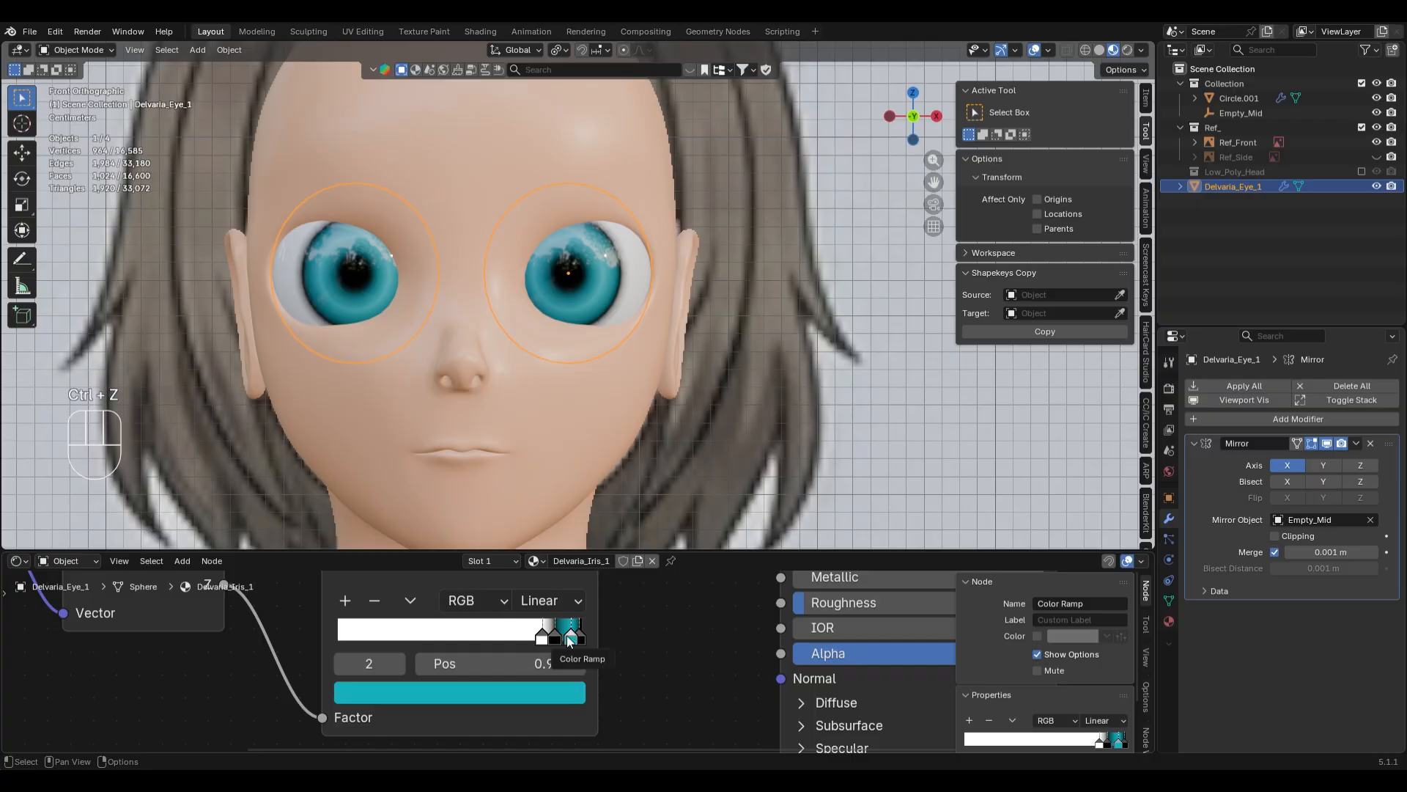
- Adjust the iris Color Ramp with its black stop at 0.920 and check the whole eyeballs by briefly moving them outside the head
drag(575, 640, 565, 642)
key(g)
key(x)
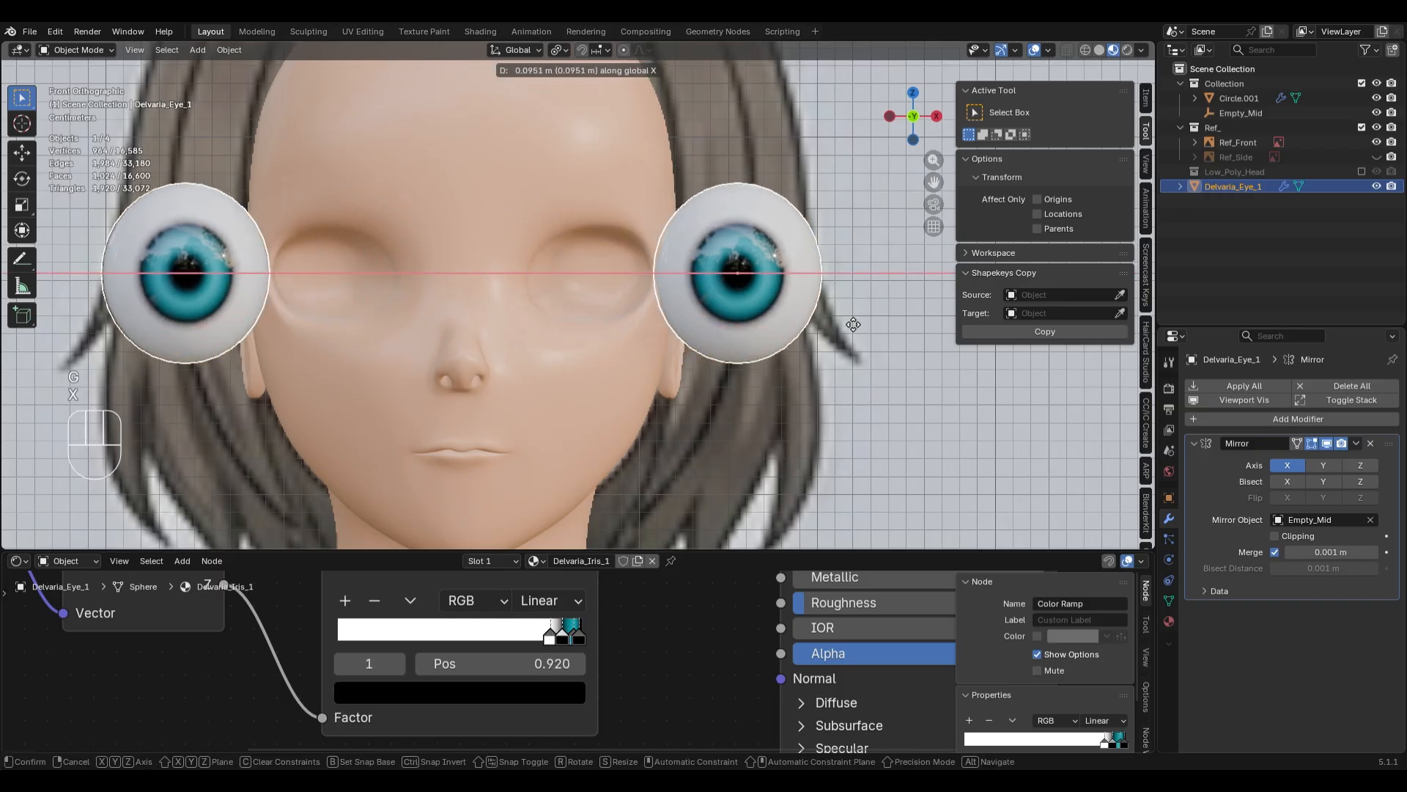
click(892, 327)
key(ctrl+z)
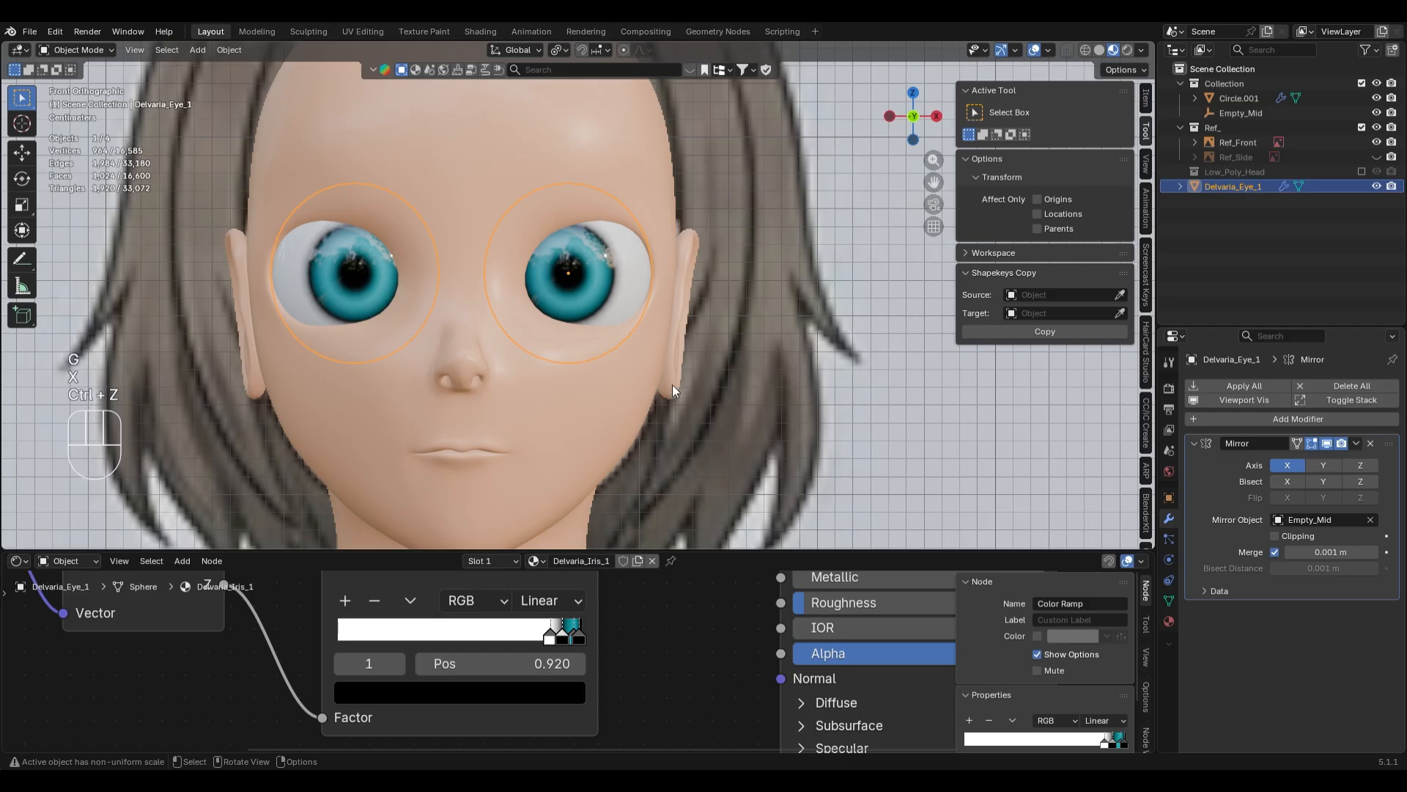
- Select the head and inspect the fit of its eye sockets in Solid shading
click(644, 336)
scroll(733, 362, up, 1)
key(z)
click(976, 379)
middle_drag(561, 308, 571, 359)
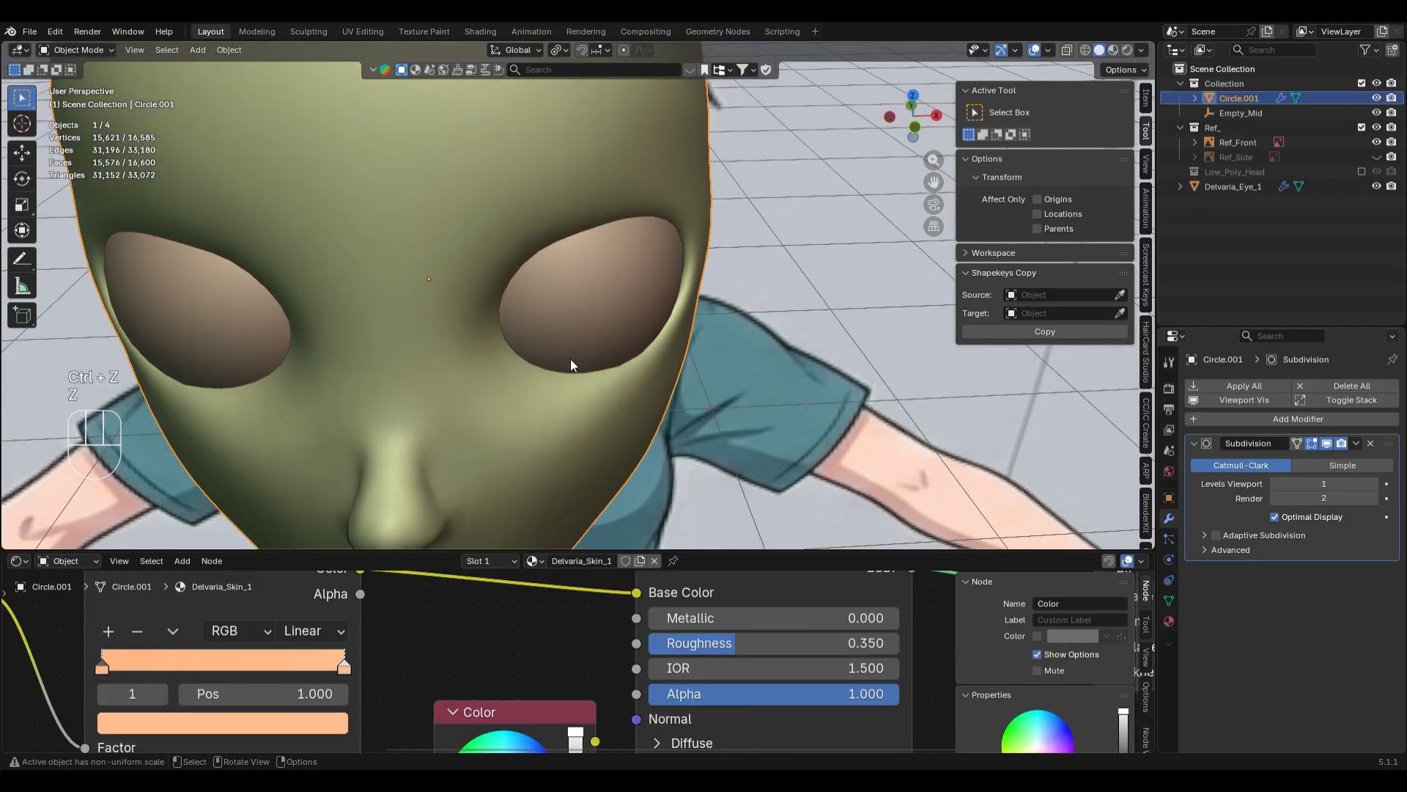
- Compare the sockets with the front reference in Sculpt Mode, set the Grab brush size to 408 px, and return to Object Mode
key(KP_1)
key(ctrl+Tab)
key(z)
key(alt+z)
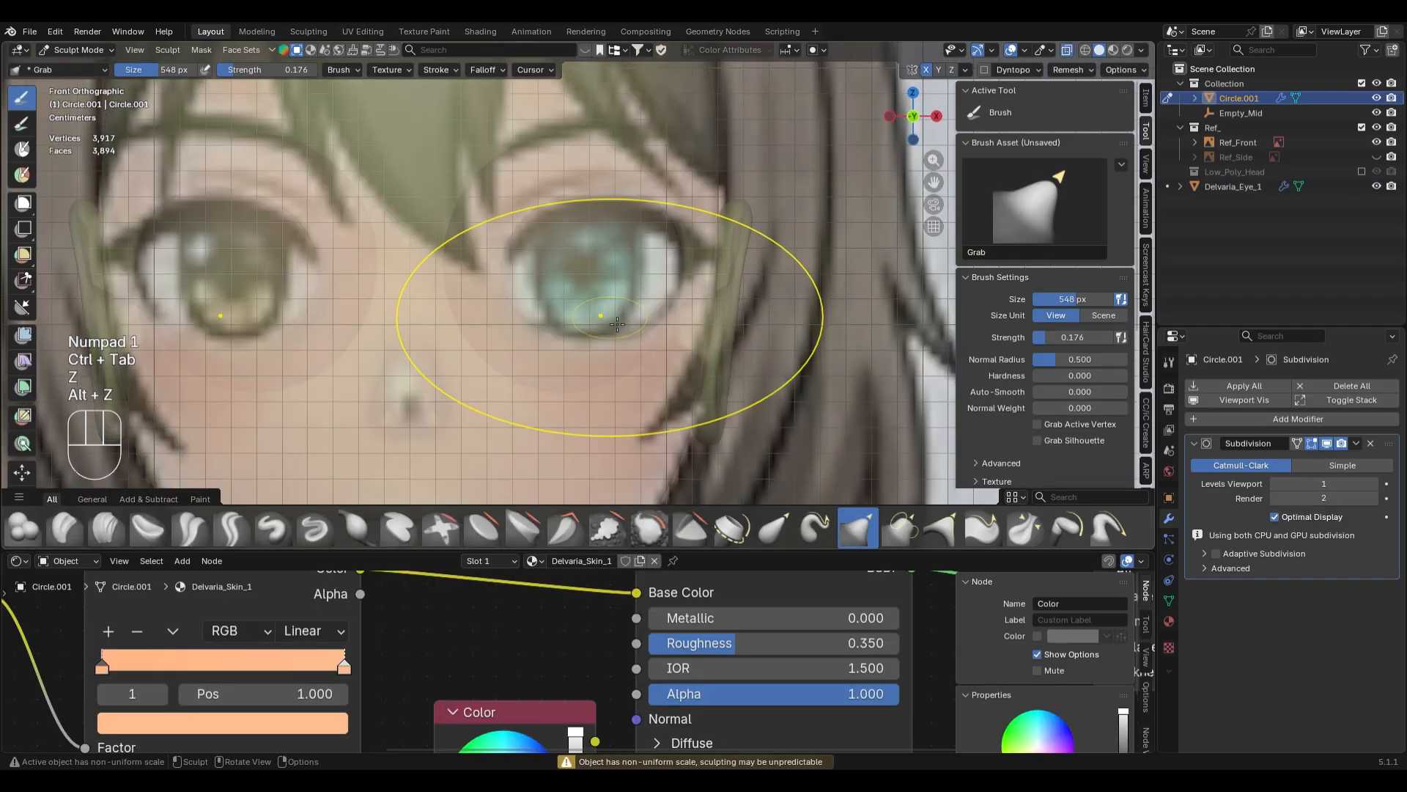
key(f)
click(608, 308)
key(alt+z)
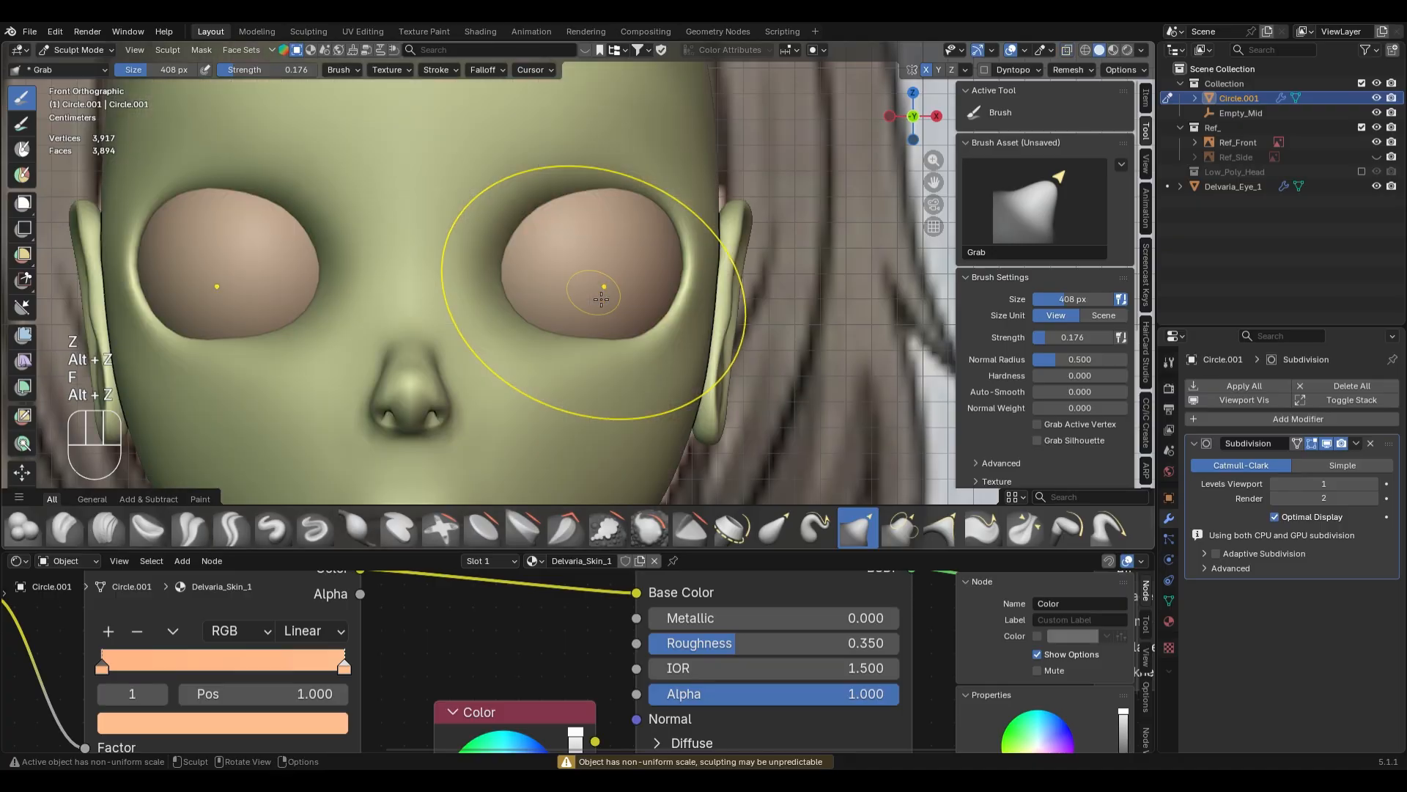
key(z)
click(609, 396)
key(ctrl+Tab)
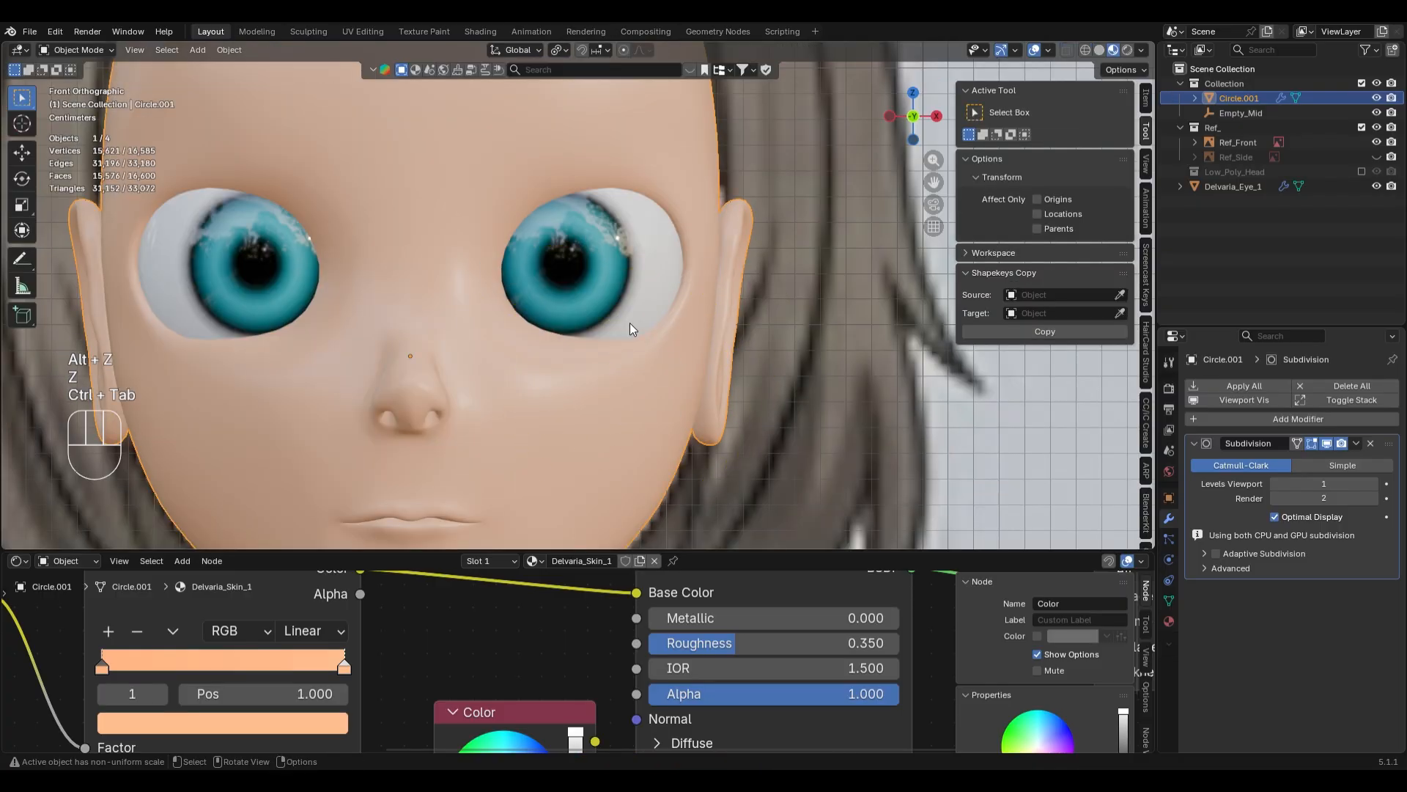
- Select the mirrored eyes and move them 0.009153 m outward along X
click(625, 286)
key(g)
key(x)
click(727, 320)
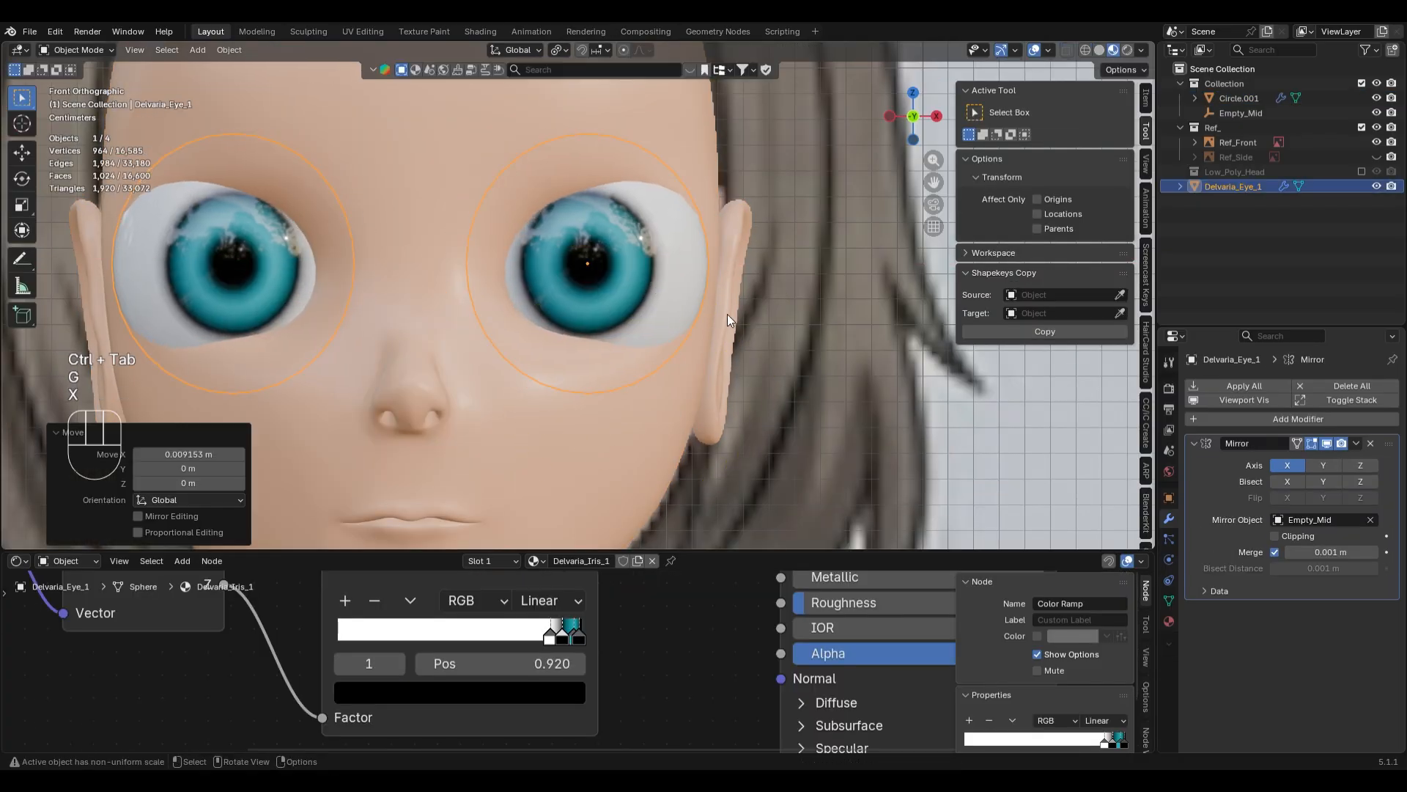
- Scale the mirrored eyes uniformly by 0.970 in Solid shading and return to Material Preview
key(z)
click(742, 310)
key(alt+z)
key(alt+z)
key(s)
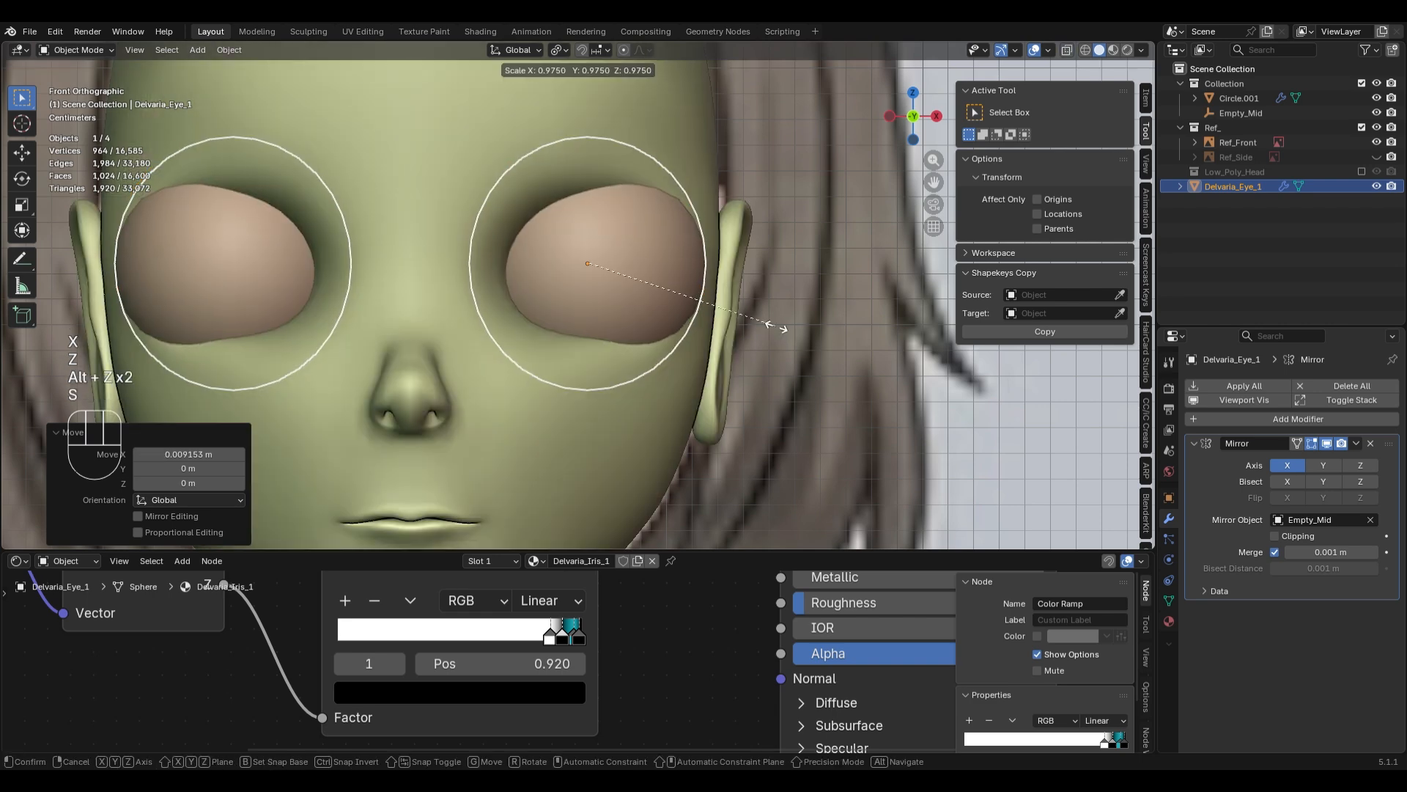
click(776, 325)
key(alt+z)
key(z)
click(773, 408)
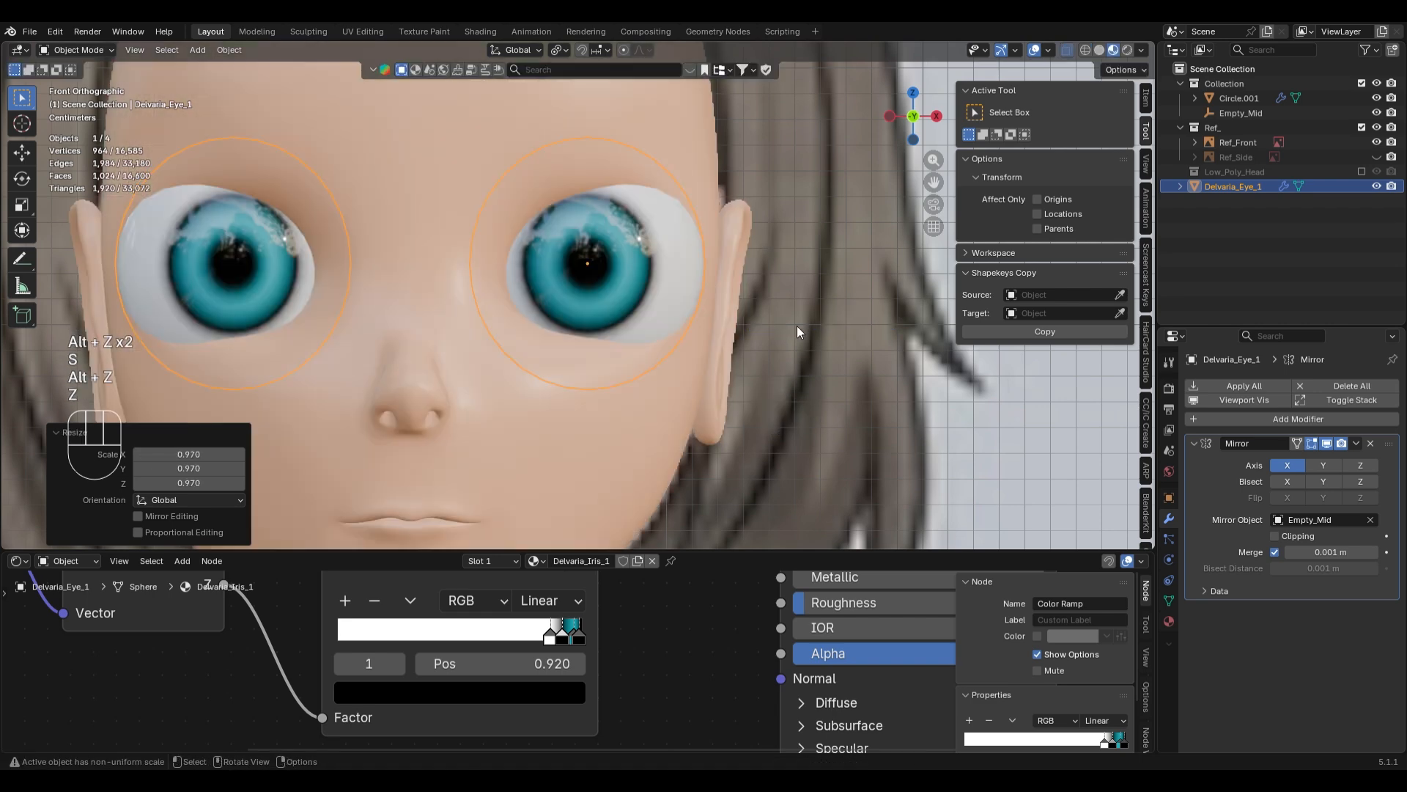
- Stretch the mirrored eyes along Z by a factor of 1.086 and compare them with the front reference through X-Ray
key(s)
key(z)
click(815, 330)
key(alt+z)
key(z)
click(784, 340)
key(alt+z)
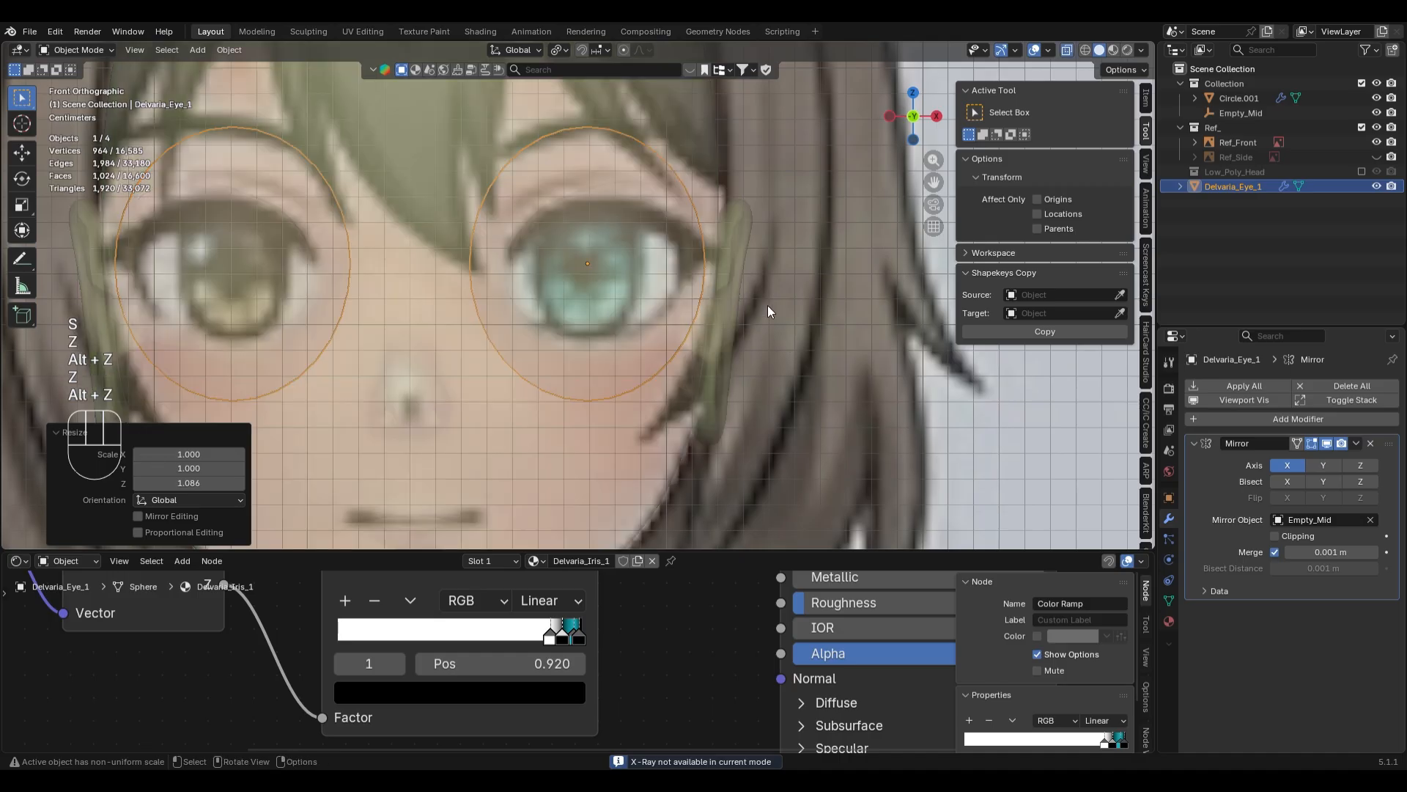
- Scale the eyes uniformly by 0.963 and check them in Material Preview
key(alt+z)
key(s)
click(799, 342)
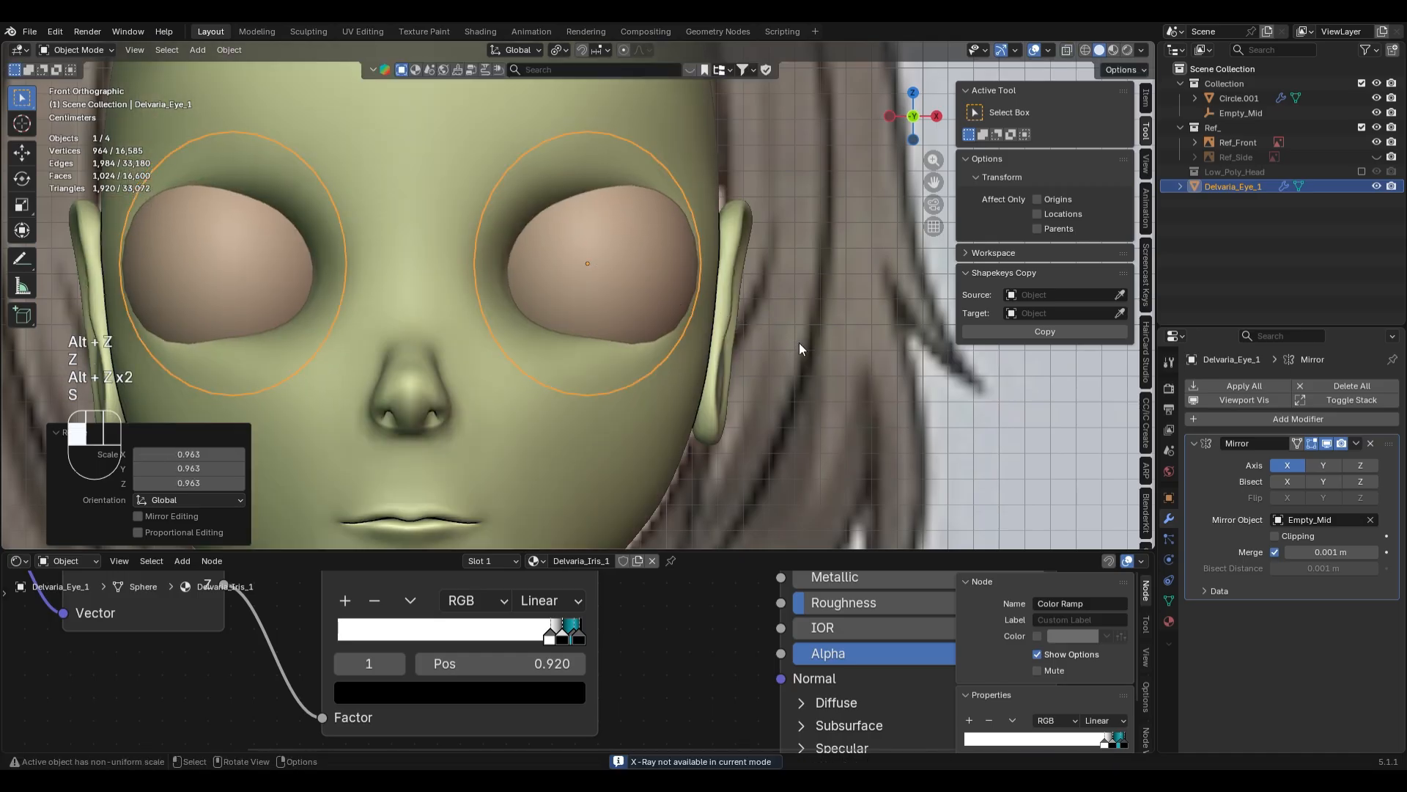
key(z)
click(799, 353)
key(alt+z)
key(z)
click(786, 331)
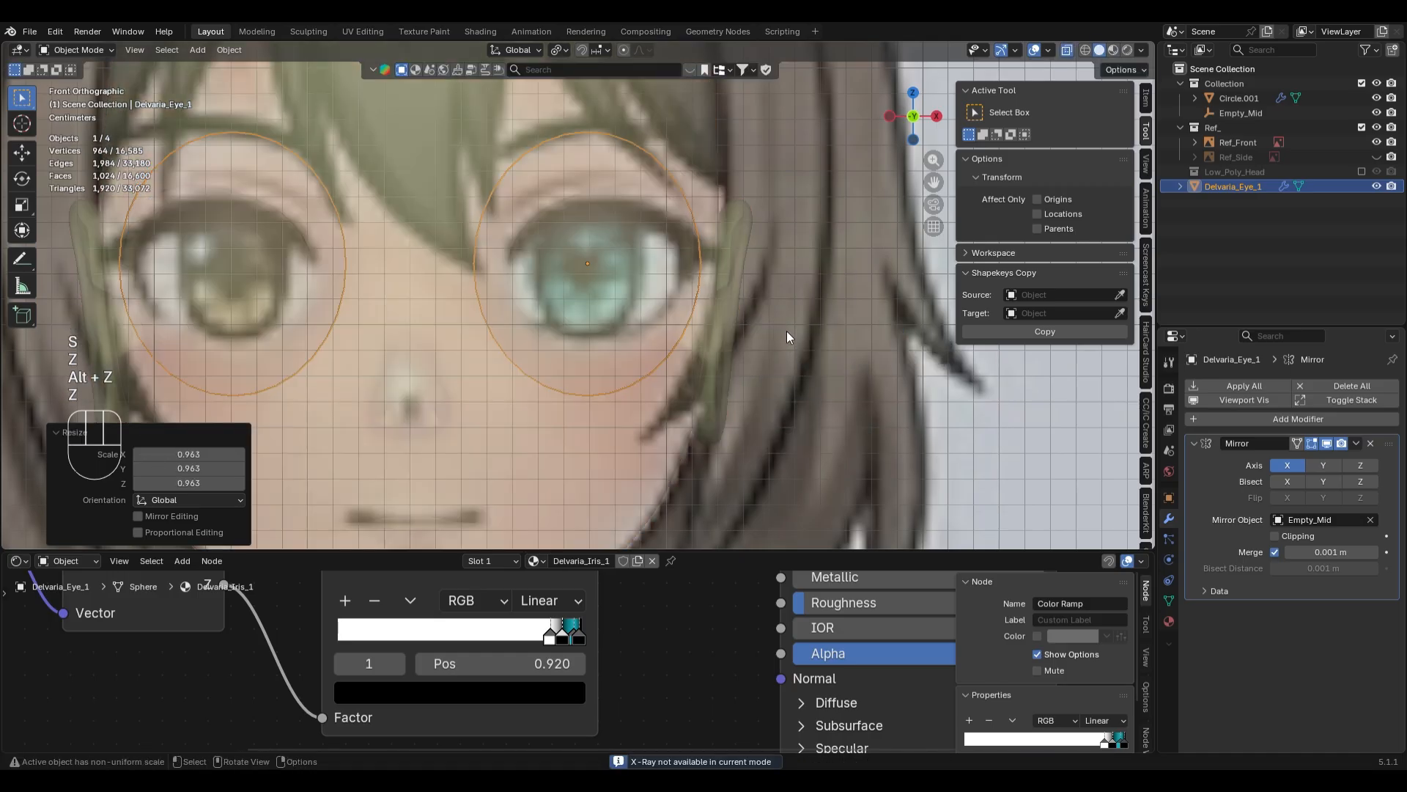
- Compare the eyes with the front reference, then inspect their fit in the sockets from an angle and from the front
key(alt+z)
key(alt+z)
key(alt+z)
key(z)
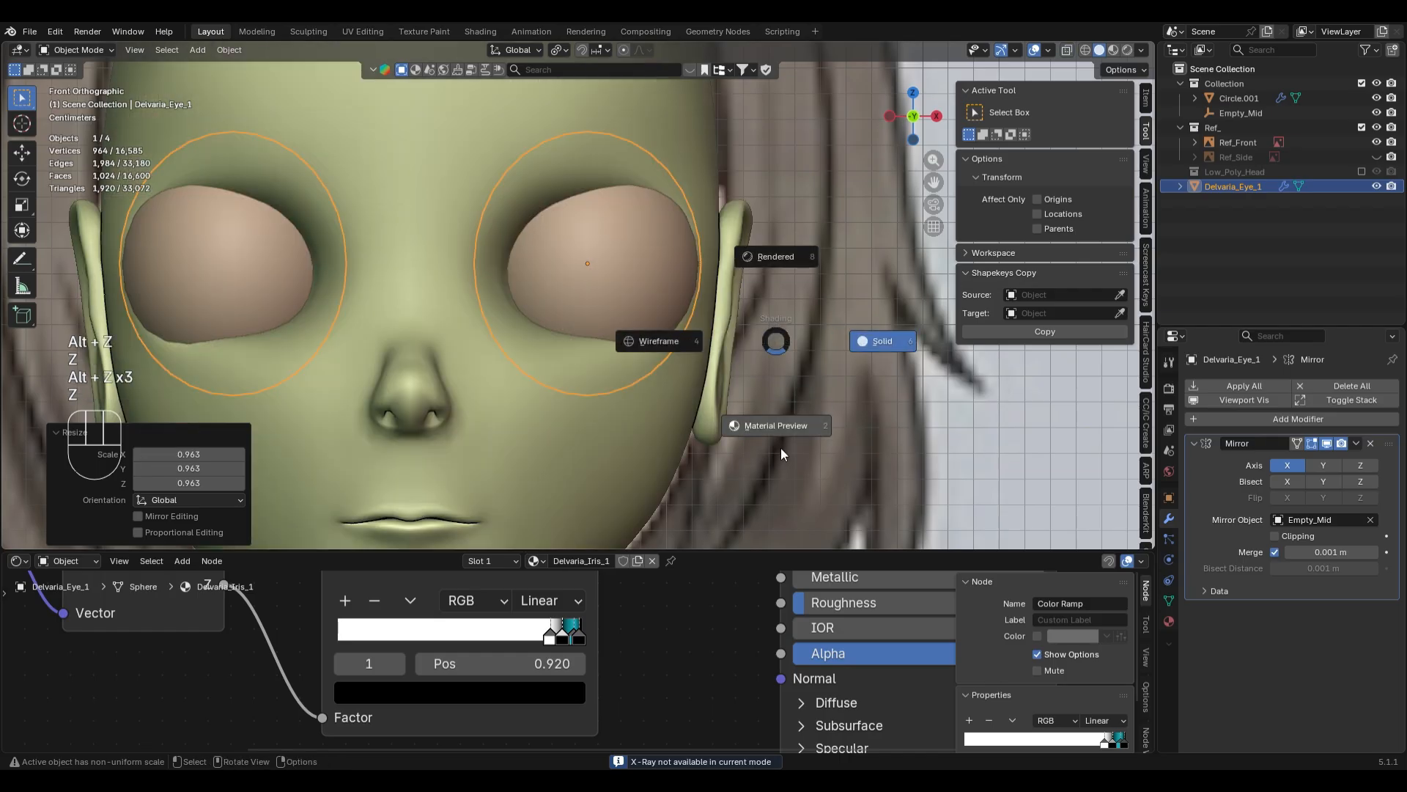
click(793, 349)
middle_drag(793, 349, 741, 425)
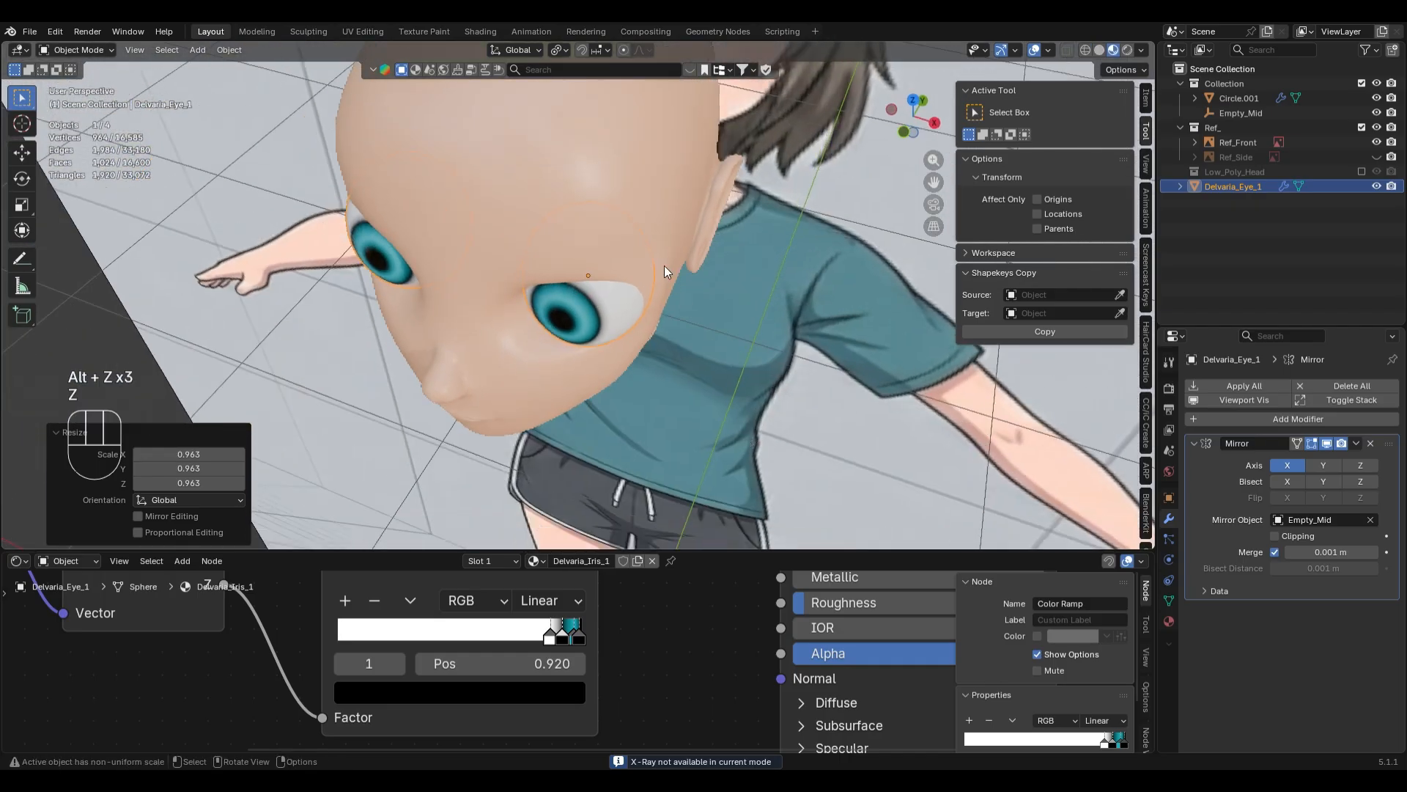
click(664, 267)
middle_drag(665, 268, 724, 284)
key(KP_1)
click(832, 465)
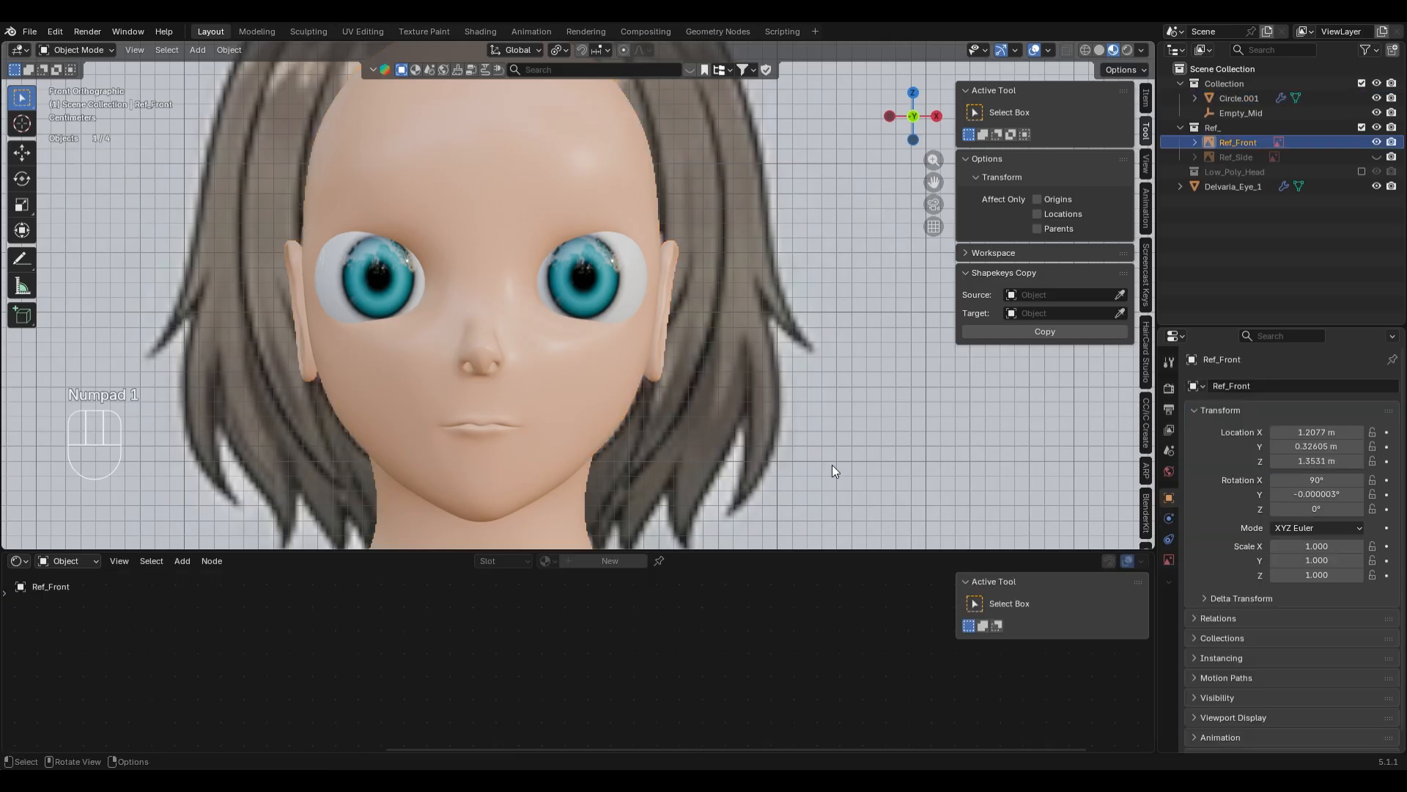
- Select the head, switch to Solid shading, and open its mesh in Edit Mode
scroll(697, 402, up, 4)
click(683, 103)
scroll(872, 308, down, 3)
key(z)
click(767, 322)
mouse_move(890, 319)
middle_down()
mouse_move(747, 324)
mouse_move(697, 352)
mouse_move(726, 324)
middle_up()
key(Tab)
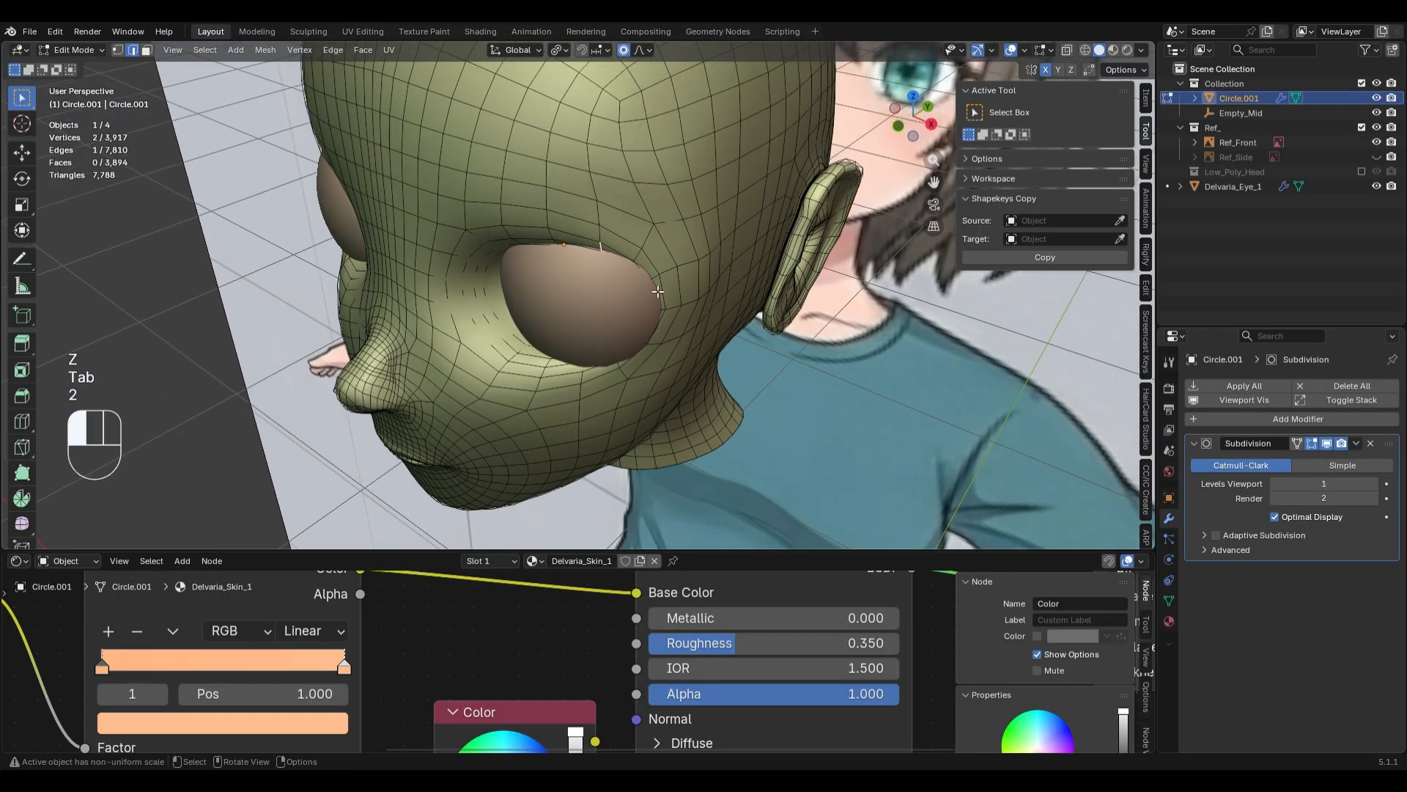
- Select the edges at the socket's outer corner and move them -0.0043 m along Y with a 0.0323 m proportional size
key(alt+z)
key(alt+z)
middle_drag(638, 356, 808, 321)
scroll(675, 326, up, 2)
key(alt+z)
shift+click(680, 318)
key(alt+z)
key(KP_1)
key(KP_3)
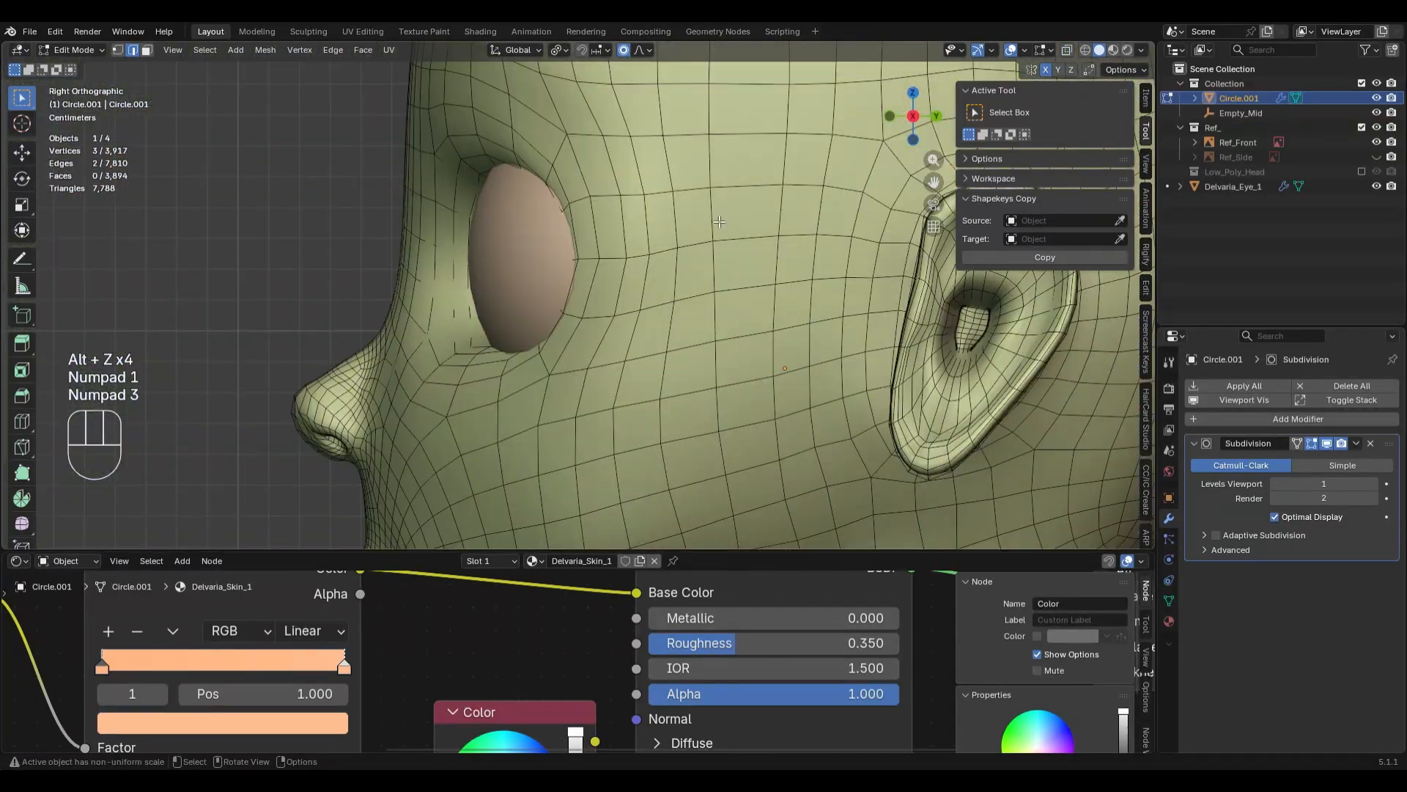
key(g)
key(y)
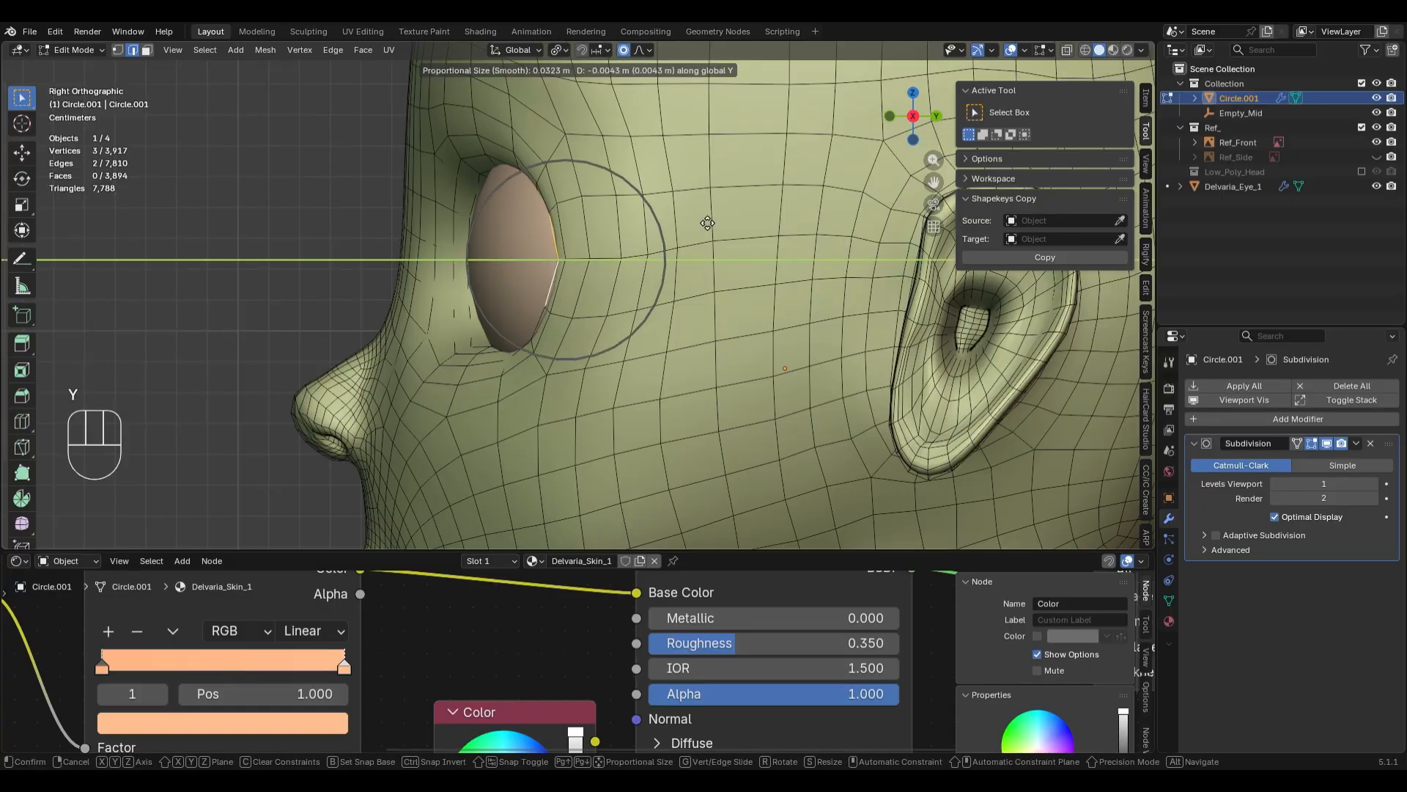
click(707, 223)
key(Tab)
- Move the mirrored eyes -0.000668 m along X and check the face from the front in Material Preview
middle_drag(645, 255, 705, 343)
click(649, 305)
key(g)
key(x)
click(649, 308)
key(z)
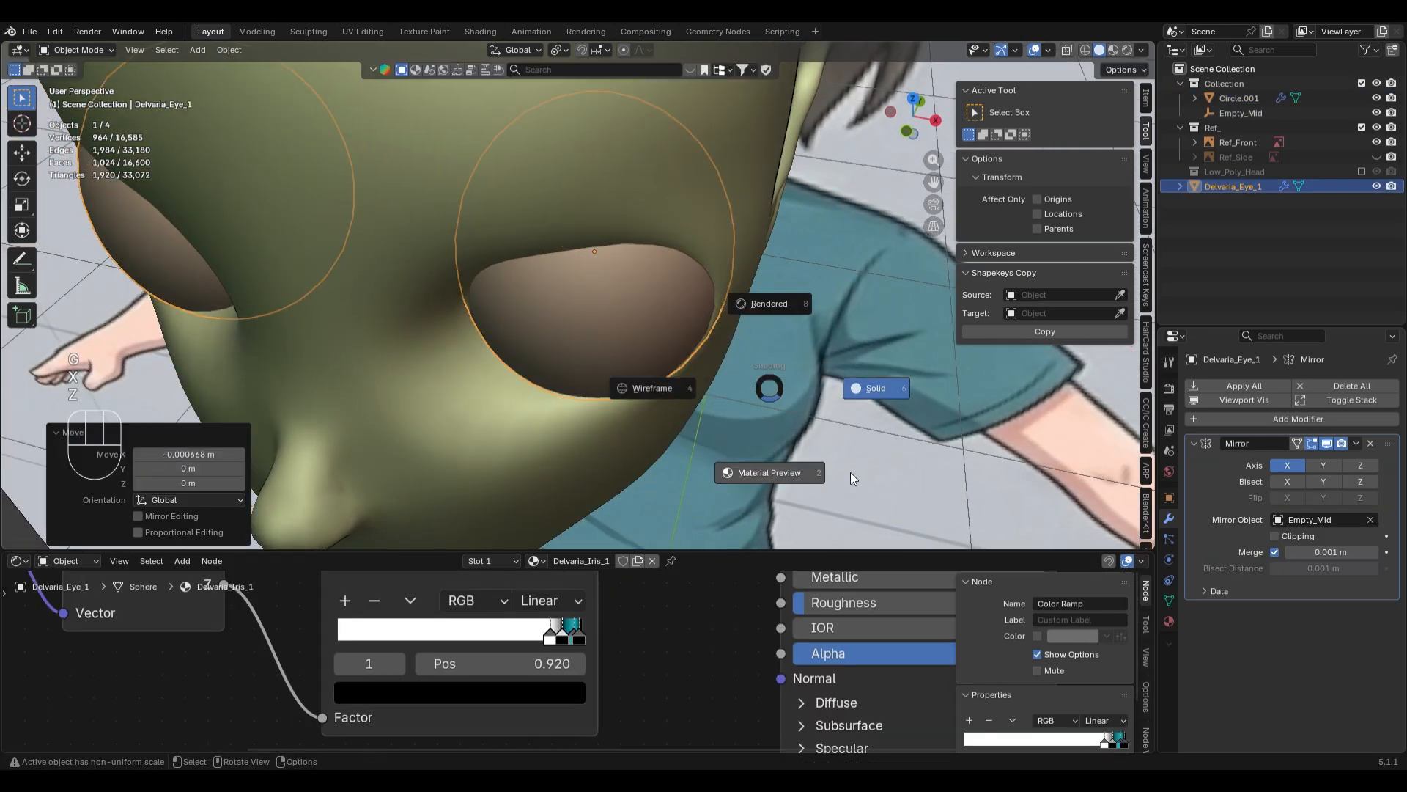
click(851, 472)
click(890, 422)
key(KP_1)
scroll(890, 422, down, 4)
scroll(722, 316, up, 4)
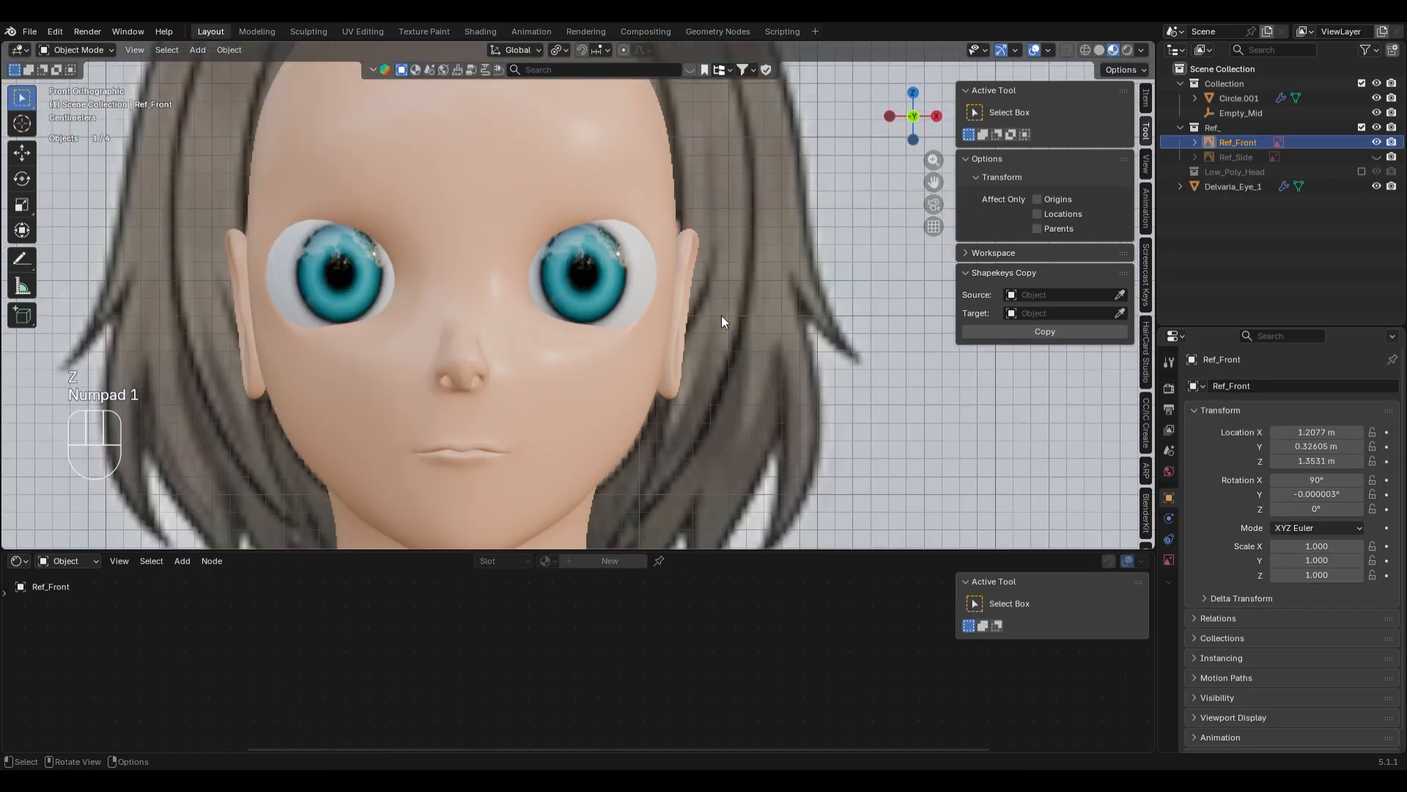
- Adjust the depth of the mirrored eyes along Y and check the fit from above and from the front
click(629, 324)
key(g)
key(y)
click(642, 330)
click(736, 385)
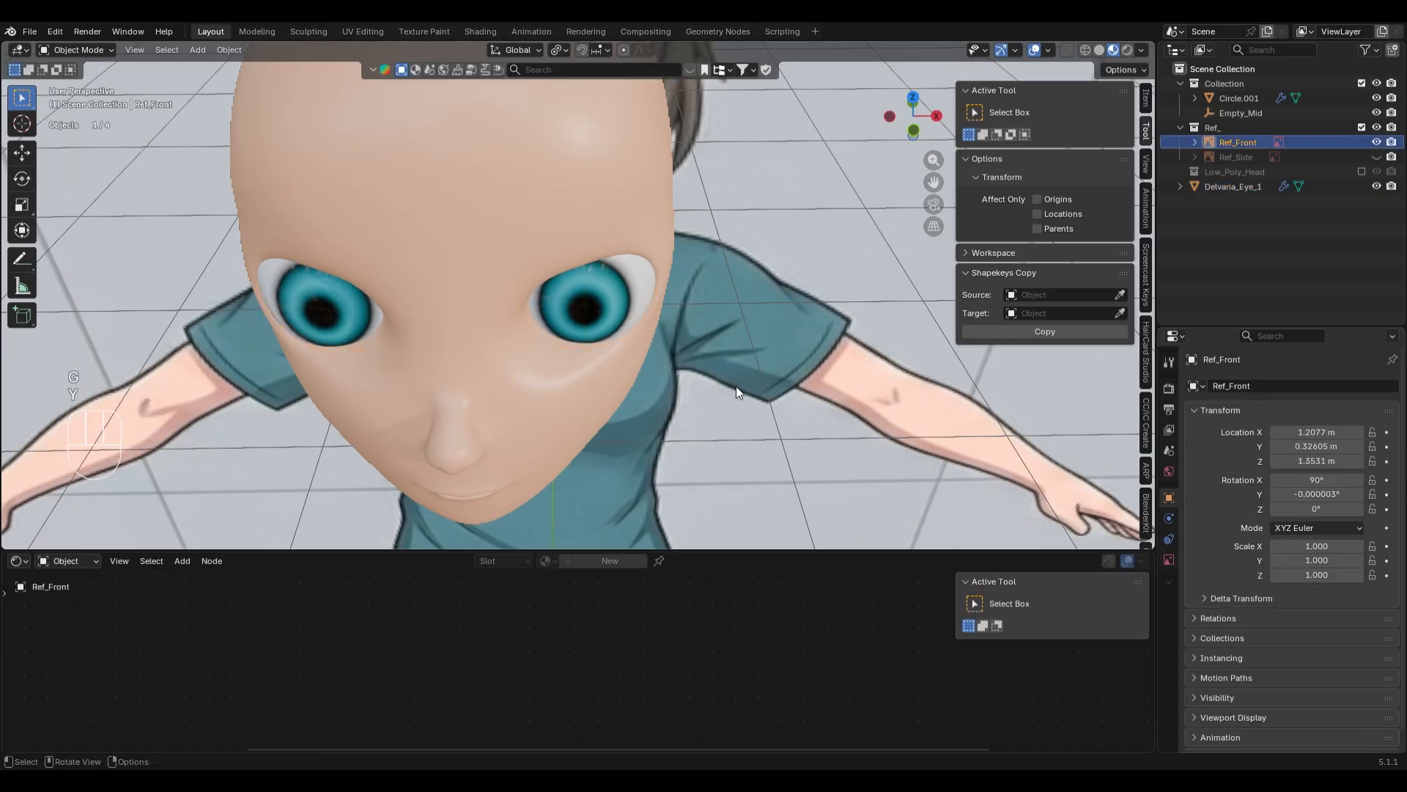
middle_drag(735, 386, 729, 337)
key(KP_1)
scroll(729, 336, down, 3)
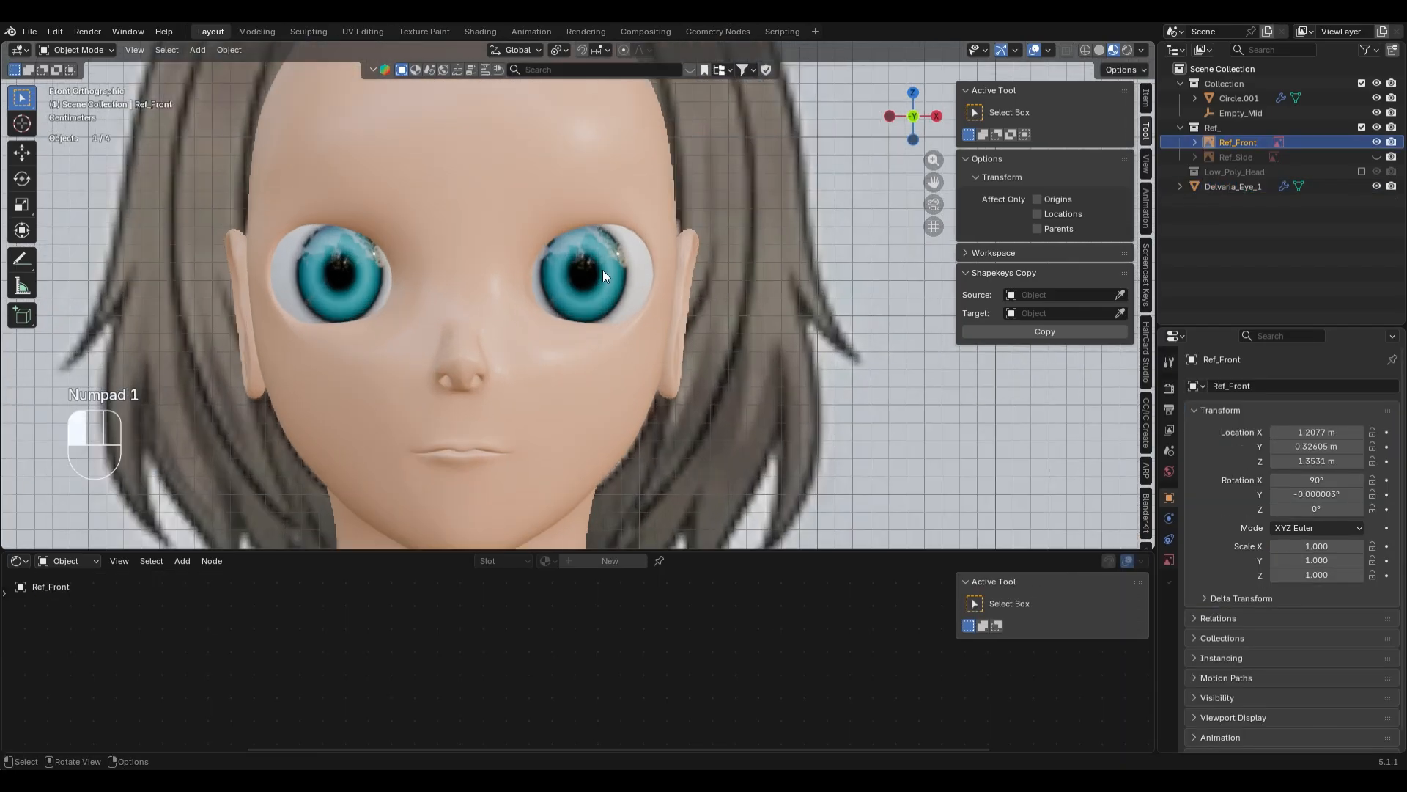
- Select the mirrored eyes and stretch them along Z by a factor of 1.031
click(602, 270)
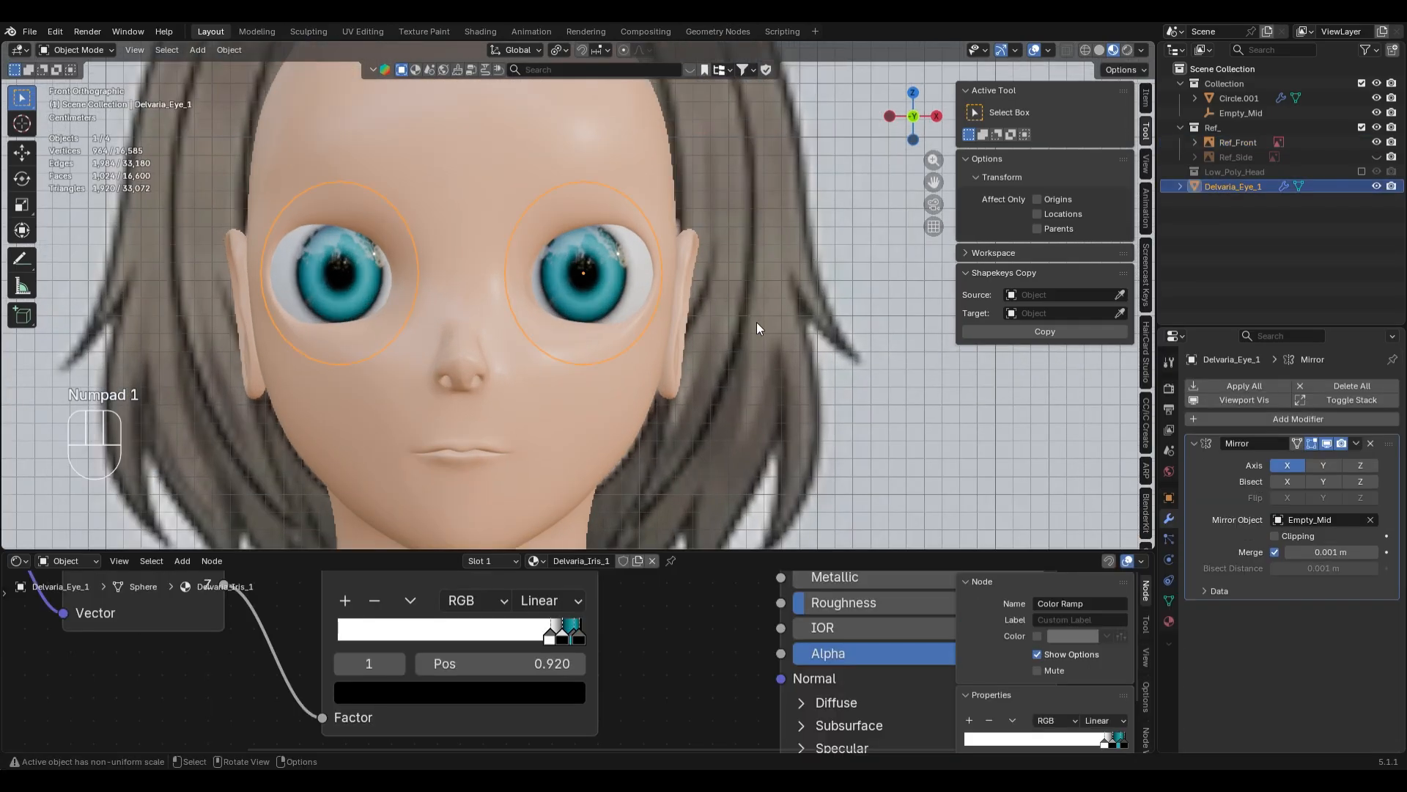
click(803, 359)
scroll(803, 359, up, 2)
click(610, 288)
key(z)
key(z)
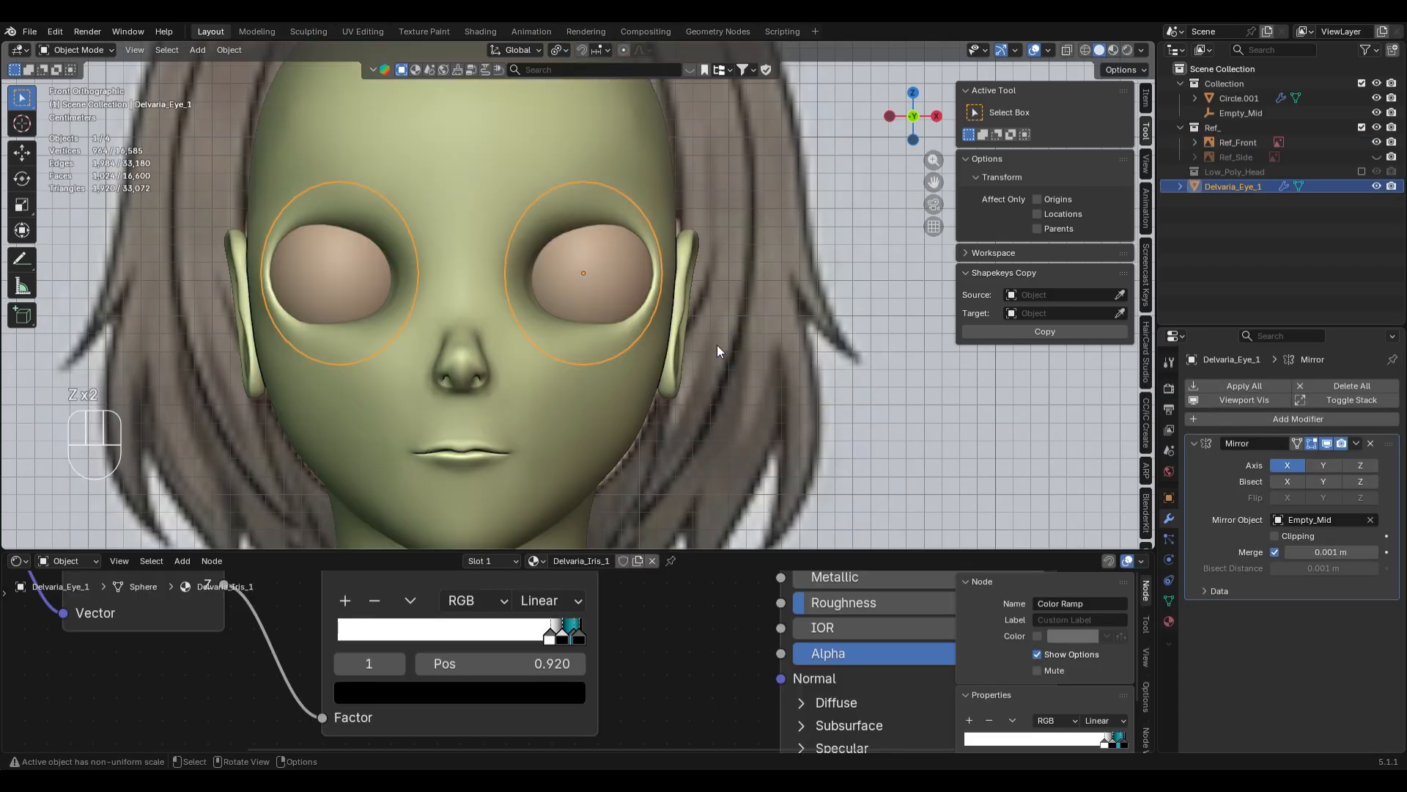
key(z)
key(s)
key(z)
click(768, 339)
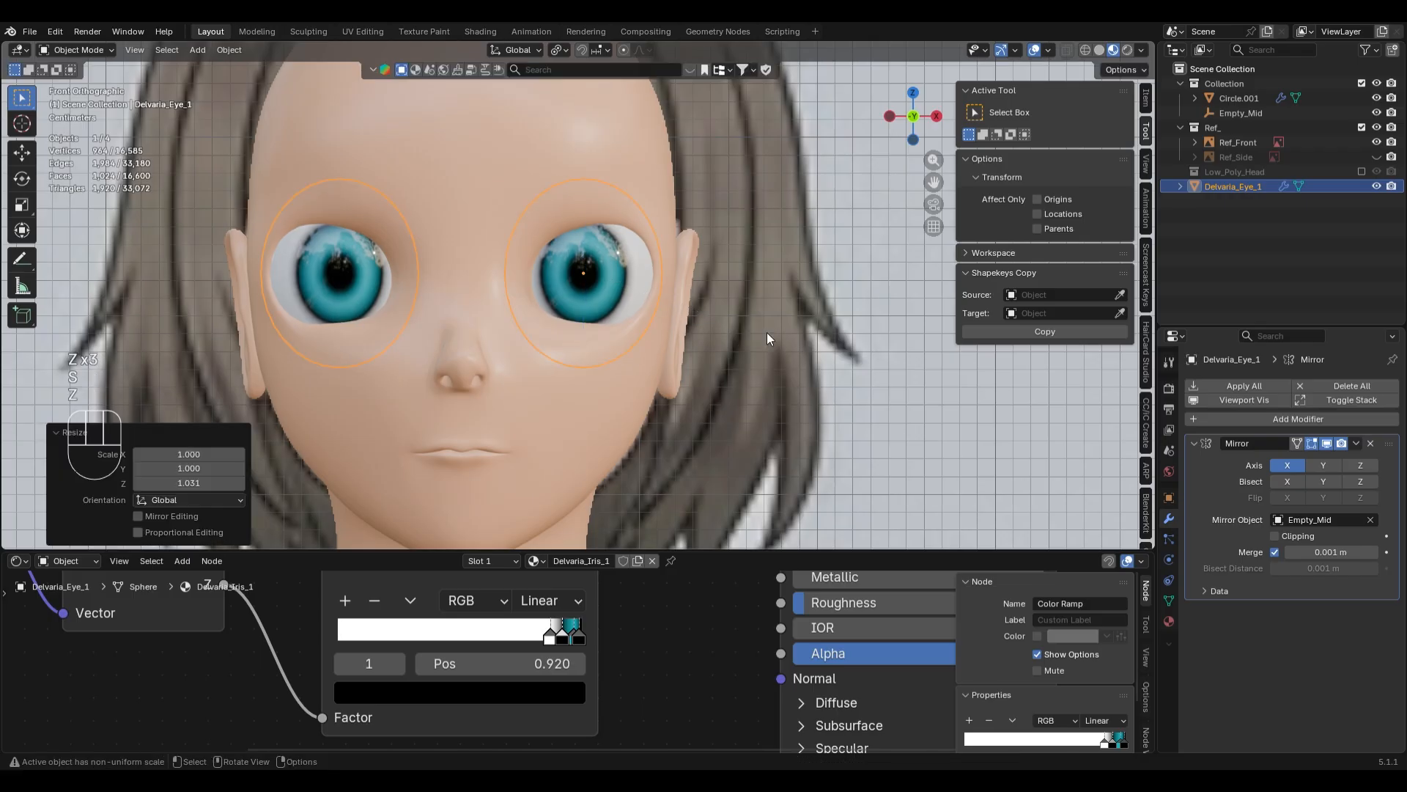
- Try moving the eyes up along Z, compare the head with the front reference, and undo the move
key(g)
key(z)
click(741, 371)
click(552, 408)
key(z)
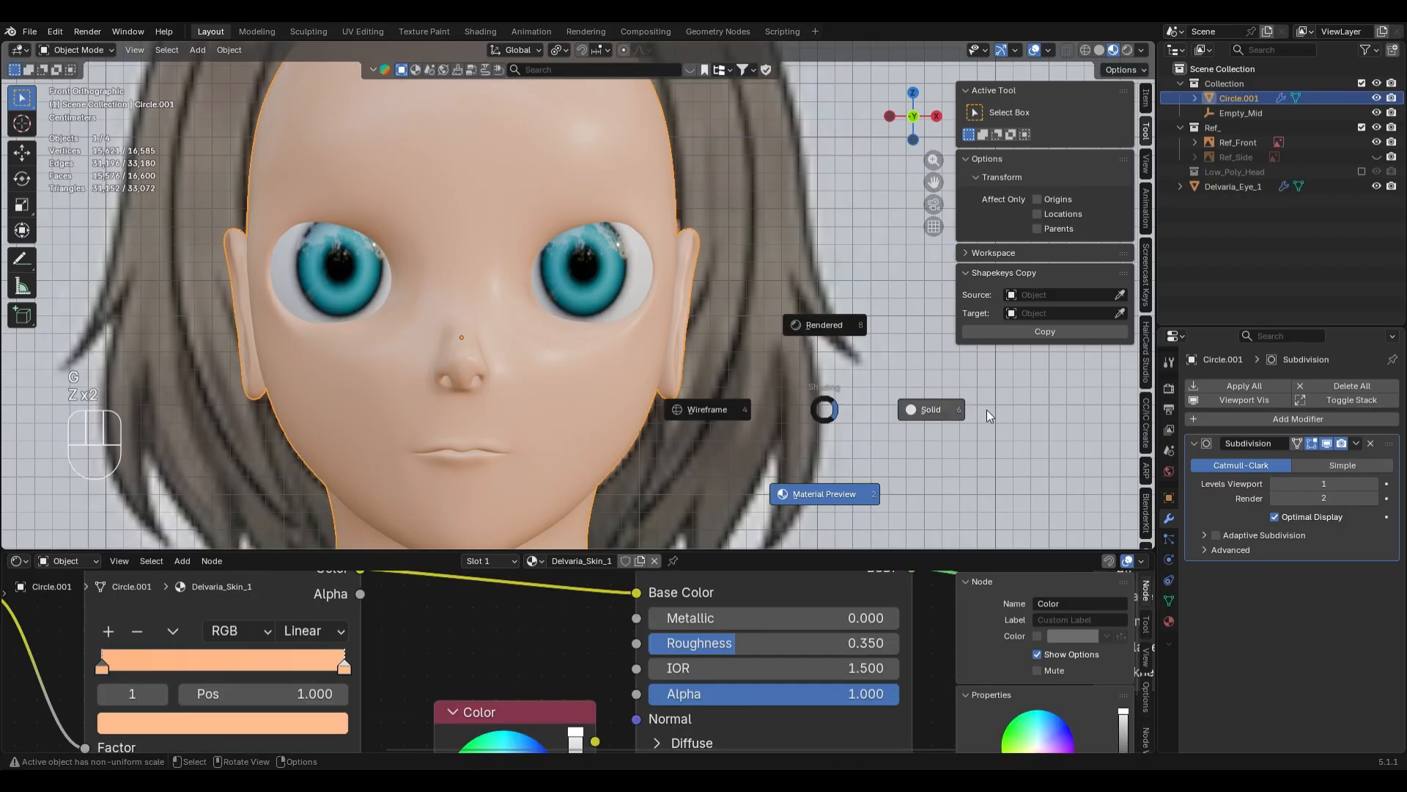
key(z)
key(alt+z)
key(z)
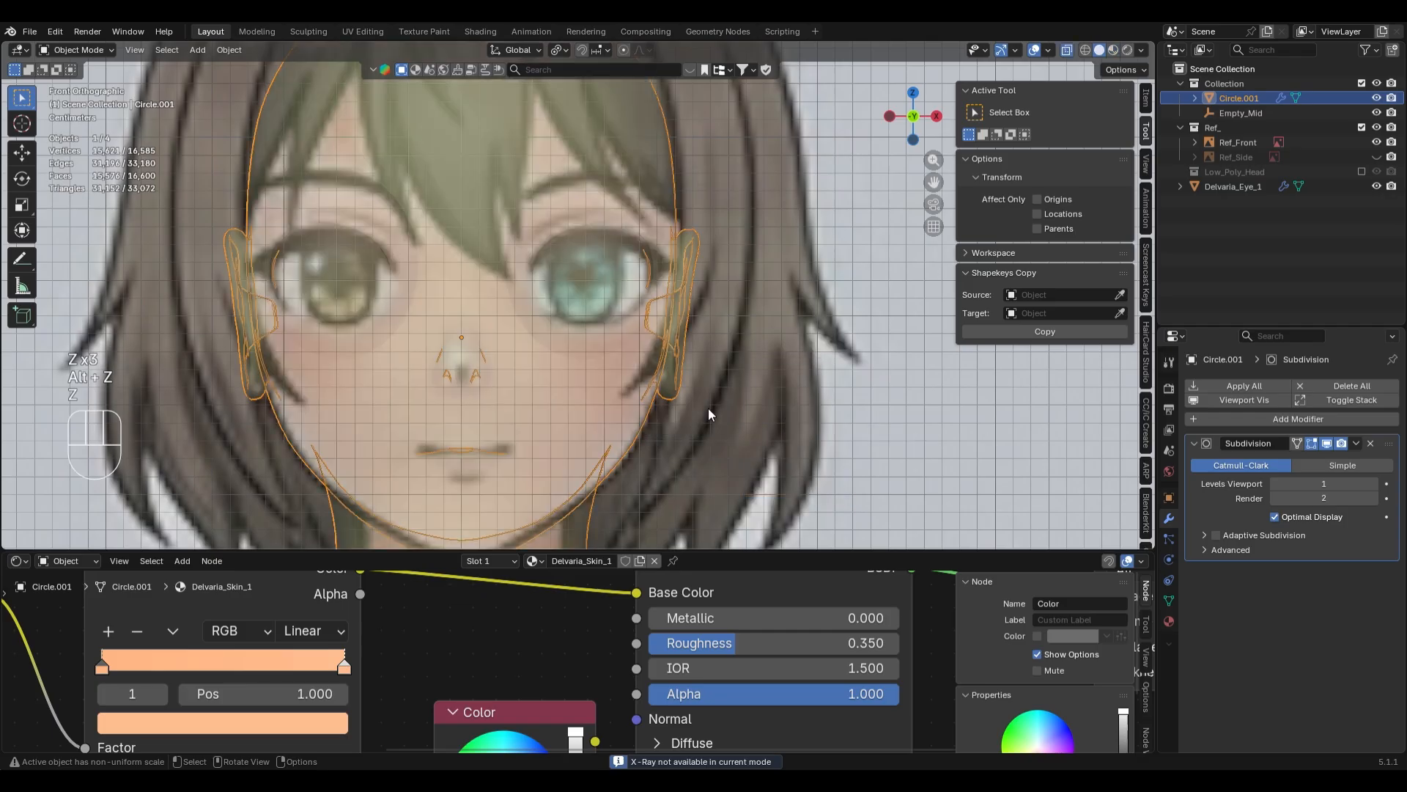
key(alt+z)
key(ctrl+z)
key(ctrl+z)
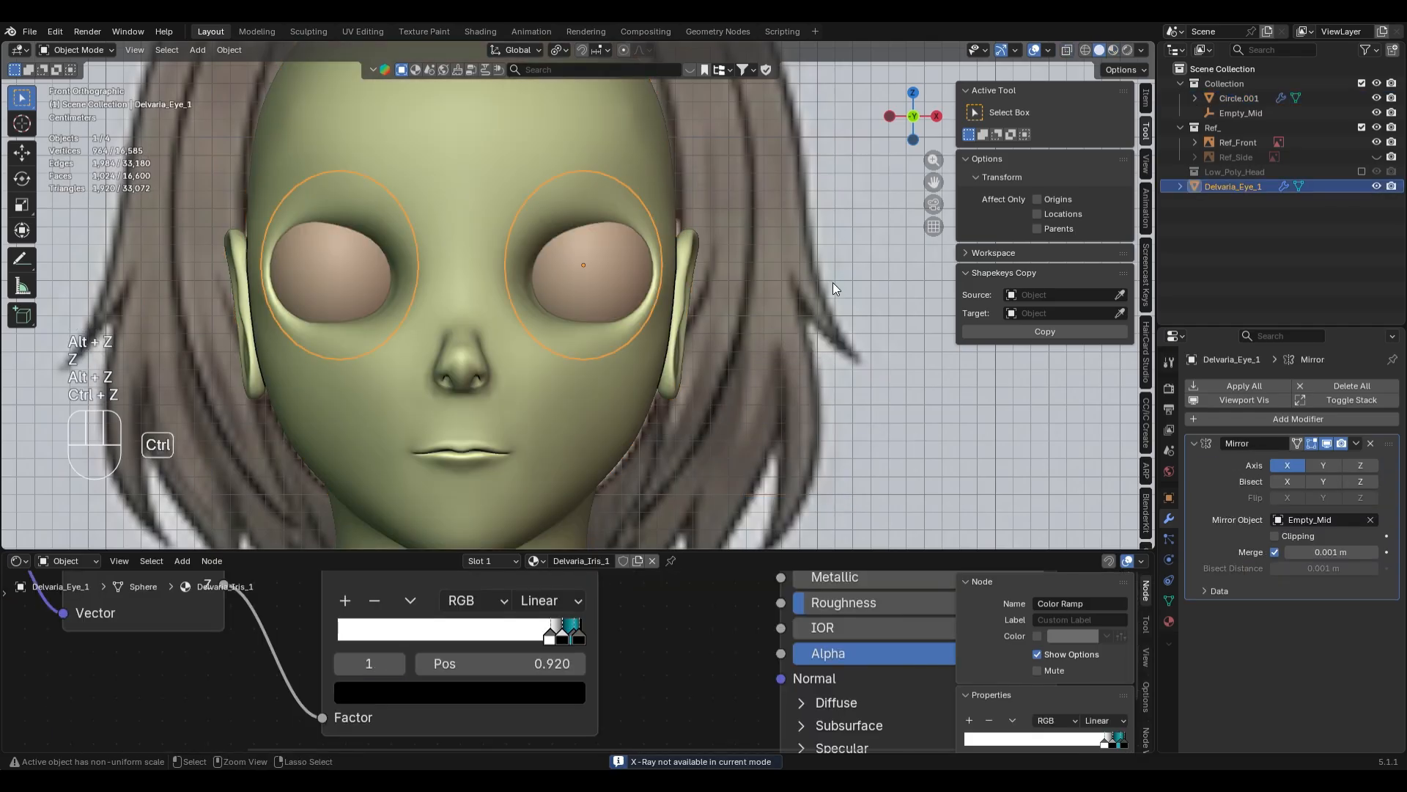
- Move the mirrored eyes slightly down along Z, comparing before and after with undo and redo in Material Preview
key(g)
key(z)
key(ctrl+z)
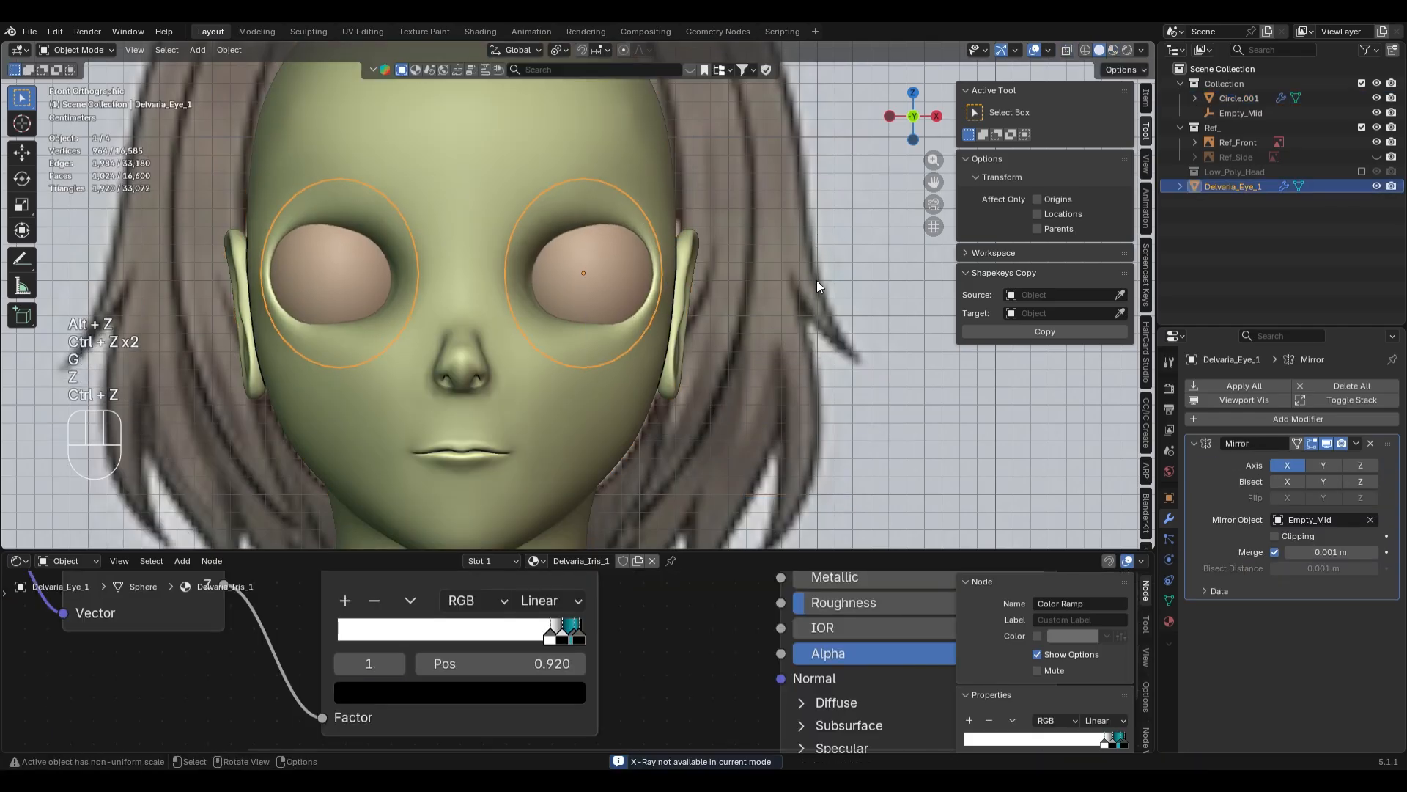
key(shift+ctrl+z)
key(z)
key(z)
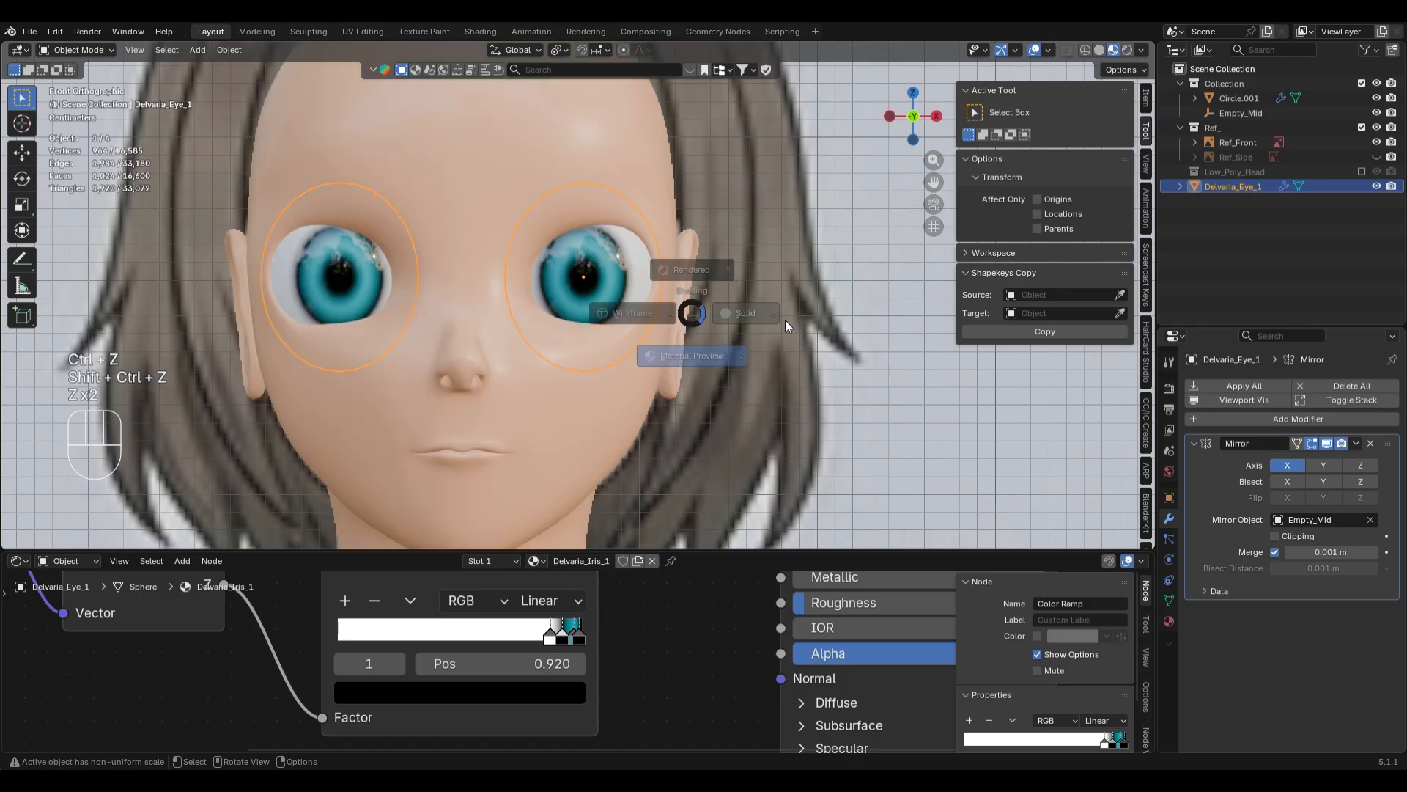
click(785, 319)
- Compare the head's eye sockets with the front reference using Solid shading and X-Ray
key(z)
click(634, 475)
click(758, 318)
key(z)
click(807, 350)
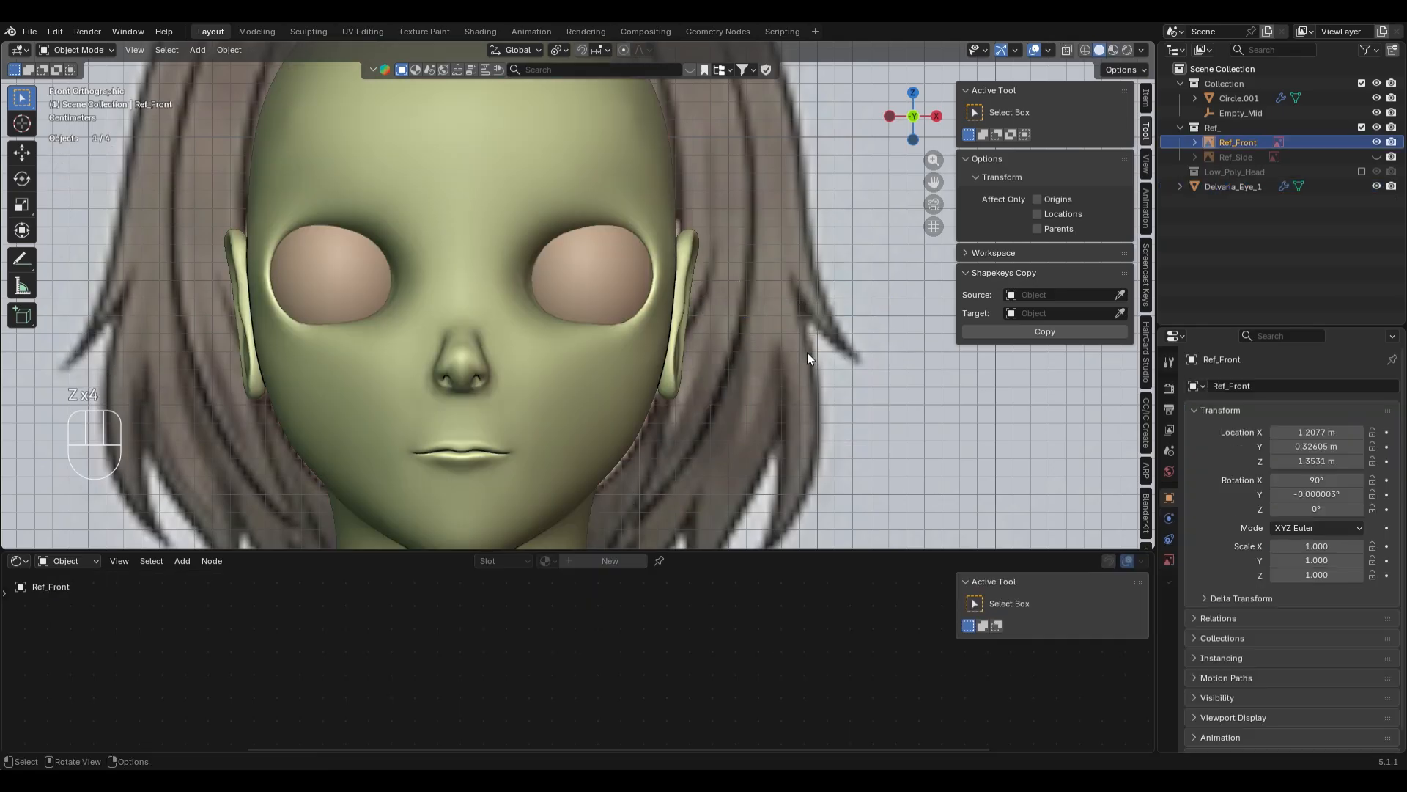
key(alt+z)
scroll(575, 253, up, 2)
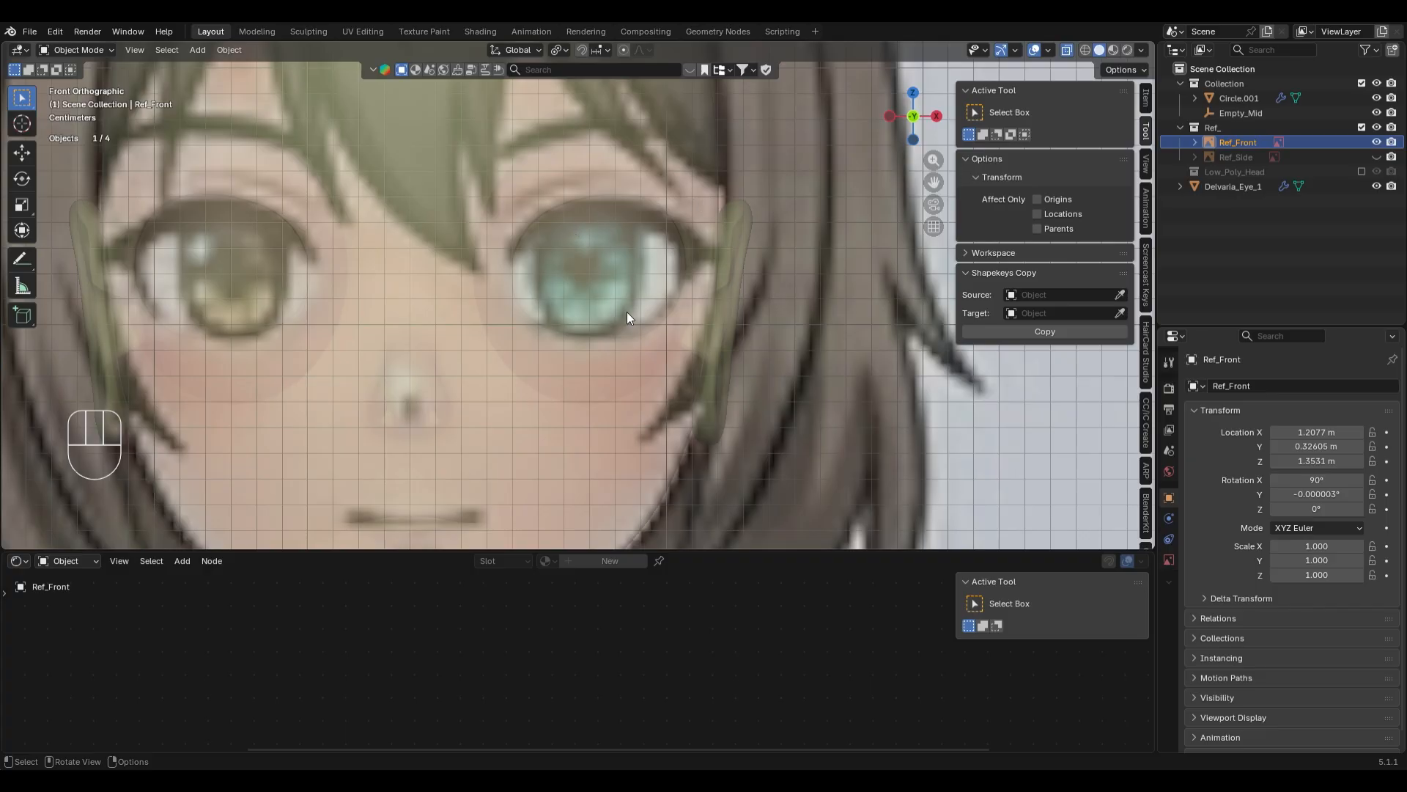
- Select the head and enter Sculpt Mode with X-Ray showing the front reference
click(635, 201)
key(ctrl+Tab)
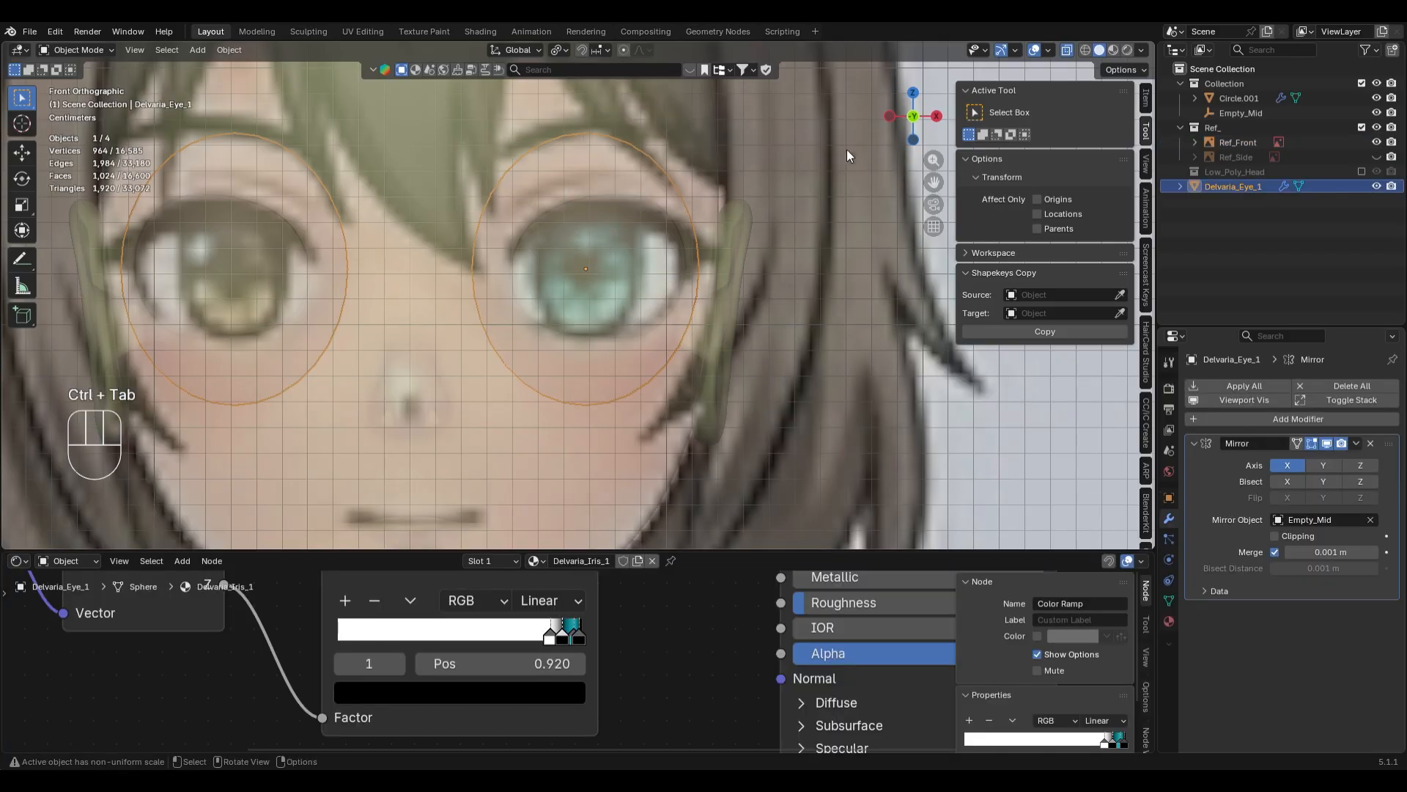
click(856, 144)
key(ctrl+Tab)
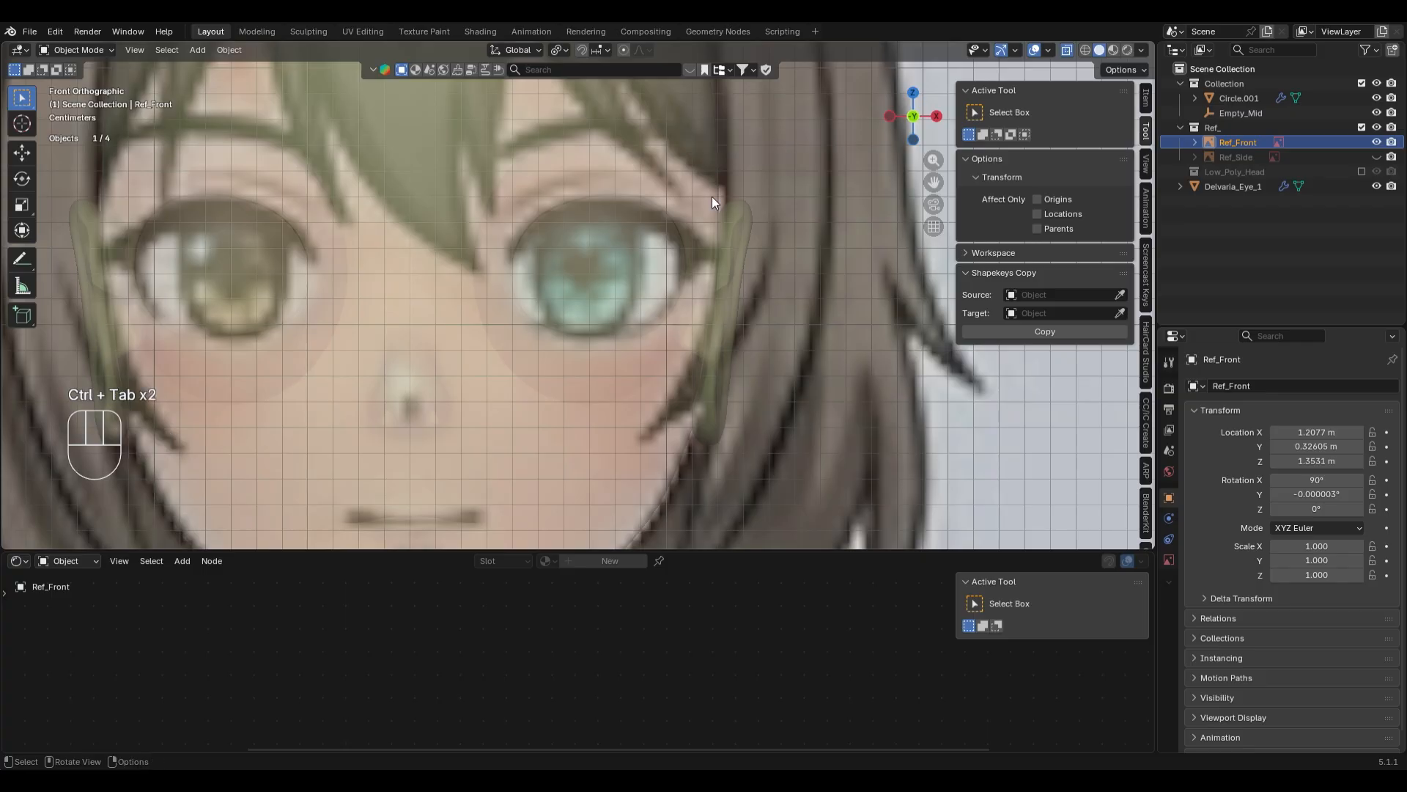
key(alt+z)
click(638, 164)
key(ctrl+Tab)
key(alt+z)
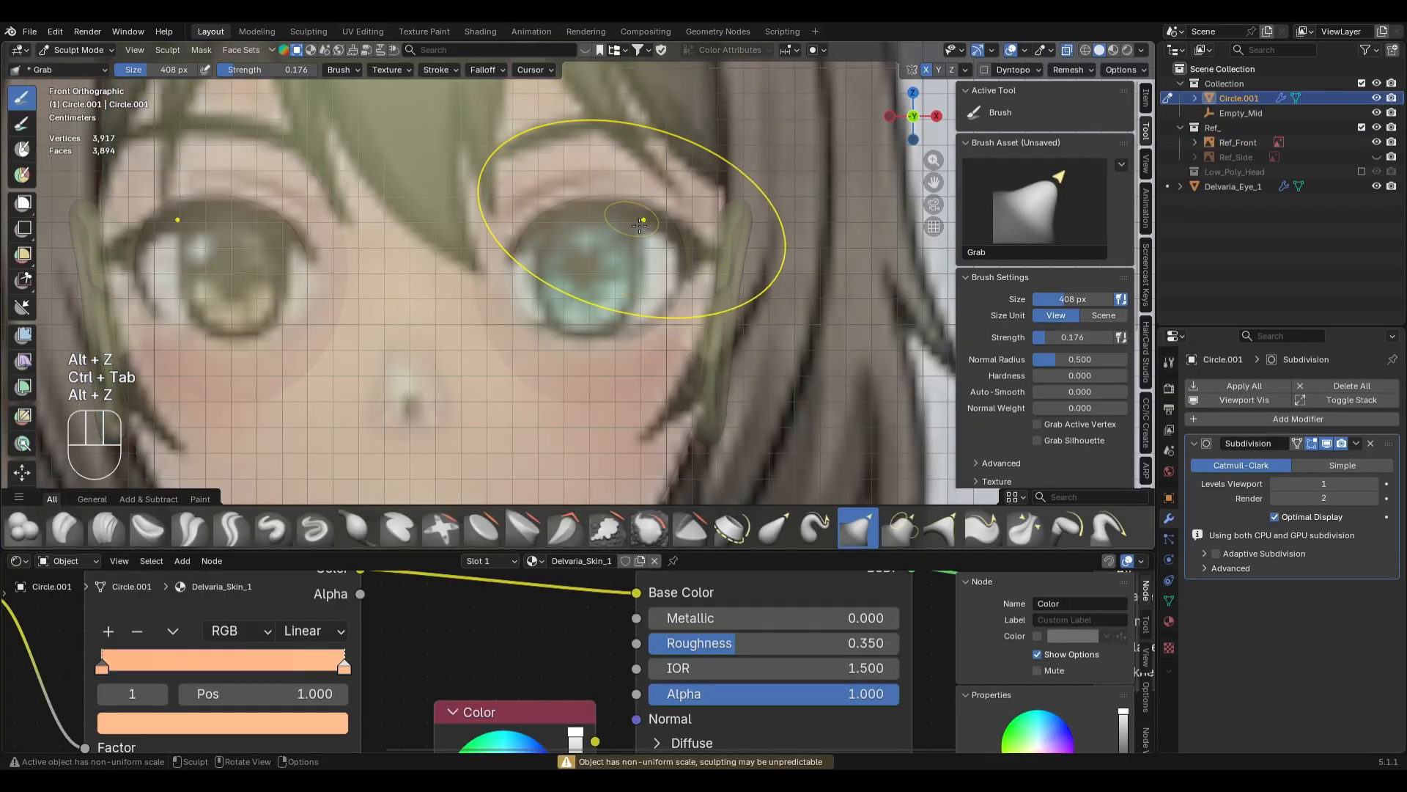
- Set the Grab brush size to 278 px, lower the upper socket rims to match the reference, and return to Object Mode
key(f)
key(g)
key(f)
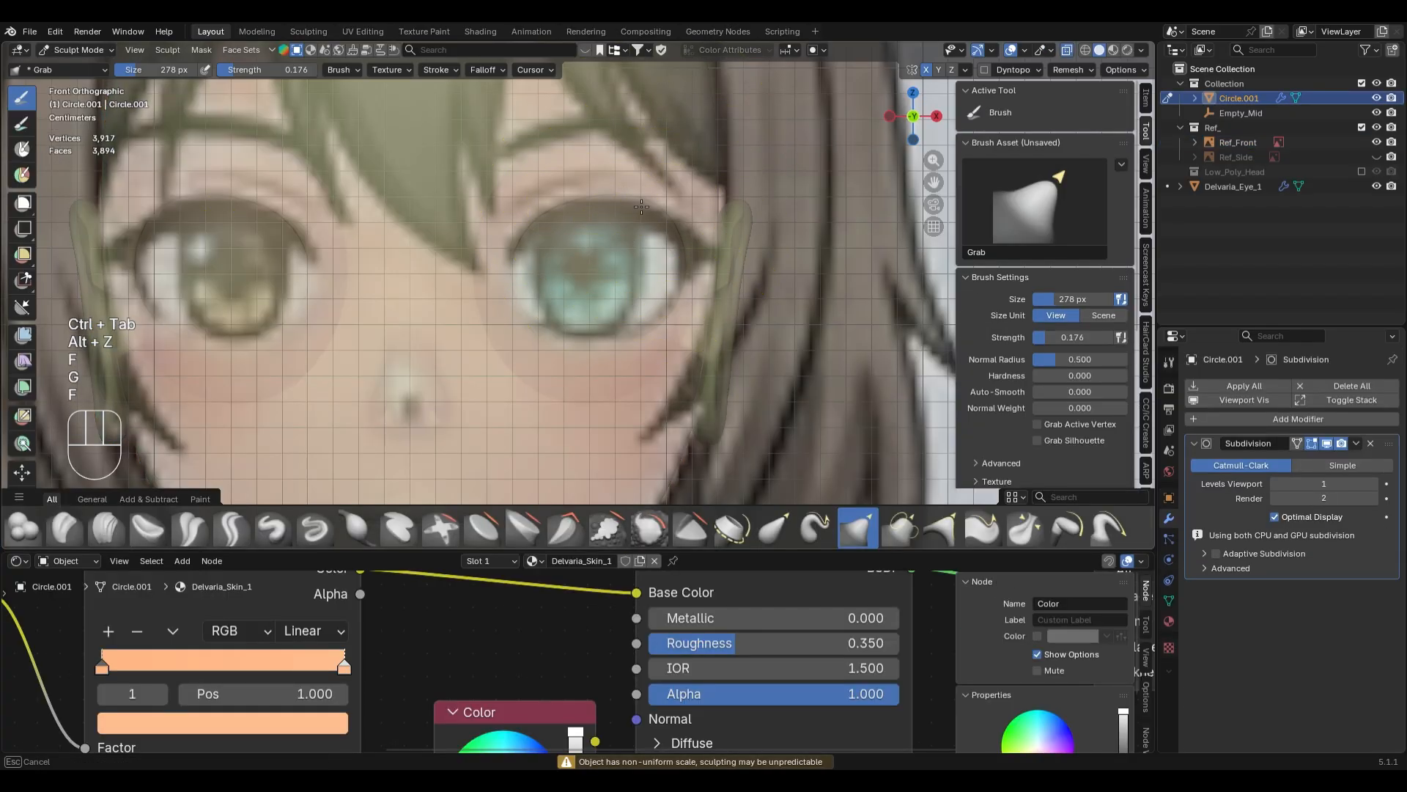
click(636, 251)
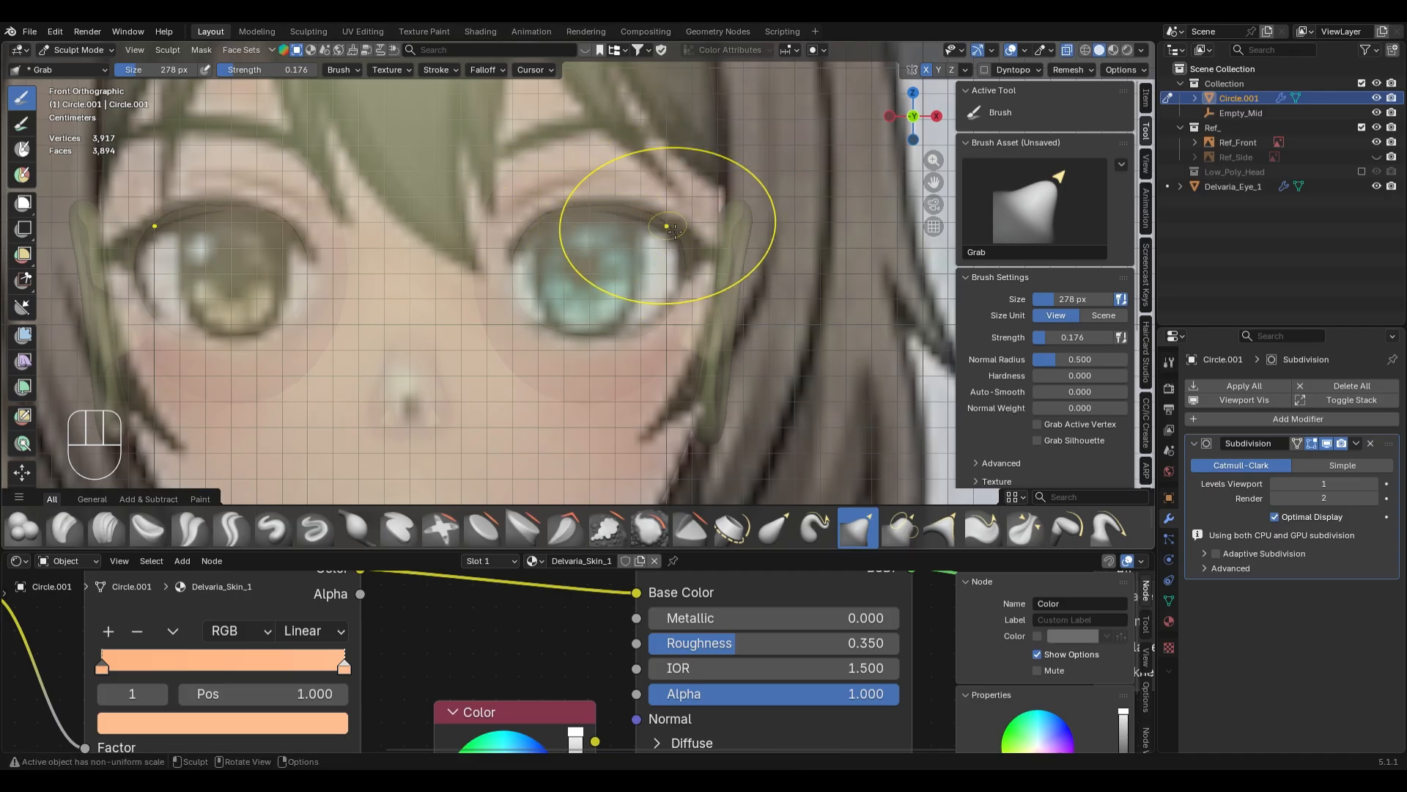
key(alt+z)
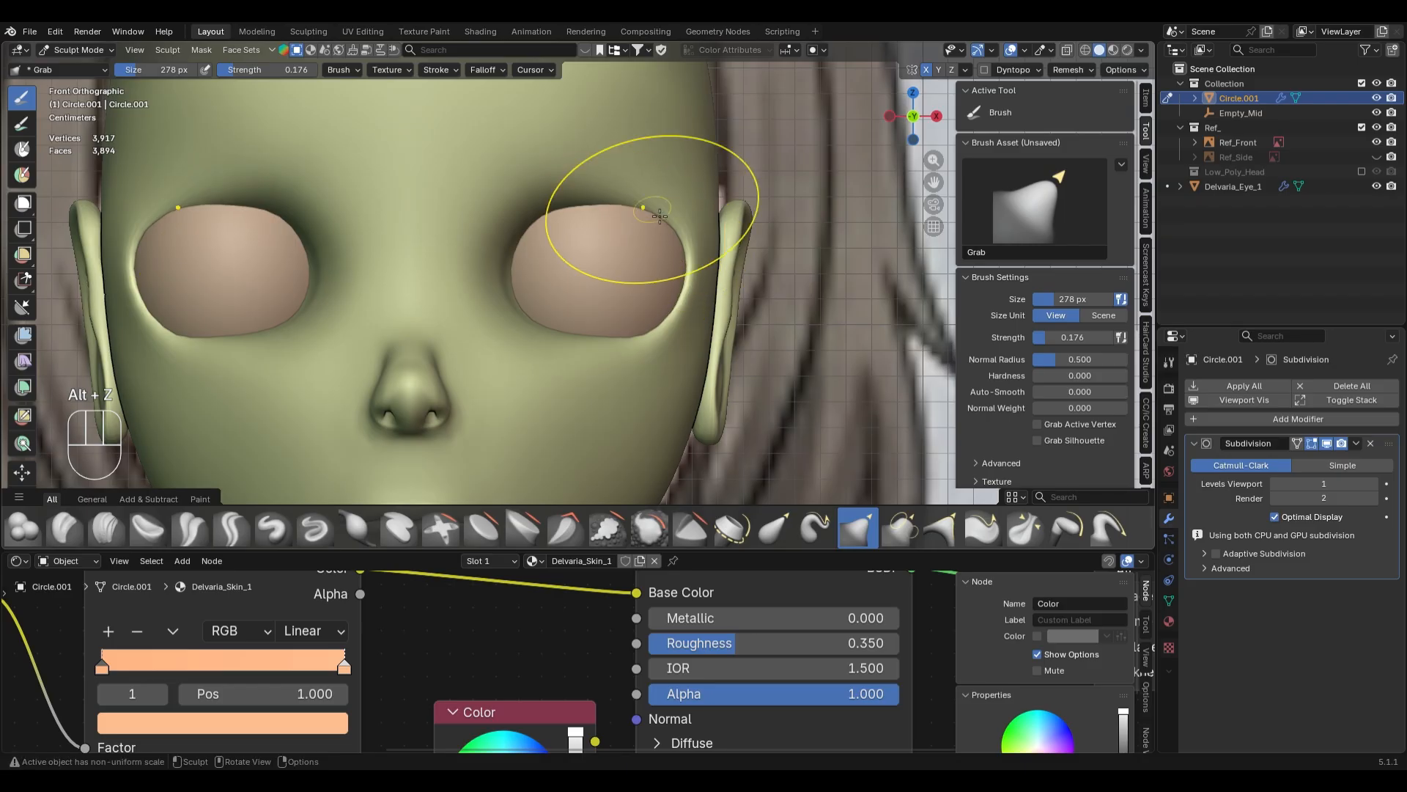
scroll(628, 235, down, 3)
key(ctrl+Tab)
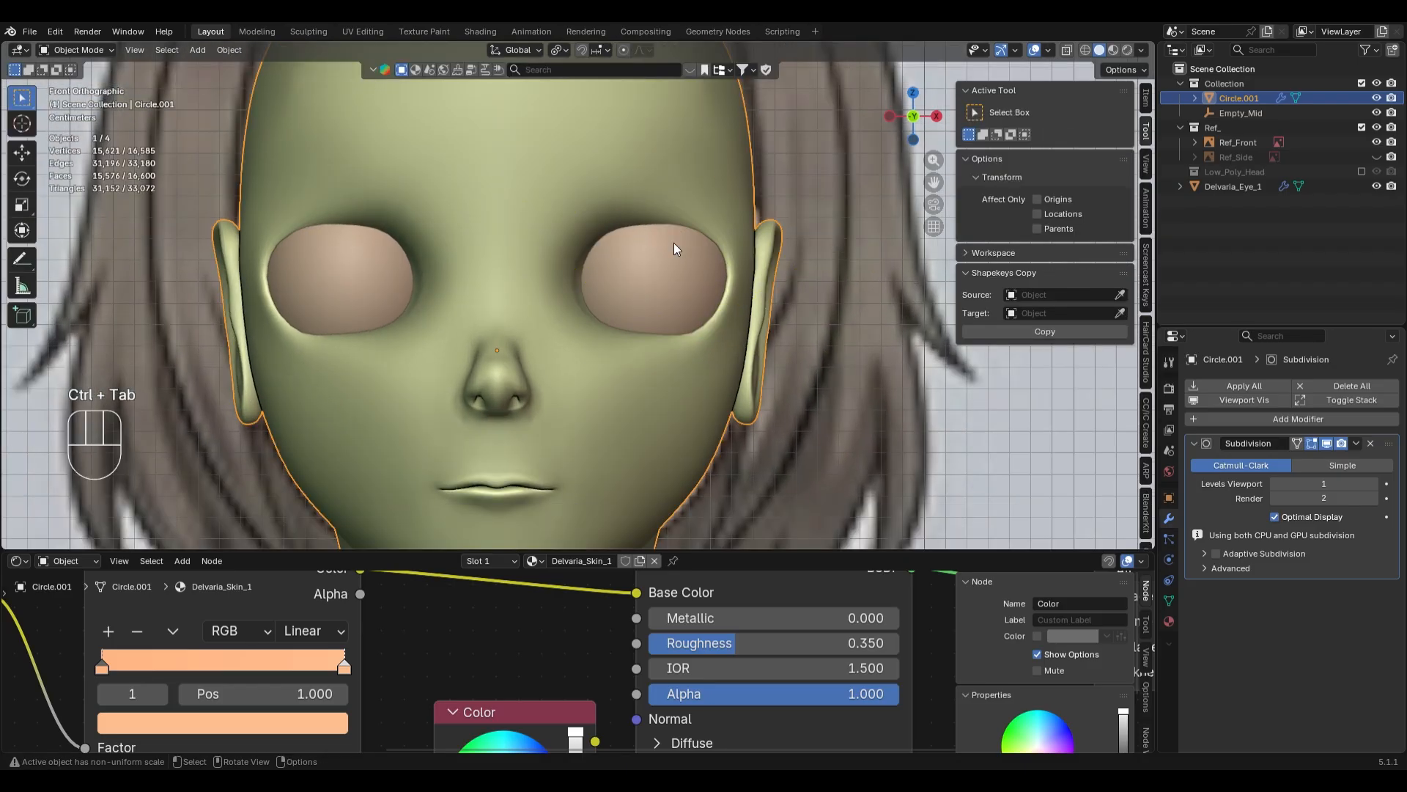
- Select the mirrored eyes in Material Preview and shift them slightly inward along X
key(z)
click(678, 283)
key(g)
key(x)
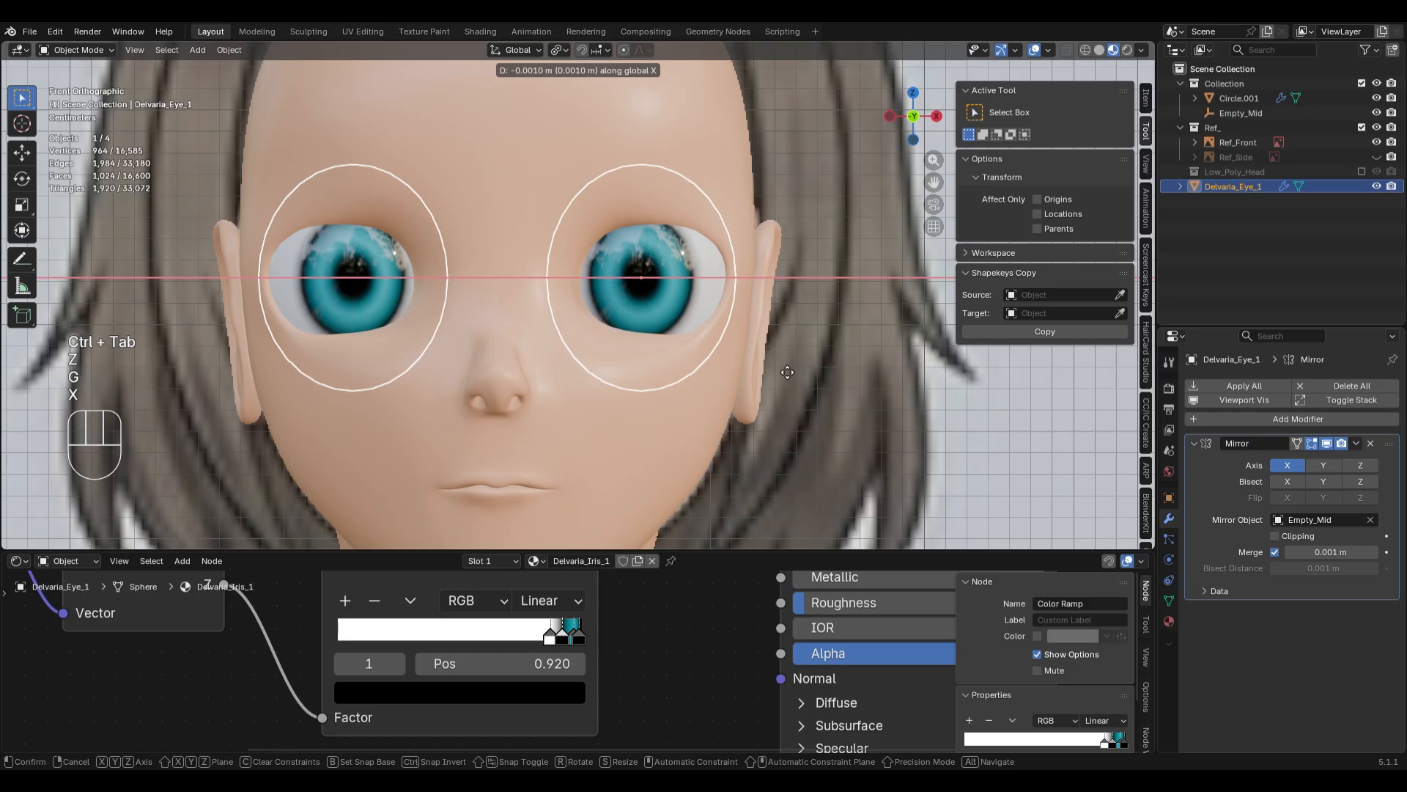
key(ctrl+z)
key(g)
key(x)
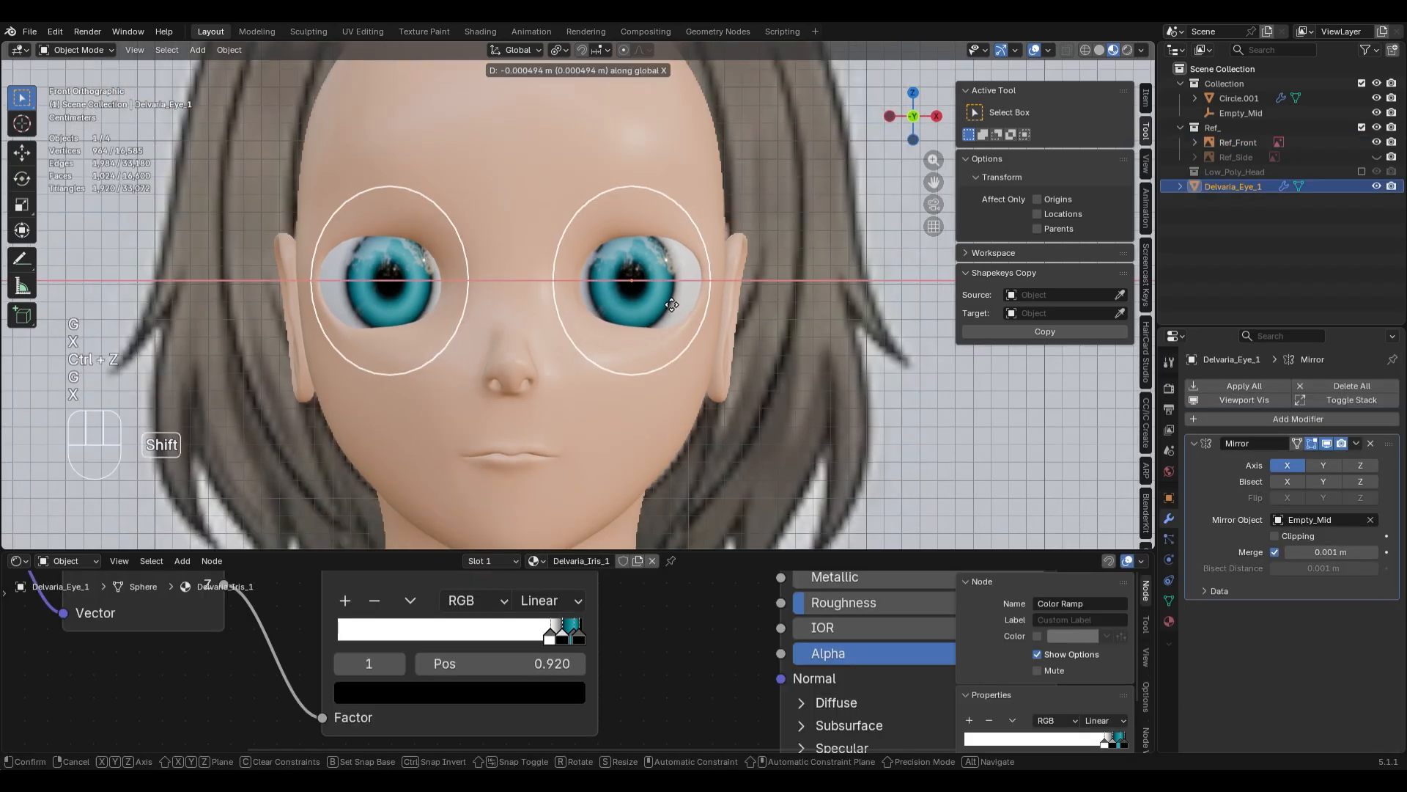
click(763, 432)
- Try to move an edge at the inner rim of the head's eye socket along X in Edit Mode
middle_drag(763, 433, 566, 275)
click(584, 349)
key(Tab)
key(2)
key(alt+z)
key(alt+z)
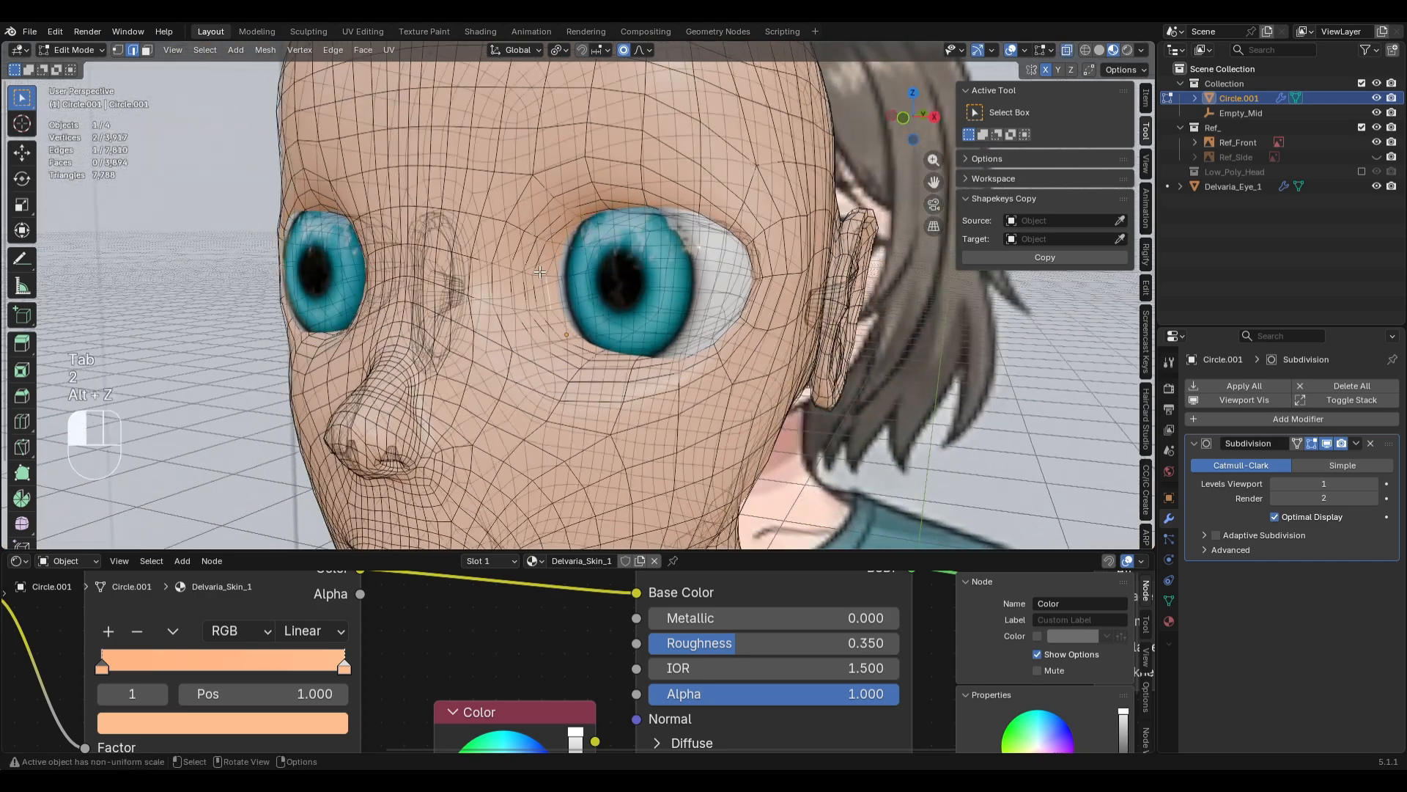
ctrl+click(558, 301)
key(alt+z)
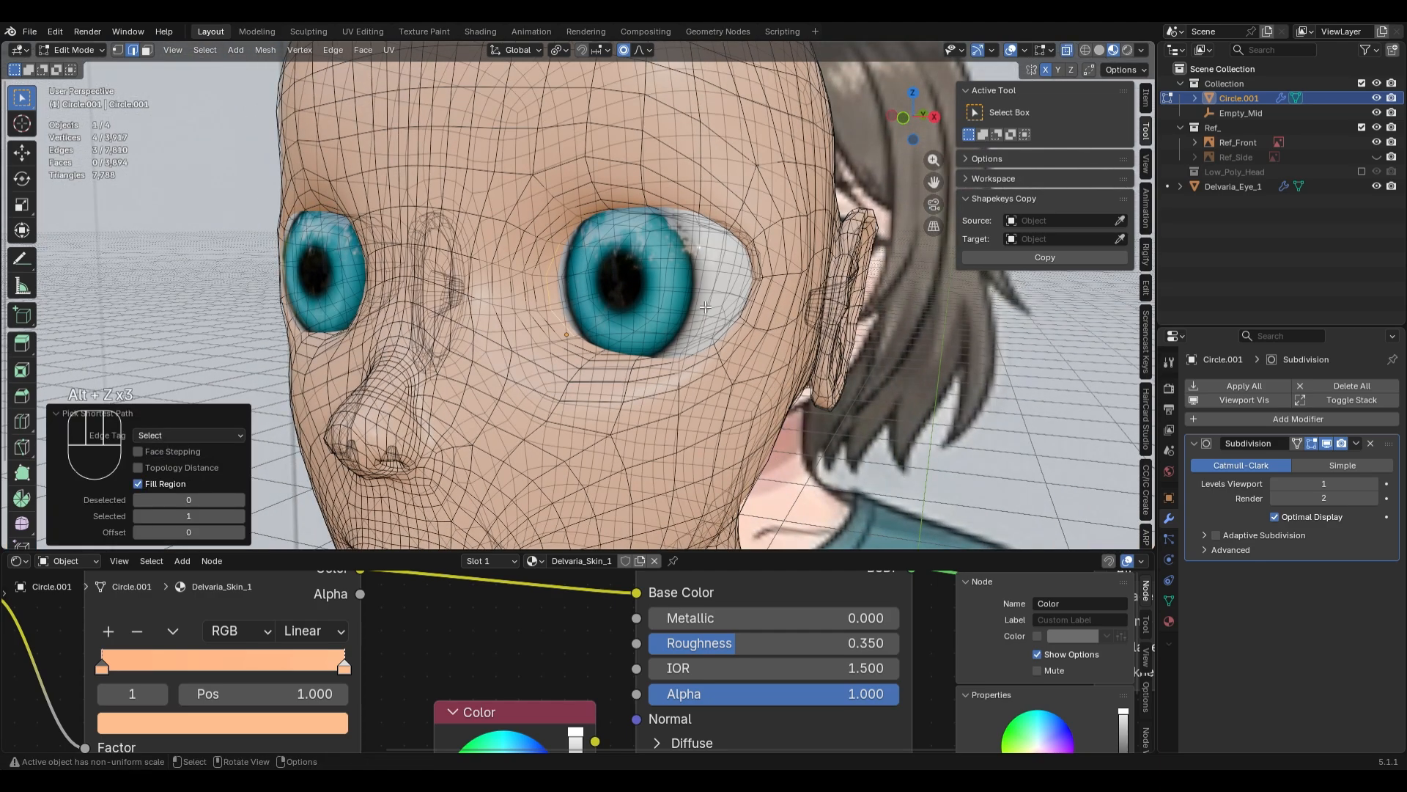
middle_drag(557, 300, 701, 331)
key(alt+z)
key(g)
key(x)
key(ctrl+z)
key(Tab)
key(KP_1)
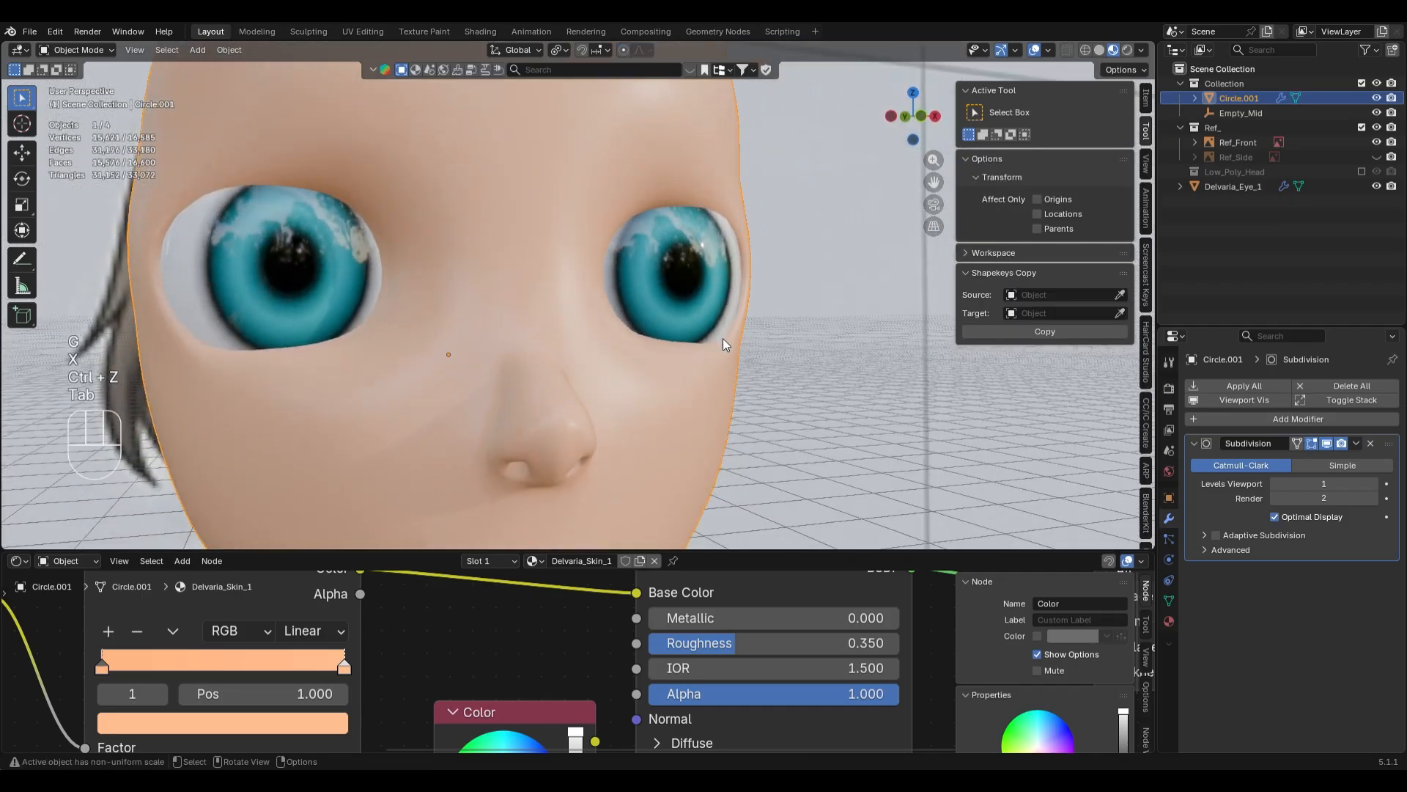
- Raise two upper outer socket rim edges about 0.0031 m and 0.0017 m along Z, with proportional sizes of 0.0048 m and 0.0036 m
key(Tab)
key(z)
key(1)
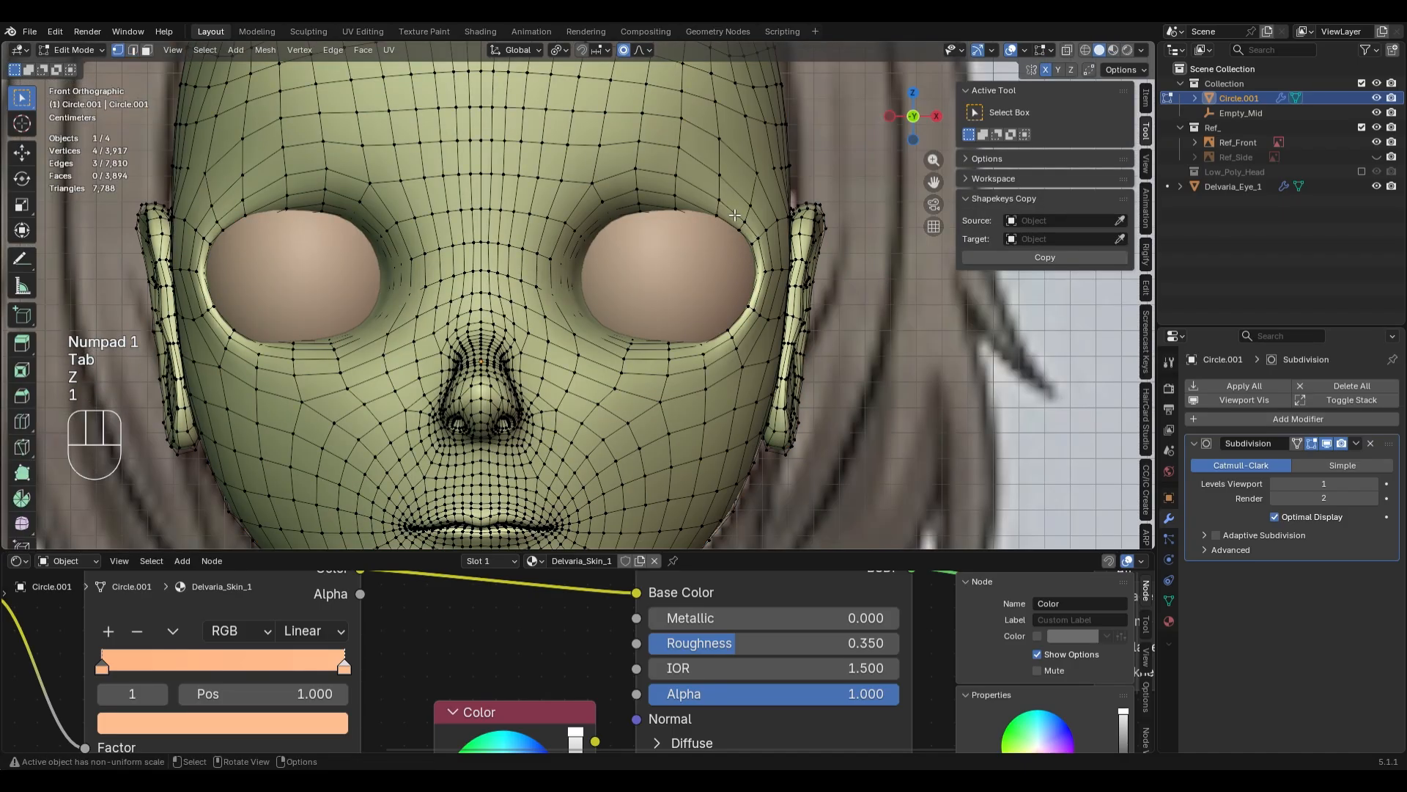
key(2)
key(g)
key(z)
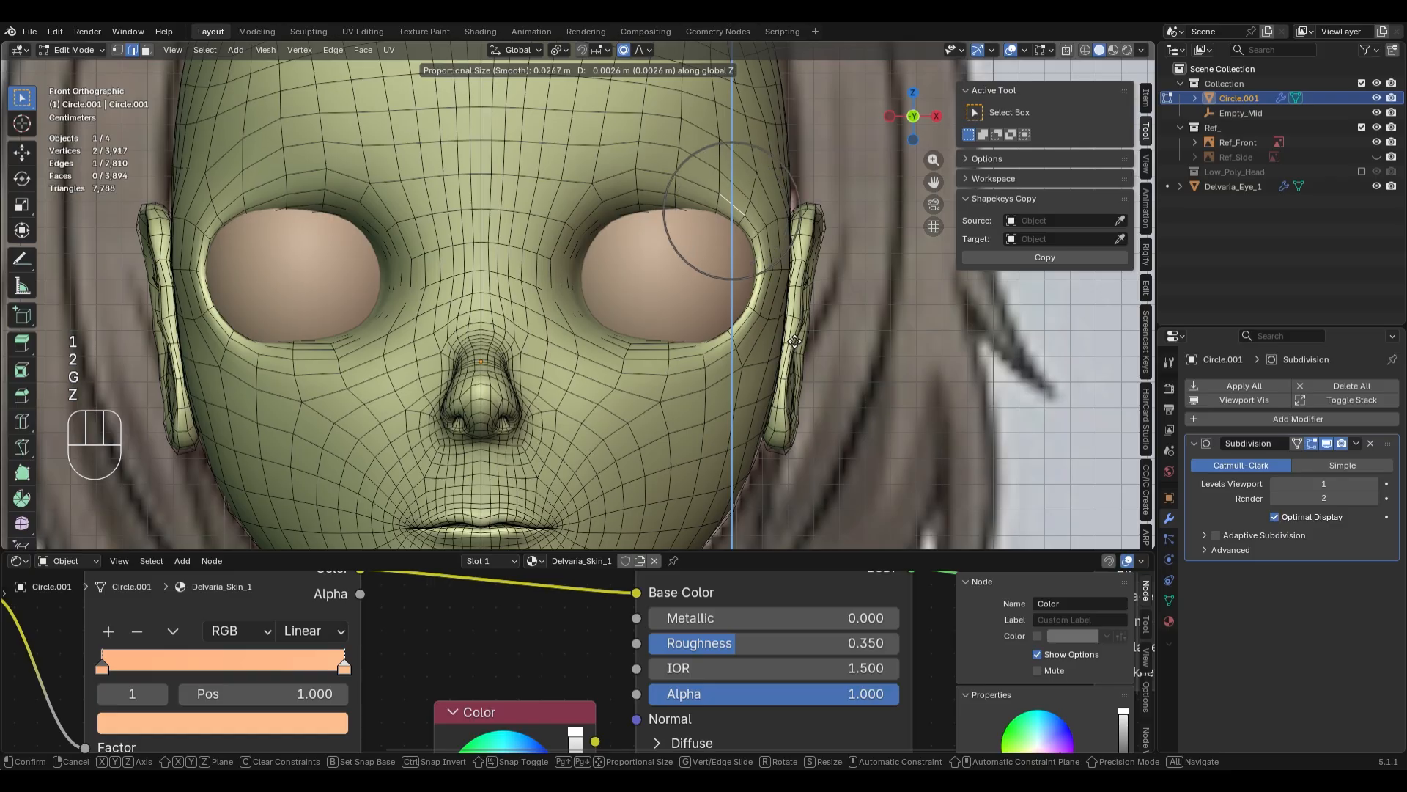
scroll(795, 341, up, 6)
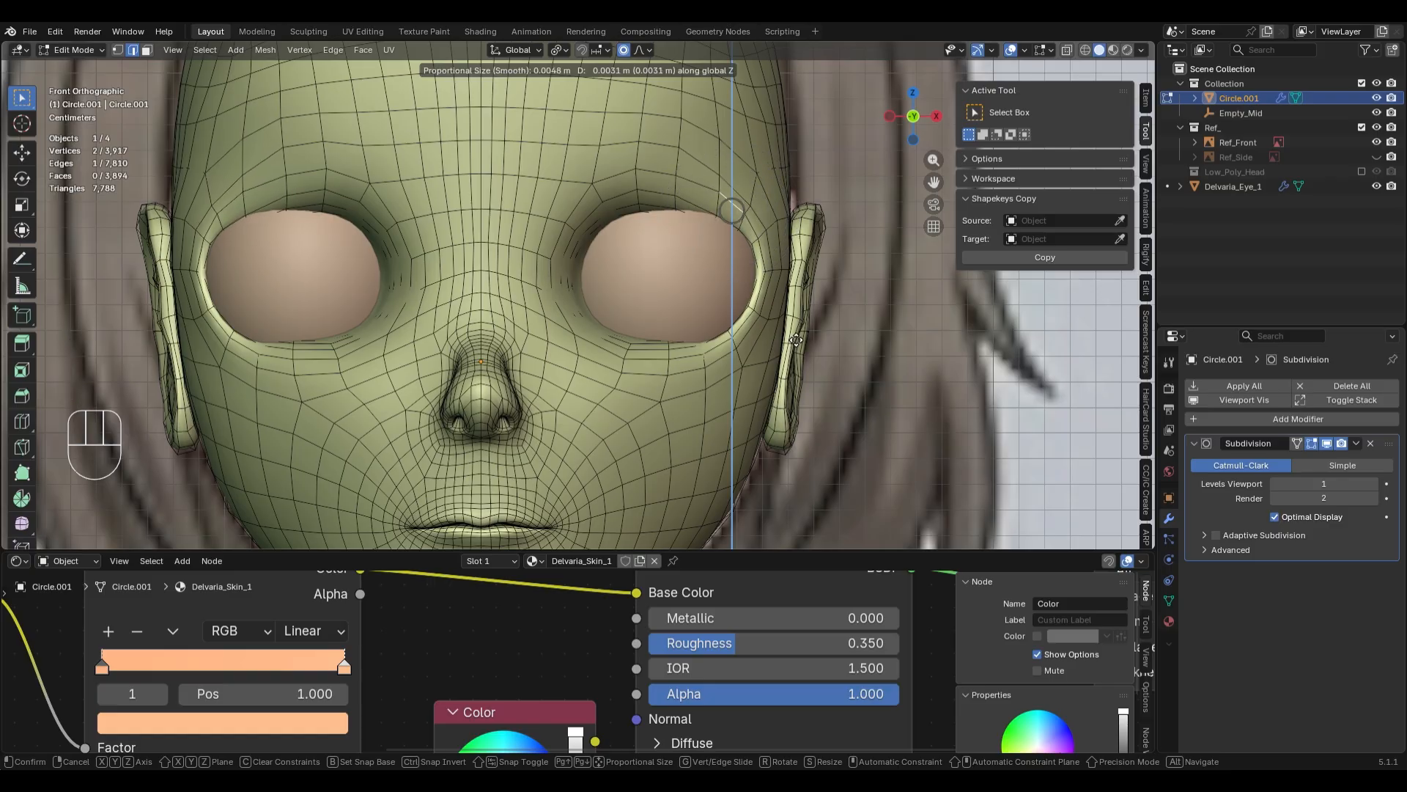
click(795, 340)
key(g)
key(z)
scroll(787, 306, up, 2)
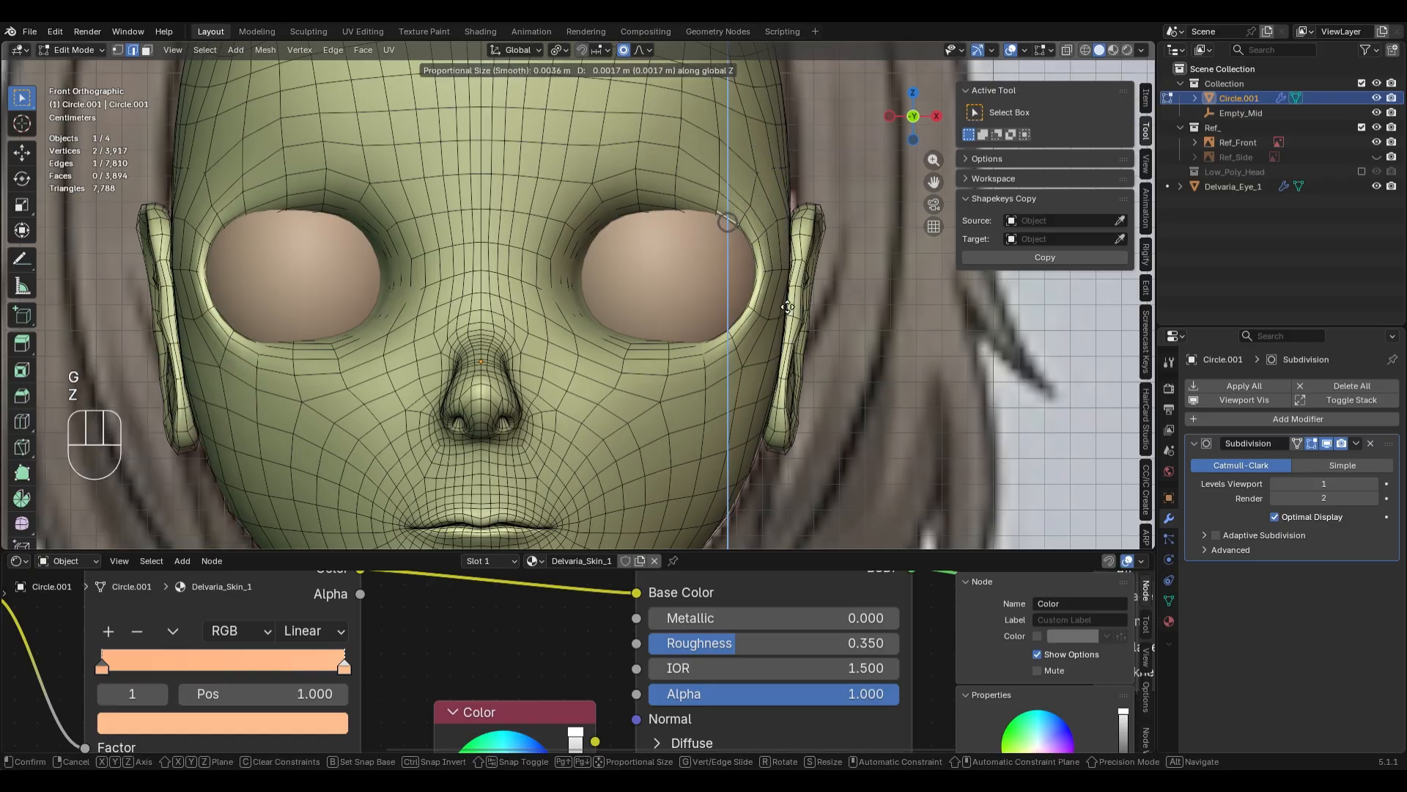
click(787, 306)
- Add a centered loop cut around each eye socket
key(Tab)
key(Tab)
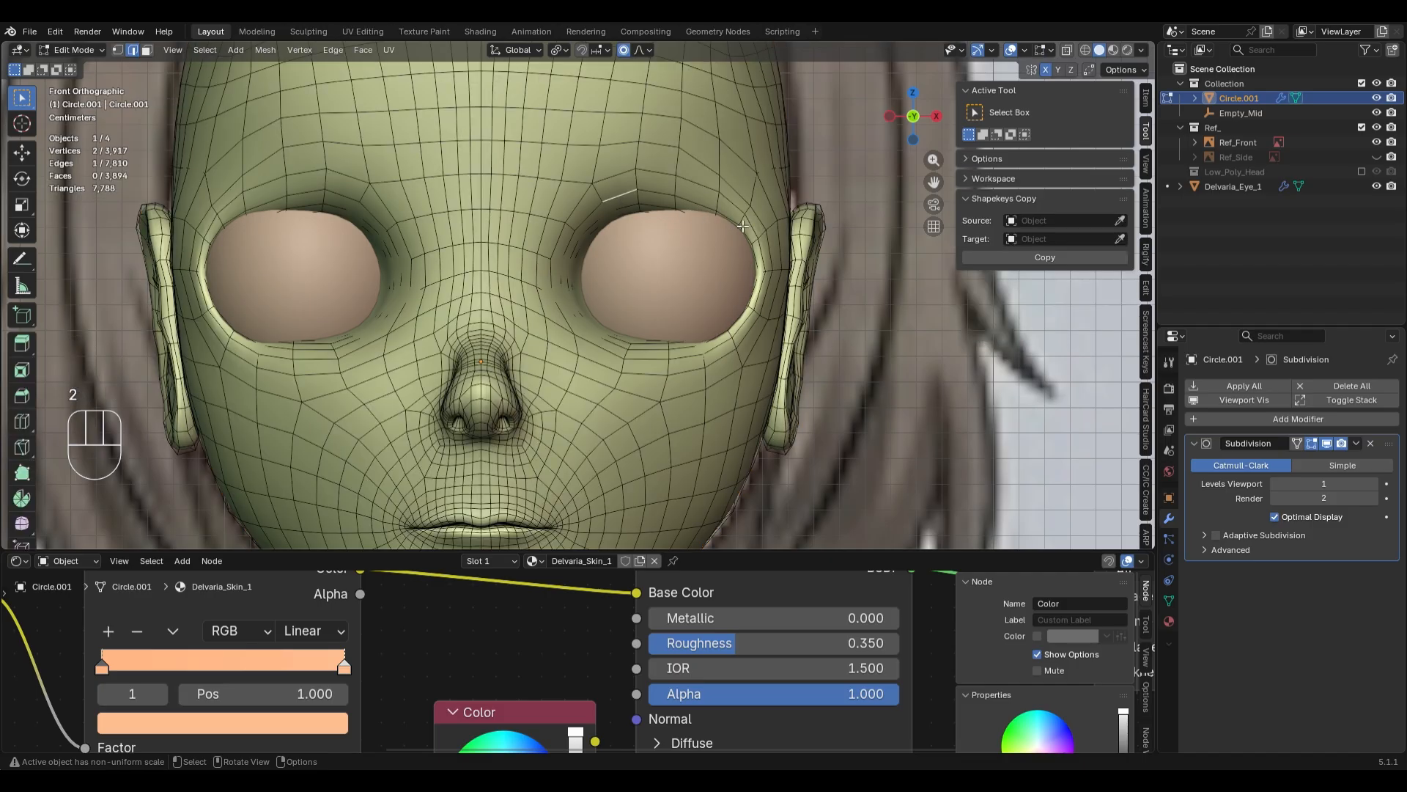
key(ctrl+r)
click(670, 194)
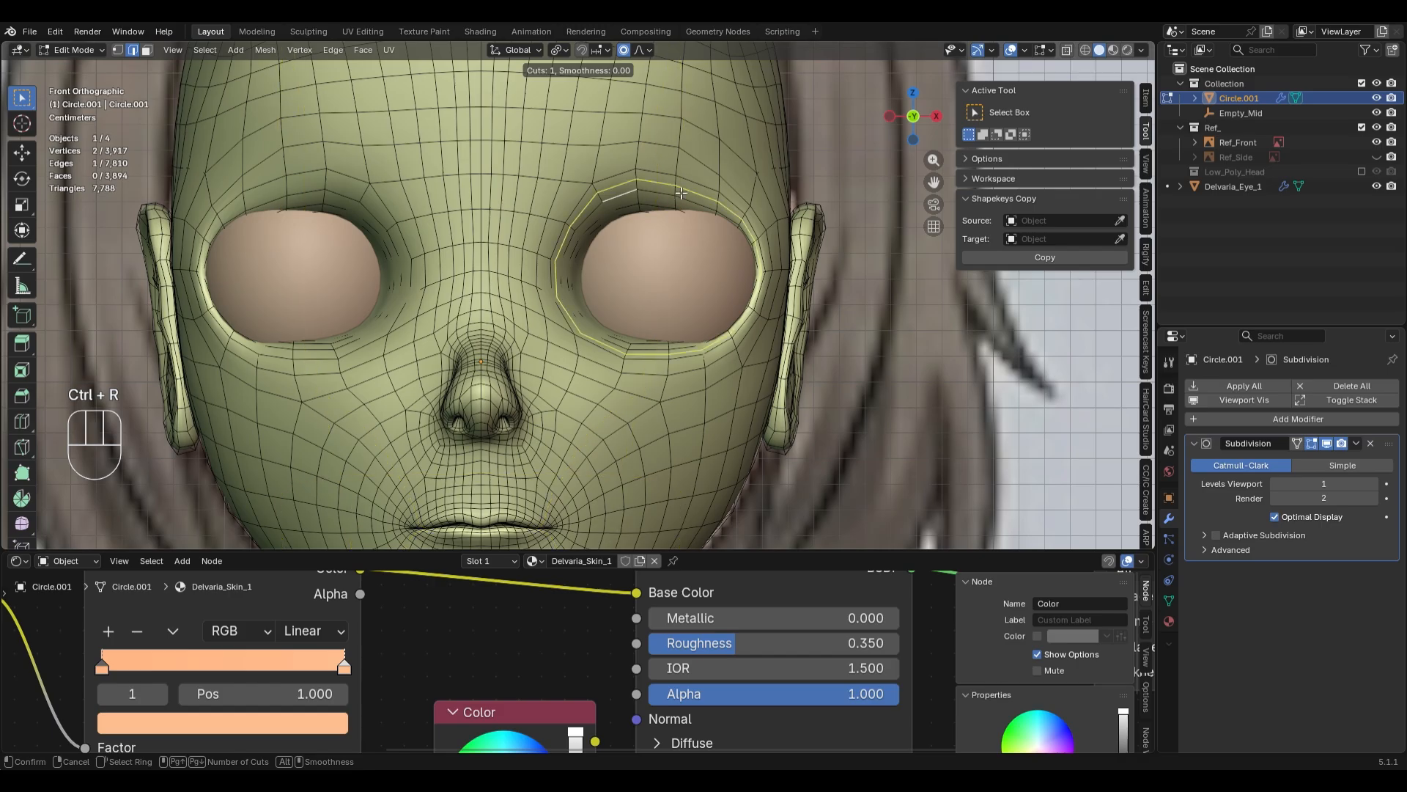
right_click(671, 195)
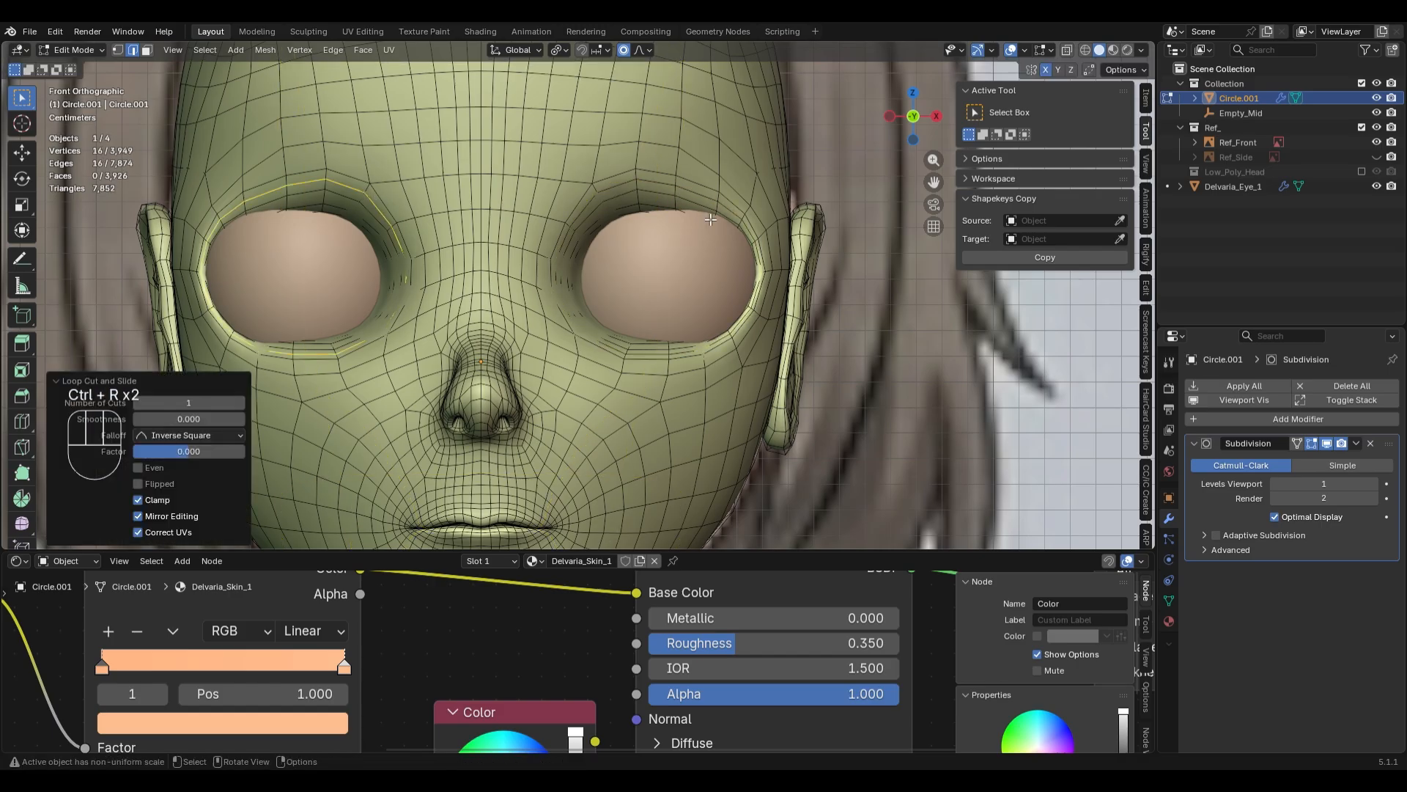
key(ctrl+r)
- Select the edge path above the upper socket rim, shift it along Y, and return to Object Mode
click(623, 191)
ctrl+shift+click(622, 191)
middle_drag(622, 191, 696, 262)
key(g)
key(y)
click(702, 271)
key(Tab)
key(KP_1)
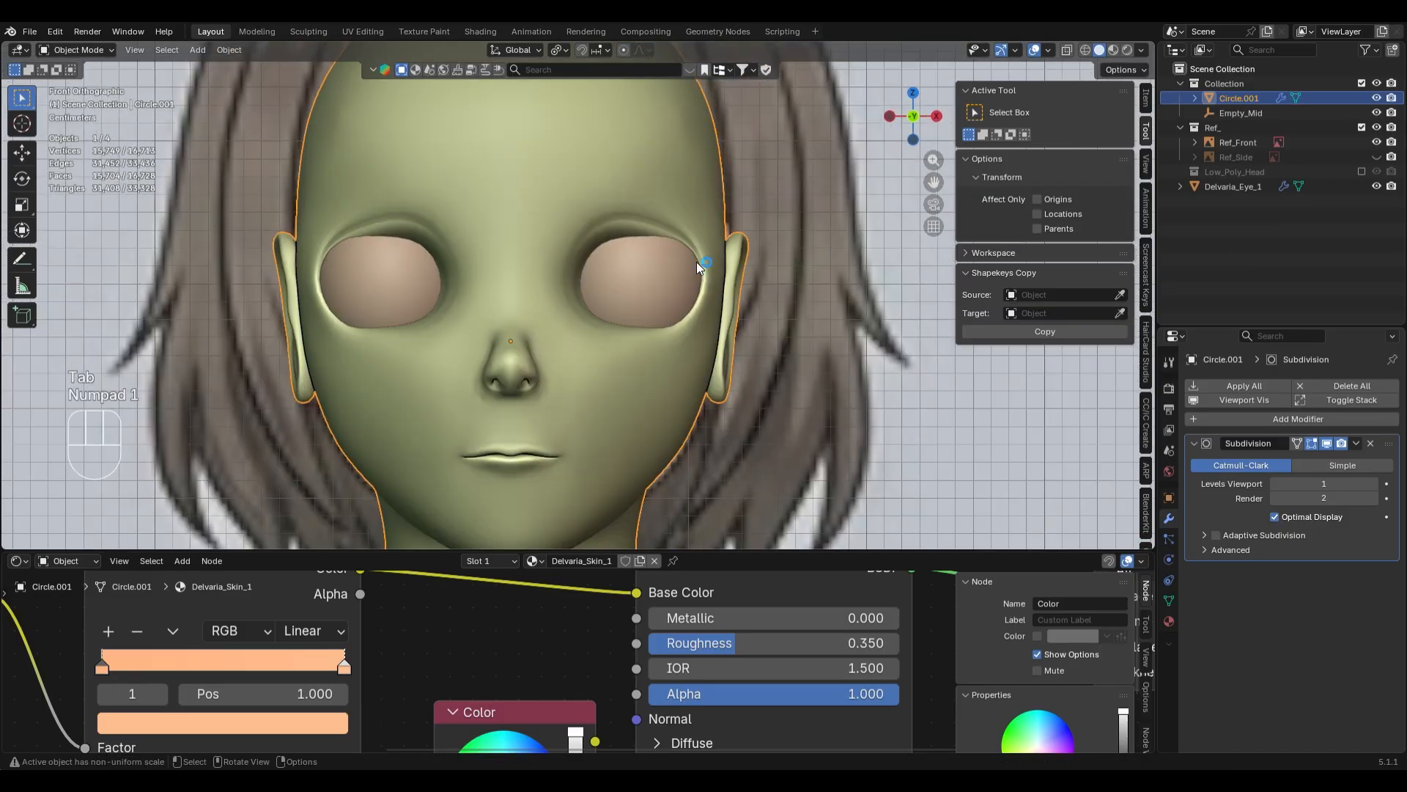
- Try to shift the mirrored eyes along X, and undo back to editing the head mesh
click(719, 306)
key(g)
key(x)
click(717, 308)
key(ctrl+z)
key(ctrl+z)
key(ctrl+z)
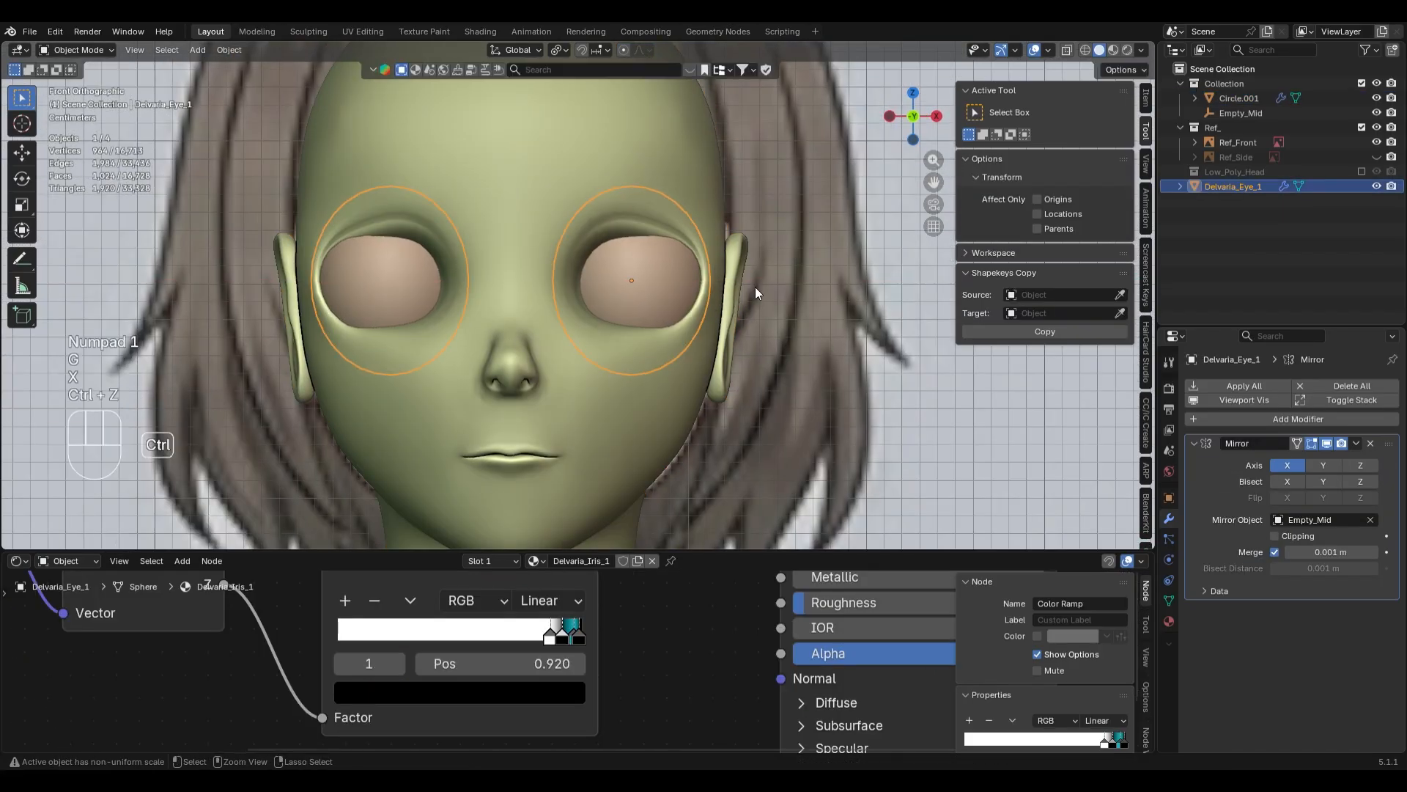
- Lower the vertex above the upper socket rim about 0.002 m along Z with a 0.0323 m proportional size, and return to Object Mode
scroll(760, 293, up, 2)
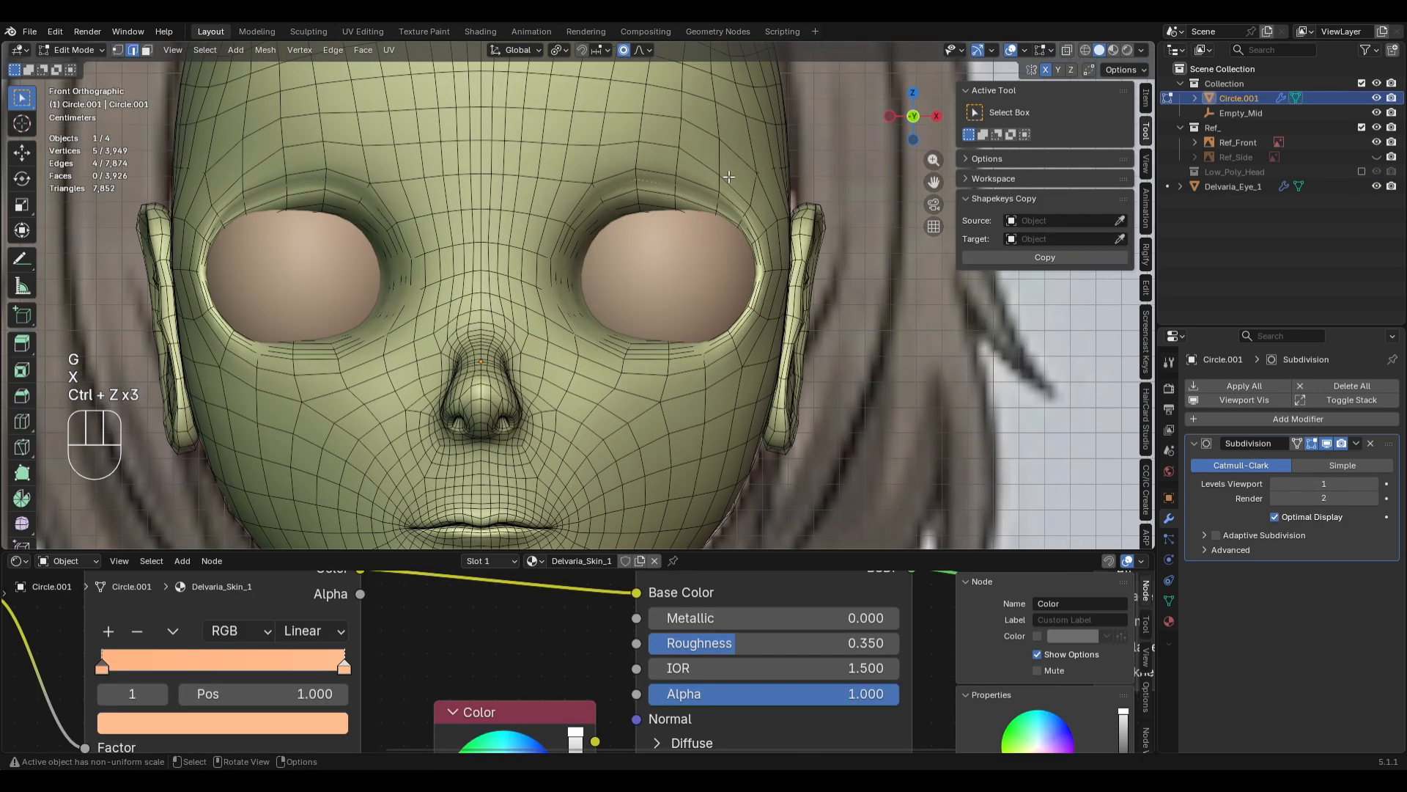
key(1)
click(638, 180)
key(g)
key(z)
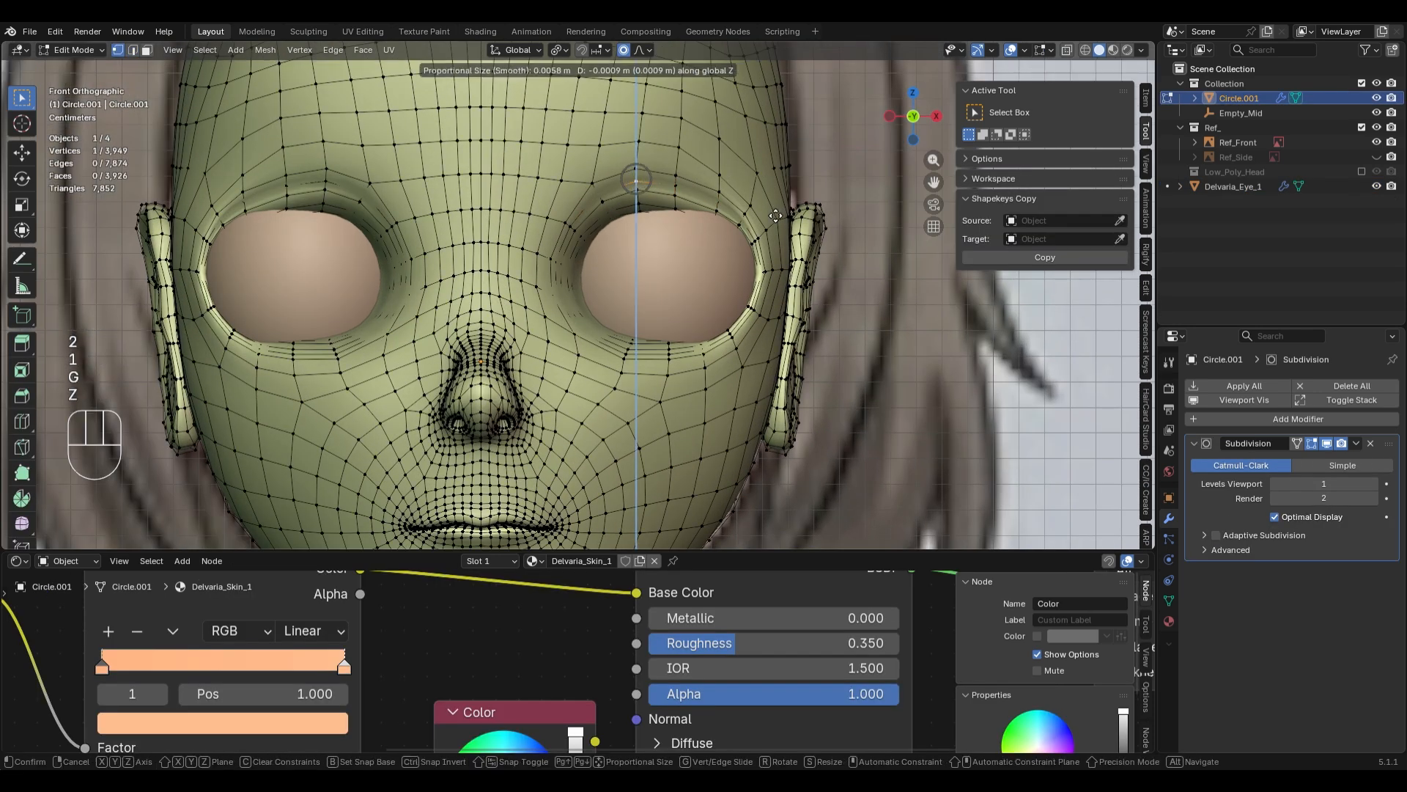
scroll(775, 218, down, 4)
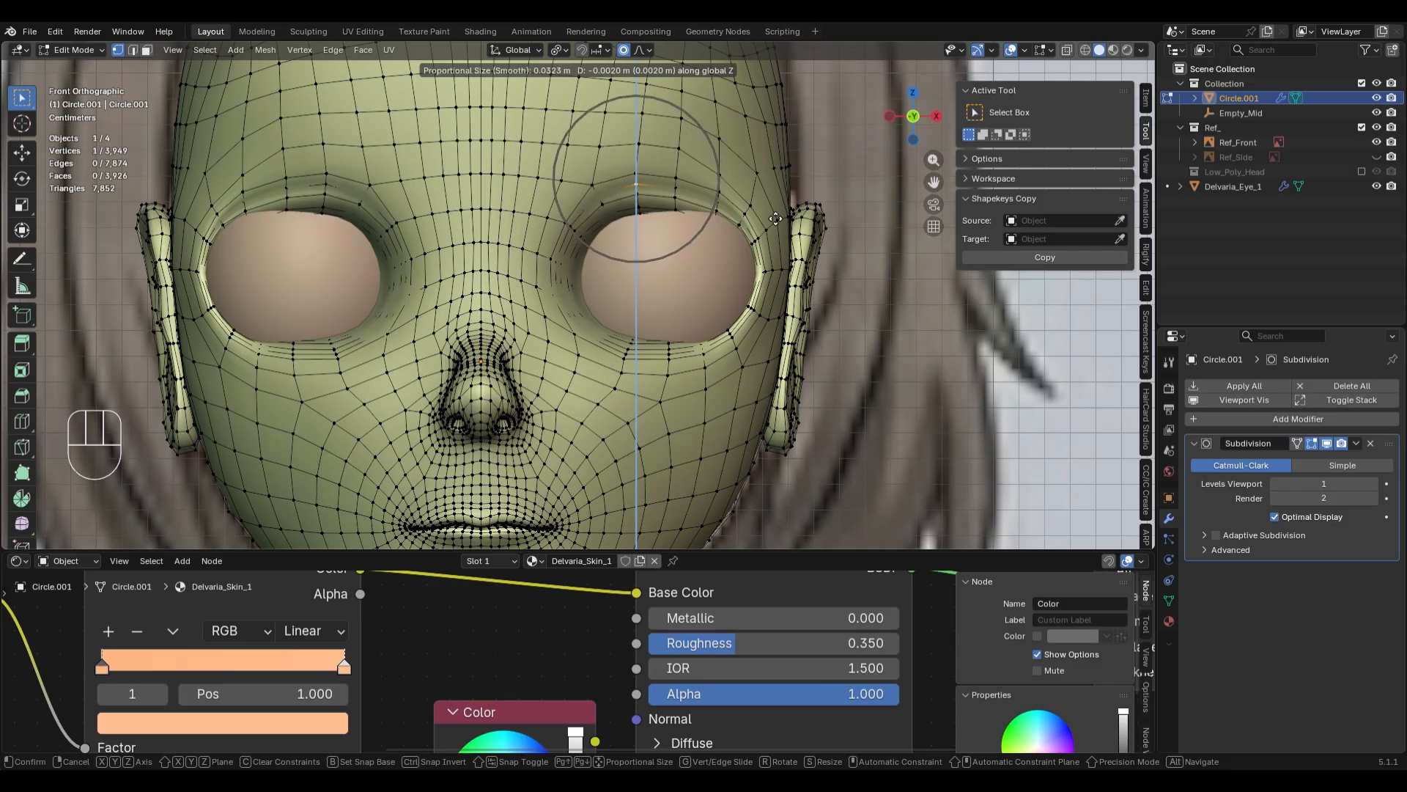
click(775, 218)
key(Tab)
- Shift the mirrored eyes slightly inward along X and select the head
click(706, 274)
key(g)
key(x)
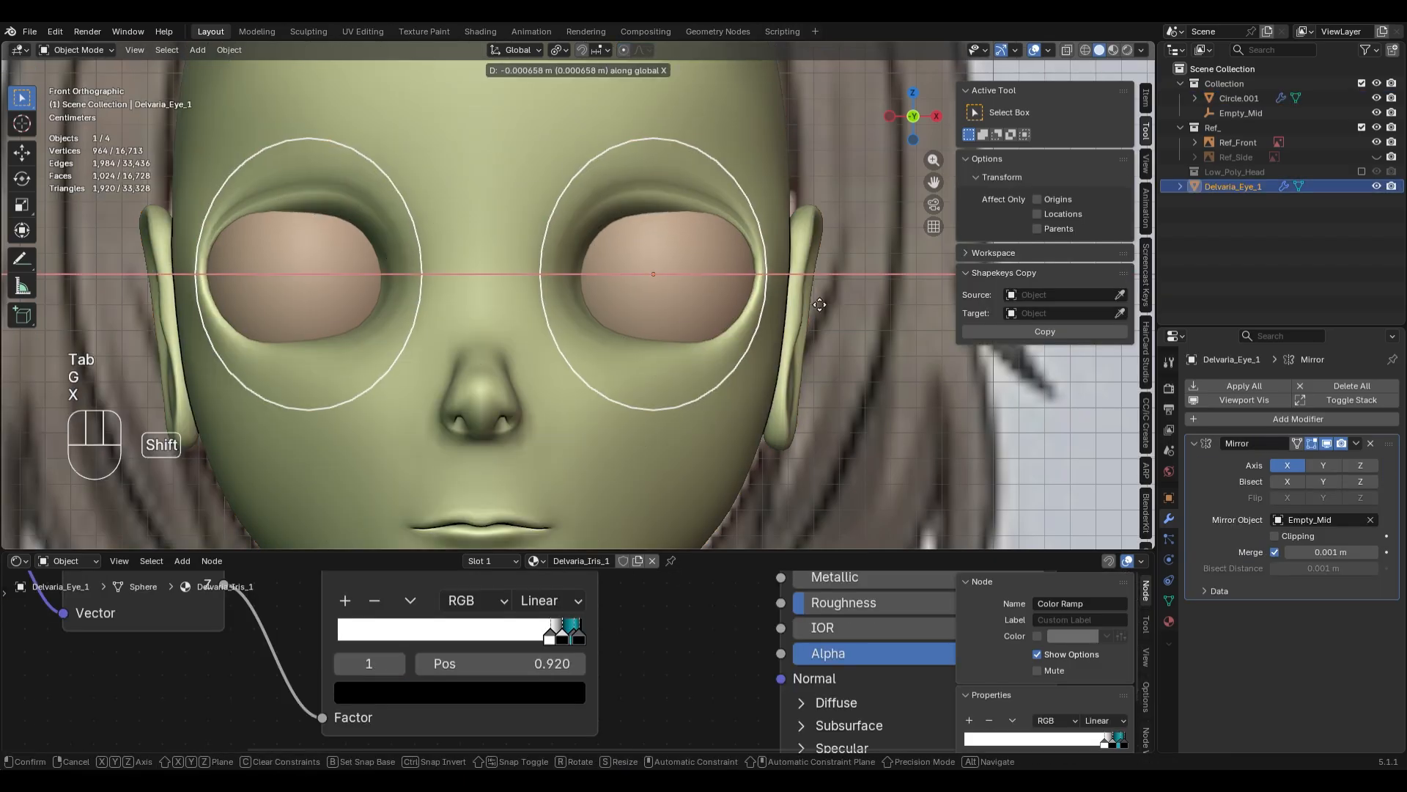
click(788, 460)
click(692, 162)
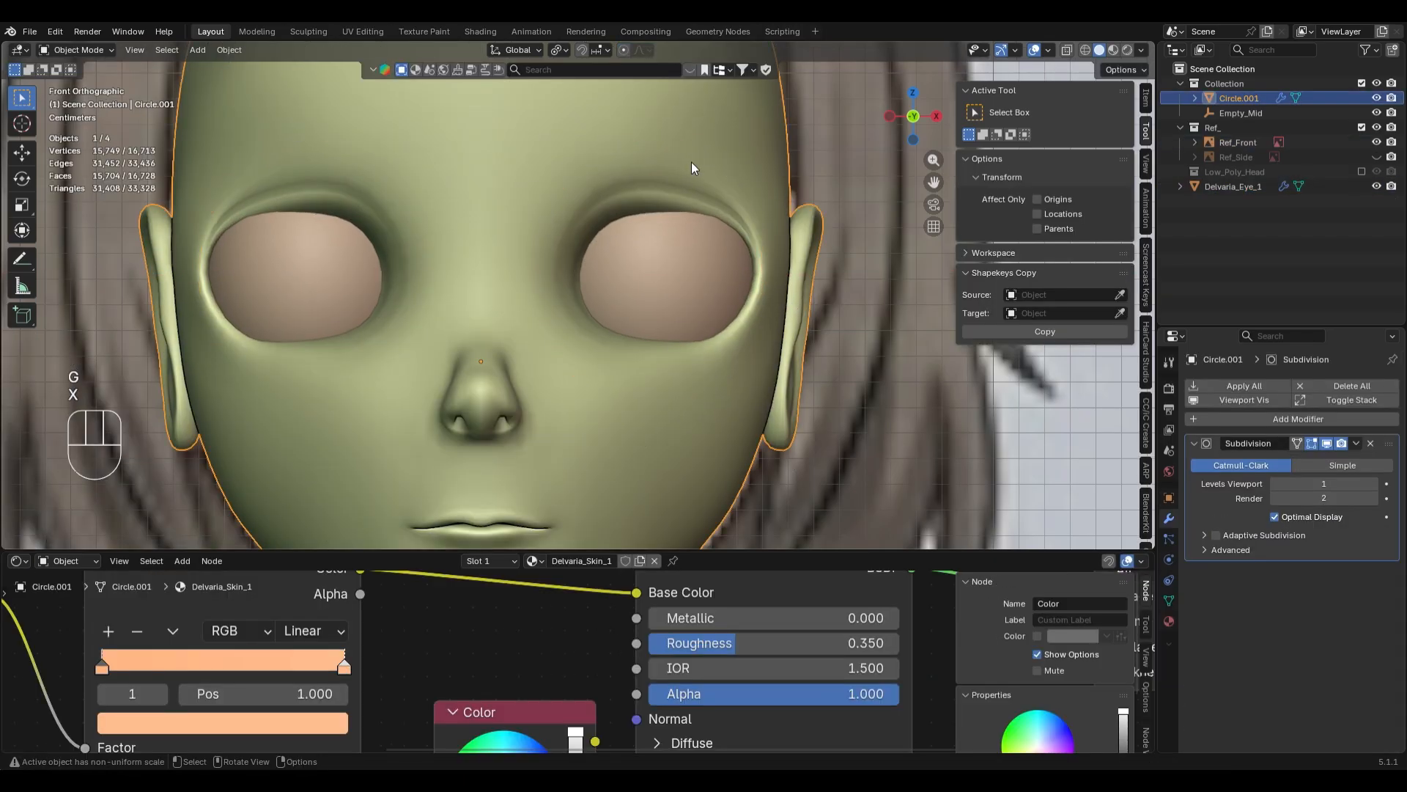
- Preview the face in Material Preview and save the project
scroll(695, 161, down, 3)
key(z)
click(802, 433)
key(alt+z)
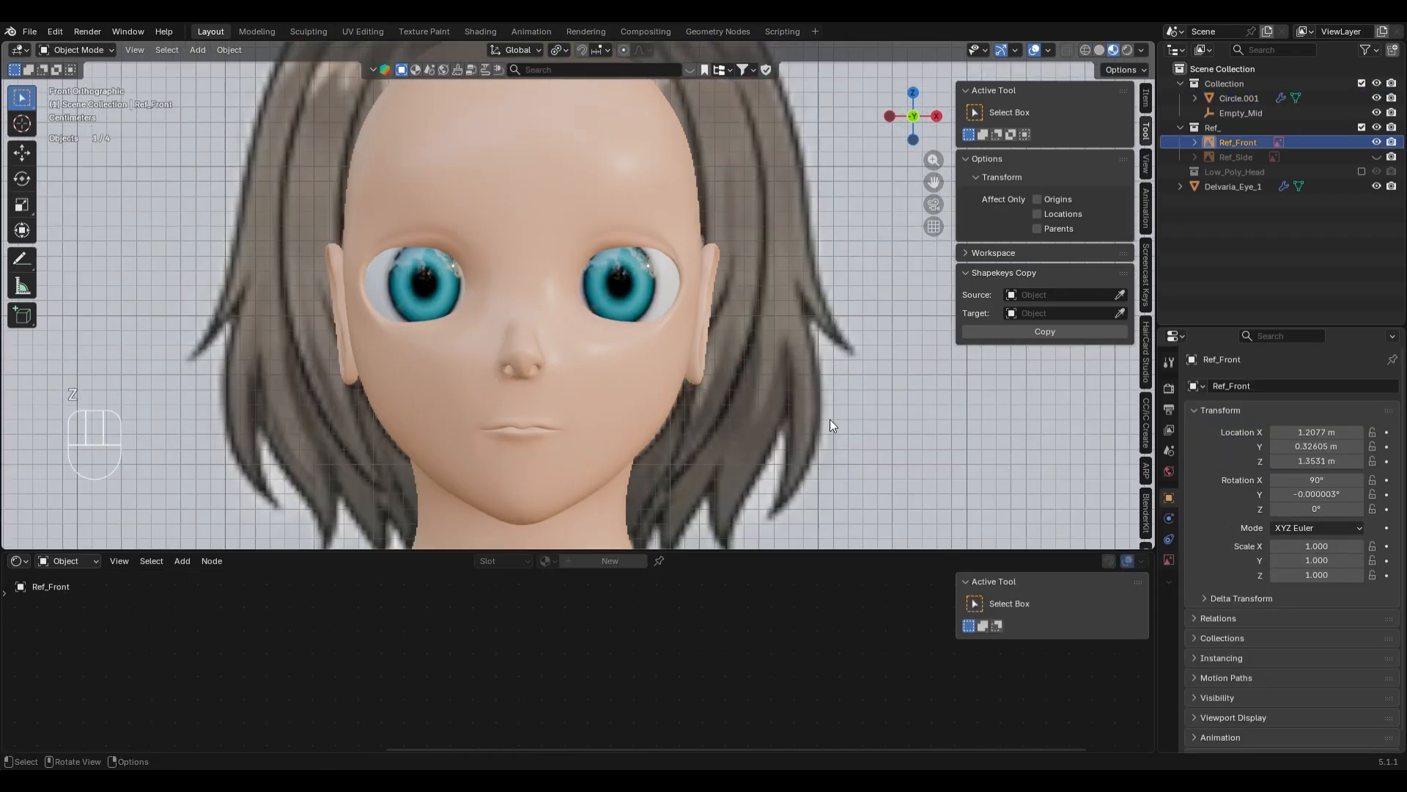
key(alt+z)
scroll(782, 348, up, 3)
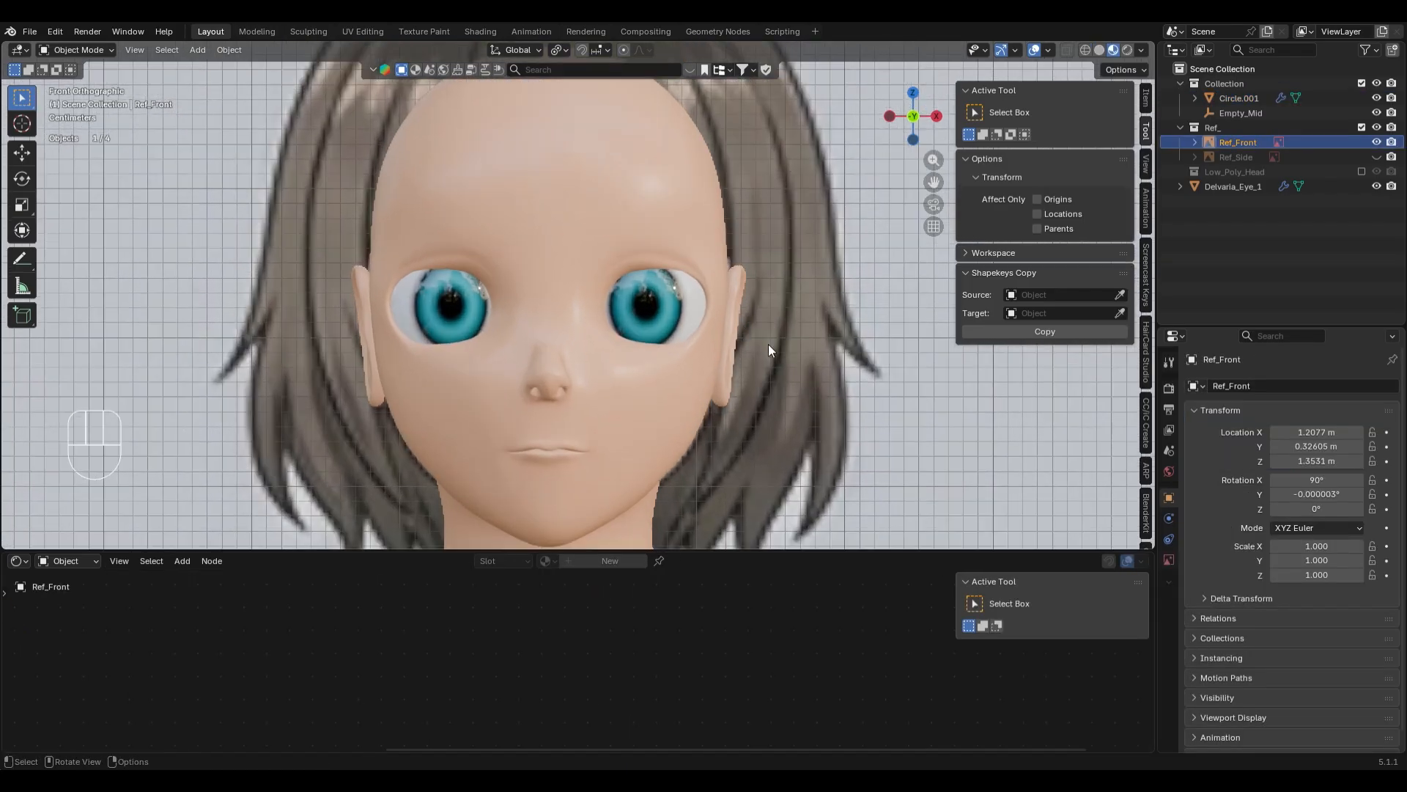
key(ctrl+s)
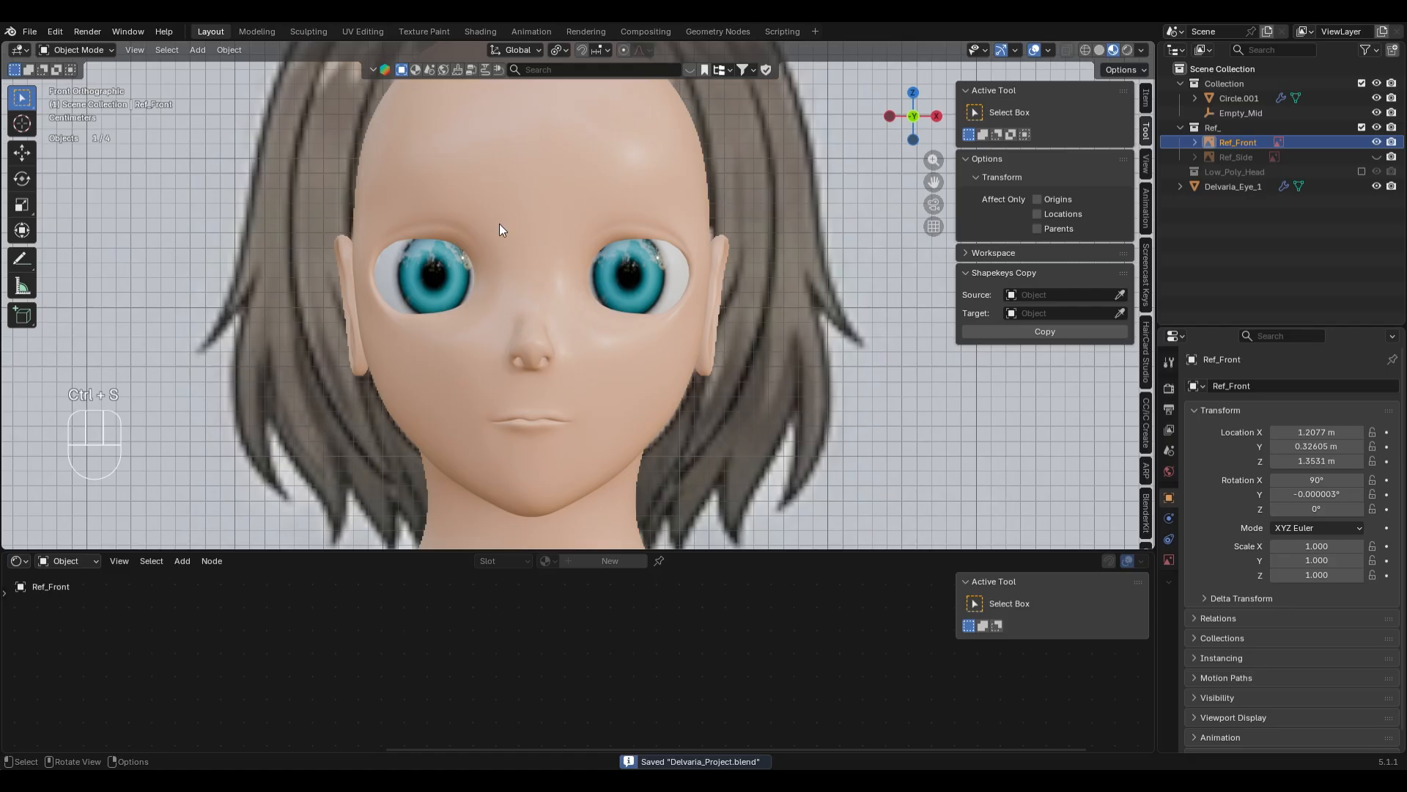
- Select the head and examine the shape of its upper socket rims in Solid shading
key(z)
click(612, 294)
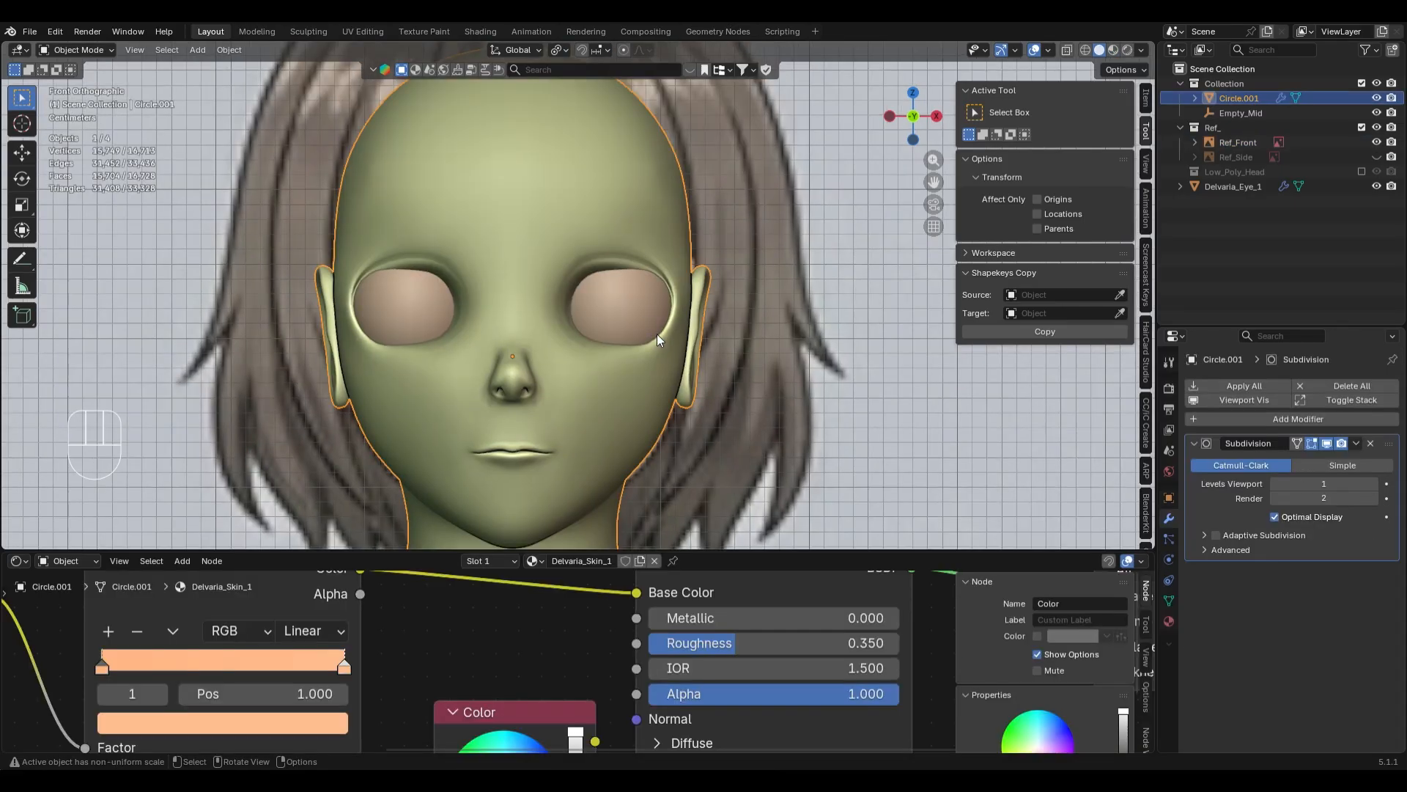
scroll(657, 332, up, 2)
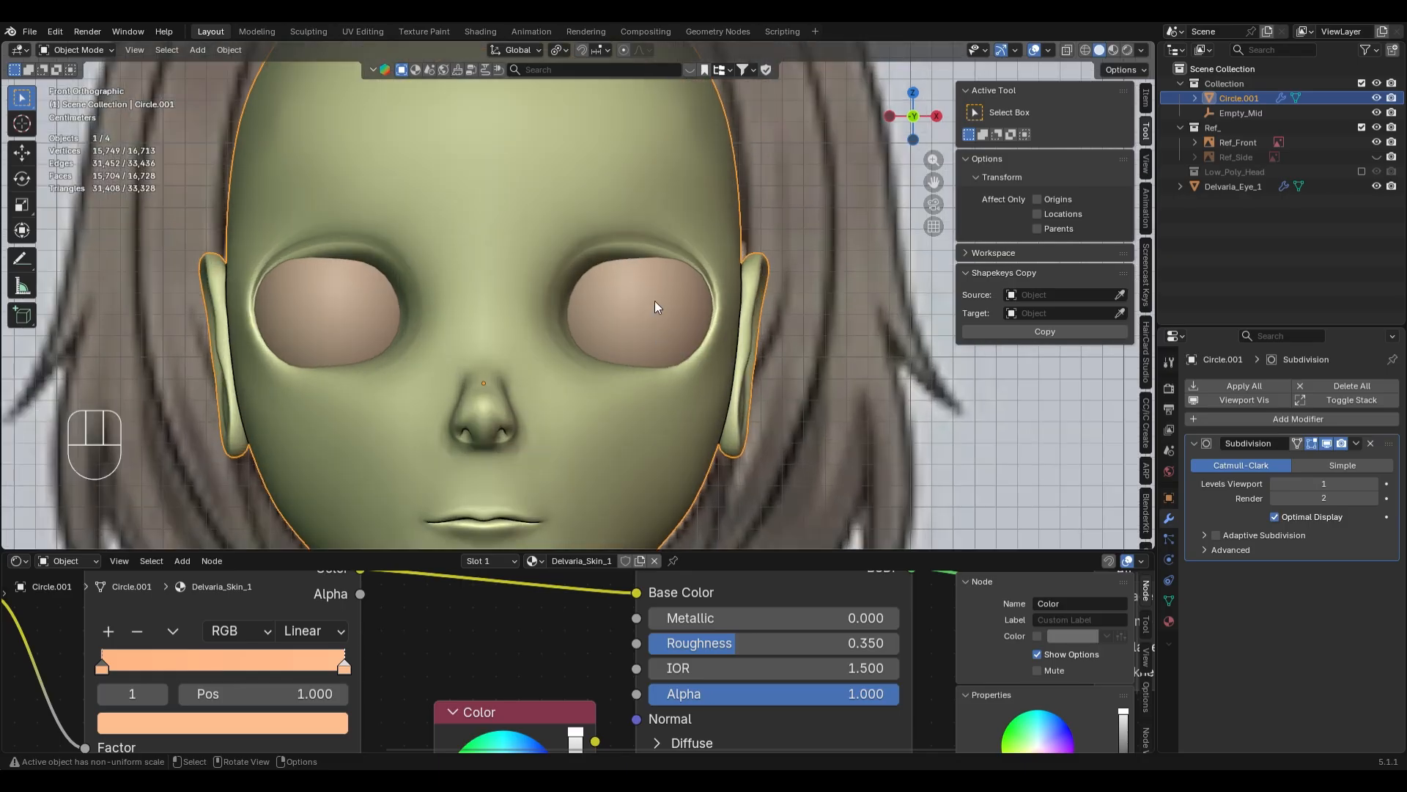
scroll(654, 307, down, 1)
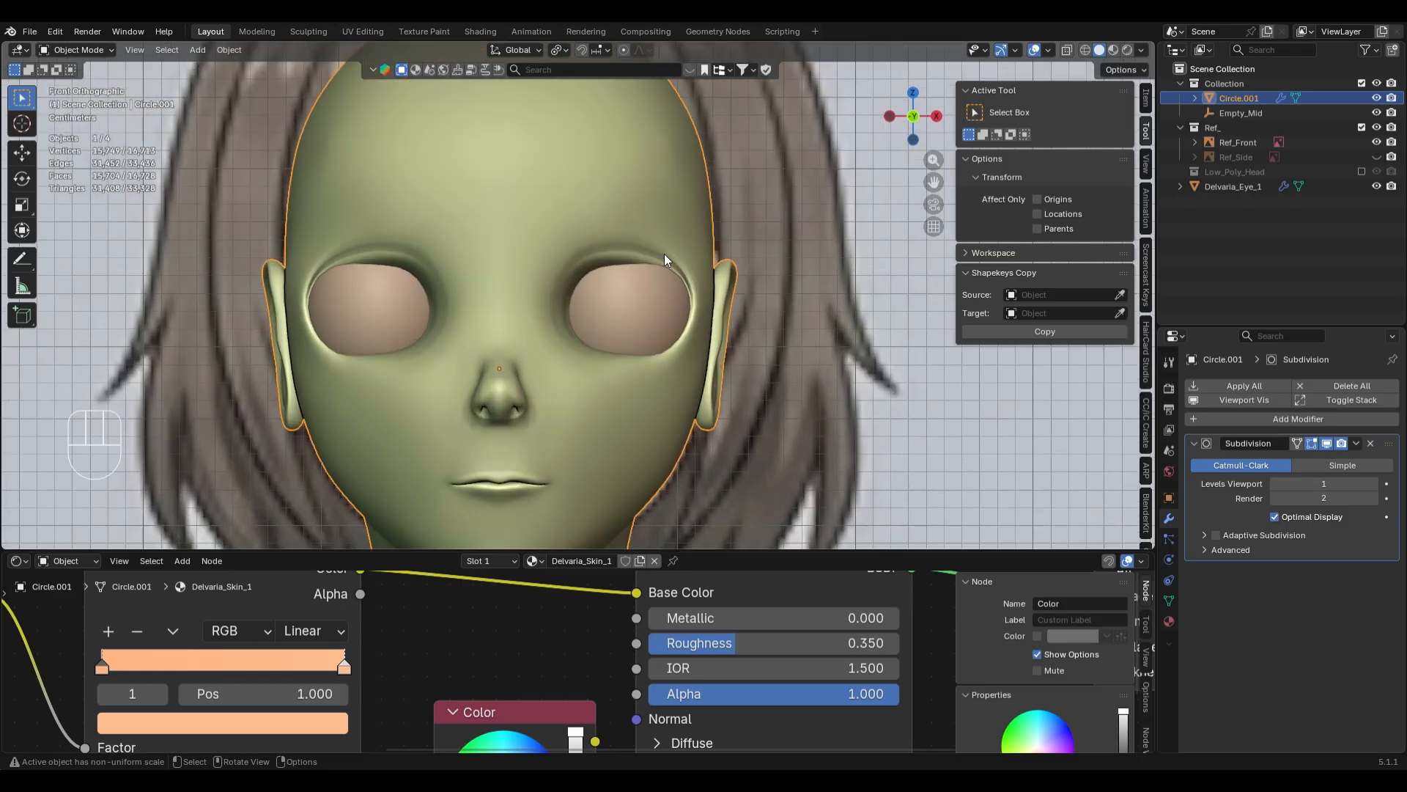
key(Tab)
key(Tab)
- Undo the recent vertex and eye moves and the Y shift of the edges above the socket rim
key(ctrl+z)
key(ctrl+z)
key(ctrl+z)
key(ctrl+z)
key(ctrl+z)
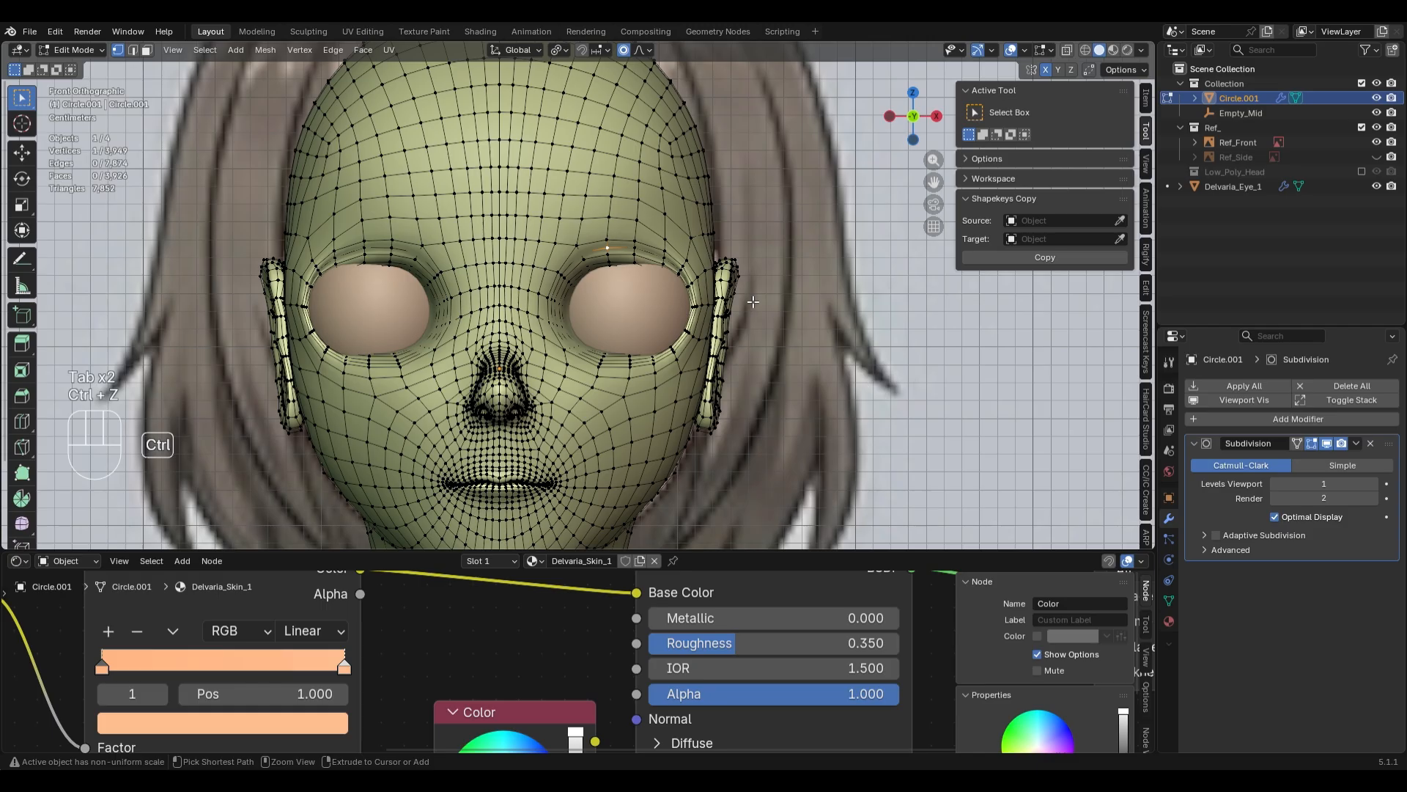
key(ctrl+z)
key(ctrl+z)
key(ctrl+z)
key(ctrl+z)
key(ctrl+z)
key(ctrl+z)
key(ctrl+z)
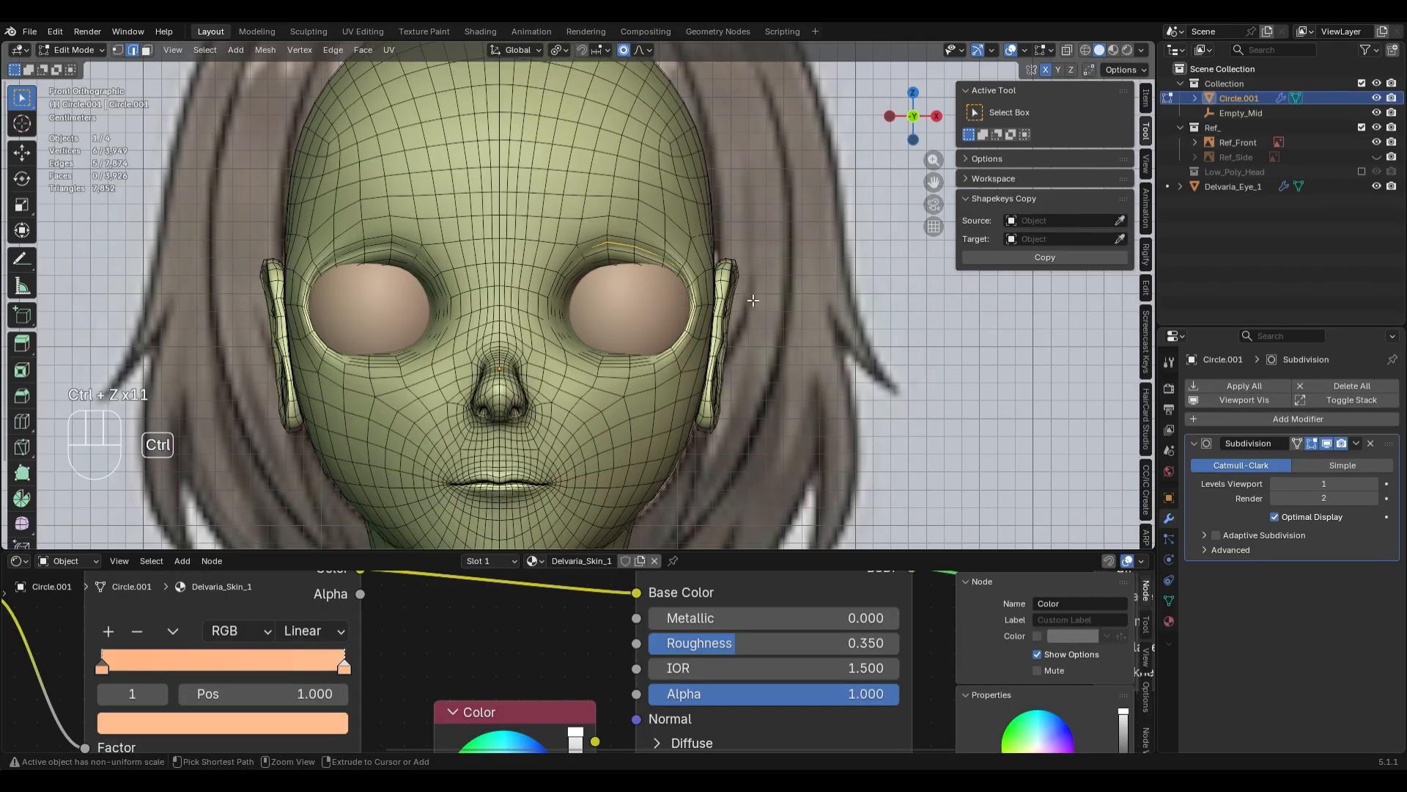
- Return to Object Mode and compare the eye sockets with the front reference using X-Ray
key(Tab)
key(alt+z)
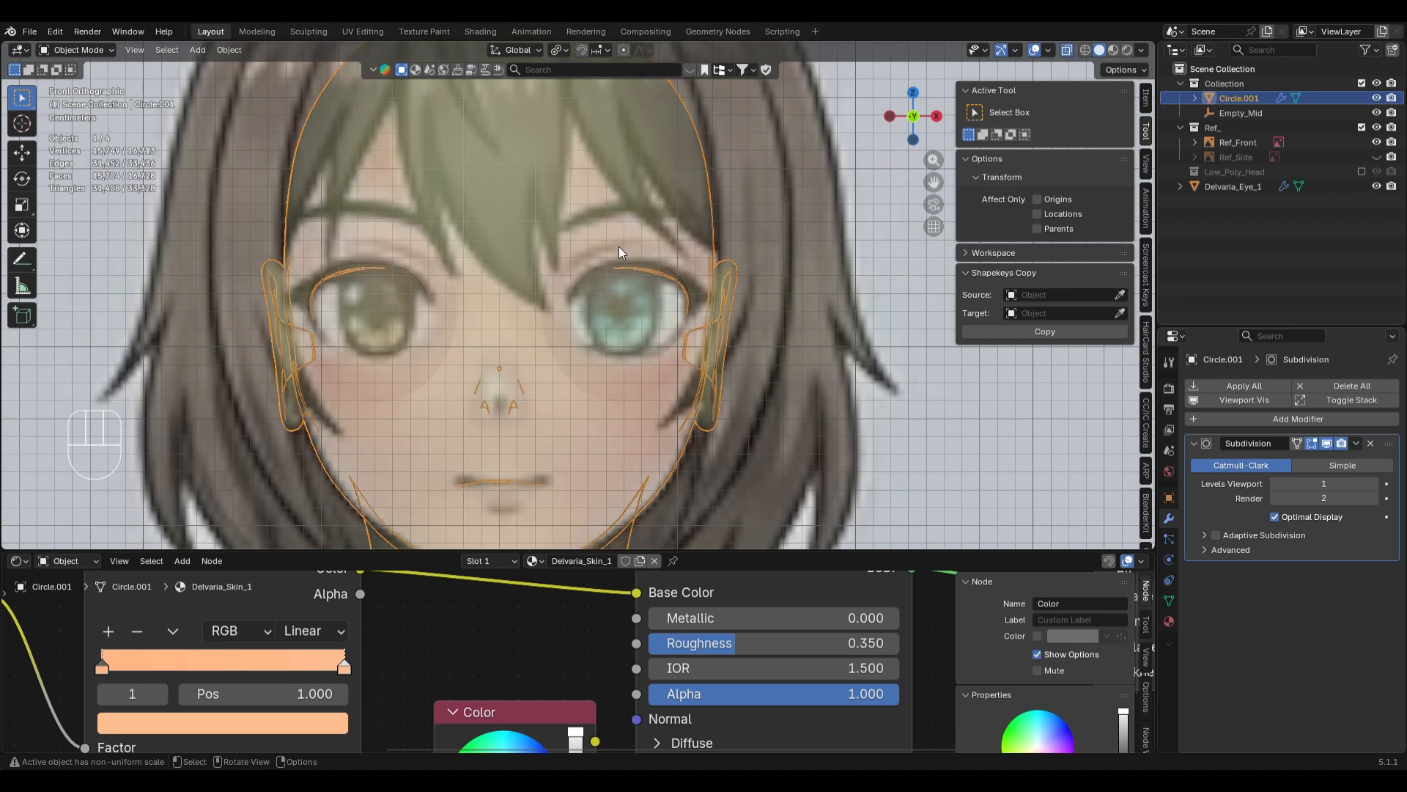
key(alt+z)
scroll(661, 342, up, 2)
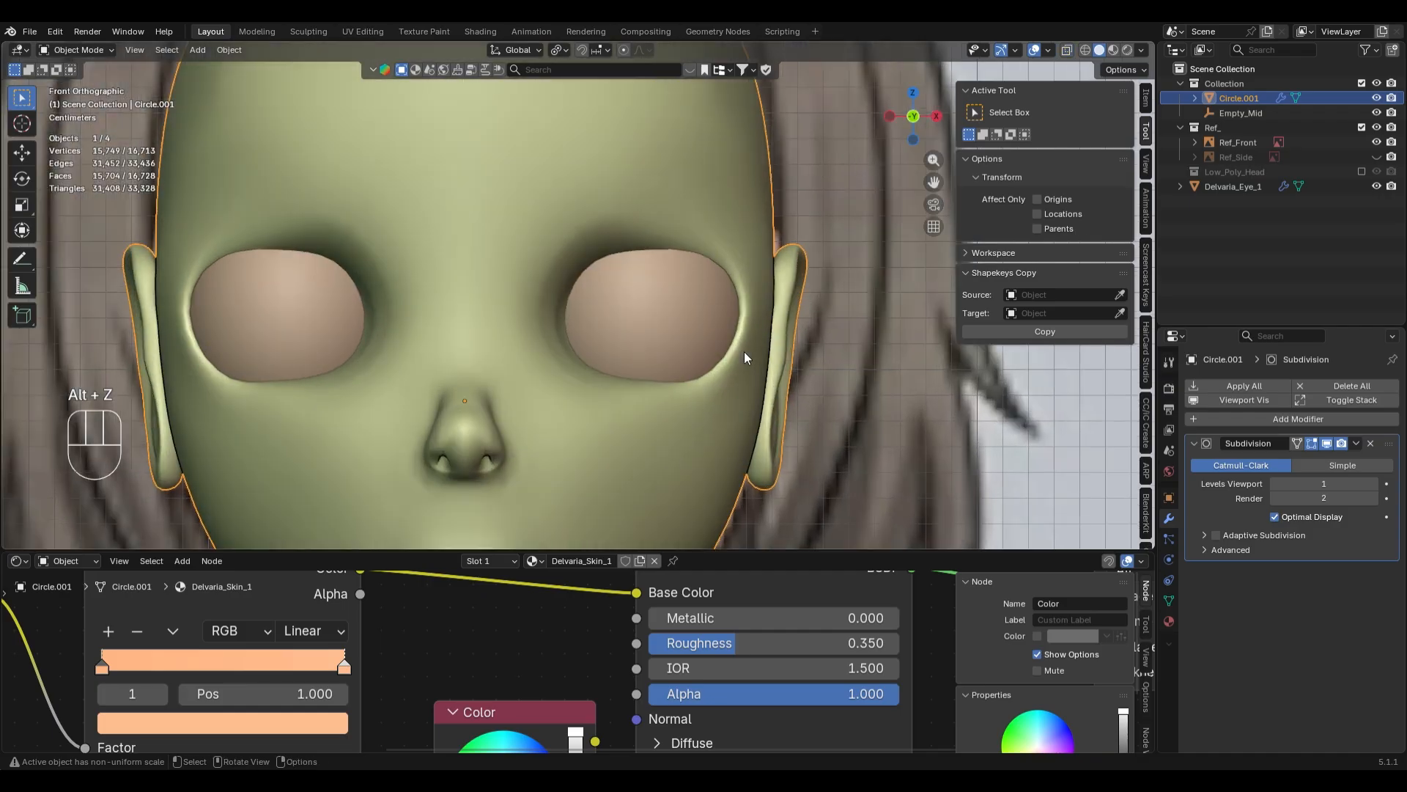
- Select the mirrored eyes and examine their fit in the sockets in Material Preview
click(630, 321)
scroll(659, 308, down, 3)
key(z)
click(699, 506)
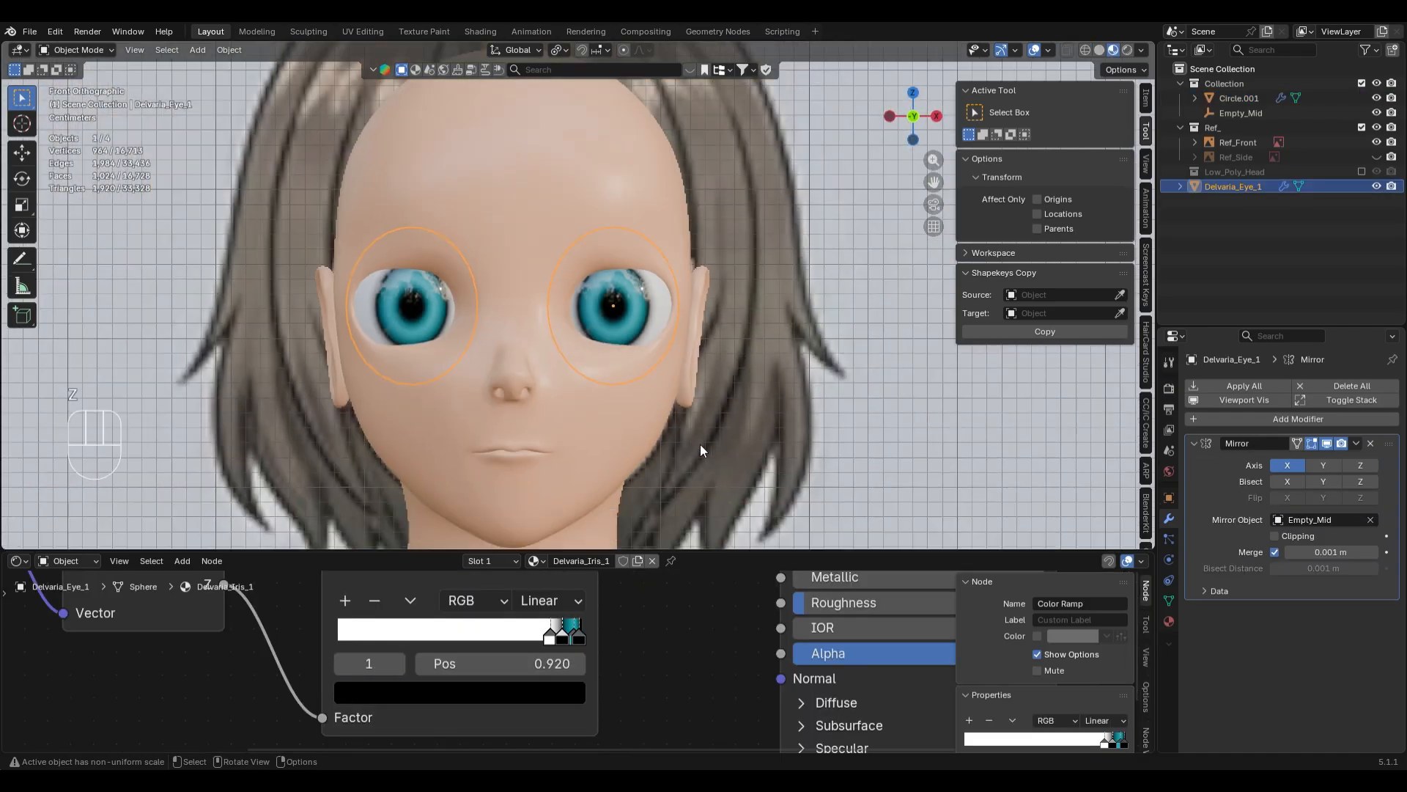
key(z)
scroll(701, 406, up, 1)
key(z)
scroll(726, 401, down, 2)
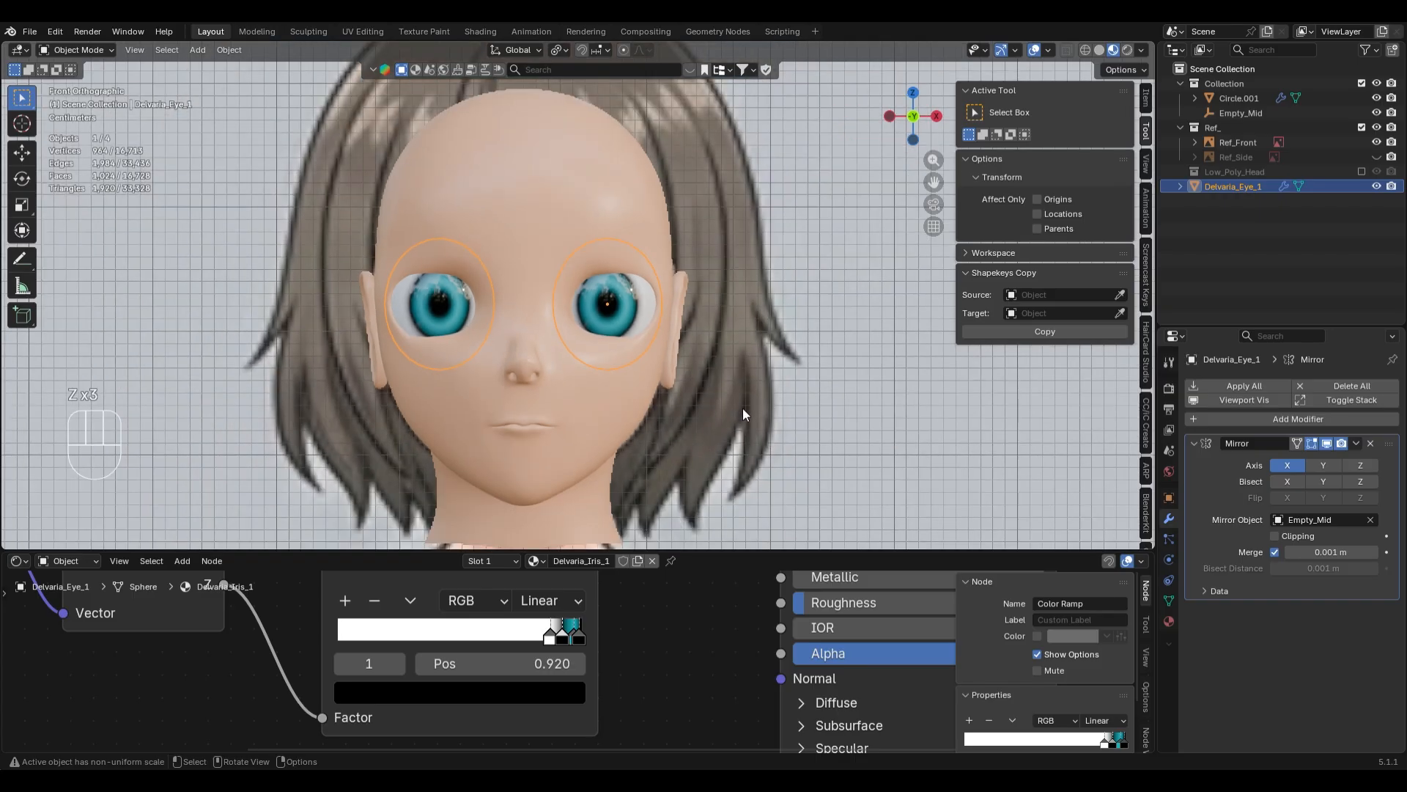
middle_drag(742, 408, 764, 372)
key(KP_1)
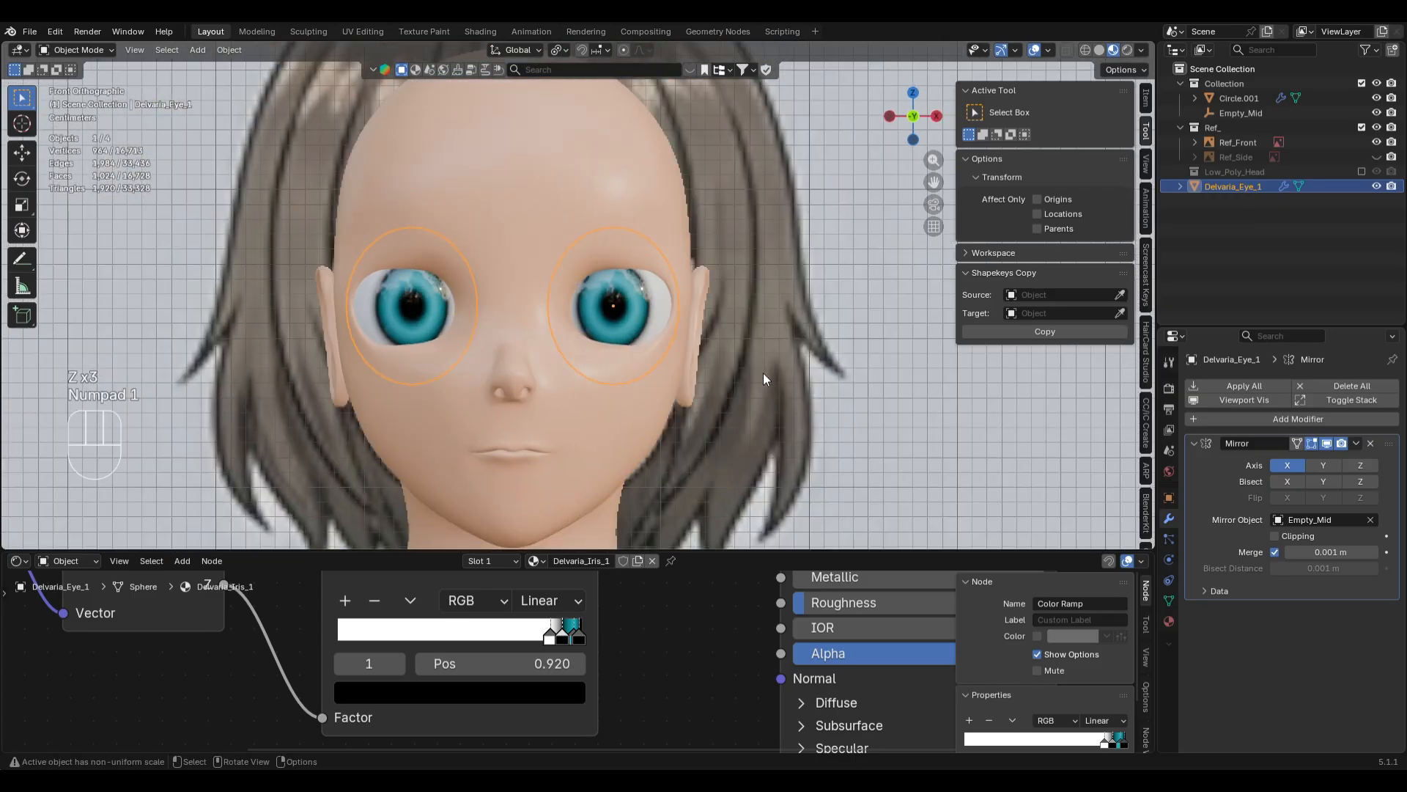
- Select the head and compare its eye openings in Solid and Material Preview shading
click(684, 237)
key(alt+z)
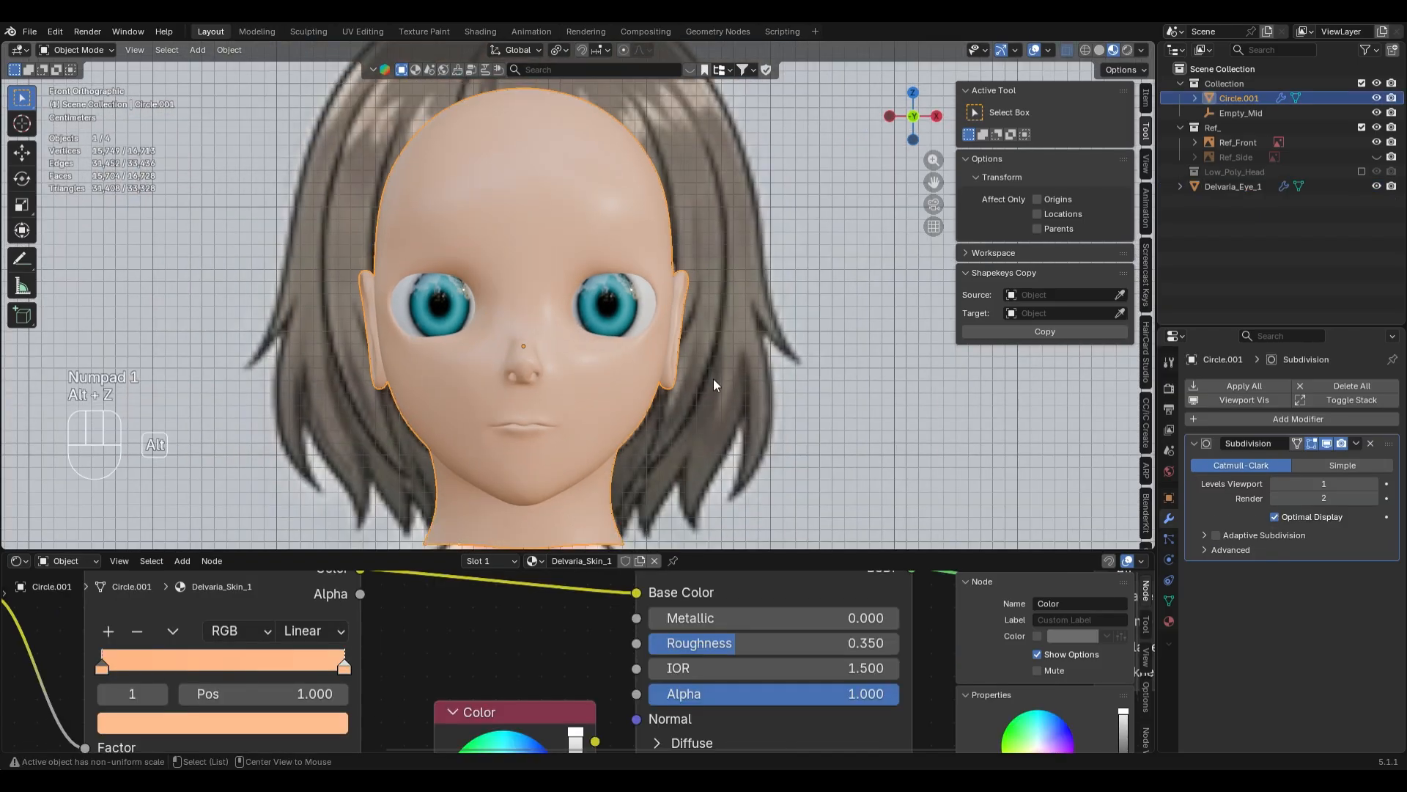
key(z)
key(alt+z)
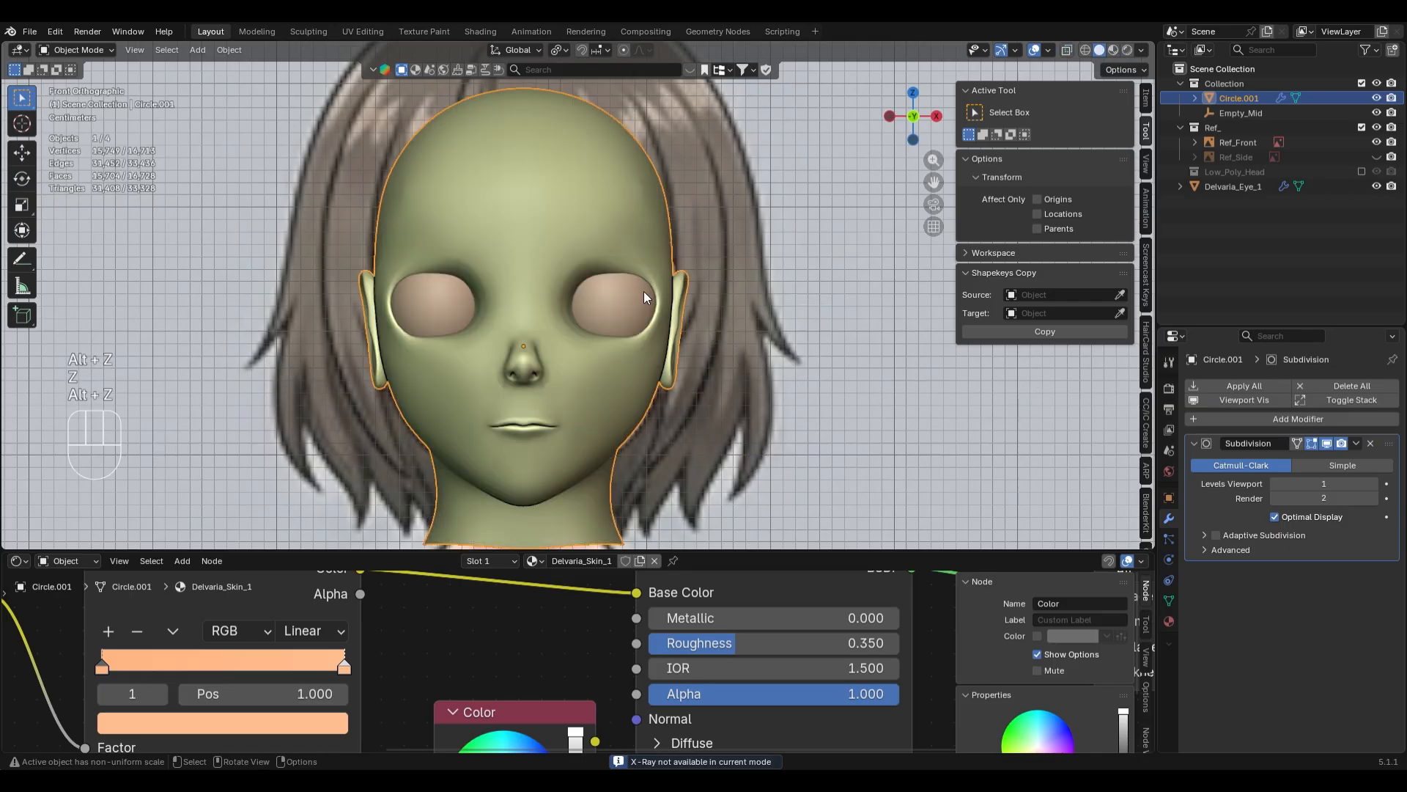
key(alt+z)
key(z)
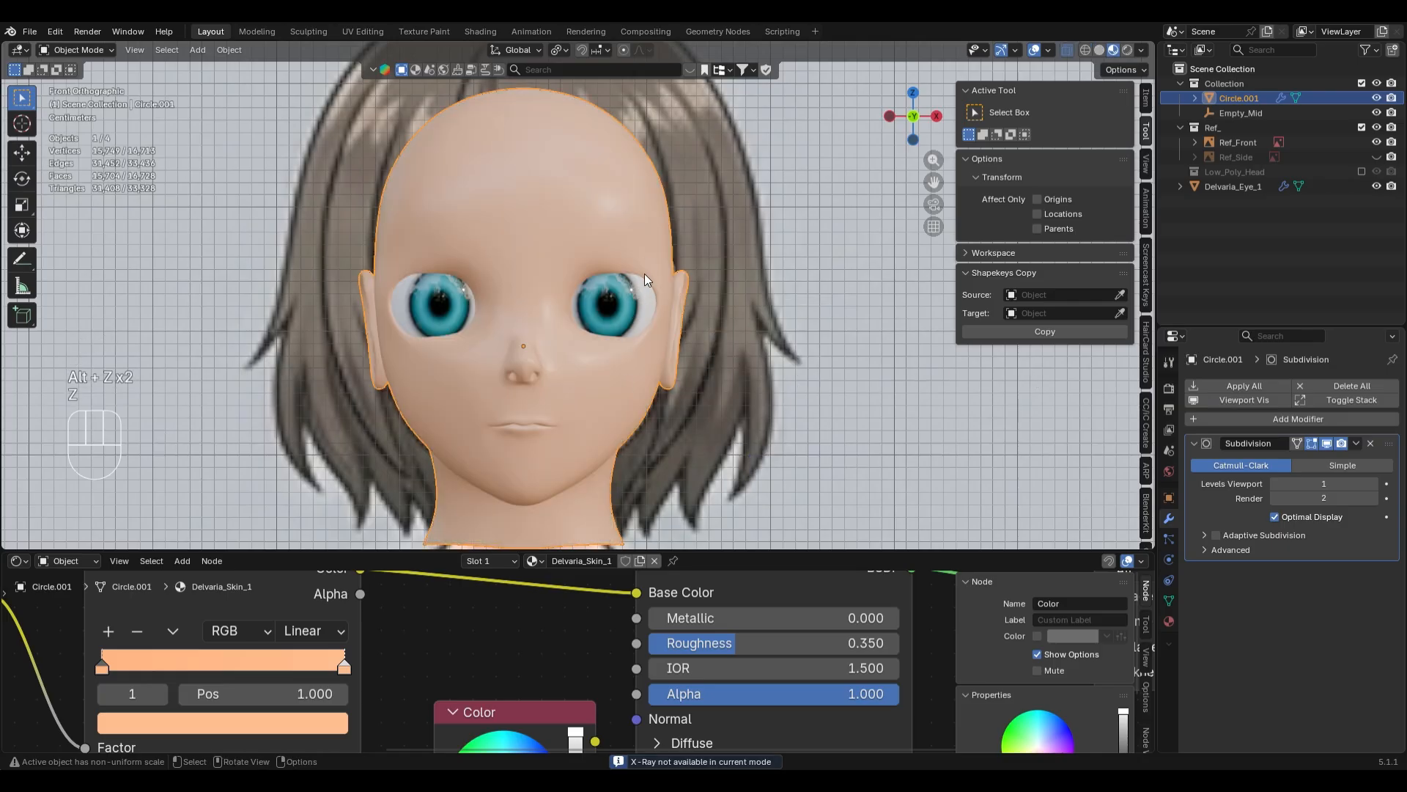
- Check the front reference through X-Ray in Solid shading, hide the mirrored eyes, and select the head
scroll(575, 306, up, 2)
key(z)
click(632, 320)
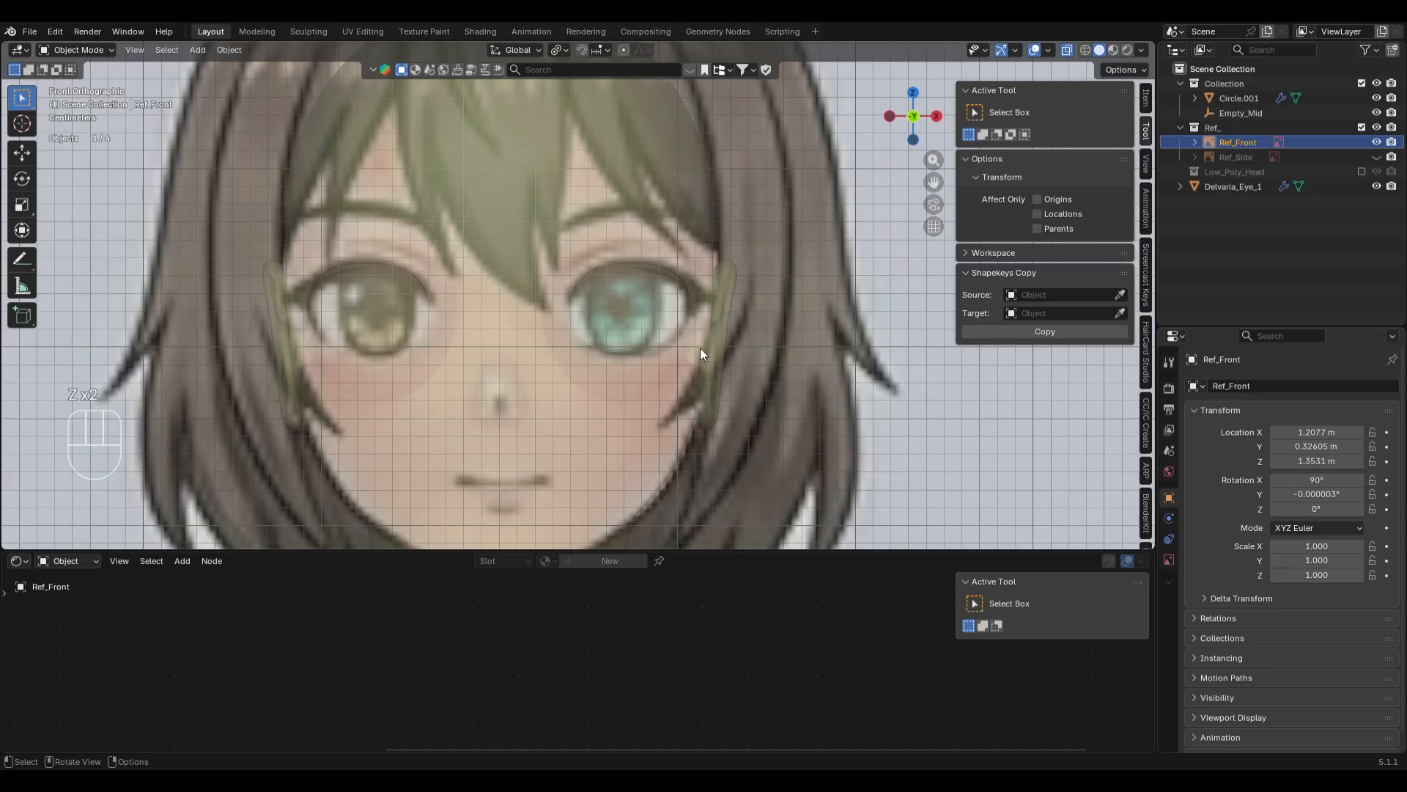
key(alt+z)
key(h)
click(651, 318)
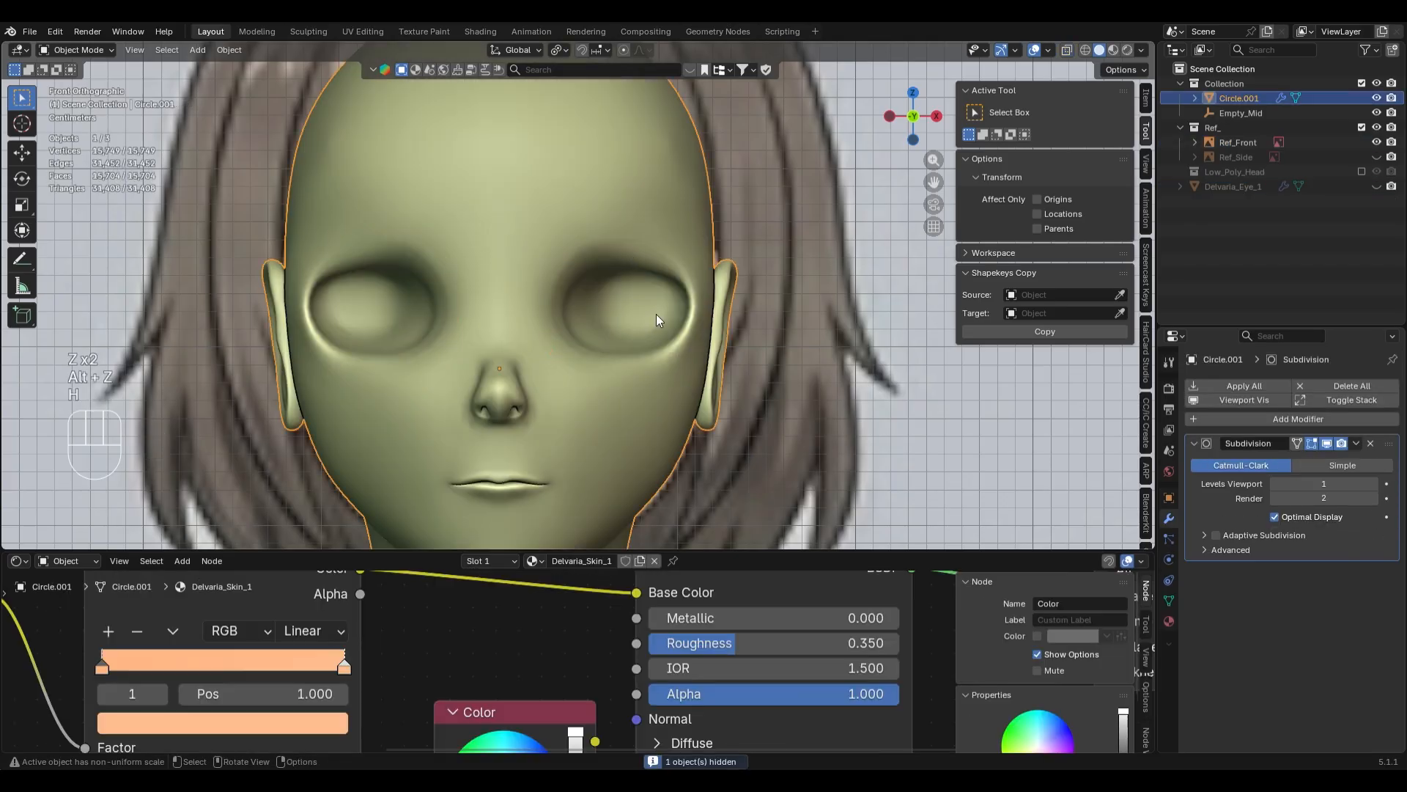
- Enter Edit Mode on the head with X-Ray enabled and select the edge loop around the eye socket's inner floor
key(Tab)
key(alt+z)
middle_drag(717, 365, 384, 428)
scroll(430, 289, up, 2)
shift+middle_drag(431, 289, 567, 262)
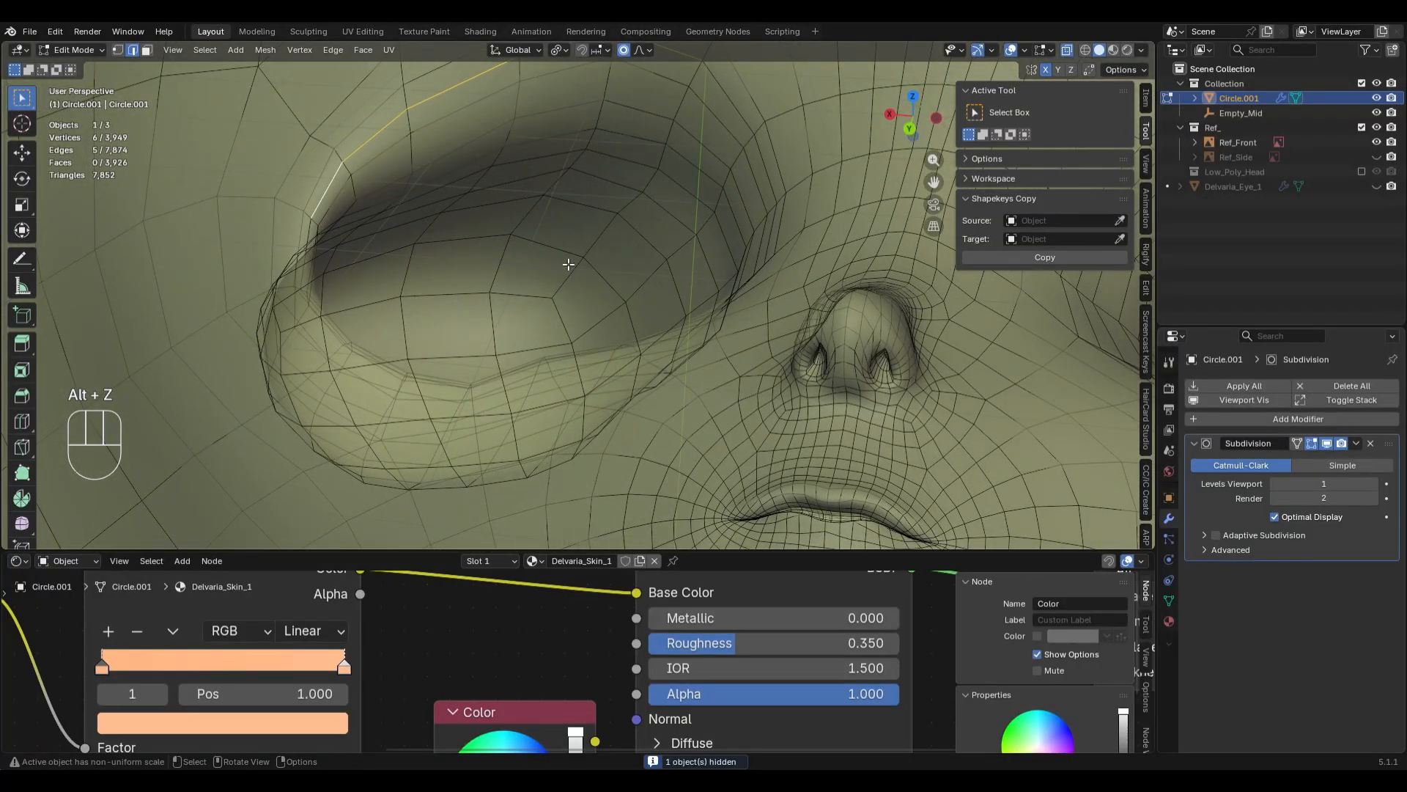
key(2)
alt+click(565, 251)
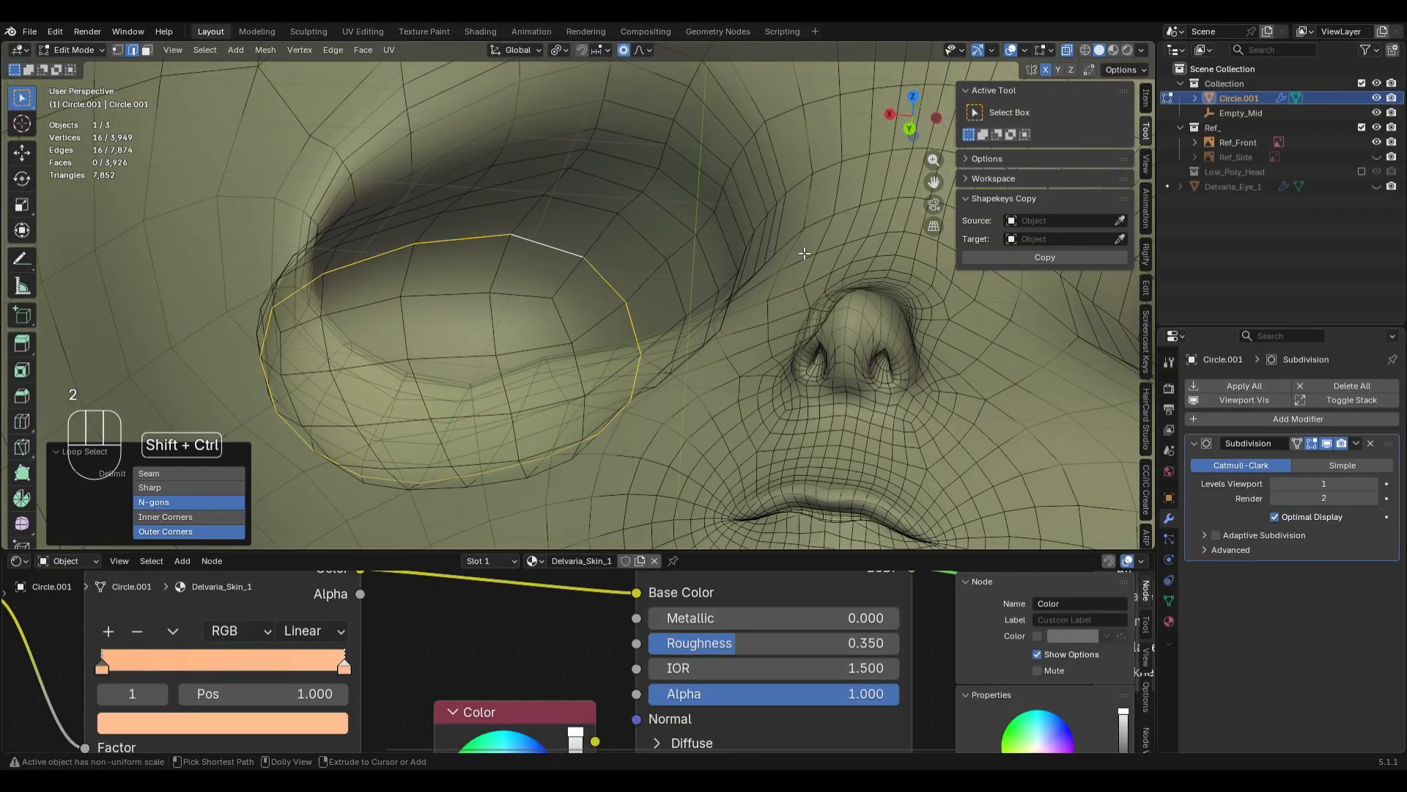
- Extend the loop selection to the opposite socket across X and select the inner regions of both loops
key(shift+ctrl+m)
click(138, 531)
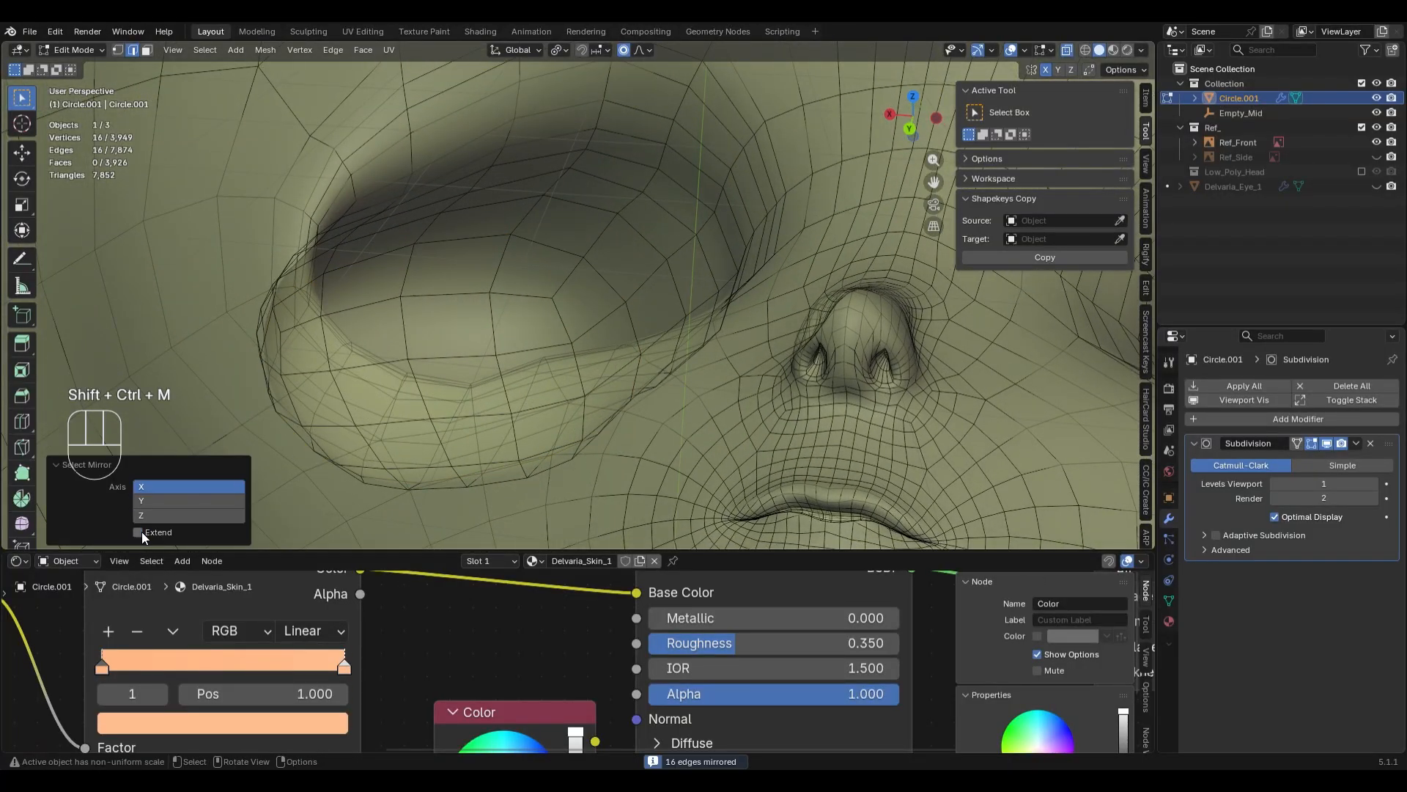
click(139, 532)
key(F3)
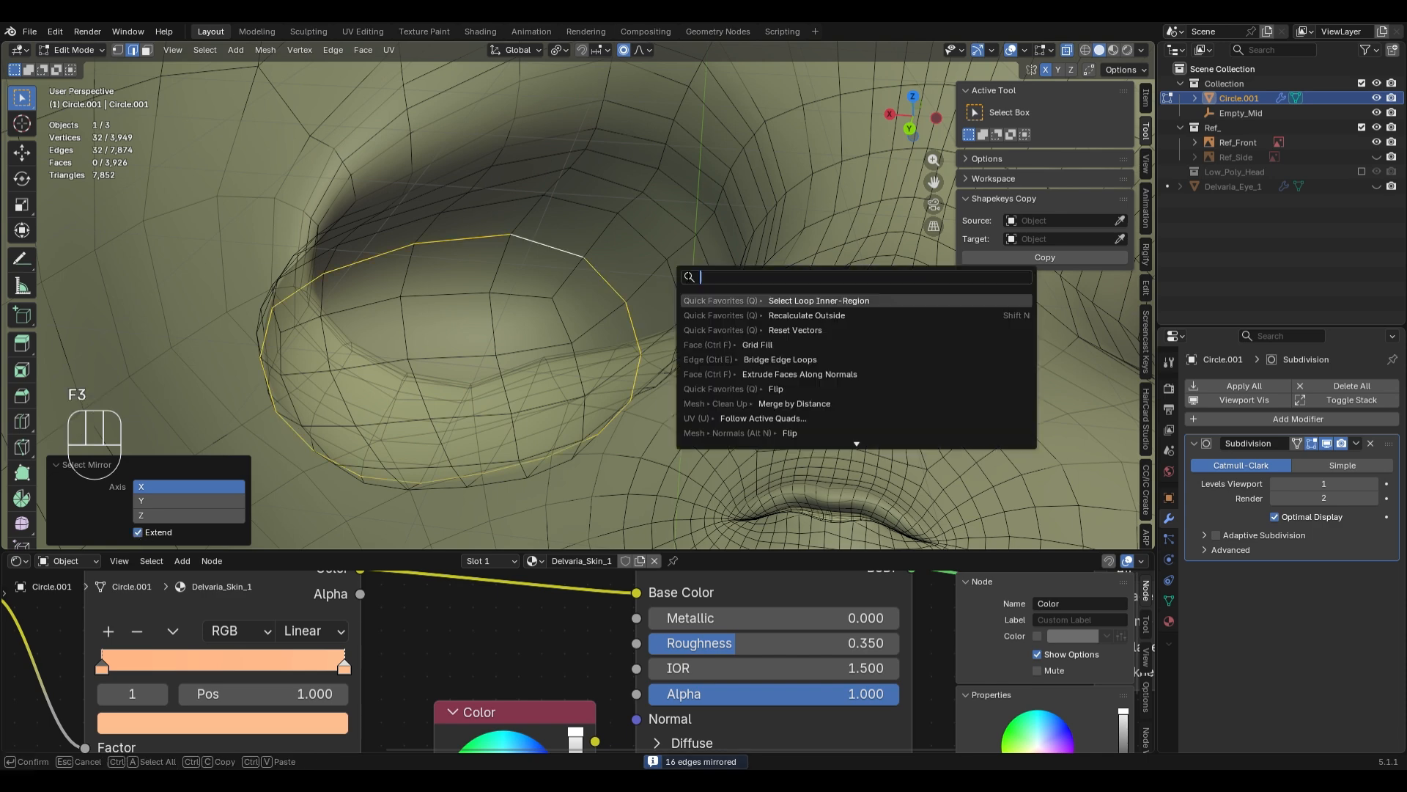
click(807, 300)
- Try growing the inner-region selection in both sockets and reapplying the Select Loop Inner-Region command
key(ctrl+KP_Add)
key(ctrl+KP_Add)
key(ctrl+KP_Add)
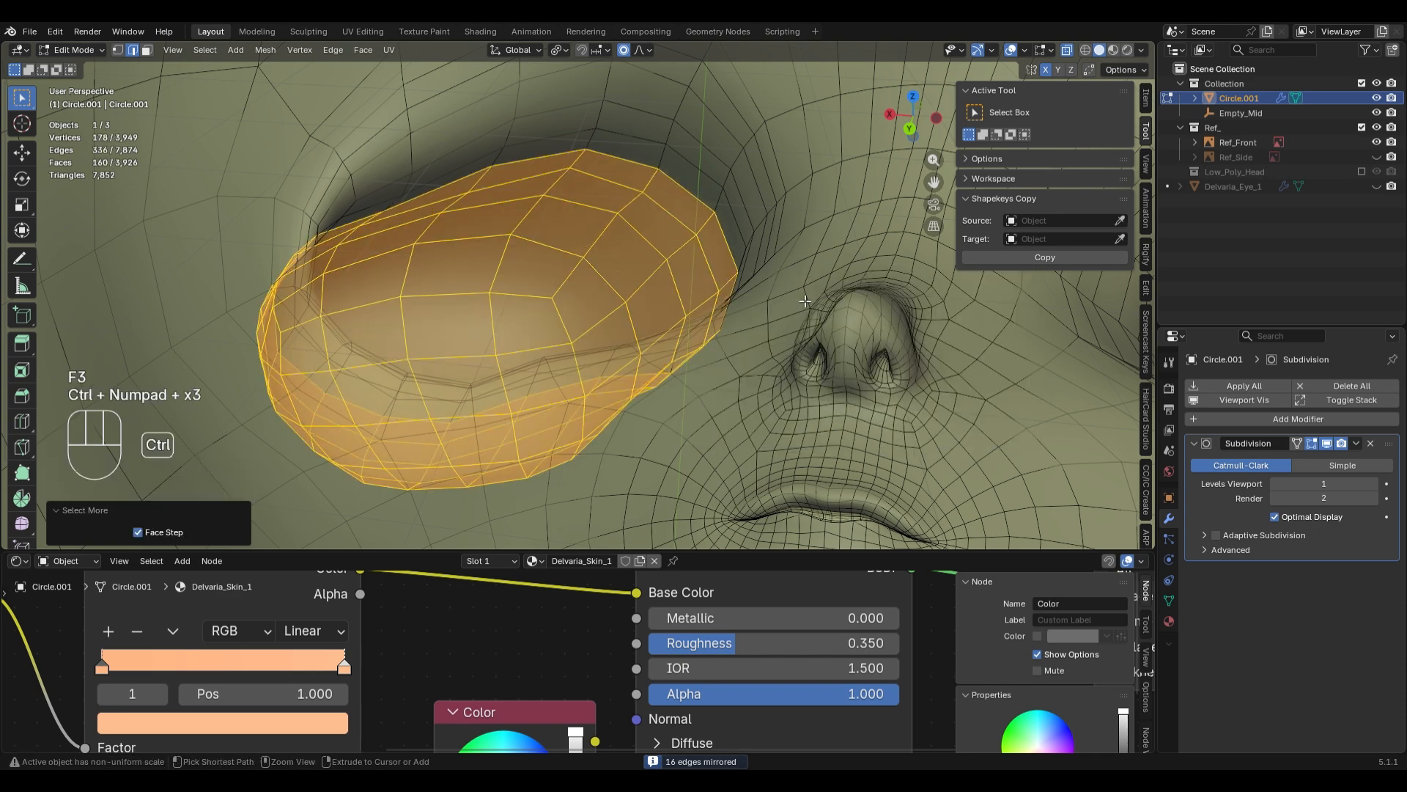
key(ctrl+z)
key(ctrl+z)
key(ctrl+z)
key(ctrl+shift+z)
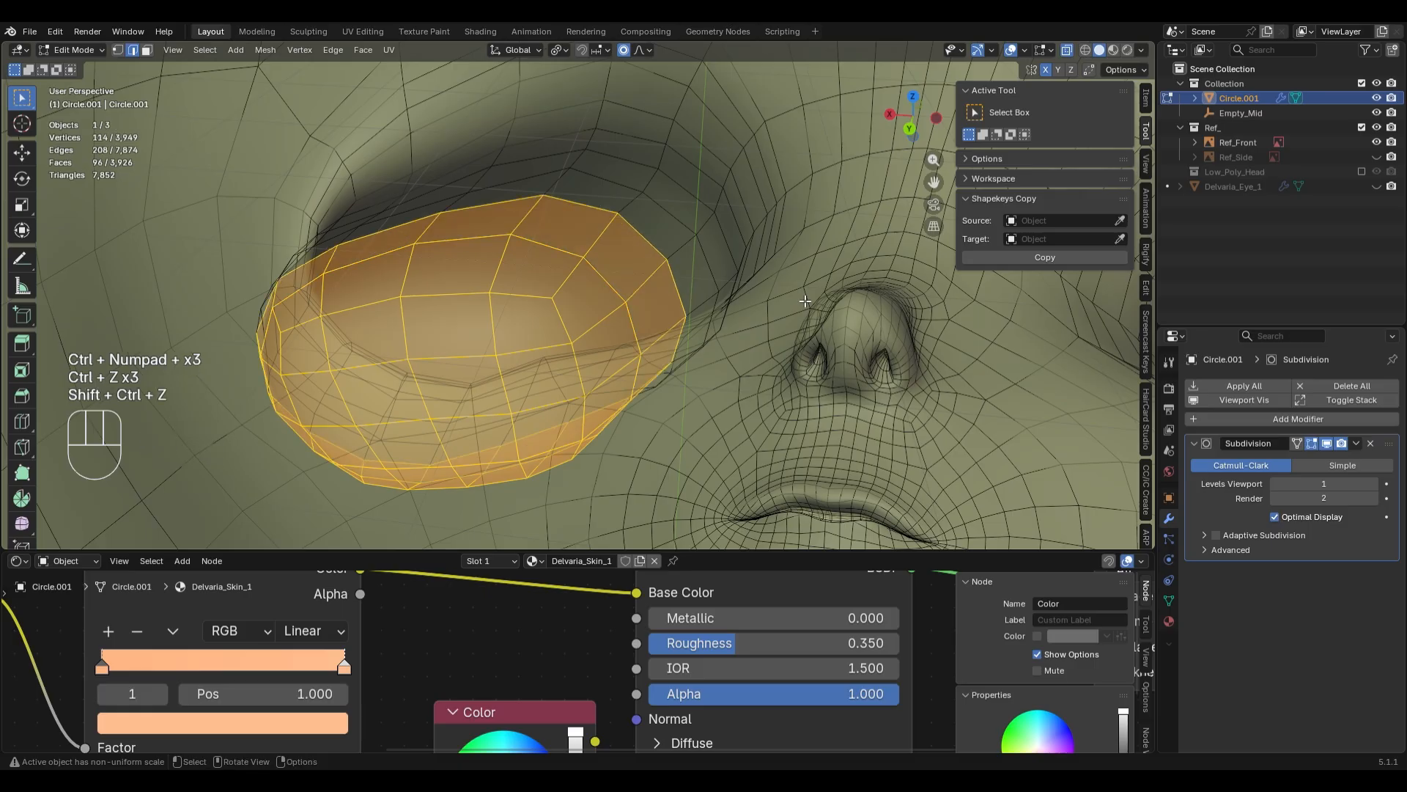
key(F3)
key(Return)
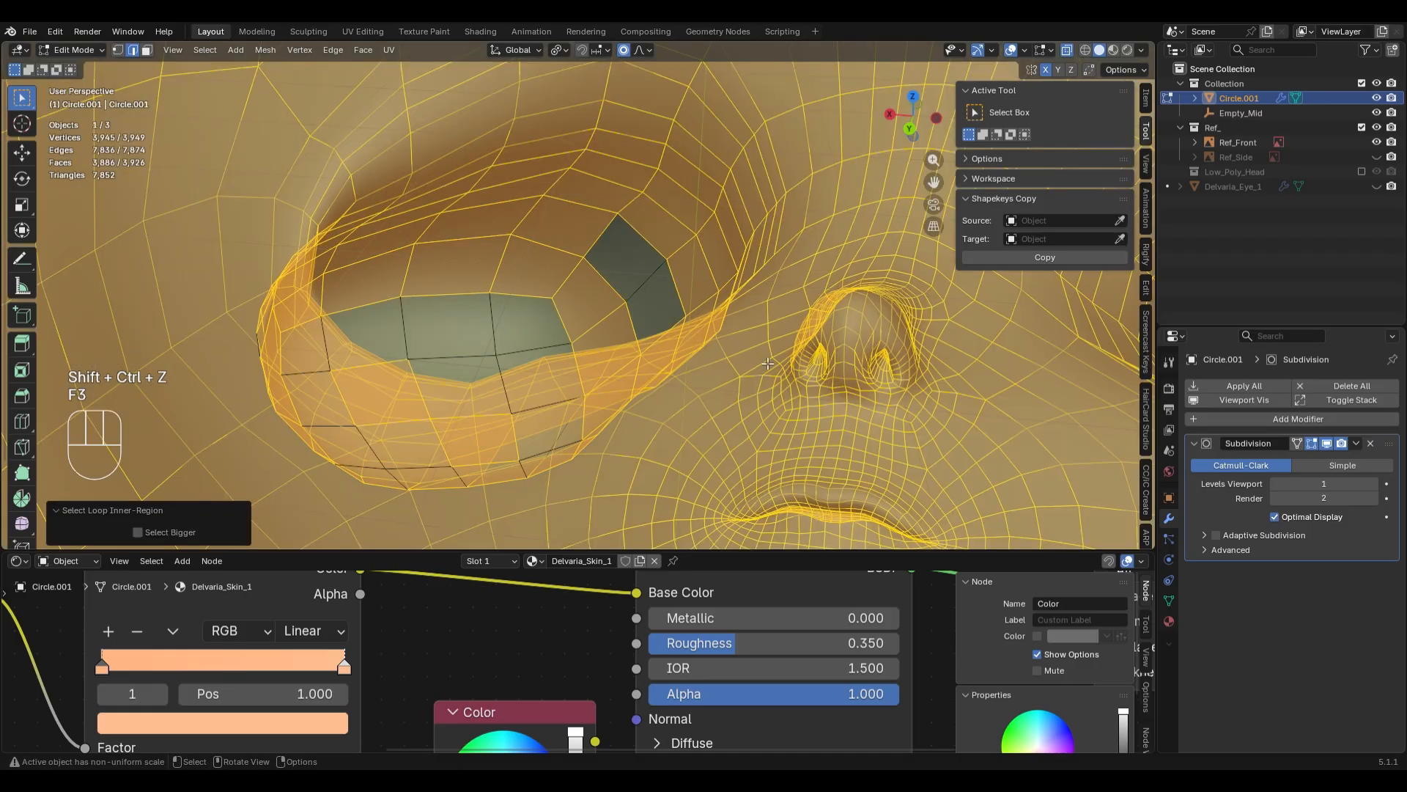
key(ctrl+z)
- Shrink the selection in both sockets by one ring and try moving it along X against the front reference
key(KP_1)
scroll(834, 286, down, 4)
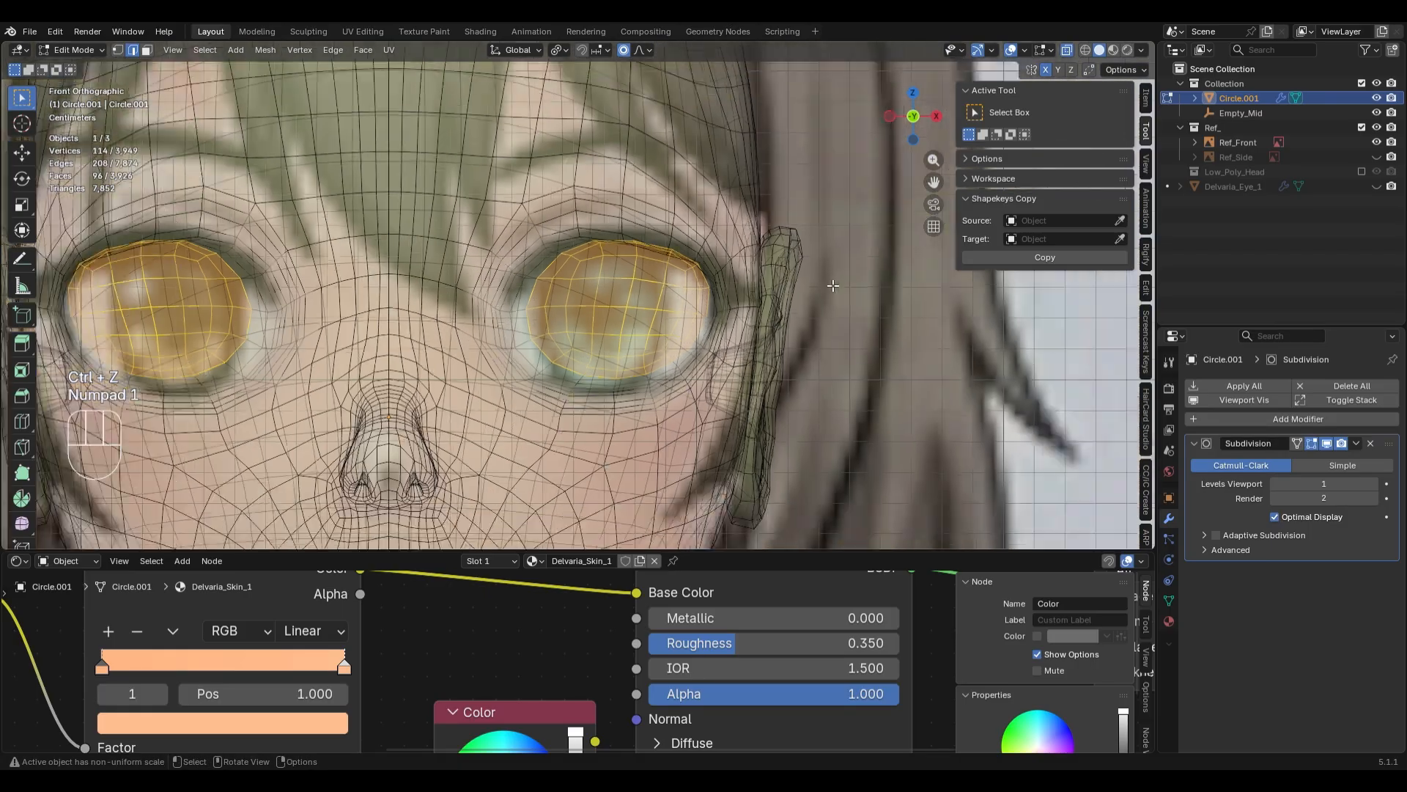
scroll(806, 315, up, 4)
key(alt+z)
key(ctrl+KP_Subtract)
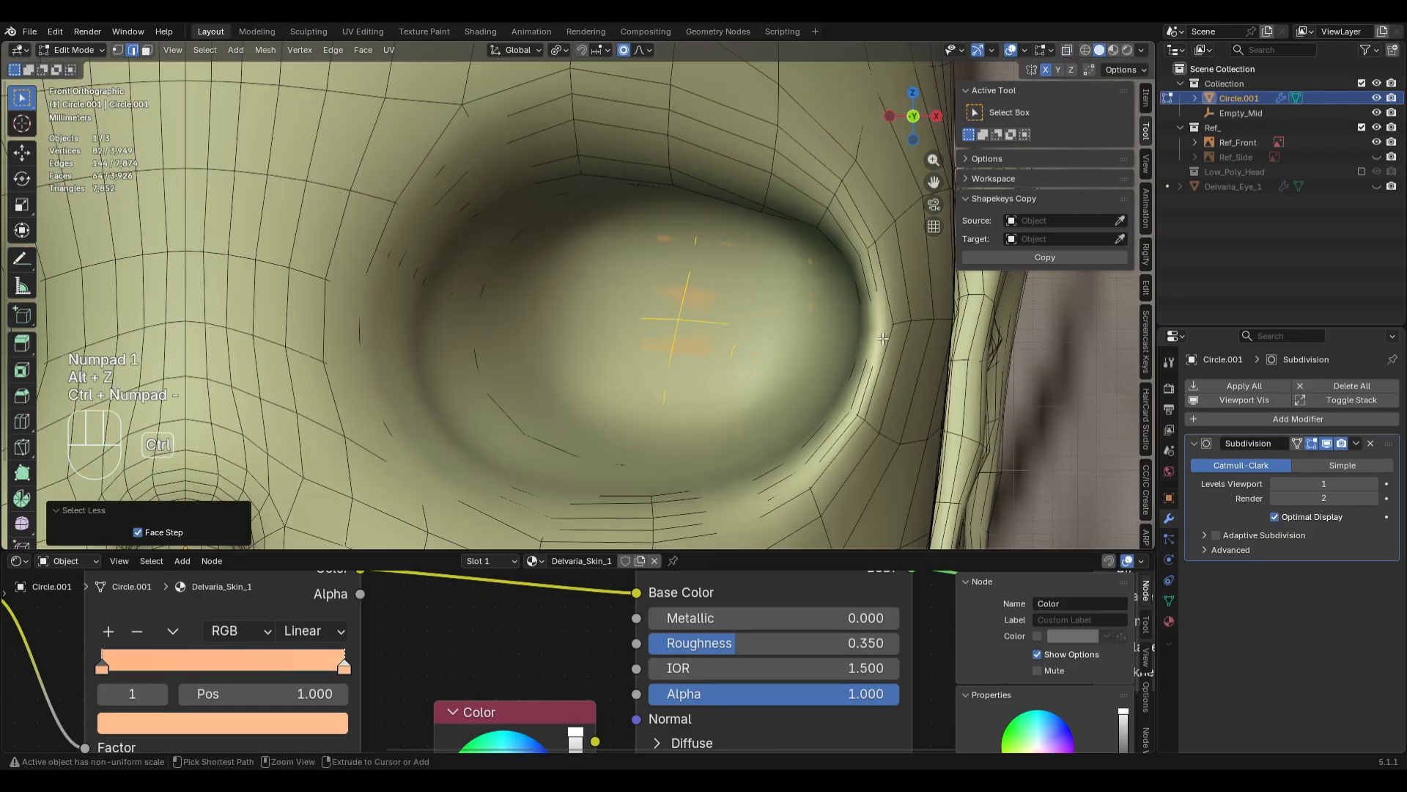
key(alt+z)
key(g)
key(x)
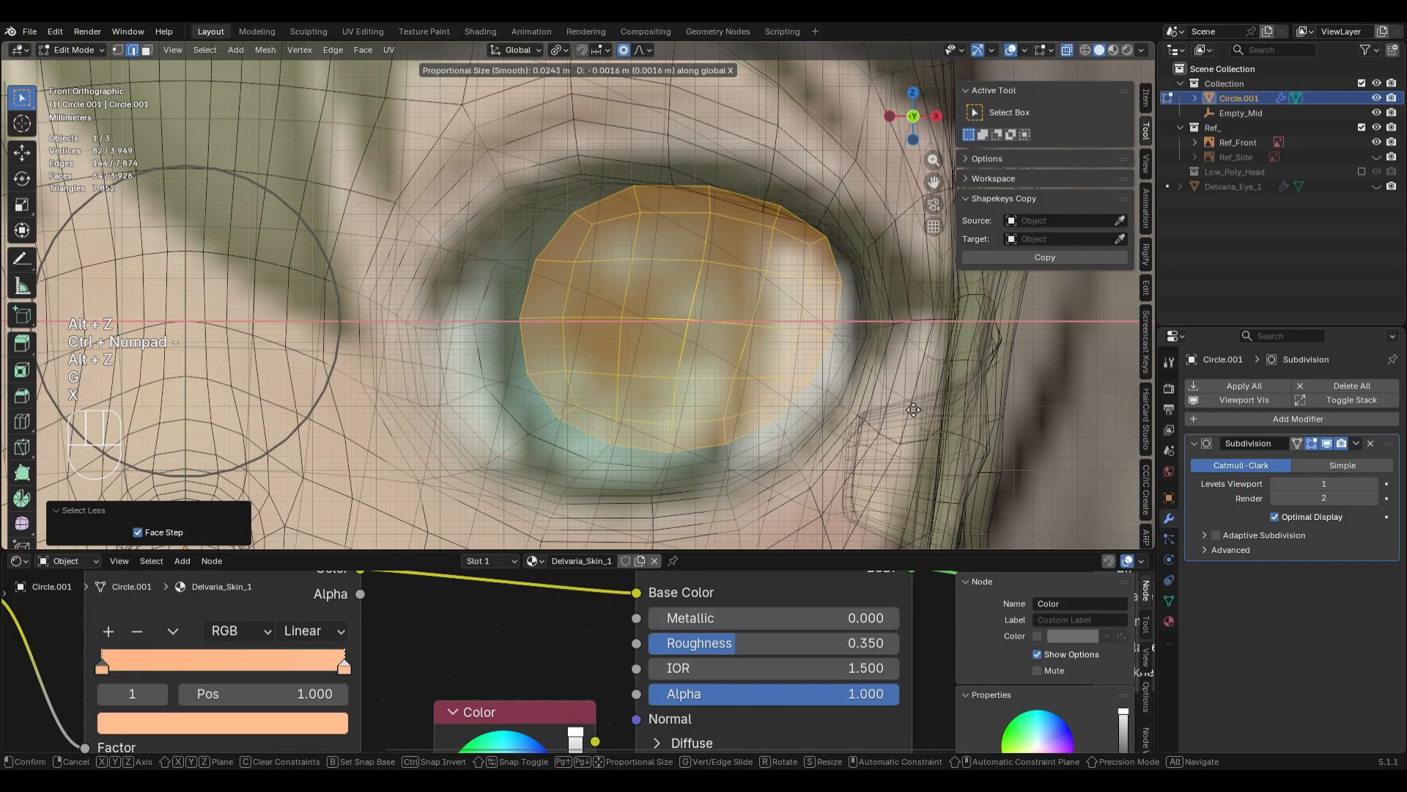
key(ctrl+z)
key(g)
key(x)
key(ctrl+z)
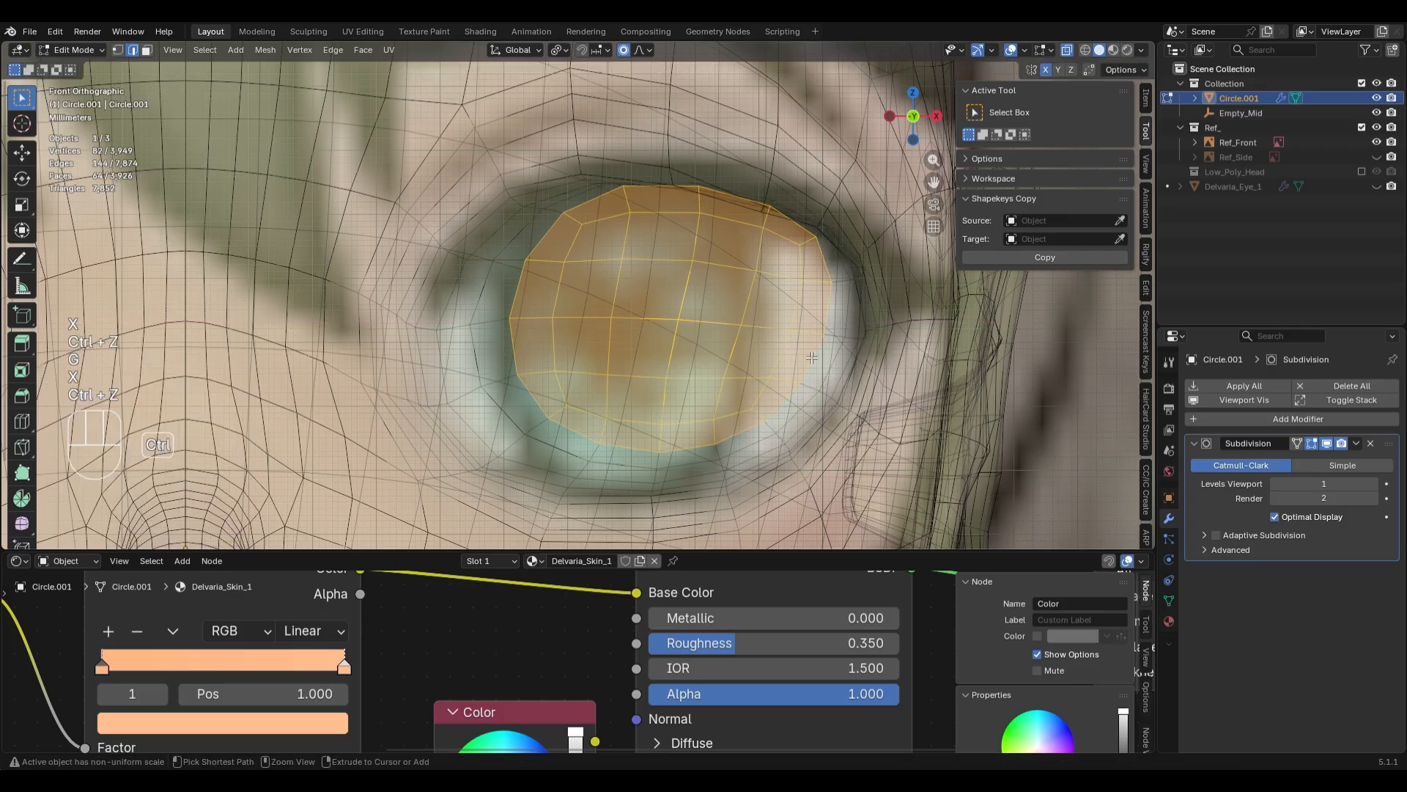
scroll(919, 126, down, 4)
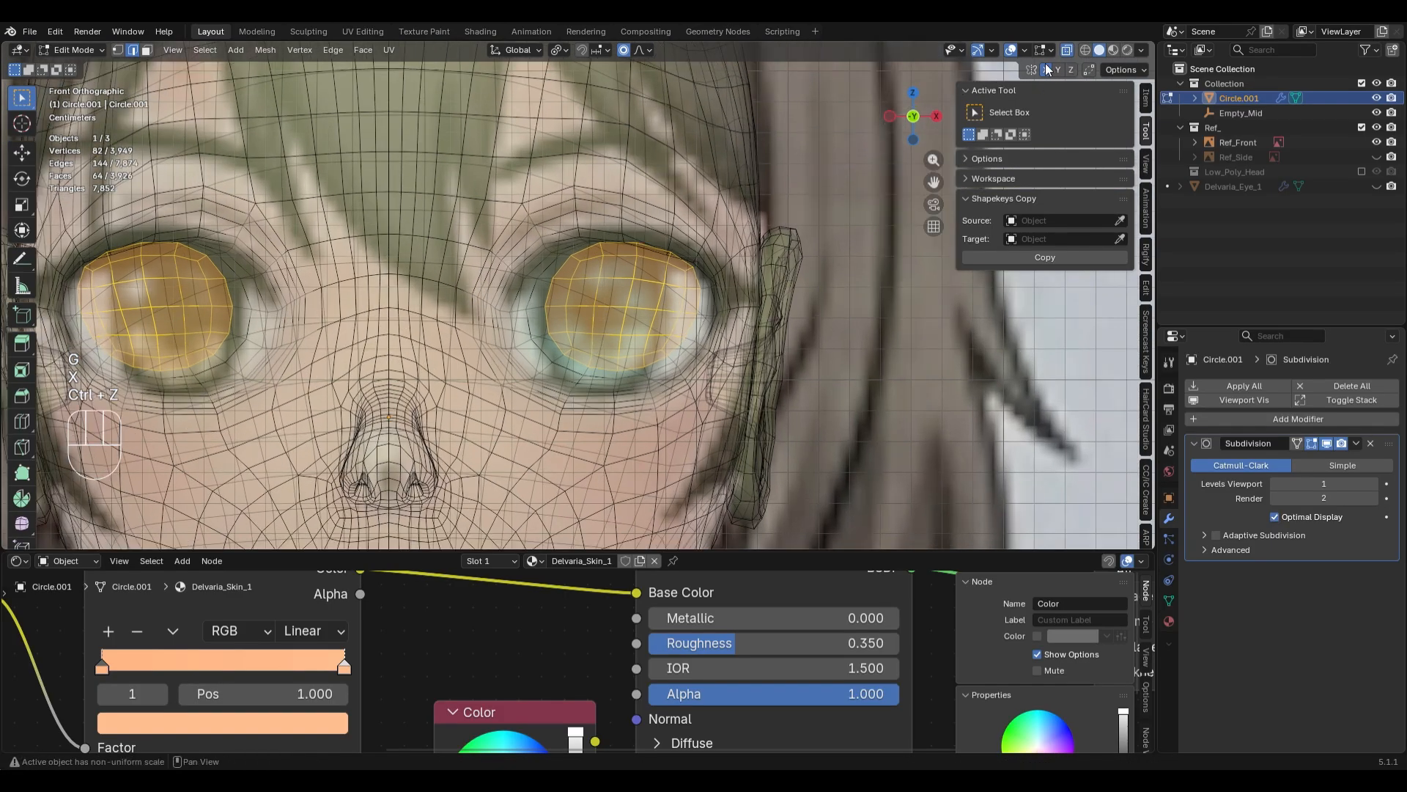
- Select the edge loop inside a single eye socket and fill the selection with its inner region
scroll(719, 294, up, 3)
middle_drag(718, 293, 504, 231)
scroll(496, 321, up, 3)
alt+click(587, 242)
scroll(726, 375, down, 4)
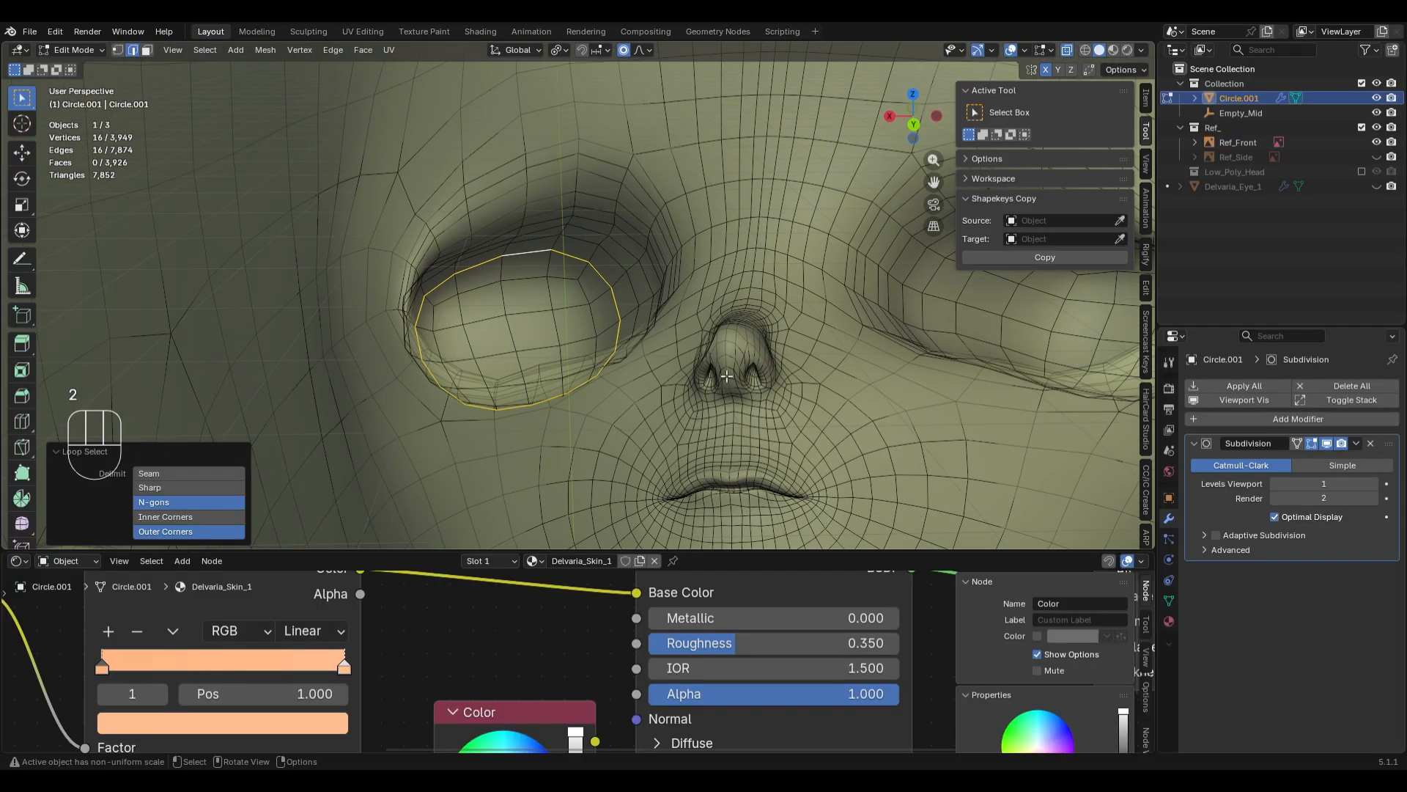
scroll(518, 250, up, 2)
key(F3)
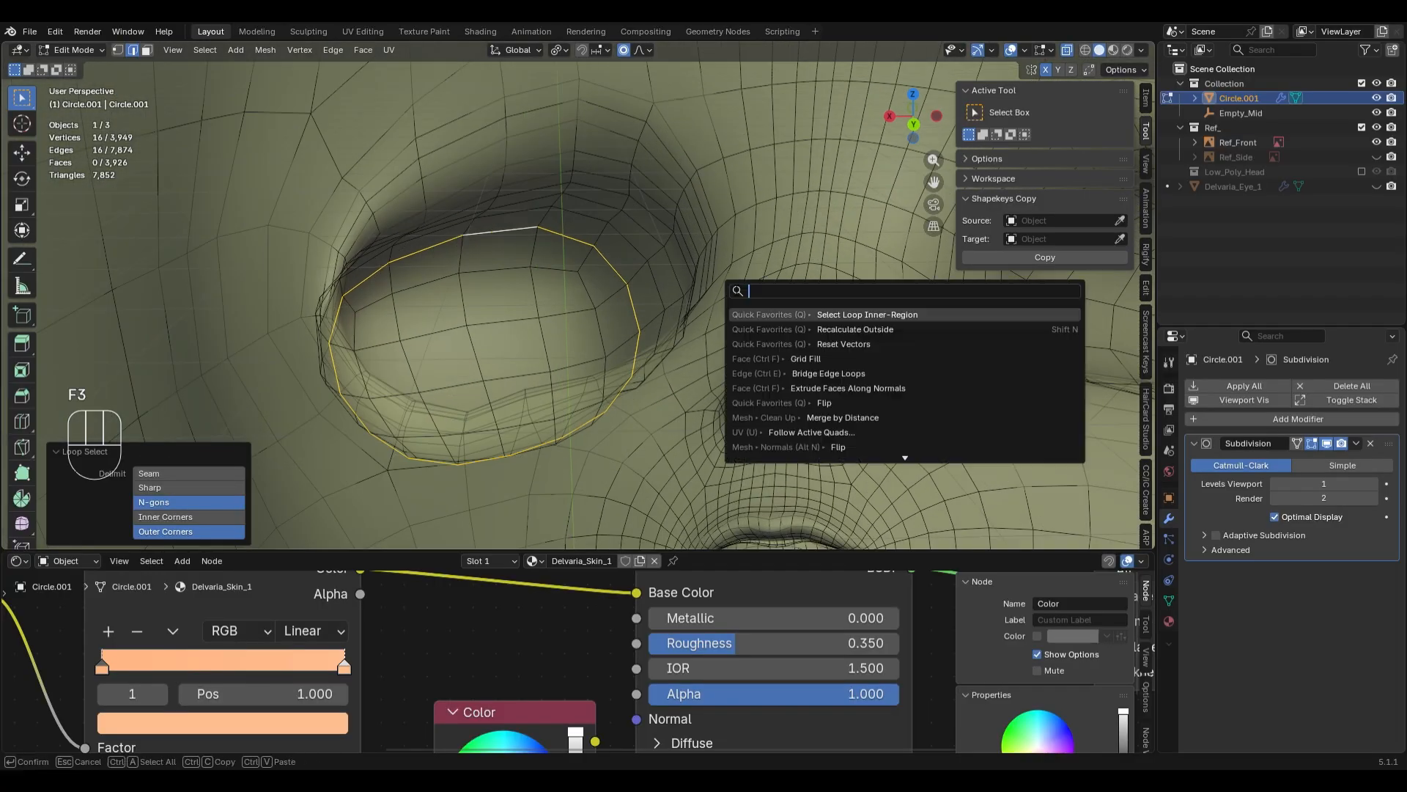
click(886, 315)
- Move the socket's inner region -0.007449 m along X and -0.00139 m along Z using smooth proportional editing
key(KP_1)
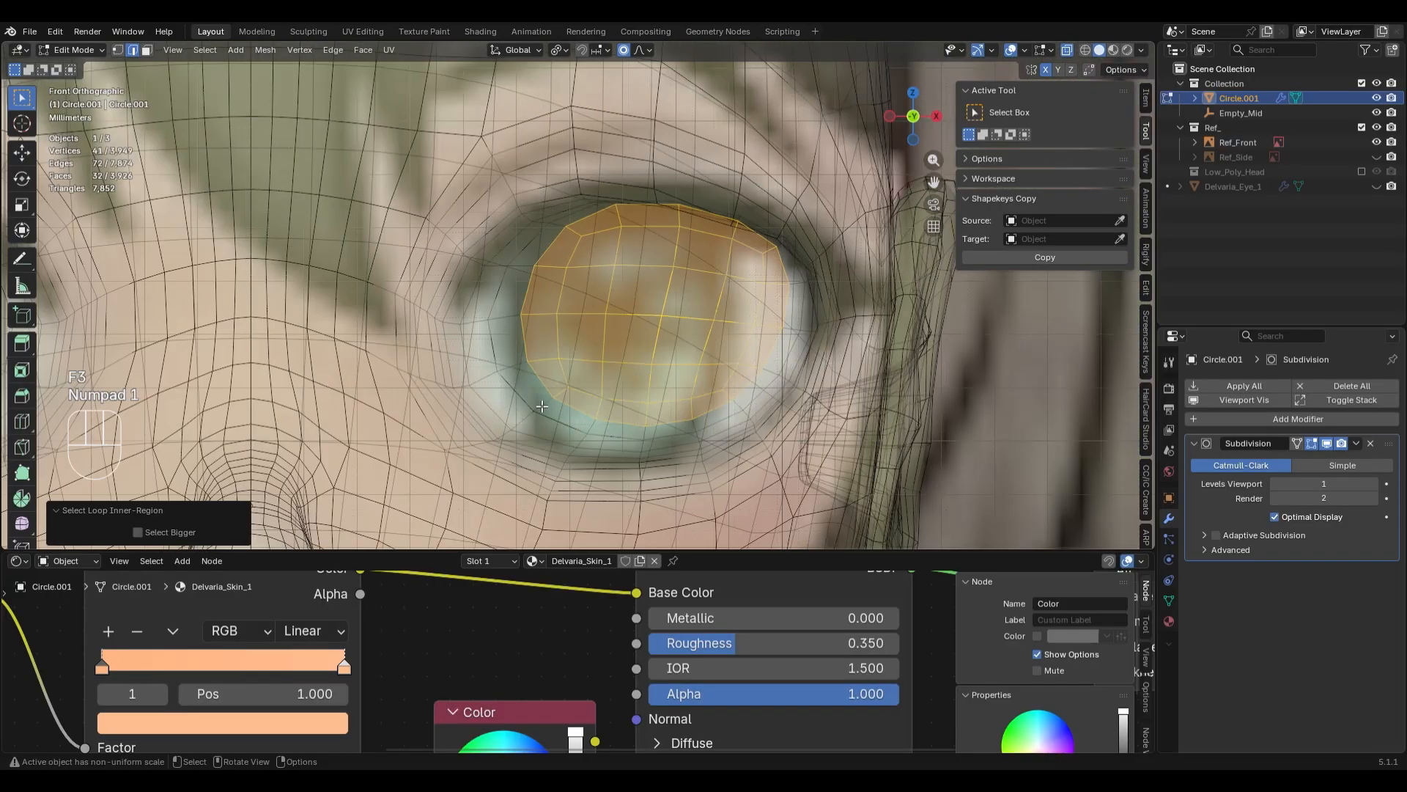
key(g)
key(x)
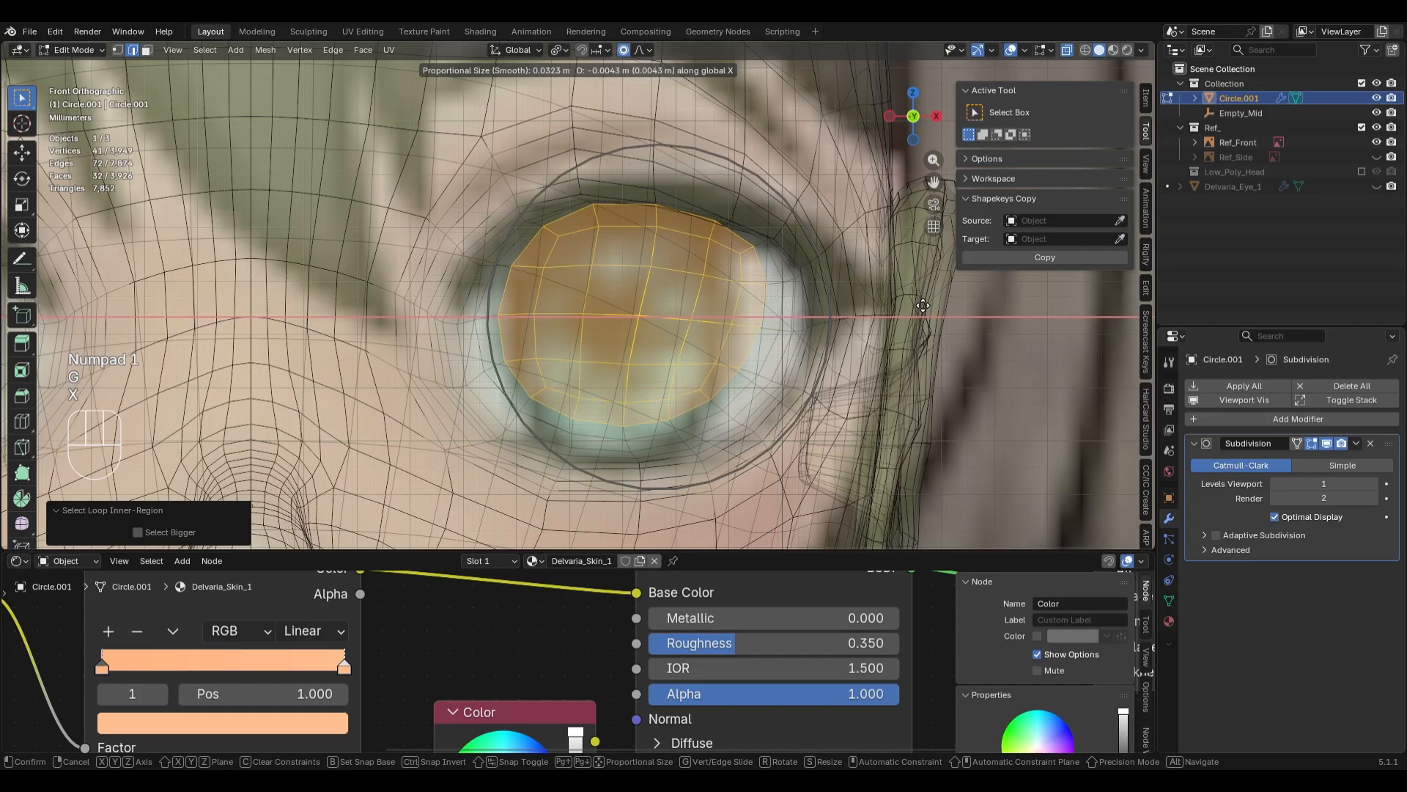
scroll(917, 306, down, 2)
click(906, 307)
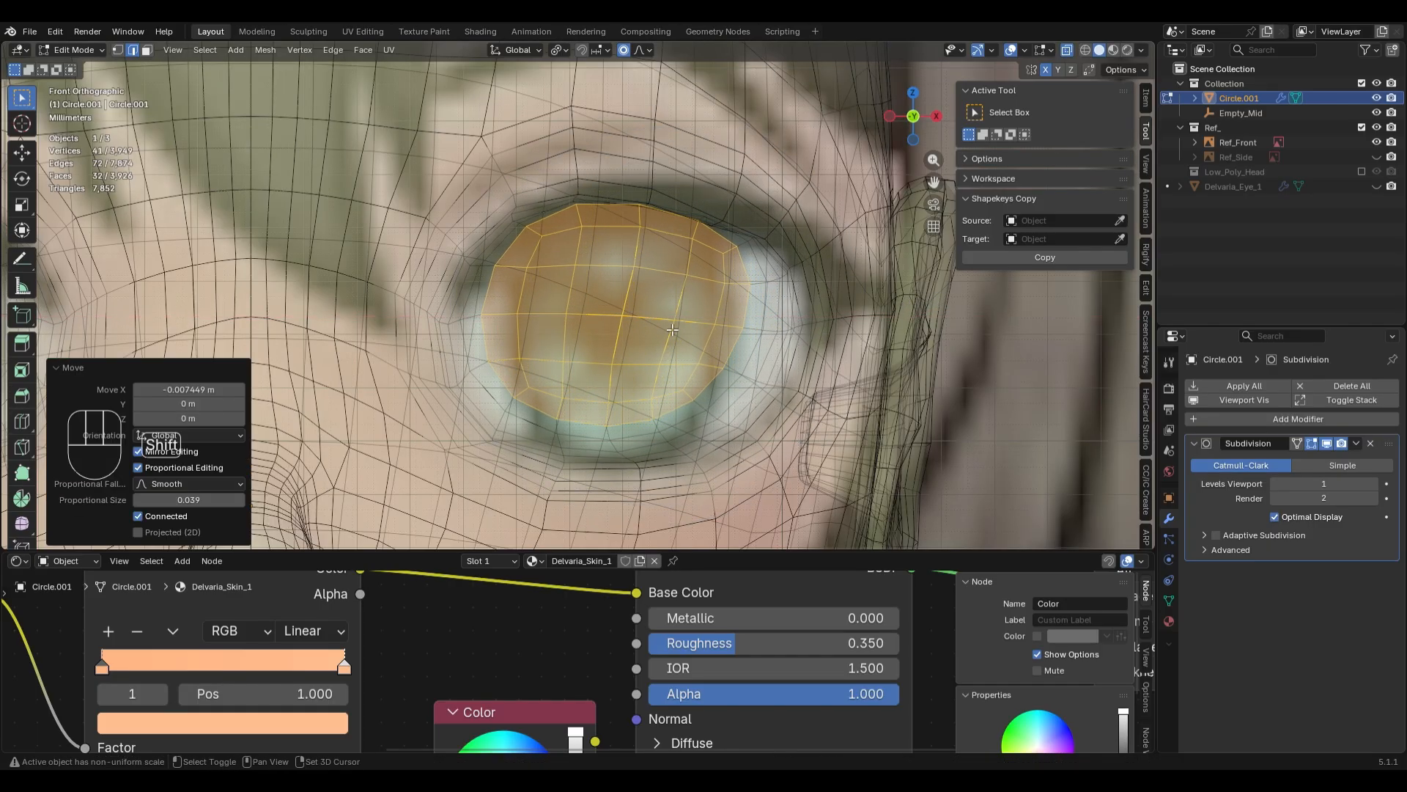
scroll(906, 308, down, 2)
key(g)
key(z)
scroll(820, 278, up, 7)
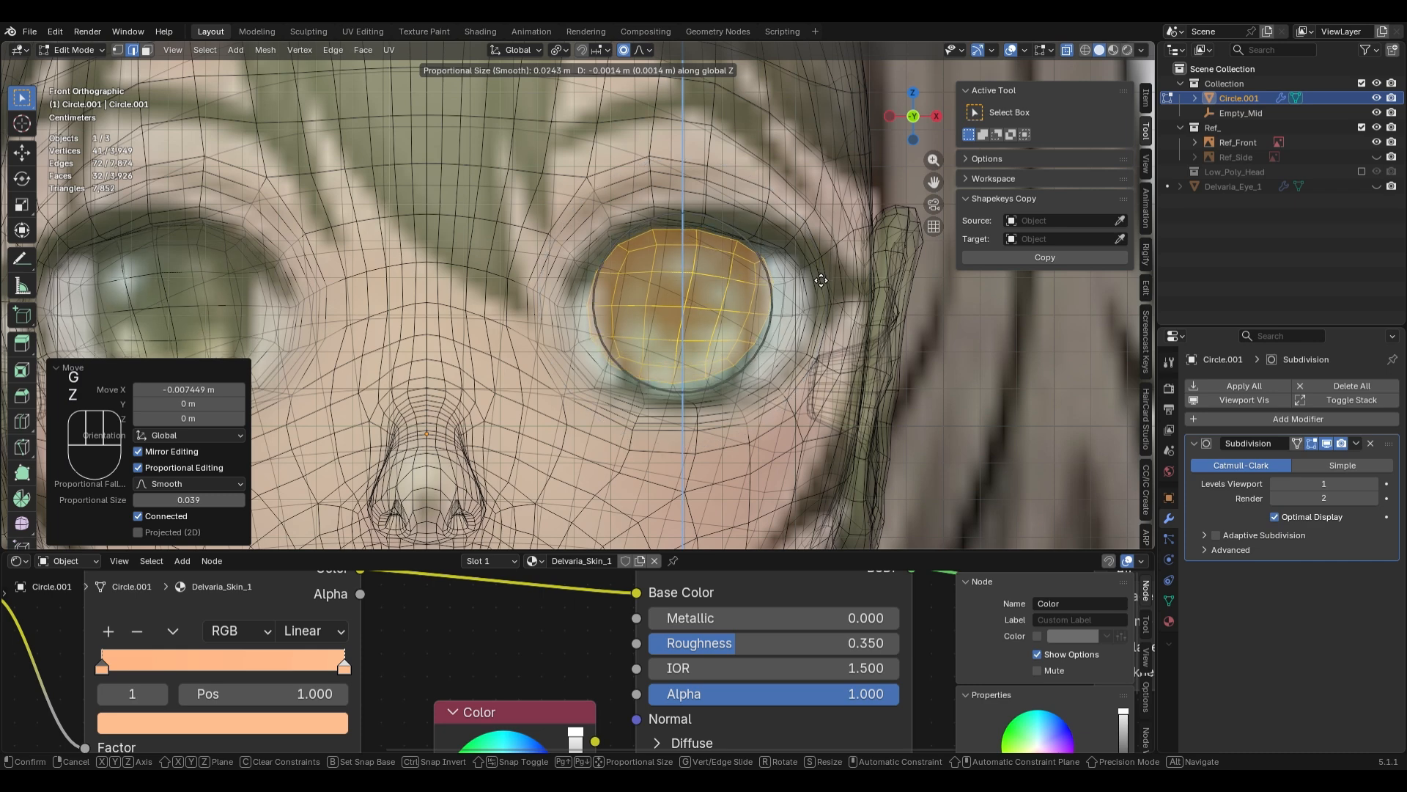
click(820, 281)
- Refine the inner region's position by -0.002483 m along X and -0.00149 m along Z with proportional editing
scroll(824, 288, up, 1)
key(g)
key(x)
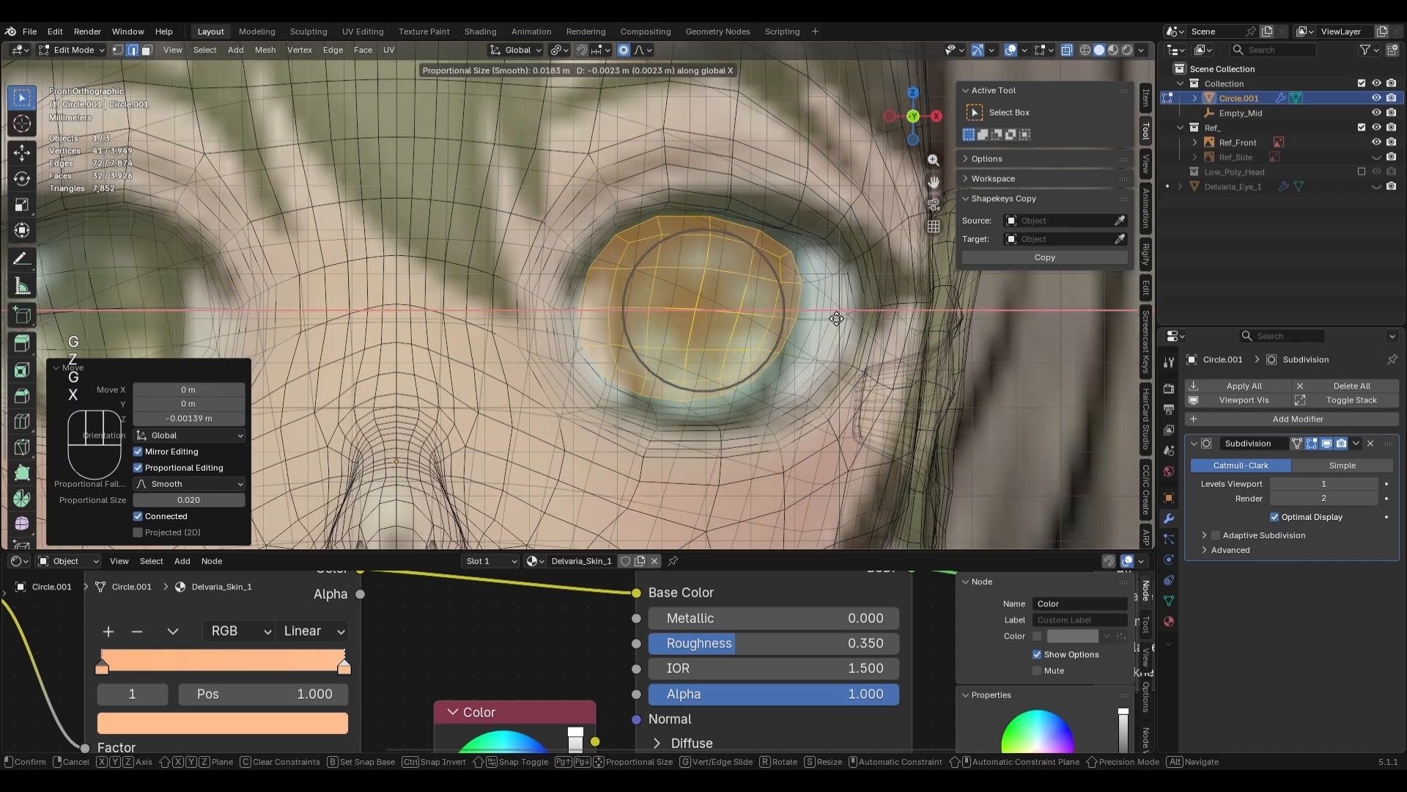
scroll(835, 319, up, 2)
click(836, 318)
key(g)
key(z)
scroll(831, 291, down, 4)
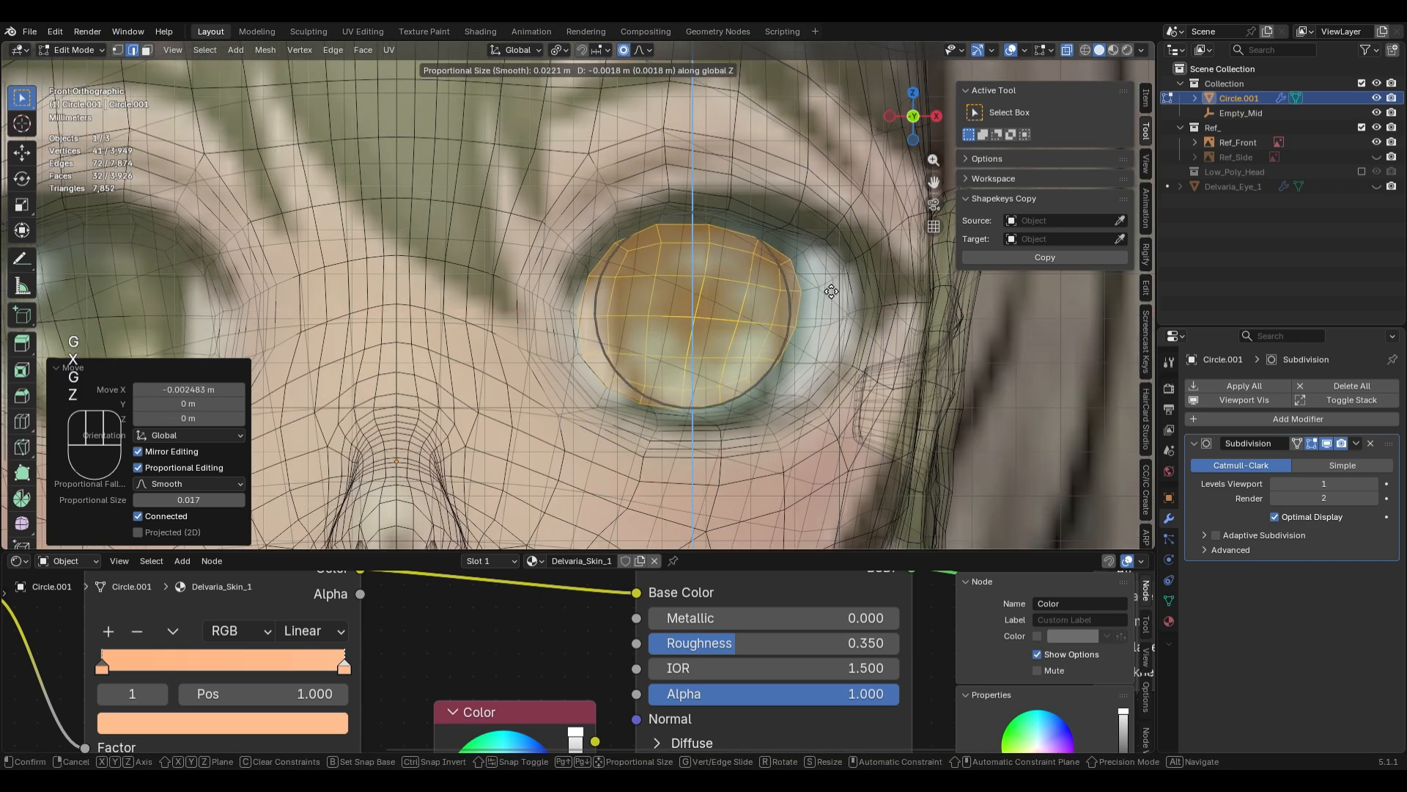
click(831, 290)
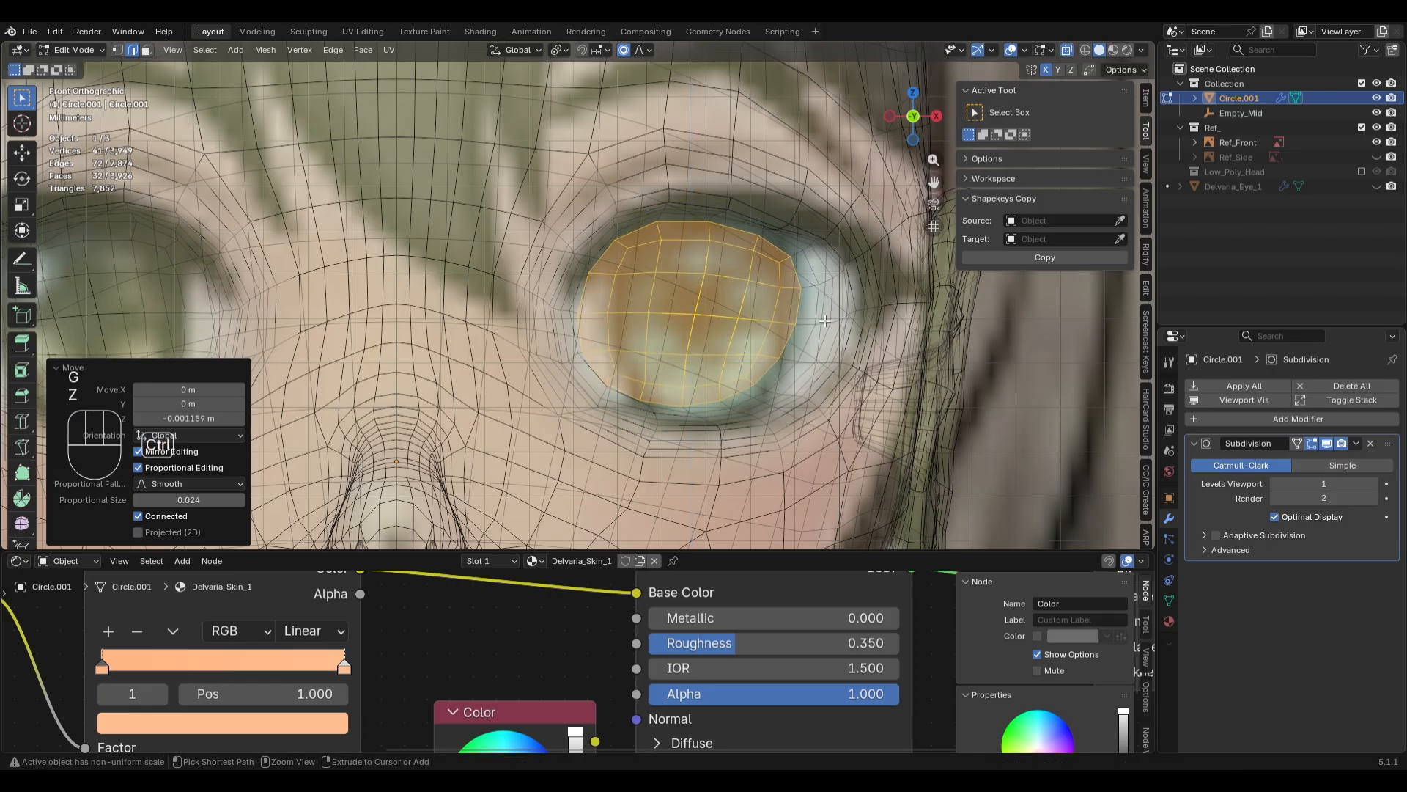
key(ctrl+z)
key(g)
key(z)
click(829, 288)
- Turn off X-Ray, return to Object Mode, and unhide the mirrored eyes
scroll(824, 323, down, 4)
key(alt+z)
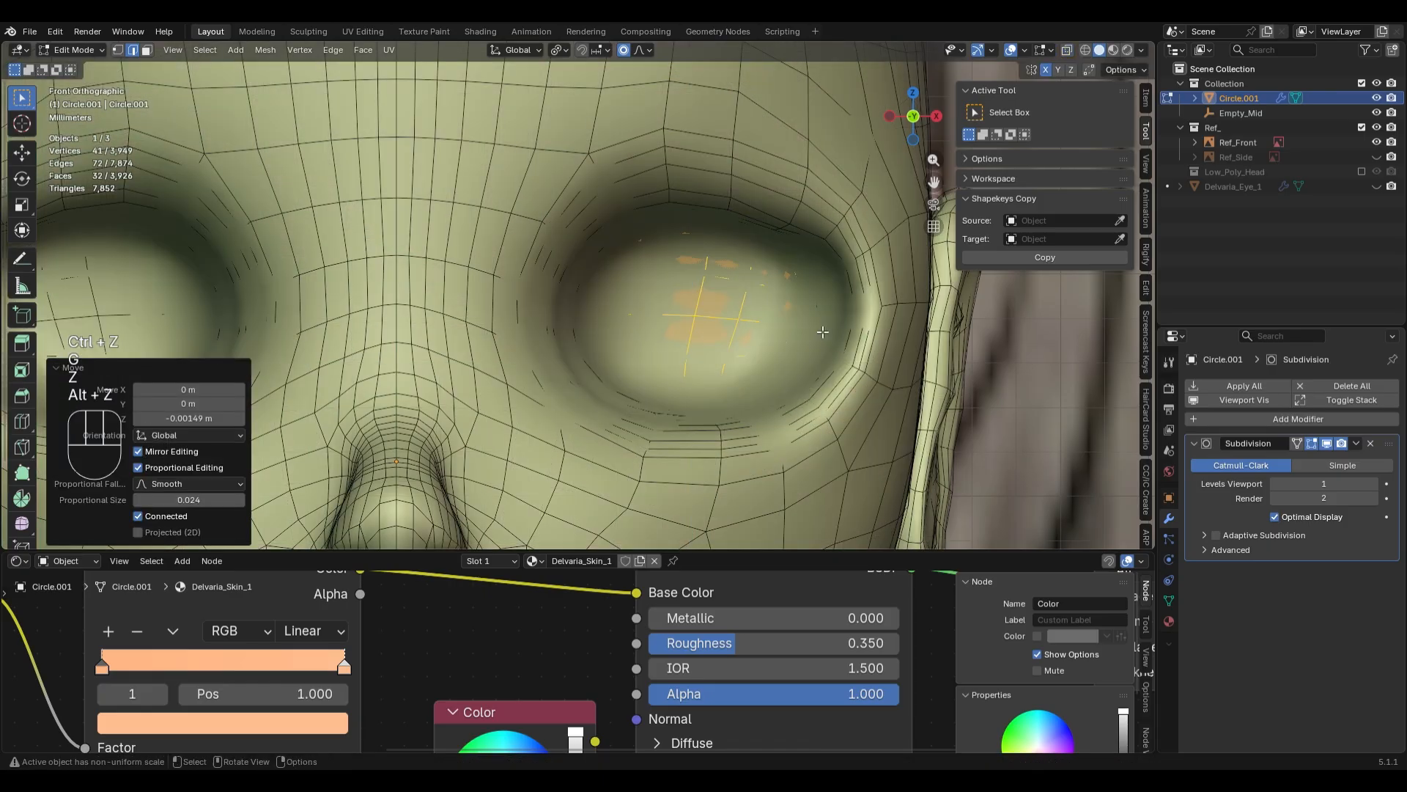
key(Tab)
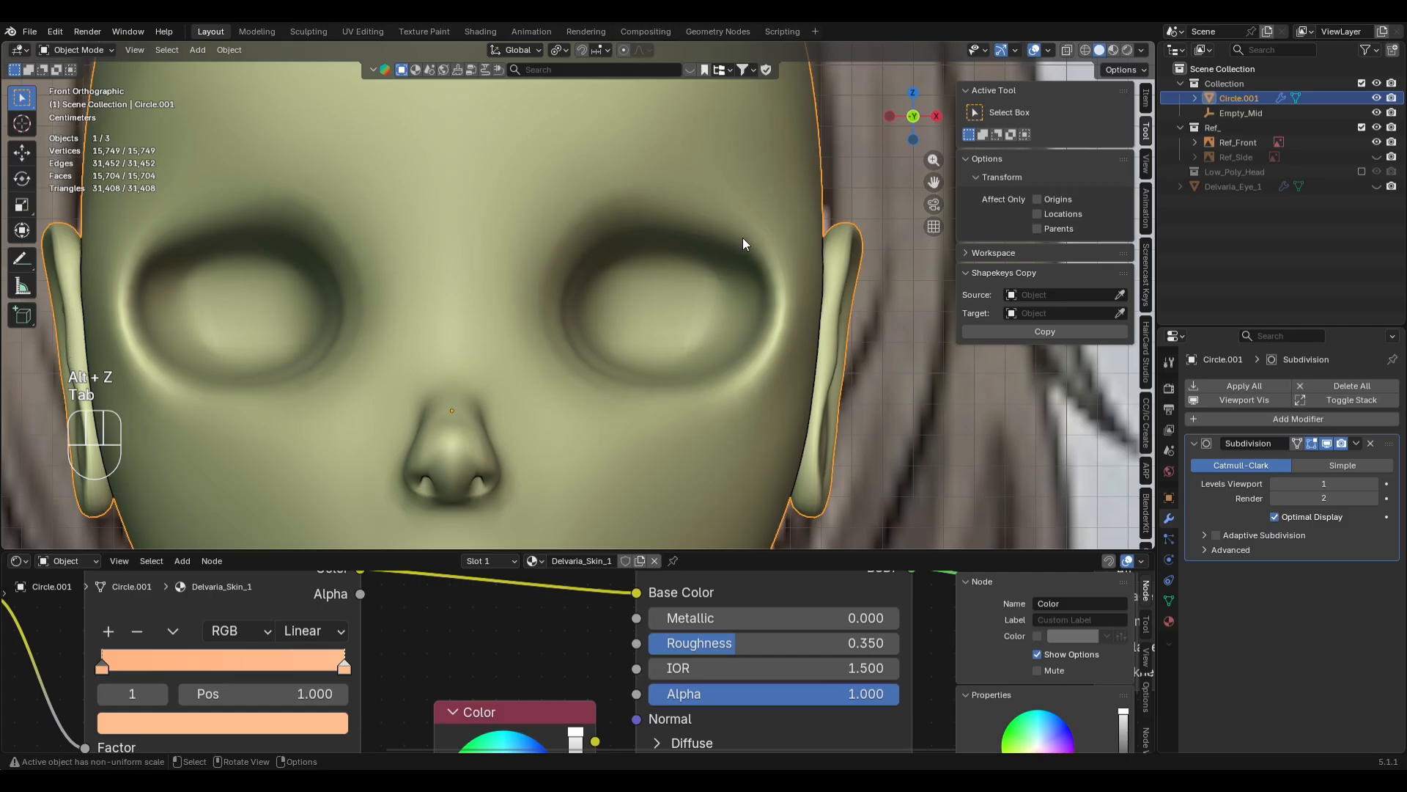
scroll(792, 281, down, 2)
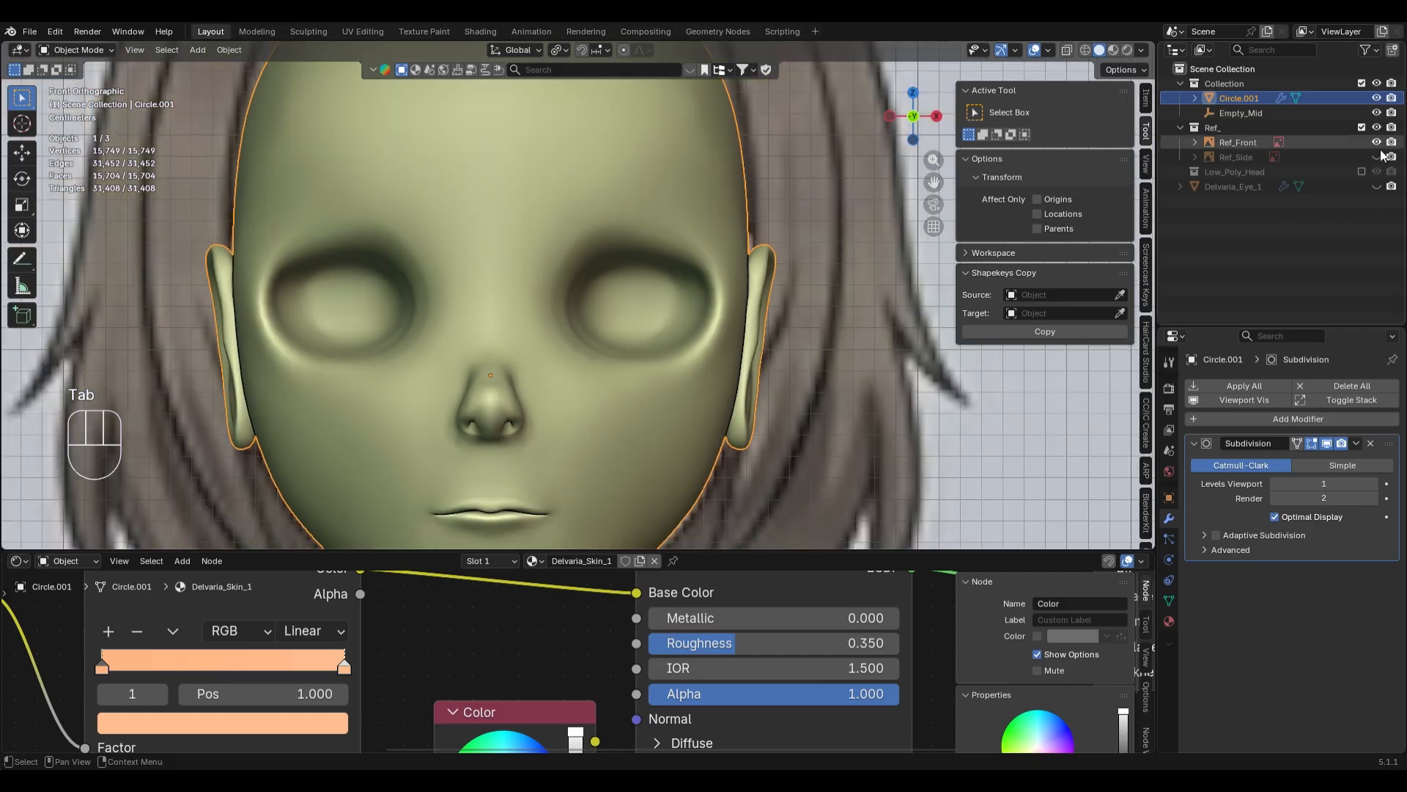
click(1376, 187)
- Select the mirrored eyes and shift them slightly along X within the reshaped sockets
click(680, 306)
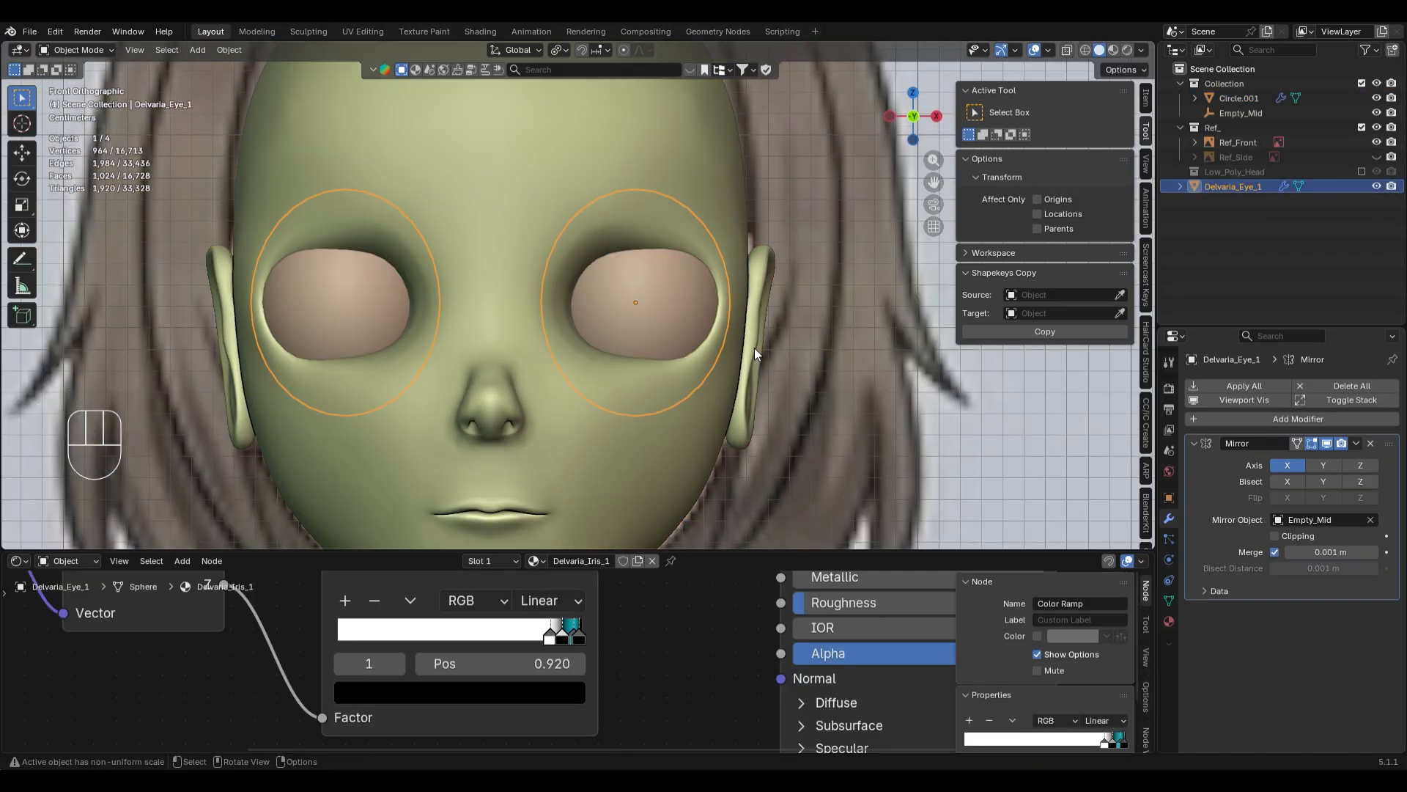
key(g)
key(x)
click(749, 367)
- Examine the eyes' fit in the sockets from several angles in Rendered, Solid, and Material Preview shading
key(z)
click(840, 407)
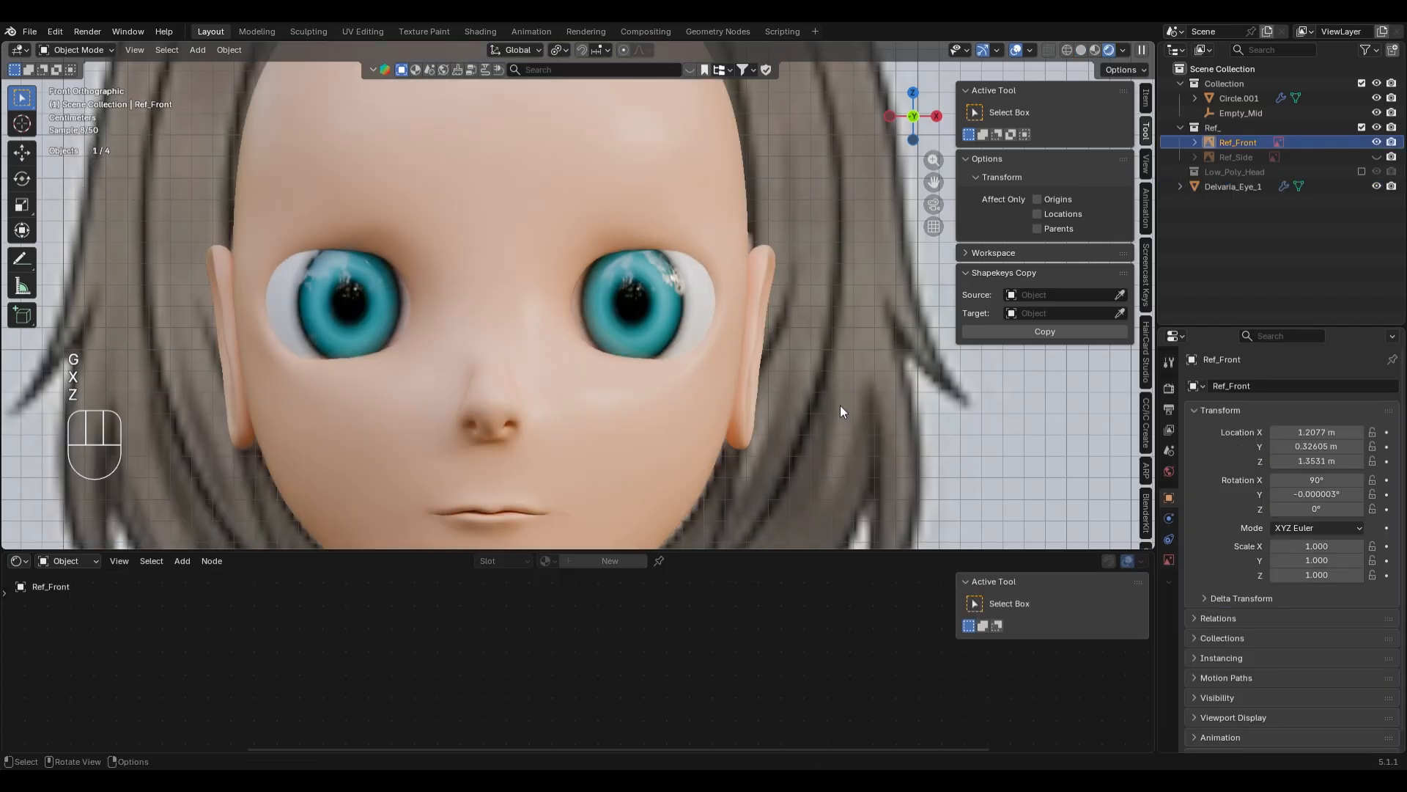
scroll(840, 406, down, 2)
middle_drag(652, 375, 717, 404)
scroll(717, 403, up, 2)
key(z)
key(z)
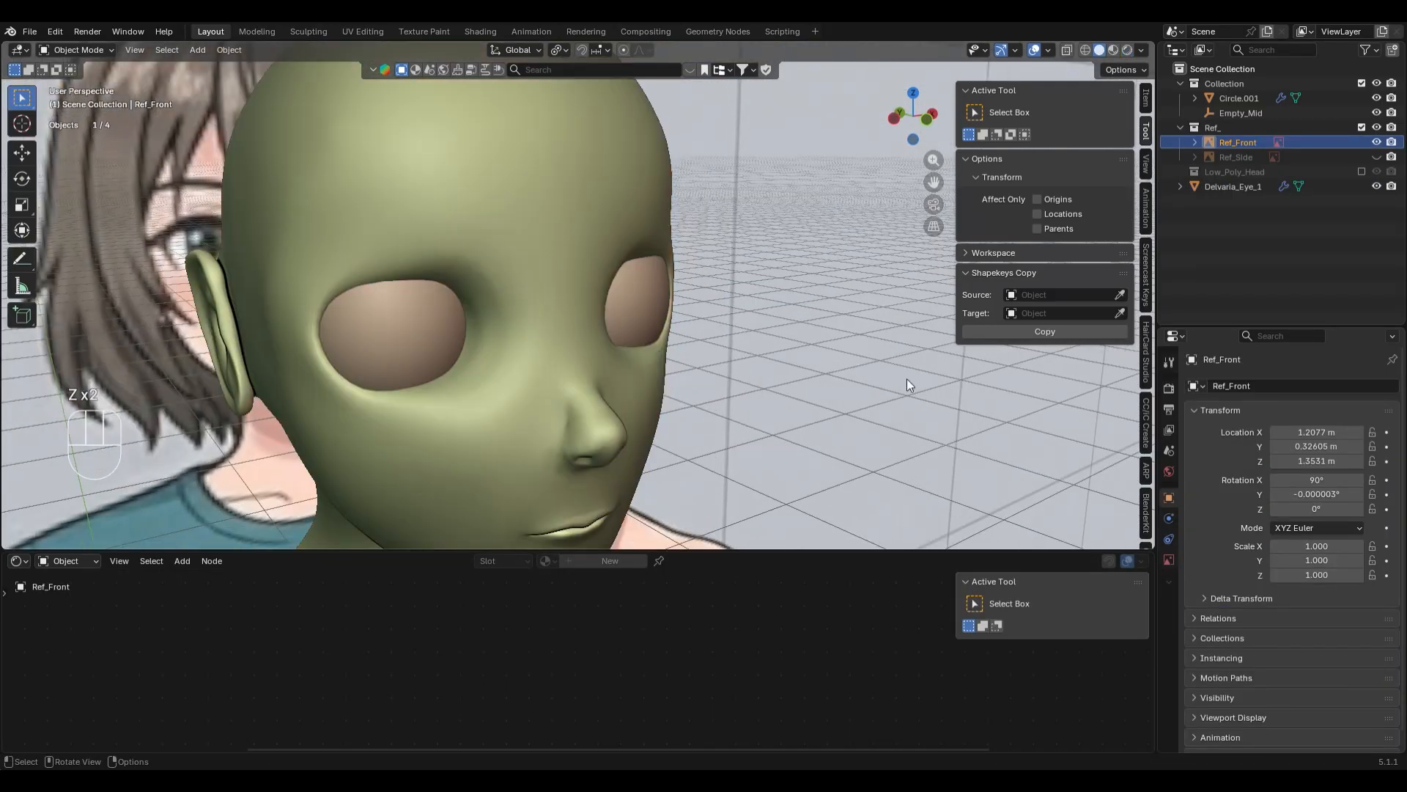
key(z)
middle_drag(907, 379, 793, 386)
click(652, 316)
middle_drag(776, 329, 755, 340)
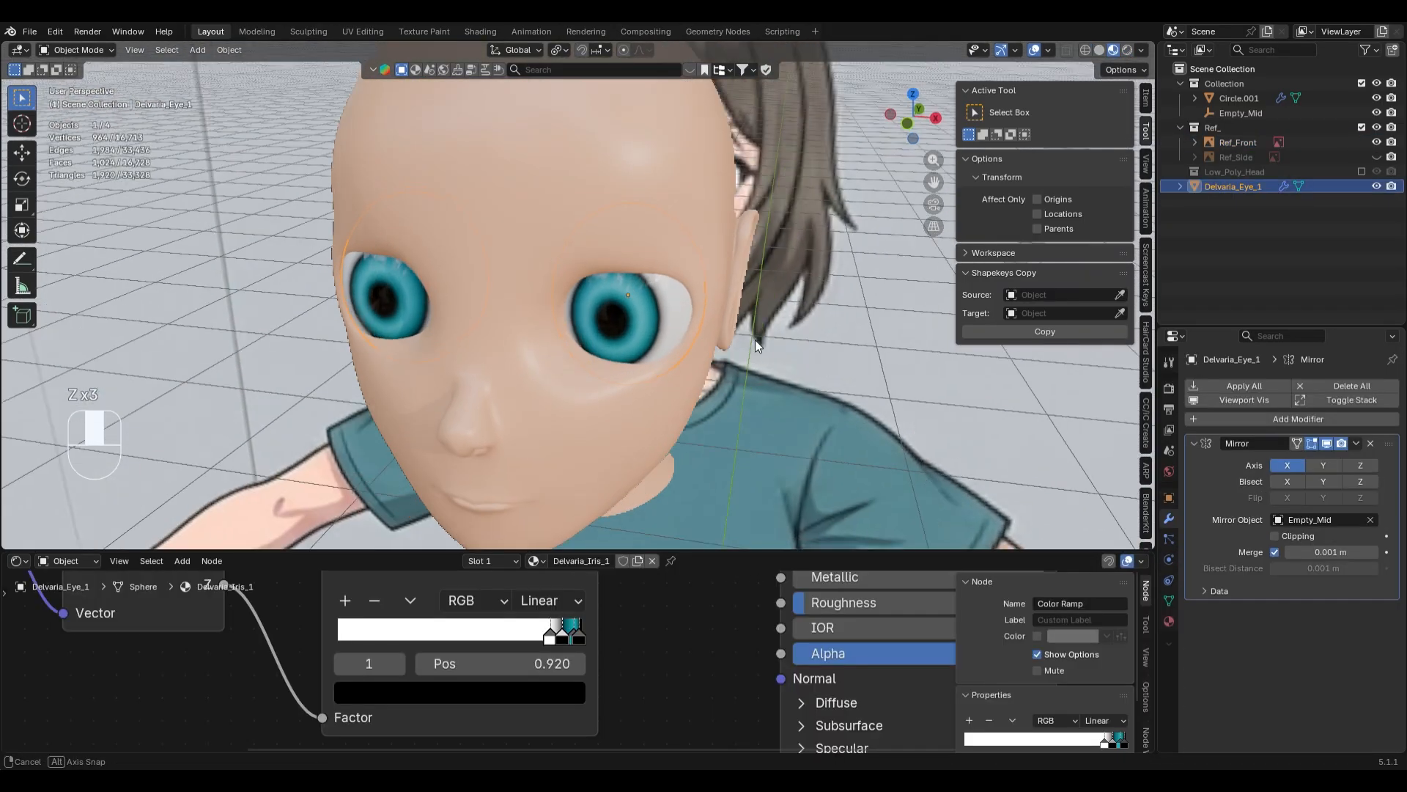
- Select the front reference image and move it 0.28442 m along X so it stands beside the head
key(KP_1)
click(777, 348)
scroll(777, 347, down, 4)
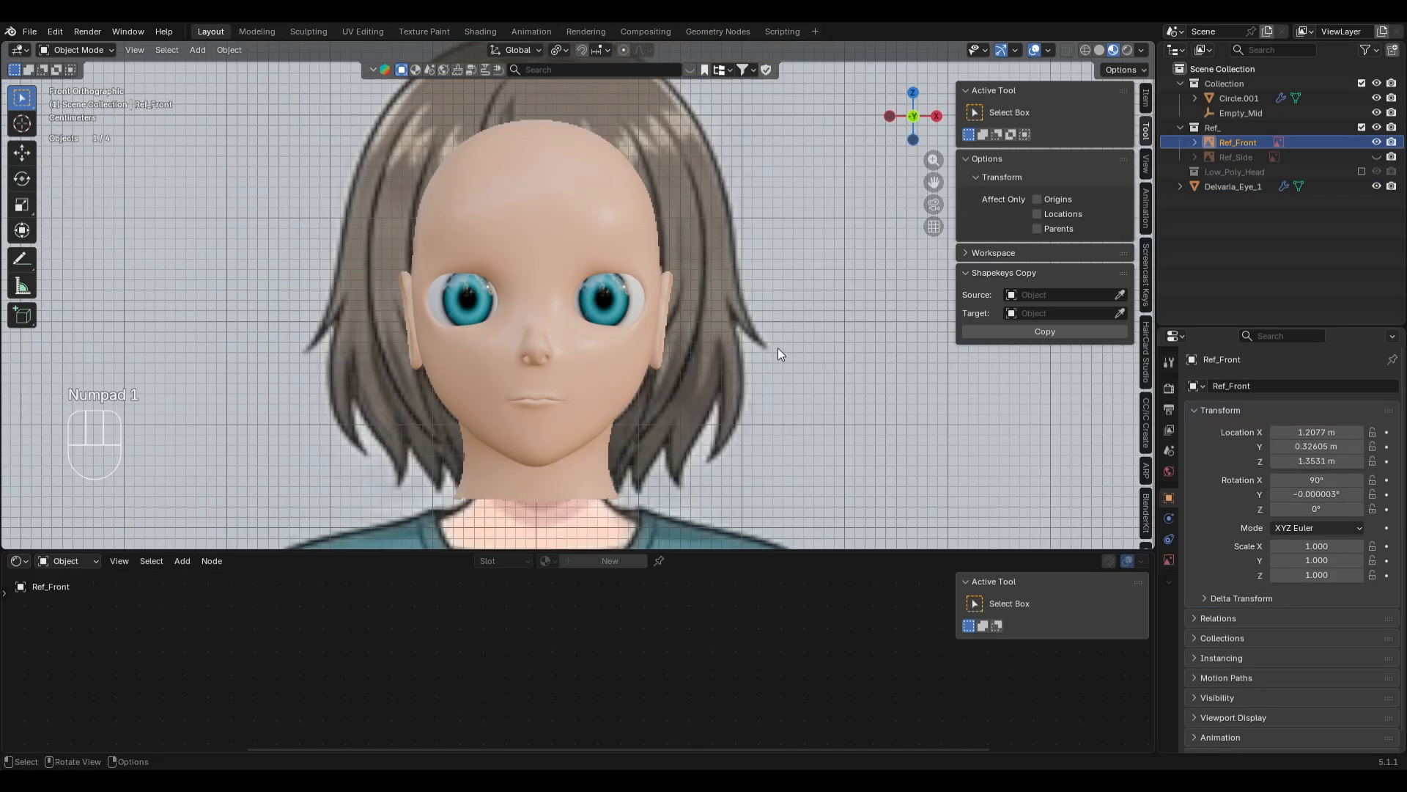
key(g)
key(x)
click(713, 282)
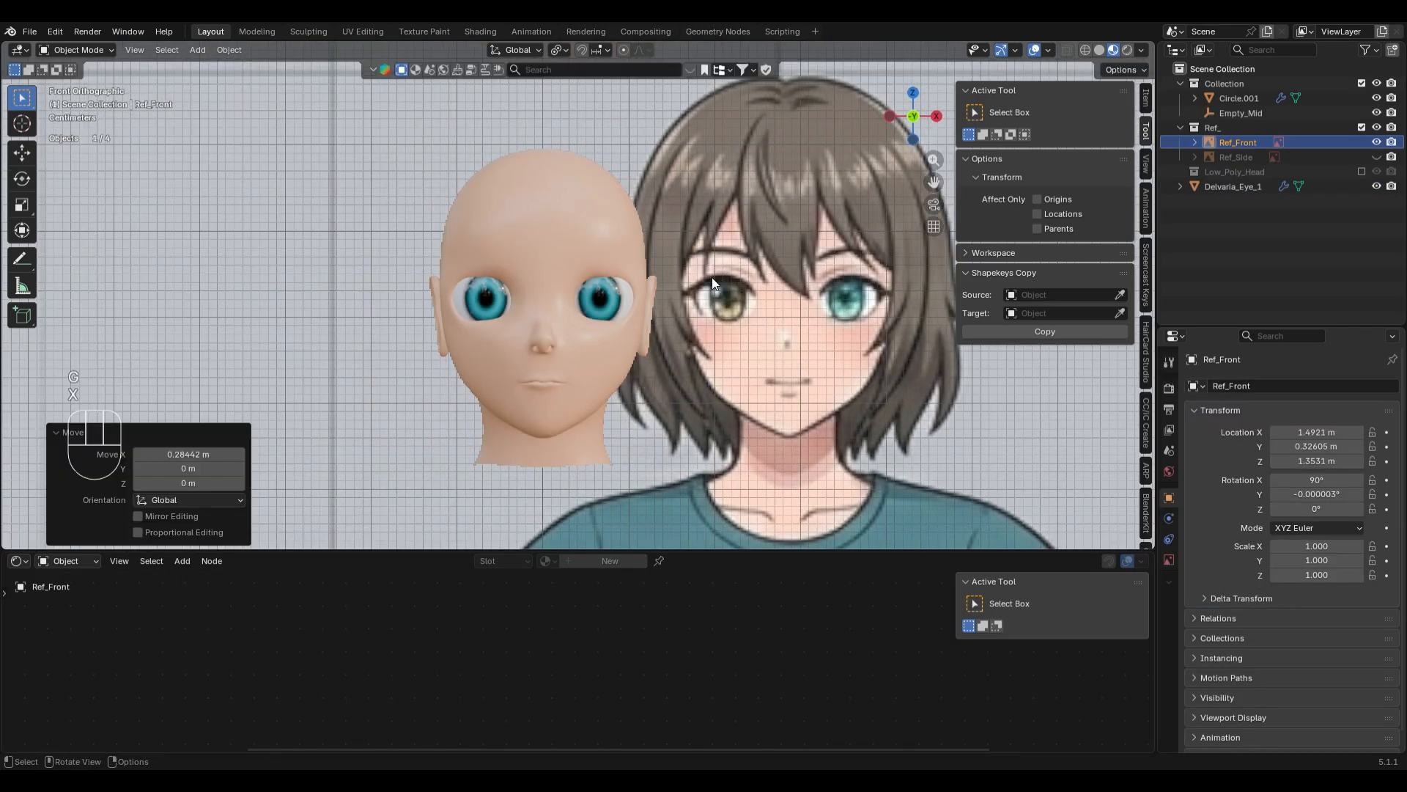
- Select the head, enter Sculpt Mode, and activate the Grab brush at a size of 160 px
scroll(806, 425, up, 2)
shift+middle_drag(799, 418, 622, 340)
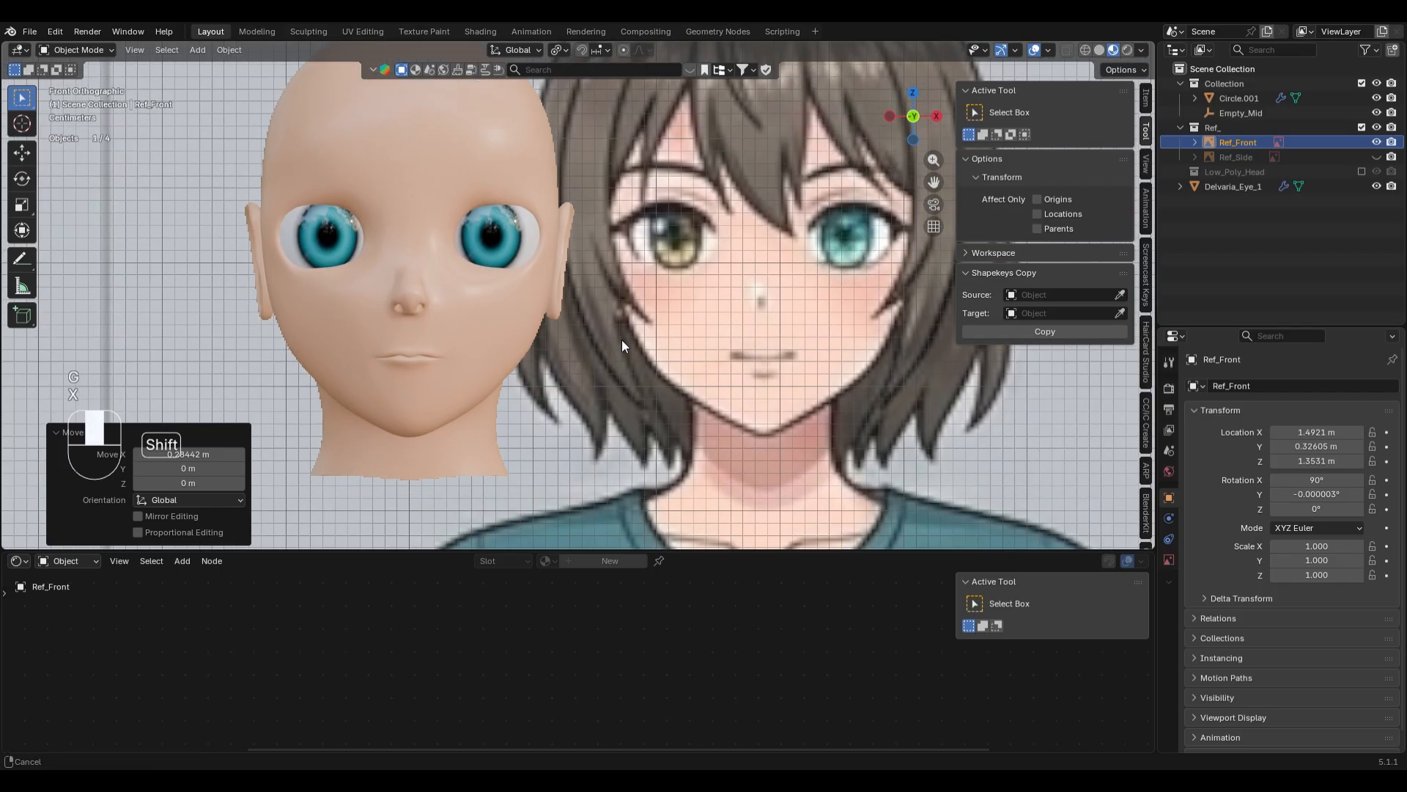
click(513, 375)
key(ctrl+Tab)
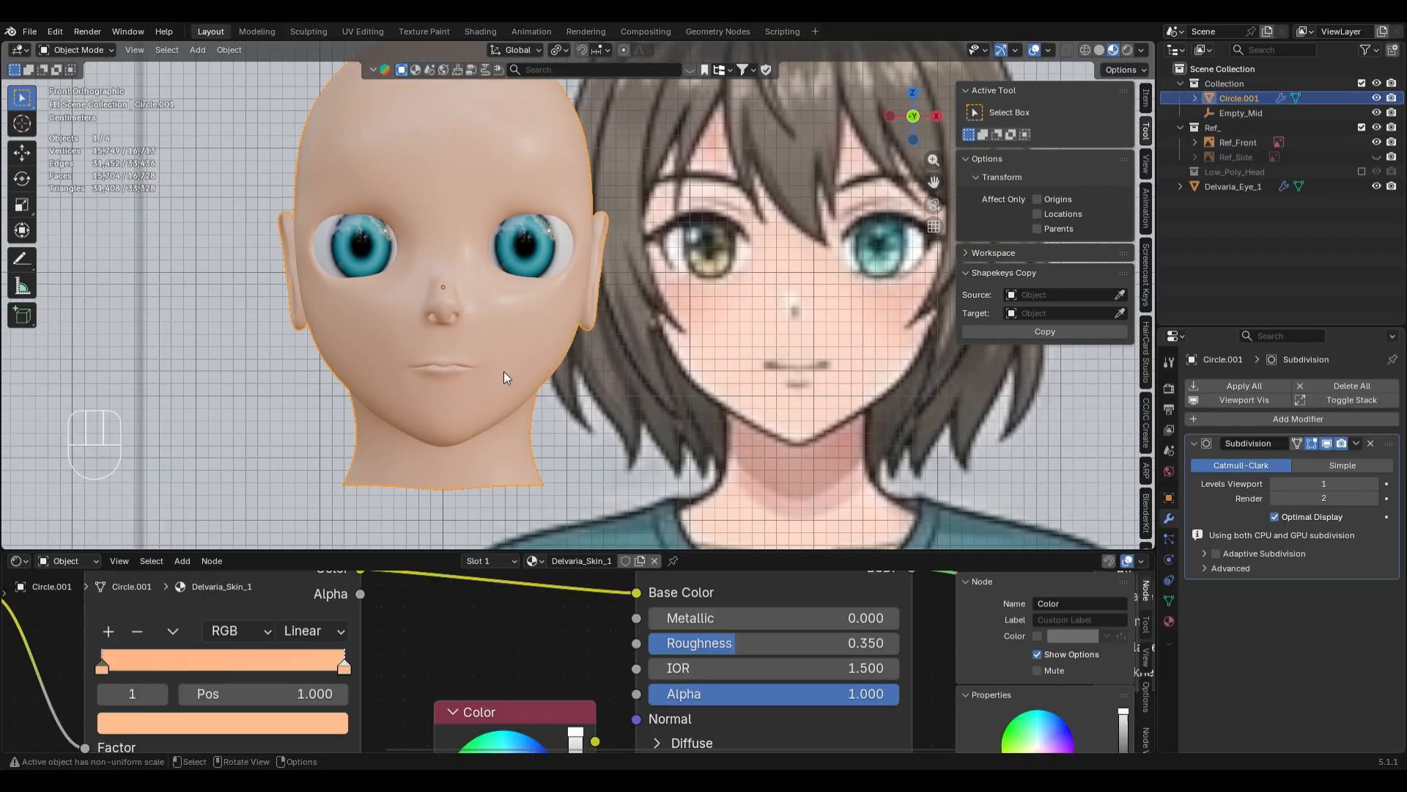
key(g)
key(f)
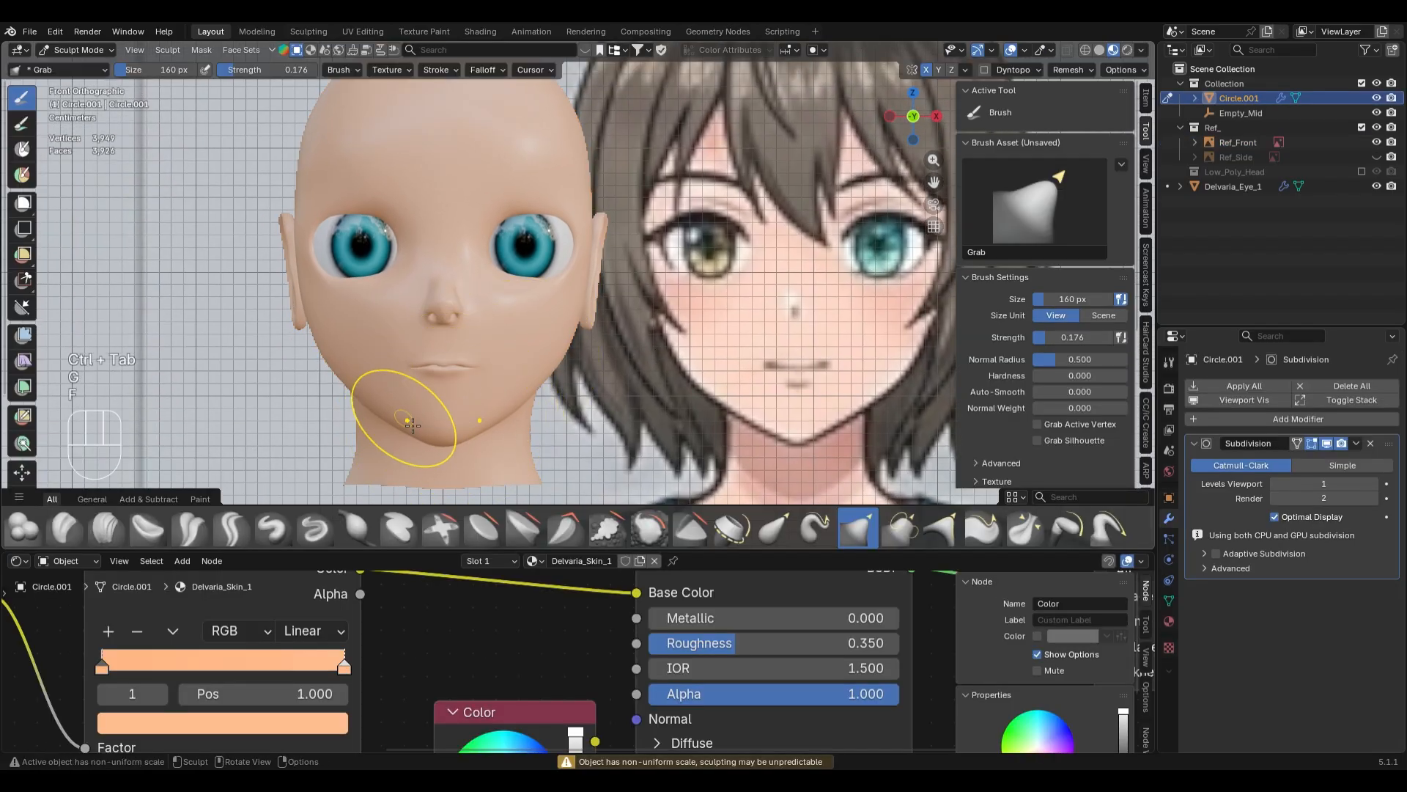
click(453, 446)
- Reshape the jawline and lower cheek toward the reference with the Grab brush, then enlarge the brush to 256 px
drag(451, 462, 489, 428)
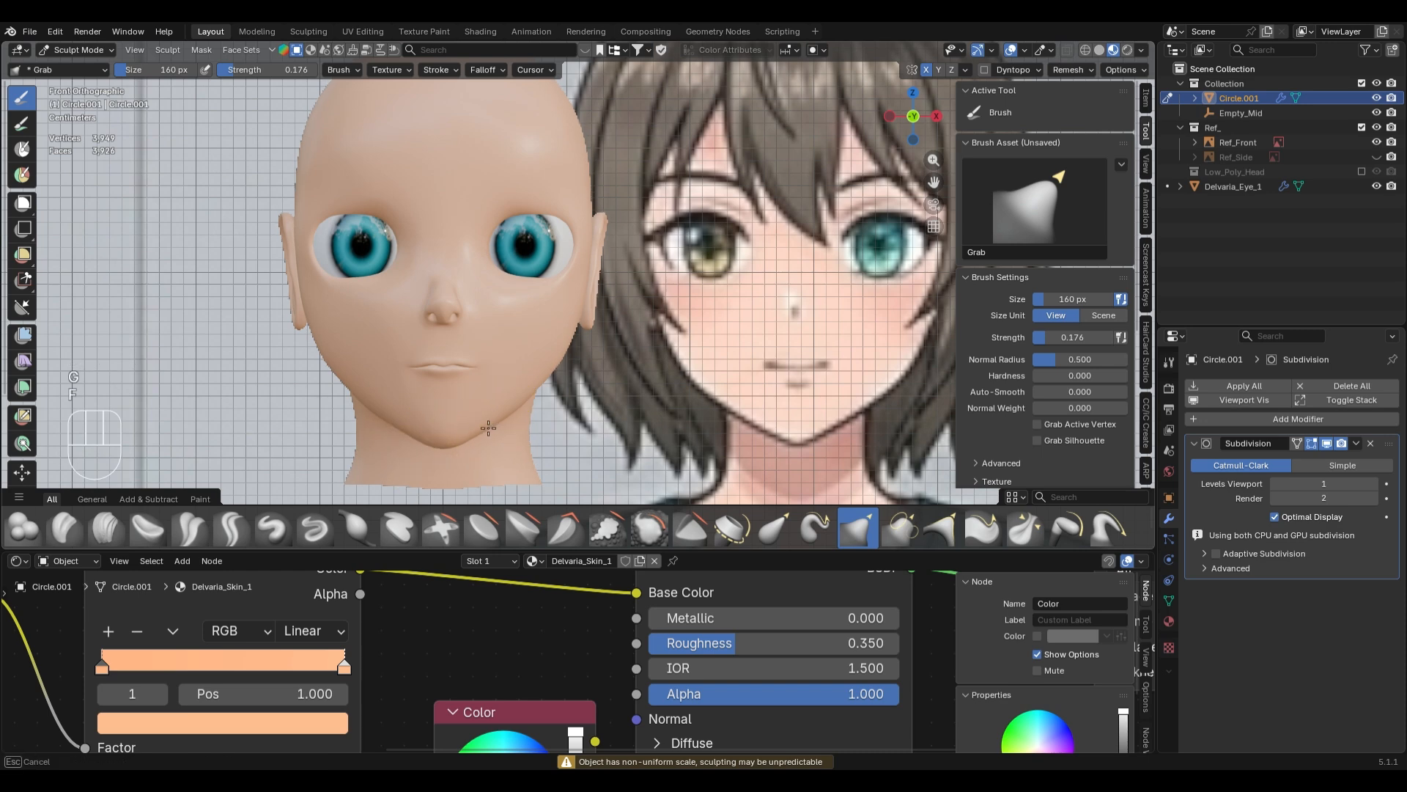
drag(566, 368, 556, 360)
scroll(661, 404, down, 1)
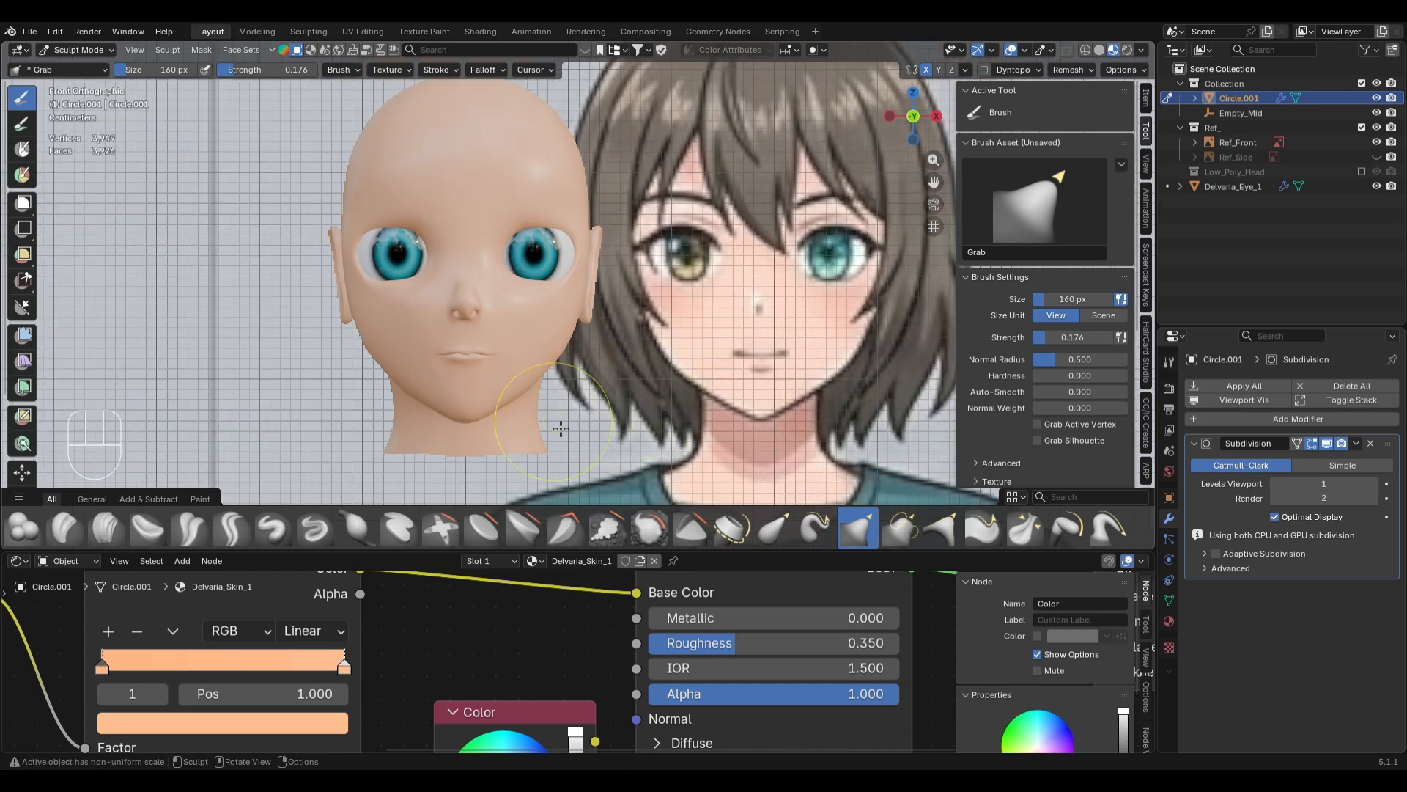
key(f)
click(591, 354)
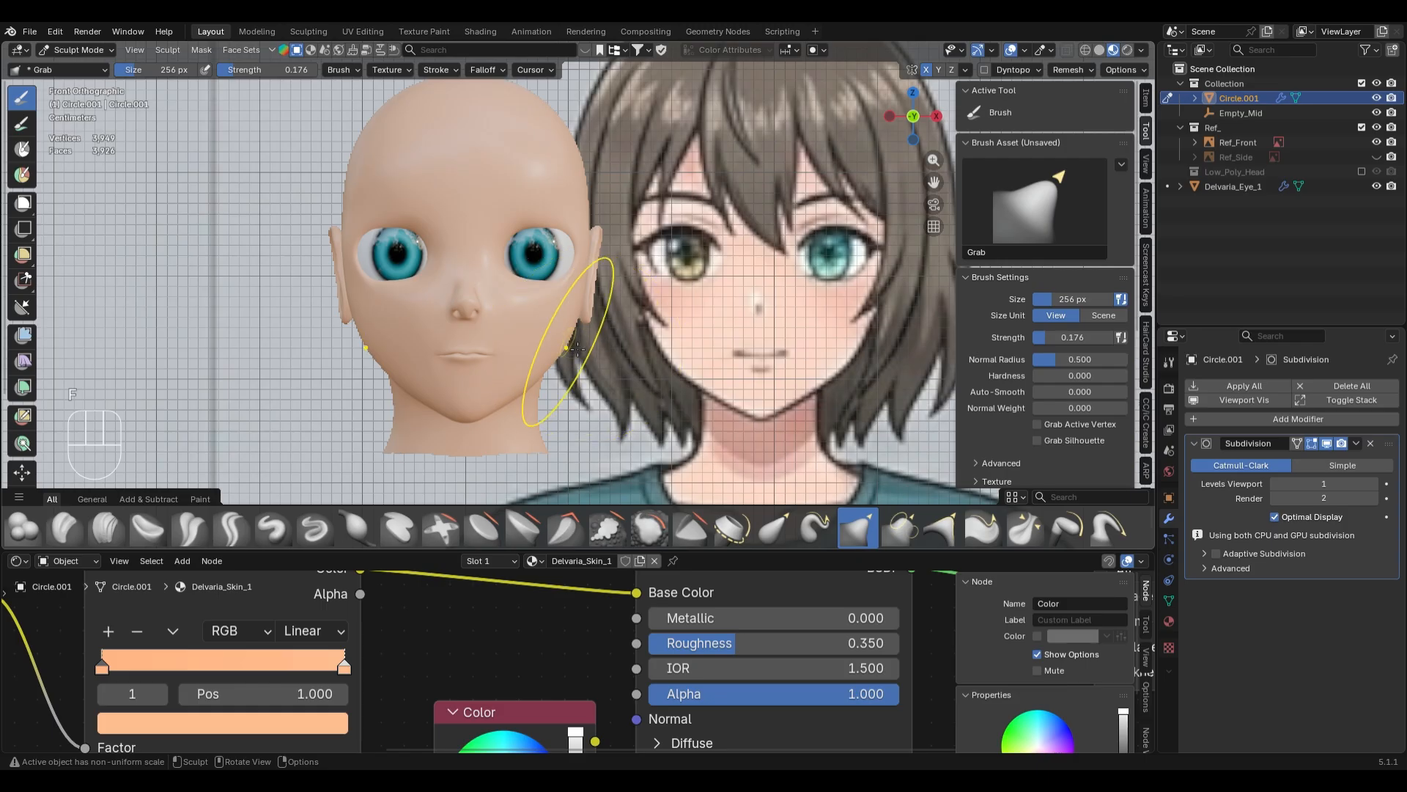
- Set the Grab brush size to 242 px and undo the last stroke at the outer eye corner
scroll(582, 278, up, 4)
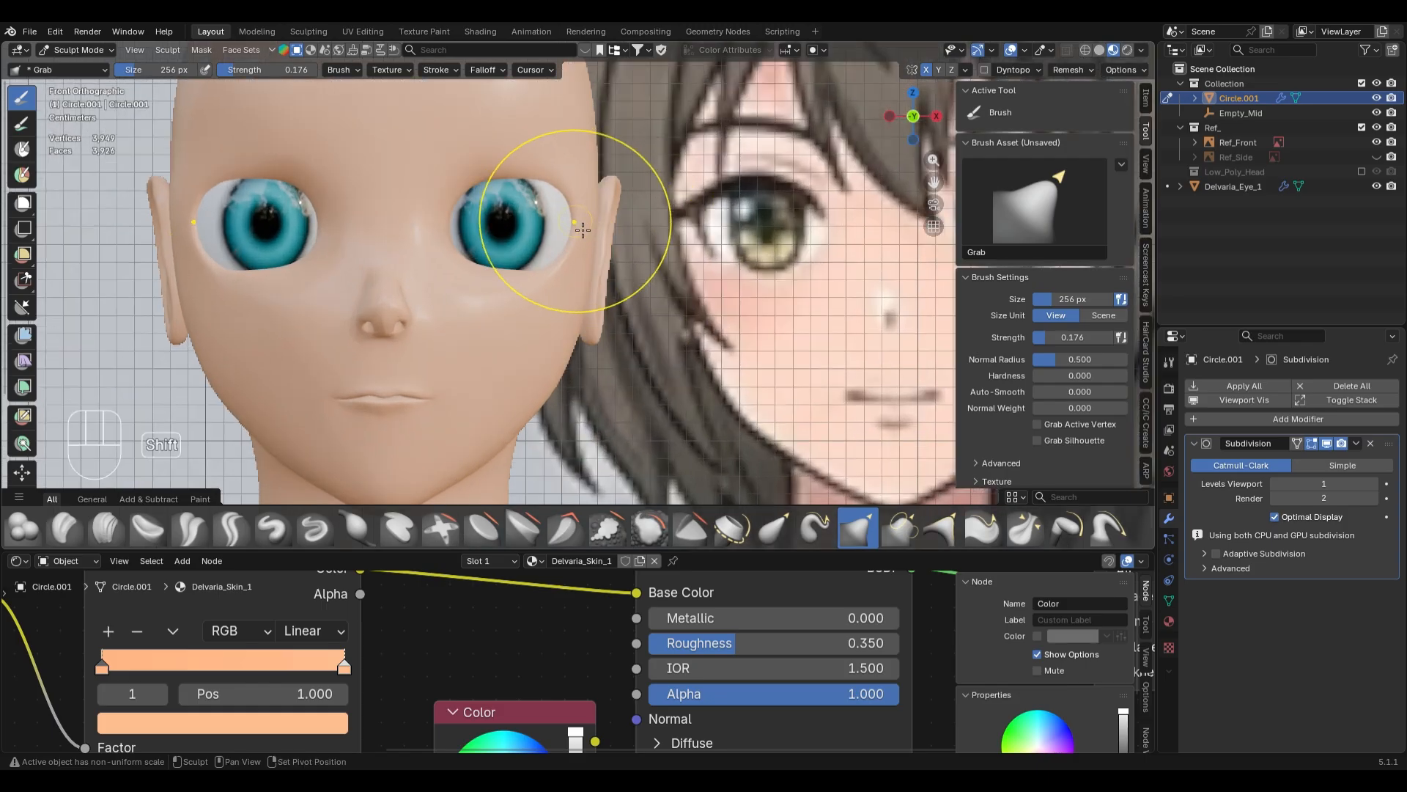
key(f)
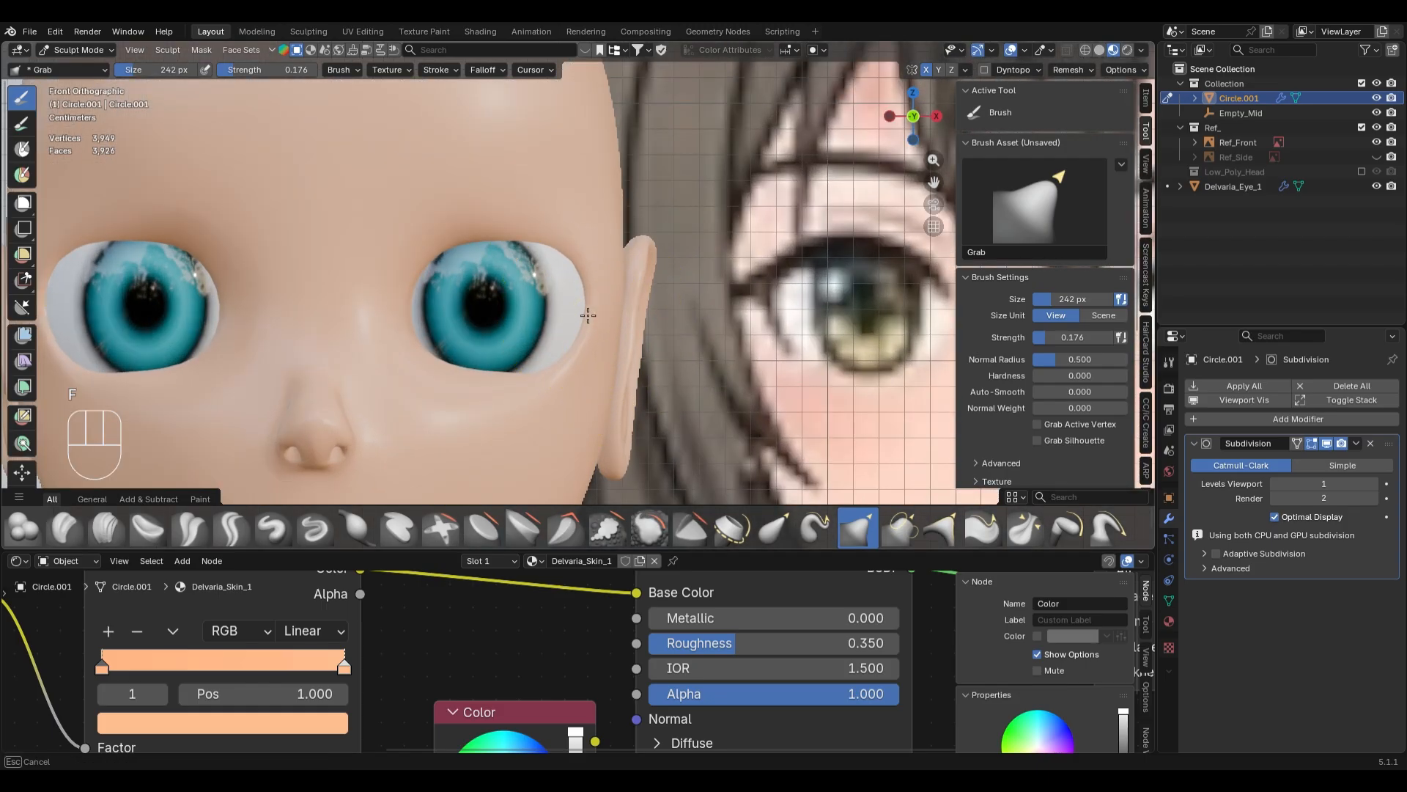
click(588, 315)
key(z)
key(ctrl+z)
- In Edit Mode, move the socket's outer rim edge -0.001104 m along X with smooth proportional editing of size 0.011
key(Tab)
scroll(582, 296, up, 4)
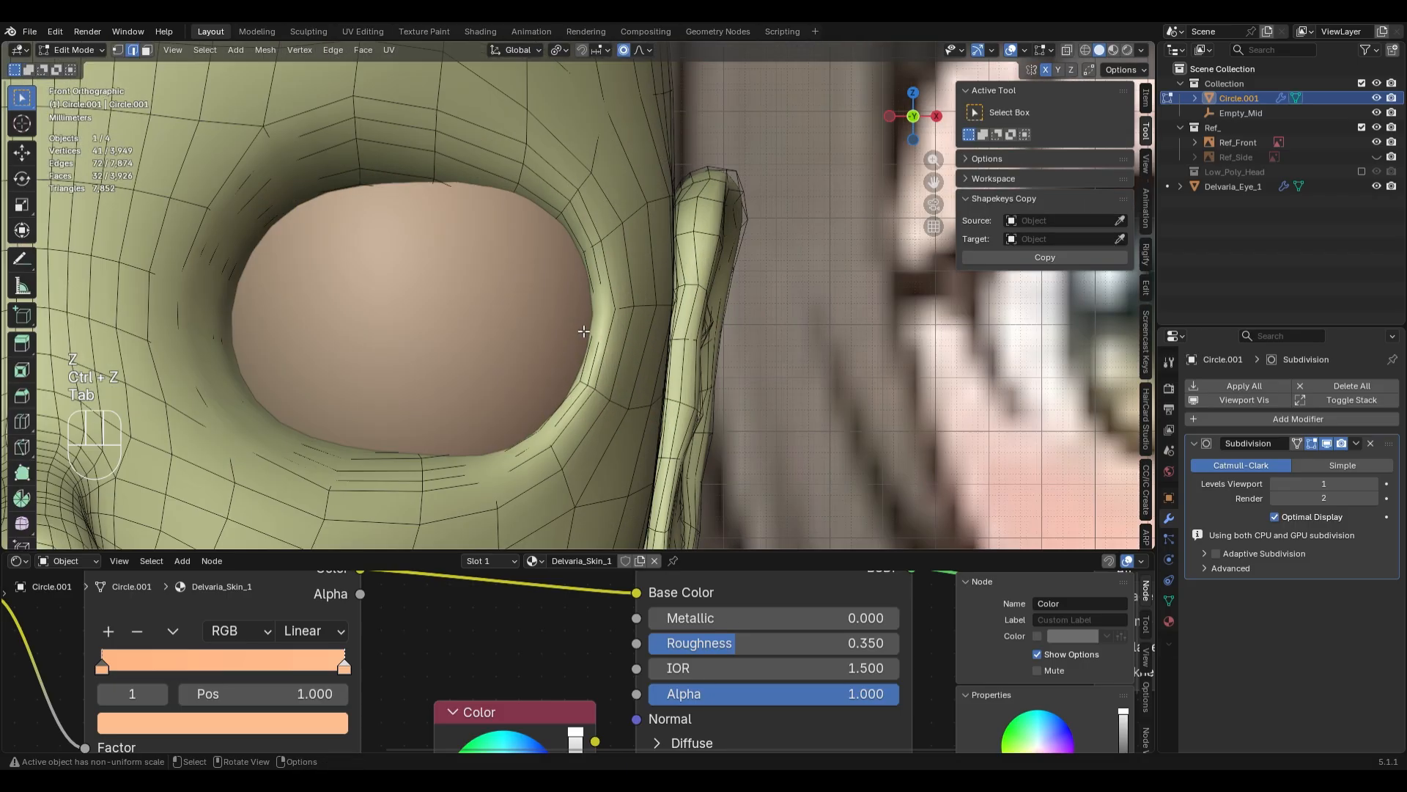
key(alt+z)
click(590, 267)
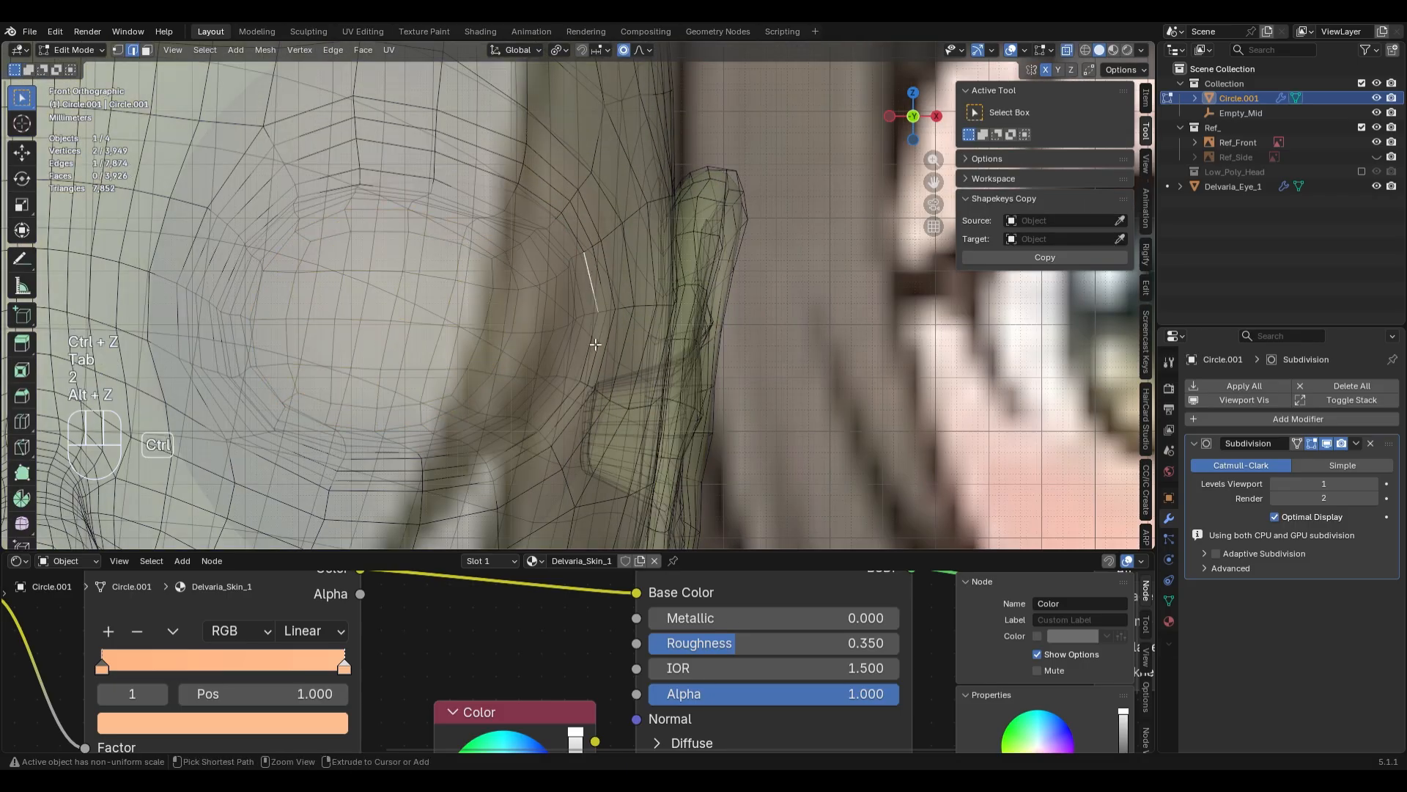
key(alt+z)
key(g)
key(x)
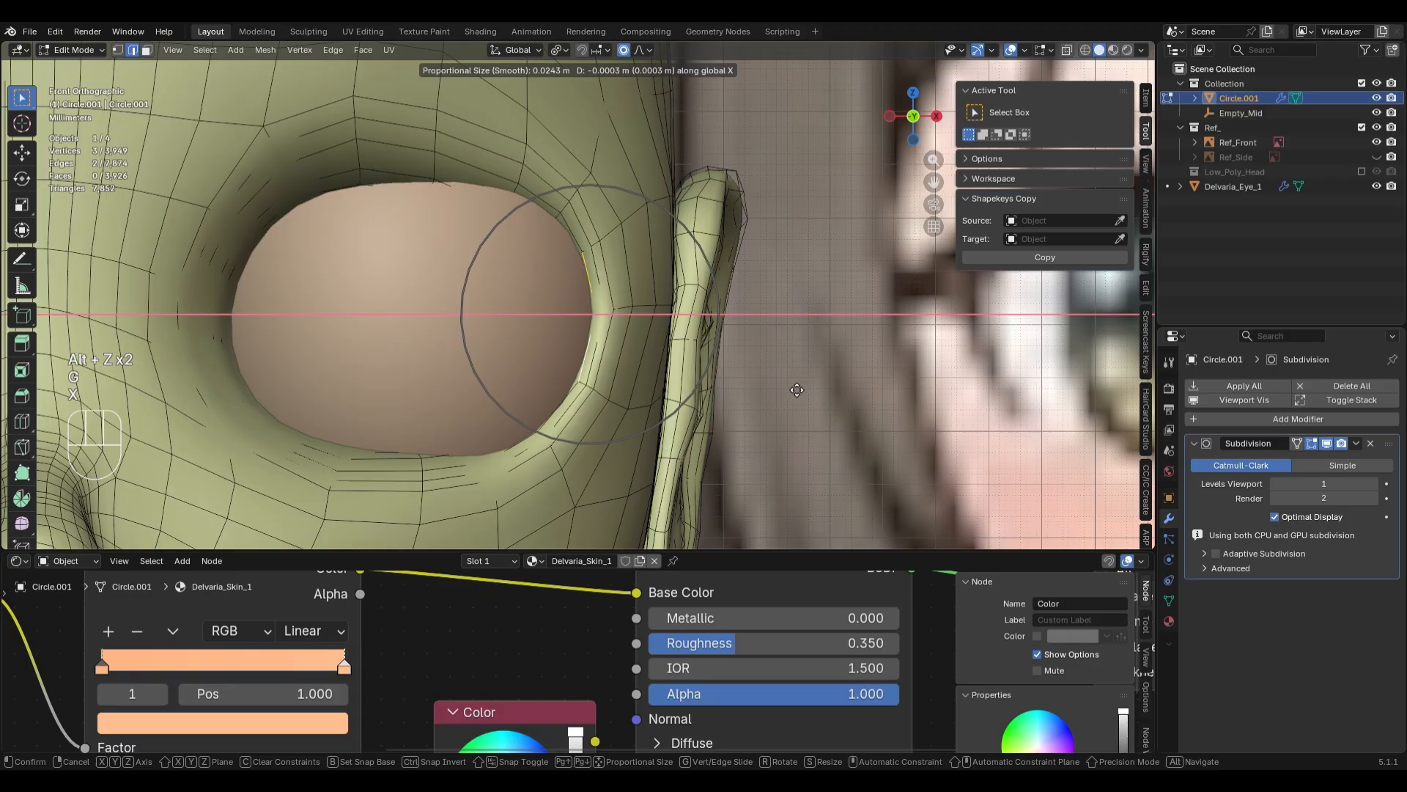
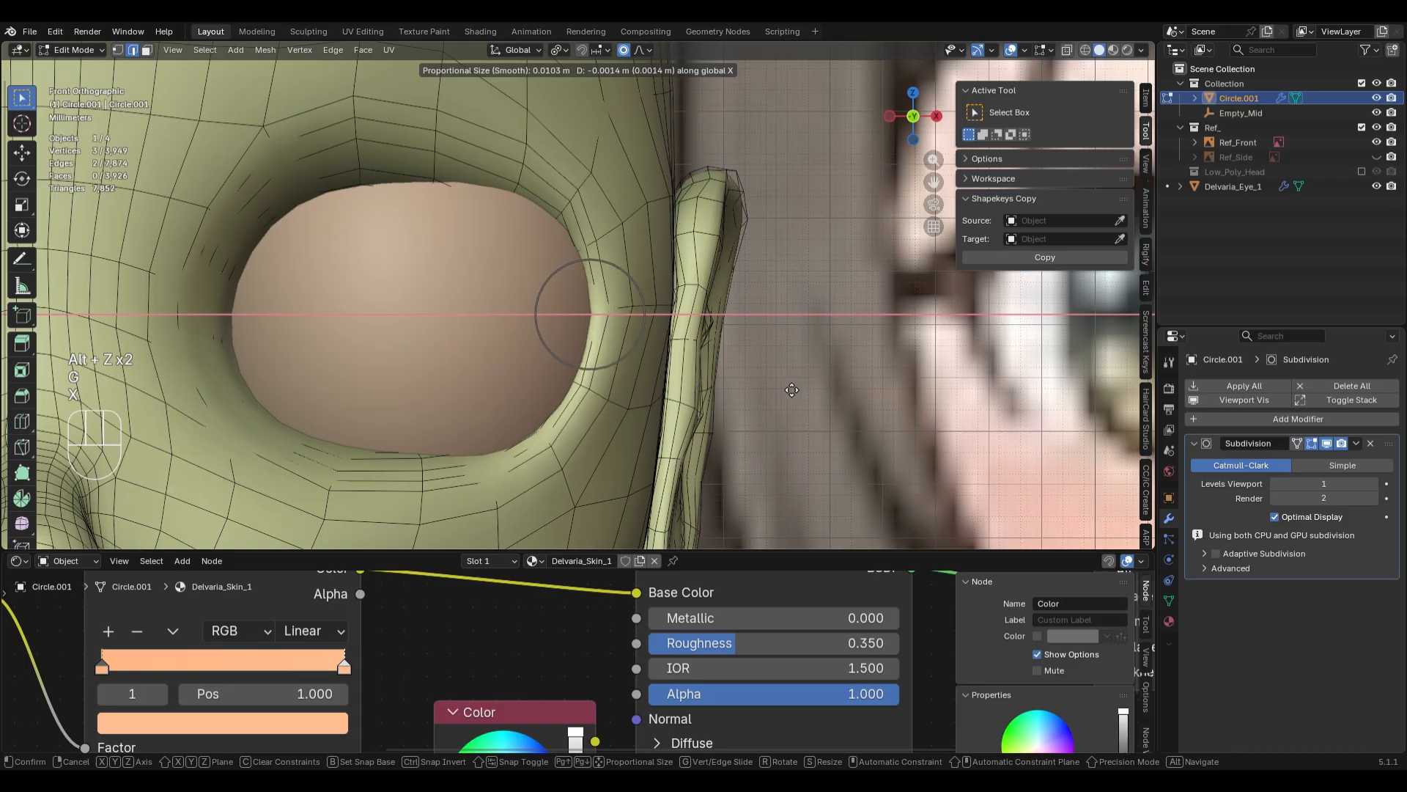
click(793, 389)
scroll(799, 378, down, 9)
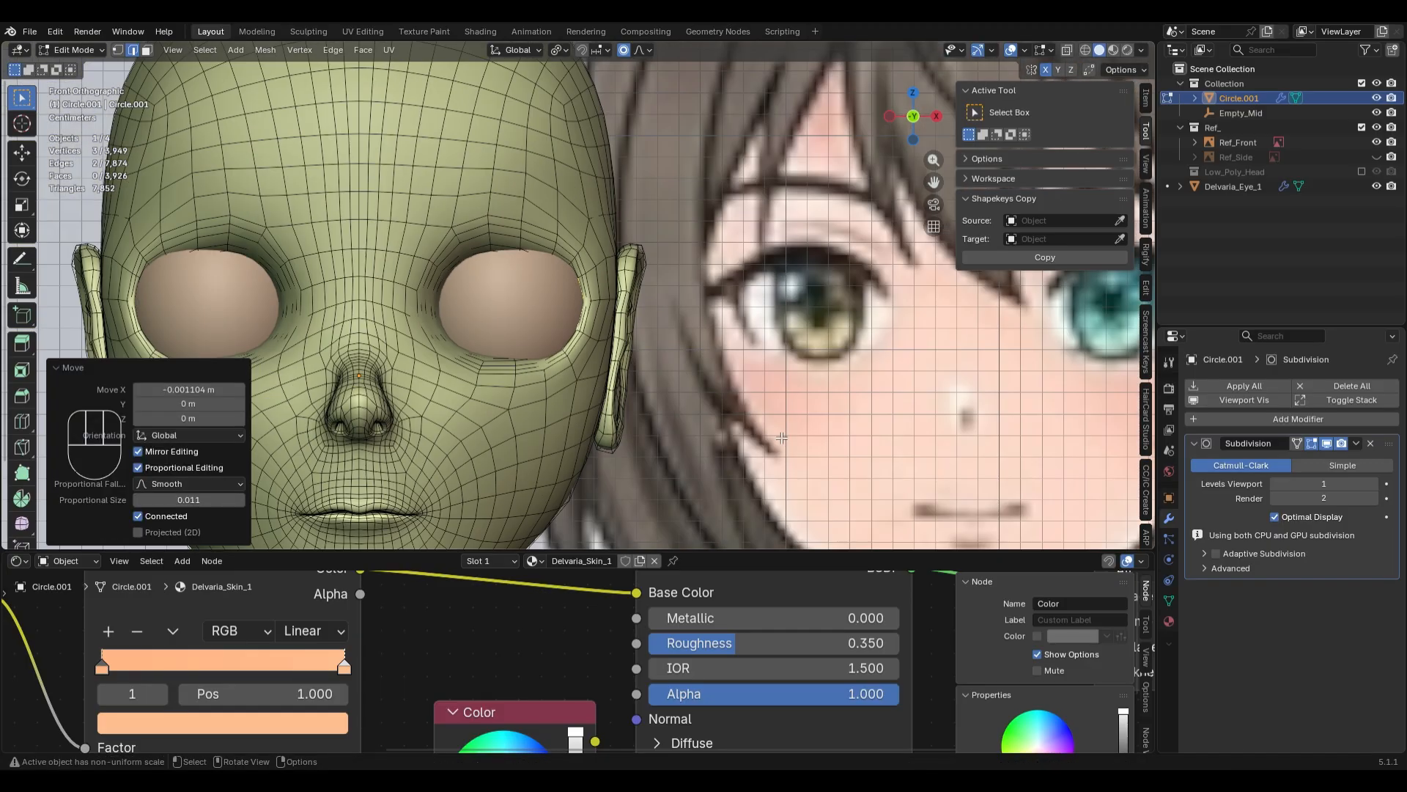
- Return to Object Mode and move the front reference image -0.28328 m along X, back behind the head
key(Tab)
key(ctrl+Tab)
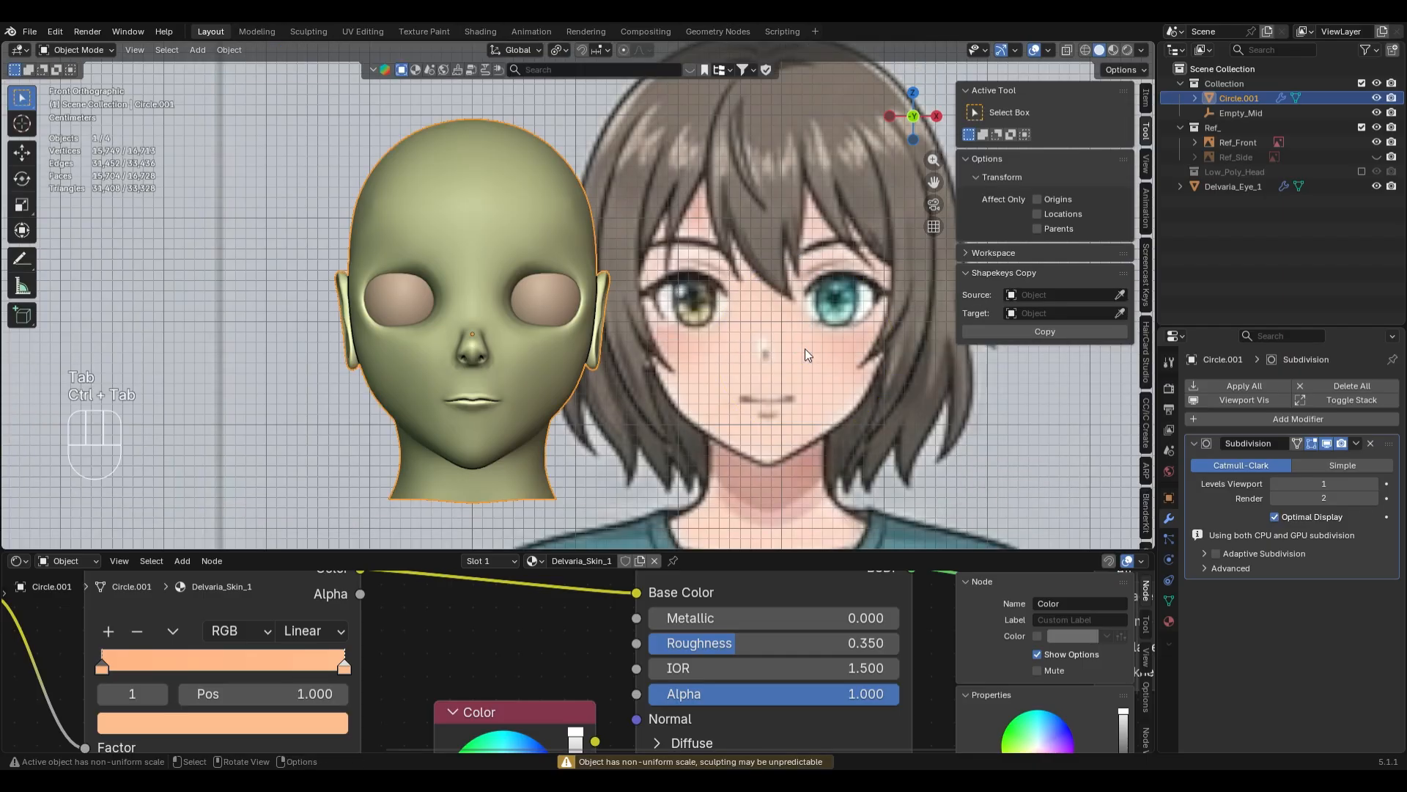
click(805, 349)
key(g)
key(x)
click(551, 273)
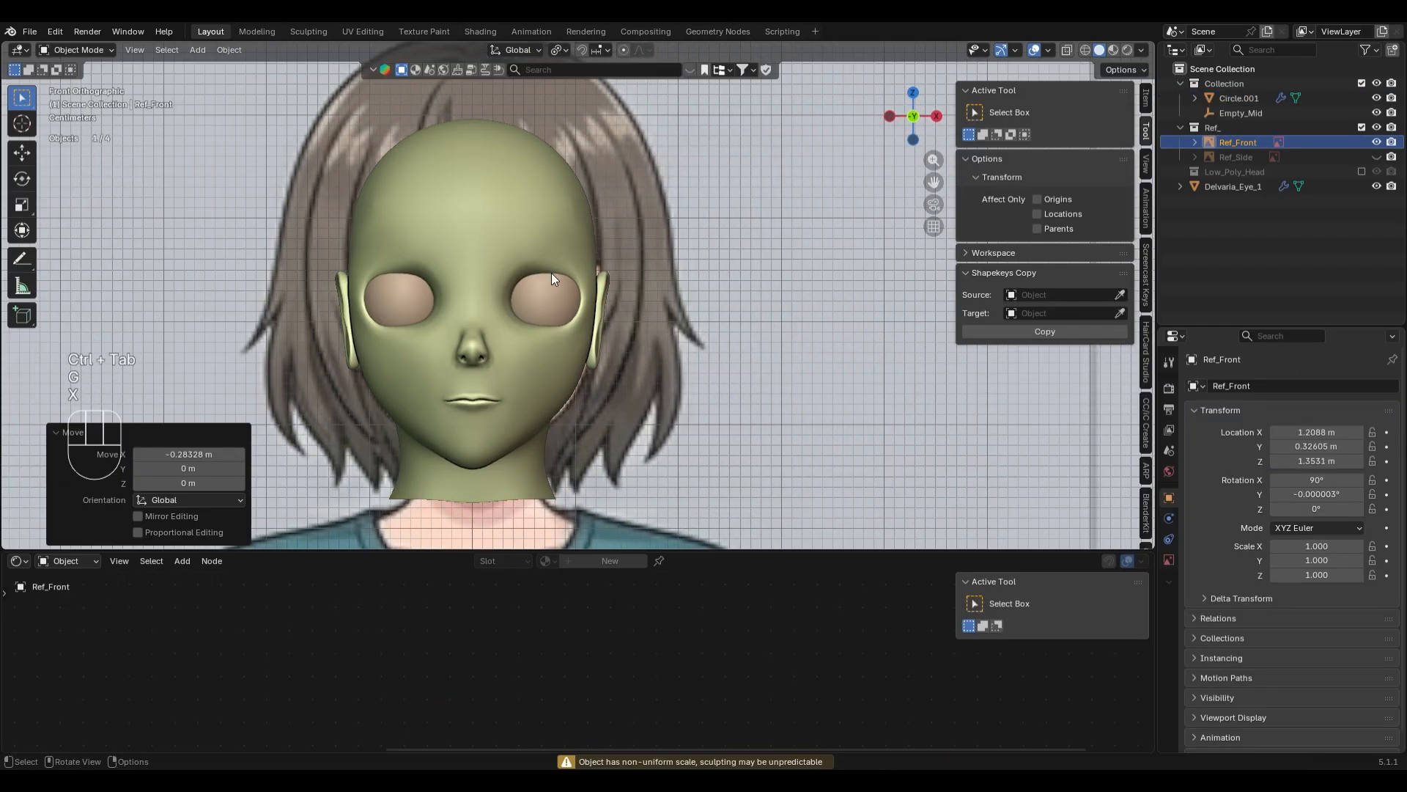
- Fine-tune the front reference's alignment with the face in X-ray by moving it -0.002288 m along X
key(alt+z)
scroll(544, 342, up, 6)
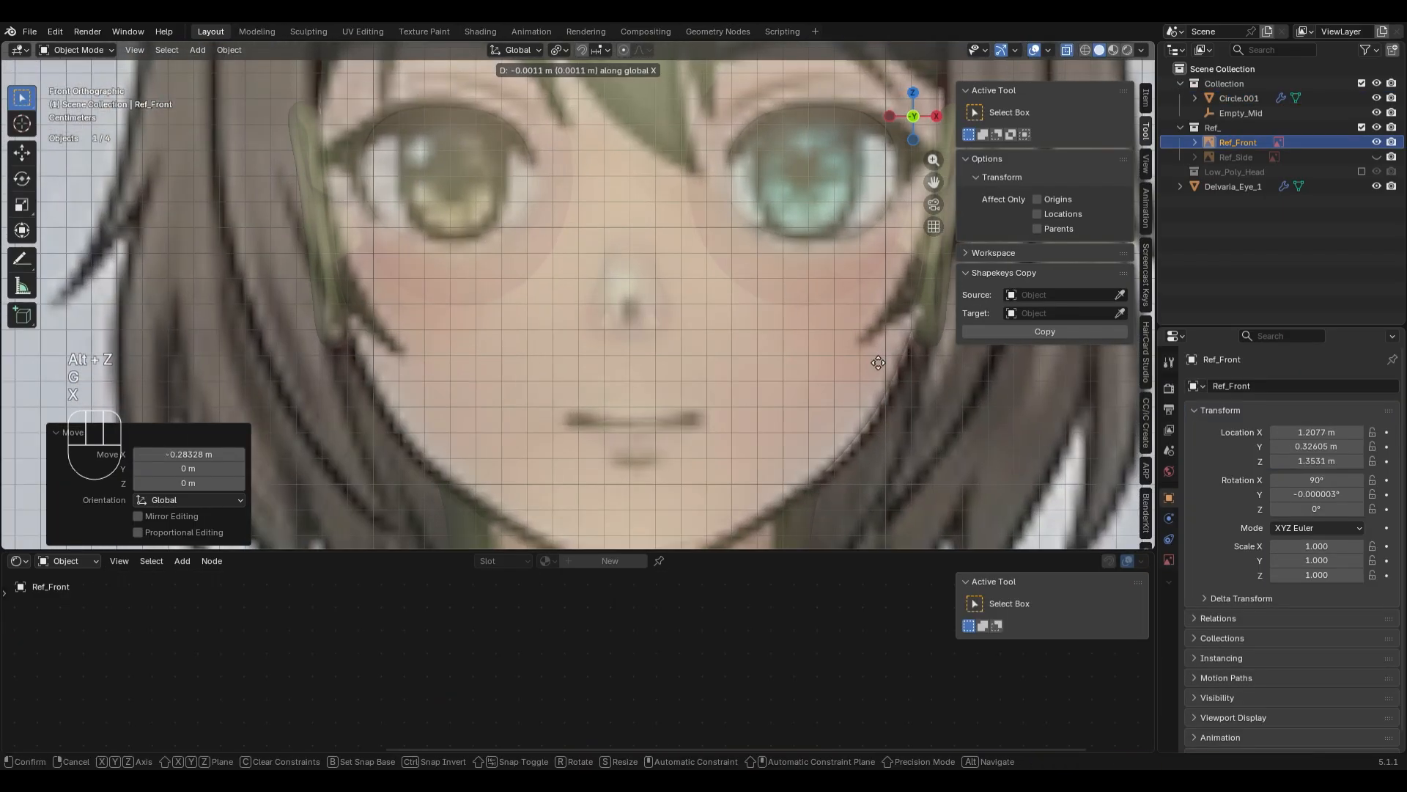
key(x)
click(875, 363)
key(alt+z)
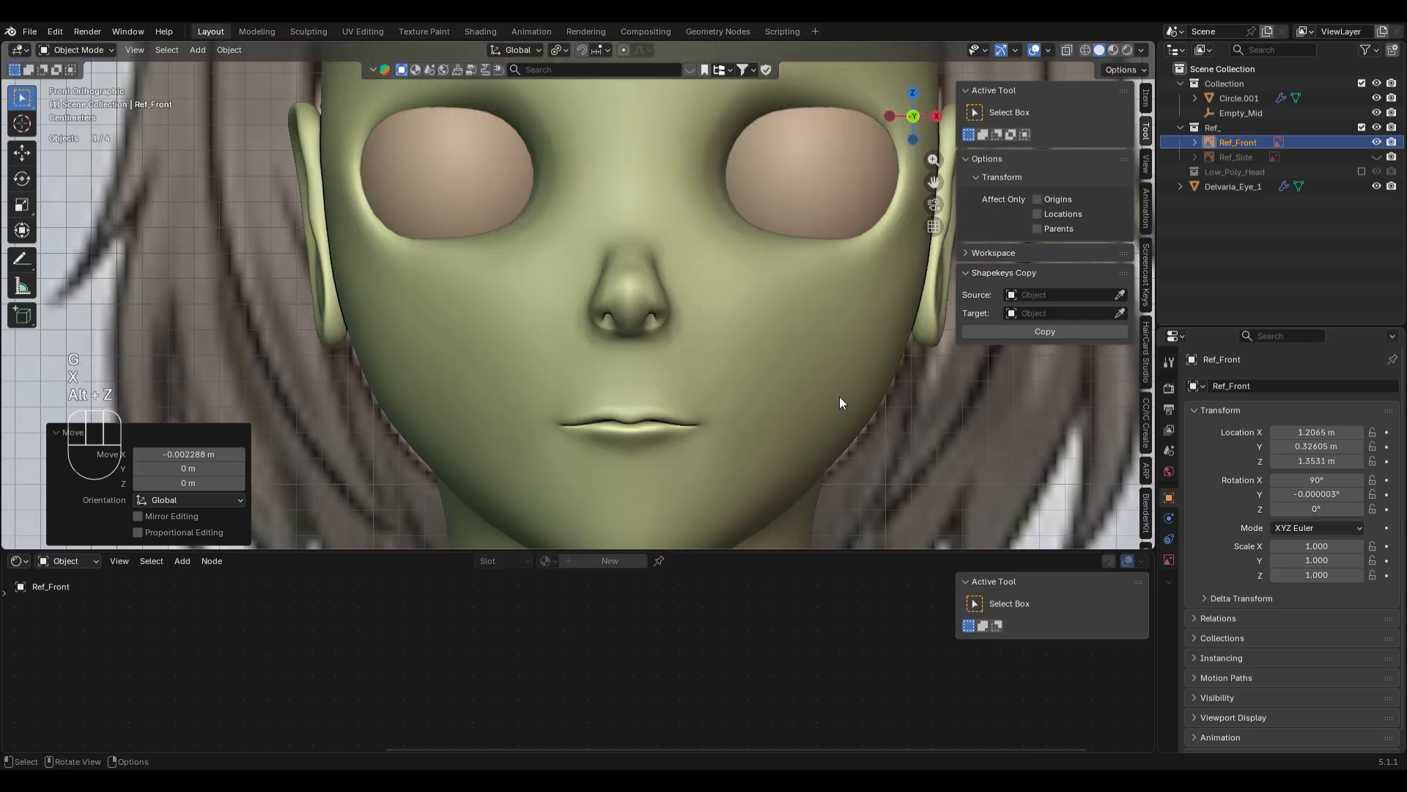
- Examine the eye sockets and face against the front reference in Solid, X-ray and Material Preview shading
scroll(838, 397, down, 2)
scroll(837, 395, up, 3)
scroll(829, 379, up, 2)
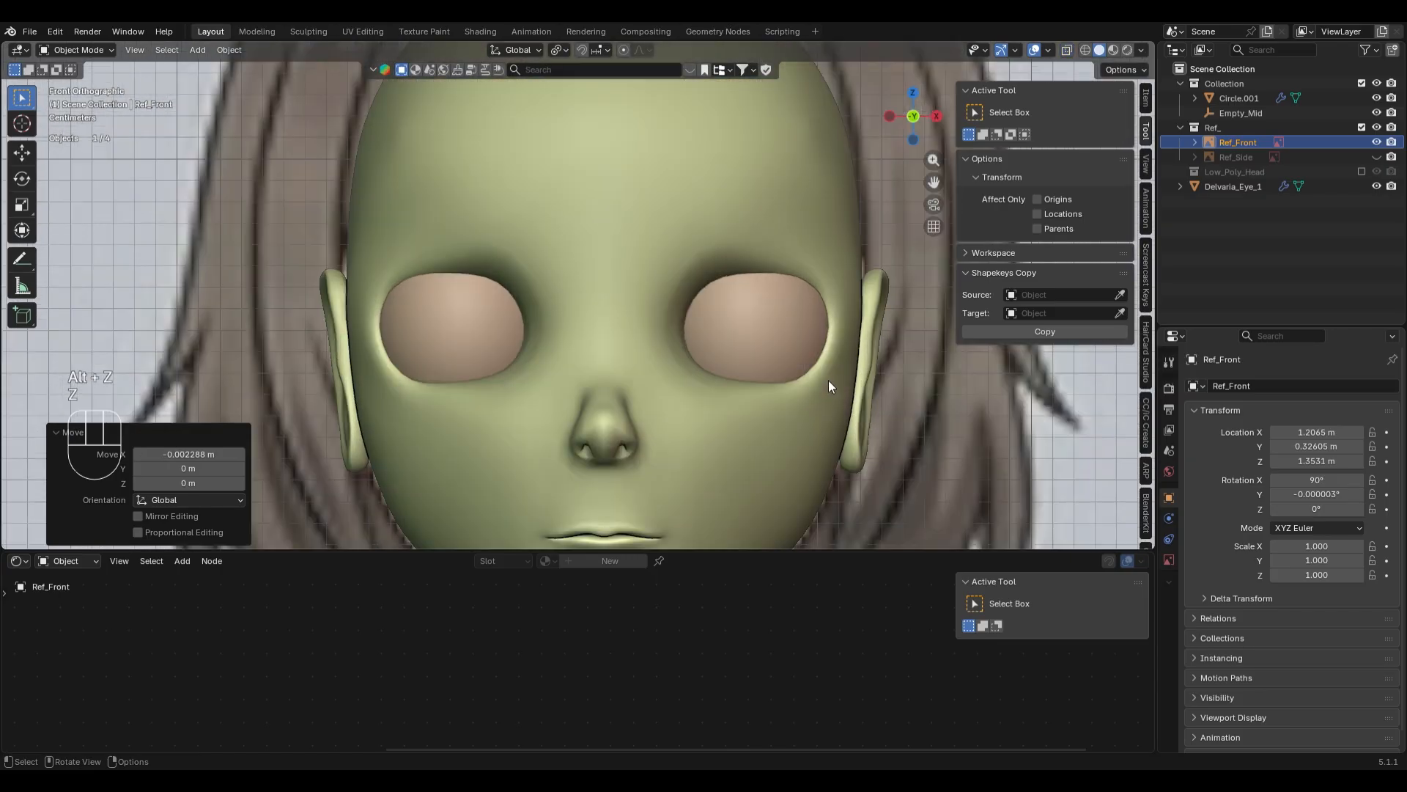
key(alt+z)
key(alt+z)
scroll(843, 393, down, 4)
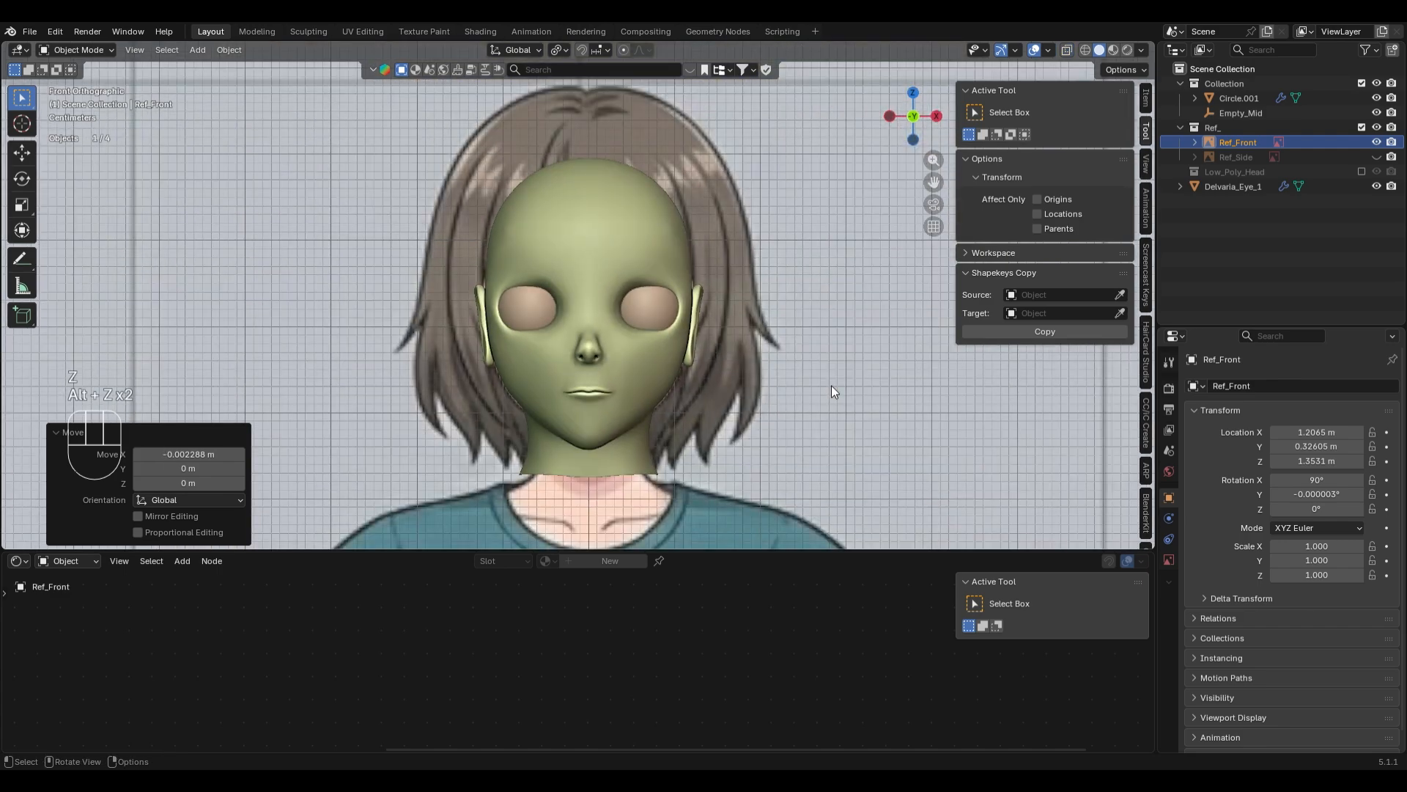
scroll(831, 385, up, 2)
key(z)
click(833, 575)
scroll(821, 429, up, 1)
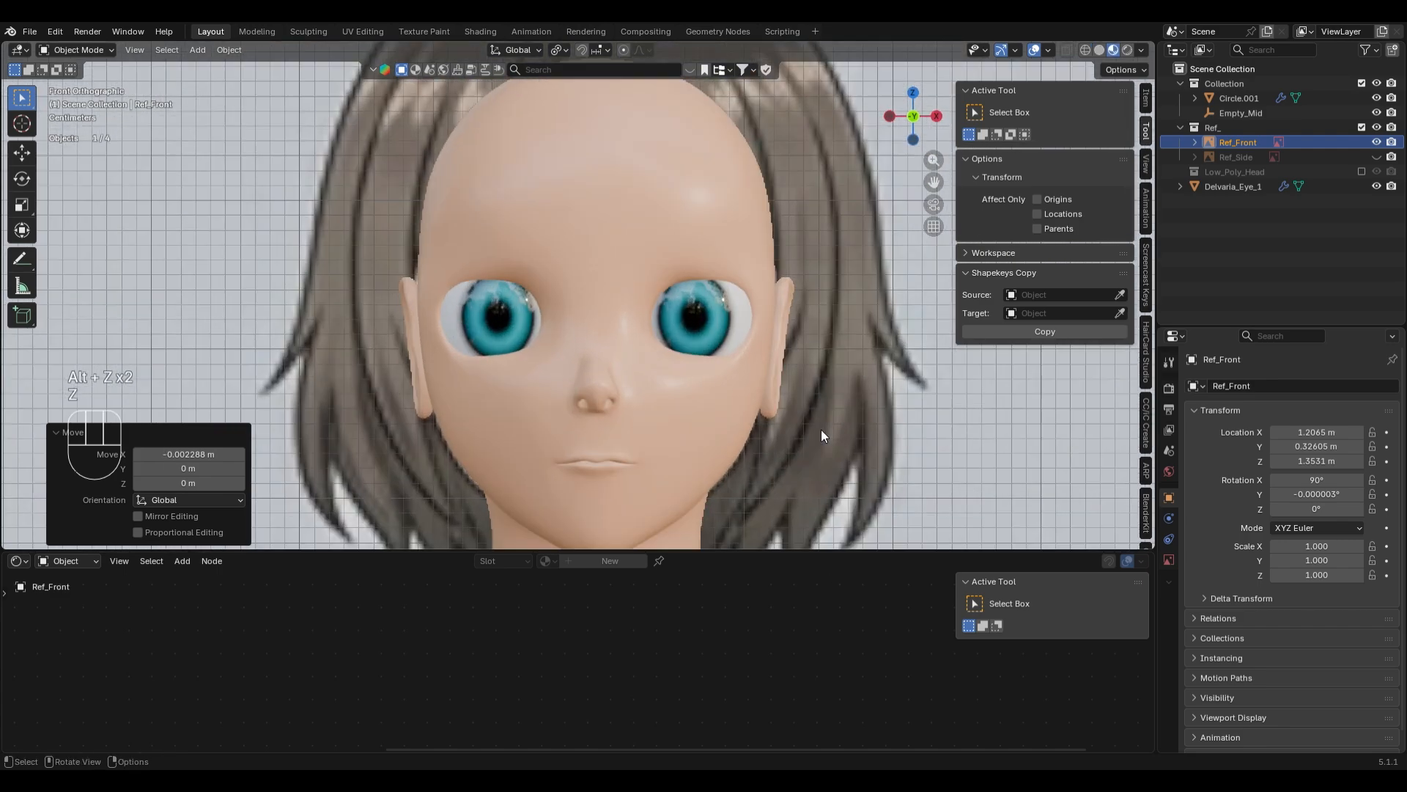
scroll(821, 429, down, 2)
mouse_move(785, 389)
middle_down()
mouse_move(854, 314)
mouse_move(794, 377)
mouse_move(733, 402)
mouse_move(806, 399)
middle_up()
key(KP_1)
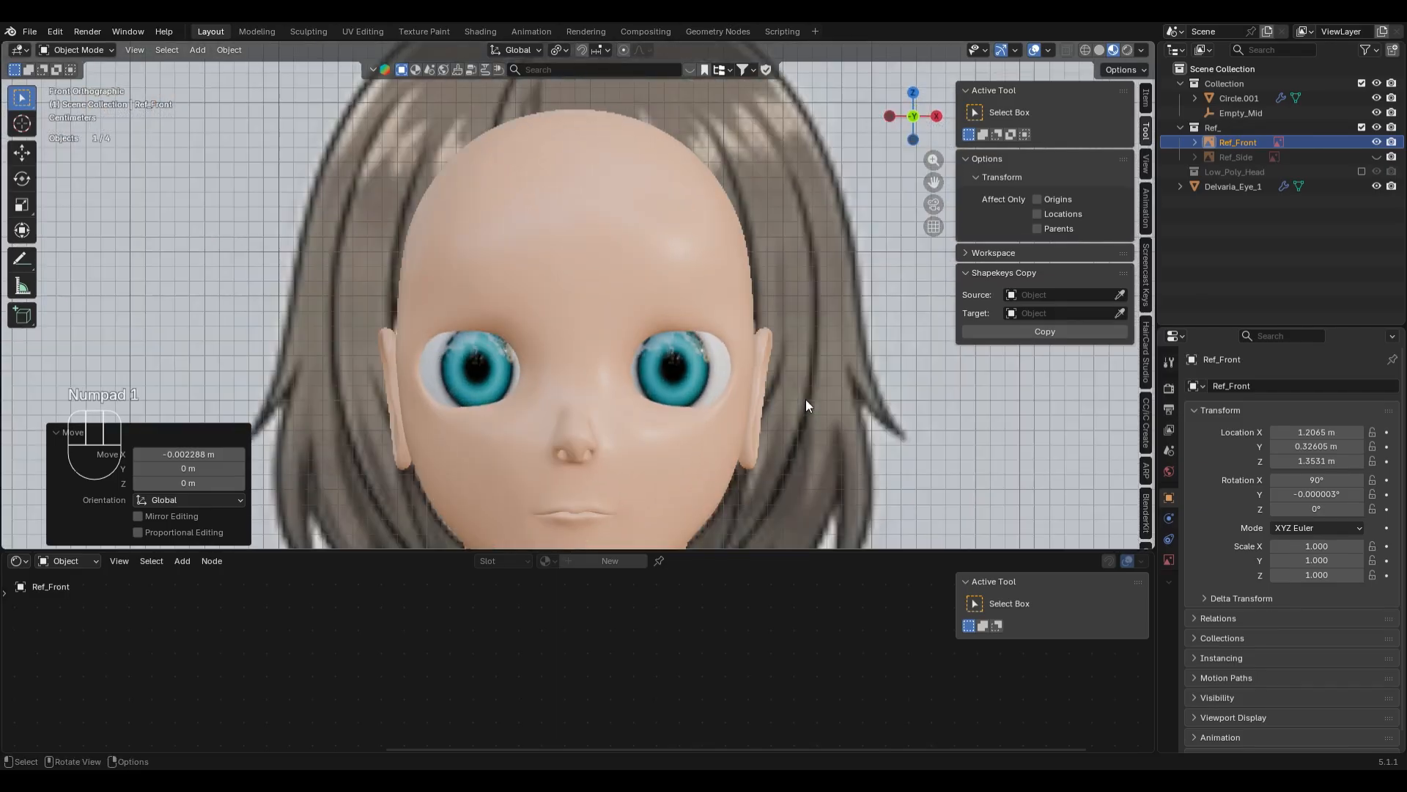
key(alt+z)
key(z)
key(alt+z)
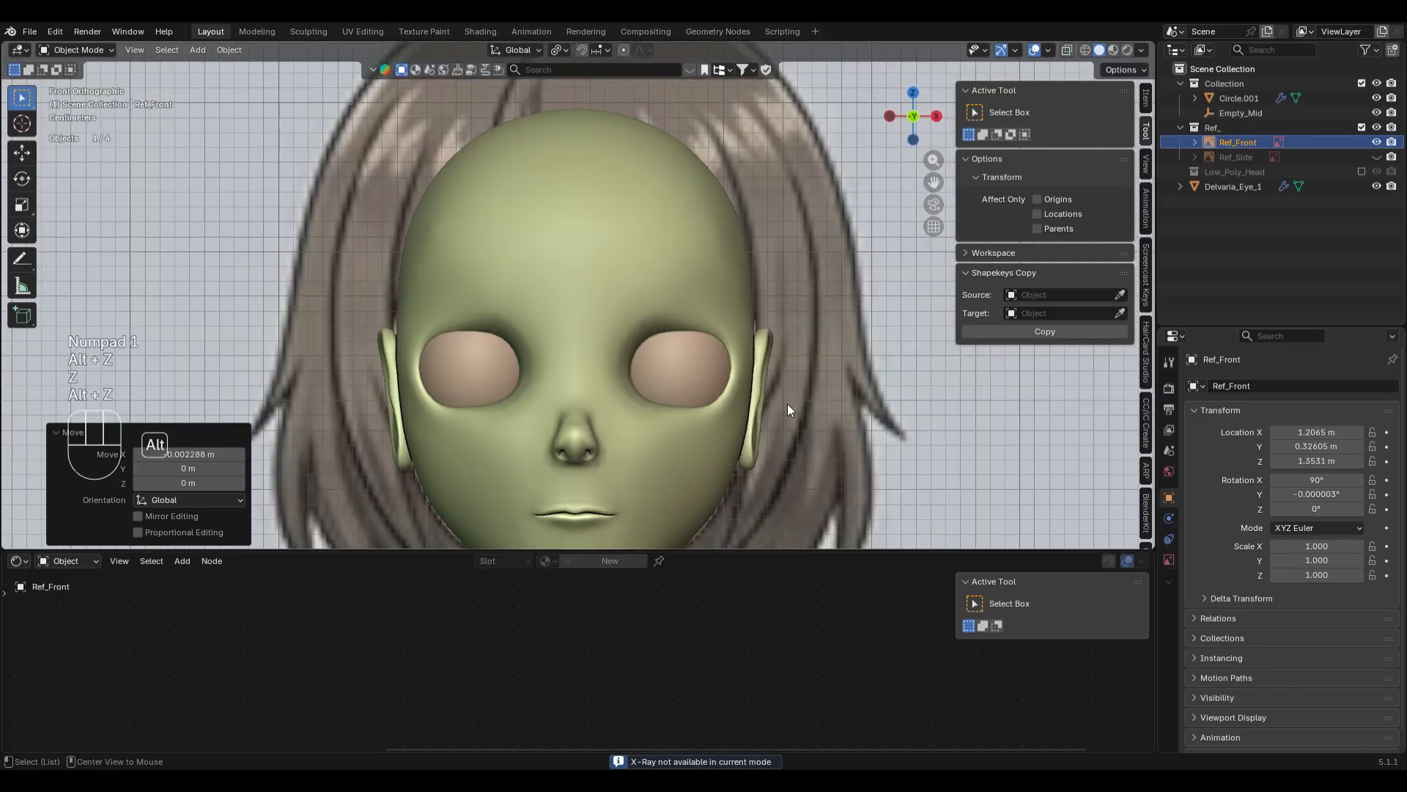
key(alt+z)
key(z)
- Select the mirrored eyes and scale them down slightly
click(695, 403)
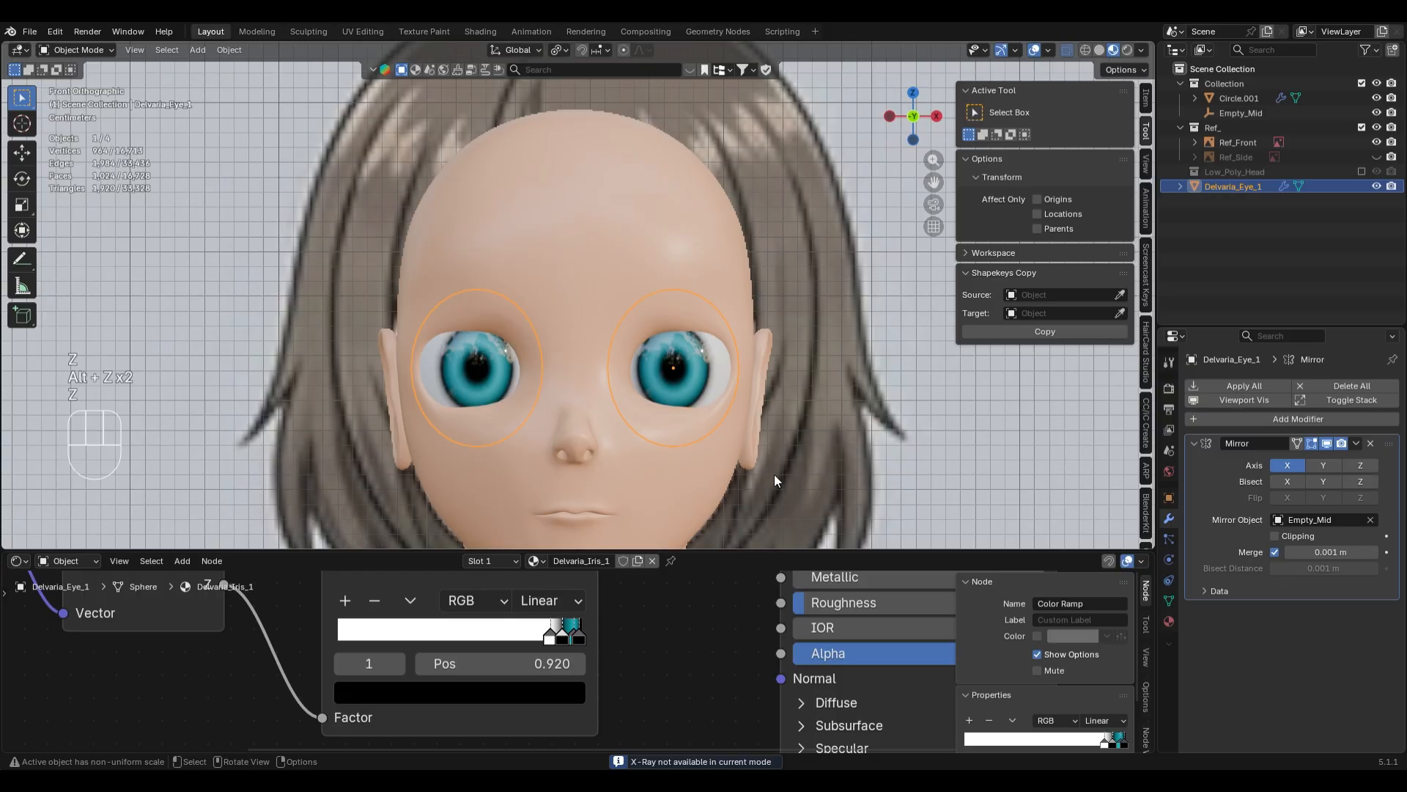
key(s)
click(733, 522)
- Try moving the mirrored eyes -0.003378 m along Y, and undo the move
middle_drag(733, 522, 828, 382)
key(g)
key(y)
click(819, 380)
key(KP_1)
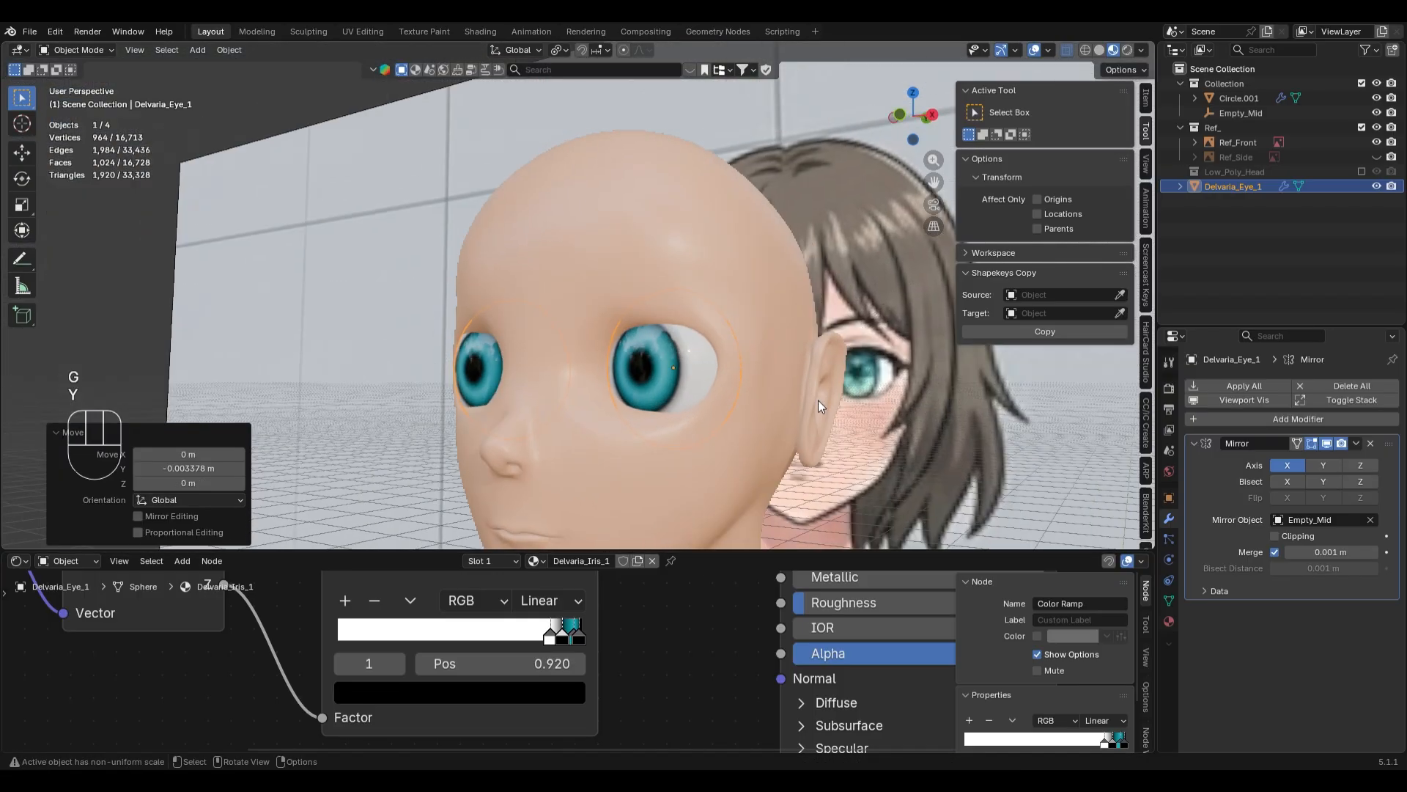
key(ctrl+z)
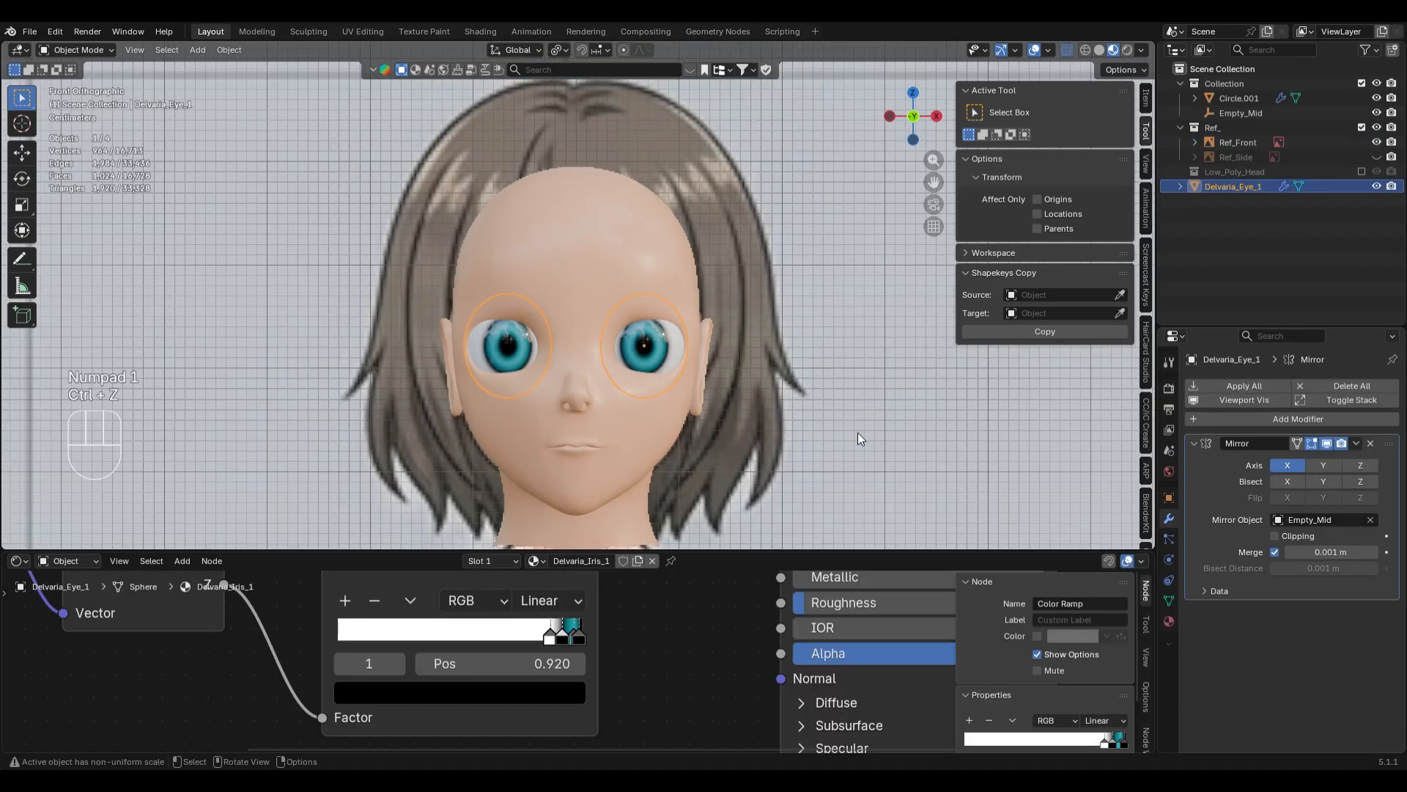
- Compare the eyes with the reference in X-ray and move them 0.002059 m along Z
key(z)
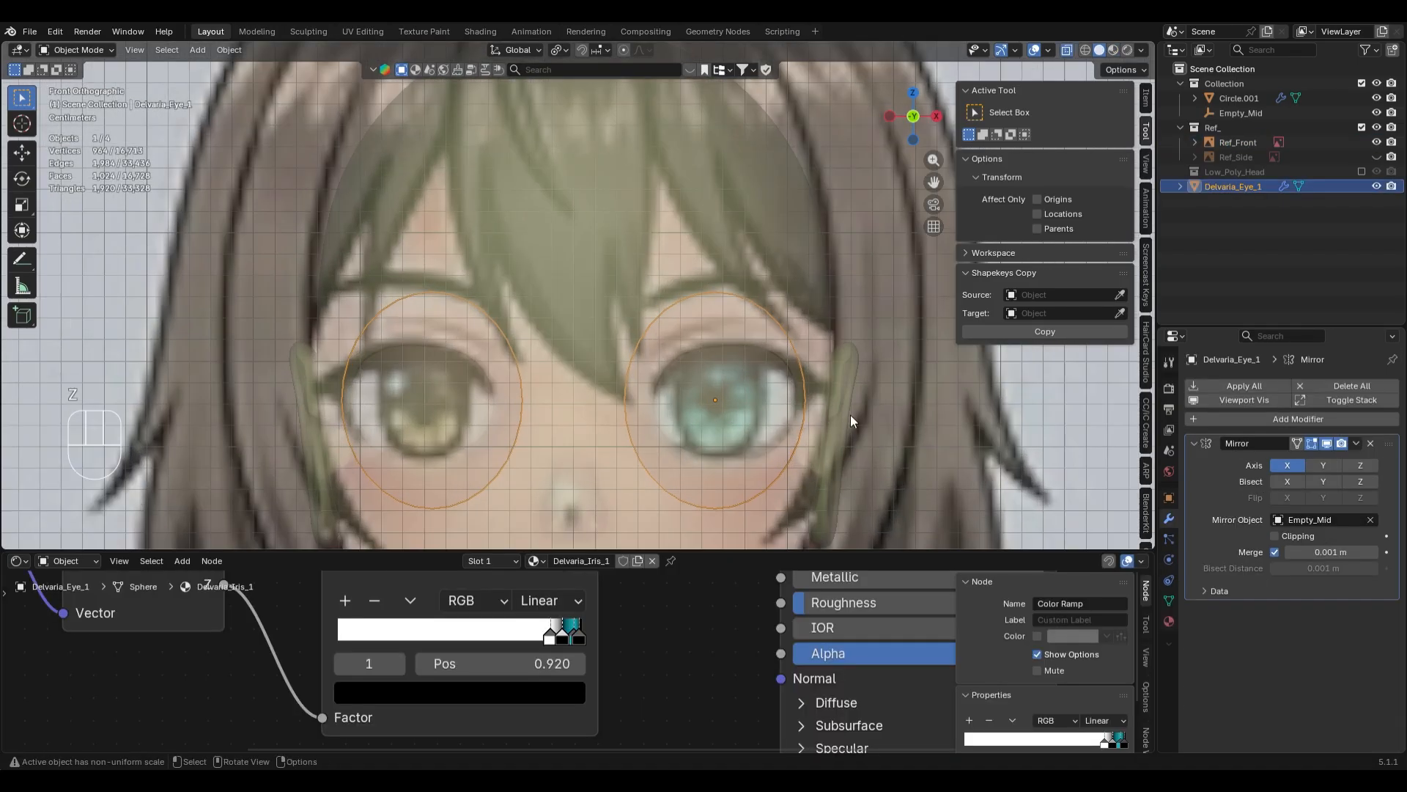
key(z)
click(845, 516)
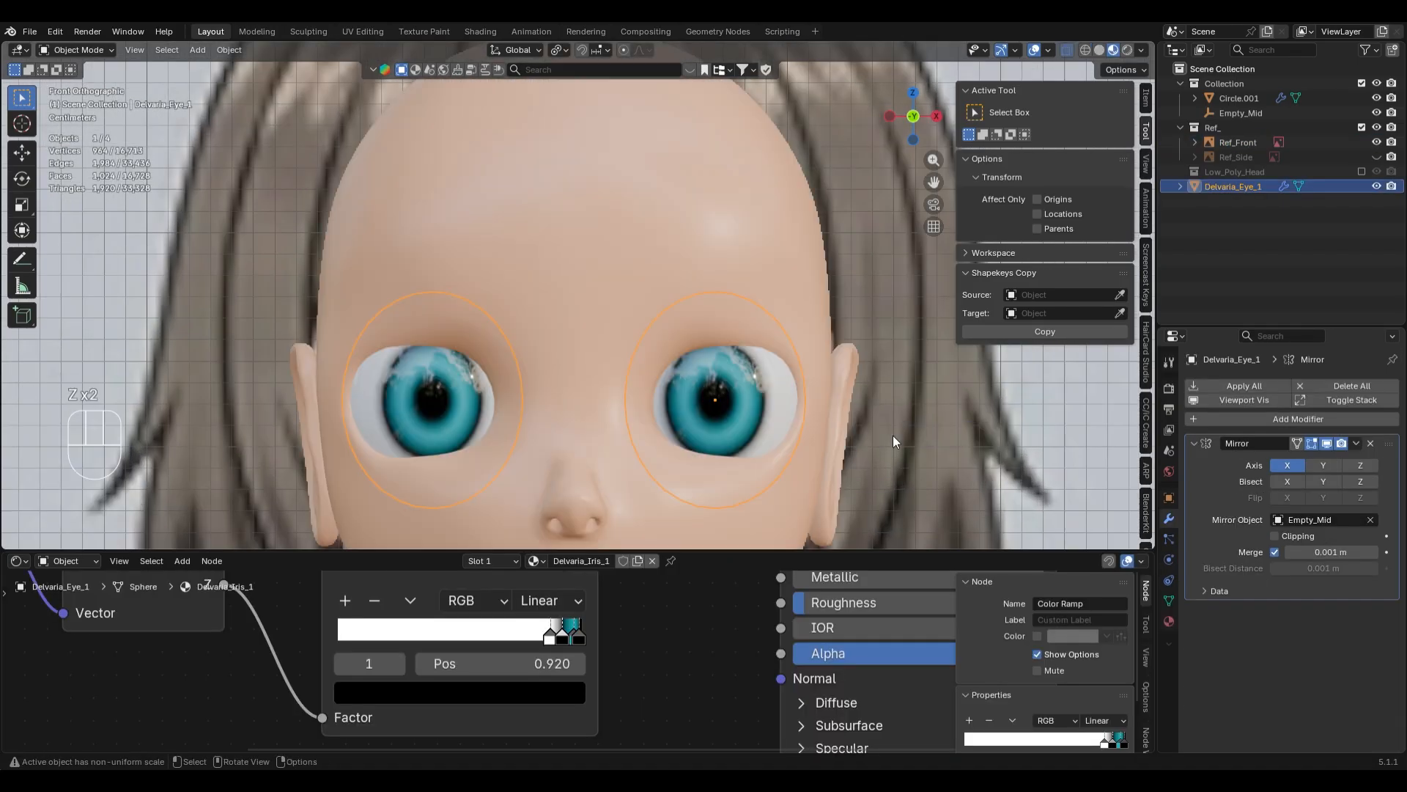
key(g)
key(z)
click(903, 440)
scroll(890, 475, down, 3)
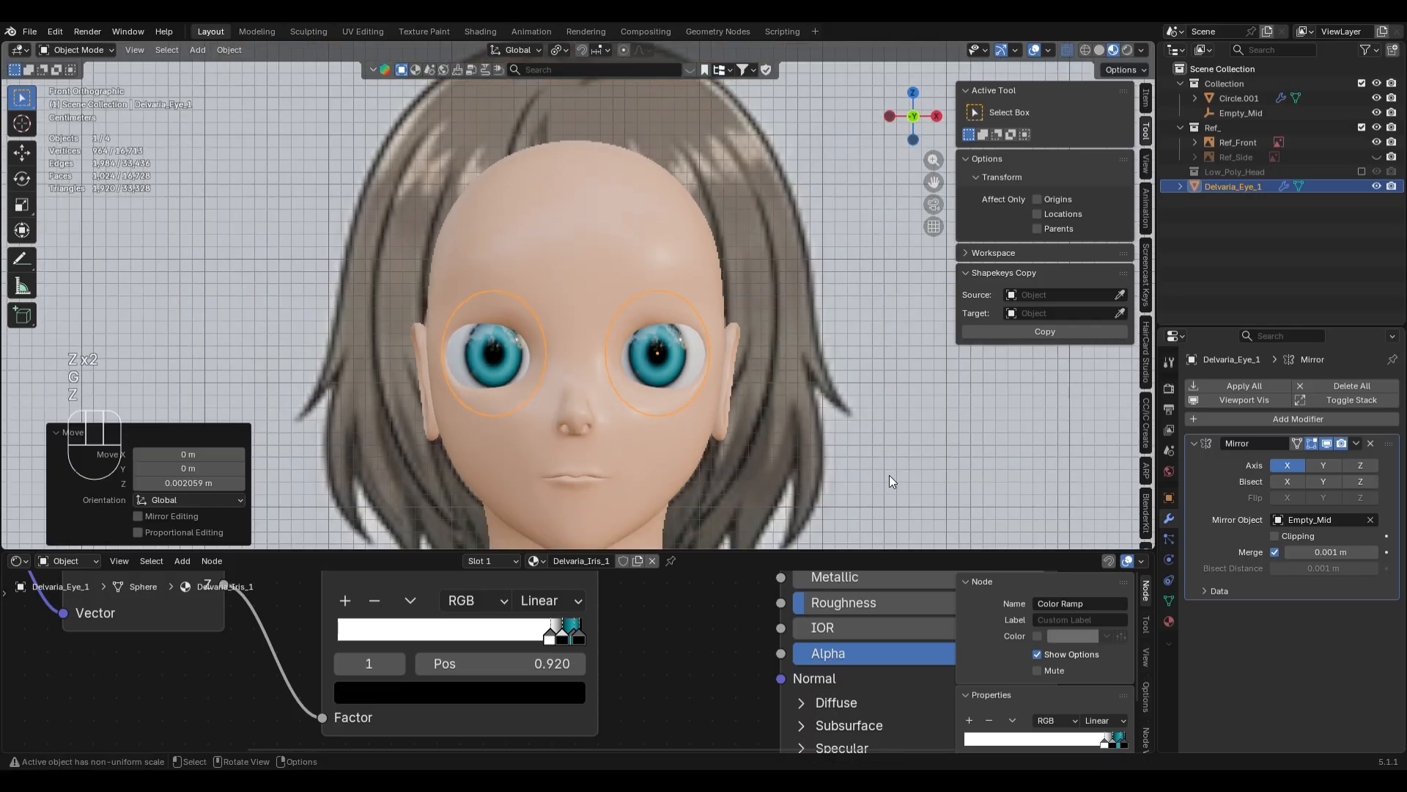
- Compare the face with the front reference, select the head, and enter Edit Mode with vertex selection
click(832, 476)
scroll(828, 398, up, 2)
key(z)
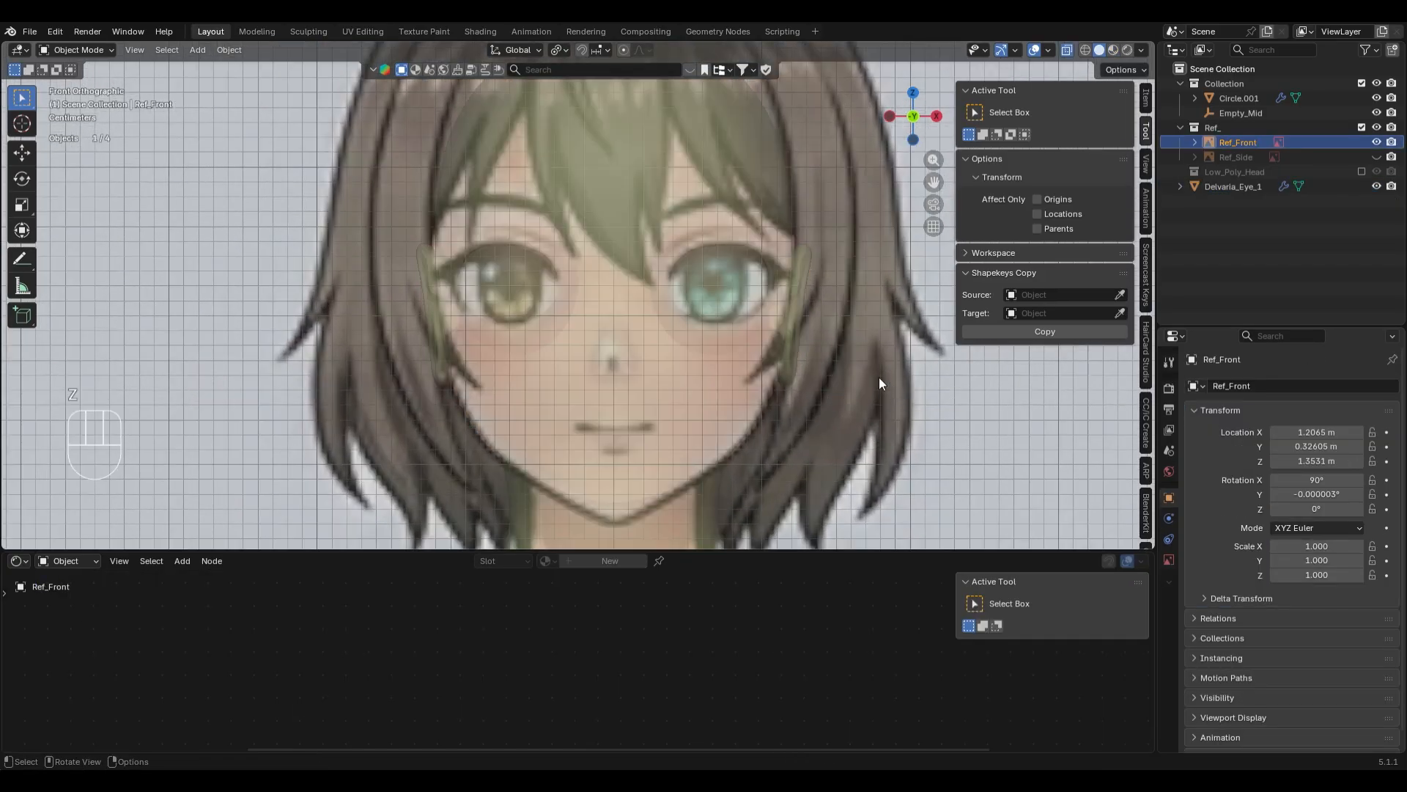
click(719, 357)
scroll(787, 360, up, 2)
key(ctrl+Tab)
click(826, 410)
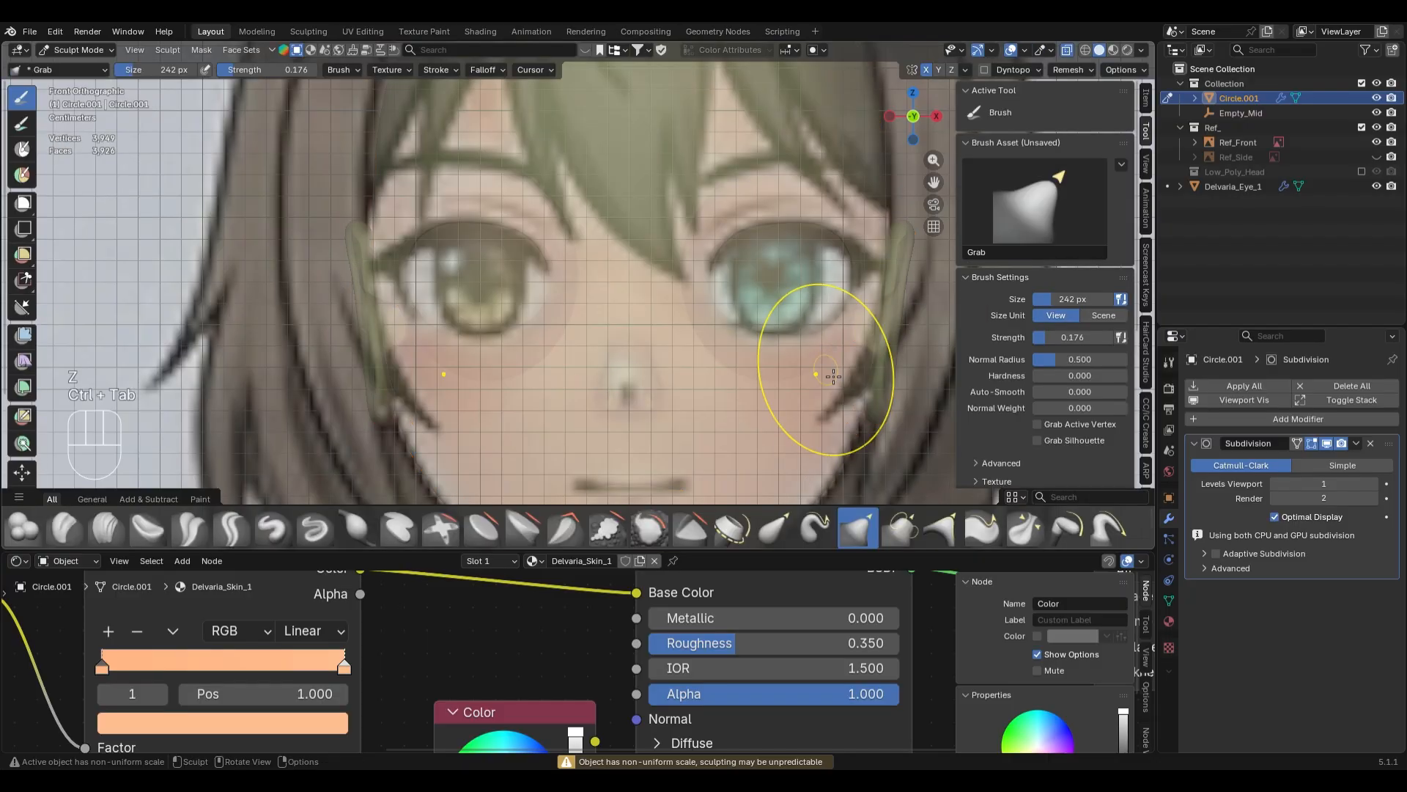
key(alt+z)
mouse_move(867, 334)
shift+middle_down()
mouse_move(693, 334)
mouse_move(693, 250)
shift+middle_up()
key(Tab)
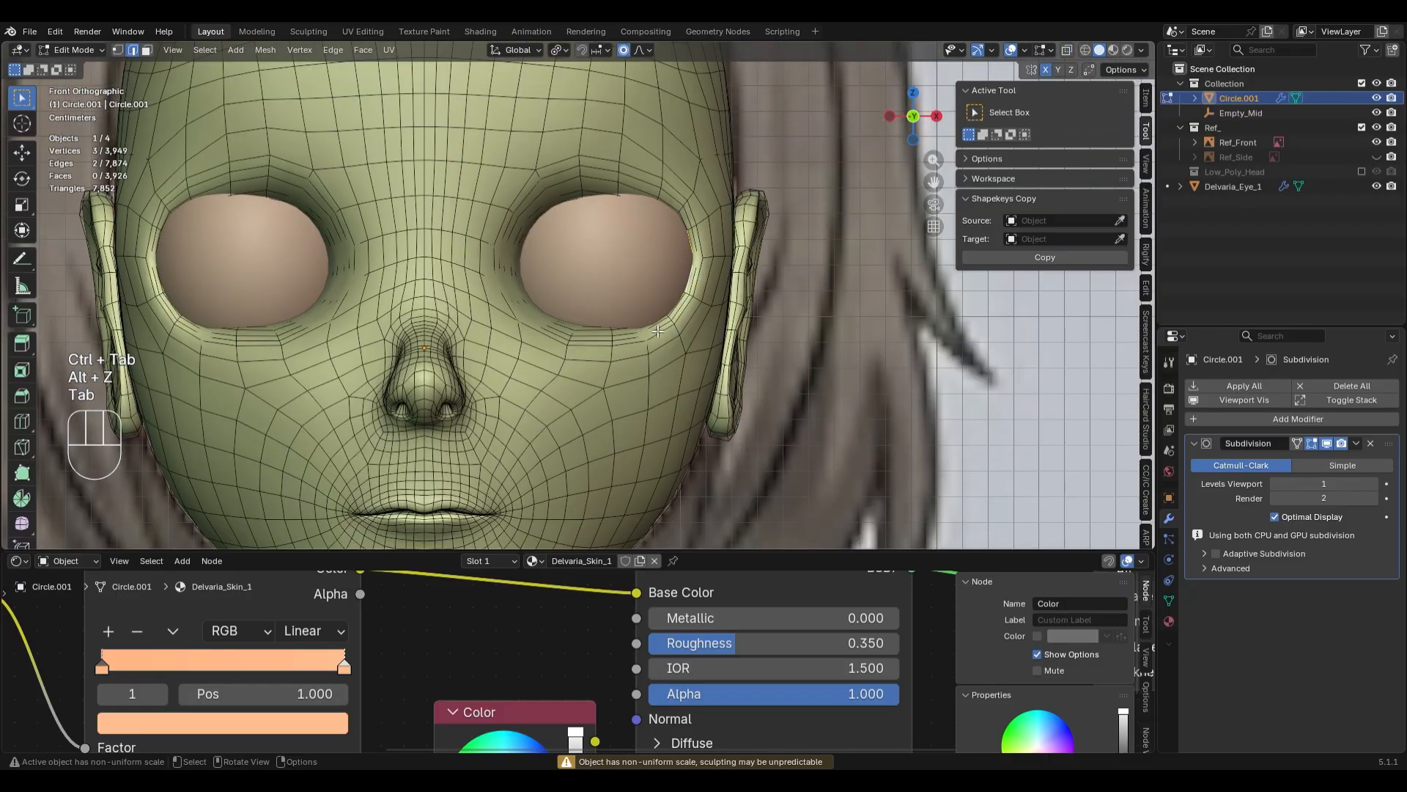
key(1)
- Try raising the lower outer rim vertex of the eye socket along Z with proportional editing, and undo the move
scroll(849, 393, up, 4)
key(alt+z)
scroll(849, 393, down, 3)
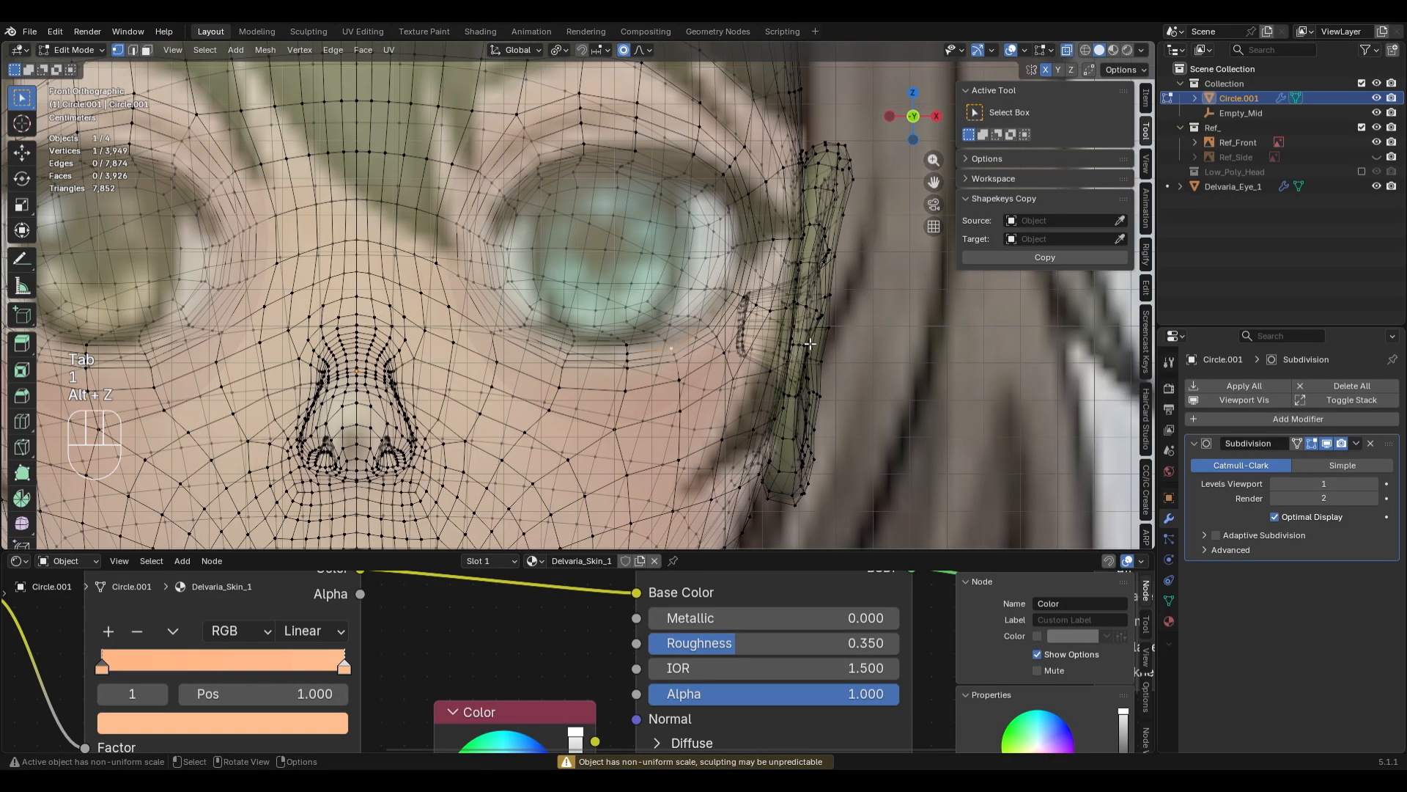
key(g)
key(z)
scroll(815, 342, down, 9)
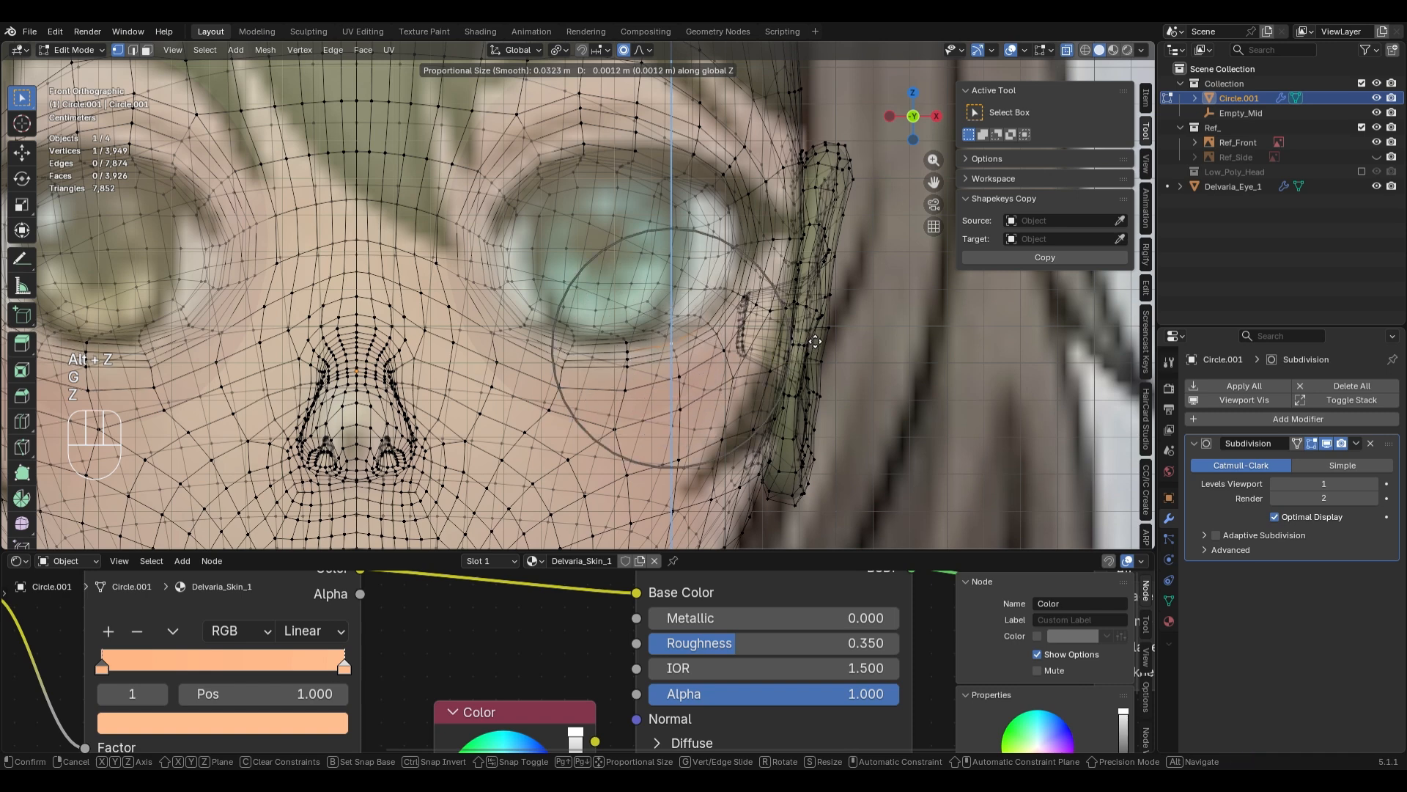
click(815, 342)
key(Tab)
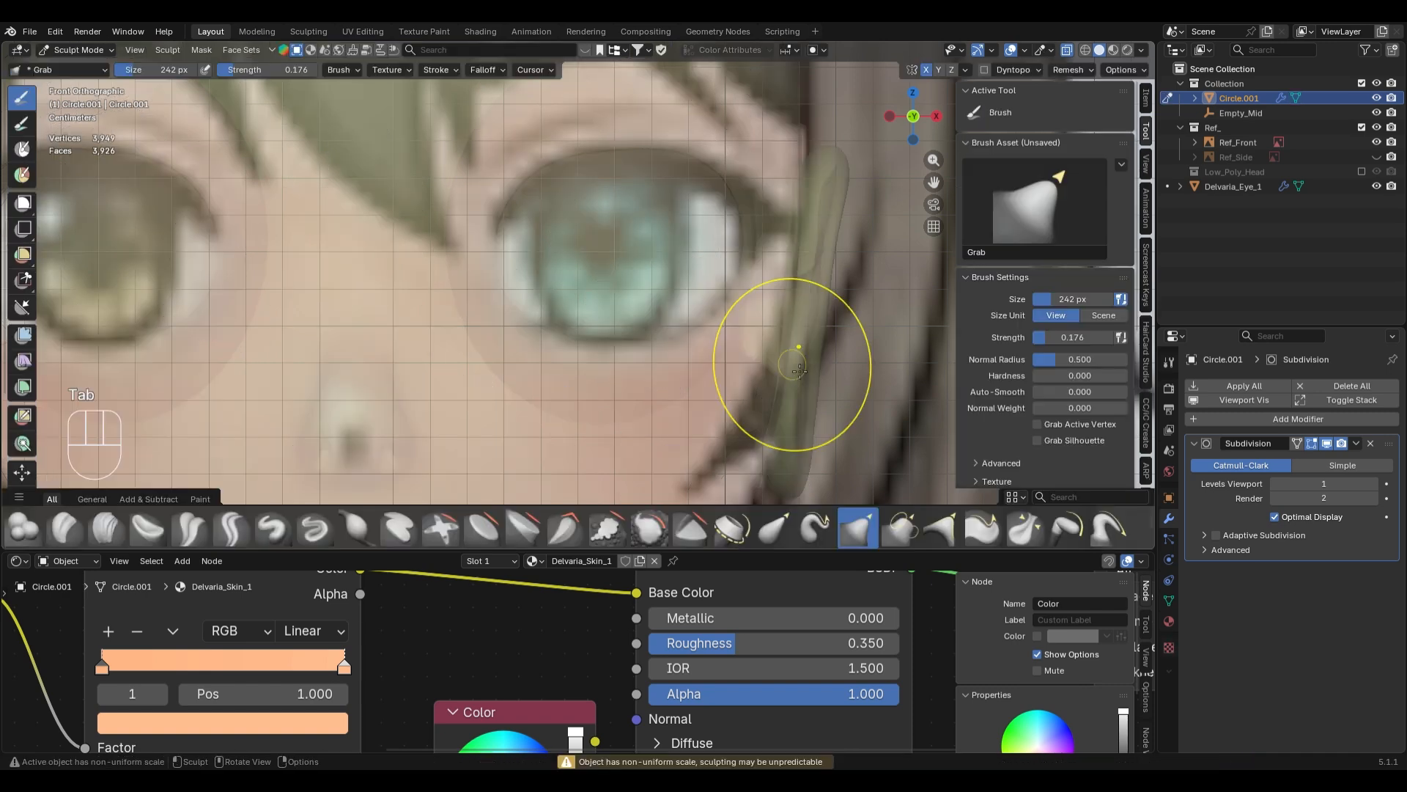
key(alt+z)
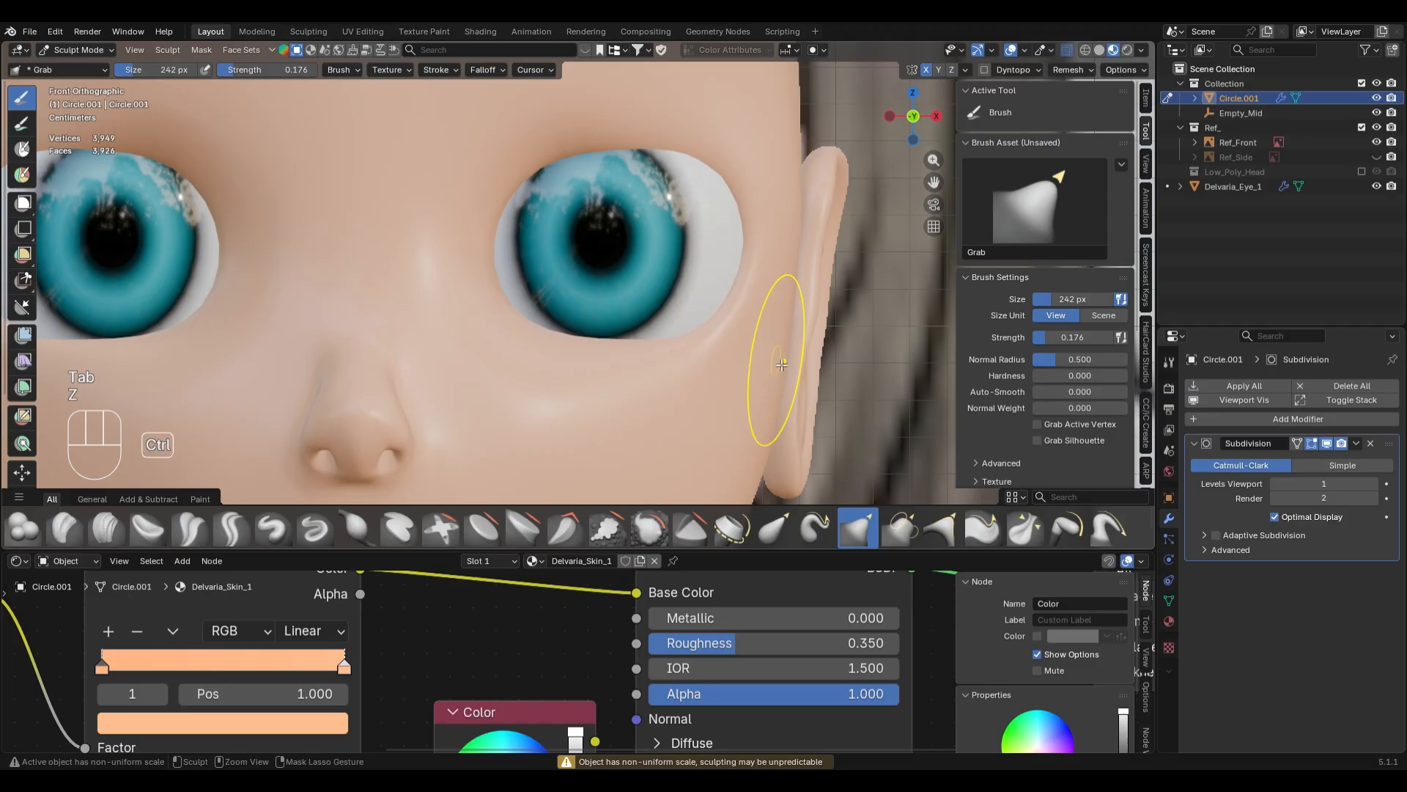
key(ctrl+z)
key(ctrl+z)
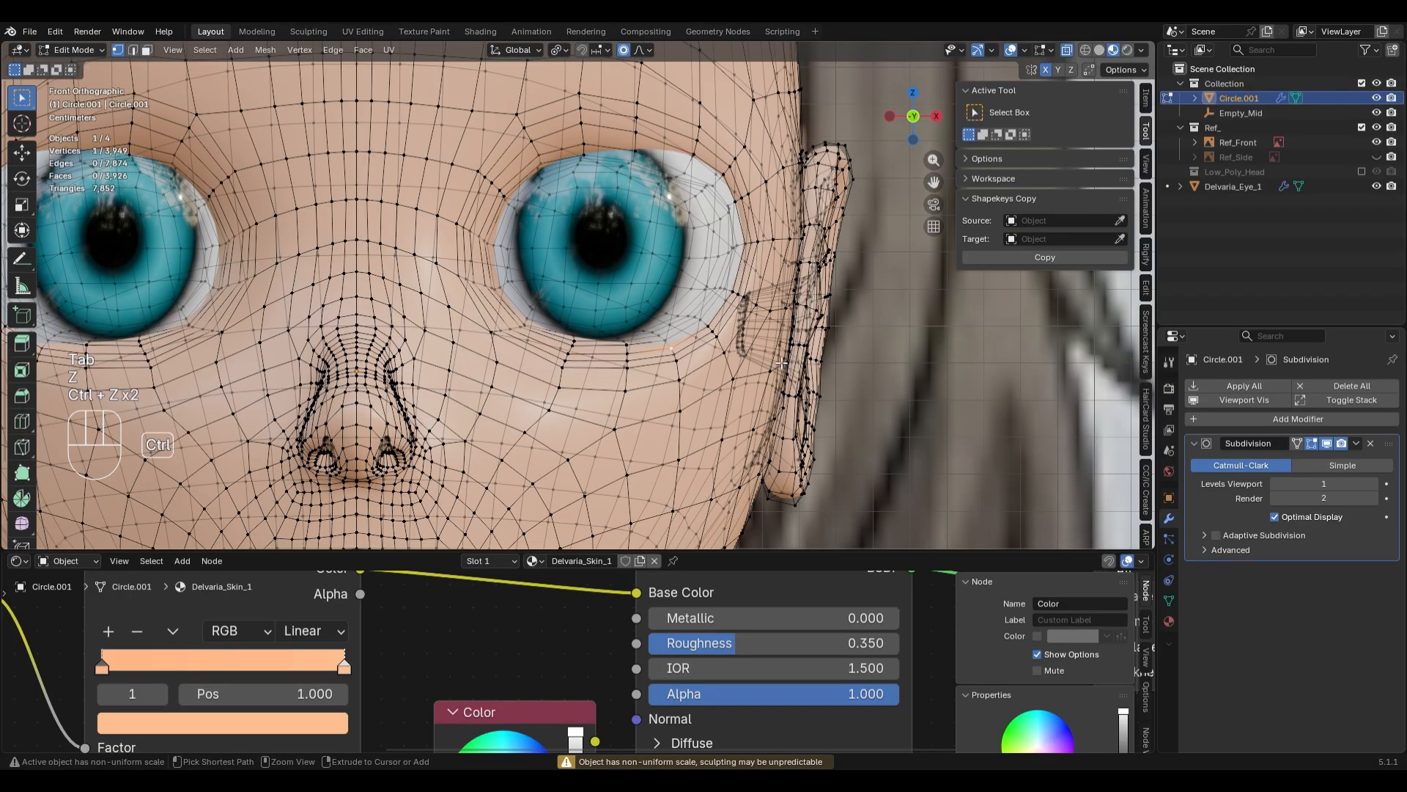
- Add the neighbouring lower outer rim vertex to the selection and move both 0.002185 m along Z with proportional size 0.014
shift+click(677, 346)
key(g)
key(z)
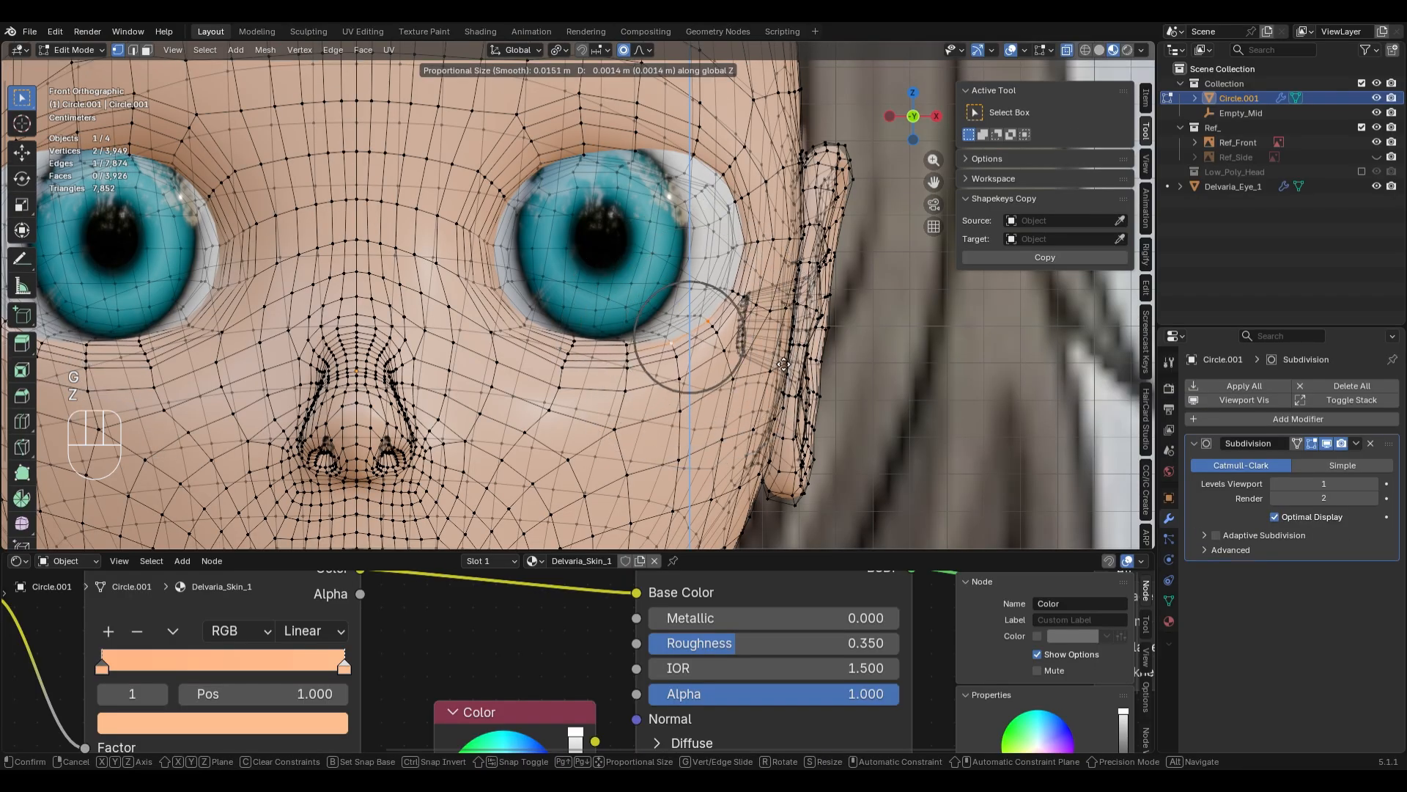
scroll(783, 364, up, 1)
click(783, 361)
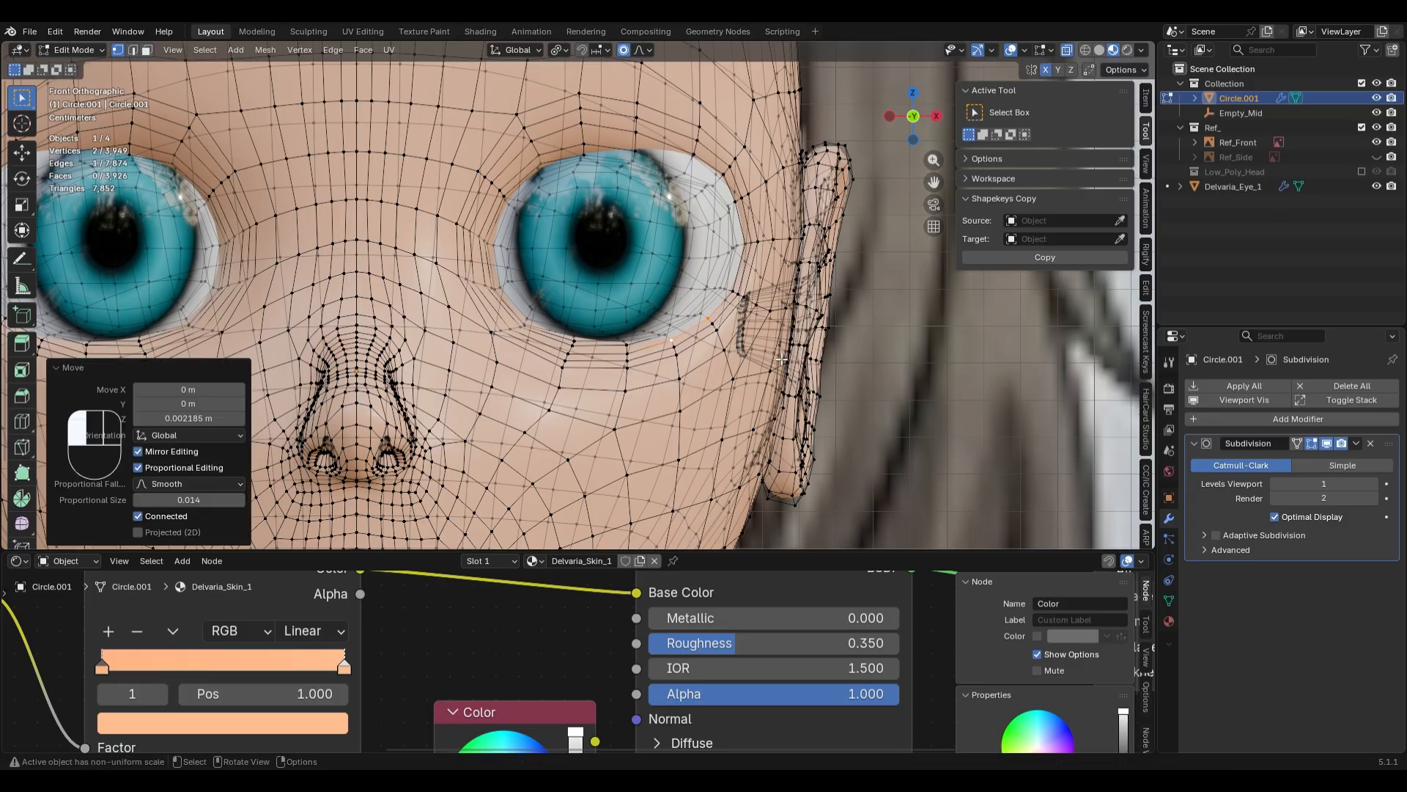
- Compare the eye sockets with the front reference in X-ray, and return the head to opaque solid shading
key(Tab)
scroll(770, 391, down, 4)
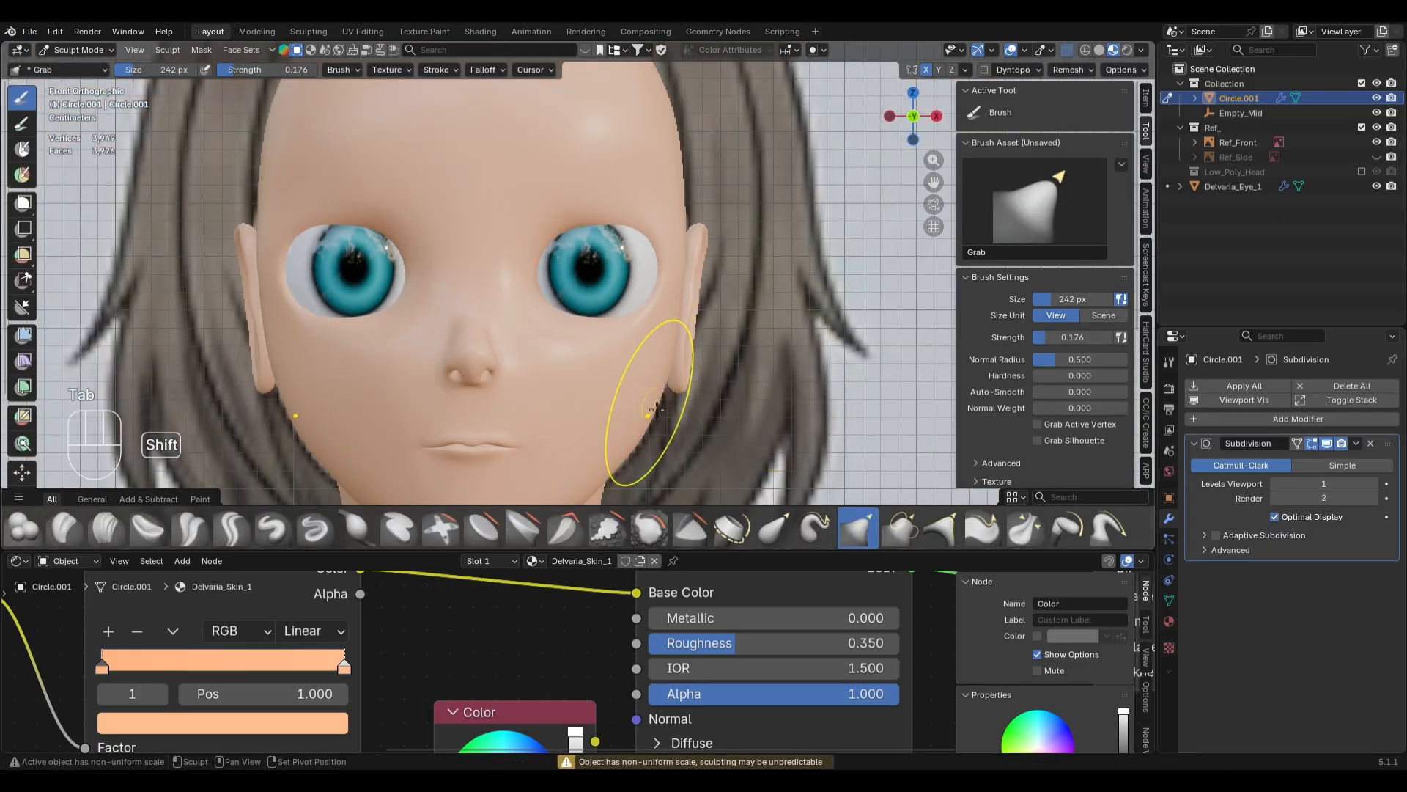
scroll(731, 379, up, 2)
key(z)
scroll(748, 300, up, 5)
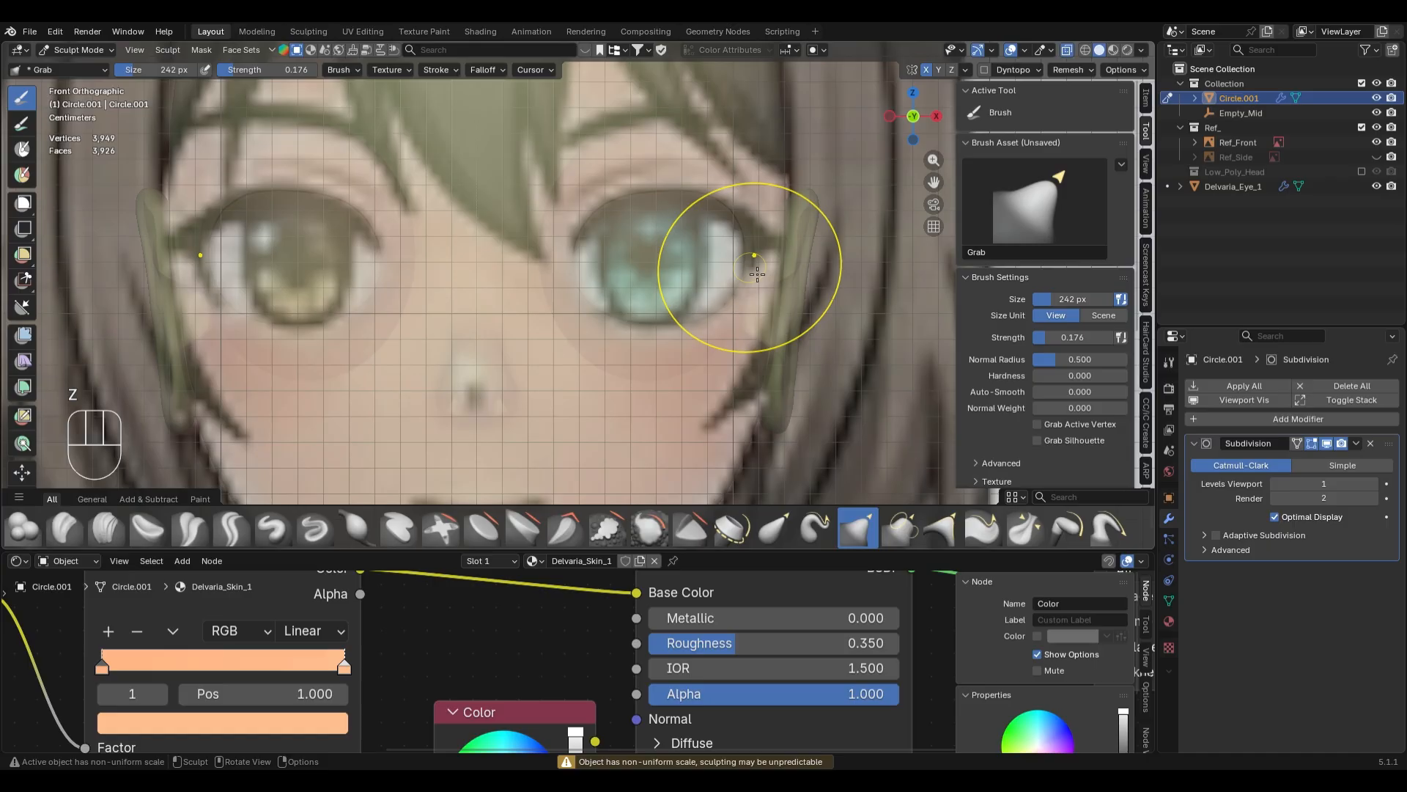
key(z)
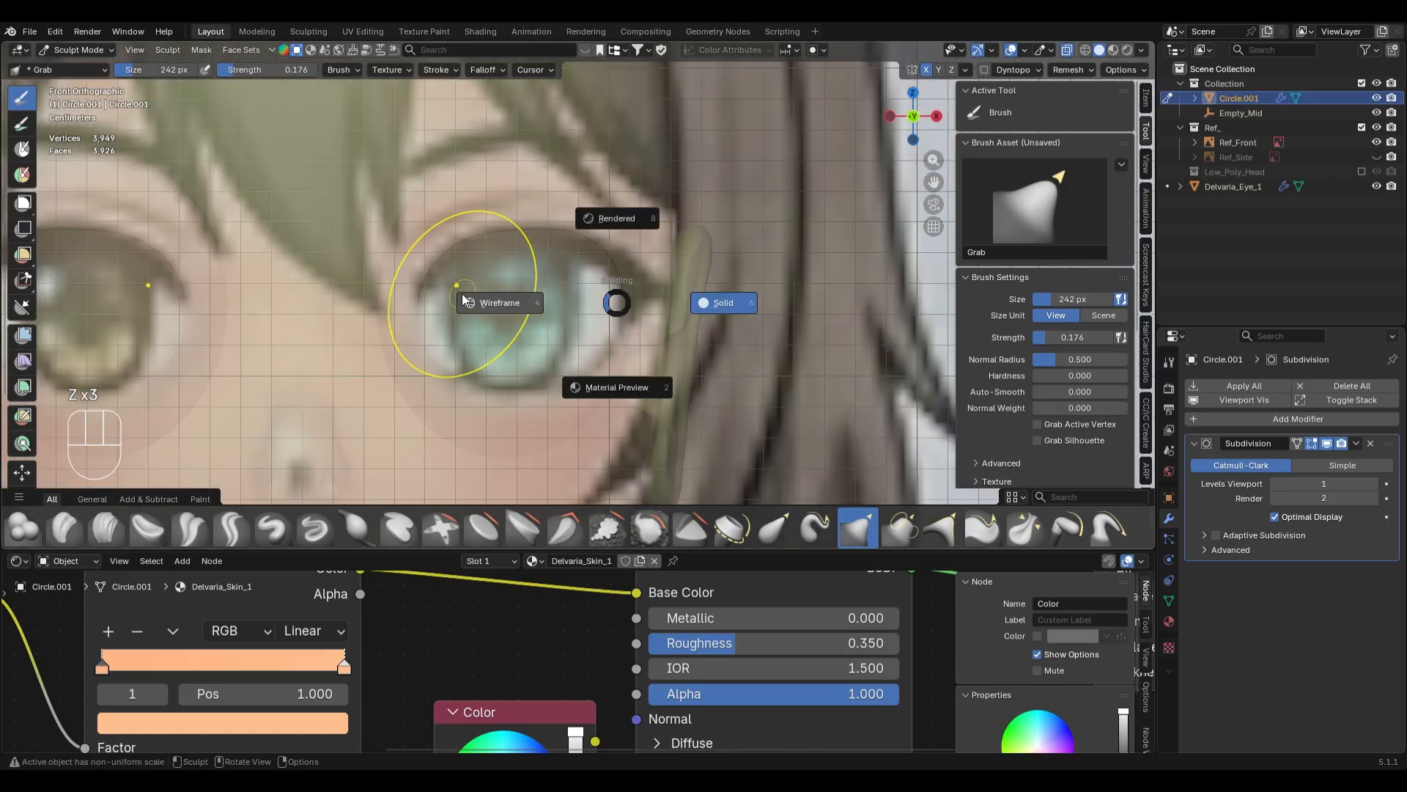
click(486, 301)
key(z)
key(alt+z)
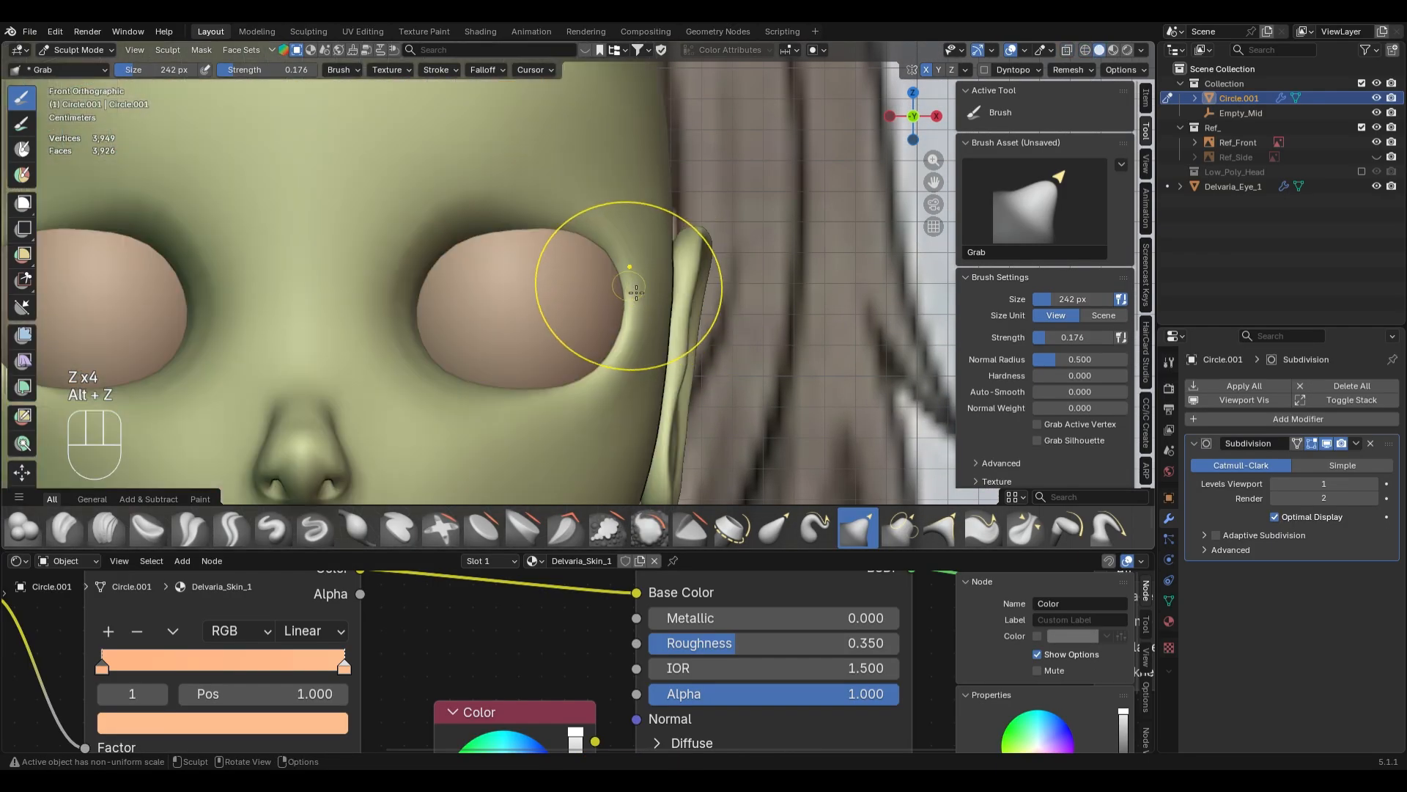
- Enter Edit Mode with edge selection and move the outer rim edge of the eye socket along X with proportional editing
key(Tab)
key(2)
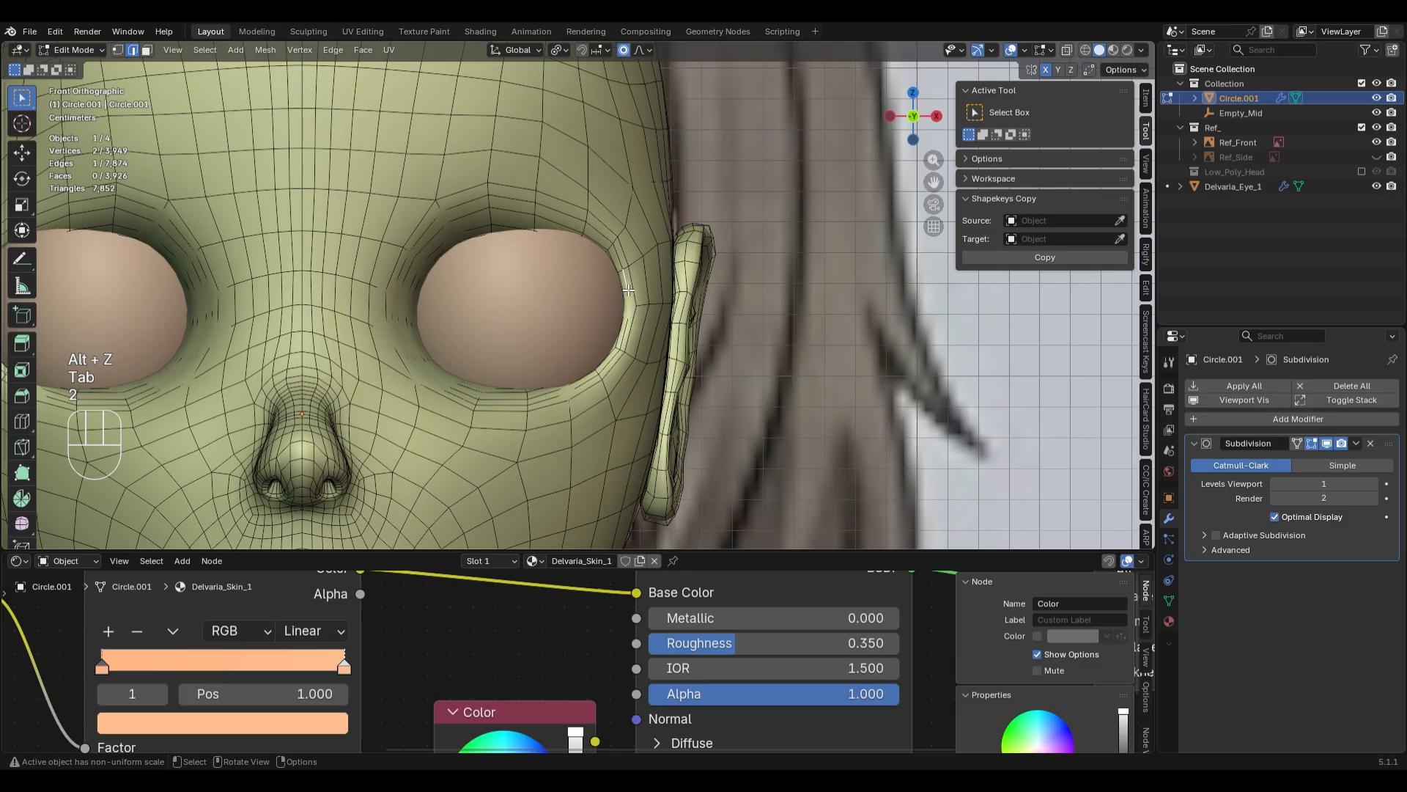
key(g)
key(x)
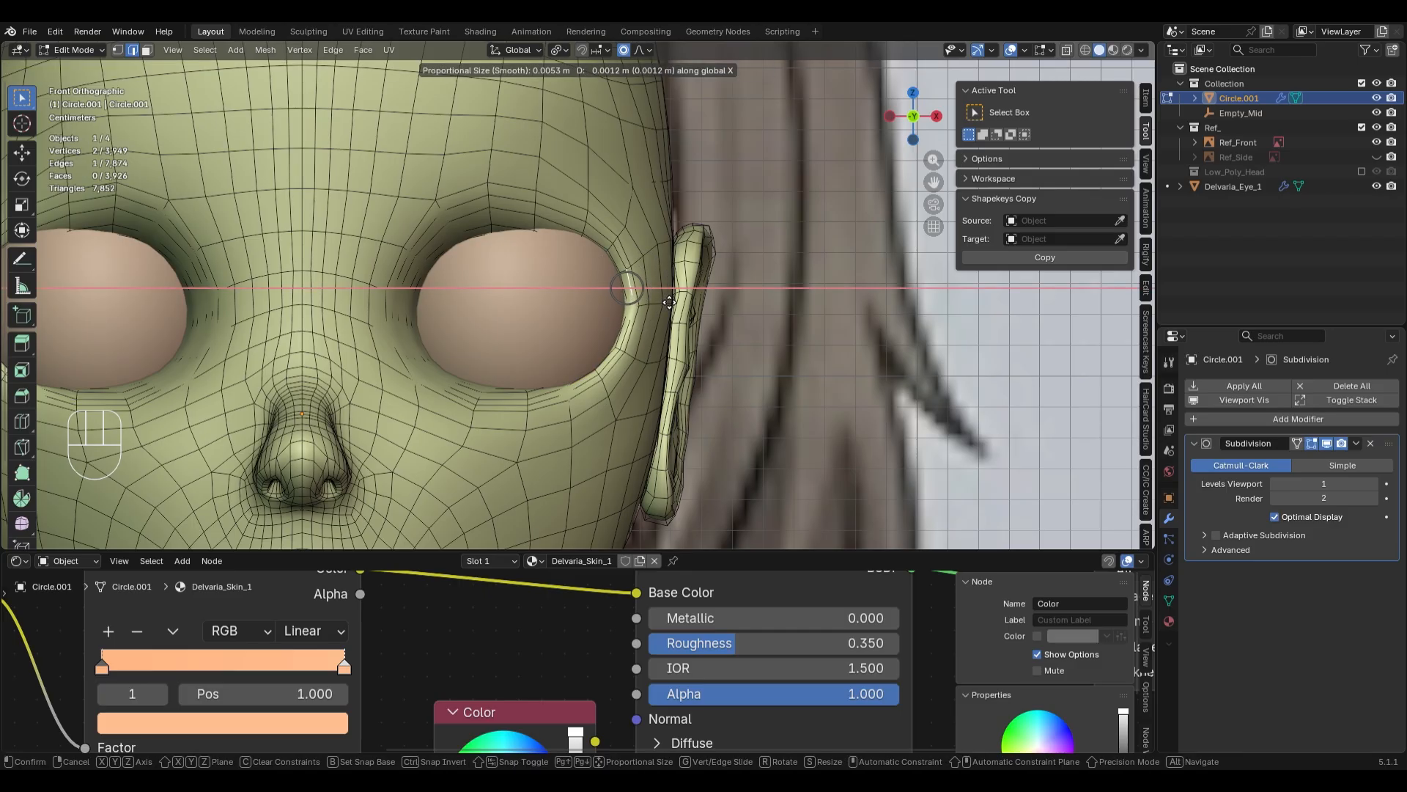
key(ctrl+z)
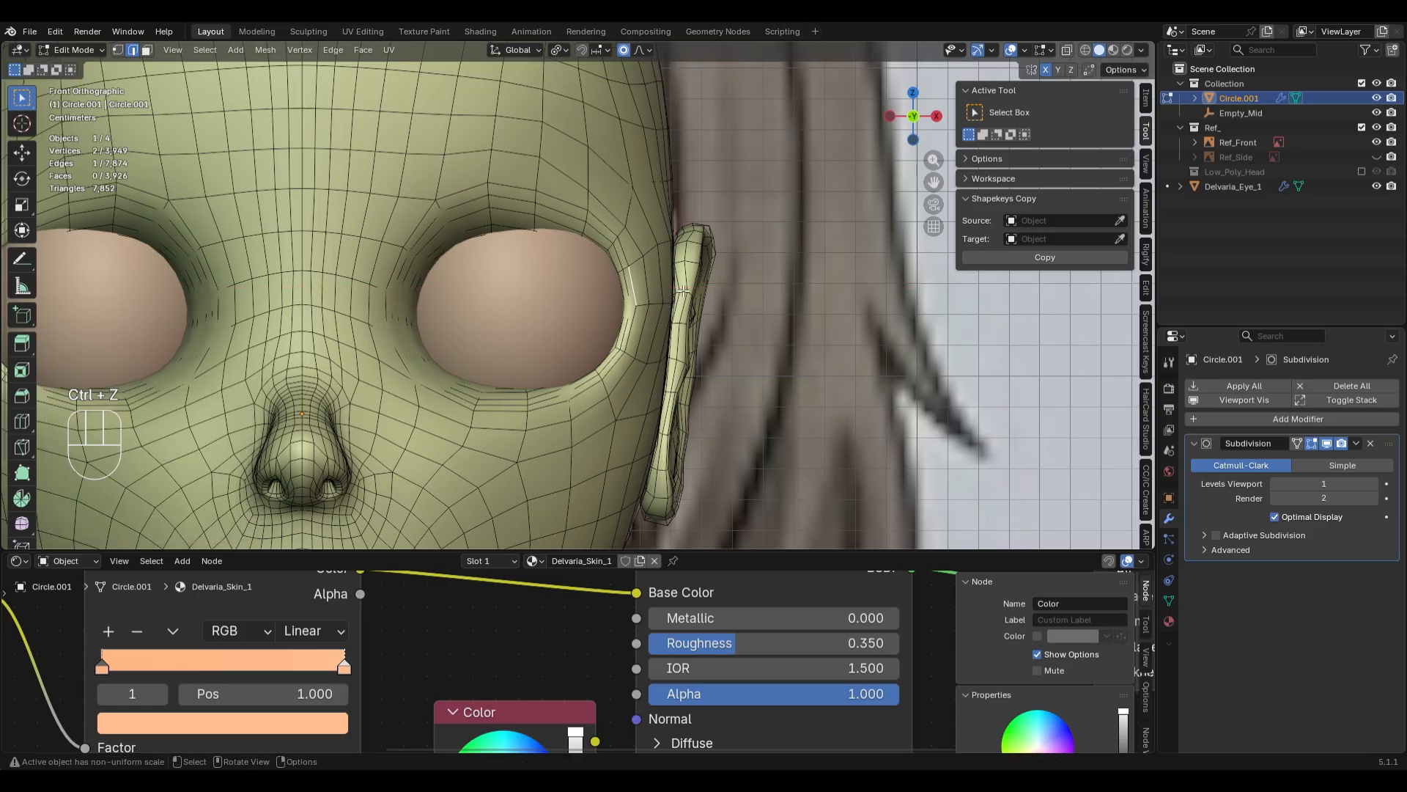
key(g)
key(x)
key(Tab)
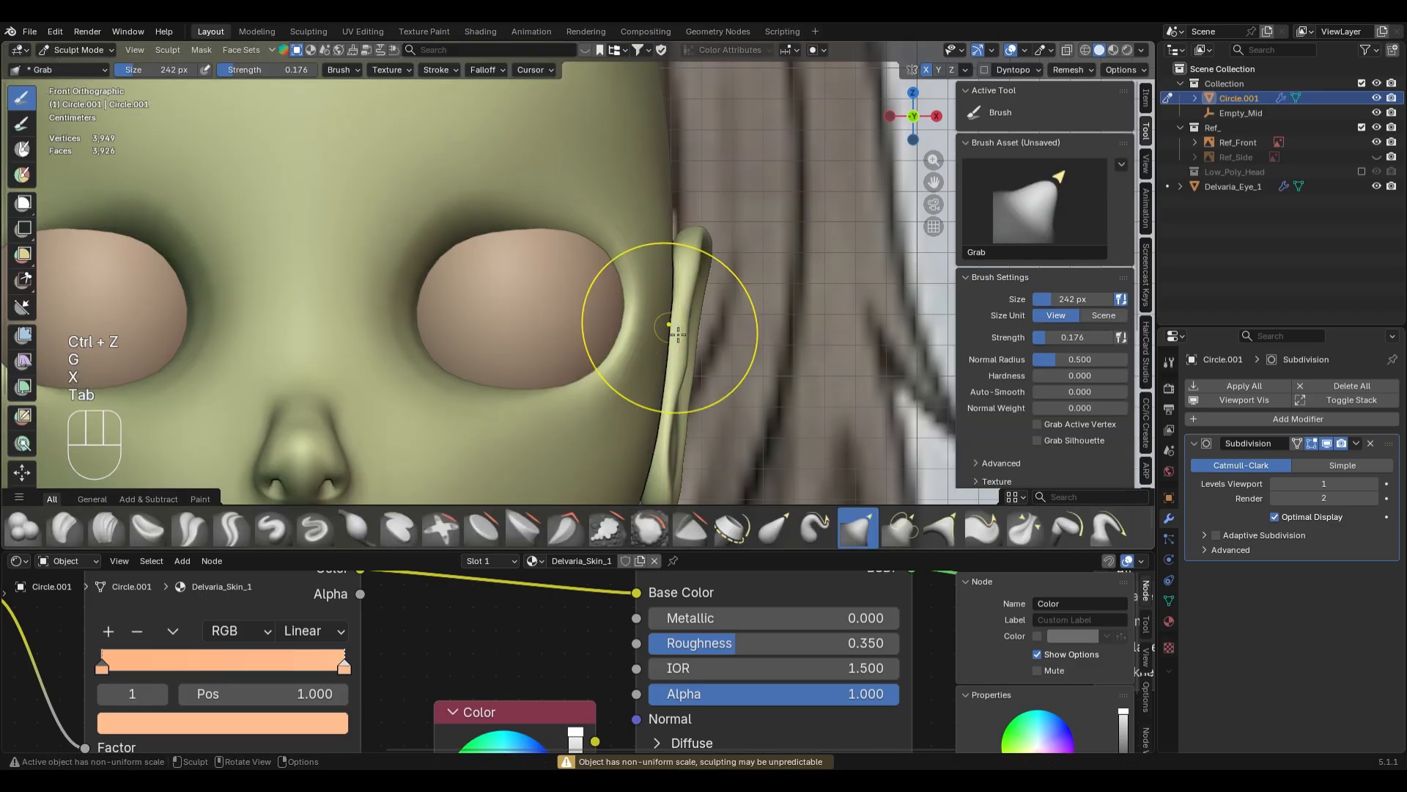
scroll(660, 315, down, 4)
scroll(733, 296, up, 2)
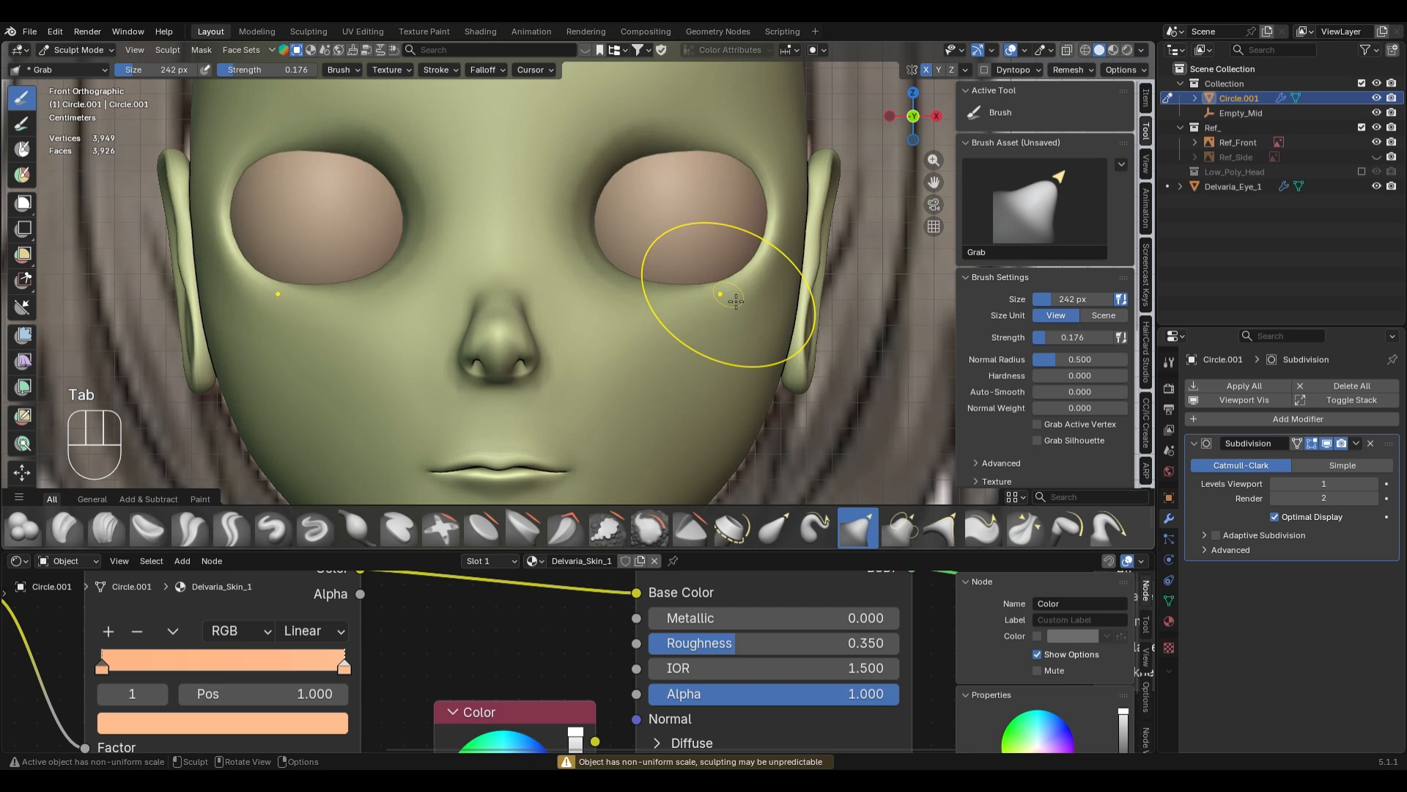
- Select the eyes in Object Mode and compare them with the front reference, alternating between X-ray and Material Preview
key(ctrl+Tab)
click(716, 253)
key(z)
scroll(799, 197, down, 3)
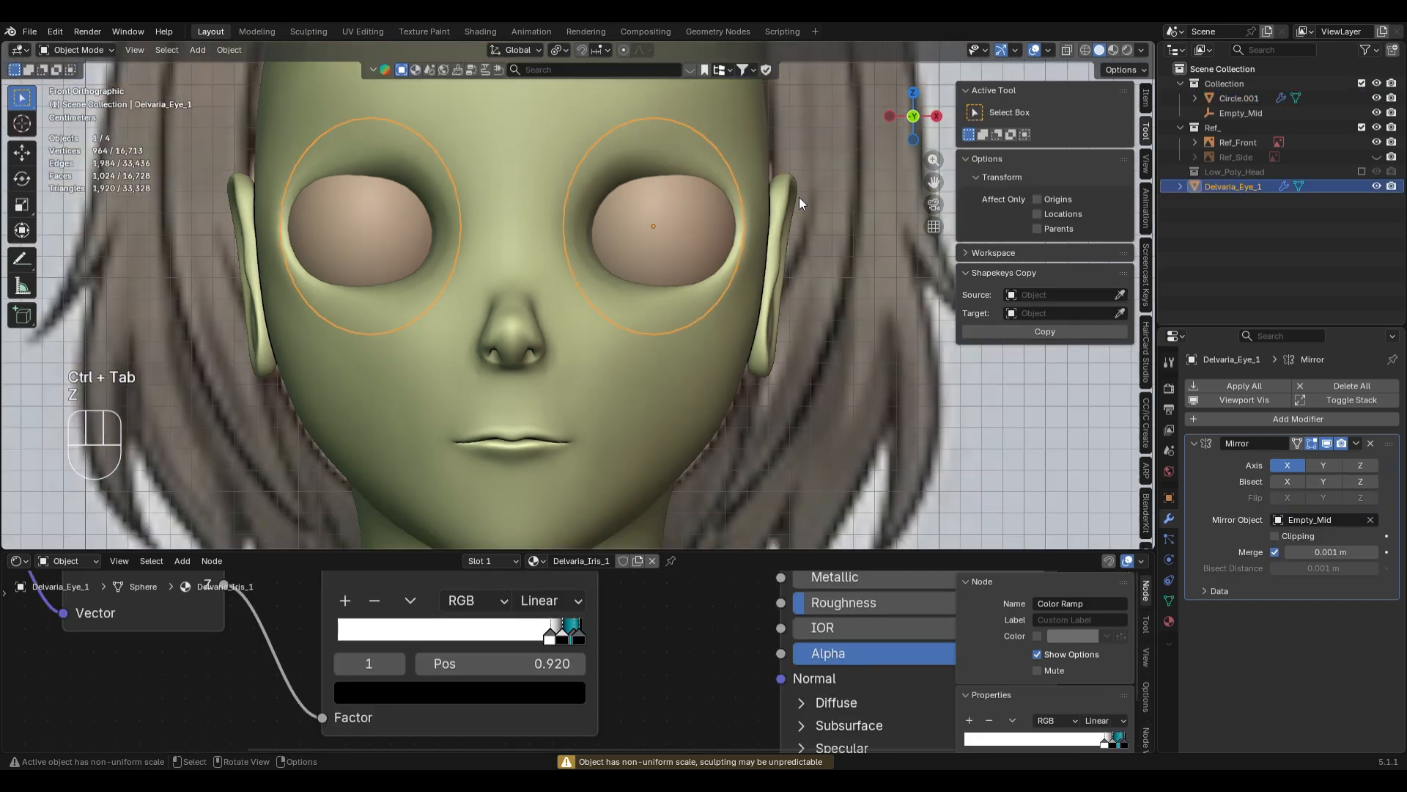
key(alt+z)
key(alt+z)
key(z)
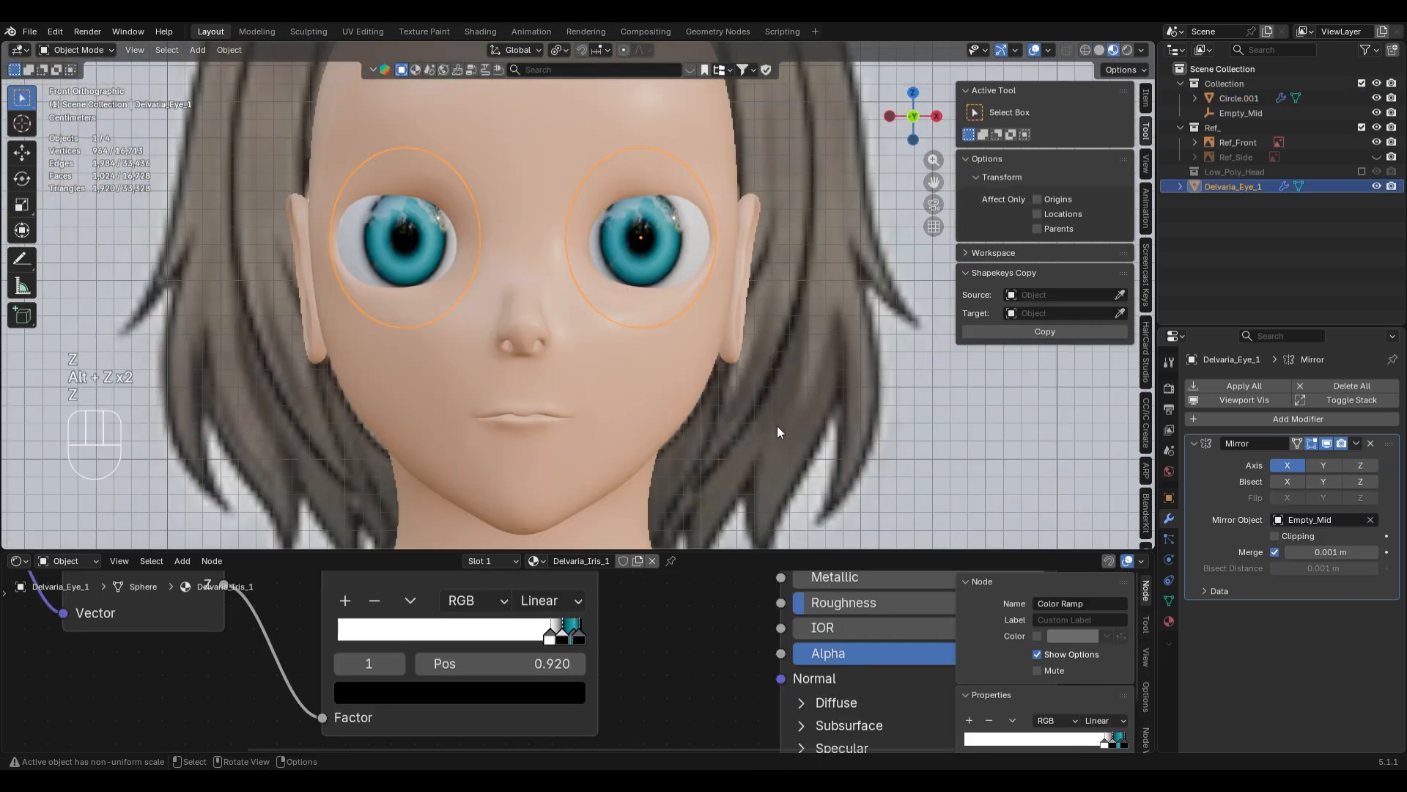
key(alt+z)
key(z)
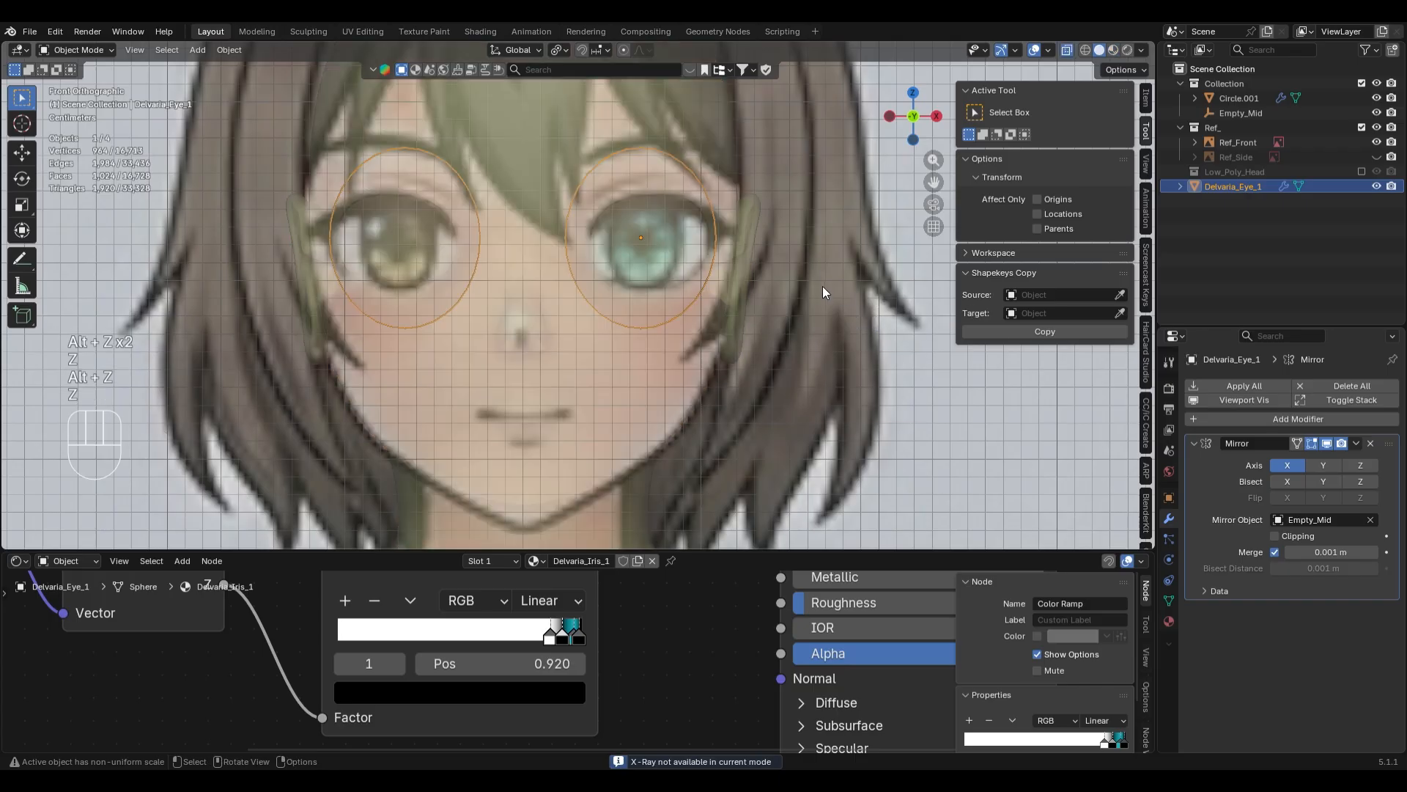
key(z)
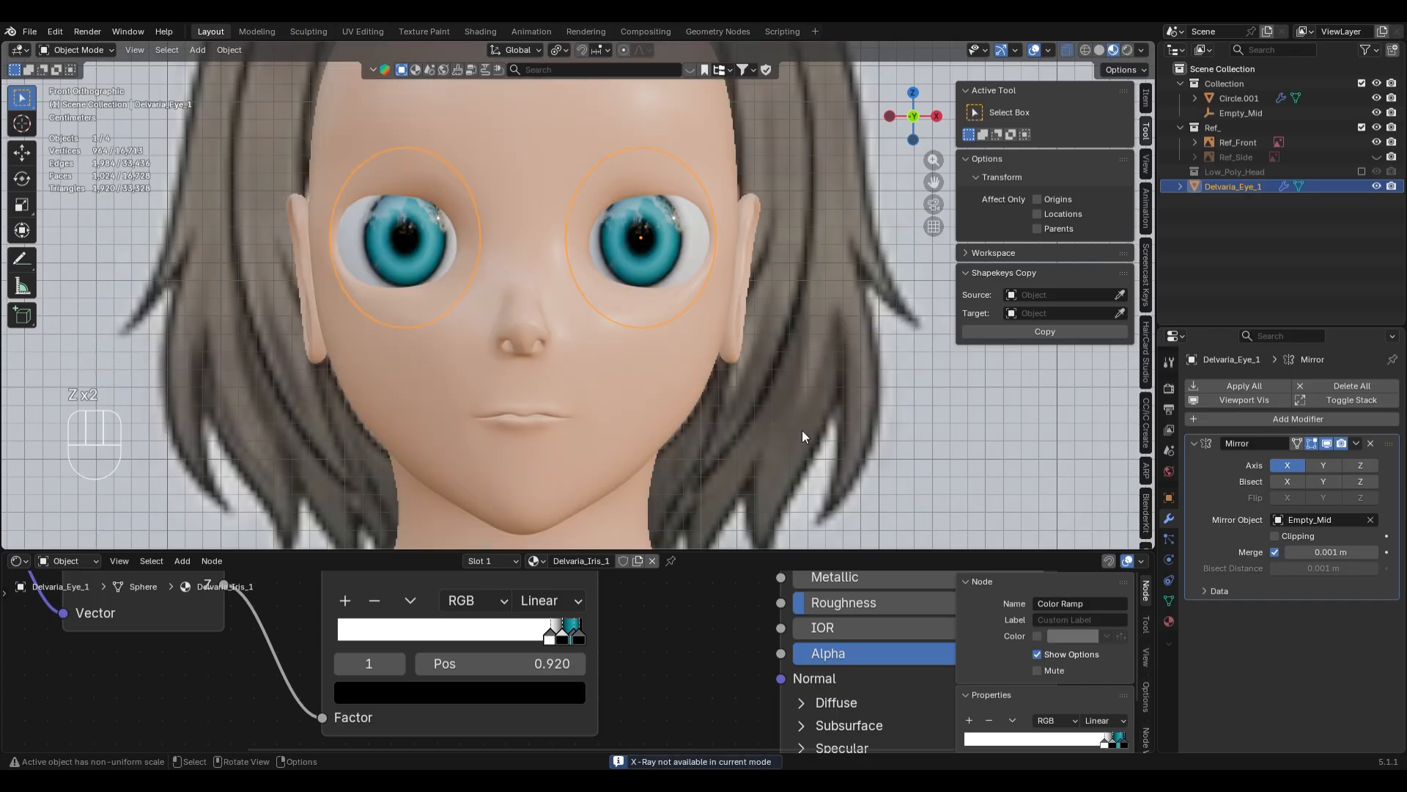
key(z)
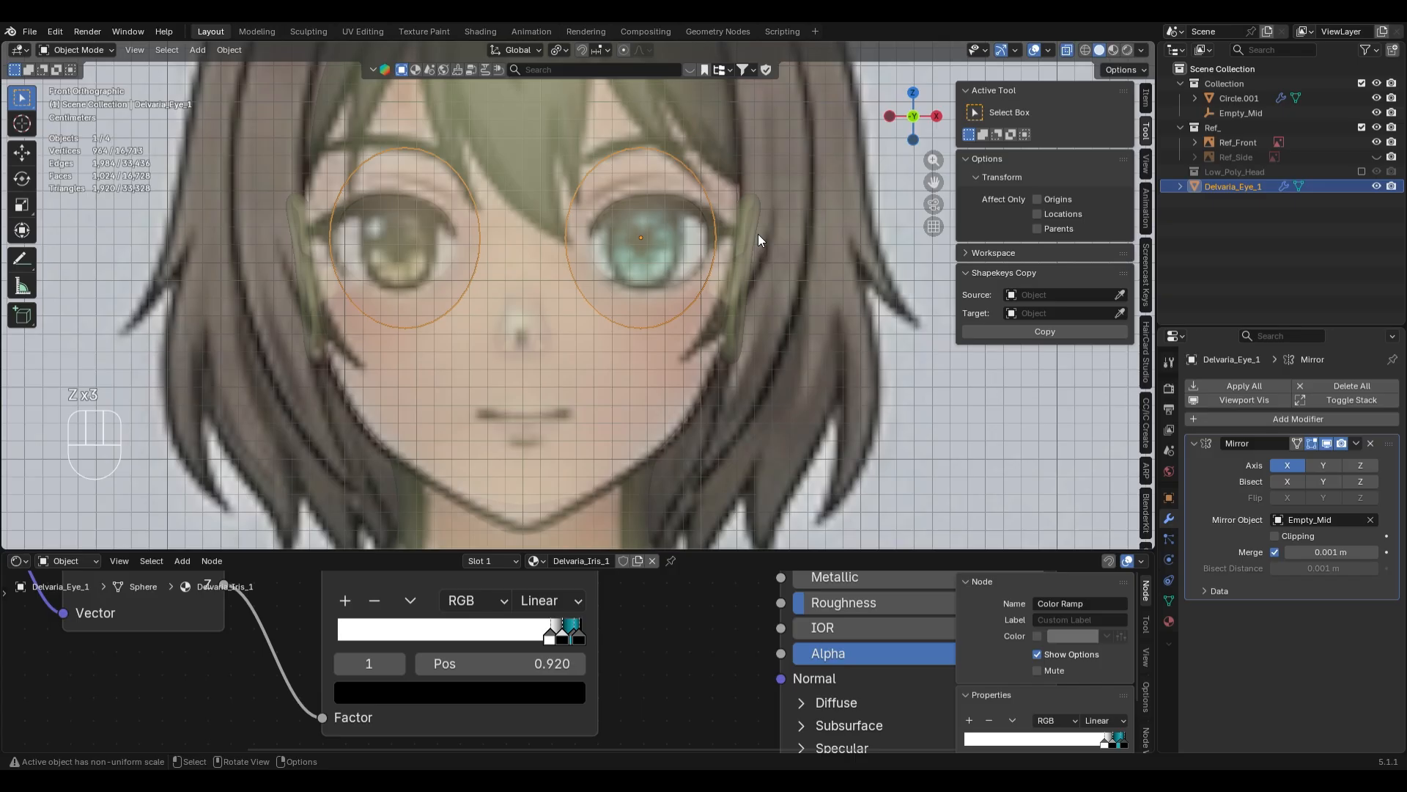
key(z)
- Select the front reference image and compare the eye shape up close in X-ray and Material Preview
click(747, 367)
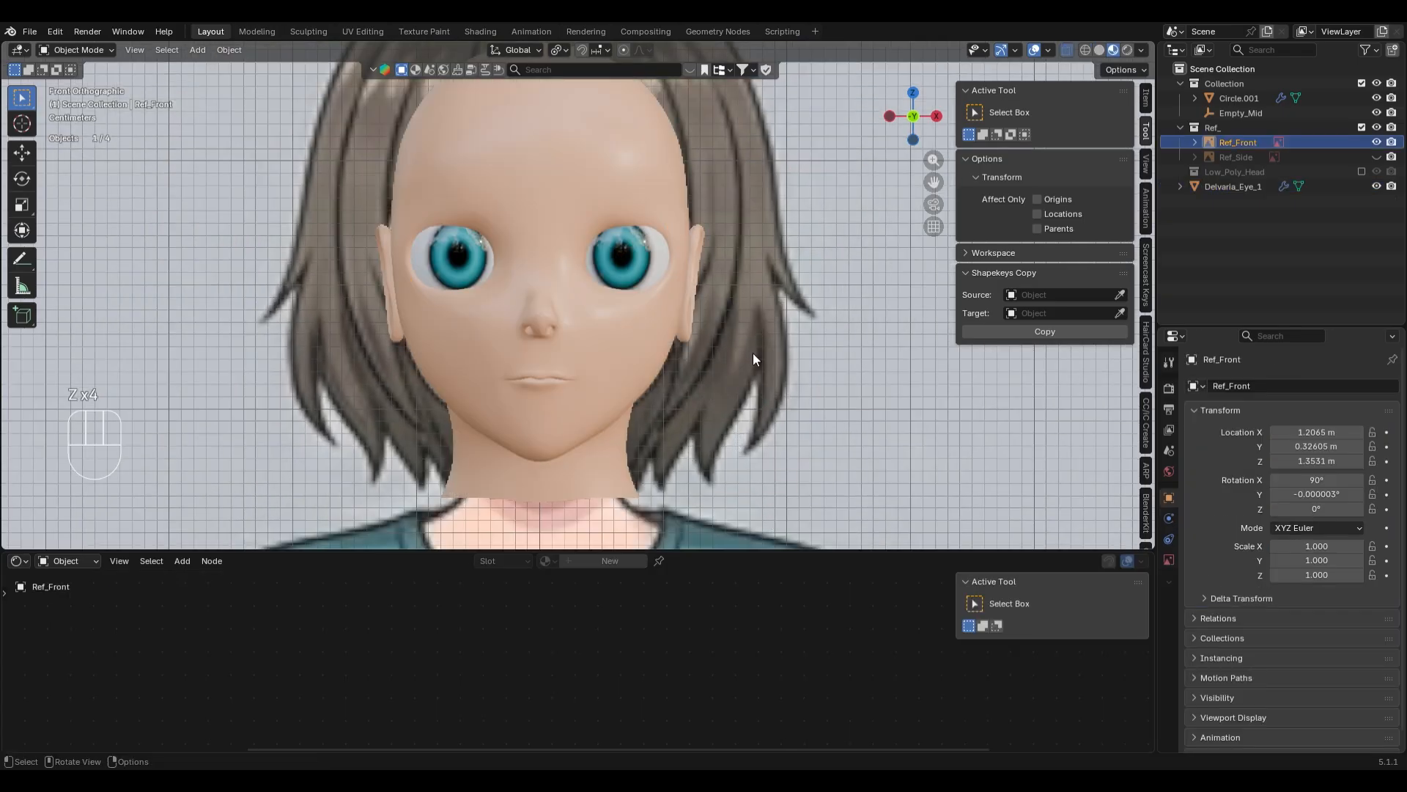
scroll(750, 356, up, 3)
shift+scroll(705, 276, up, 2)
key(z)
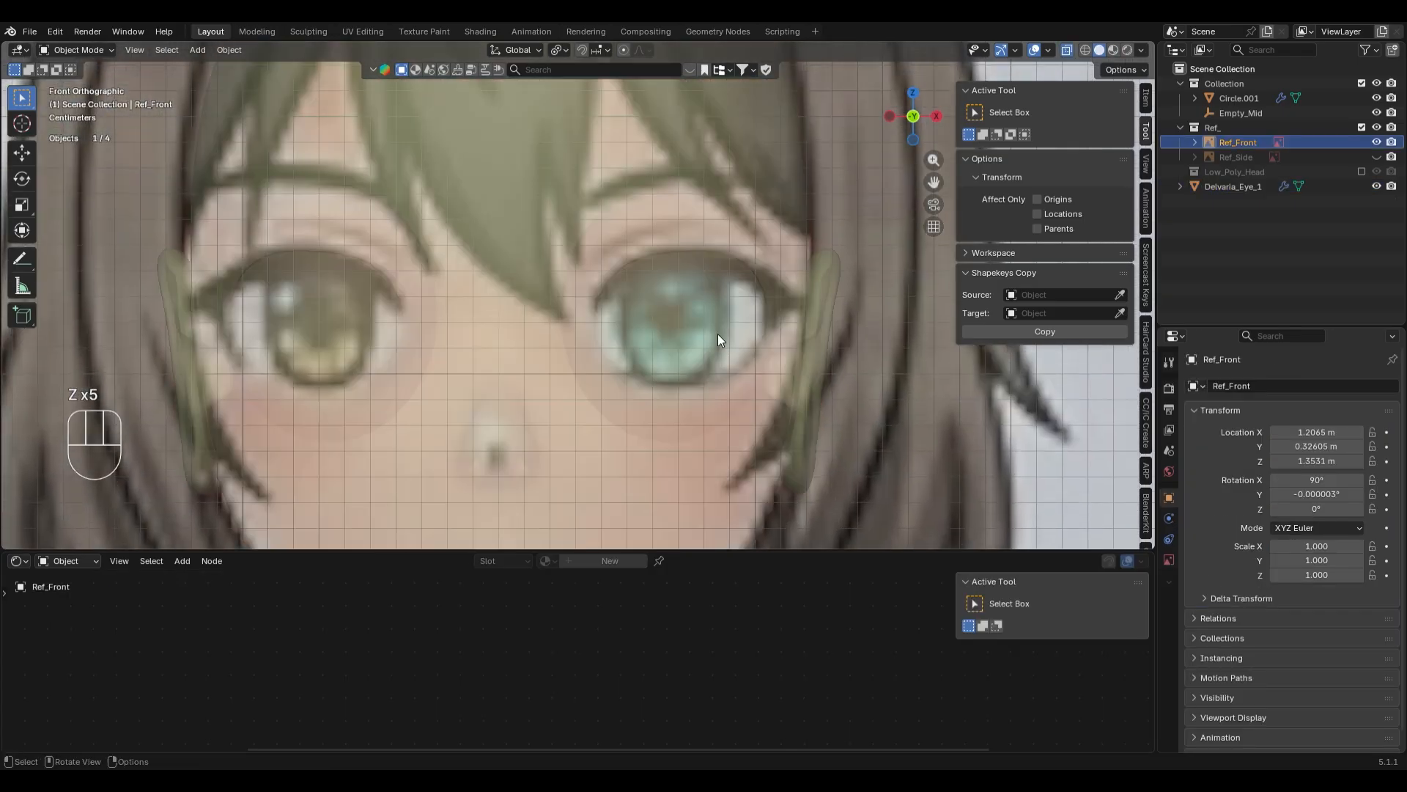
key(z)
click(733, 510)
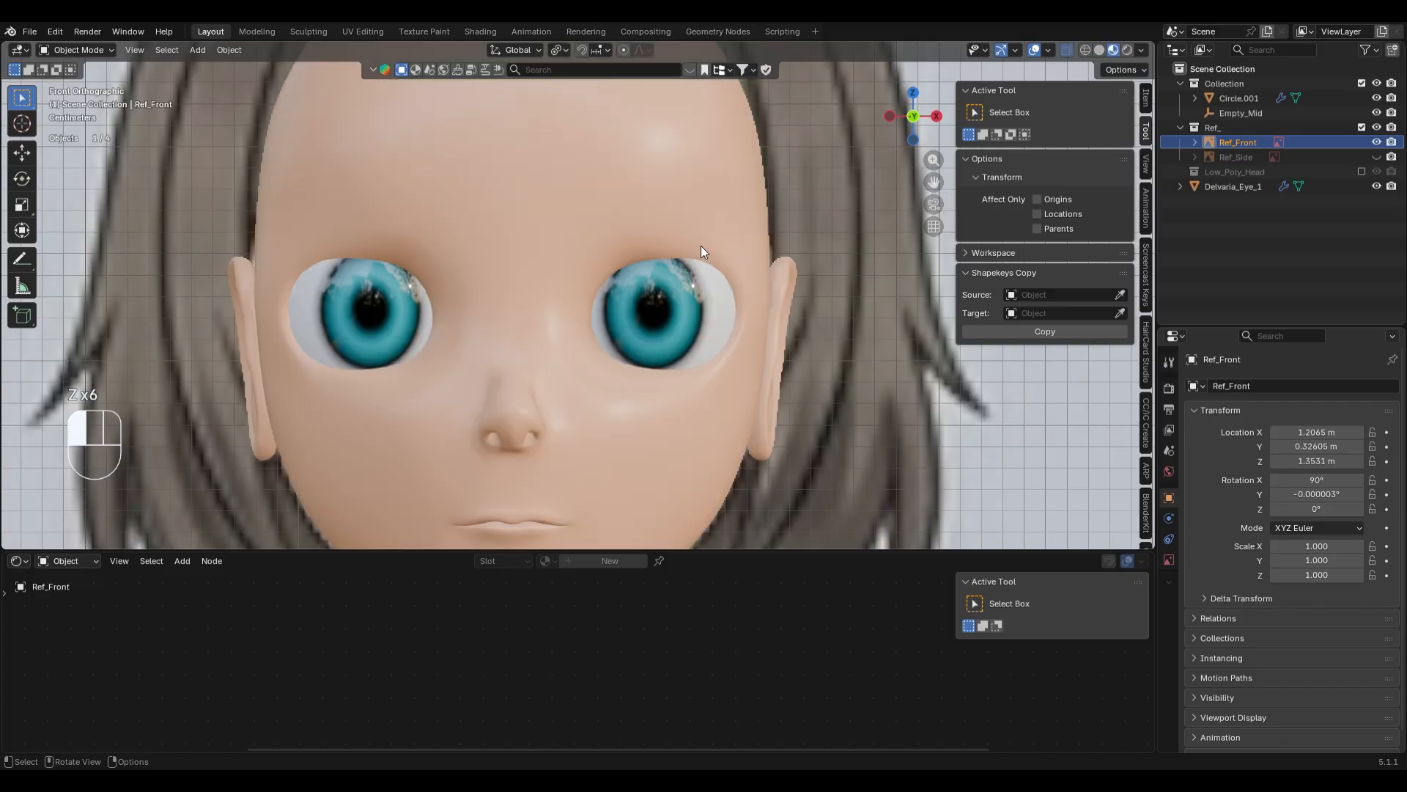
- Select an upper outer rim vertex of the head's eye socket and move it -0.001709 m along Y with proportional size 0.009
click(702, 249)
key(Tab)
key(1)
middle_drag(711, 270, 726, 366)
key(g)
key(y)
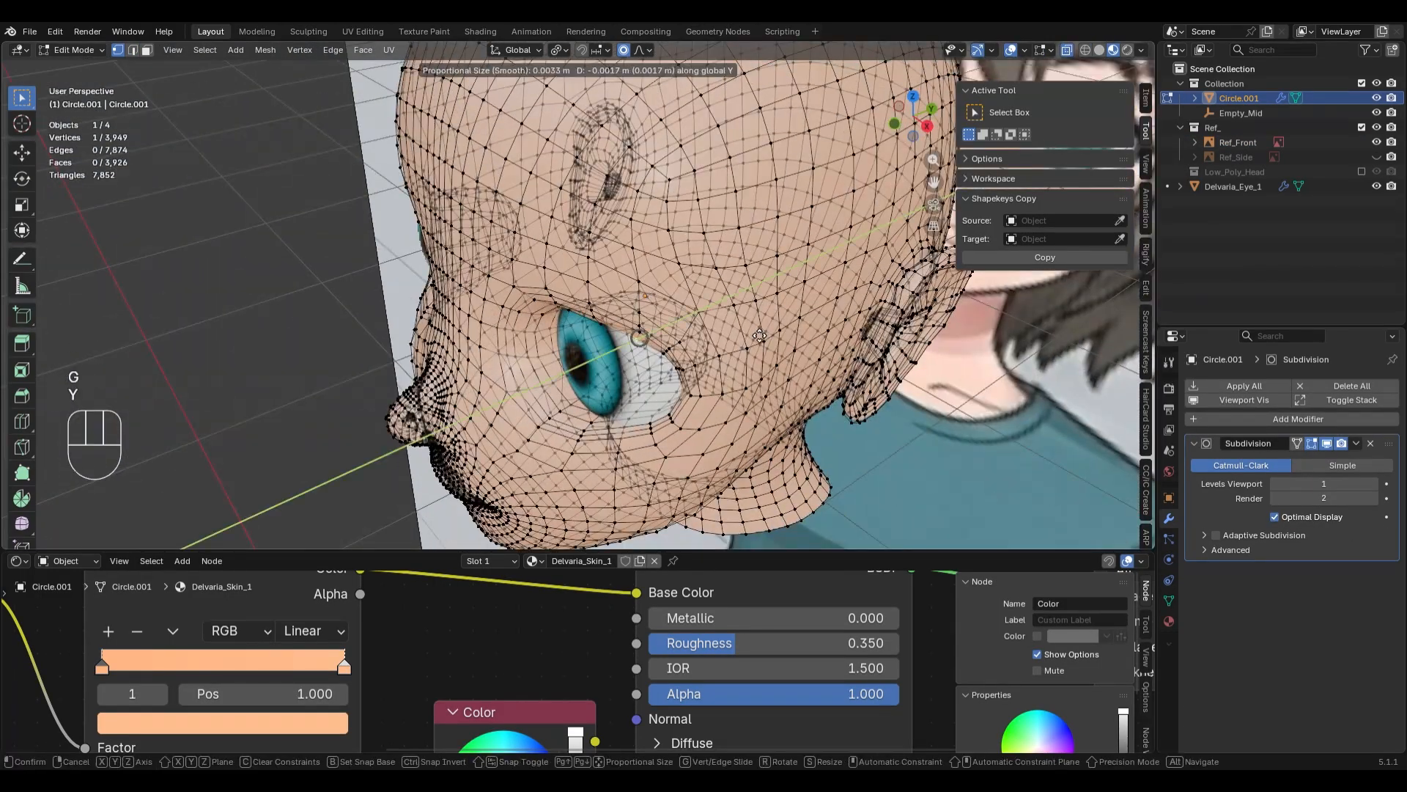
click(760, 336)
key(KP_1)
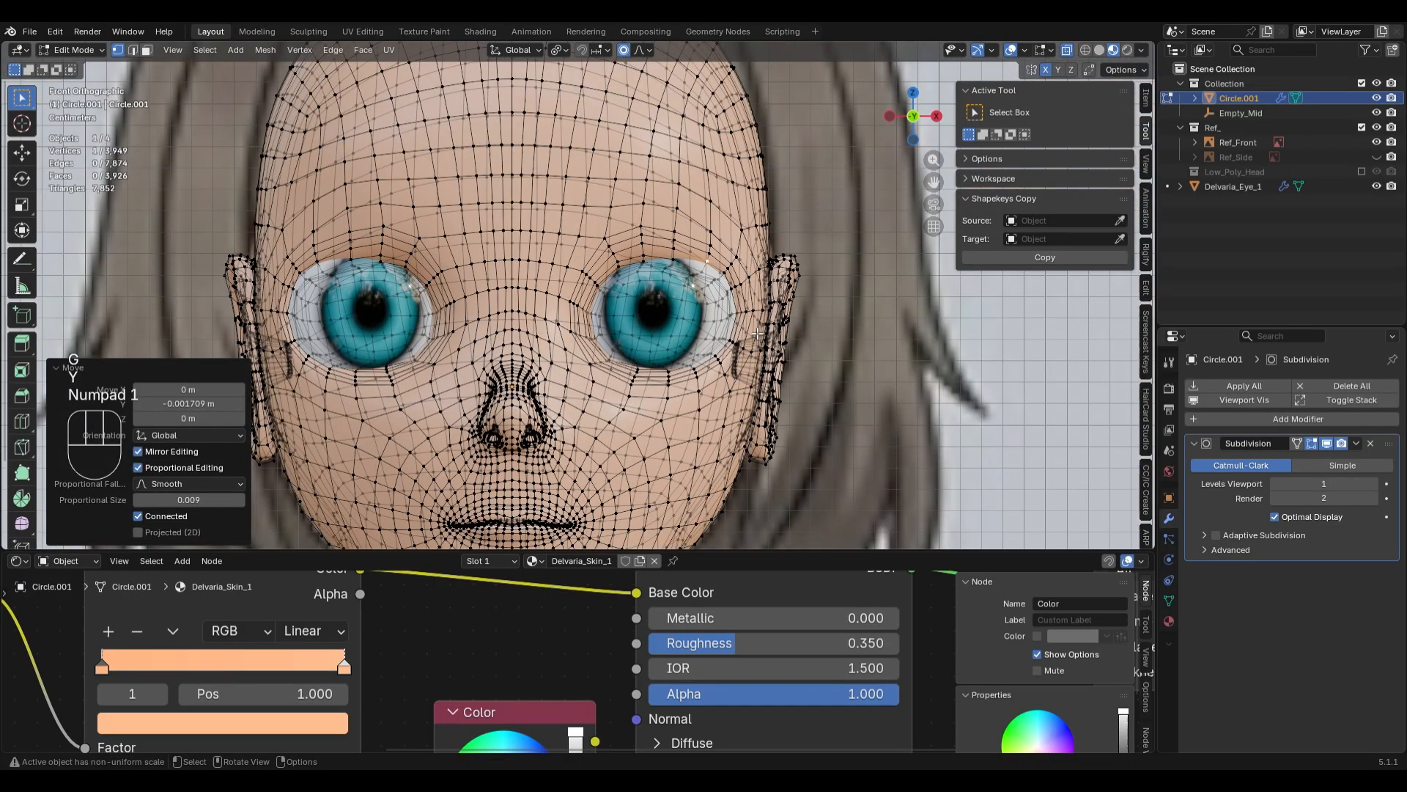
- Lower the upper outer rim vertex along Z with proportional editing, compare it by undo and redo, and return to Object Mode
key(g)
key(z)
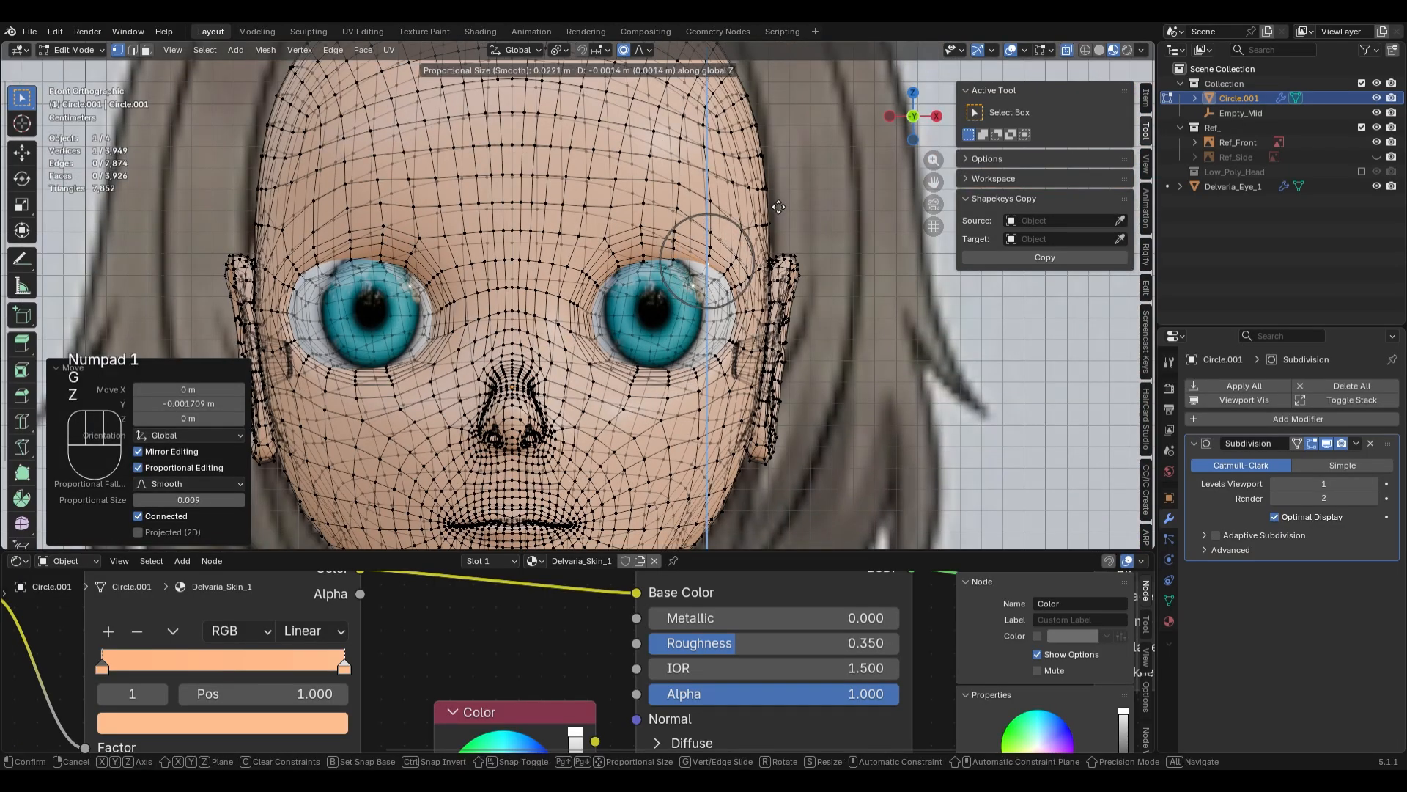
key(Tab)
key(ctrl+z)
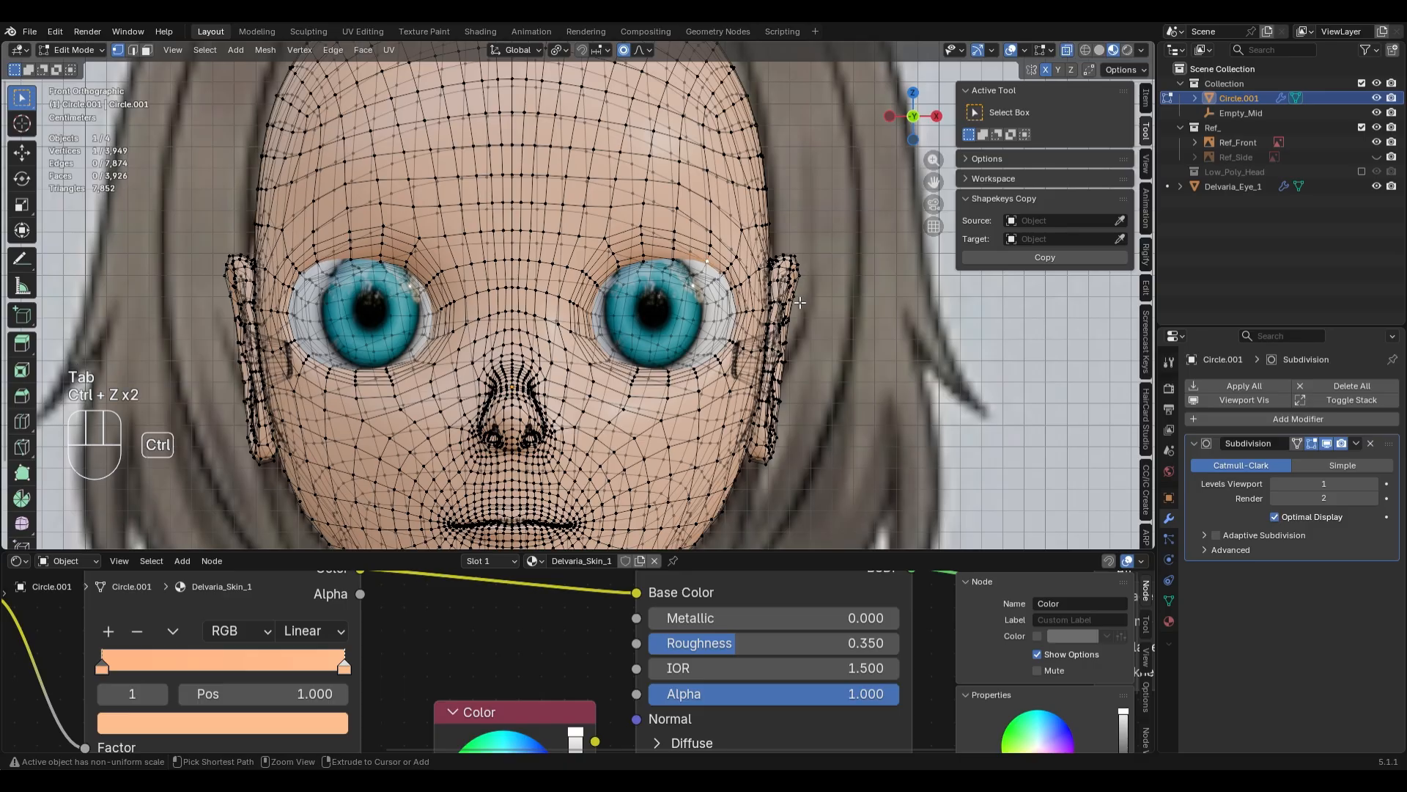
key(shift+ctrl+z)
key(alt+z)
key(Tab)
scroll(763, 403, down, 2)
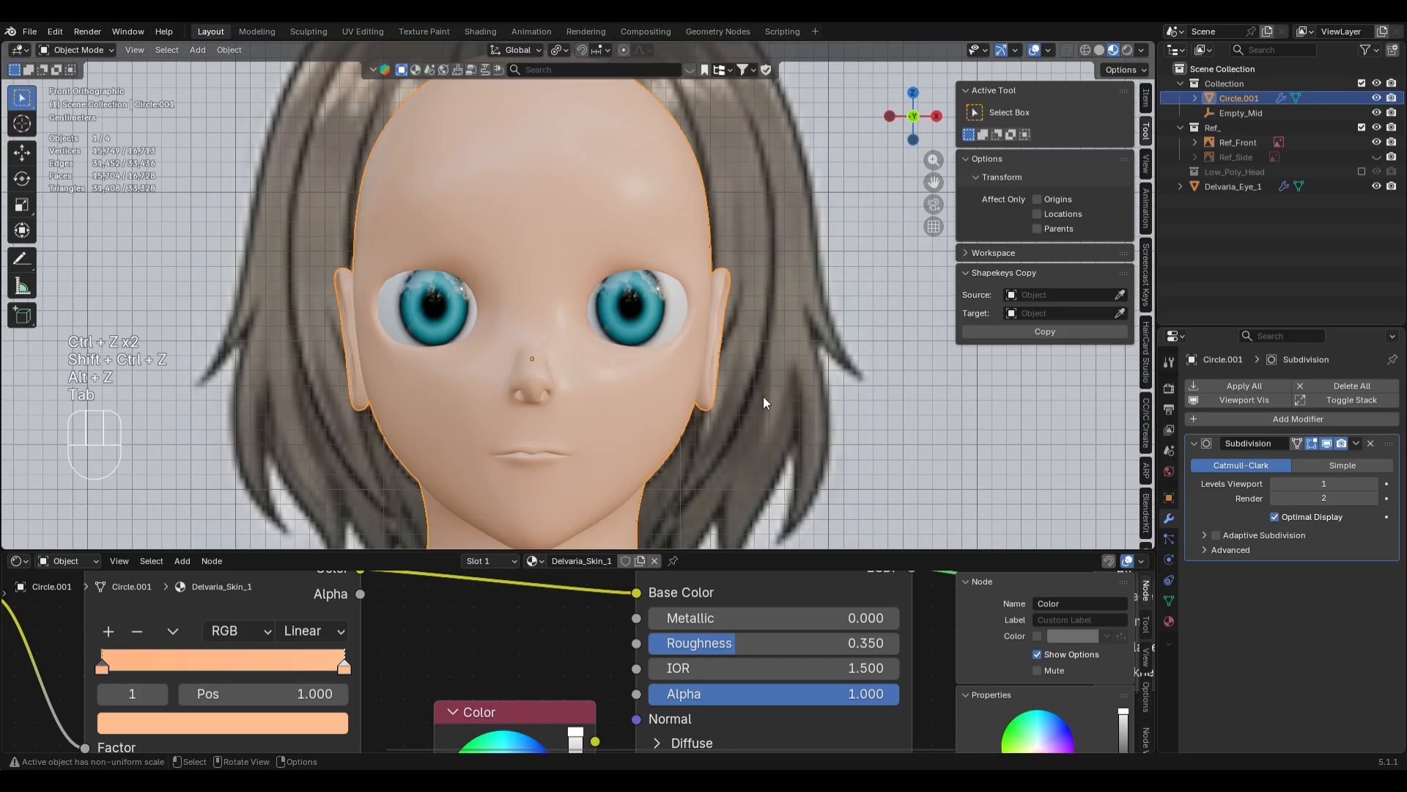
- Inspect the face with the head deselected, reselect the head, and enter Edit Mode in solid shading
scroll(763, 402, down, 3)
click(657, 419)
scroll(657, 416, up, 3)
middle_drag(710, 369, 735, 343)
key(KP_1)
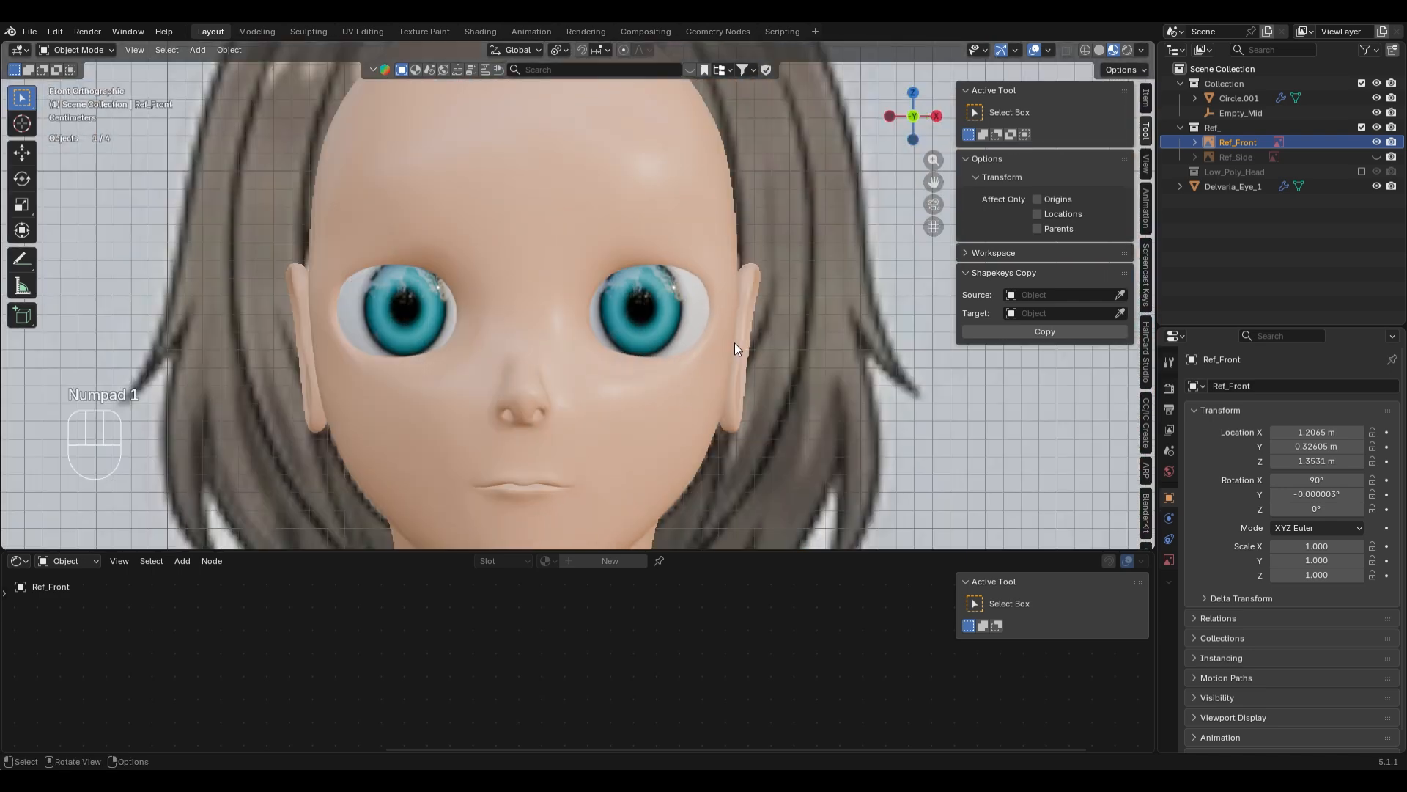
scroll(735, 341, up, 2)
key(Tab)
click(569, 253)
key(z)
key(Tab)
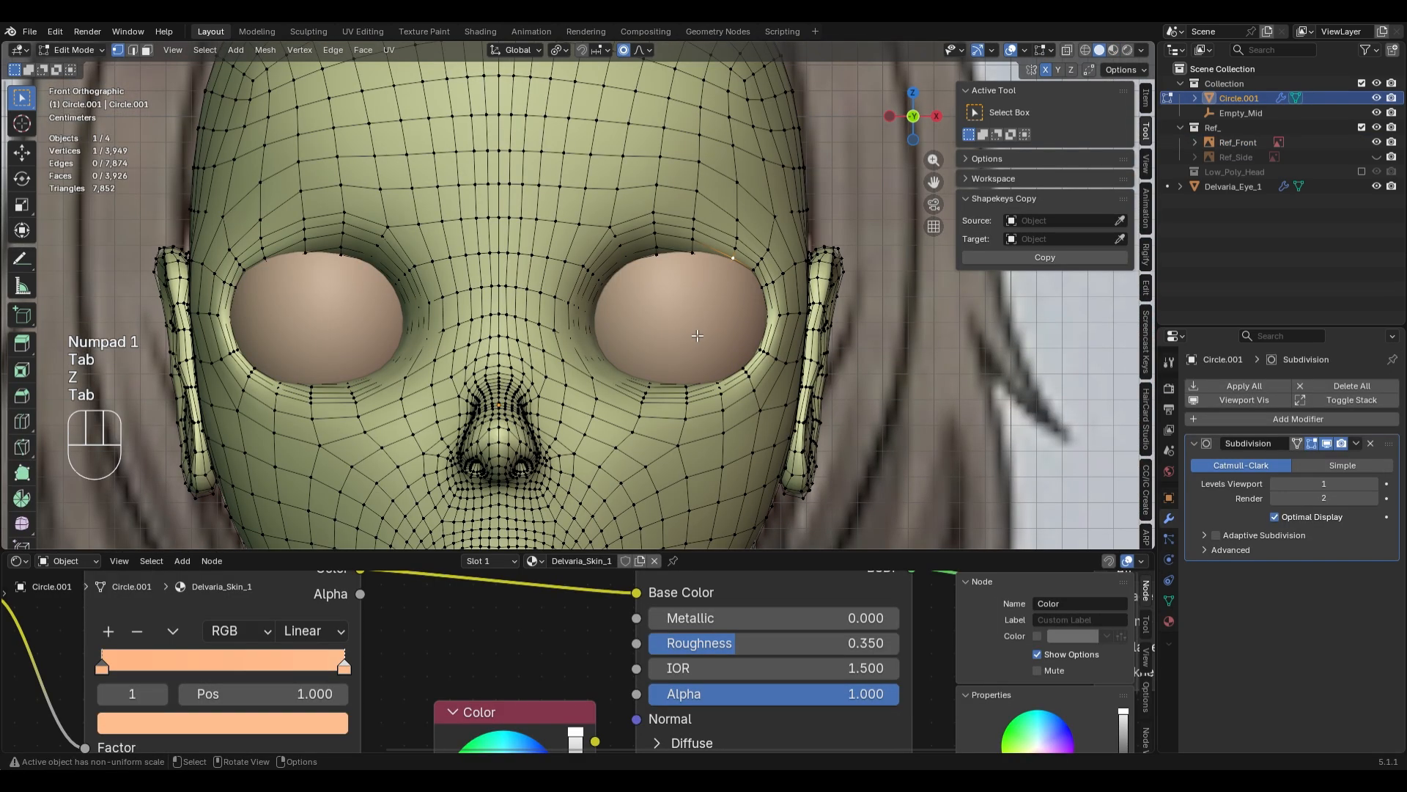
- Try lowering the vertex above the eye socket along Z with proportional editing, and undo the move
key(g)
key(z)
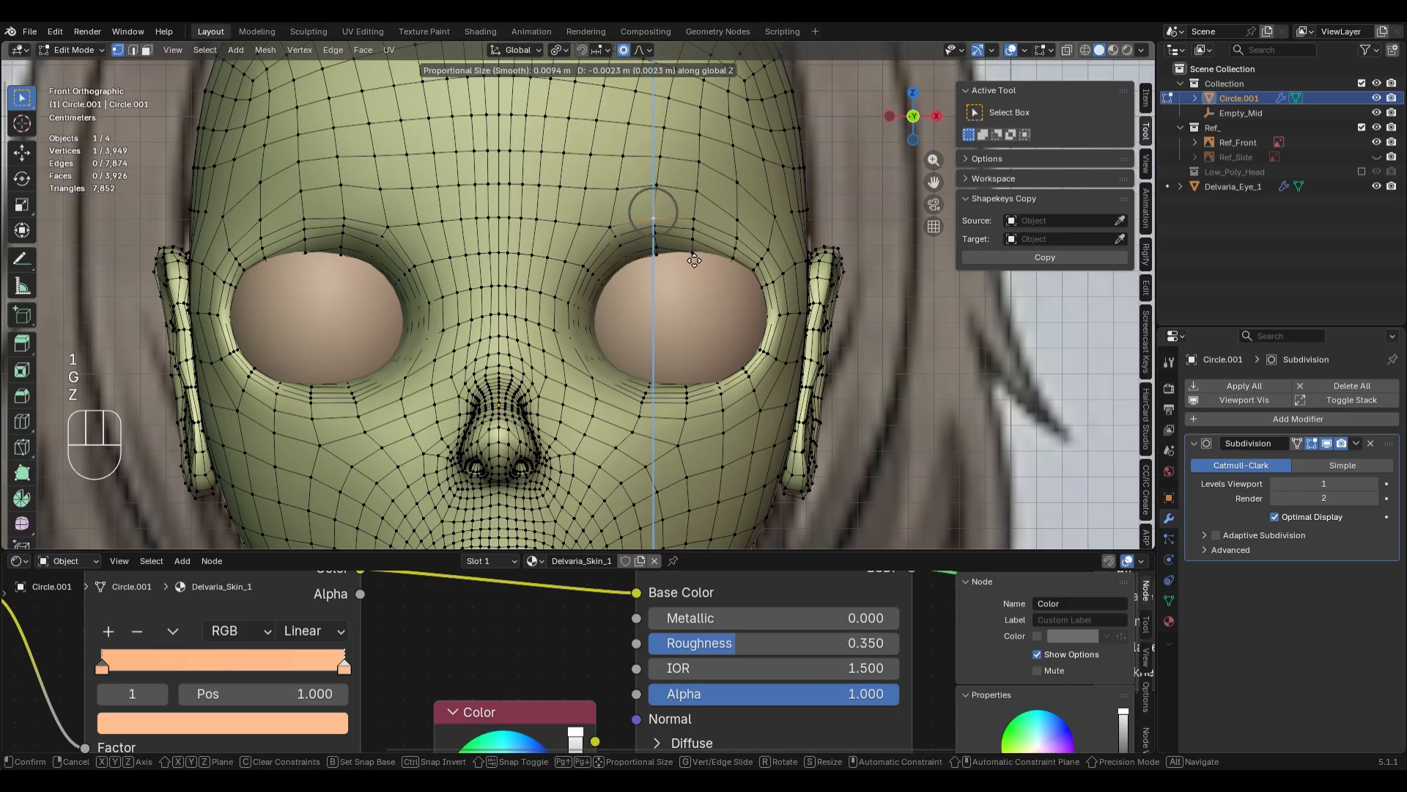
scroll(694, 260, up, 2)
click(692, 258)
key(ctrl+z)
- Add the neighbouring vertex above the eye socket to the selection and move both -0.002861 m along Z with proportional size 0.006
shift+click(654, 224)
key(g)
key(z)
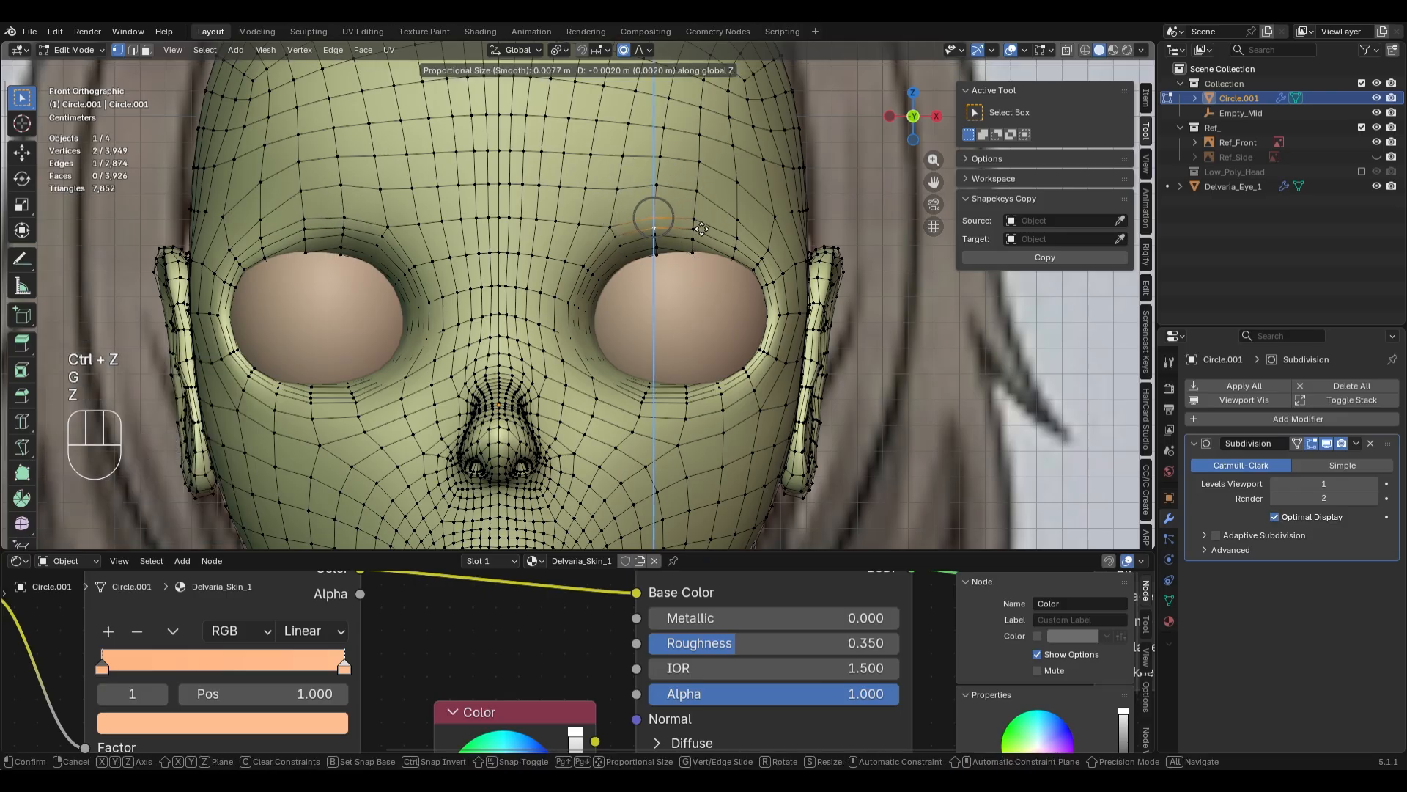
click(698, 233)
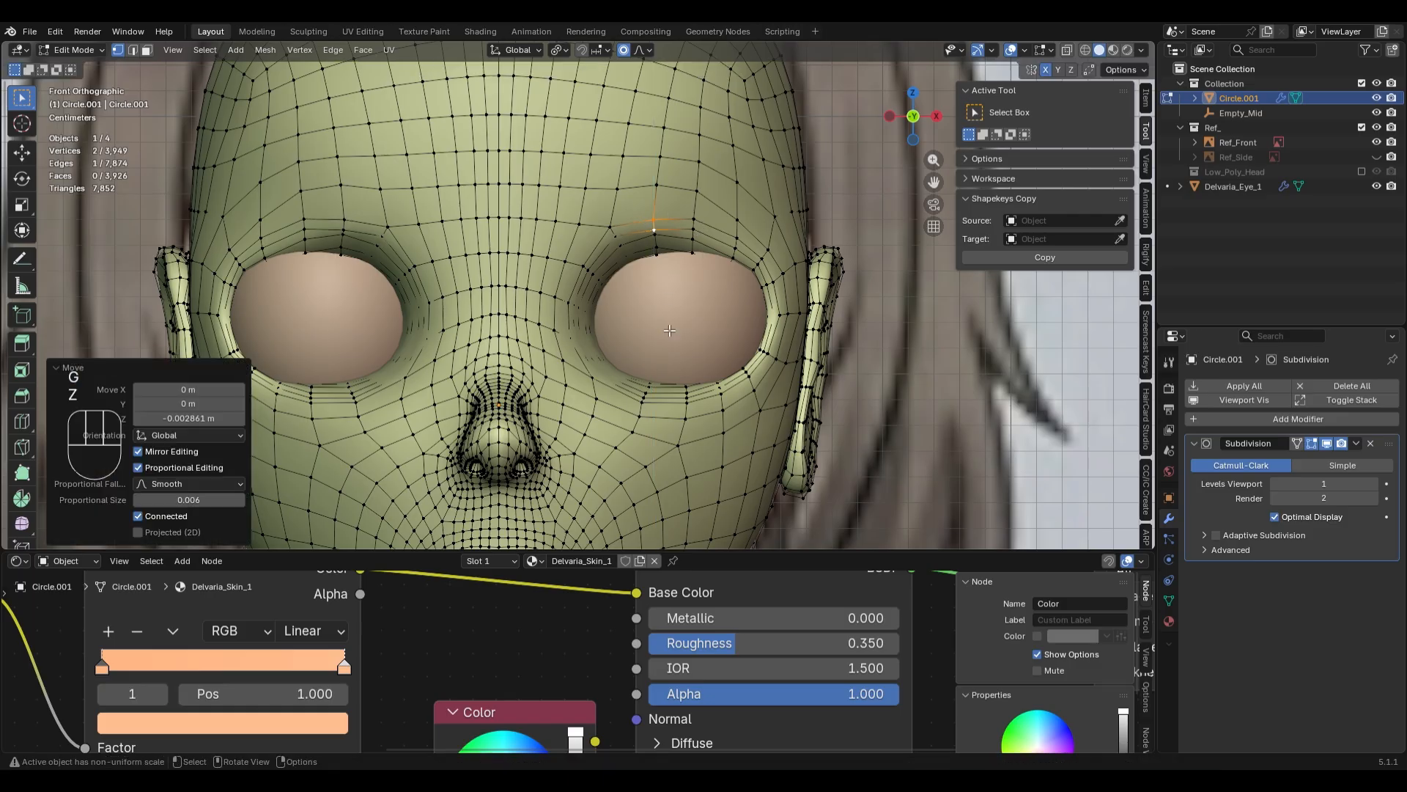
- Adjust the vertex above the inner corner of the eye socket along Z with proportional editing, and check the result in Object Mode
click(621, 236)
key(g)
key(z)
click(640, 252)
key(Tab)
scroll(711, 346, down, 4)
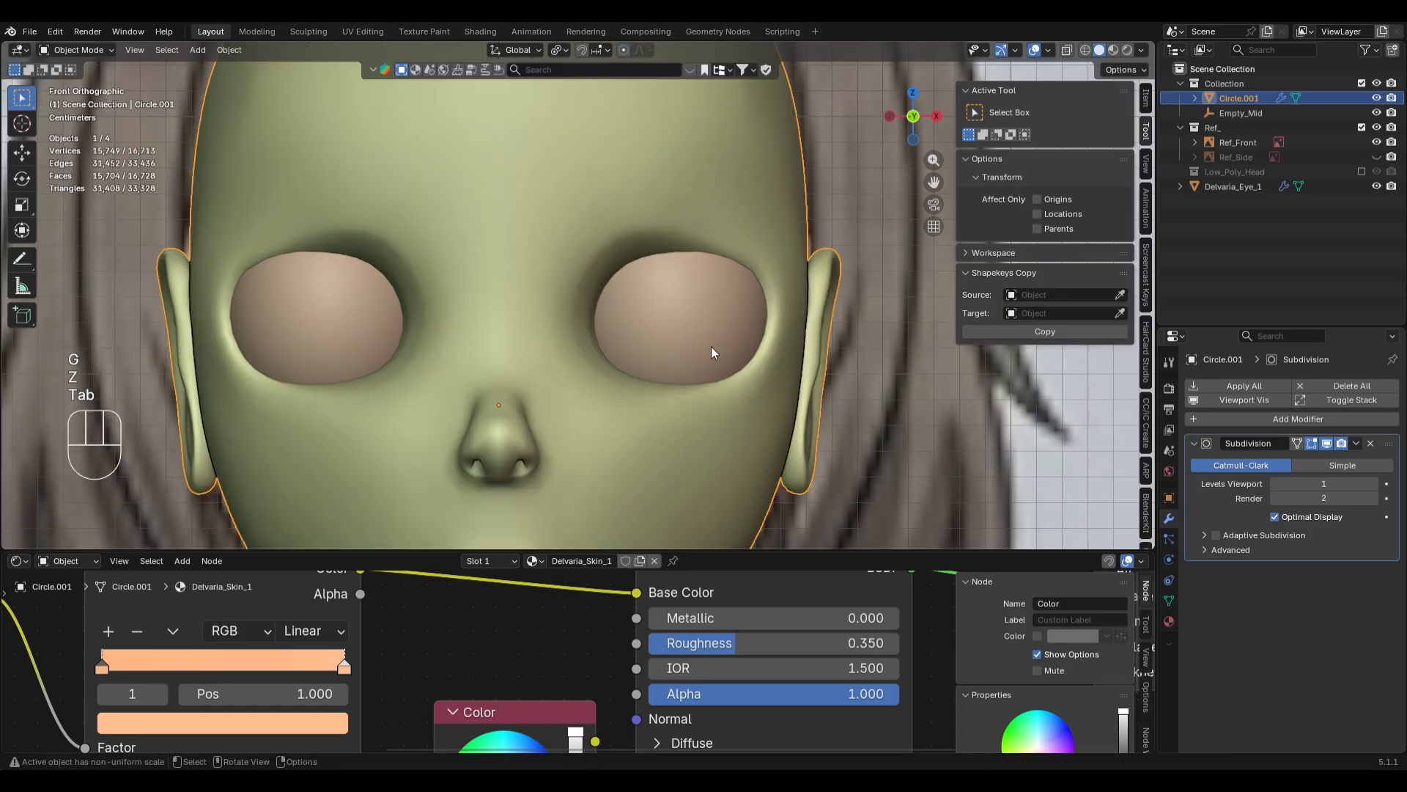
scroll(726, 397, up, 3)
- Select the upper outer rim edge of the eye socket in Edit Mode and rotate it in top view with proportional editing
key(Tab)
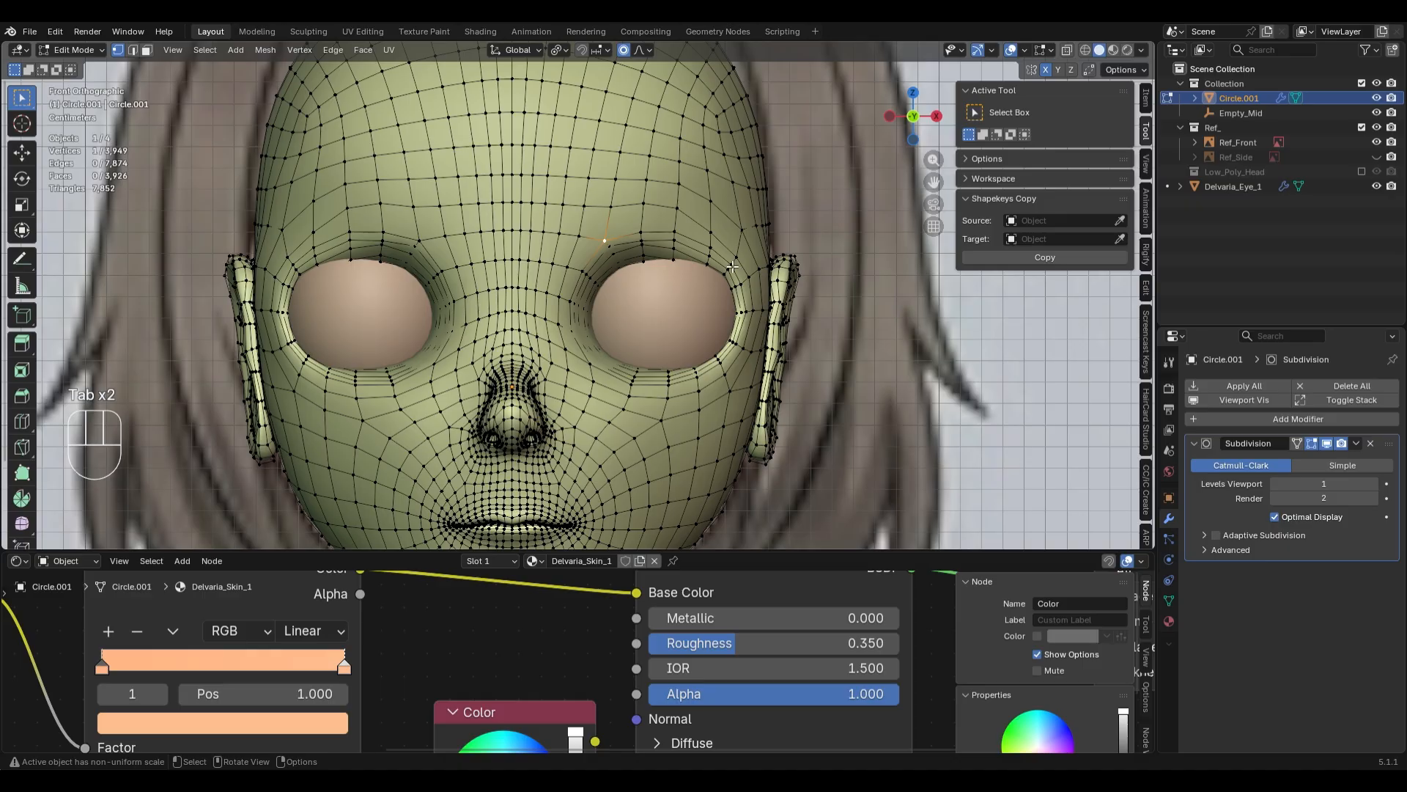
key(2)
key(g)
key(y)
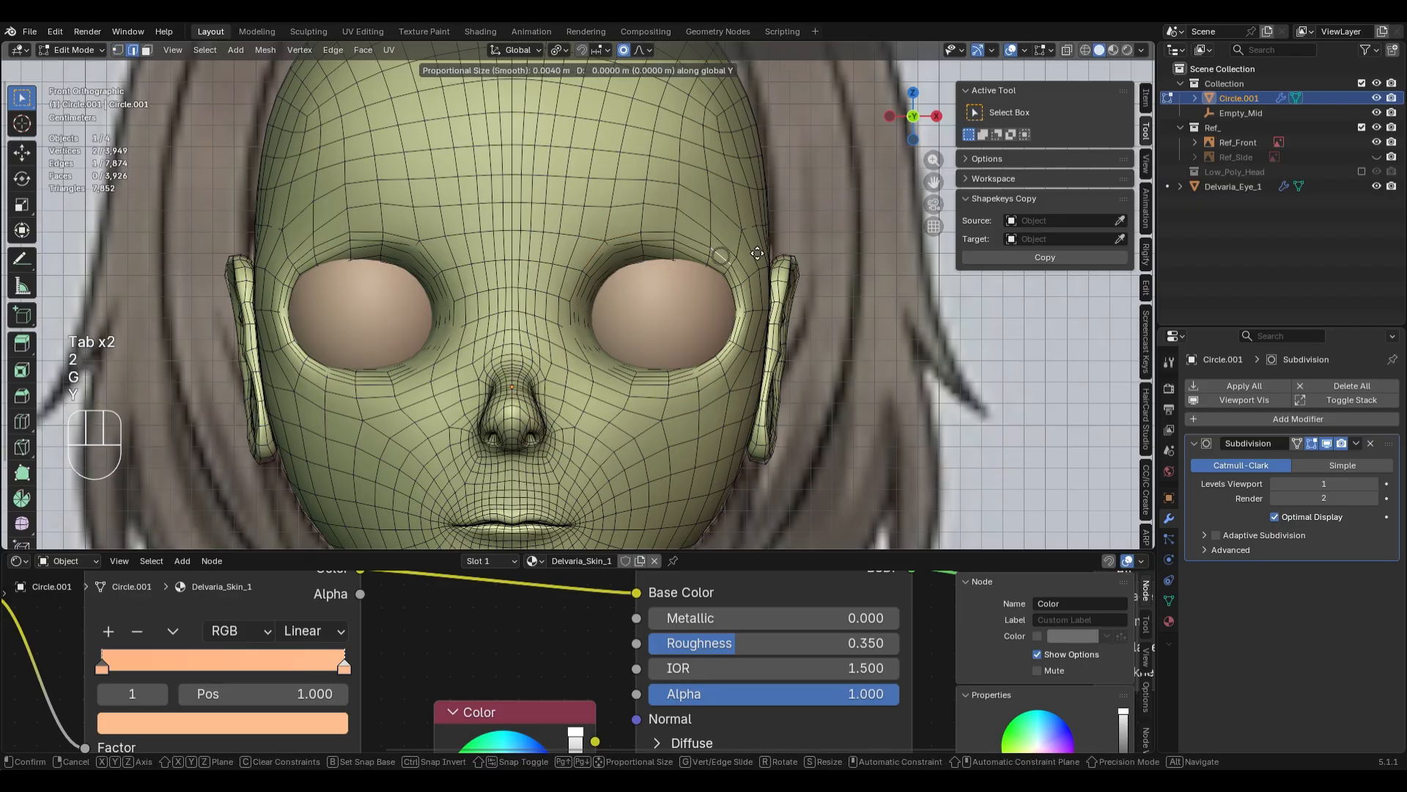
key(ctrl+z)
key(KP_7)
key(alt+z)
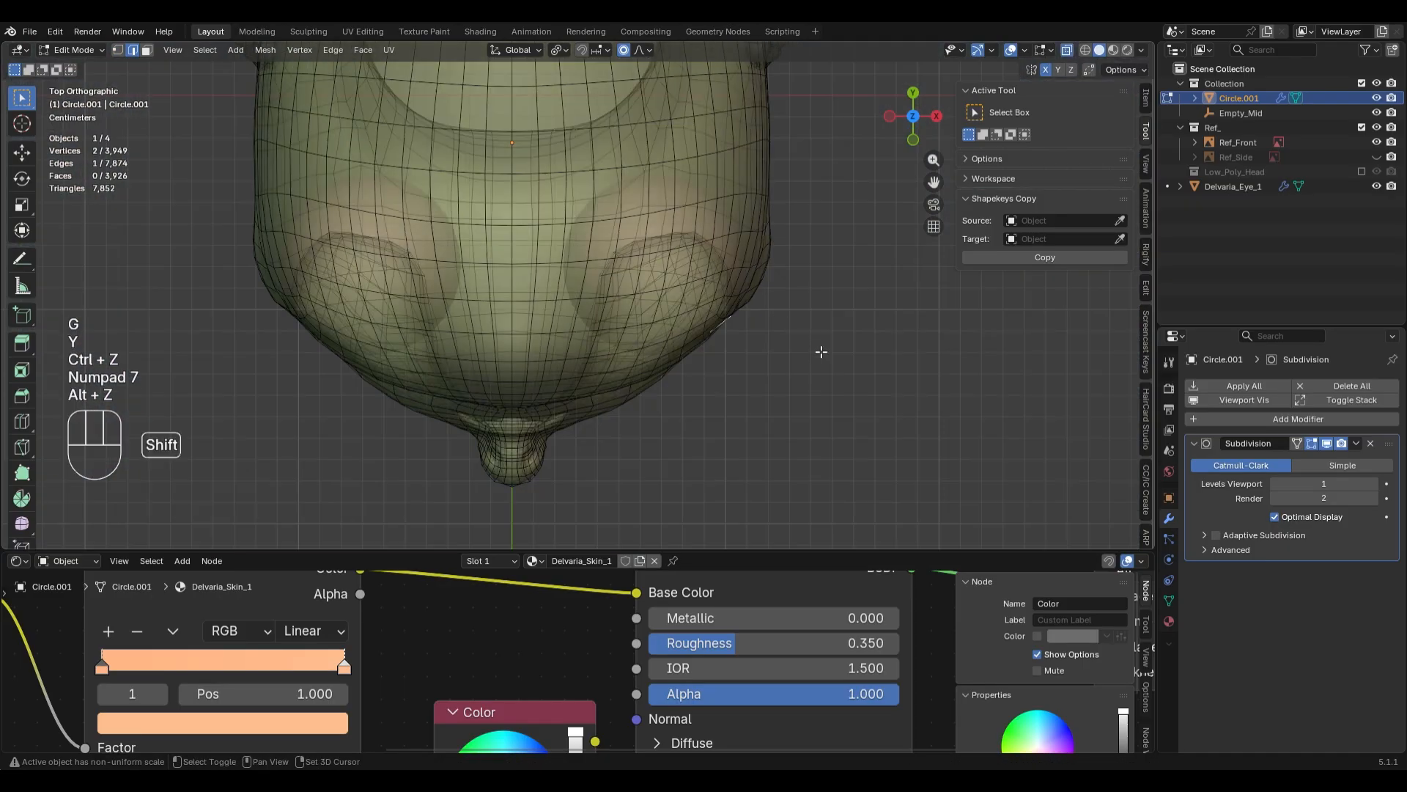
shift+middle_drag(819, 352, 717, 340)
scroll(713, 340, up, 3)
key(alt+z)
key(r)
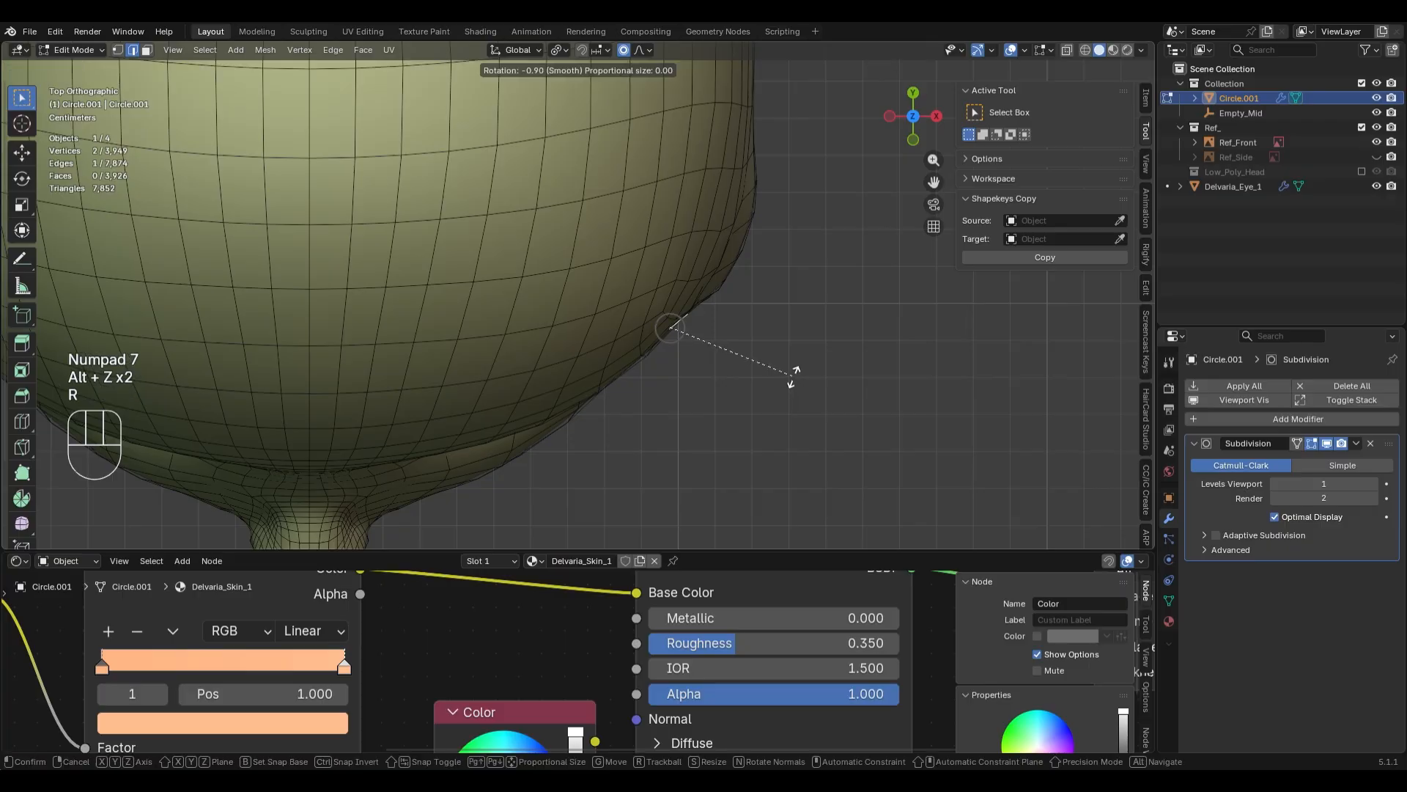
click(795, 374)
- Check the edge rotation by undo and redo, and move the upper outer rim edge along Y with proportional editing
middle_drag(839, 465, 791, 228)
key(ctrl+z)
key(ctrl+shift+z)
key(g)
key(y)
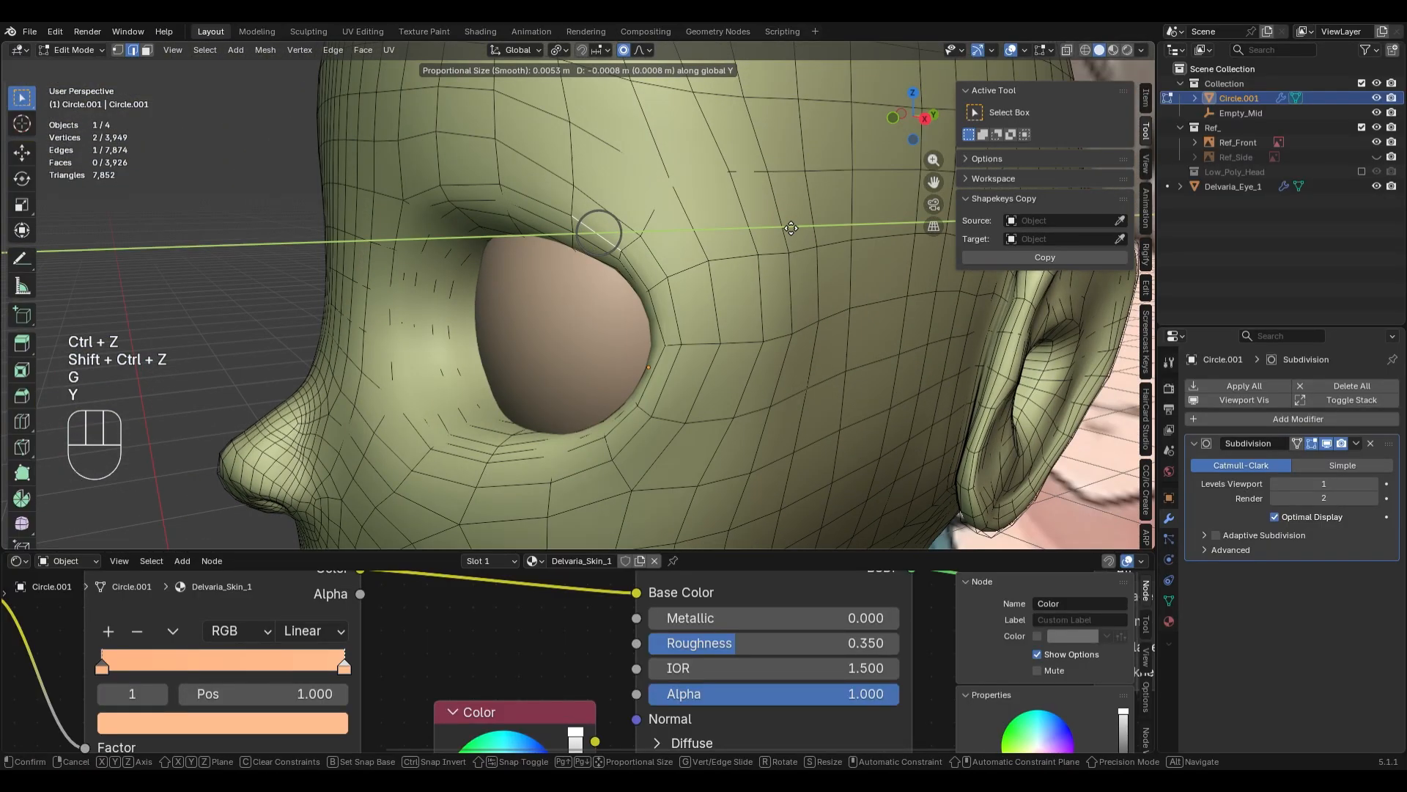
key(Tab)
- Inspect the reshaped eye socket from the right and front views in Object Mode
middle_drag(724, 301, 606, 301)
key(KP_3)
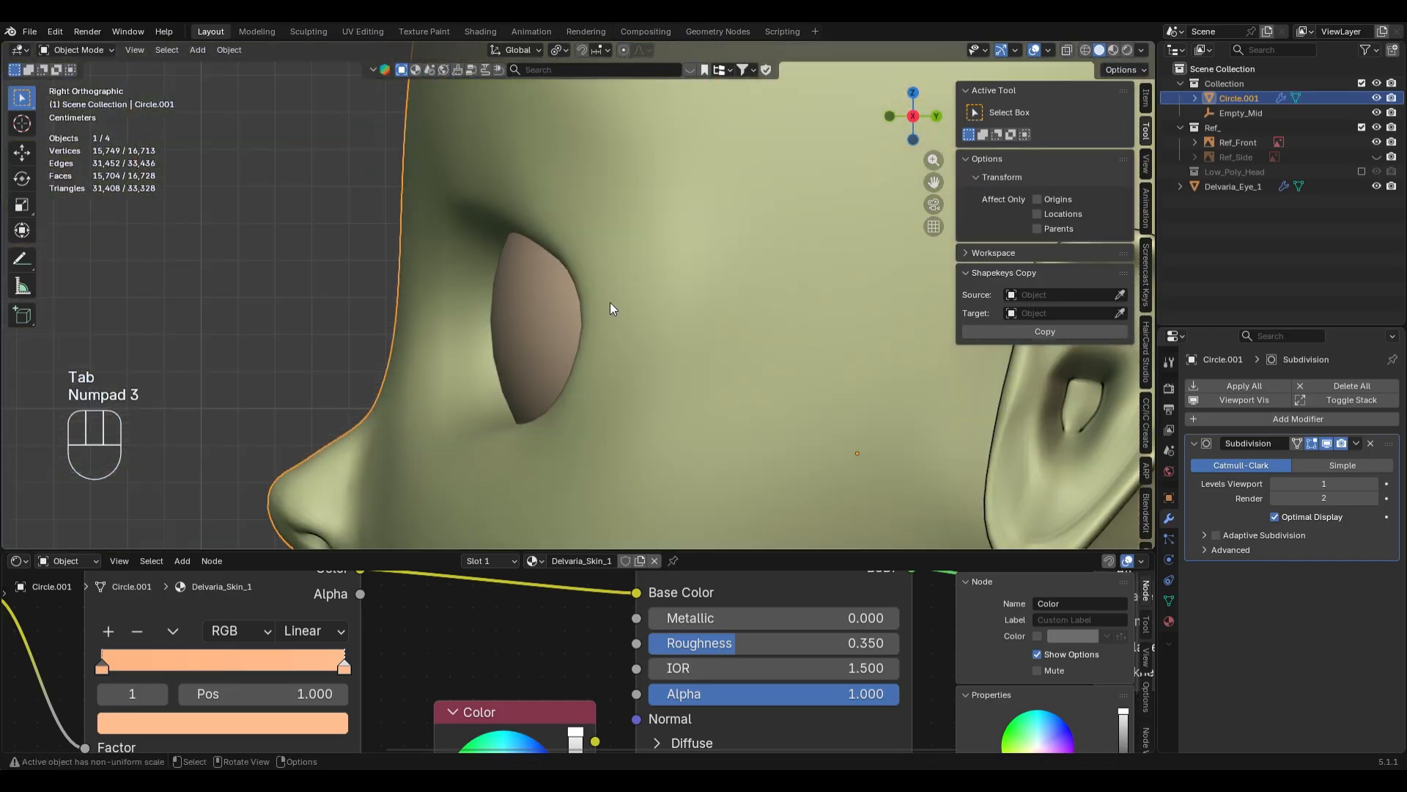
key(KP_1)
key(z)
key(z)
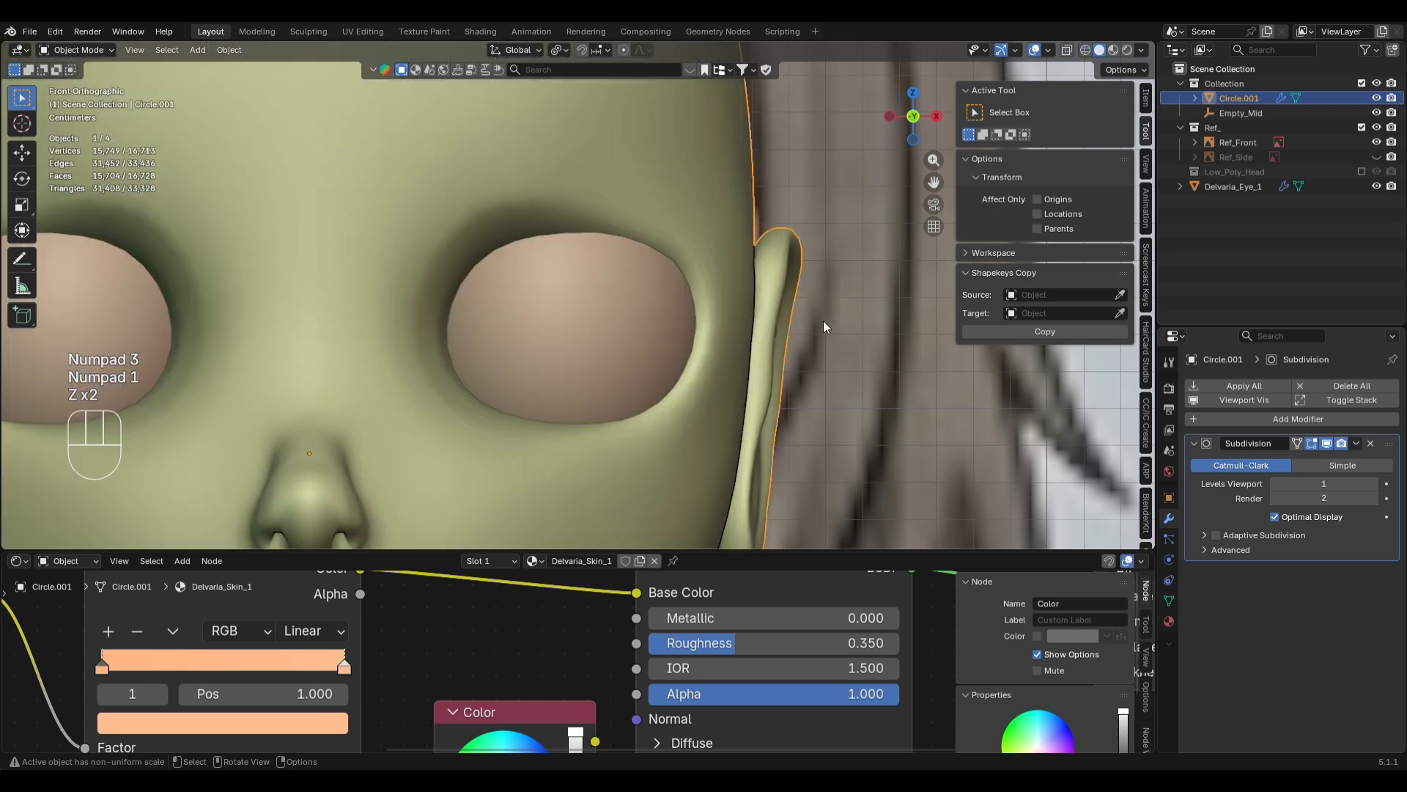
- Select the mirrored eyes, switch to Material Preview shading, and move them along X by -0.001351 m
click(670, 252)
key(Tab)
key(Tab)
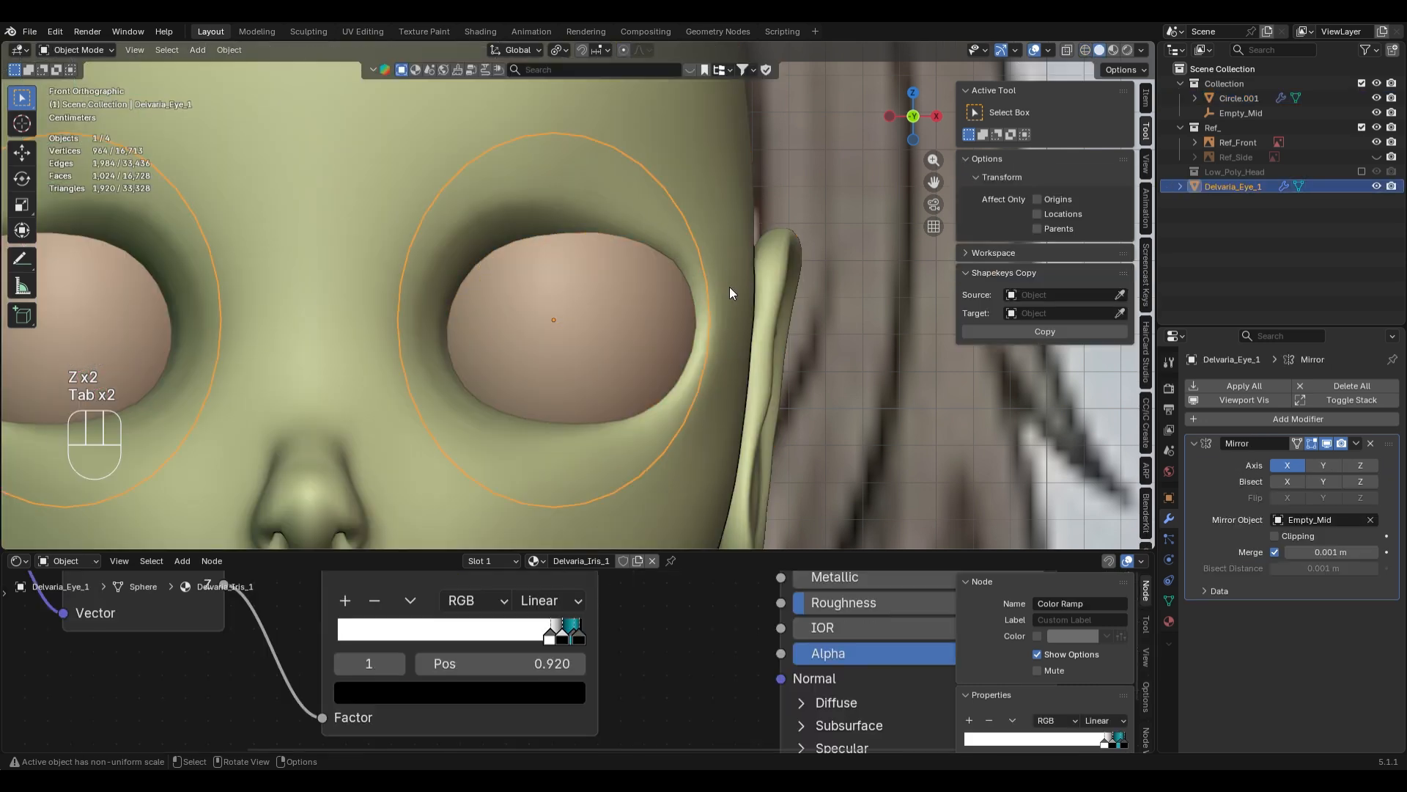
key(z)
click(794, 503)
key(g)
key(x)
shift+click(775, 280)
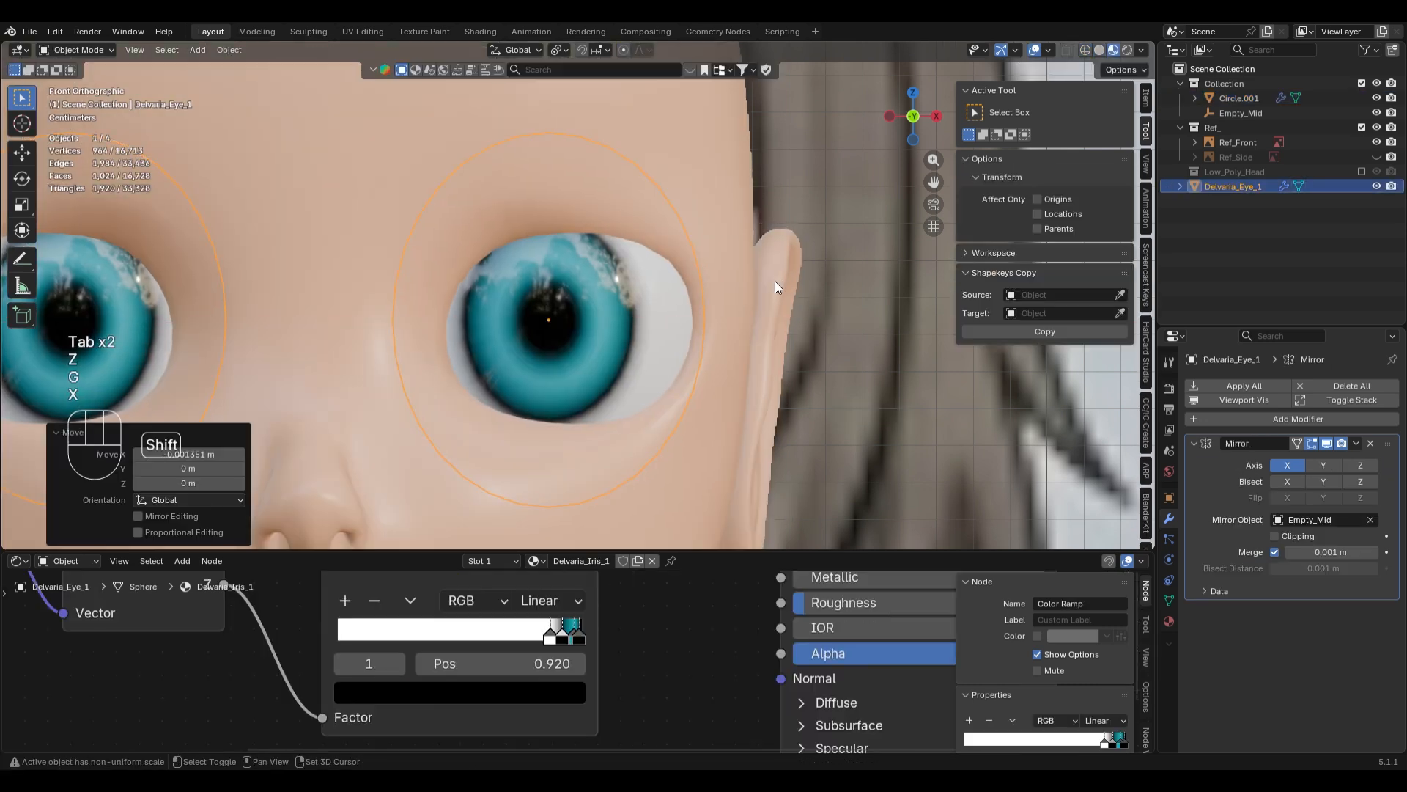
- Compare the eye placement with the front reference in Solid and Material Preview shading
scroll(773, 300, down, 5)
click(798, 377)
scroll(777, 352, down, 1)
shift+middle_drag(711, 310, 799, 271)
key(z)
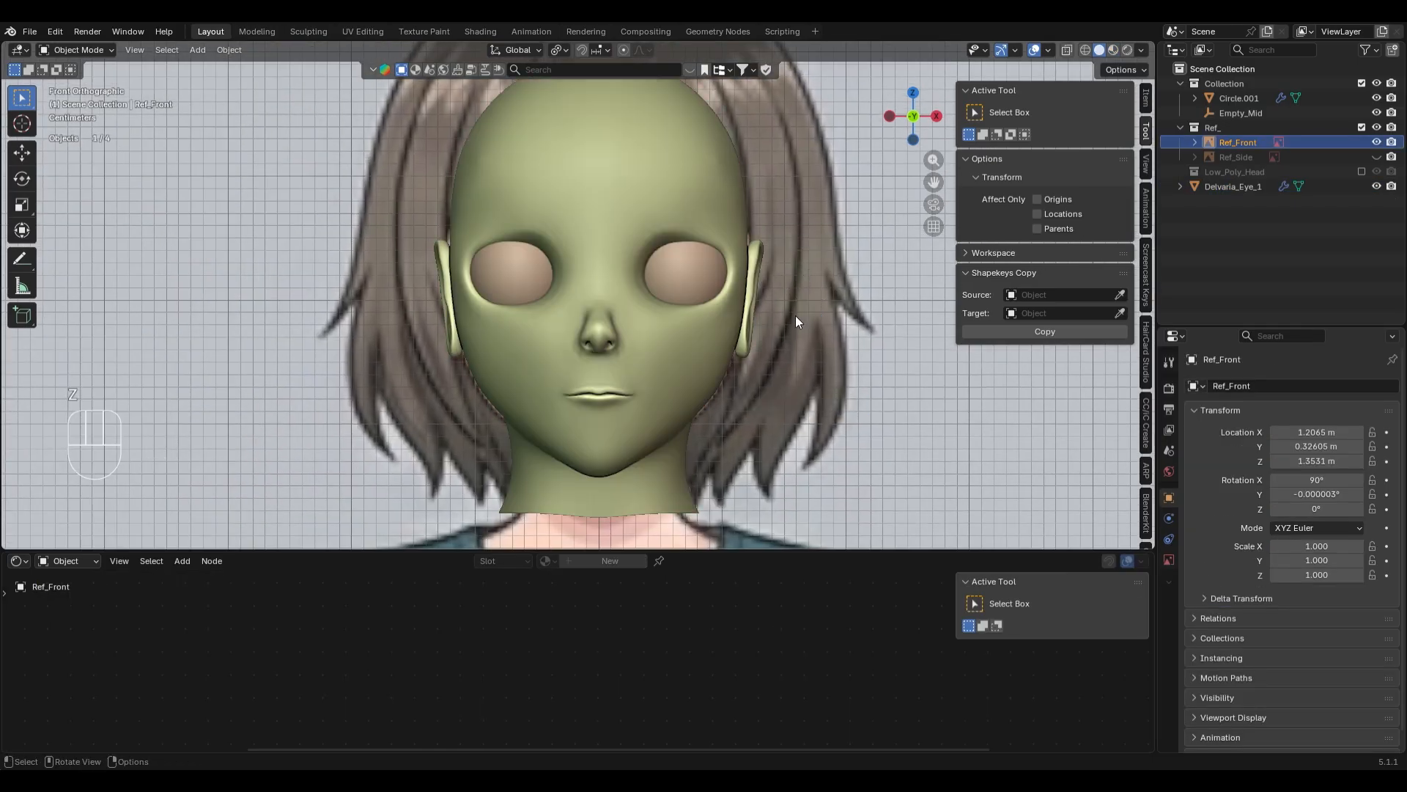
key(alt+z)
key(z)
click(771, 504)
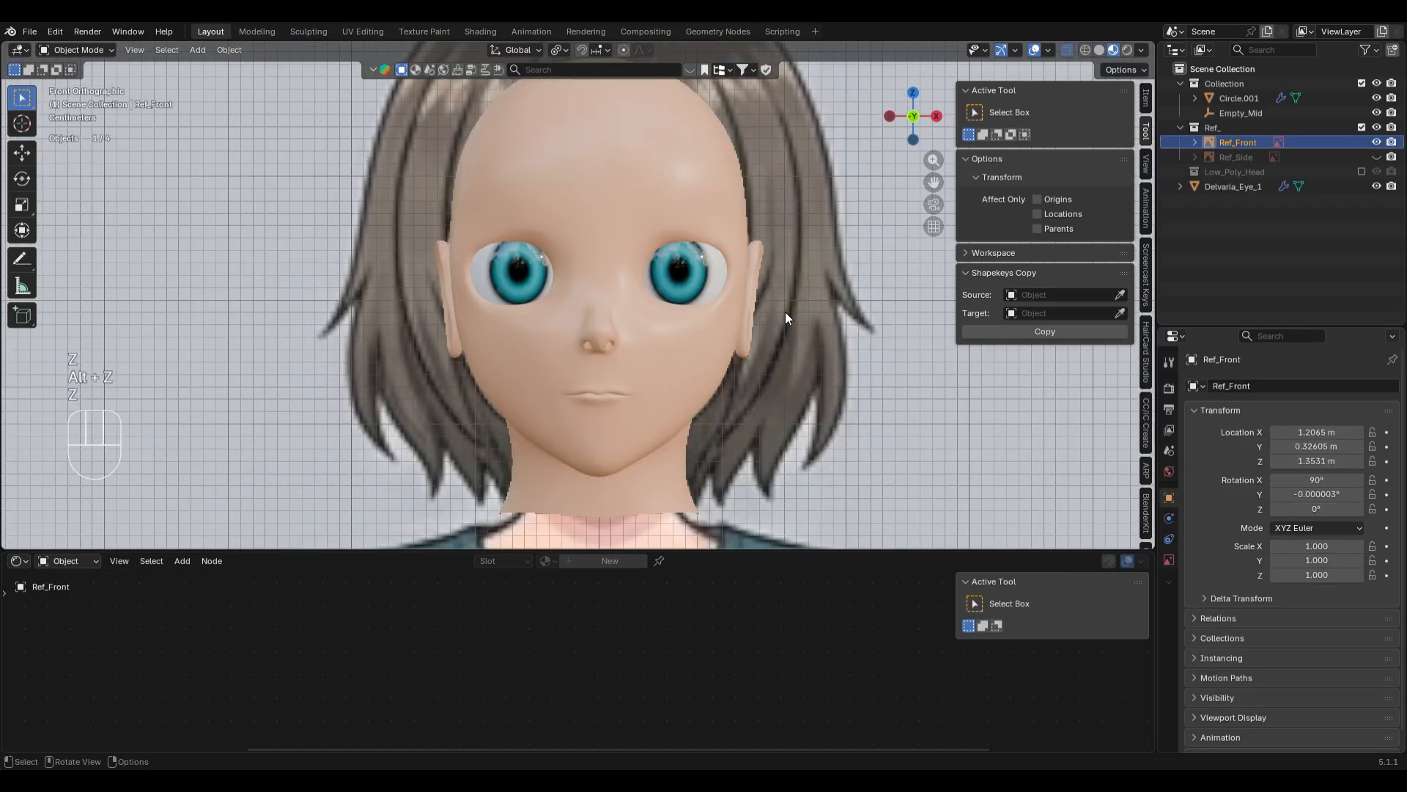
- Undo the last eye move and shift the mirrored eyes along X by -0.001186 m
key(ctrl+z)
key(ctrl+z)
key(g)
key(x)
click(827, 344)
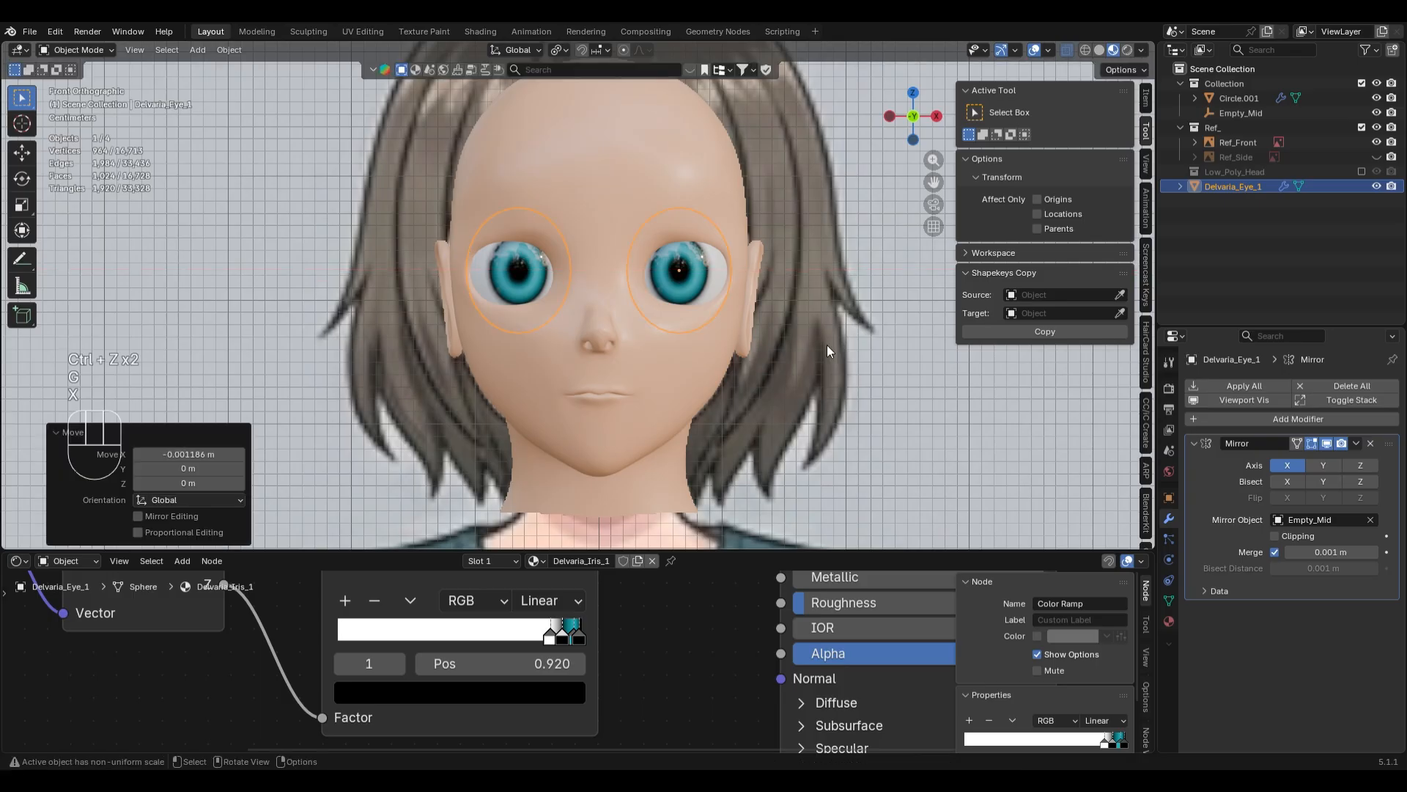
click(825, 345)
- In the right side view with Solid shading, select the eye and move it 0.000494 m along Y
scroll(777, 336, down, 1)
middle_drag(777, 336, 591, 328)
key(KP_3)
key(z)
click(808, 328)
scroll(592, 273, up, 2)
click(556, 256)
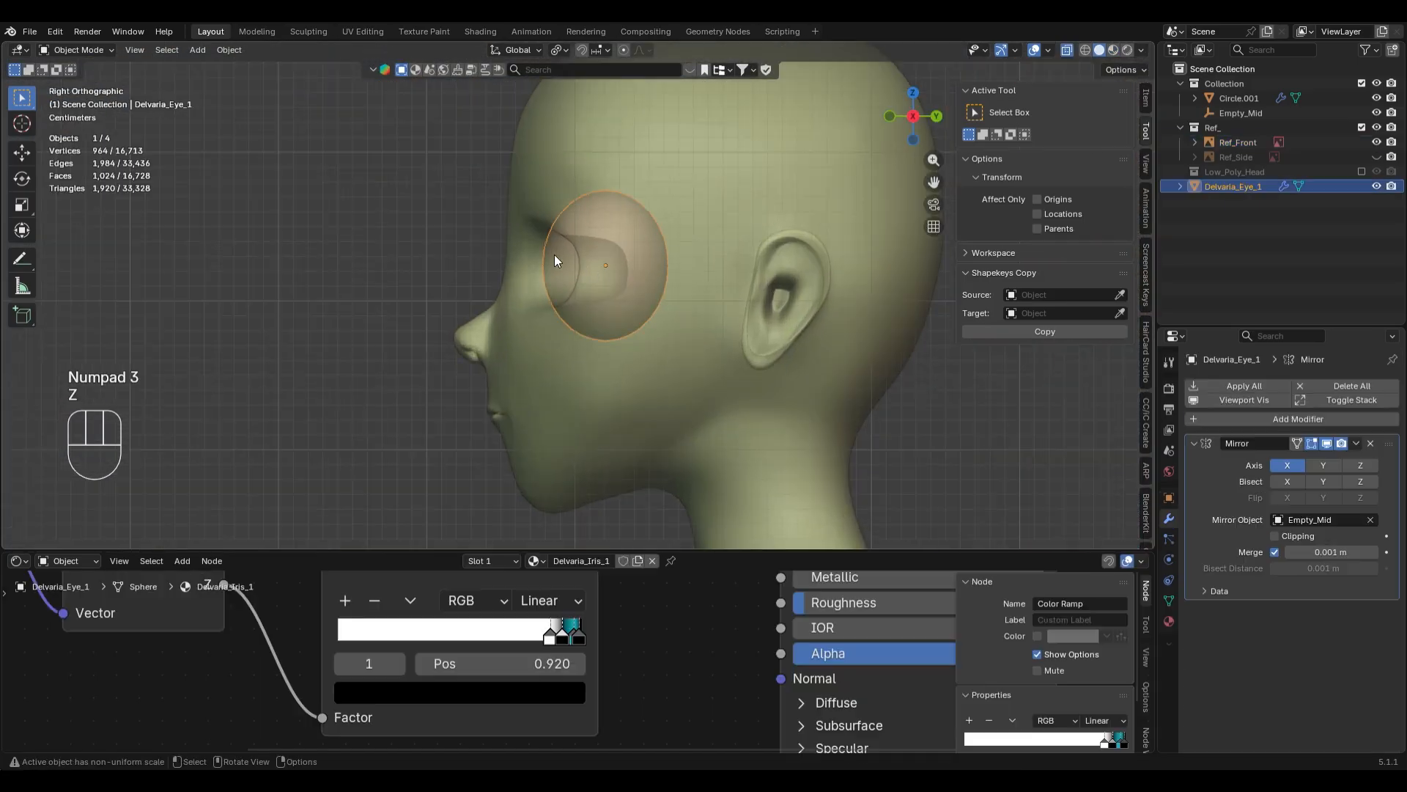
key(g)
key(g)
key(y)
click(577, 262)
- Inspect the eye placement in Material Preview shading from the side and front views
key(z)
click(749, 416)
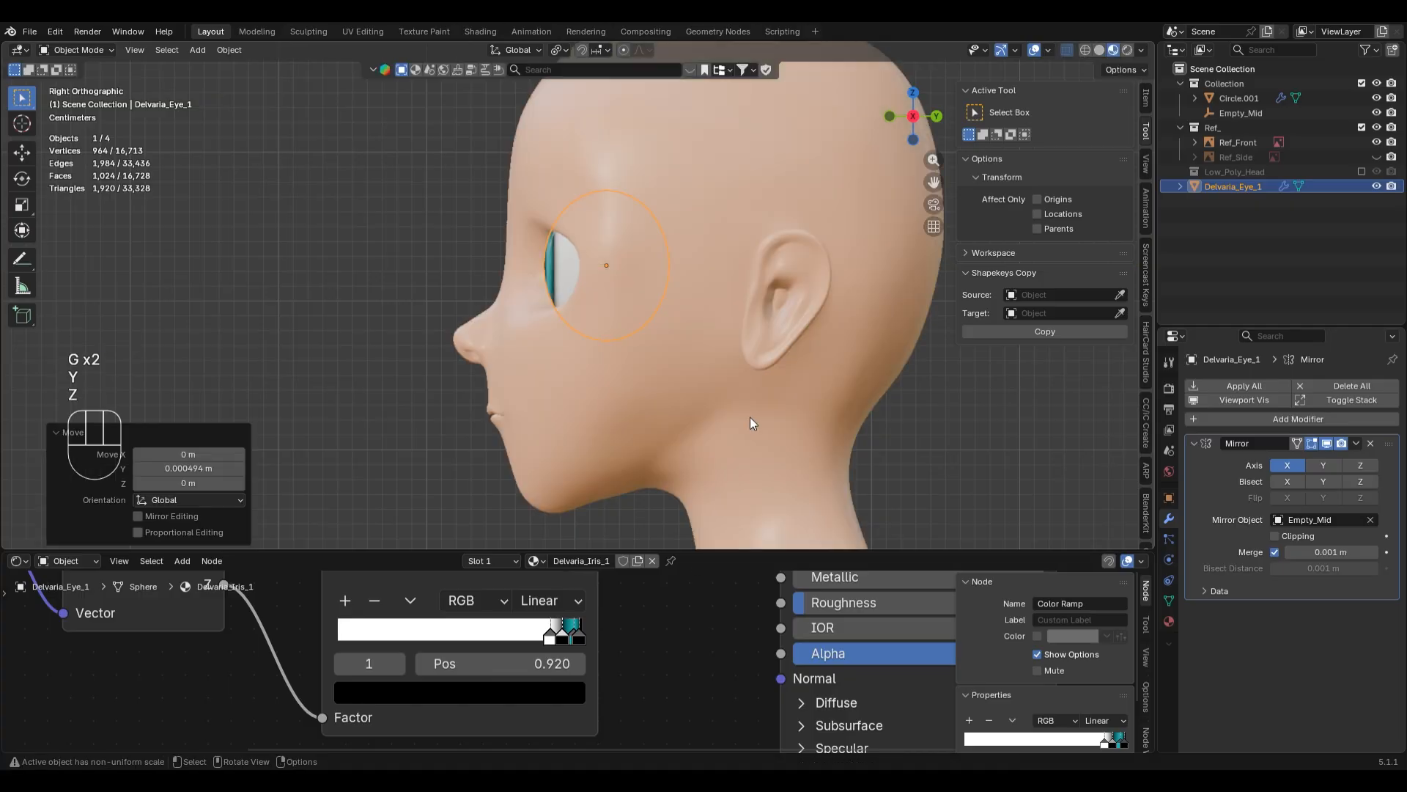
click(447, 422)
middle_drag(603, 422, 775, 411)
key(KP_1)
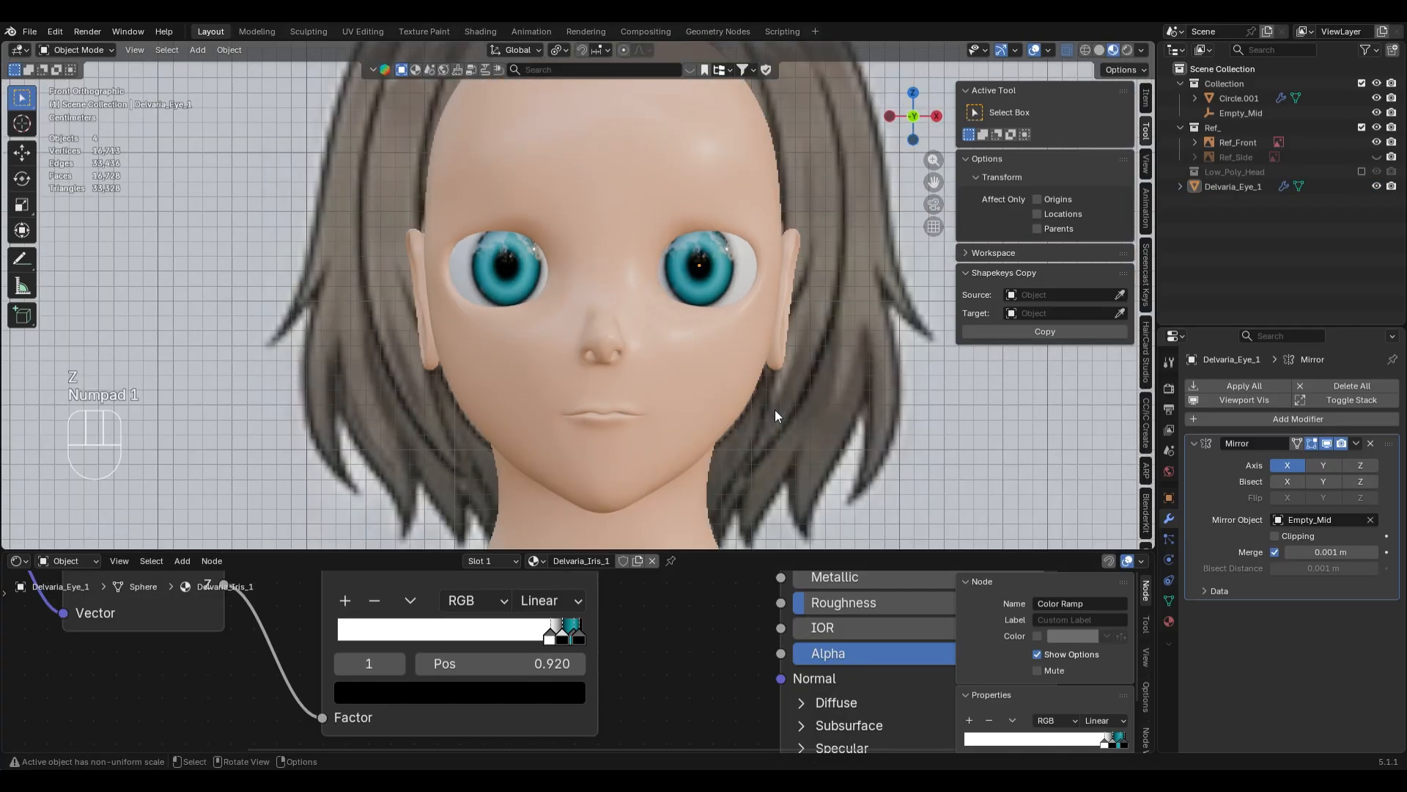
- Undo the latest eye changes four steps back and redo two of them in front view
key(ctrl+z)
key(ctrl+z)
key(ctrl+z)
key(ctrl+z)
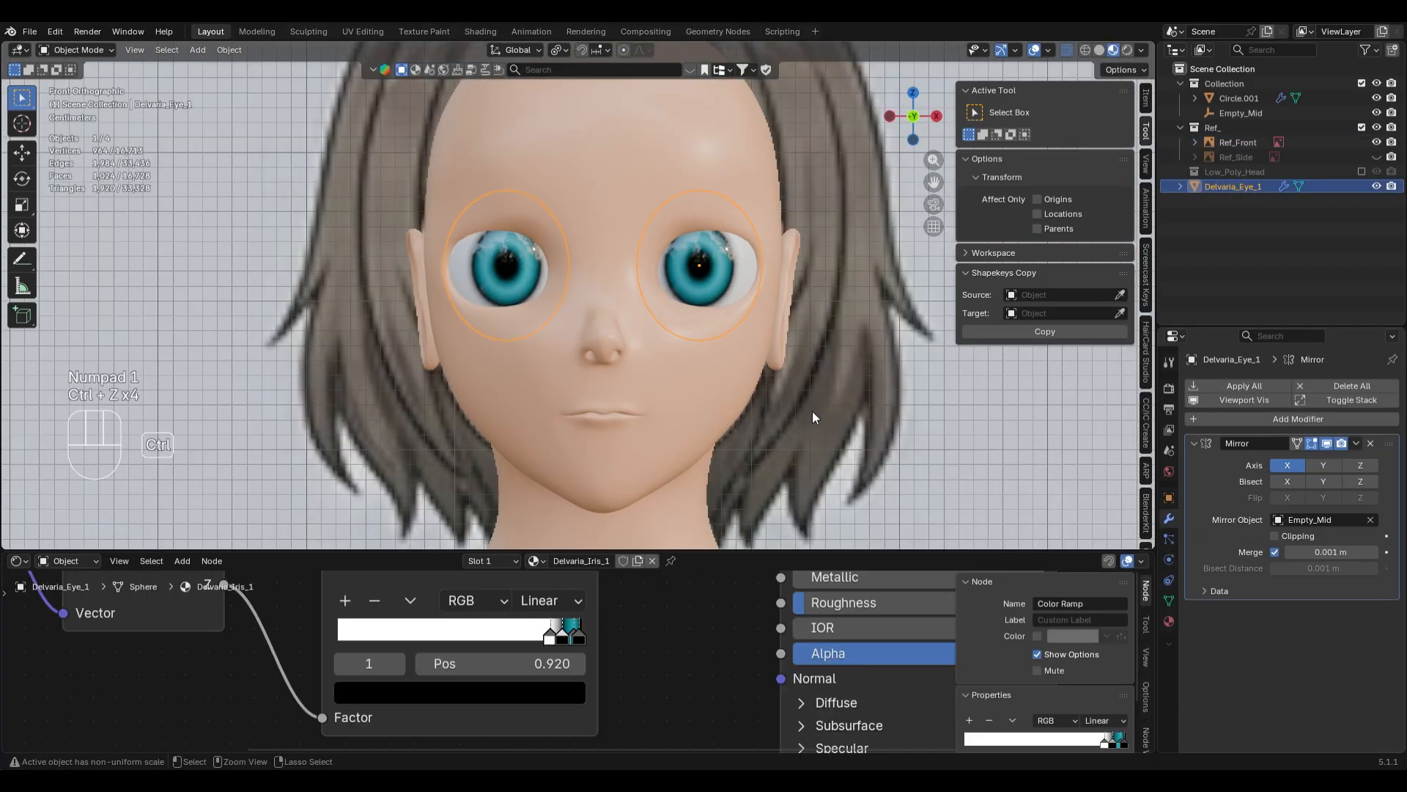
key(ctrl+shift+z)
key(ctrl+shift+z)
- Move the head vertex above the middle of the upper socket rim about -0.0015 m along Z with proportional editing
scroll(754, 398, up, 2)
click(754, 398)
shift+middle_drag(790, 260, 701, 389)
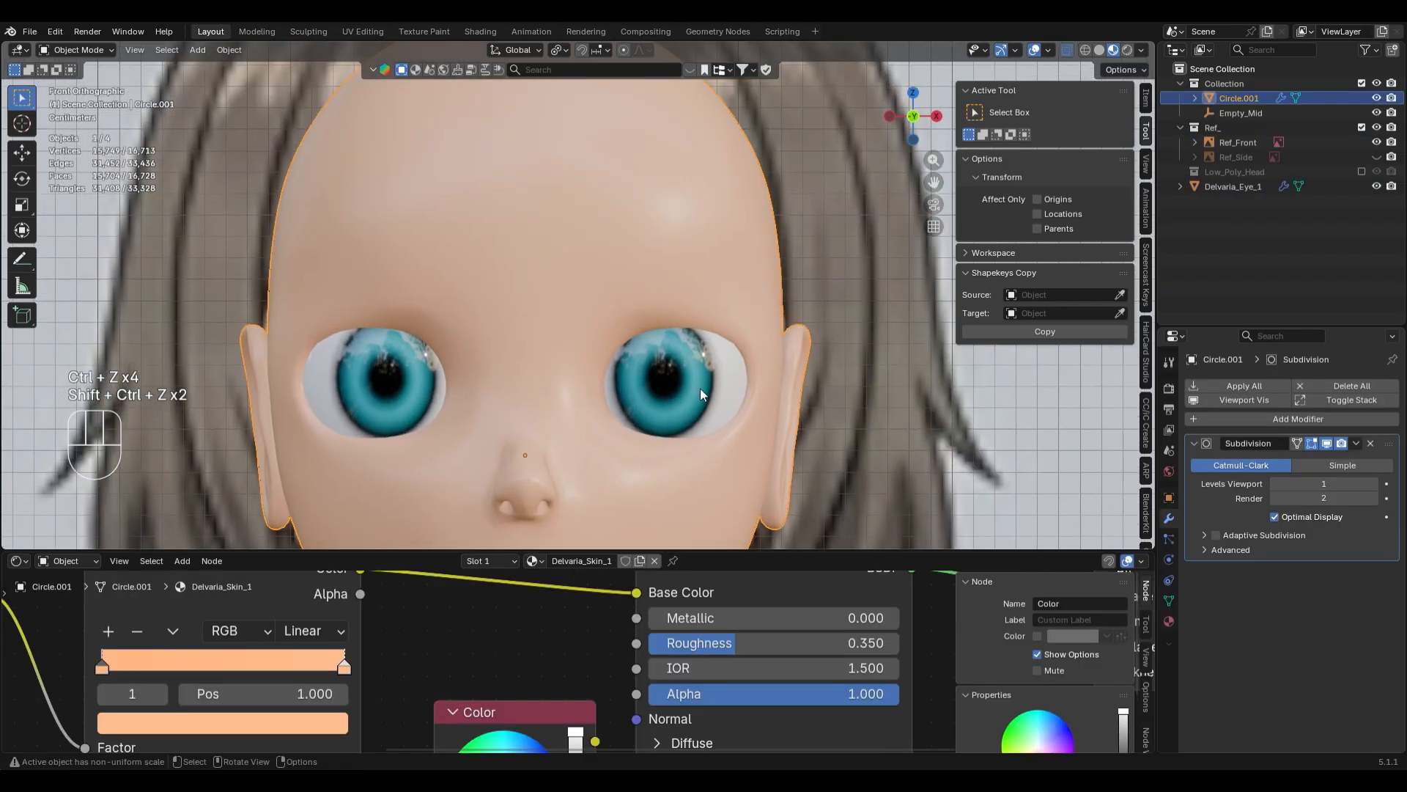
key(Tab)
key(1)
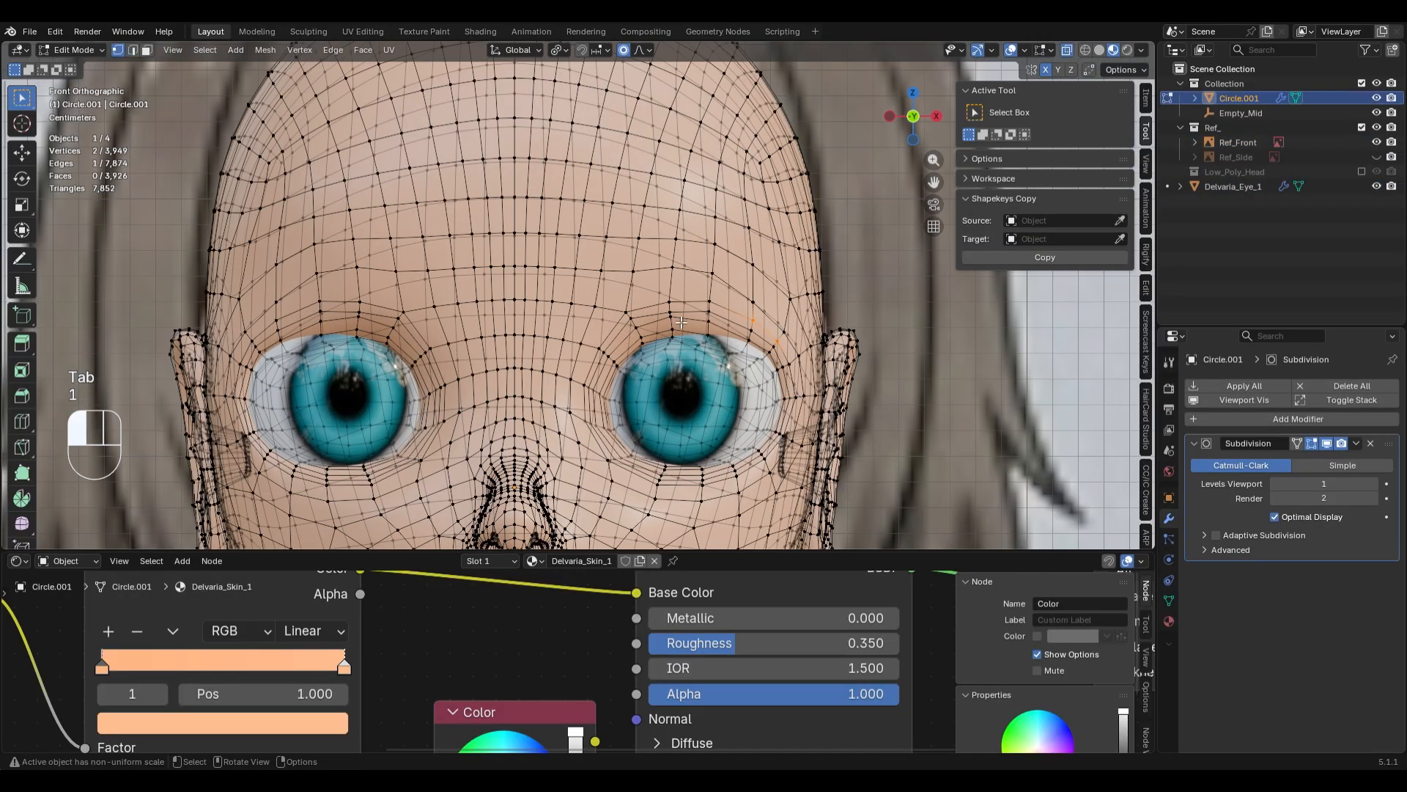
click(679, 322)
scroll(755, 330, up, 4)
key(g)
key(z)
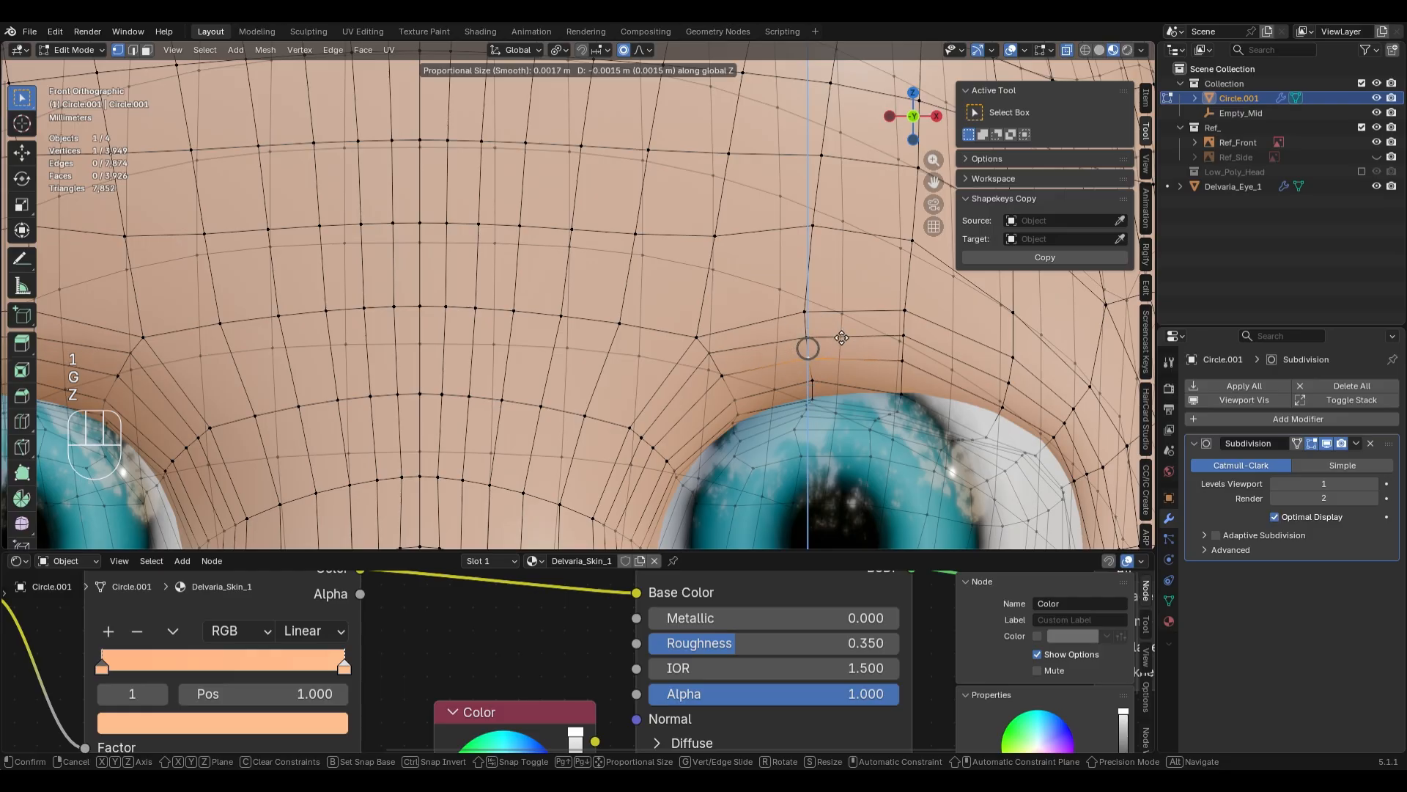
click(842, 339)
key(Tab)
- Check the eyes and sockets against the front reference with X-ray, and reselect the head in Solid shading
scroll(847, 416, down, 6)
key(z)
click(650, 275)
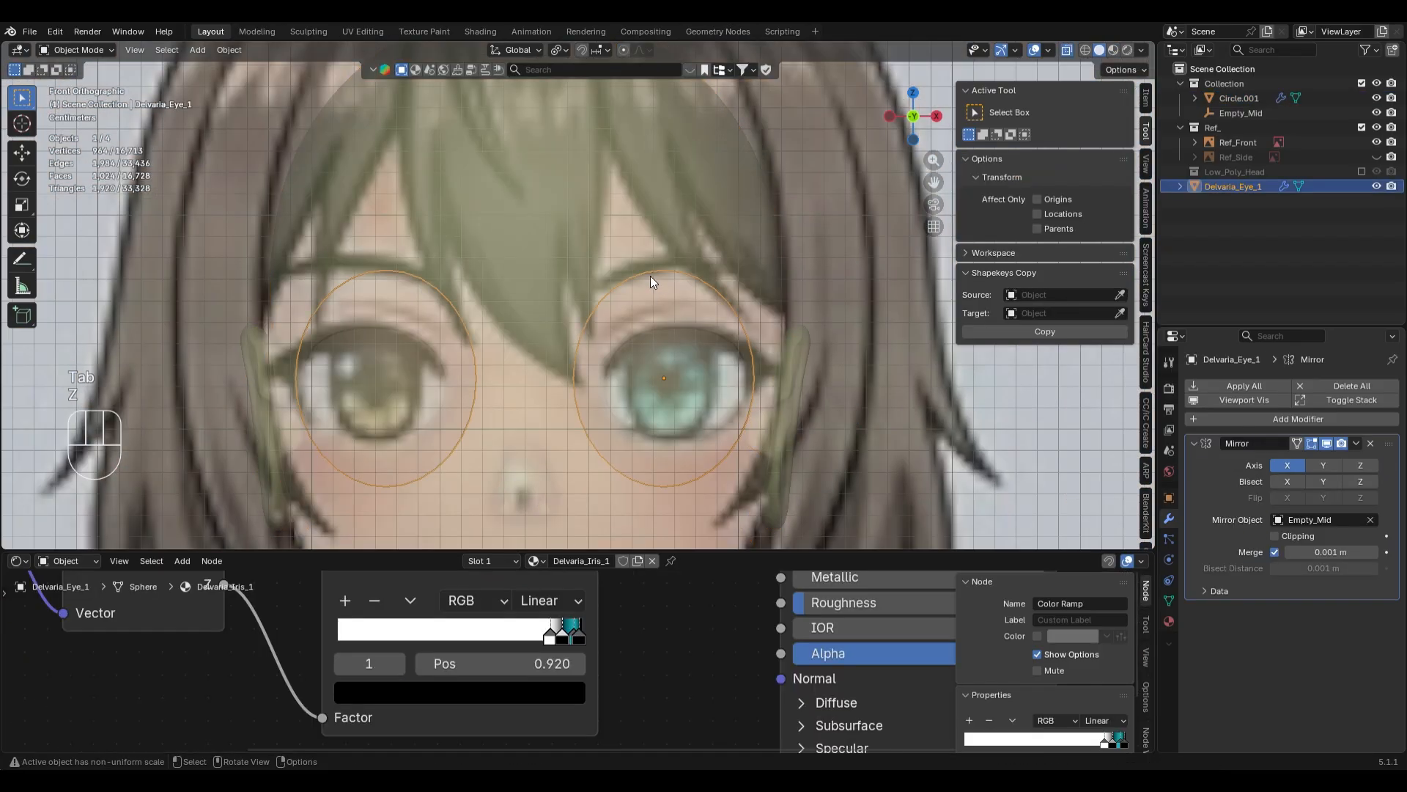
key(Tab)
key(Tab)
click(671, 215)
key(alt+z)
- Slide the vertices above the upper outer corner of the eye socket along their edges in Edit Mode
key(Tab)
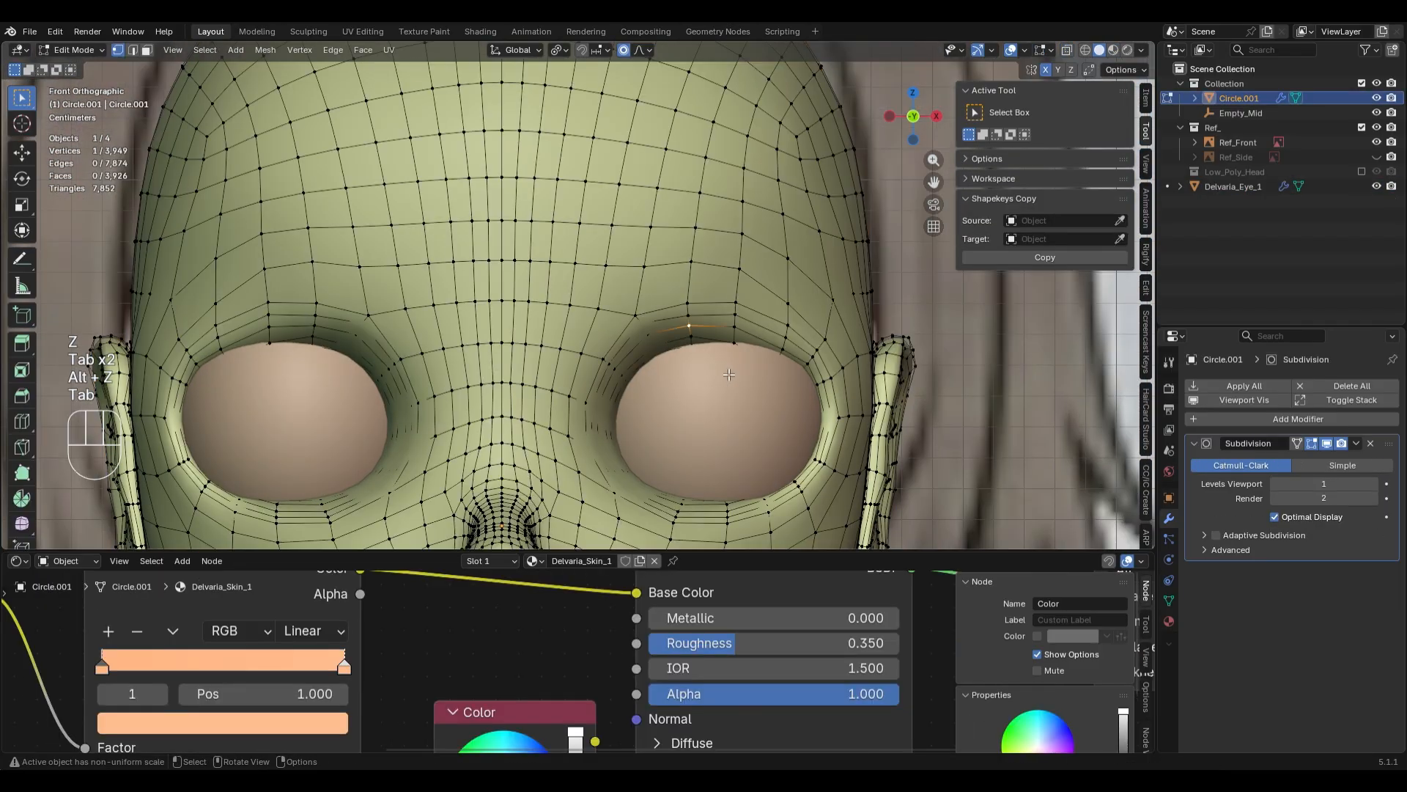
key(3)
click(665, 289)
shift+middle_drag(689, 293, 513, 312)
key(1)
click(612, 323)
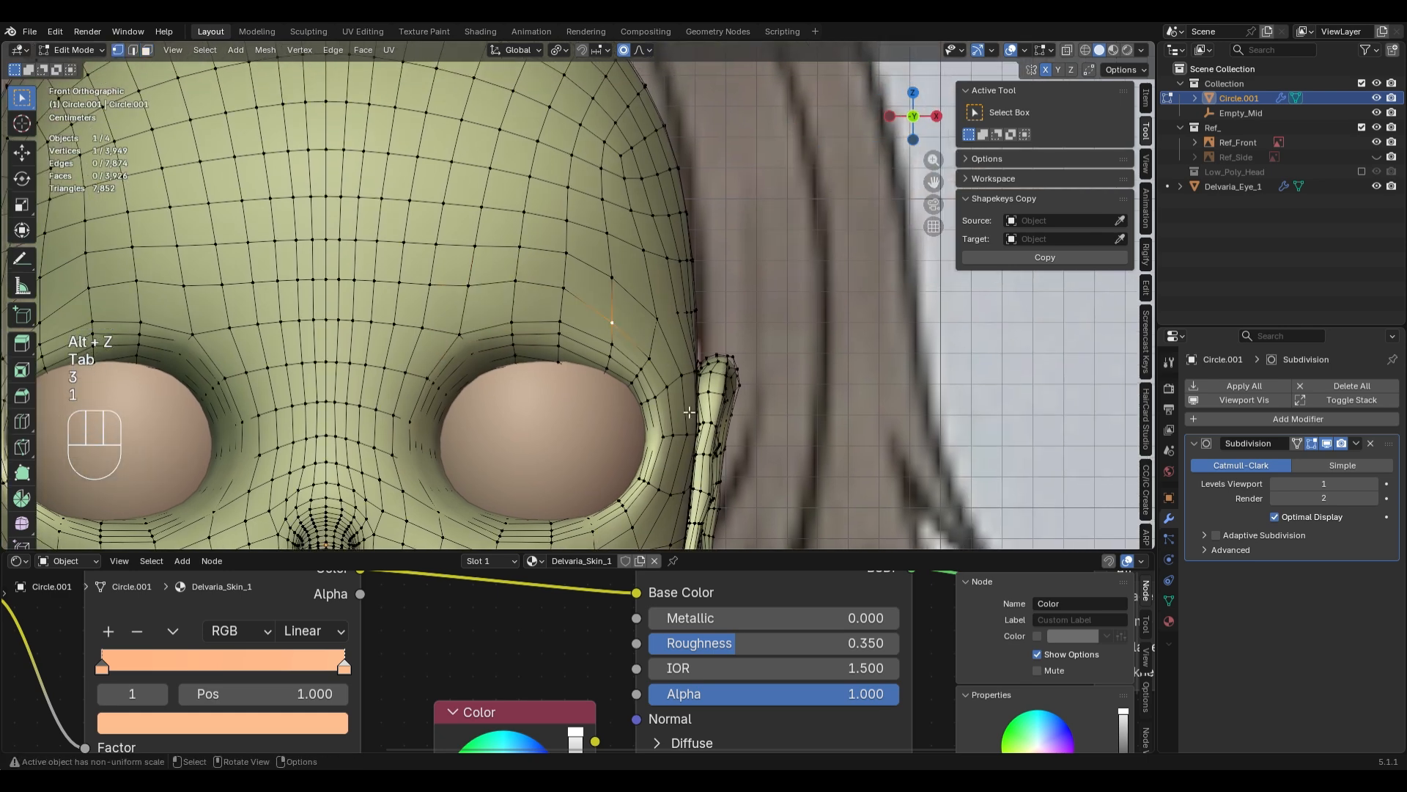
key(g)
key(g)
key(g)
key(g)
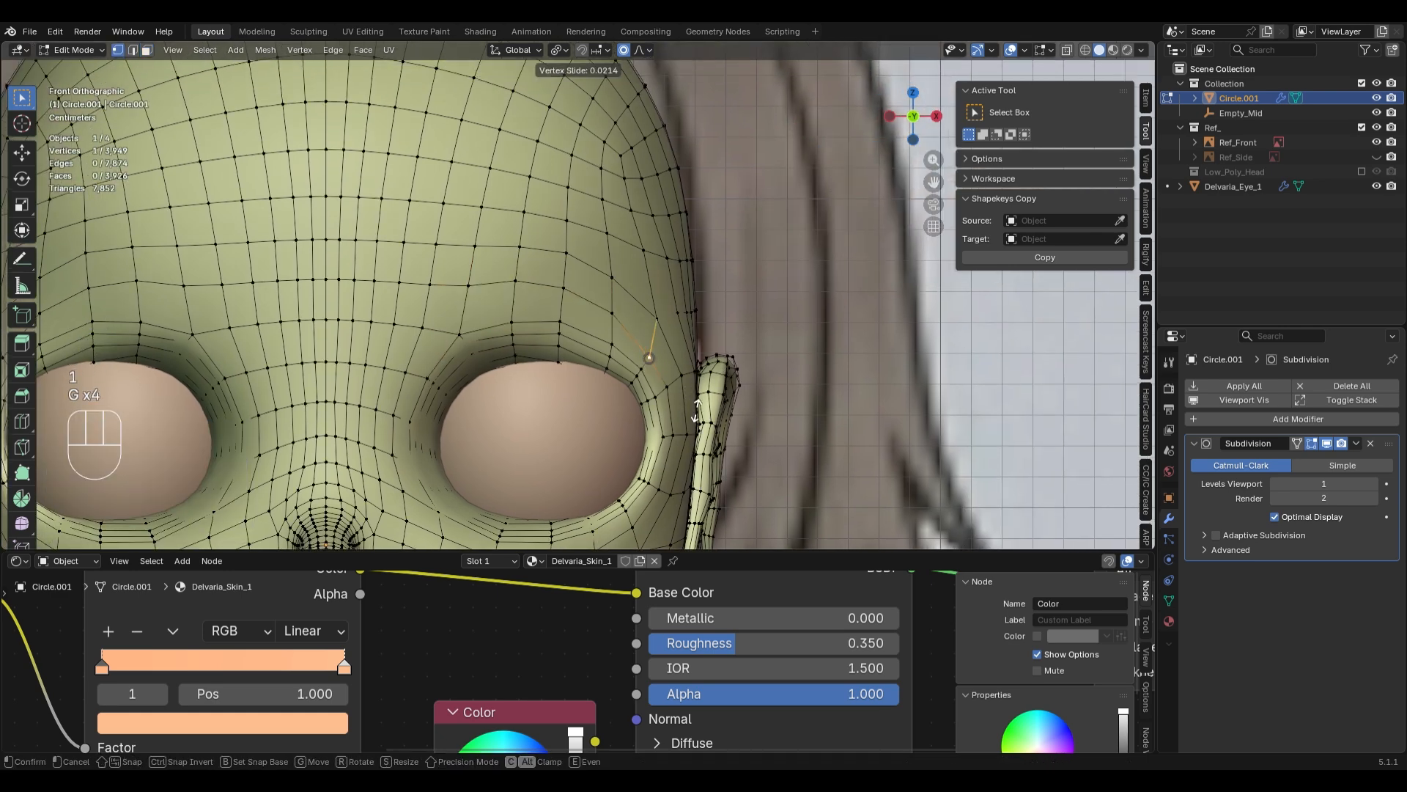
- Place the sliding vertex by the outer corner of the character's left eye and select the six-face strip arching above that eye
click(700, 406)
key(3)
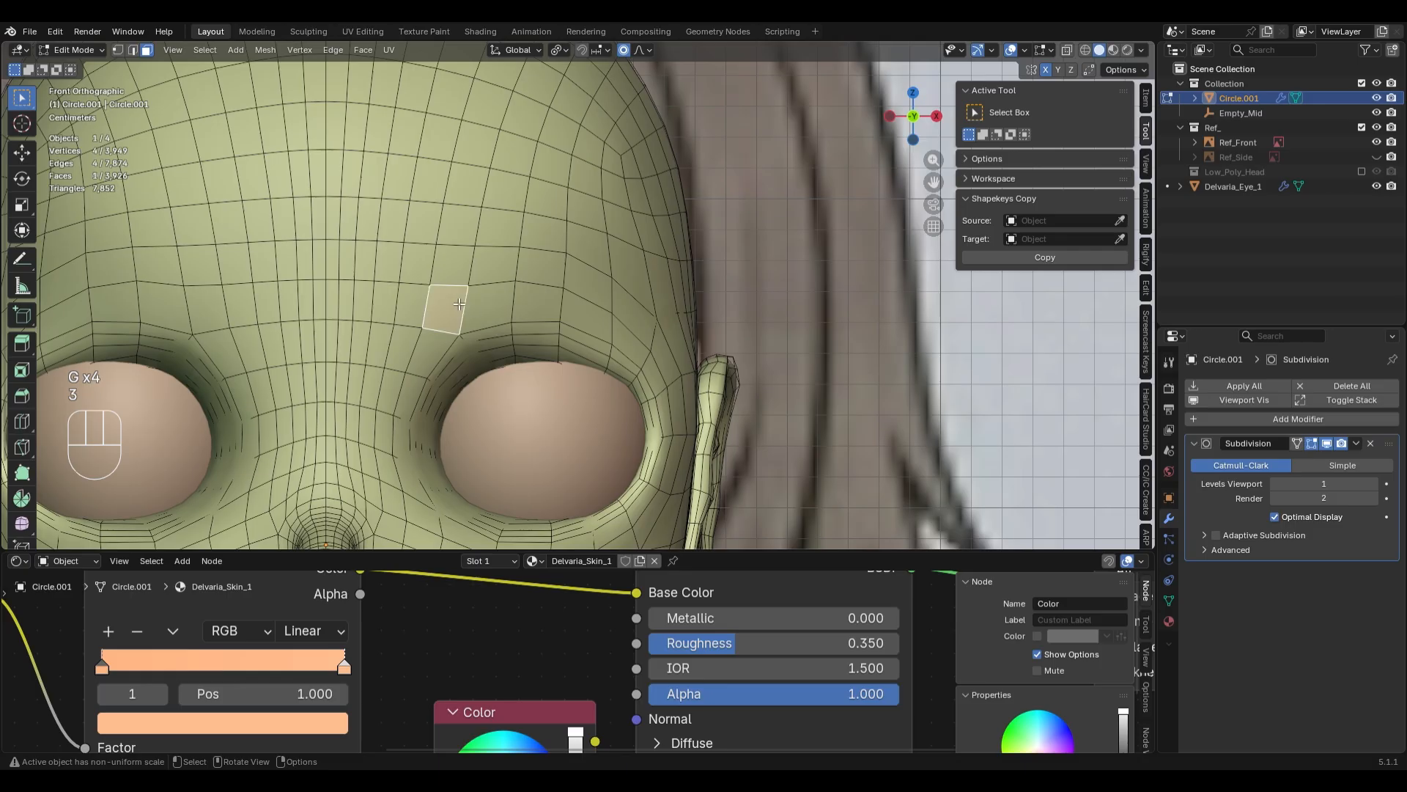
ctrl+shift+click(656, 380)
scroll(432, 295, down, 3)
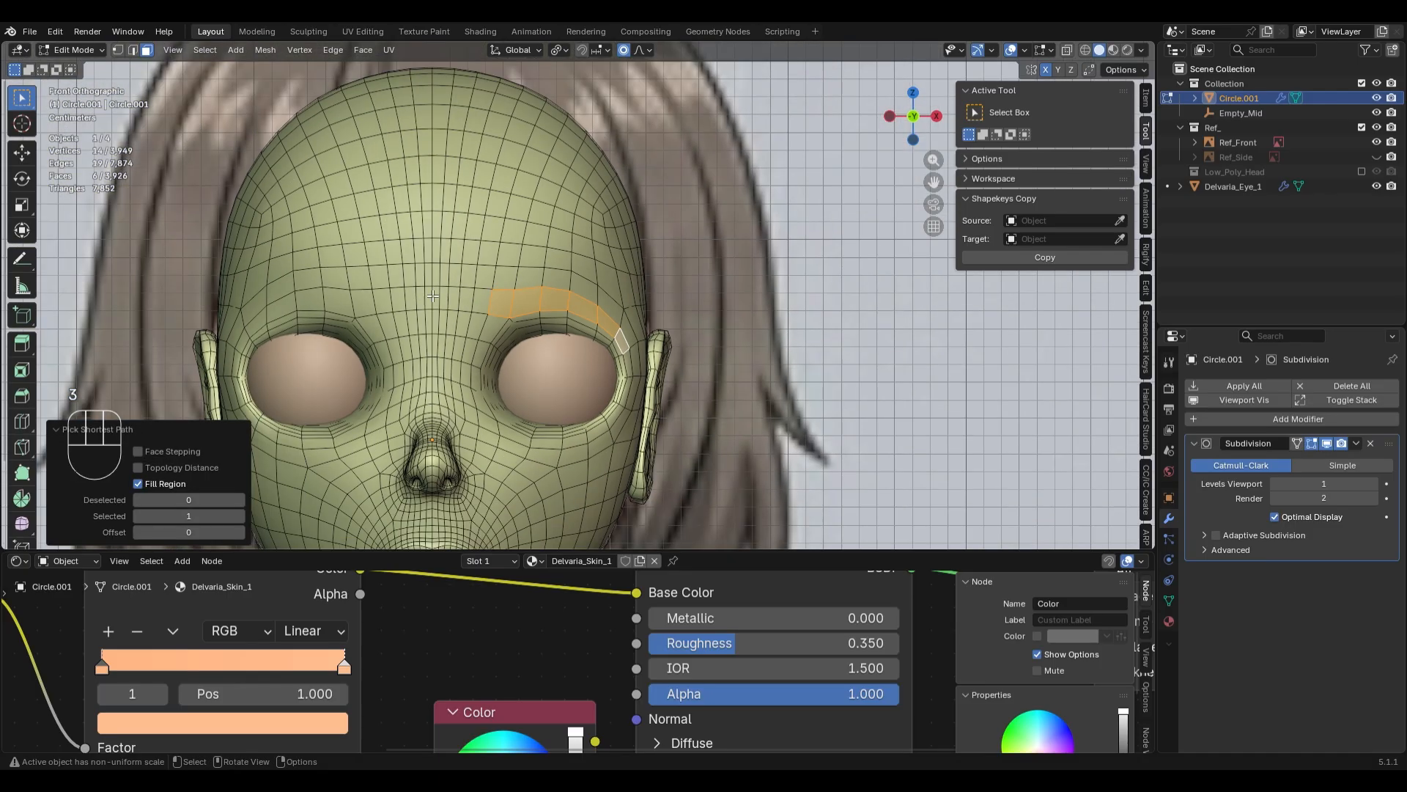
scroll(432, 296, up, 4)
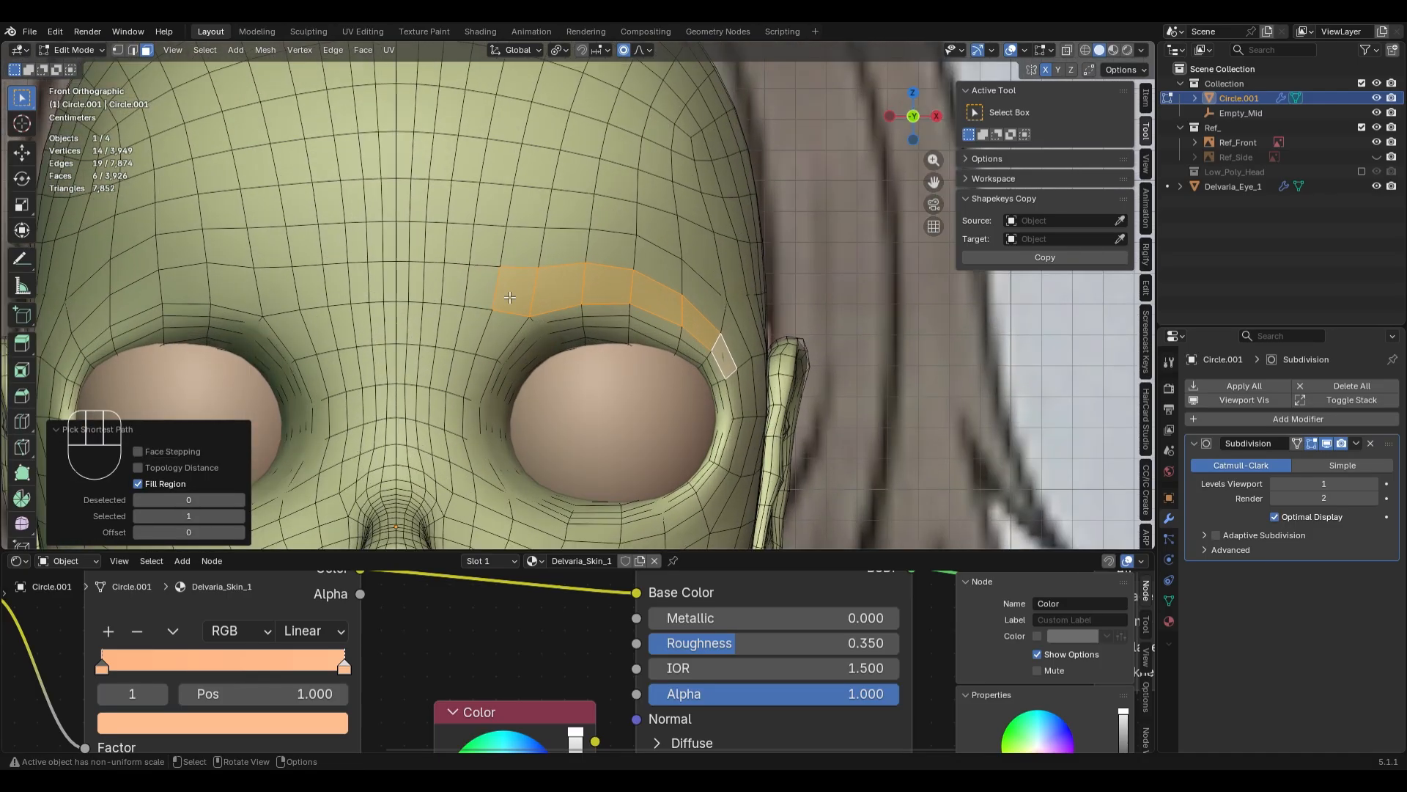
- Remove the innermost face from the brow strip selection, comparing the strip with the reference drawing in X-ray view
key(c)
middle_click(469, 278)
right_click(484, 289)
scroll(581, 353, down, 2)
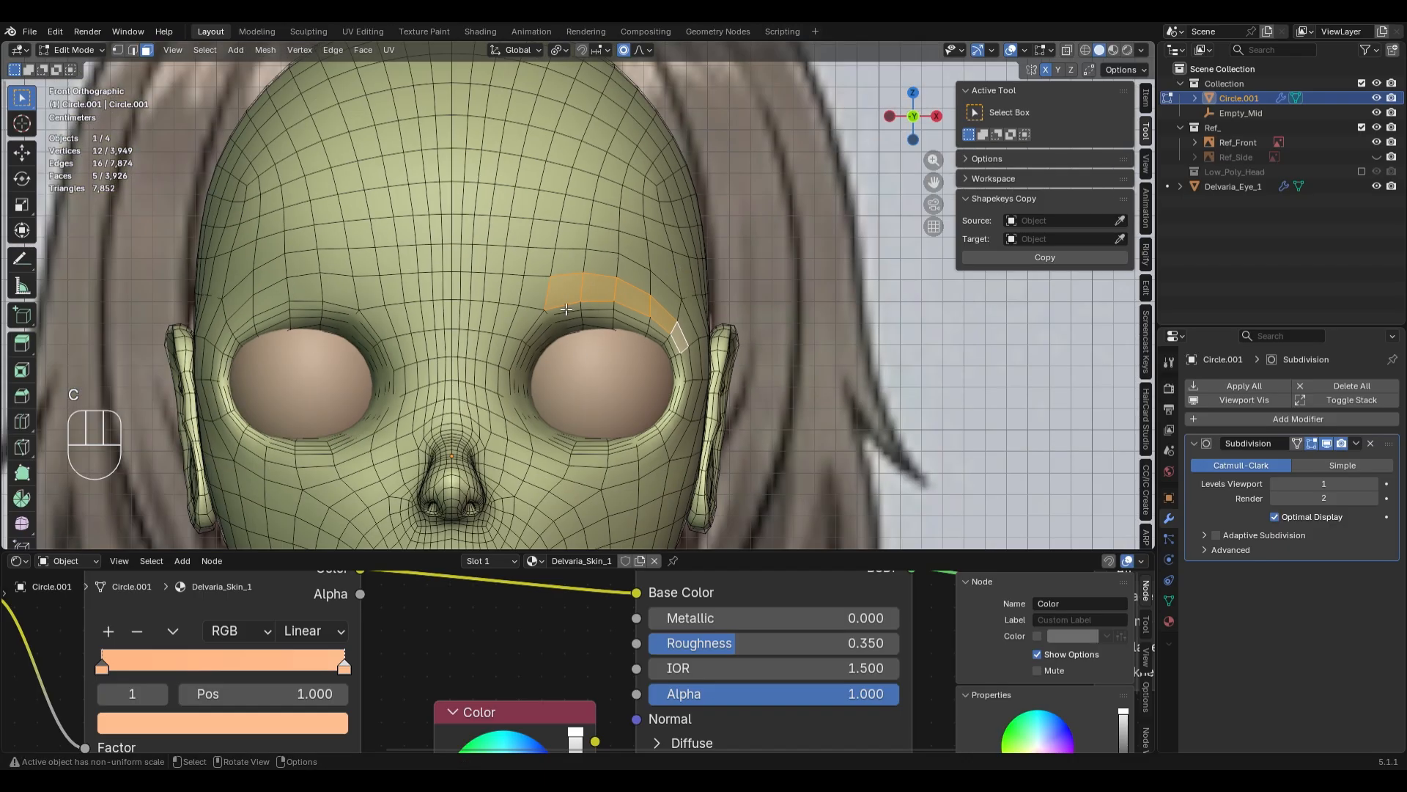
key(ctrl+z)
key(alt+z)
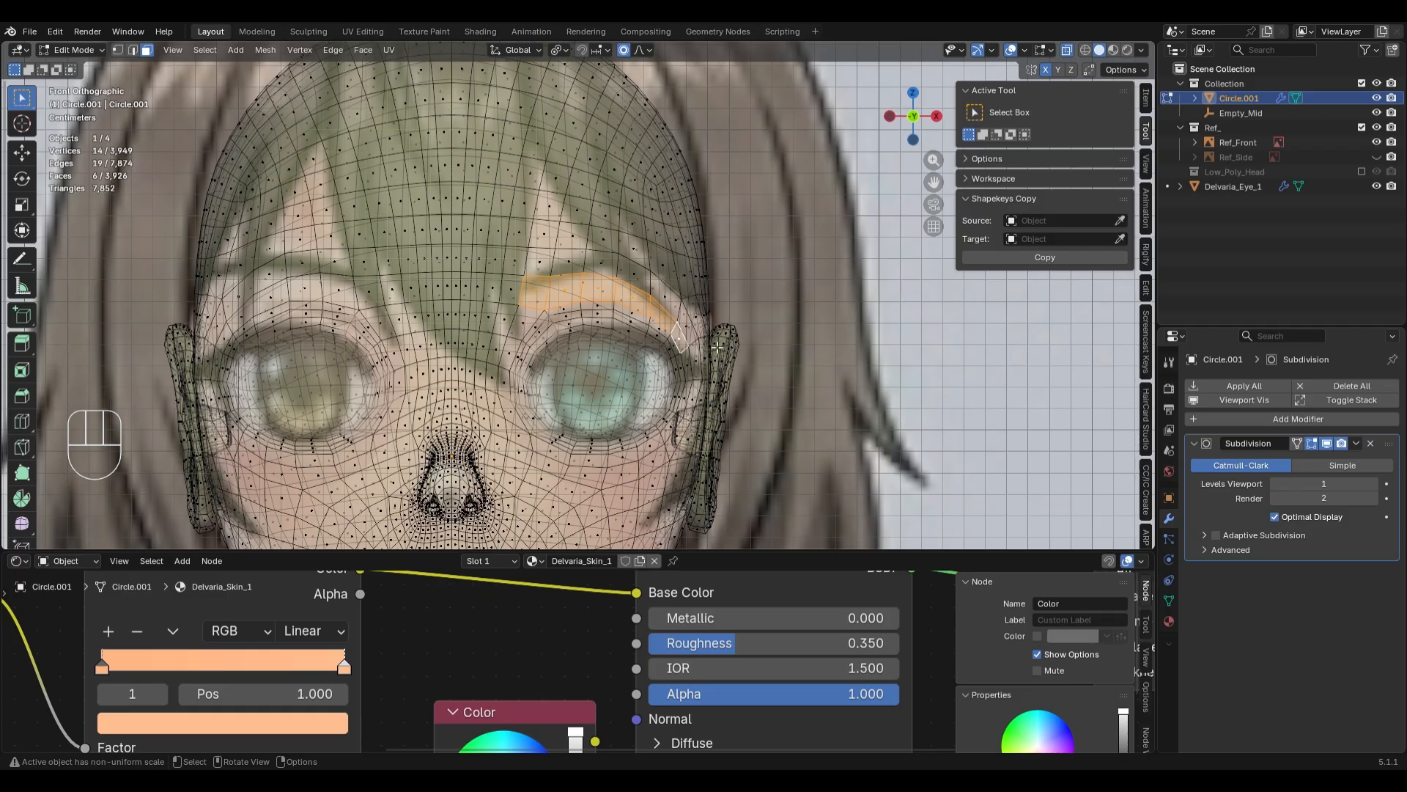
key(c)
middle_click(528, 290)
key(alt+z)
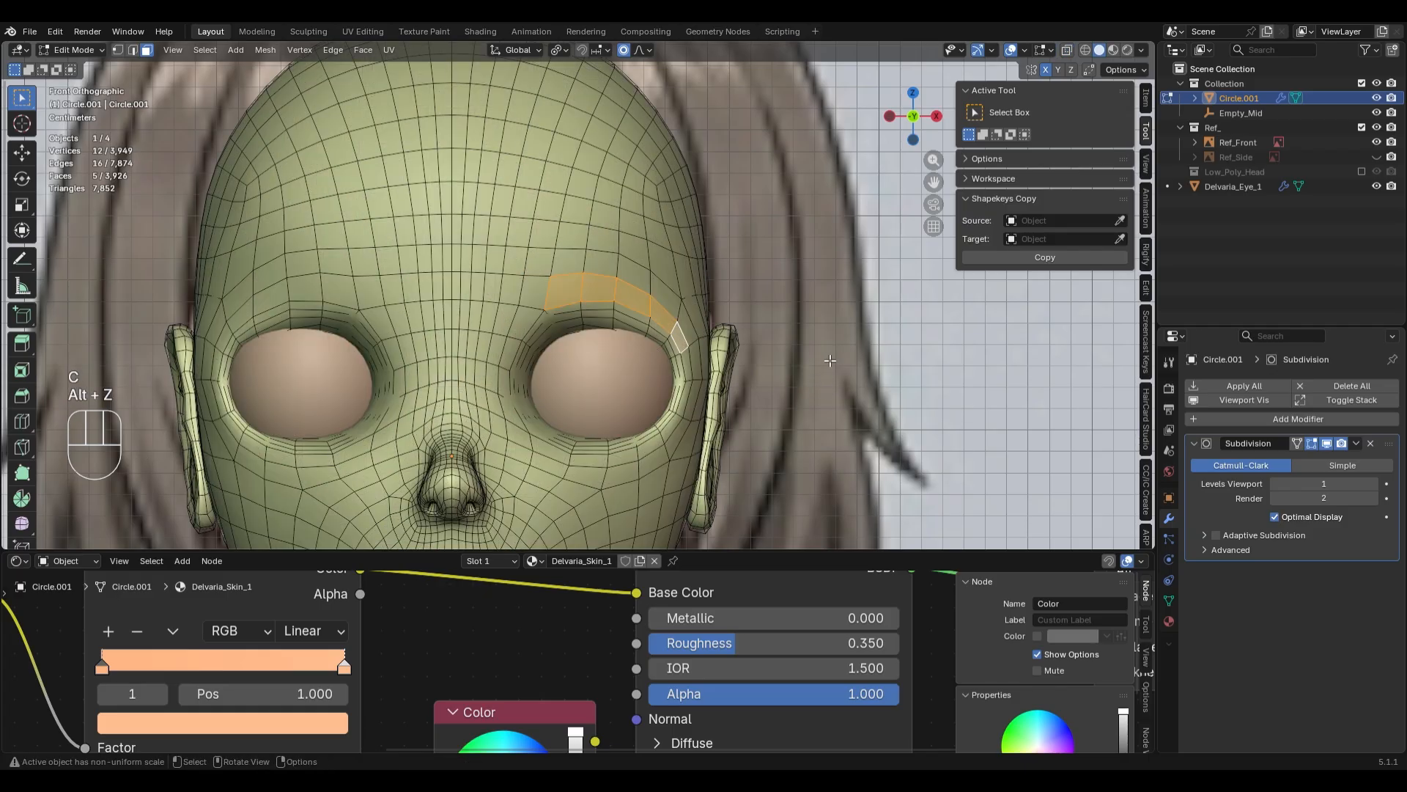
- Select a six-face arched strip above the character's left eye, duplicate it in place and separate the copy into its own object
scroll(807, 352, up, 1)
click(711, 332)
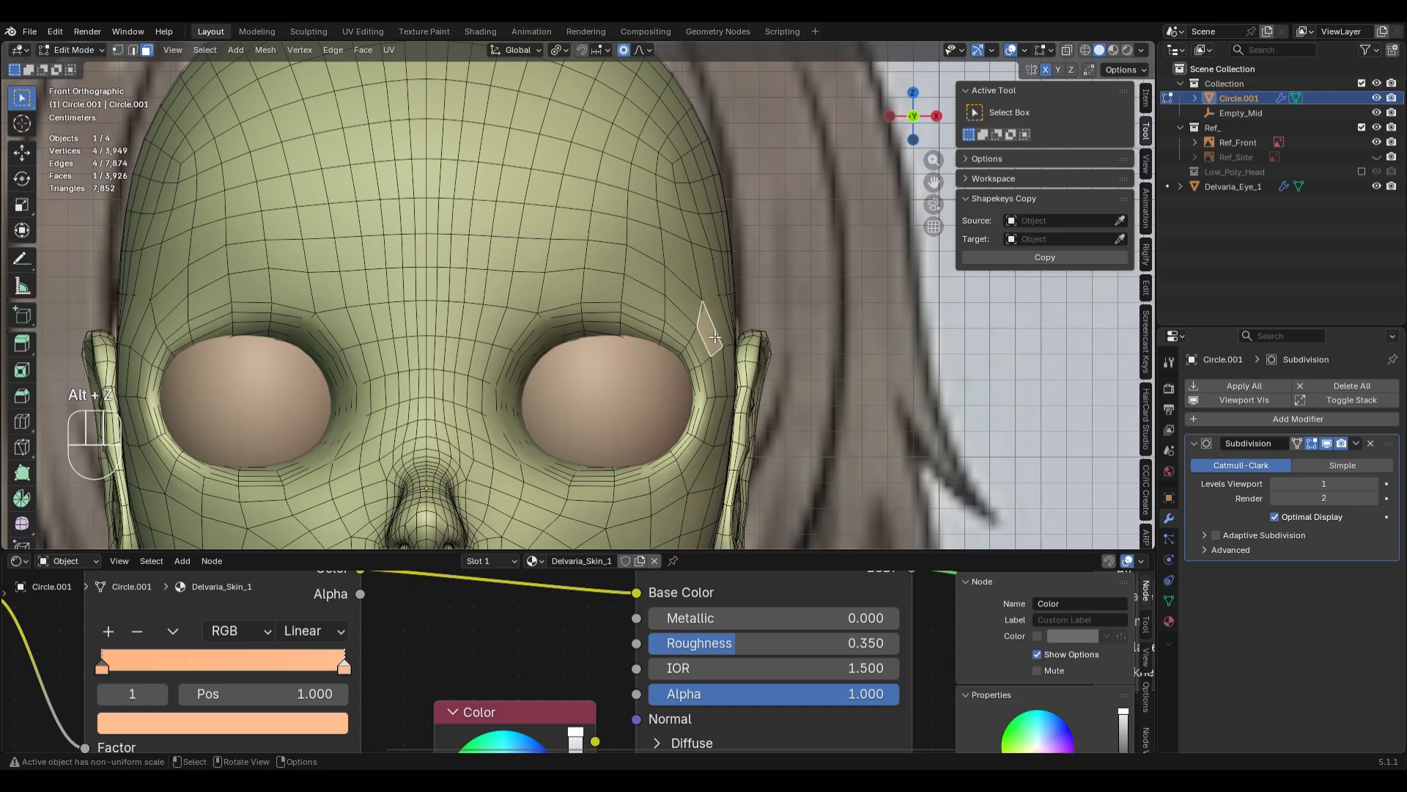
ctrl+shift+click(532, 255)
key(shift+d)
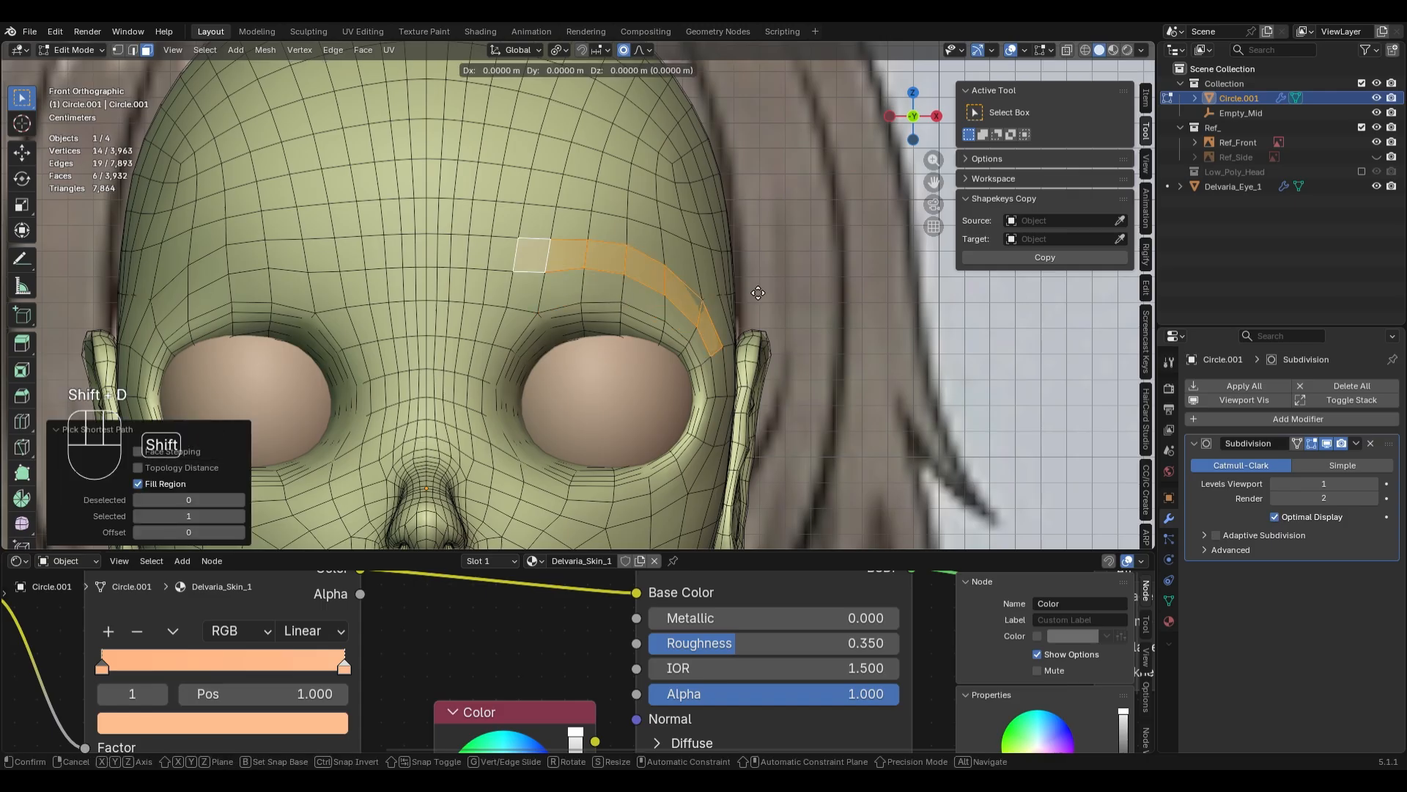
key(Escape)
key(p)
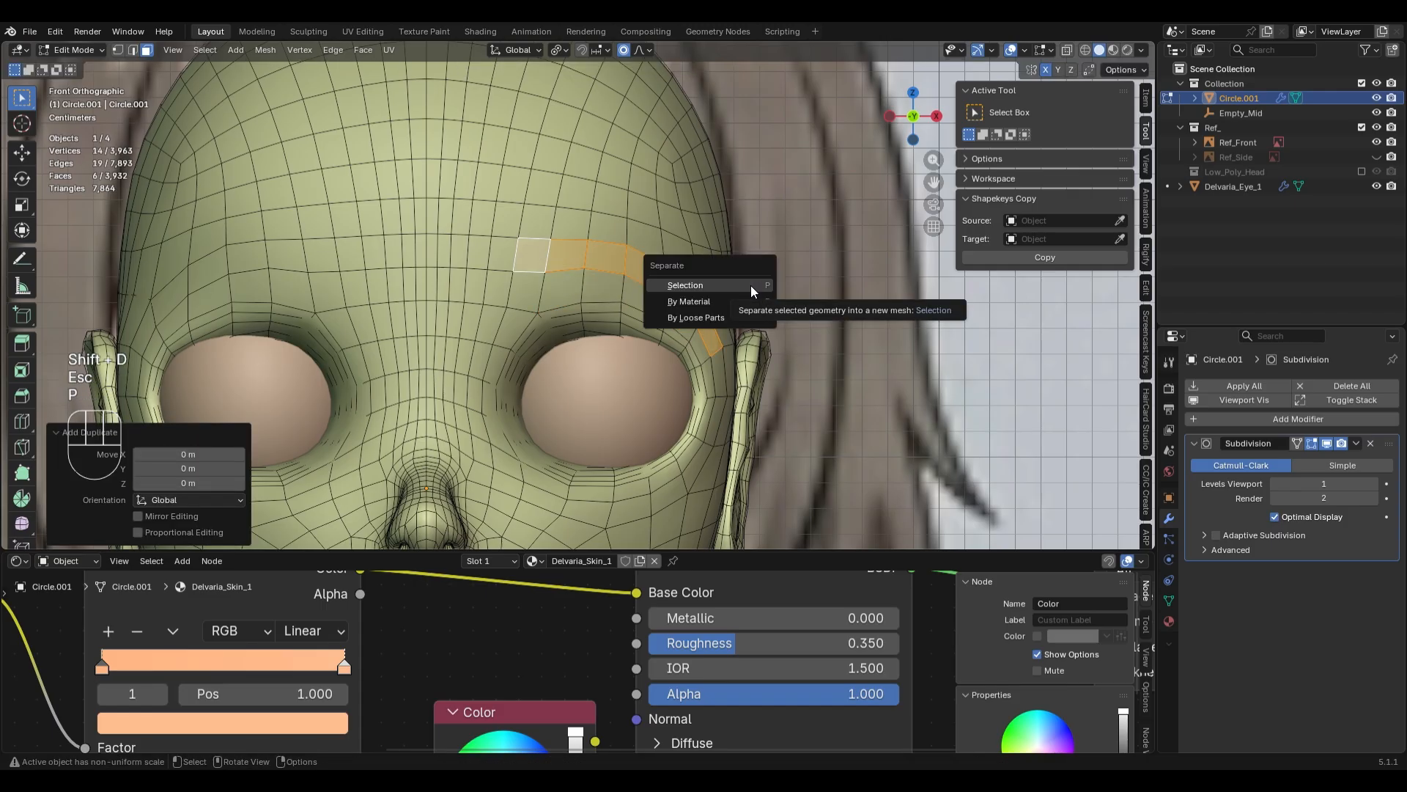
click(750, 284)
middle_drag(751, 284, 639, 288)
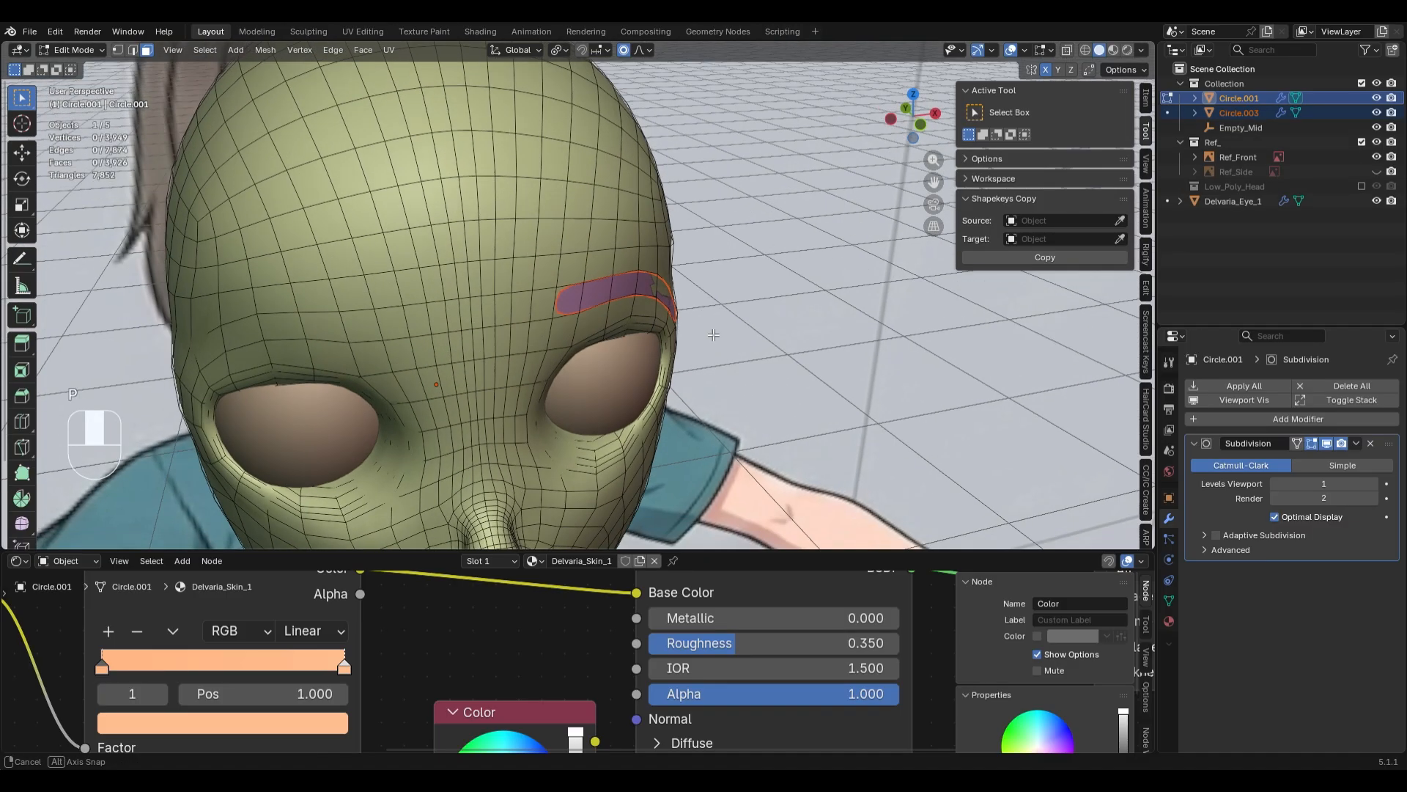
- Move the separated brow strip forward about 0.0055 m along the global Y axis, out of the forehead
key(Tab)
click(608, 280)
key(g)
key(y)
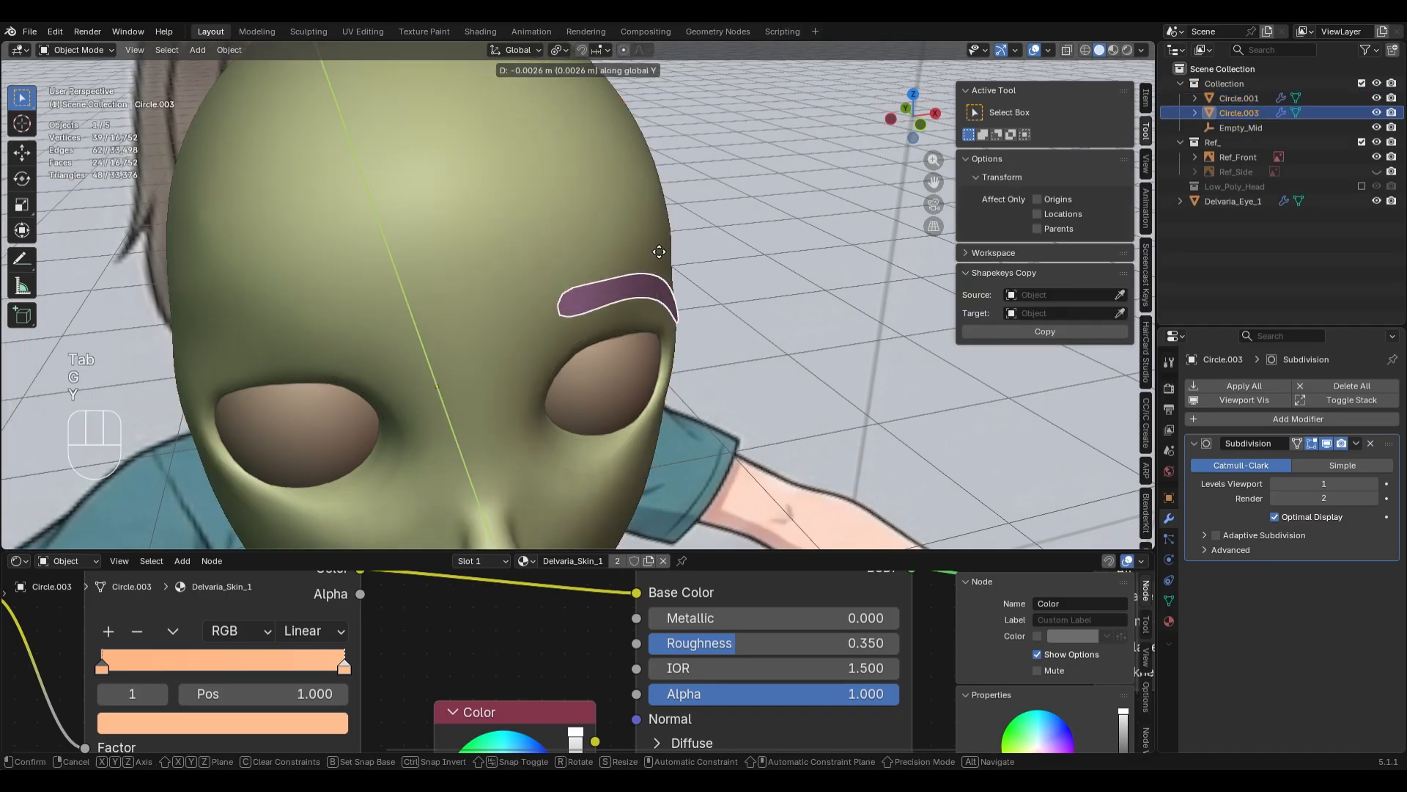
click(648, 271)
- Set the brow strip's origin to its geometry
right_click(648, 271)
mouse_move(657, 351)
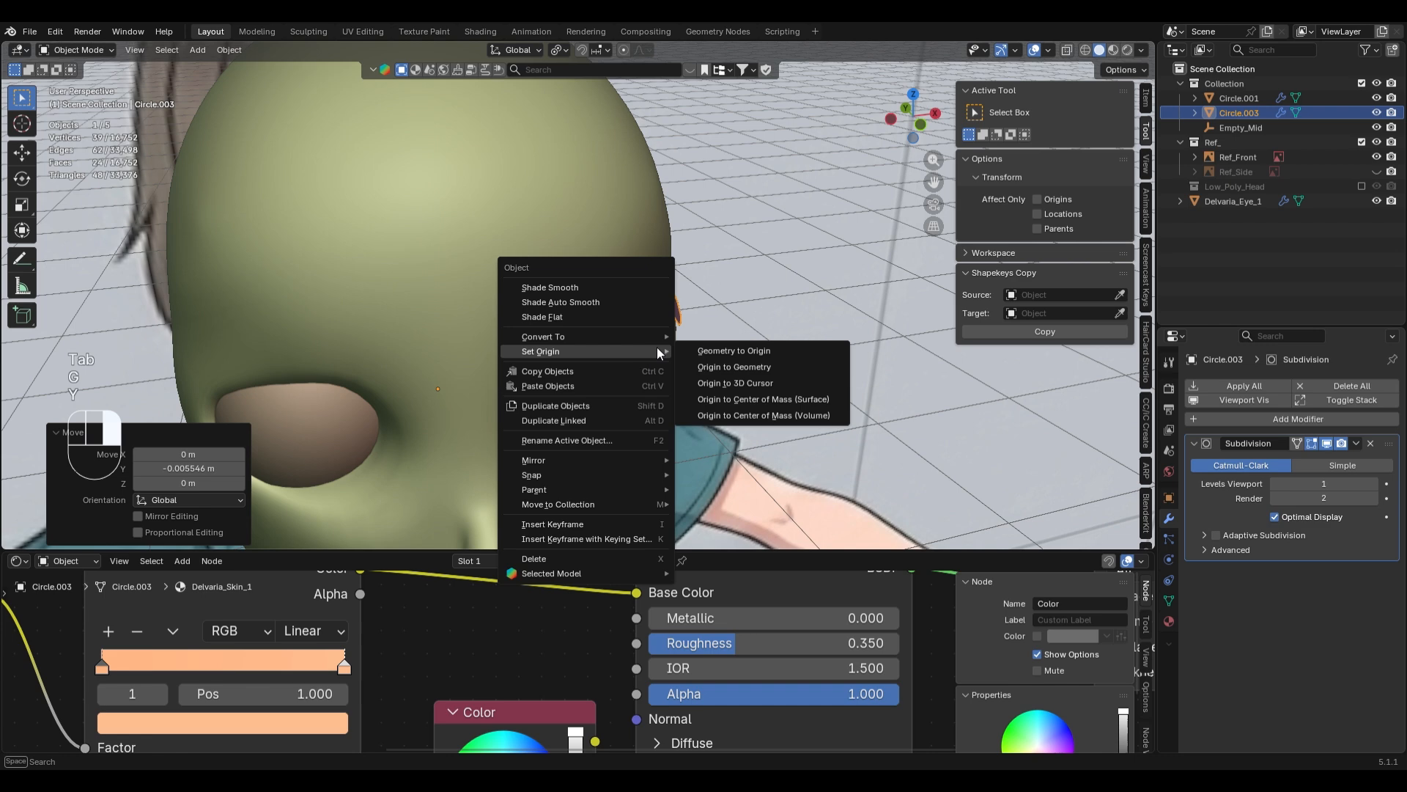
click(720, 363)
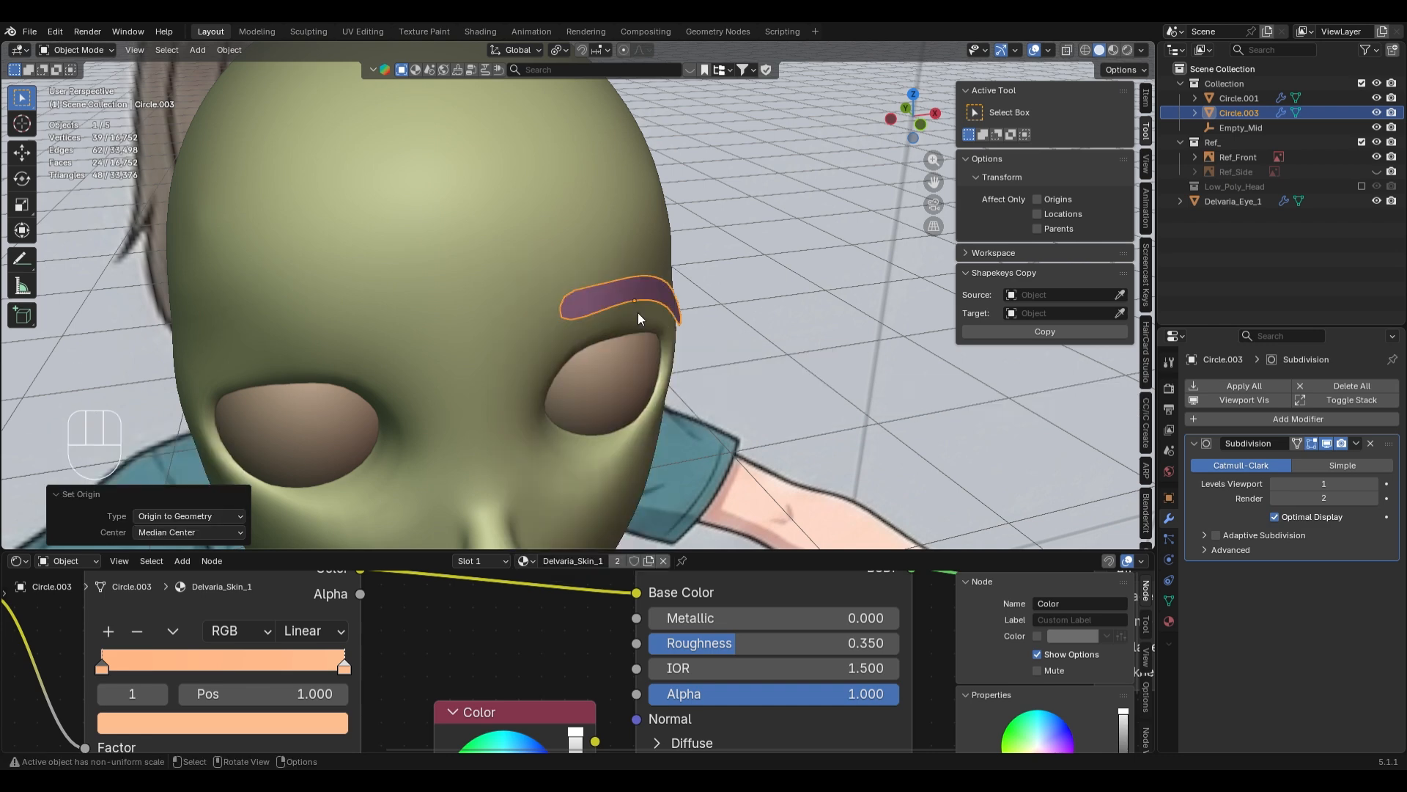
right_click(590, 306)
mouse_move(591, 305)
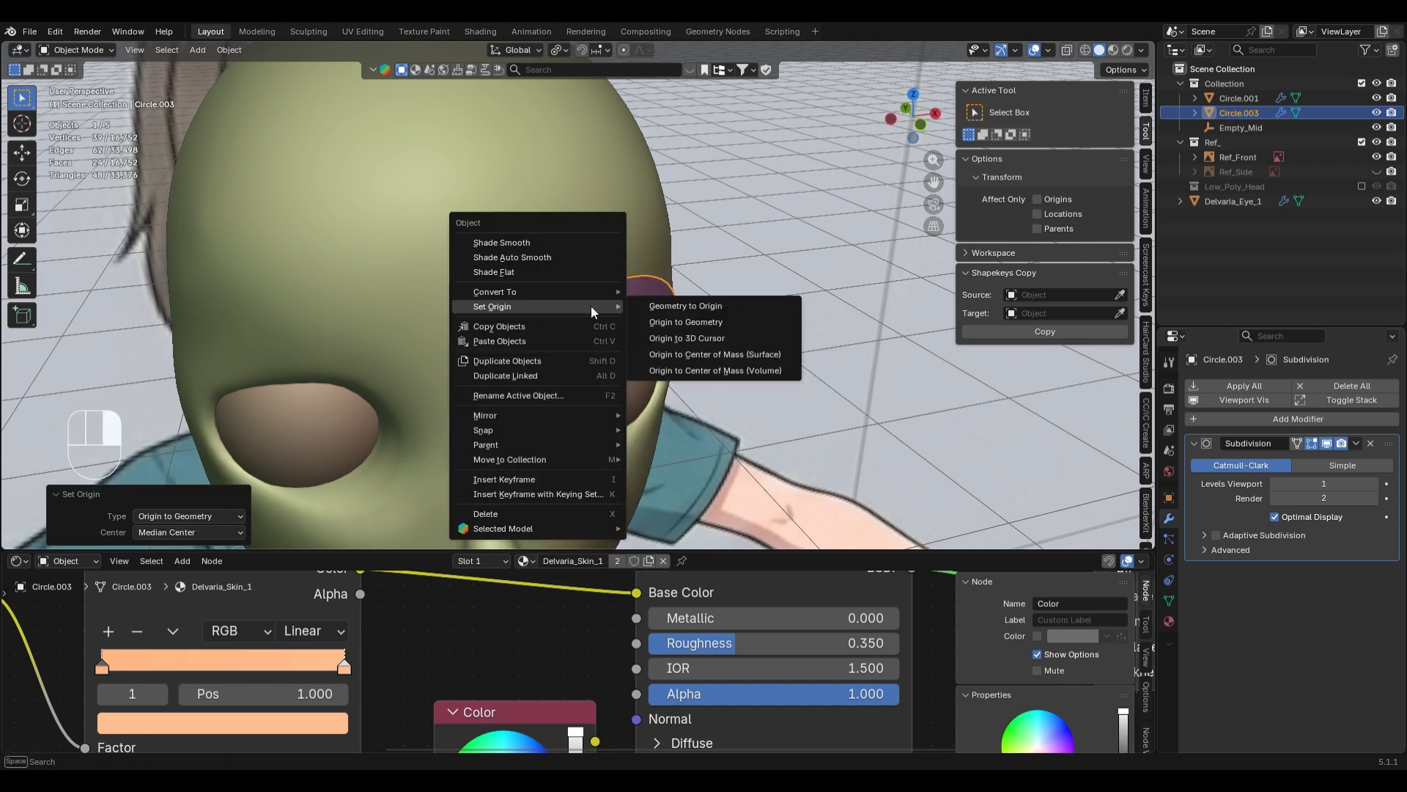
click(698, 322)
- Select all faces of the brow strip in Edit Mode and return to Object Mode in front view
key(Tab)
middle_drag(627, 291, 658, 254)
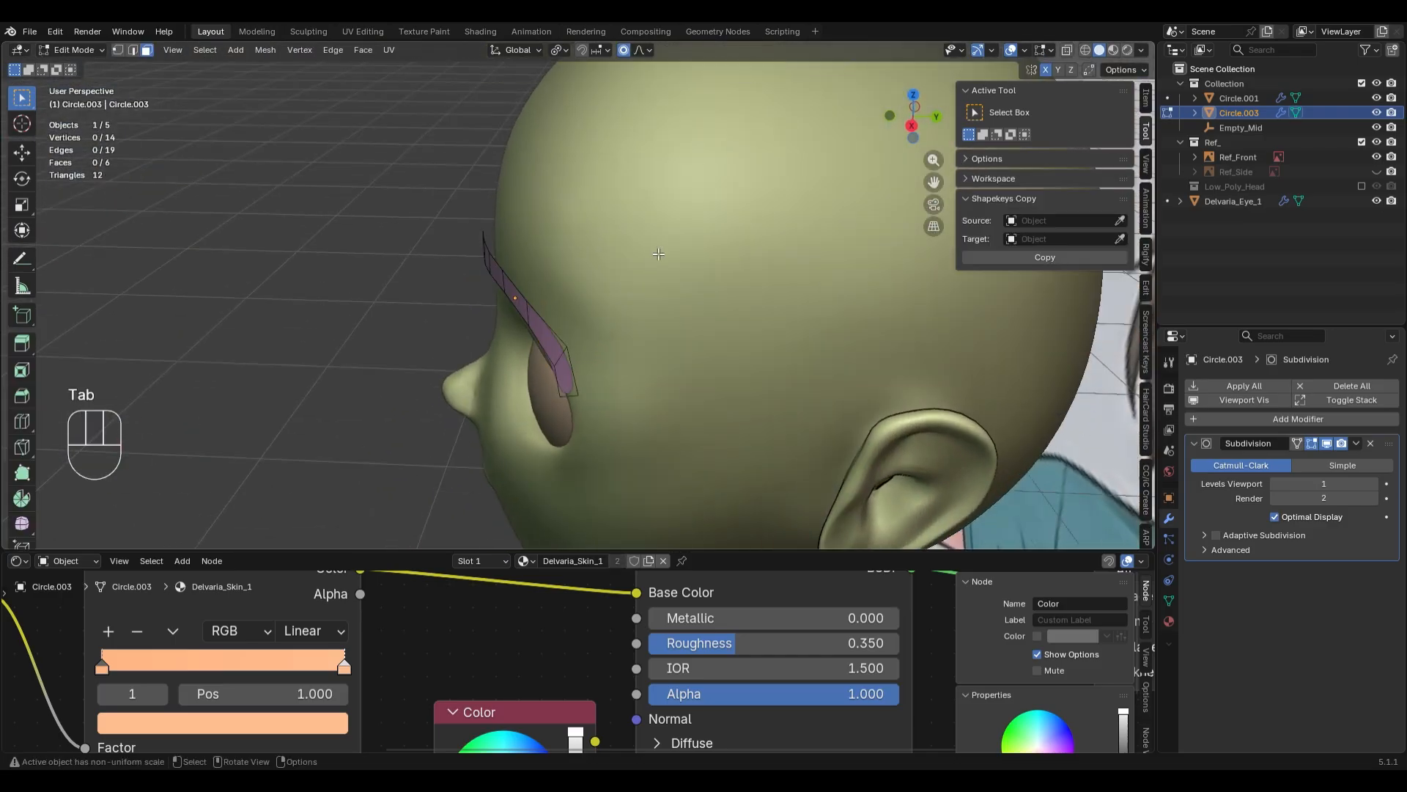
key(a)
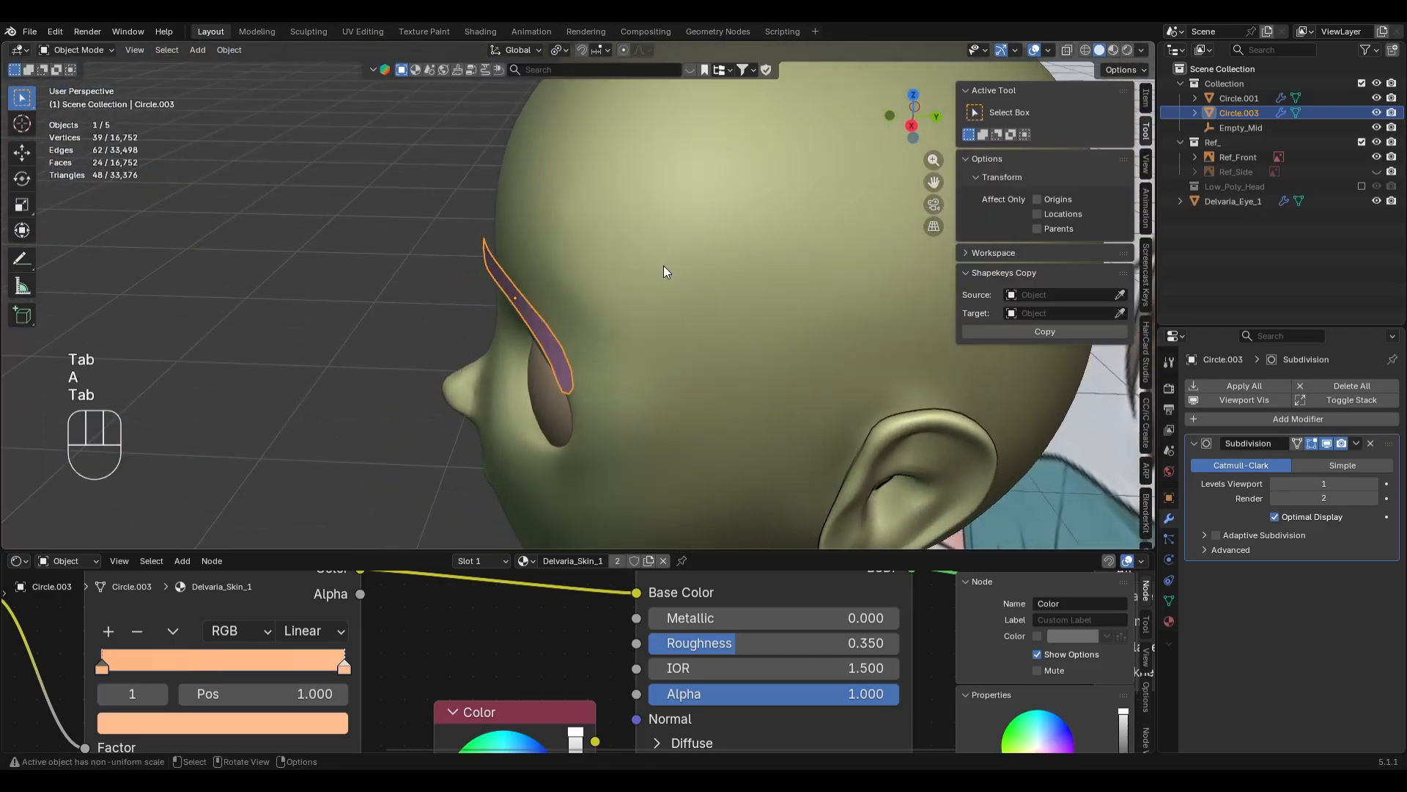
key(KP_1)
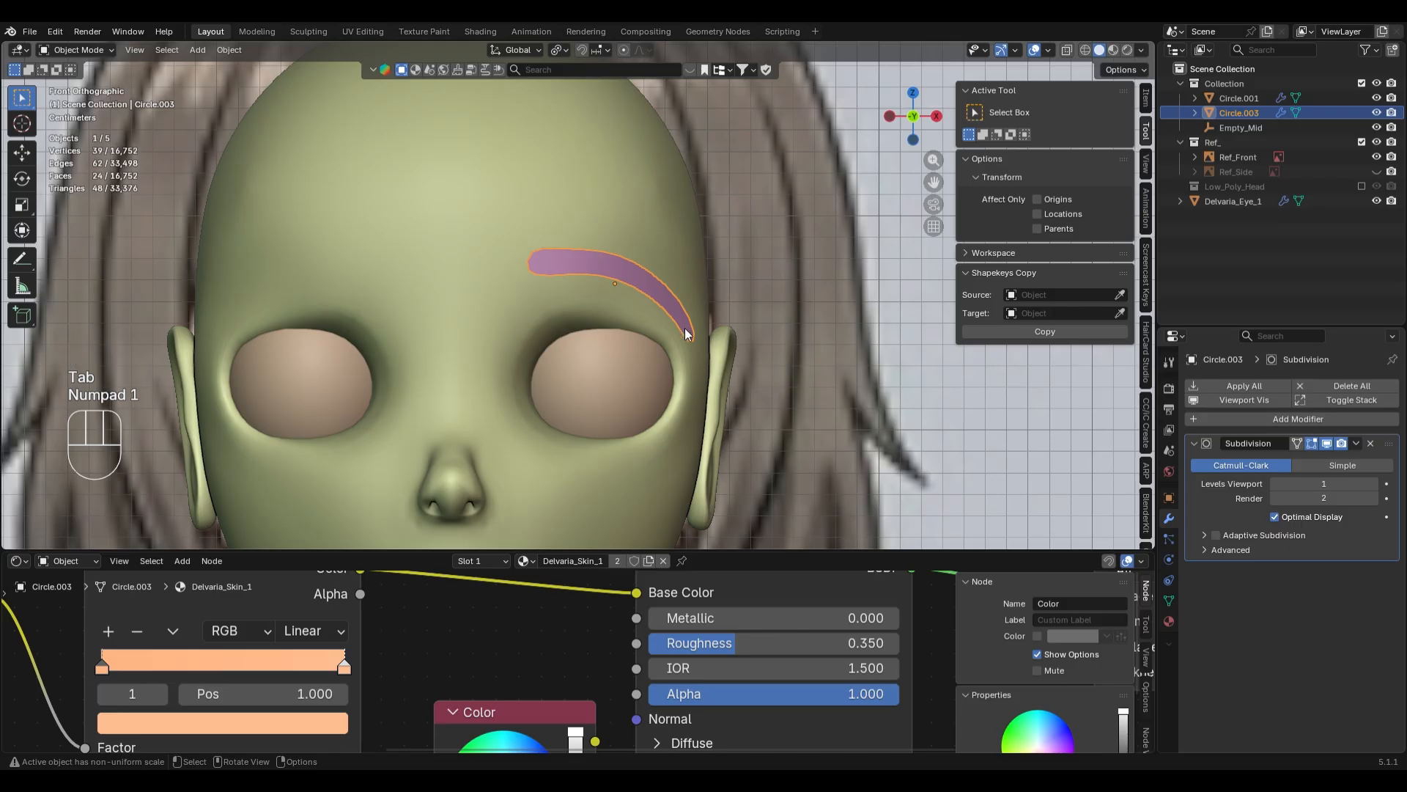
- Add a Shrinkwrap modifier to the brow strip
middle_drag(611, 270, 679, 301)
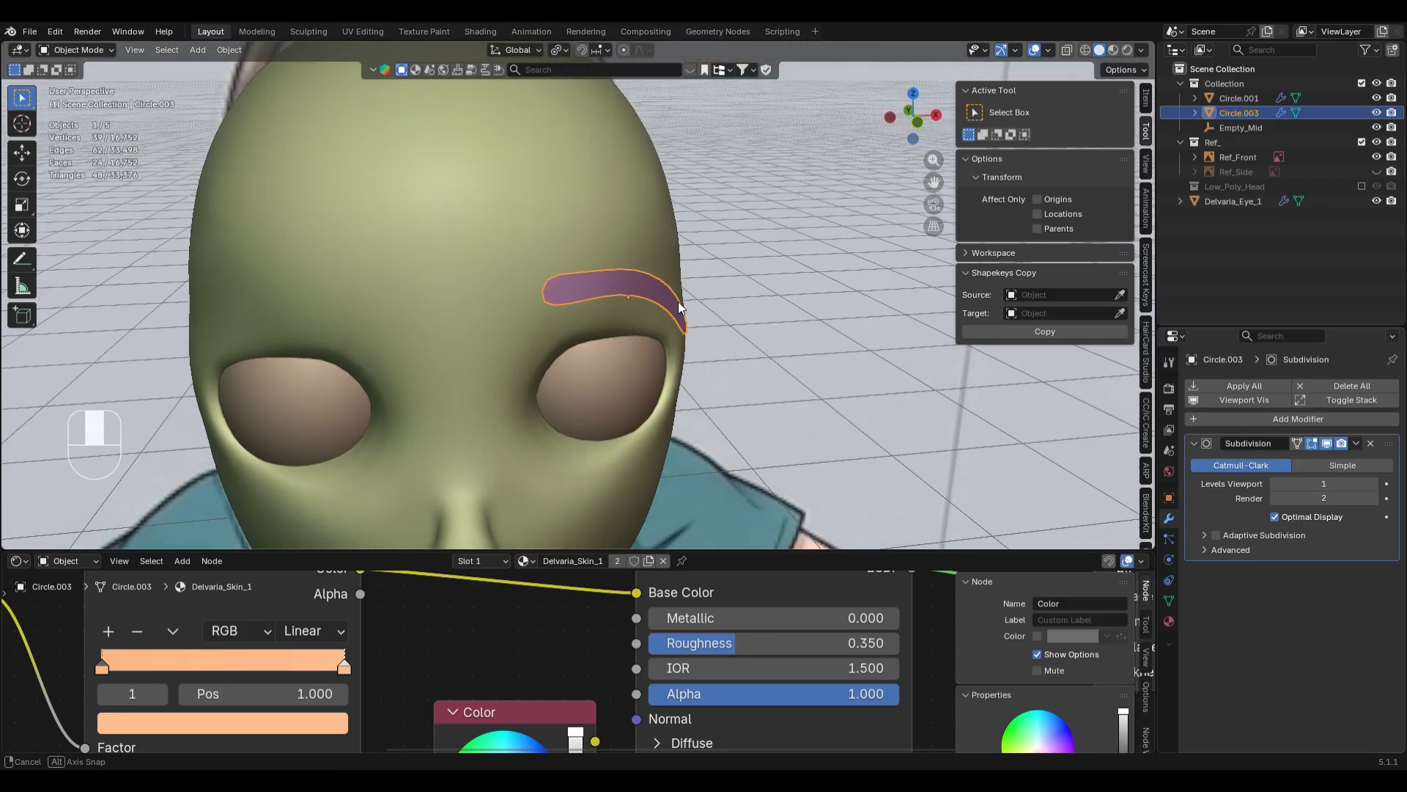
click(1244, 418)
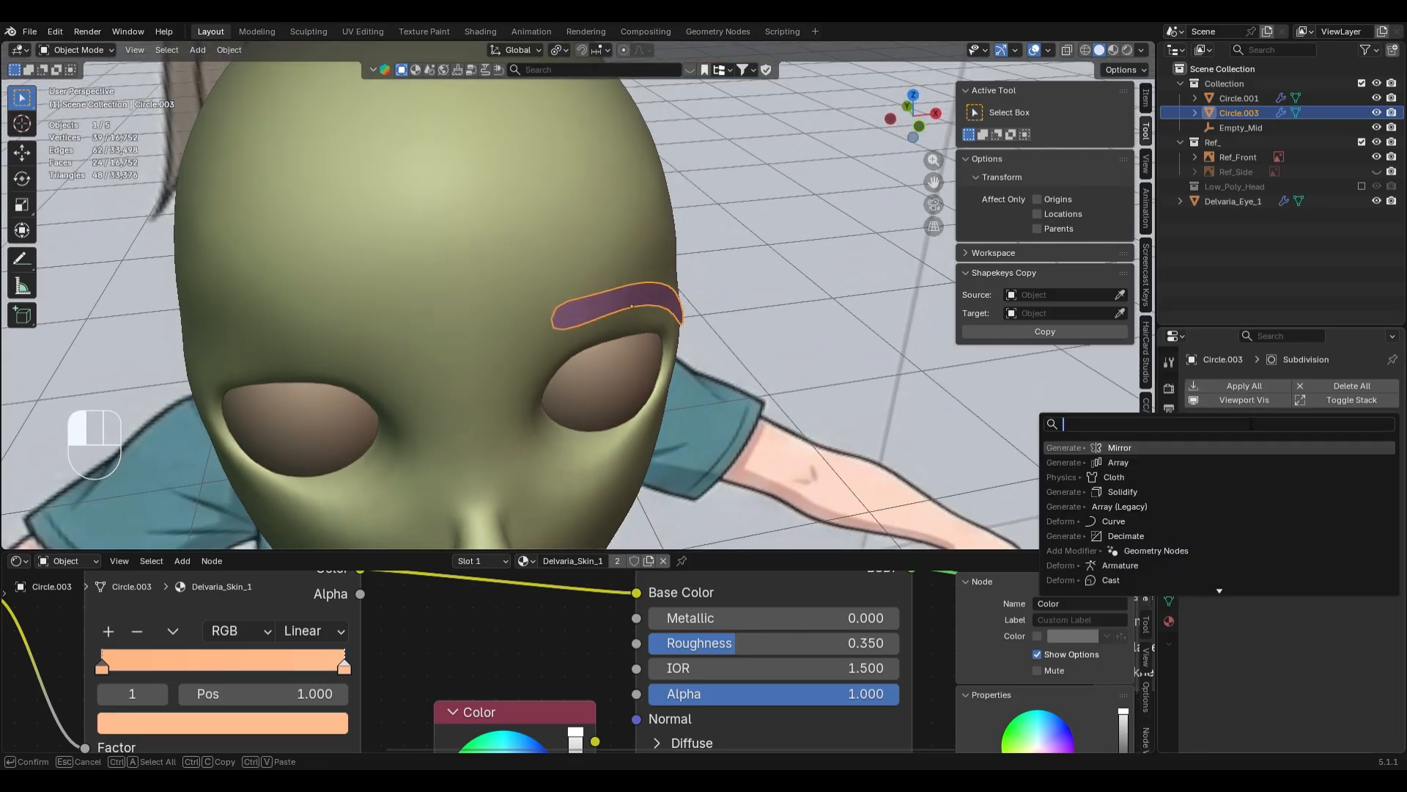
text(shr)
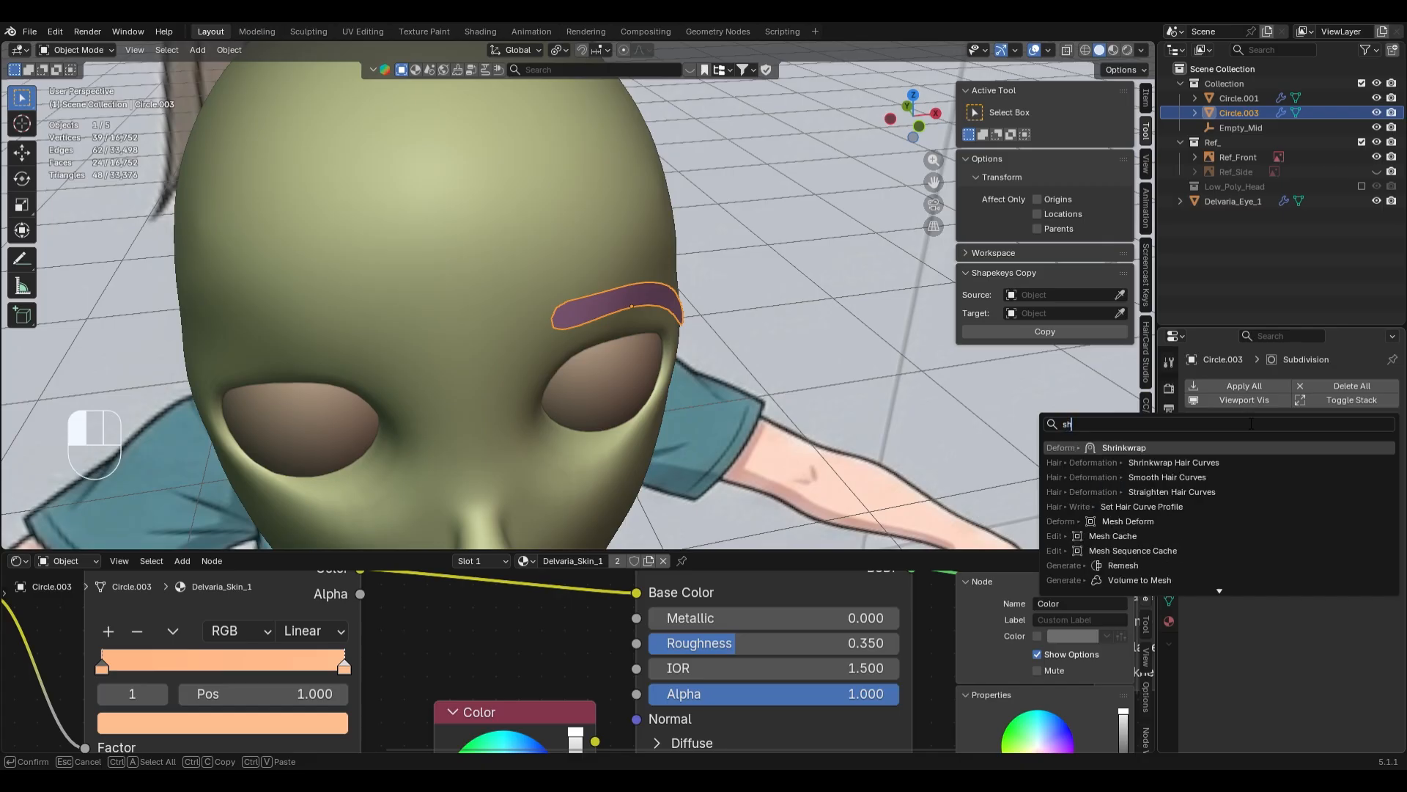
click(1242, 452)
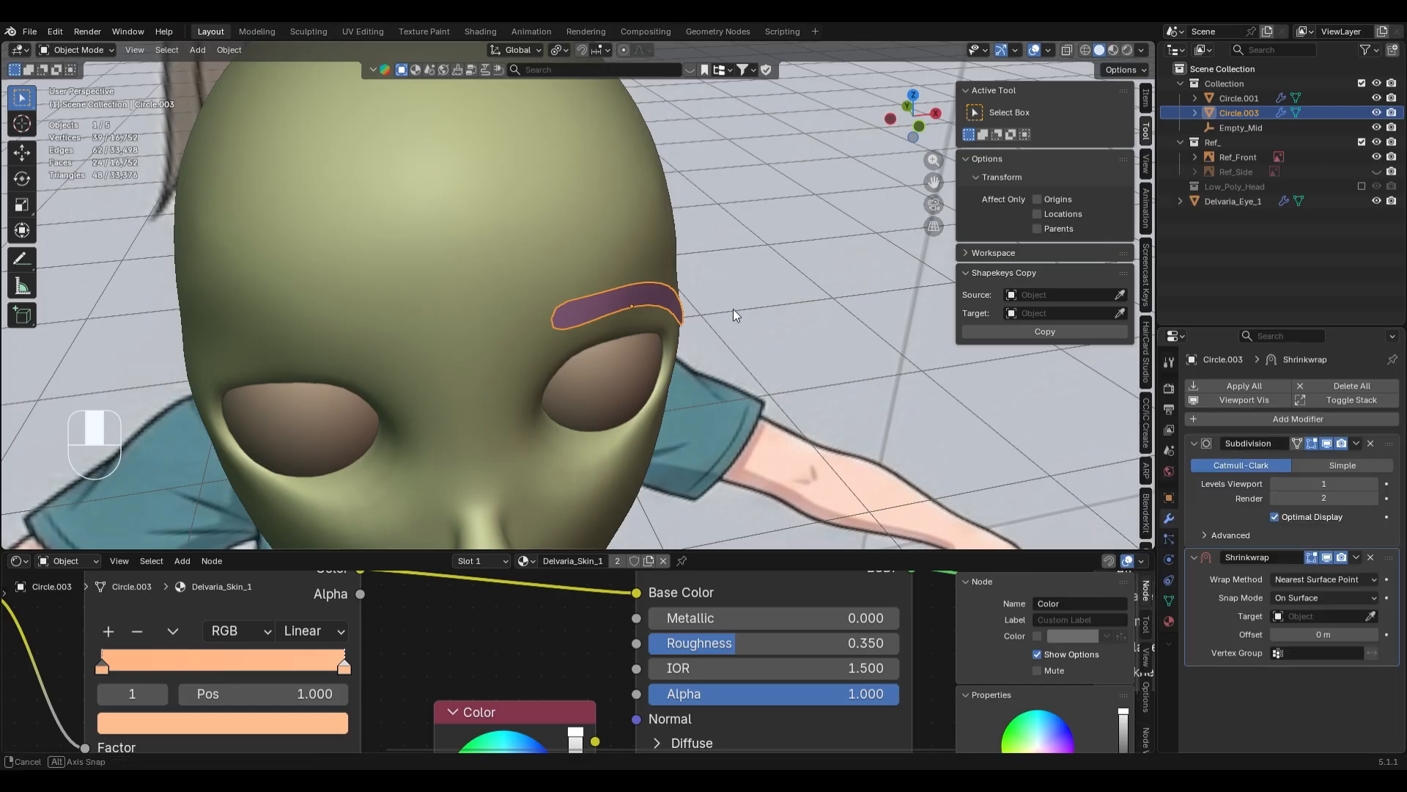
- Move the brow strip back about 0.005 m along Y toward the forehead, then forward about 0.001 m
middle_drag(733, 309, 797, 351)
key(g)
key(y)
click(811, 363)
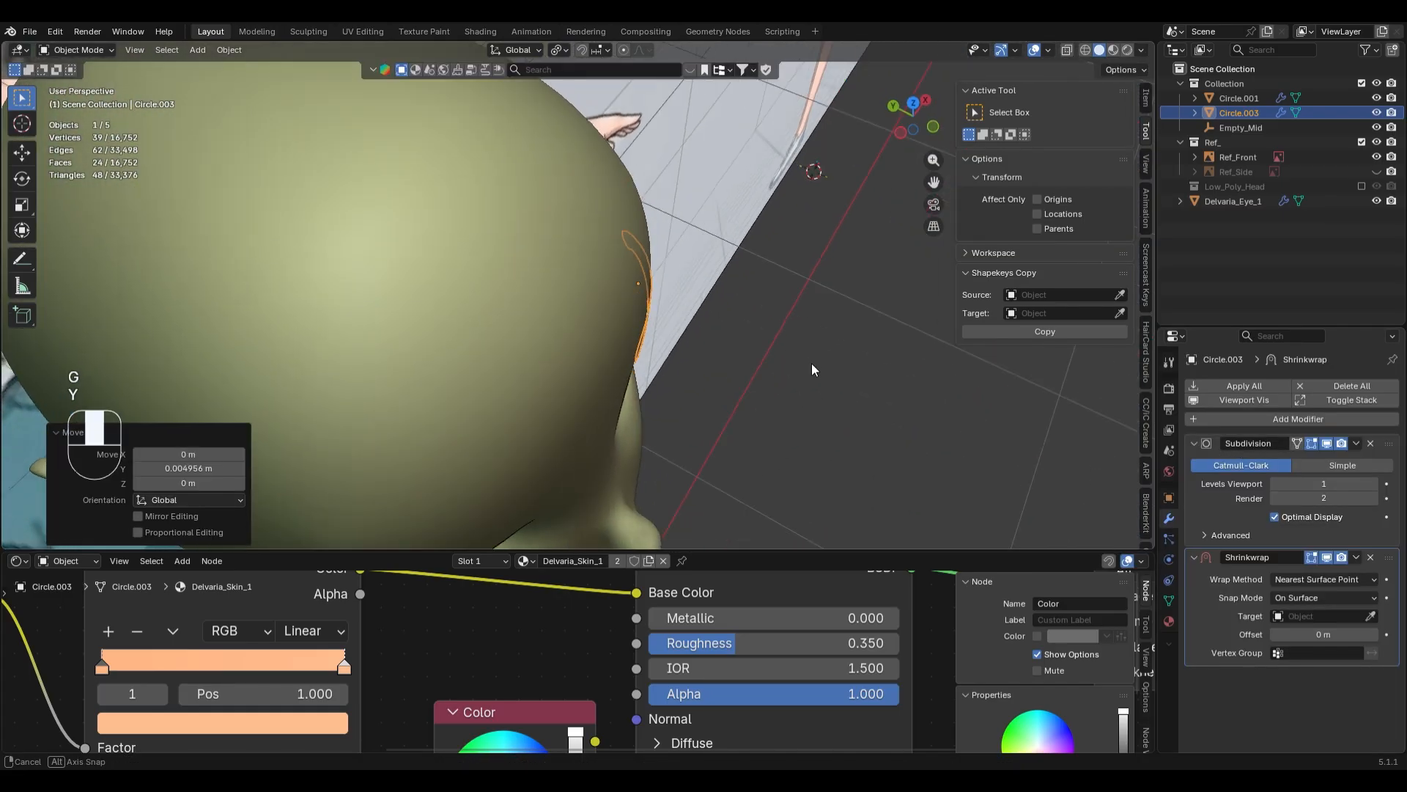
key(g)
key(y)
click(855, 391)
scroll(855, 391, down, 5)
middle_drag(854, 392, 579, 293)
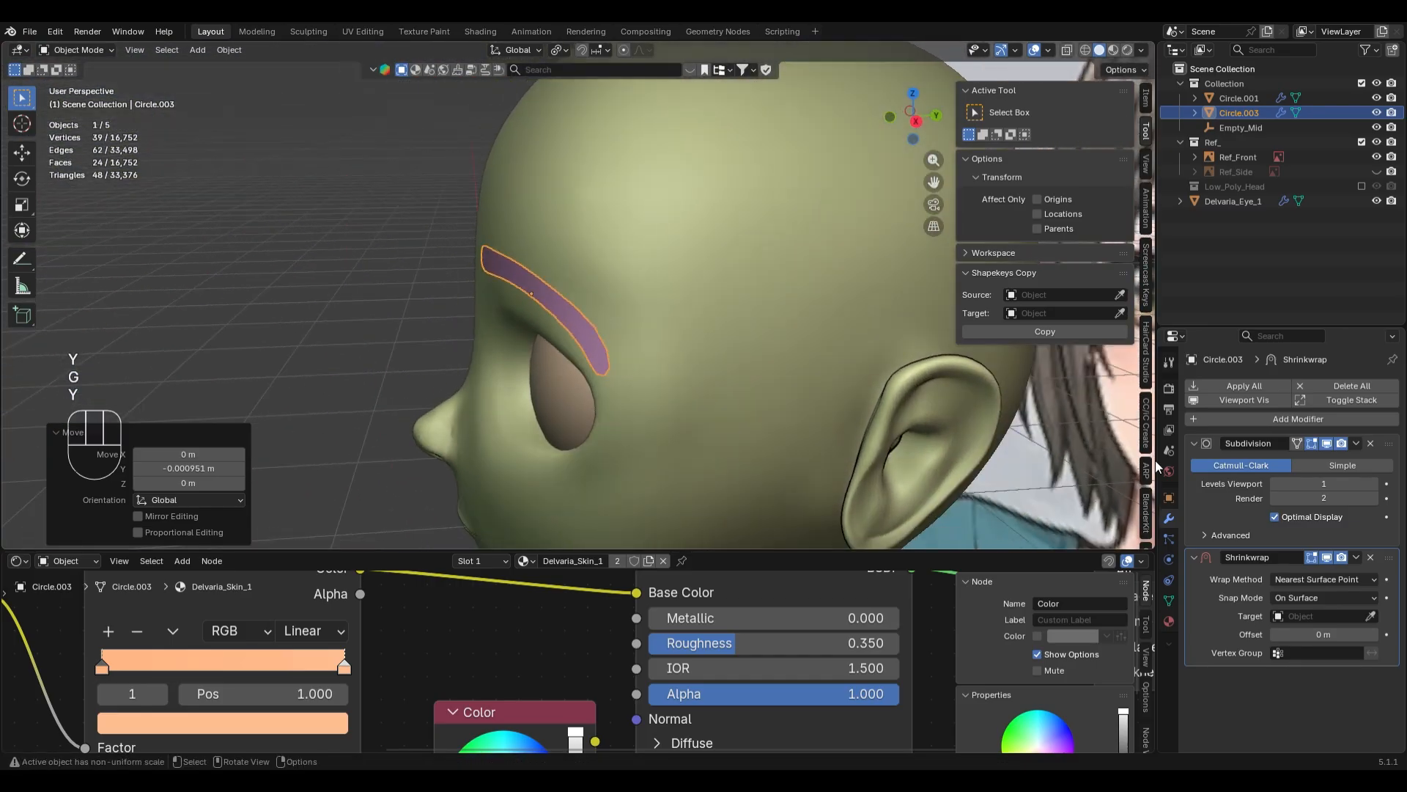
- Set the head mesh Circle.001 as the Shrinkwrap target and apply the modifier
click(1370, 616)
click(621, 224)
middle_drag(621, 225, 619, 272)
key(KP_1)
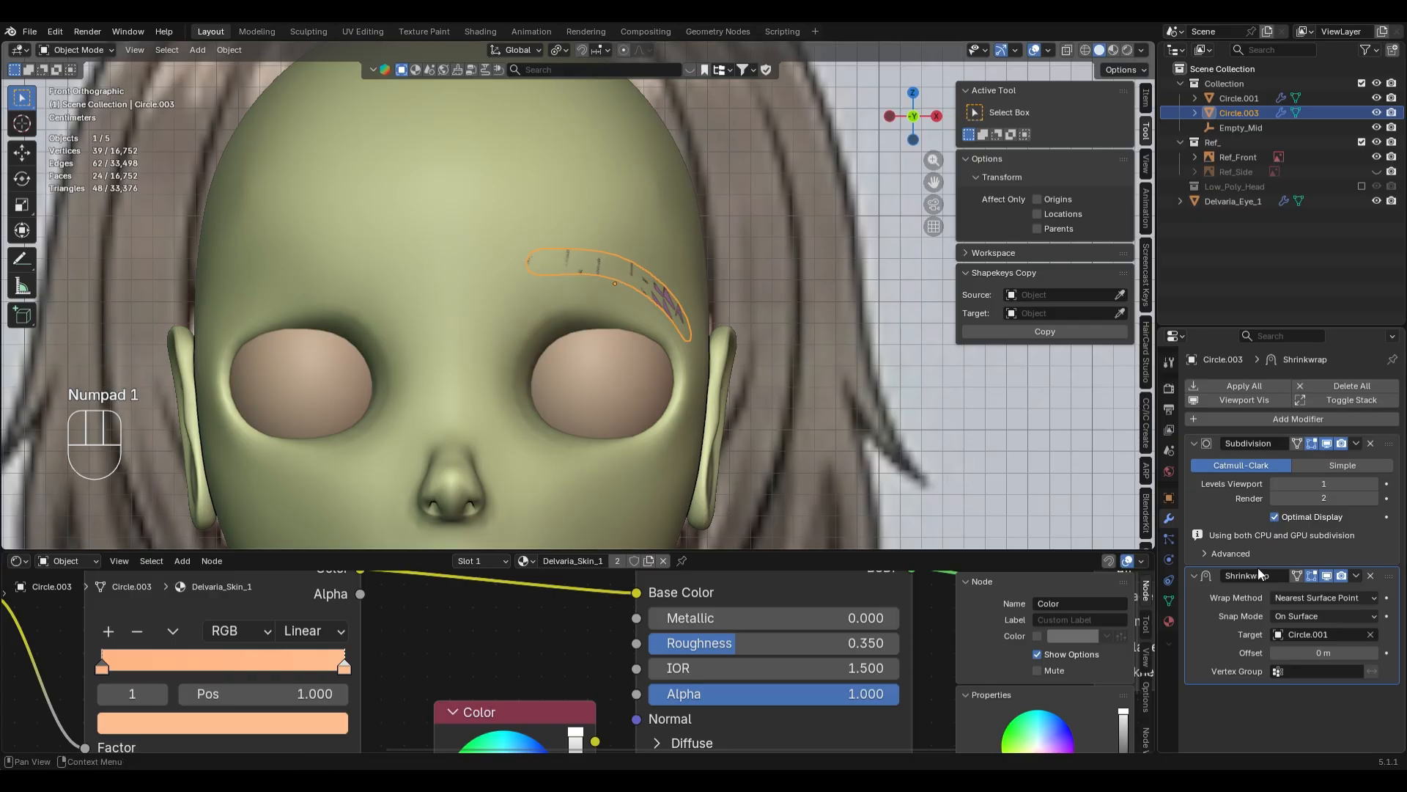
key(ctrl+a)
- Extrude all of the brow strip's faces about 0.002 m forward along the Y axis to give it thickness
middle_drag(947, 406, 562, 349)
key(Tab)
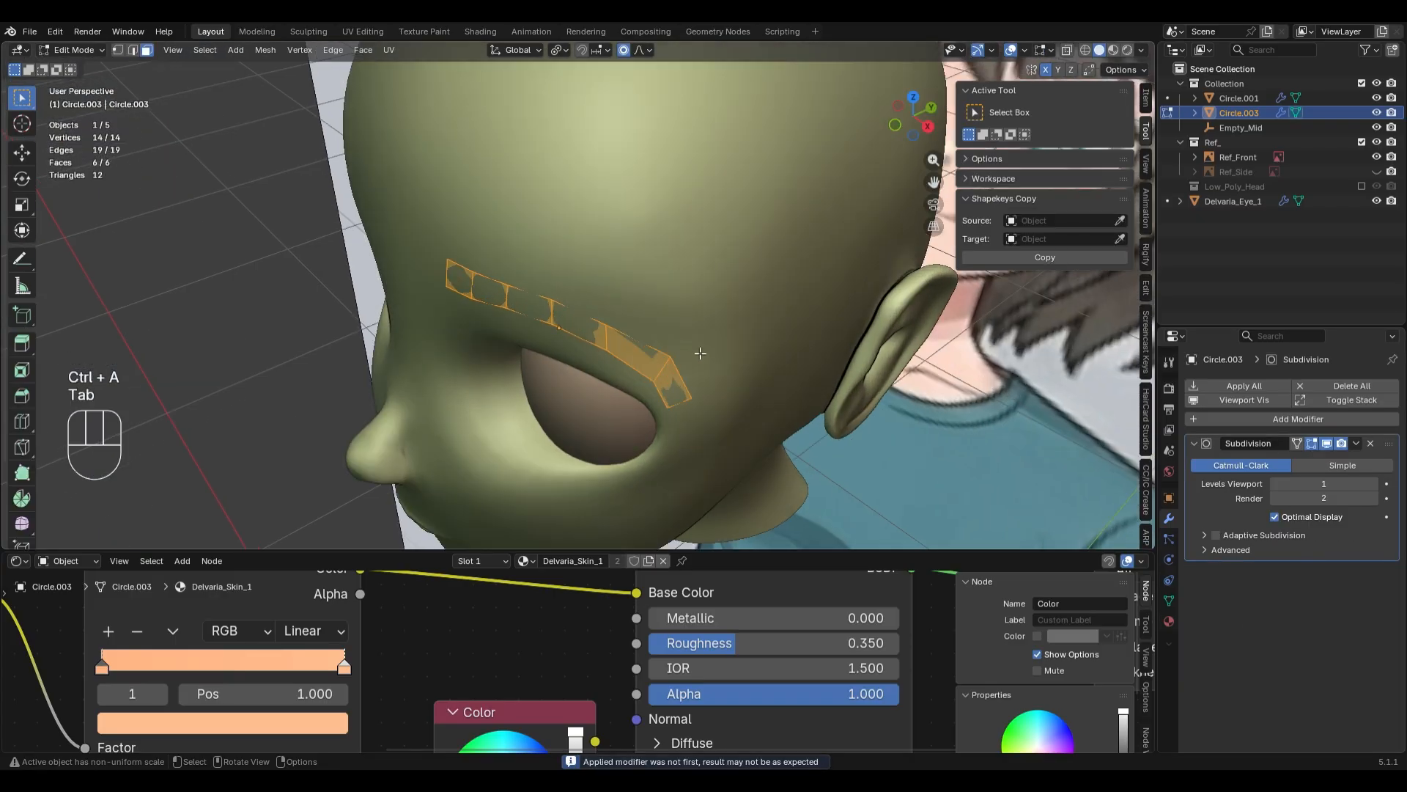
key(e)
key(y)
click(741, 339)
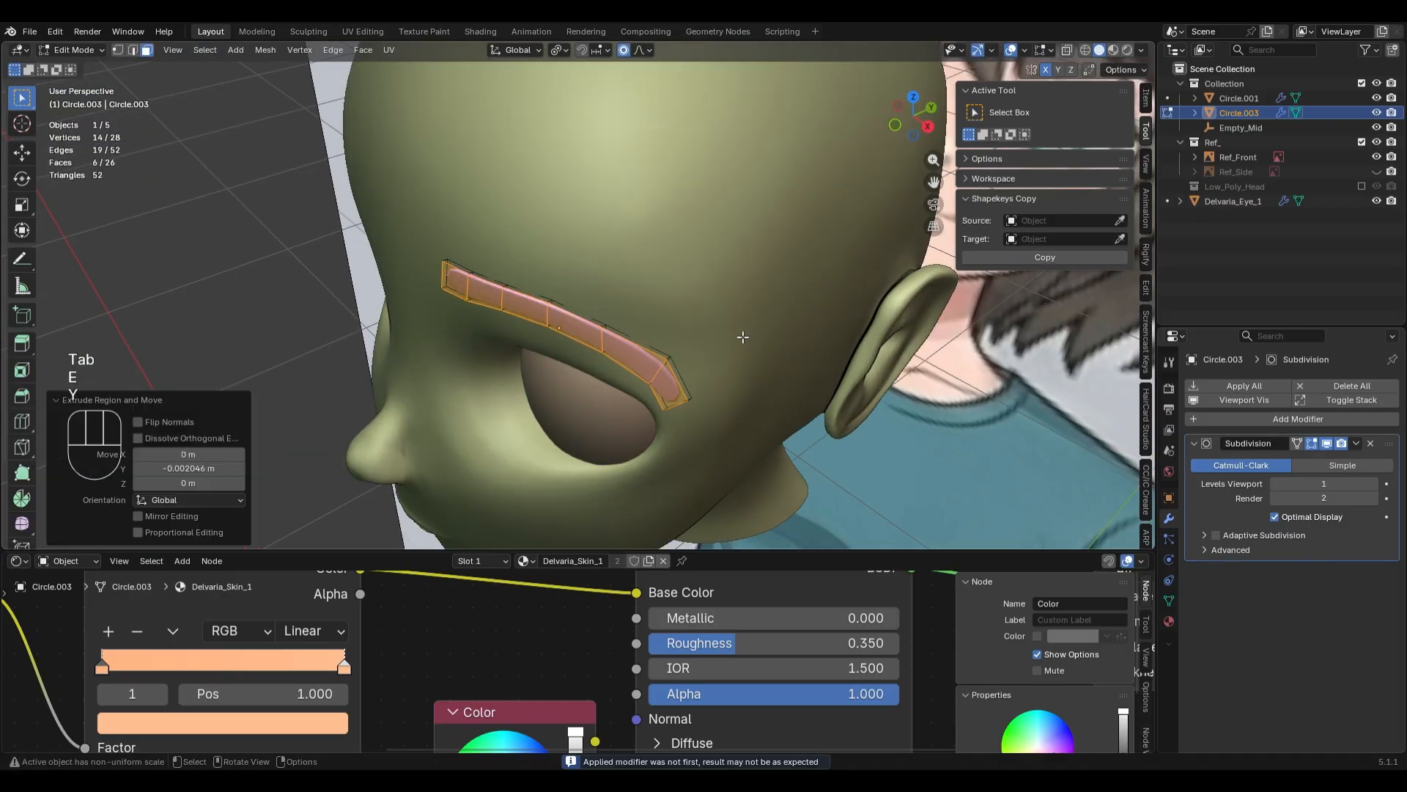
- Move the thickened eyebrow object forward about 0.0002 m along the Y axis
key(Tab)
key(g)
key(y)
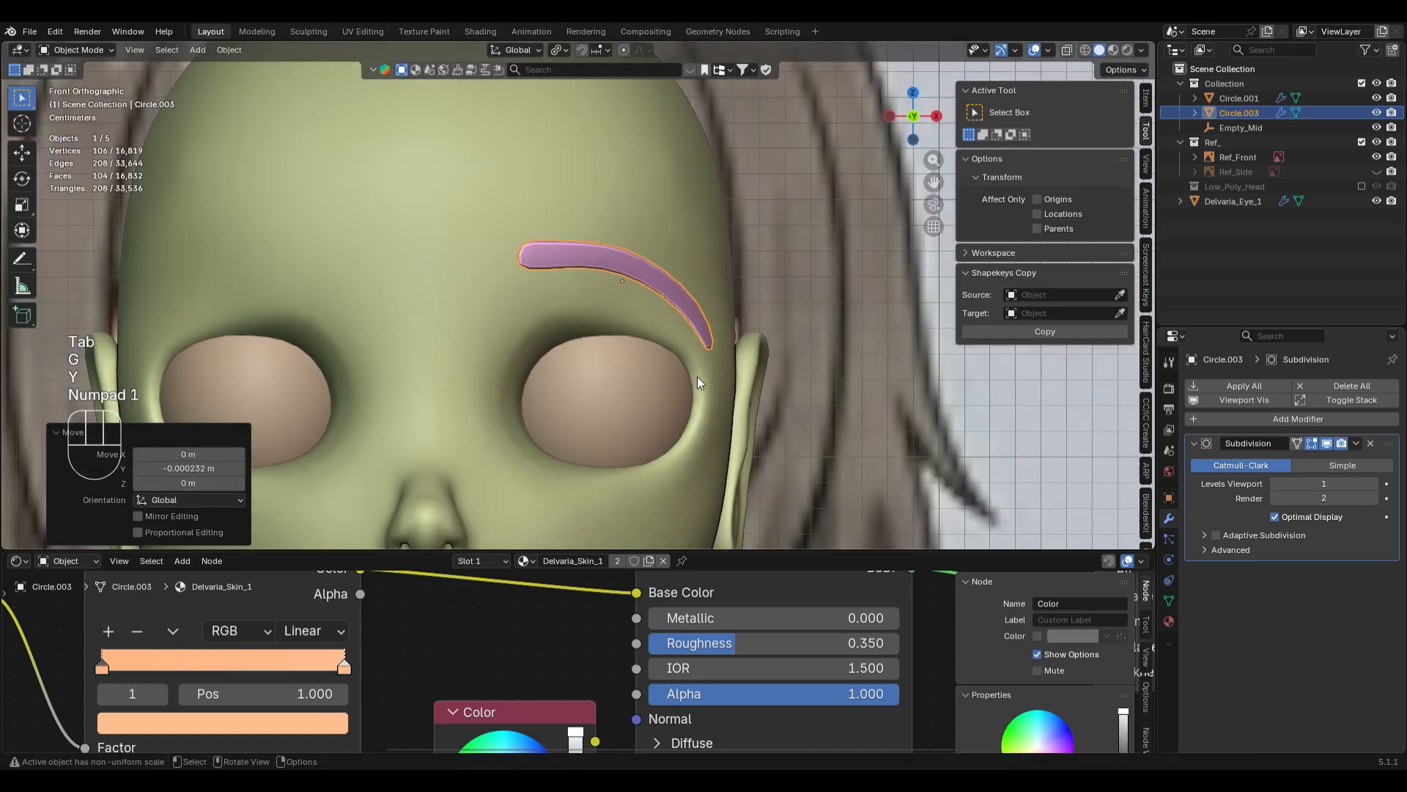
key(KP_1)
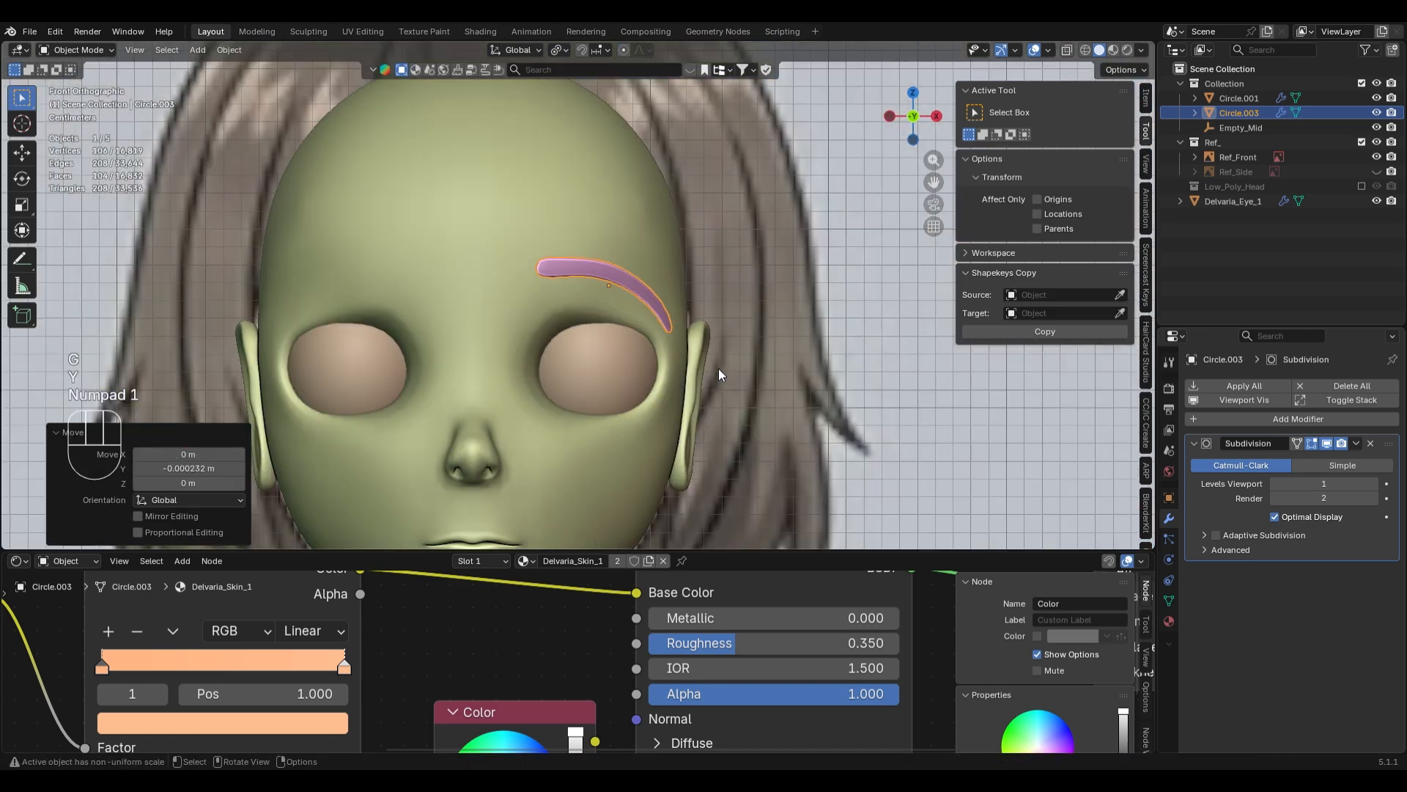
- Show the front reference through the model with X-ray and rotate the eyebrow about -23.6° in front view
shift+middle_drag(680, 371, 780, 374)
key(z)
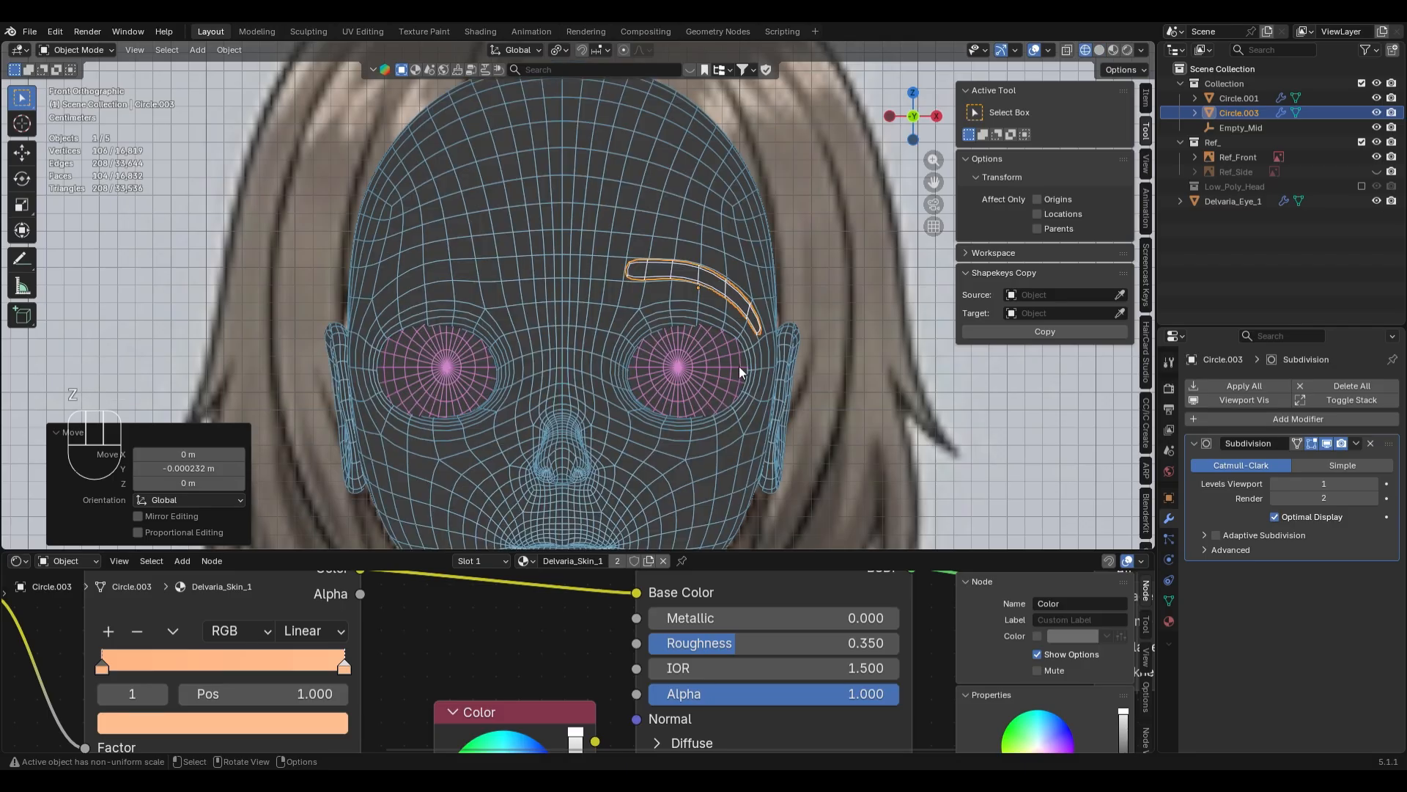
key(z)
click(905, 382)
key(alt+z)
key(r)
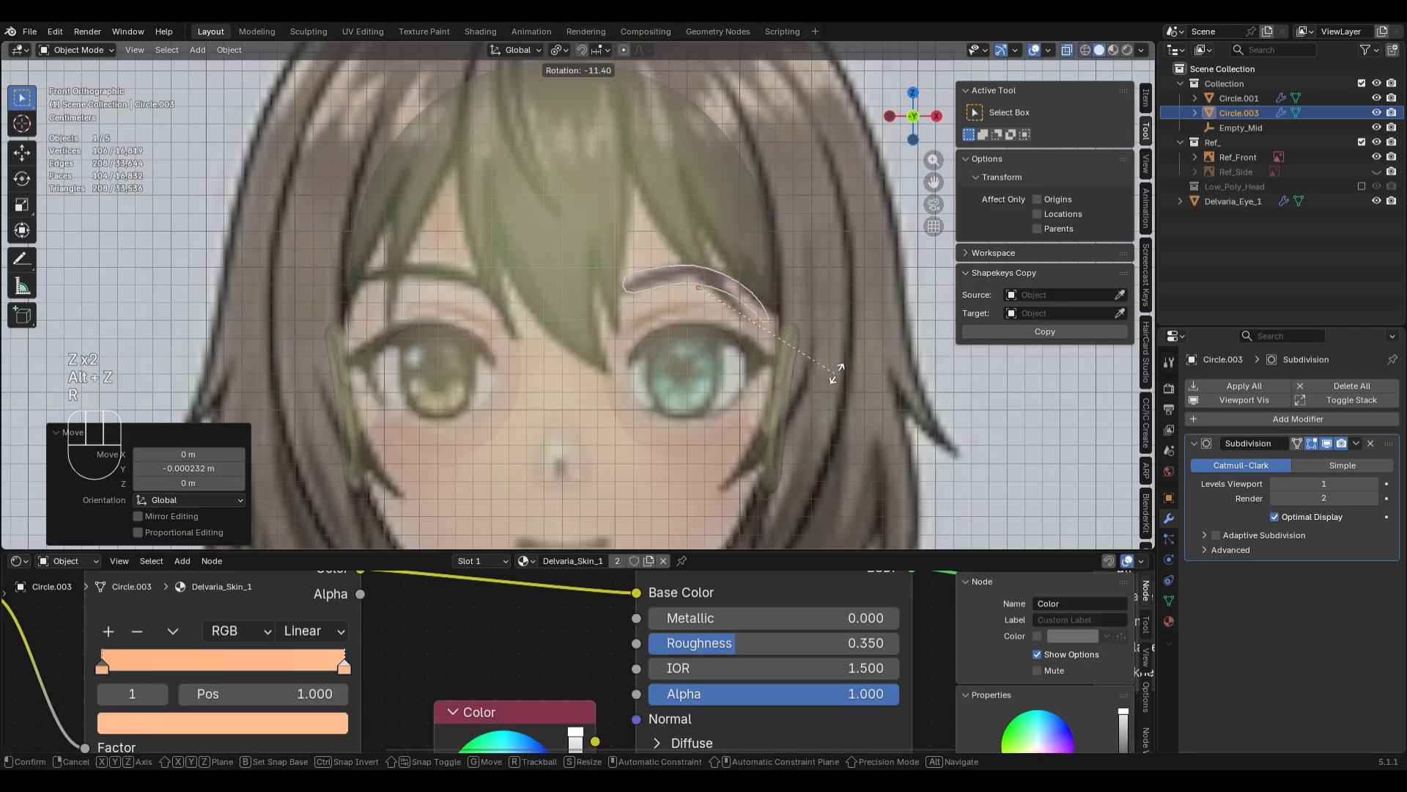
click(844, 352)
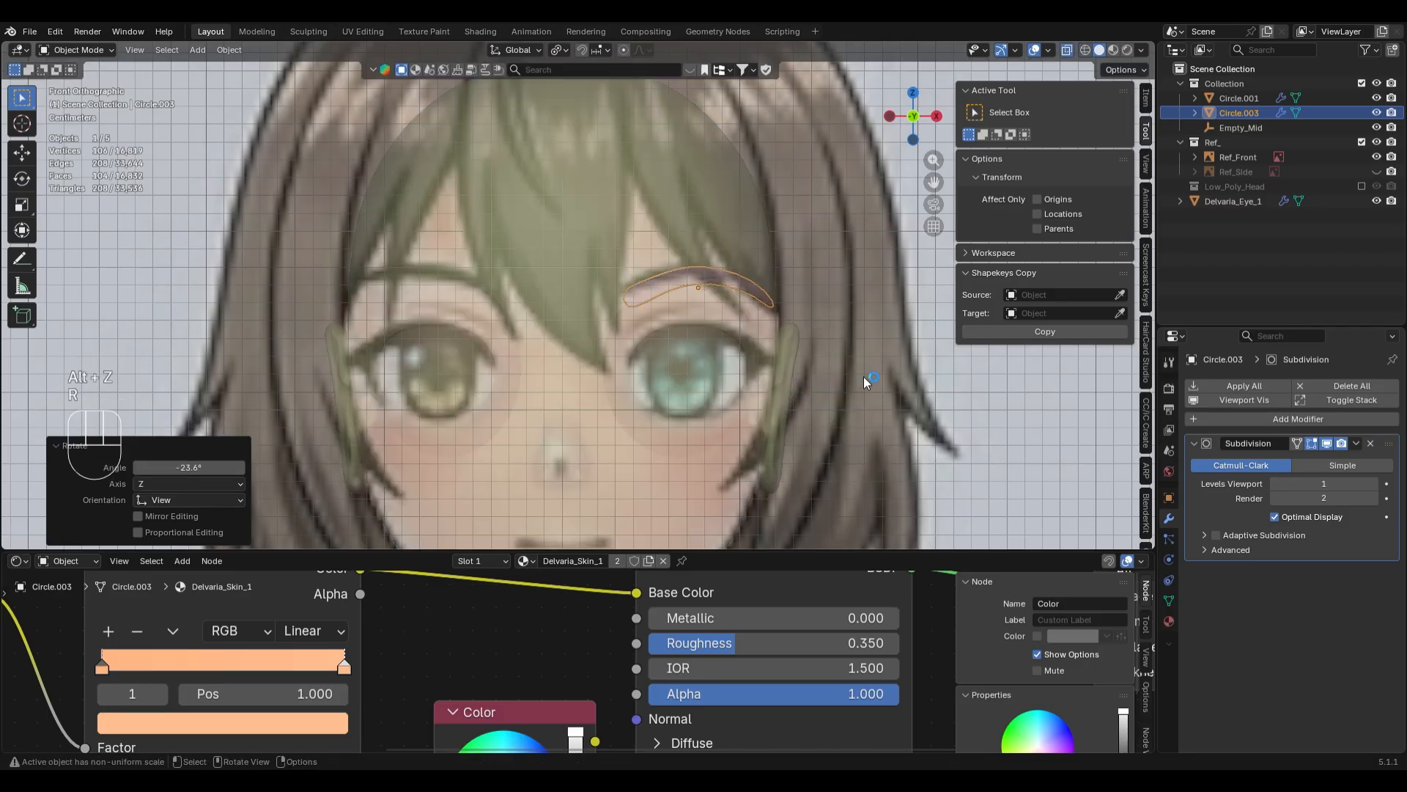
- Raise the eyebrow to the drawn brow line and rotate it about -2.56° more to match the reference
key(g)
click(864, 363)
key(r)
click(837, 352)
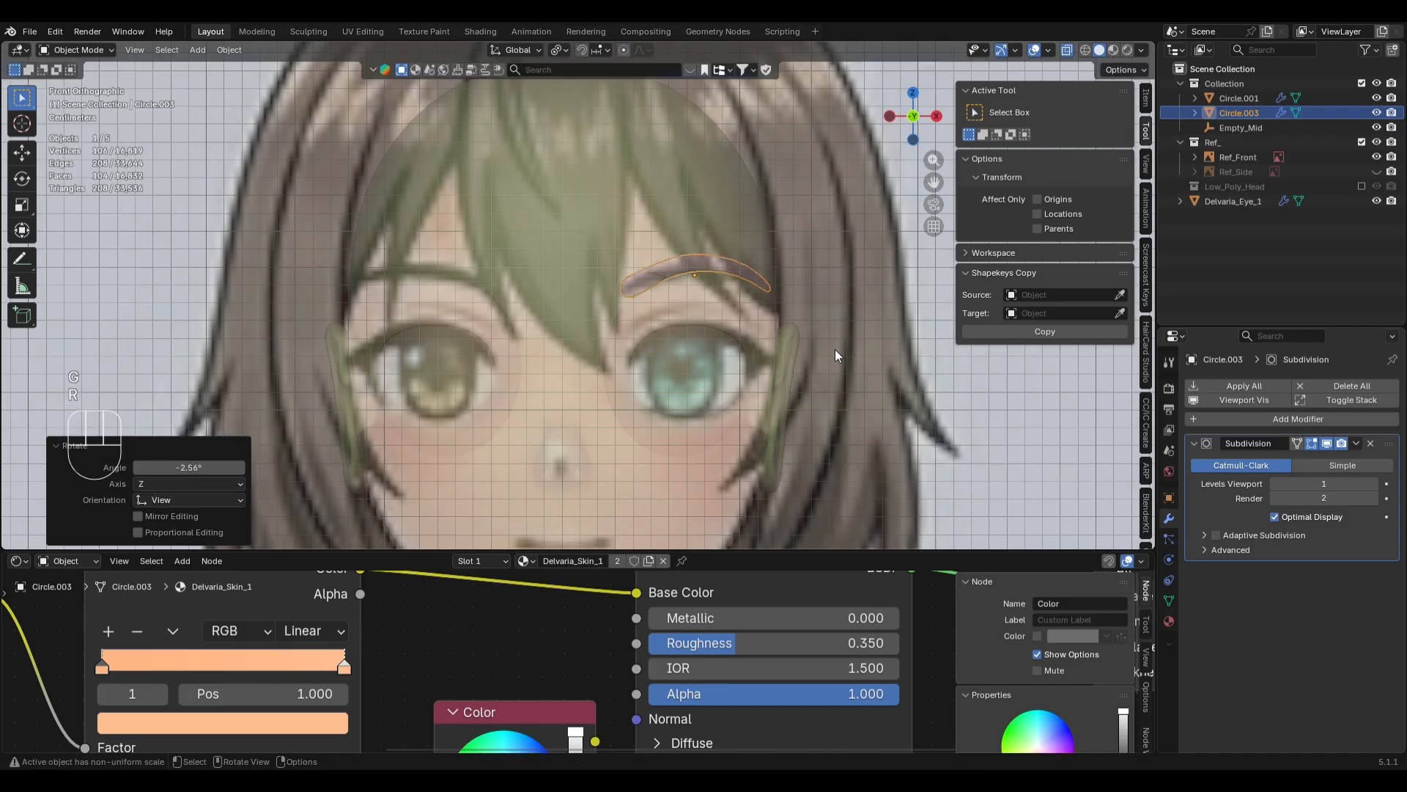
- Lower the eyebrow's middle edge loop about 0.0043 m to the reference brow line, using proportional editing with a radius of about 0.047 m
key(alt+z)
key(Tab)
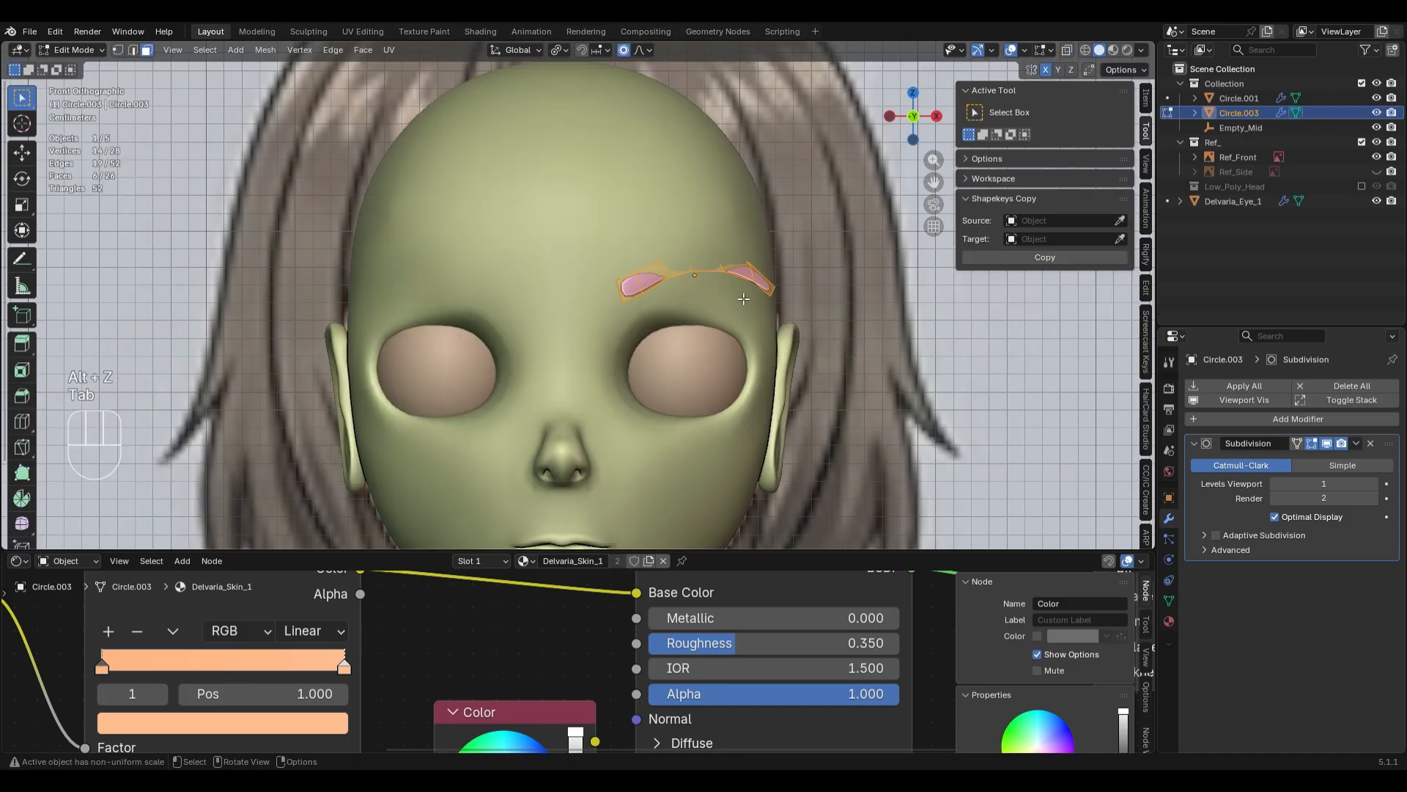
key(alt+z)
scroll(787, 326, up, 3)
key(2)
alt+click(777, 260)
key(g)
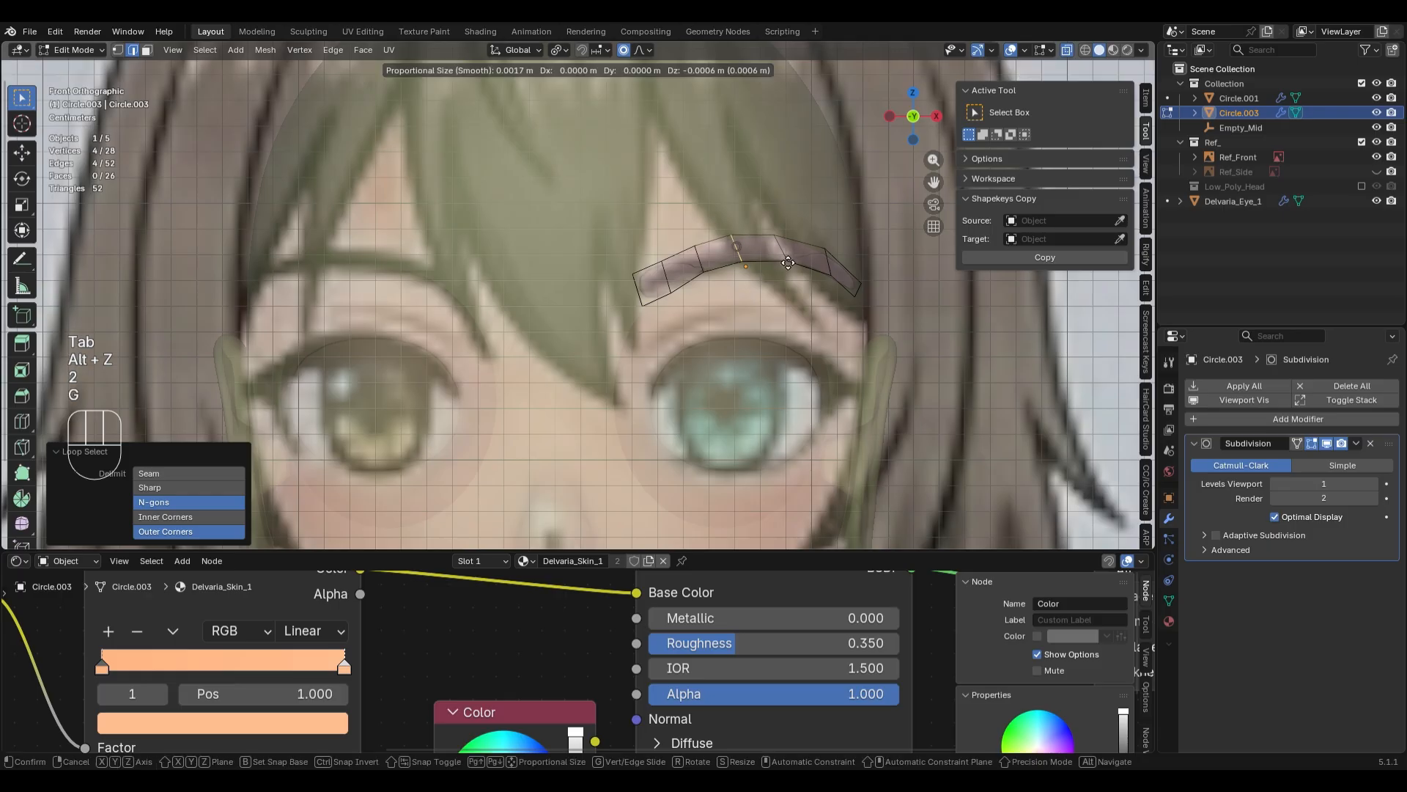
scroll(787, 267, down, 15)
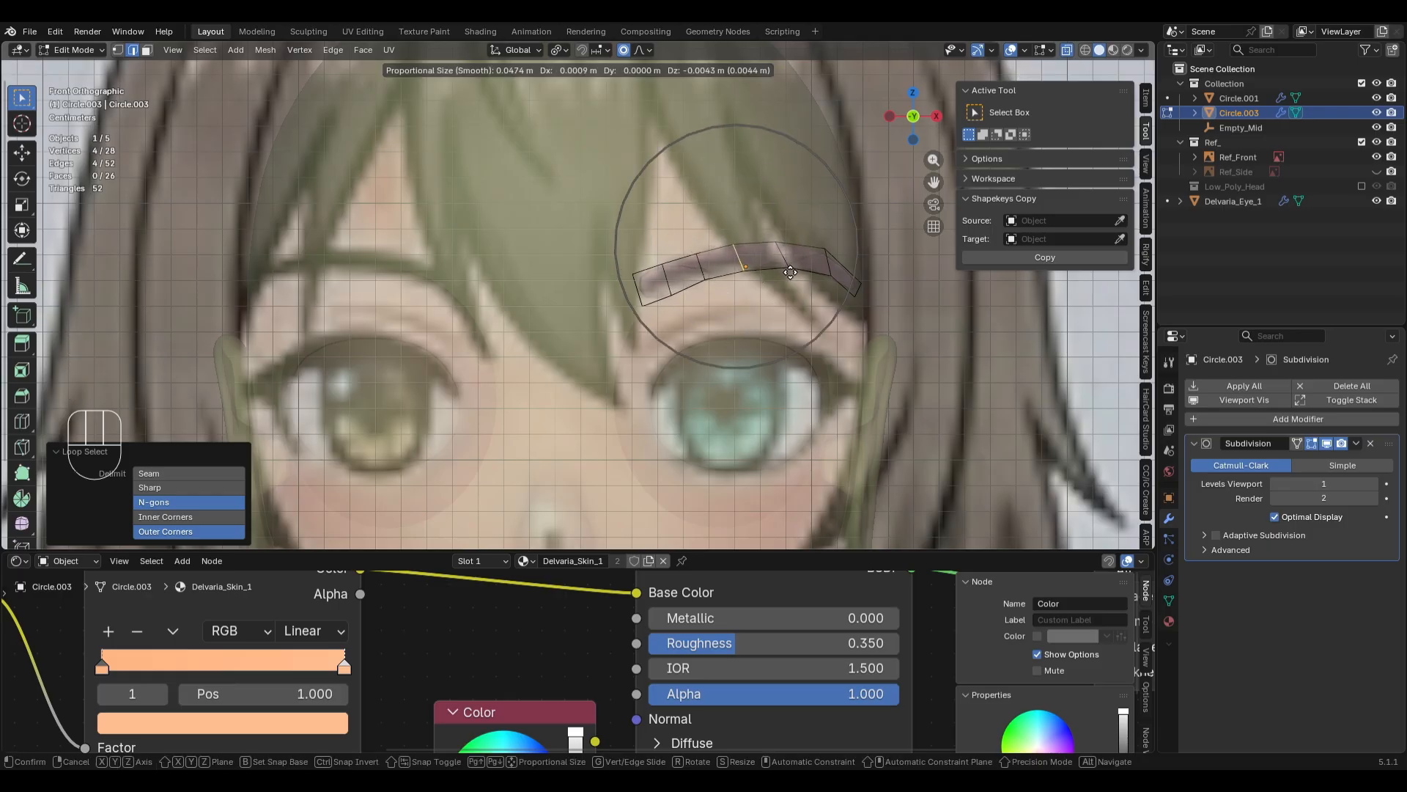
click(790, 272)
- Move the edge loop near the eyebrow's inner end to the drawn brow, using proportional editing with a reduced radius
key(2)
key(g)
scroll(720, 315, up, 5)
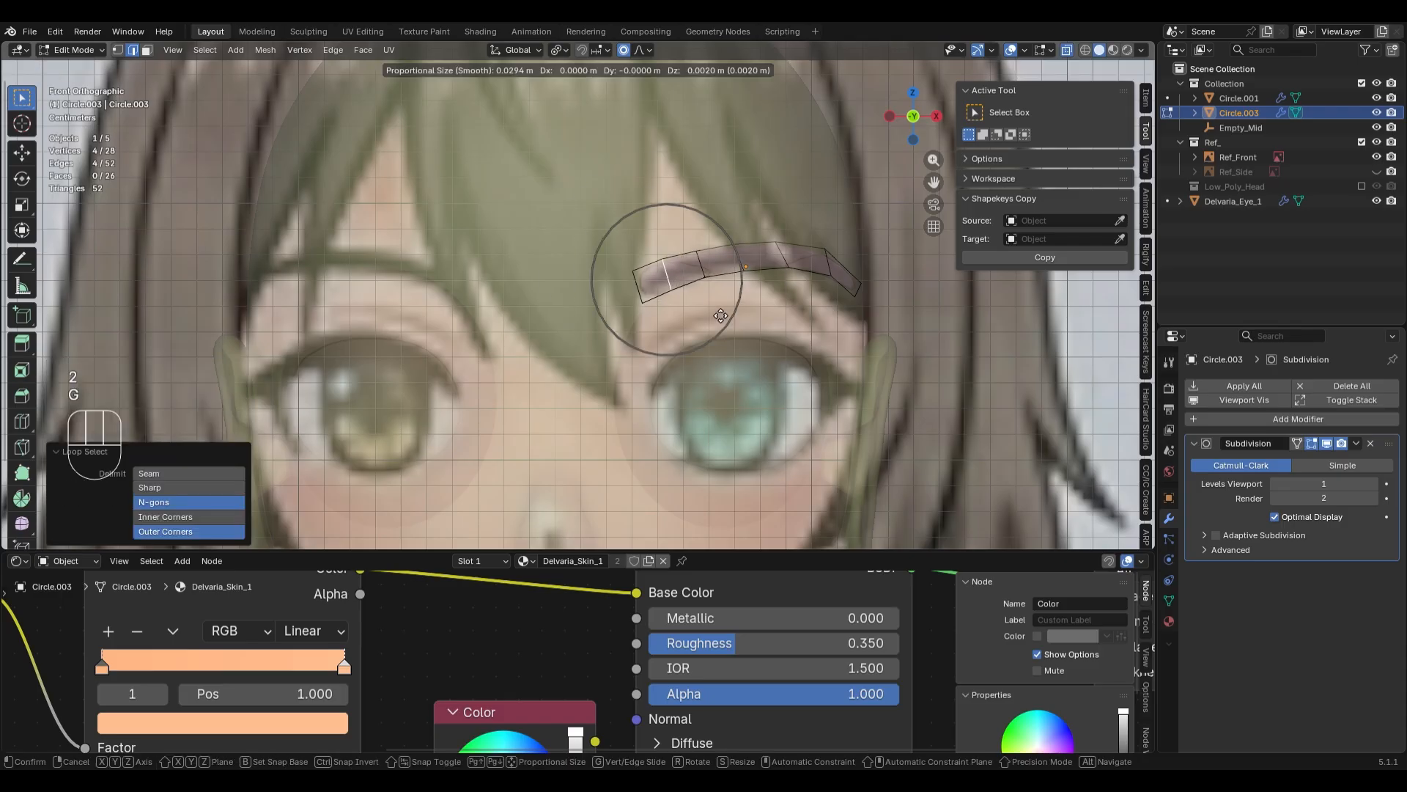
click(722, 337)
key(Tab)
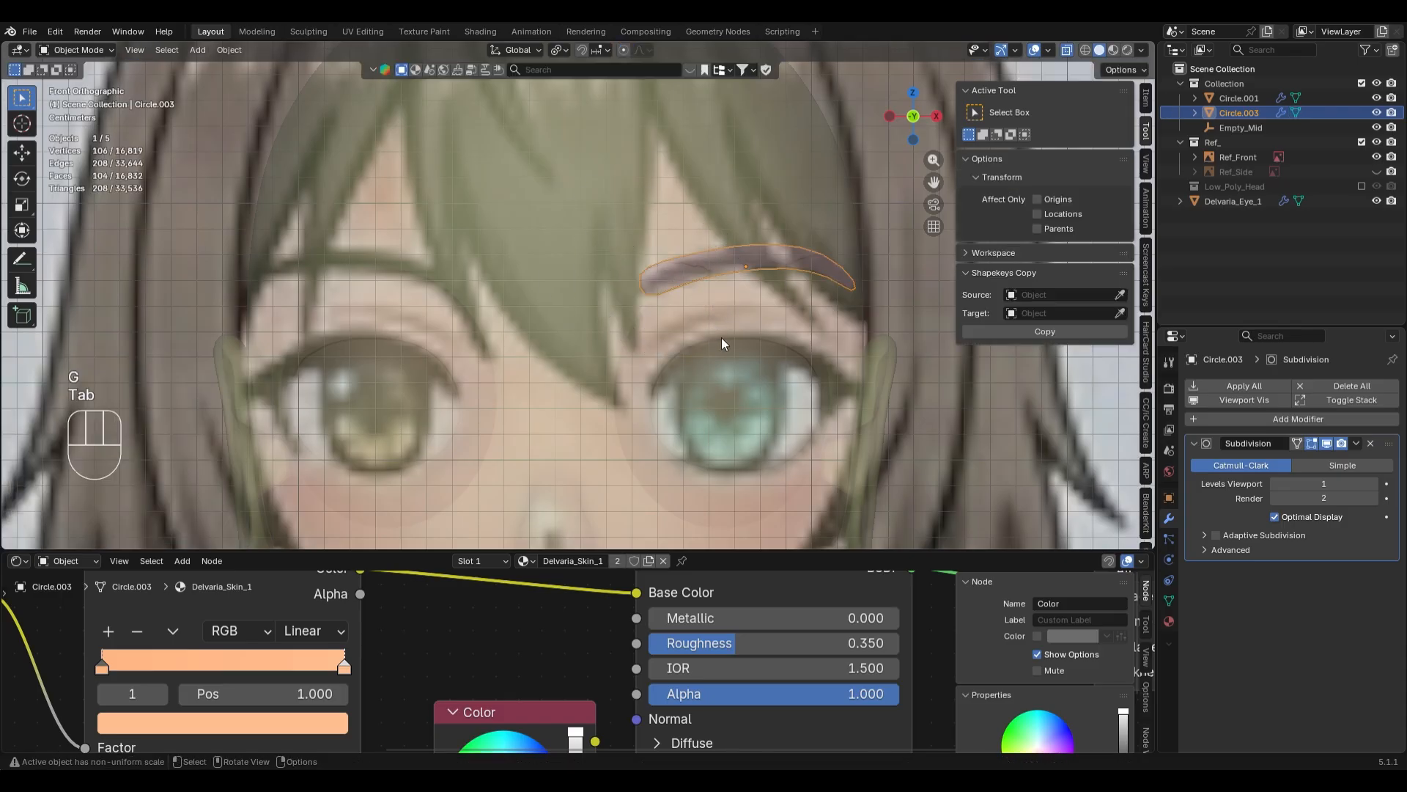
- Nudge the eyebrow's outline vertices onto the reference and turn off X-ray in Object Mode
key(Tab)
key(1)
key(g)
key(Tab)
scroll(714, 318, down, 6)
key(alt+z)
click(811, 397)
click(688, 271)
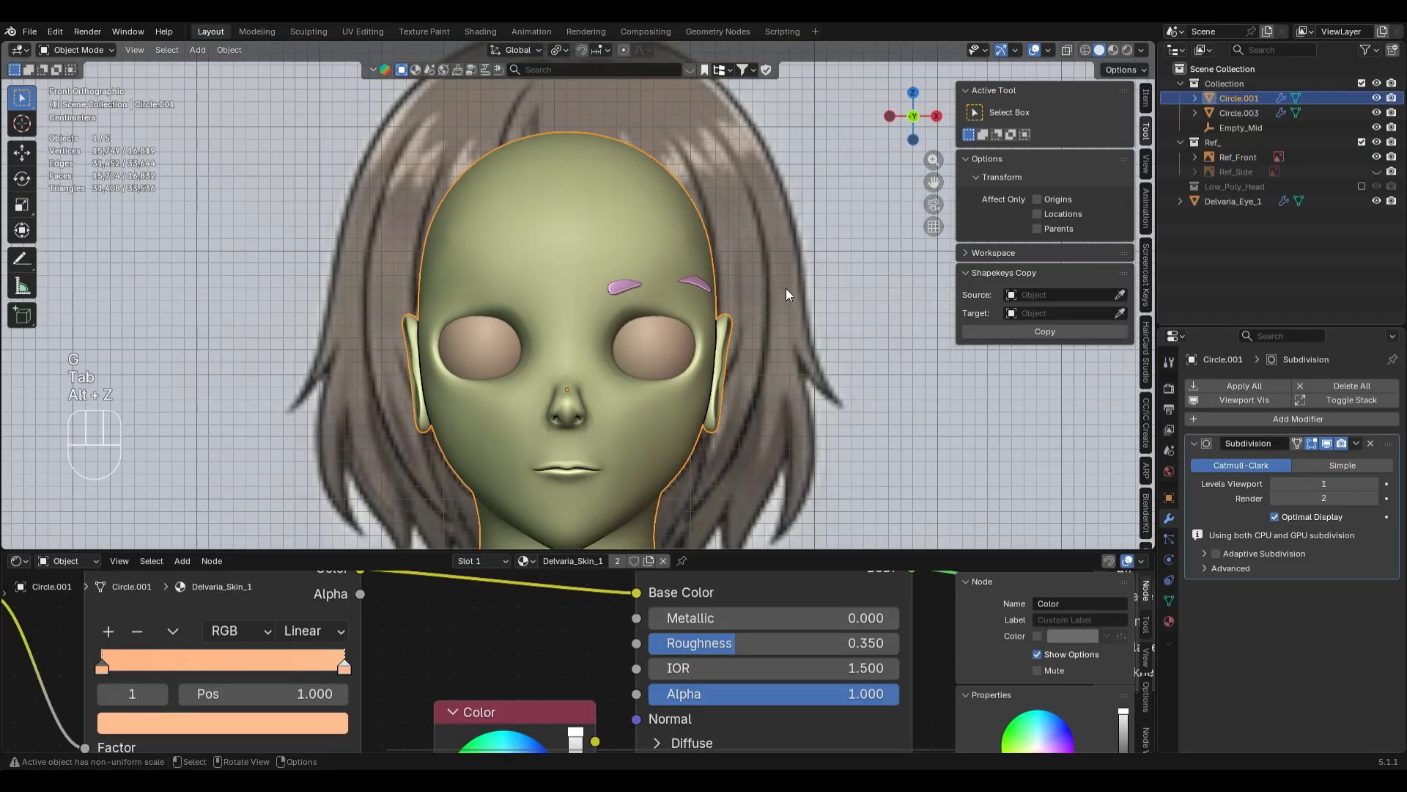
- Open the eyebrow object for mesh editing with X-ray on
middle_drag(786, 293, 714, 332)
click(674, 320)
key(Tab)
scroll(692, 341, up, 3)
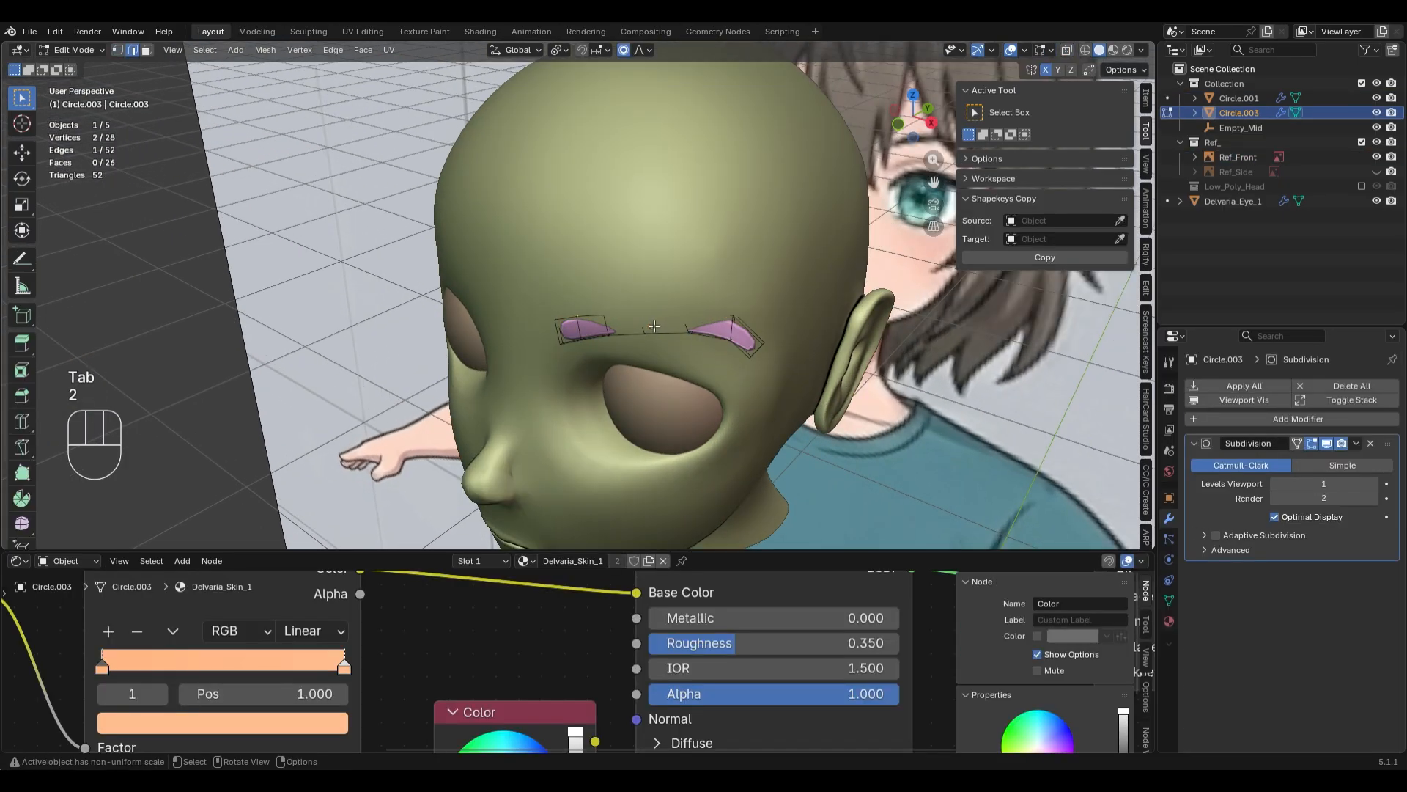
key(Tab)
key(Tab)
key(alt+z)
- Try to select the edge loops running along the eyebrow's rim
alt+click(652, 348)
key(2)
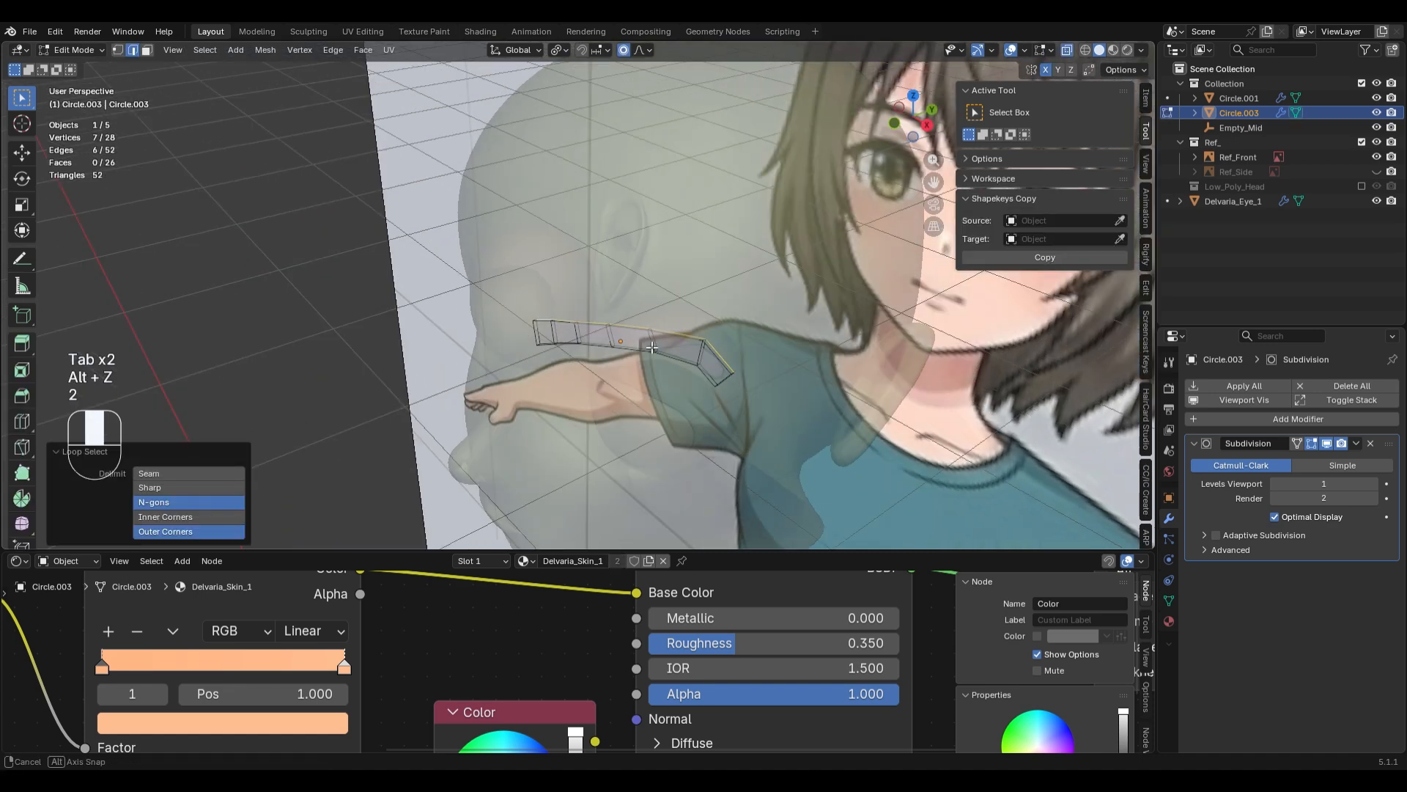
middle_drag(652, 347, 515, 295)
key(2)
alt+shift+click(444, 319)
key(3)
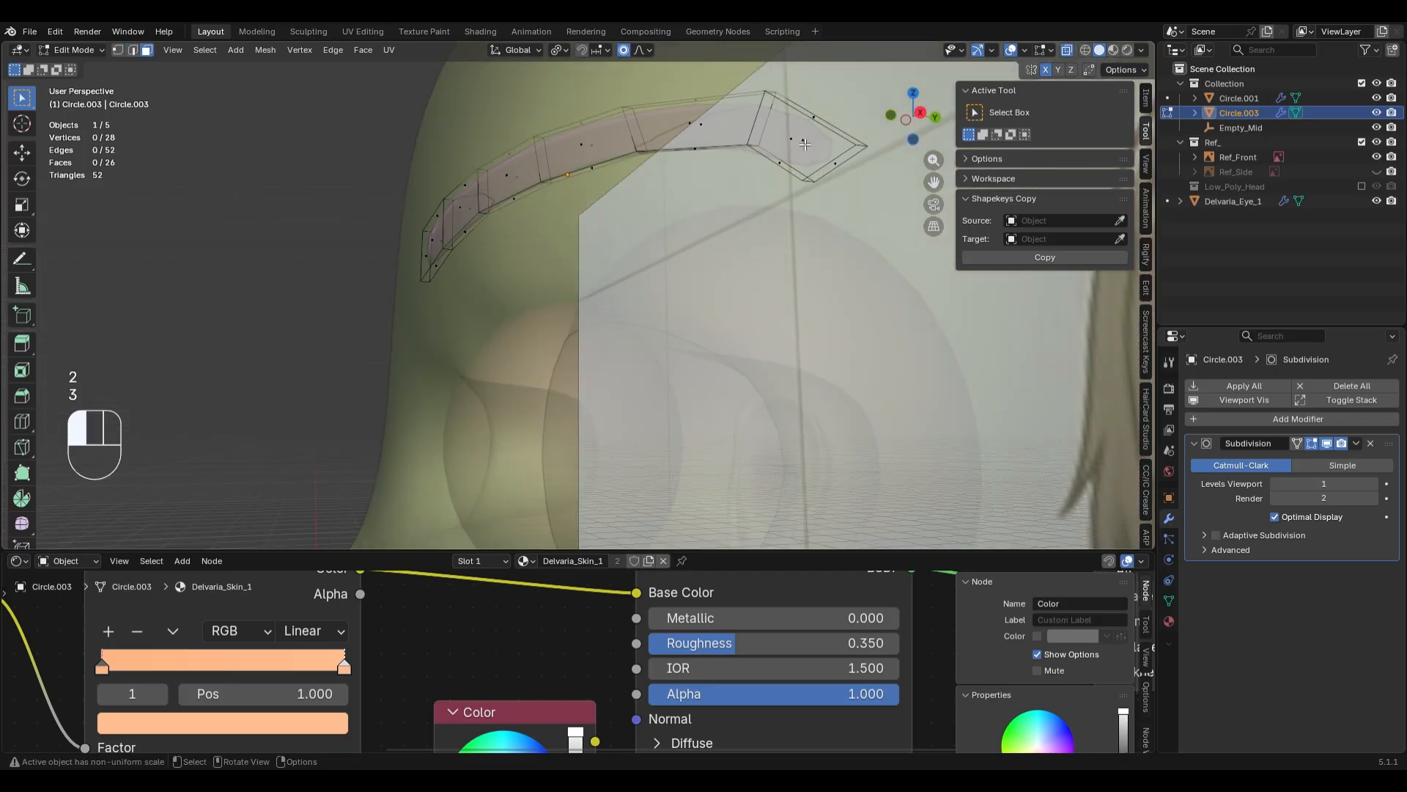
- Try to select the eyebrow's face strip from its outer to its inner end as a filled shortest path
click(804, 144)
key(alt+z)
key(alt+z)
middle_drag(832, 170, 719, 305)
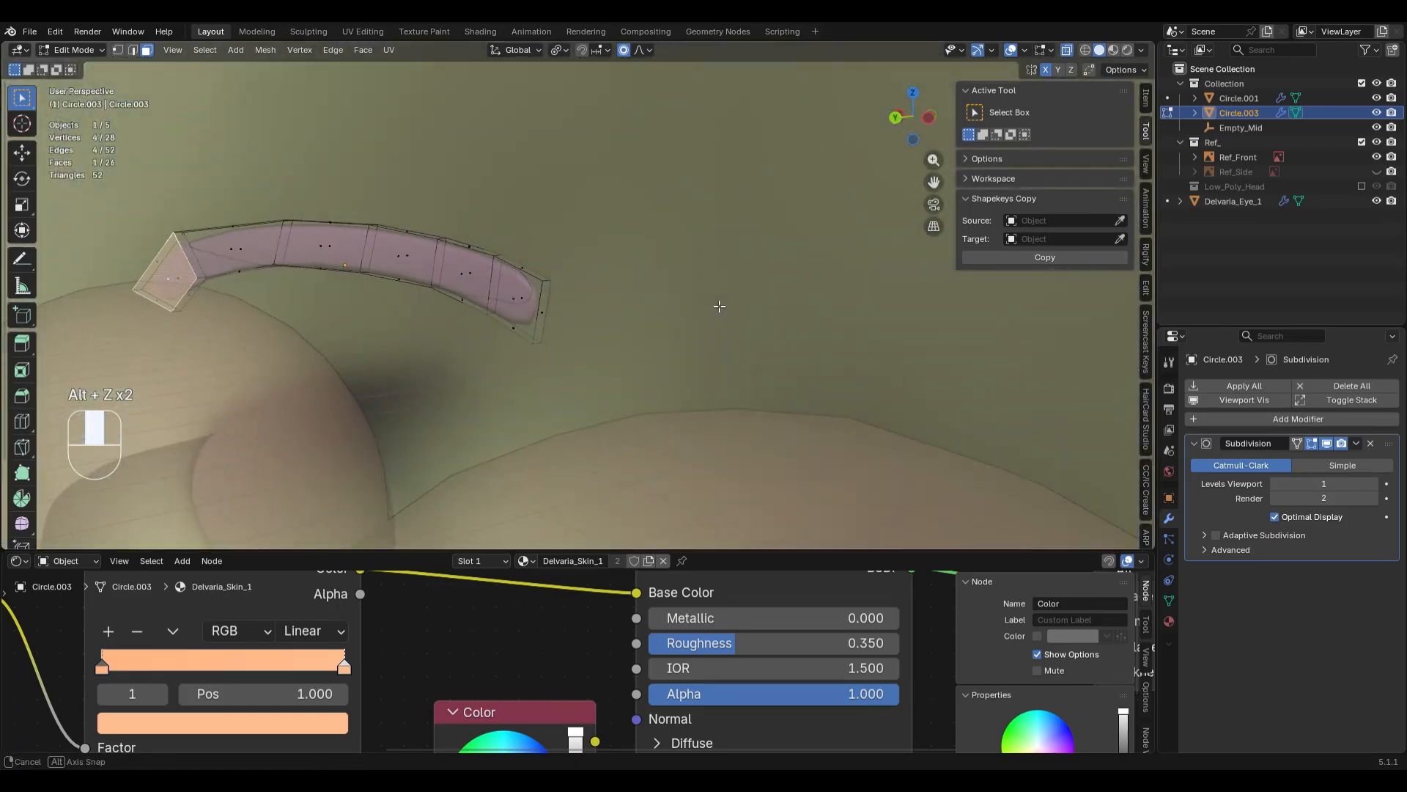
ctrl+shift+click(528, 299)
mouse_move(527, 298)
middle_down()
mouse_move(654, 338)
mouse_move(577, 323)
middle_up()
key(alt+z)
key(alt+z)
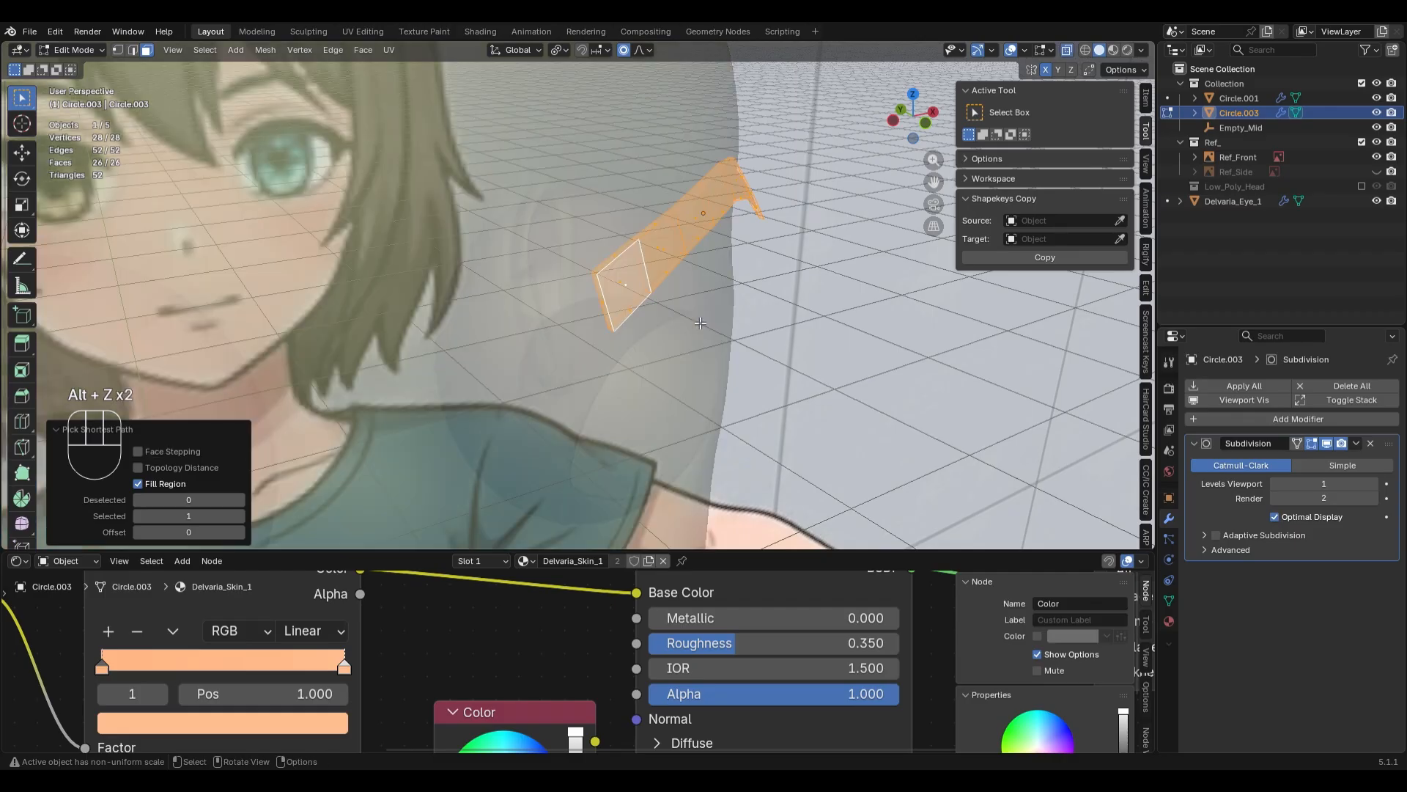
- Add one centred loop cut around the eyebrow's thickness and mark it as a seam
key(KP_1)
middle_drag(694, 322, 599, 327)
key(1)
key(2)
key(ctrl+r)
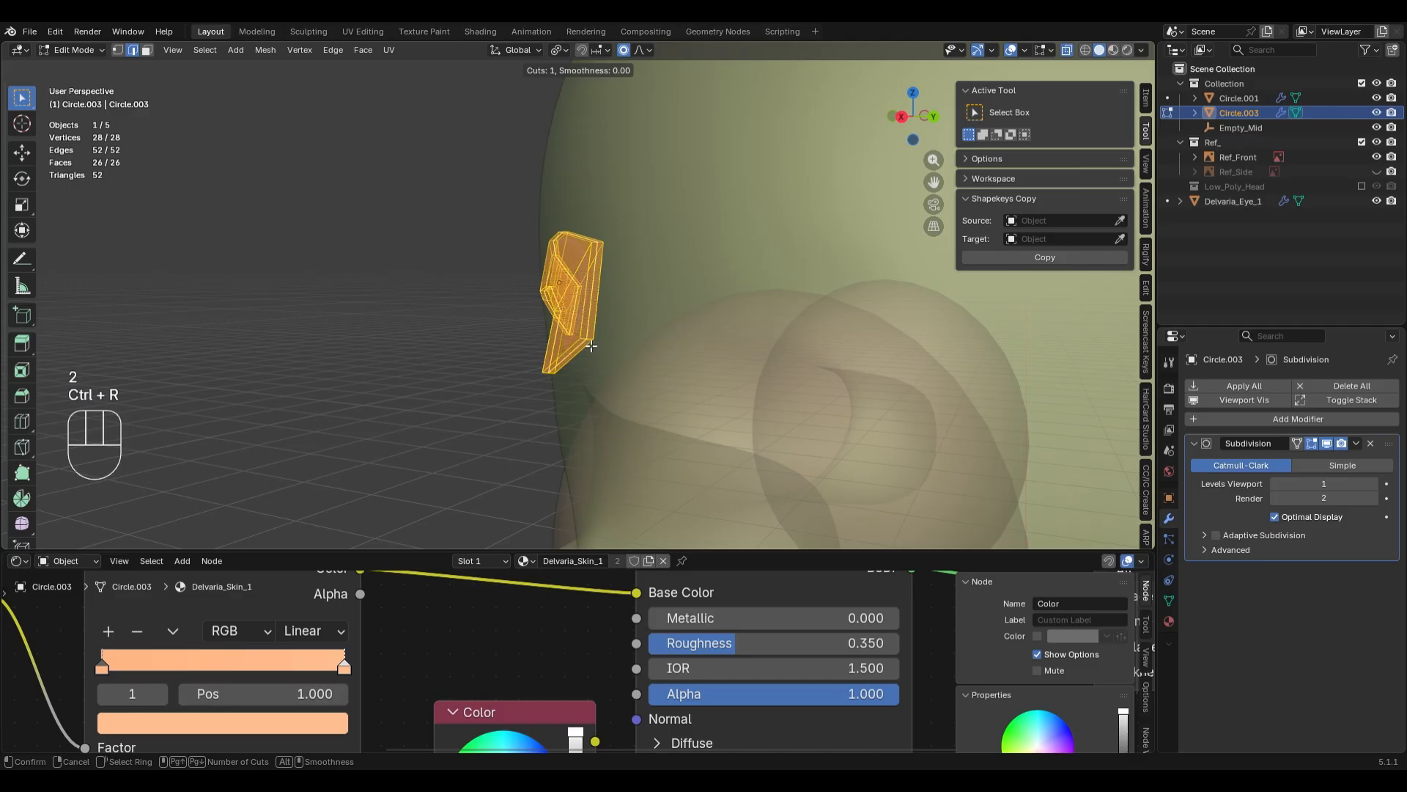
click(595, 336)
right_click(586, 335)
right_click(623, 322)
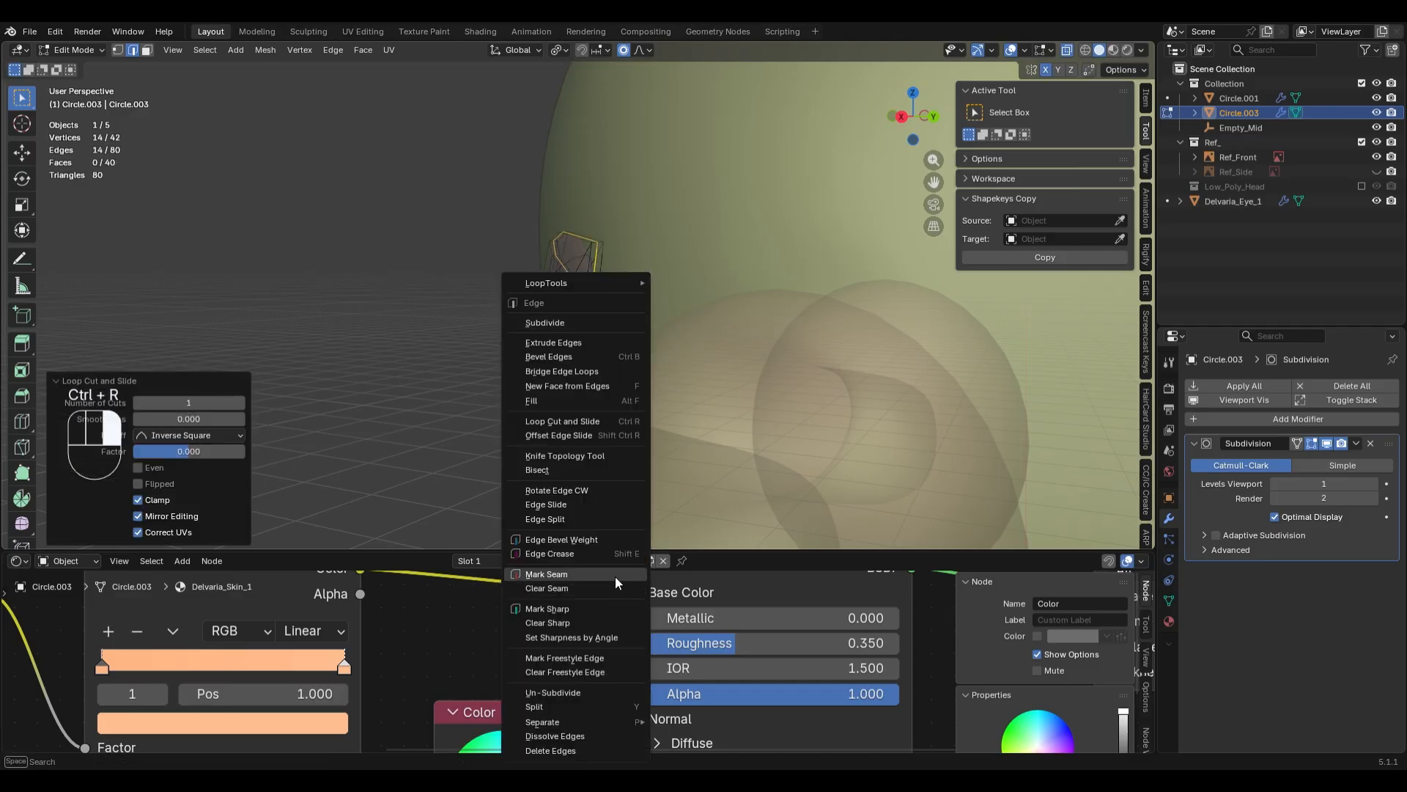
click(613, 574)
- Select the eyebrow's rear half of faces linked up to the seam, and invert the selection to the front half
key(3)
click(582, 307)
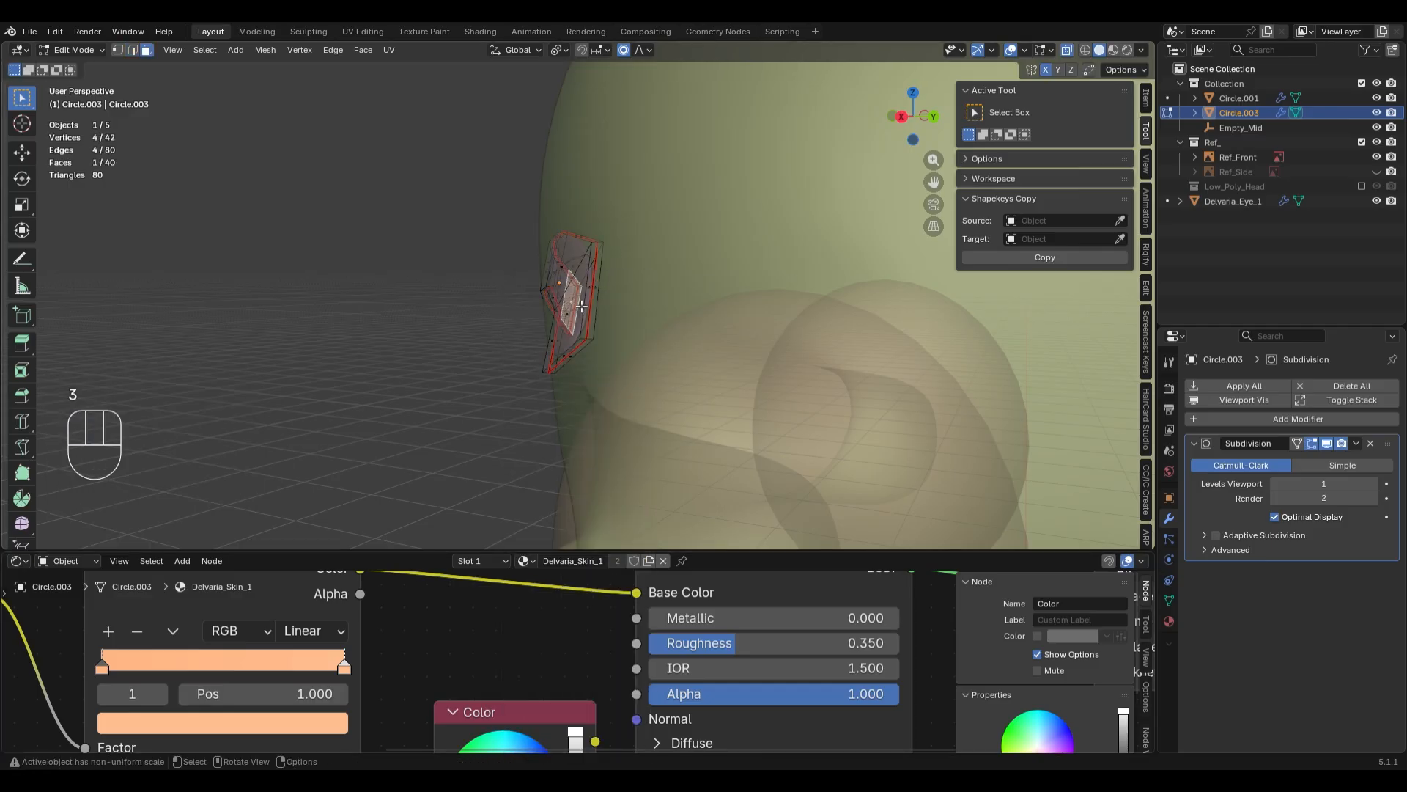
middle_drag(665, 498, 884, 463)
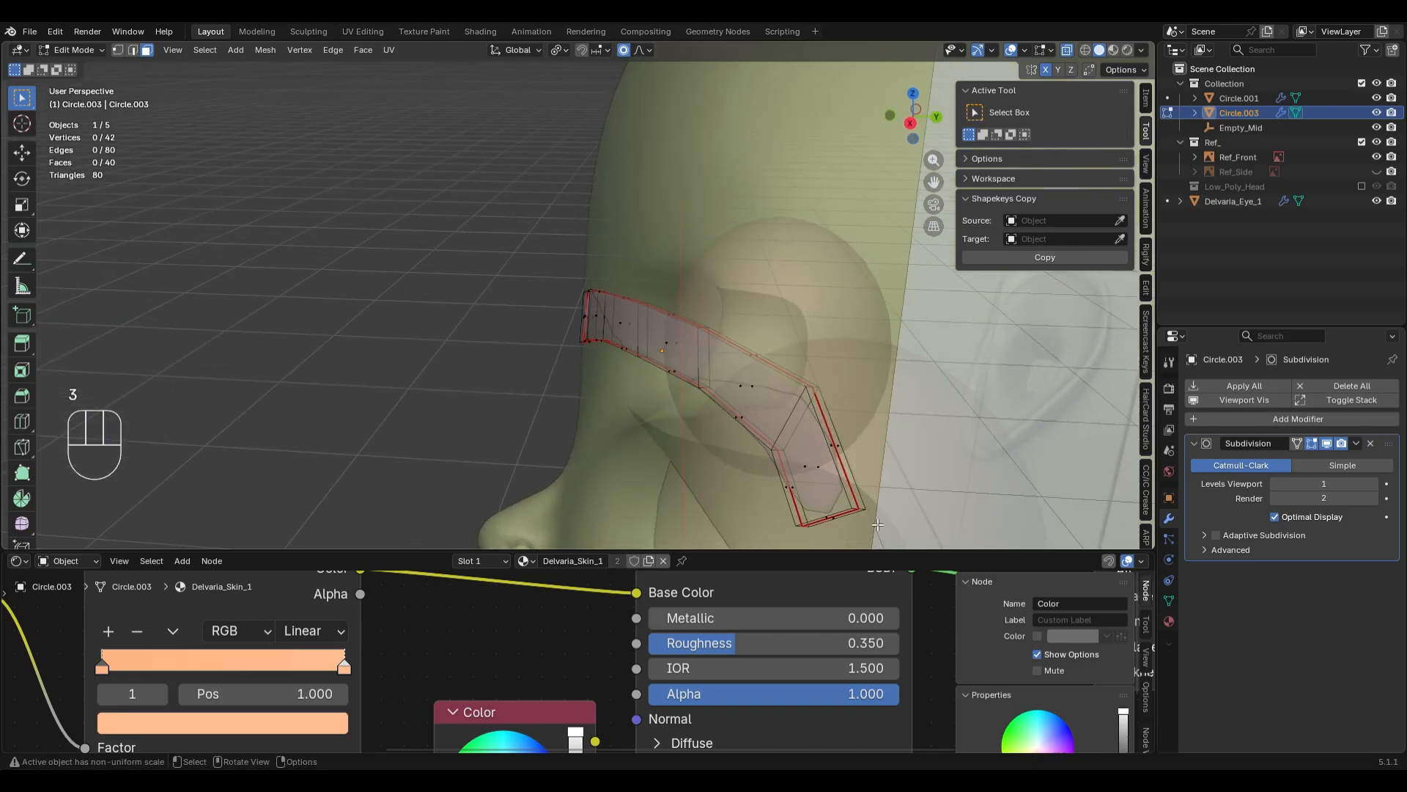
key(l)
key(alt+z)
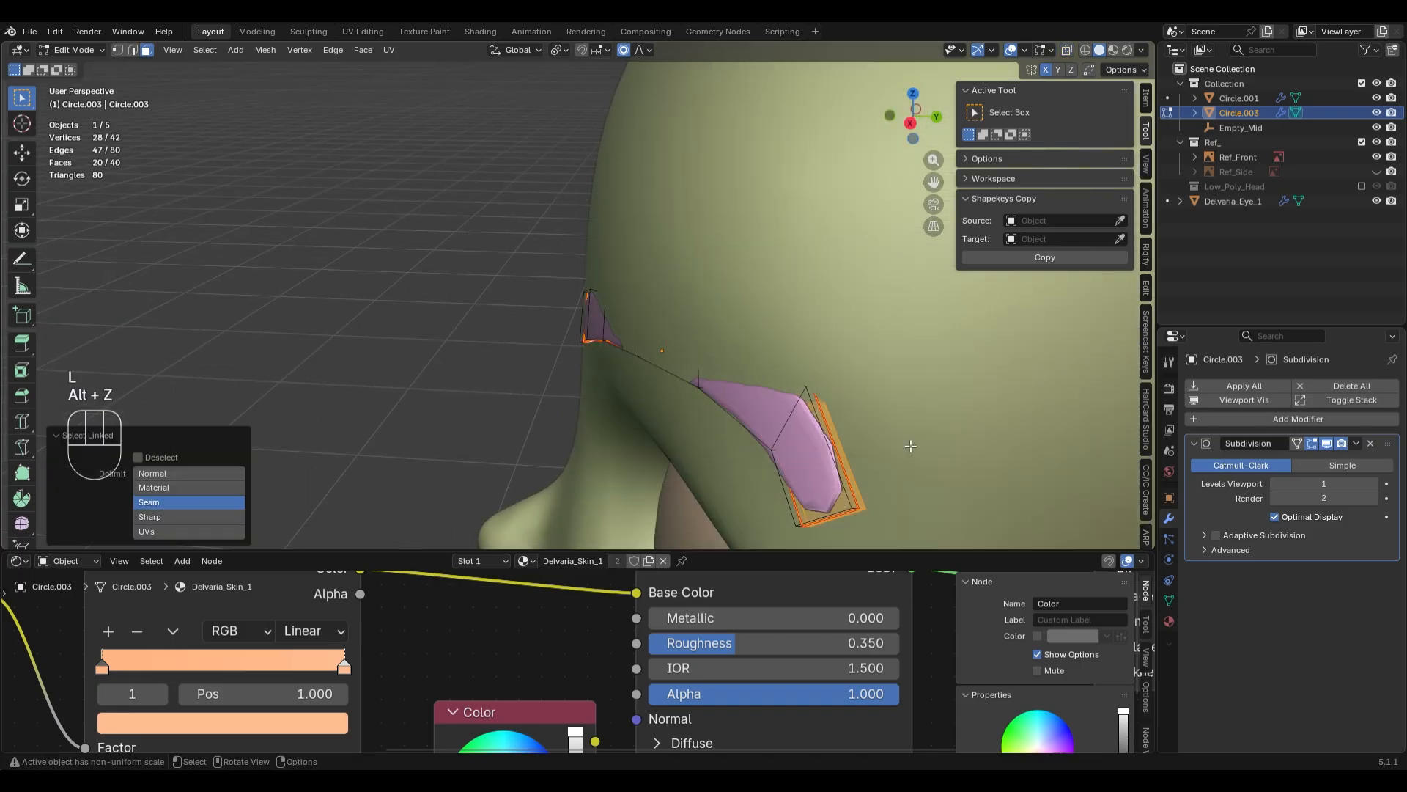
key(alt+z)
key(ctrl+i)
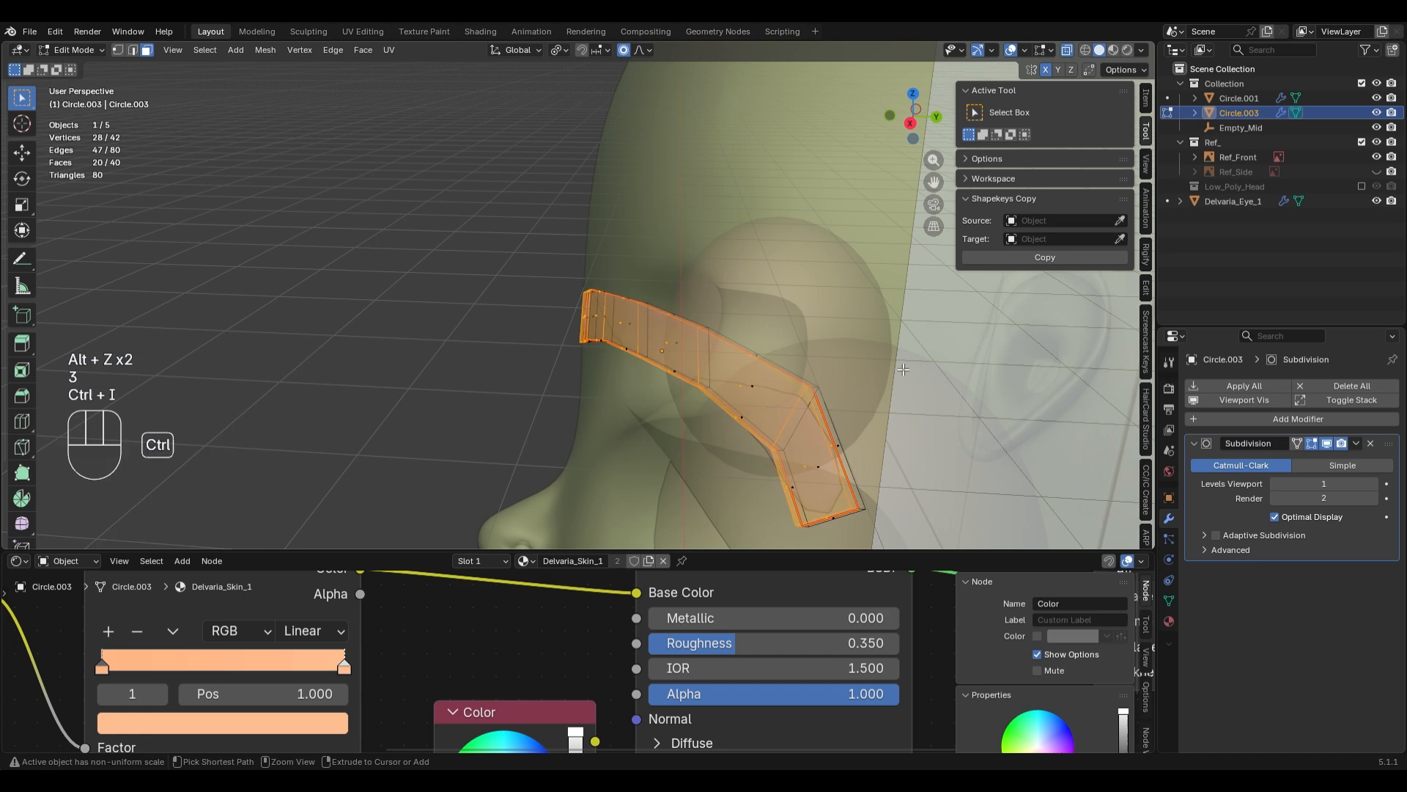
- Delete the faces of the eyebrow's front half and undo that deletion
key(x)
click(899, 408)
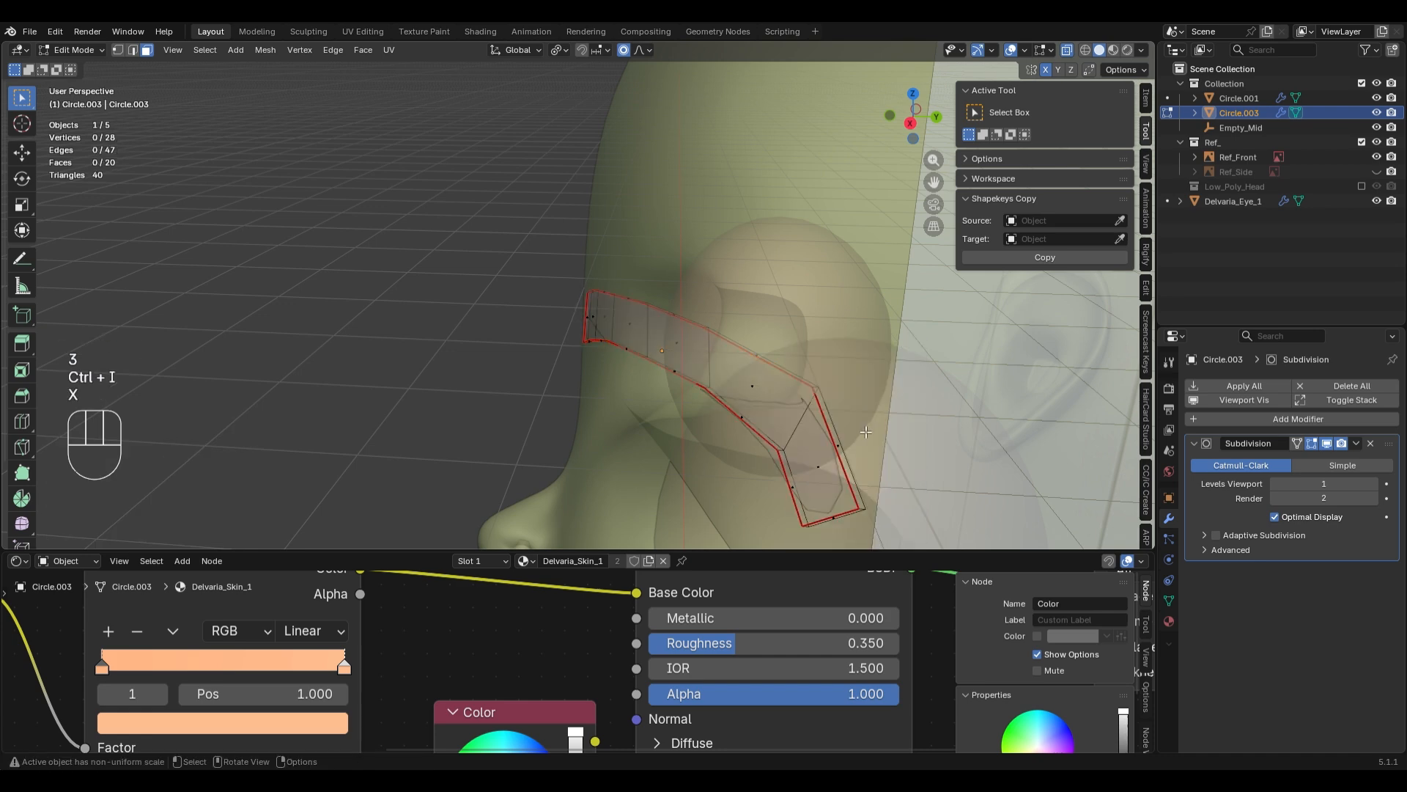
middle_drag(899, 408, 868, 308)
key(ctrl+z)
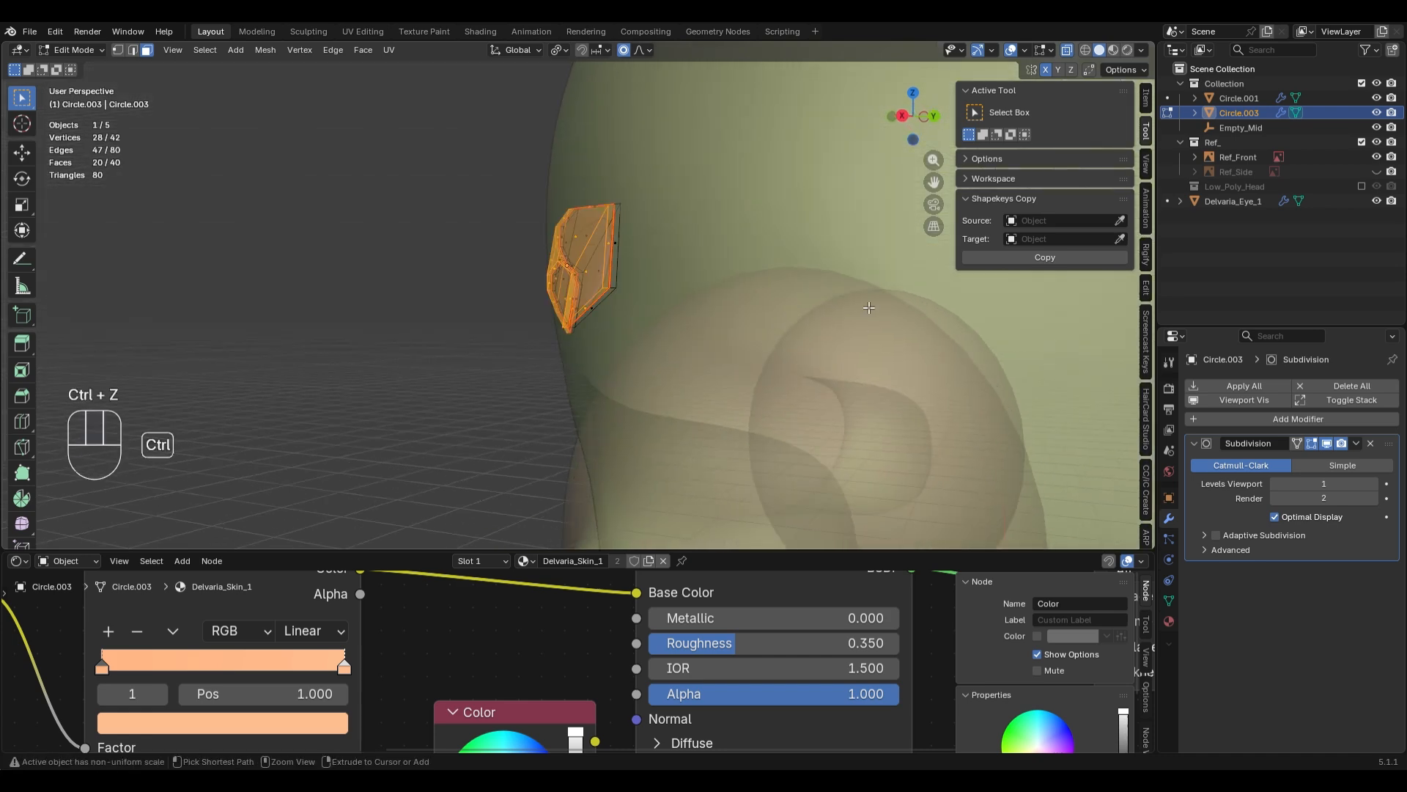
- Grow the selection over the eyebrow's remaining rim and delete those faces, keeping only the rear face strip
key(ctrl+KP_Add)
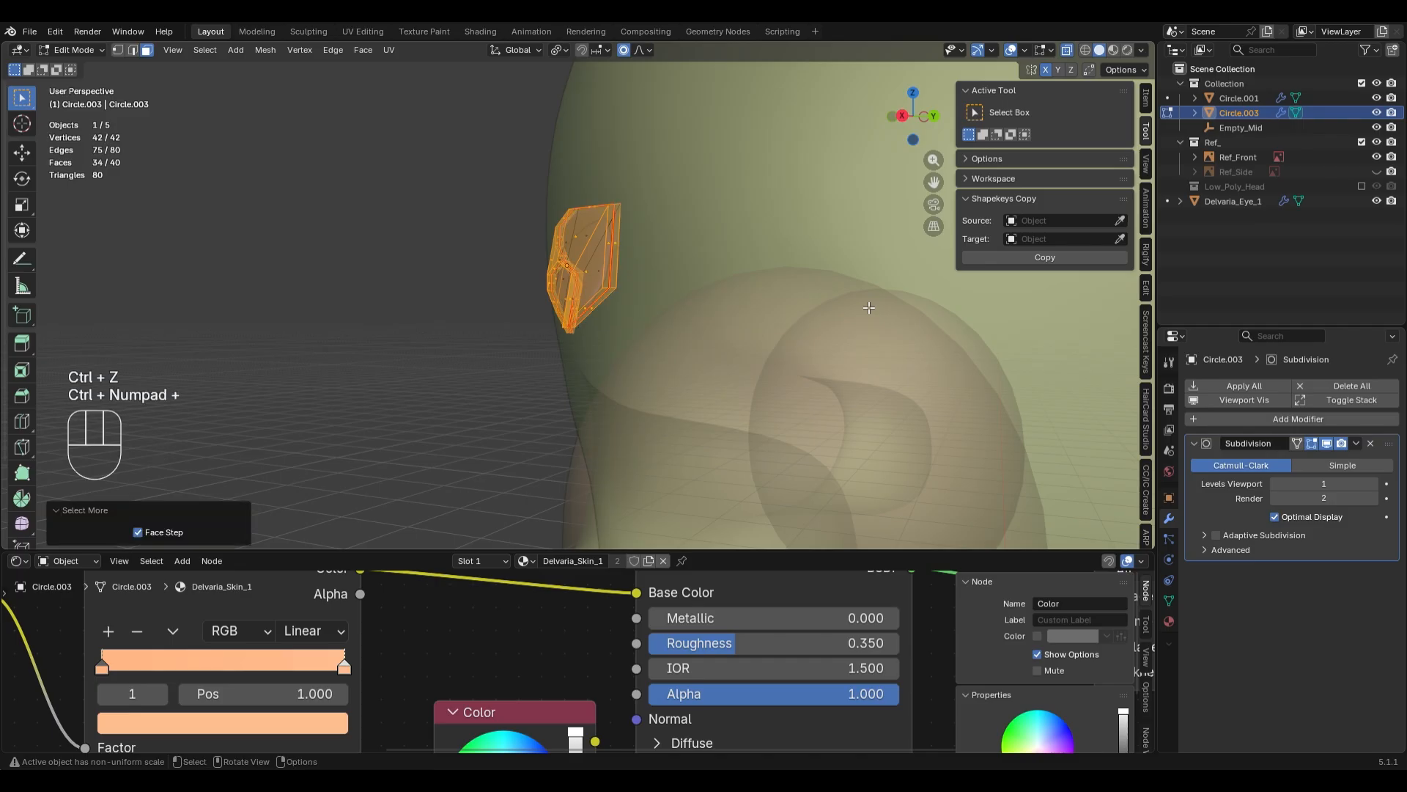
key(x)
click(864, 302)
middle_drag(863, 302, 640, 311)
key(Tab)
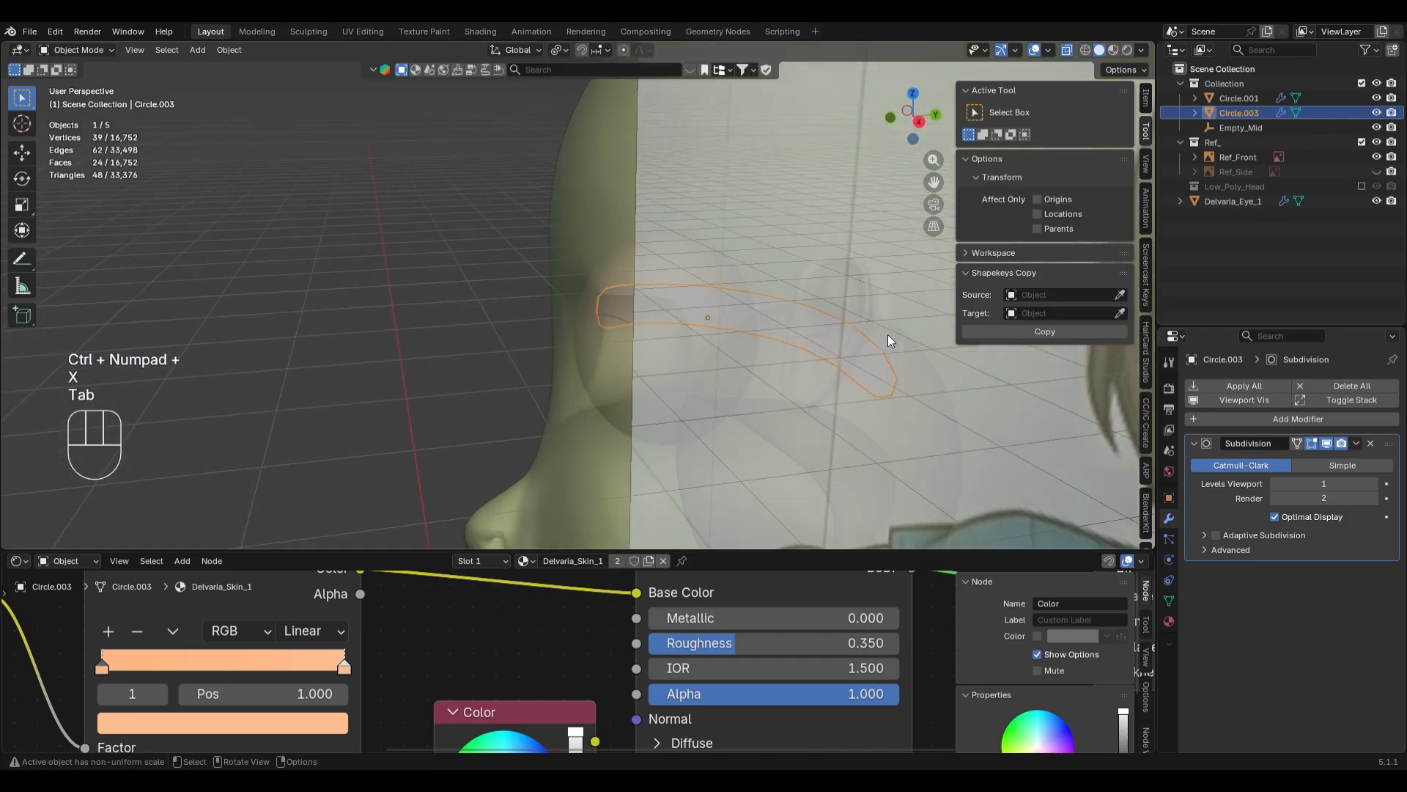
key(alt+z)
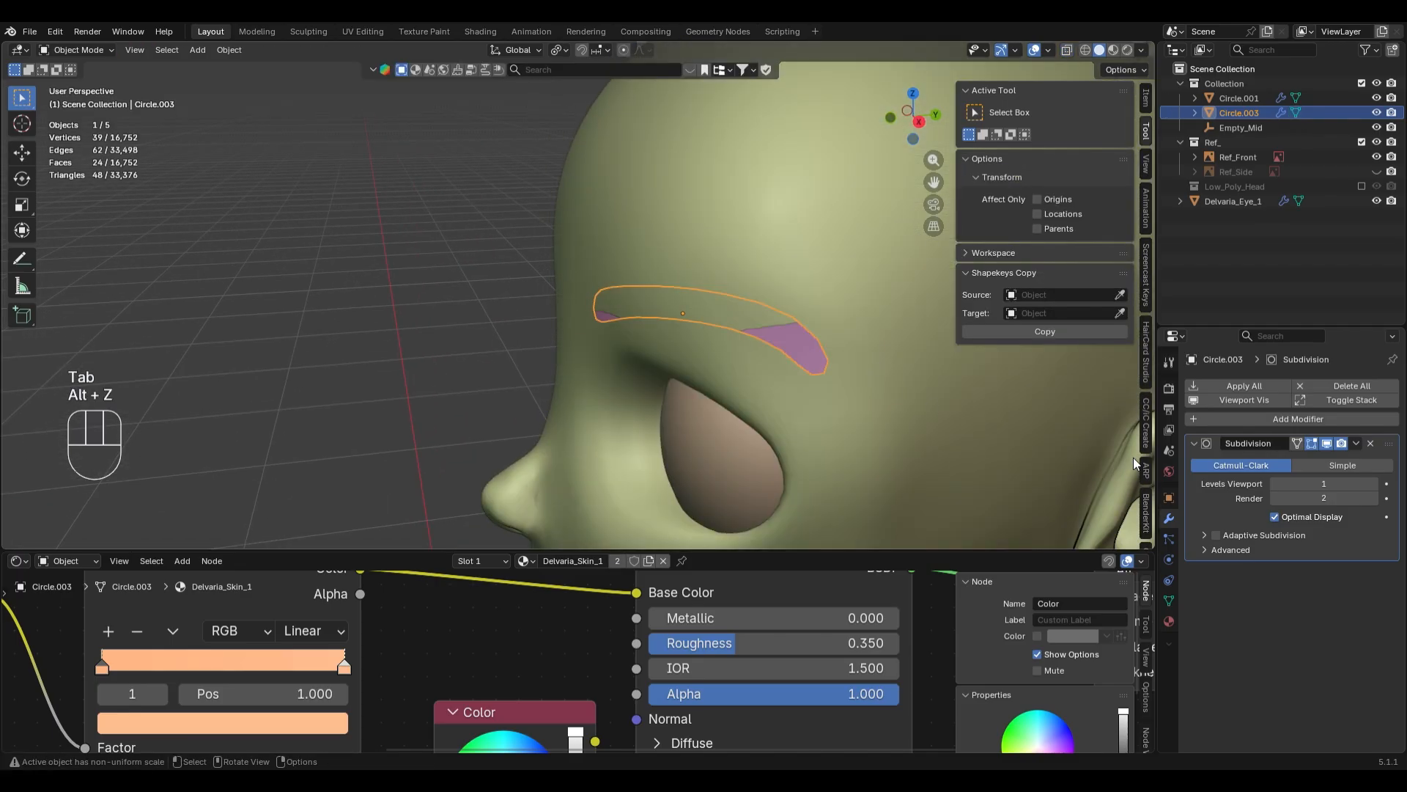
- Add a Shrinkwrap modifier to the eyebrow with the head as target and apply it
click(1263, 419)
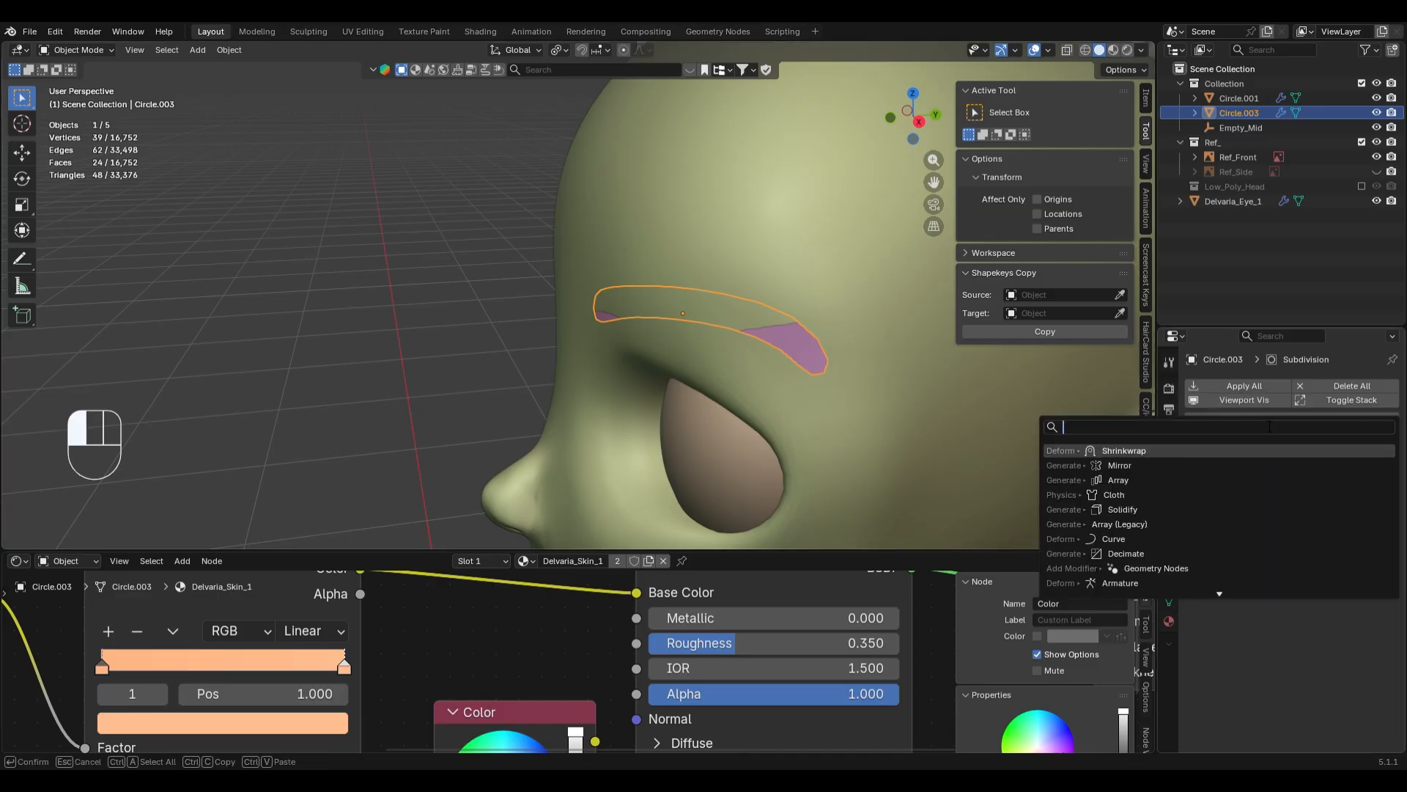
key(Return)
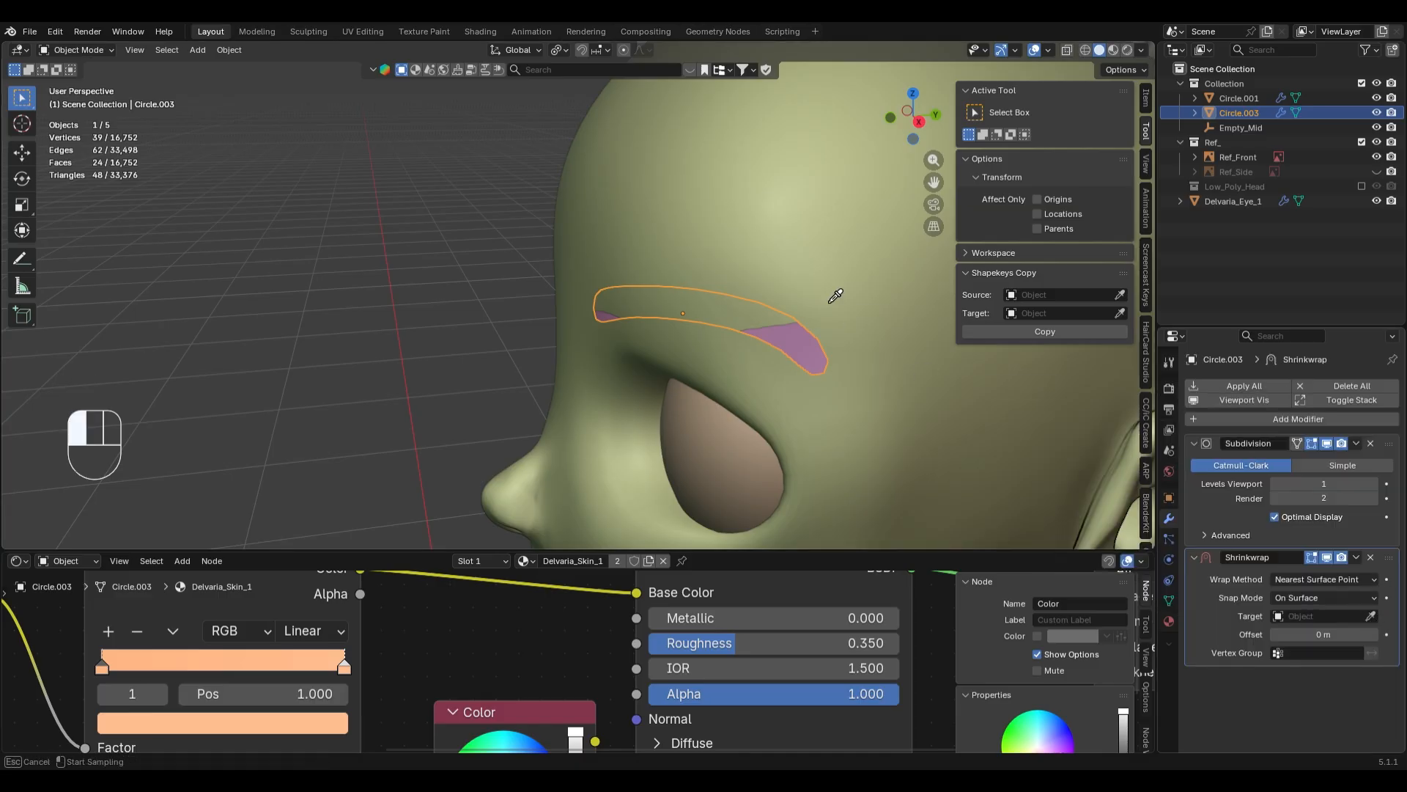
click(836, 295)
key(ctrl+a)
- Extrude all faces of the fitted eyebrow strip forward along the Y axis to give it thickness
key(Tab)
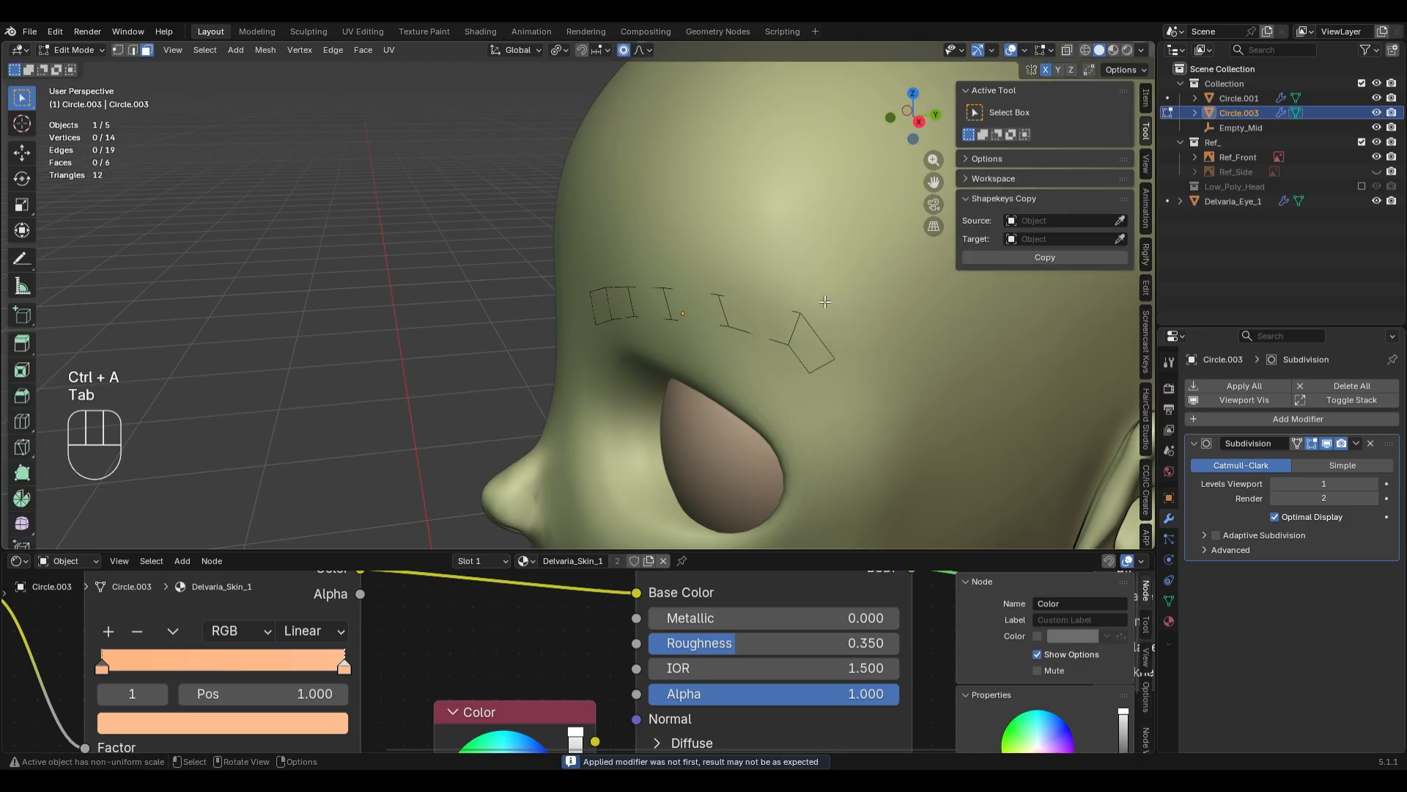
key(a)
key(e)
key(y)
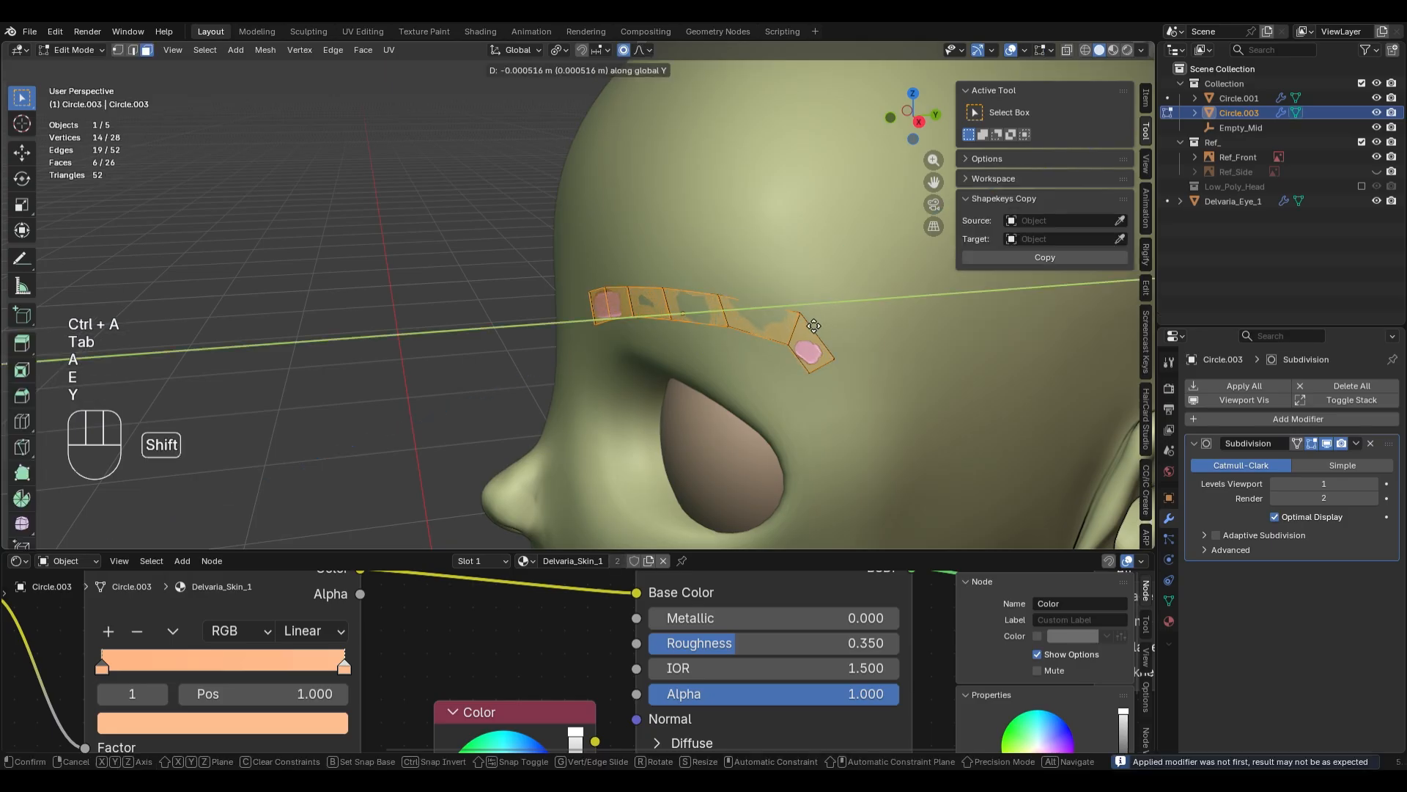
click(780, 391)
middle_drag(780, 391, 820, 258)
key(Tab)
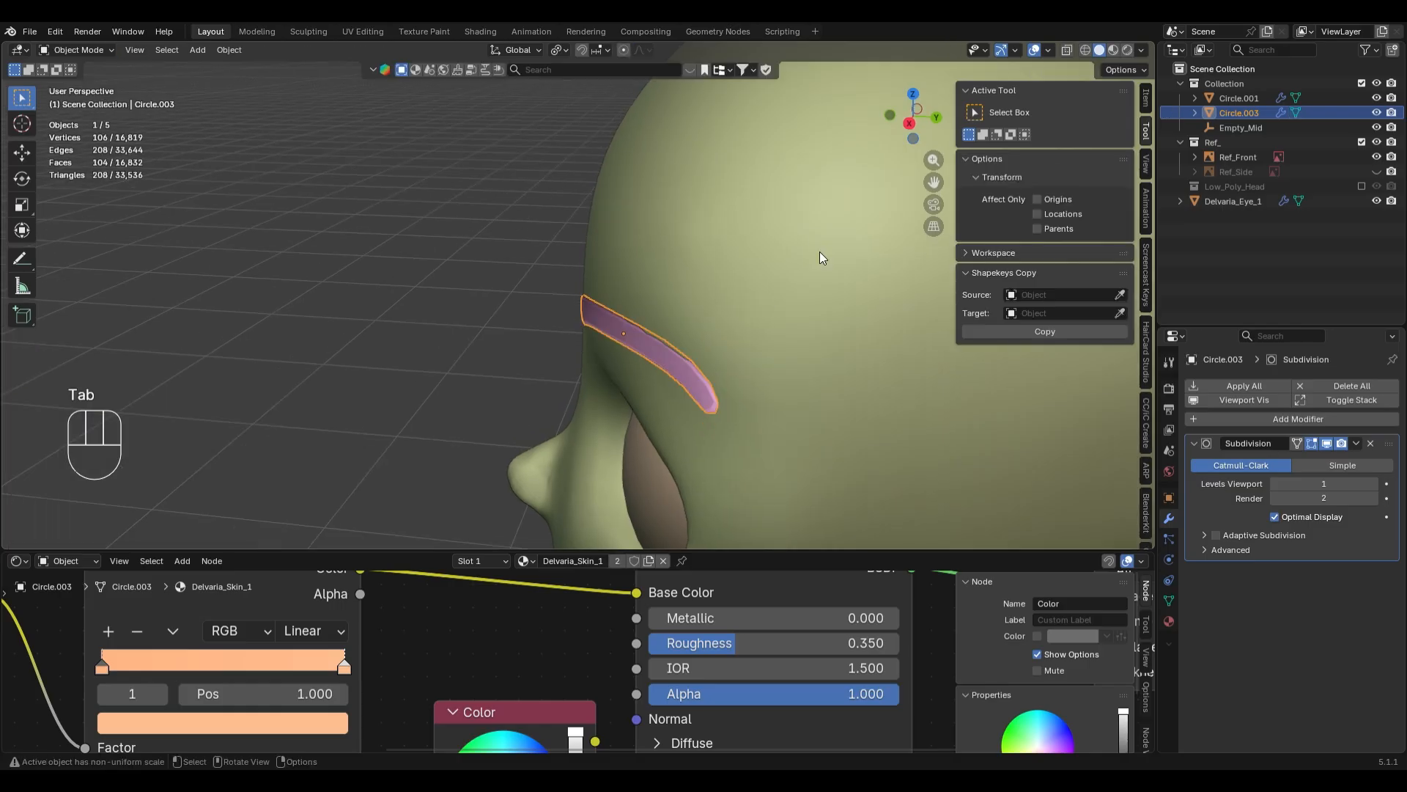
- Move the eyebrow object about 0.0006 m forward along the Y axis
key(g)
key(y)
click(820, 258)
middle_drag(820, 258, 725, 298)
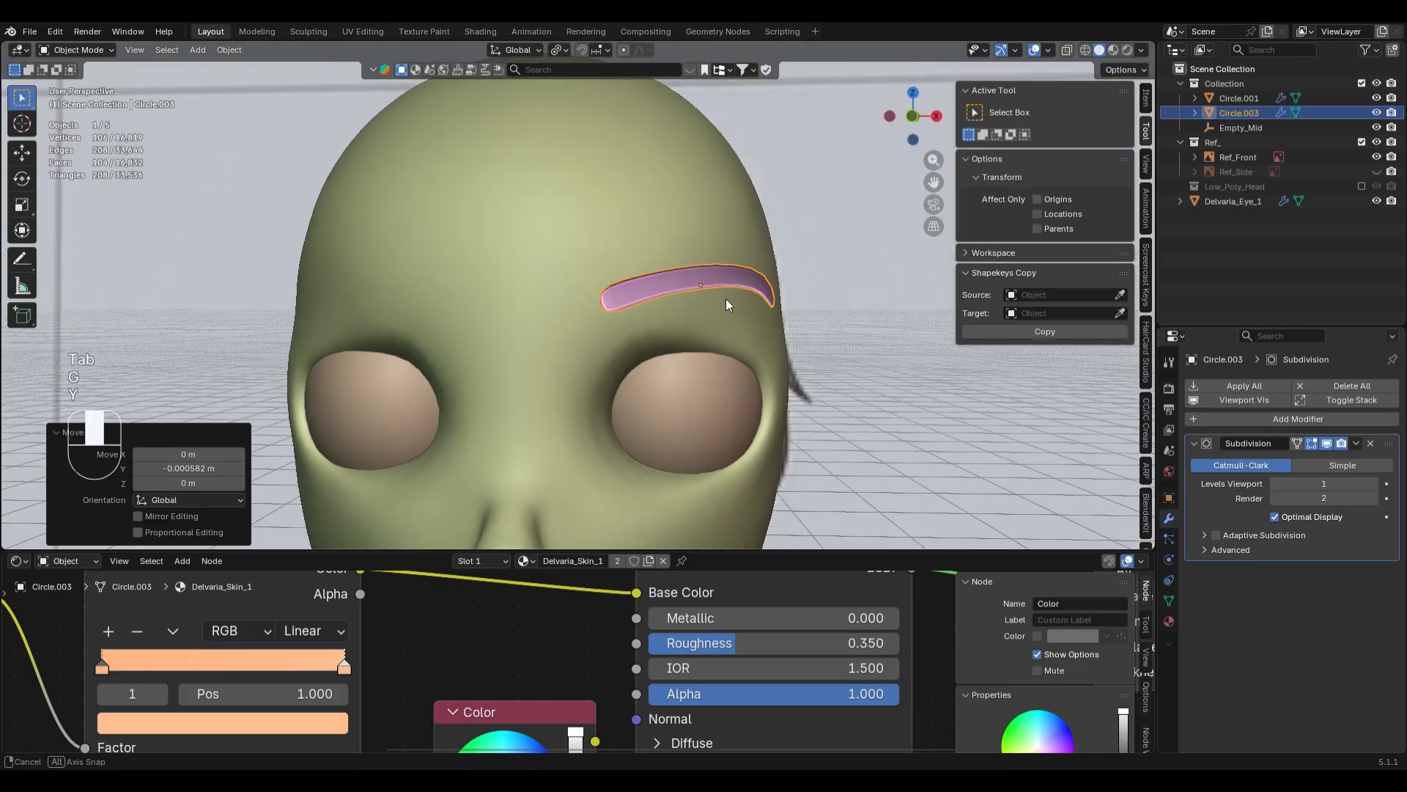
- Recalculate the normals of the whole eyebrow mesh to face outside
key(KP_1)
key(Tab)
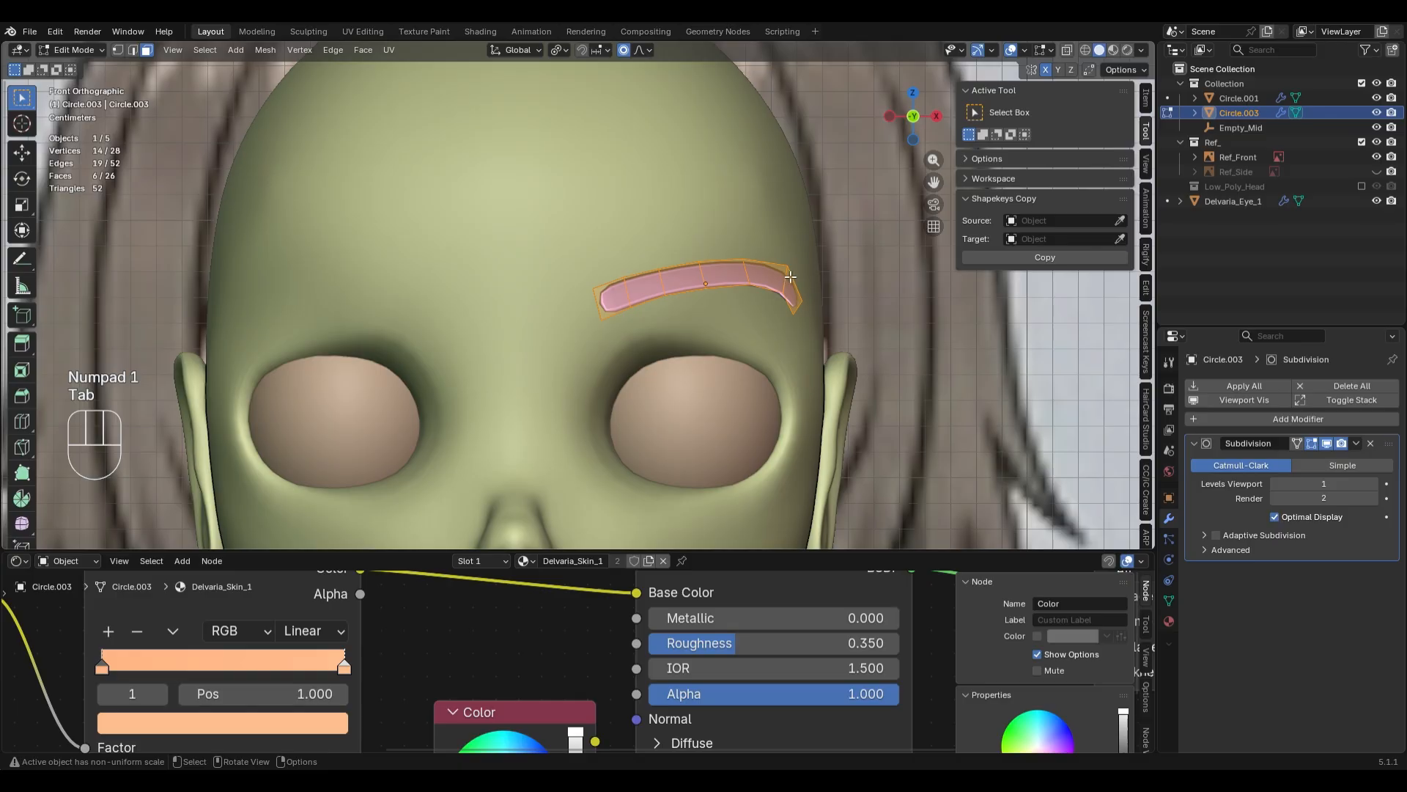
key(a)
key(F3)
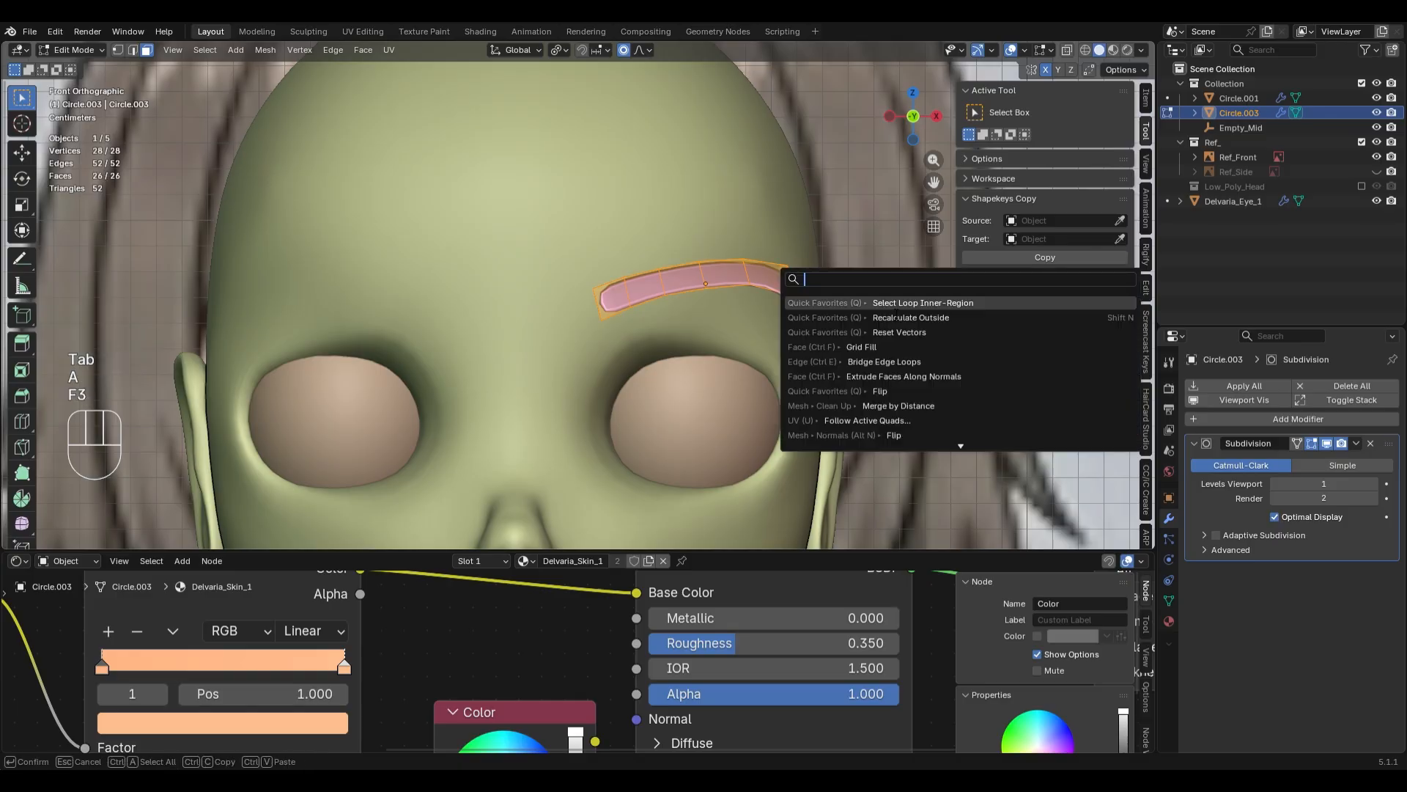
click(895, 318)
key(Tab)
scroll(820, 364, down, 3)
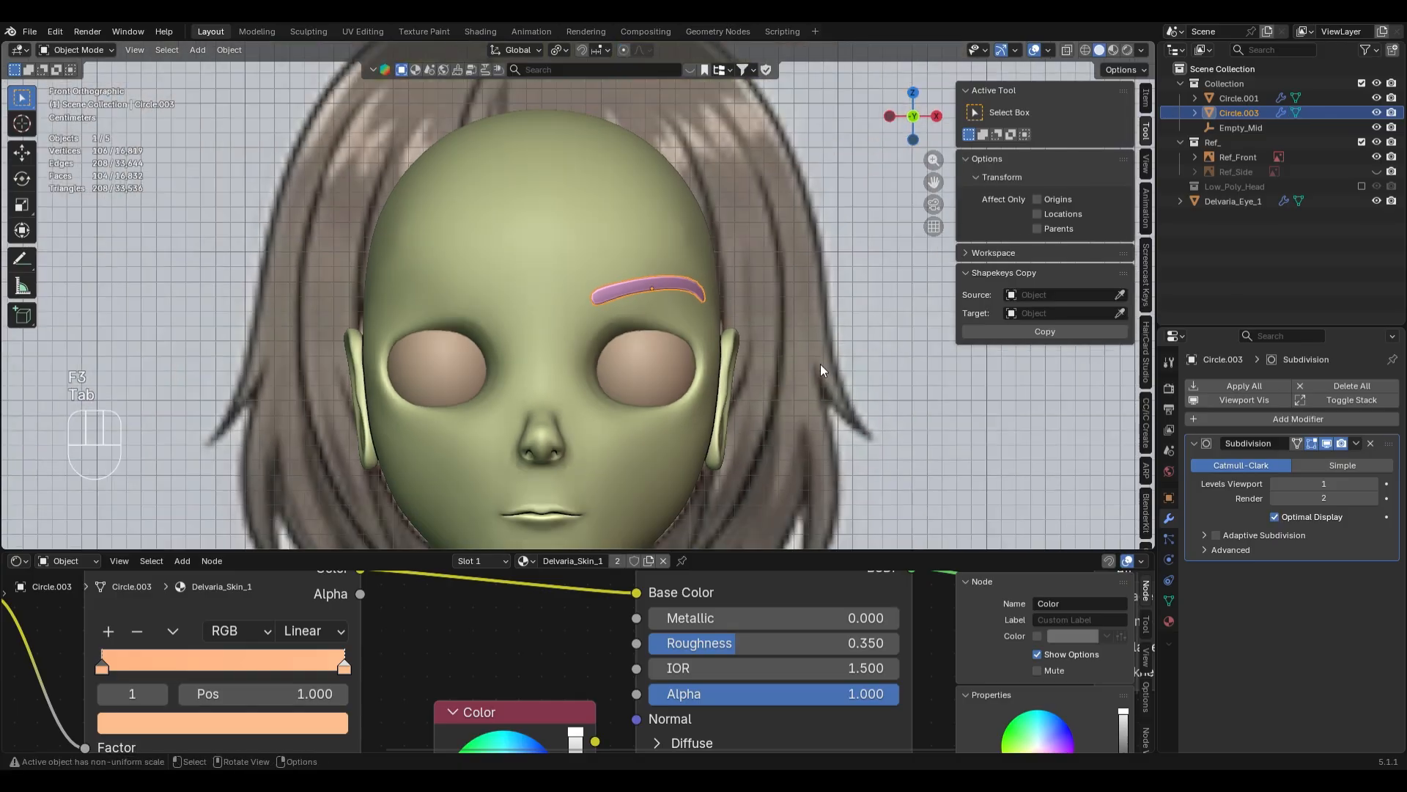
- Compare the eyebrow's shape with the front reference through X-ray
click(812, 398)
key(z)
scroll(805, 388, down, 1)
scroll(806, 389, down, 1)
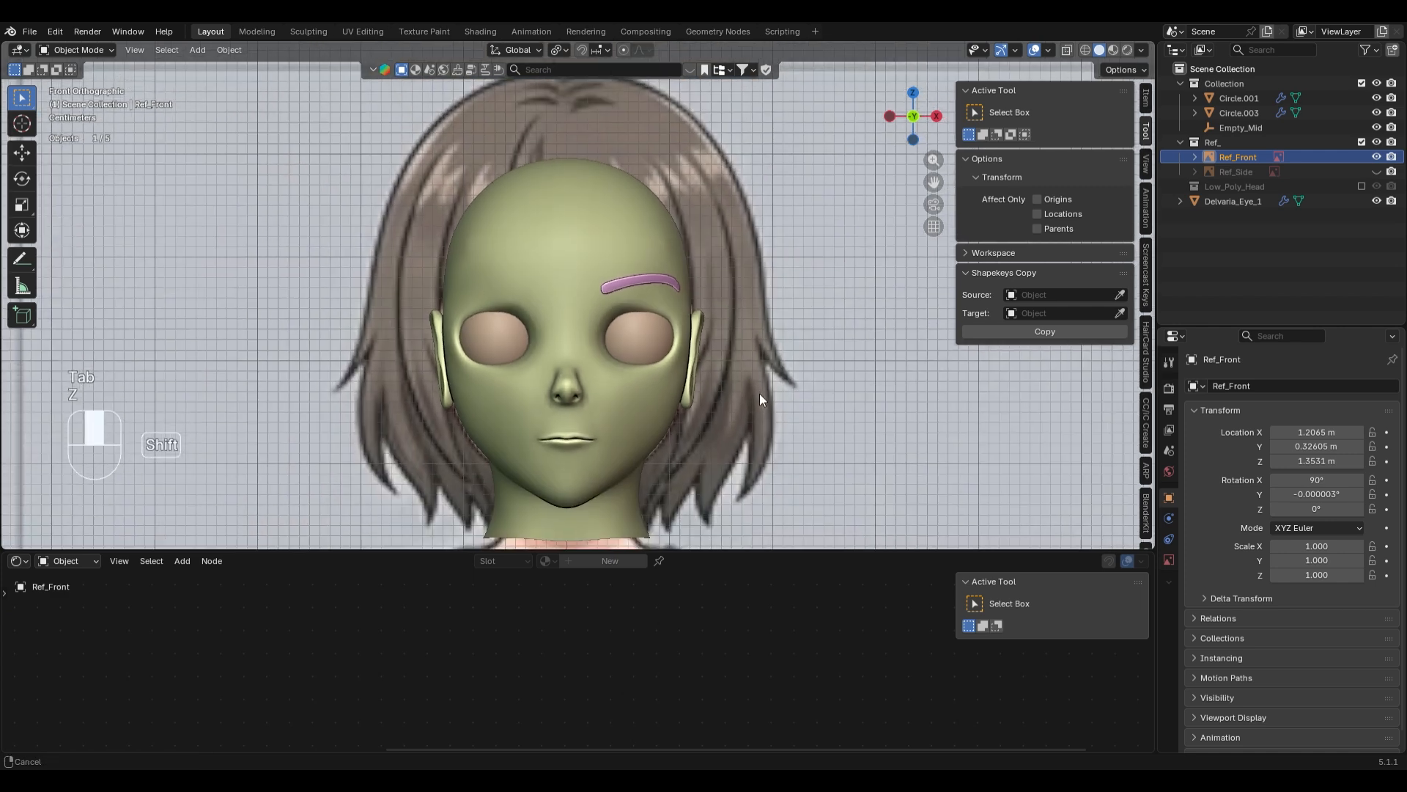
scroll(745, 309, up, 2)
key(alt+z)
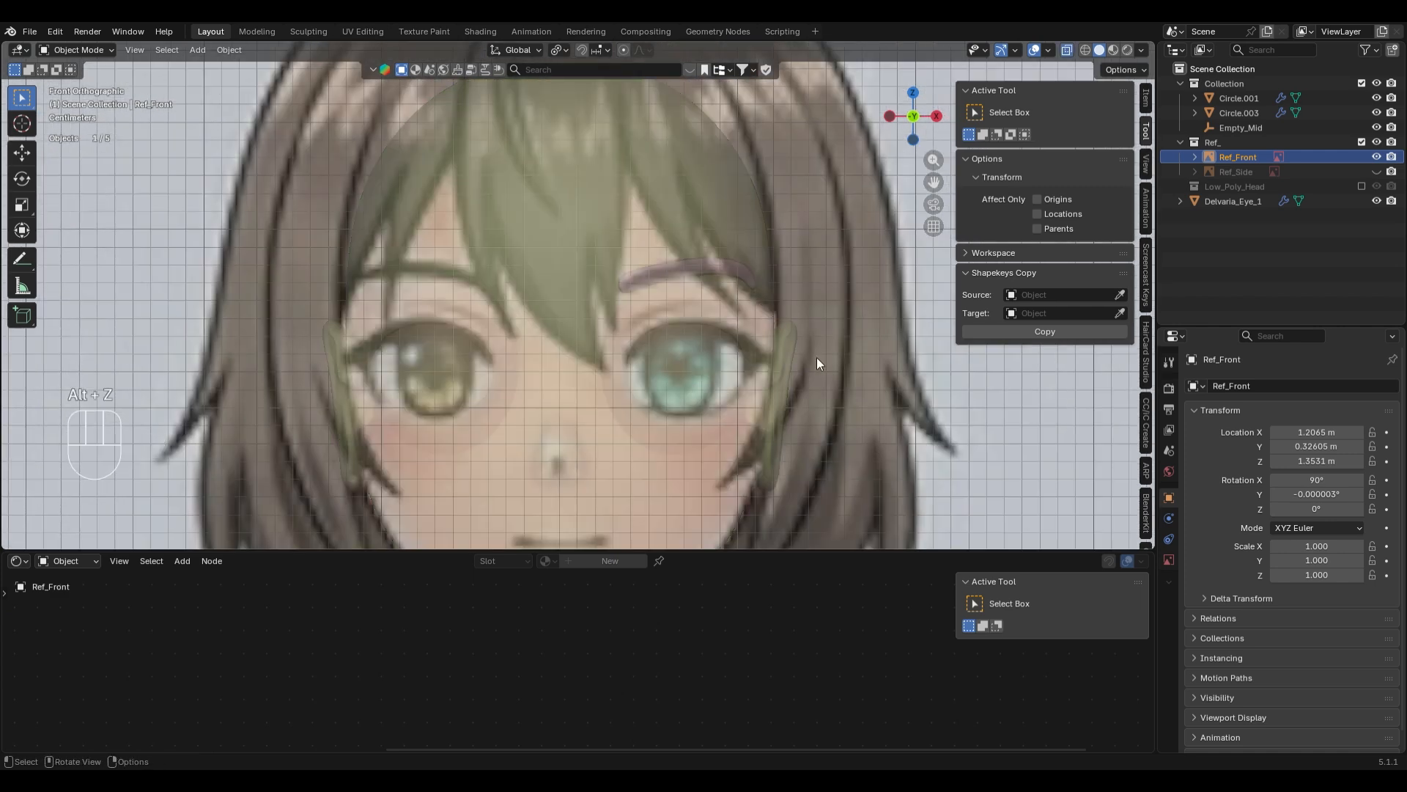
key(alt+z)
- Lower the edge loop near the eyebrow's outer end about 0.0011 m along Z, with a proportional editing size of 0.012
click(750, 279)
key(Tab)
scroll(806, 271, up, 2)
key(2)
alt+click(836, 270)
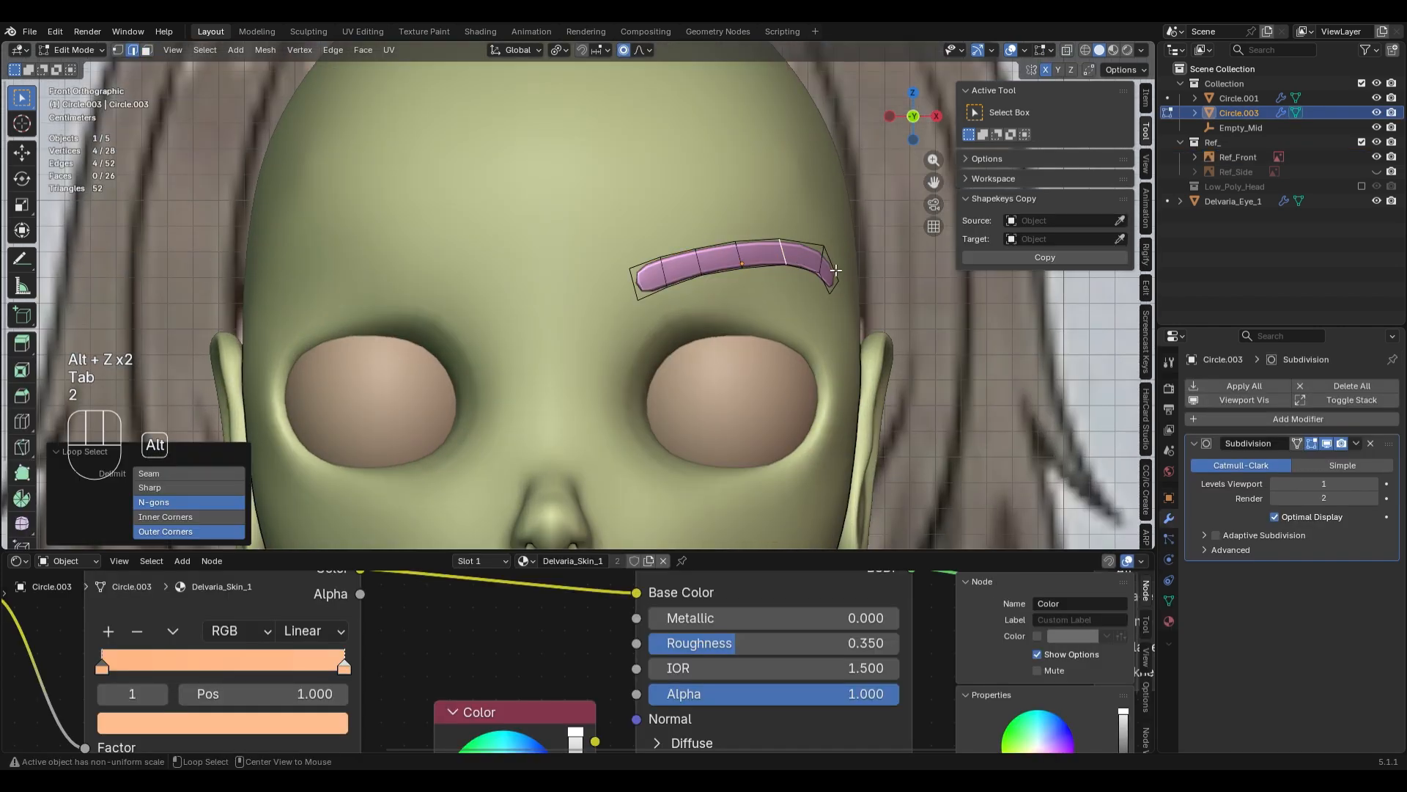
key(g)
key(z)
right_click(835, 270)
click(836, 270)
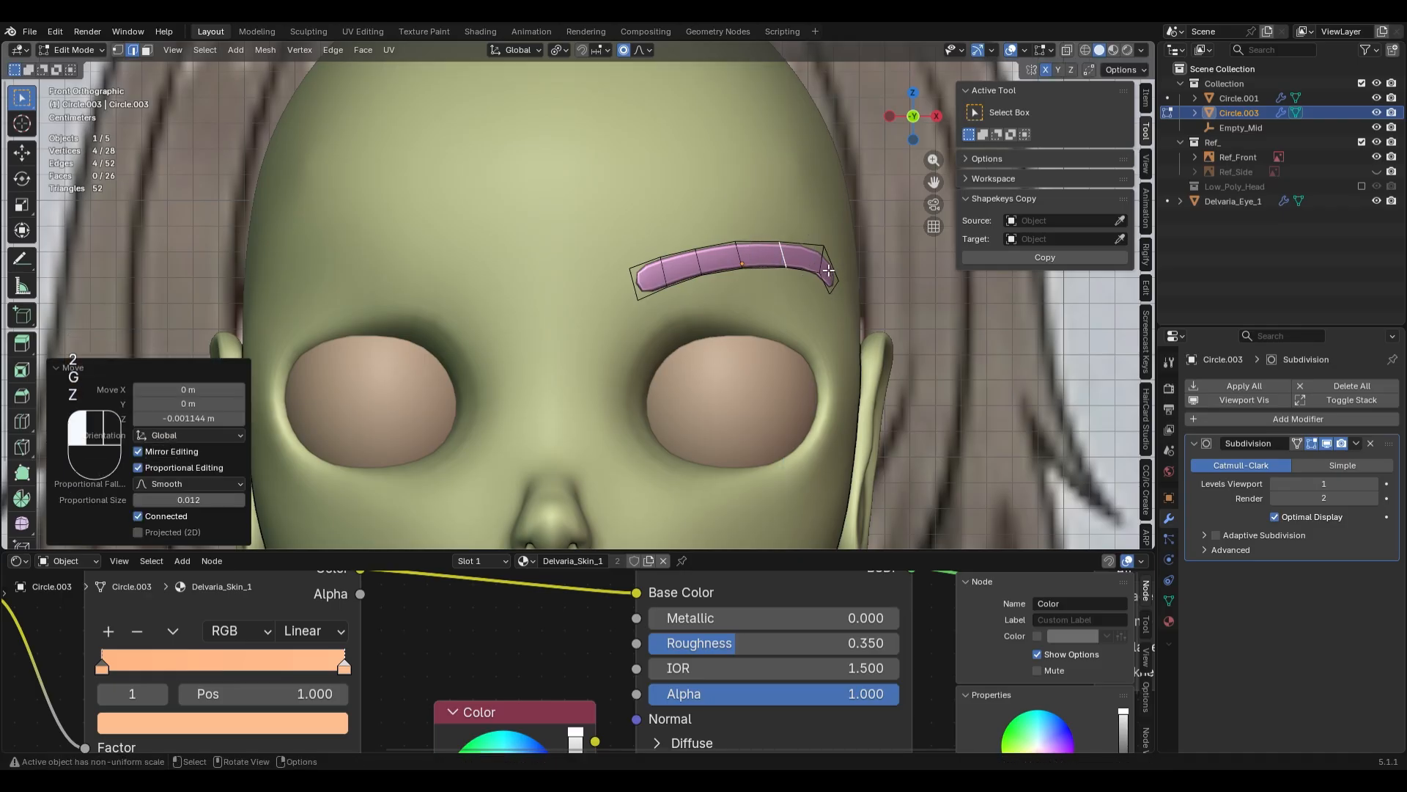
- Lower the eyebrow's outer end slightly further along Z and return to Object Mode
key(g)
key(z)
click(836, 302)
key(Tab)
scroll(878, 445, down, 3)
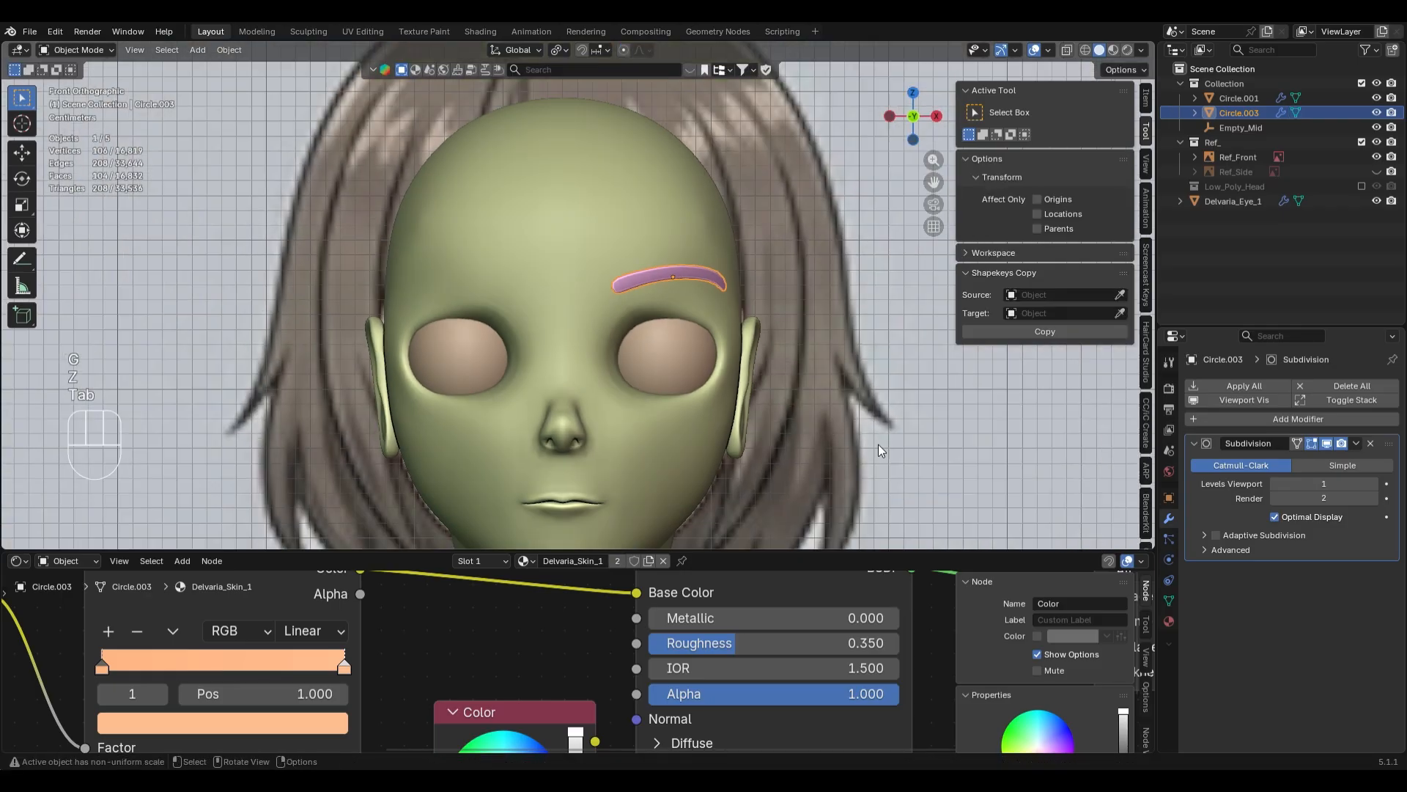
click(877, 441)
- Add a Mirror modifier to the eyebrow object with Empty_Mid as the mirror object
click(681, 269)
shift+middle_drag(615, 322, 696, 293)
key(q)
click(696, 293)
click(1320, 651)
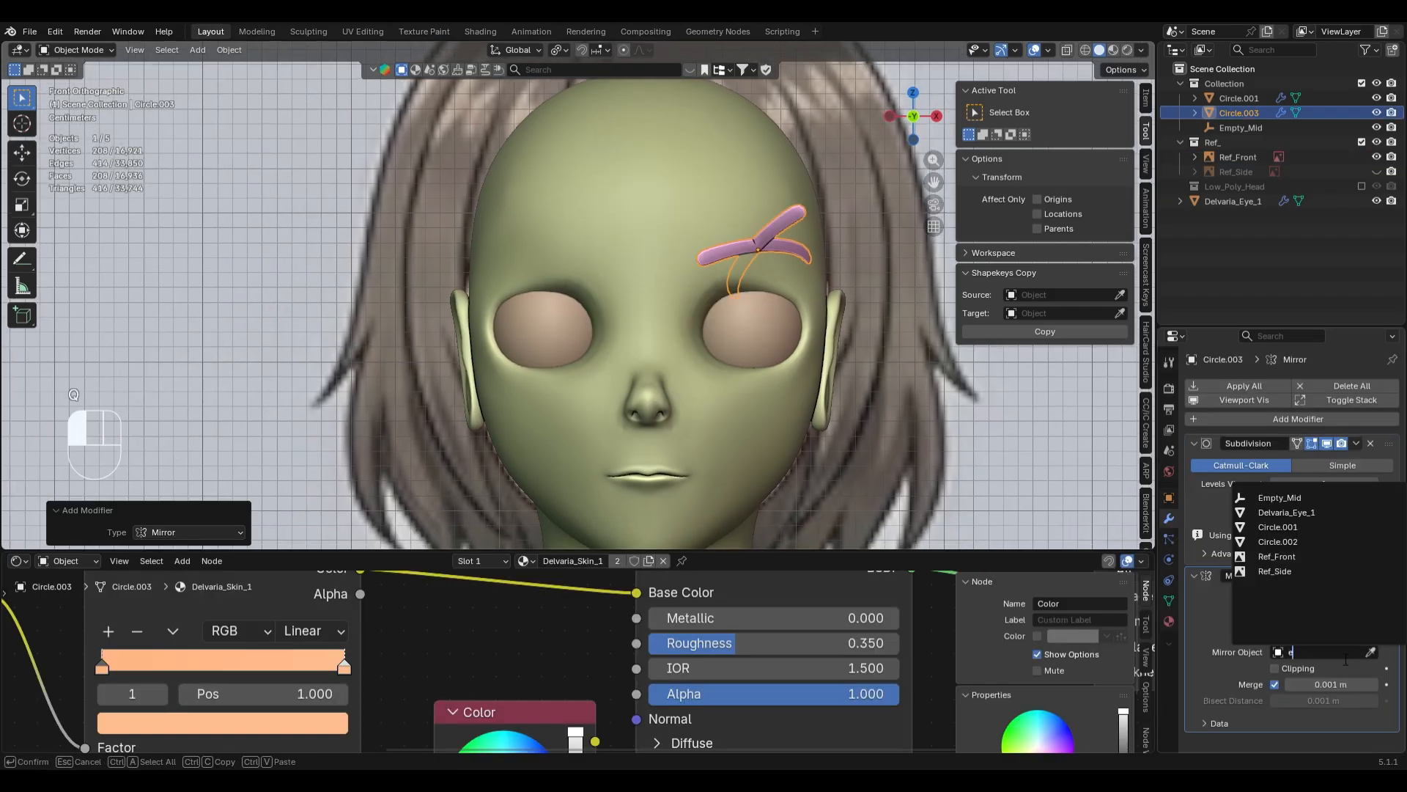
text(e)
click(1290, 498)
click(853, 437)
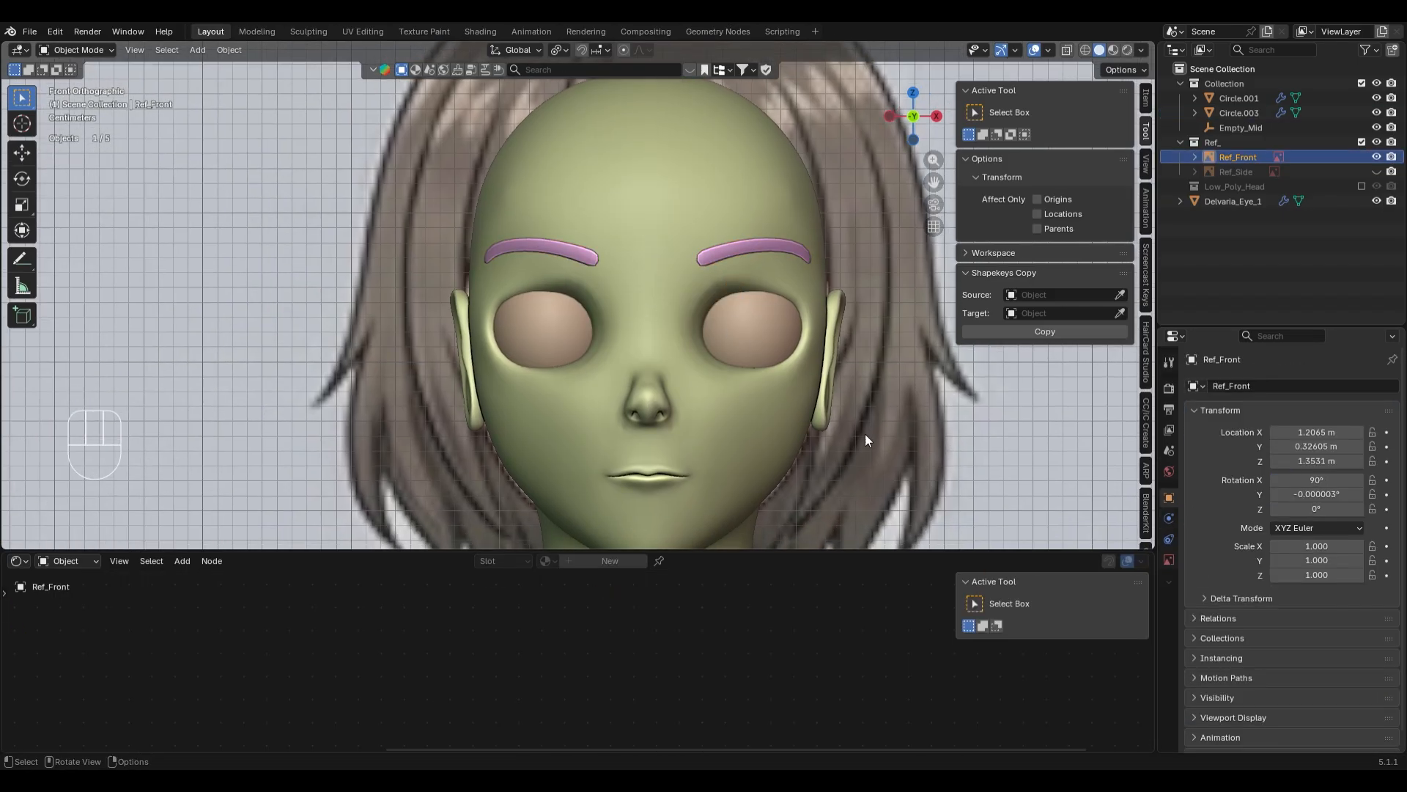
- Check the mirrored eyebrows from an angled view, and display the front view in Material Preview shading
scroll(803, 394, down, 2)
mouse_move(803, 393)
middle_down()
mouse_move(979, 427)
mouse_move(737, 409)
middle_up()
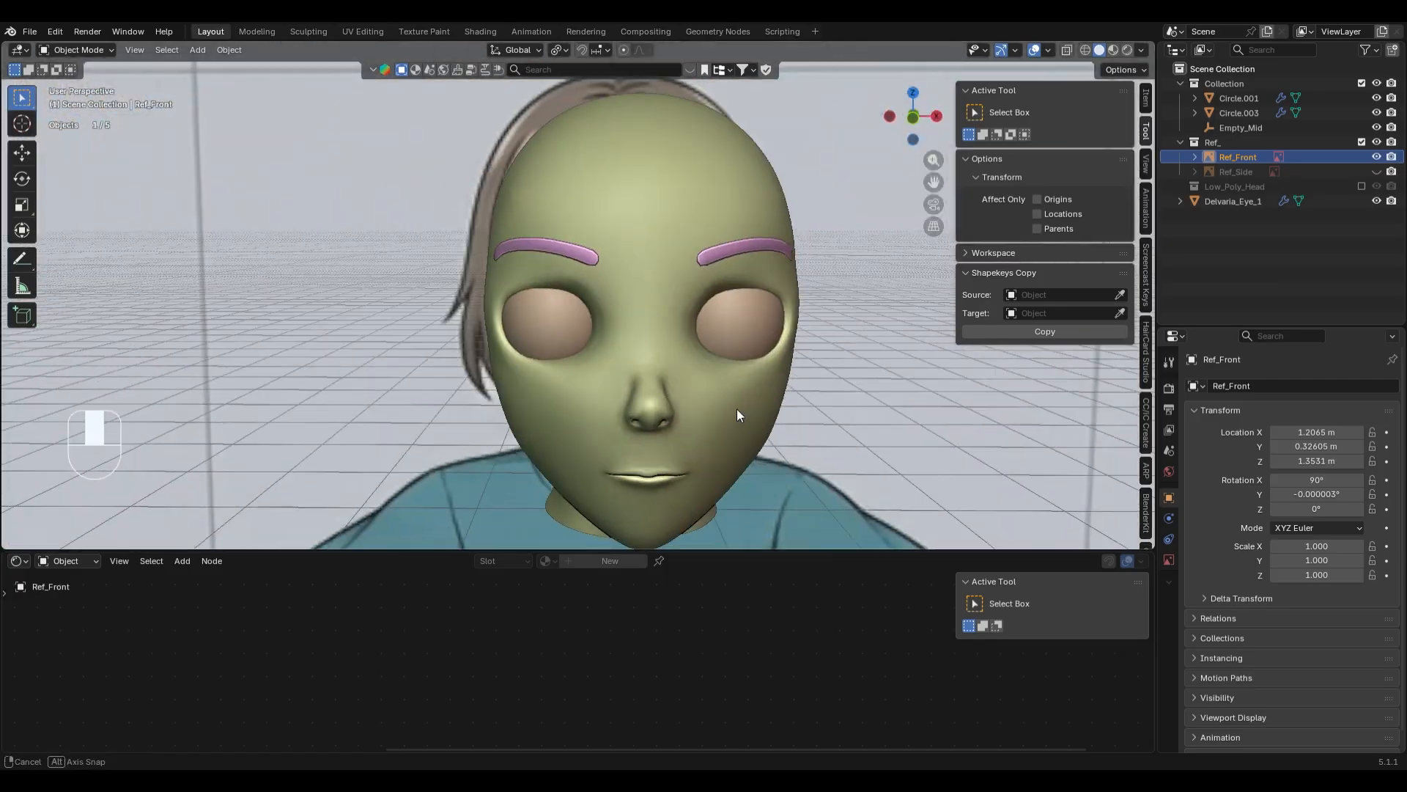
scroll(806, 354, down, 1)
key(KP_1)
key(z)
click(844, 428)
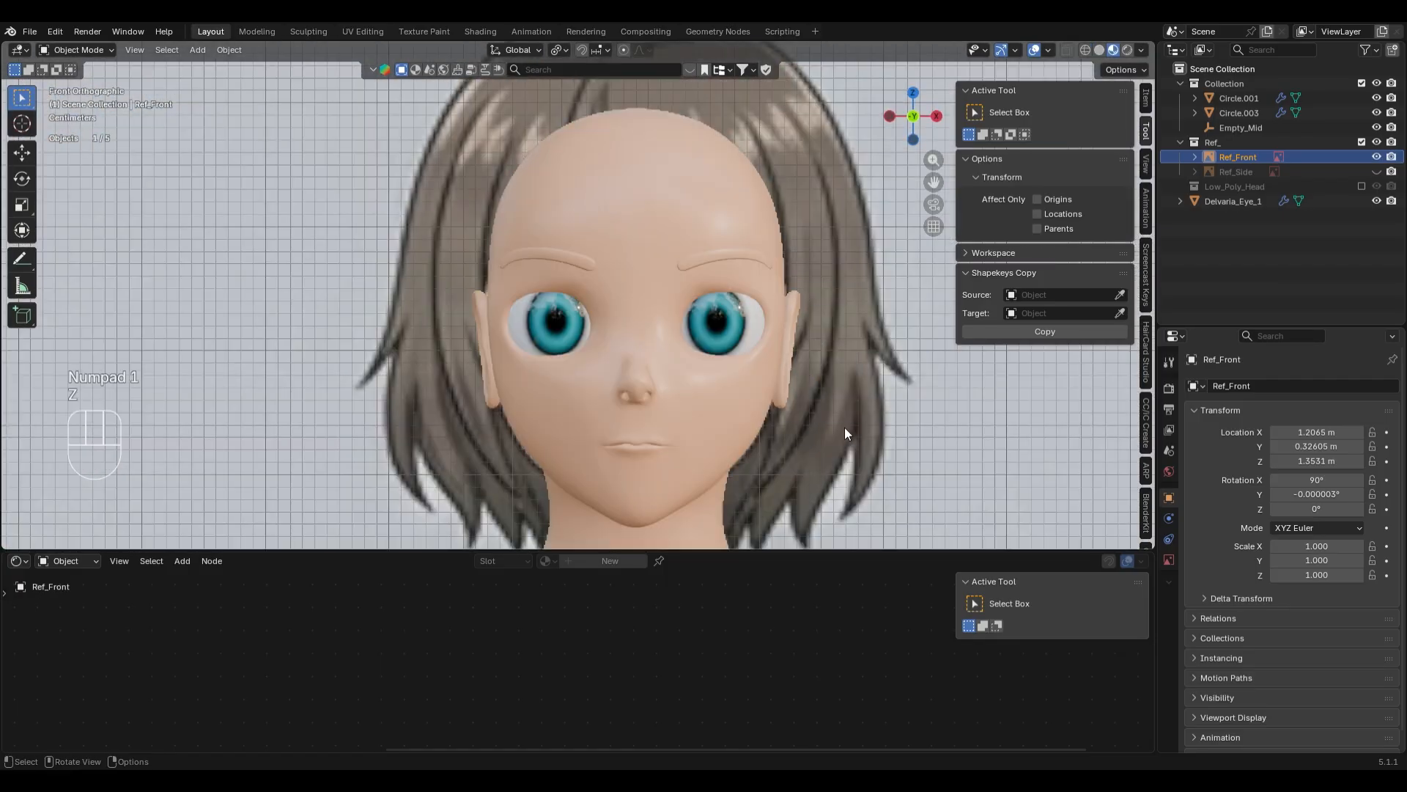
- Replace the eyebrows' shared skin material with a new material named Delvaria_Braws_Matt_1
click(701, 259)
scroll(794, 420, up, 1)
drag(643, 551, 638, 299)
scroll(586, 513, up, 2)
middle_drag(521, 450, 641, 572)
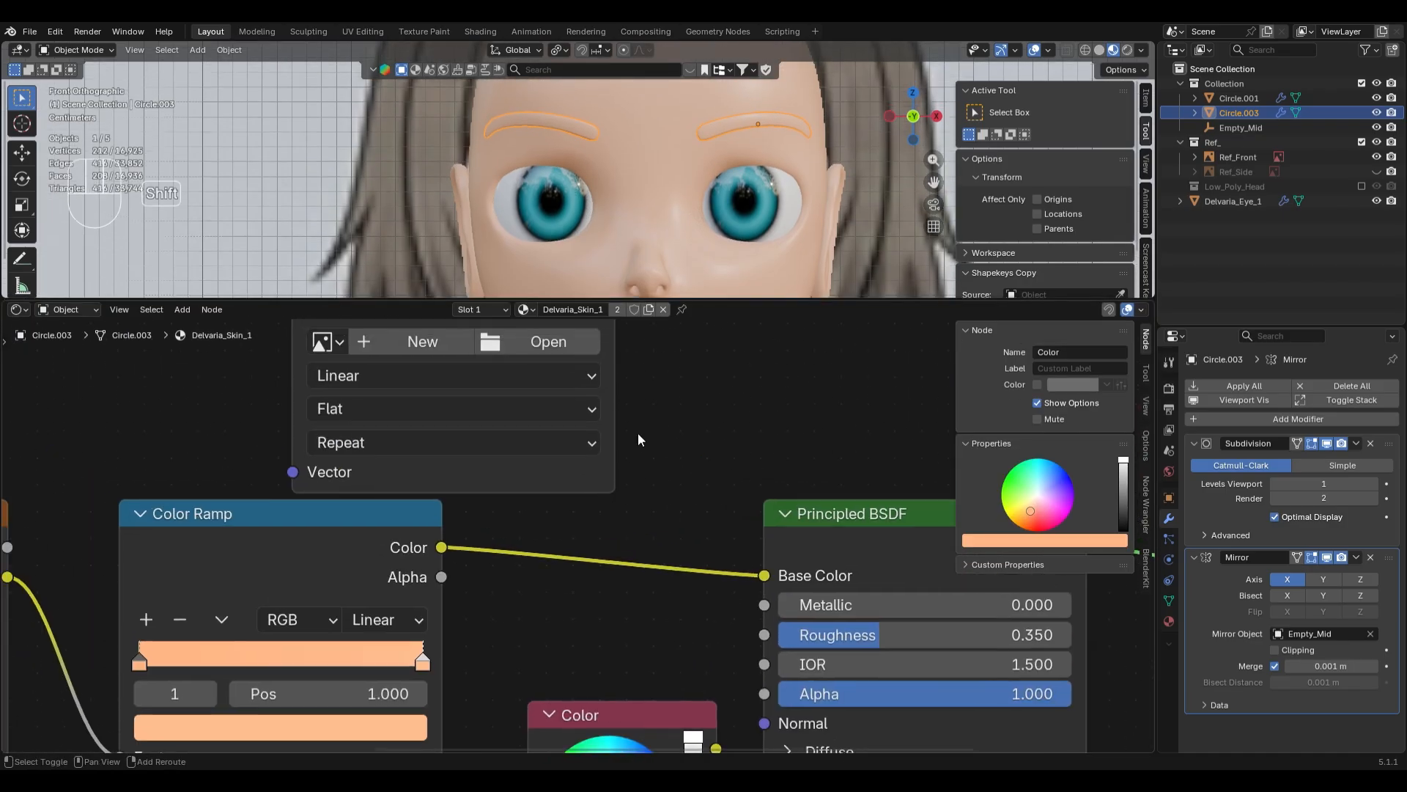
click(665, 312)
click(621, 310)
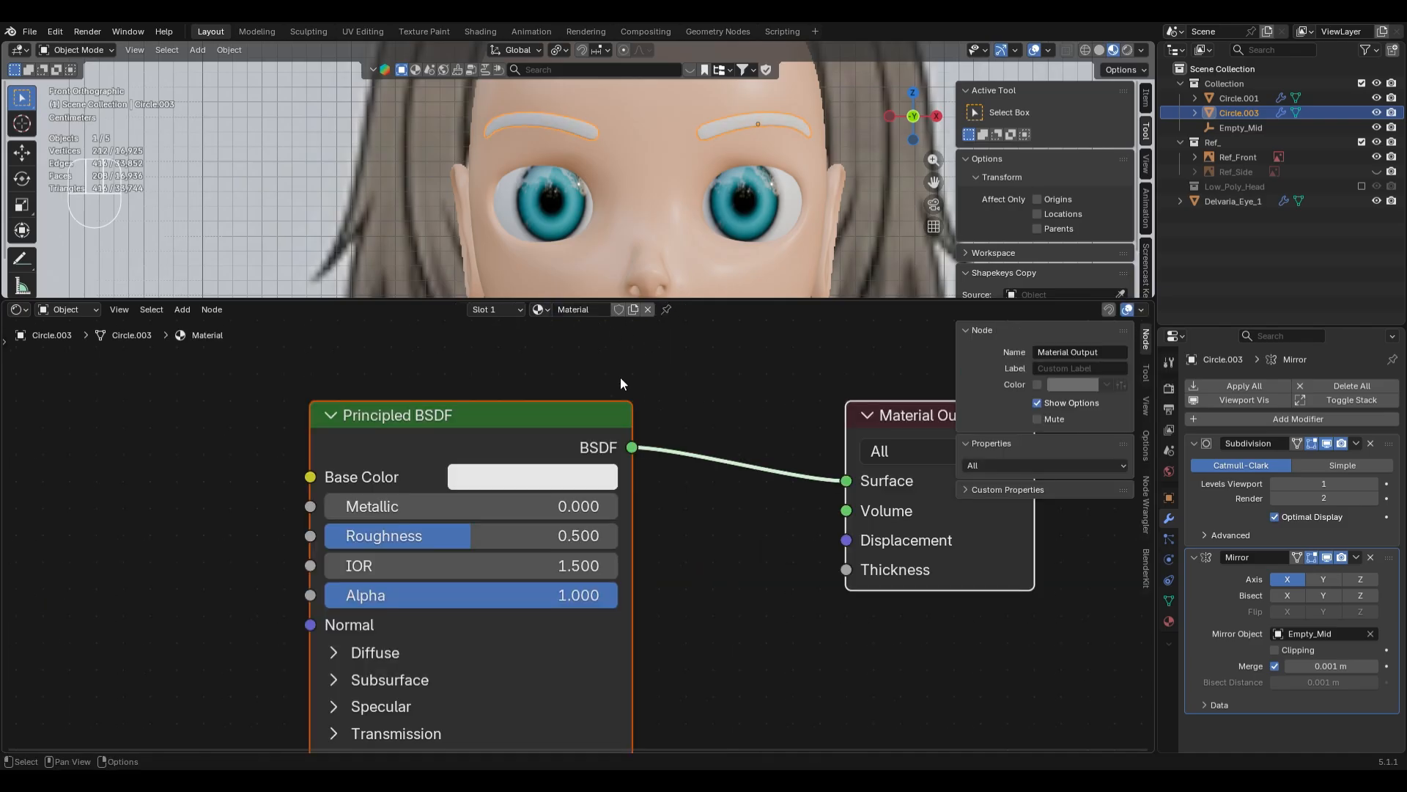
click(595, 313)
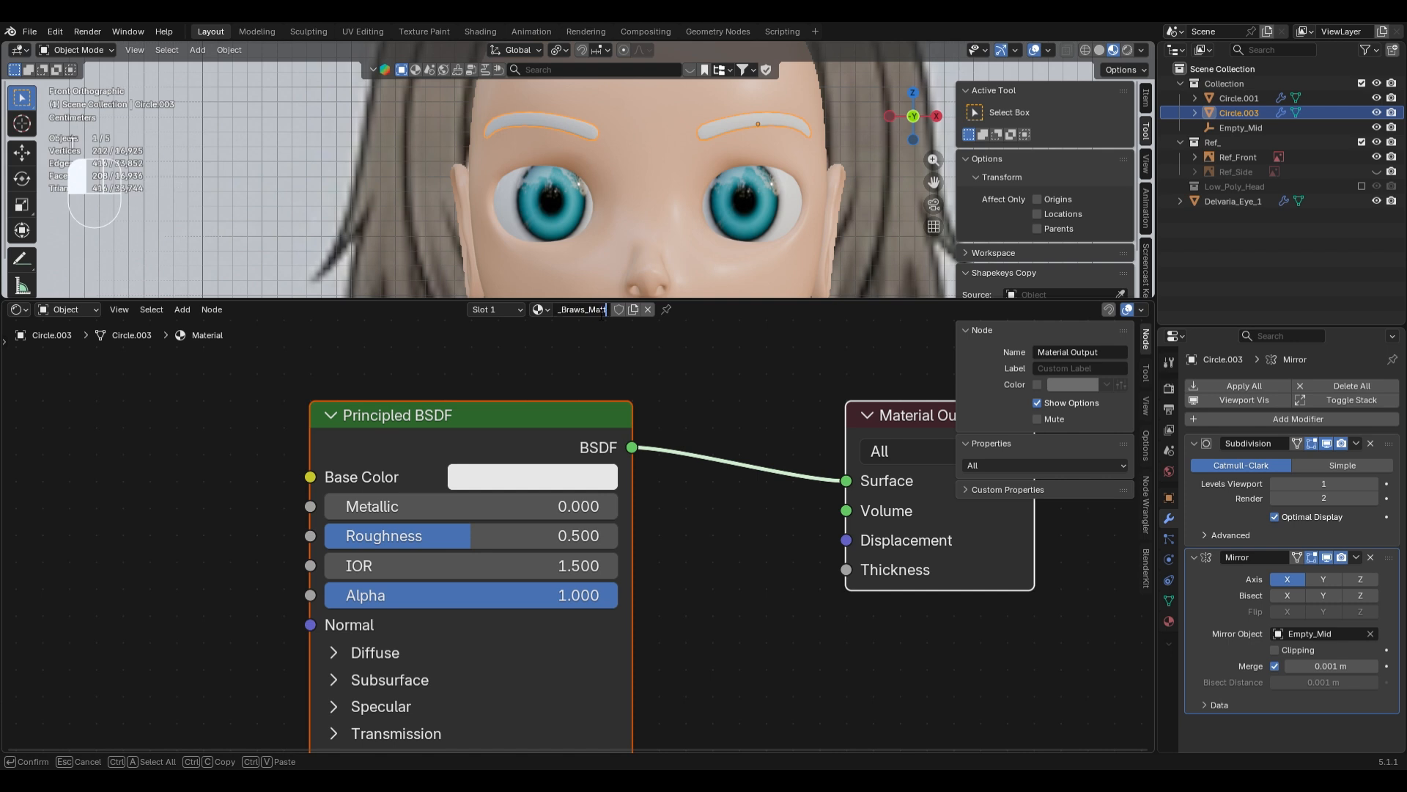
text(Delvaria_Braws_Matt_1)
key(Return)
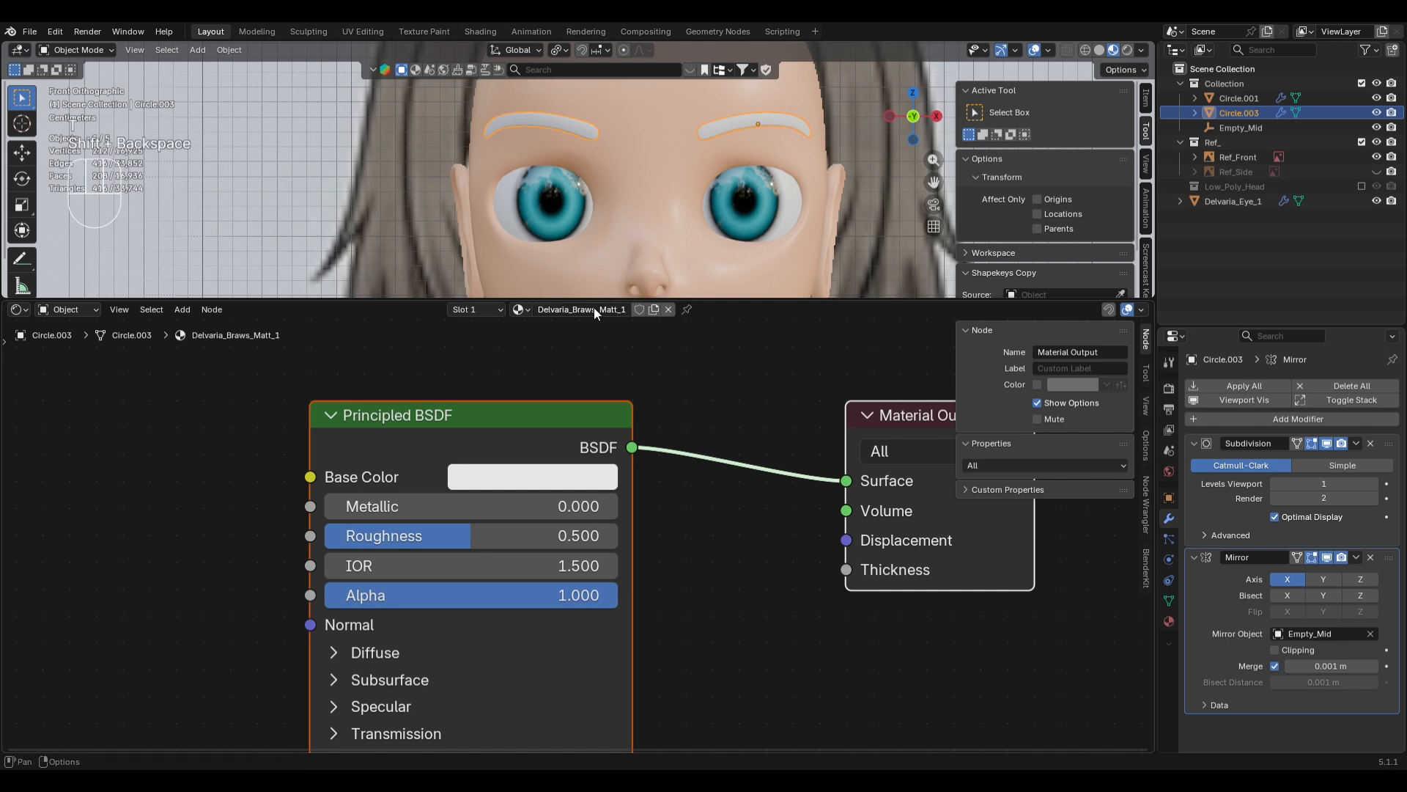
- Set the eyebrow material's base color to near black and its roughness to 0.350
click(557, 476)
drag(689, 109, 691, 244)
click(456, 540)
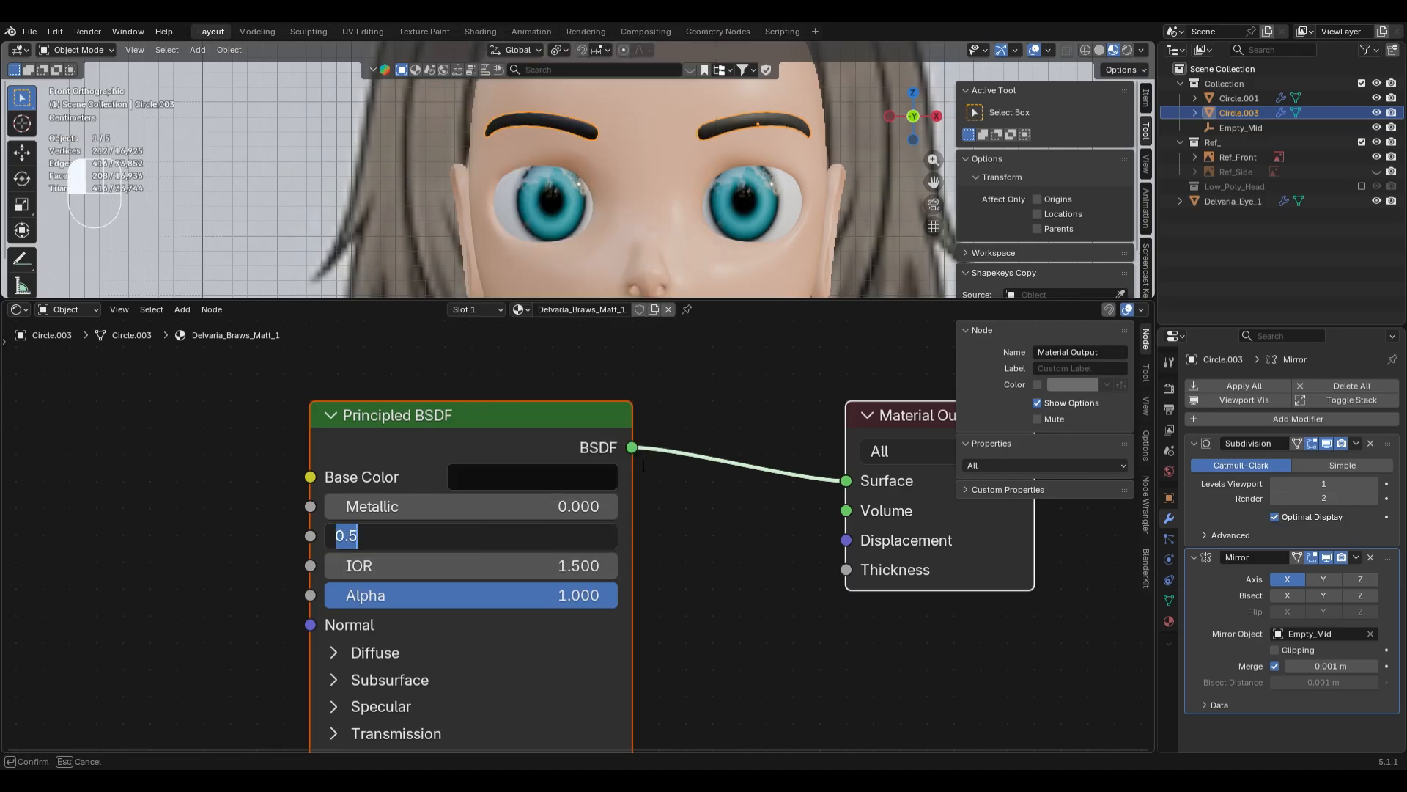
key(Return)
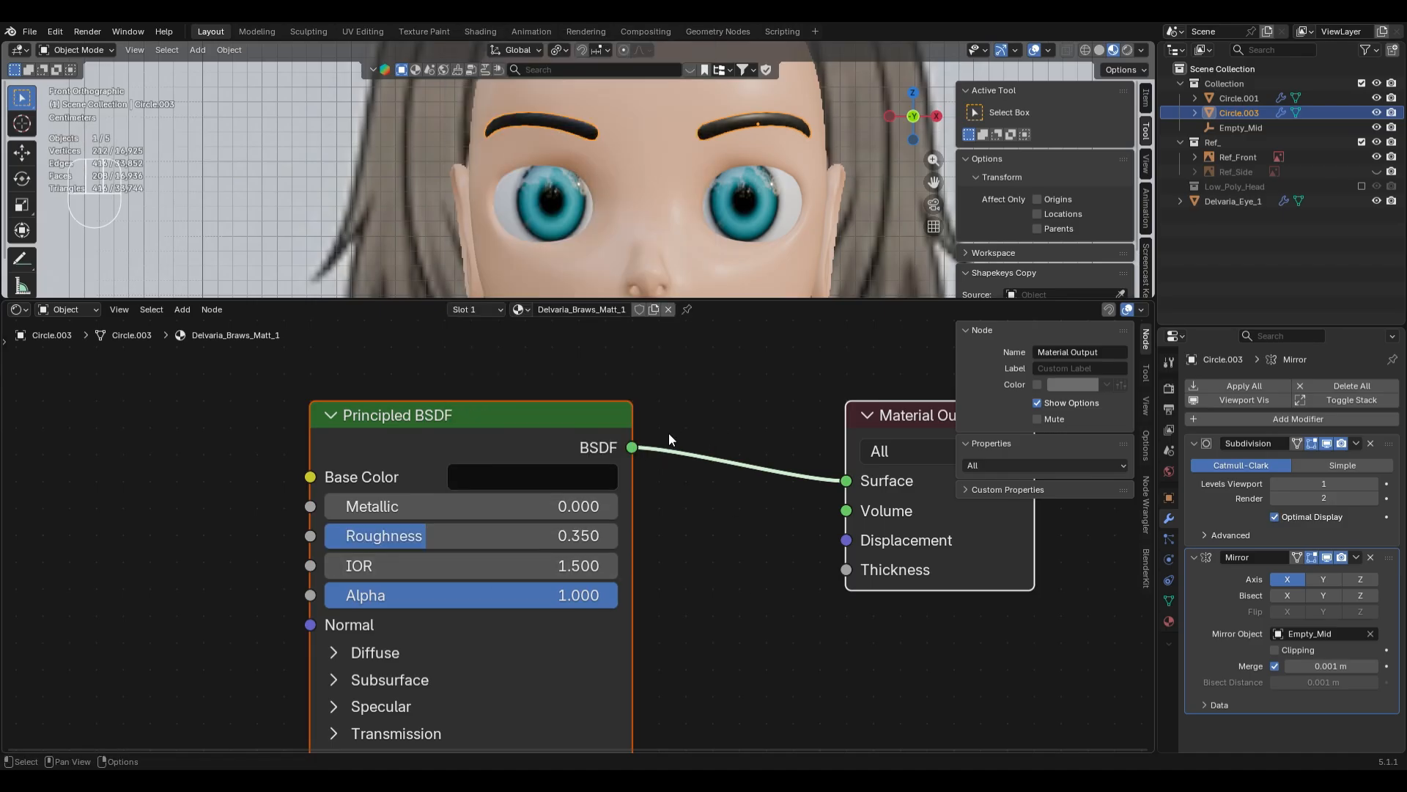
- Enlarge the 3D viewport area again and switch it to Rendered shading
scroll(753, 100, down, 2)
click(808, 218)
drag(814, 306, 795, 532)
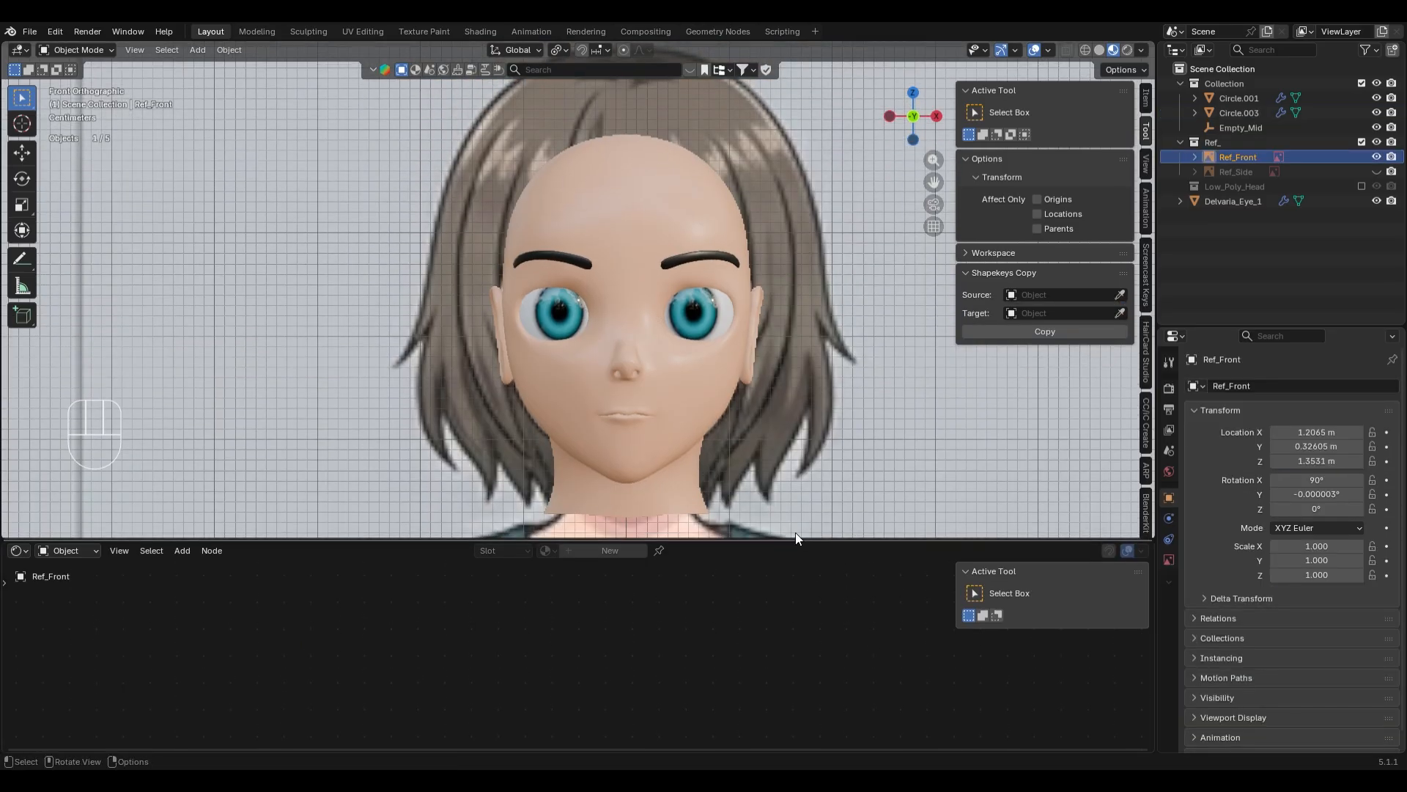
key(z)
click(742, 151)
- Change the color of the stop at position 1.000 in the head skin's Color Ramp to pale yellow
click(738, 385)
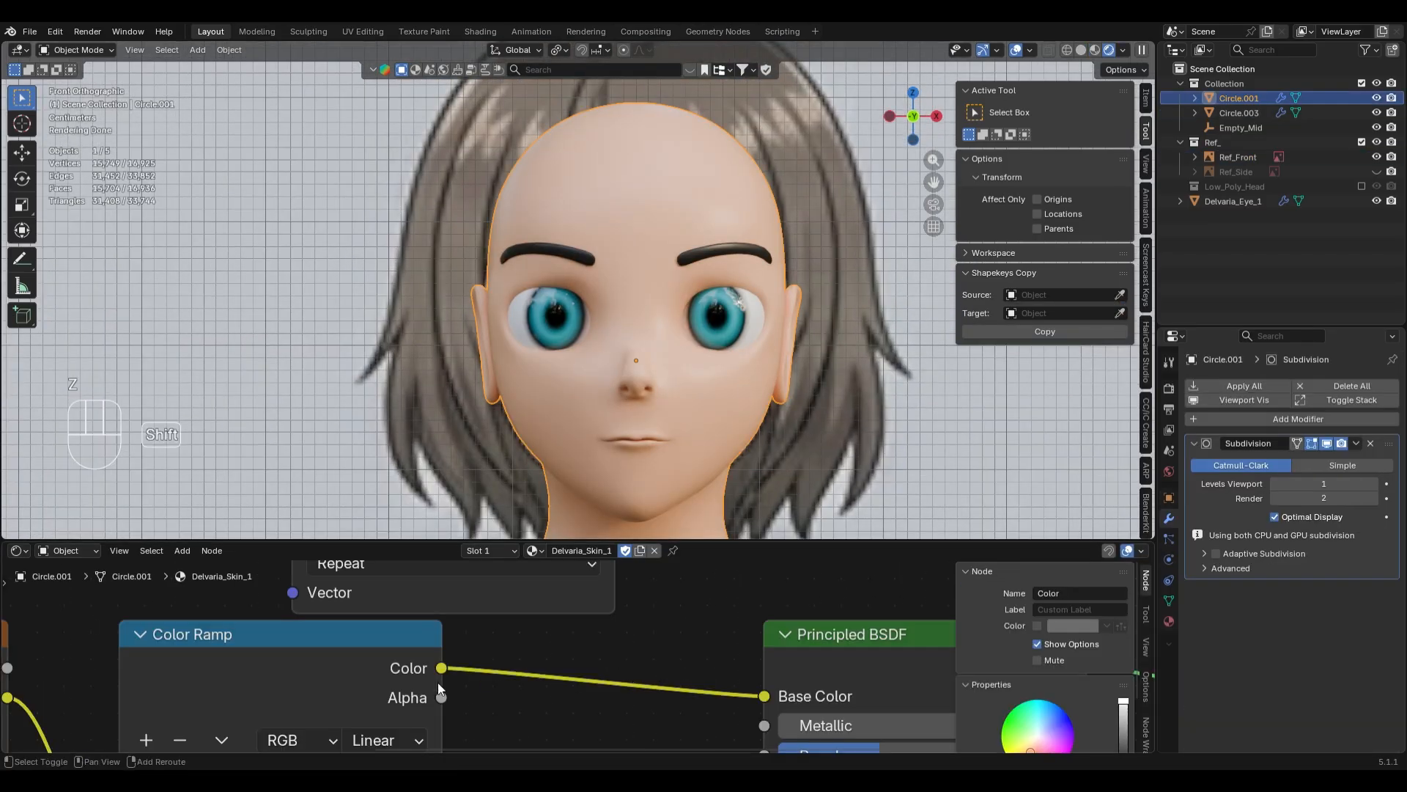
scroll(641, 667, down, 5)
shift+middle_drag(441, 688, 547, 586)
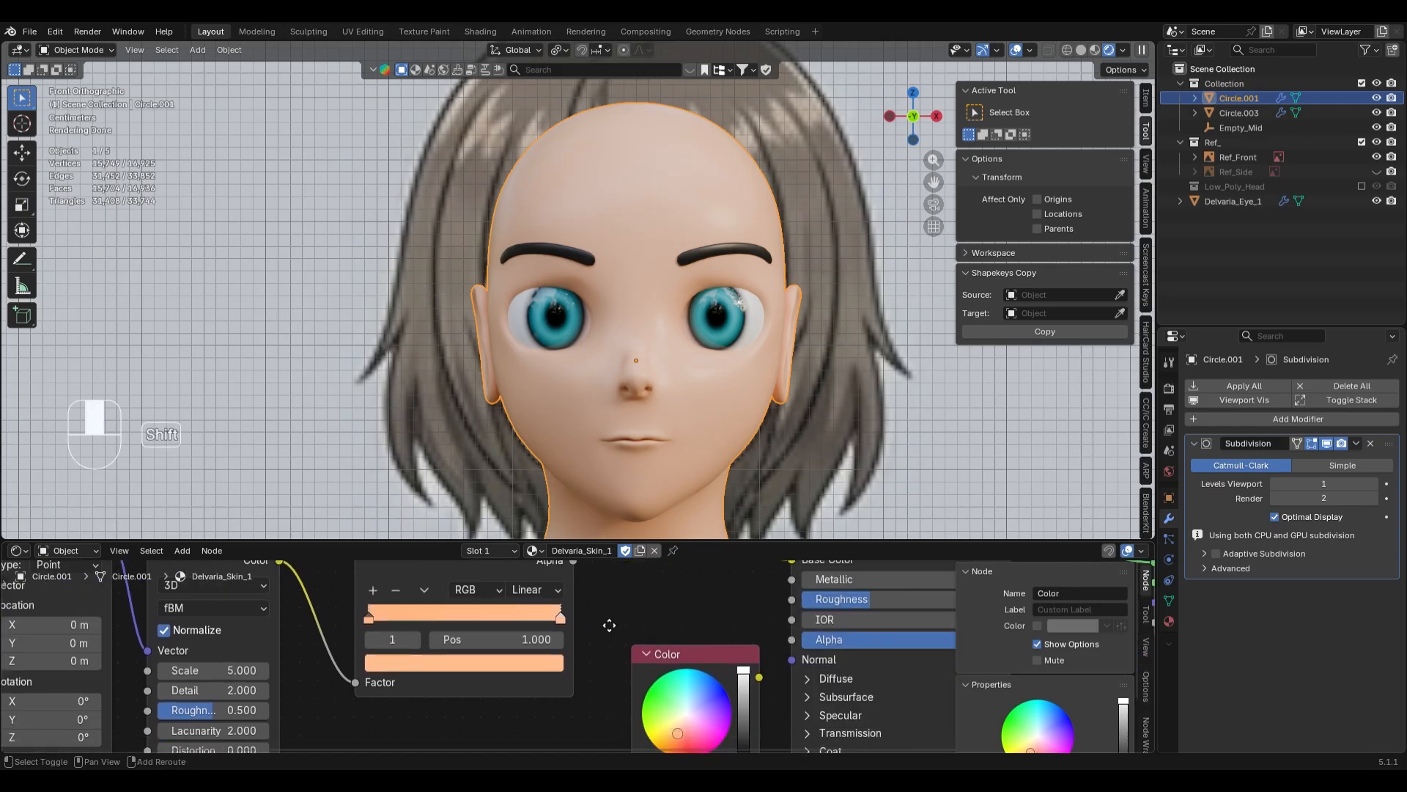
click(550, 603)
click(540, 651)
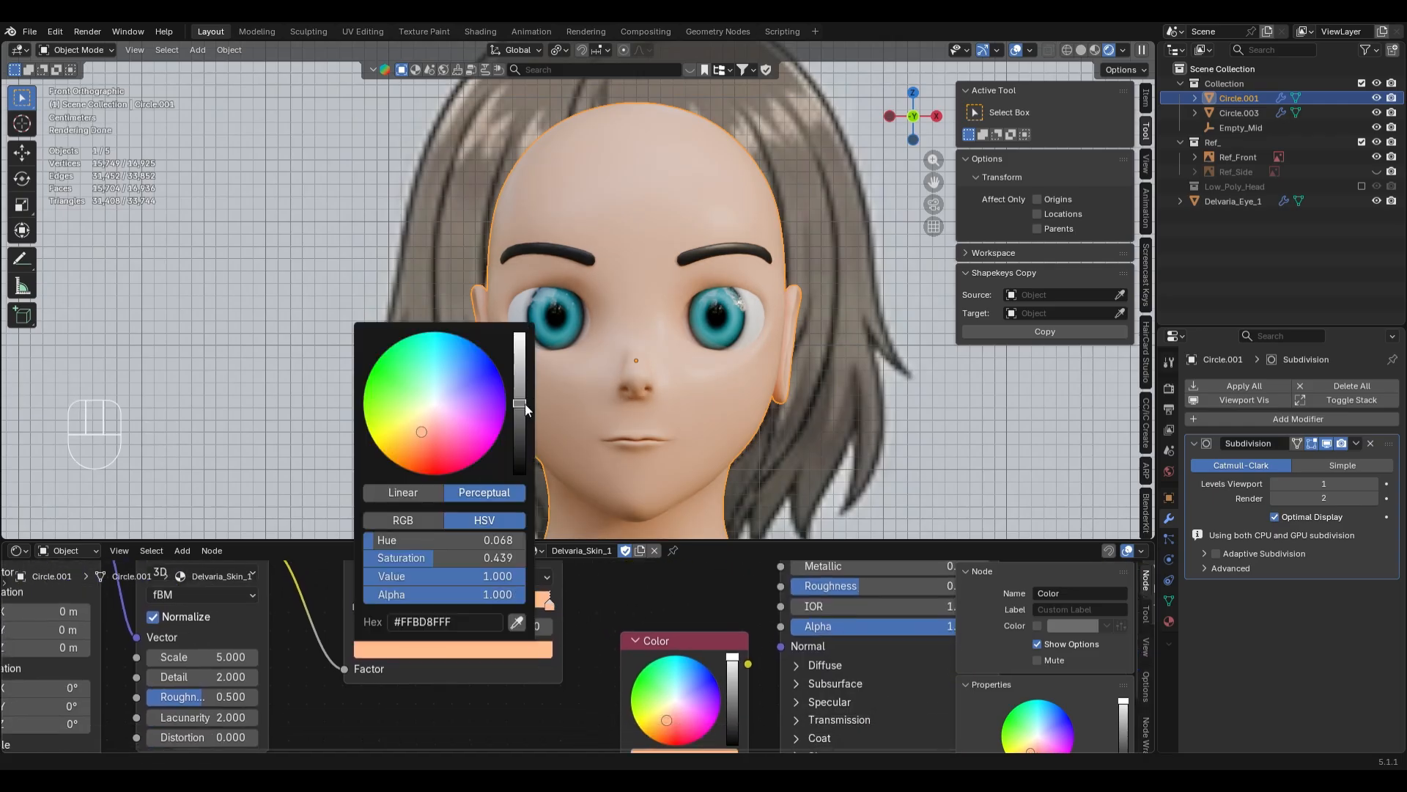
drag(524, 403, 650, 356)
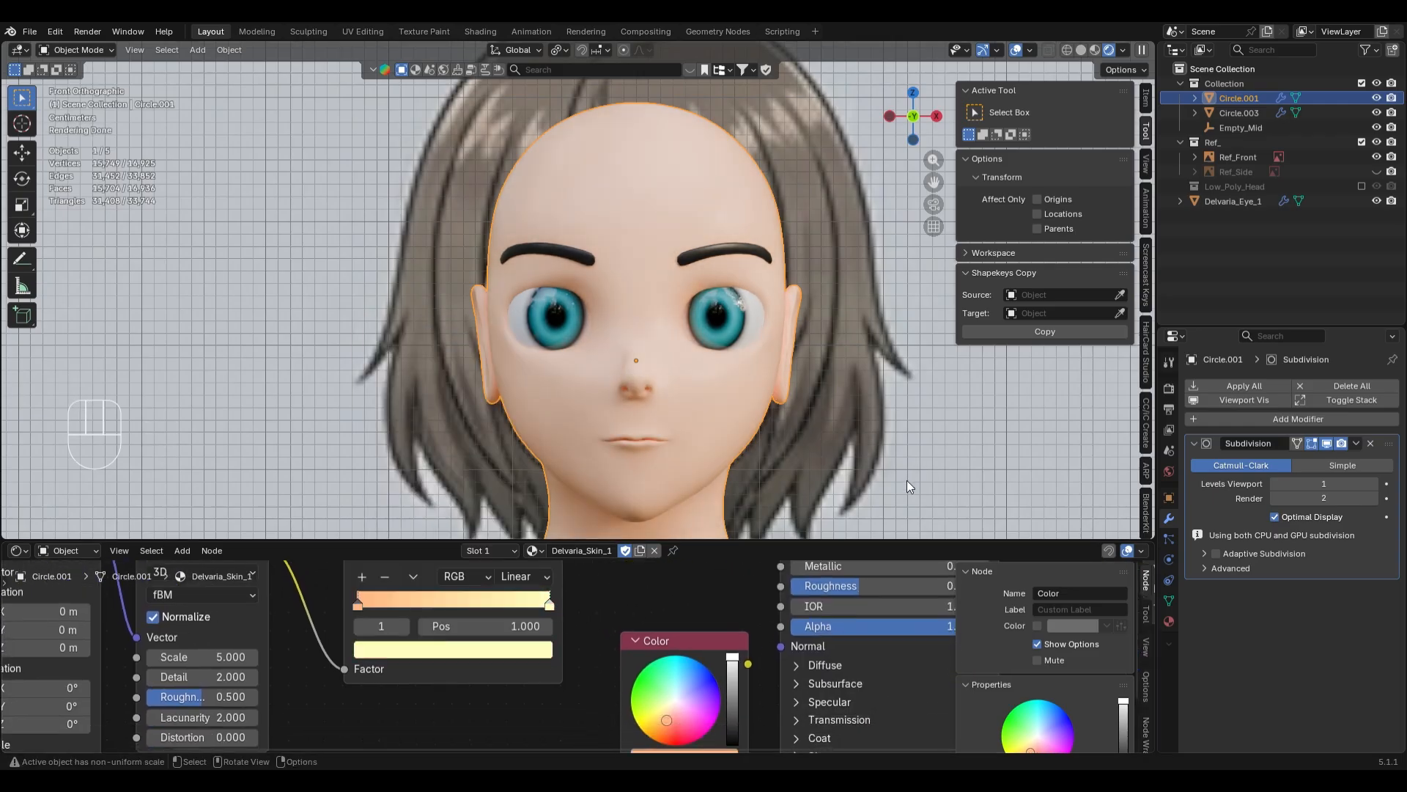
click(908, 481)
- Scale the eyes down to about 0.98 and move them slightly outward along the X axis
scroll(873, 464, down, 3)
shift+middle_drag(845, 450, 783, 443)
scroll(711, 436, up, 5)
mouse_move(678, 391)
middle_down()
mouse_move(755, 381)
mouse_move(665, 388)
mouse_move(807, 406)
mouse_move(699, 402)
middle_up()
key(KP_1)
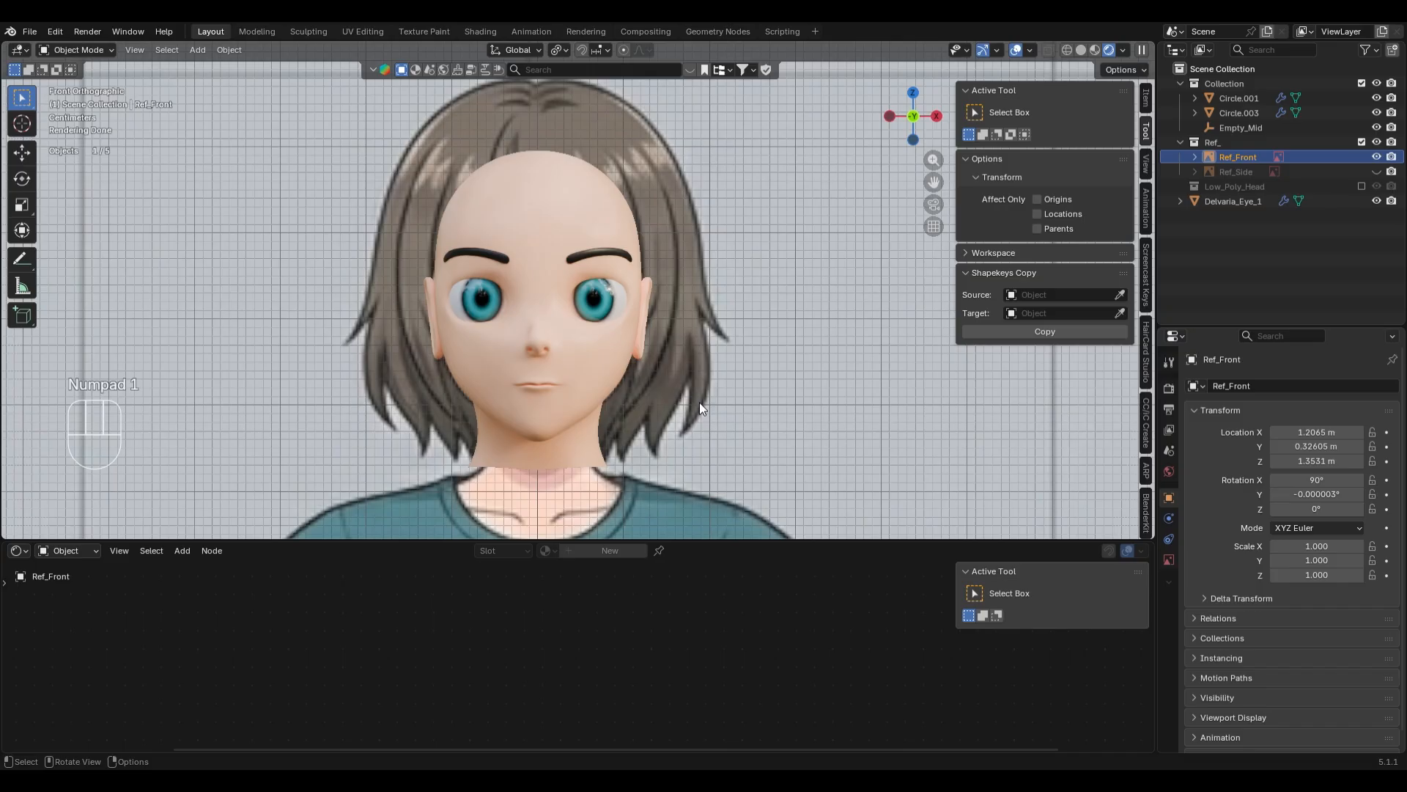
scroll(700, 402, up, 5)
click(626, 297)
key(s)
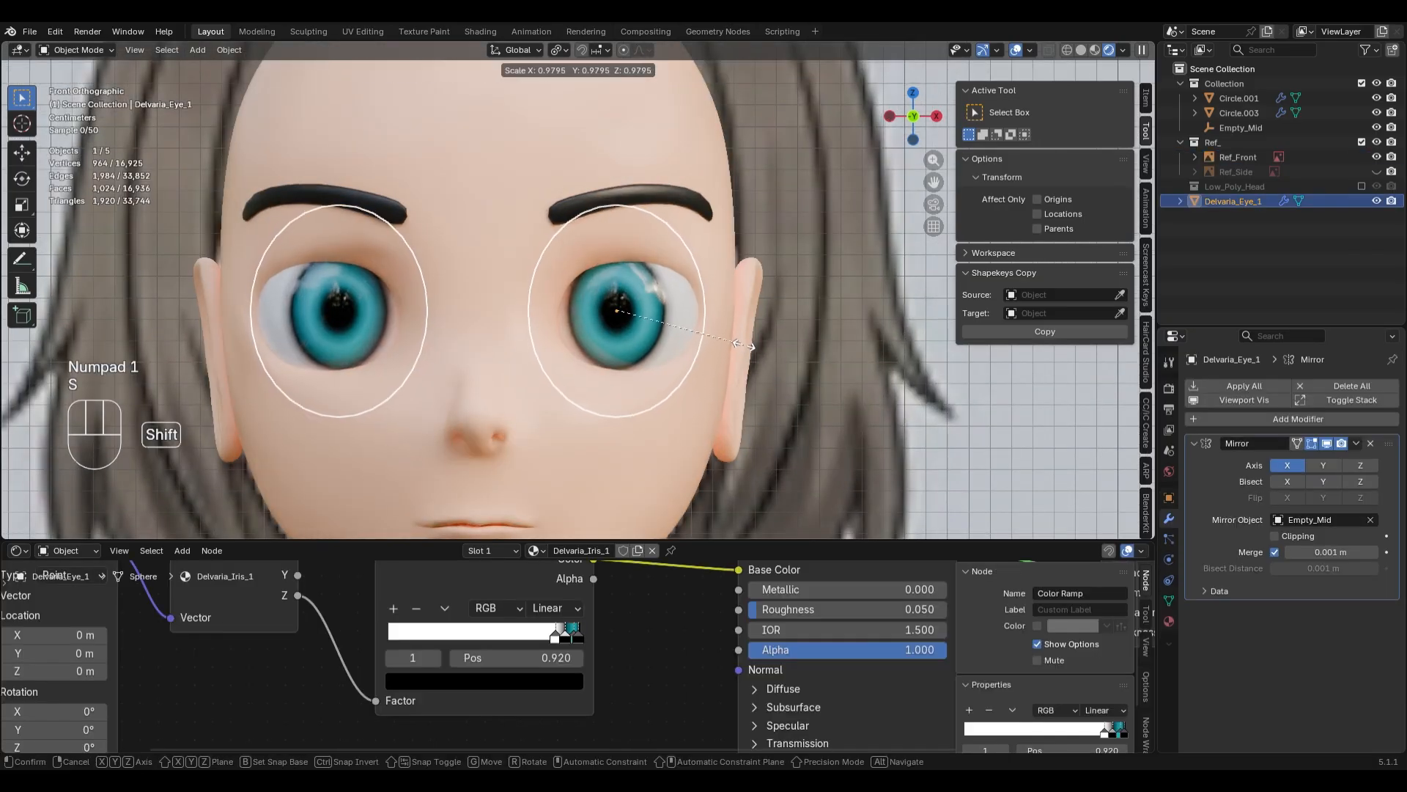
click(744, 345)
key(g)
key(x)
click(770, 359)
click(818, 422)
- Place a teal stop at position 0.920 in the iris material's Color Ramp and add another teal stop at 0.961
scroll(817, 422, down, 2)
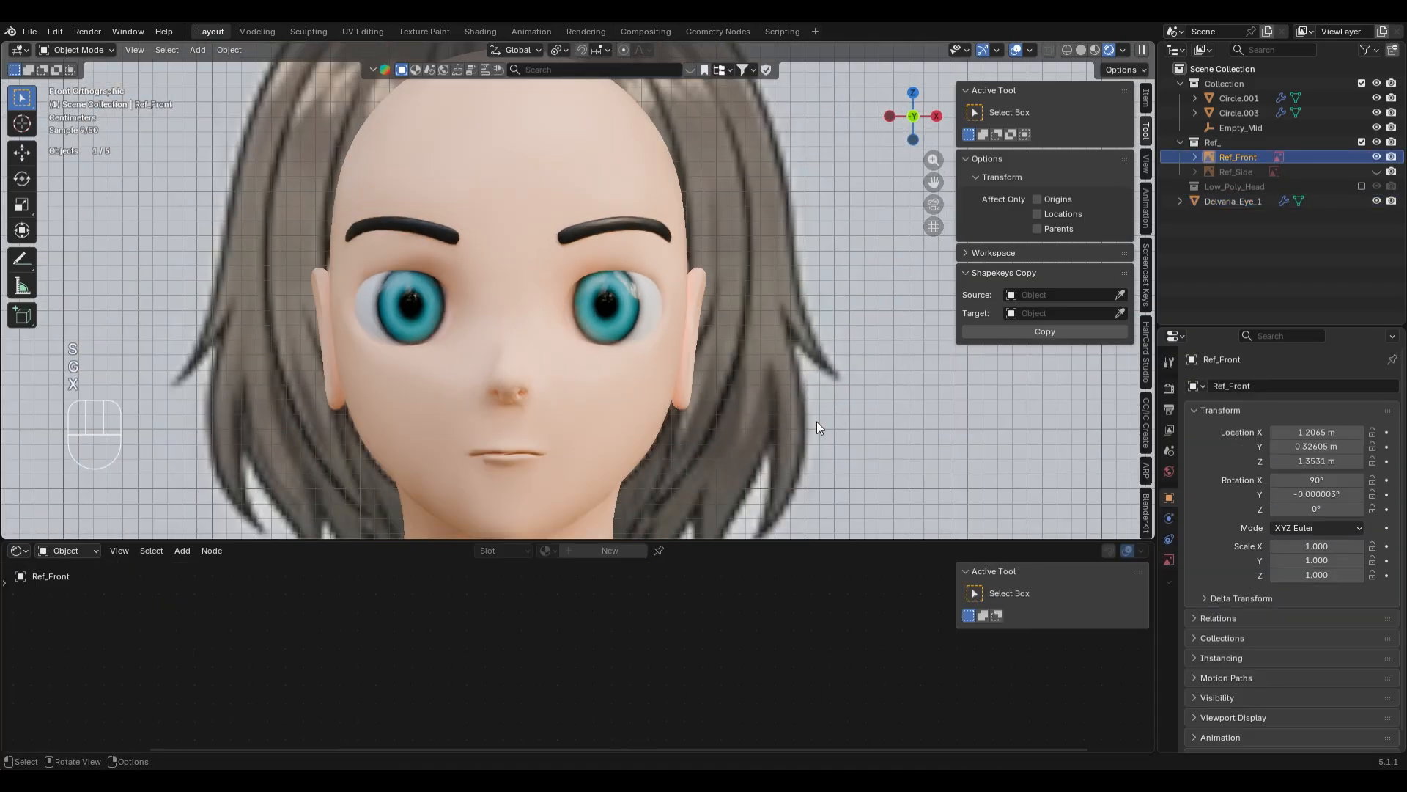
click(637, 301)
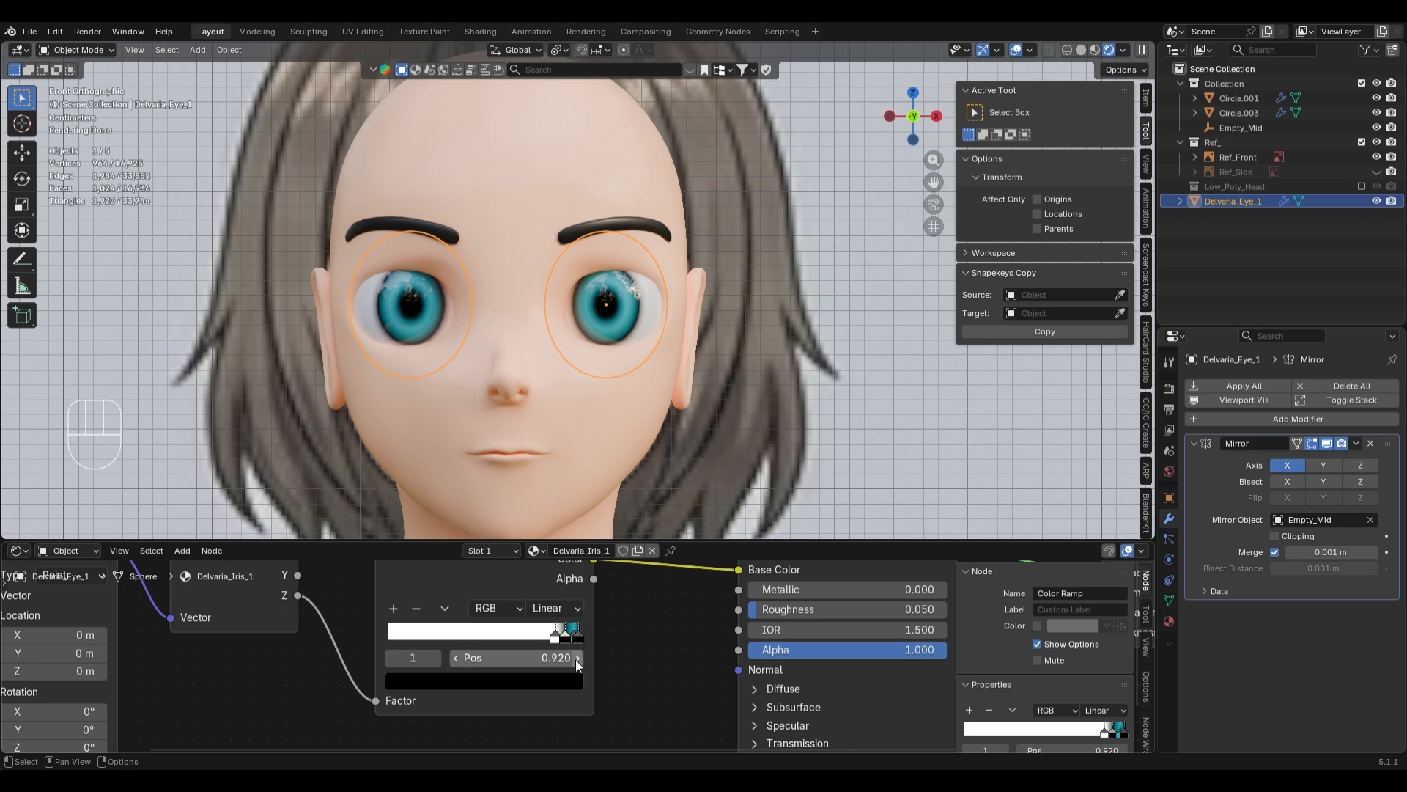
scroll(574, 660, up, 4)
drag(572, 628, 557, 620)
click(235, 569)
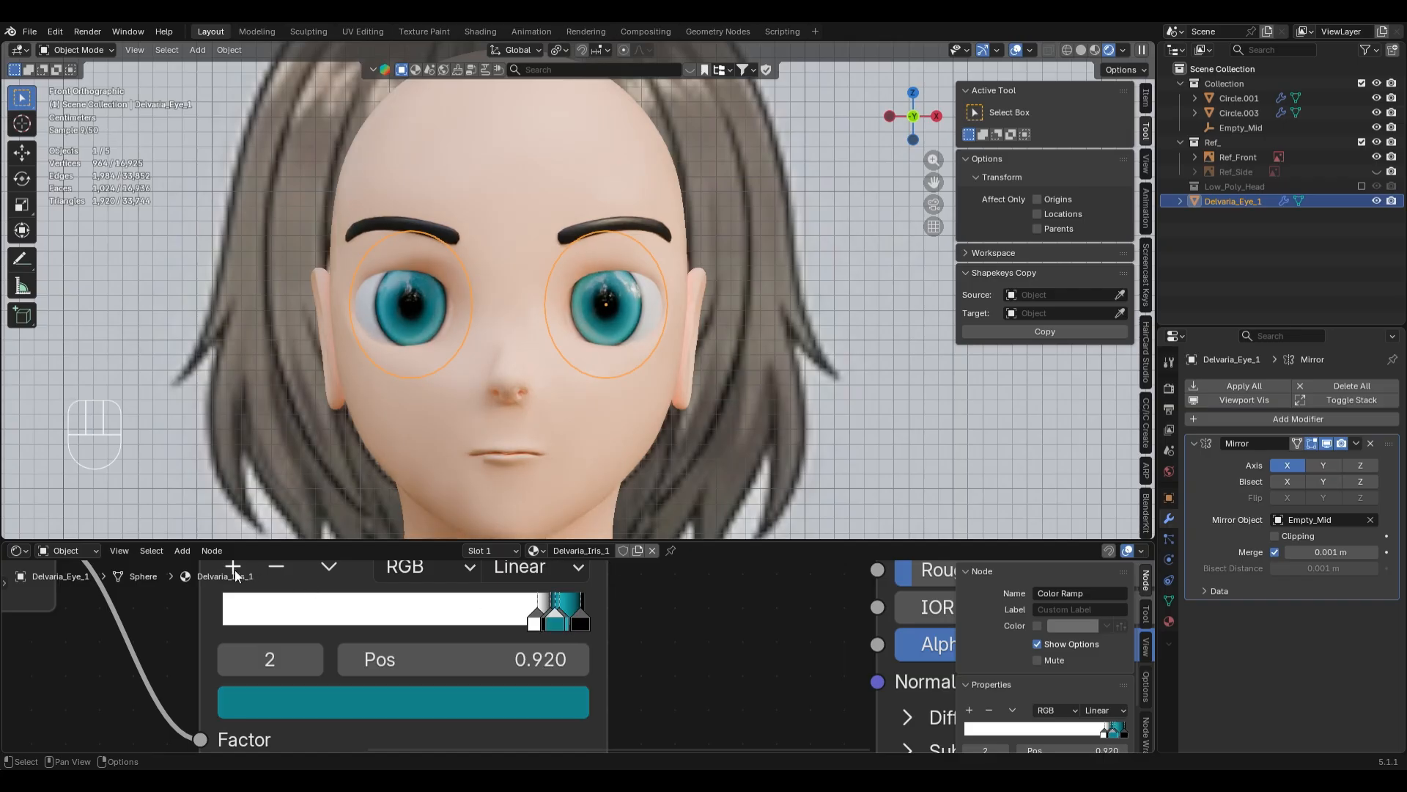
click(561, 621)
click(556, 624)
key(ctrl+z)
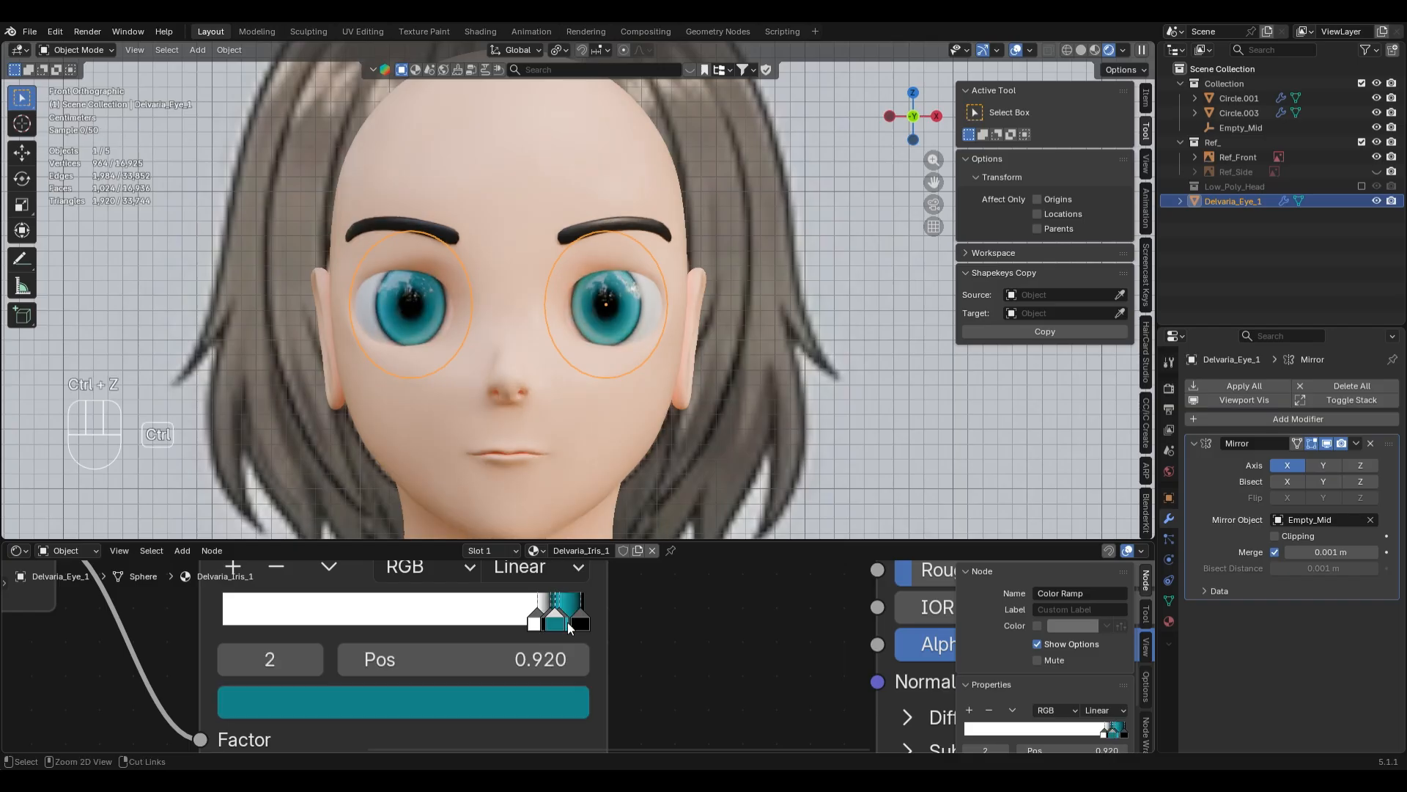
drag(563, 622, 574, 622)
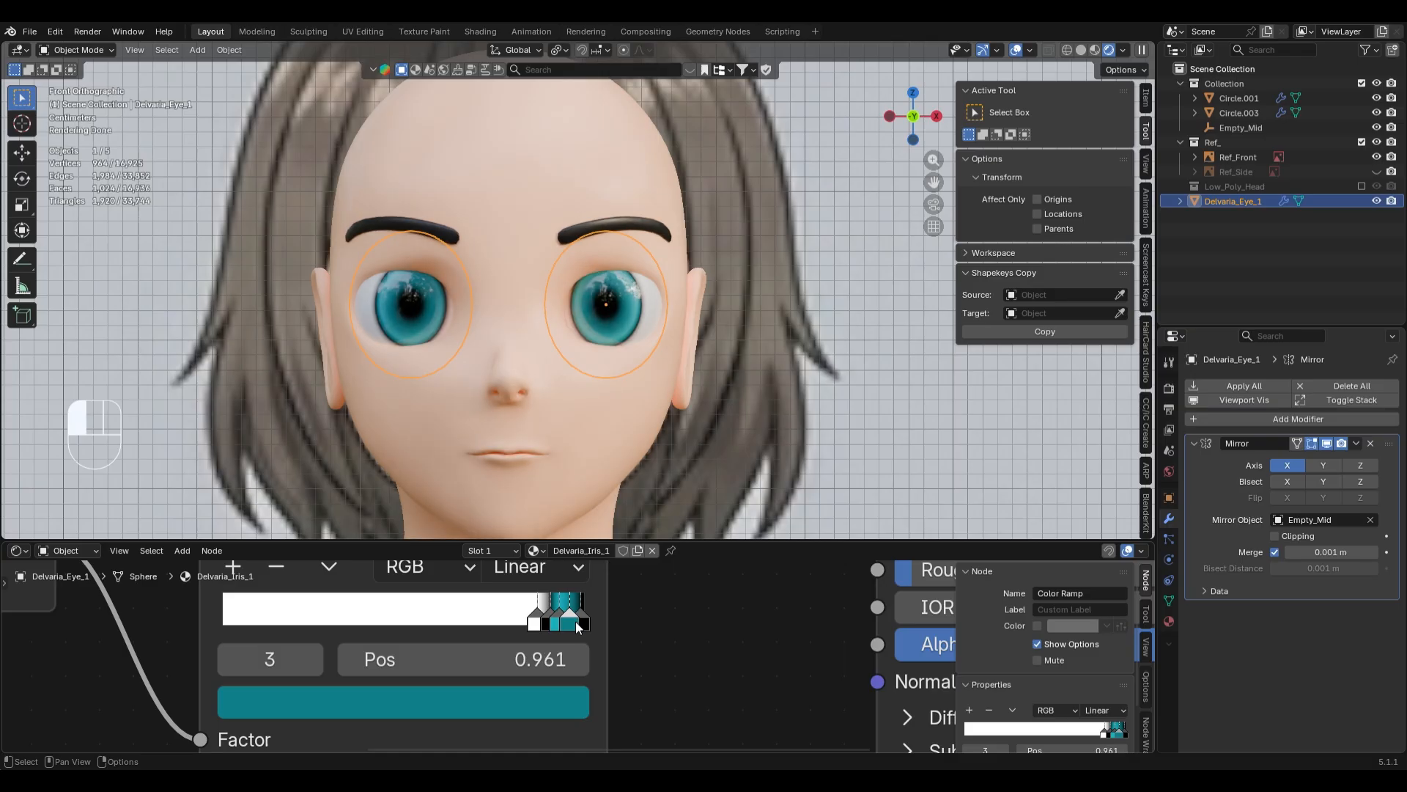
- Examine the rendered head, eyes and eyebrows from the front at several distances and from the side
scroll(711, 243, down, 4)
click(733, 480)
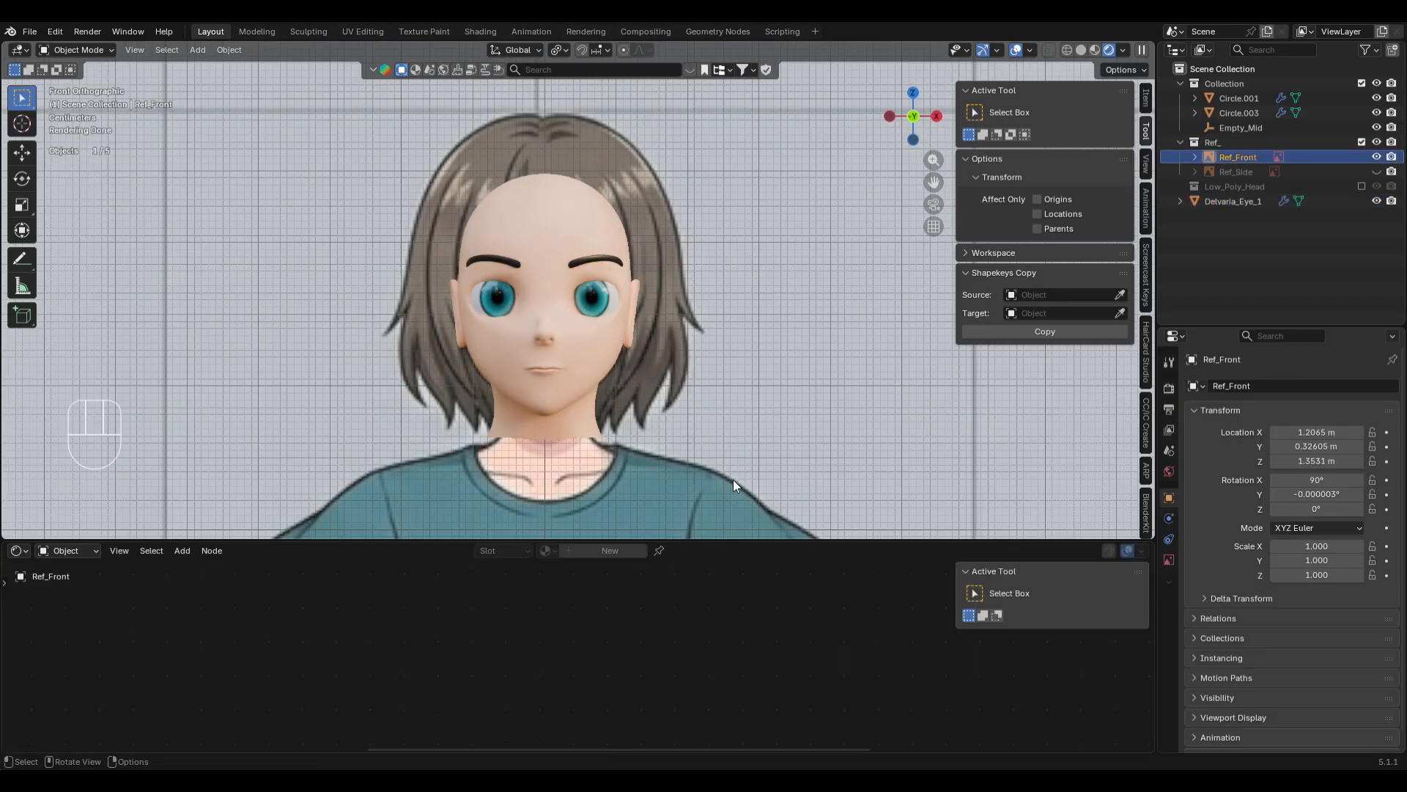
scroll(733, 479, up, 5)
scroll(762, 438, down, 3)
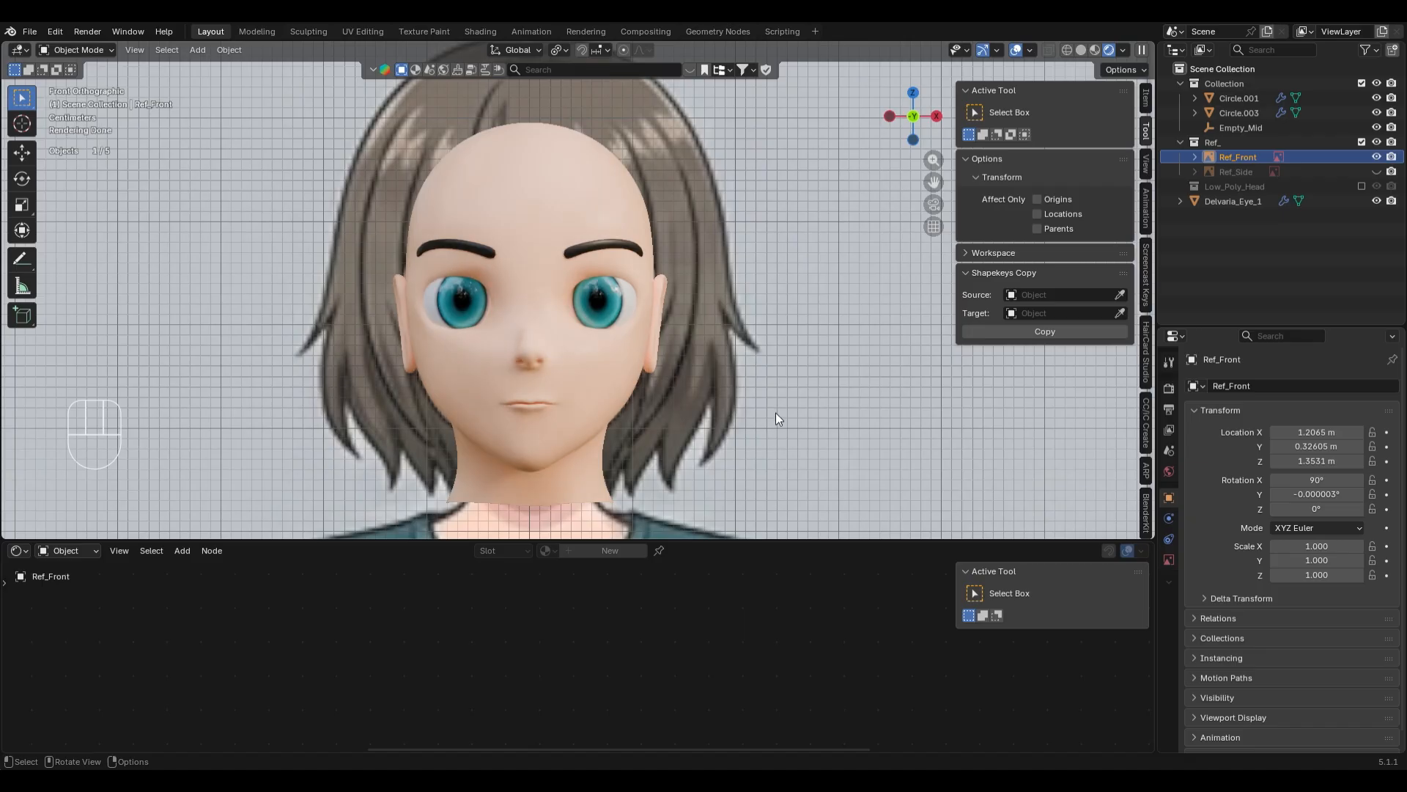
scroll(776, 412, up, 5)
scroll(591, 431, down, 3)
middle_drag(758, 423, 808, 427)
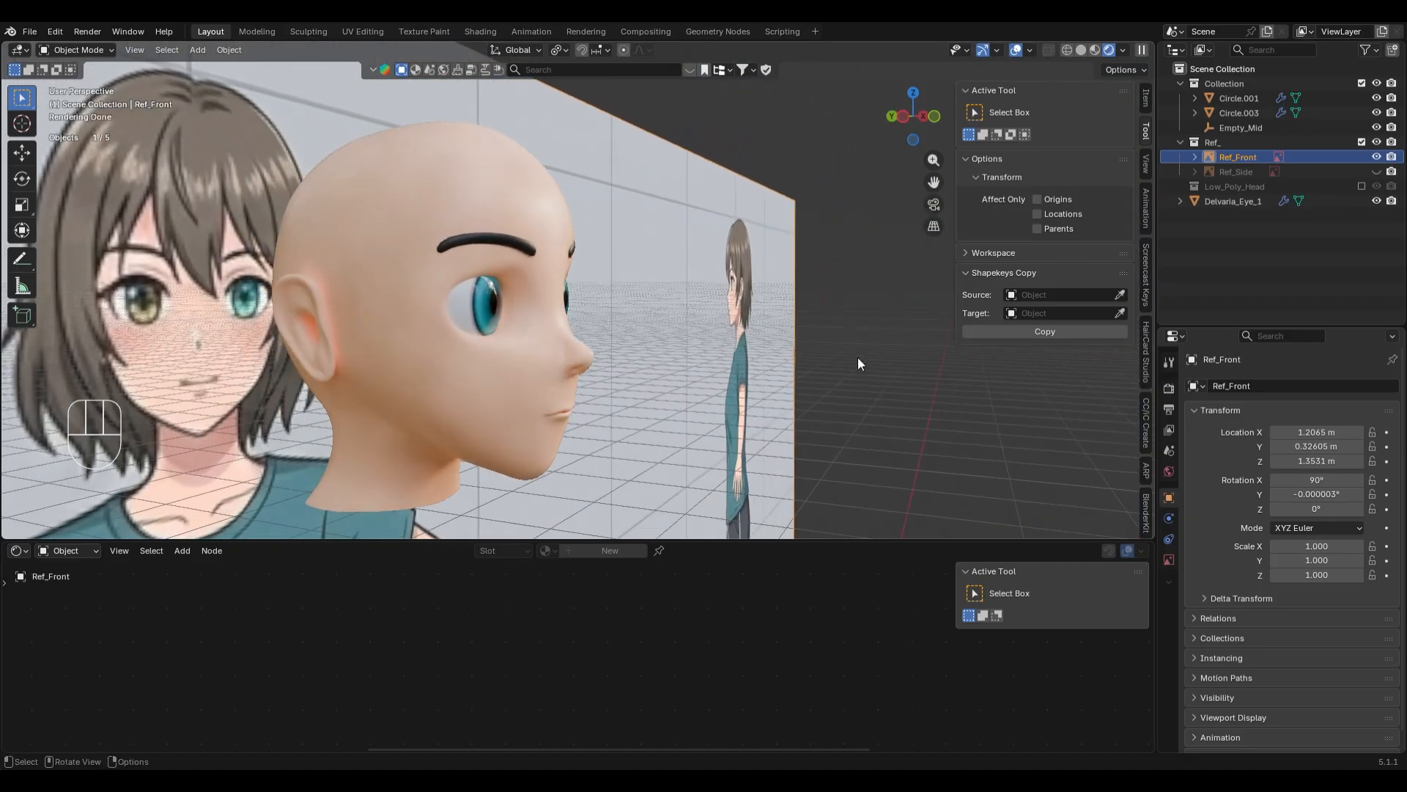
key(KP_1)
- Insert a Hue/Saturation/Value node between the Color Ramp and the Principled BSDF in the iris material
scroll(847, 363, up, 5)
click(607, 296)
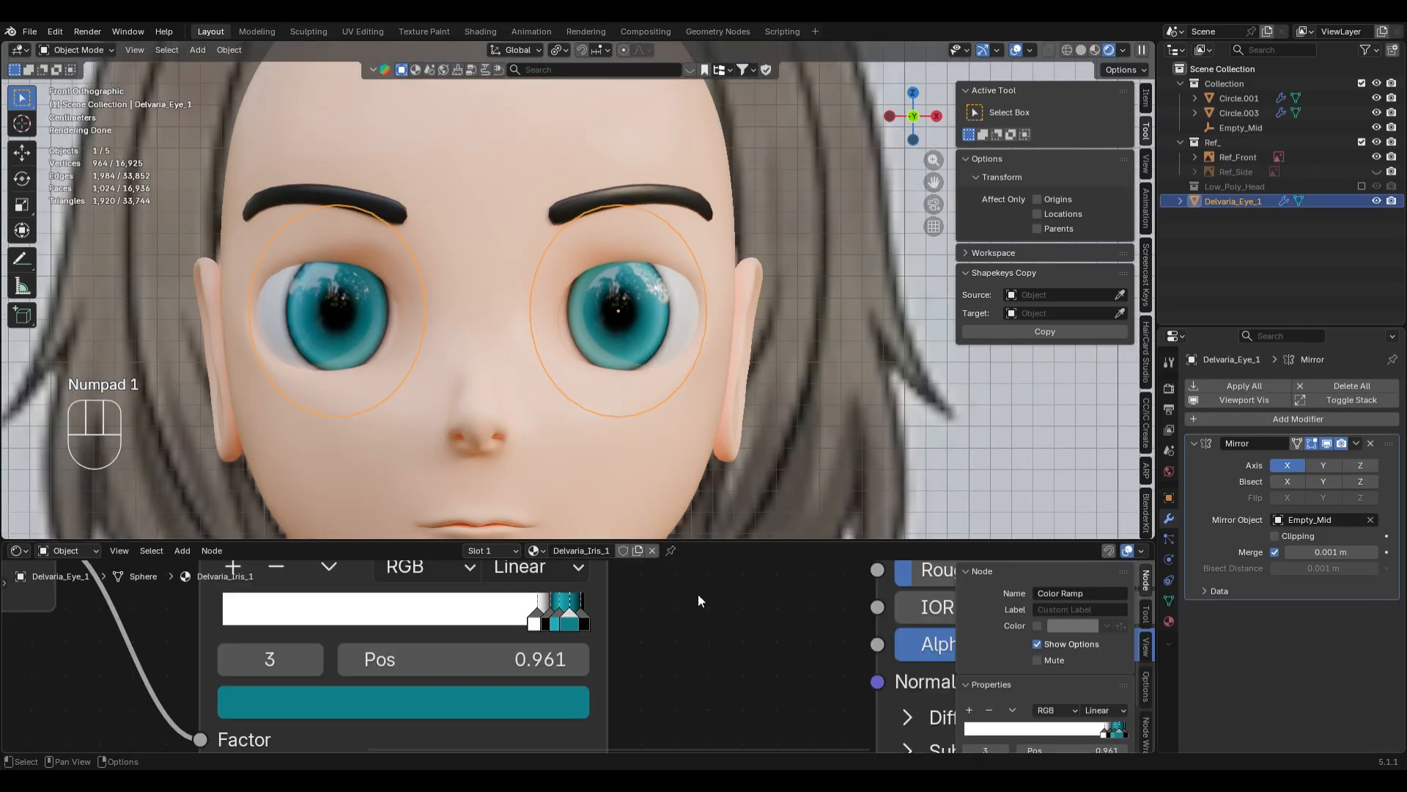
drag(704, 541, 721, 319)
middle_drag(721, 356, 508, 564)
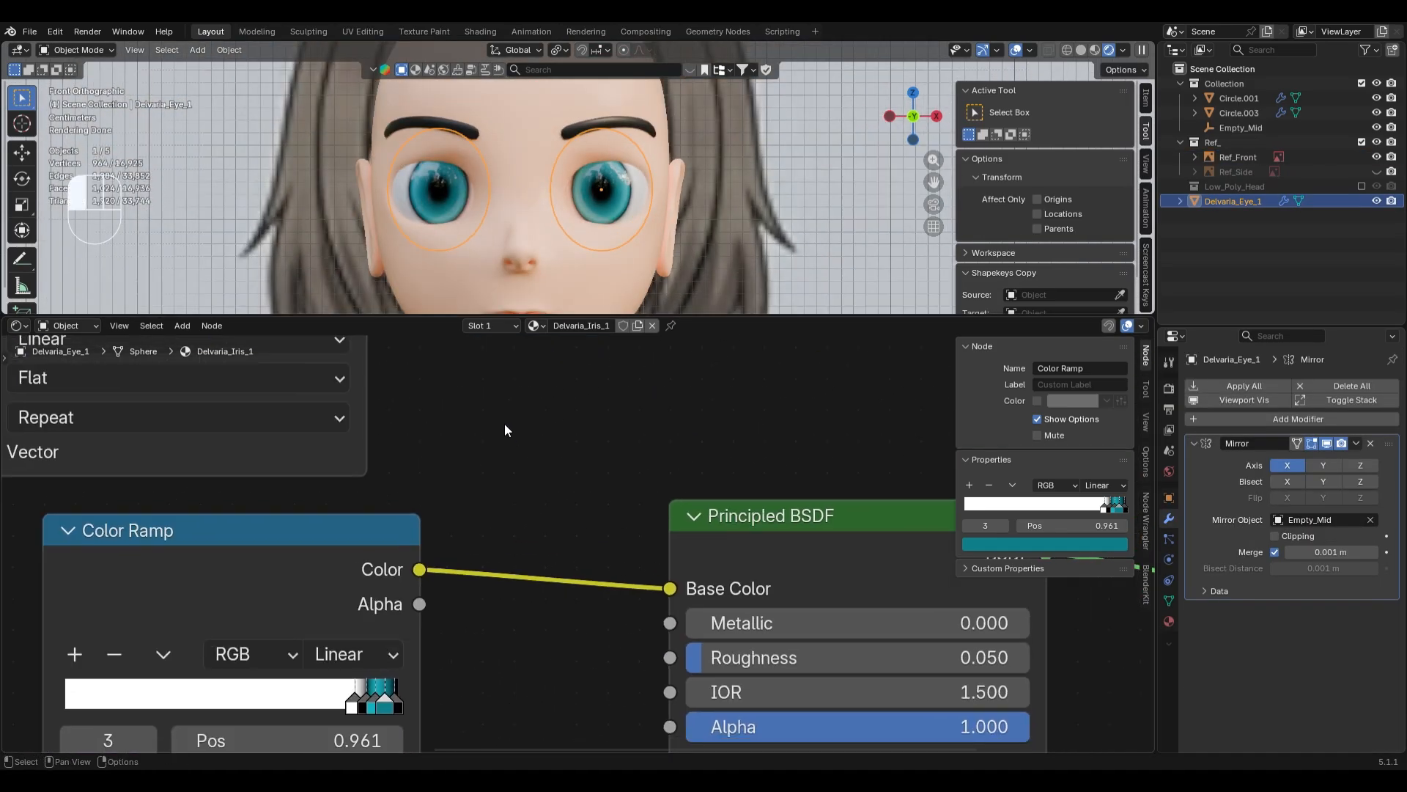
key(shift+a)
text(hue)
key(Return)
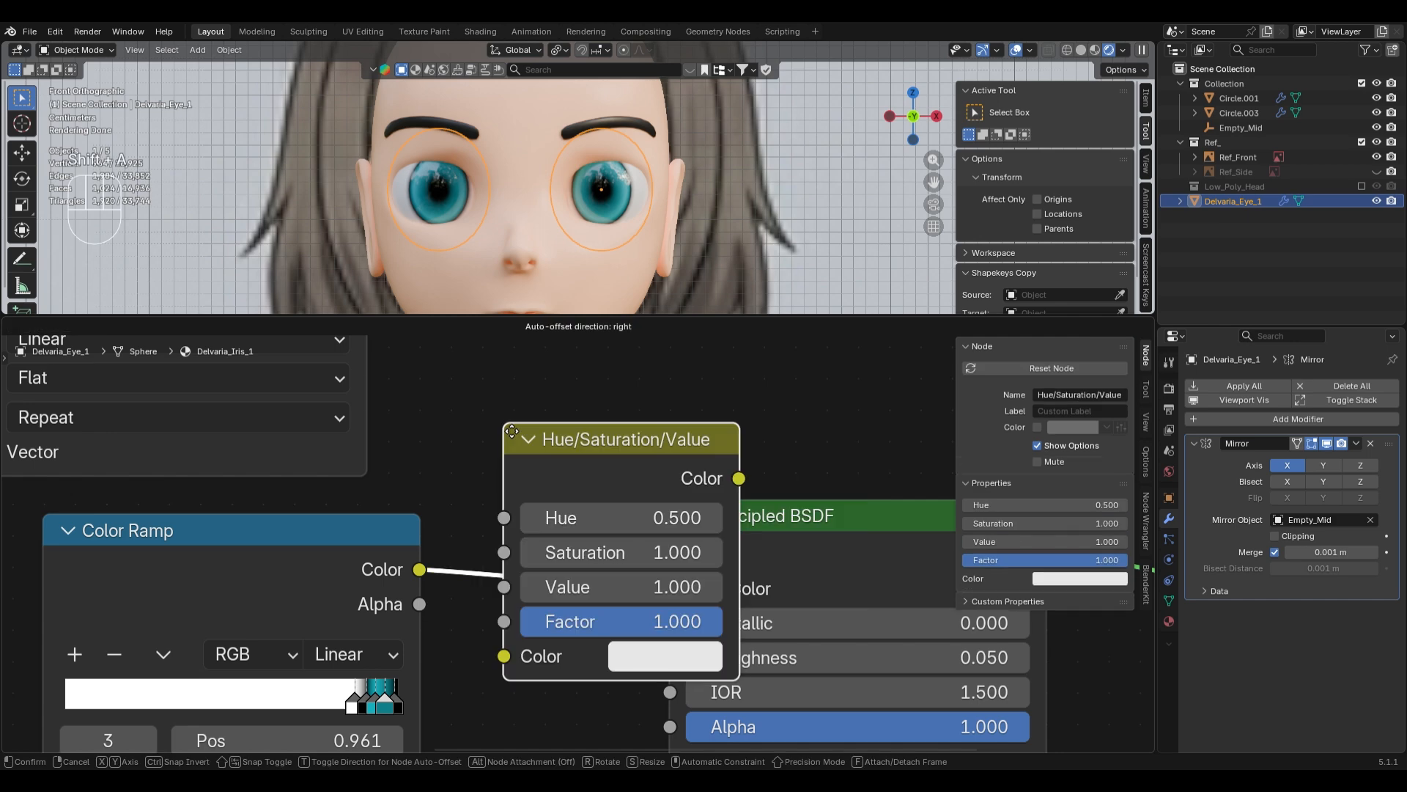
click(511, 431)
- Align the iris material's connected nodes in one horizontal row by scaling Y to 0, and tighten their horizontal spacing
scroll(595, 406, down, 5)
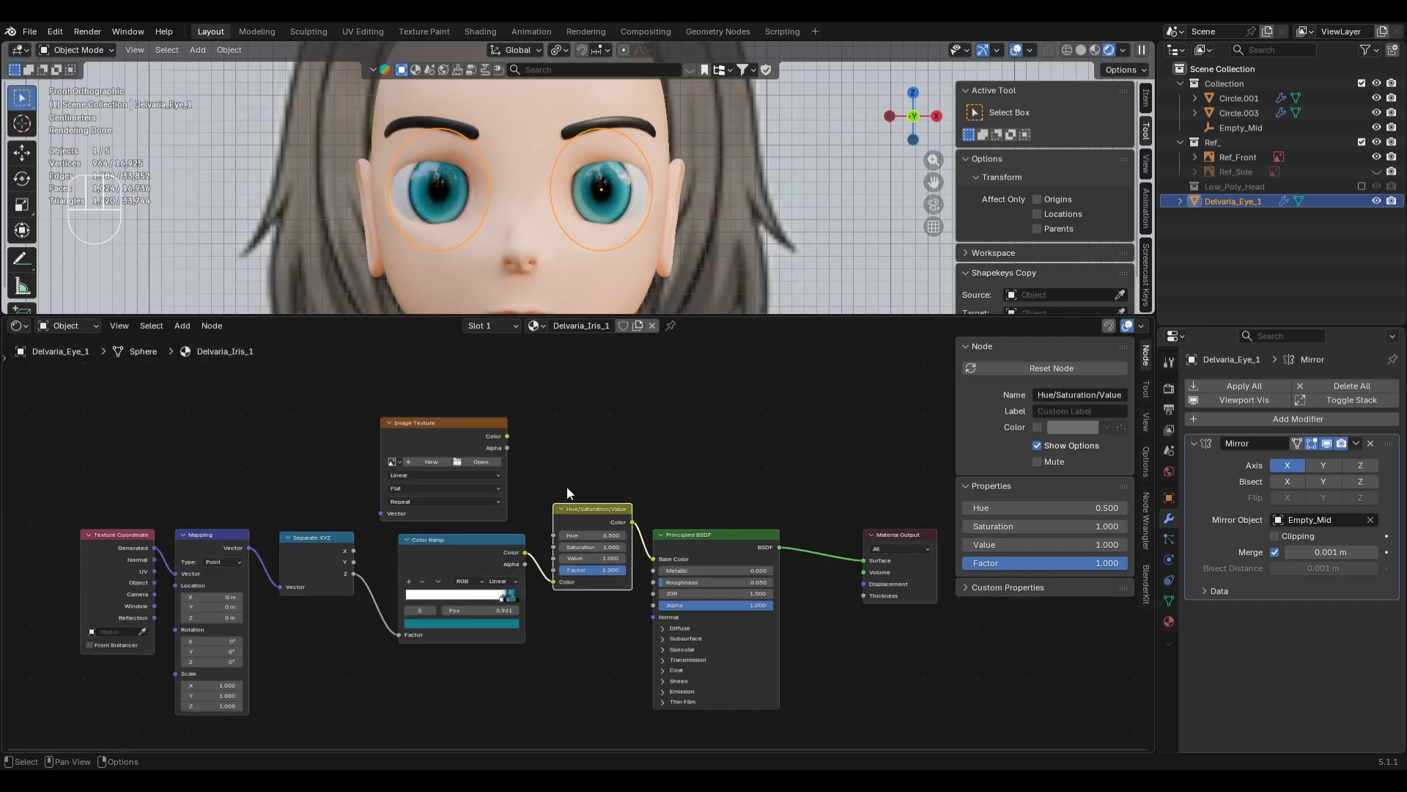
drag(84, 570, 792, 511)
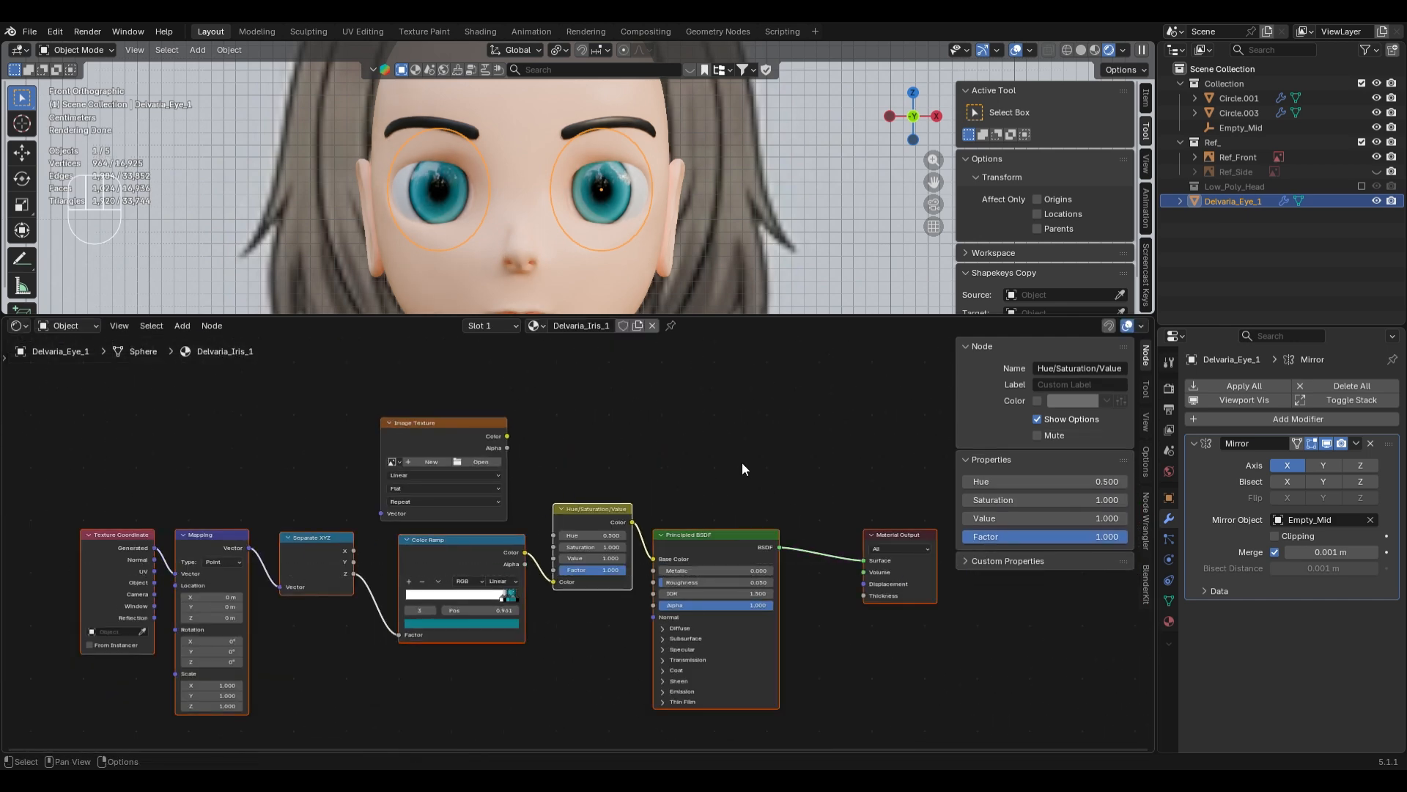
drag(103, 571, 925, 601)
key(s)
key(y)
key(KP_0)
key(KP_Enter)
scroll(679, 640, up, 2)
key(s)
key(x)
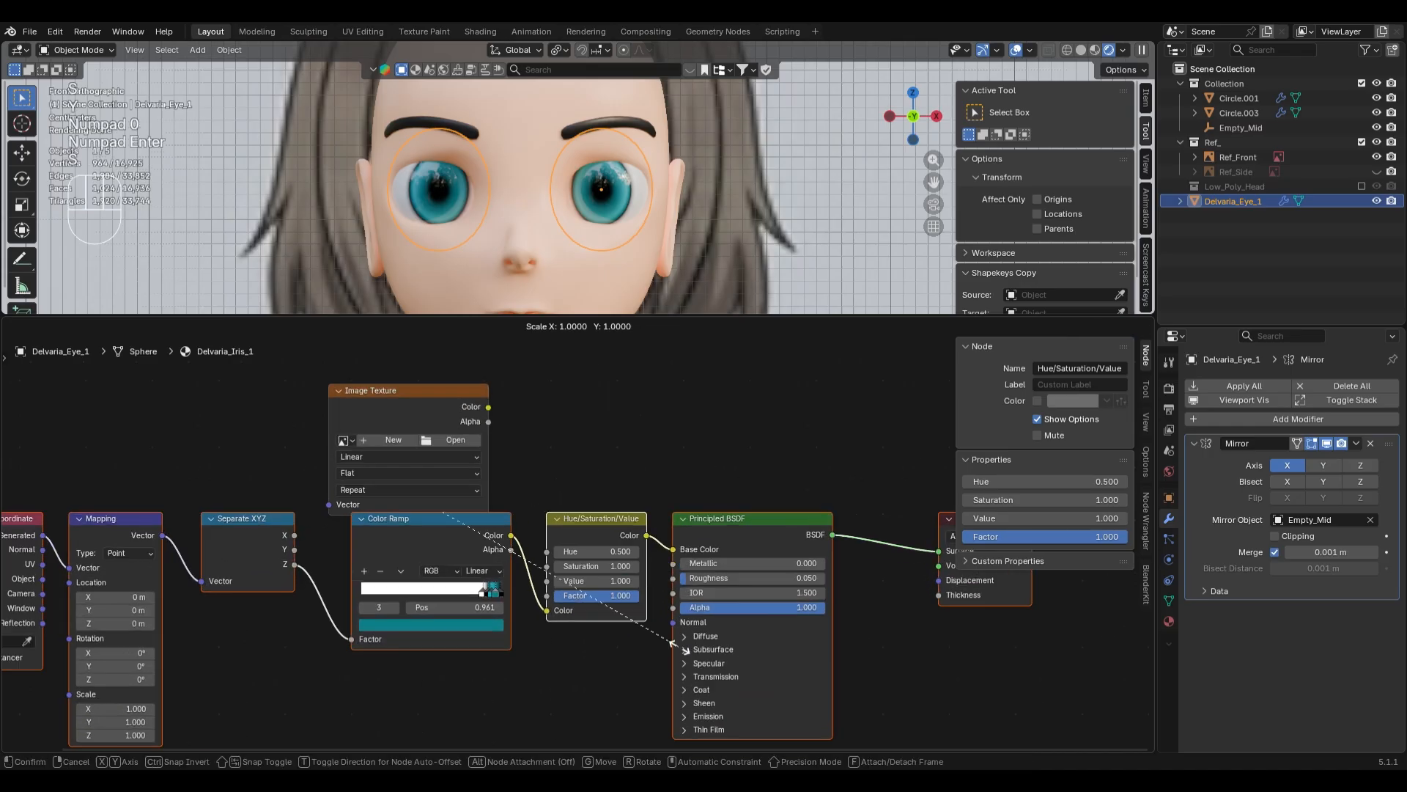
click(648, 632)
- Even out the spacing around the Color Ramp and Hue/Saturation/Value nodes, and move the Image Texture node above the Principled BSDF
drag(416, 687, 616, 549)
key(g)
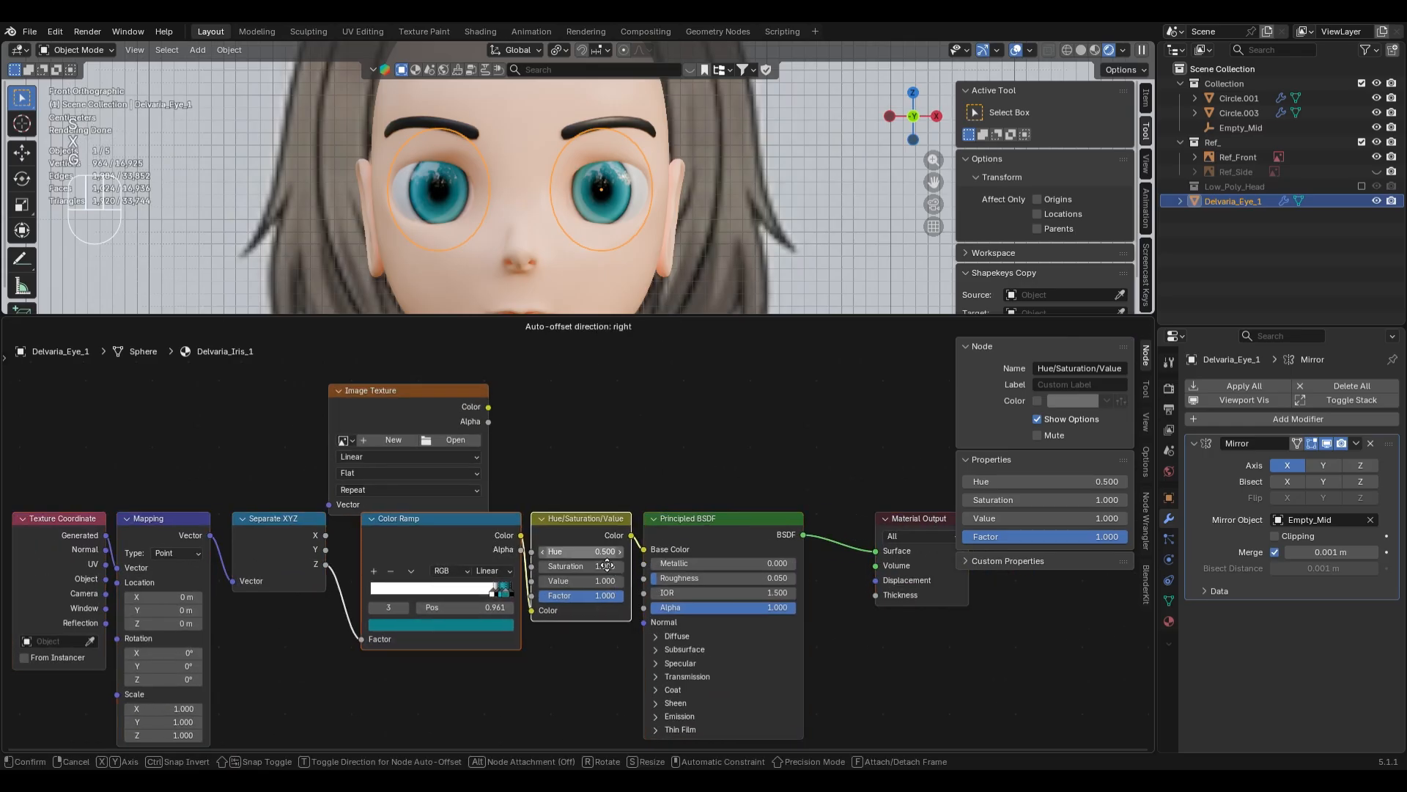
click(592, 563)
key(alt+a)
click(376, 406)
key(g)
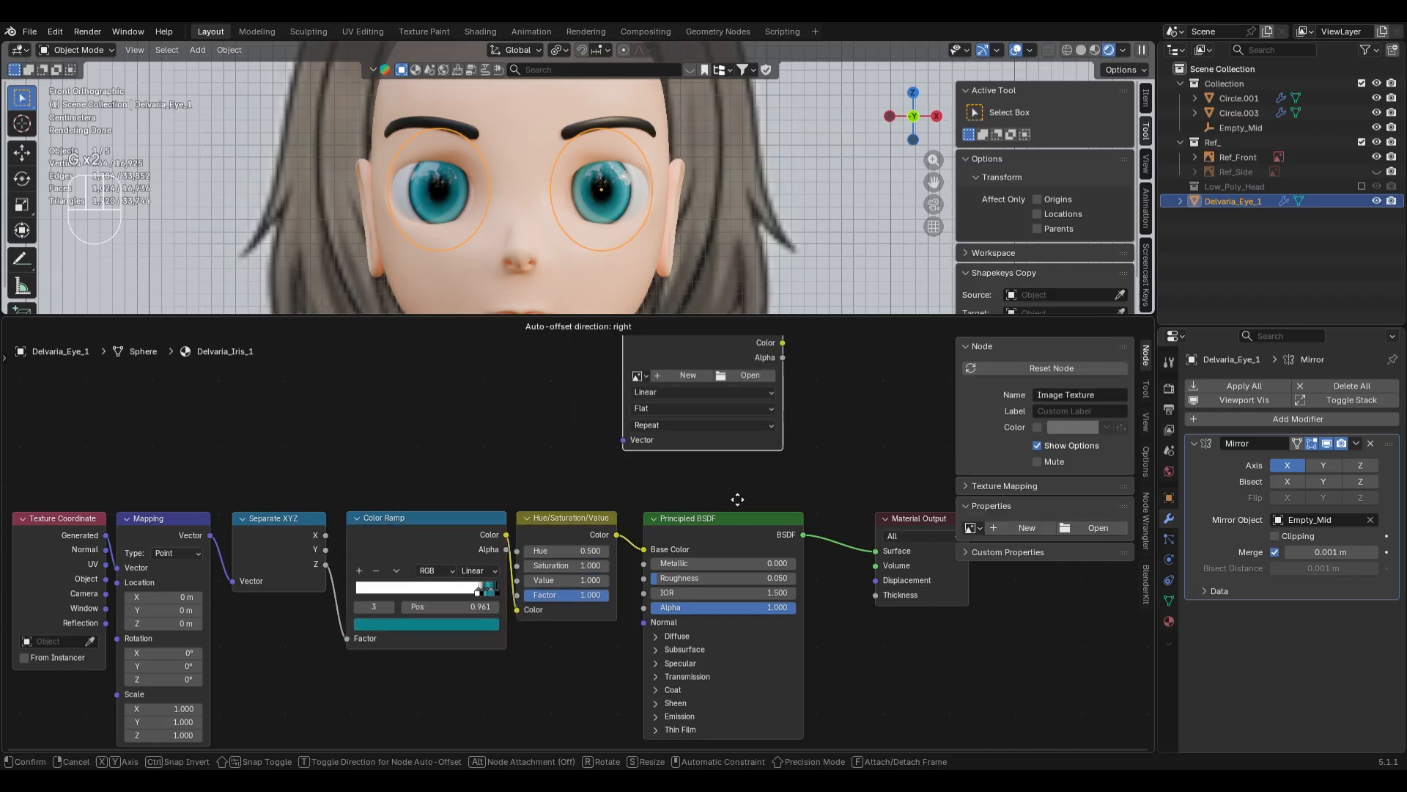
click(721, 355)
scroll(546, 492, up, 1)
key(g)
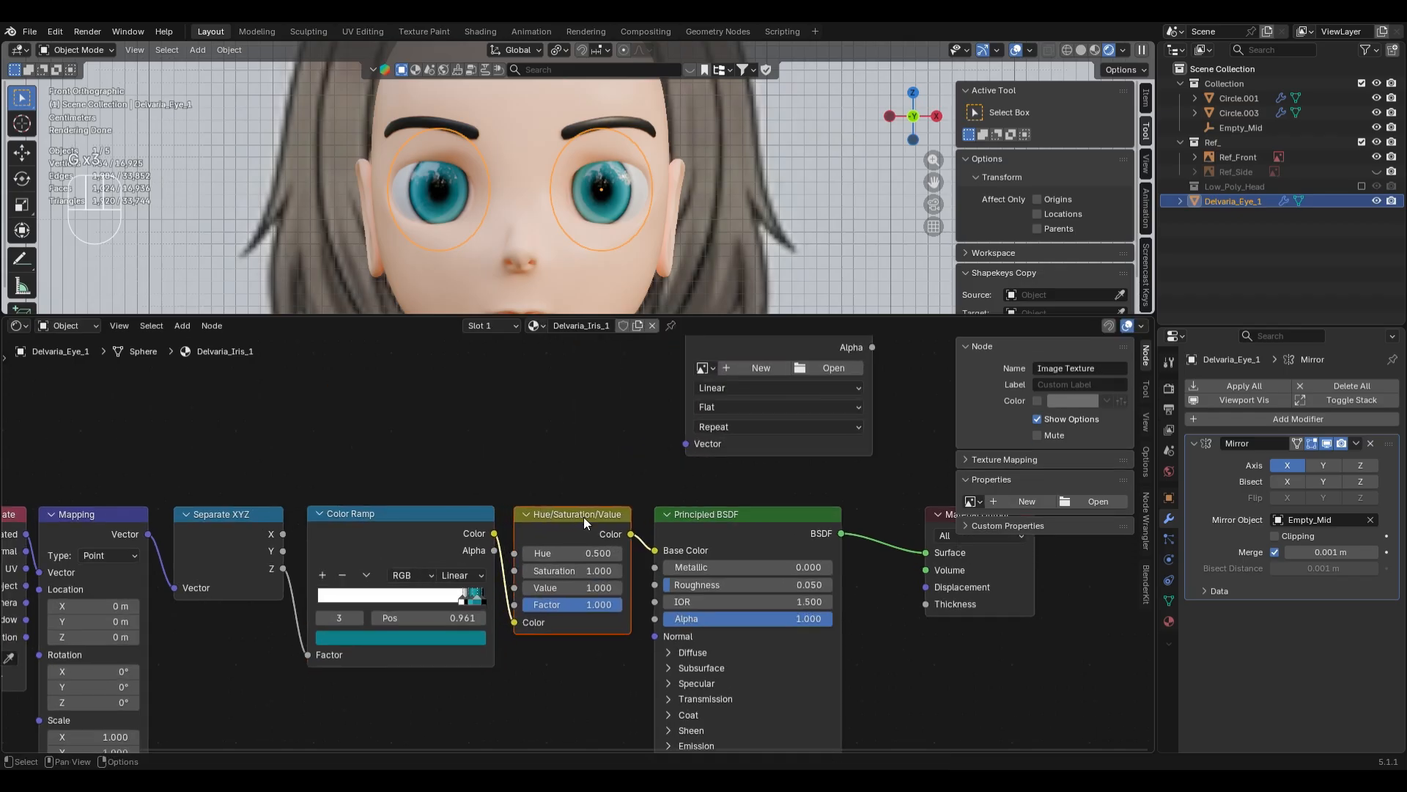
- Move the Principled BSDF and Material Output nodes slightly away from the Hue/Saturation/Value node to even out the spacing
click(584, 517)
click(1011, 682)
click(747, 667)
key(g)
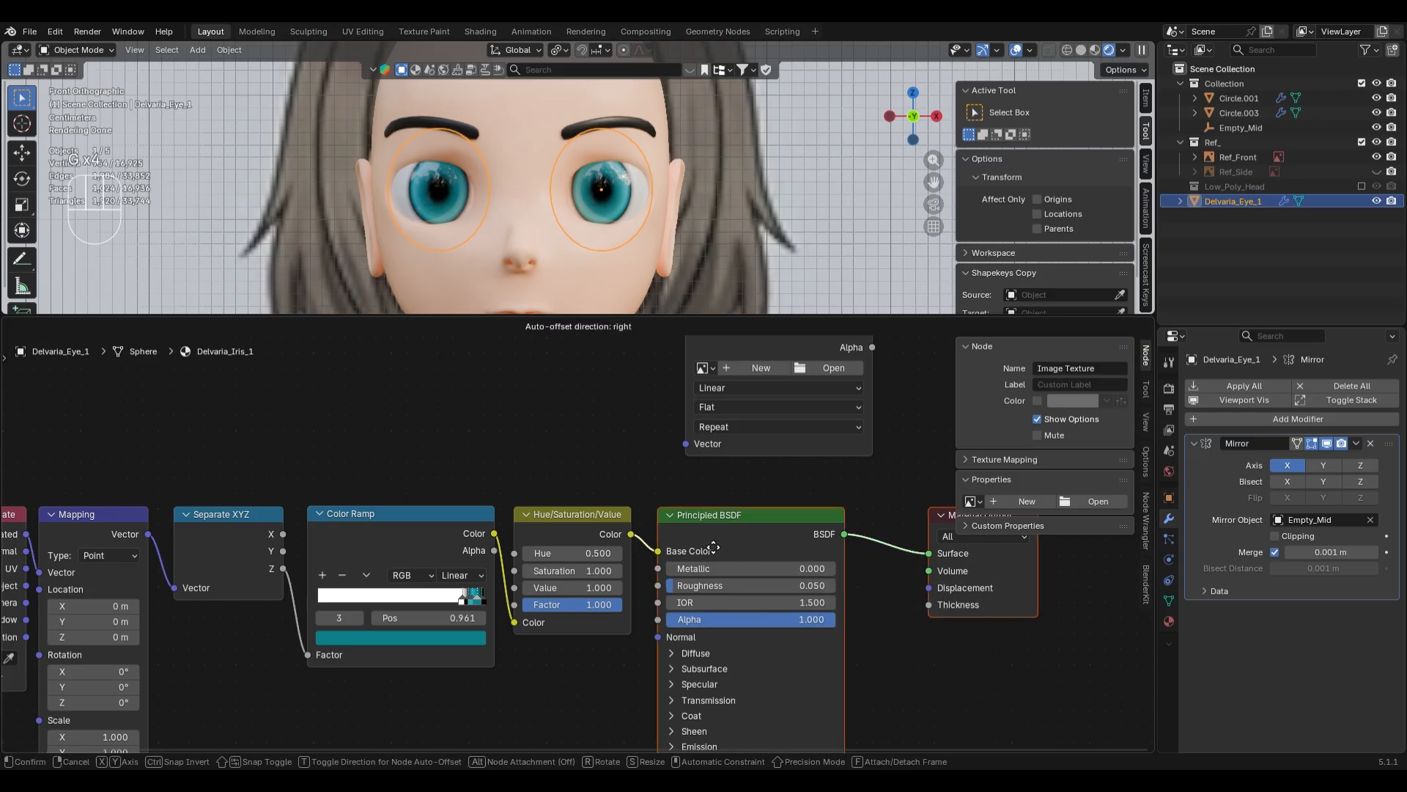
click(774, 668)
- Try different iris colours by changing the Hue value of the Hue/Saturation/Value node
scroll(552, 492, up, 1)
drag(553, 491, 581, 491)
drag(590, 556, 637, 556)
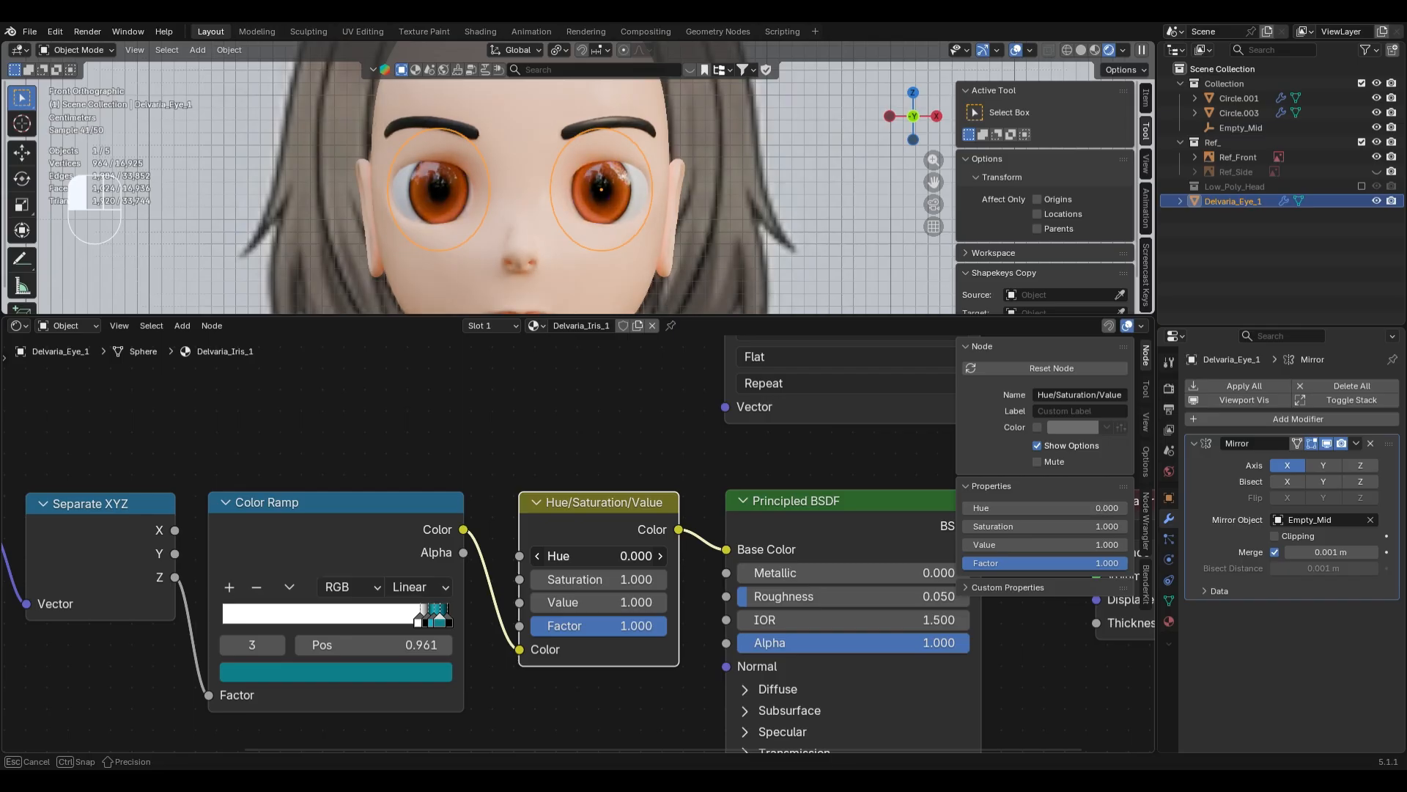
mouse_move(543, 556)
mouse_down()
mouse_move(629, 556)
mouse_move(552, 556)
mouse_up()
- Move the Ref_Front image about 0.373 m along X, beside the head, to compare the iris colours
scroll(684, 241, down, 4)
click(736, 210)
key(g)
key(x)
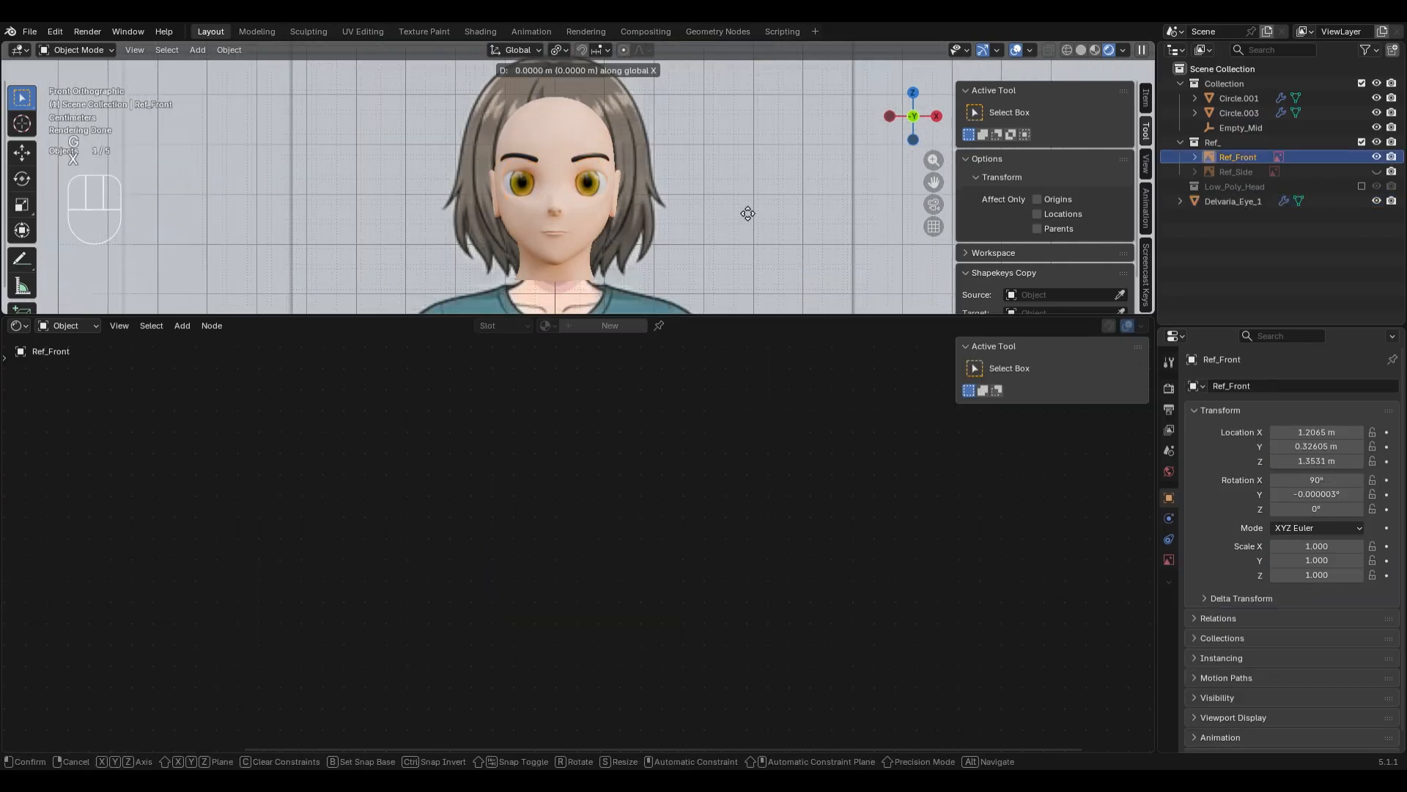
click(734, 279)
scroll(735, 279, up, 5)
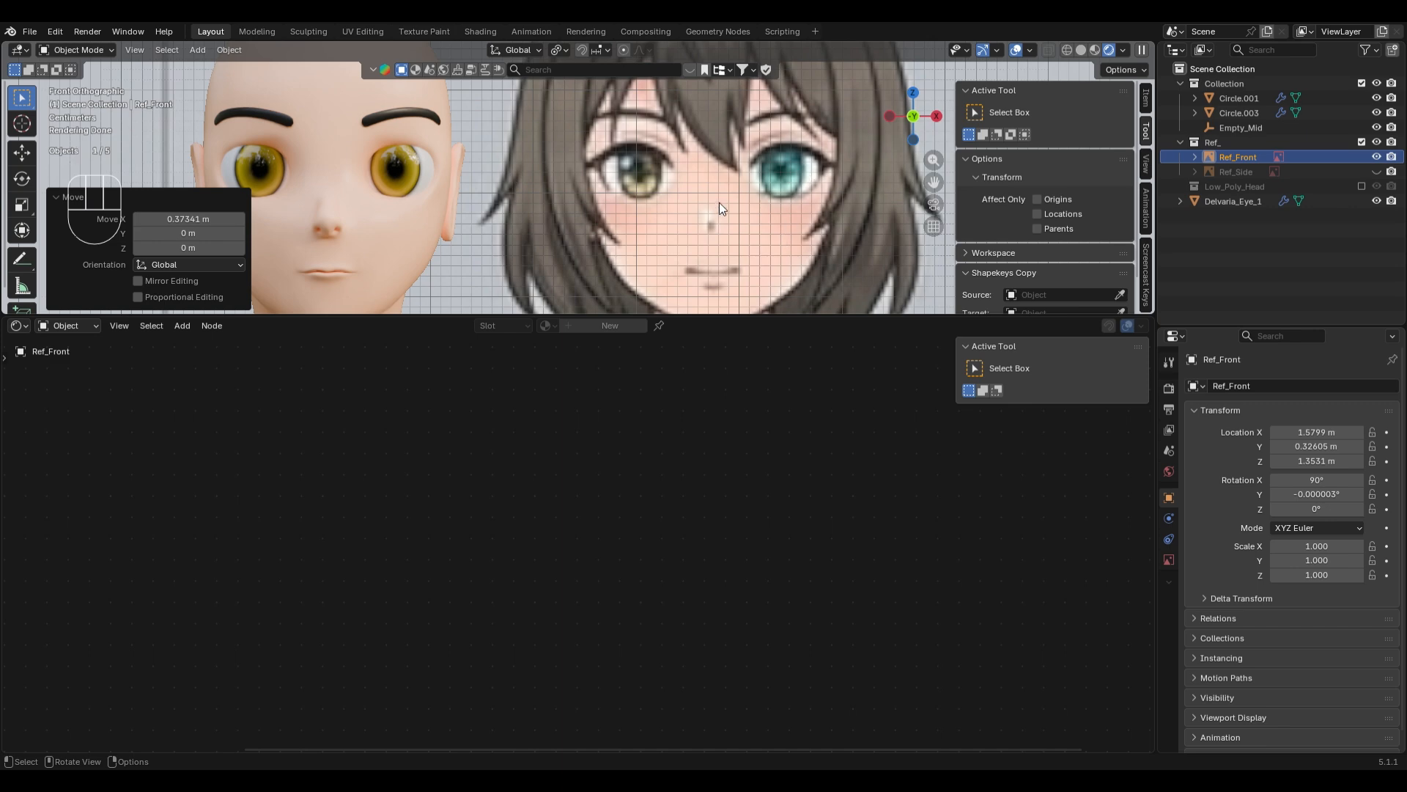
- Undo the reference image move and the iris hue changes
key(ctrl+z)
key(ctrl+z)
key(ctrl+z)
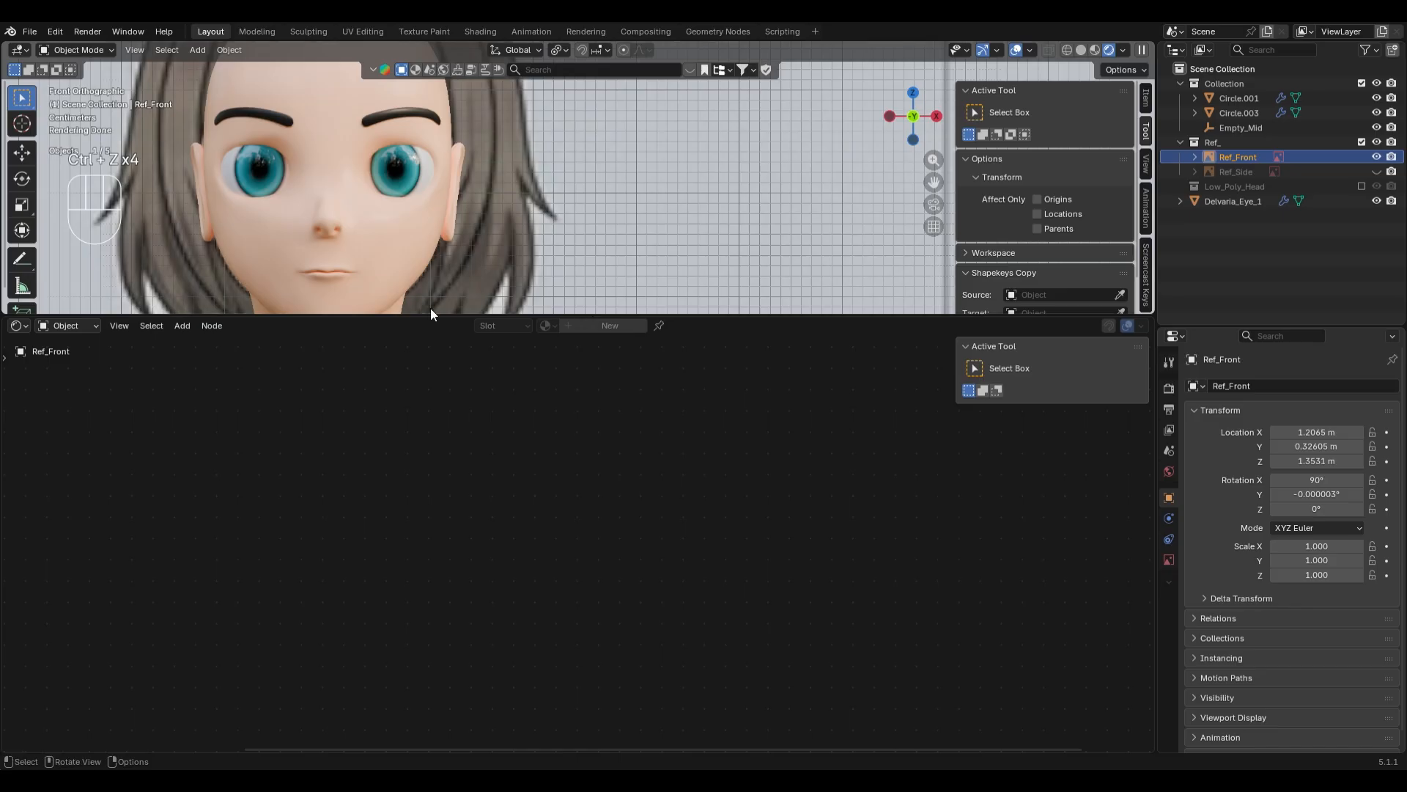
- Enlarge the 3D viewport and open the head mesh in solid shading for face editing around the character's left eye
drag(429, 313, 439, 527)
scroll(459, 406, up, 3)
mouse_move(459, 406)
shift+middle_down()
mouse_move(800, 228)
mouse_move(621, 393)
shift+middle_up()
scroll(800, 228, up, 2)
key(z)
click(740, 349)
key(Tab)
scroll(712, 347, up, 2)
key(2)
key(3)
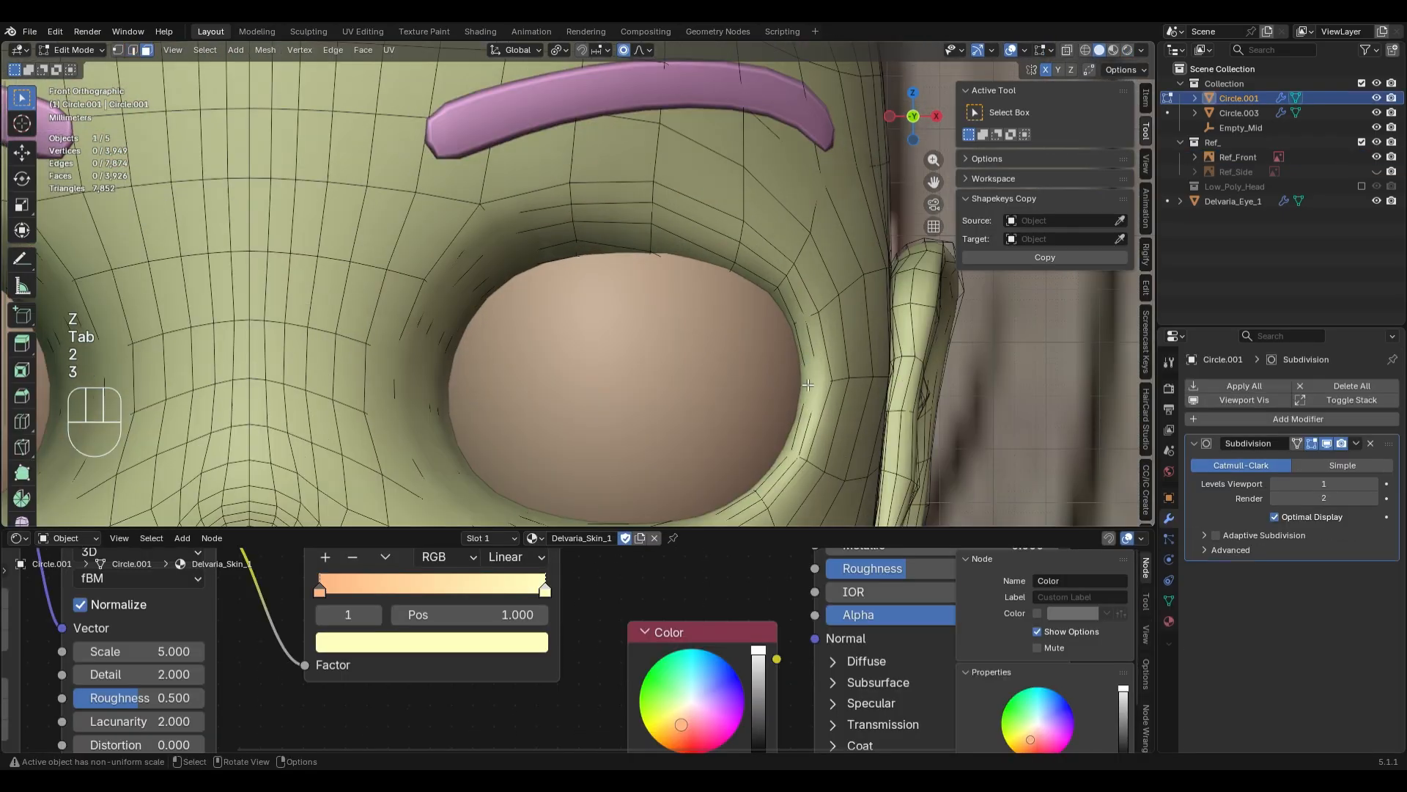
- Select the strip of faces along the upper eyelid to the outer corner, and deselect the surplus faces above it
ctrl+shift+click(571, 280)
key(alt+z)
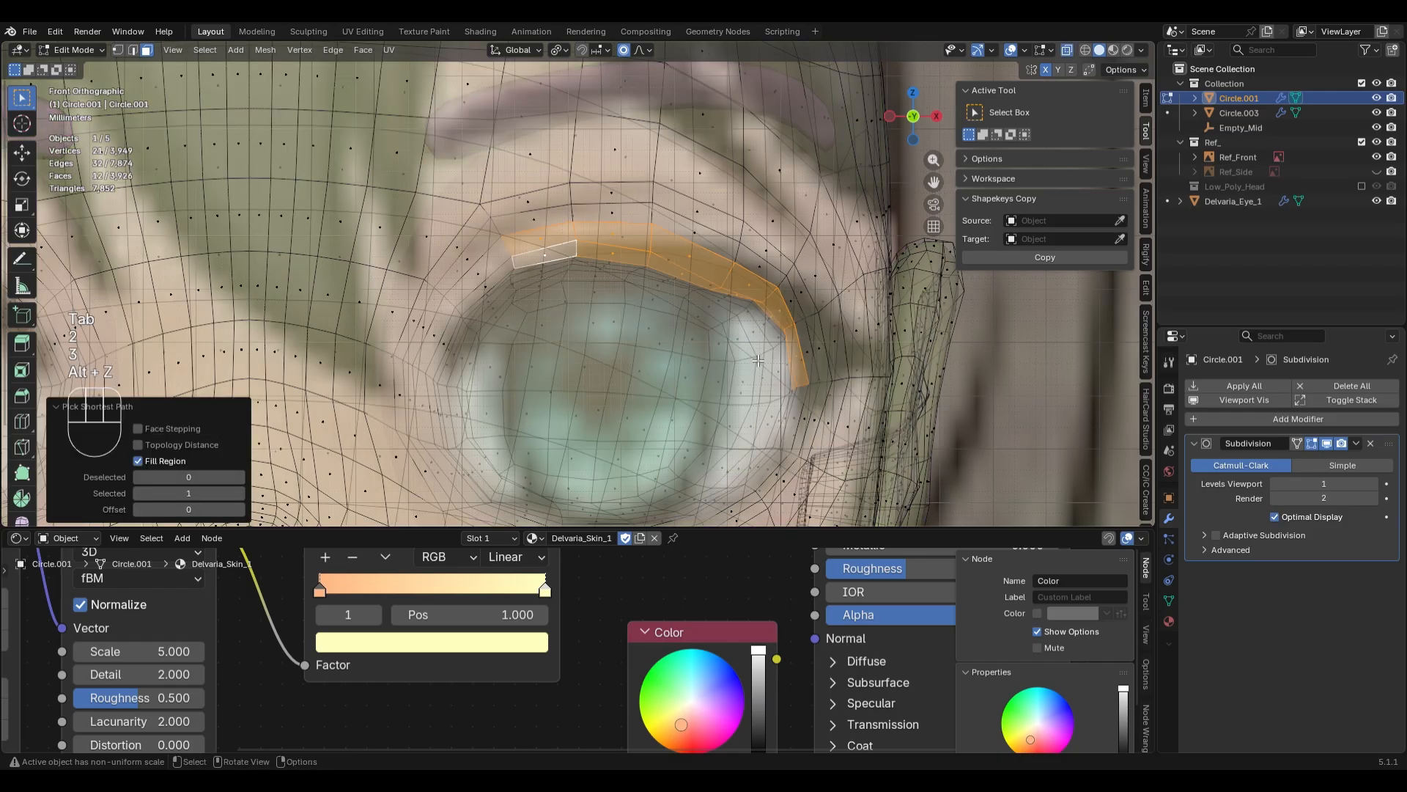
key(c)
shift+drag(732, 241, 684, 233)
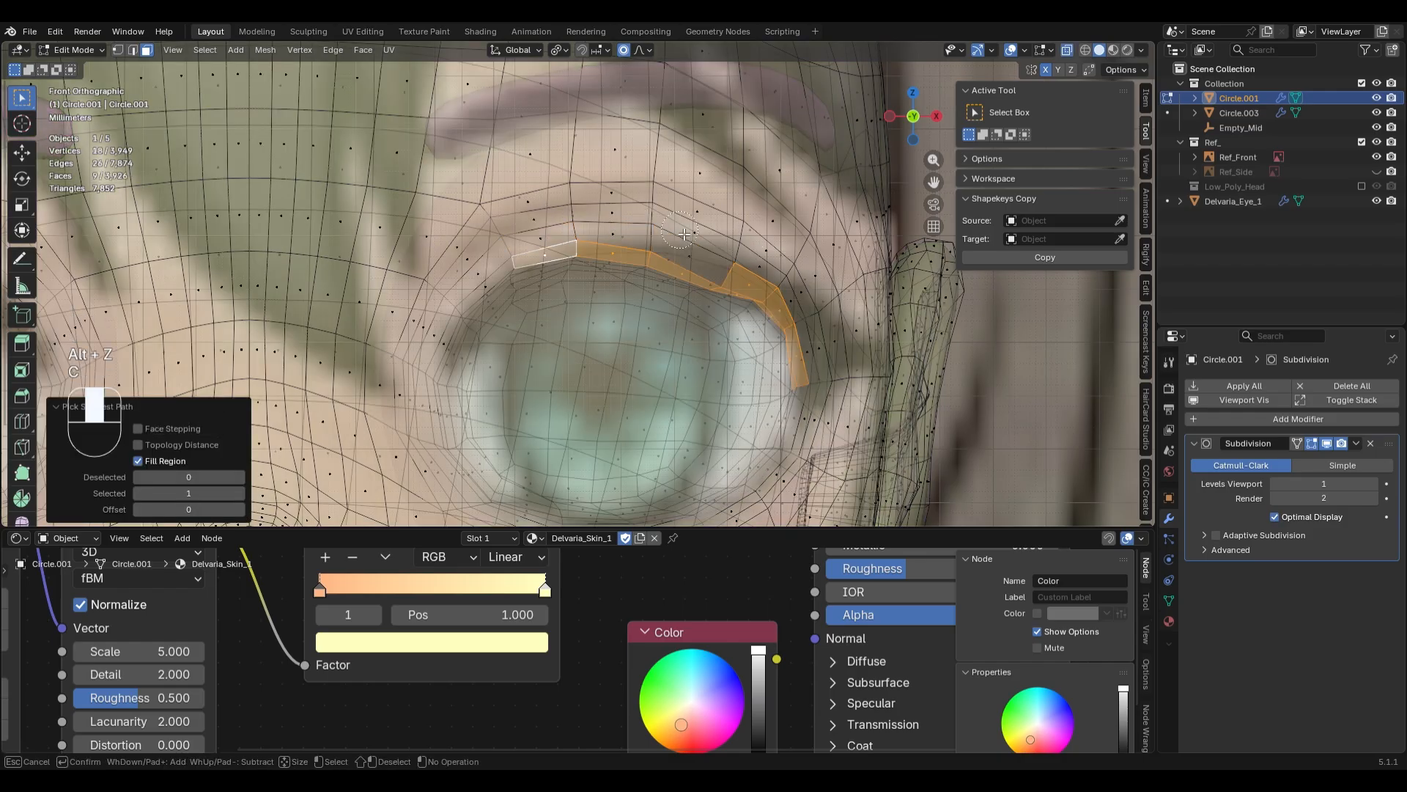
key(alt+z)
scroll(819, 362, down, 8)
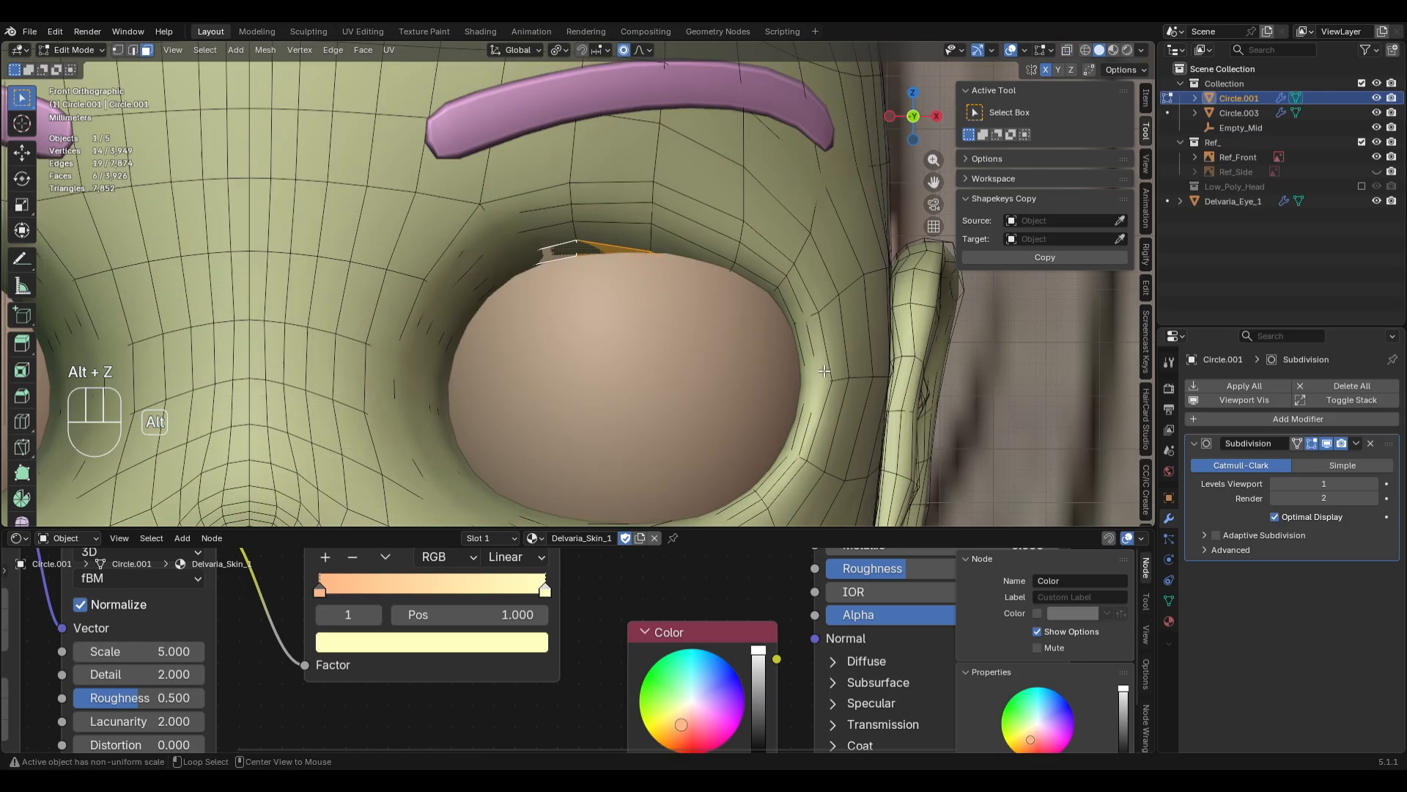
- Undo the last face deselection and refine the upper eyelid face selection from angled and front views
middle_drag(813, 345, 792, 308)
key(alt+z)
key(ctrl+z)
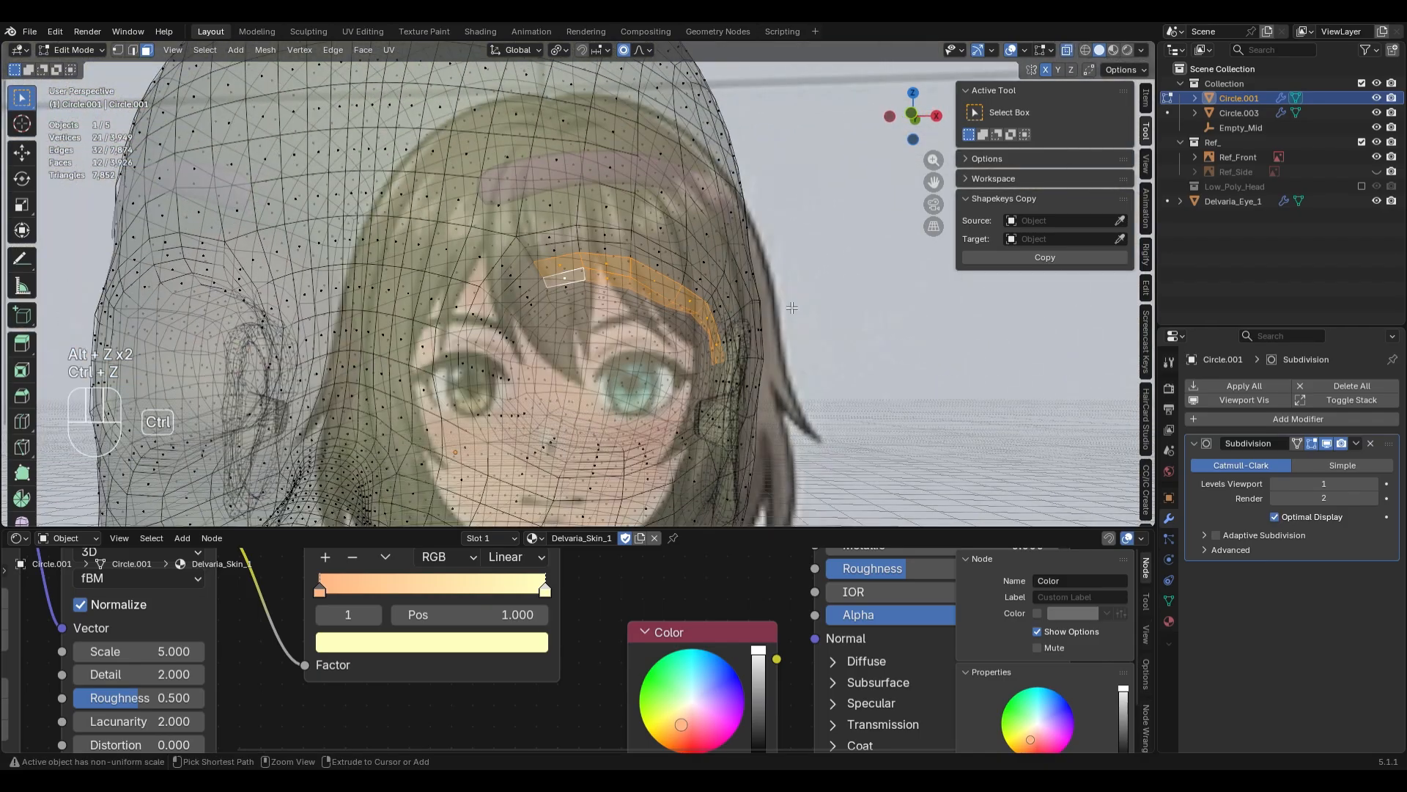
scroll(590, 298, up, 8)
key(alt+z)
key(c)
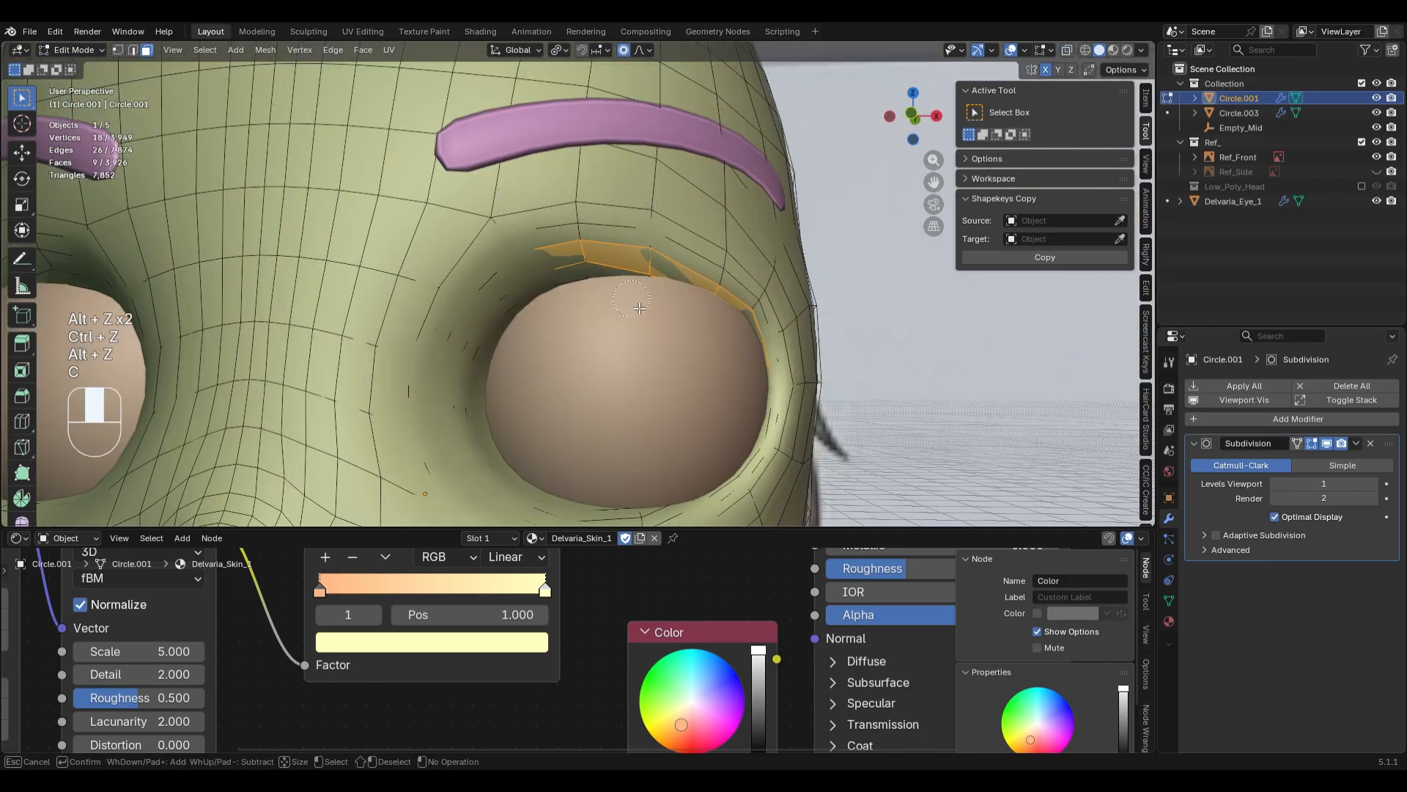
key(alt+z)
key(c)
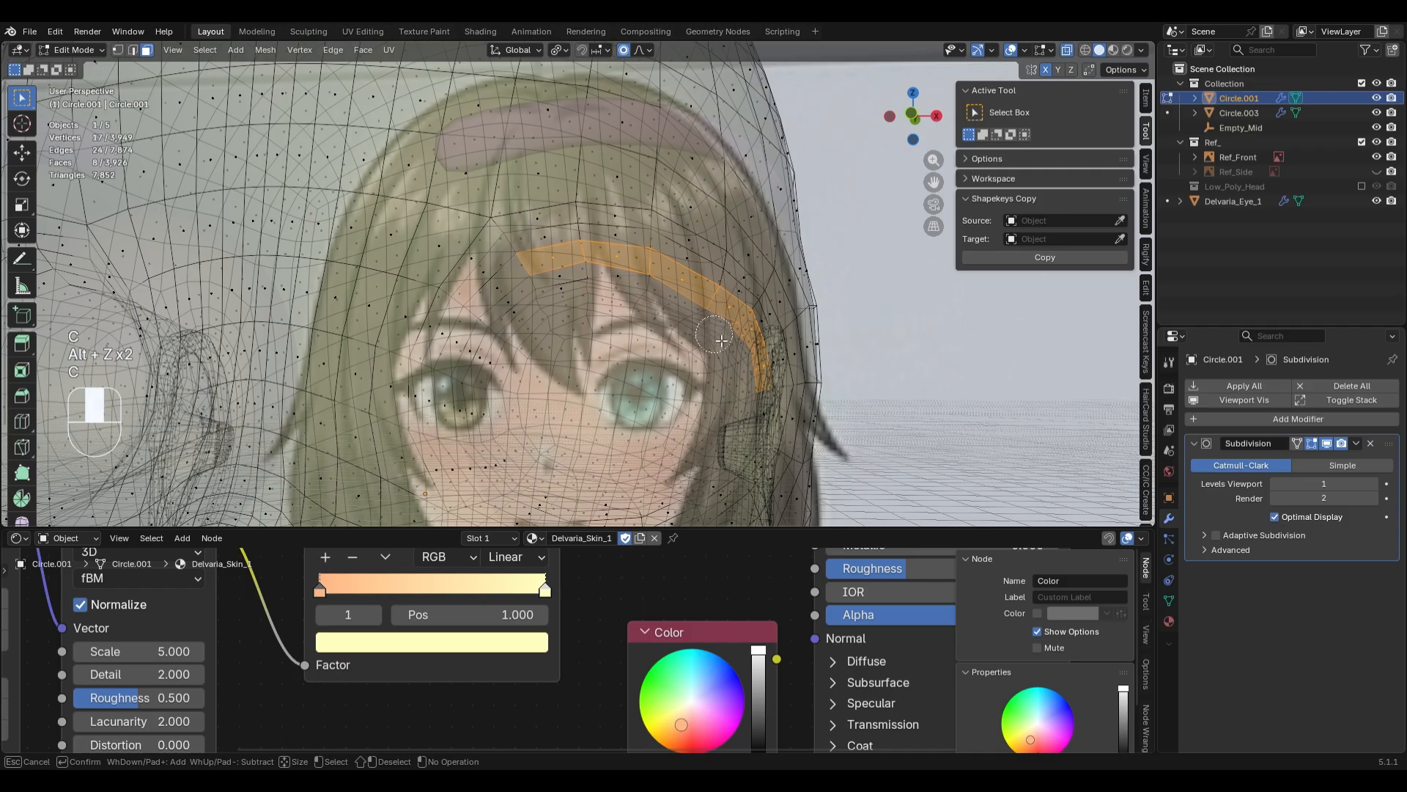
right_click(745, 382)
key(alt+z)
scroll(747, 389, up, 6)
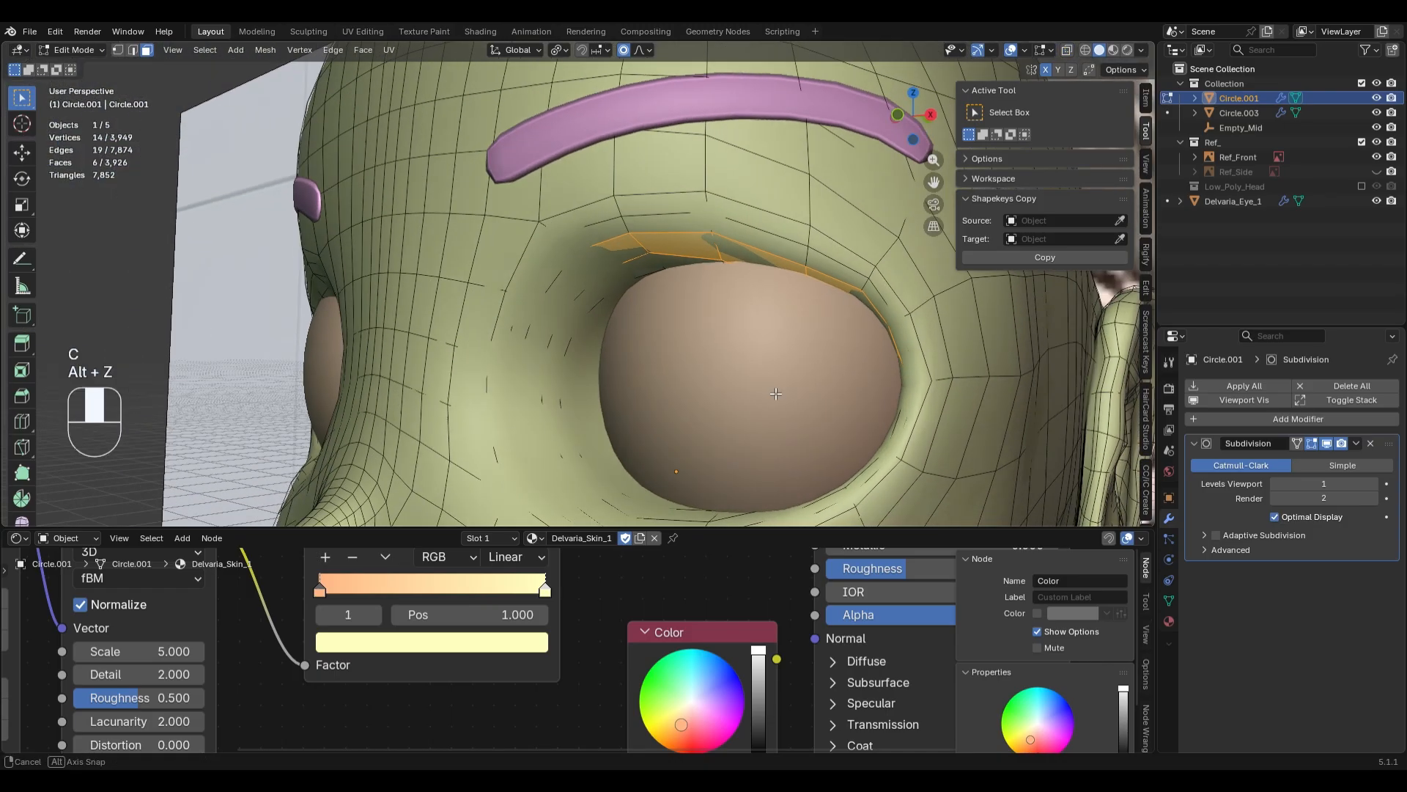
key(KP_1)
key(alt+z)
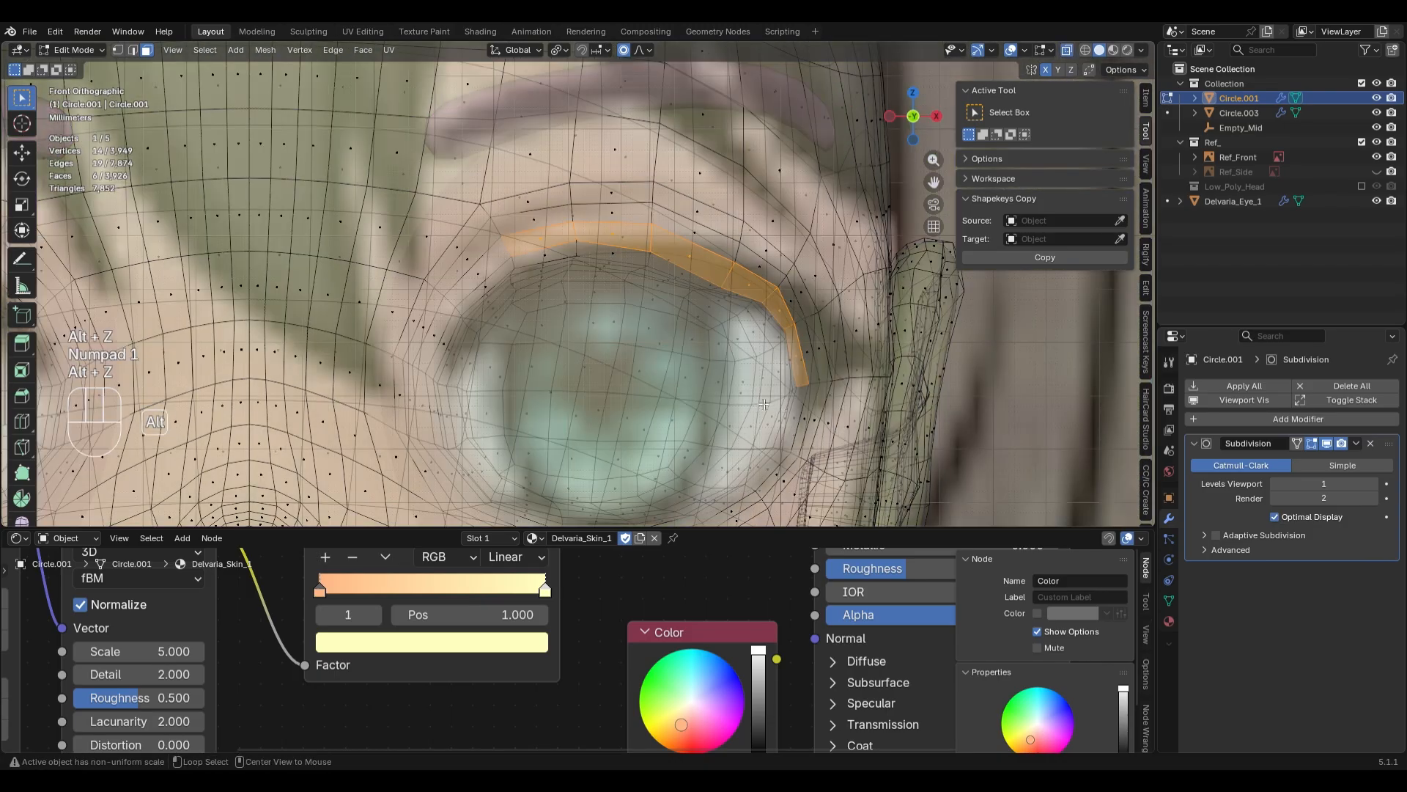
key(alt+z)
scroll(762, 399, down, 4)
scroll(613, 259, up, 5)
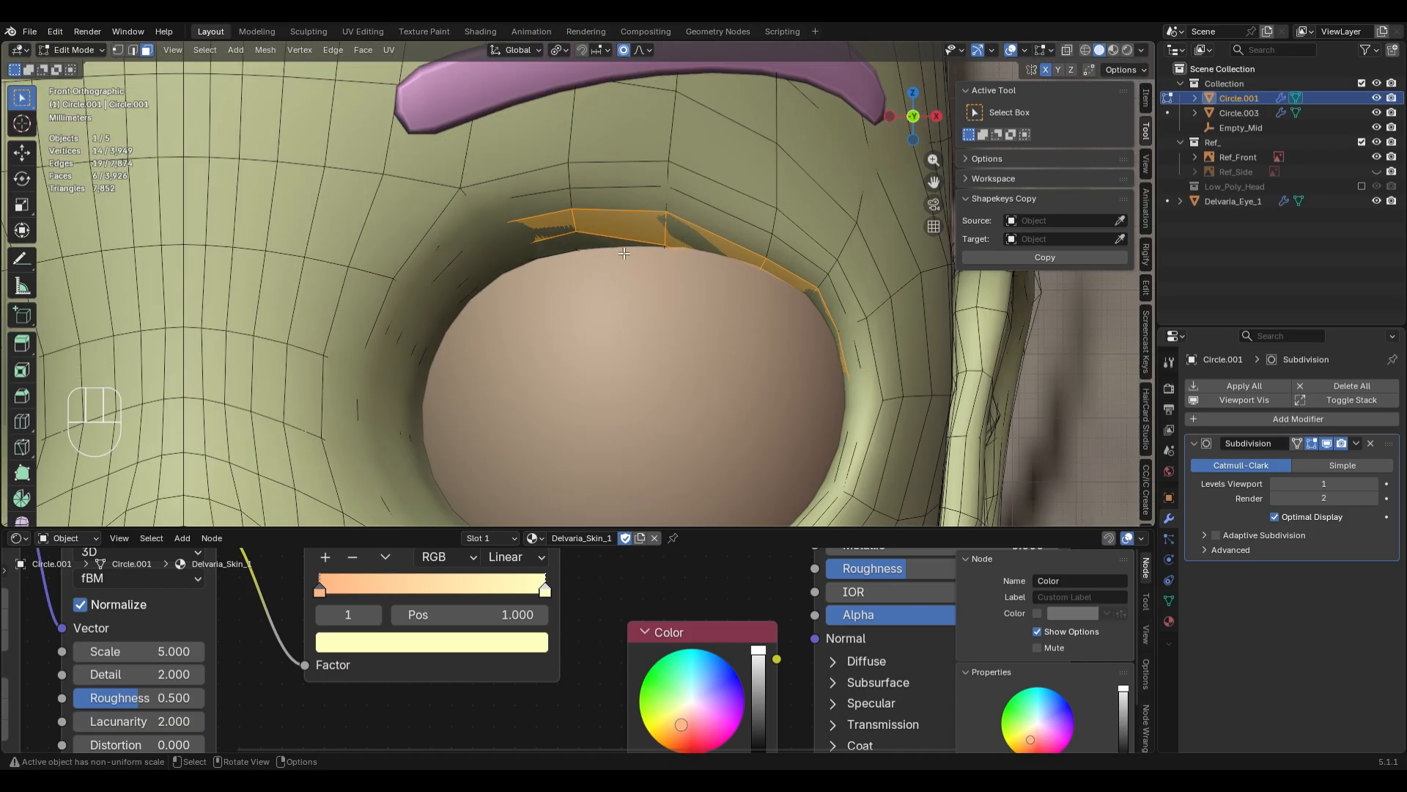
- Move the single inner edge above the character's left eye about 0.004 m along Y with proportional editing
key(2)
click(535, 240)
key(g)
key(y)
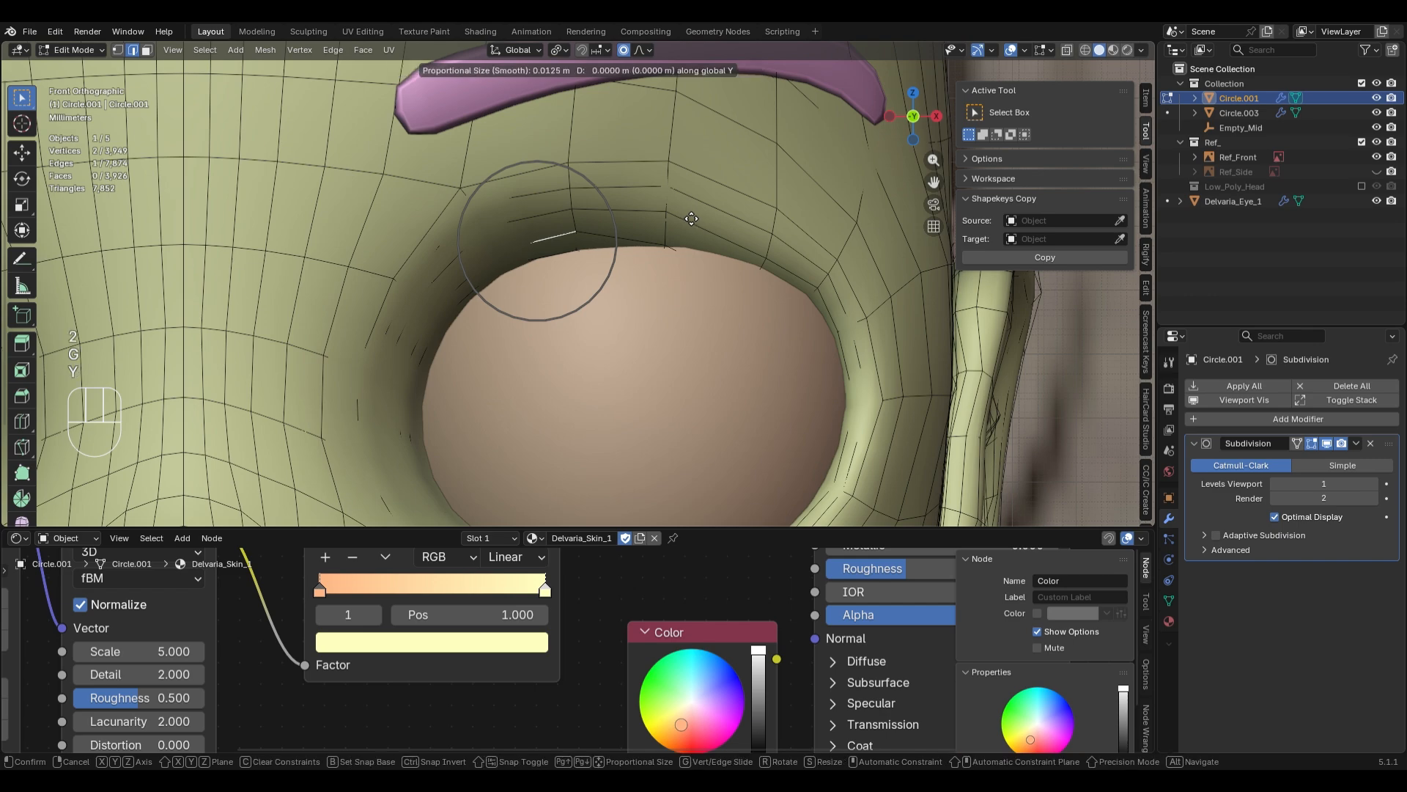
click(692, 222)
key(ctrl+z)
mouse_move(693, 222)
middle_down()
mouse_move(872, 274)
mouse_move(702, 222)
middle_up()
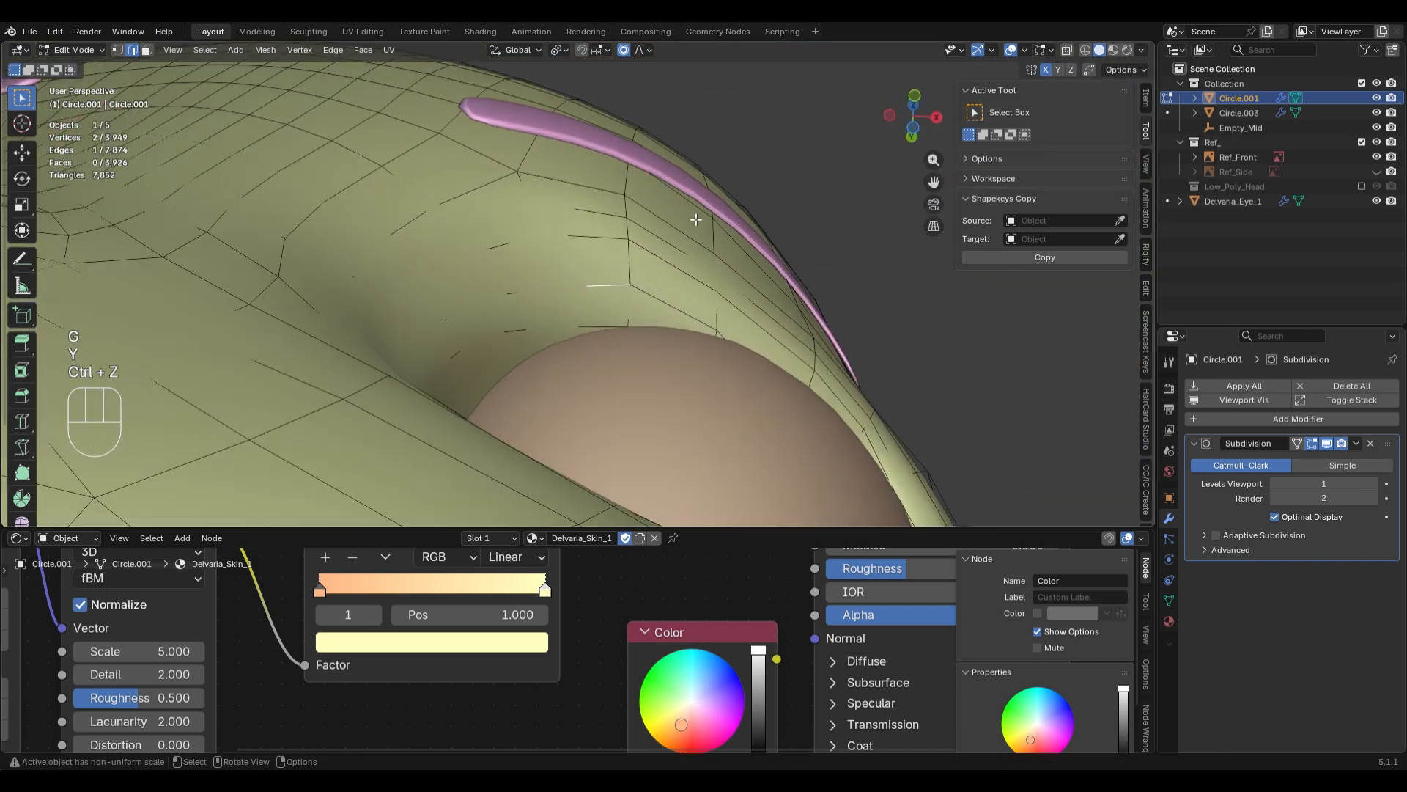
key(g)
key(y)
click(709, 239)
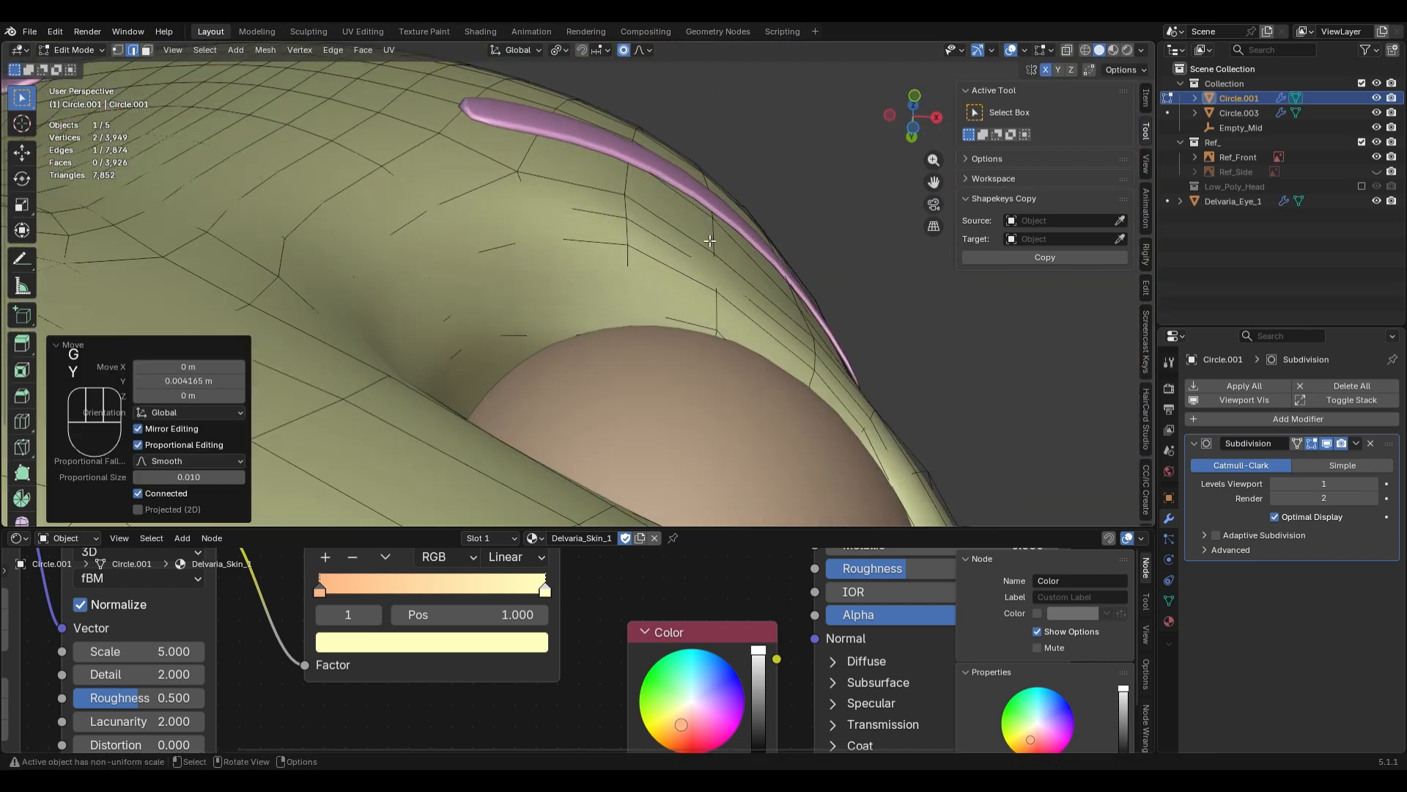
- Examine the eyelid rim's faces and inner edge loop against the front reference, in both solid and X-ray display
key(alt+z)
mouse_move(758, 310)
middle_down()
mouse_move(698, 362)
mouse_move(650, 316)
middle_up()
key(alt+z)
key(3)
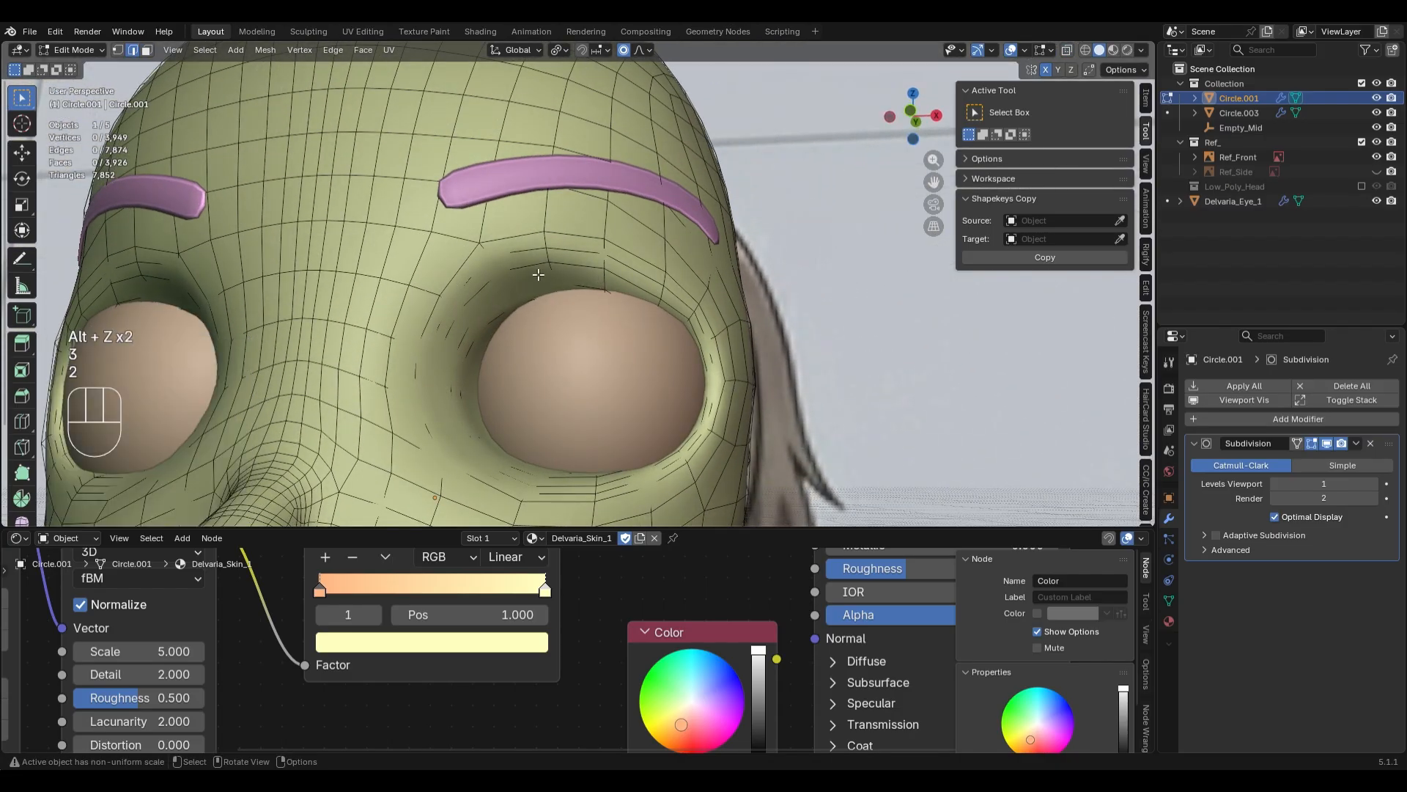
key(alt+z)
key(alt+z)
key(KP_1)
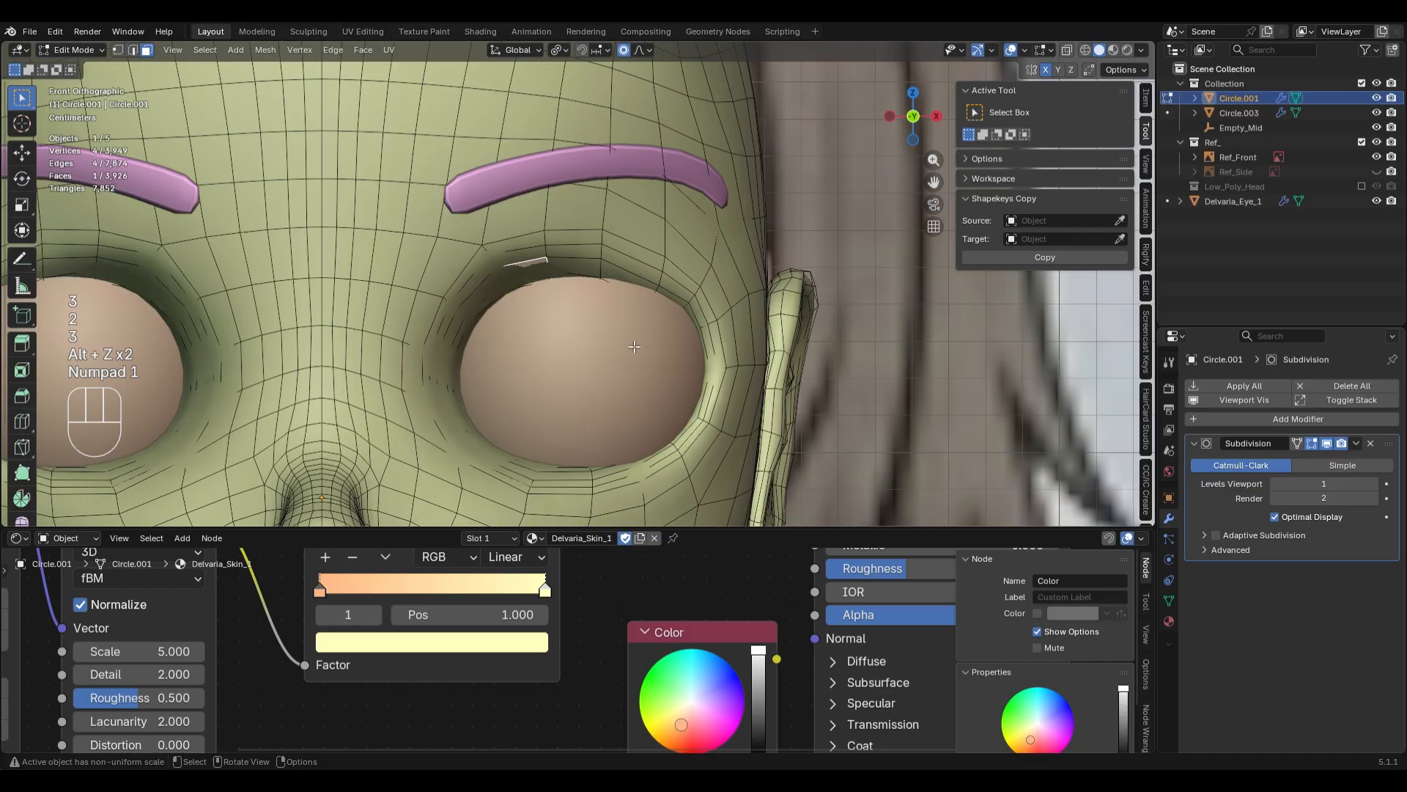
key(2)
alt+click(506, 297)
key(alt+z)
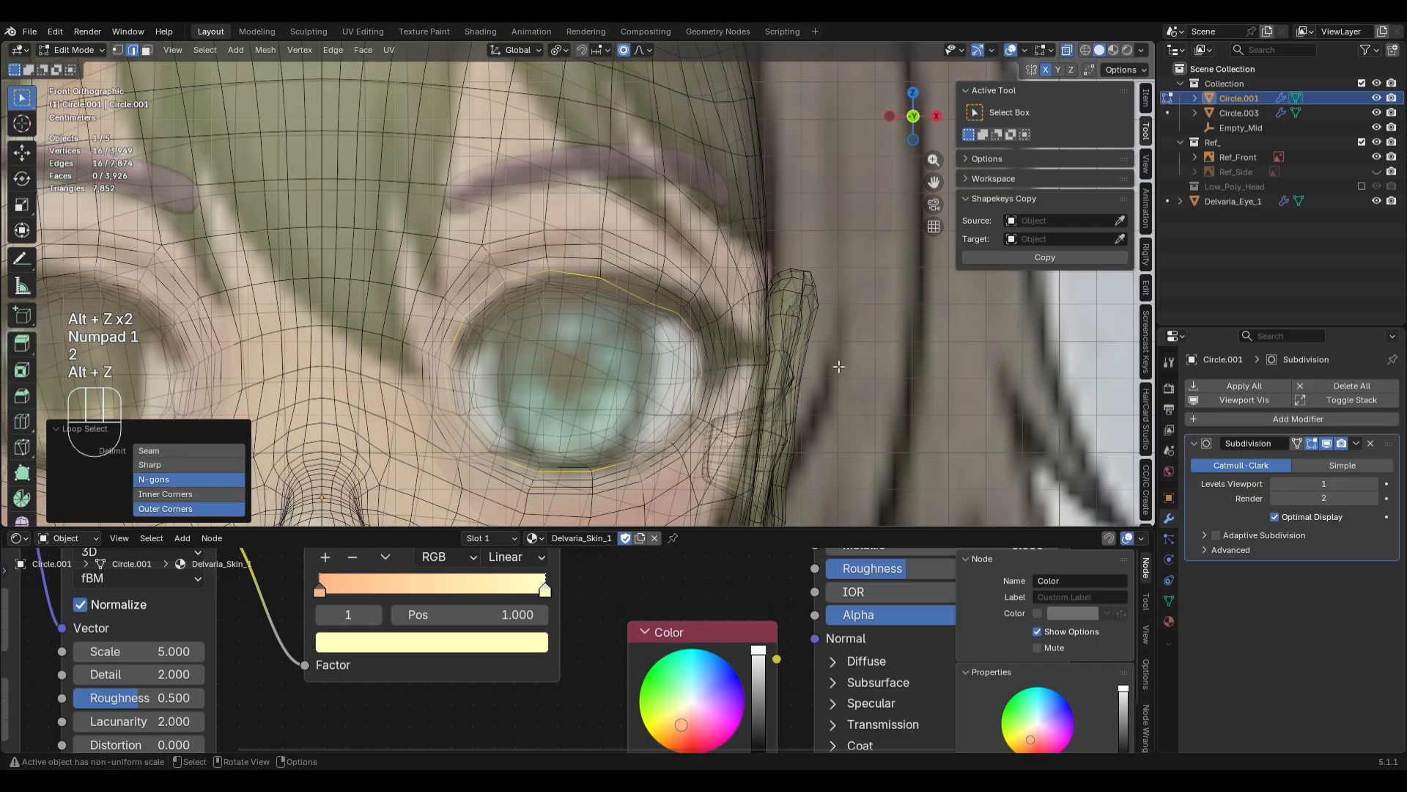
key(1)
key(alt+z)
scroll(625, 329, up, 6)
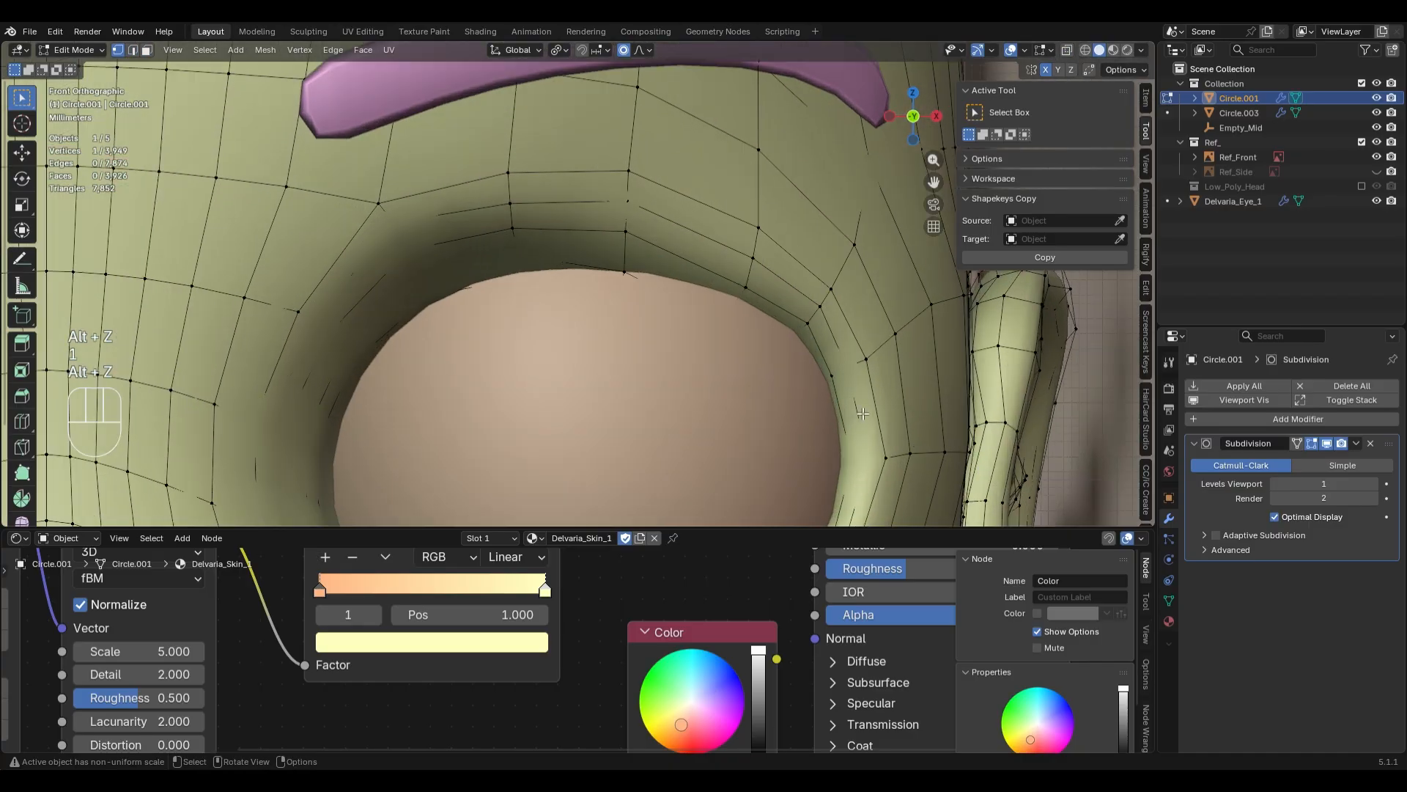
- Raise the upper eyelid vertex near the outer eye corner about 0.0014 m along Z with proportional editing
key(alt+z)
click(726, 323)
key(g)
key(z)
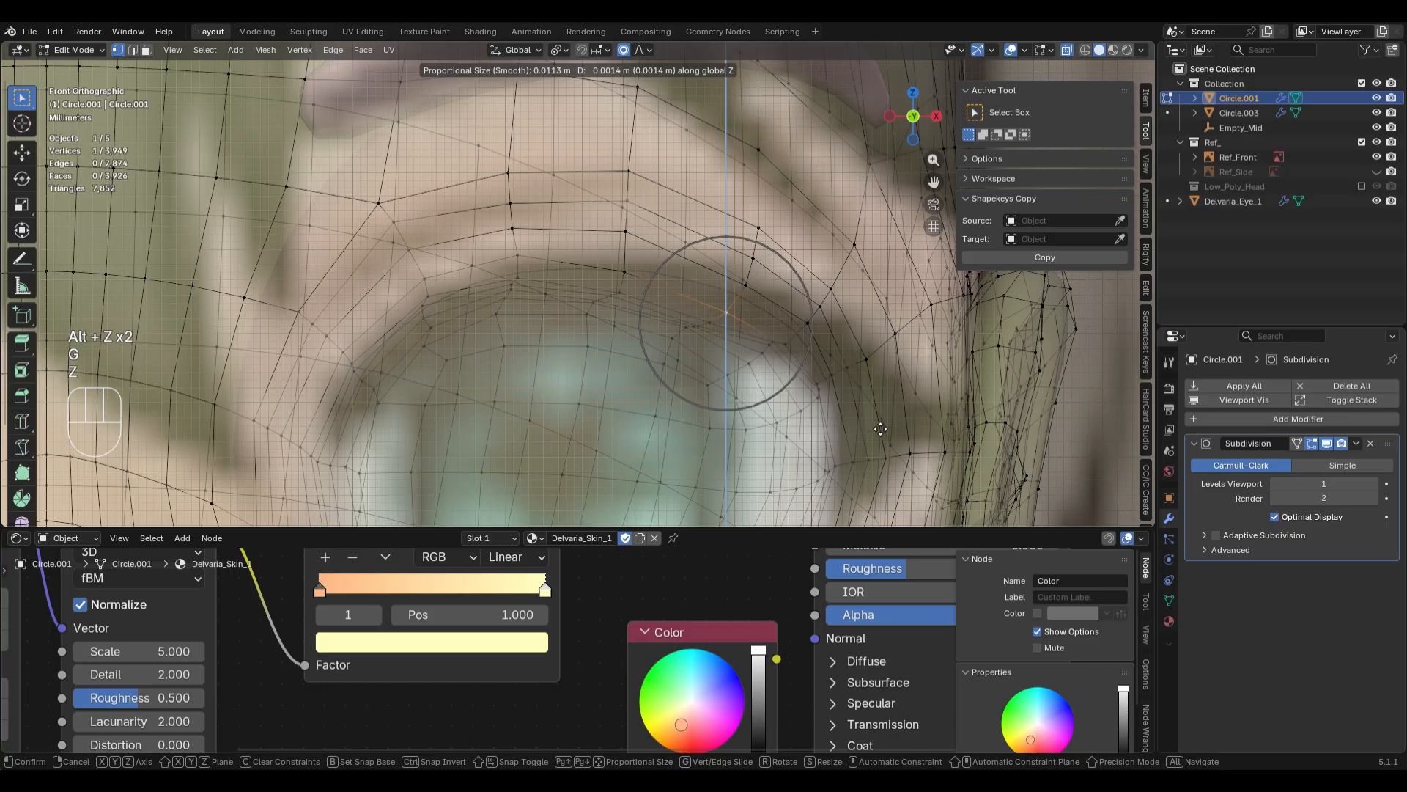
click(881, 429)
key(alt+z)
- Select the inner eyelid edge loop and deselect part of it, keeping only a section of seven edges
key(2)
alt+click(591, 275)
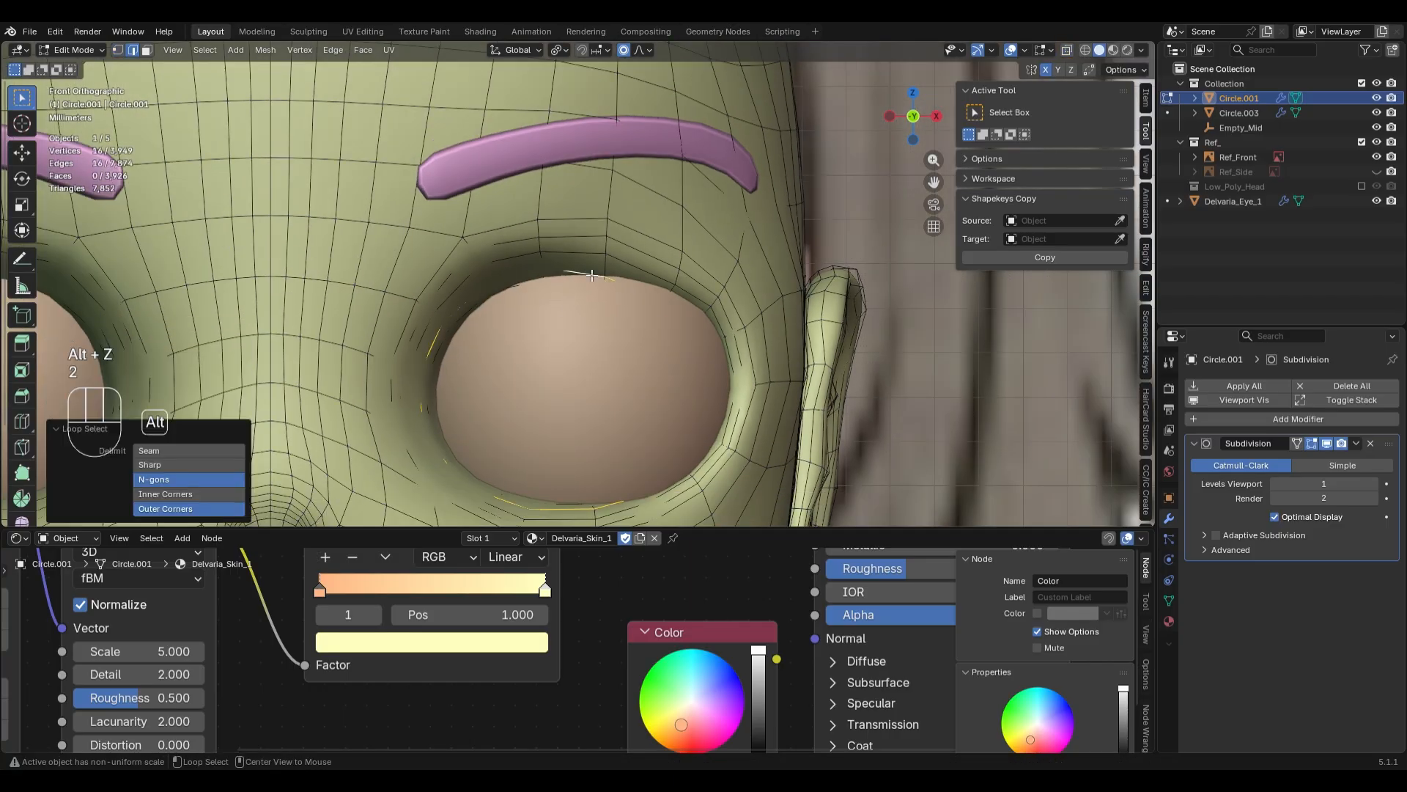
scroll(756, 320, down, 2)
key(alt+z)
key(c)
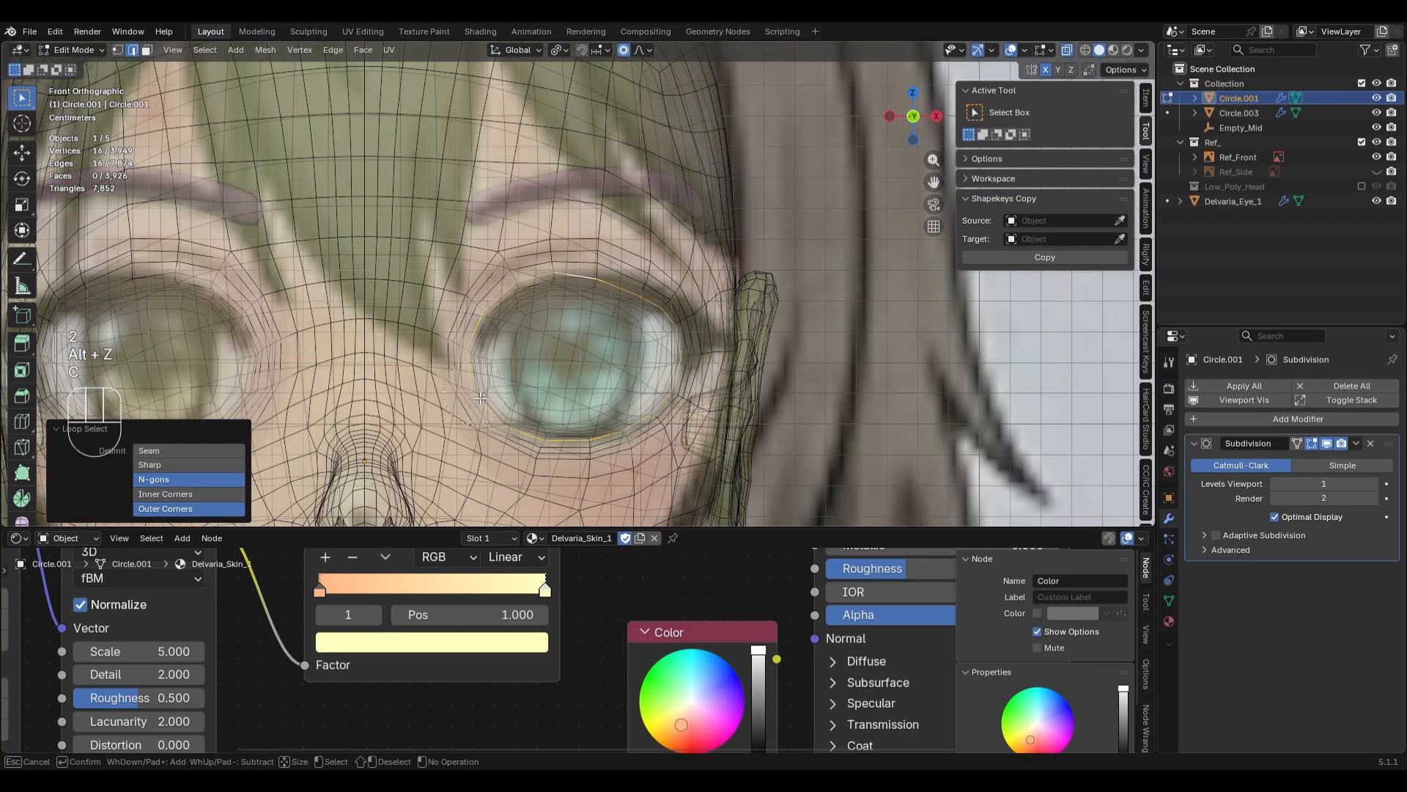
right_click(695, 376)
key(alt+z)
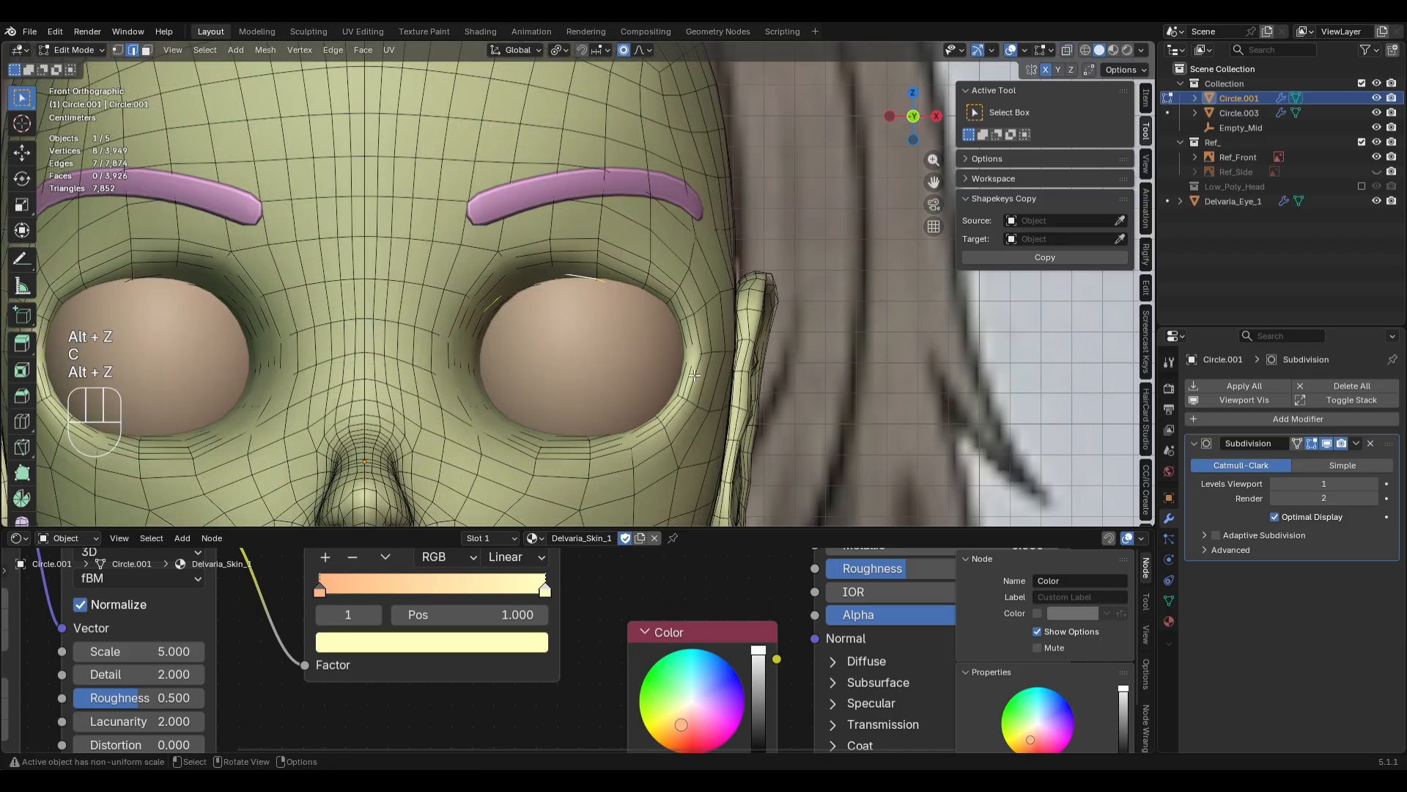
- Slide the inner upper eyelid vertices along their edges, using a factor of about 0.182 for the final slide
key(alt+z)
mouse_move(700, 331)
middle_down()
mouse_move(678, 237)
mouse_move(779, 298)
mouse_move(686, 311)
mouse_move(718, 268)
mouse_move(713, 297)
mouse_move(710, 154)
mouse_move(708, 177)
middle_up()
key(alt+z)
key(alt+z)
key(alt+z)
key(alt+z)
click(571, 319)
key(g)
key(g)
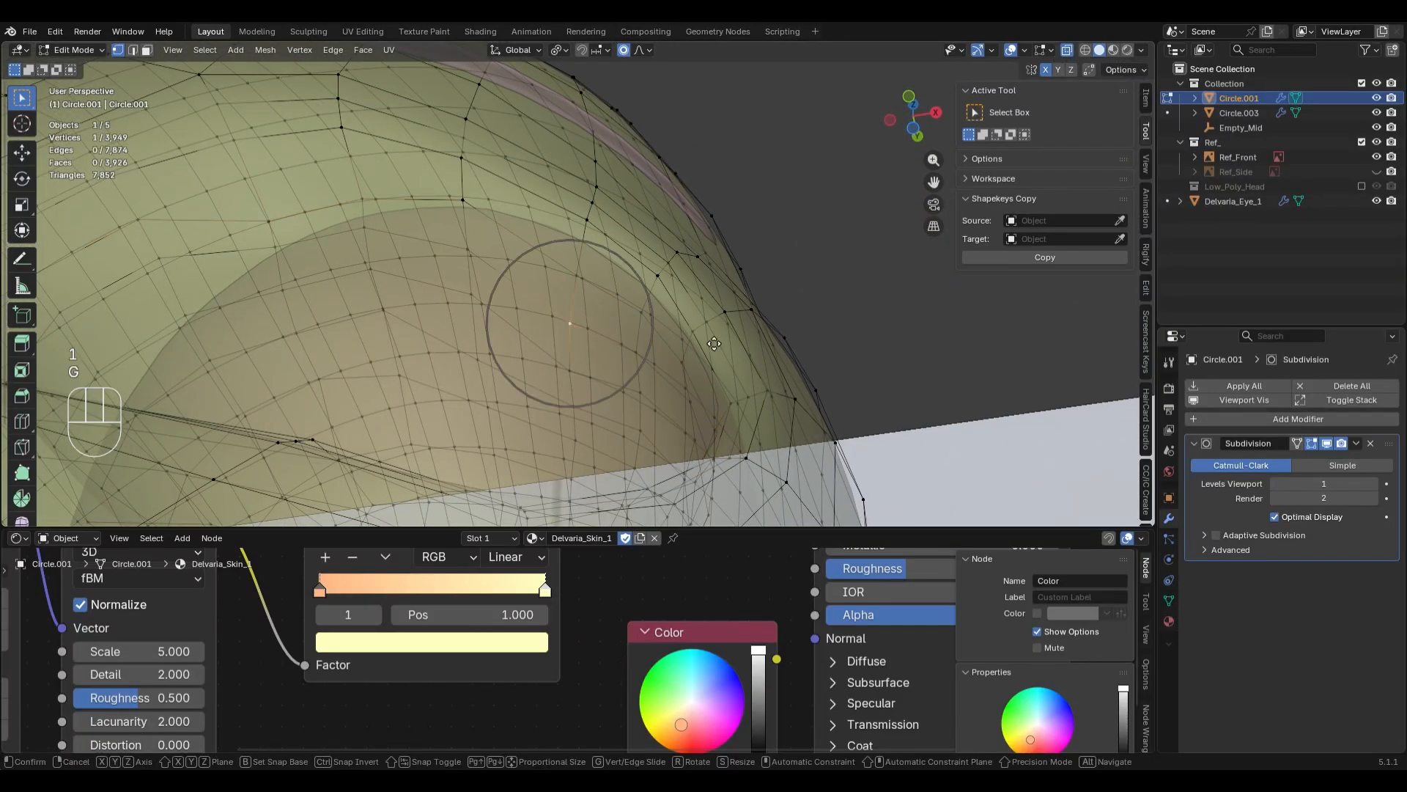
click(697, 322)
key(g)
key(g)
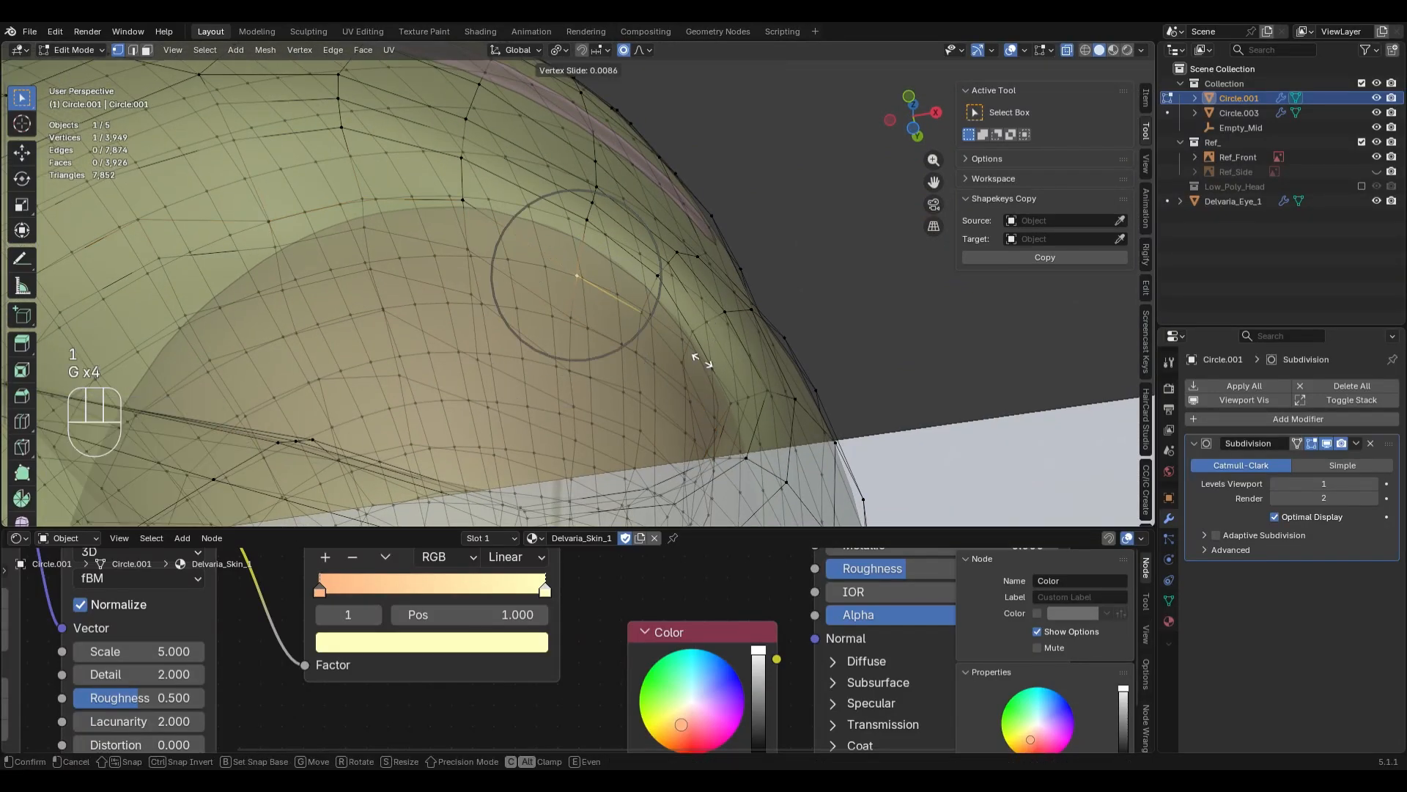
click(579, 282)
- Leave mesh editing and move the Delvaria_Eye_1 eyeballs about -0.00026 m along X
middle_drag(579, 282, 753, 255)
key(alt+z)
key(alt+z)
key(alt+z)
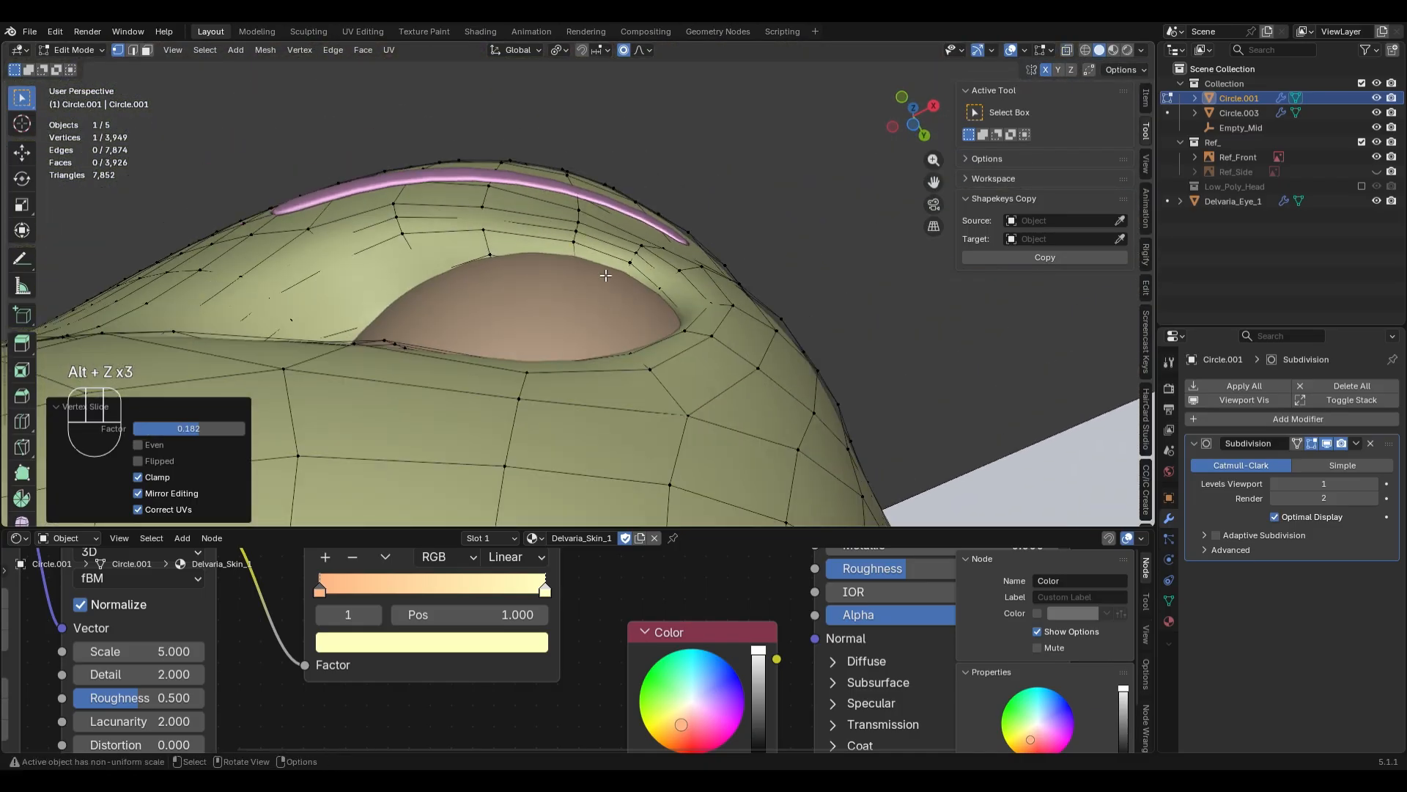
key(Tab)
key(KP_1)
click(568, 340)
scroll(579, 330, down, 4)
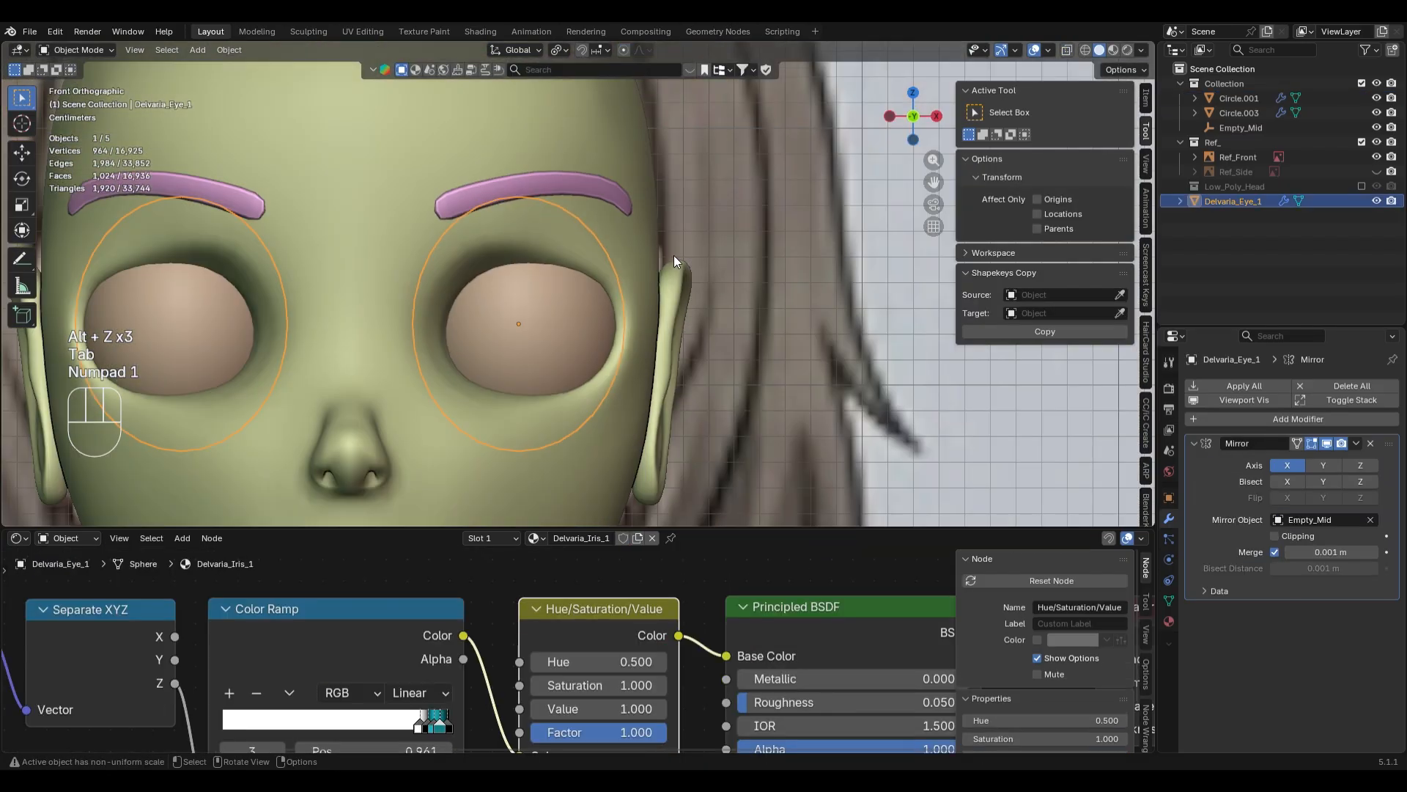
key(z)
key(g)
key(x)
click(790, 358)
- Switch to material preview and examine how the eyes sit in the head from the front and from below
scroll(807, 367, down, 6)
key(z)
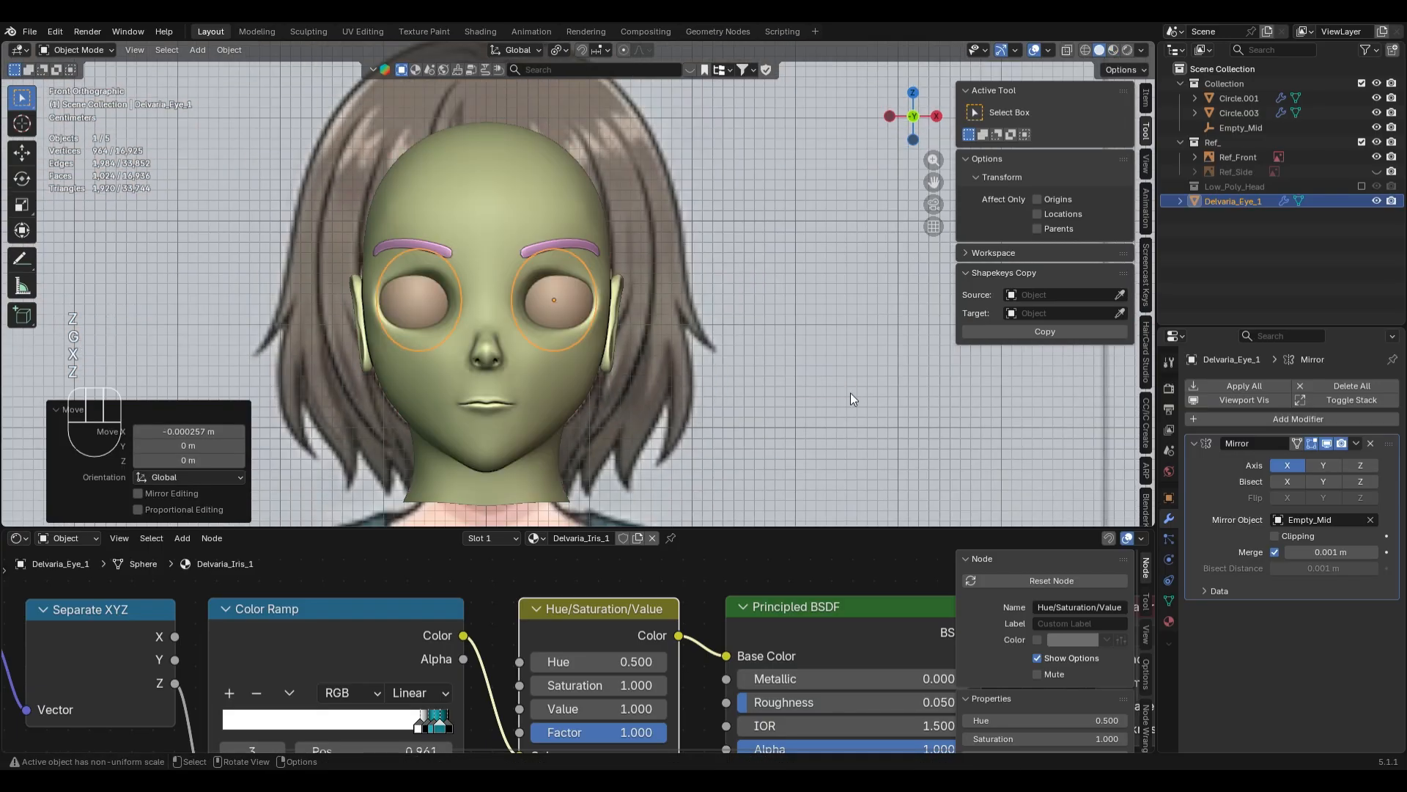
click(850, 393)
key(z)
shift+middle_drag(780, 412, 793, 376)
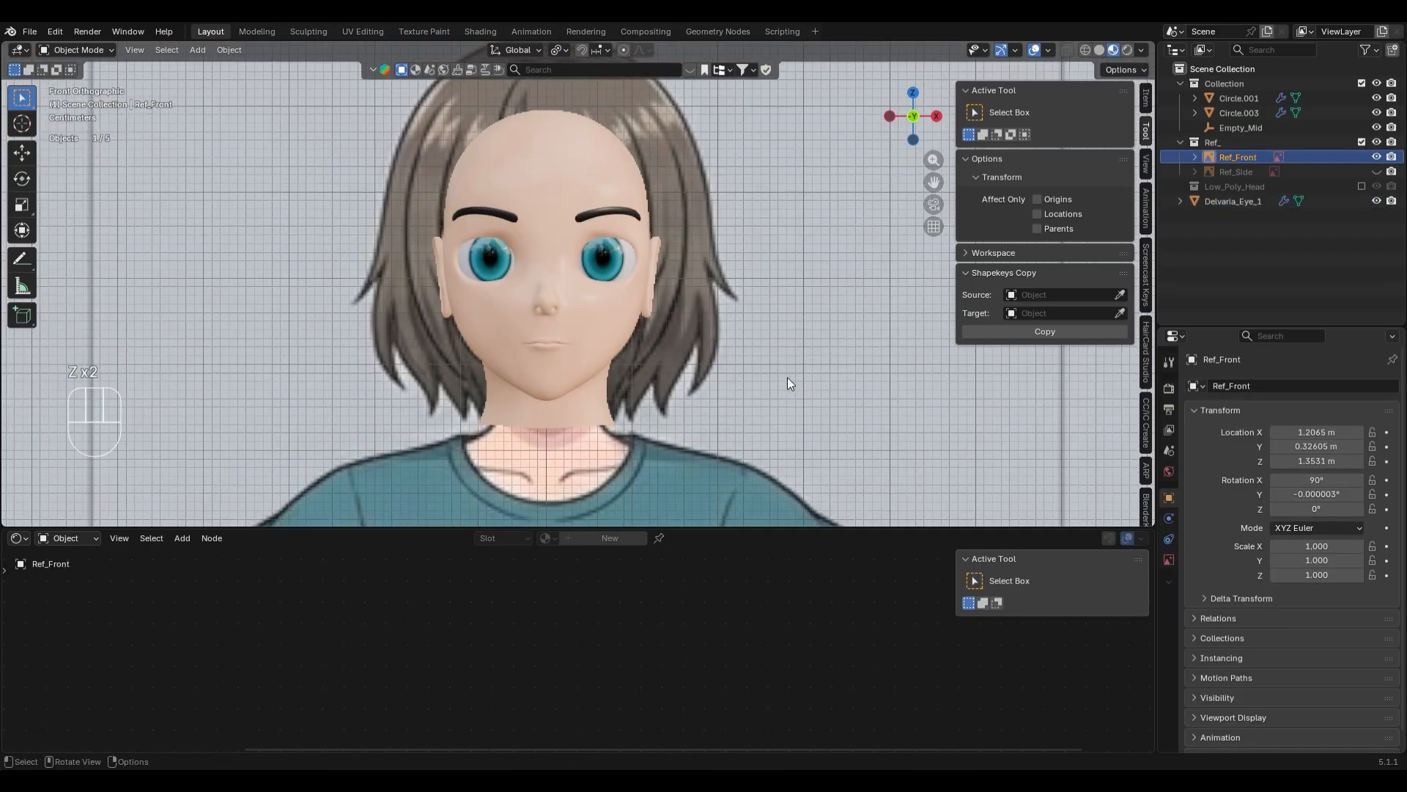
scroll(788, 377, up, 6)
middle_drag(732, 226, 684, 231)
- Enter mesh editing on the head and select the edge loop inside the eyelid of the character's left eye
click(683, 231)
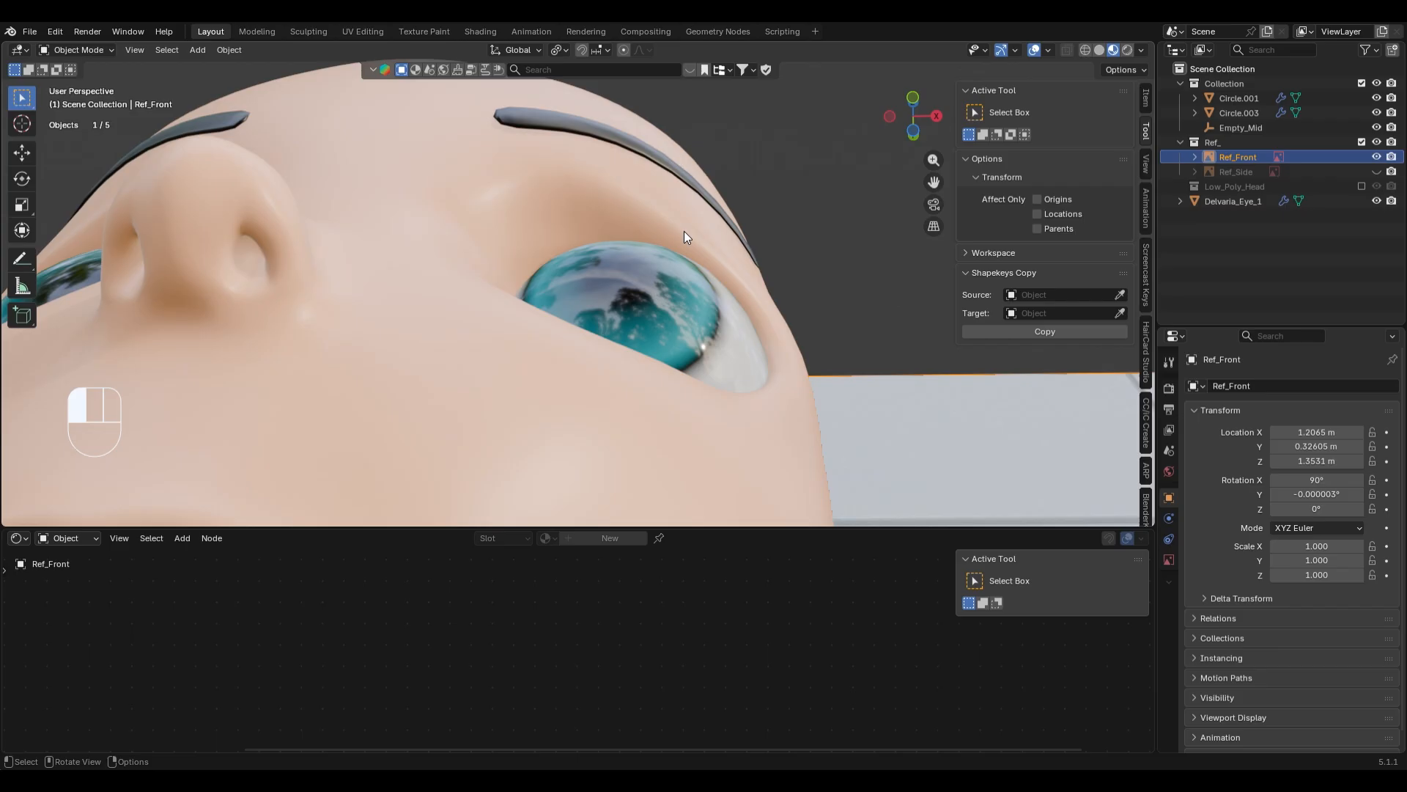
key(Tab)
middle_drag(843, 266, 903, 407)
key(3)
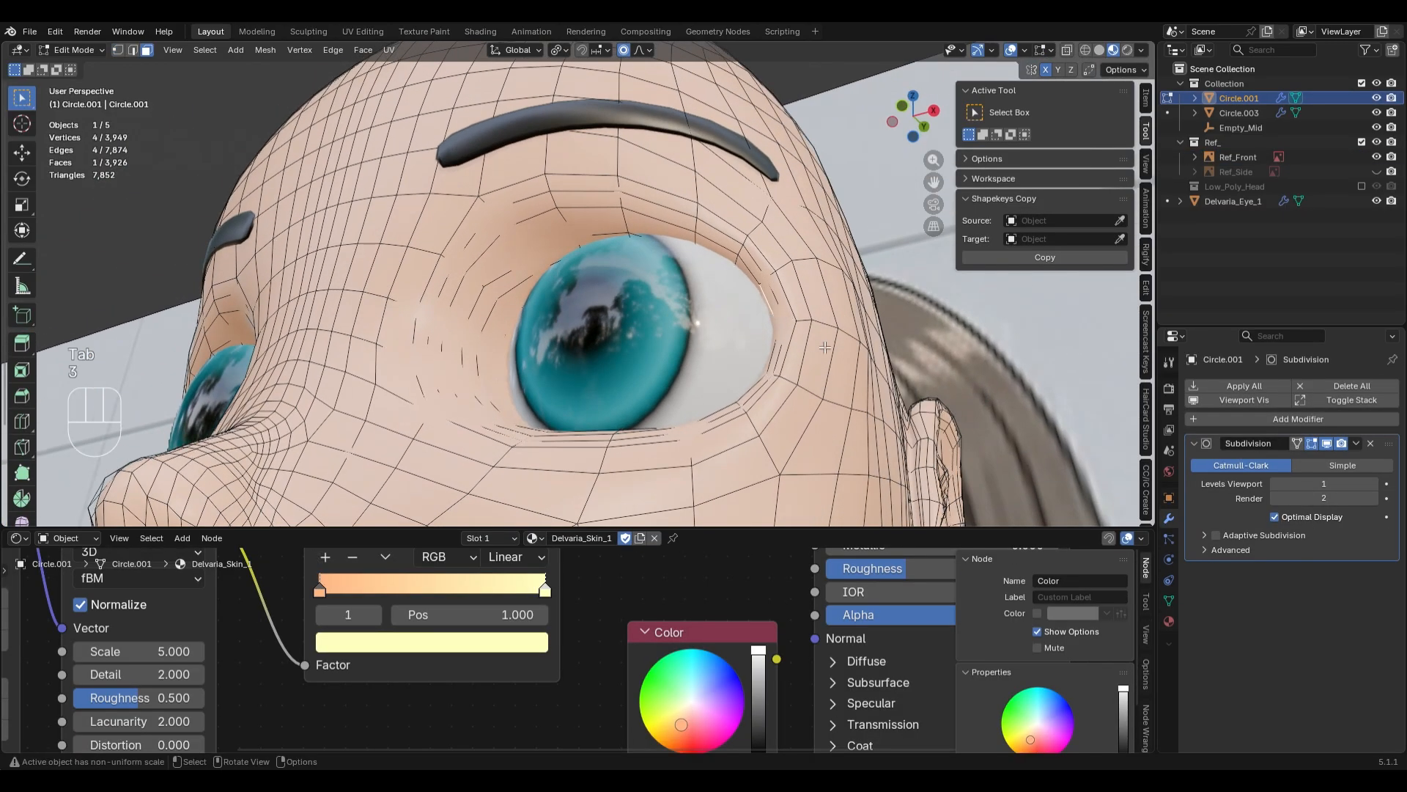
key(alt+z)
key(2)
alt+click(764, 297)
key(alt+z)
middle_drag(609, 359, 660, 383)
key(KP_1)
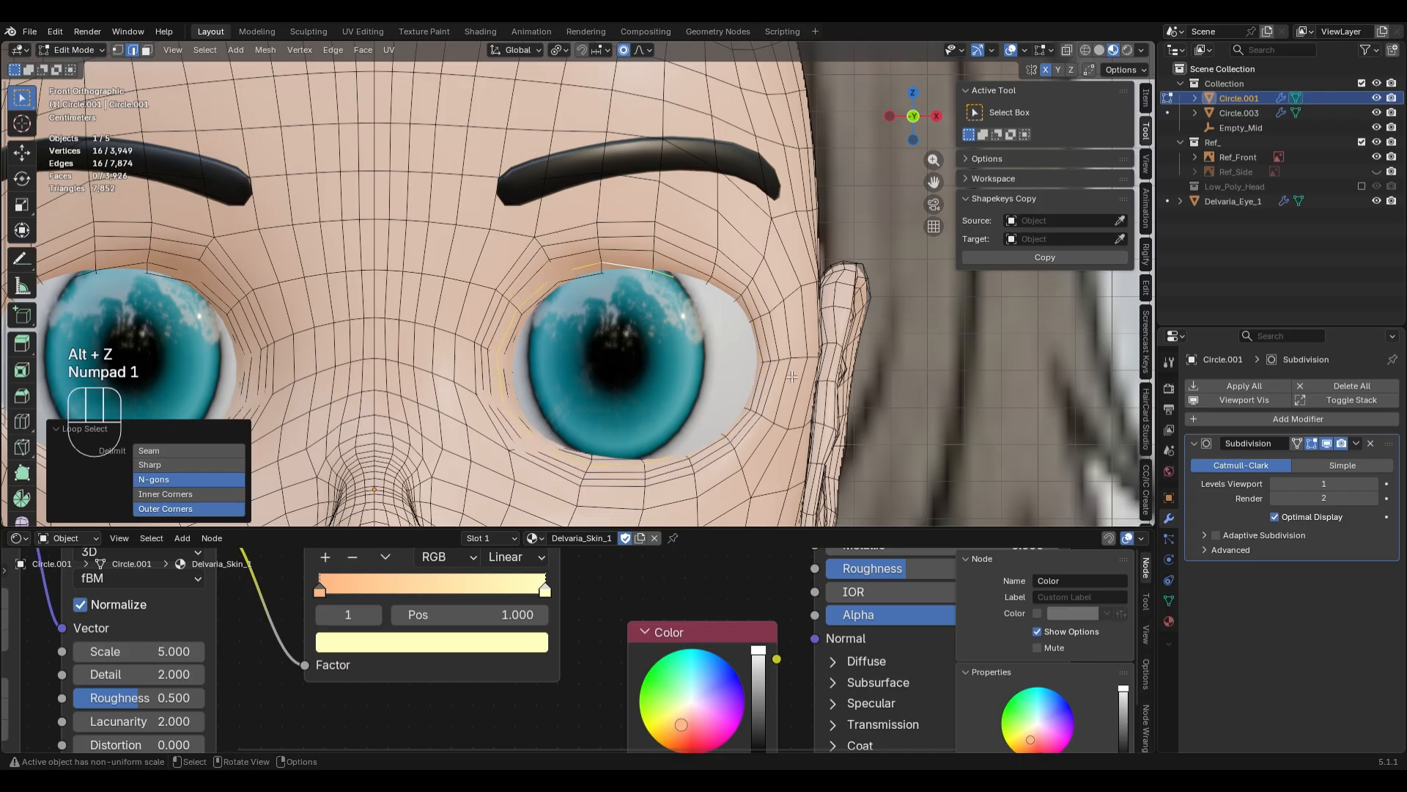
- Try to add the neighbouring eyelid loop to the selection and deselect the lower part of both loops
key(alt+z)
key(alt+z)
key(alt+z)
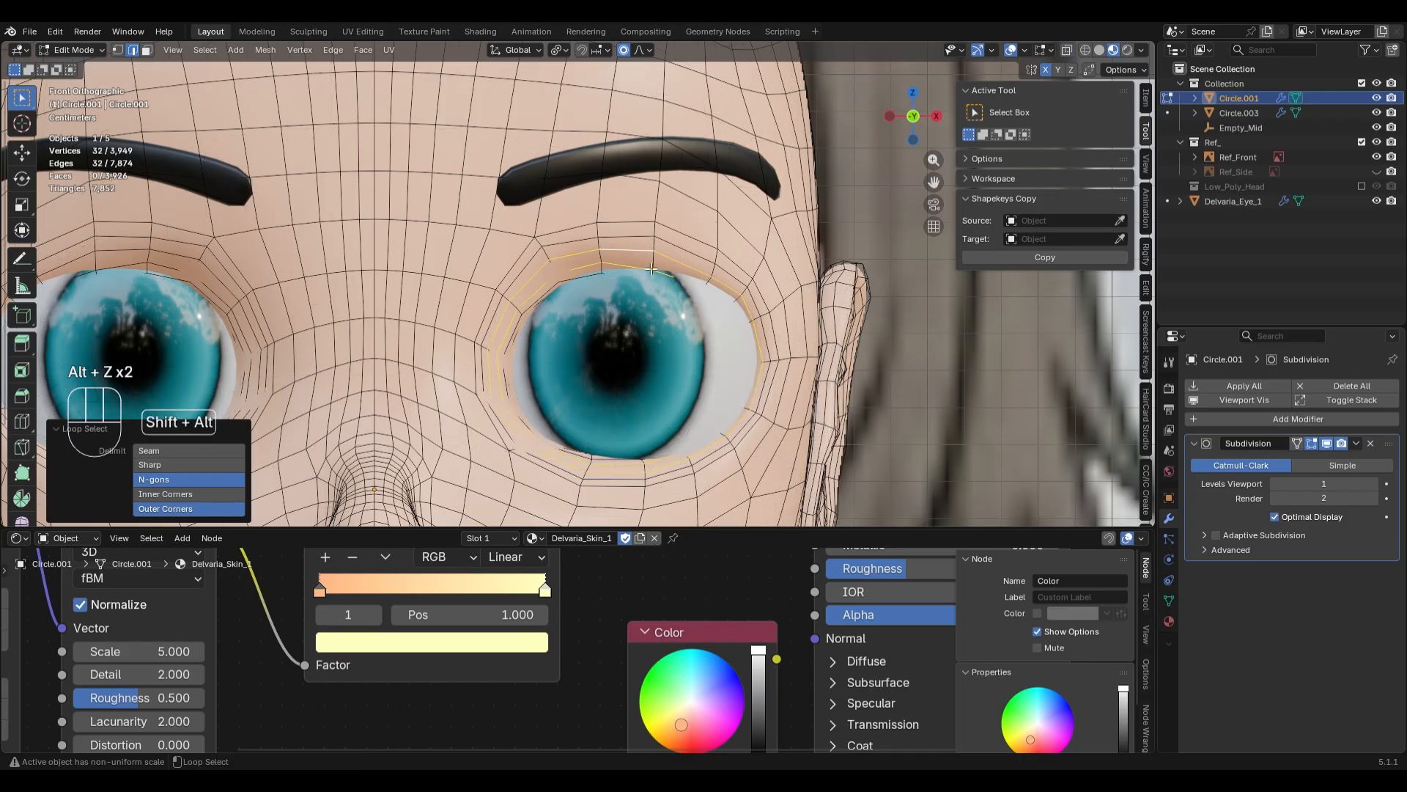
key(c)
mouse_move(749, 417)
middle_down()
mouse_move(569, 447)
mouse_move(506, 352)
middle_up()
right_click(505, 352)
key(alt+z)
key(ctrl+z)
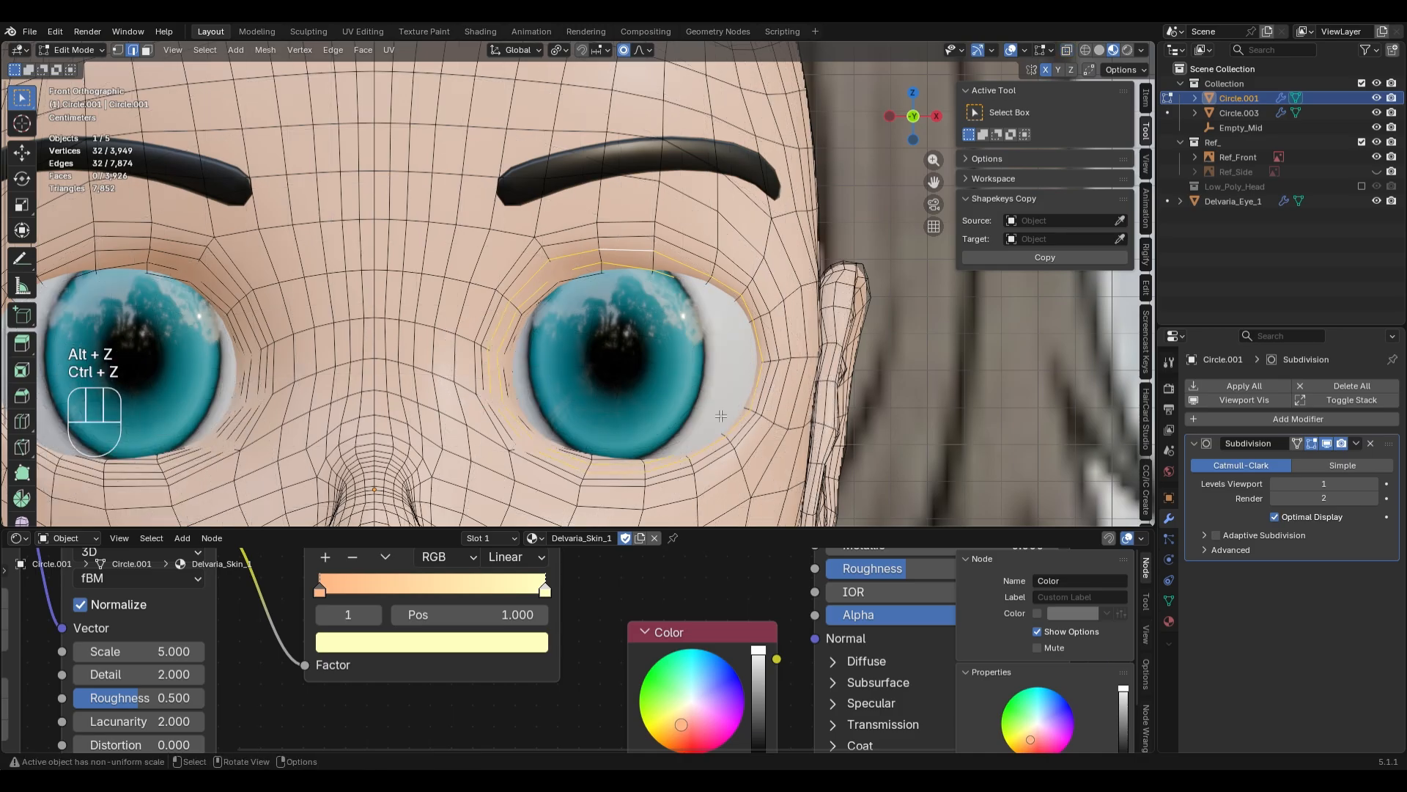
key(3)
key(2)
alt+shift+click(549, 299)
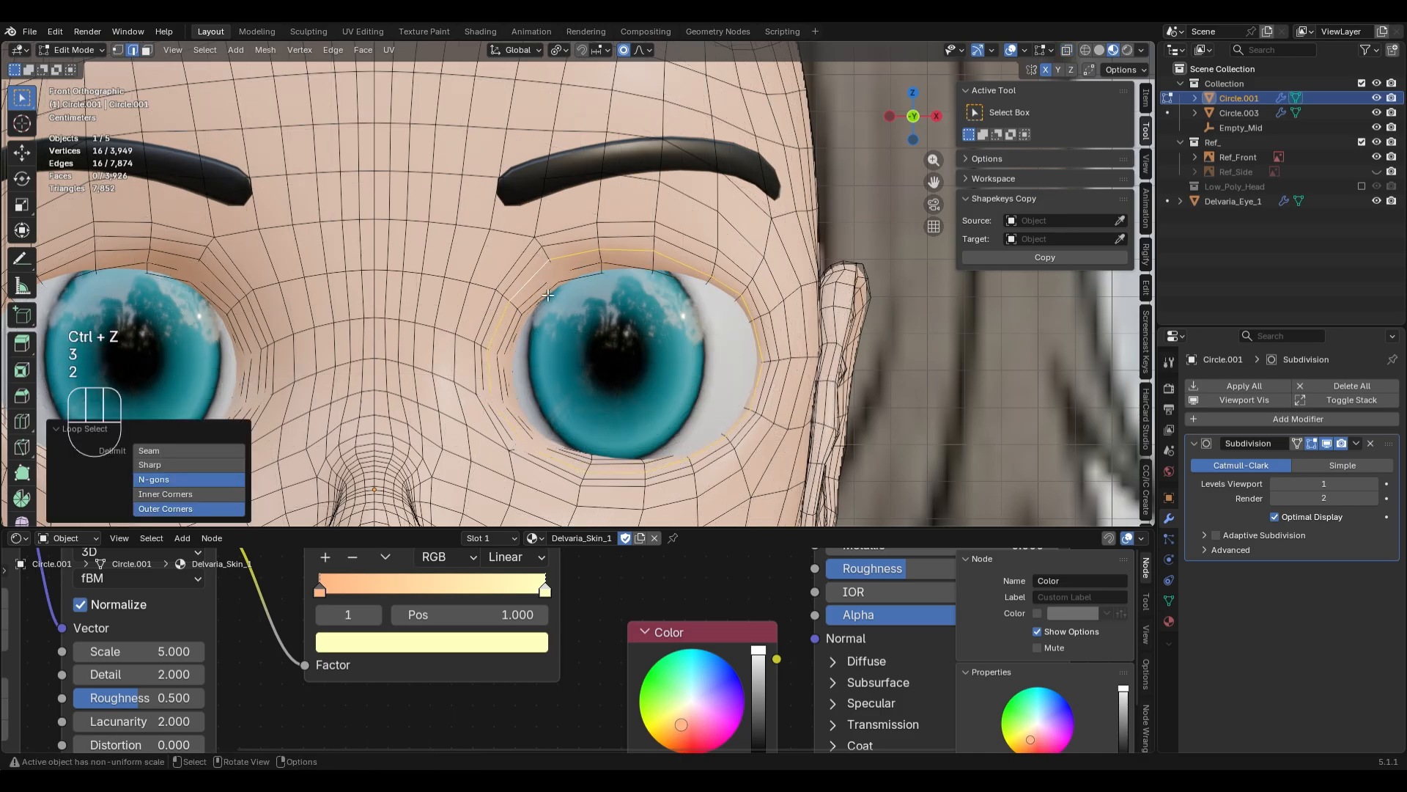
key(ctrl+z)
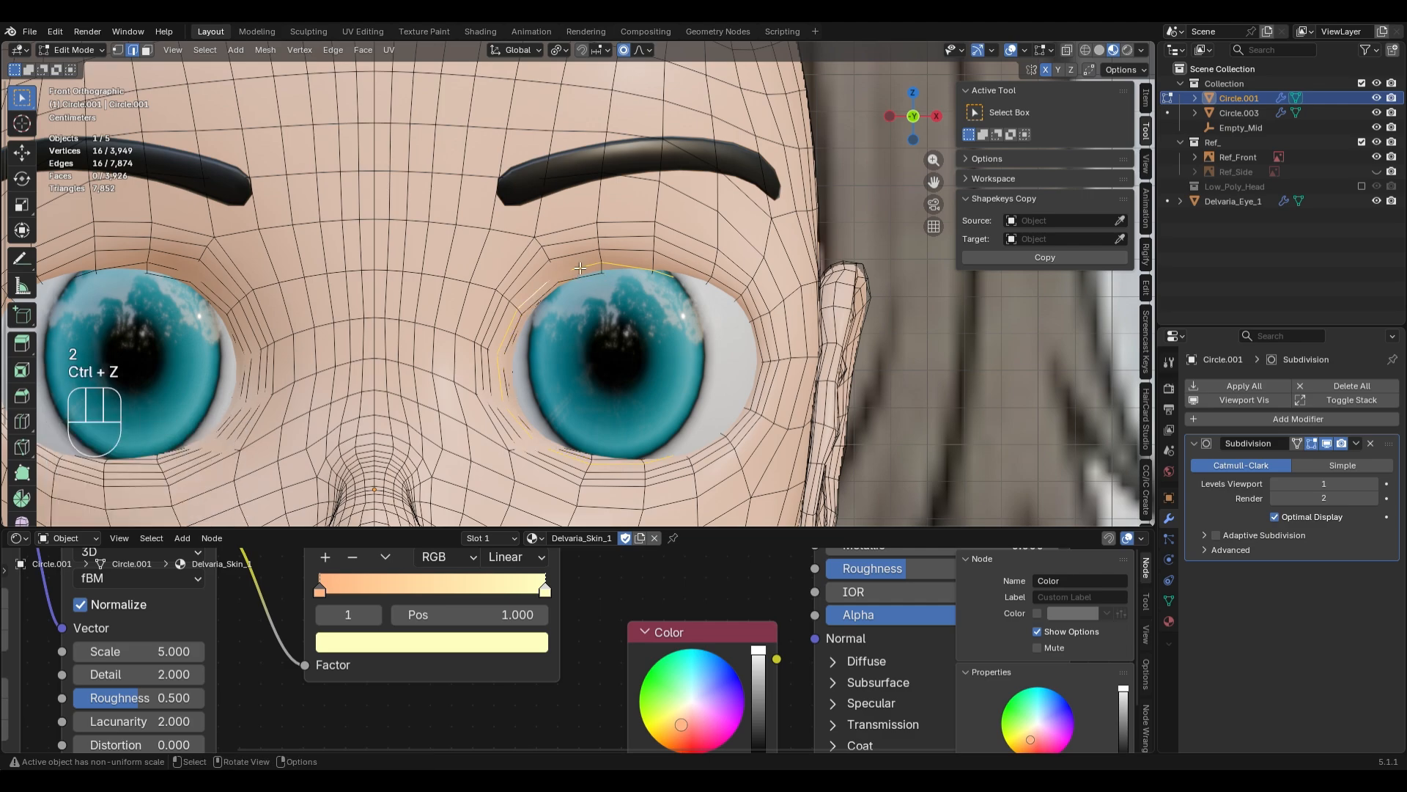
- Select both neighbouring eyelid edge loops and deselect their lower halves with circle select
key(alt+z)
key(alt+z)
key(c)
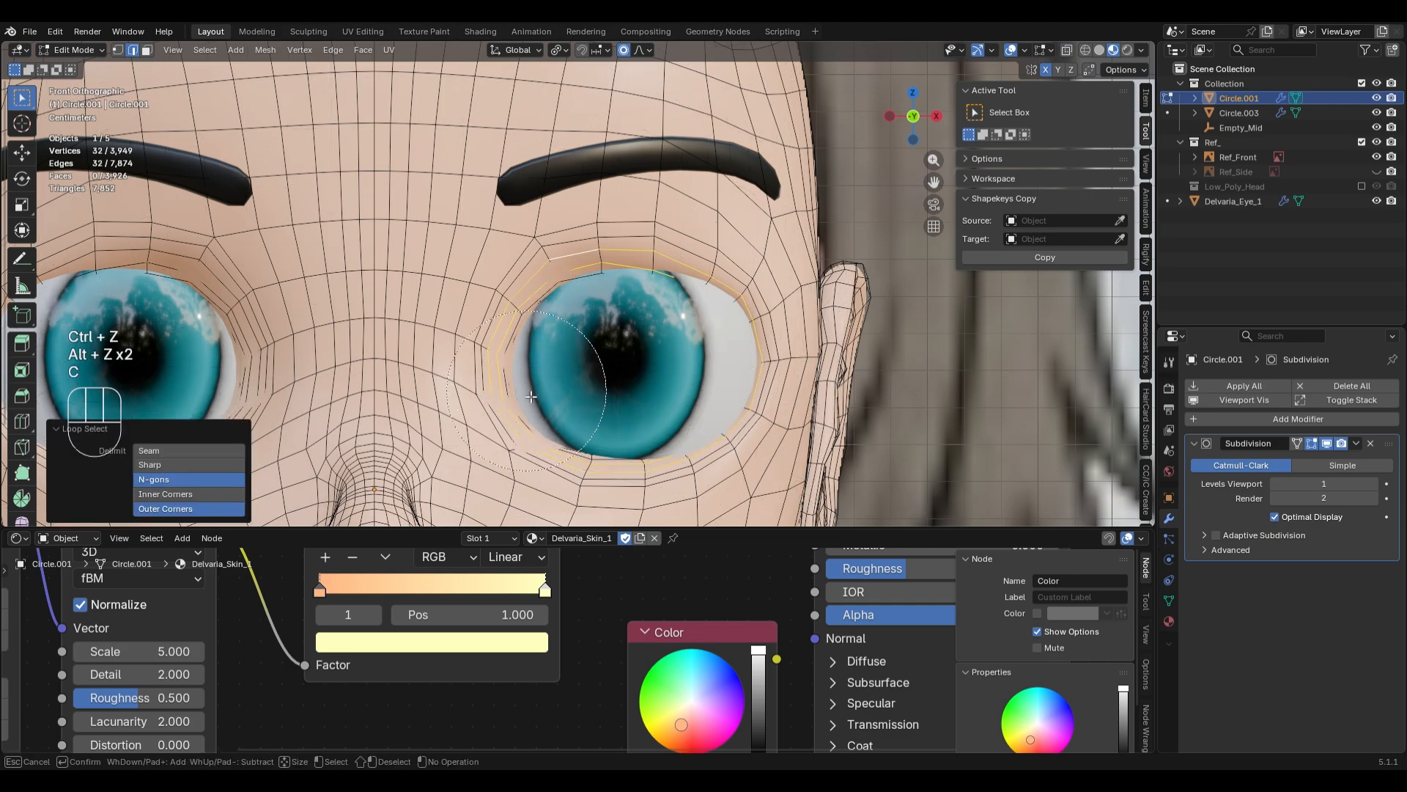
mouse_move(501, 449)
middle_down()
mouse_move(498, 473)
mouse_move(742, 484)
mouse_move(868, 327)
mouse_move(850, 334)
middle_up()
right_click(742, 484)
key(KP_1)
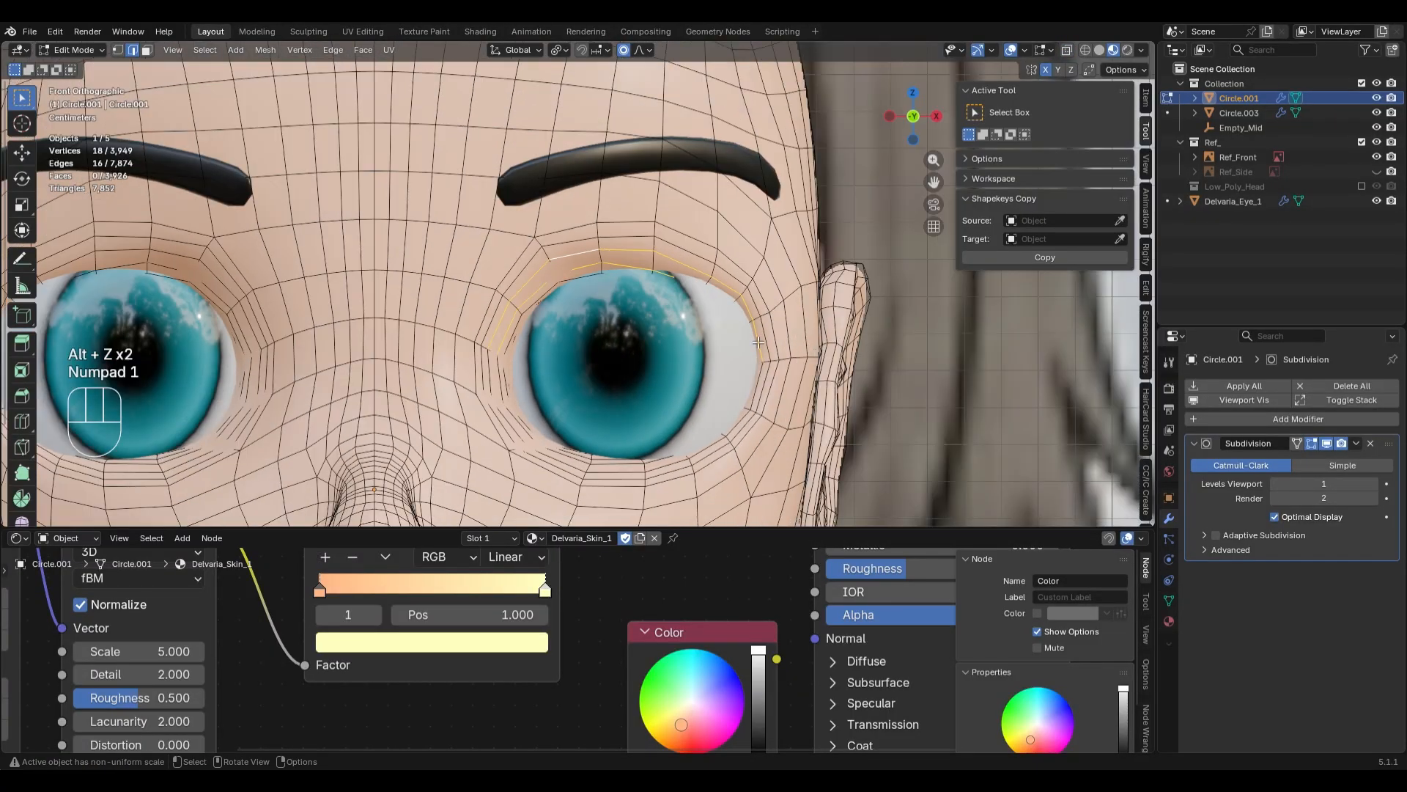
scroll(757, 342, down, 5)
scroll(549, 310, up, 5)
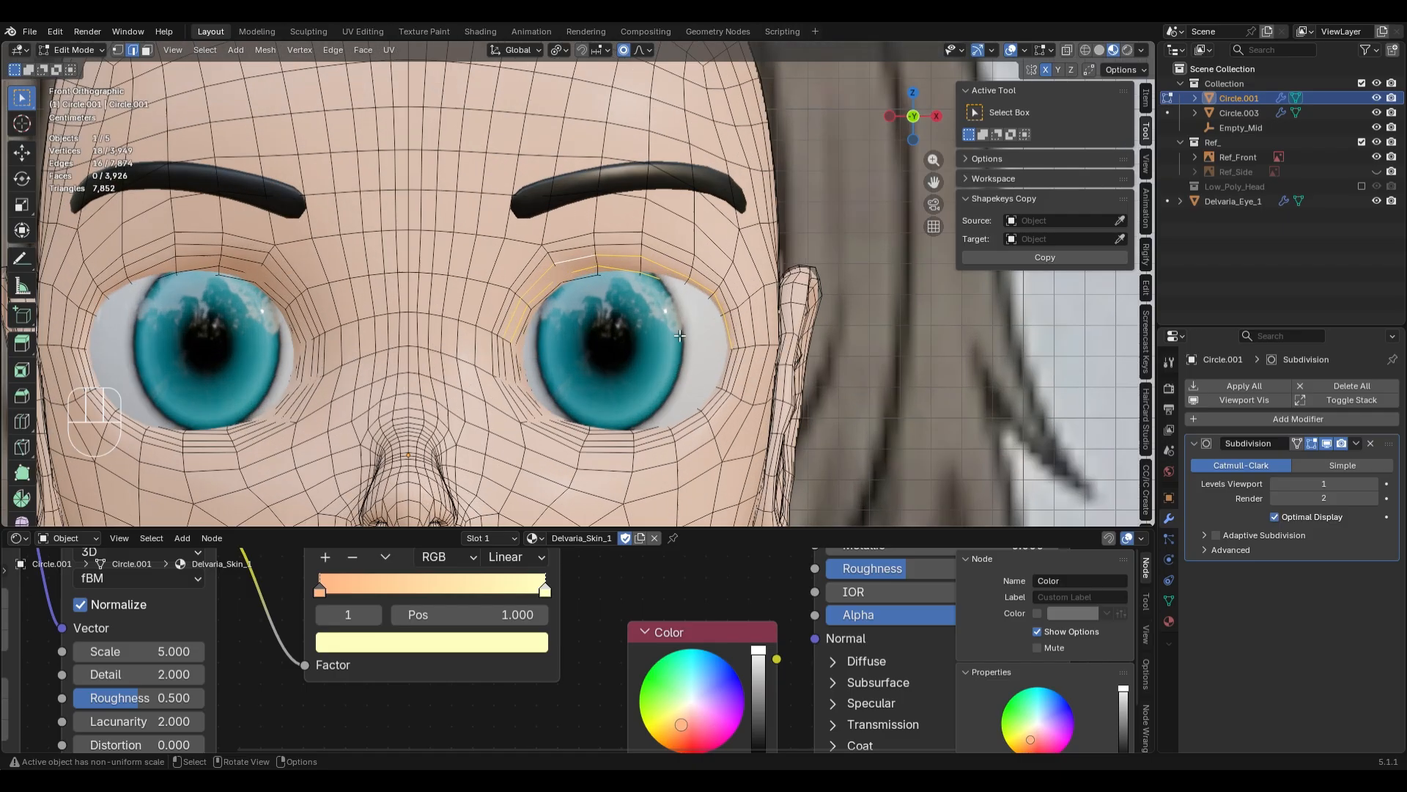
- Try to select the upper eyelid strip from corner to corner as a shortest path with Fill Region
click(507, 351)
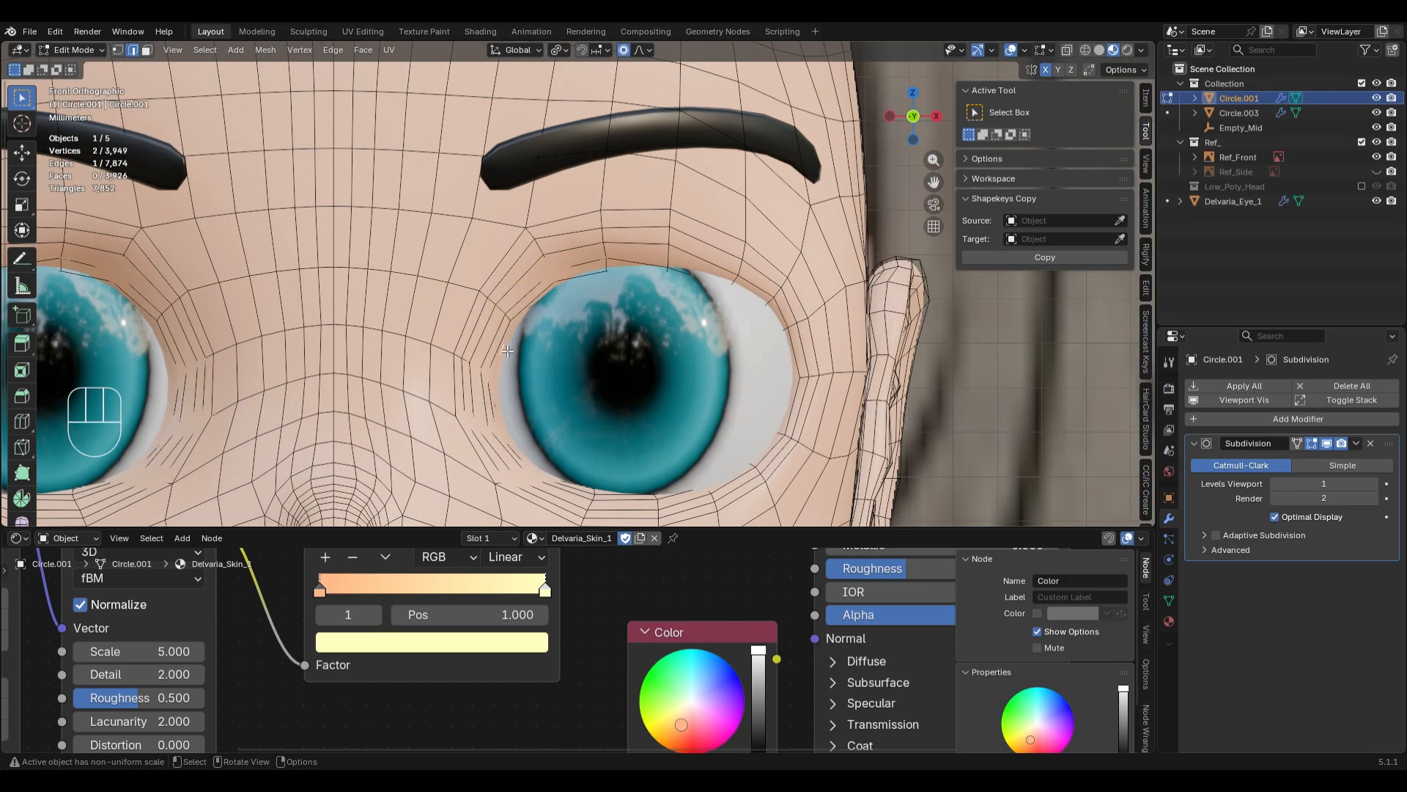
ctrl+shift+click(803, 373)
key(alt+z)
key(alt+z)
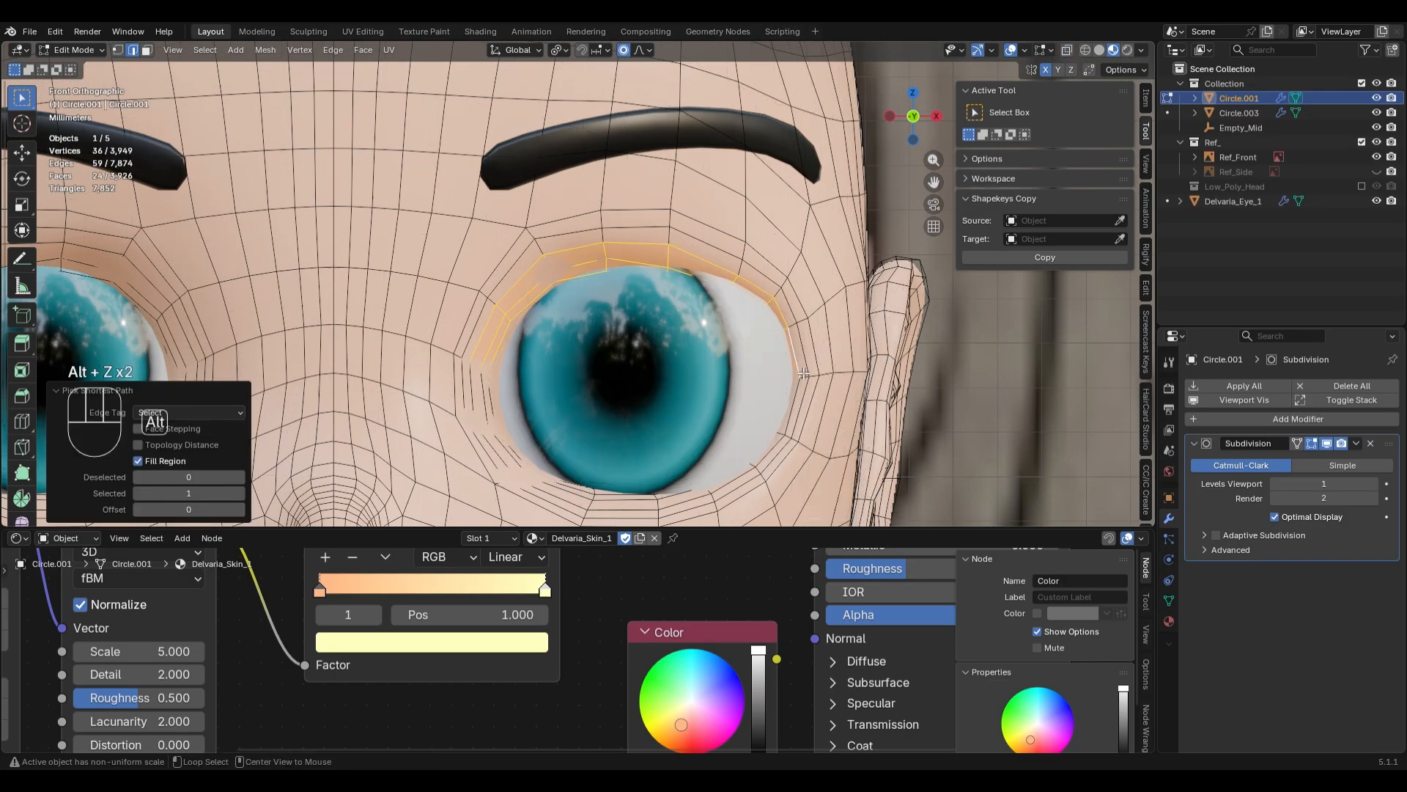
key(c)
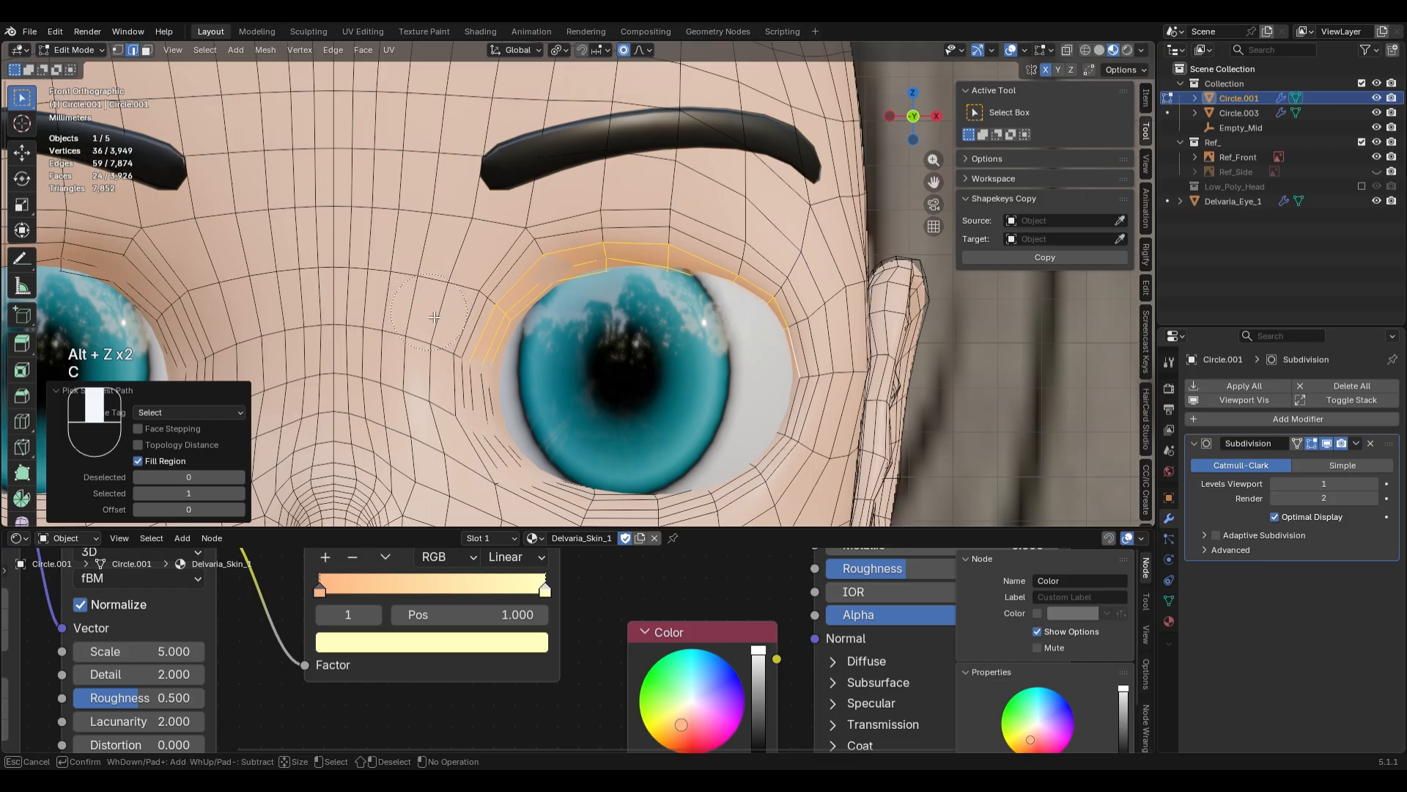
key(ctrl+z)
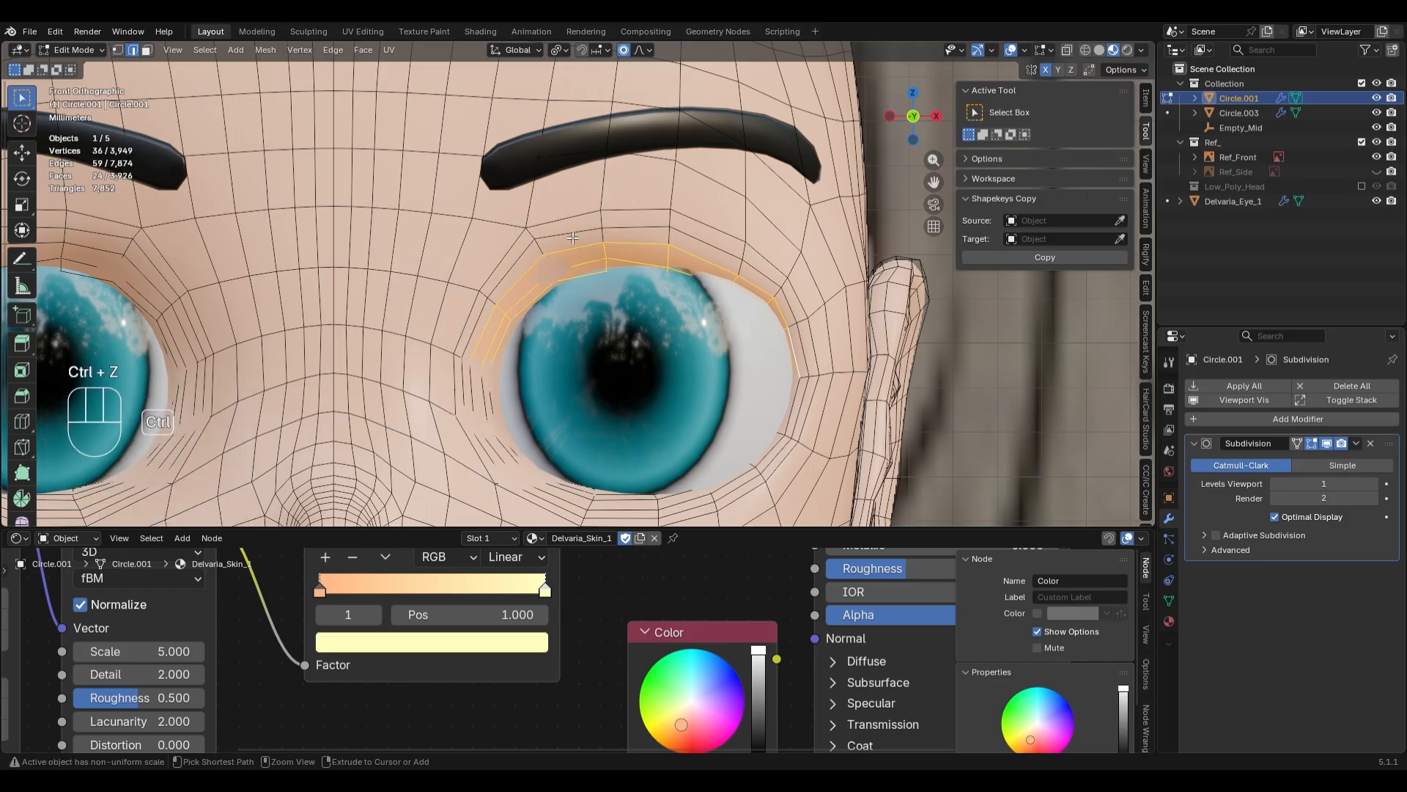
key(c)
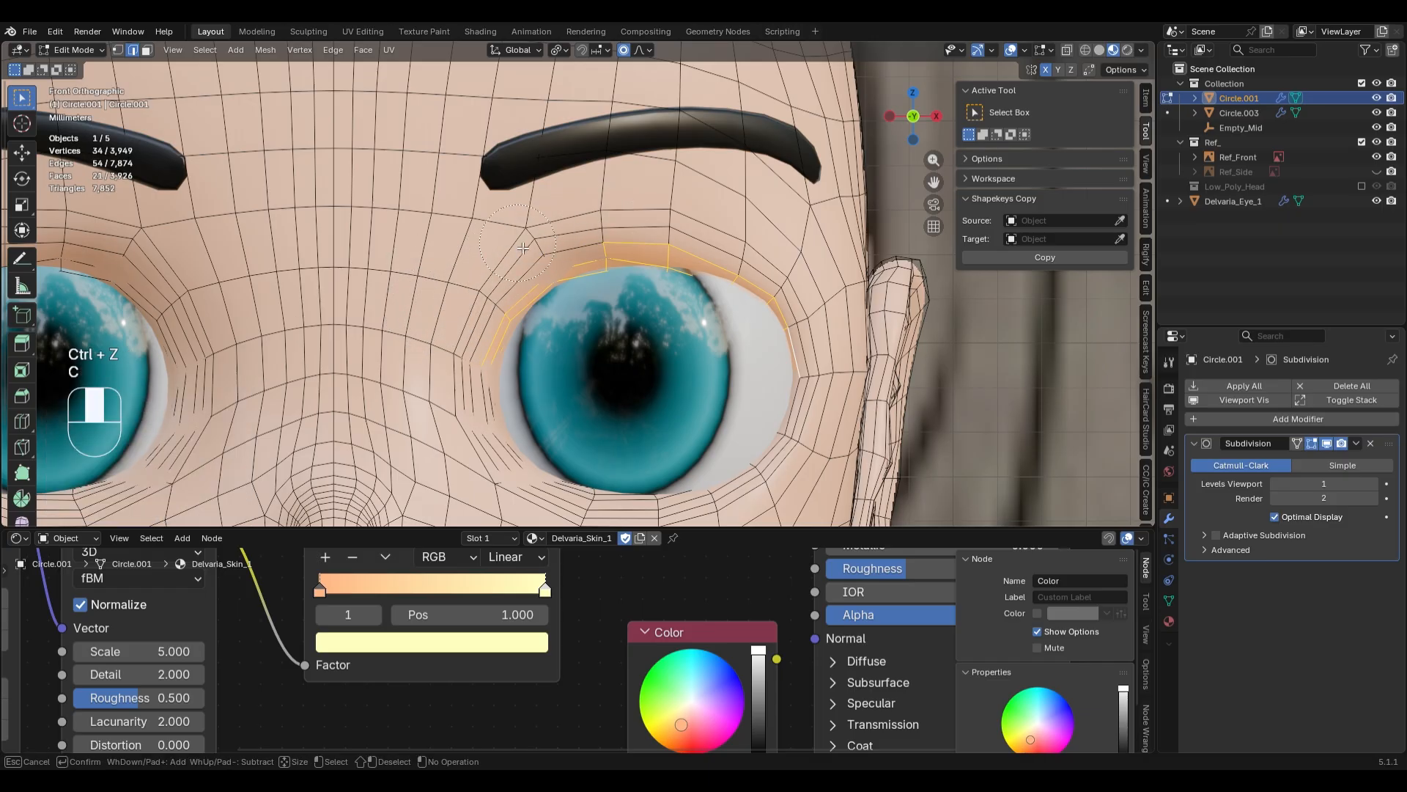
key(ctrl+z)
- Reselect the two eyelid edge loops and keep only their upper halves by circle-deselecting the lower edges
key(alt+z)
middle_drag(590, 225, 649, 238)
key(c)
right_click(649, 238)
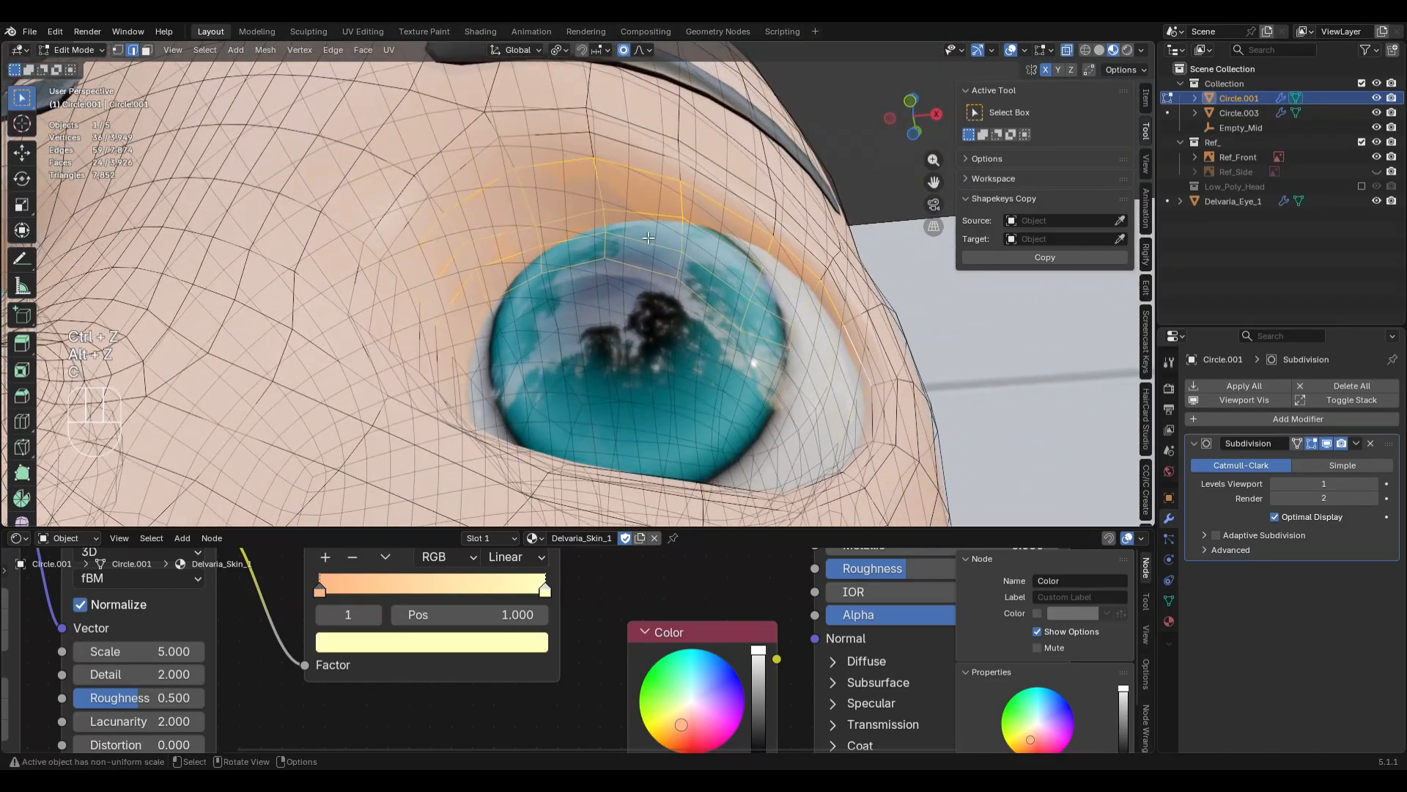
alt+click(612, 164)
key(alt+z)
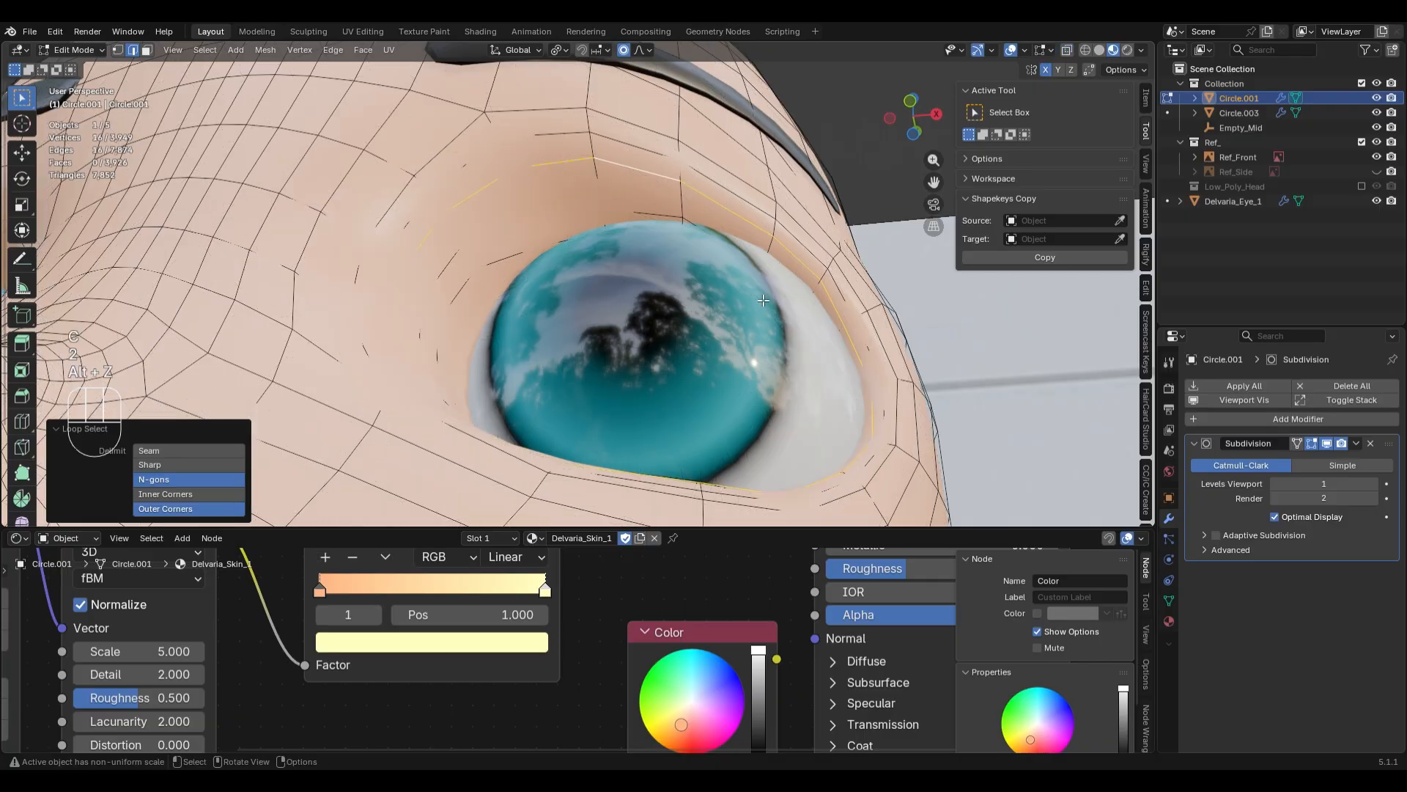
middle_drag(612, 163, 746, 372)
key(KP_1)
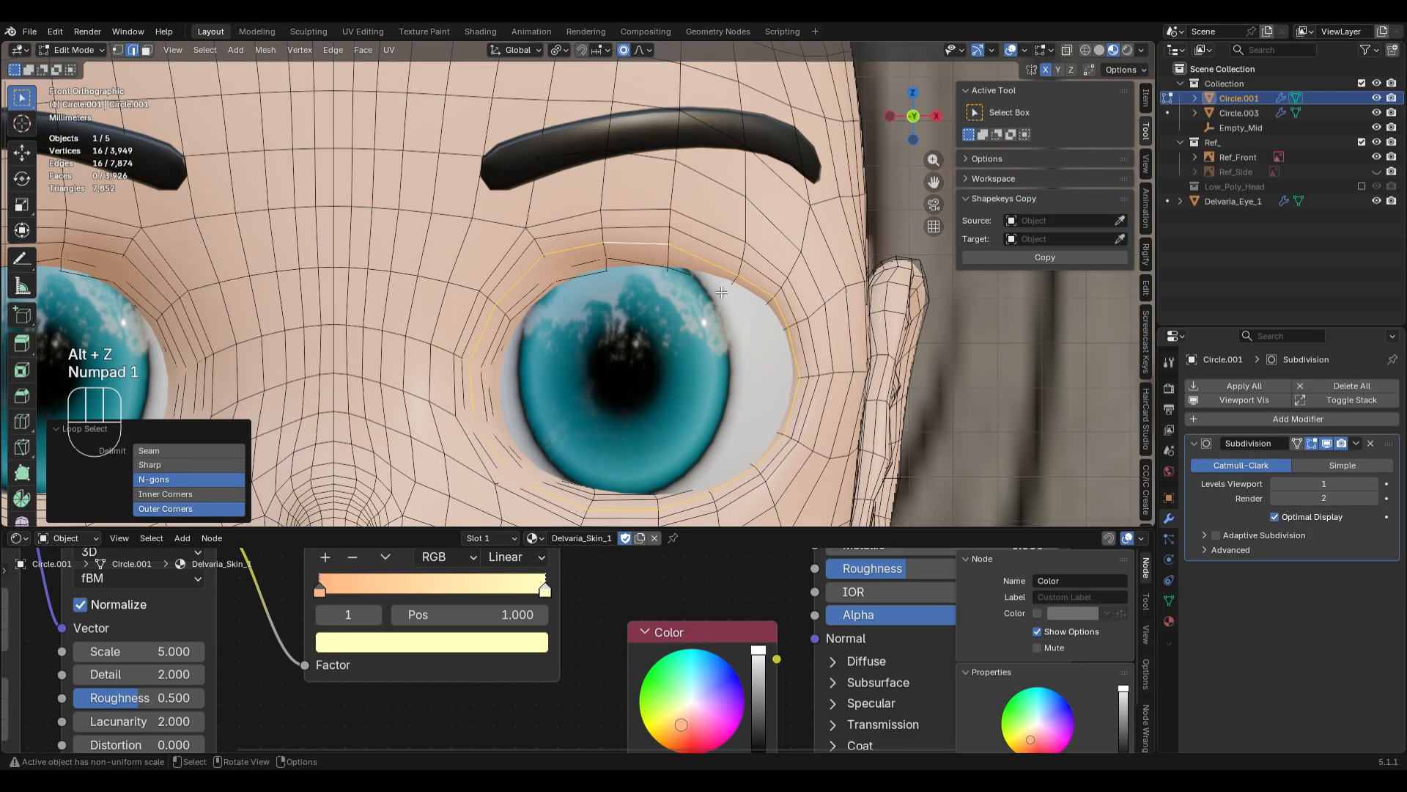
alt+shift+click(591, 263)
key(alt+z)
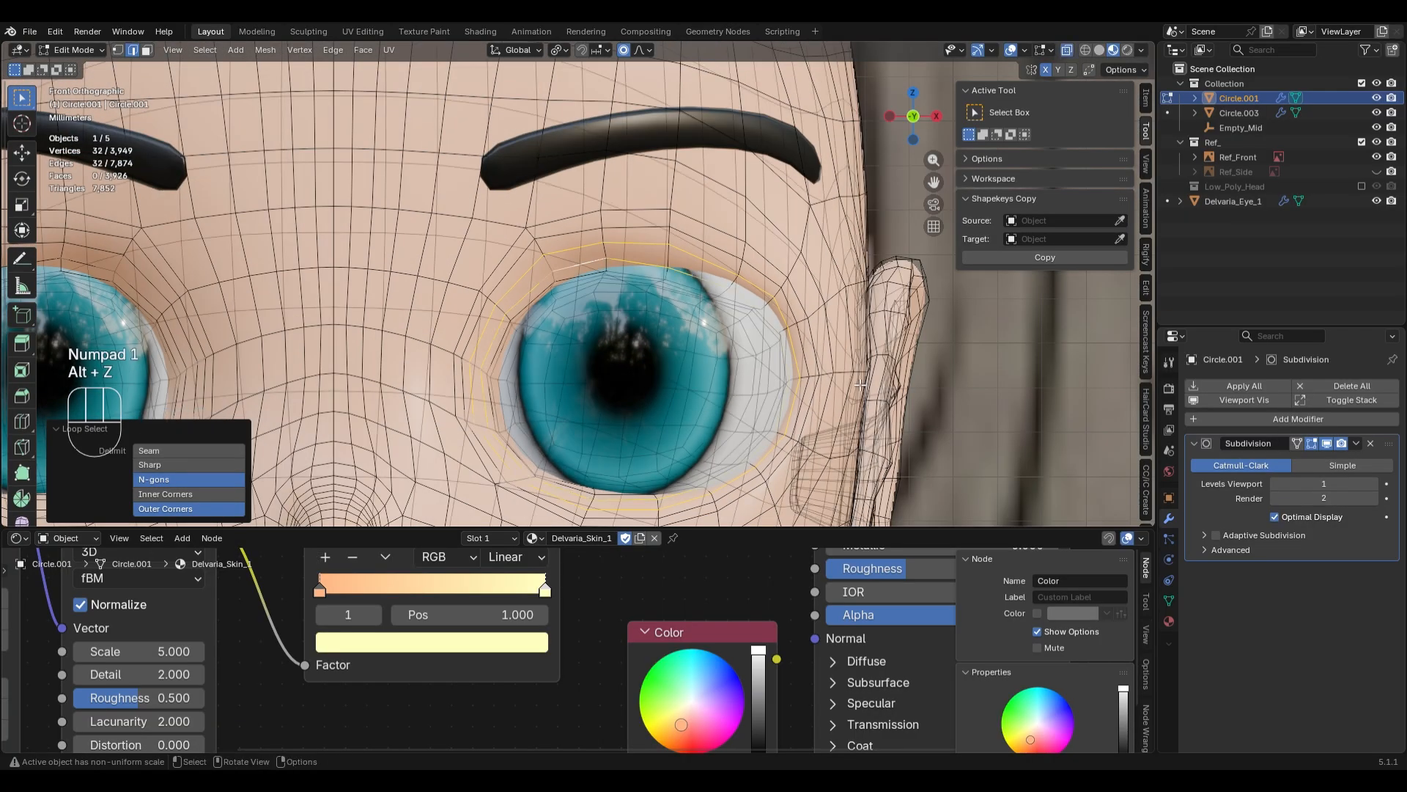
key(c)
middle_drag(722, 506, 471, 465)
right_click(471, 465)
- Slide a single inner upper eyelid vertex along its edges, using a factor of about 0.138 for the final slide
key(alt+z)
scroll(704, 411, down, 2)
middle_drag(788, 396, 788, 343)
scroll(788, 343, up, 2)
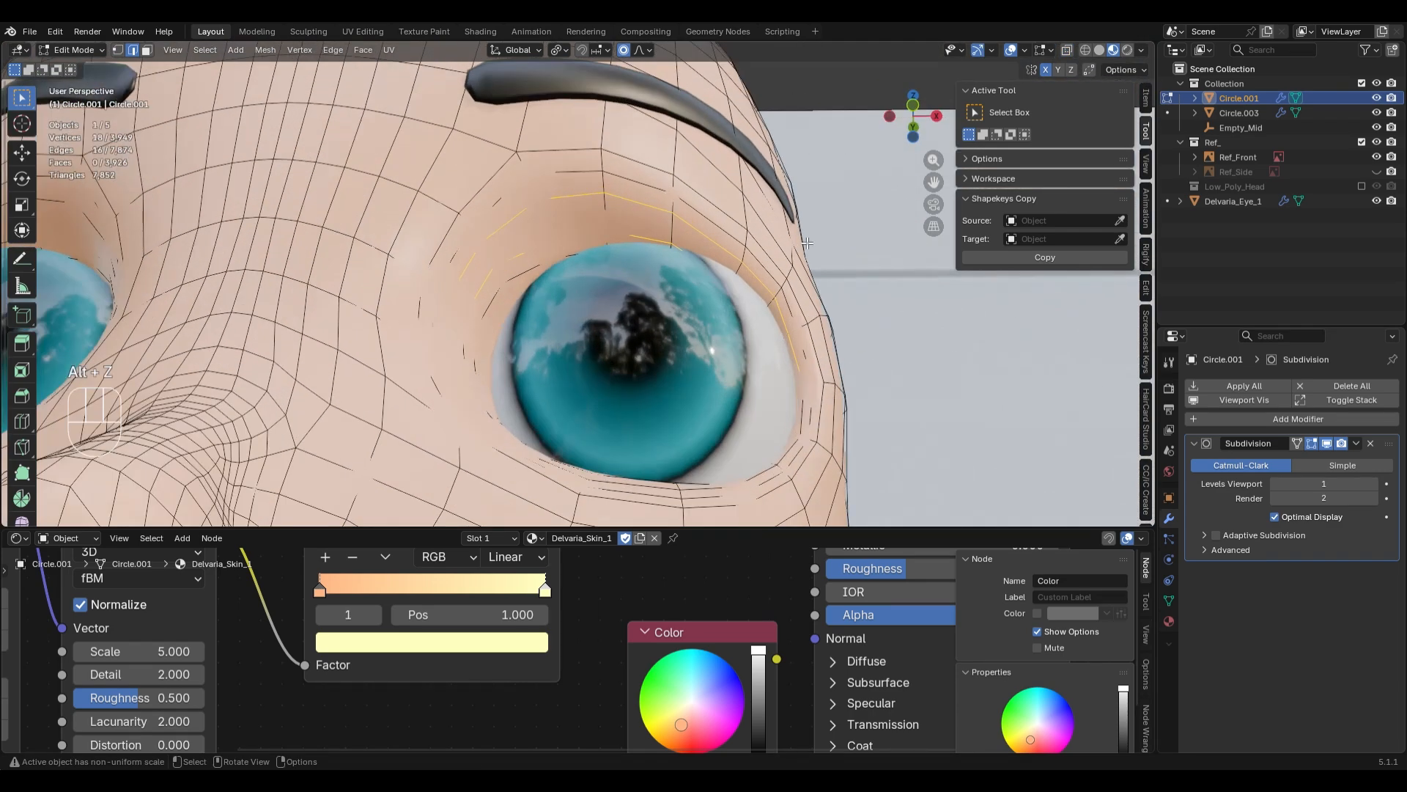
key(1)
key(alt+z)
click(550, 240)
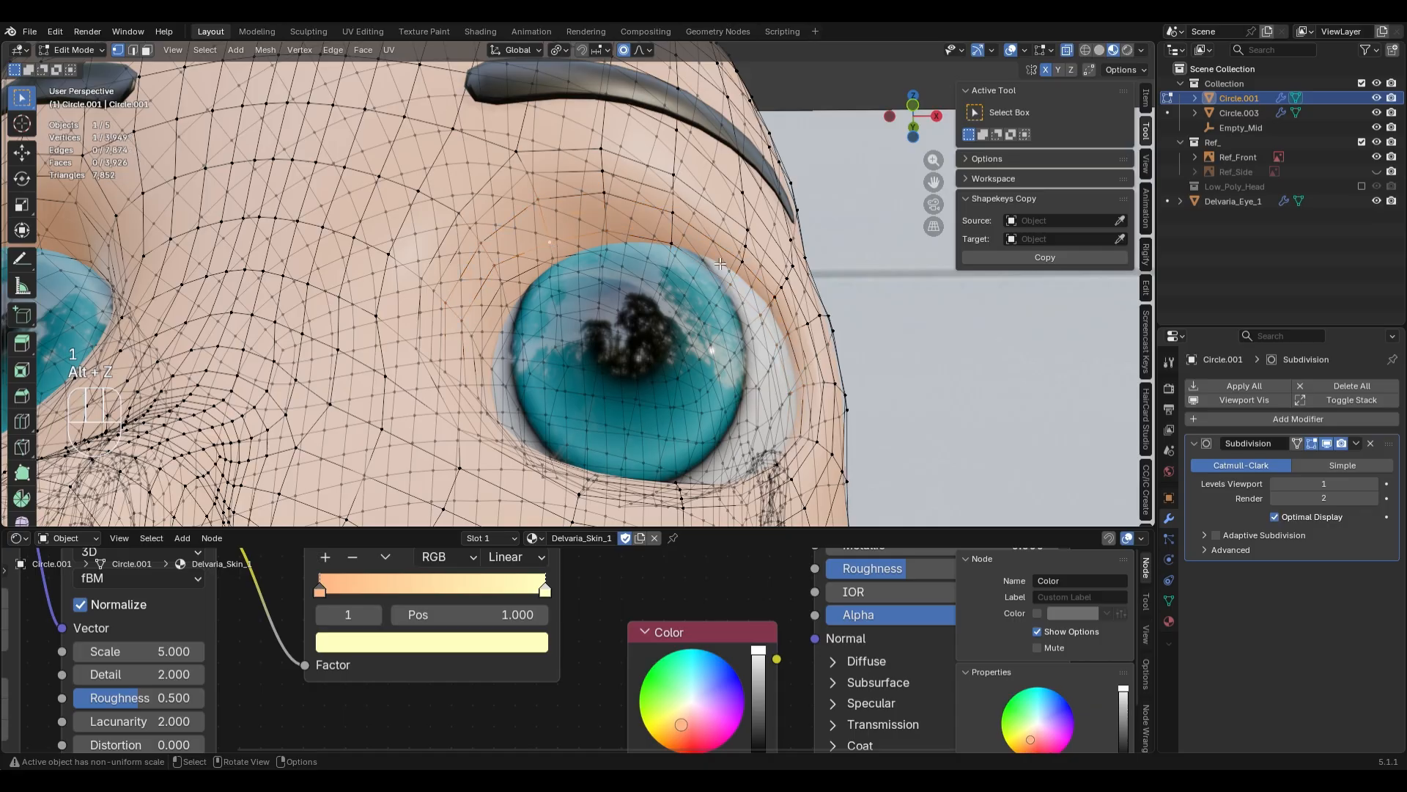
key(g)
key(g)
click(715, 253)
middle_drag(628, 225, 834, 269)
key(g)
key(g)
click(847, 341)
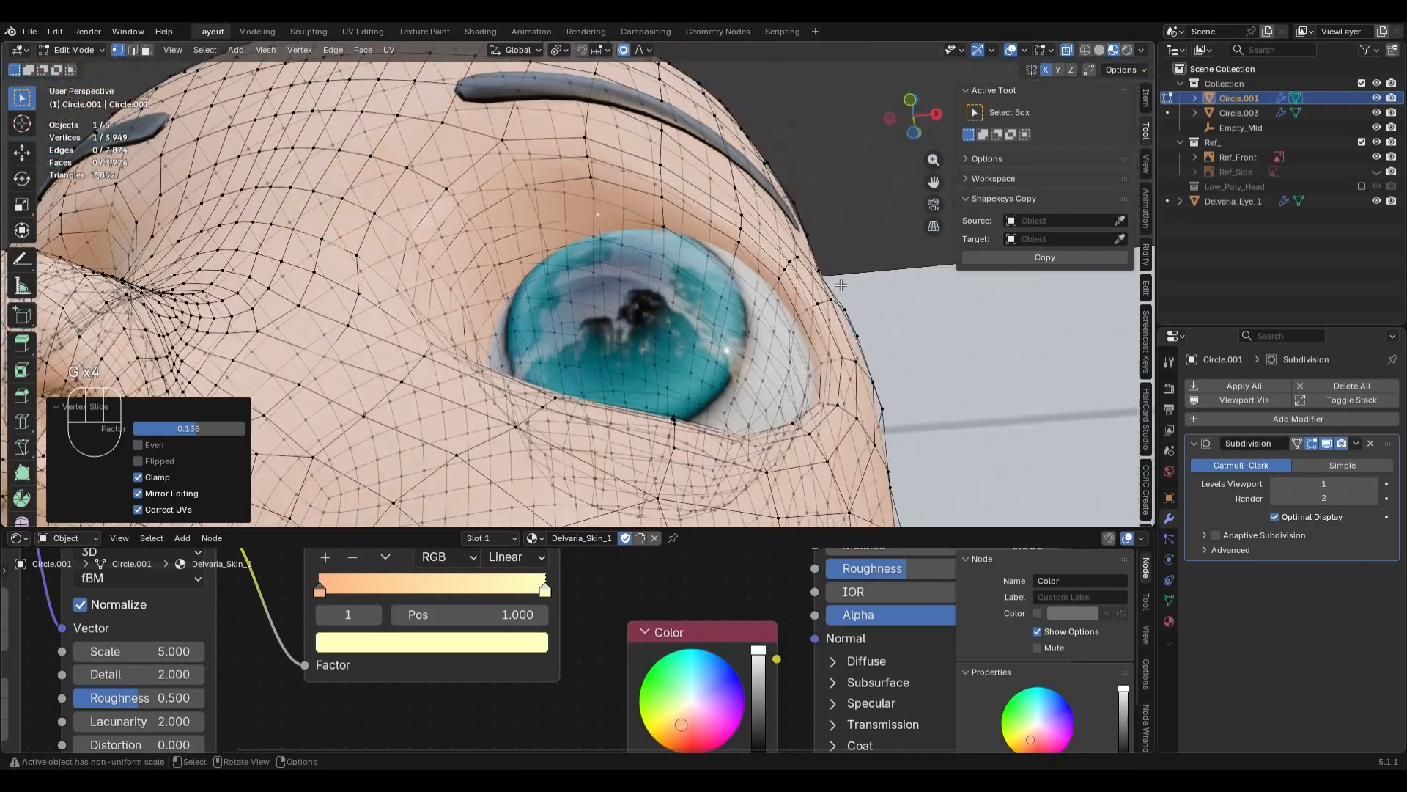
- Slide another vertex of the upper eyelid rim along its edge to even out the loop
key(alt+z)
key(2)
key(1)
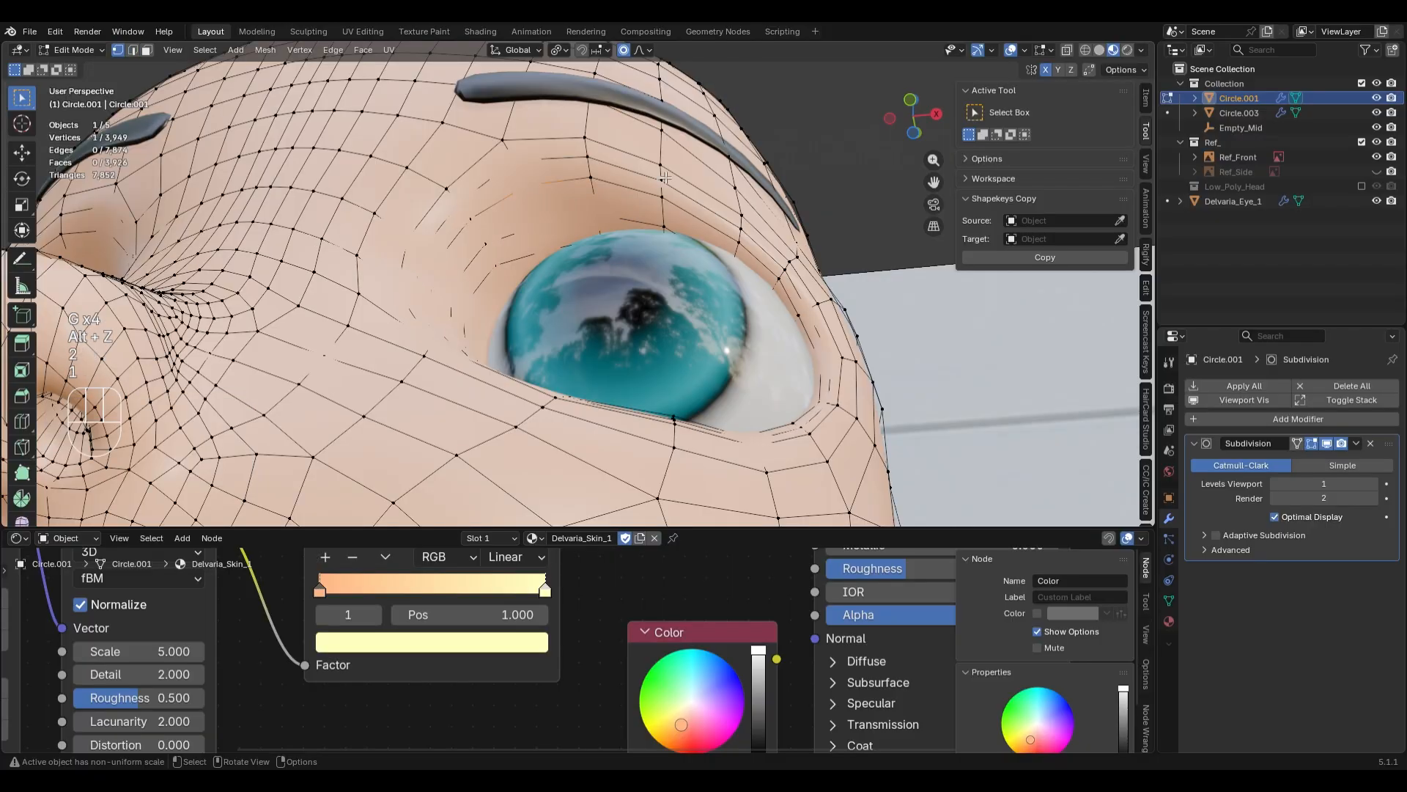
key(g)
key(g)
click(658, 180)
- Select the two adjoining eyelid edge loops and deselect their lower halves, keeping 16 edges along the upper lid
key(2)
alt+click(627, 188)
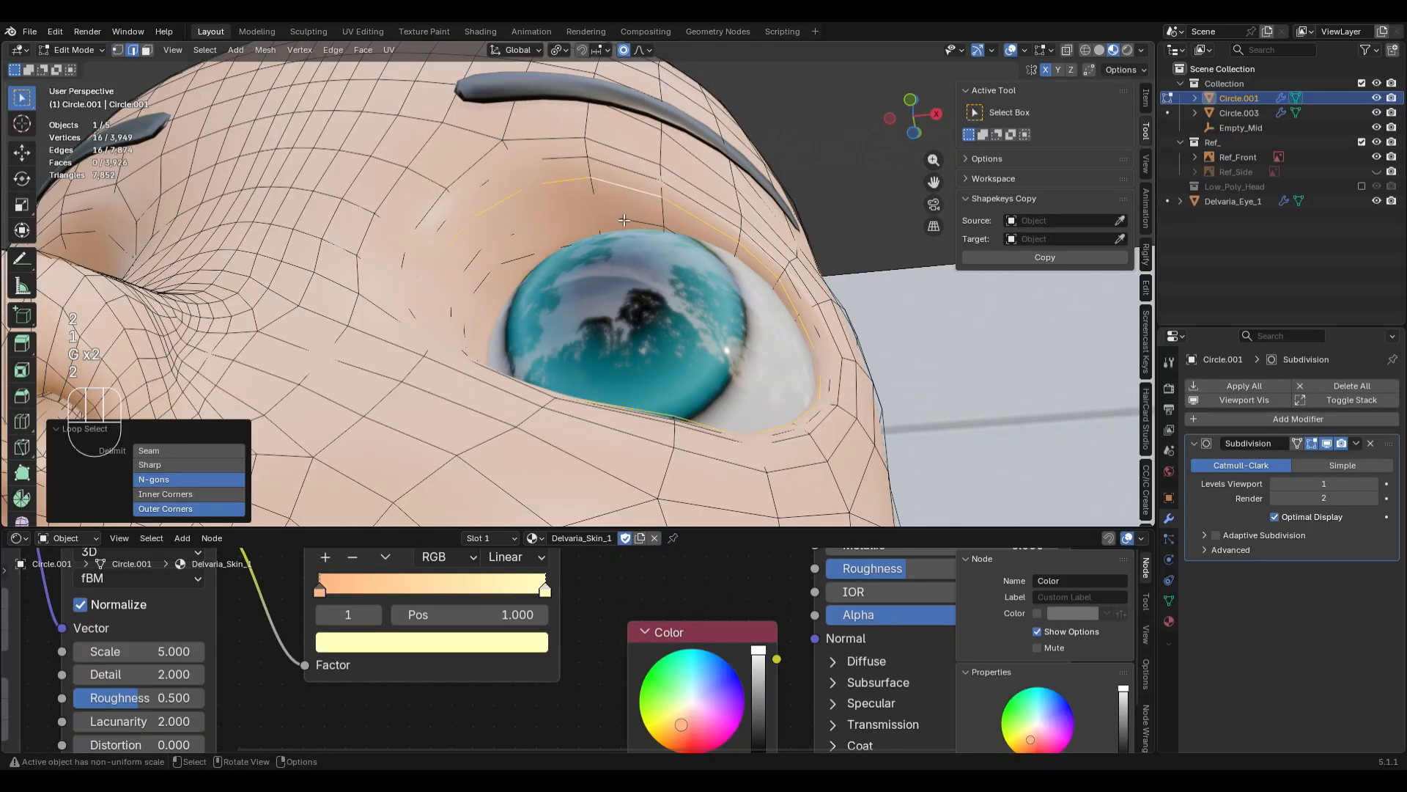
alt+shift+click(623, 220)
key(KP_1)
key(alt+z)
key(c)
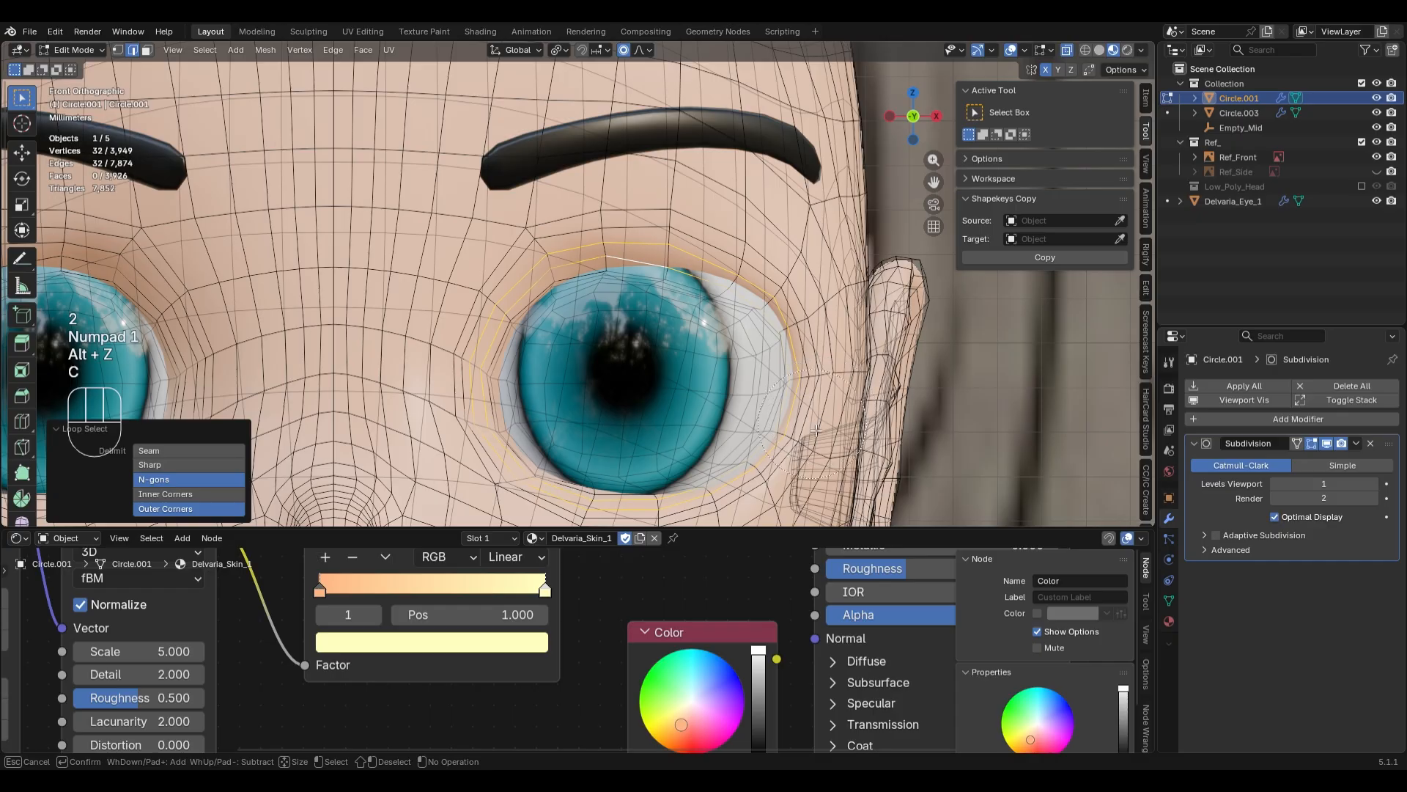
mouse_move(788, 473)
middle_down()
mouse_move(521, 484)
mouse_move(508, 434)
middle_up()
right_click(507, 434)
key(alt+z)
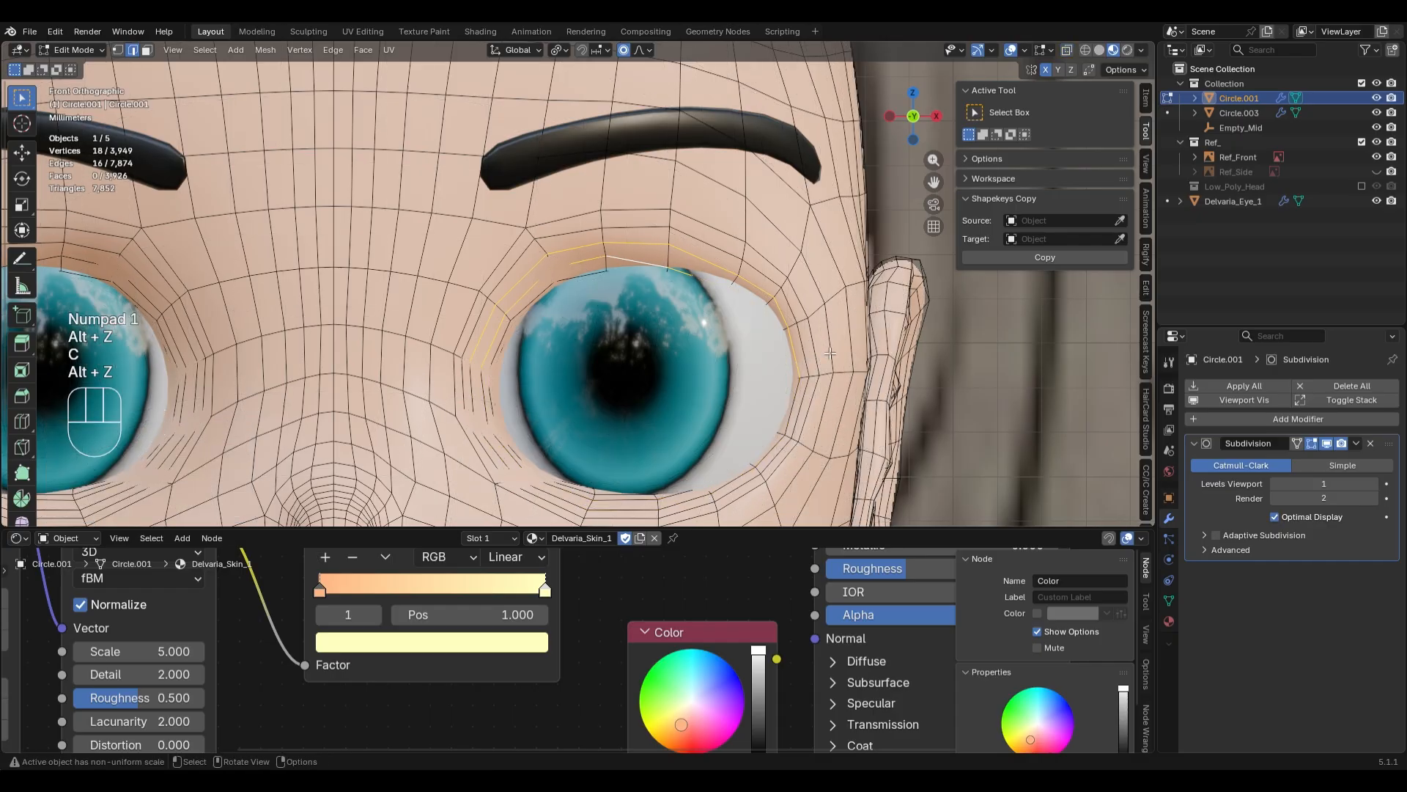
- Duplicate the selected upper eyelid edges in place, separate them into their own object and leave mesh editing
scroll(827, 228, down, 1)
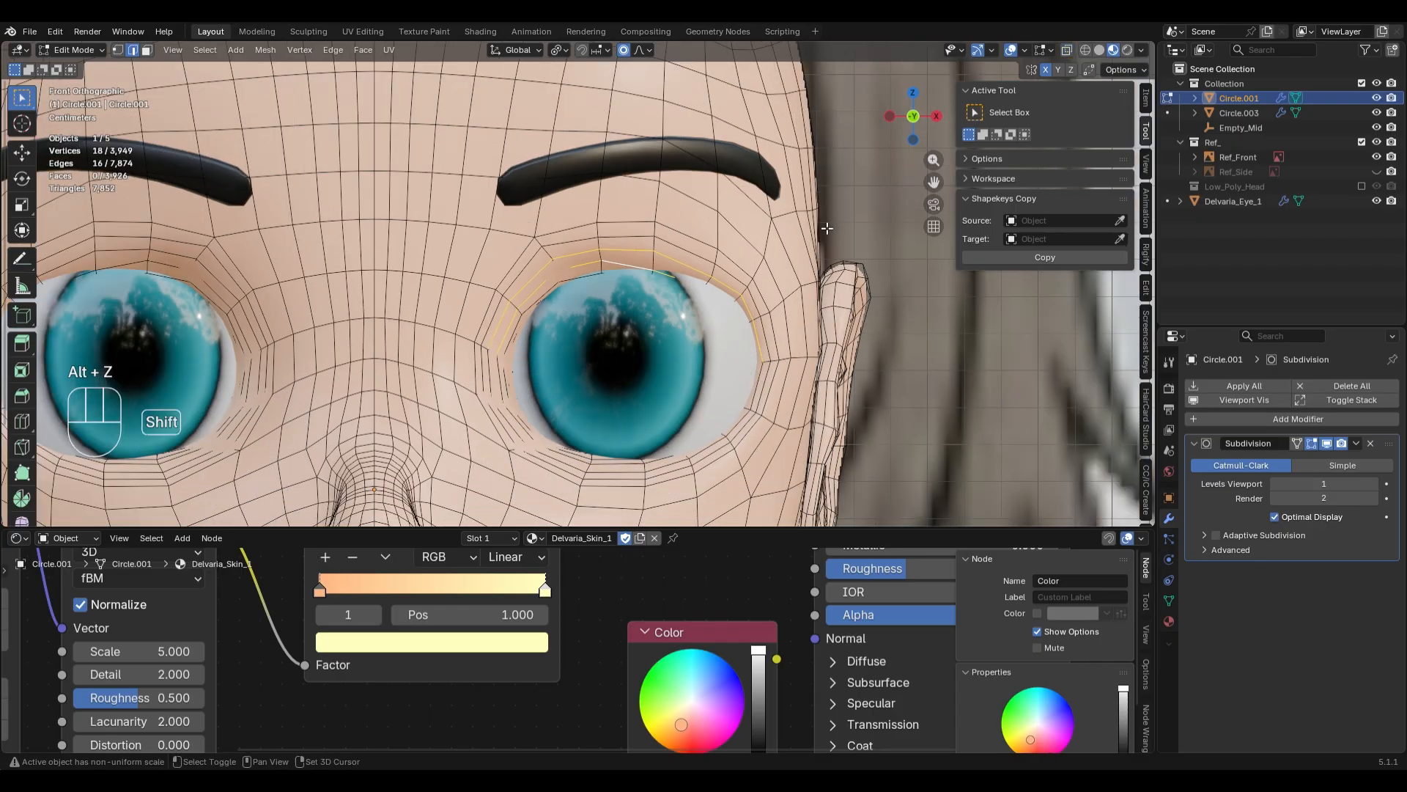
key(shift+d)
key(Escape)
key(p)
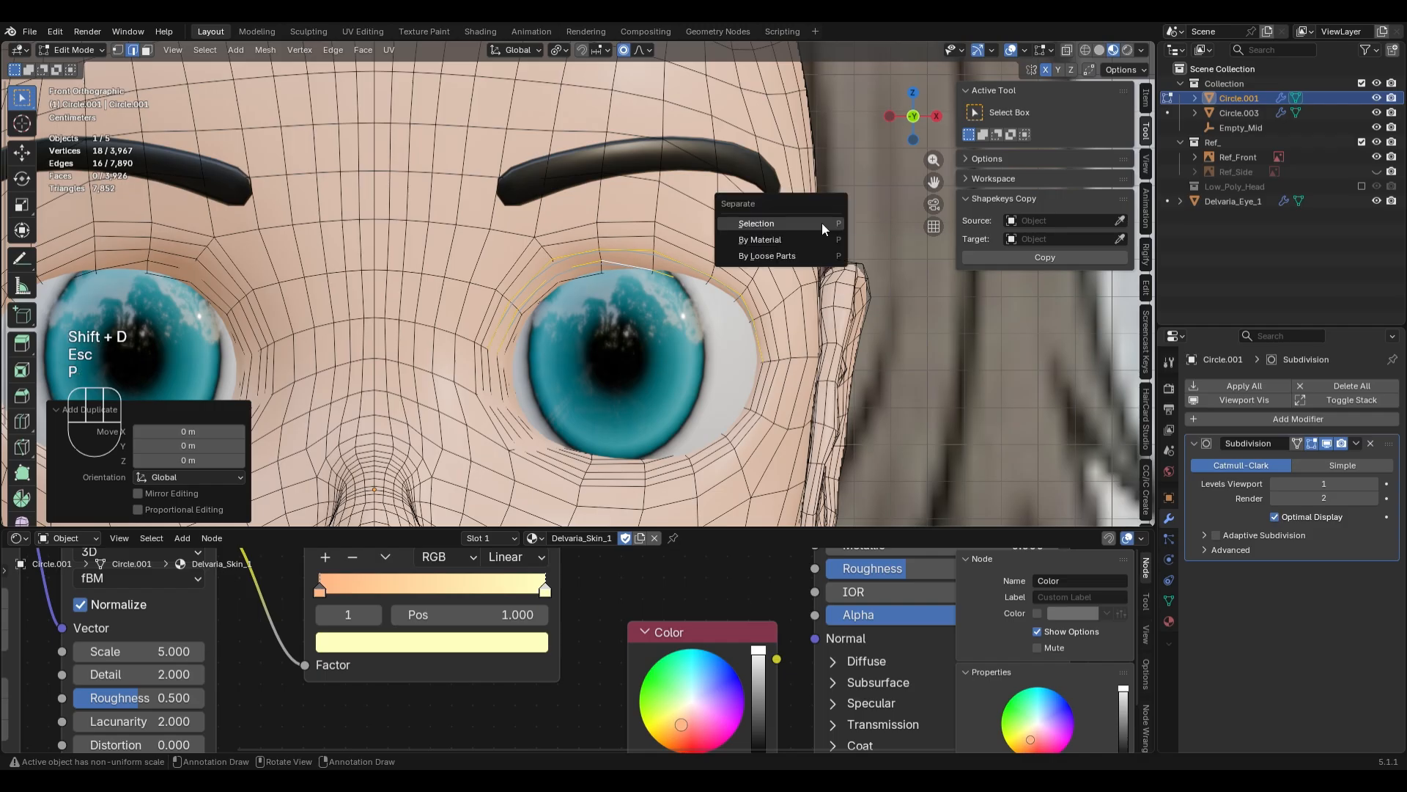
click(822, 229)
key(Tab)
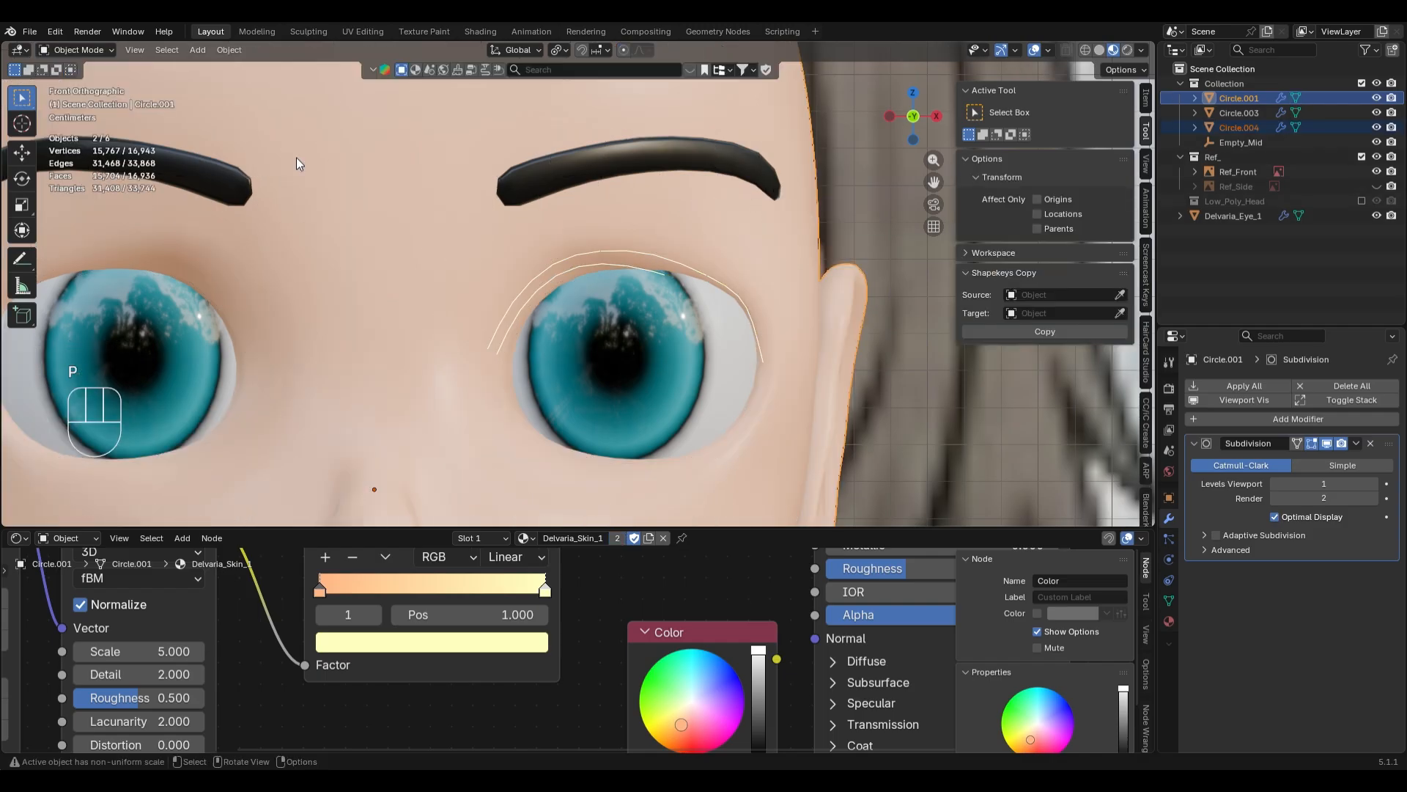
- Set the separated eyelid edge object's origin to its geometry and enter mesh editing on it
click(575, 256)
scroll(611, 275, up, 1)
right_click(596, 247)
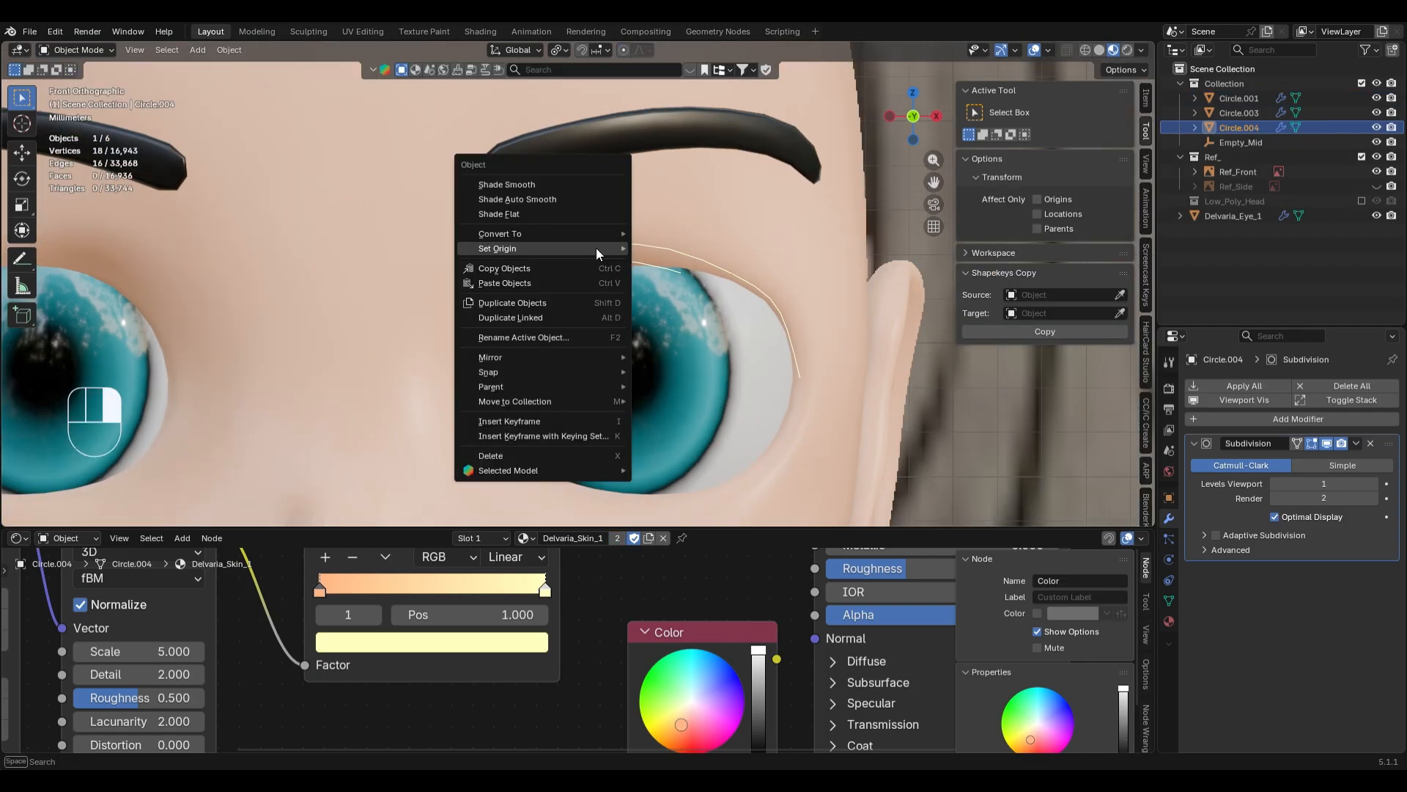
mouse_move(598, 244)
click(710, 267)
scroll(537, 398, up, 2)
key(Tab)
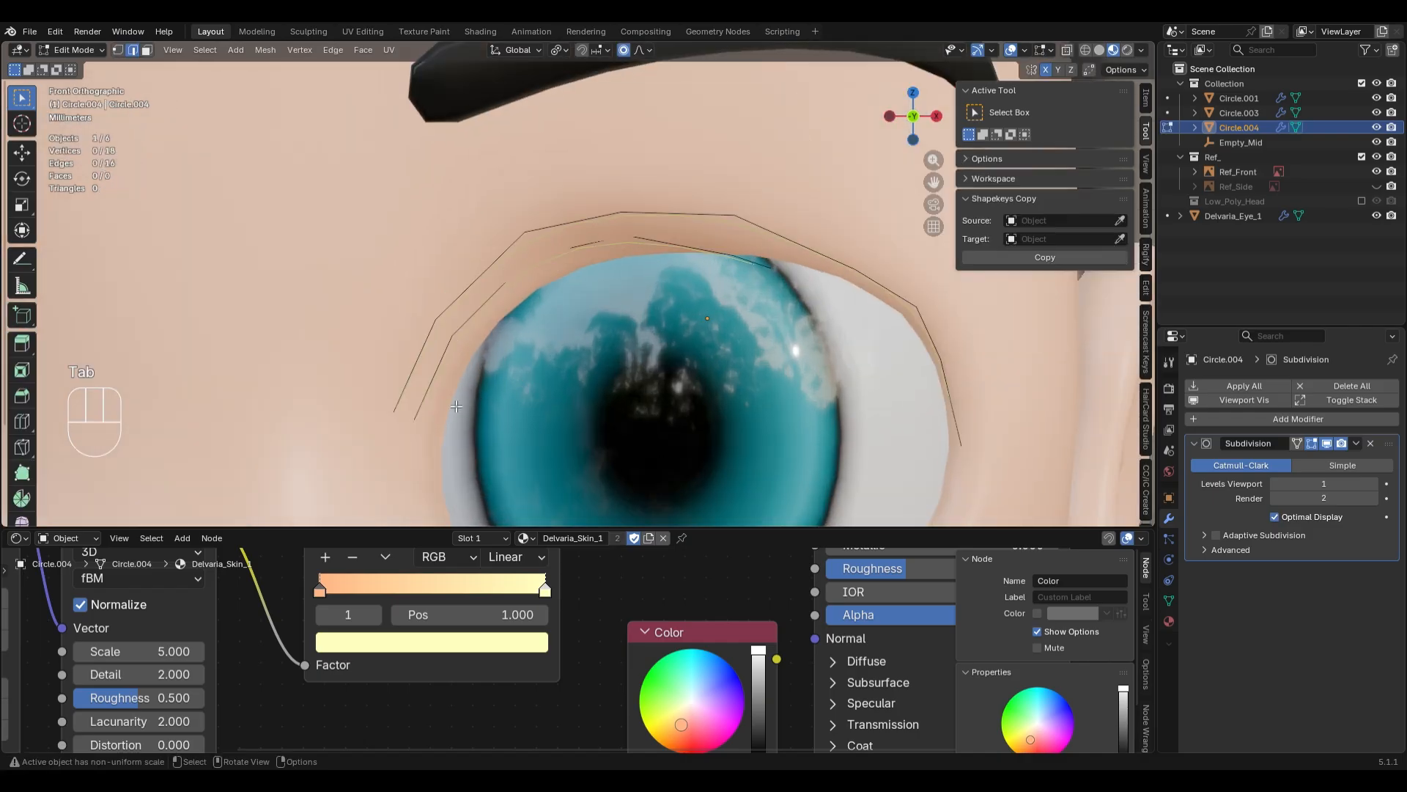
- Fill the gap between the two separated edge strips with faces from the inner to the outer eye corner
click(416, 427)
key(alt+z)
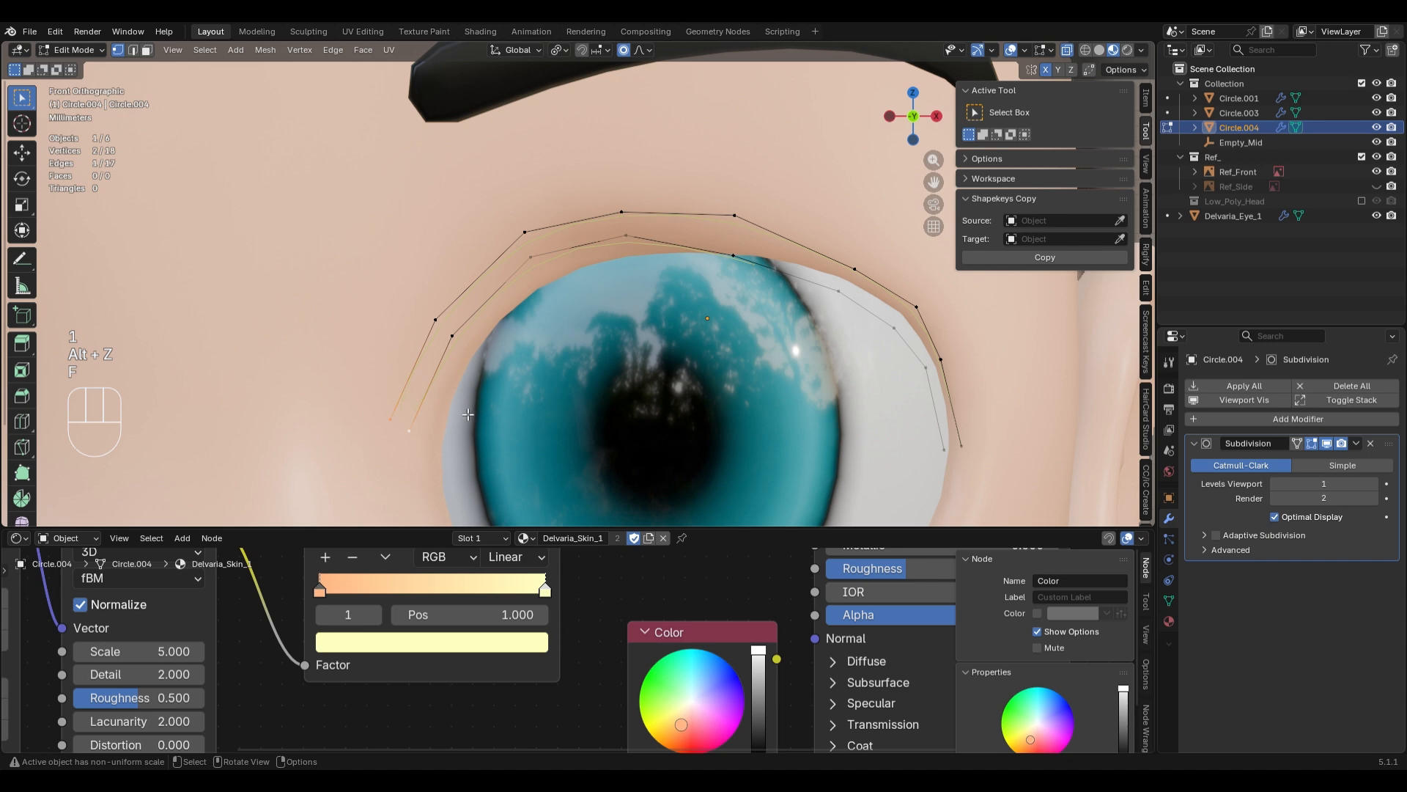
key(f)
key(f)
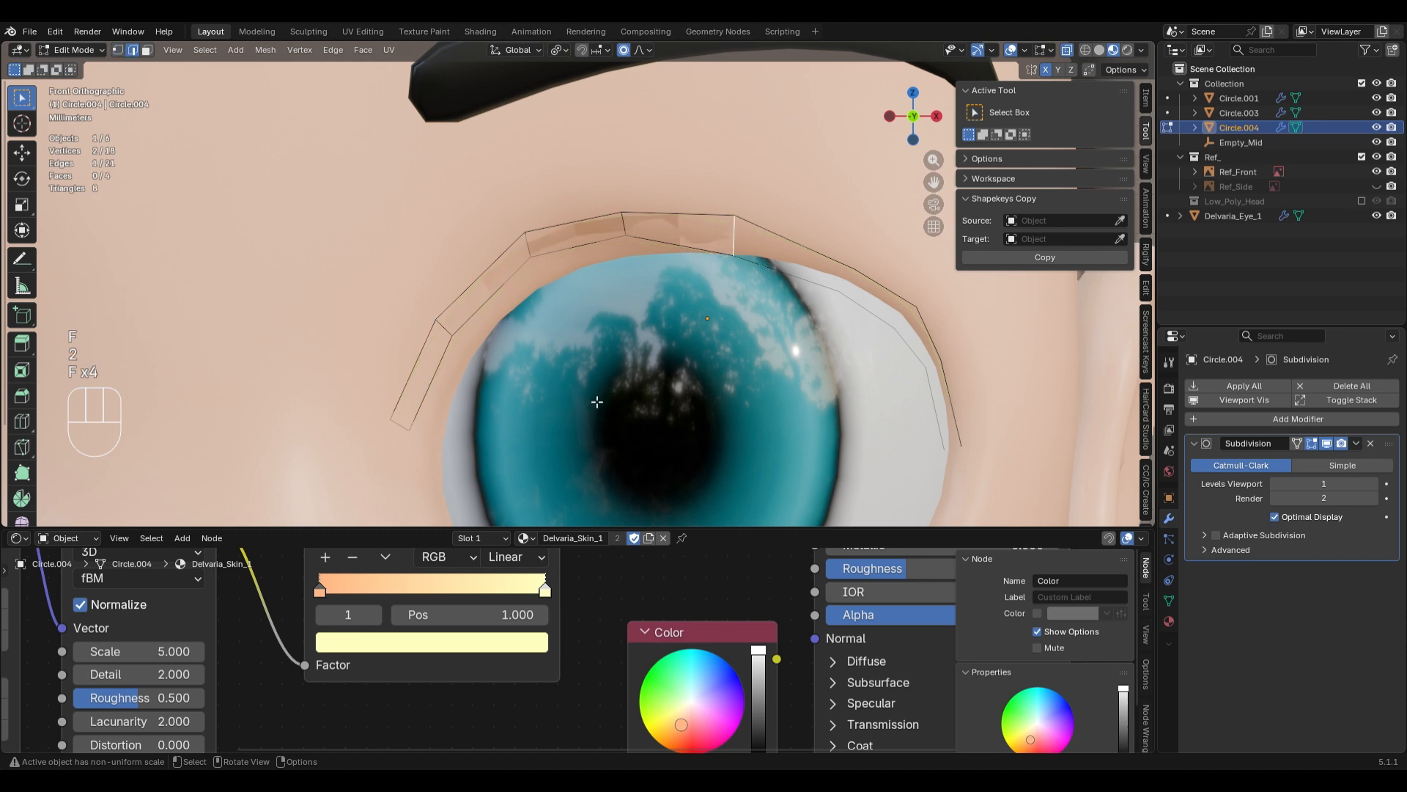
scroll(791, 382, down, 2)
key(alt+z)
shift+middle_drag(888, 378, 818, 360)
key(alt+z)
key(f)
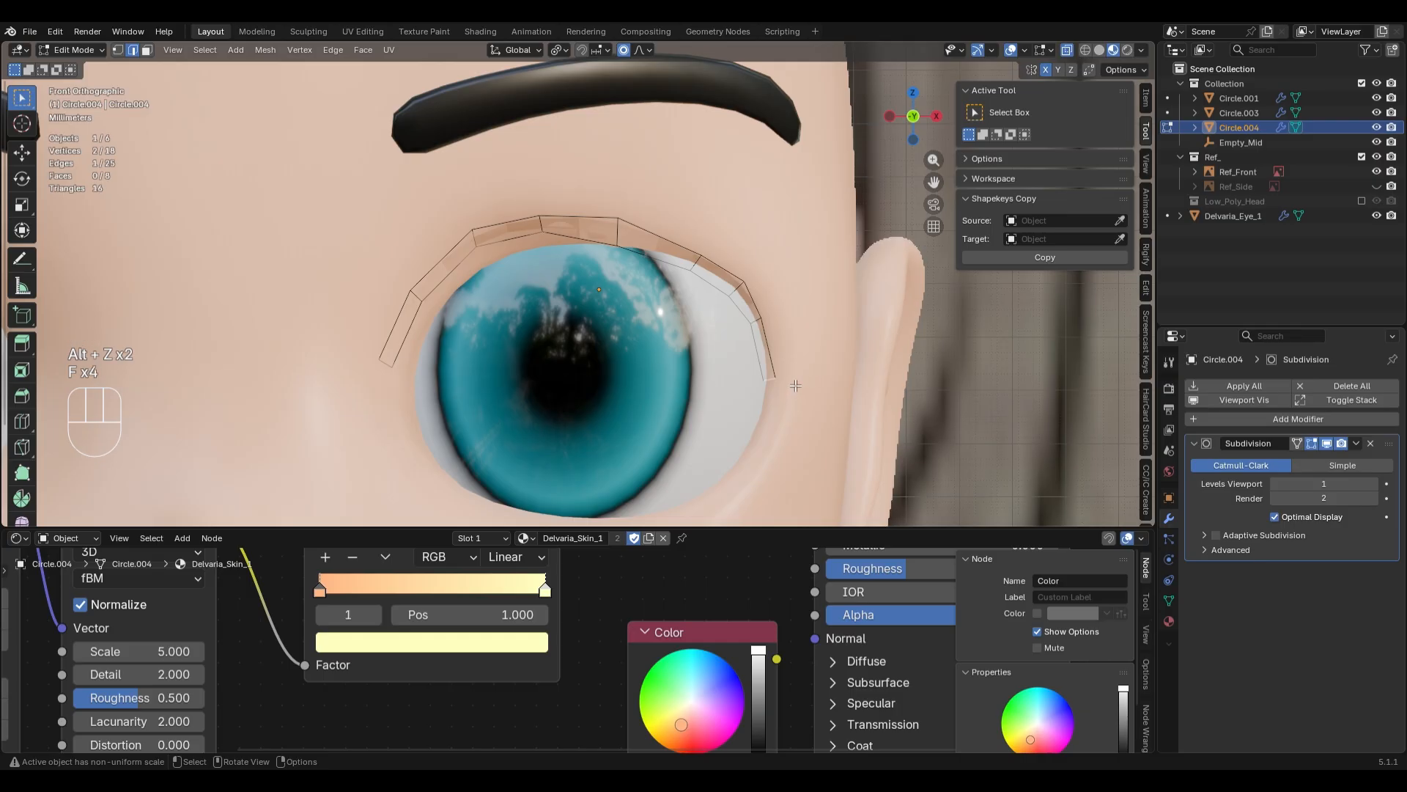
key(ctrl+r)
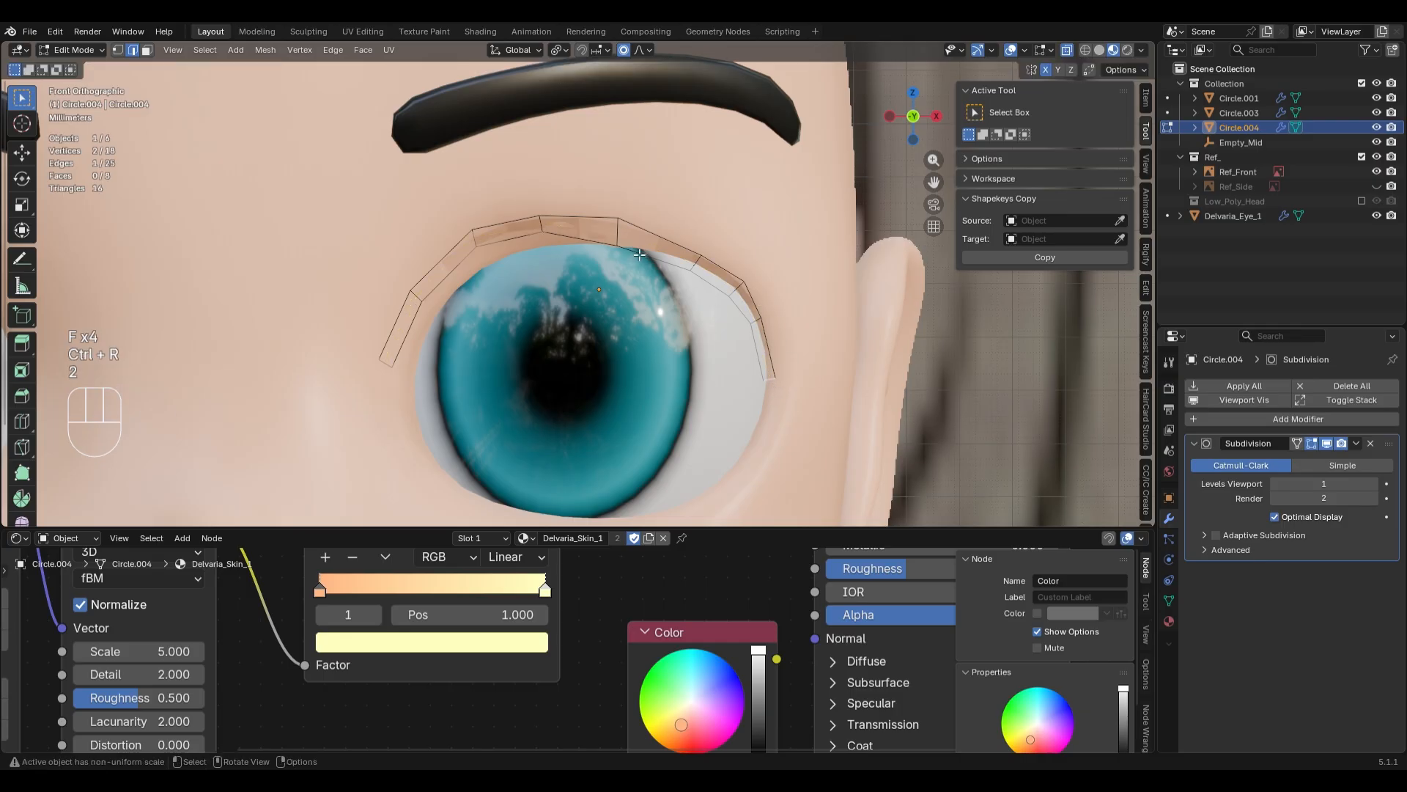
- Move the eyelash strip's upper-edge vertices above and beyond the iris outward one by one with small-radius proportional editing
scroll(639, 254, down, 2)
click(614, 268)
key(g)
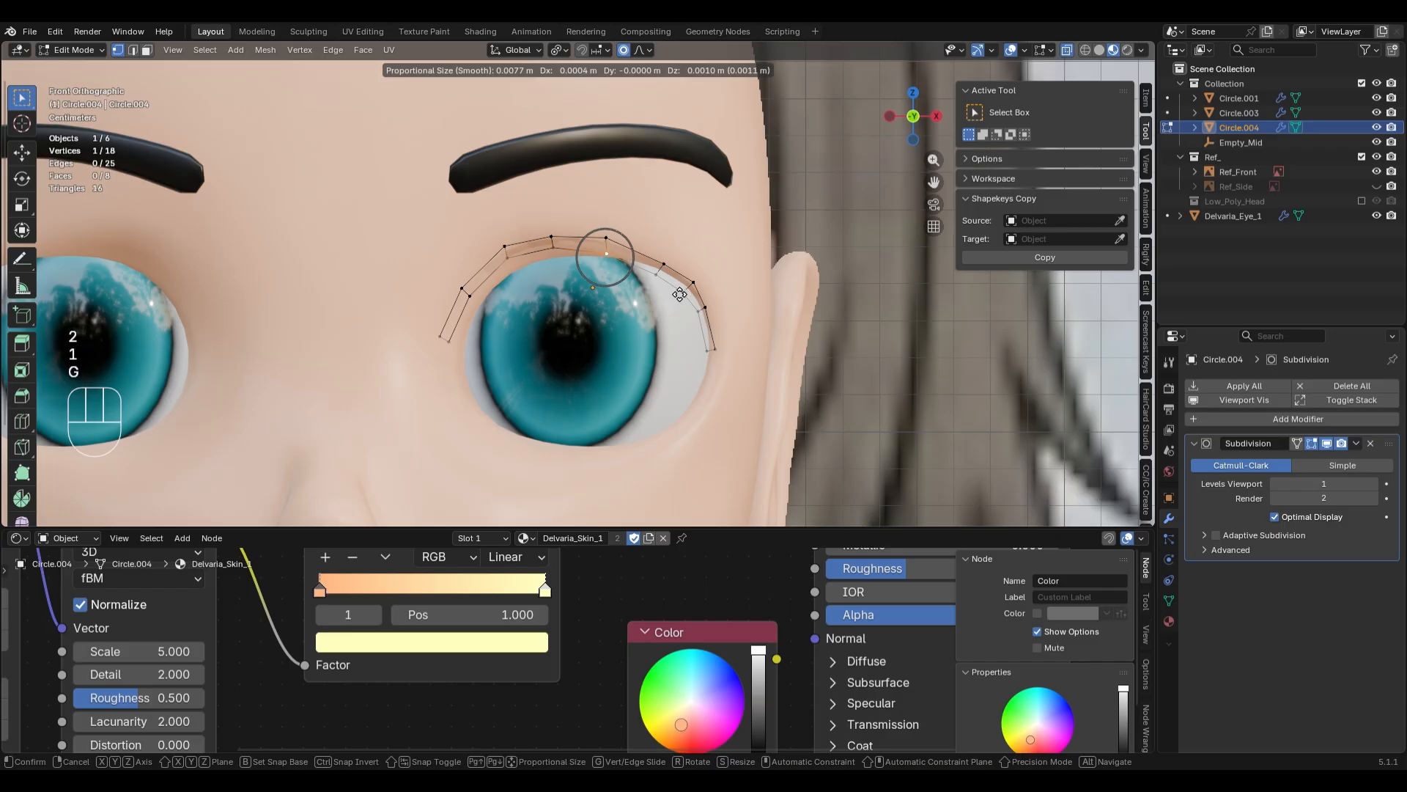
key(g)
key(g)
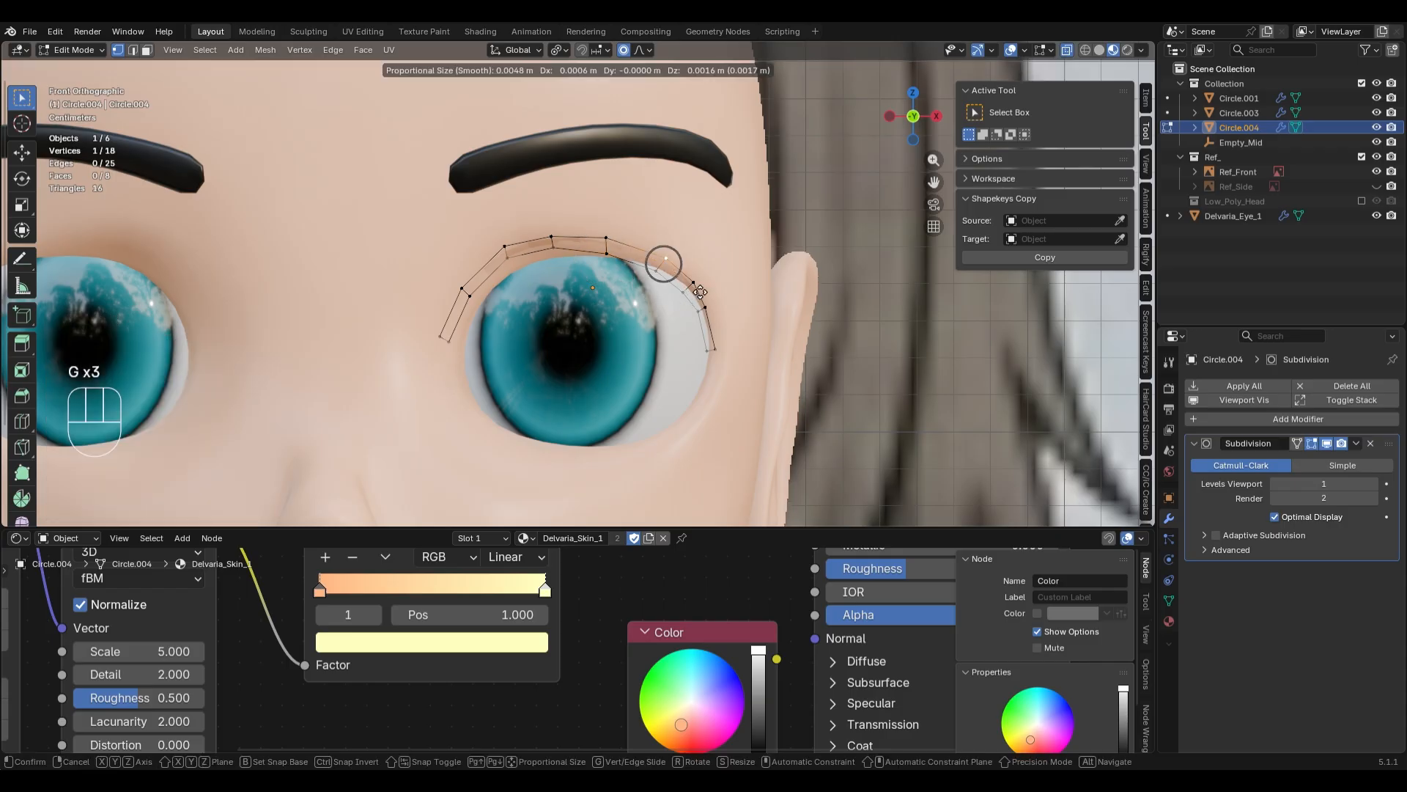
key(g)
scroll(733, 306, up, 2)
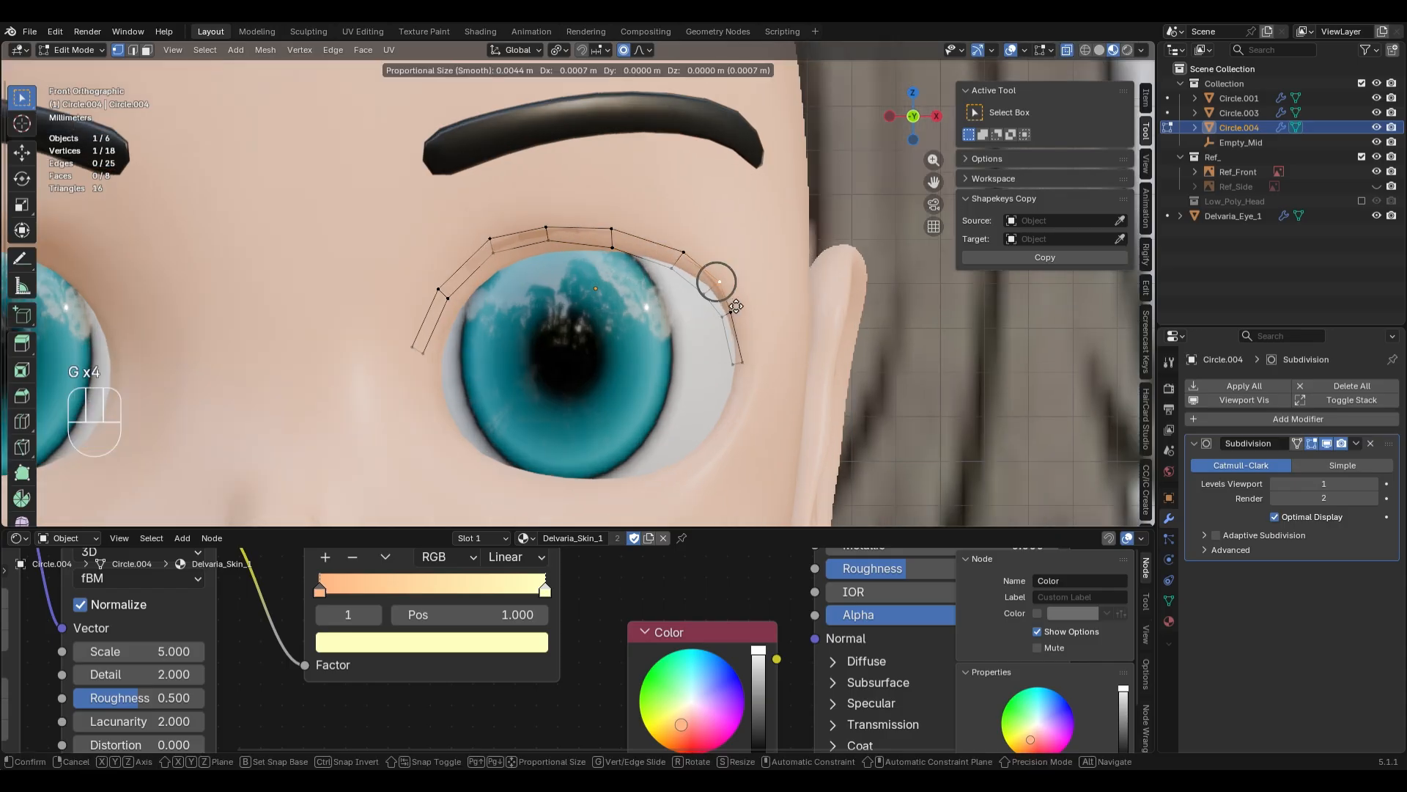
click(736, 306)
- Pull the last two upper-edge vertices at the strip's outer end outward with proportional editing to widen it
click(745, 321)
key(g)
click(765, 332)
click(755, 373)
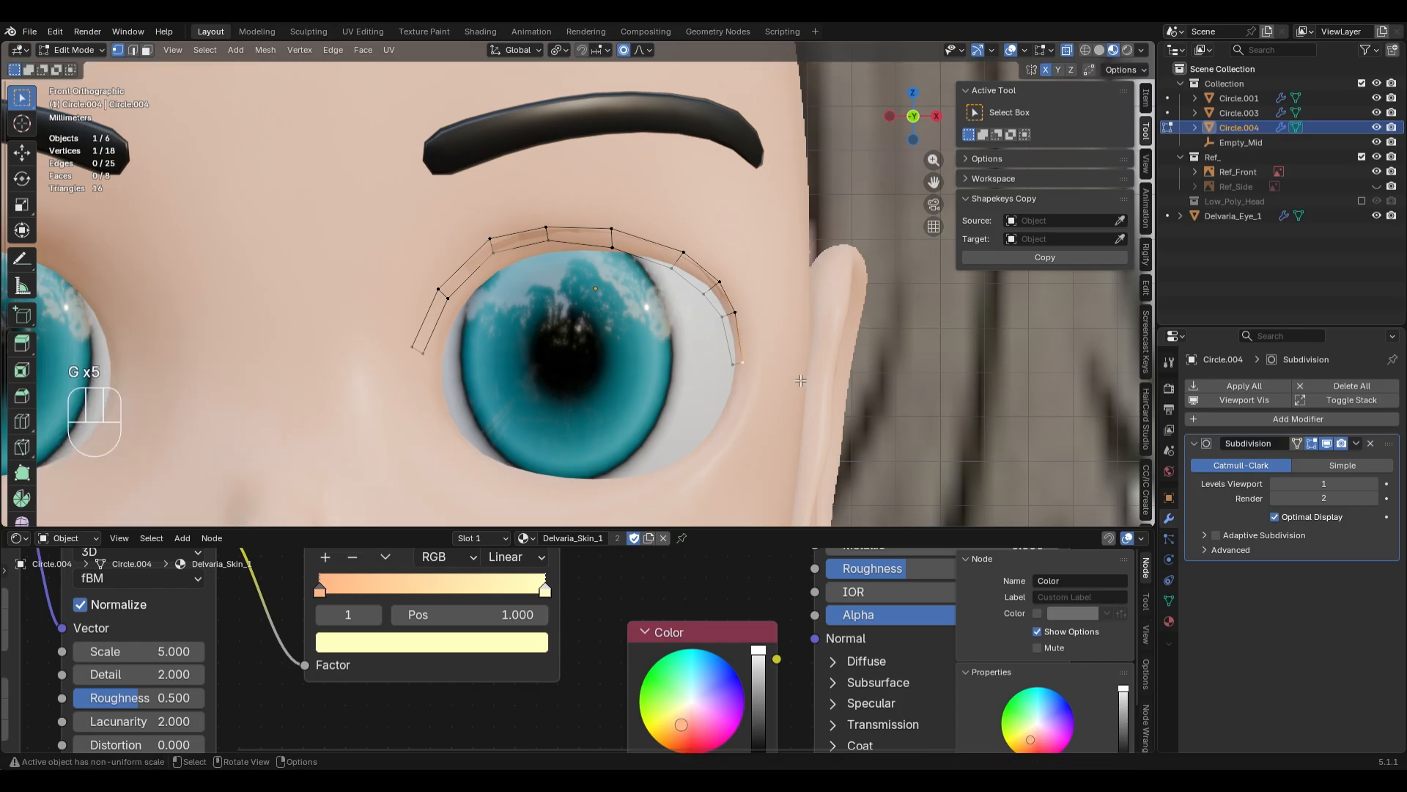
key(g)
click(797, 378)
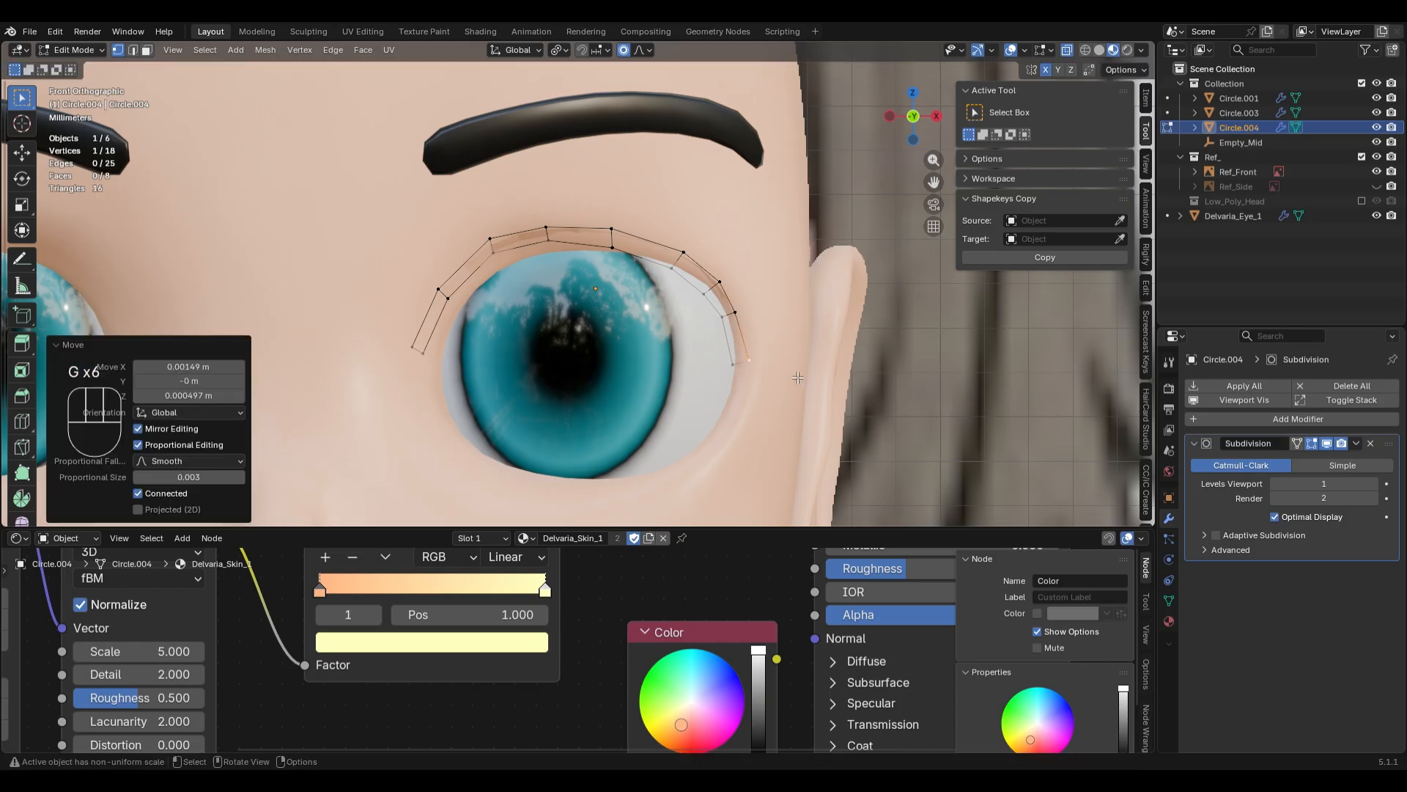
- Add a loop cut across the strip's outermost face, bevel it into two loops about 0.0028 m wide and insert another loop there
key(ctrl+r)
right_click(762, 352)
scroll(773, 378, down, 2)
key(ctrl+r)
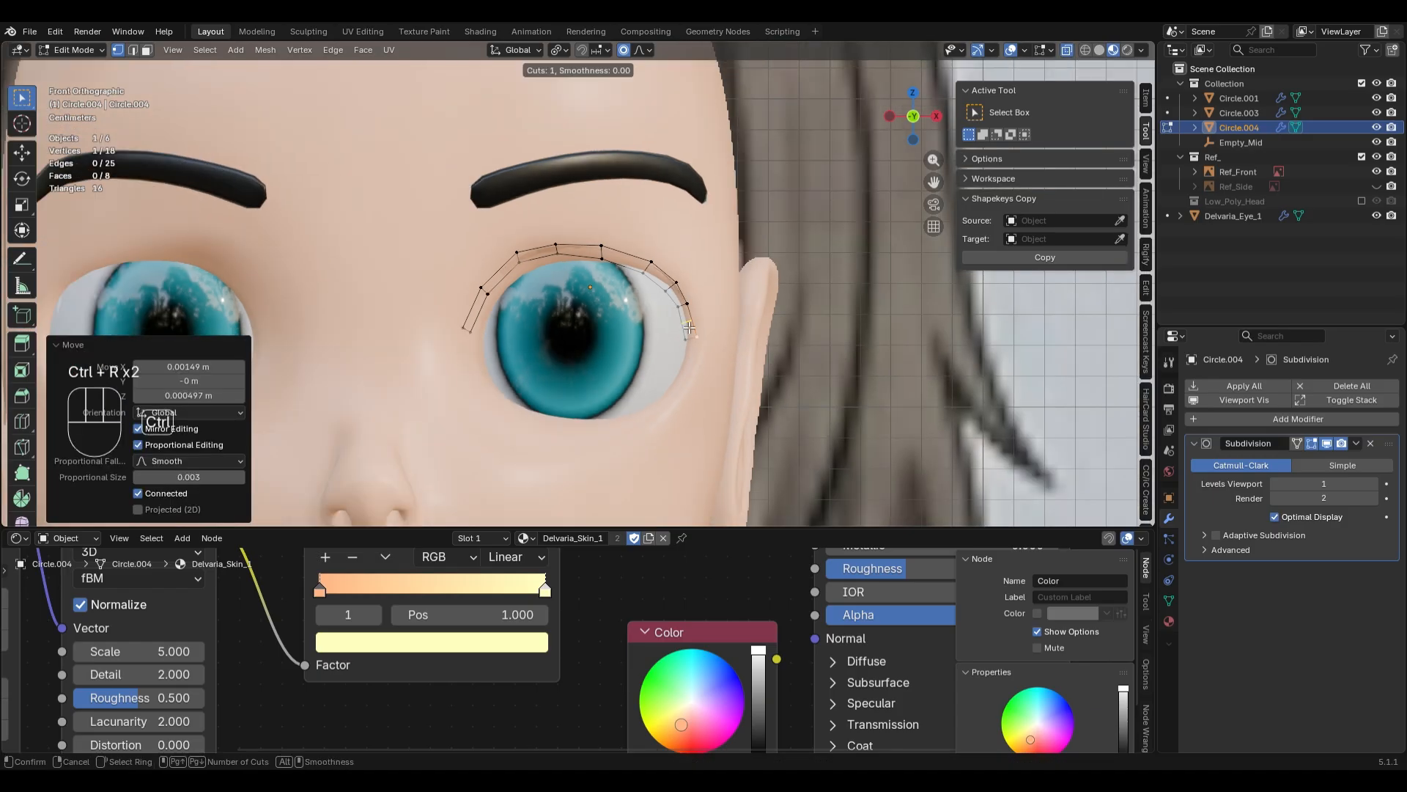
click(689, 328)
right_click(689, 328)
scroll(733, 344, up, 4)
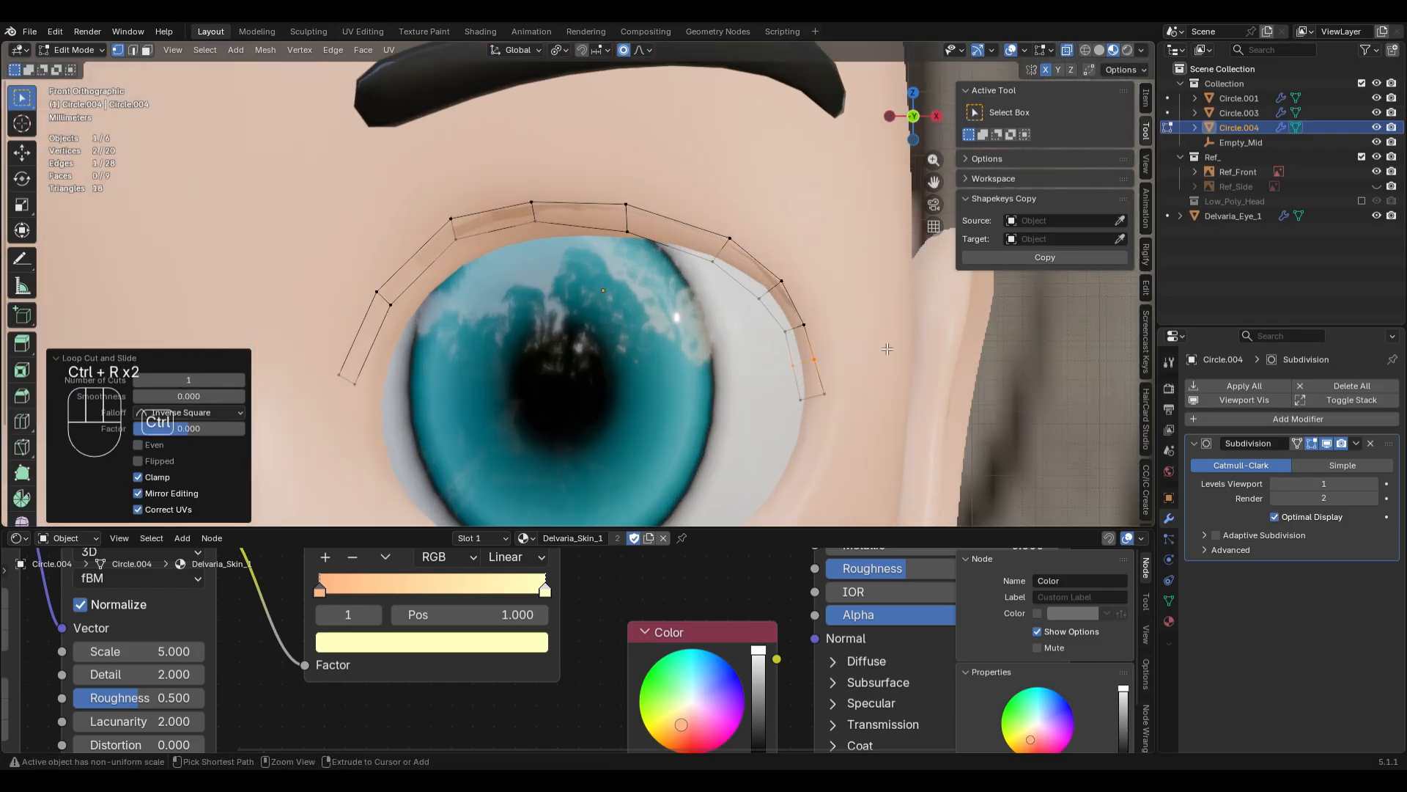
key(ctrl+b)
click(911, 349)
key(ctrl+r)
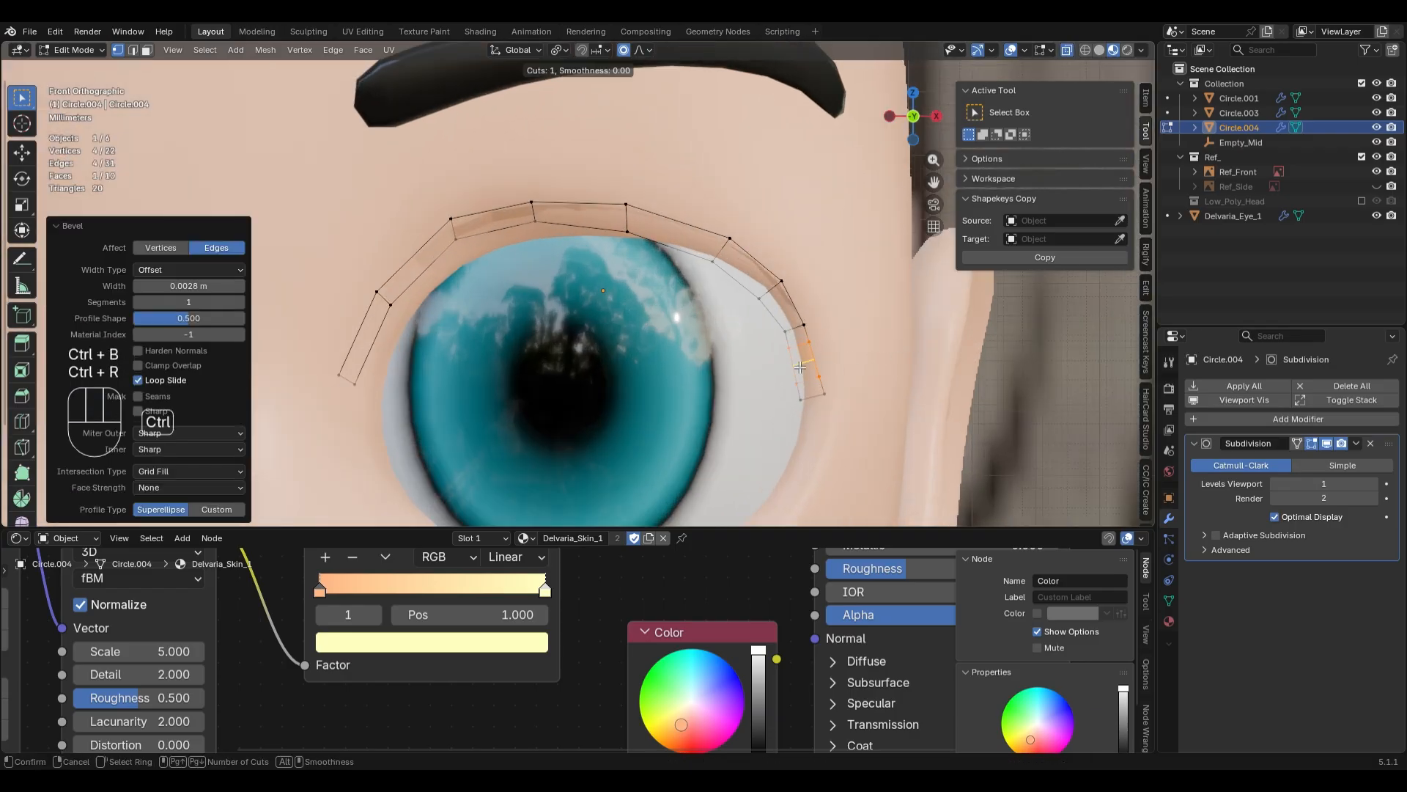
- Pull an outer-edge vertex near the strip's outer end outward about 0.003 m into a pointed lash tip and adjust the vertex above
key(1)
key(g)
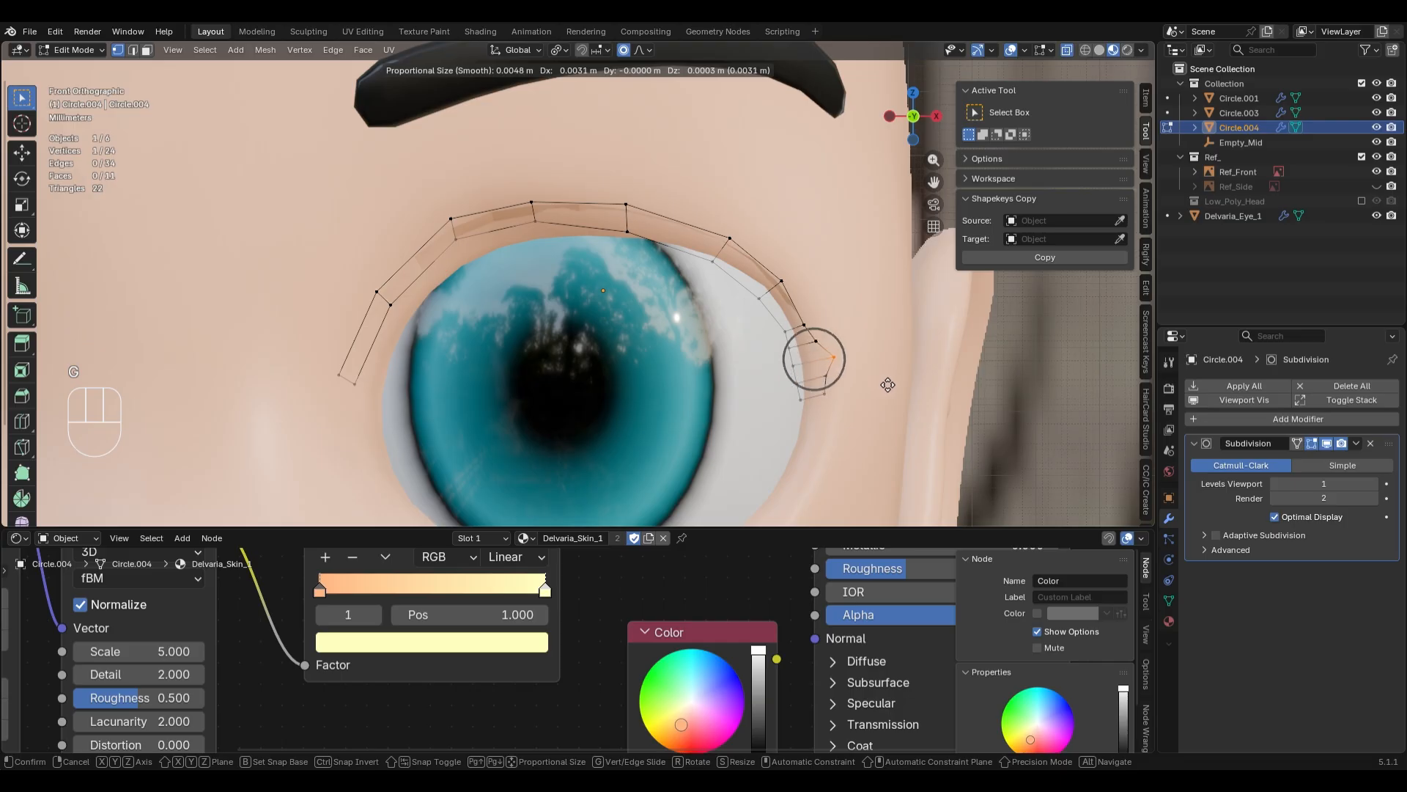
click(840, 341)
key(g)
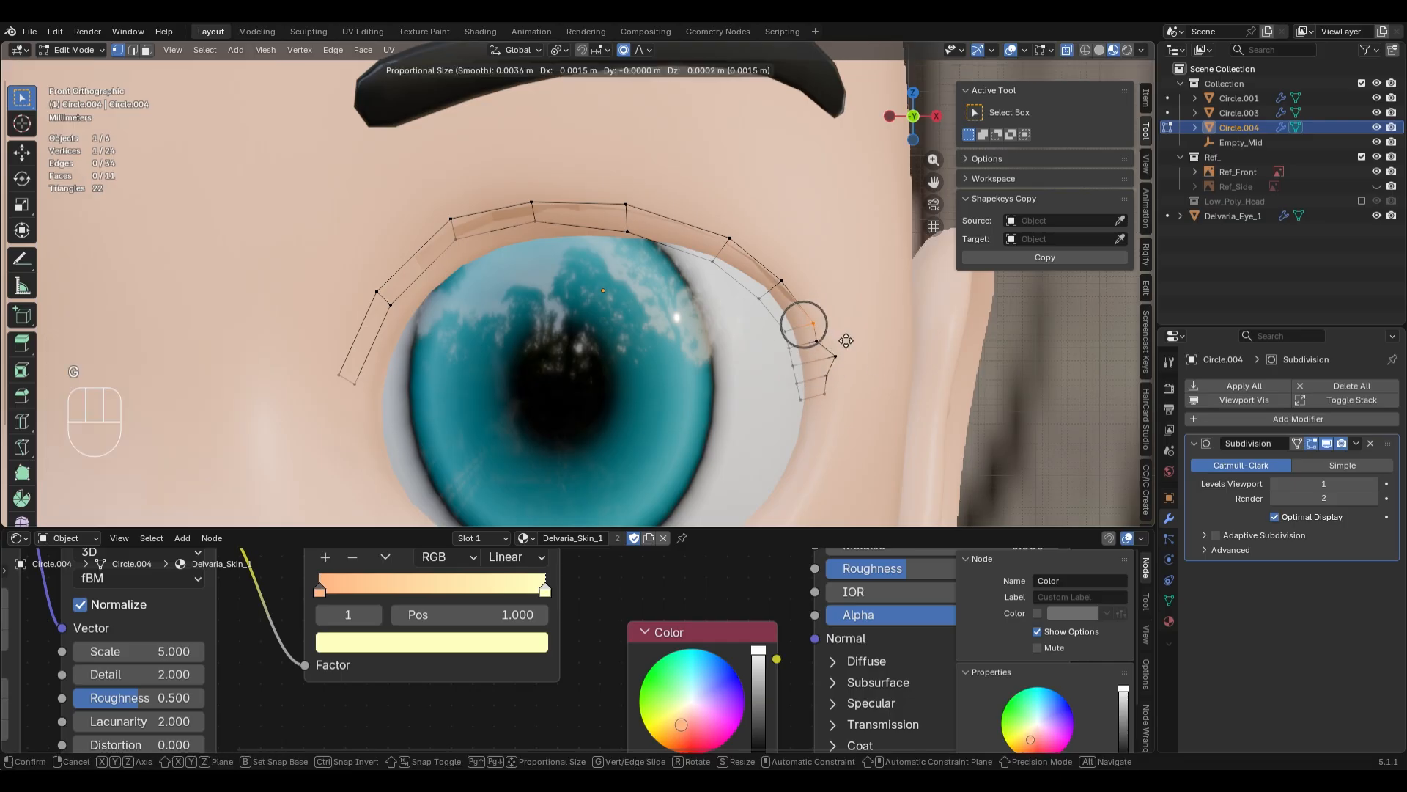
click(834, 338)
scroll(828, 337, down, 2)
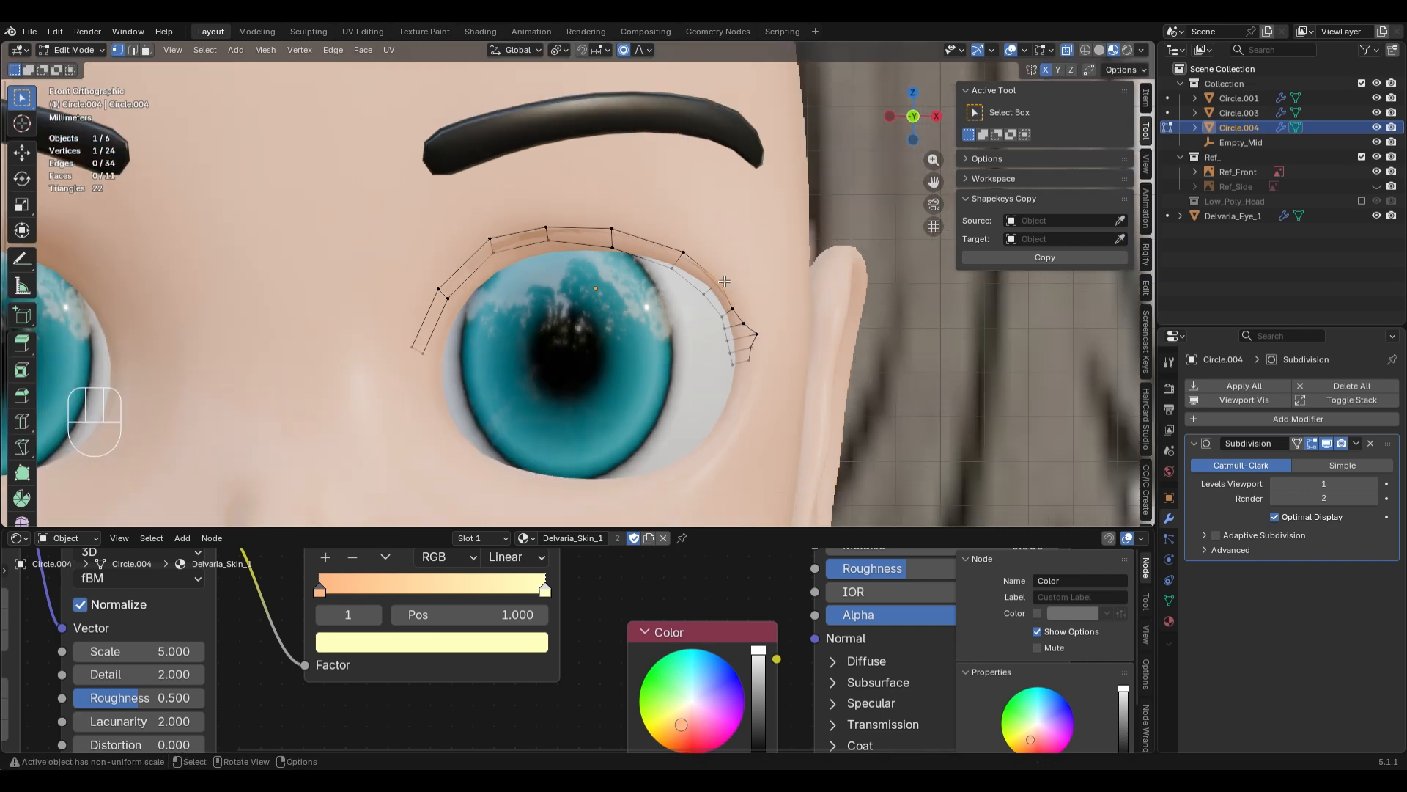
- Reposition the vertices around the lash tip to sharpen the point, pulling the end corner inward, and leave mesh editing
key(g)
click(759, 302)
scroll(759, 302, up, 2)
key(g)
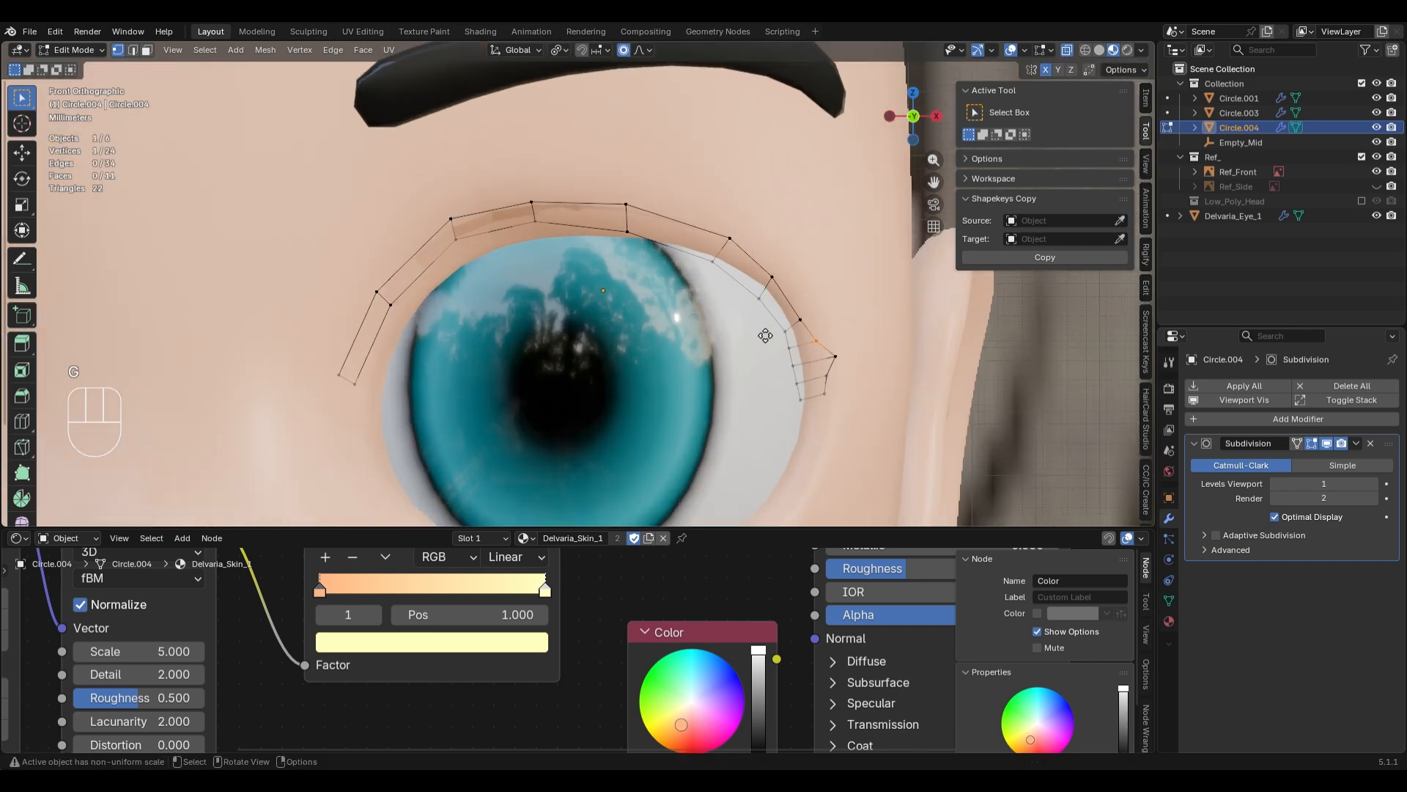
click(762, 335)
key(g)
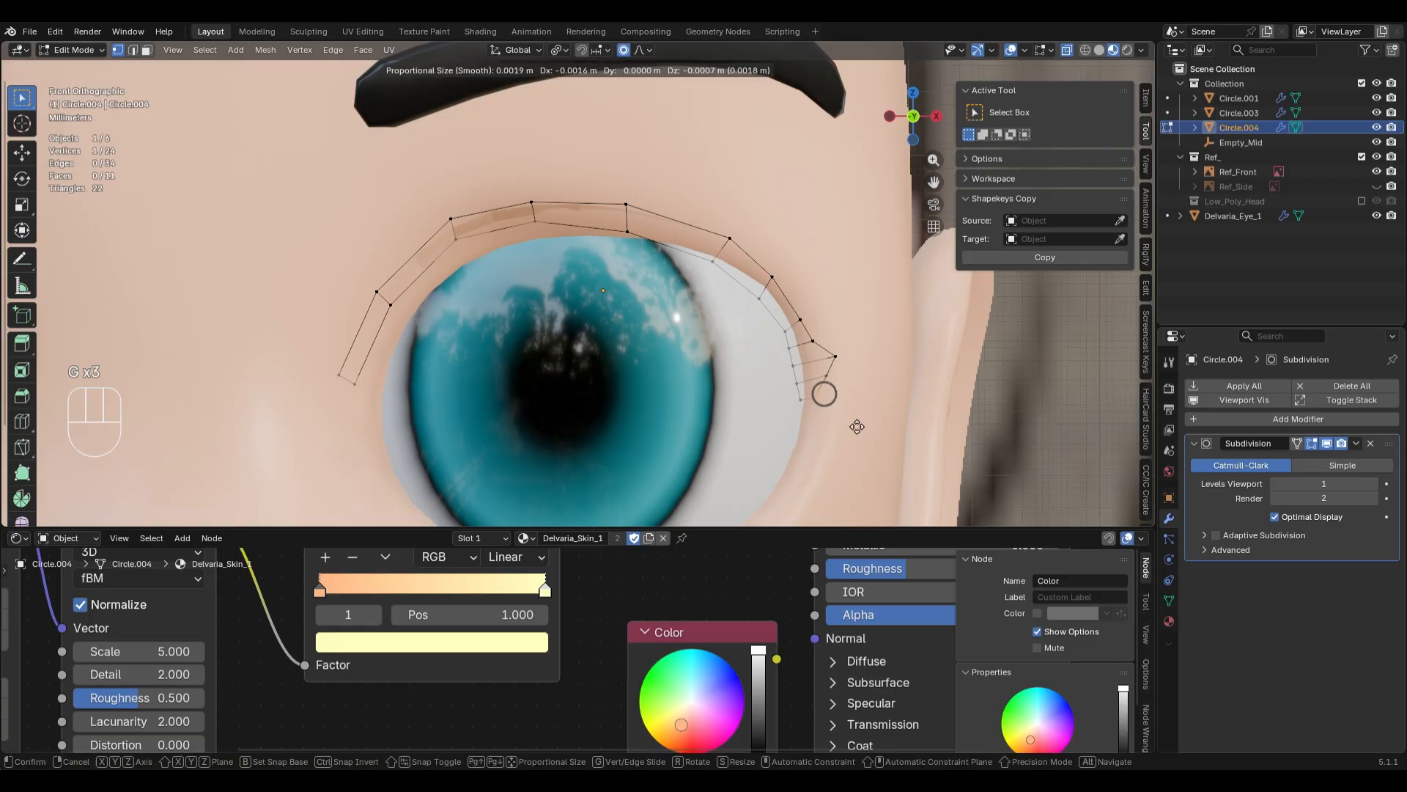
click(847, 424)
key(Tab)
scroll(844, 421, down, 2)
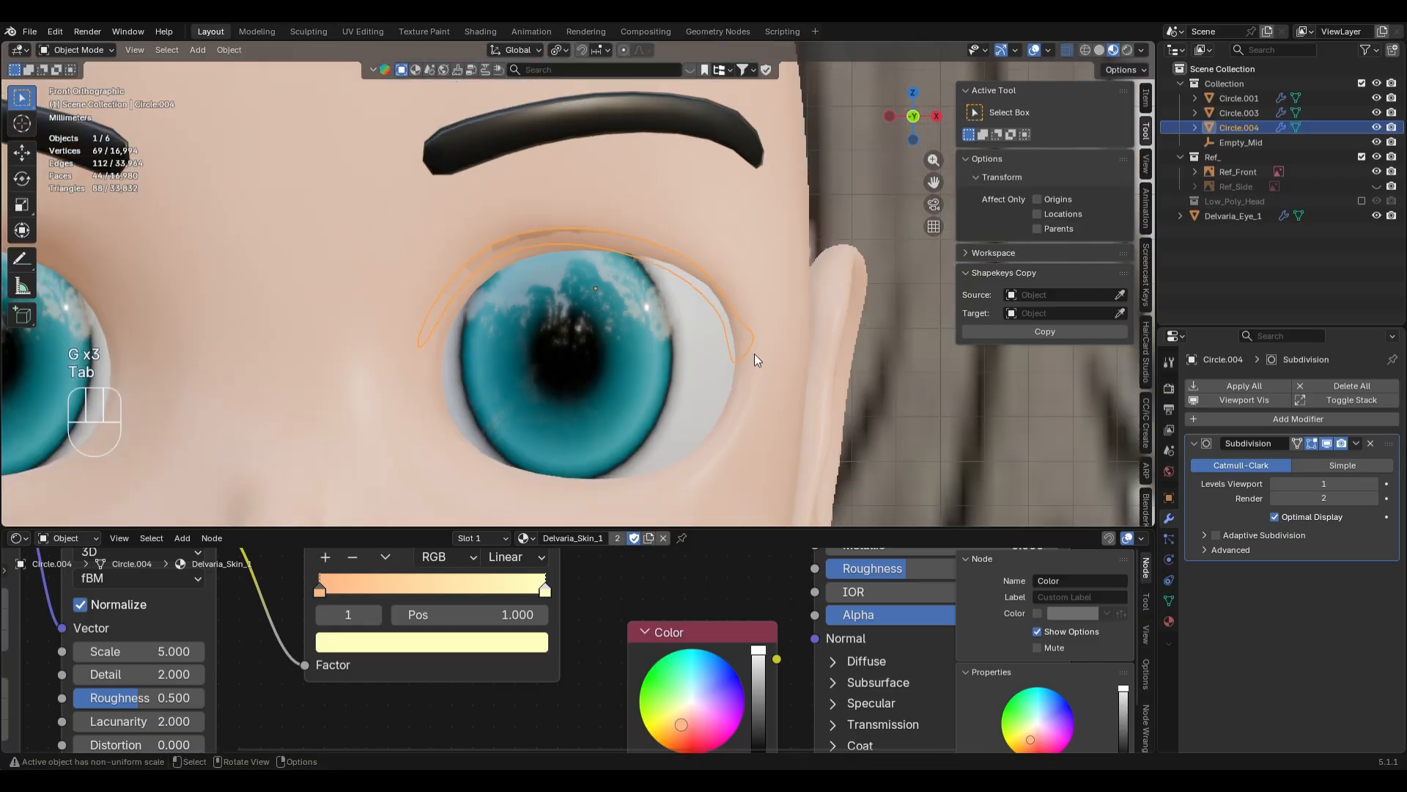
- Link the eyebrow's material to the eyelash strip
shift+click(631, 147)
key(F3)
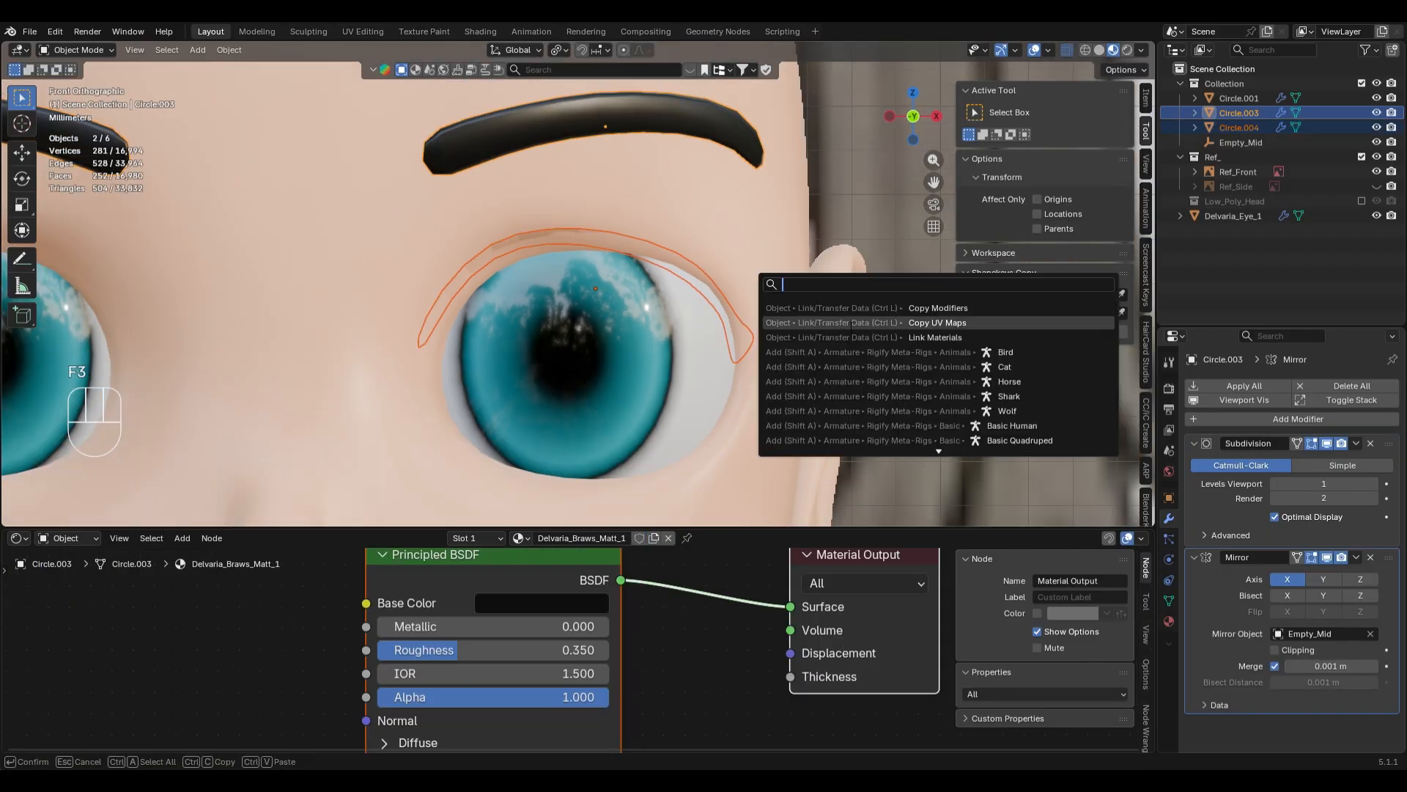
click(864, 337)
- Select all the eyelash strip's faces in mesh editing, extrude them along their normals by about -0.0045 m and return to object mode
middle_drag(702, 295, 724, 271)
key(Tab)
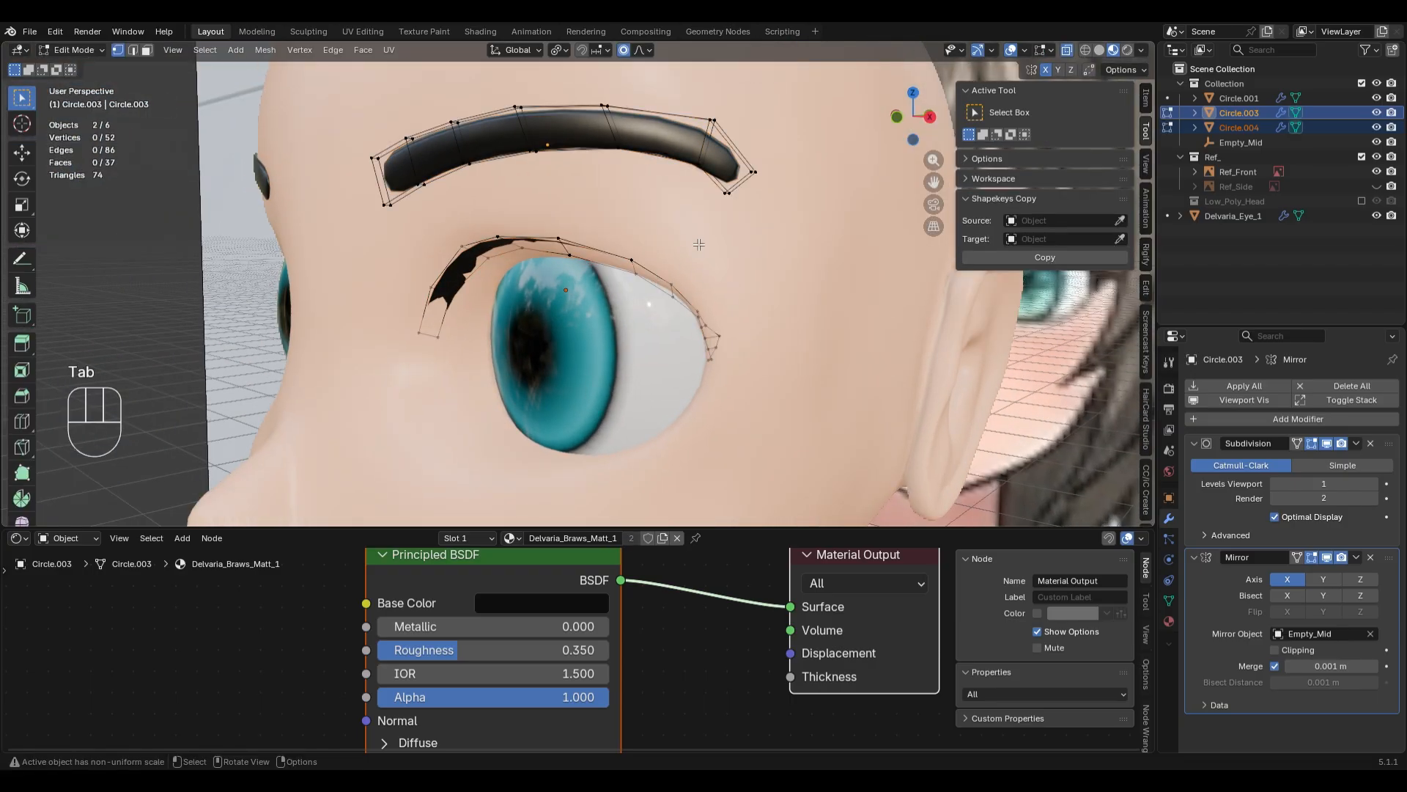
key(3)
key(a)
click(599, 260)
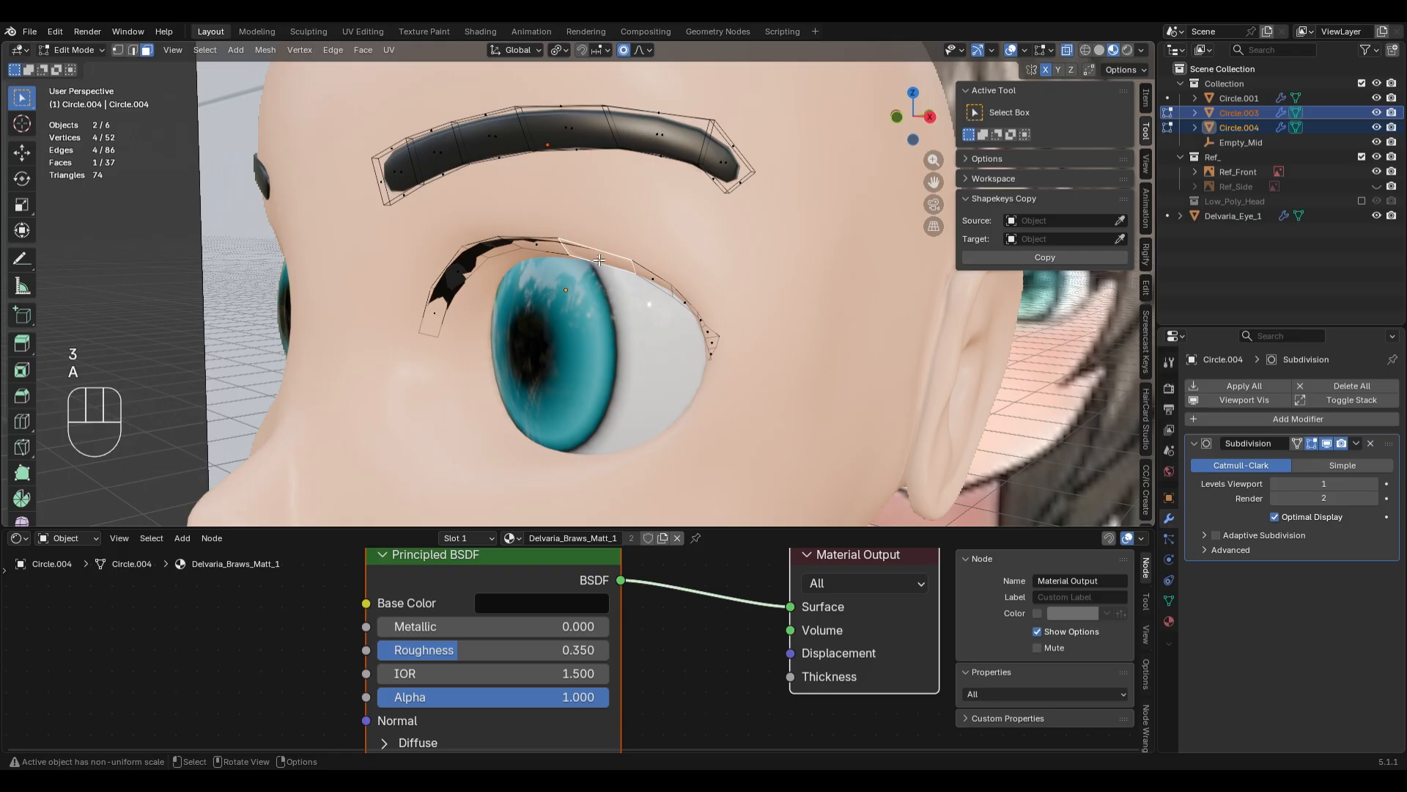
key(l)
key(F3)
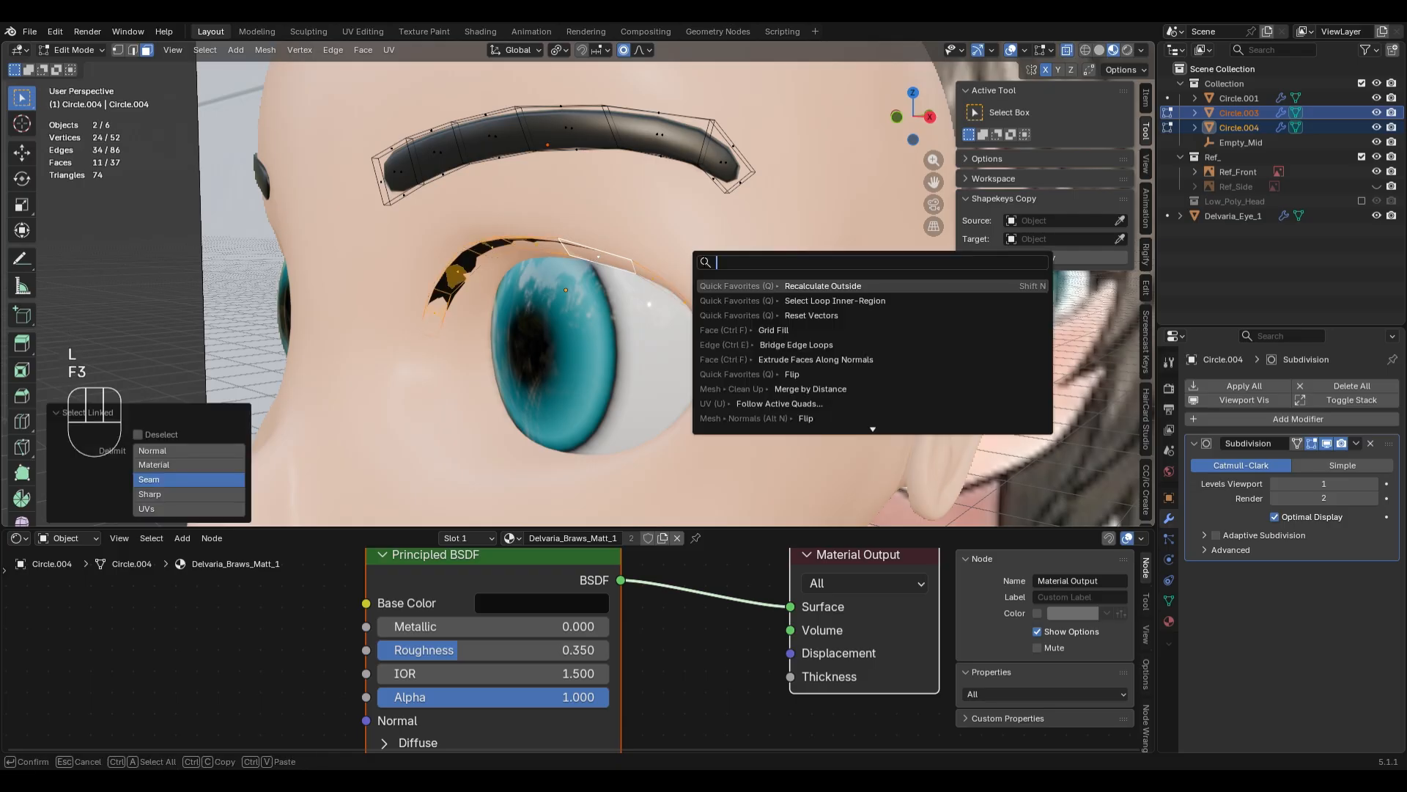
text(exture)
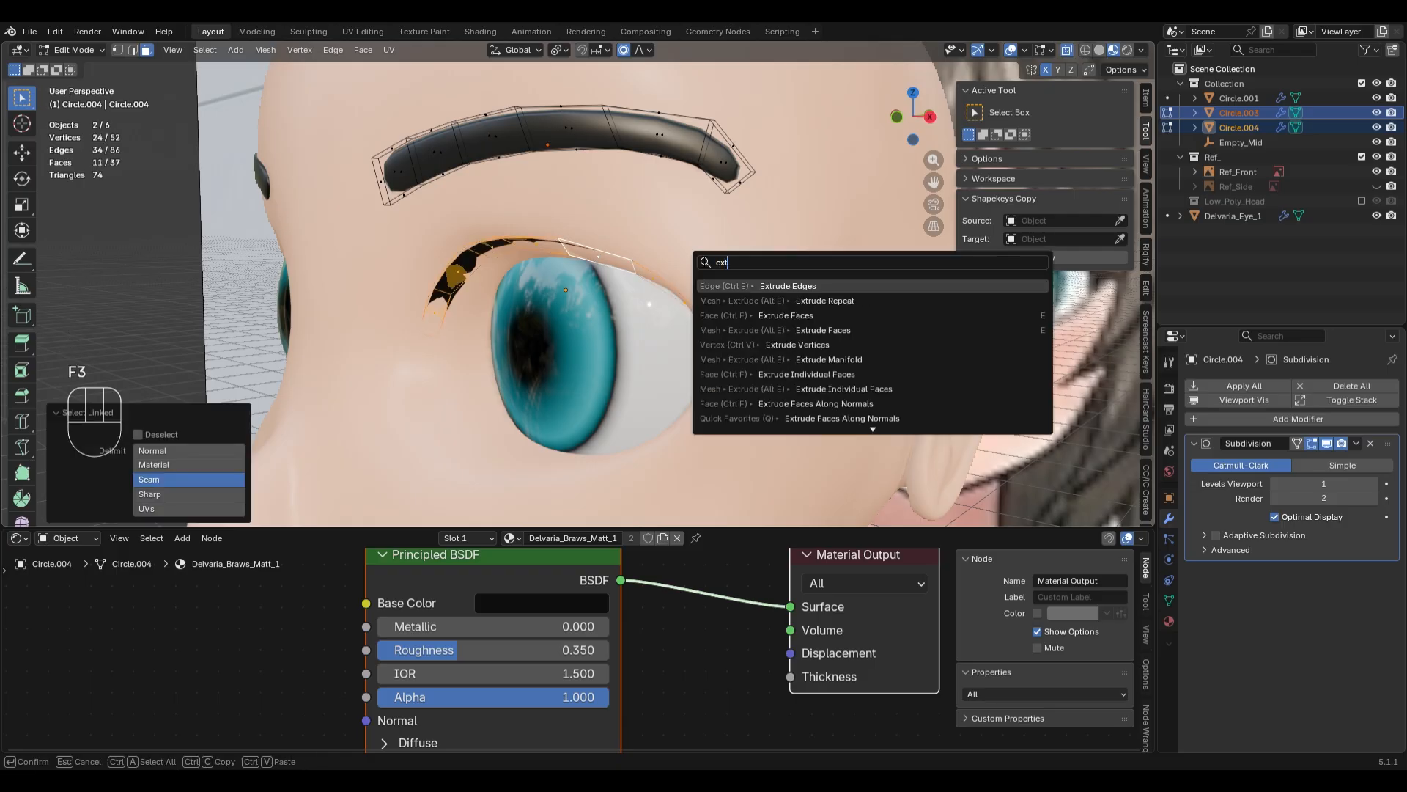
key(BackSpace)
key(BackSpace)
key(BackSpace)
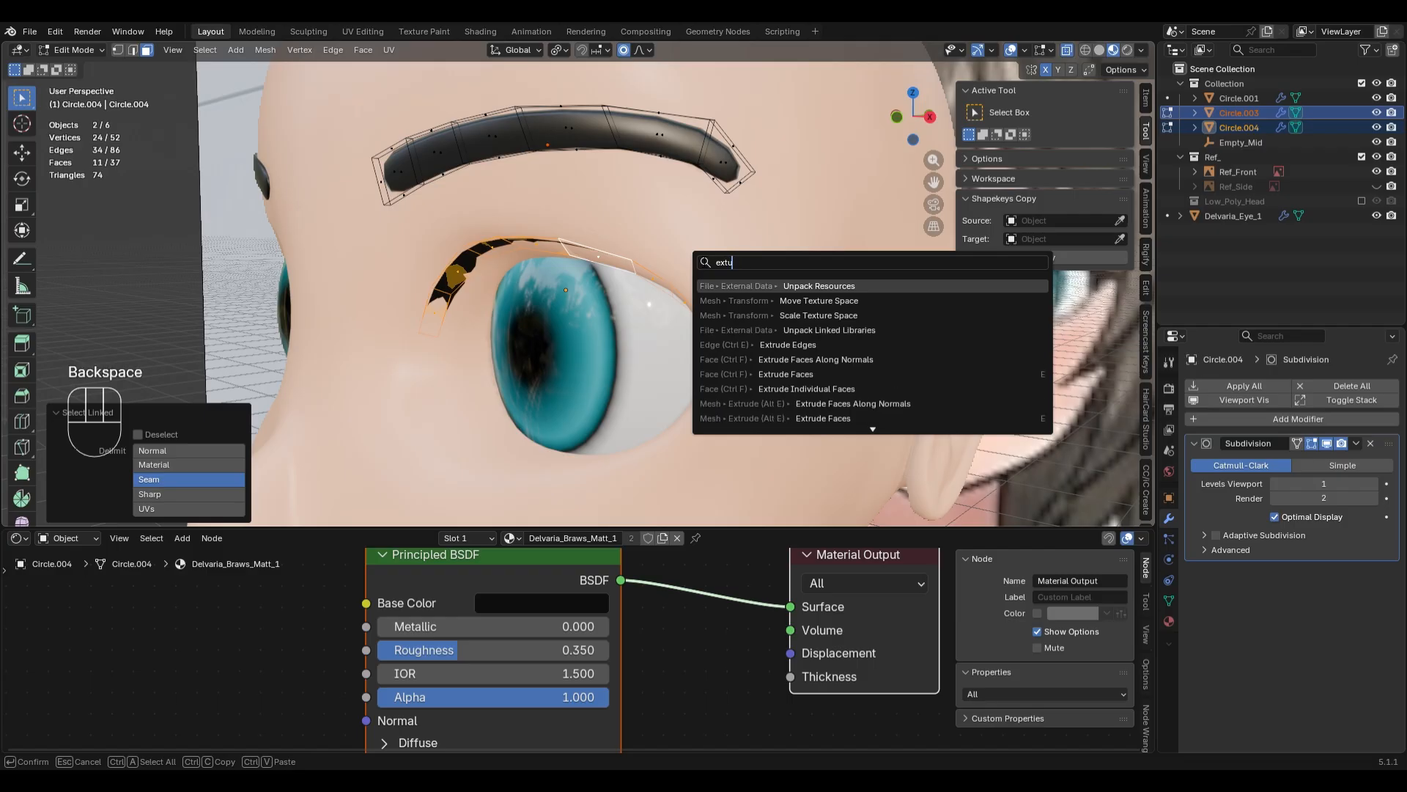
text(rude )
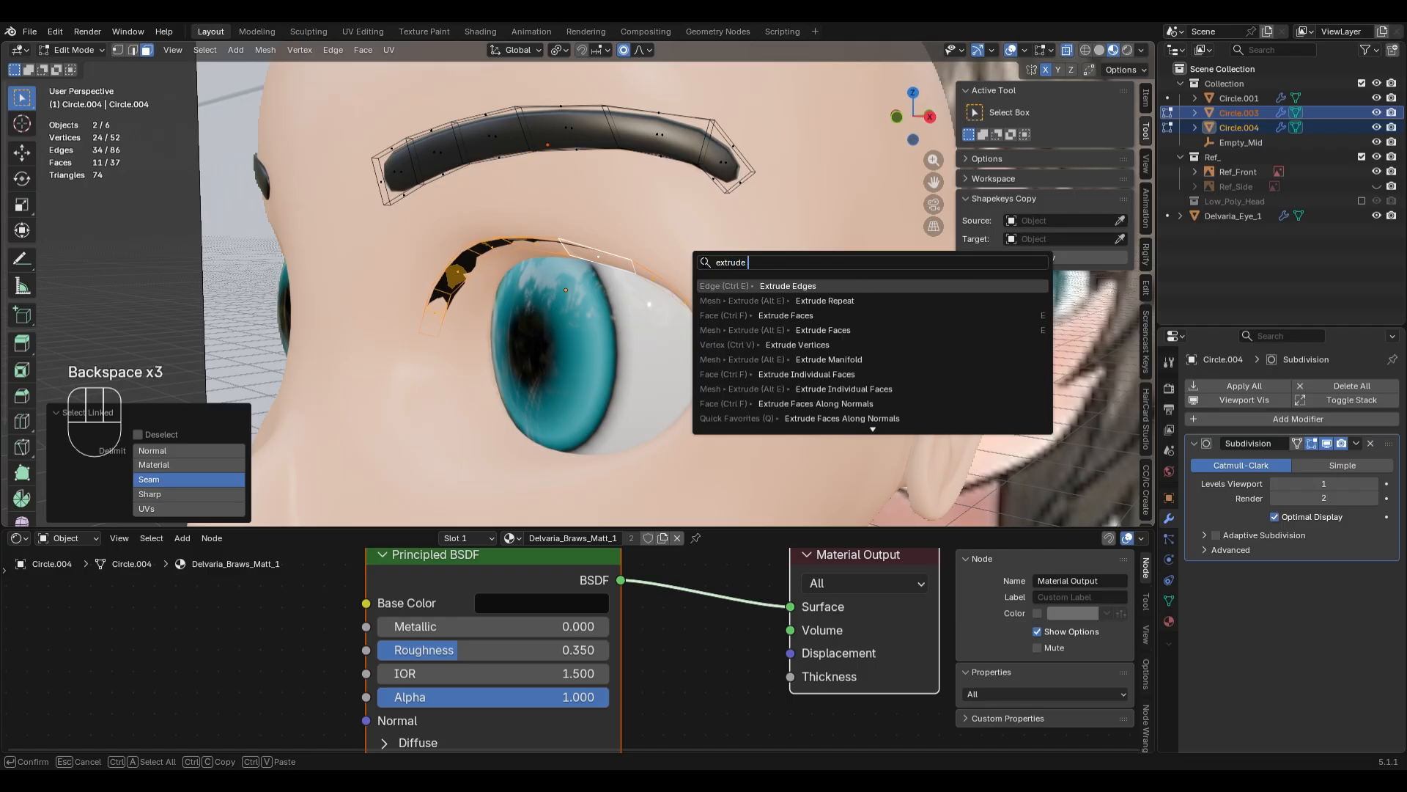
text(alo)
key(Return)
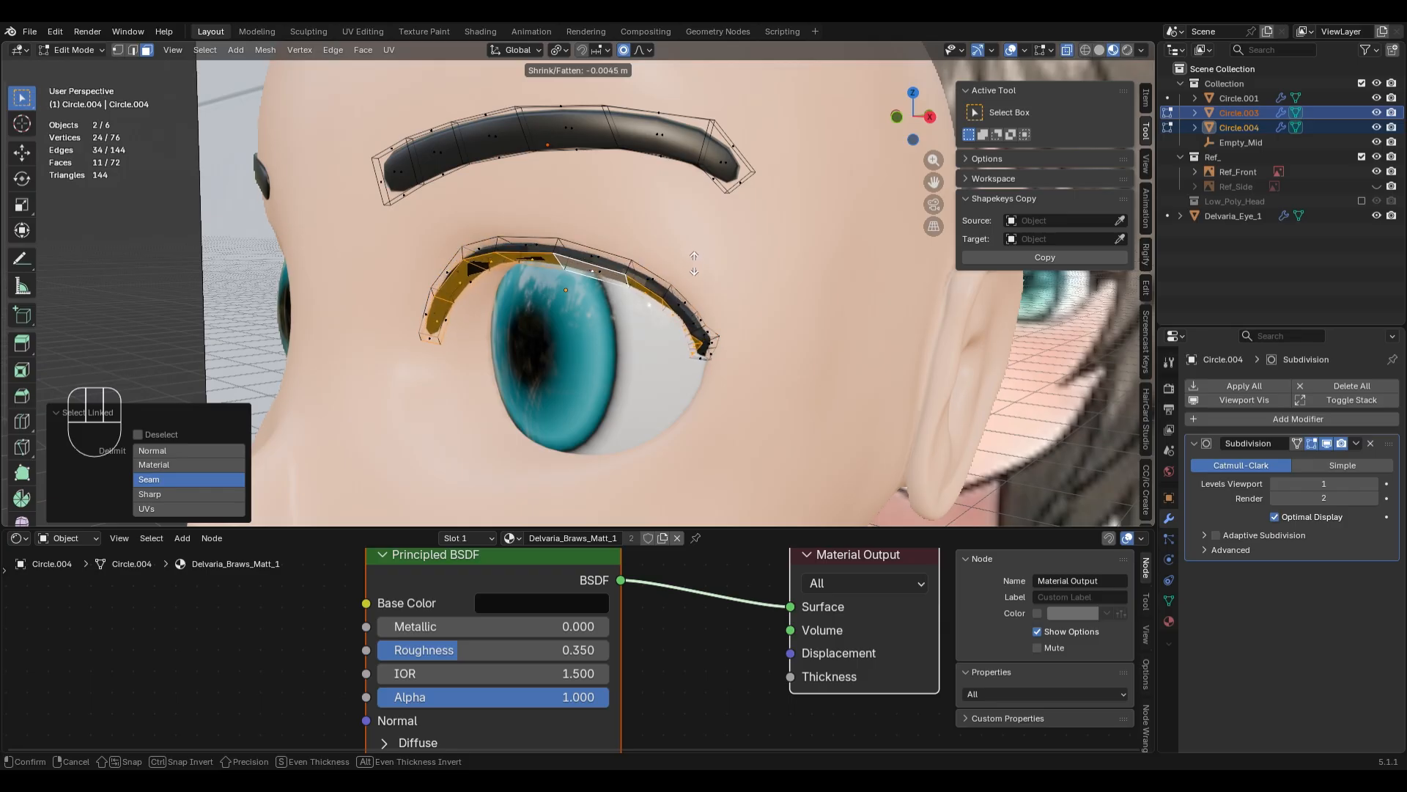
click(694, 263)
key(KP_1)
key(Tab)
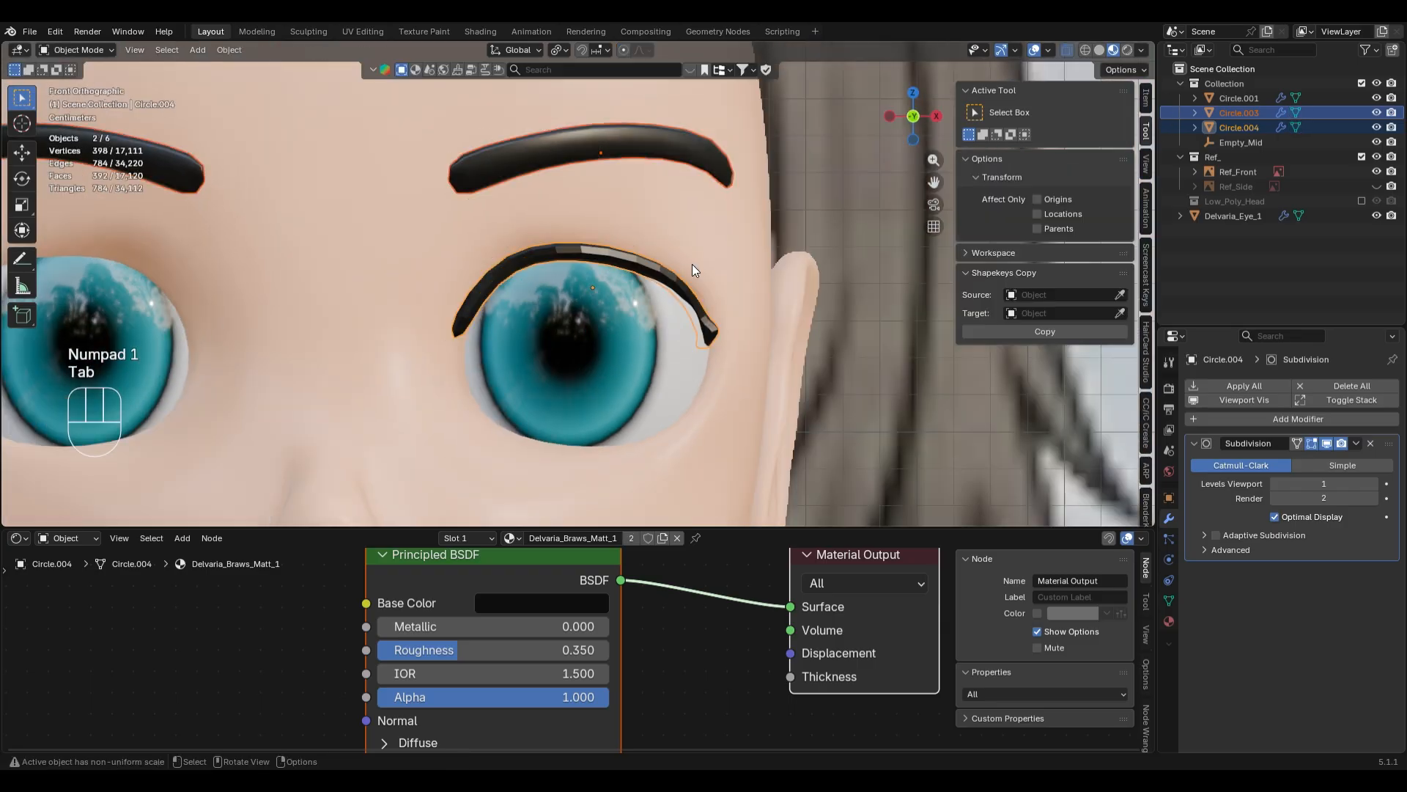
- Move an edge near the thickened eyelash's outer end outward about 0.002 m in X with proportional size 0.020
scroll(723, 333, up, 6)
middle_drag(723, 332, 747, 222)
key(Tab)
key(2)
click(735, 322)
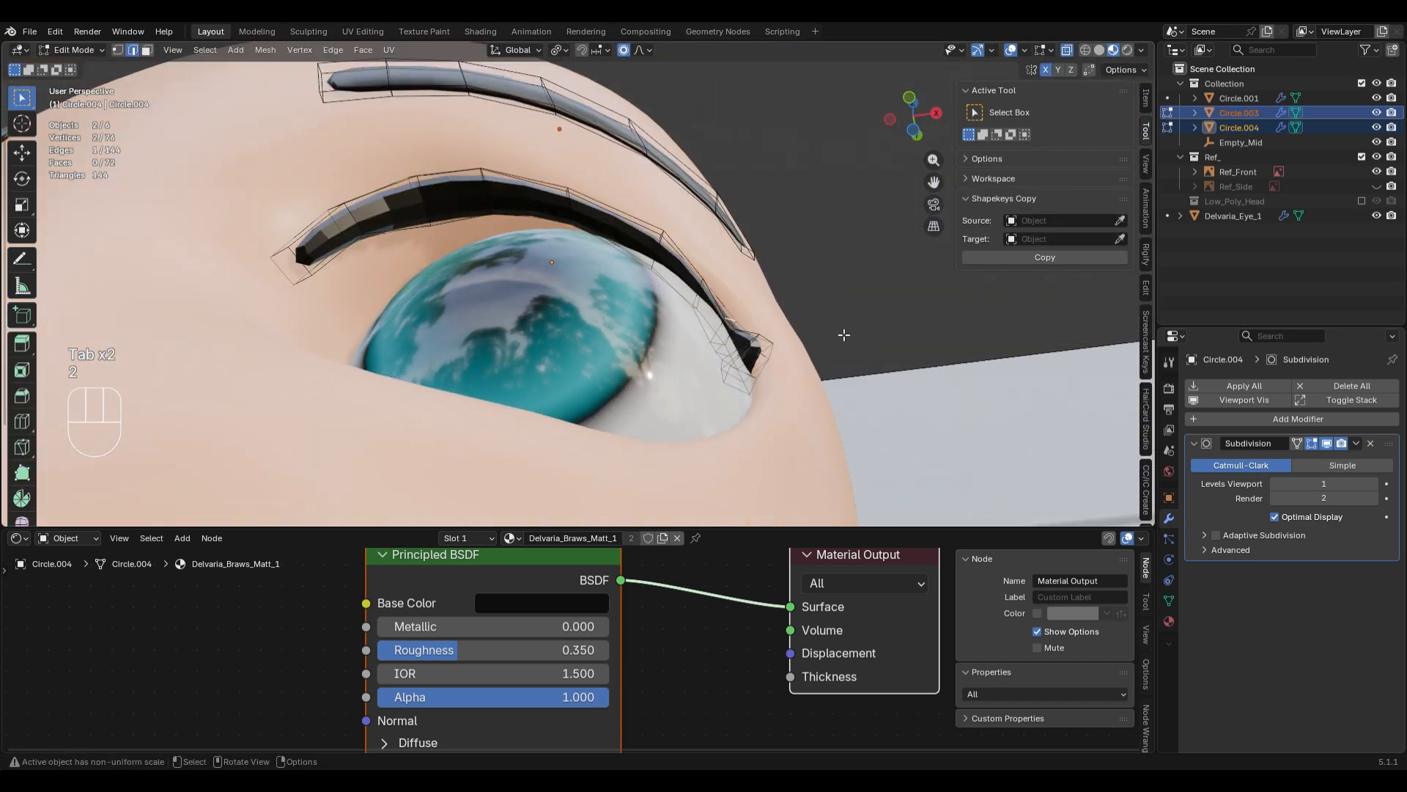
key(g)
scroll(854, 332, down, 12)
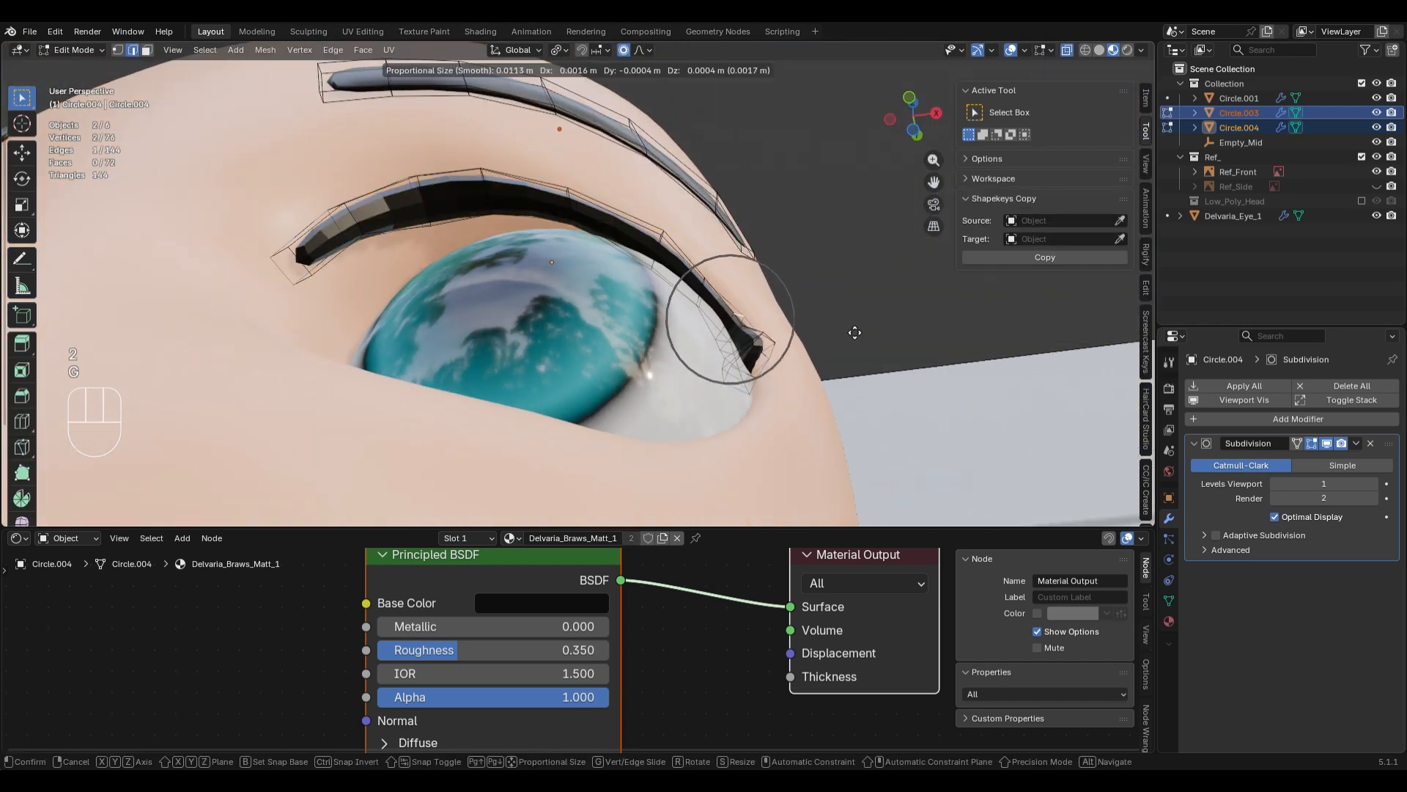
click(854, 333)
middle_drag(854, 333, 934, 376)
key(KP_1)
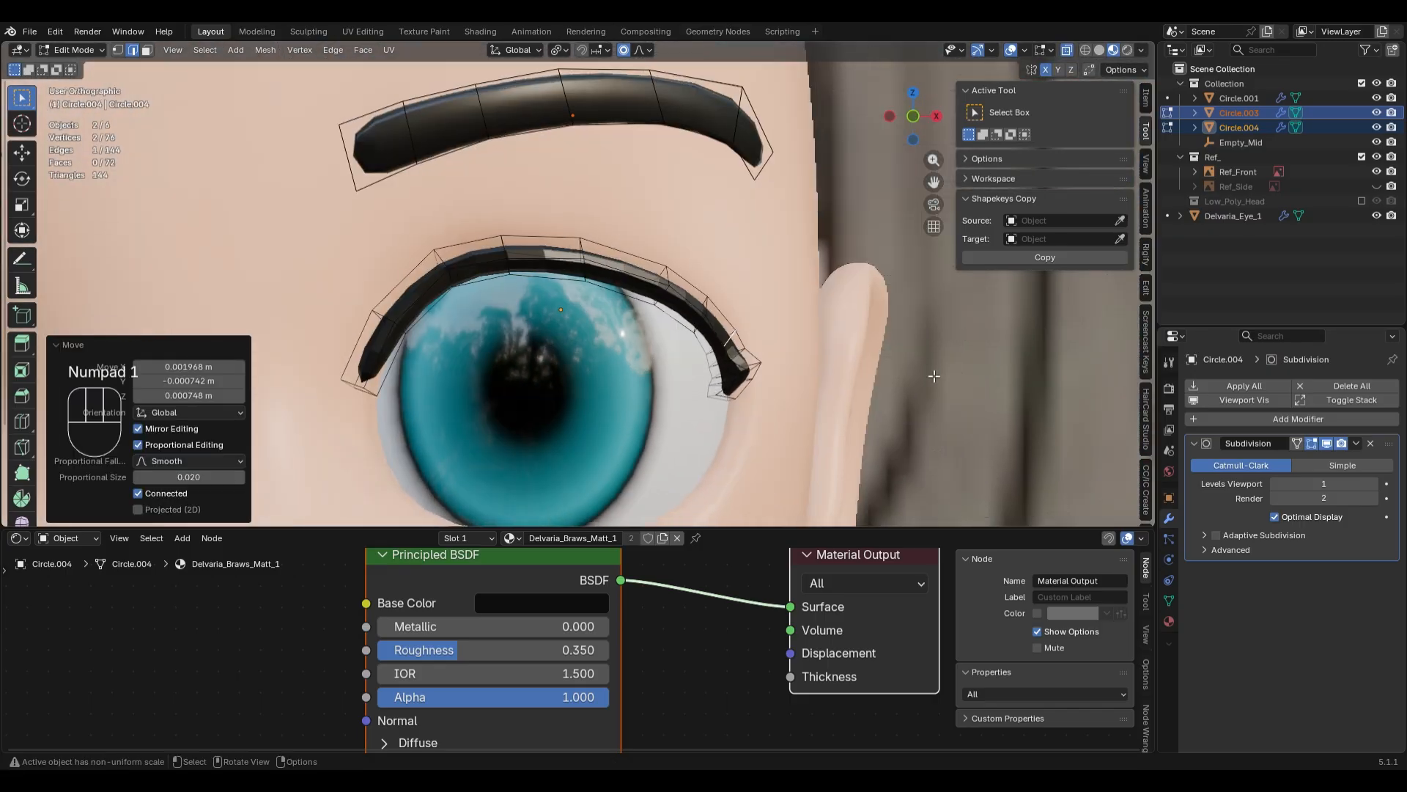
- Nudge the same outer eyelash edge a little further outward in front view with a reduced proportional radius
scroll(783, 236, up, 4)
key(g)
scroll(783, 237, up, 12)
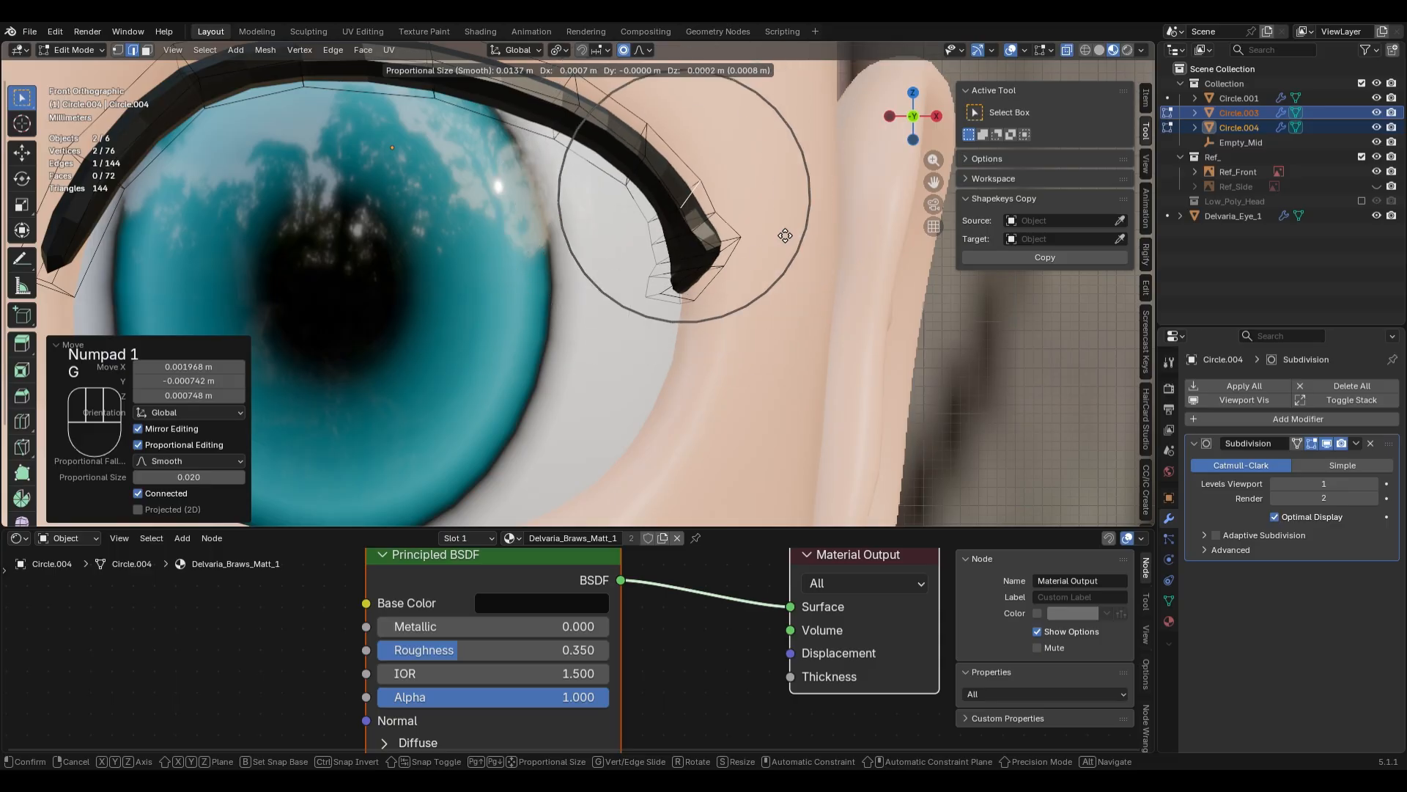
click(788, 234)
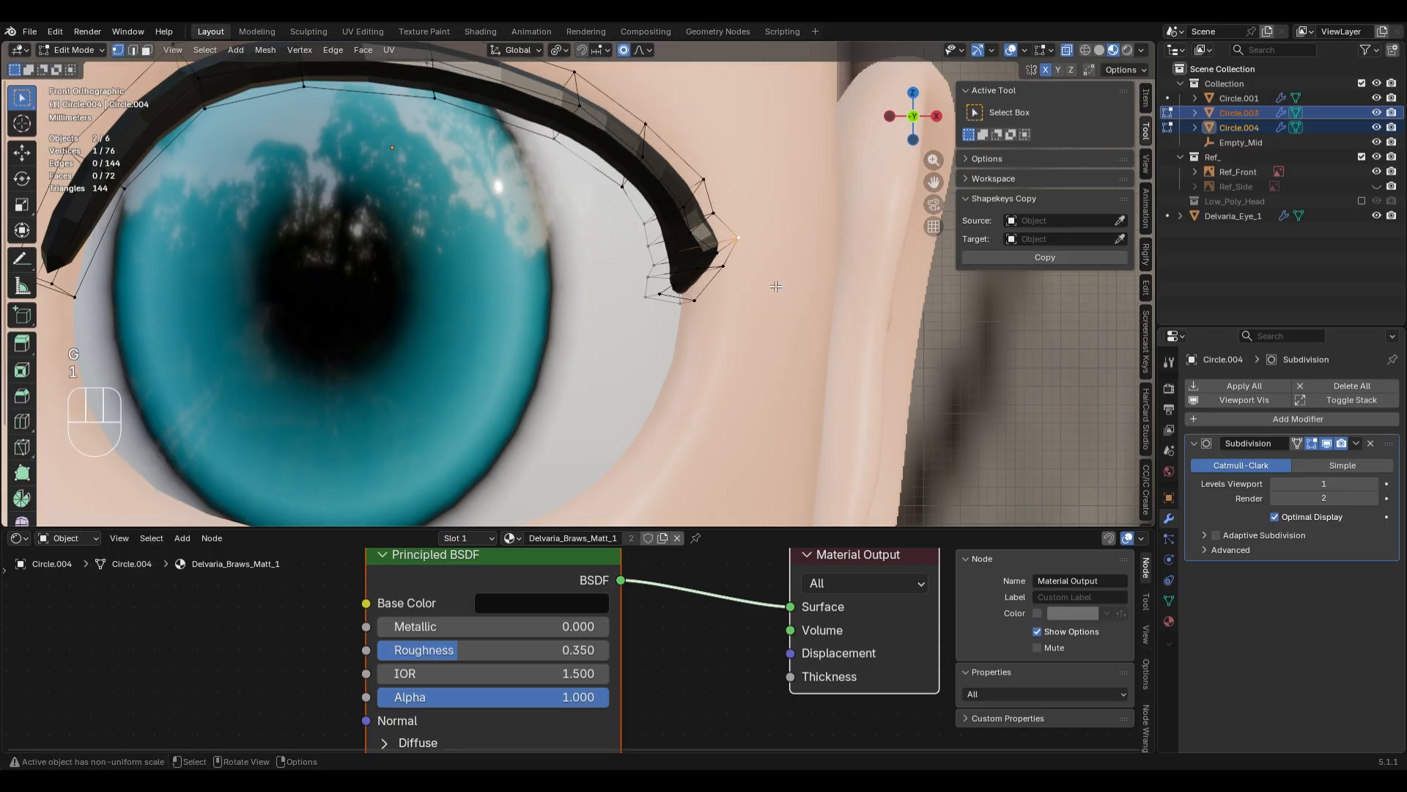
- Reposition three vertices at the eyelash's outer end from an angled view to reshape the tail against the eyelid
middle_drag(769, 257, 689, 292)
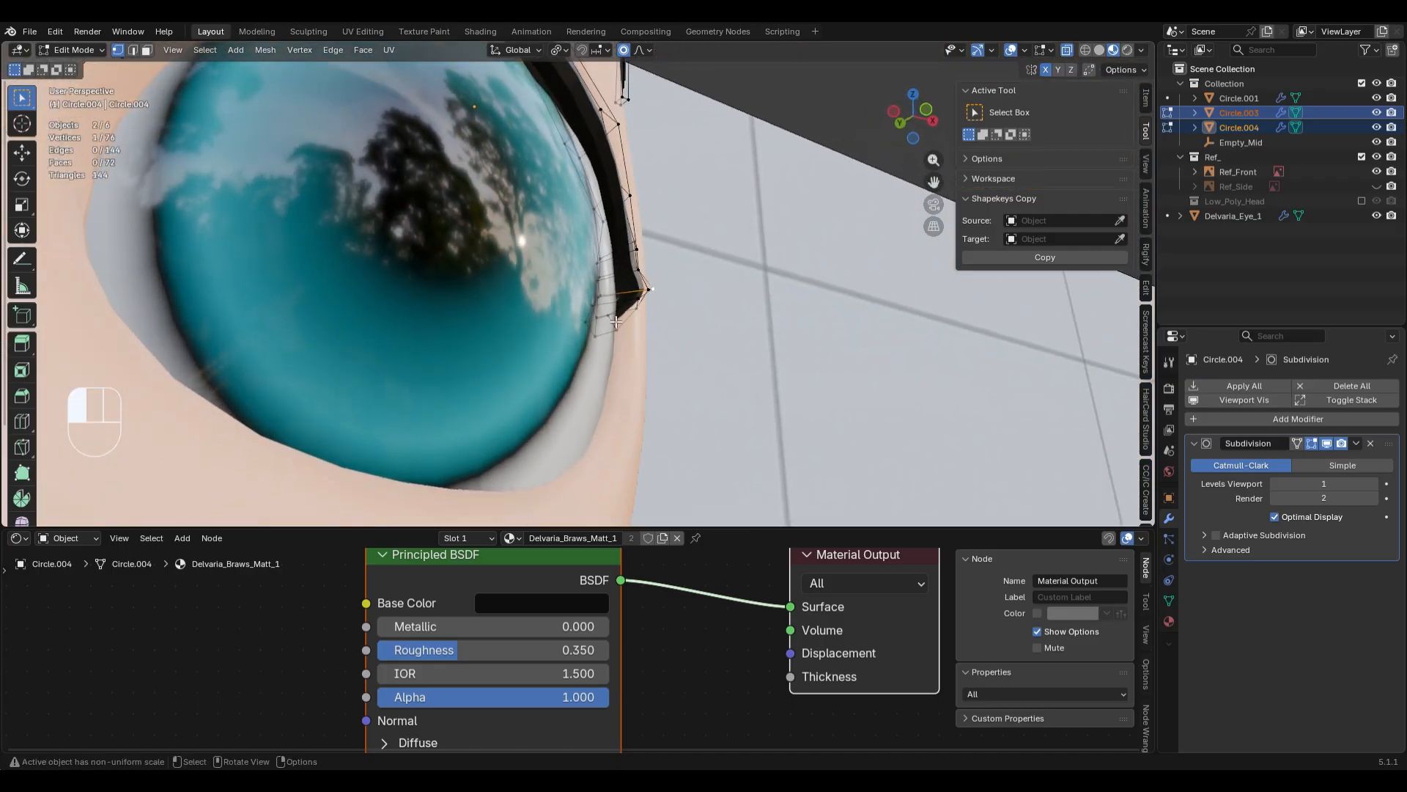
middle_drag(616, 322, 733, 315)
key(g)
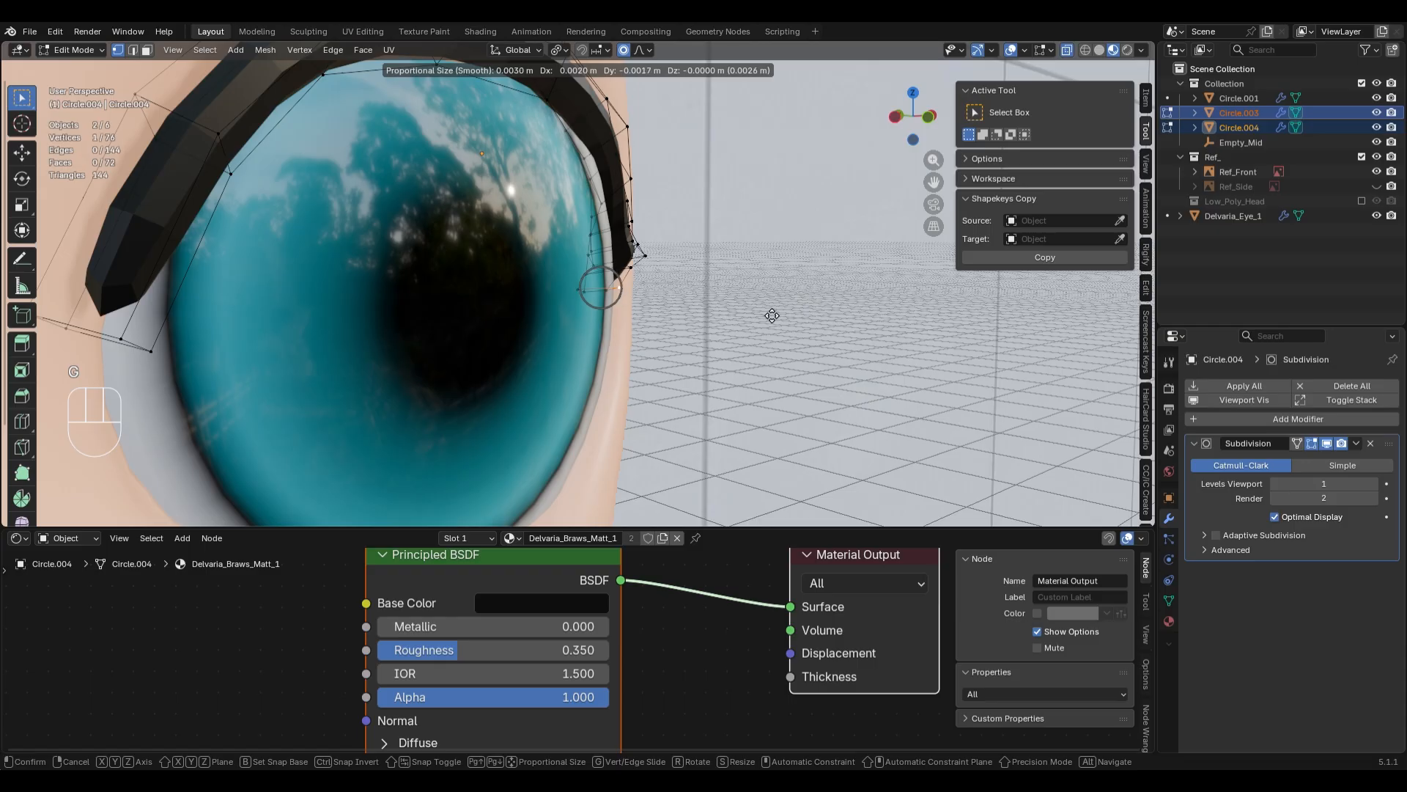
click(778, 315)
click(631, 269)
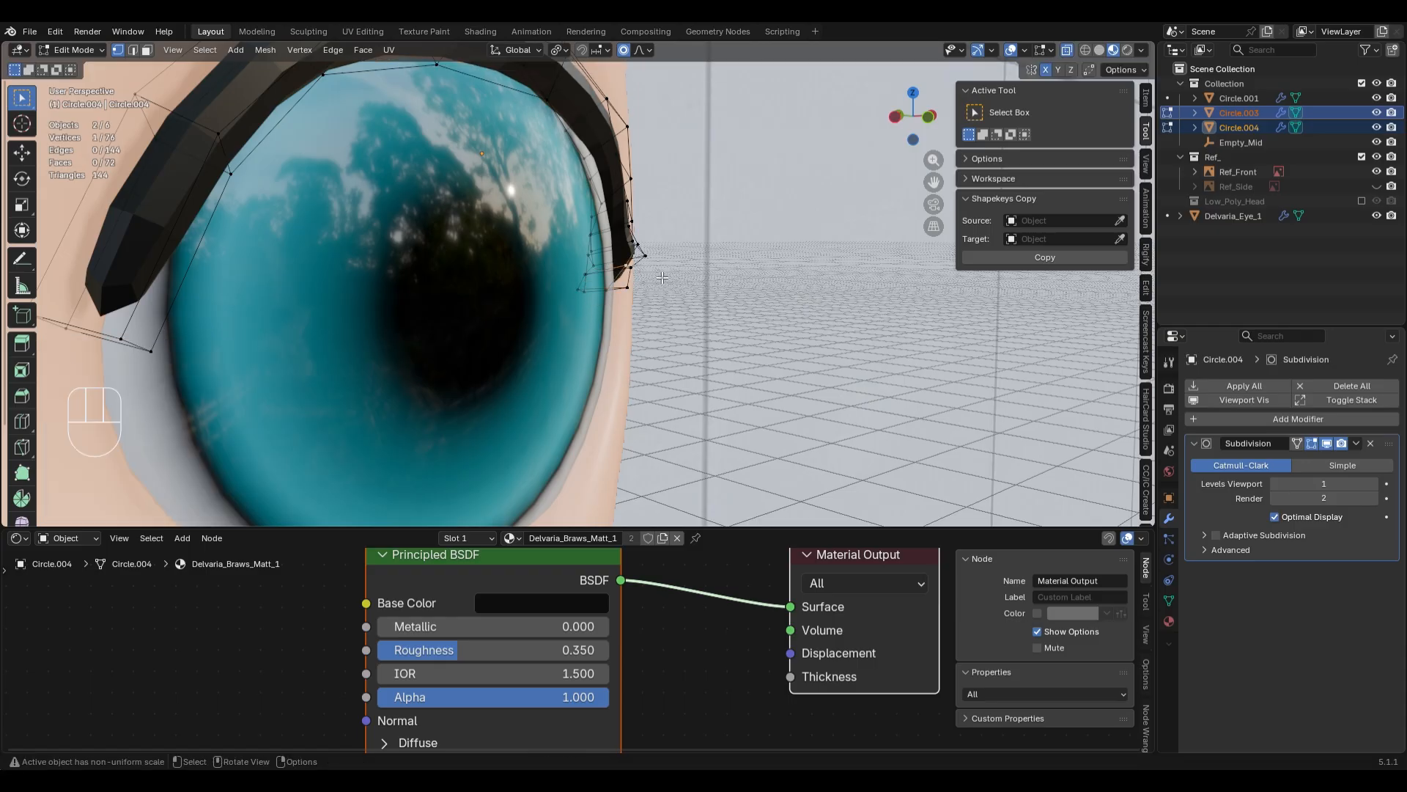
key(g)
click(689, 292)
click(599, 274)
key(g)
click(706, 313)
- Move the vertex beside the lash tip inward and down about 0.0013 m in front view, and leave mesh editing
middle_drag(706, 313, 716, 242)
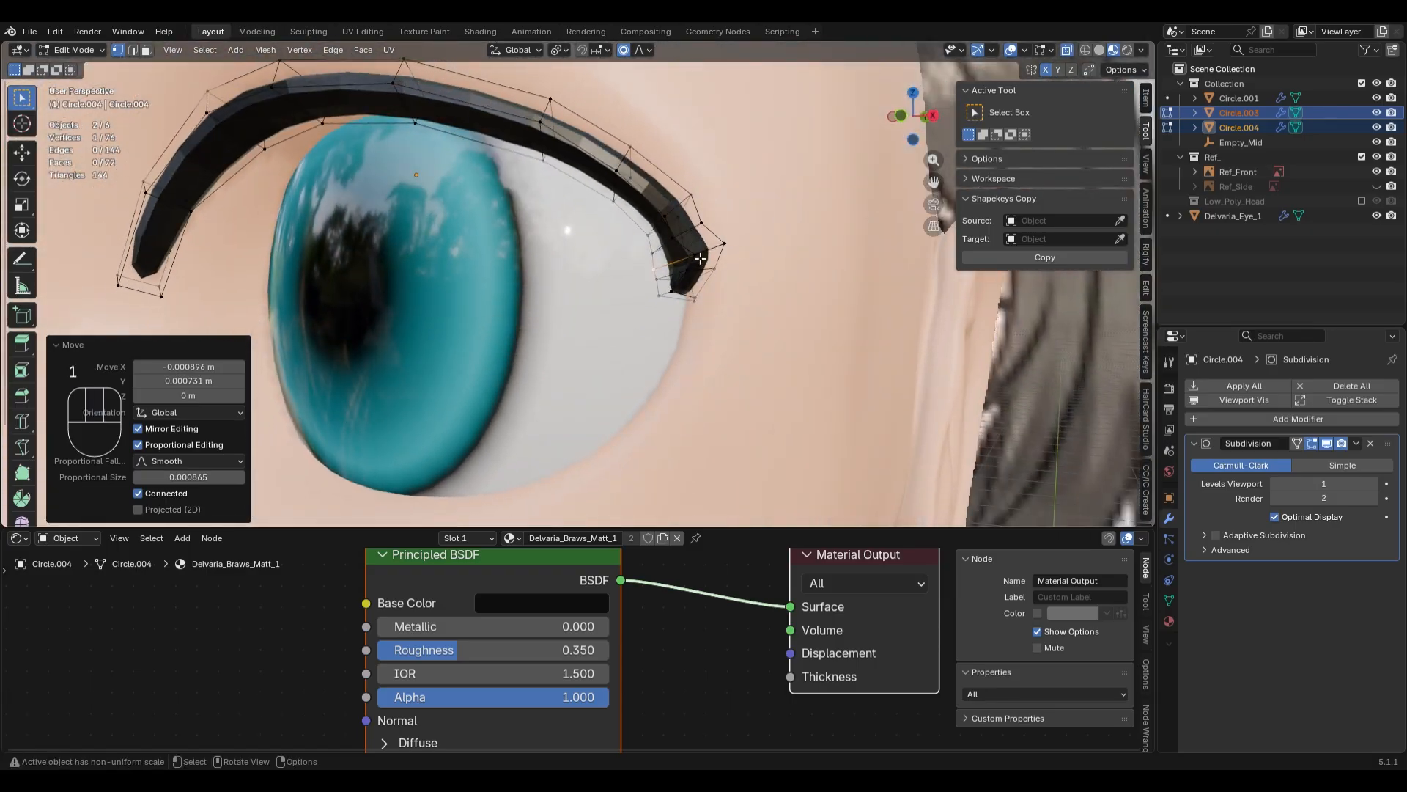
key(KP_1)
key(g)
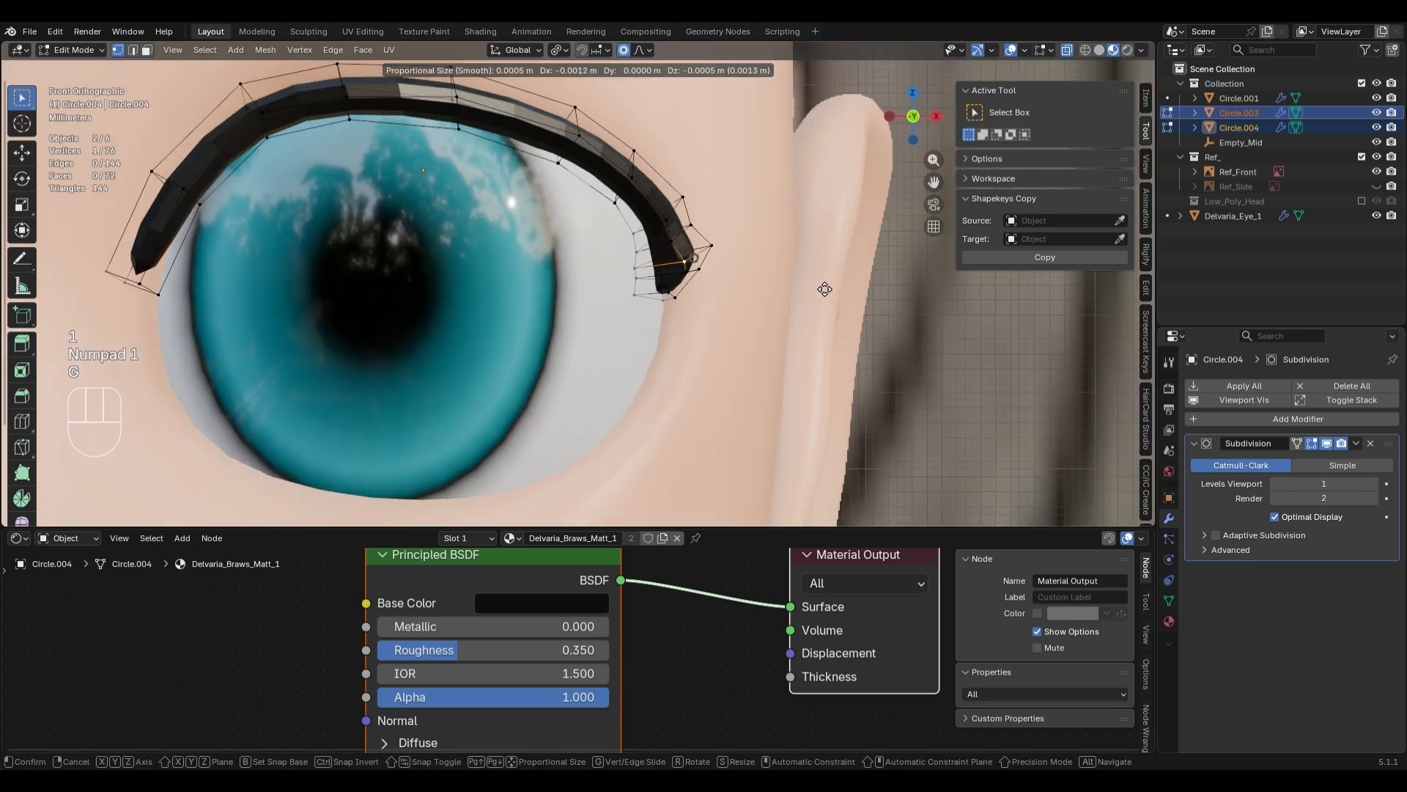
click(821, 290)
key(Tab)
- Apply smooth shading to the selected eyelash and eyebrow objects and drop their selection
scroll(781, 336, down, 1)
right_click(541, 162)
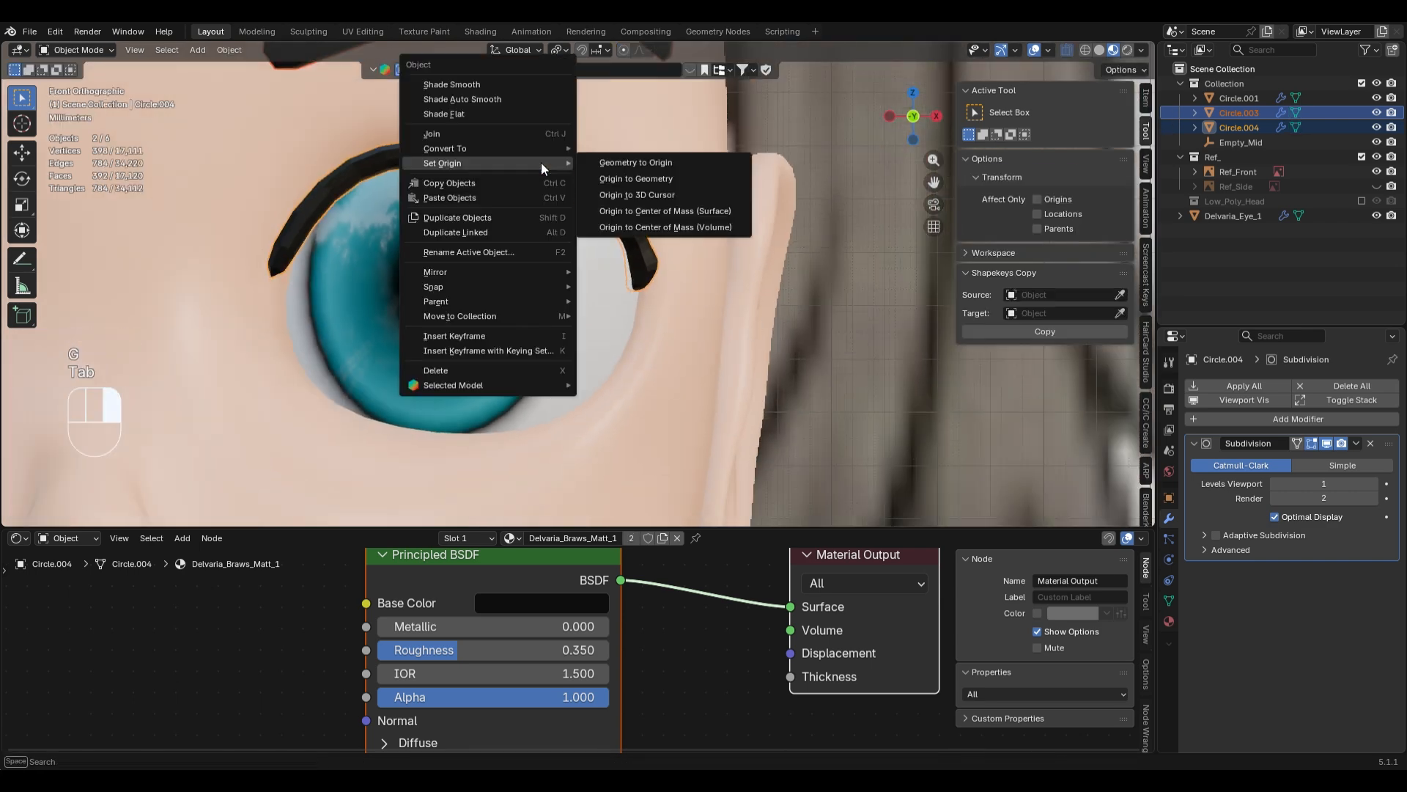
click(525, 84)
scroll(609, 293, down, 3)
click(767, 329)
scroll(759, 329, down, 1)
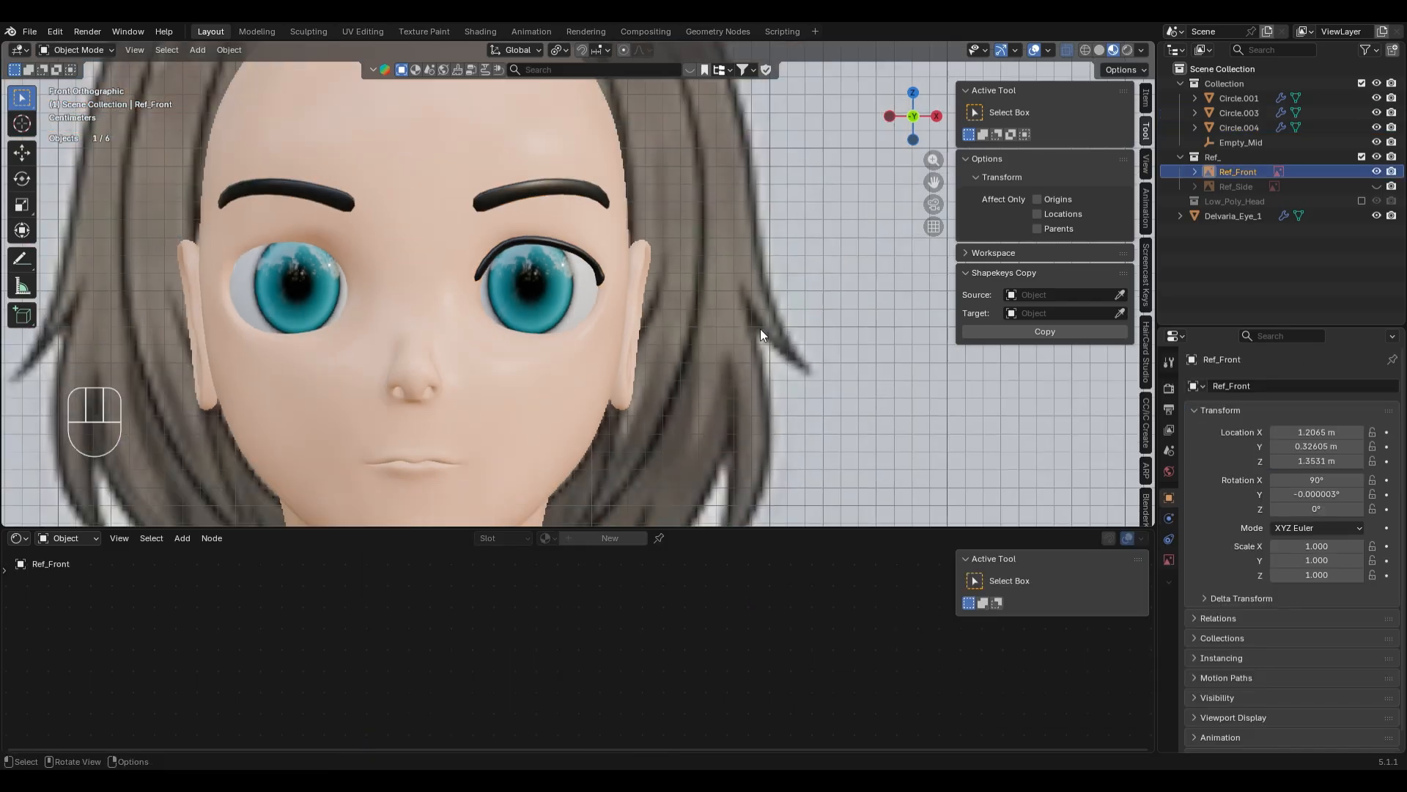
- Insert an unslid edge loop across the upper eyelash close to its inner end in mesh editing
scroll(406, 254, up, 5)
click(366, 210)
scroll(504, 278, up, 4)
key(Tab)
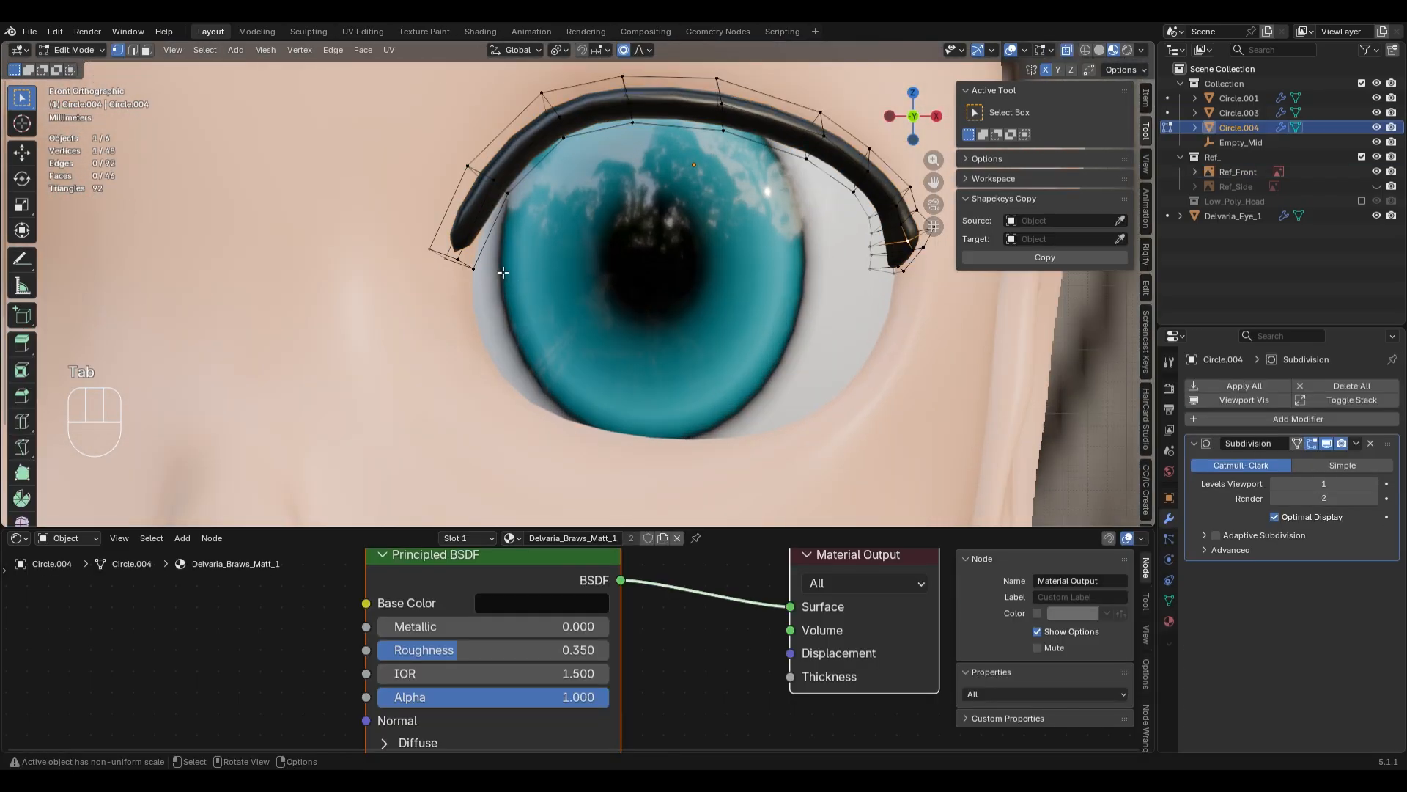
key(ctrl+r)
click(465, 223)
right_click(466, 224)
middle_drag(498, 242, 507, 293)
scroll(395, 275, down, 3)
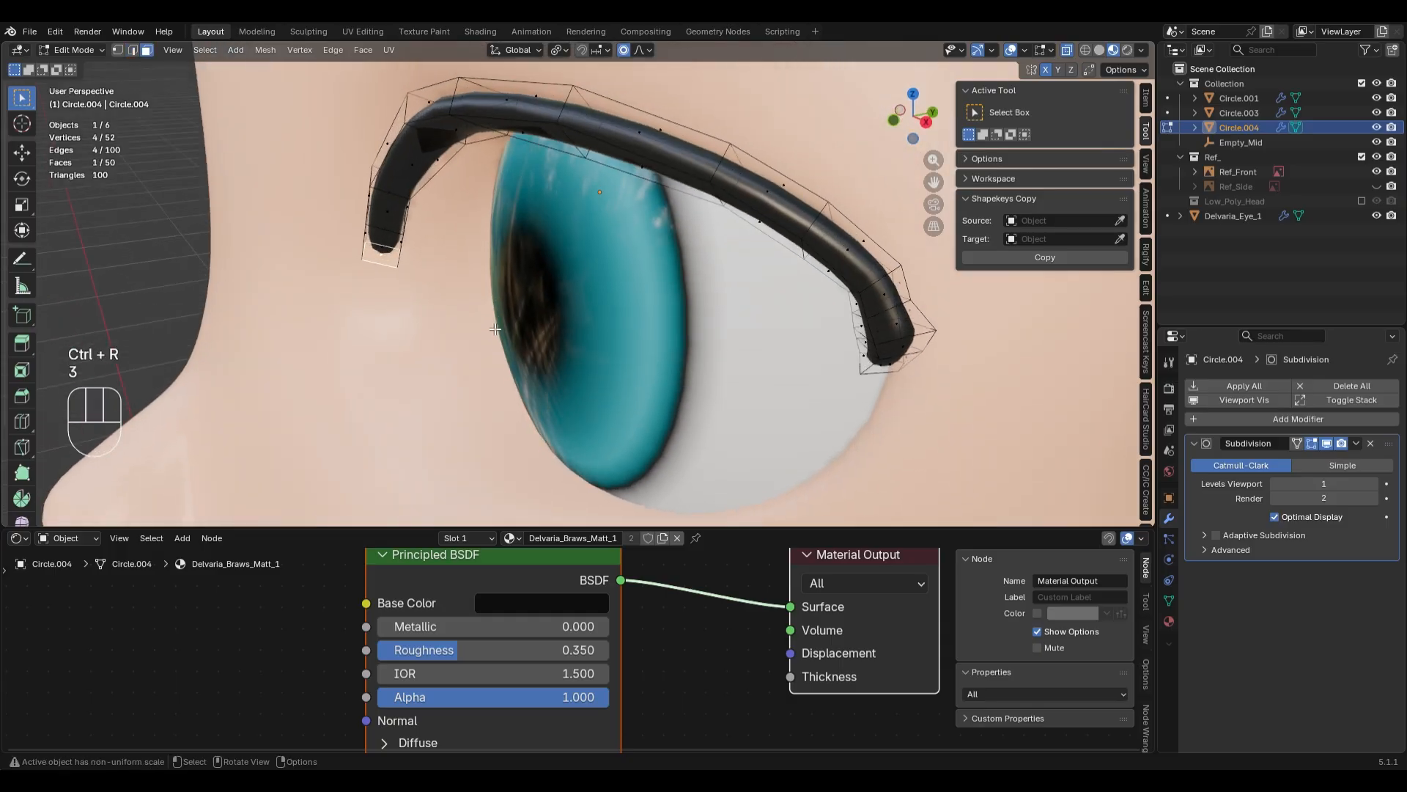
- Move the end face at the eyelash's inner corner about 0.0159 m along Y with a proportional size of about 0.052
key(3)
key(g)
key(y)
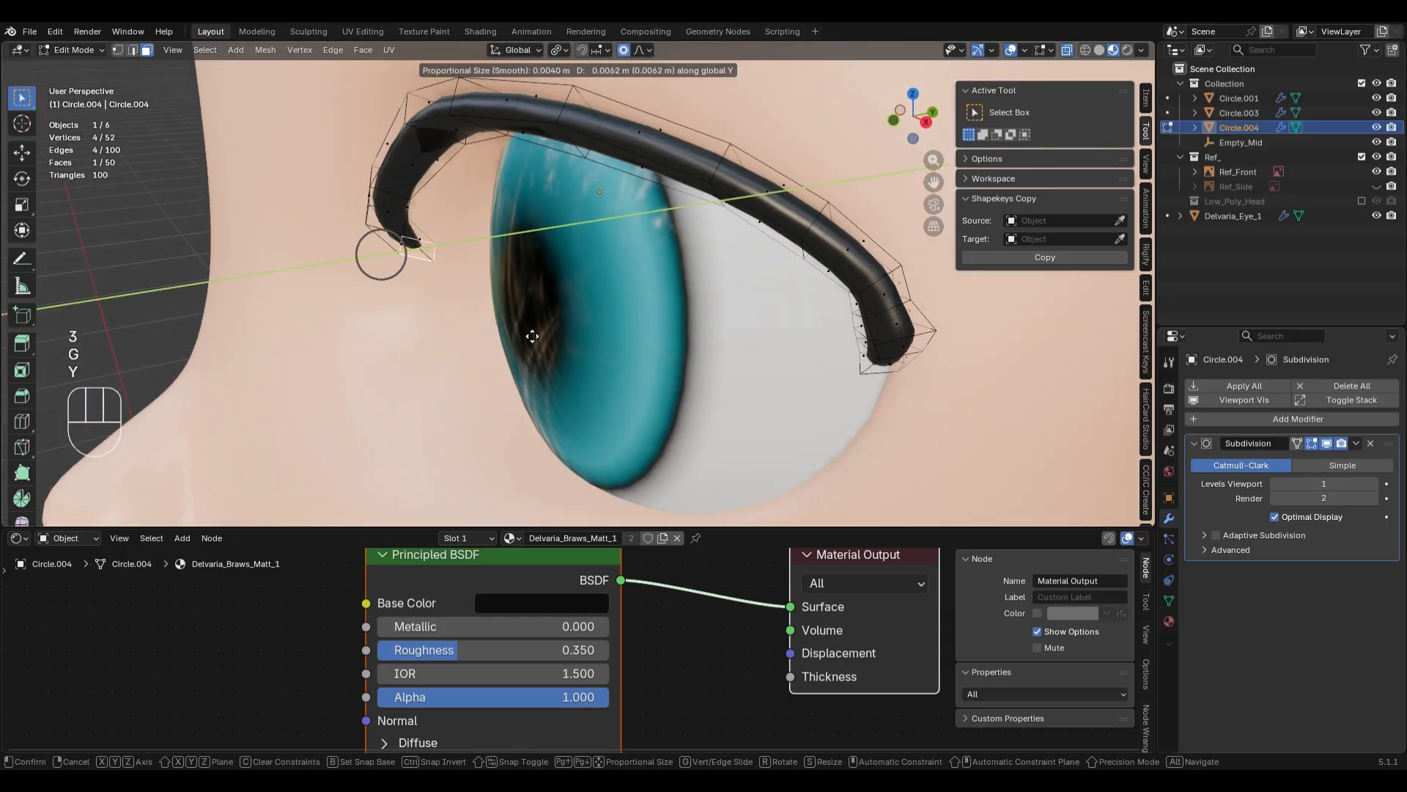
scroll(532, 336, down, 20)
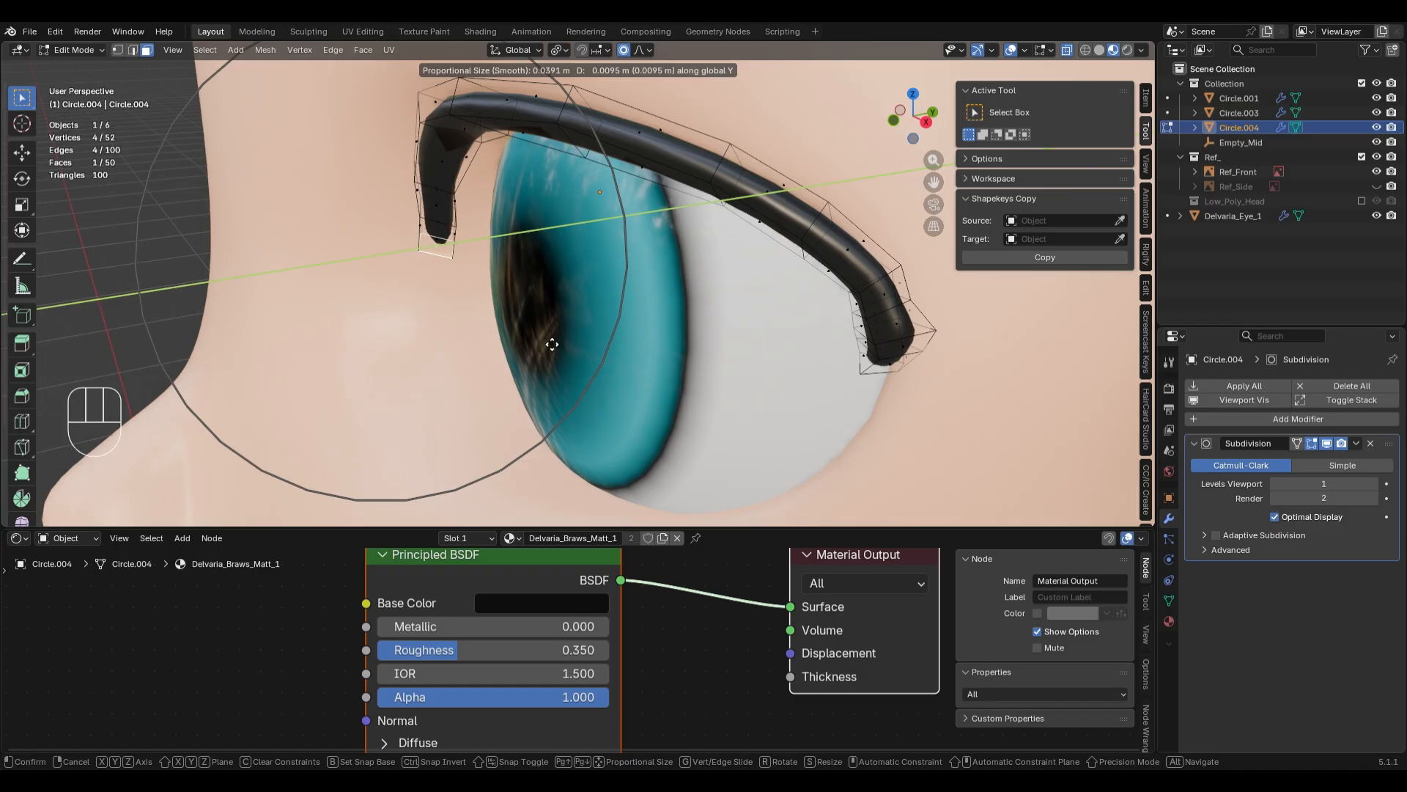
scroll(579, 346, down, 3)
click(589, 348)
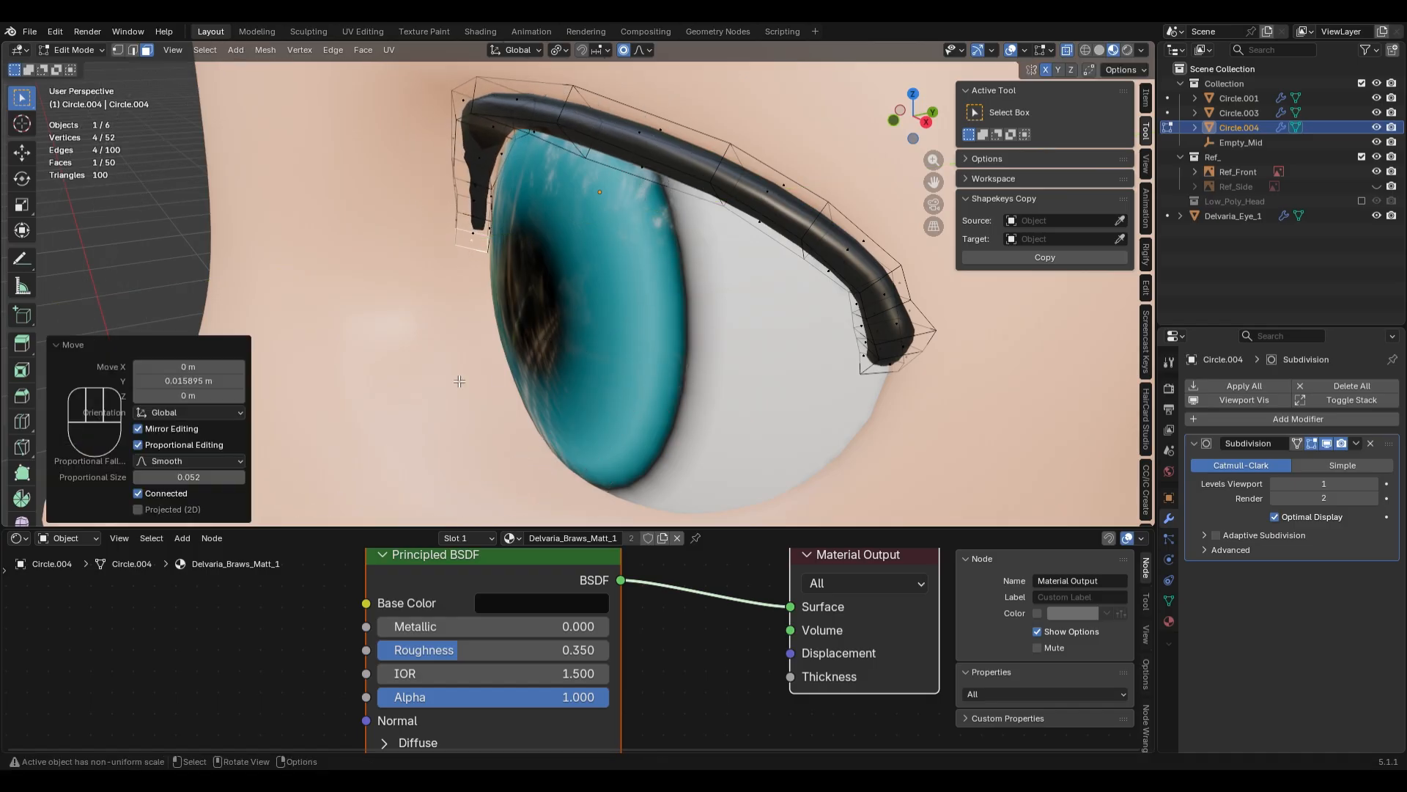
- Pull the inner end face back forward about 0.0099 m along Y with the proportional size reduced to about 0.029
middle_drag(458, 381, 605, 343)
key(g)
key(y)
scroll(617, 346, up, 6)
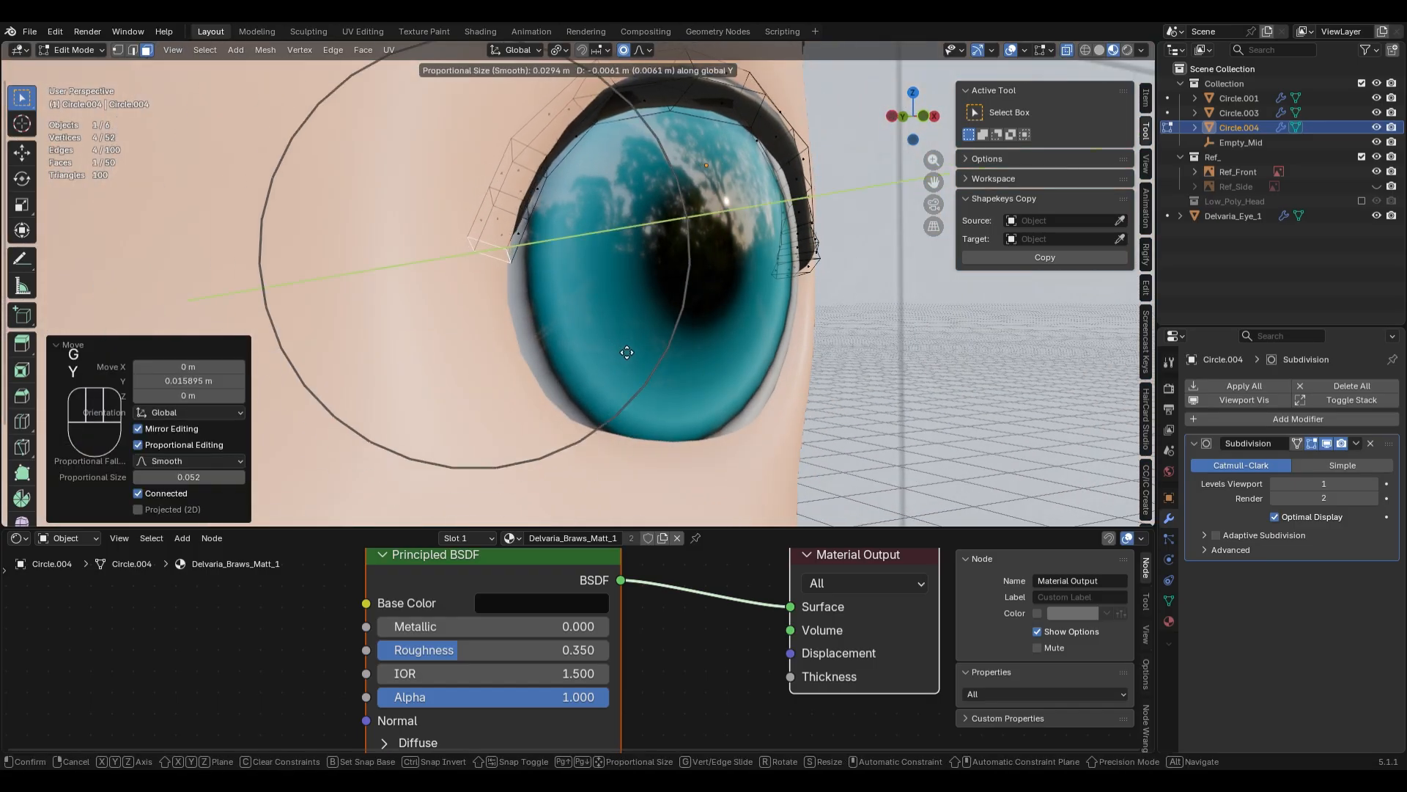
click(639, 357)
- Shift the inner end face toward the eyeball from a low side angle, about 0.0078 m in Y and 0.0029 m in X
middle_drag(770, 318, 613, 268)
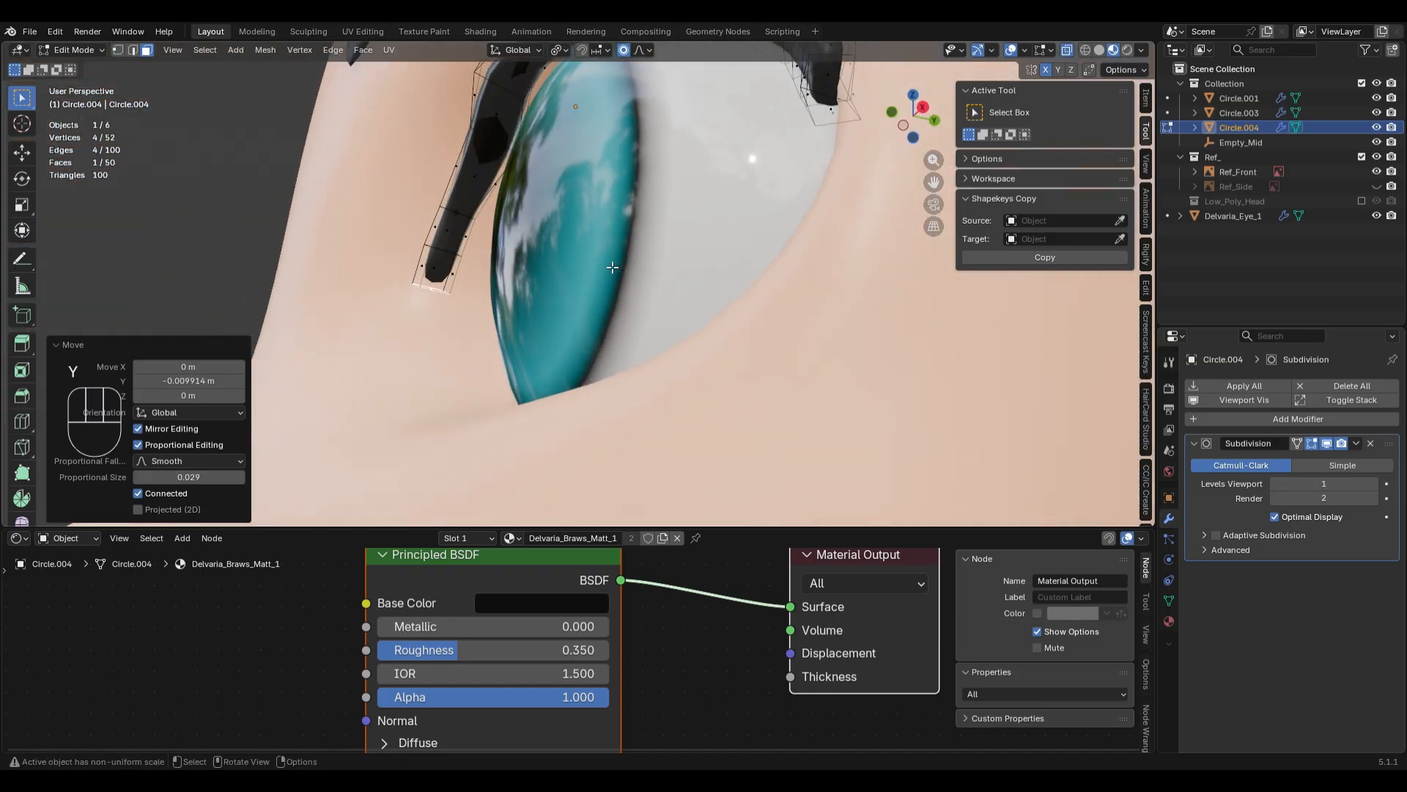
key(g)
scroll(531, 288, up, 1)
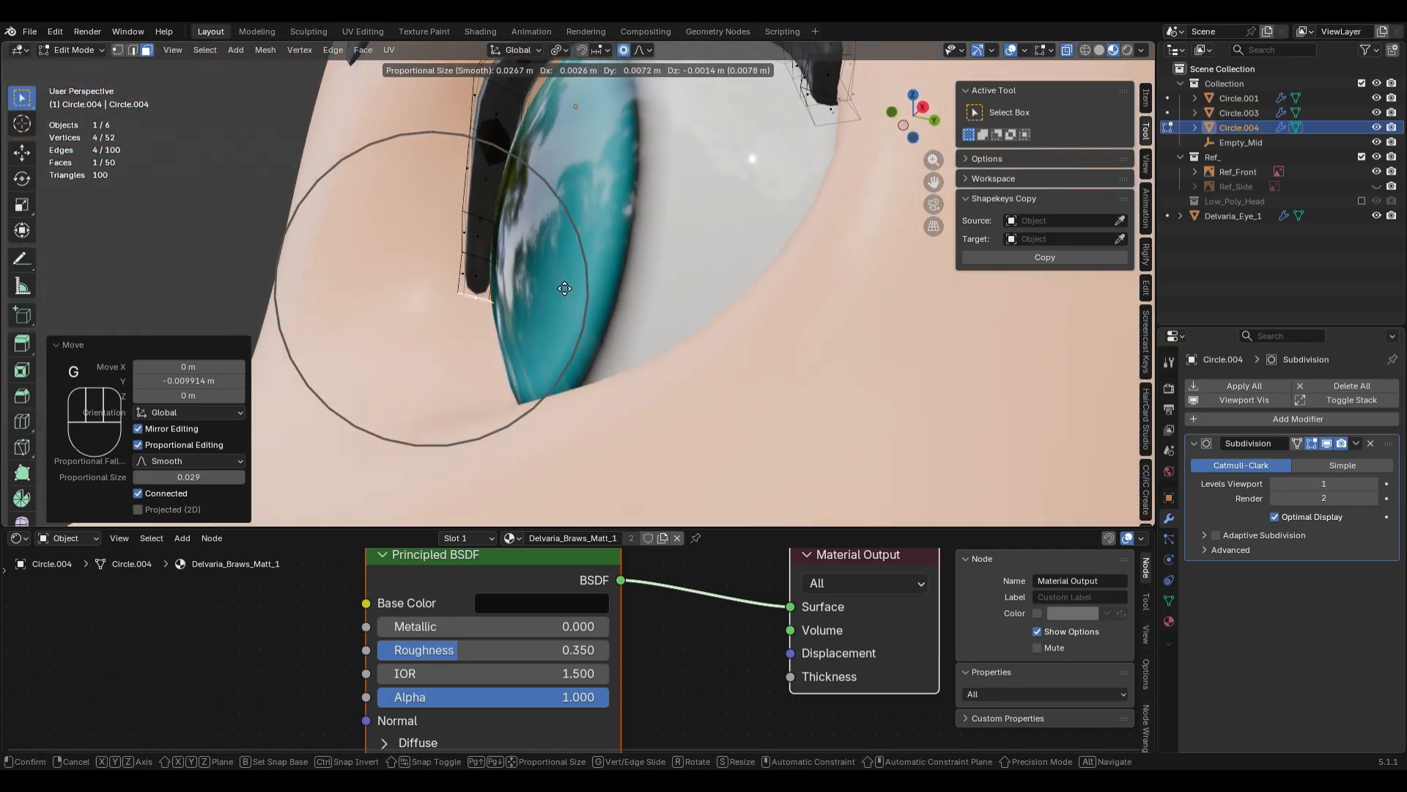
click(568, 288)
- Nudge the inner end by about 0.0015 m in Y with a proportional size of about 0.076, and leave mesh editing
middle_drag(568, 288, 559, 306)
key(g)
scroll(566, 306, down, 11)
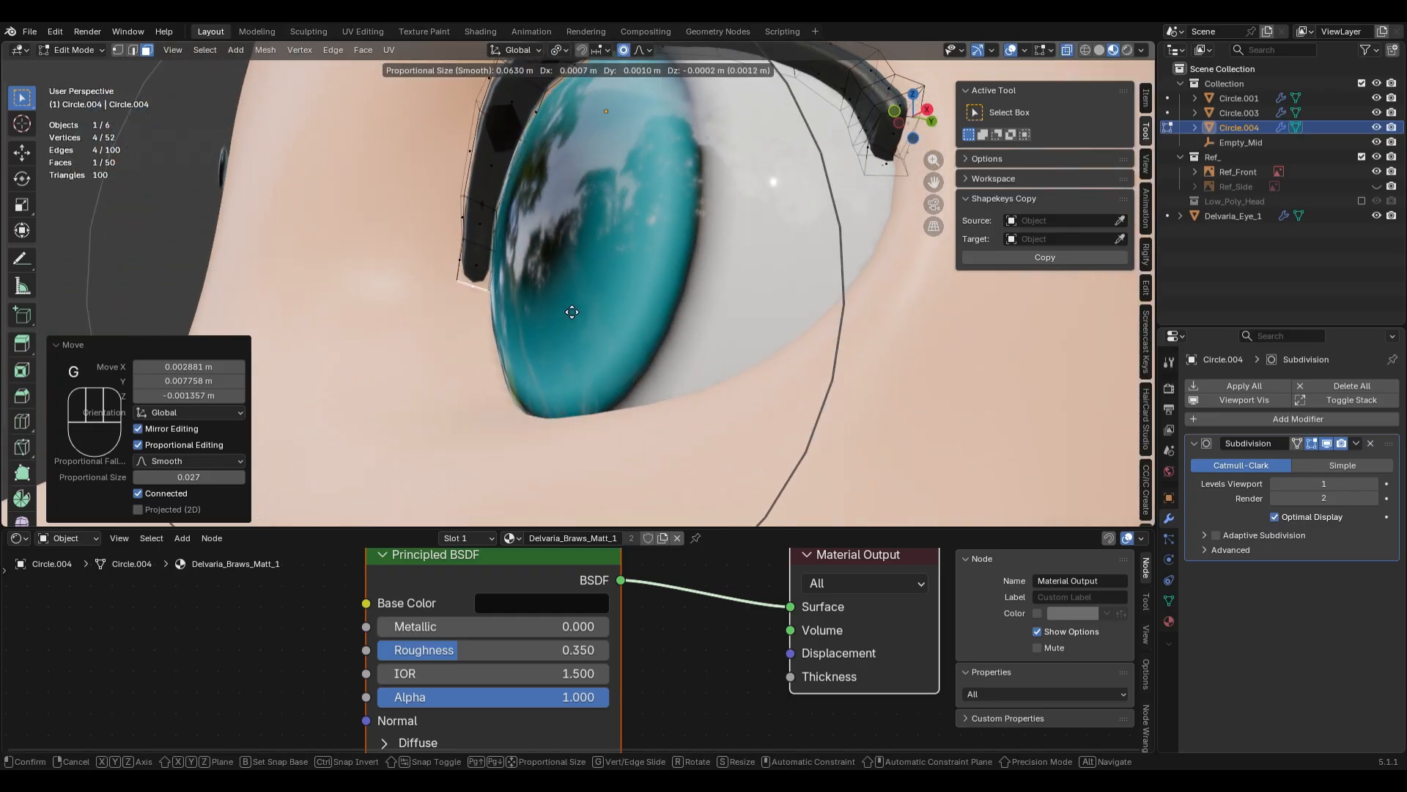
click(572, 312)
middle_drag(573, 312, 645, 360)
key(KP_1)
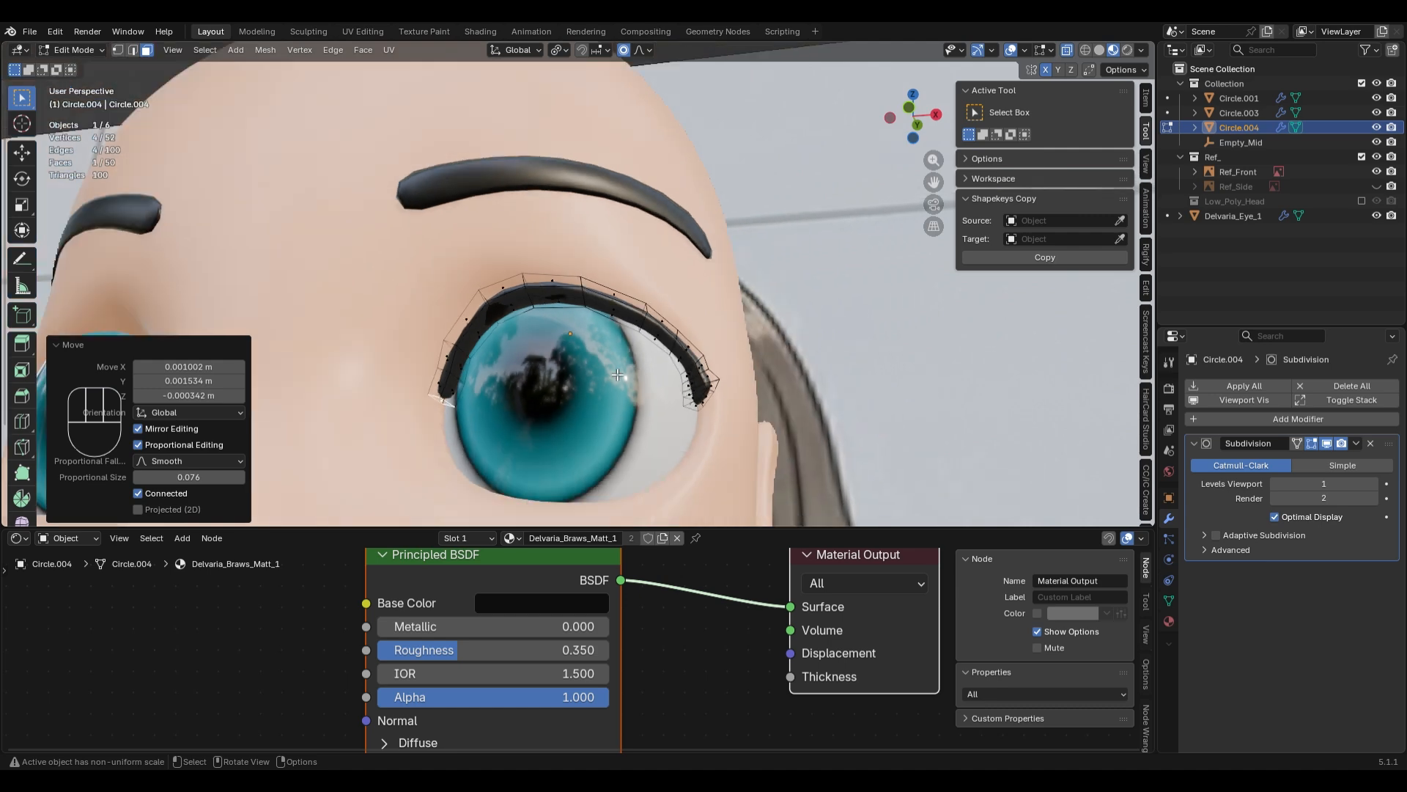
key(Tab)
scroll(613, 368, down, 5)
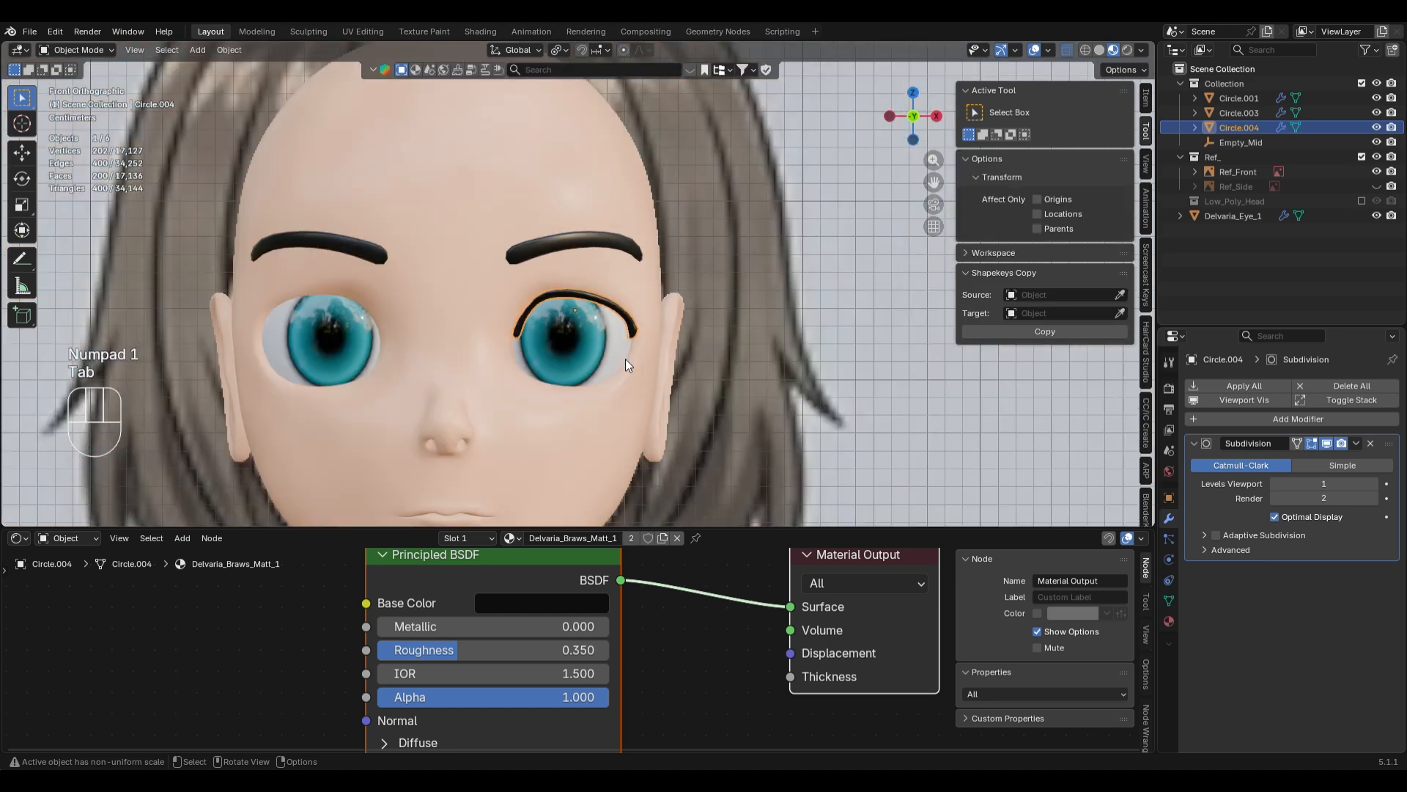
- Slide the edge loop on the eyelash's inner curve along the strip by a factor of about 0.214
shift+middle_drag(626, 358, 510, 262)
scroll(579, 331, up, 4)
key(Tab)
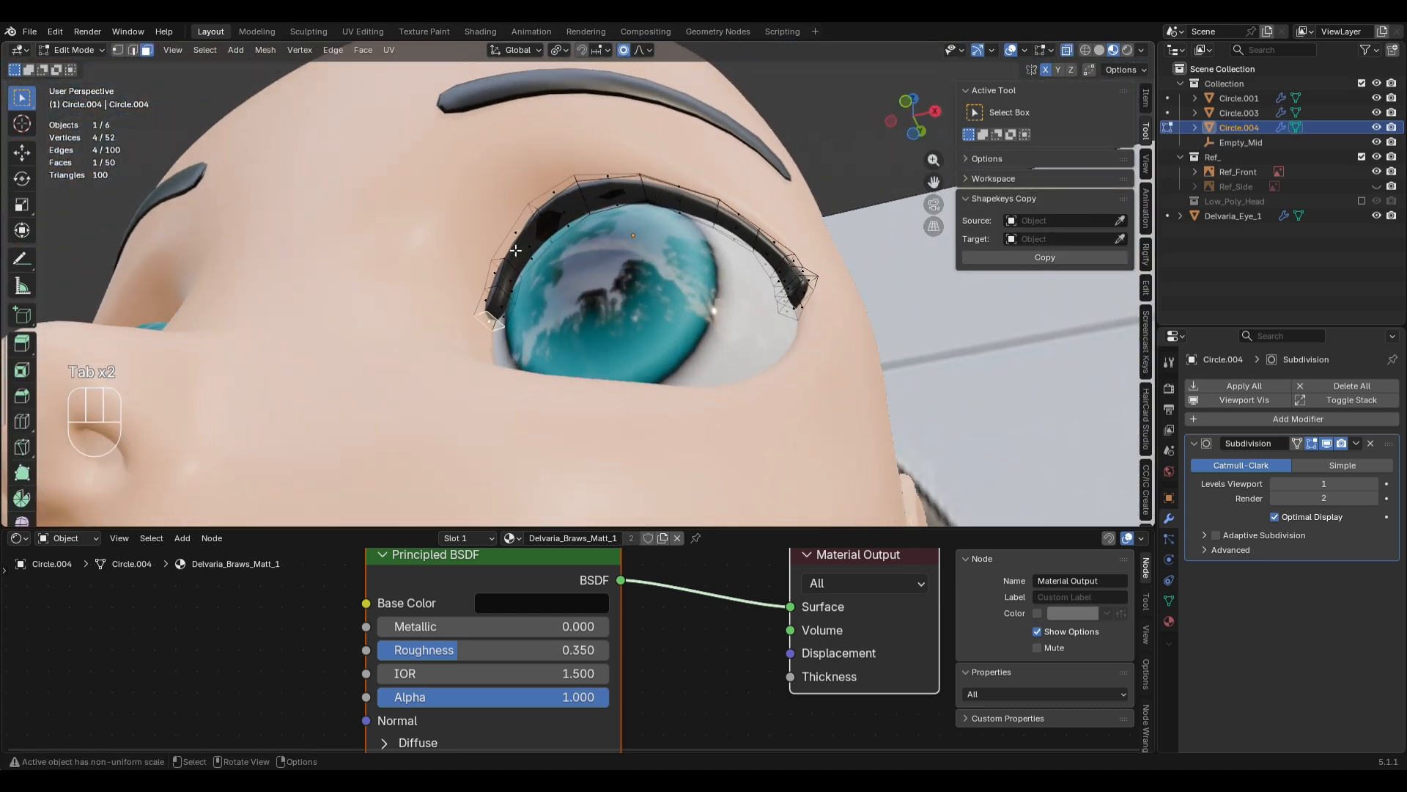
key(2)
alt+click(510, 265)
key(g)
key(g)
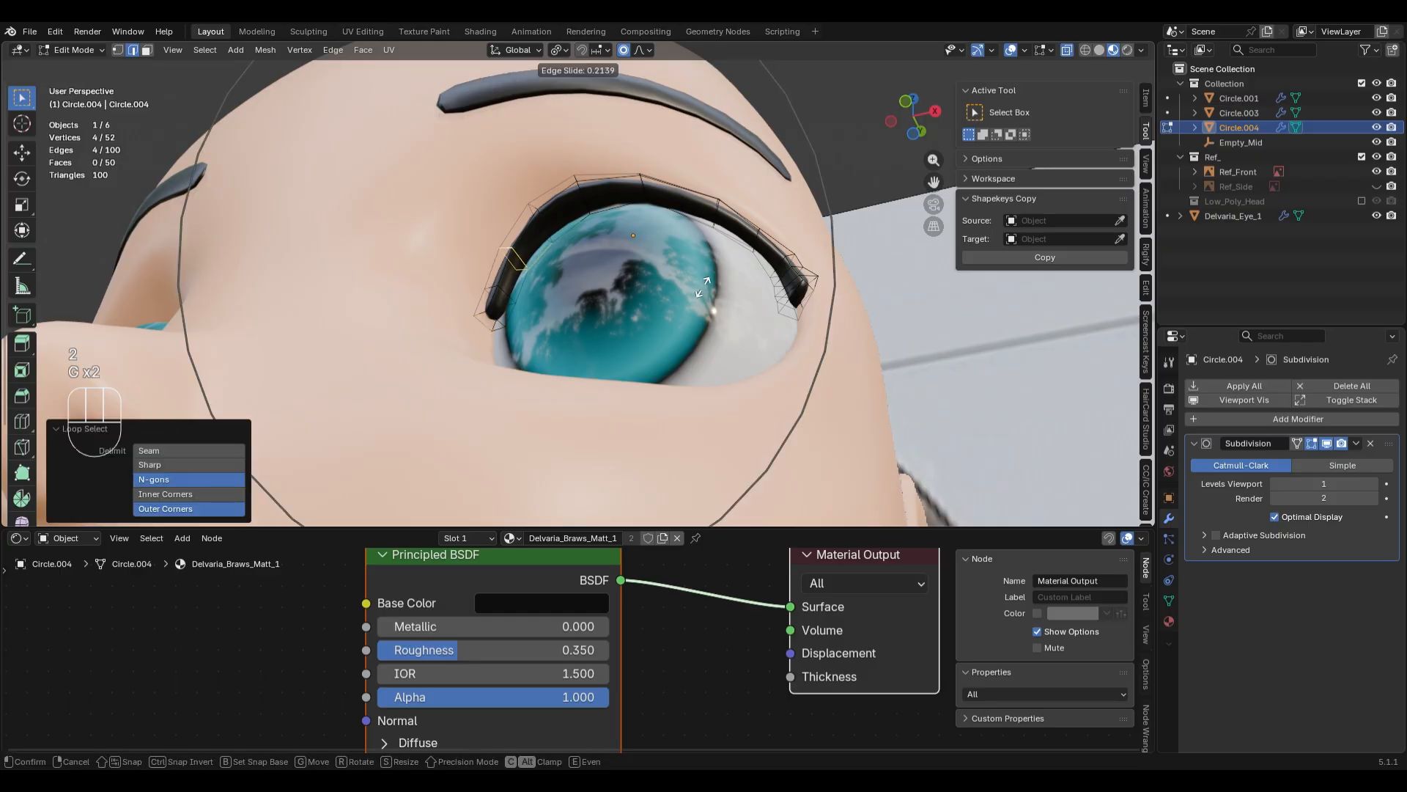
click(711, 291)
- Move the same inner loop slightly forward along Y with a much smaller proportional radius, and return to the front view
key(g)
key(y)
scroll(711, 292, up, 16)
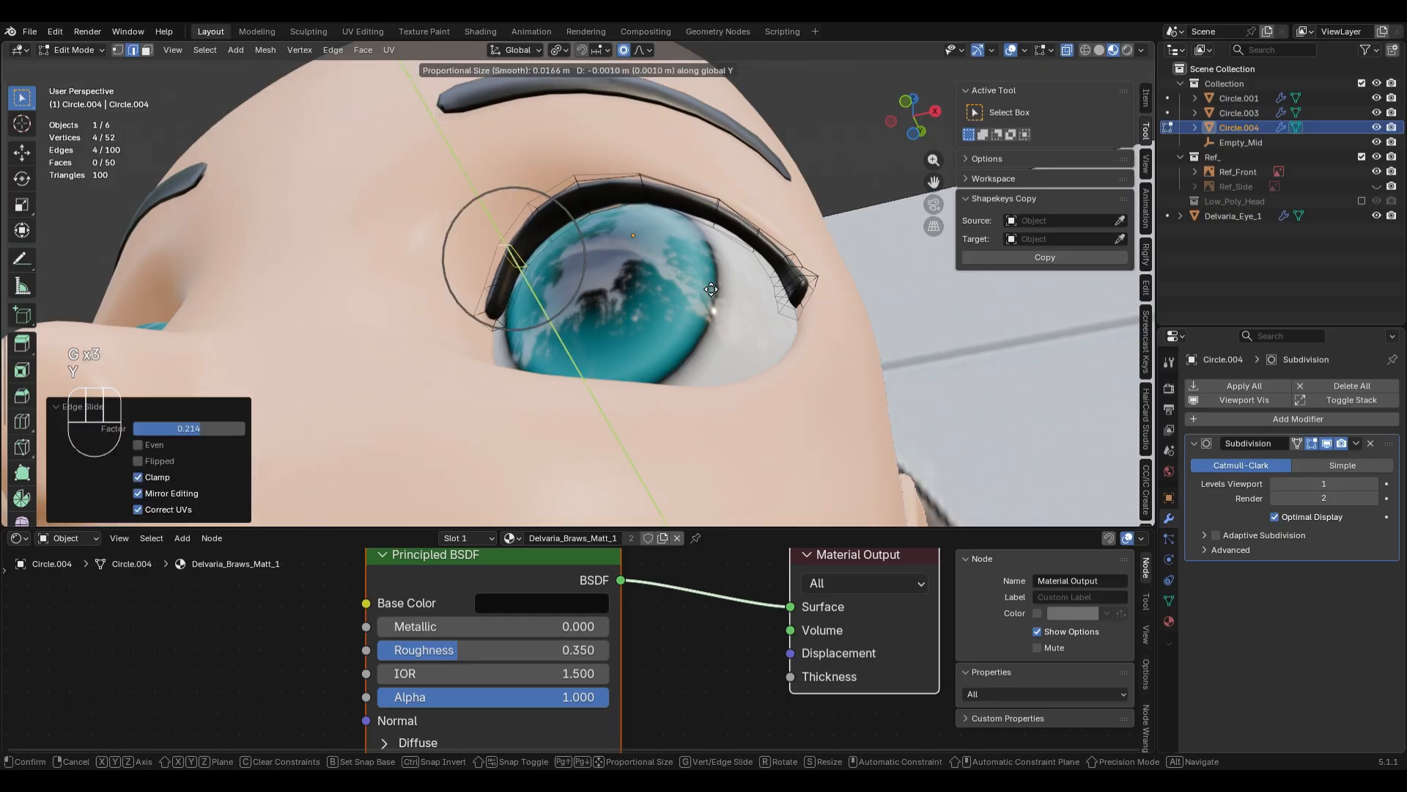
click(705, 292)
key(Tab)
middle_drag(573, 253, 631, 336)
key(KP_1)
- Insert an edge loop just above the eyelash's inner tip, undoing the extra slide tried on it
key(Tab)
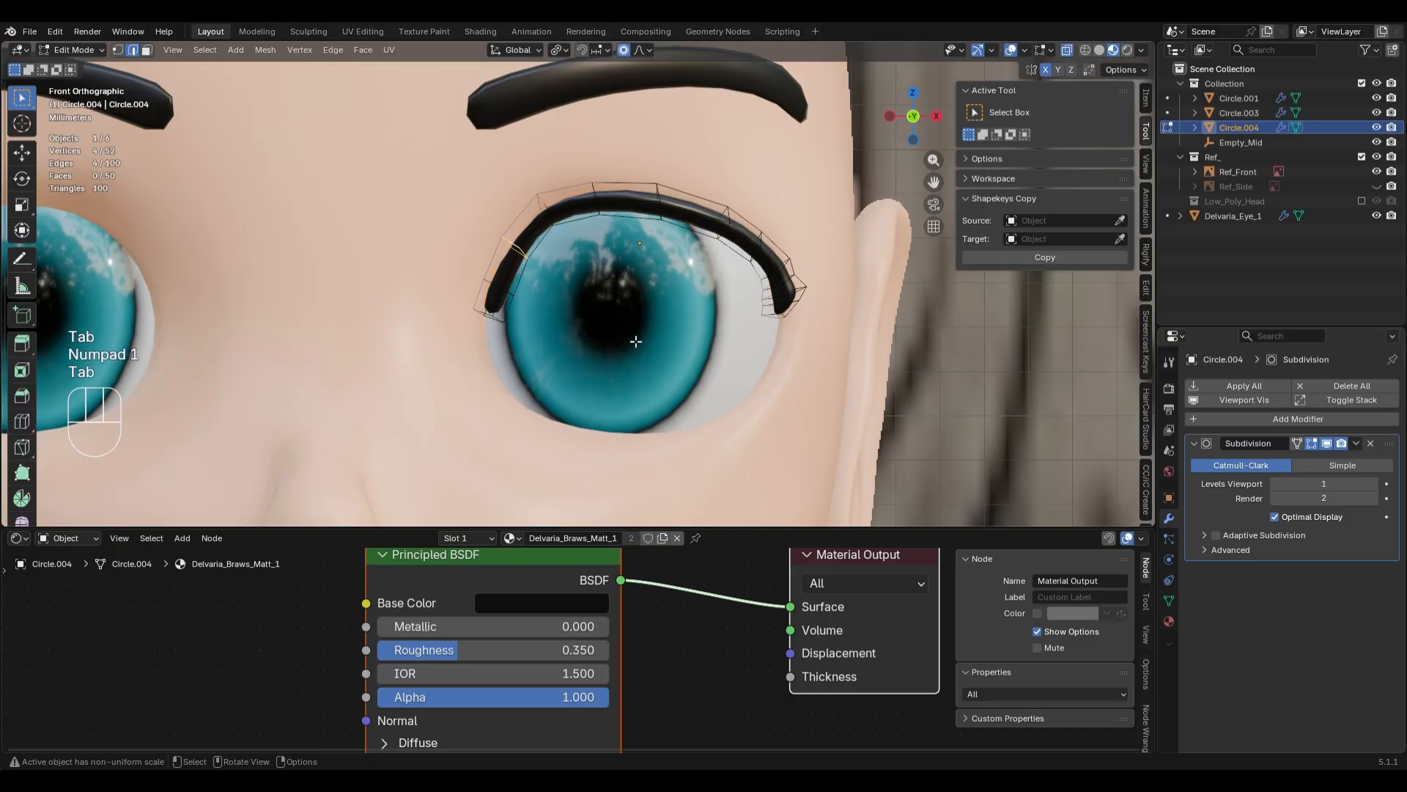
key(ctrl+r)
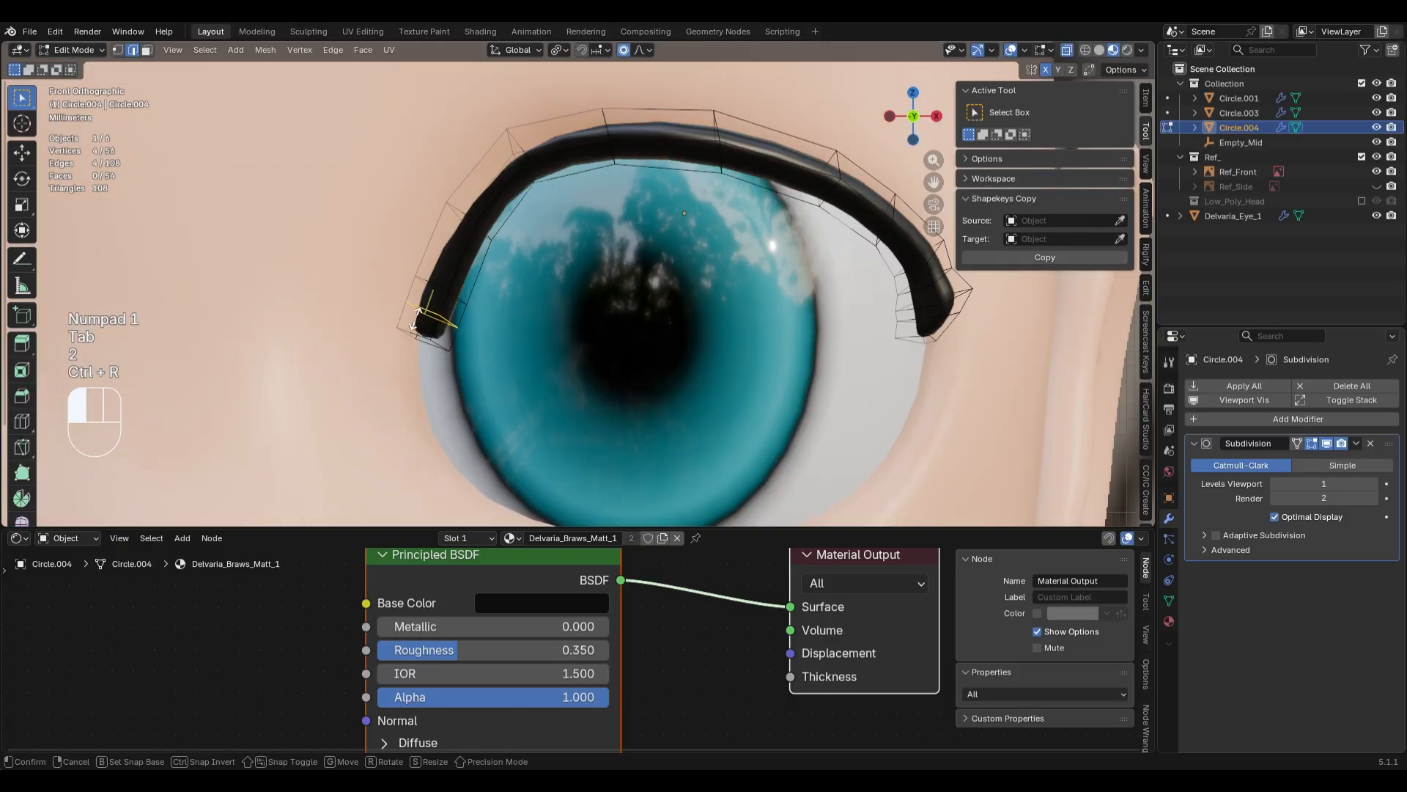
click(473, 321)
key(g)
key(g)
click(633, 296)
key(ctrl+z)
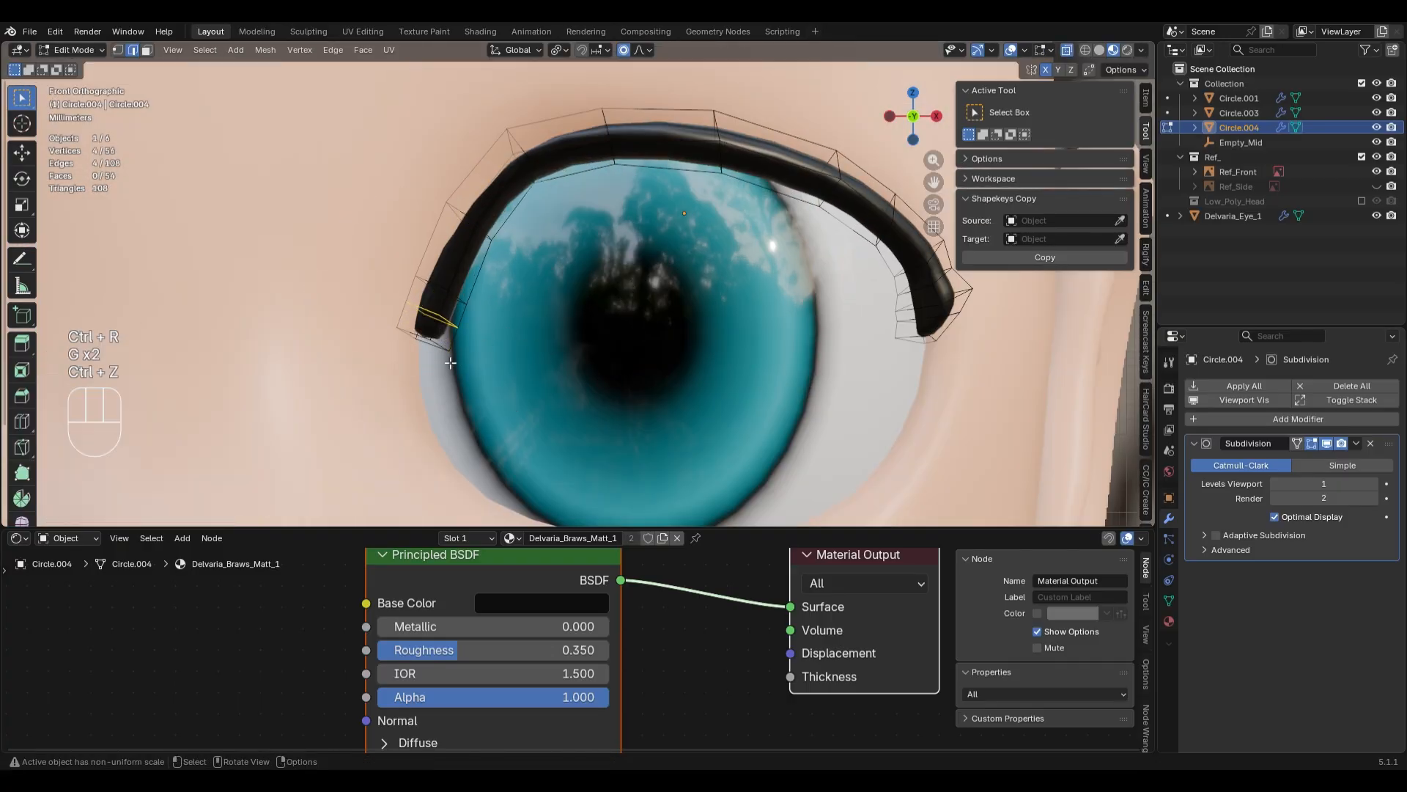
- Delete the faces between the new edge loop and the eyelash's inner tip
key(3)
middle_drag(634, 296, 601, 286)
key(ctrl+KP_Add)
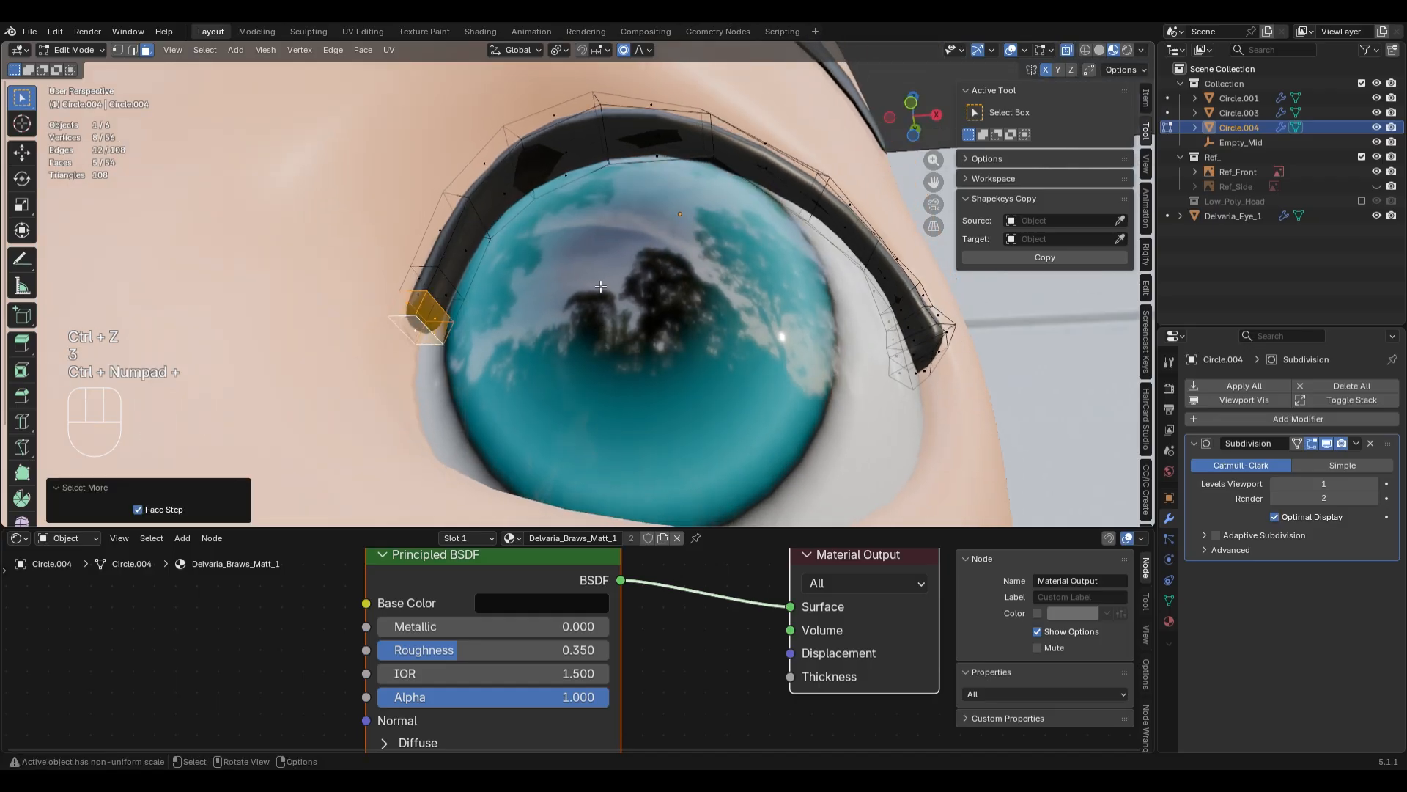
key(x)
click(596, 280)
key(Tab)
key(Tab)
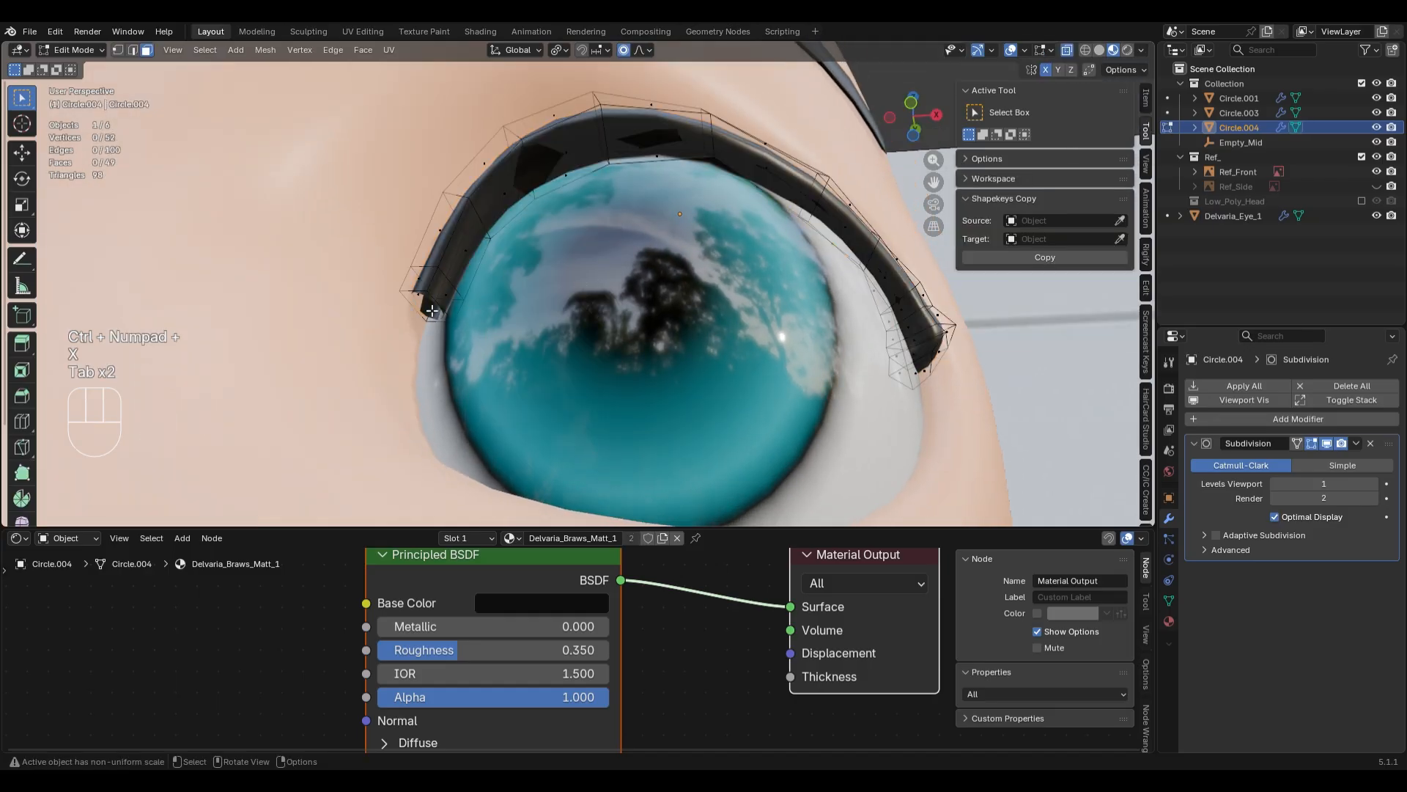
- Fill the open inner end with a face and scale it to about 0.564 with a proportional size of about 0.009
key(2)
click(420, 294)
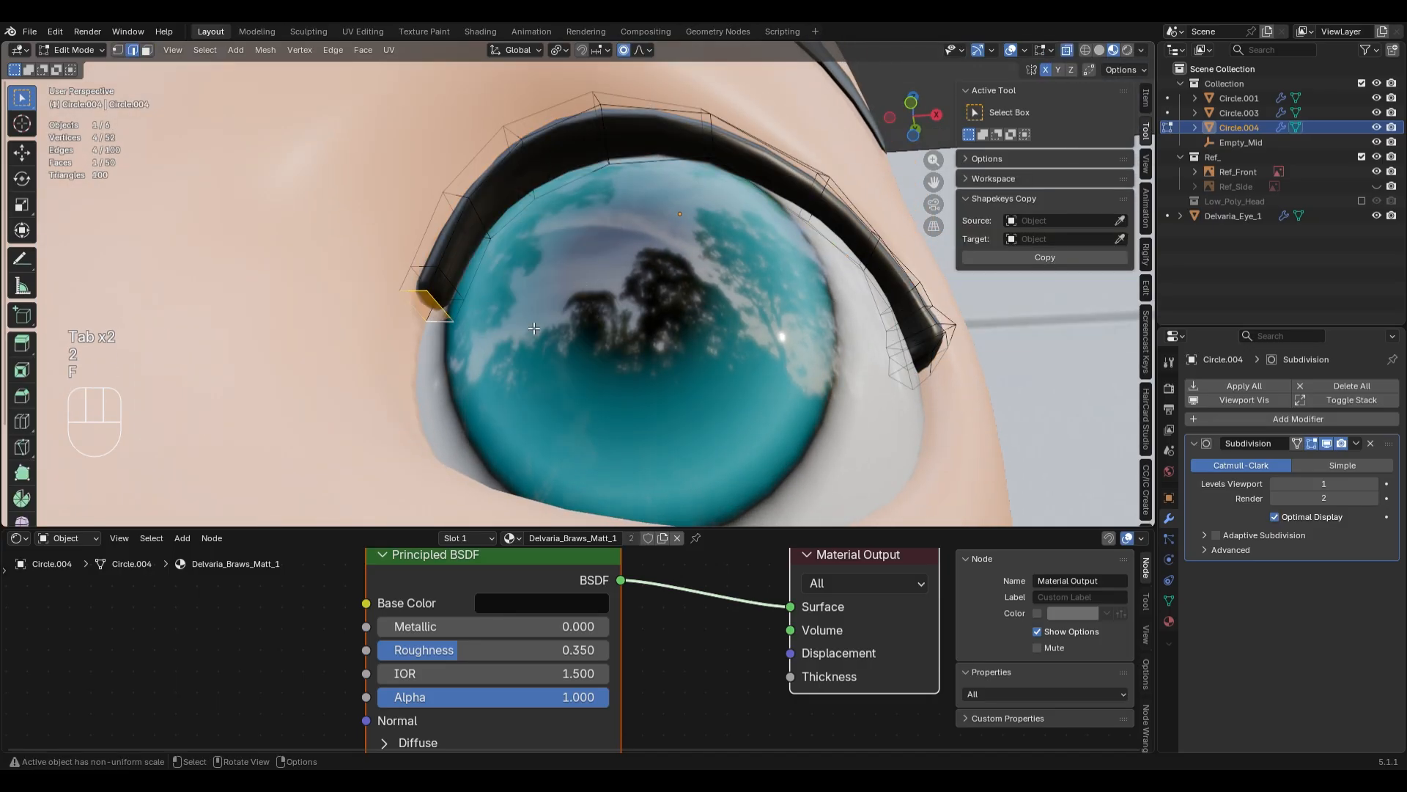
key(s)
scroll(597, 342, up, 8)
click(571, 335)
- Move the capped inner end about 0.0035 m back along Y and leave mesh editing
middle_drag(570, 334, 620, 315)
key(g)
key(y)
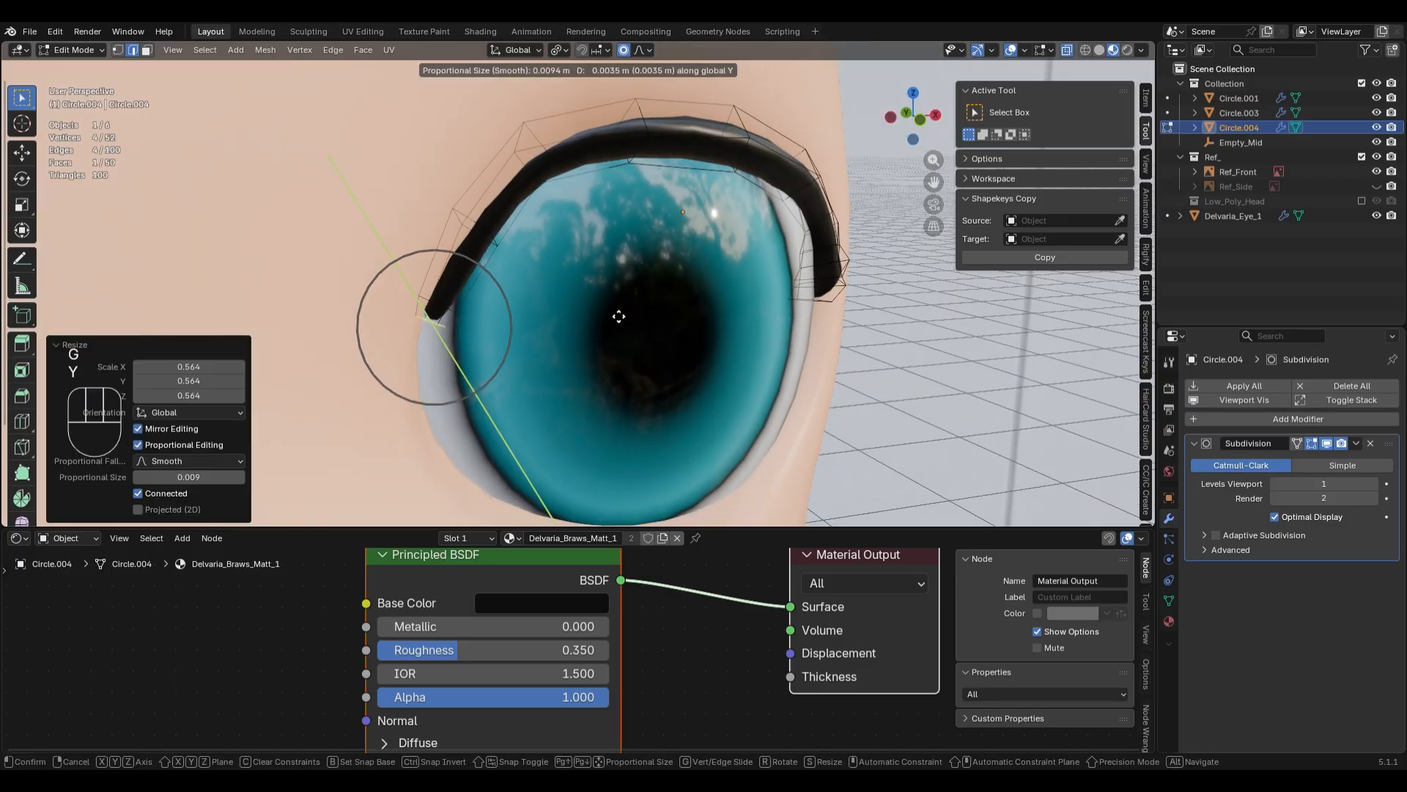
click(620, 316)
key(Tab)
key(KP_1)
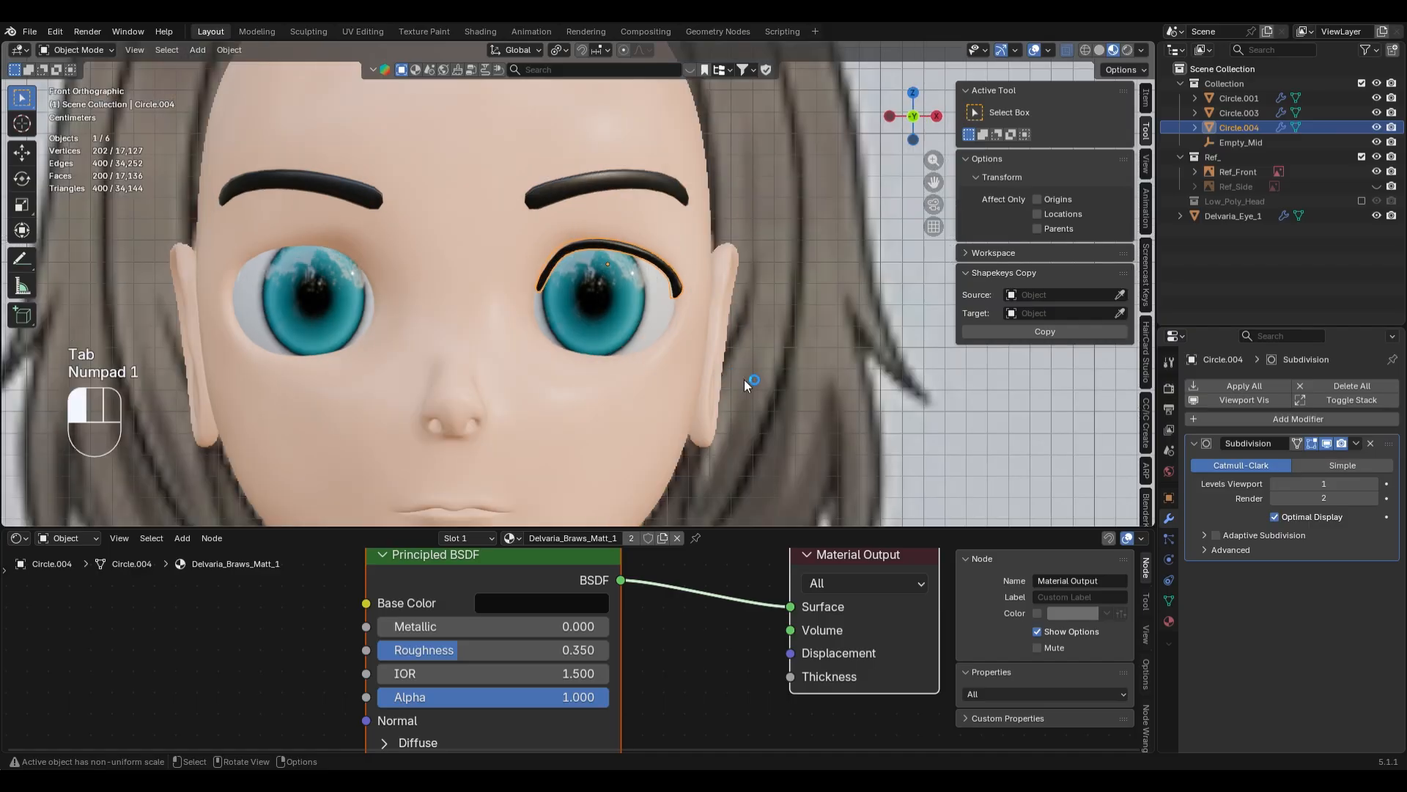
- Insert a single unslid edge loop running lengthwise around the upper eyelash
click(744, 380)
scroll(760, 377, down, 4)
scroll(806, 390, up, 7)
click(579, 209)
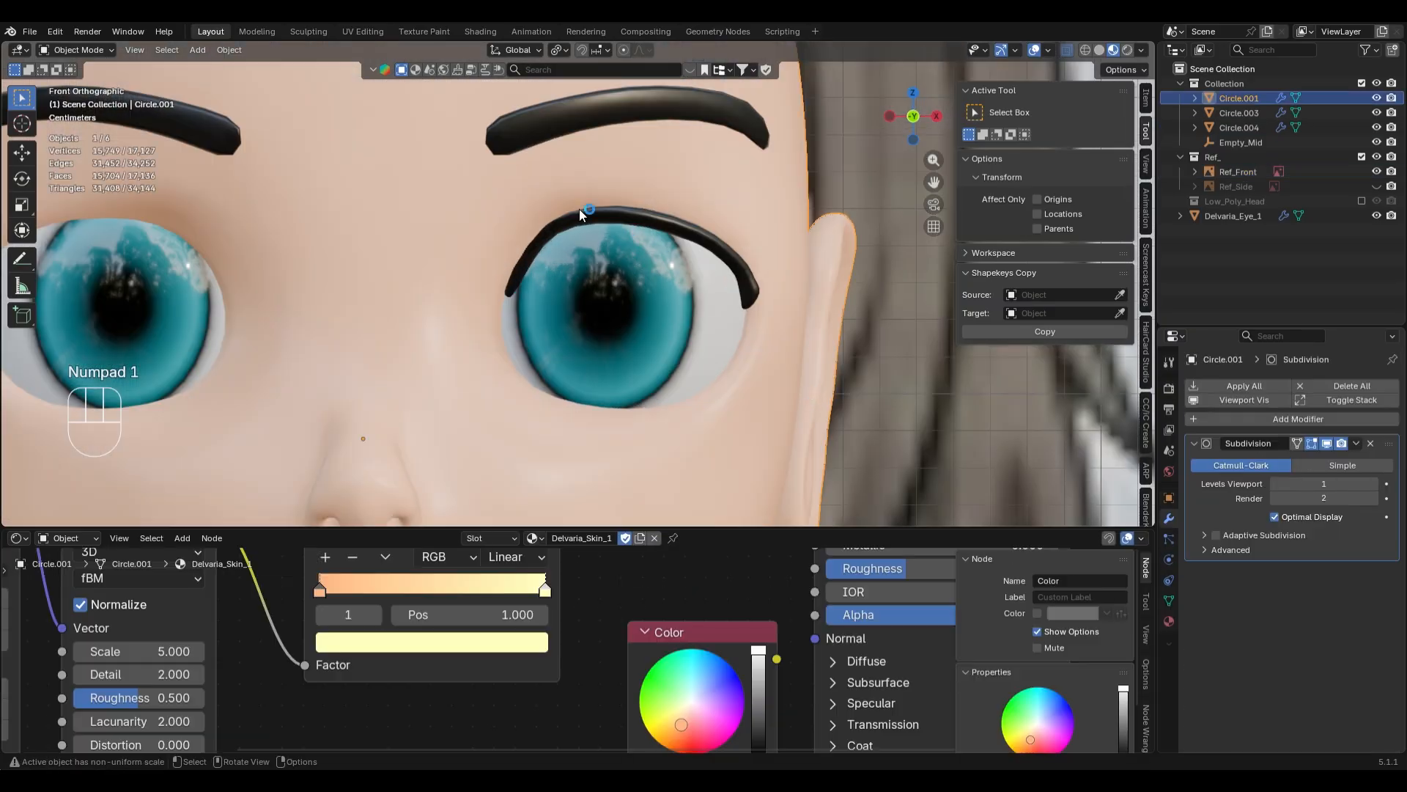
click(579, 211)
shift+middle_drag(812, 287, 781, 389)
middle_drag(781, 390, 729, 288)
key(Tab)
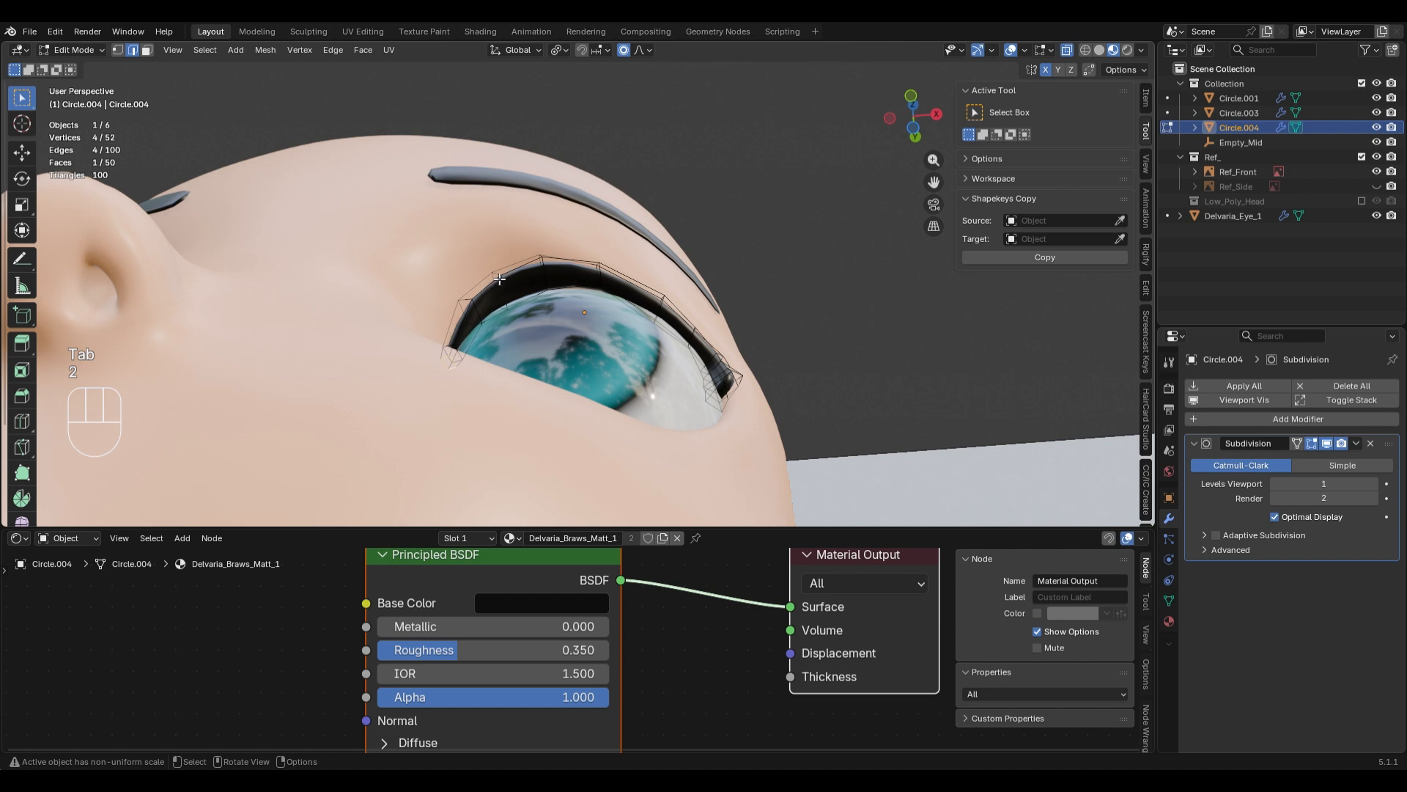
key(ctrl+r)
click(470, 303)
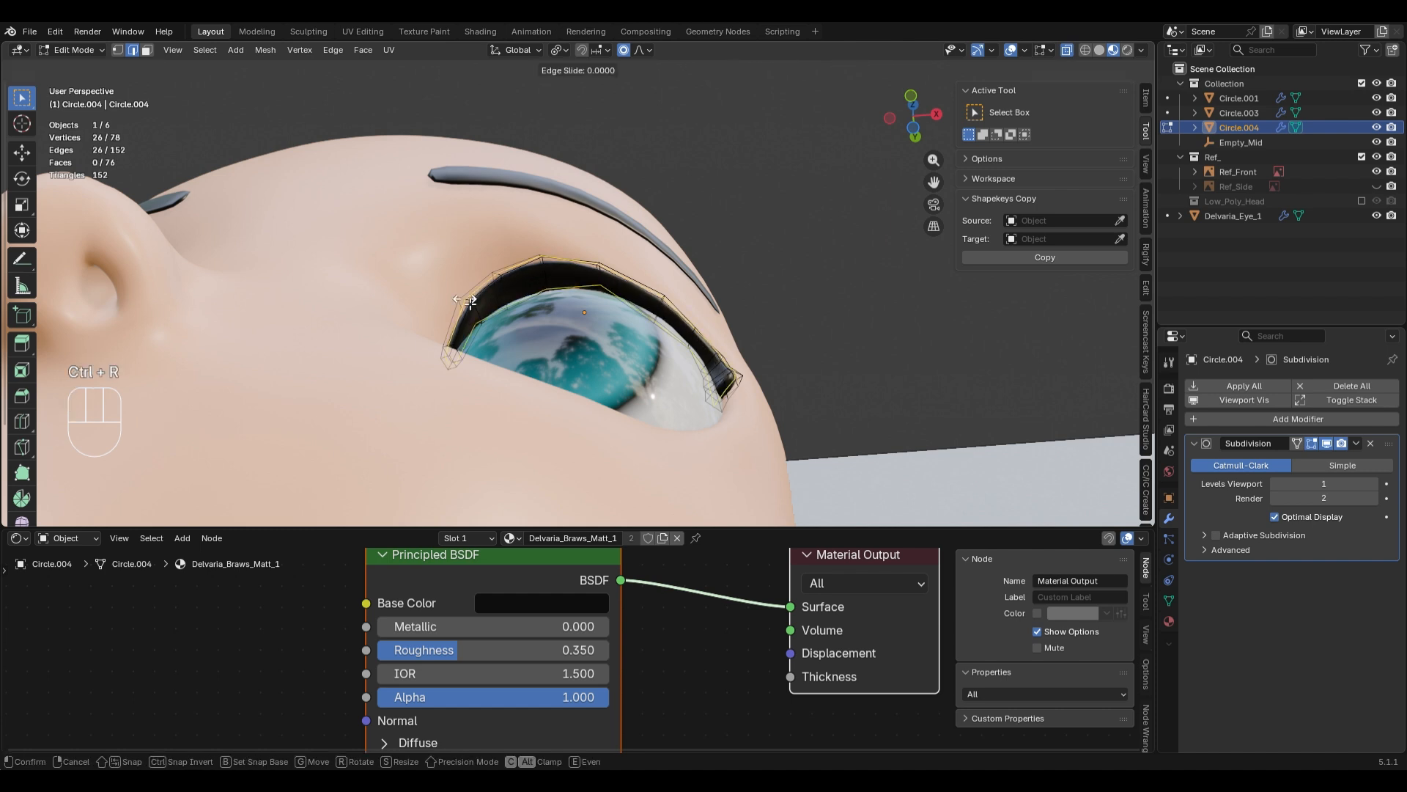
middle_drag(470, 303, 719, 447)
- Switch to see-through solid shading and circle-deselect the lengthwise loop's lower run and ends, keeping only its upper run selected
key(alt+z)
key(c)
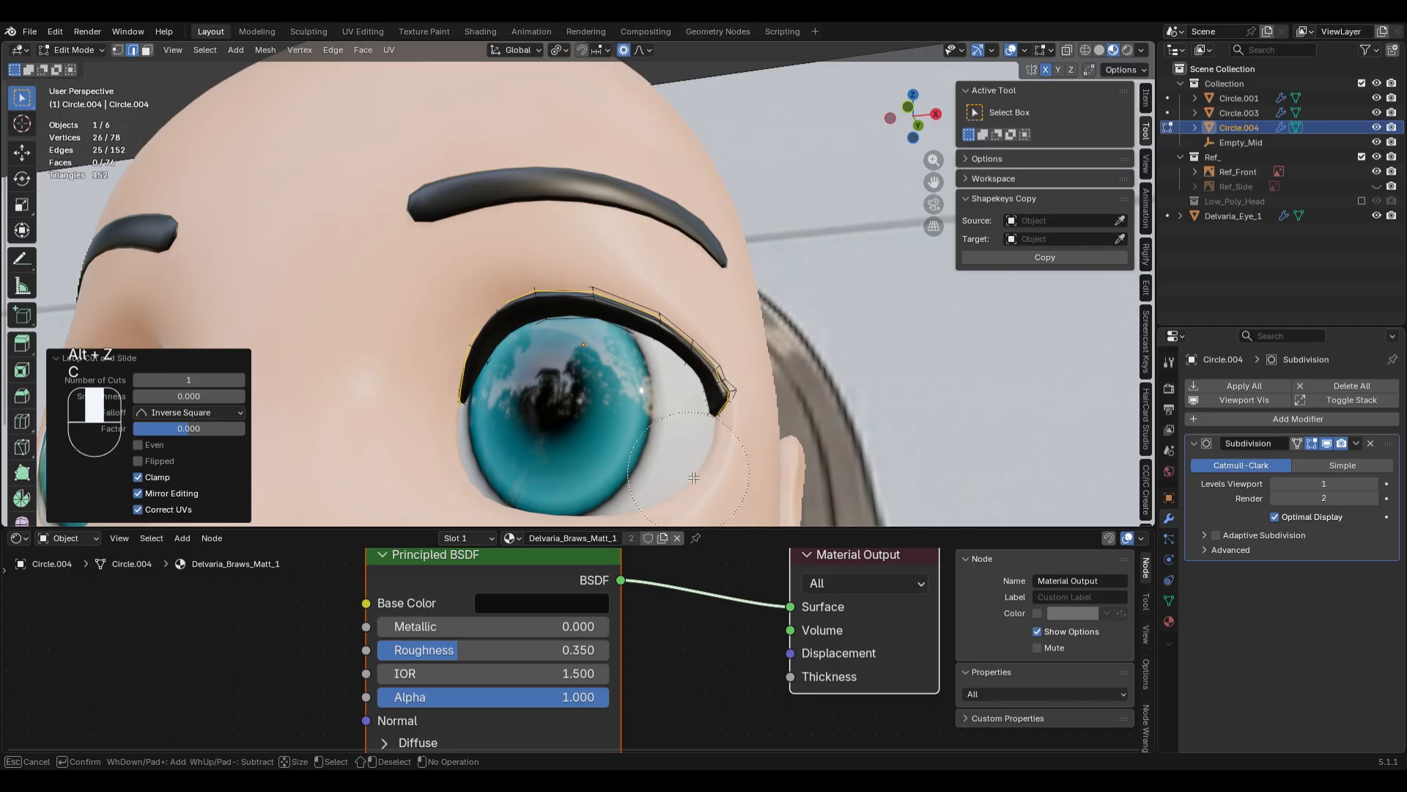
middle_click(695, 477)
right_click(722, 475)
key(alt+z)
key(c)
right_click(653, 462)
key(z)
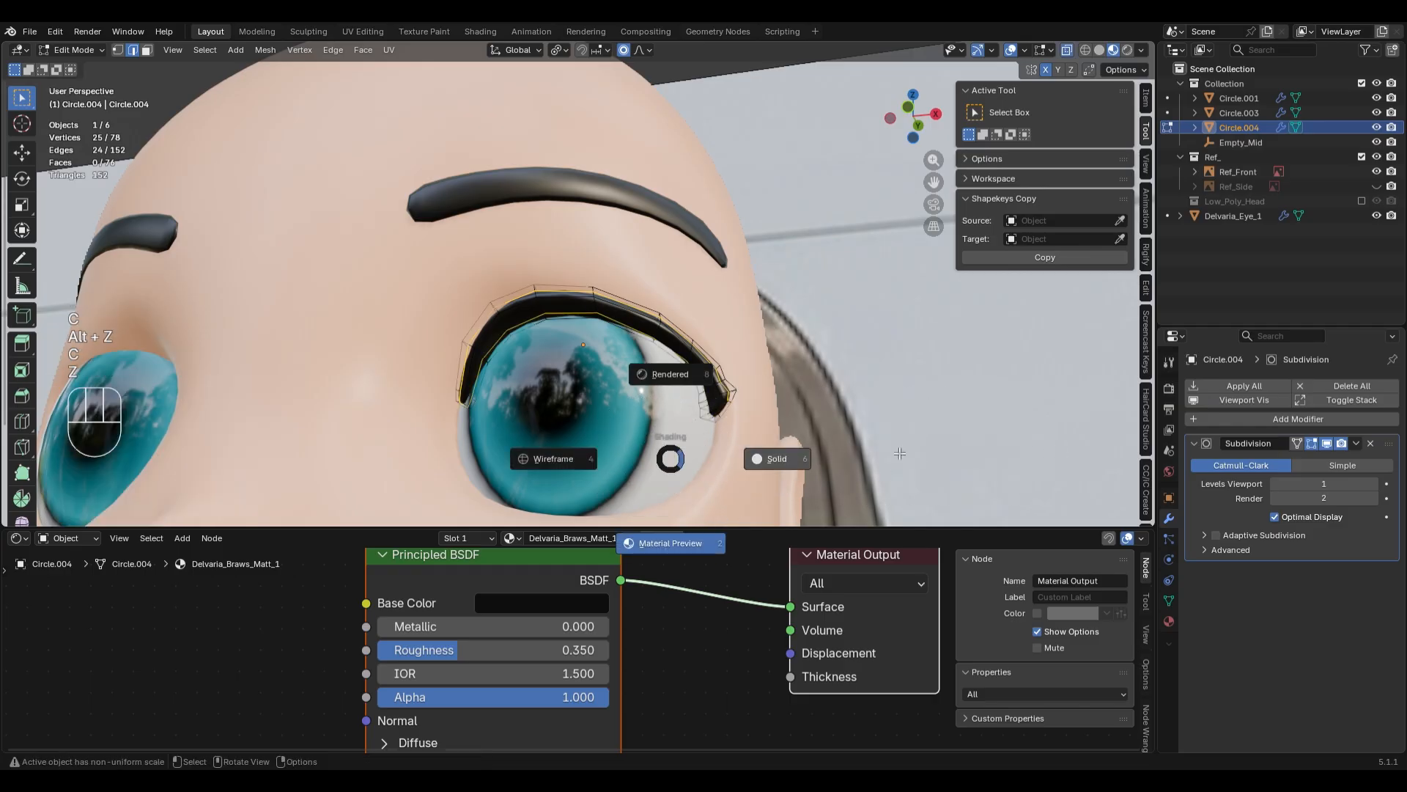
click(762, 459)
key(alt+z)
key(alt+z)
key(c)
middle_drag(652, 434, 661, 428)
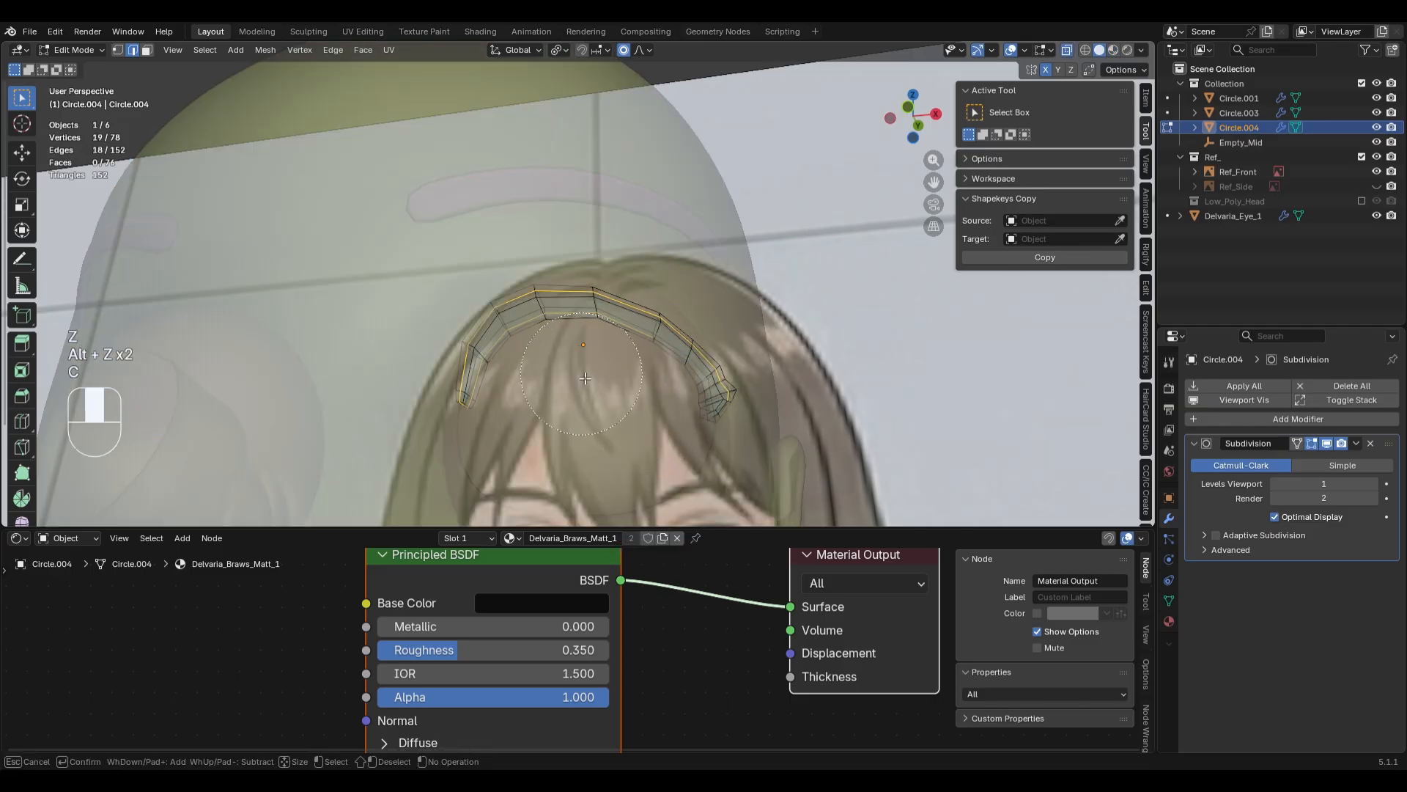
right_click(528, 431)
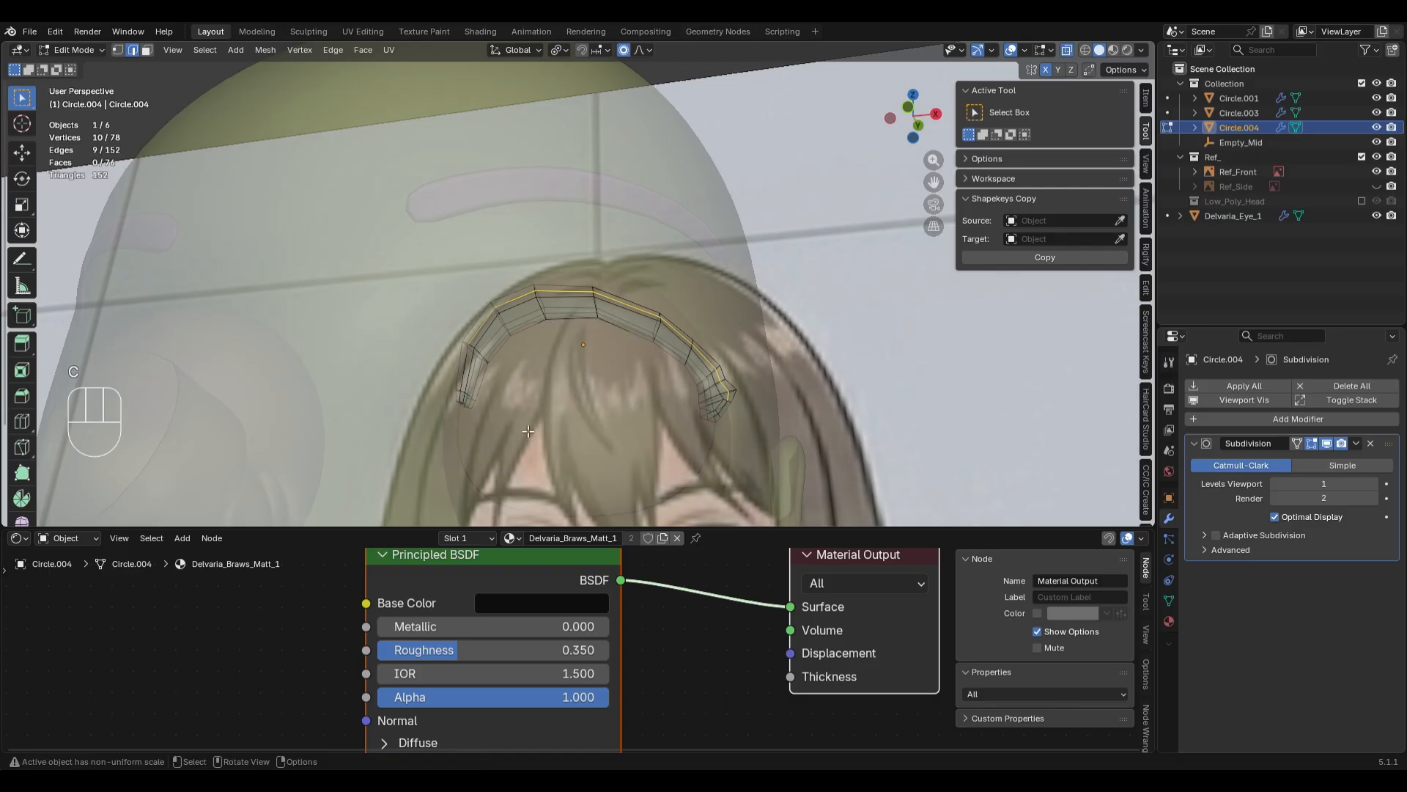
- Move the selected upper run forward about 0.0072 m along Y with a proportional size of about 0.003, and leave mesh editing
middle_drag(433, 388, 316, 440)
scroll(467, 425, up, 2)
key(alt+z)
key(alt+z)
key(alt+z)
scroll(763, 425, down, 2)
middle_drag(770, 425, 715, 344)
key(g)
key(y)
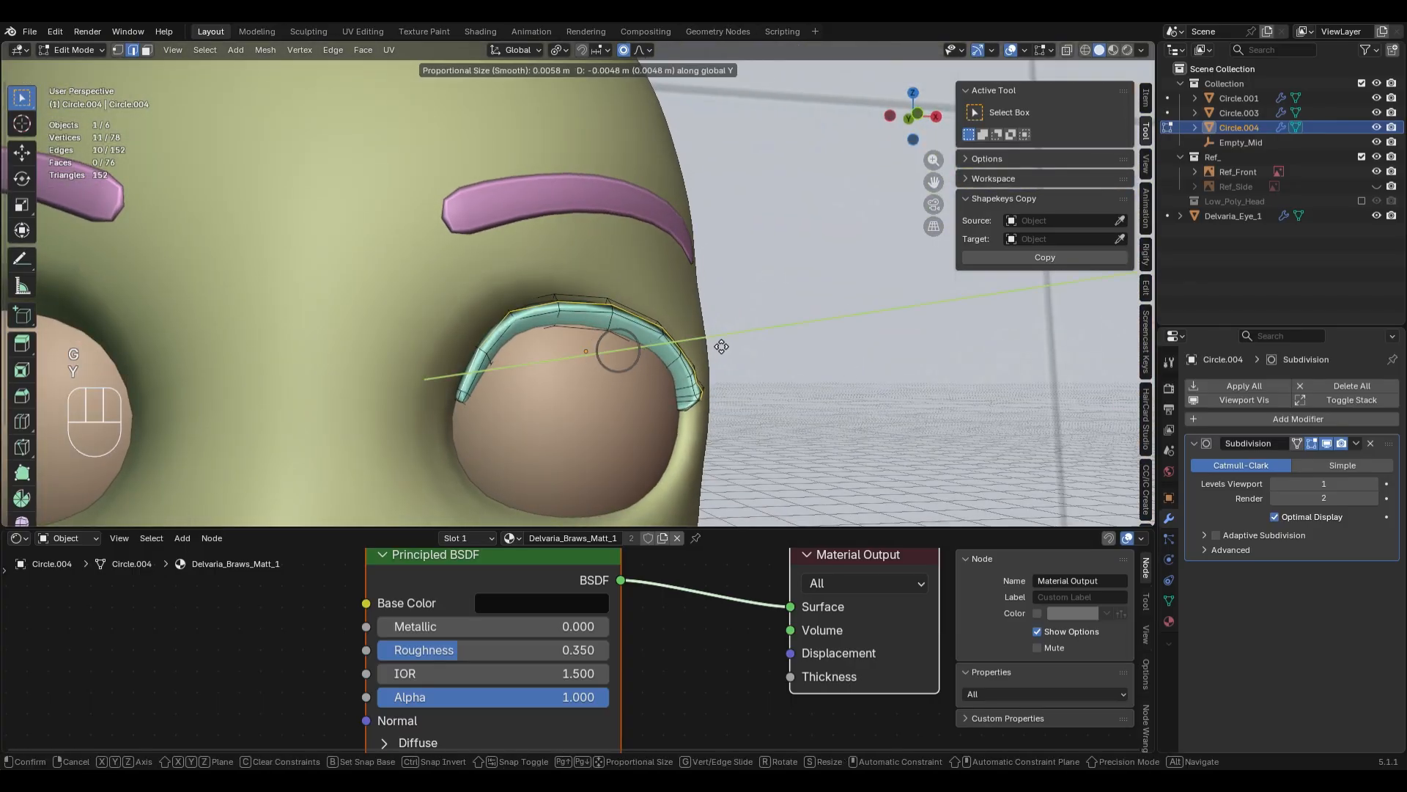
scroll(723, 347, up, 6)
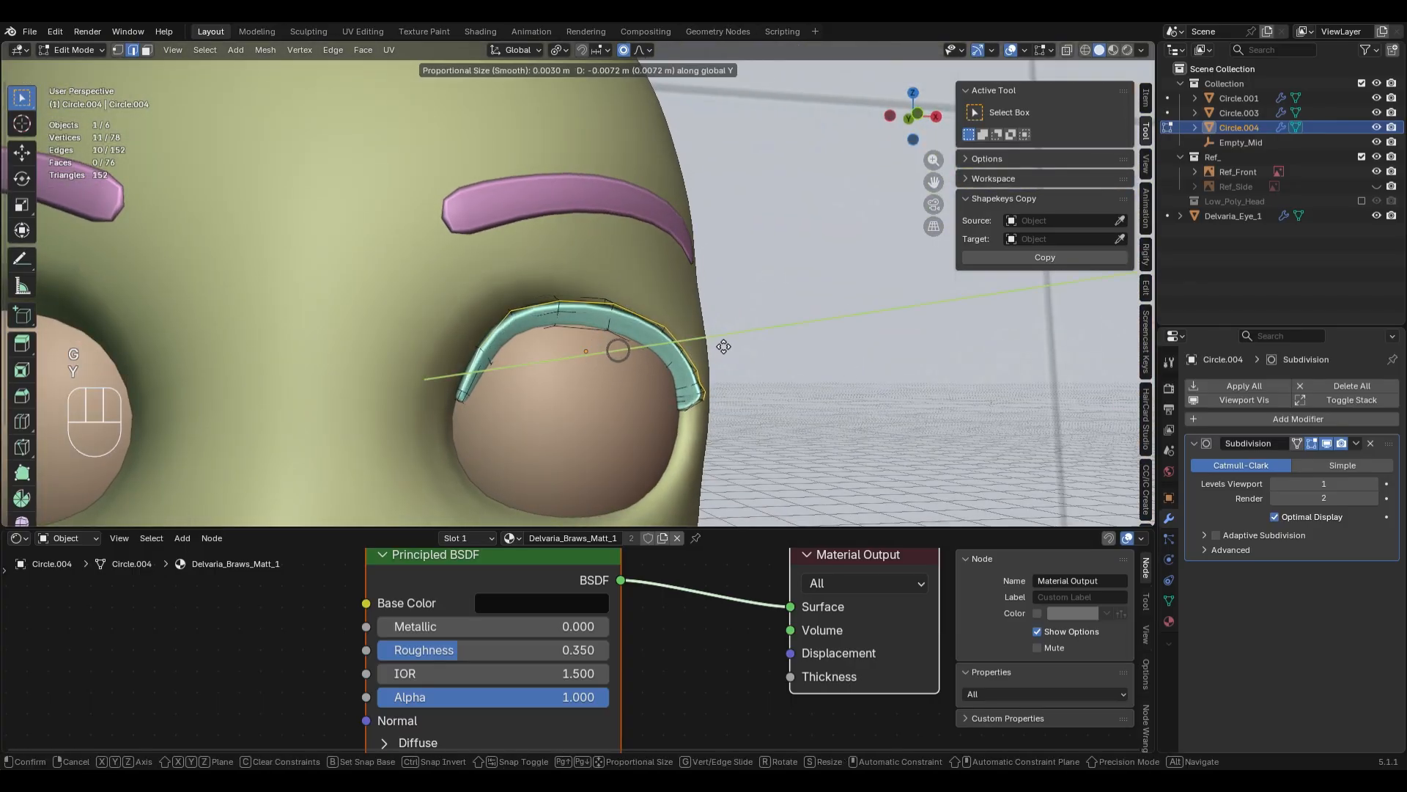
click(724, 347)
key(Tab)
key(KP_1)
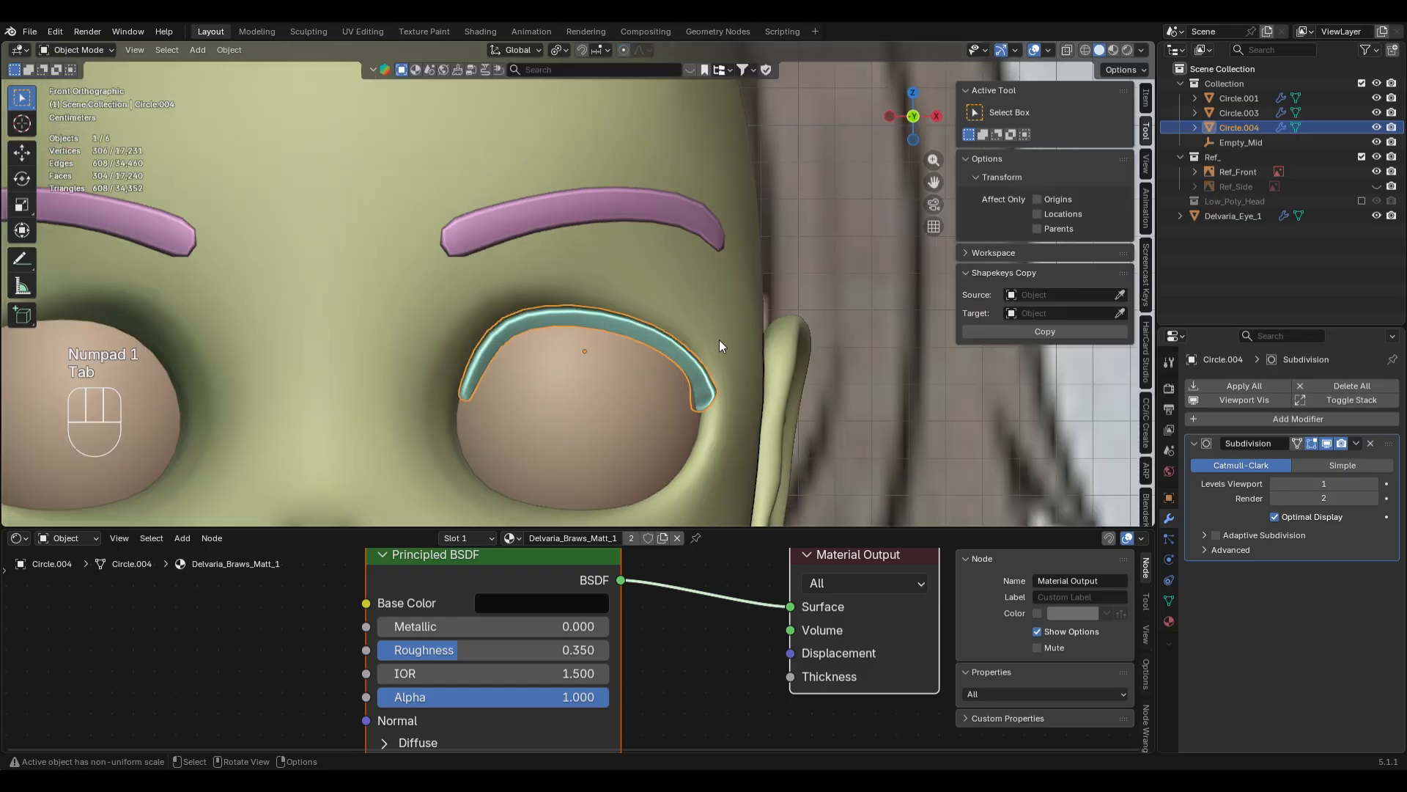
- Try to move the edge at the eyelash's outer corner in front view
key(Tab)
scroll(662, 291, down, 1)
scroll(664, 241, up, 5)
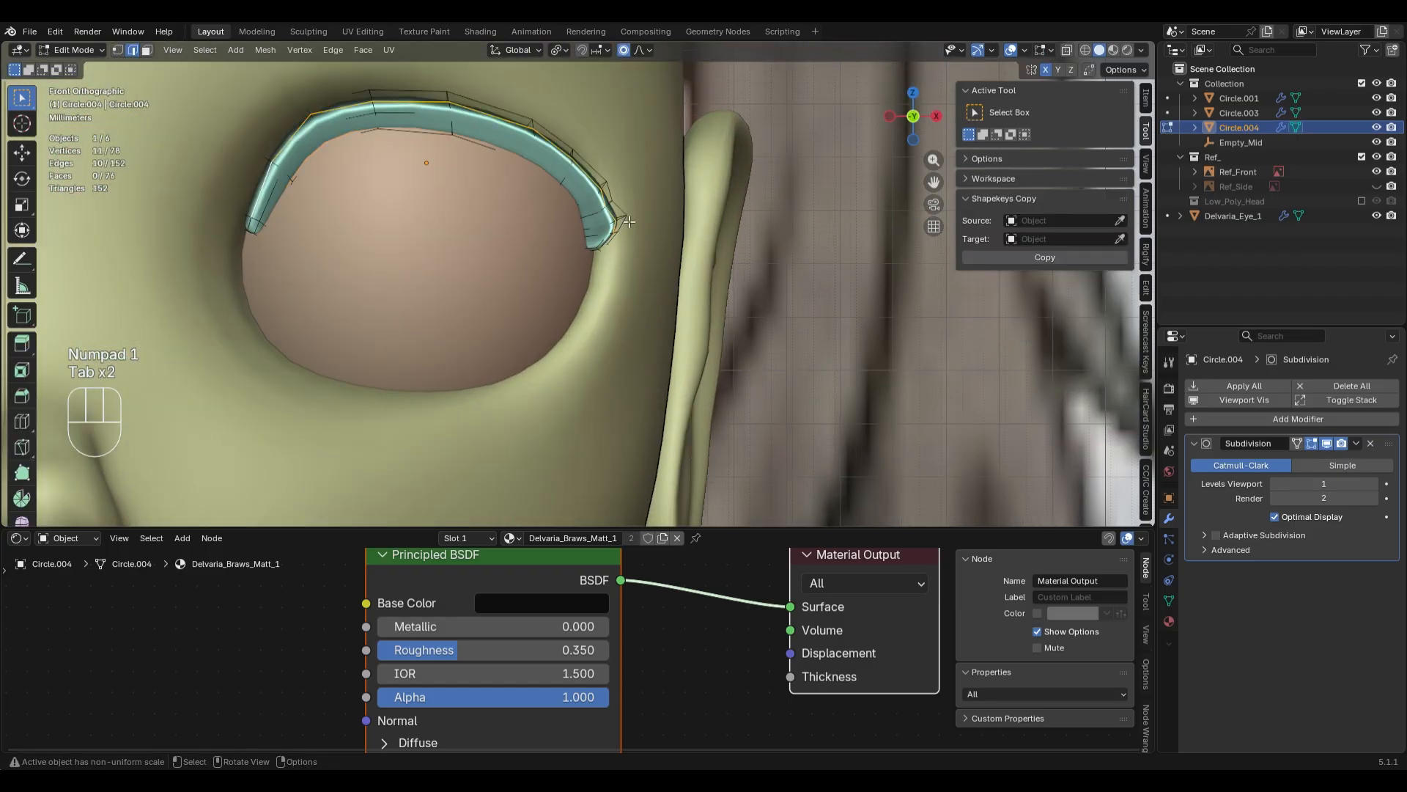
key(g)
click(691, 222)
key(ctrl+z)
- Move two single vertices near the eyelash's outer corner outward, the upper one about 0.0006 m in X and 0.0004 m in Z
scroll(716, 223, up, 4)
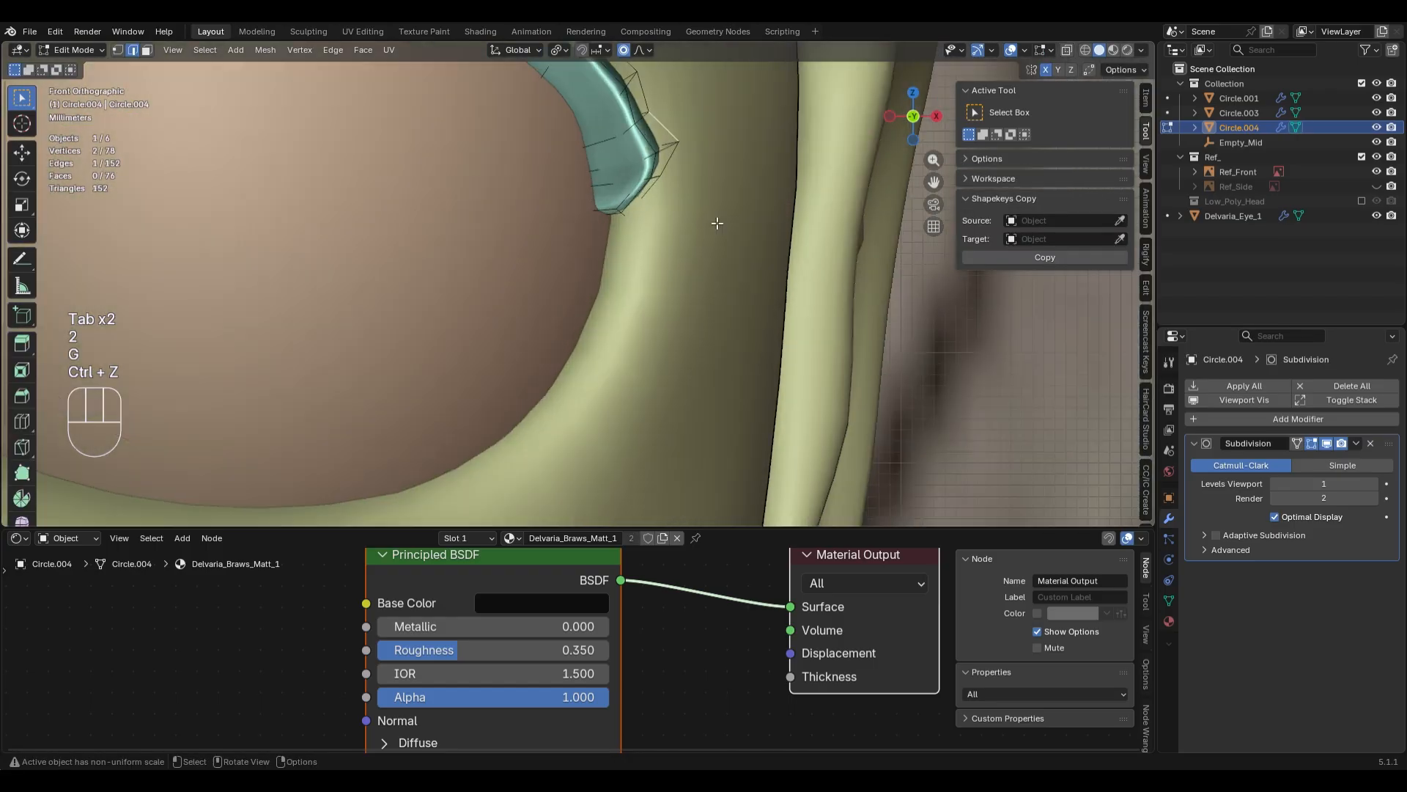
shift+middle_drag(720, 174, 650, 358)
scroll(638, 350, up, 2)
key(2)
key(g)
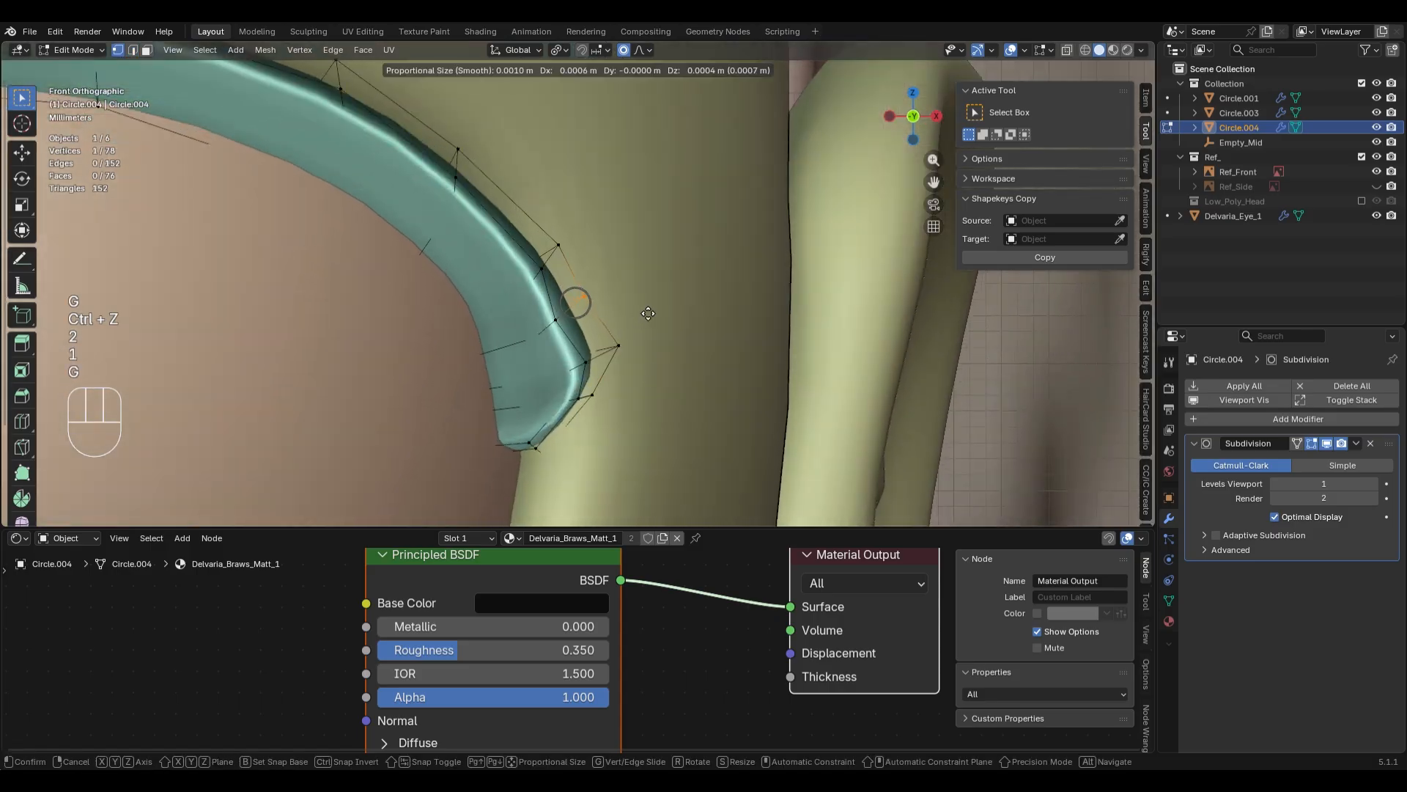
click(650, 312)
key(g)
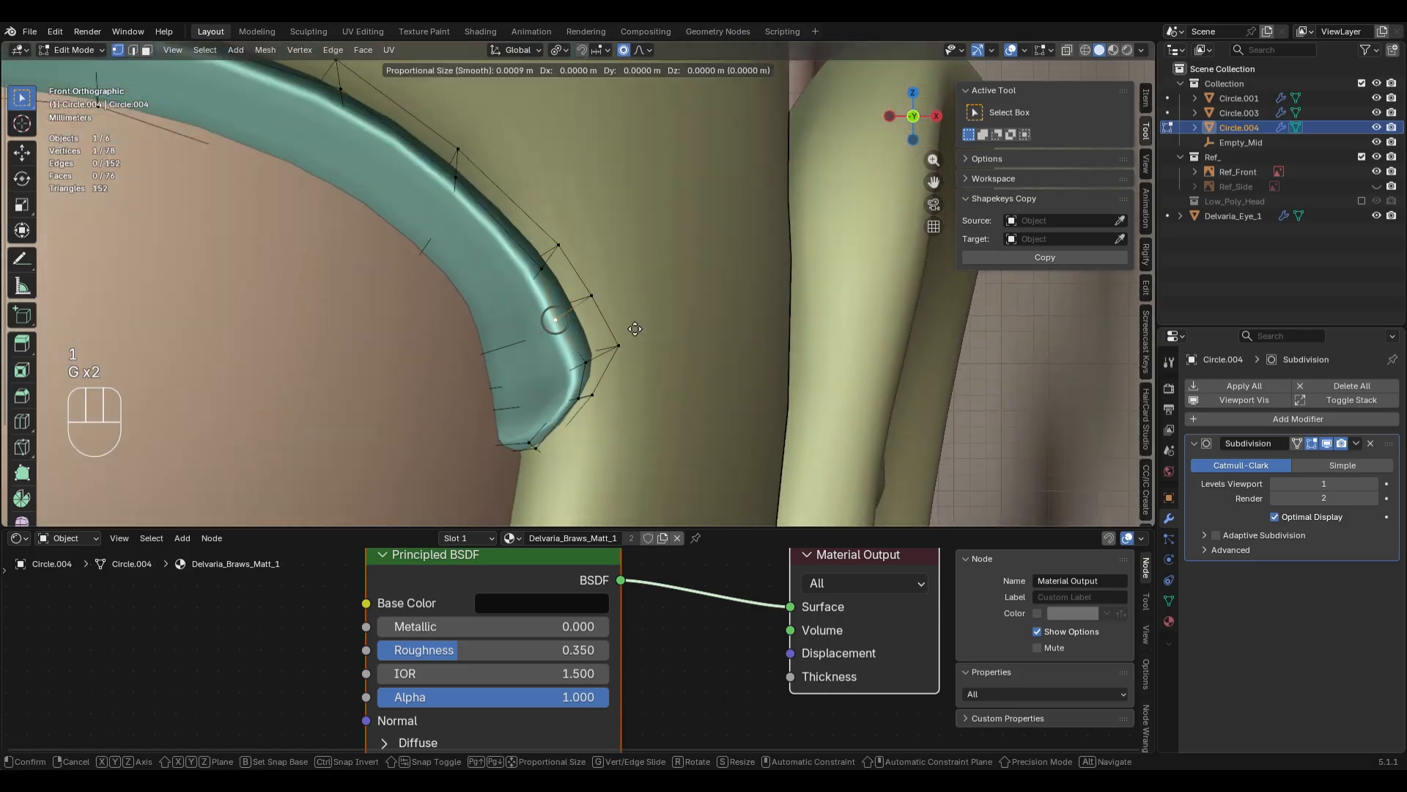
click(650, 323)
key(Tab)
scroll(696, 396, down, 7)
click(735, 416)
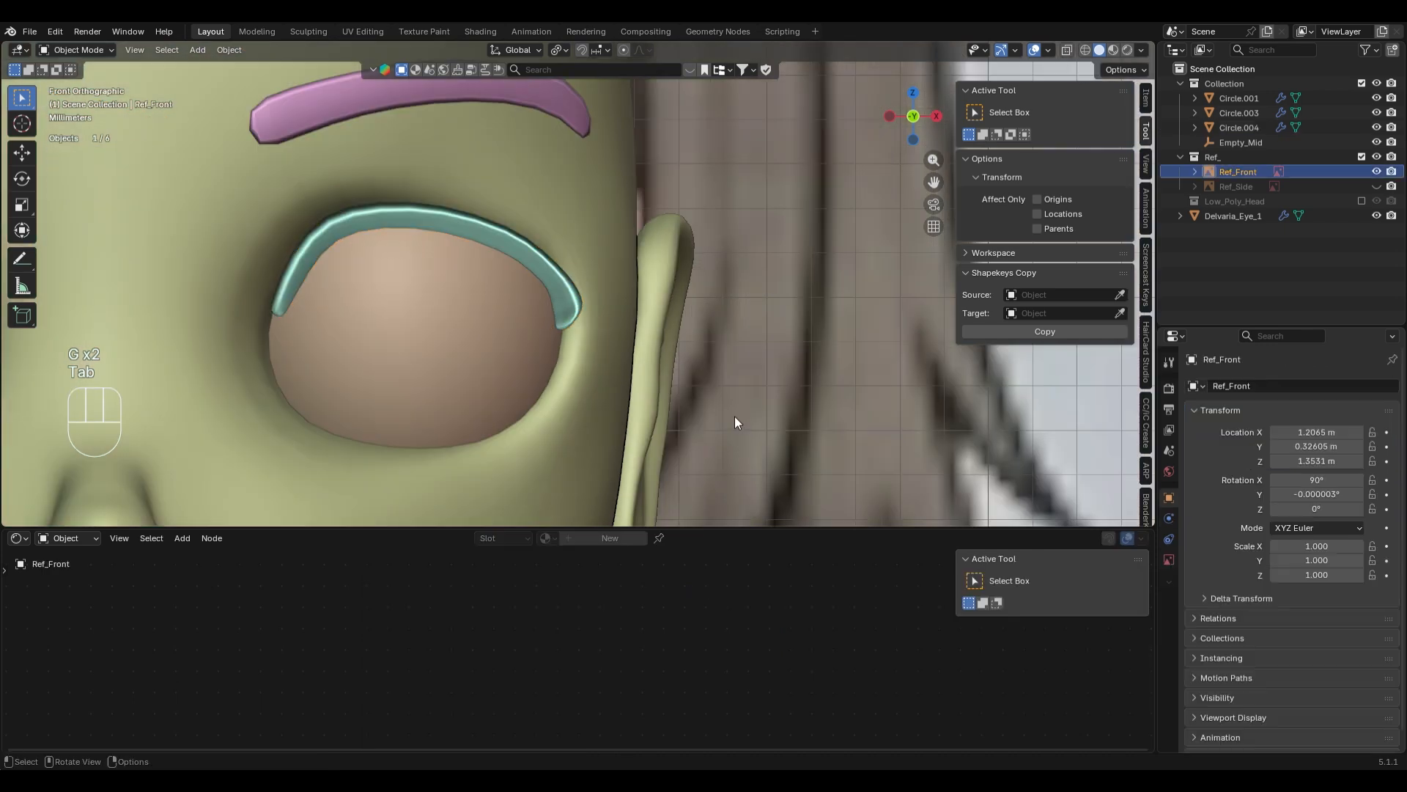
- Select the upper eyelash, grow a face selection over its outer-corner end in see-through front view, and delete those faces
scroll(733, 416, down, 2)
scroll(682, 389, up, 3)
shift+middle_drag(568, 336, 670, 371)
click(670, 371)
scroll(623, 289, up, 4)
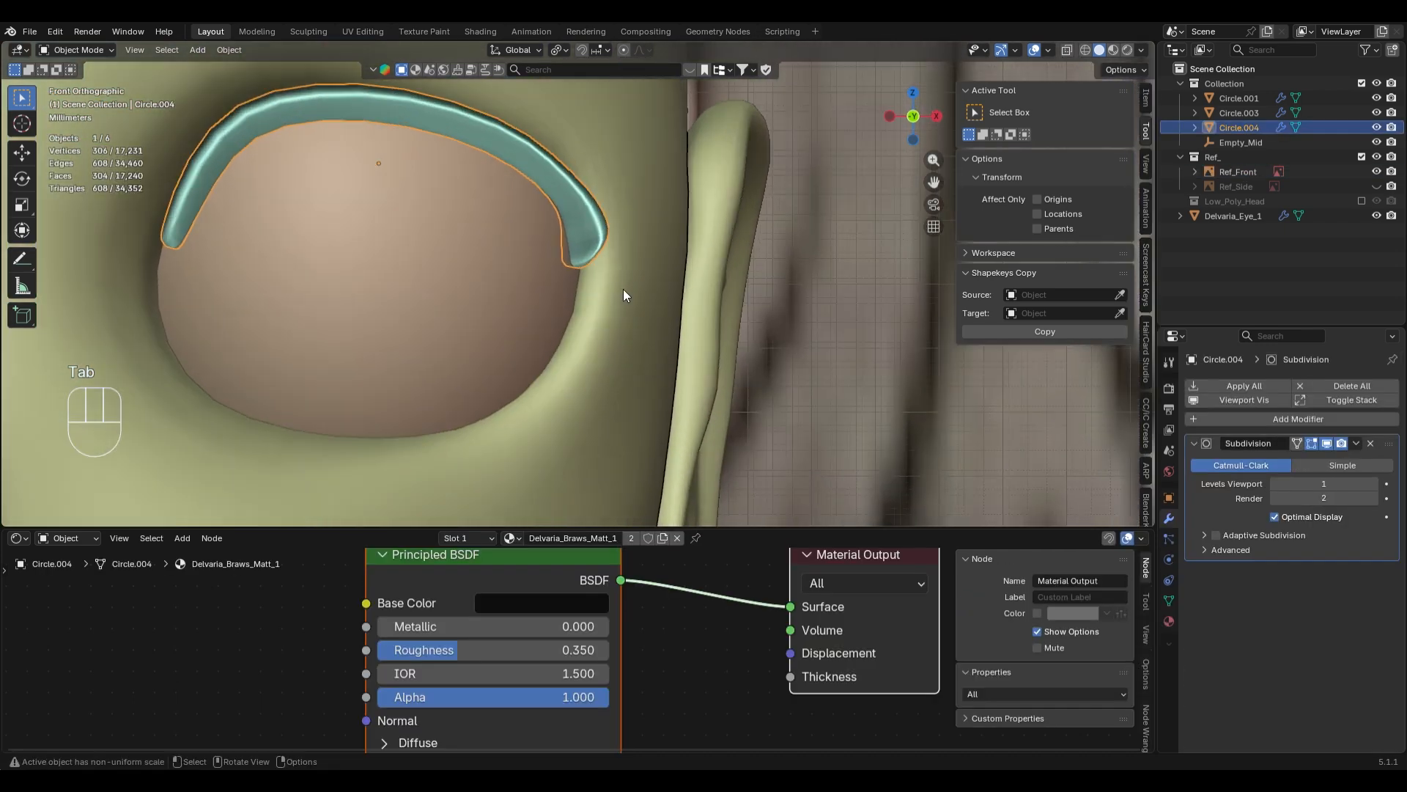
key(Tab)
middle_drag(621, 278, 557, 334)
middle_drag(661, 295, 487, 289)
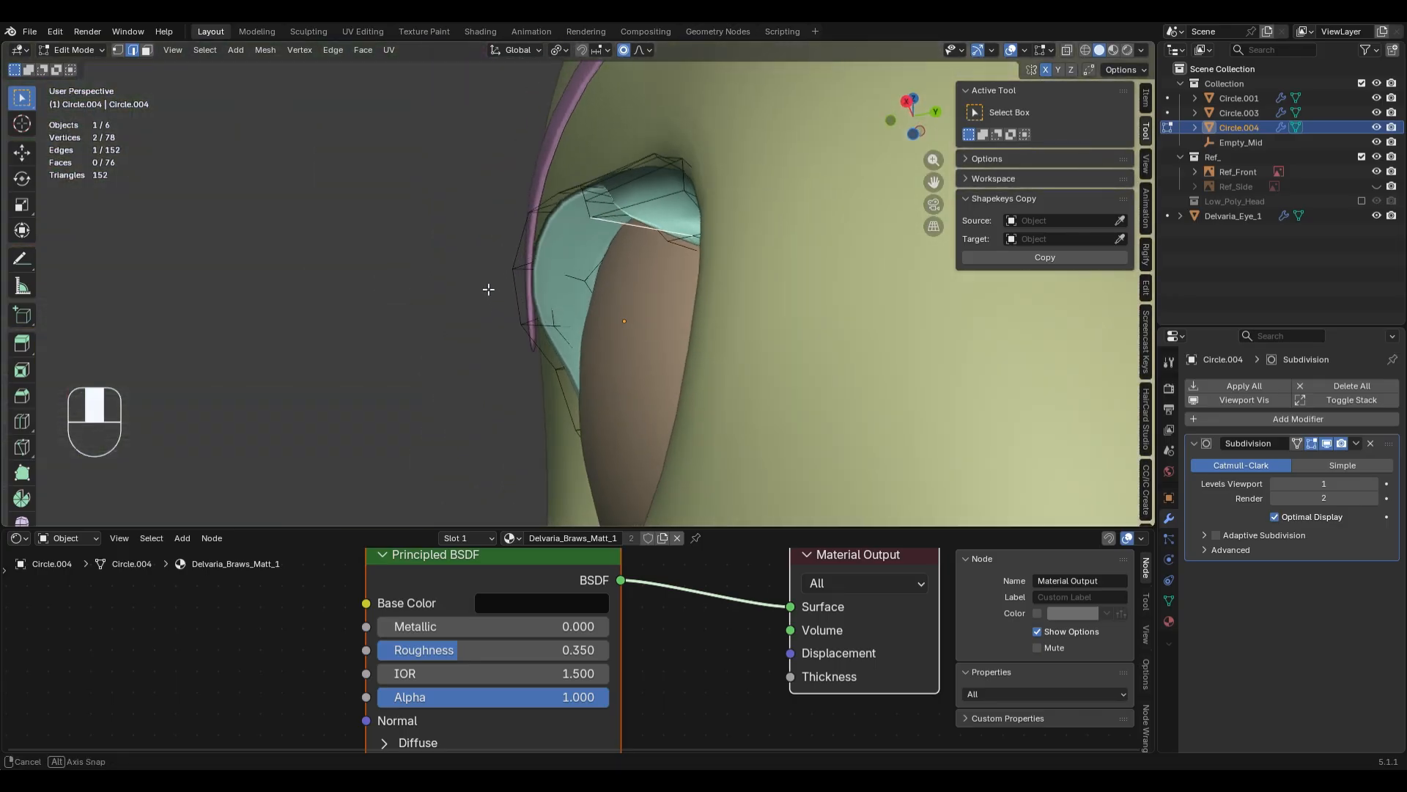
key(alt+z)
middle_drag(663, 302, 777, 323)
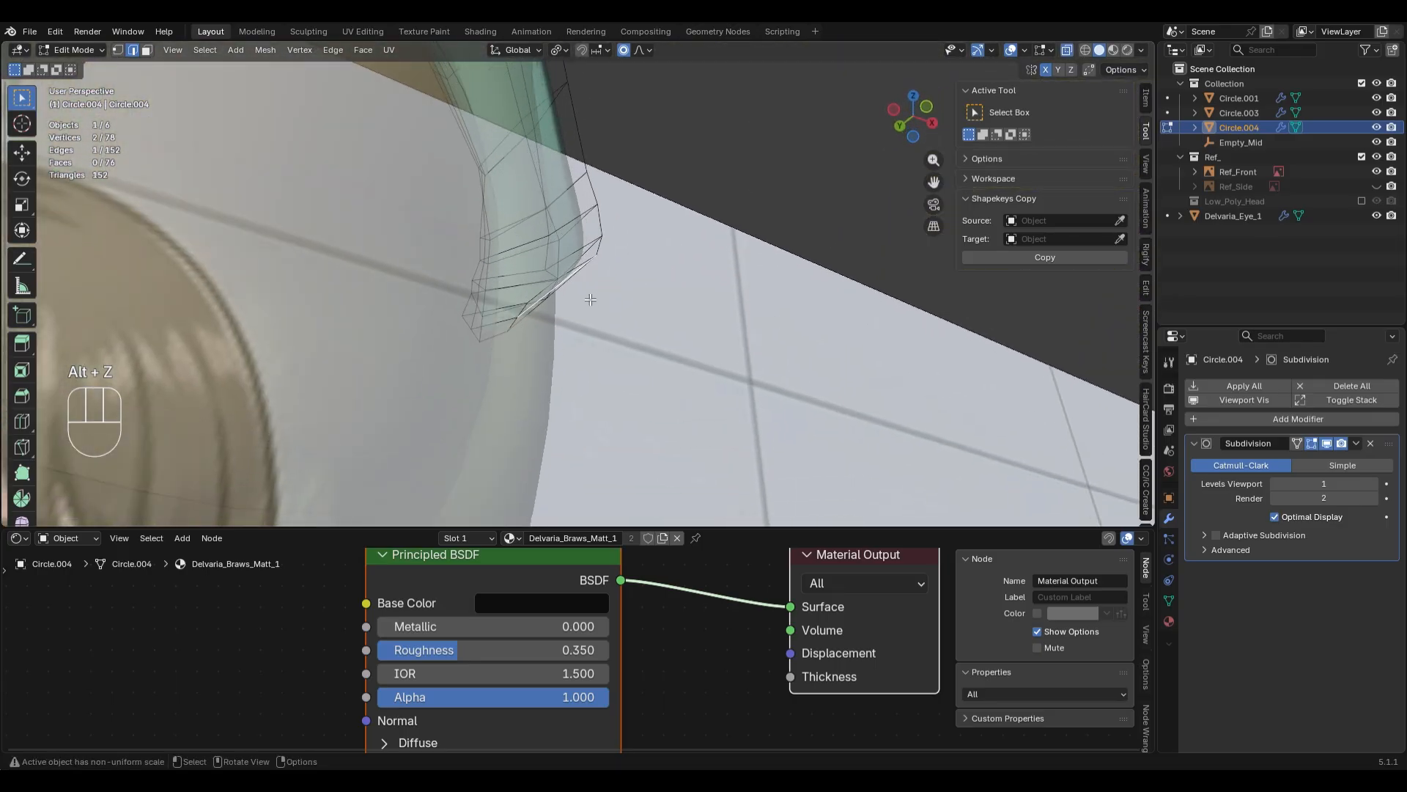
key(KP_1)
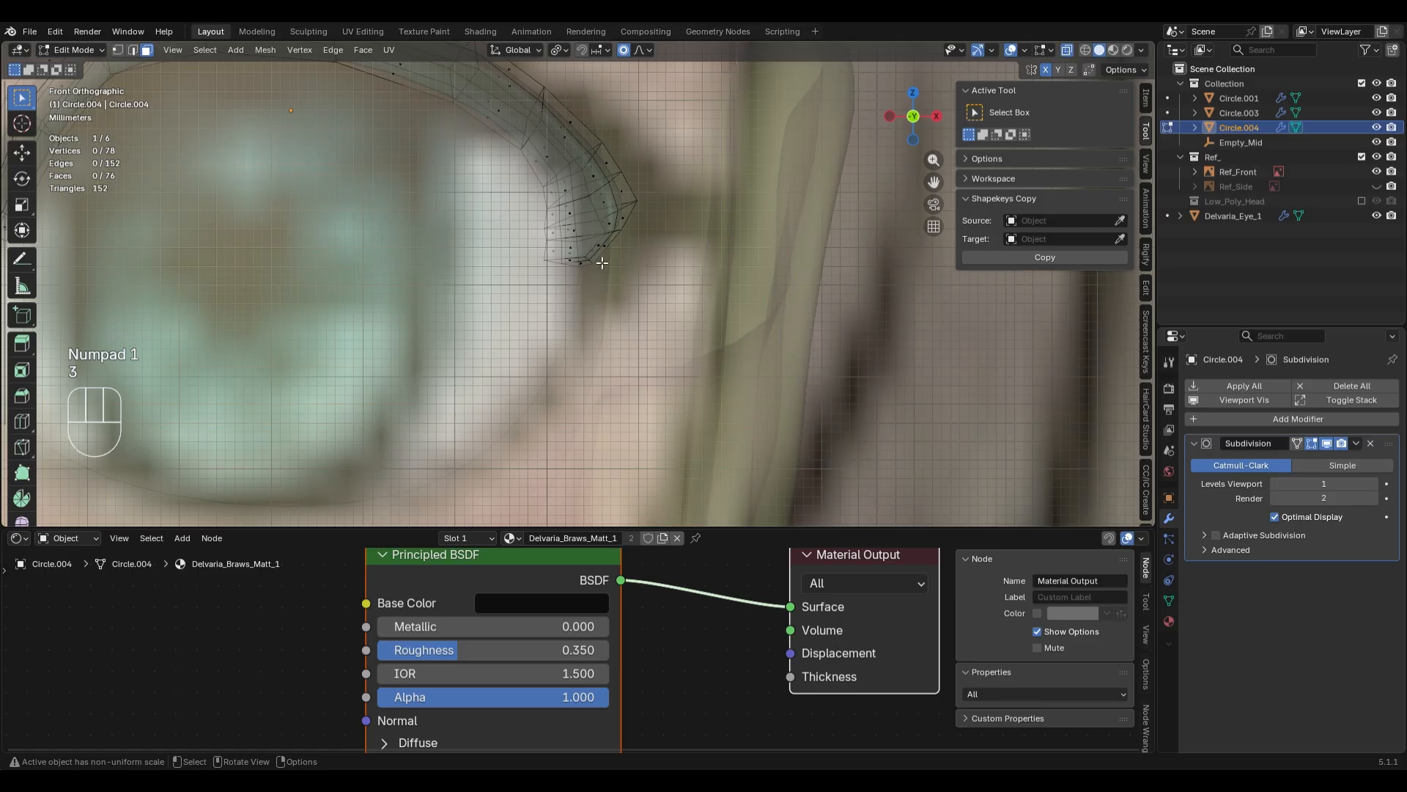
key(ctrl+KP_Add)
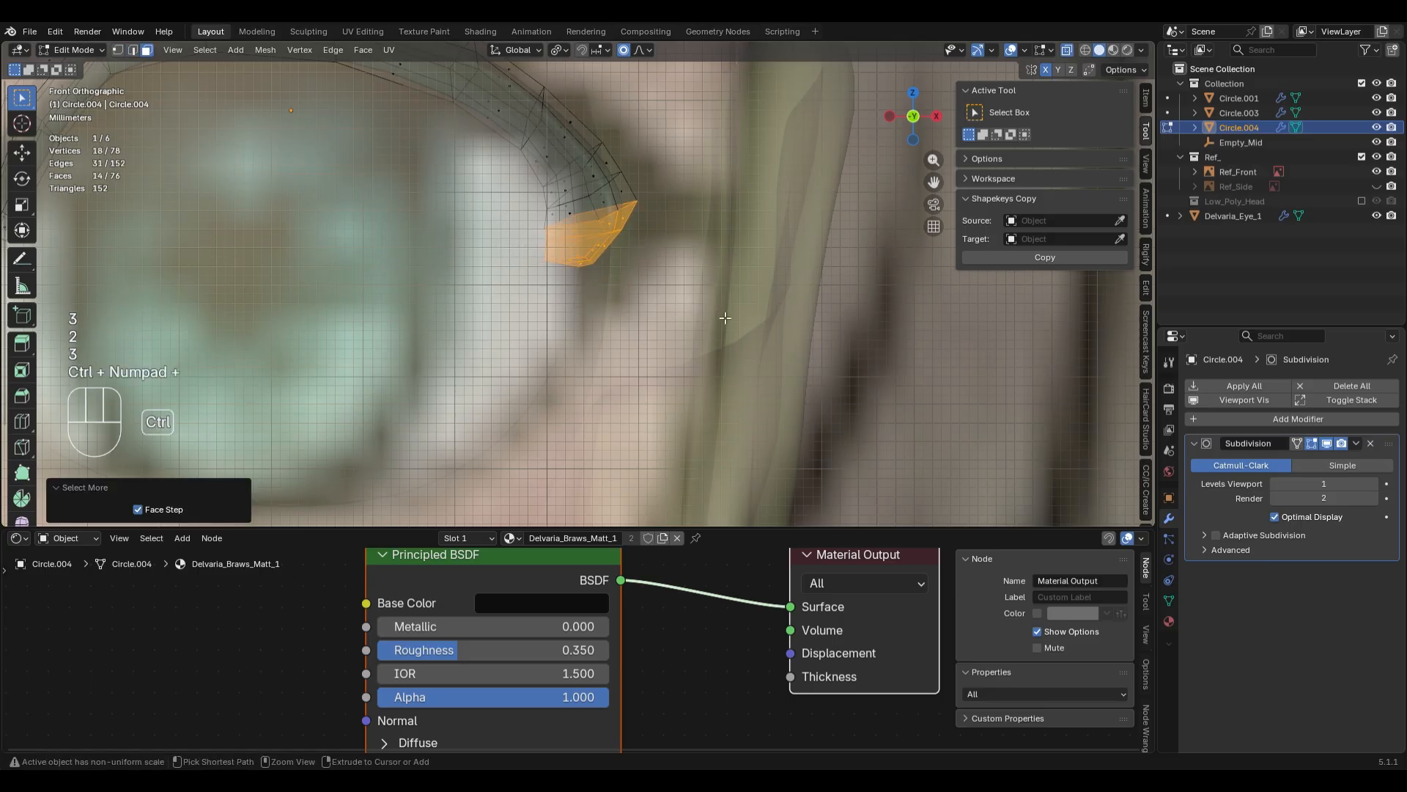
key(x)
click(719, 313)
- Select the open boundary loop at the eyelash's cut outer end and even it out with the Smooth tool
middle_drag(720, 312, 694, 227)
key(2)
alt+click(645, 275)
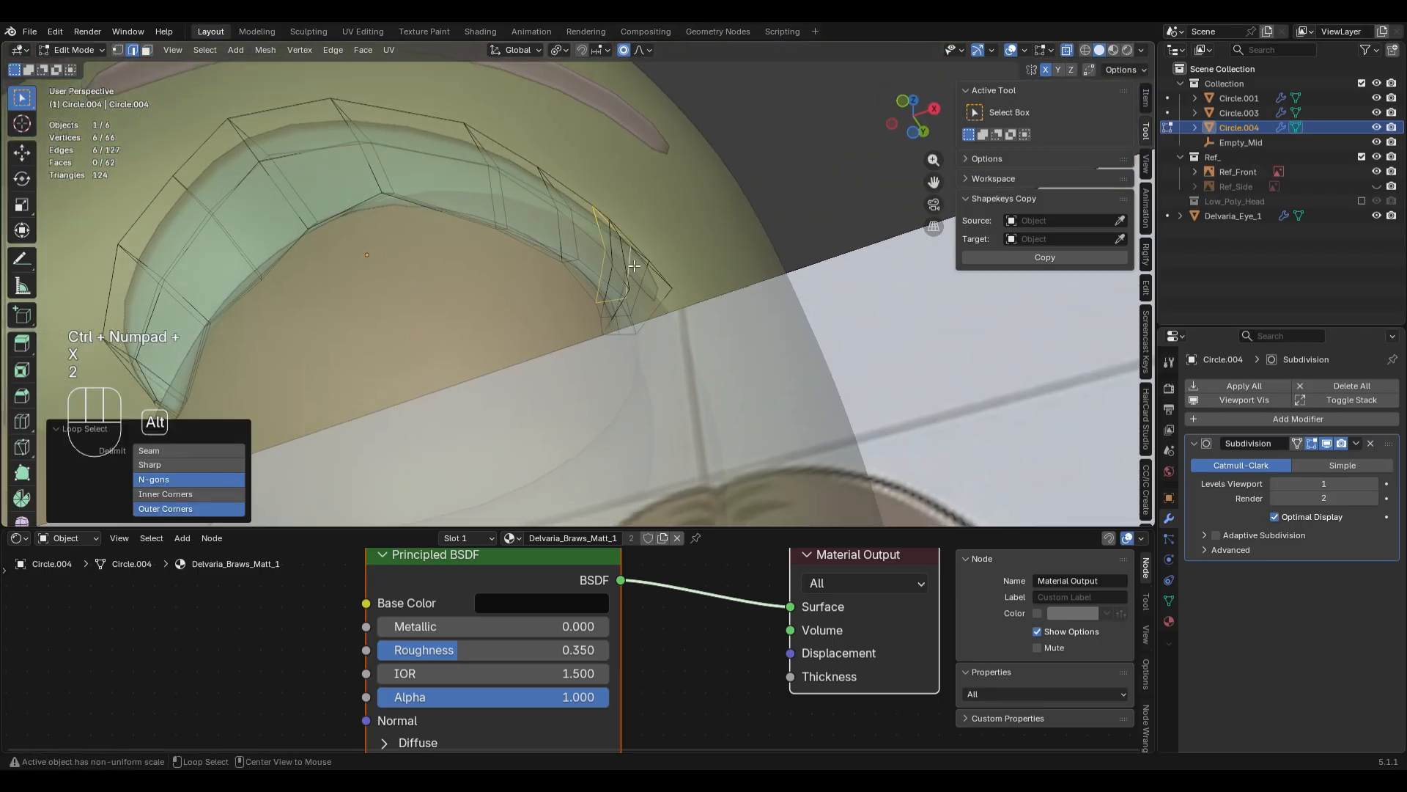
middle_drag(645, 275, 748, 311)
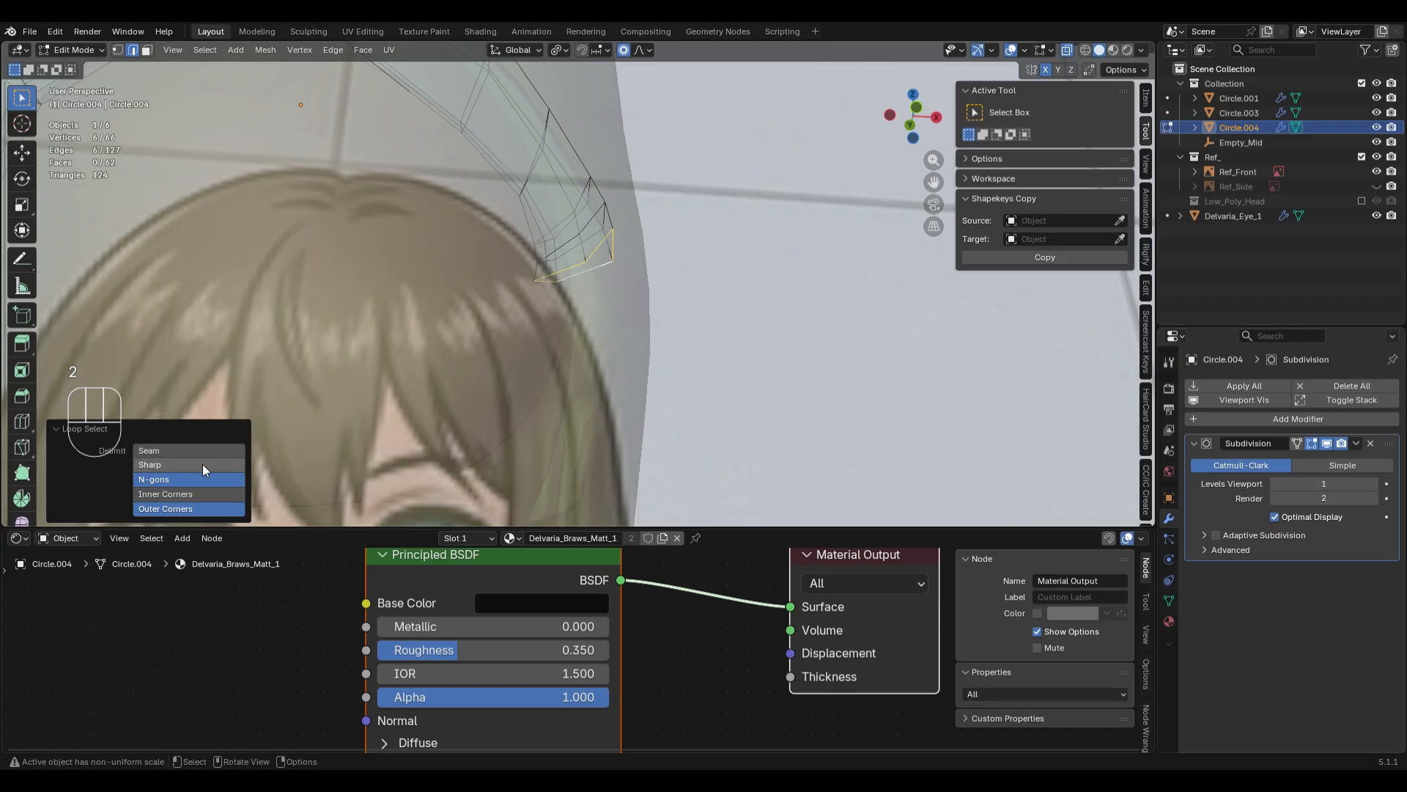
click(24, 500)
drag(653, 283, 777, 268)
key(KP_1)
scroll(772, 262, down, 1)
scroll(762, 287, up, 1)
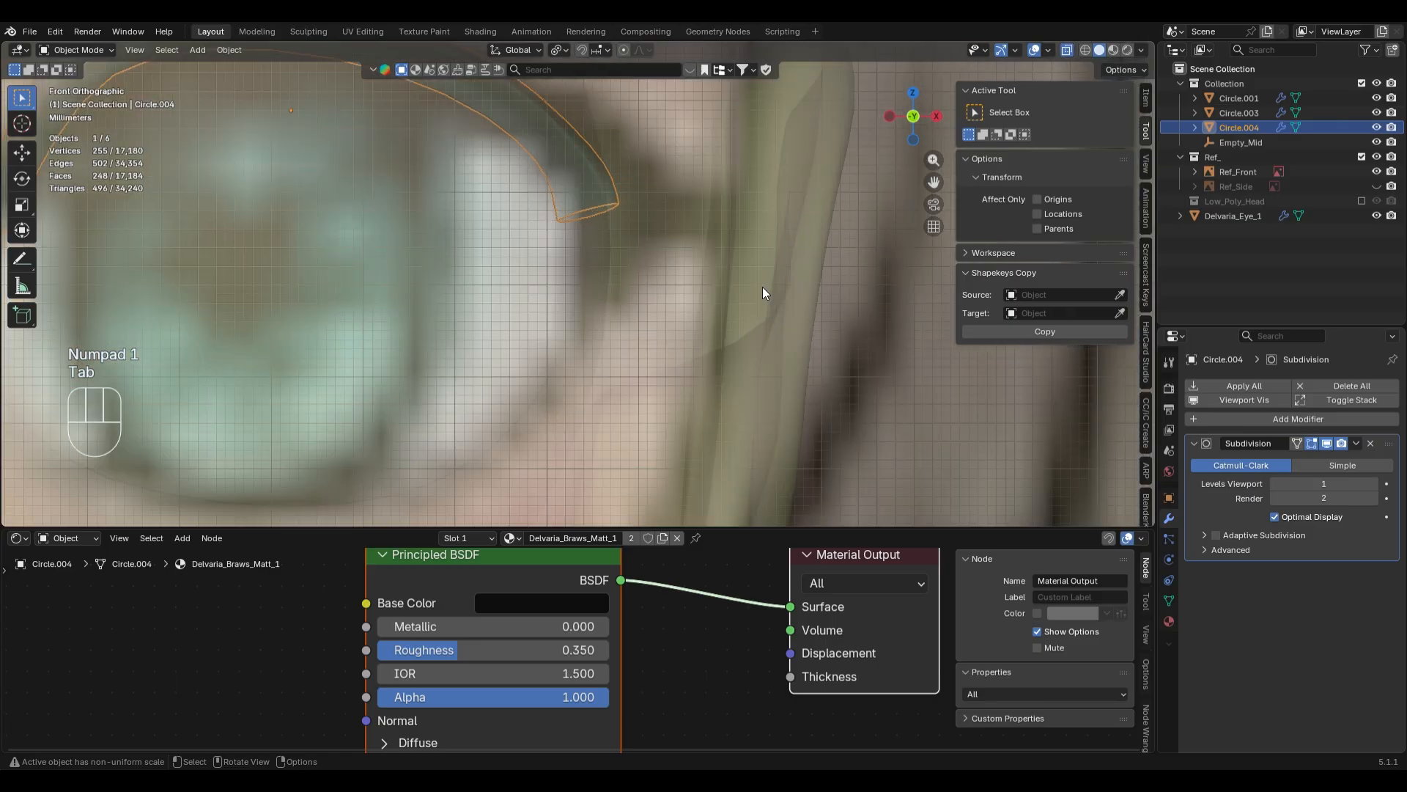
- Cap the eyelash's open outer end with a face and compare the shape with the front reference image
key(Tab)
key(f)
key(Tab)
scroll(762, 288, down, 1)
scroll(763, 293, down, 4)
key(alt+z)
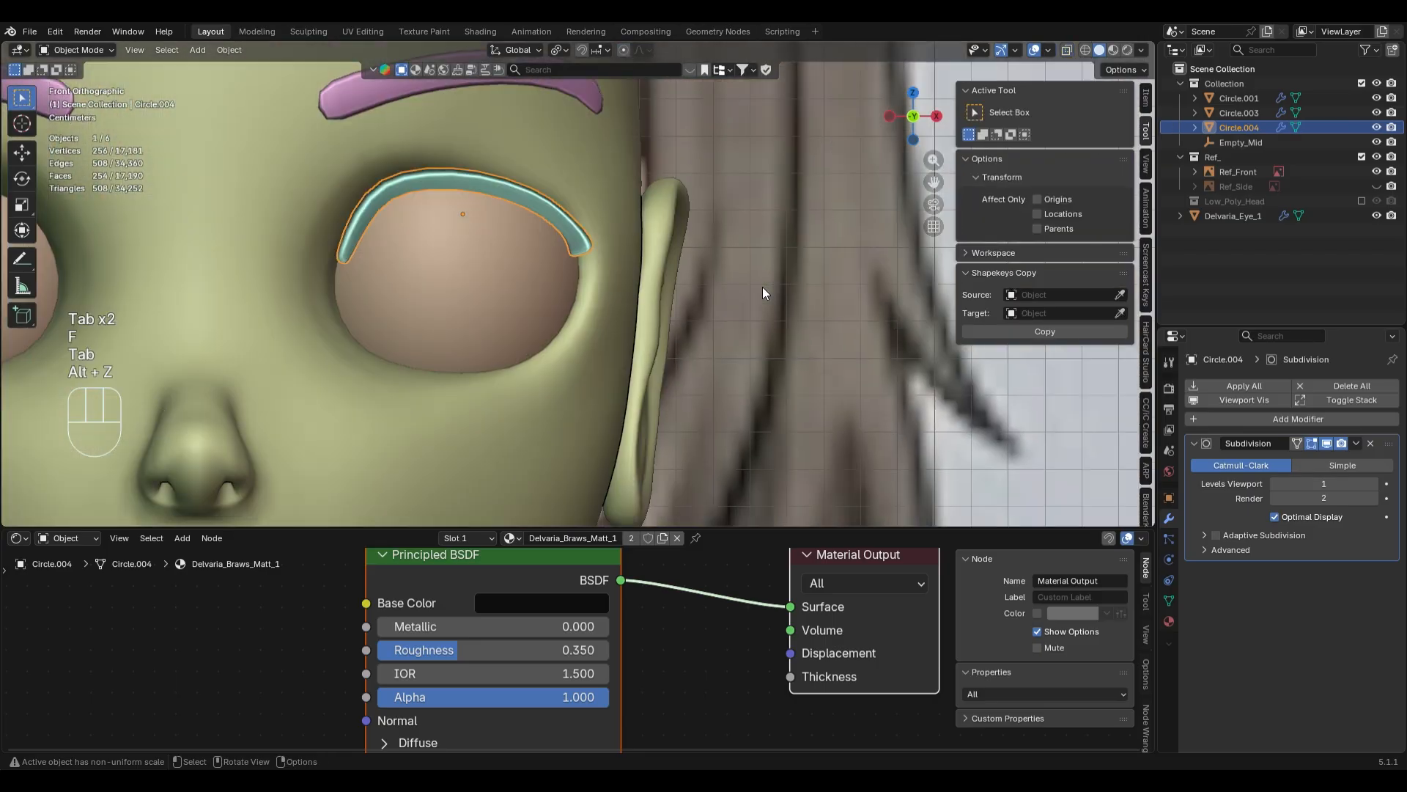
key(alt+z)
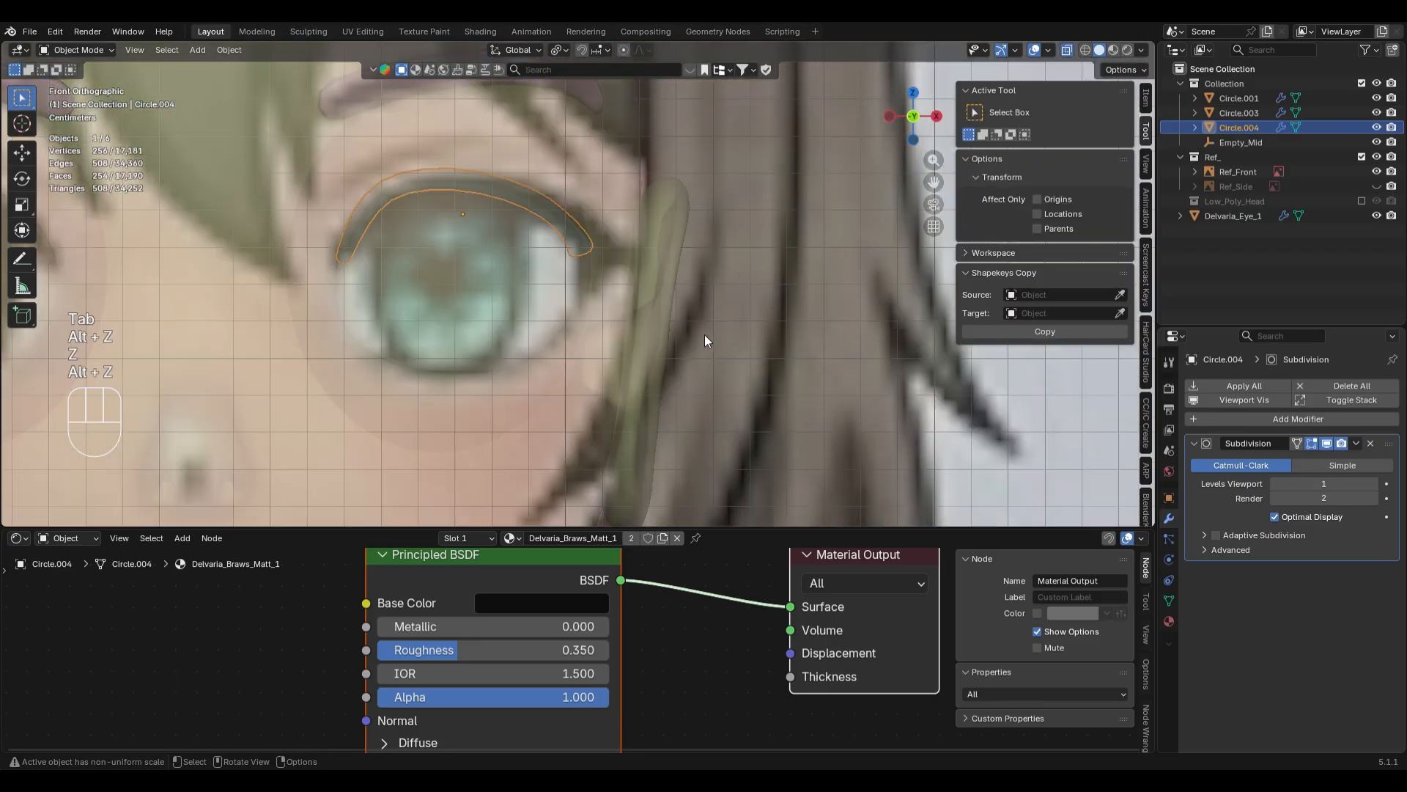
scroll(660, 308, left, 3)
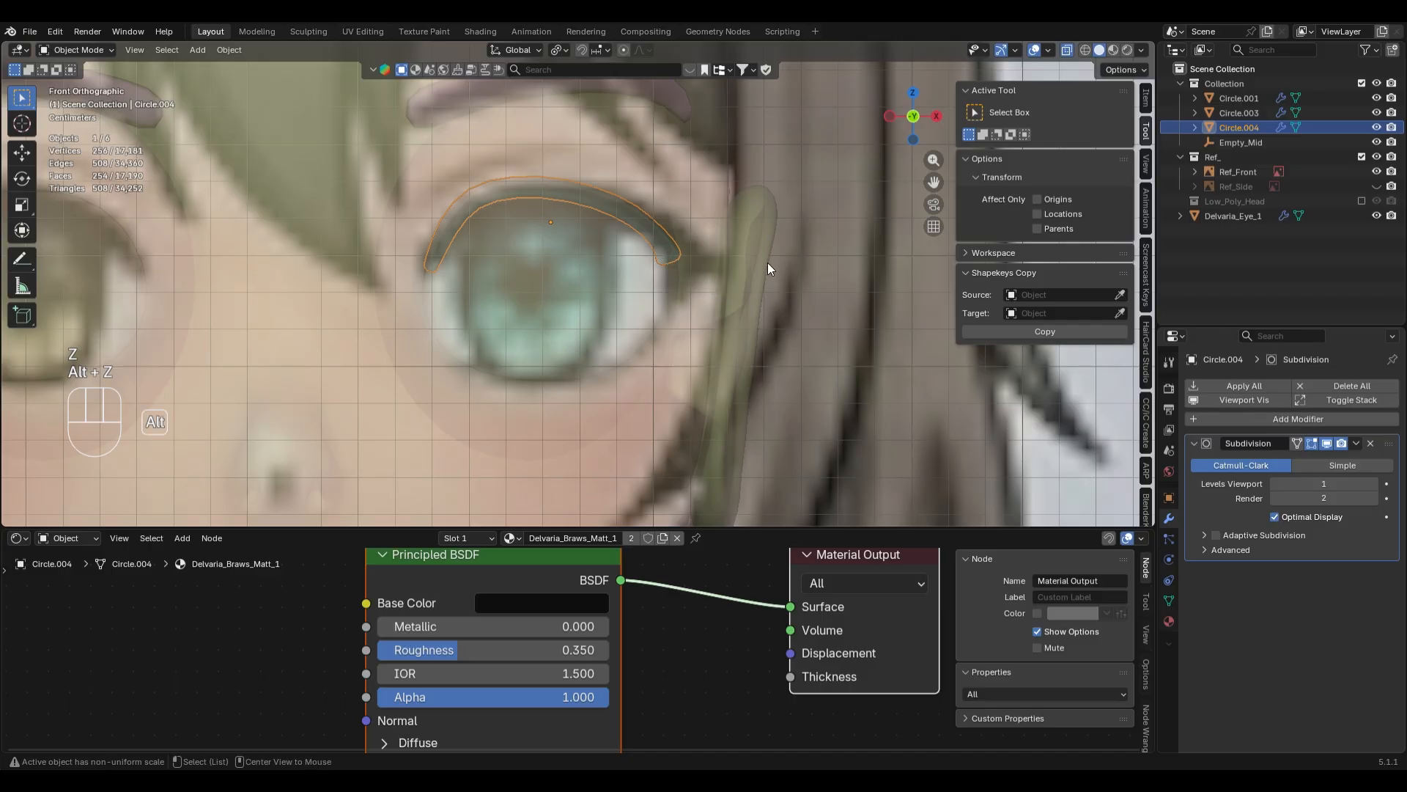
key(alt+z)
scroll(748, 267, up, 1)
scroll(841, 314, up, 2)
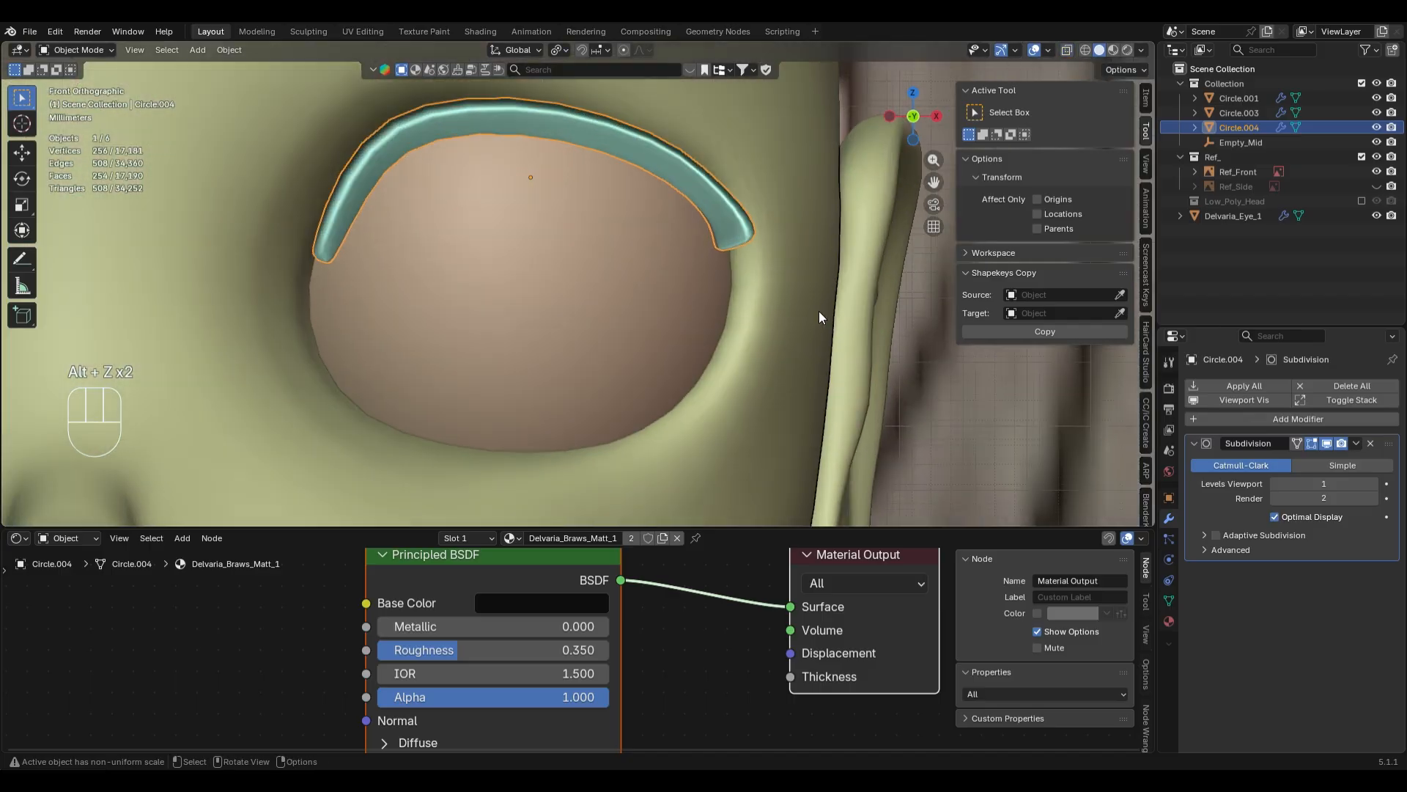
- Delete the cap face from the eyelash's outer end
shift+middle_drag(819, 311, 735, 406)
key(Tab)
key(alt+z)
scroll(735, 406, up, 3)
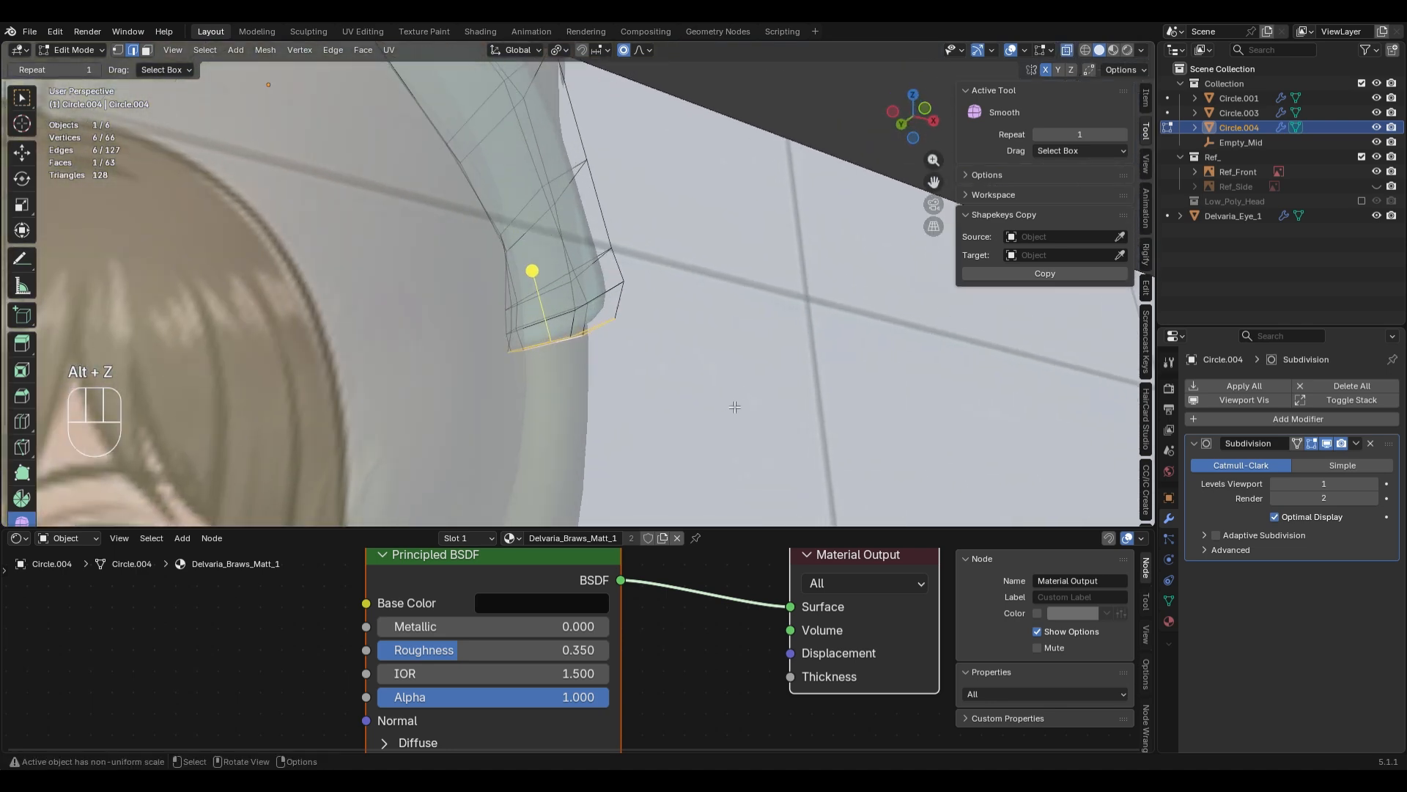
key(KP_1)
key(x)
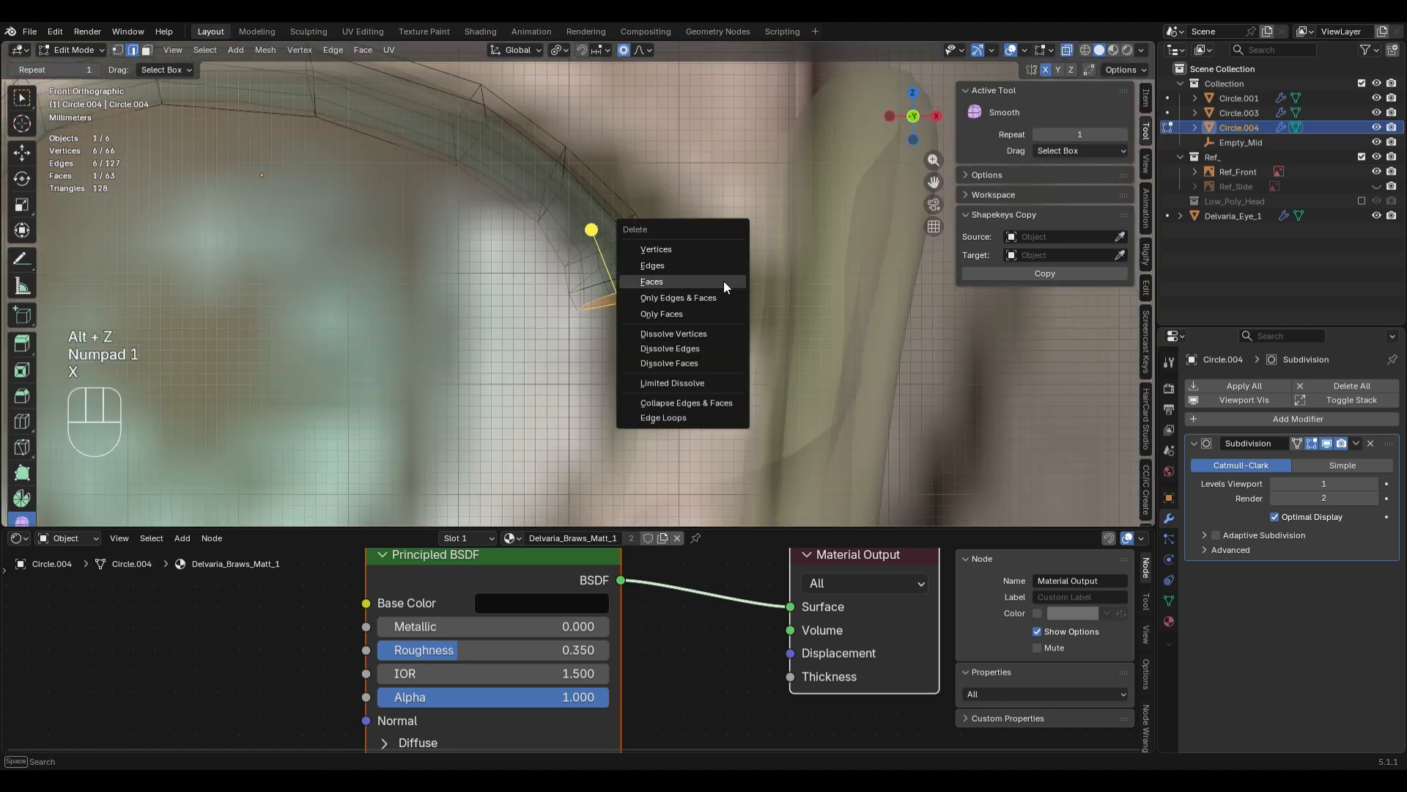
click(726, 288)
- Extrude the open outer-end loop downward in front view and rotate it 24°
scroll(700, 346, down, 2)
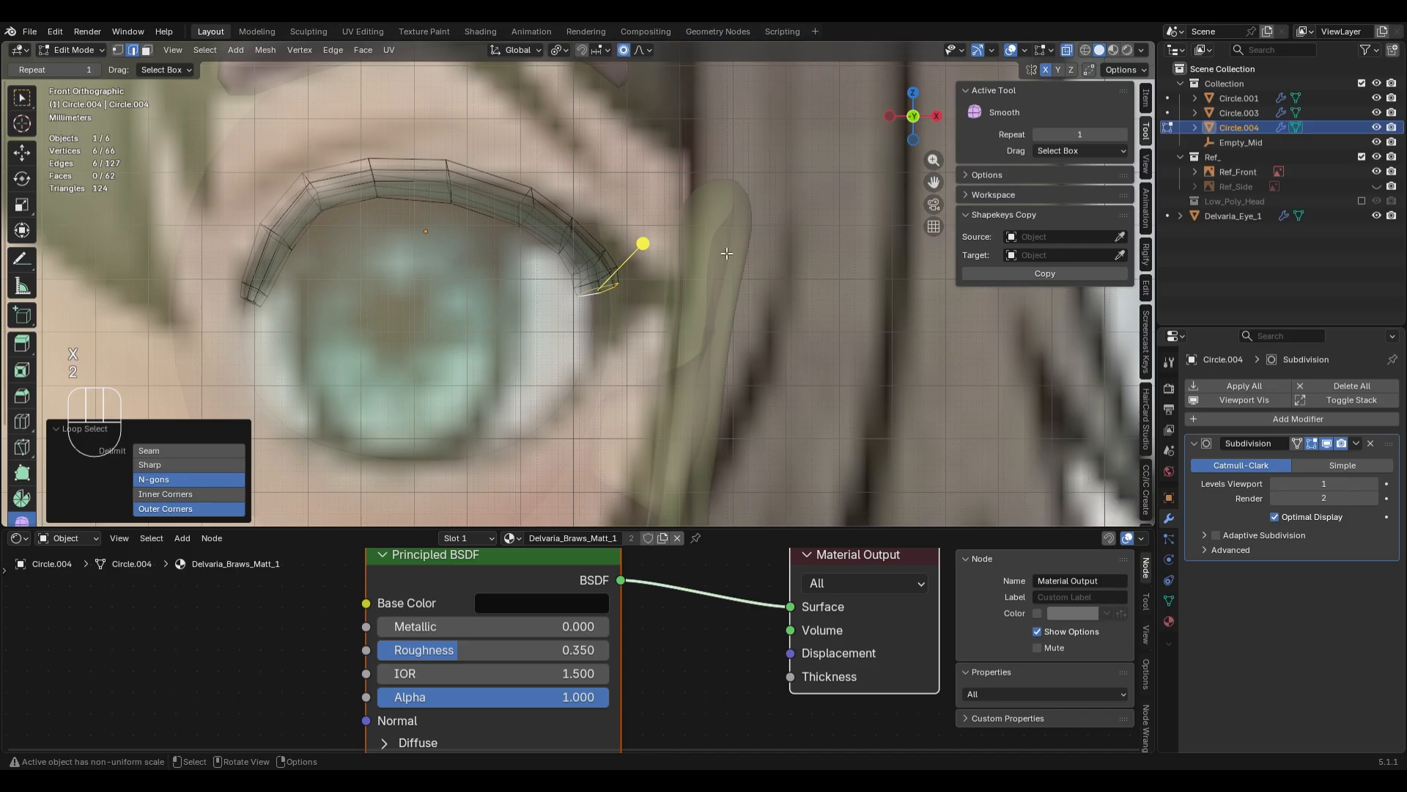
key(e)
click(672, 327)
key(r)
click(686, 355)
scroll(685, 356, up, 2)
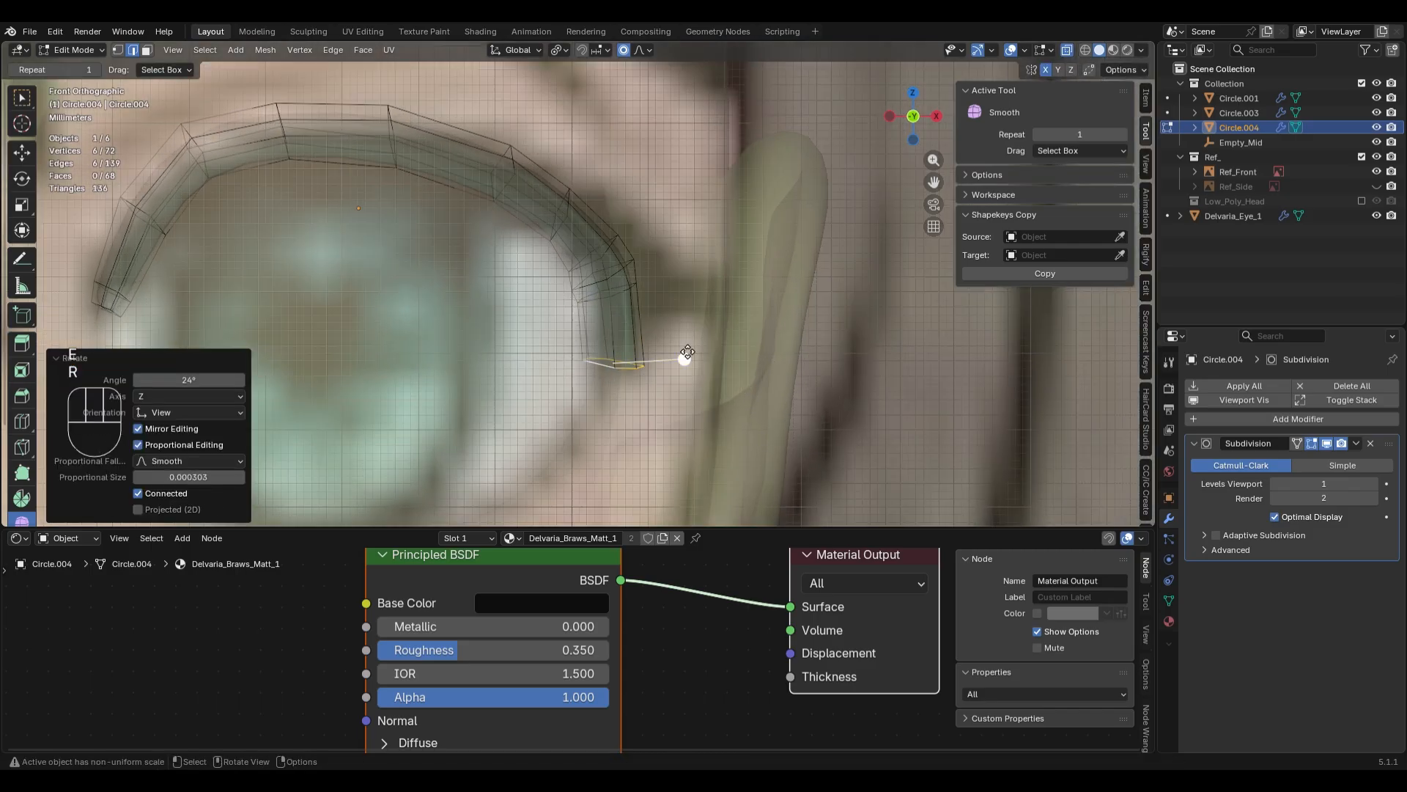
- Add one edge loop across the extruded section and move it about 0.0007 m in X and 0.0001 m in Z
key(ctrl+r)
click(689, 344)
scroll(691, 340, up, 1)
key(g)
click(701, 341)
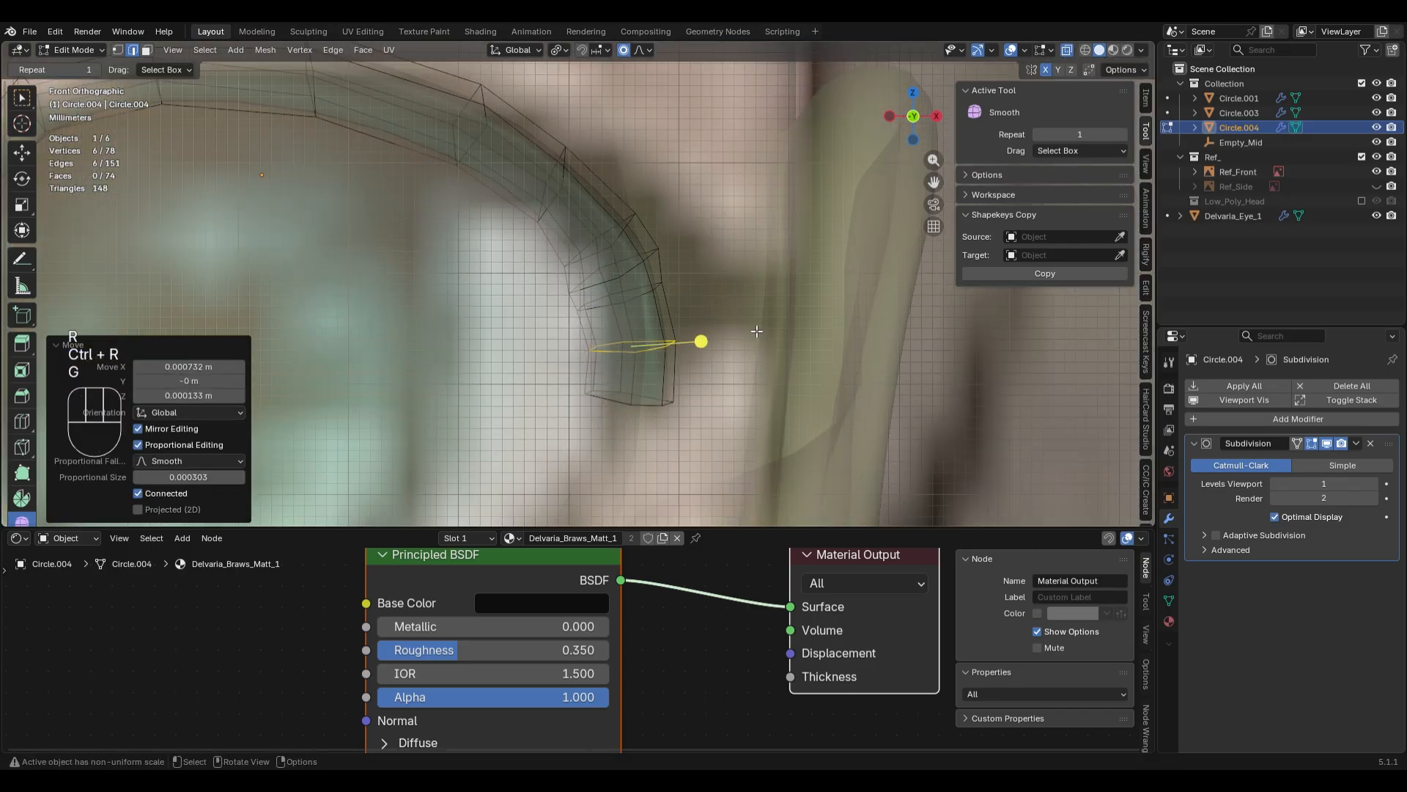
- Try moving the outer side face about 0.0025 m along X, and try extruding it outward instead
key(3)
key(g)
click(752, 320)
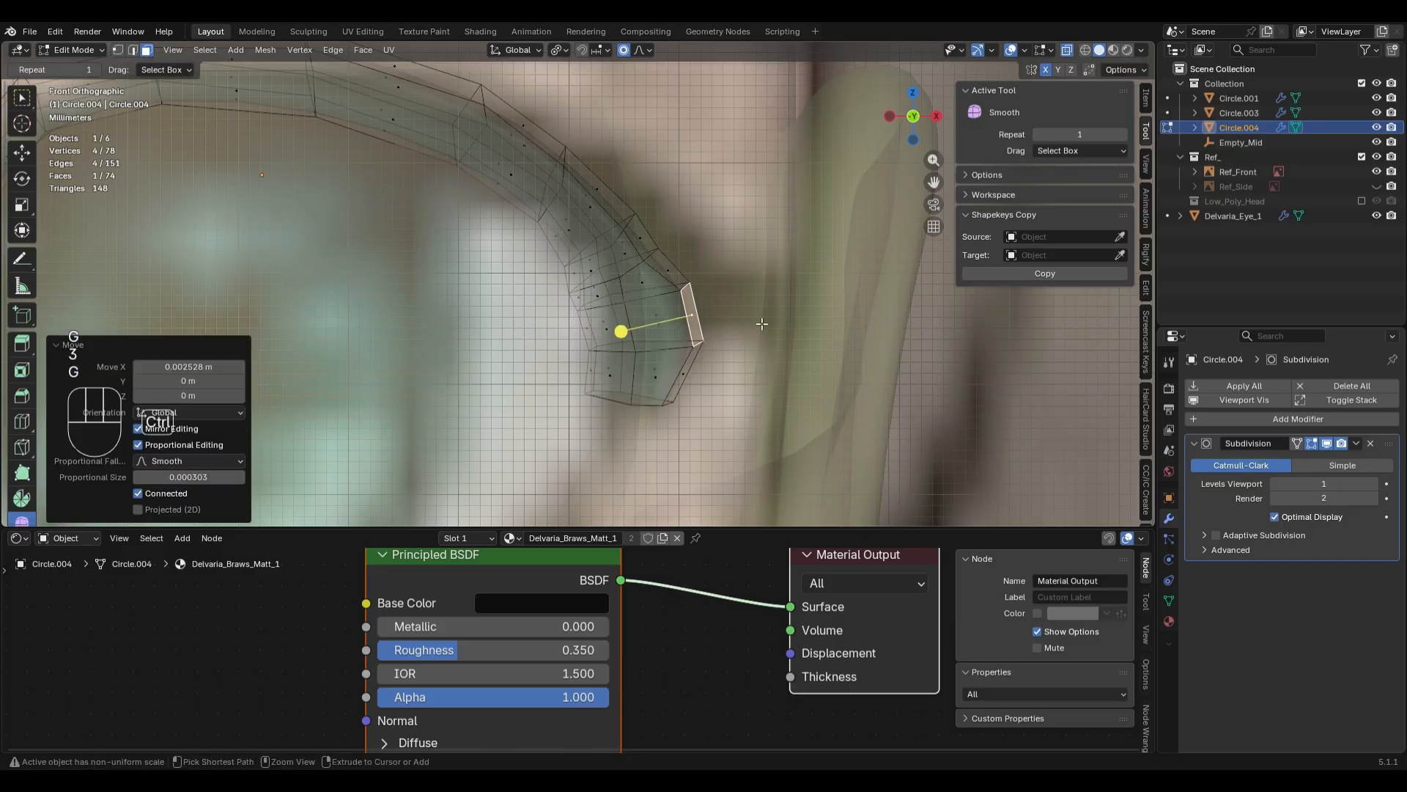
key(ctrl+z)
key(e)
click(796, 326)
middle_drag(797, 326, 665, 371)
key(ctrl+z)
key(ctrl+z)
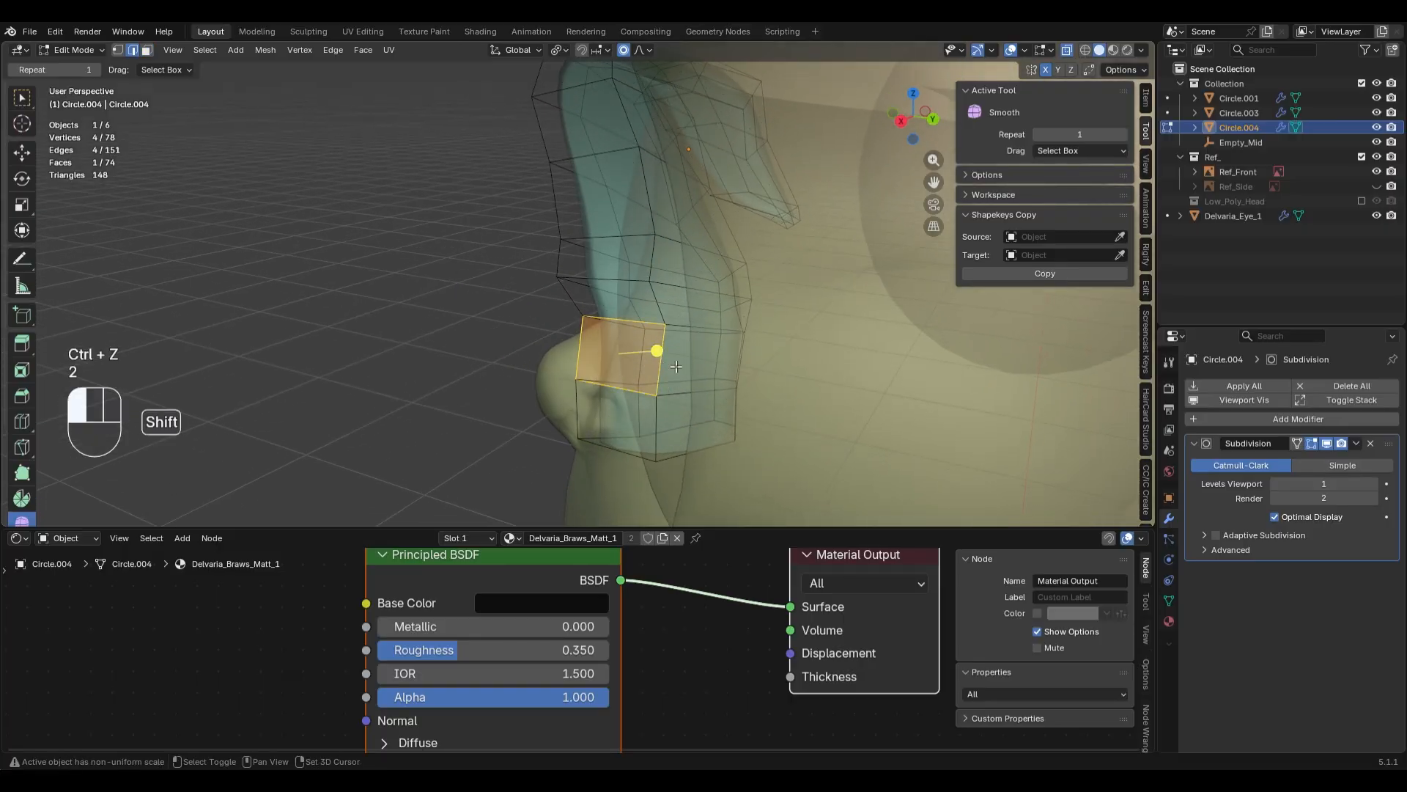
- Try to cap the open loop at the eyelash's outer end with a single face
key(3)
middle_drag(673, 379, 779, 364)
key(KP_1)
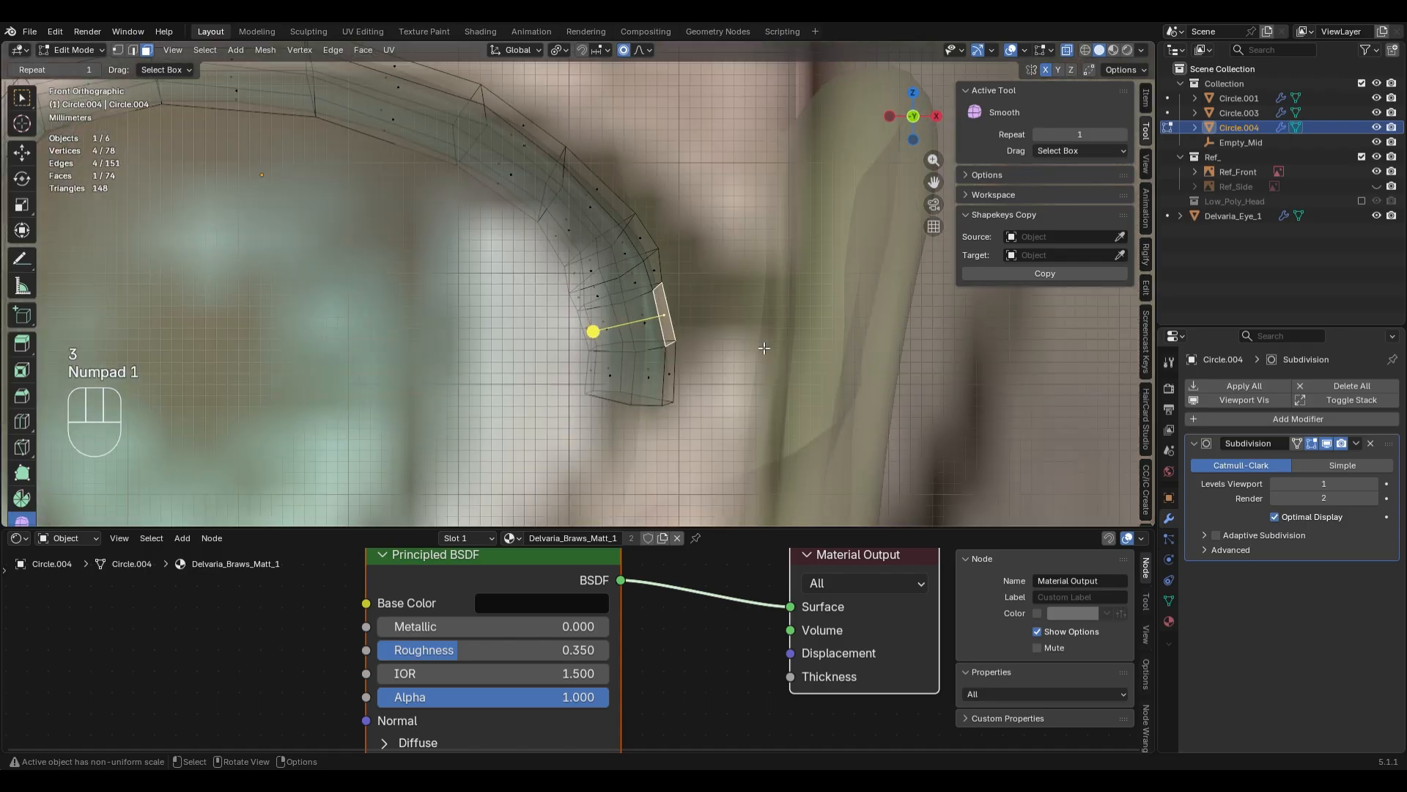
alt+click(657, 411)
key(2)
alt+click(661, 413)
key(f)
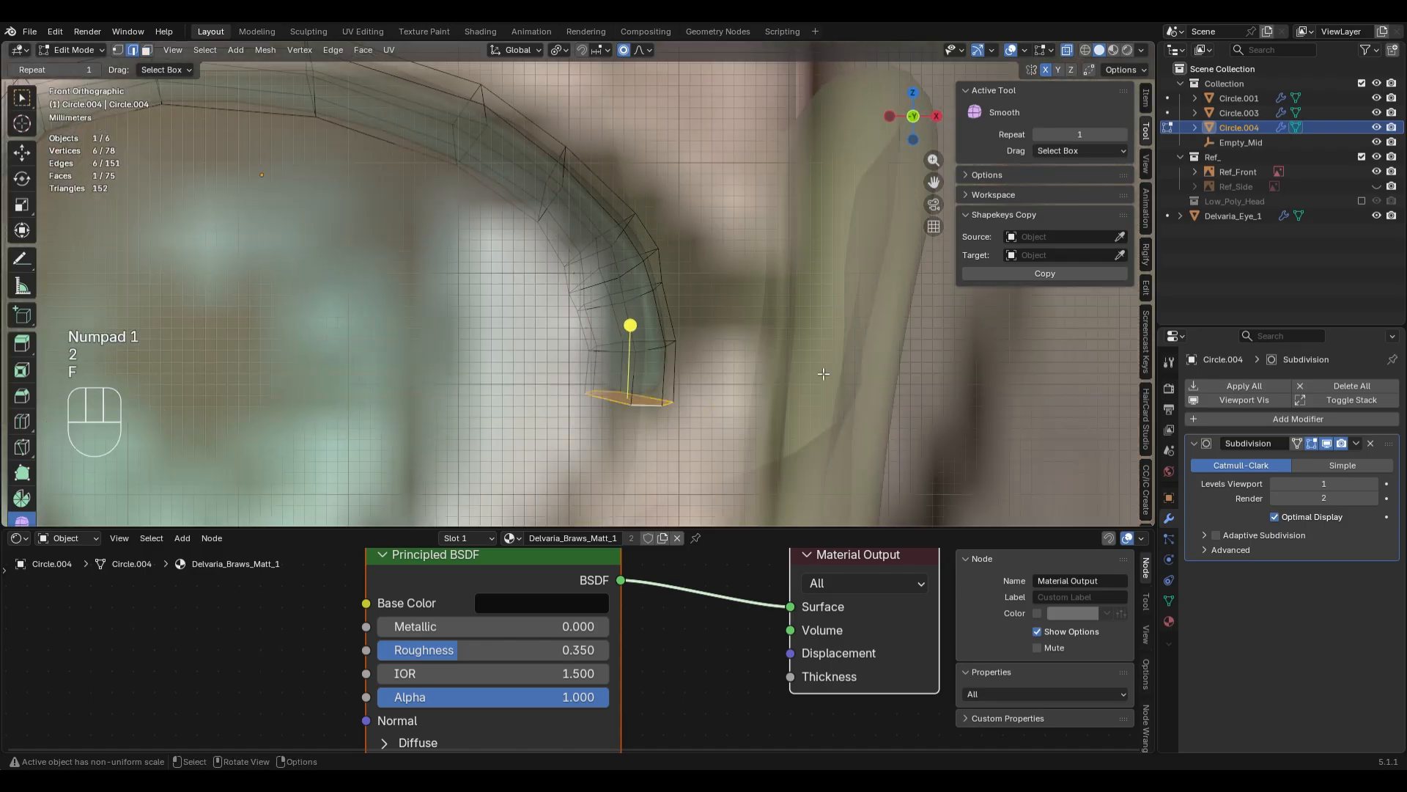
middle_drag(823, 374, 850, 305)
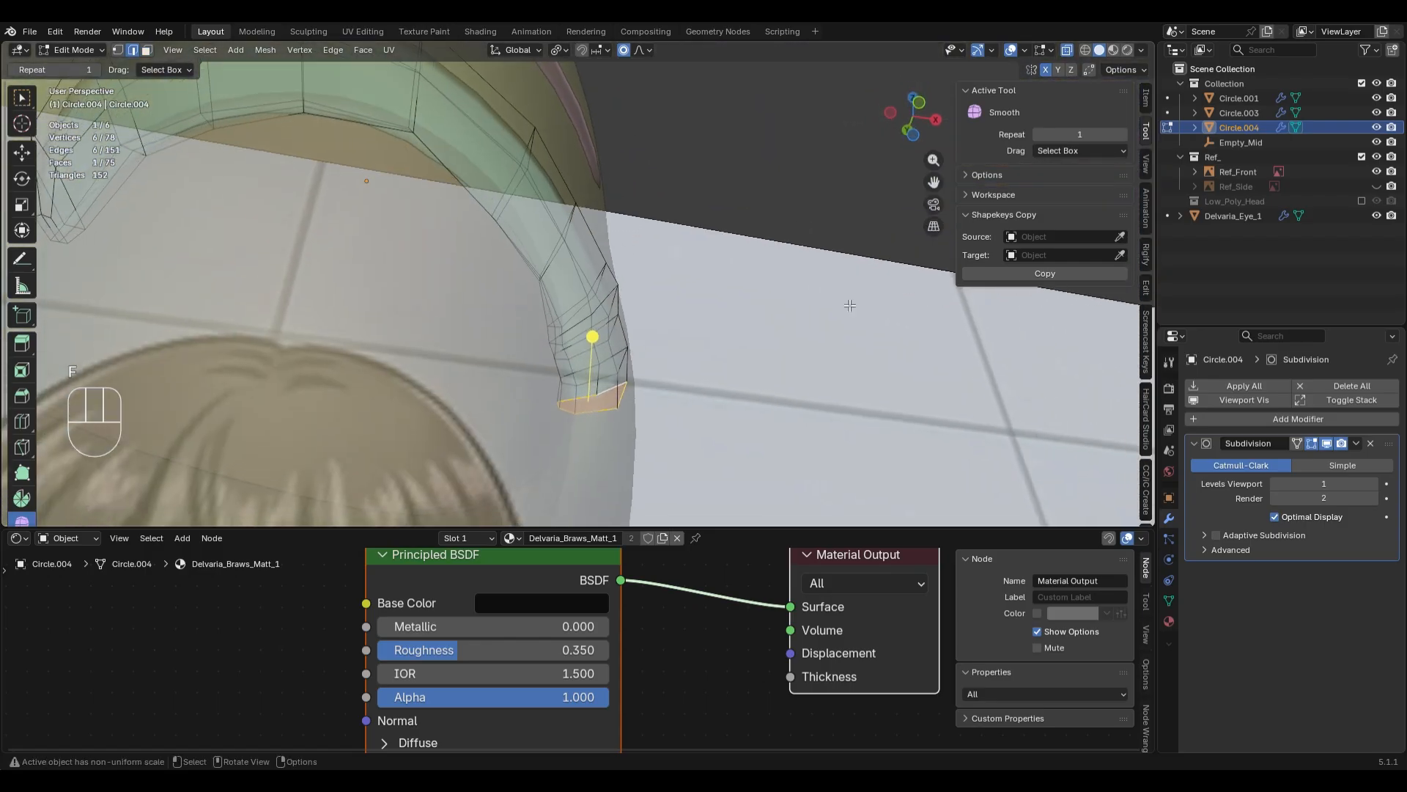
key(ctrl+z)
- Try to close the open outer-end loop using Grid Fill with a span of 1
key(q)
click(811, 339)
middle_drag(712, 413, 701, 365)
key(ctrl+z)
middle_drag(649, 436, 815, 270)
alt+click(815, 271)
key(q)
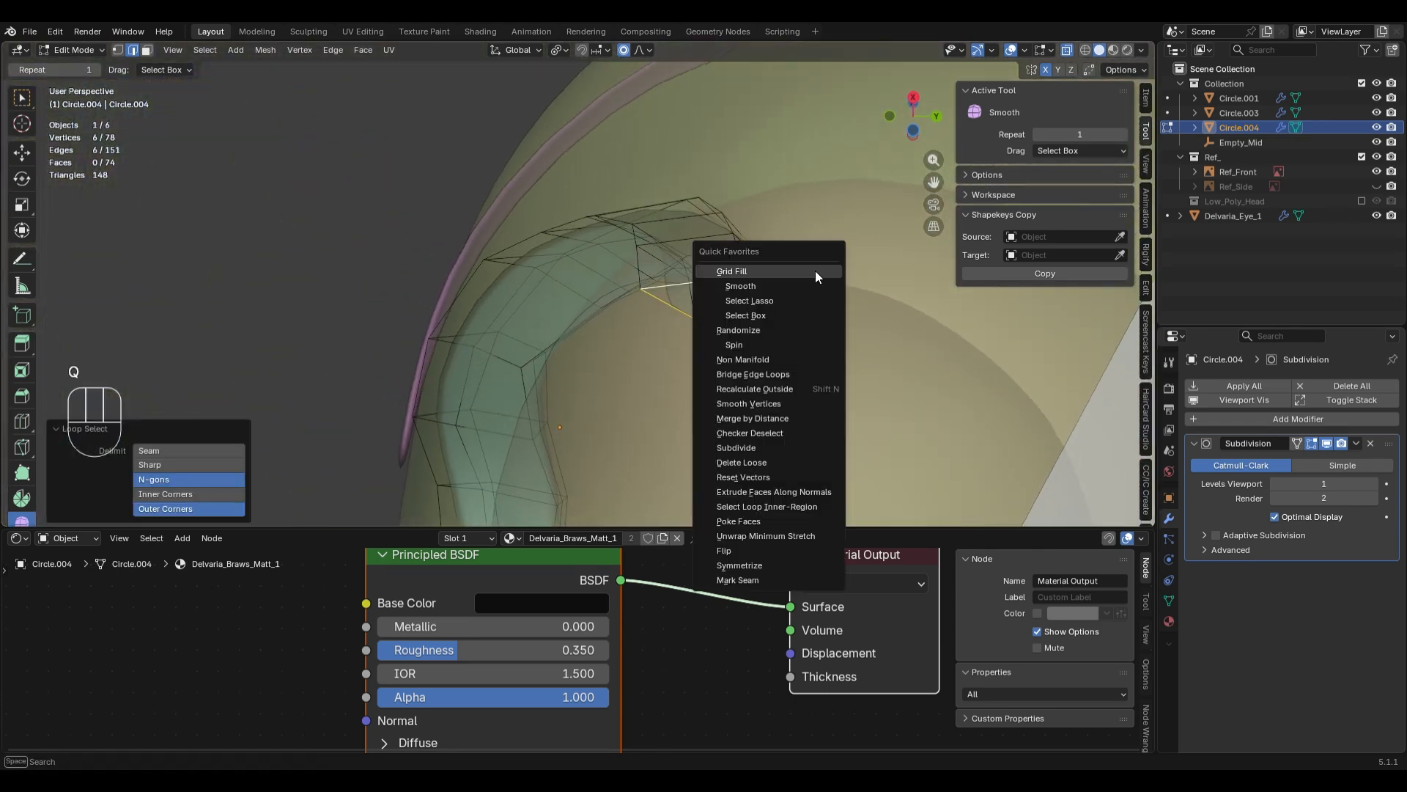
click(815, 271)
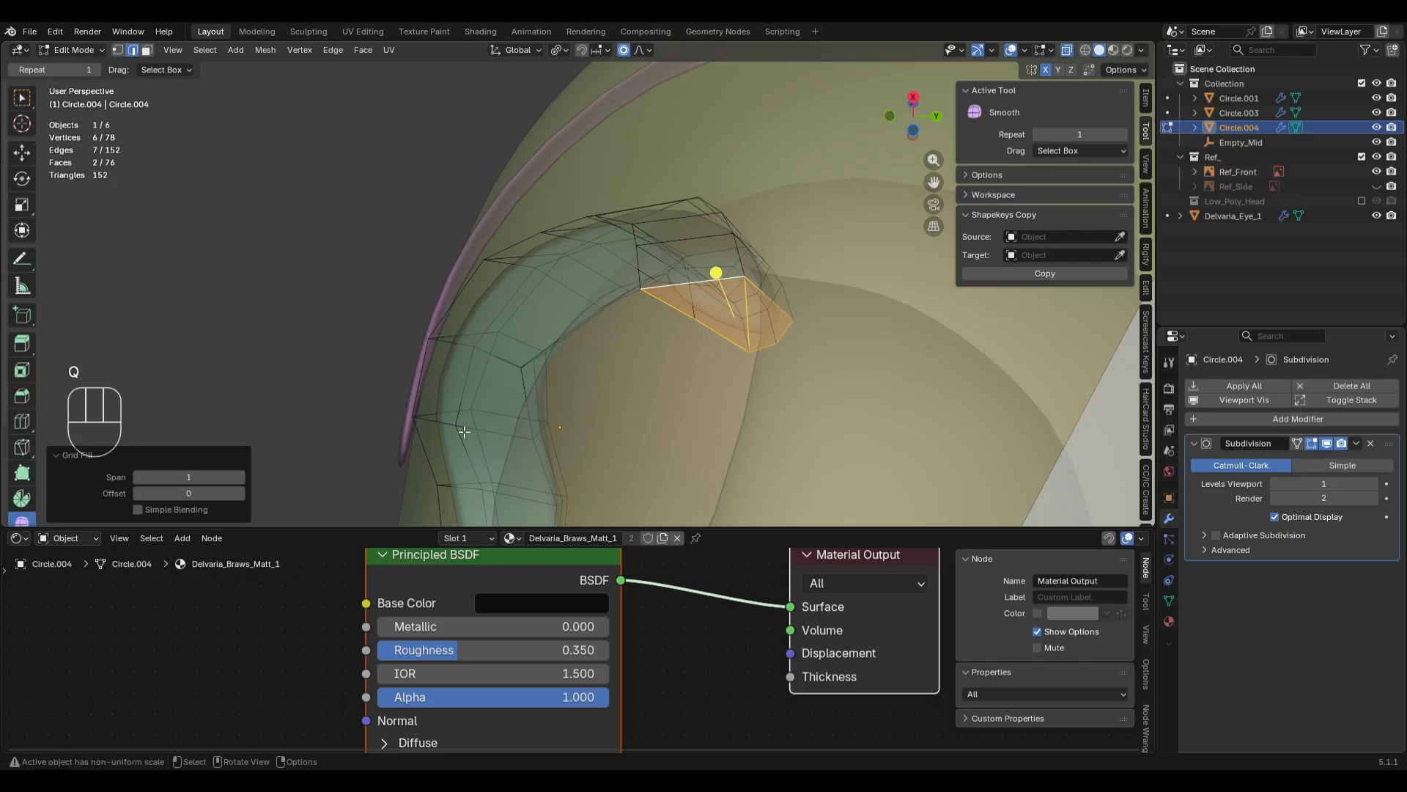
drag(189, 477, 188, 477)
key(ctrl+z)
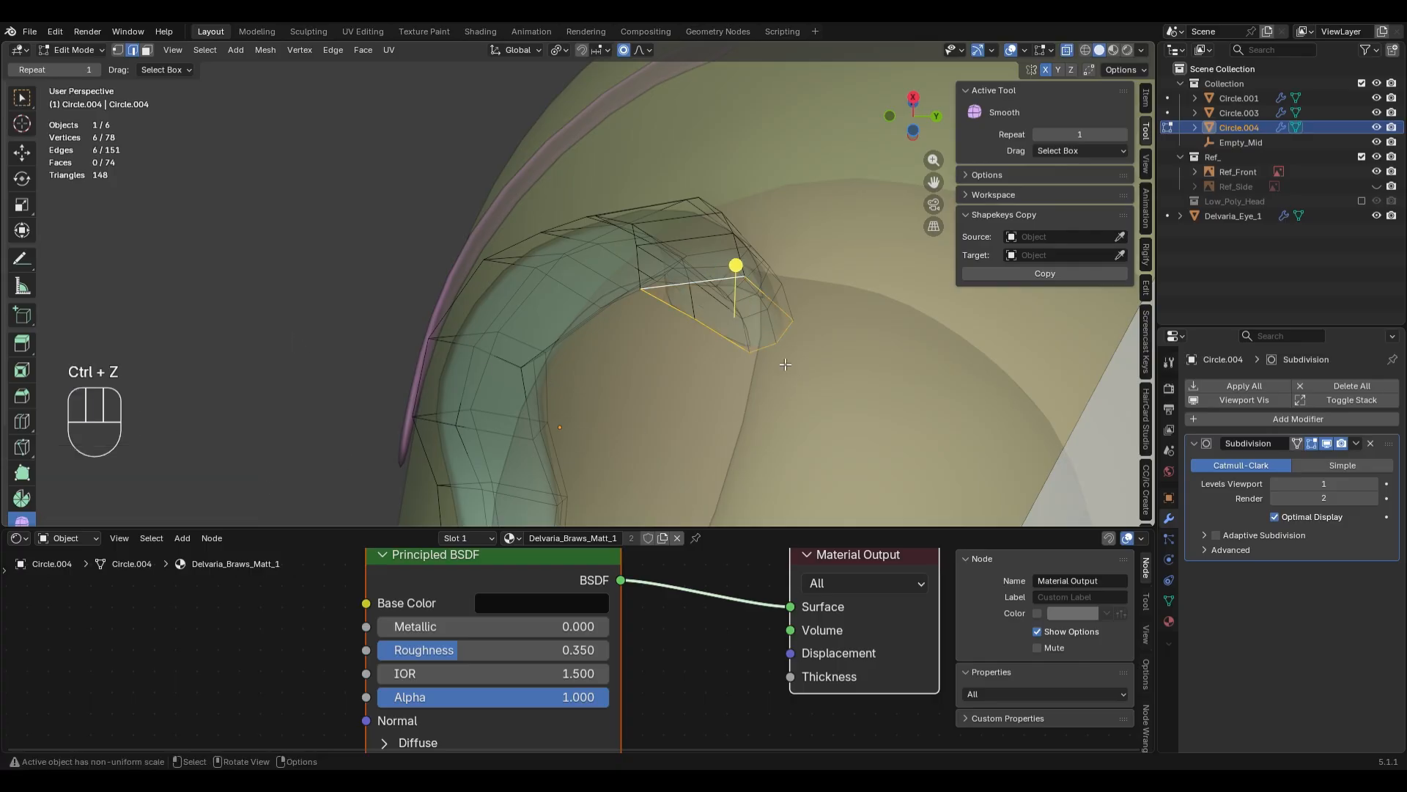
- Fill the open outer end with quads built edge by edge and try a lengthwise loop cut through them
middle_drag(766, 317, 784, 323)
middle_drag(599, 252, 890, 395)
key(f)
key(ctrl+r)
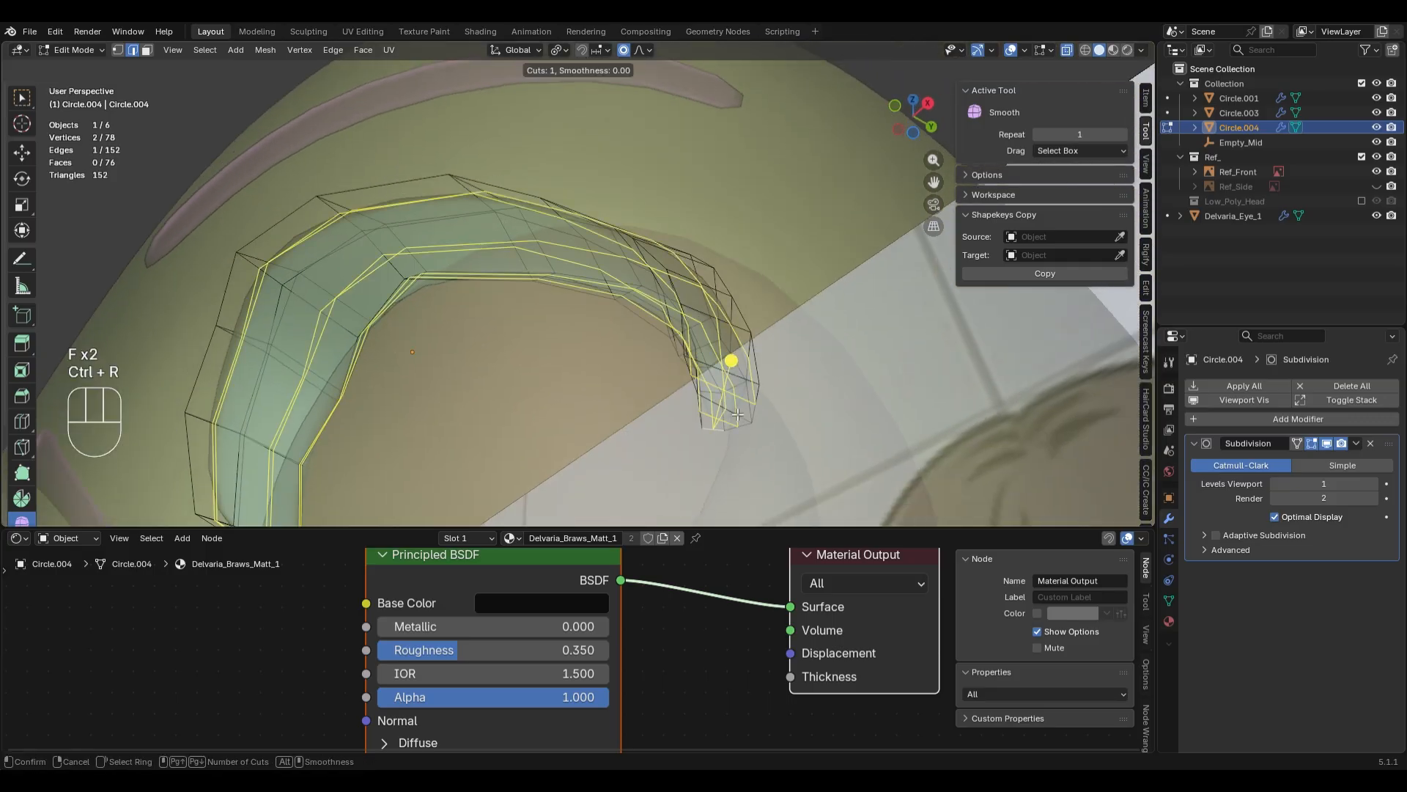
key(ctrl+z)
- Select the eyelash's lengthwise edge loops and examine how they run into the partly filled outer end
middle_drag(738, 415, 487, 386)
alt+click(387, 434)
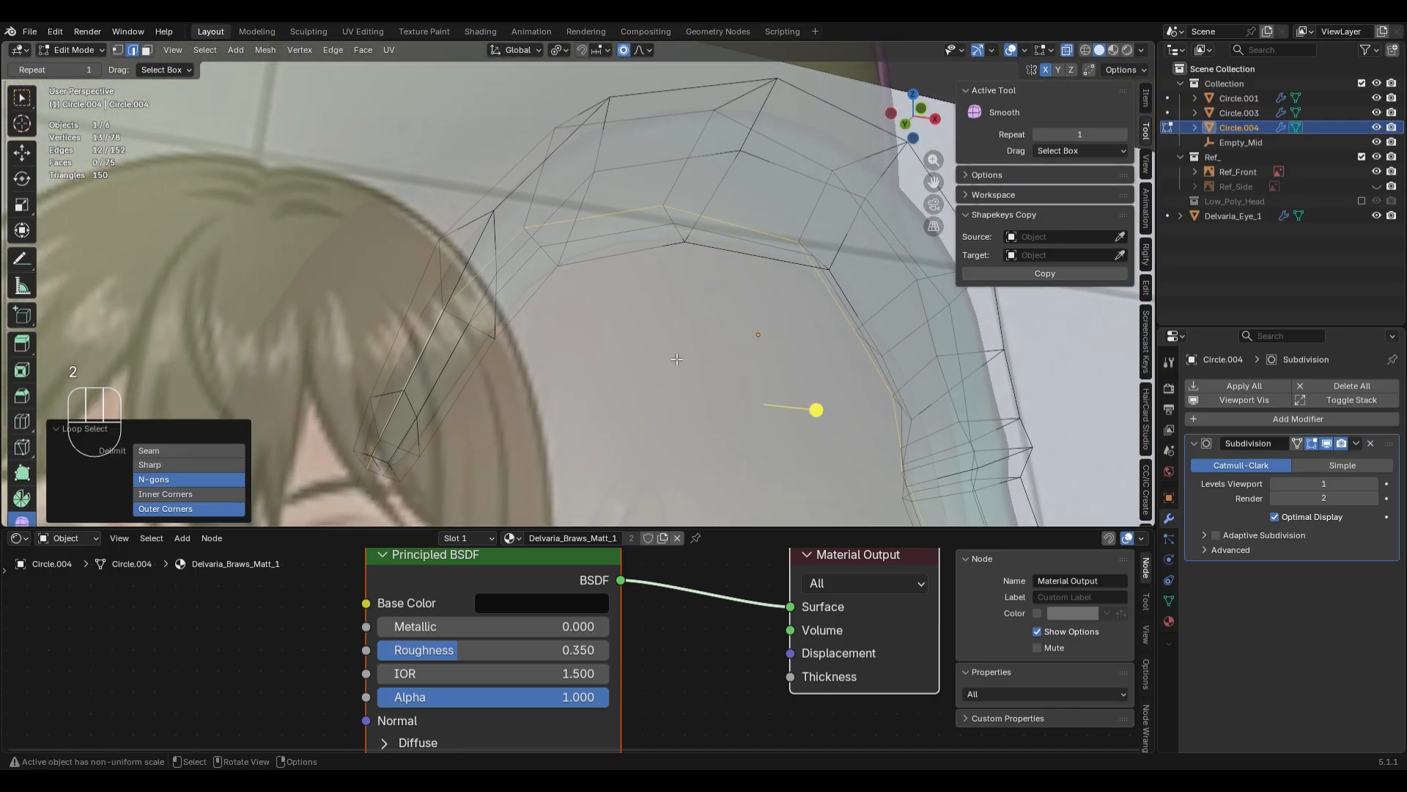
middle_drag(387, 433, 625, 262)
scroll(625, 262, up, 4)
mouse_move(824, 406)
shift+middle_down()
mouse_move(610, 306)
mouse_move(572, 323)
mouse_move(681, 352)
mouse_move(681, 297)
shift+middle_up()
key(alt+z)
key(alt+z)
key(2)
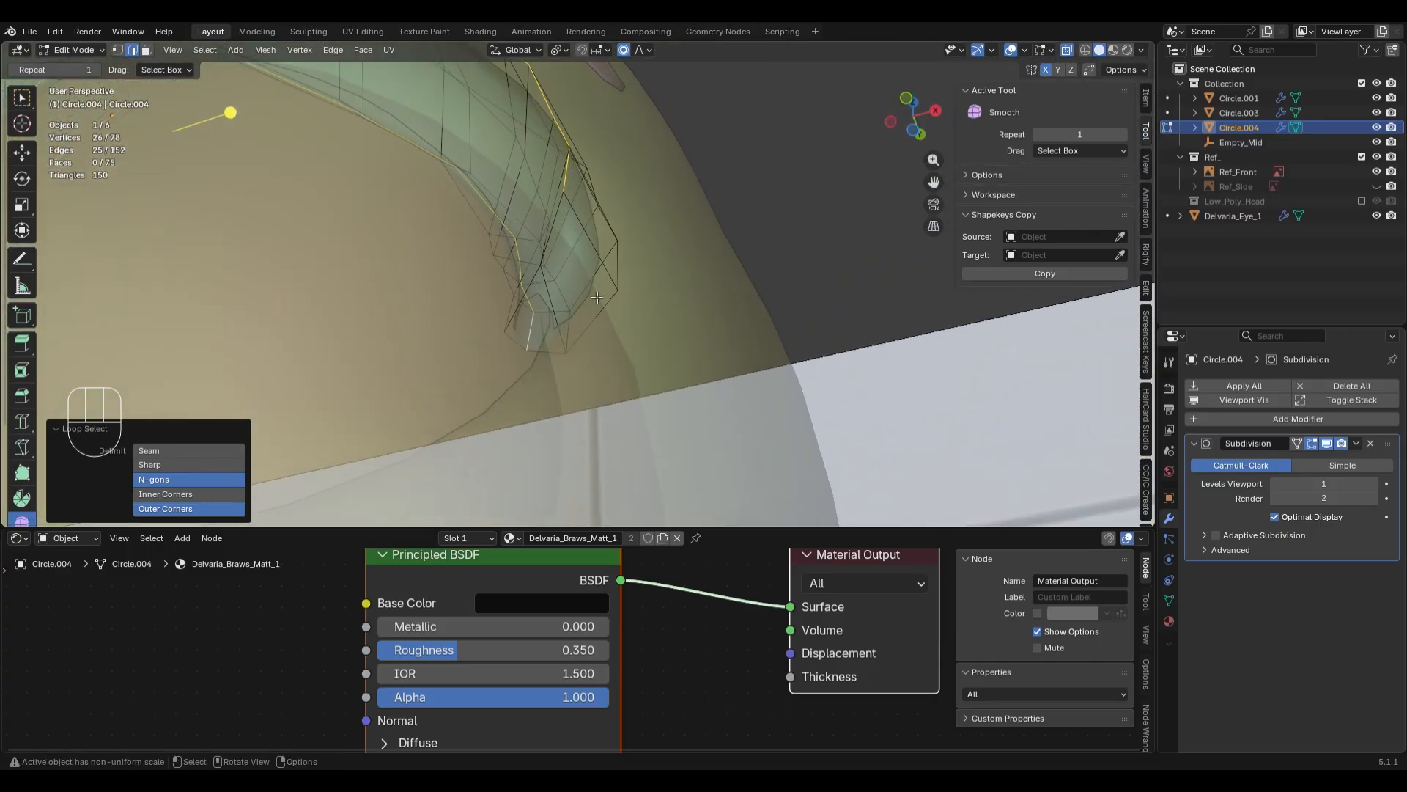
- Try selecting individual faces around the outer end to examine its topology from several angles, alternating see-through and solid display
key(3)
click(573, 272)
key(ctrl+z)
key(alt+z)
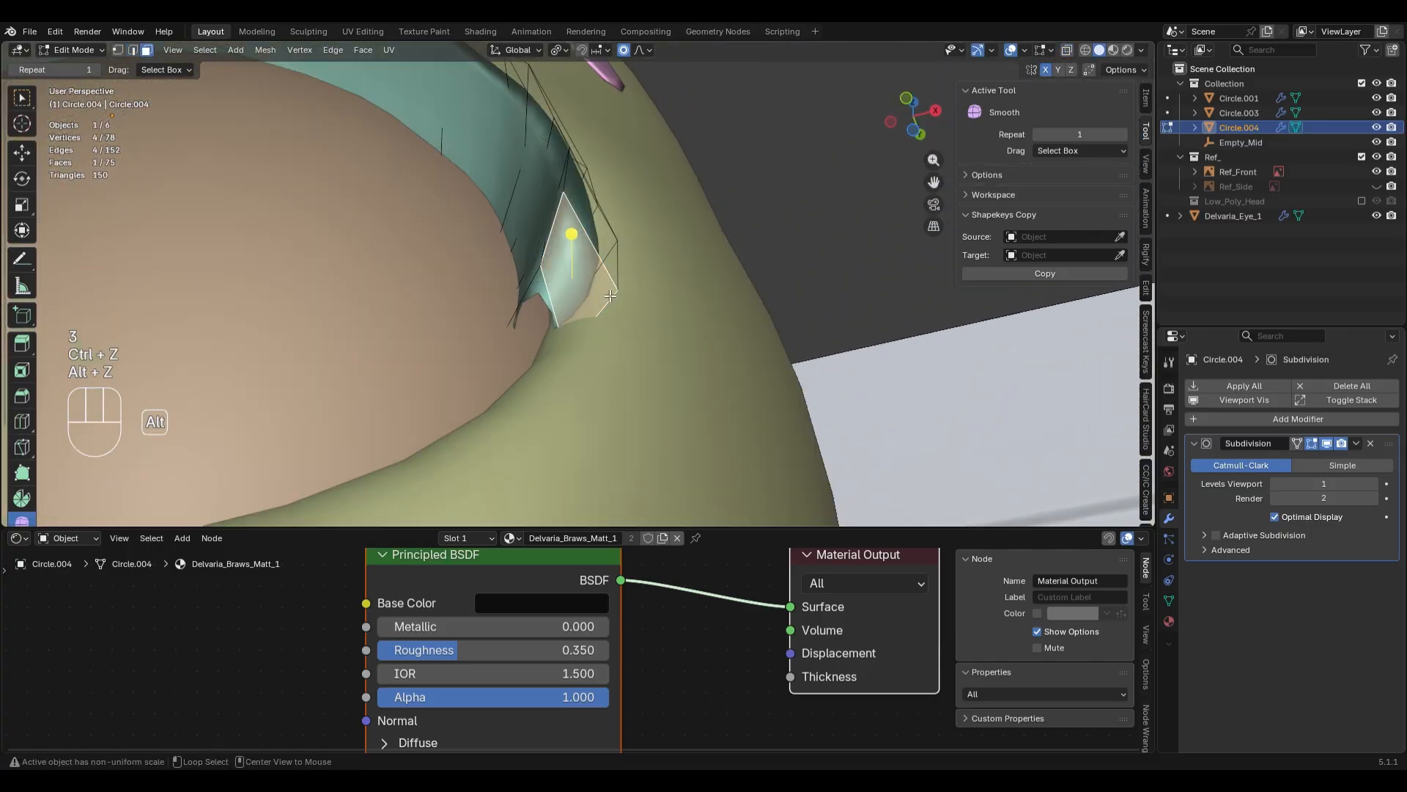
key(alt+z)
middle_drag(748, 291, 591, 371)
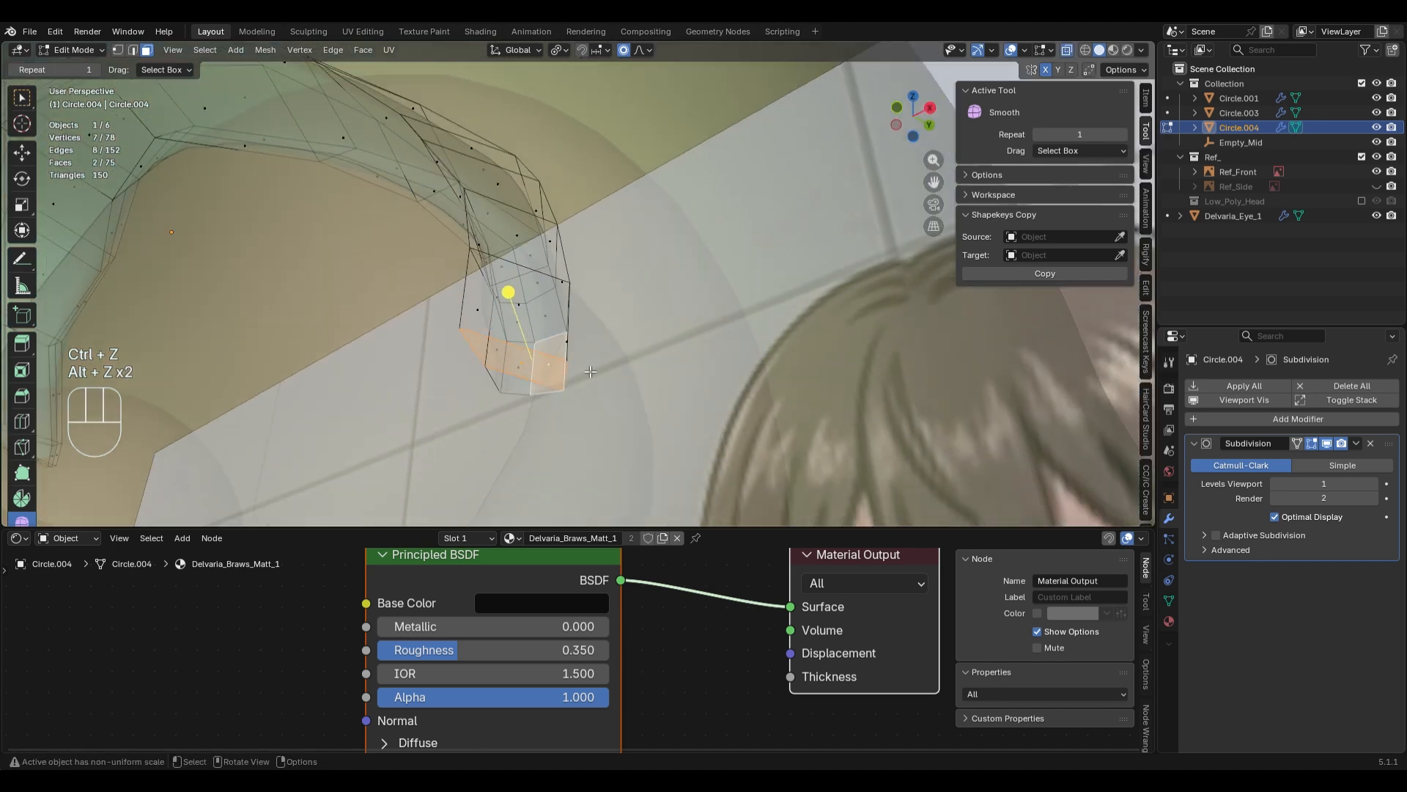
key(ctrl+z)
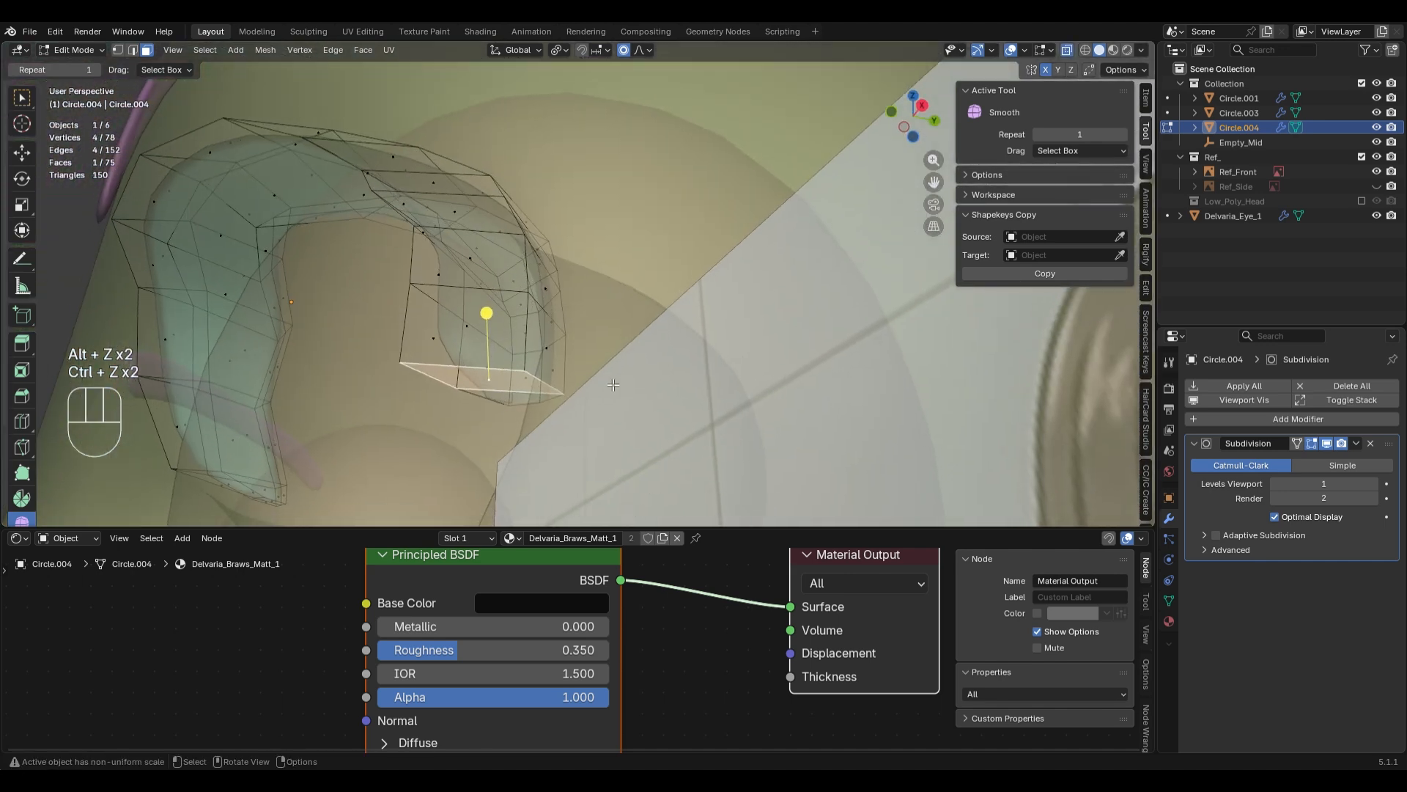
- Delete the face capping the eyelash's outer end so its border is open again
key(KP_1)
key(x)
click(737, 376)
key(alt+z)
mouse_move(737, 376)
middle_down()
mouse_move(689, 345)
mouse_move(666, 351)
mouse_move(657, 295)
mouse_move(632, 371)
mouse_move(809, 374)
mouse_move(749, 404)
mouse_move(619, 383)
middle_up()
- Try moving the edge loop at the outer end to test how it is connected
key(3)
key(alt+z)
key(2)
alt+click(657, 295)
key(alt+z)
key(g)
click(946, 368)
key(ctrl+z)
key(alt+z)
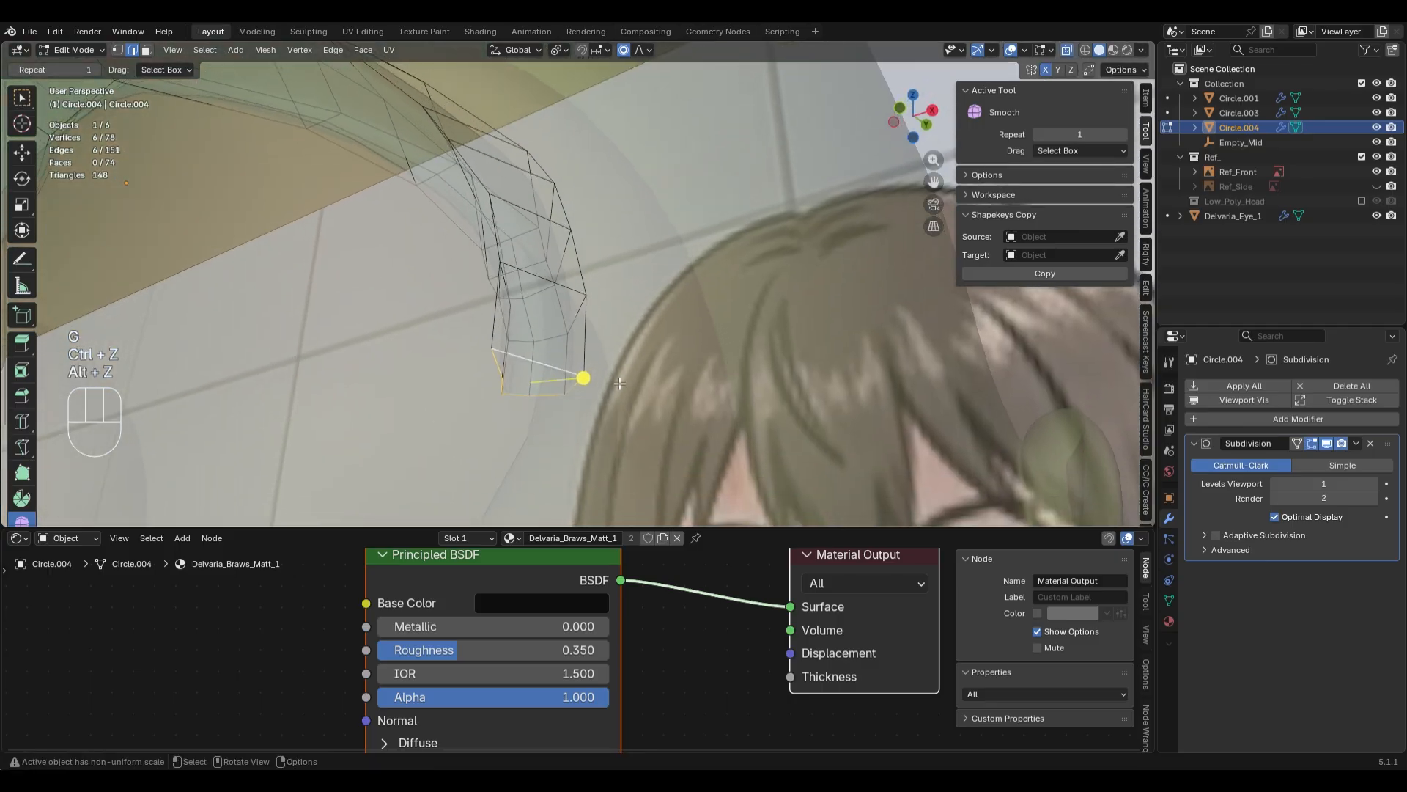
- Join two opposite border vertices of the open outer end with an edge and fill the gaps on both sides with faces
alt+click(496, 309)
middle_drag(496, 309, 589, 329)
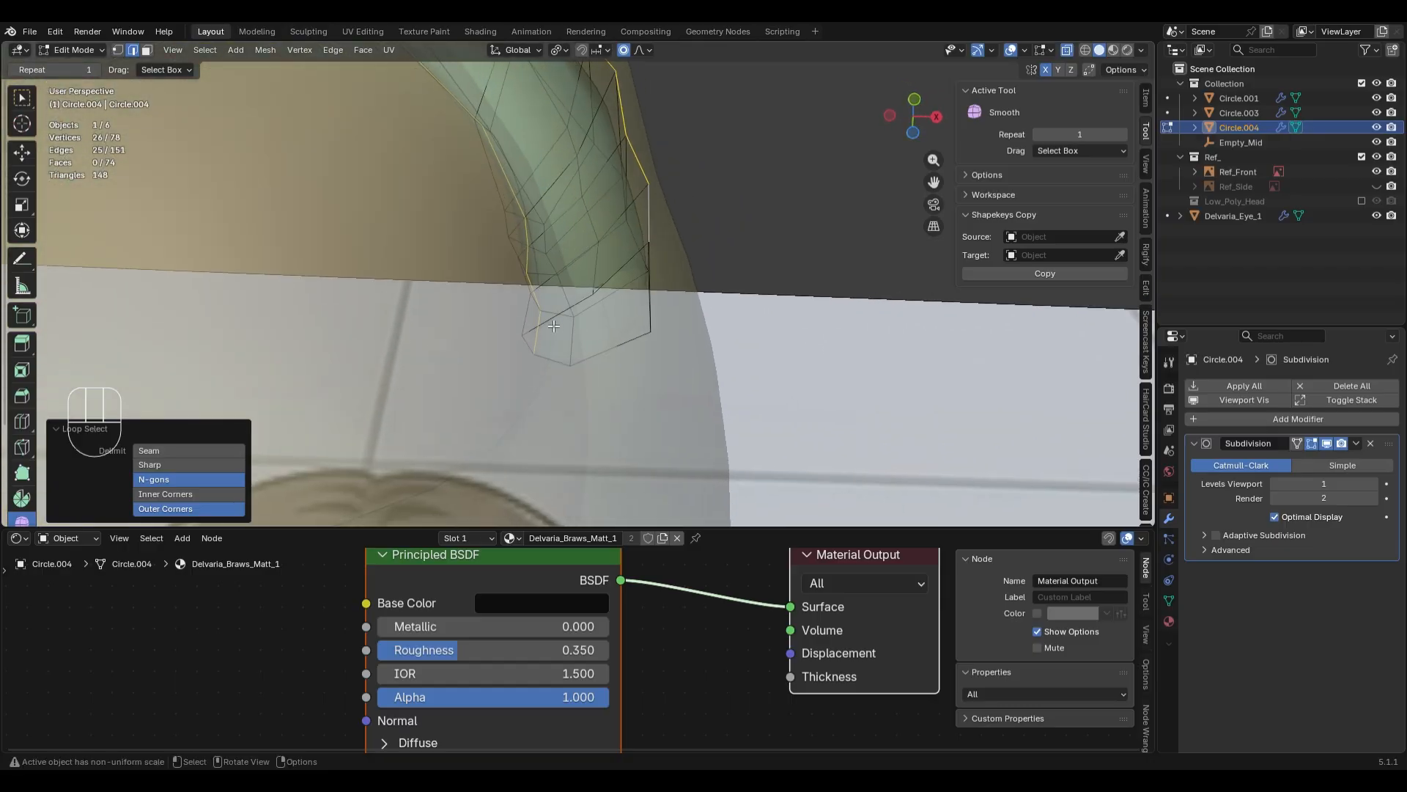
click(555, 324)
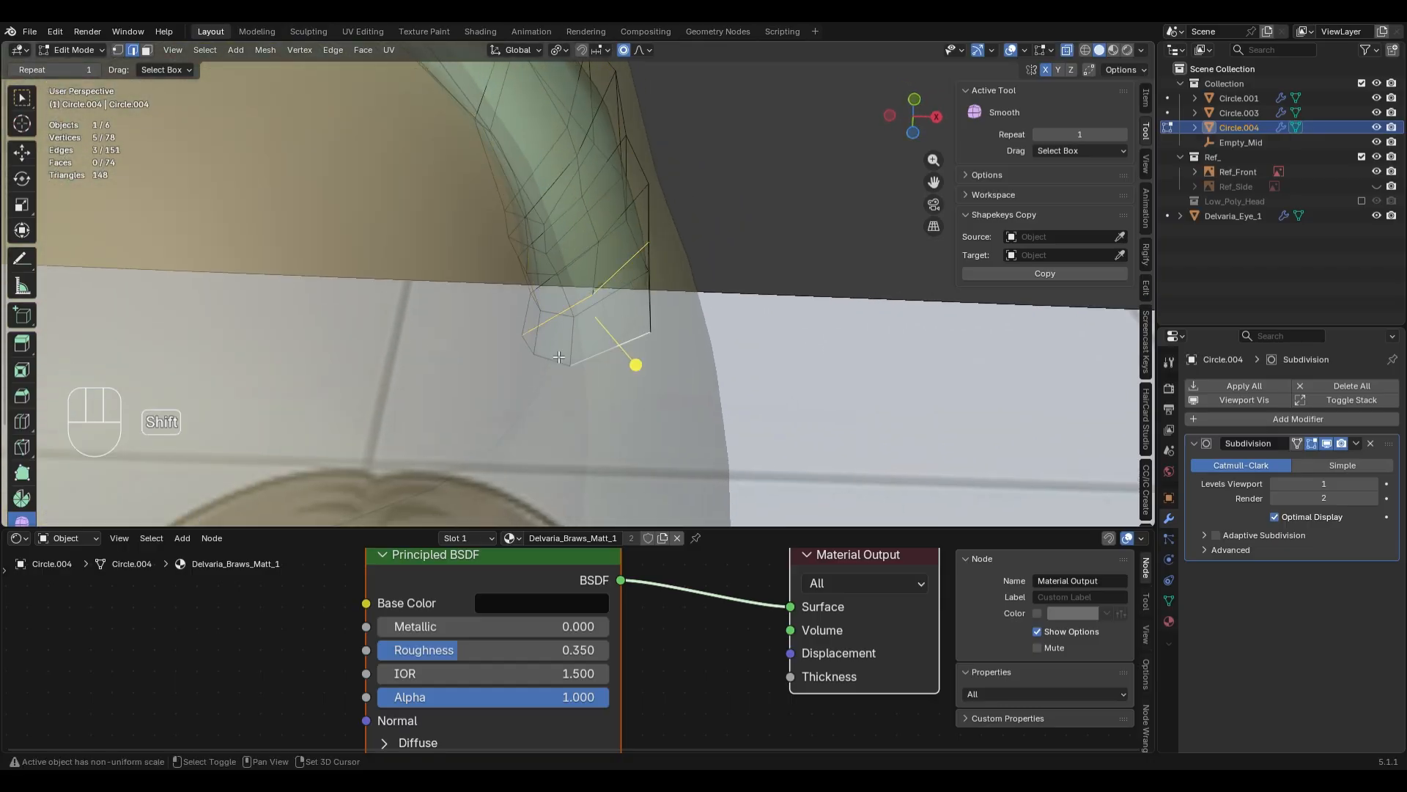
middle_drag(787, 345, 733, 303)
key(q)
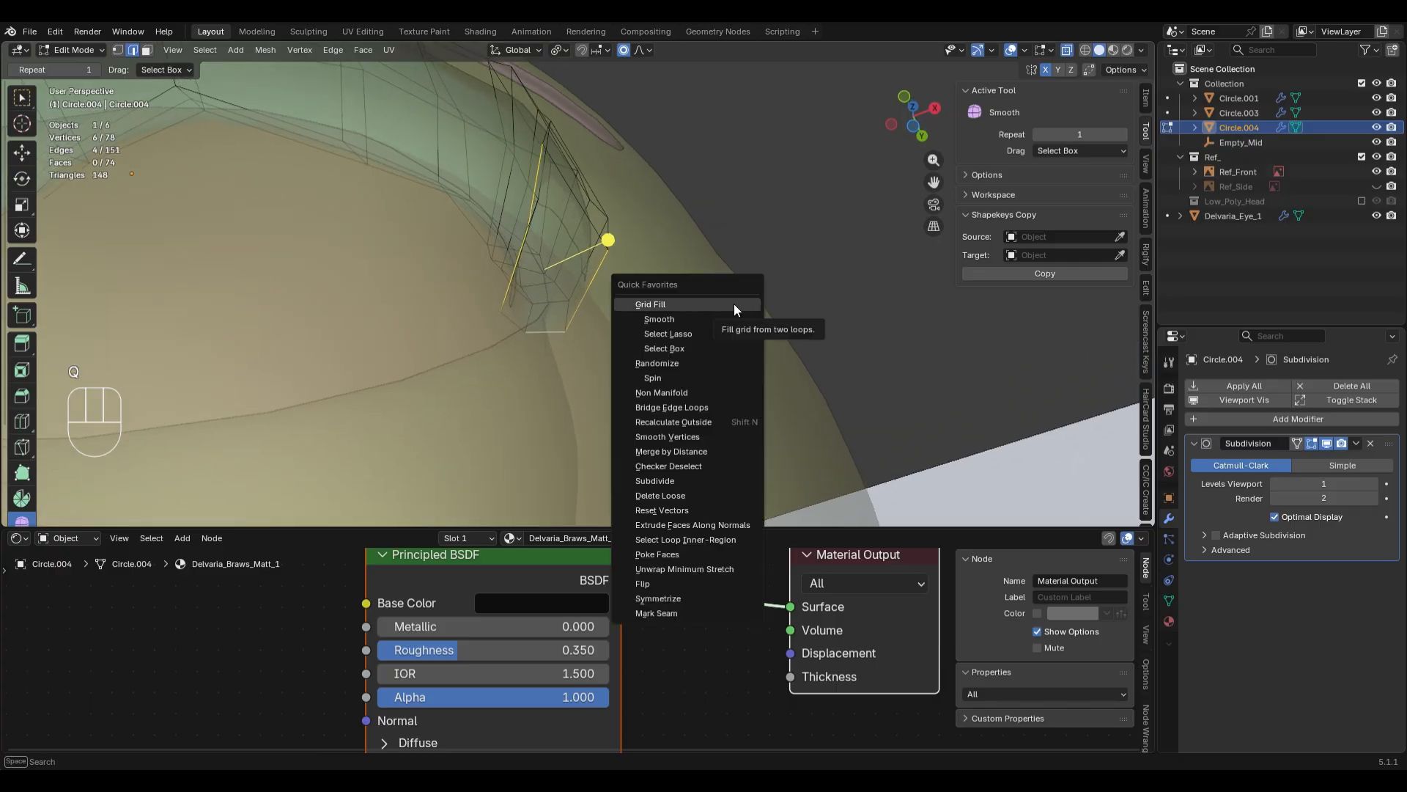
key(1)
middle_drag(538, 333, 467, 333)
alt+click(477, 302)
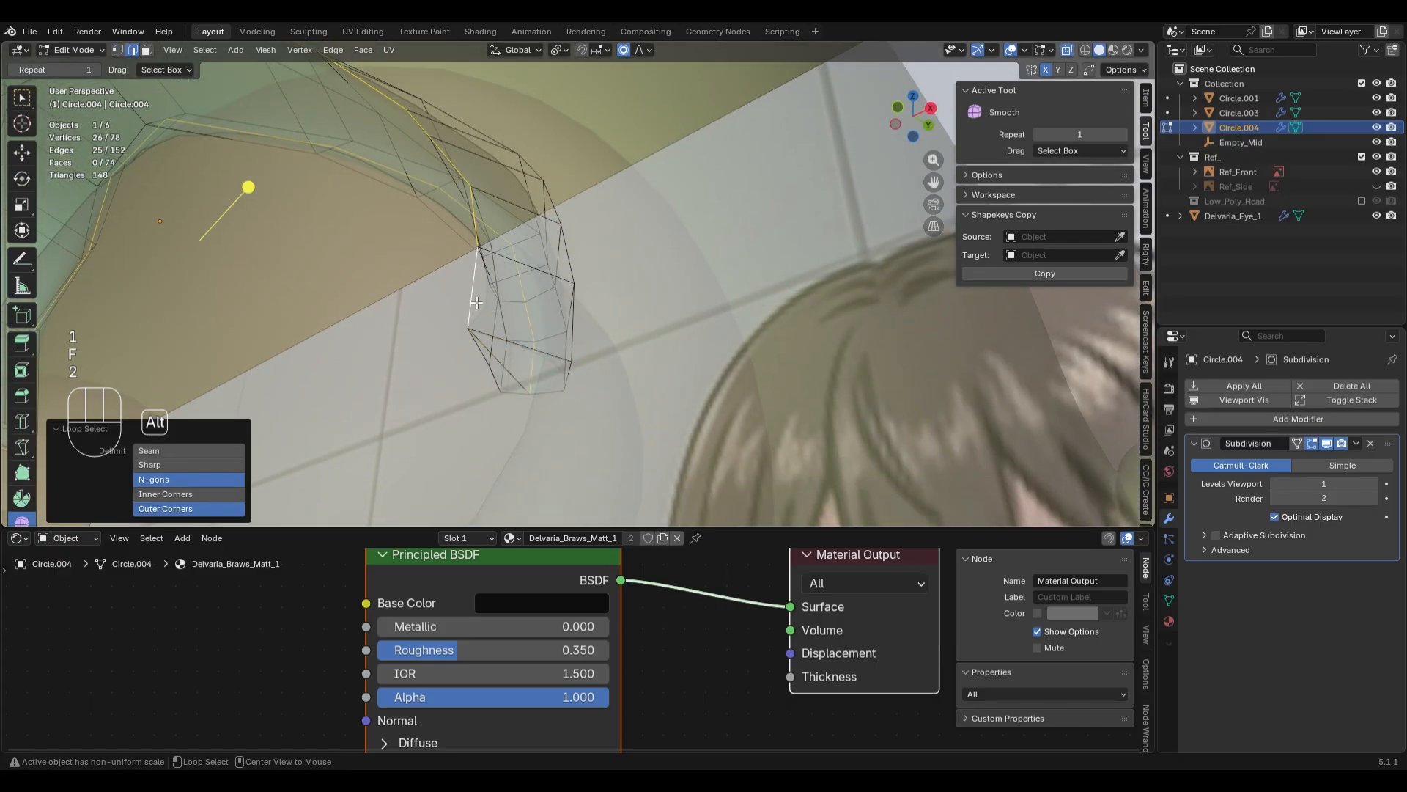
middle_drag(516, 379, 544, 304)
click(546, 302)
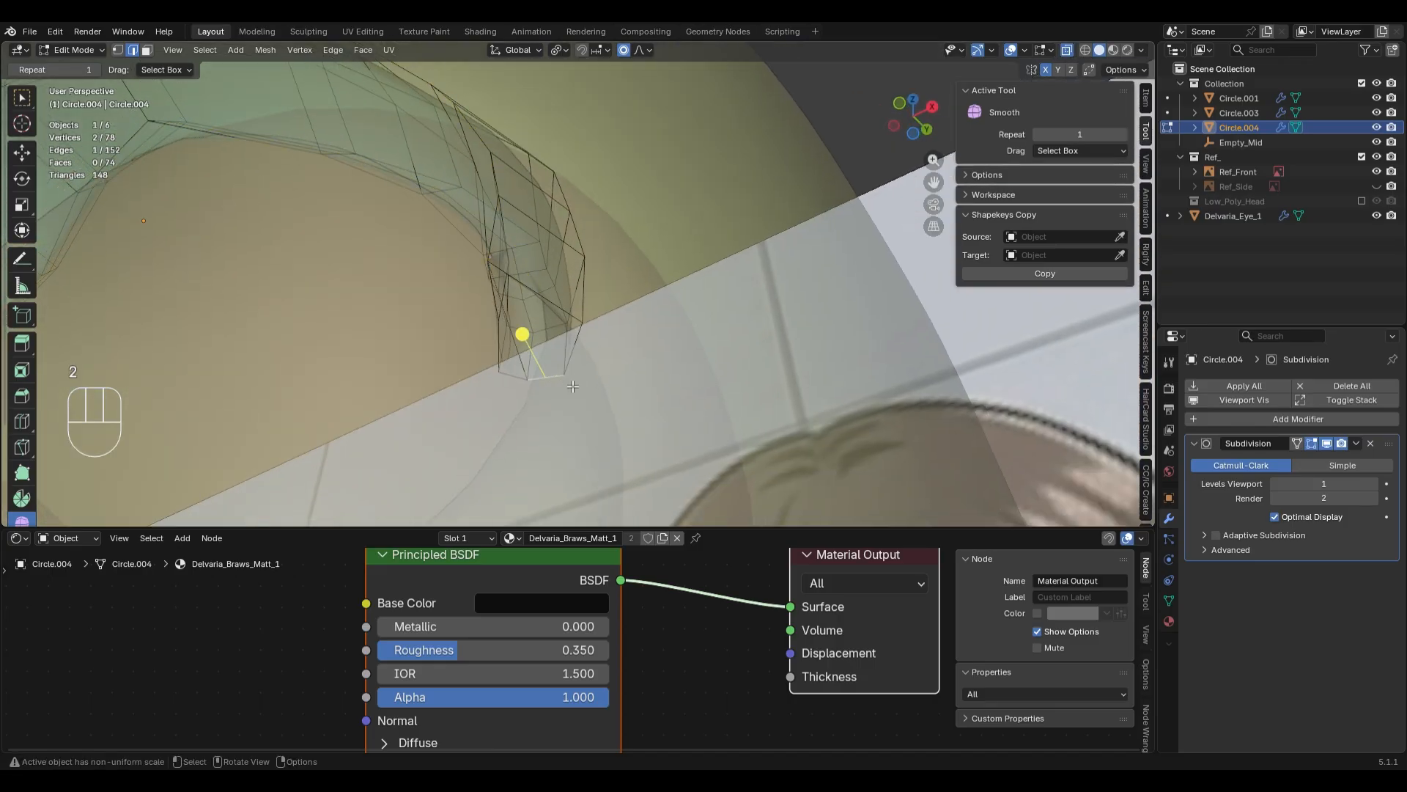
middle_drag(547, 365, 592, 368)
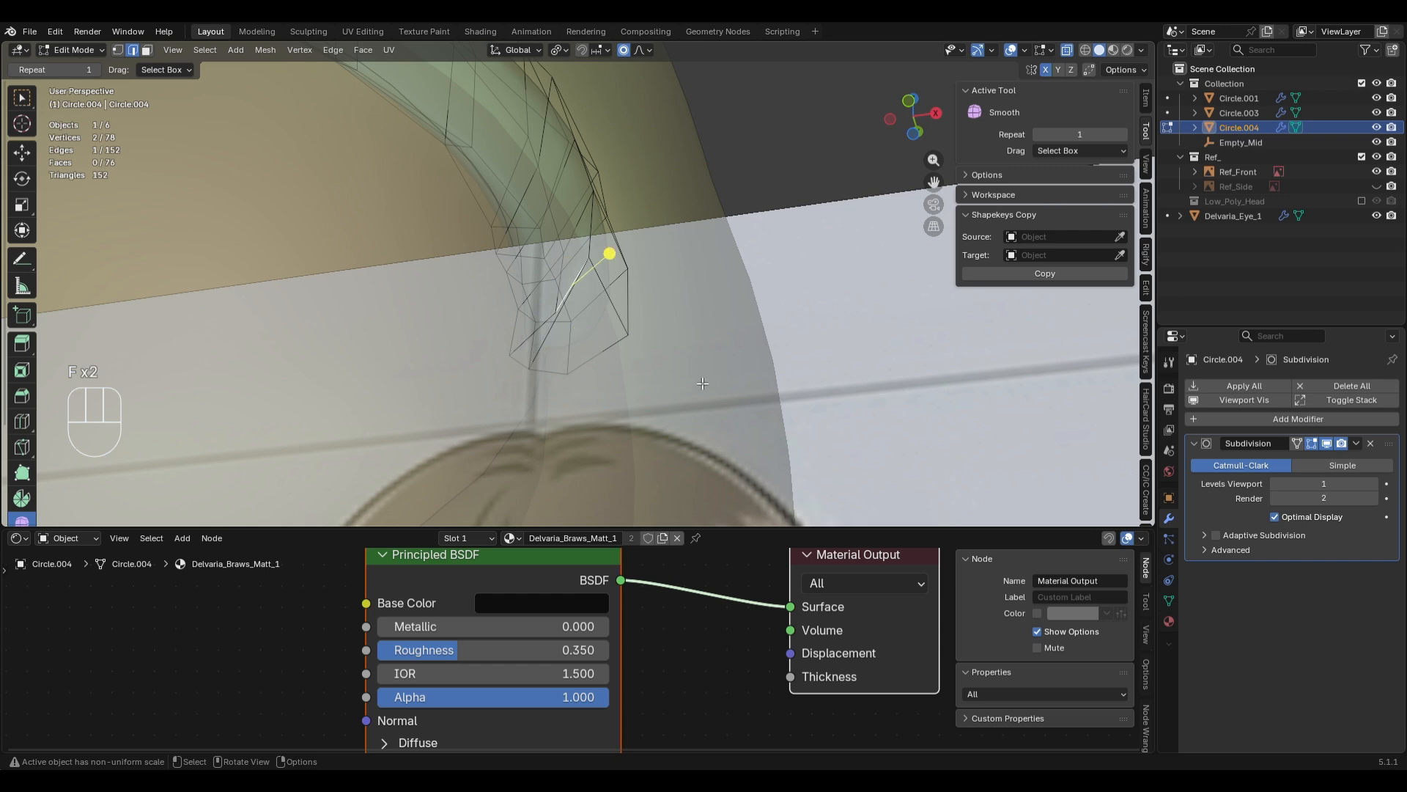
- Reposition a vertex of the newly filled outer end and check how the edge loops run through it
click(562, 318)
key(g)
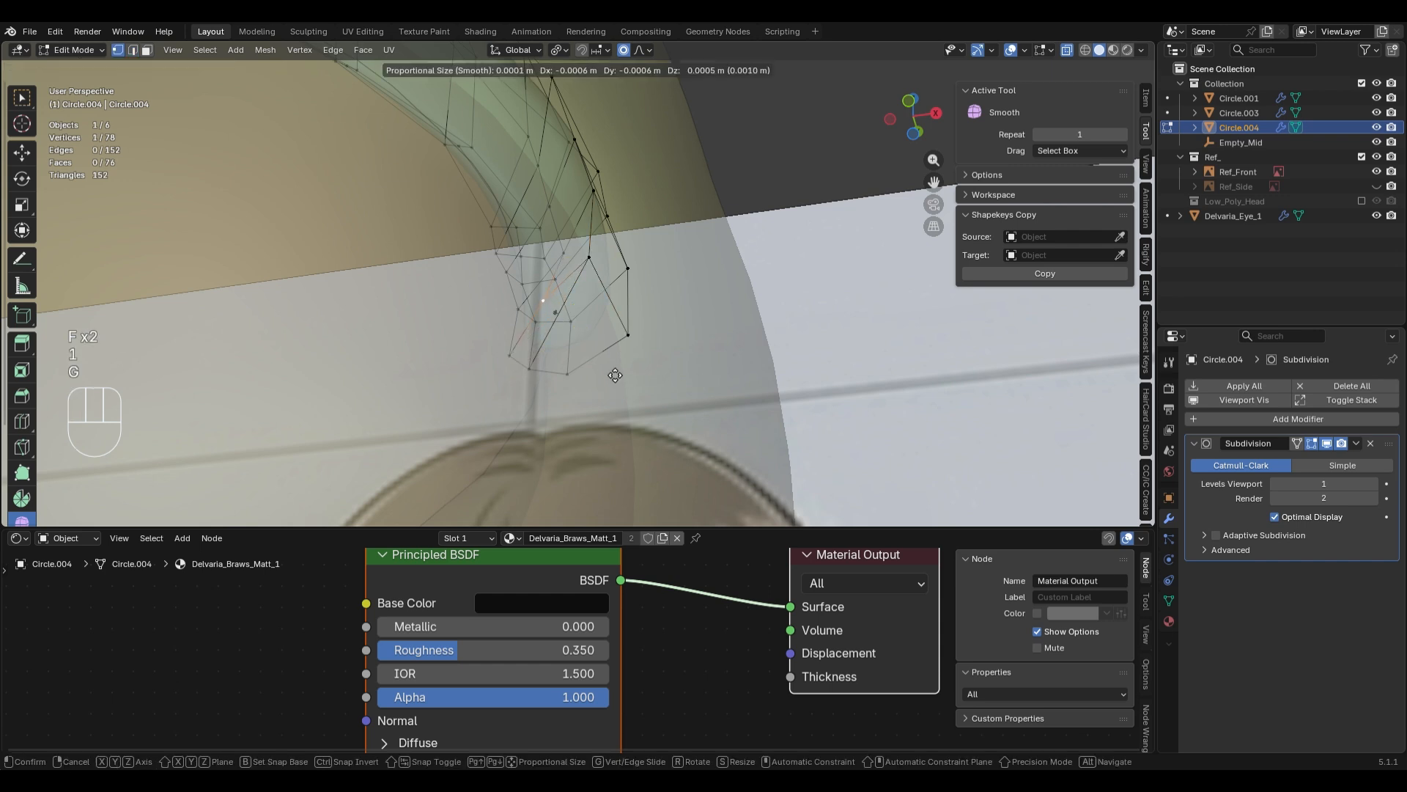
click(587, 277)
key(2)
alt+click(634, 261)
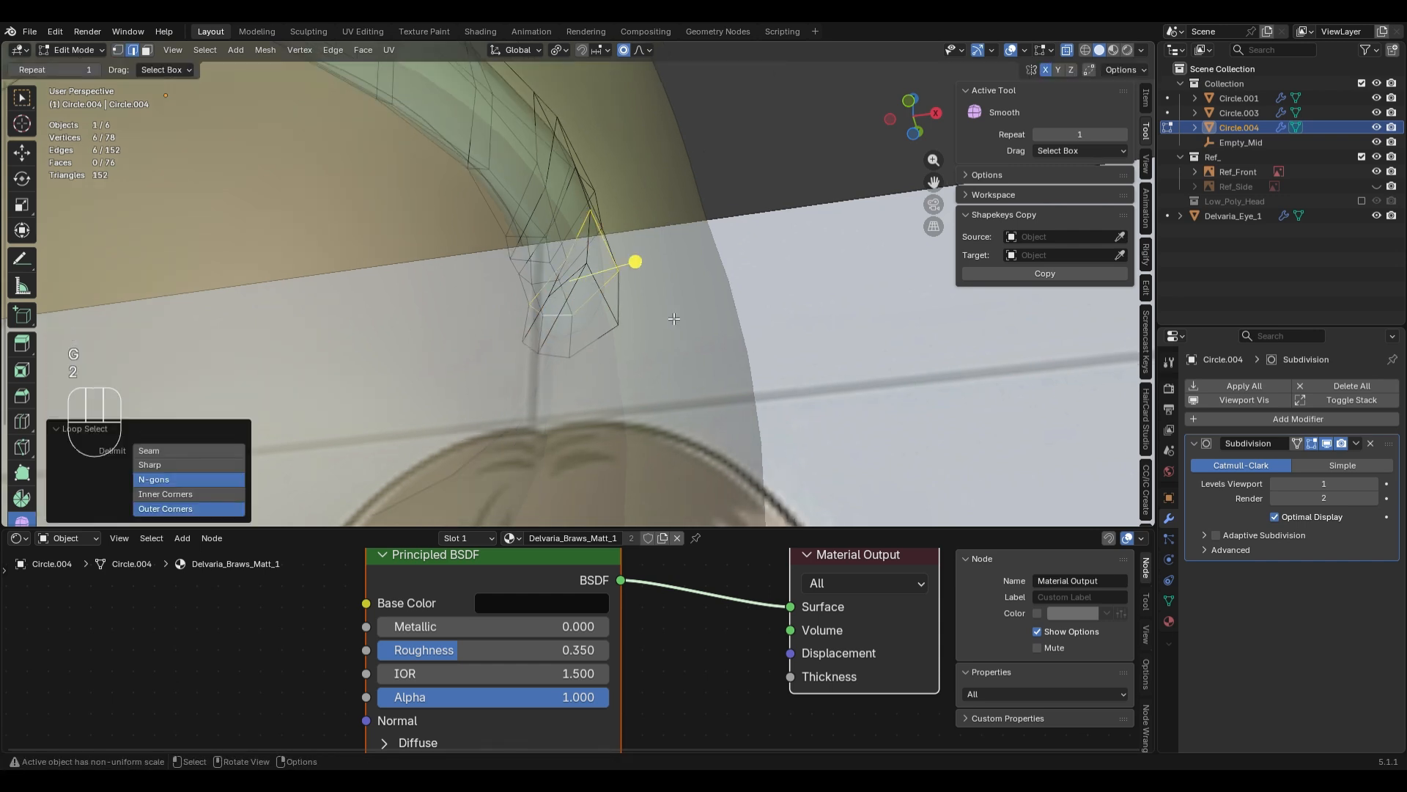
middle_drag(645, 290, 588, 376)
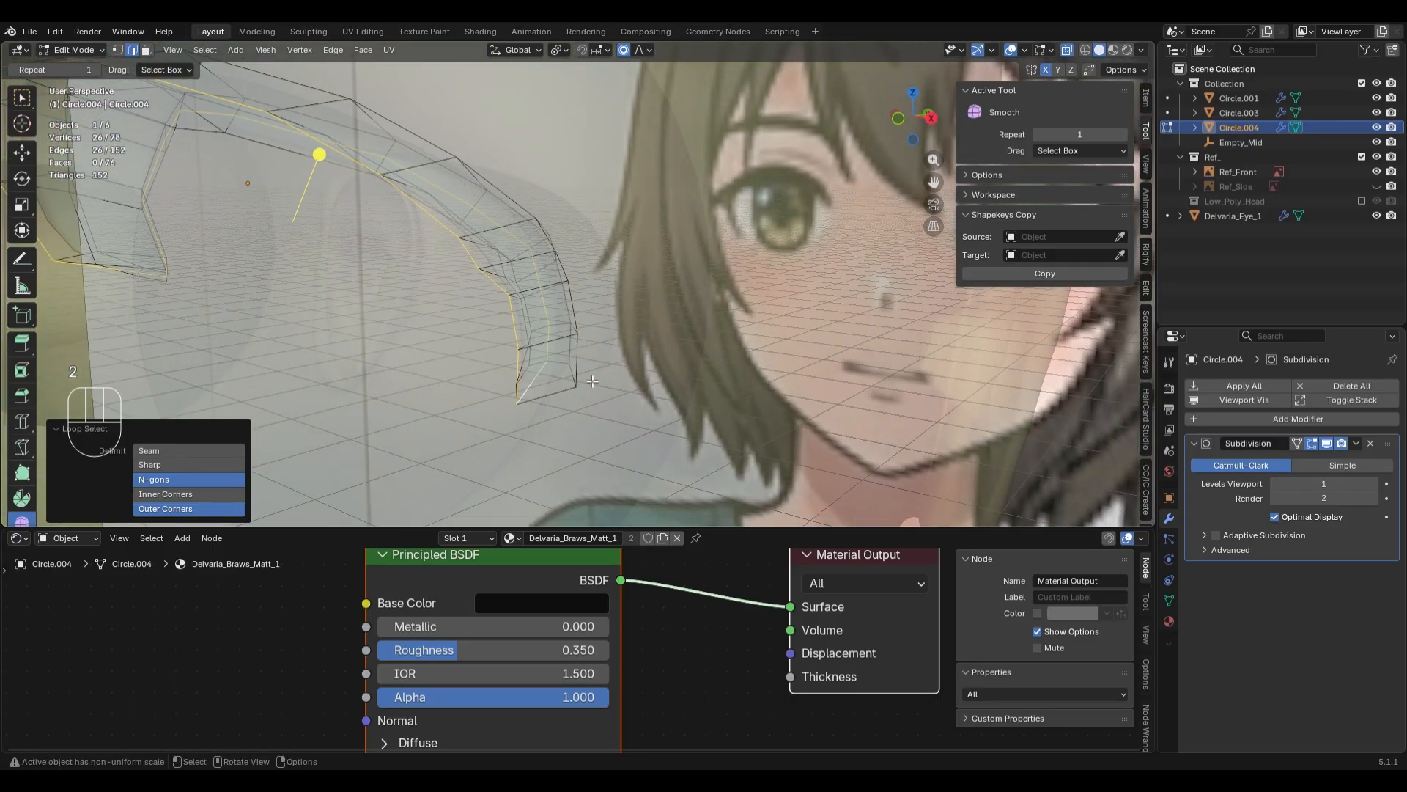
- In the front view, shift one vertex near the eyelash's outer end by about -0.0008 m in X and 0.0001 m in Z
key(Tab)
key(alt+z)
key(KP_1)
key(Tab)
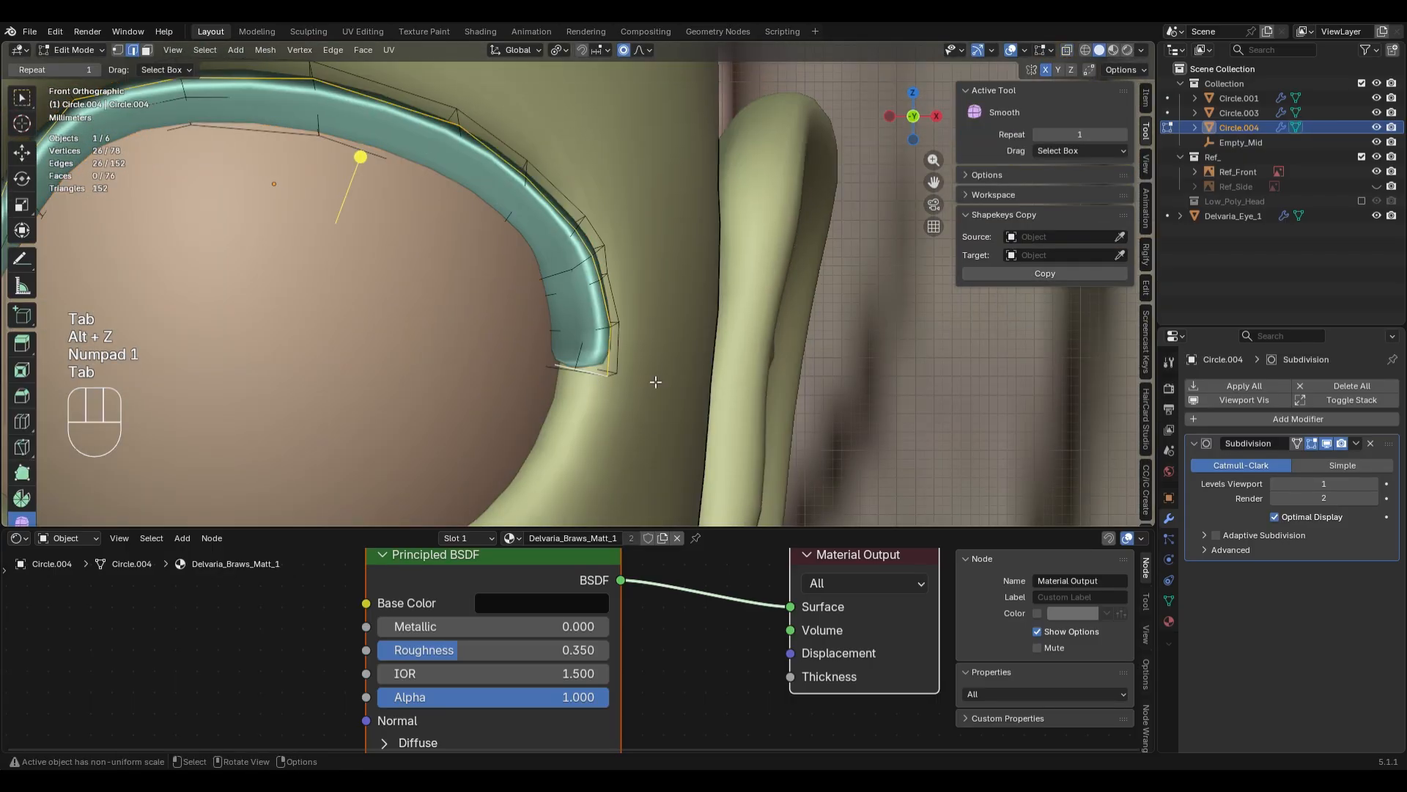
click(590, 321)
key(g)
click(649, 353)
key(alt+z)
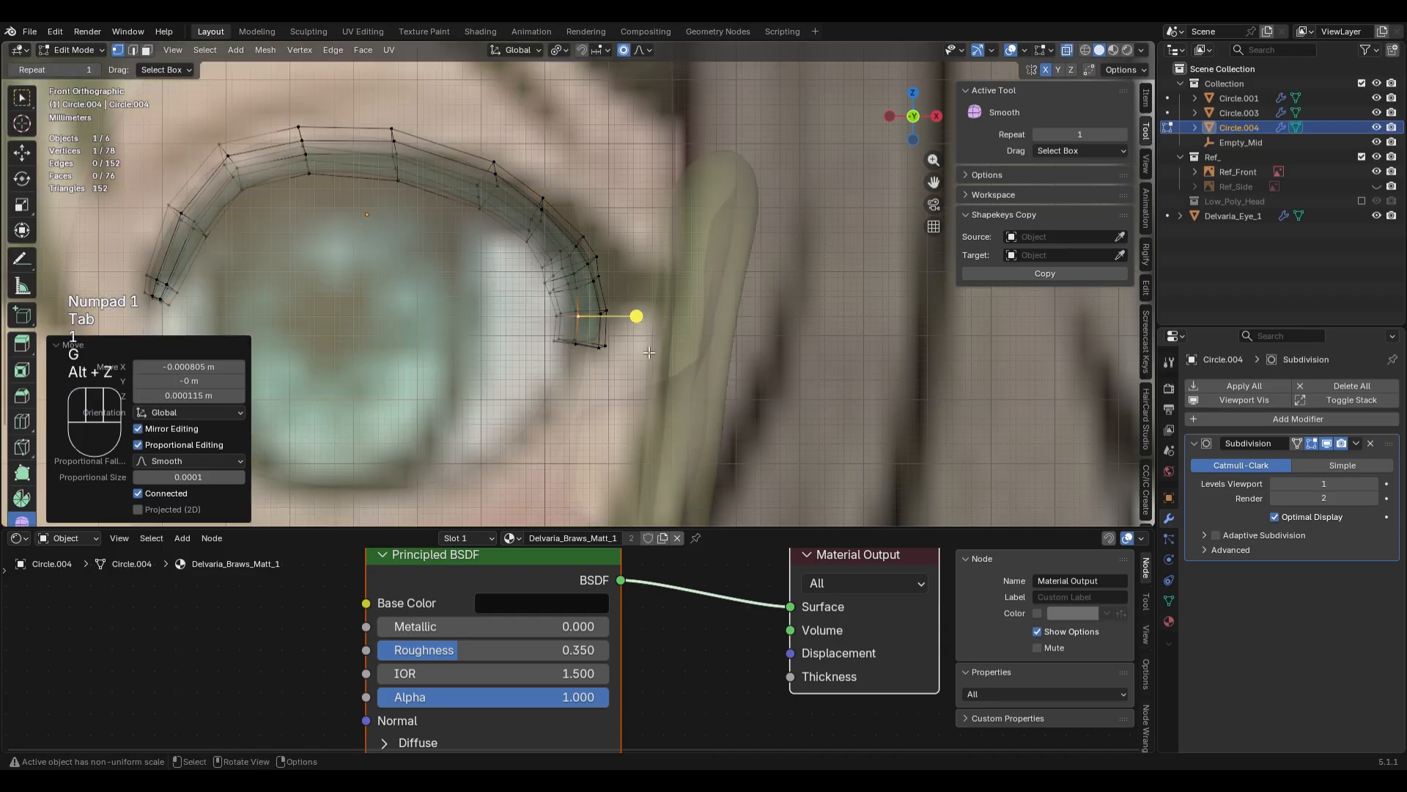
- Adjust a vertex on the outer edge of the corner against the front reference and view the smoothed shape
click(626, 290)
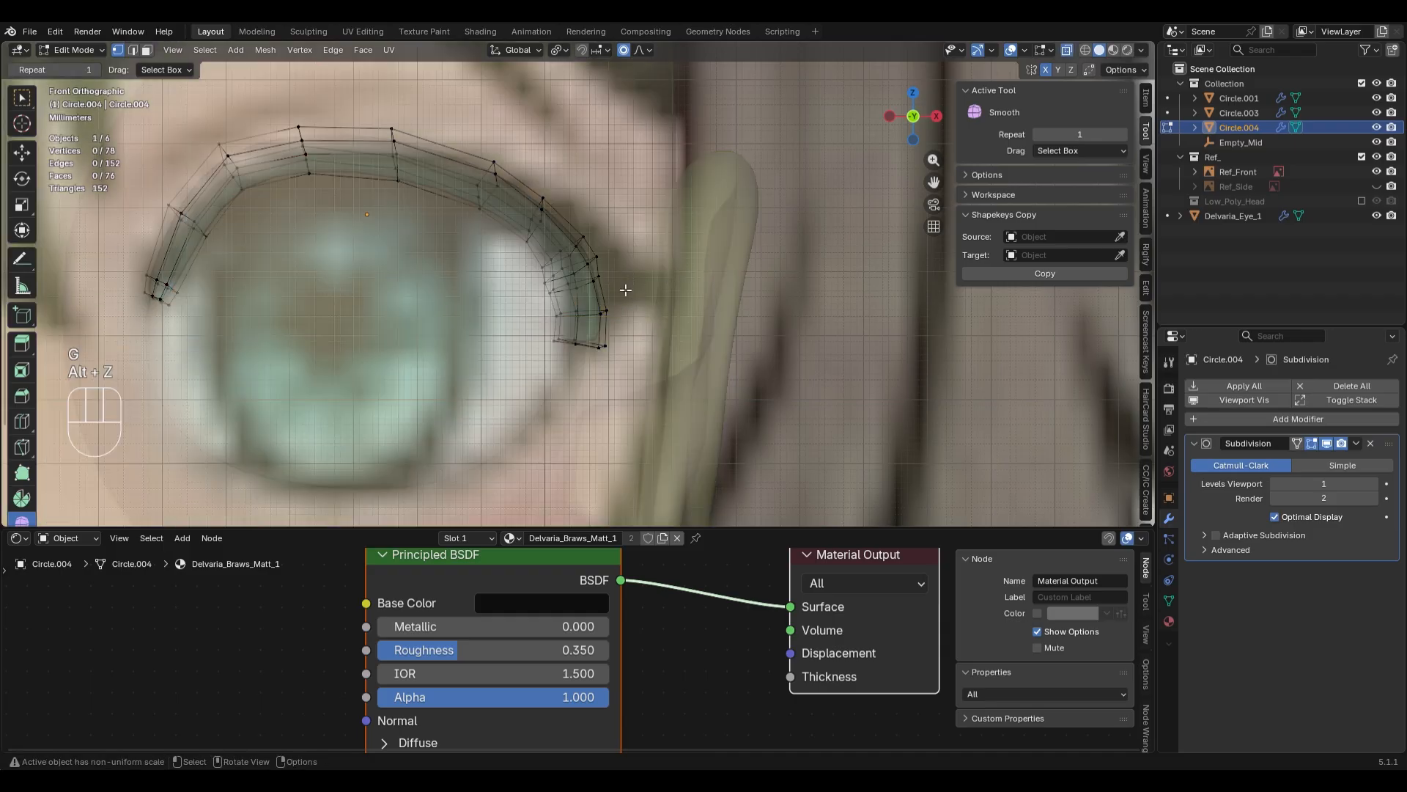
scroll(629, 284, up, 3)
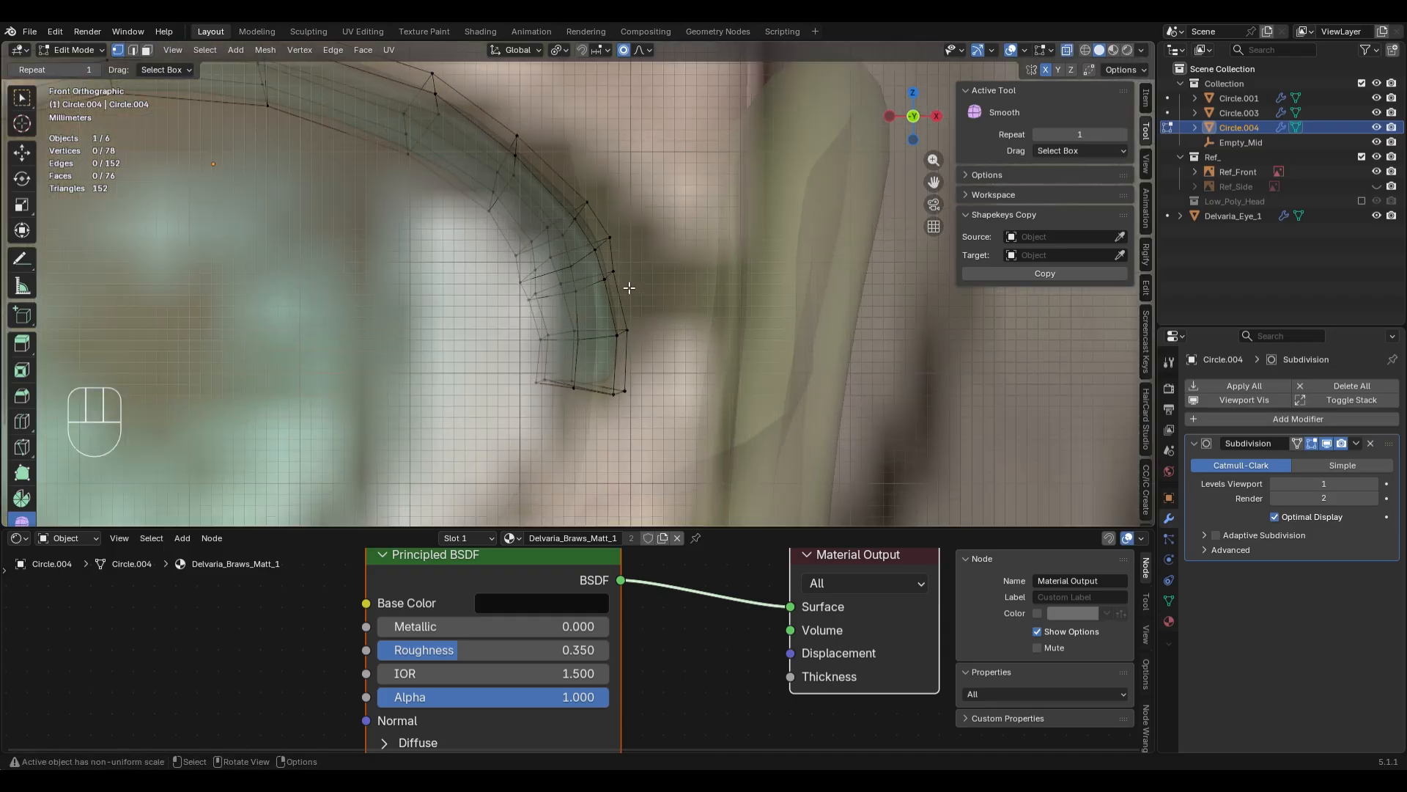
click(610, 276)
key(g)
click(671, 315)
key(Tab)
scroll(696, 378, down, 3)
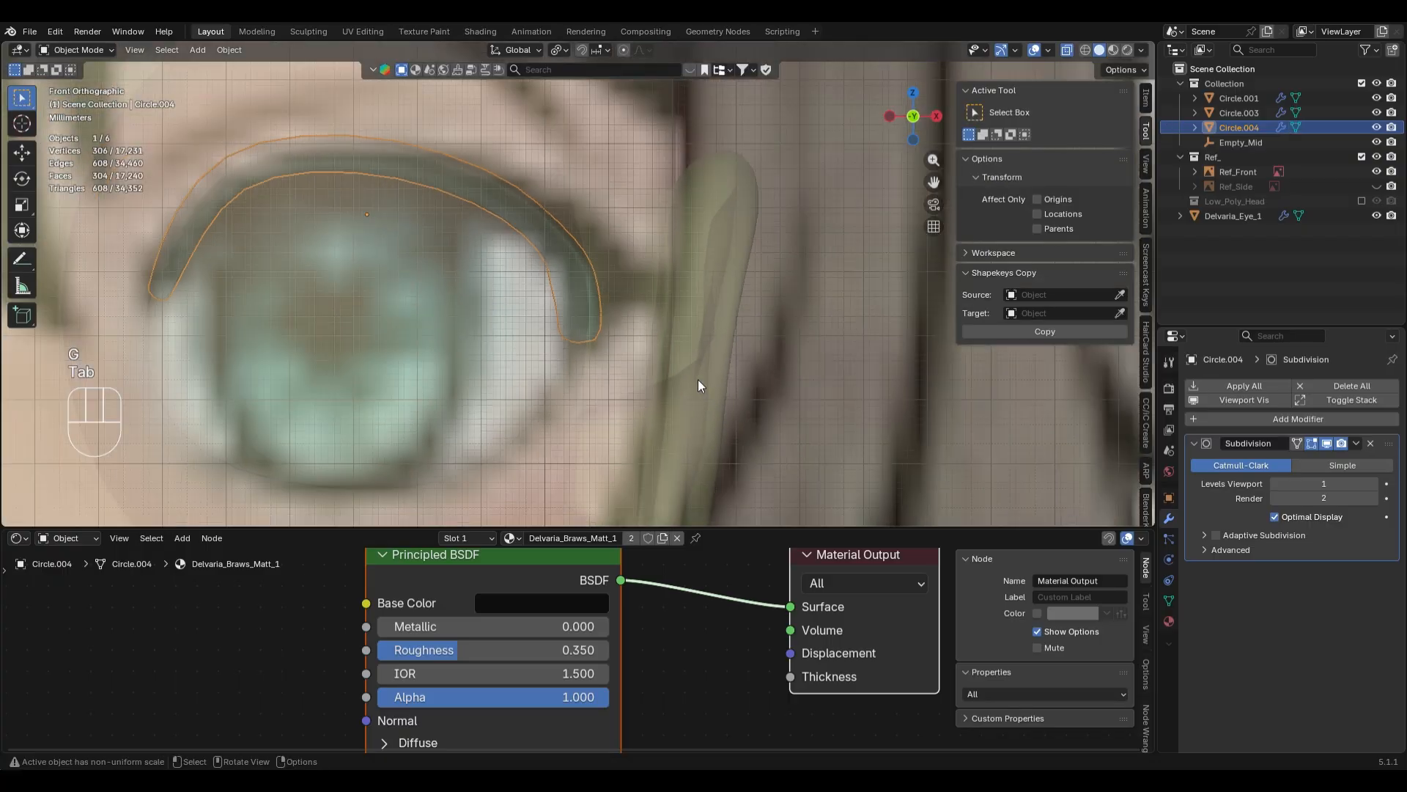
- Extrude the two outward-facing corner faces toward the reference's lash tip and scale the extruded end to about 0.49
key(Tab)
click(609, 298)
middle_drag(610, 299, 562, 314)
key(ctrl+z)
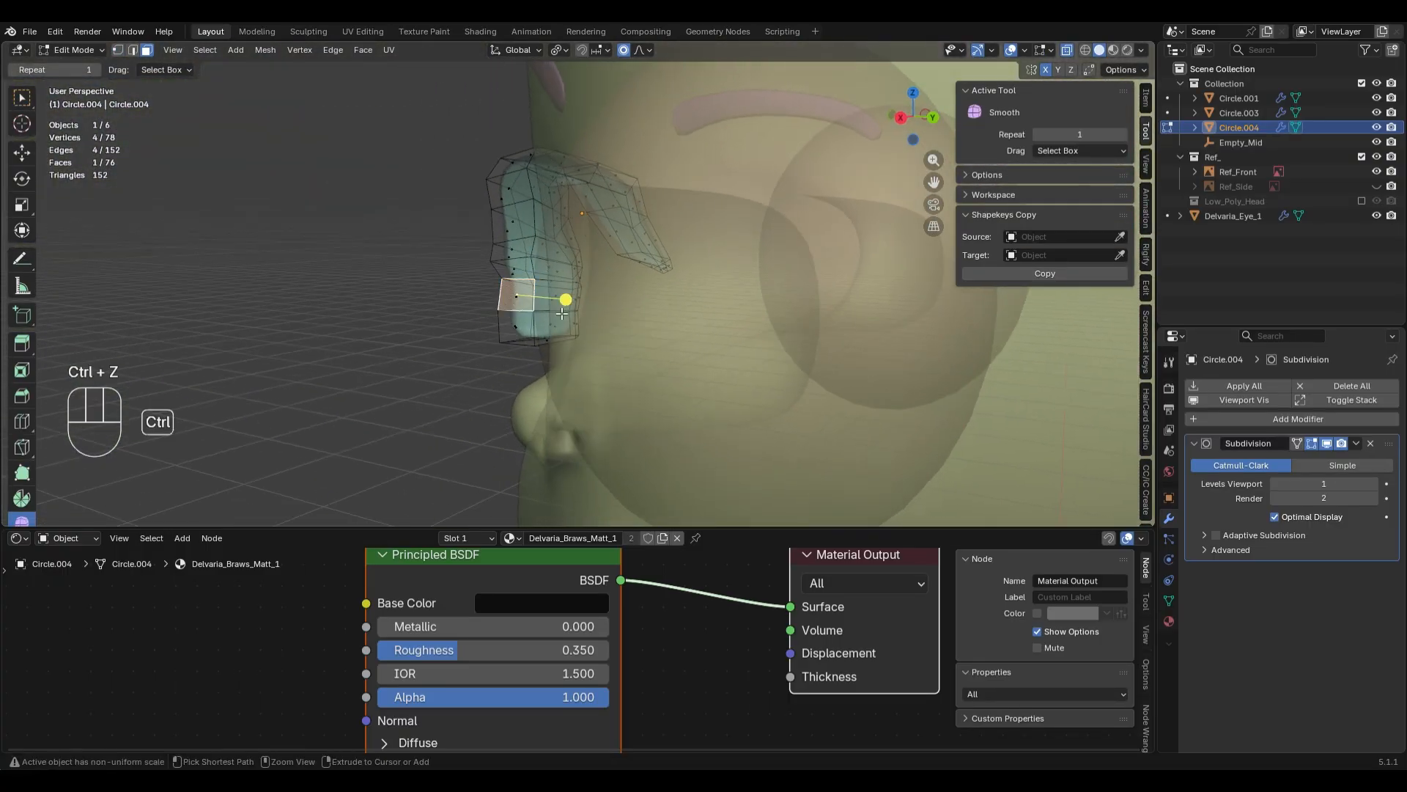
key(KP_1)
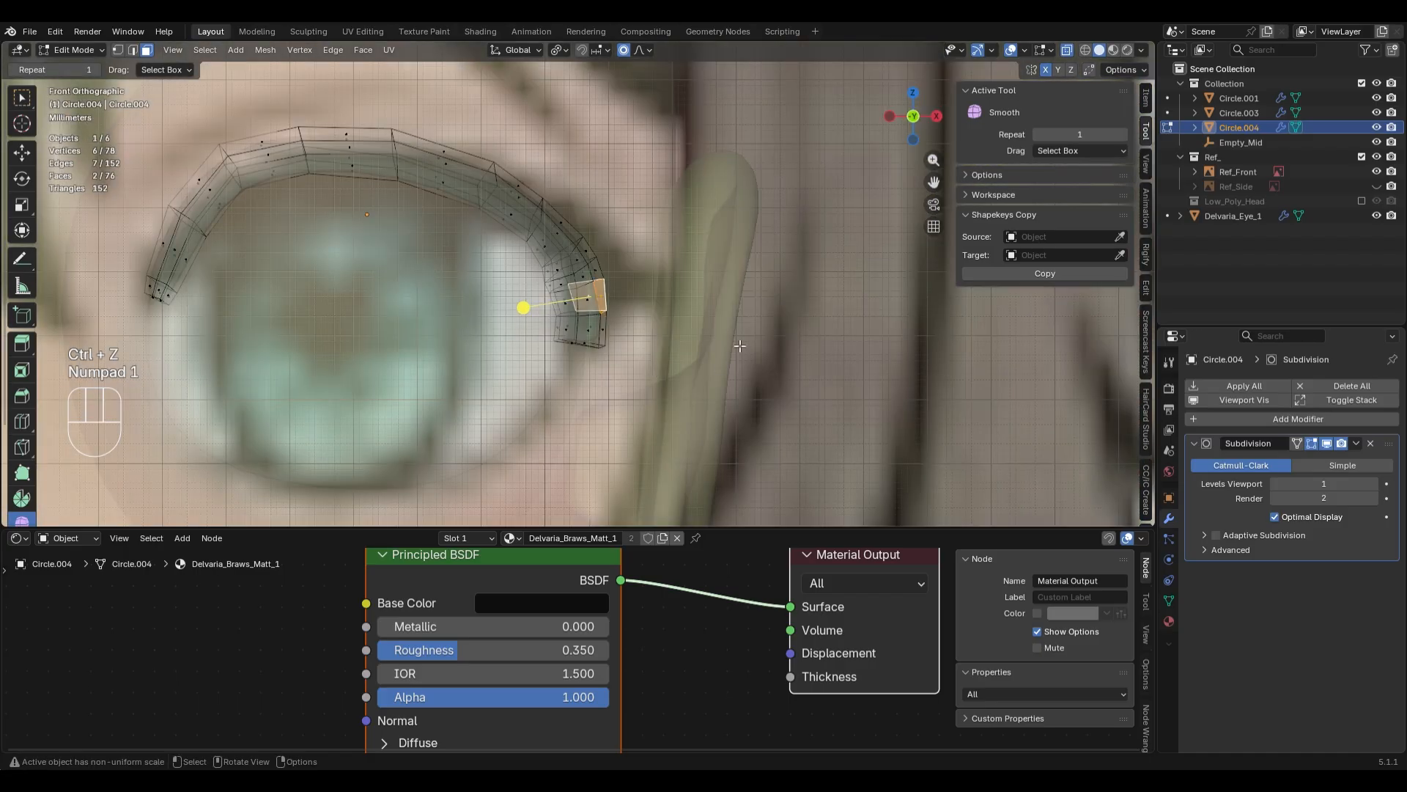
key(e)
click(812, 355)
key(s)
click(764, 352)
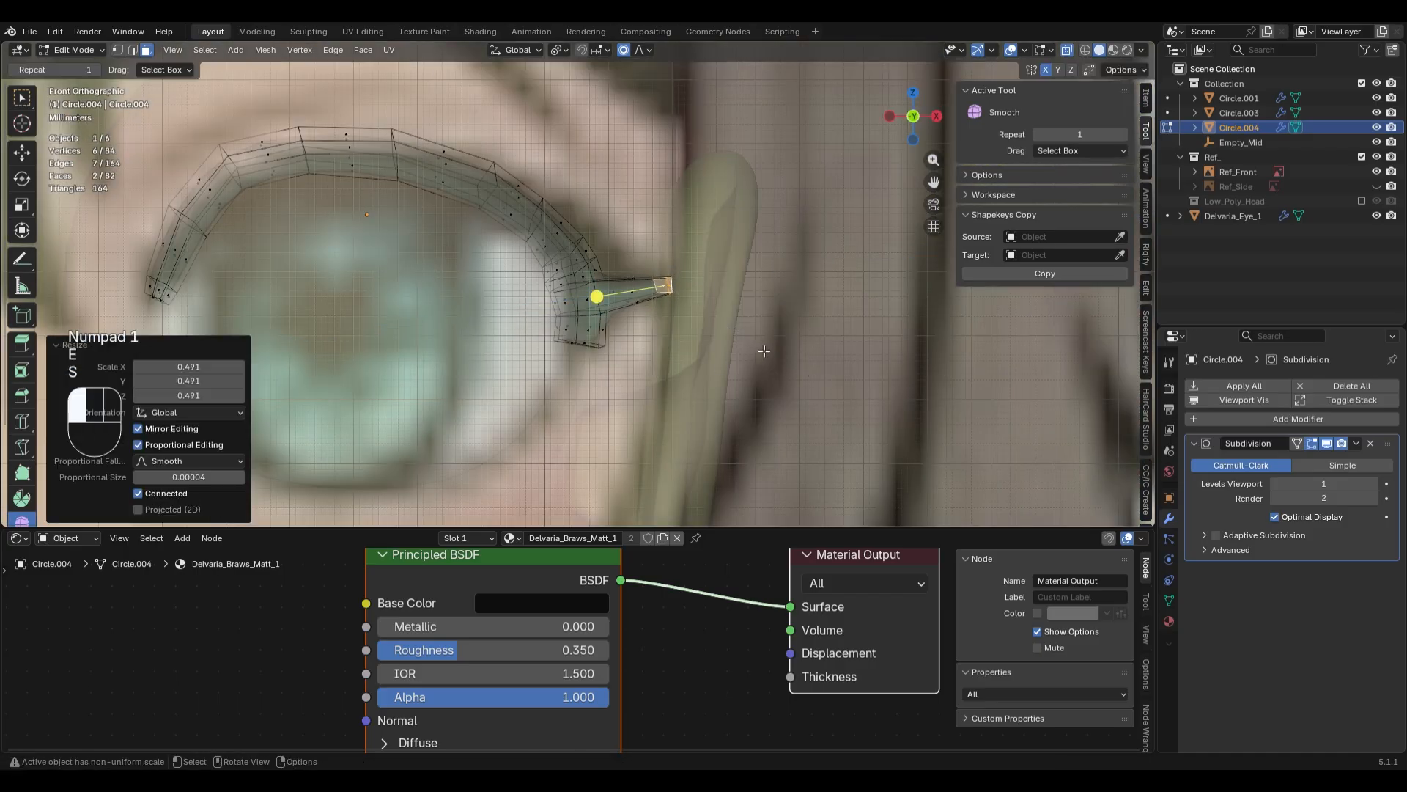
- Move and rotate the extruded tip to follow the reference, and try subdivision level 2 on the eyelash
key(g)
key(r)
key(Tab)
key(alt+z)
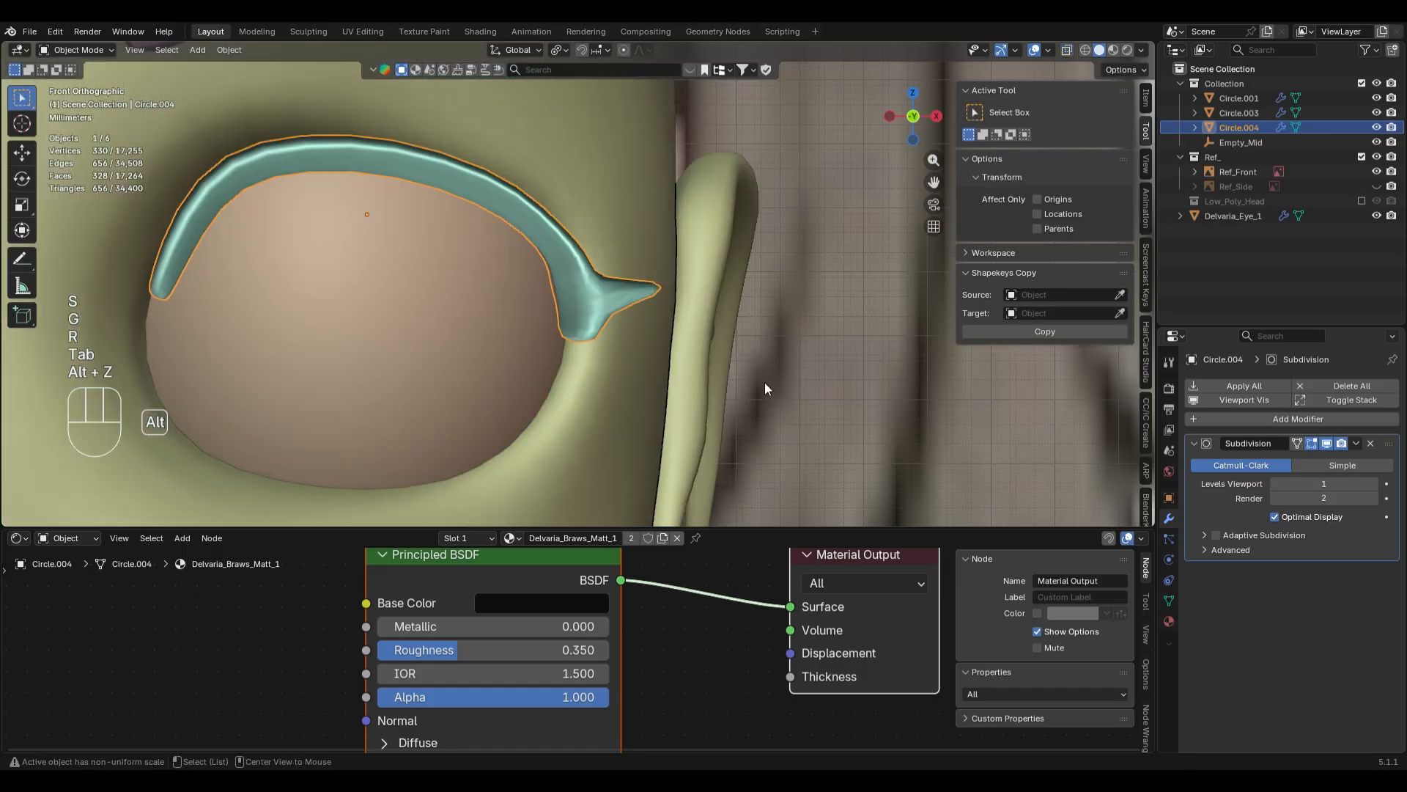
scroll(764, 381, down, 3)
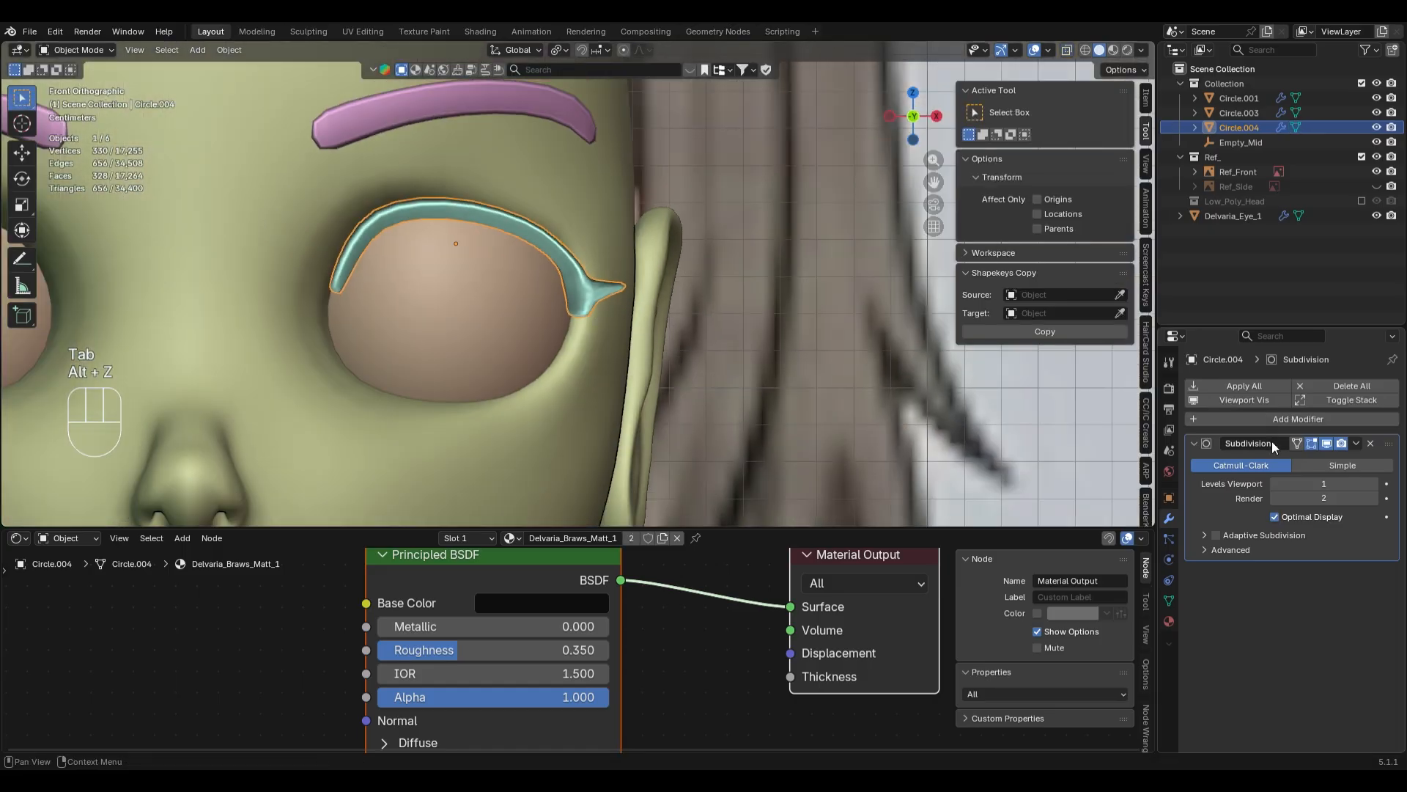
key(ctrl+2)
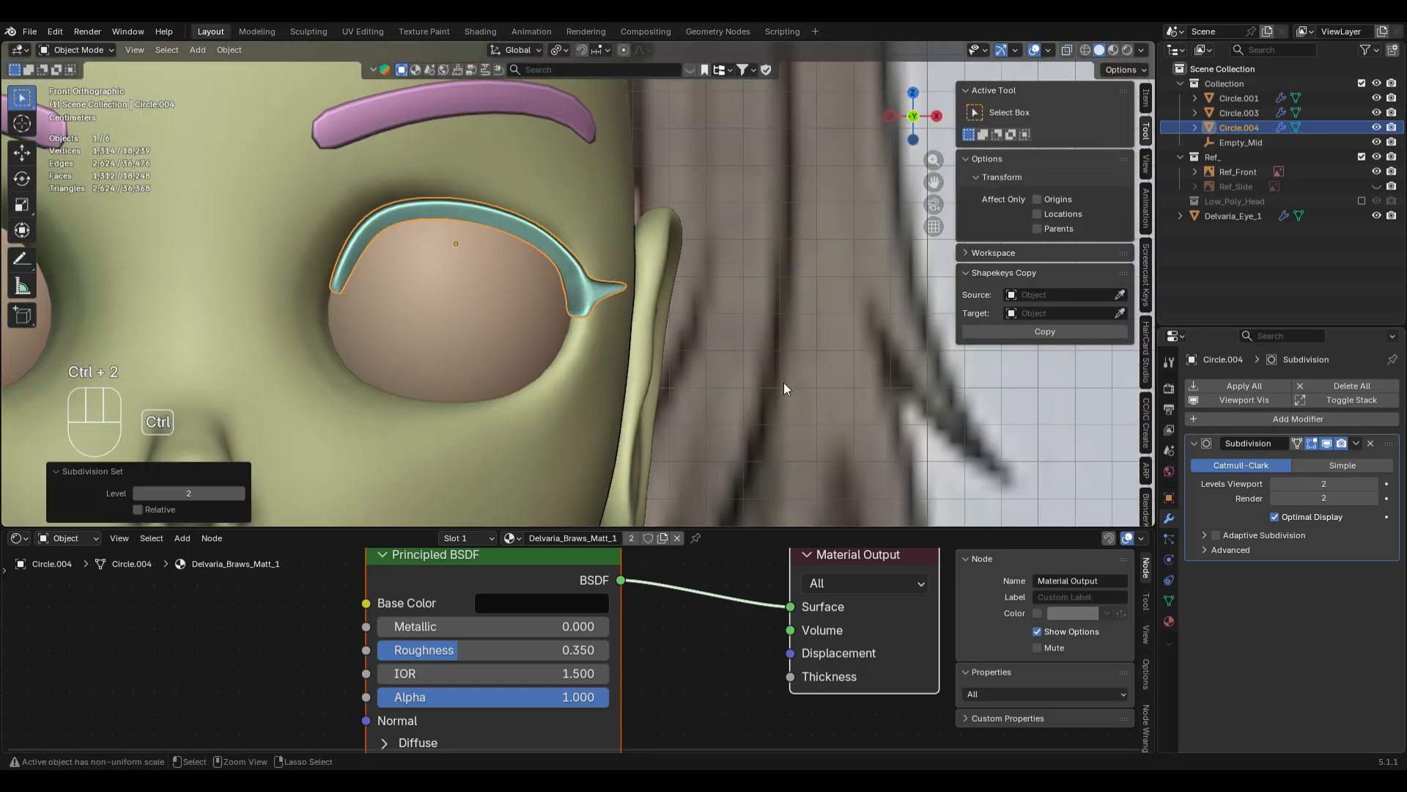
key(ctrl+z)
- Dissolve the cross-section edge loop just above the extruded tip
key(Tab)
scroll(597, 304, up, 3)
key(2)
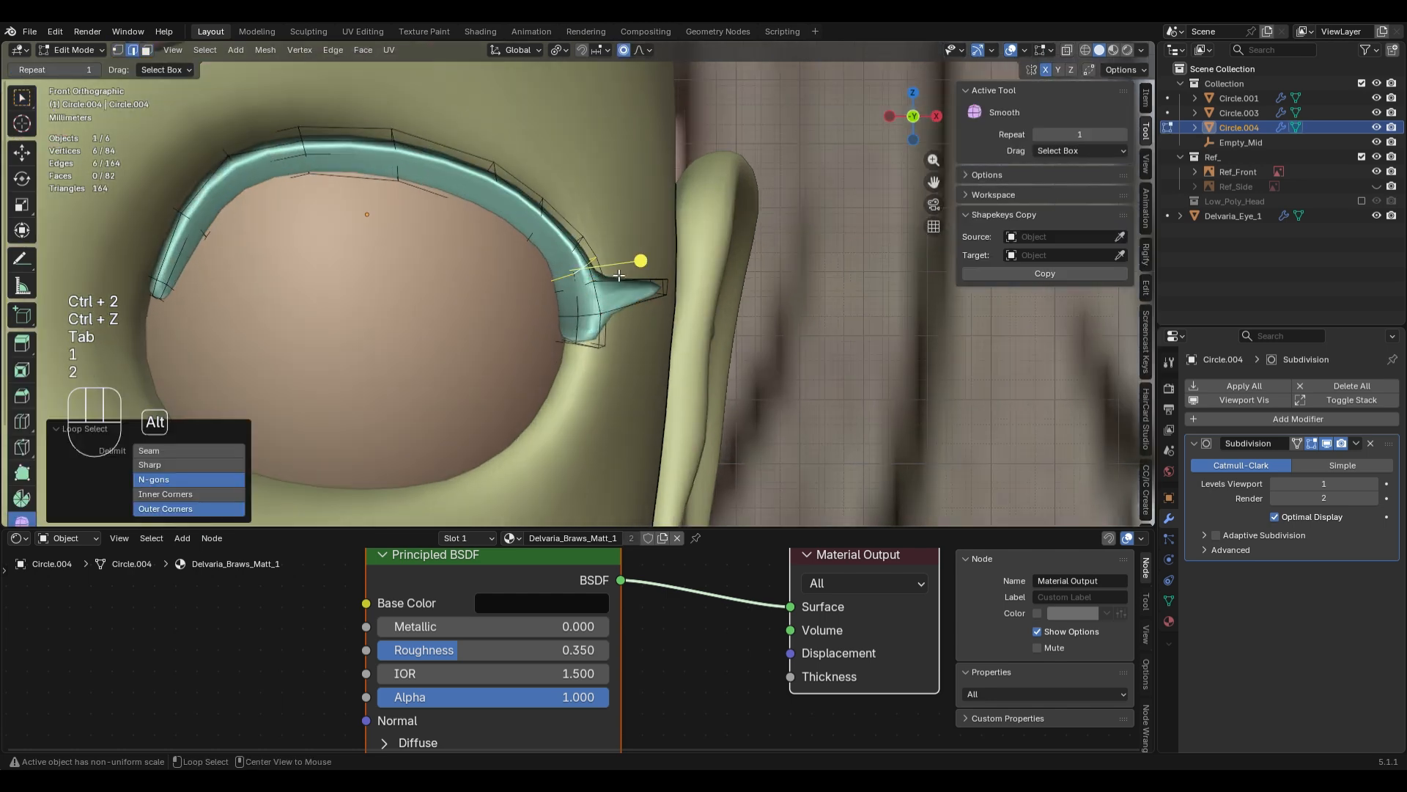
key(x)
click(663, 314)
key(alt+z)
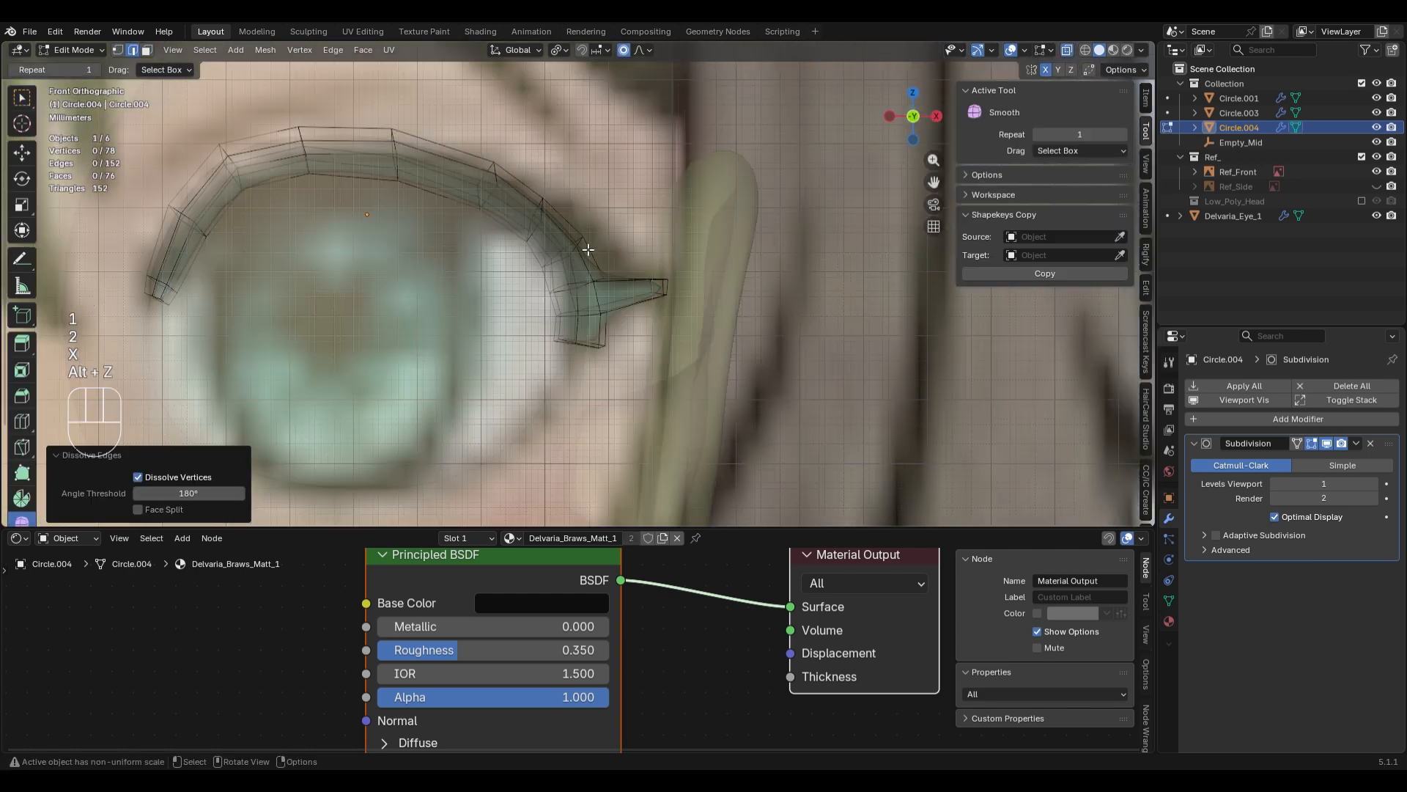
- Reposition the vertices above the tip so the outer corner's outline follows the front reference, and return to Object Mode
key(1)
mouse_move(587, 249)
mouse_down()
mouse_move(561, 228)
mouse_move(587, 277)
mouse_up()
key(g)
click(625, 279)
key(1)
key(g)
click(606, 204)
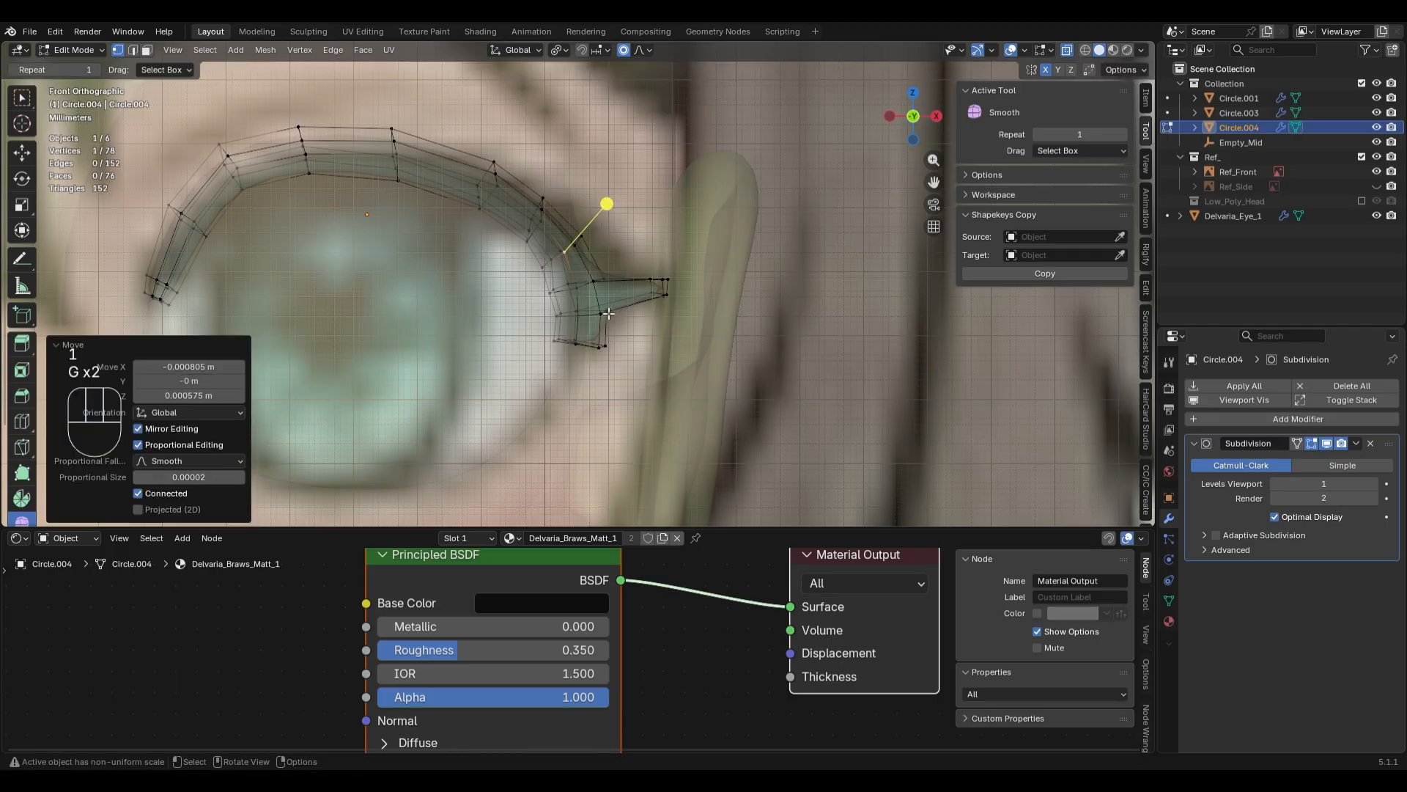
key(alt+z)
key(Tab)
- Copy the eyebrow's modifiers to the upper eyelash so it gets the same Mirror about Empty_Mid
click(688, 369)
scroll(687, 371, down, 4)
shift+middle_drag(511, 337, 630, 341)
scroll(764, 363, up, 6)
scroll(764, 363, down, 2)
shift+middle_drag(764, 363, 676, 305)
click(720, 236)
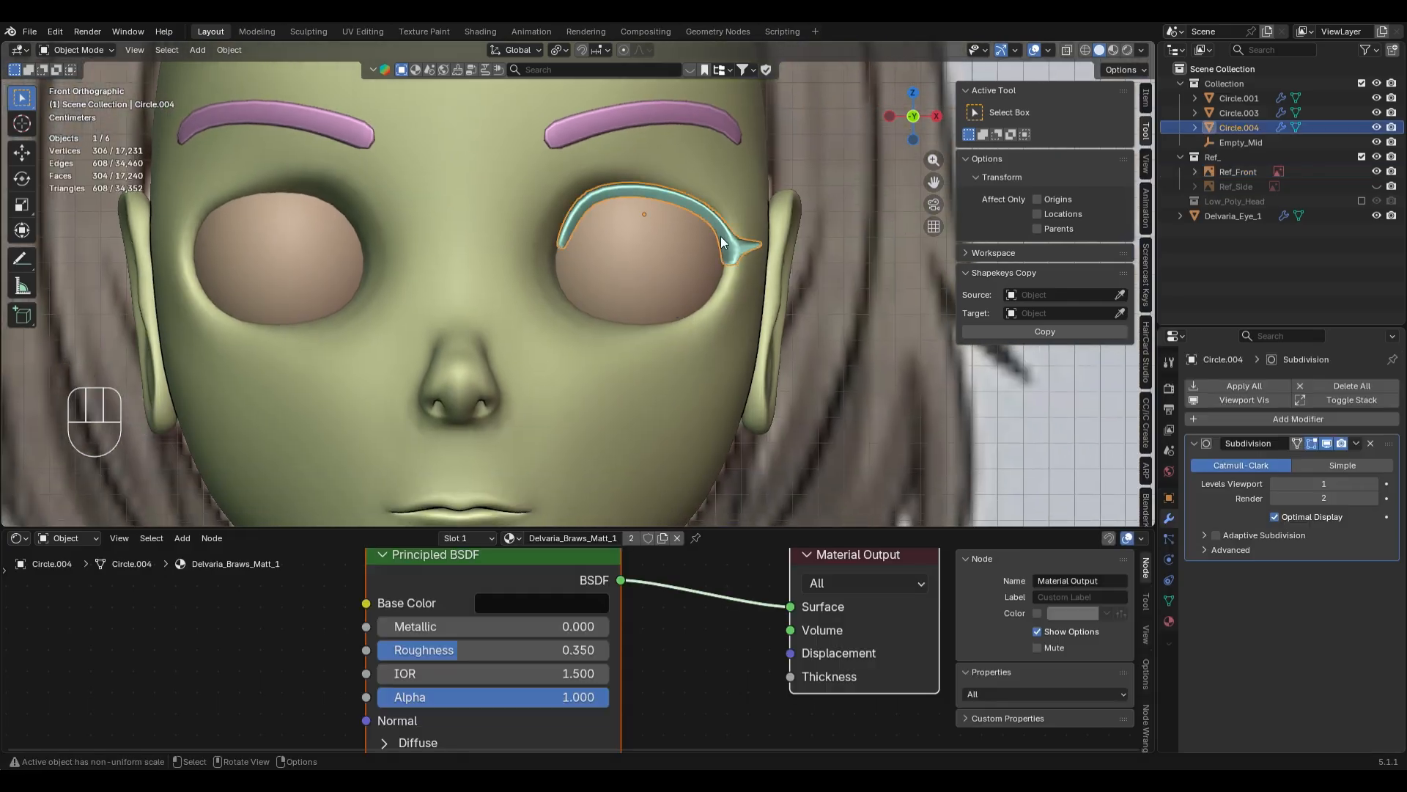
shift+click(667, 115)
key(F3)
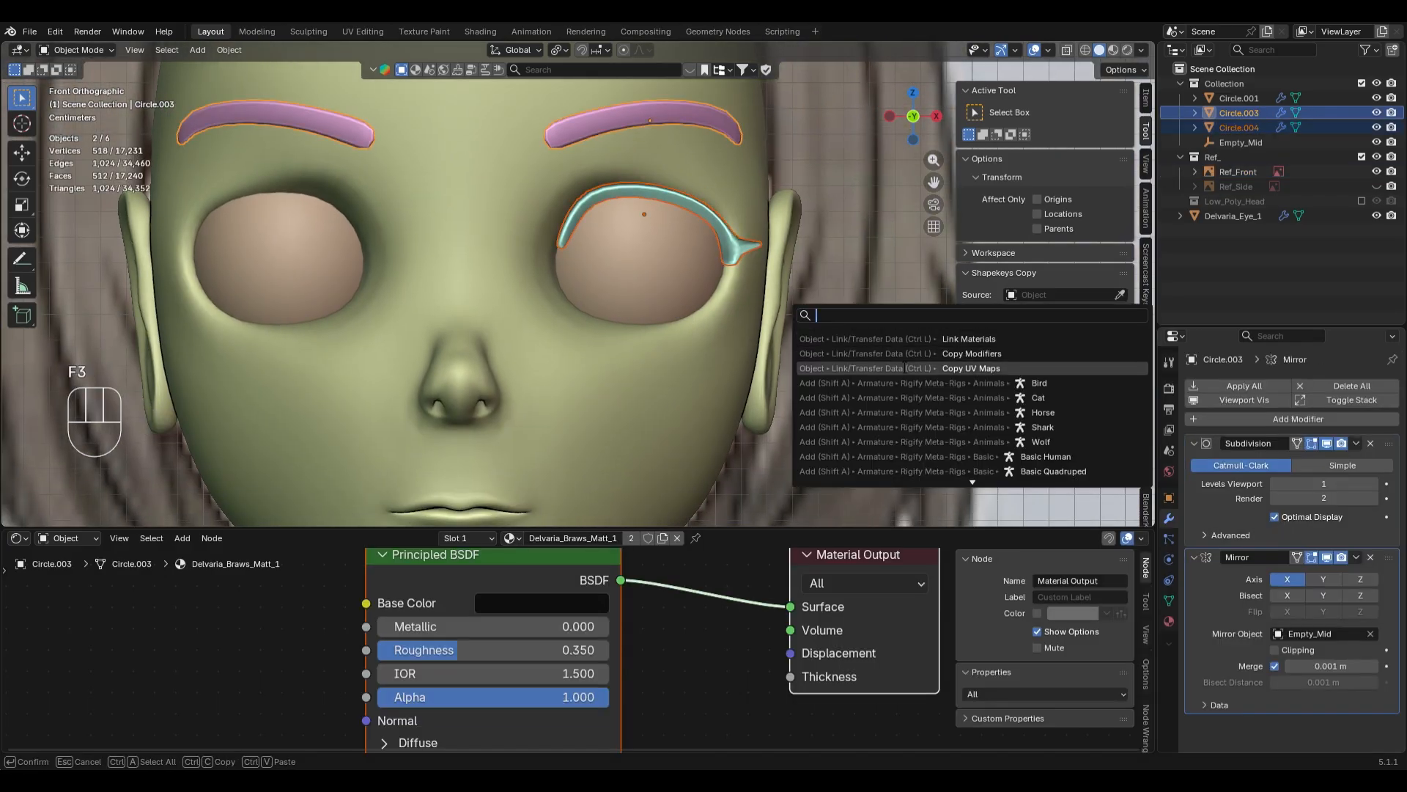
click(890, 355)
click(857, 375)
- Examine the eyelashes on the face in Material Preview and Rendered shading, from the front and at an angle
scroll(856, 376, down, 4)
key(z)
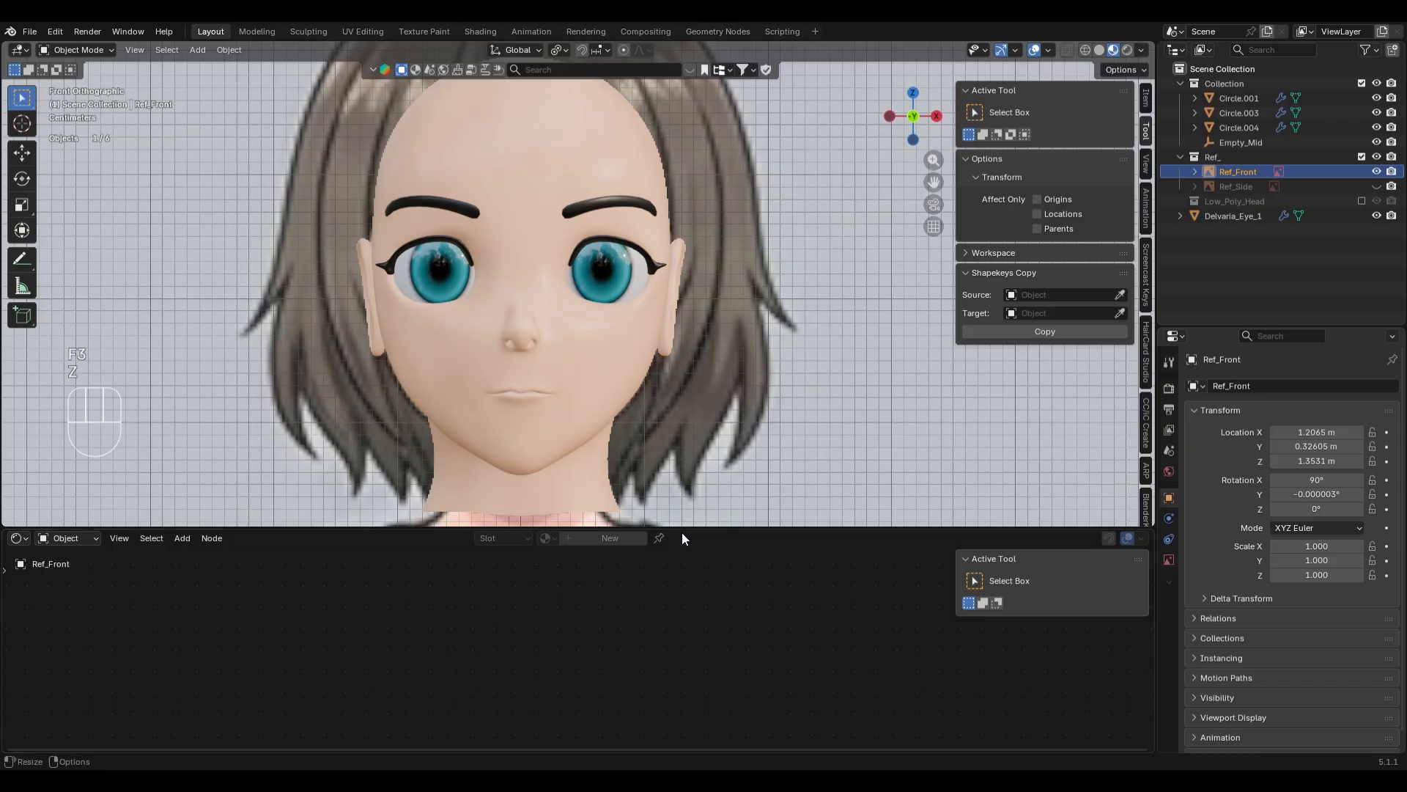
key(z)
middle_drag(740, 408, 605, 415)
scroll(719, 413, up, 6)
scroll(720, 401, down, 3)
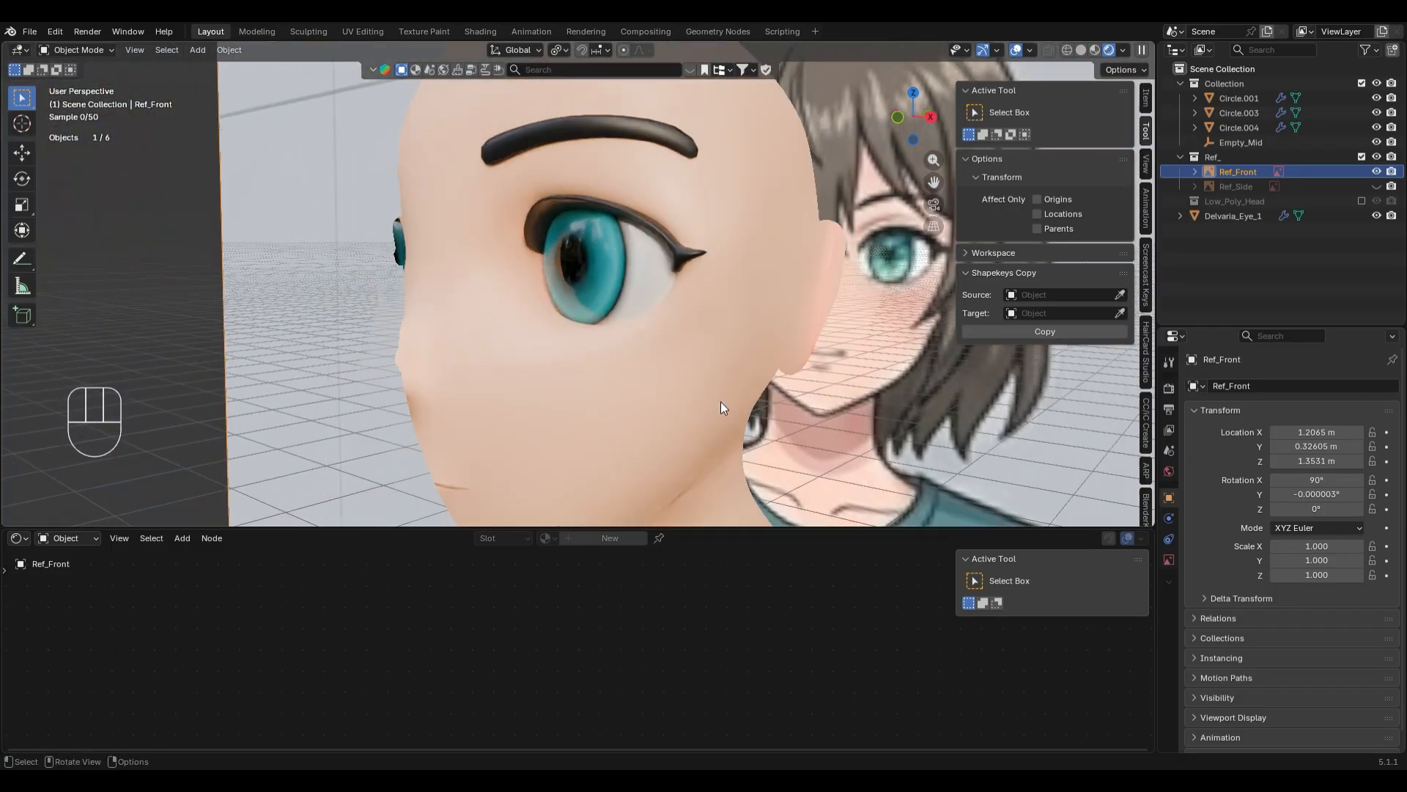
middle_drag(720, 402, 651, 363)
scroll(654, 210, up, 3)
- Reopen the upper eyelash mesh for editing in face selection mode with Solid shading
click(654, 210)
key(Tab)
scroll(810, 175, up, 6)
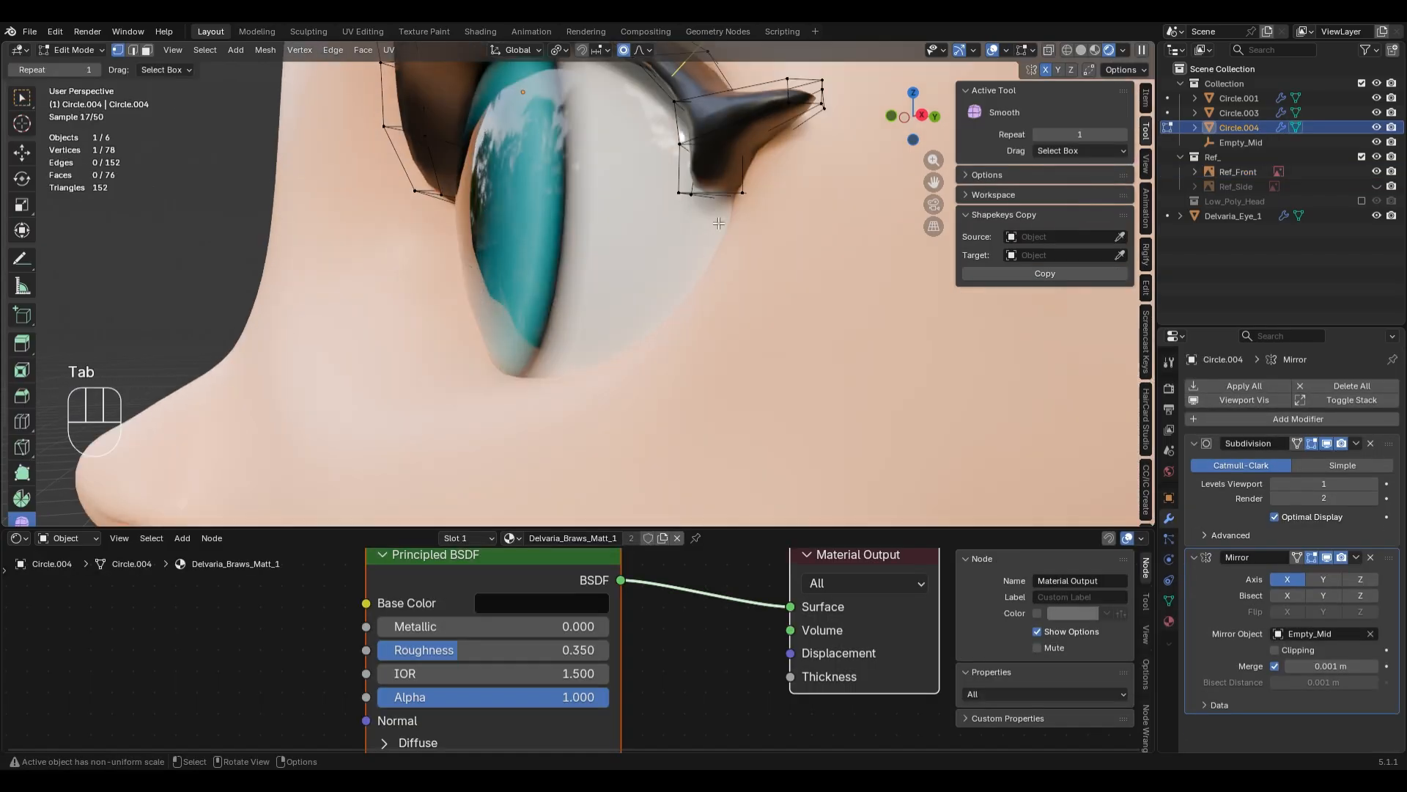
key(2)
key(3)
scroll(810, 175, down, 4)
key(z)
click(890, 374)
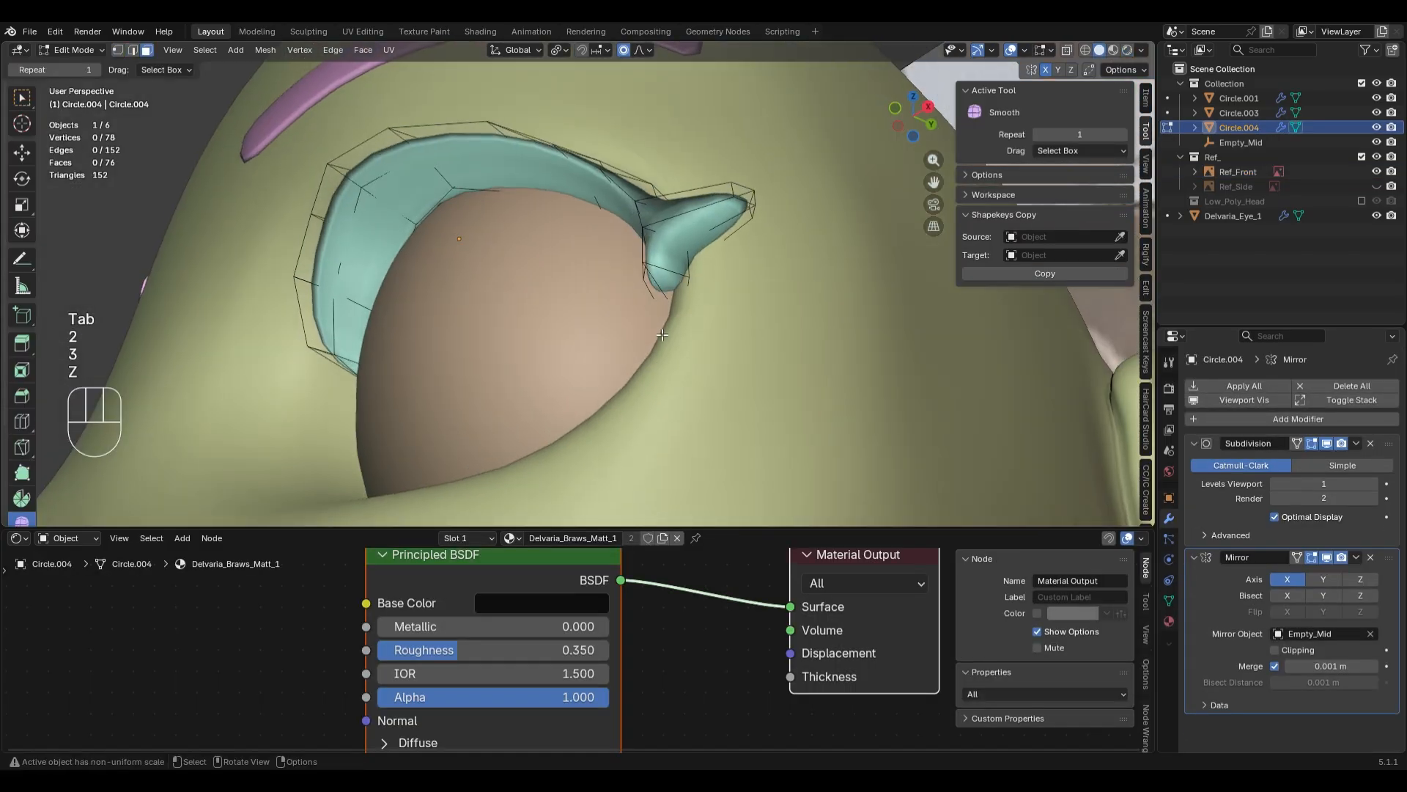
- Try moving the lower vertex of the eyelash's outer corner along the Y axis
middle_drag(672, 309, 657, 364)
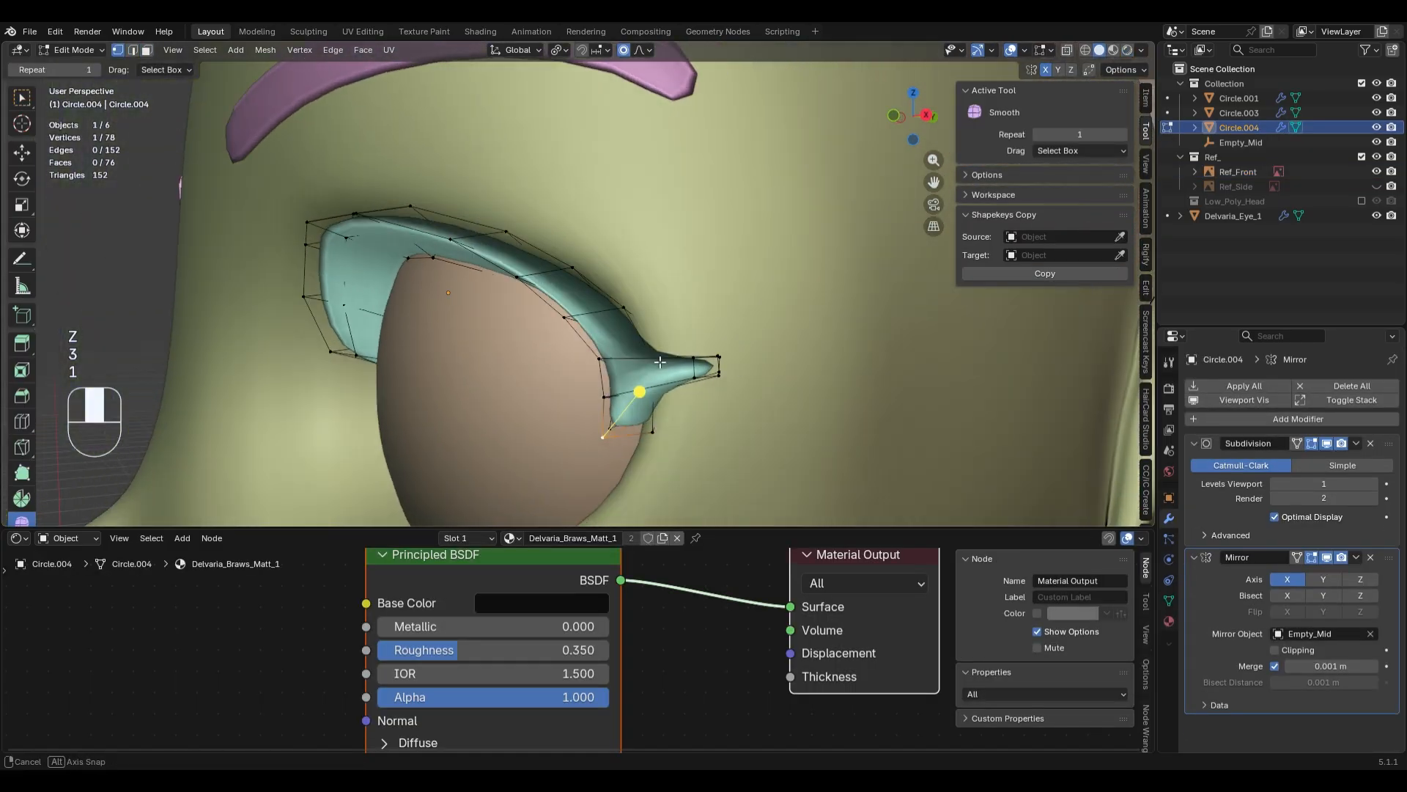
key(g)
key(y)
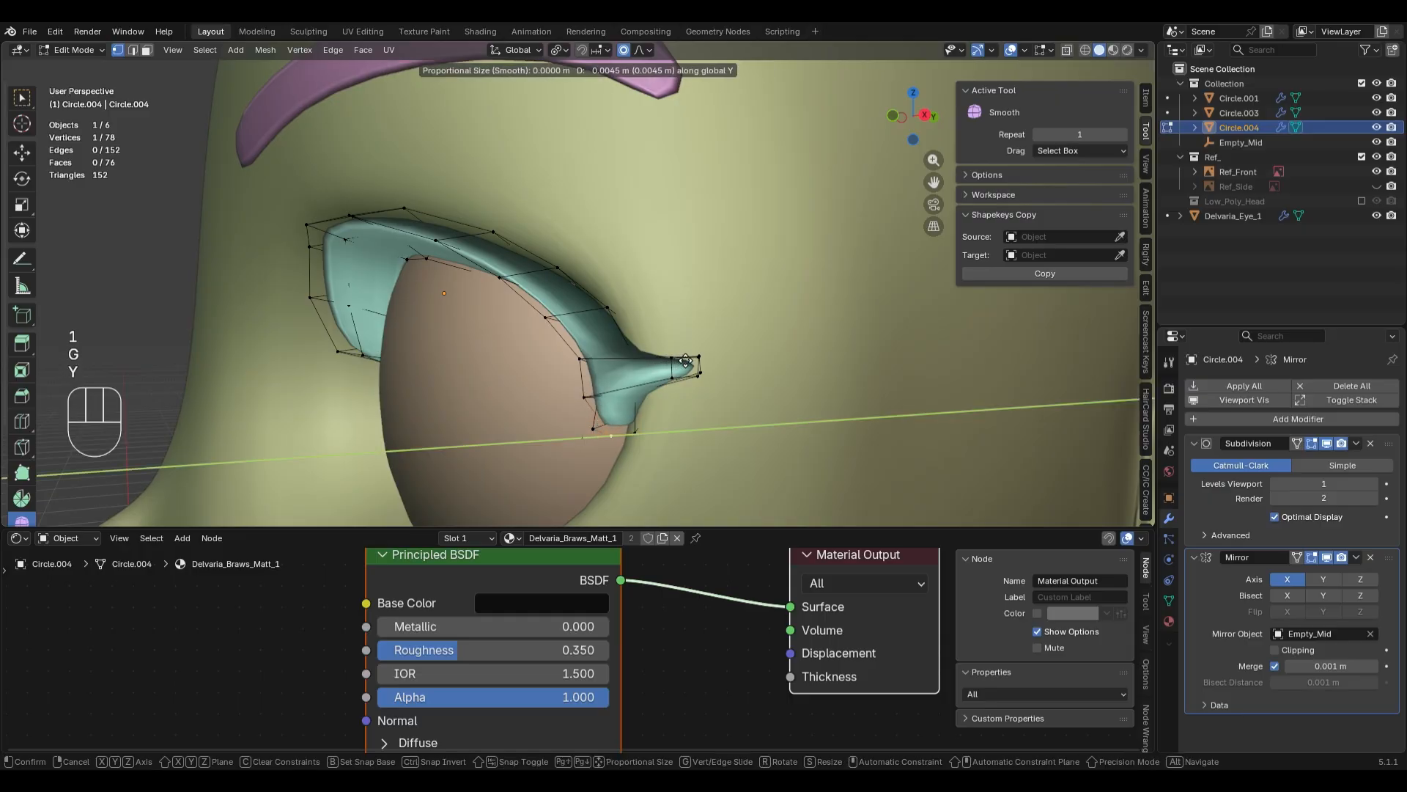
click(686, 361)
key(ctrl+z)
middle_drag(685, 361, 772, 279)
key(g)
key(y)
click(738, 307)
key(ctrl+z)
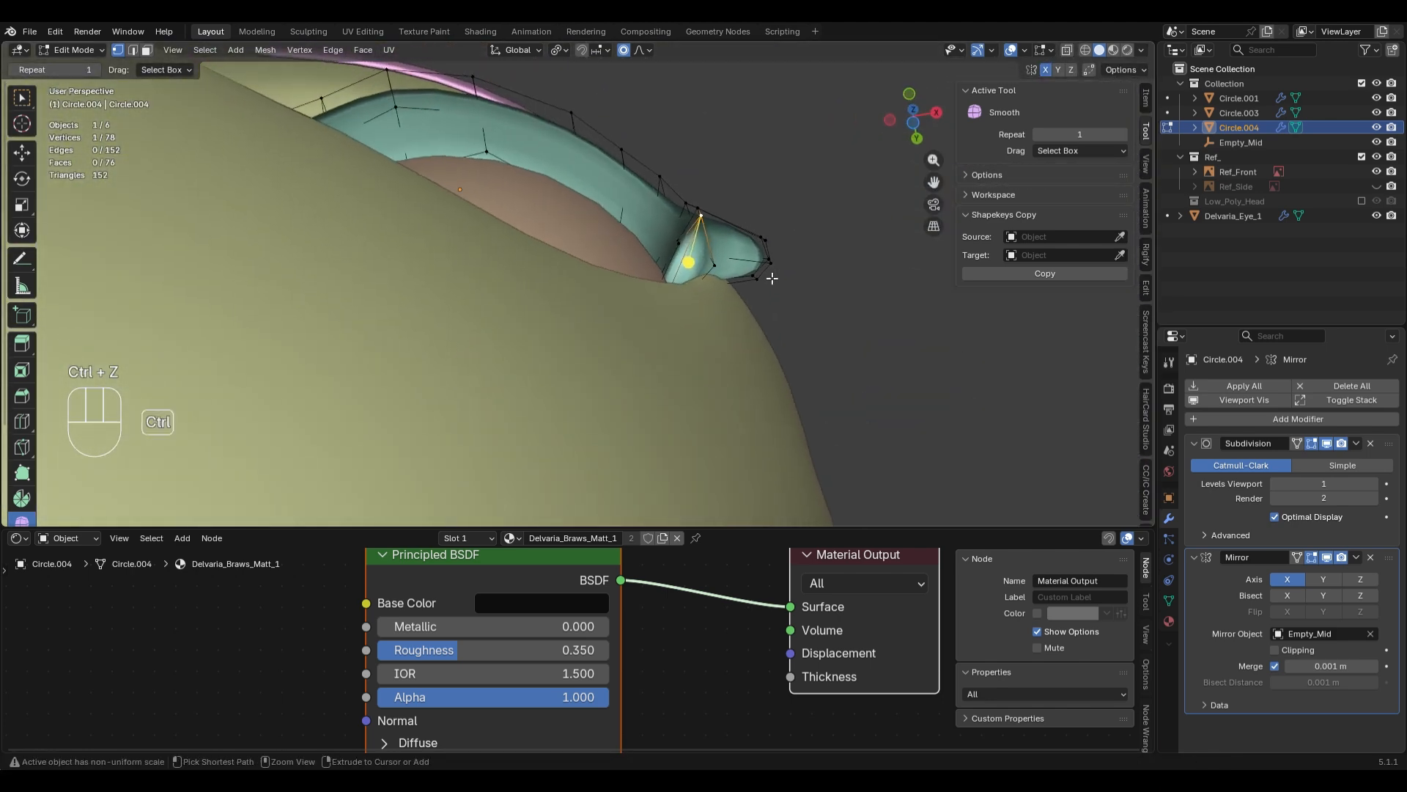
- From the bottom view with X-ray on, move the selected vertex of the upper eyelash's outer corner about 0.004 m with proportional editing
key(ctrl+KP_7)
key(alt+z)
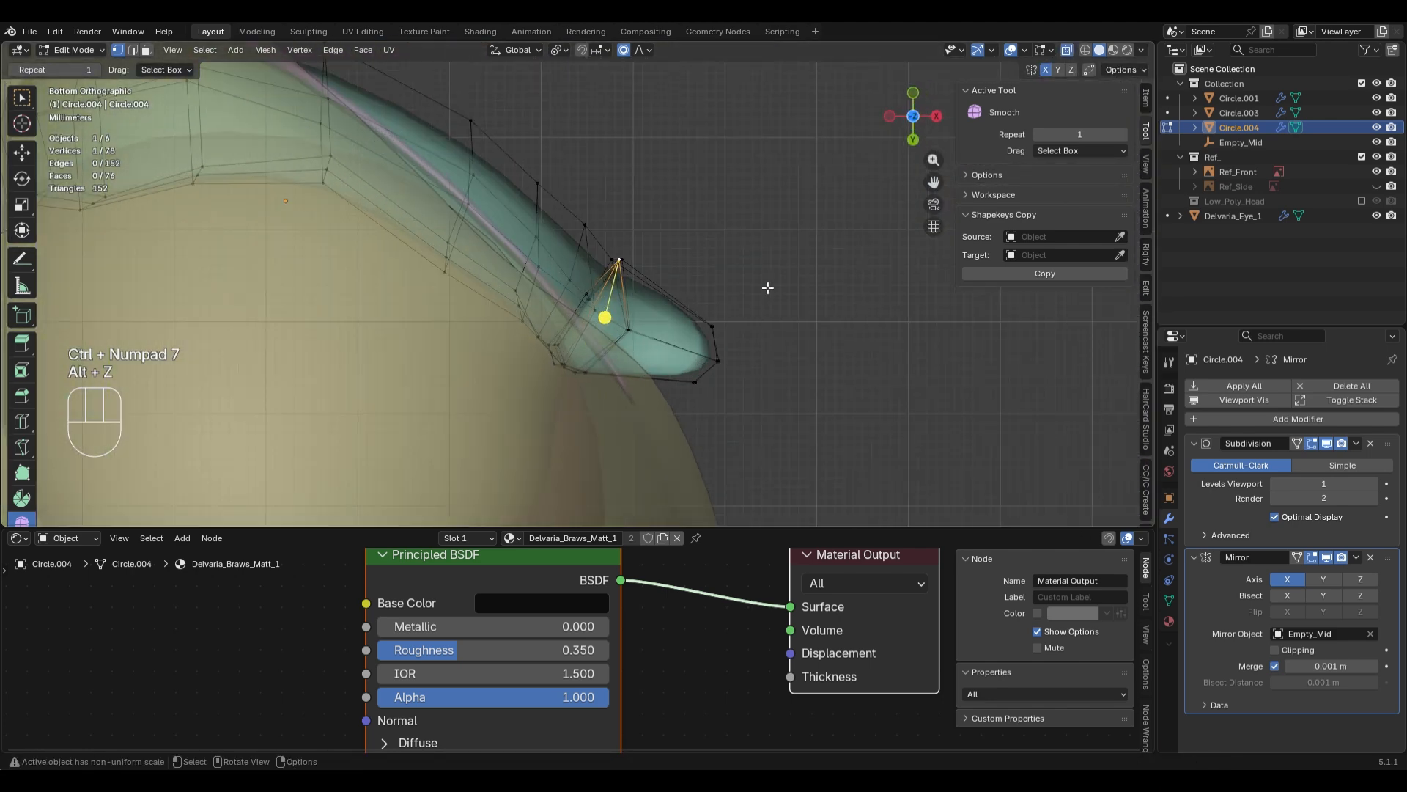
key(g)
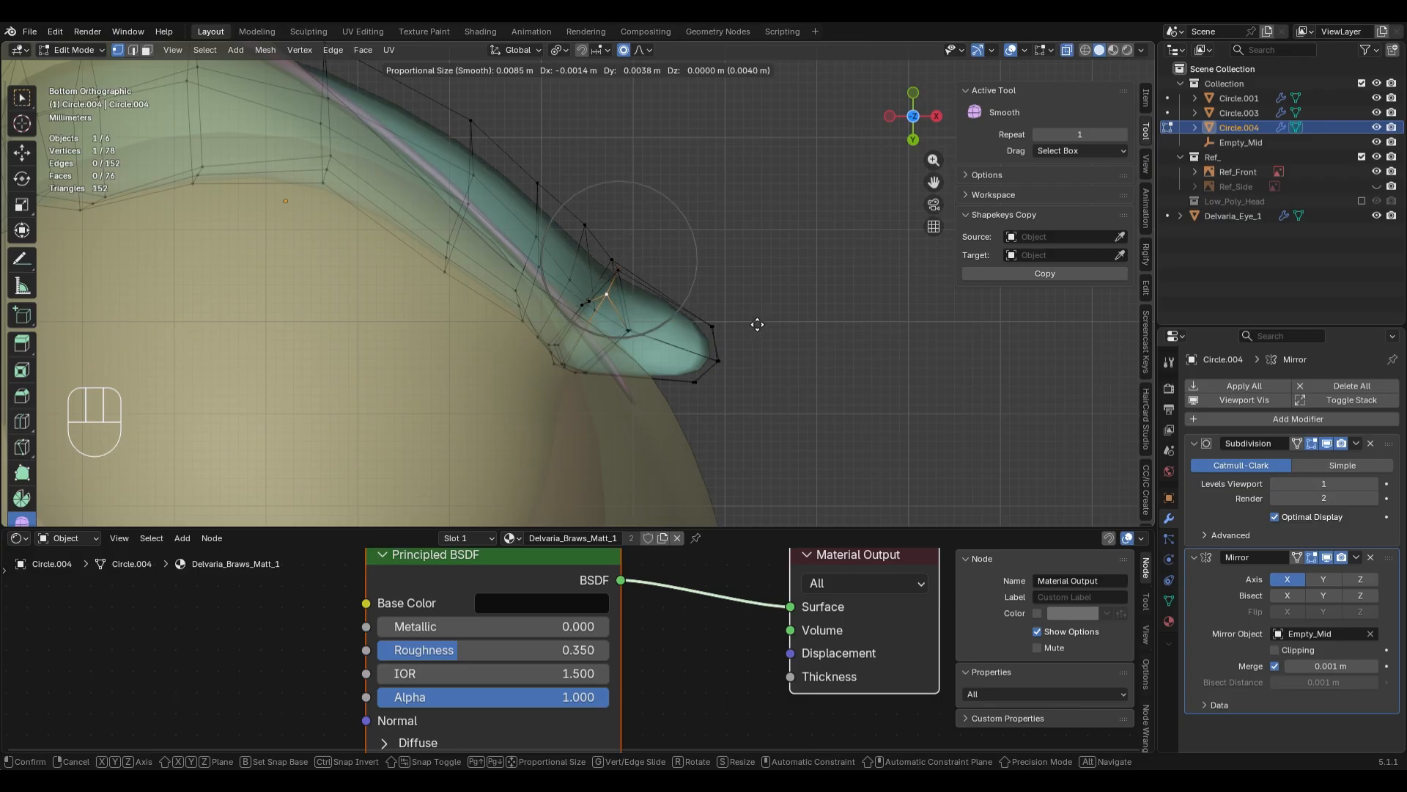
click(757, 324)
- Move the lower vertices of the eyelash's outer tip back toward the face using a larger proportional editing radius, and leave mesh editing
drag(682, 372, 715, 399)
key(g)
scroll(796, 397, down, 5)
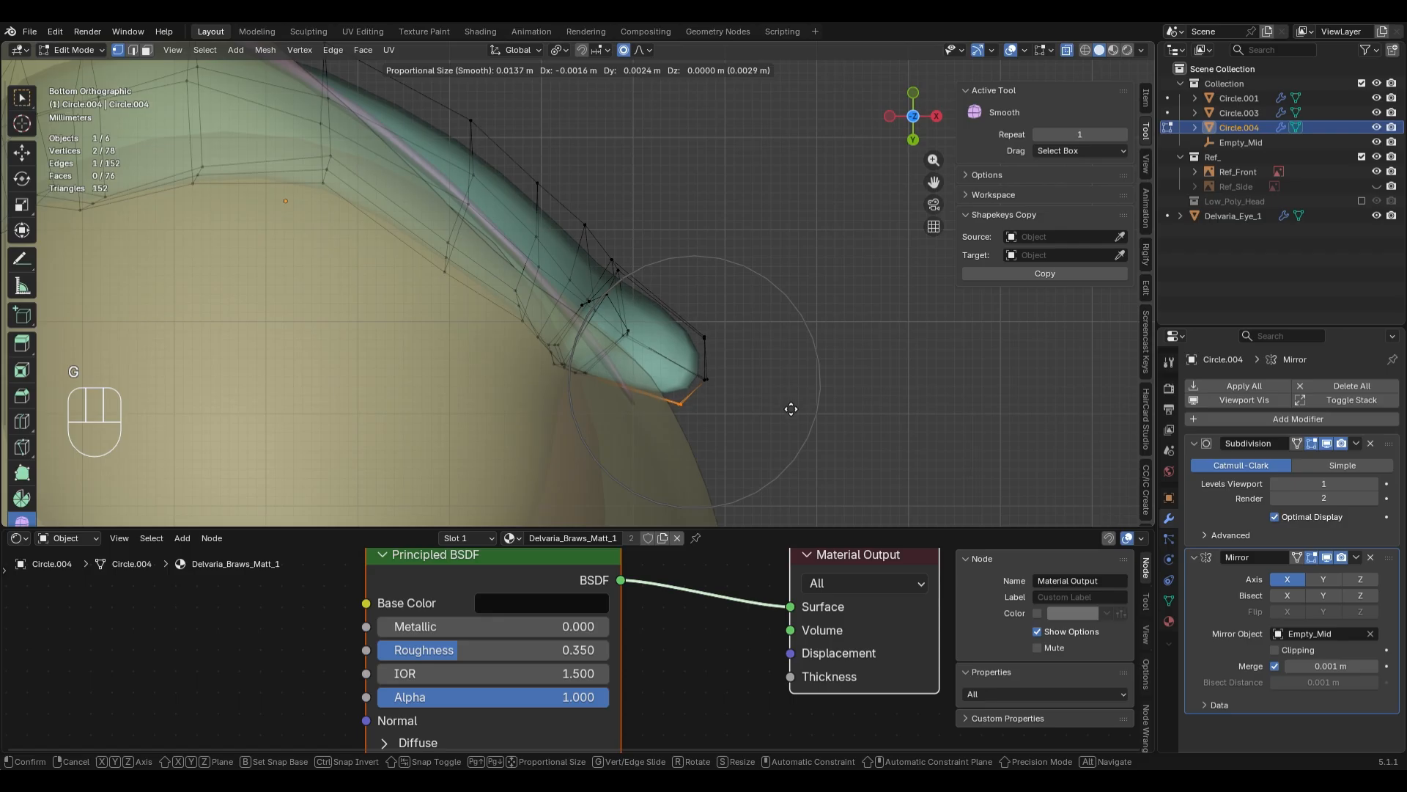
click(720, 410)
key(alt+z)
key(KP_1)
key(Tab)
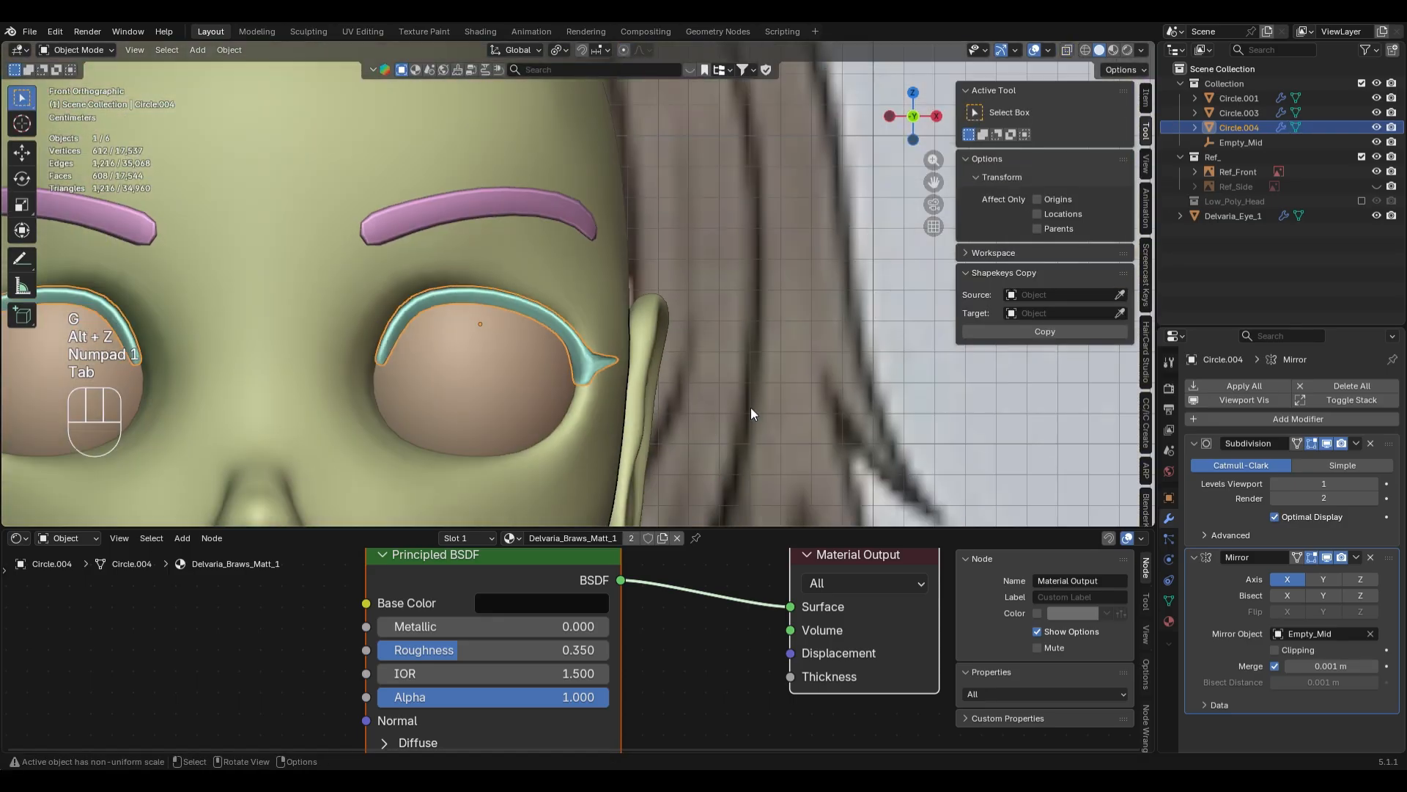
- Compare the face from the front with the reference drawing in X-ray, and examine it in Material Preview
click(750, 408)
scroll(775, 400, down, 8)
key(z)
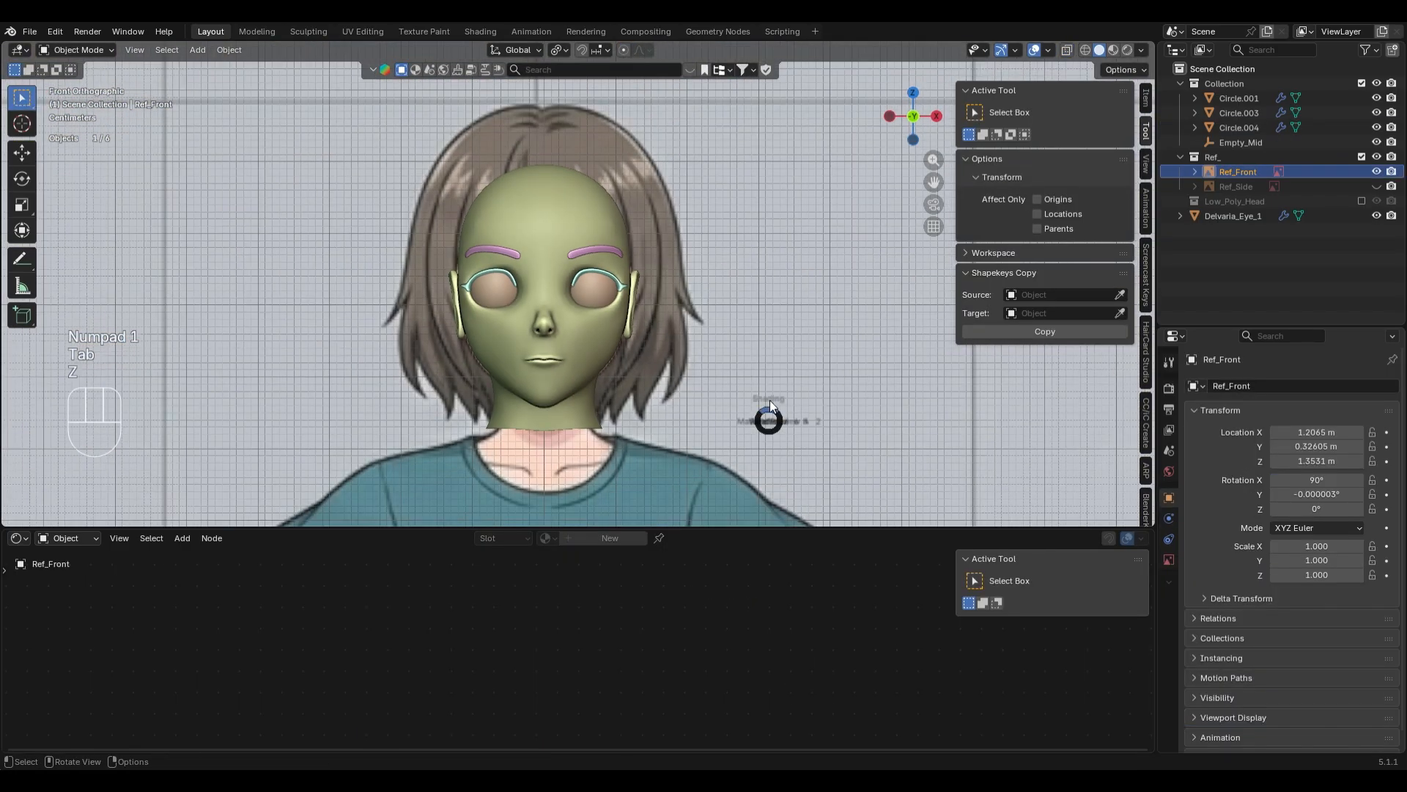
key(z)
key(alt+z)
scroll(804, 337, up, 2)
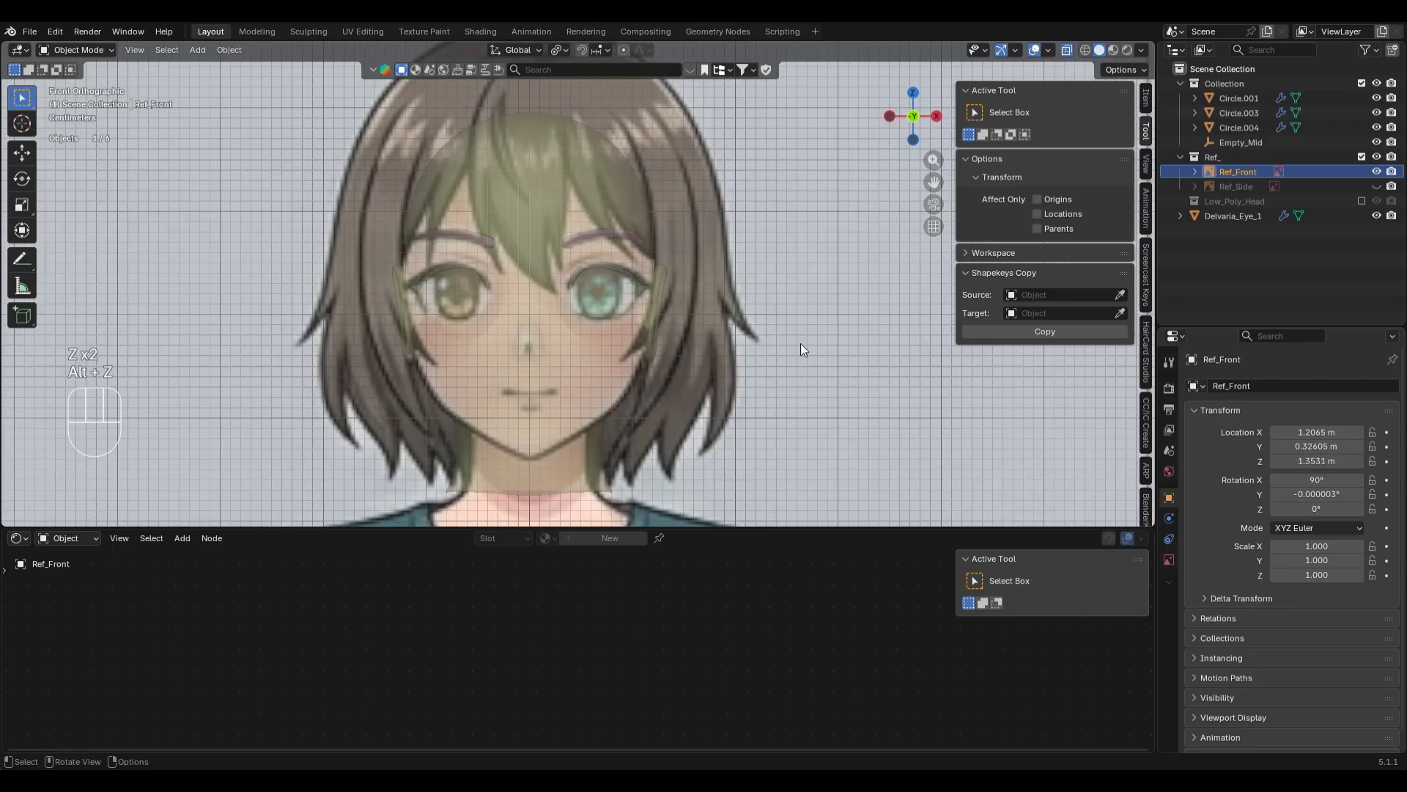
scroll(800, 343, up, 4)
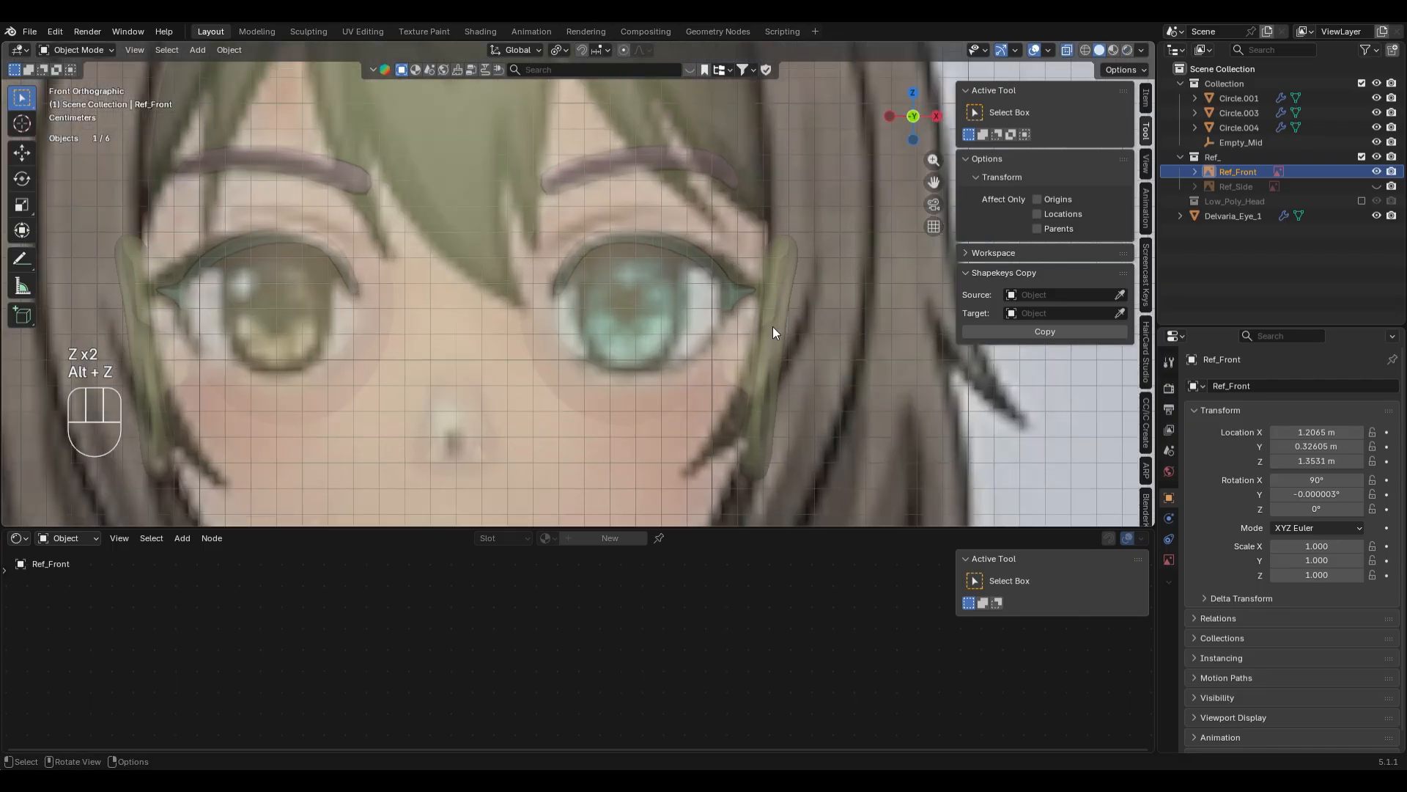
key(alt+z)
scroll(771, 327, down, 4)
key(z)
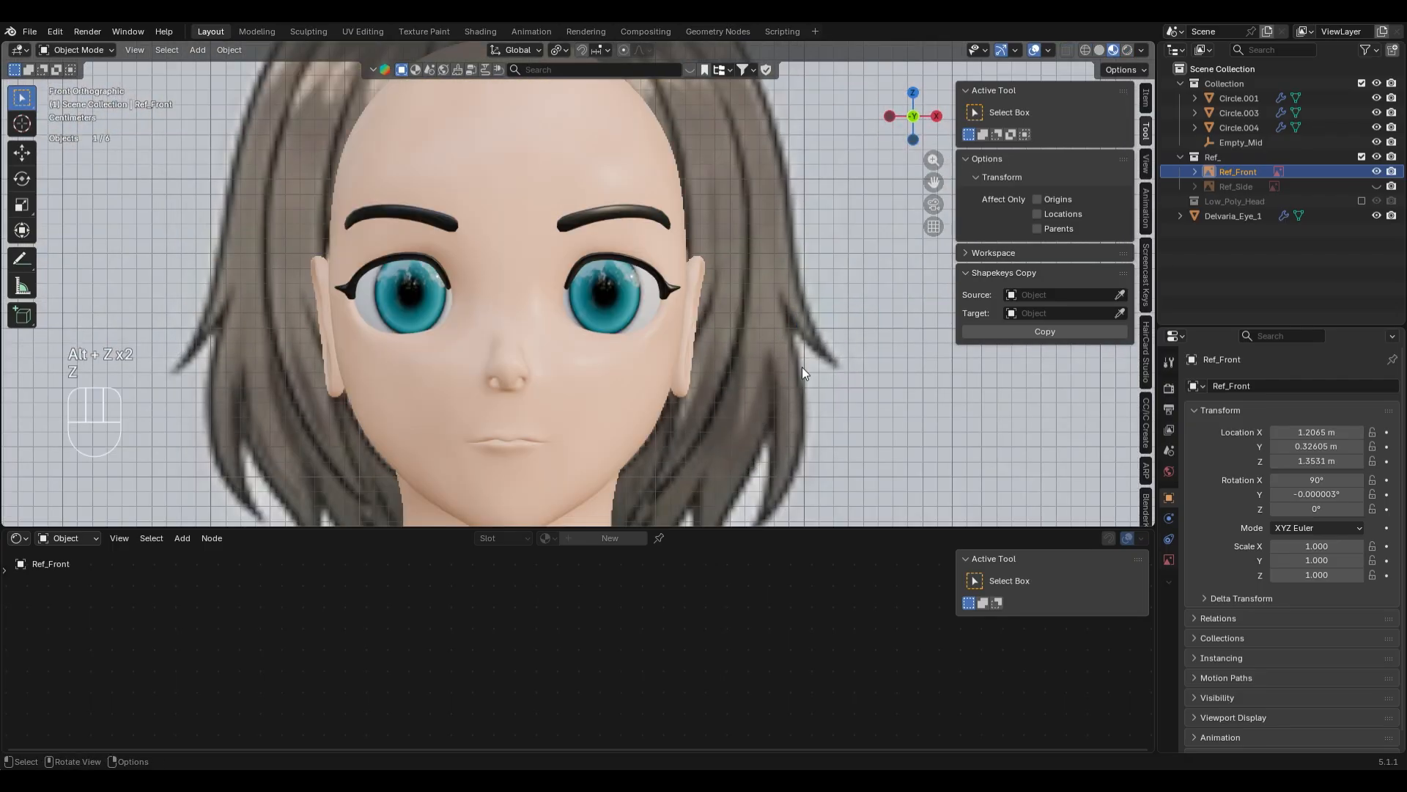
scroll(798, 380, down, 4)
scroll(777, 387, up, 6)
- Move the faces at the upper eyelash's inner end slightly toward the nose with proportional editing
click(575, 279)
scroll(650, 378, up, 5)
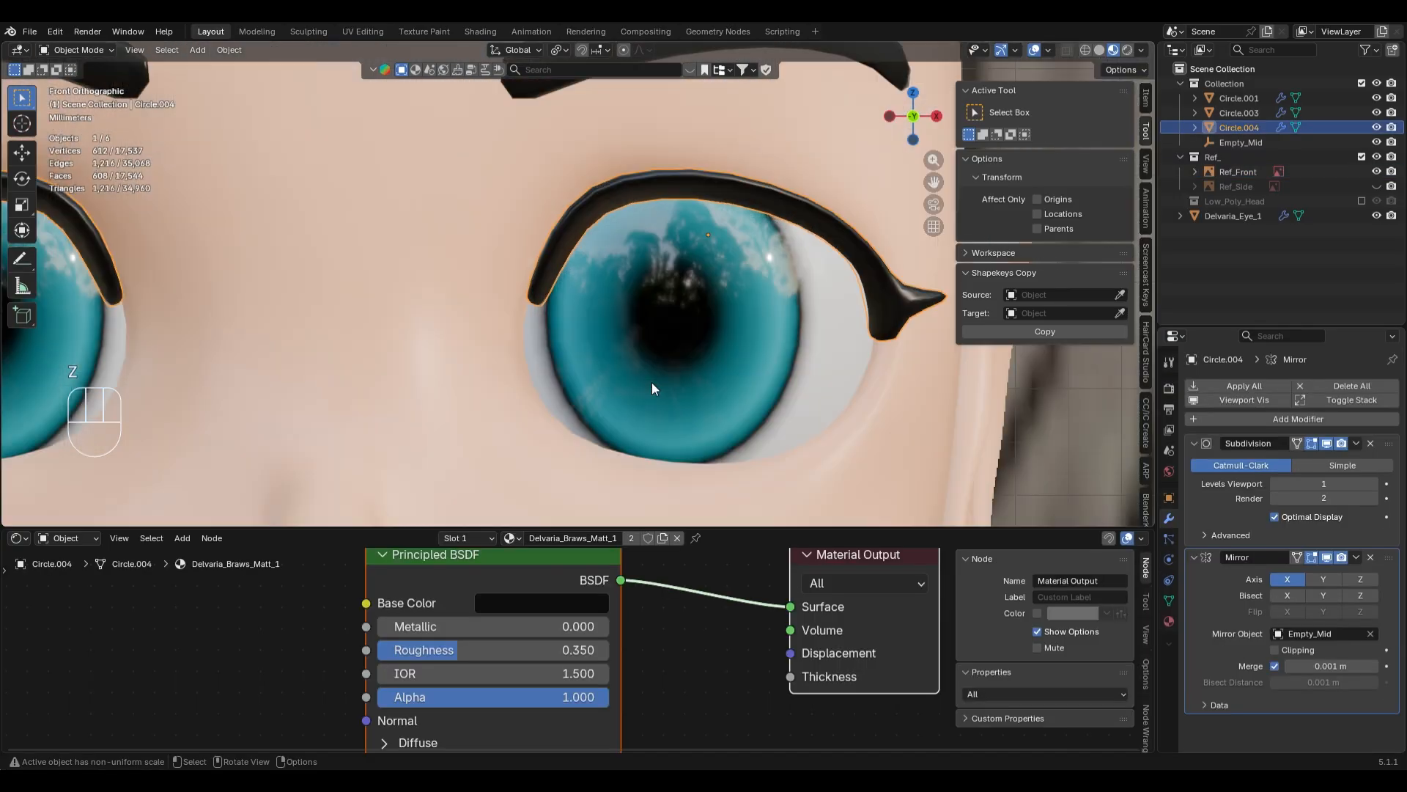
key(Tab)
scroll(645, 377, up, 2)
key(alt+z)
key(3)
key(g)
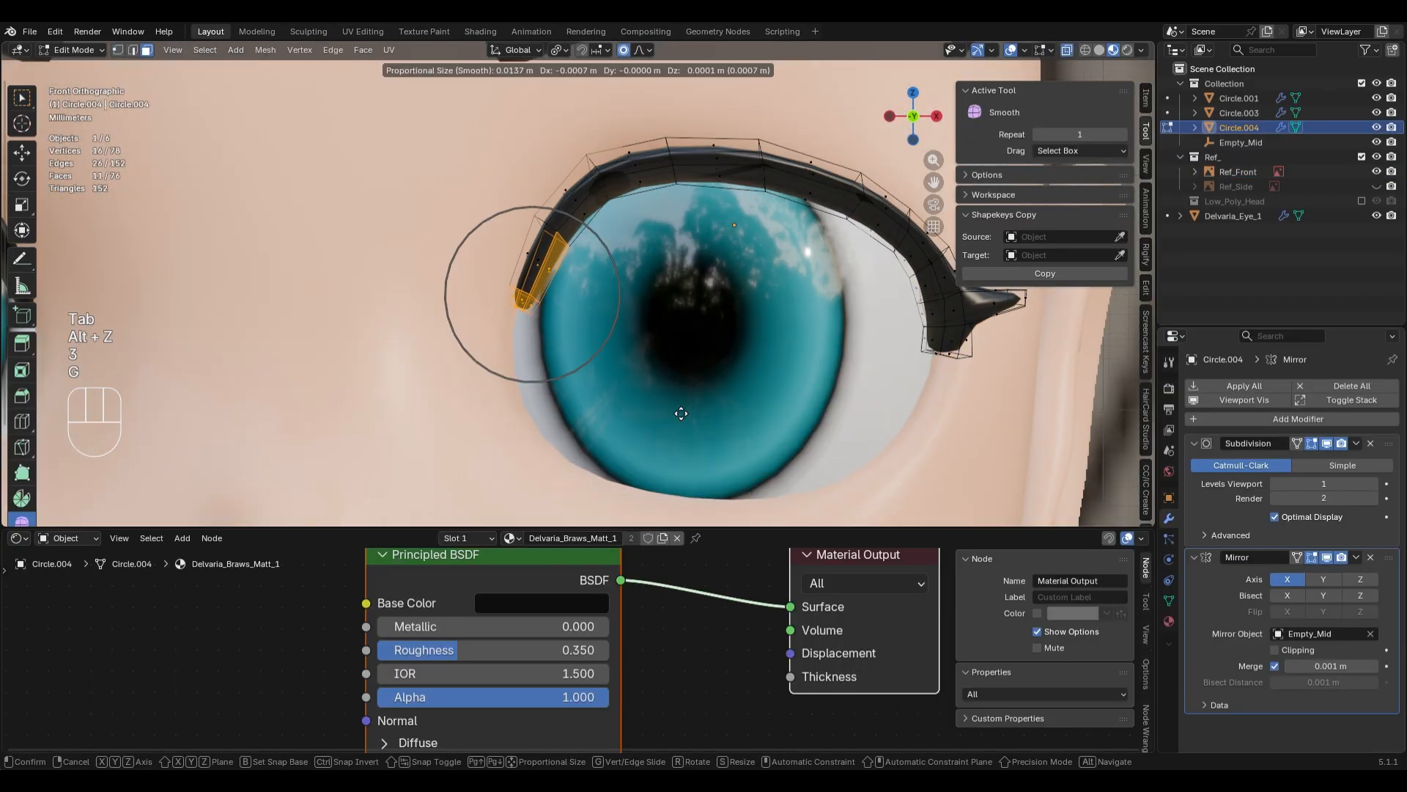
click(676, 411)
key(Tab)
- Check the eyelashes and face from the front and at an angle, and save the project
scroll(672, 408, down, 3)
click(471, 421)
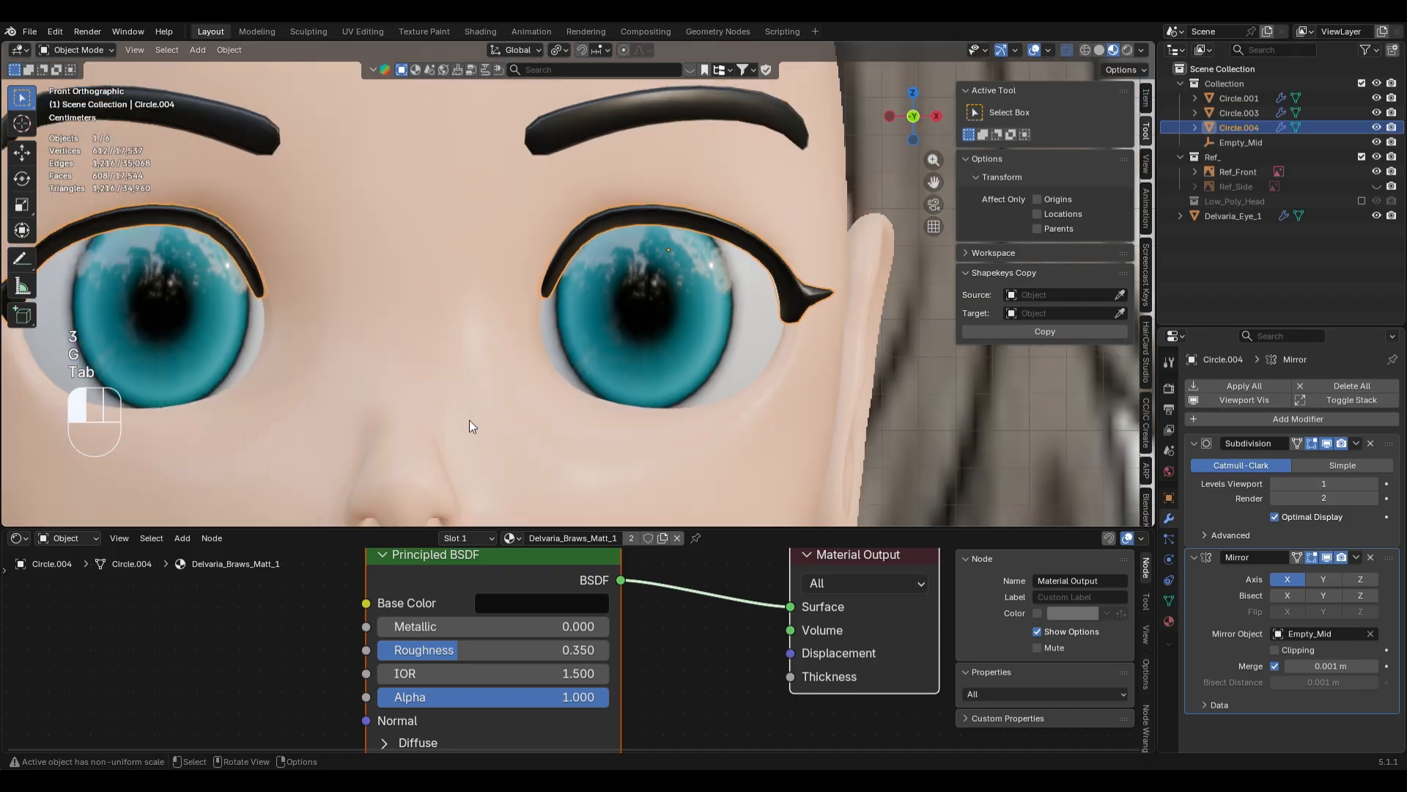
scroll(850, 420, down, 5)
click(855, 414)
scroll(843, 415, down, 3)
middle_drag(851, 409, 768, 404)
key(ctrl+s)
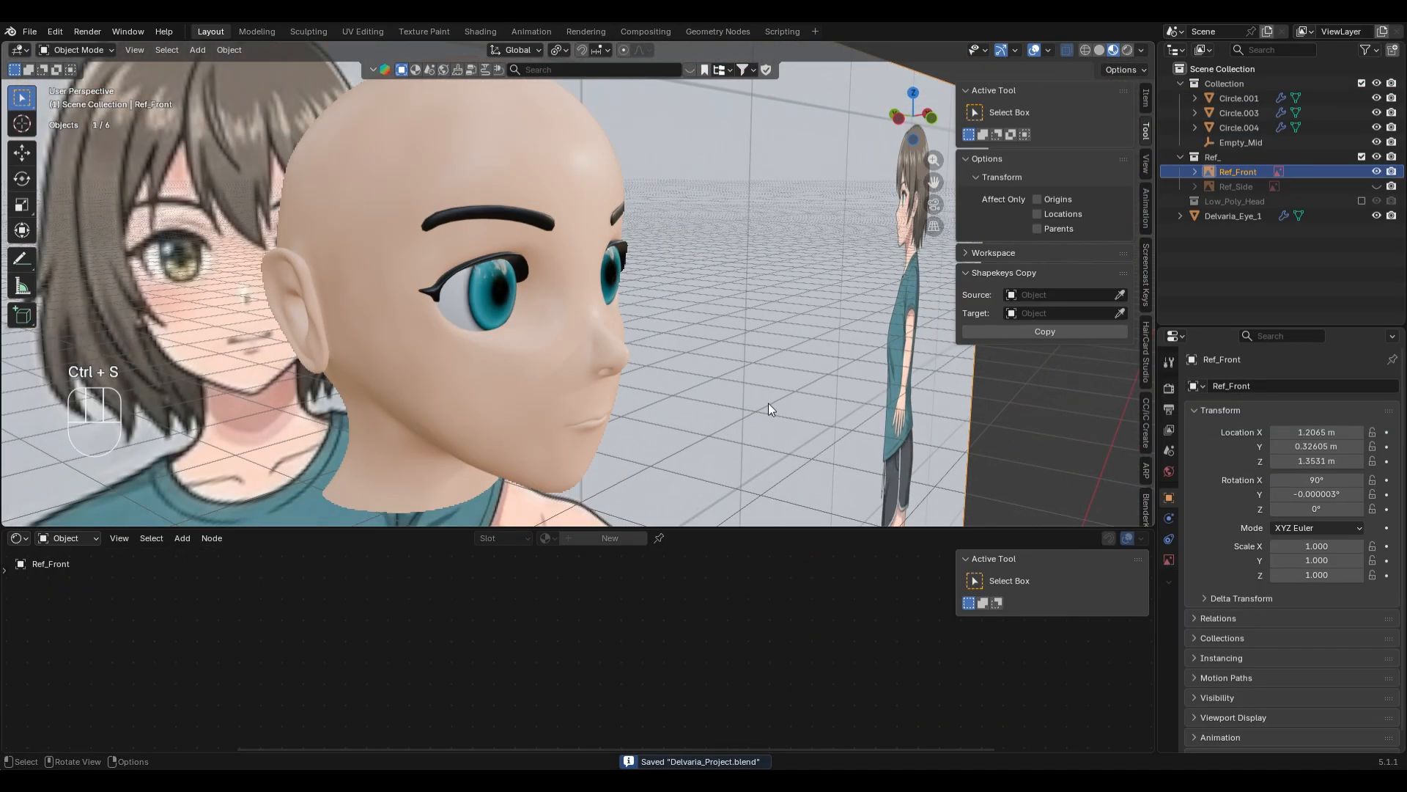
key(KP_2)
key(KP_1)
scroll(768, 407, down, 1)
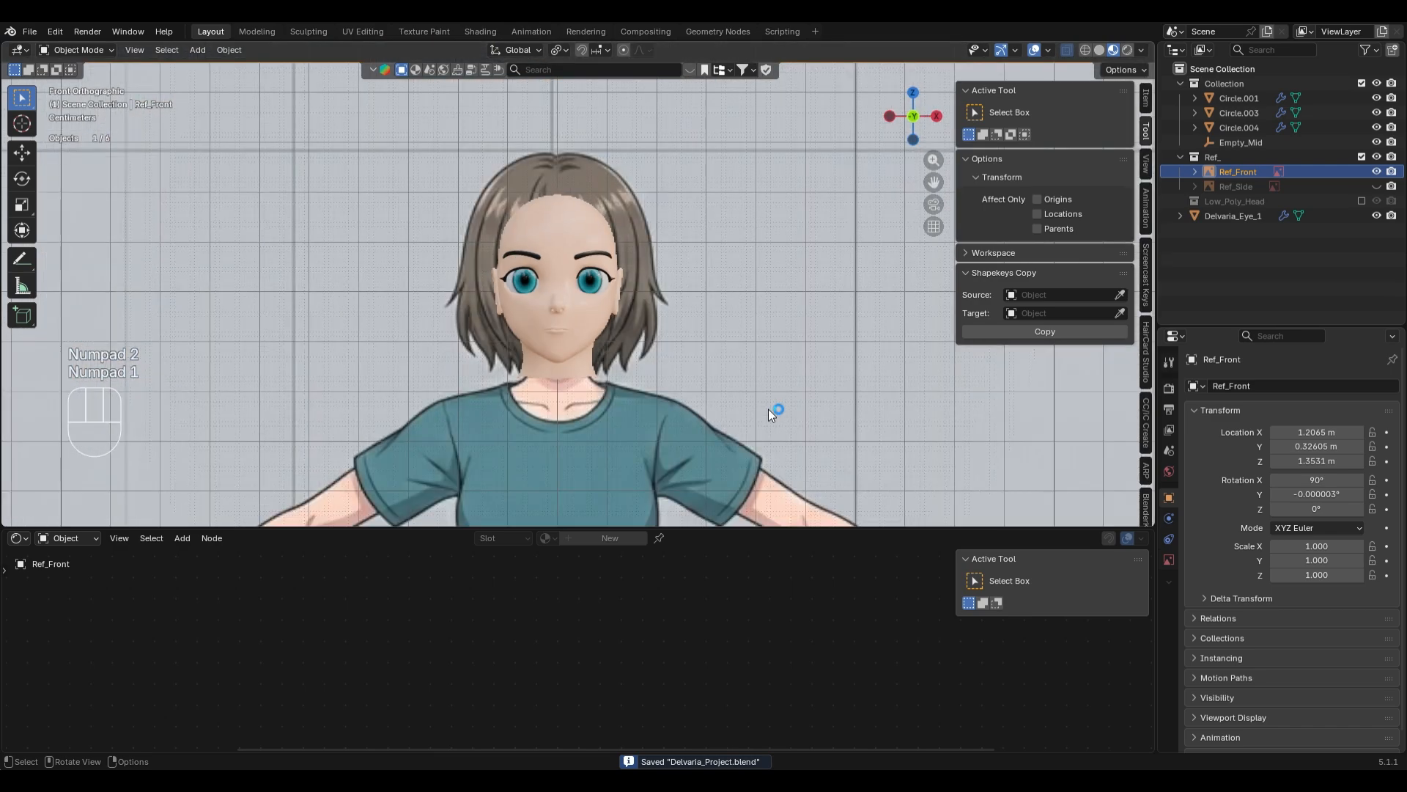
- Open the head mesh for editing in Solid shading with X-ray and select the edge loop around the neck's bottom opening
scroll(755, 366, up, 2)
click(648, 298)
scroll(866, 385, up, 3)
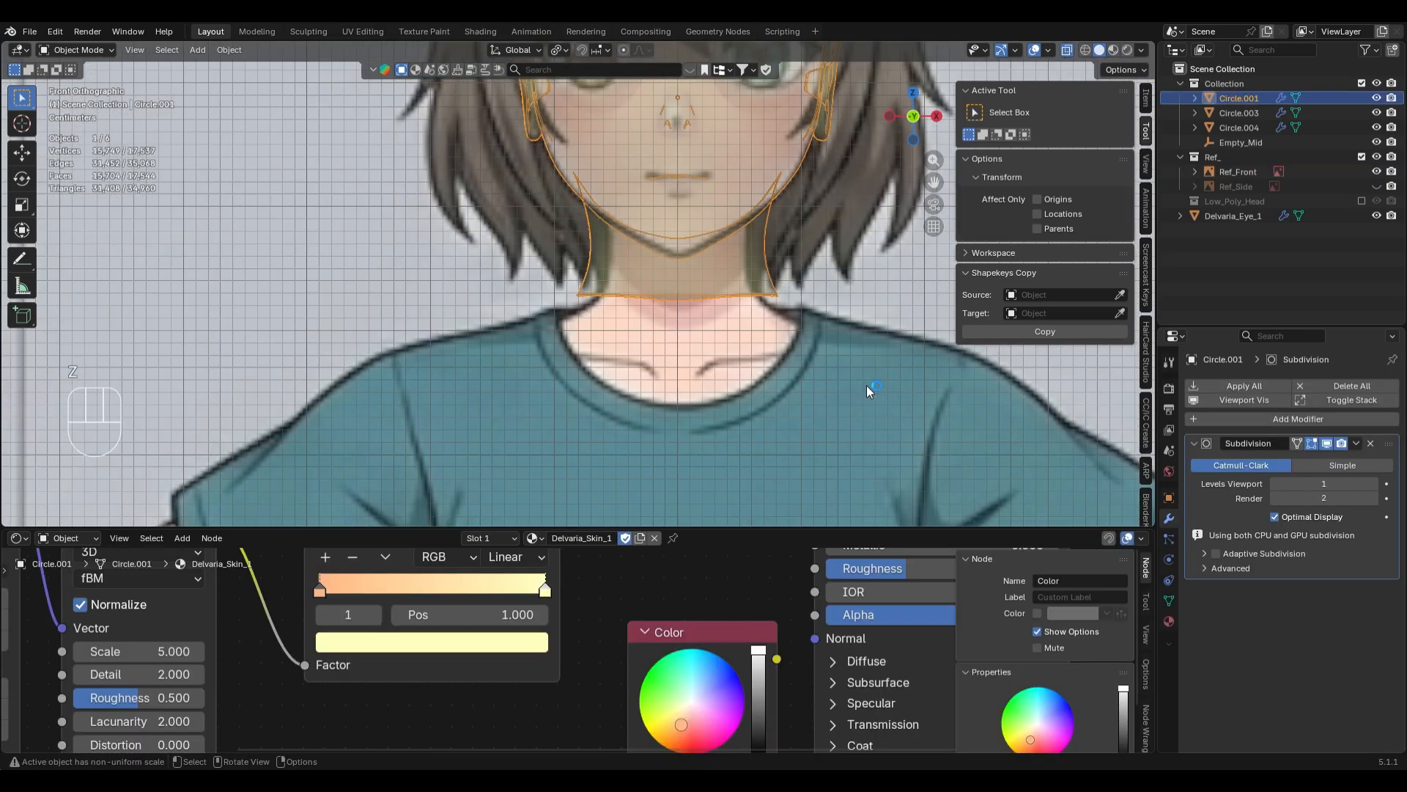
key(alt+z)
scroll(806, 378, up, 2)
key(Tab)
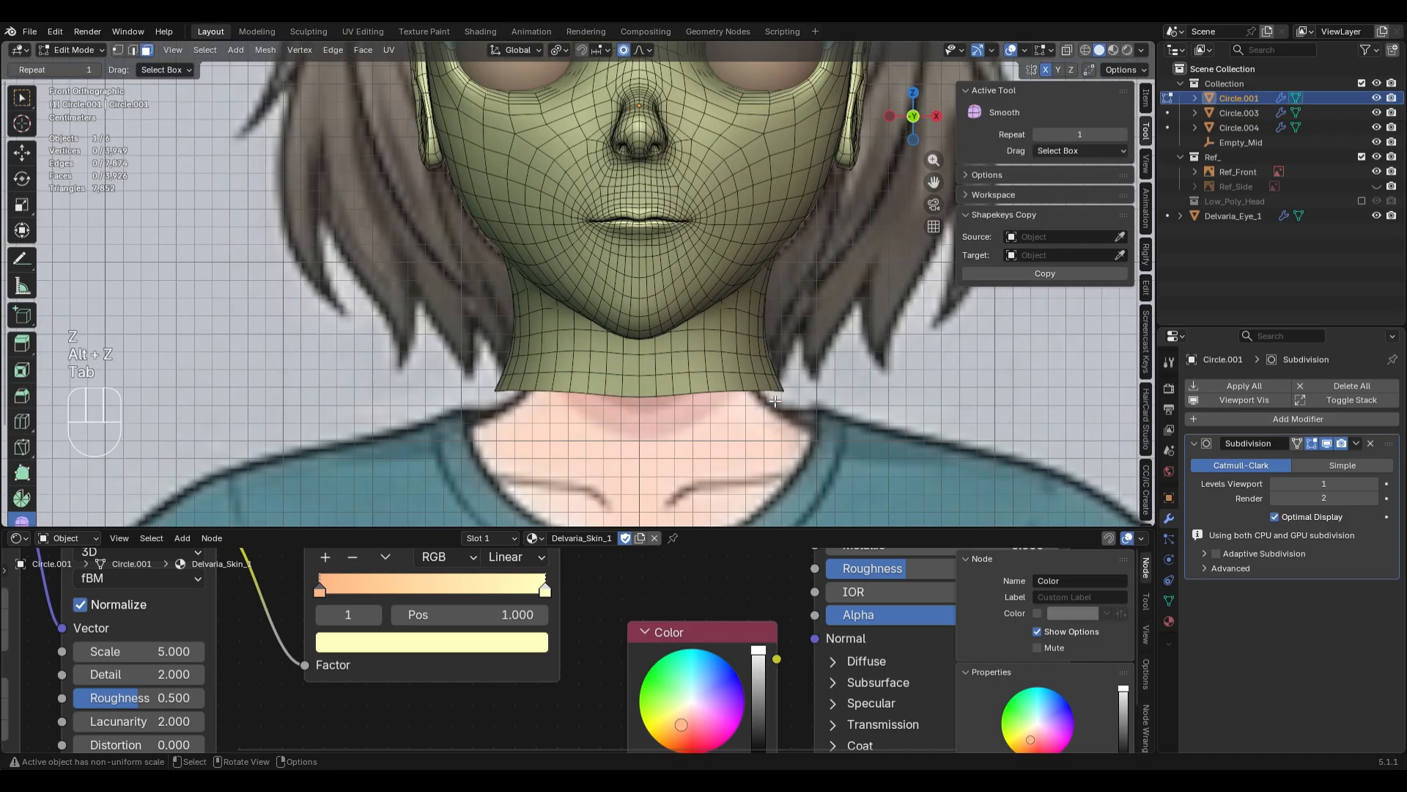
key(2)
key(alt+z)
alt+click(497, 393)
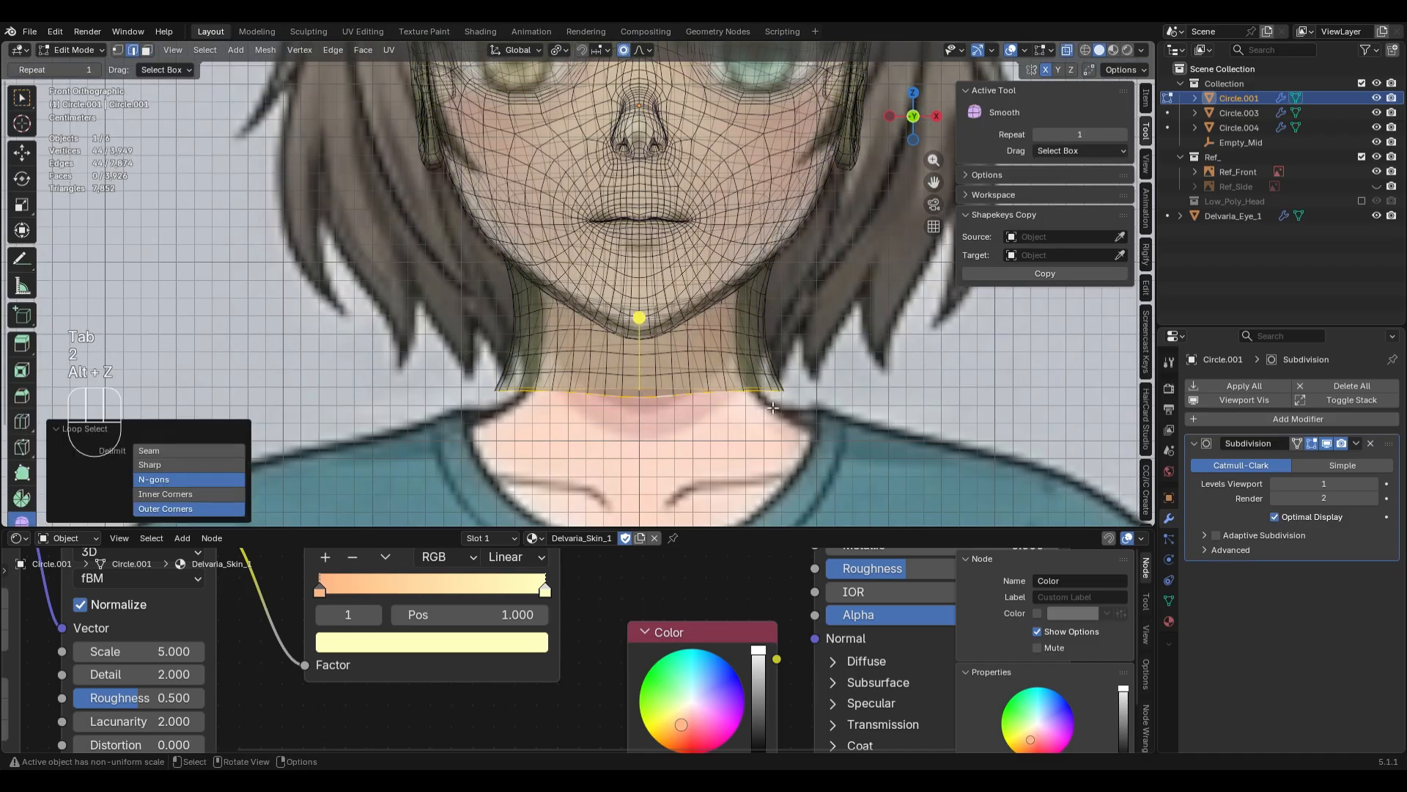
- Try scaling down the neck's bottom edge loop with proportional editing
key(s)
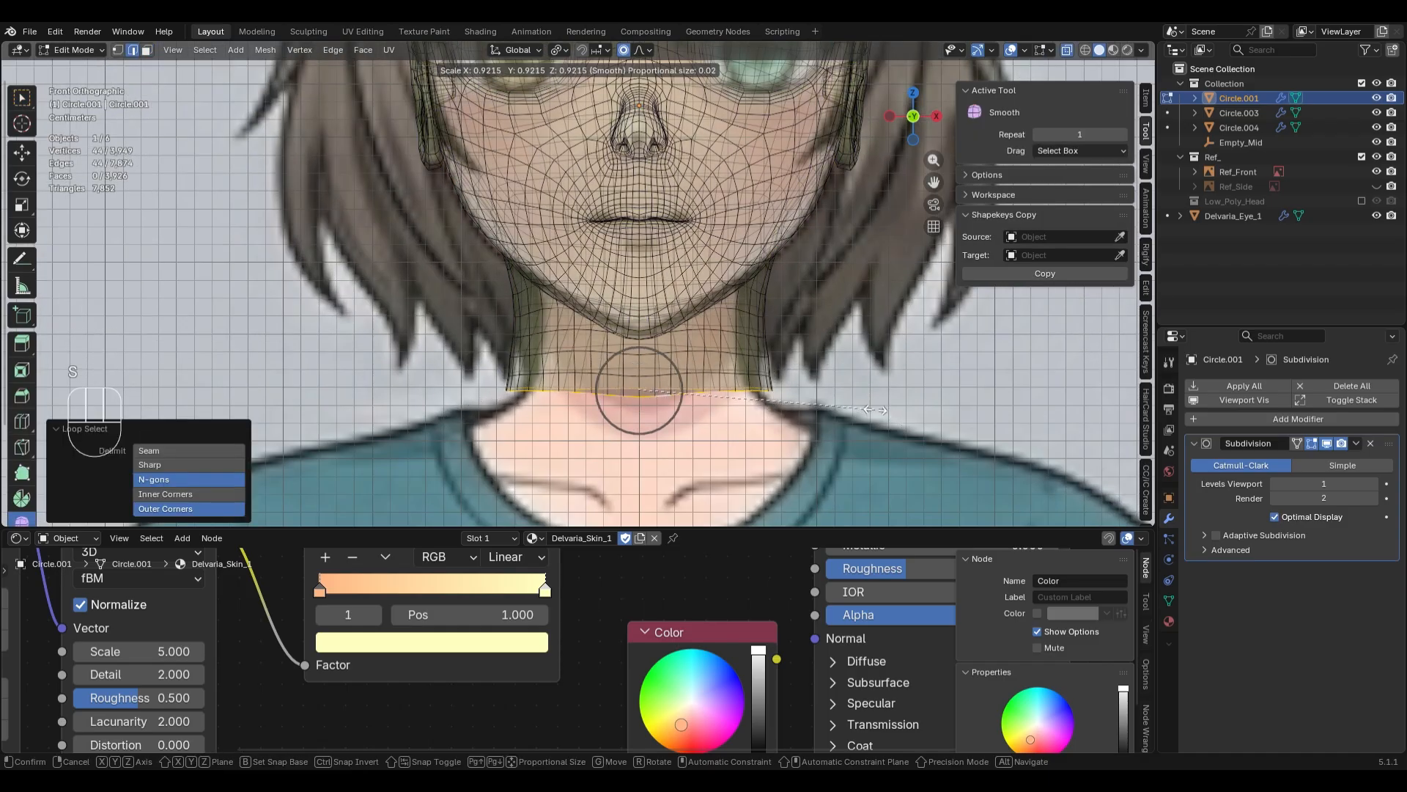
scroll(861, 407, down, 1)
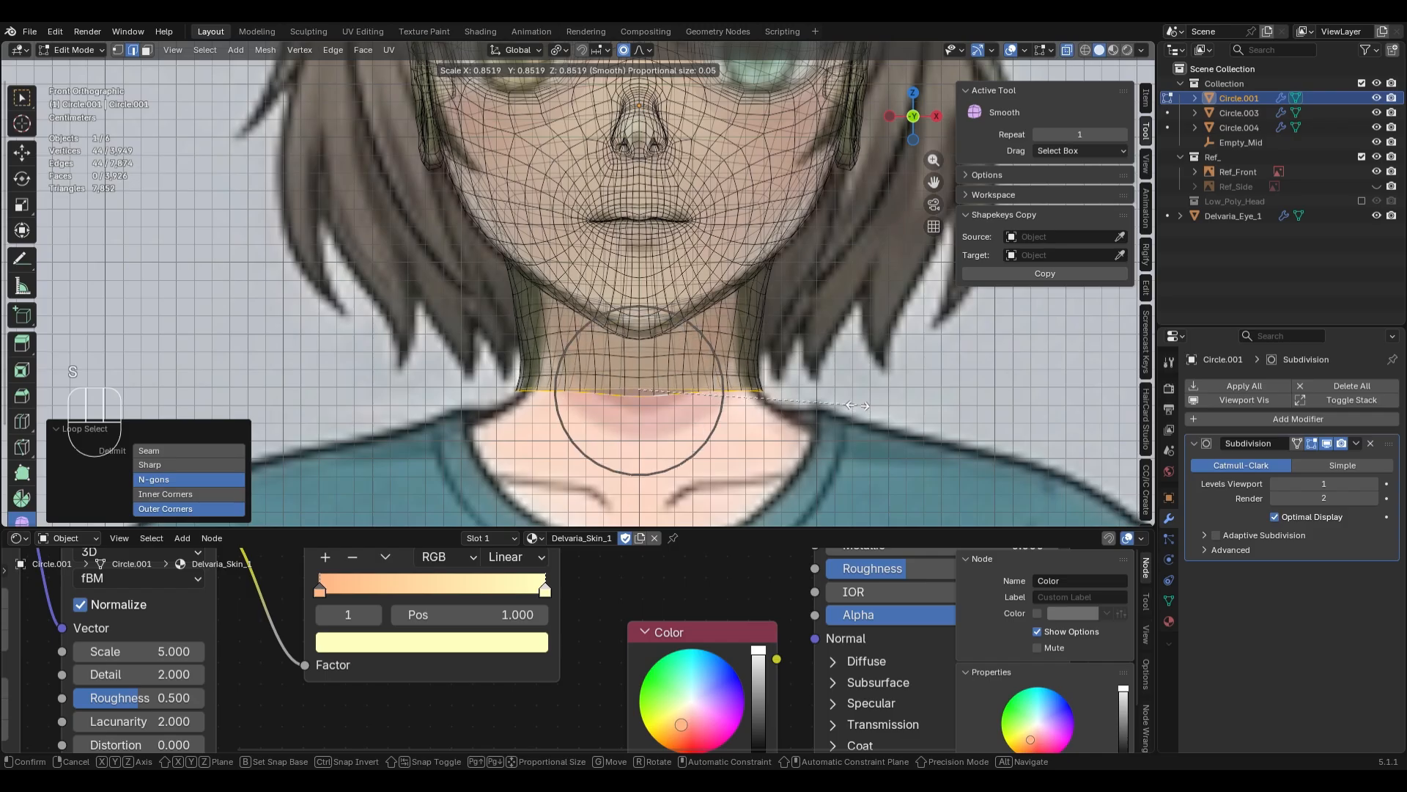
key(ctrl+z)
- Scale the neck's bottom edge loop to 0.862 with a proportional size of 0.076 to match the reference, and save the project
key(s)
scroll(864, 418, down, 3)
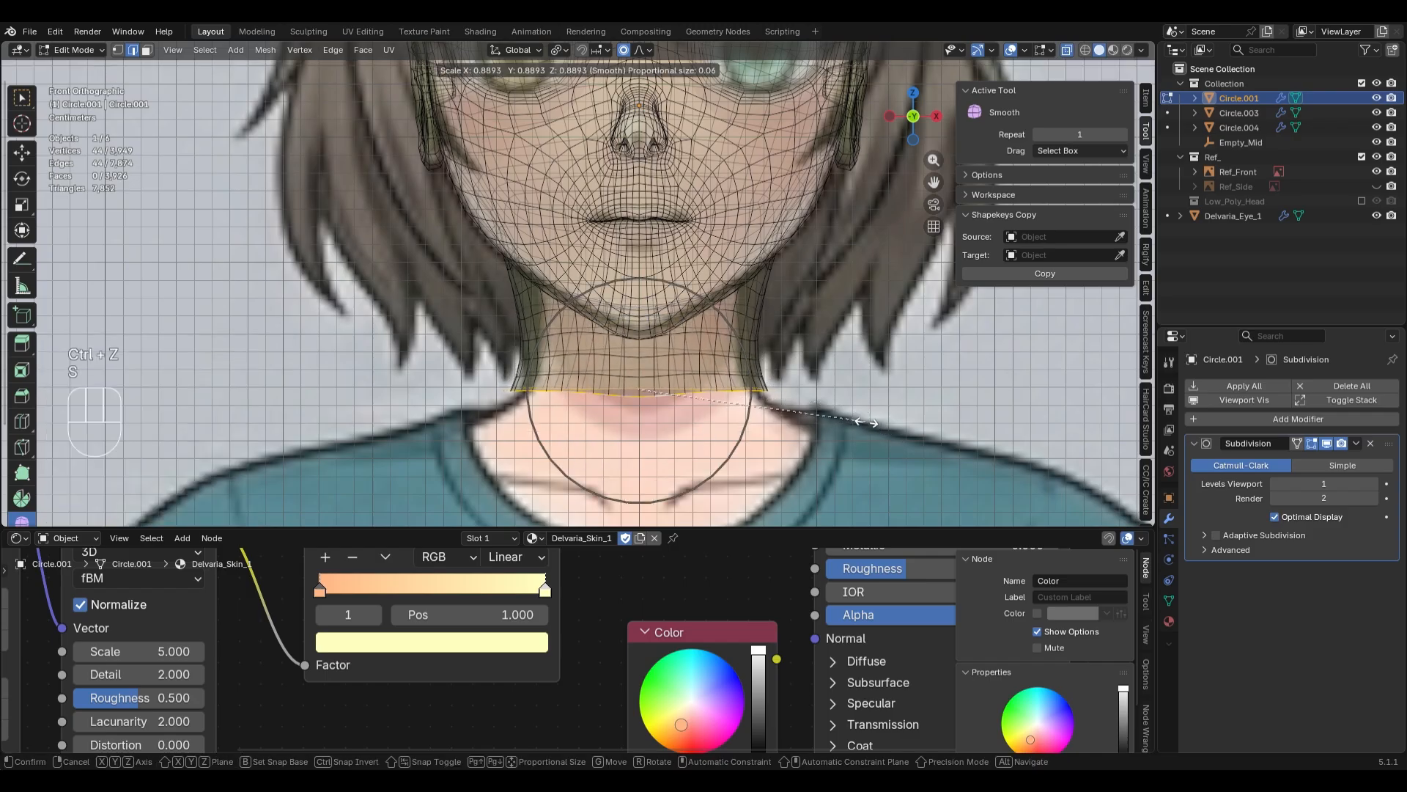
scroll(862, 422, down, 2)
click(859, 423)
scroll(859, 424, down, 4)
middle_drag(917, 396, 782, 343)
key(KP_1)
scroll(790, 324, up, 3)
key(alt+z)
scroll(791, 318, down, 4)
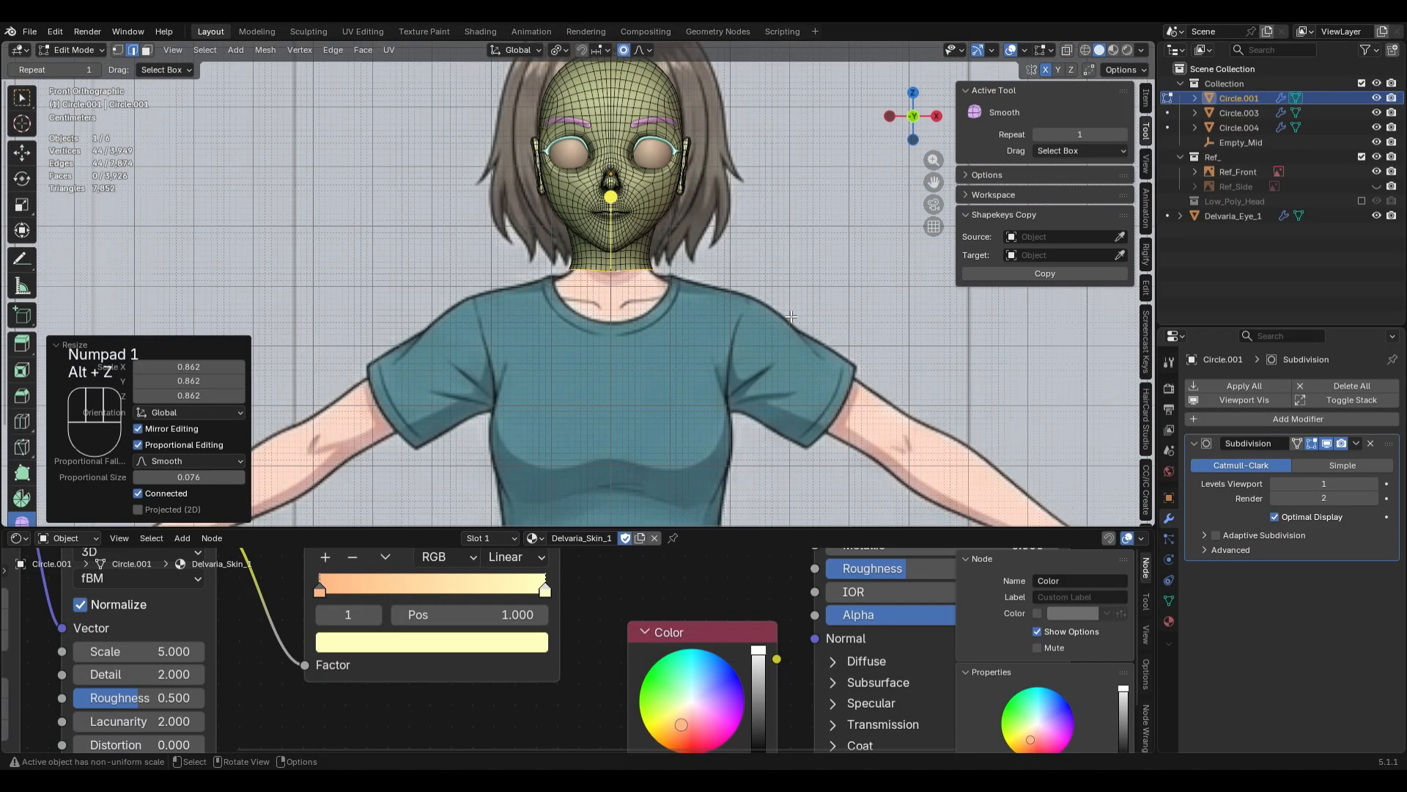
scroll(790, 316, up, 3)
key(Tab)
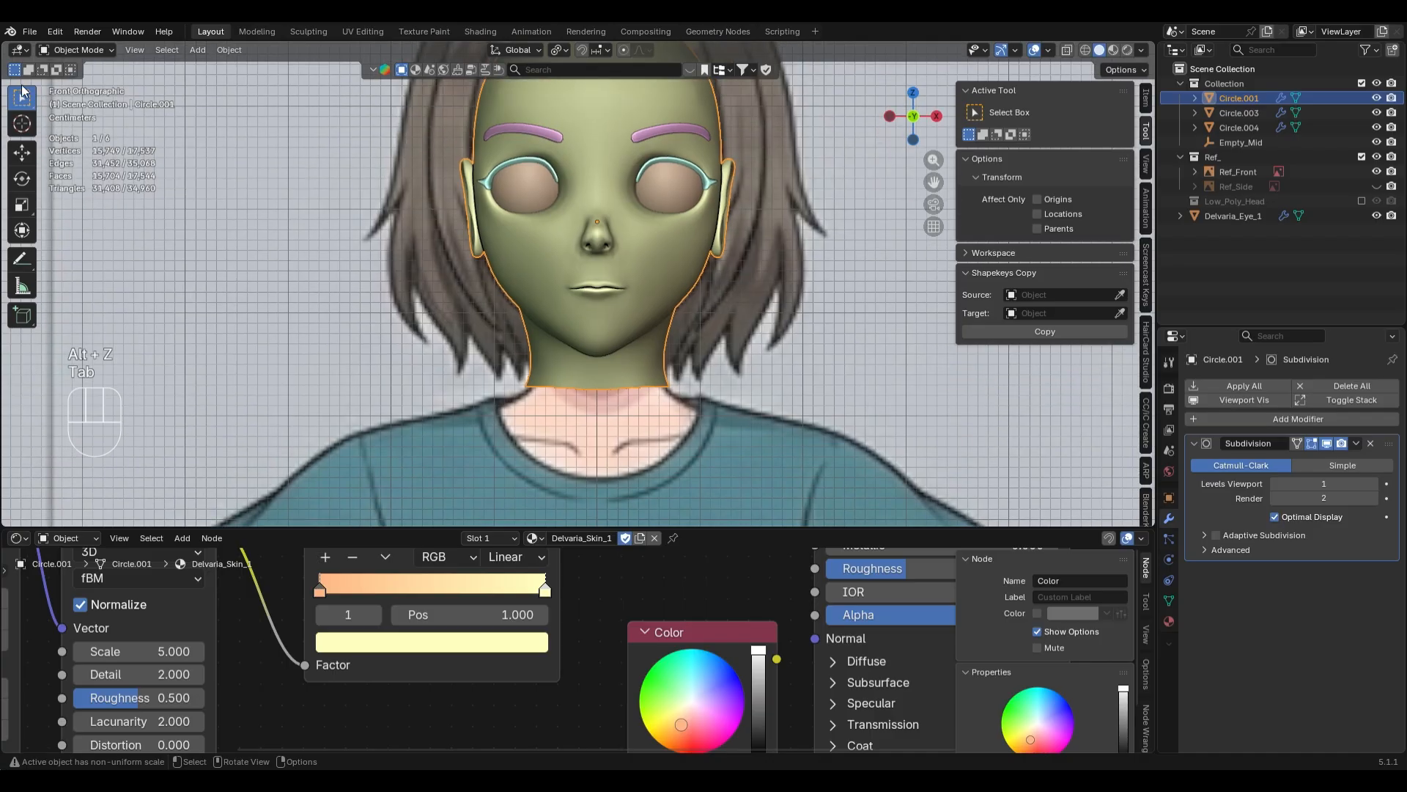
key(ctrl+s)
- Mark the vertical edge loop along the middle of the head as a seam
key(Tab)
scroll(582, 127, down, 1)
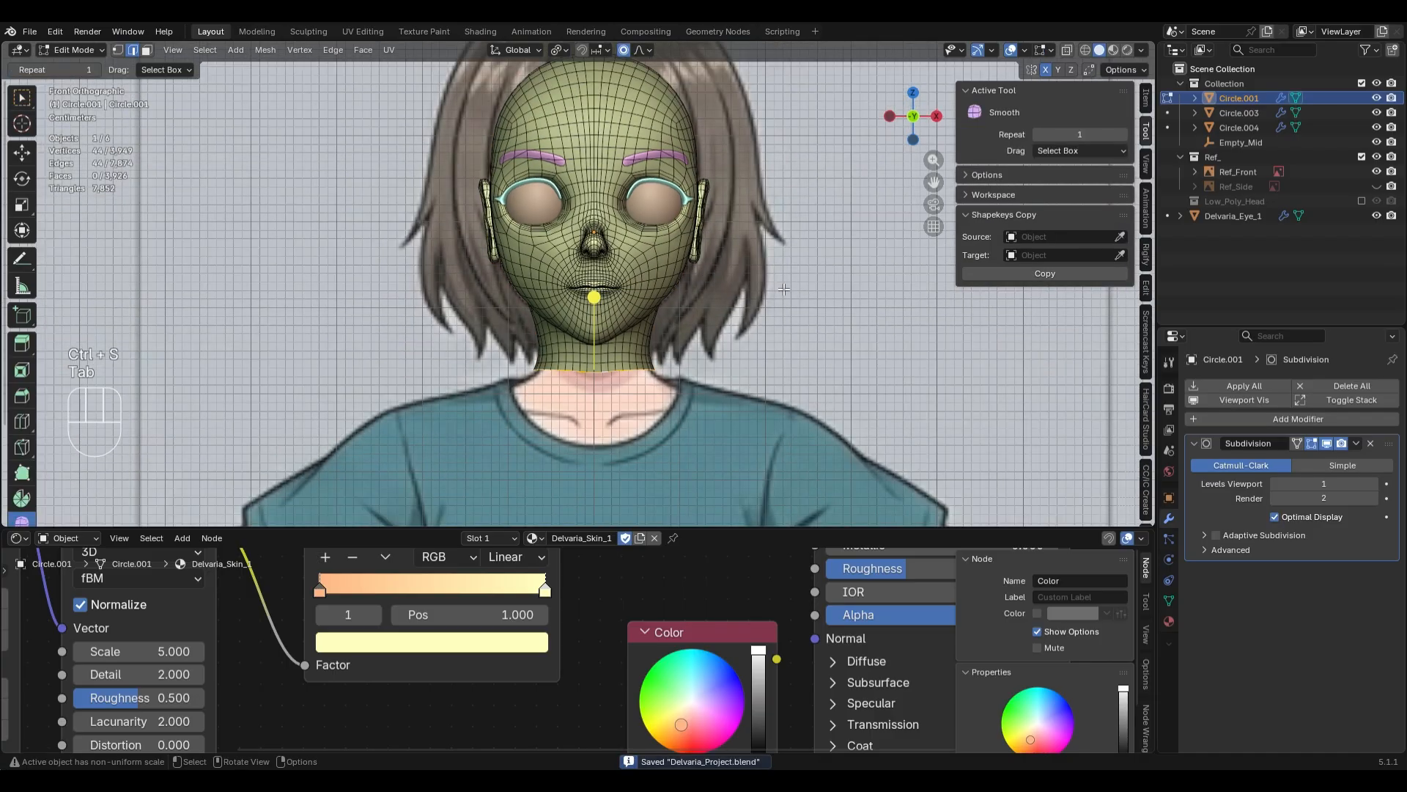
key(2)
alt+click(602, 95)
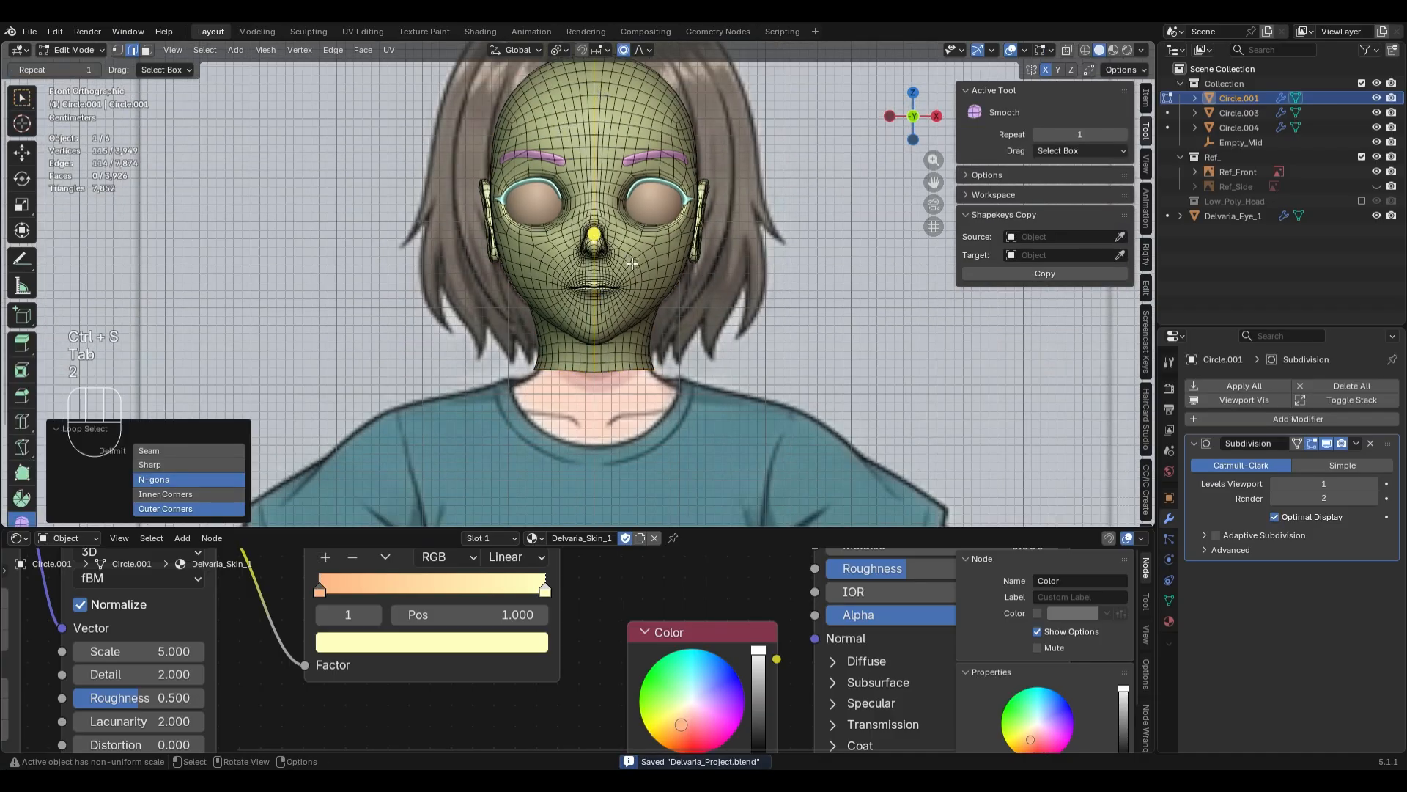
right_click(715, 340)
click(706, 587)
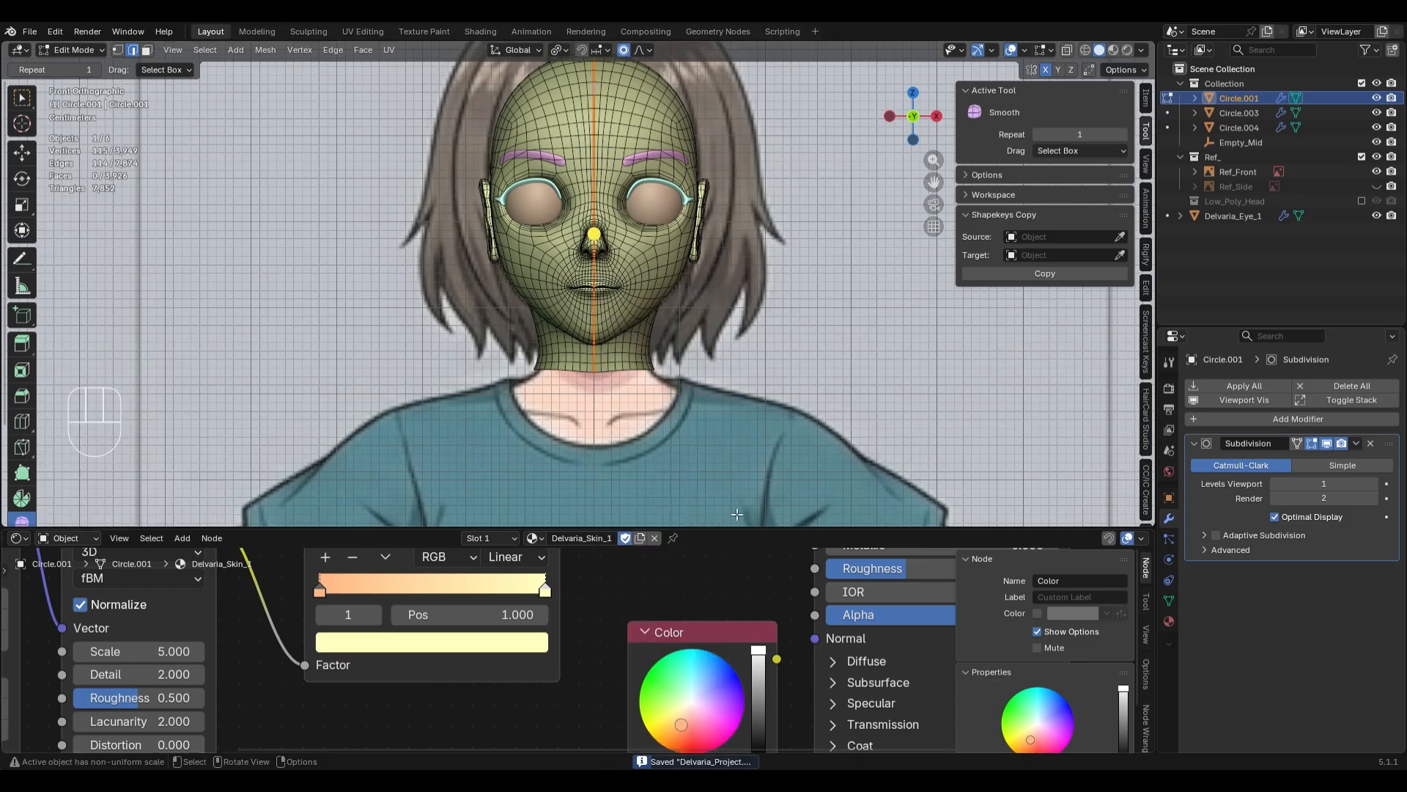
- Select the linked geometry of the head's positive-X half, delimited by Seam
key(a)
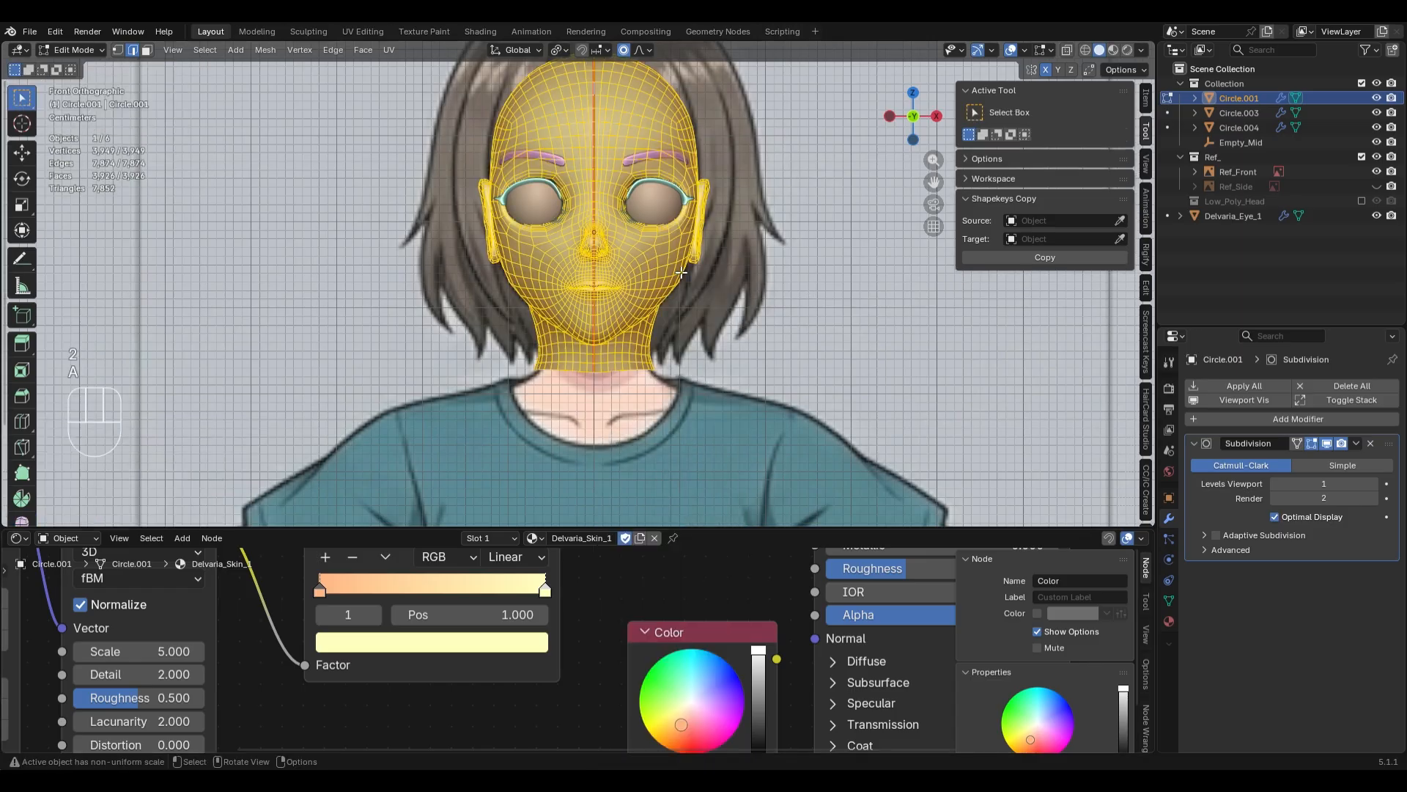
key(alt+a)
scroll(787, 310, up, 2)
key(l)
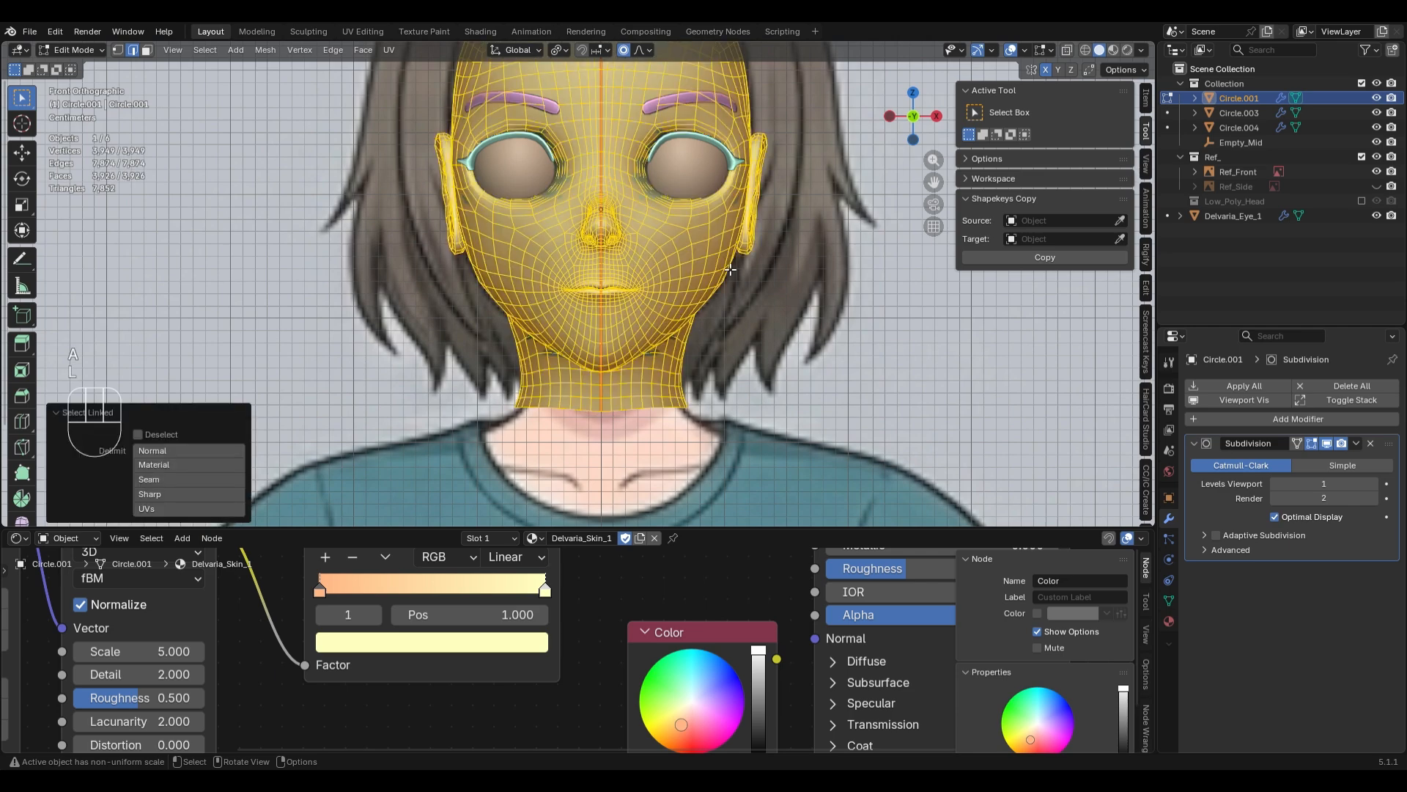
click(210, 478)
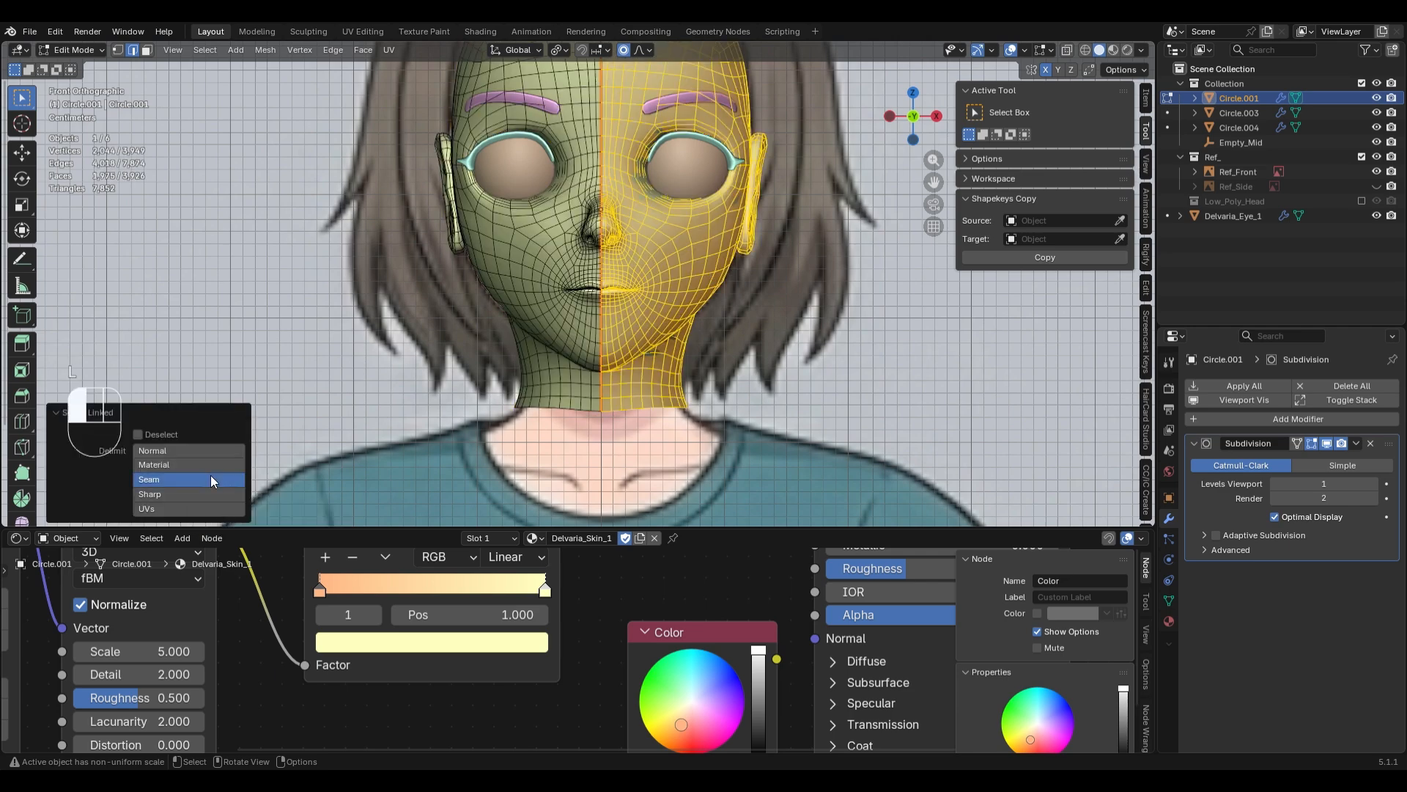
- Return to Object Mode and duplicate the head object in place
key(Tab)
scroll(799, 346, down, 5)
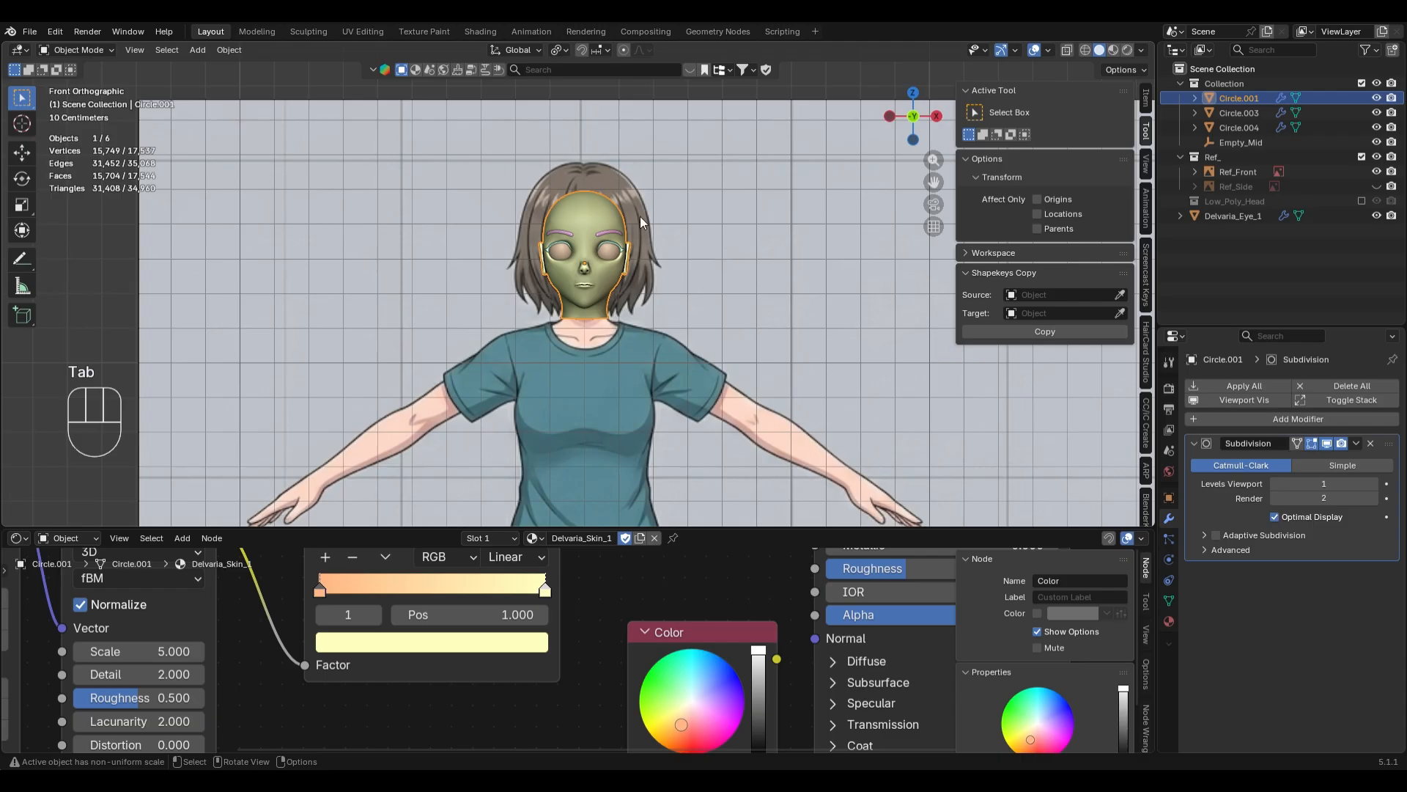
key(shift+d)
key(Escape)
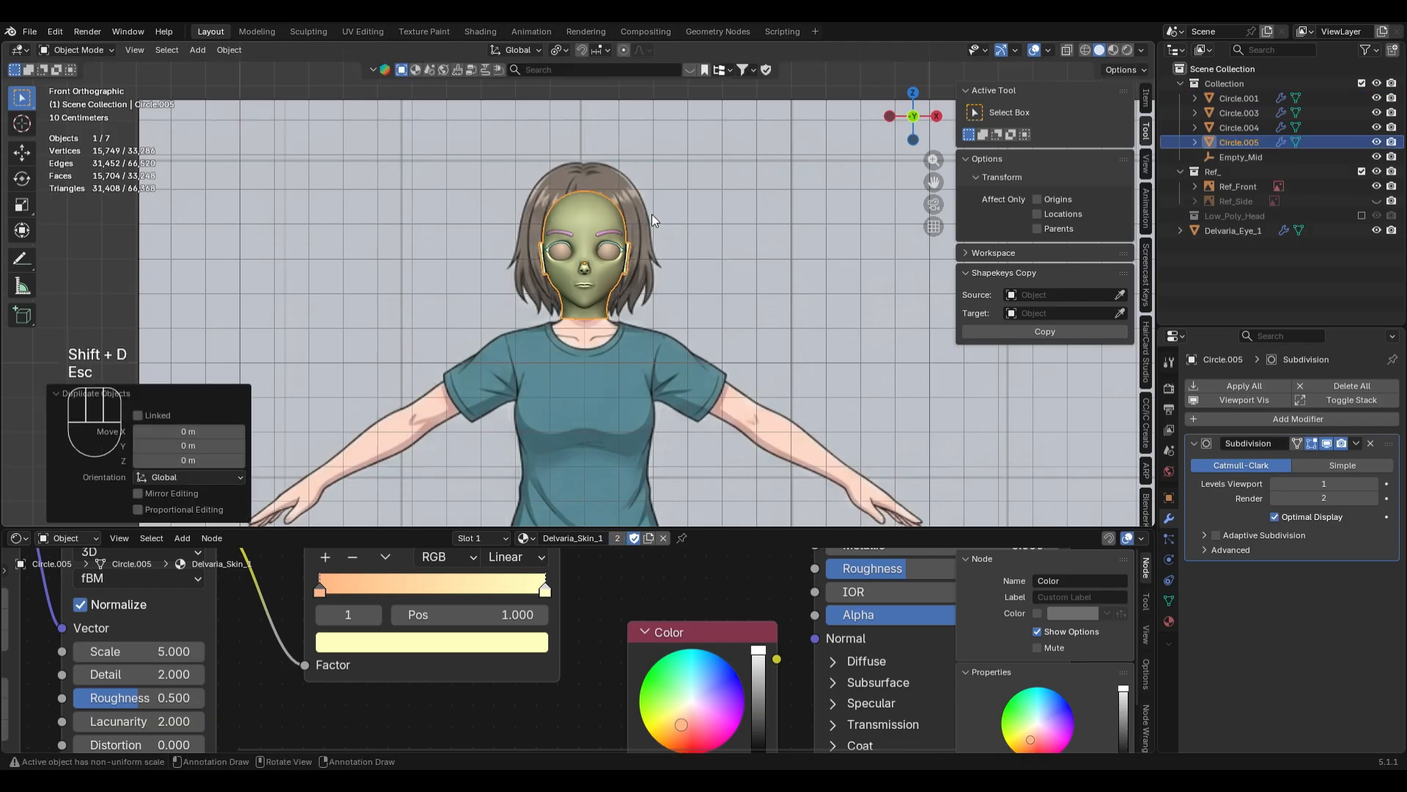
- Move the duplicated head to a new collection named Delvaria_Head_subdiv1 and exclude that collection from the view layer
key(m)
click(739, 221)
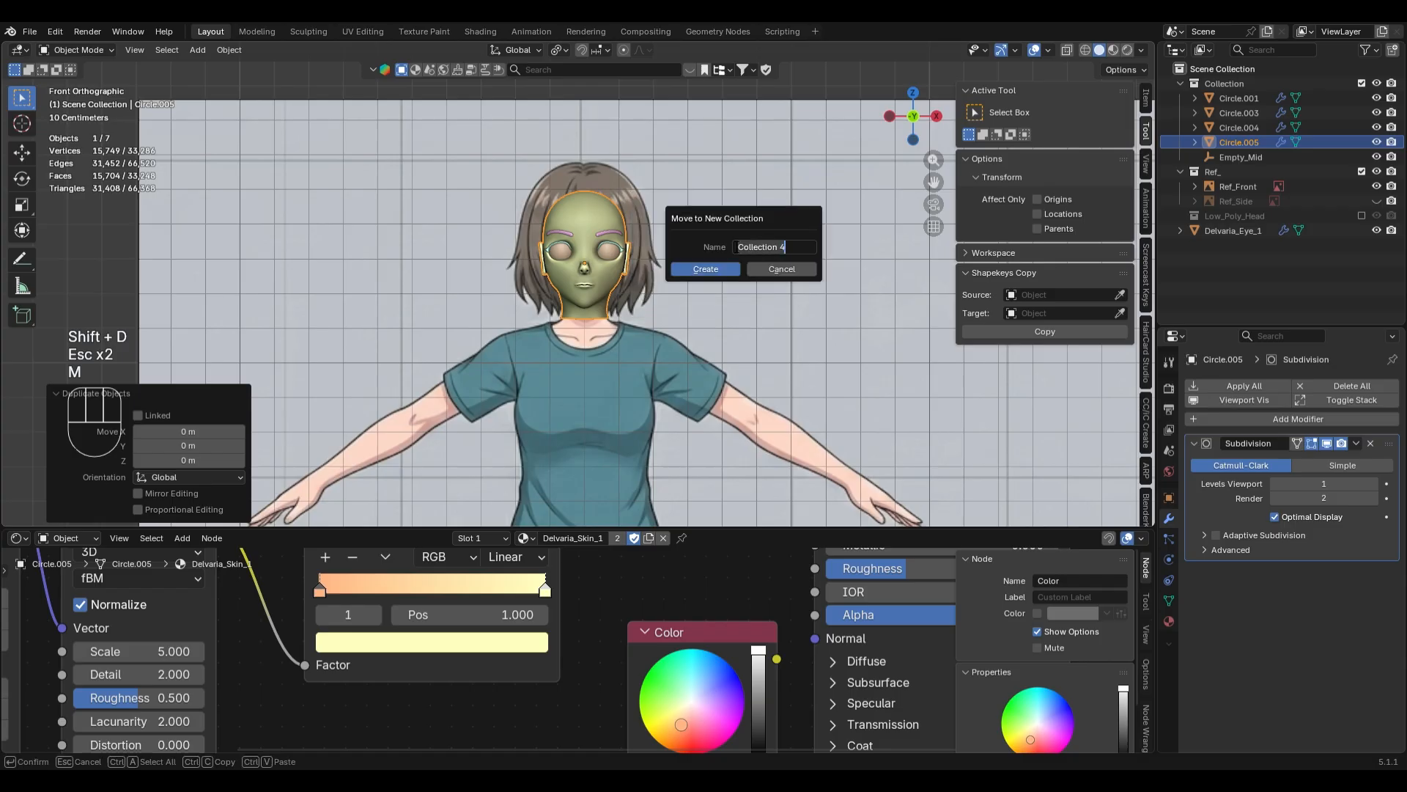
text(Delvaria_Head_sub)
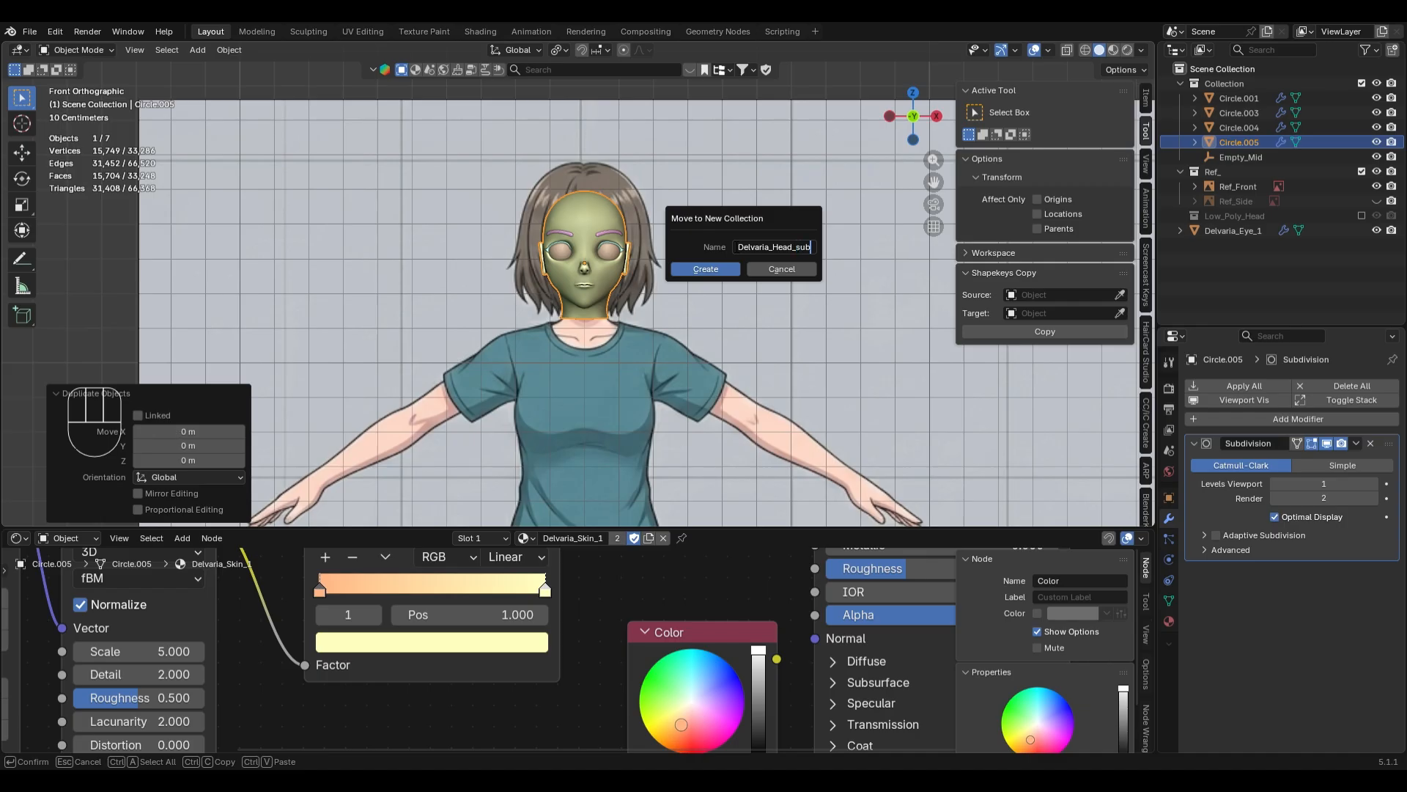
key(Return)
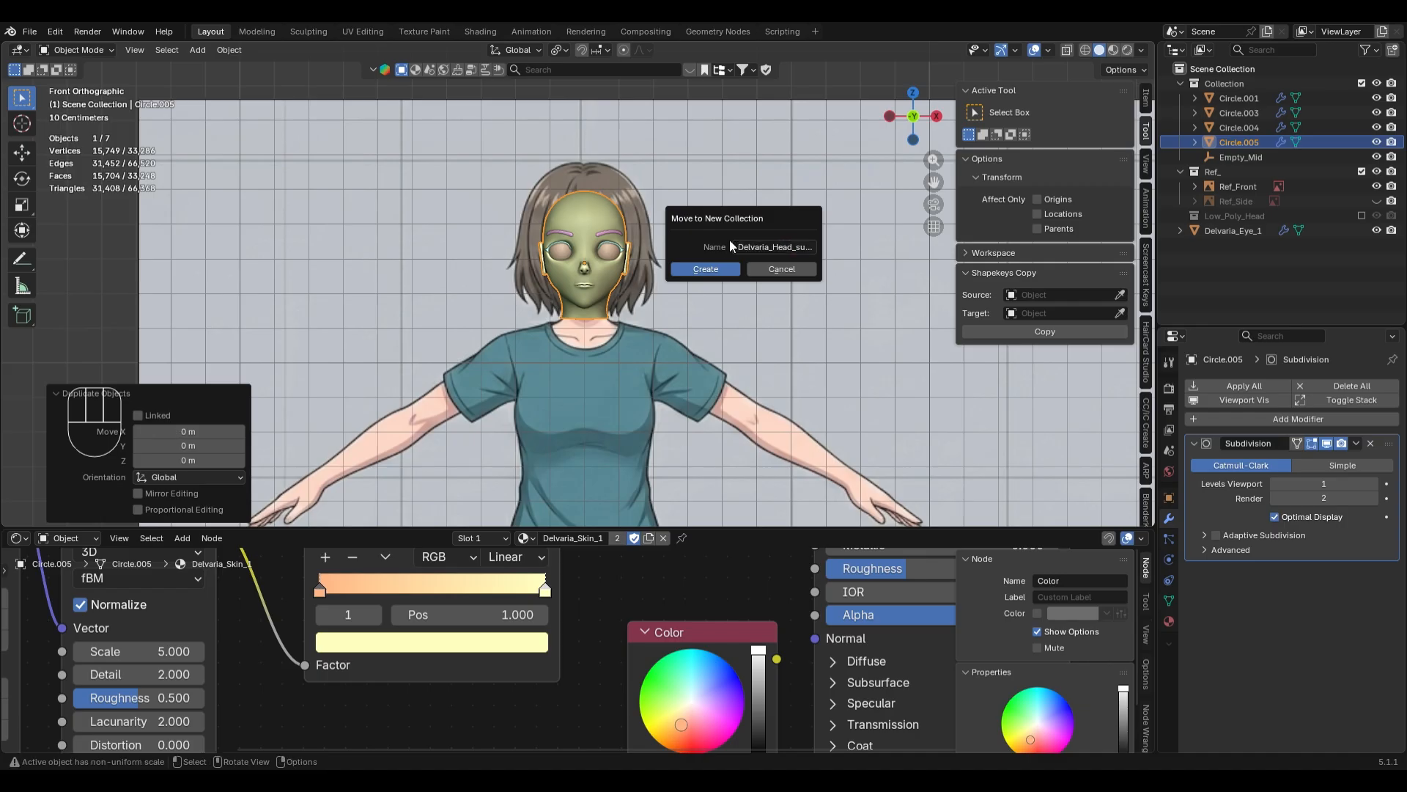
click(701, 266)
click(1362, 216)
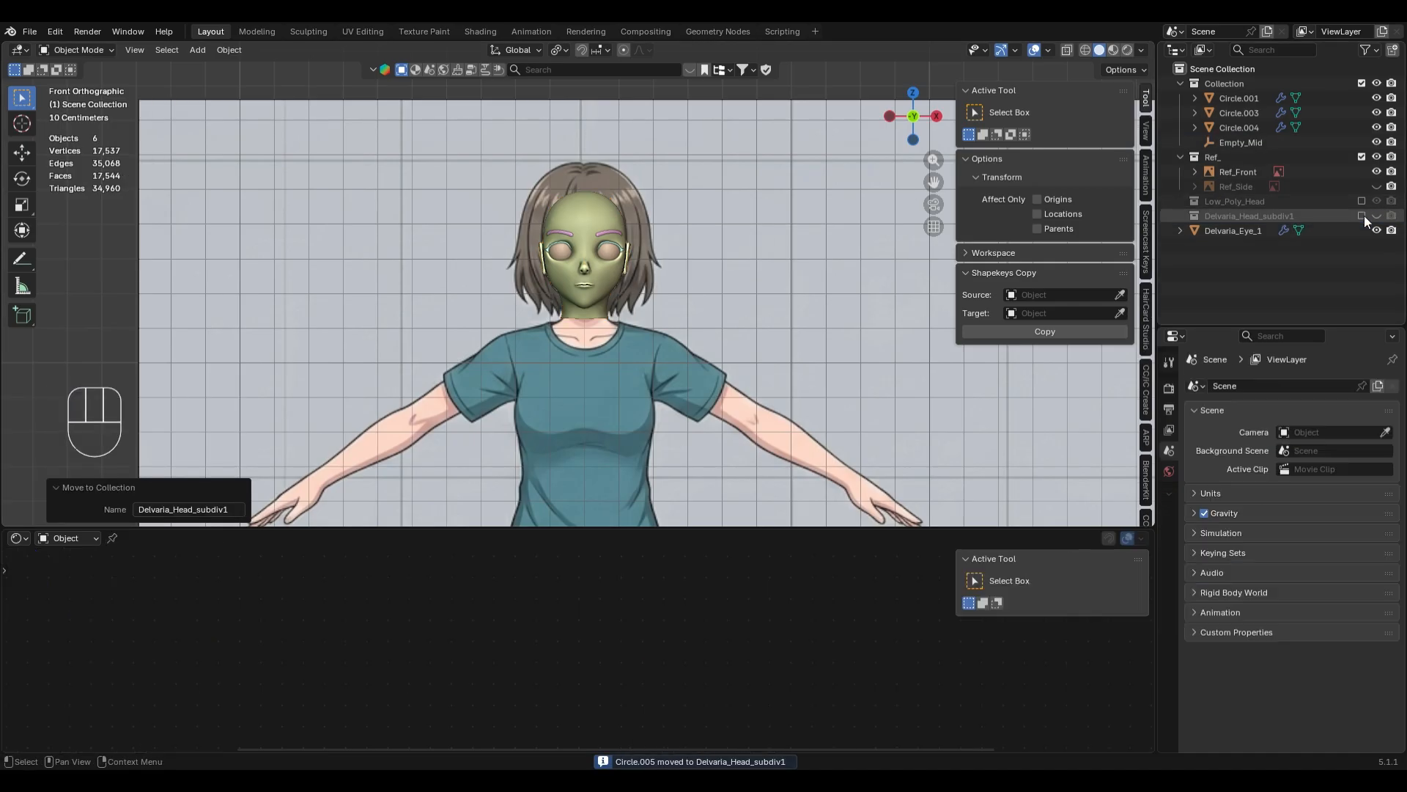
- Select the linked geometry of the head's negative-X half, delimited by the center seam, and delete it
click(592, 224)
scroll(593, 224, up, 4)
key(Tab)
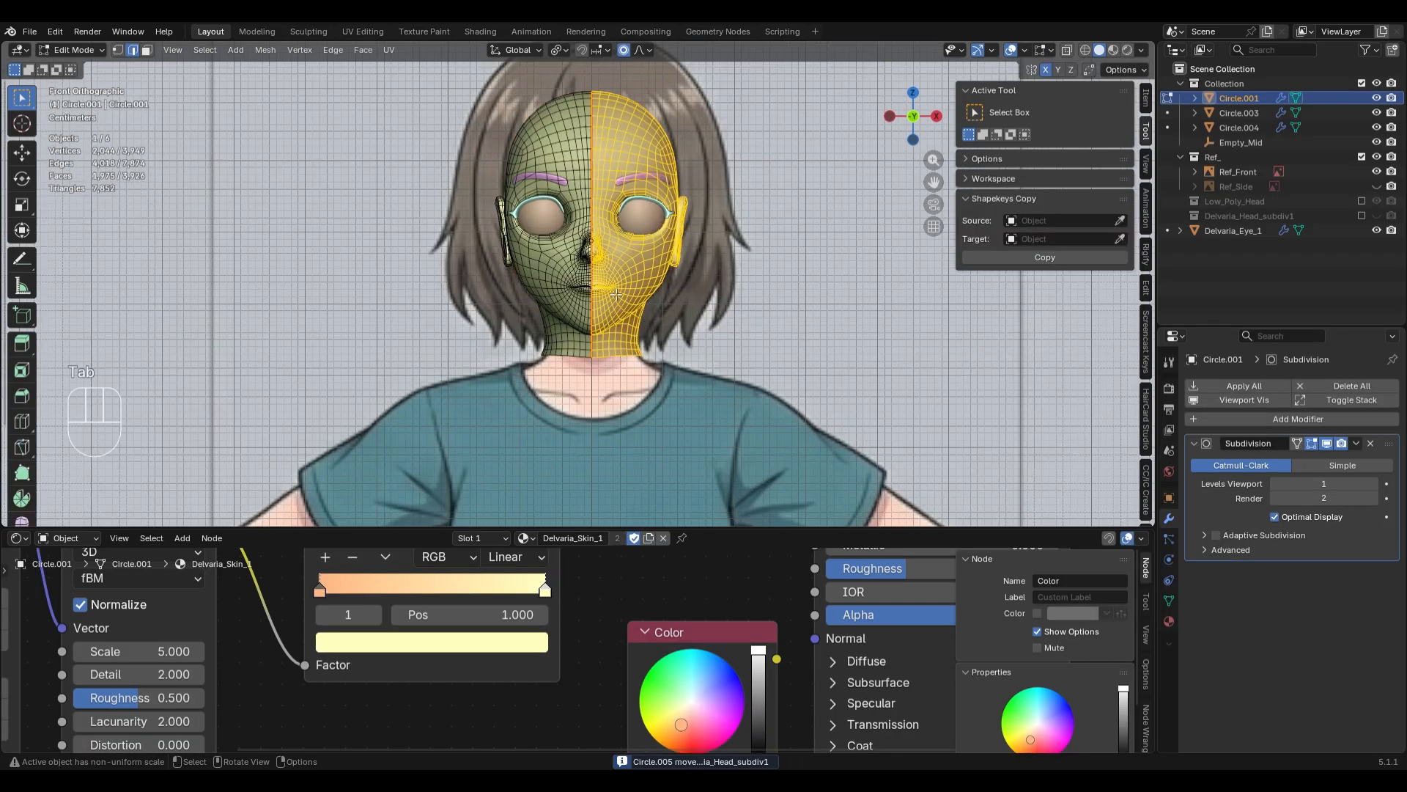
click(537, 181)
key(l)
key(x)
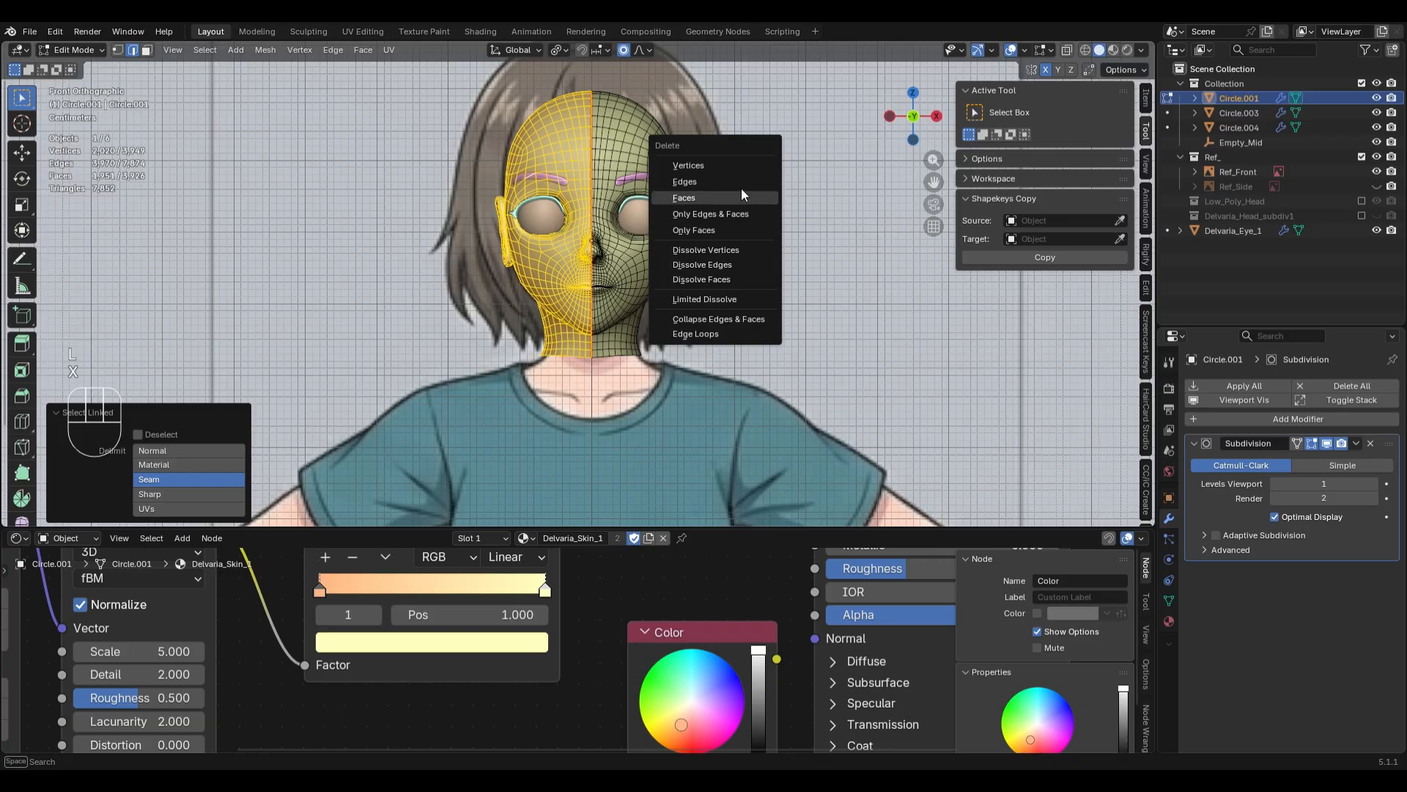
- Flatten the head's open center edge loop by scaling it to 0 along X, and return to Object Mode
key(2)
alt+click(592, 145)
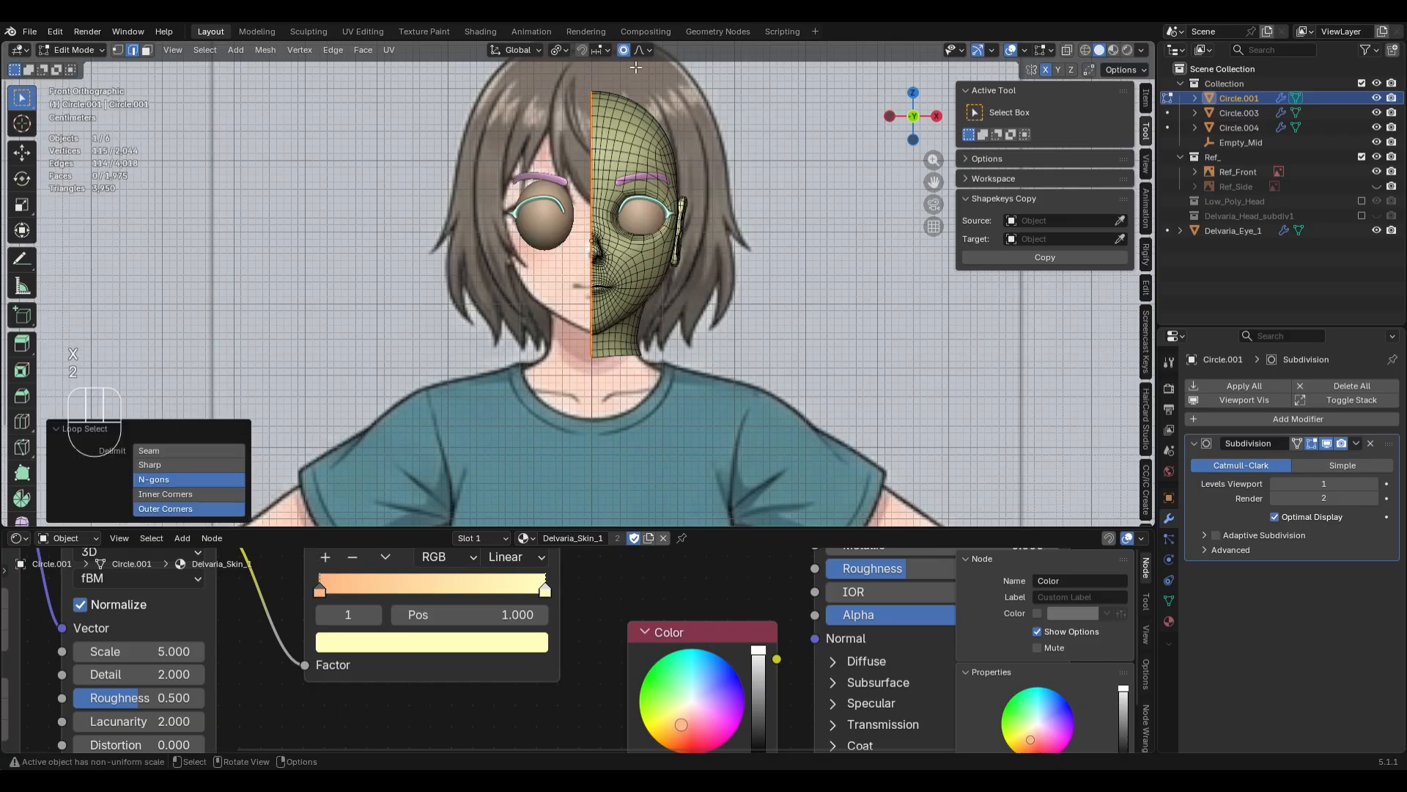
key(s)
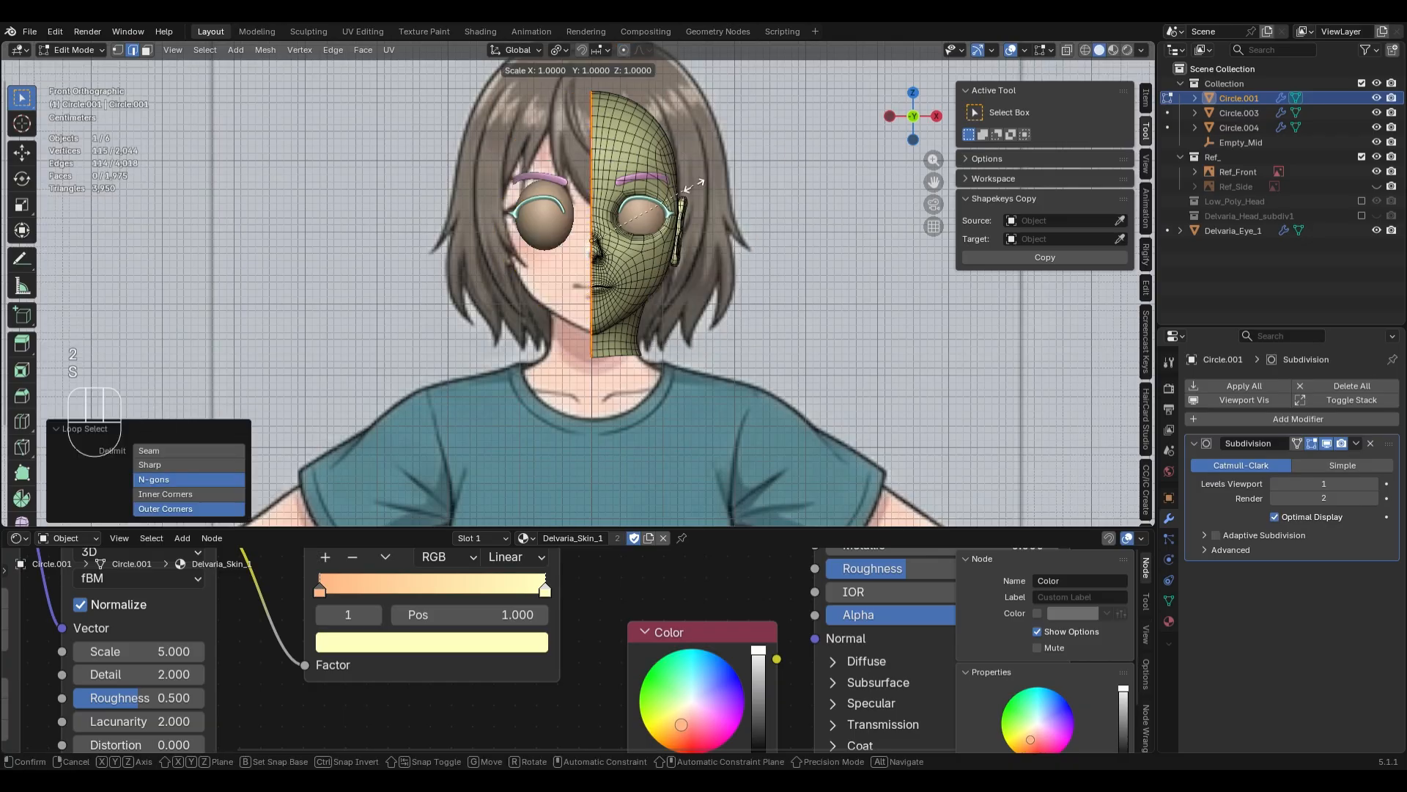
key(x)
key(KP_0)
key(KP_Enter)
middle_drag(700, 190, 821, 308)
key(KP_1)
key(Tab)
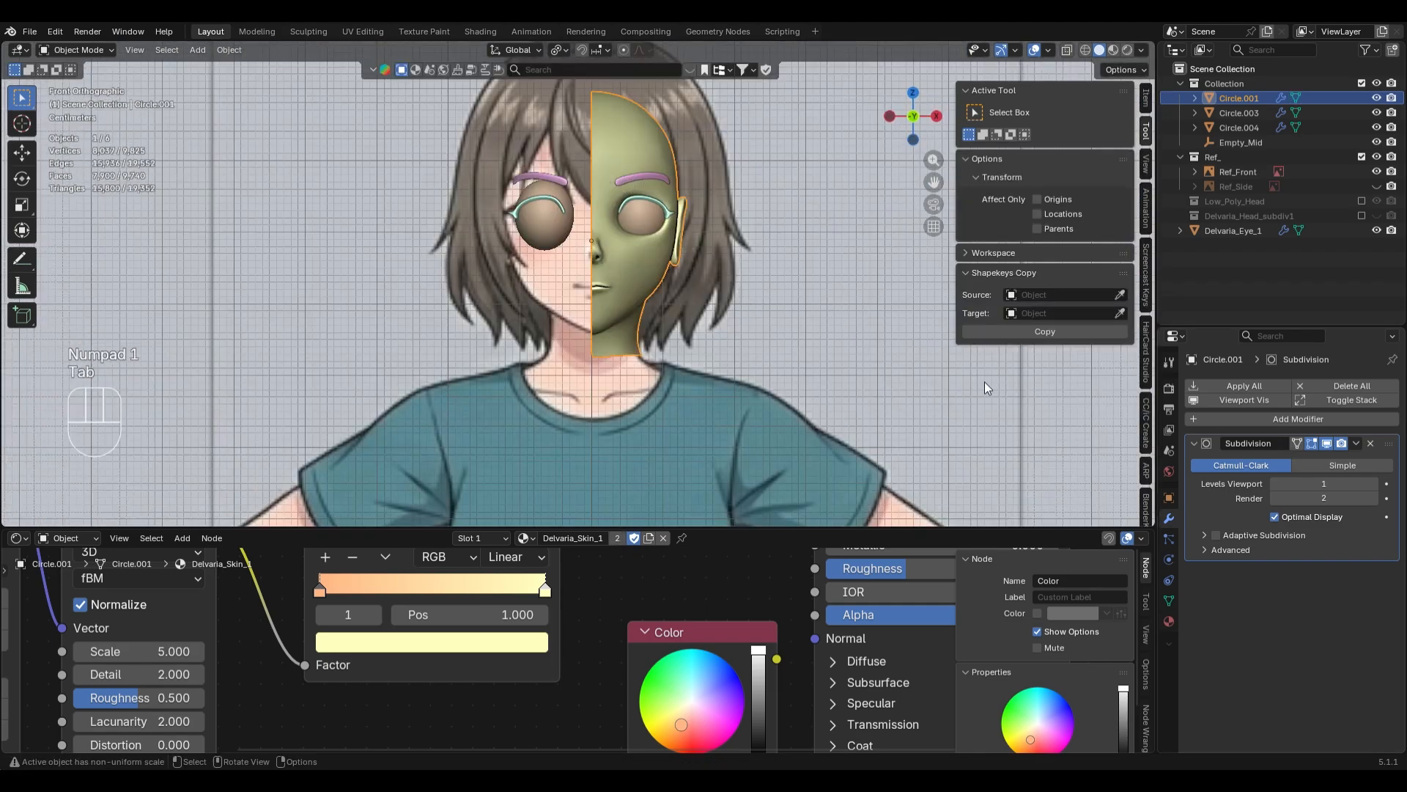
- Add an X-axis Mirror modifier to the head with Empty_Mid as the mirror object and Clipping enabled
key(q)
click(843, 445)
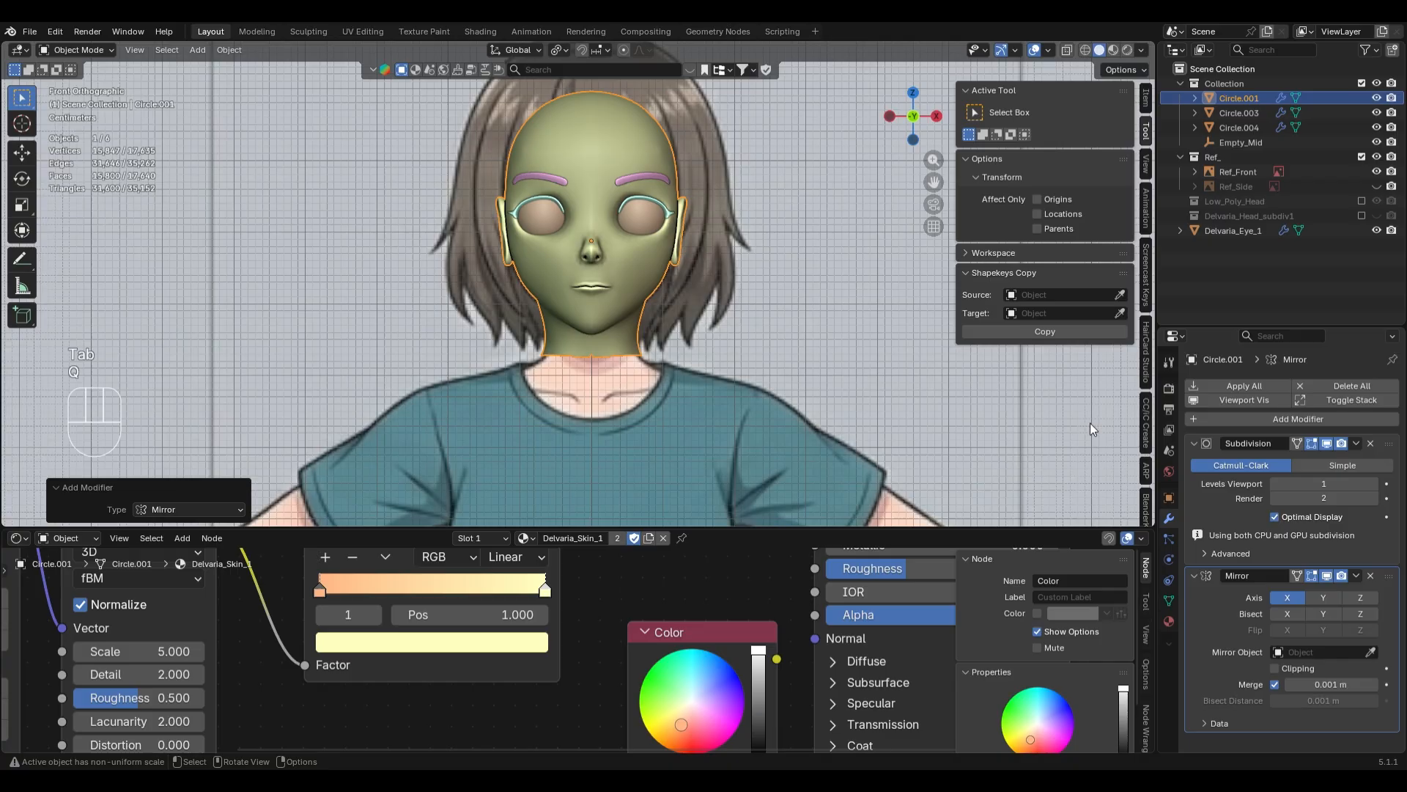
click(1318, 653)
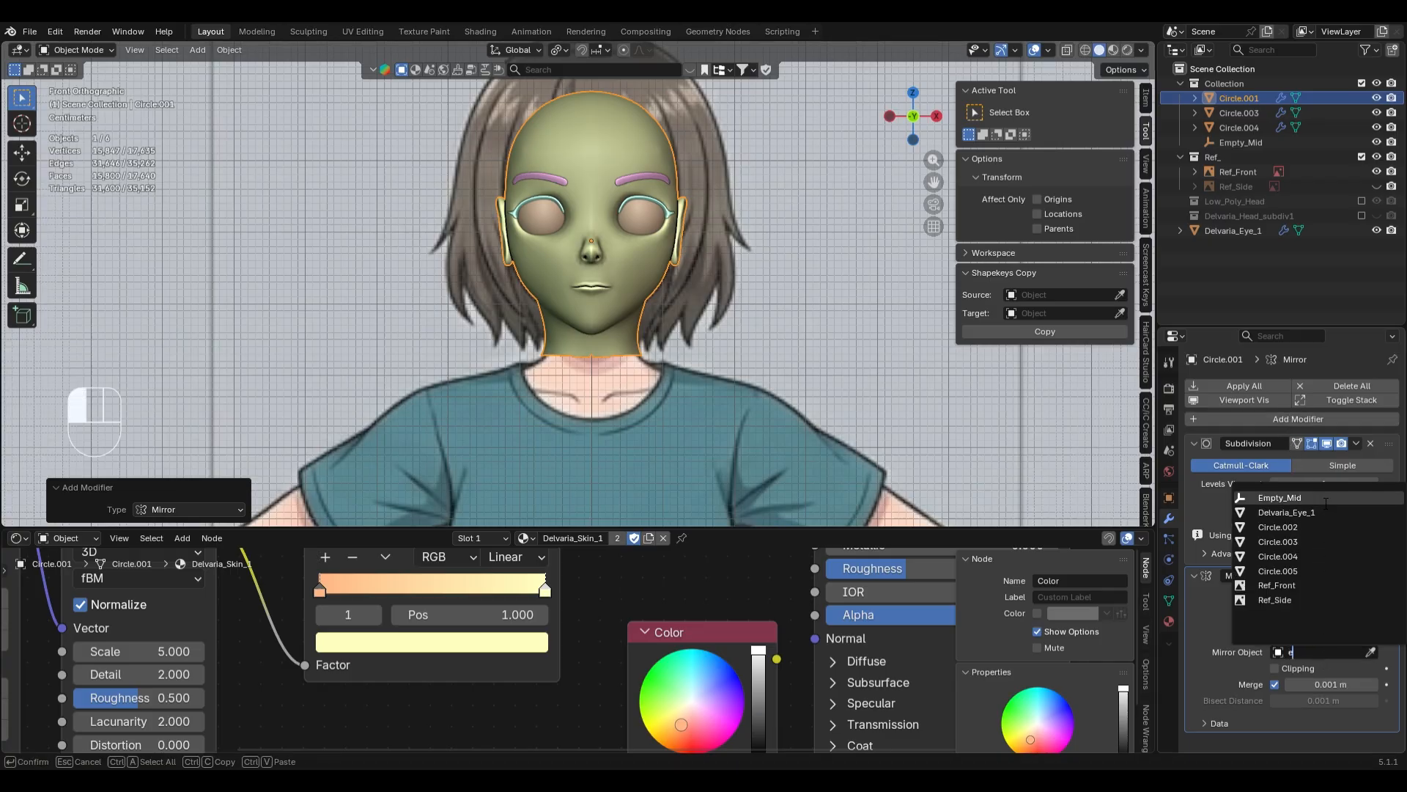
click(1290, 506)
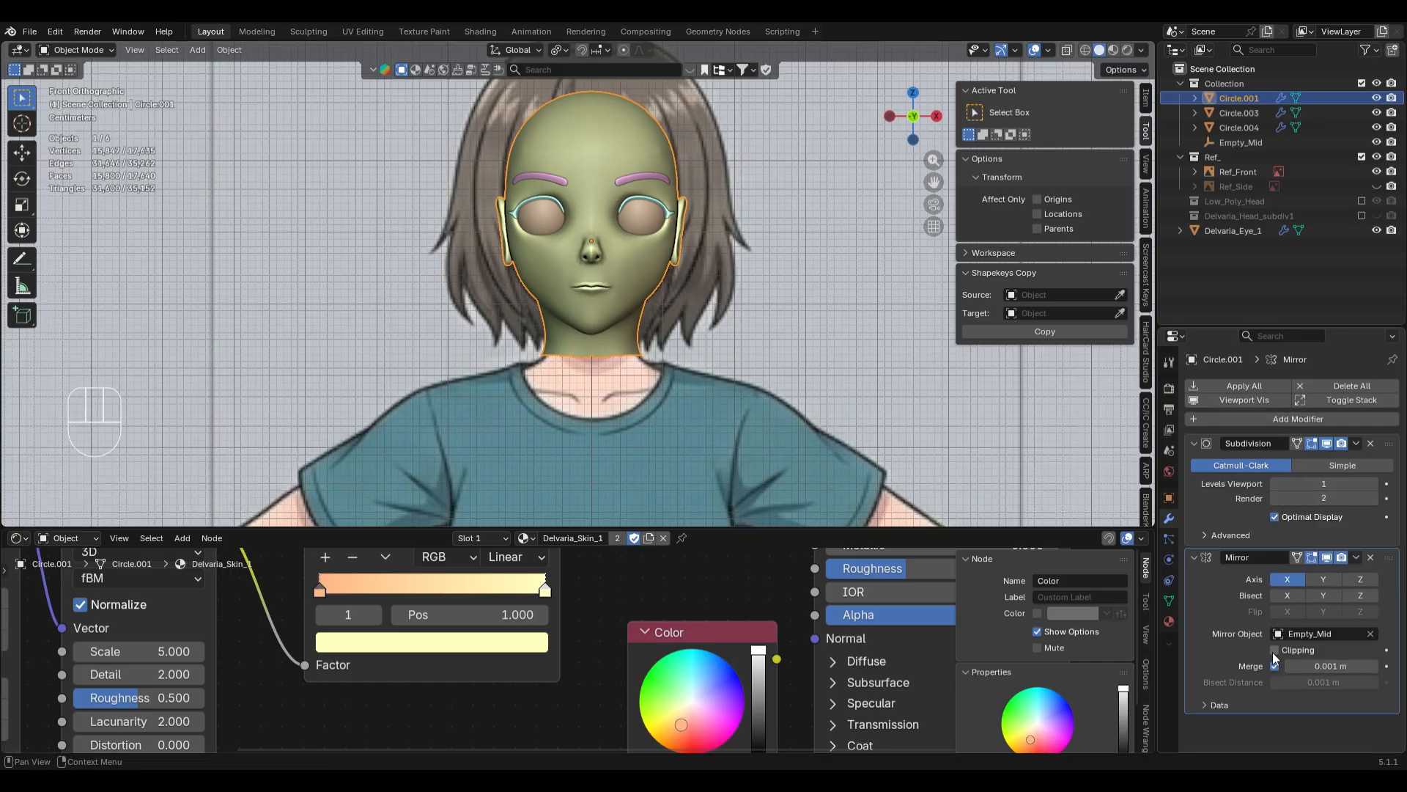
- Try moving the neck's bottom edge loop along X in Edit Mode with X-ray on, and undo the move
key(2)
key(Tab)
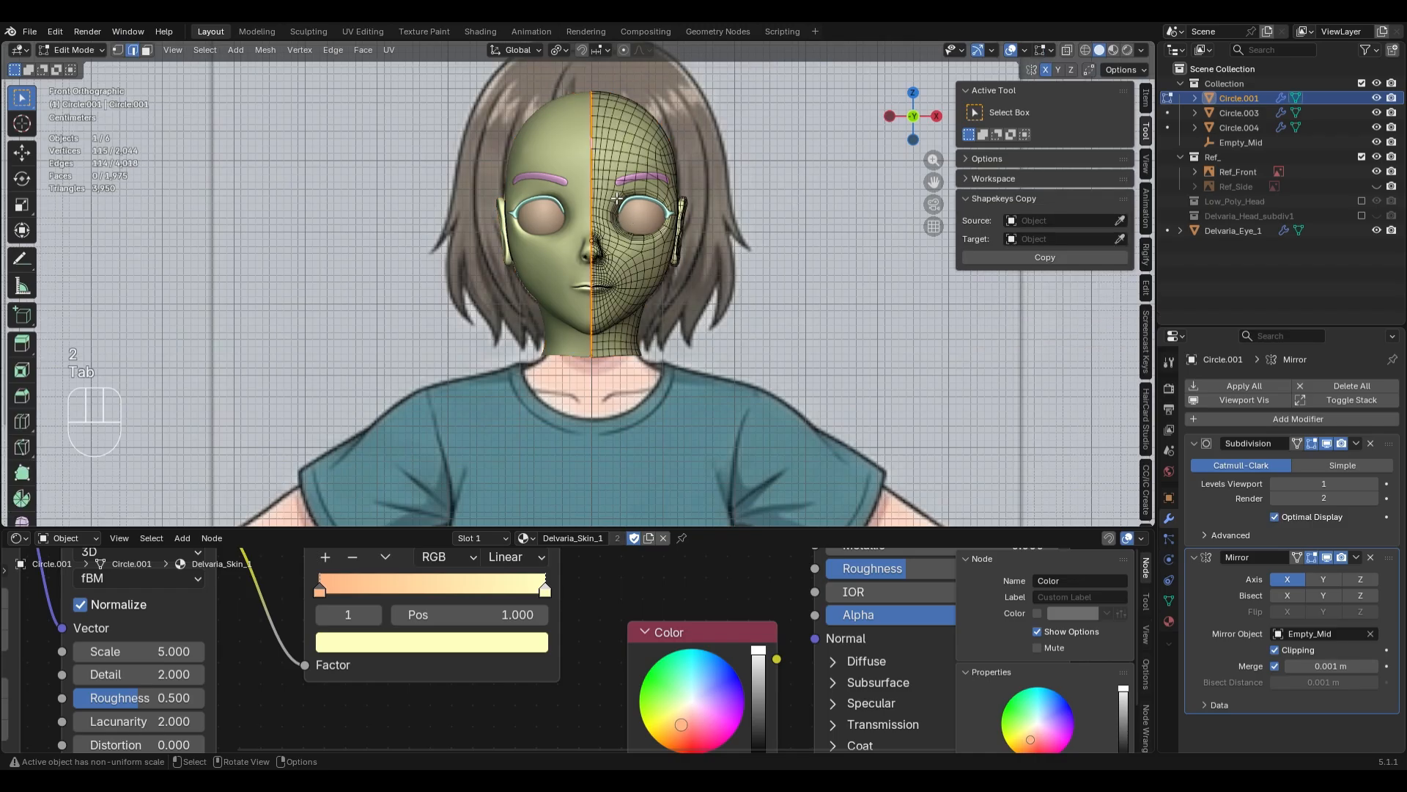
key(2)
alt+click(629, 355)
key(alt+z)
key(g)
key(x)
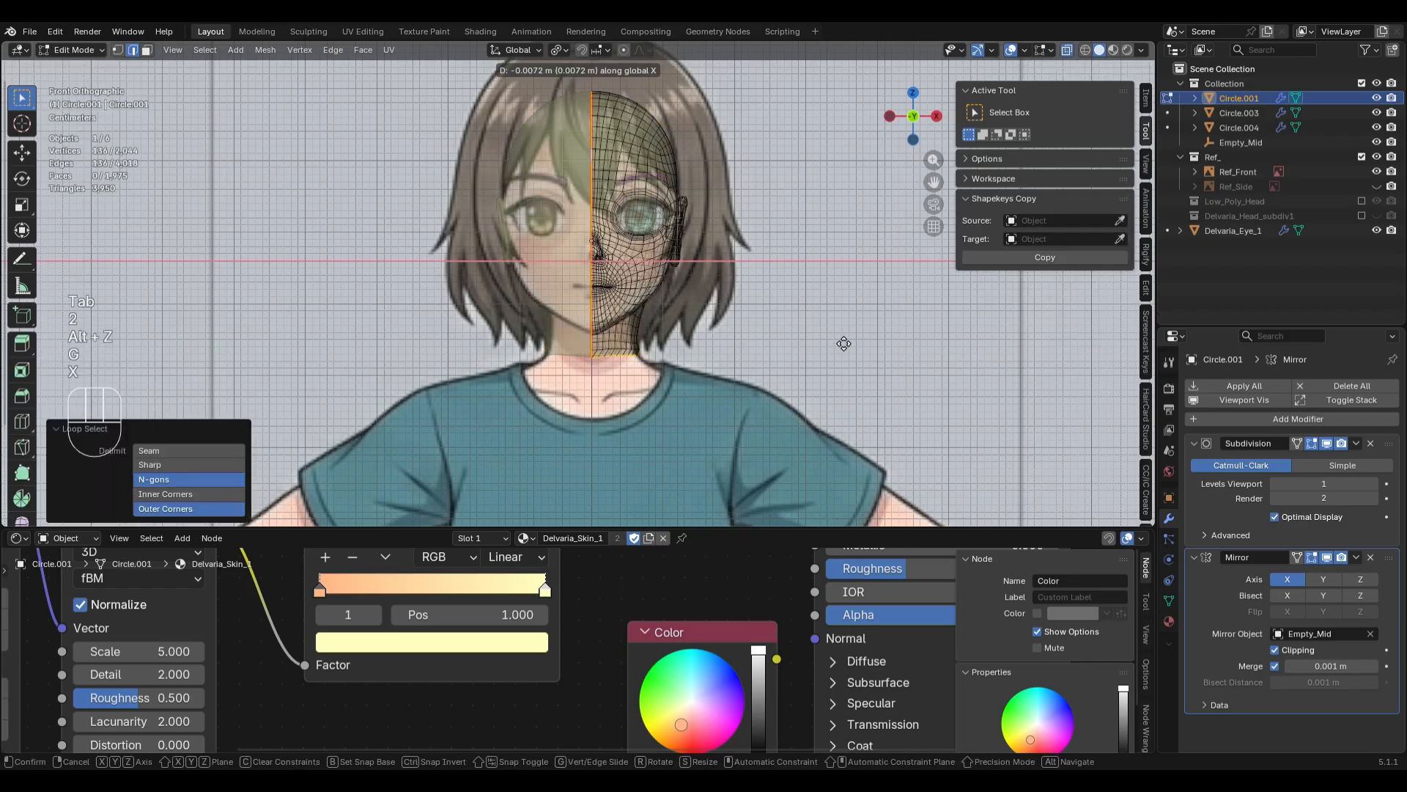
key(ctrl+z)
- Reselect the center edge loop, scale it to 0 along X again, and return to Object Mode with X-ray off
key(2)
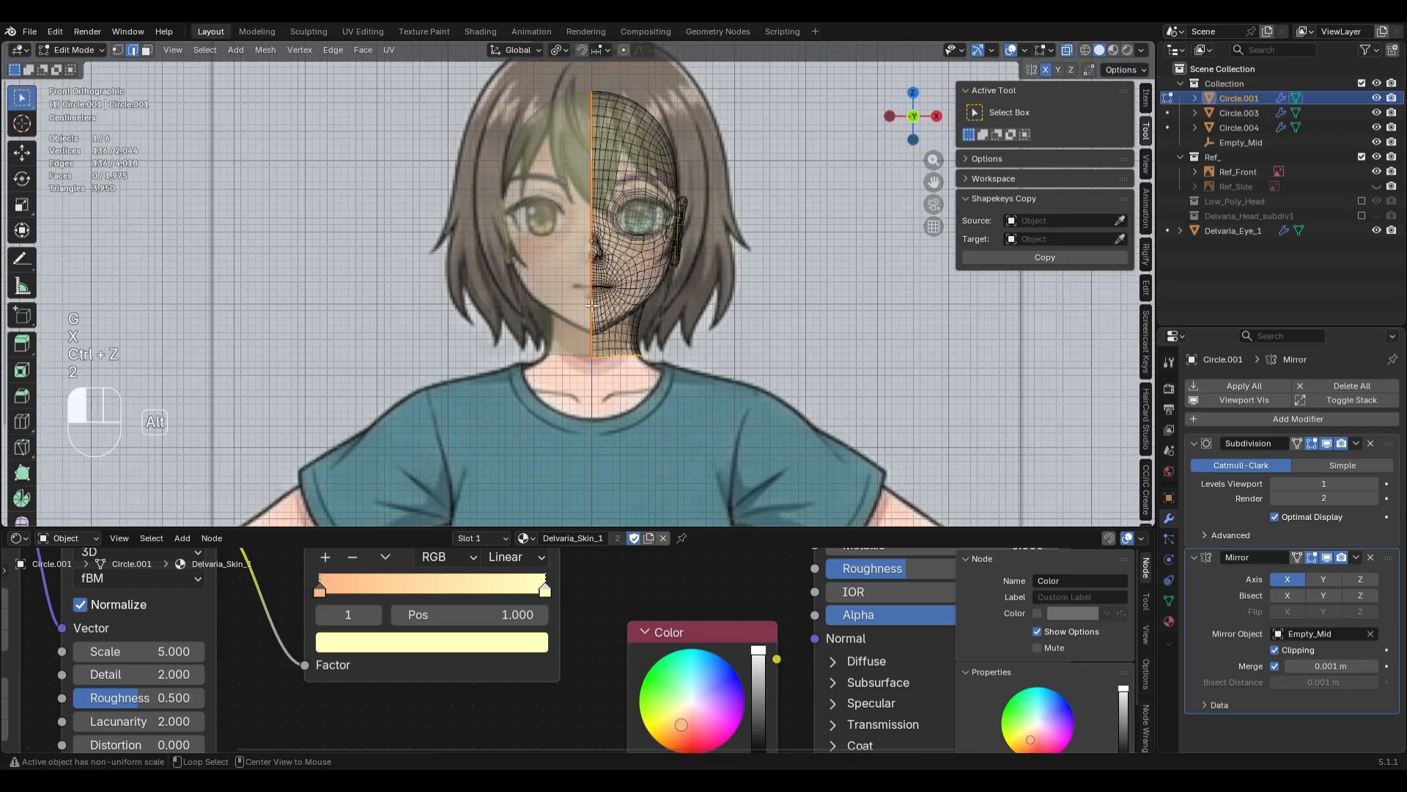
alt+click(601, 330)
scroll(757, 307, up, 2)
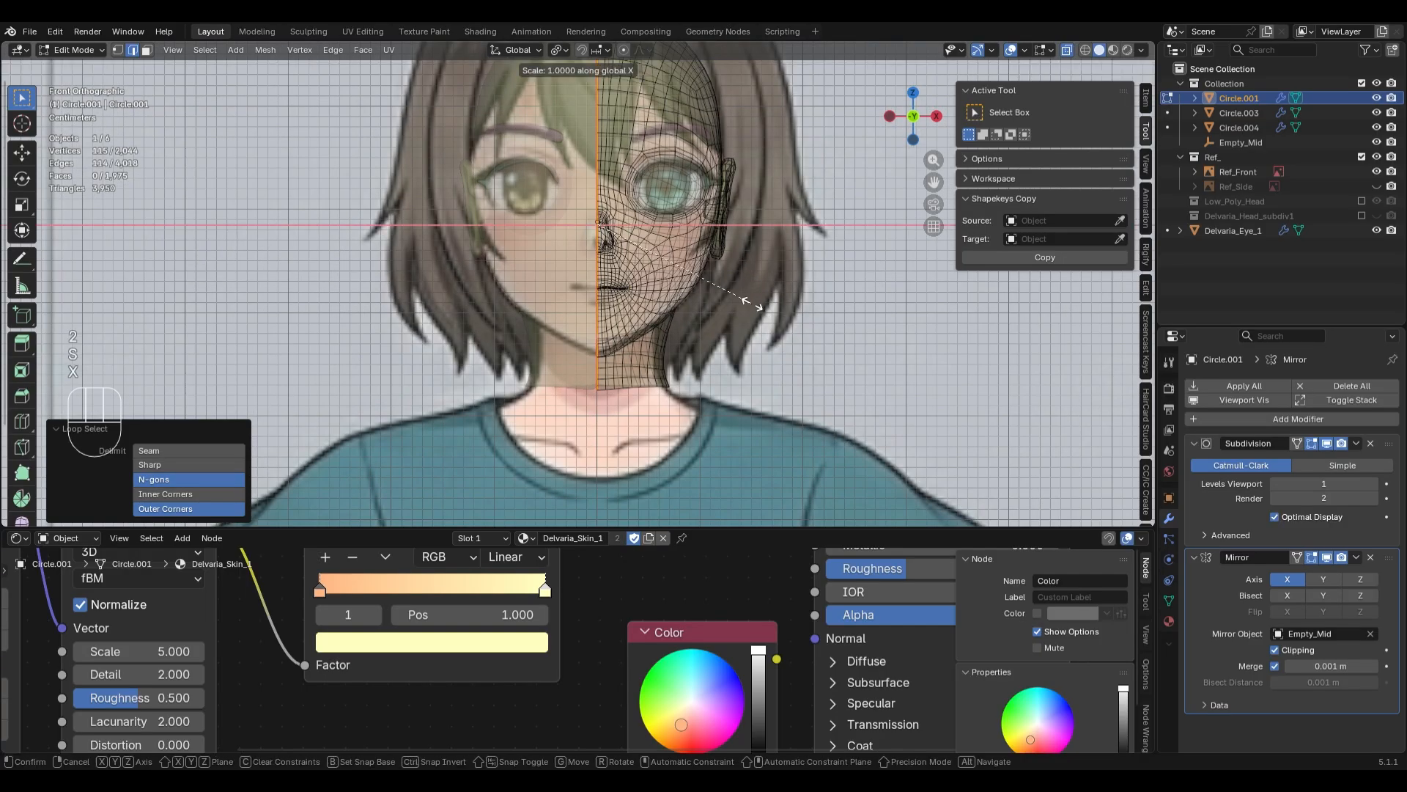
key(s)
key(x)
key(KP_0)
key(KP_Enter)
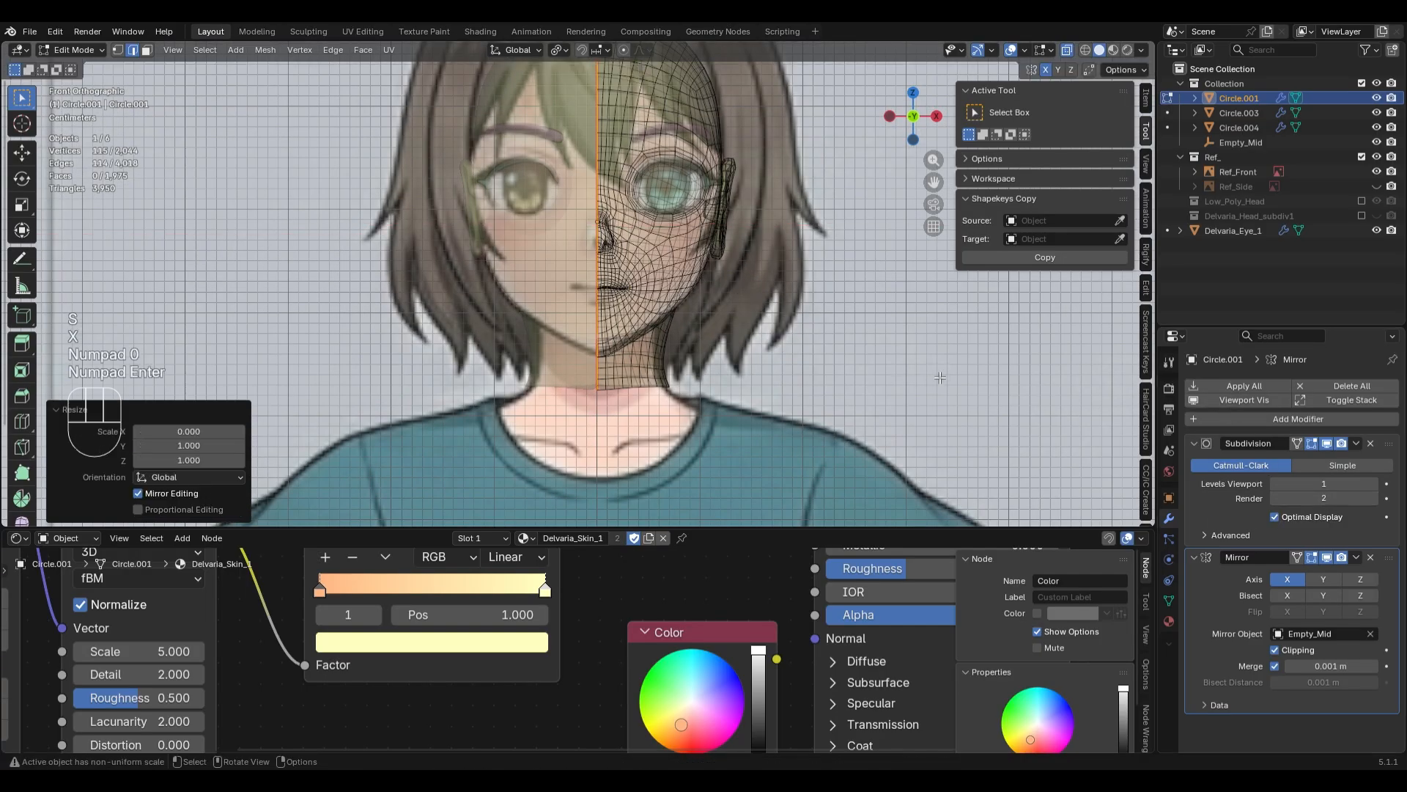
key(Tab)
key(alt+z)
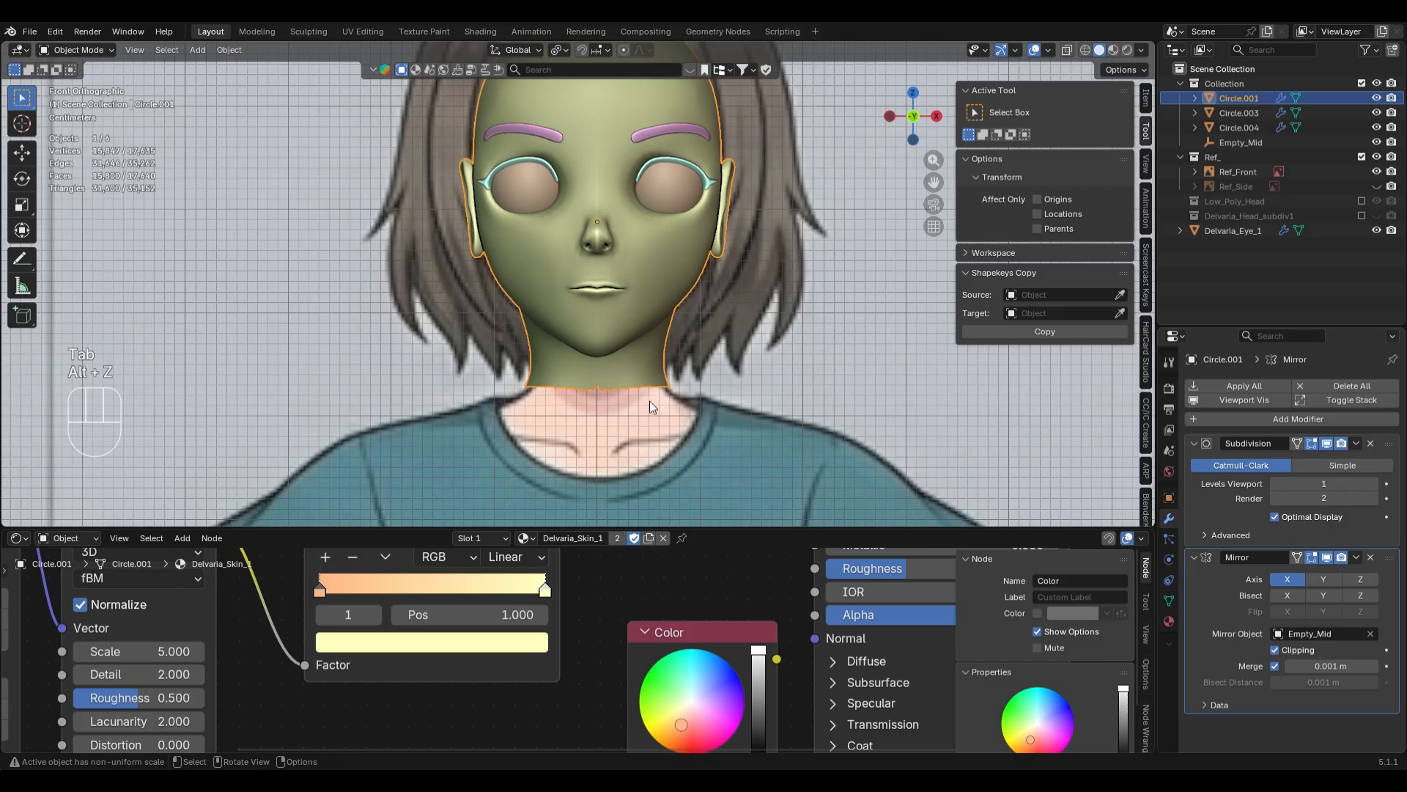
- Move the head's Mirror modifier above the Subdivision modifier in the stack
key(Tab)
key(2)
key(Tab)
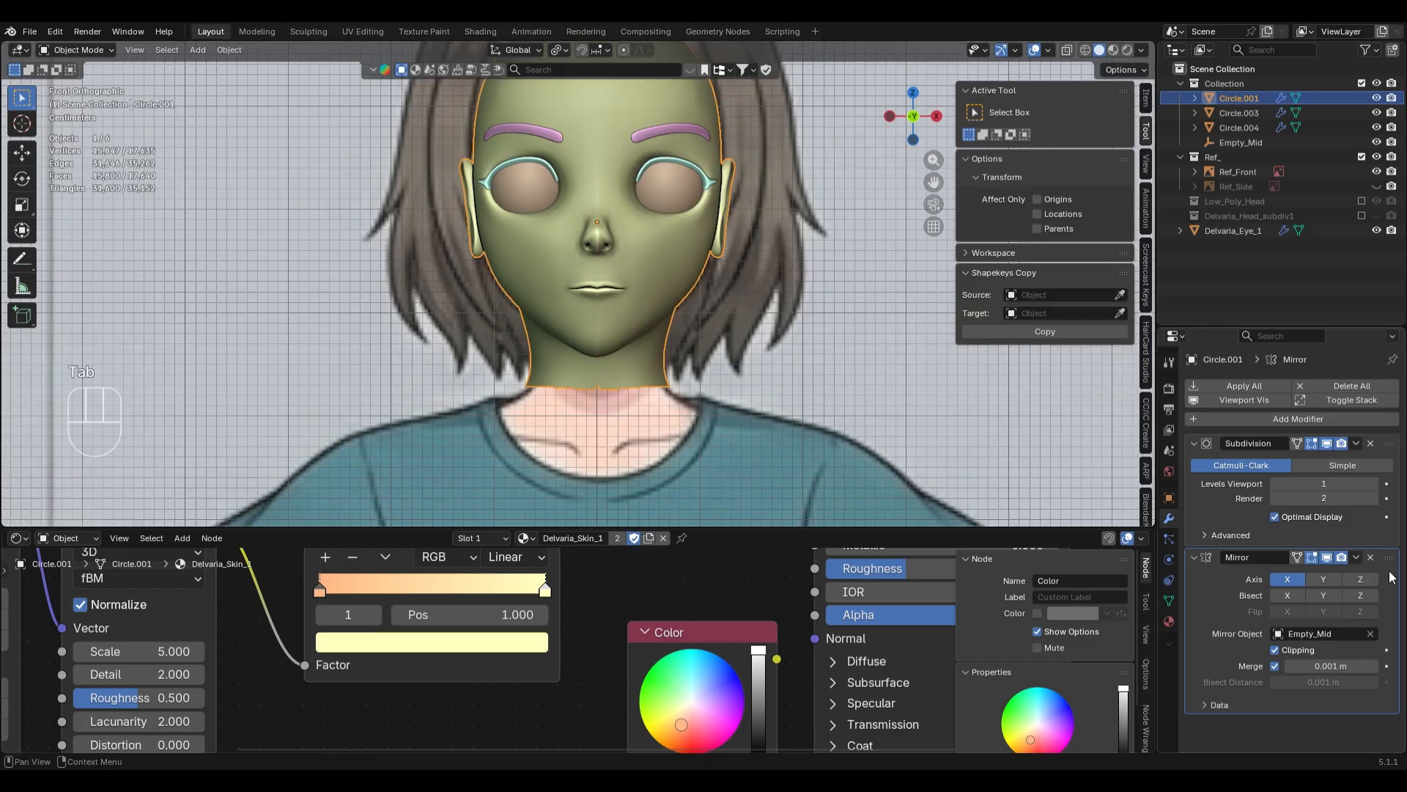
drag(1388, 558, 1375, 433)
- Try extruding the front part of the neck's bottom edge downward about 0.144 m along Z
key(Tab)
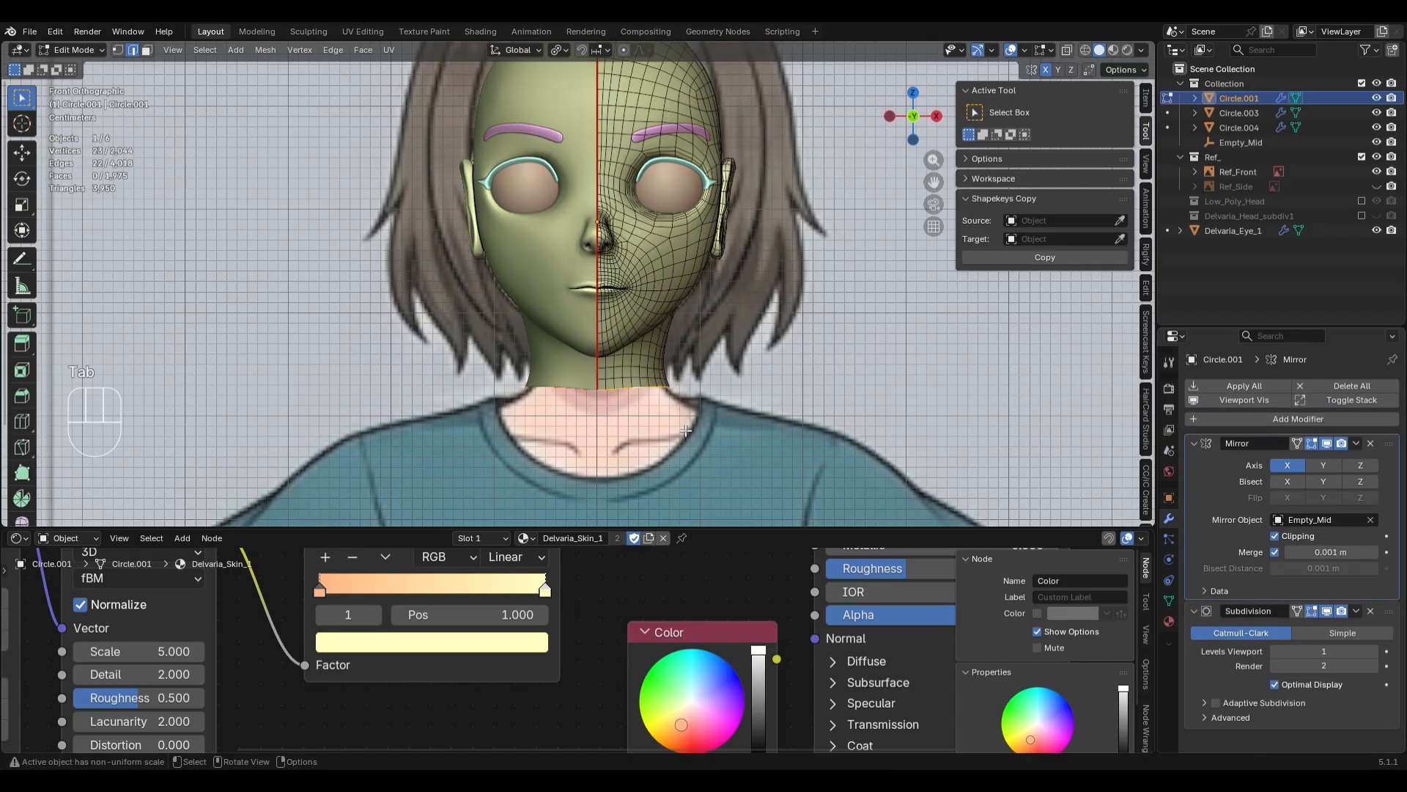
shift+middle_drag(677, 447, 666, 351)
scroll(621, 336, up, 2)
key(2)
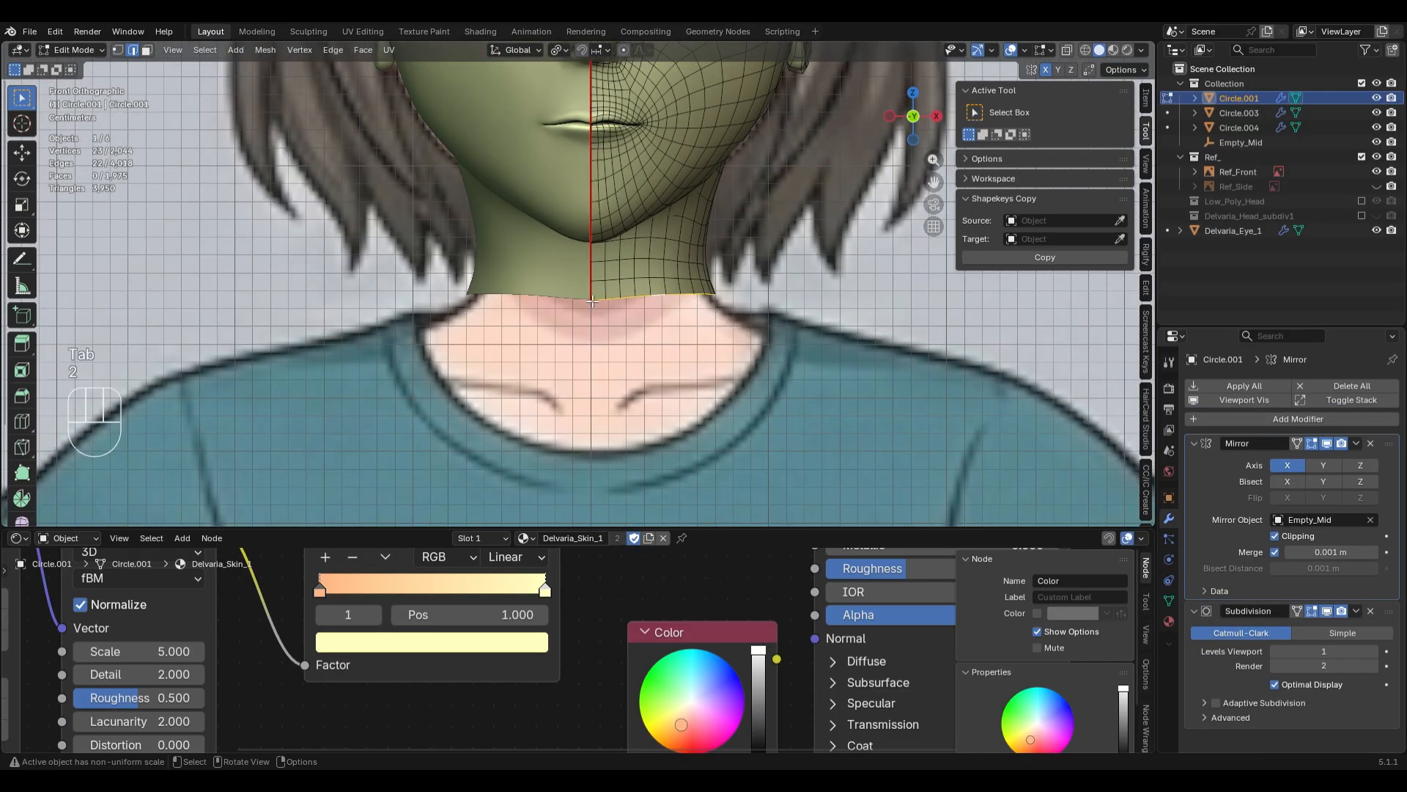
ctrl+shift+click(705, 299)
scroll(700, 312, down, 4)
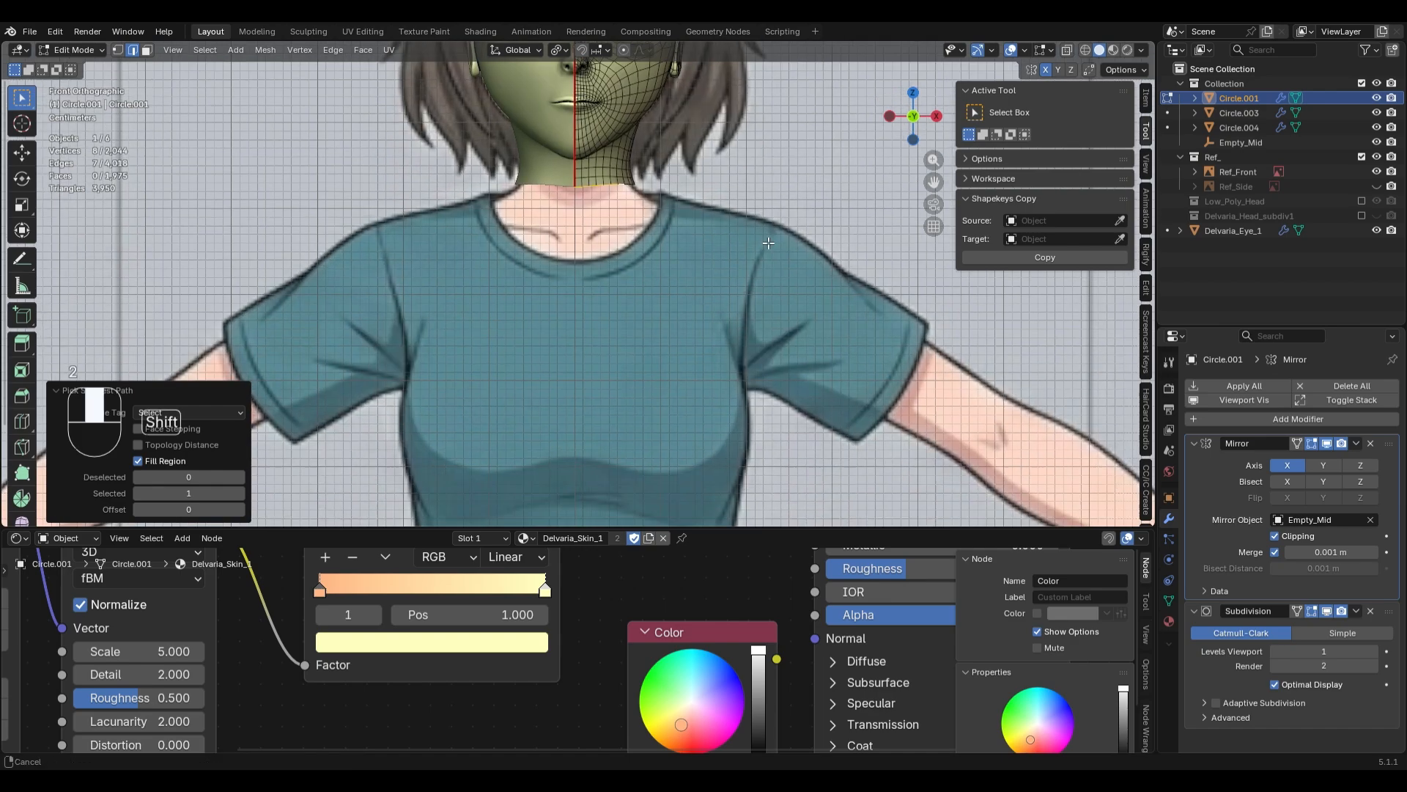
key(e)
key(z)
click(709, 293)
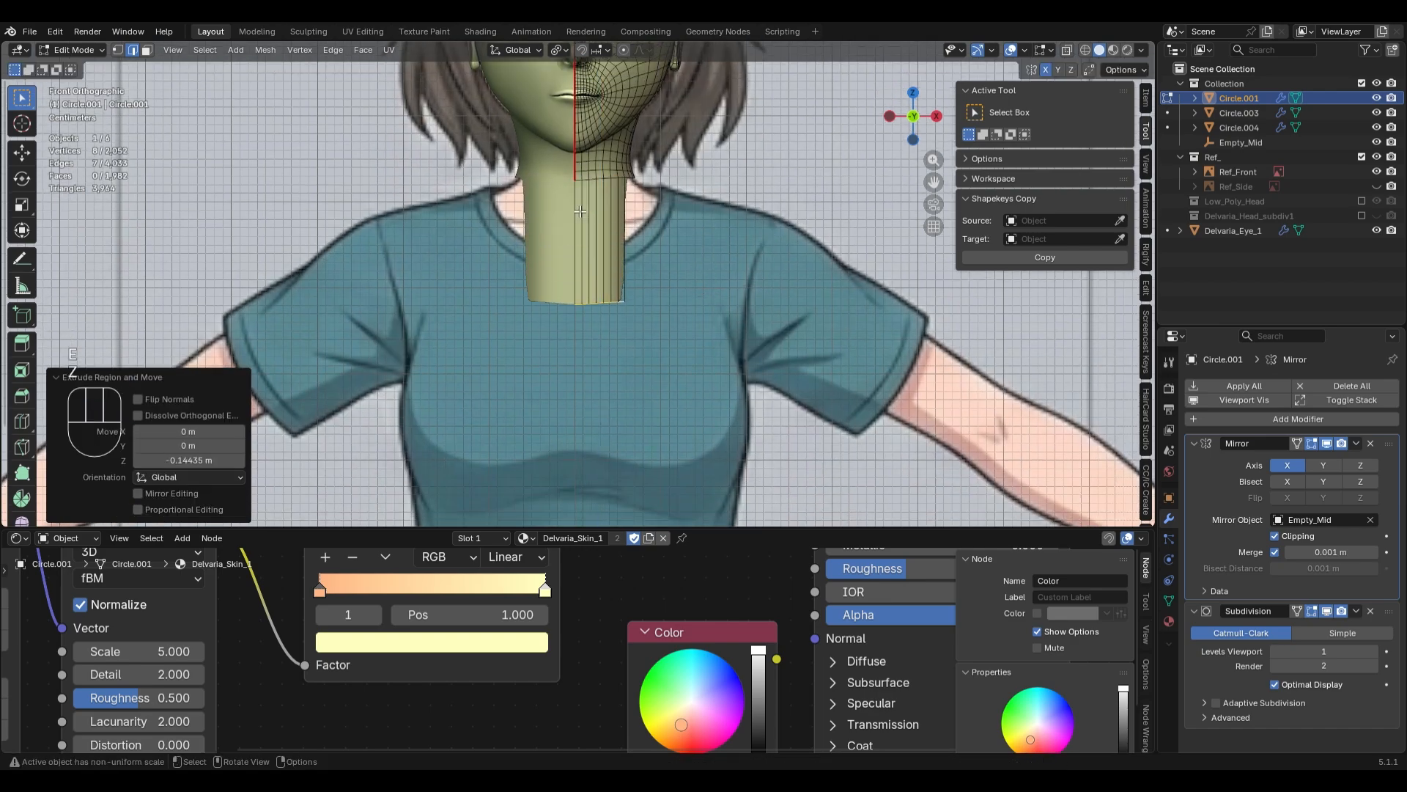
- Try moving the extruded neck edge in front view, and undo both the move and the extrusion
scroll(675, 362, down, 3)
middle_drag(763, 377, 735, 395)
key(KP_1)
scroll(755, 341, up, 3)
key(g)
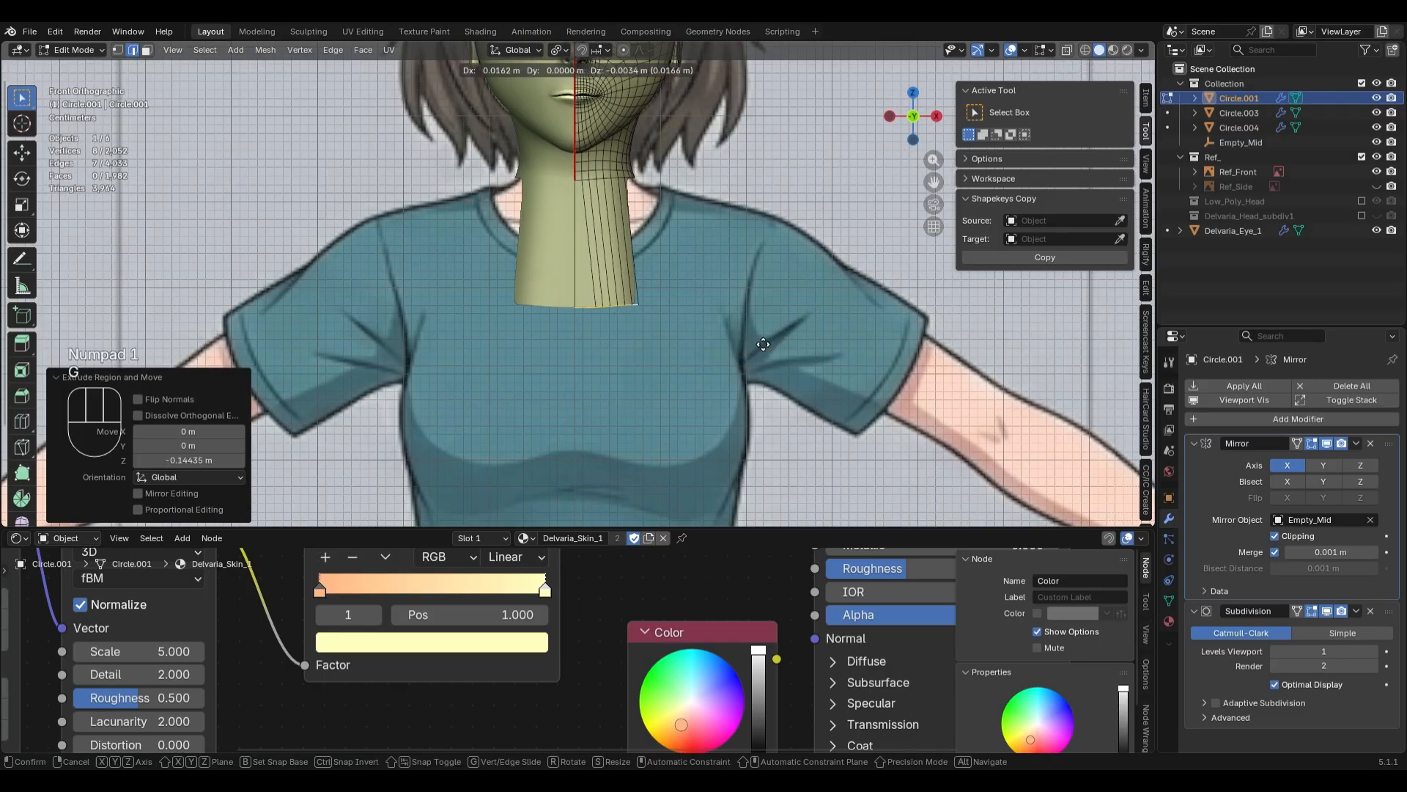
key(ctrl+z)
shift+scroll(778, 331, up, 5)
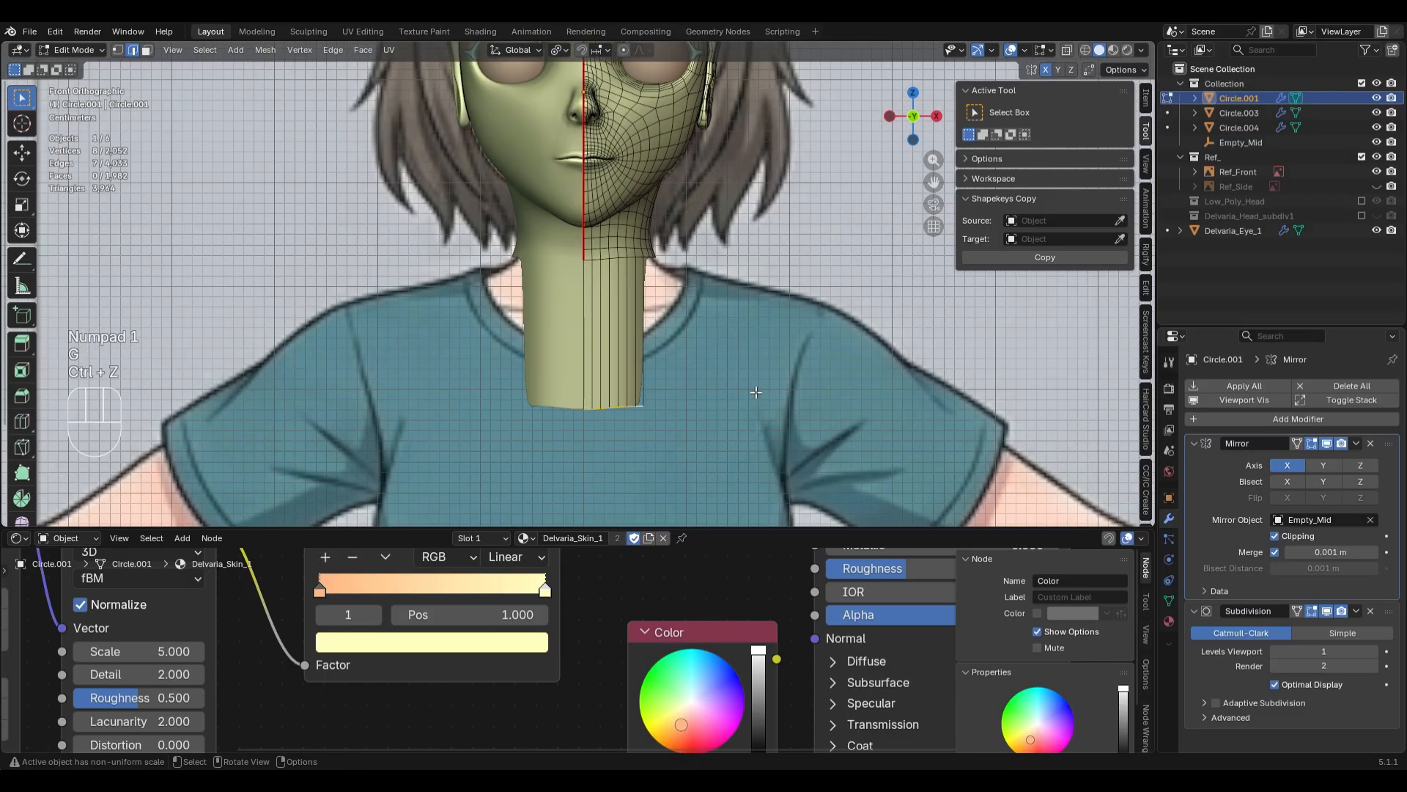
key(ctrl+z)
shift+scroll(744, 316, up, 2)
- Return to Object Mode and select the front reference image behind the head
key(Tab)
click(776, 300)
scroll(706, 359, up, 2)
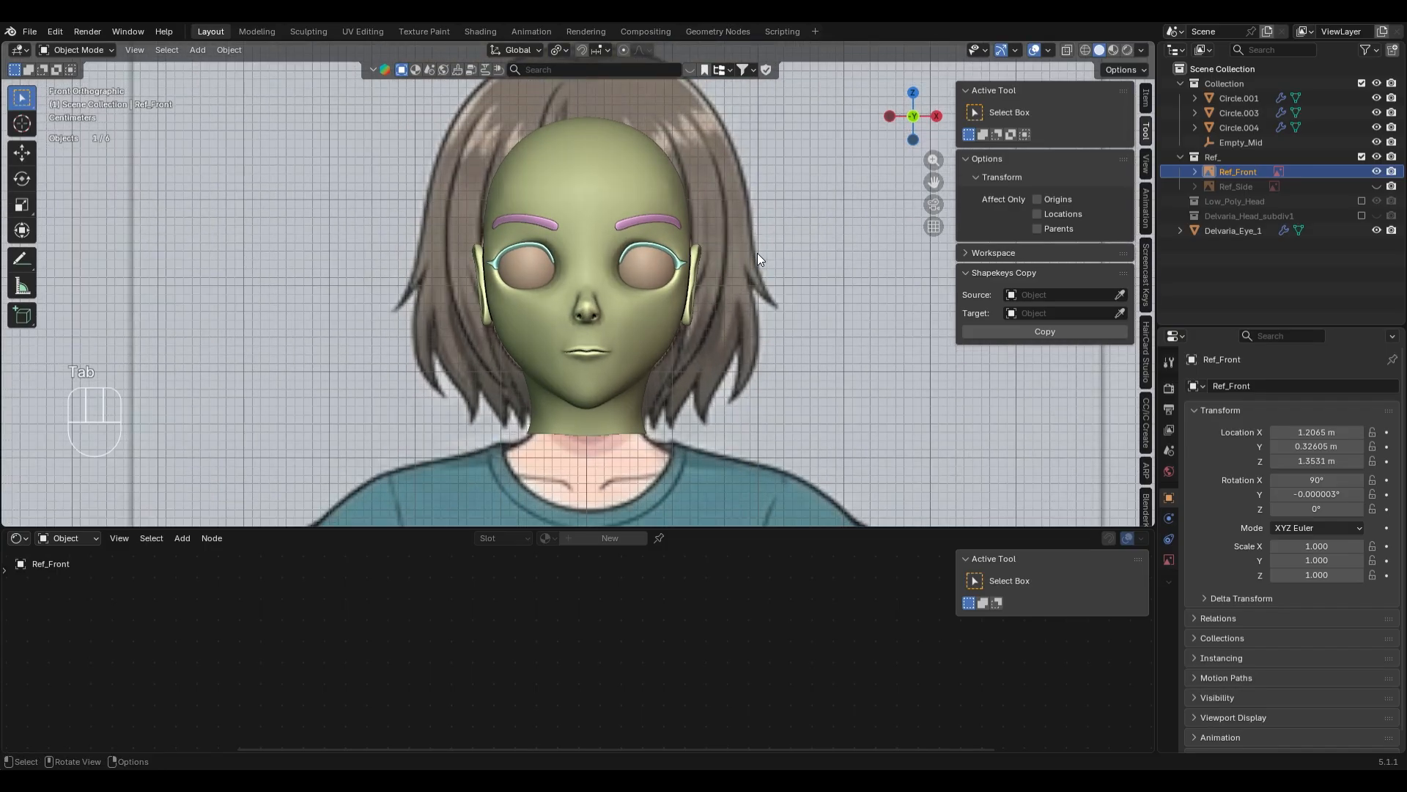
scroll(746, 292, down, 2)
shift+middle_drag(648, 440, 661, 249)
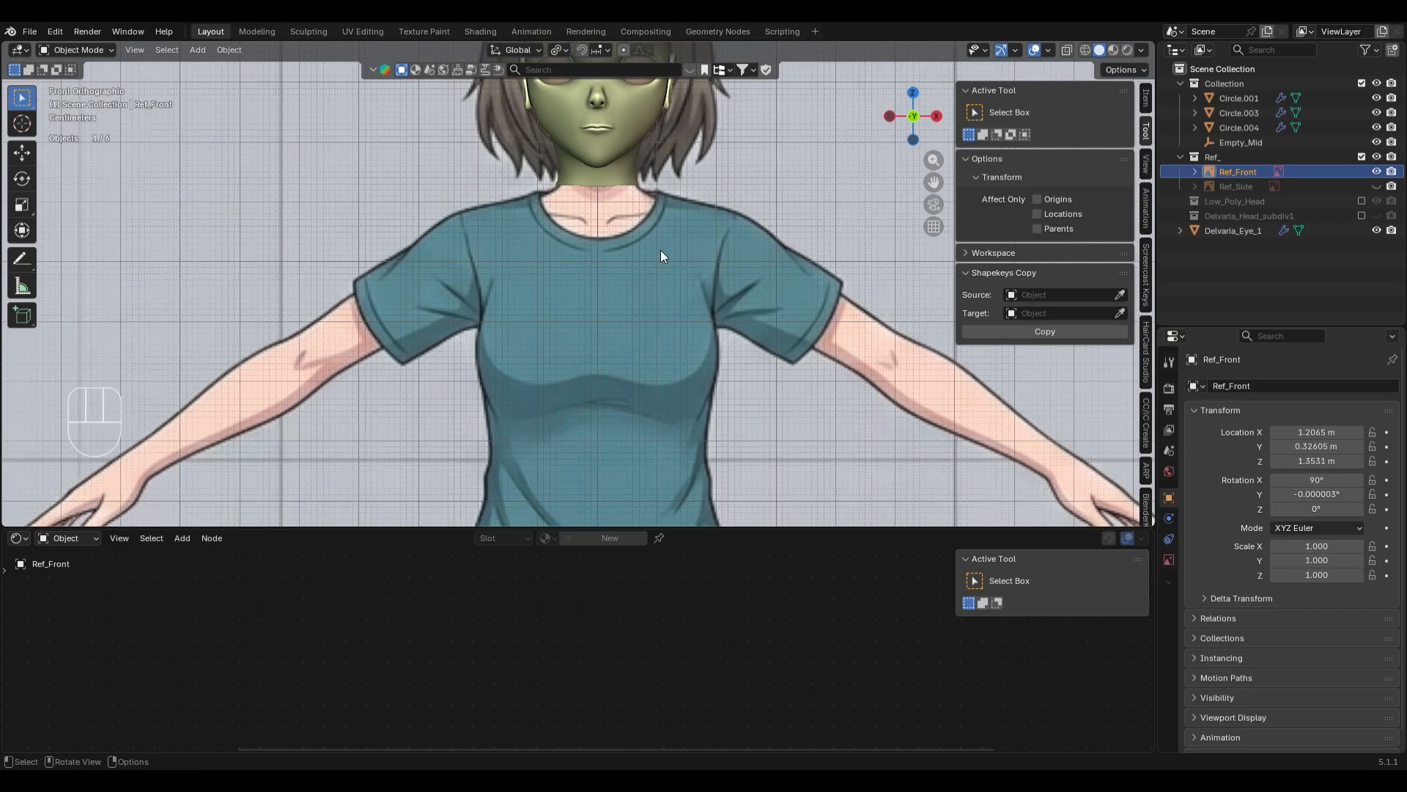
shift+middle_drag(679, 81, 702, 328)
scroll(729, 289, up, 1)
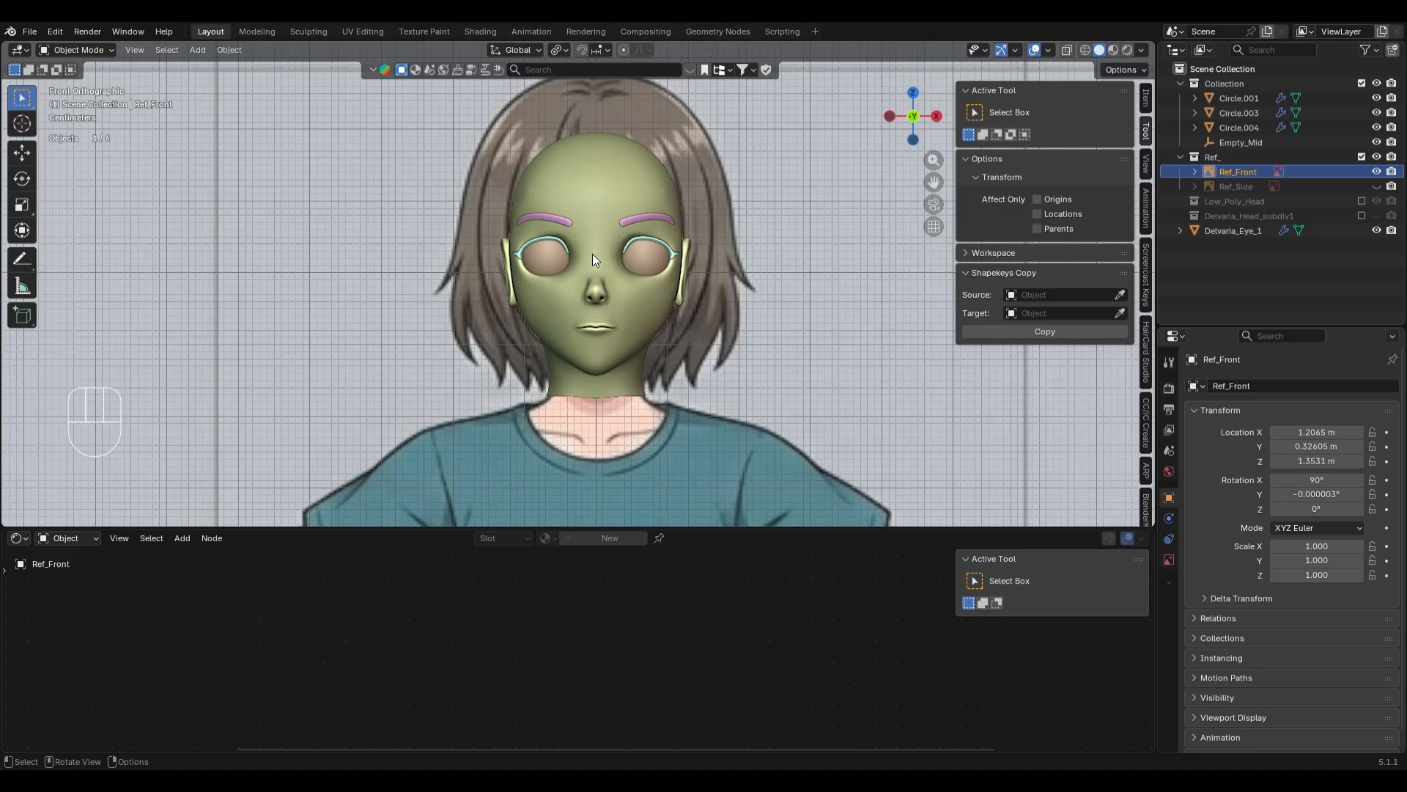